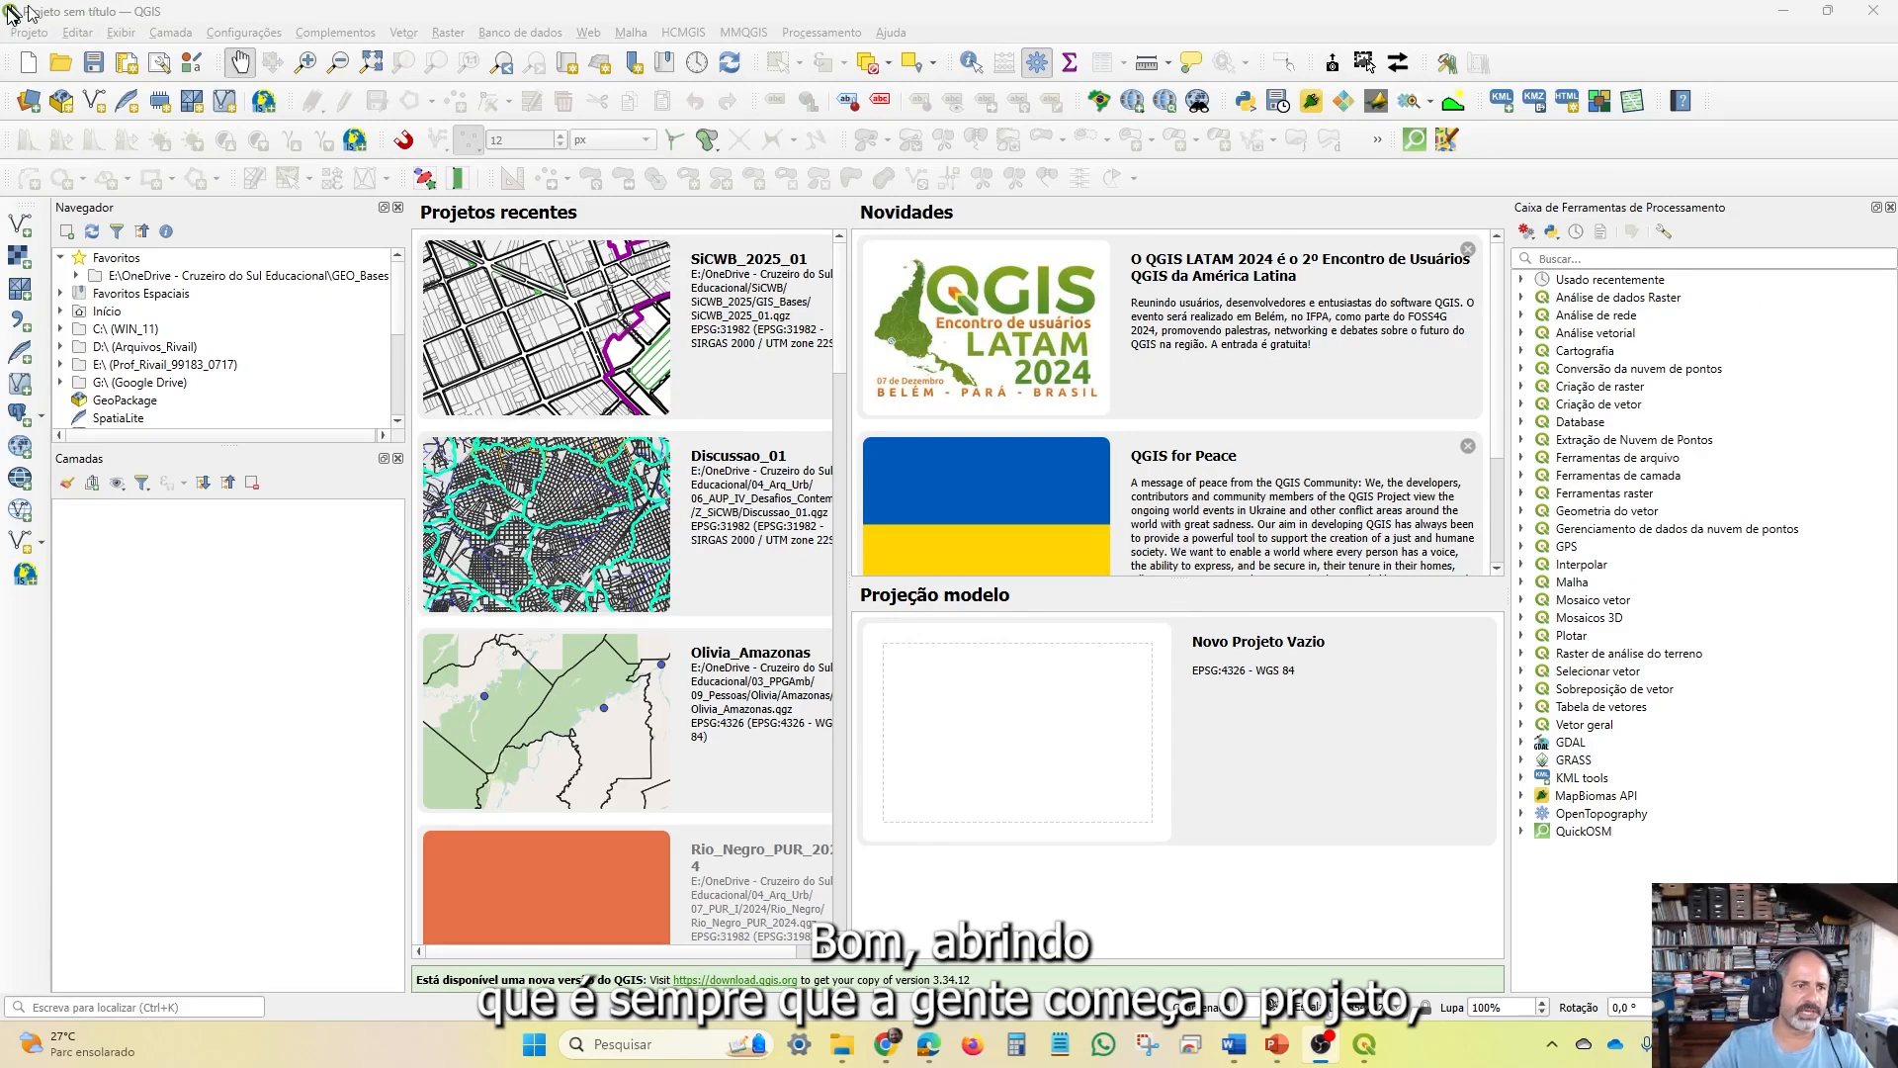
Create a new empty project
{"action": "left_click", "coordinate": [29, 33]}
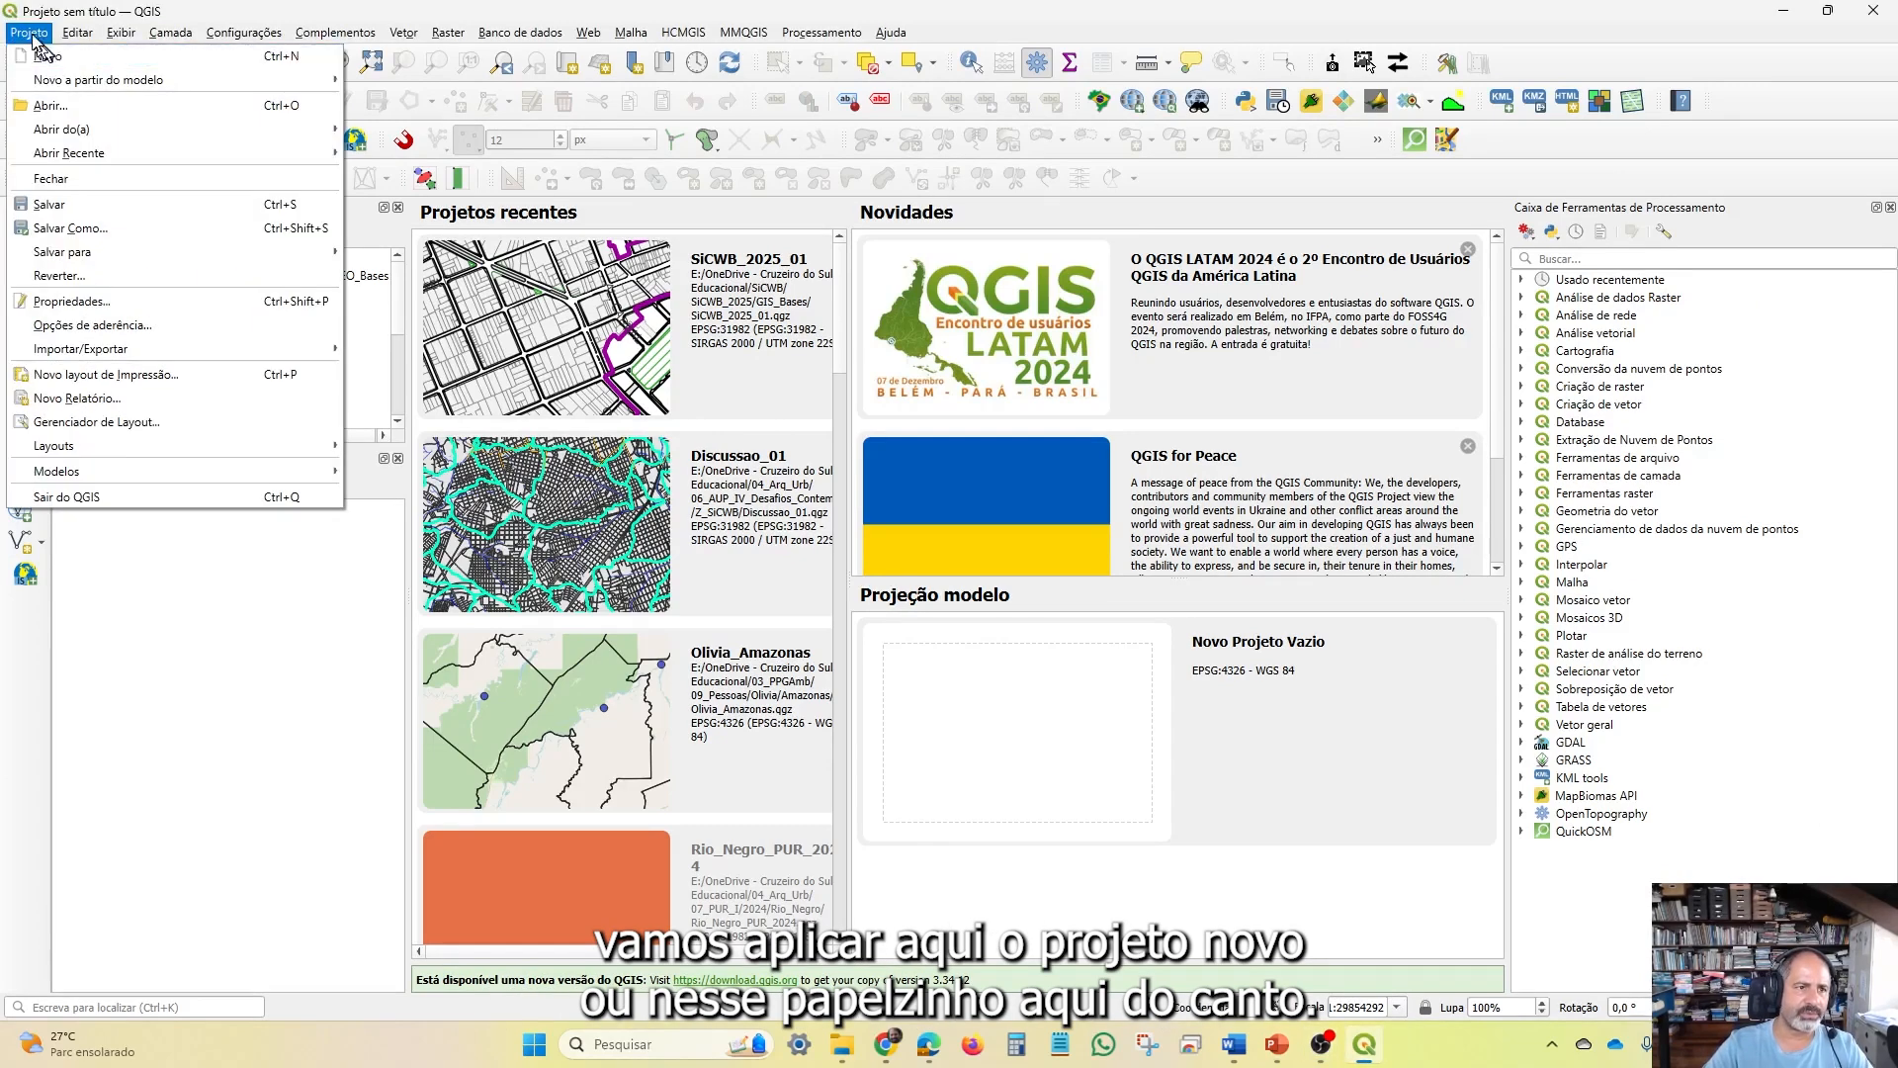
{"action": "left_click", "coordinate": [31, 35]}
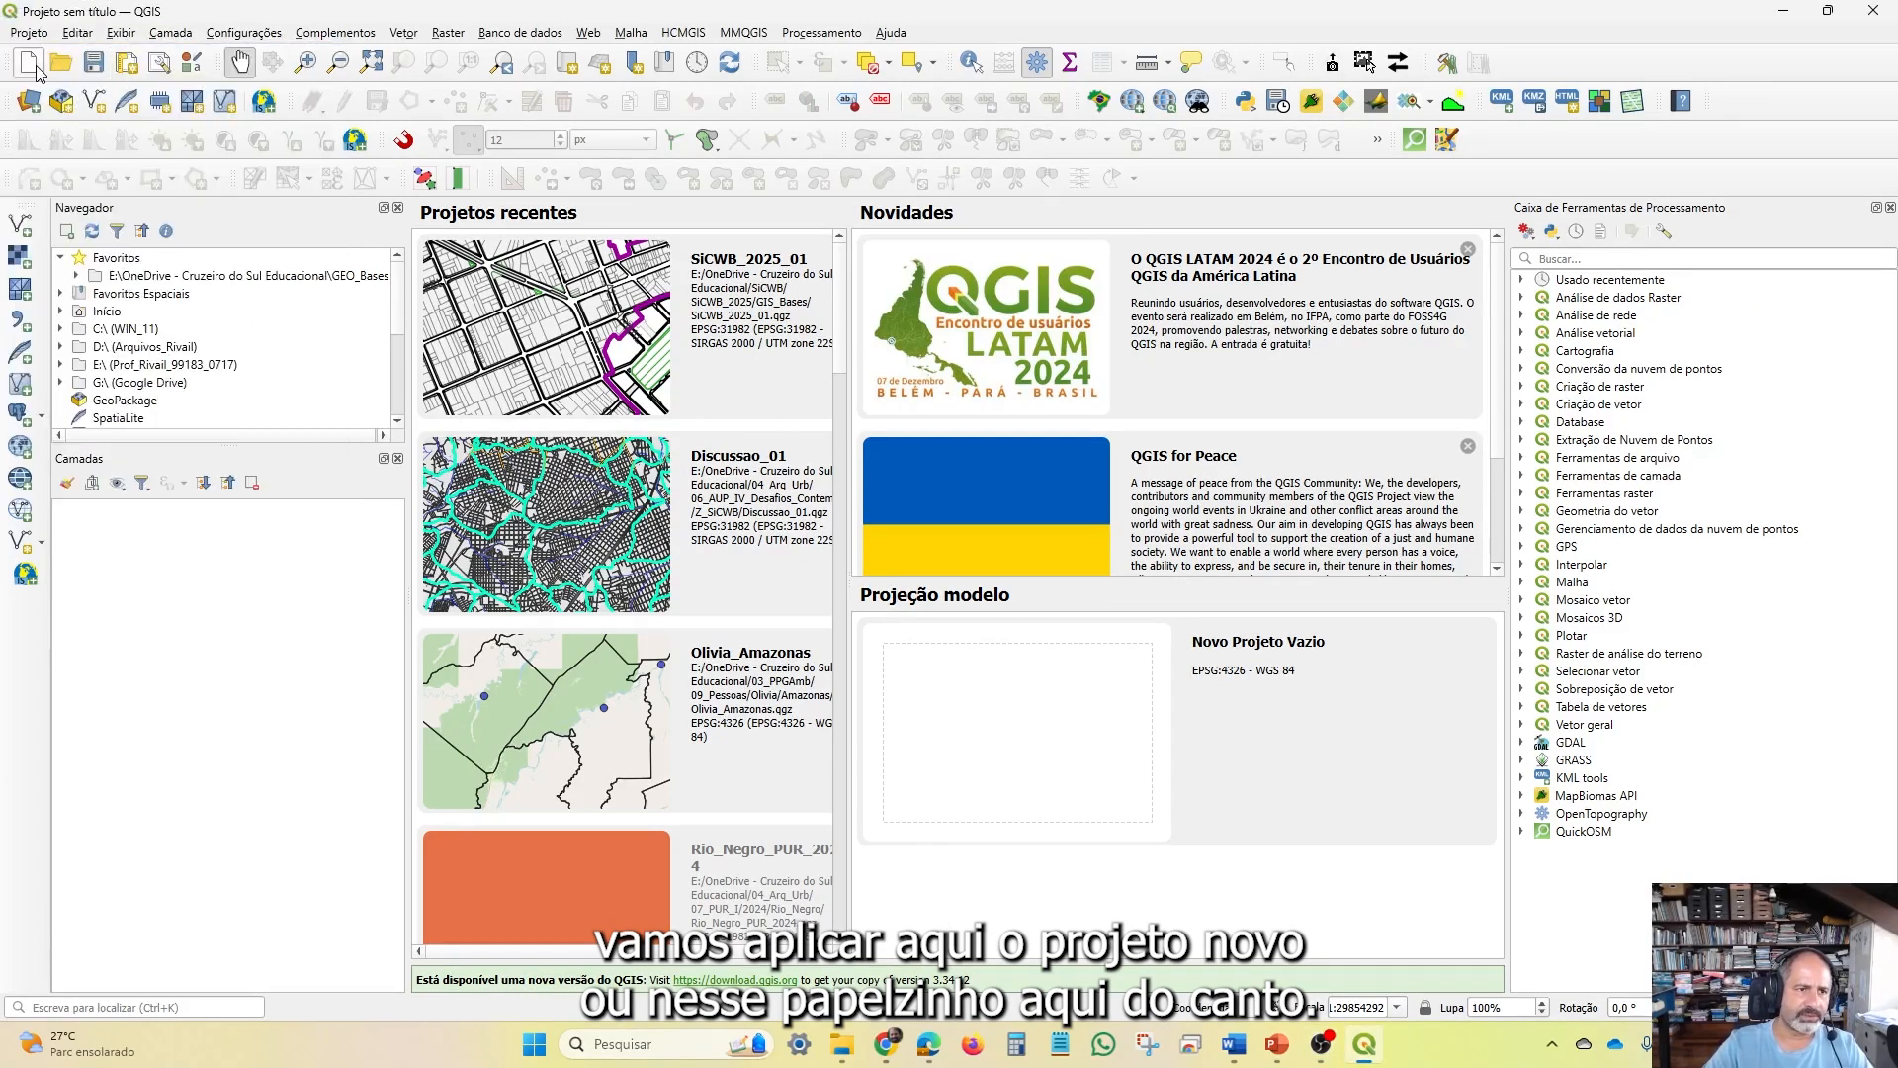
{"action": "left_click", "coordinate": [27, 64]}
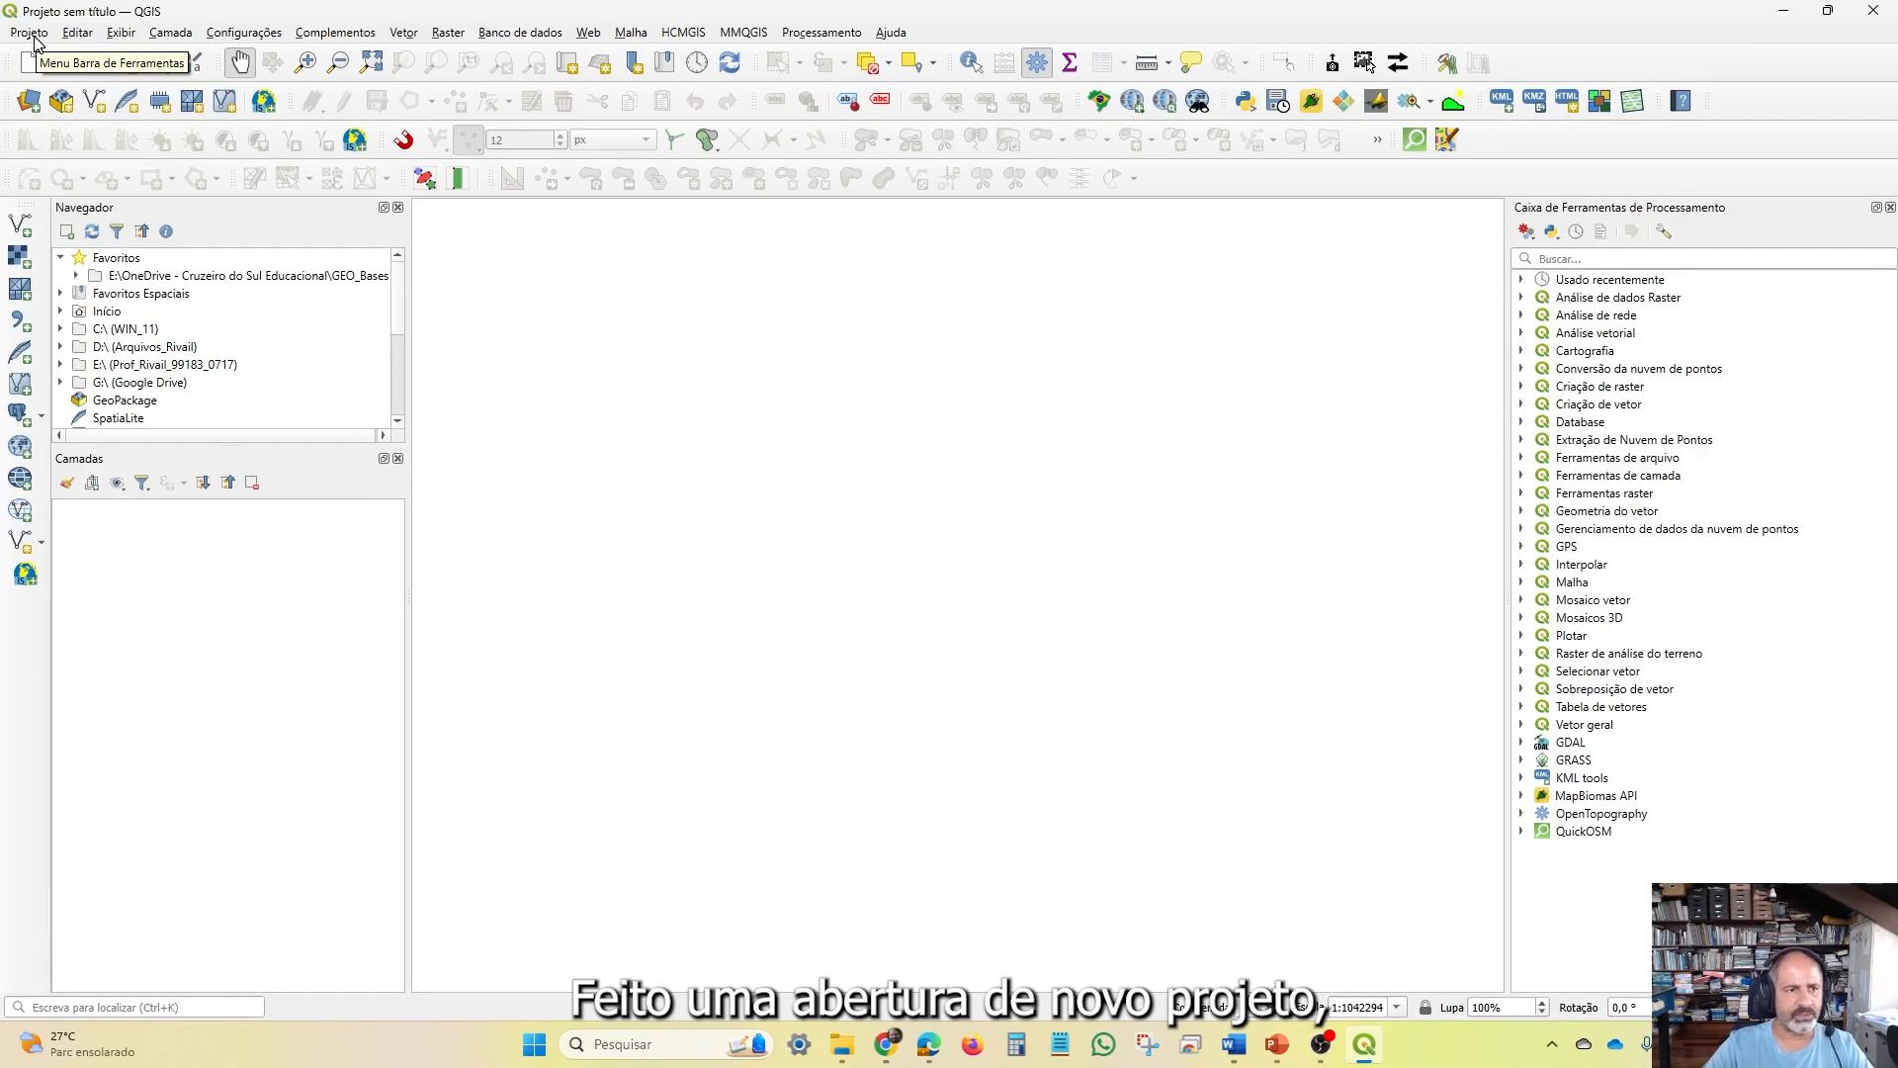
Set the project's coordinate reference system to SIRGAS 2000 / UTM zone 22S (EPSG:31982) in the project properties
{"action": "left_click", "coordinate": [30, 33]}
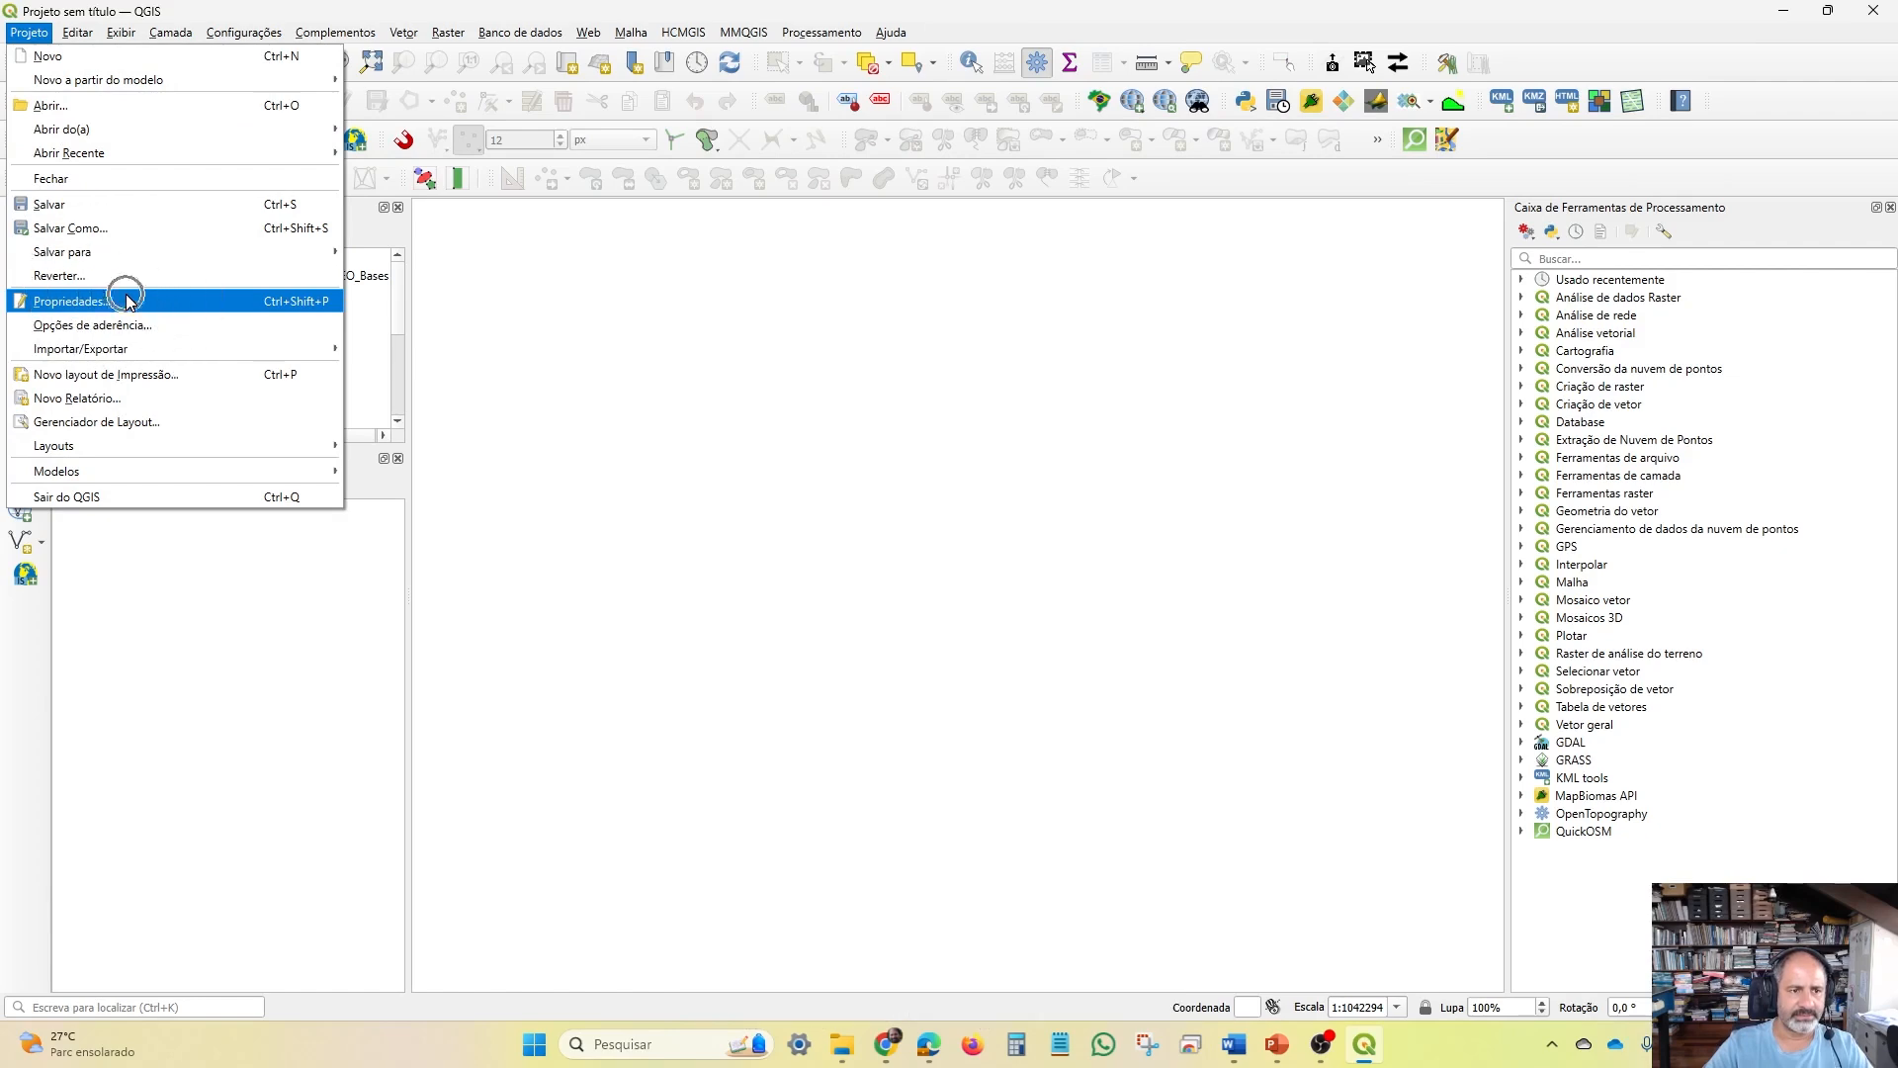
{"action": "left_click", "coordinate": [130, 301]}
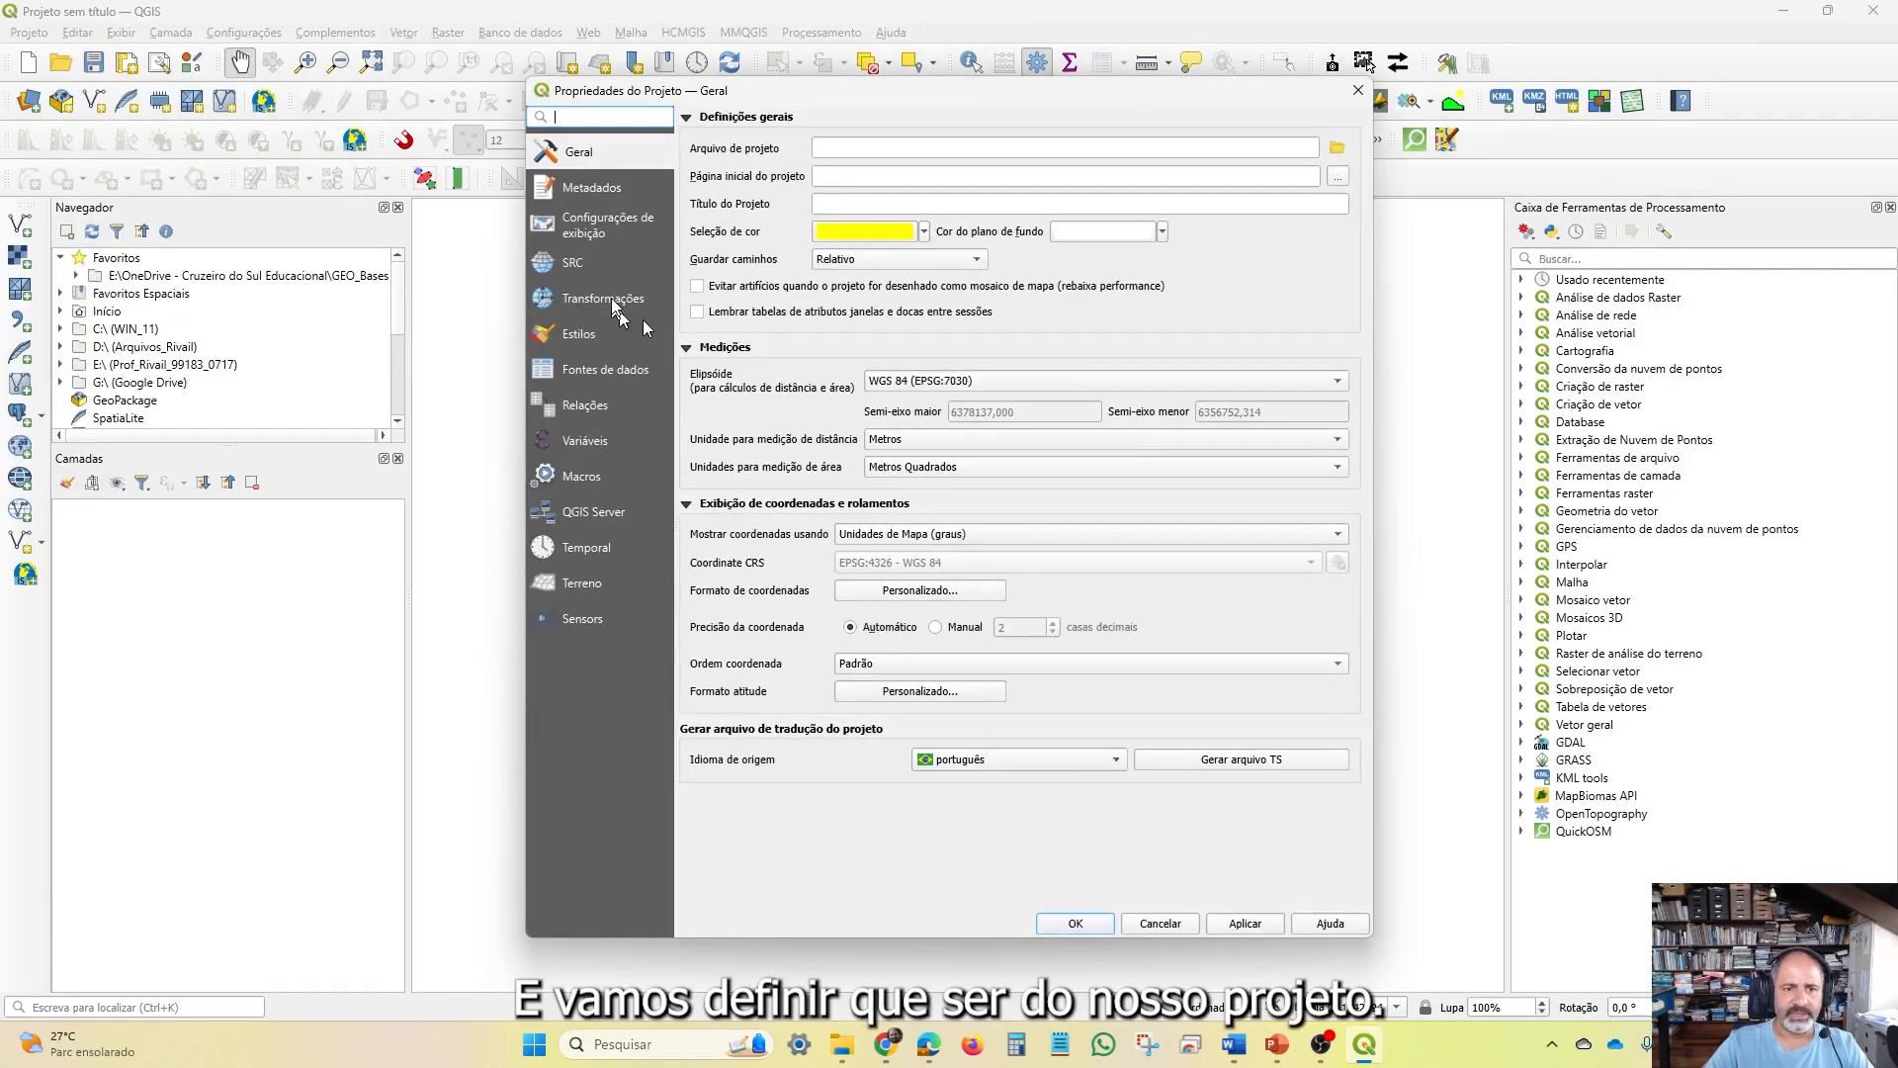
{"action": "left_click", "coordinate": [574, 267]}
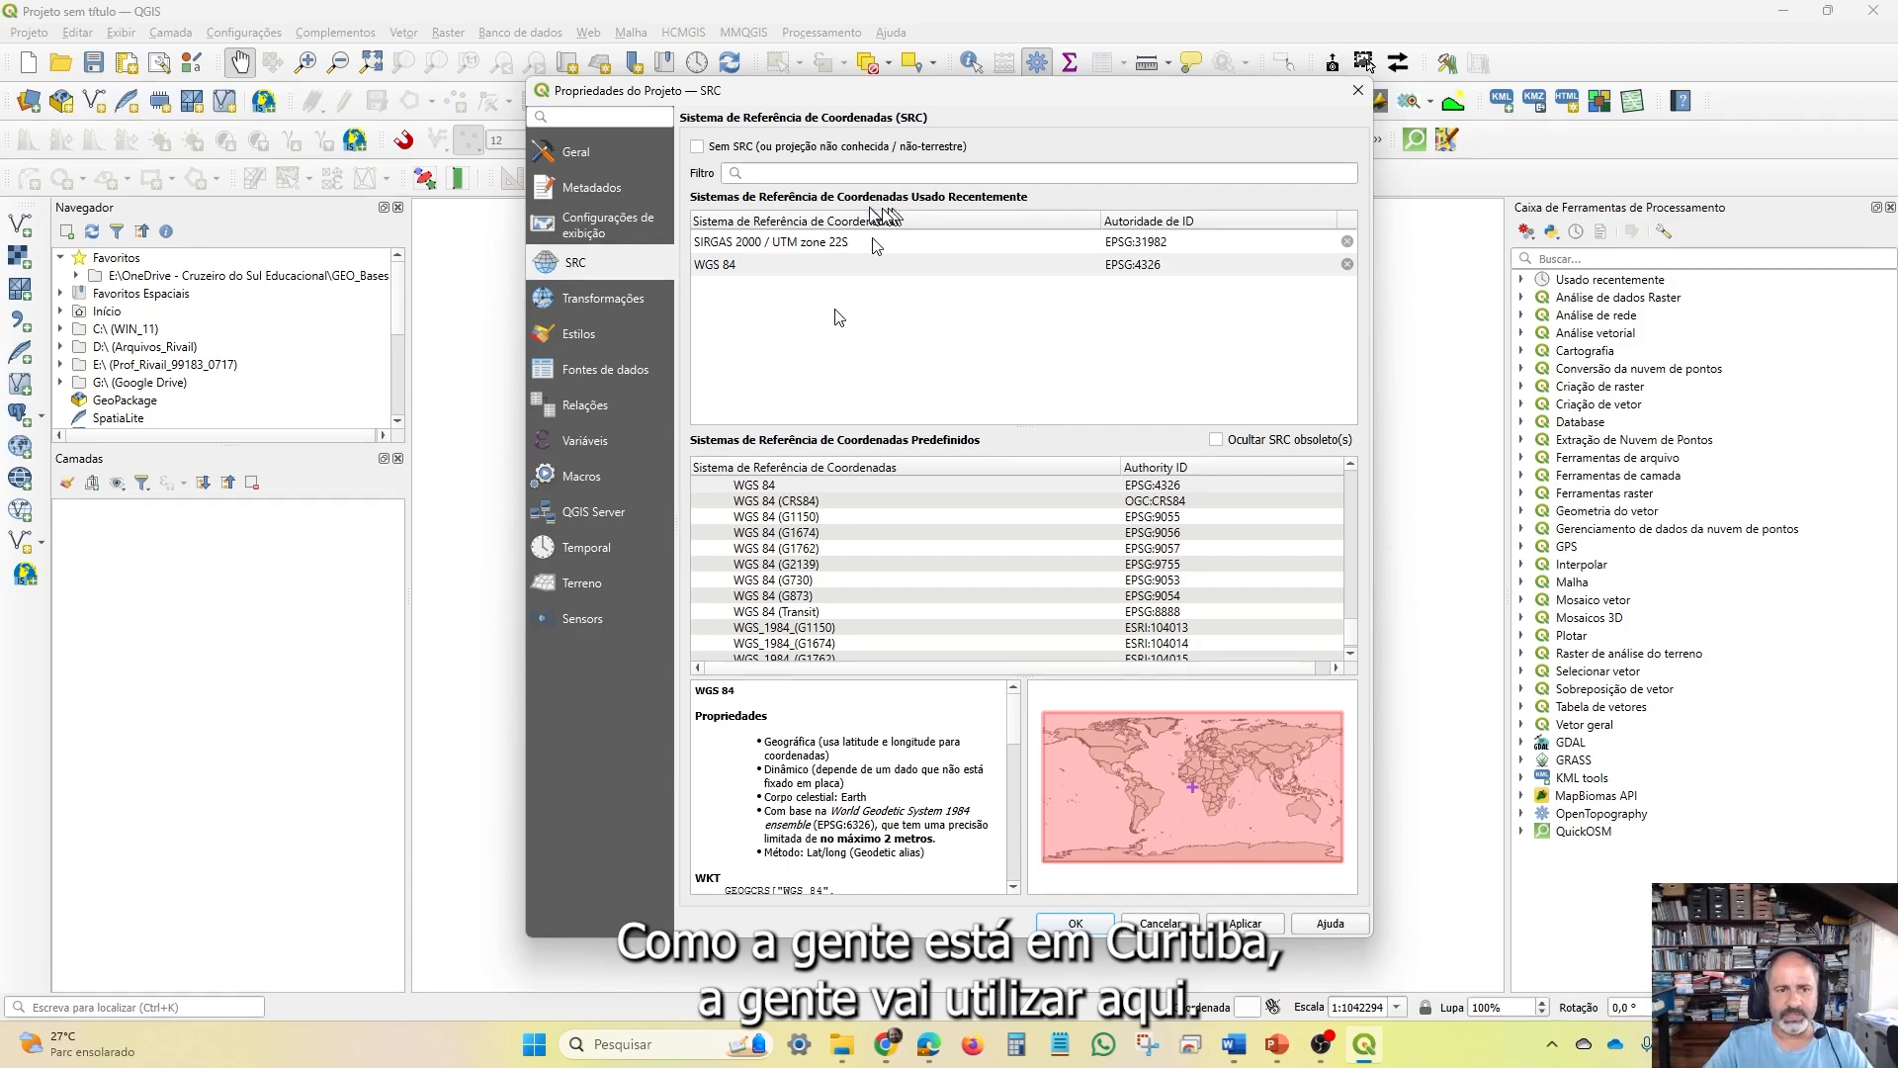
{"action": "left_click", "coordinate": [773, 243]}
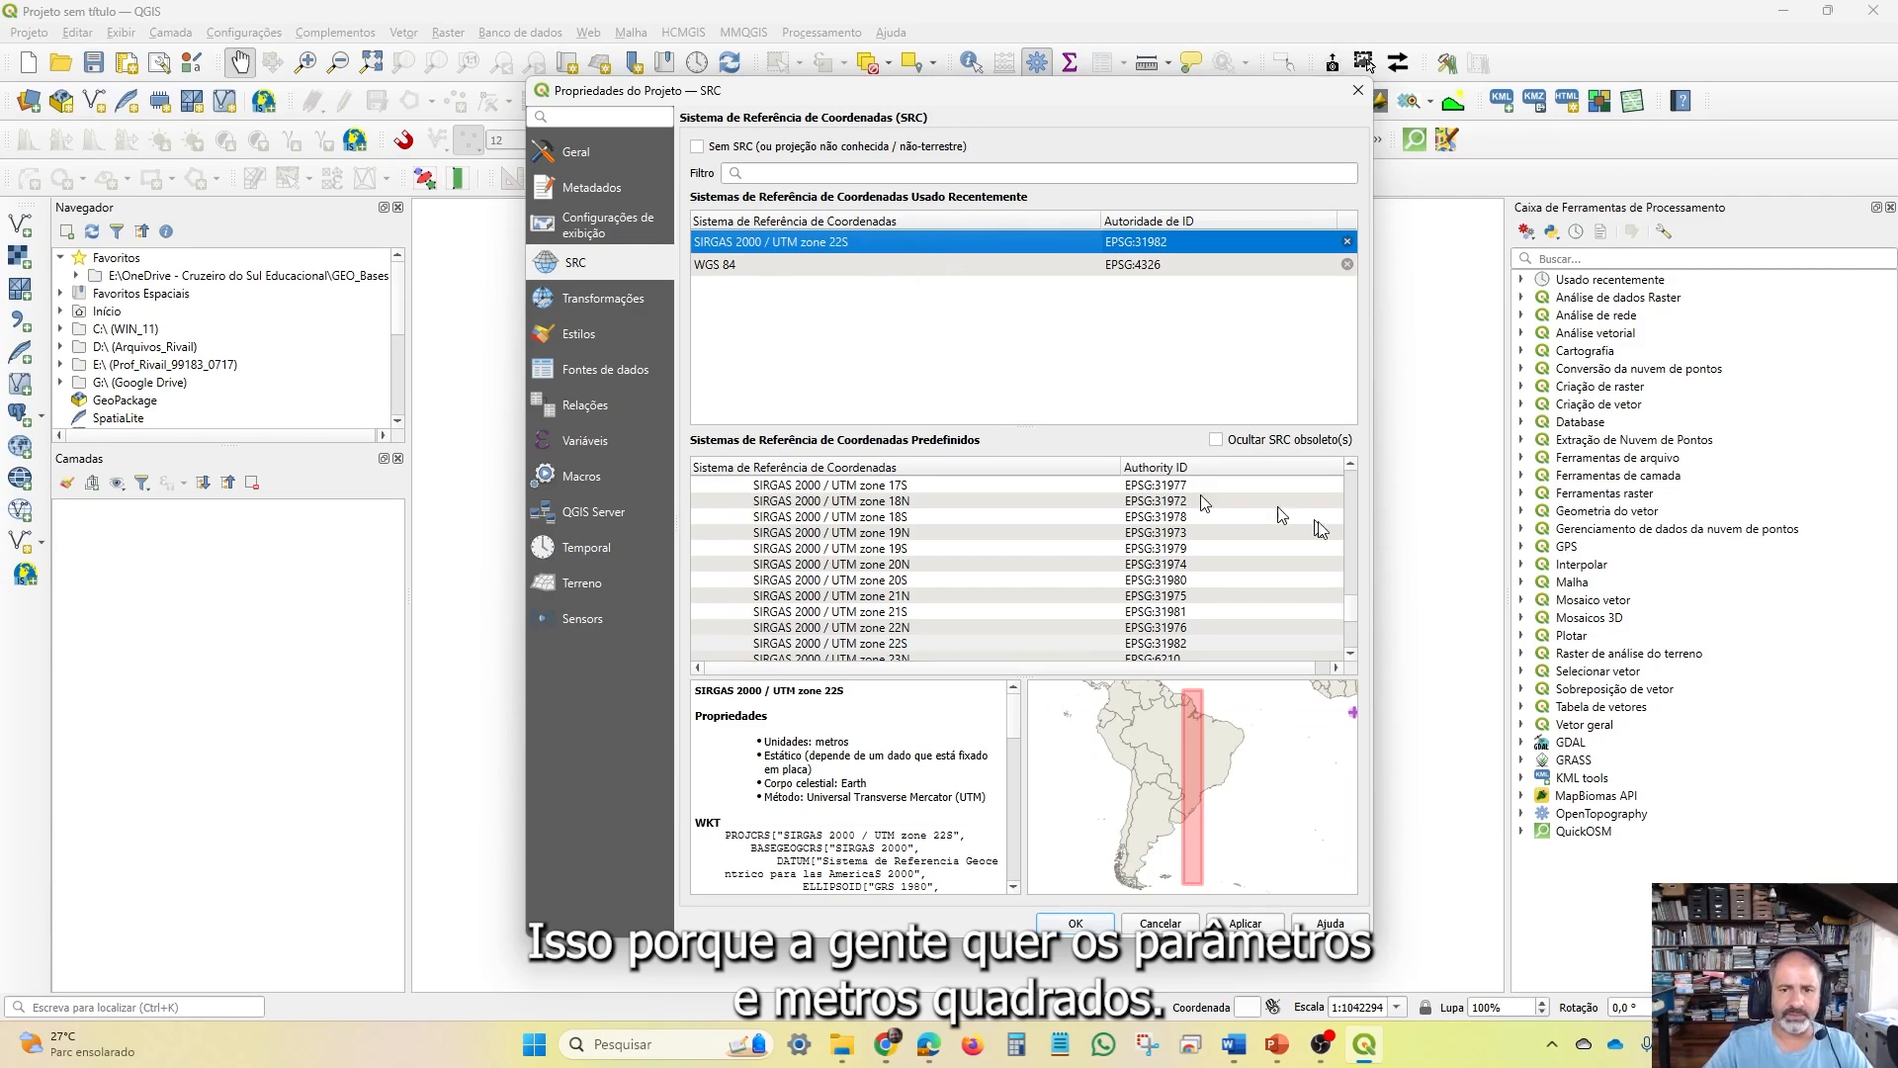
{"action": "left_click_drag", "start_coordinate": [1364, 618], "coordinate": [1362, 555]}
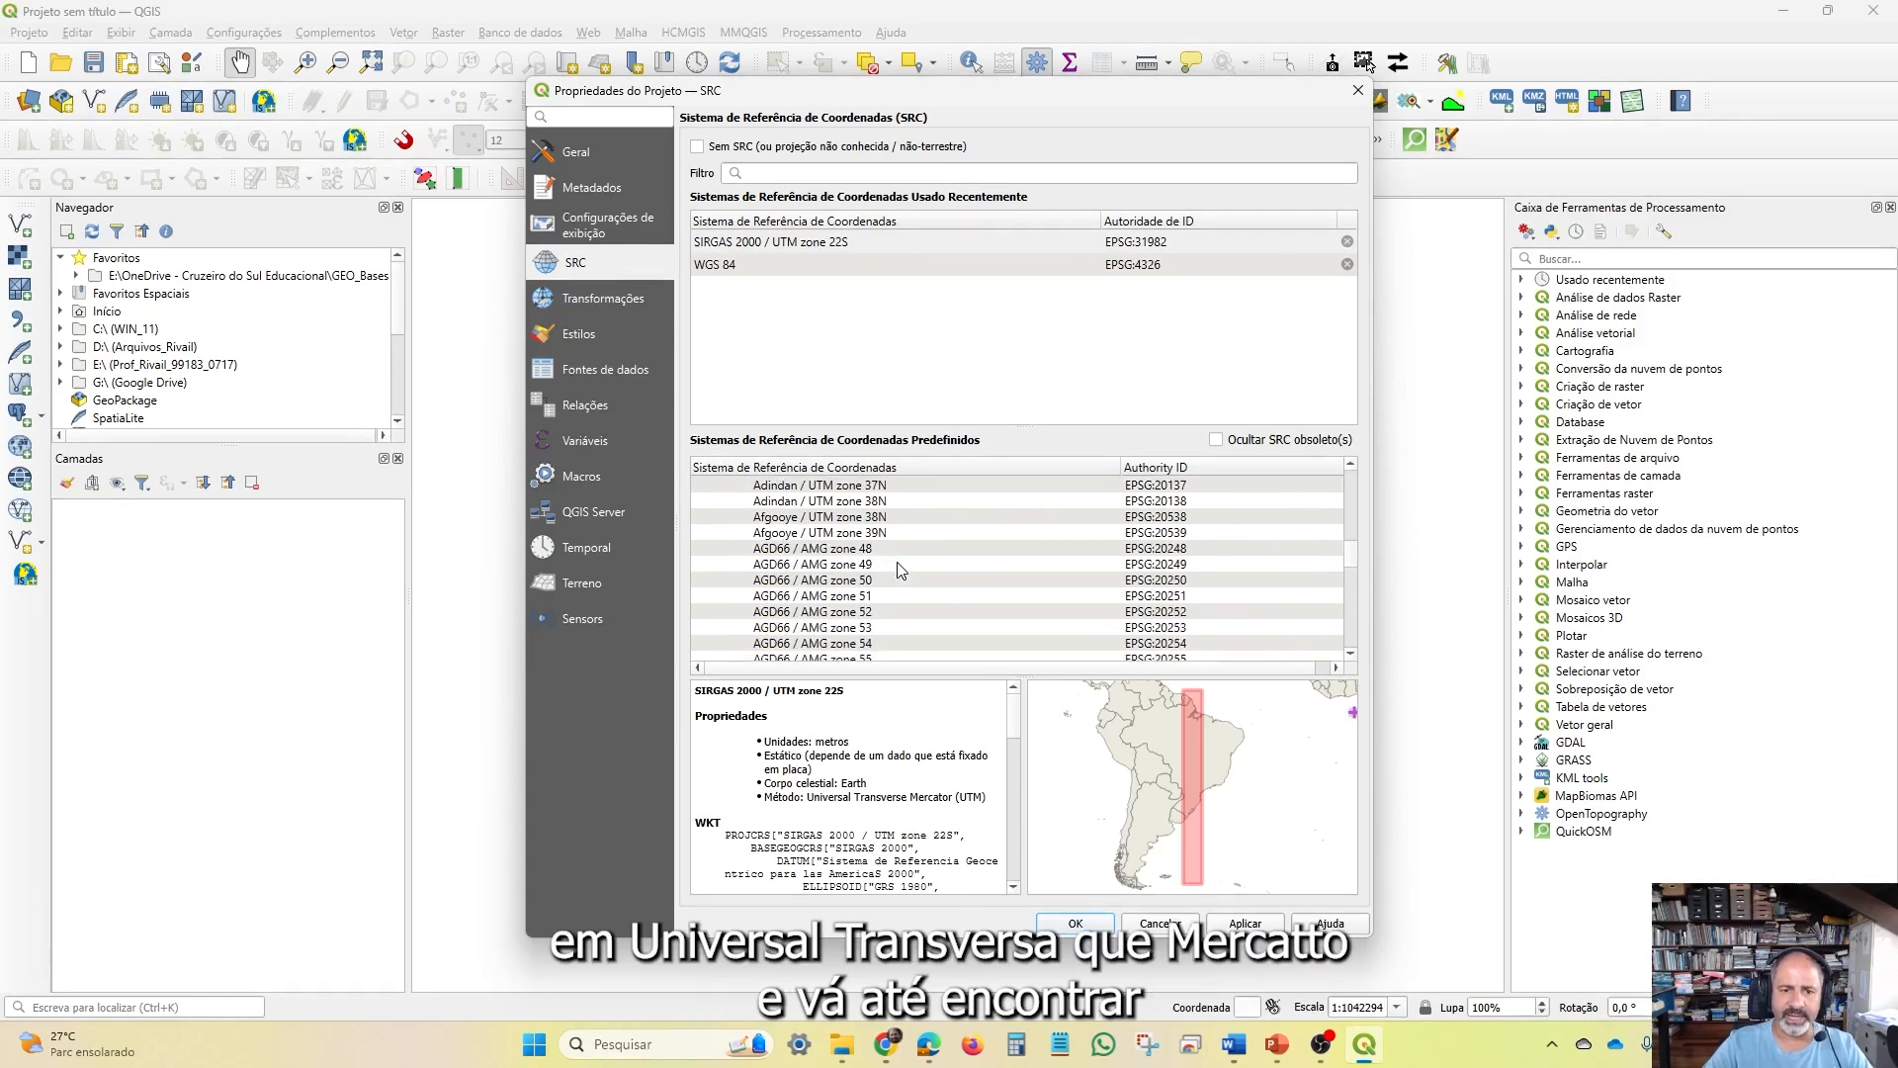
{"action": "scroll", "coordinate": [890, 561], "scroll_direction": "down", "scroll_amount": 10}
{"action": "scroll", "coordinate": [900, 560], "scroll_direction": "down", "scroll_amount": 20}
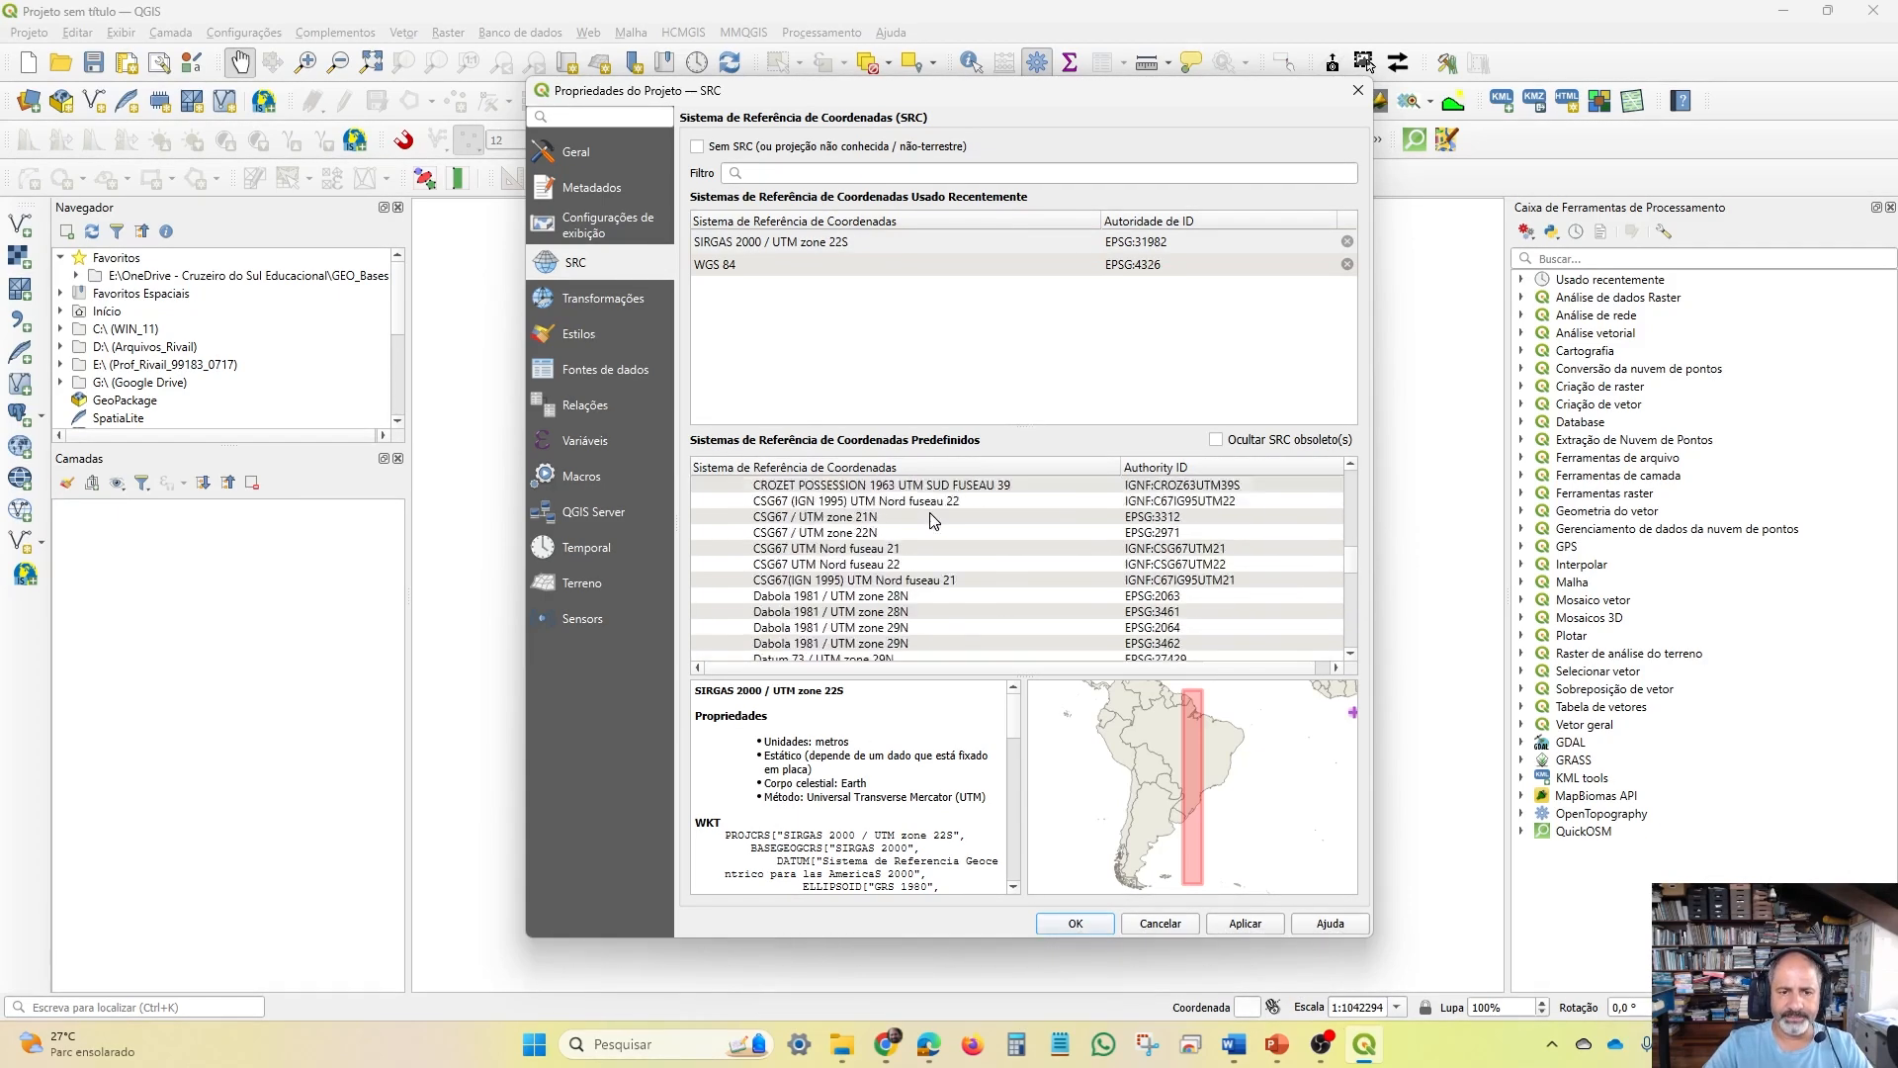
{"action": "scroll", "coordinate": [959, 508], "scroll_direction": "down", "scroll_amount": 20}
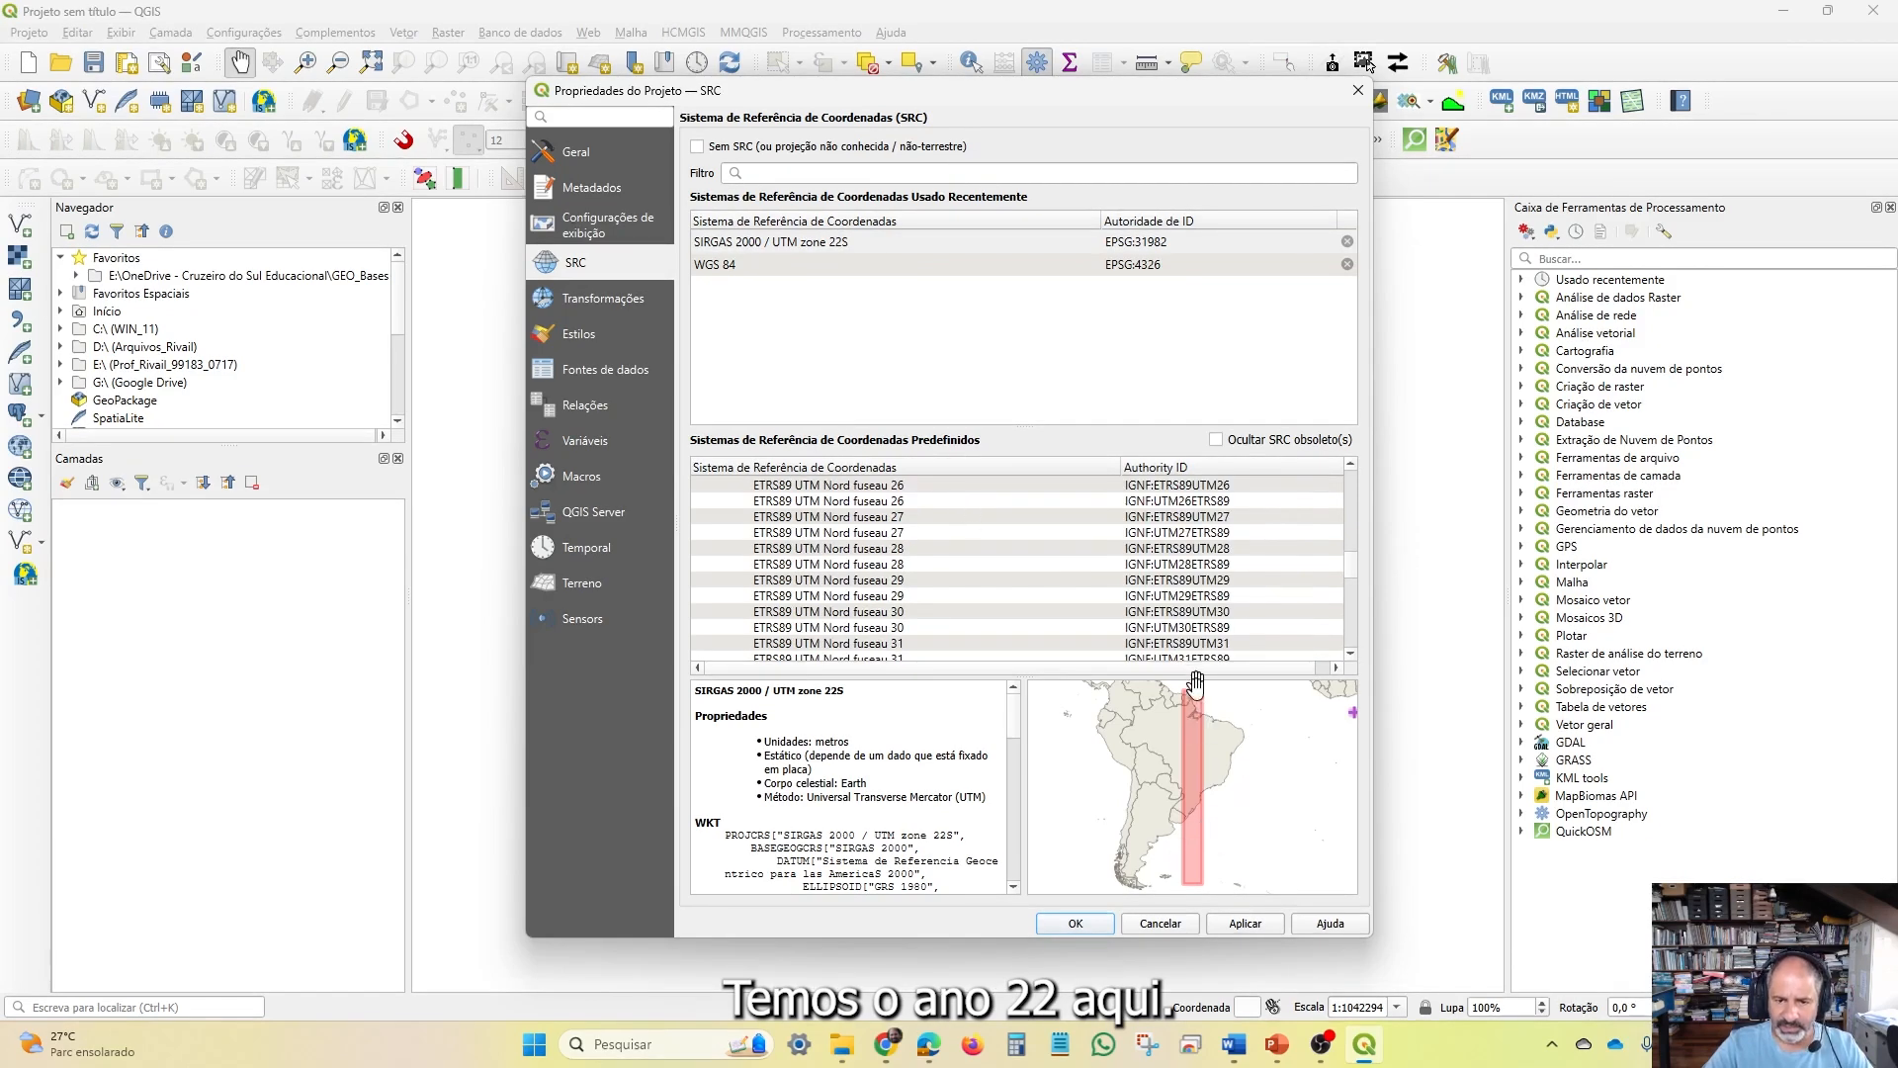
Set the project's measurement ellipsoid to WGS 84 (EPSG:7030) and apply the project properties
{"action": "left_click", "coordinate": [585, 150]}
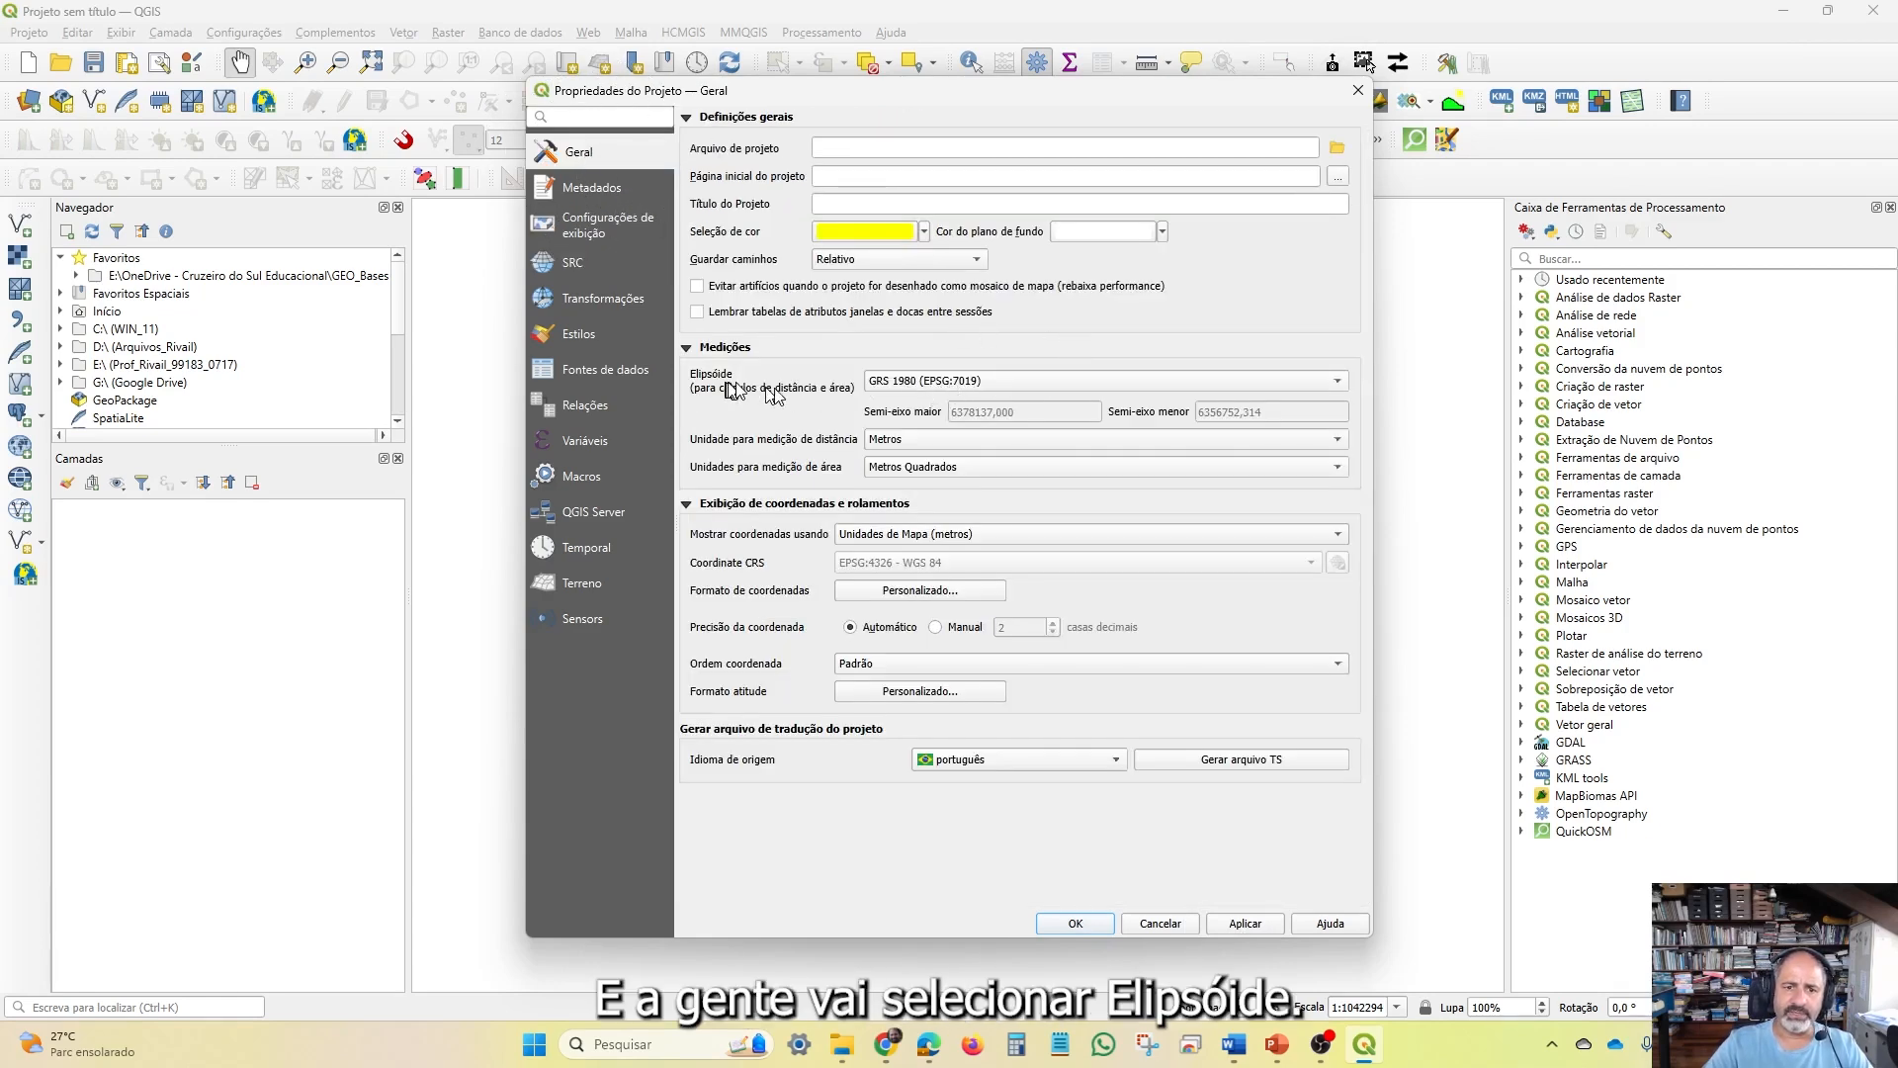
{"action": "left_click", "coordinate": [1024, 384]}
{"action": "scroll", "coordinate": [1025, 384], "scroll_direction": "down", "scroll_amount": 20}
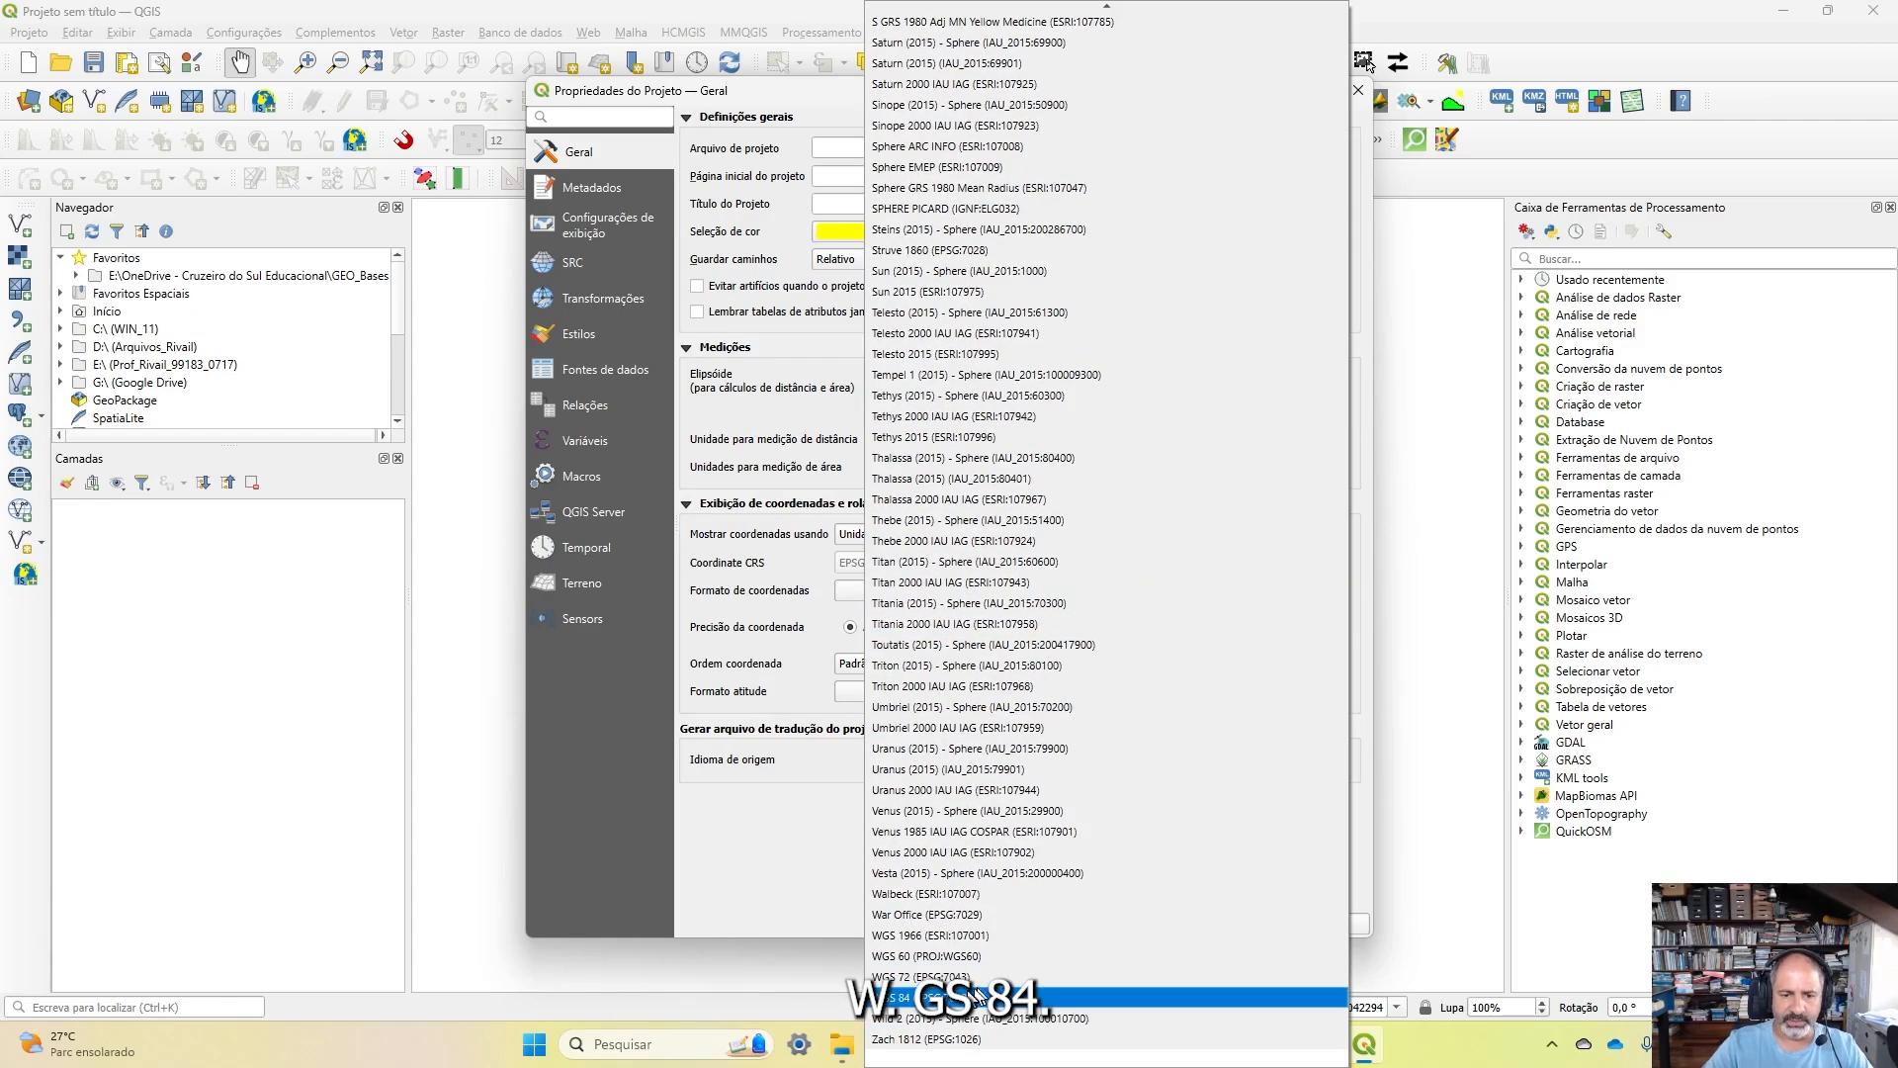
{"action": "left_click", "coordinate": [949, 998]}
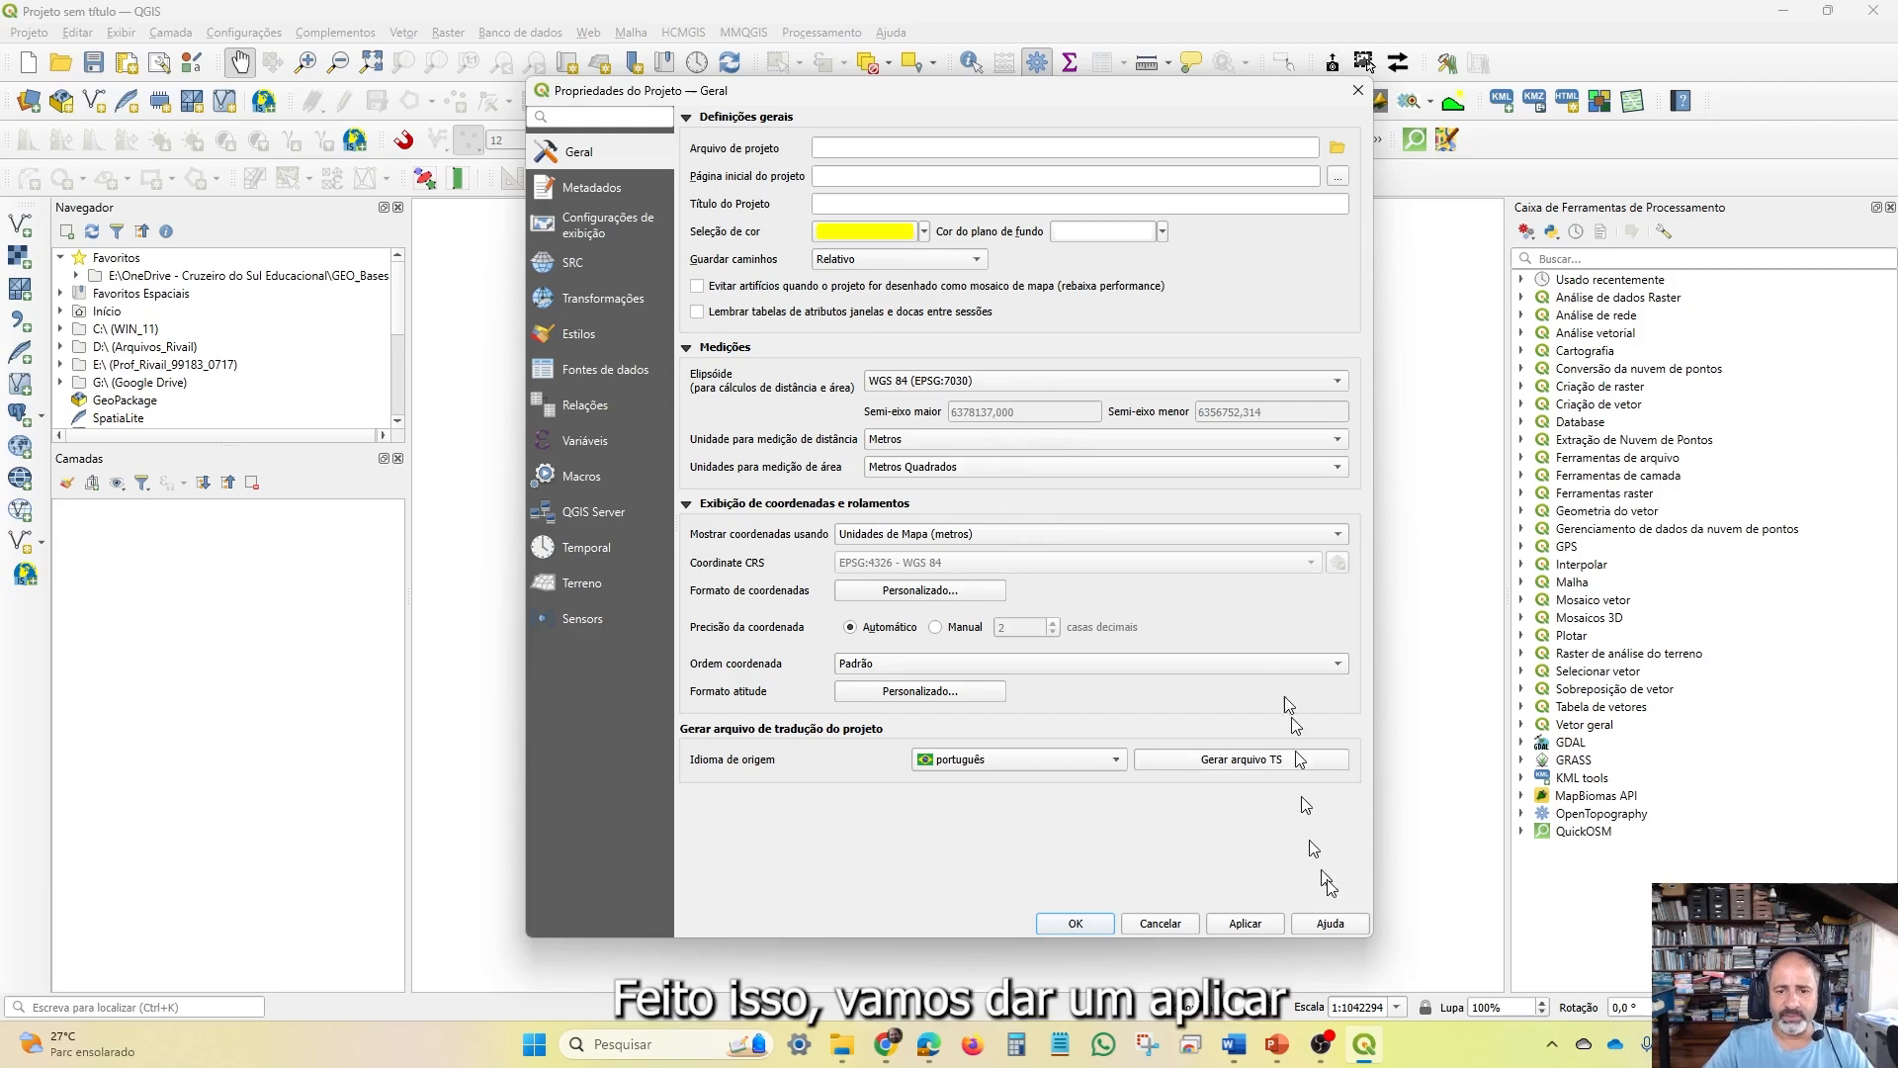
{"action": "left_click", "coordinate": [1253, 928]}
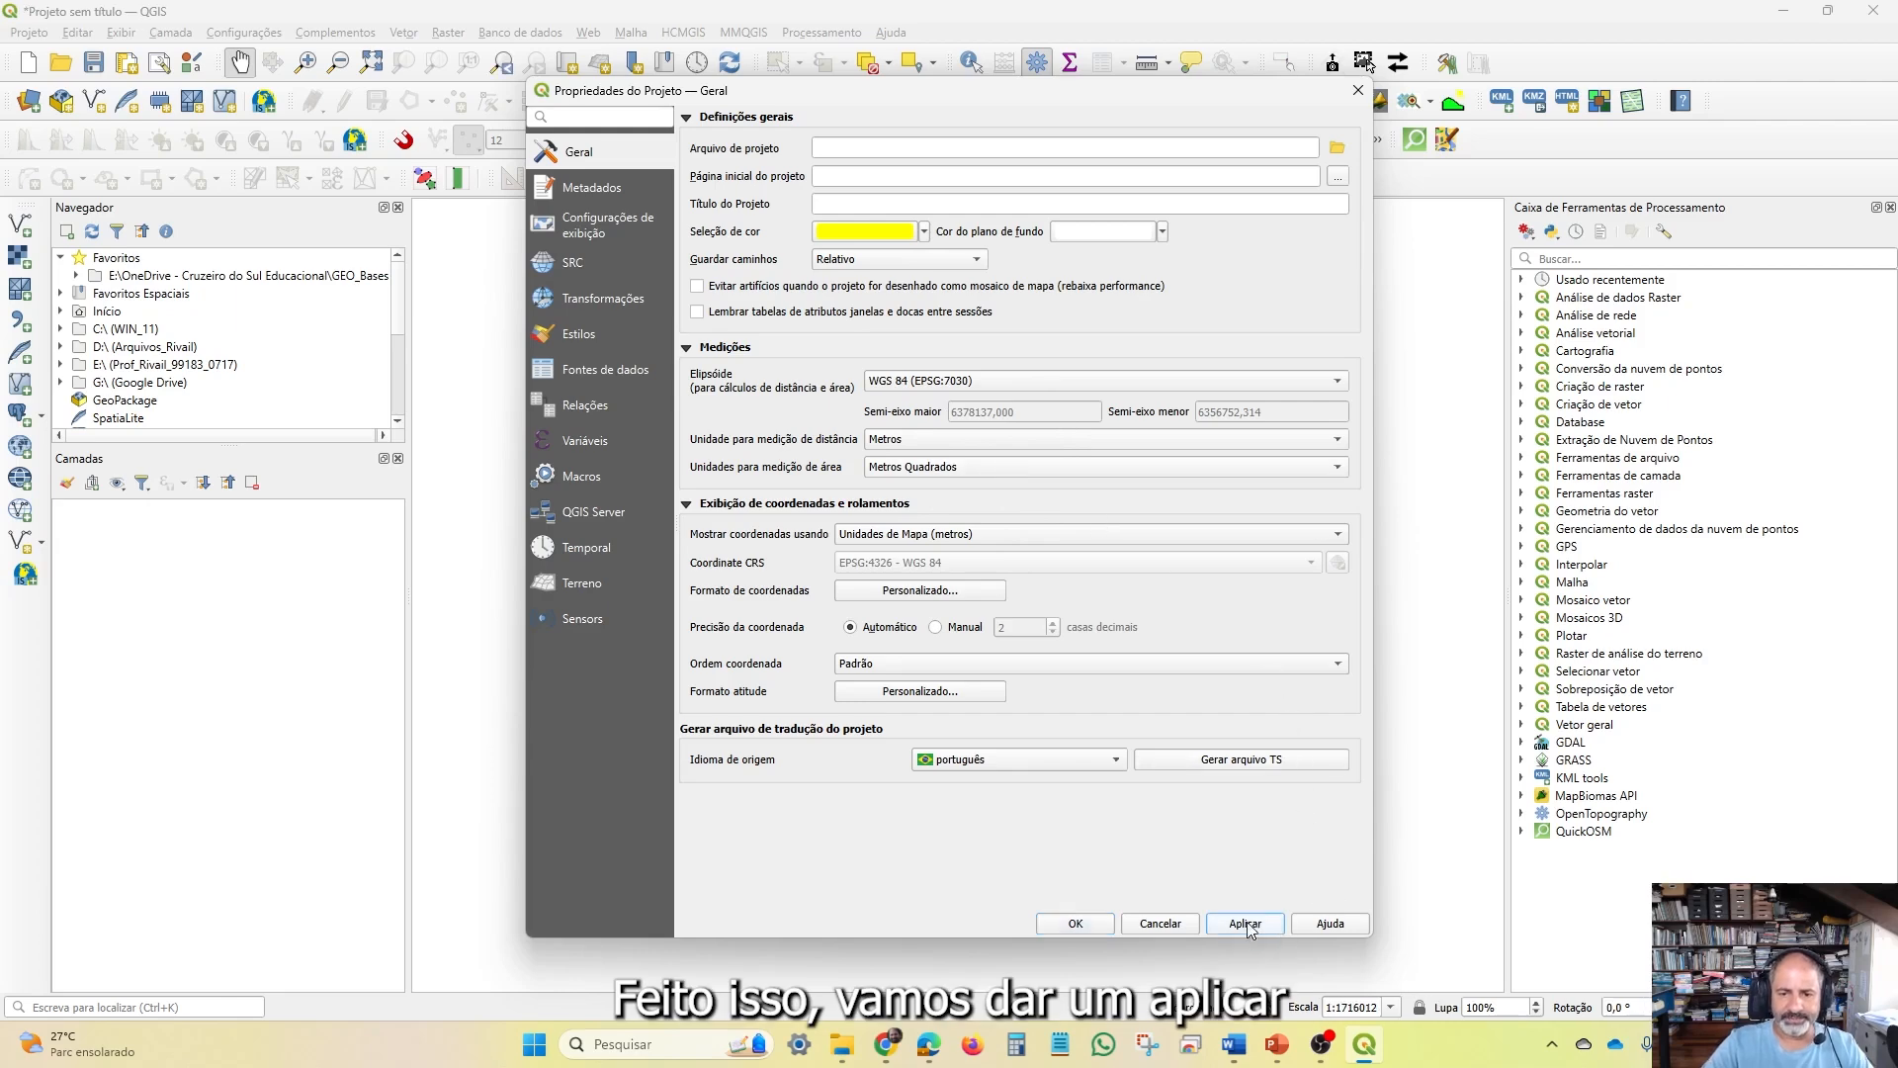
{"action": "left_click", "coordinate": [1070, 924]}
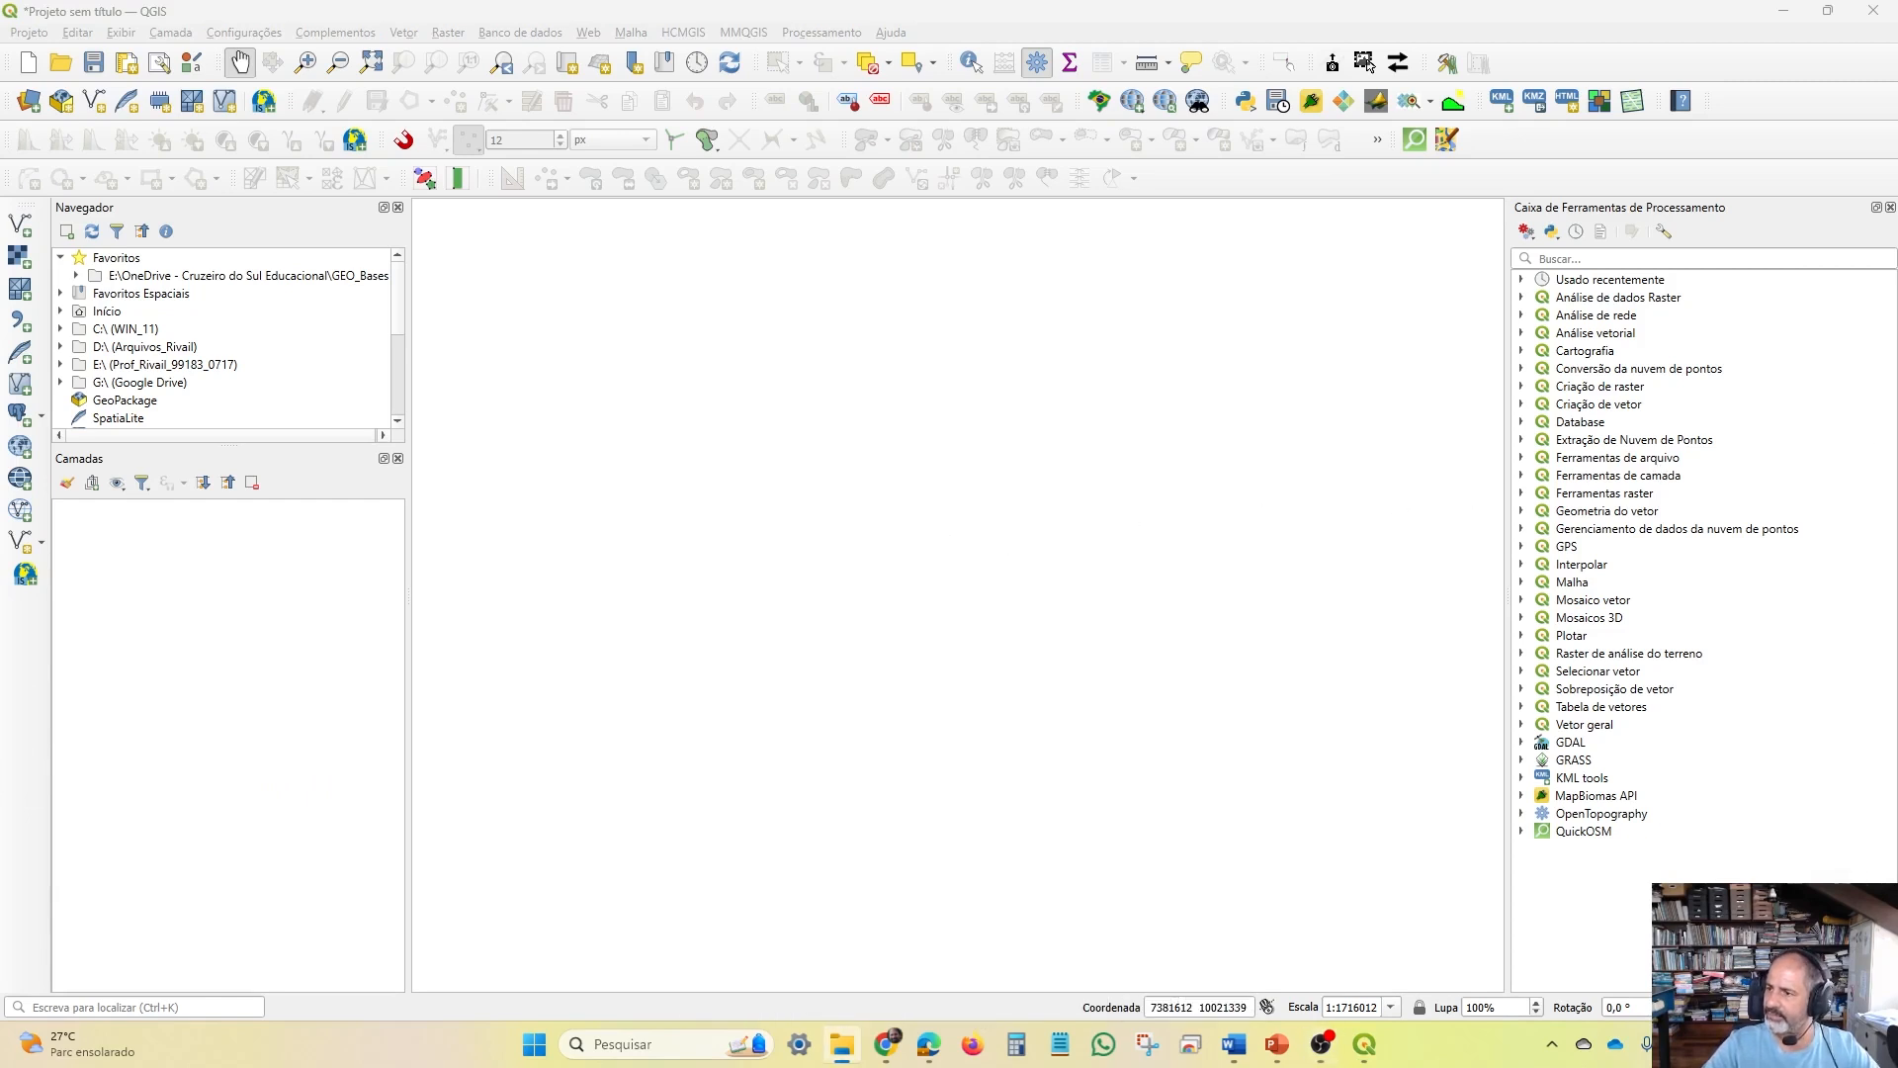
Add the Censo_2010_Domicilio_Renda_UTM_22S layer to the project and open its attribute table at the DomRe income columns
{"action": "left_click_drag", "start_coordinate": [1374, 462], "coordinate": [1032, 509]}
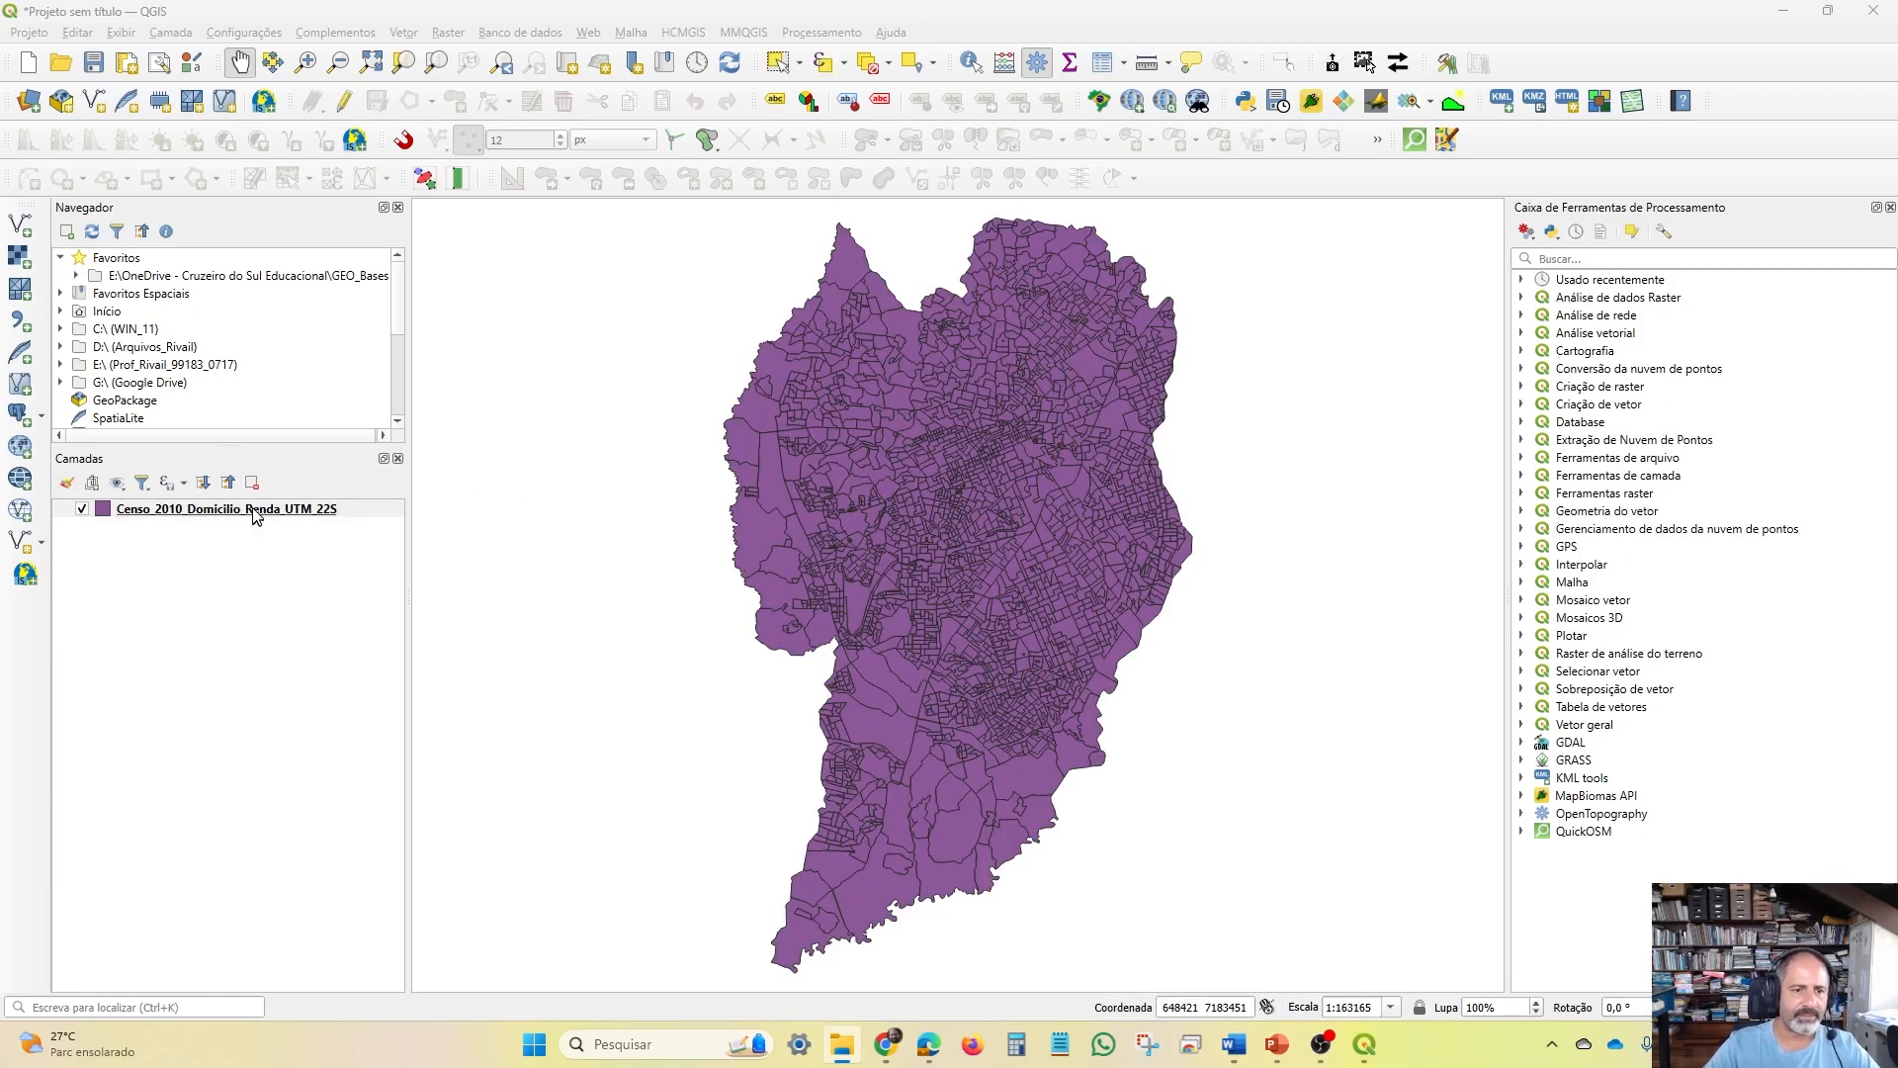
{"action": "right_click", "coordinate": [255, 513]}
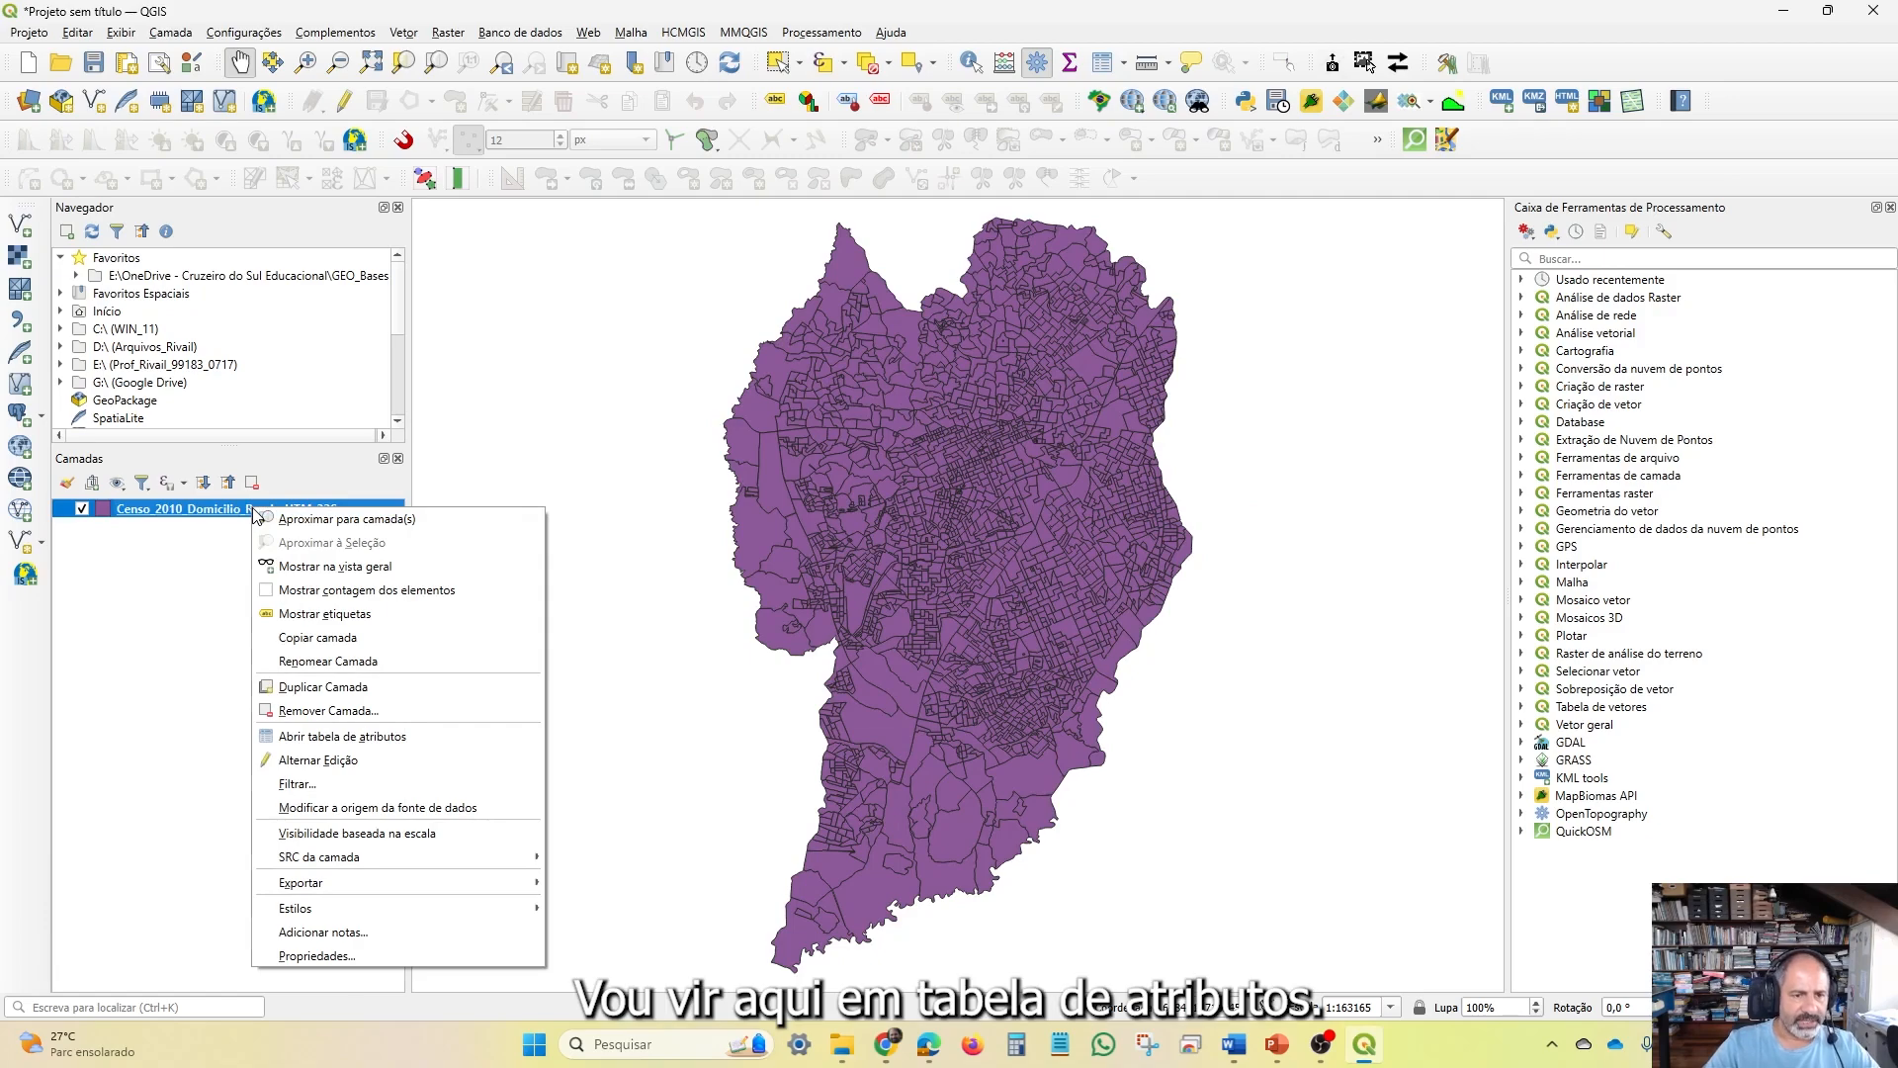
{"action": "left_click", "coordinate": [420, 739]}
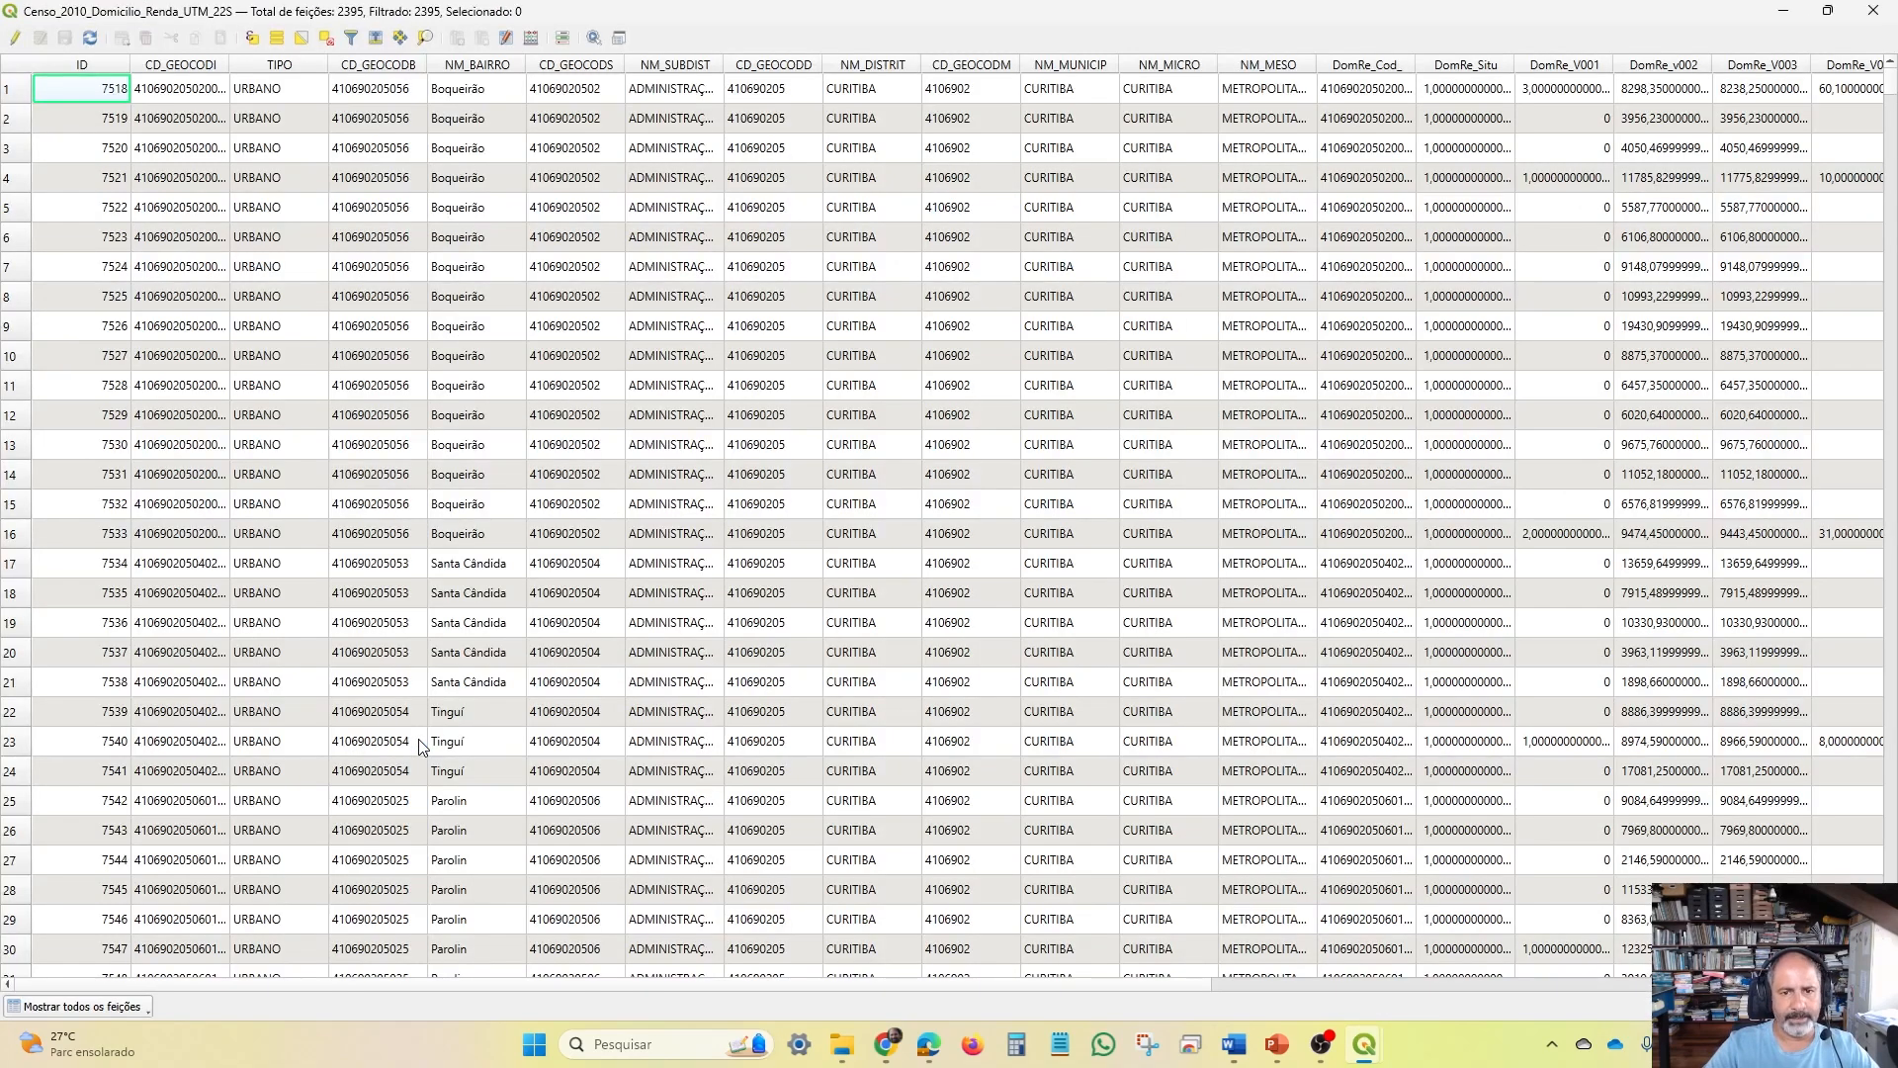
{"action": "left_click_drag", "start_coordinate": [851, 981], "coordinate": [1493, 982]}
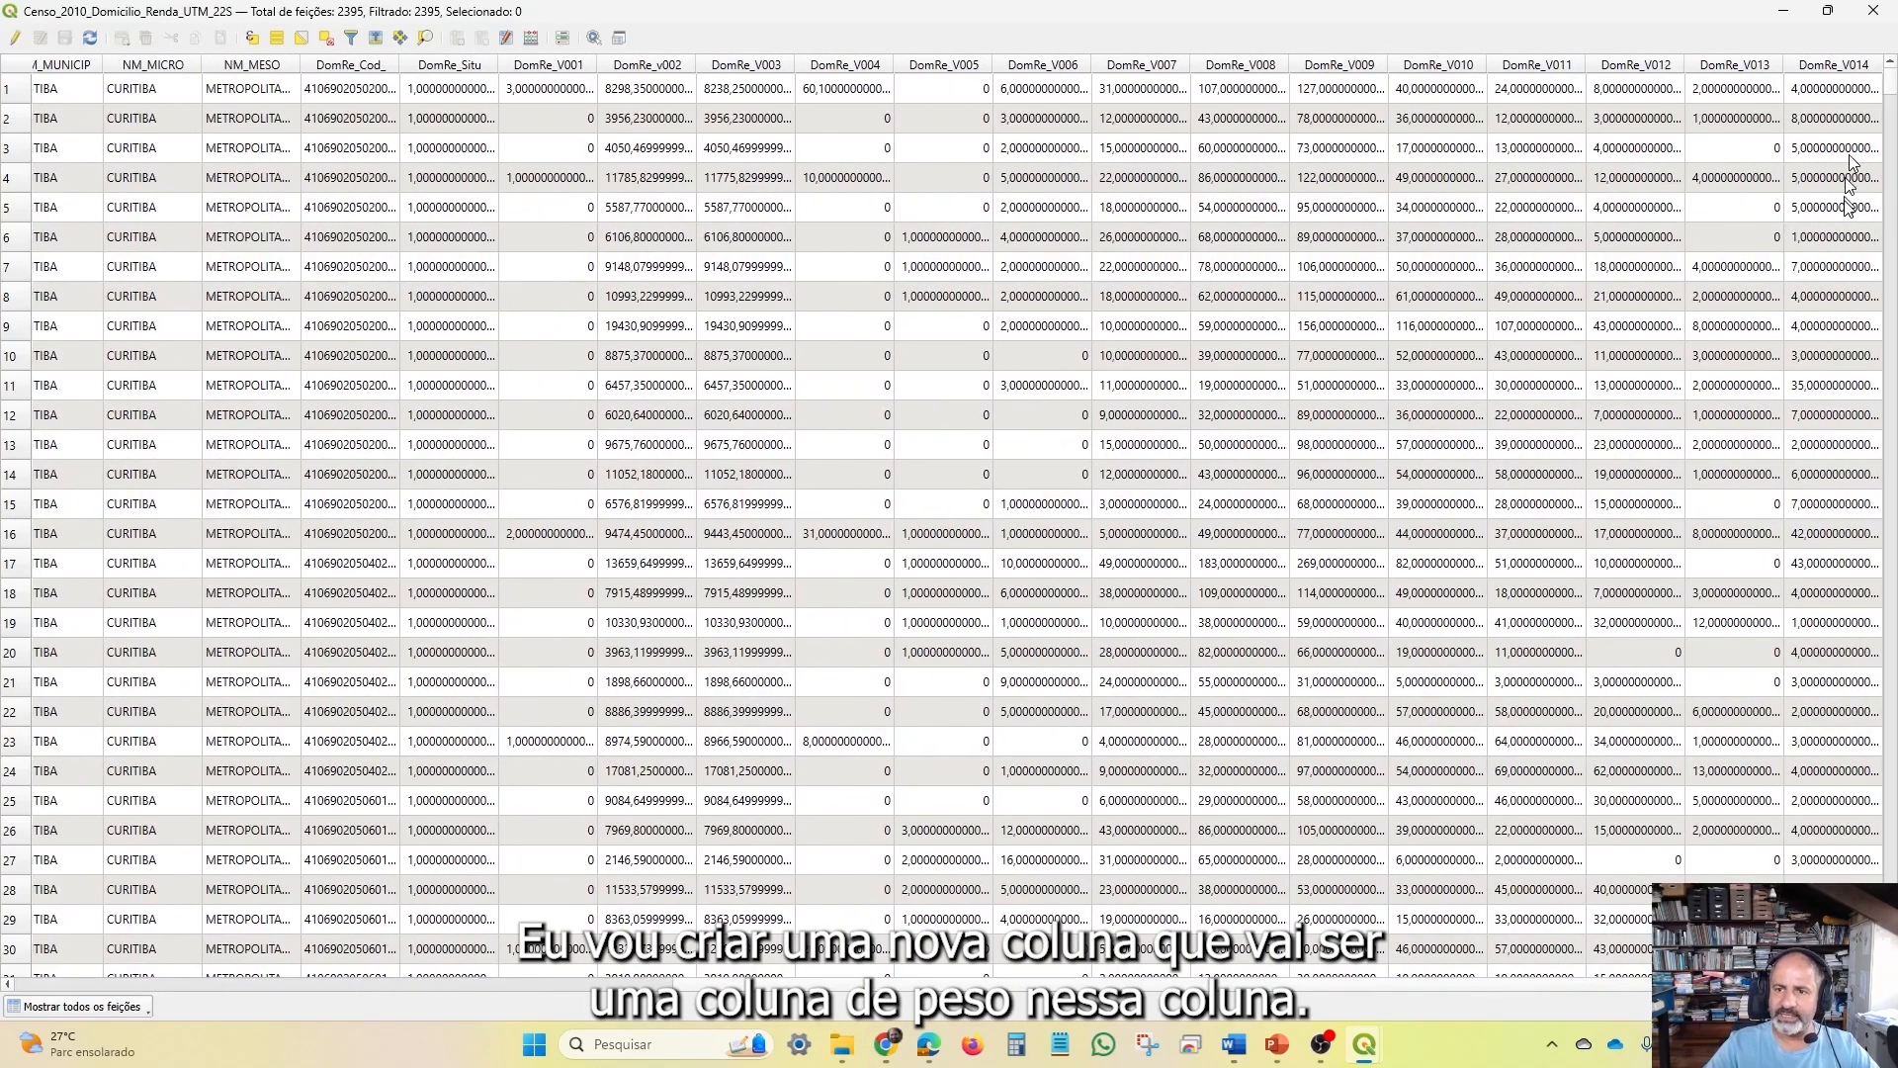
Switch to PowerPoint, examine the income ranges for each weight in the slide's criteria table, and return to the attribute table
{"action": "key", "text": "alt+Tab"}
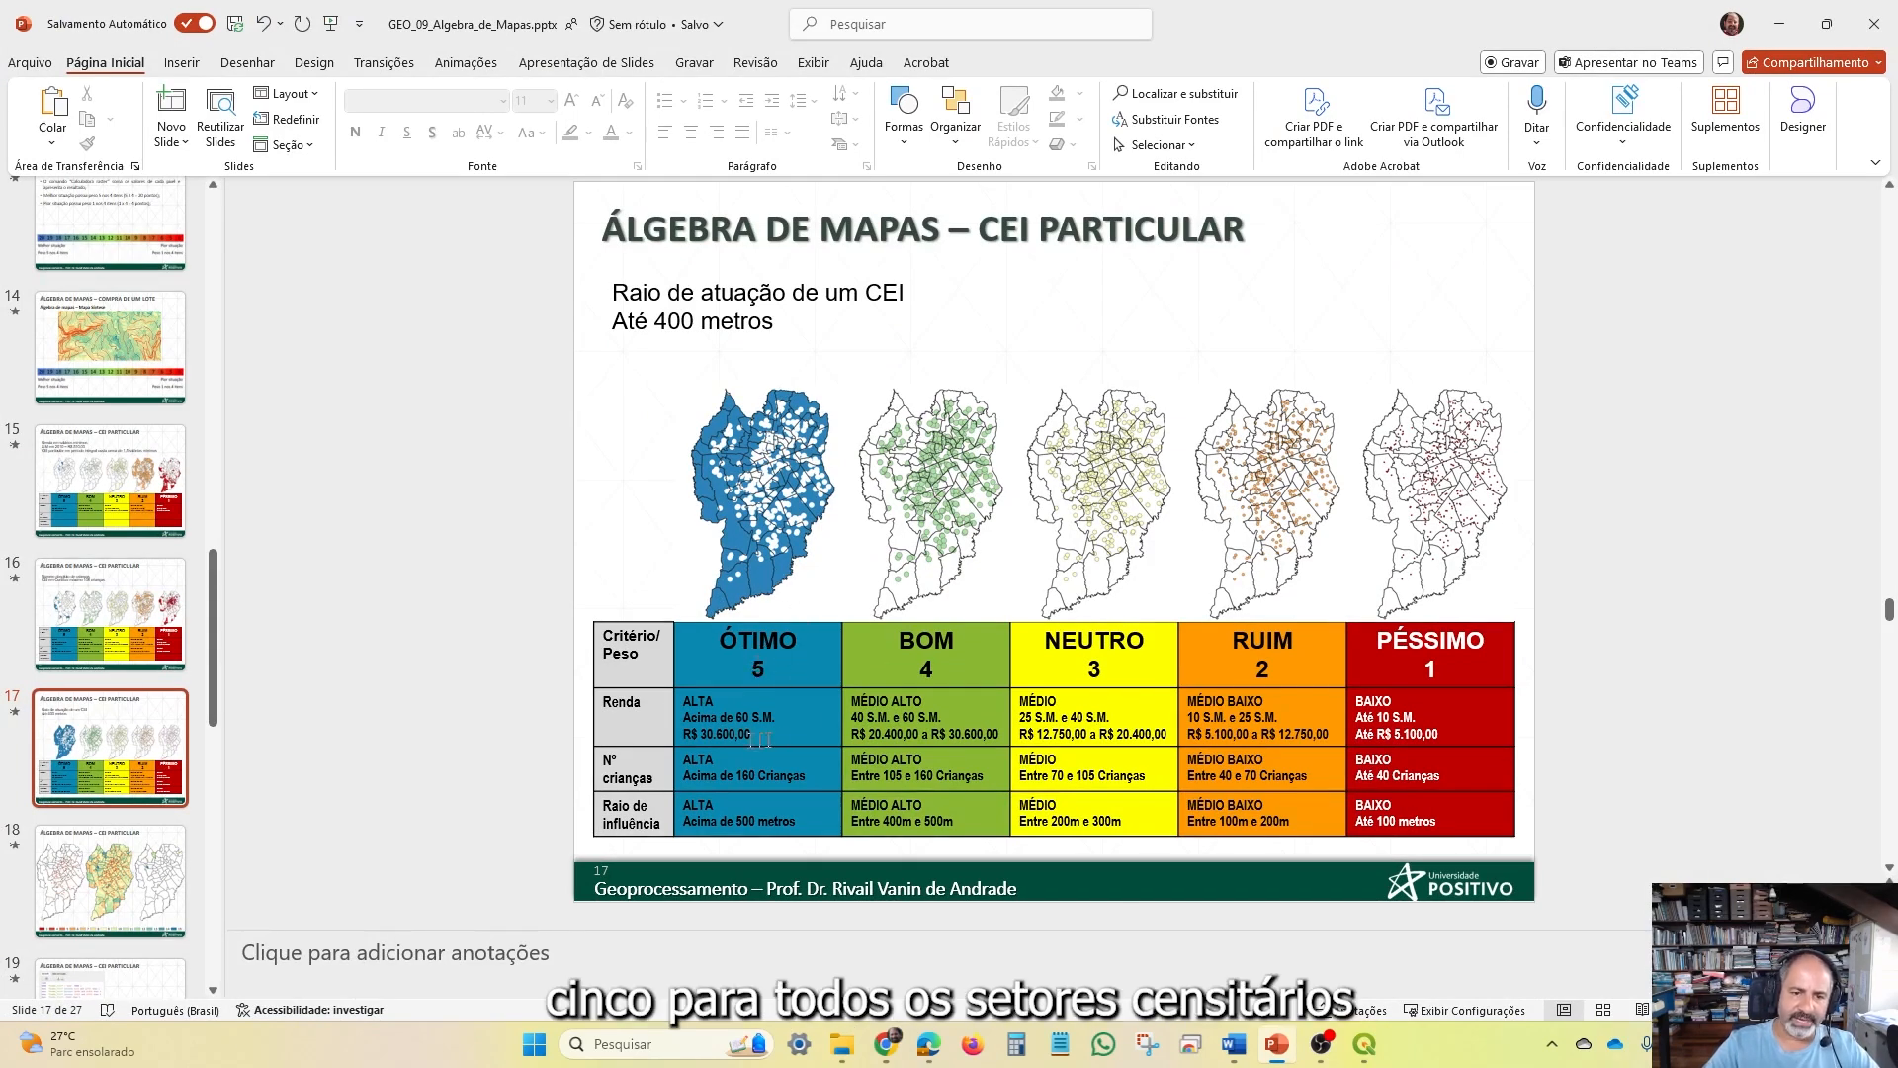
{"action": "left_click_drag", "start_coordinate": [775, 733], "coordinate": [689, 718]}
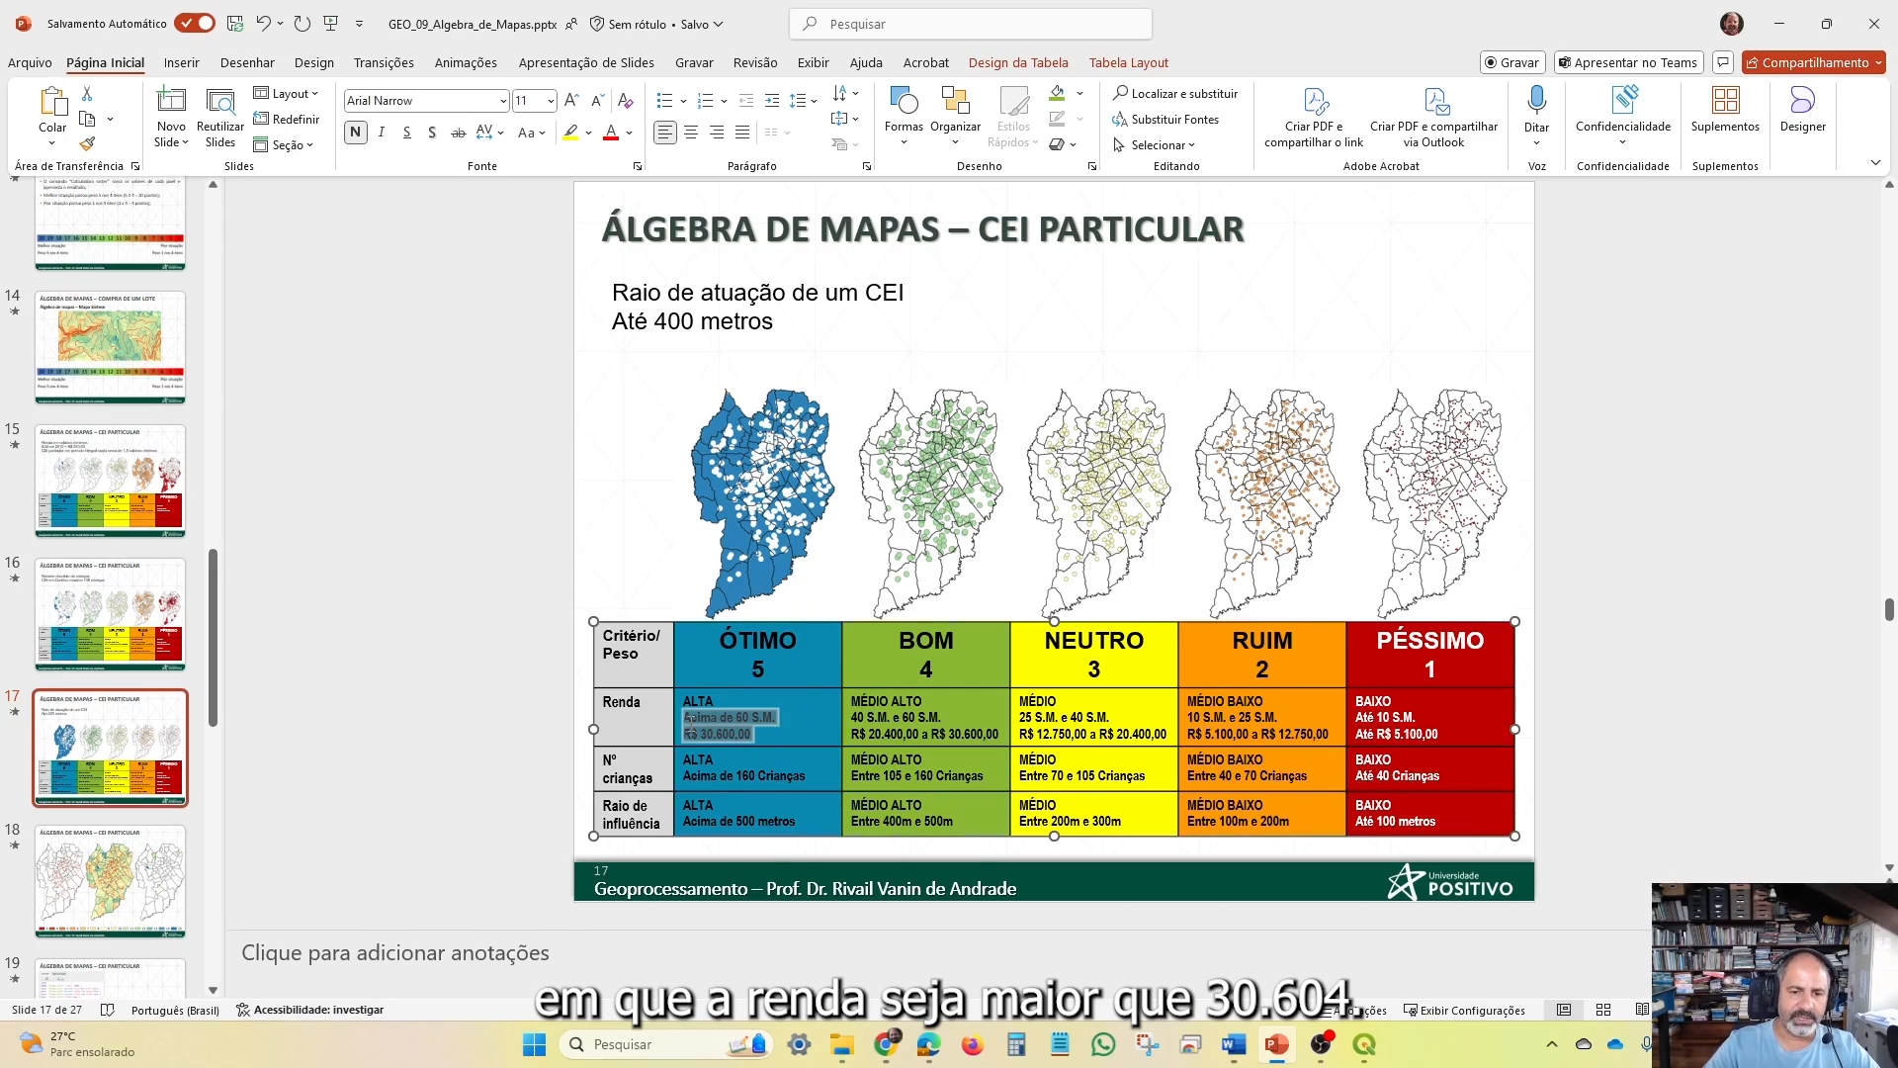
{"action": "left_click", "coordinate": [938, 732]}
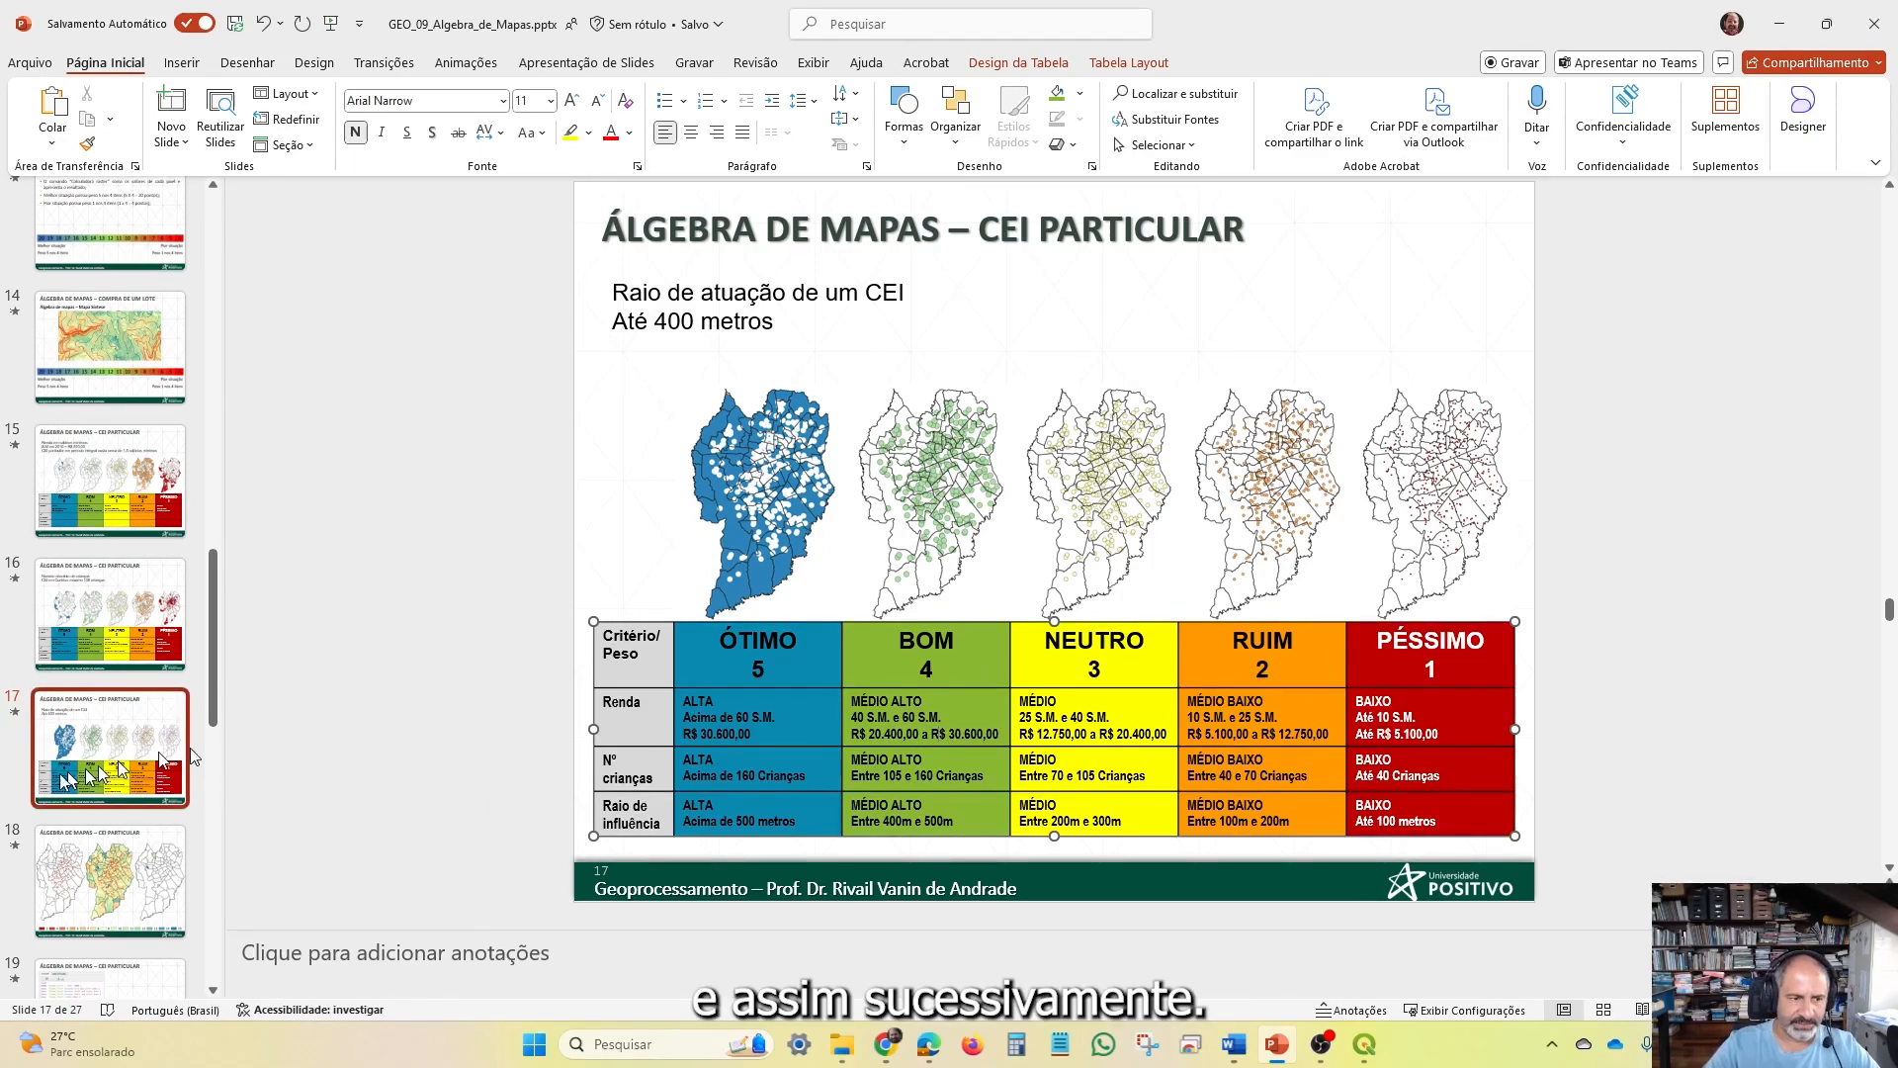
{"action": "left_click", "coordinate": [1780, 24]}
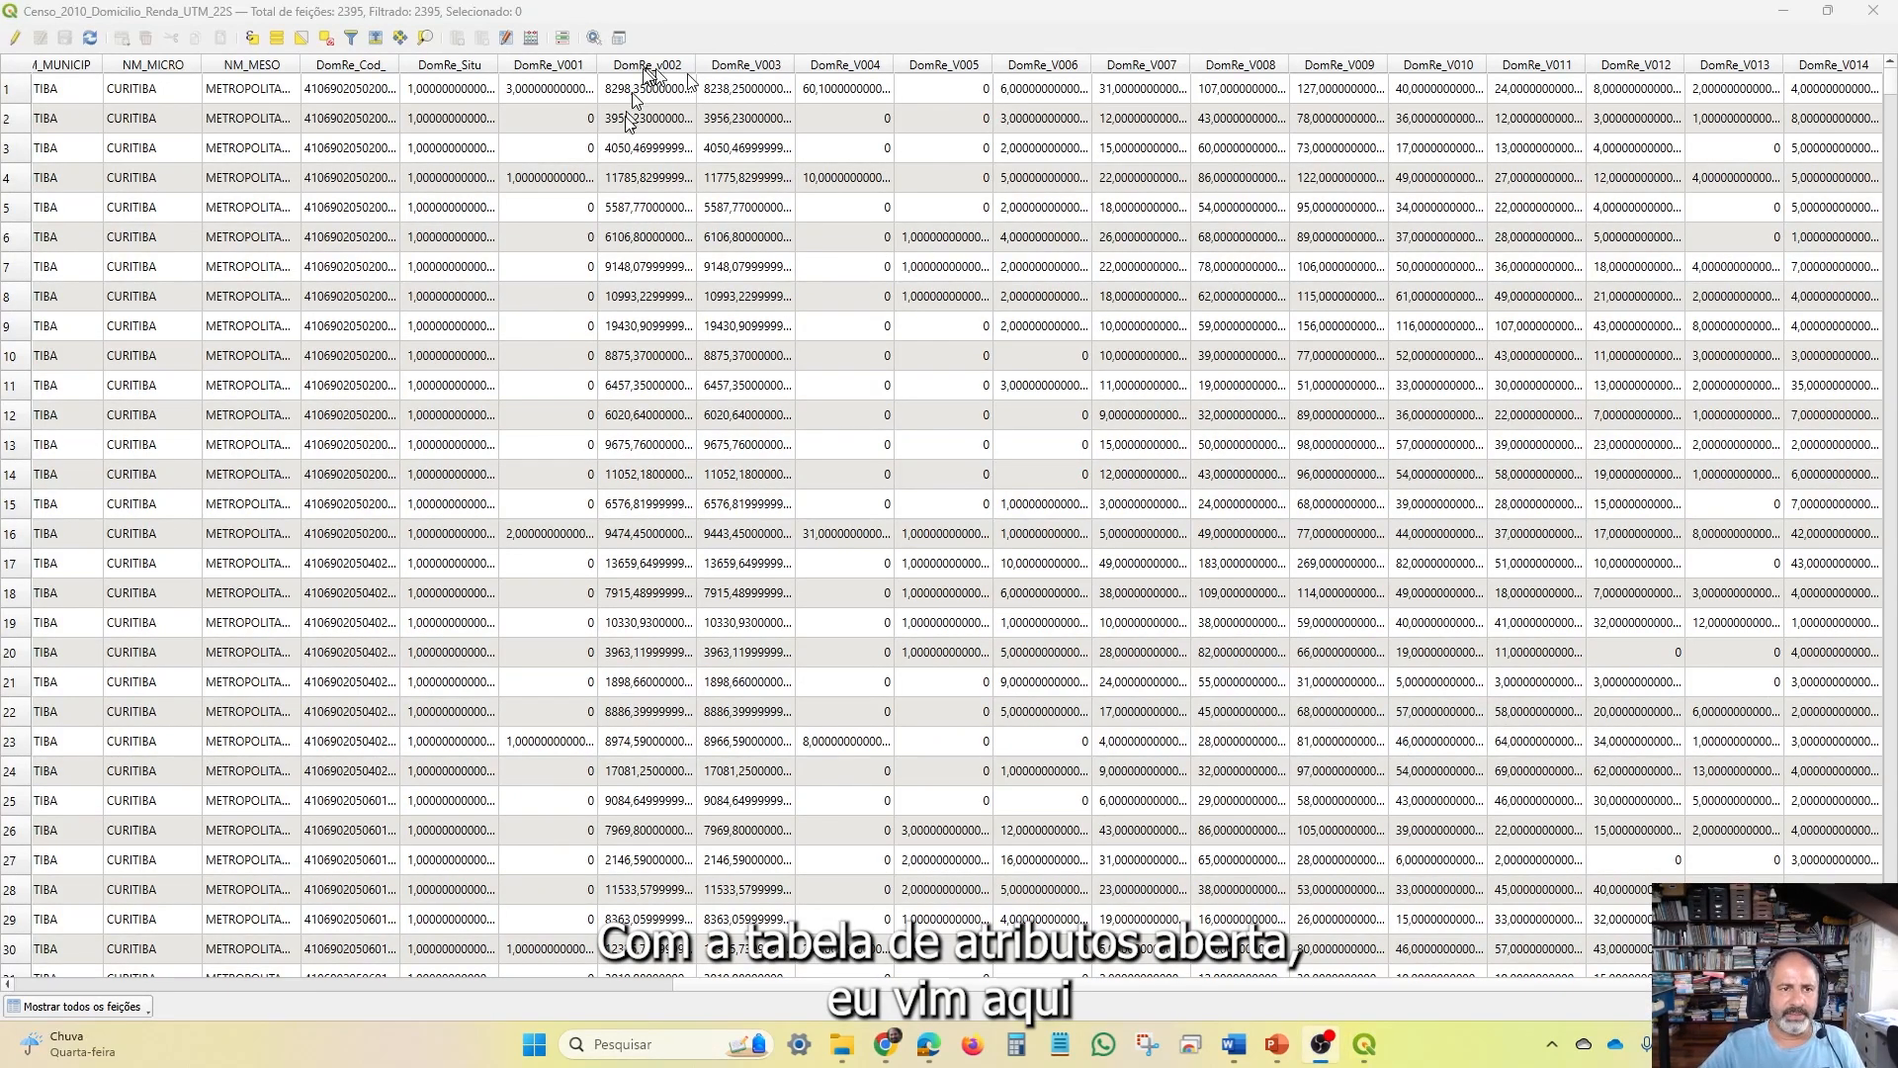
Define a new 32-bit integer output field named Peso in the field calculator
{"action": "left_click", "coordinate": [535, 41]}
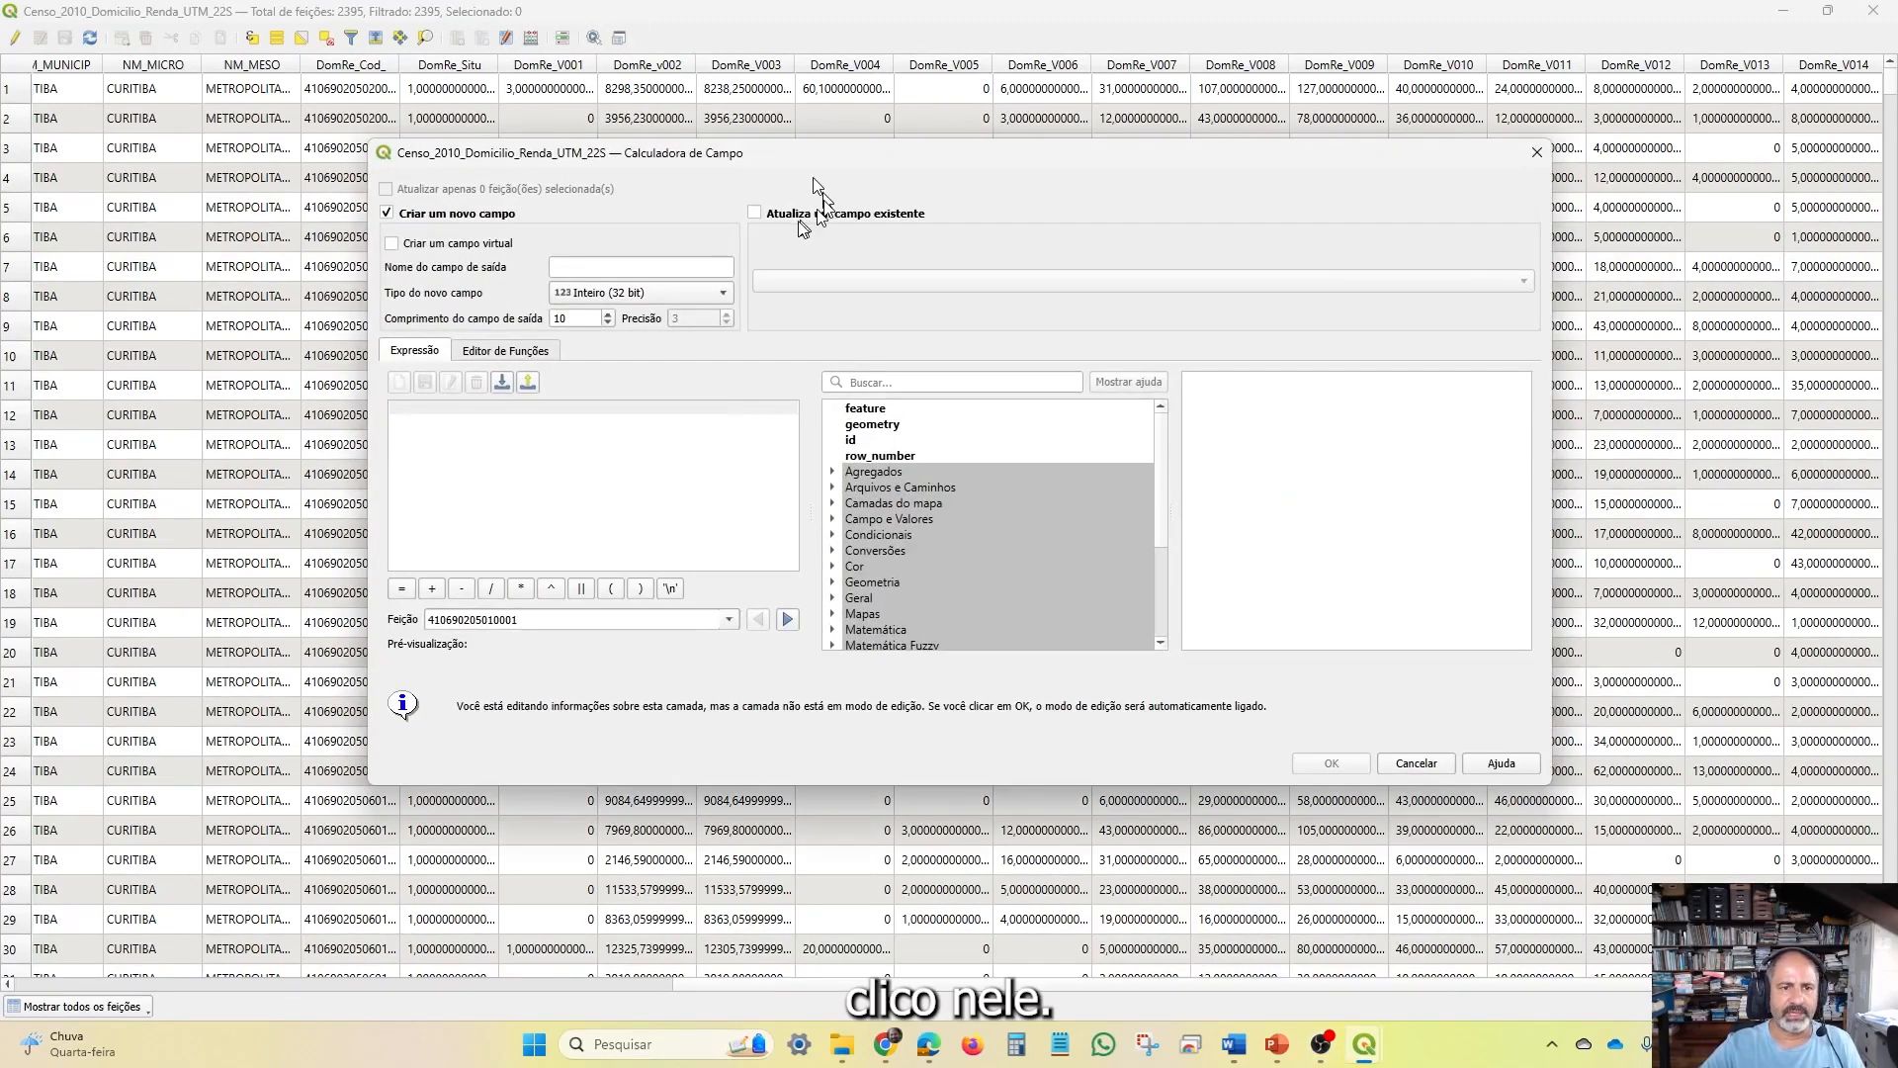
{"action": "left_click", "coordinate": [624, 263]}
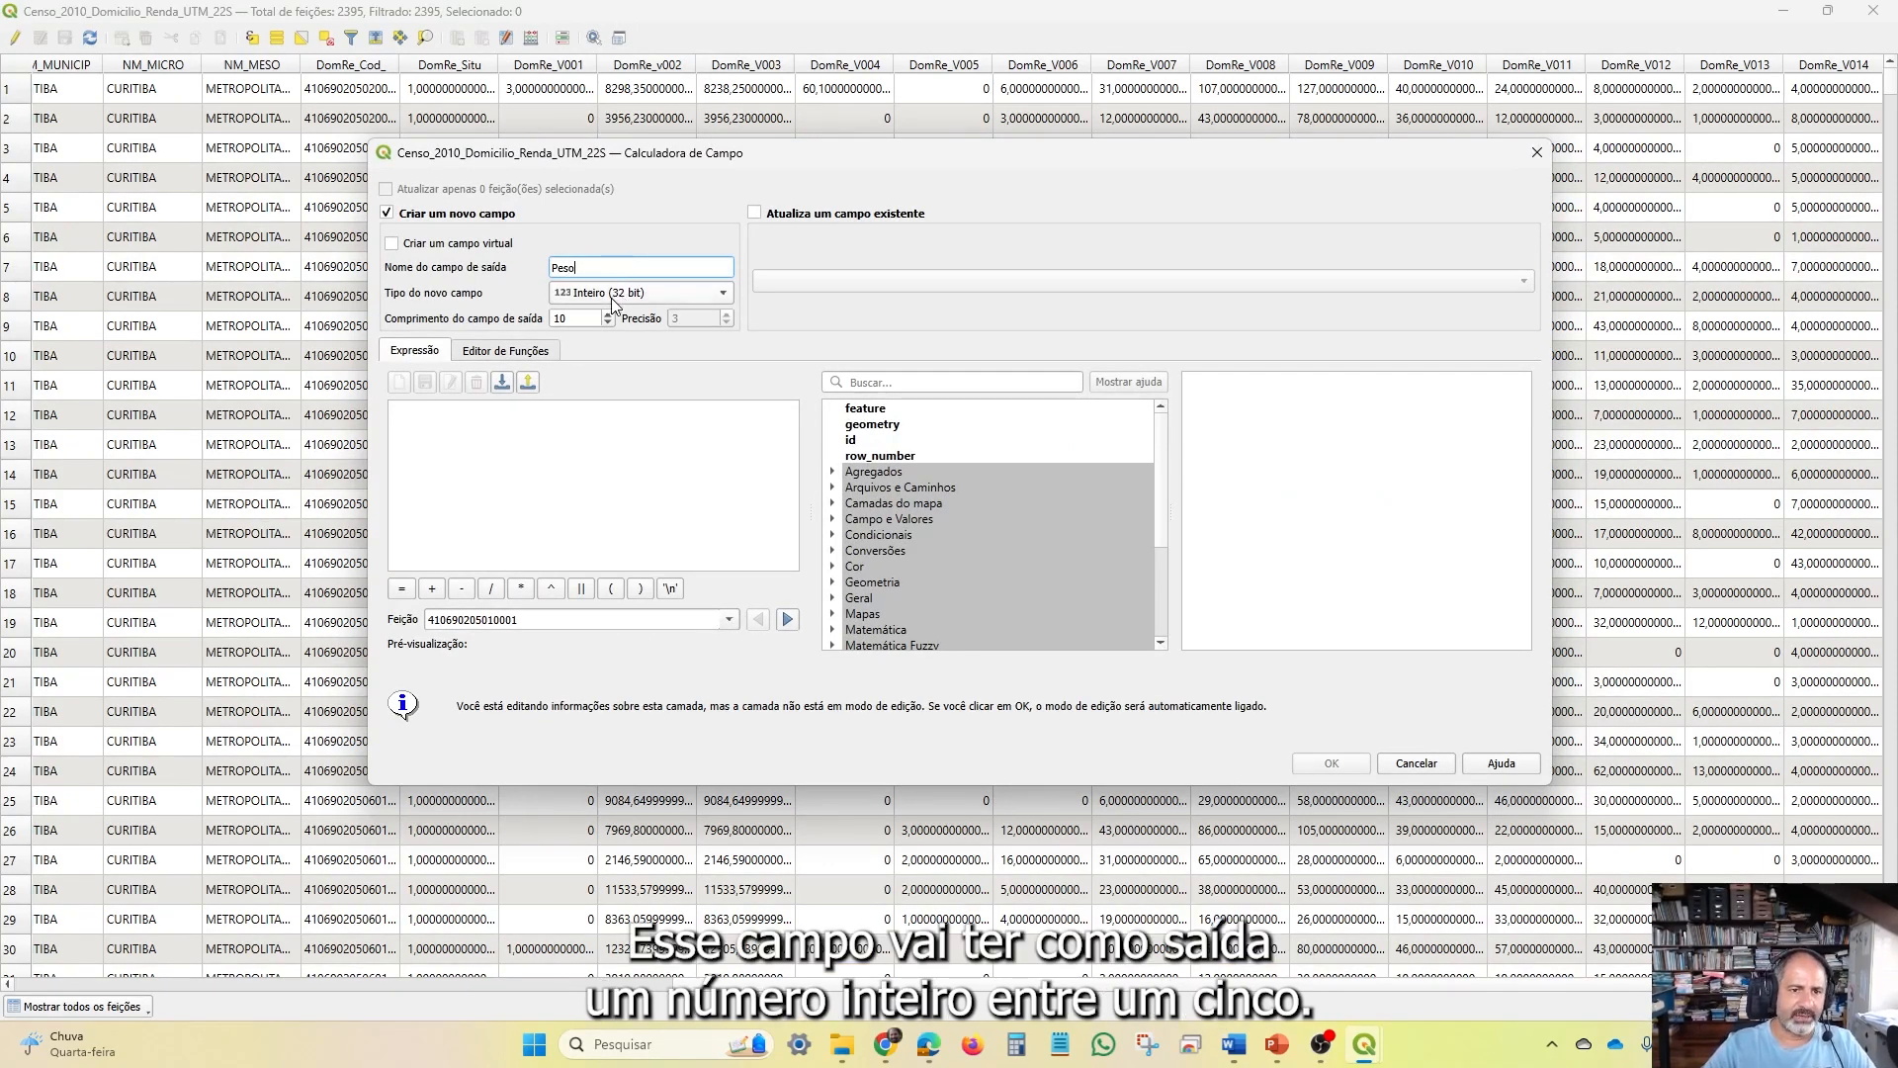
{"action": "left_click", "coordinate": [614, 300]}
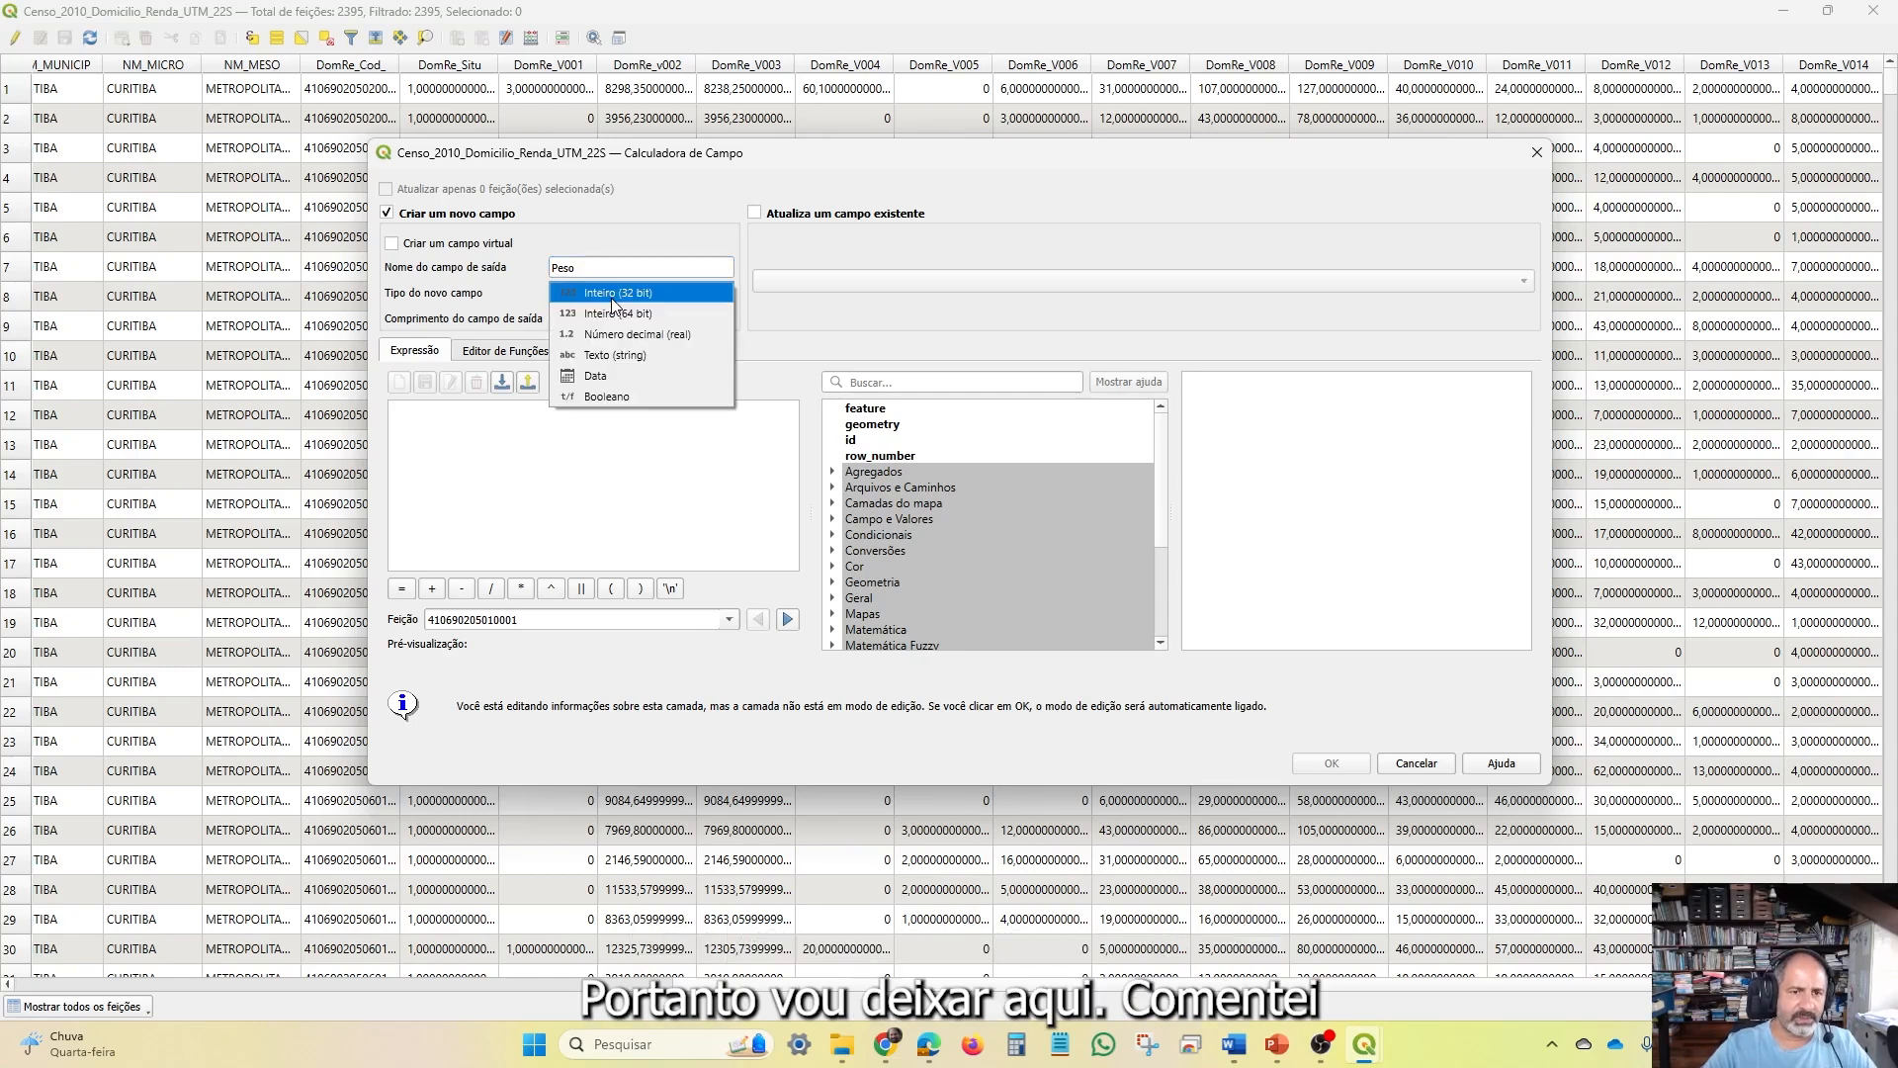
{"action": "left_click", "coordinate": [614, 293]}
Calculate Peso with a CASE on DomRe_V003: <5100 gives 1, 5100–12750 gives 2, 12750–20400 gives 3, 20400–30600 gives 4, >30600 gives 5, else NULL
{"action": "left_click", "coordinate": [457, 426]}
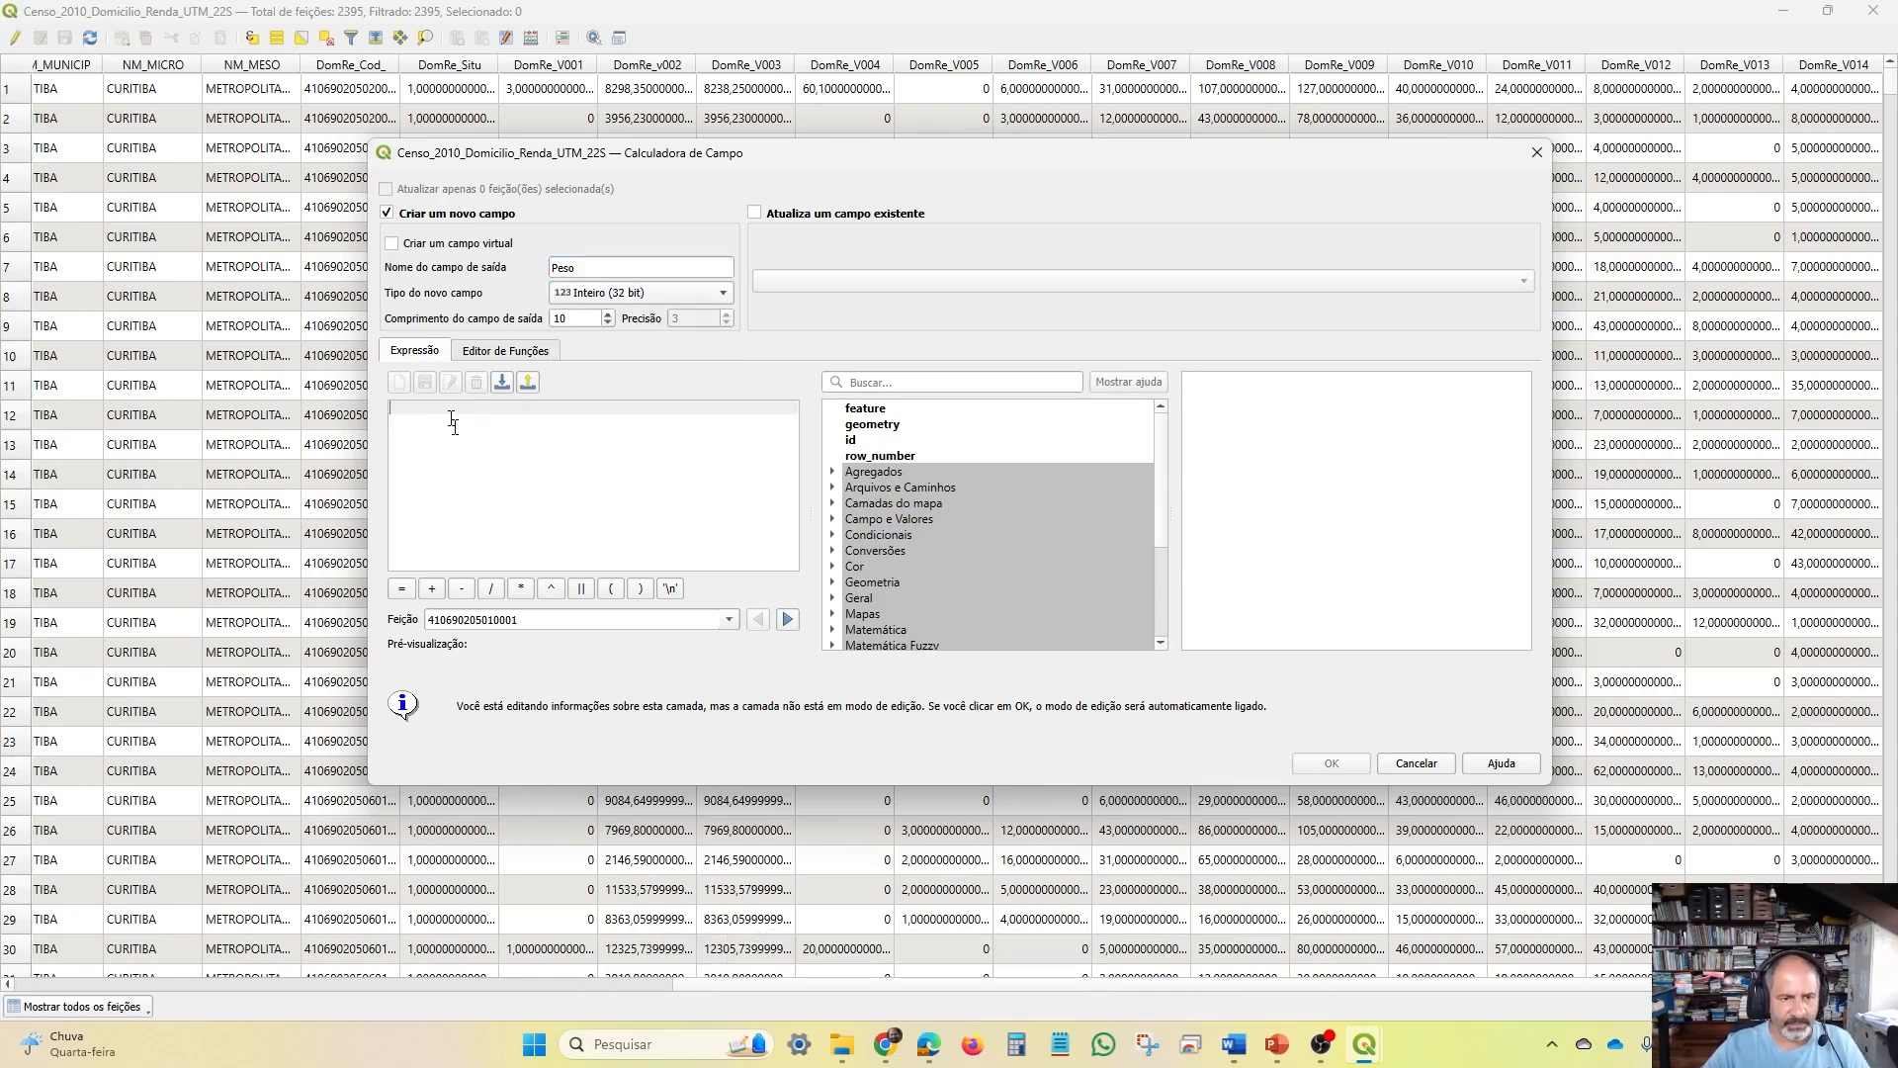
{"action": "type", "text": "CASE WHEN \"DomRe_V003\" < 5100 THEN 1 WHEN \"DomRe_V003\" BETWEEN 5100 AND 12750 THEN 2 WHEN \"DomRe_V003\" BETWEEN 12750 AND 20400 THEN 3 WHEN \"DomRe_V003\" BETWEEN 20400 AND 30600 THEN 4 WHEN \"DomRe_V003\" > 30600 THEN 5 ELSE NULL END"}
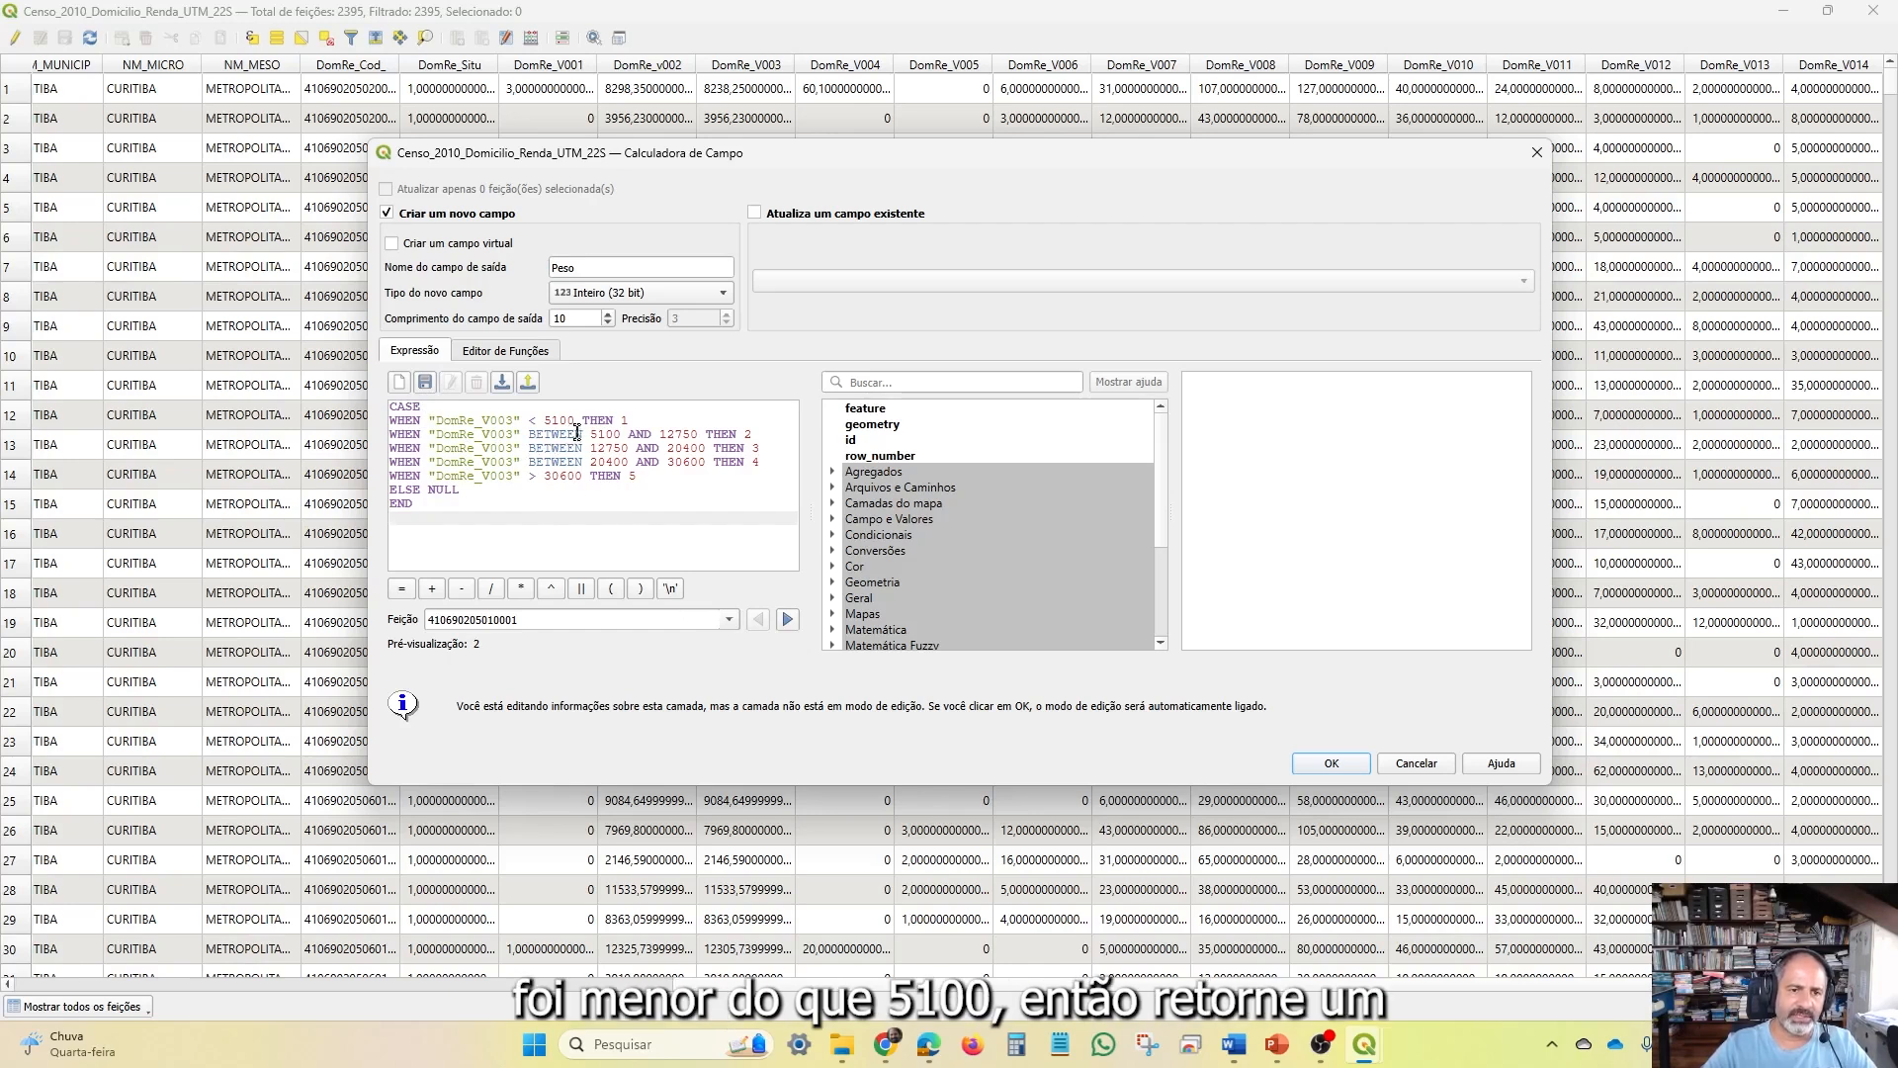
{"action": "left_click", "coordinate": [630, 420]}
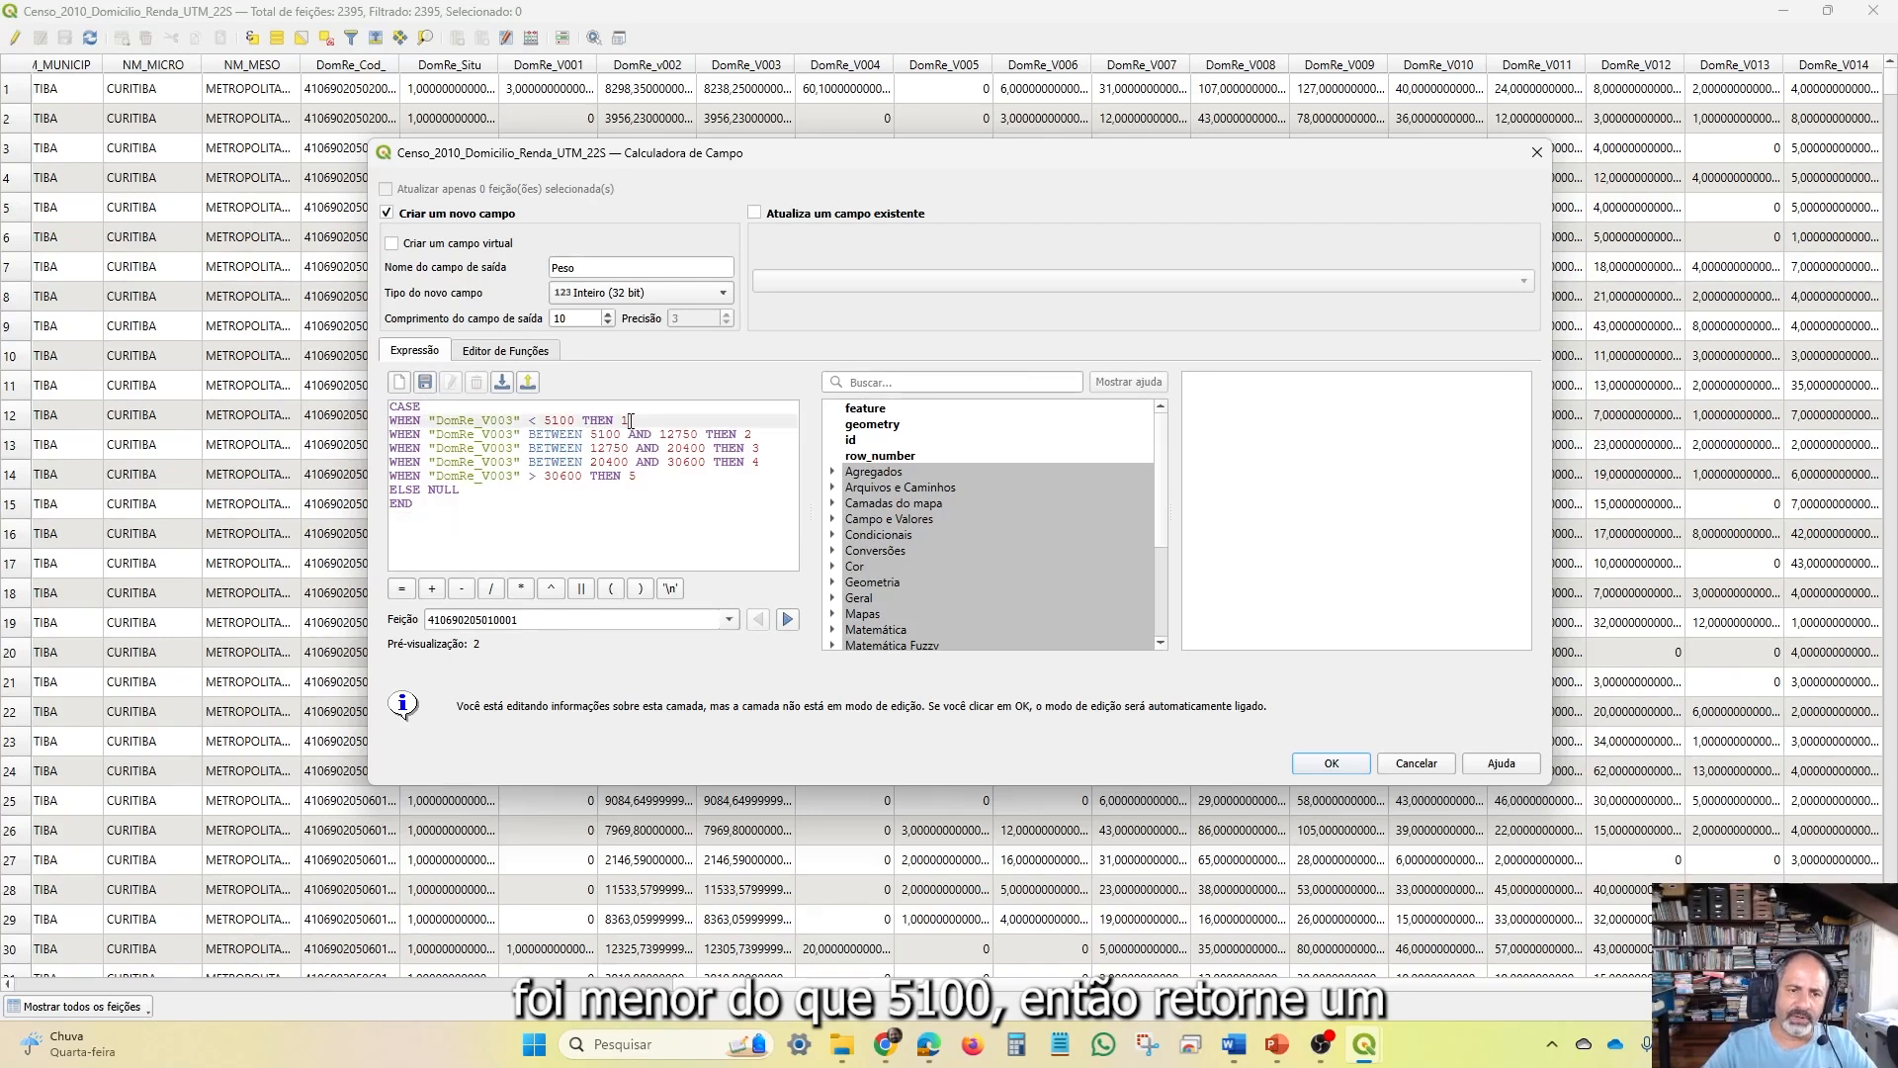
{"action": "key", "text": "BackSpace"}
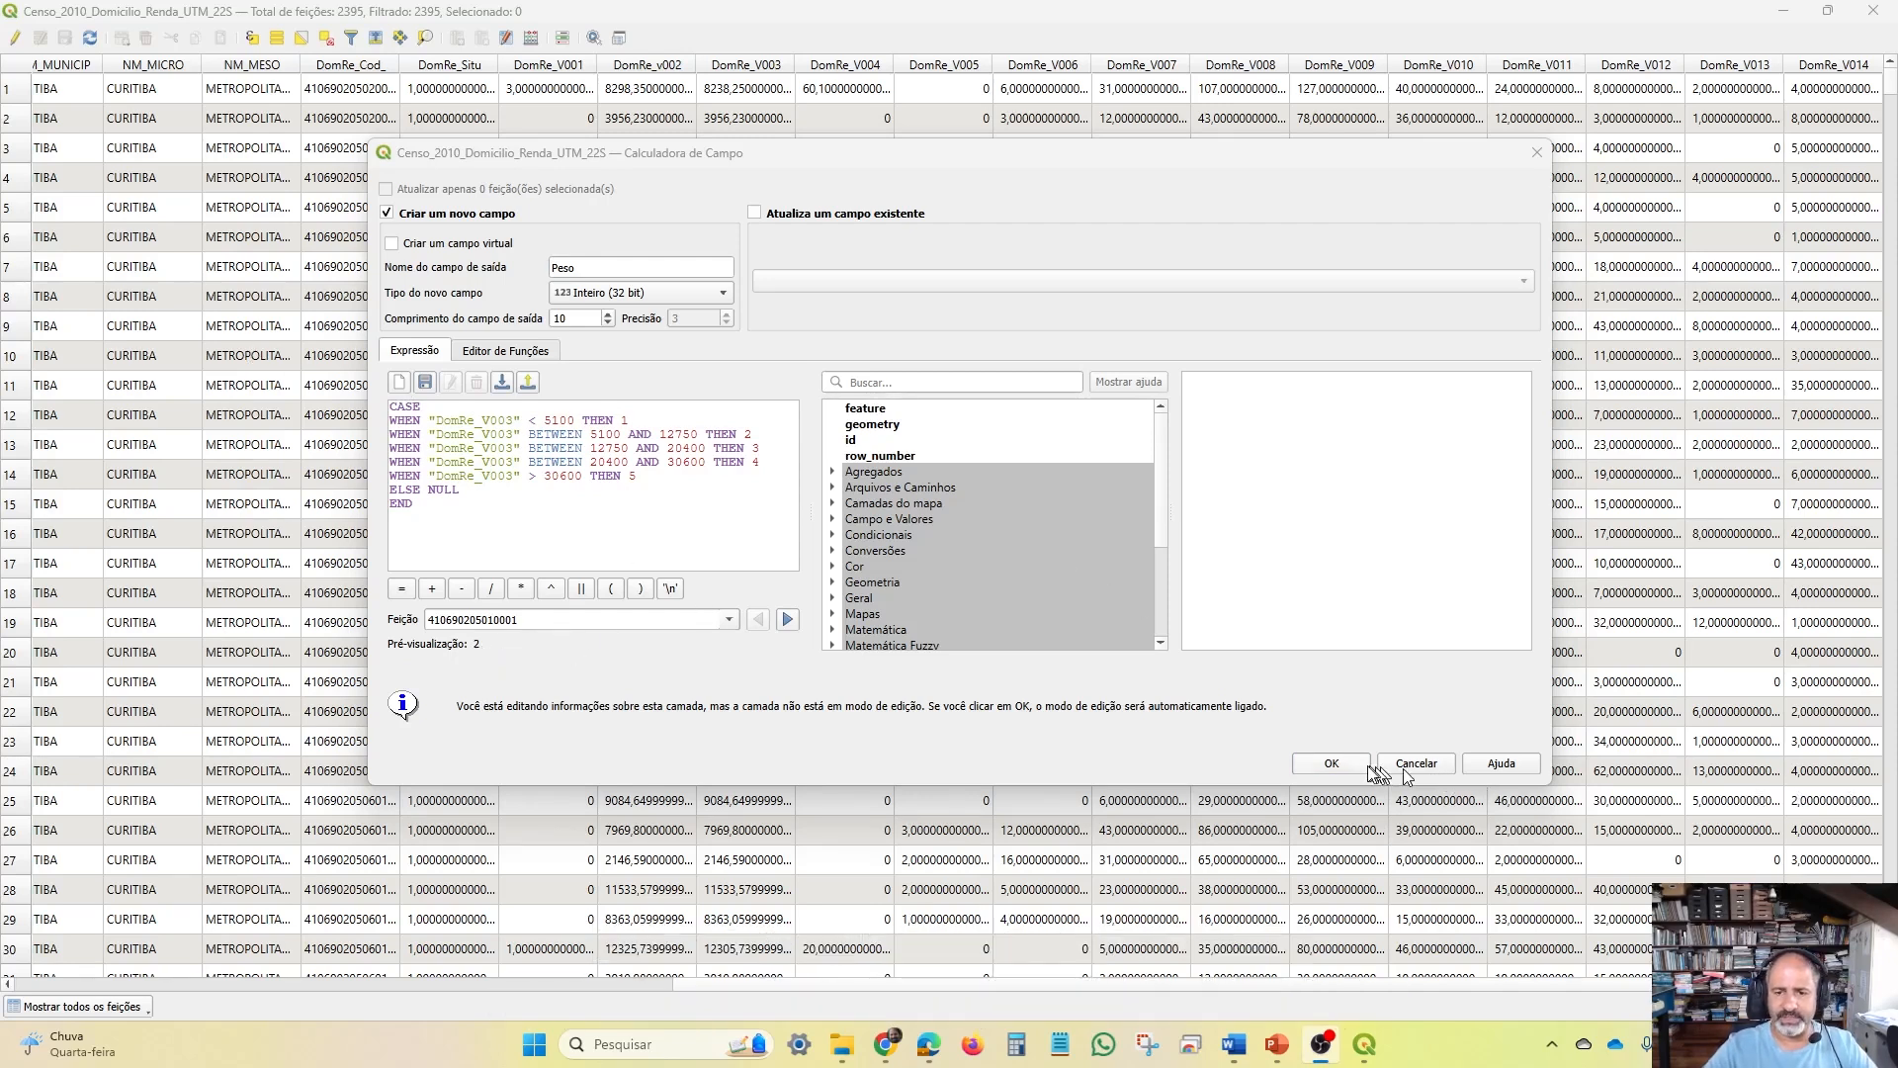
{"action": "left_click", "coordinate": [1335, 763]}
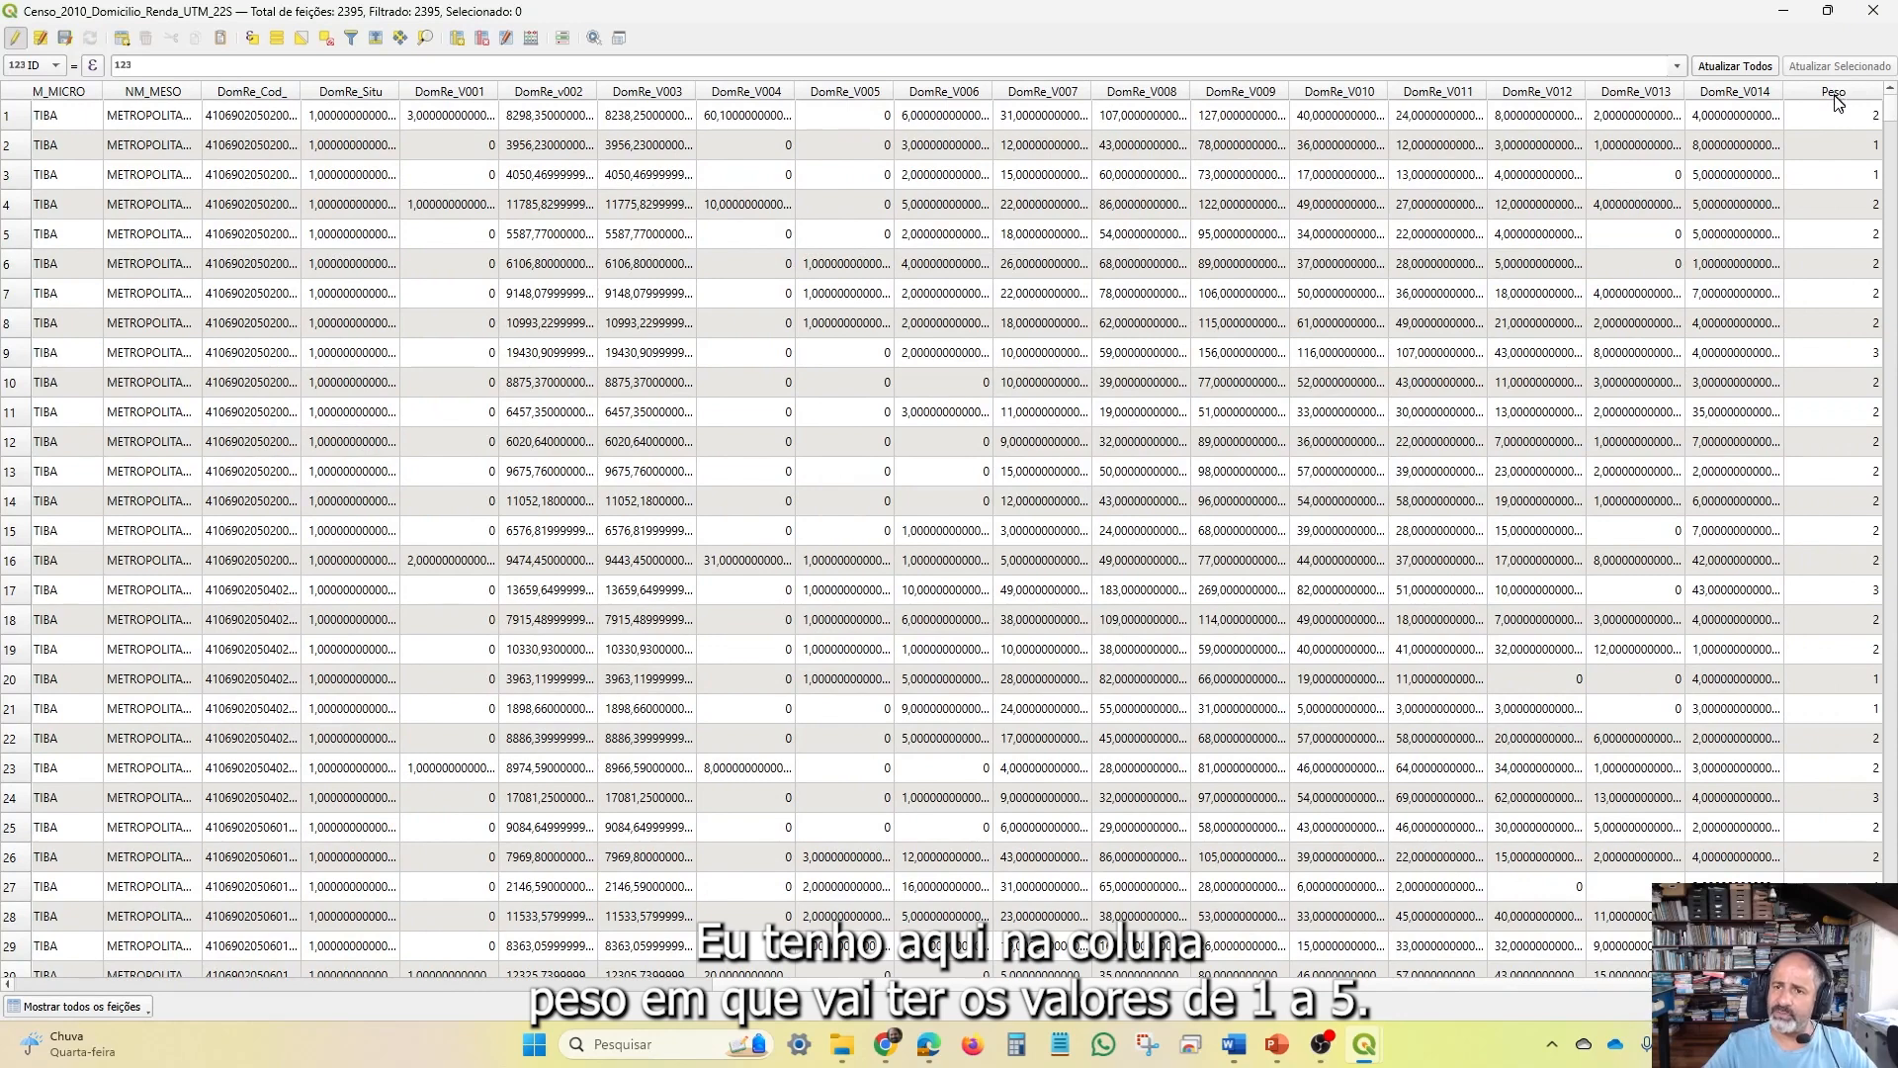
Sort the attribute table by the Peso column to examine the lowest weights, and close the table
{"action": "left_click", "coordinate": [1834, 94]}
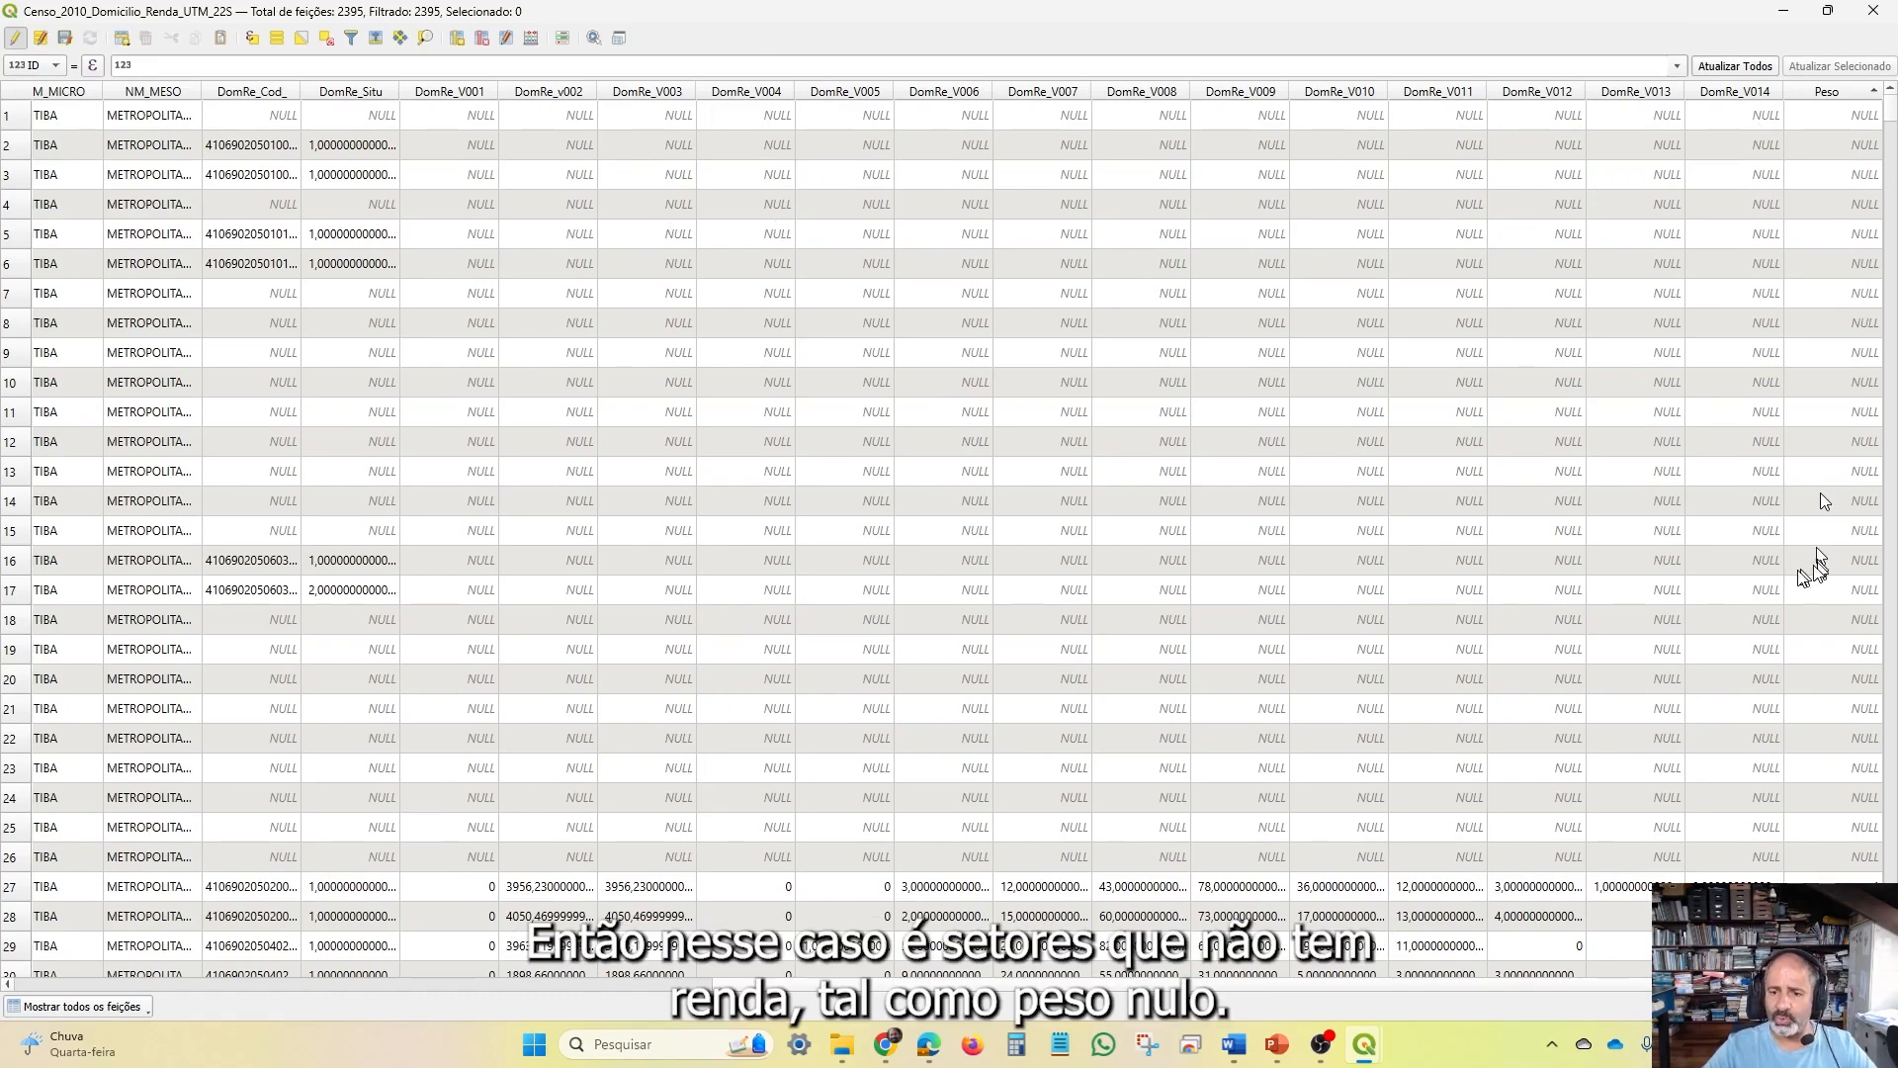
{"action": "left_click", "coordinate": [1875, 11]}
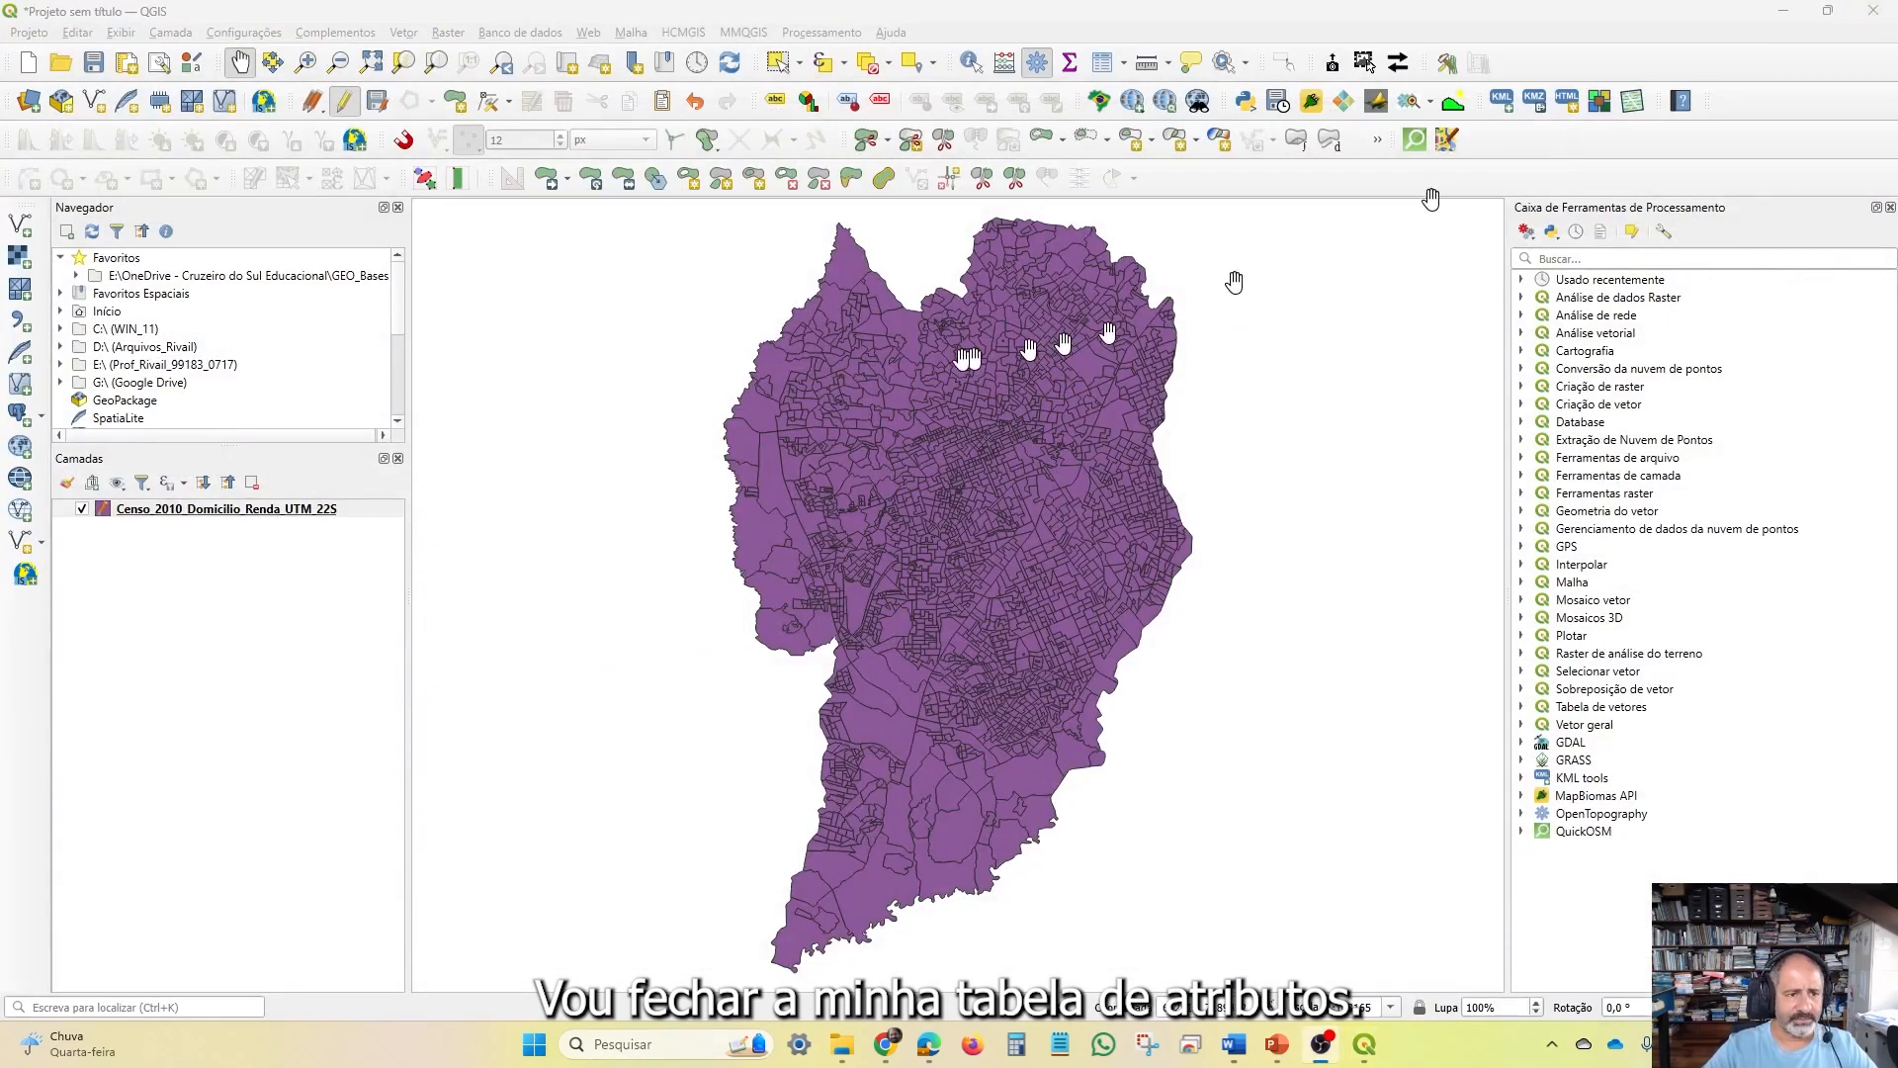
{"action": "key", "text": "ctrl"}
{"action": "key", "text": "ctrl"}
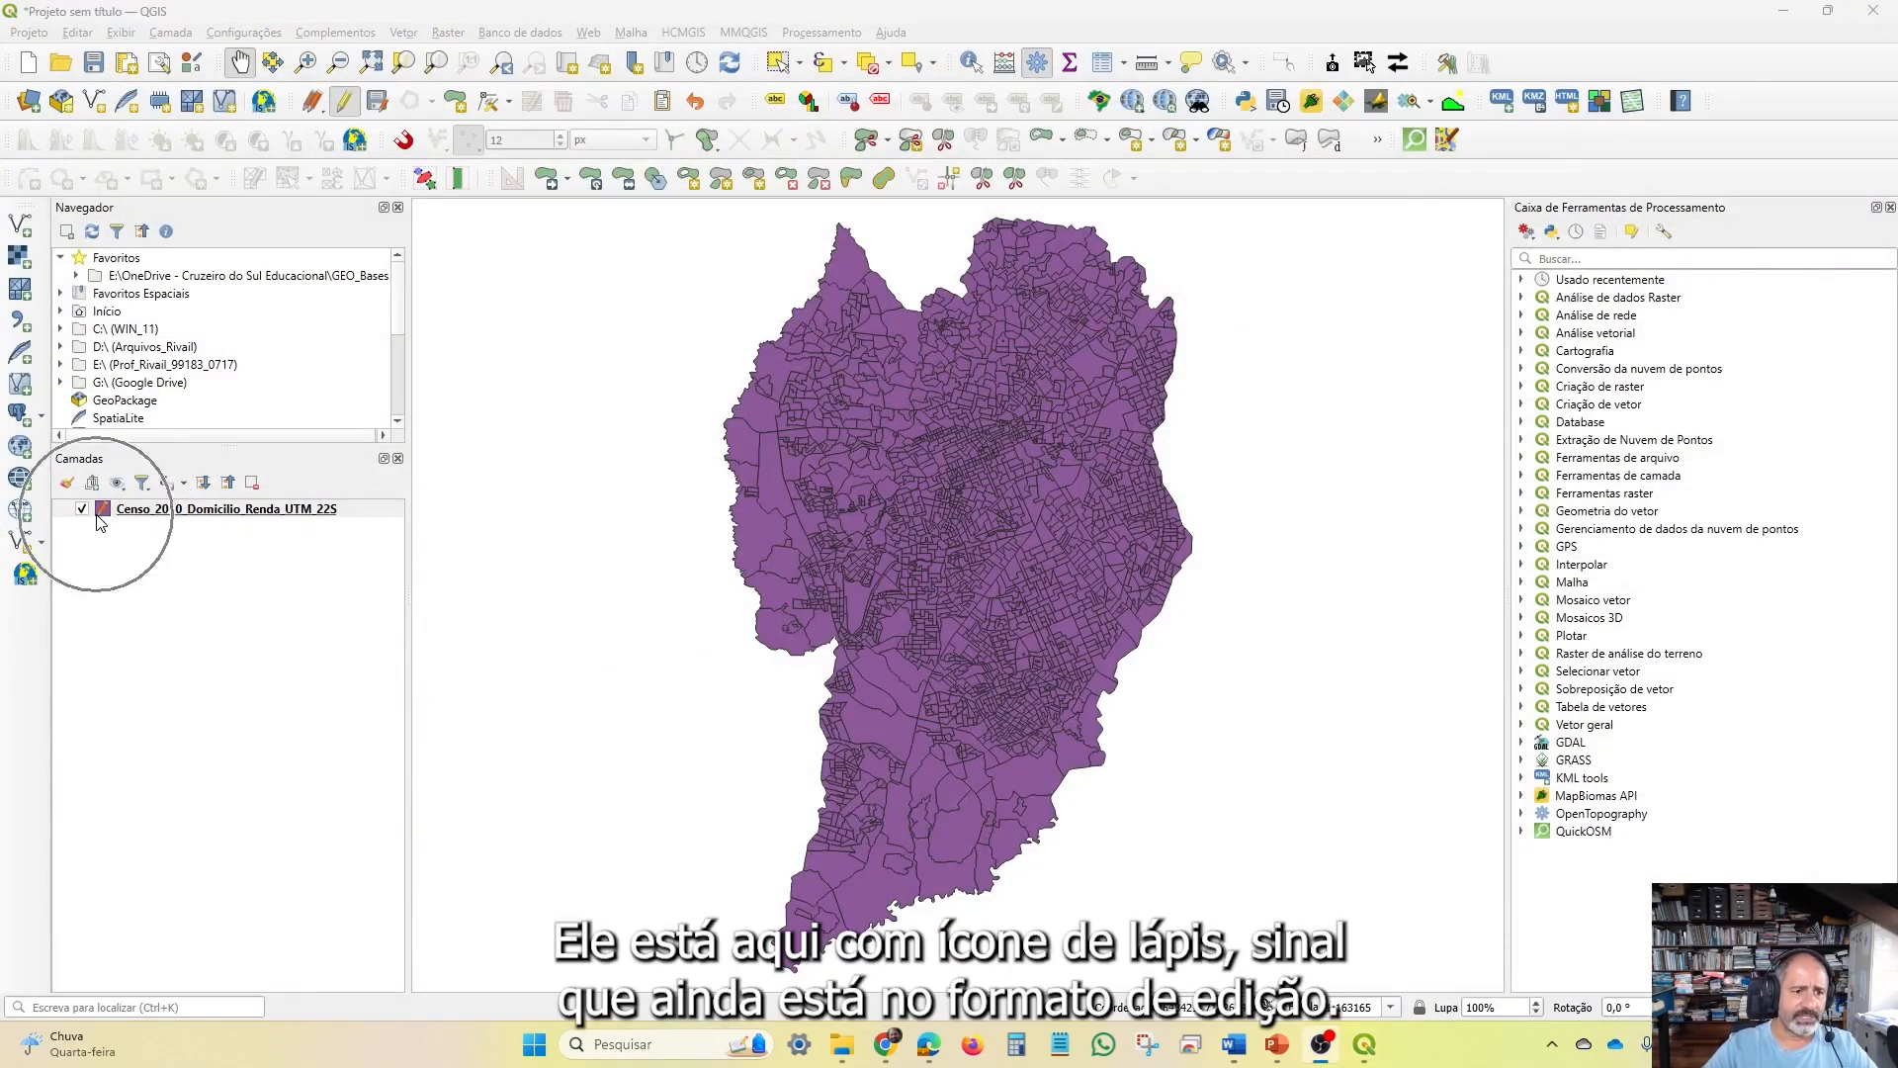
{"action": "key", "text": "ctrl"}
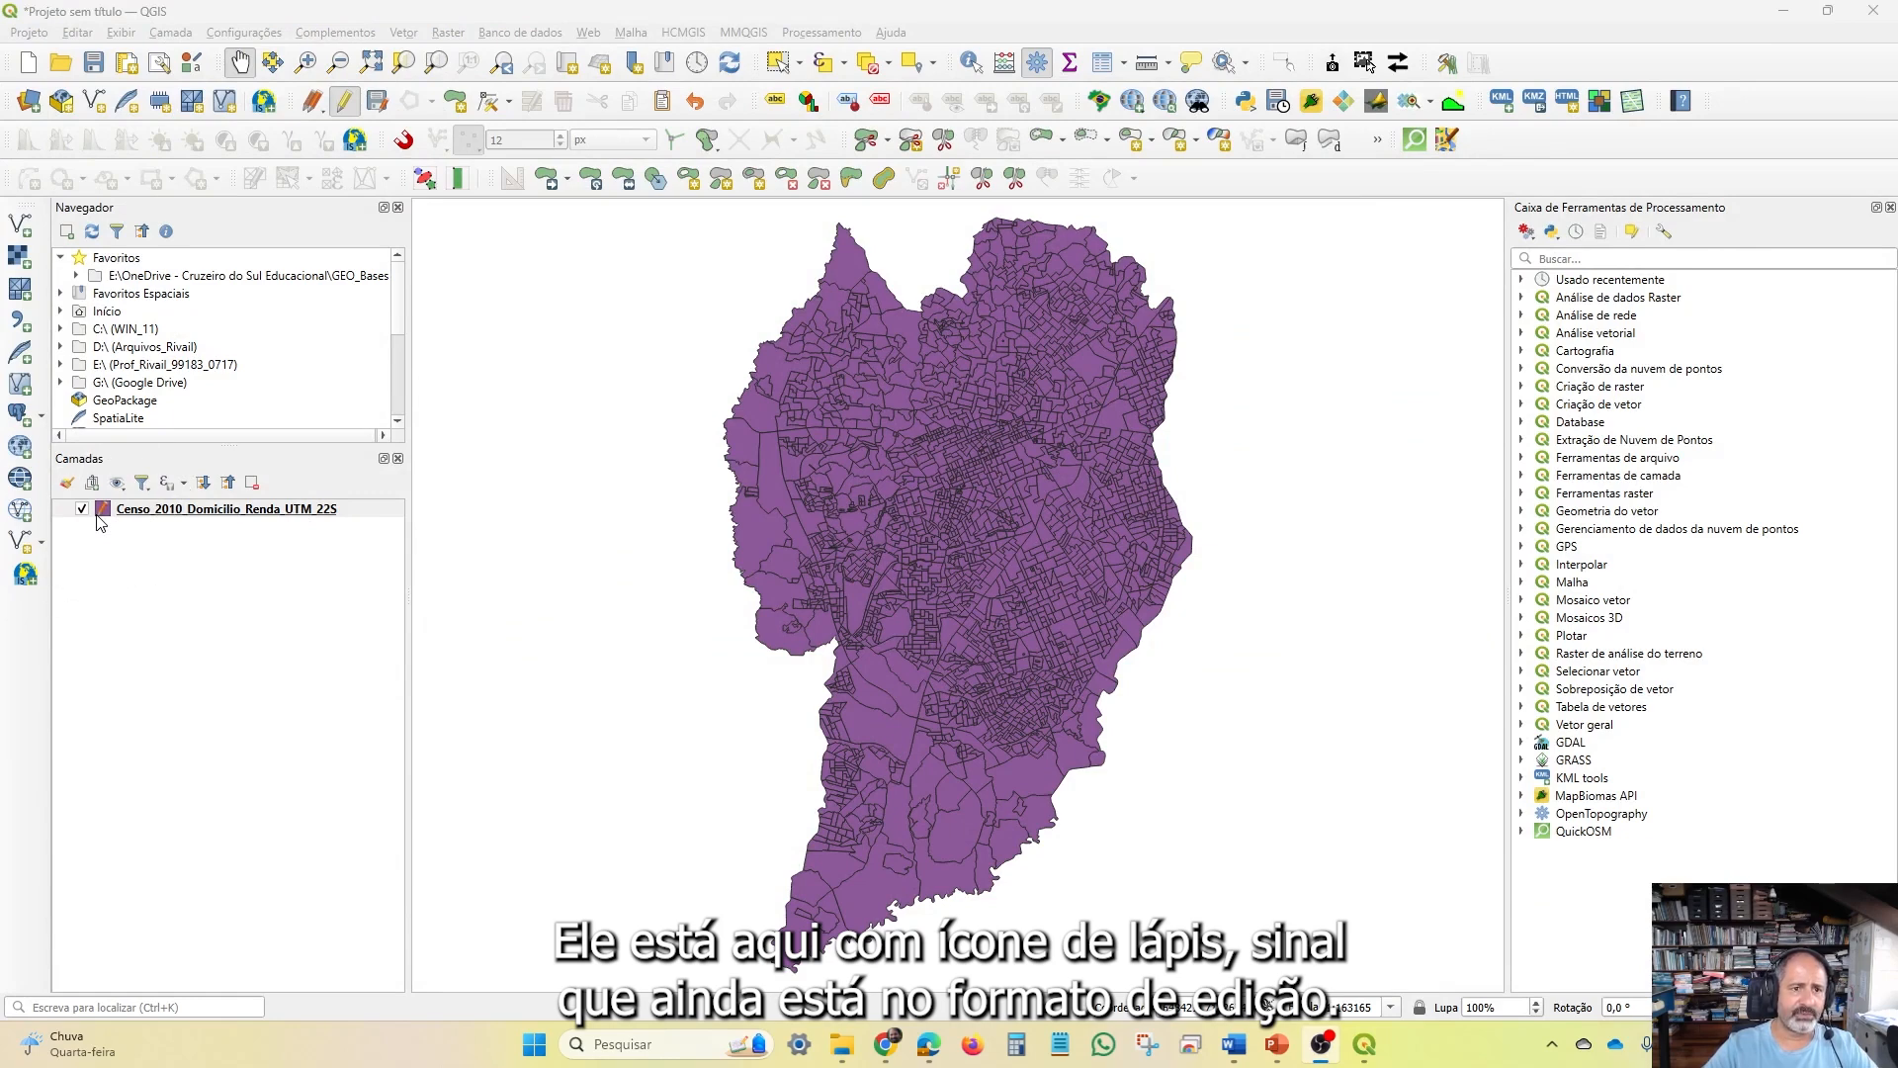
End the editing session on the Censo_2010_Domicilio_Renda_UTM_22S layer and save its changes
{"action": "key", "text": "ctrl"}
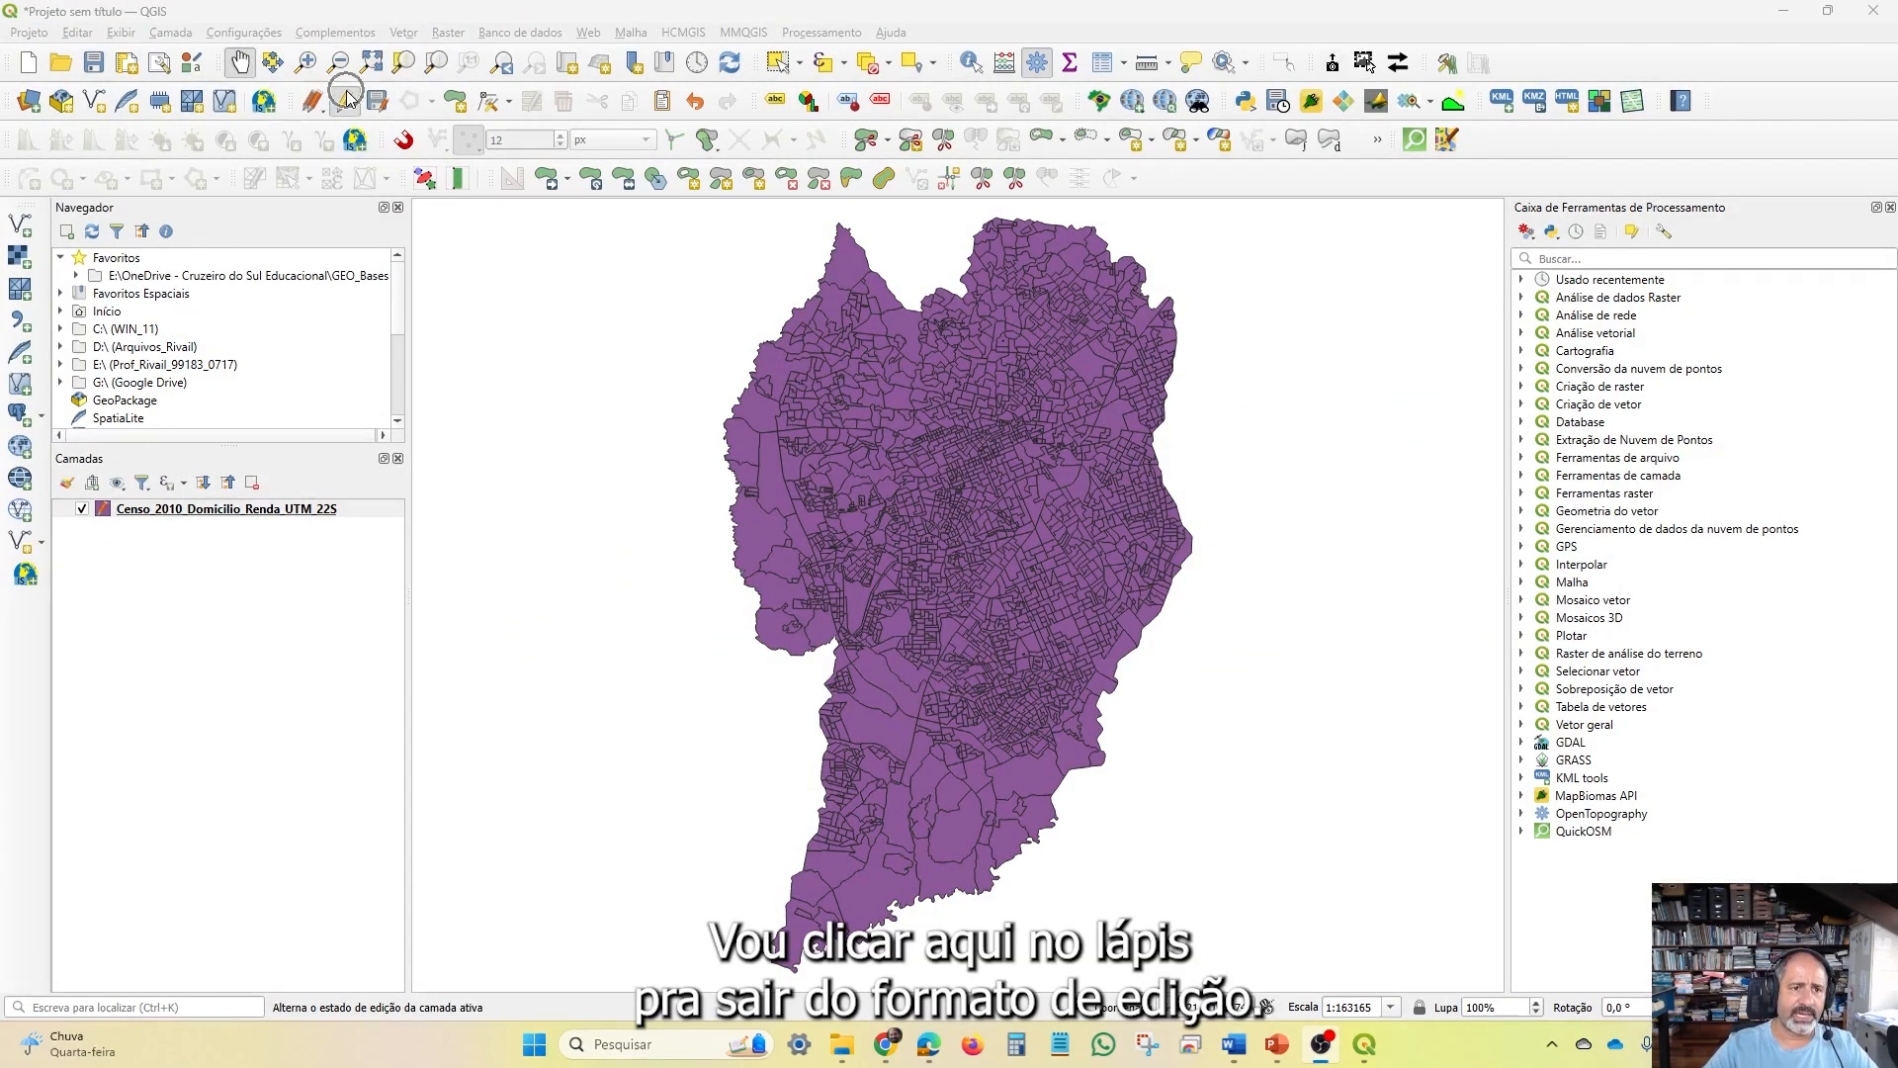
{"action": "left_click", "coordinate": [347, 98]}
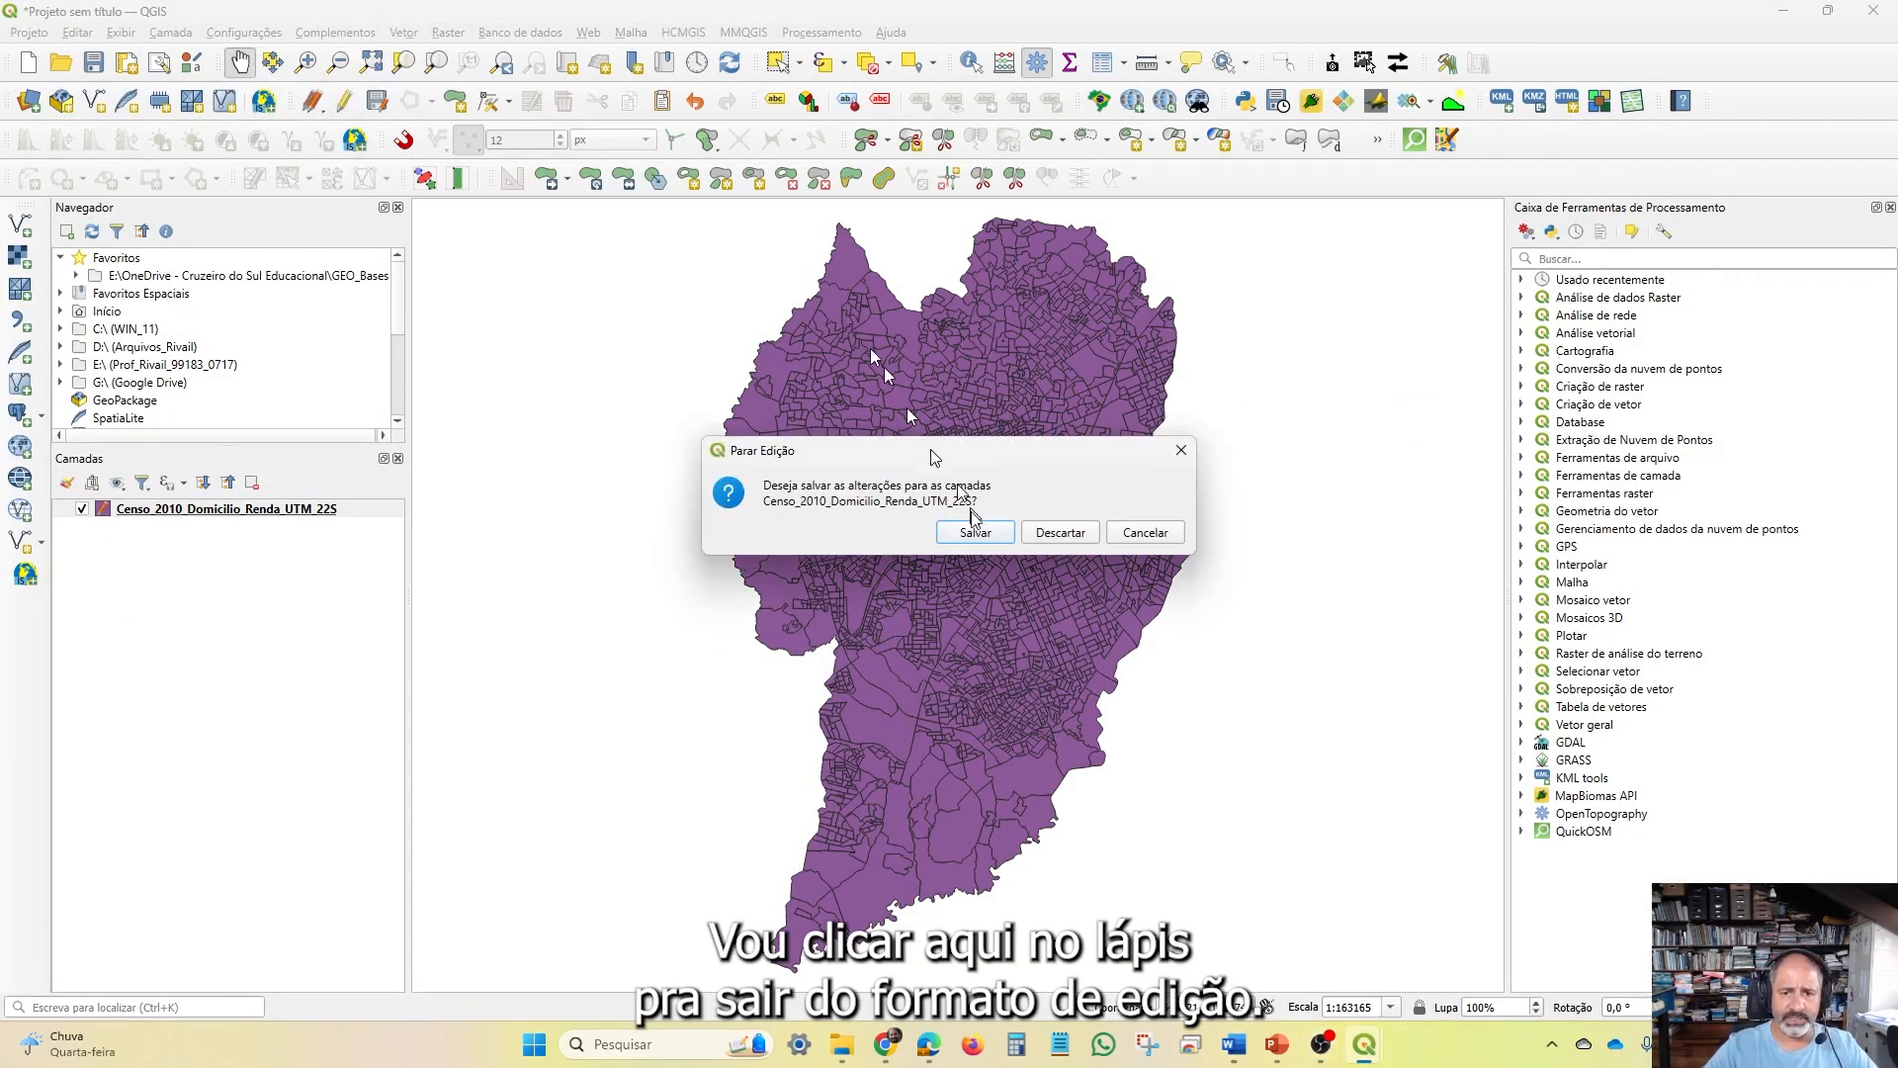
{"action": "key", "text": "ctrl"}
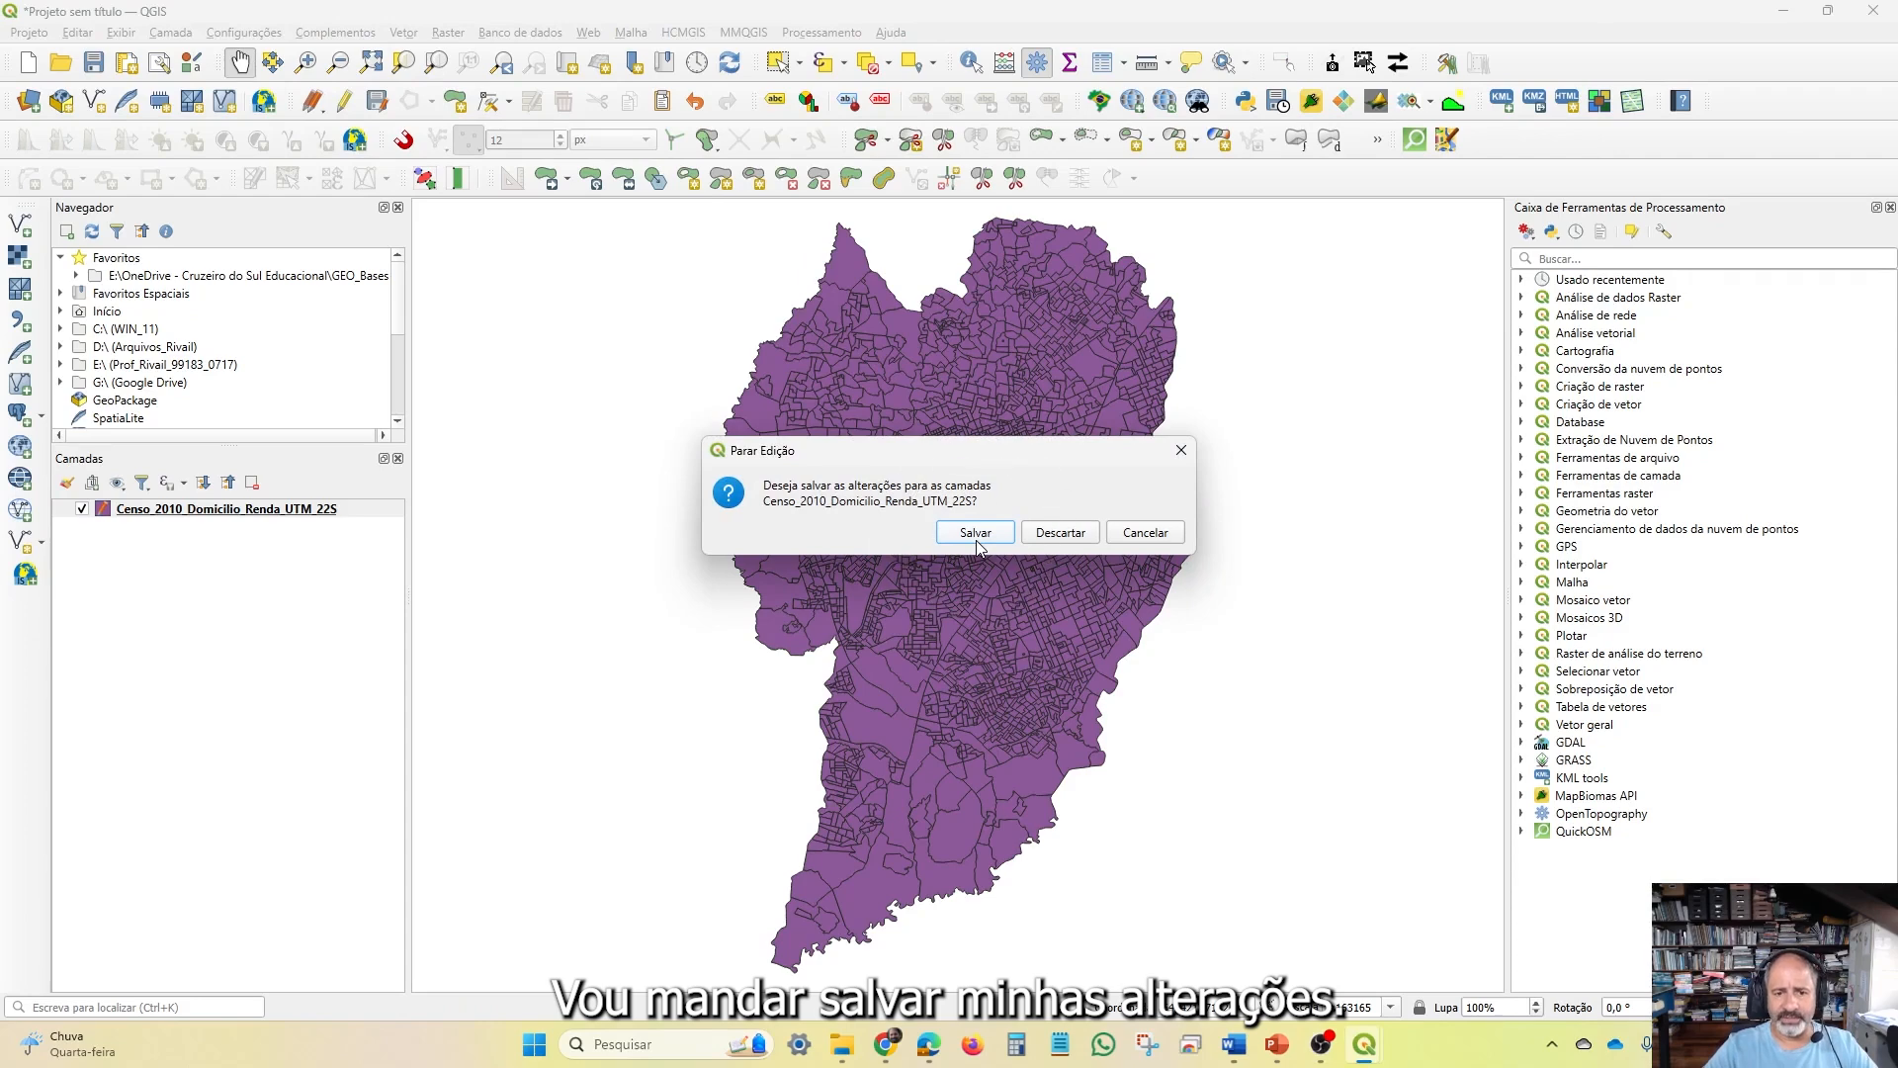
{"action": "left_click", "coordinate": [975, 534]}
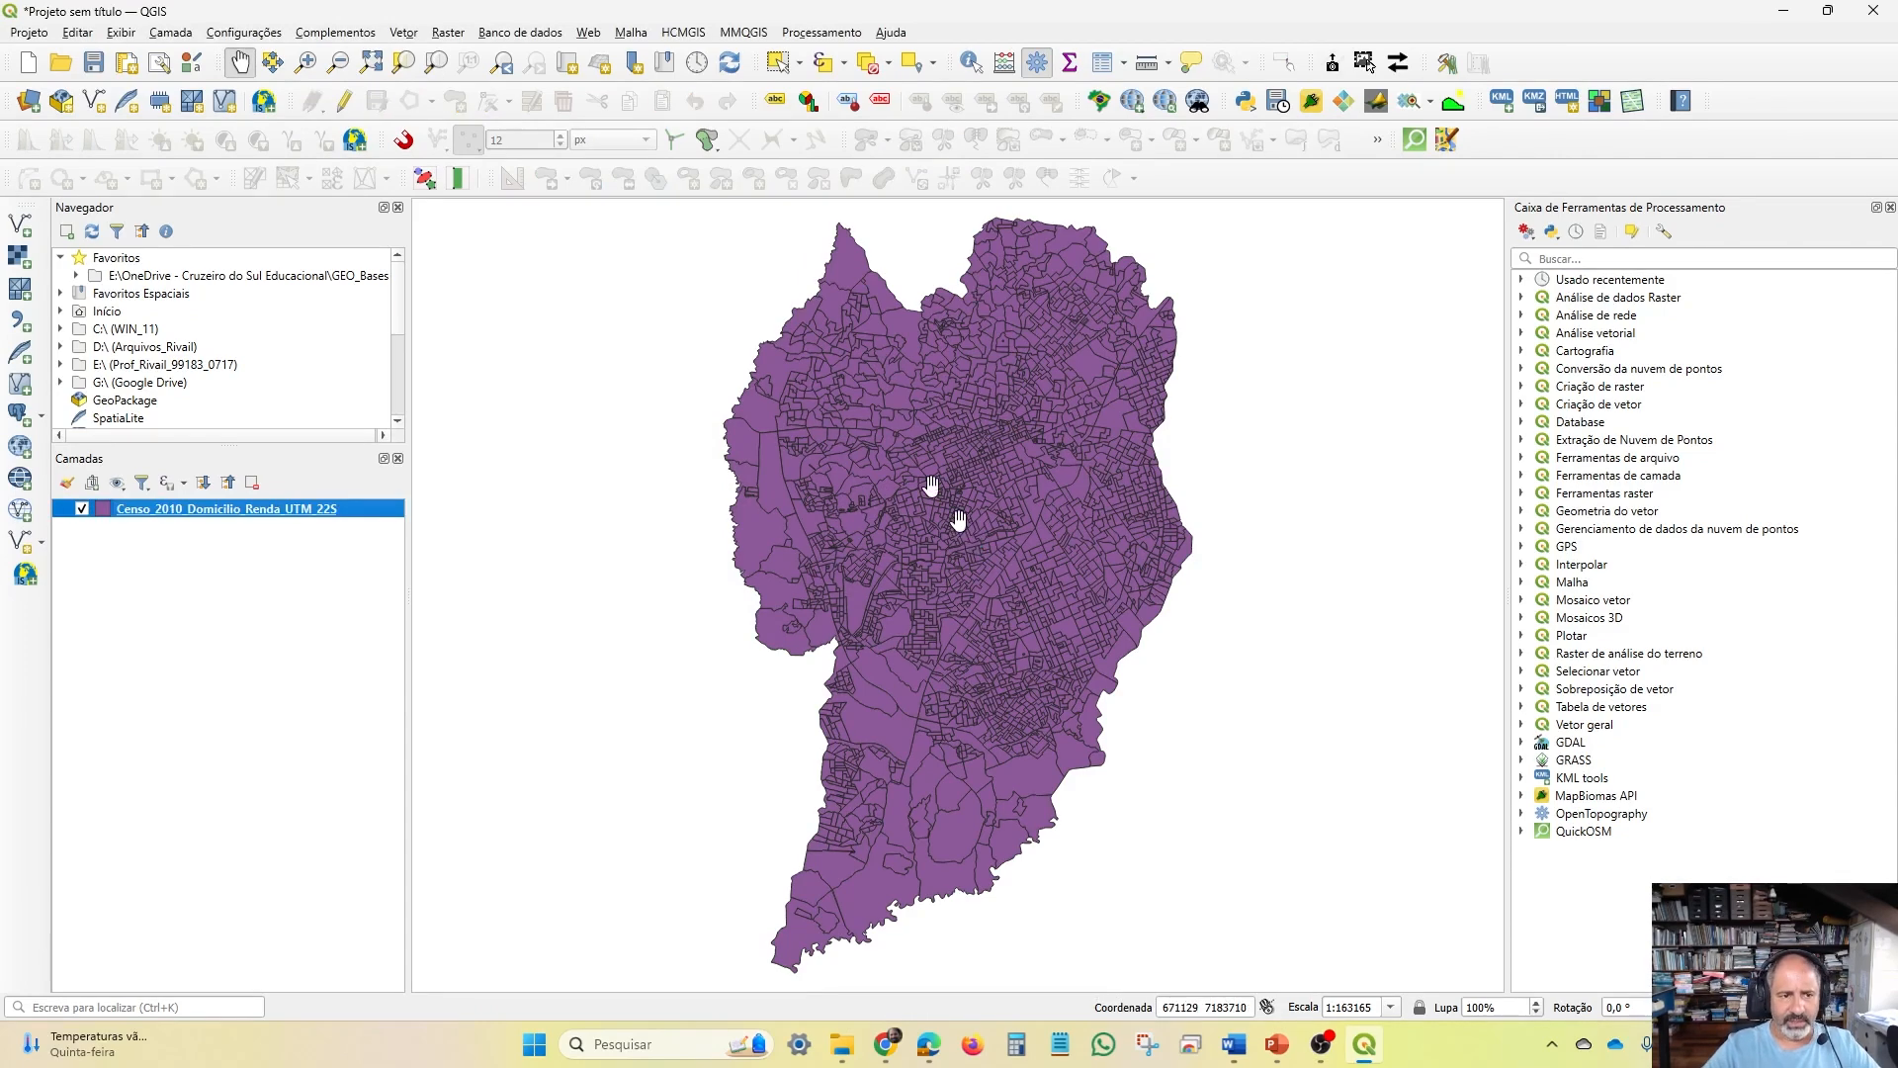
Change the census layer's symbology to Graduado (graduated) and use the Peso field as its value
{"action": "right_click", "coordinate": [294, 510]}
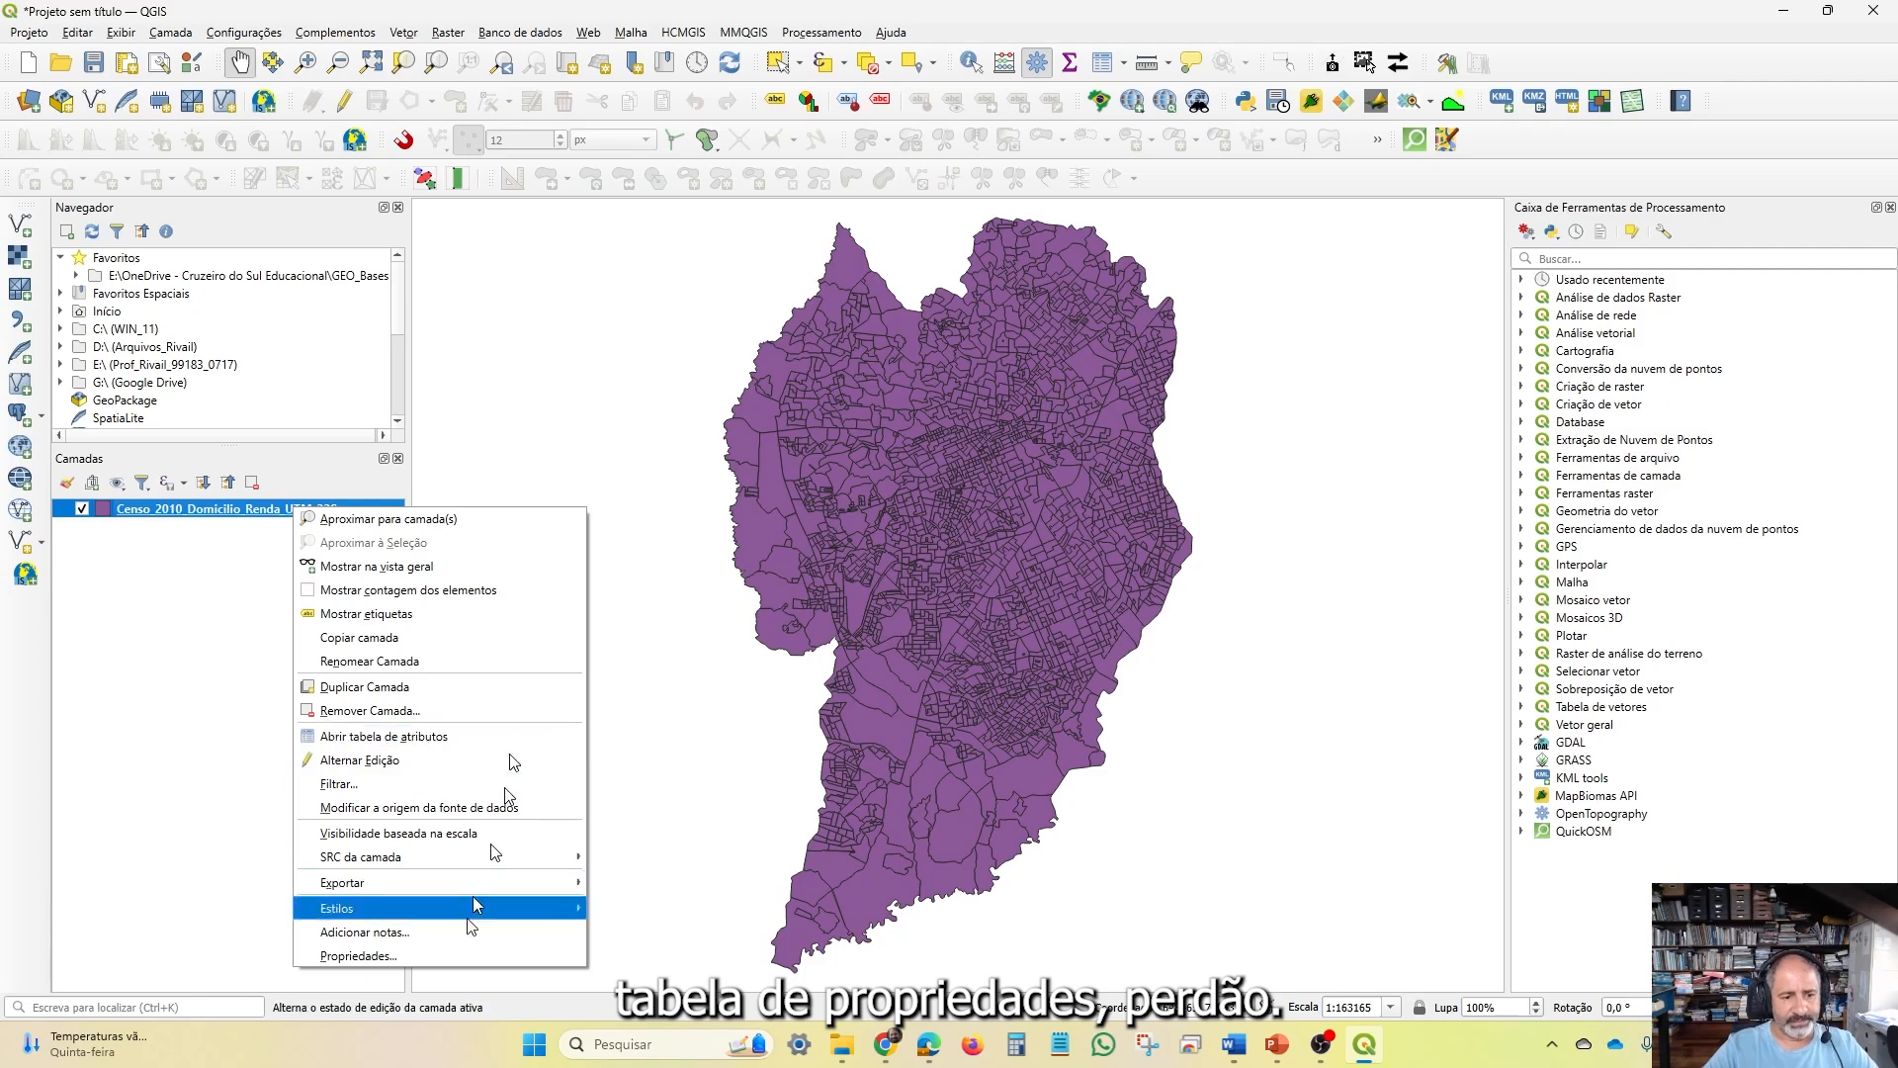
{"action": "left_click", "coordinate": [461, 953]}
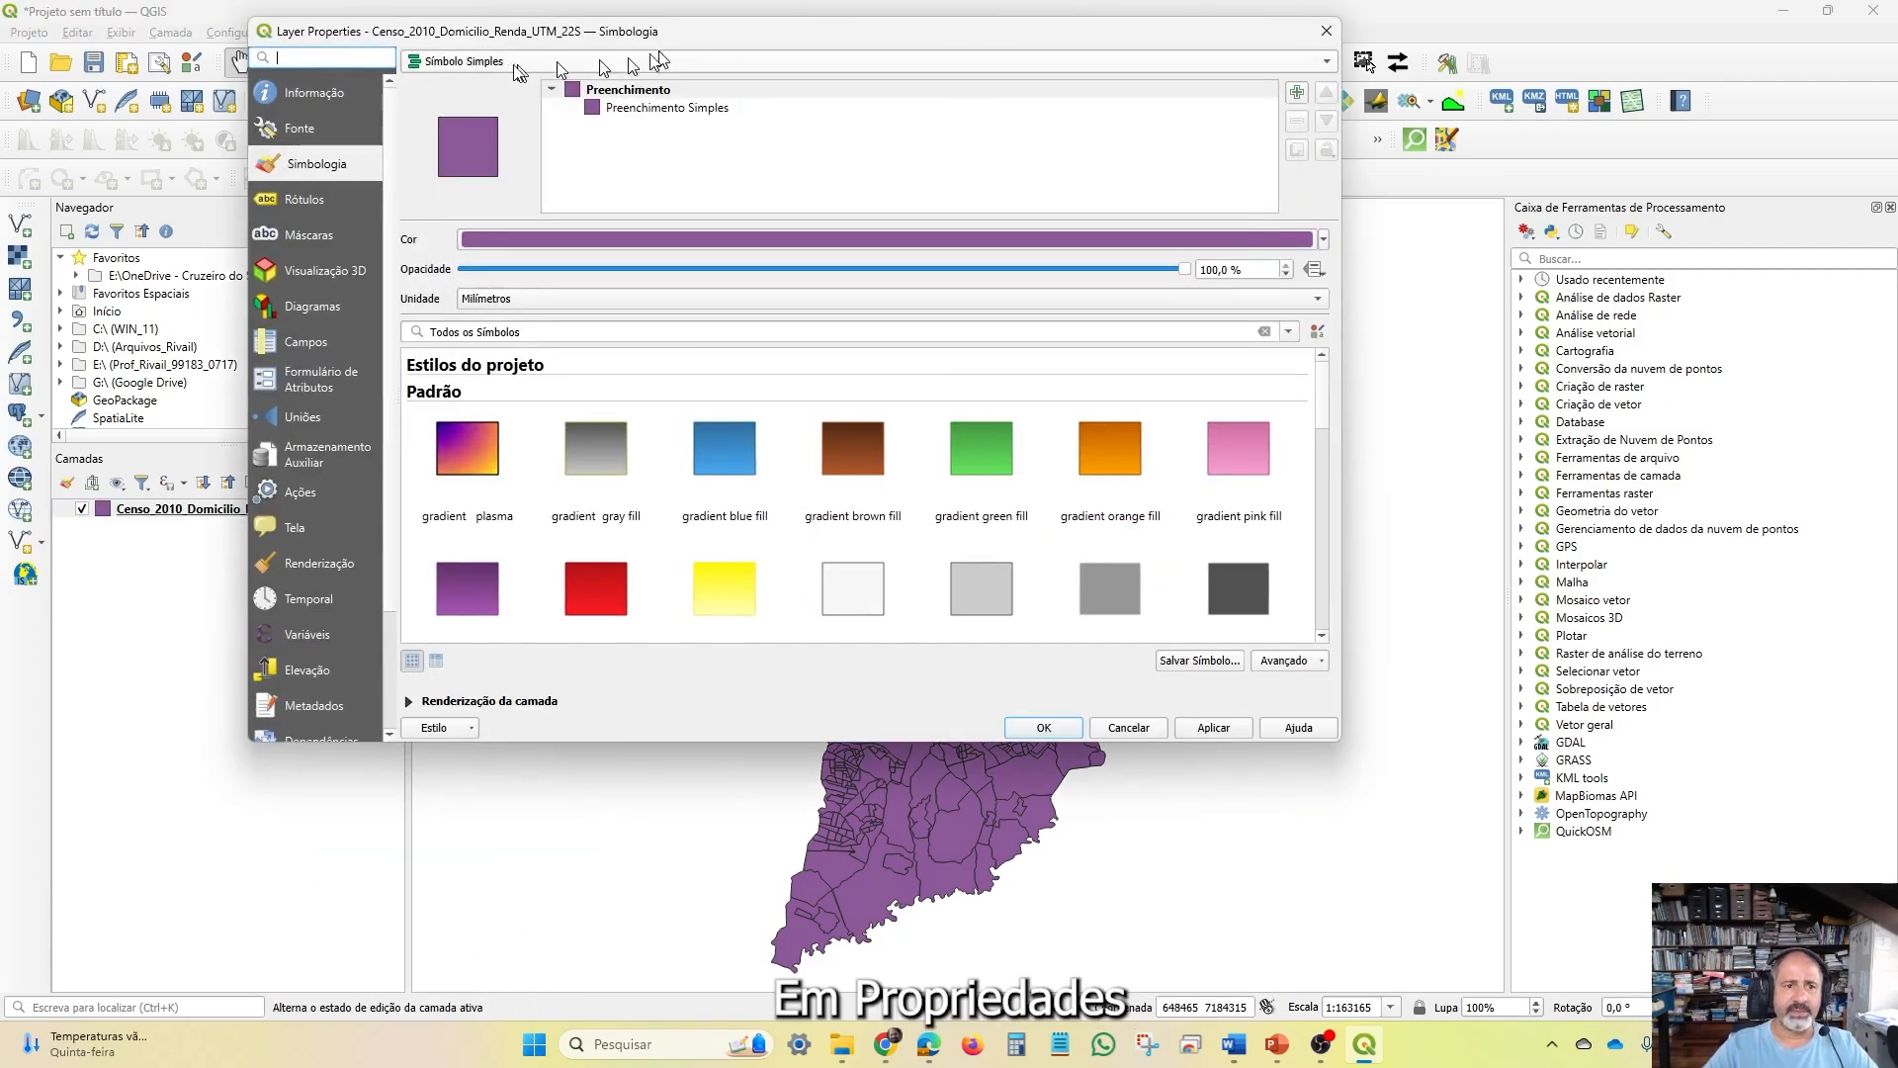
{"action": "left_click", "coordinate": [350, 169]}
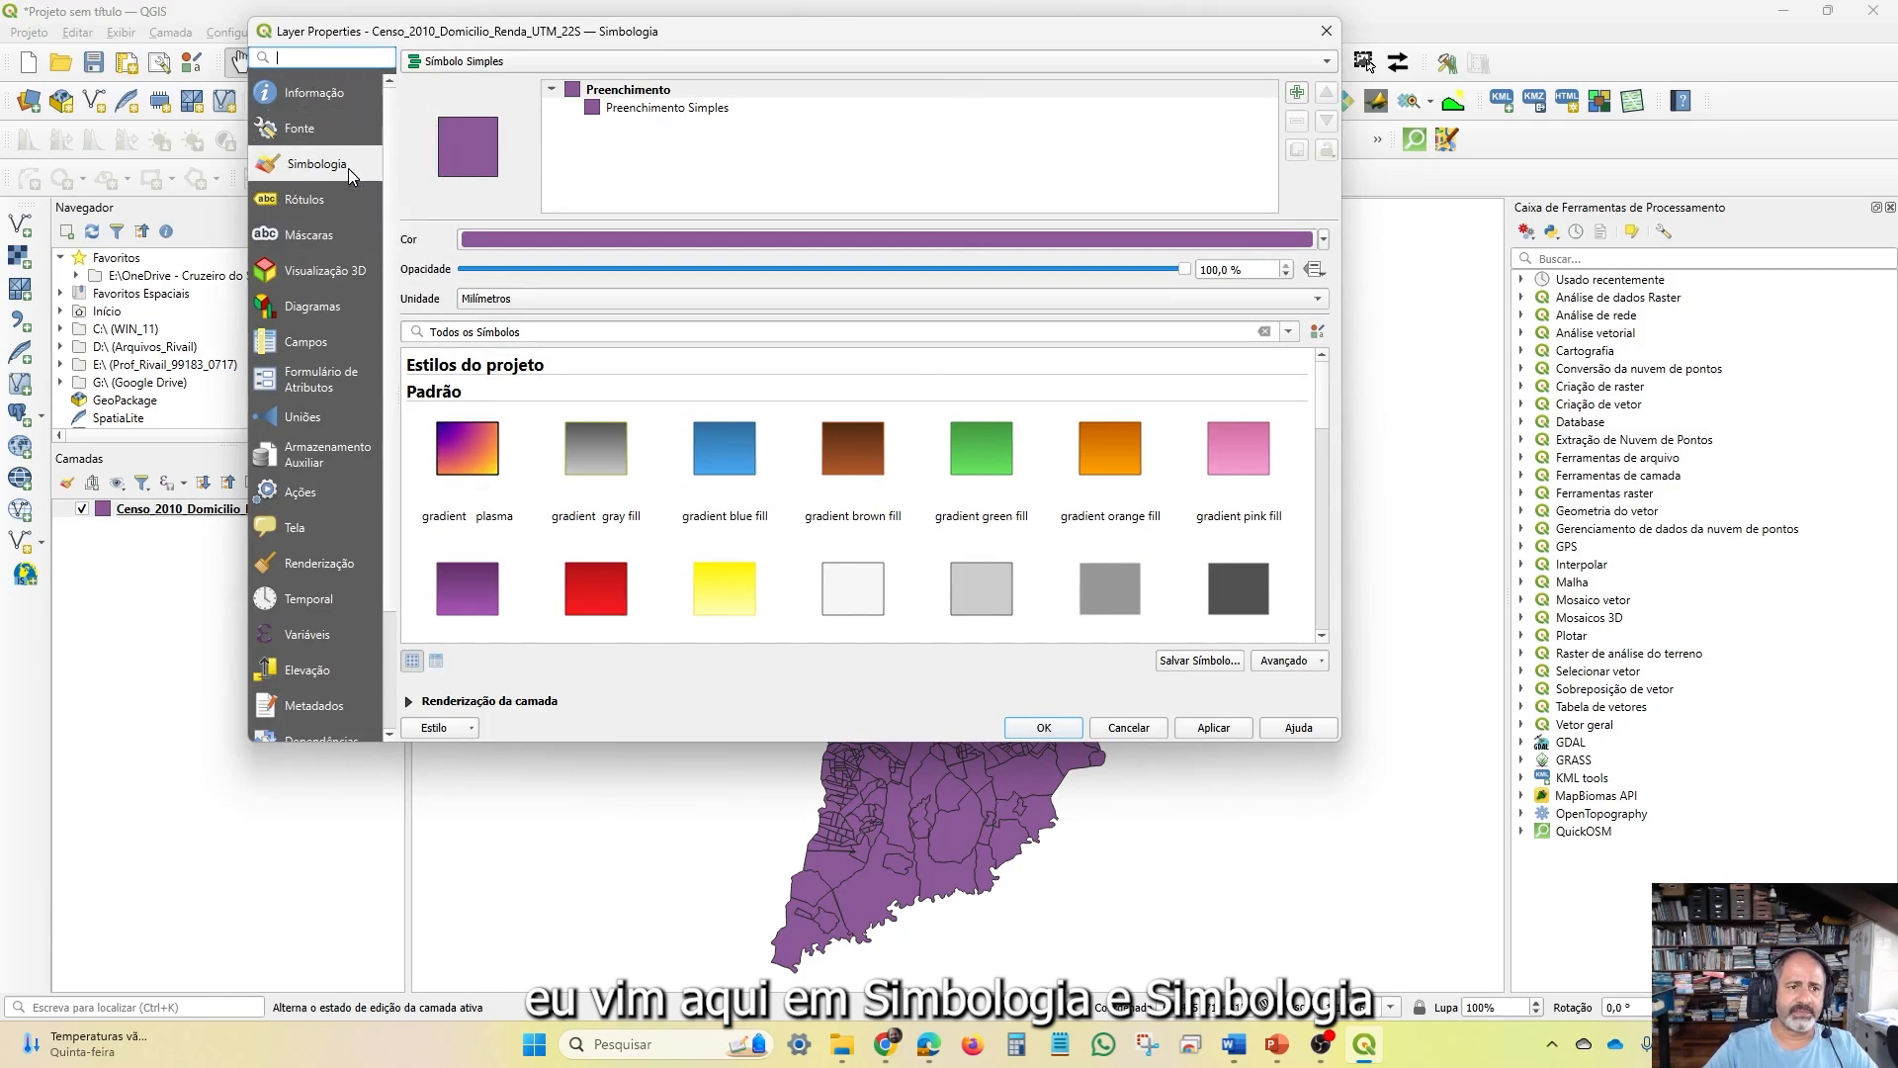
{"action": "left_click", "coordinate": [348, 169]}
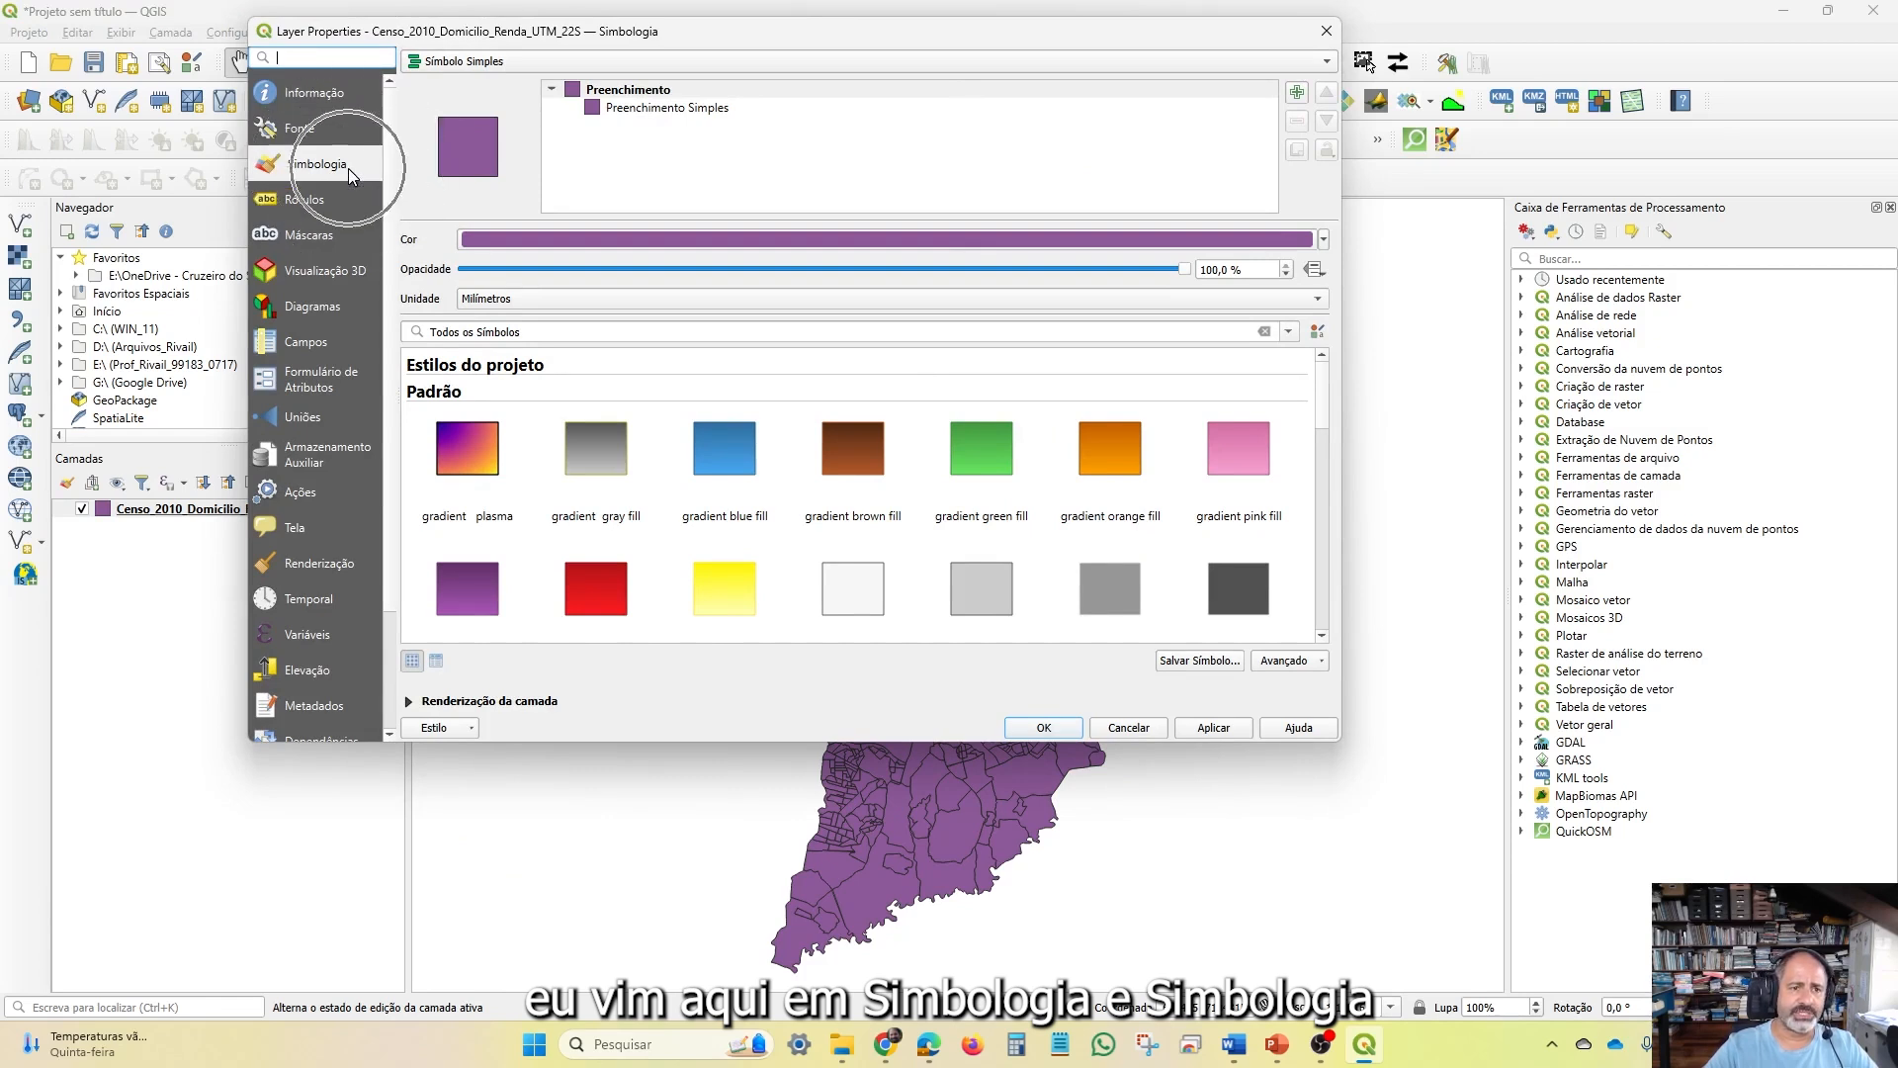
{"action": "left_click", "coordinate": [634, 63]}
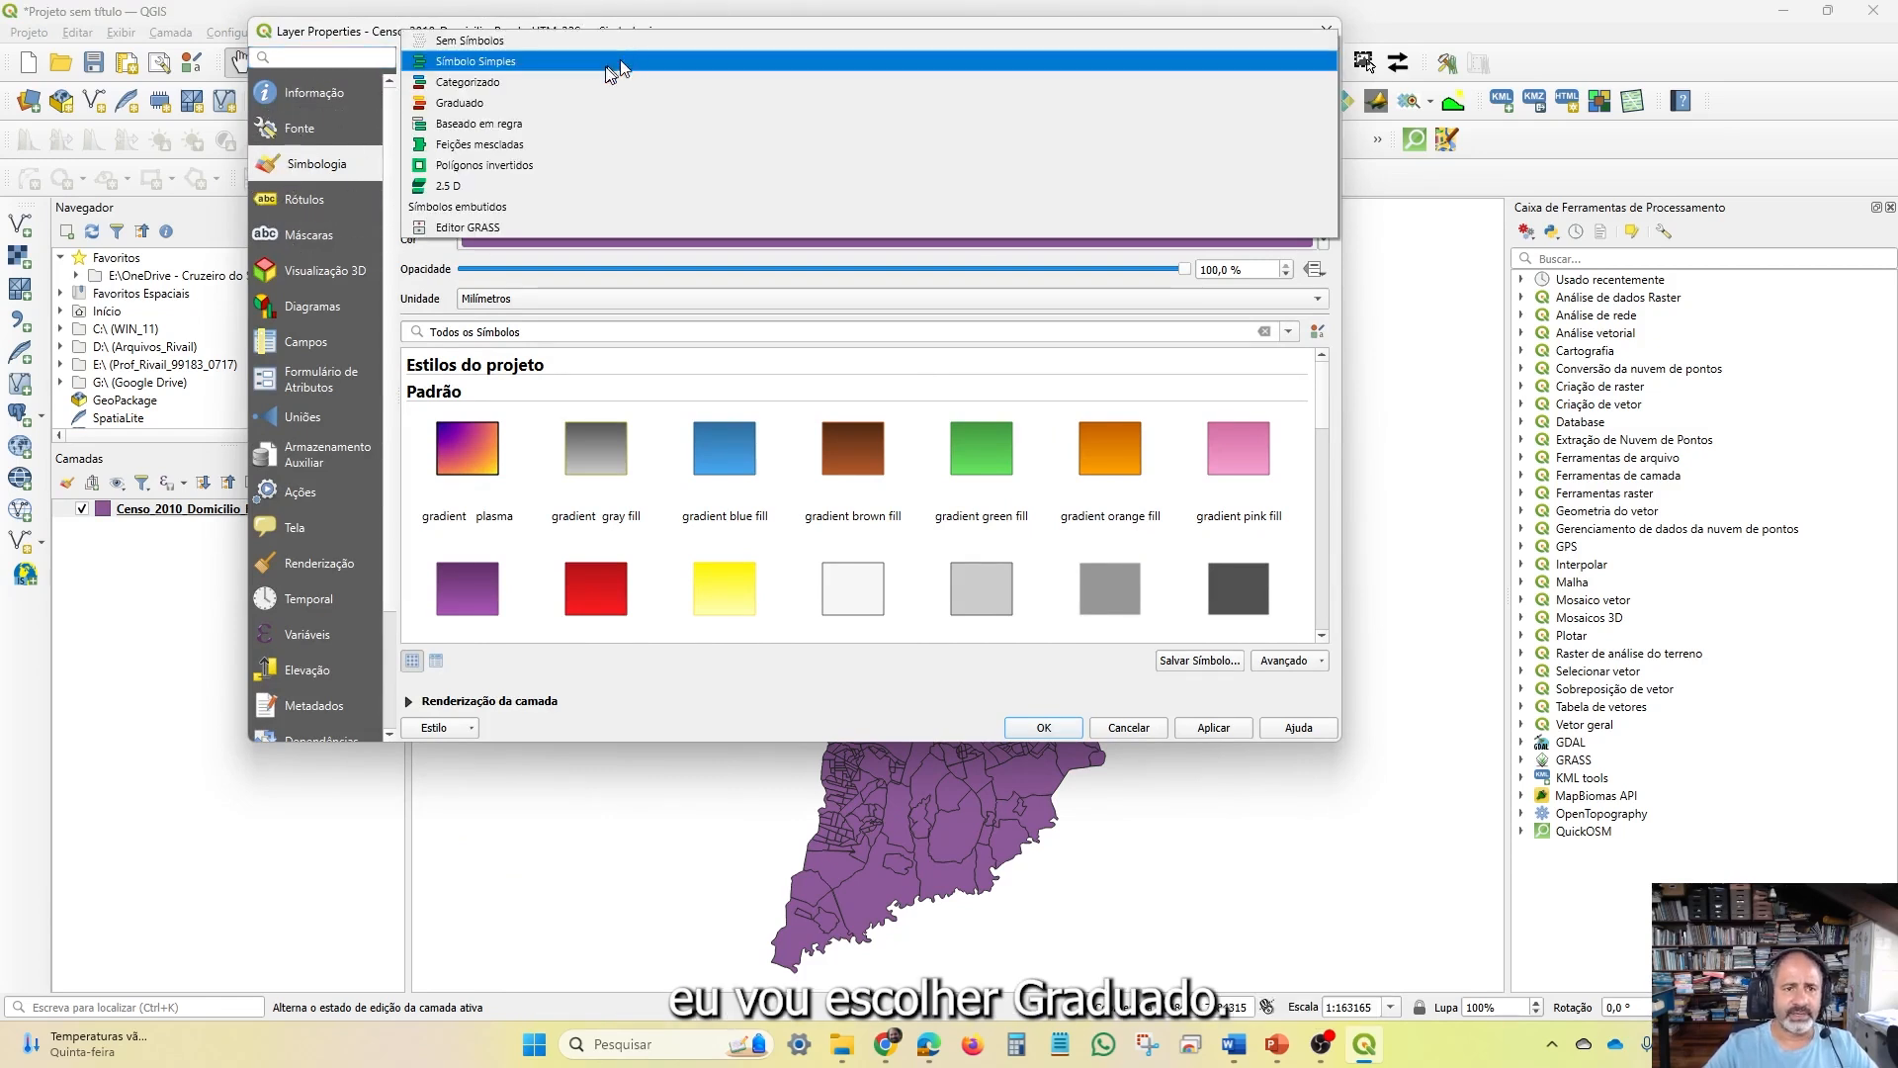
{"action": "left_click", "coordinate": [516, 102]}
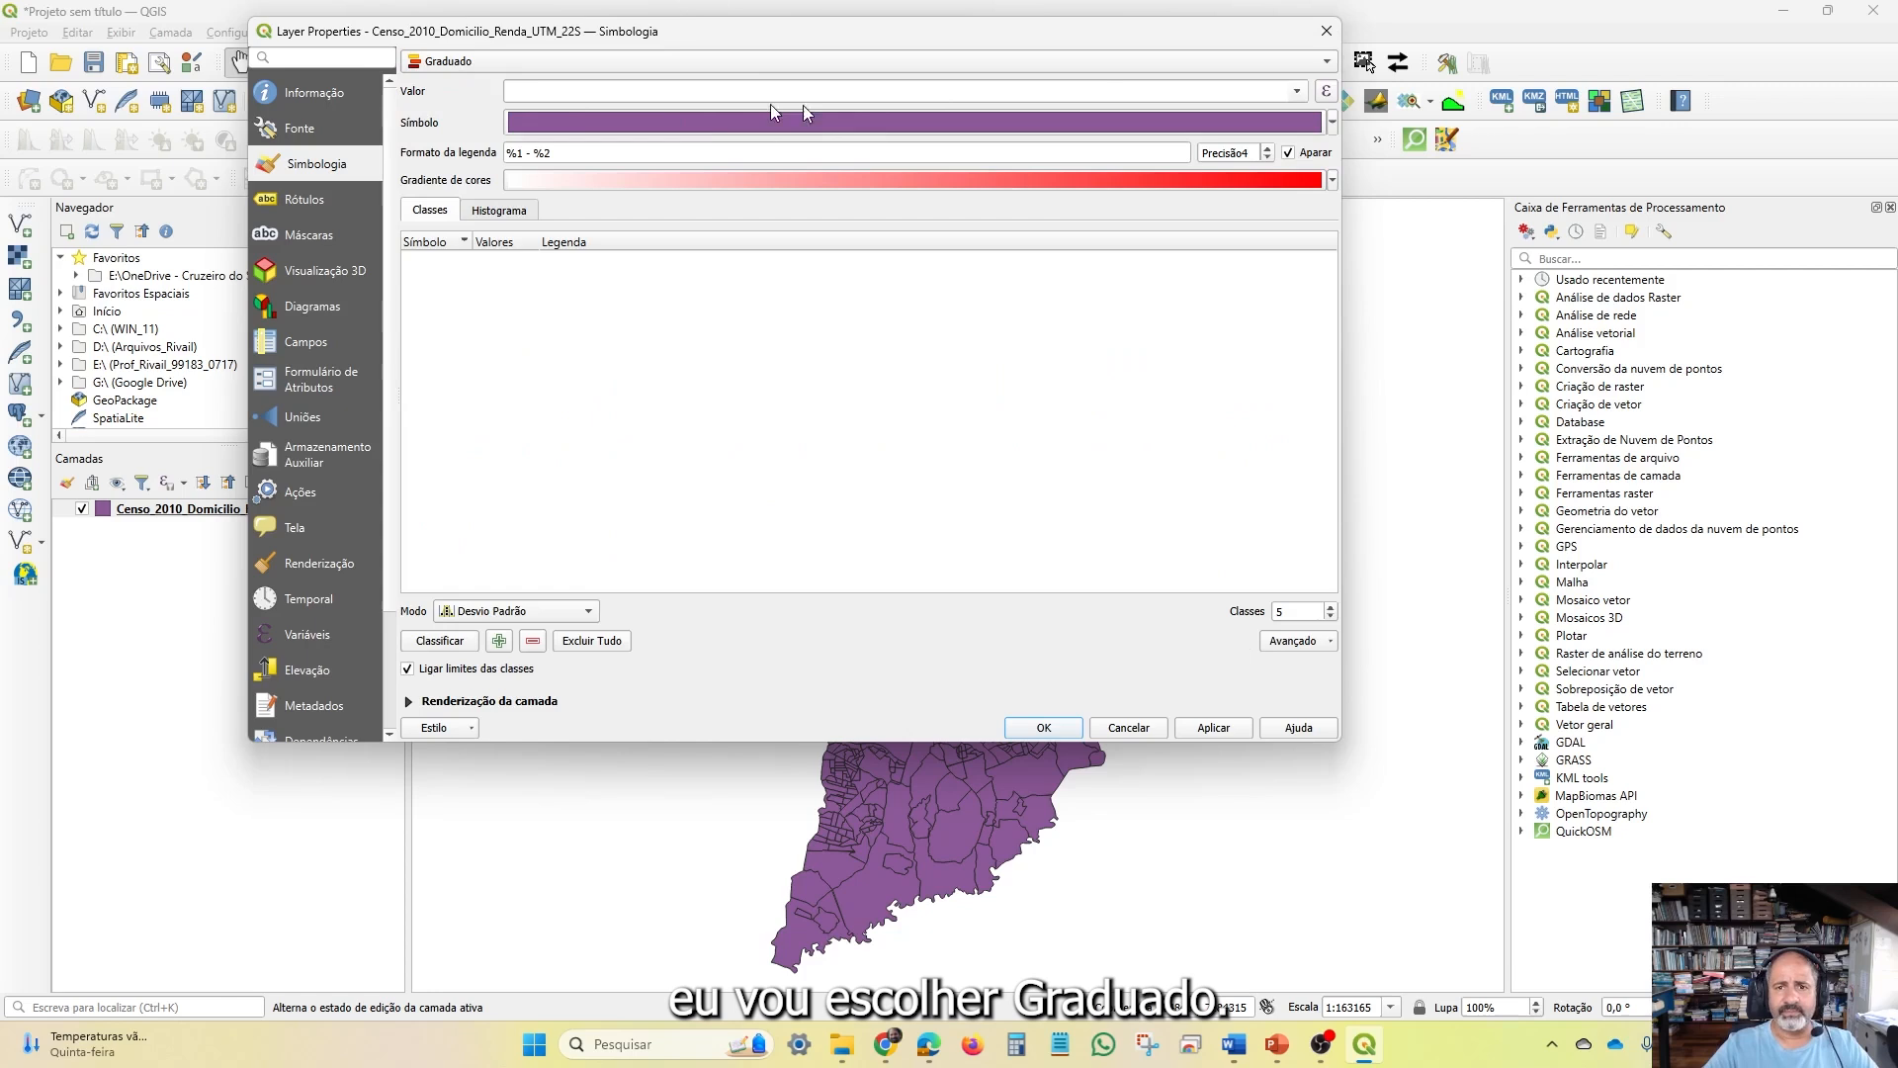
{"action": "left_click", "coordinate": [1296, 94]}
{"action": "scroll", "coordinate": [700, 337], "scroll_direction": "down", "scroll_amount": 3}
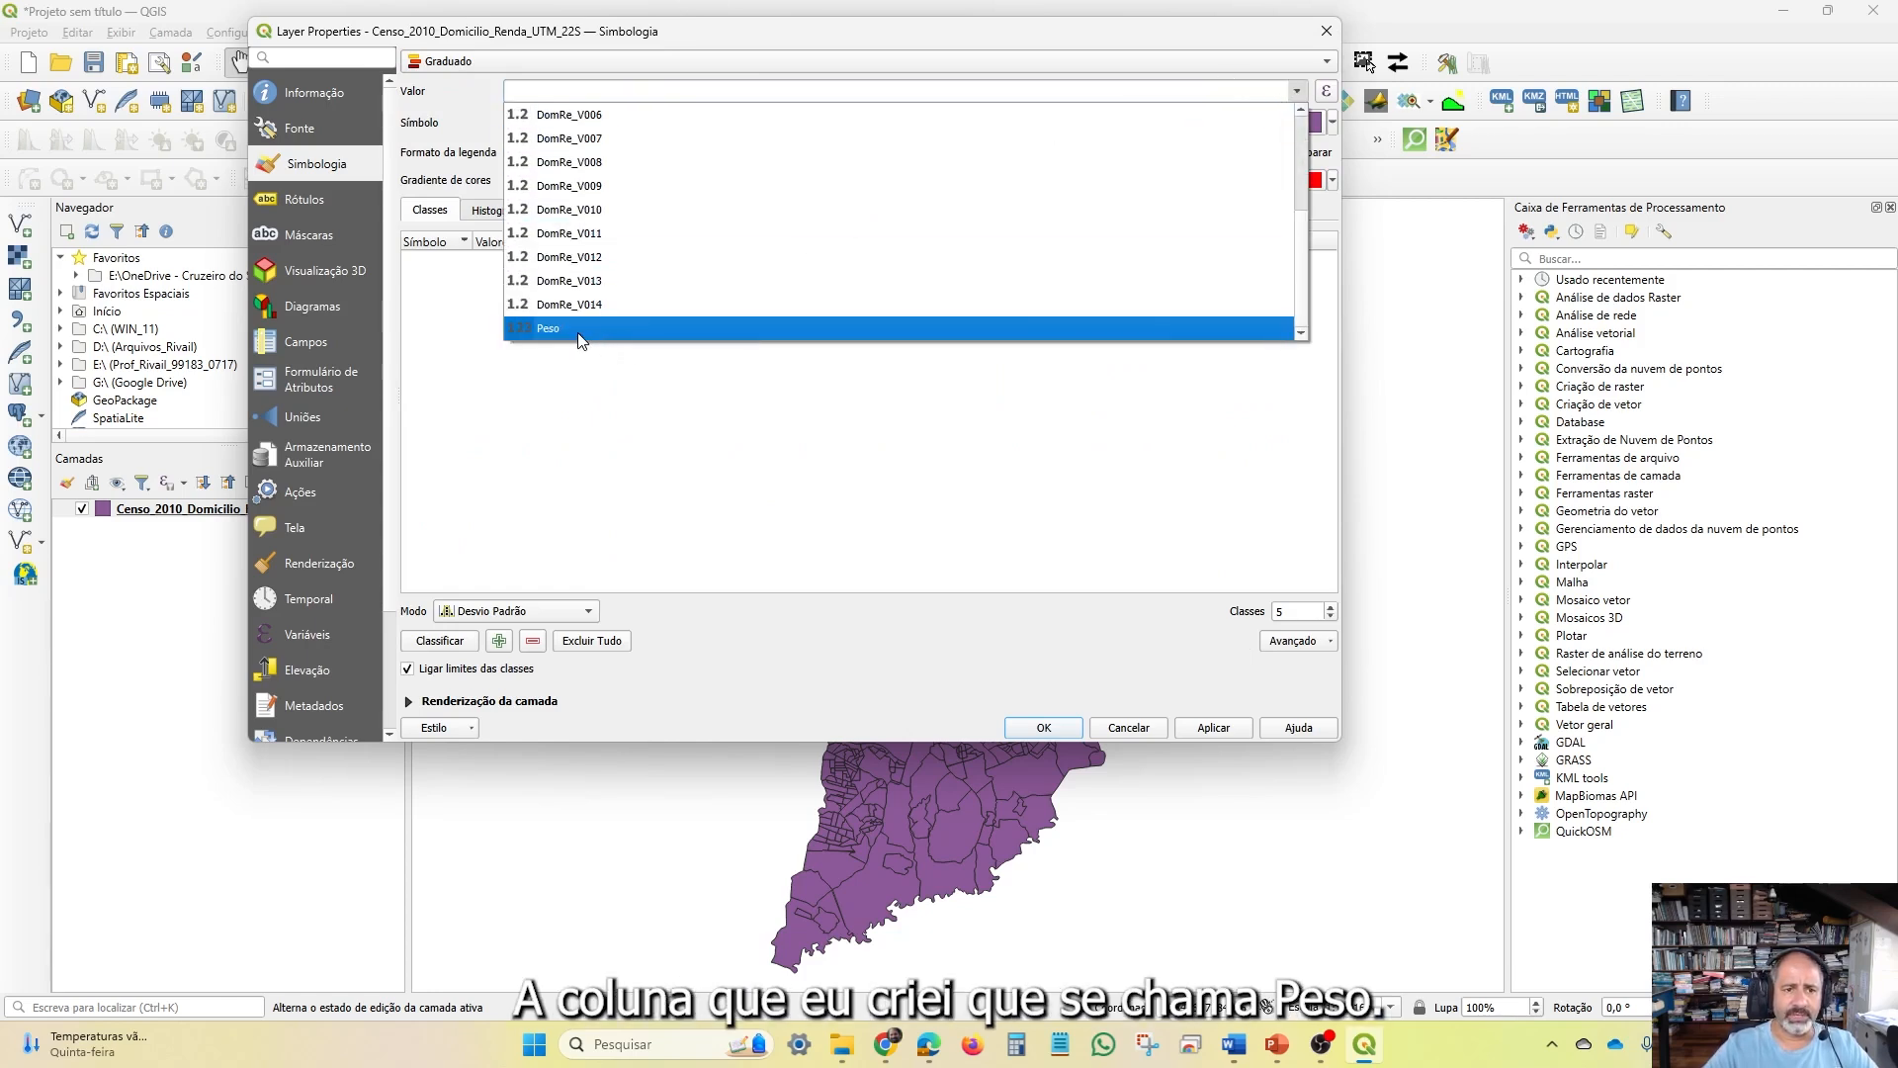
{"action": "left_click", "coordinate": [579, 329]}
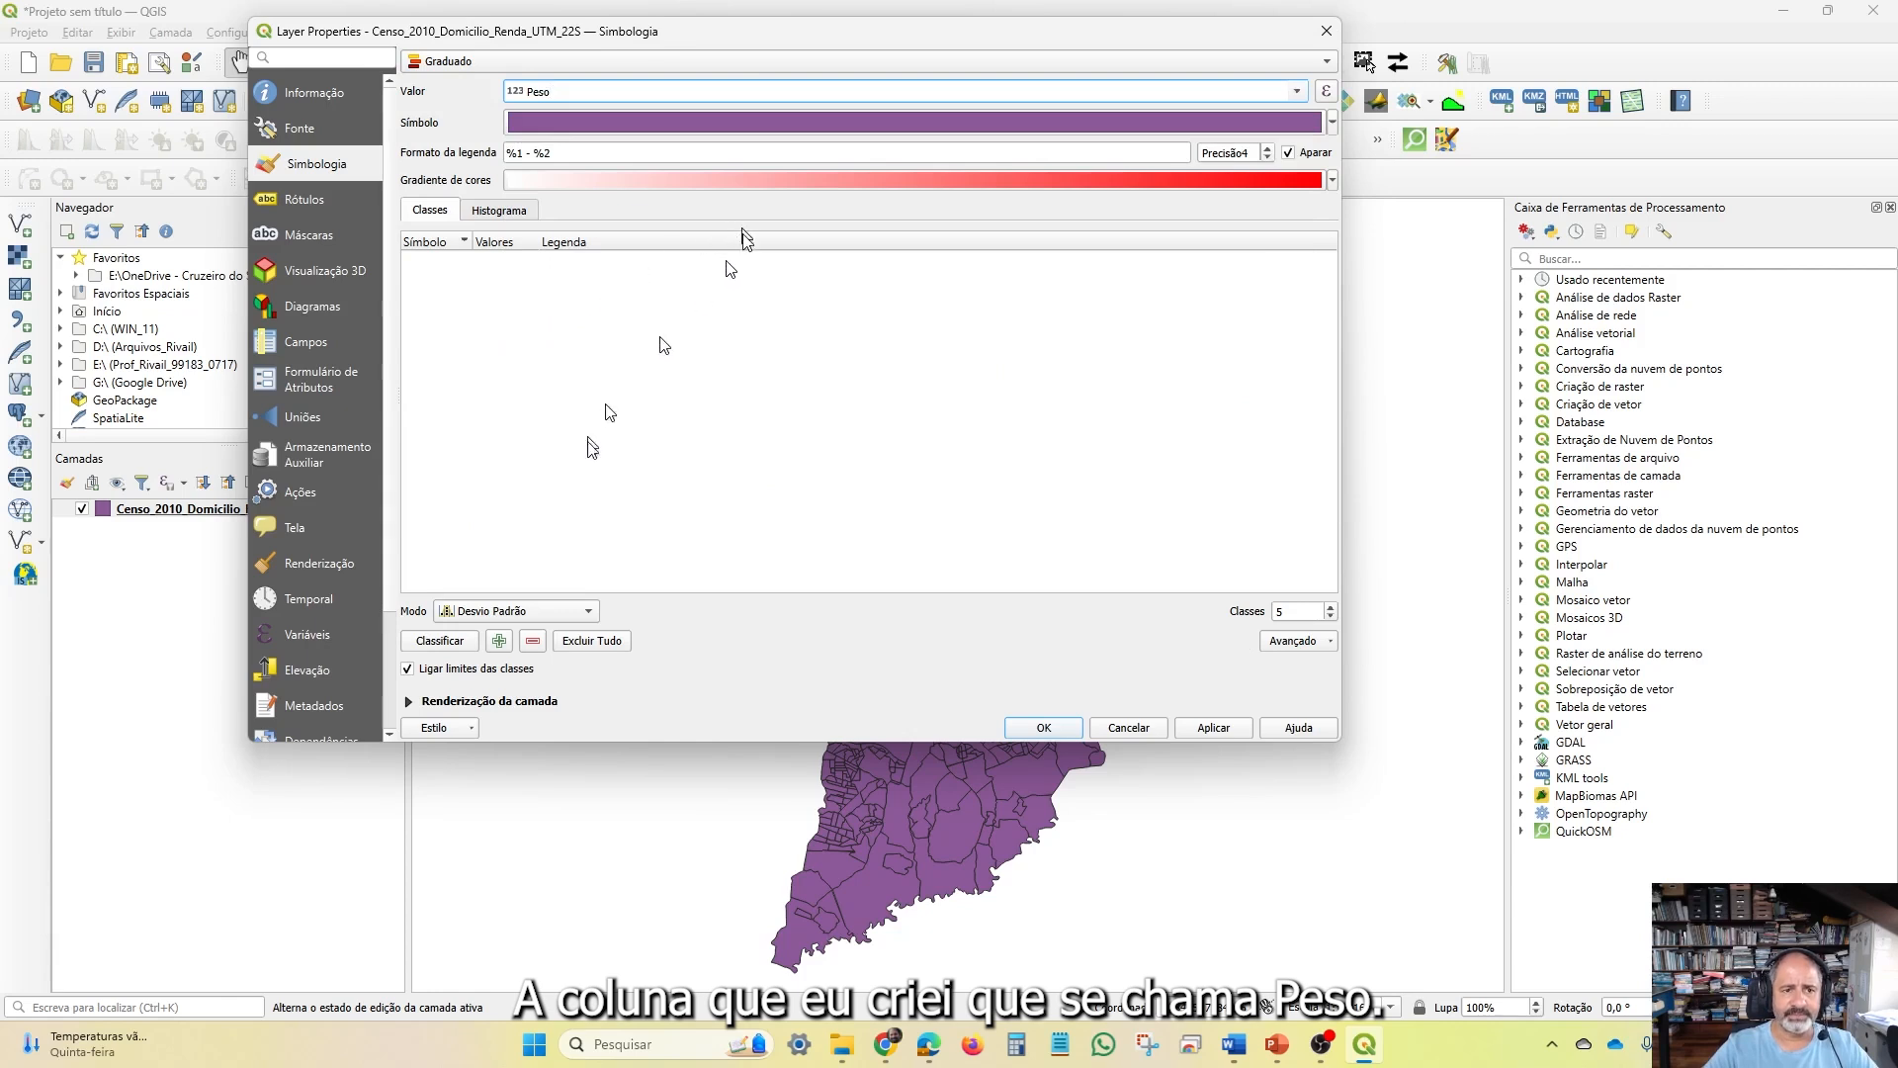
Classify Peso in Intervalo igual (equal interval) mode with the Spectral color ramp, after trying Turbo, and apply the styling to the layer
{"action": "left_click", "coordinate": [570, 617]}
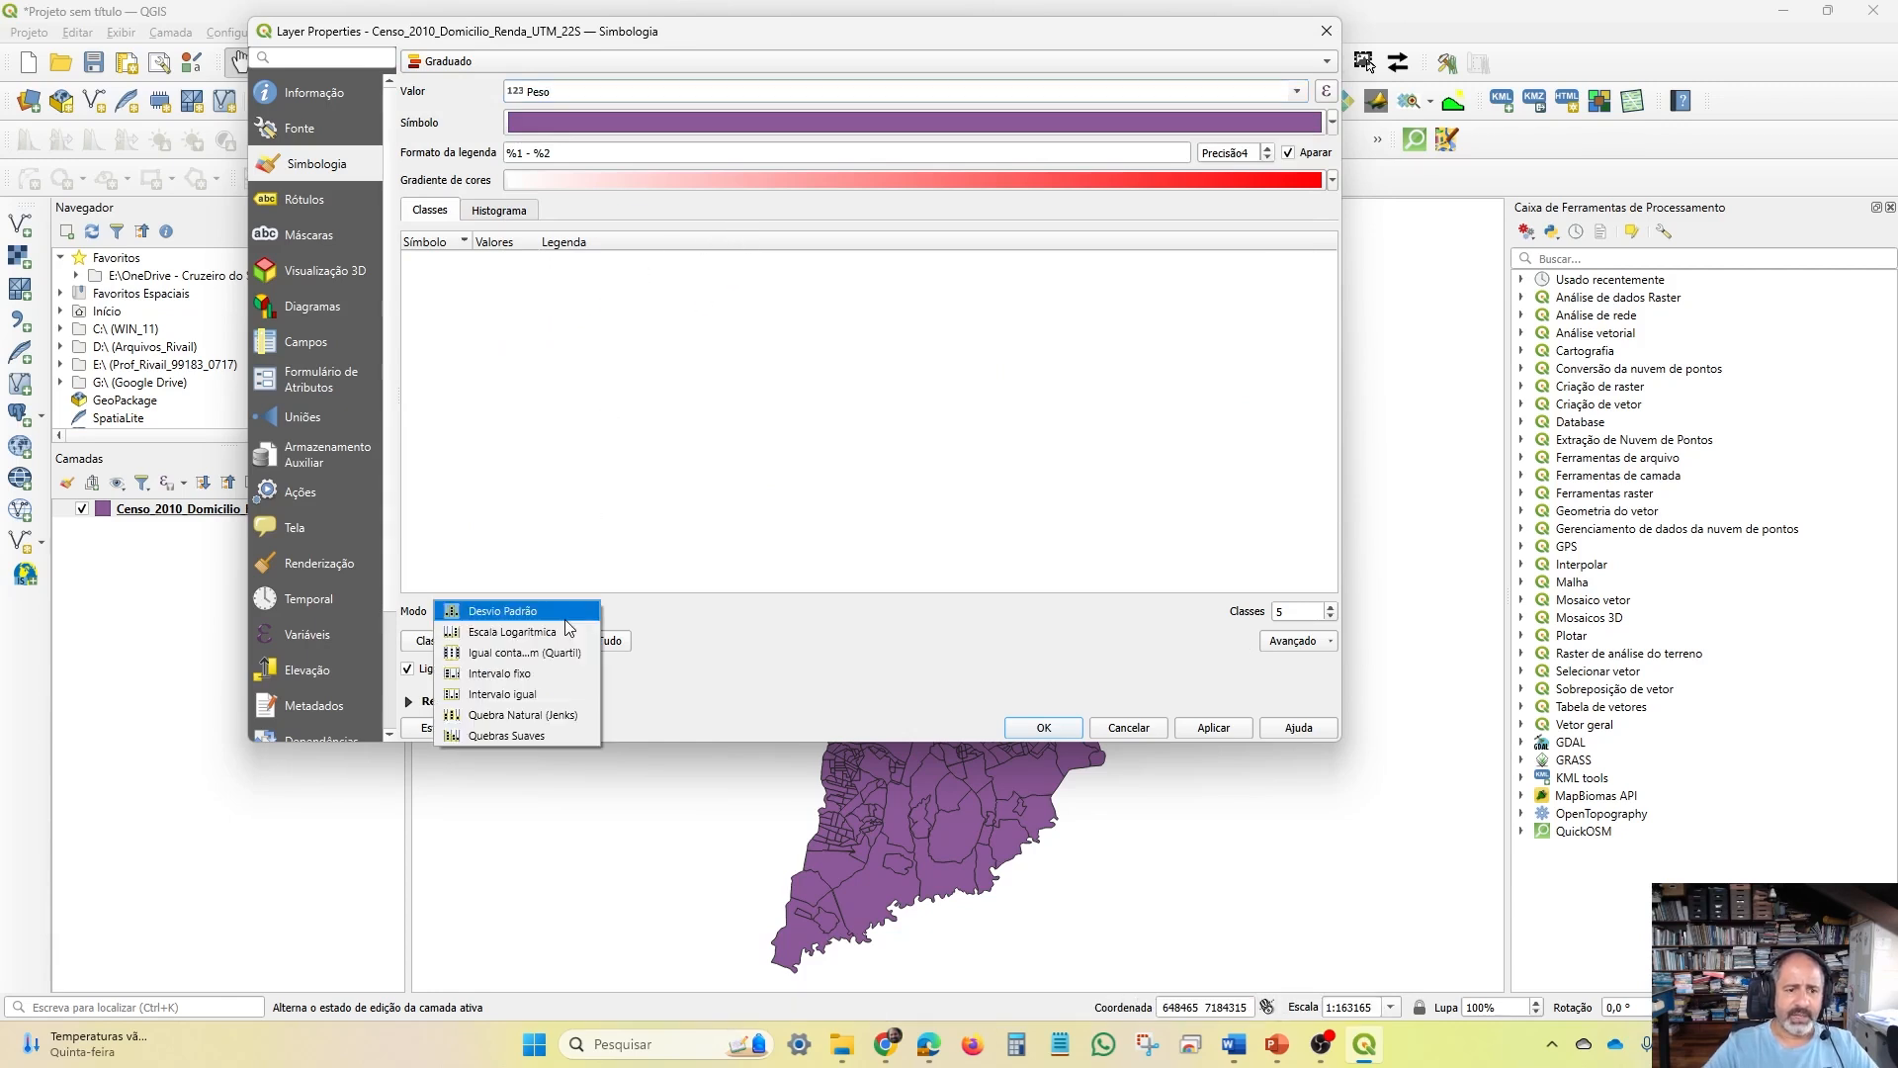
{"action": "left_click", "coordinate": [535, 693]}
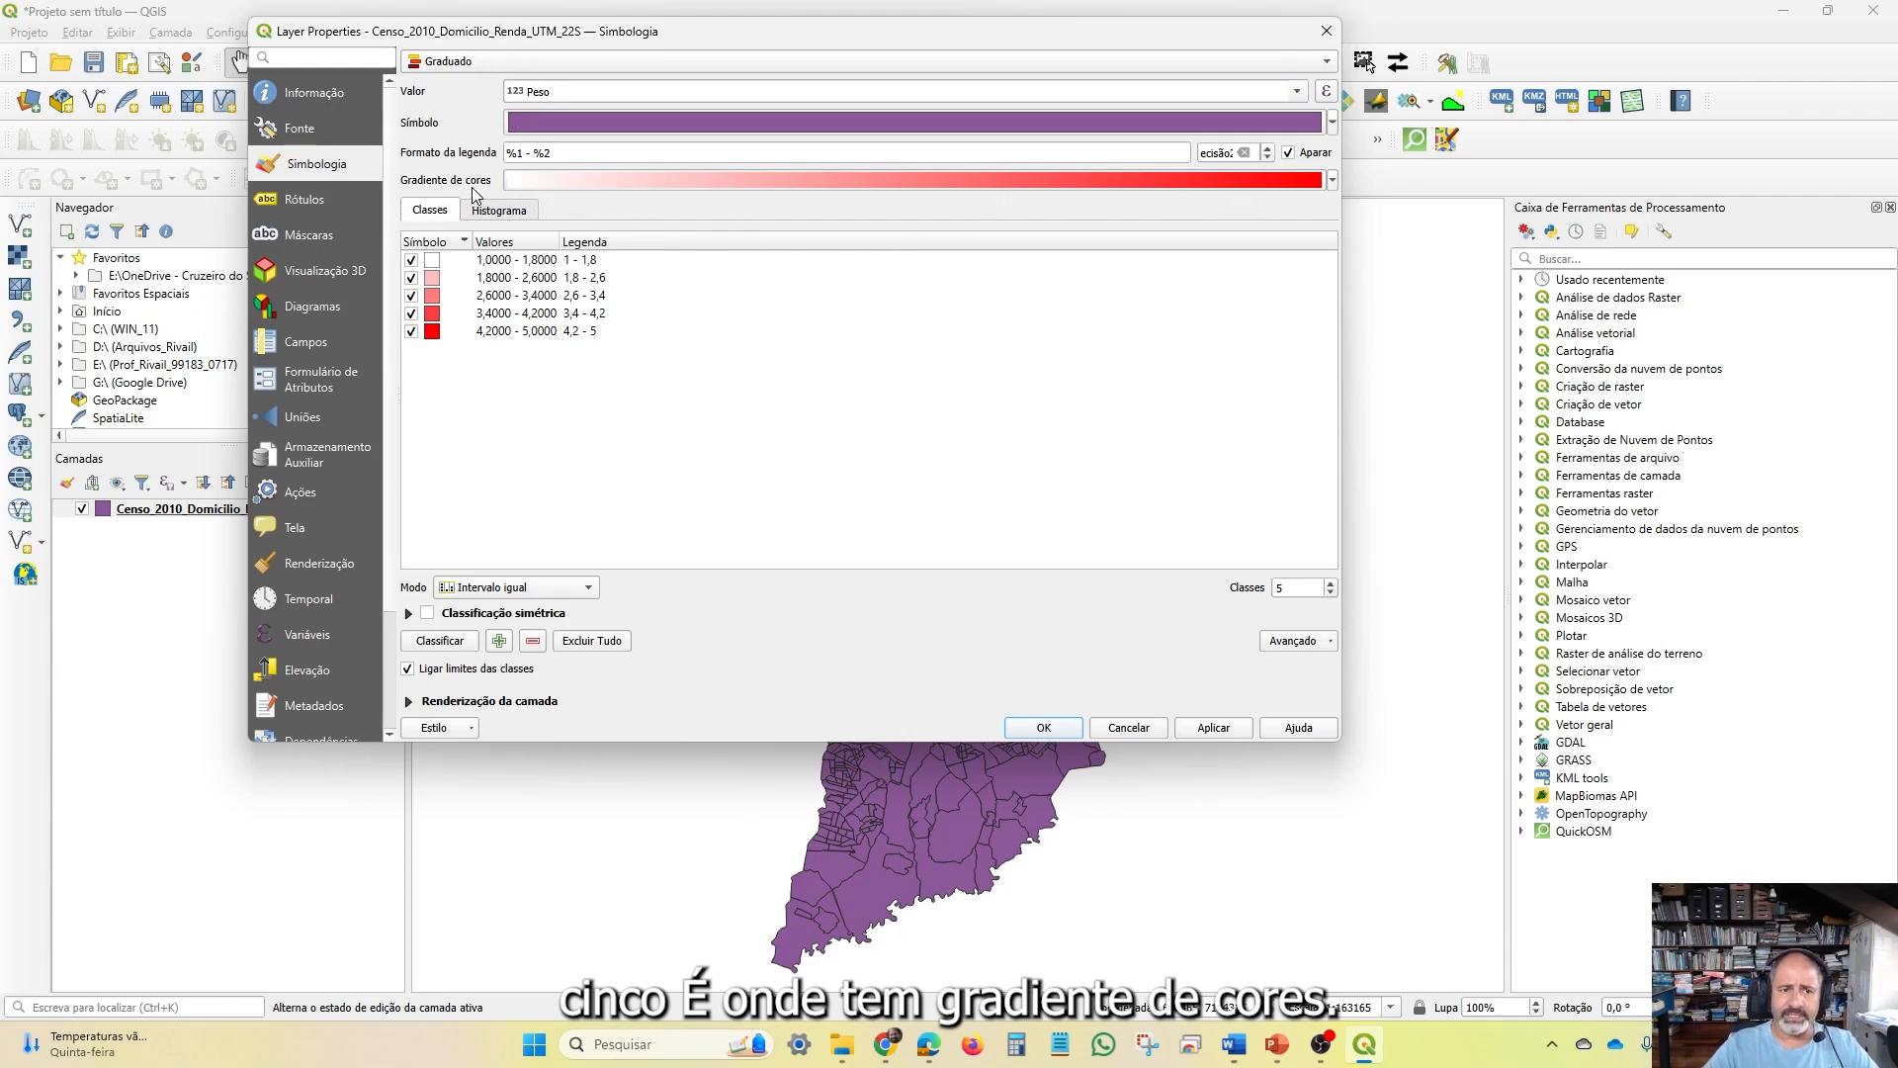
{"action": "left_click", "coordinate": [1332, 180]}
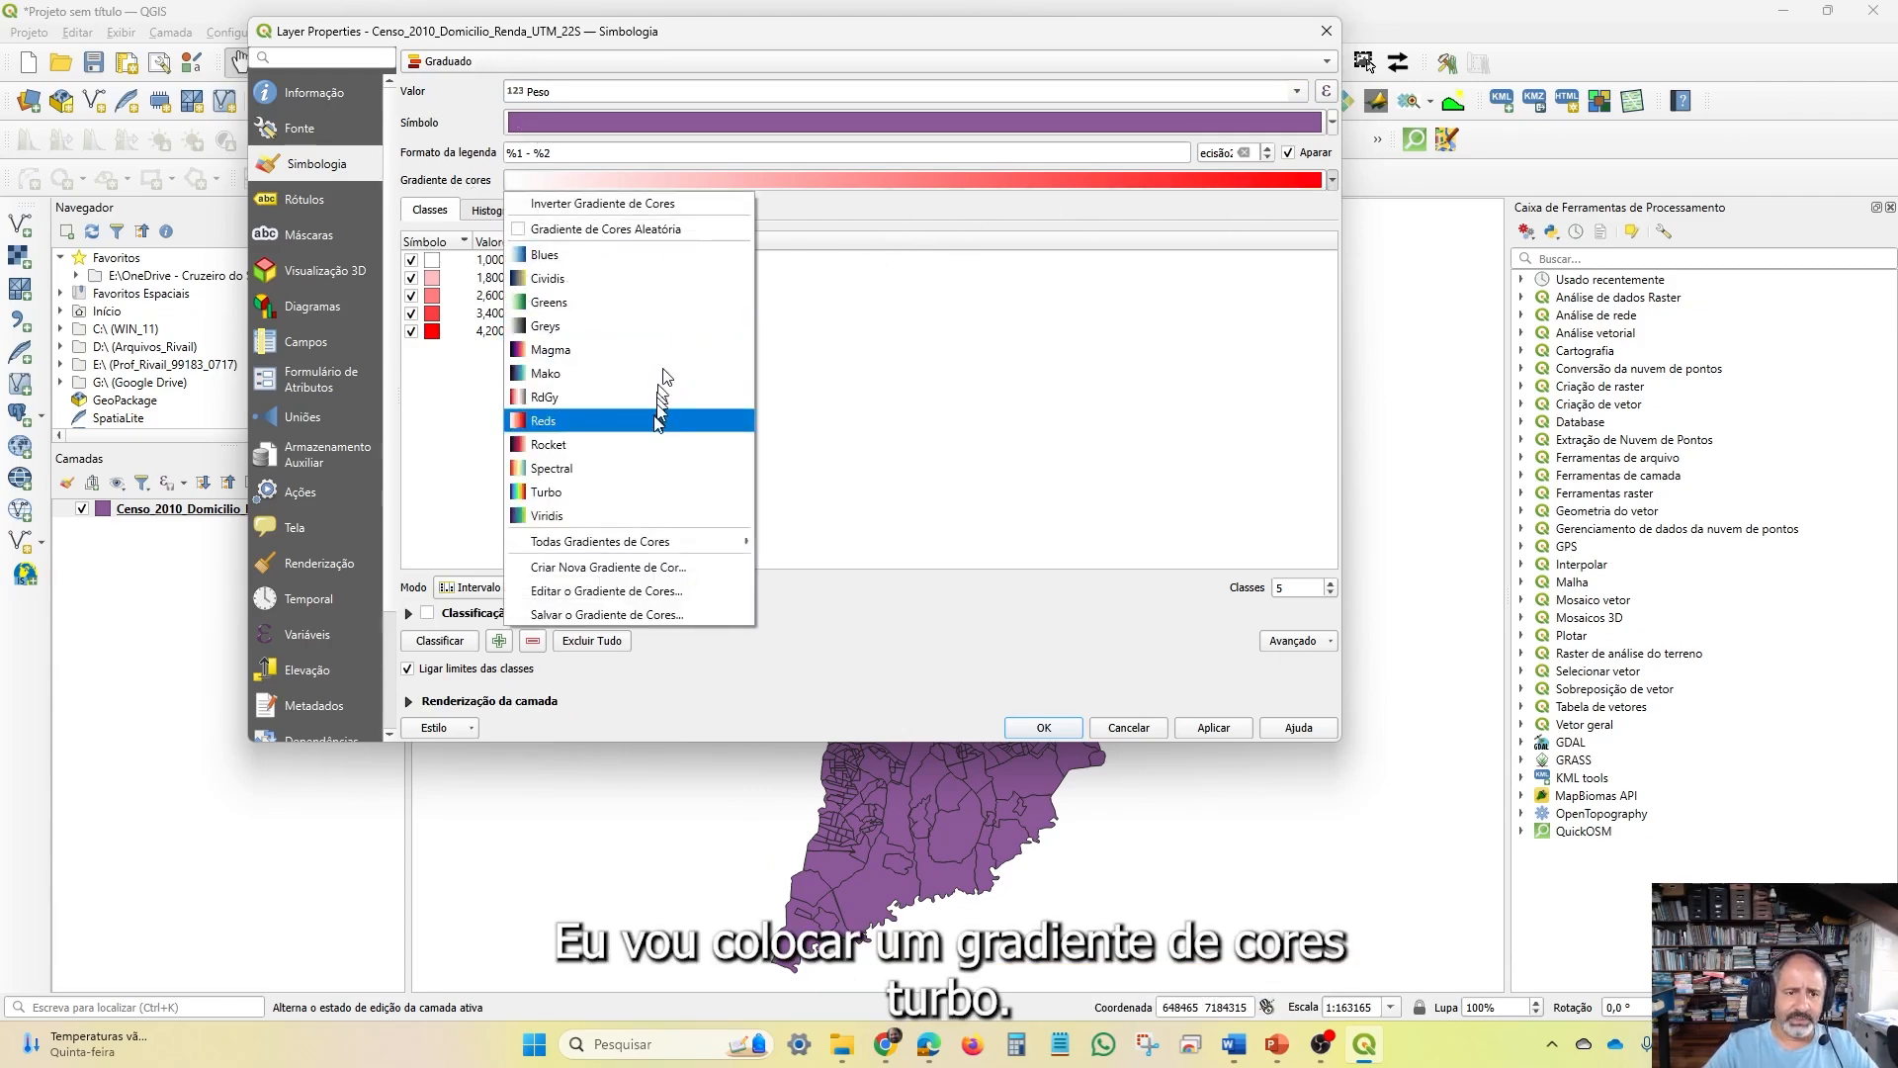
{"action": "left_click", "coordinate": [626, 491]}
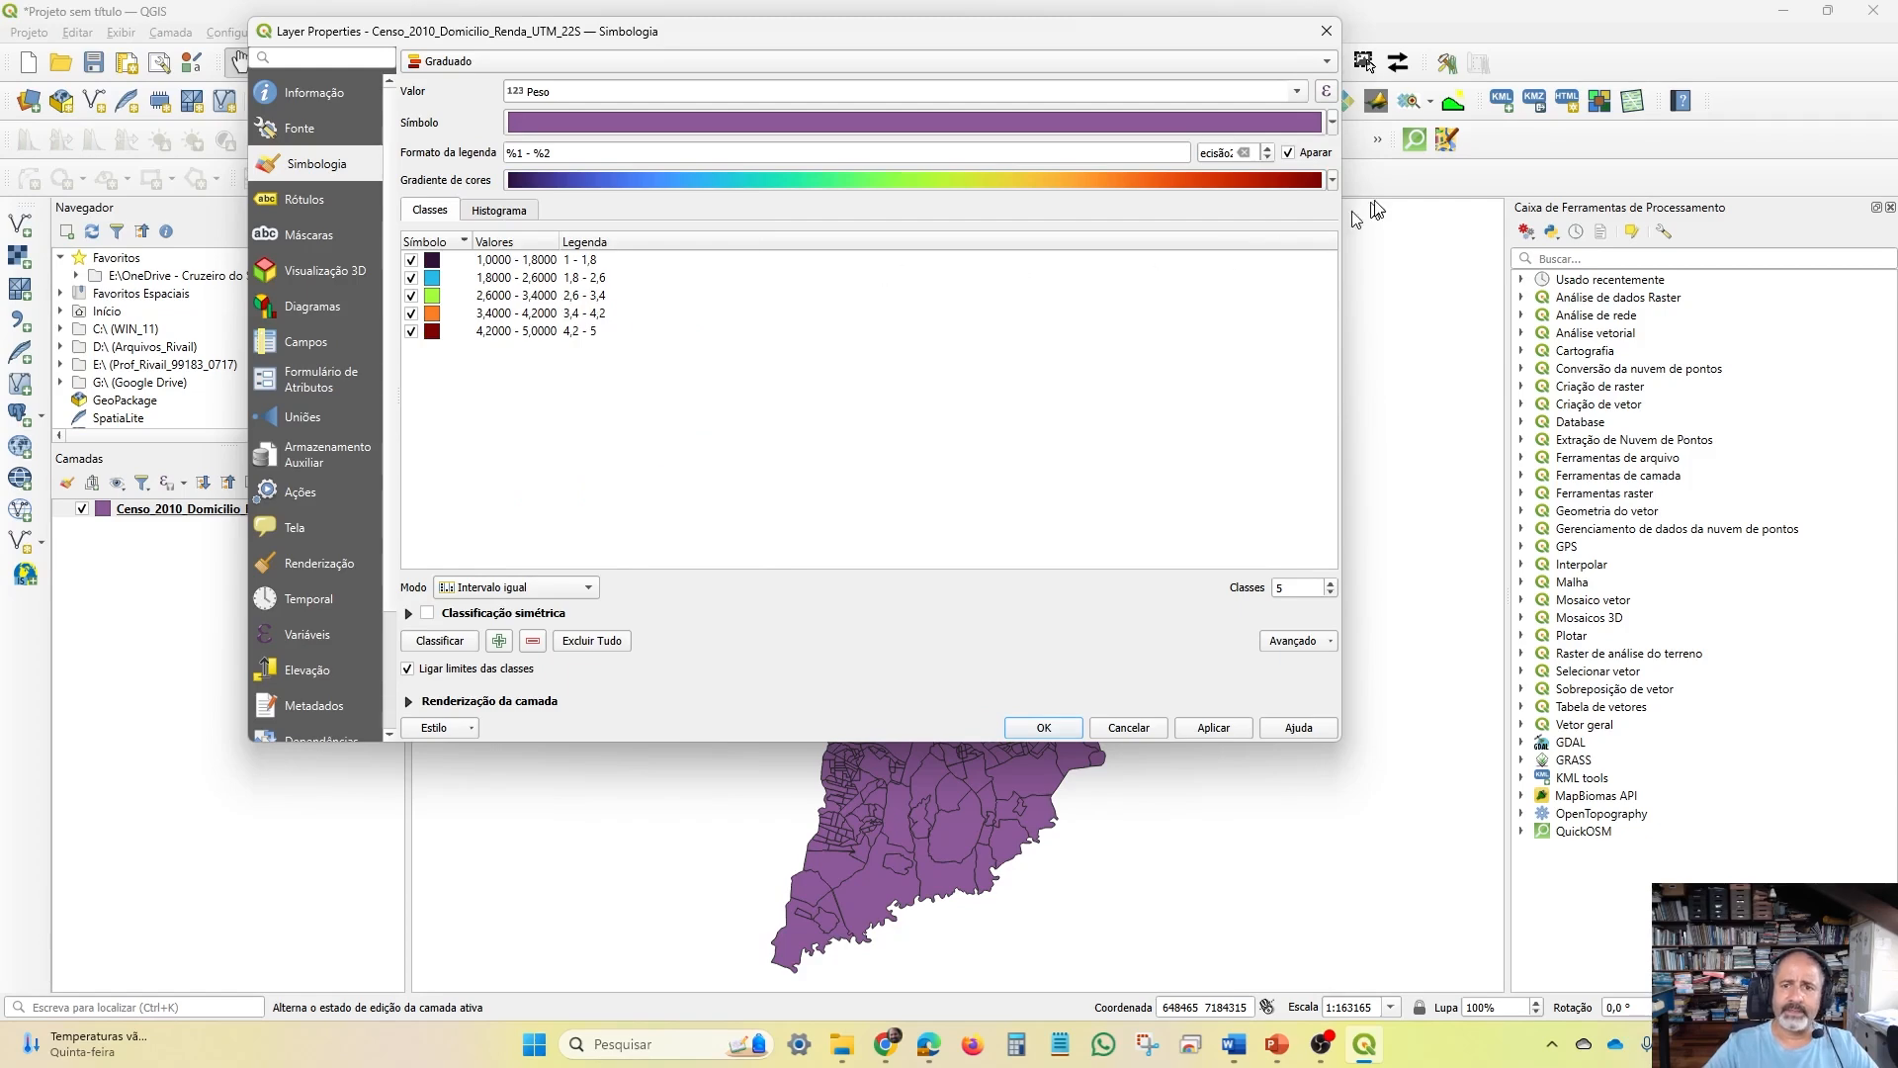
{"action": "left_click", "coordinate": [1332, 180]}
{"action": "left_click", "coordinate": [542, 466]}
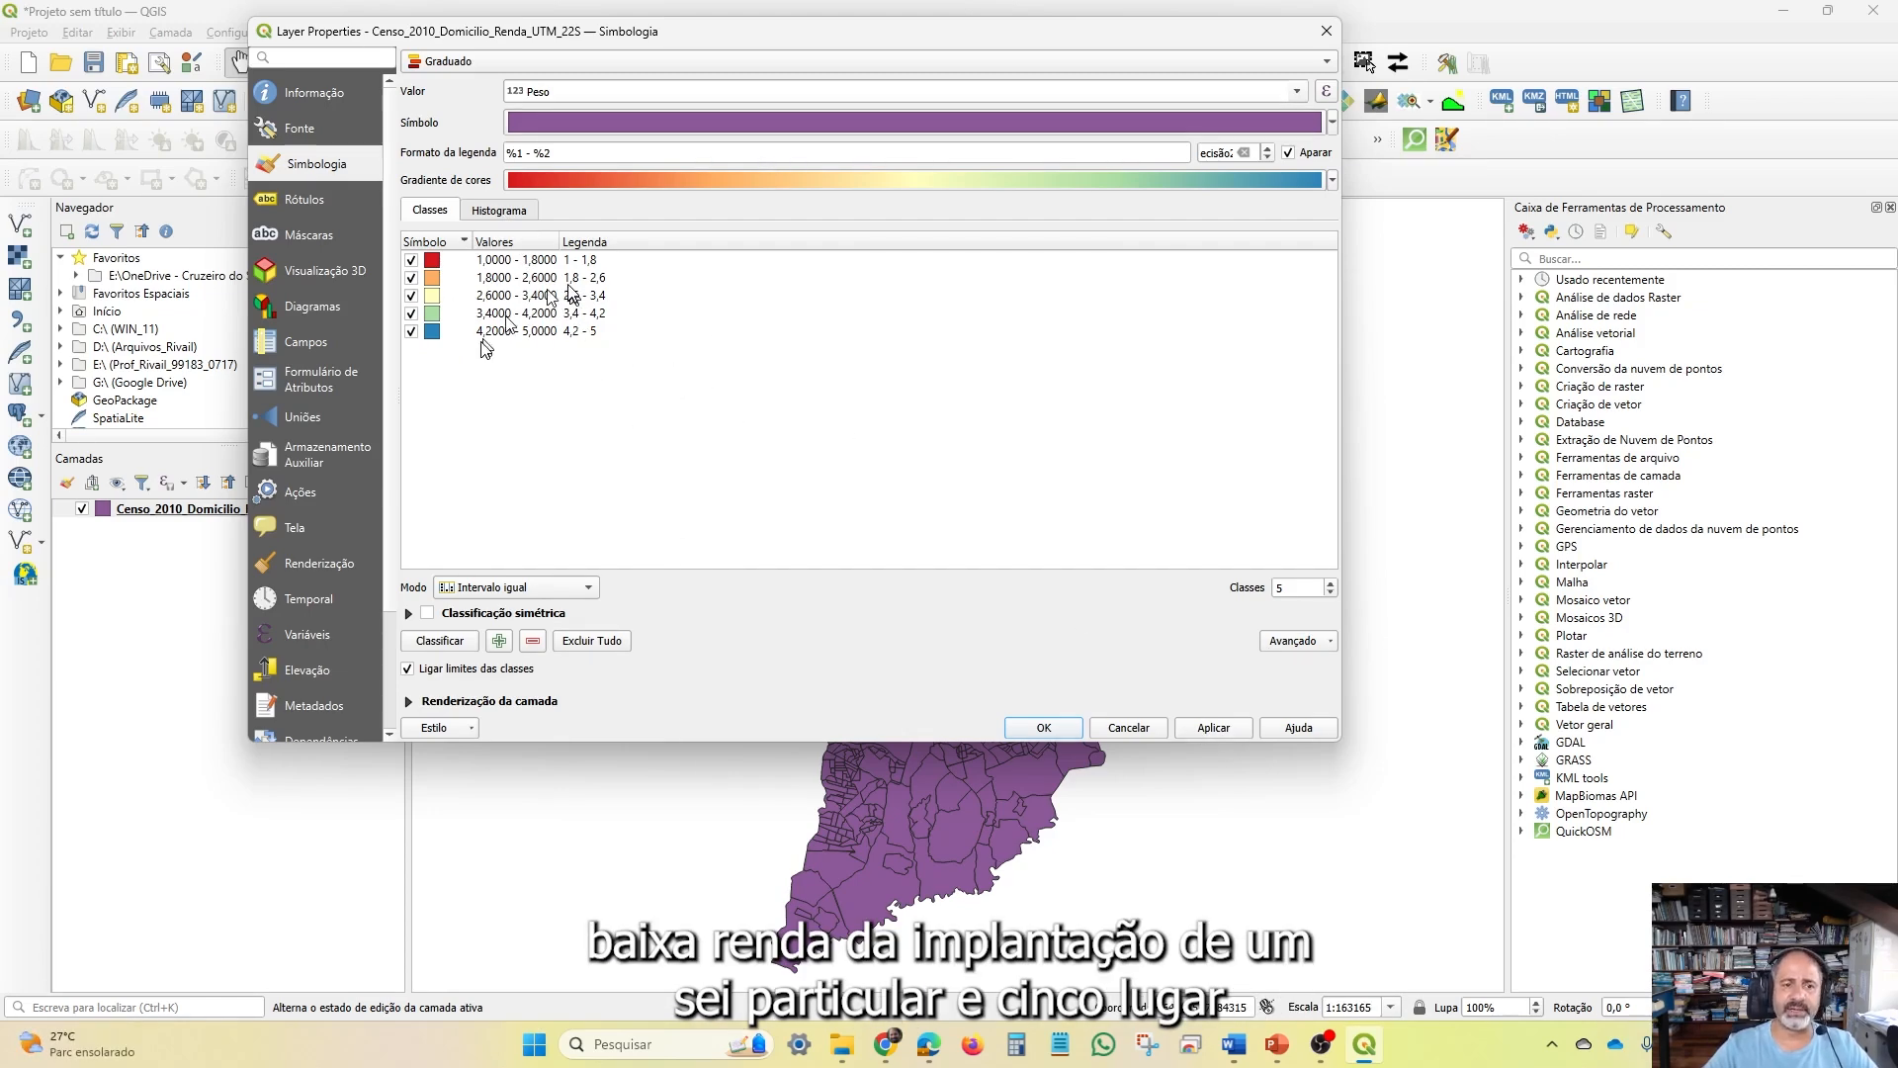
{"action": "left_click", "coordinate": [1210, 729]}
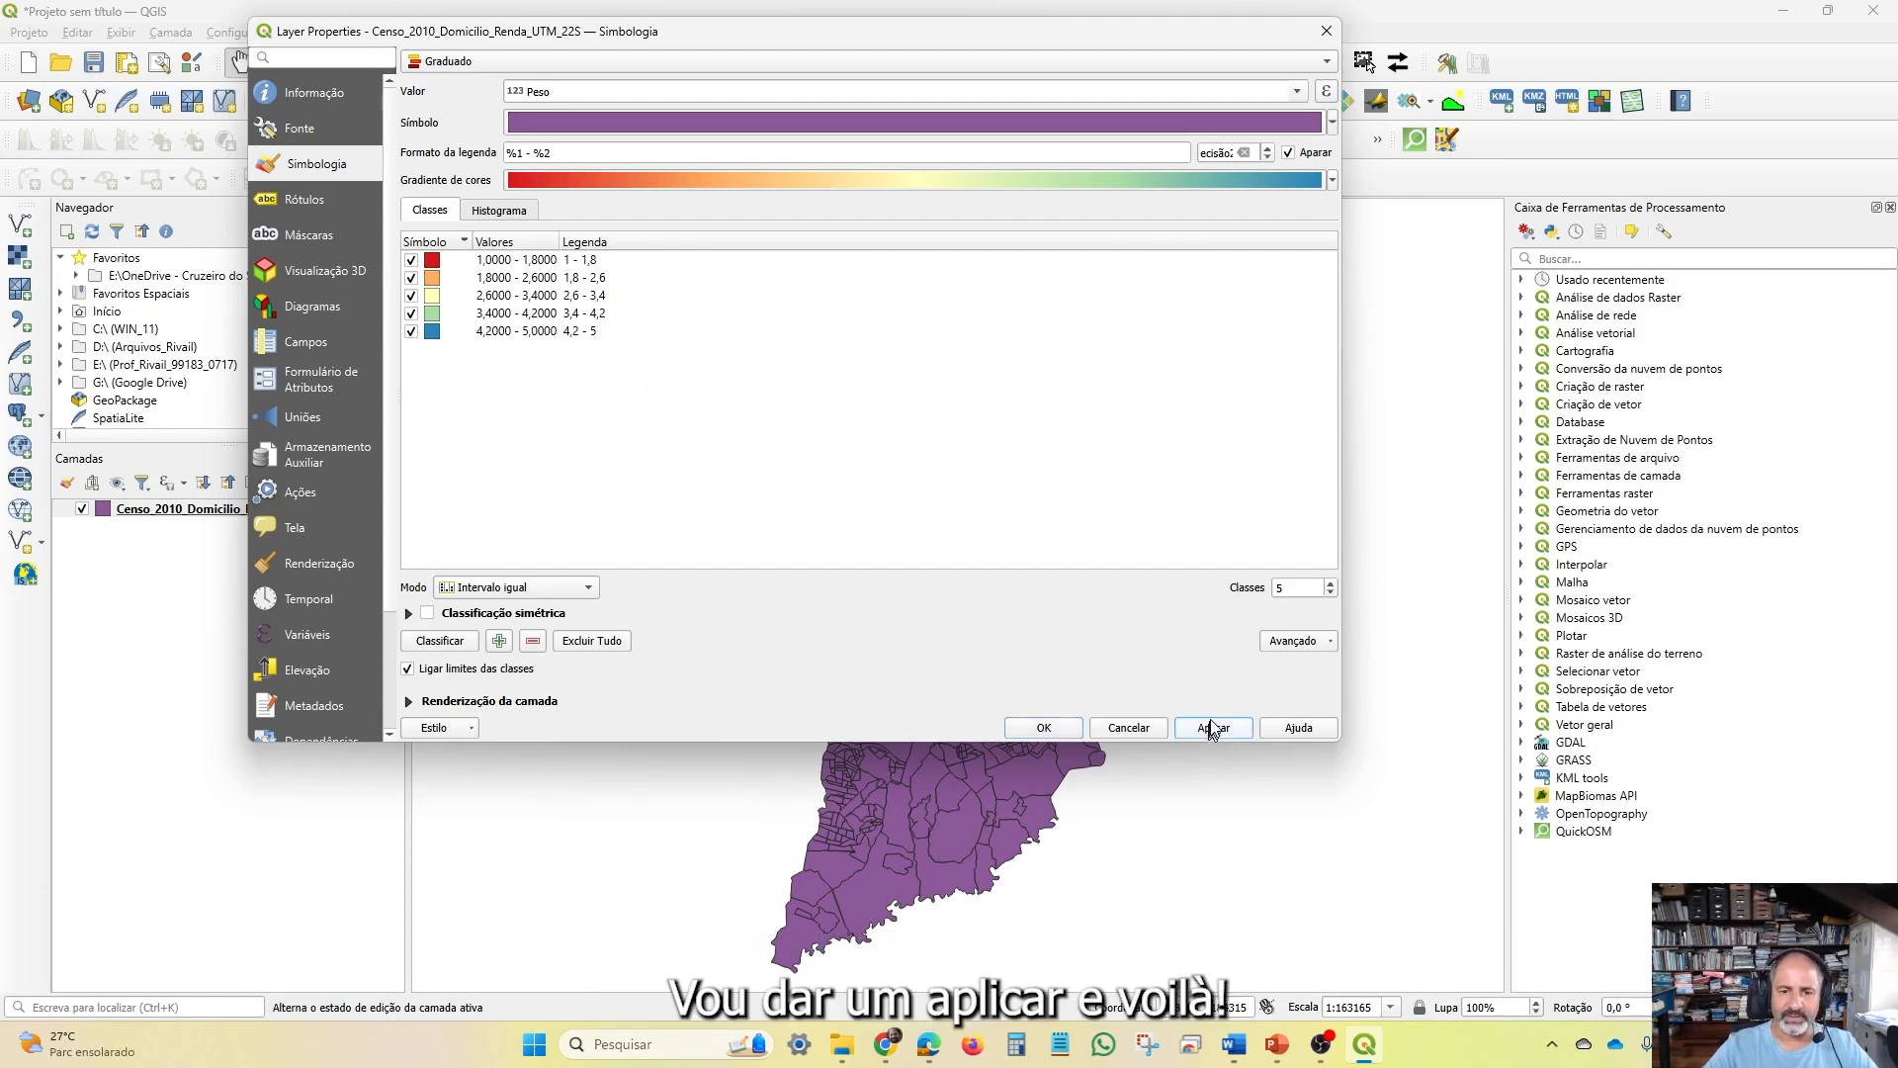
{"action": "left_click", "coordinate": [1051, 727]}
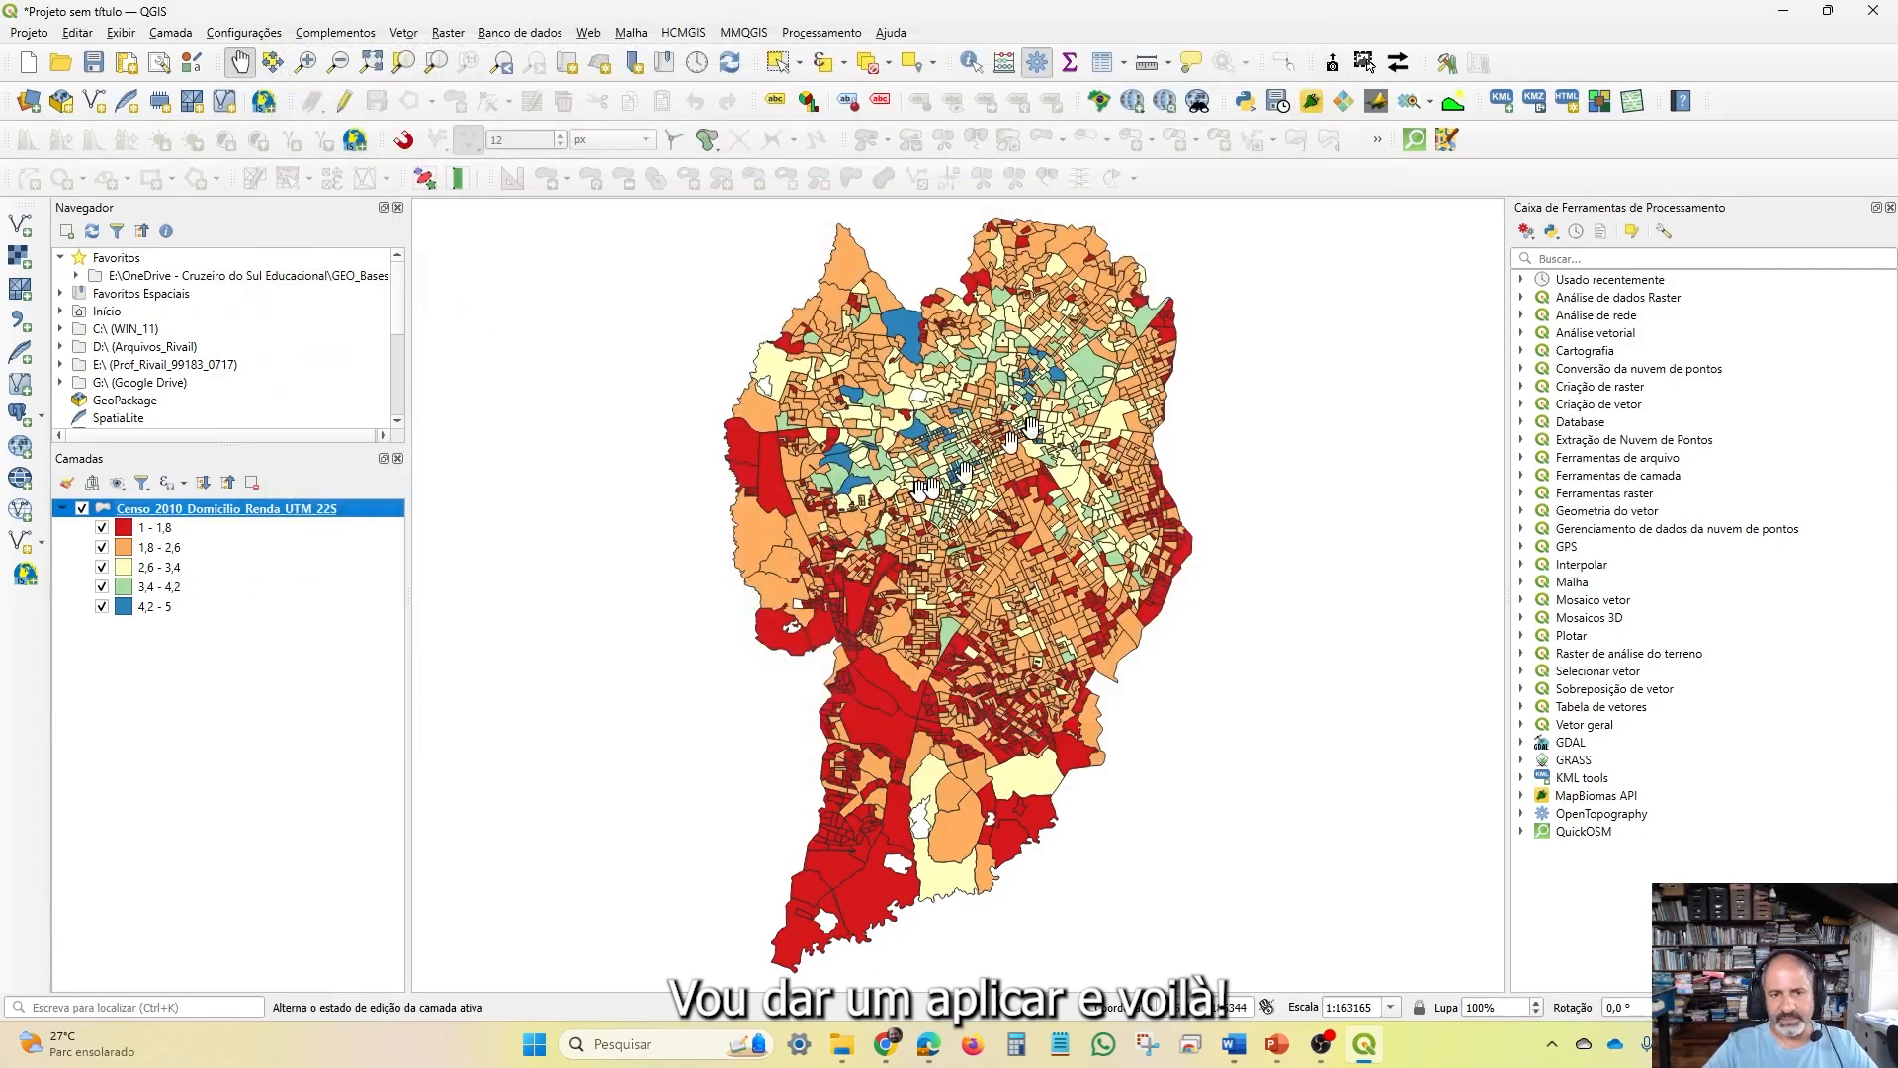
Hide the four lower weight classes in the legend to examine where the highest-income sectors lie, and show all classes again
{"action": "scroll", "coordinate": [1039, 427], "scroll_direction": "up", "scroll_amount": 1}
{"action": "scroll", "coordinate": [1261, 482], "scroll_direction": "down", "scroll_amount": 1}
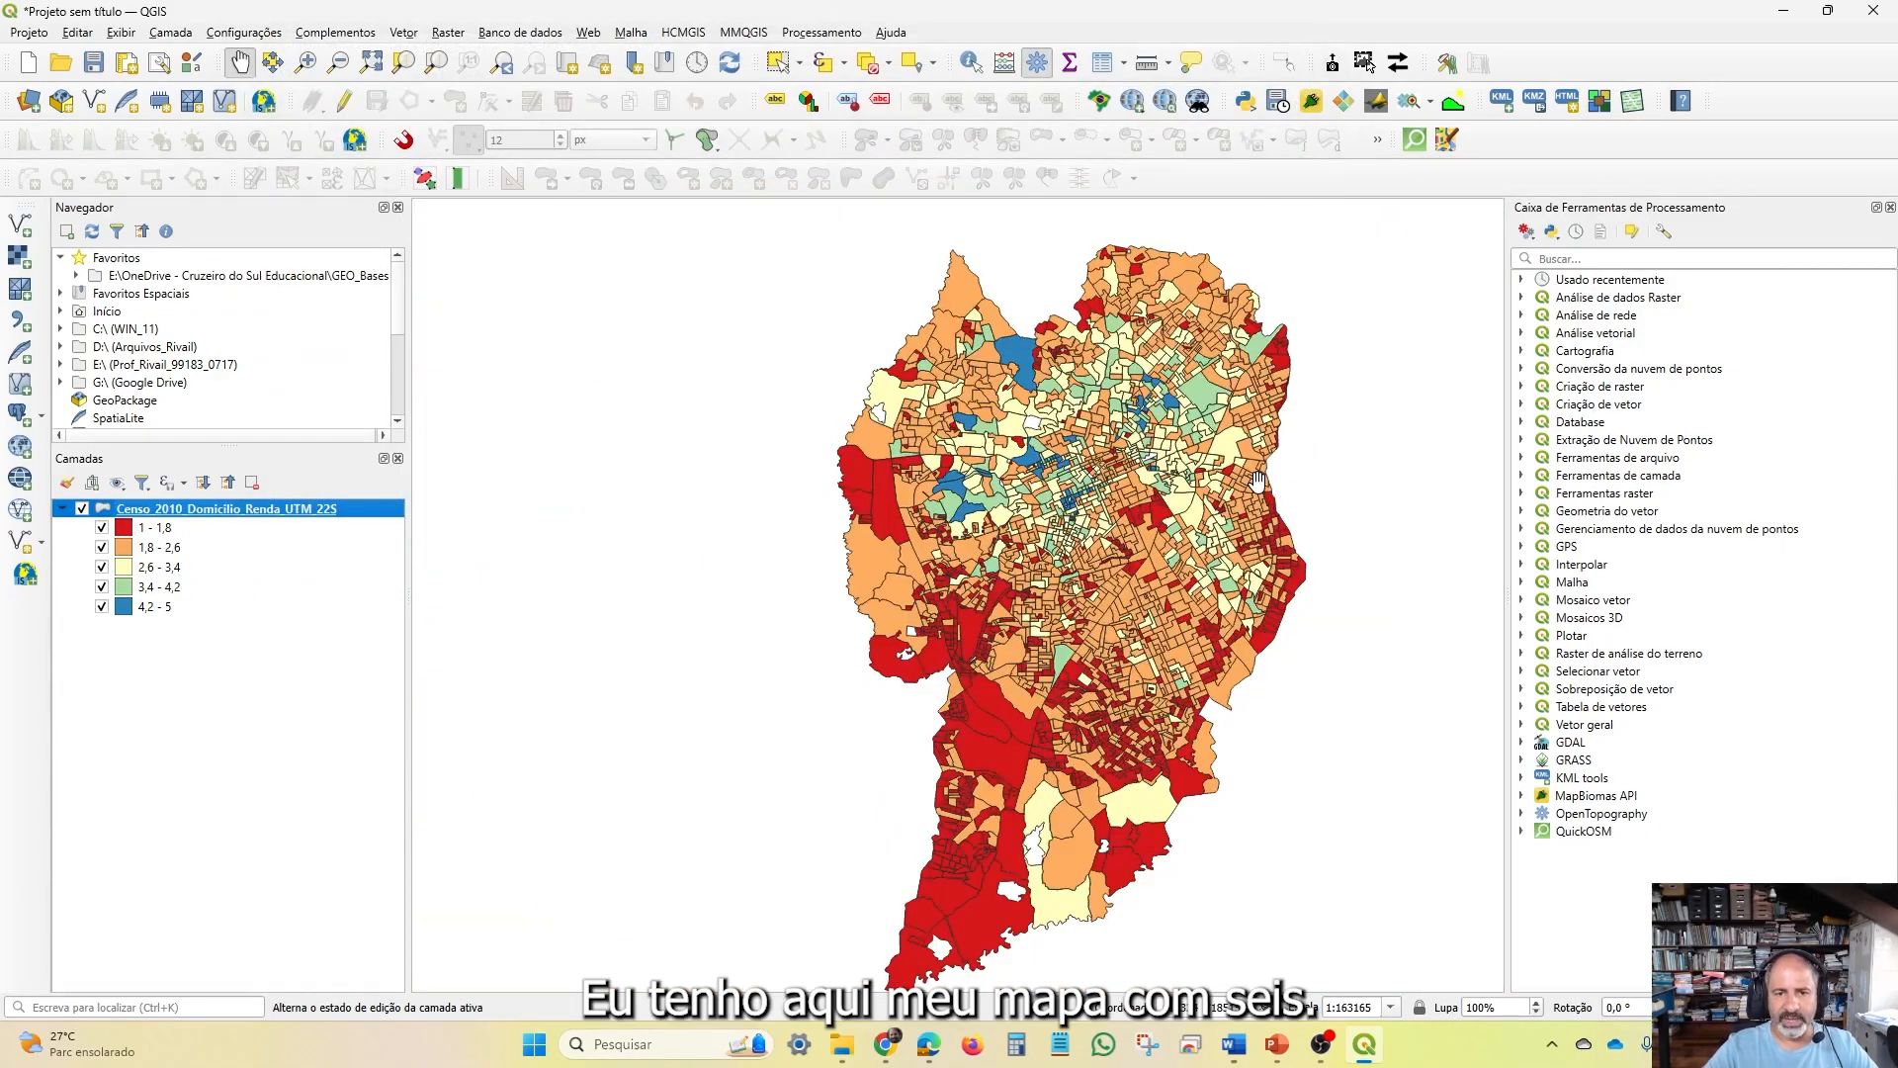
{"action": "left_click", "coordinate": [102, 528]}
{"action": "left_click", "coordinate": [109, 549]}
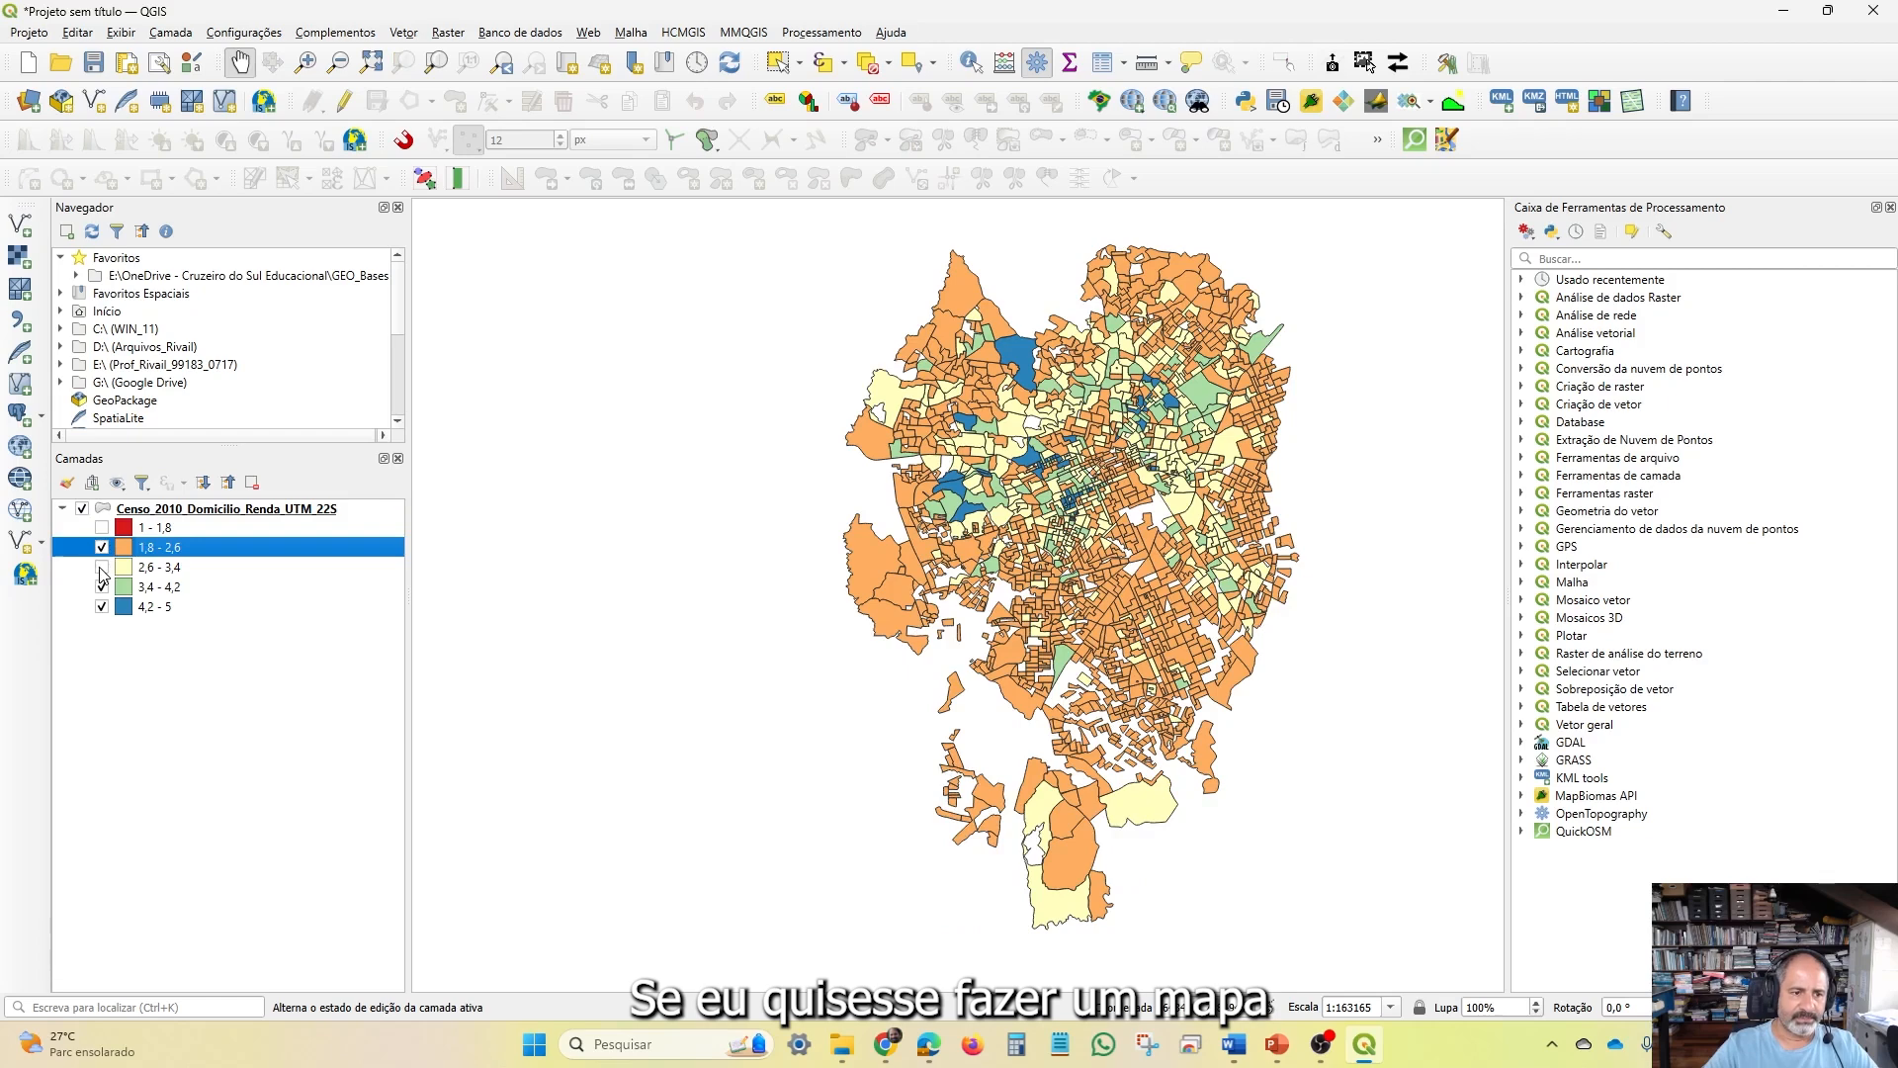
{"action": "left_click", "coordinate": [103, 587]}
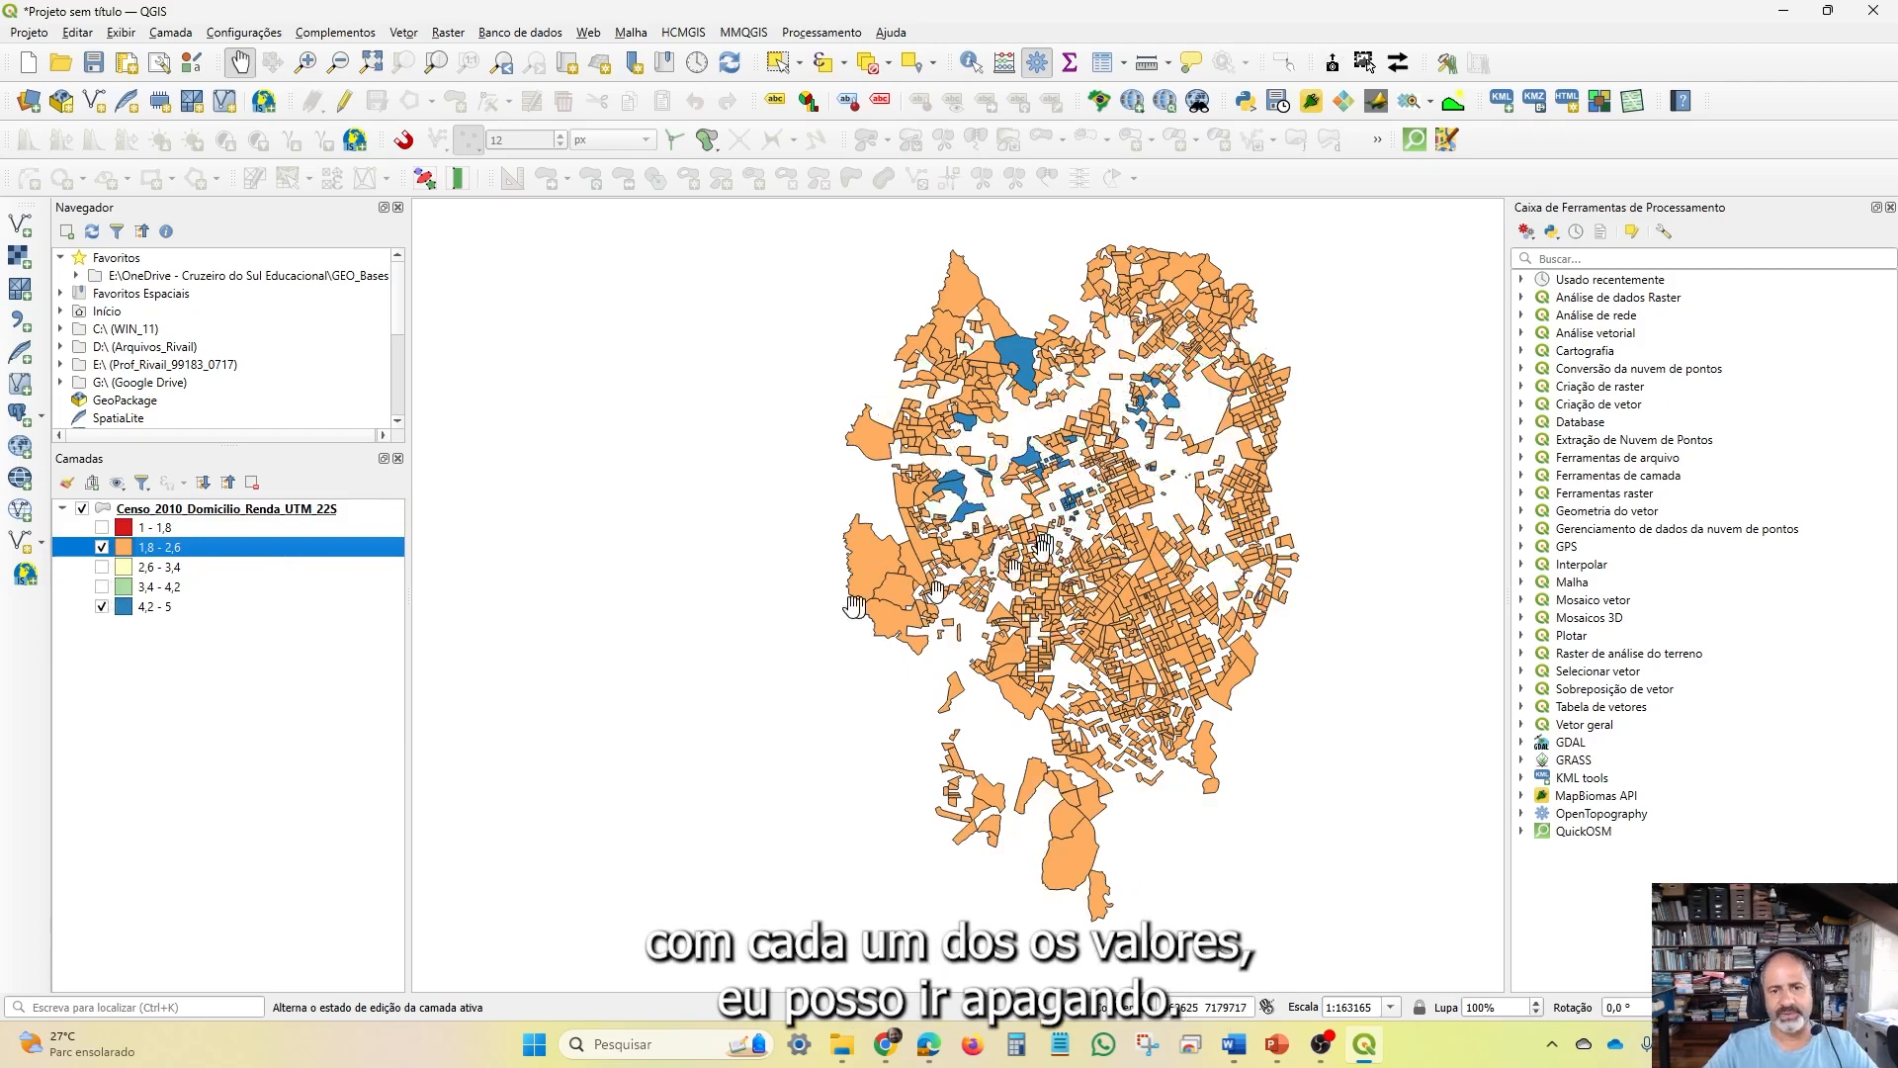
{"action": "left_click", "coordinate": [102, 548]}
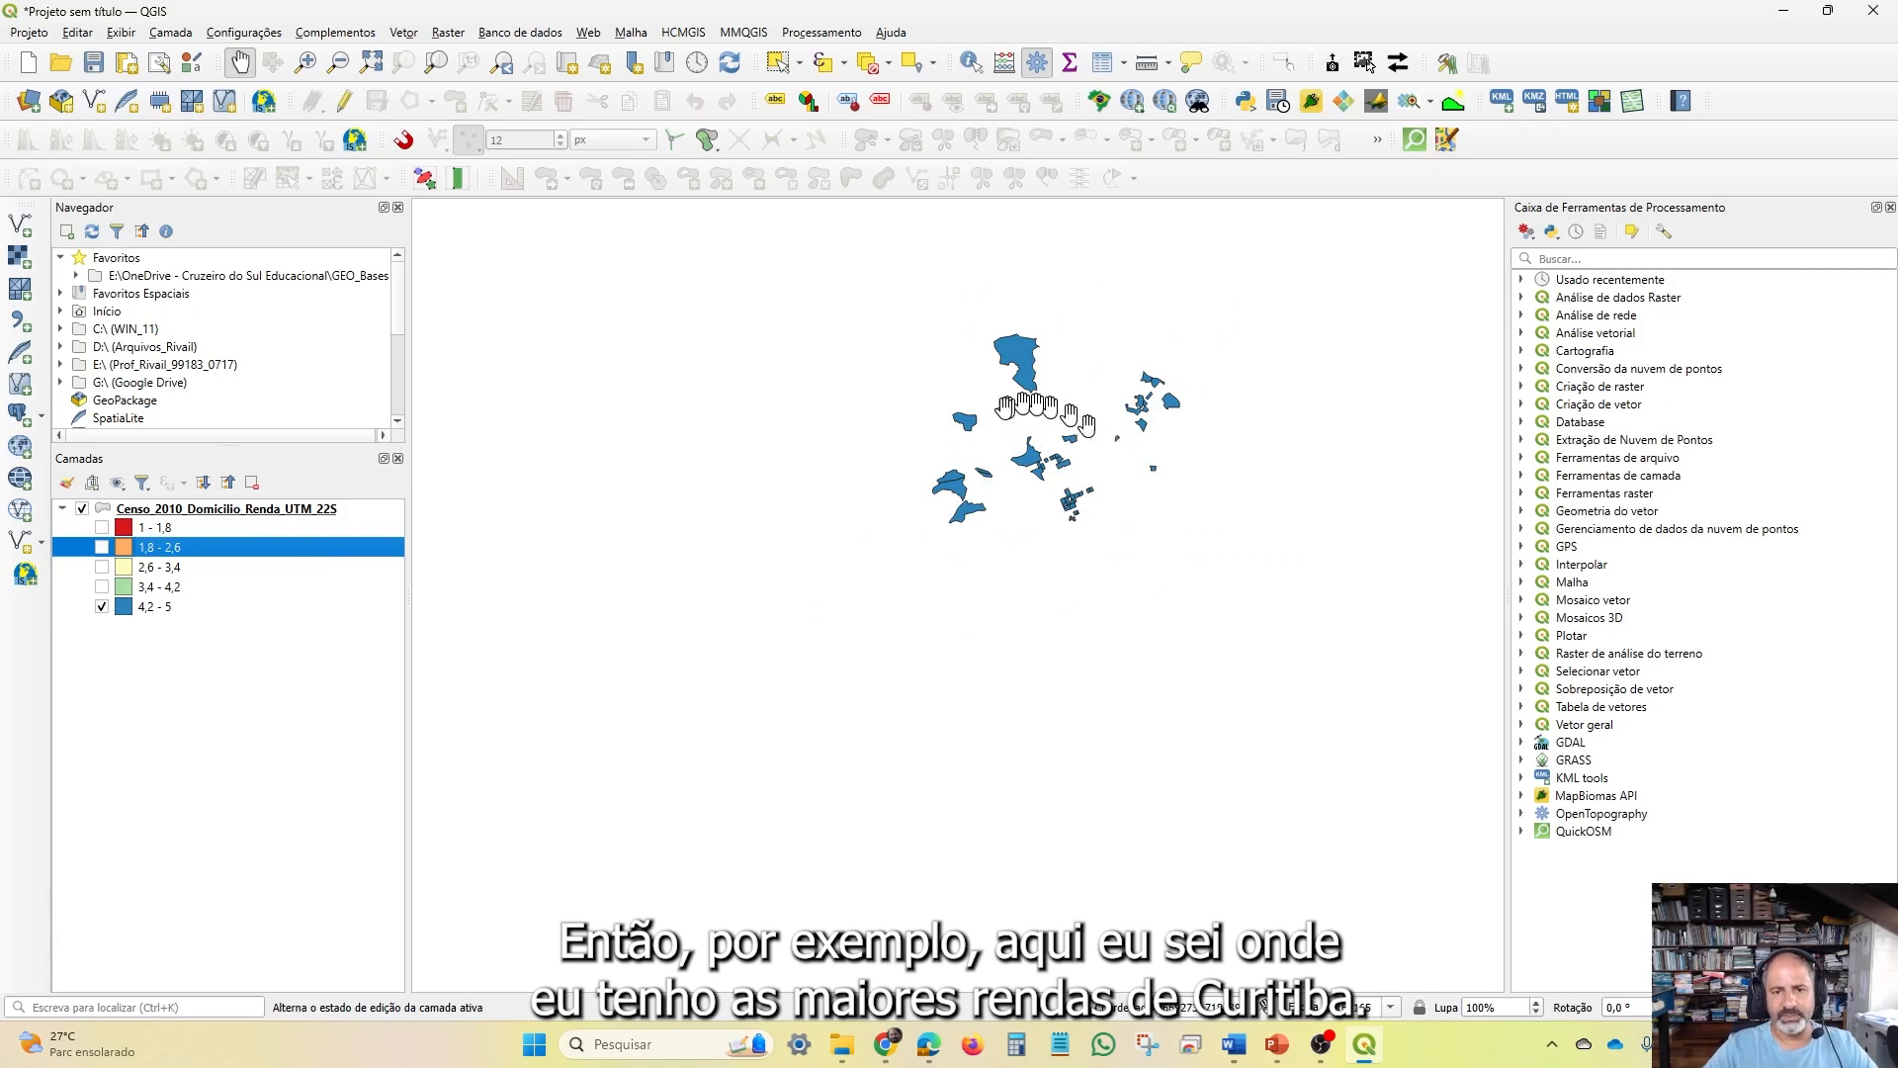
{"action": "left_click", "coordinate": [102, 587]}
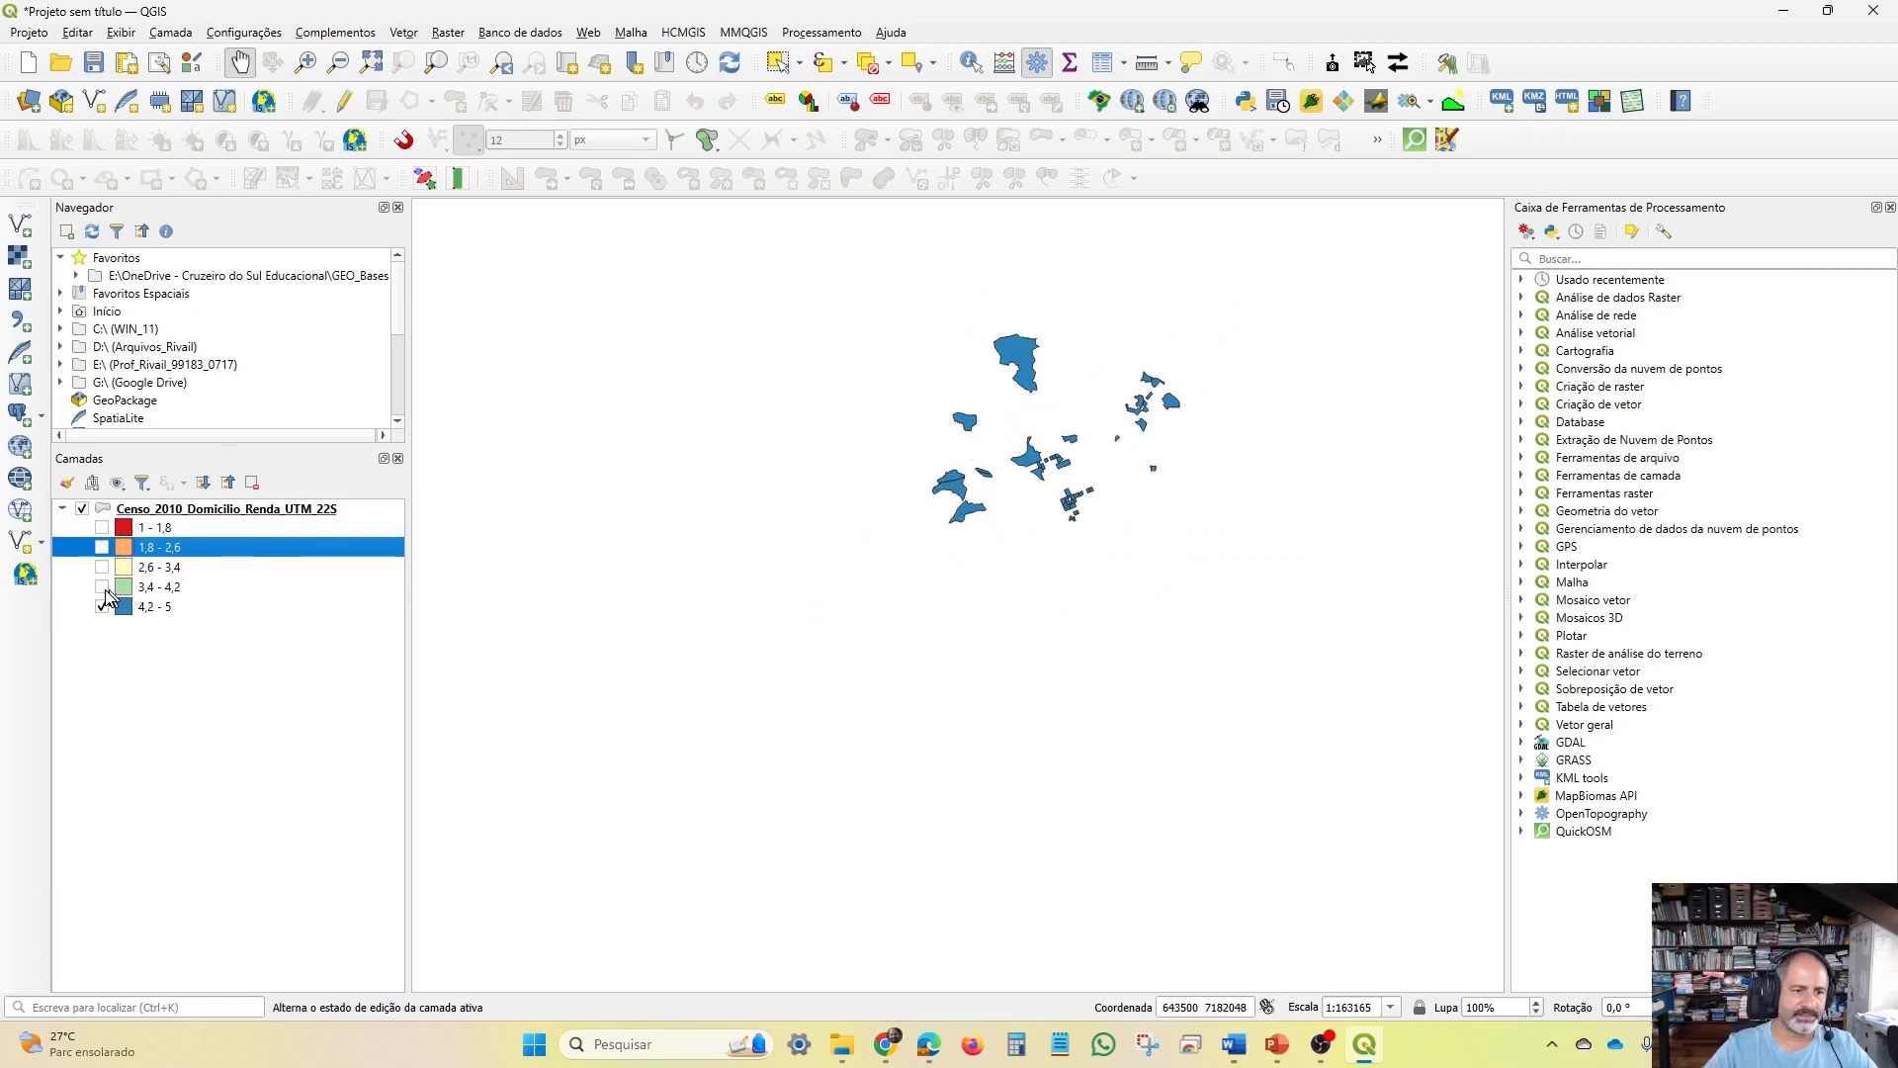
{"action": "left_click", "coordinate": [101, 567]}
{"action": "left_click", "coordinate": [102, 548]}
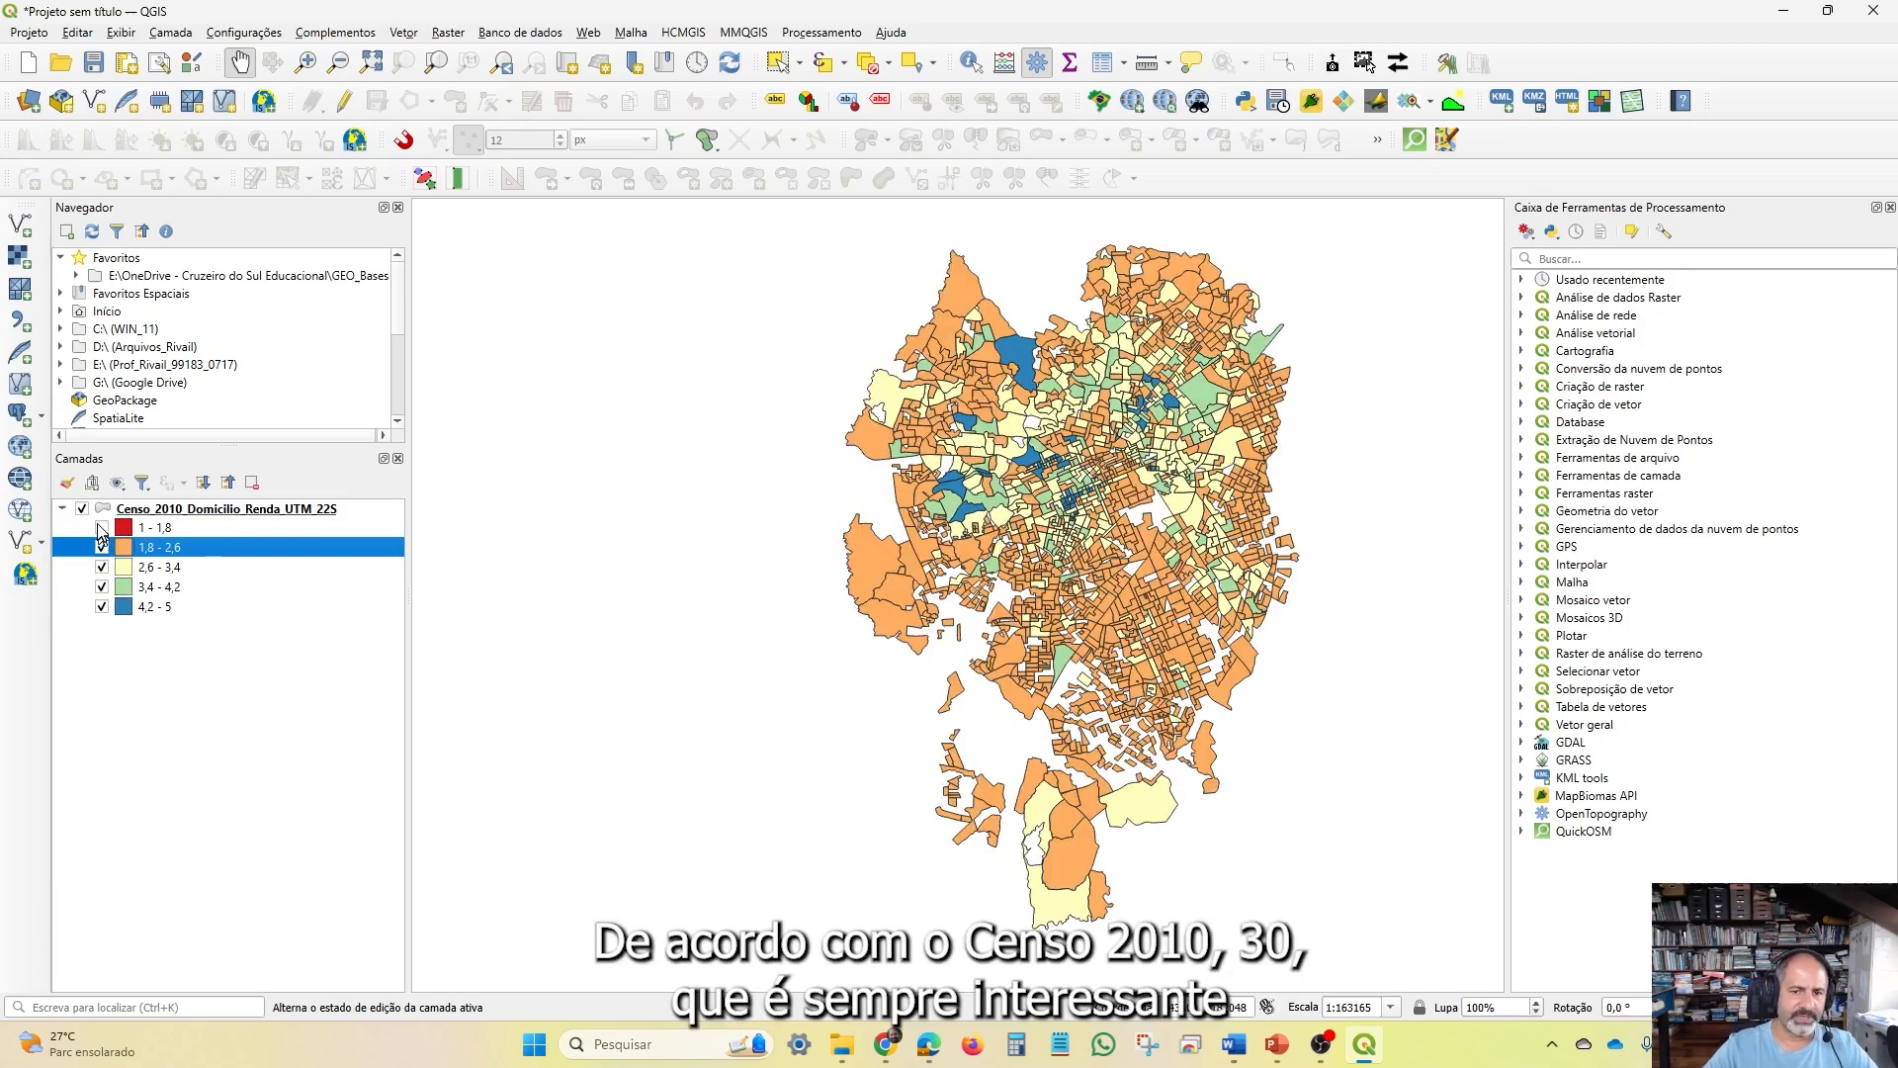
{"action": "left_click", "coordinate": [102, 530]}
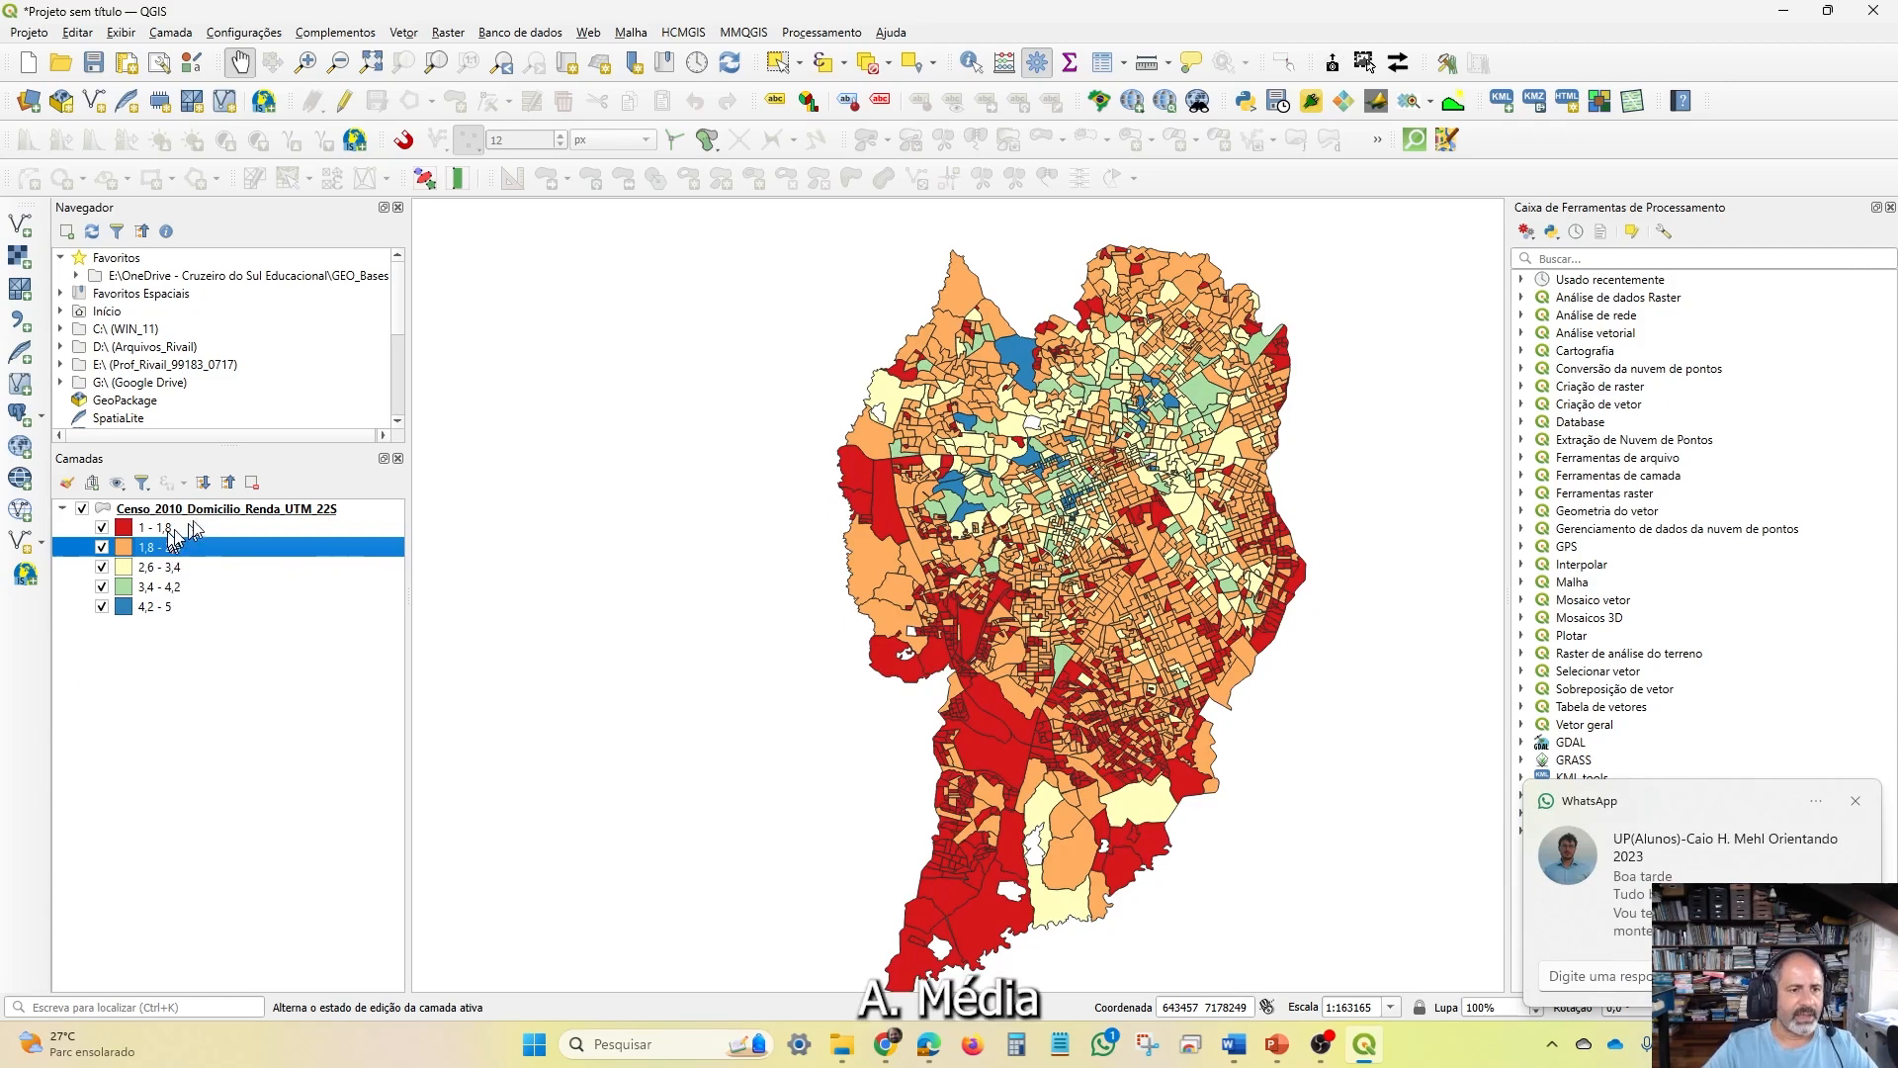
Dismiss the message notification and collapse the census layer's legend
{"action": "left_click", "coordinate": [1851, 802]}
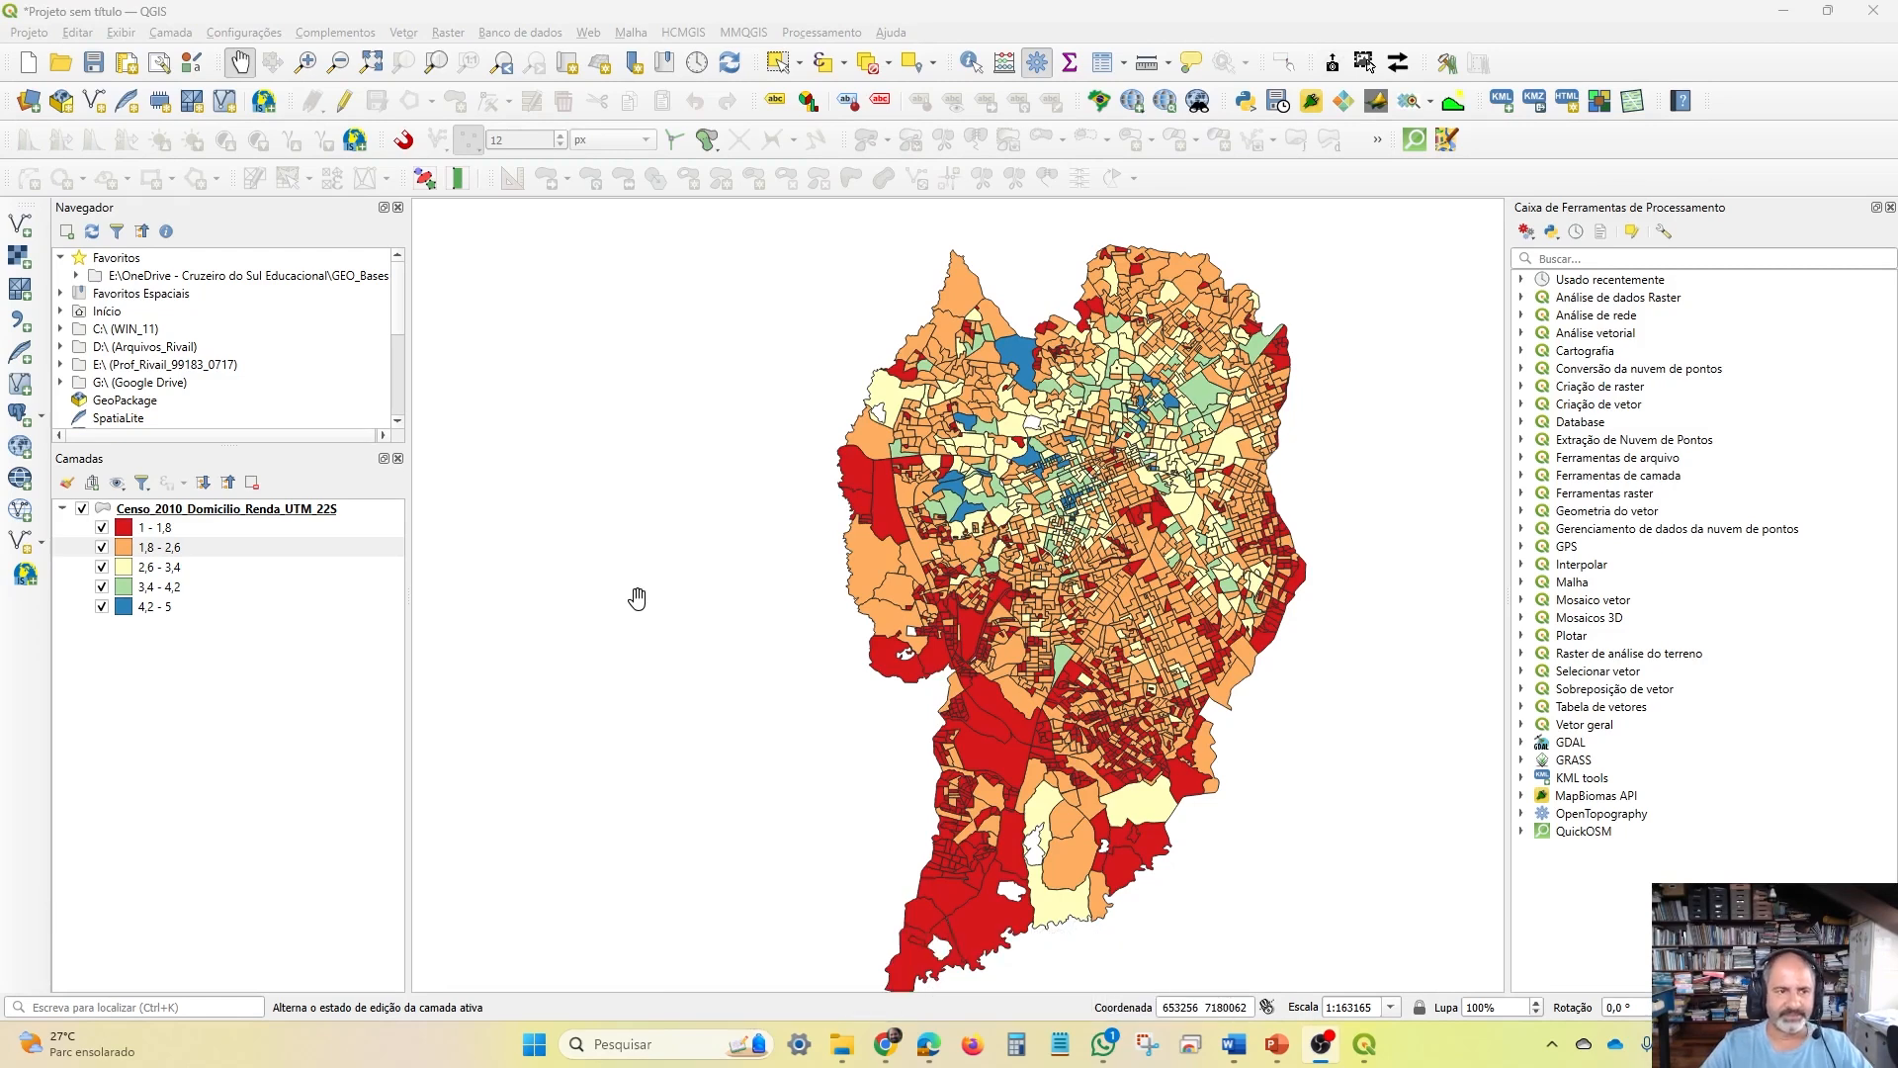
{"action": "left_click", "coordinate": [61, 508]}
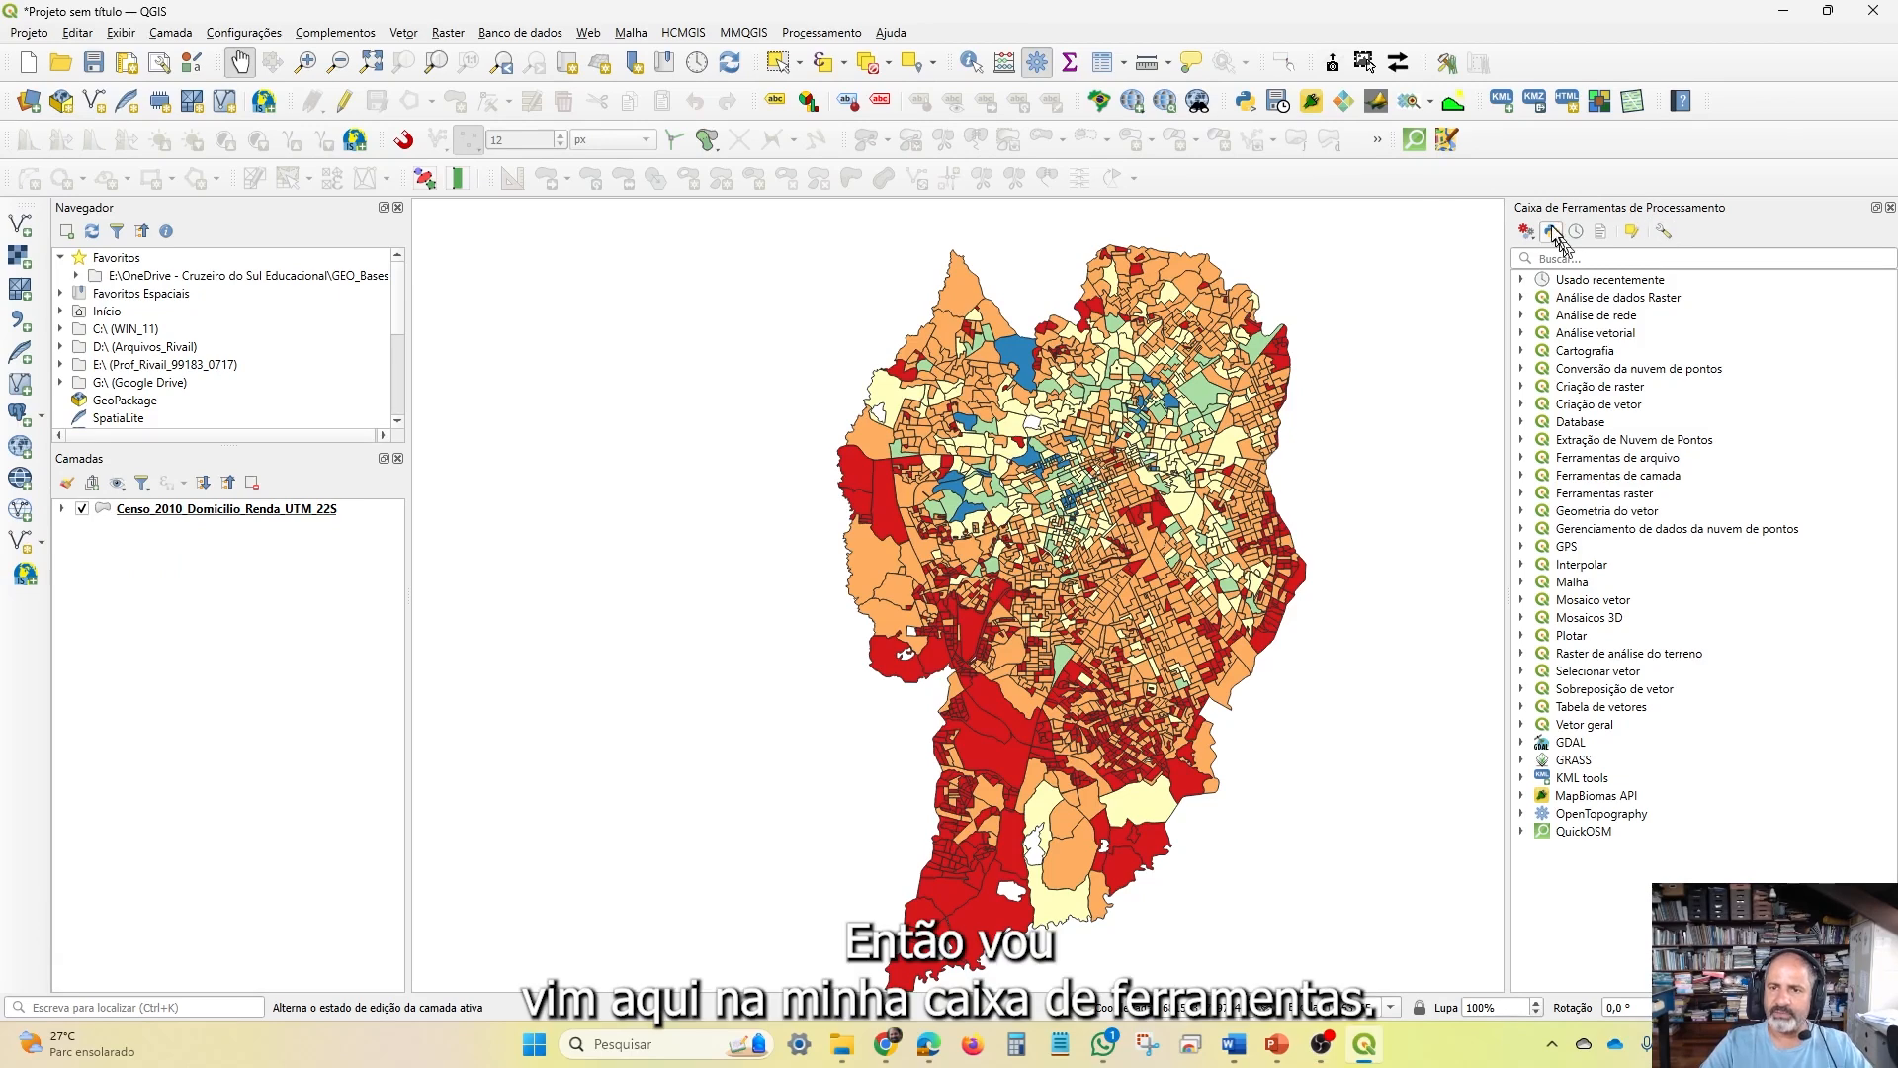
Hide the Processing Toolbox and show it again
{"action": "key", "text": "ctrl"}
{"action": "key", "text": "ctrl"}
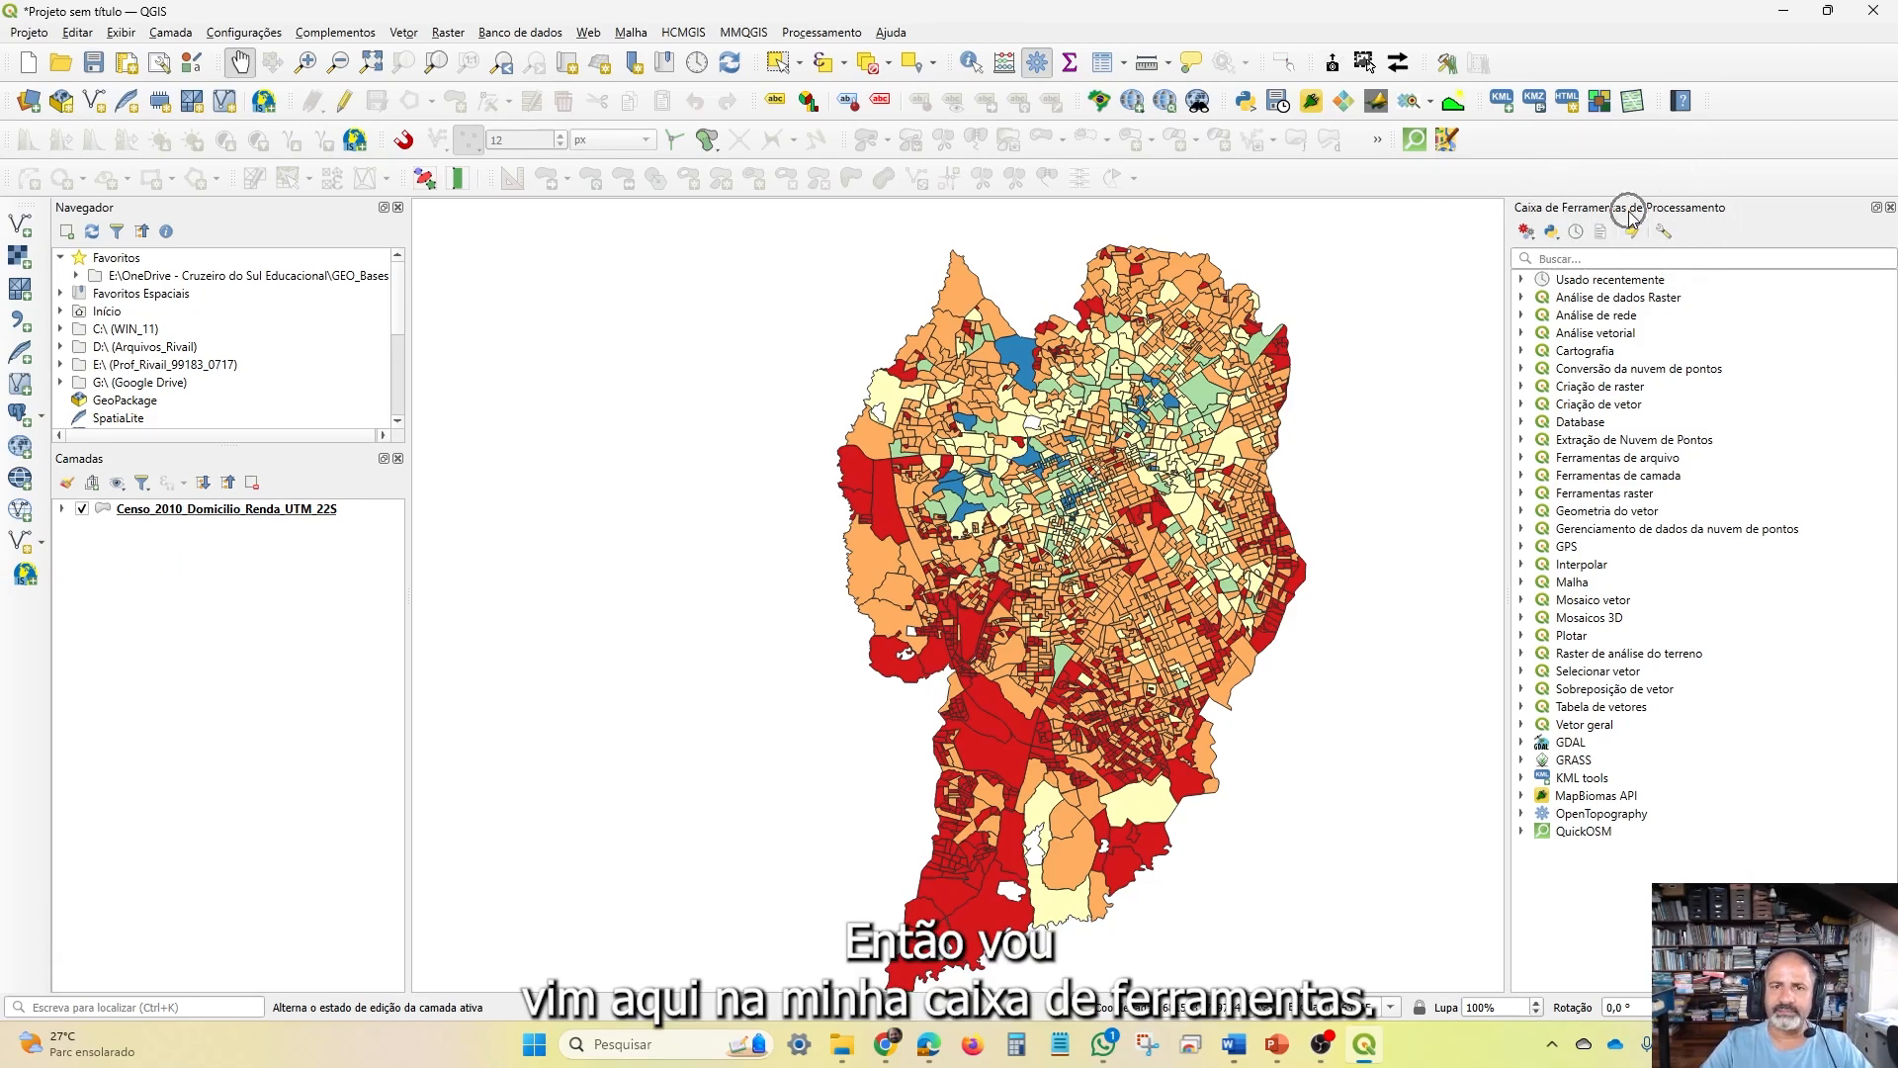
{"action": "left_click", "coordinate": [1033, 67]}
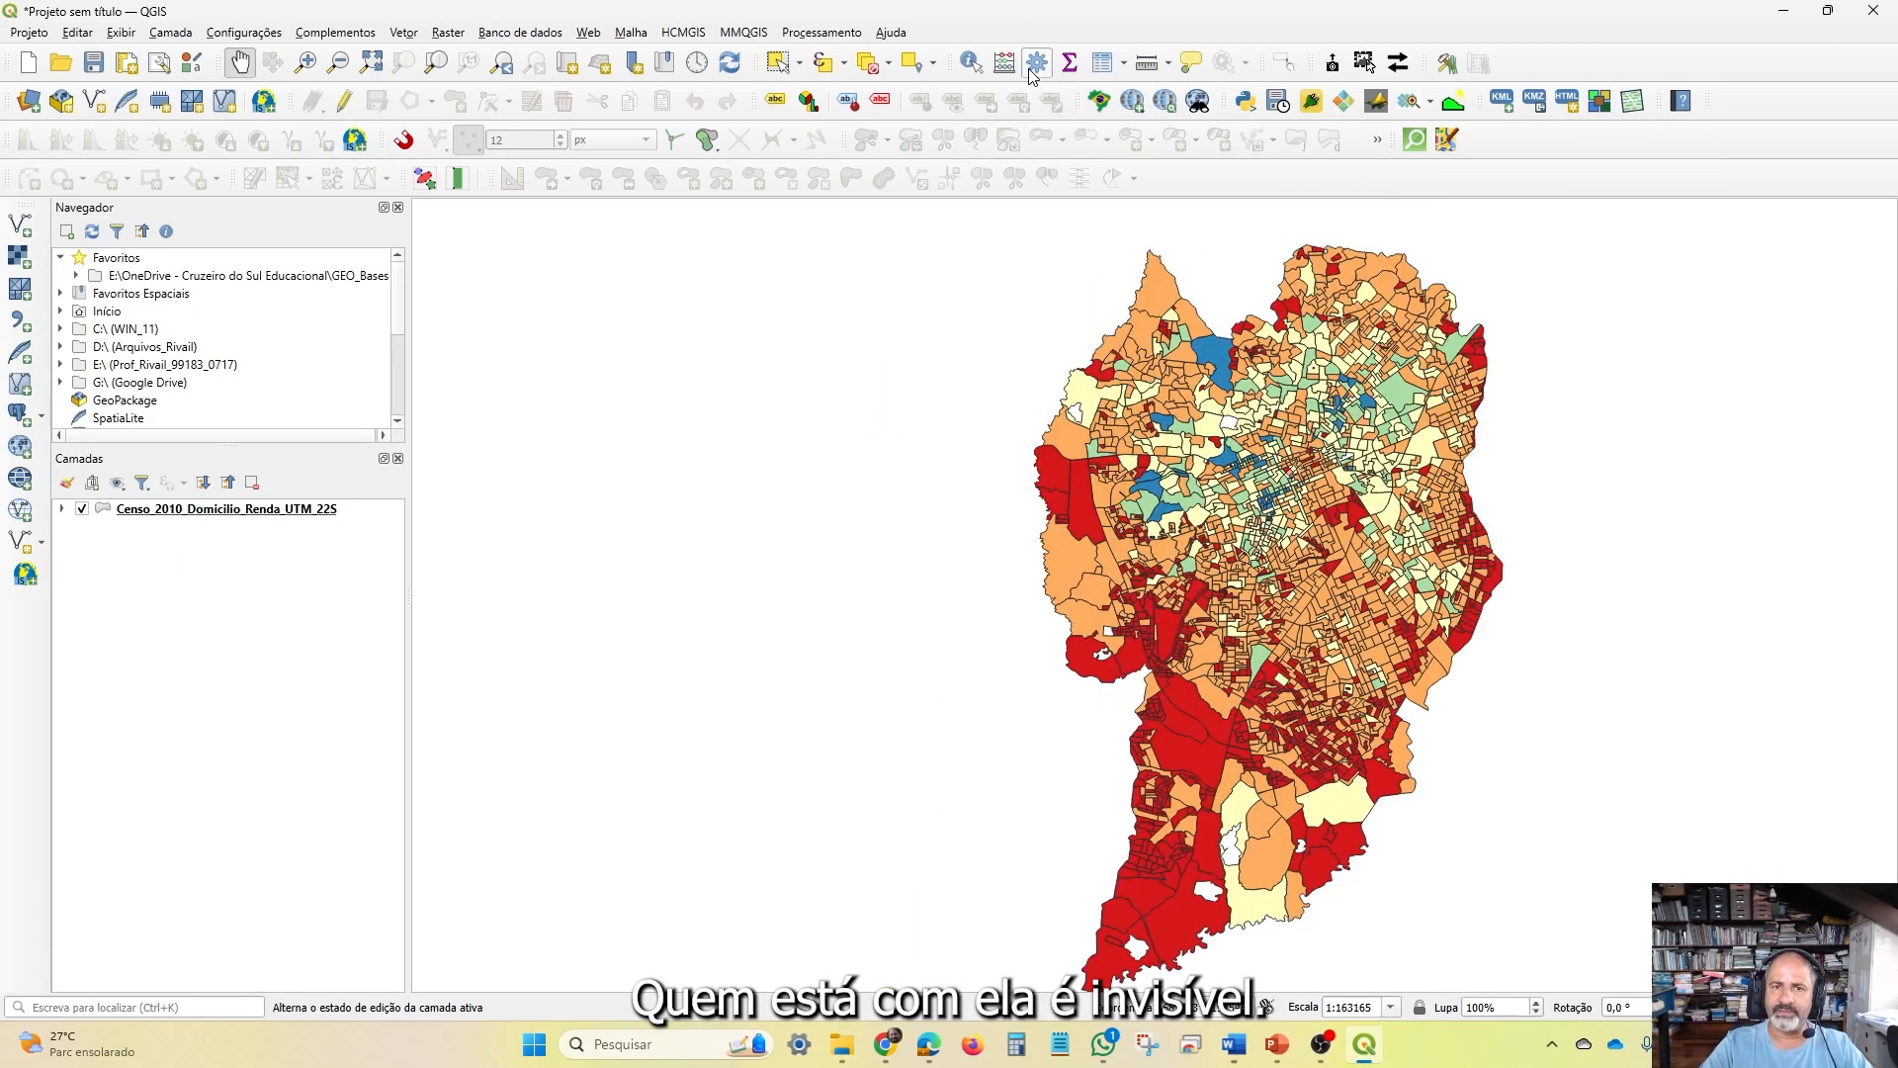
{"action": "key", "text": "ctrl"}
{"action": "key", "text": "ctrl"}
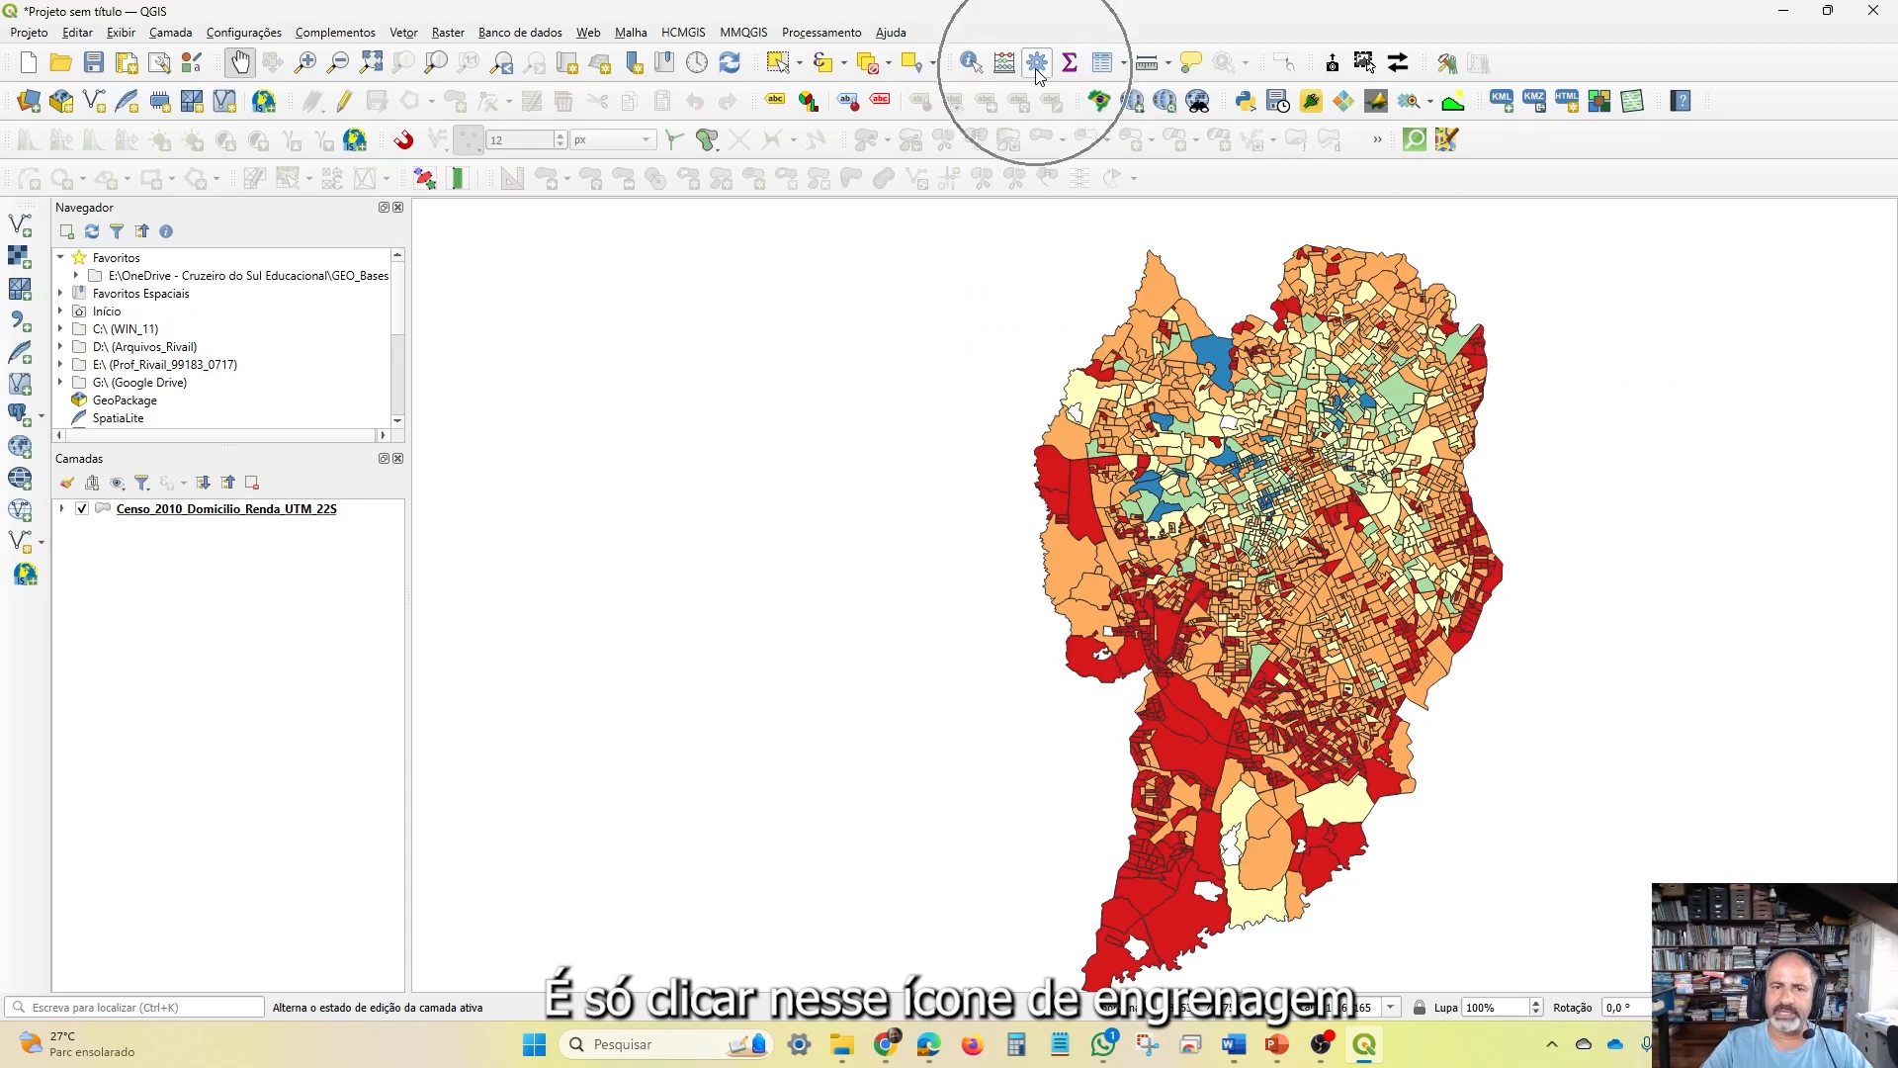
{"action": "left_click", "coordinate": [1037, 65]}
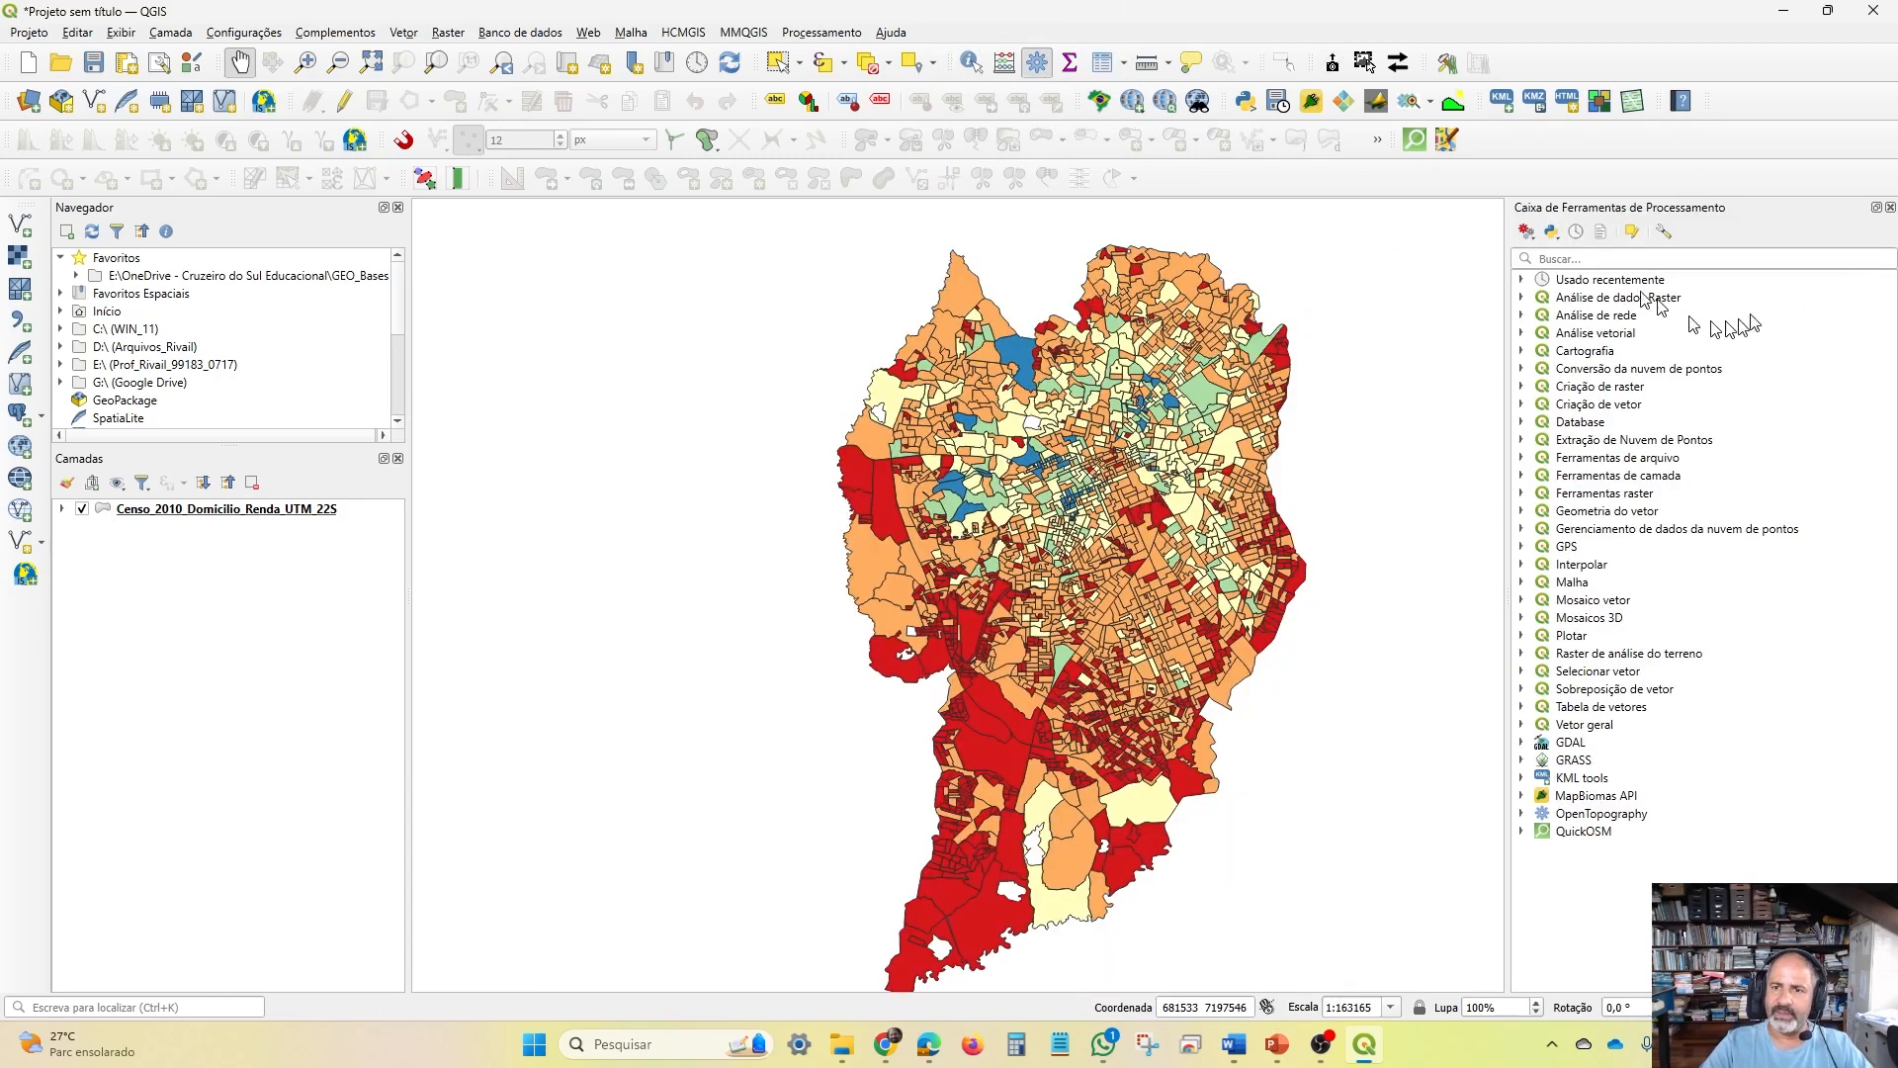
Search the Processing Toolbox for "rasterizar" and open GDAL's Converter vetor para raster (rasterizar) tool
{"action": "left_click", "coordinate": [1560, 259]}
{"action": "type", "text": "rasterizar"}
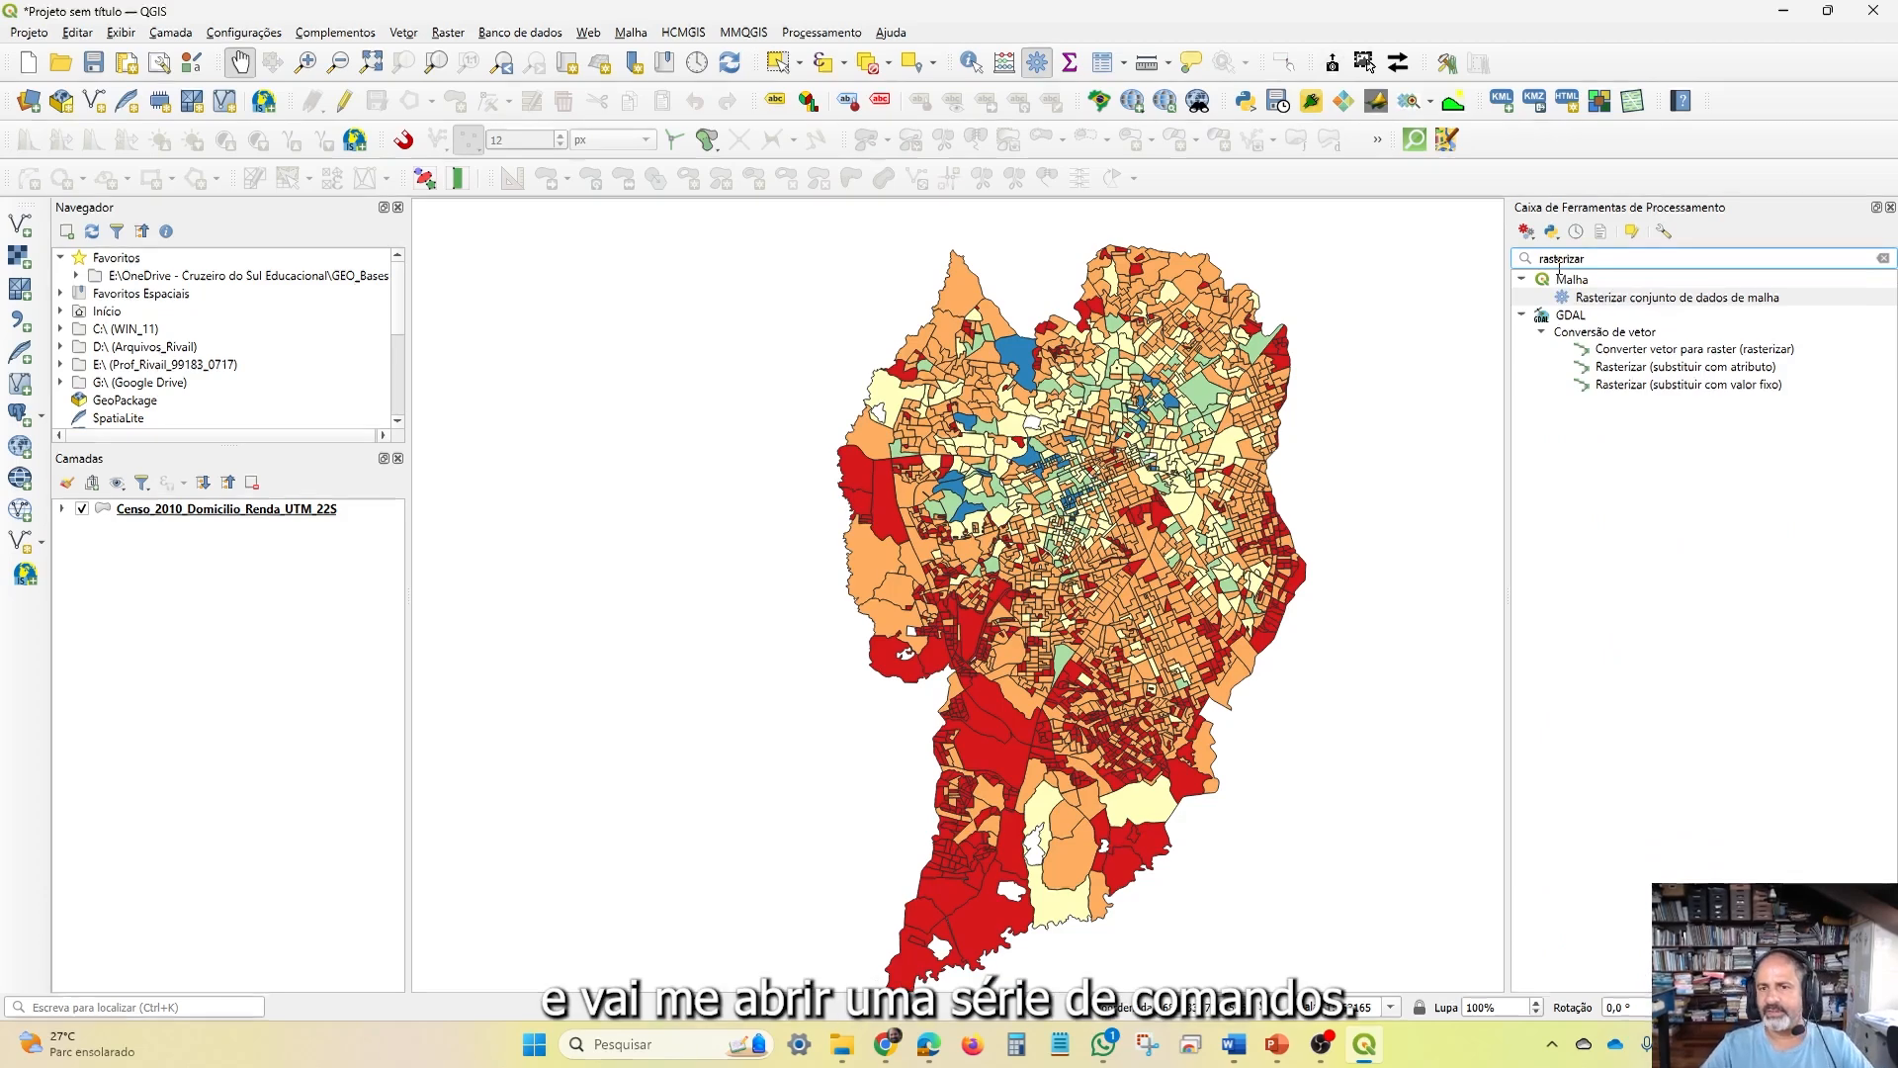
{"action": "left_click", "coordinate": [1641, 352]}
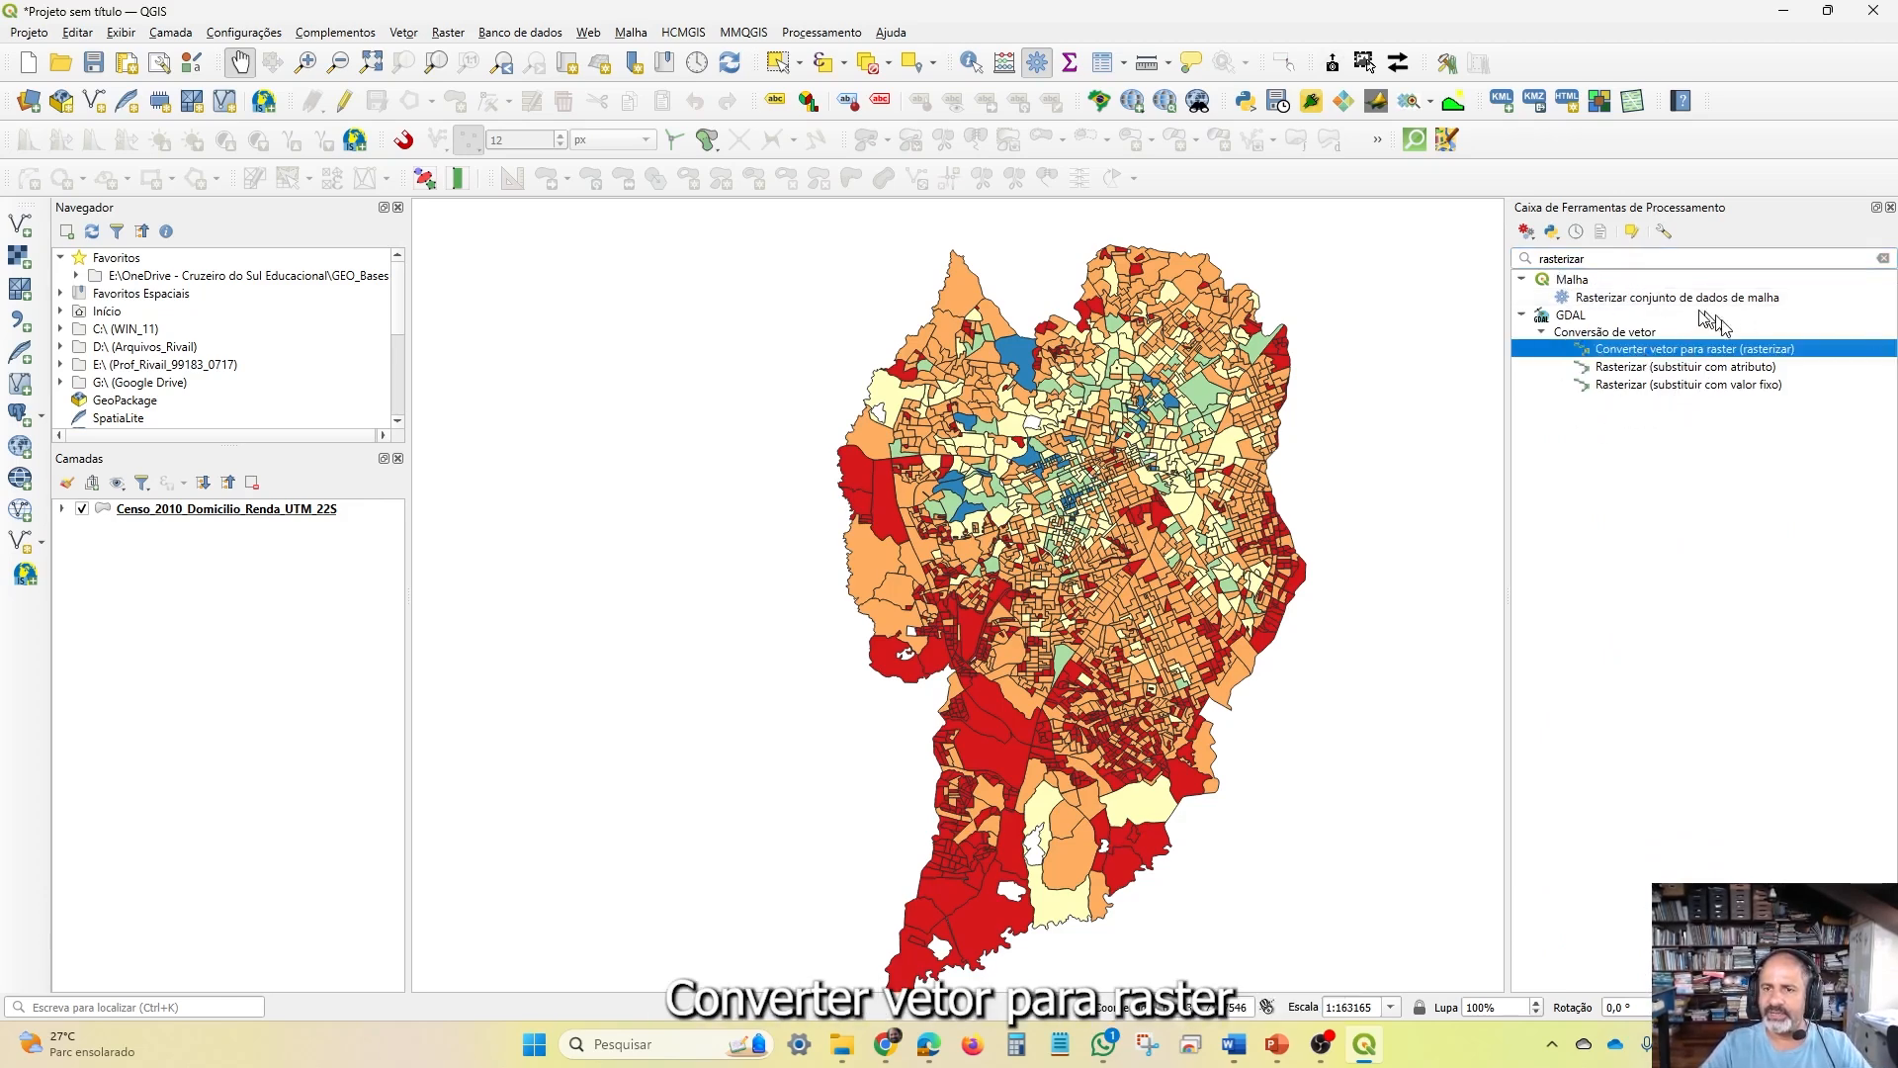
{"action": "double_click", "coordinate": [1740, 352]}
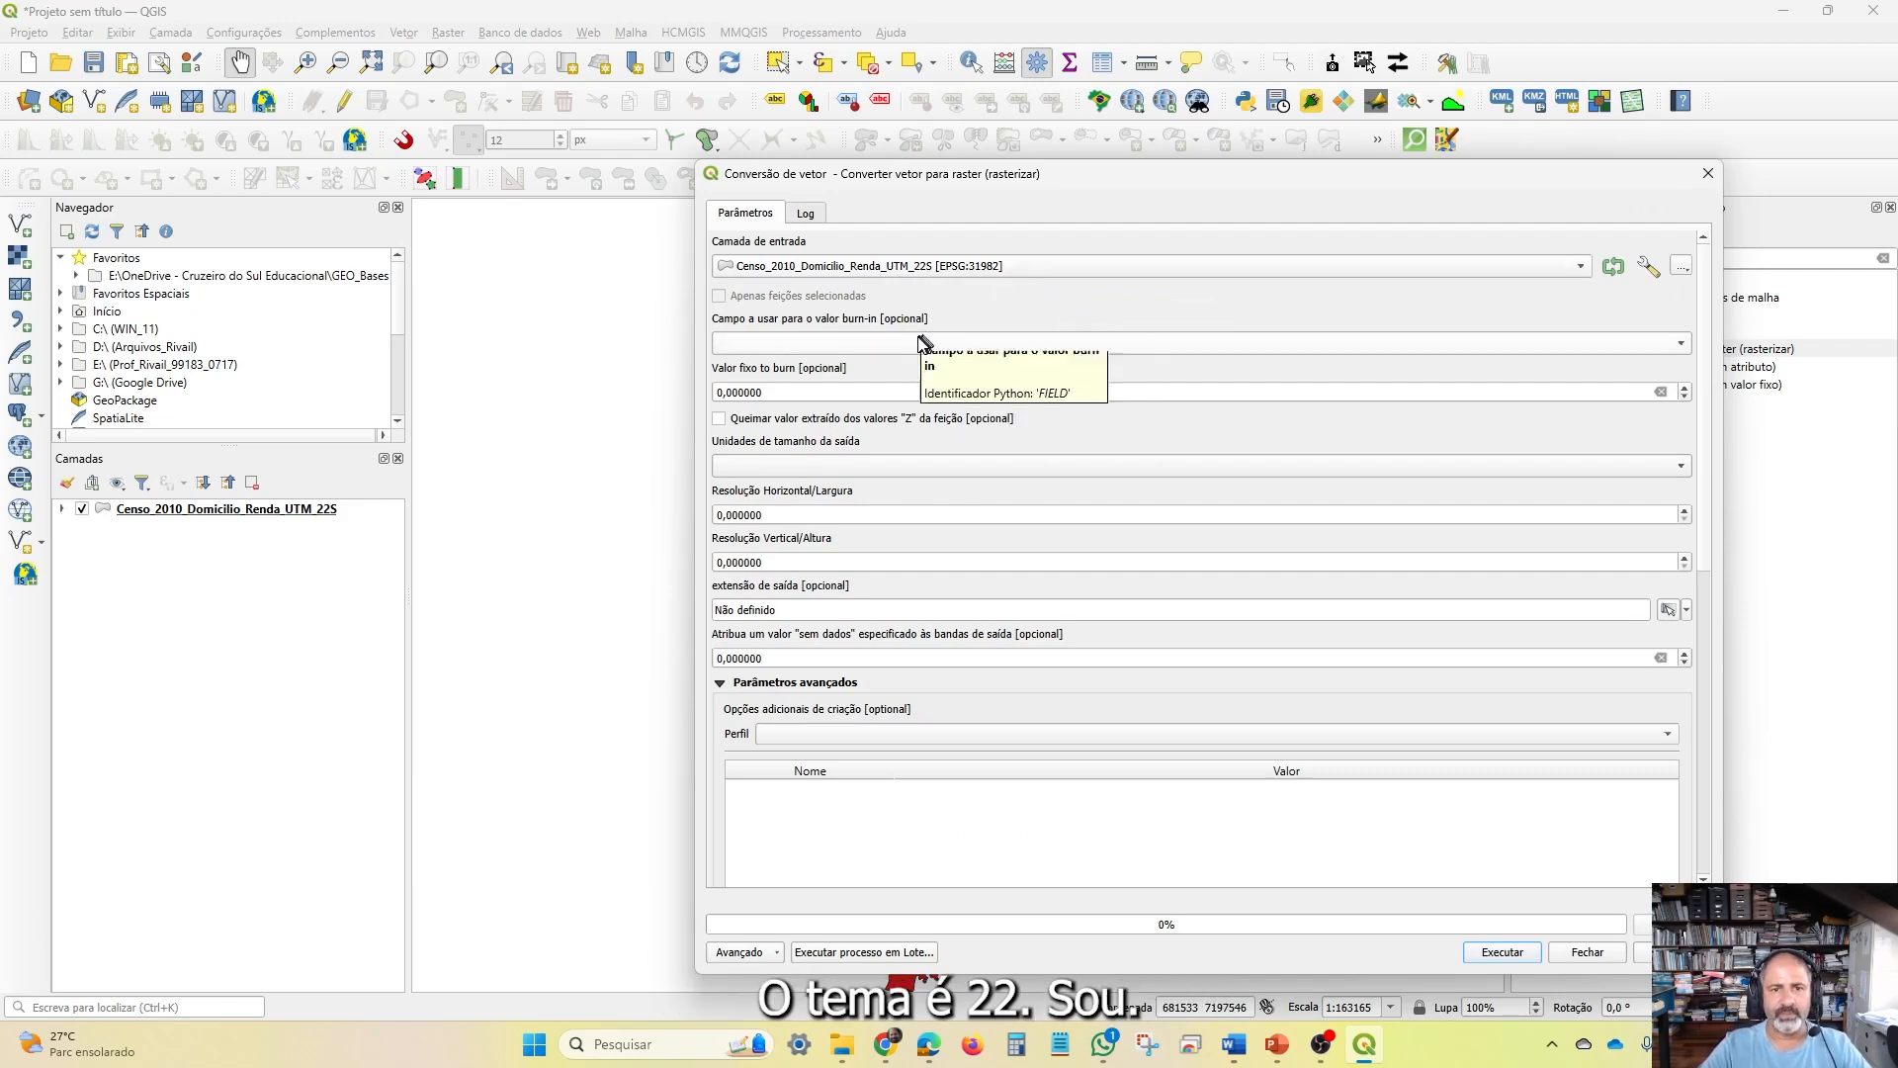
Set Peso as the burn-in field, georeferenced units (Unidades georreferenciados) for the output size, and horizontal and vertical resolution to 1
{"action": "left_click", "coordinate": [840, 342]}
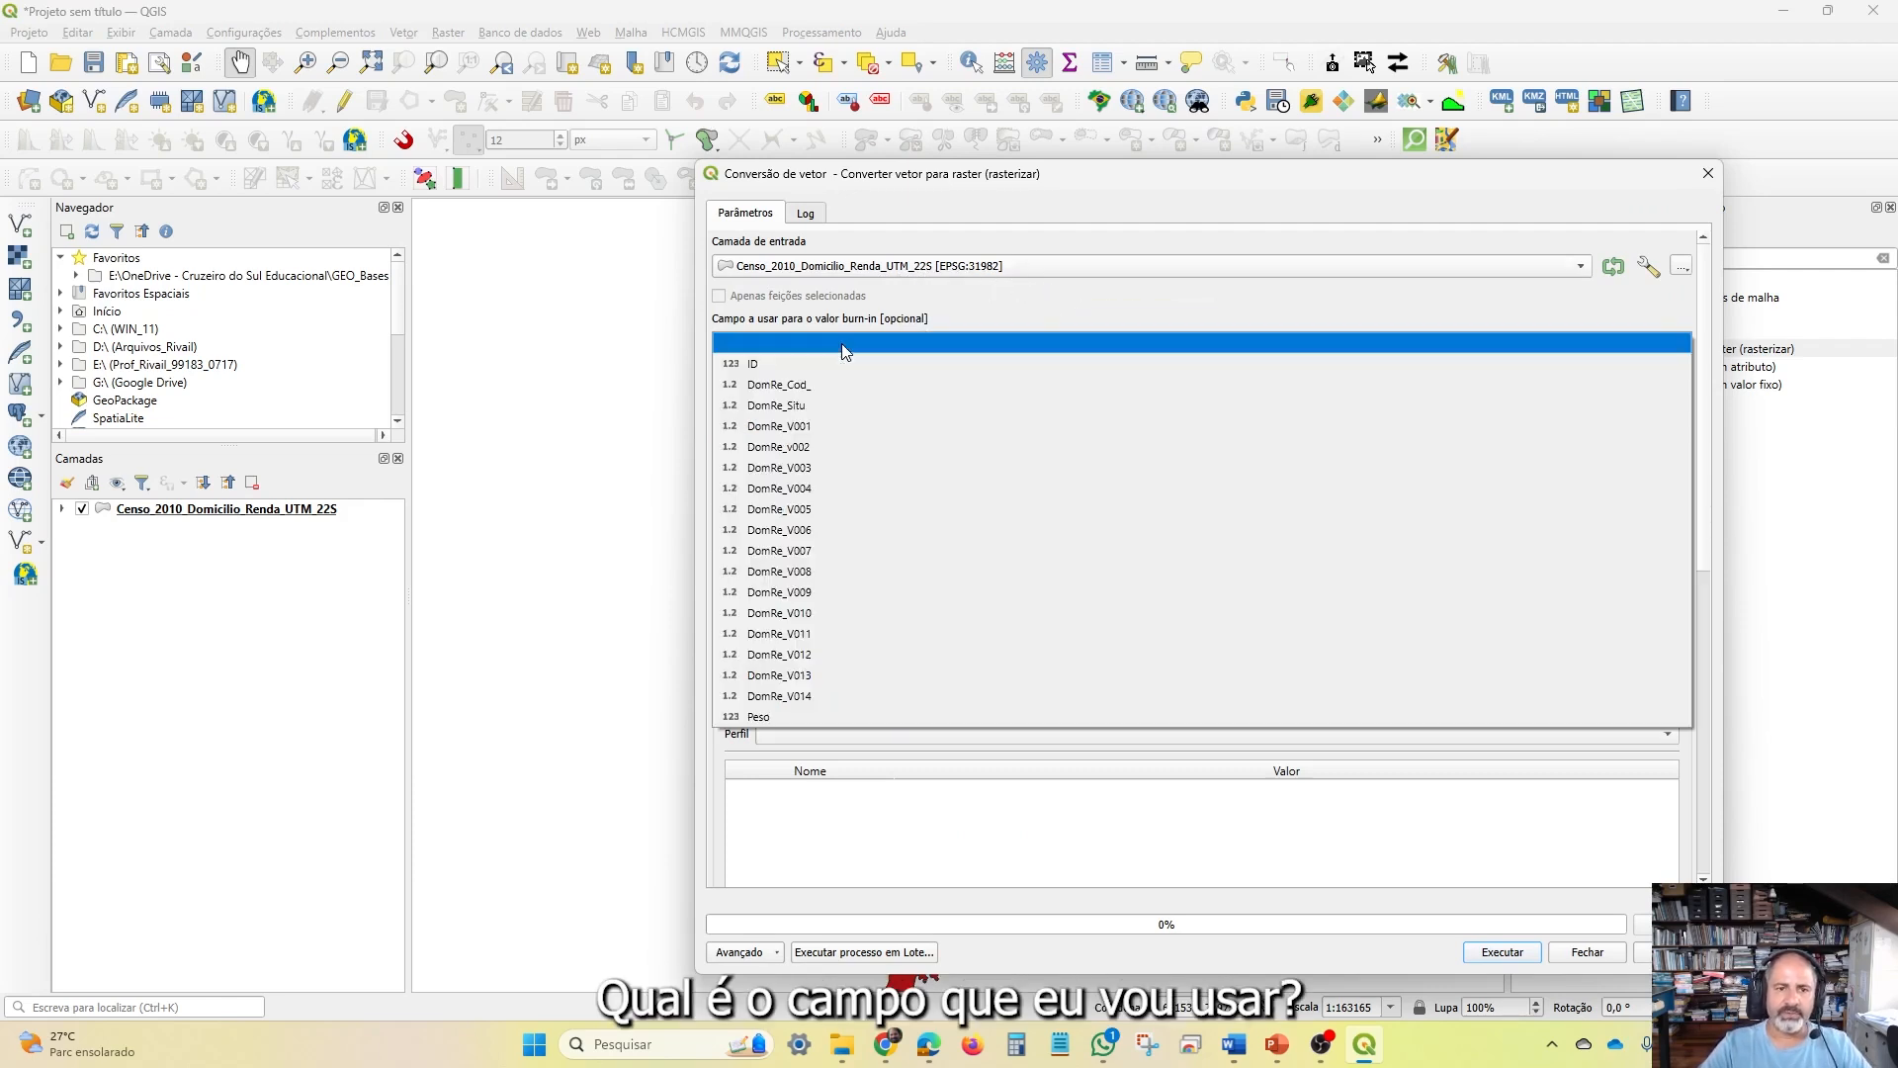
{"action": "left_click", "coordinate": [762, 717]}
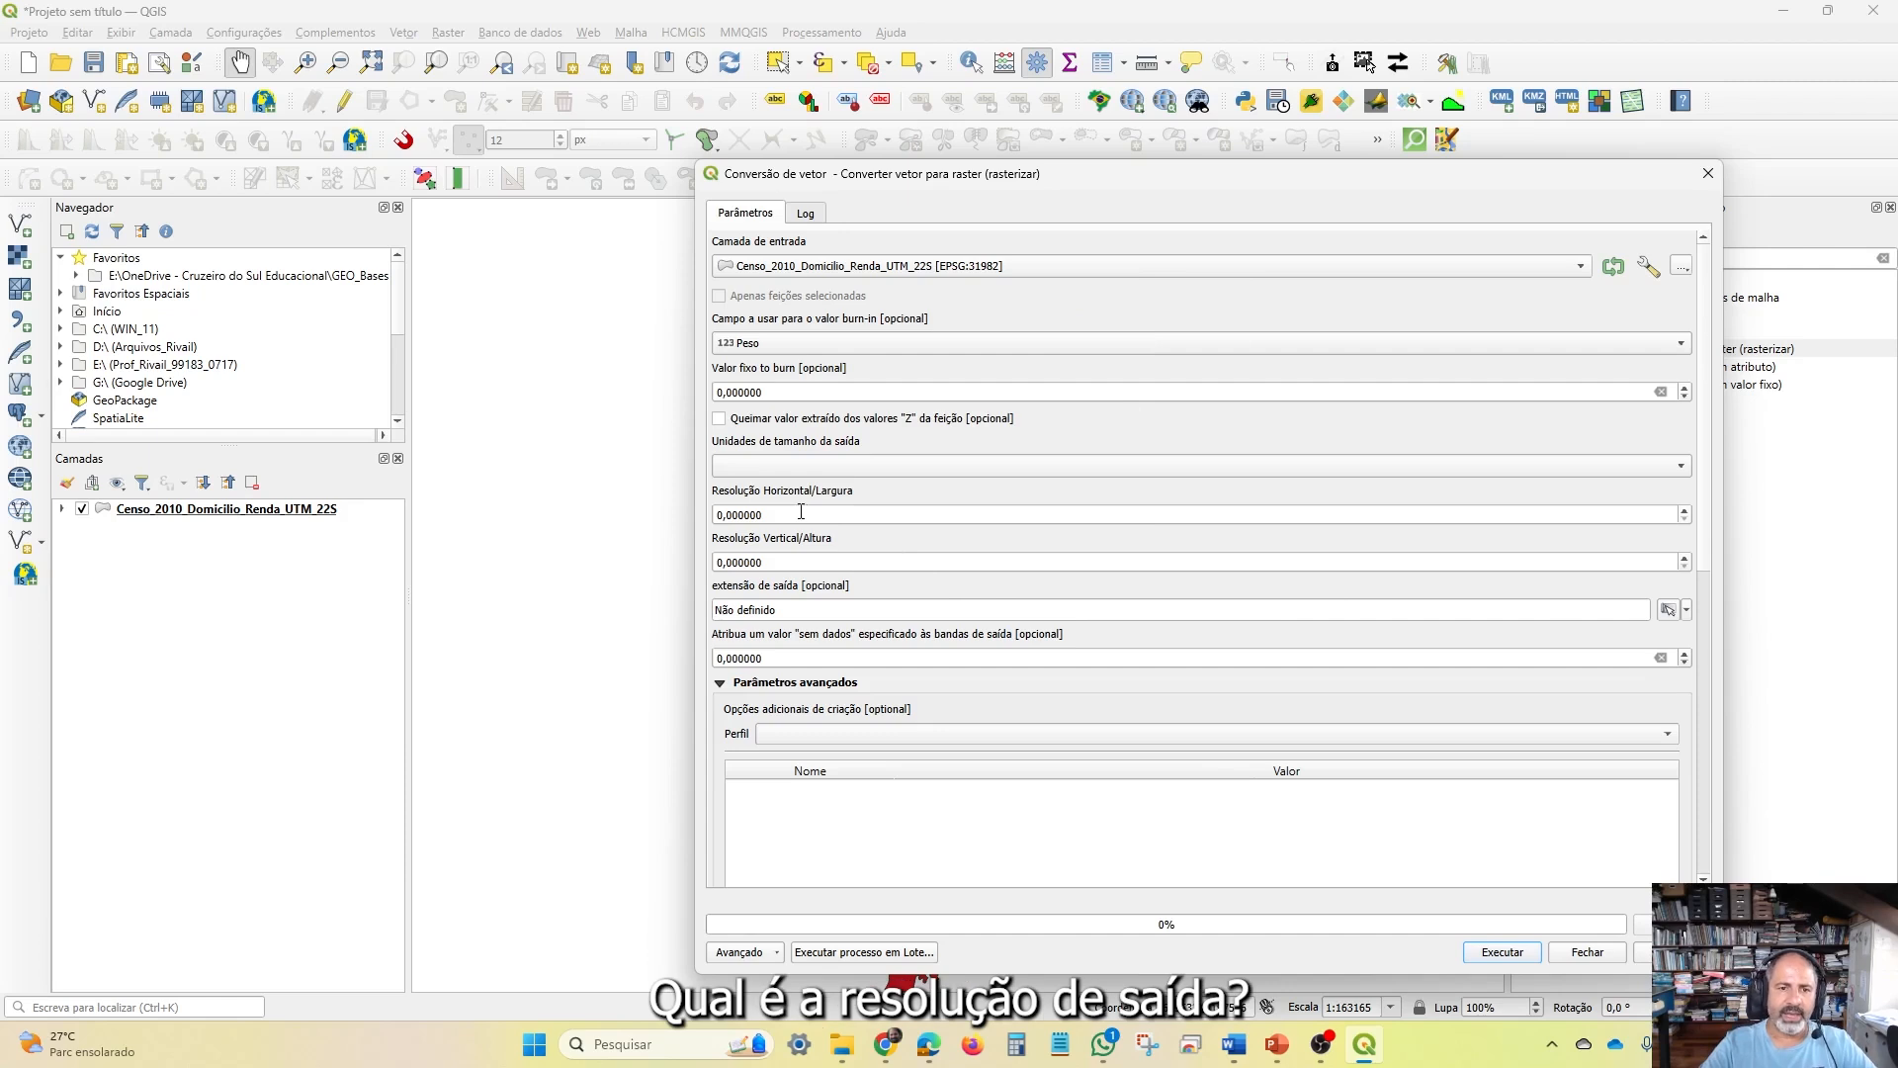
{"action": "left_click_drag", "start_coordinate": [797, 511], "coordinate": [711, 511]}
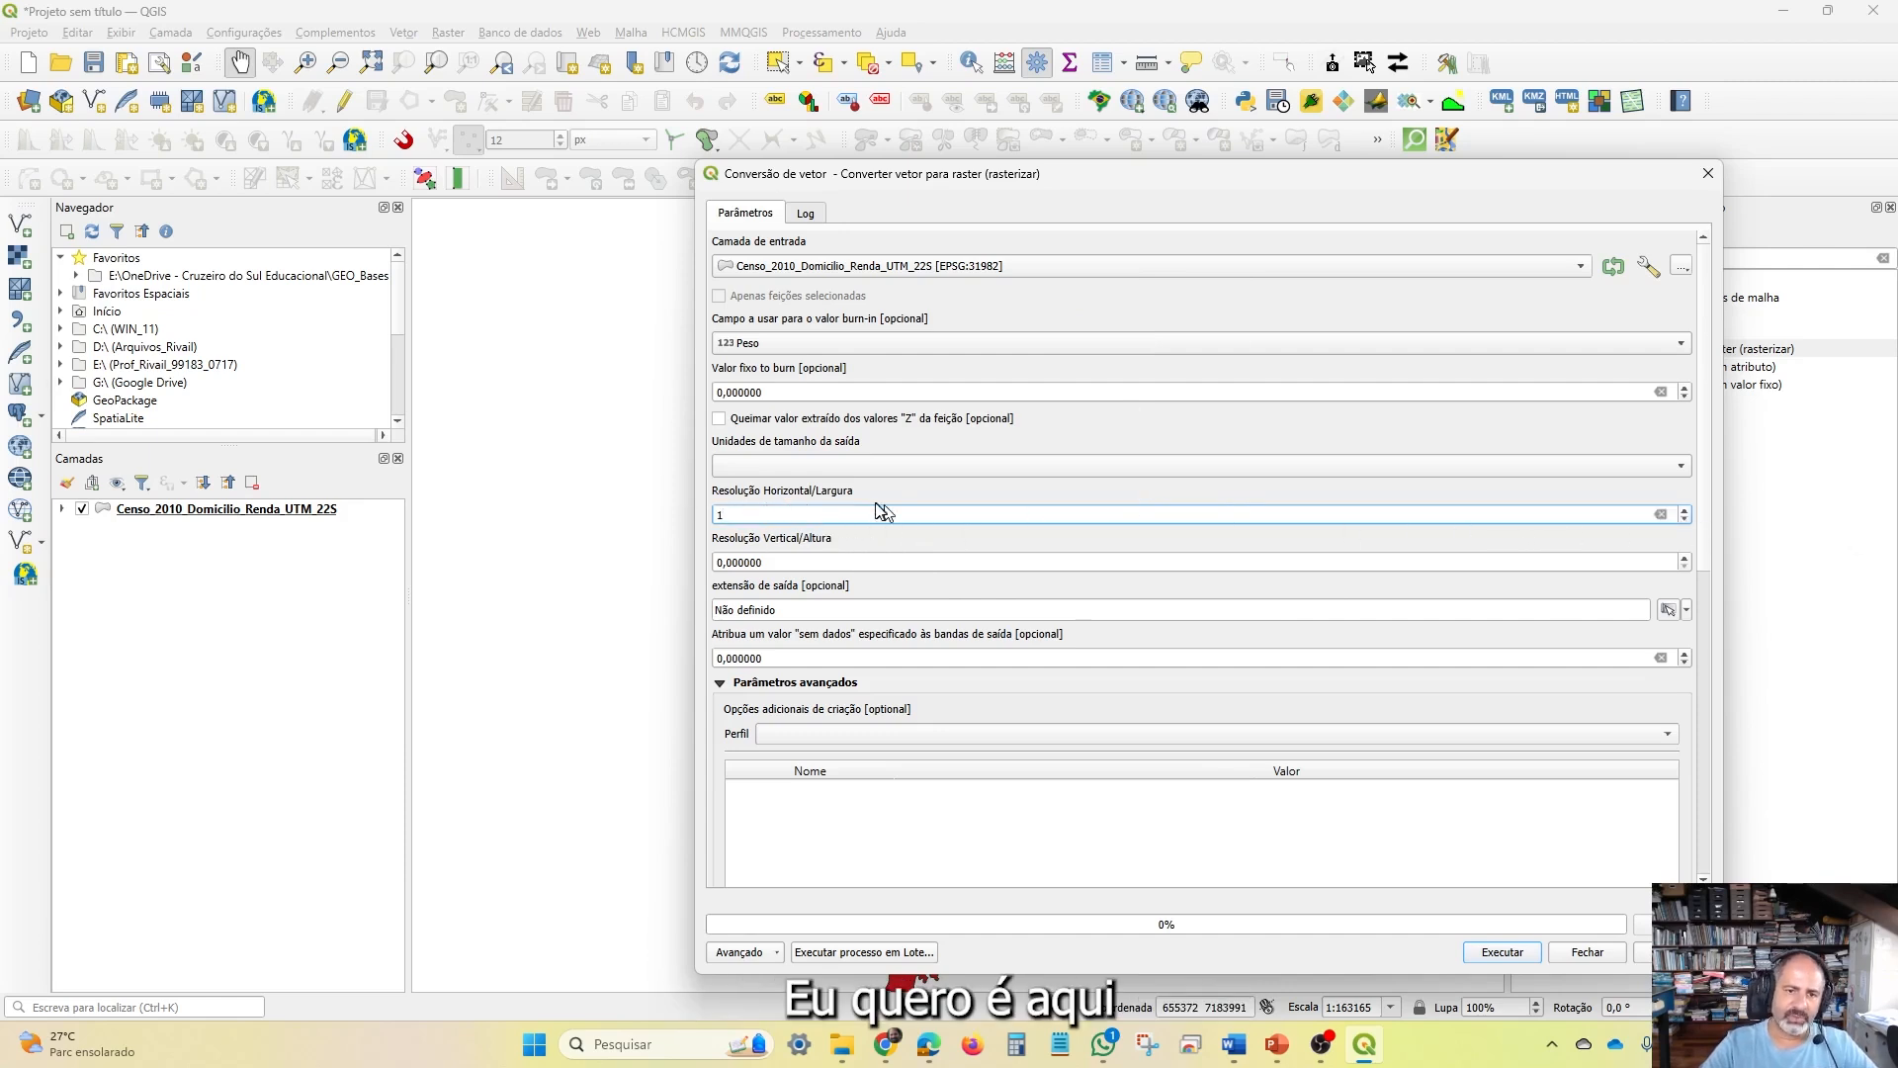
{"action": "left_click", "coordinate": [1384, 466]}
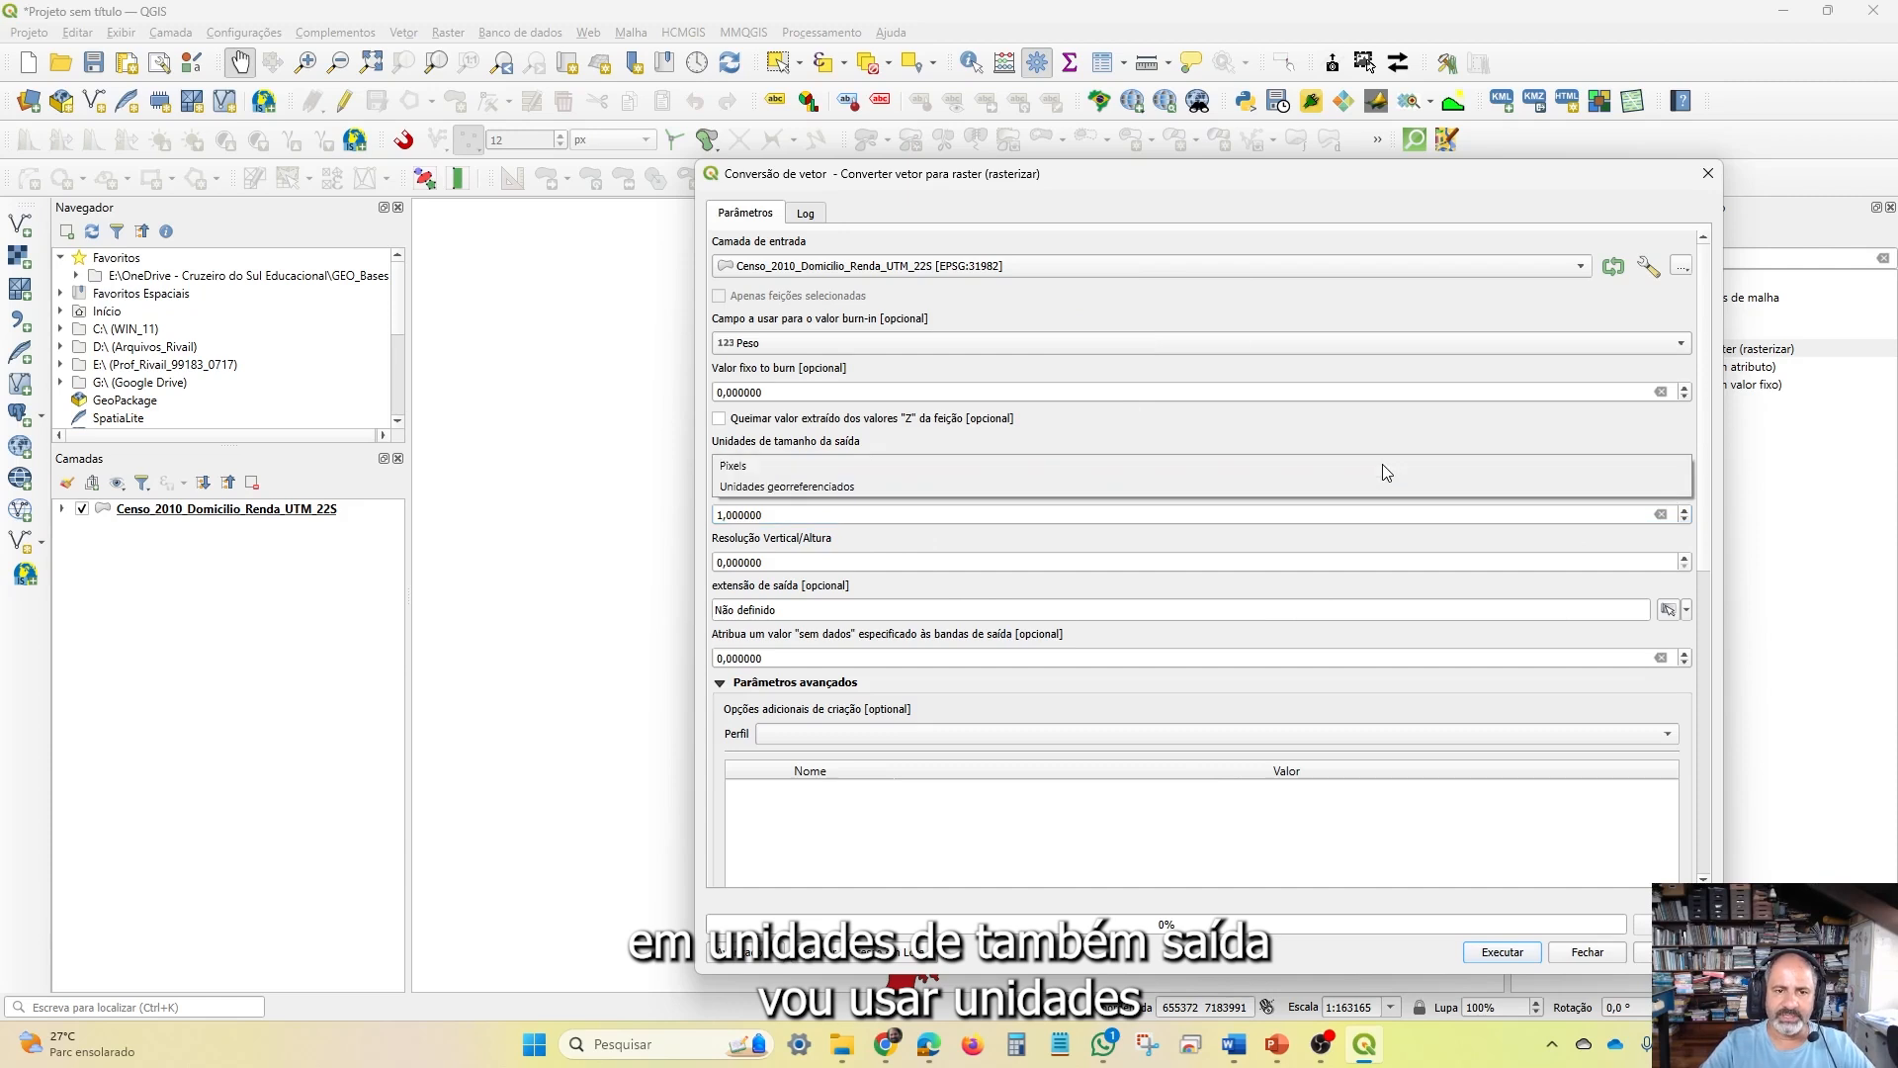
{"action": "left_click", "coordinate": [856, 486]}
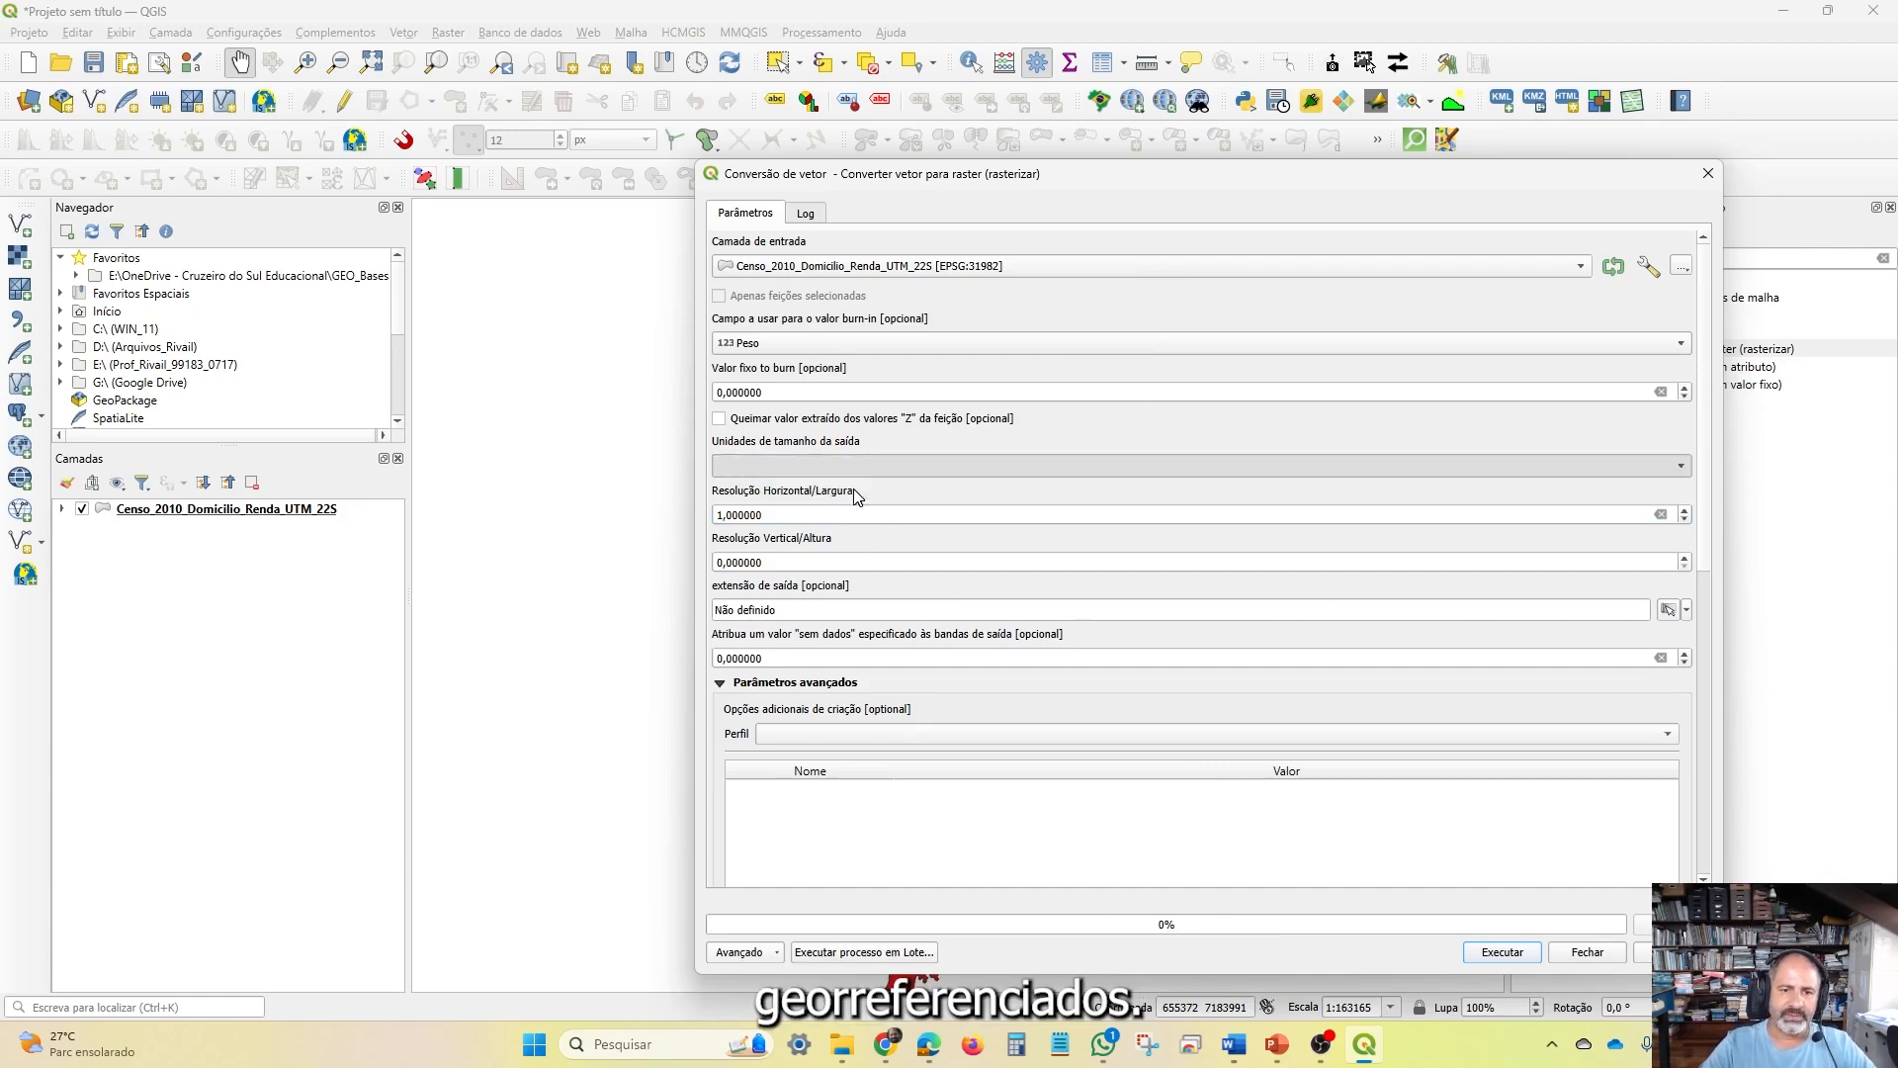
{"action": "left_click", "coordinate": [777, 515]}
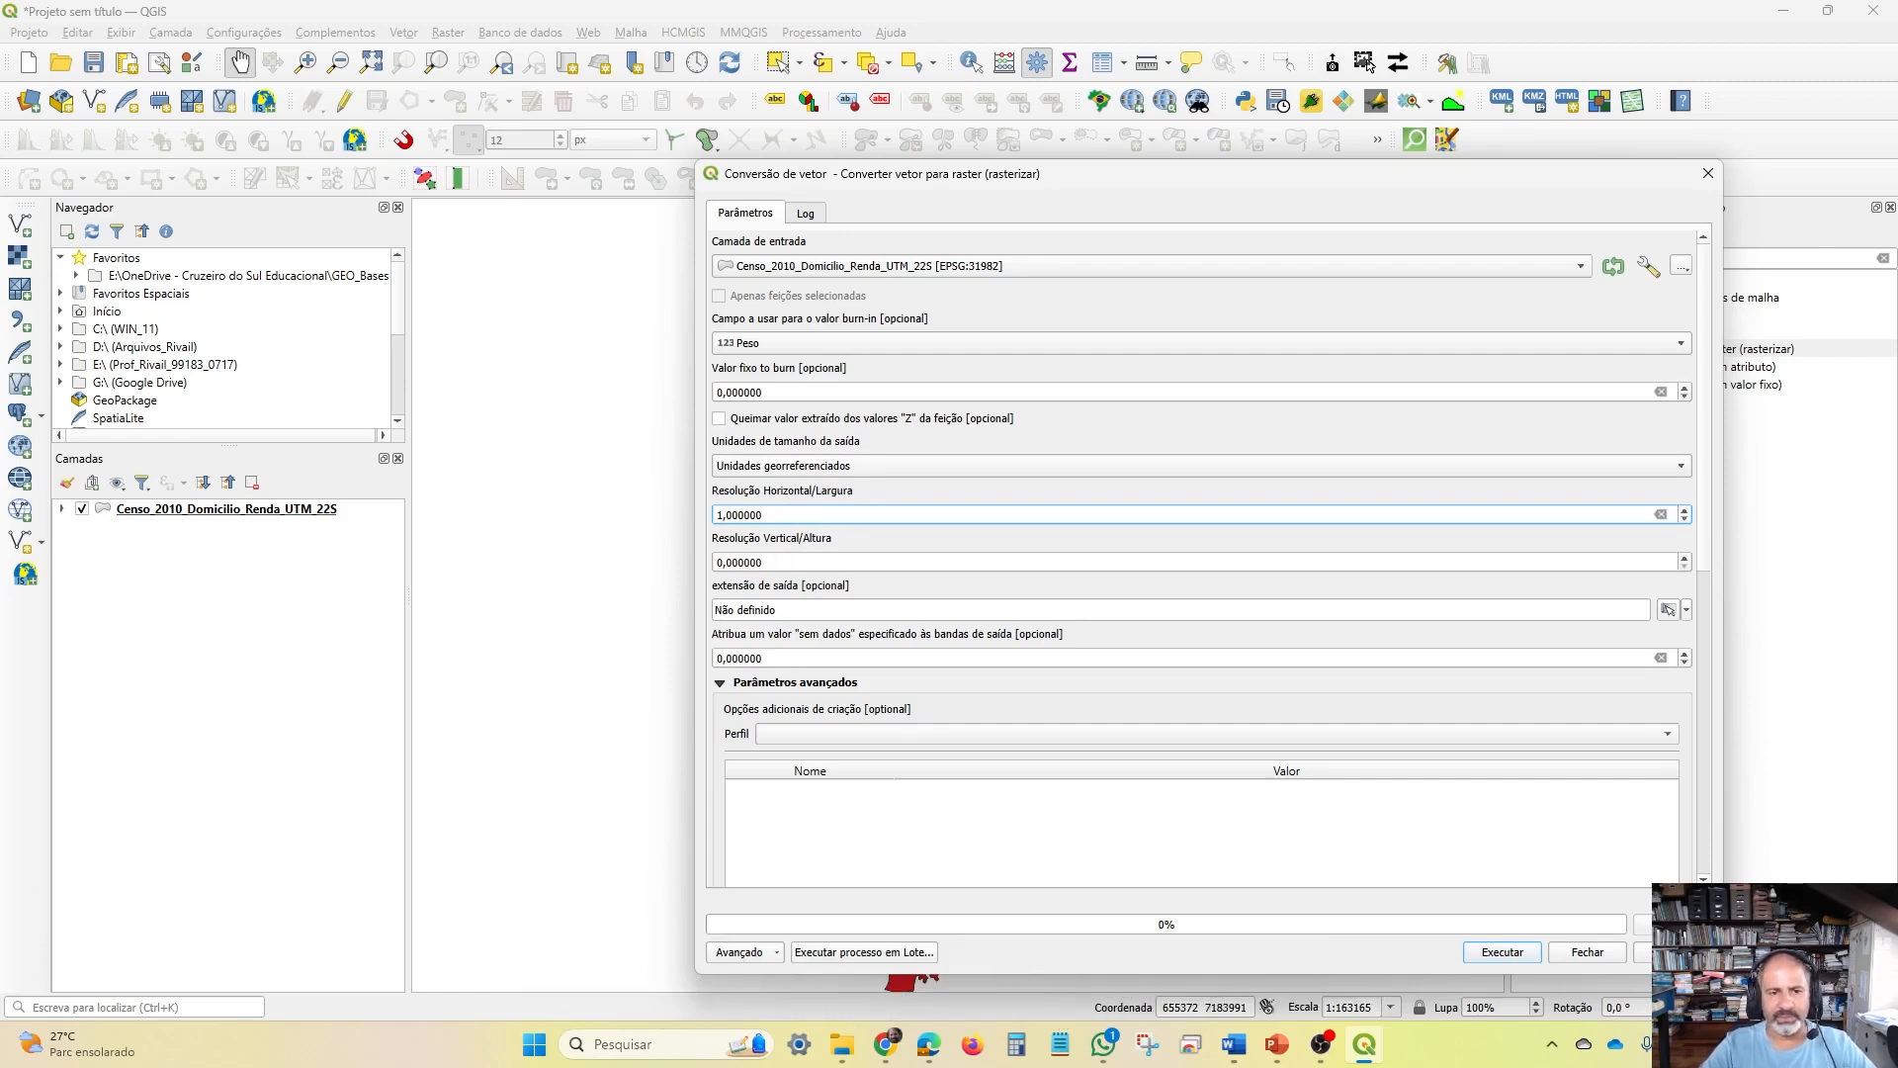
{"action": "left_click", "coordinate": [777, 562]}
{"action": "type", "text": "1"}
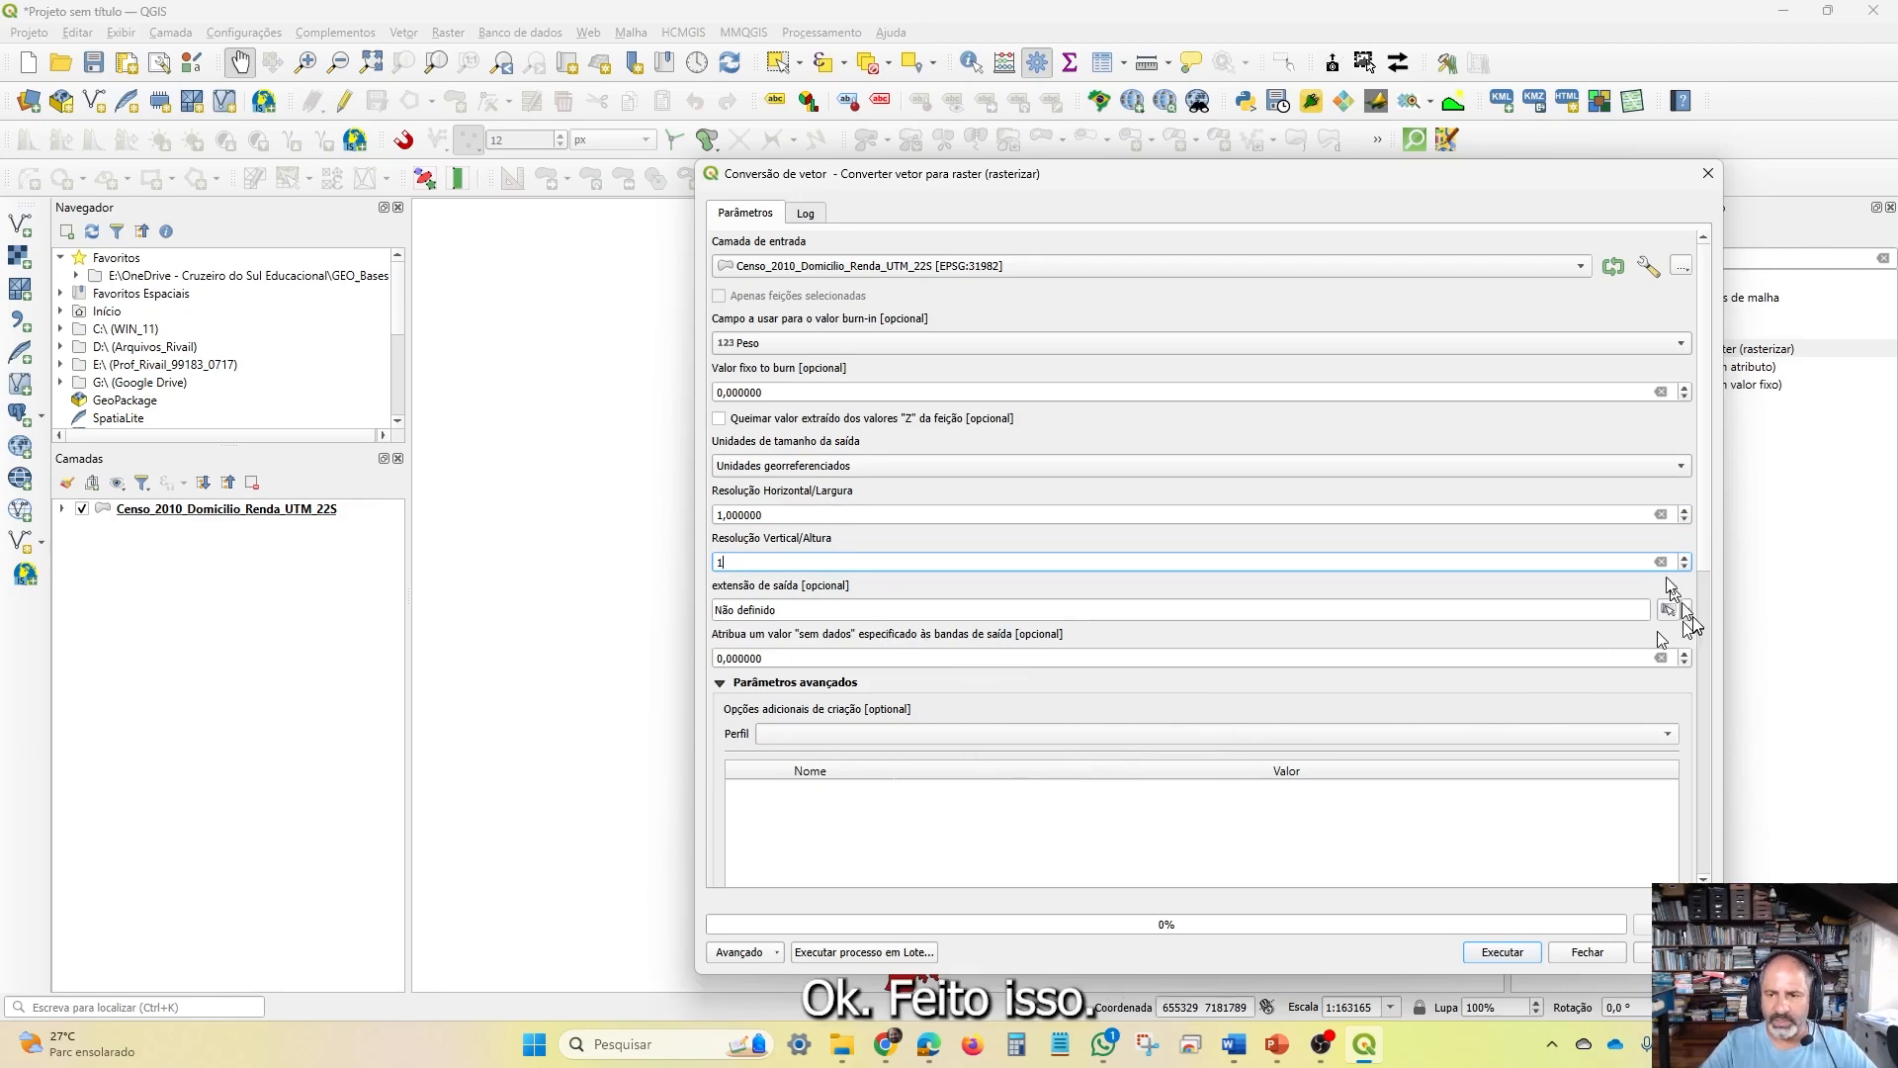
Choose to save the rasterized output to a file and browse to the E:/TEMP_E_4Gb/Algebra folder
{"action": "left_click_drag", "start_coordinate": [1701, 500], "coordinate": [1758, 836]}
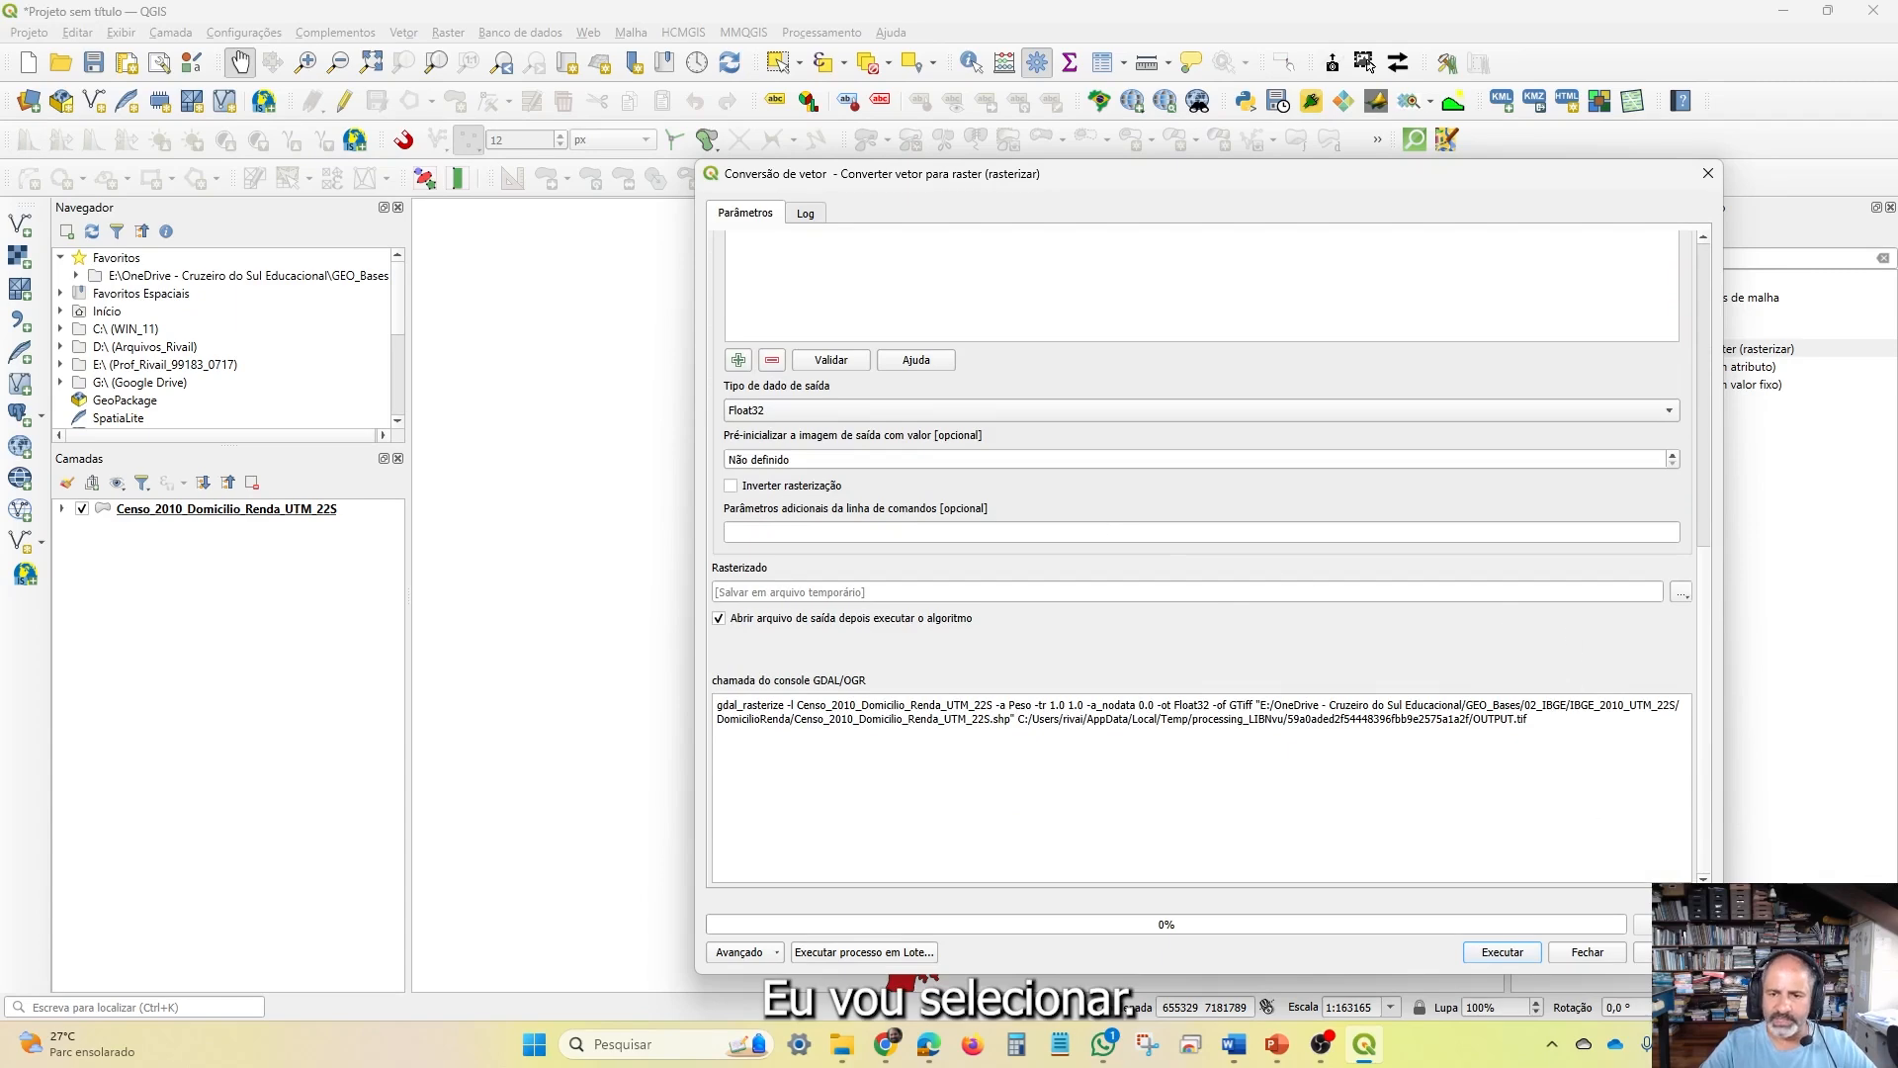
{"action": "scroll", "coordinate": [1572, 781], "scroll_direction": "up", "scroll_amount": 6}
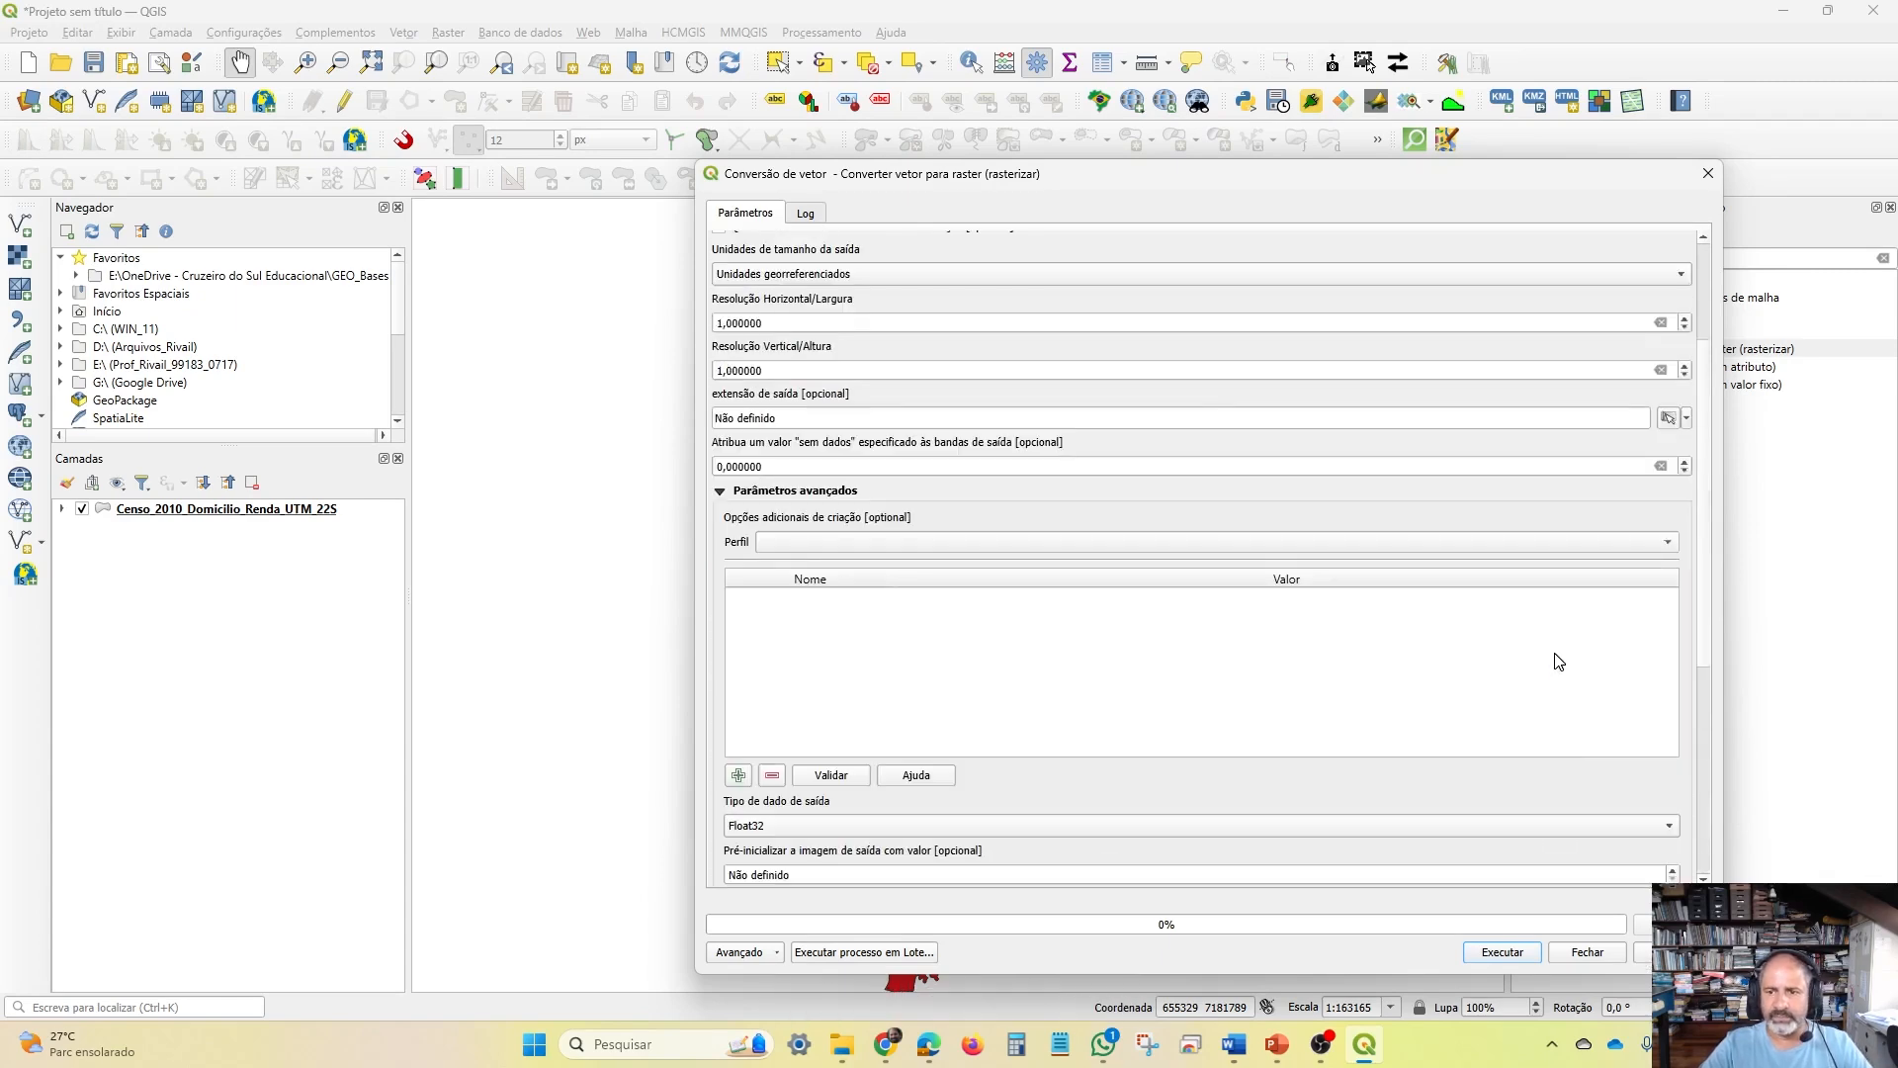
{"action": "scroll", "coordinate": [1559, 662], "scroll_direction": "down", "scroll_amount": 6}
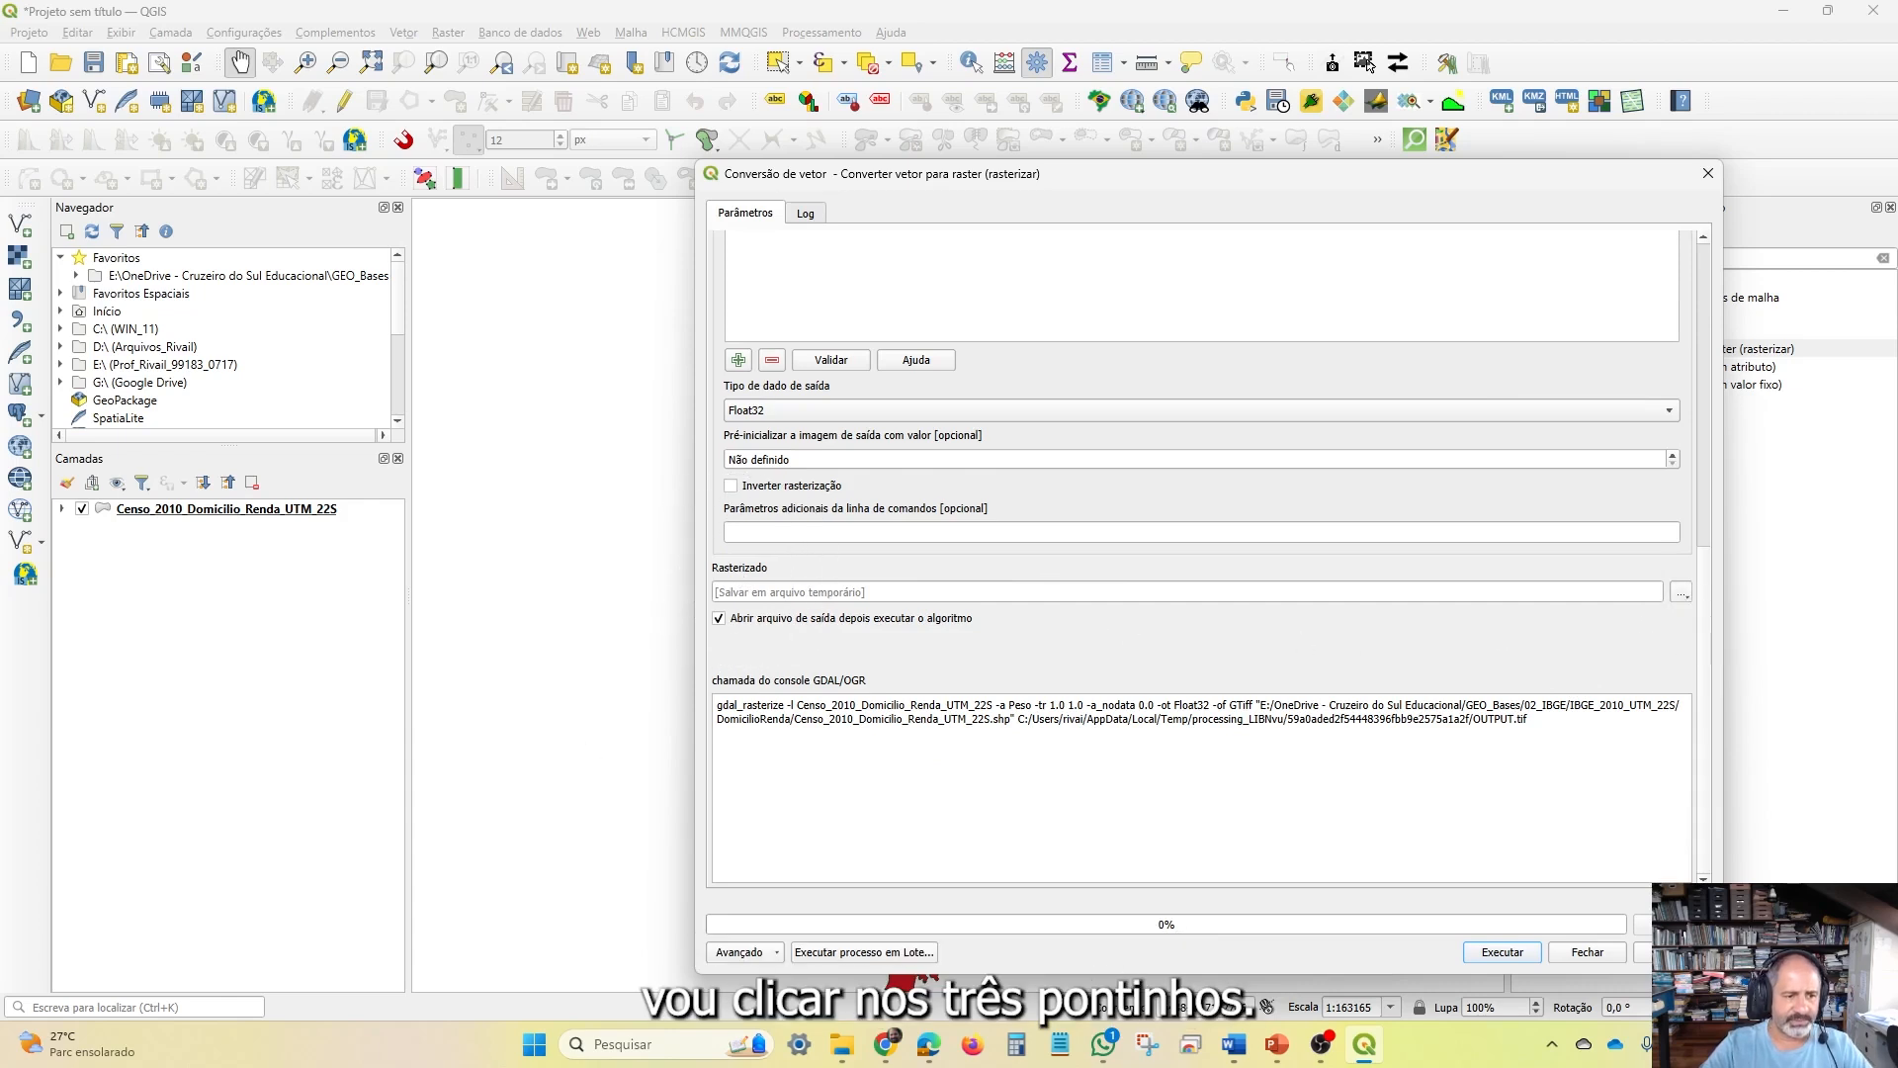
{"action": "left_click", "coordinate": [1691, 591]}
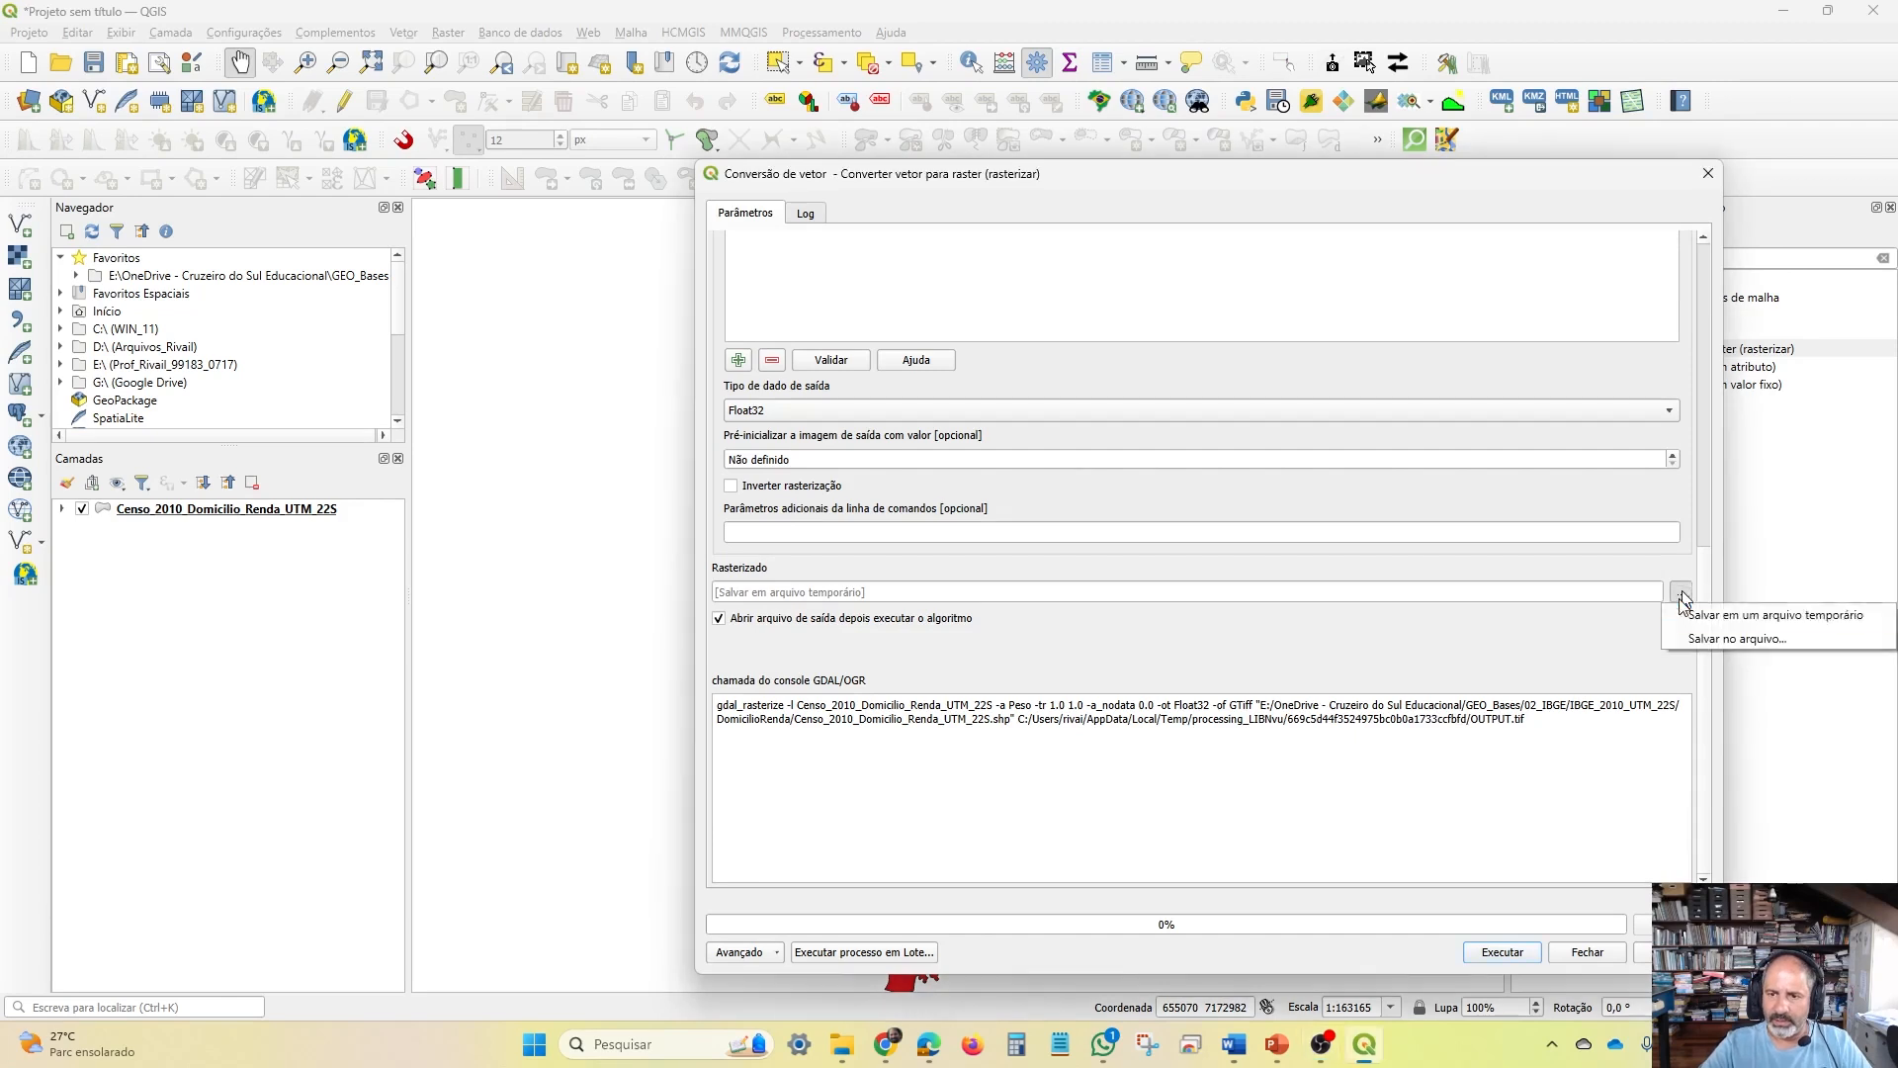
{"action": "left_click", "coordinate": [1704, 641]}
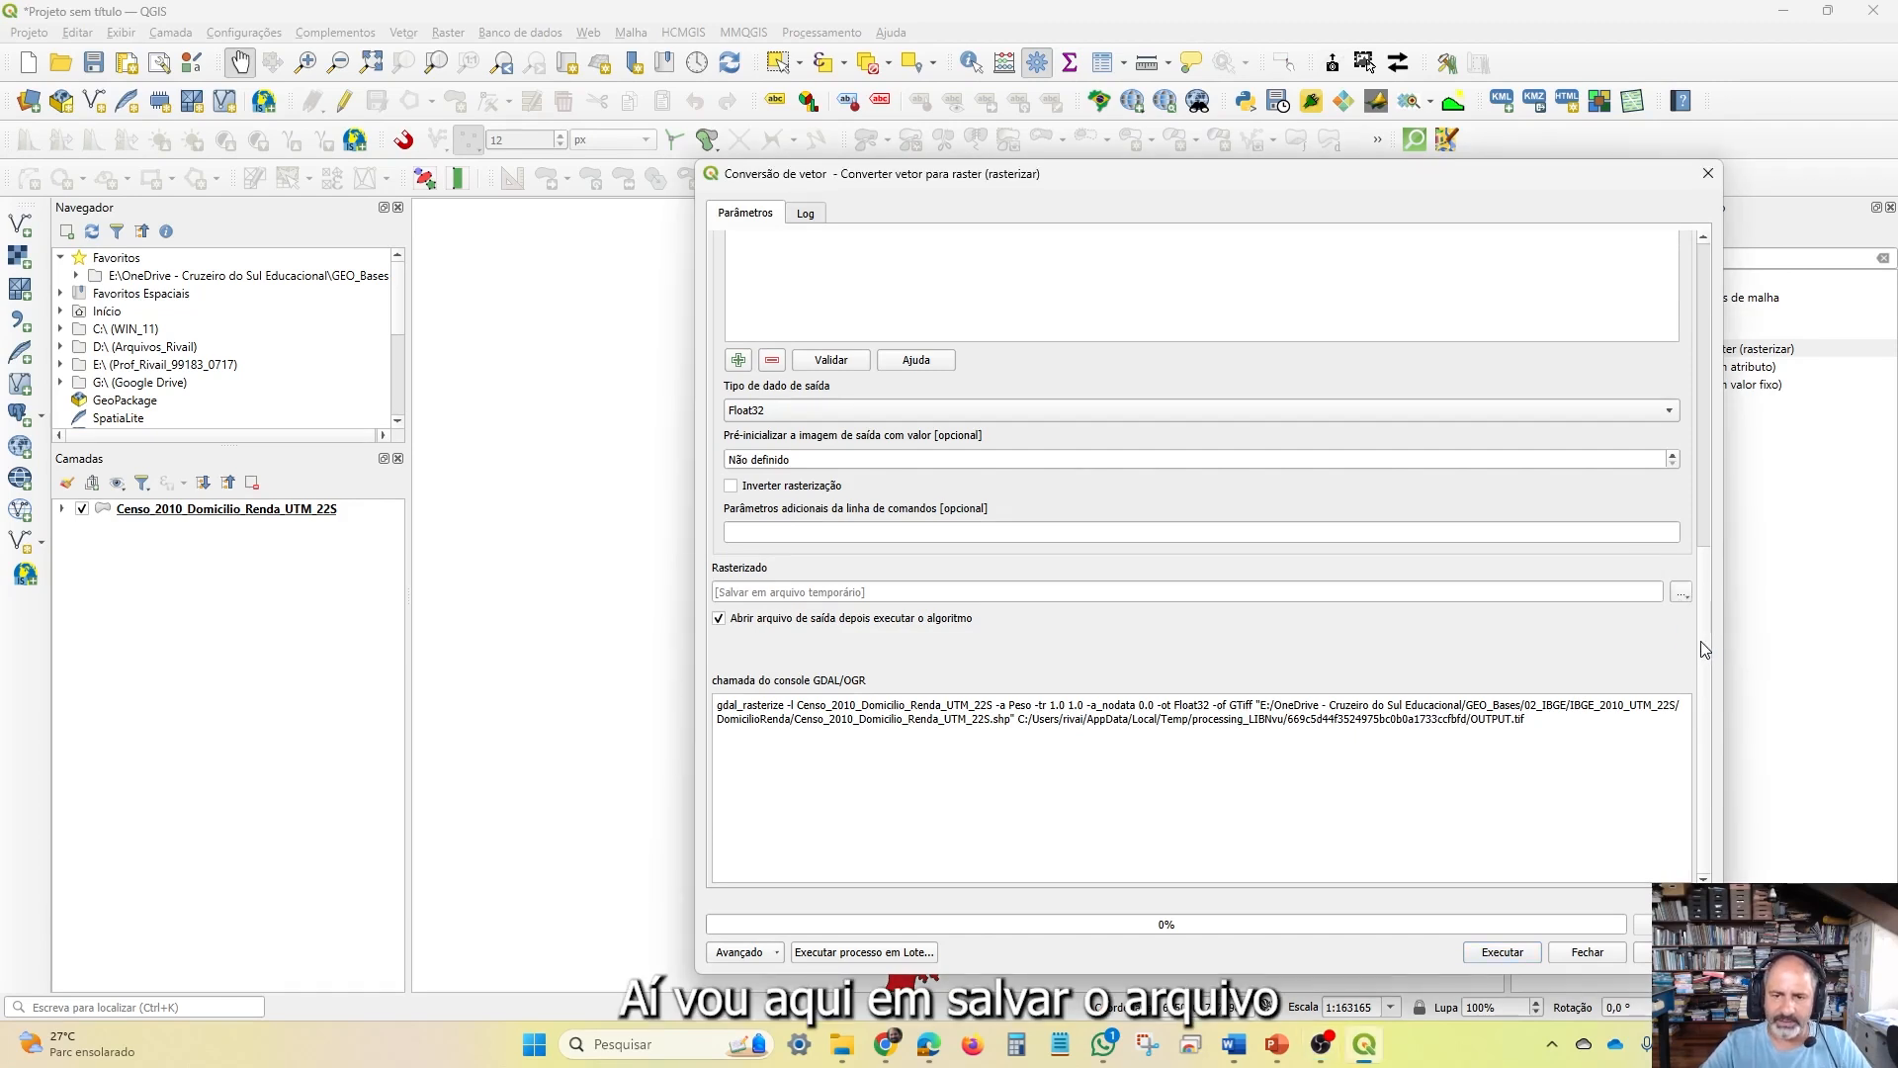
{"action": "scroll", "coordinate": [929, 445], "scroll_direction": "down", "scroll_amount": 10}
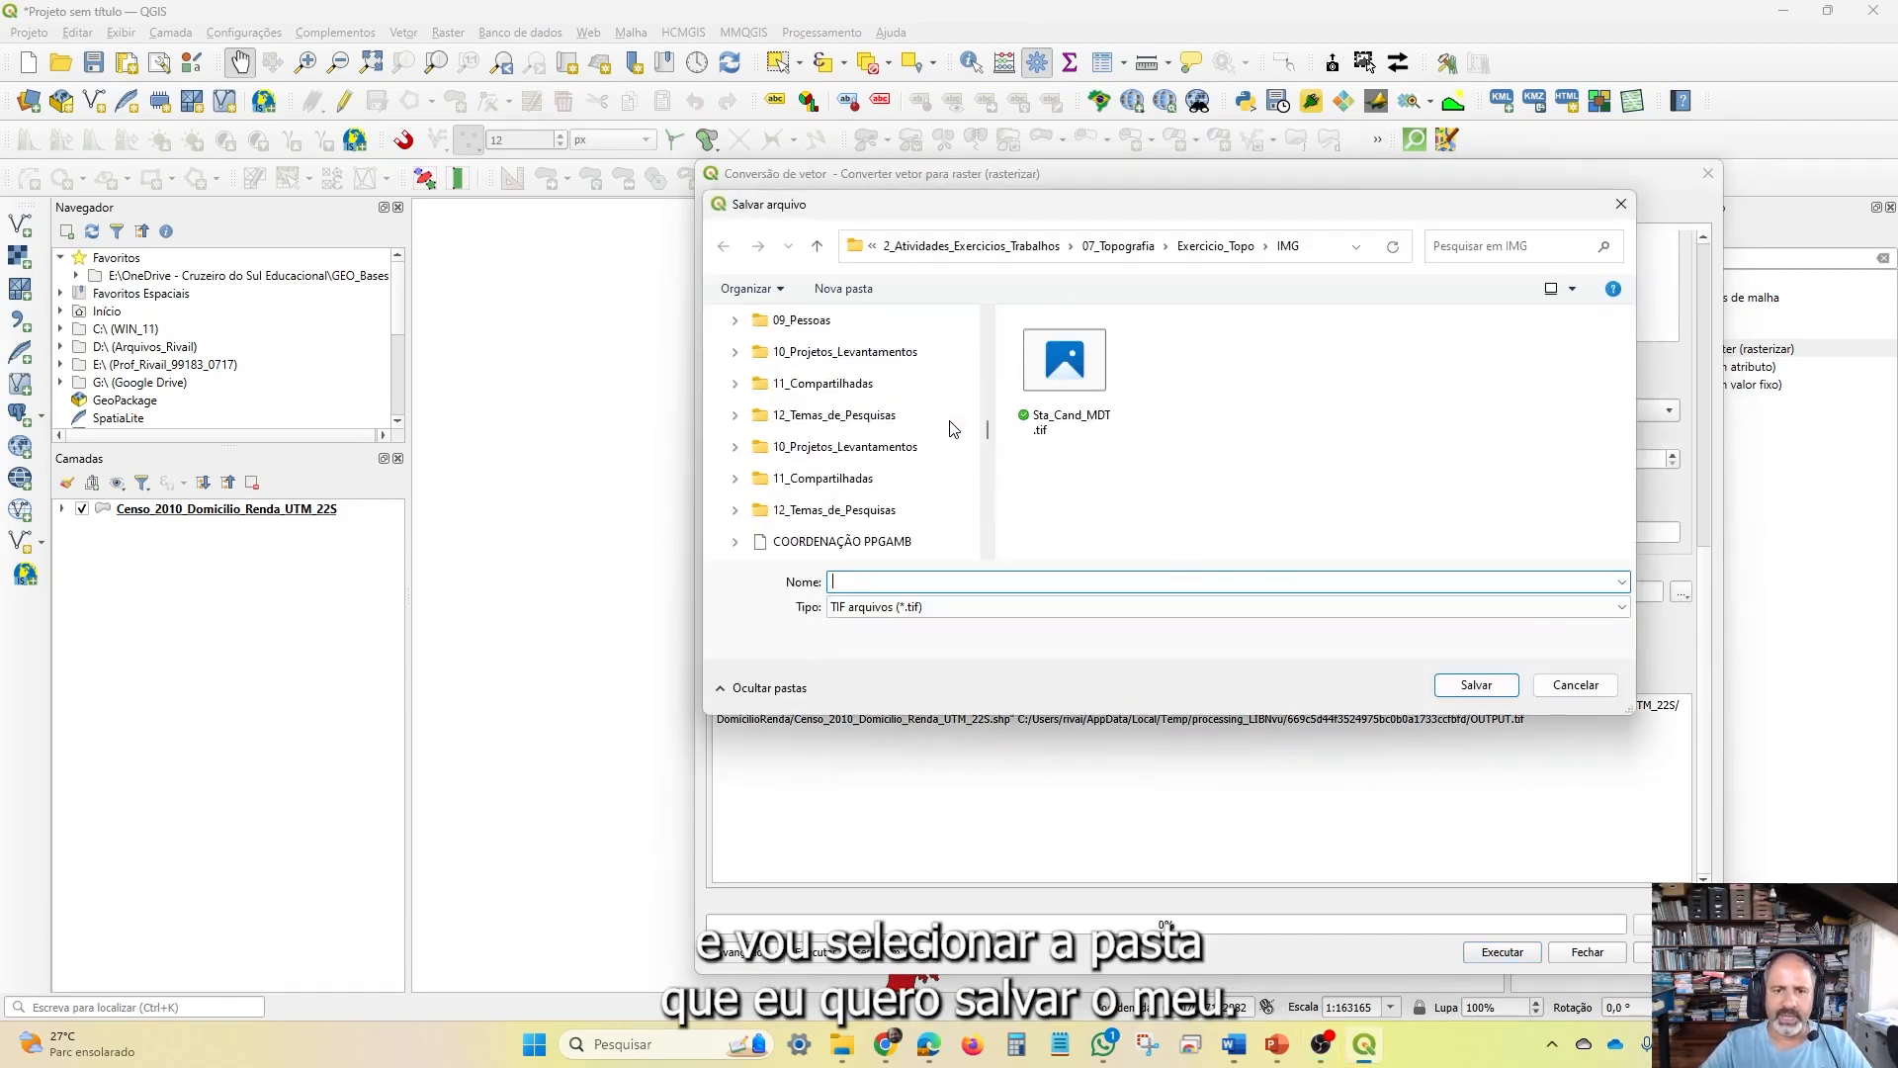
{"action": "scroll", "coordinate": [974, 455], "scroll_direction": "down", "scroll_amount": 10}
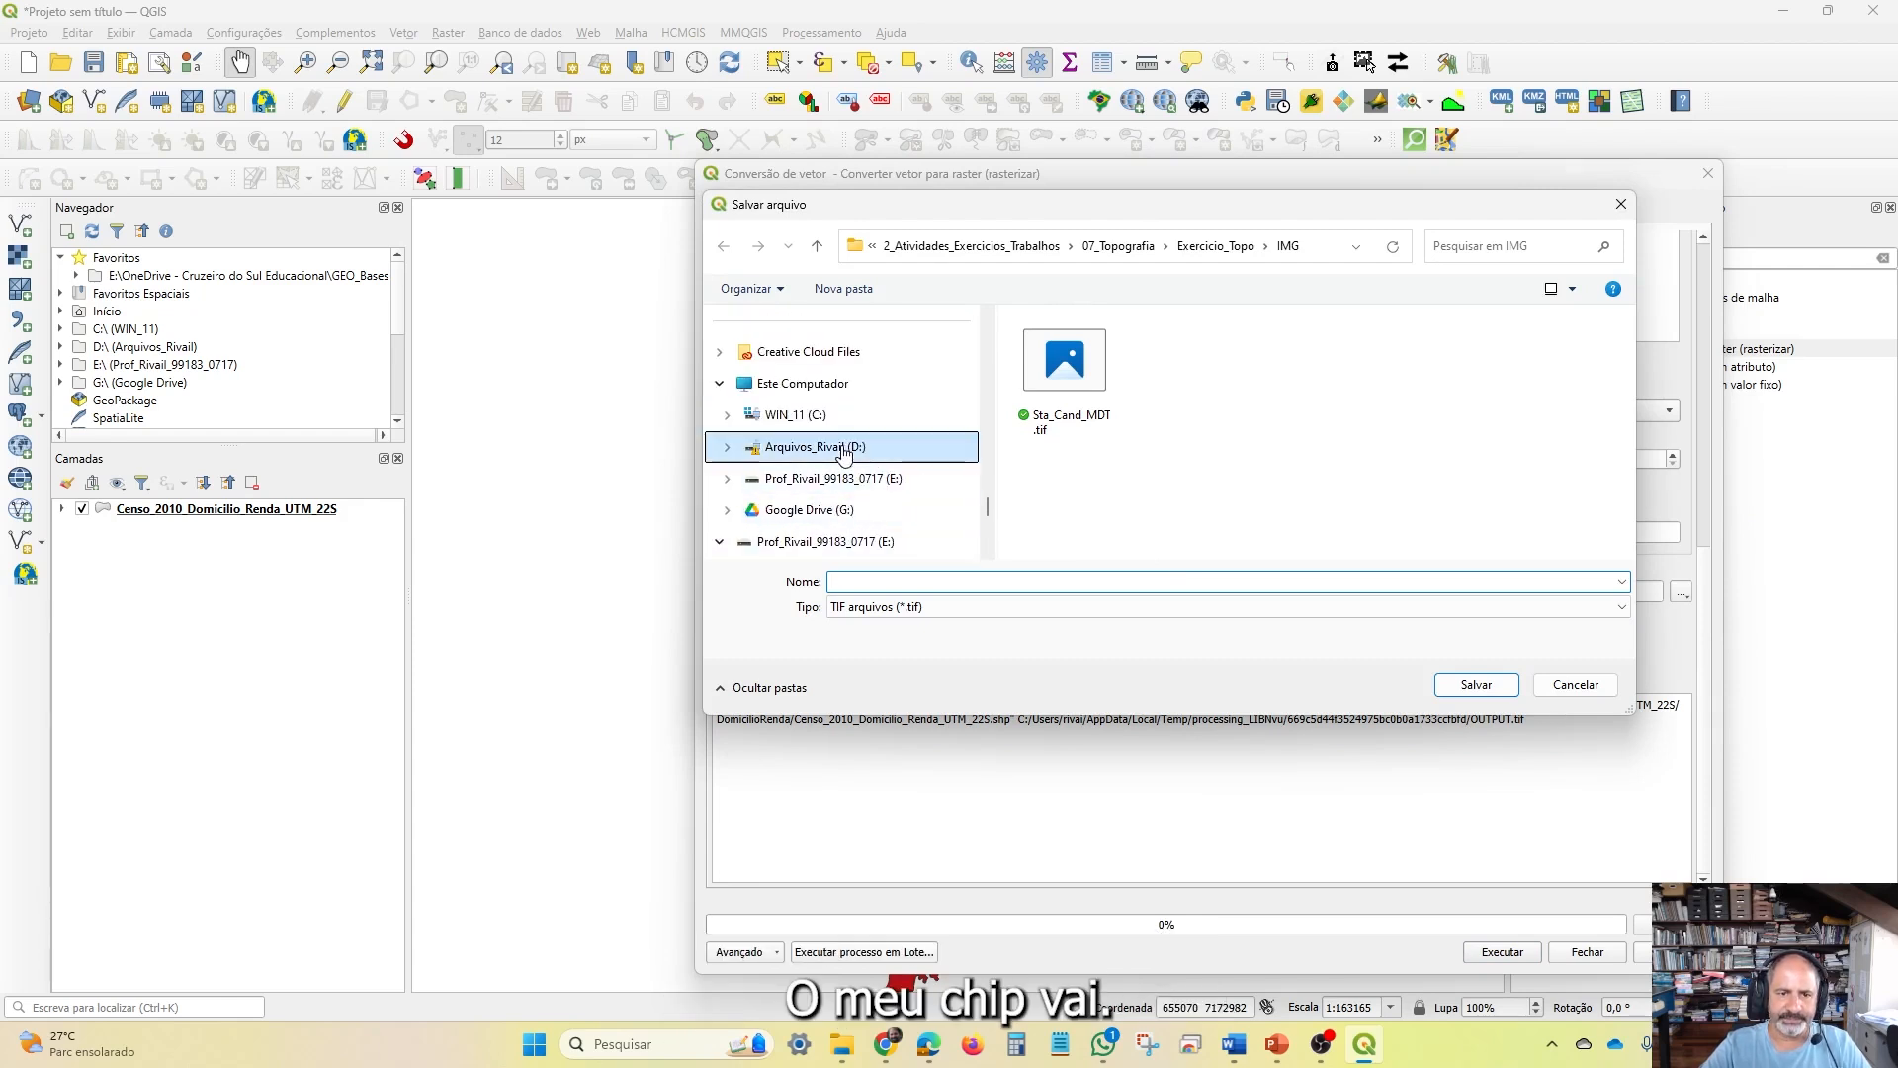
{"action": "left_click", "coordinate": [835, 479]}
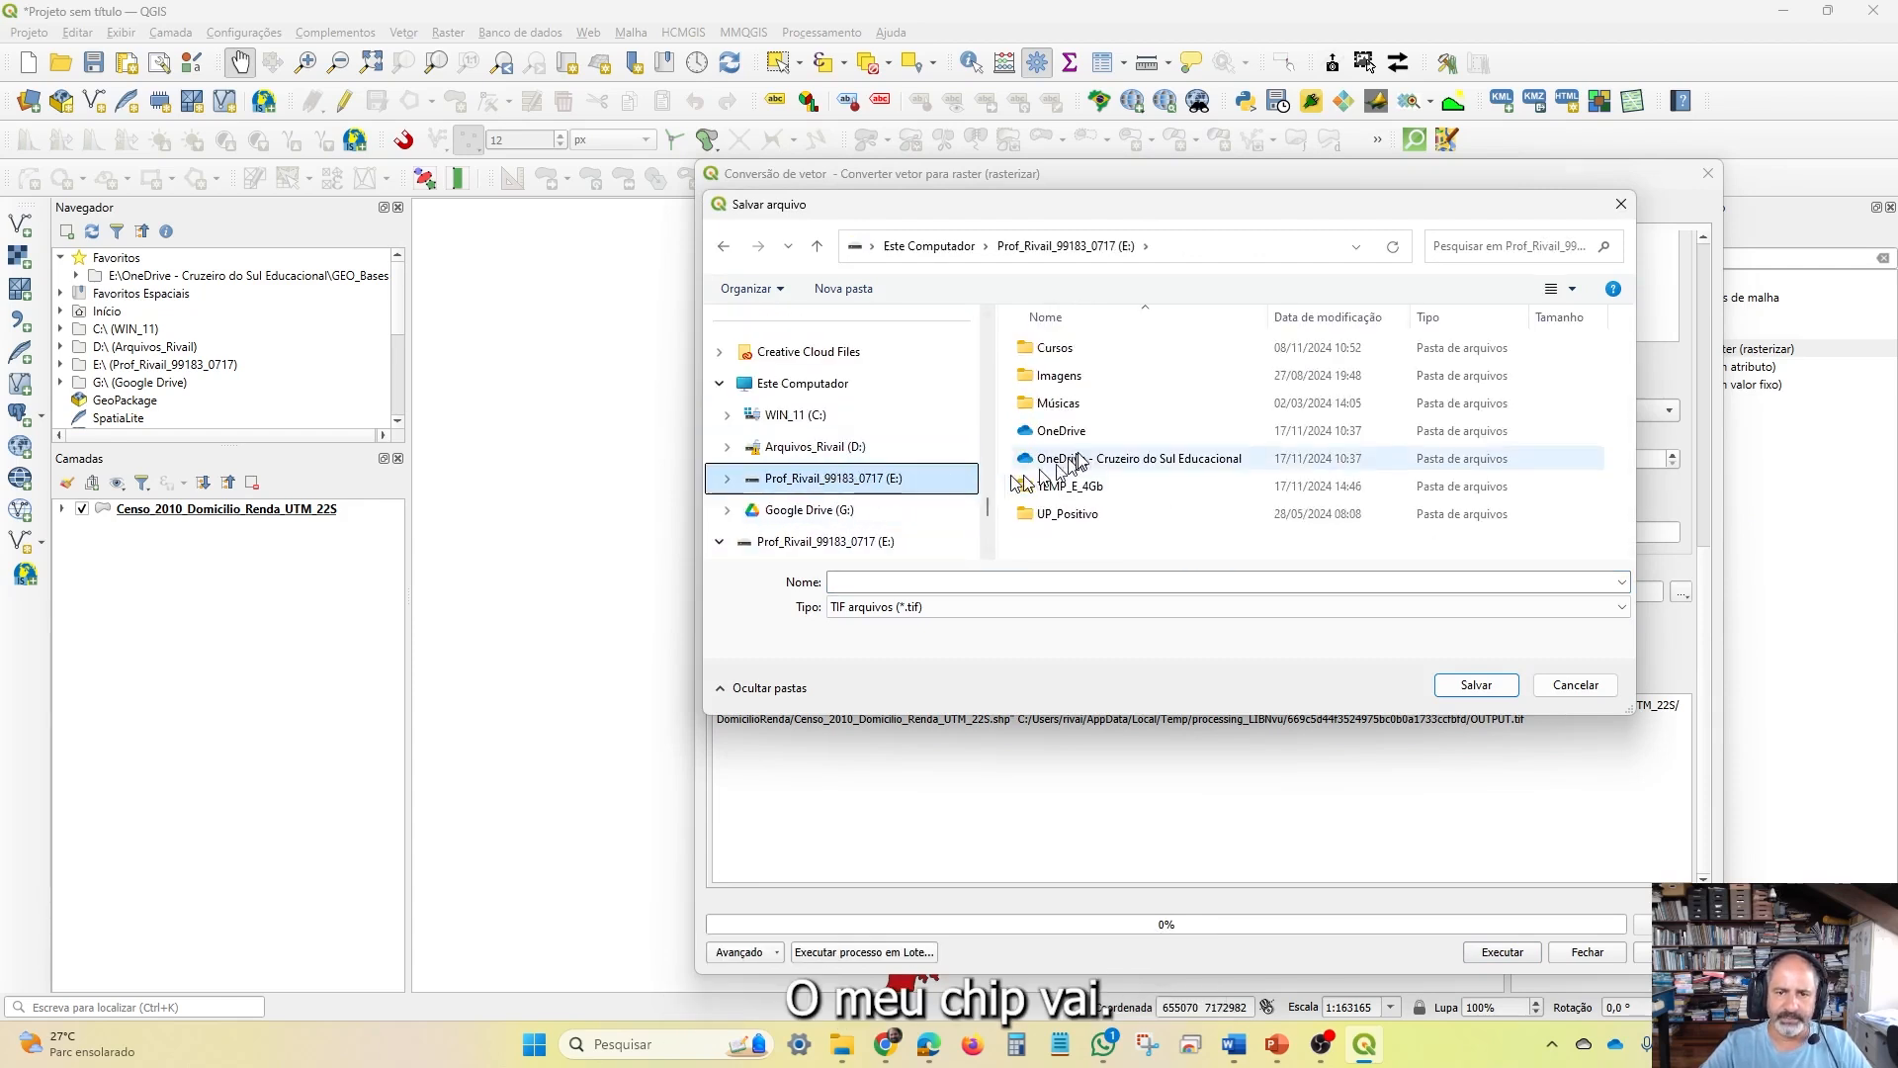
{"action": "double_click", "coordinate": [1063, 485]}
{"action": "double_click", "coordinate": [1038, 370]}
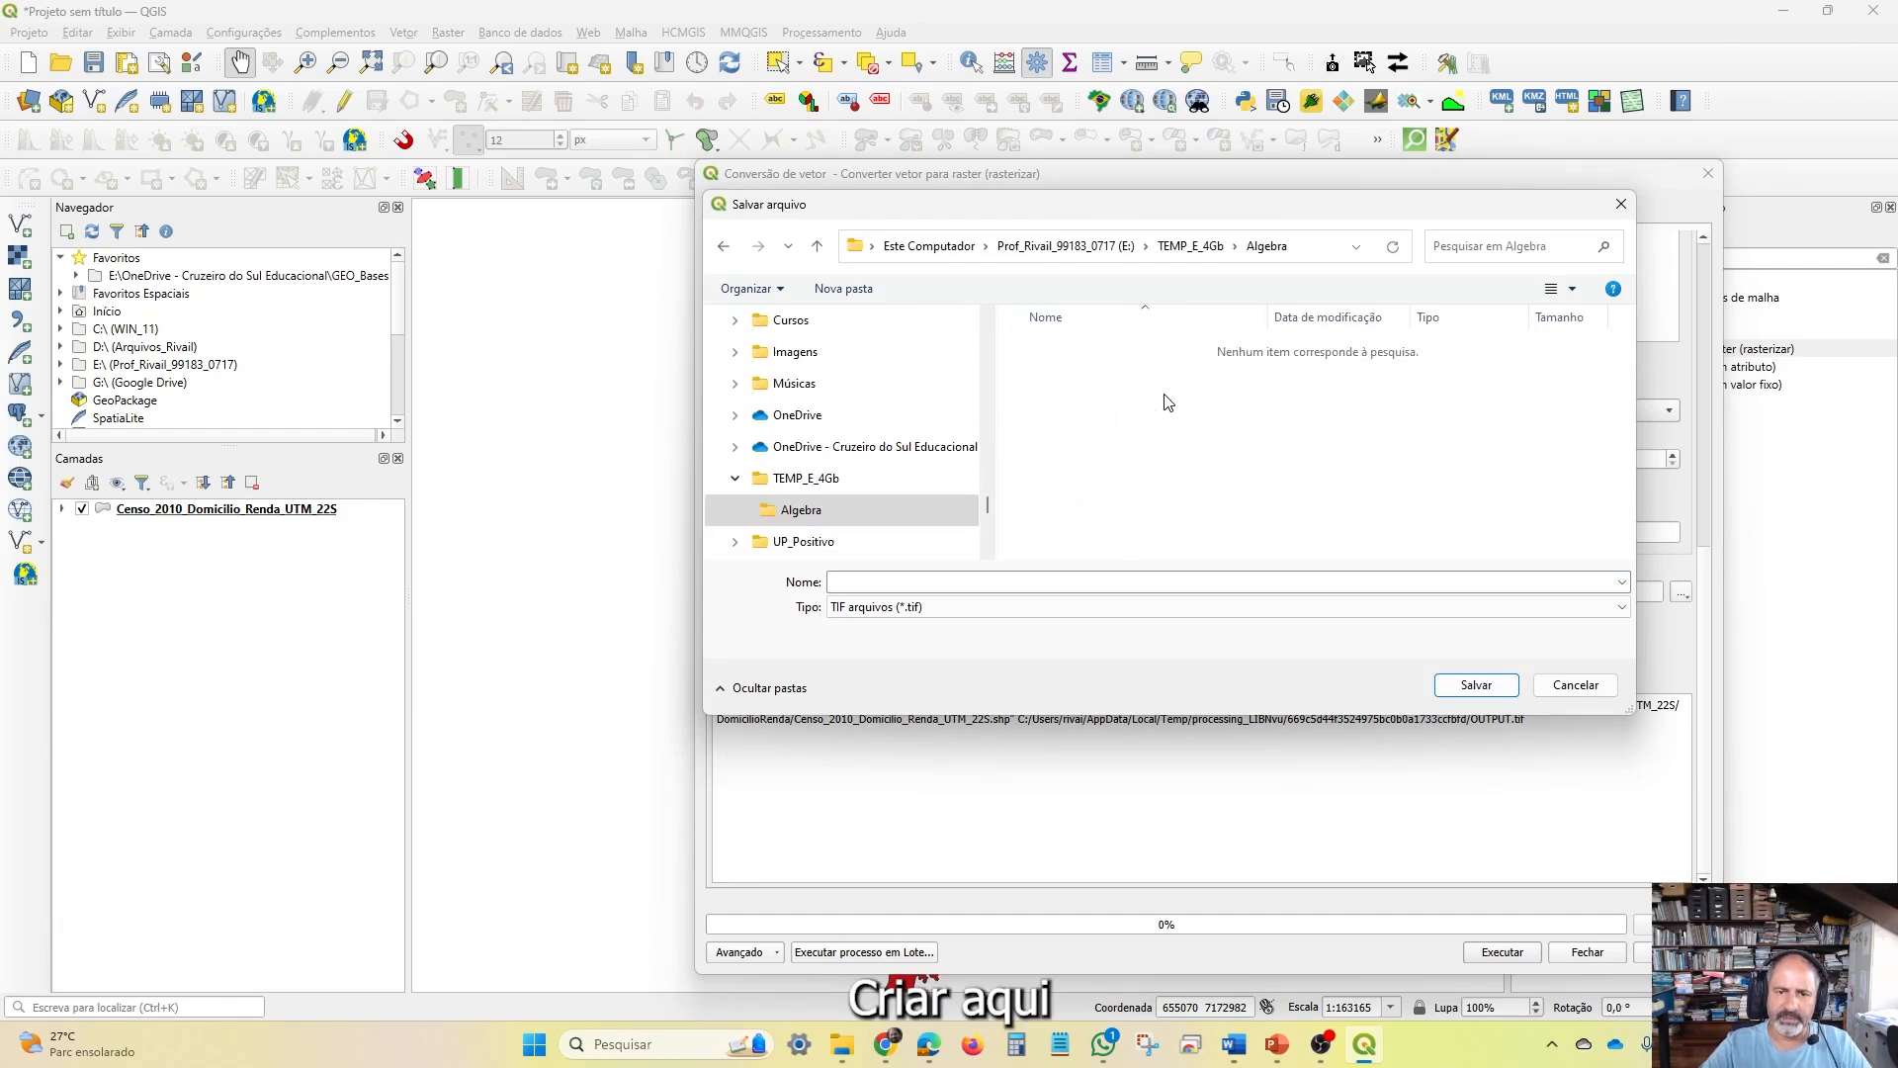
Name the output TIF file Renda_peso, save it and run the rasterization
{"action": "left_click", "coordinate": [875, 582]}
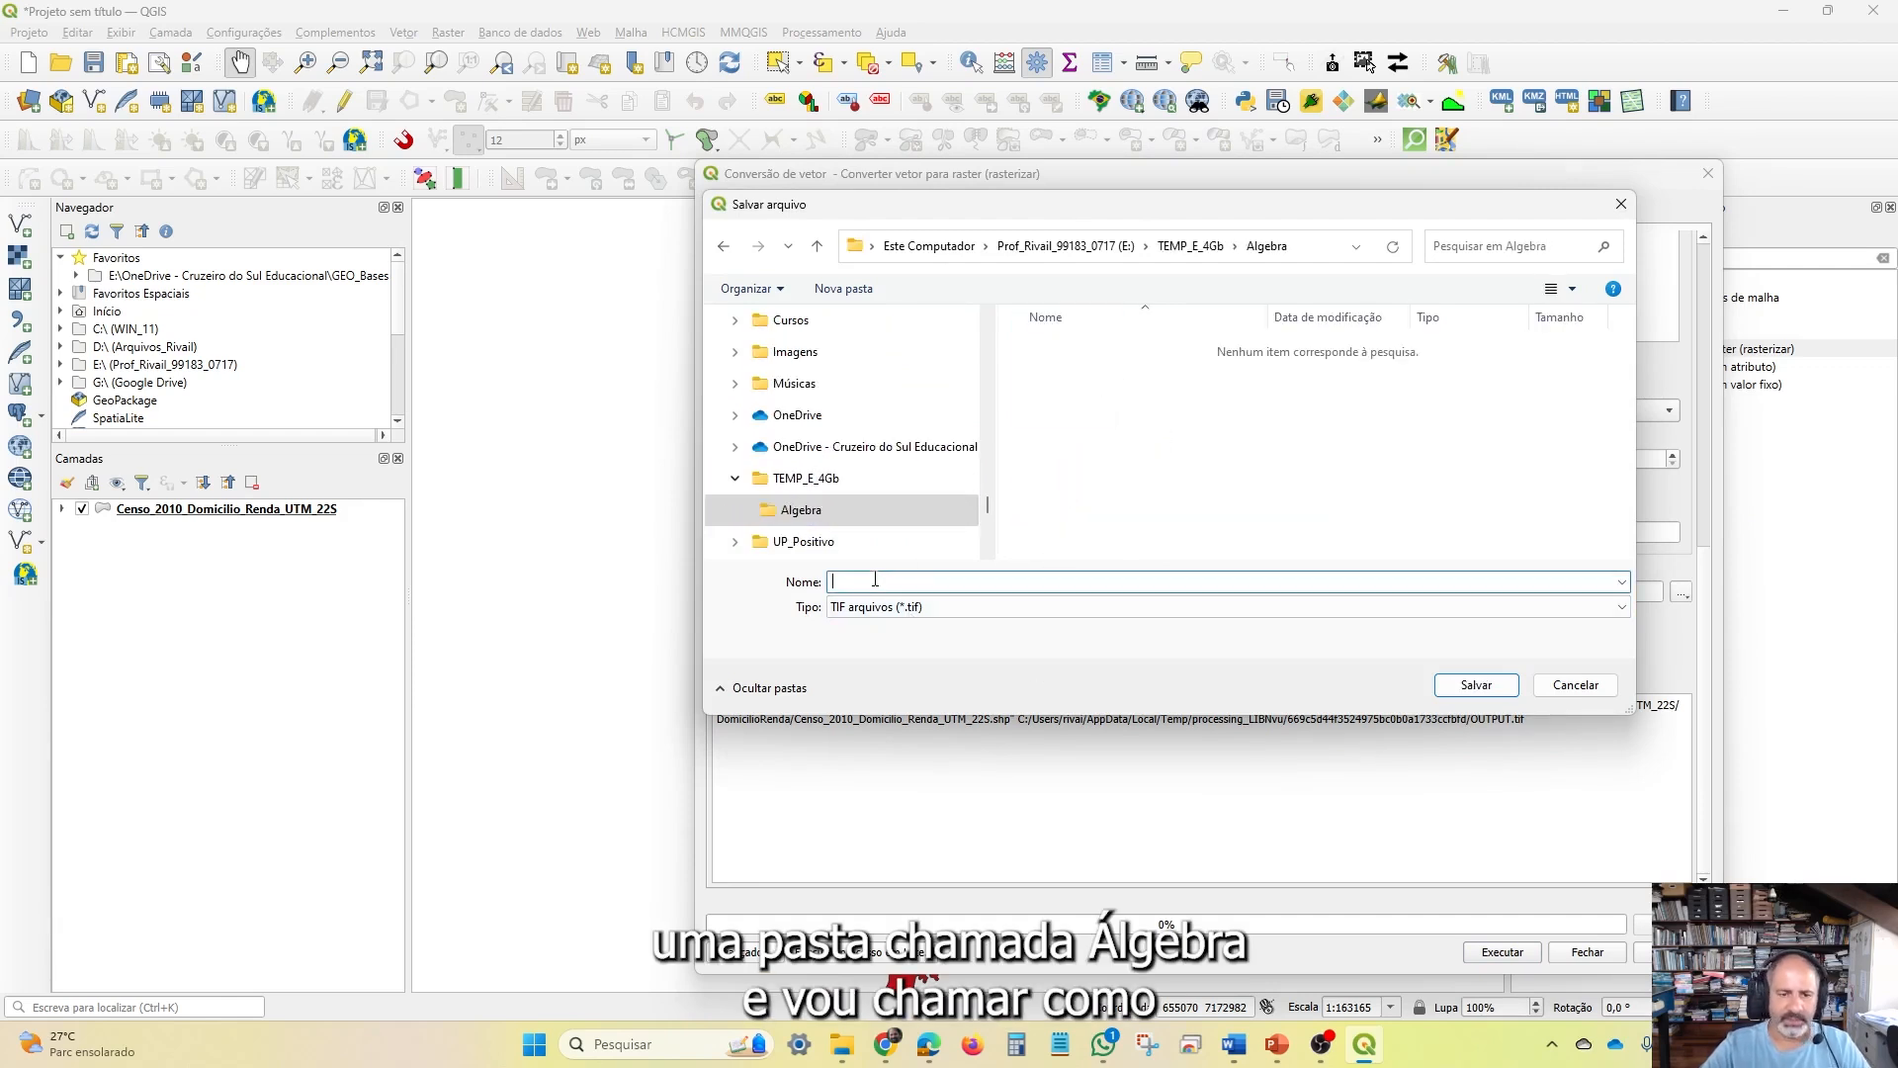
{"action": "type", "text": "R"}
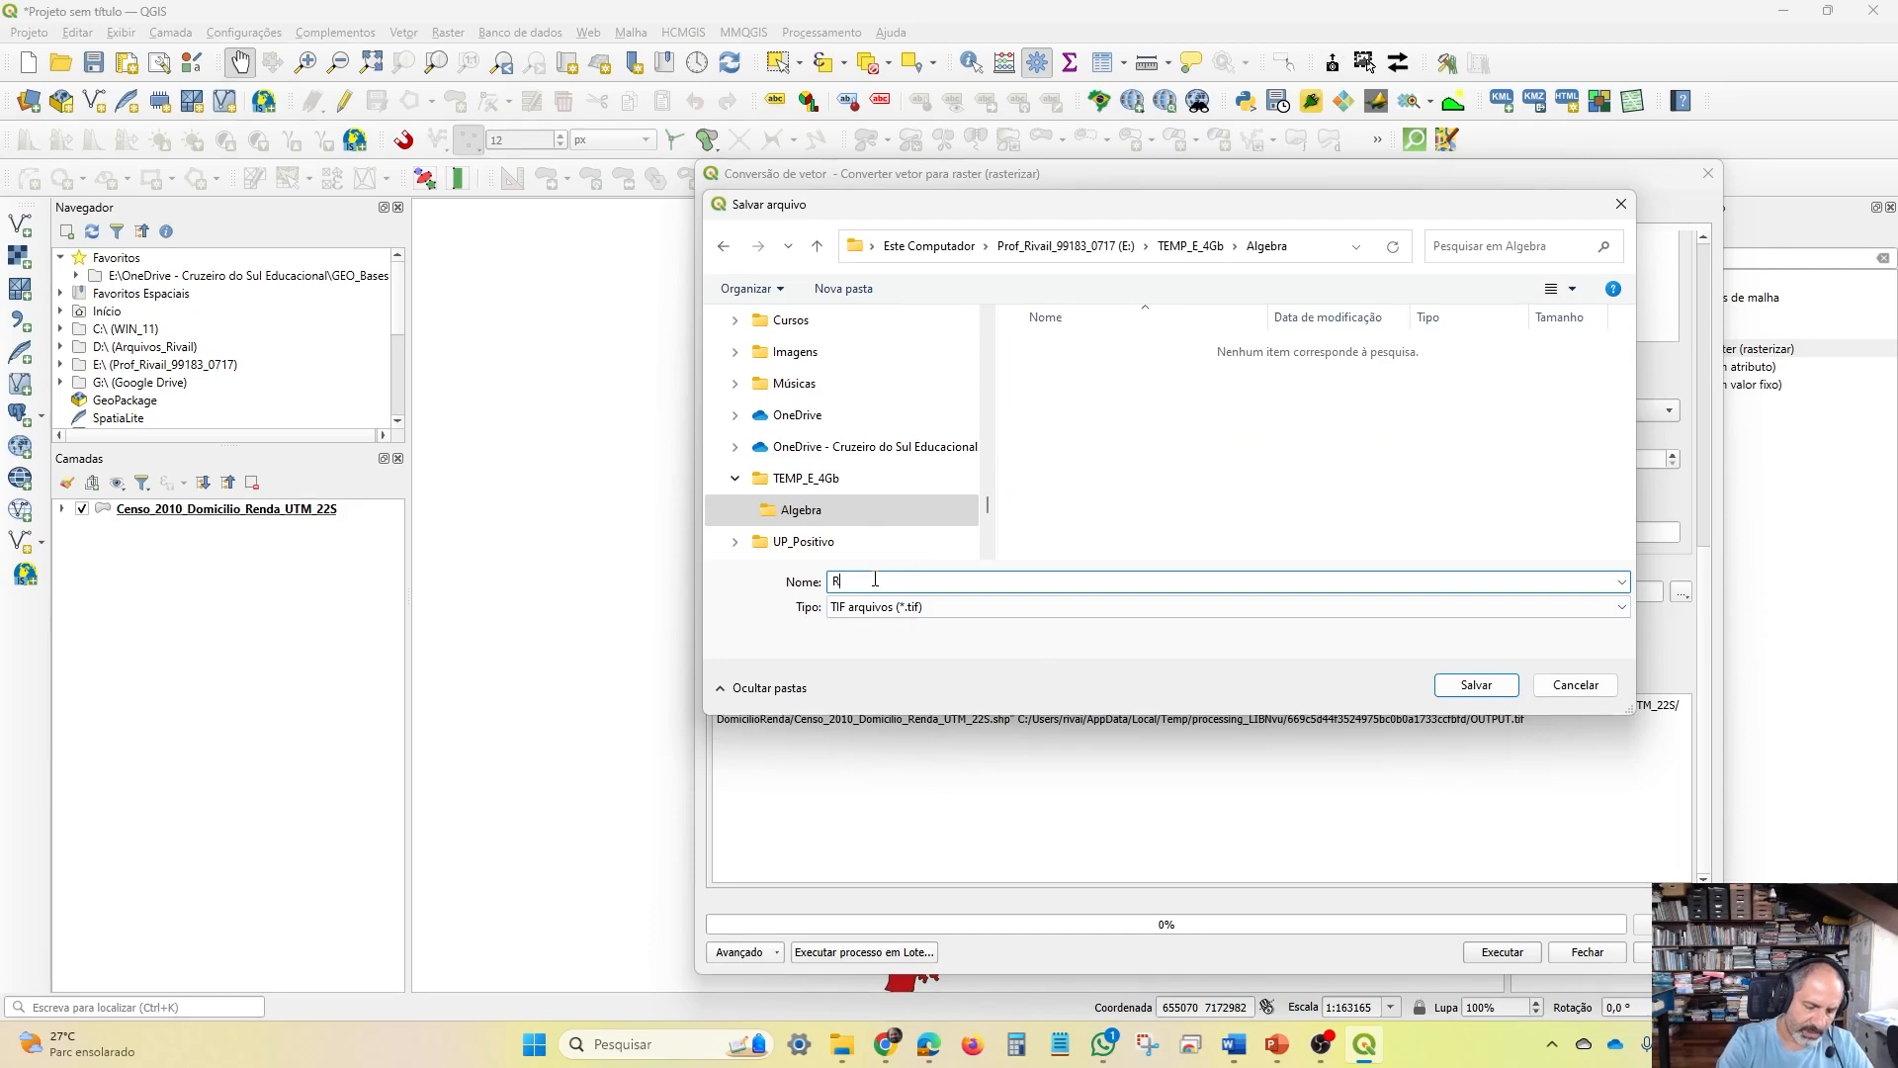
{"action": "type", "text": "enda_peso"}
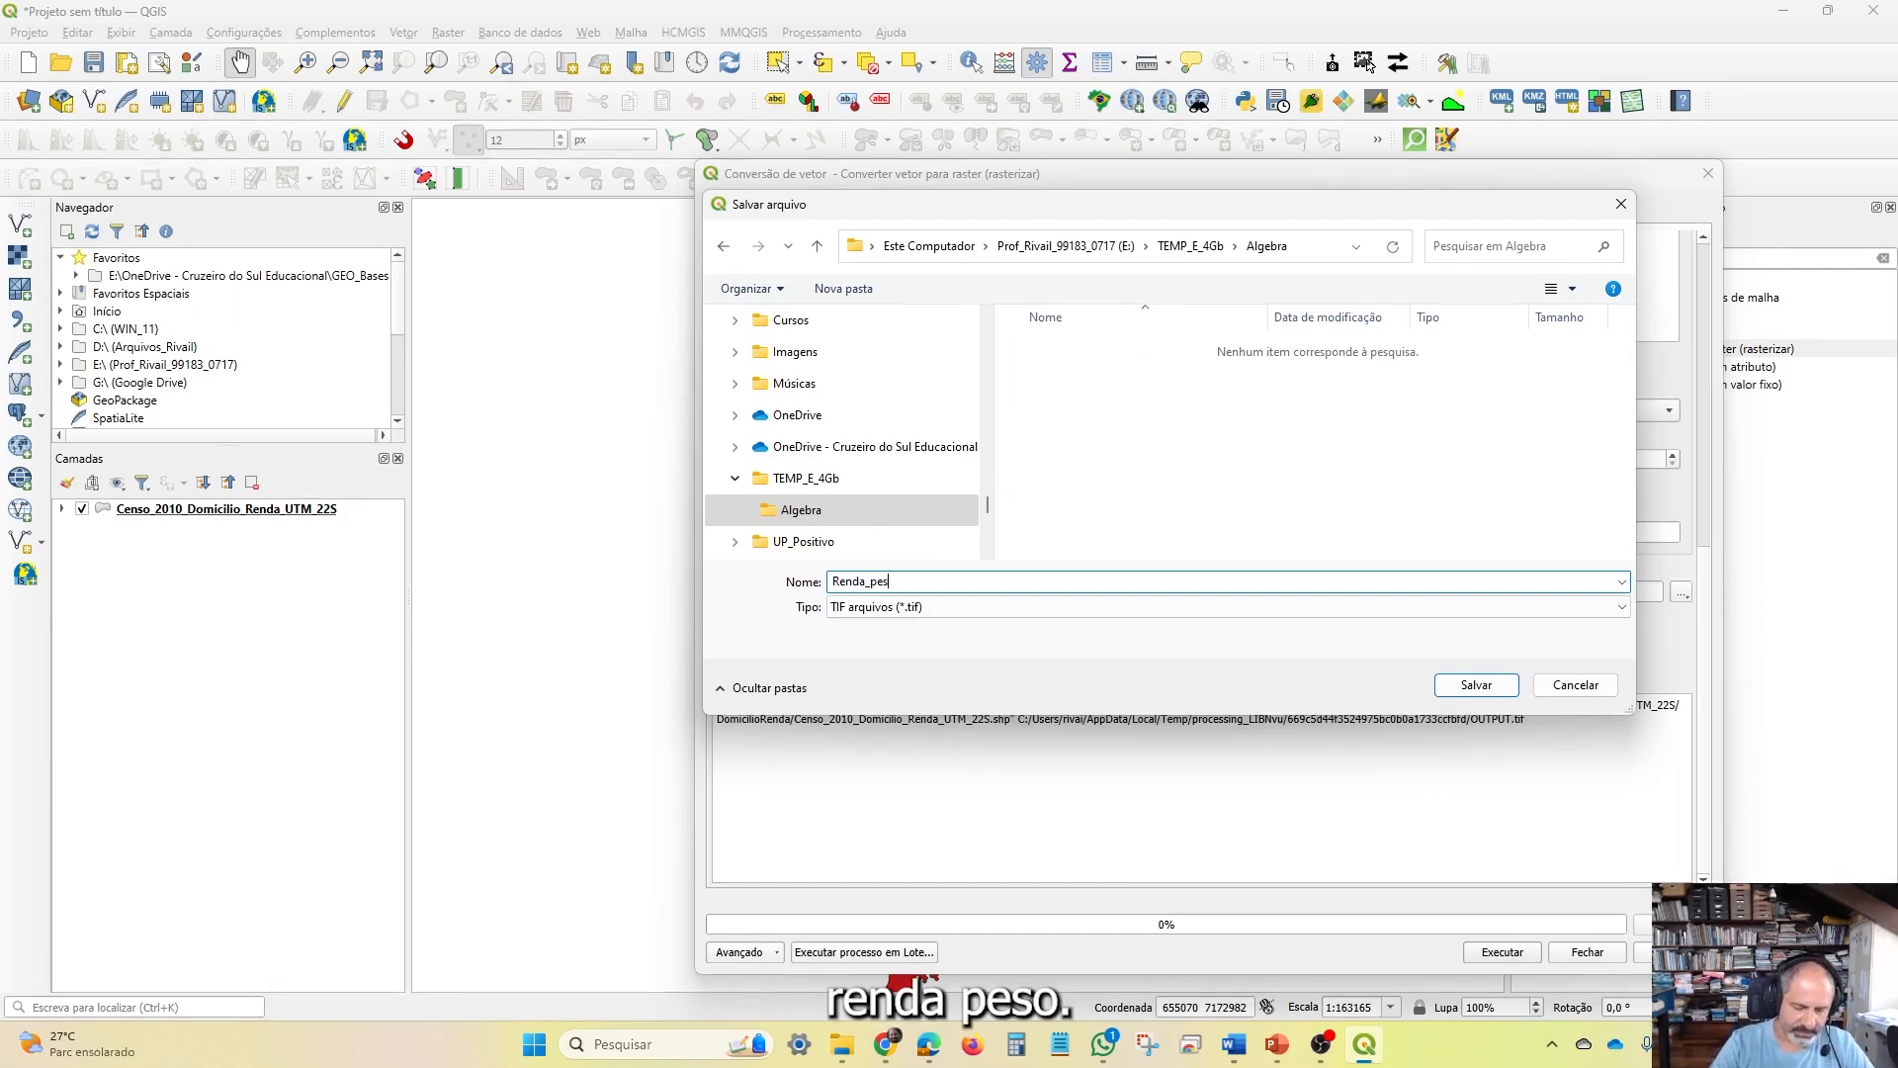
{"action": "left_click", "coordinate": [1483, 692]}
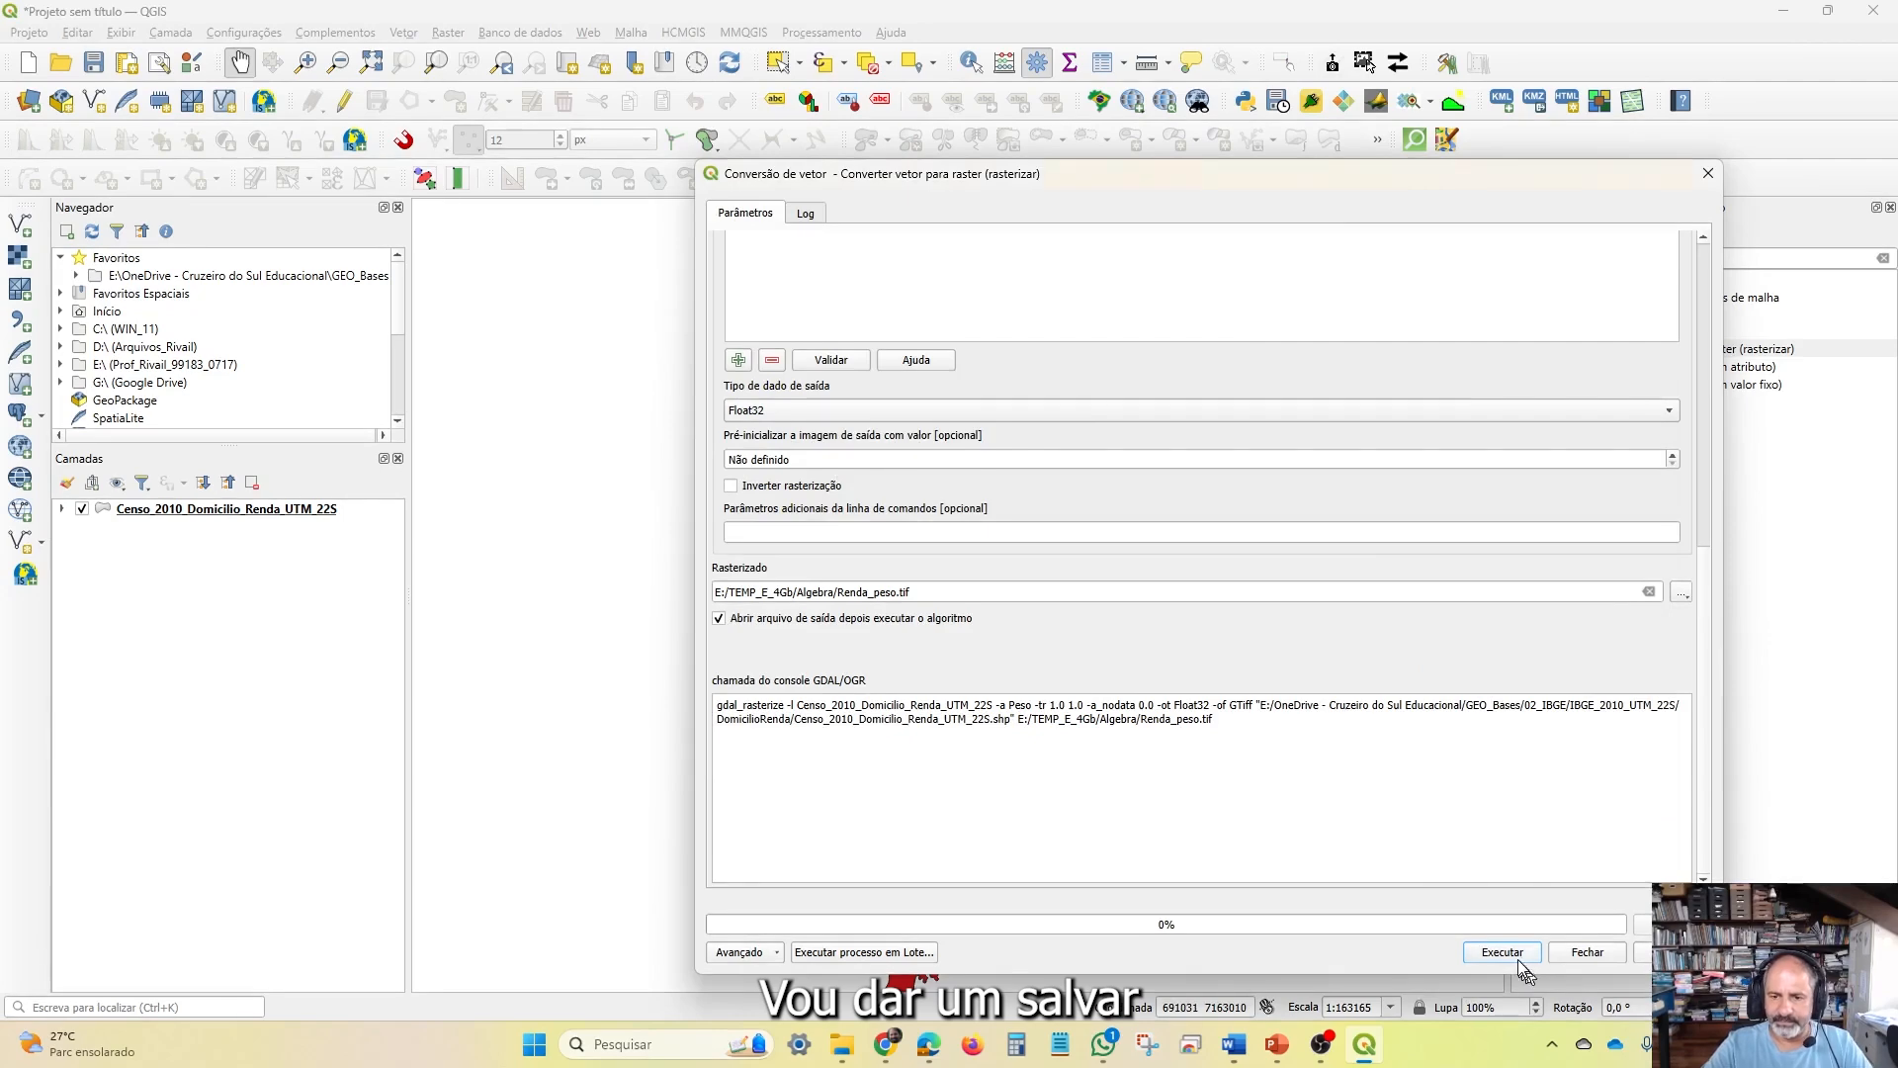
{"action": "left_click", "coordinate": [1516, 958]}
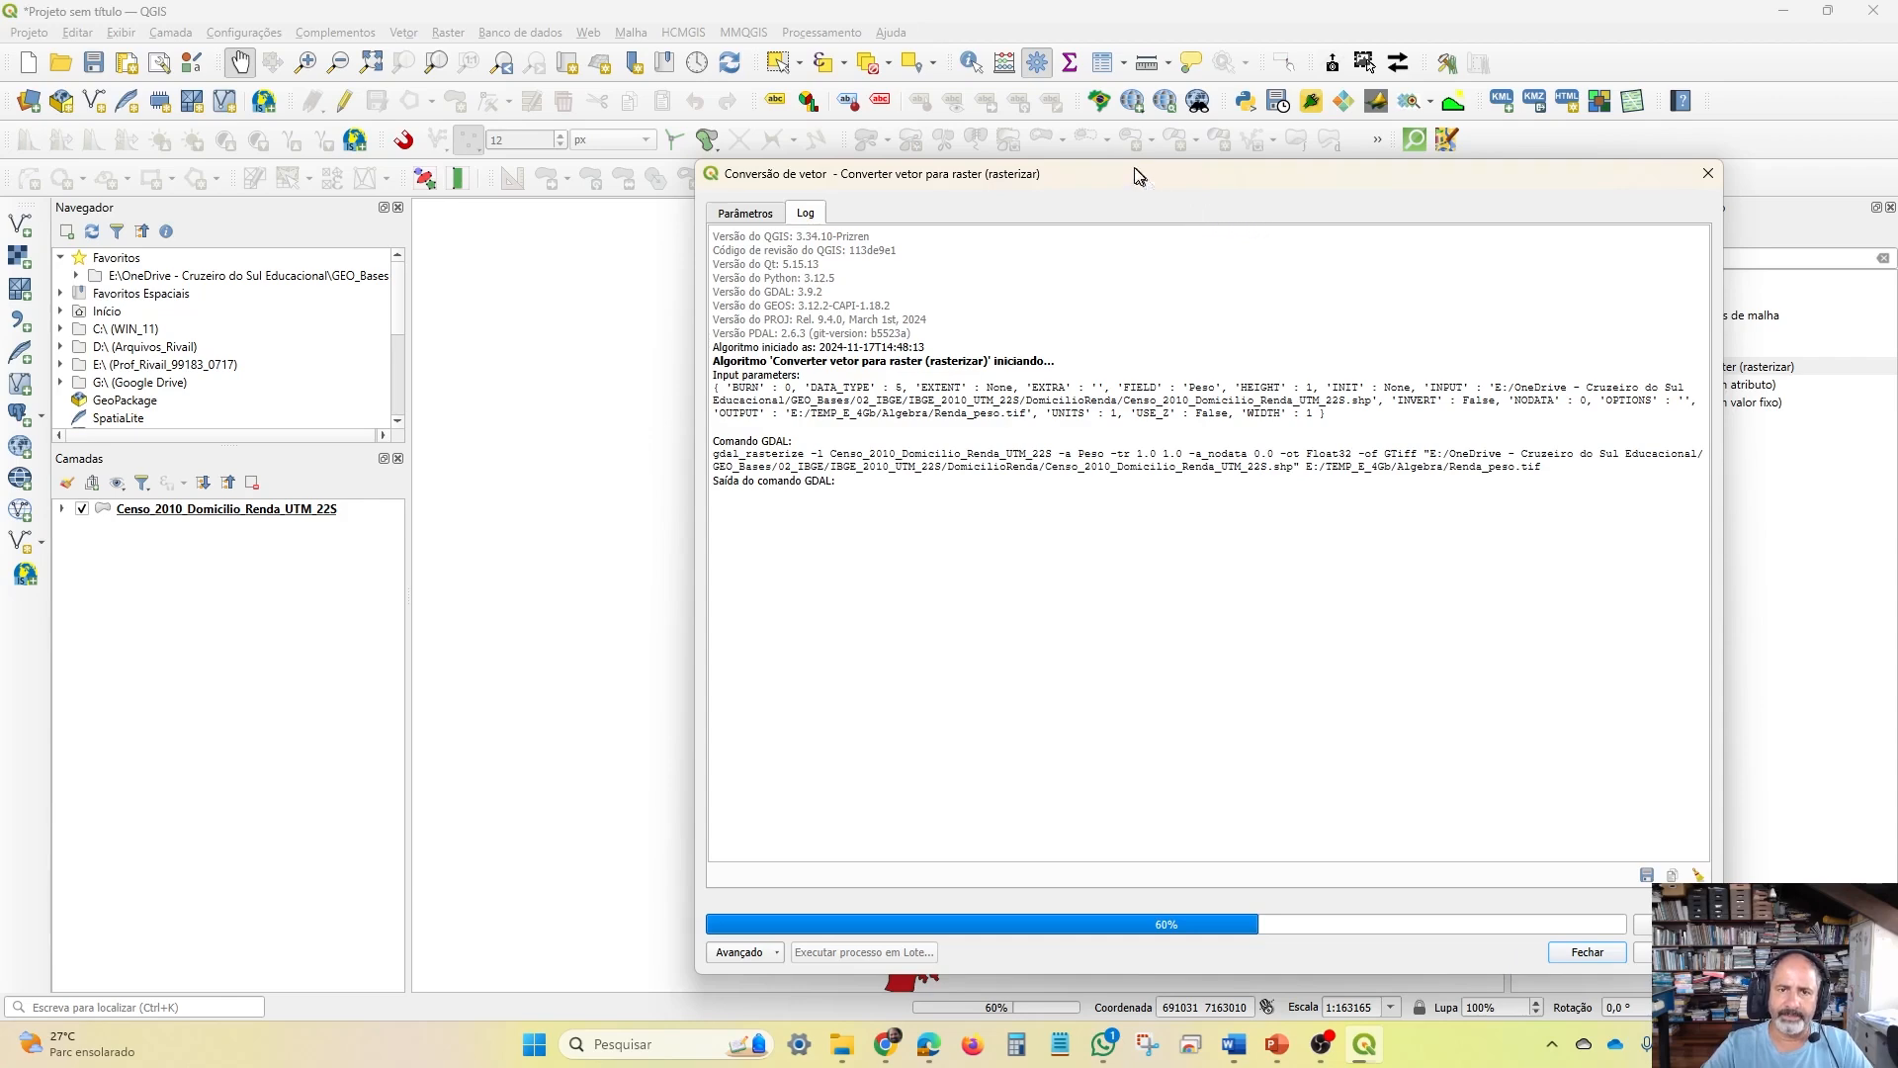
{"action": "left_click_drag", "start_coordinate": [1135, 176], "coordinate": [975, 79]}
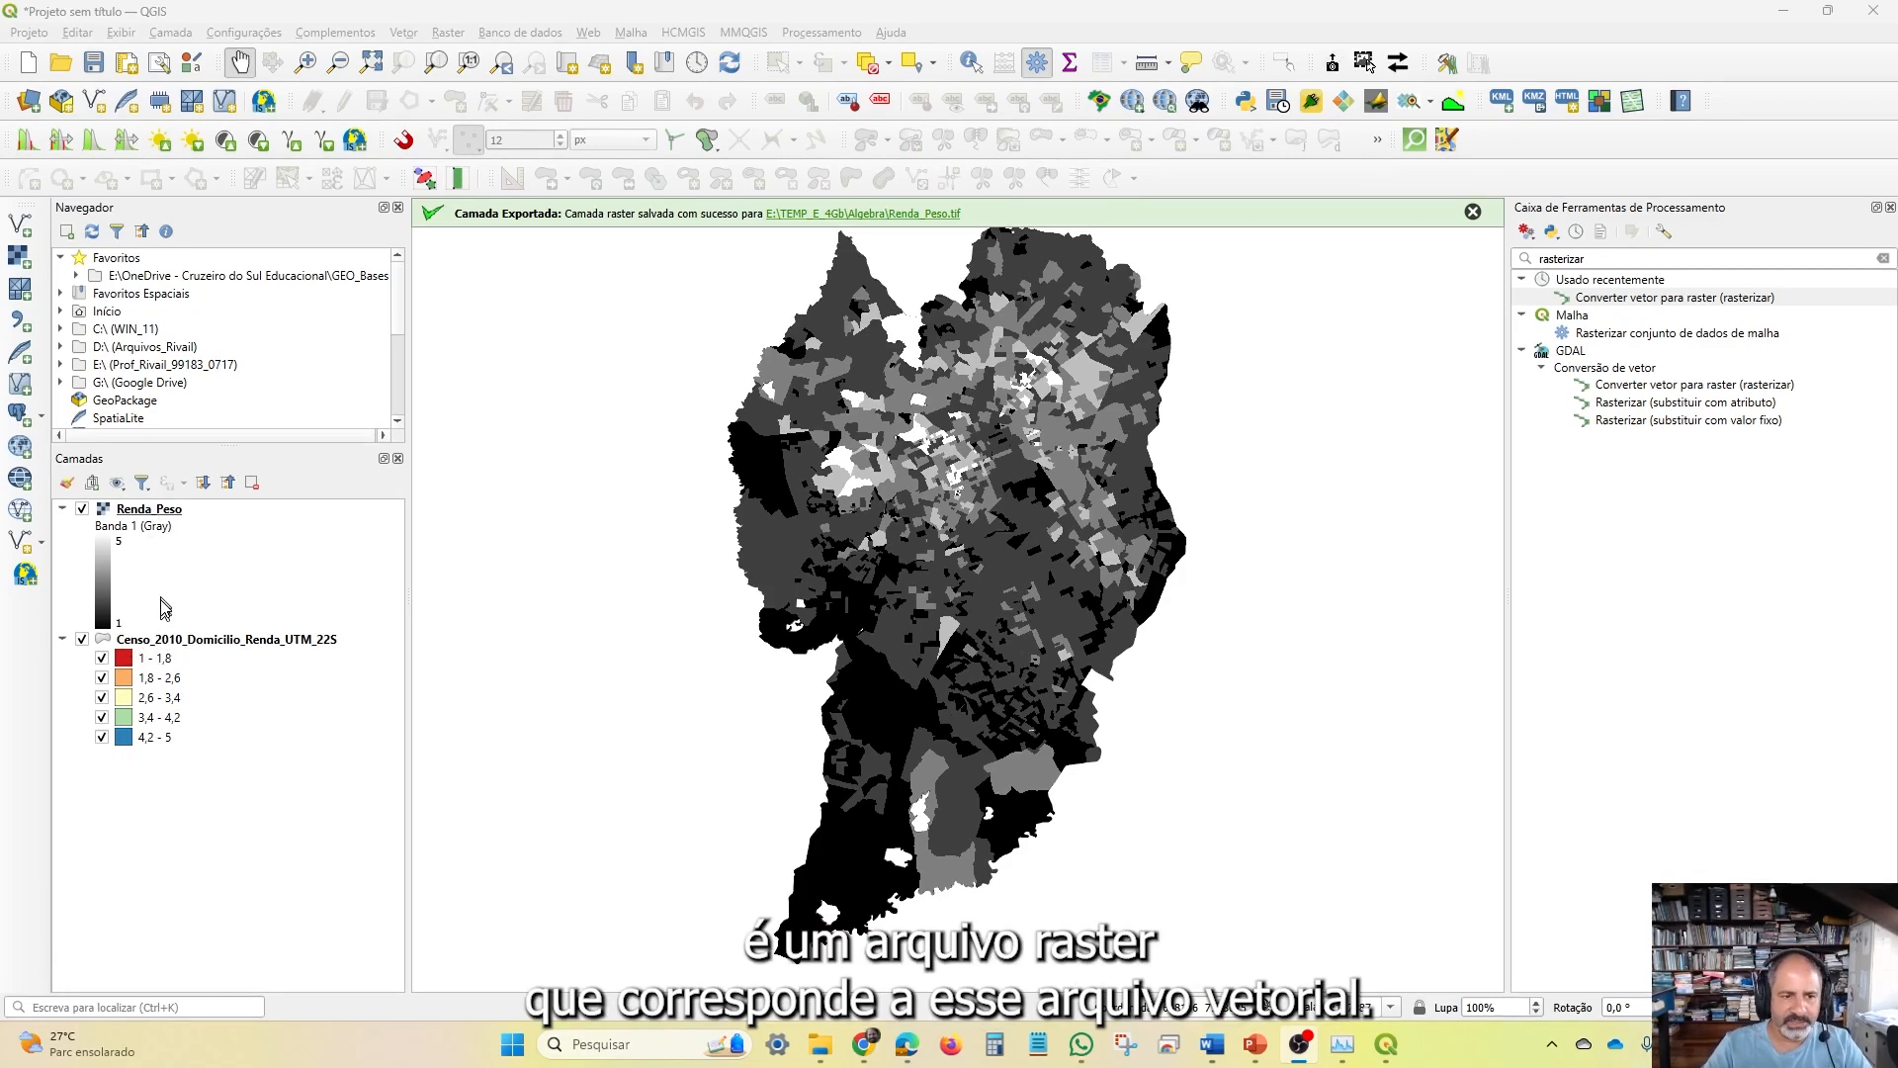
Open the Renda_Peso raster's layer properties and set its symbology render type to Banda simples falsa-cor
{"action": "left_click", "coordinate": [168, 512]}
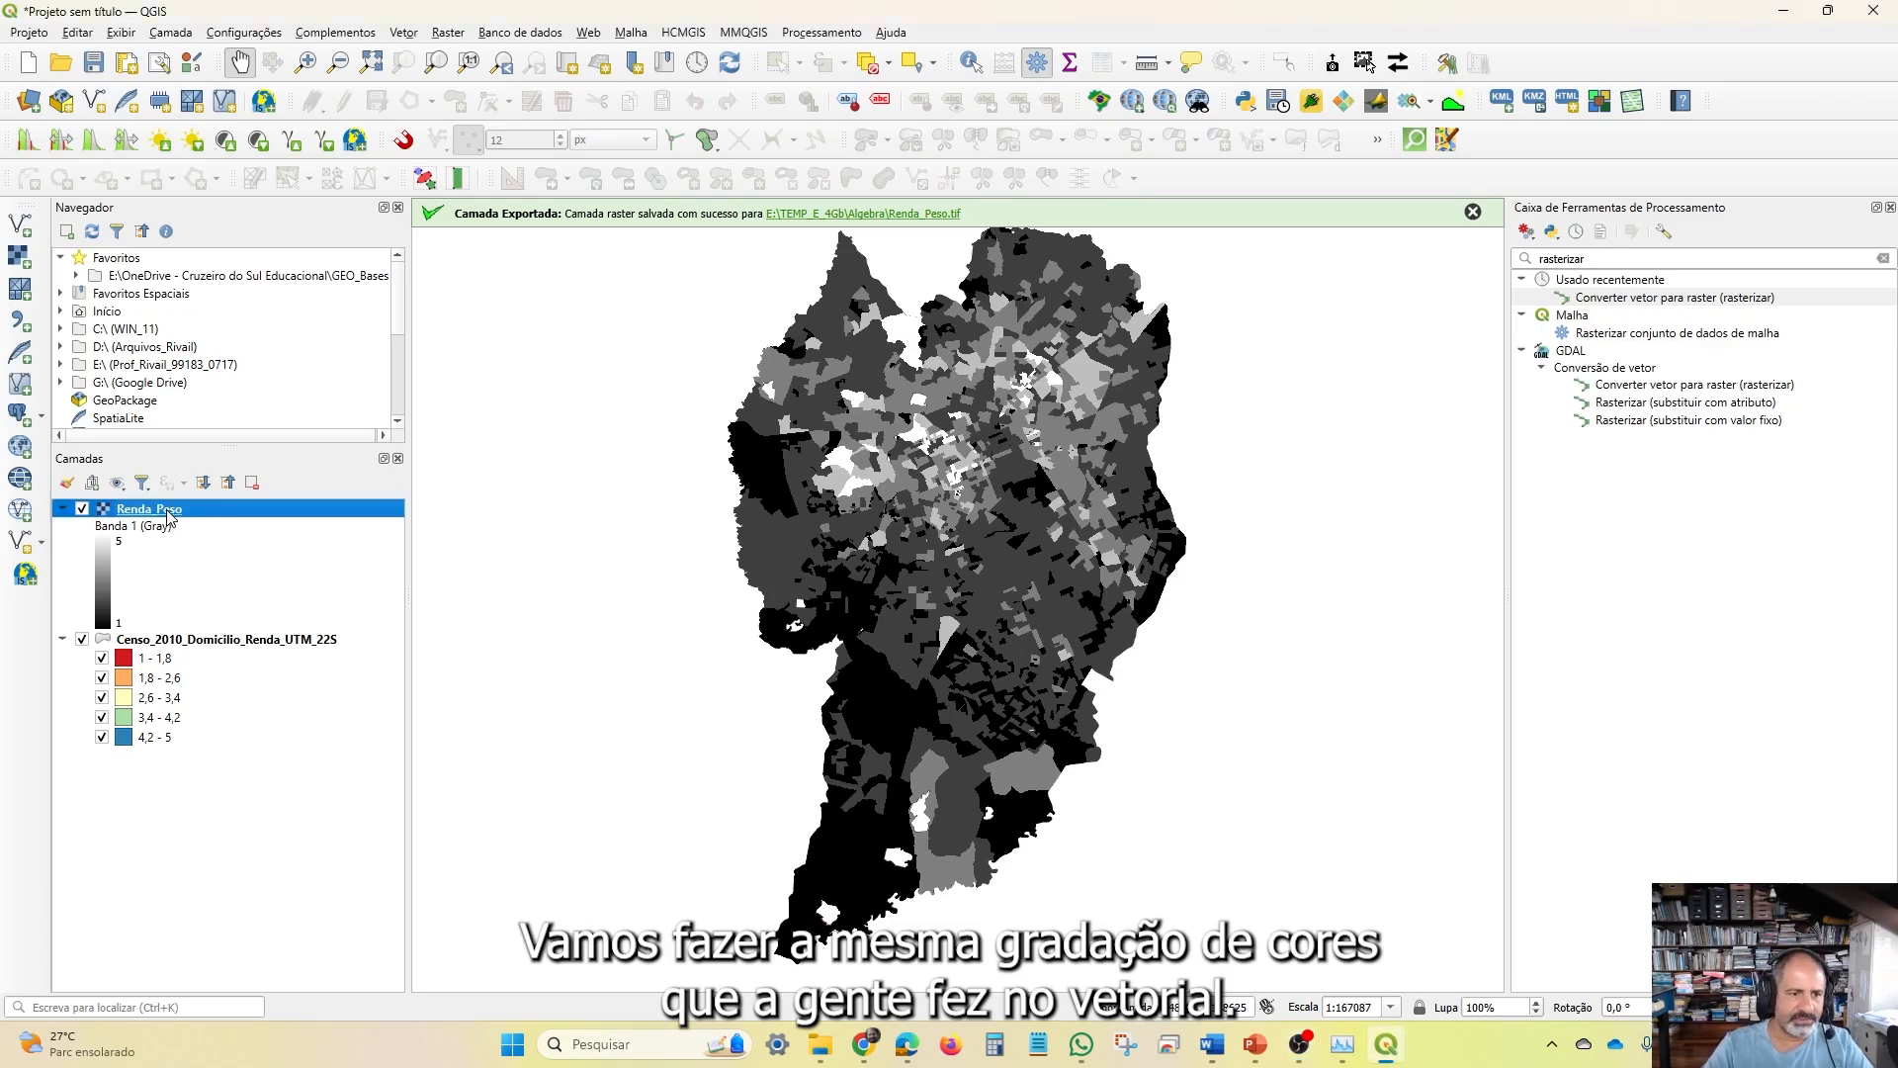
{"action": "right_click", "coordinate": [169, 515]}
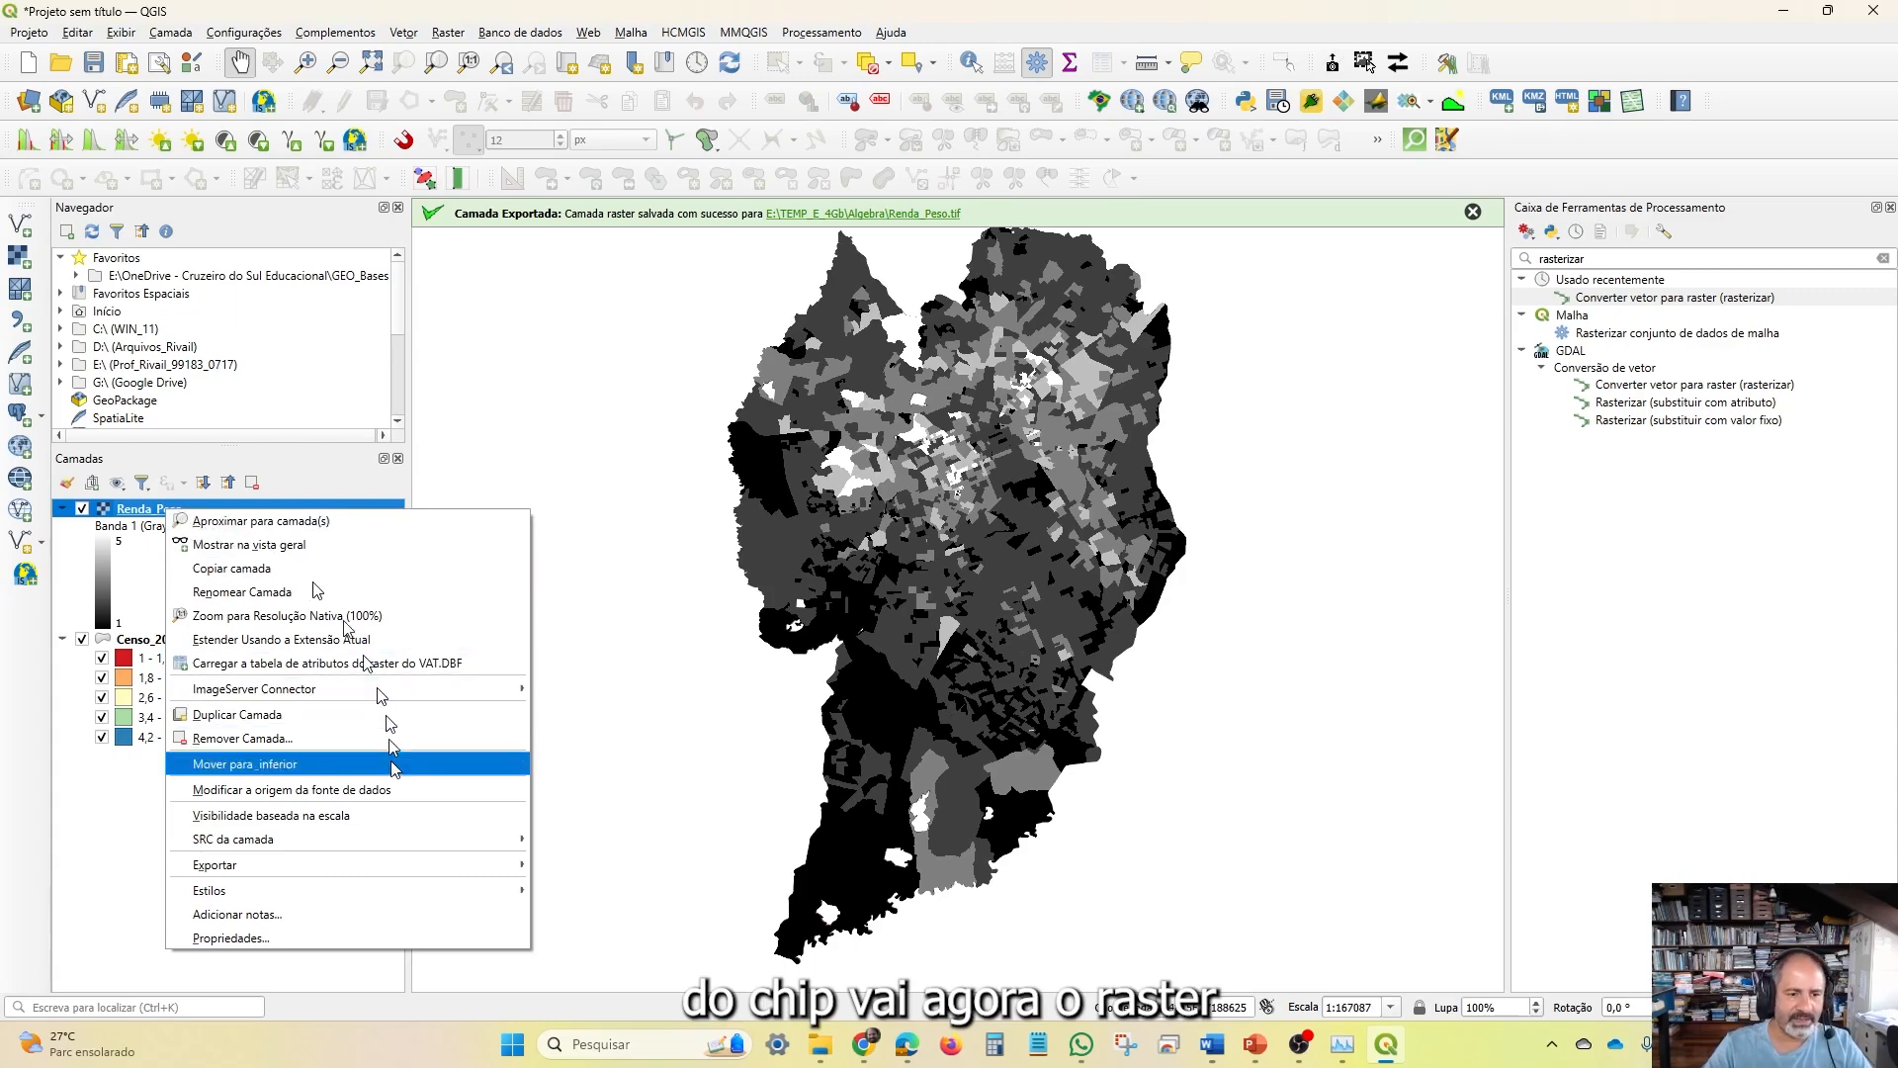
{"action": "left_click", "coordinate": [387, 939]}
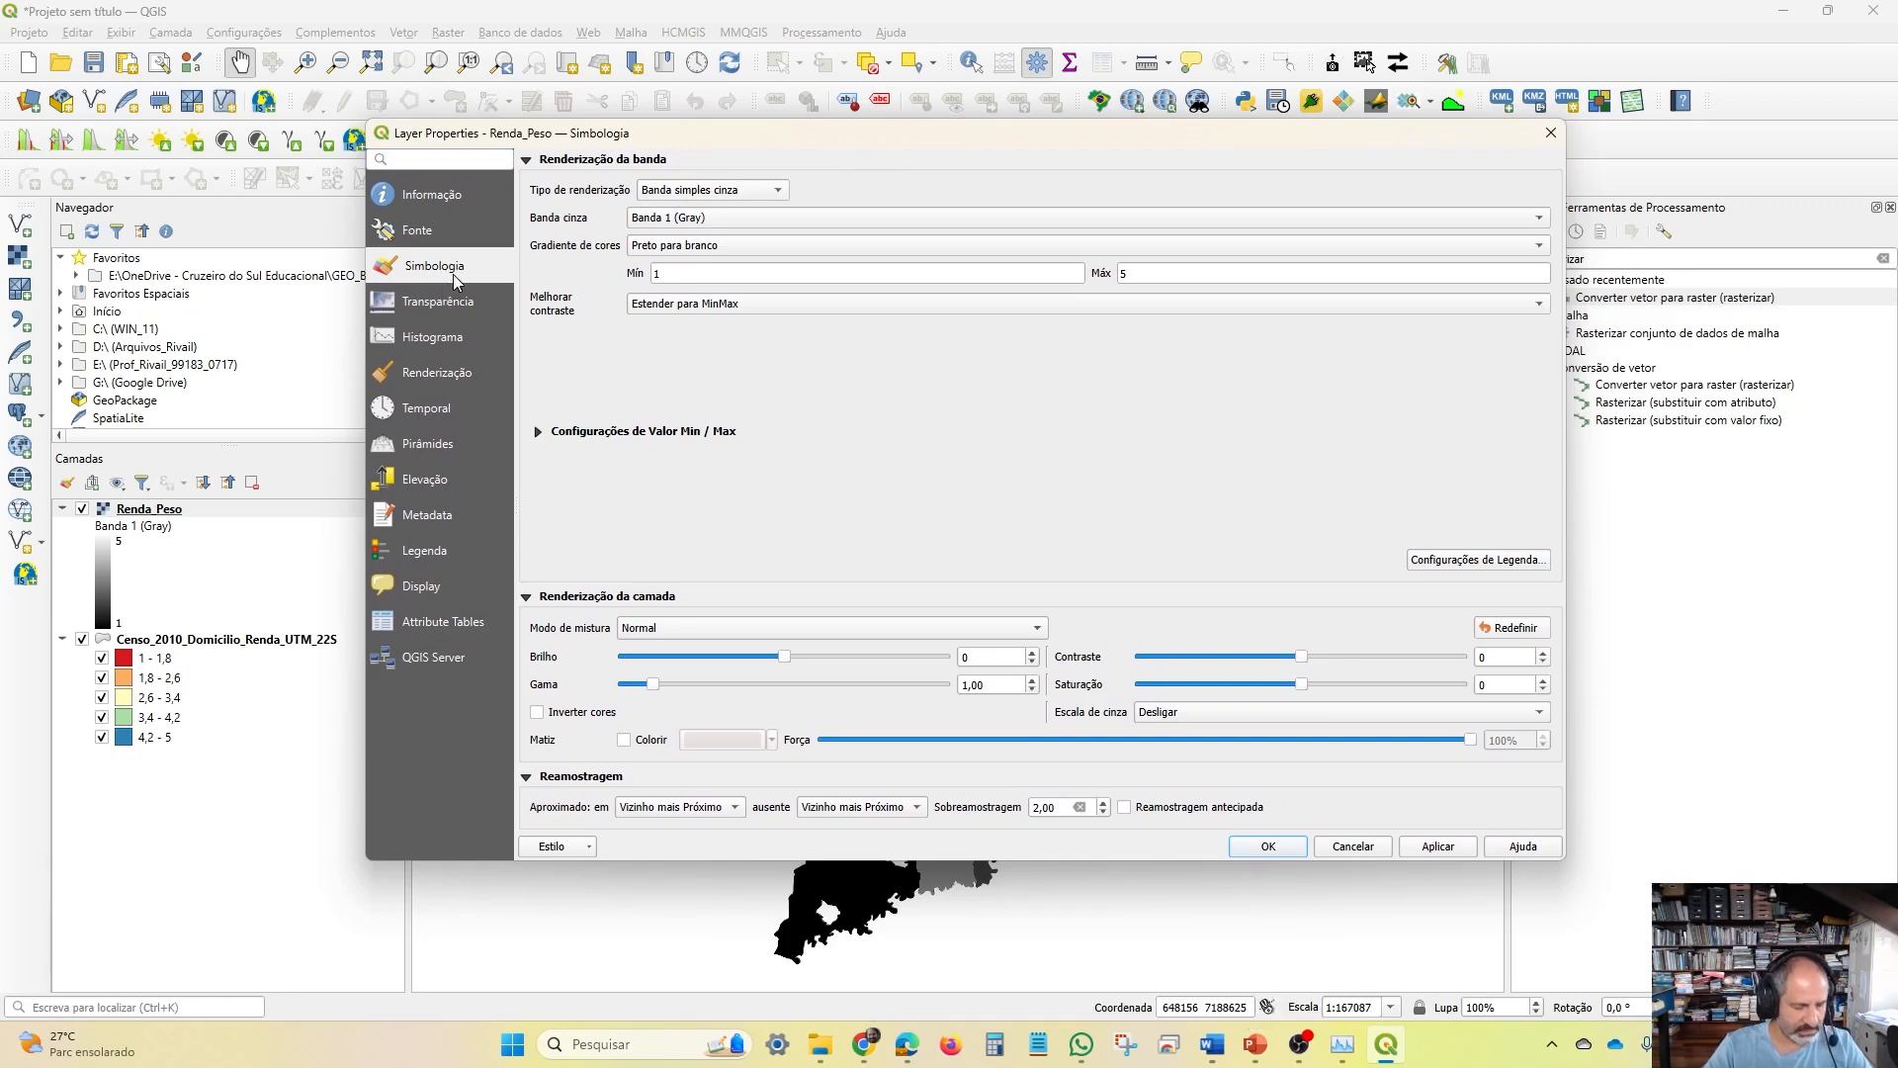
{"action": "left_click", "coordinate": [747, 189]}
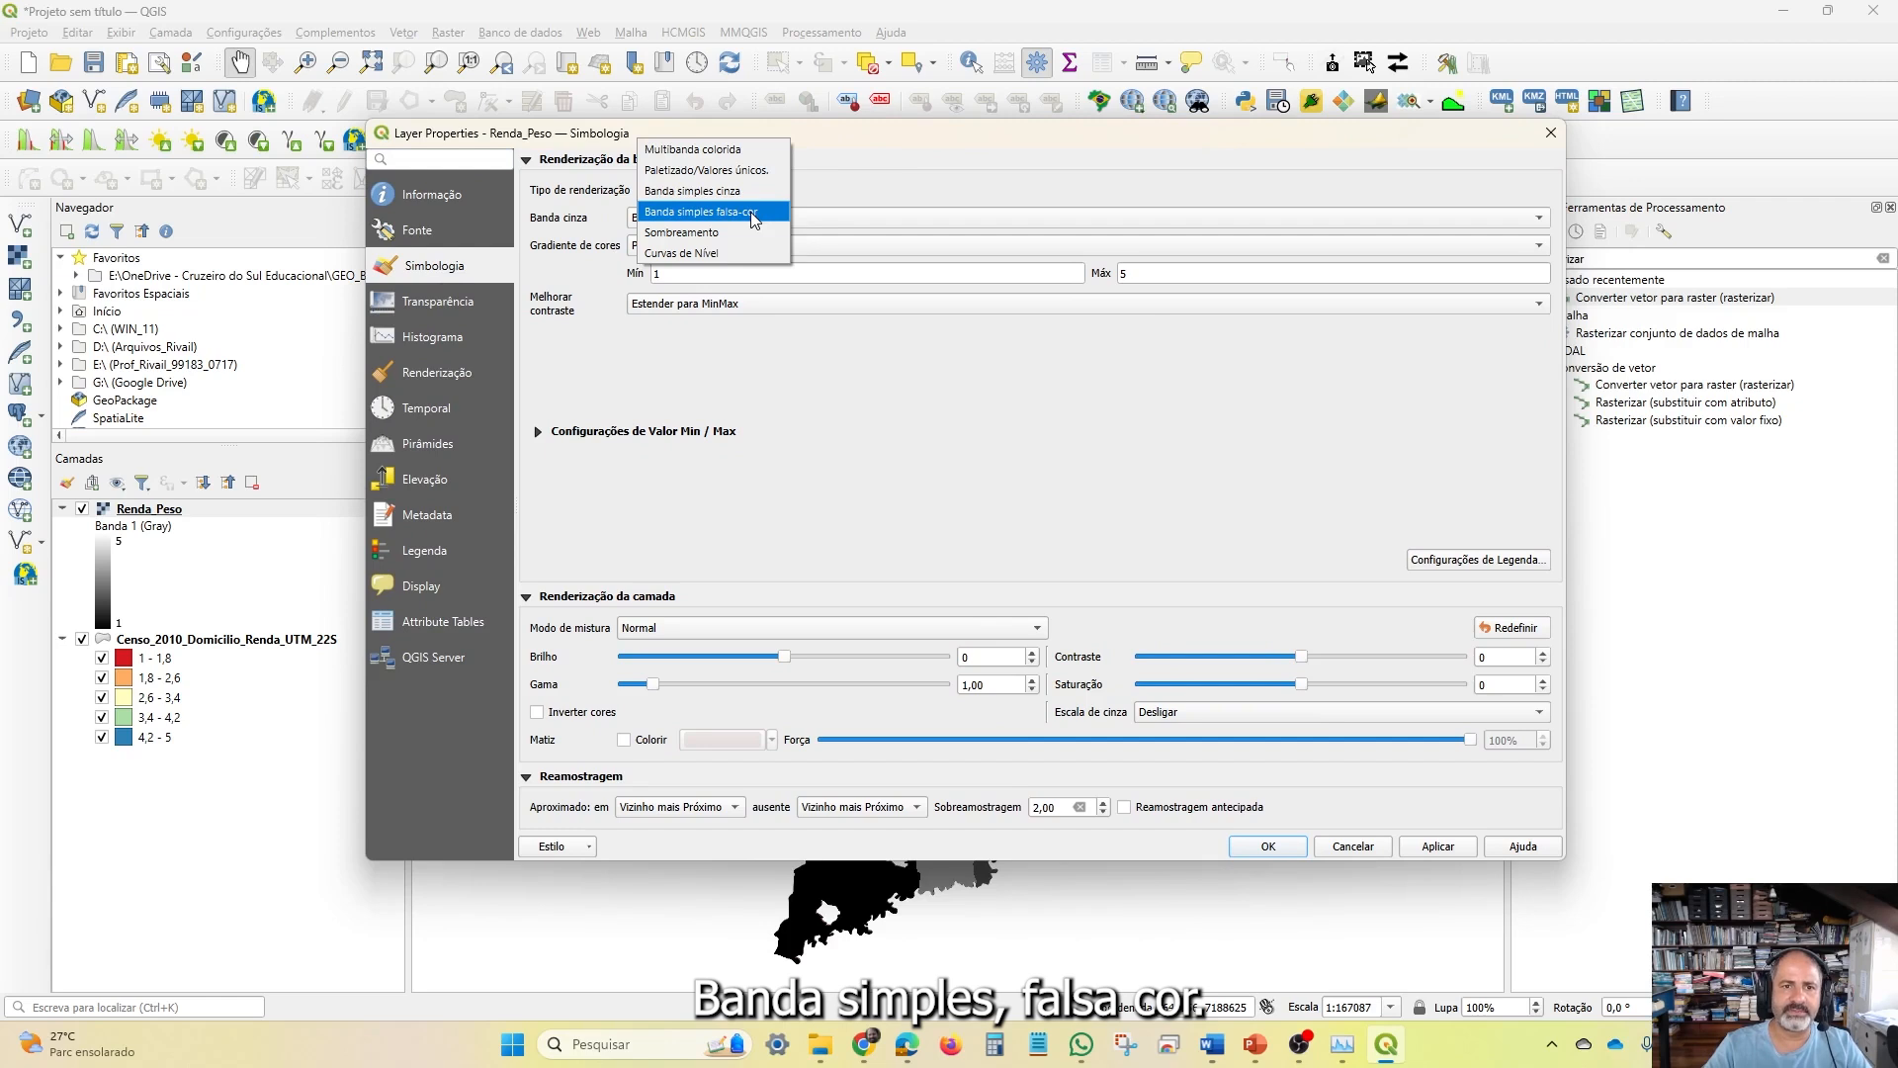
{"action": "left_click", "coordinate": [754, 213]}
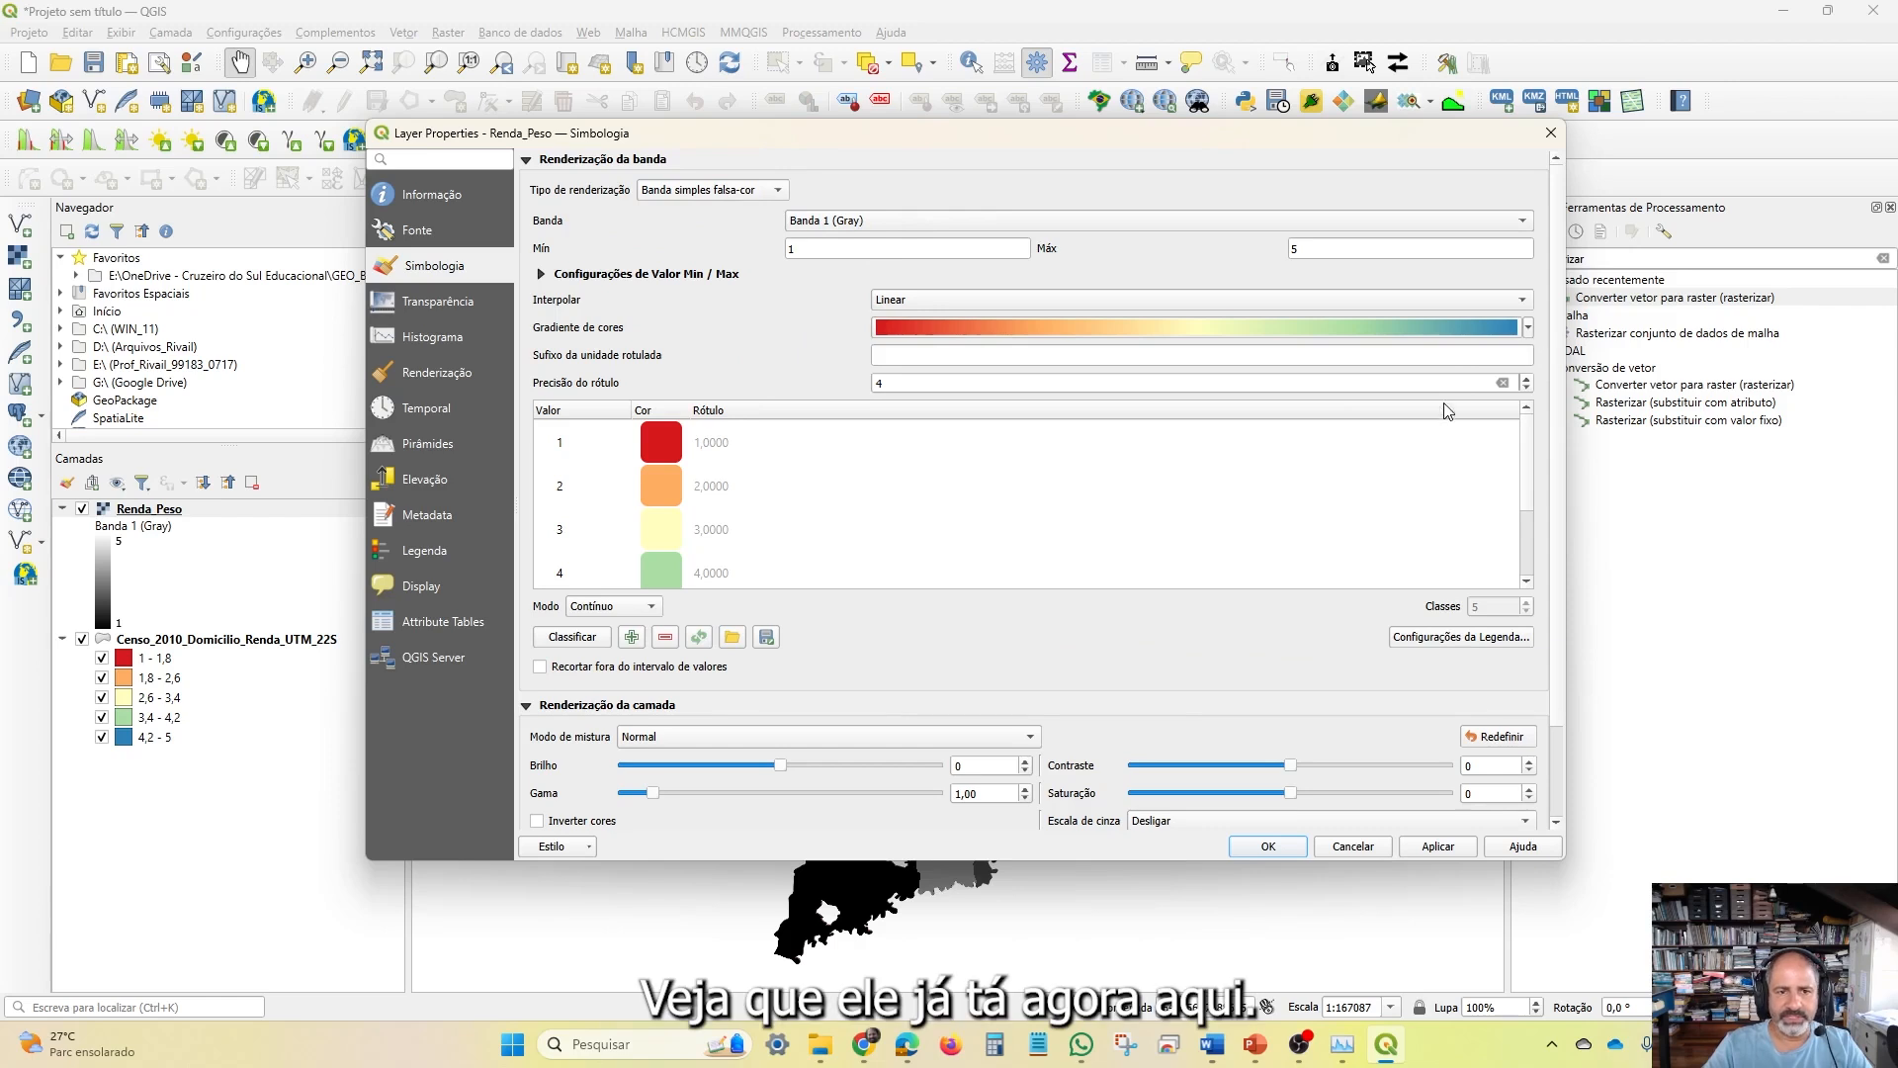
Apply the Spectral color gradient to the raster's values 1 to 5 and accept the layer properties
{"action": "scroll", "coordinate": [1522, 539], "scroll_direction": "down", "scroll_amount": 1}
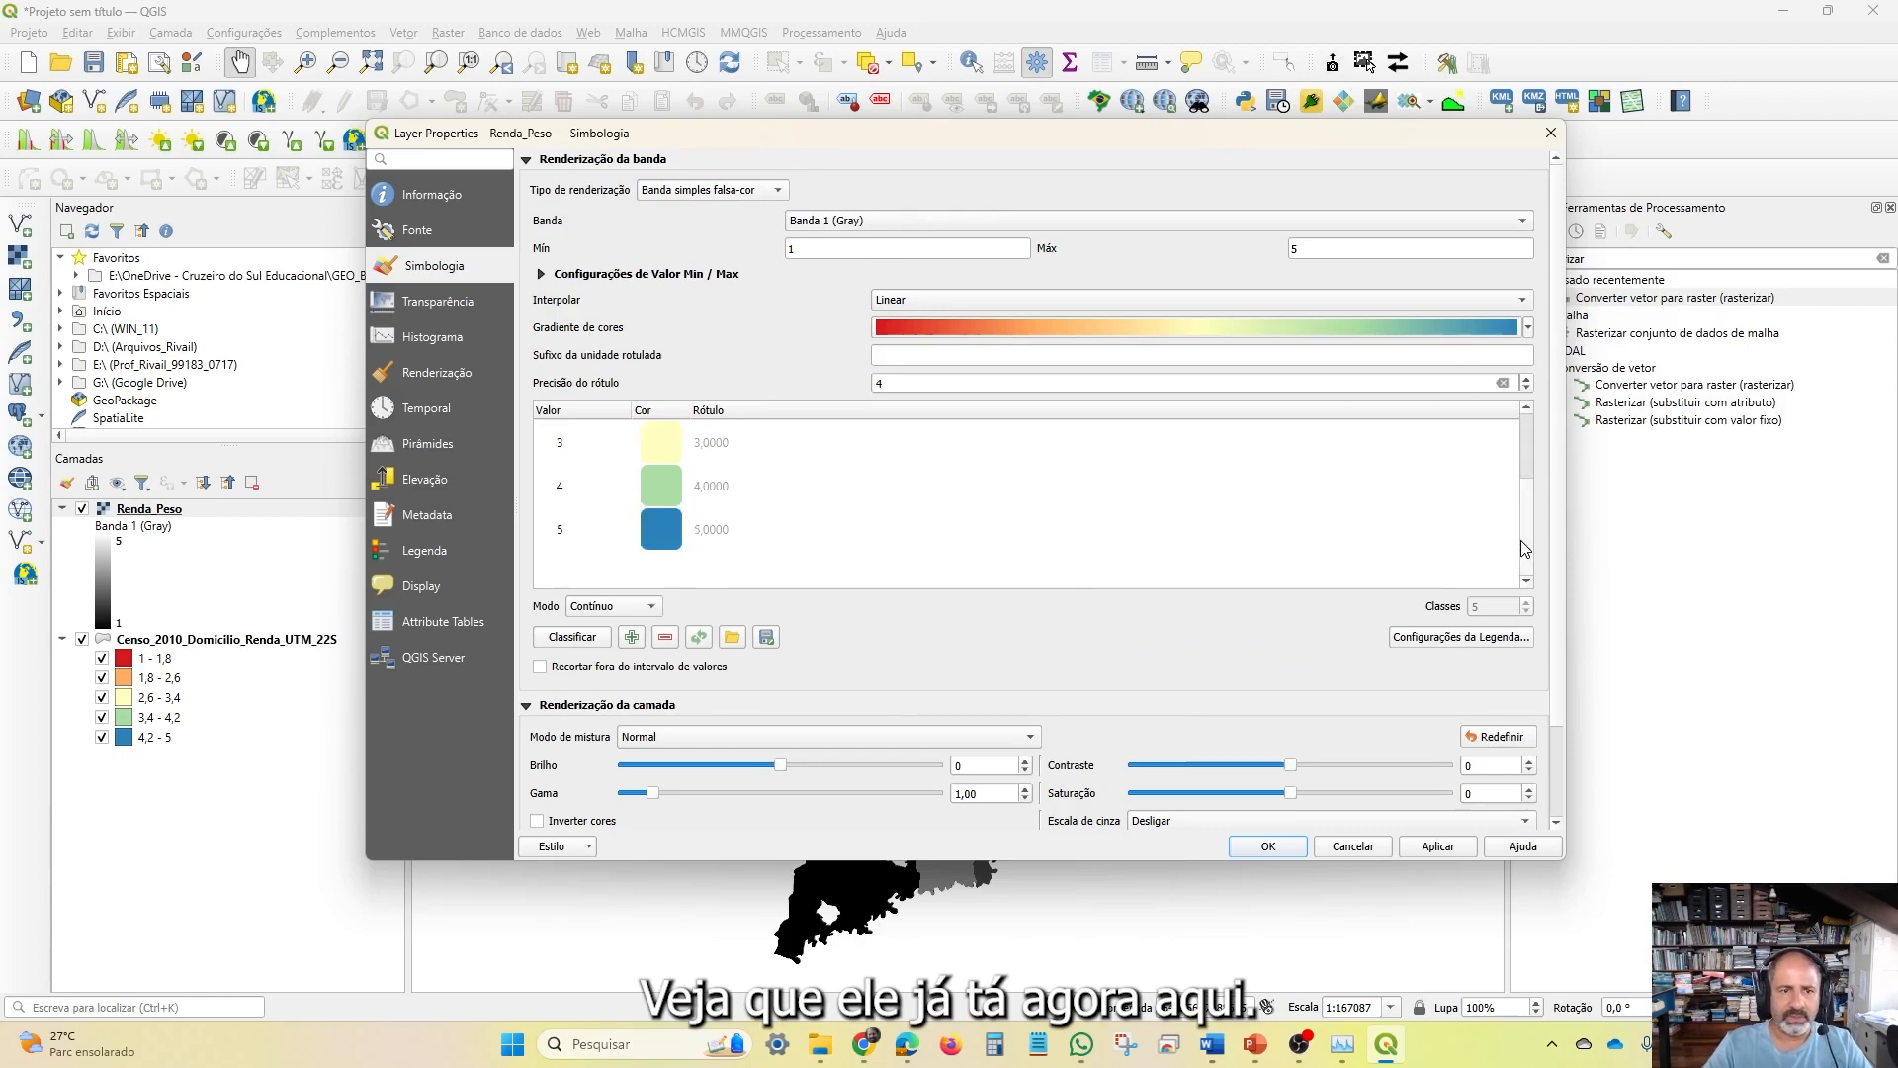
{"action": "left_click", "coordinate": [1528, 330]}
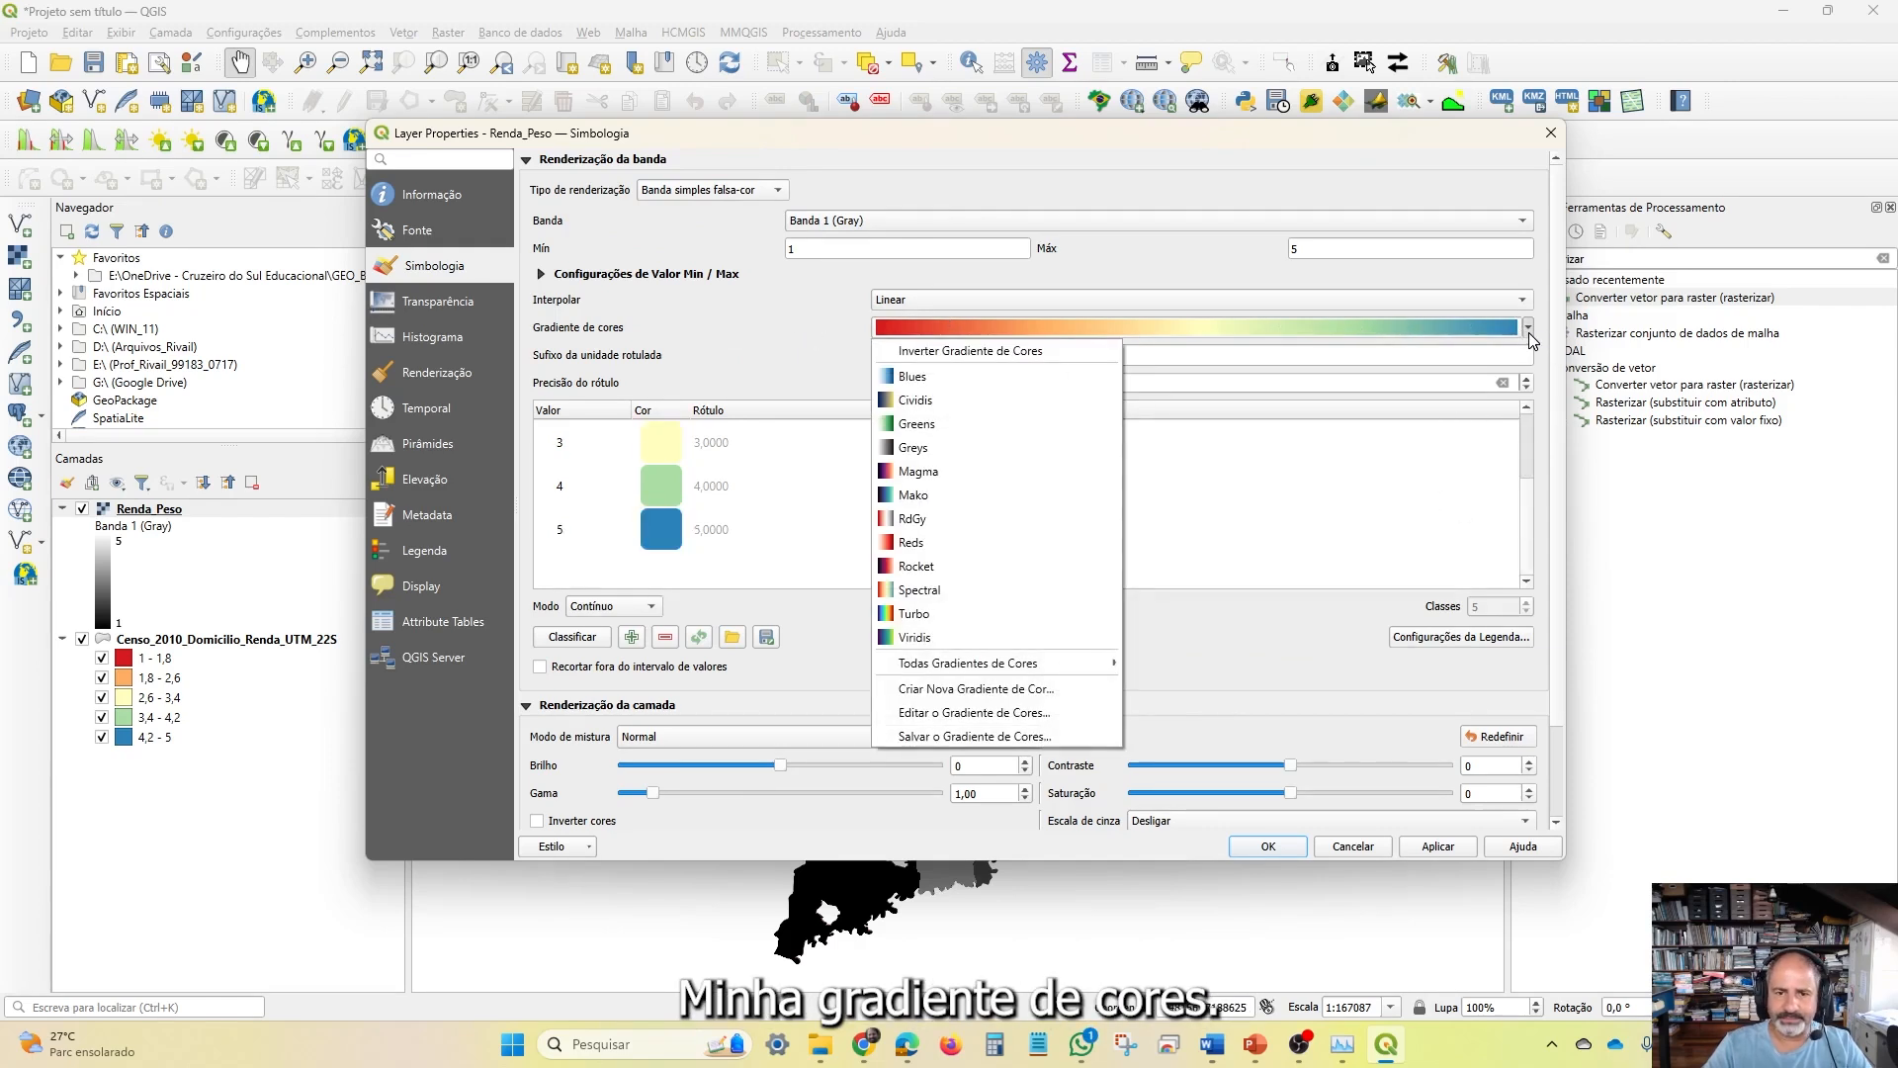
{"action": "left_click", "coordinate": [969, 595]}
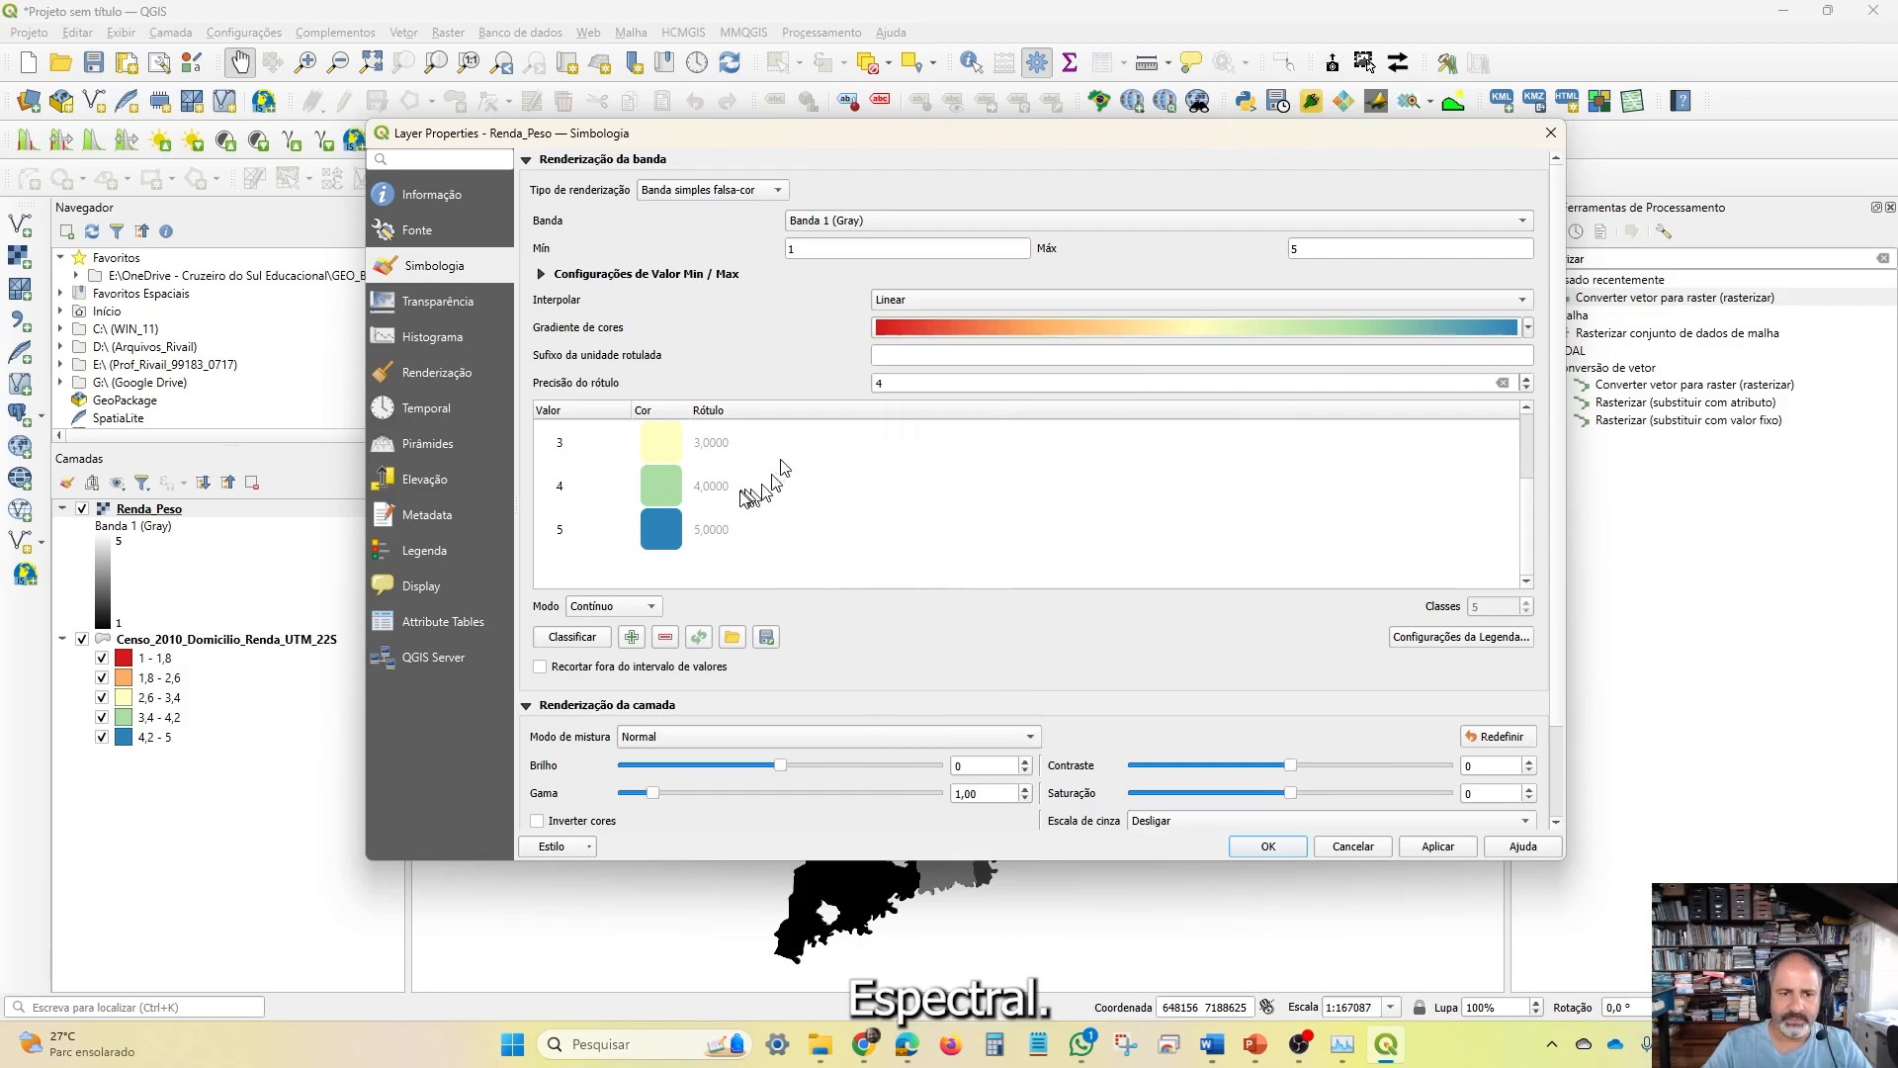
{"action": "scroll", "coordinate": [751, 475], "scroll_direction": "up", "scroll_amount": 1}
{"action": "scroll", "coordinate": [732, 465], "scroll_direction": "down", "scroll_amount": 3}
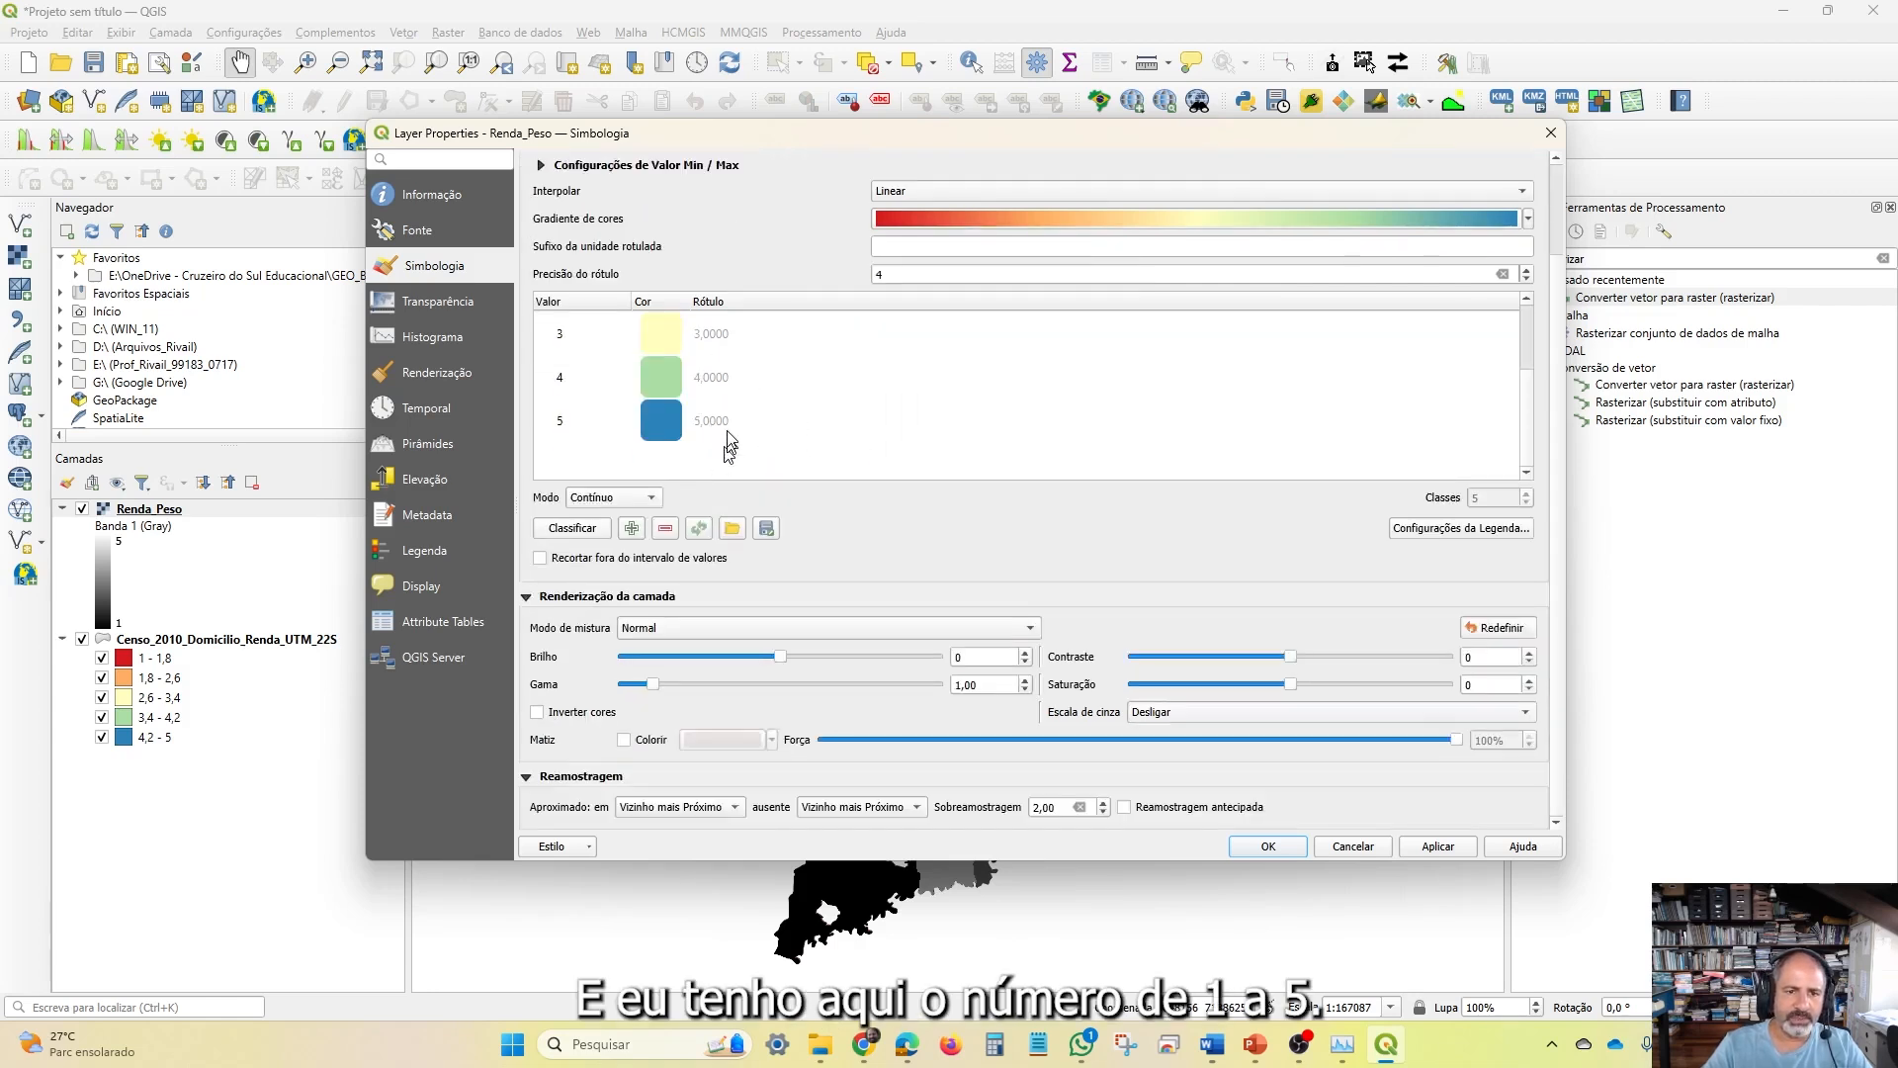
{"action": "left_click", "coordinate": [1439, 847]}
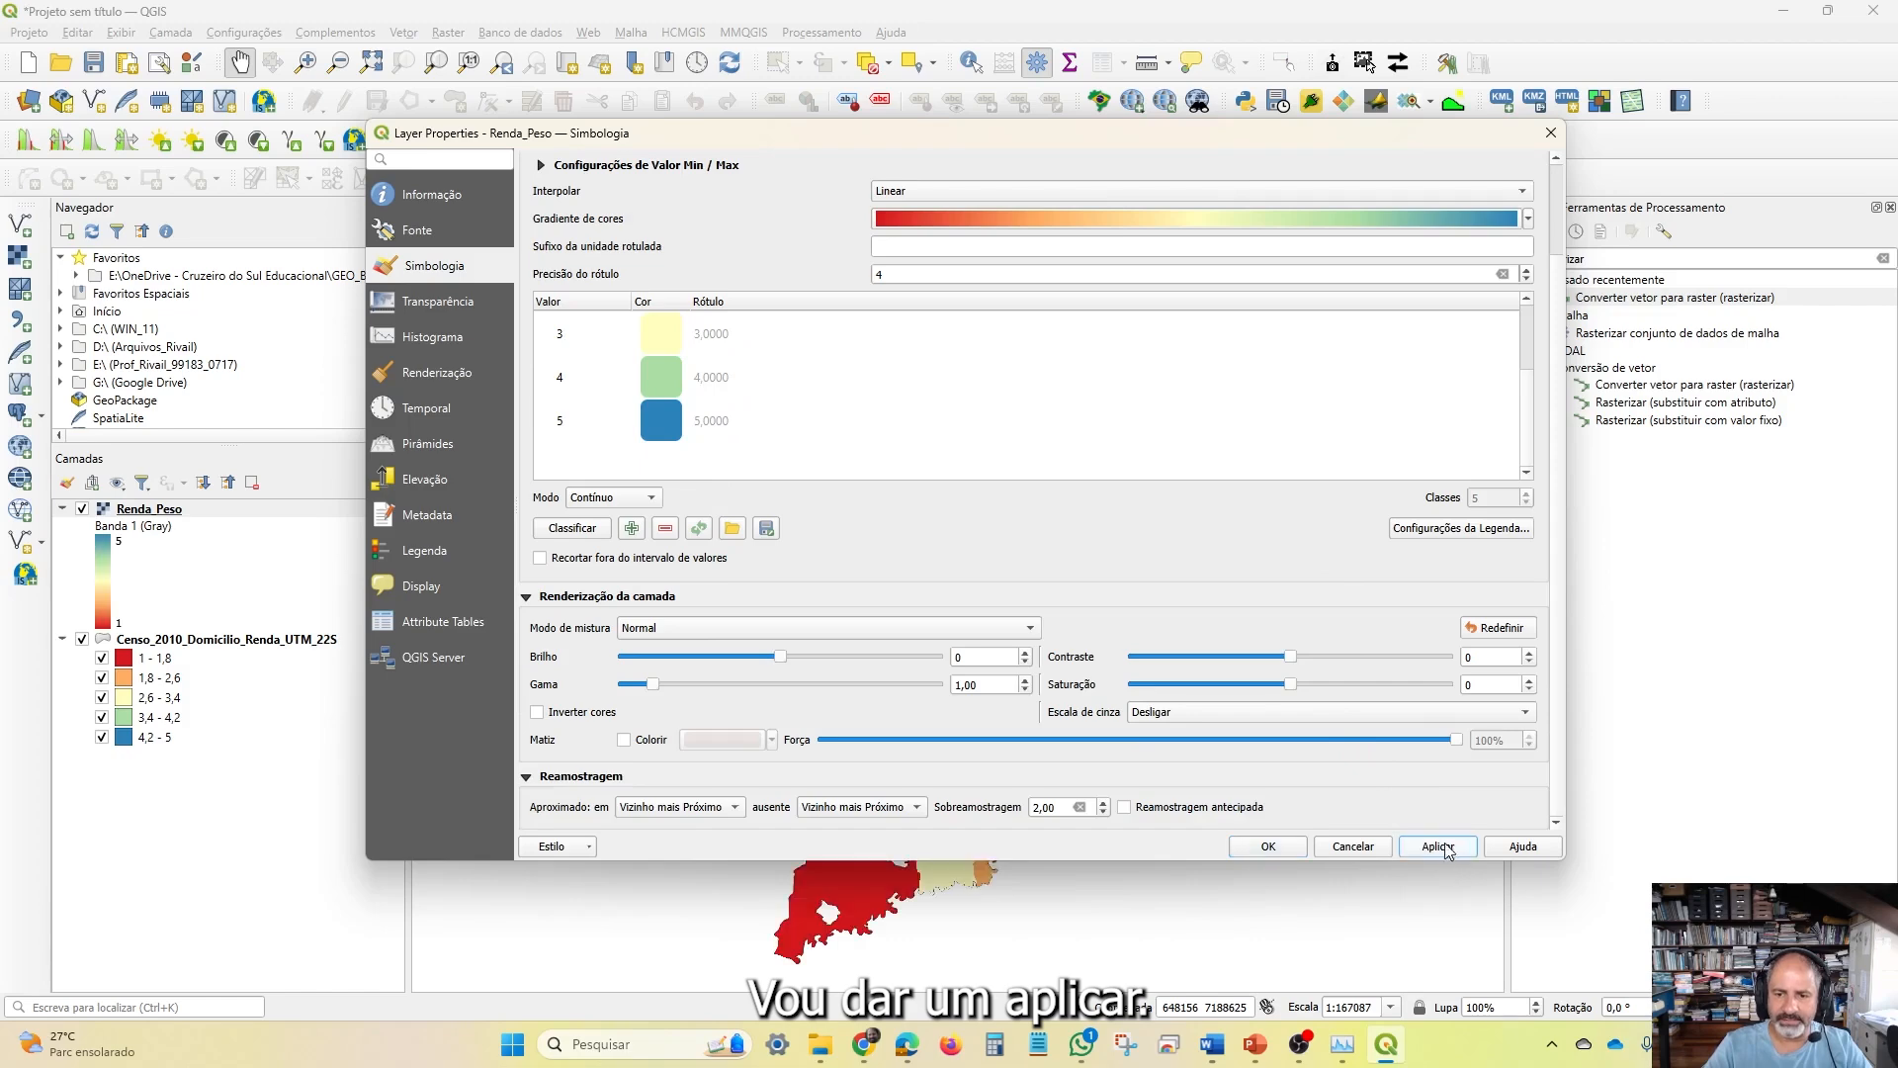
{"action": "left_click", "coordinate": [1268, 847]}
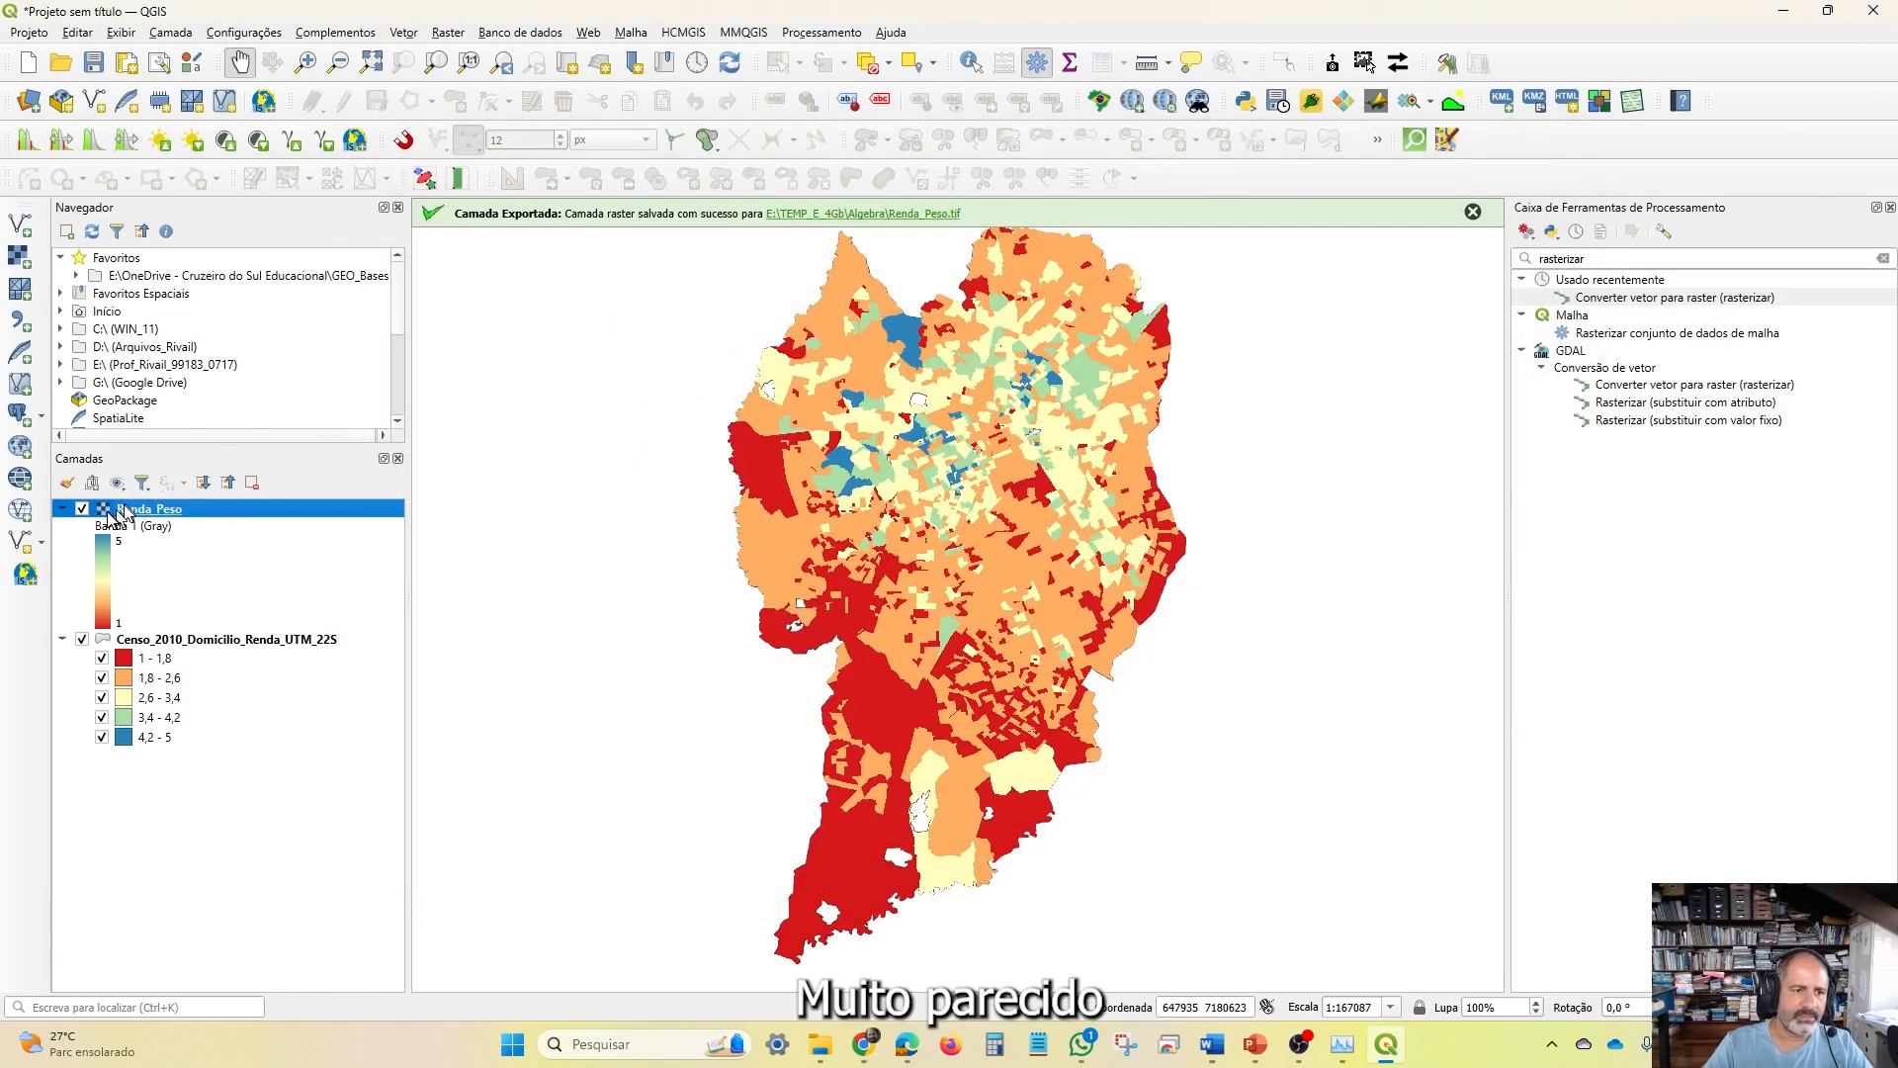
Hide and show the Renda_Peso raster to compare it with the census vector layer, and collapse the raster's legend
{"action": "left_click", "coordinate": [82, 509]}
{"action": "left_click", "coordinate": [82, 509]}
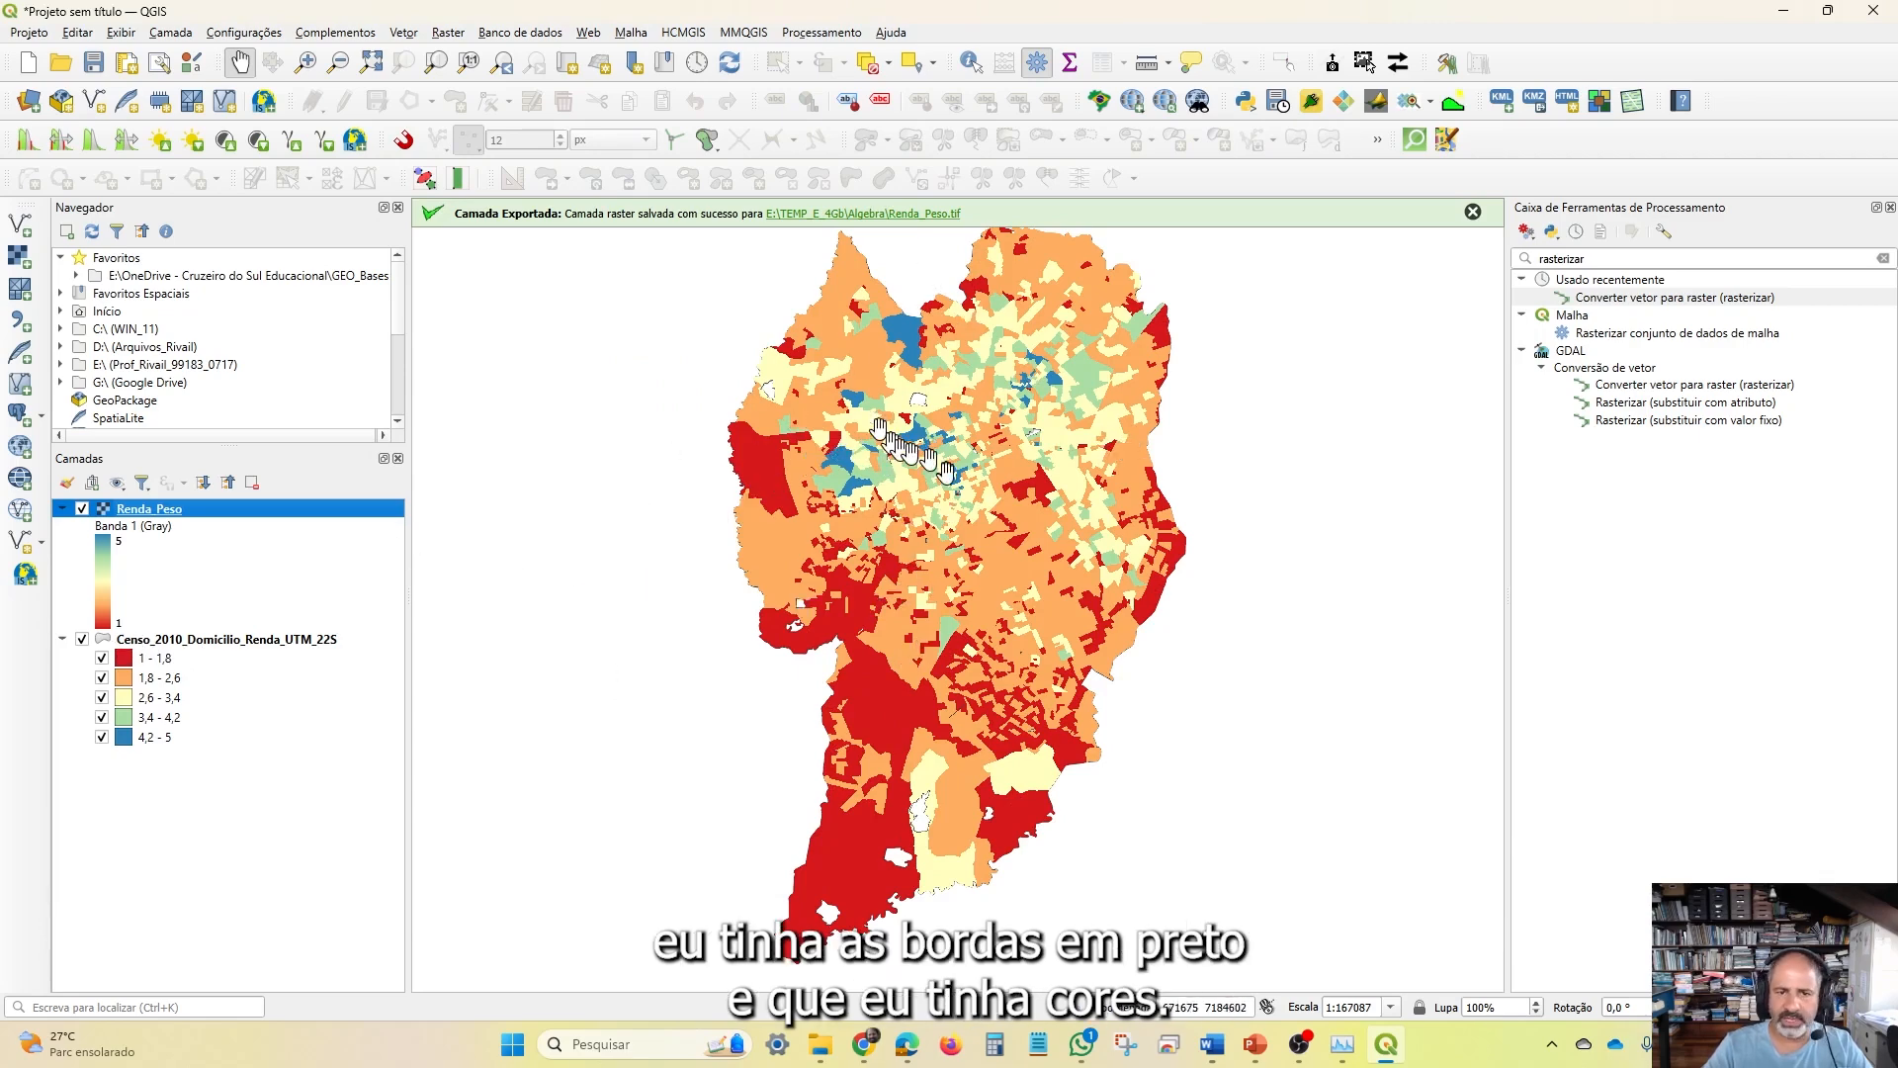
{"action": "left_click", "coordinate": [62, 509]}
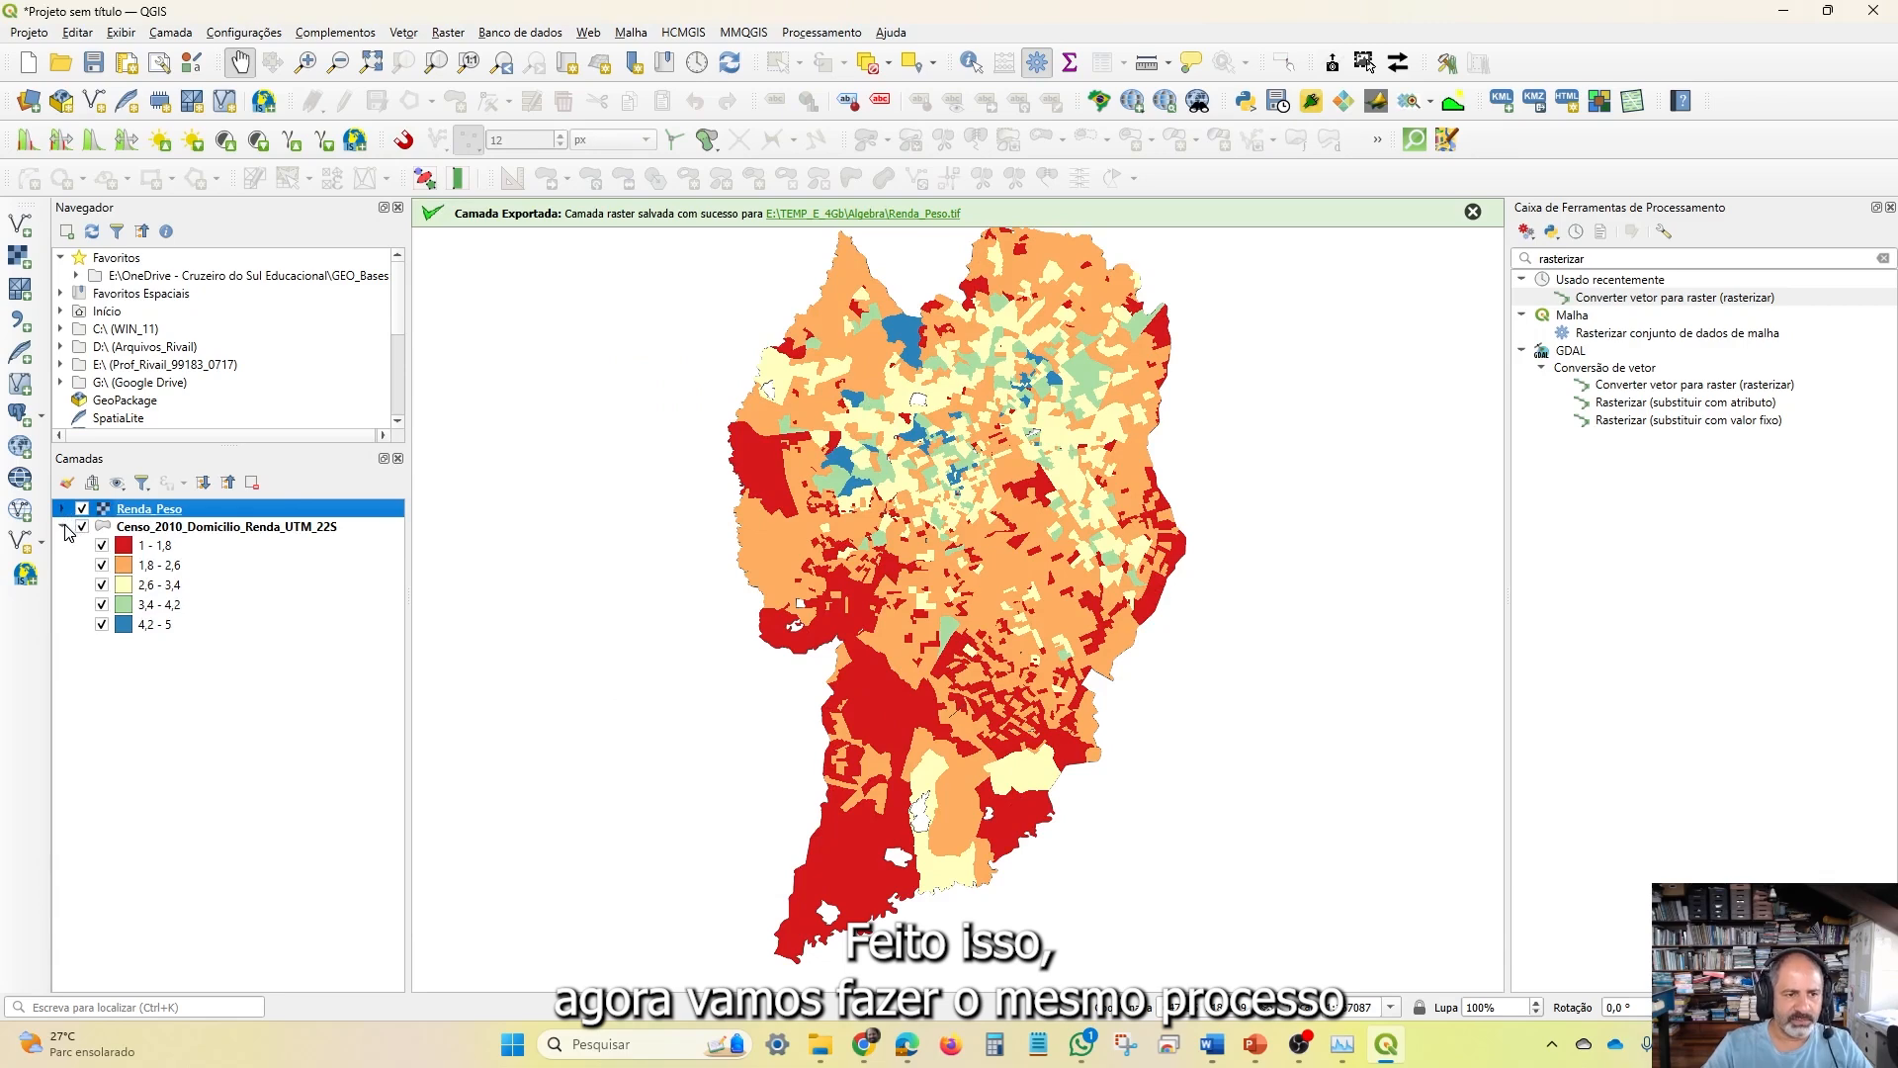
Collapse the legend of Censo_2010_Domicilio_Renda_UTM_22S and hide both that layer and the Renda_Peso raster
{"action": "left_click", "coordinate": [64, 529]}
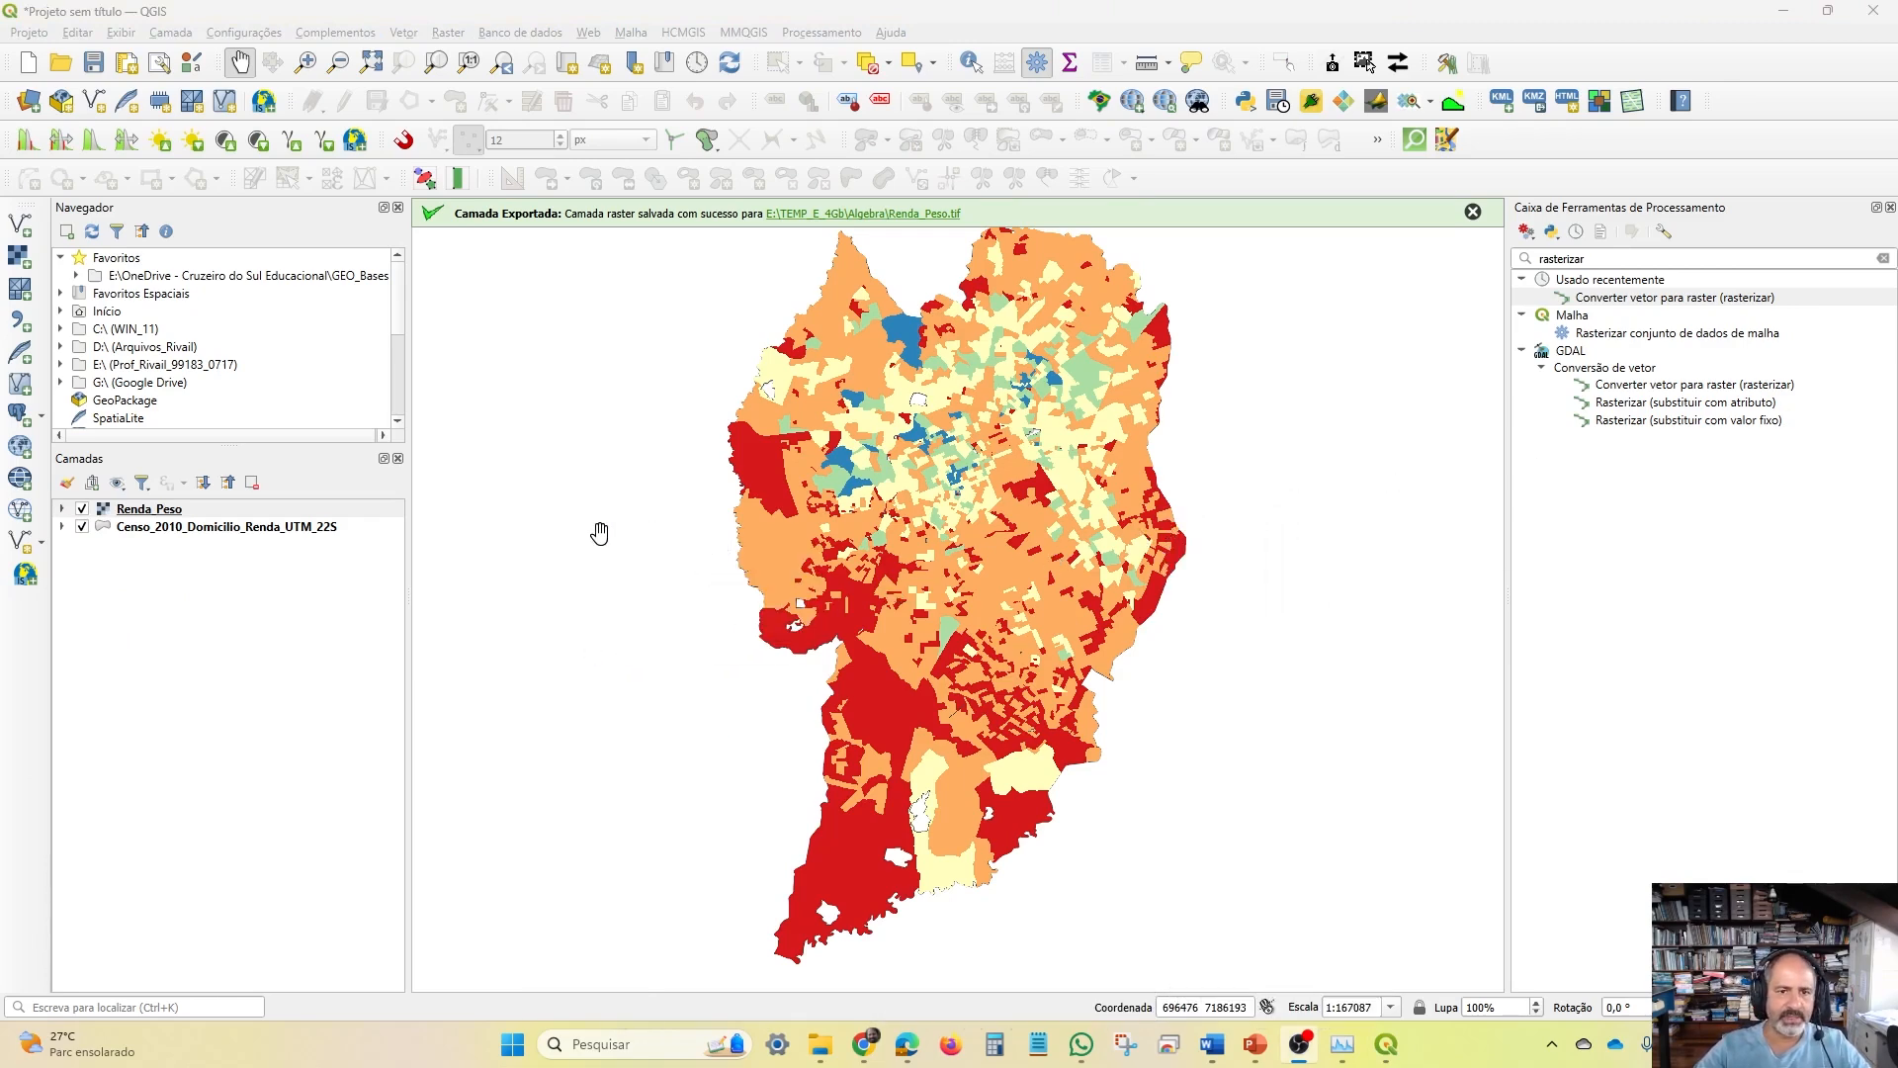
{"action": "left_click", "coordinate": [81, 509]}
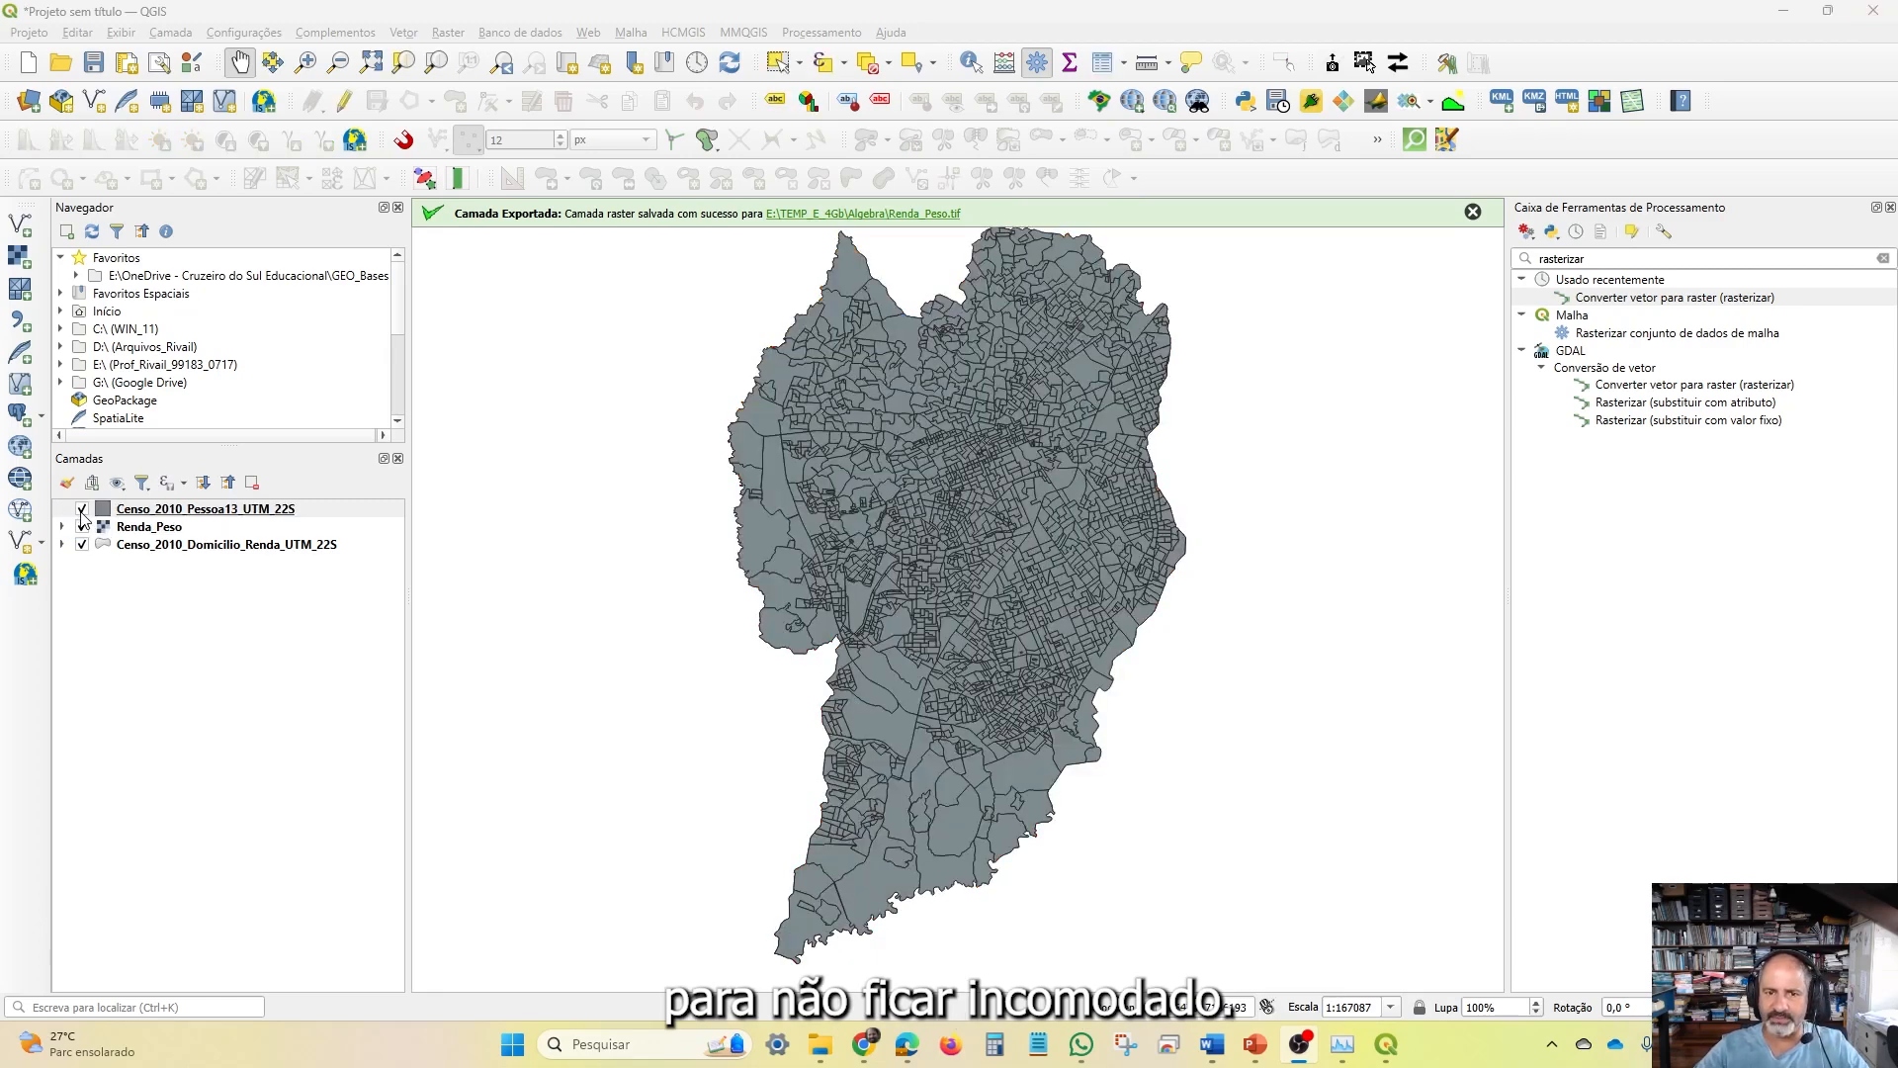
{"action": "left_click", "coordinate": [83, 527]}
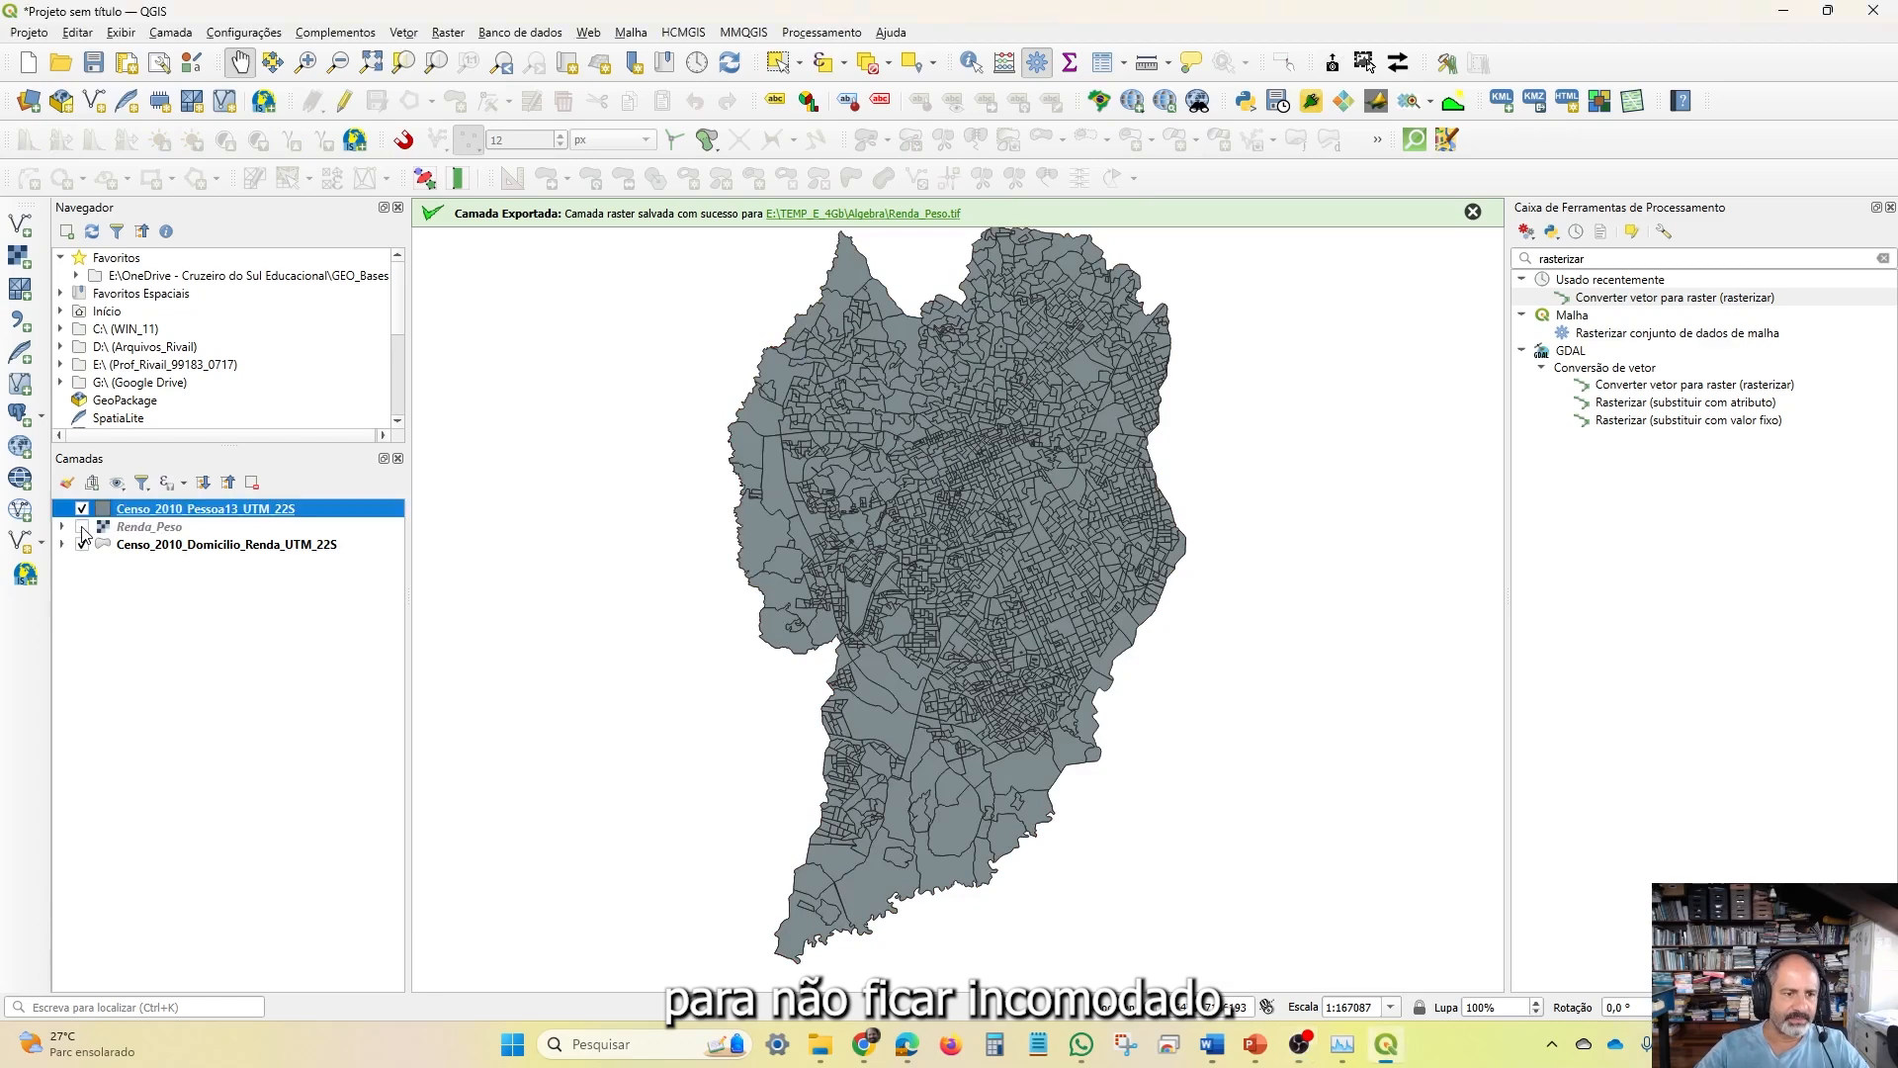
{"action": "left_click", "coordinate": [82, 545]}
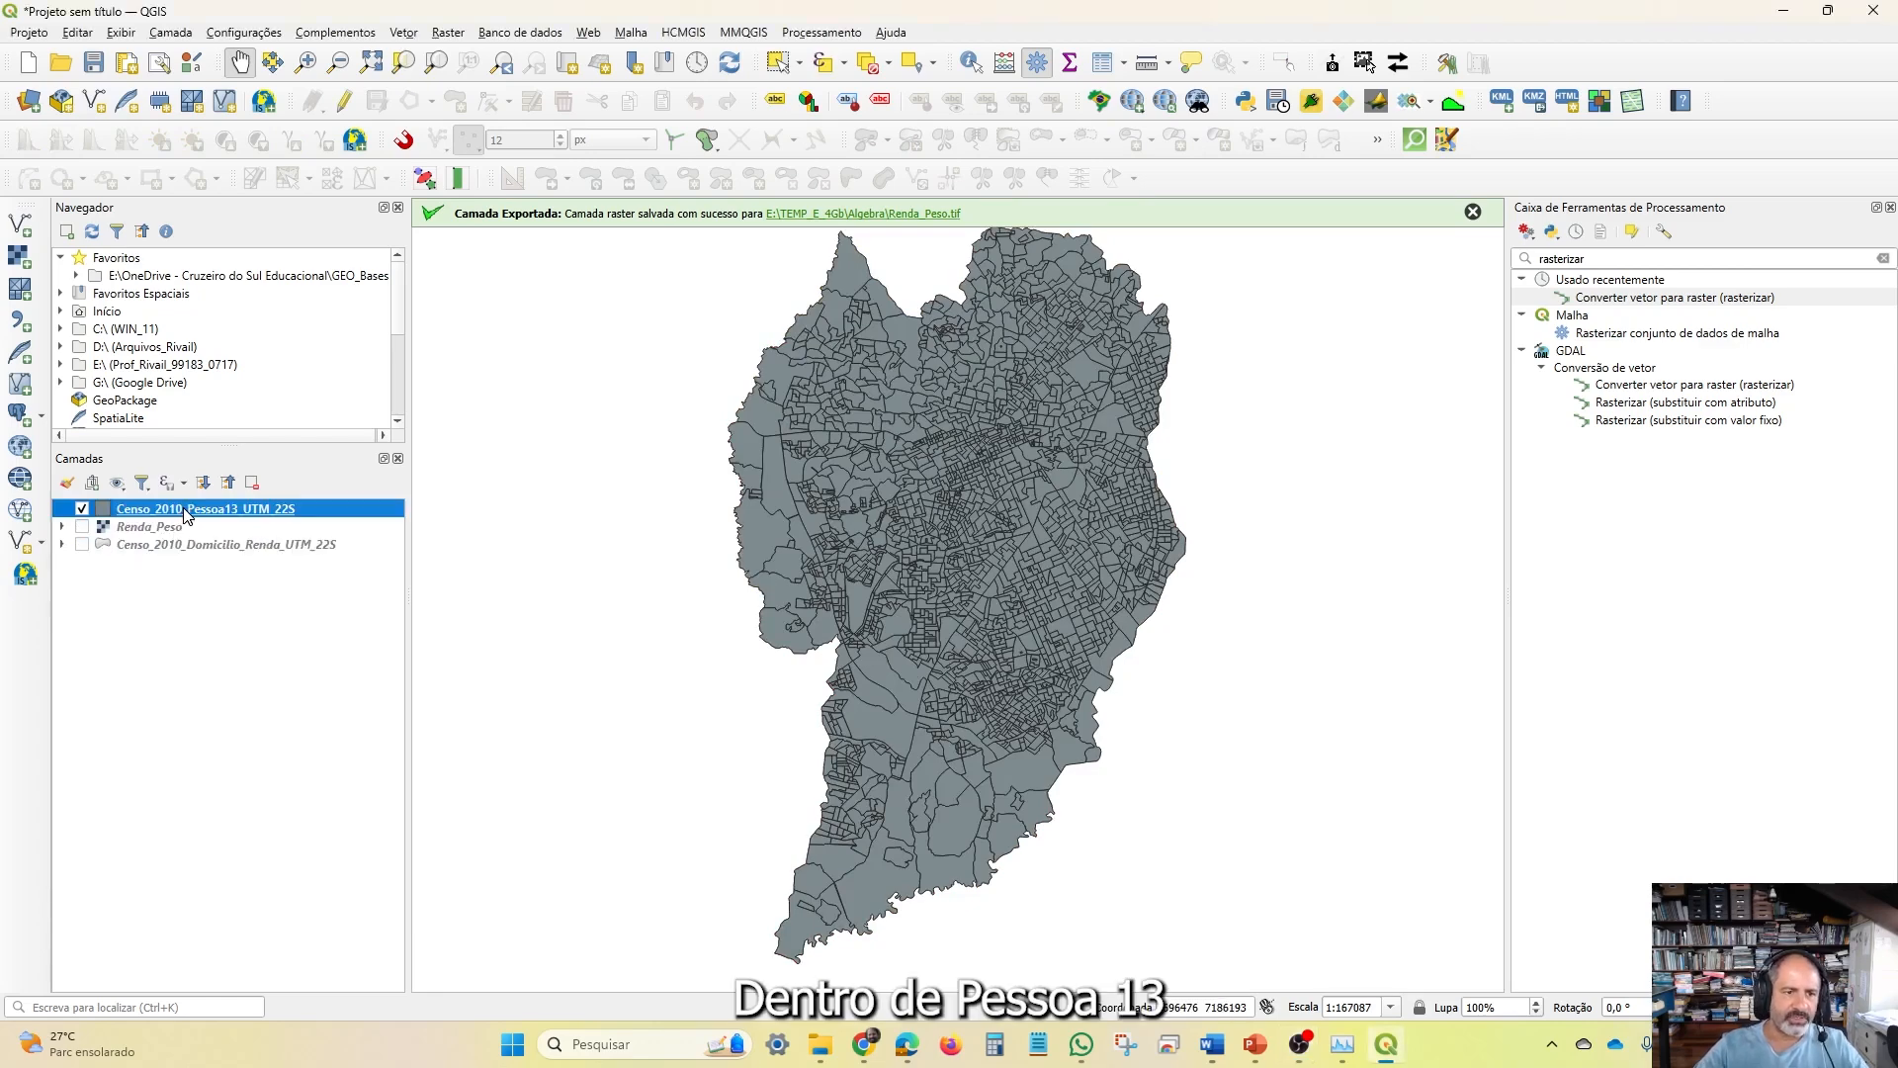
Open the attribute table of Censo_2010_Pessoa13_UTM_22S and check its last columns
{"action": "right_click", "coordinate": [186, 514]}
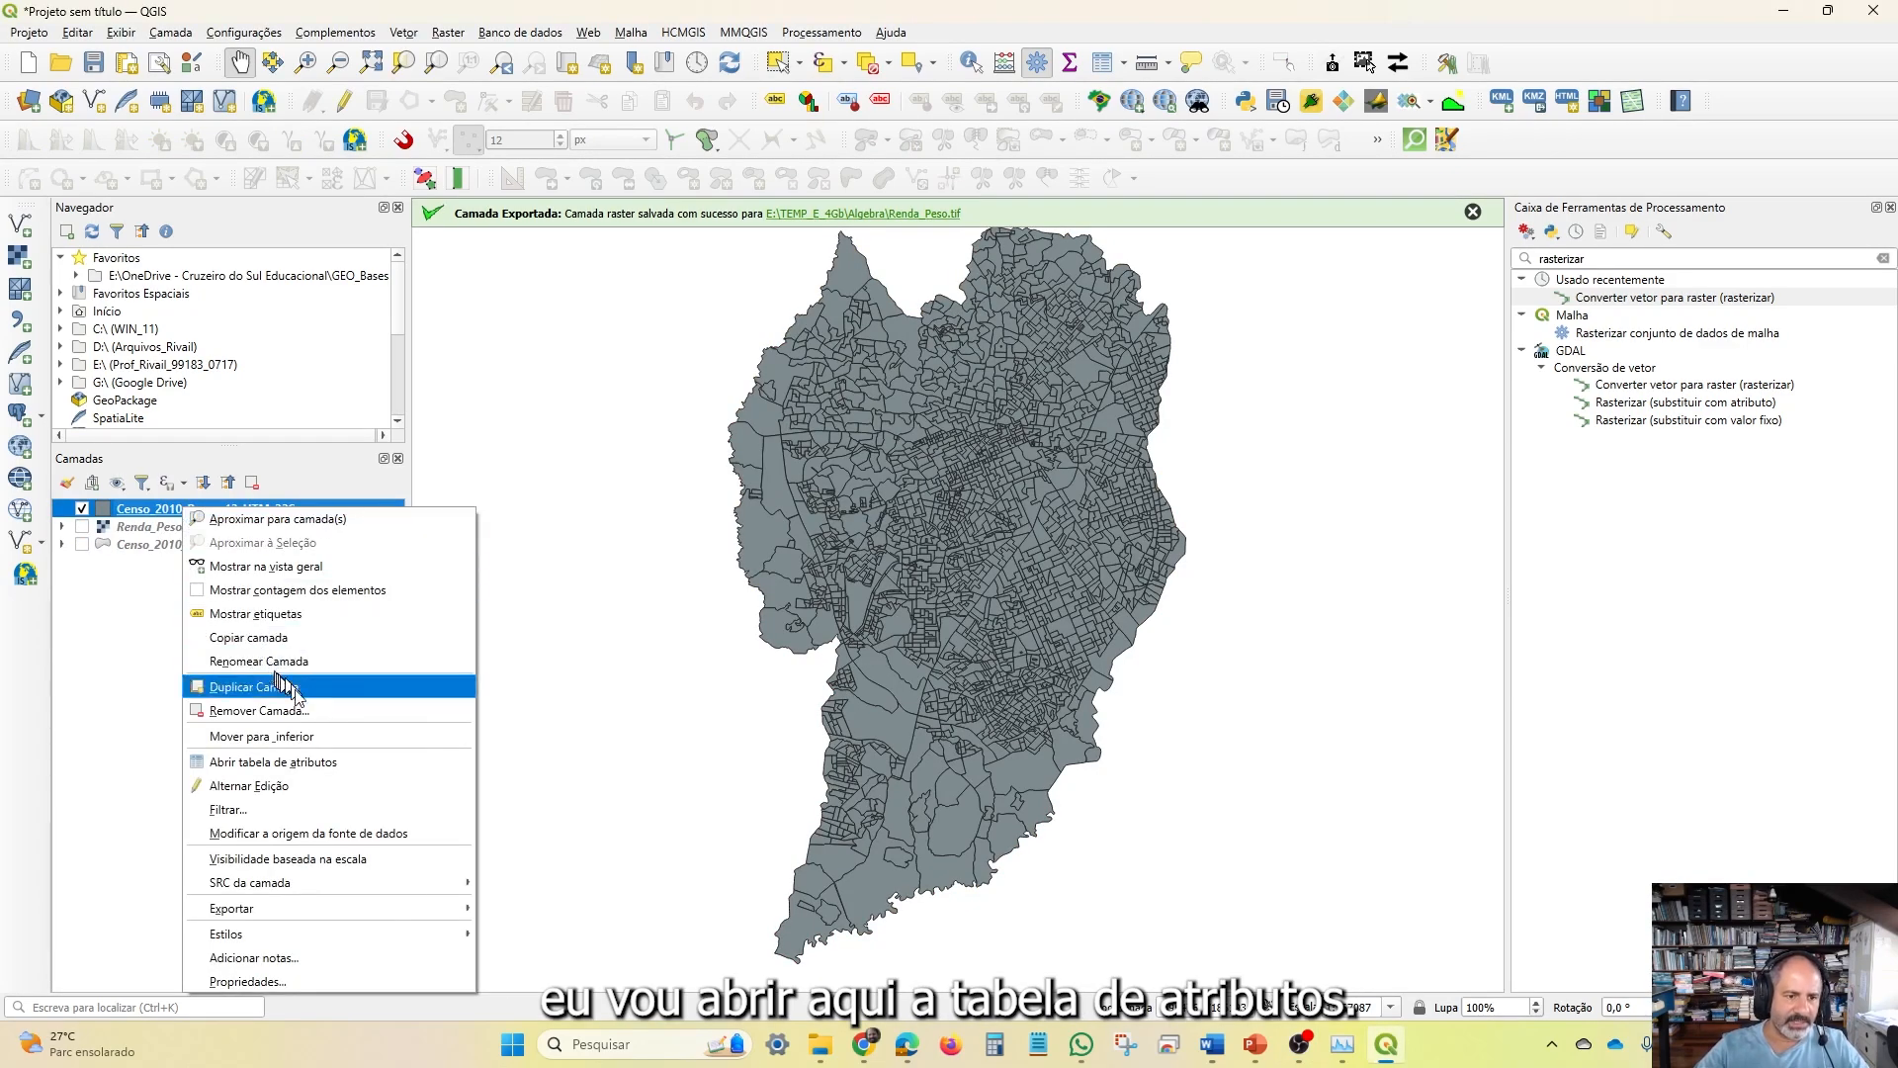
{"action": "left_click", "coordinate": [321, 771]}
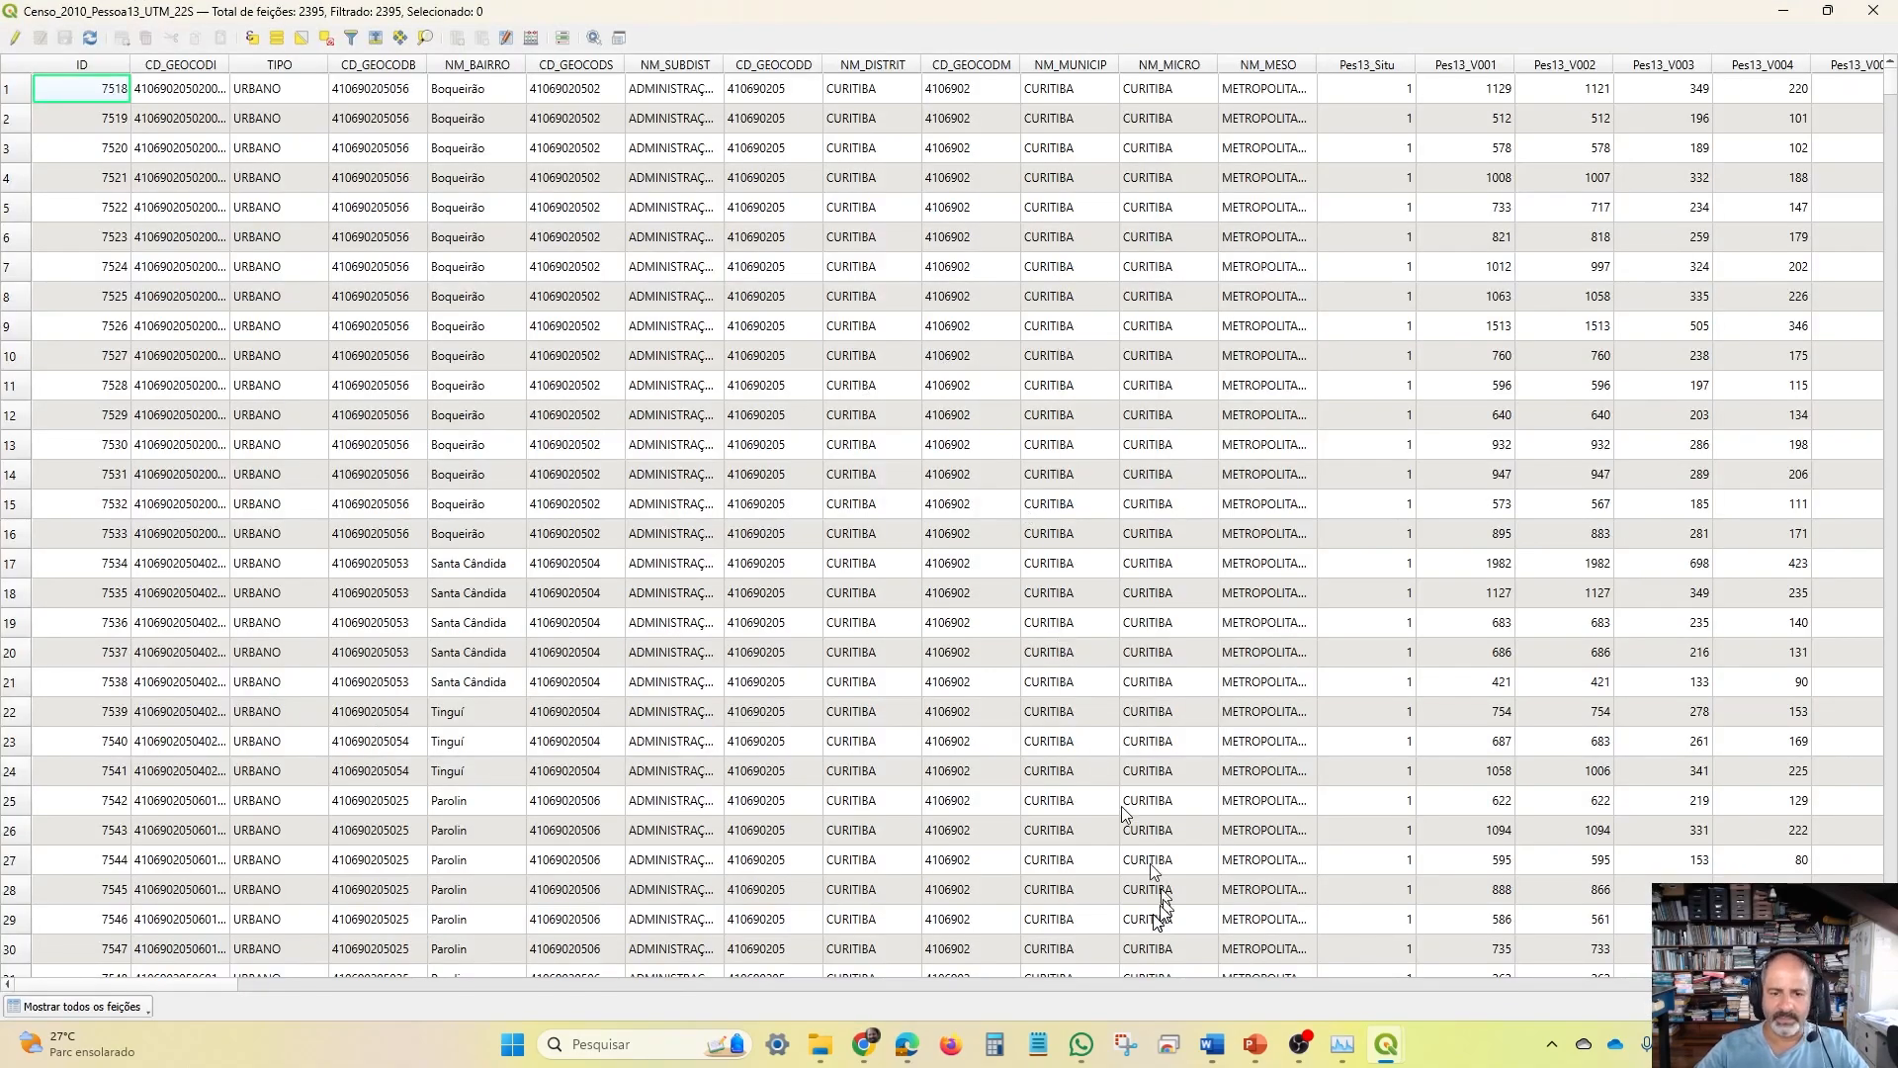
{"action": "left_click_drag", "start_coordinate": [229, 985], "coordinate": [1864, 985]}
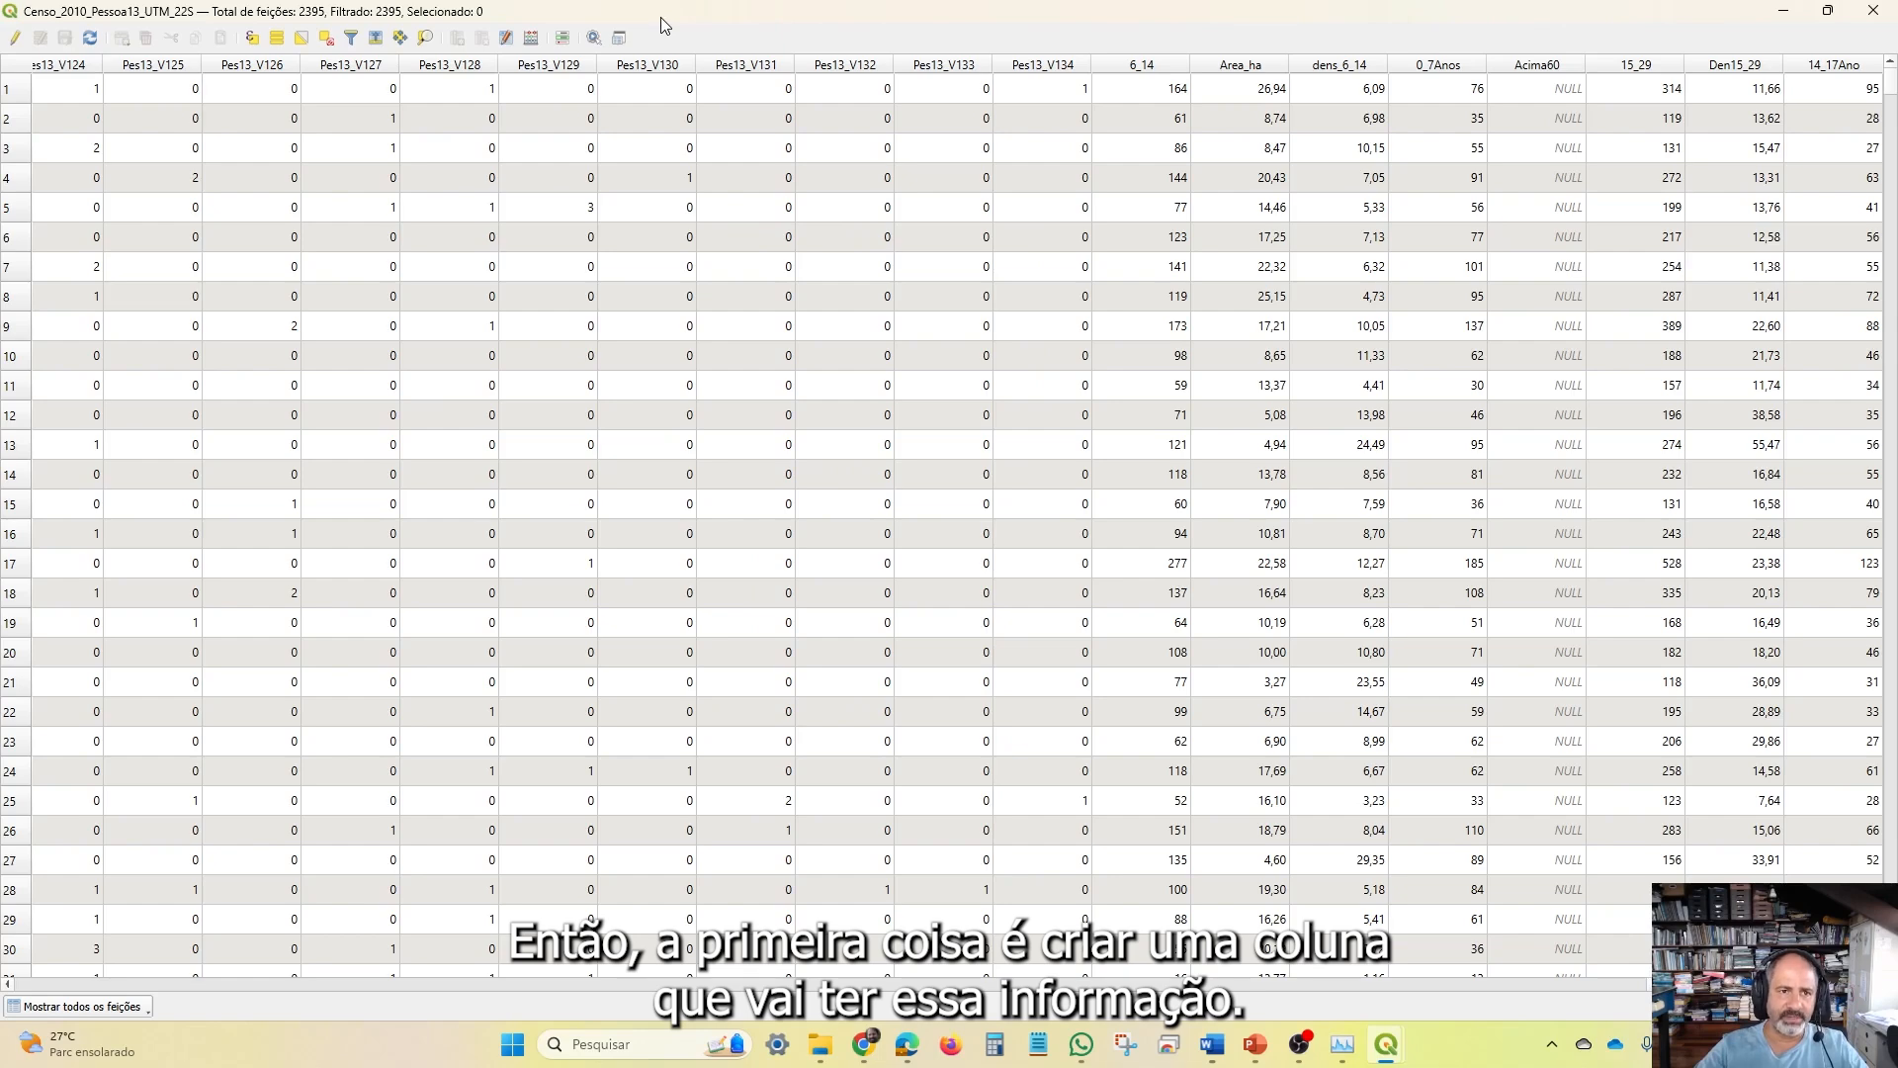
Set up a new 32-bit integer field named ate_6anos in the field calculator and expand the layer's fields down to the Pes13_V035 range
{"action": "left_click", "coordinate": [532, 43]}
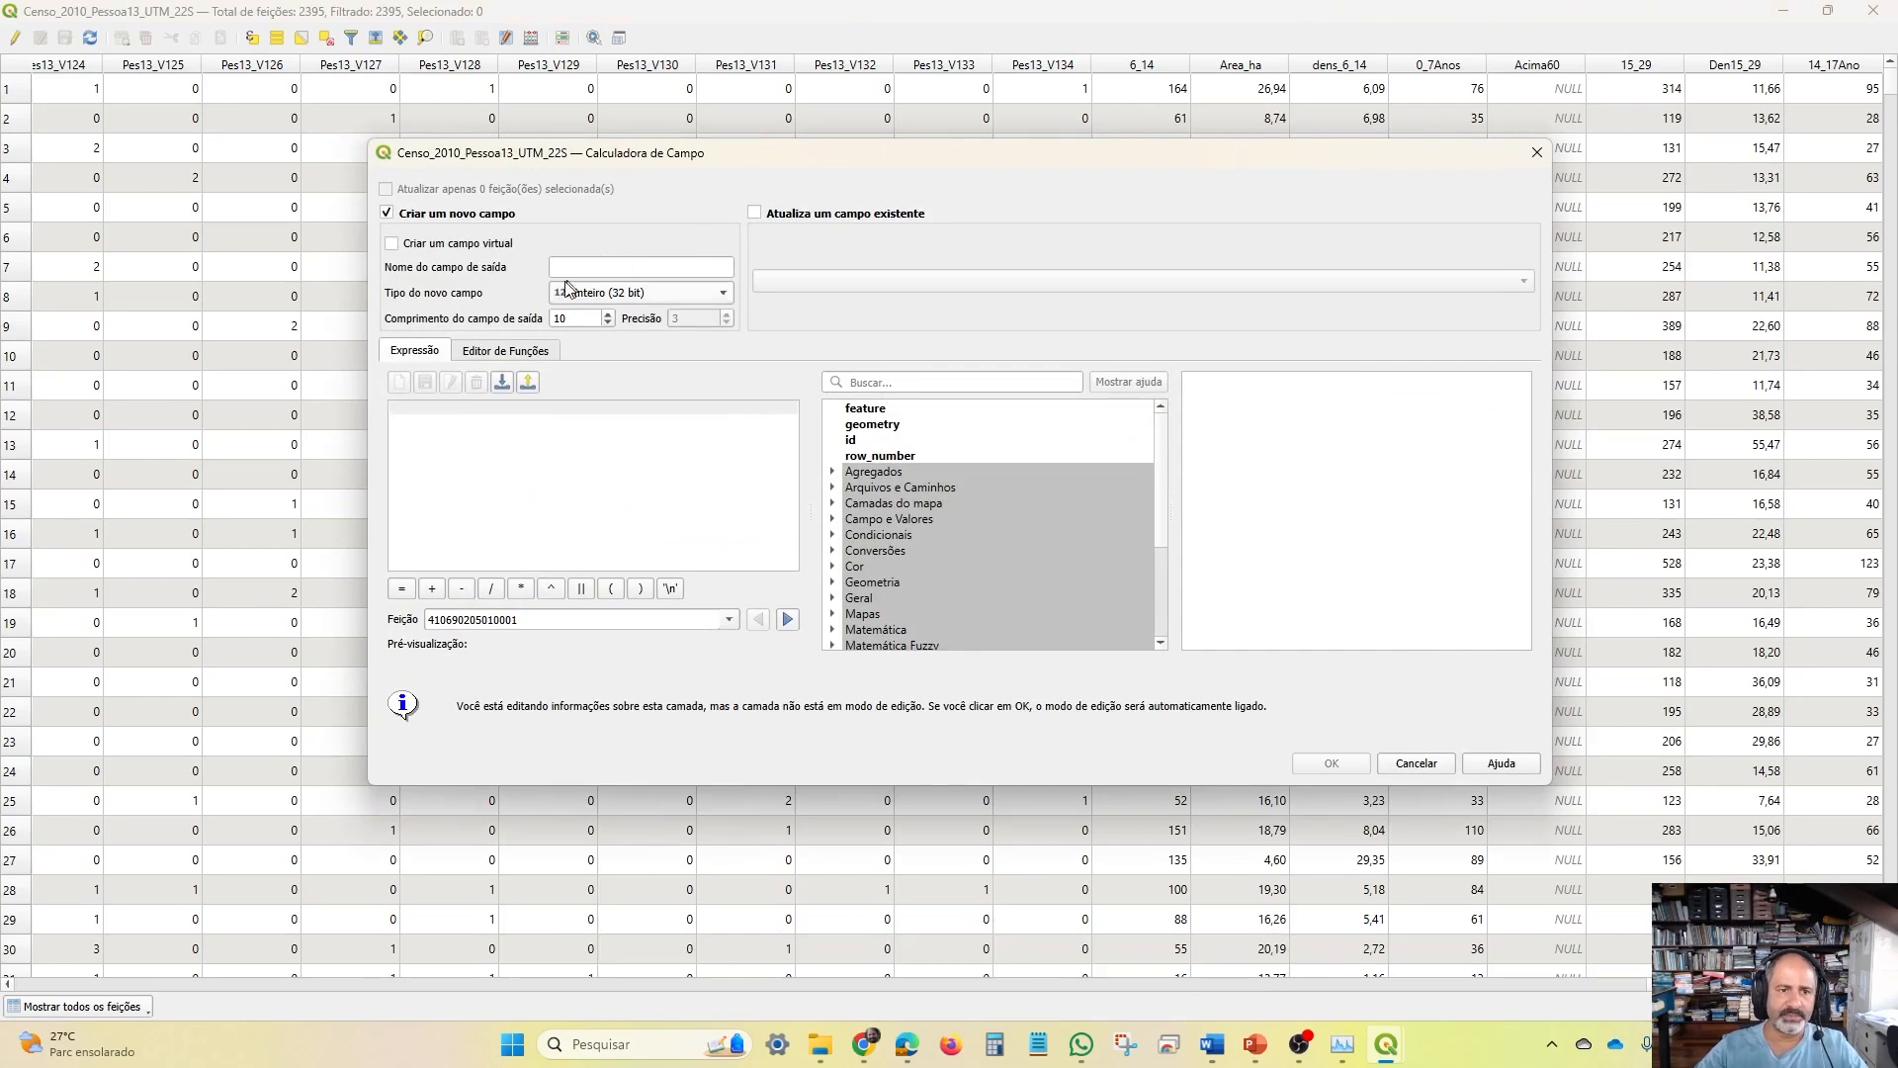
{"action": "left_click", "coordinate": [638, 266]}
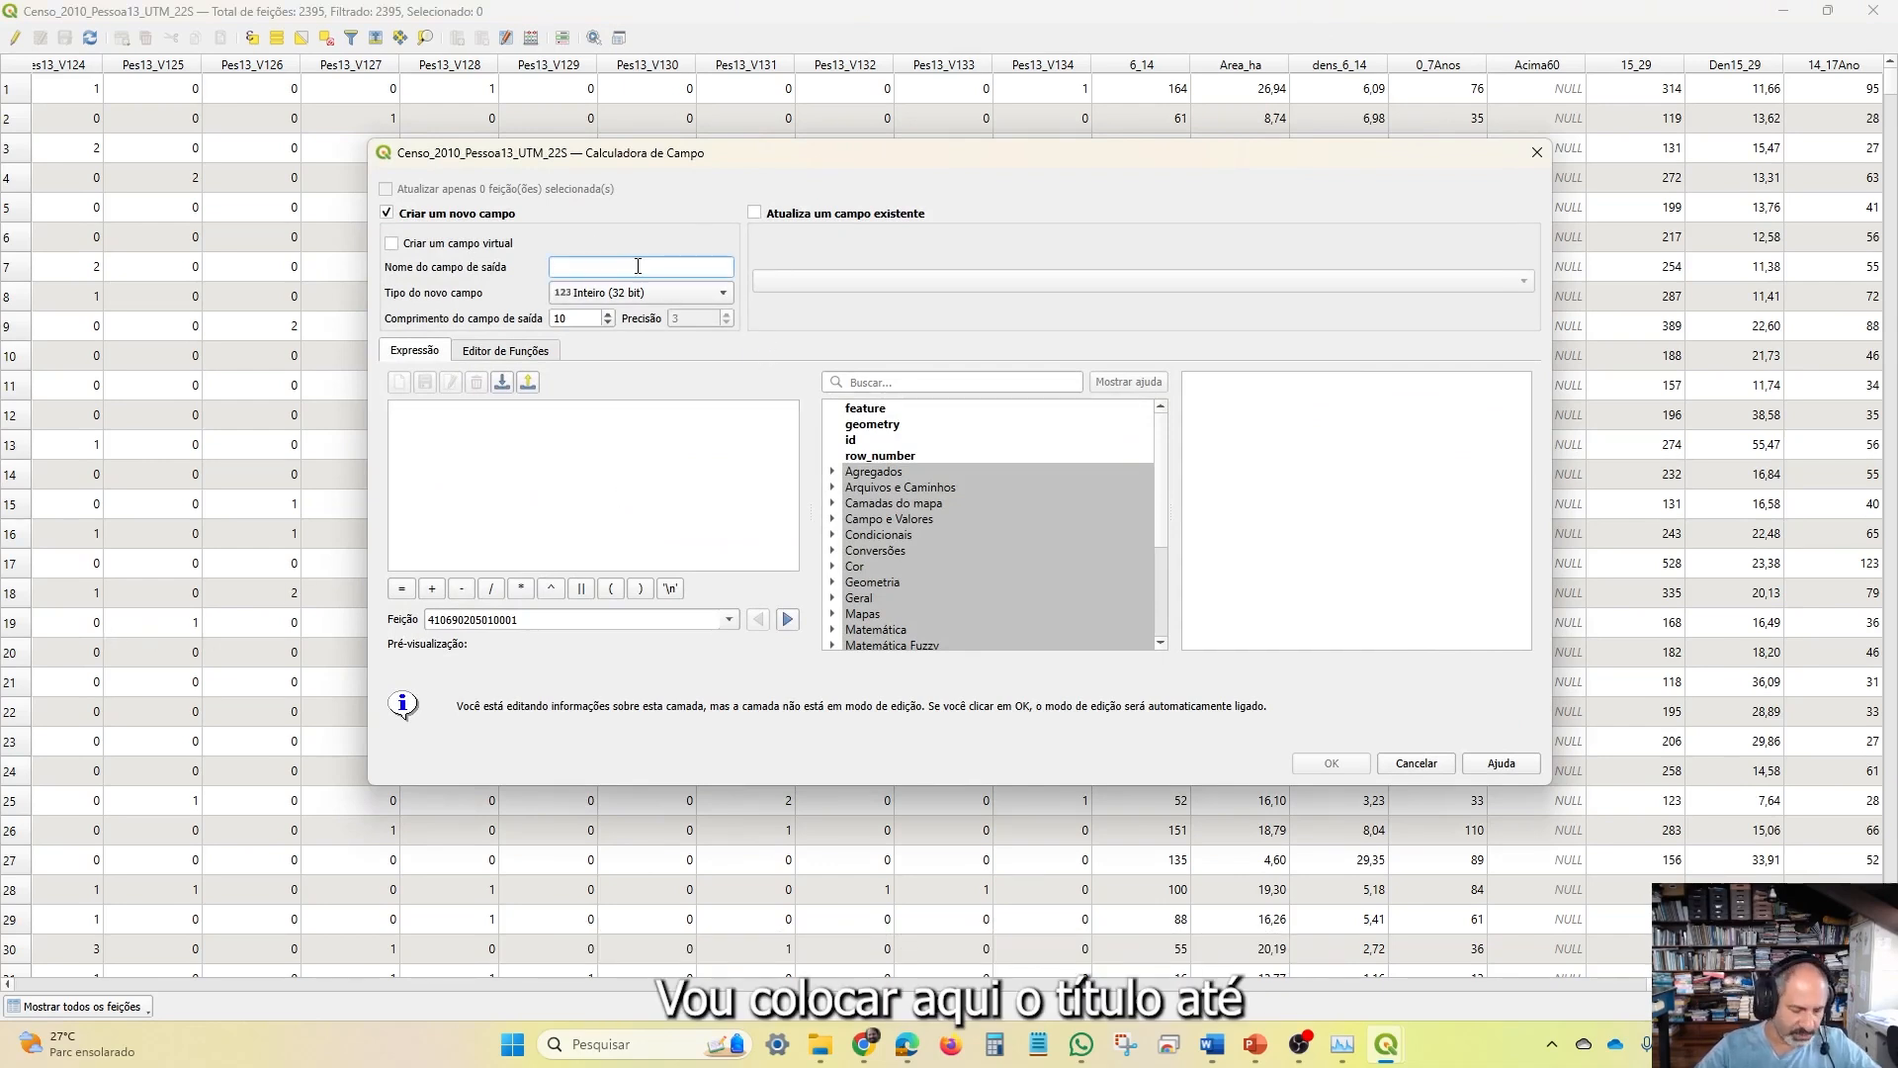
{"action": "type", "text": "ate_"}
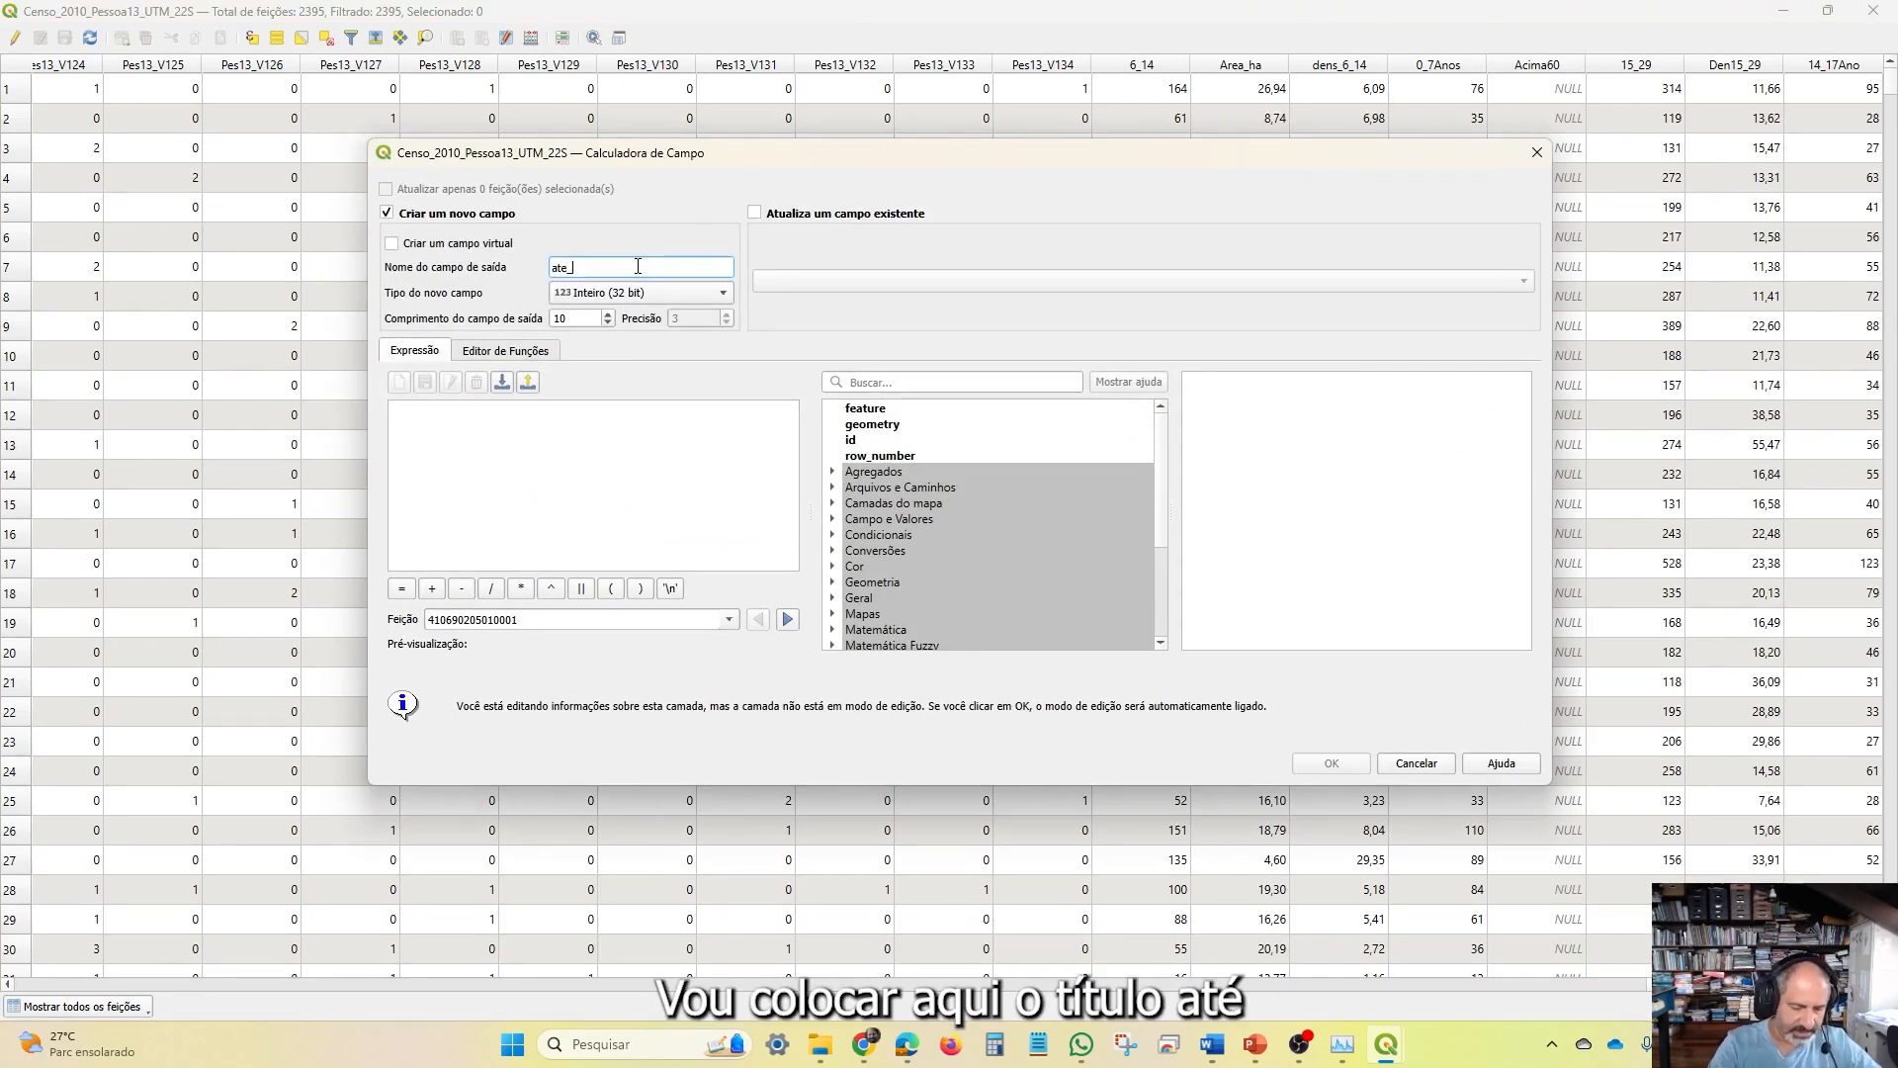
{"action": "type", "text": "6anos"}
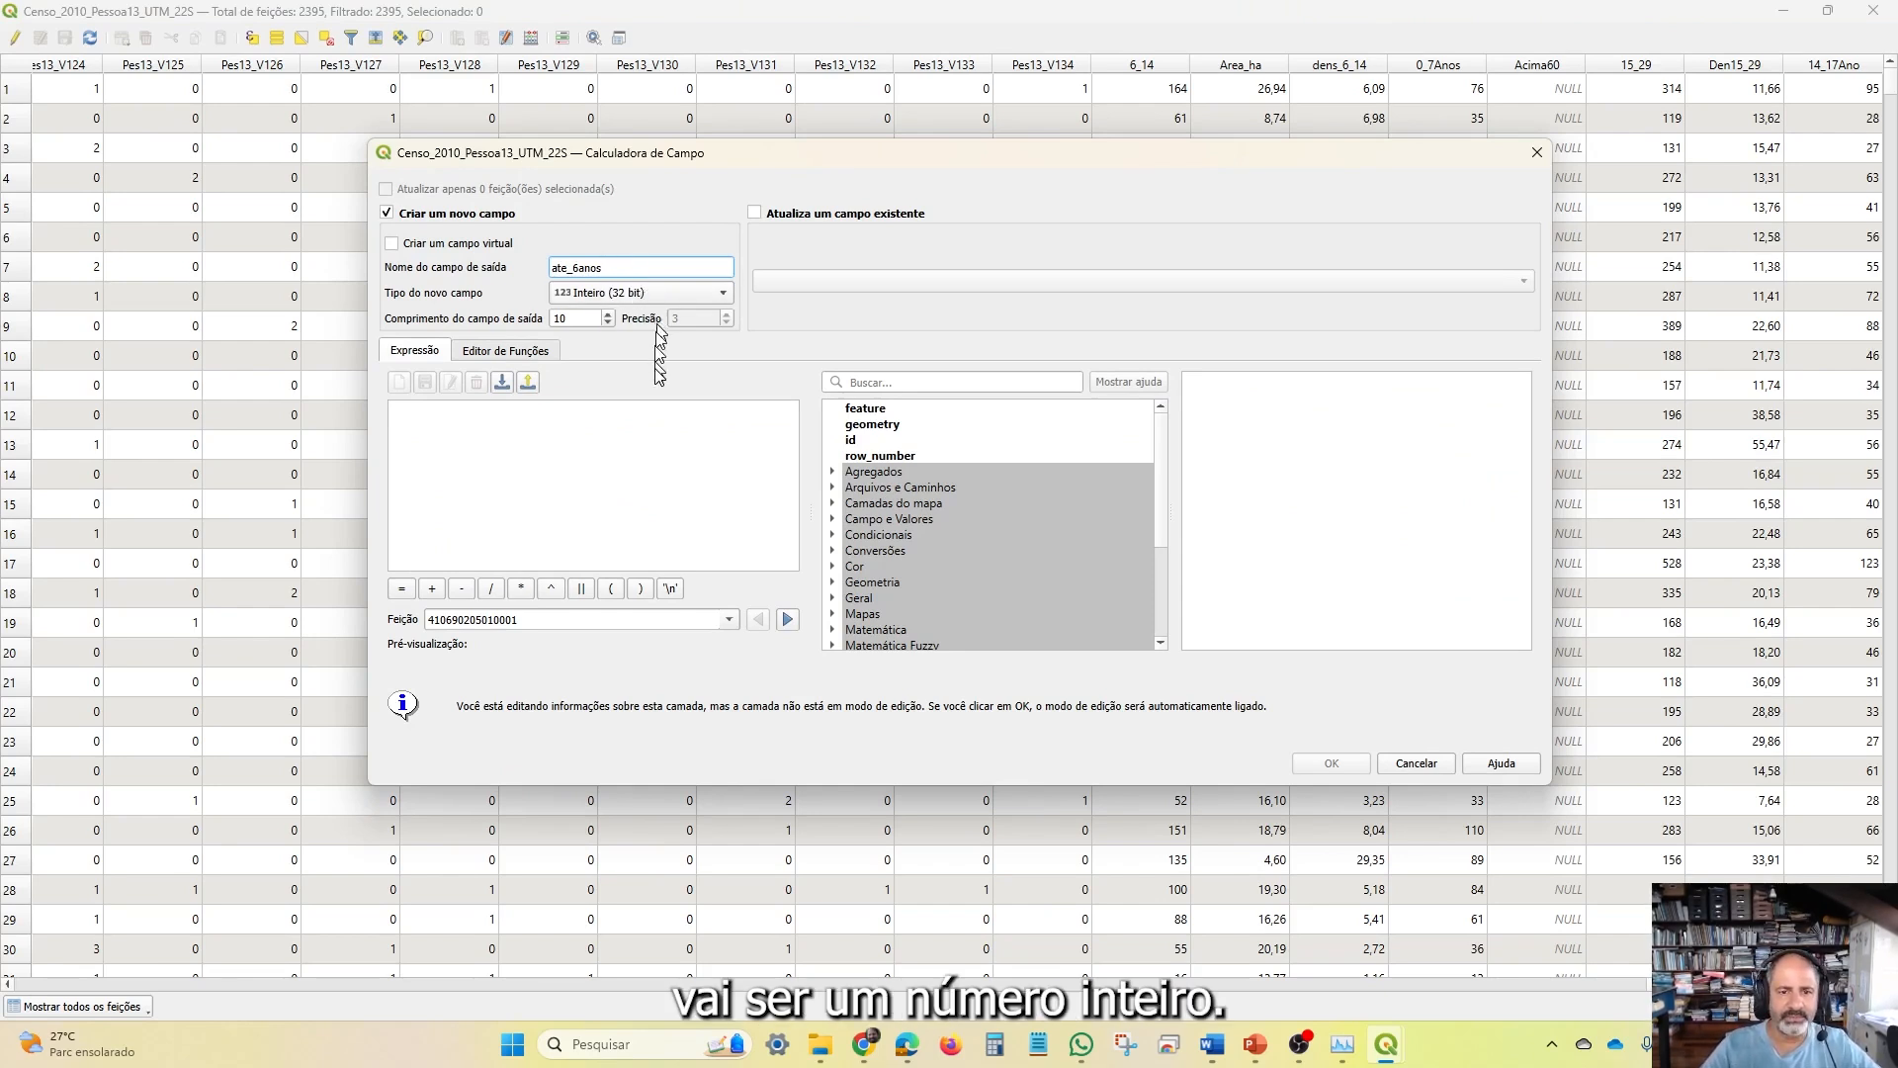
{"action": "double_click", "coordinate": [845, 522]}
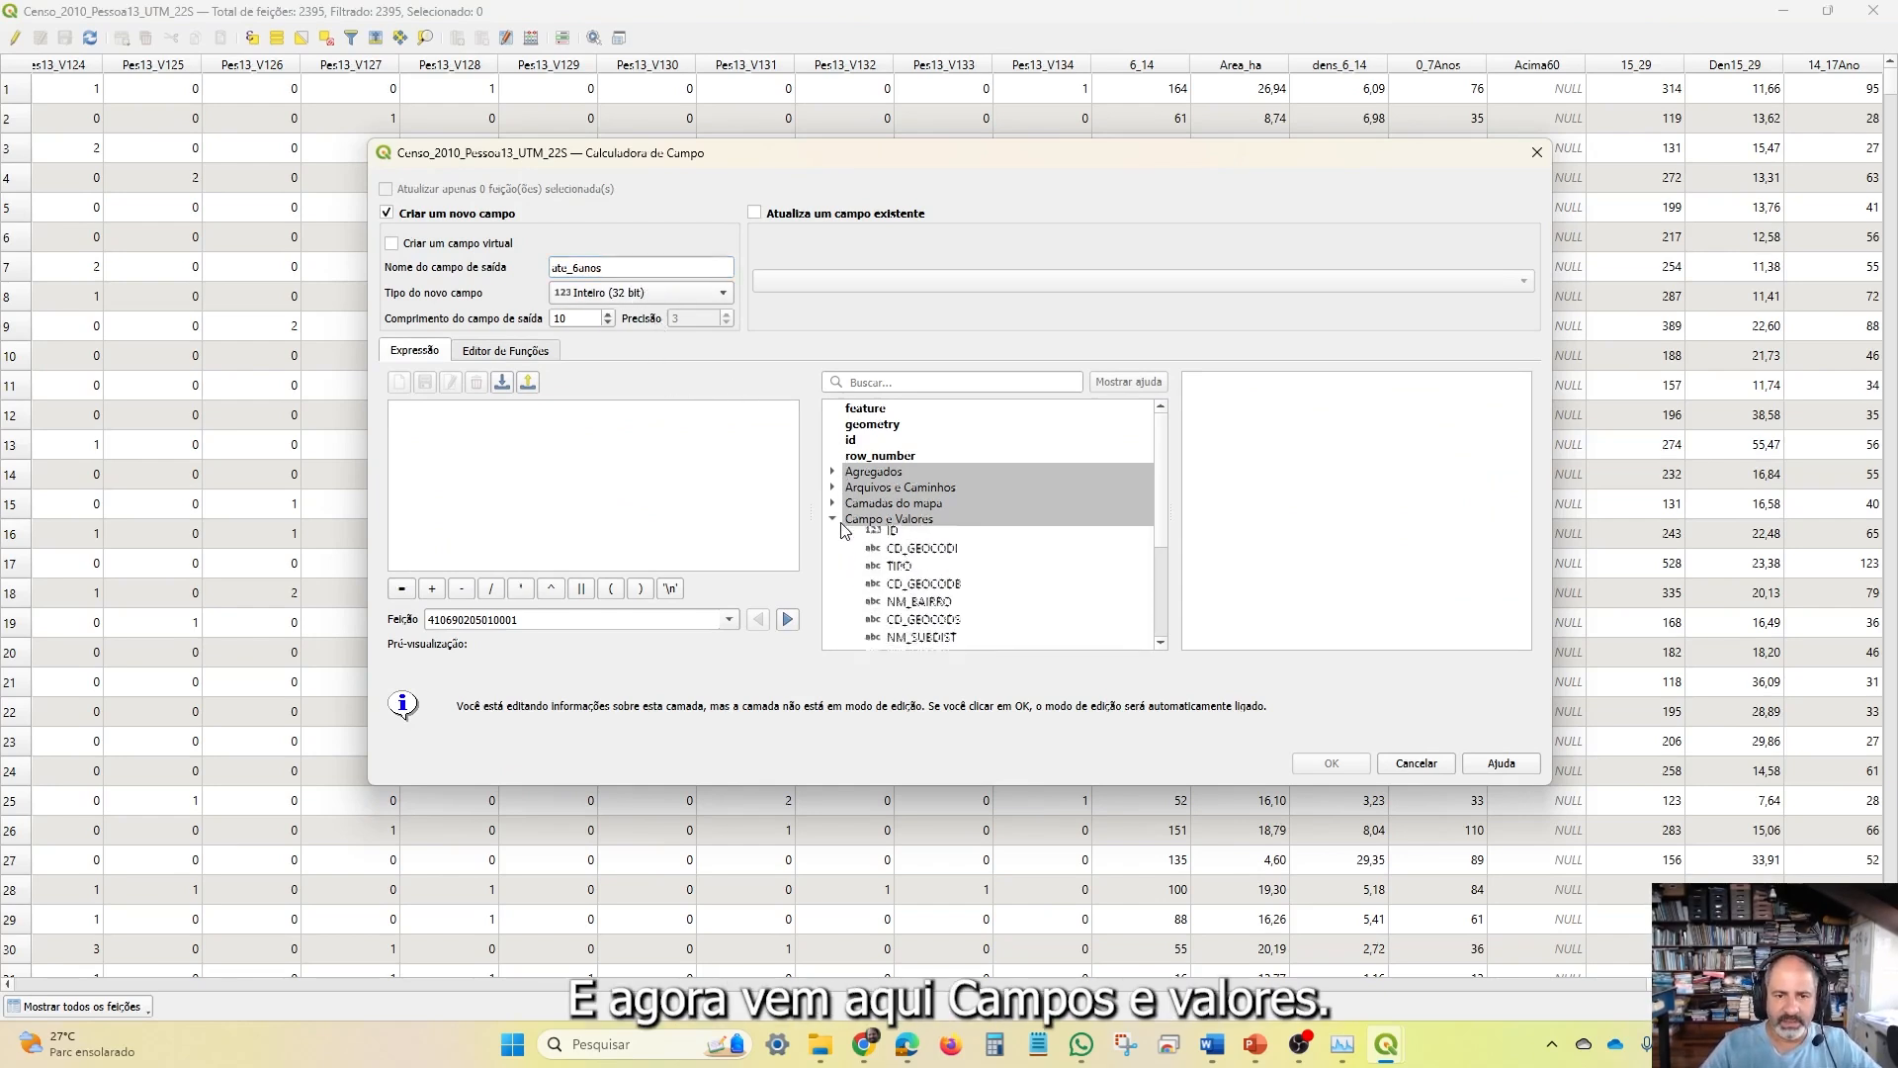
{"action": "scroll", "coordinate": [1092, 525], "scroll_direction": "down", "scroll_amount": 6}
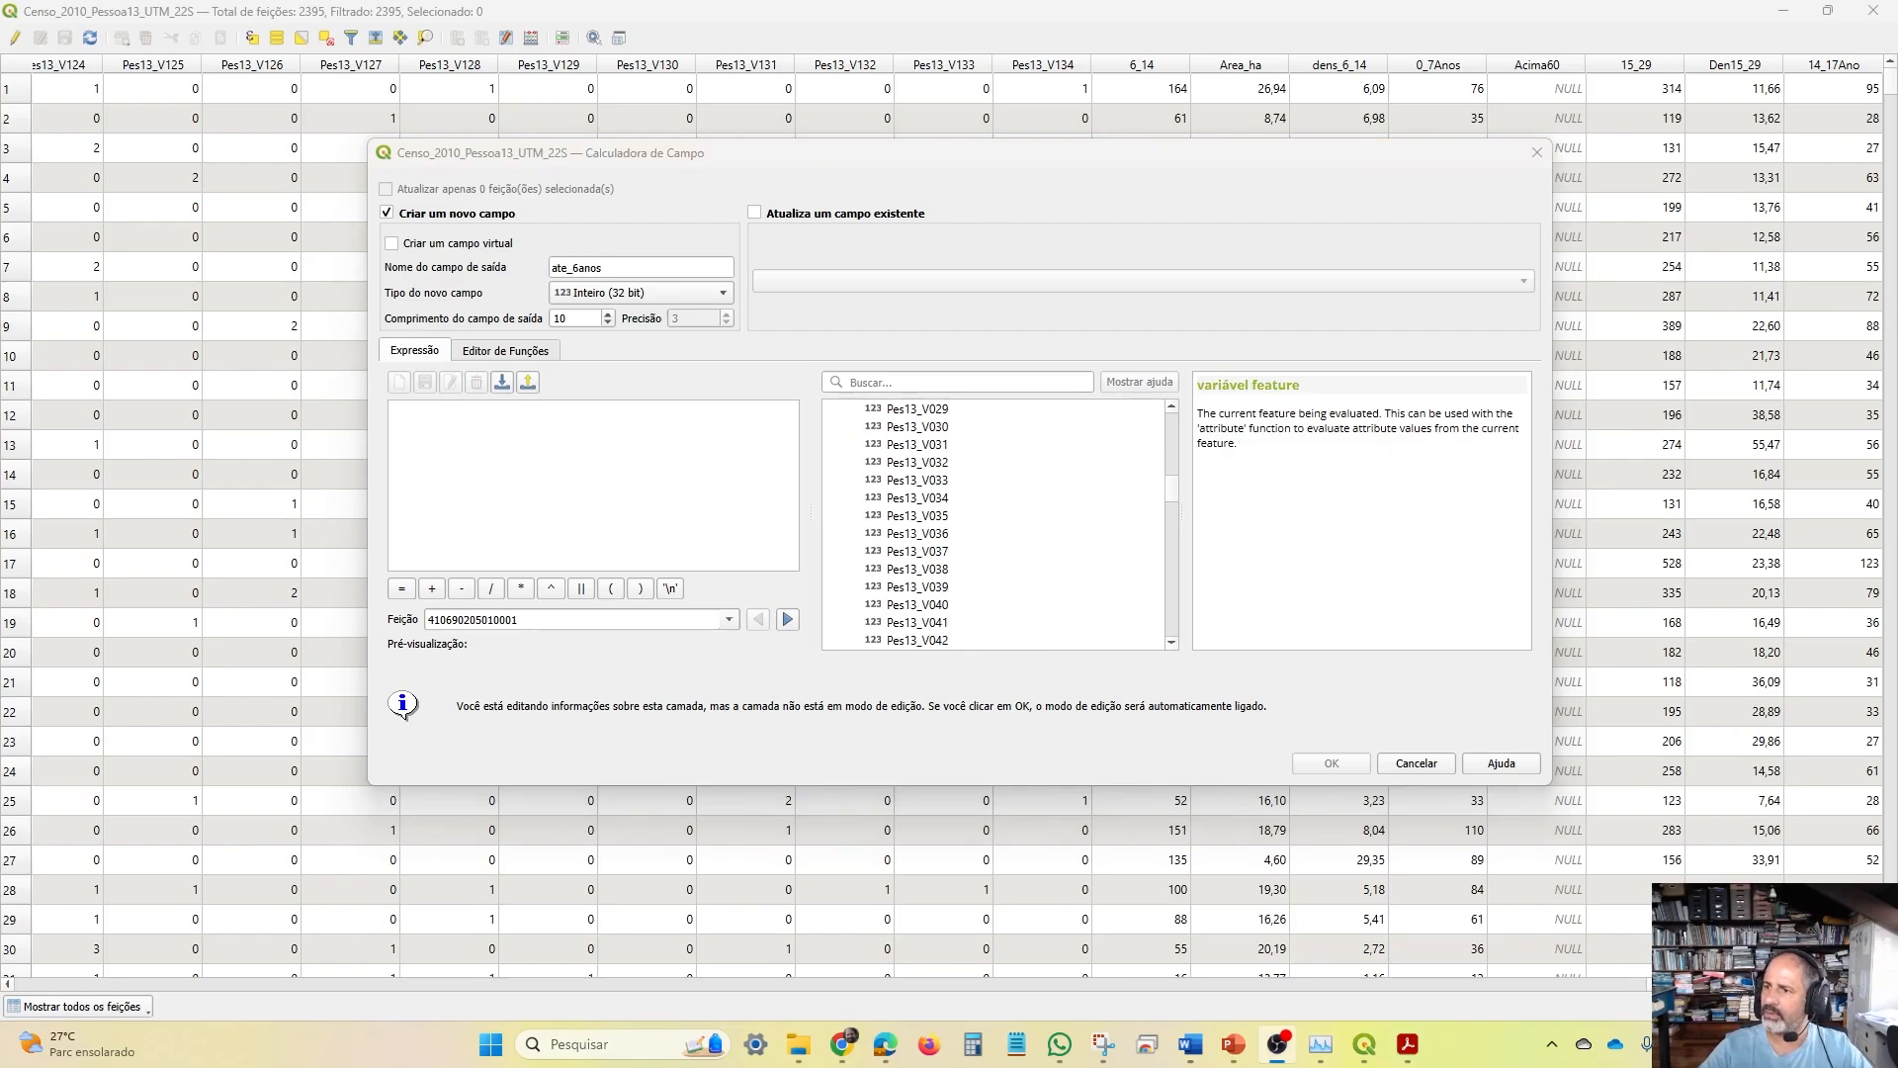
Switch to the IBGE PDF in Acrobat and look up the Pessoa13 variables for ages 1 to 6, marking rows V035 to V040
{"action": "left_click_drag", "start_coordinate": [1897, 240], "coordinate": [932, 57]}
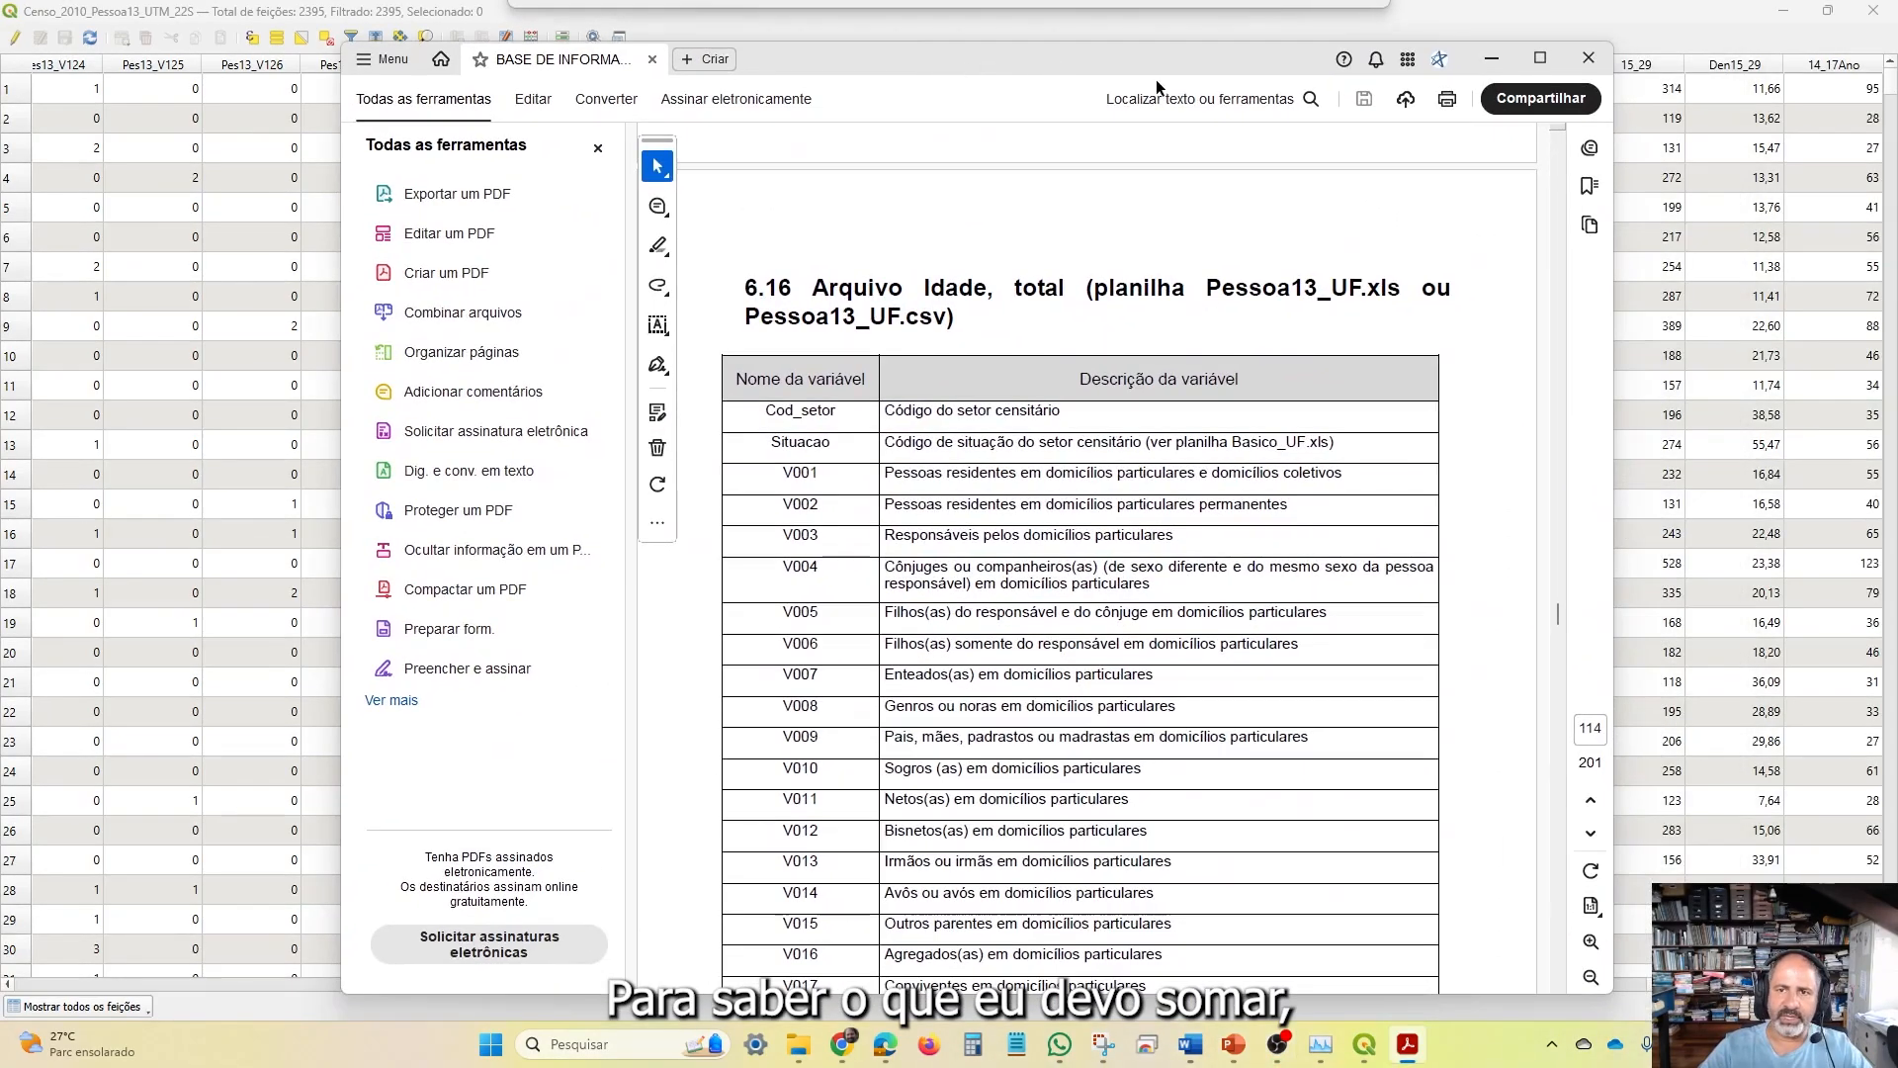
{"action": "left_click", "coordinate": [1539, 57]}
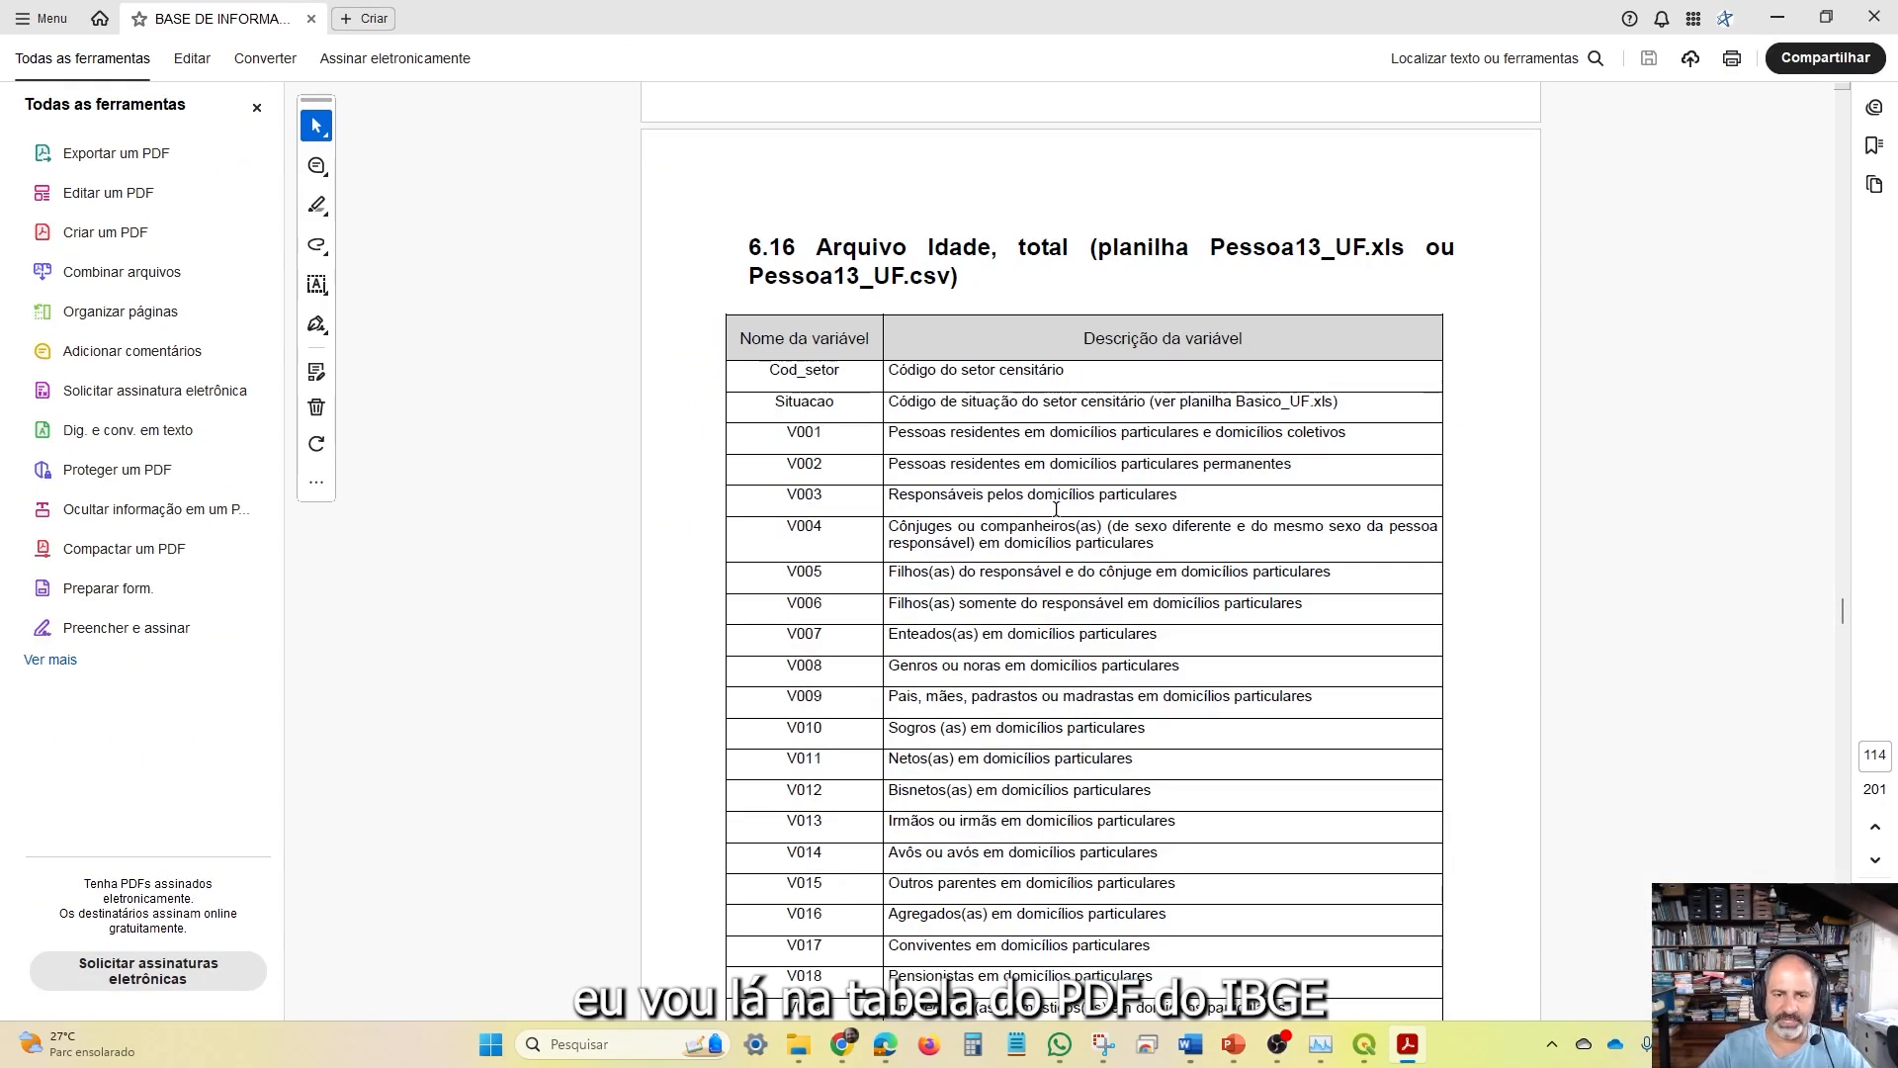
{"action": "scroll", "coordinate": [1160, 481], "scroll_direction": "down", "scroll_amount": 10}
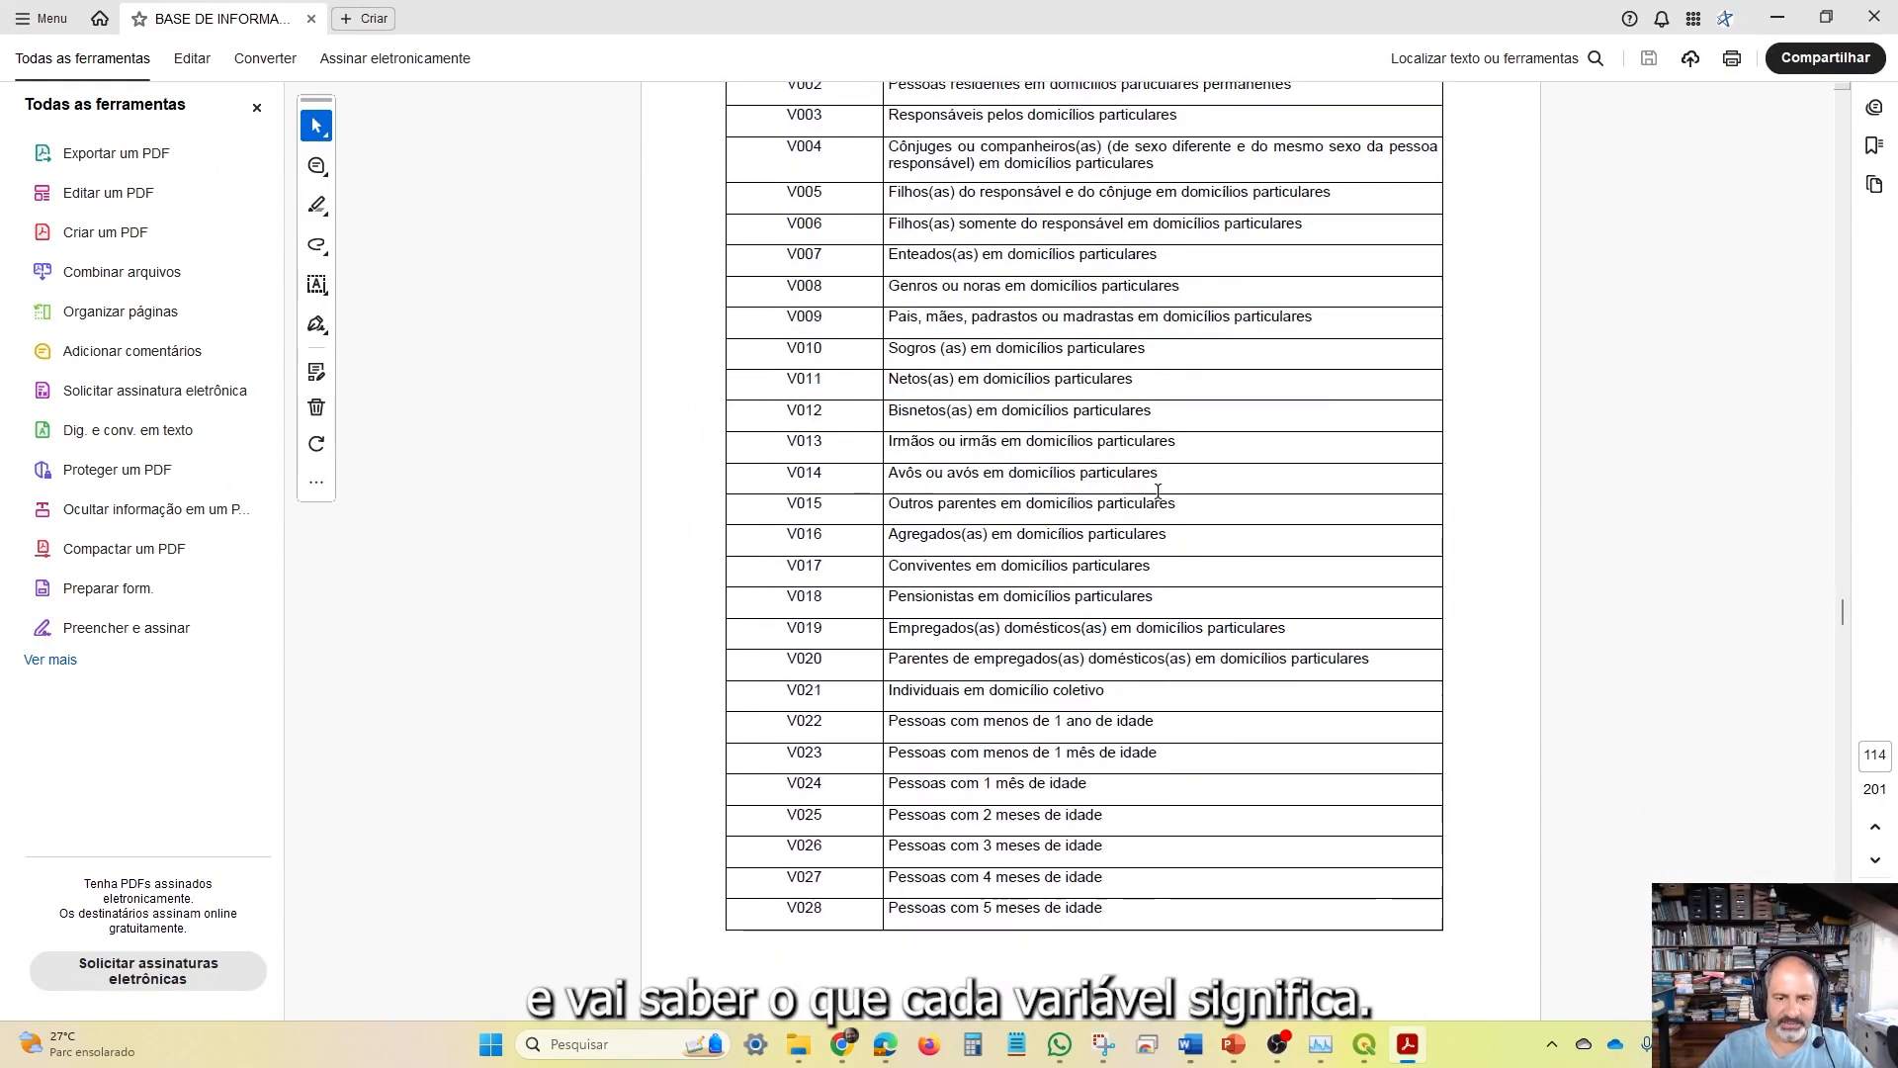
{"action": "scroll", "coordinate": [1164, 491], "scroll_direction": "down", "scroll_amount": 6}
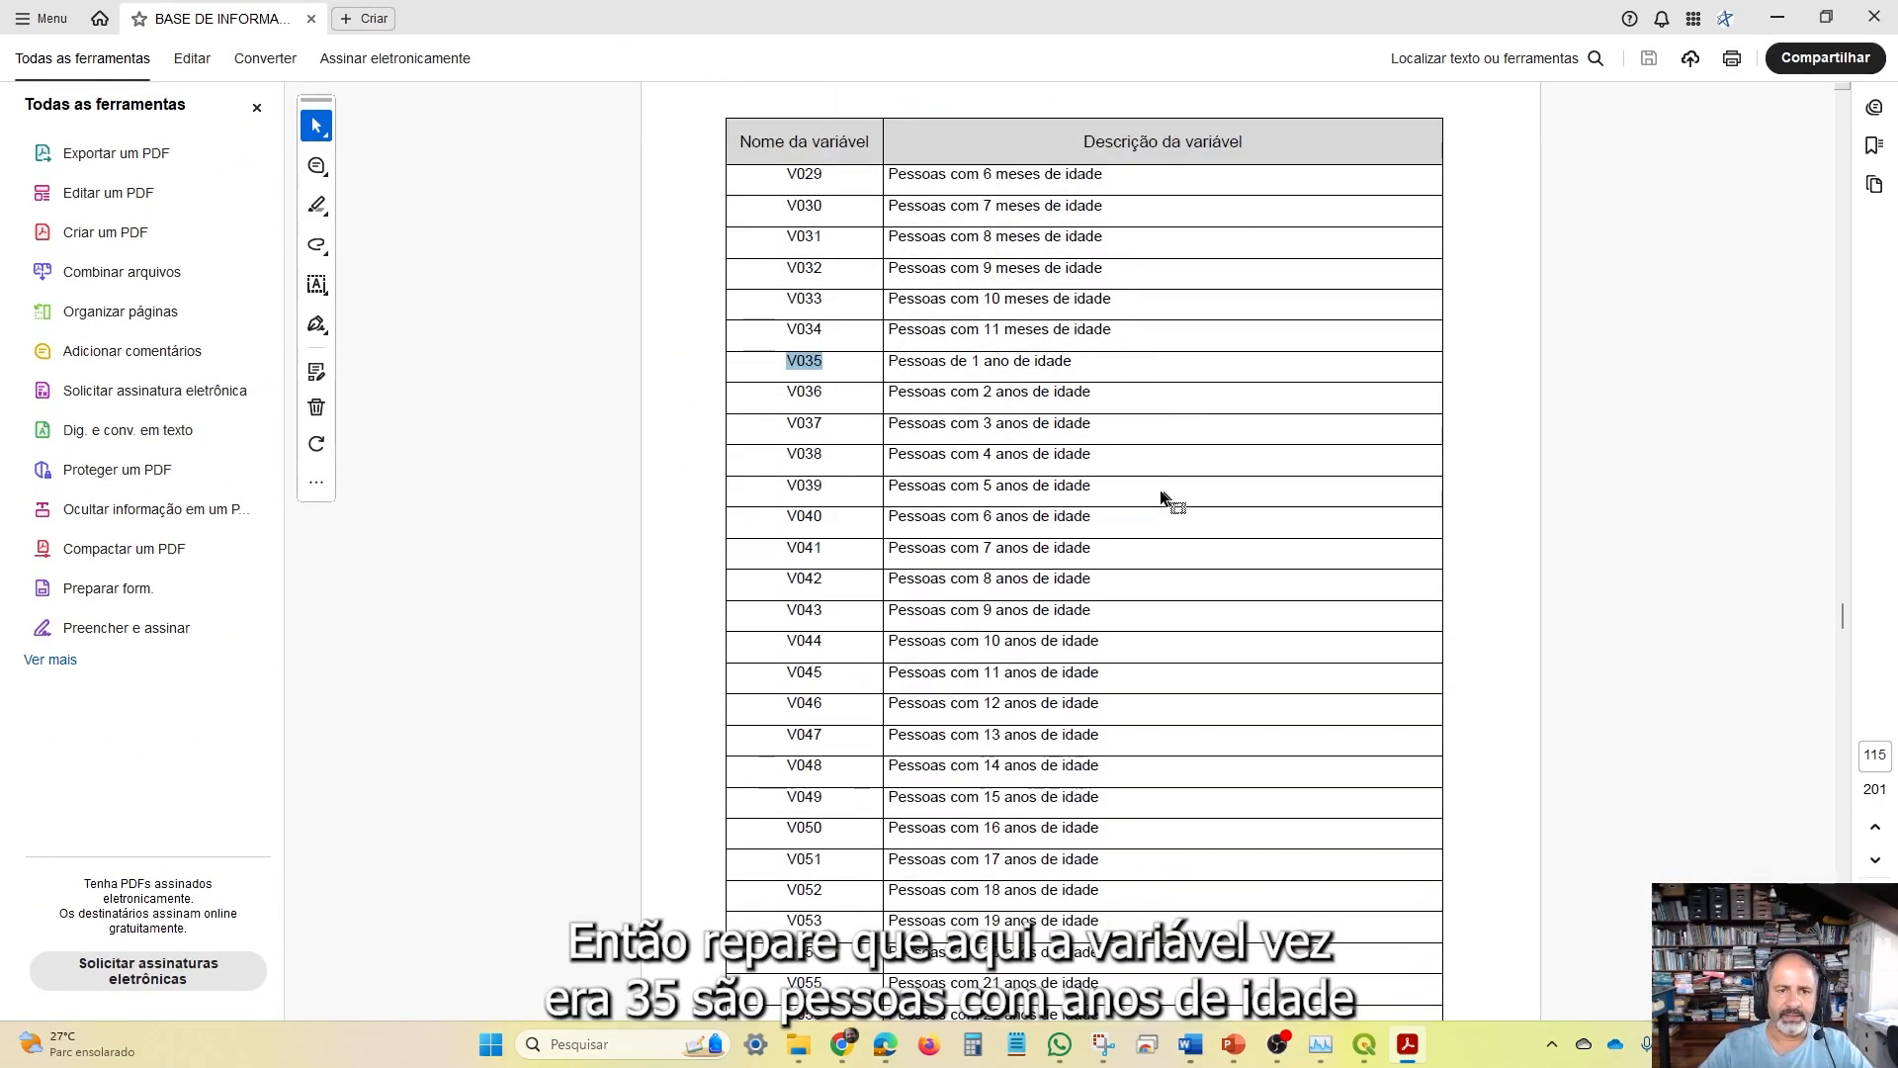
{"action": "left_click", "coordinate": [831, 376]}
{"action": "left_click_drag", "start_coordinate": [787, 361], "coordinate": [1100, 512]}
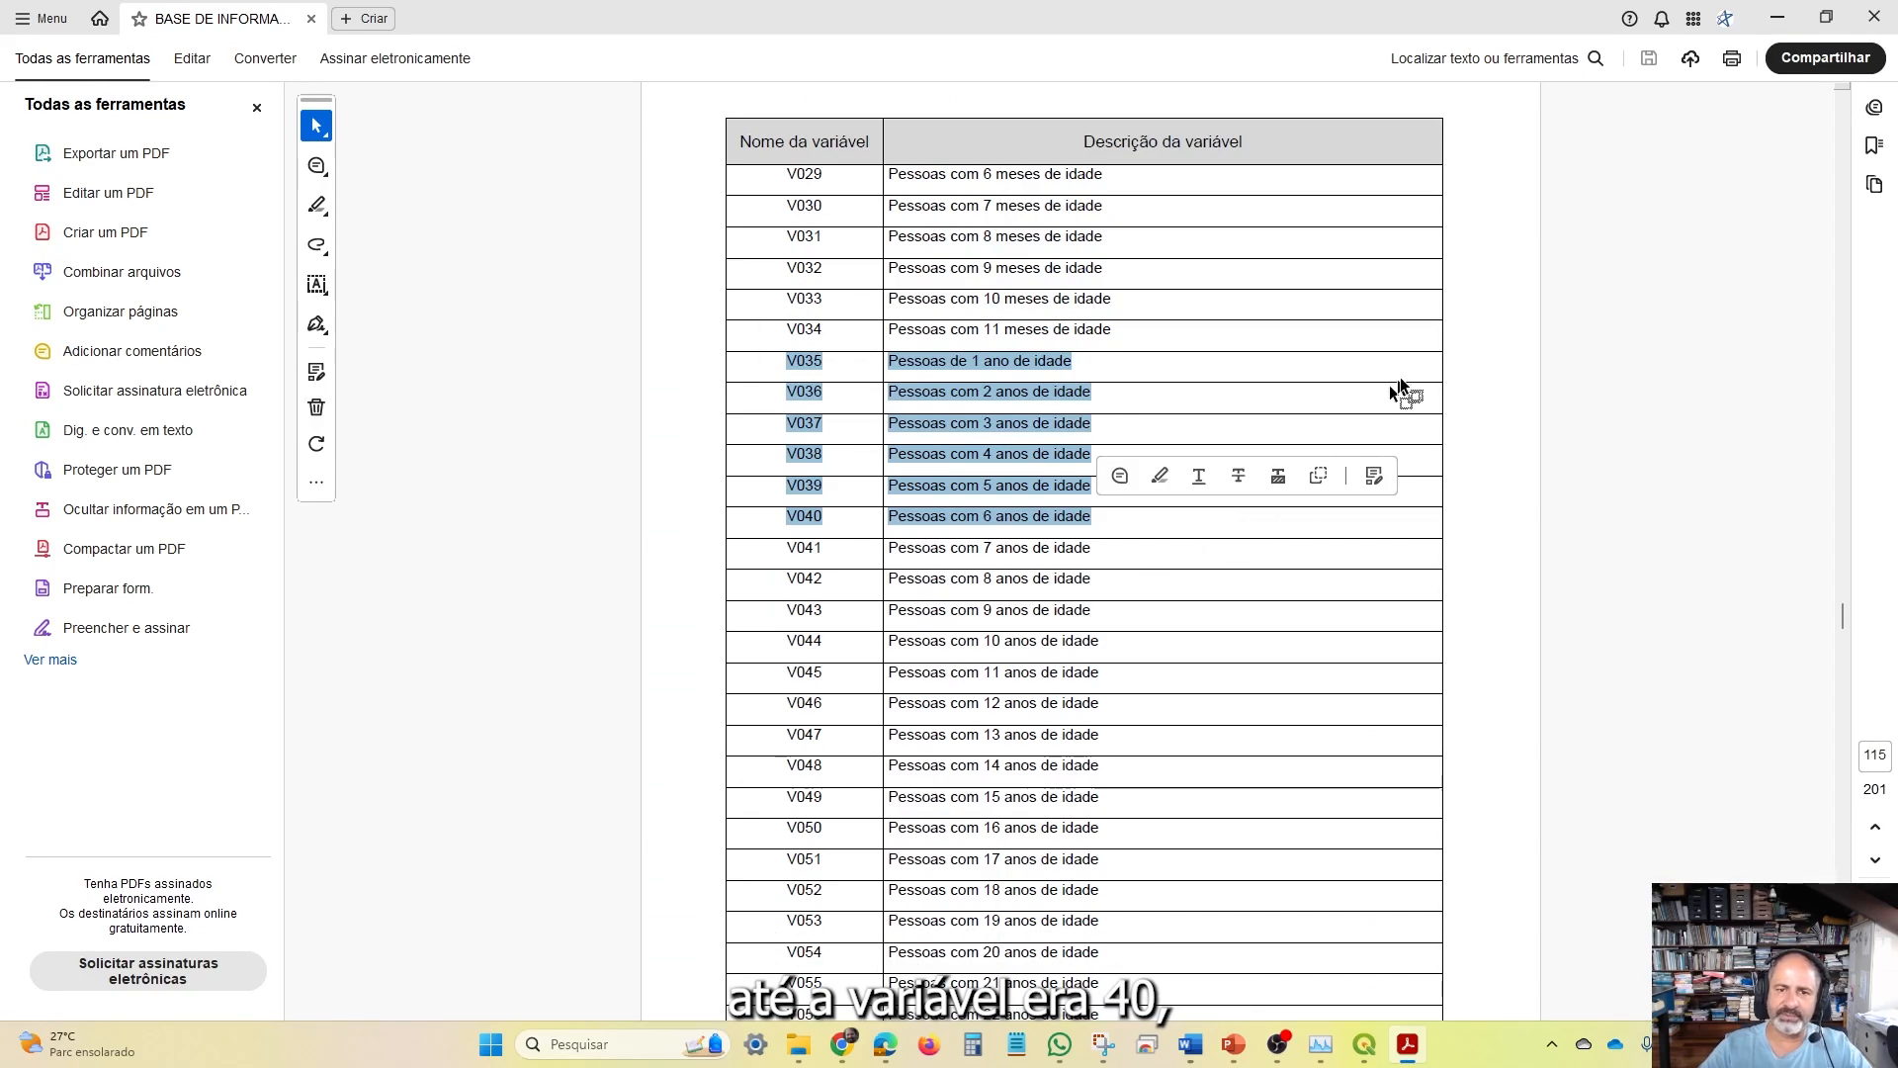
{"action": "left_click", "coordinate": [1777, 18]}
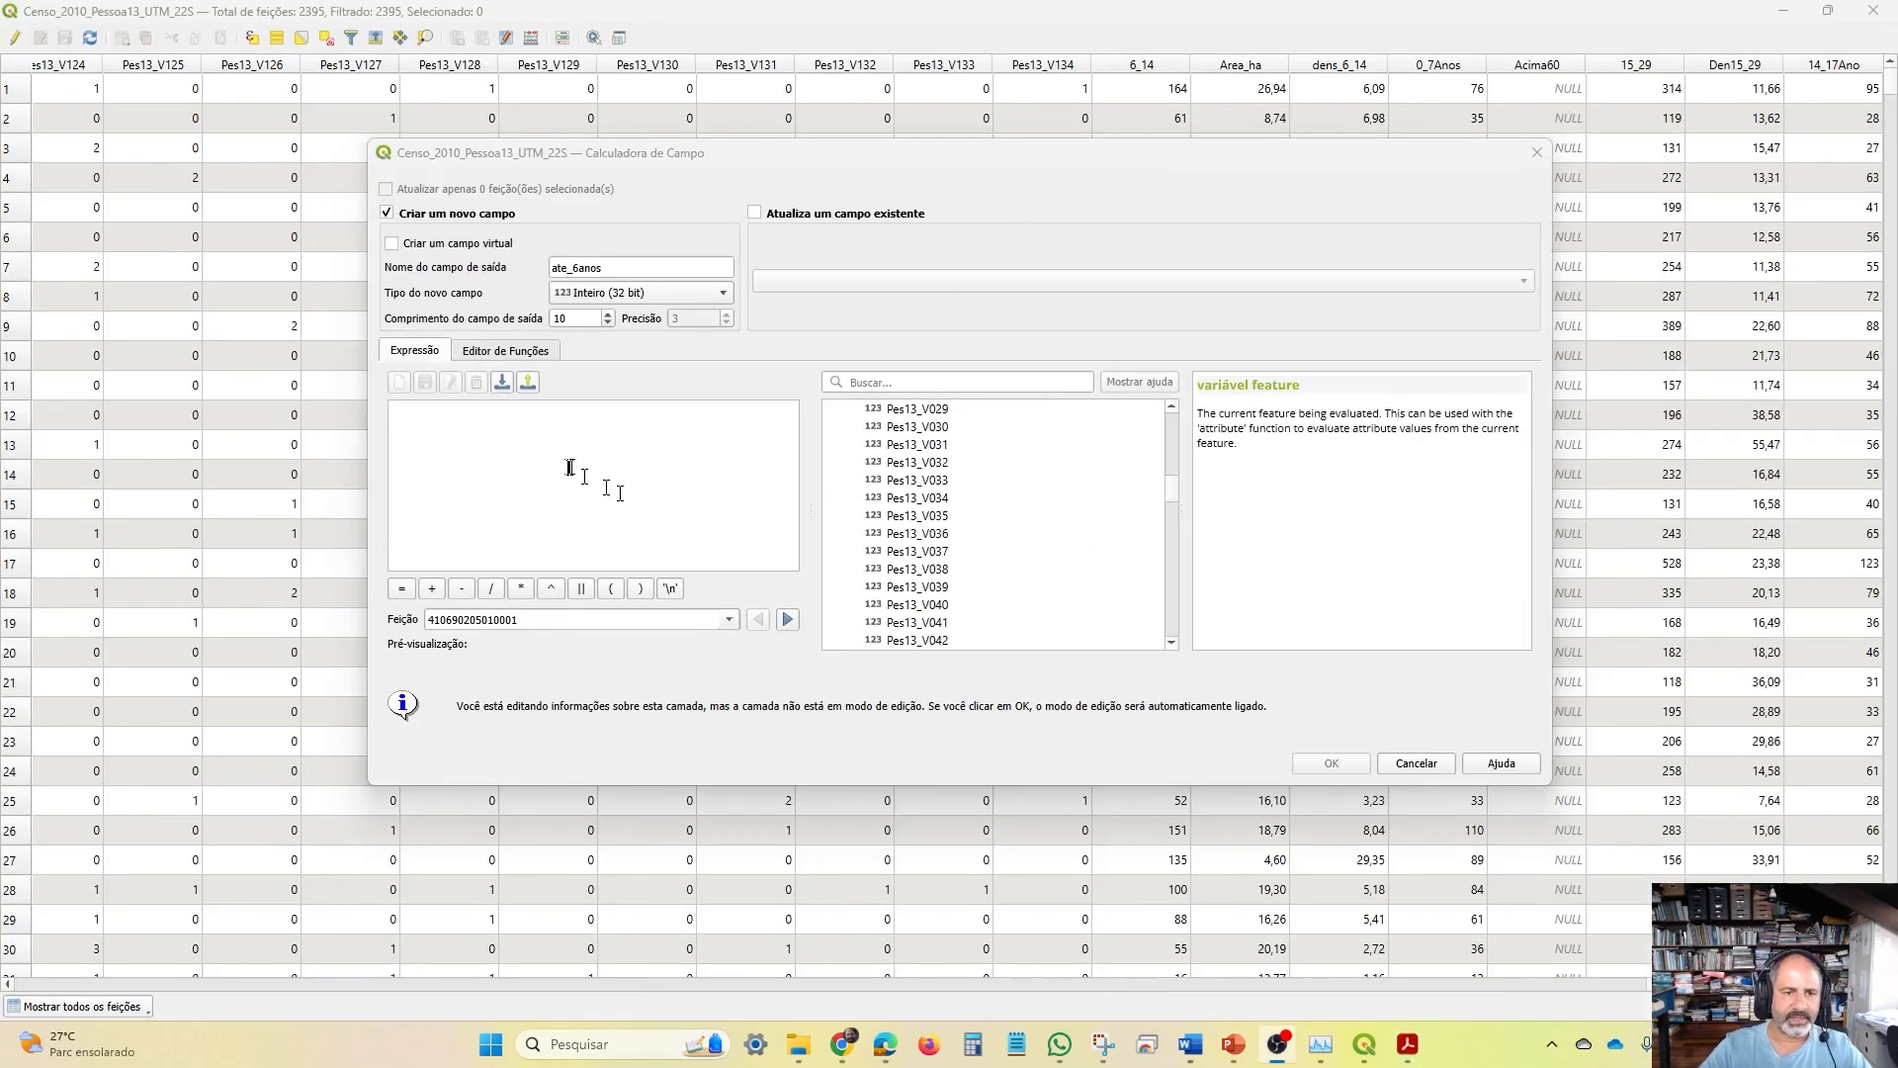
Fill the ate_6anos field with the sum of Pes13_V035, Pes13_V036, Pes13_V037, Pes13_V038, Pes13_V039 and Pes13_V040, and create it
{"action": "double_click", "coordinate": [921, 517]}
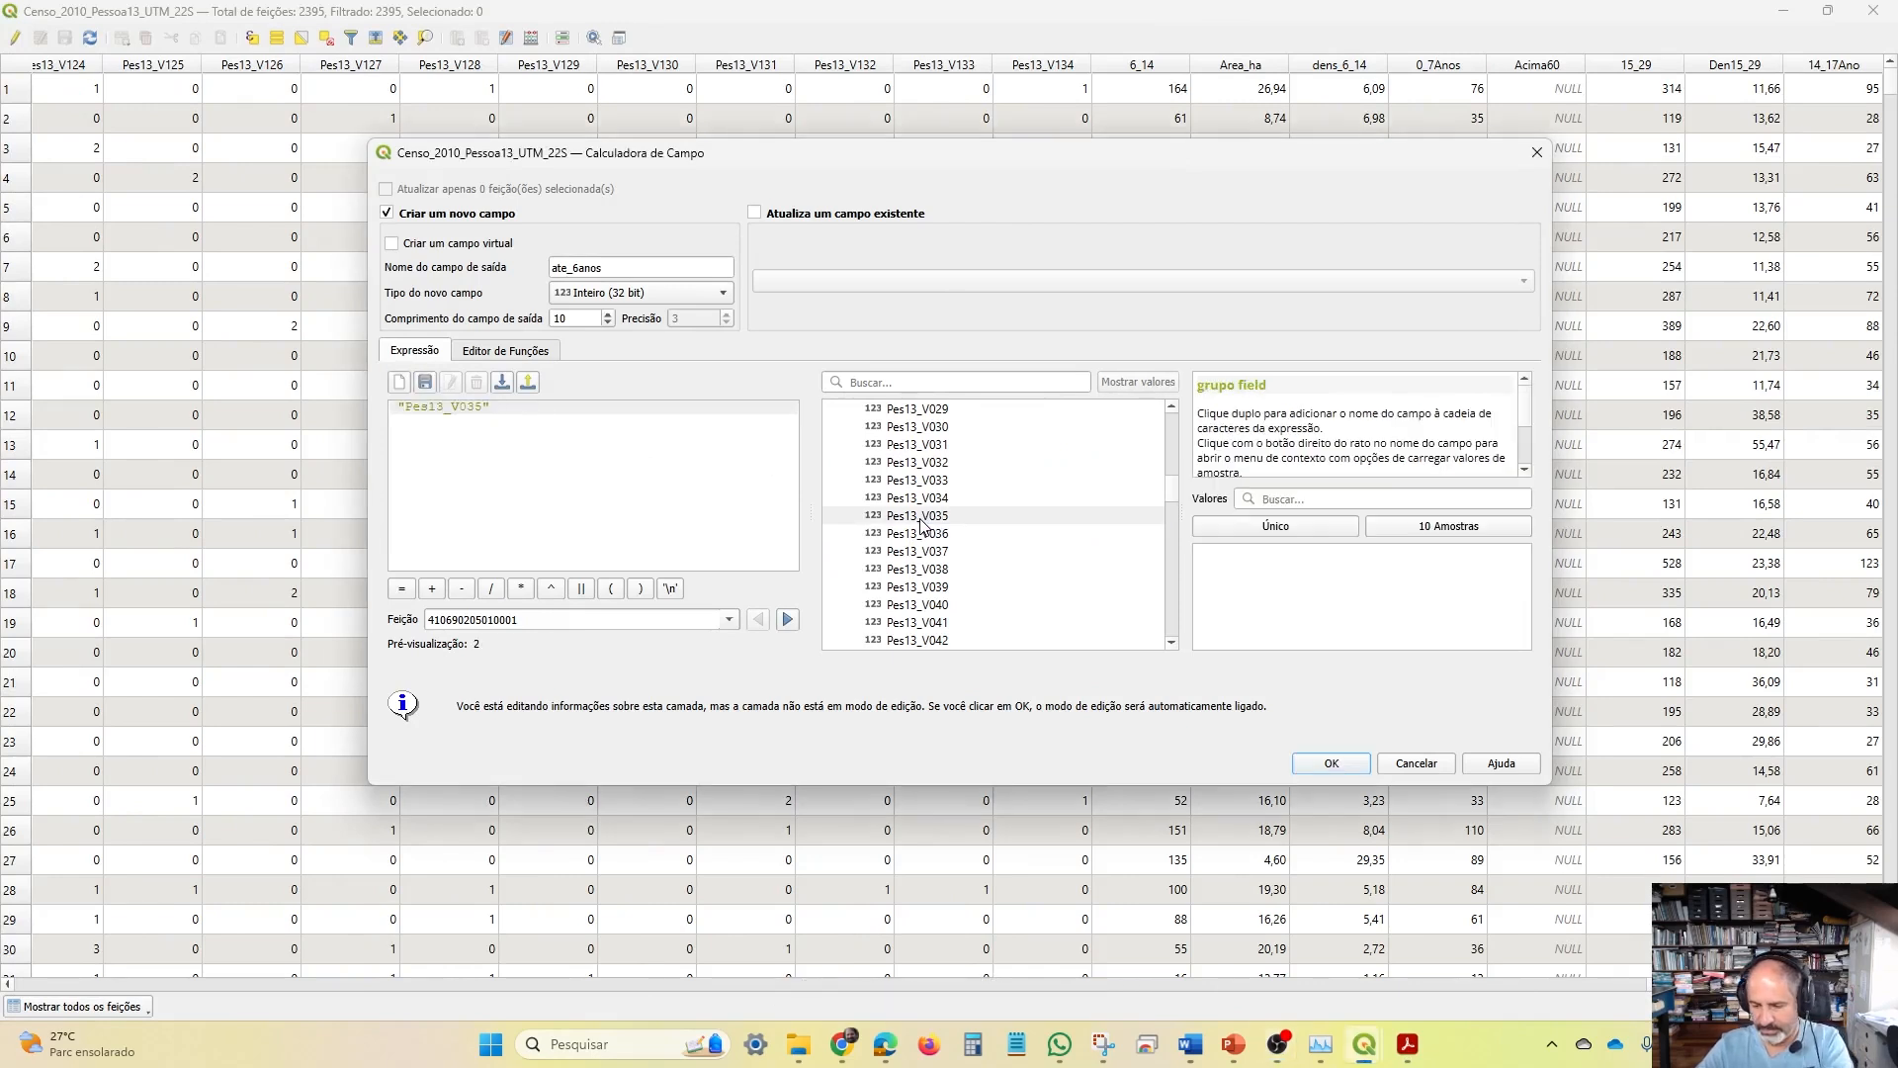
{"action": "type", "text": "+"}
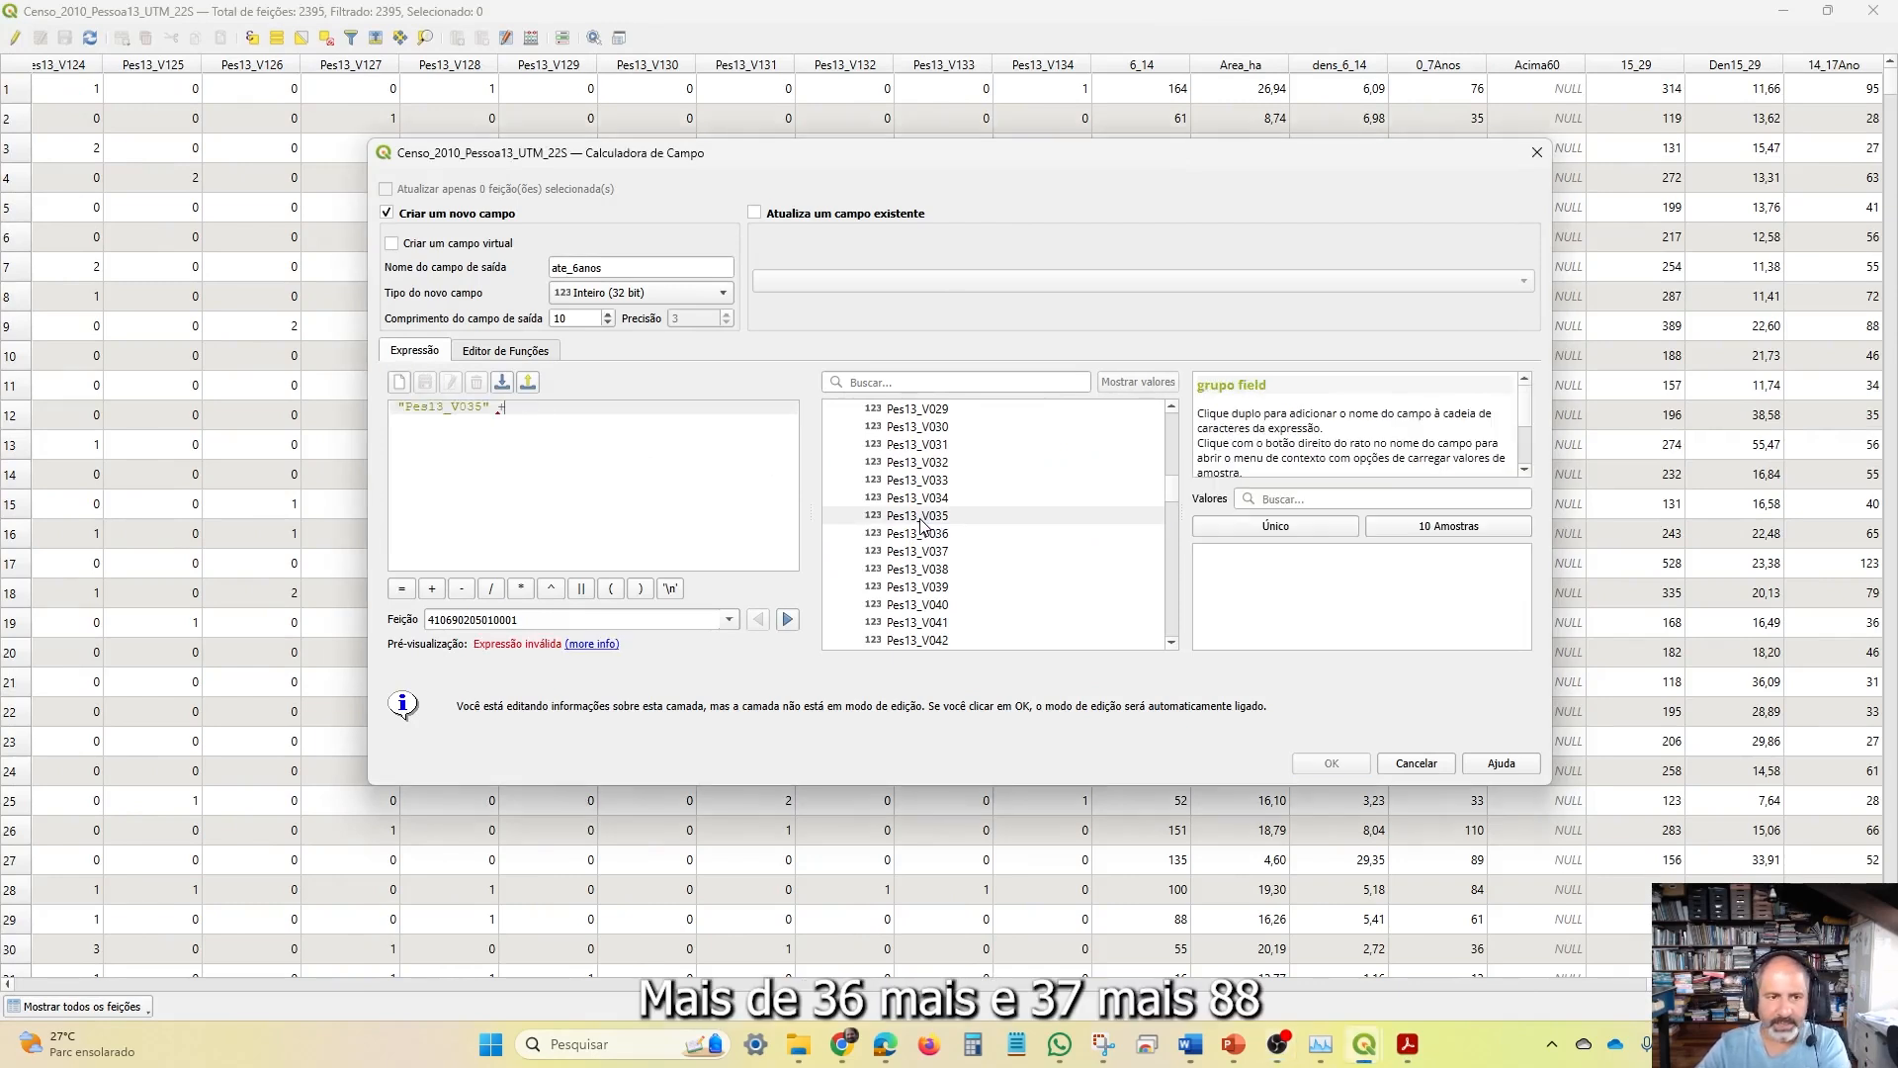
{"action": "double_click", "coordinate": [934, 534]}
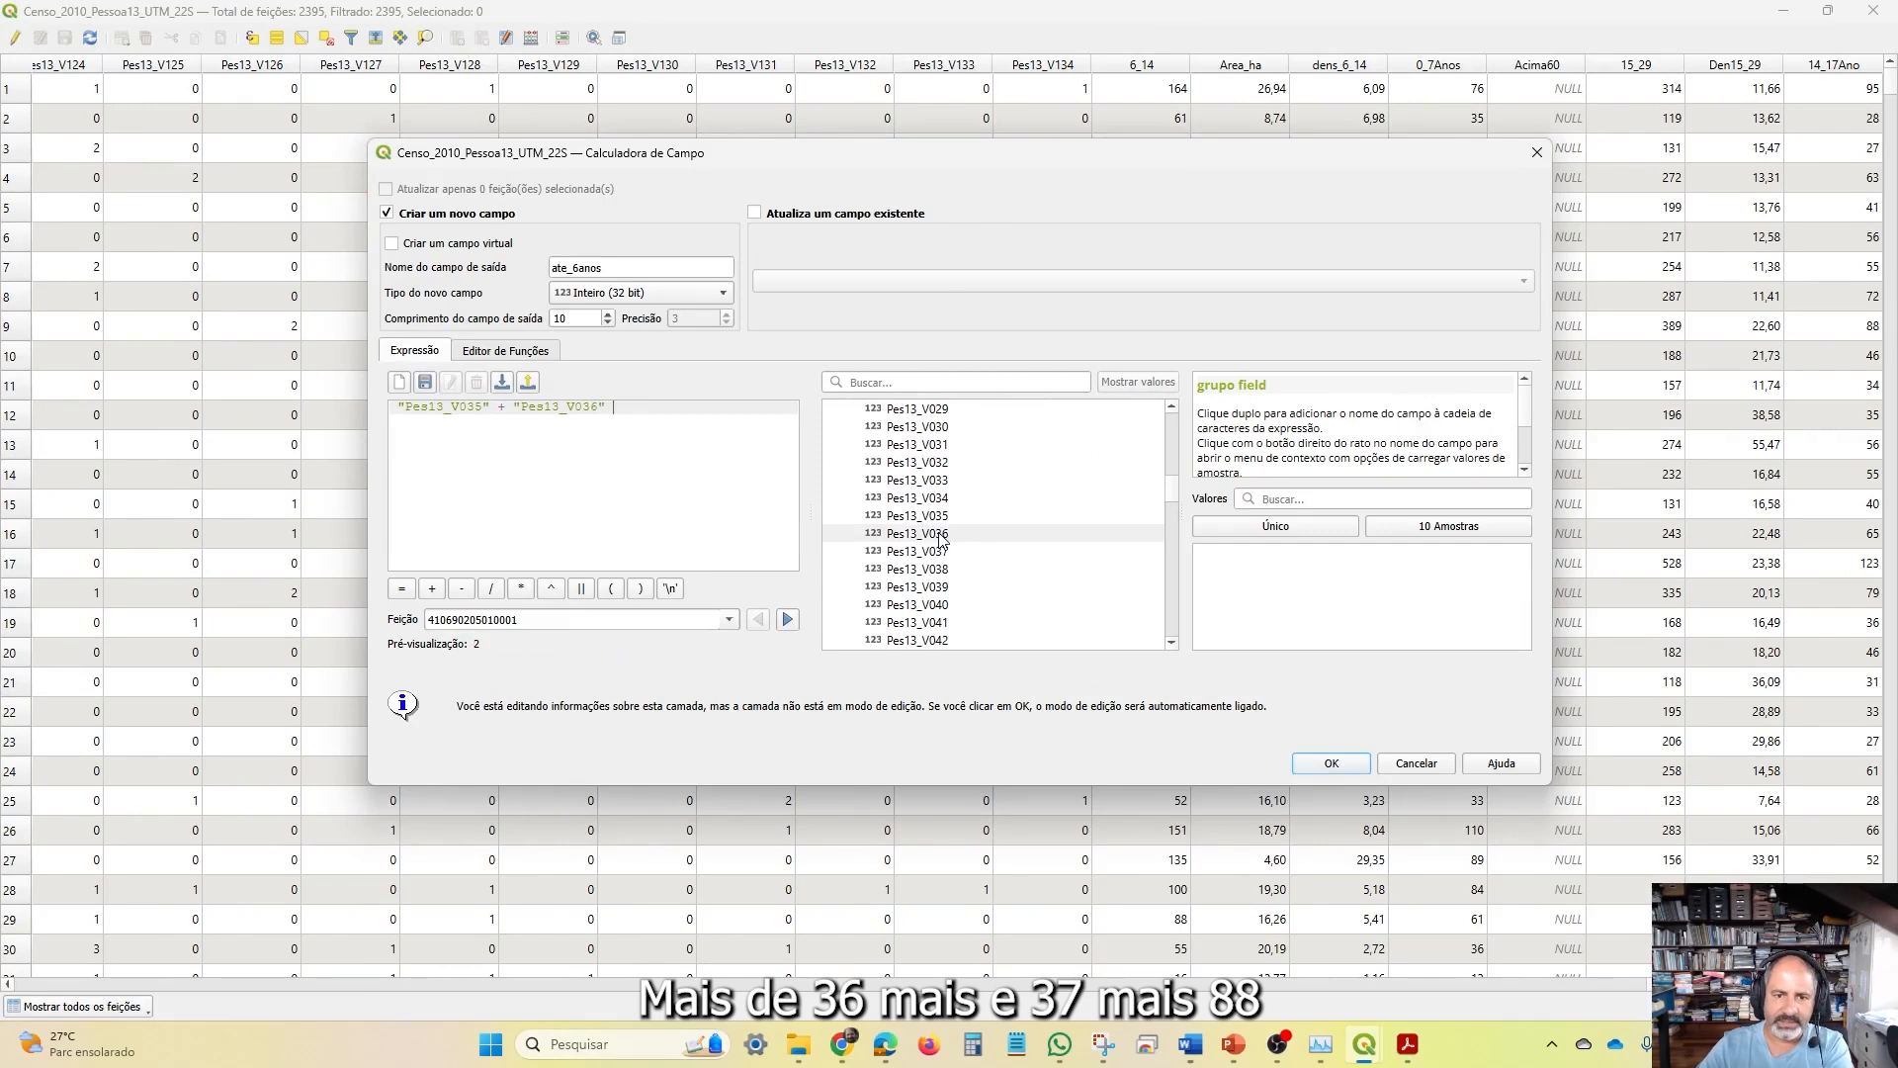
{"action": "type", "text": "+"}
{"action": "double_click", "coordinate": [935, 552]}
{"action": "type", "text": "+ \"Pes13_V037\" +"}
{"action": "double_click", "coordinate": [936, 571]}
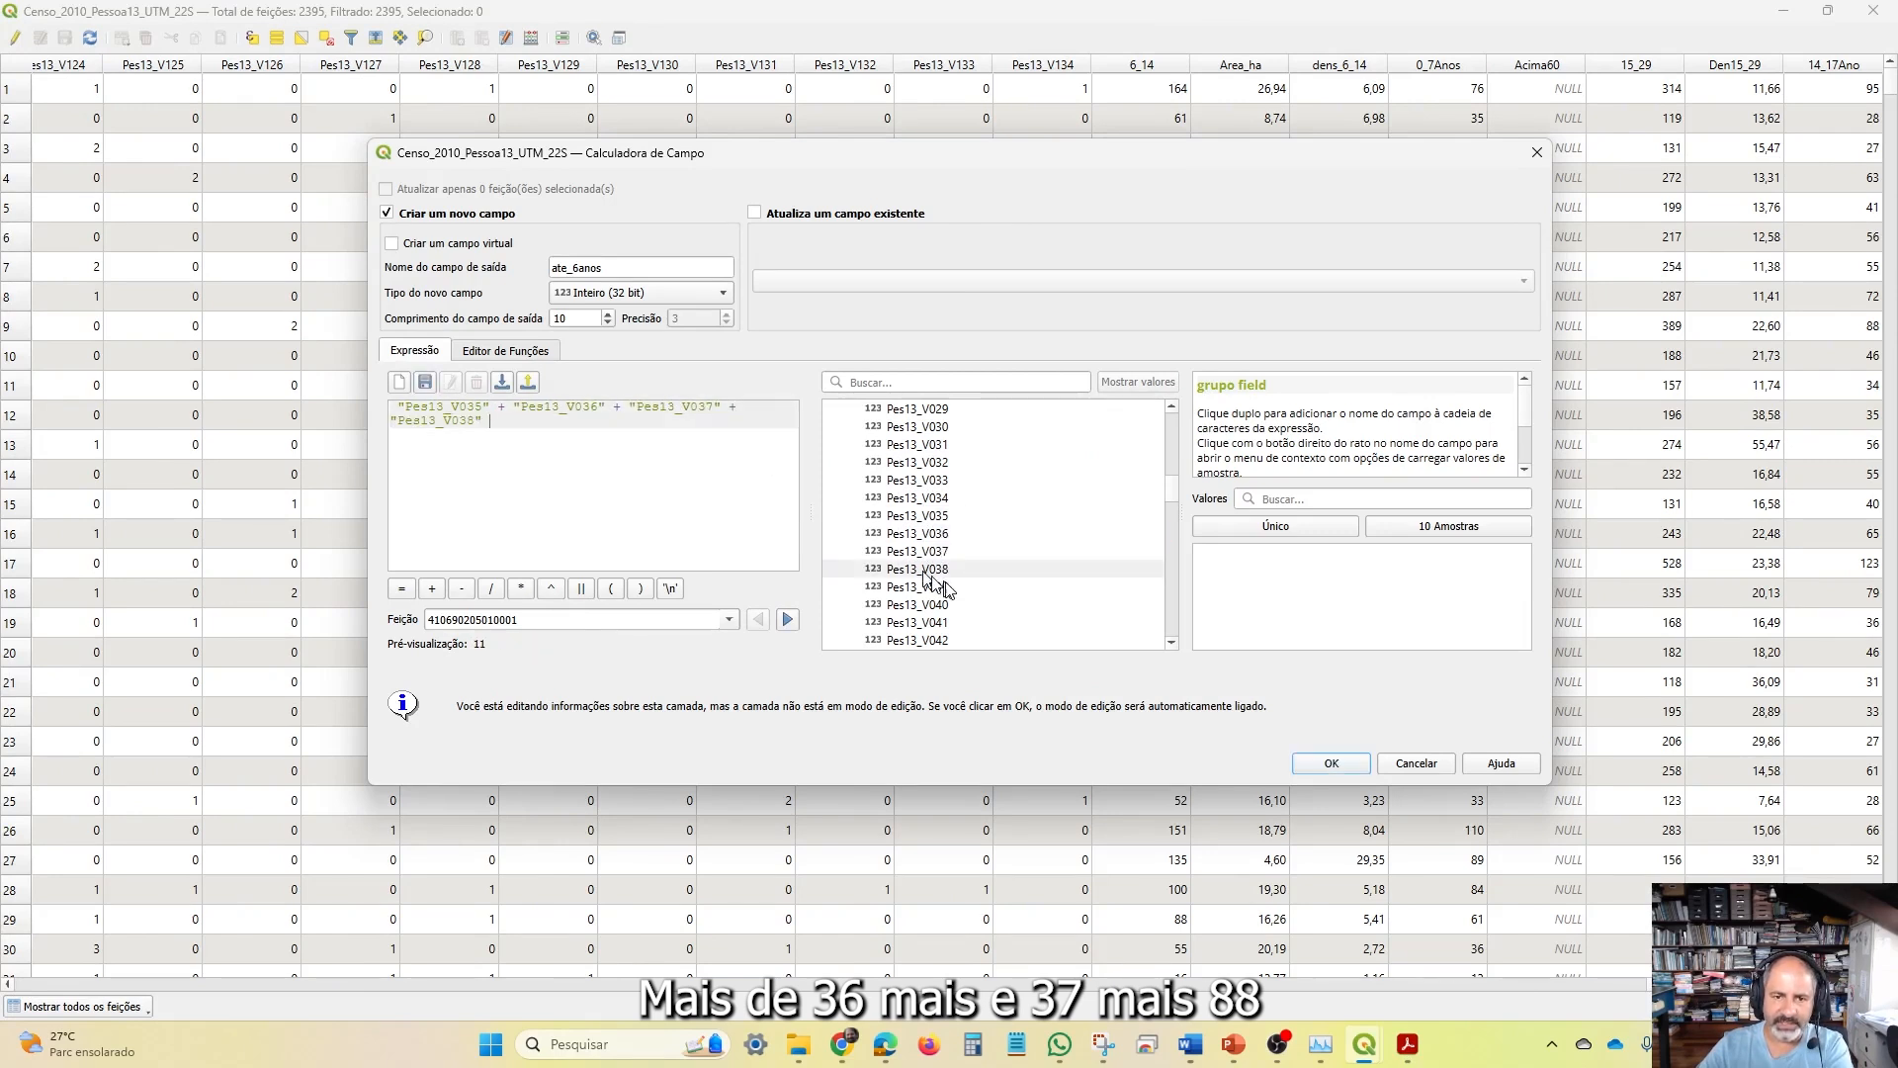
{"action": "type", "text": "+"}
{"action": "double_click", "coordinate": [940, 588]}
{"action": "type", "text": "+"}
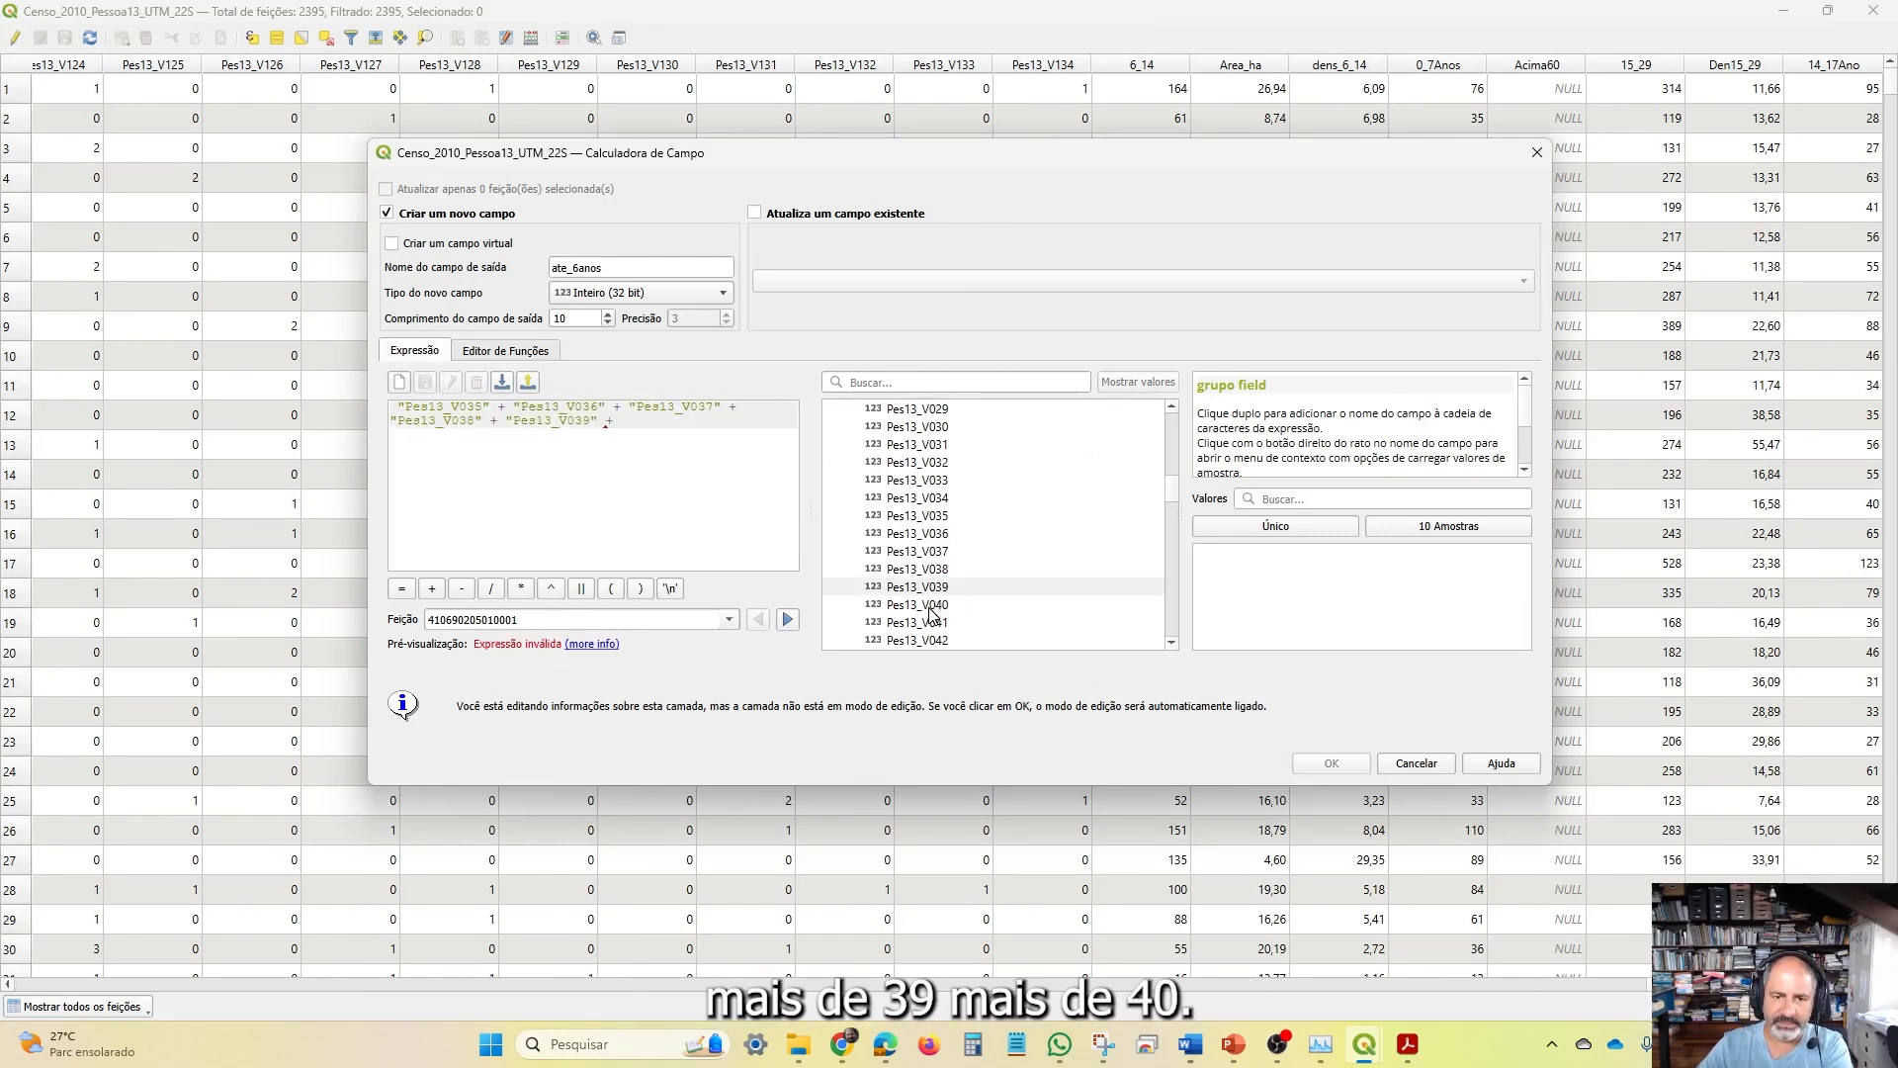
{"action": "left_click", "coordinate": [933, 606]}
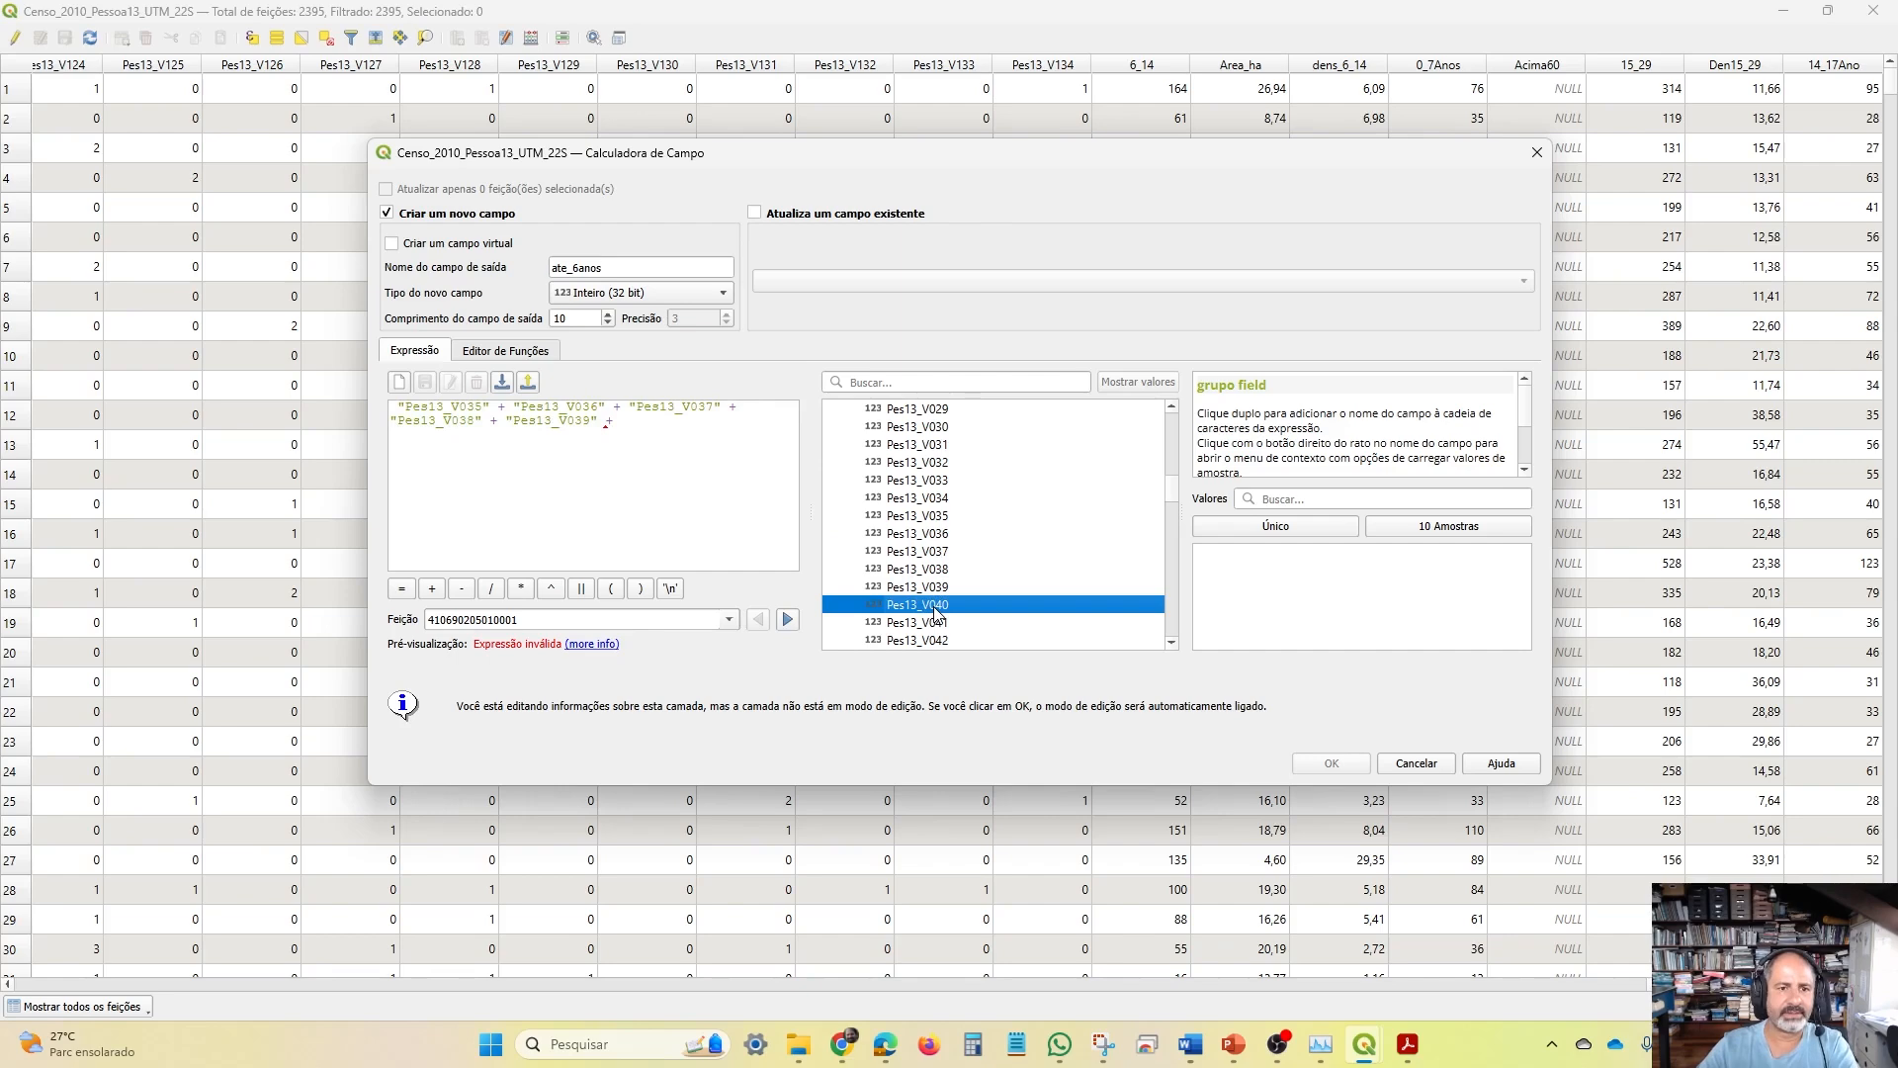
{"action": "double_click", "coordinate": [934, 606]}
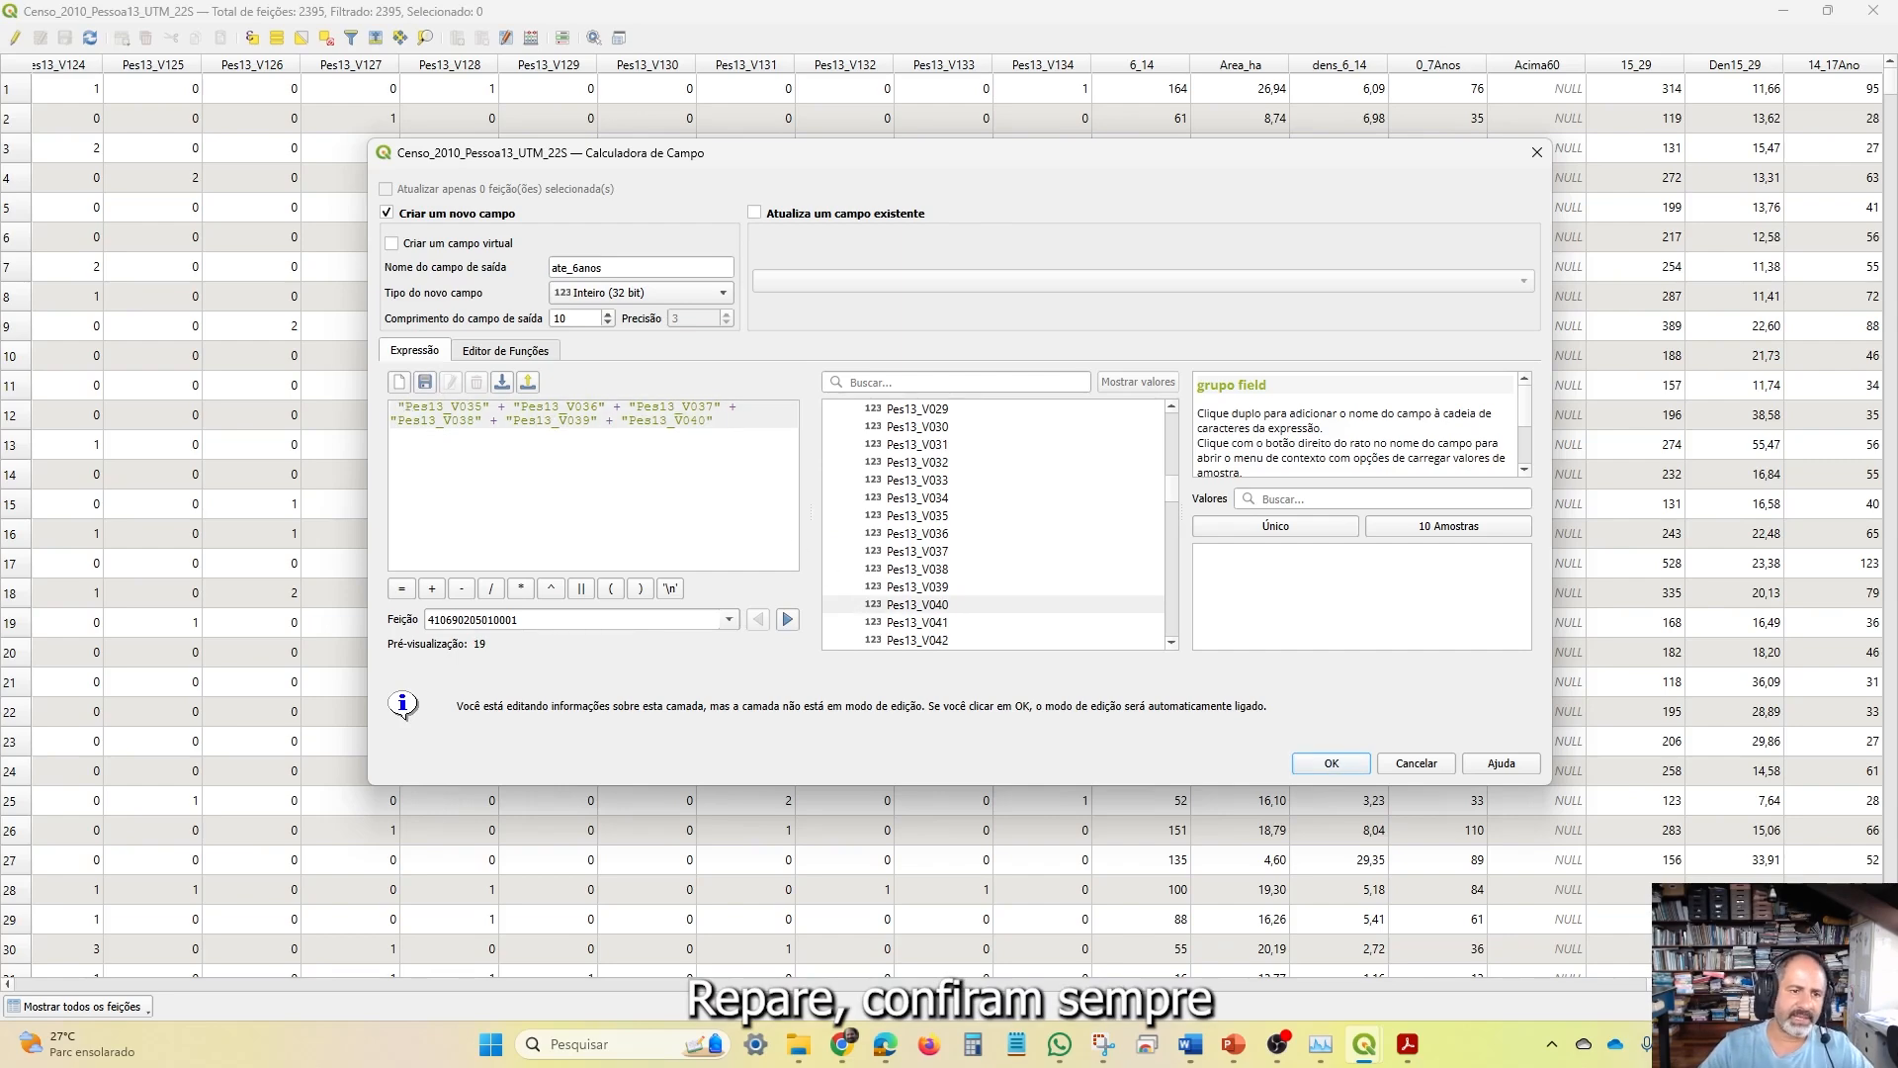
{"action": "left_click", "coordinate": [1328, 763]}
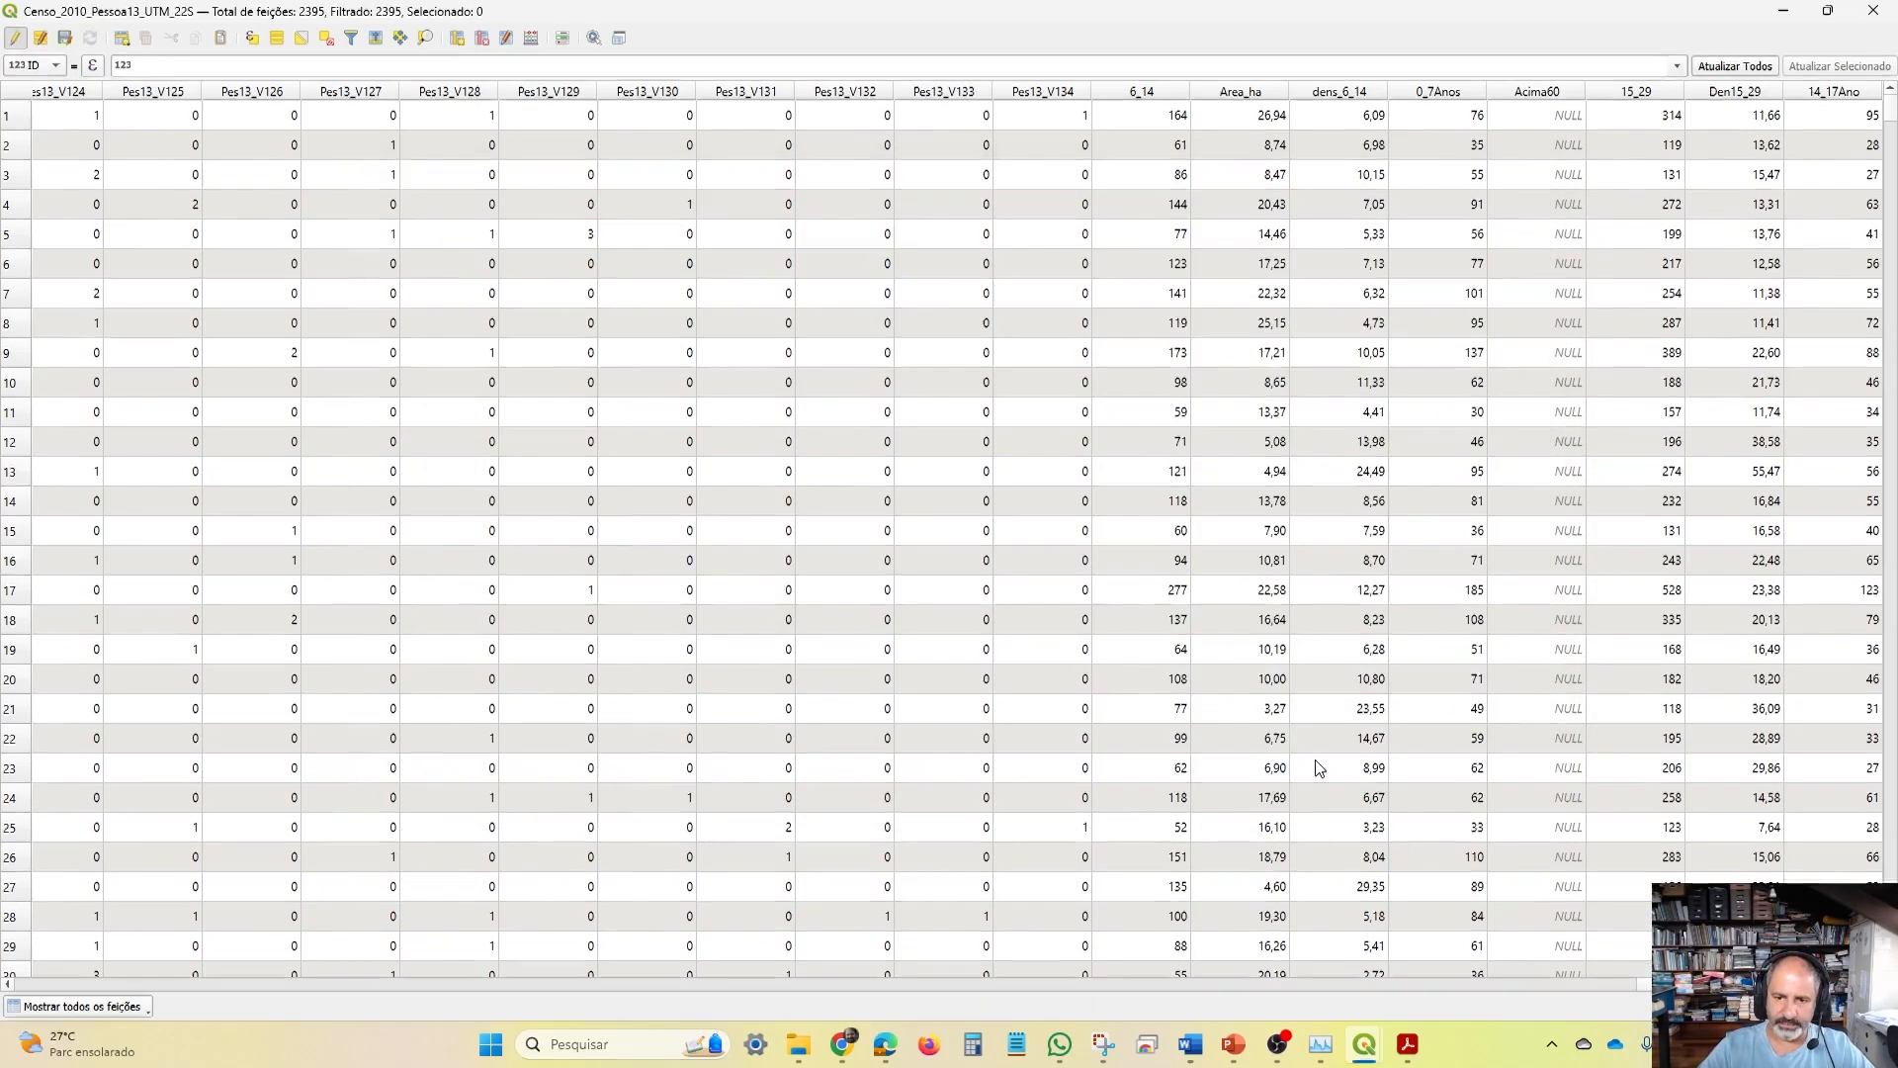
Check the new ate_6anos column, close the attribute table and end layer editing, saving the changes
{"action": "left_click_drag", "start_coordinate": [1691, 985], "coordinate": [1730, 985]}
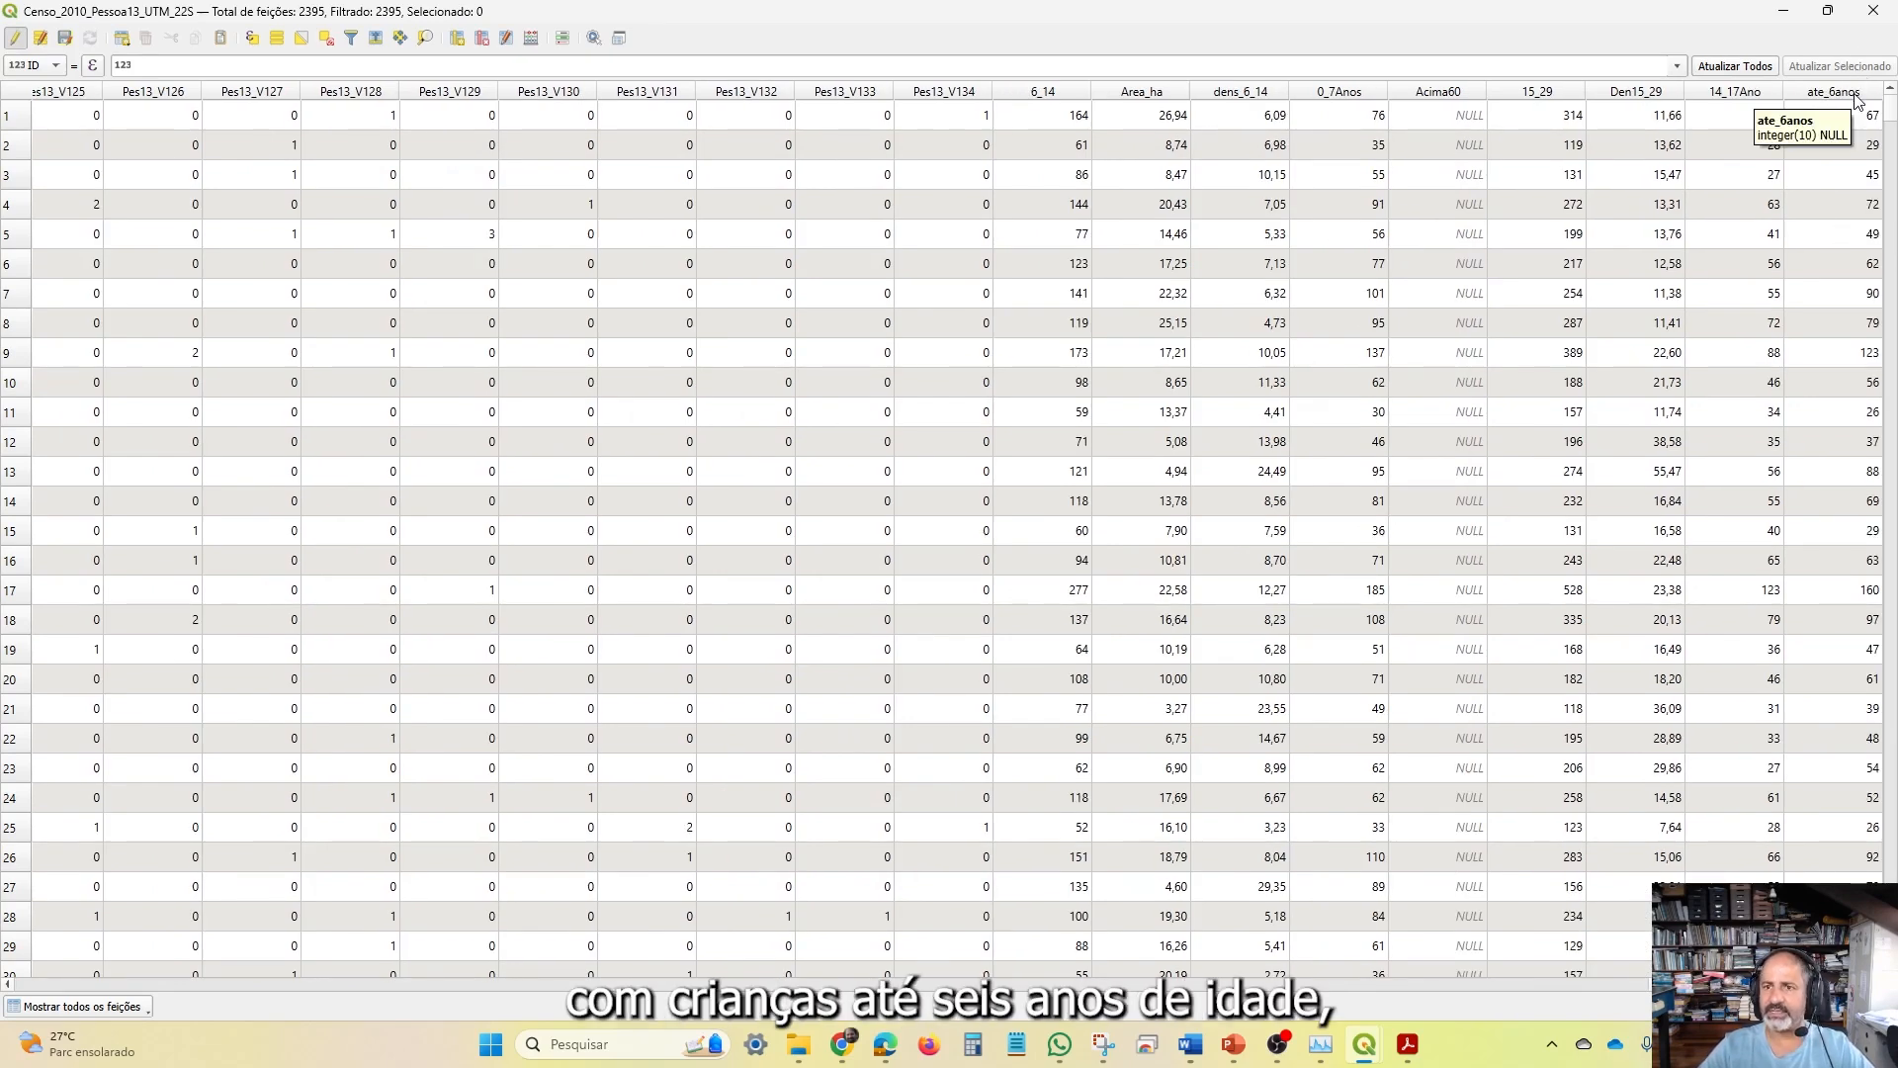
{"action": "left_click", "coordinate": [1875, 14]}
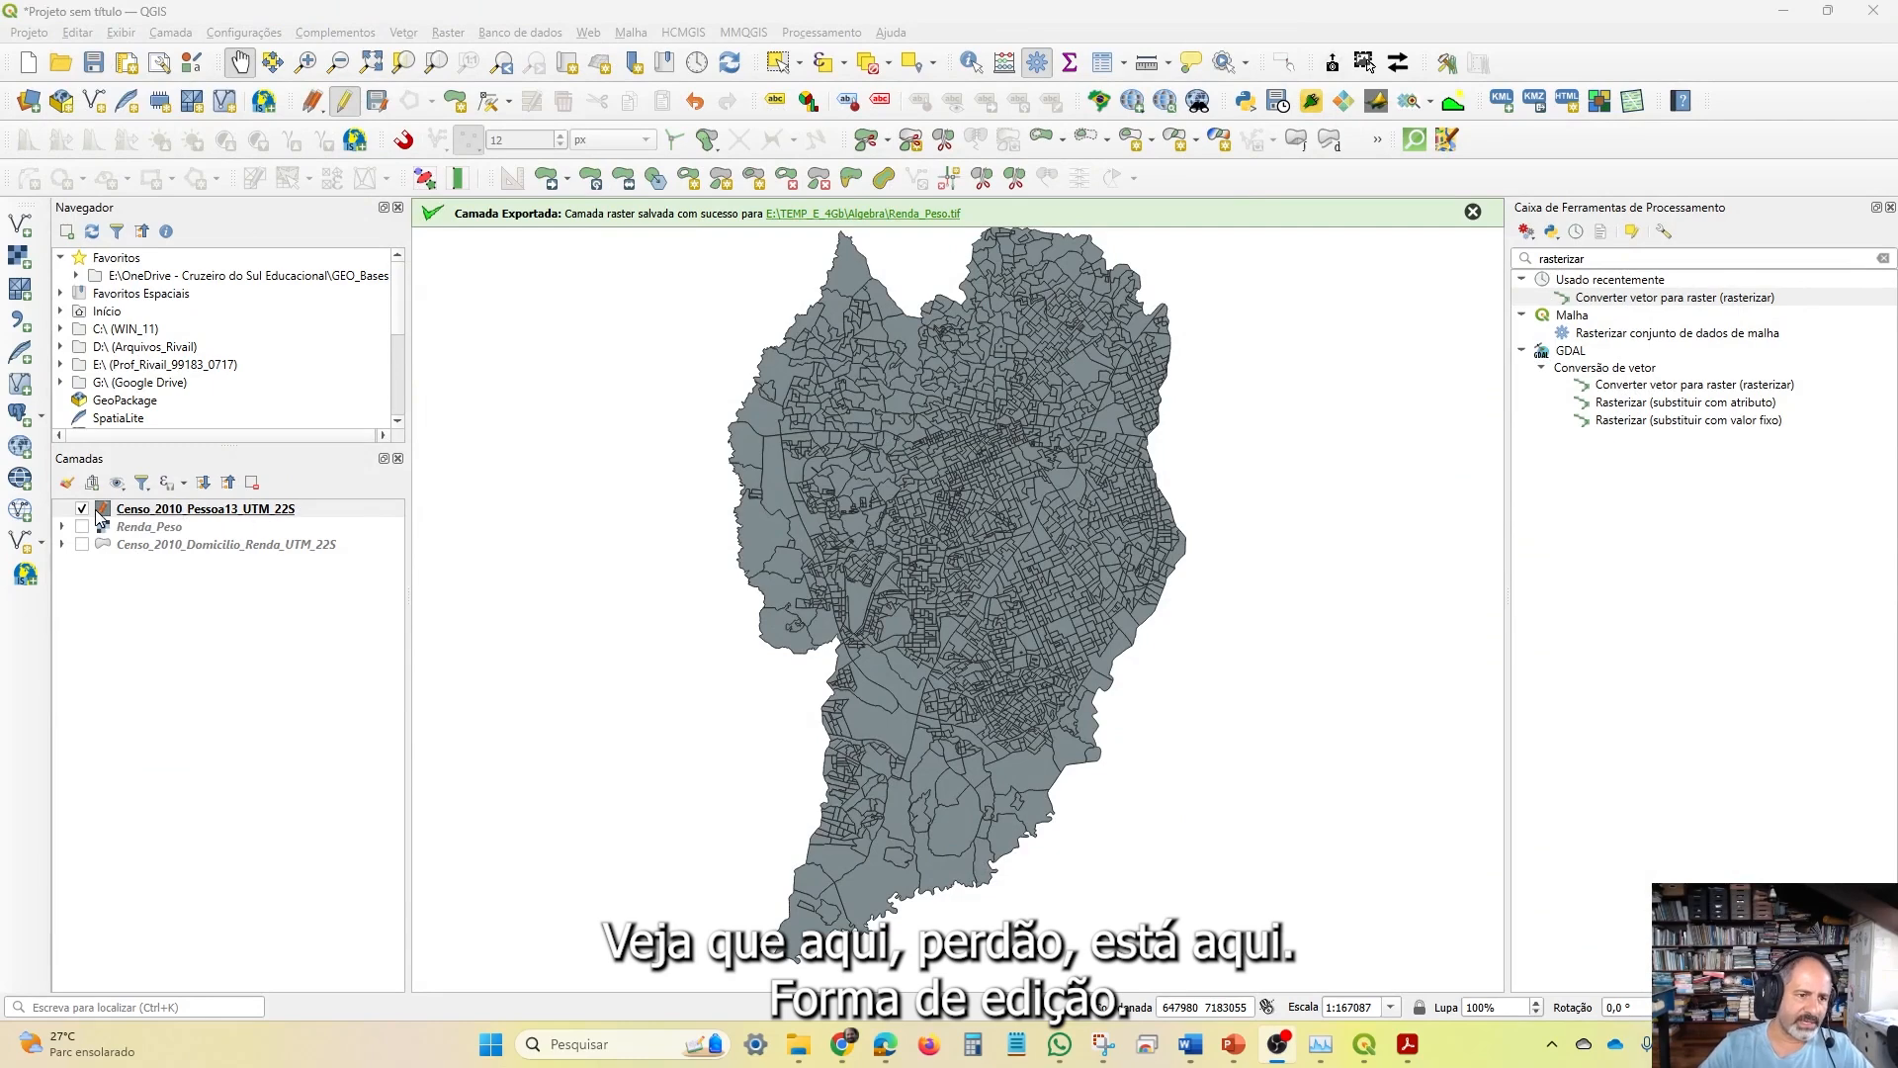
{"action": "left_click", "coordinate": [345, 107]}
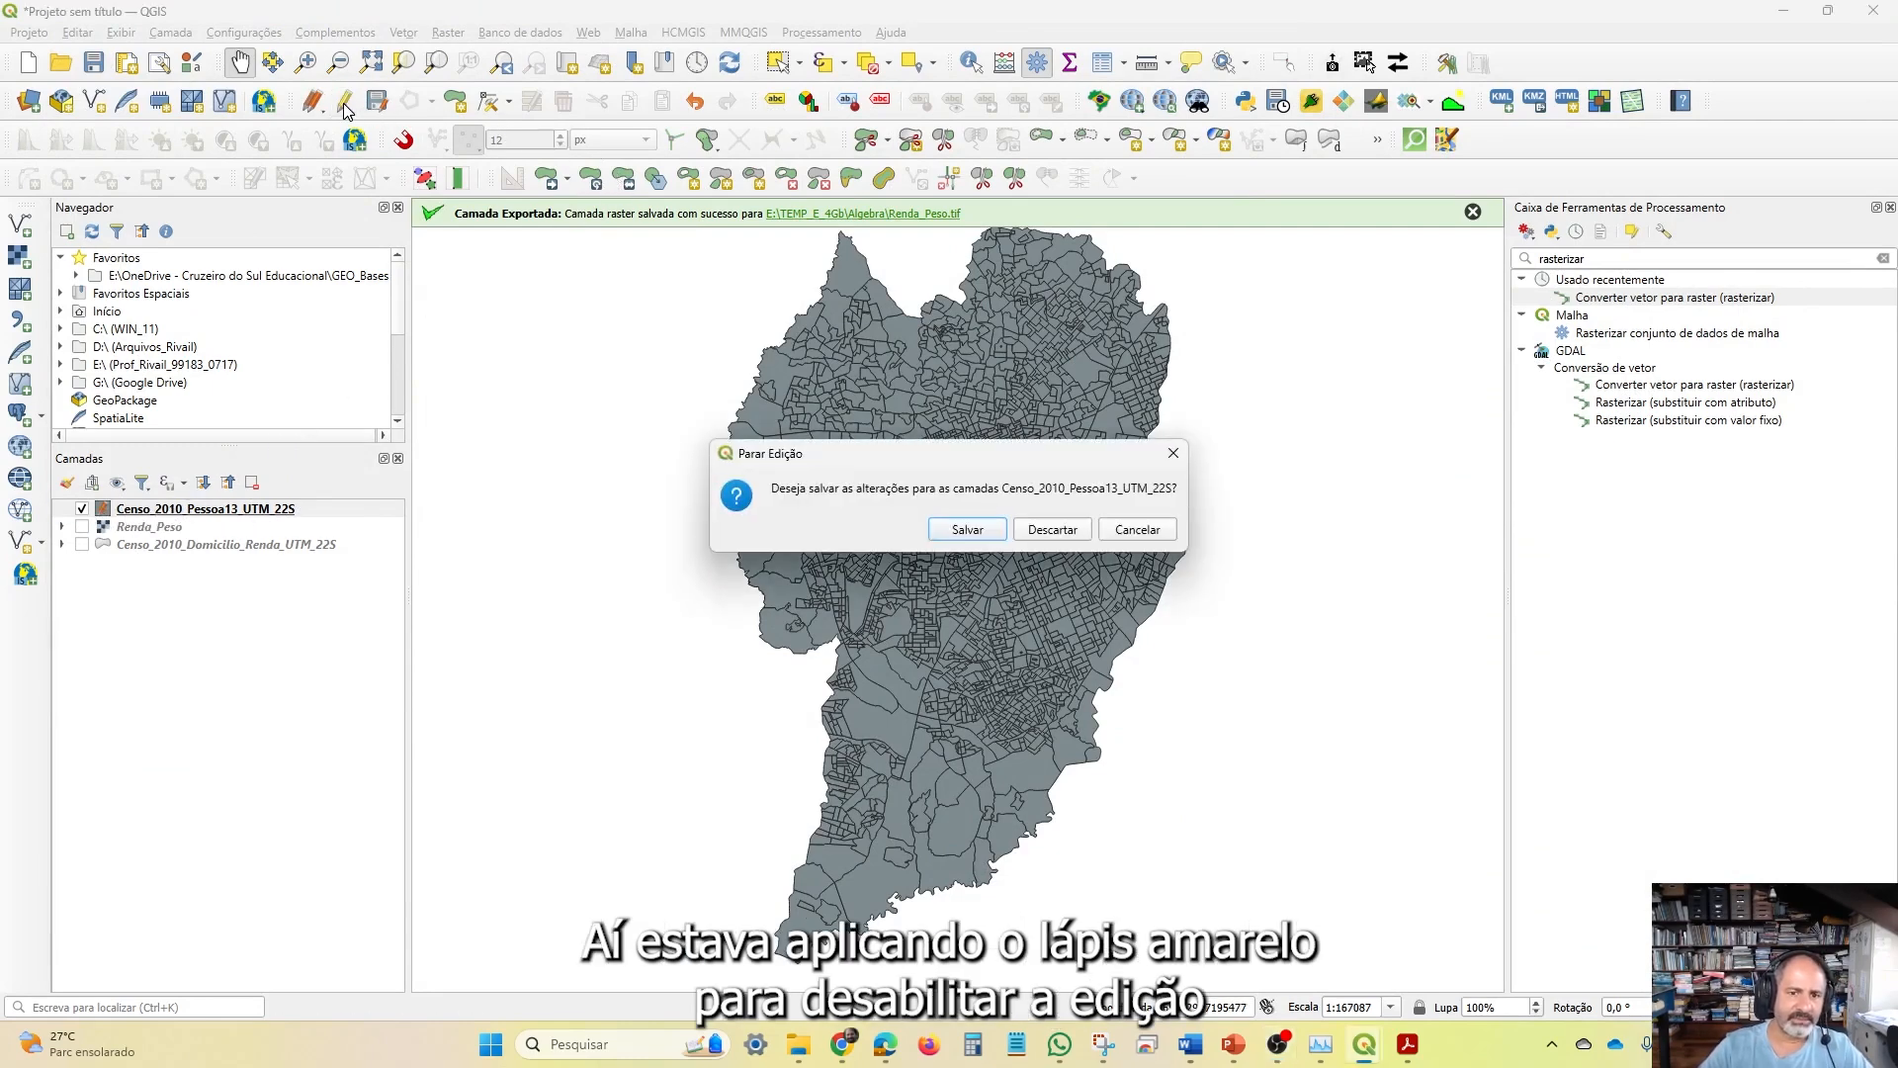
{"action": "left_click", "coordinate": [967, 531]}
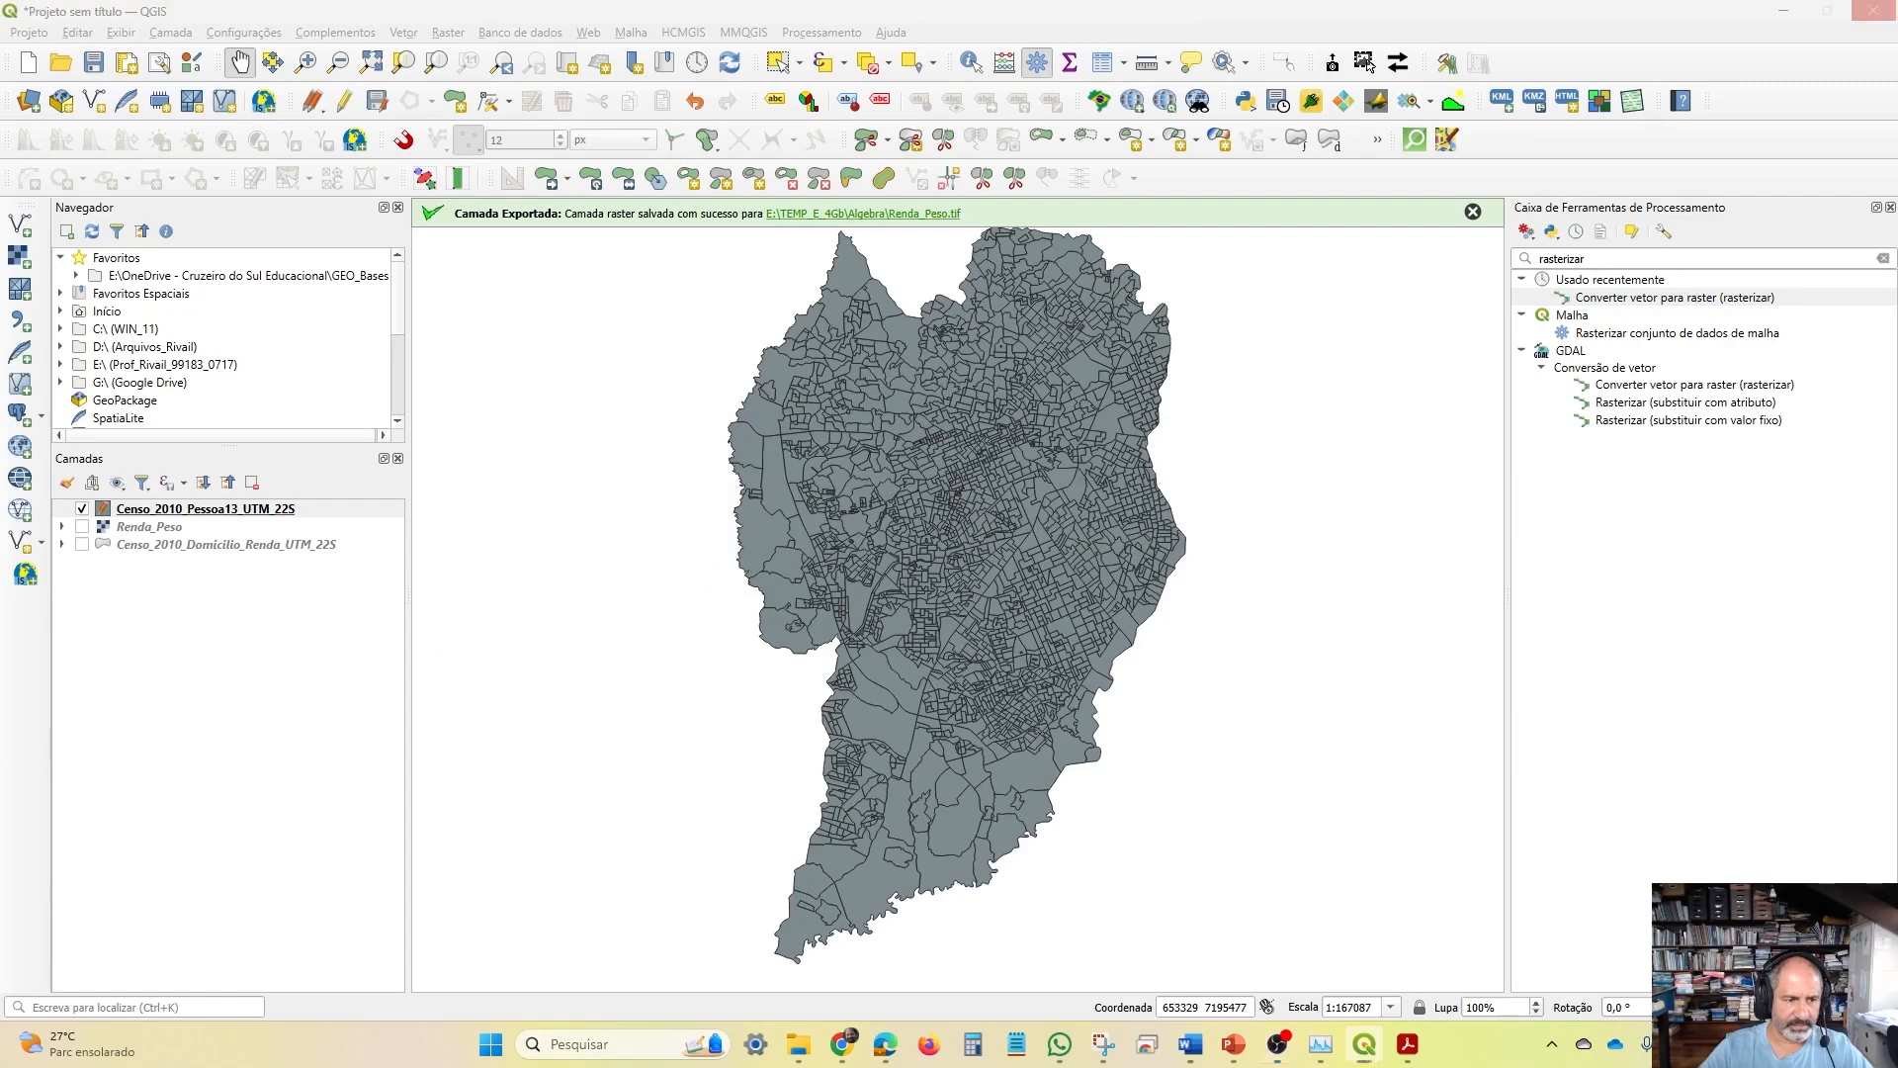
Open the layer properties of Censo_2010_Pessoa13_UTM_22S and set its symbology to Graduado
{"action": "right_click", "coordinate": [255, 519]}
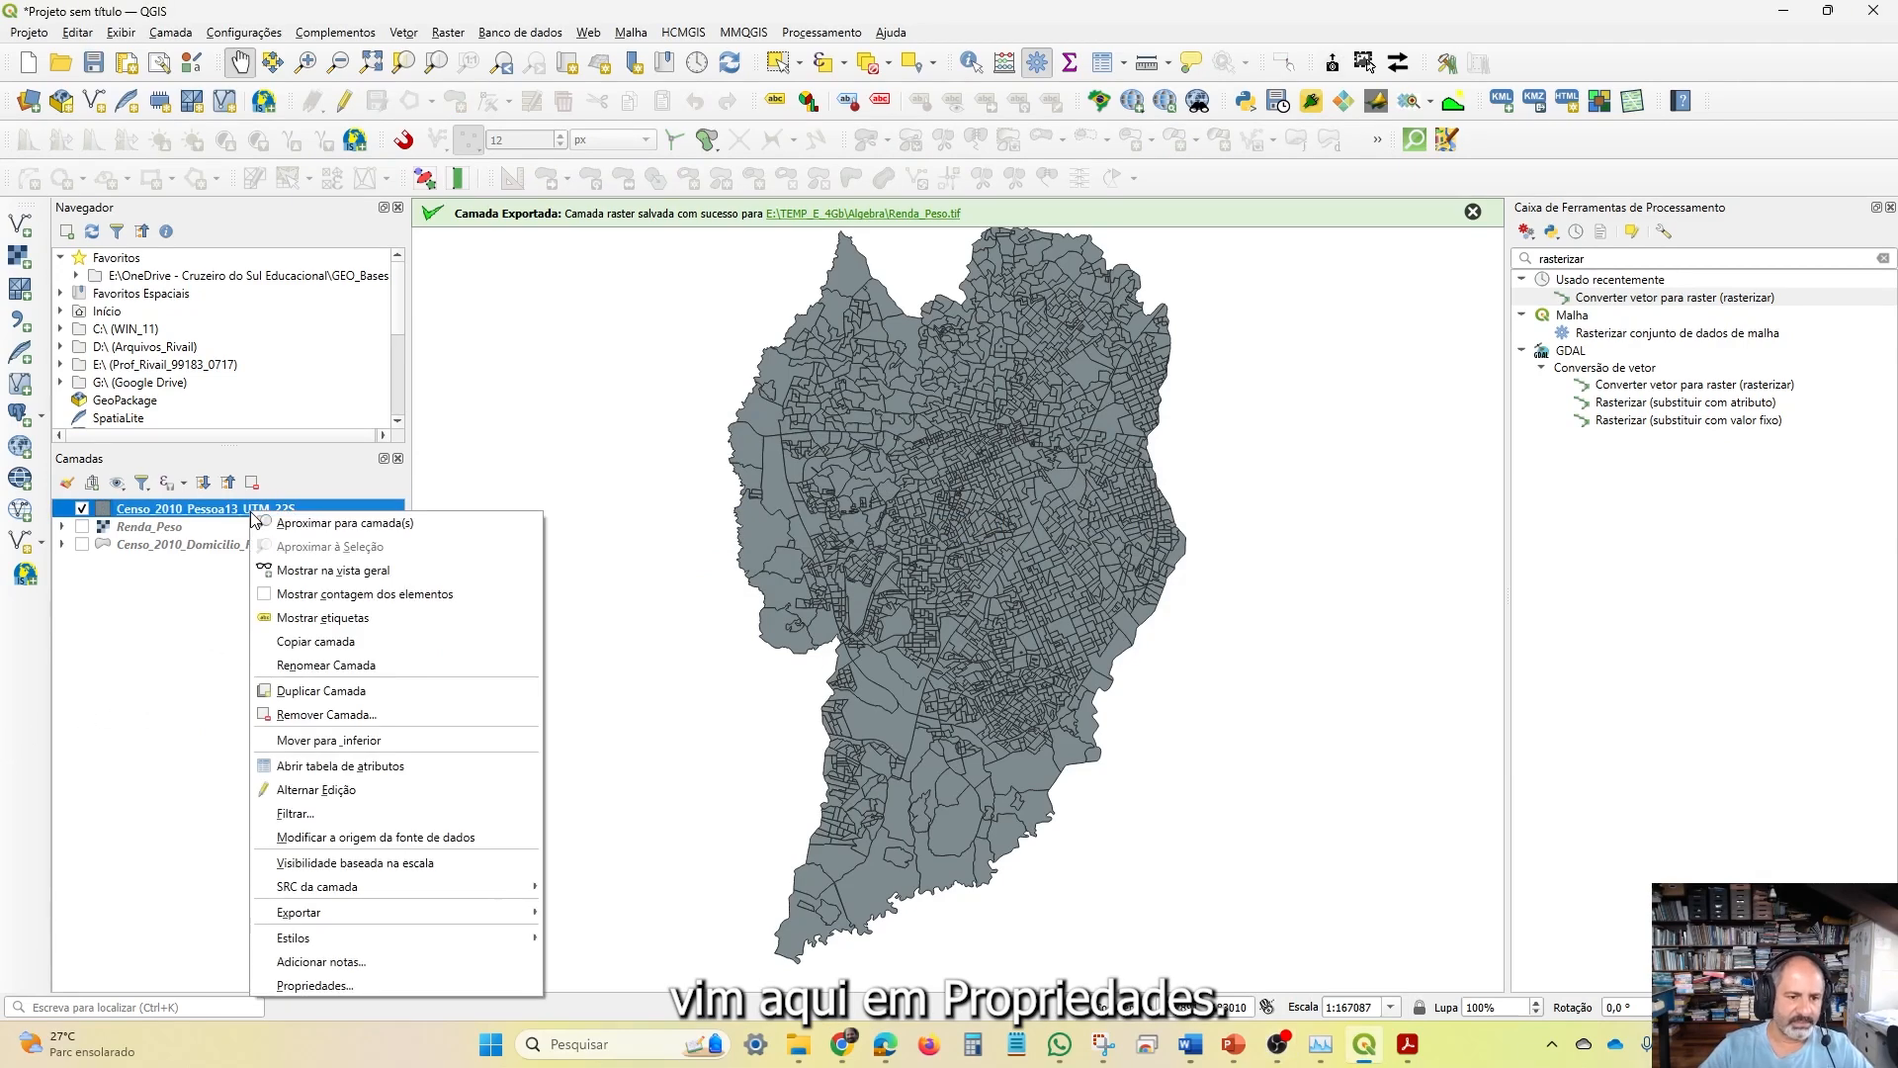
{"action": "left_click", "coordinate": [405, 985]}
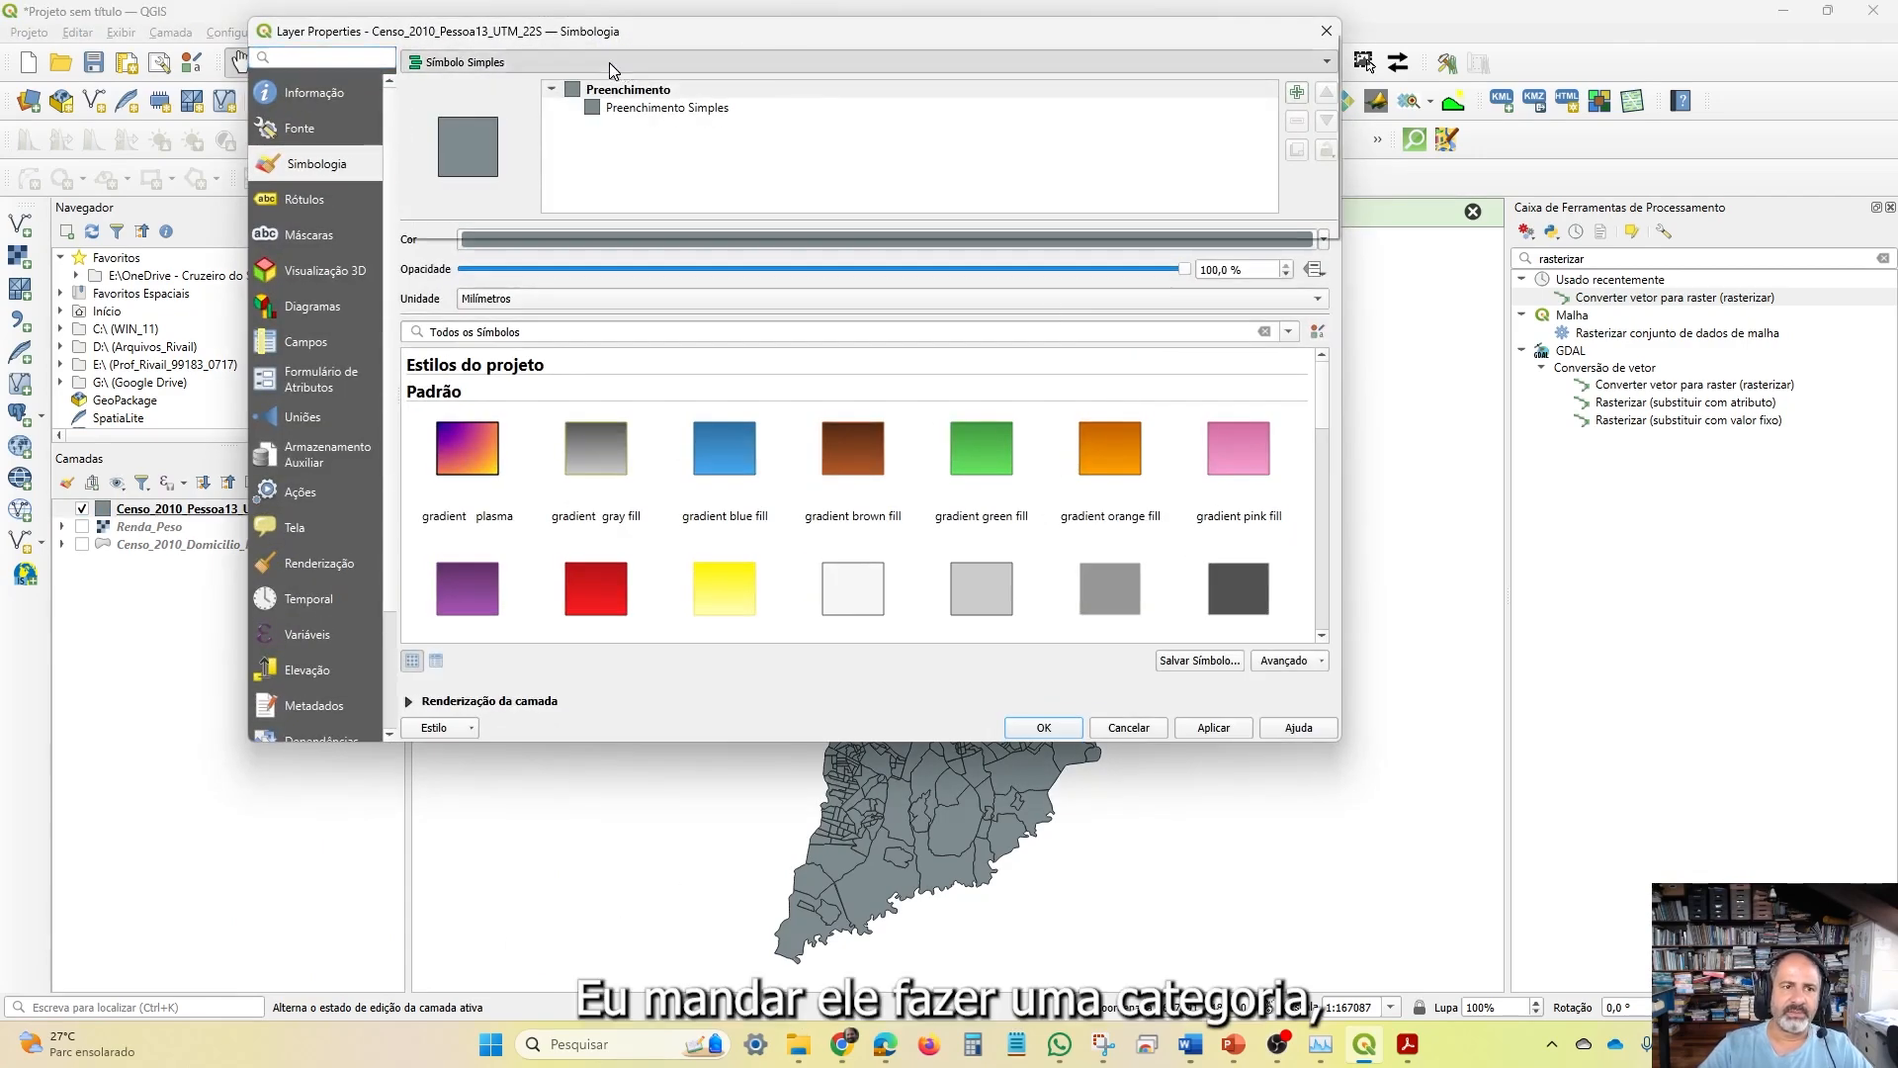
{"action": "left_click", "coordinate": [613, 66]}
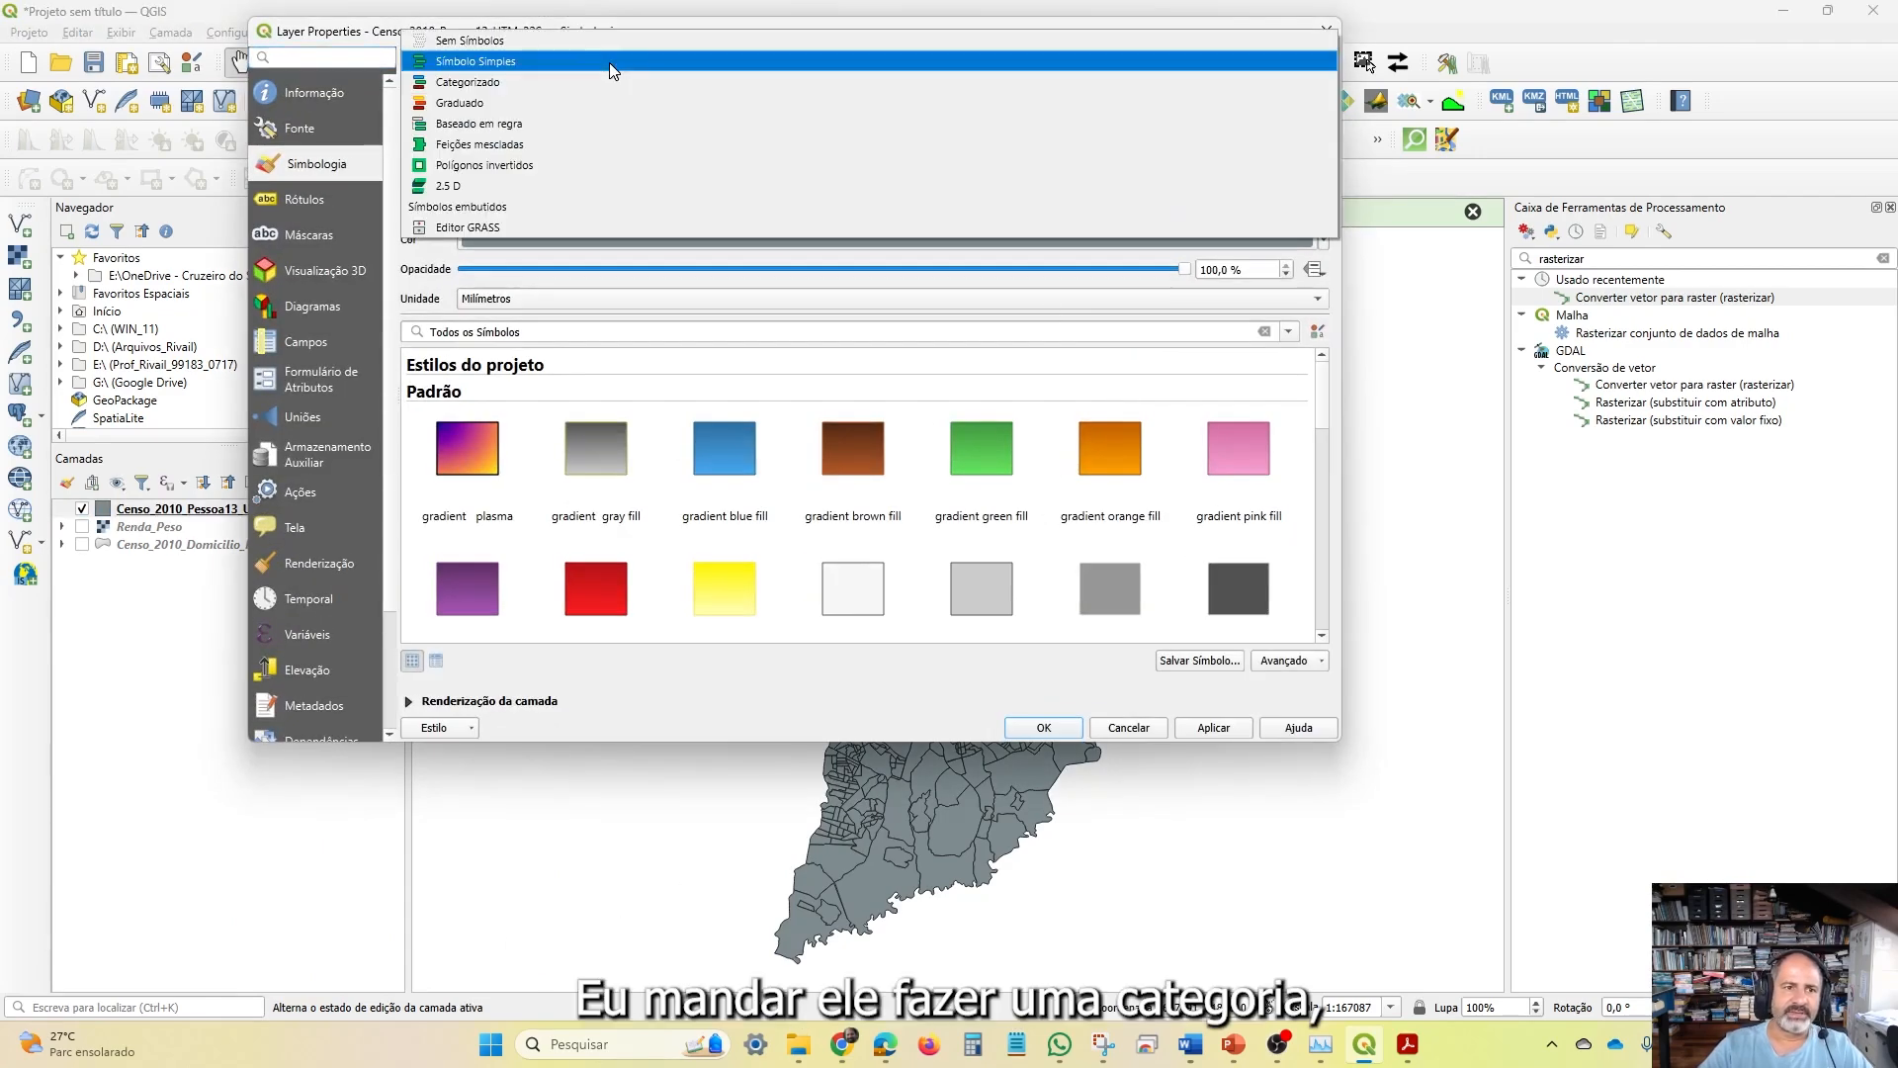
{"action": "left_click", "coordinate": [491, 104]}
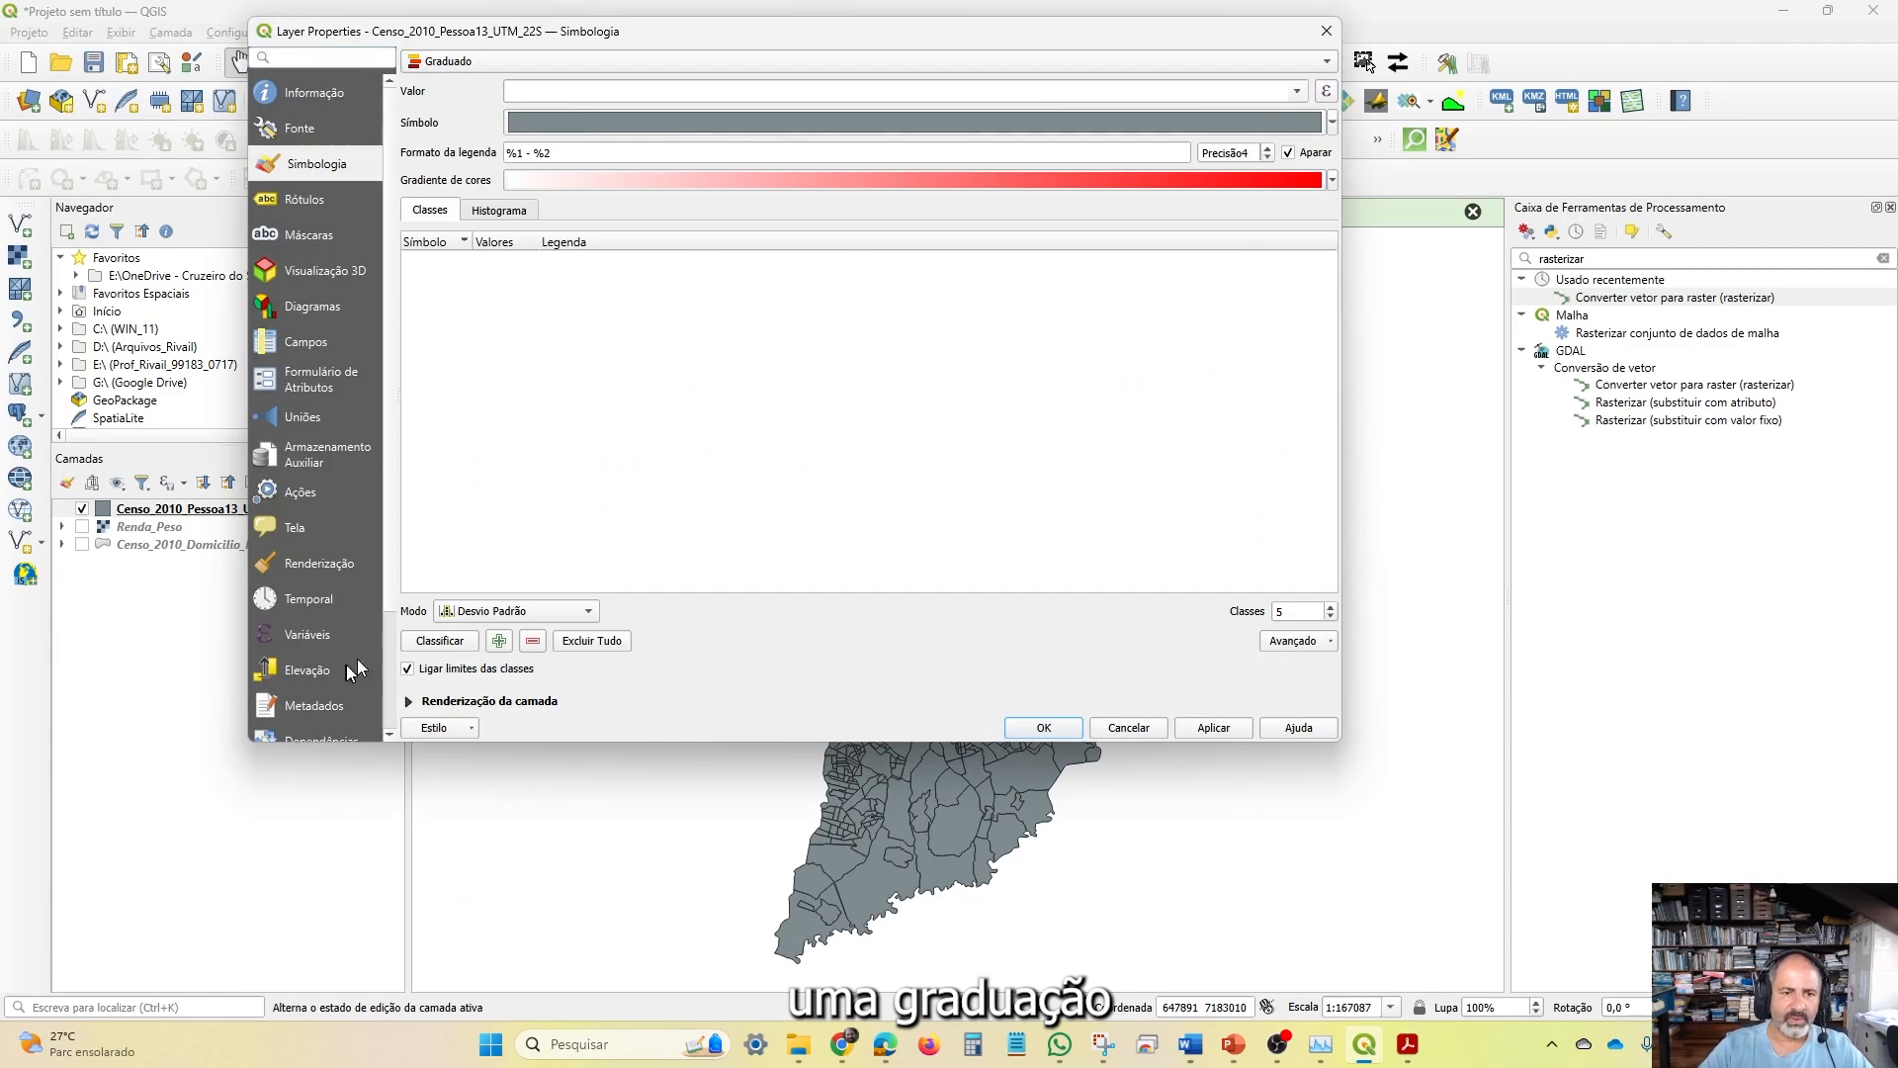
Classify the layer by the ate_6anos field using Quebra Natural (Jenks) mode with 5 classes
{"action": "left_click", "coordinate": [1300, 92]}
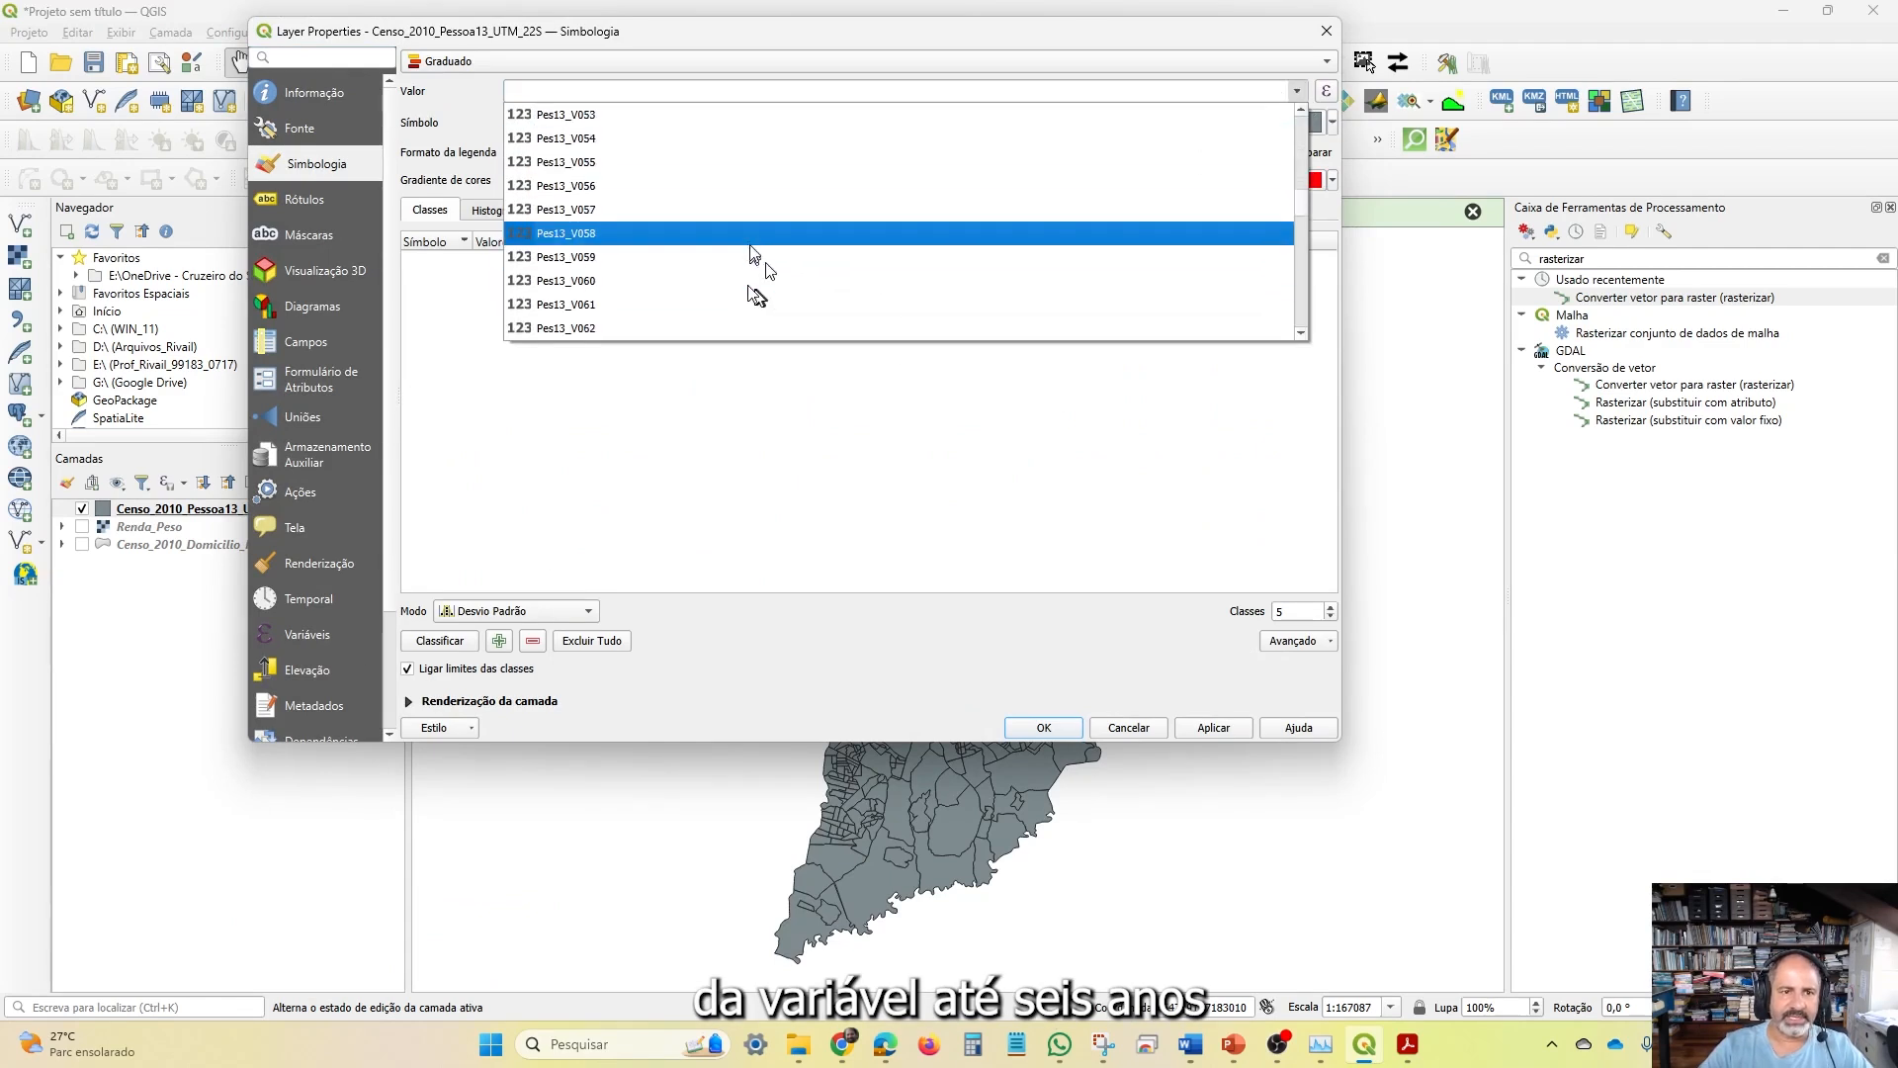
{"action": "scroll", "coordinate": [754, 259], "scroll_direction": "down", "scroll_amount": 5}
{"action": "left_click", "coordinate": [582, 330]}
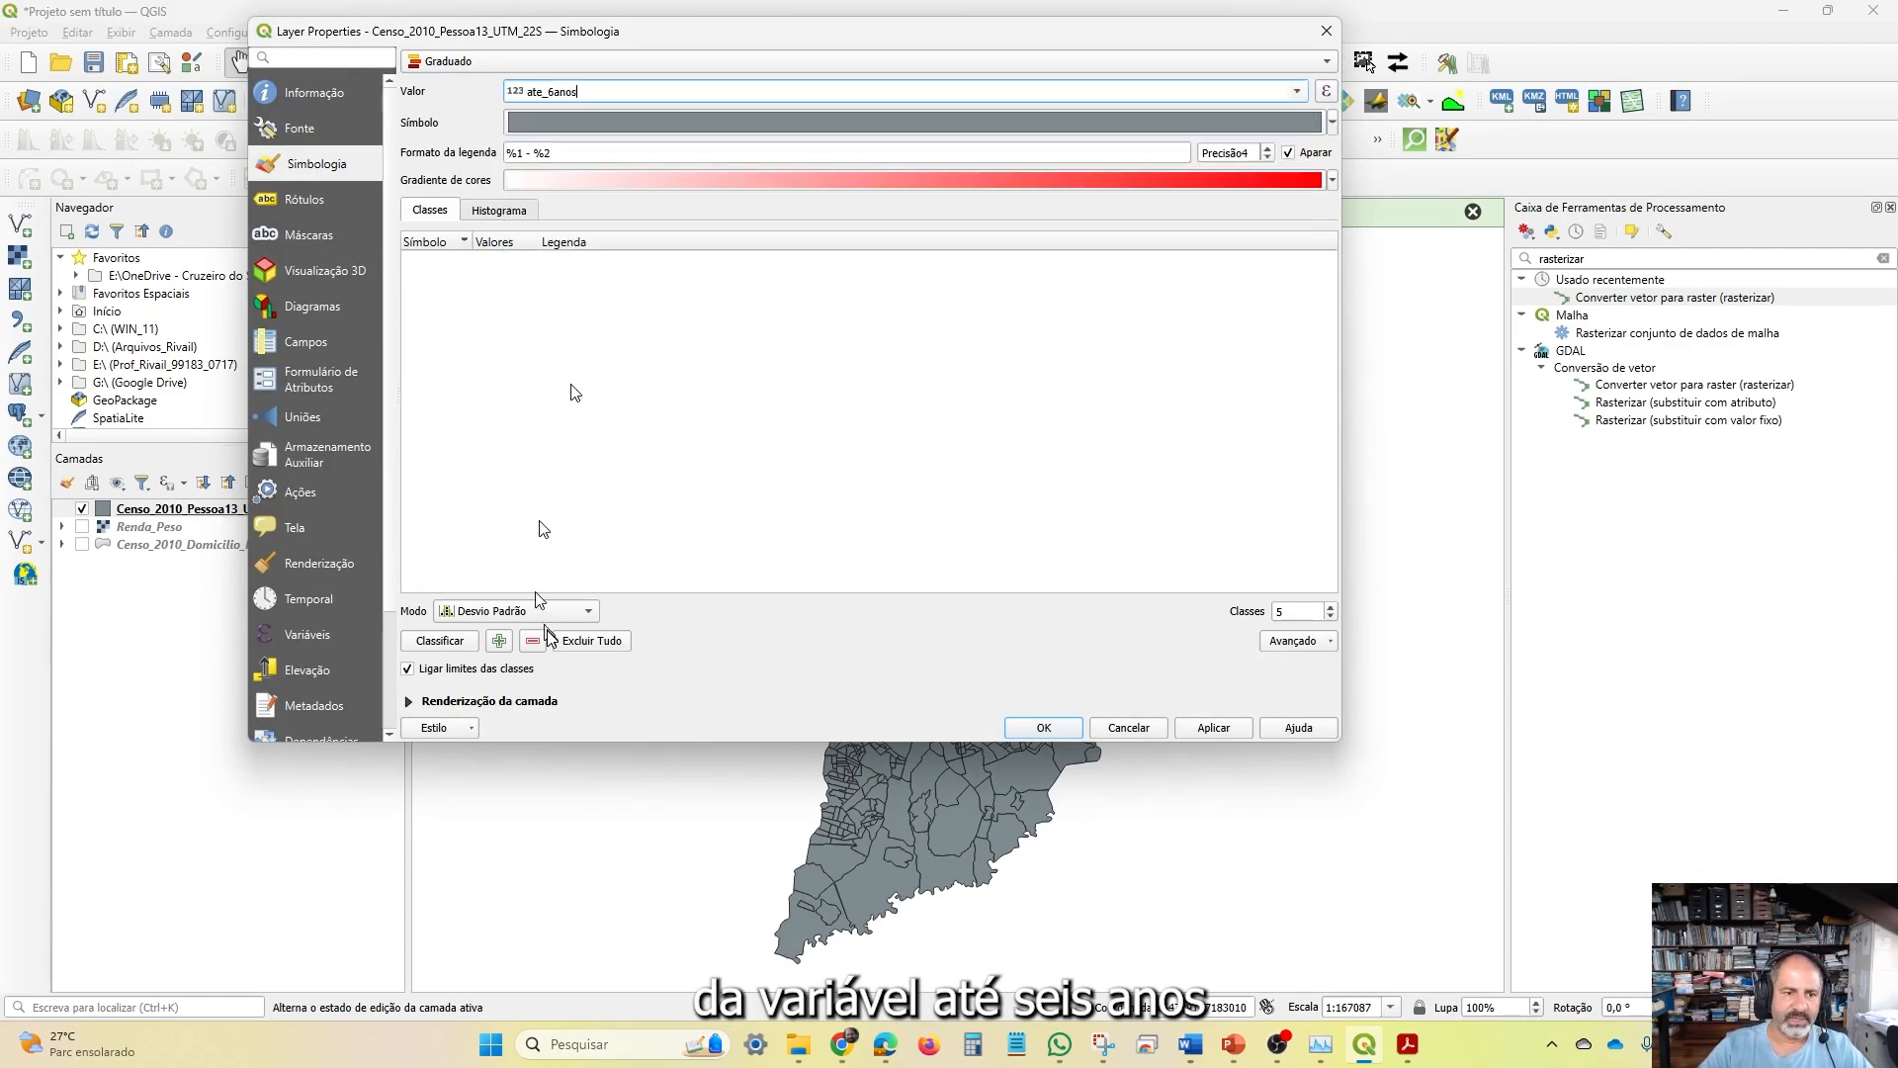
{"action": "left_click", "coordinate": [555, 610]}
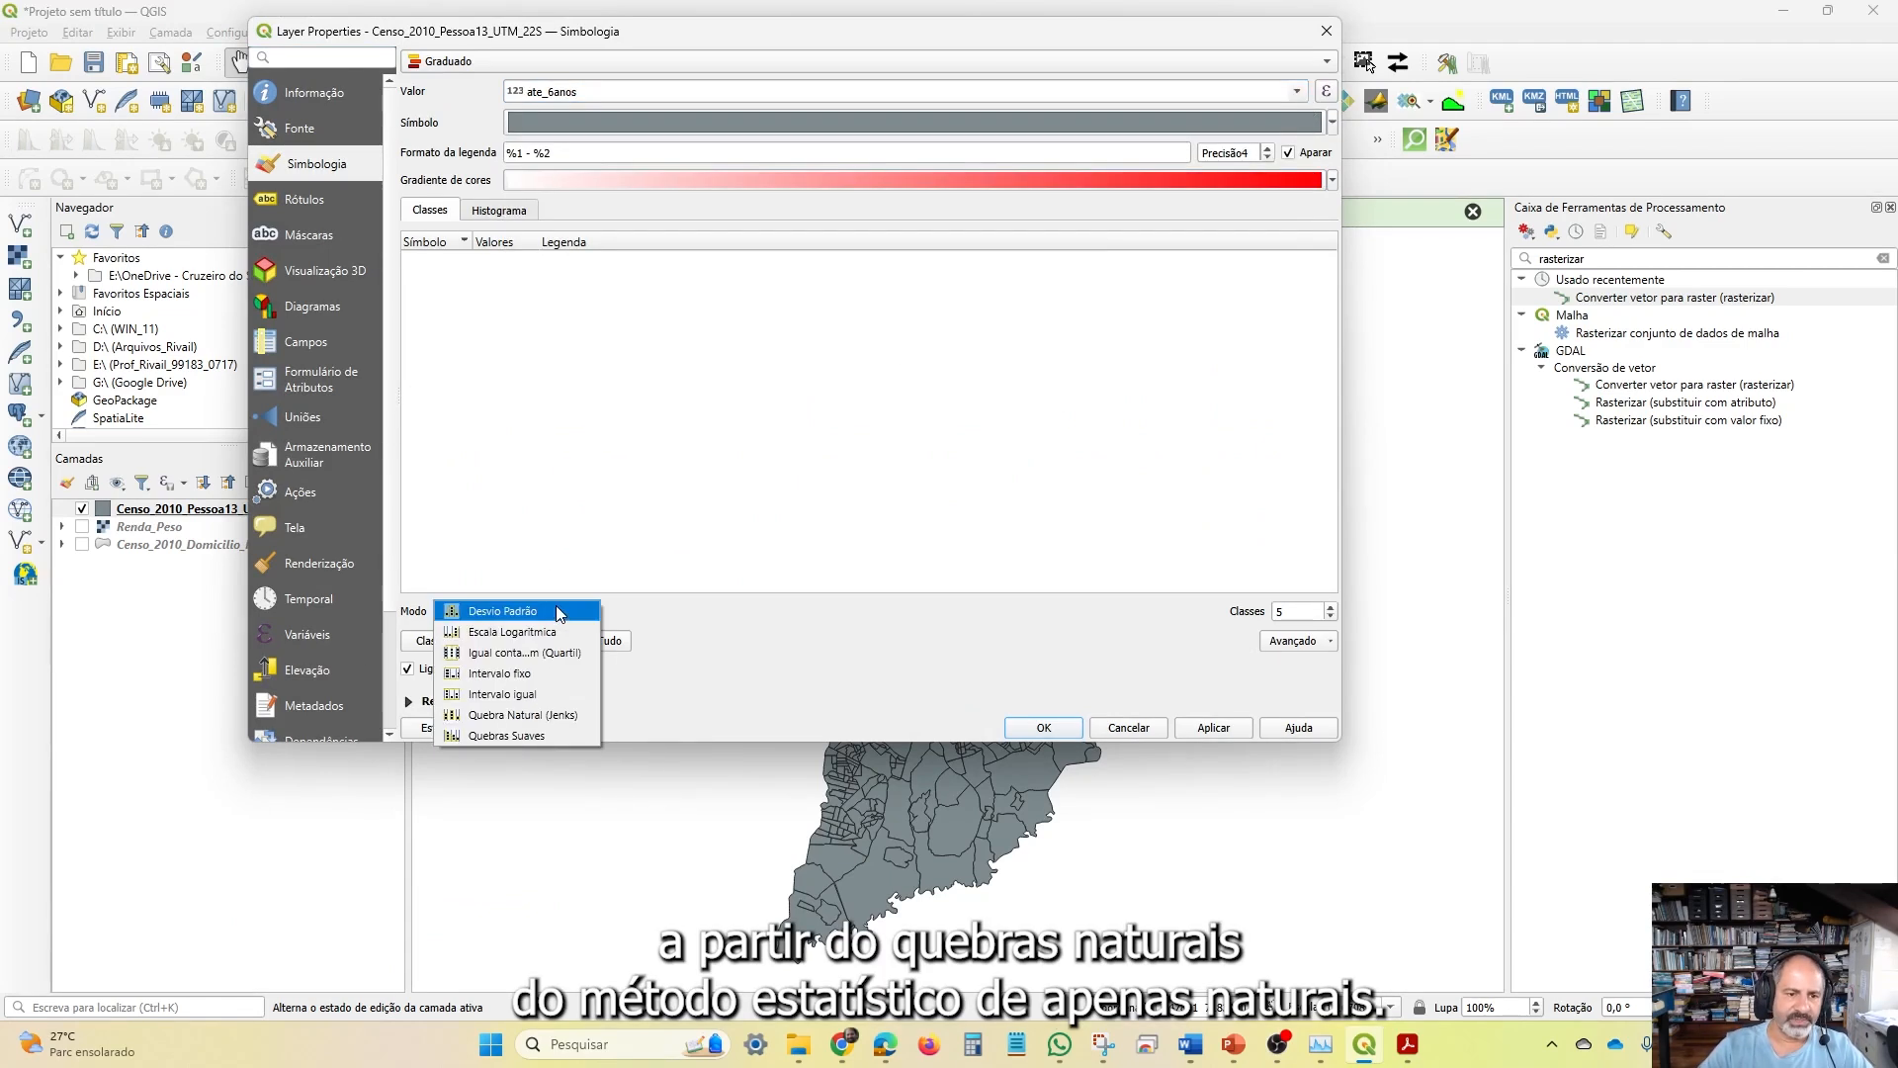
{"action": "left_click", "coordinate": [534, 715]}
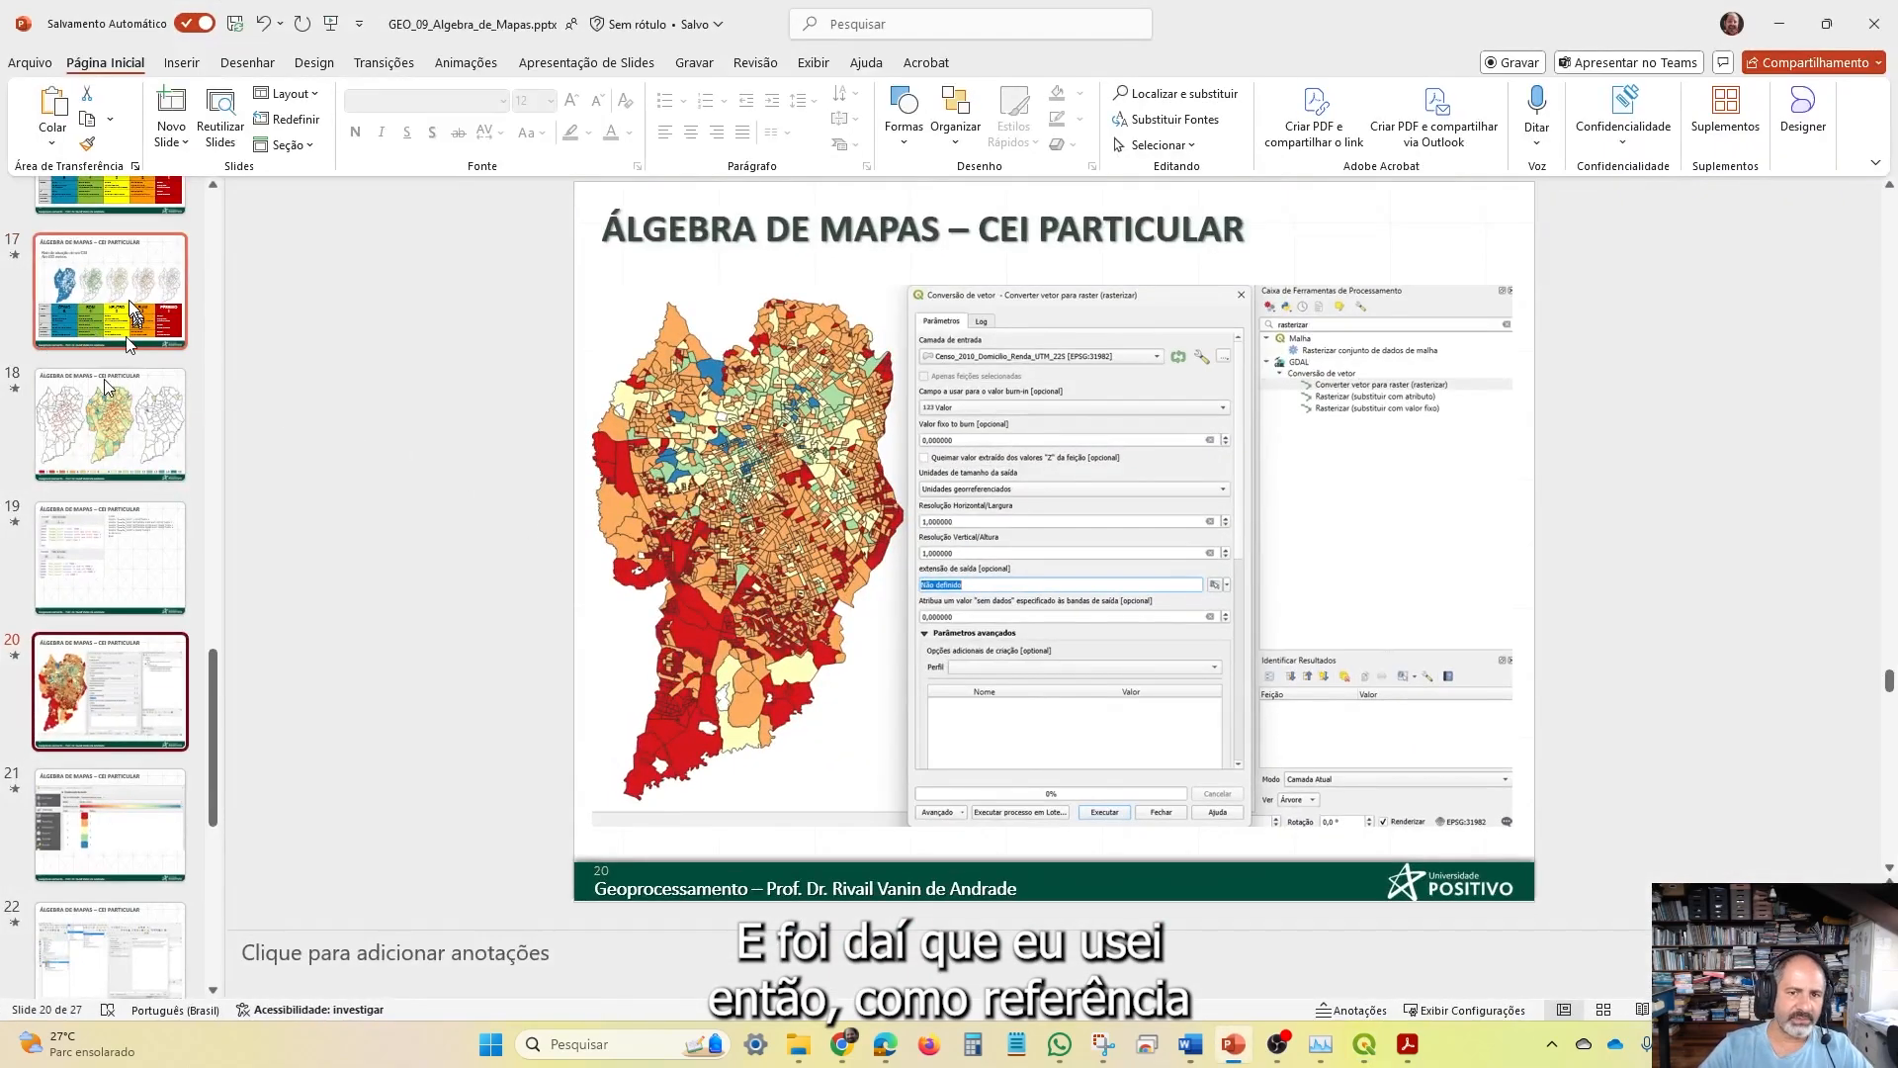
Compare the class limits with the Nº crianças row on slide 17 of GEO_09_Algebra_de_Mapas.pptx in PowerPoint, and close the presentation
{"action": "left_click", "coordinate": [109, 317]}
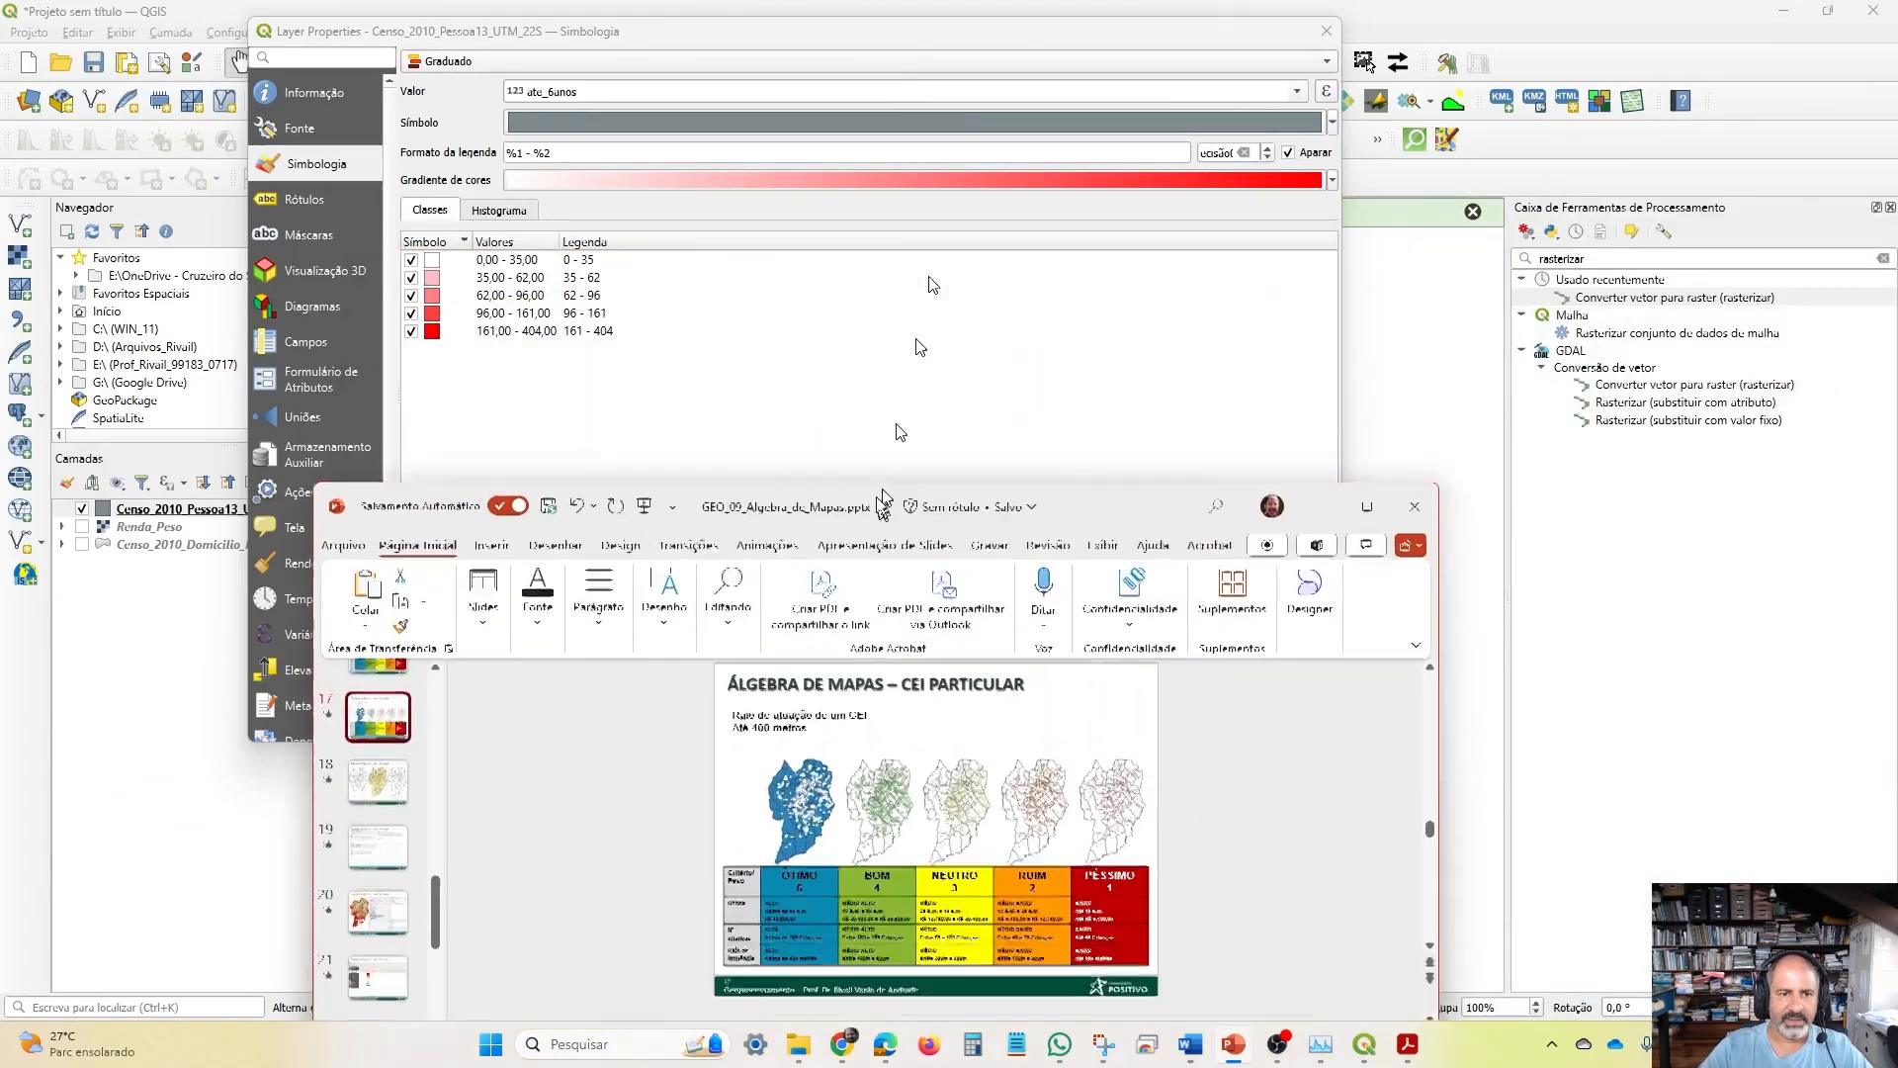
{"action": "left_click_drag", "start_coordinate": [883, 505], "coordinate": [823, 424]}
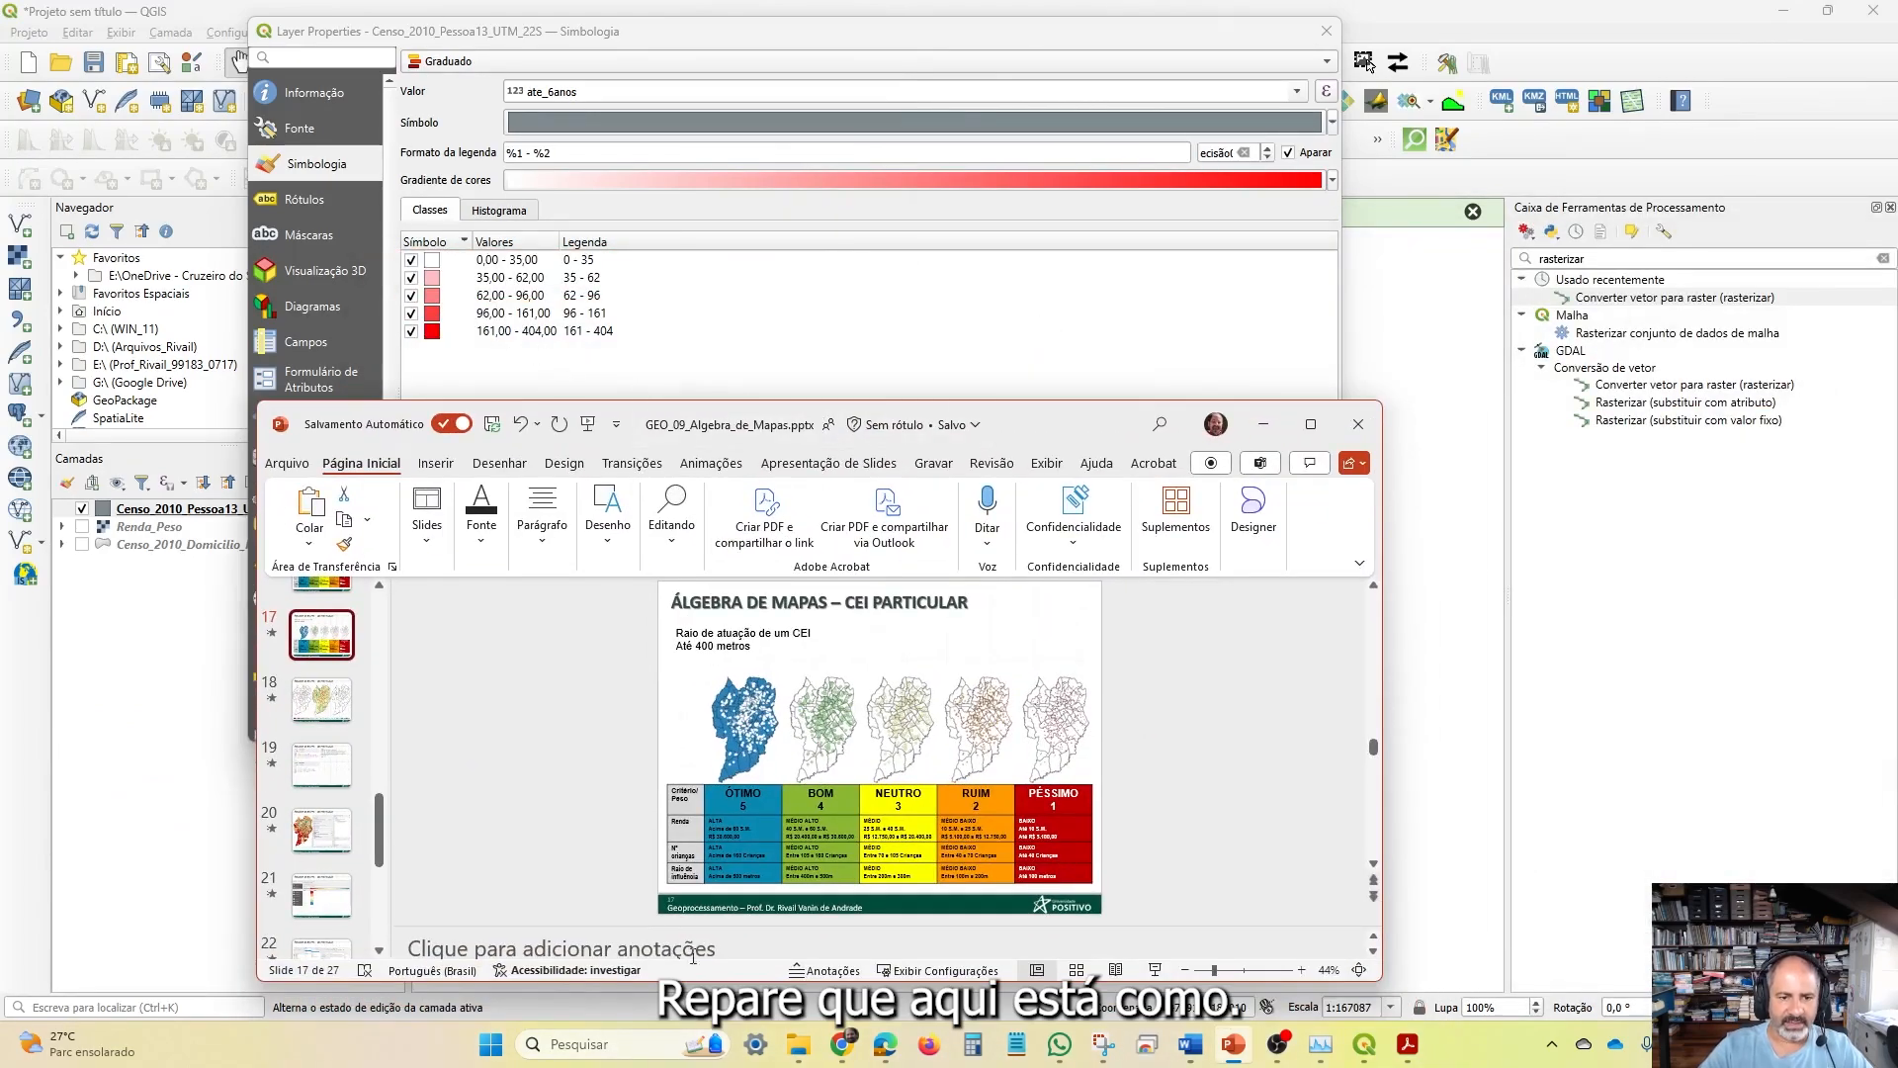
{"action": "scroll", "coordinate": [739, 881], "scroll_direction": "up", "scroll_amount": 8, "text": "ctrl"}
{"action": "scroll", "coordinate": [739, 881], "scroll_direction": "down", "scroll_amount": 3}
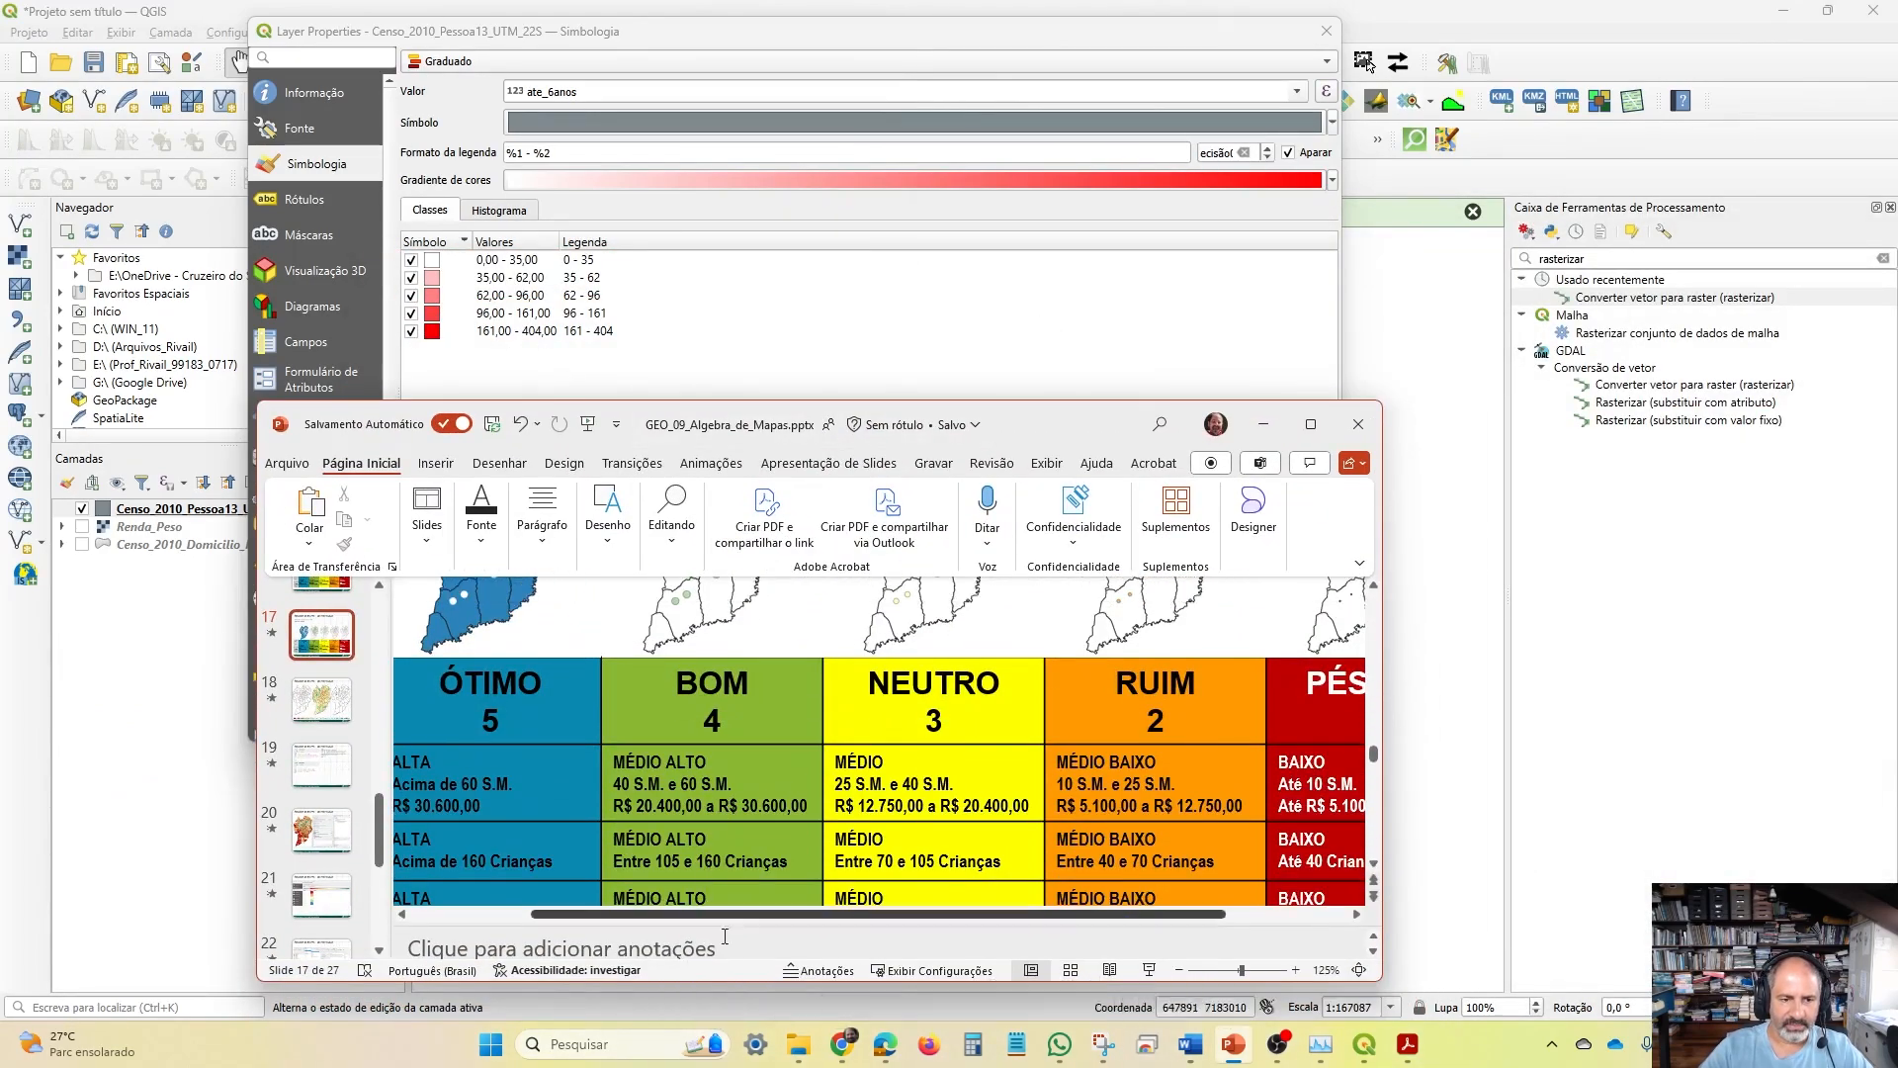
{"action": "left_click_drag", "start_coordinate": [617, 897], "coordinate": [611, 880]}
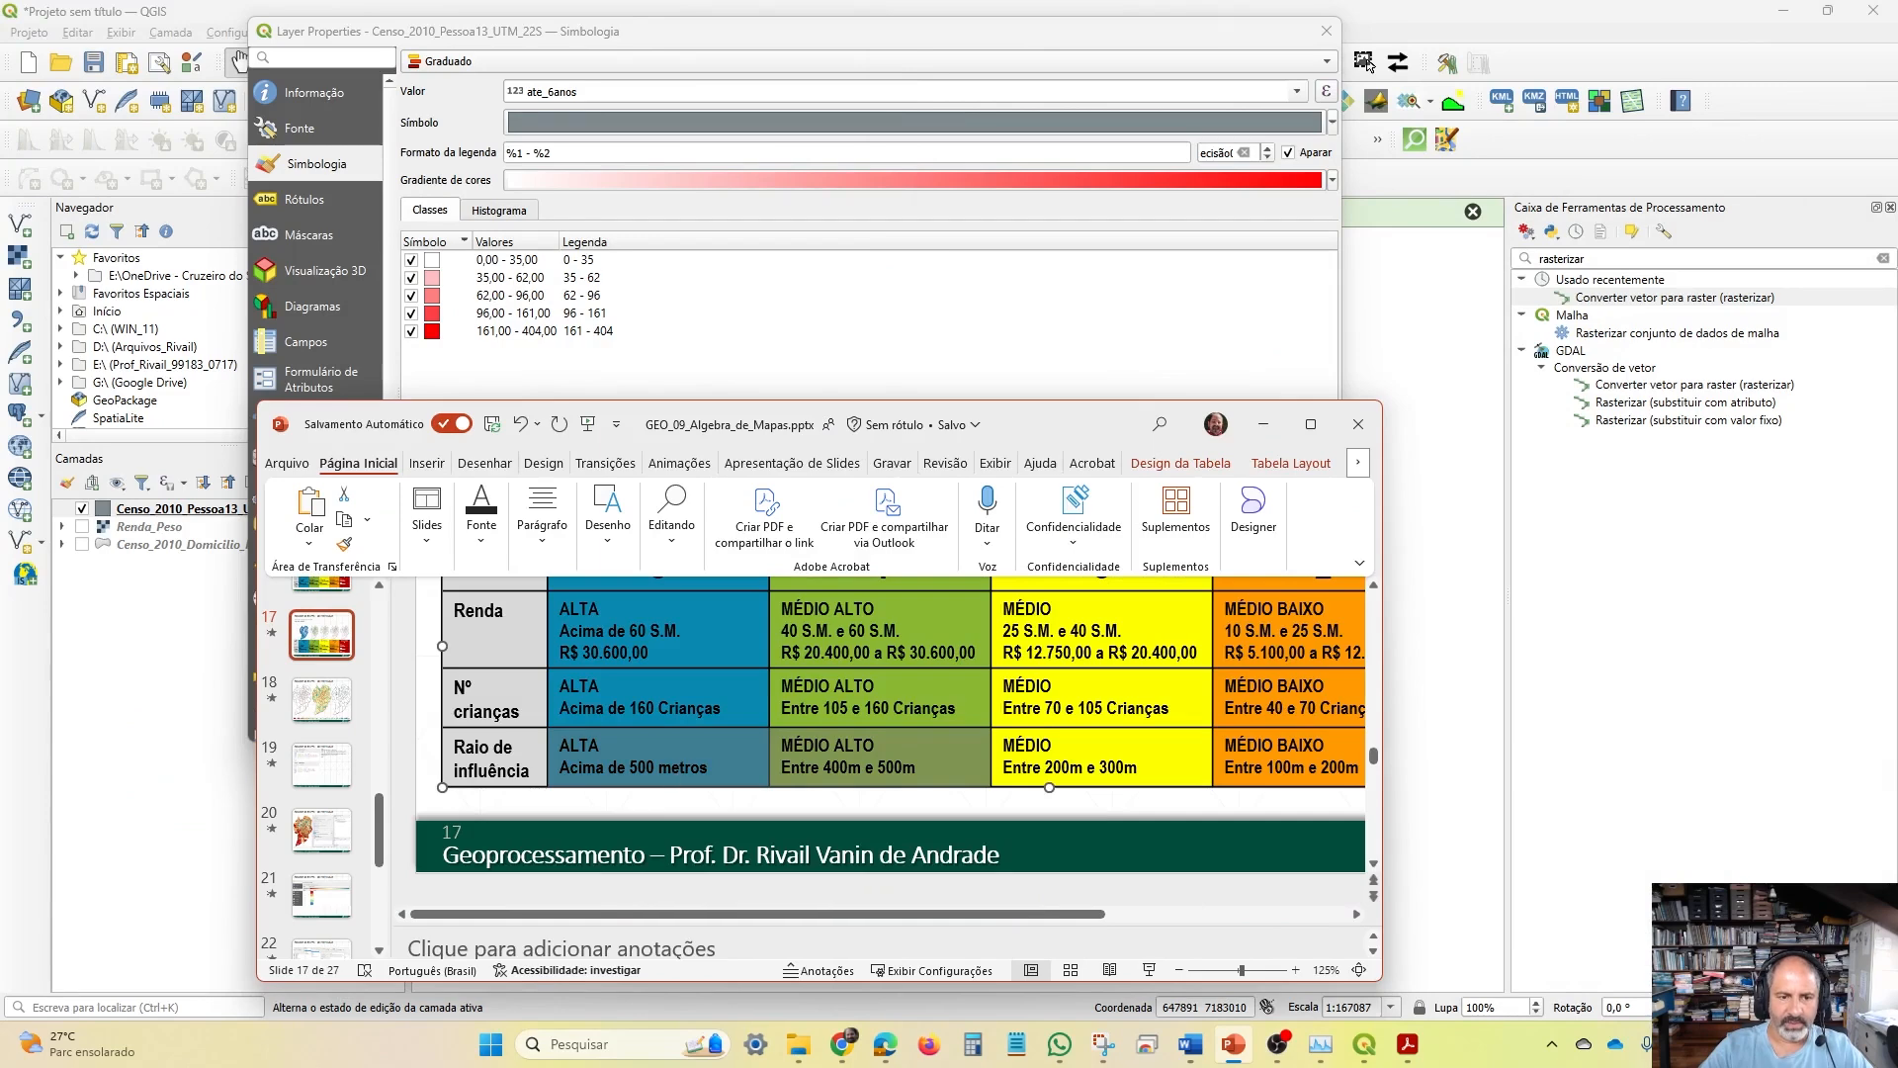
{"action": "left_click", "coordinate": [659, 708]}
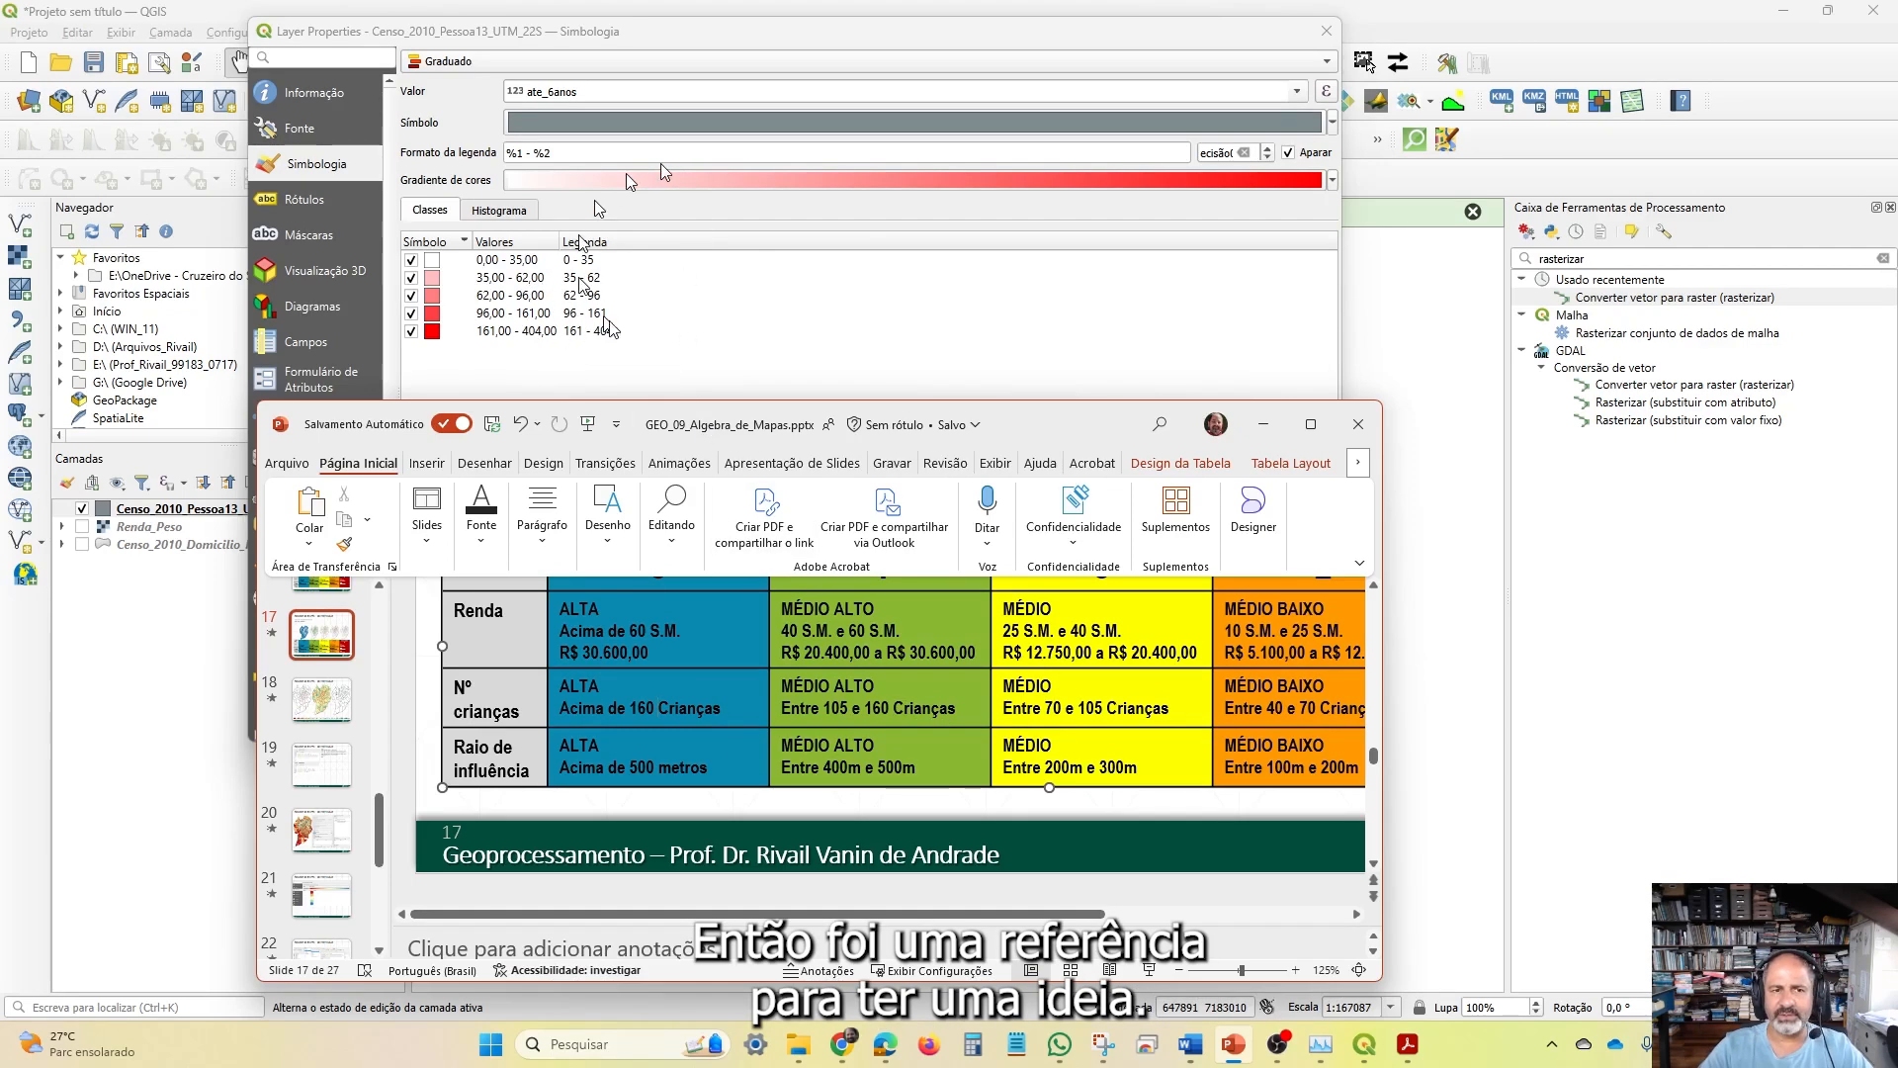
{"action": "left_click", "coordinate": [1359, 427]}
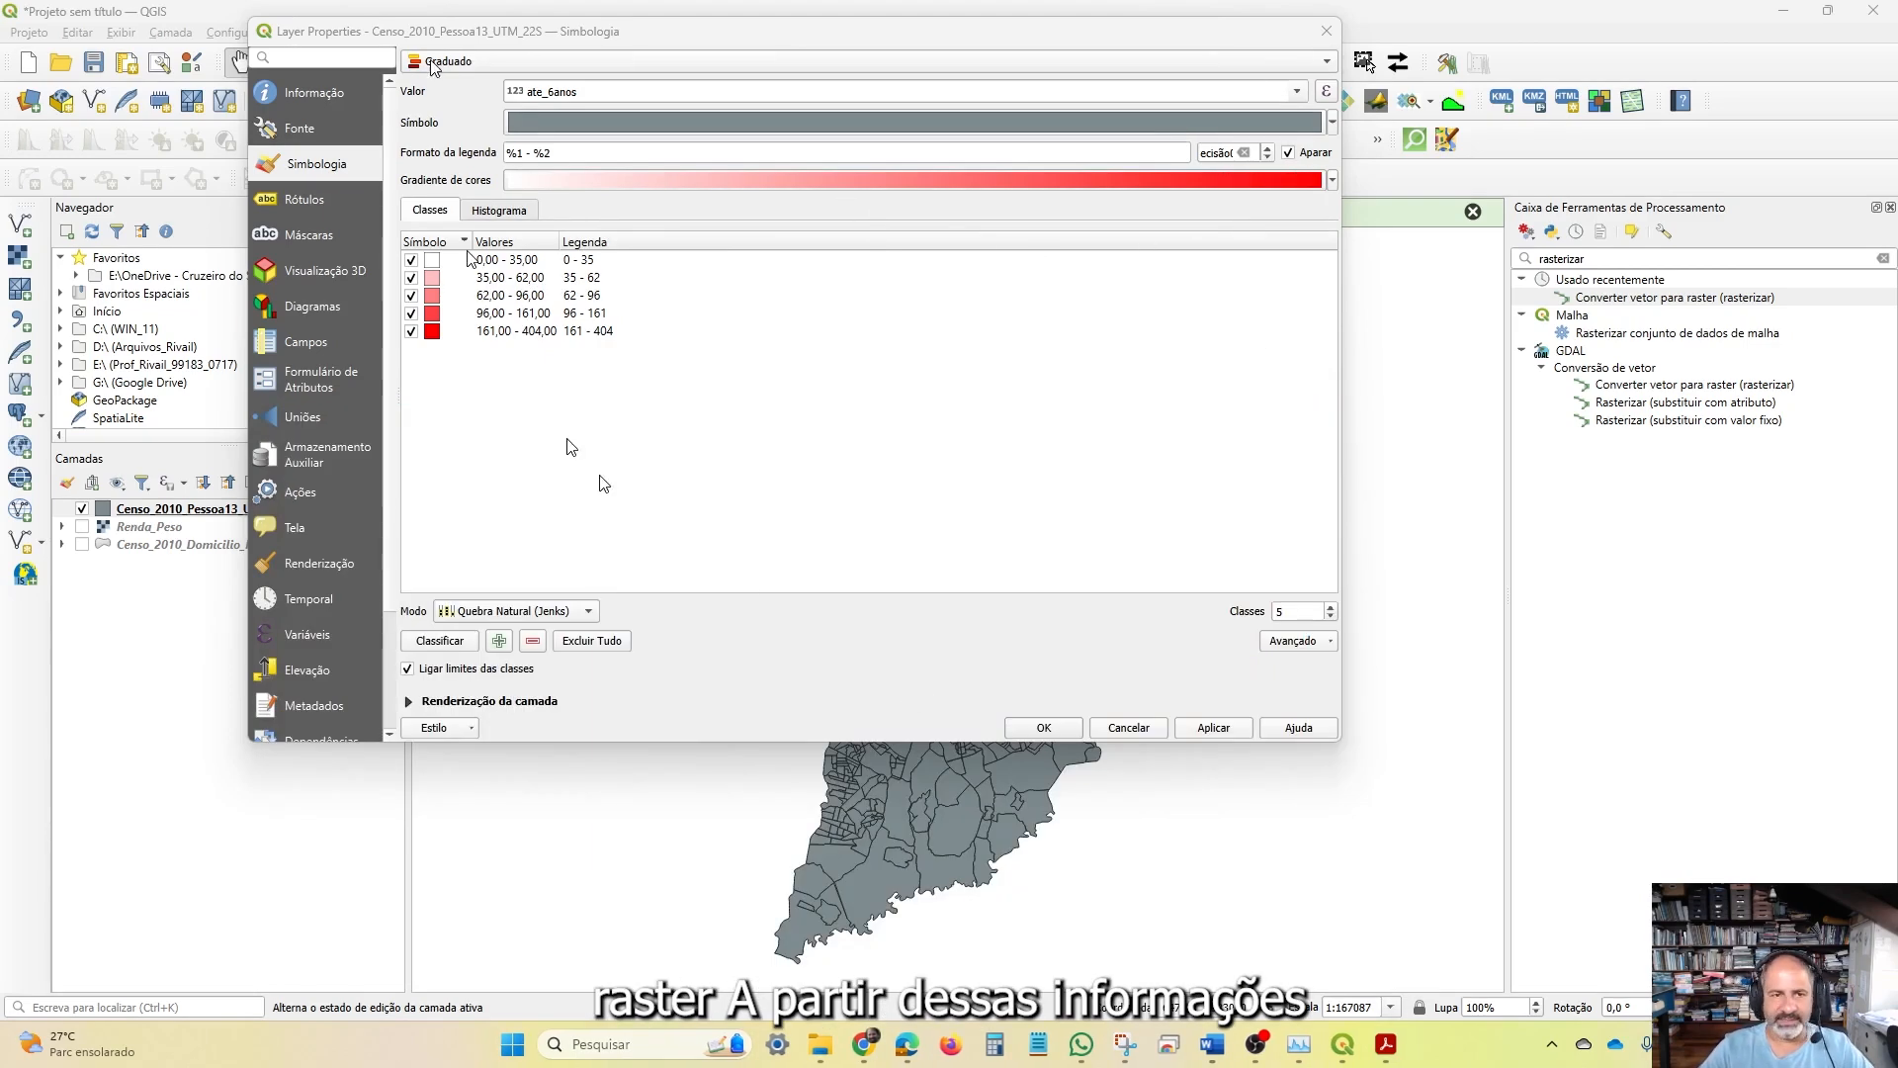
Change the color ramp of the ate_6anos classes to Spectral and move the properties dialog lower
{"action": "left_click", "coordinate": [1333, 179]}
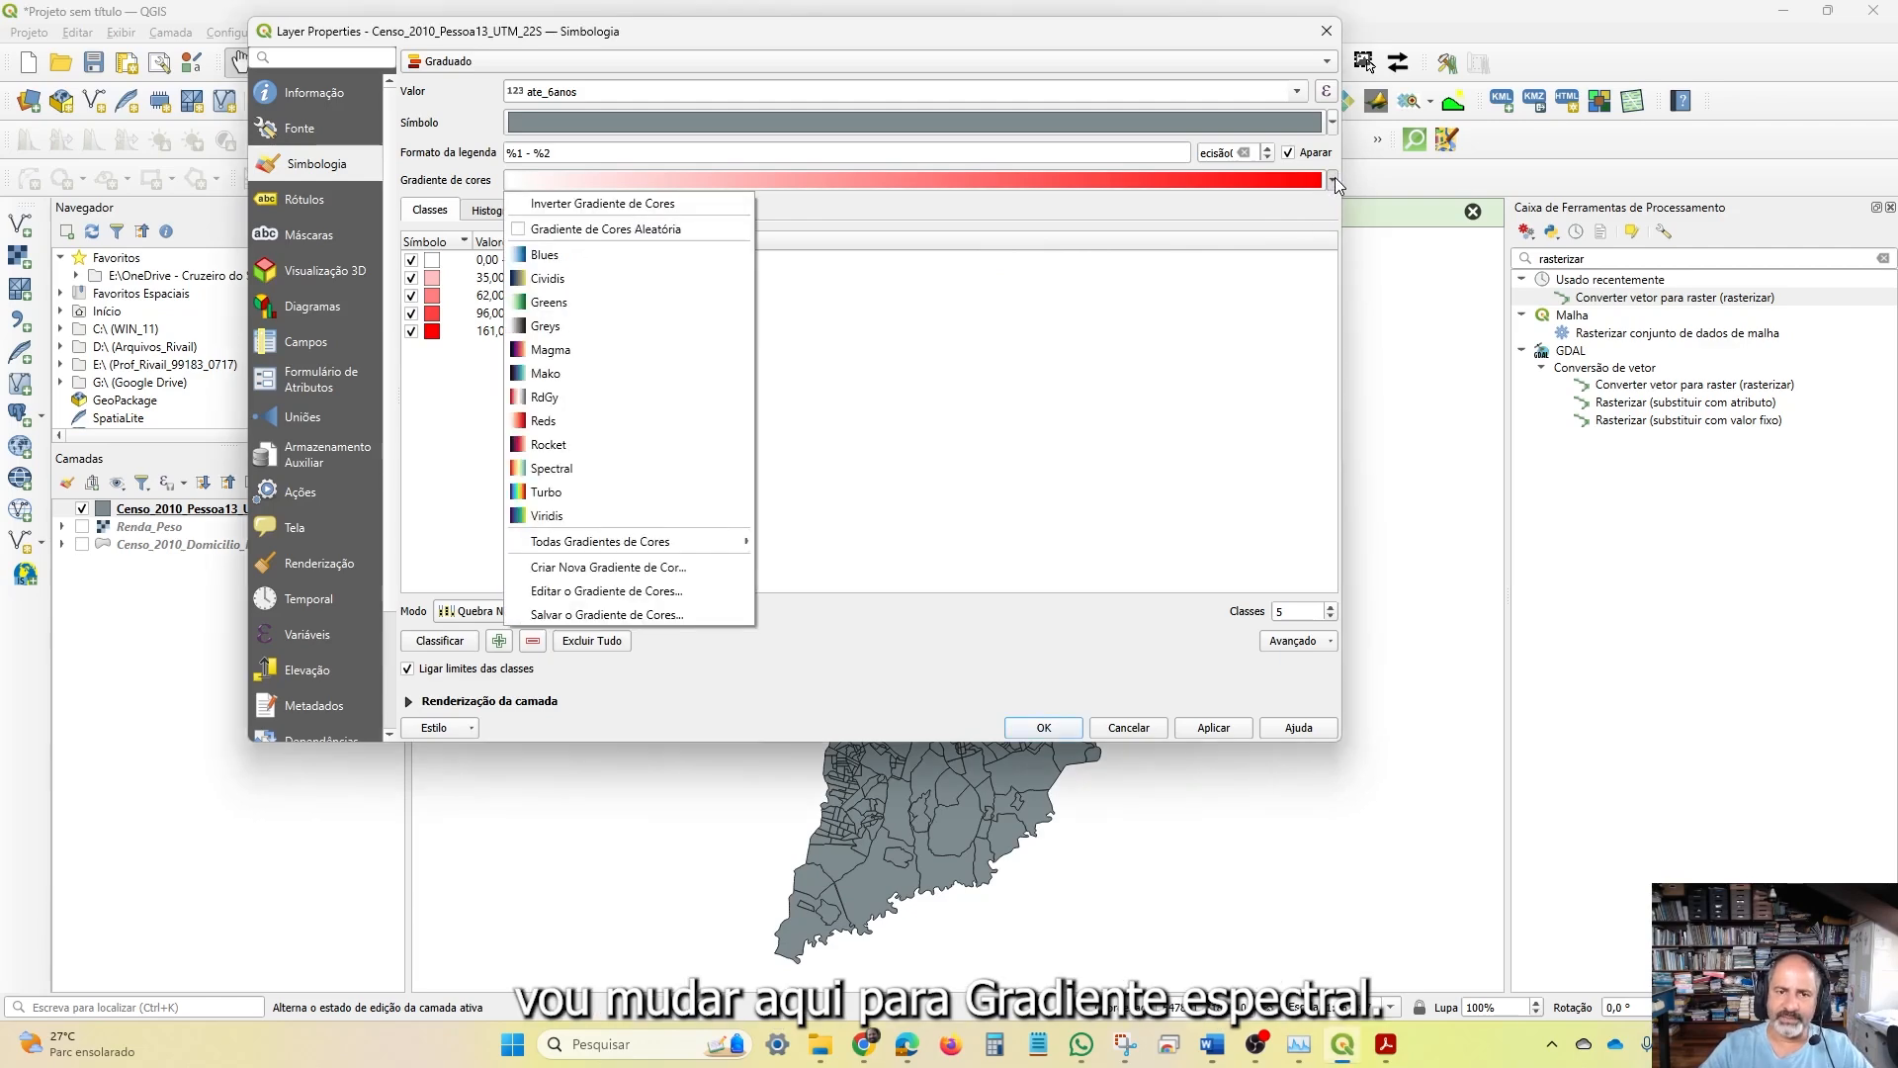
{"action": "left_click", "coordinate": [593, 470]}
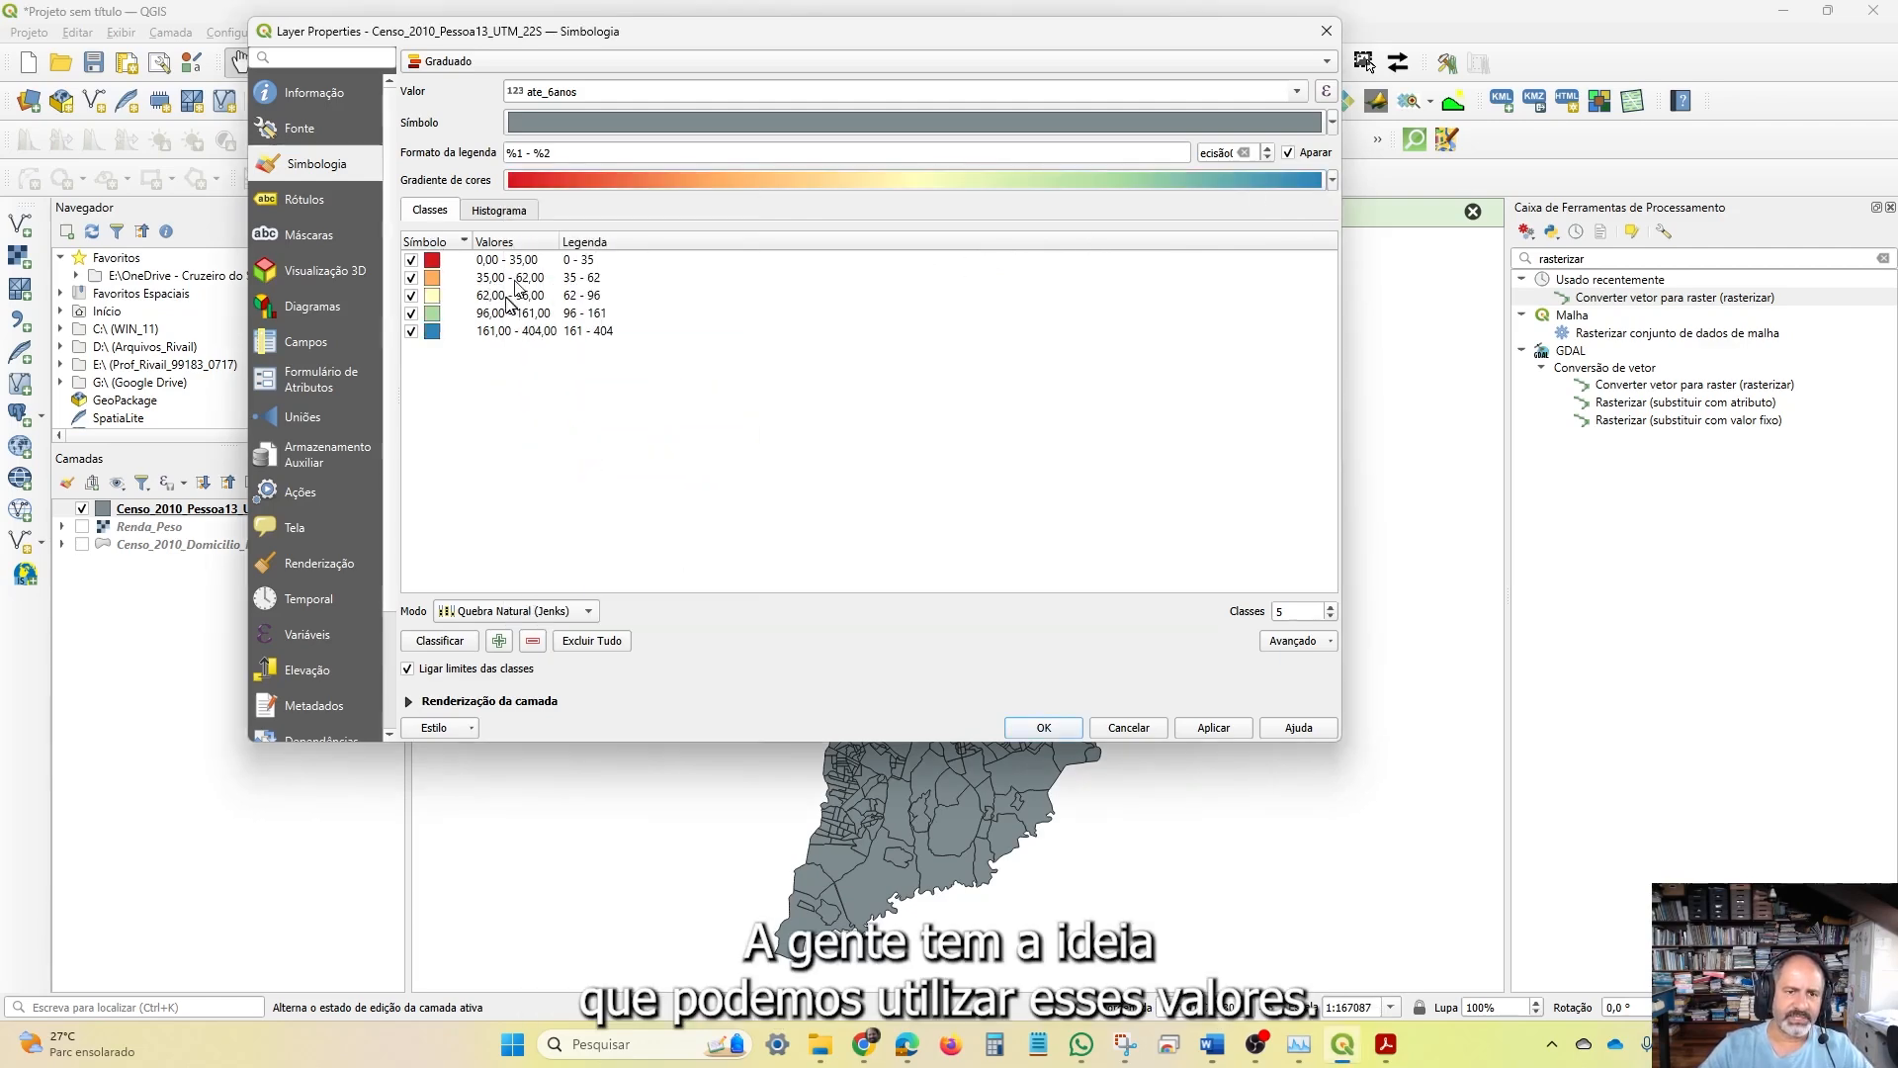
{"action": "left_click_drag", "start_coordinate": [865, 38], "coordinate": [976, 251]}
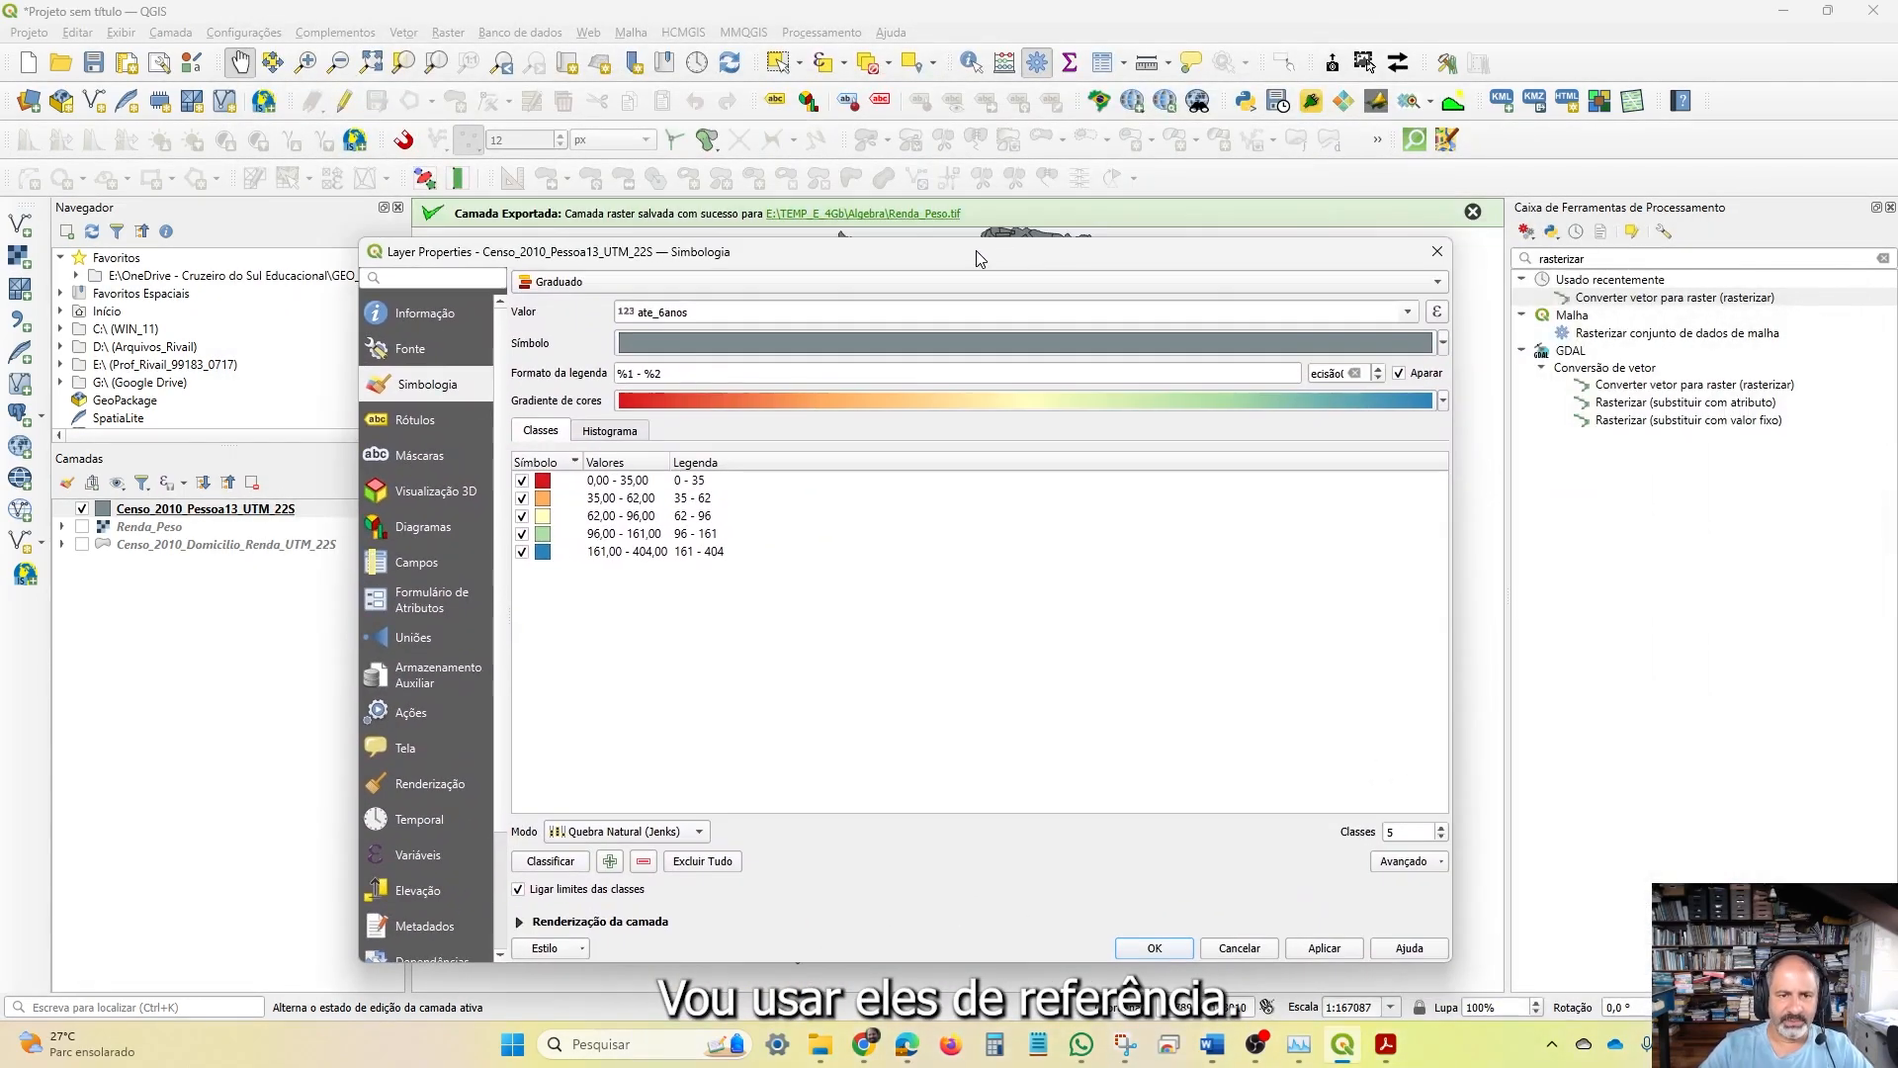
Capture a screenshot of the class list as a reference and close the layer properties without applying them
{"action": "left_click", "coordinate": [1125, 1044]}
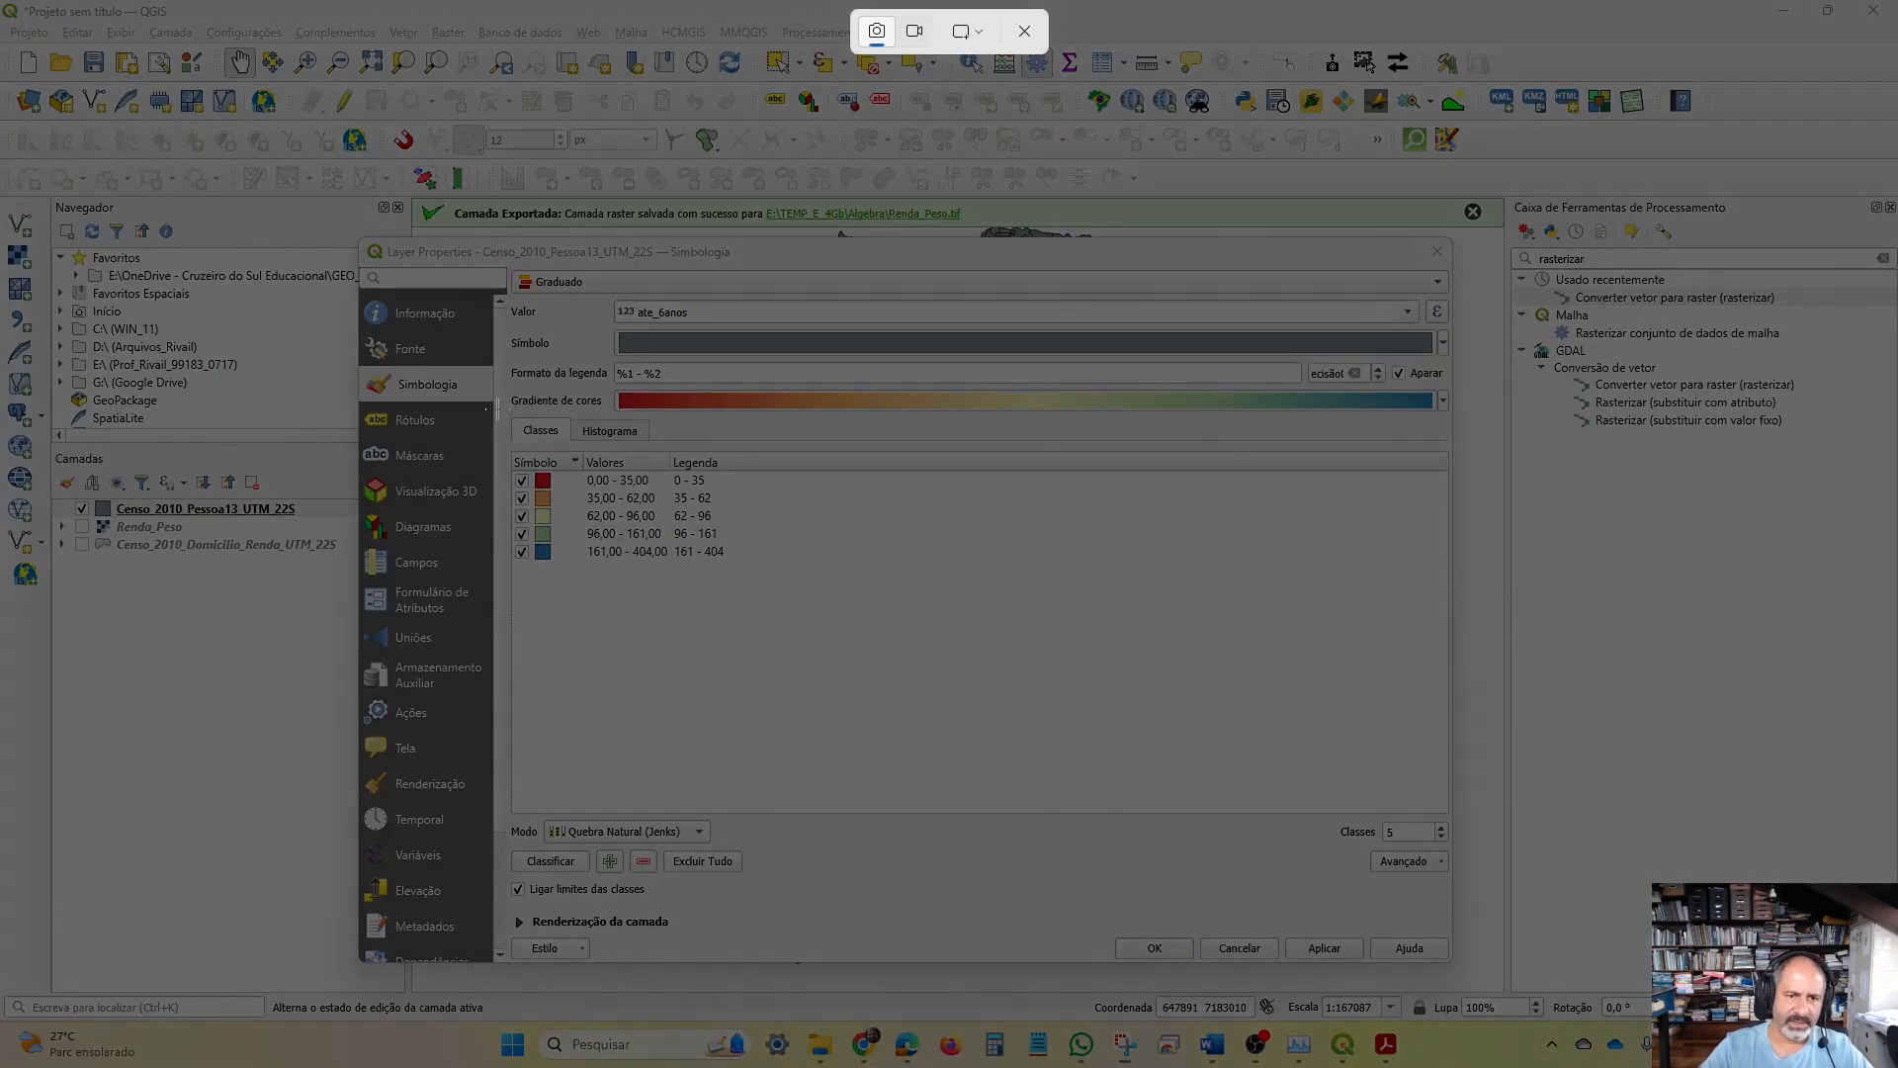
{"action": "left_click_drag", "start_coordinate": [496, 408], "coordinate": [763, 585]}
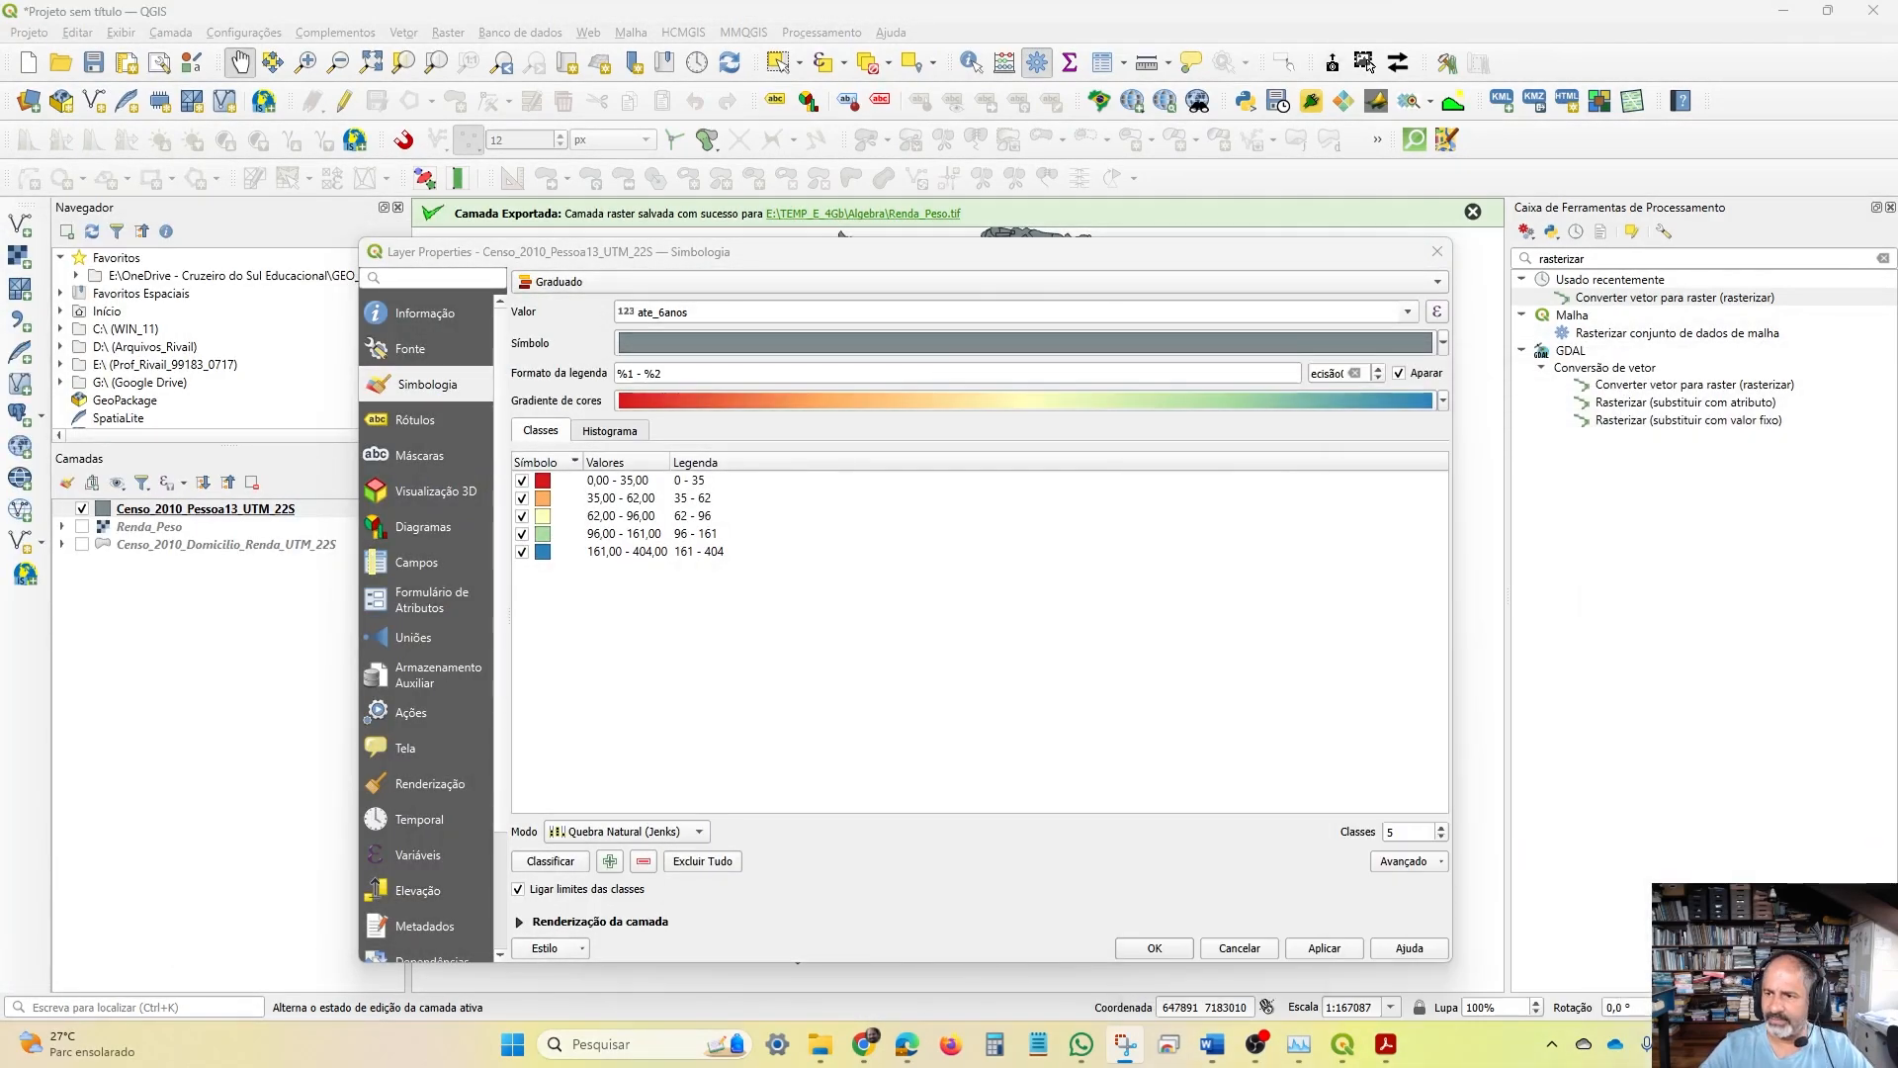
{"action": "left_click", "coordinate": [1438, 252]}
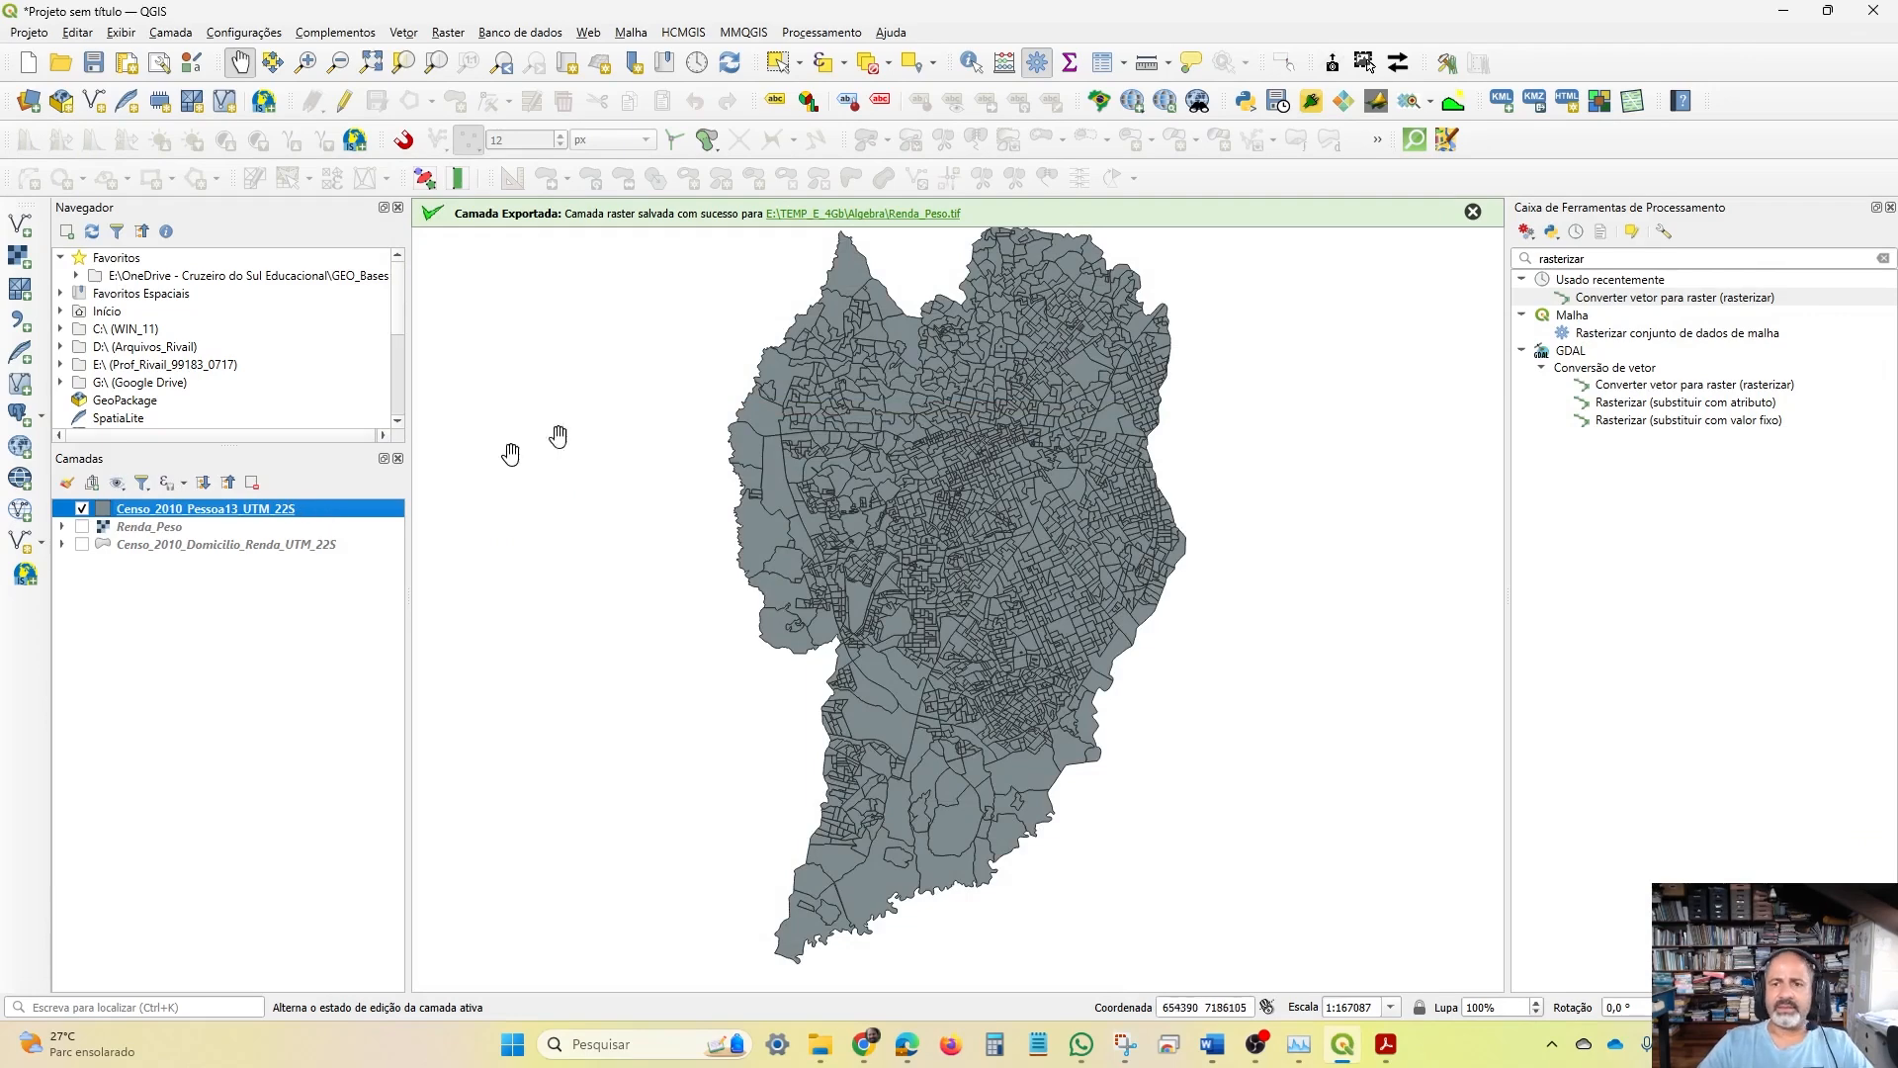
{"action": "double_click", "coordinate": [1648, 300]}
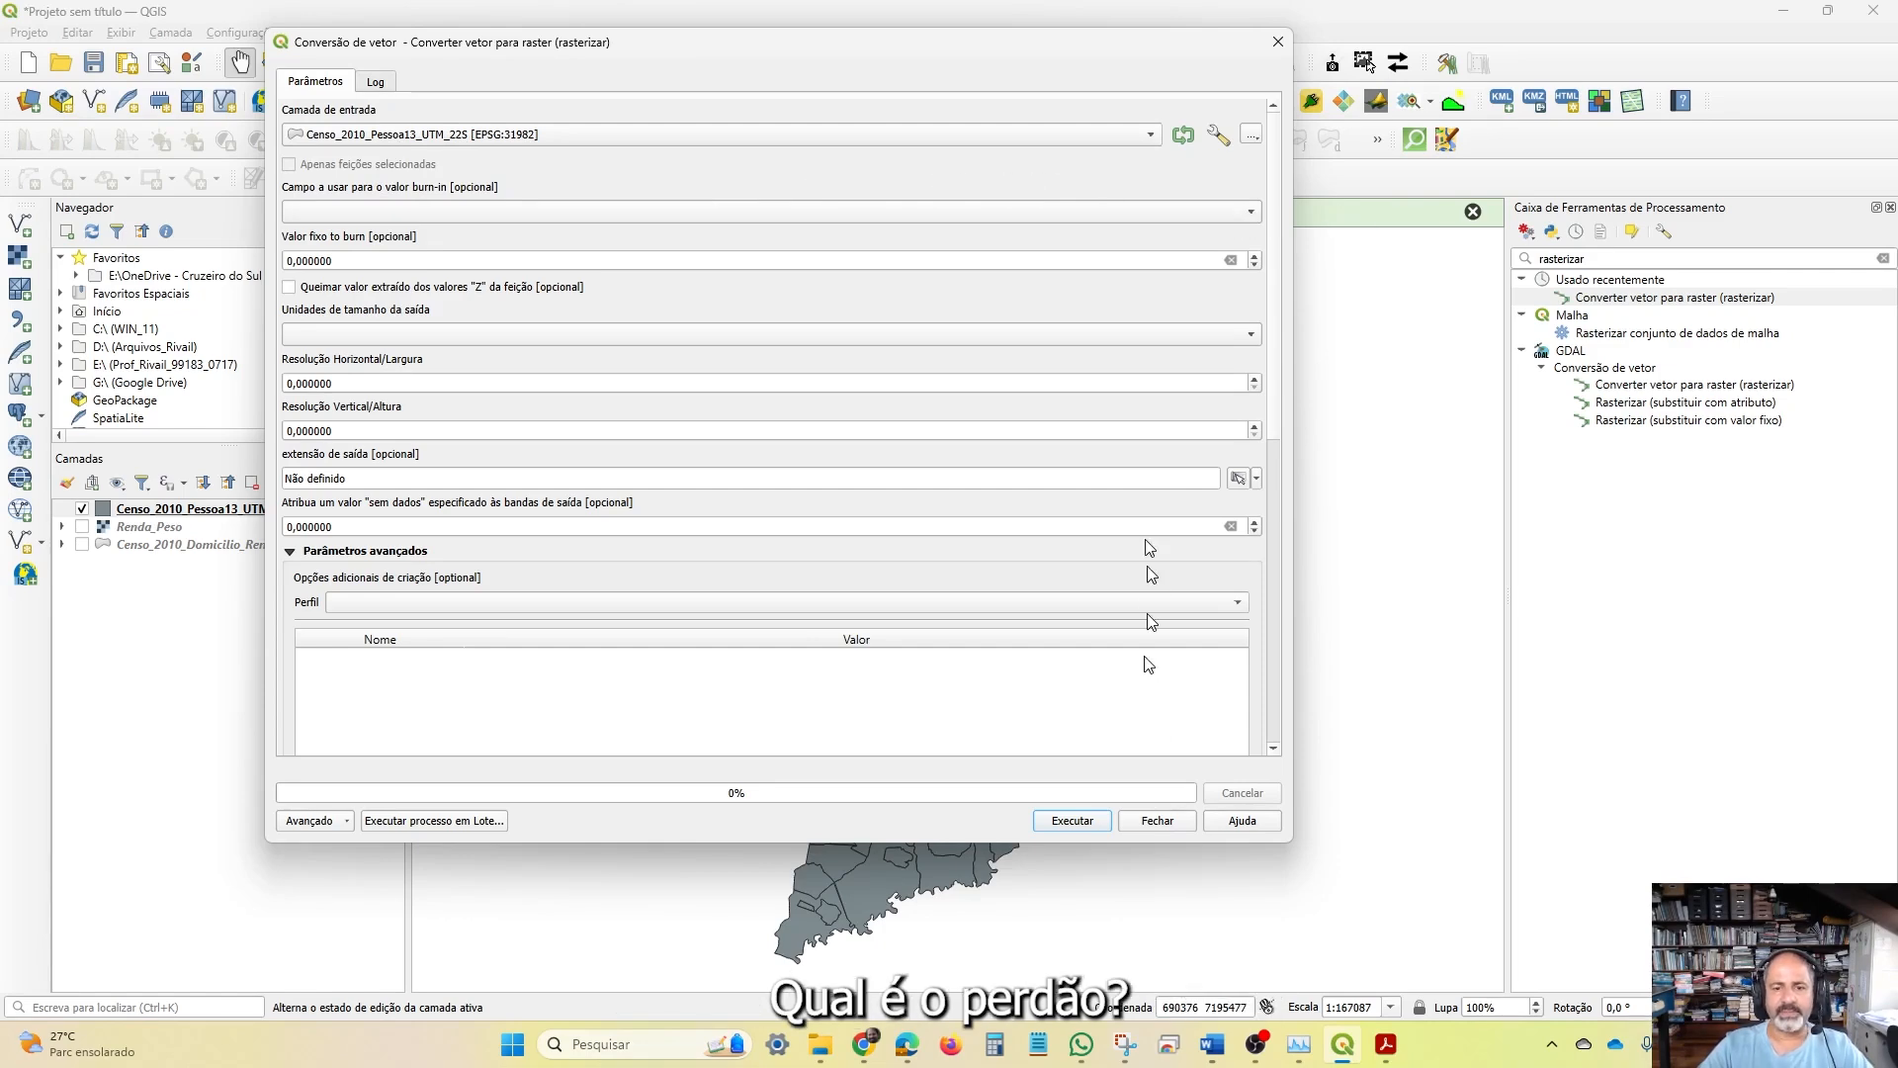
{"action": "left_click", "coordinate": [1157, 820]}
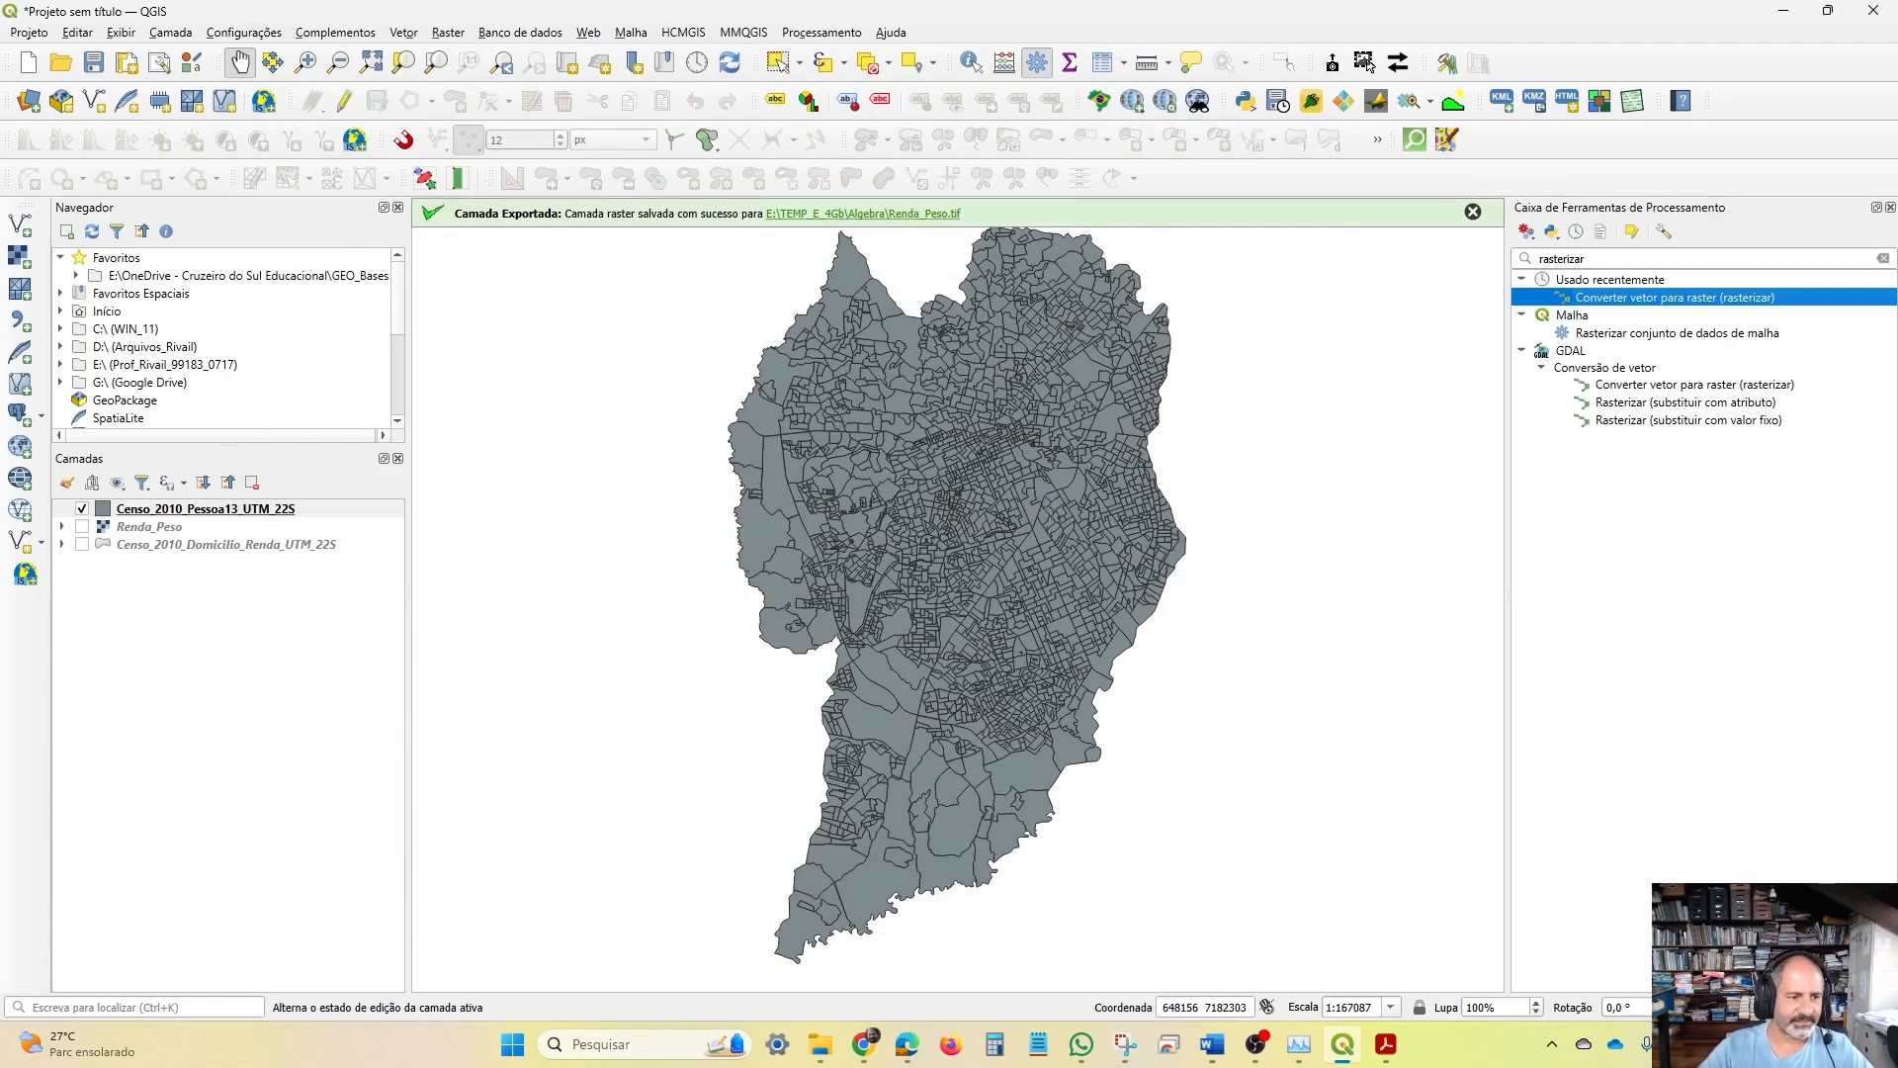
Open the attribute table of Censo_2010_Pessoa13_UTM_22S, go to its last columns and open the field calculator
{"action": "right_click", "coordinate": [206, 511]}
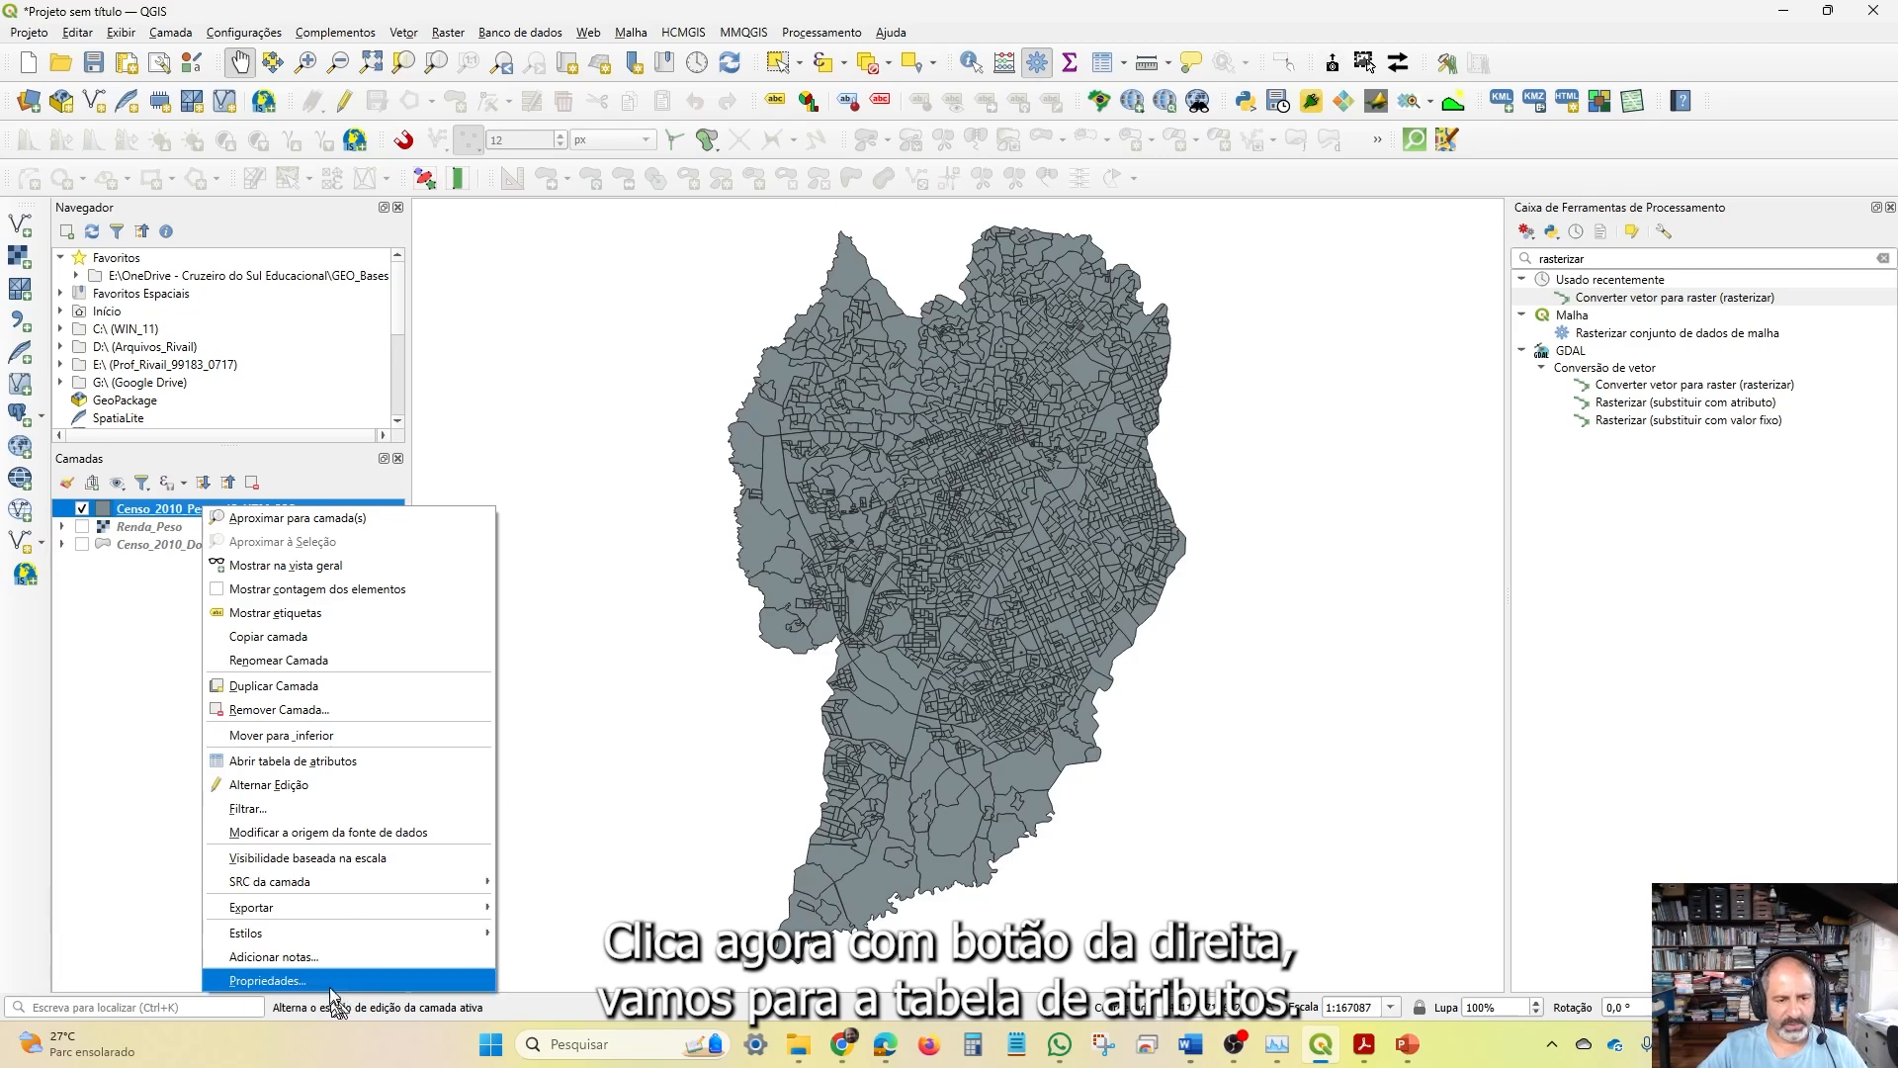
{"action": "left_click", "coordinate": [358, 769]}
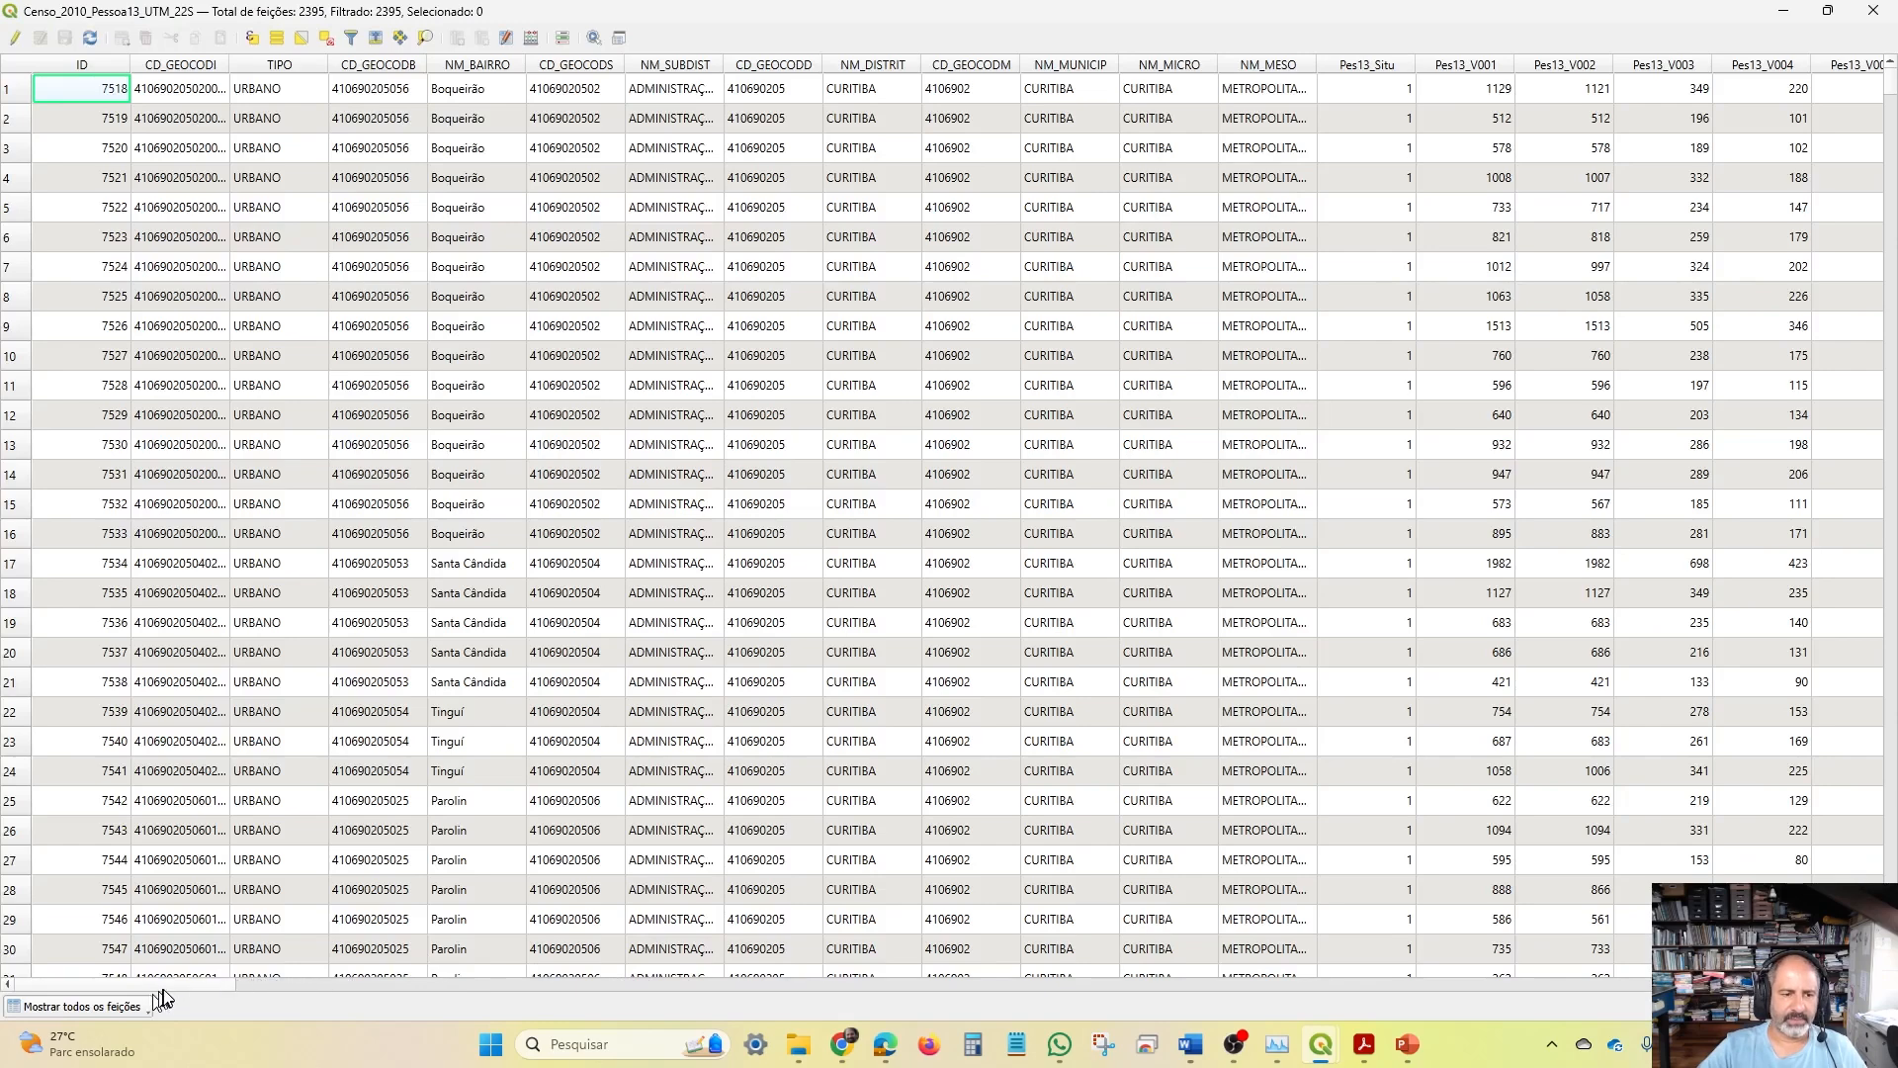
{"action": "left_click_drag", "start_coordinate": [153, 986], "coordinate": [1790, 999]}
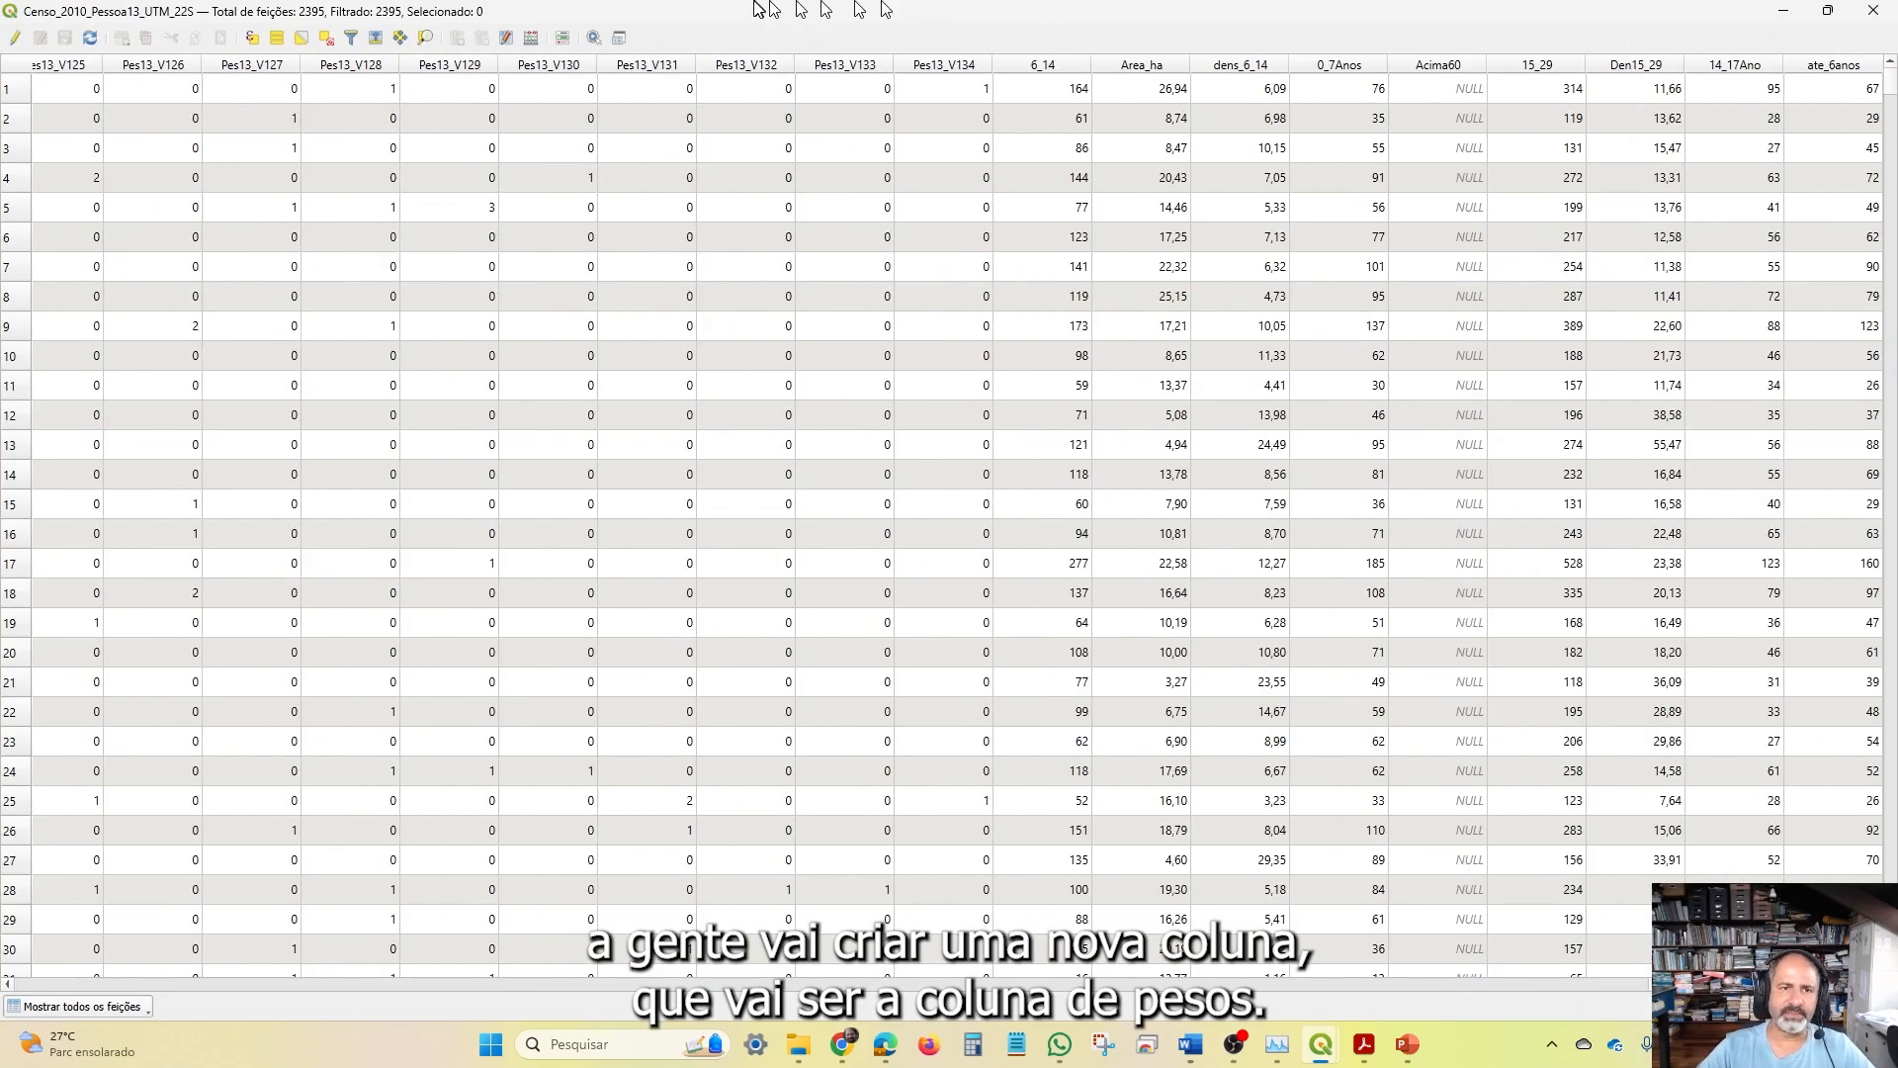
{"action": "left_click", "coordinate": [531, 37]}
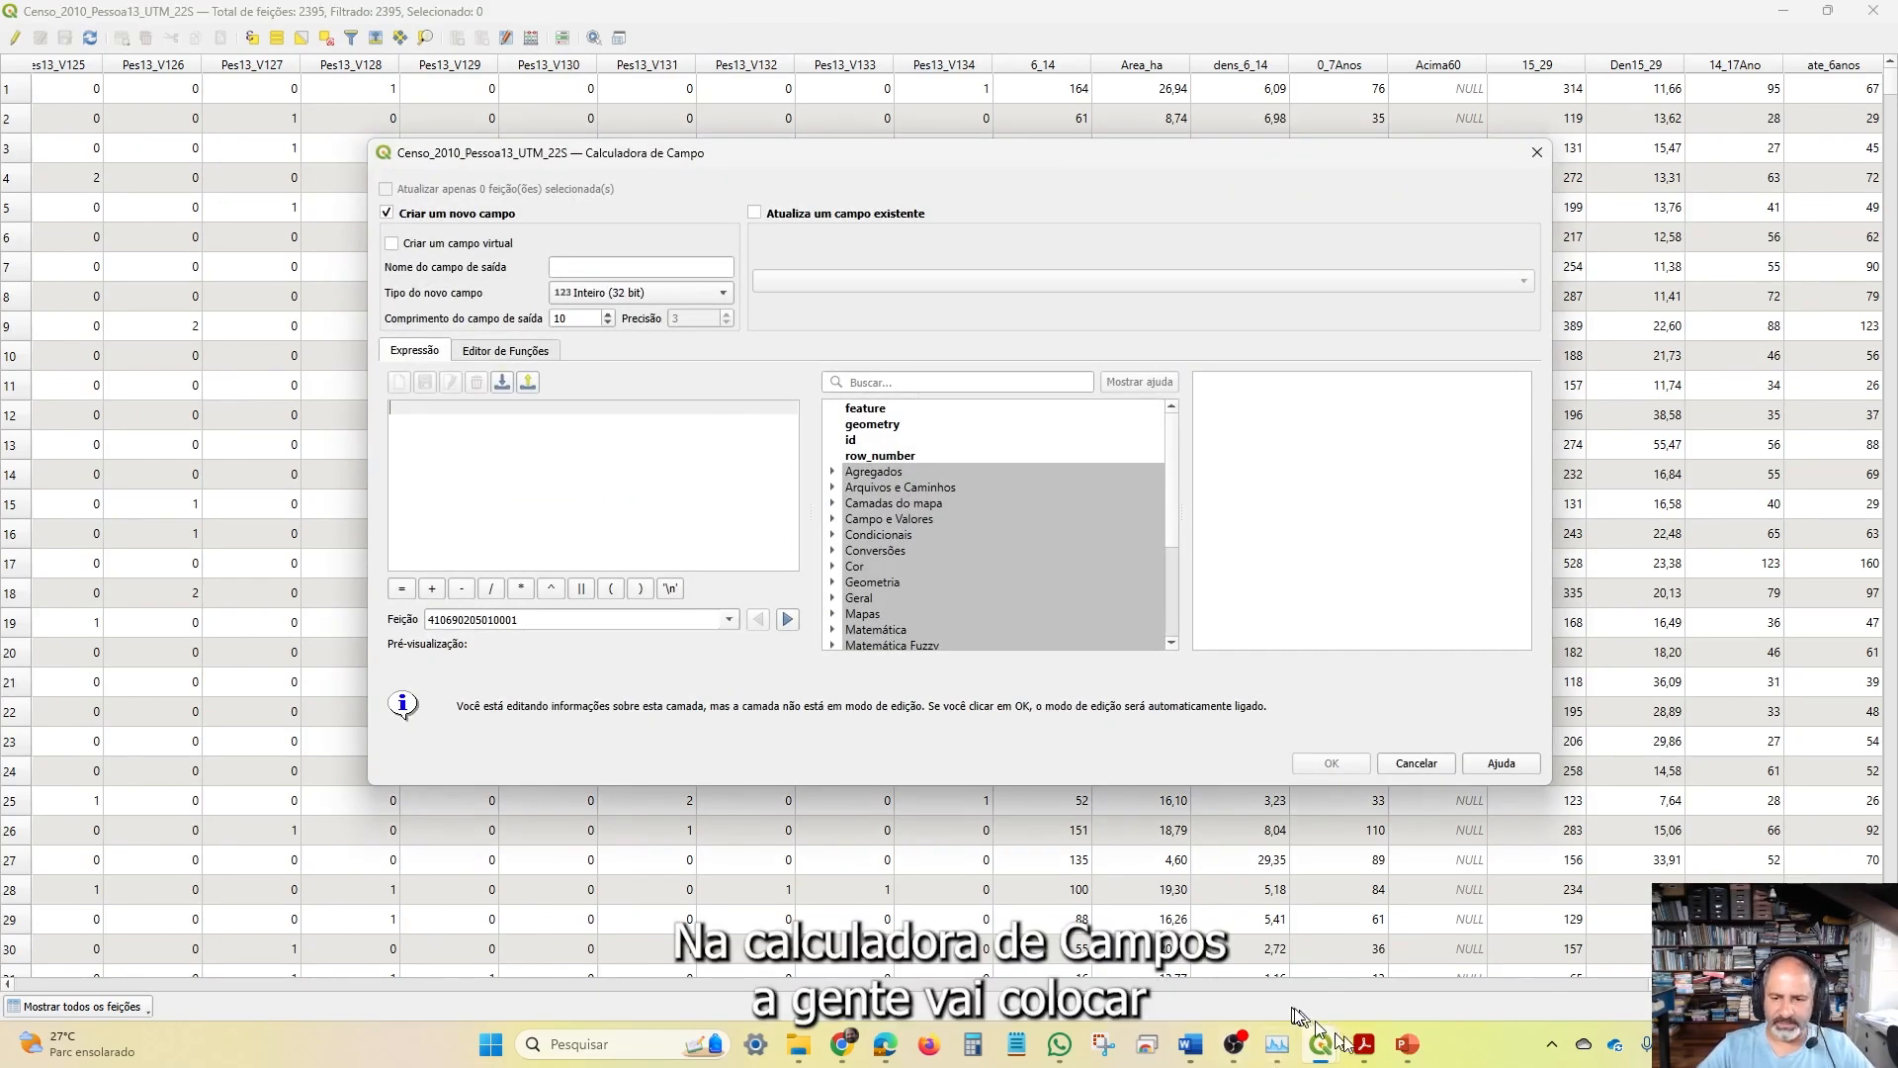
Copy the Ate_6anos CASE expression from slide 19 in PowerPoint and paste it into the QGIS field calculator expression
{"action": "left_click", "coordinate": [1407, 1044]}
{"action": "left_click", "coordinate": [1125, 606]}
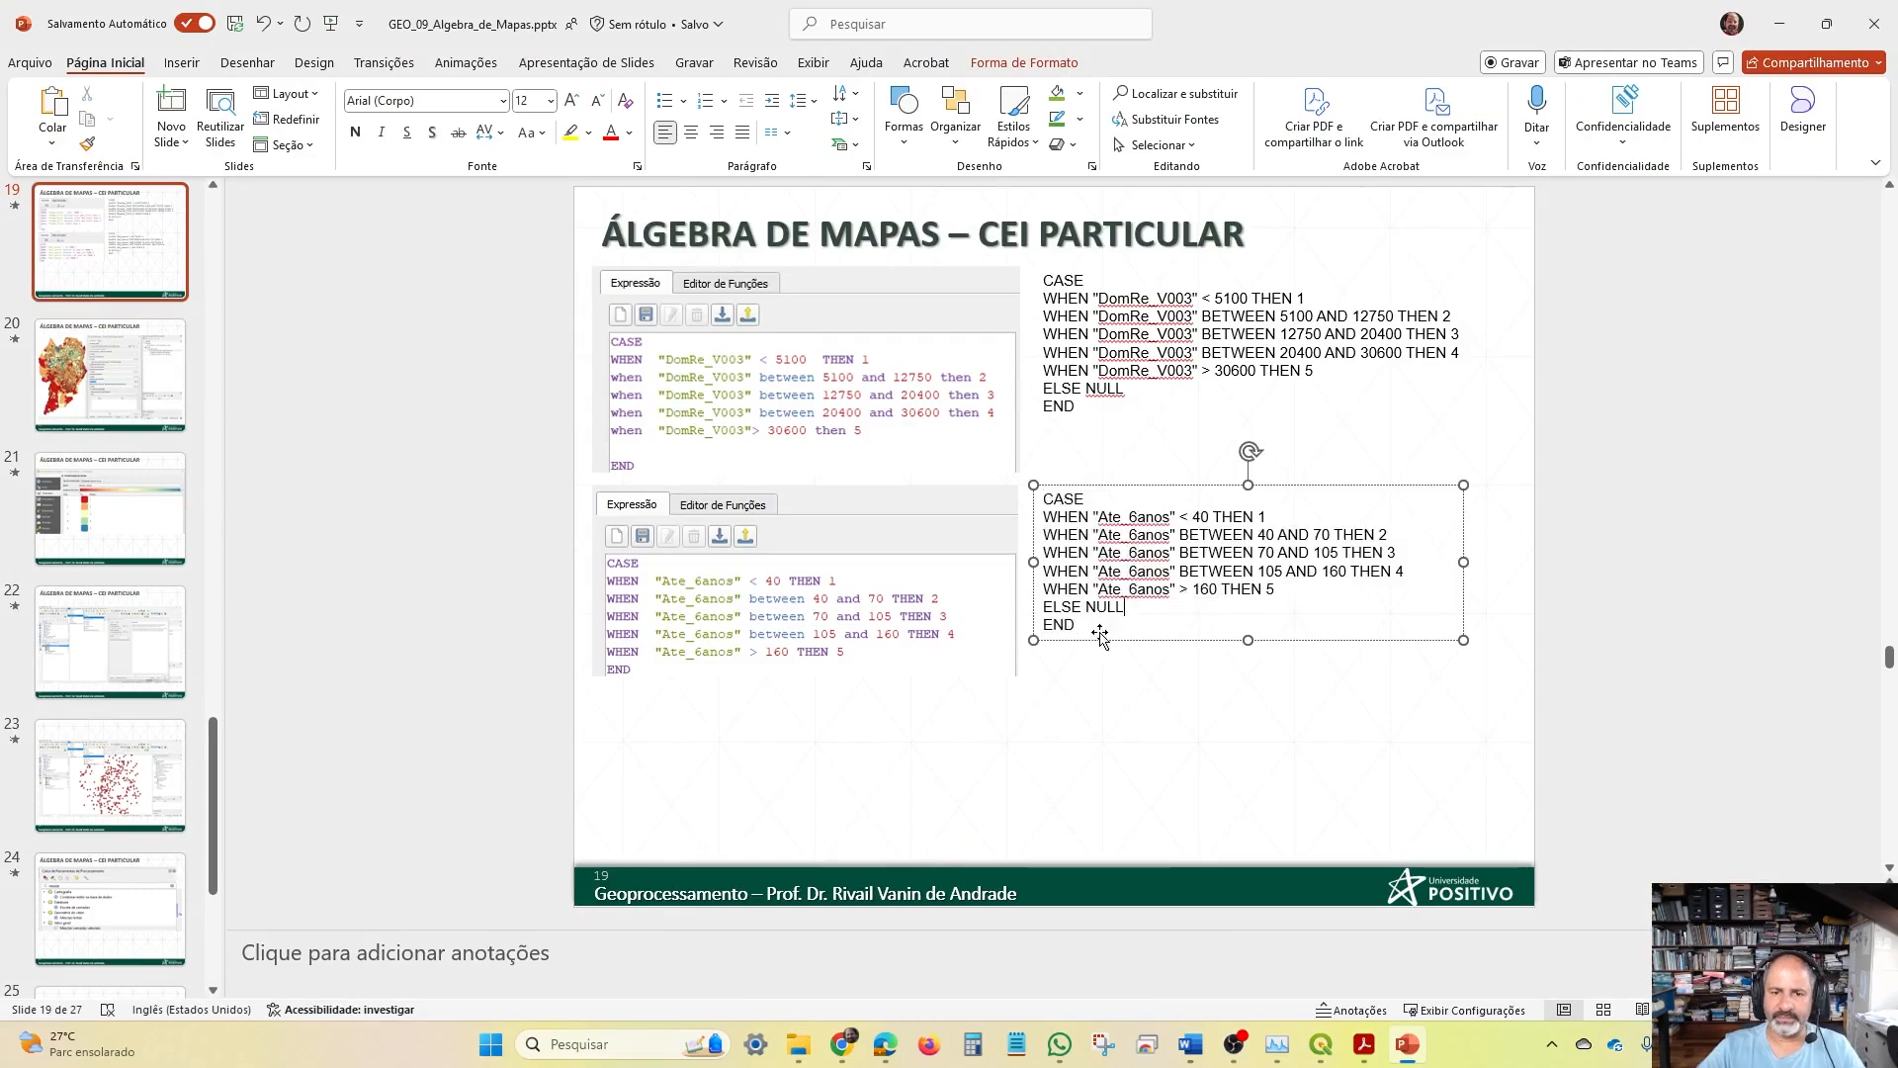
{"action": "key", "text": "ctrl+a"}
{"action": "key", "text": "ctrl+c"}
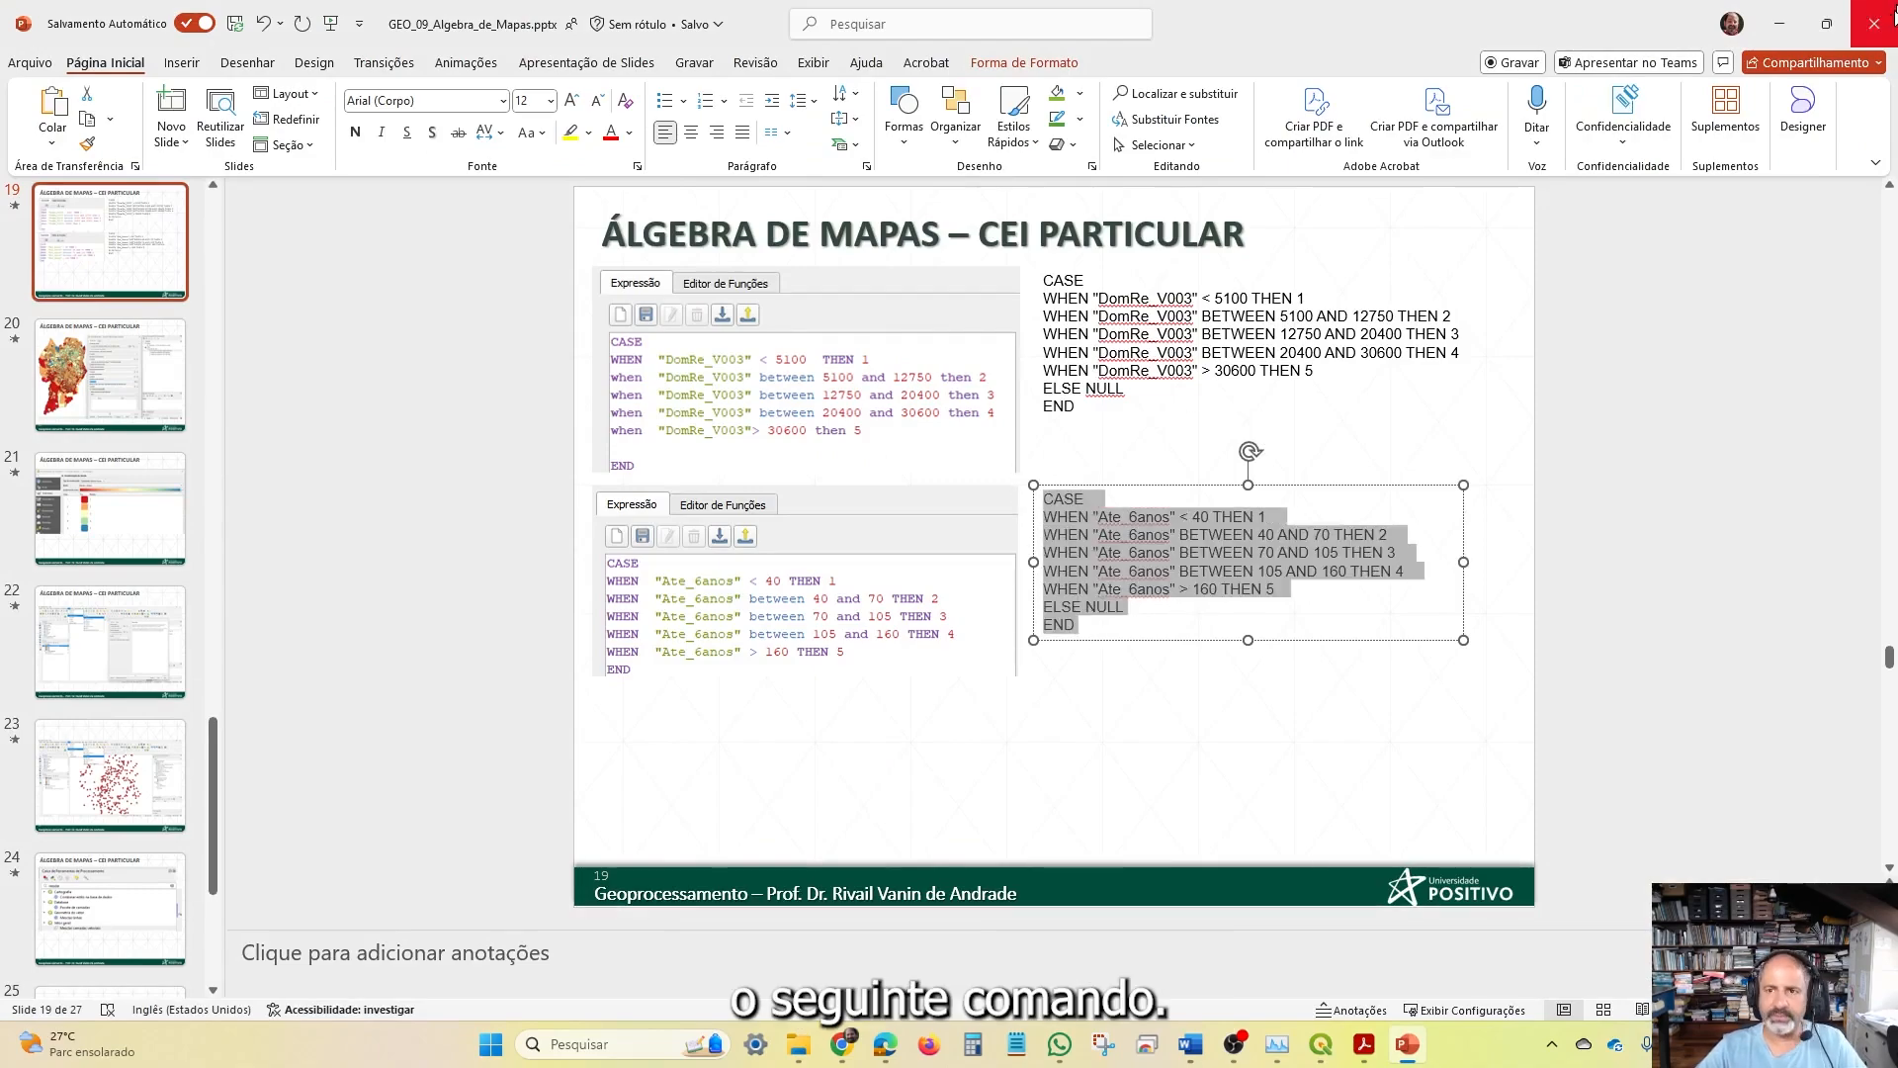
{"action": "left_click", "coordinate": [1795, 24]}
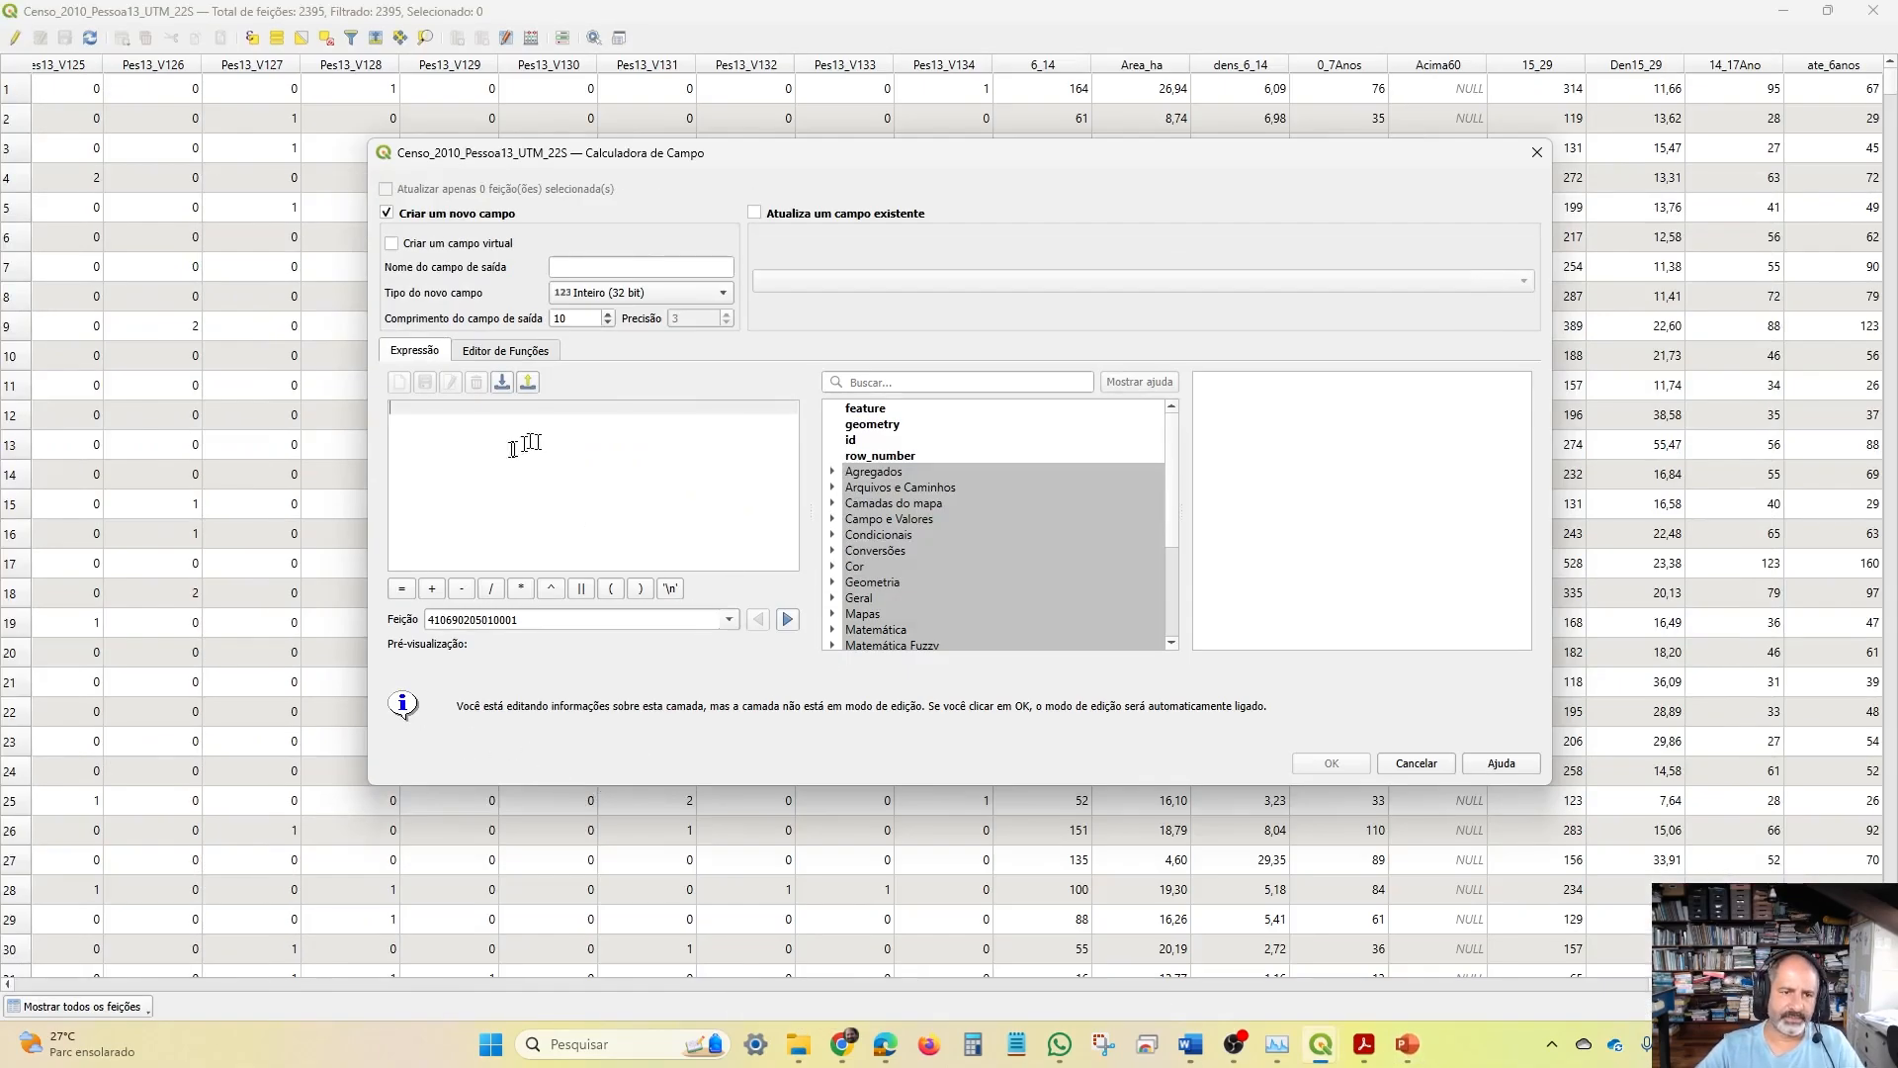
{"action": "key", "text": "ctrl+v"}
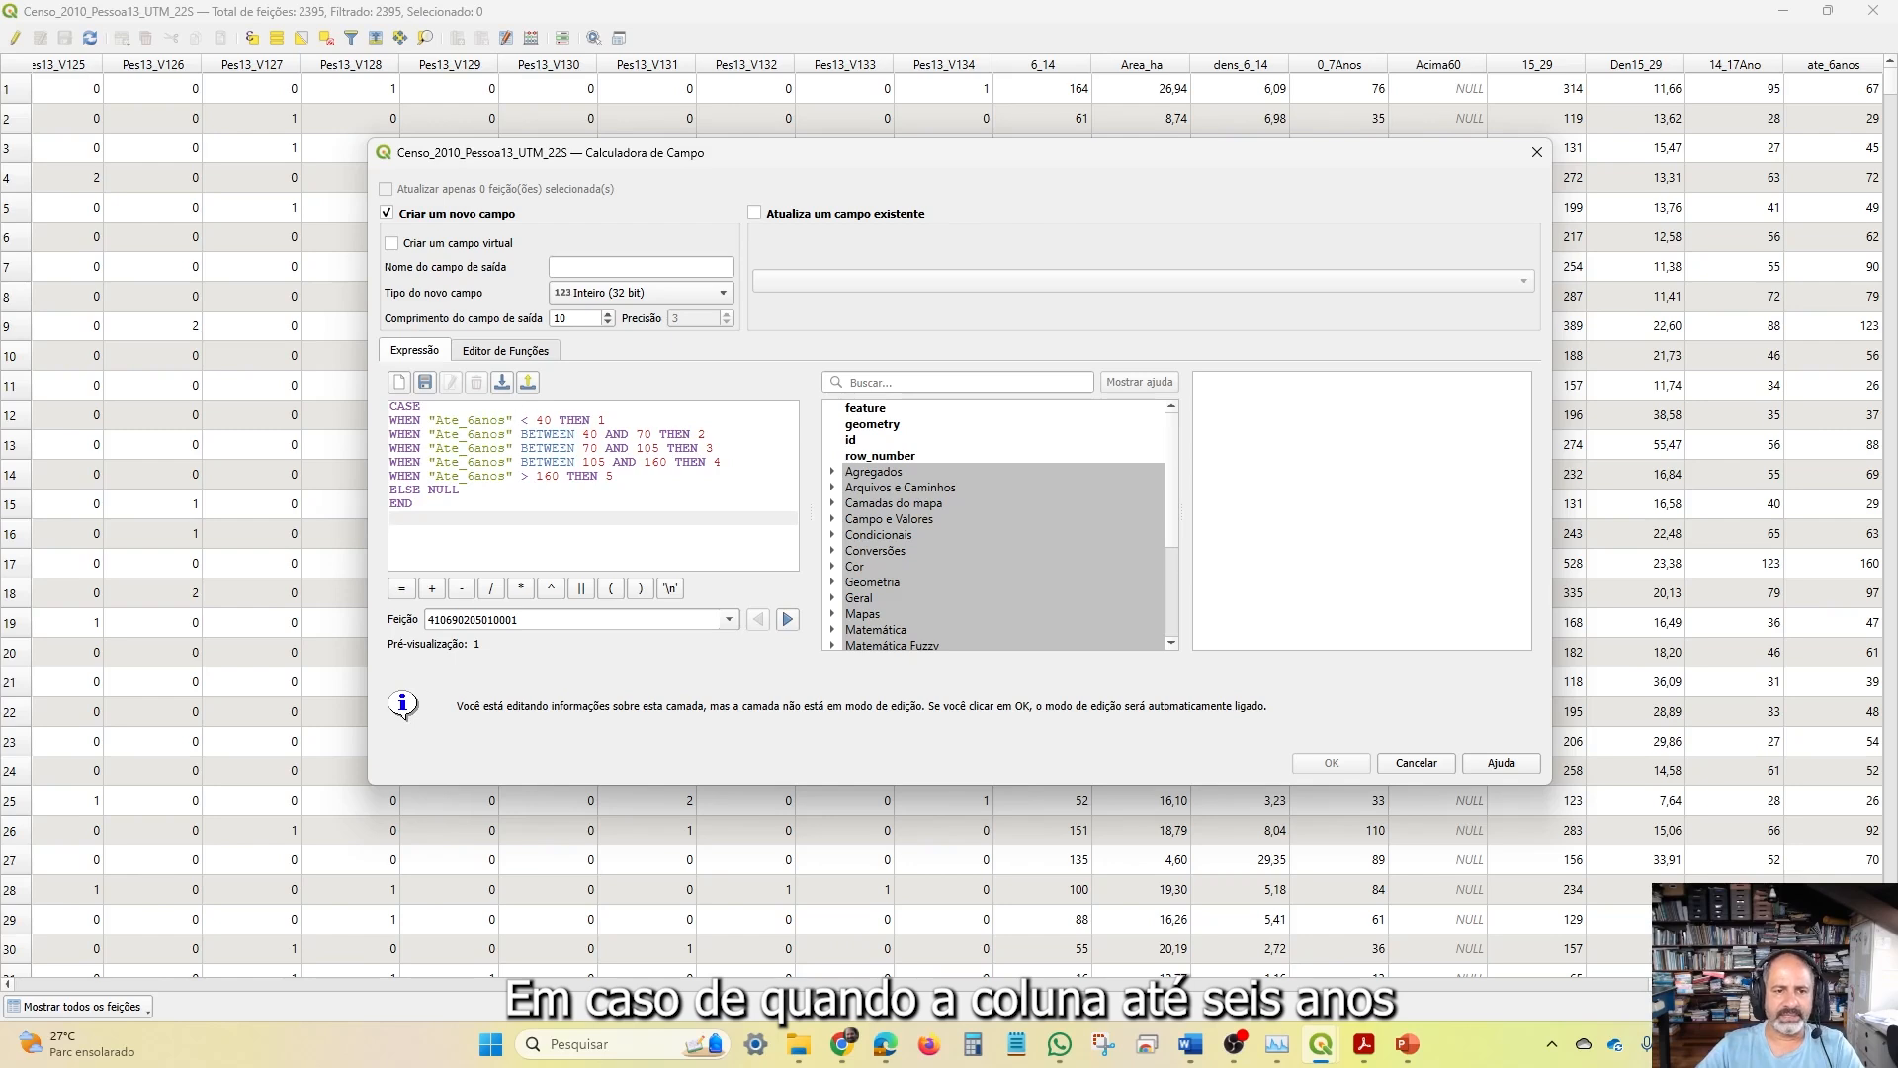
Name the output field Peso, keep its type as Inteiro (32 bit), and create it from the CASE expression
{"action": "left_click", "coordinate": [606, 416]}
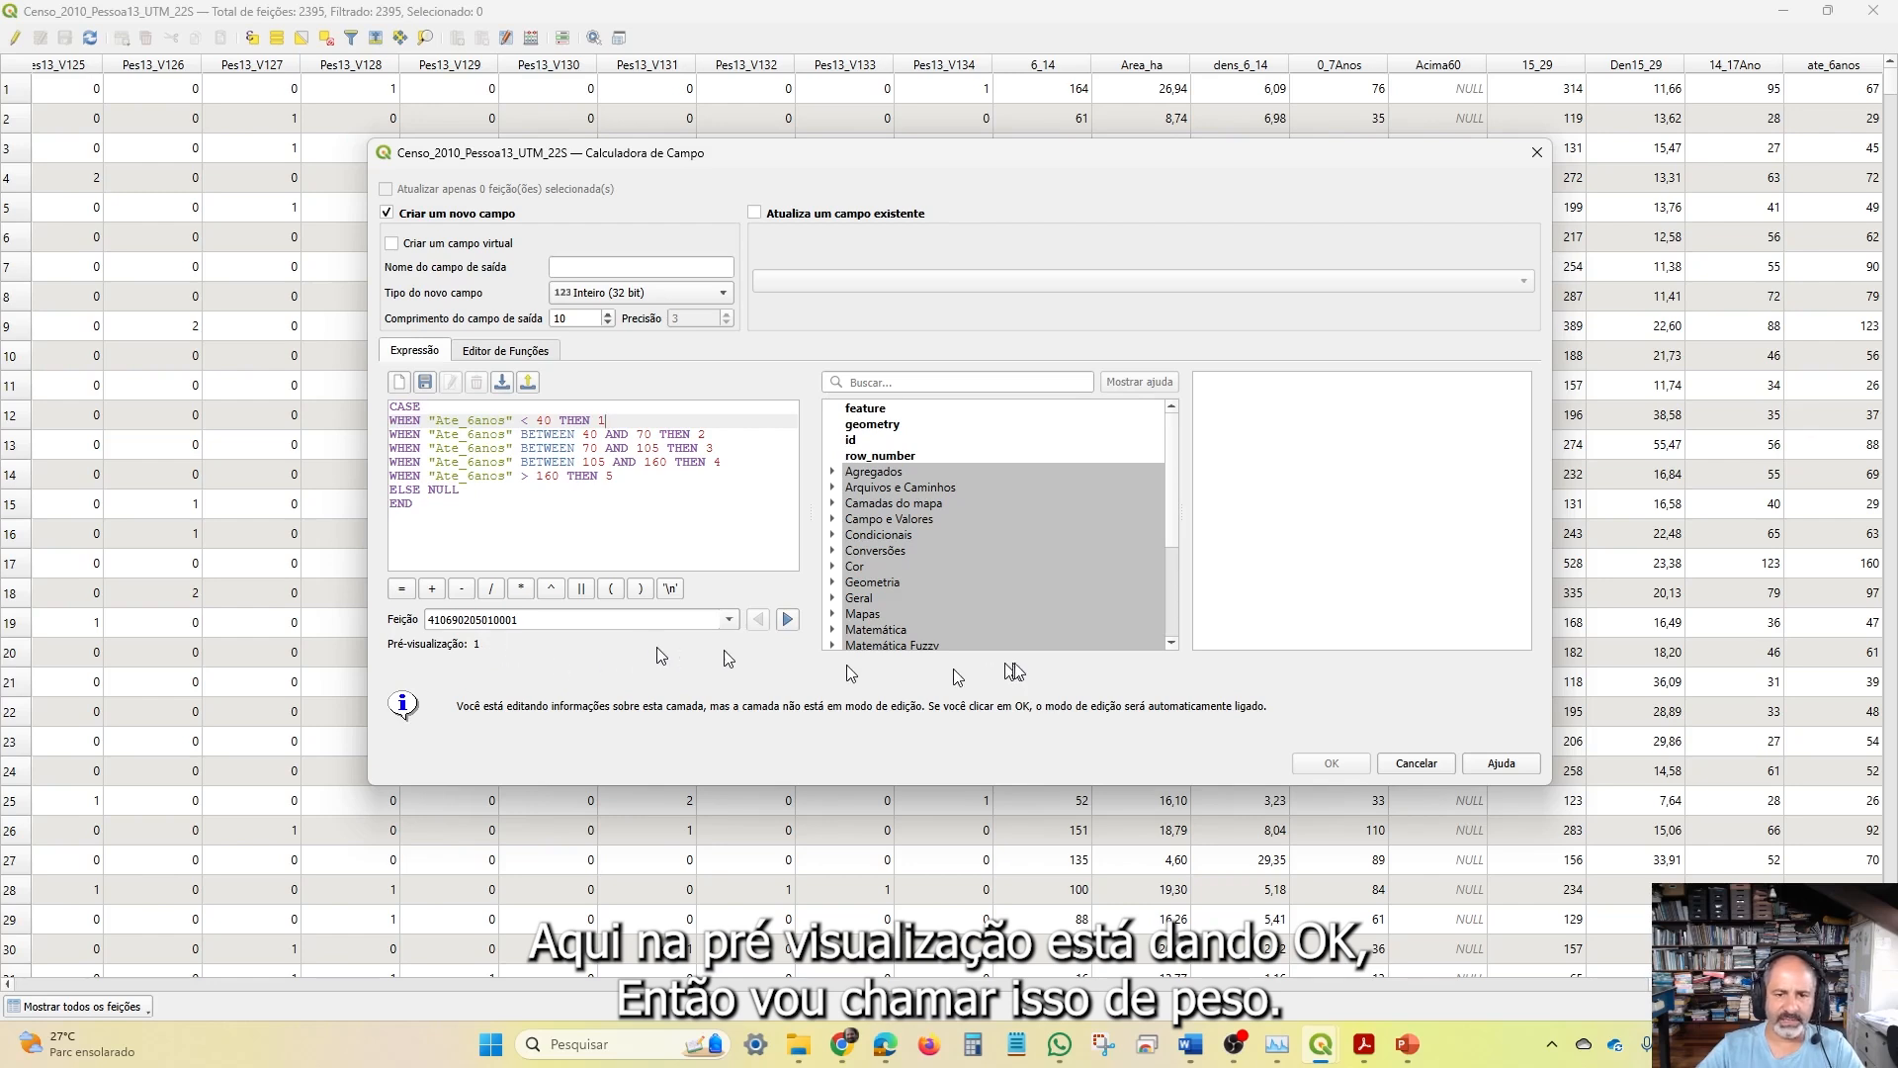
{"action": "left_click", "coordinate": [658, 265]}
{"action": "type", "text": "Peso"}
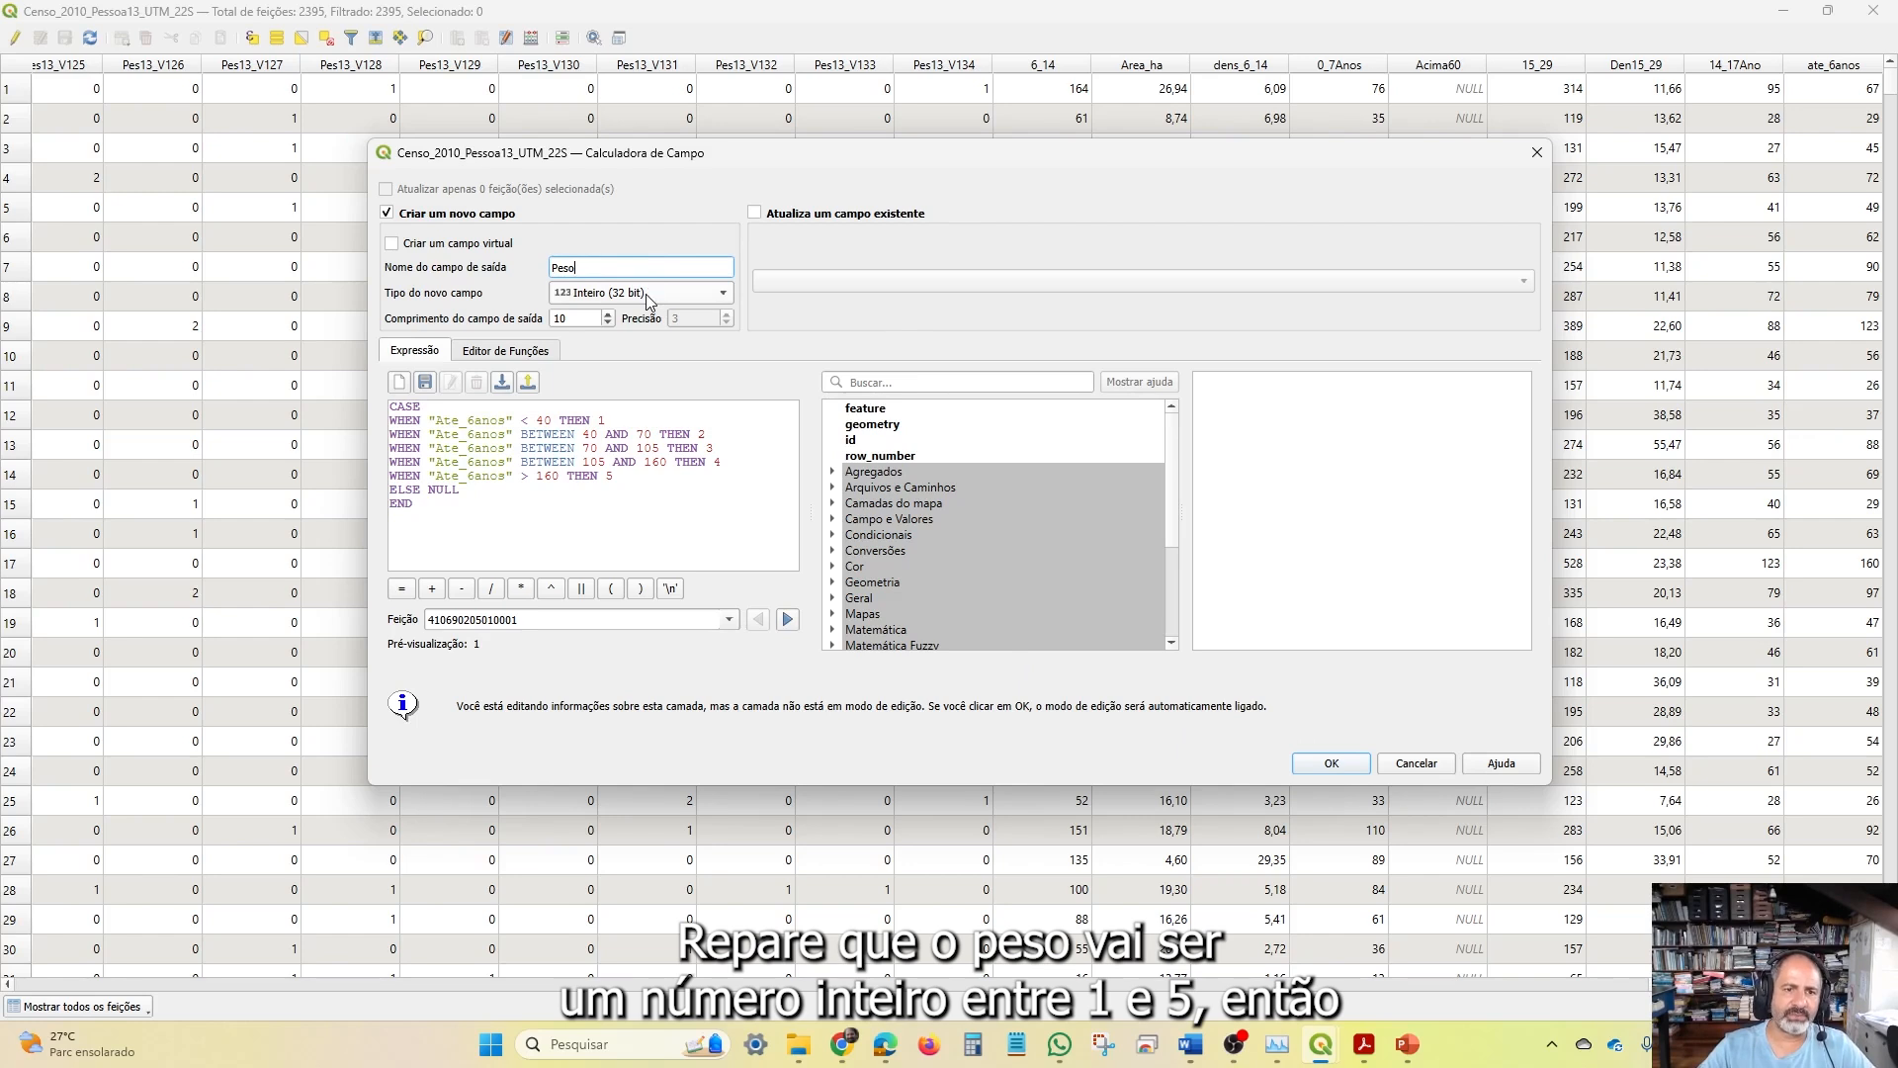
{"action": "left_click", "coordinate": [646, 293]}
{"action": "left_click", "coordinate": [645, 293]}
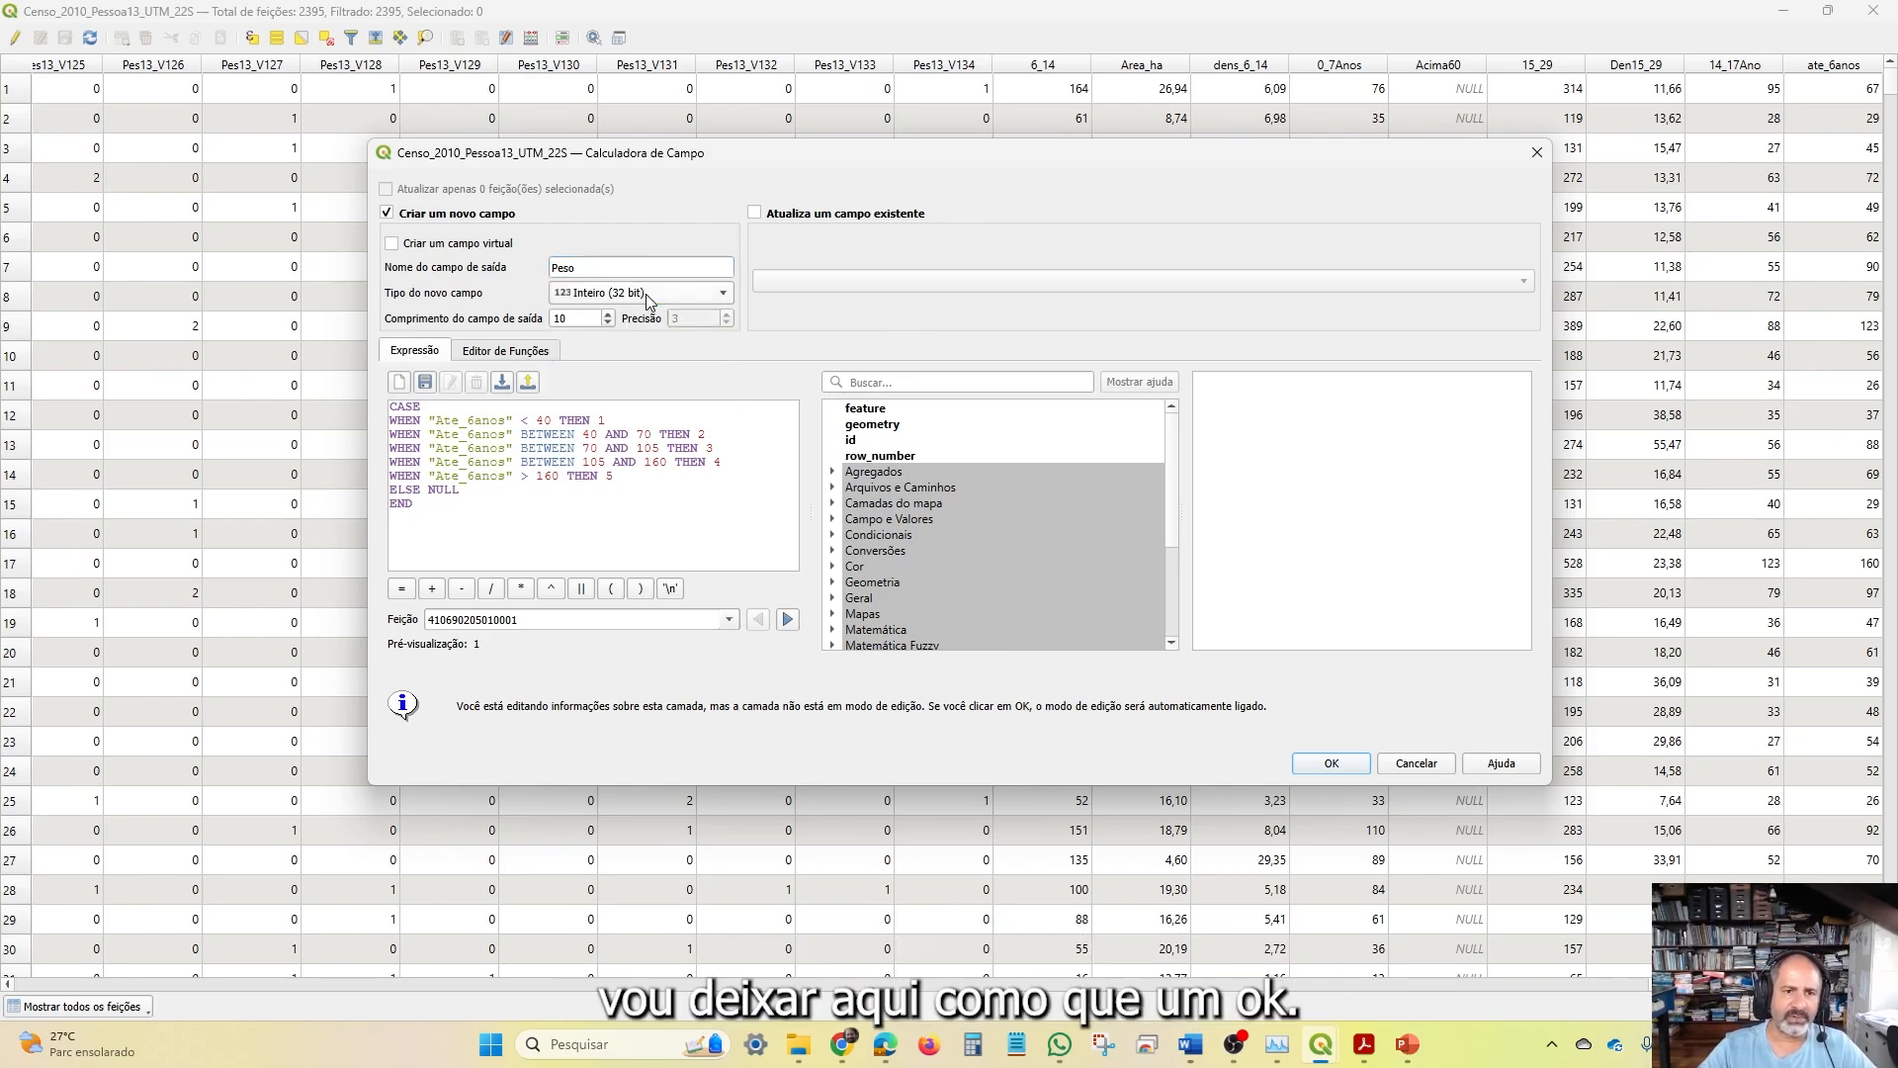
{"action": "left_click", "coordinate": [1327, 770]}
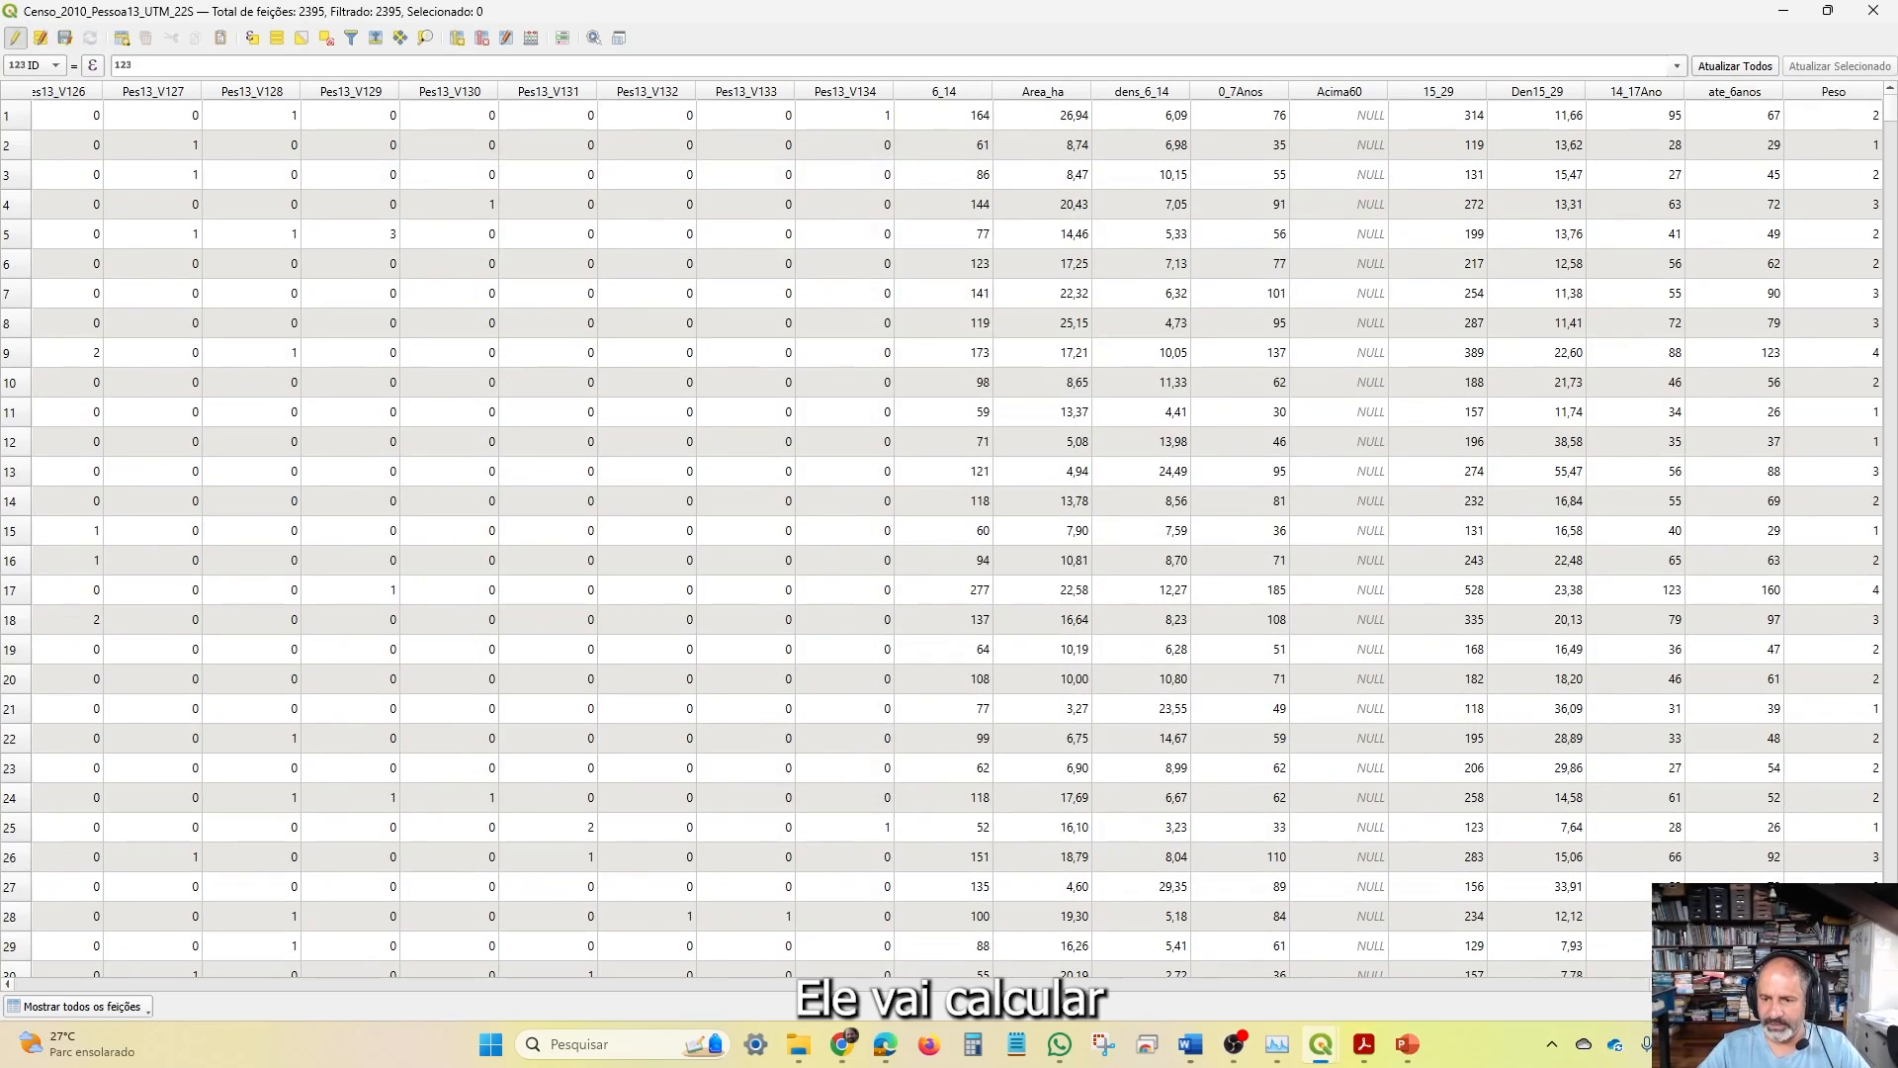
Sort the attribute table by the Peso column to check for null weights, and close the table
{"action": "left_click", "coordinate": [1860, 93]}
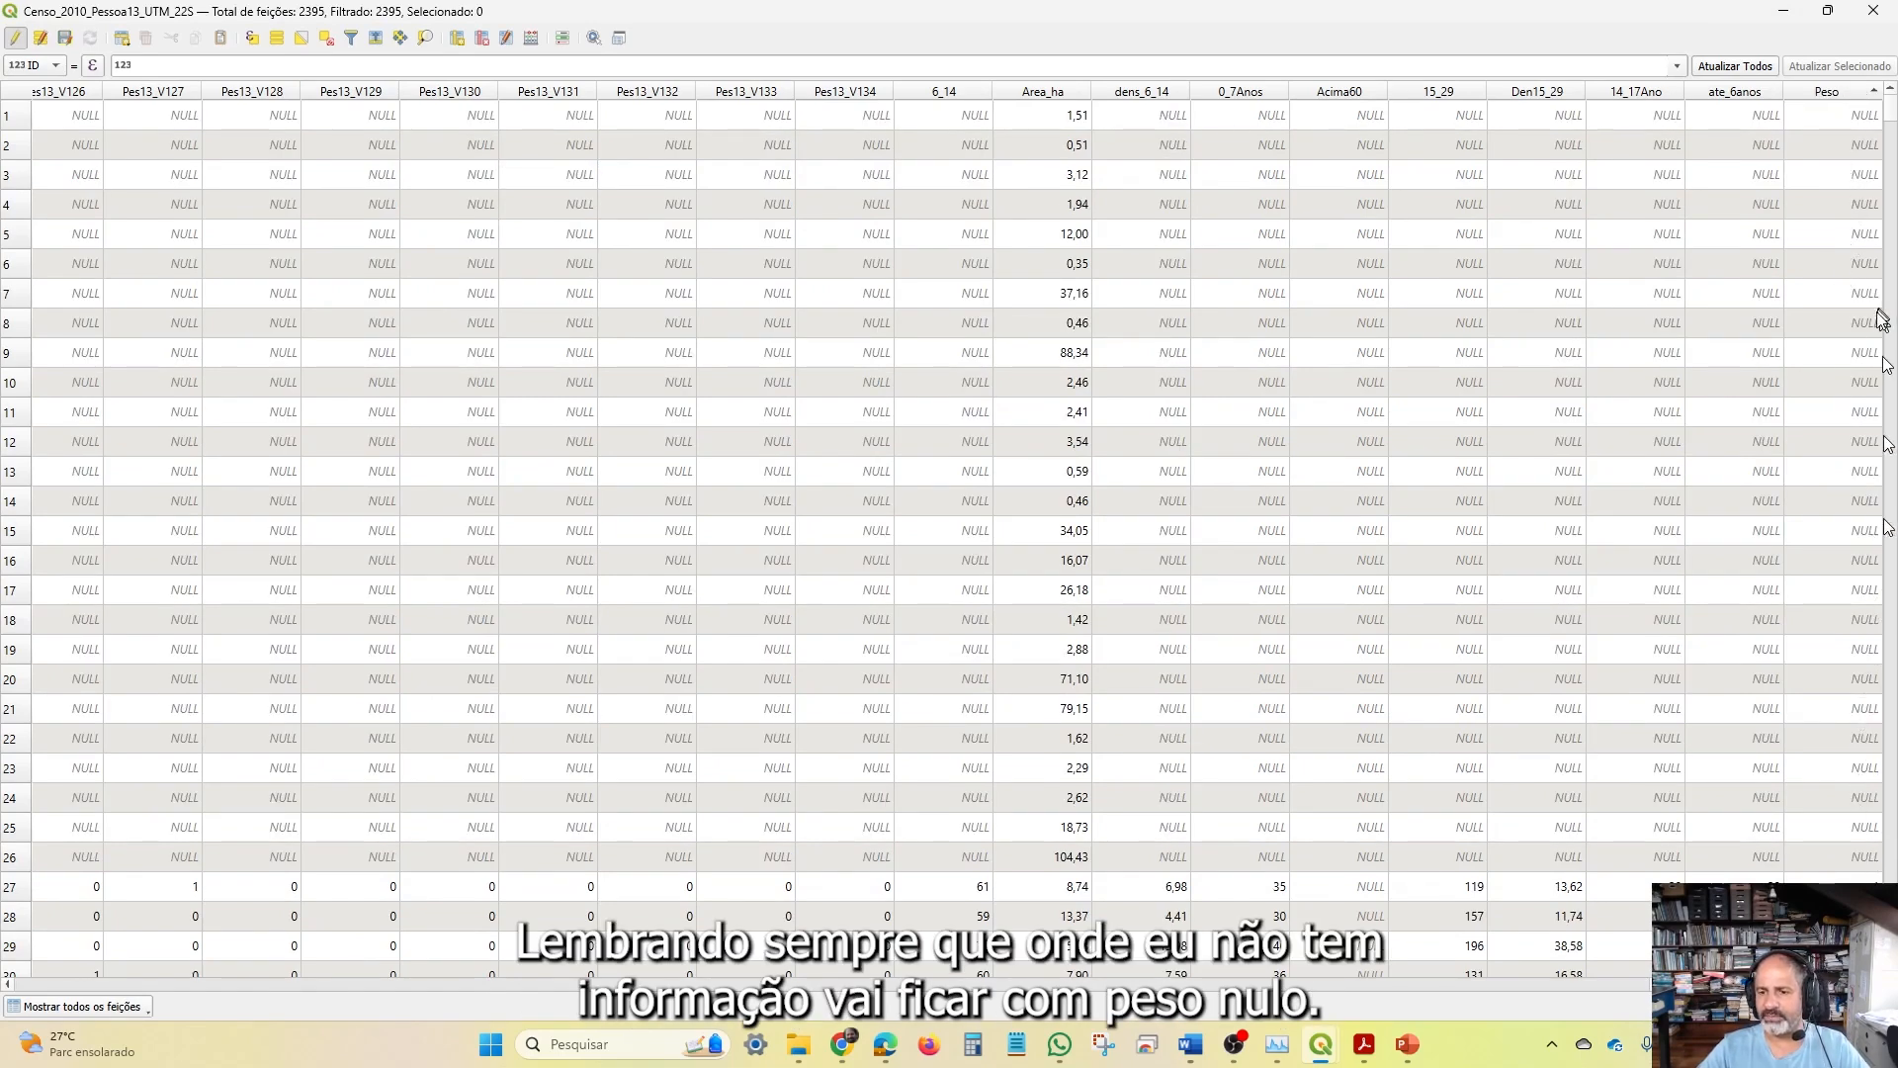
{"action": "left_click", "coordinate": [1873, 10]}
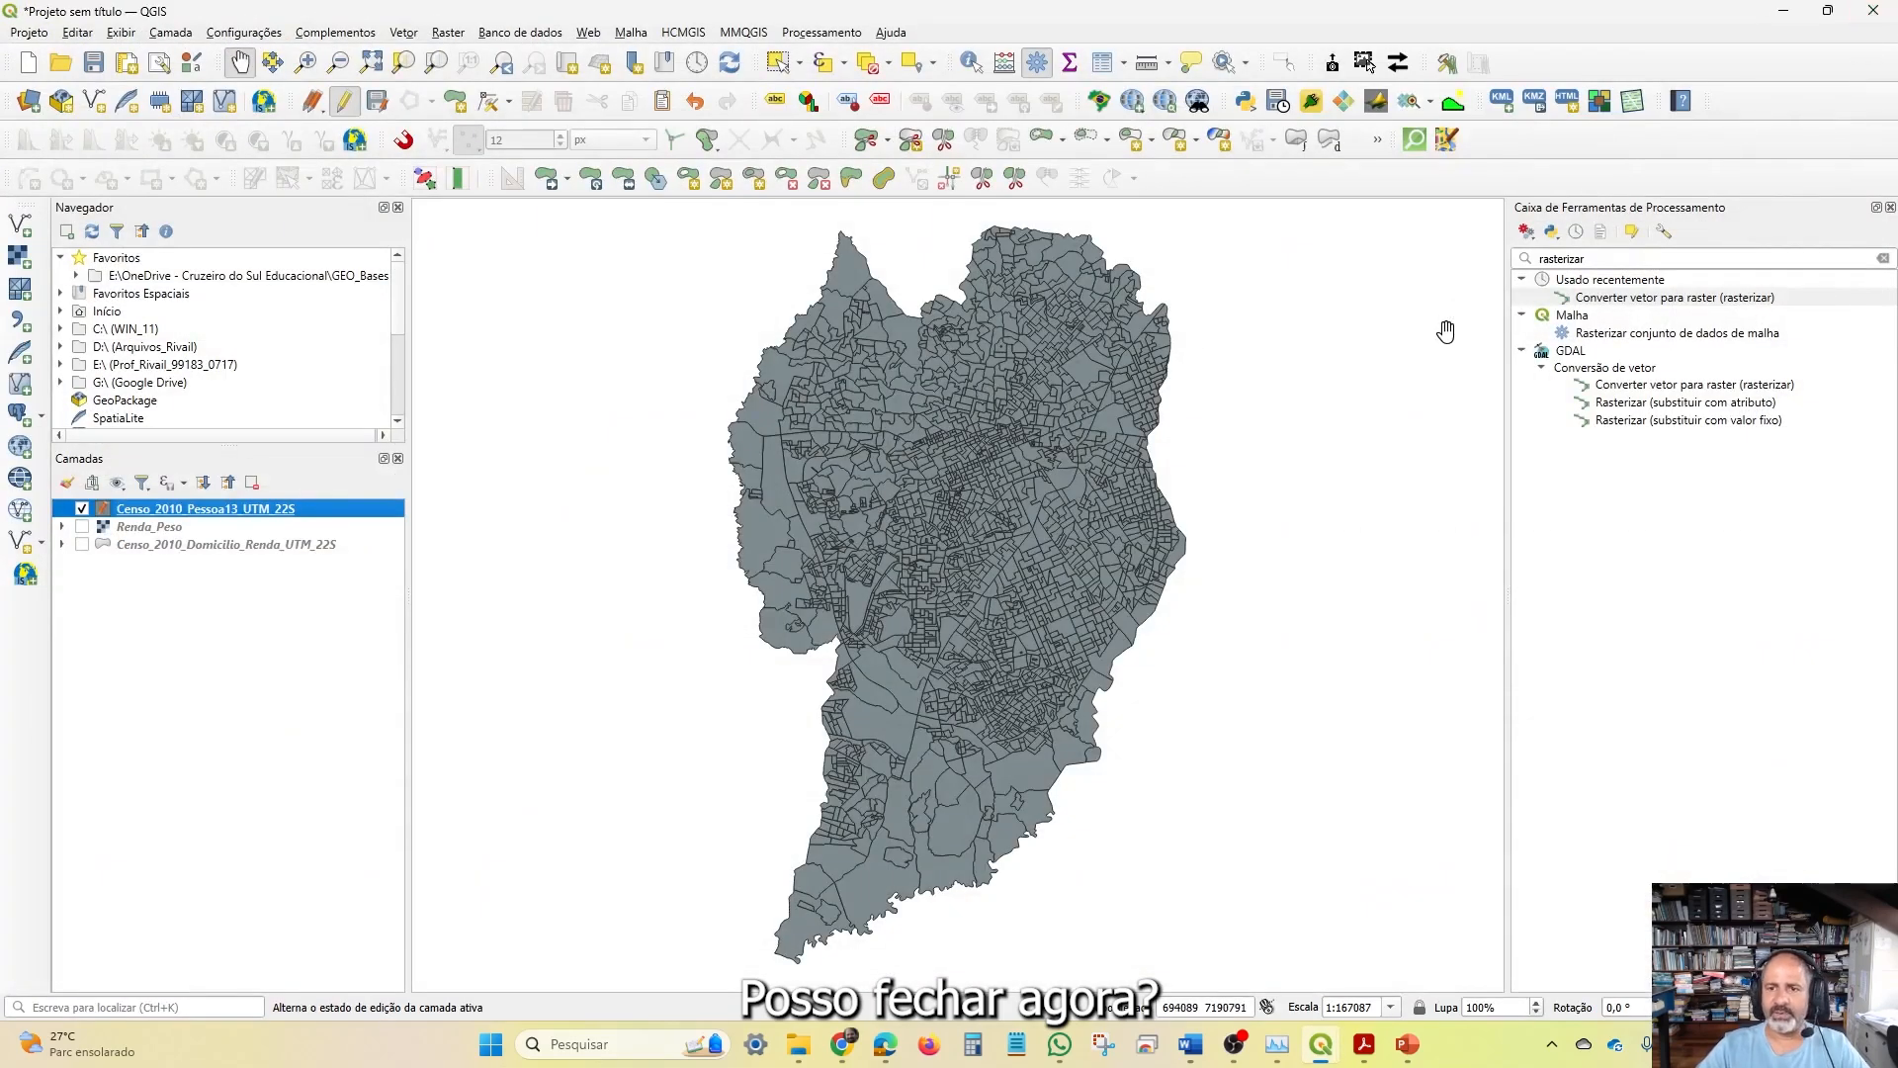
Set up Converter vetor para raster (rasterizar) for Censo_2010_Pessoa13_UTM_22S, with Peso as the burn-in field
{"action": "left_click", "coordinate": [1611, 259]}
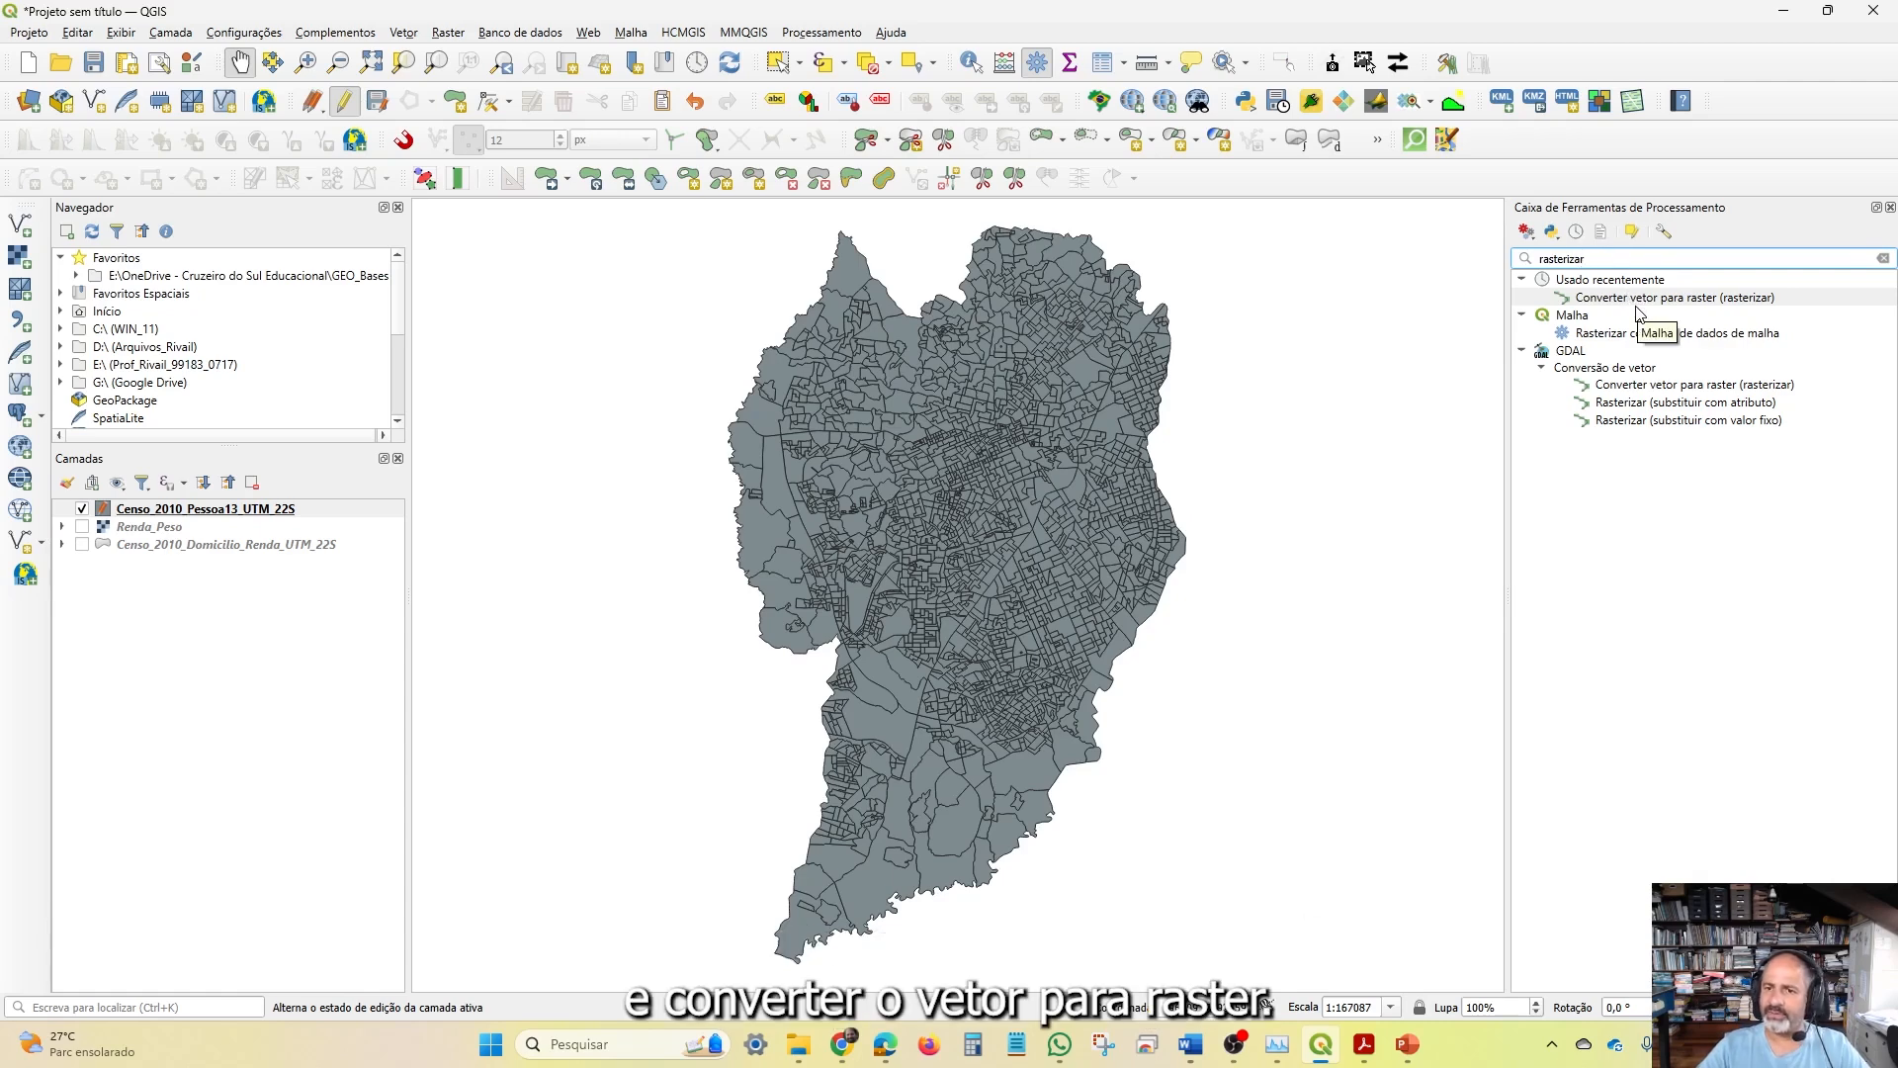
{"action": "double_click", "coordinate": [1676, 298]}
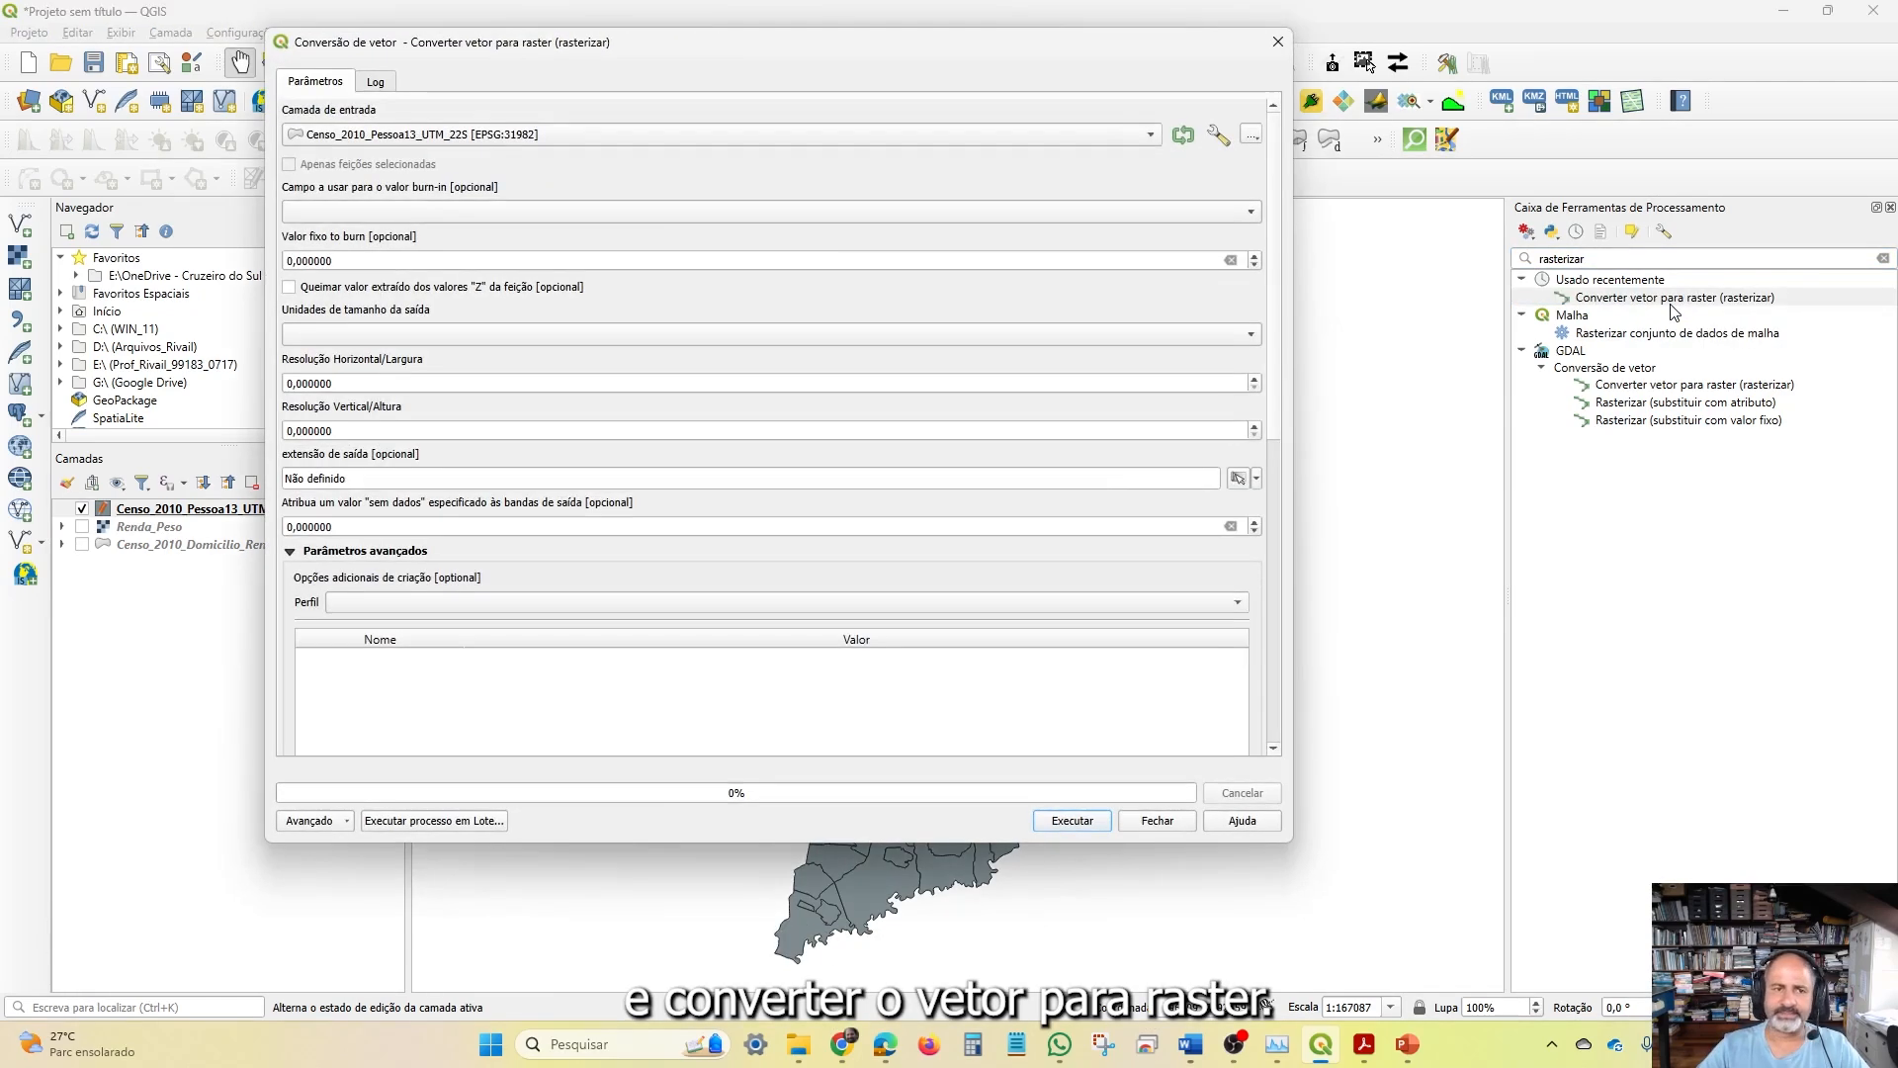
{"action": "left_click", "coordinate": [456, 136]}
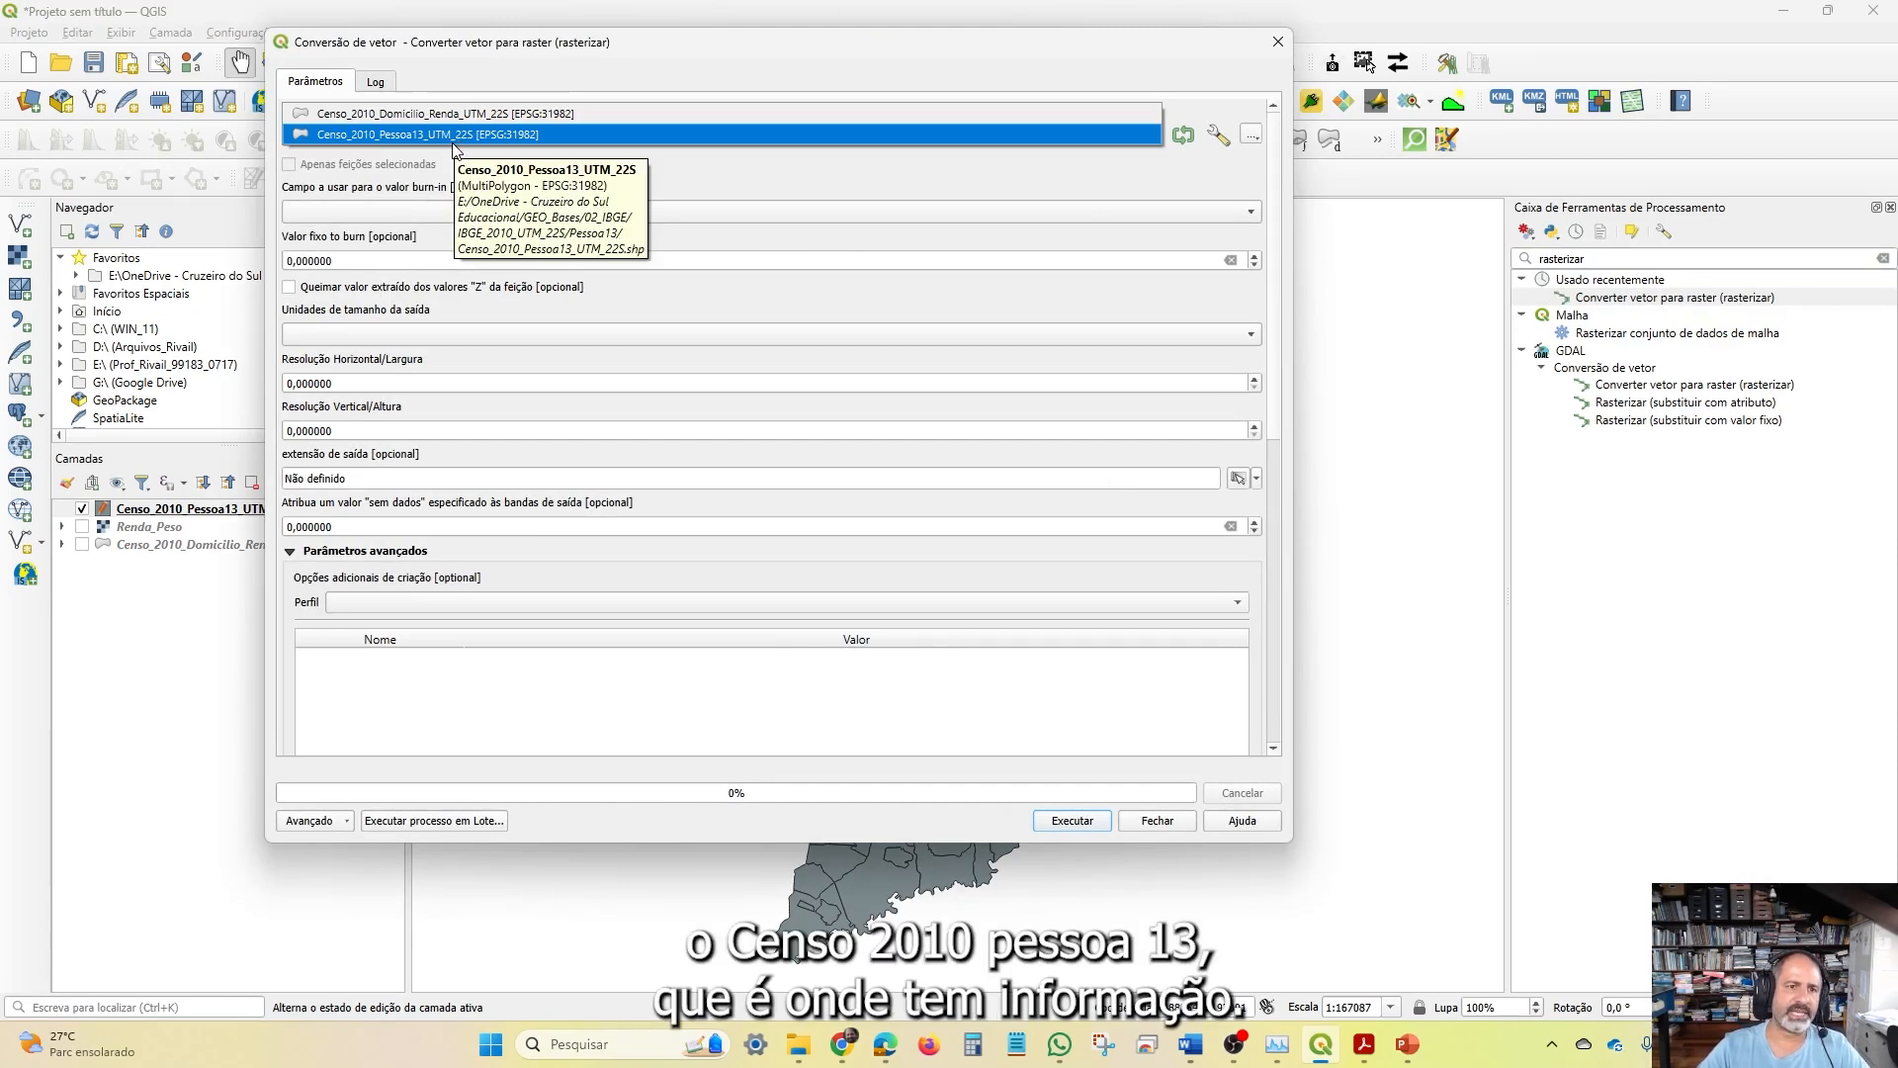
{"action": "left_click", "coordinate": [454, 135]}
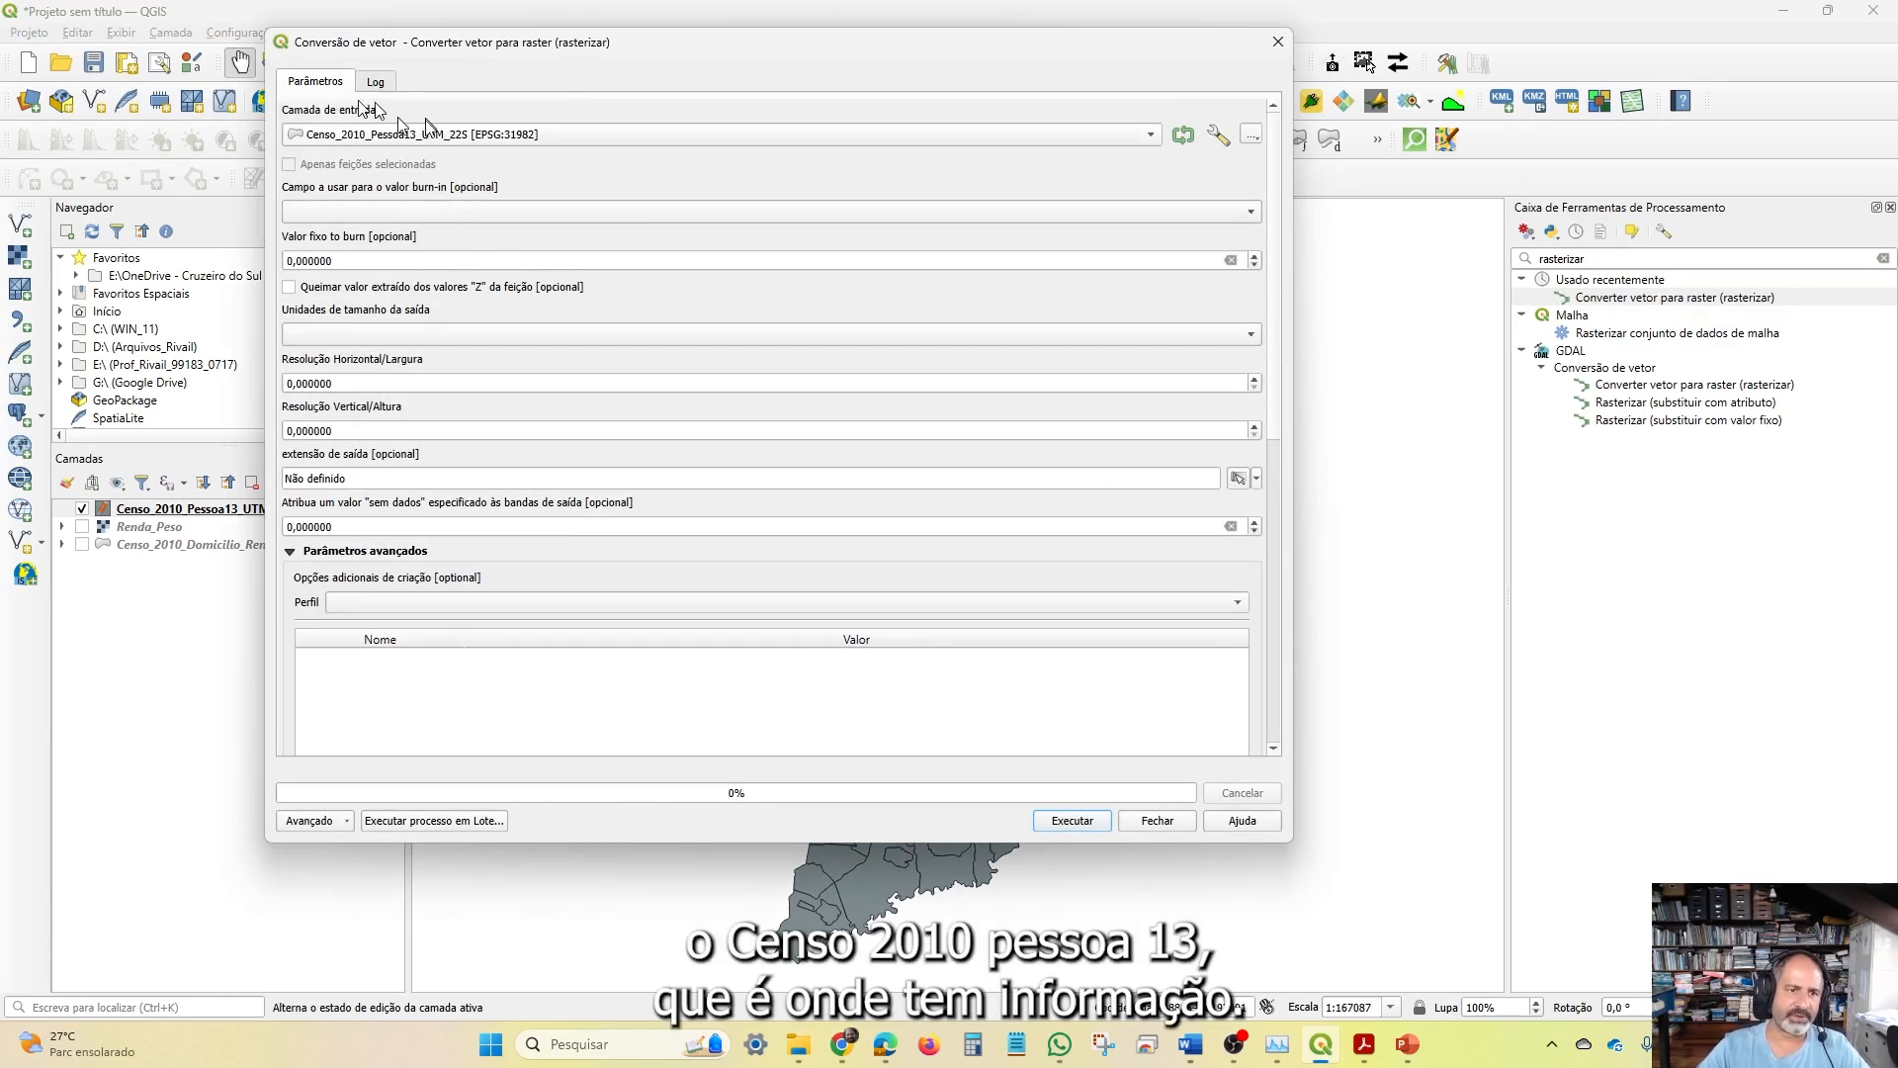
{"action": "left_click", "coordinate": [426, 215]}
{"action": "scroll", "coordinate": [534, 593], "scroll_direction": "down", "scroll_amount": 5}
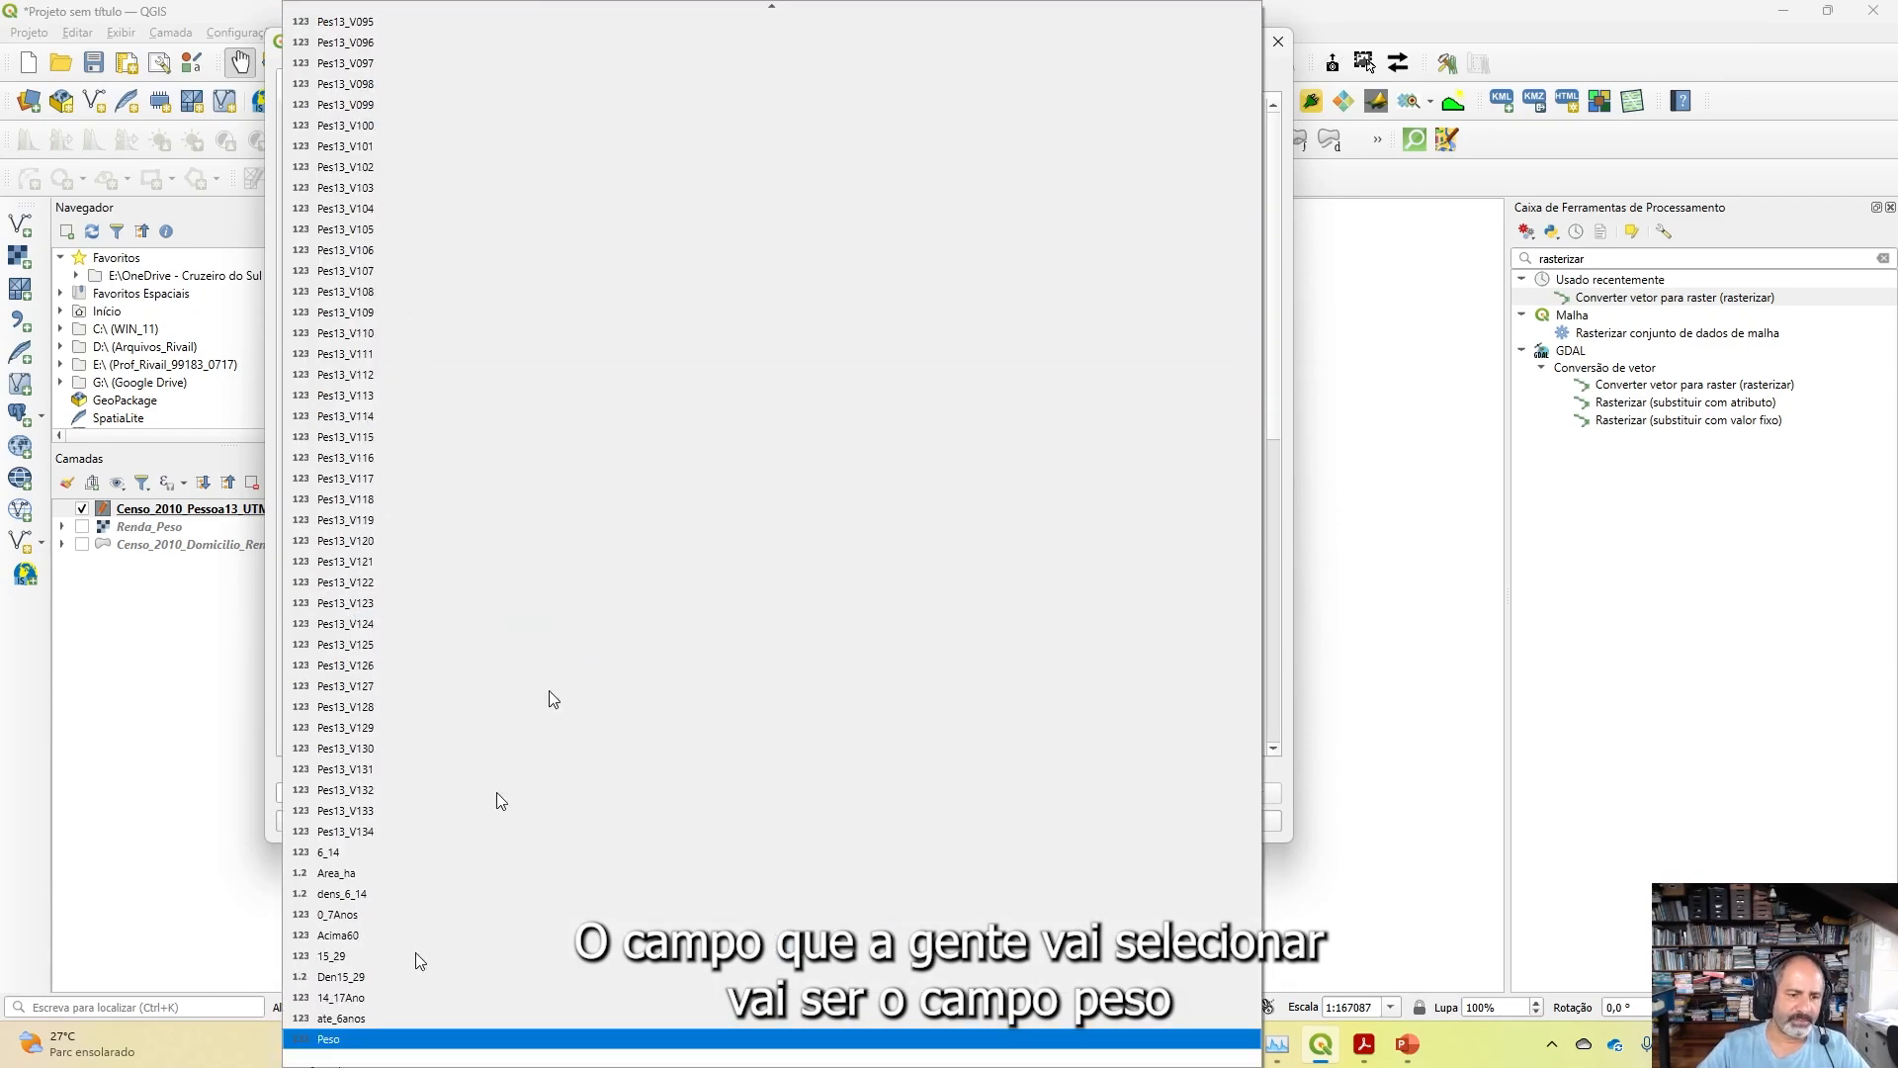
{"action": "left_click", "coordinate": [336, 1038]}
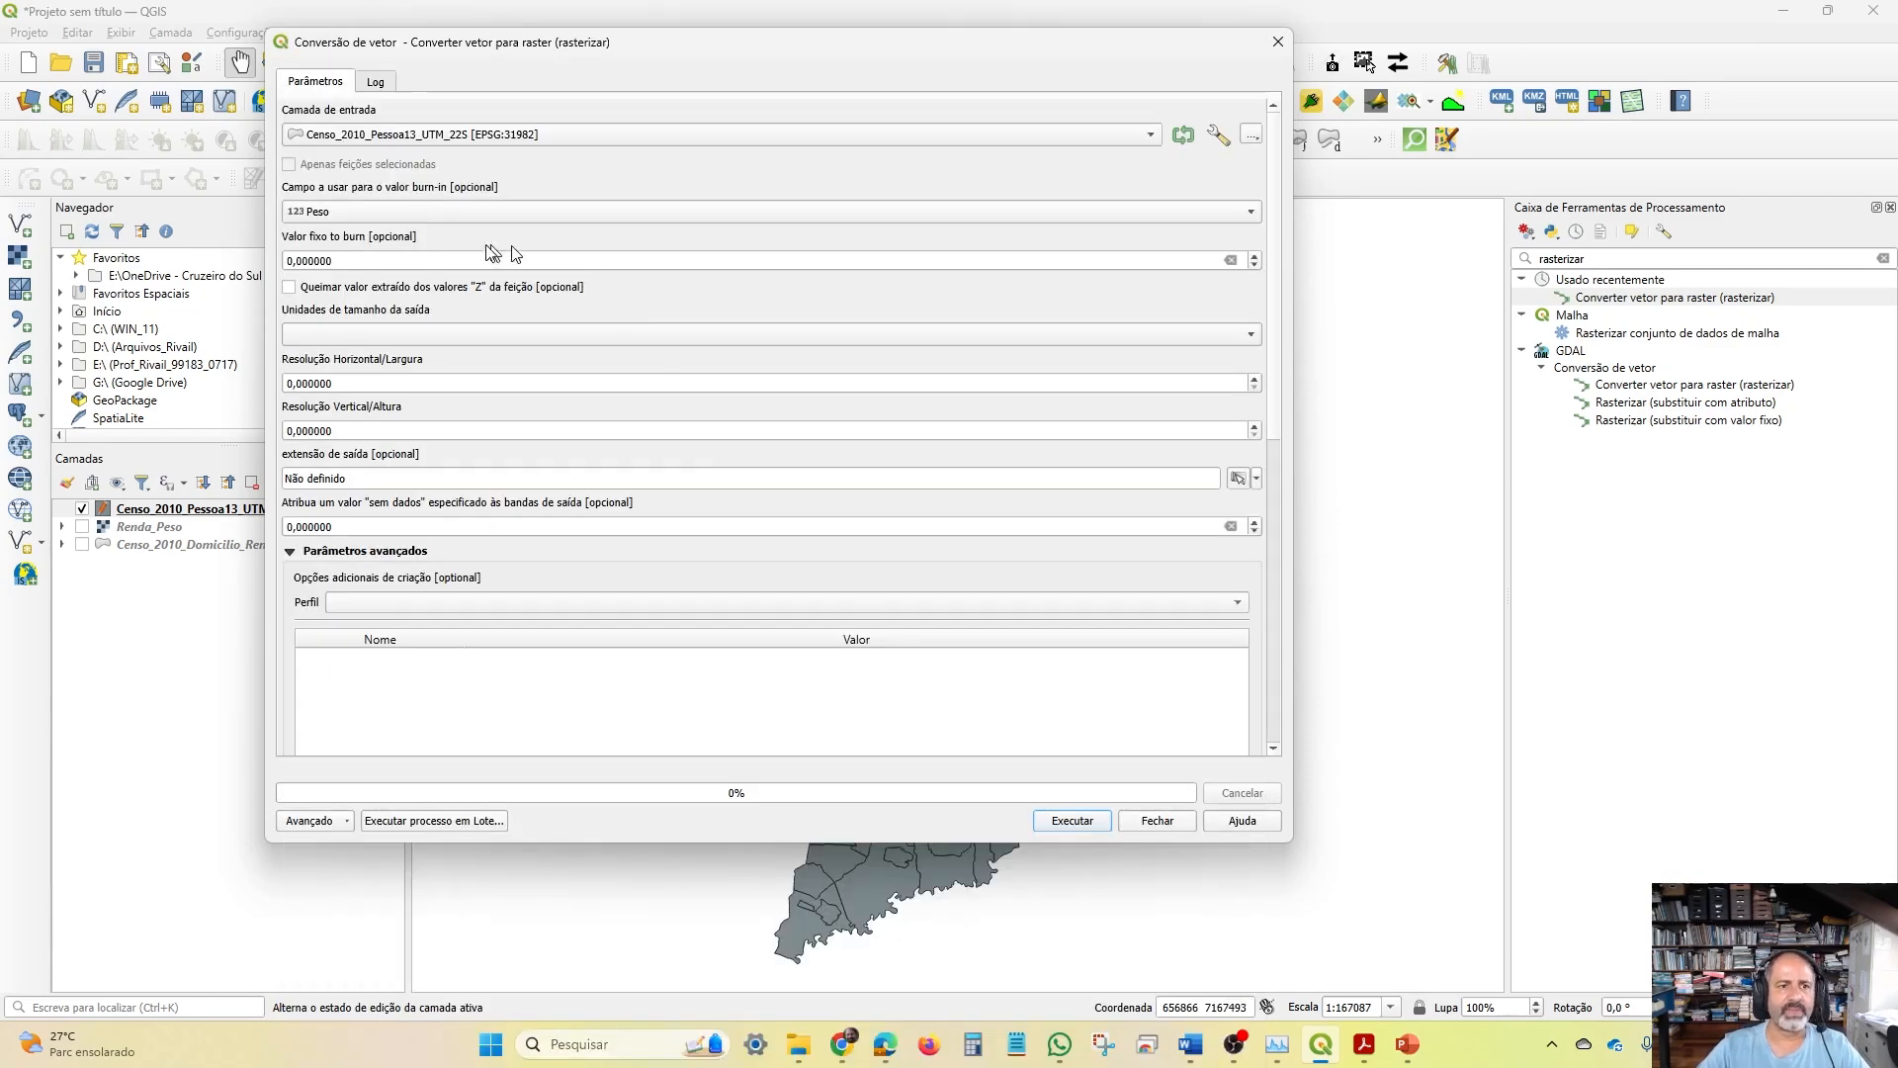
Set the output size units to Unidades georreferenciados and both the horizontal and vertical resolution to 1
{"action": "left_click", "coordinate": [397, 343]}
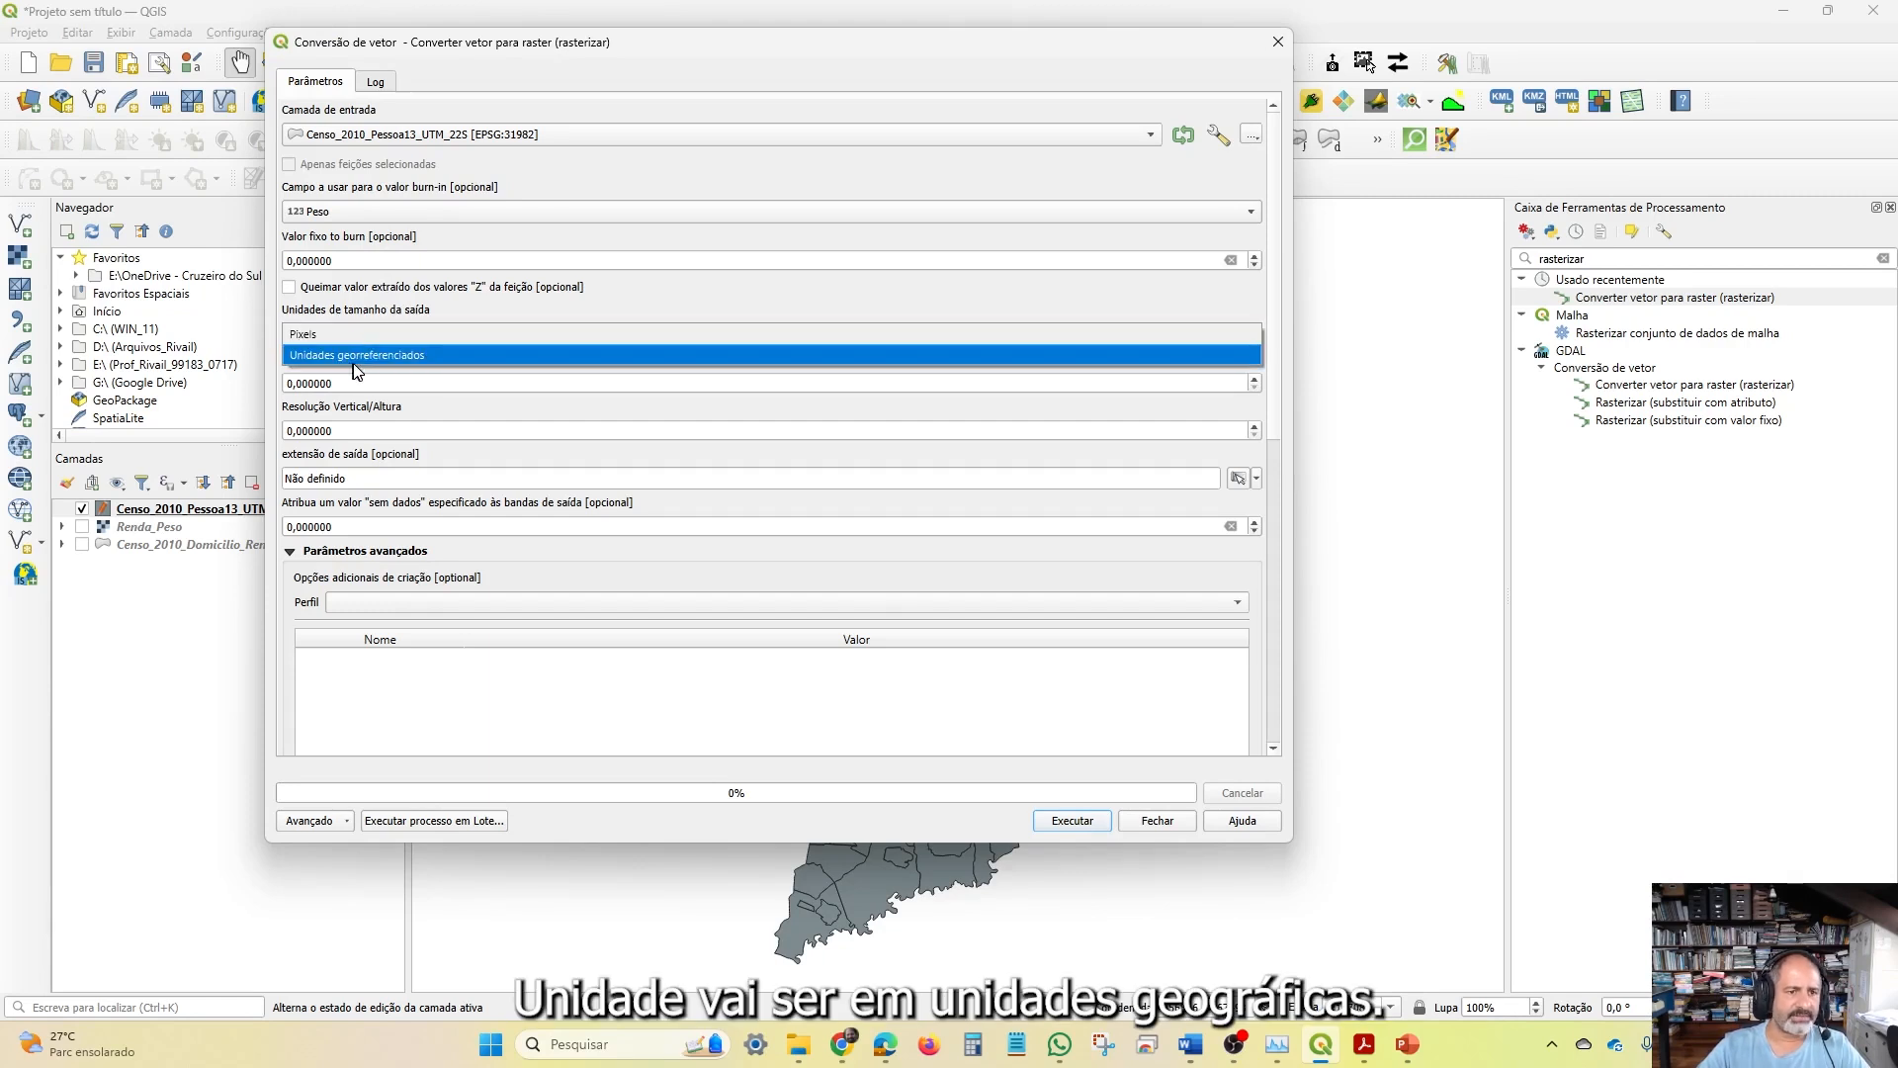
{"action": "left_click", "coordinate": [357, 368]}
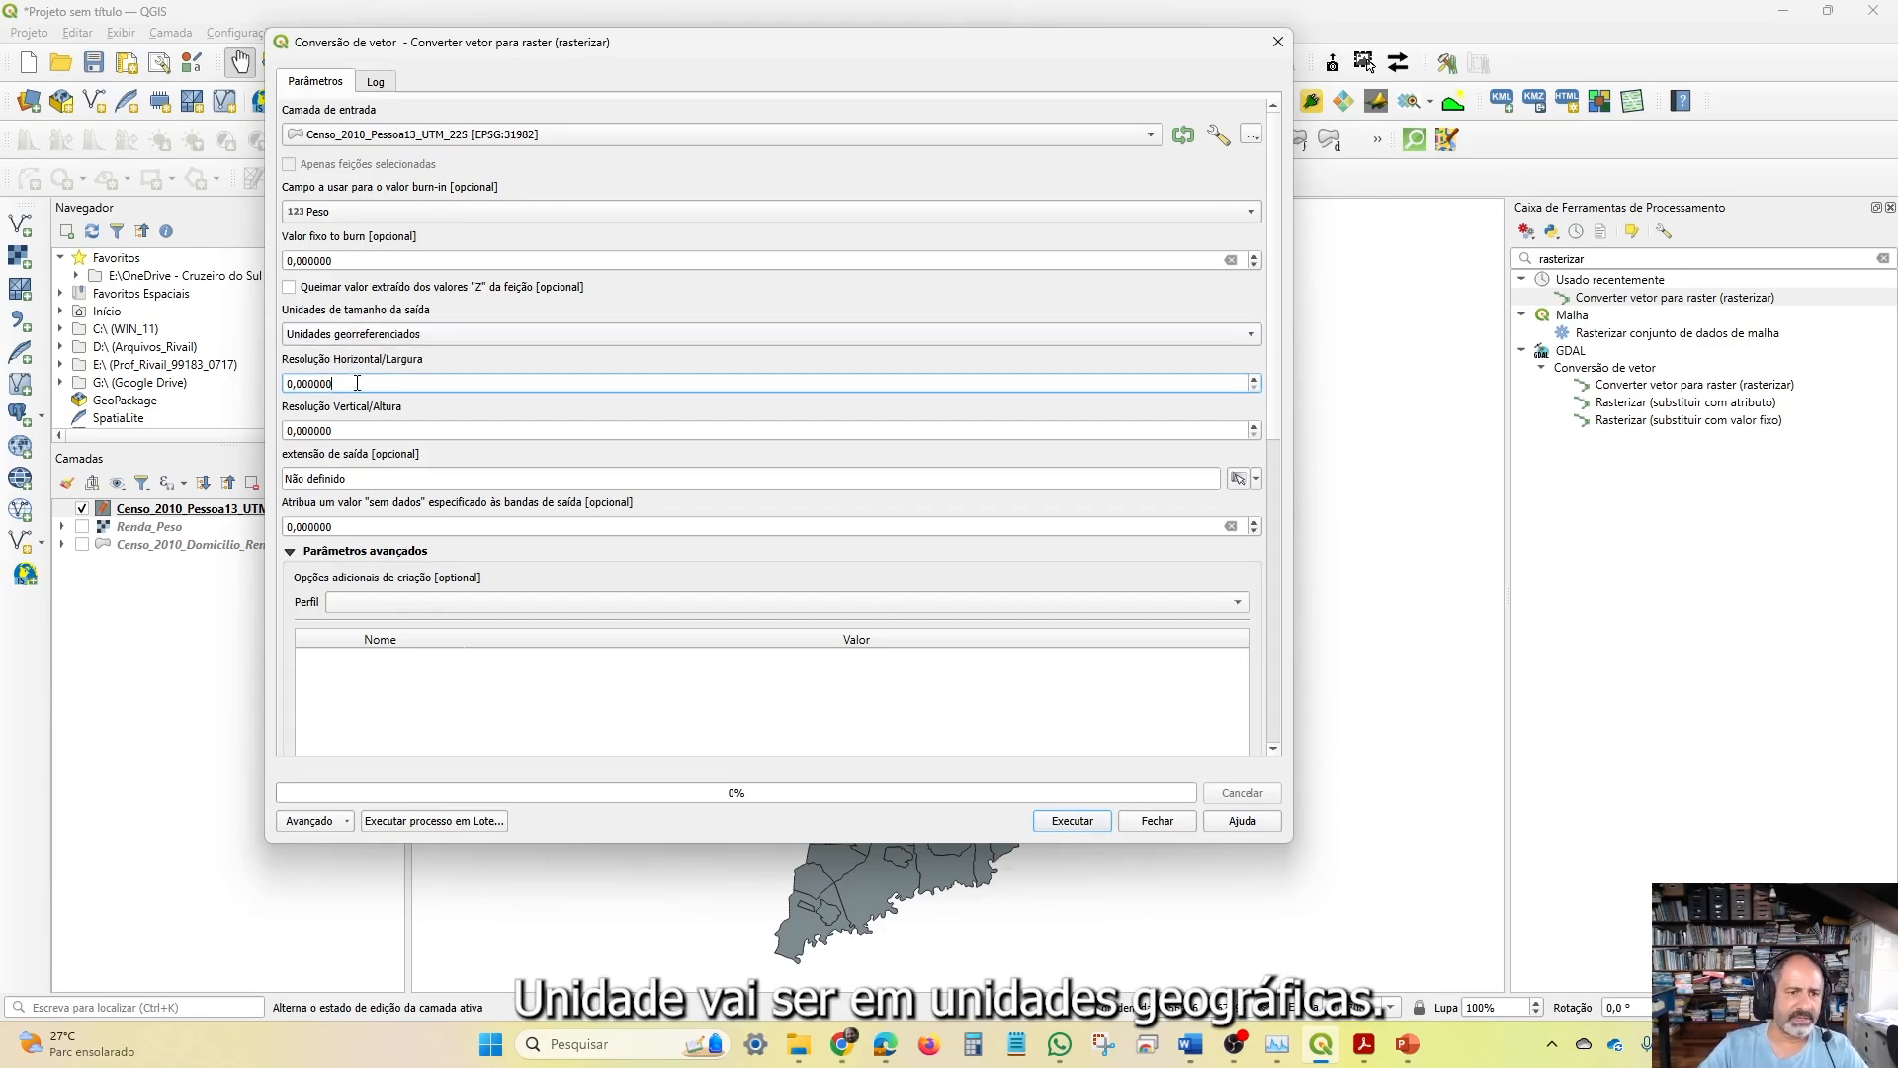
{"action": "left_click", "coordinate": [331, 384]}
{"action": "type", "text": "1"}
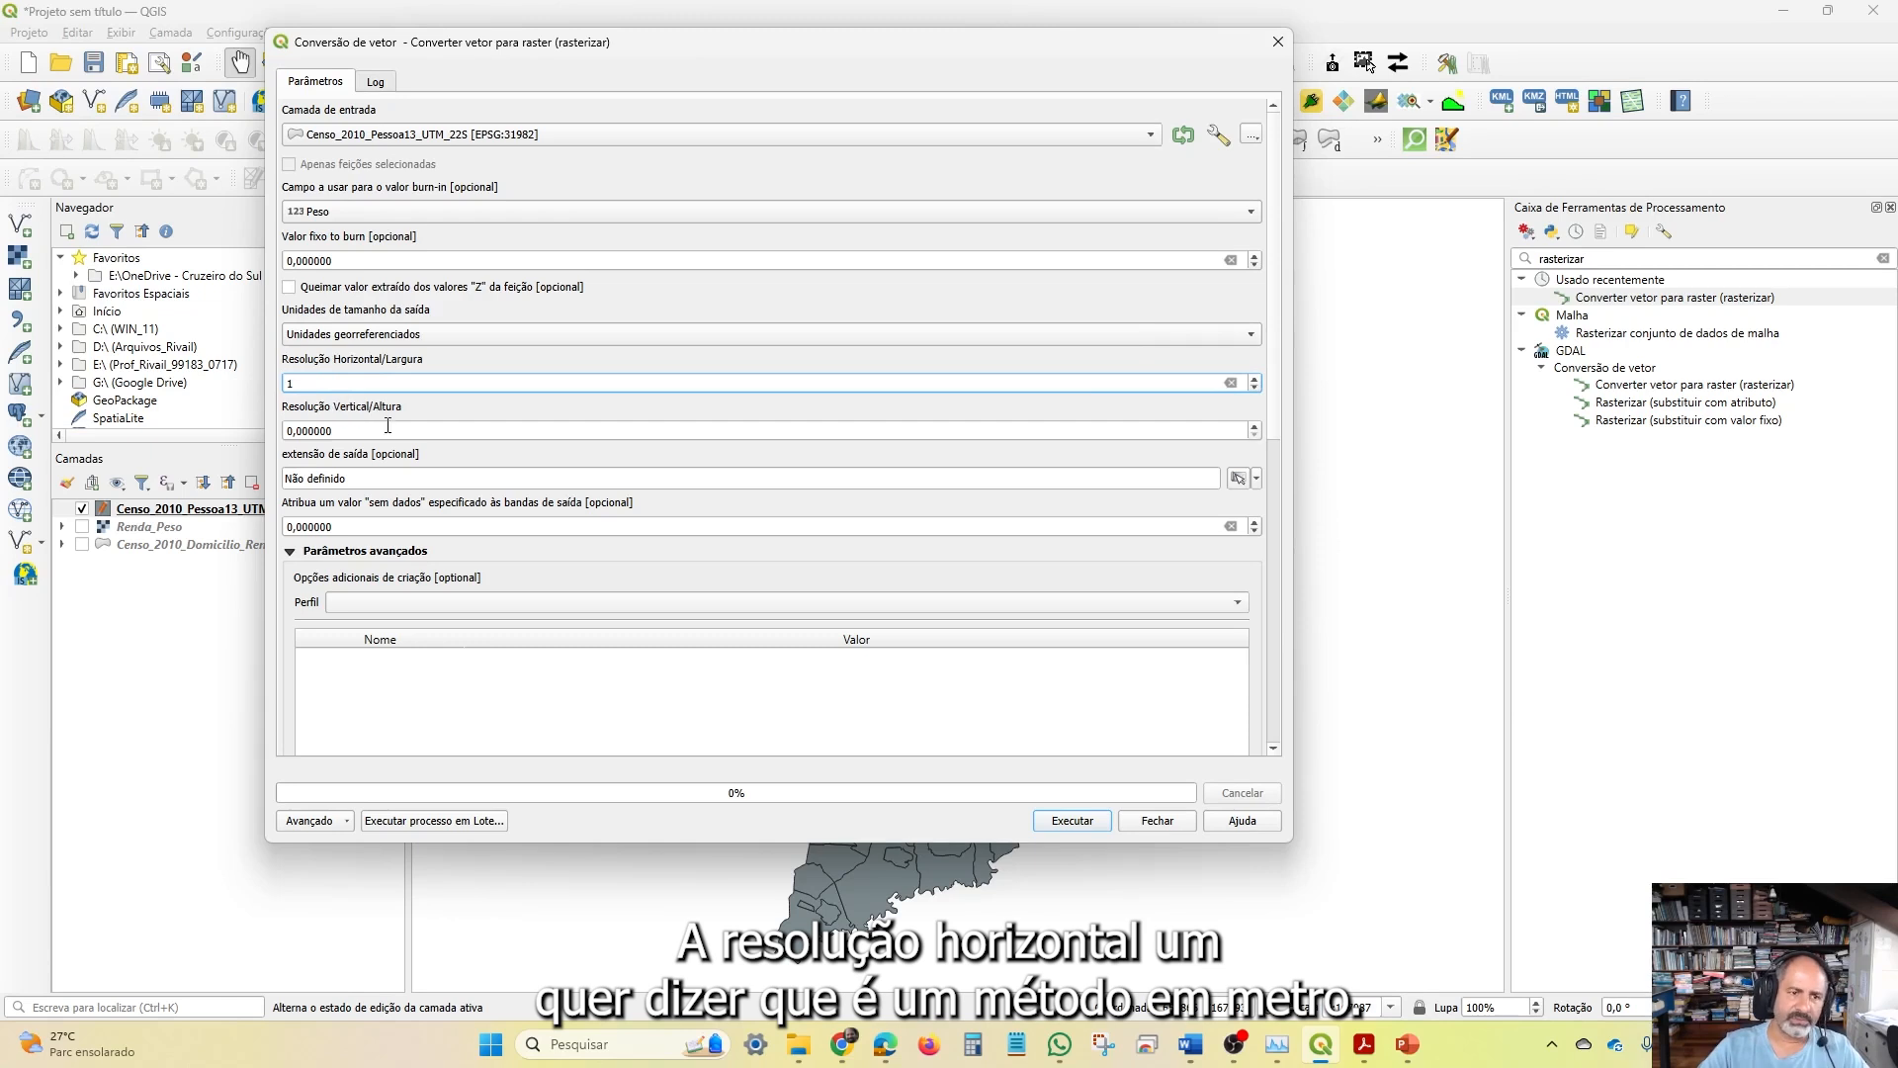
{"action": "left_click", "coordinate": [353, 431]}
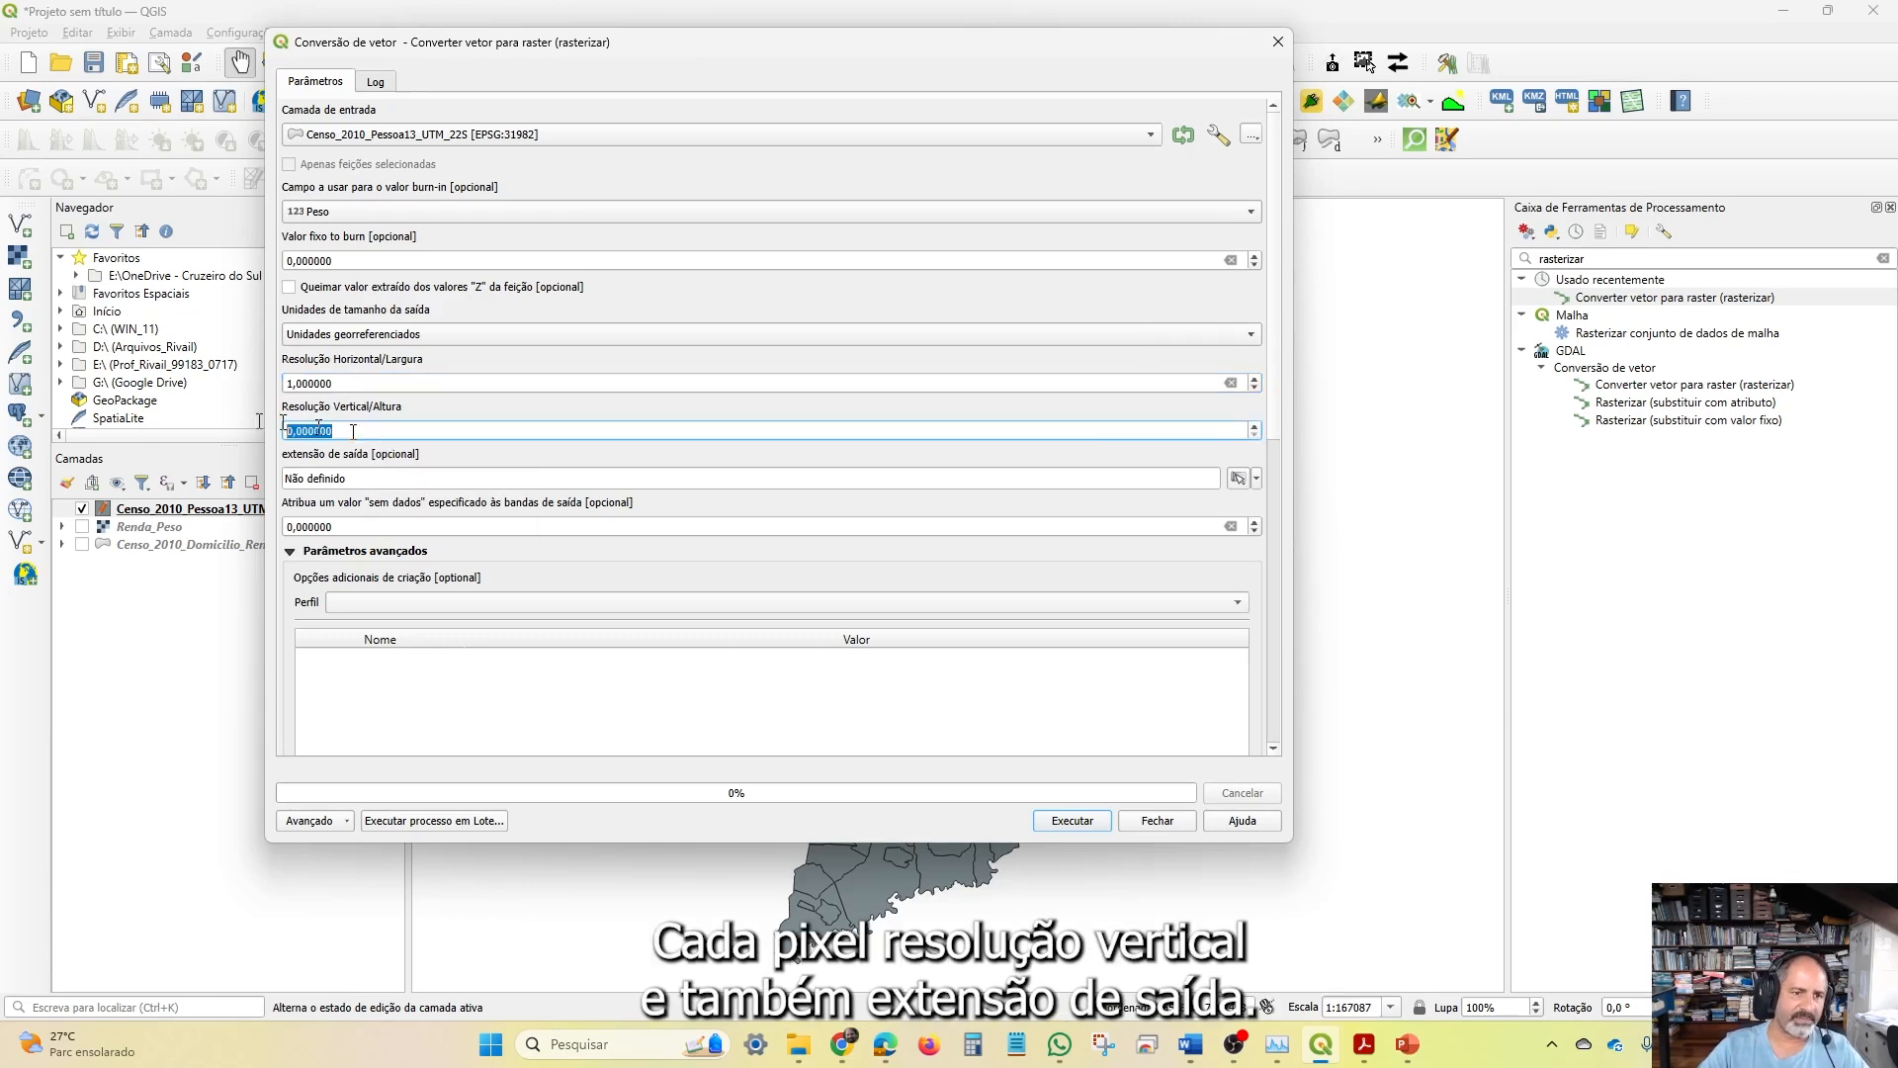
{"action": "type", "text": "1"}
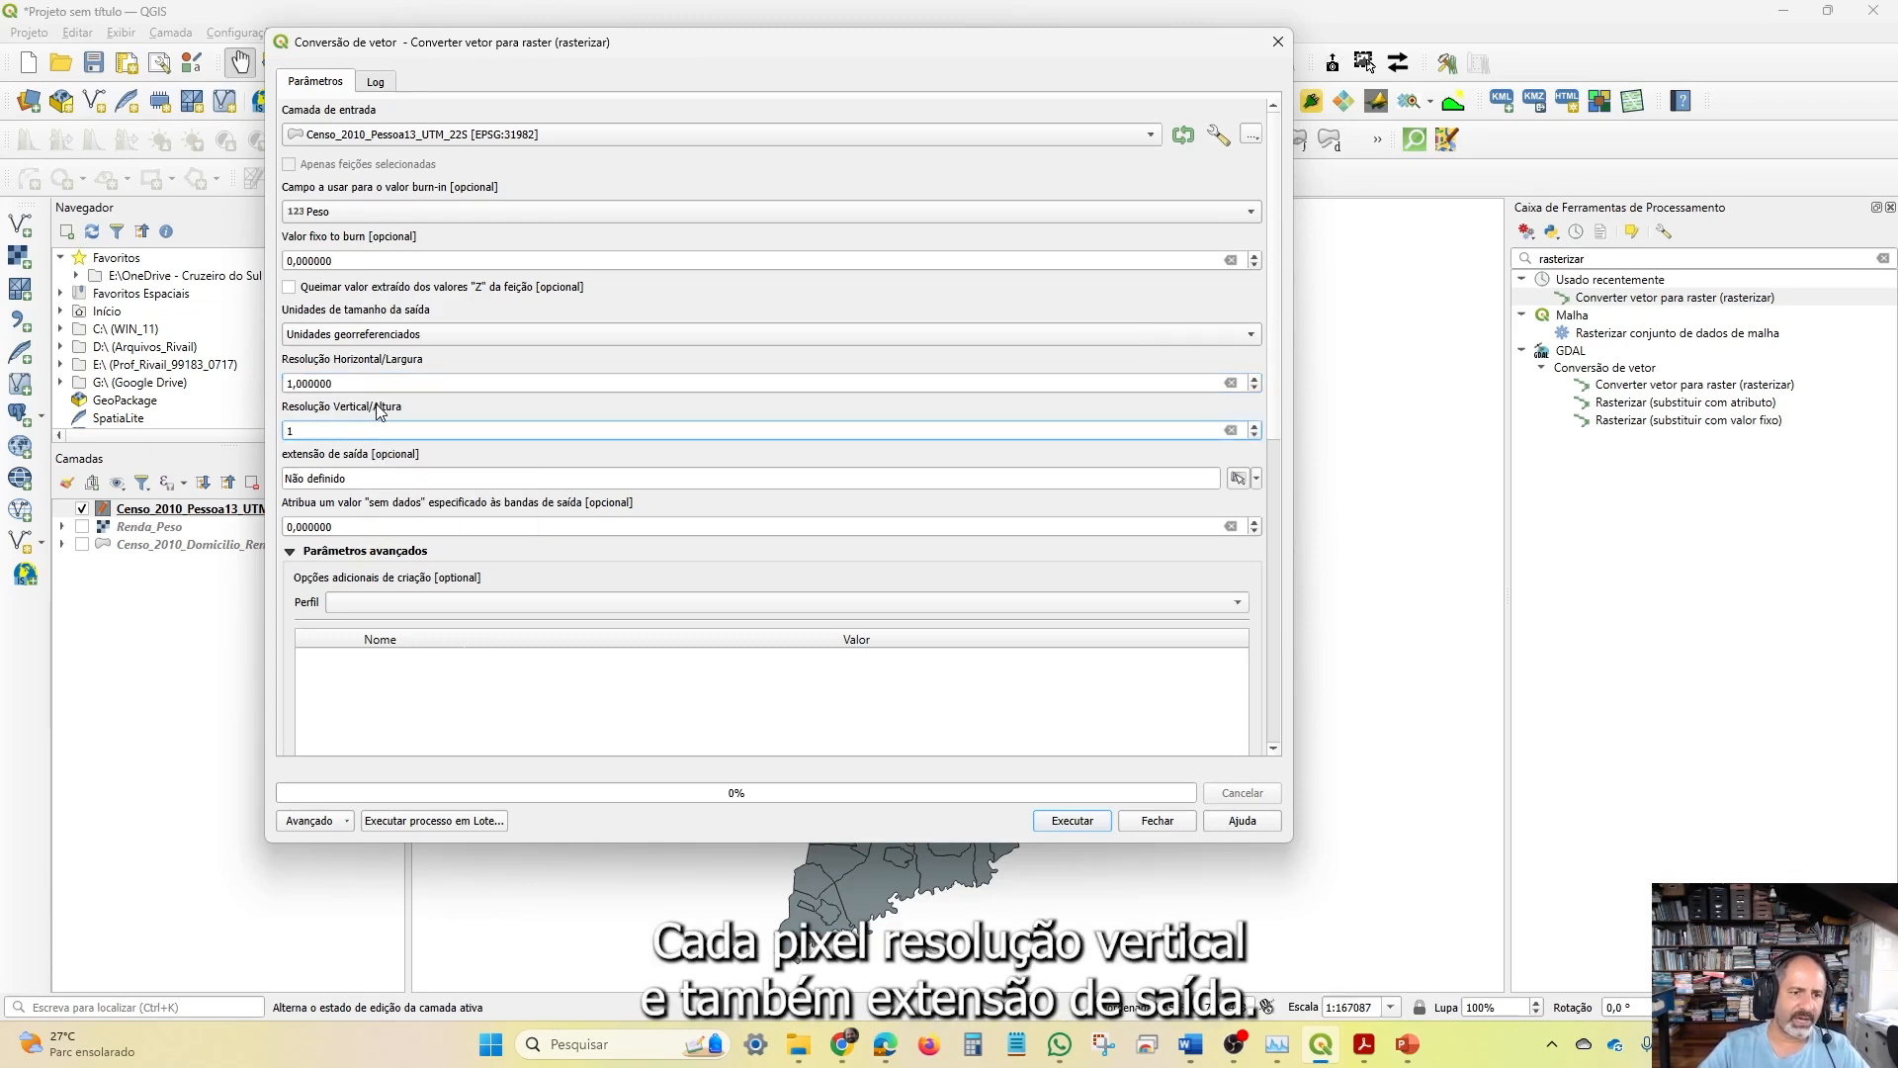
Calculate the output extent from Censo_2010_Pessoa13_UTM_22S and try to rasterize the layer to a temporary file
{"action": "left_click", "coordinate": [1255, 479]}
{"action": "mouse_move", "coordinate": [1311, 505]}
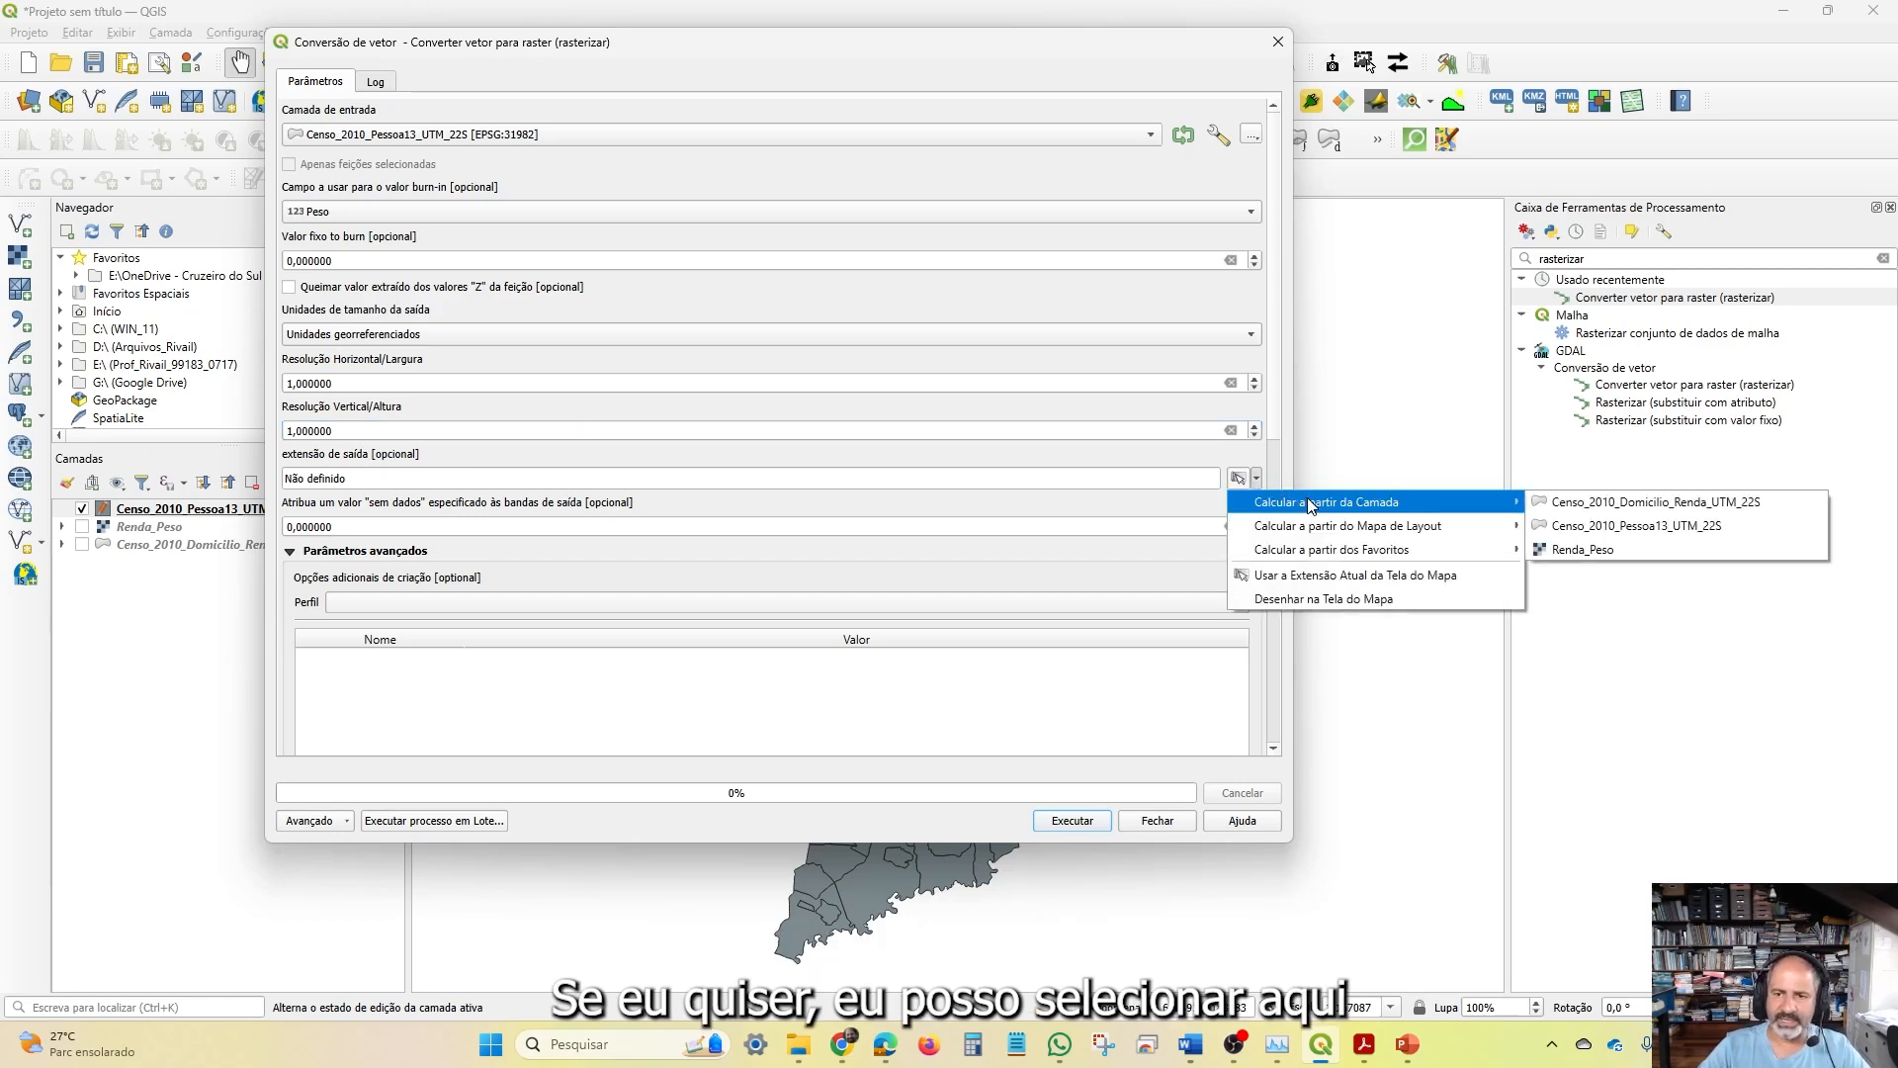
{"action": "left_click", "coordinate": [1686, 534]}
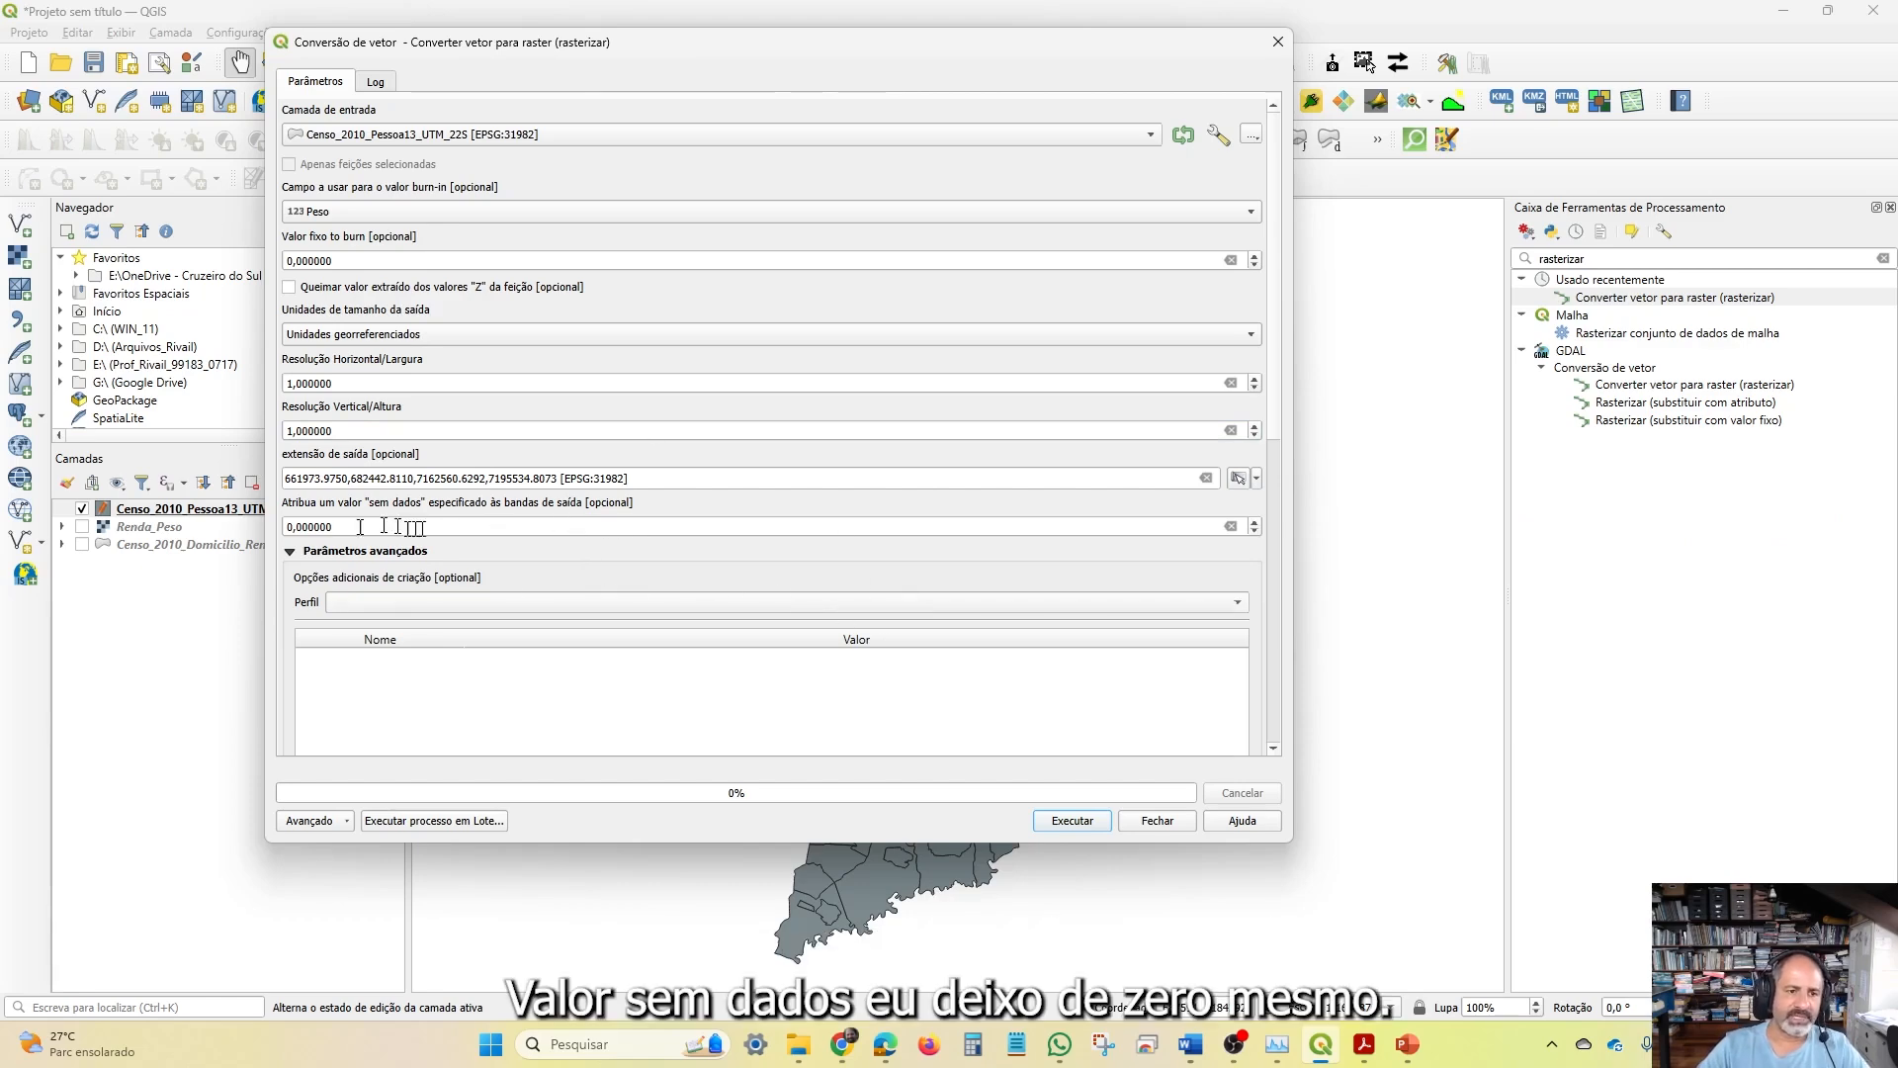
{"action": "left_click_drag", "start_coordinate": [1276, 338], "coordinate": [1331, 683]}
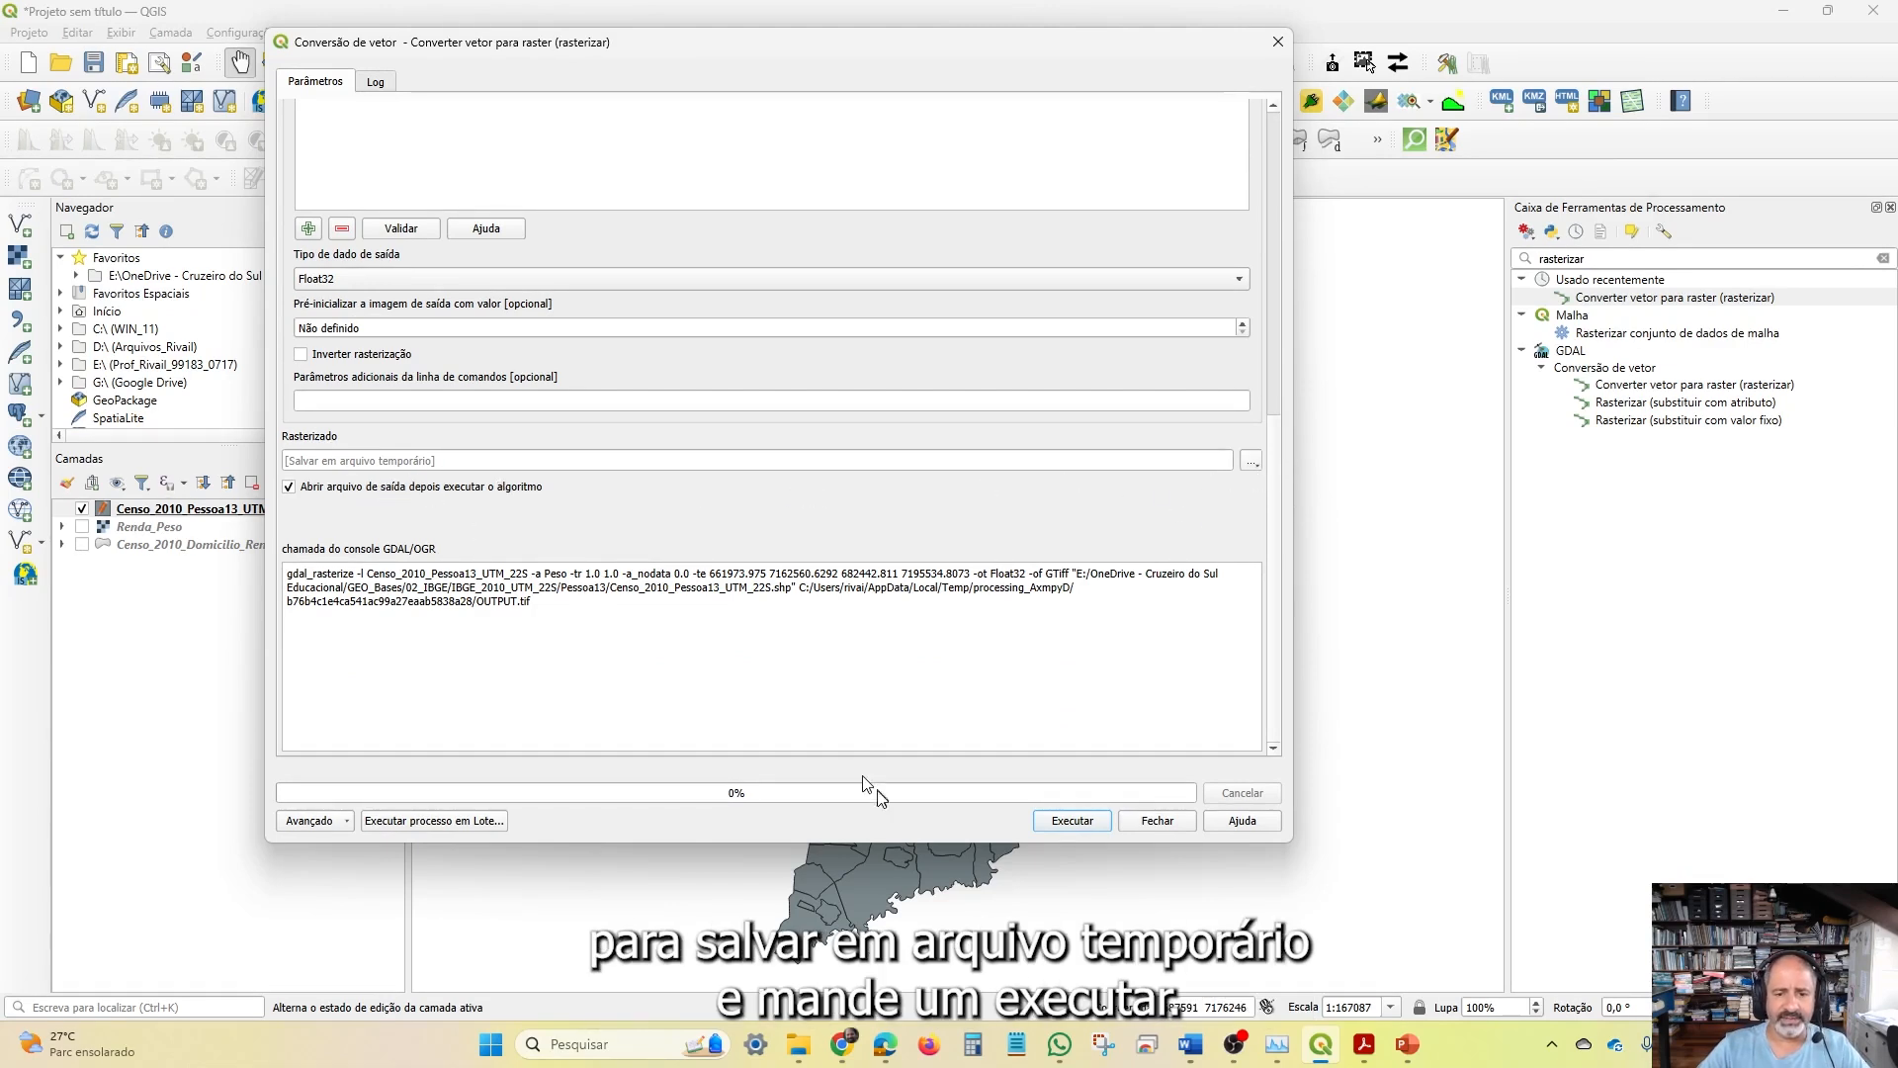
{"action": "left_click", "coordinate": [1073, 820]}
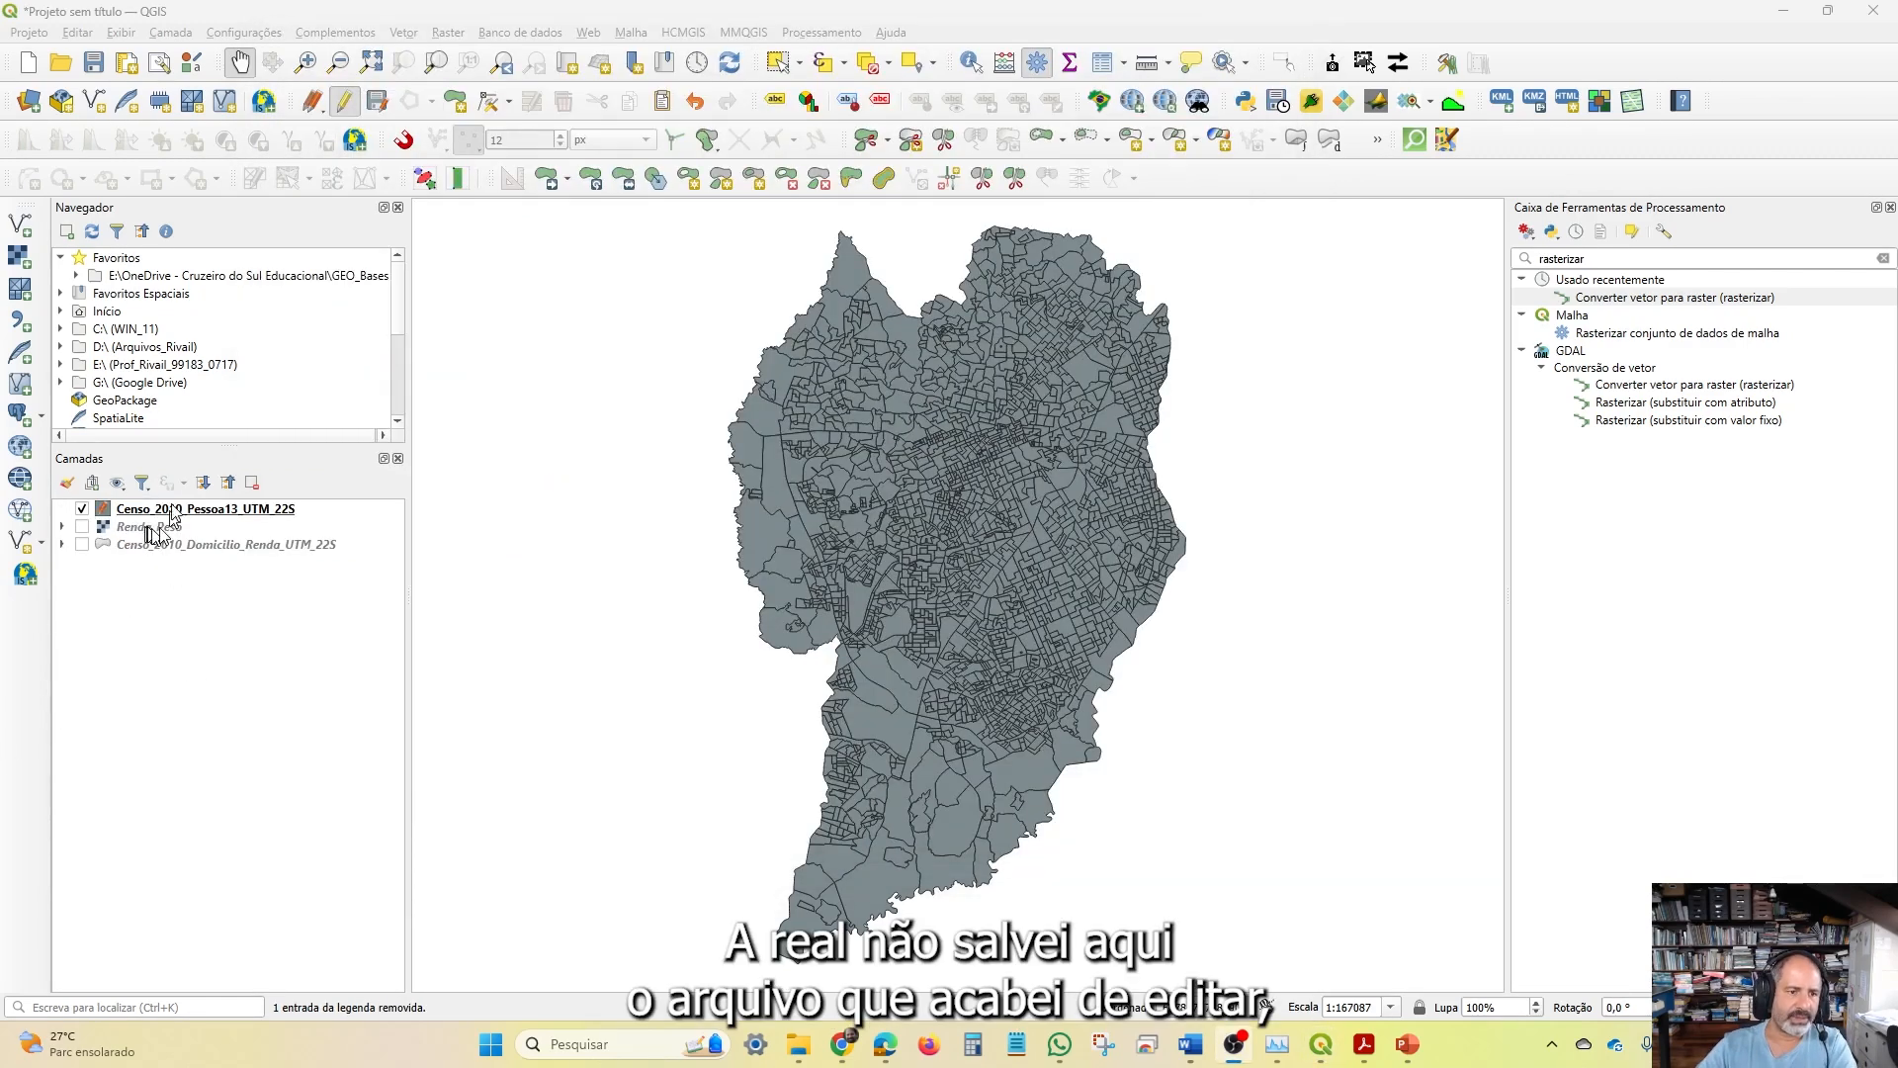
End the editing session of Censo_2010_Pessoa13_UTM_22S and save its changes
{"action": "left_click", "coordinate": [164, 511]}
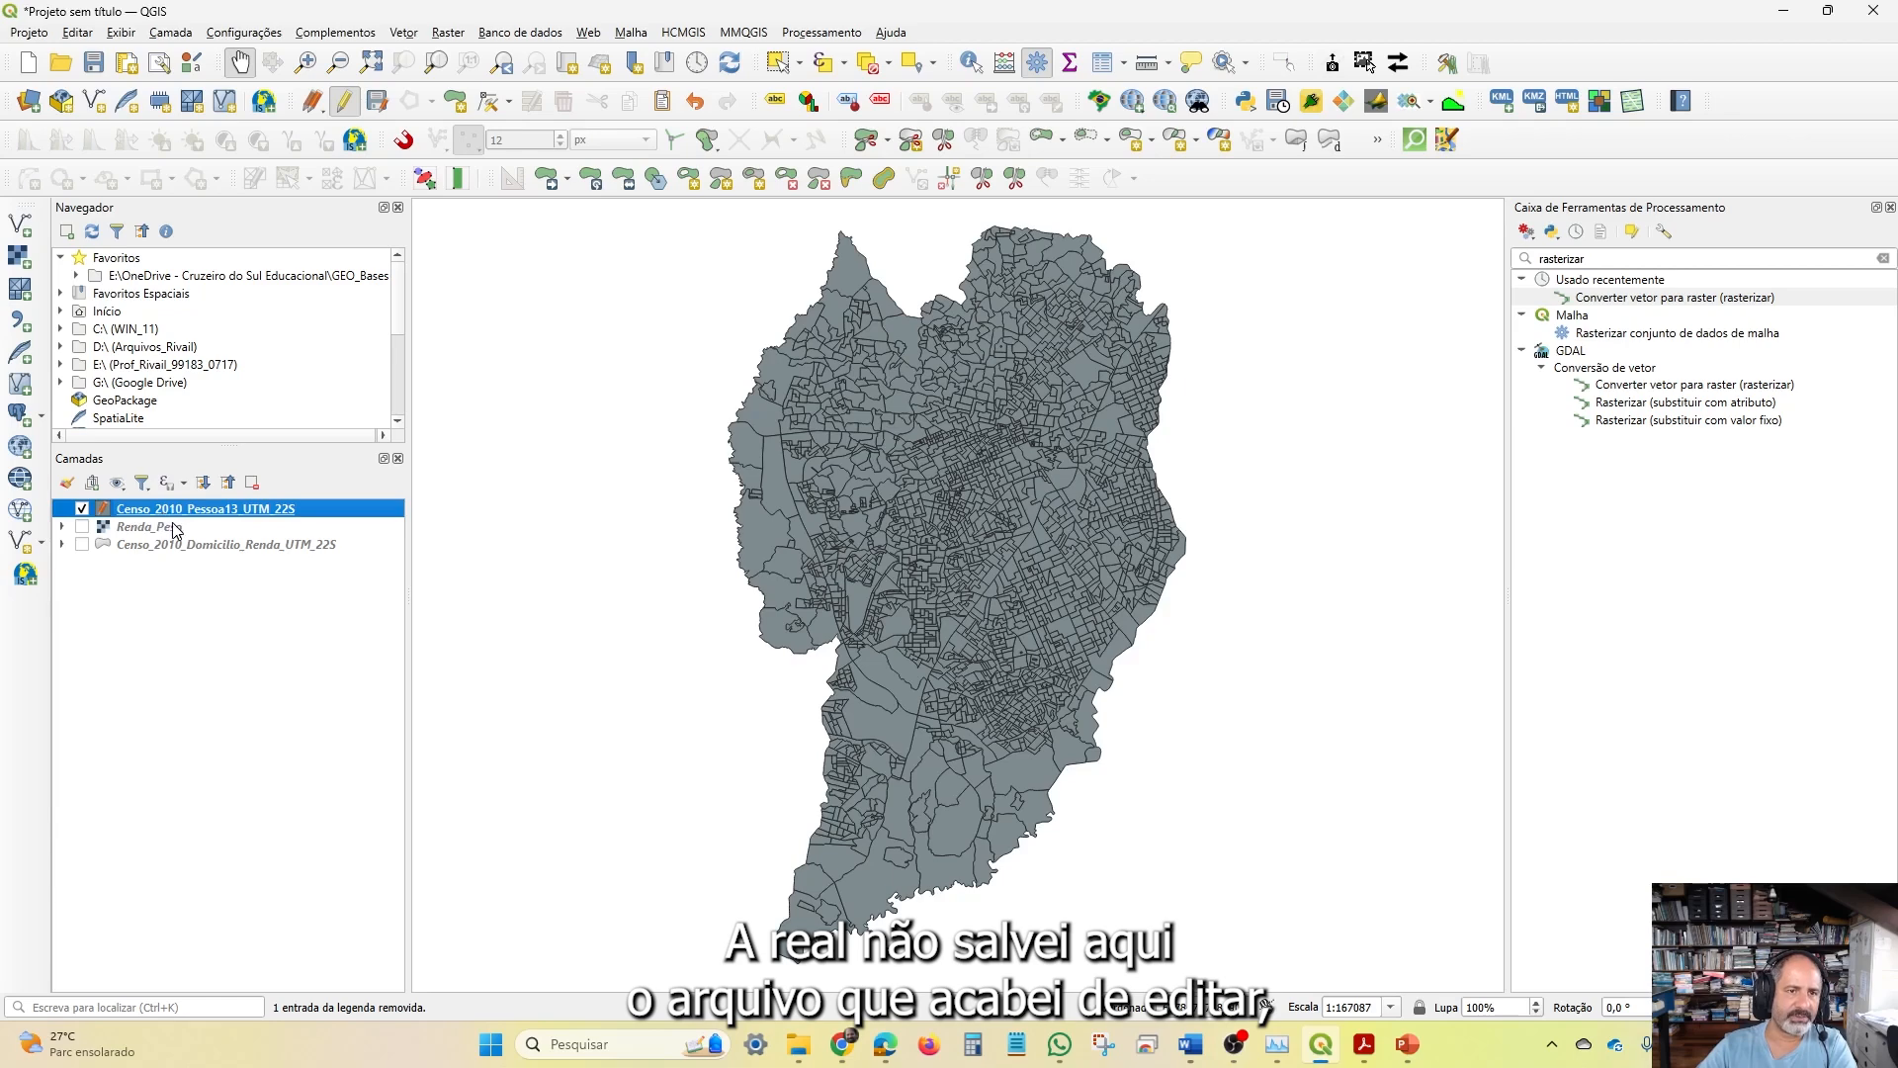
{"action": "left_click", "coordinate": [354, 106]}
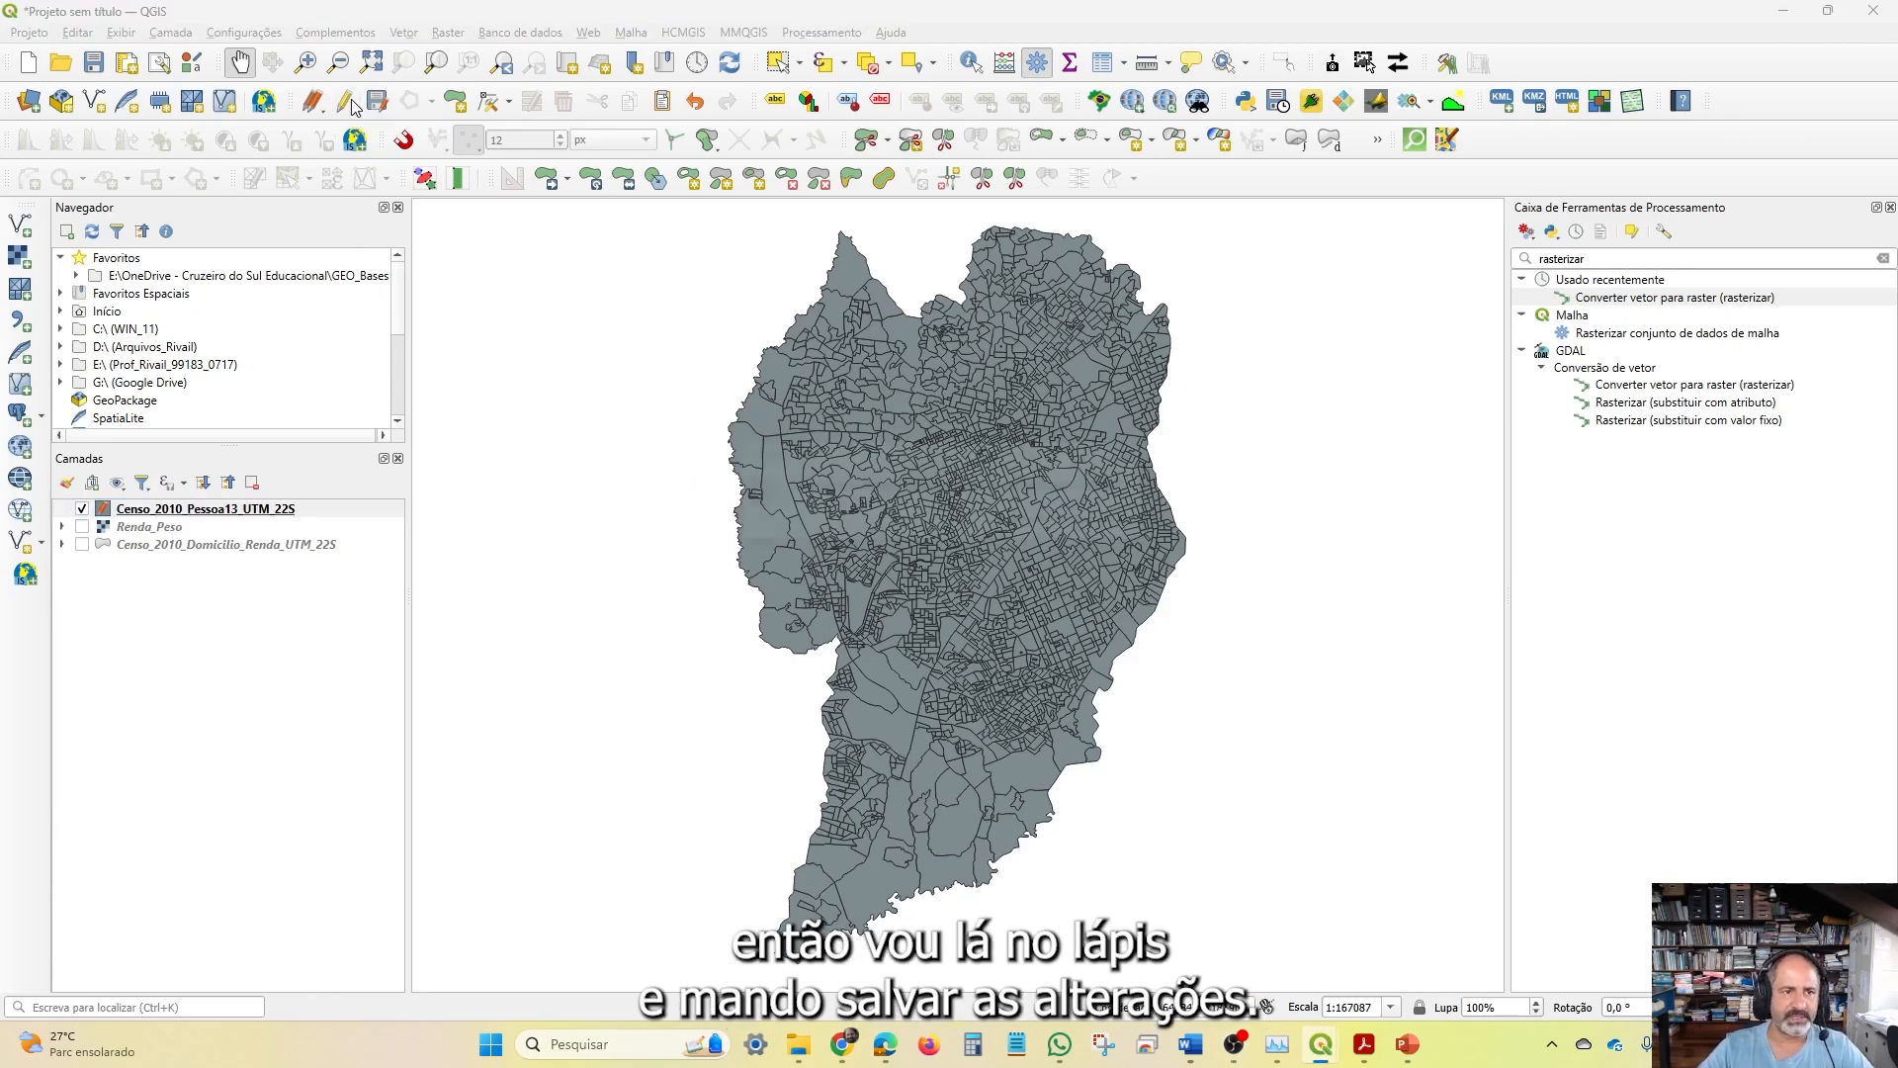
{"action": "left_click", "coordinate": [962, 534]}
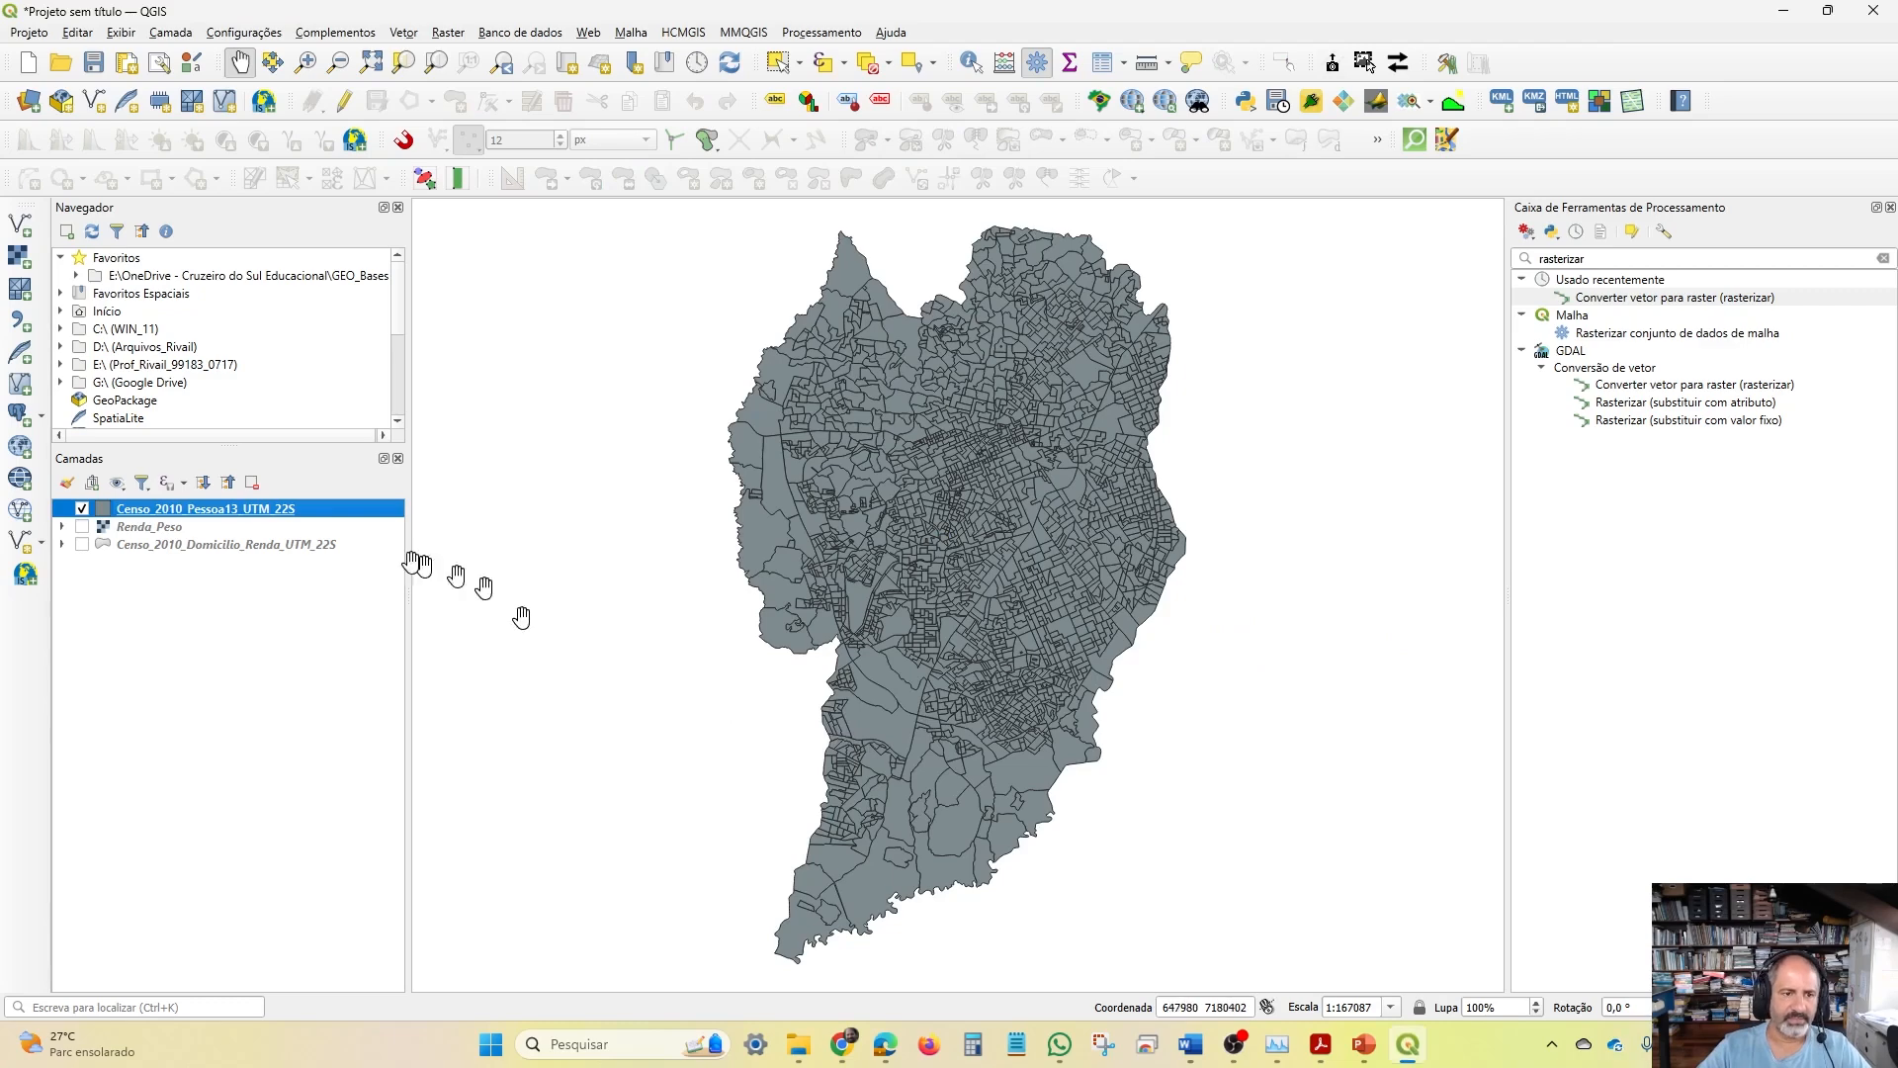
Reopen Converter vetor para raster (rasterizar) for the saved Censo_2010_Pessoa13_UTM_22S layer and choose Peso as the burn-in field
{"action": "double_click", "coordinate": [1675, 298]}
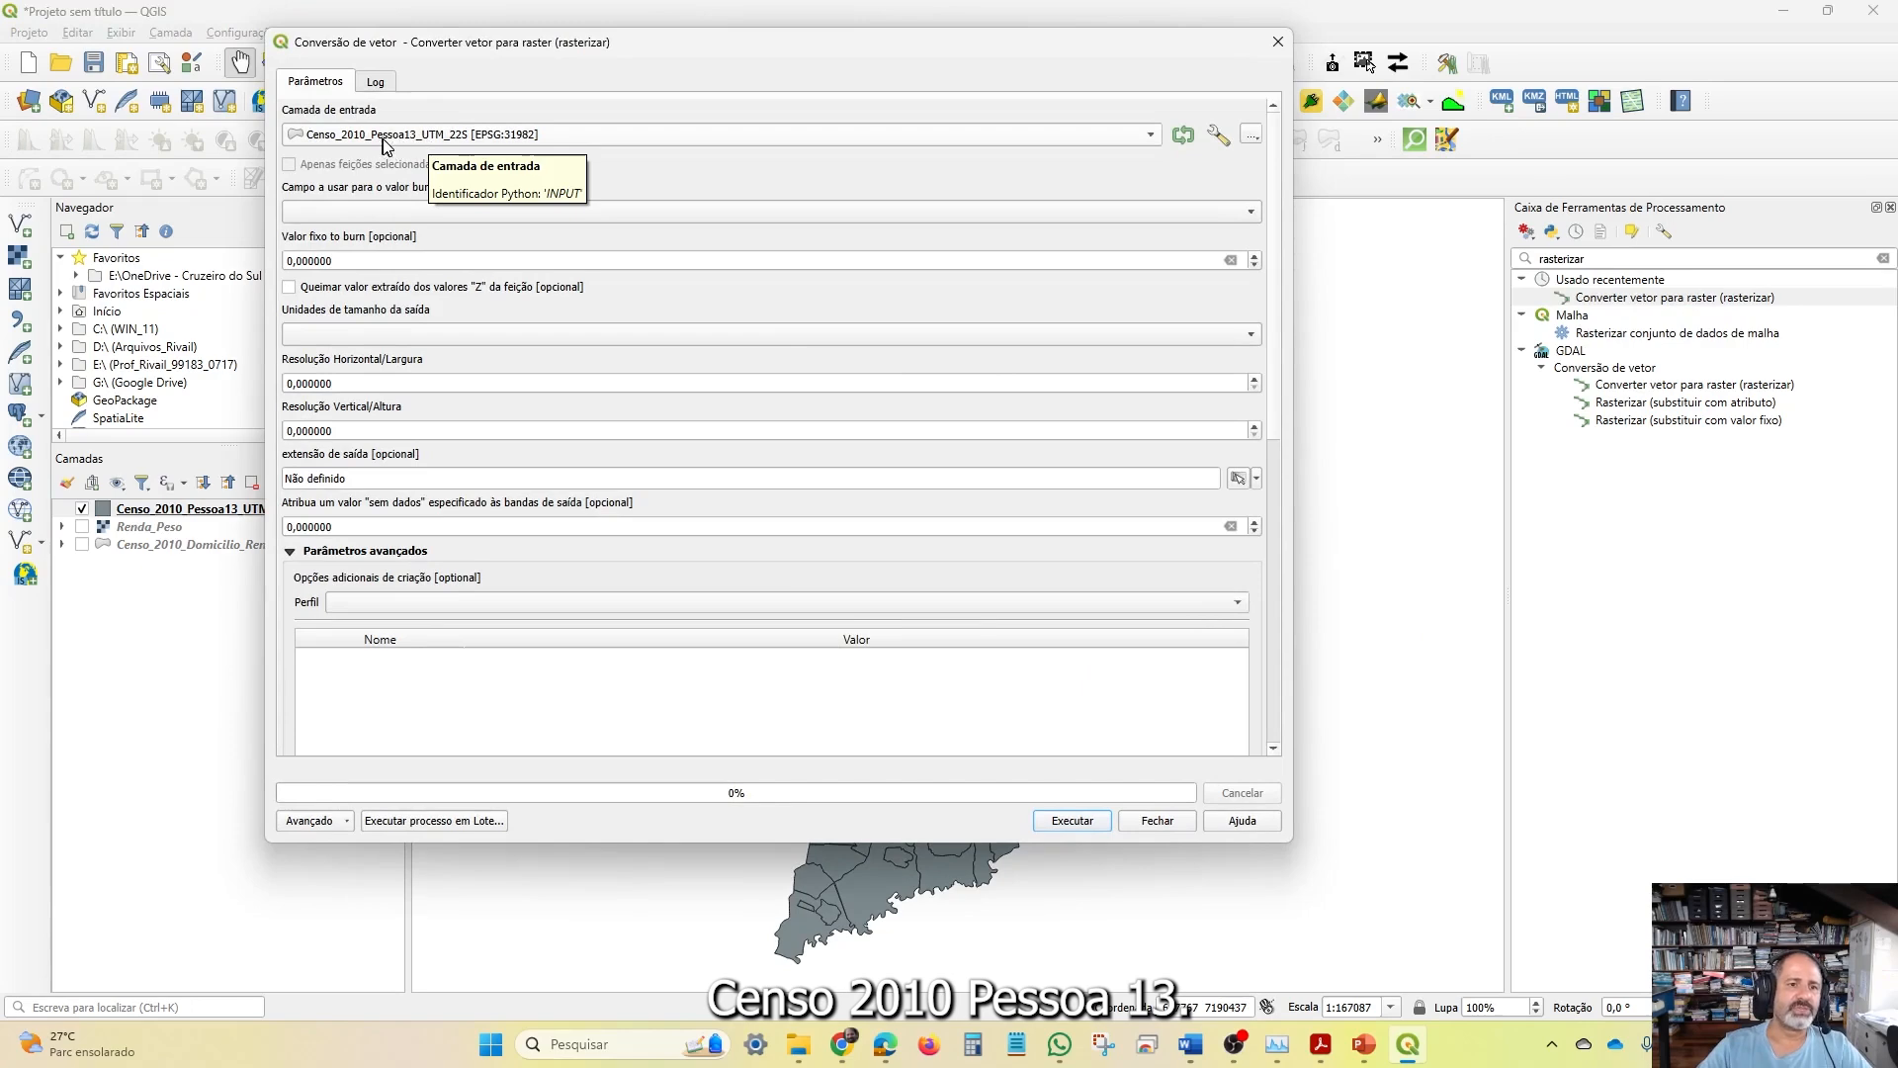
{"action": "left_click", "coordinate": [426, 211]}
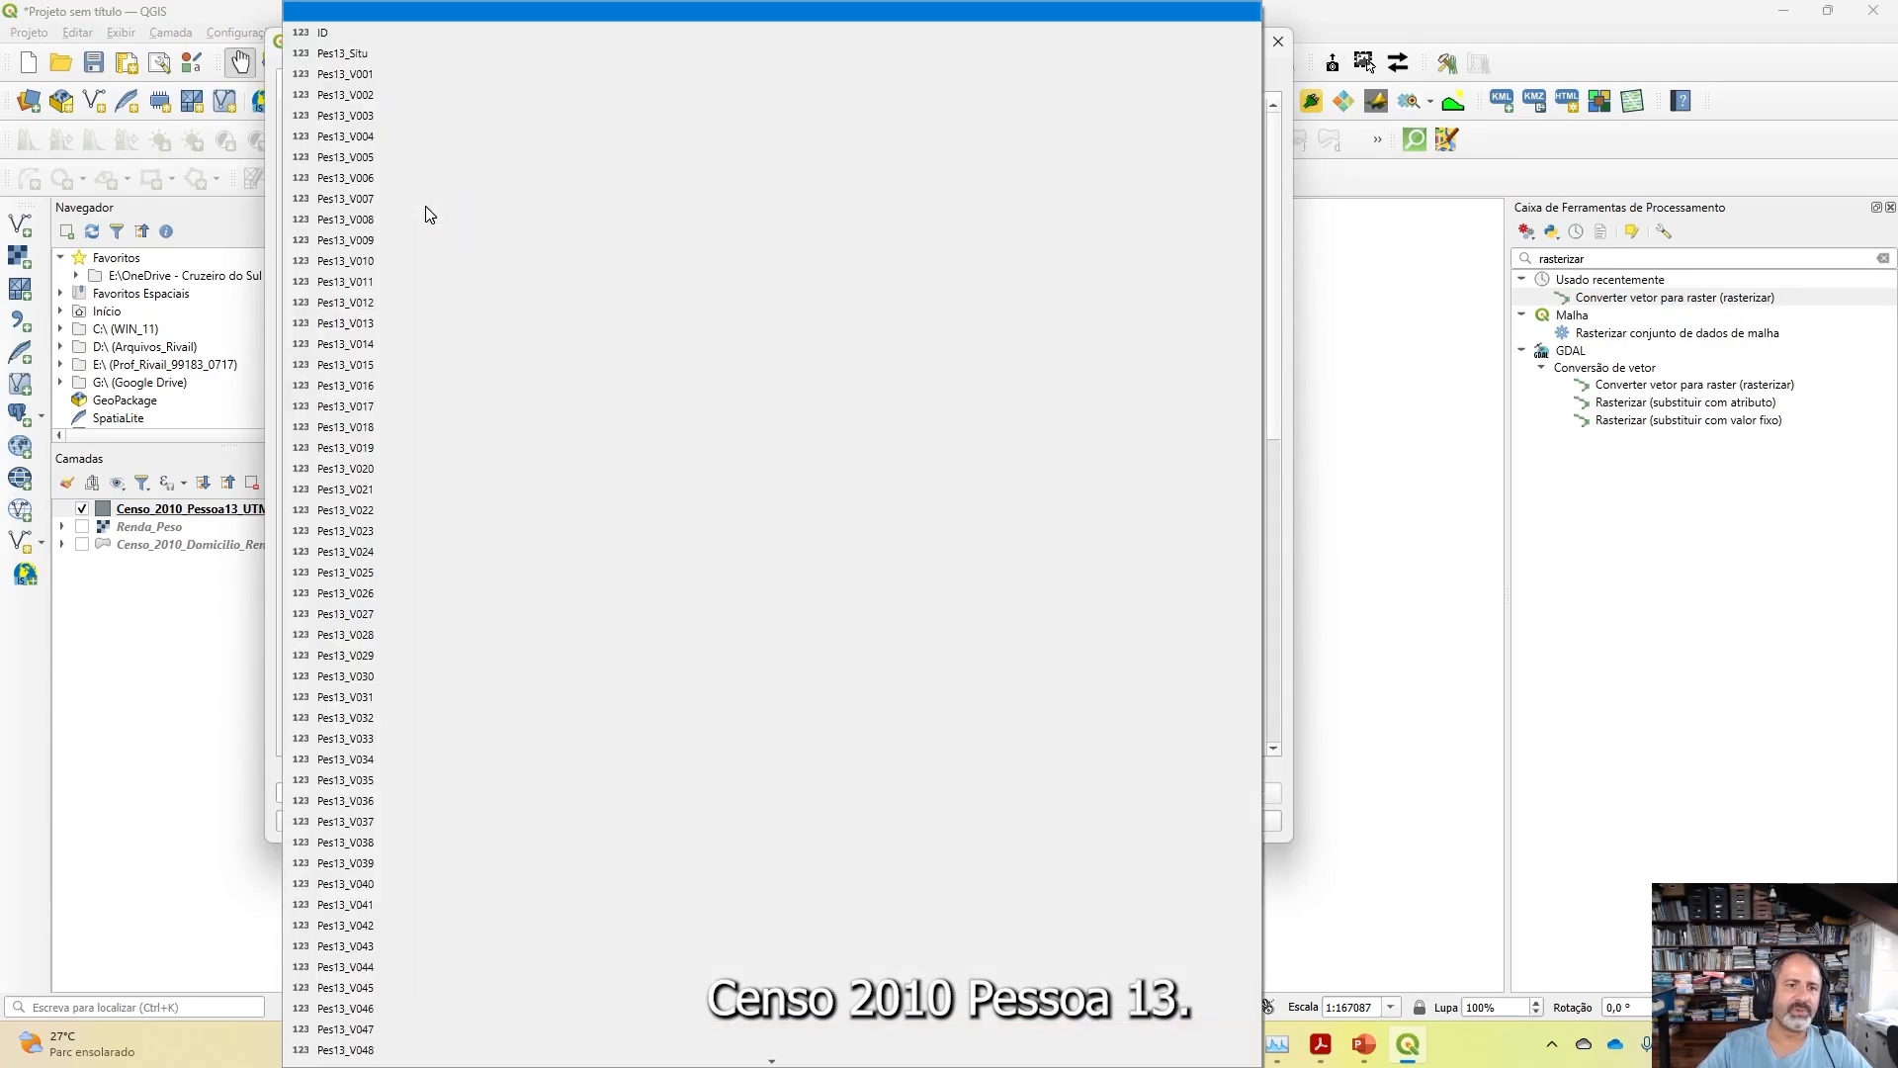
{"action": "scroll", "coordinate": [694, 1008], "scroll_direction": "down", "scroll_amount": 20}
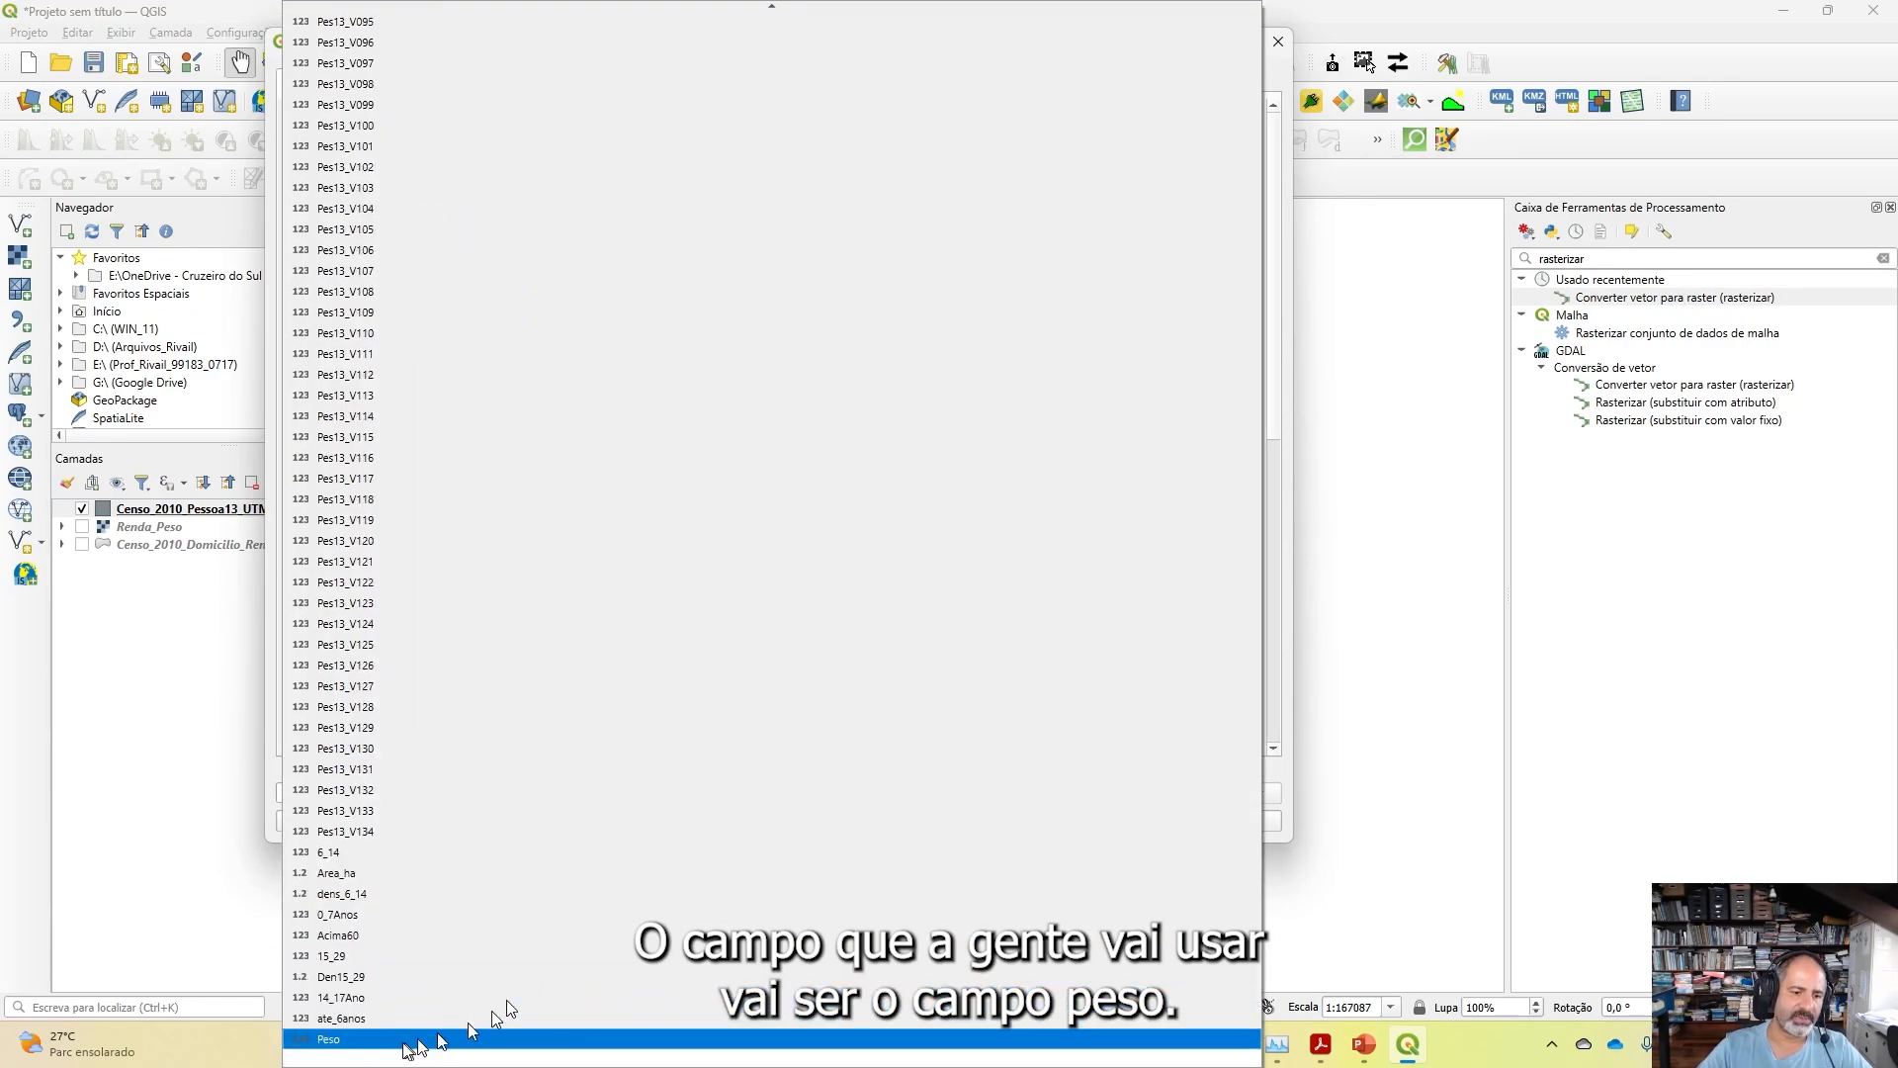
{"action": "left_click", "coordinate": [332, 1040]}
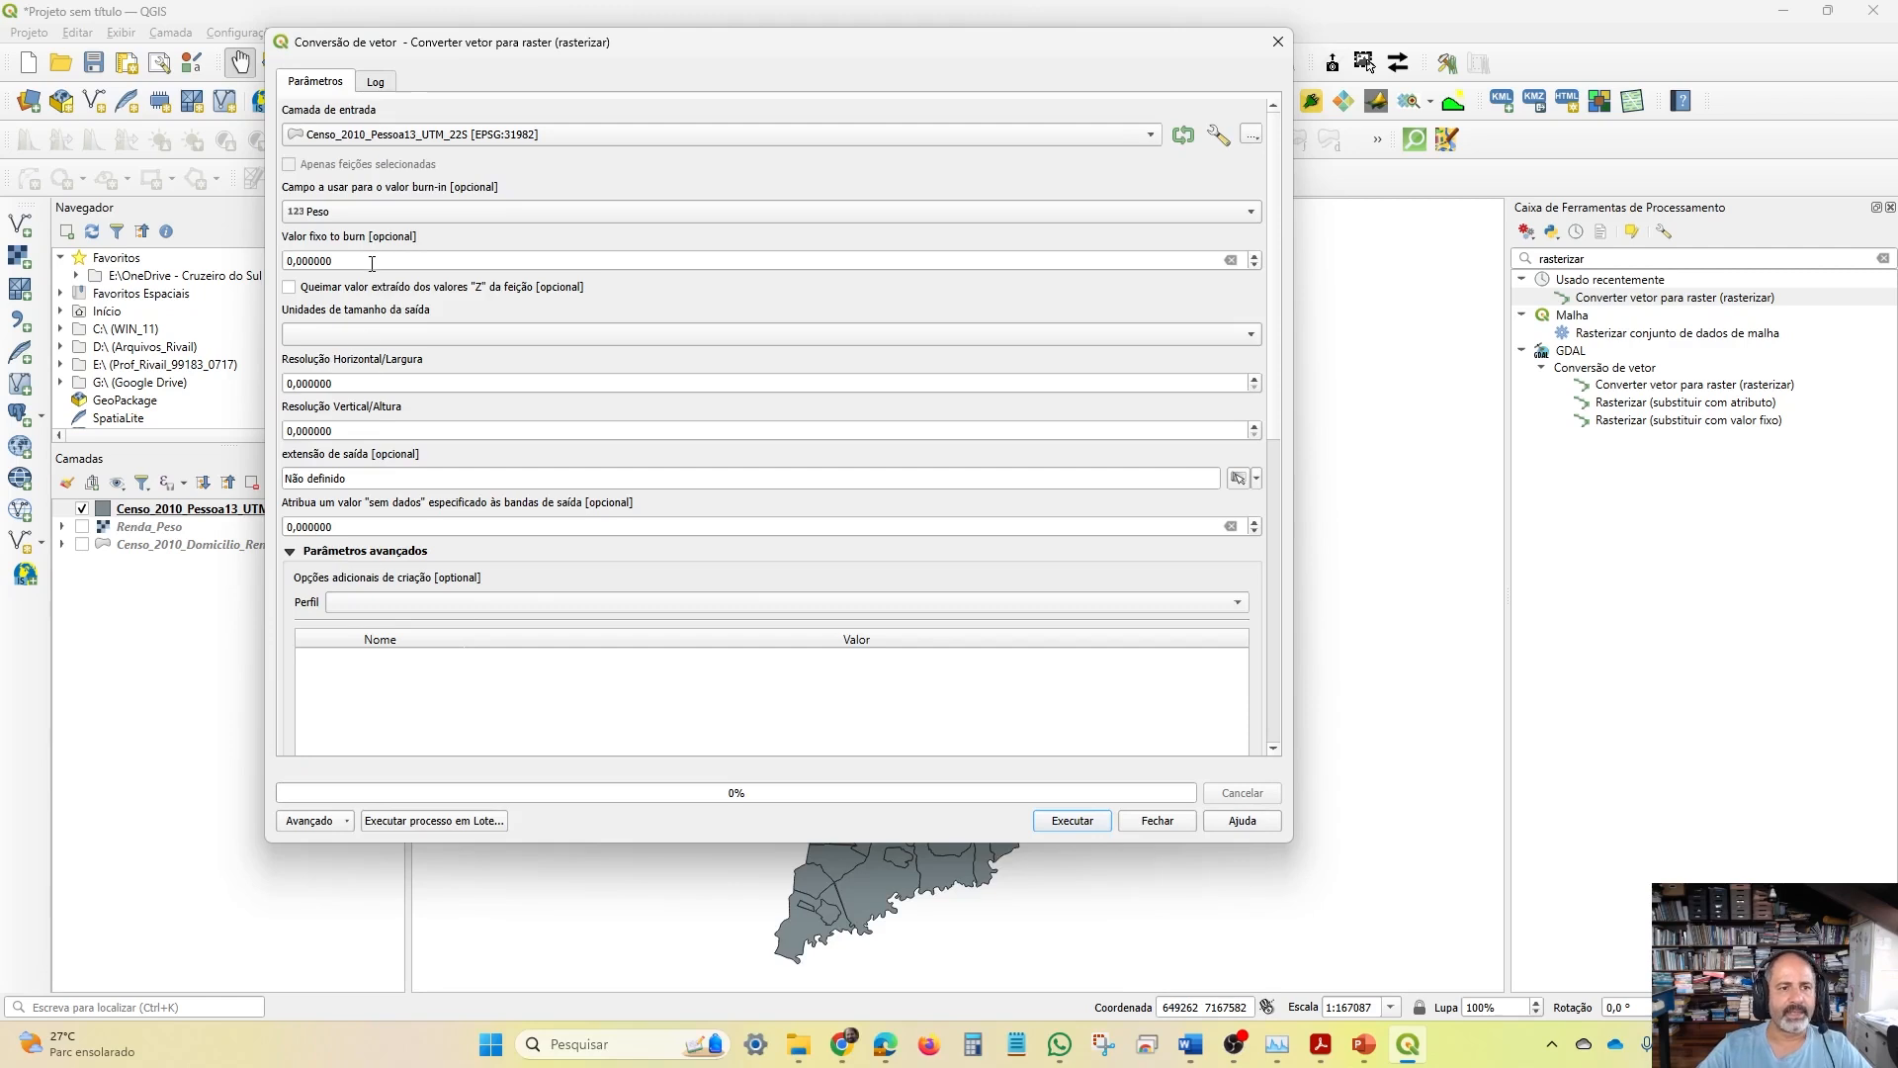
Use Unidades georreferenciados as the raster's output size units, with a horizontal and vertical resolution of 1
{"action": "left_click", "coordinate": [326, 336]}
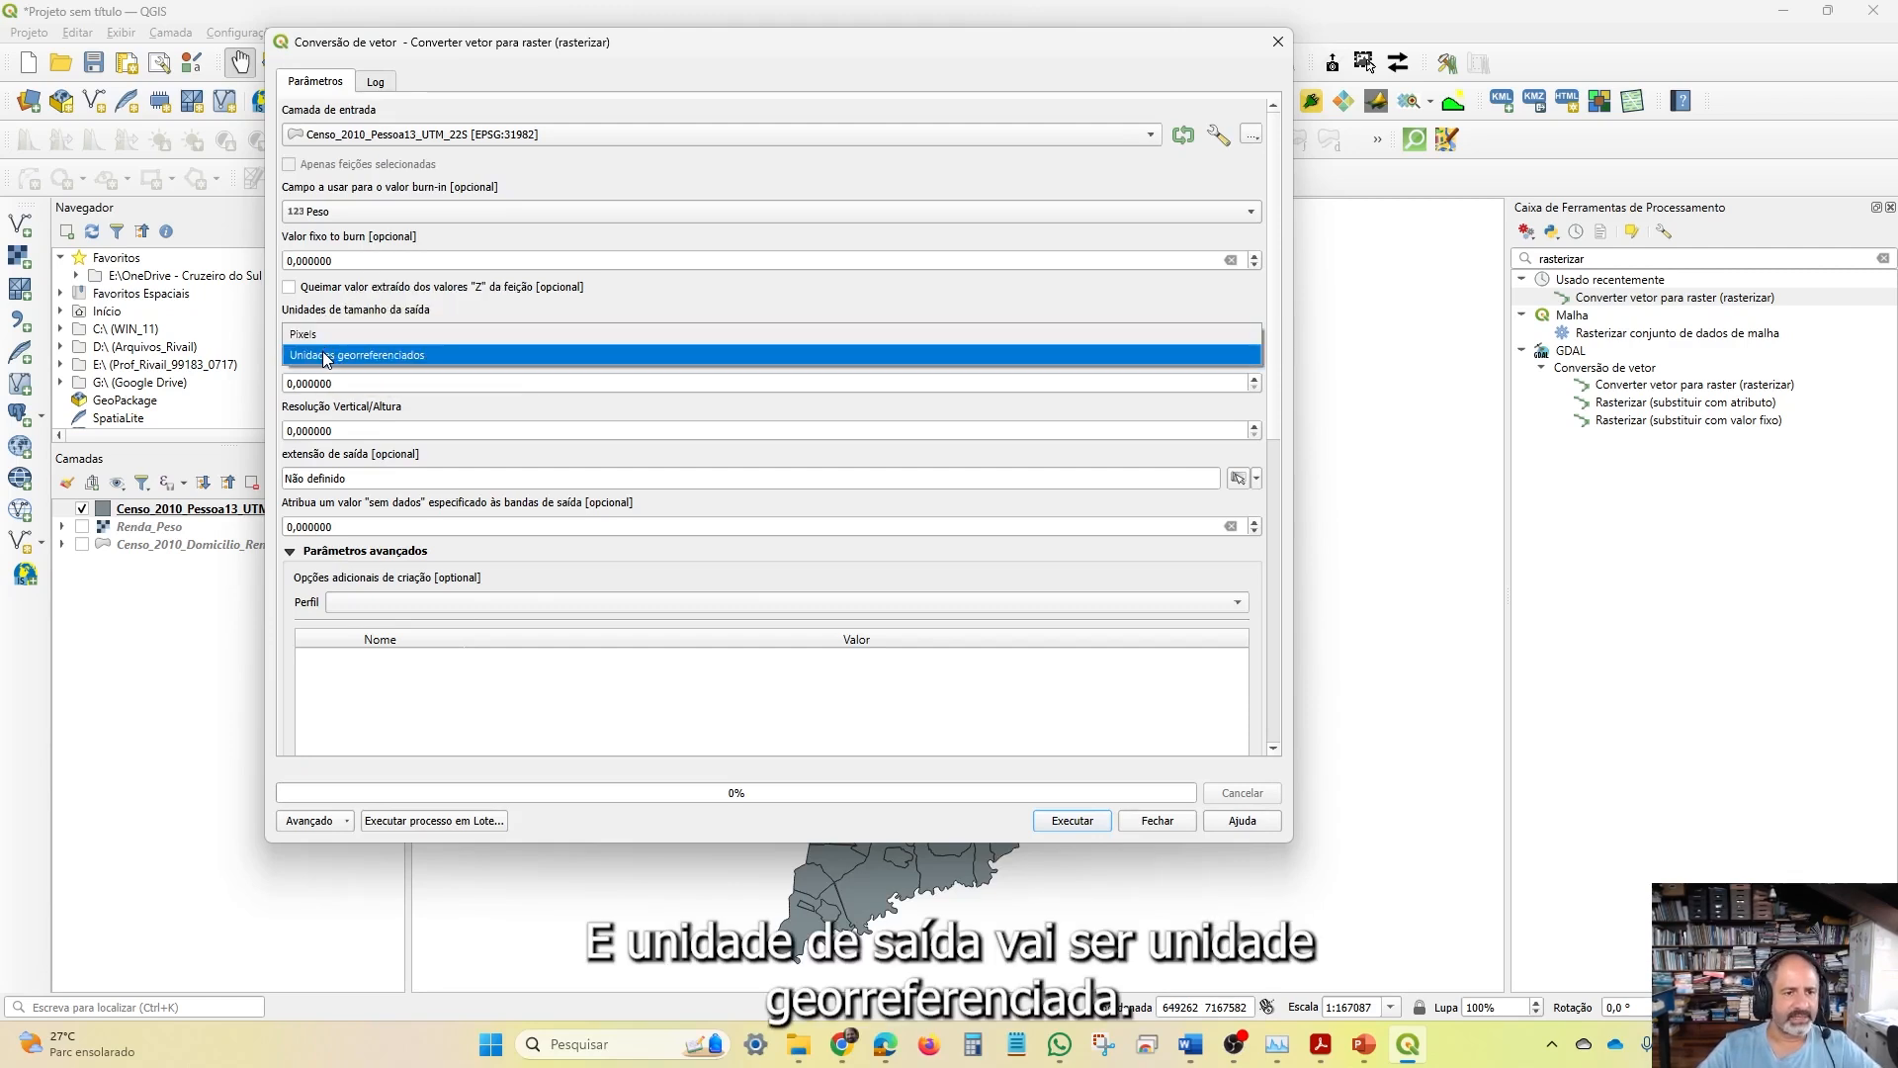
{"action": "left_click", "coordinate": [326, 356]}
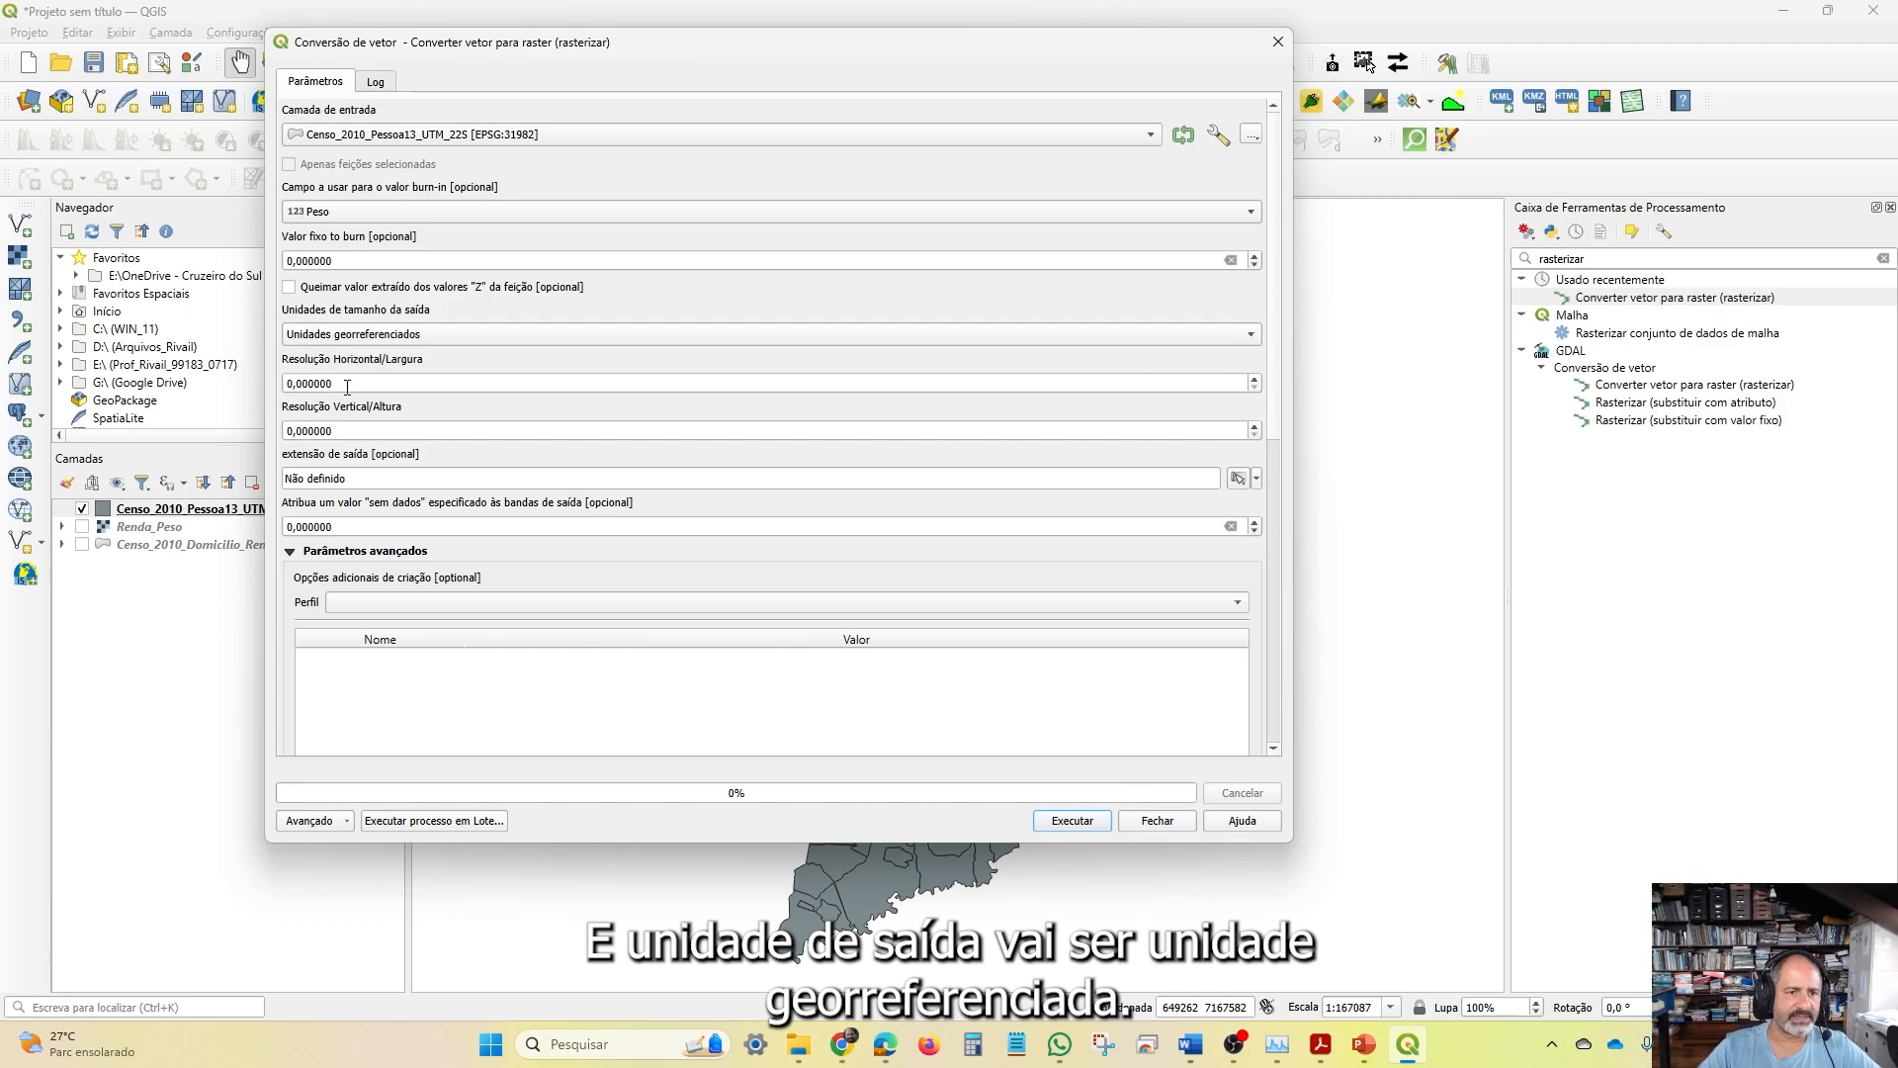
{"action": "double_click", "coordinate": [331, 383]}
{"action": "type", "text": "1"}
{"action": "double_click", "coordinate": [361, 431]}
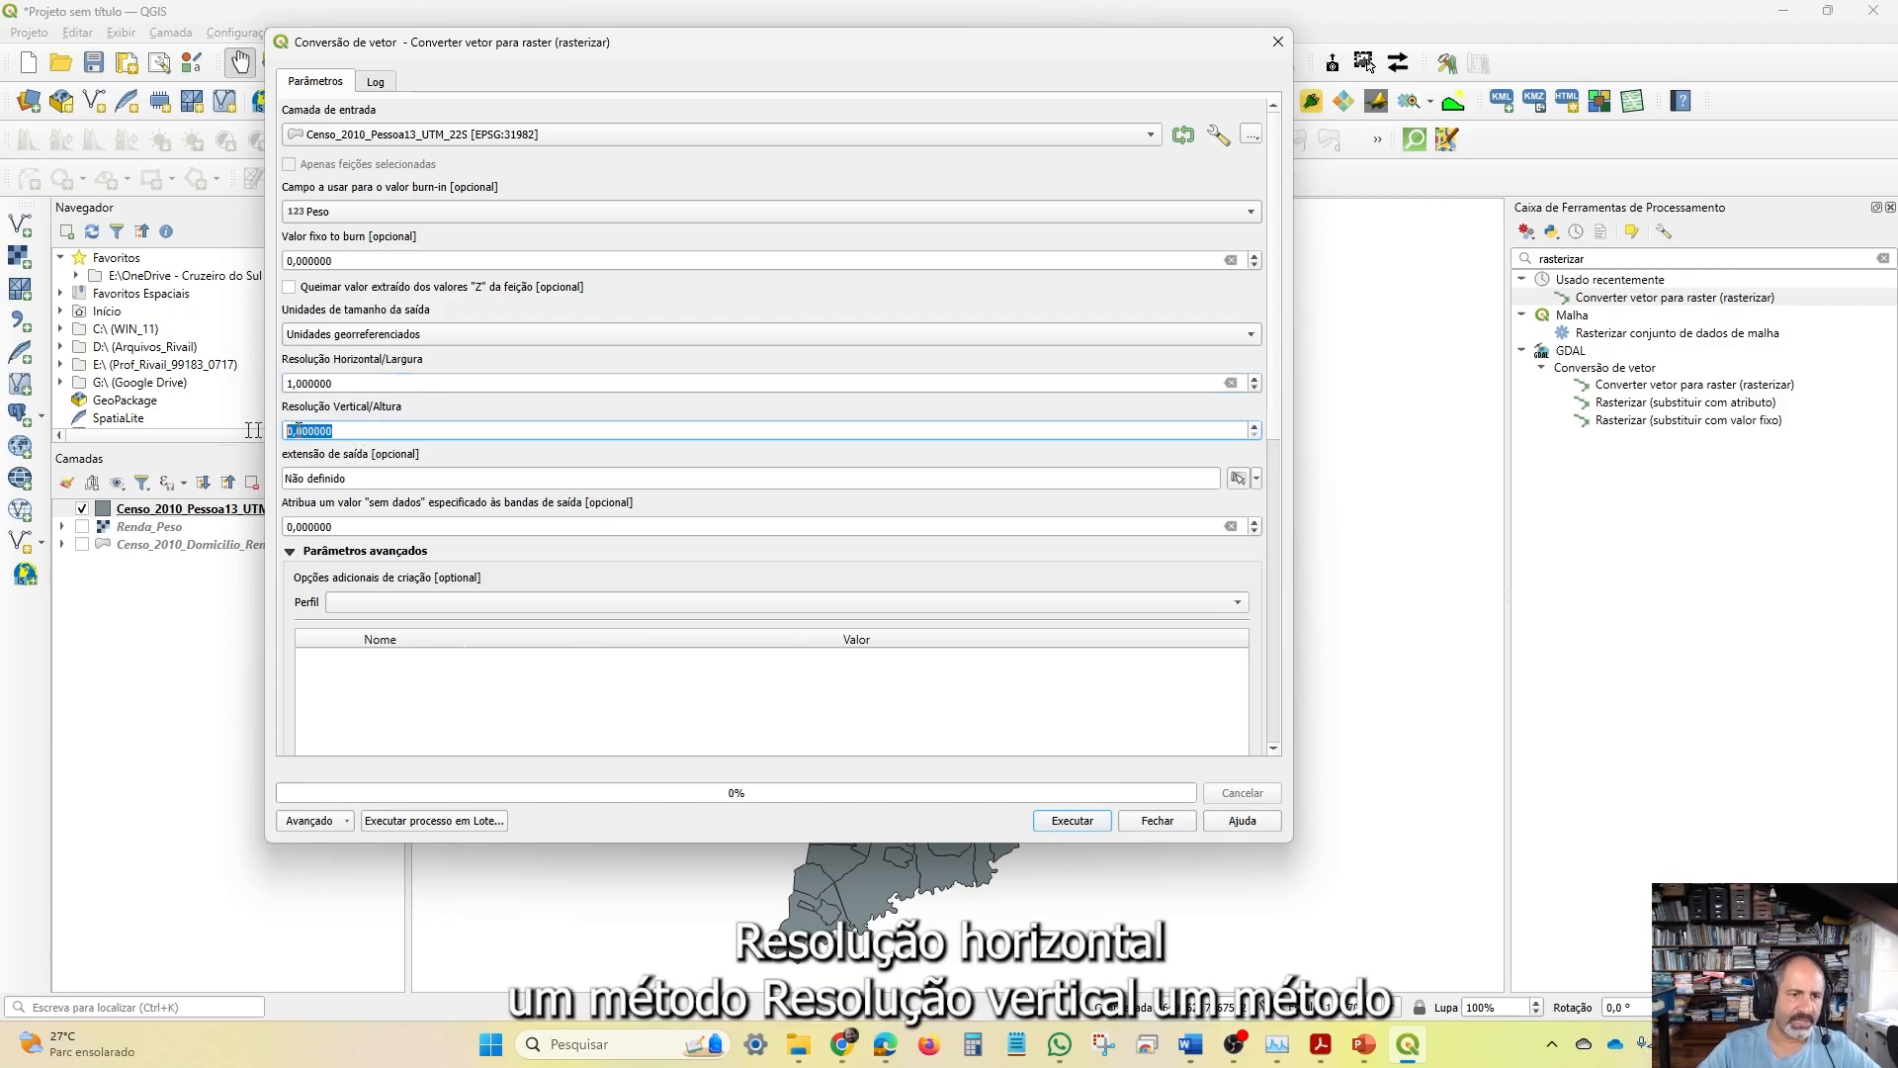
{"action": "type", "text": "1"}
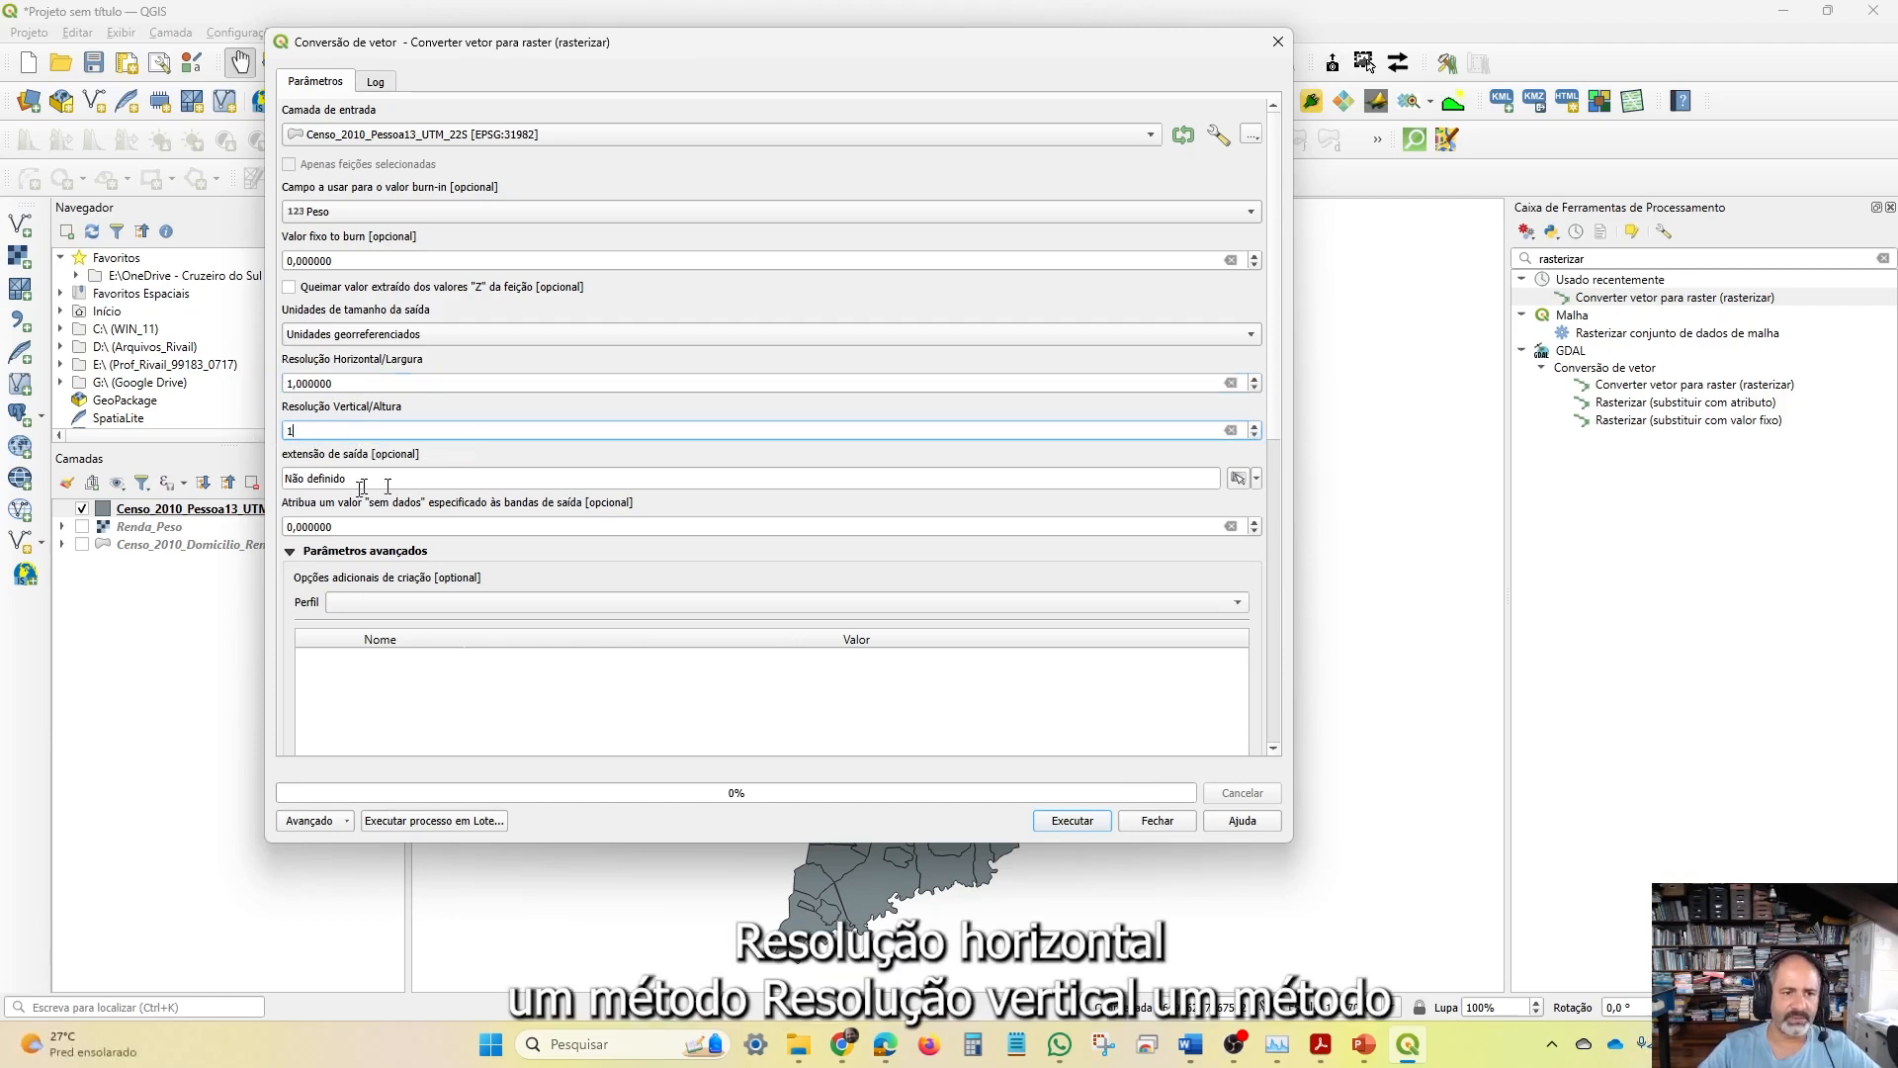
Take the output extent from Censo_2010_Pessoa13_UTM_22S, run the rasterization to a temporary file, and close the tool
{"action": "left_click", "coordinate": [1259, 479]}
{"action": "mouse_move", "coordinate": [1374, 502]}
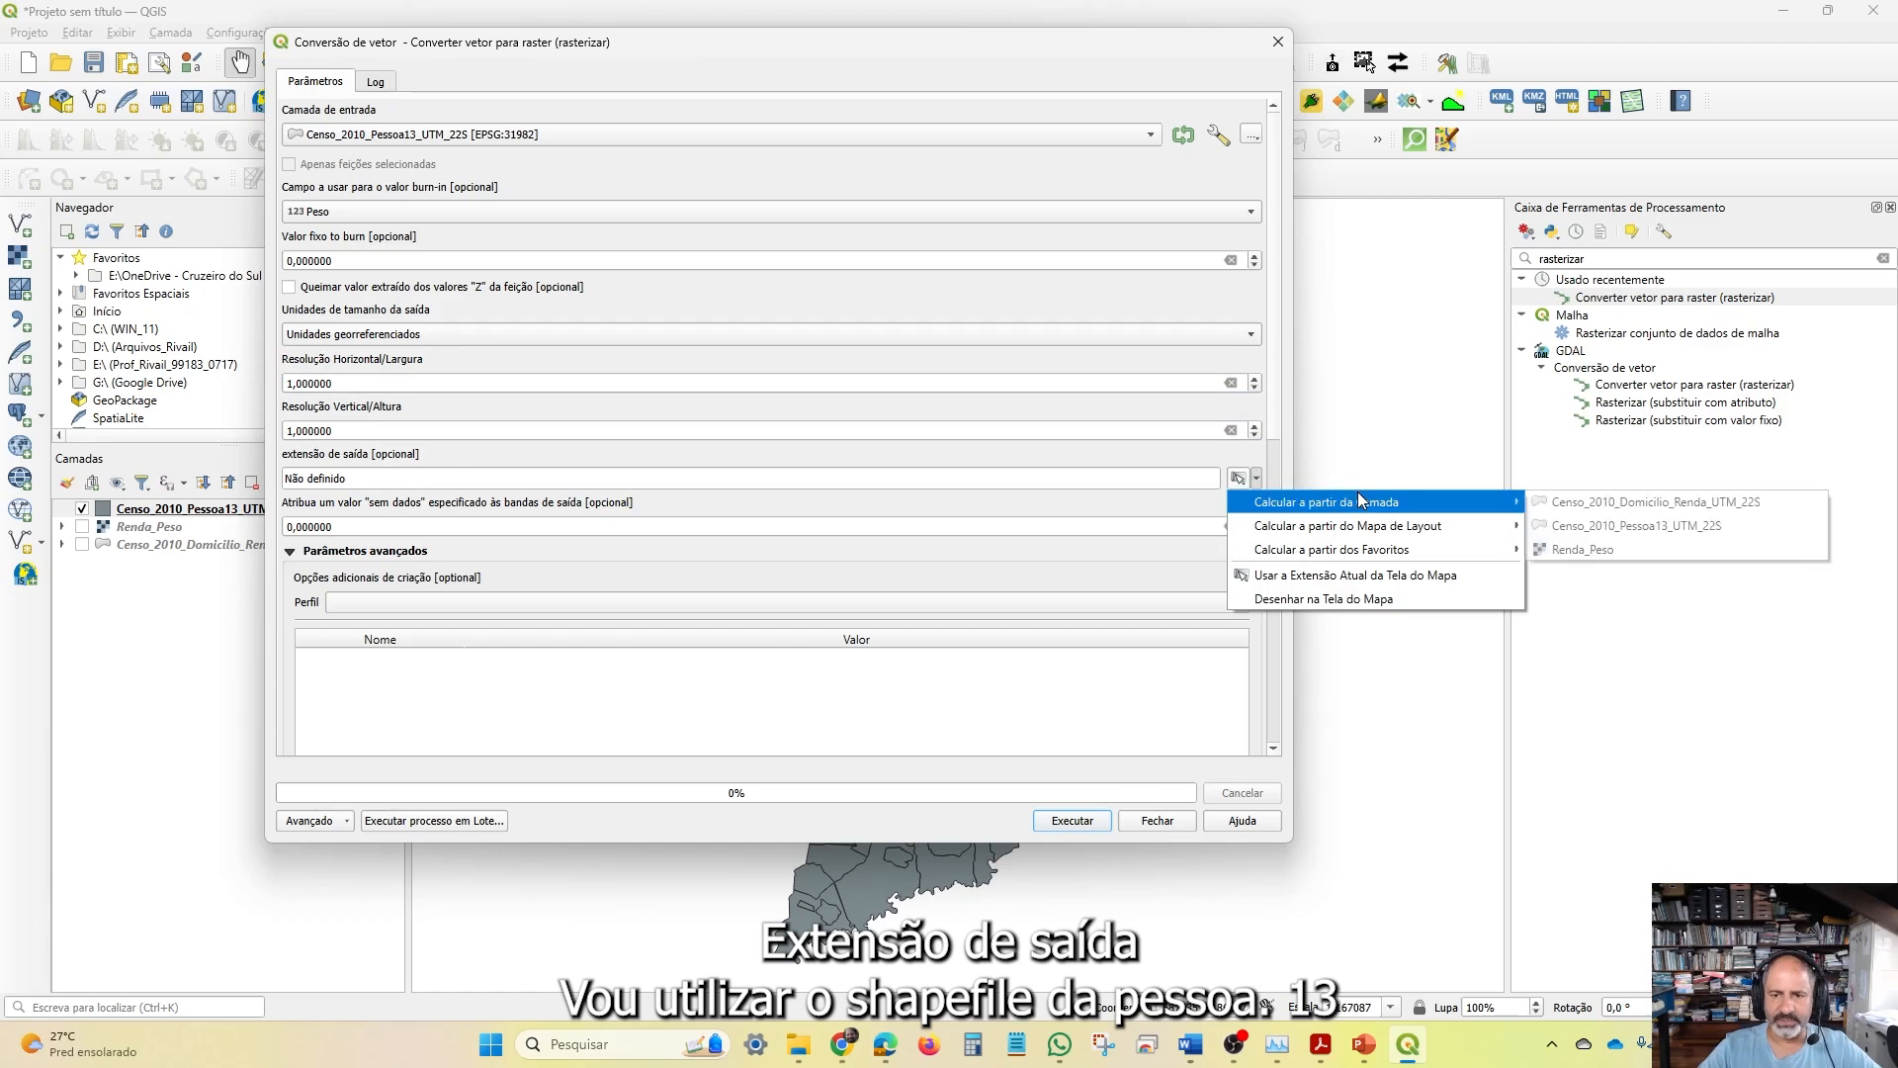
{"action": "left_click", "coordinate": [1655, 527]}
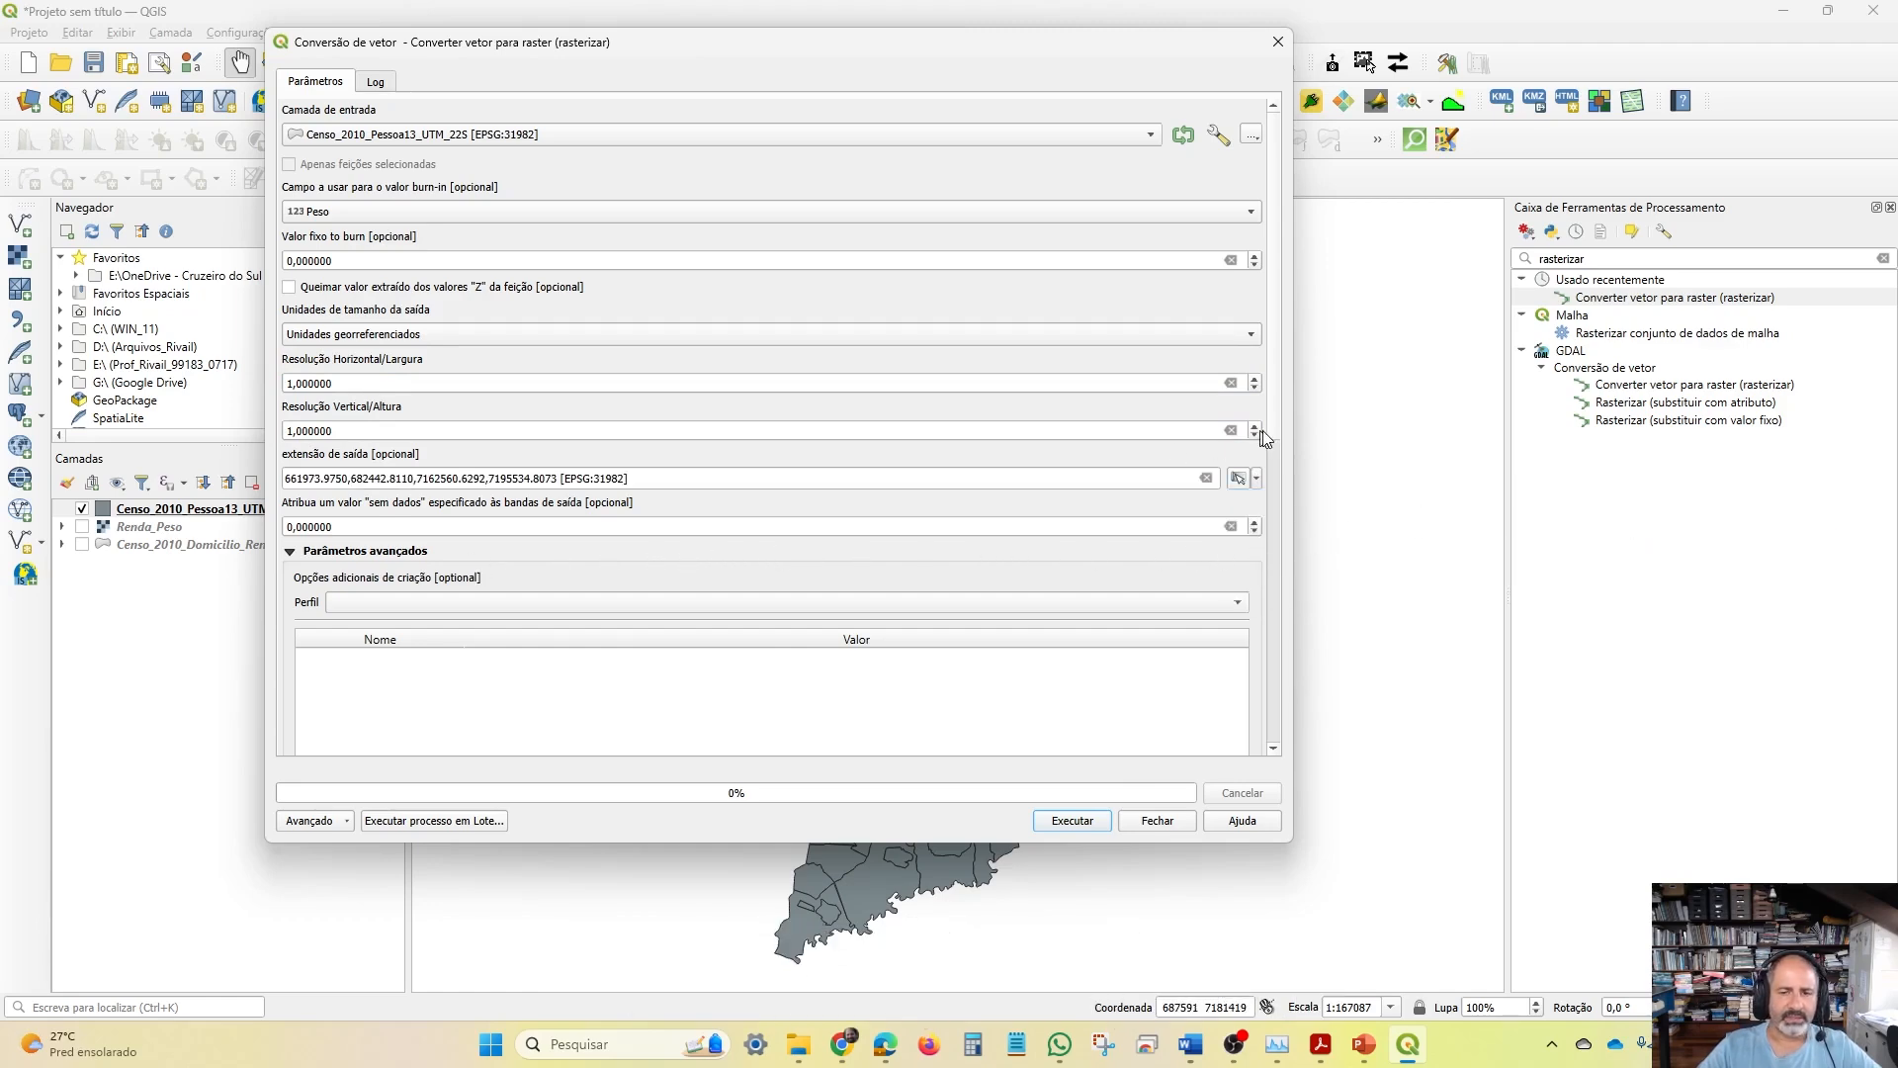
{"action": "left_click_drag", "start_coordinate": [1275, 372], "coordinate": [1374, 758]}
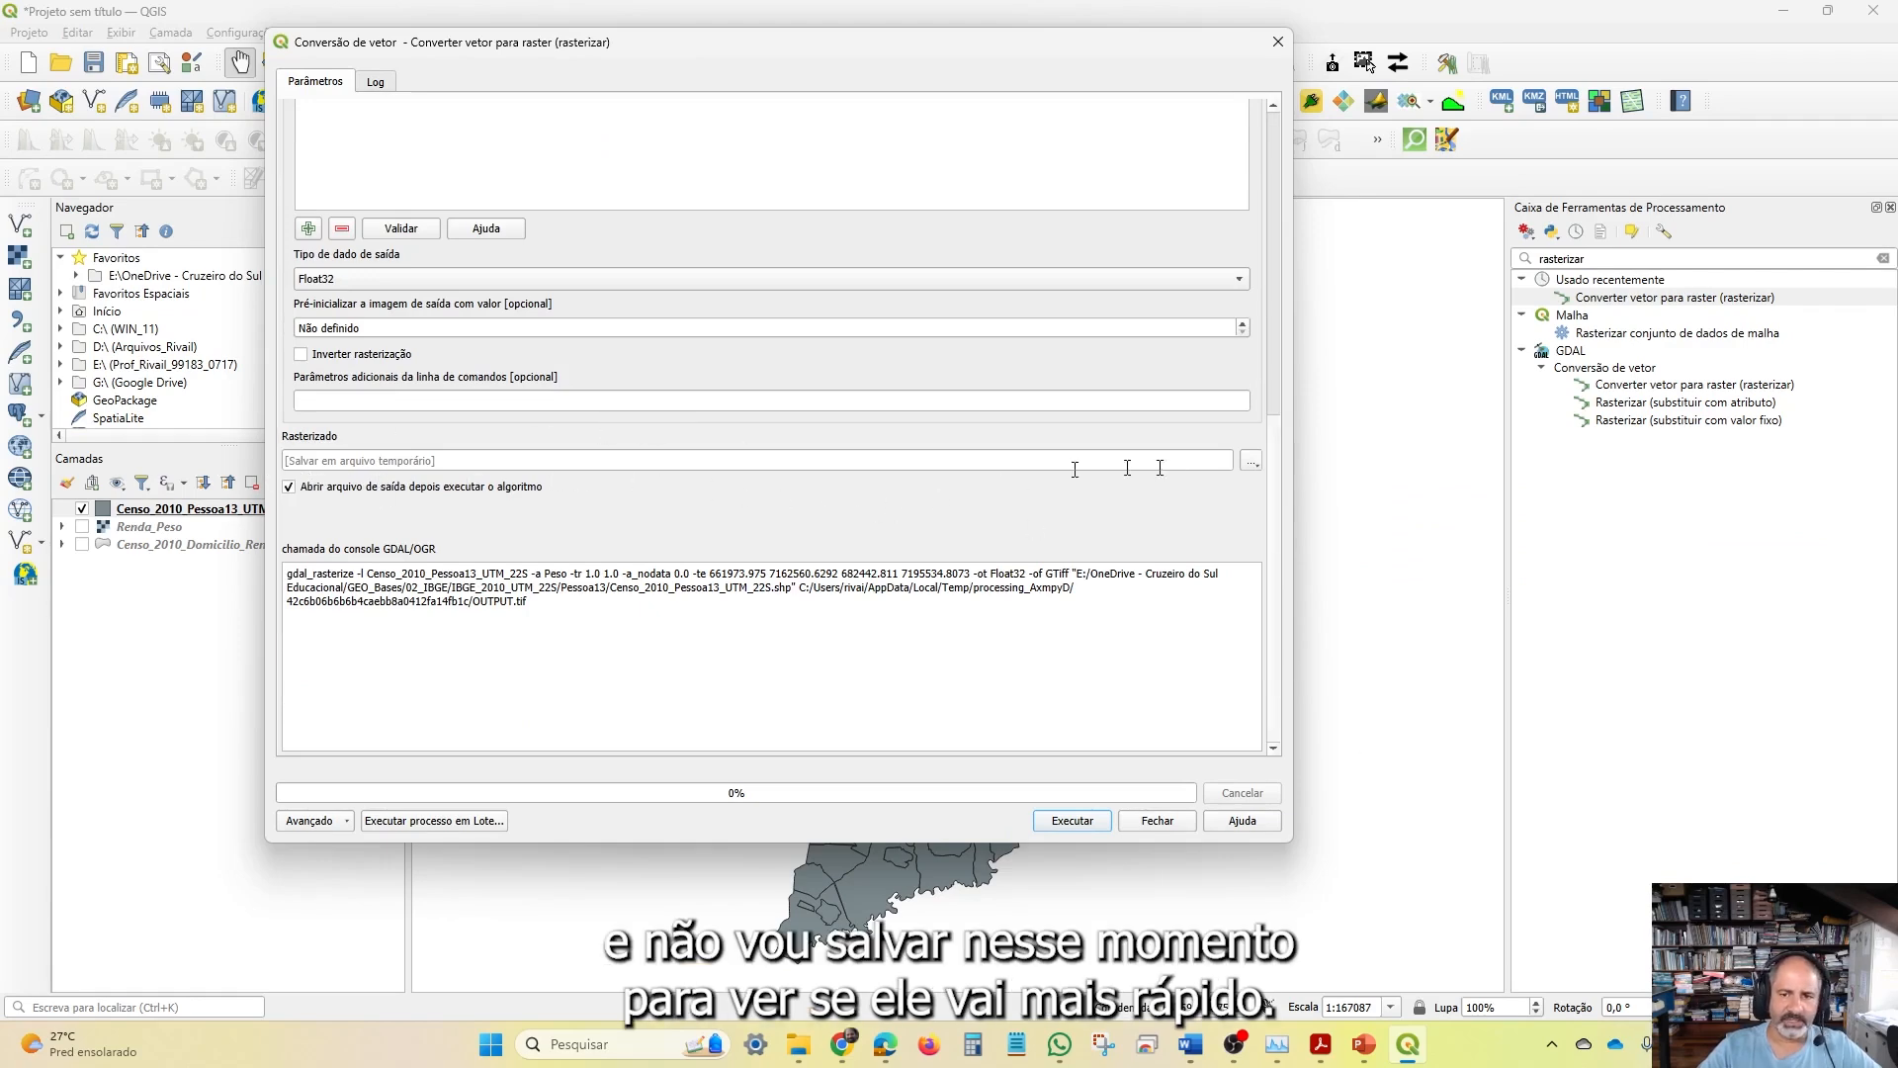
{"action": "left_click", "coordinate": [1068, 829]}
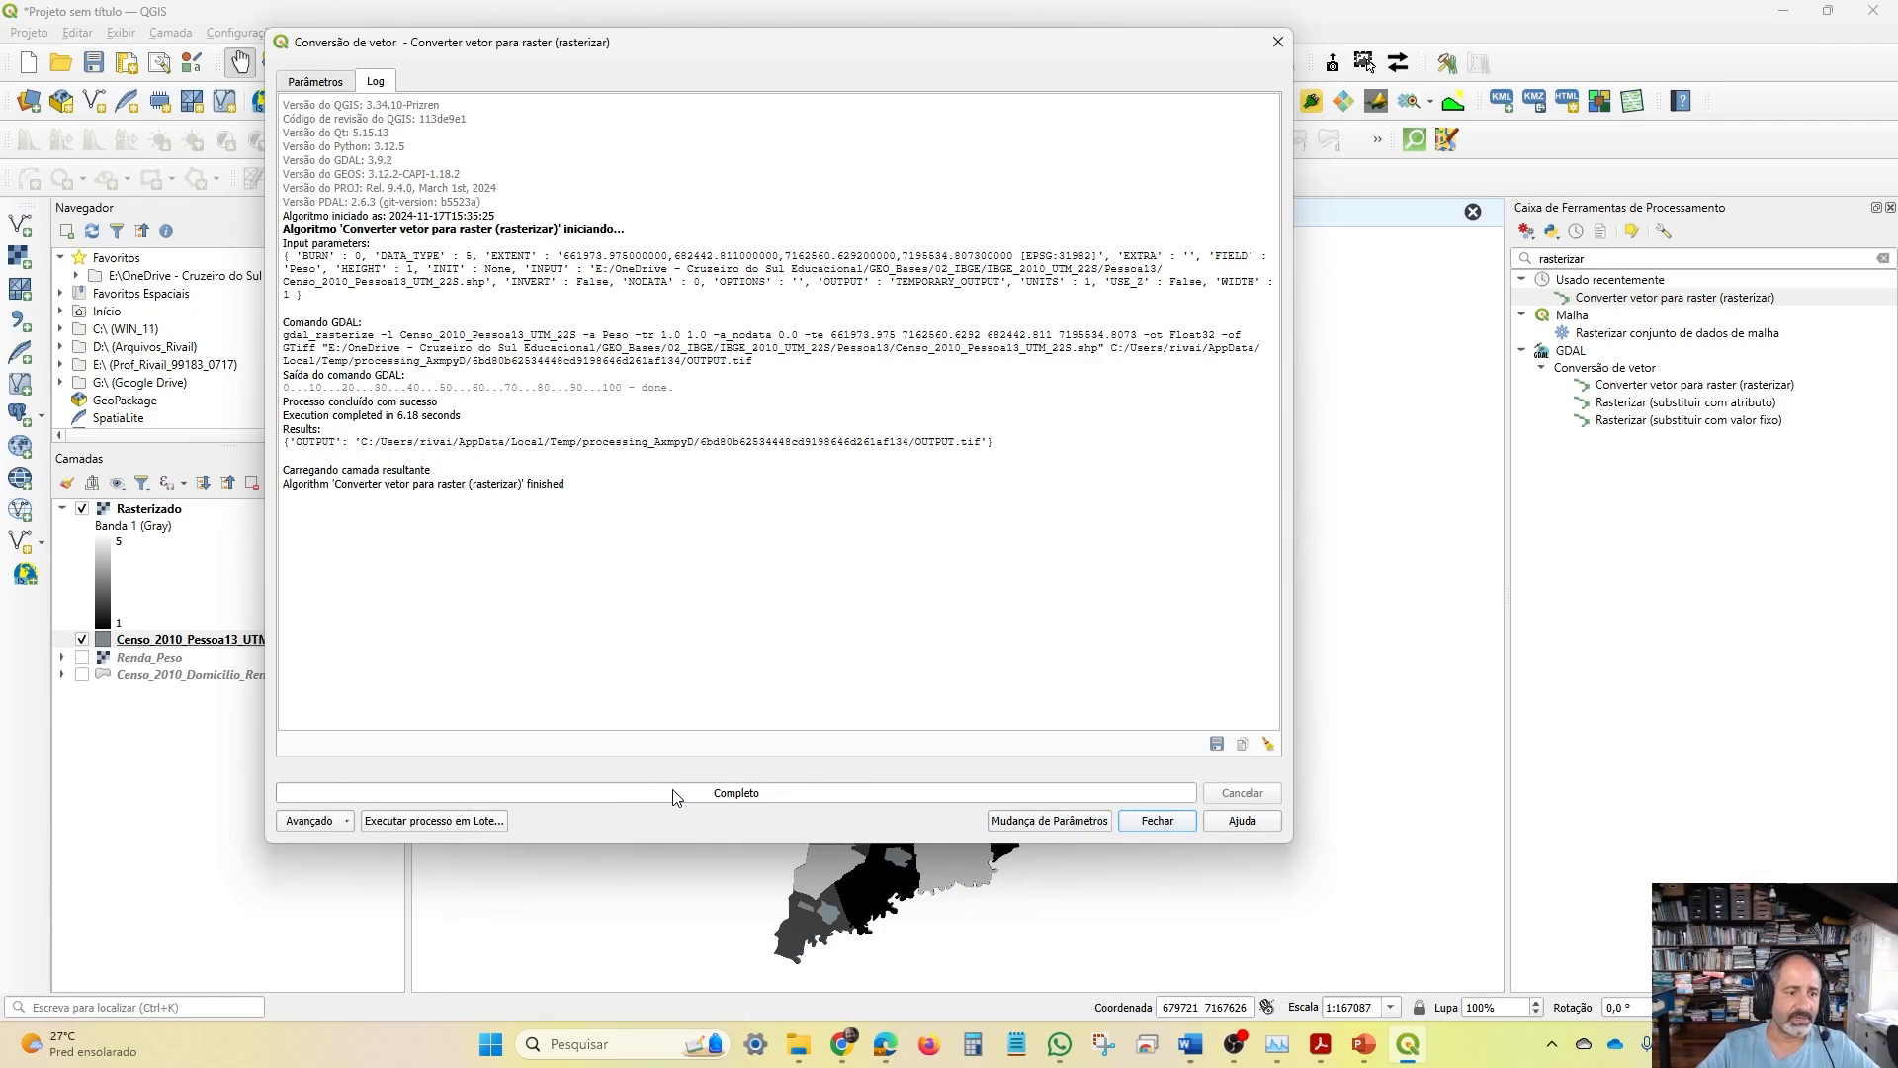
{"action": "left_click", "coordinate": [1157, 820]}
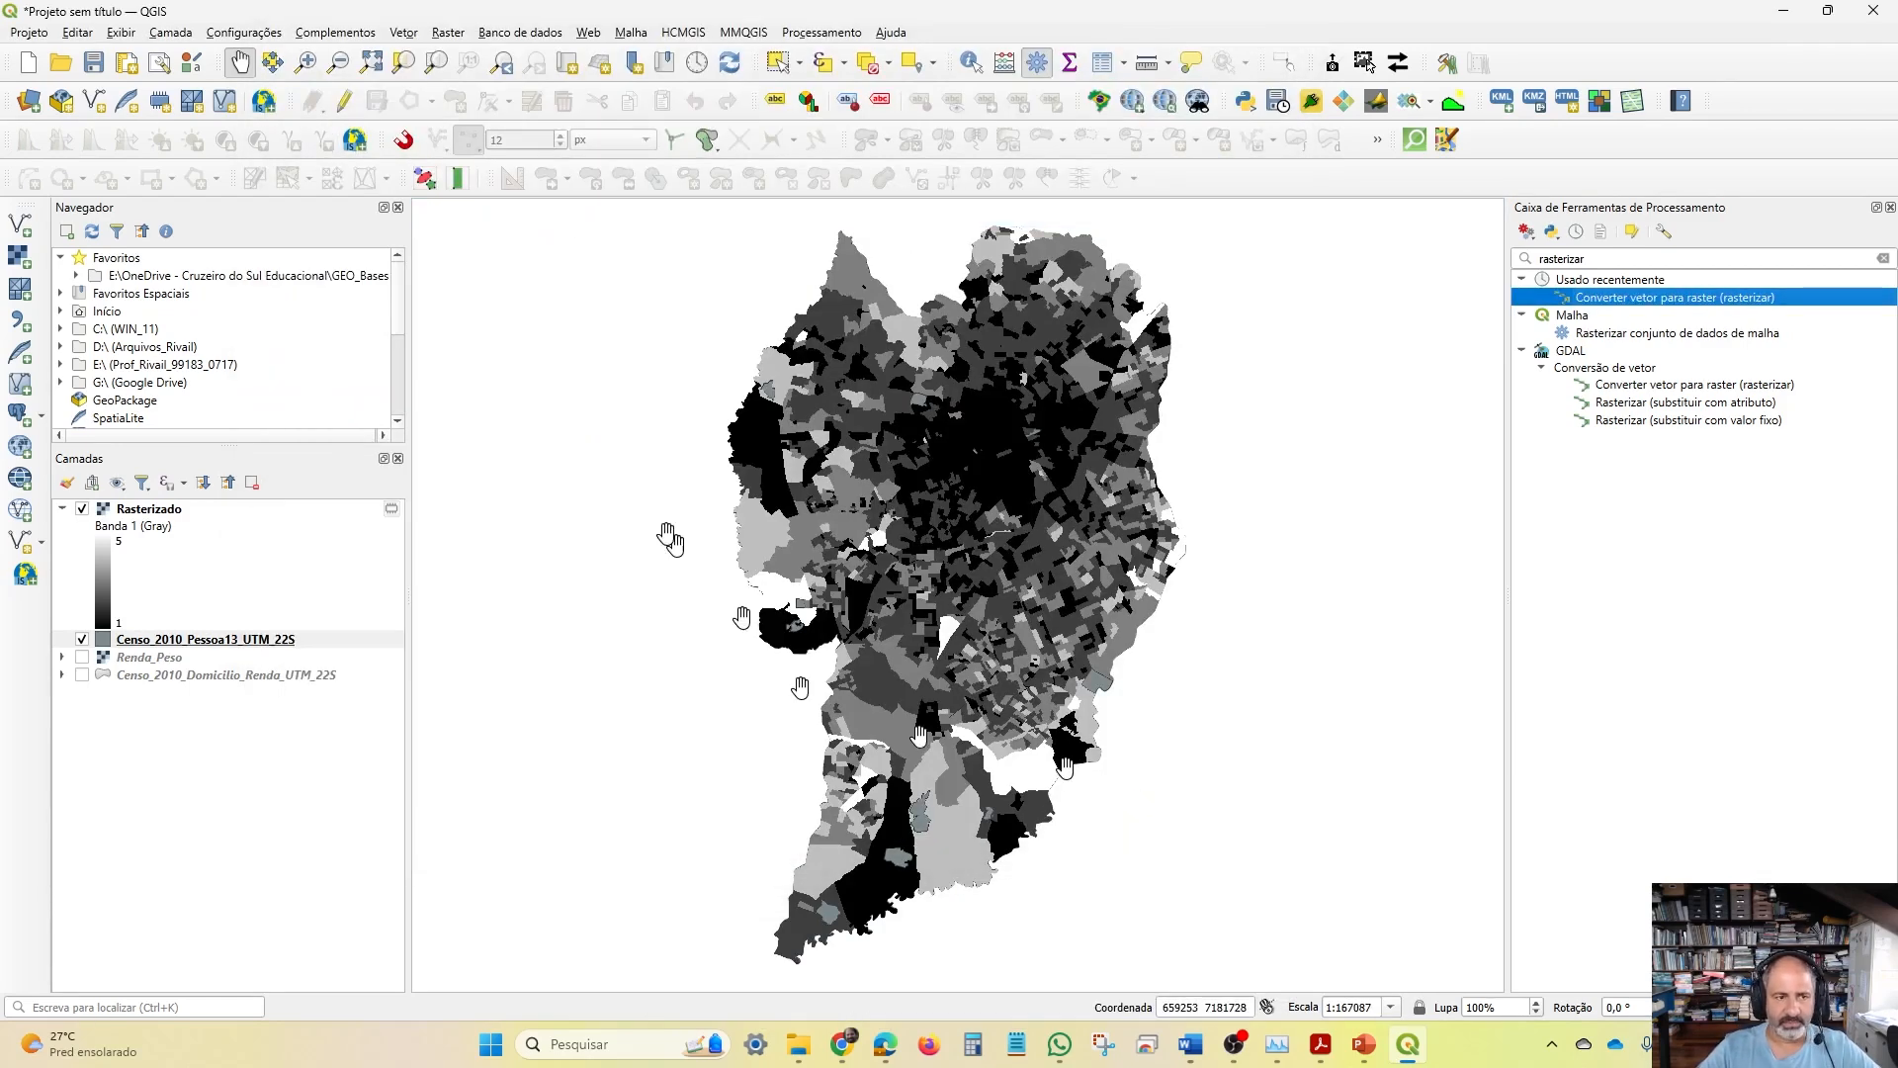
Style the Rasterizado layer as Banda simples falsa-cor with the Spectral color gradient and apply it
{"action": "left_click", "coordinate": [145, 510]}
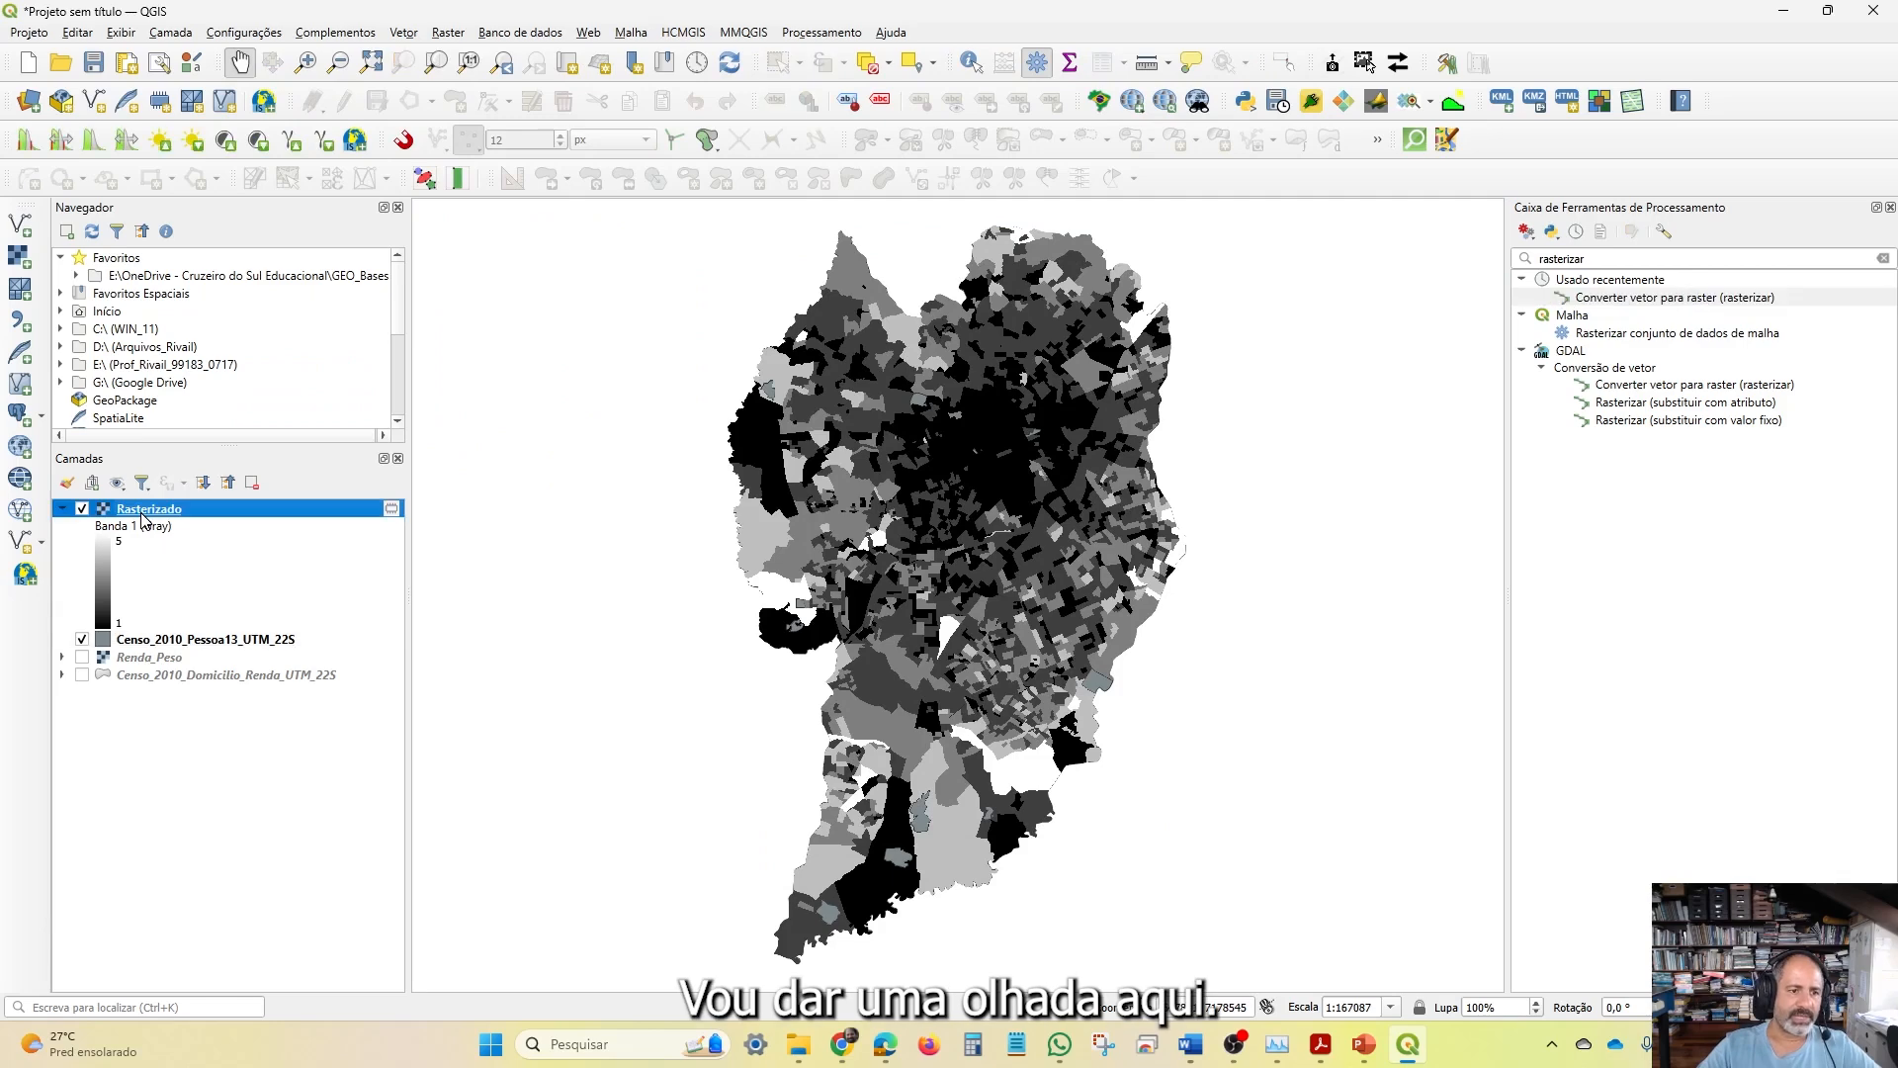
{"action": "right_click", "coordinate": [142, 514]}
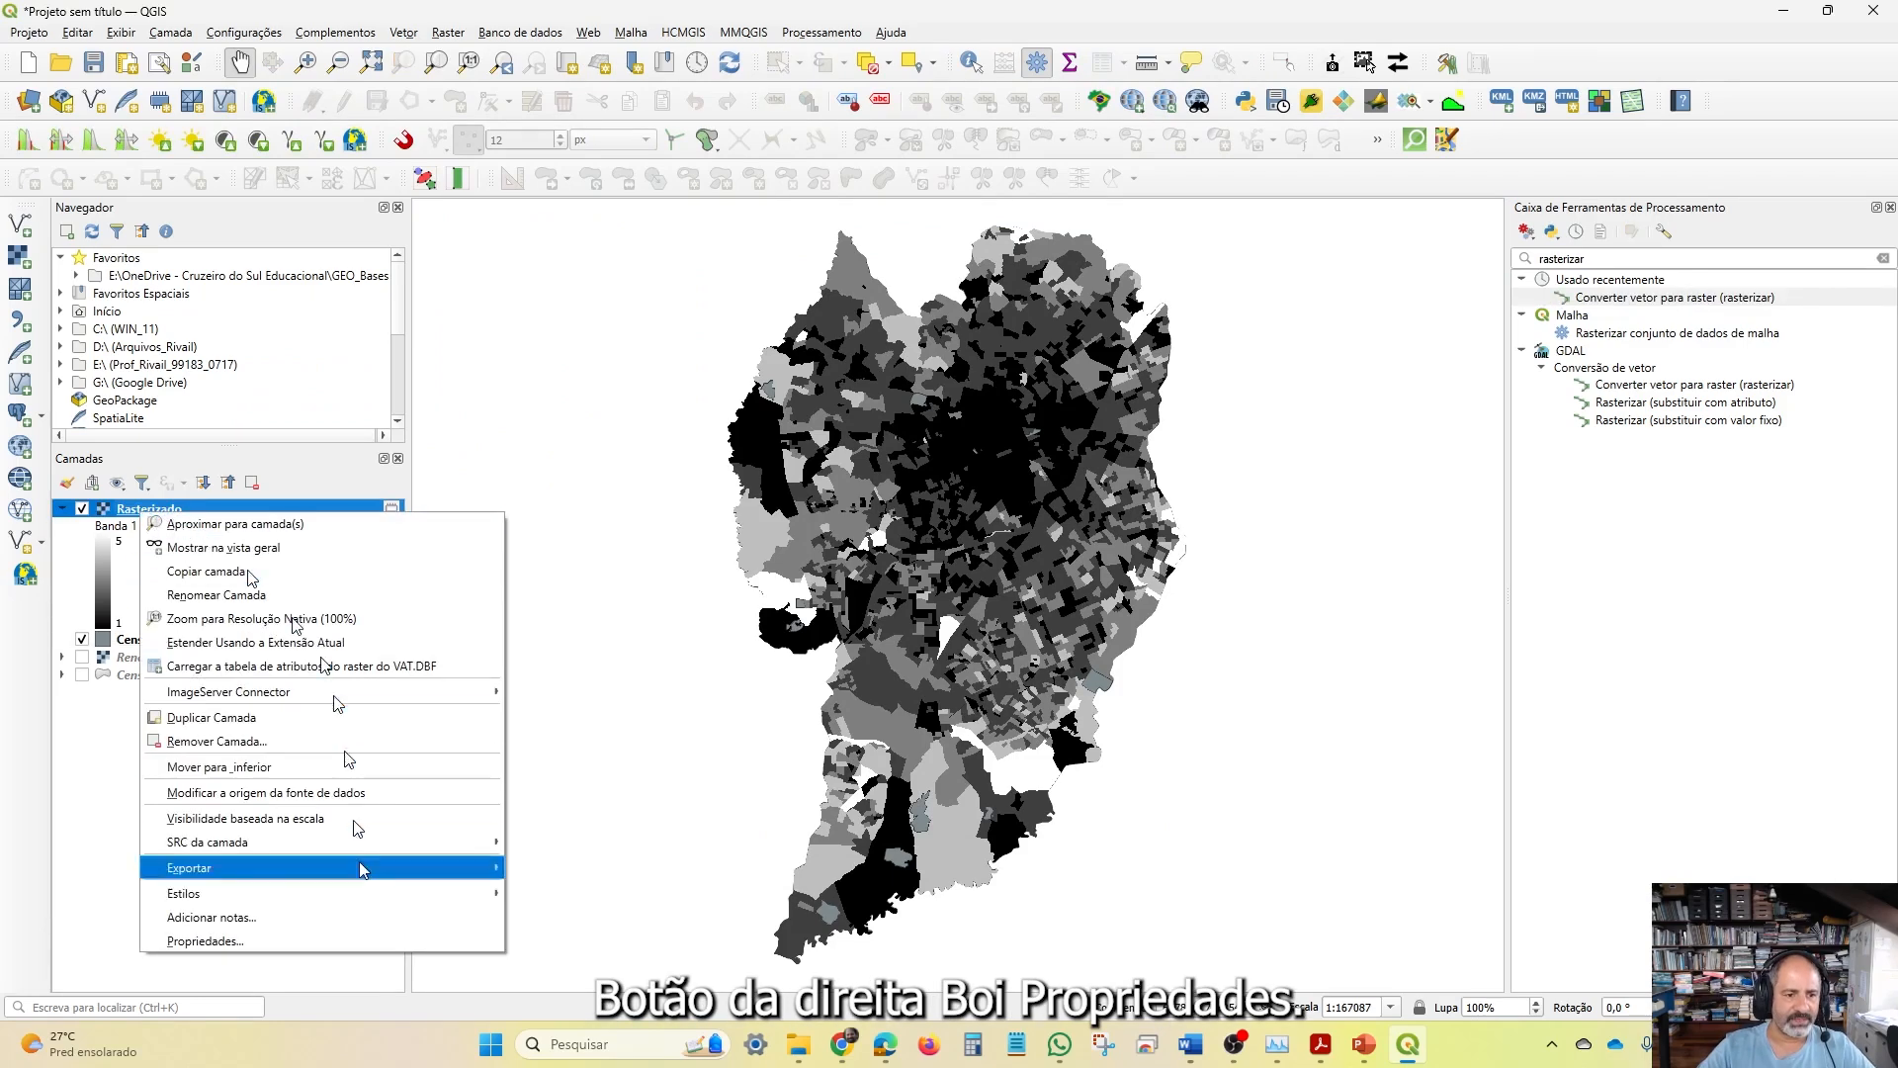
{"action": "left_click", "coordinate": [324, 952]}
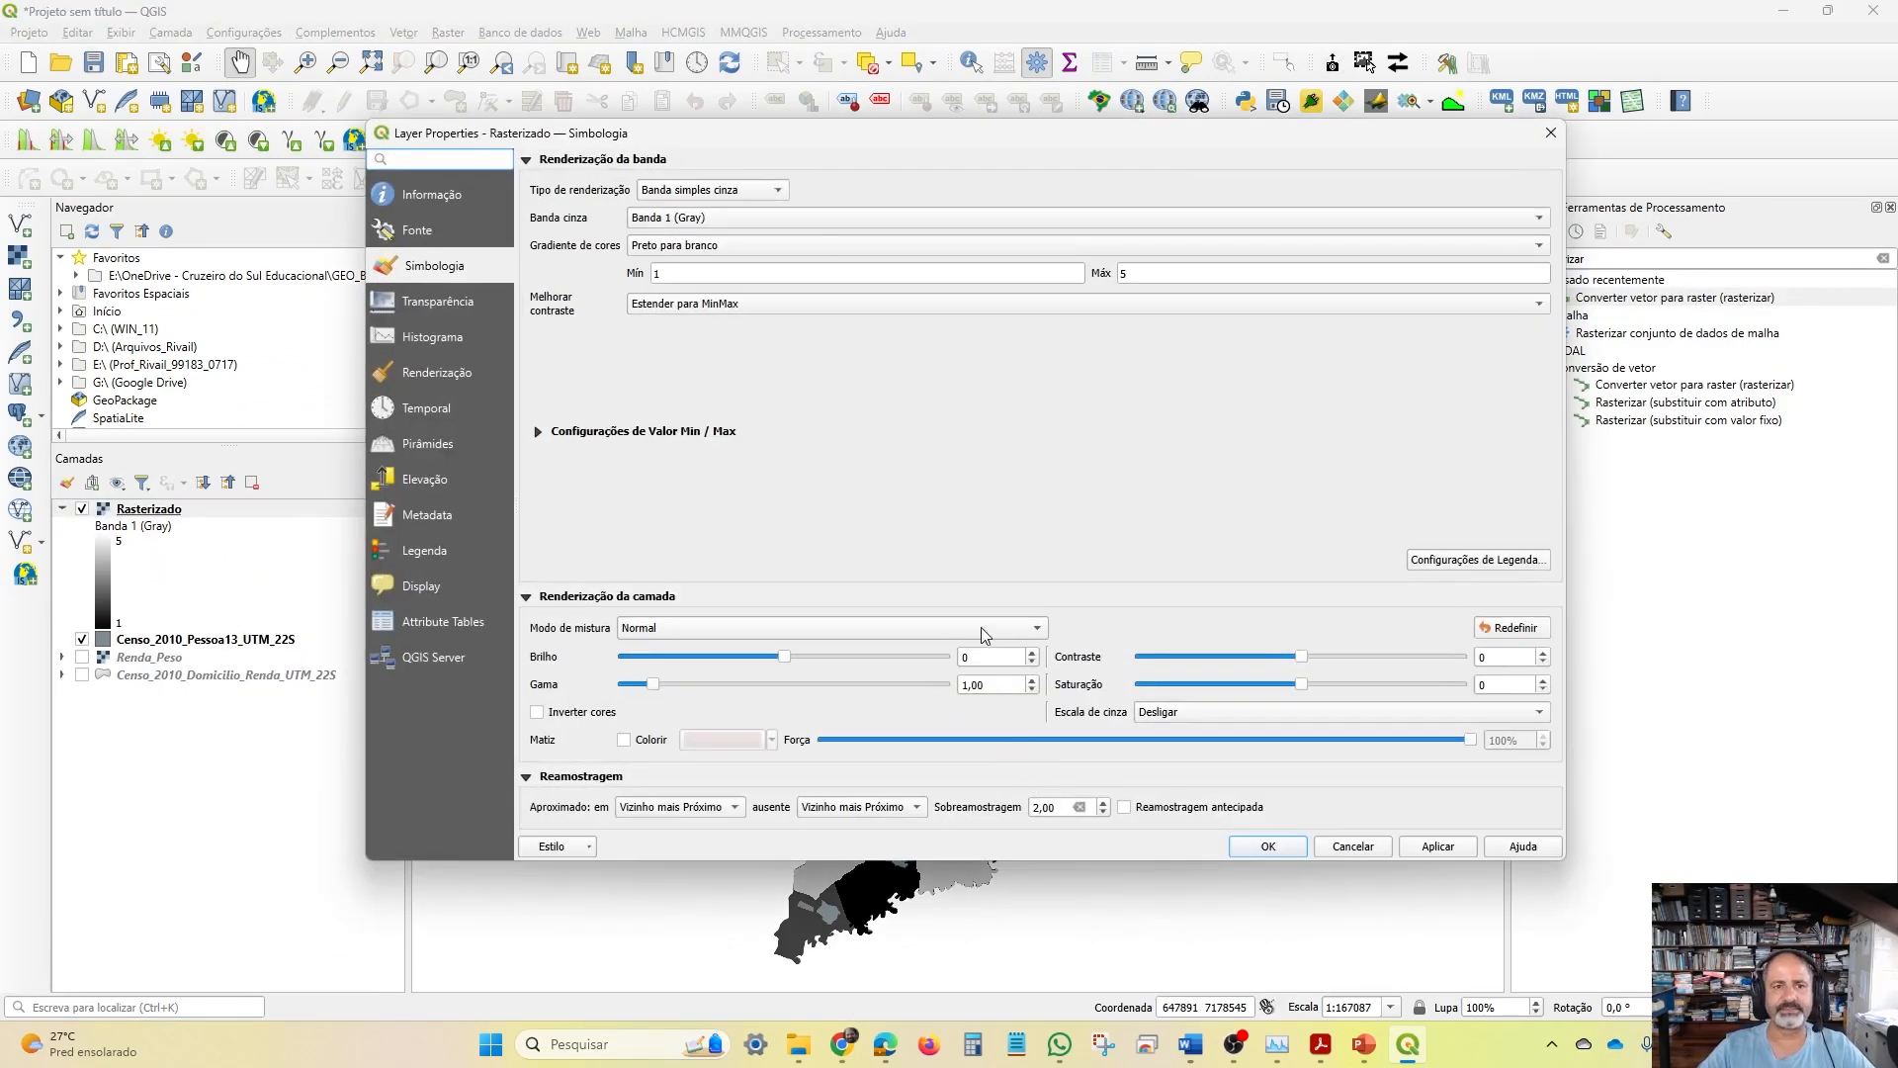
{"action": "left_click", "coordinate": [766, 191]}
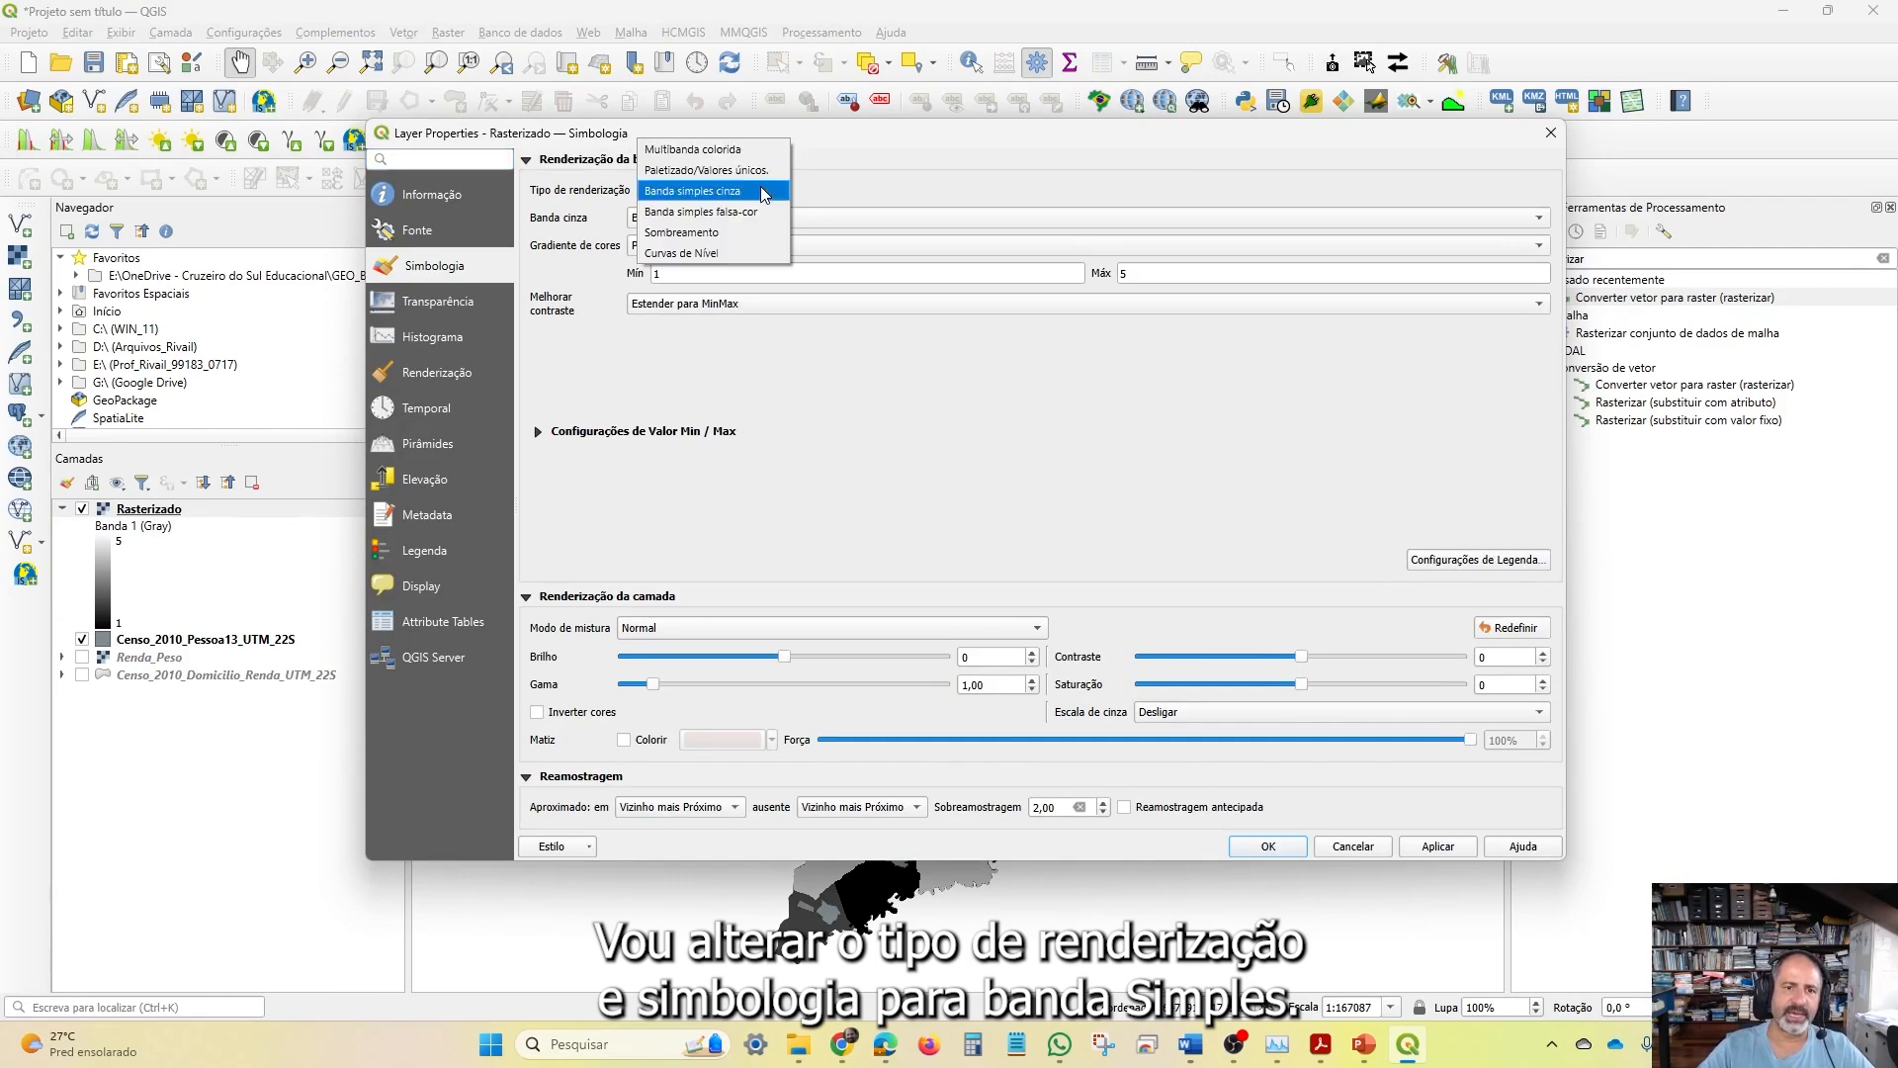
{"action": "left_click", "coordinate": [762, 212]}
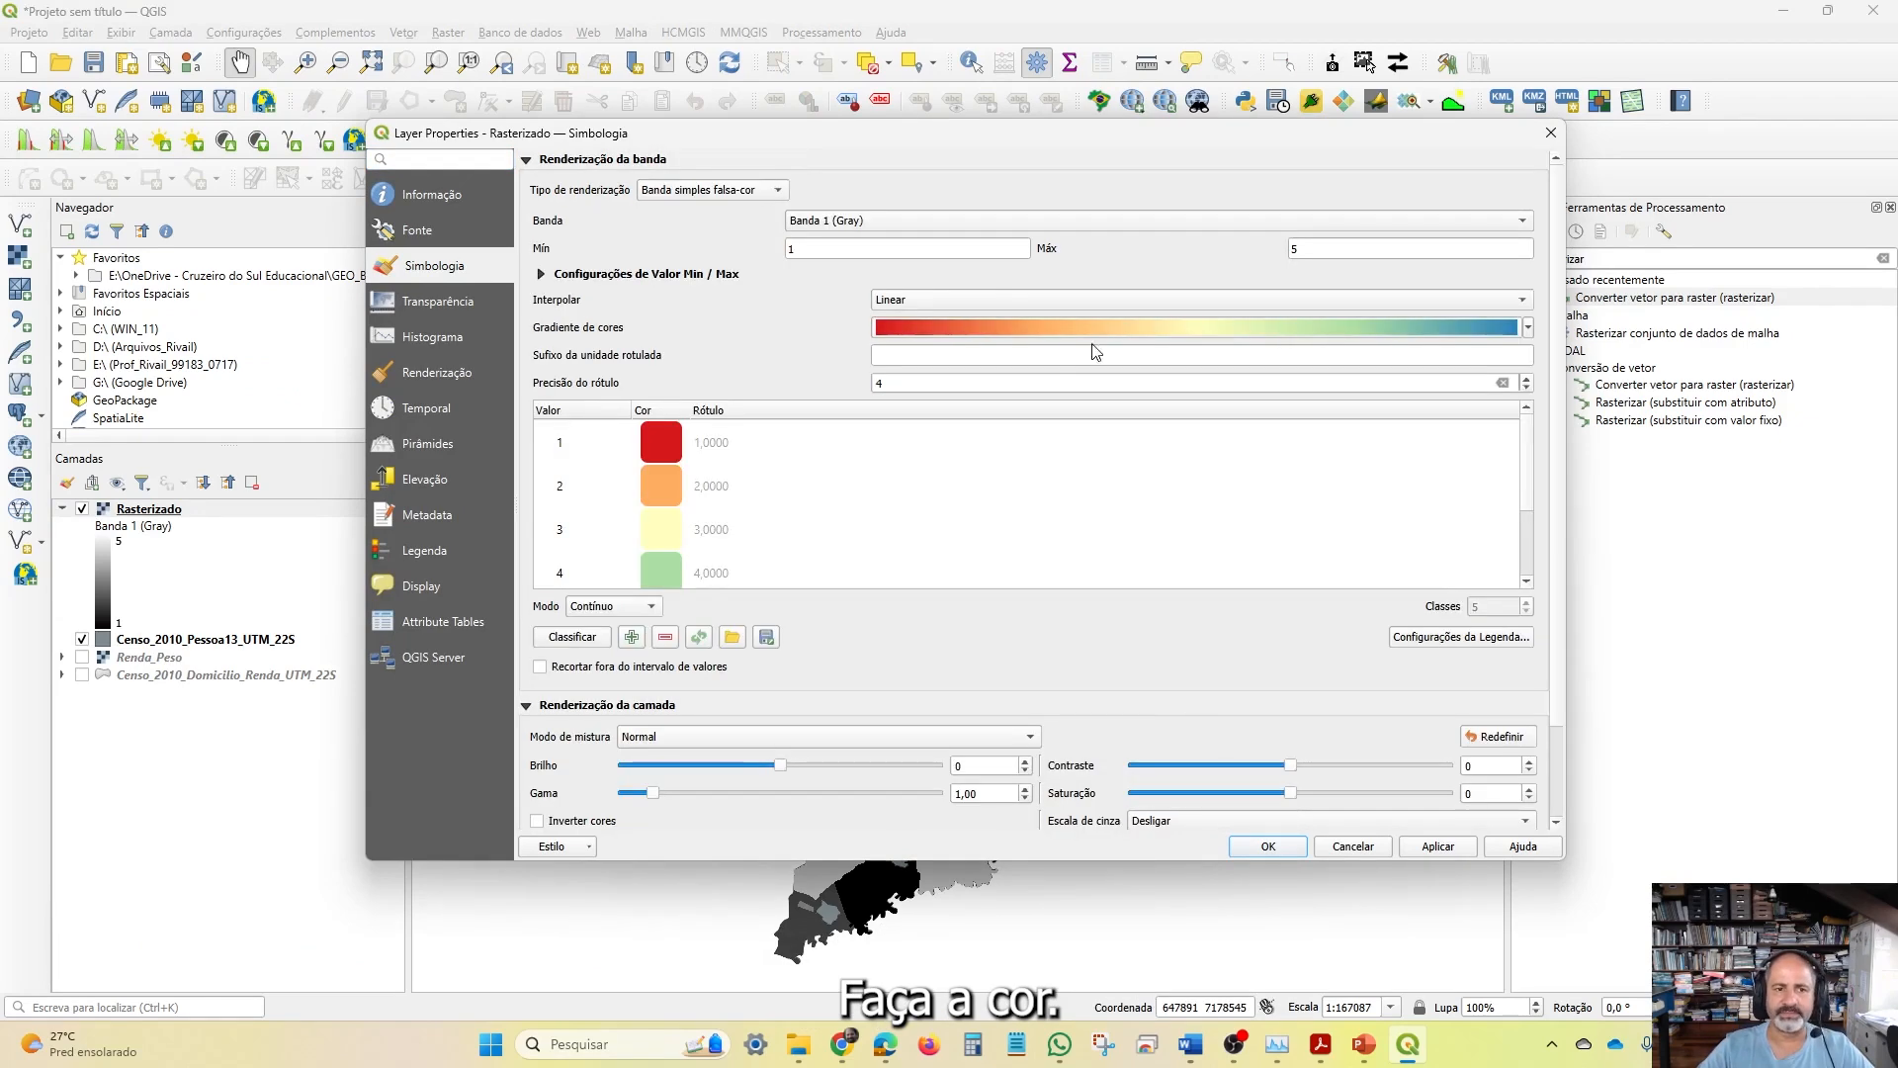
{"action": "left_click", "coordinate": [1529, 327]}
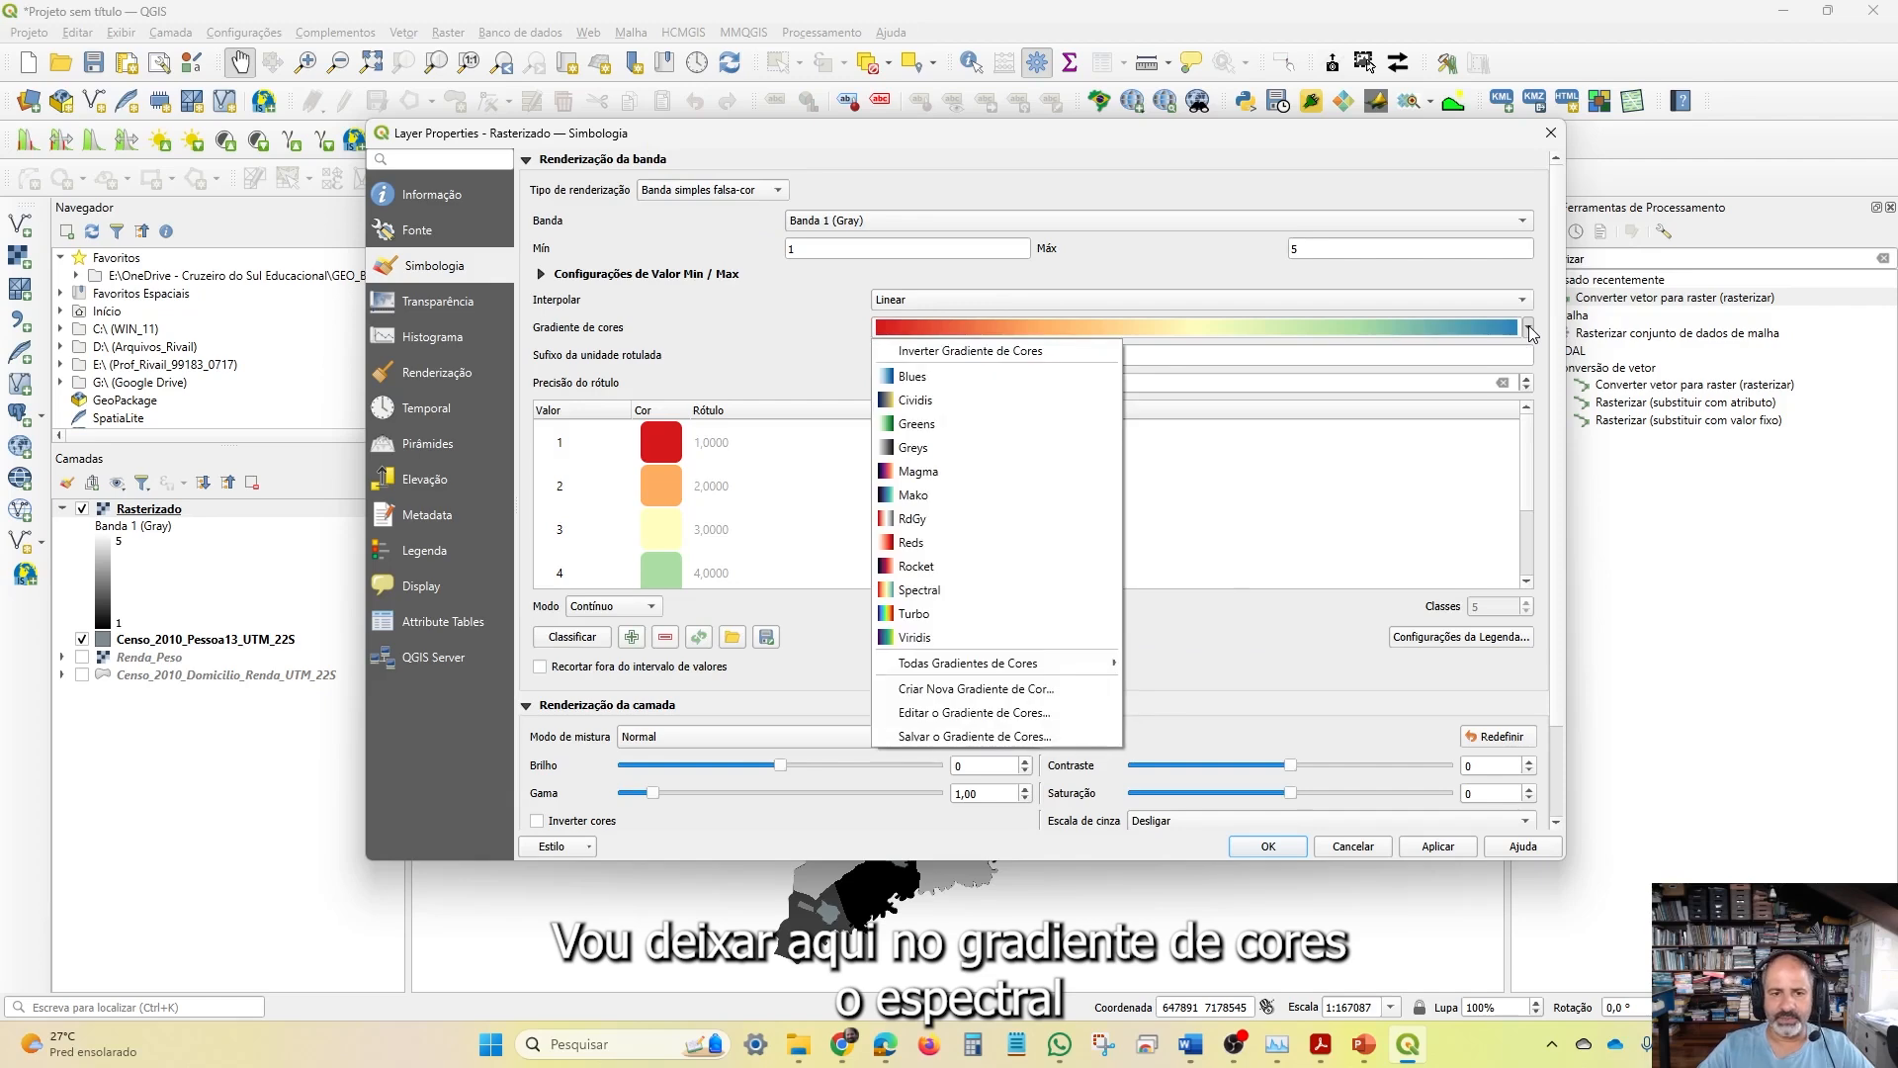
{"action": "left_click", "coordinate": [918, 591]}
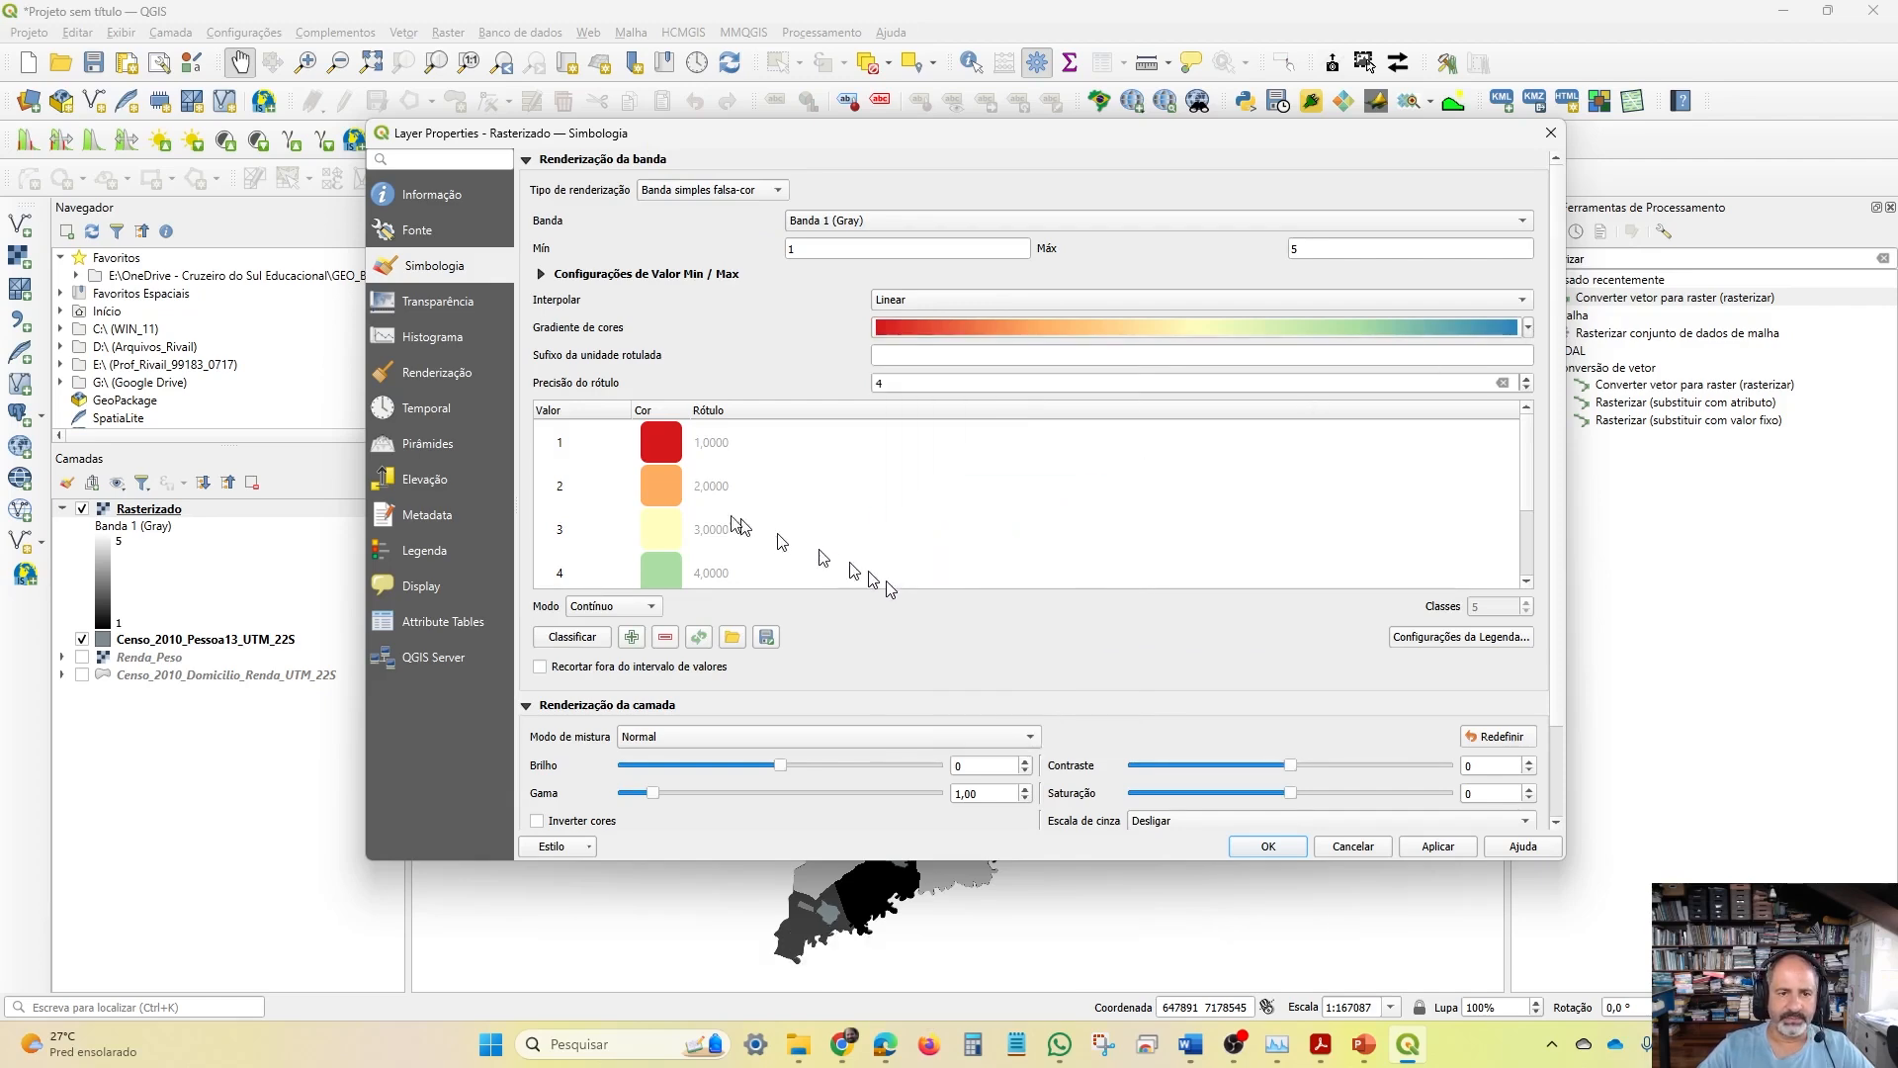
{"action": "scroll", "coordinate": [702, 435], "scroll_direction": "down", "scroll_amount": 3}
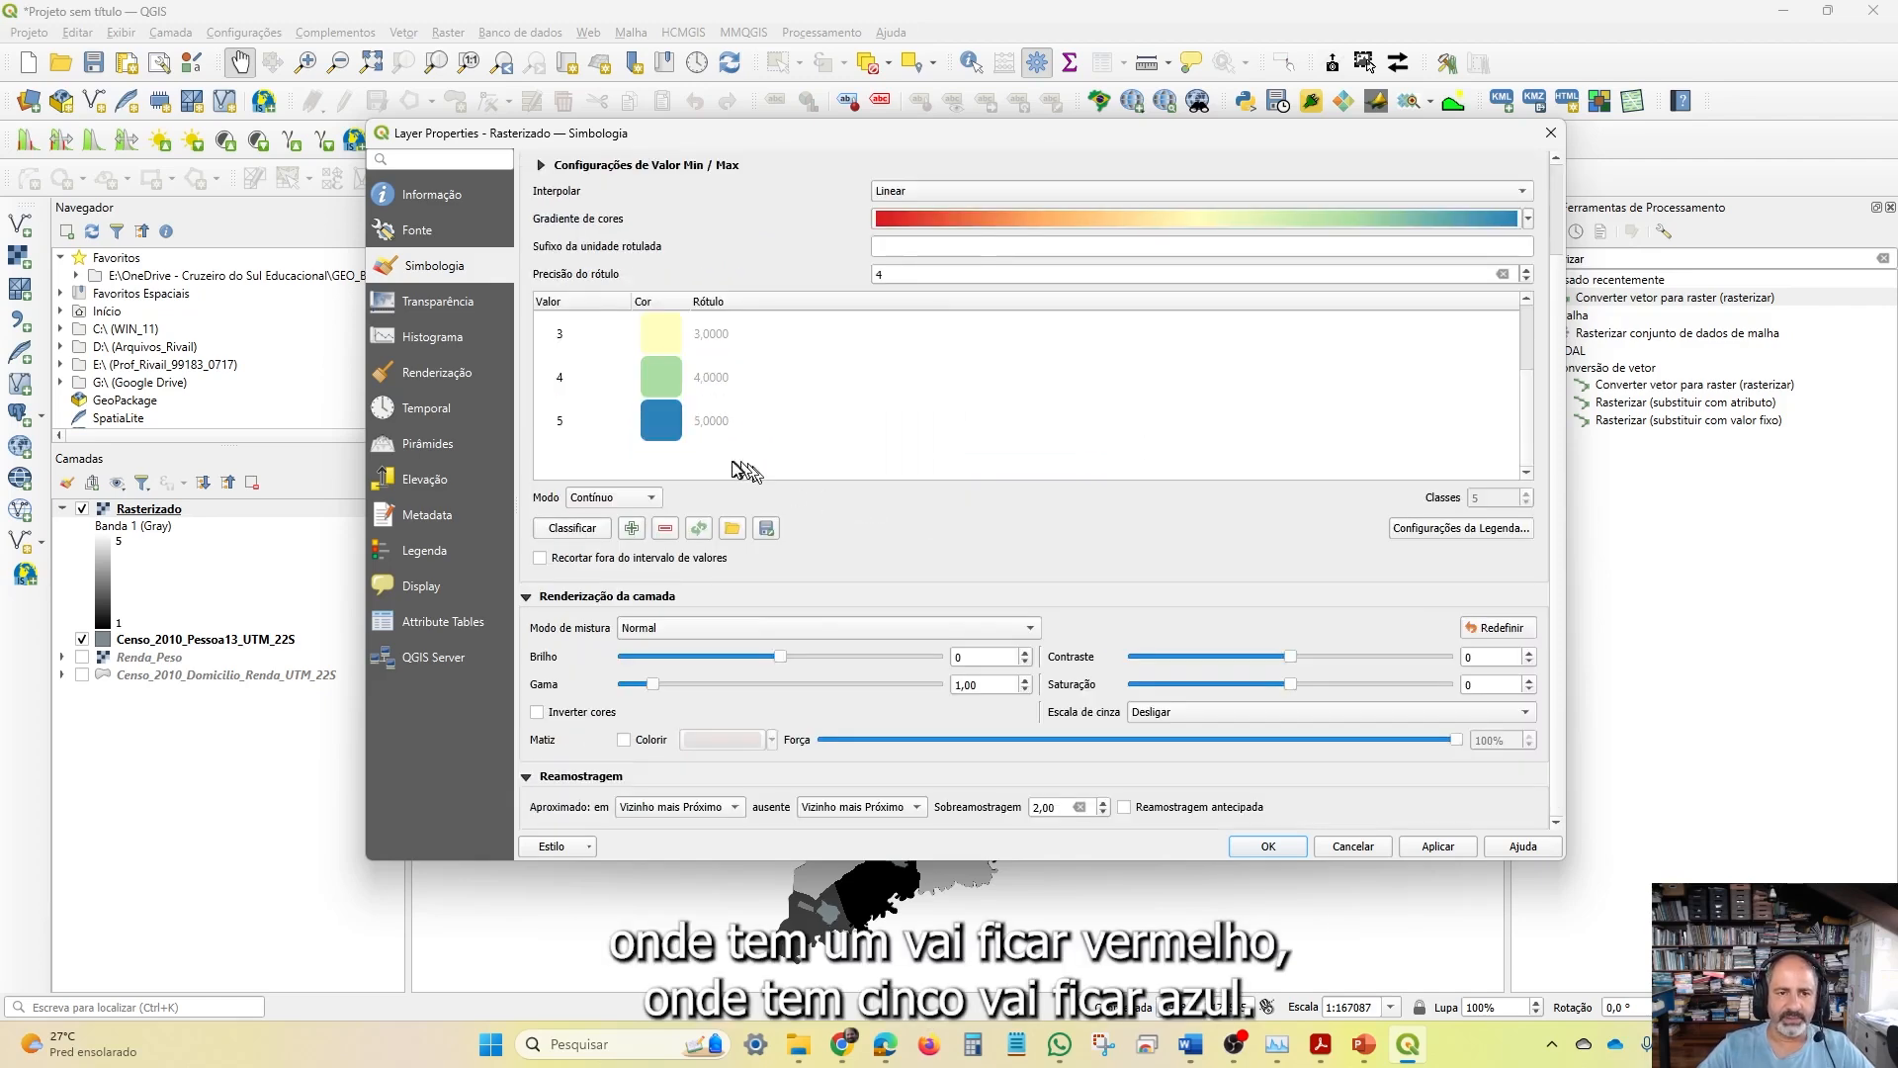
{"action": "left_click", "coordinate": [1437, 848]}
{"action": "left_click", "coordinate": [1273, 849]}
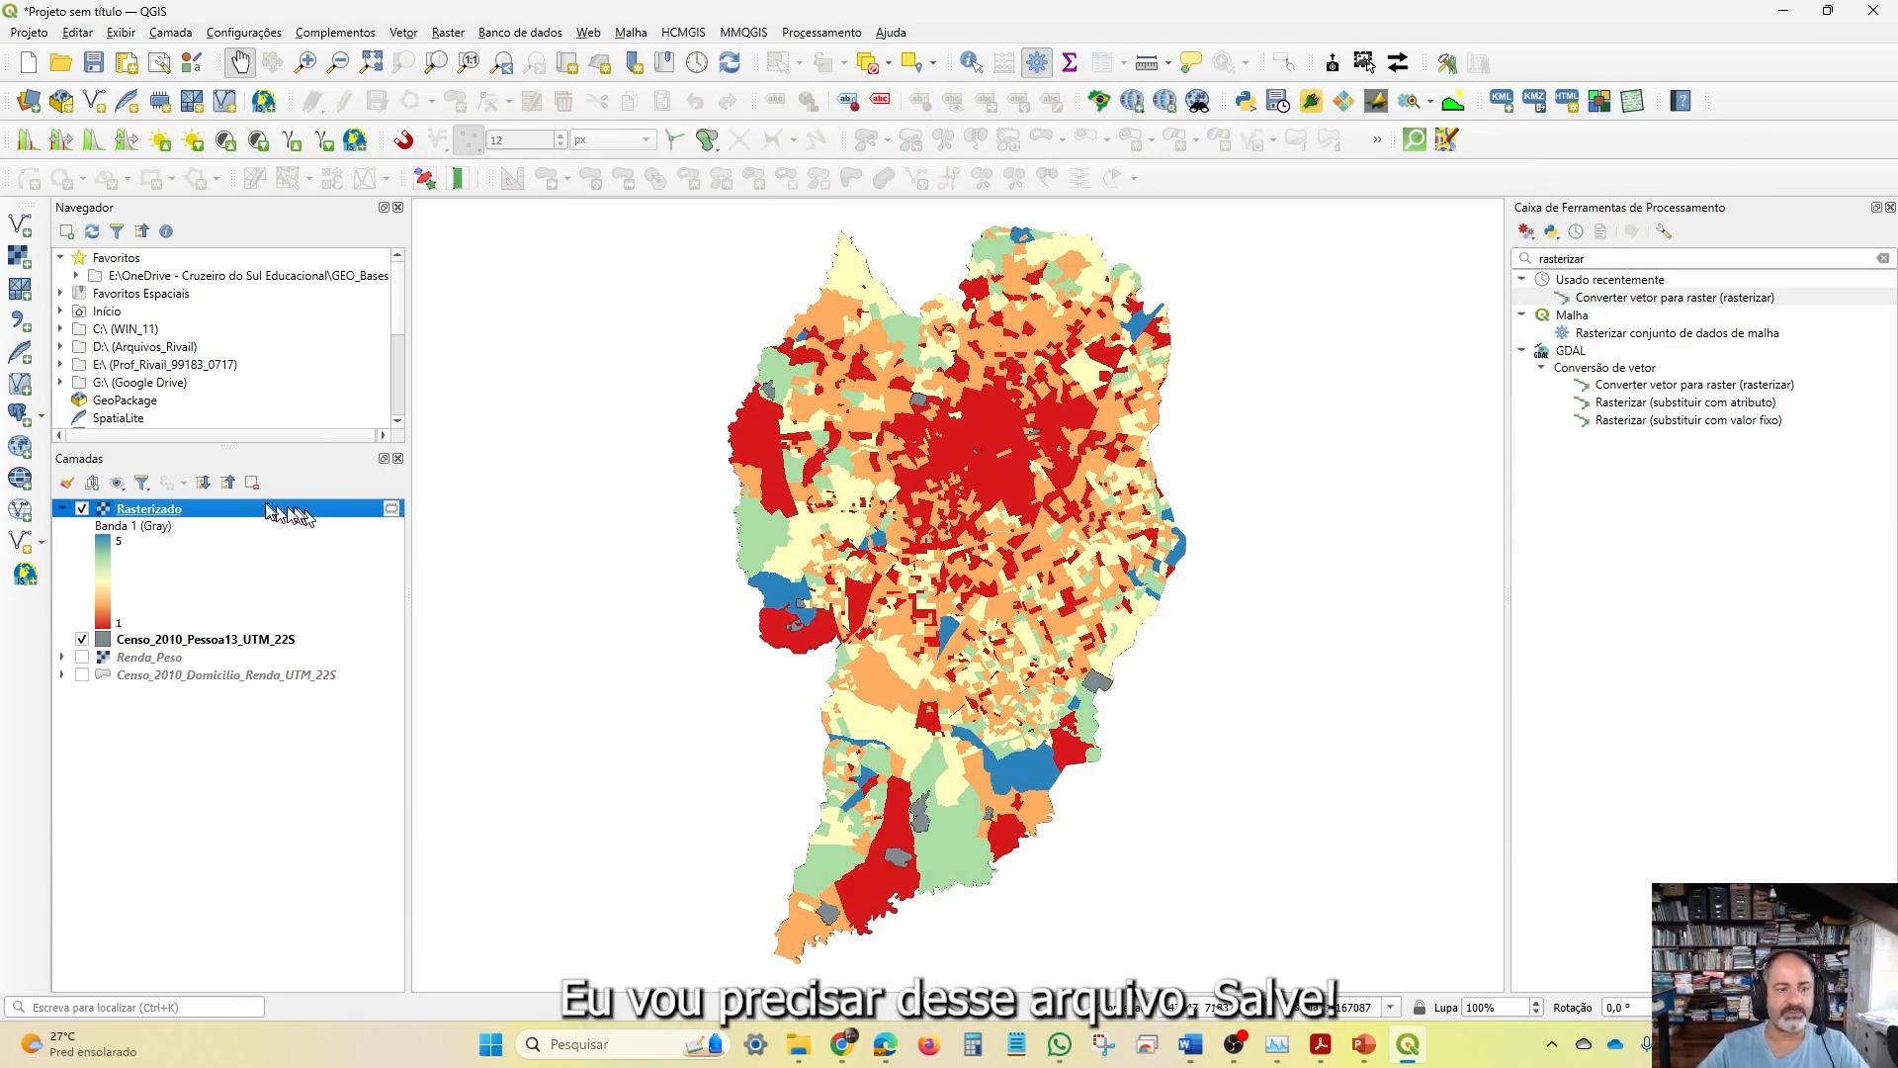
Export the Rasterizado layer as a GeoTIFF named idade_peso in the Algebra folder, adding the saved file to the map
{"action": "mouse_move", "coordinate": [267, 510]}
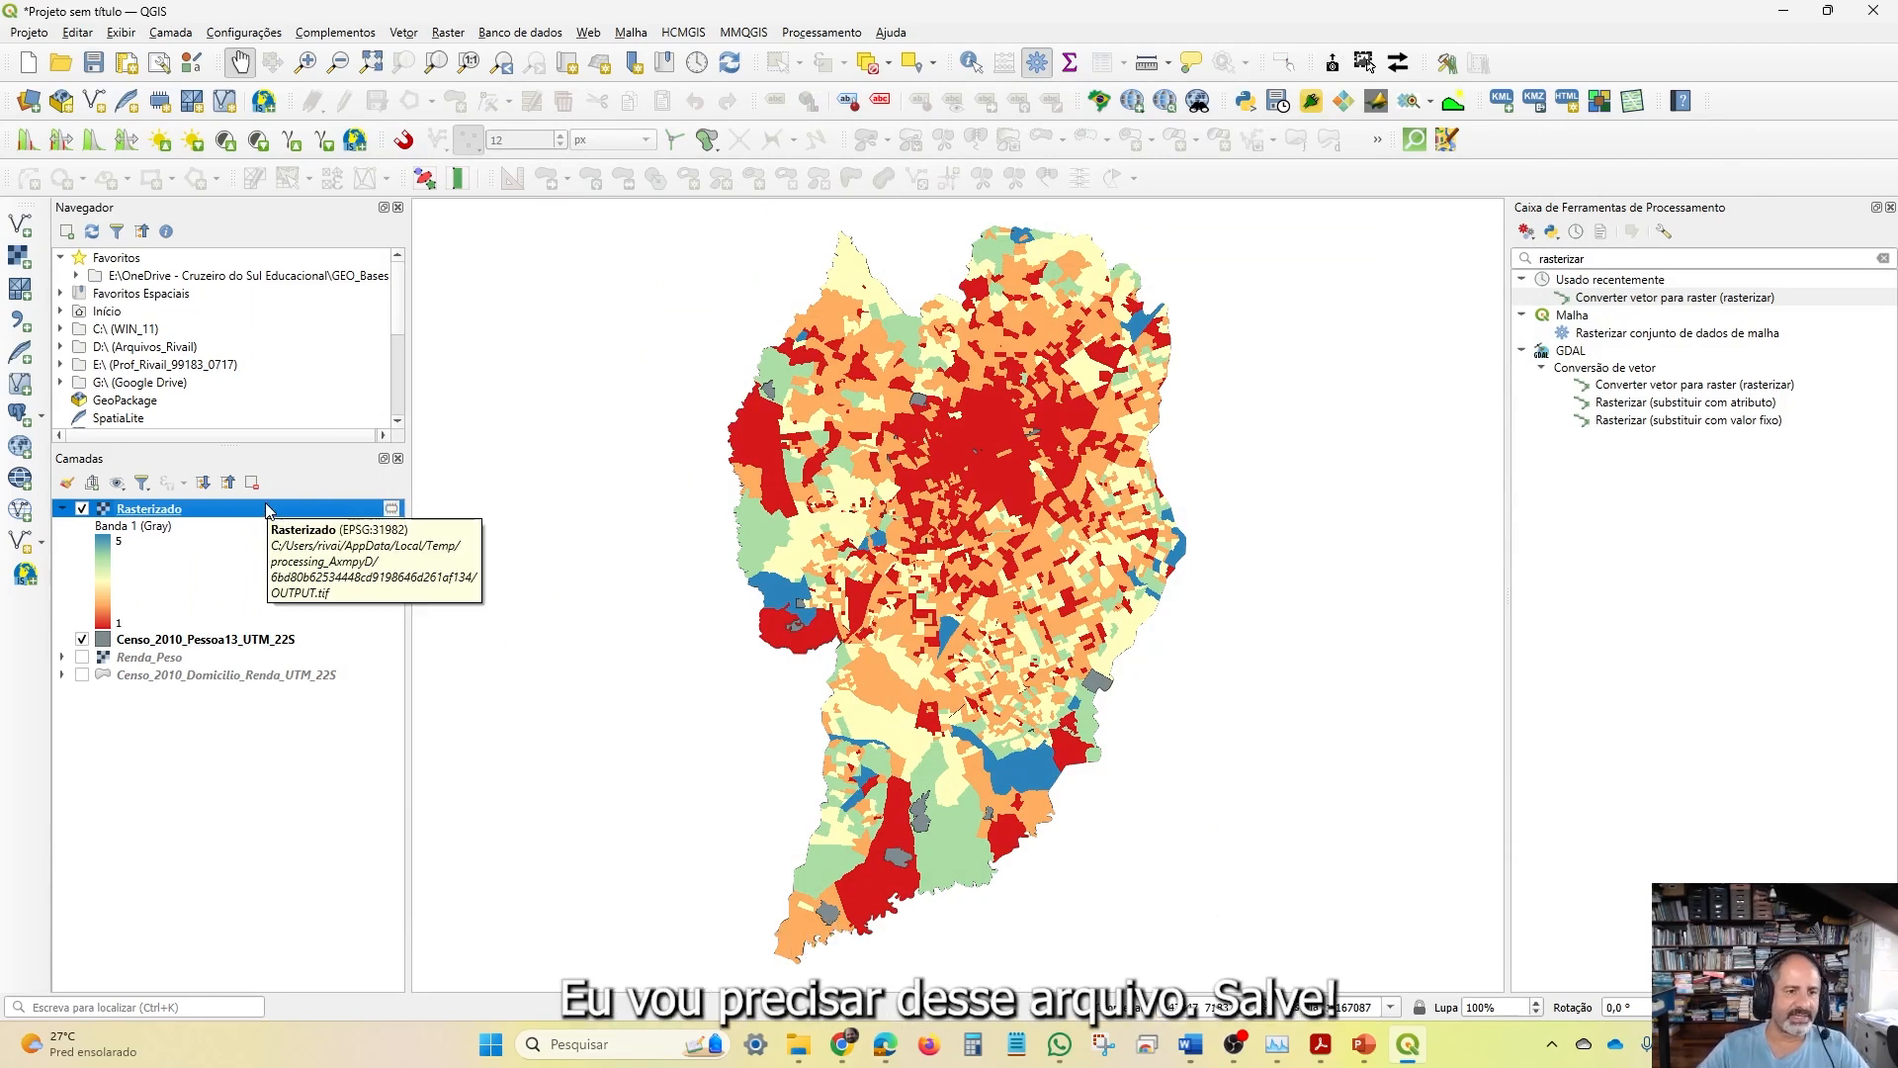
{"action": "right_click", "coordinate": [158, 512]}
{"action": "mouse_move", "coordinate": [427, 894]}
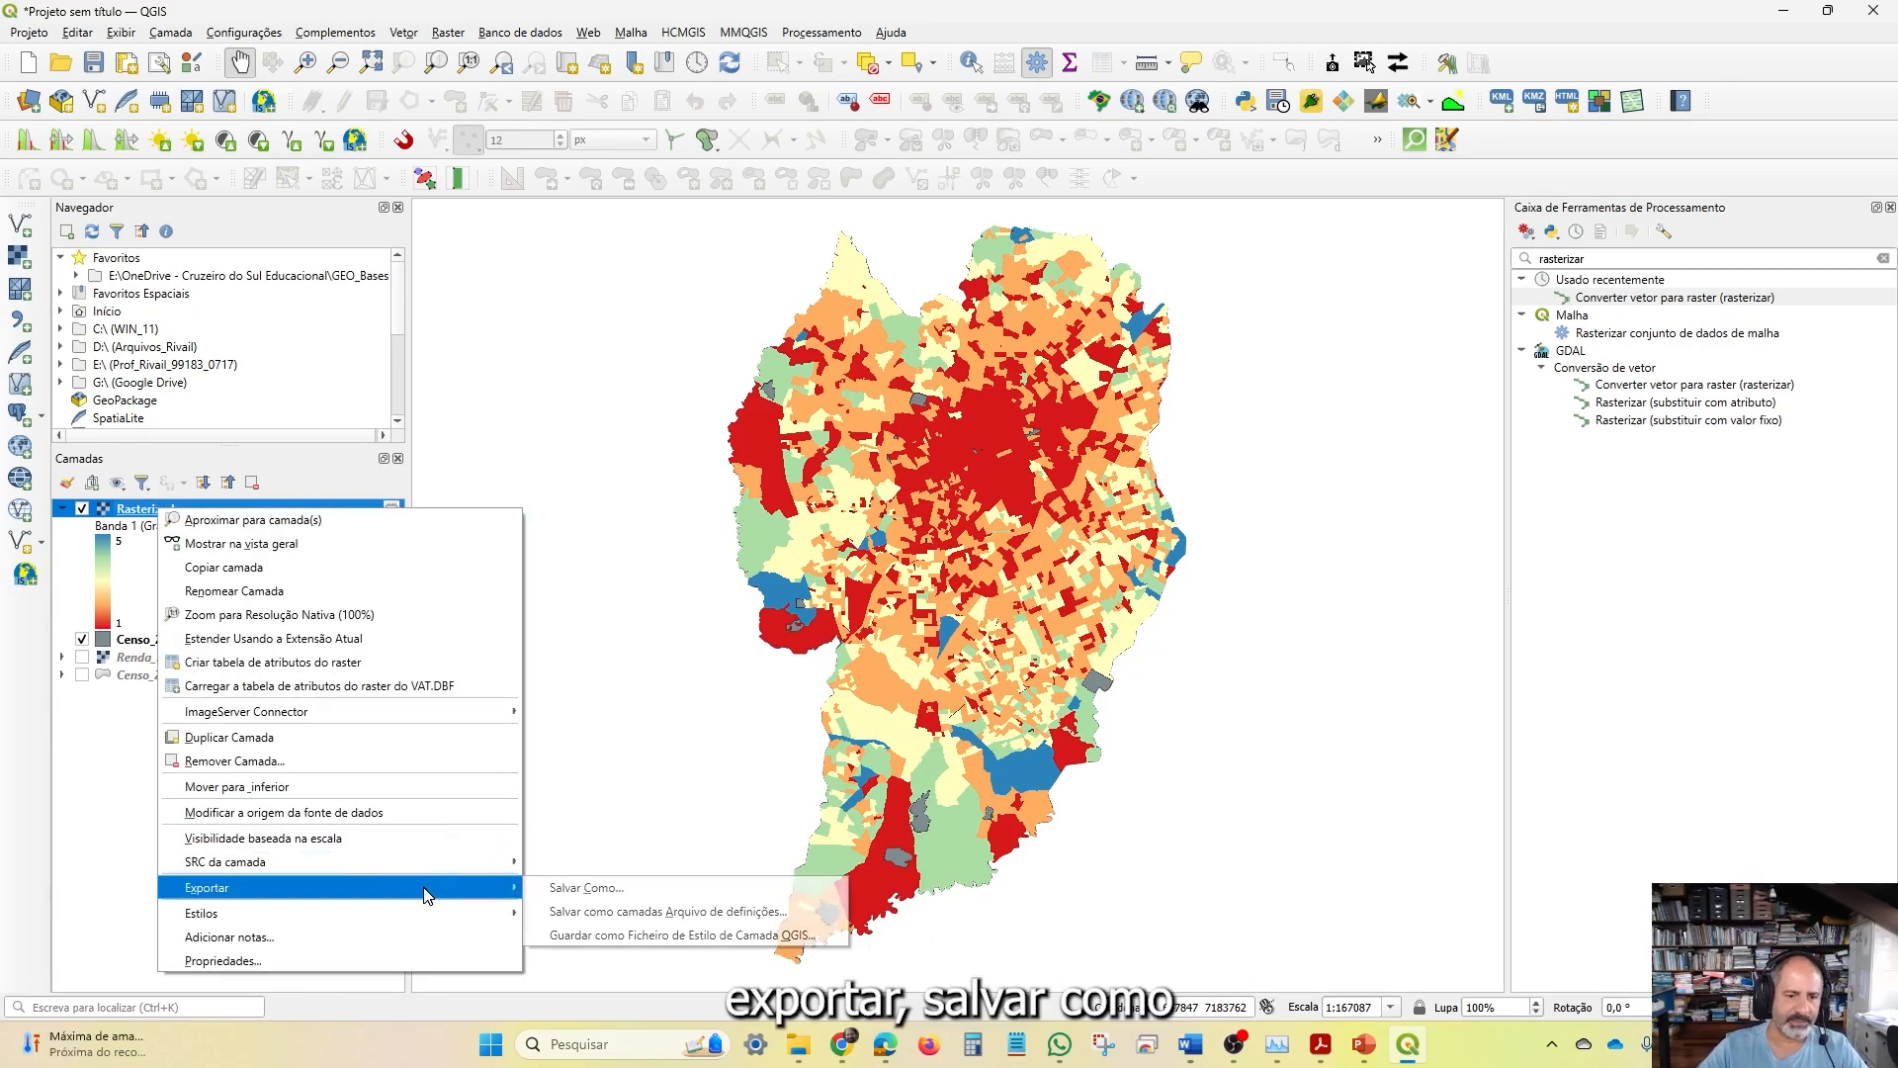
{"action": "left_click", "coordinate": [633, 889]}
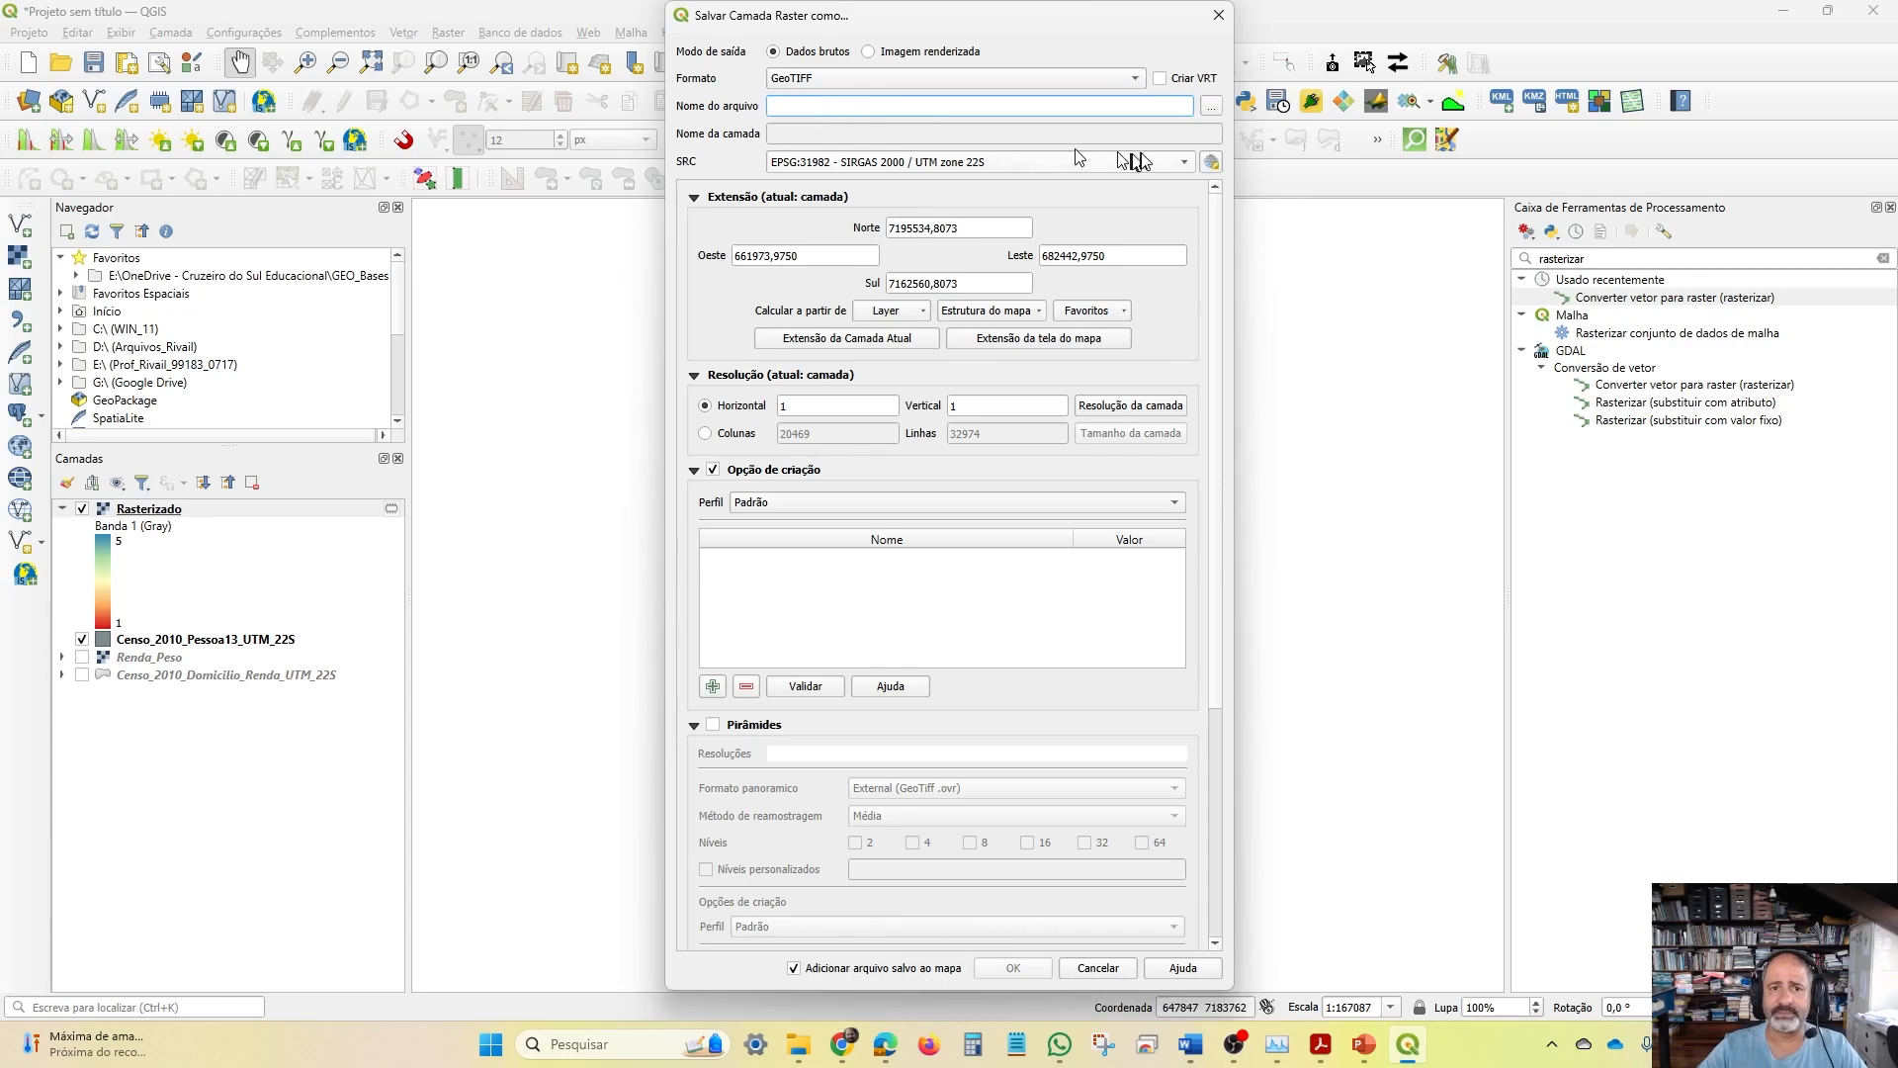
{"action": "left_click", "coordinate": [1213, 108]}
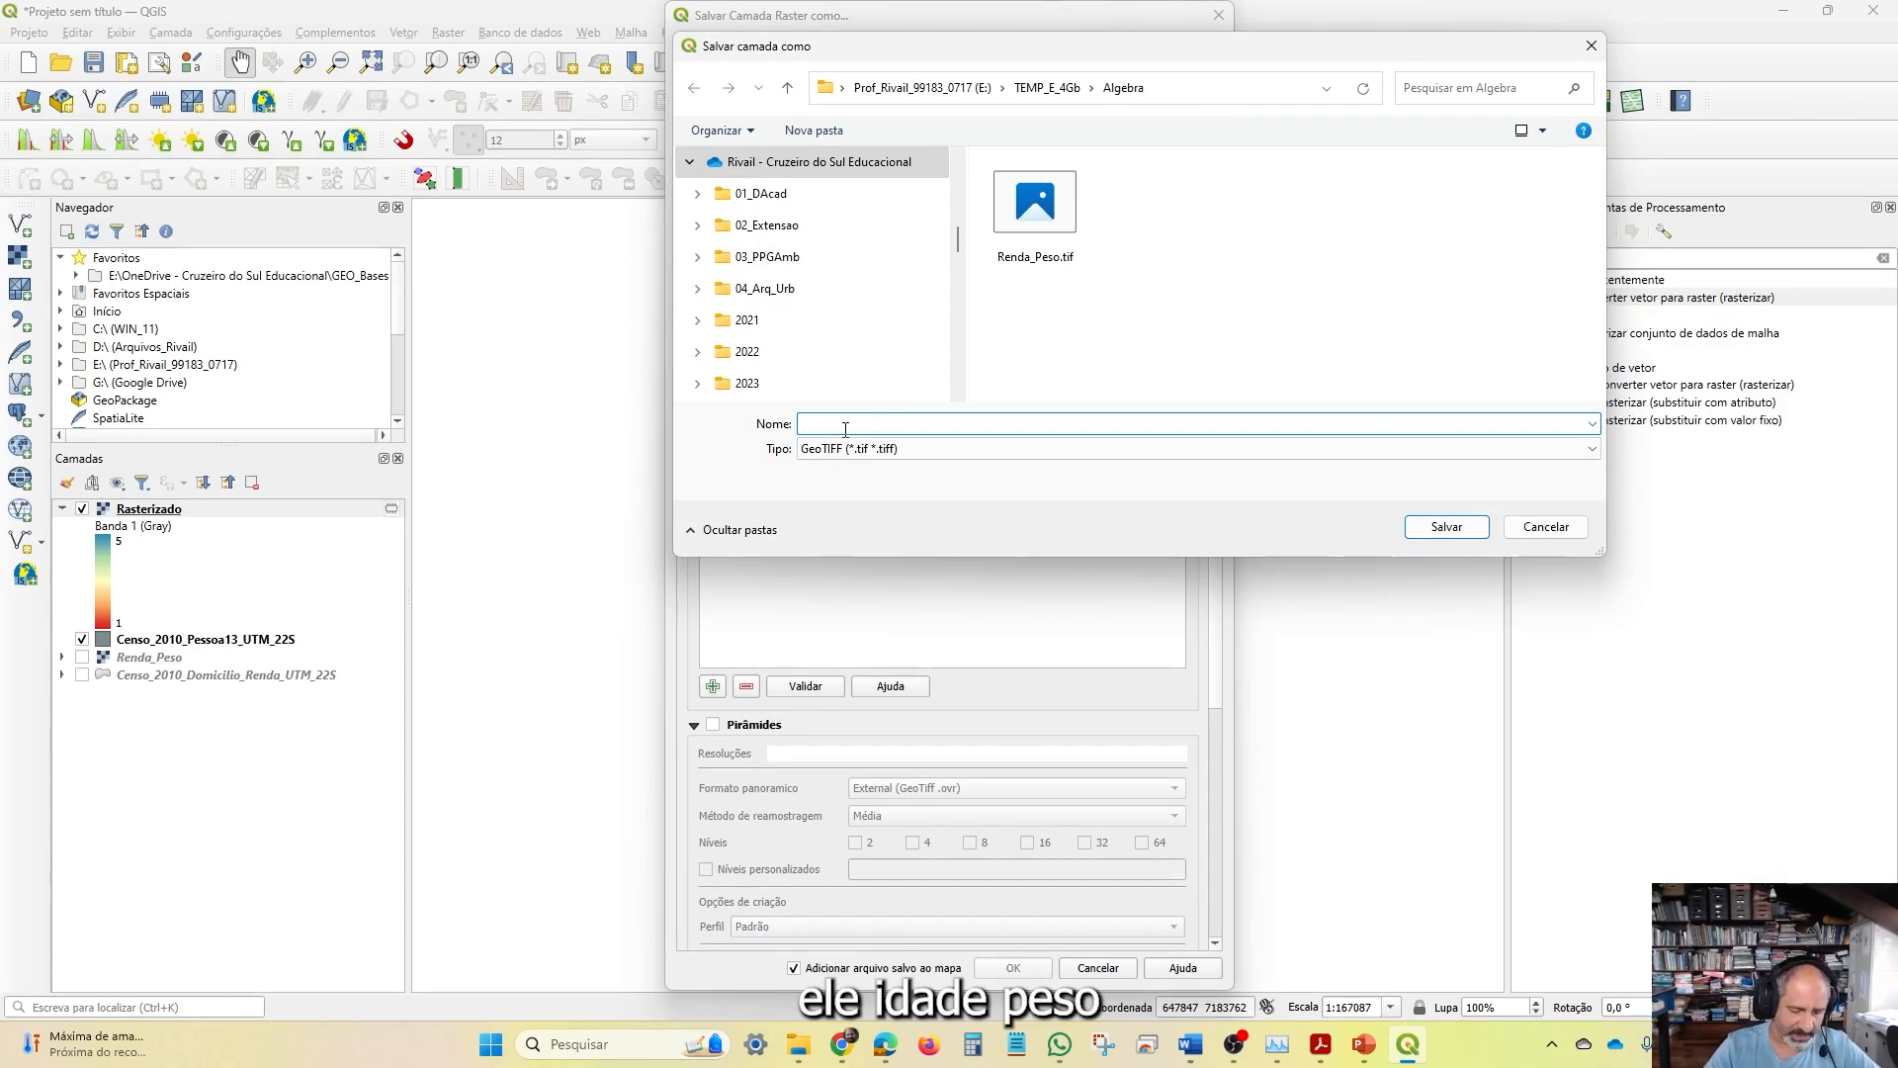
{"action": "type", "text": "idade"}
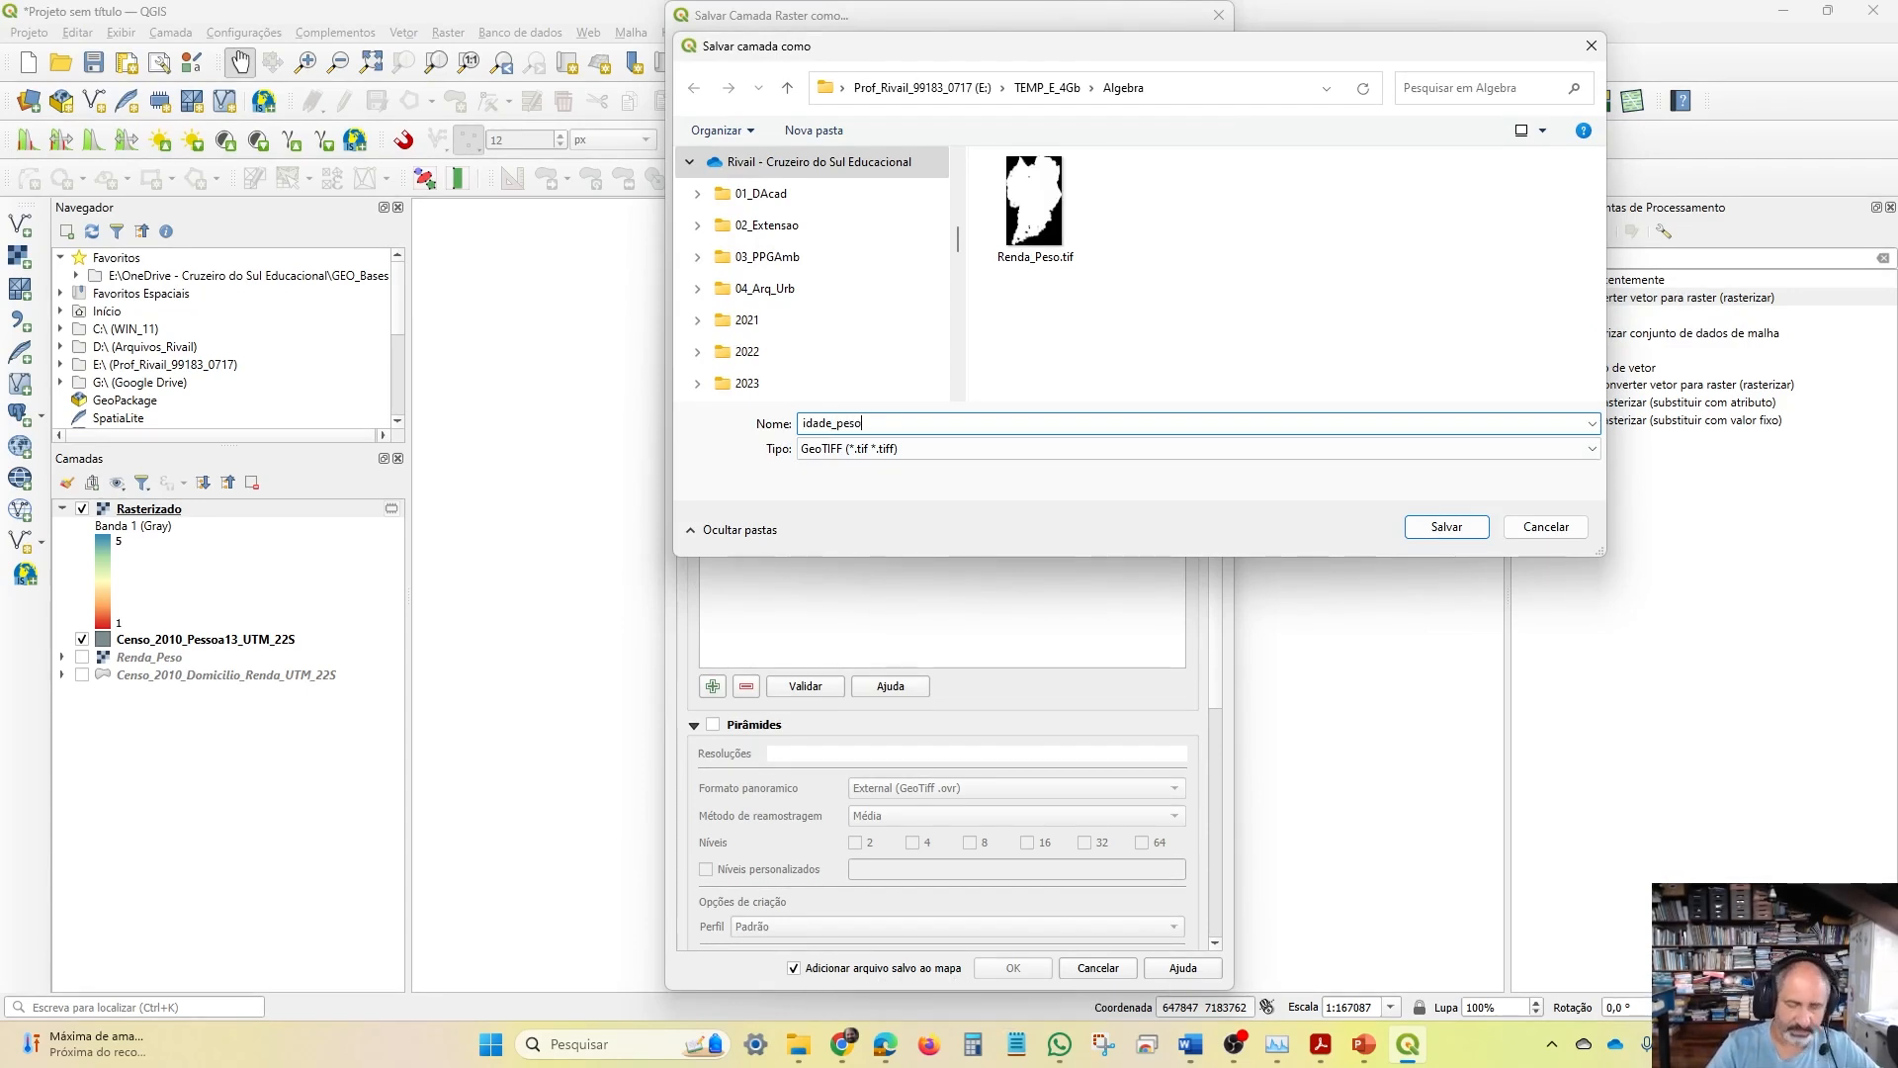
{"action": "type", "text": "_peso"}
{"action": "left_click", "coordinate": [1446, 527]}
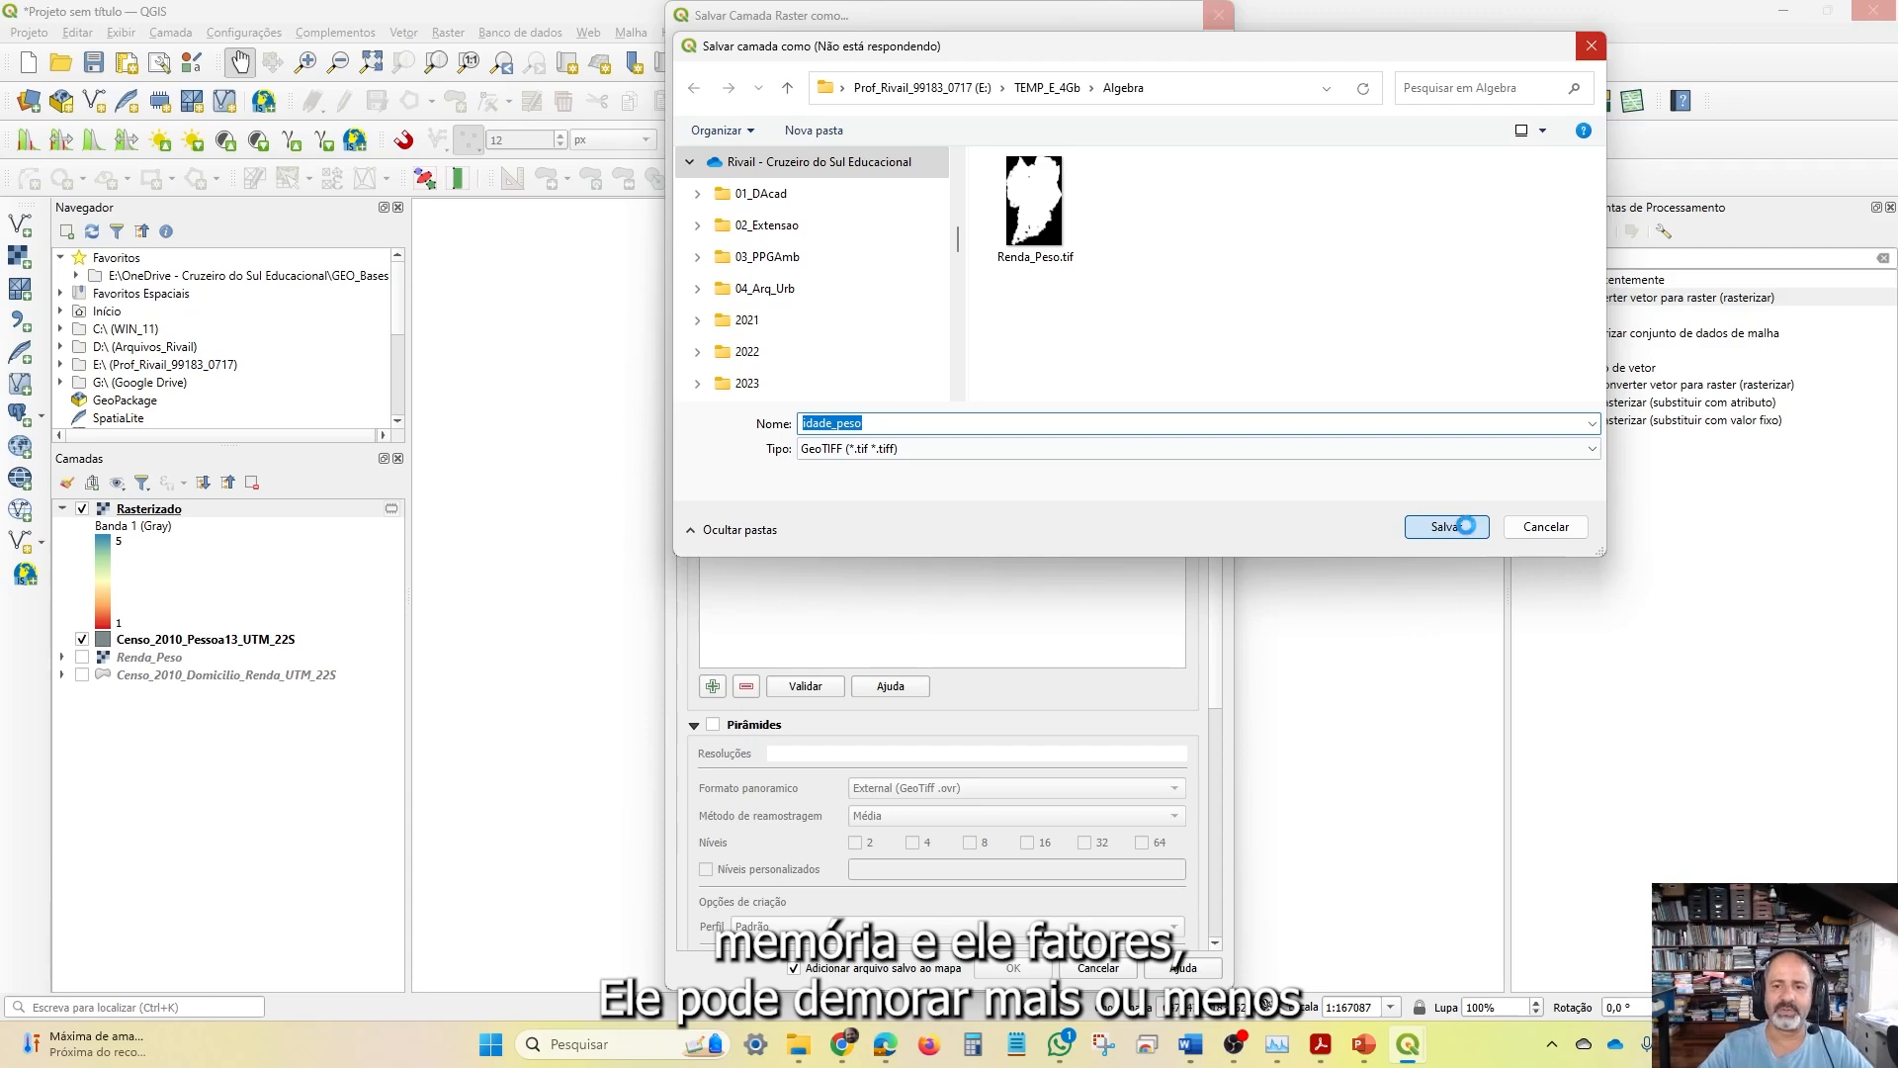
{"action": "left_click", "coordinate": [1469, 532]}
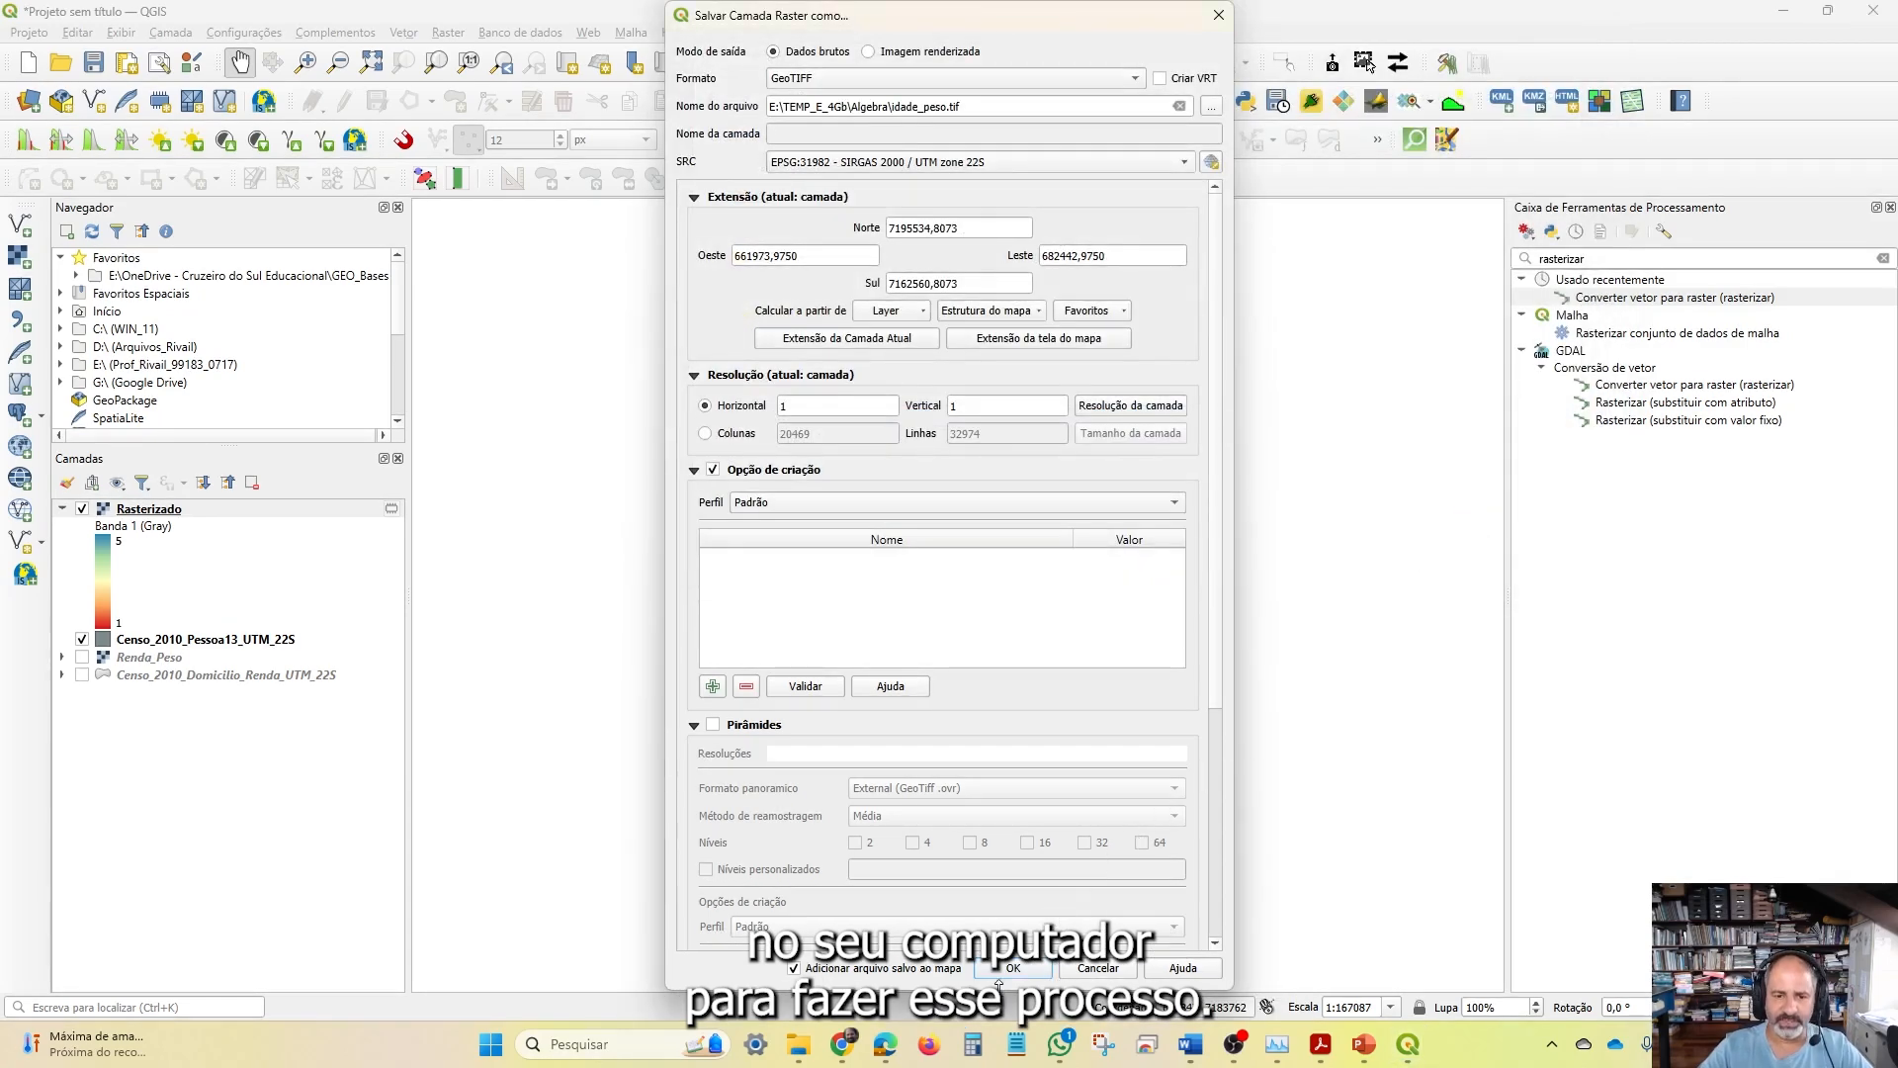
{"action": "left_click", "coordinate": [1011, 969]}
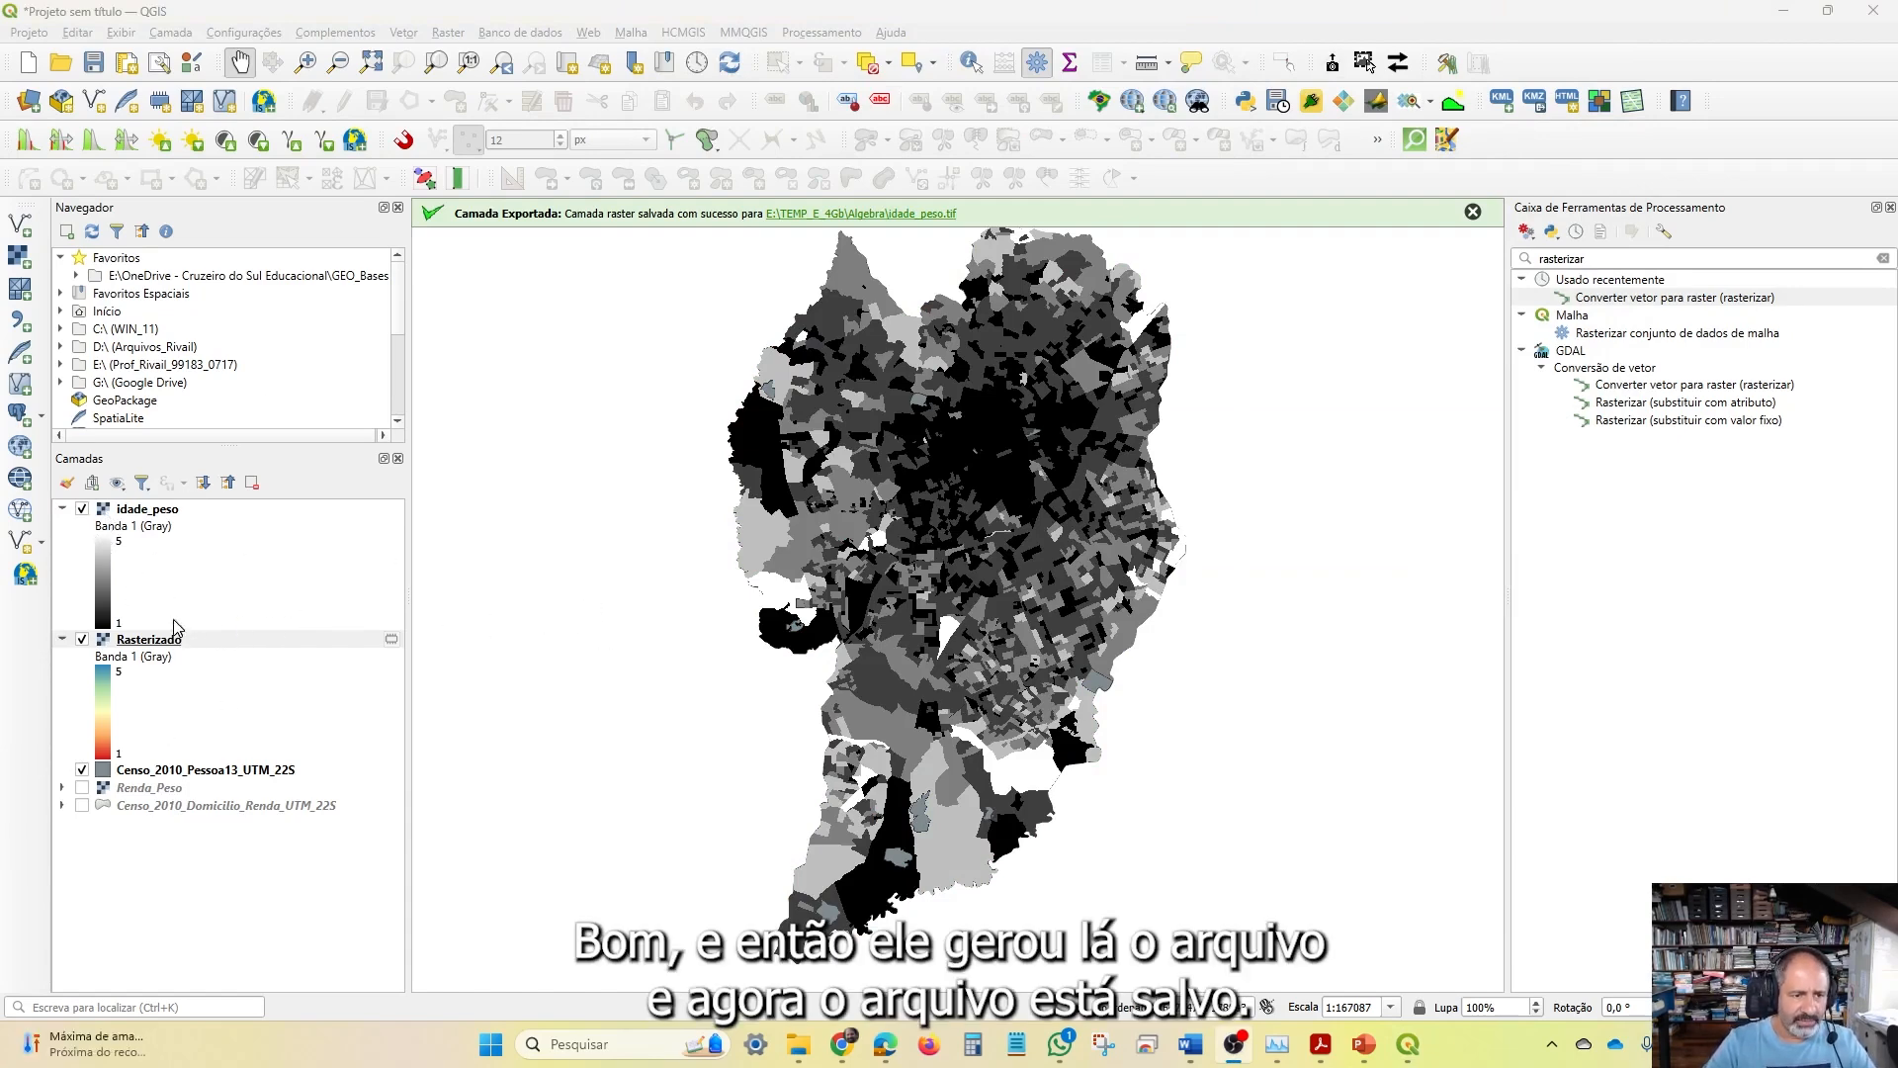
Remove the temporary Rasterizado layer from the project
{"action": "right_click", "coordinate": [146, 642]}
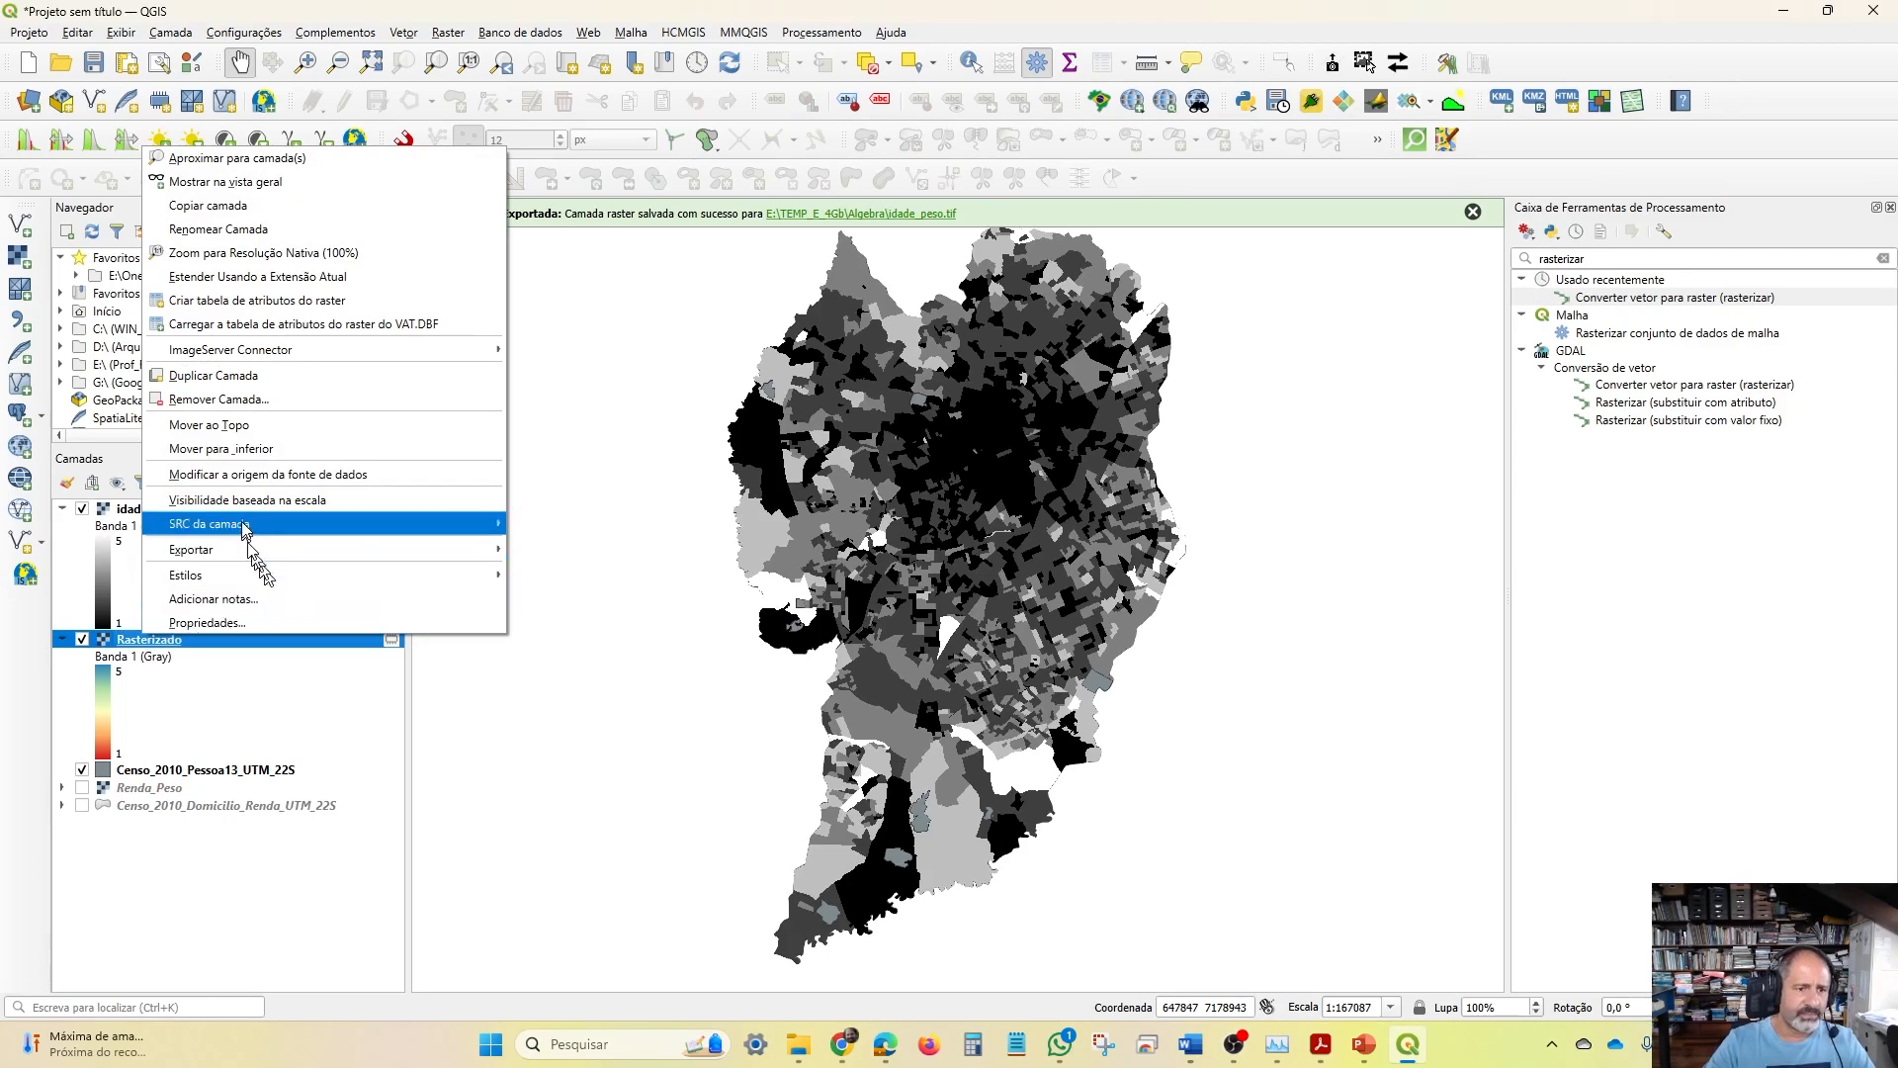
{"action": "left_click", "coordinate": [243, 403]}
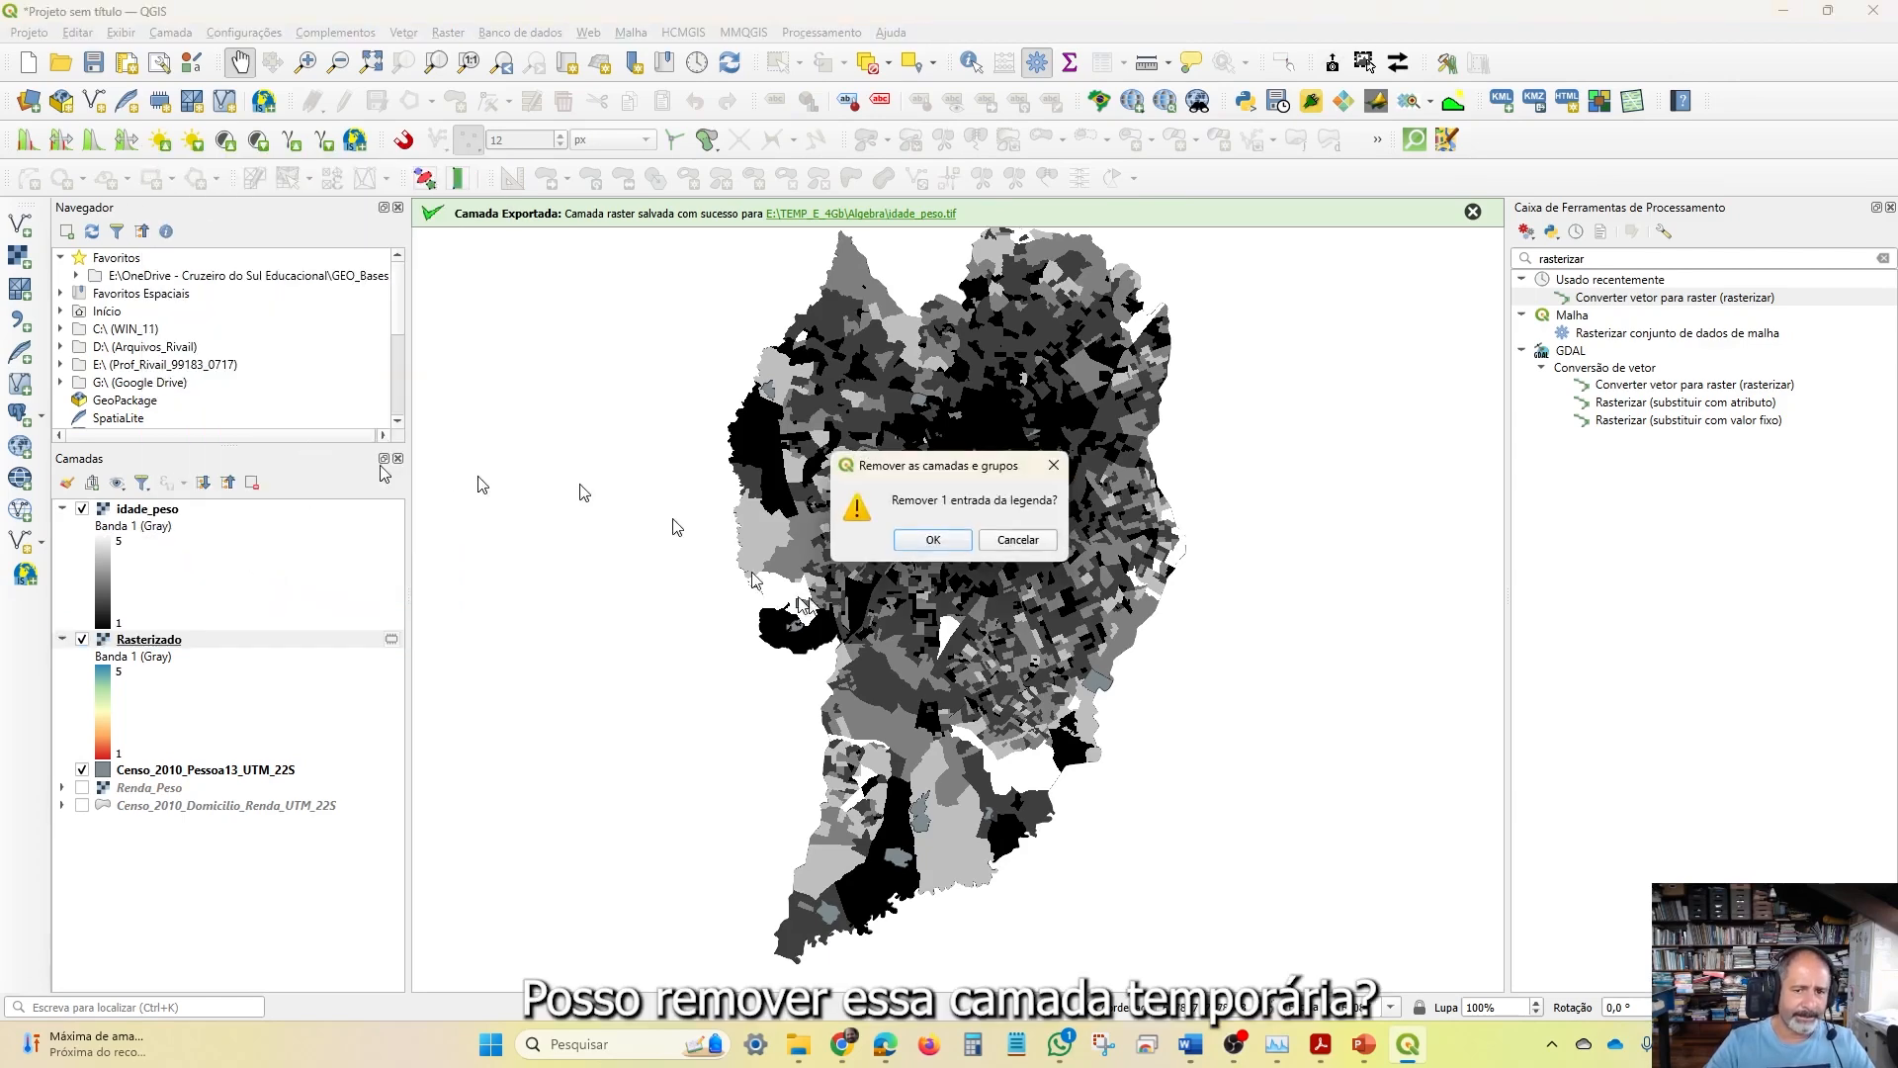
{"action": "left_click", "coordinate": [948, 540]}
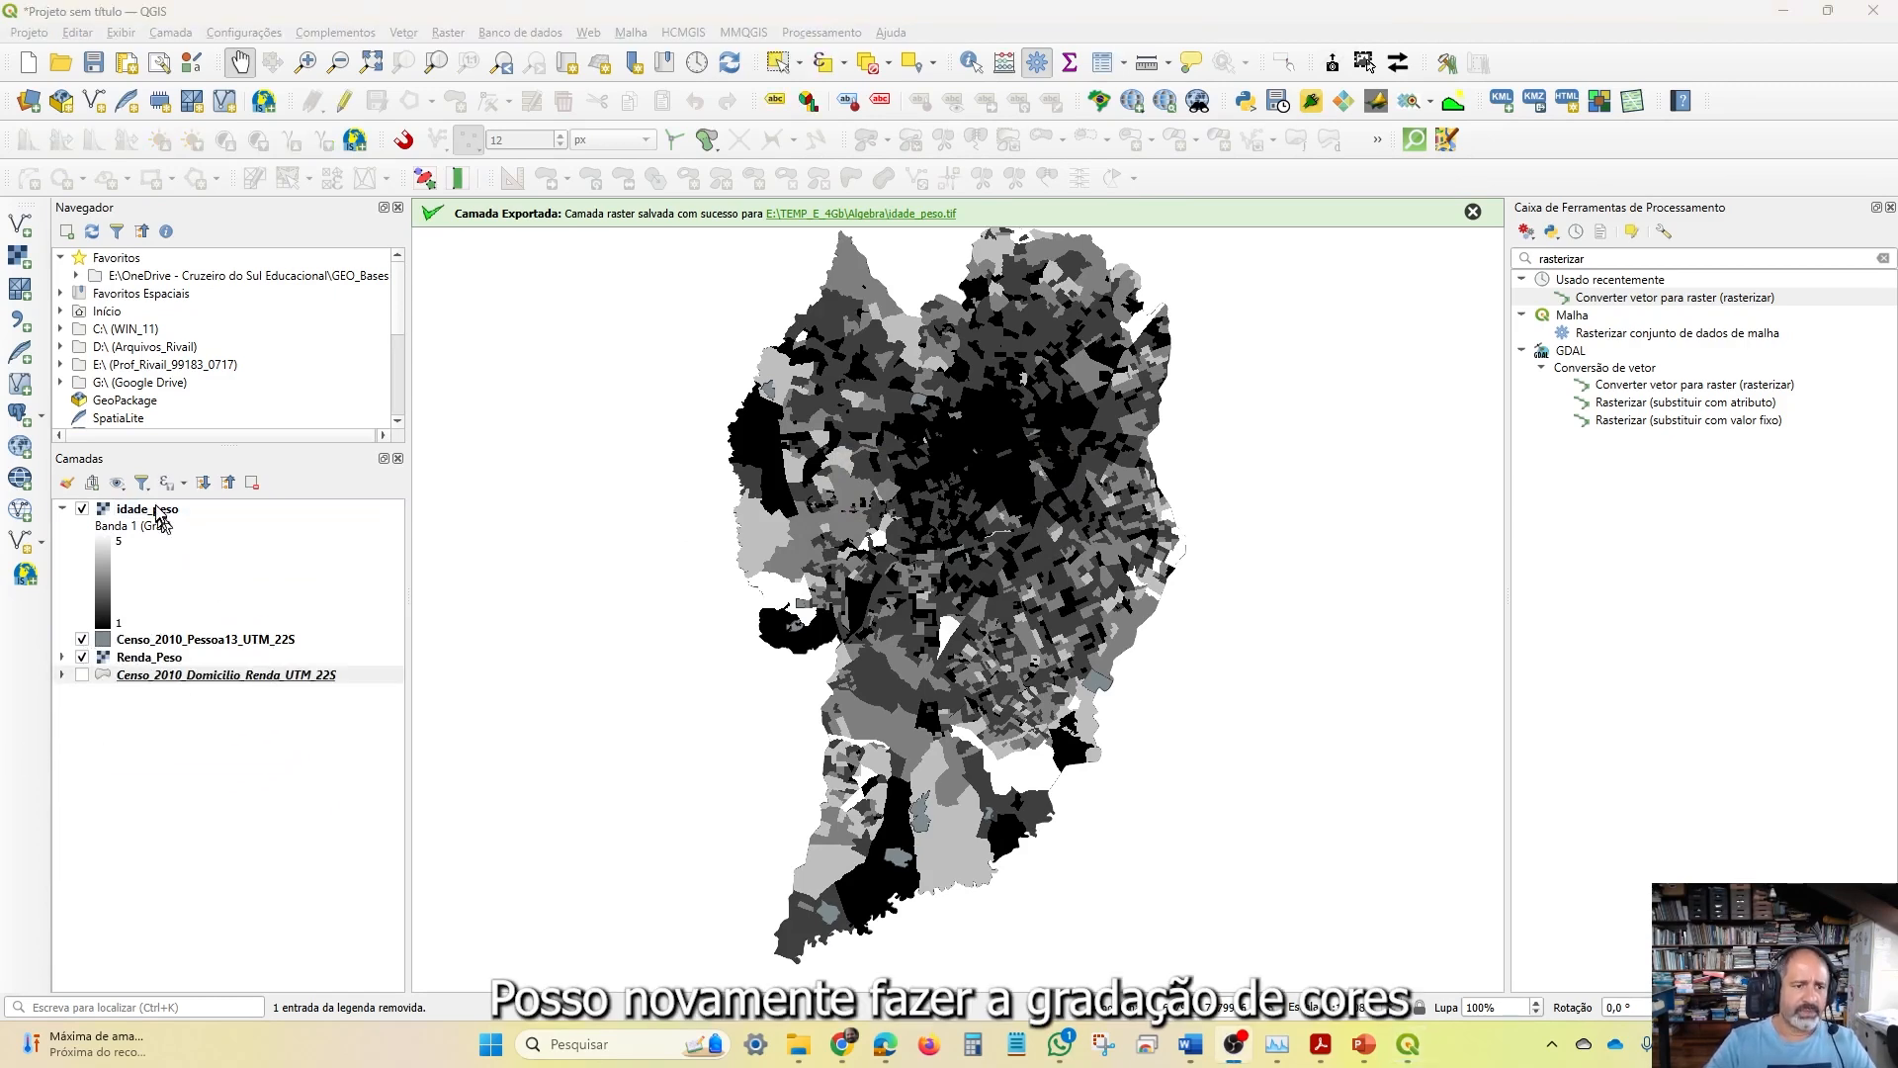
Render the idade_peso layer as Banda simples falsa-cor, keeping the red-to-blue gradient from 1 to 5, and apply it
{"action": "left_click", "coordinate": [158, 510]}
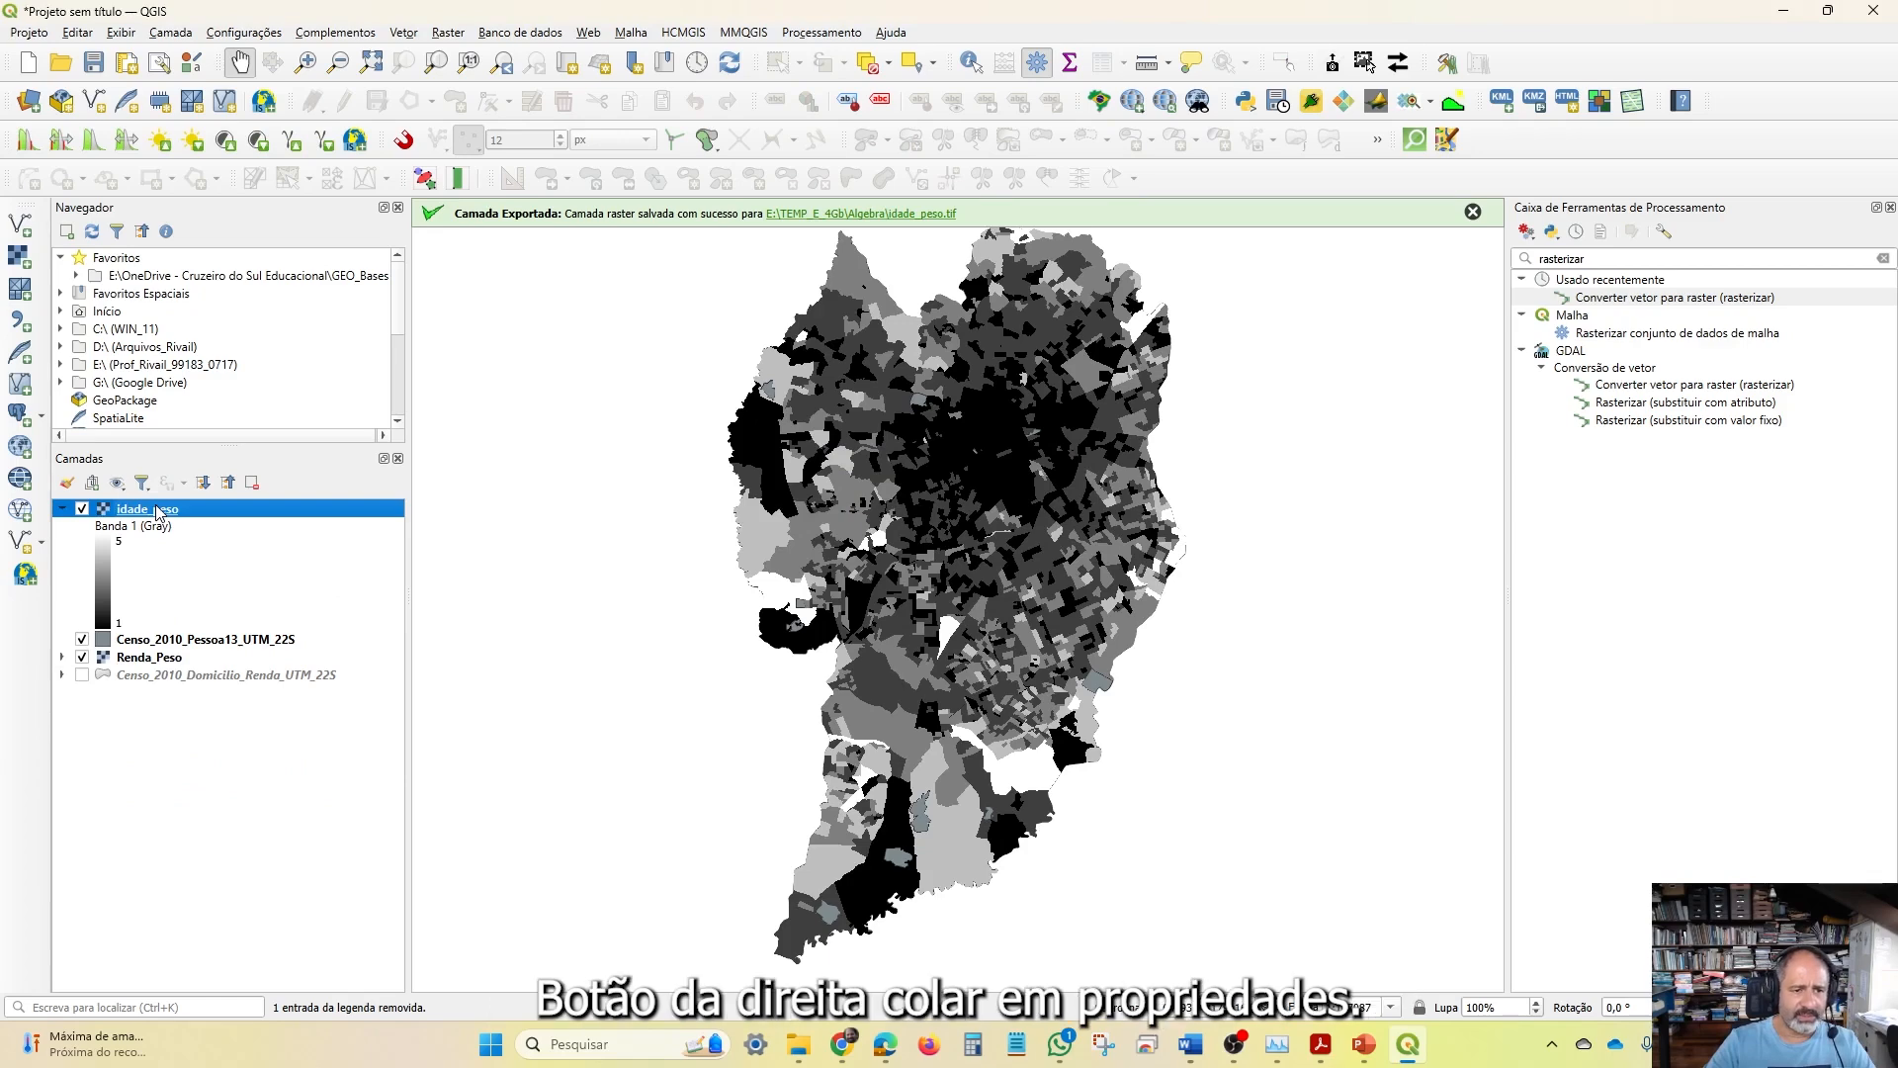
{"action": "right_click", "coordinate": [158, 510]}
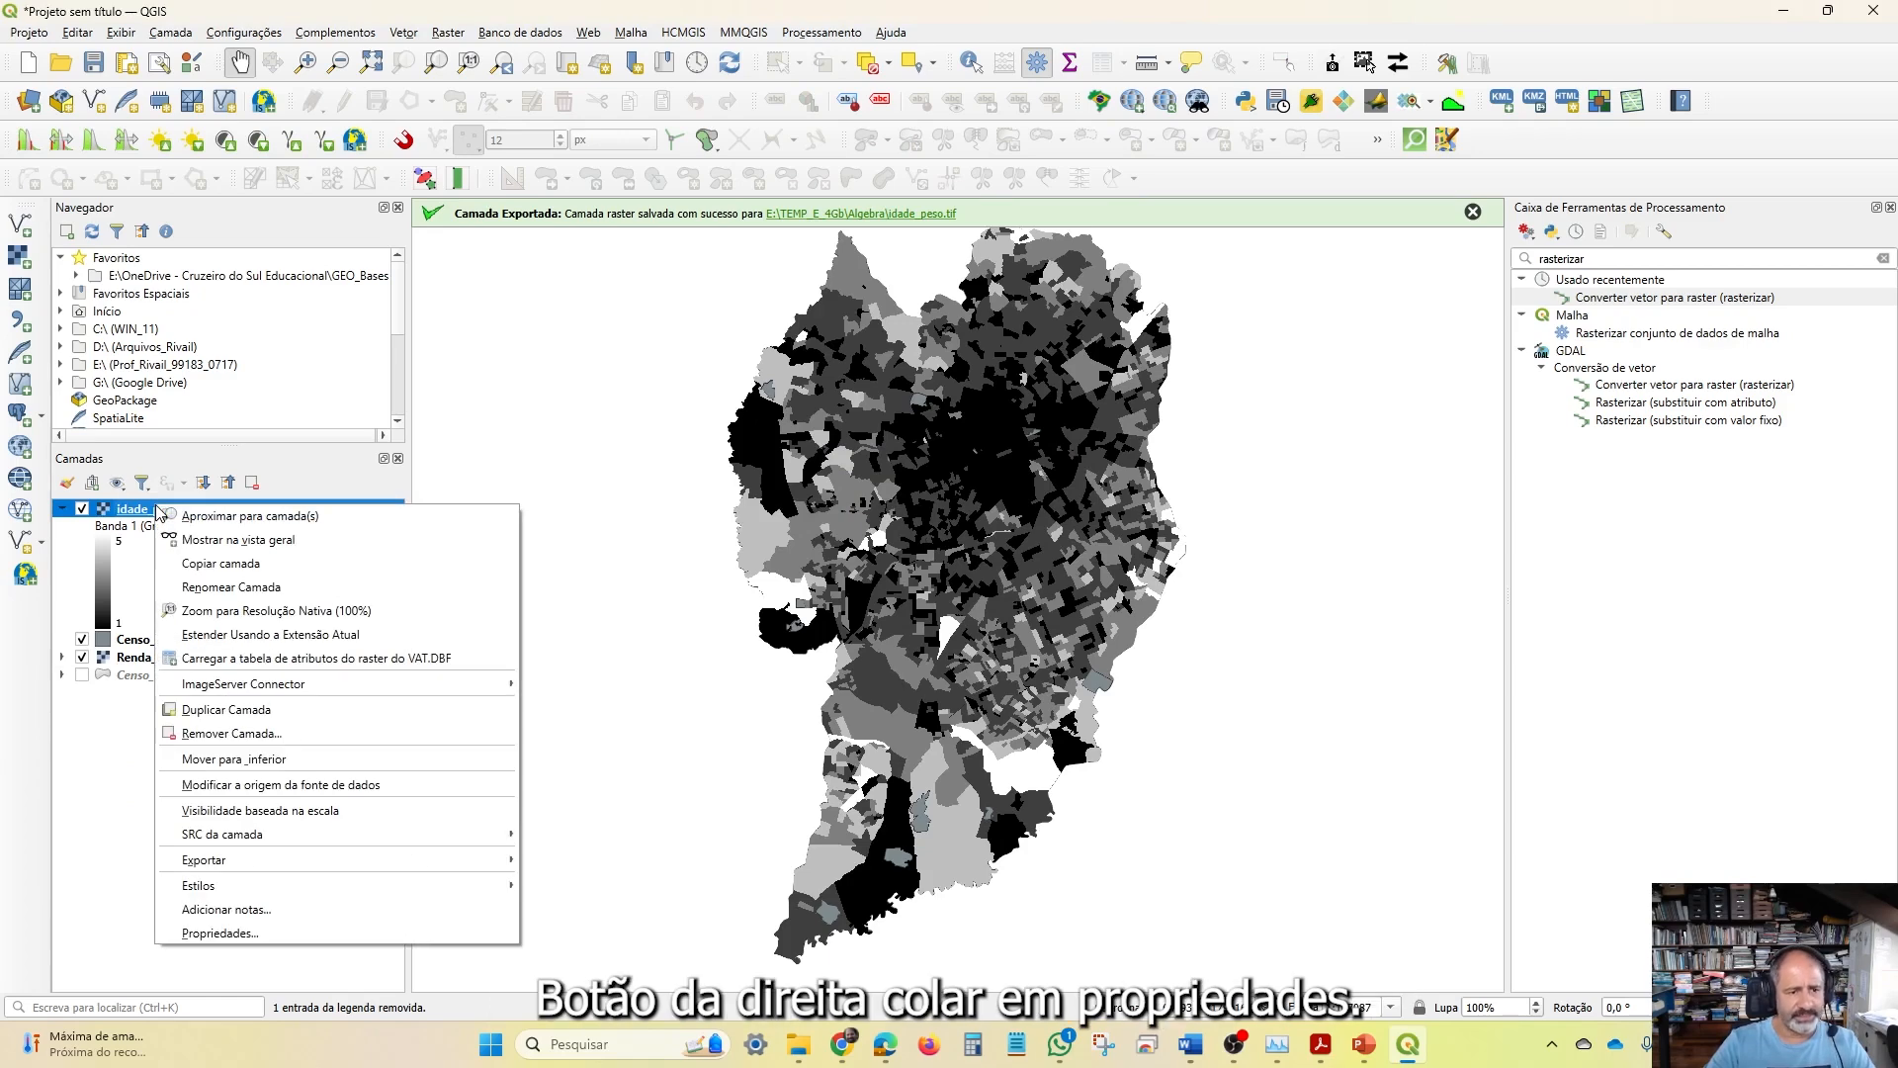
{"action": "left_click", "coordinate": [328, 930]}
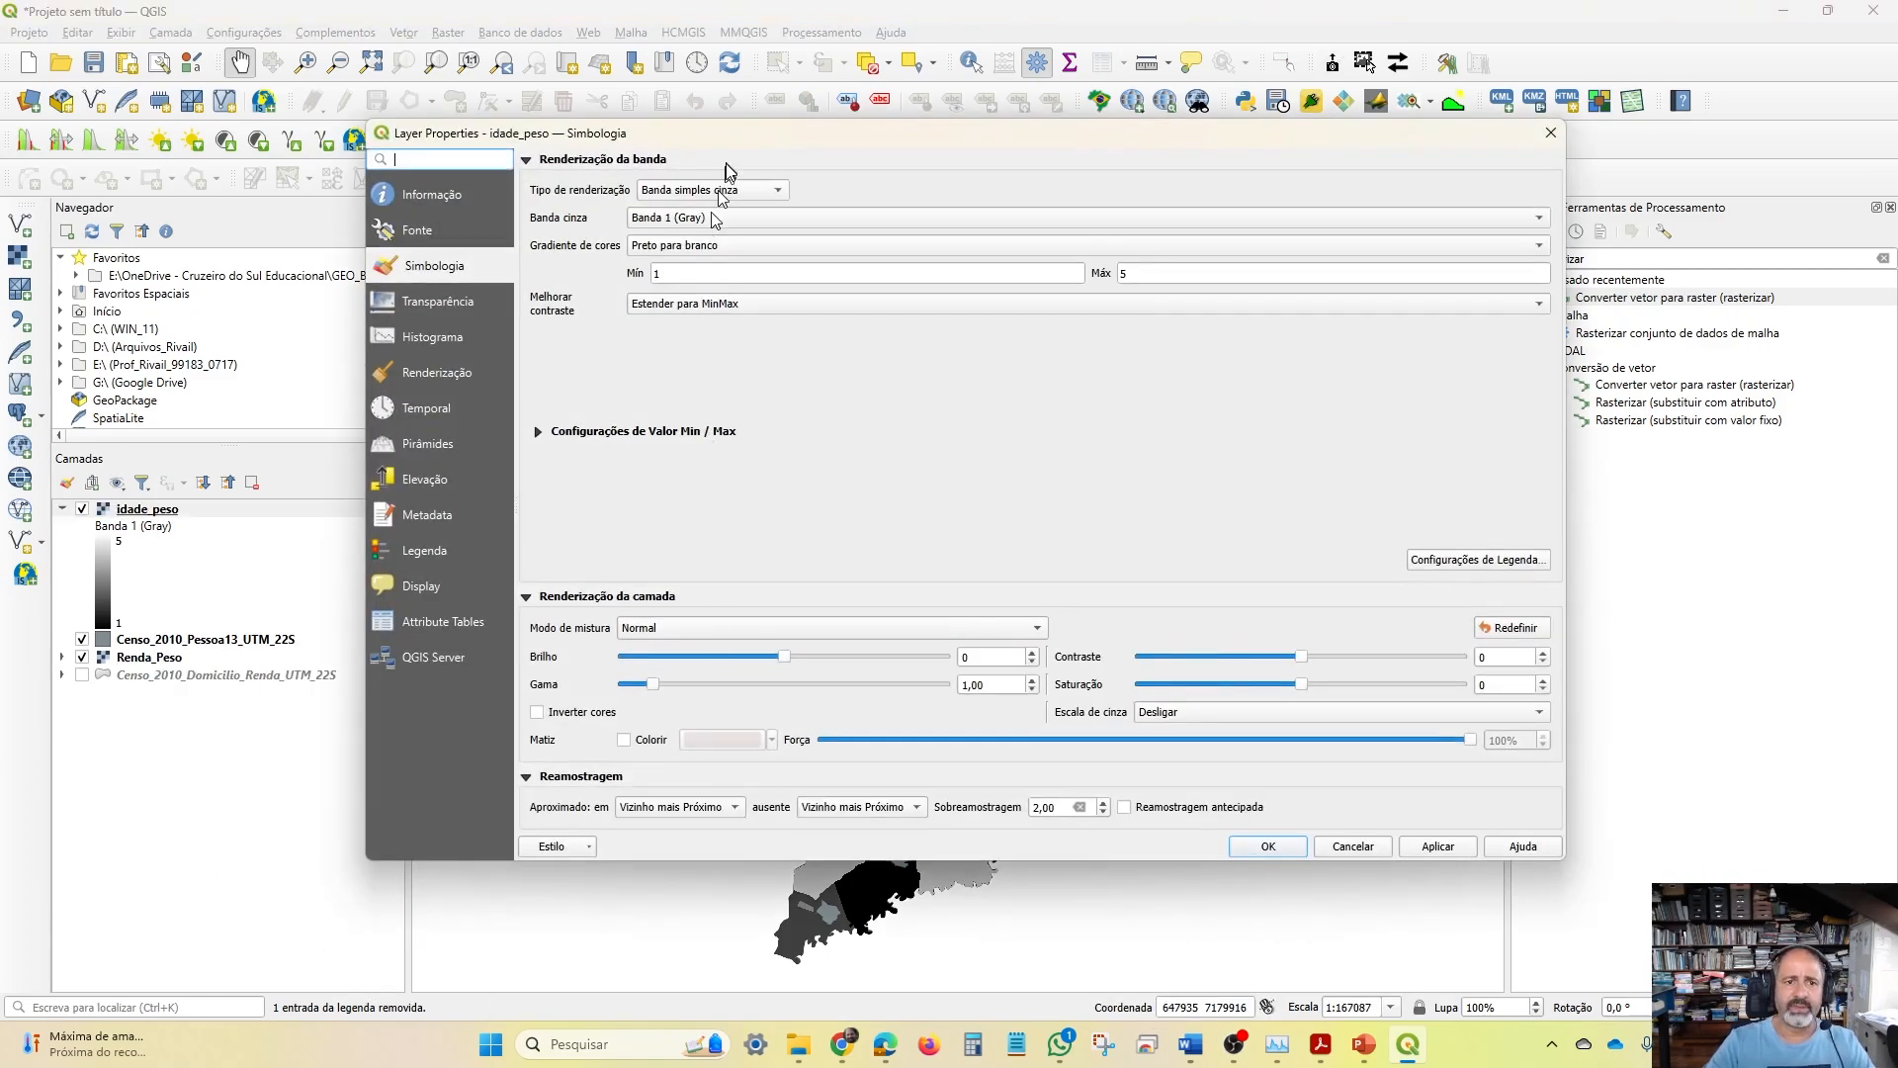
{"action": "left_click", "coordinate": [727, 191]}
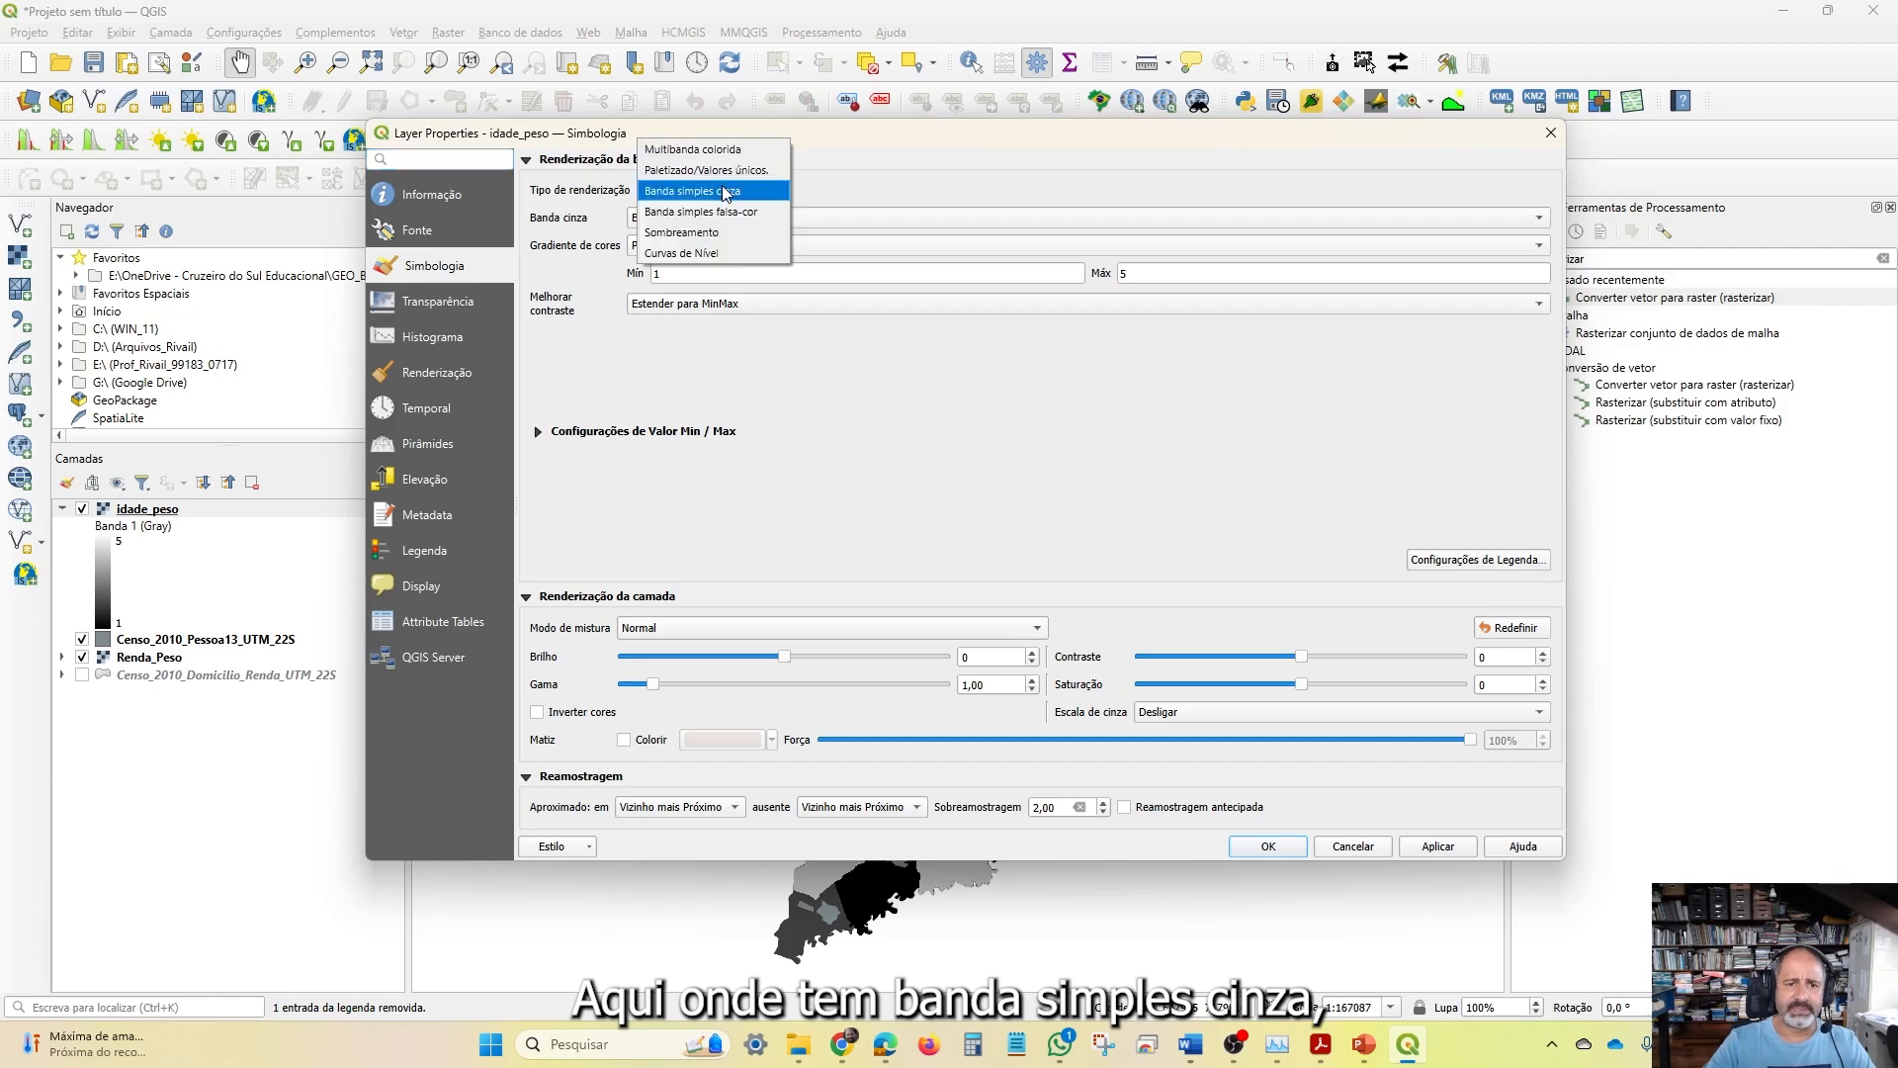
{"action": "left_click", "coordinate": [728, 191]}
{"action": "left_click", "coordinate": [740, 194]}
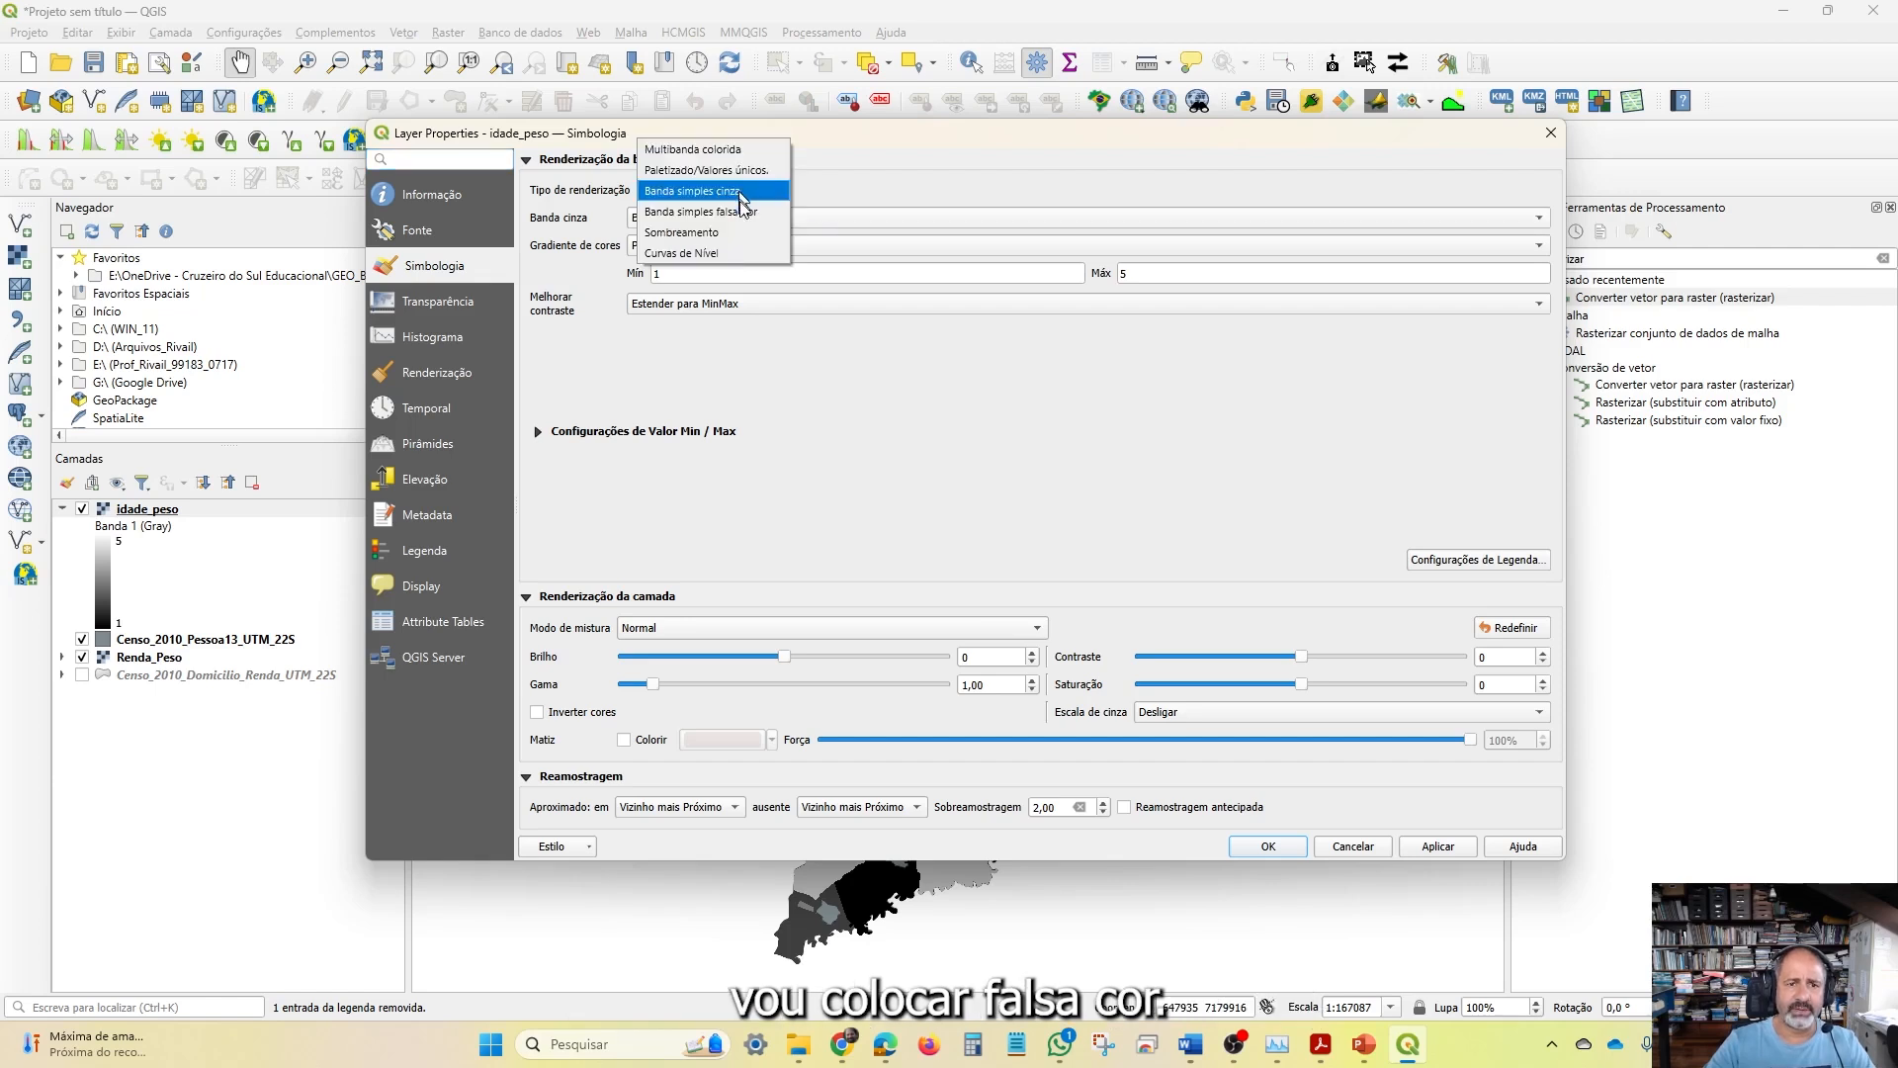
{"action": "left_click", "coordinate": [746, 209]}
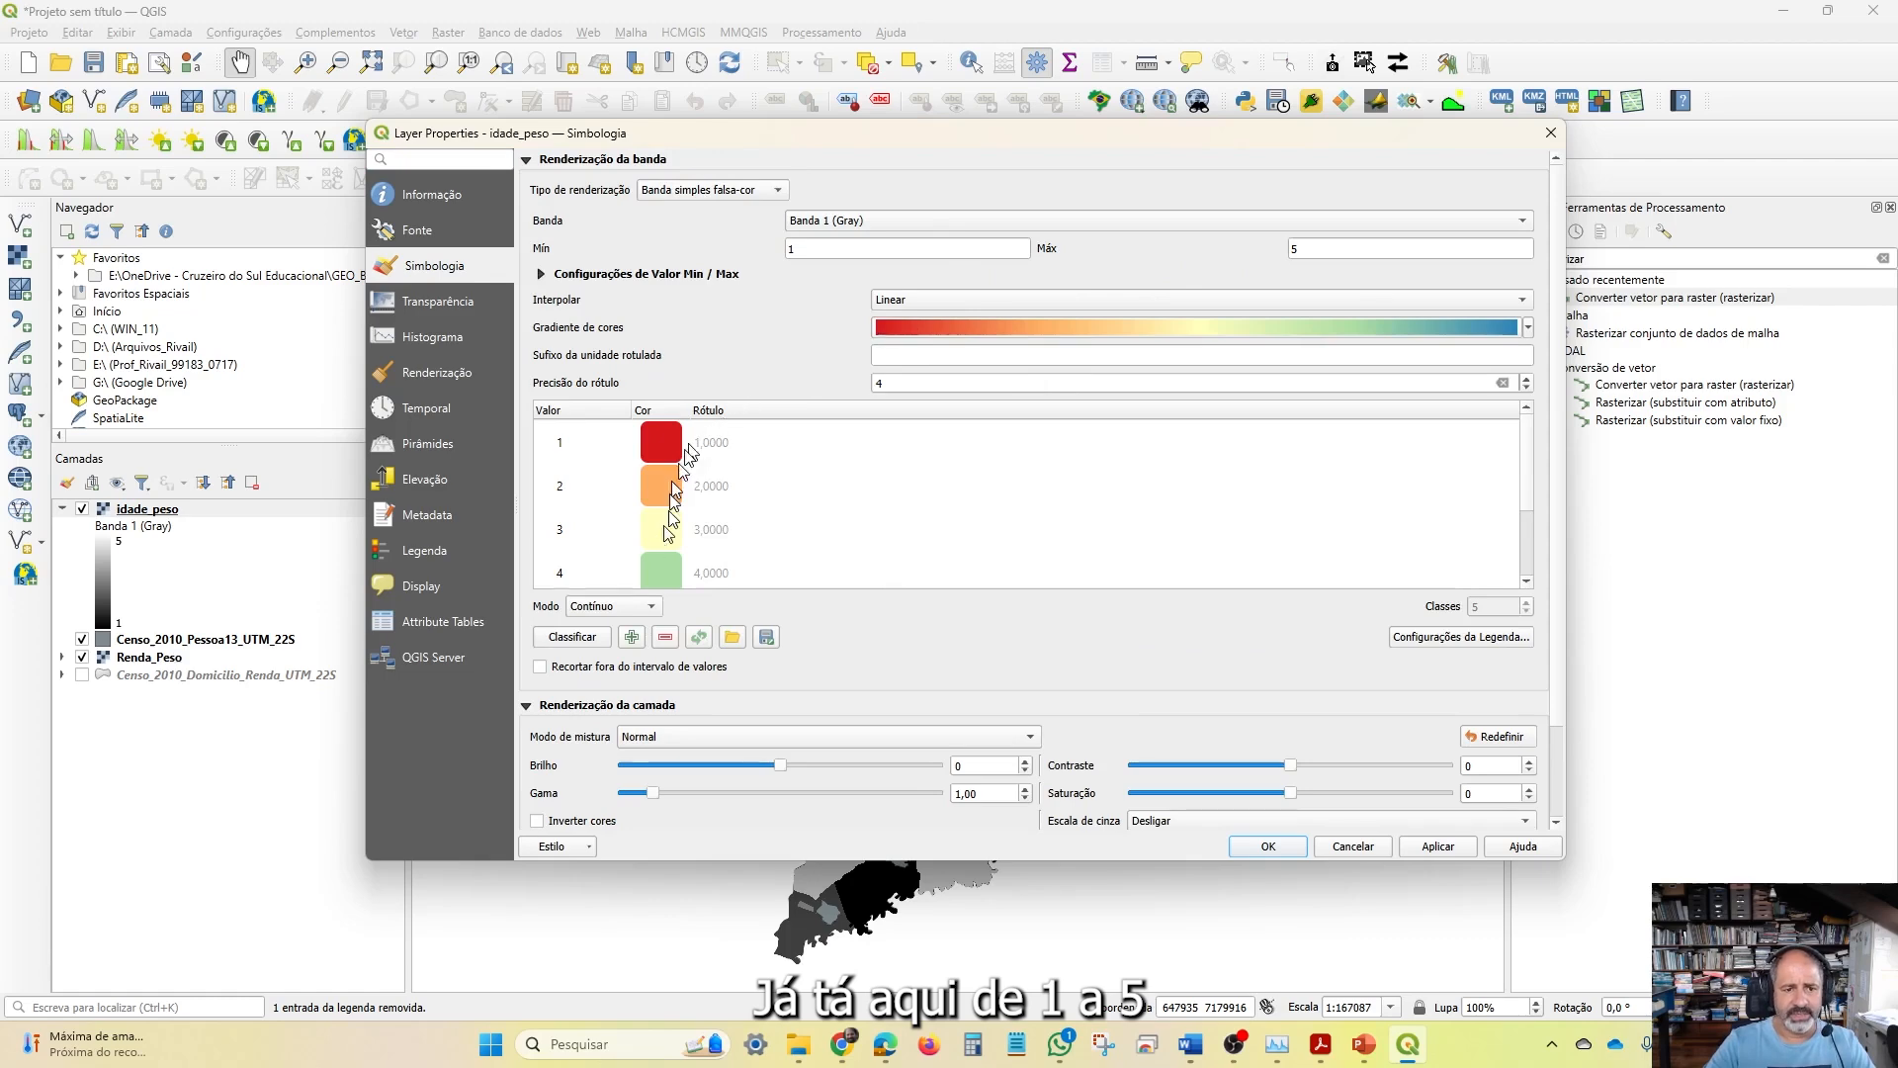
{"action": "scroll", "coordinate": [791, 415], "scroll_direction": "down", "scroll_amount": 2}
{"action": "scroll", "coordinate": [983, 360], "scroll_direction": "up", "scroll_amount": 1}
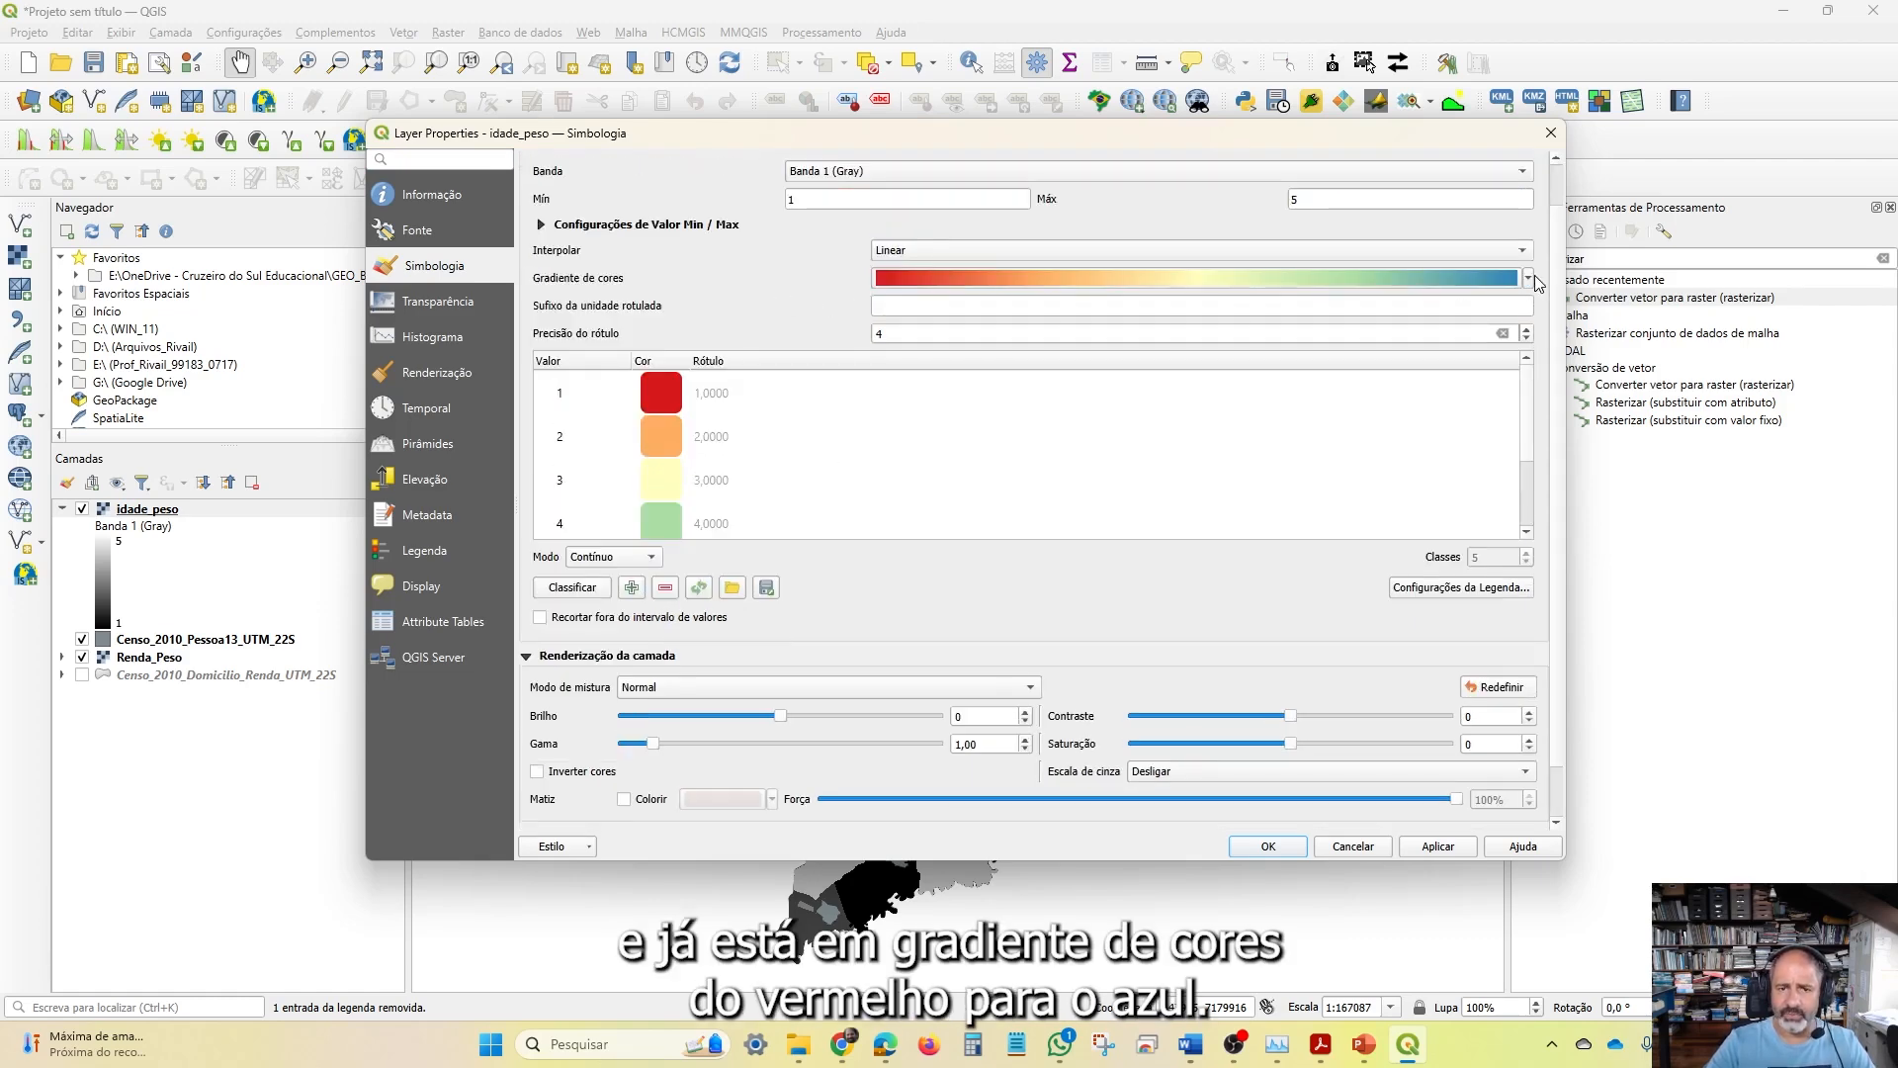
{"action": "left_click", "coordinate": [1437, 846]}
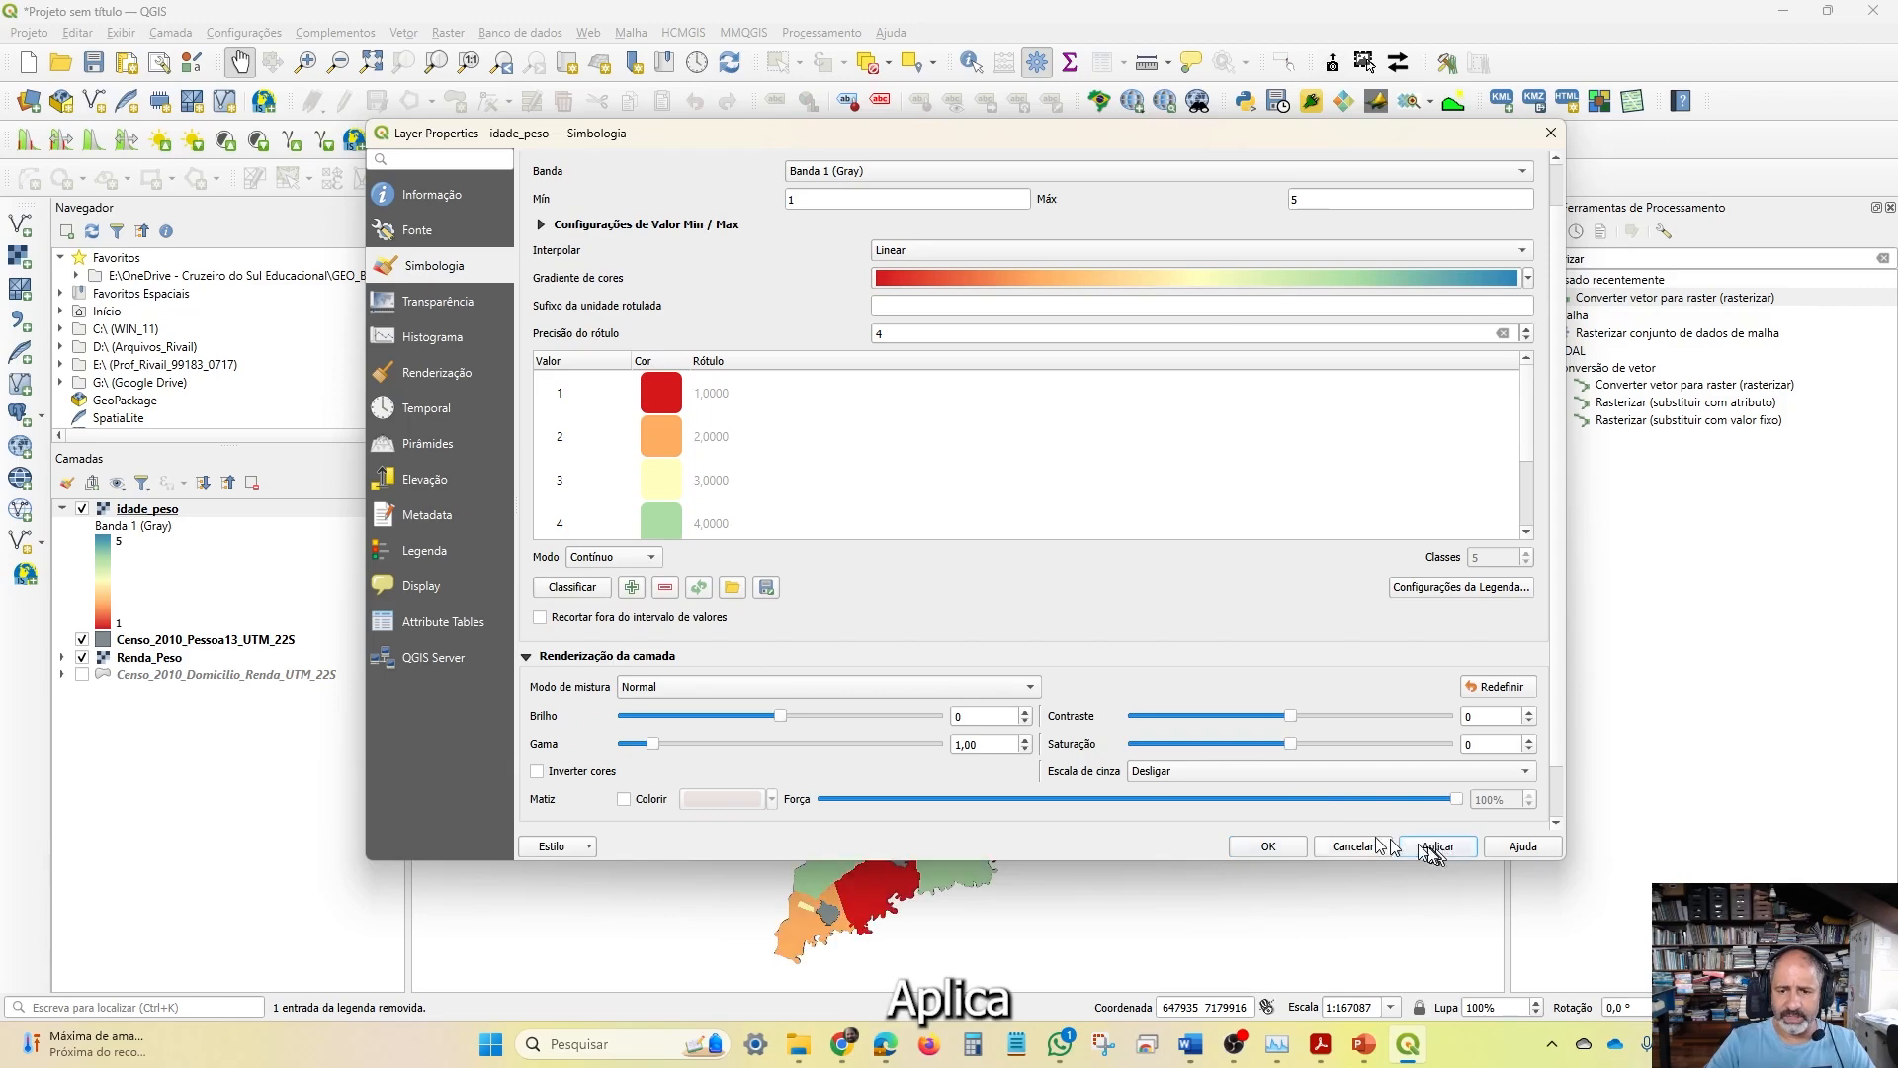
{"action": "left_click", "coordinate": [1264, 847]}
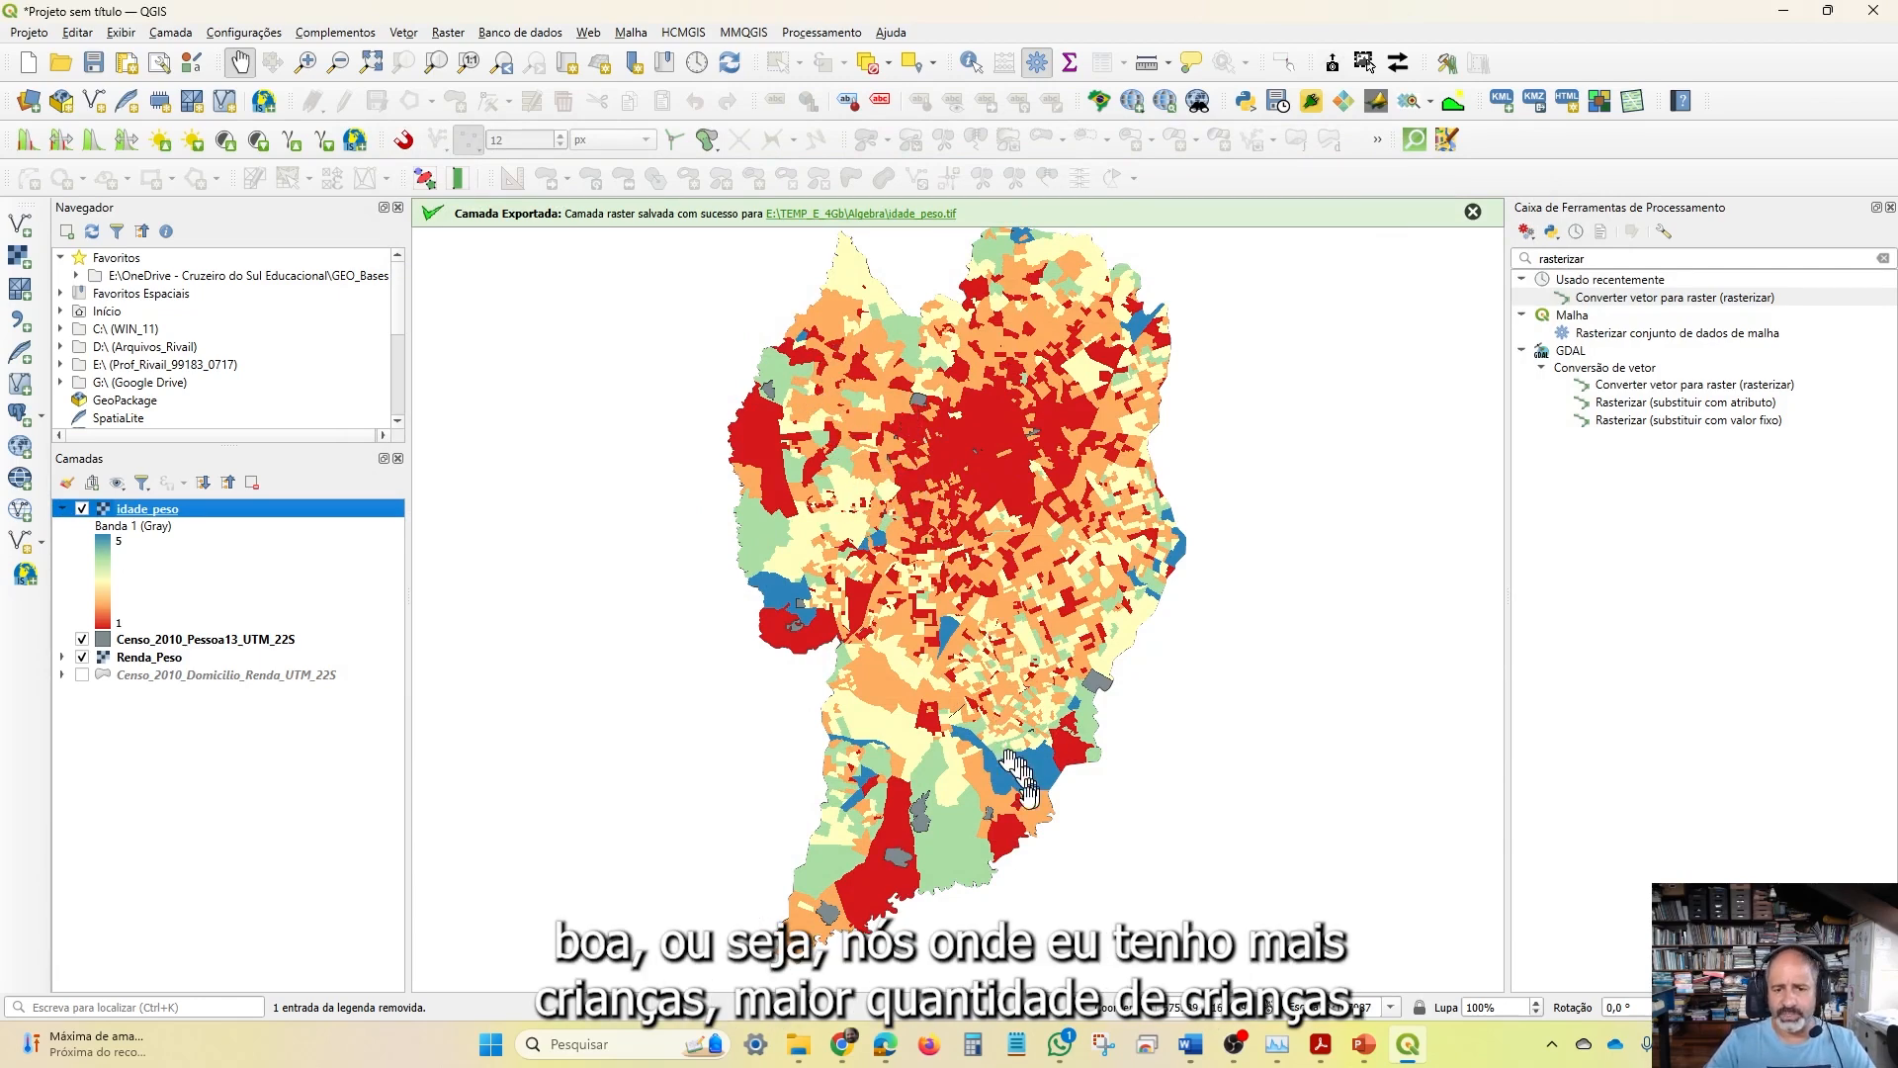
Collapse the idade_peso legend and hide idade_peso and Censo_2010_Pessoa13_UTM_22S to view the Renda_Peso raster
{"action": "left_click", "coordinate": [63, 510]}
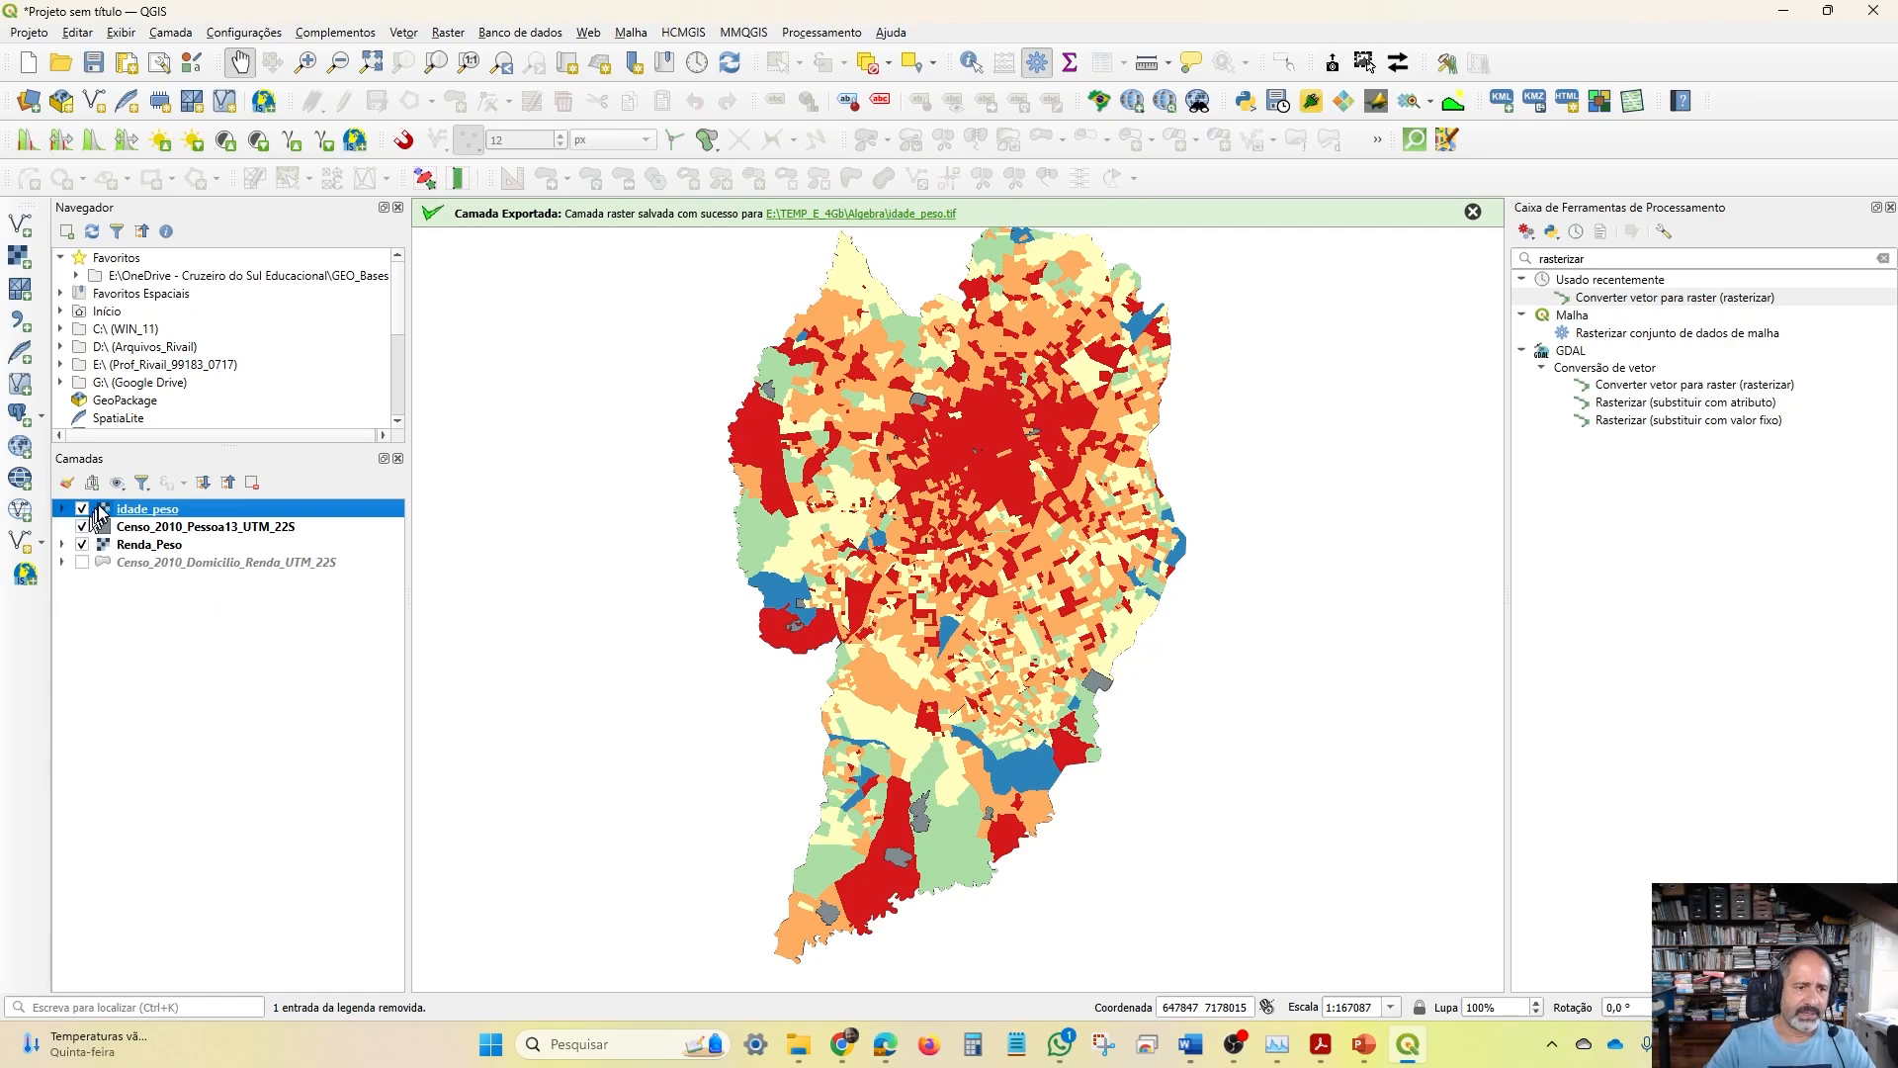
{"action": "left_click", "coordinate": [82, 509]}
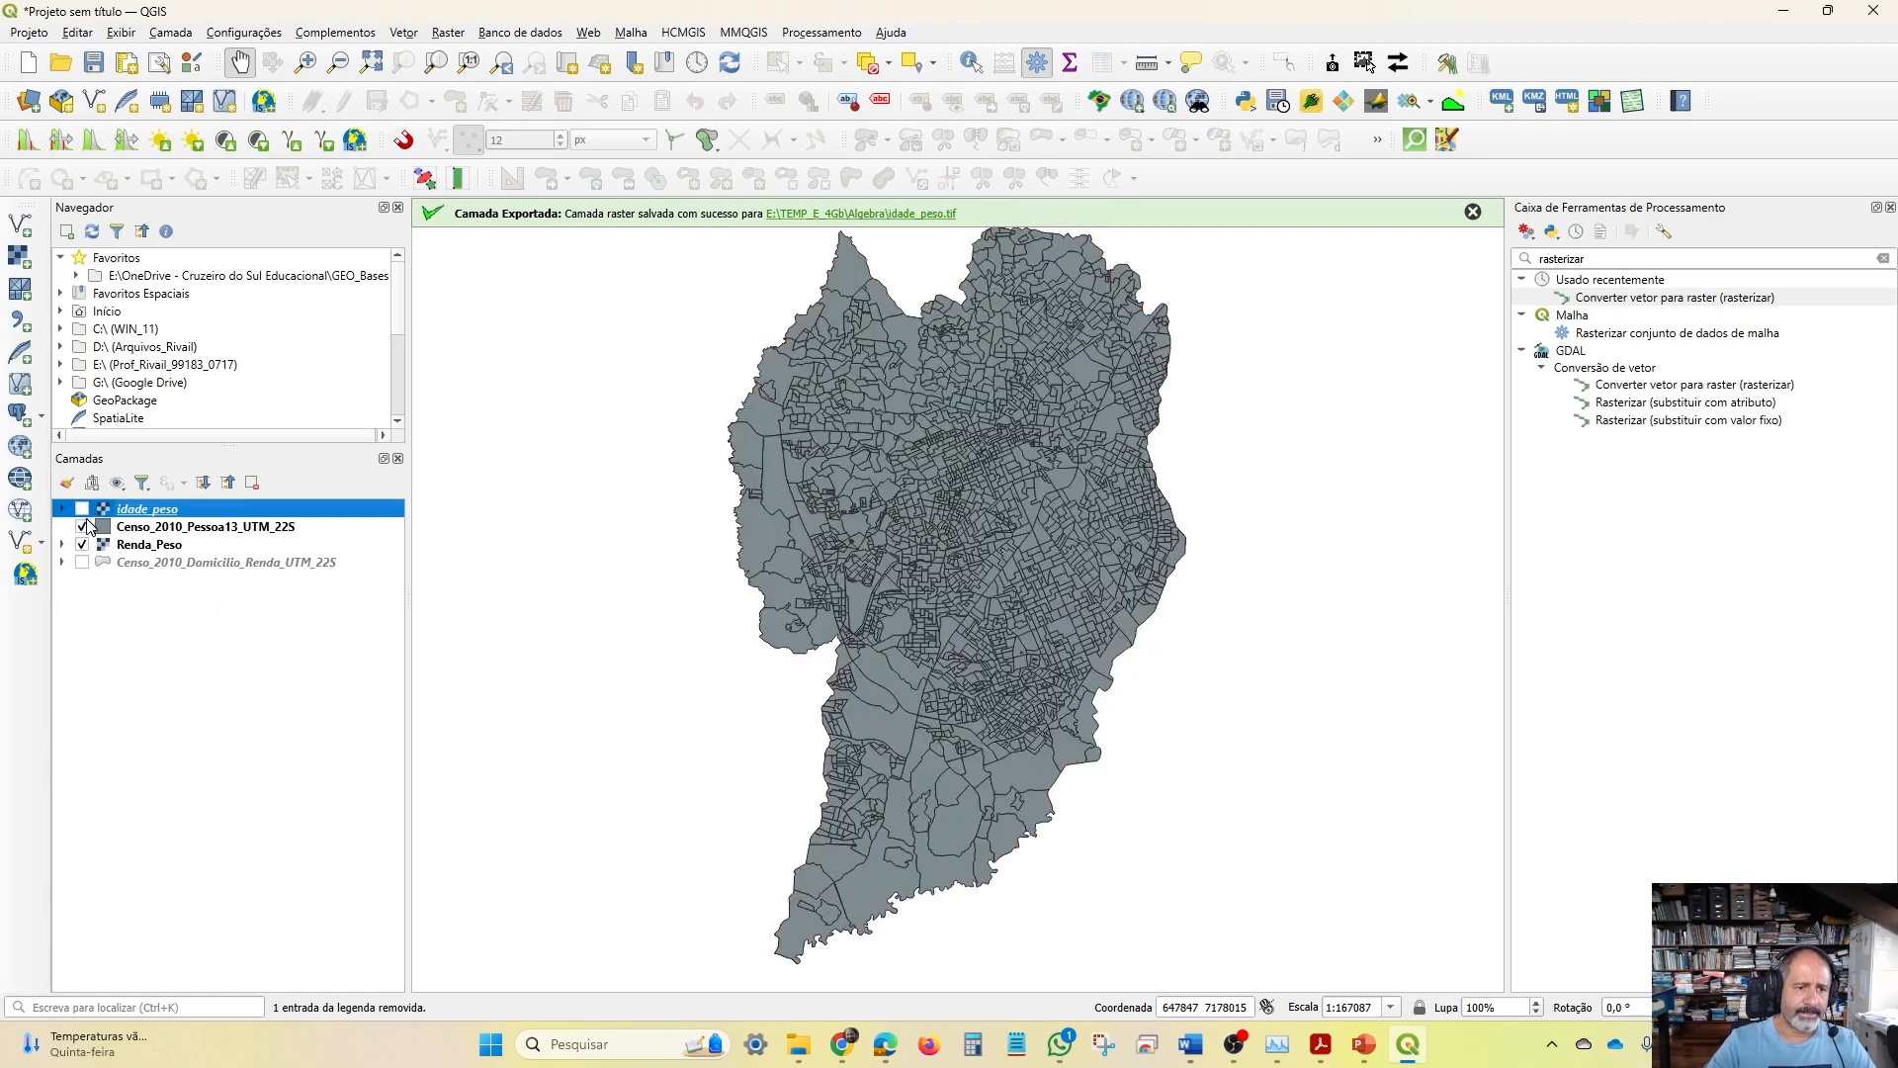
{"action": "left_click", "coordinate": [82, 526]}
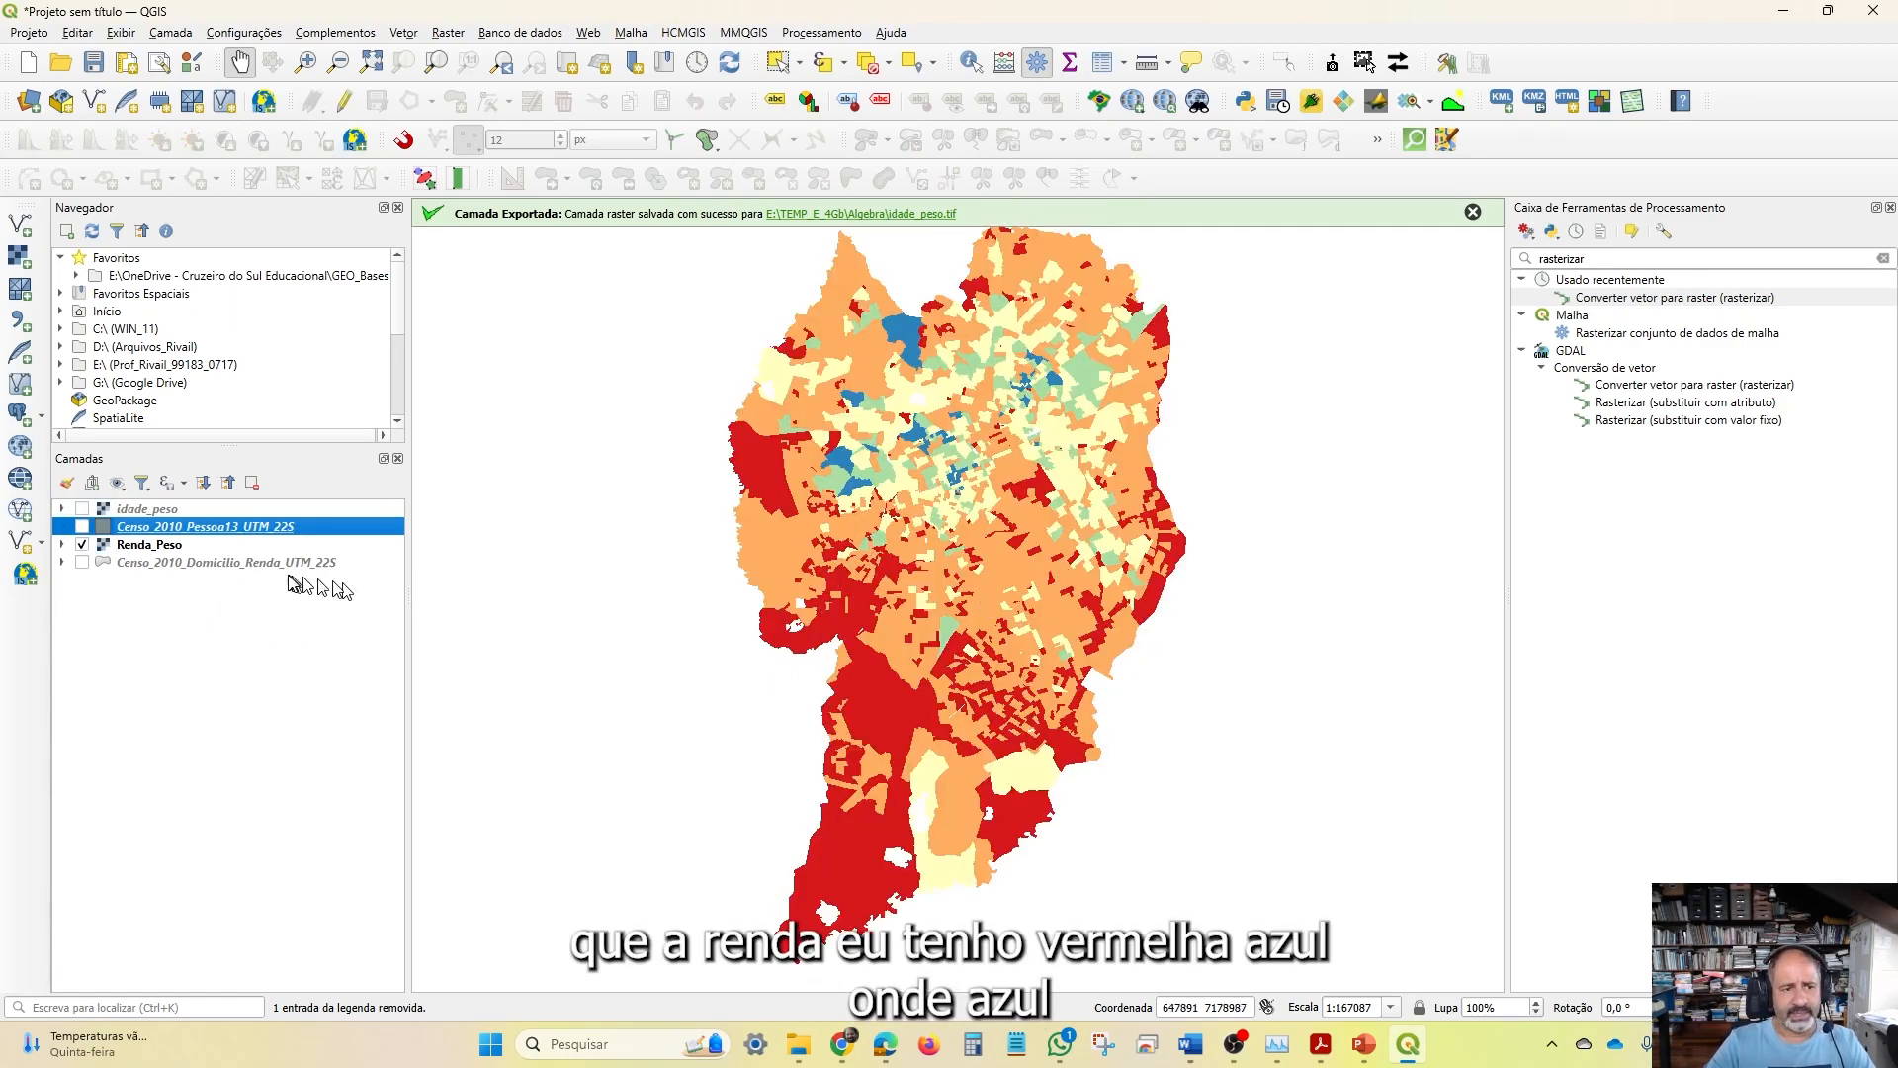
Hide the idade_peso and Renda_Peso rasters and move the 3_CEIs_Particulares layer above Curitiba_Contorno_Municipio
{"action": "left_click", "coordinate": [82, 545]}
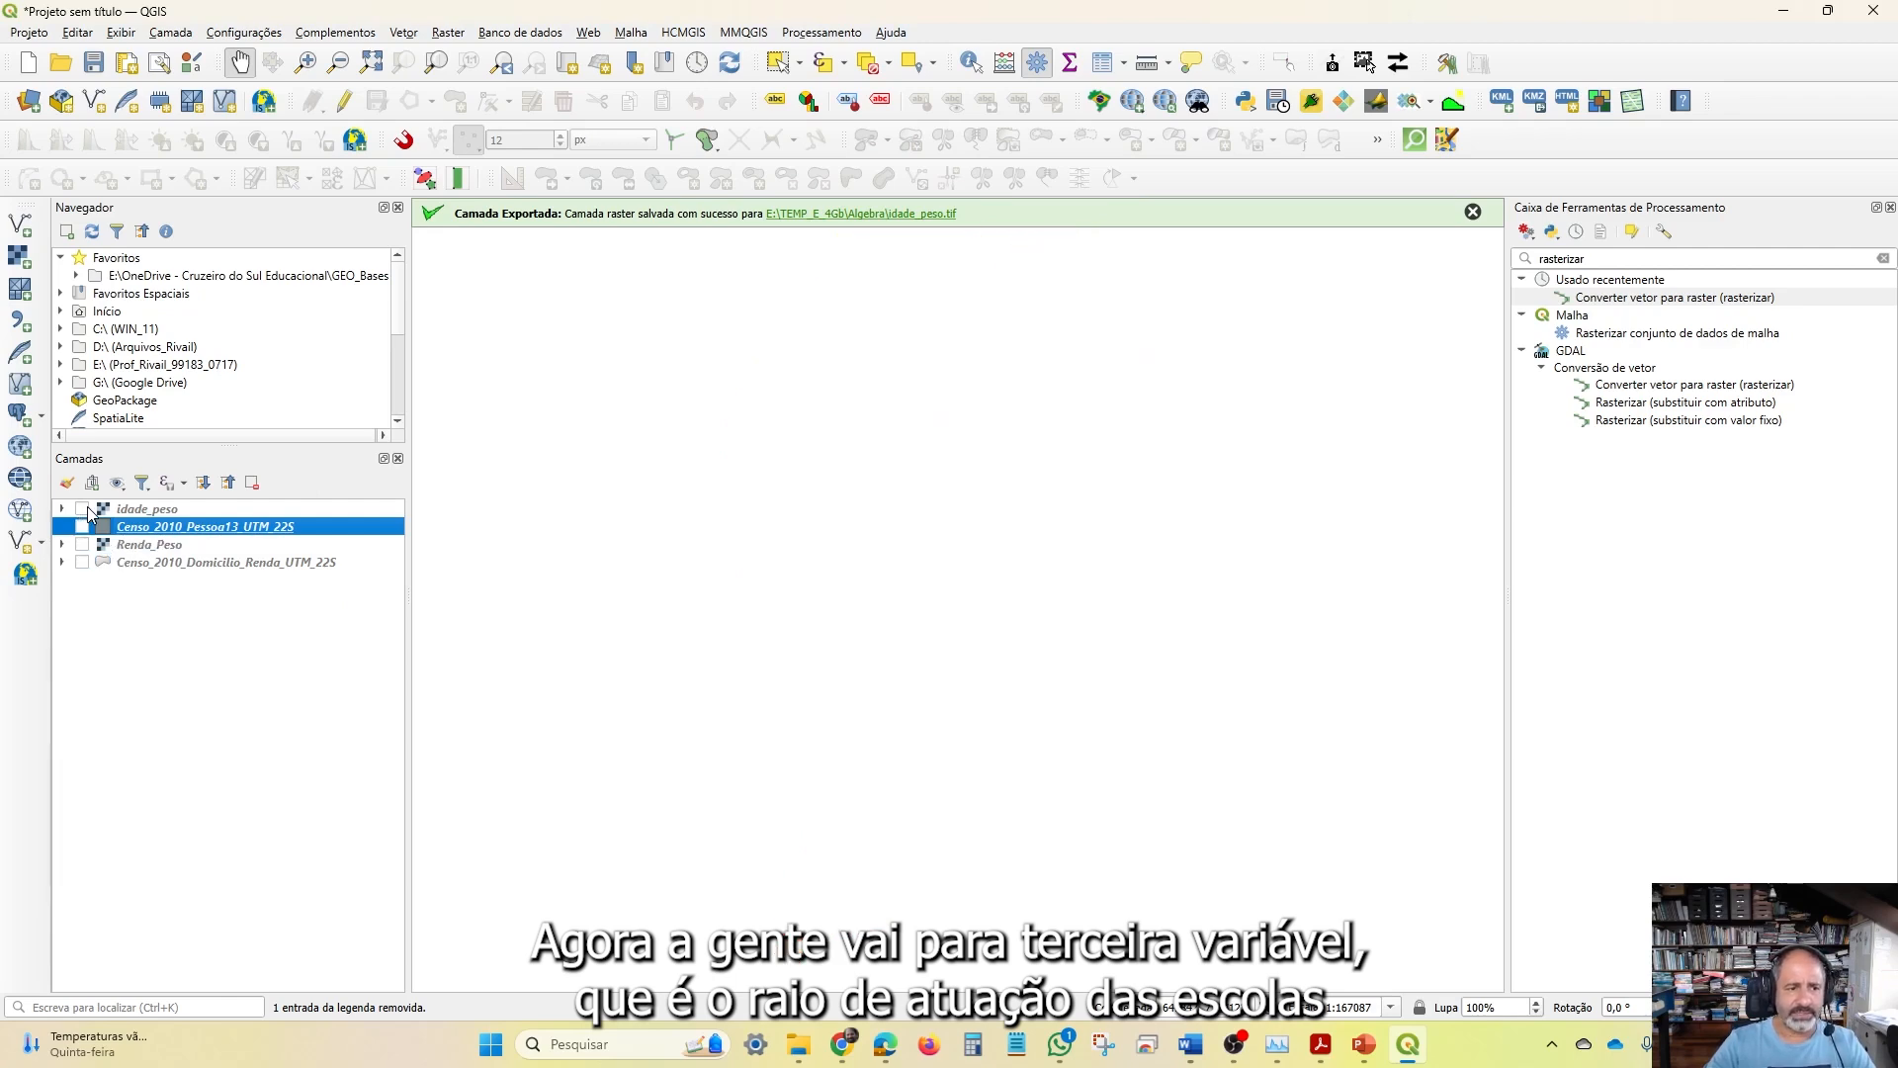
{"action": "left_click", "coordinate": [85, 509]}
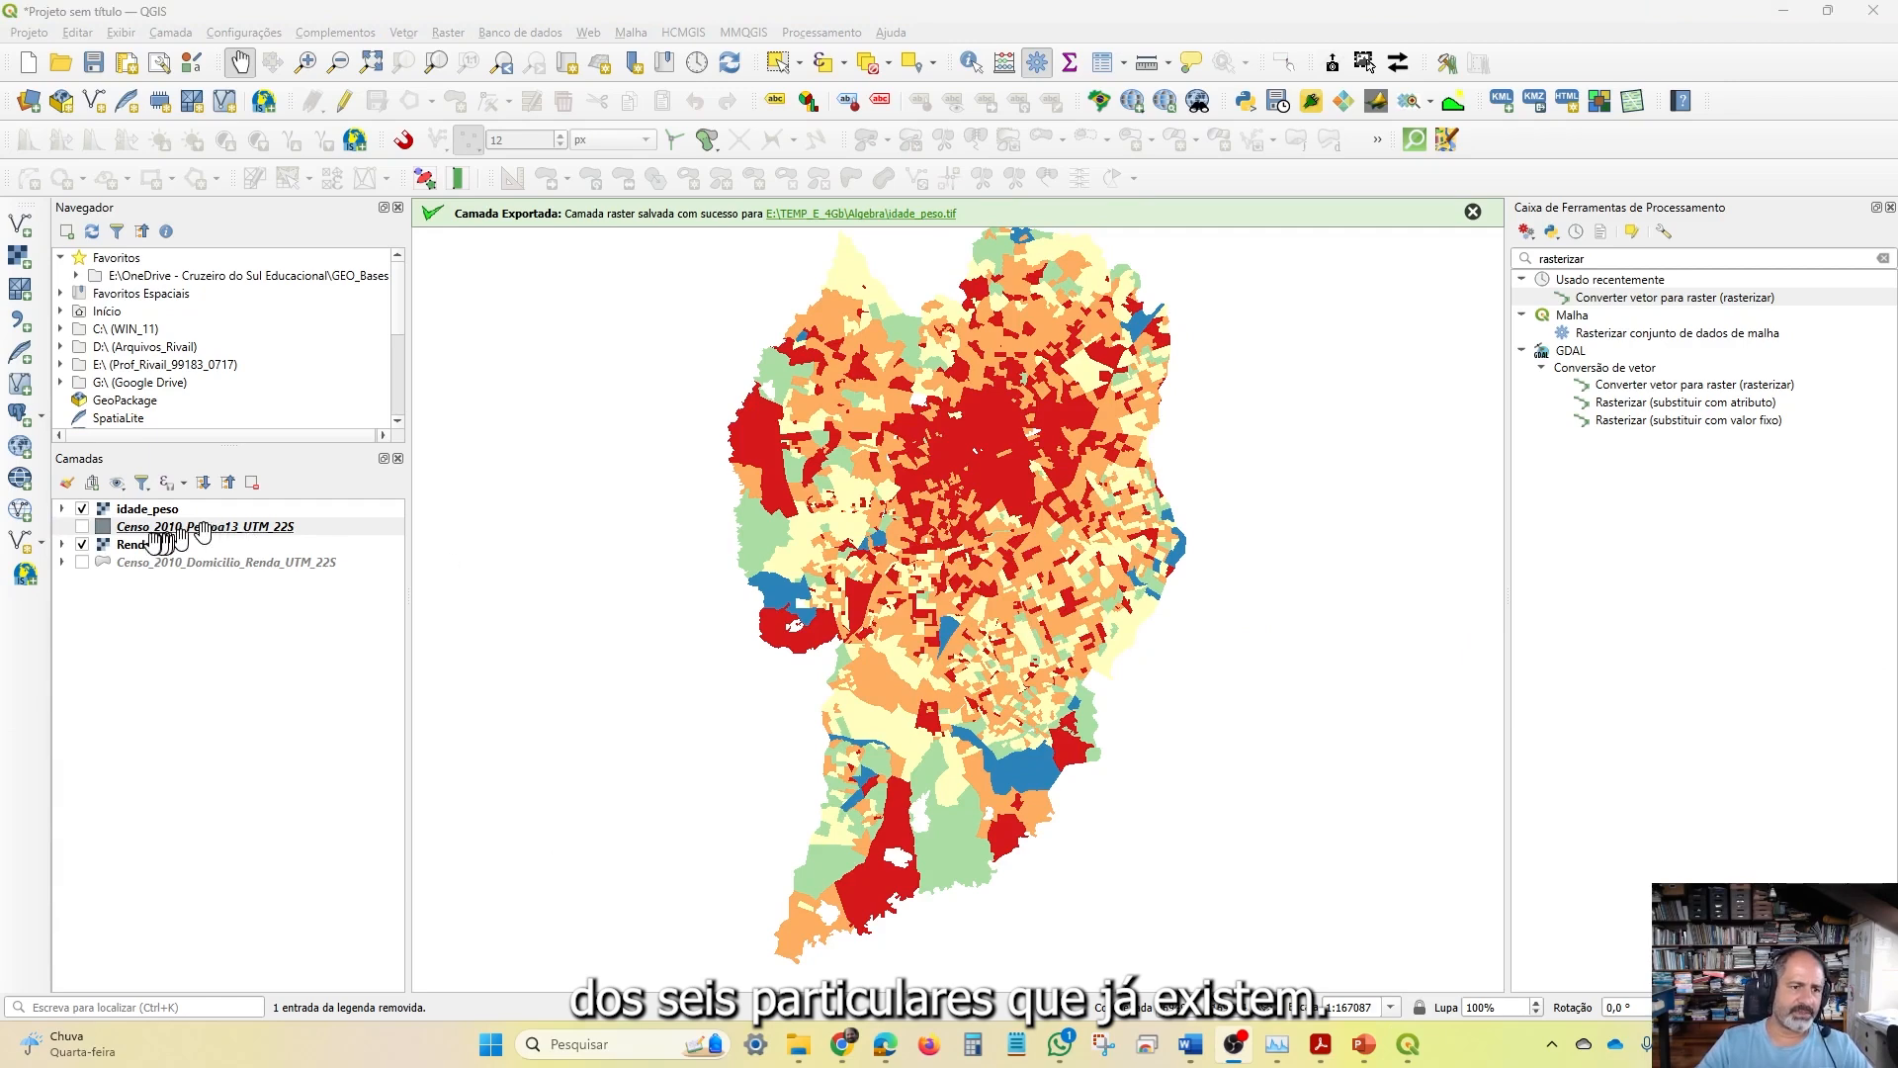
{"action": "left_click", "coordinate": [84, 510]}
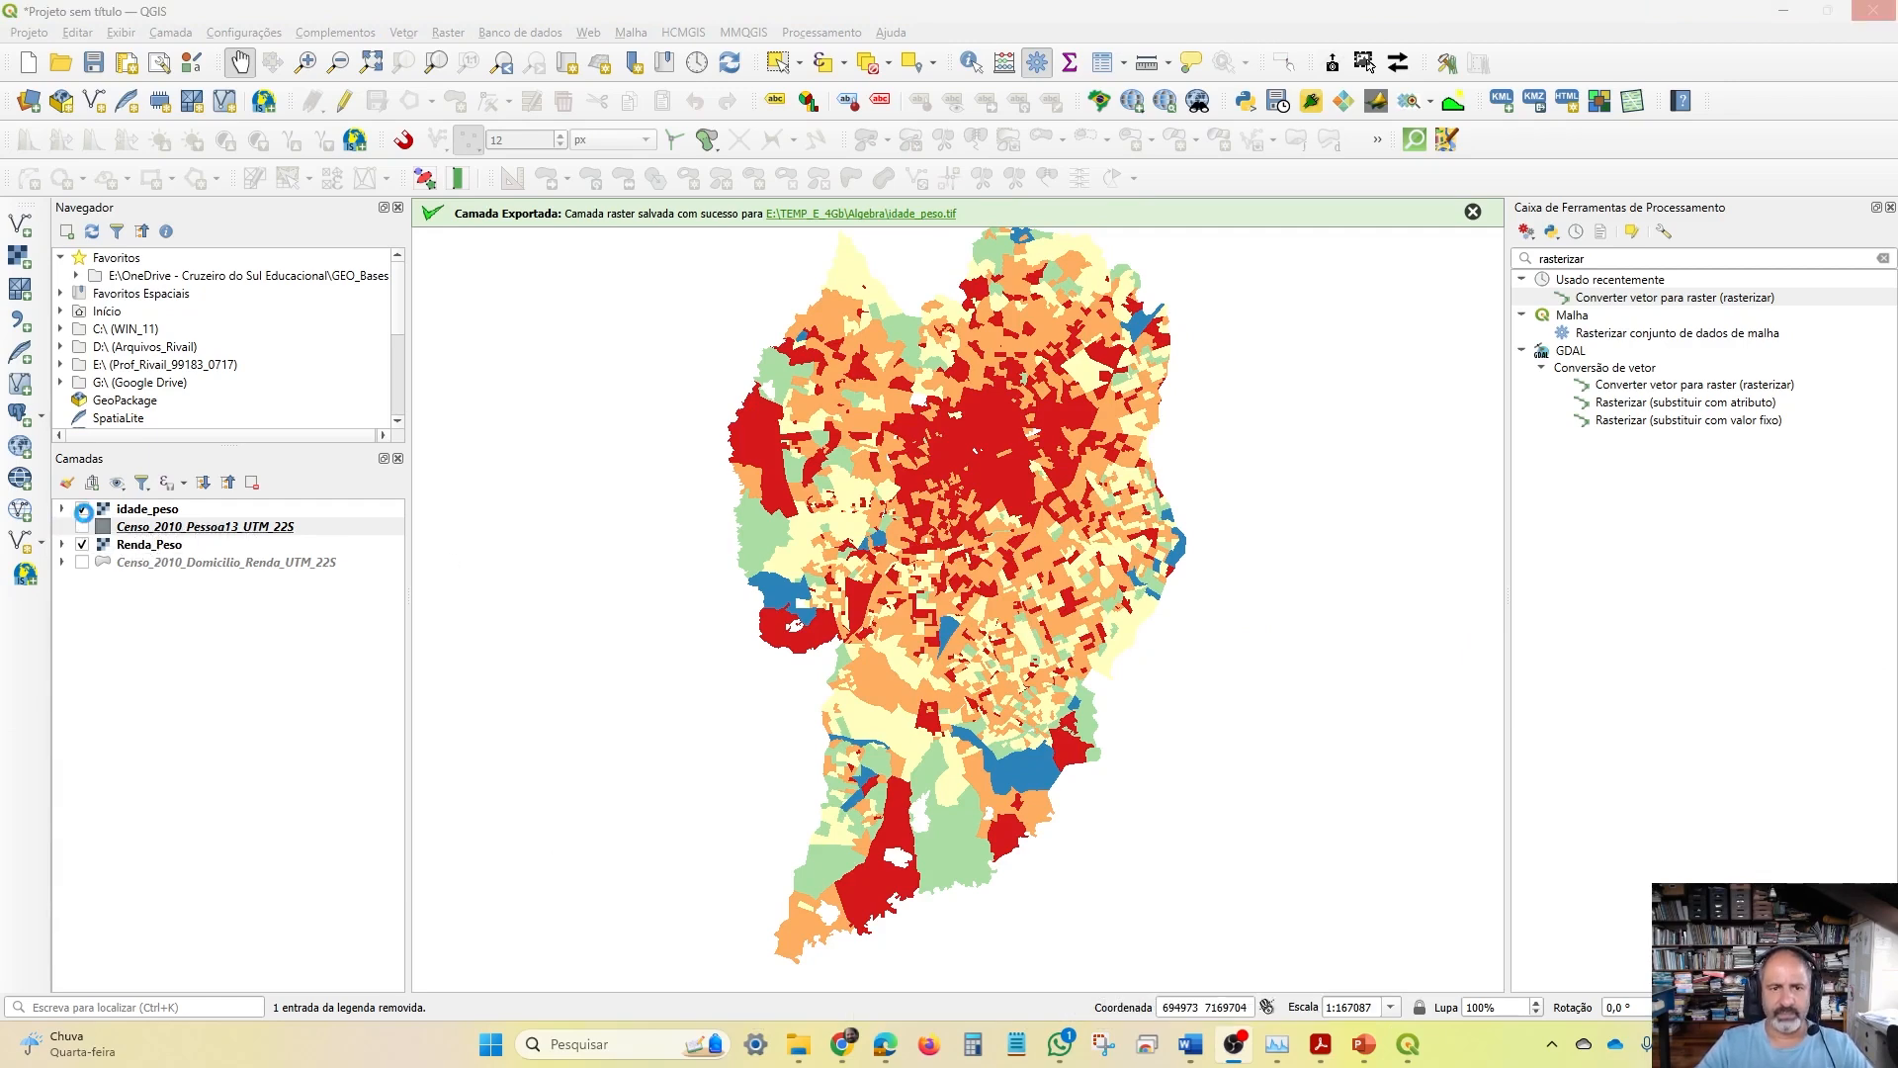
{"action": "left_click", "coordinate": [1476, 216]}
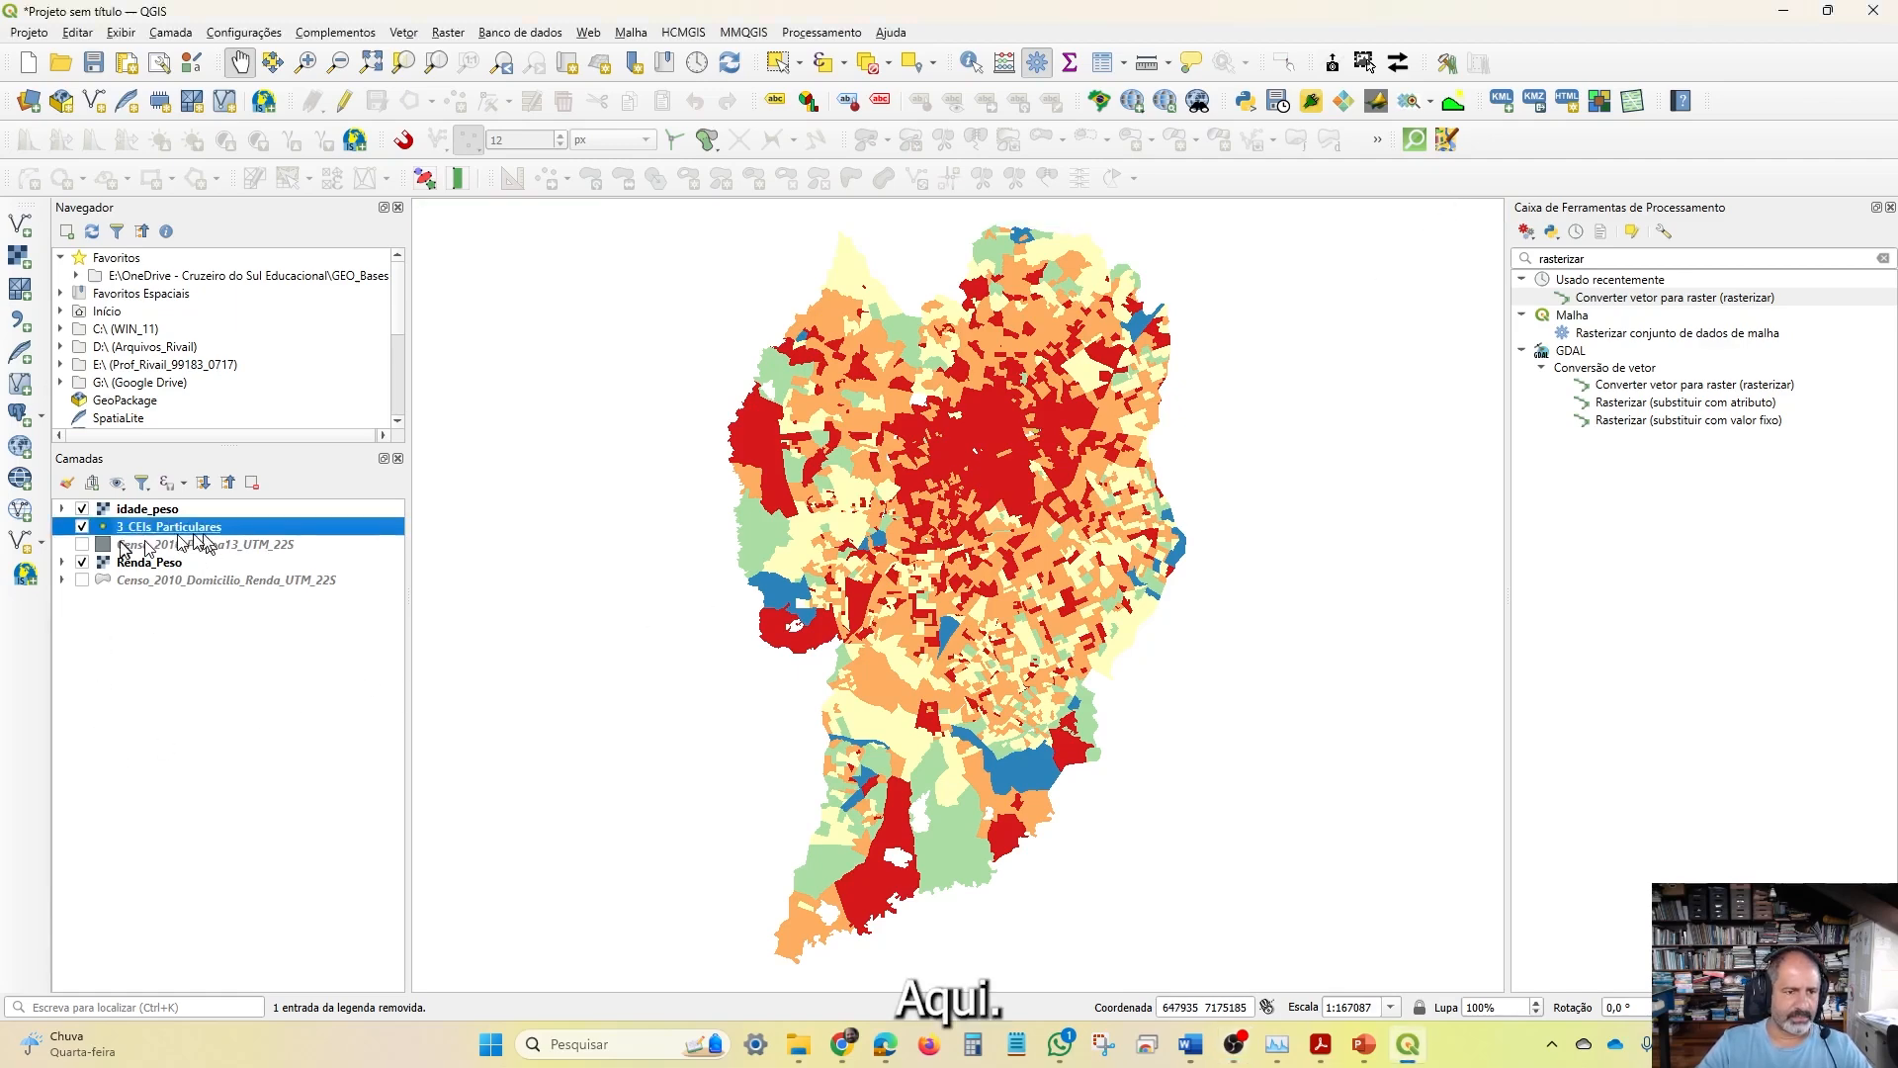
{"action": "left_click", "coordinate": [83, 510]}
{"action": "left_click", "coordinate": [84, 563]}
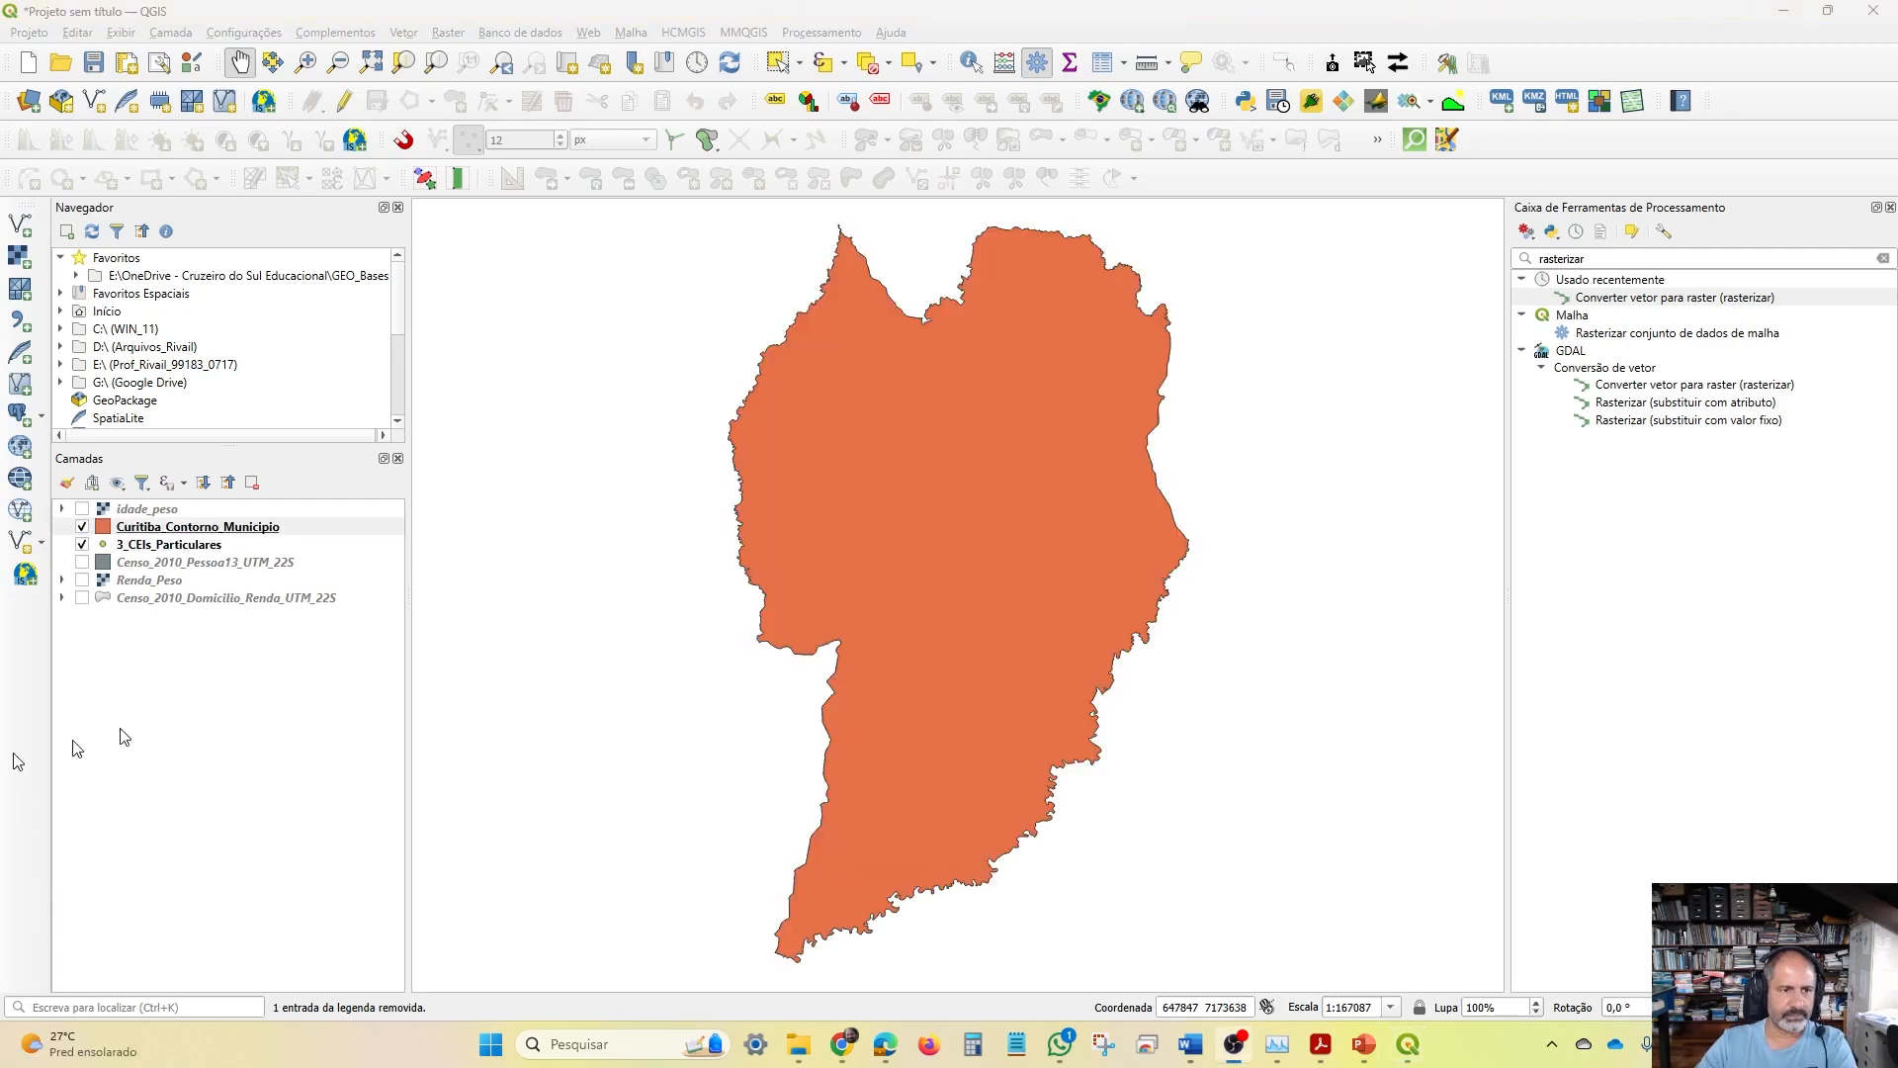
{"action": "left_click_drag", "start_coordinate": [168, 544], "coordinate": [131, 553]}
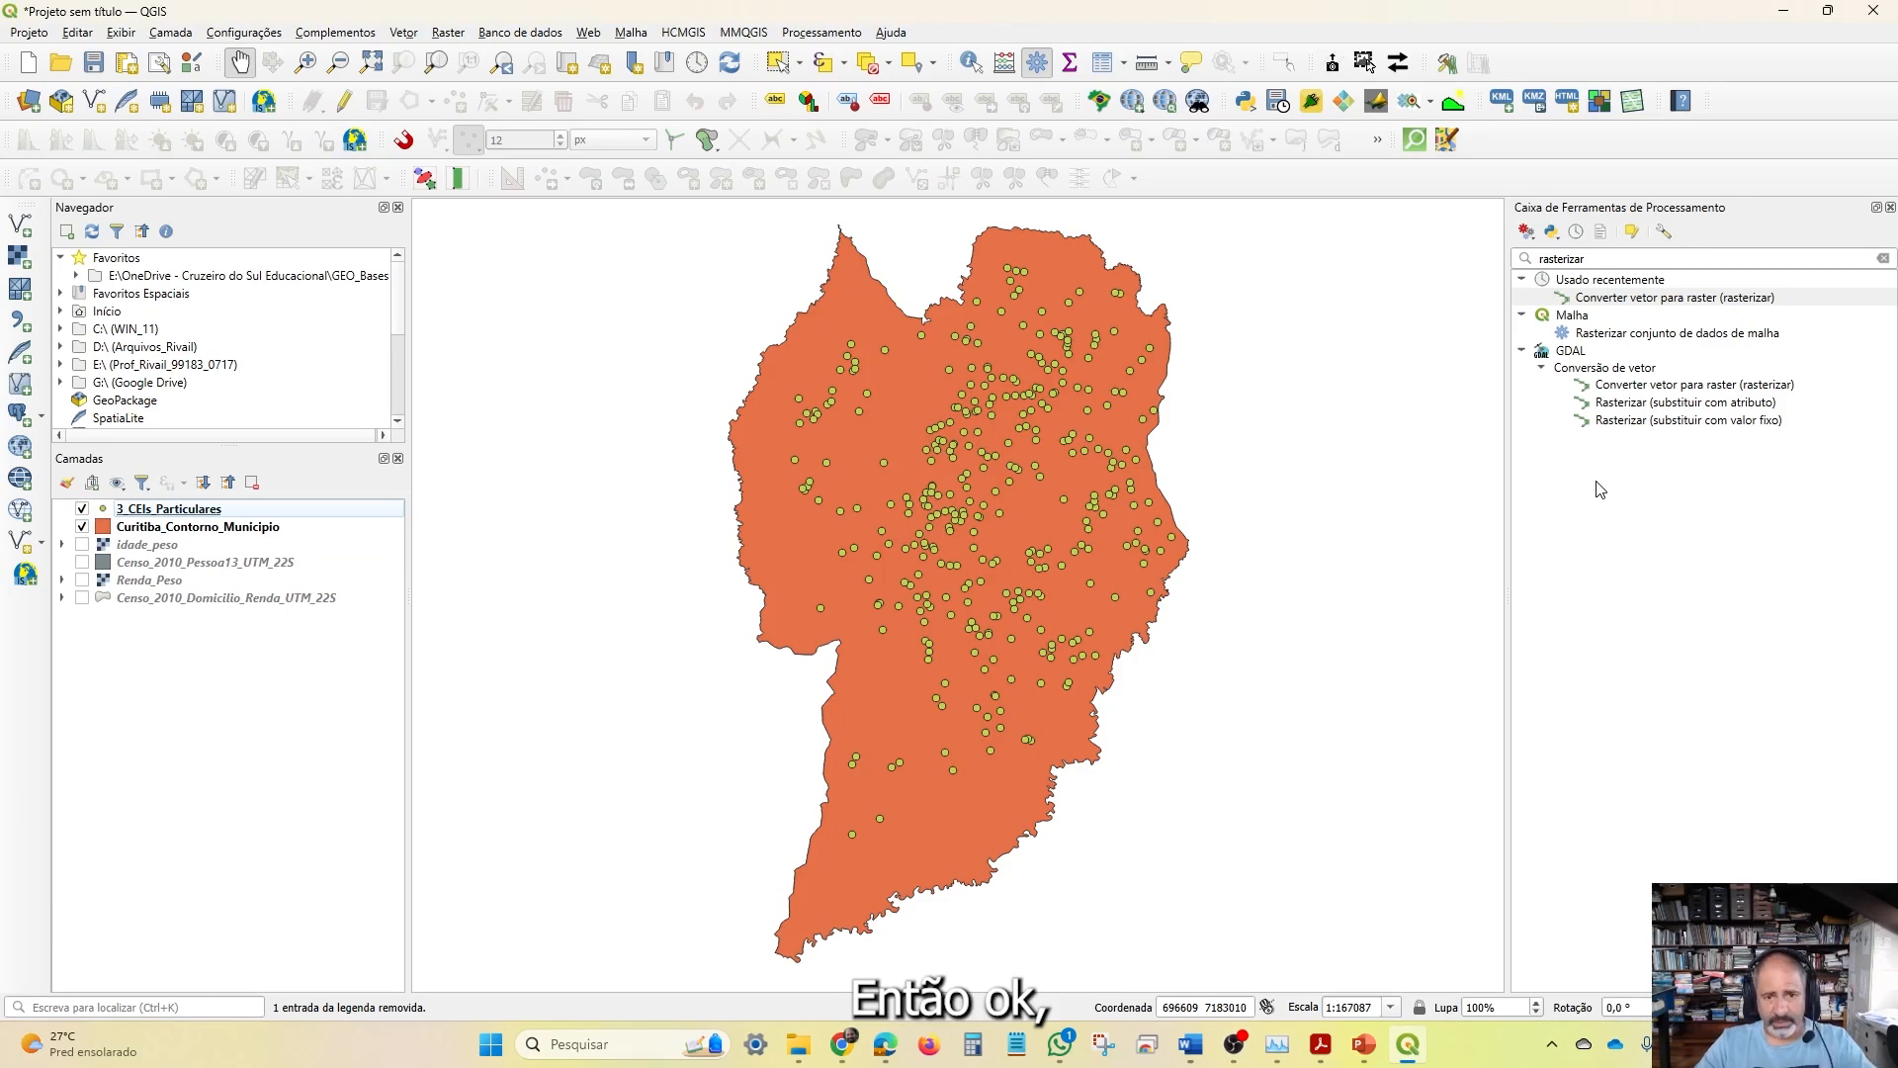
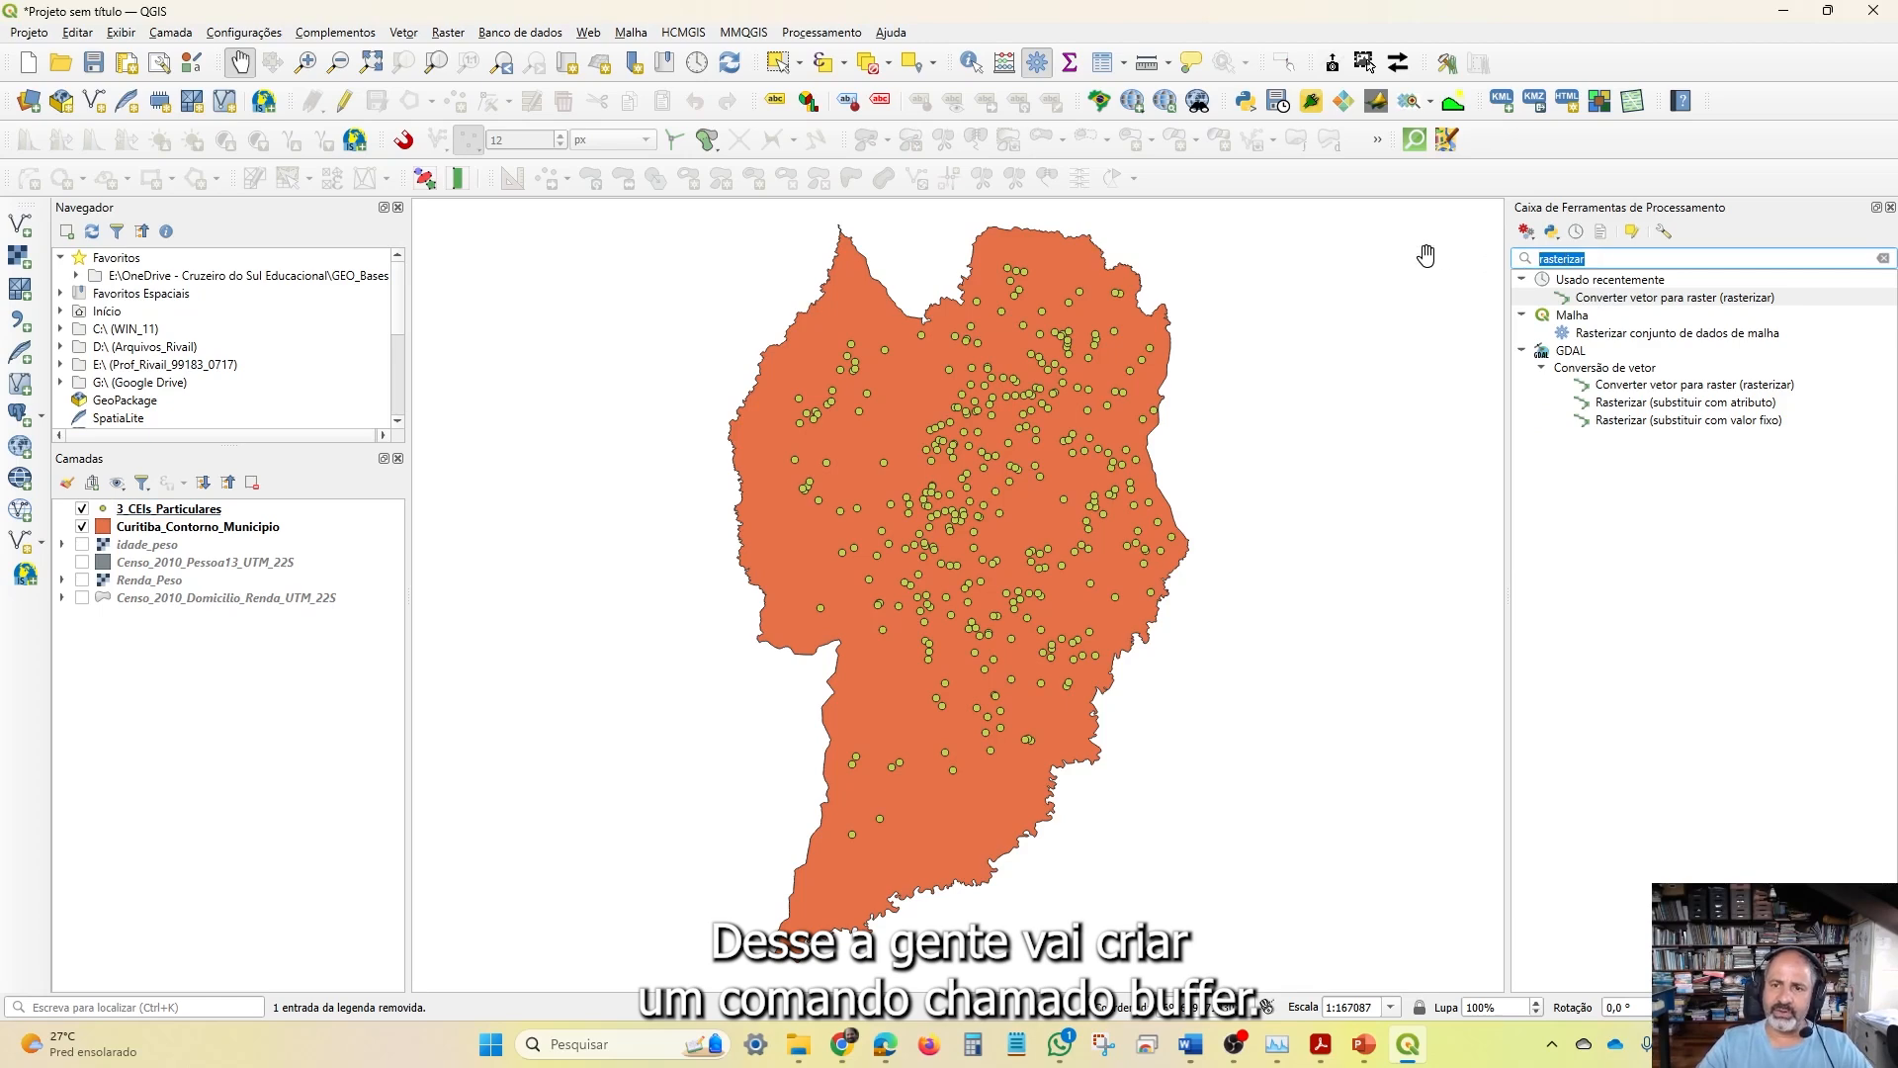
Filter the processing toolbox for "buffer", and close and reopen the toolbox
{"action": "type", "text": "buffer"}
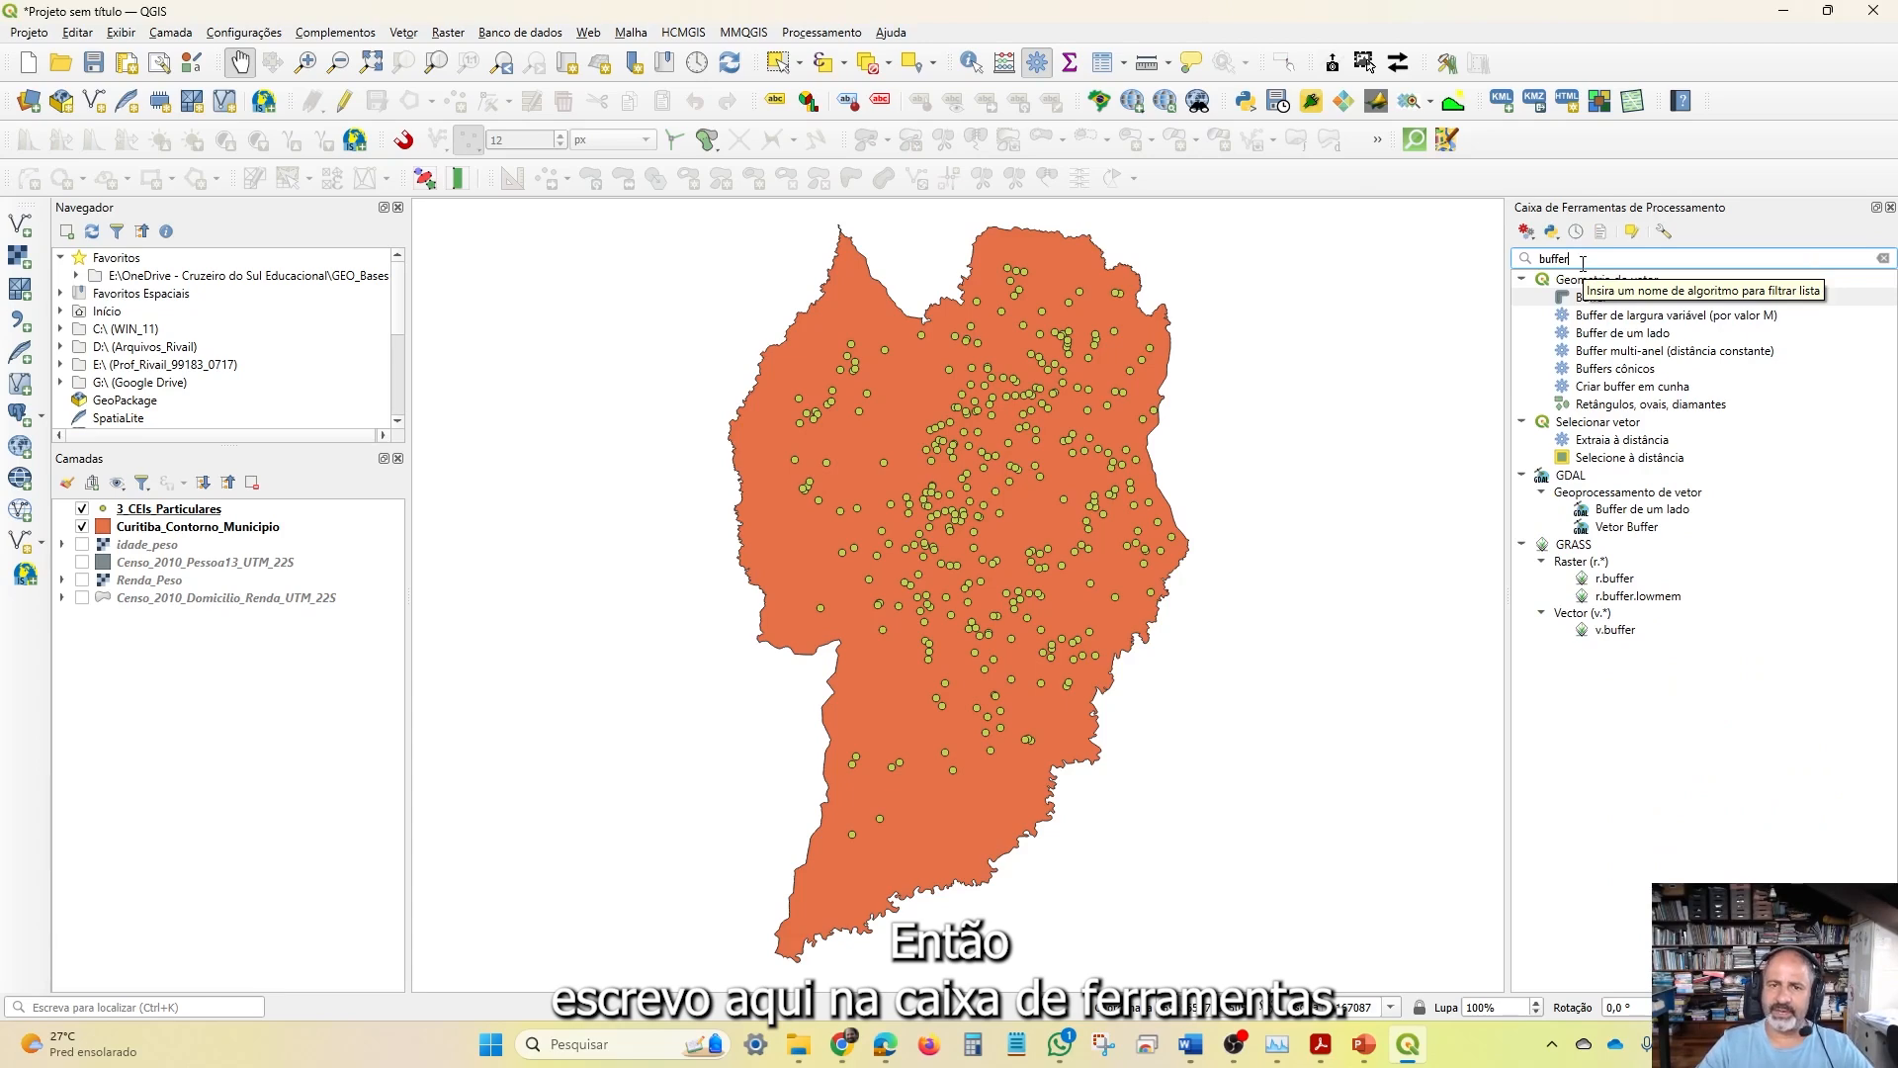
{"action": "left_click", "coordinate": [1891, 207]}
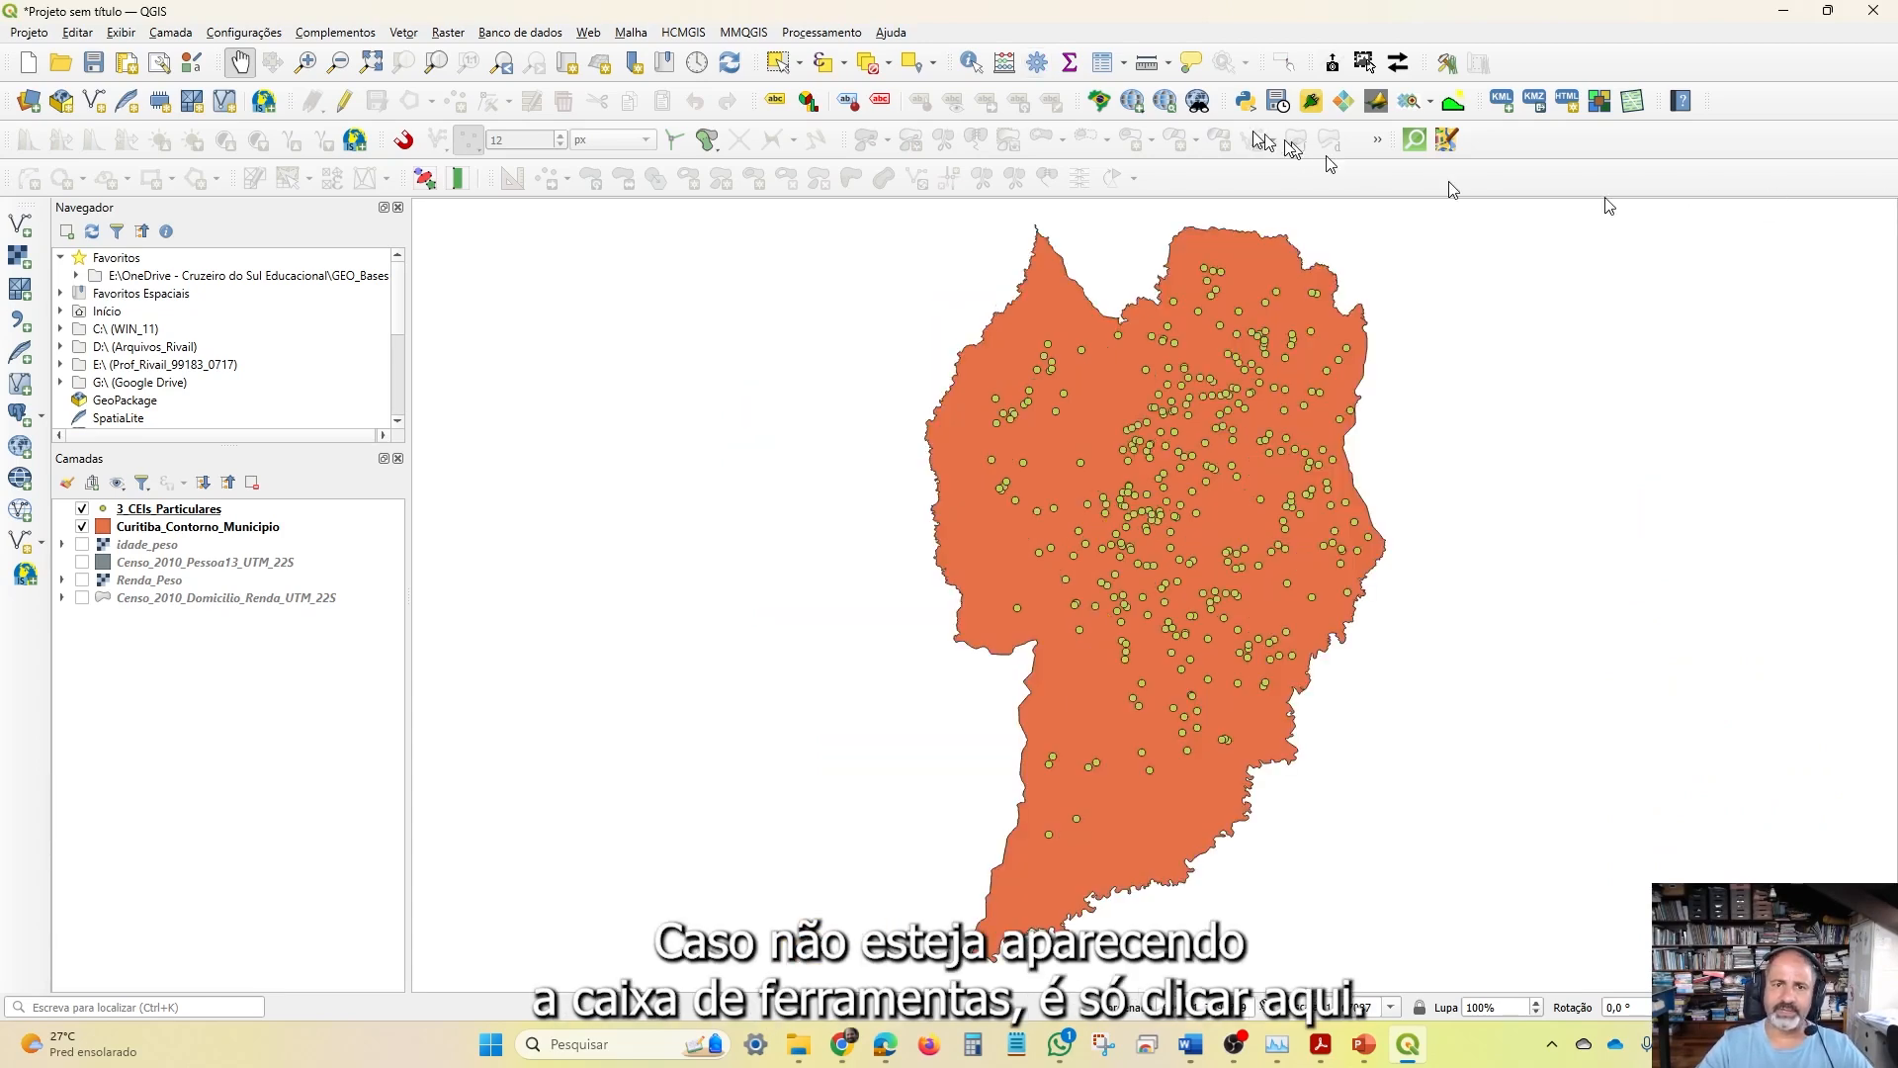
{"action": "left_click", "coordinate": [1035, 65]}
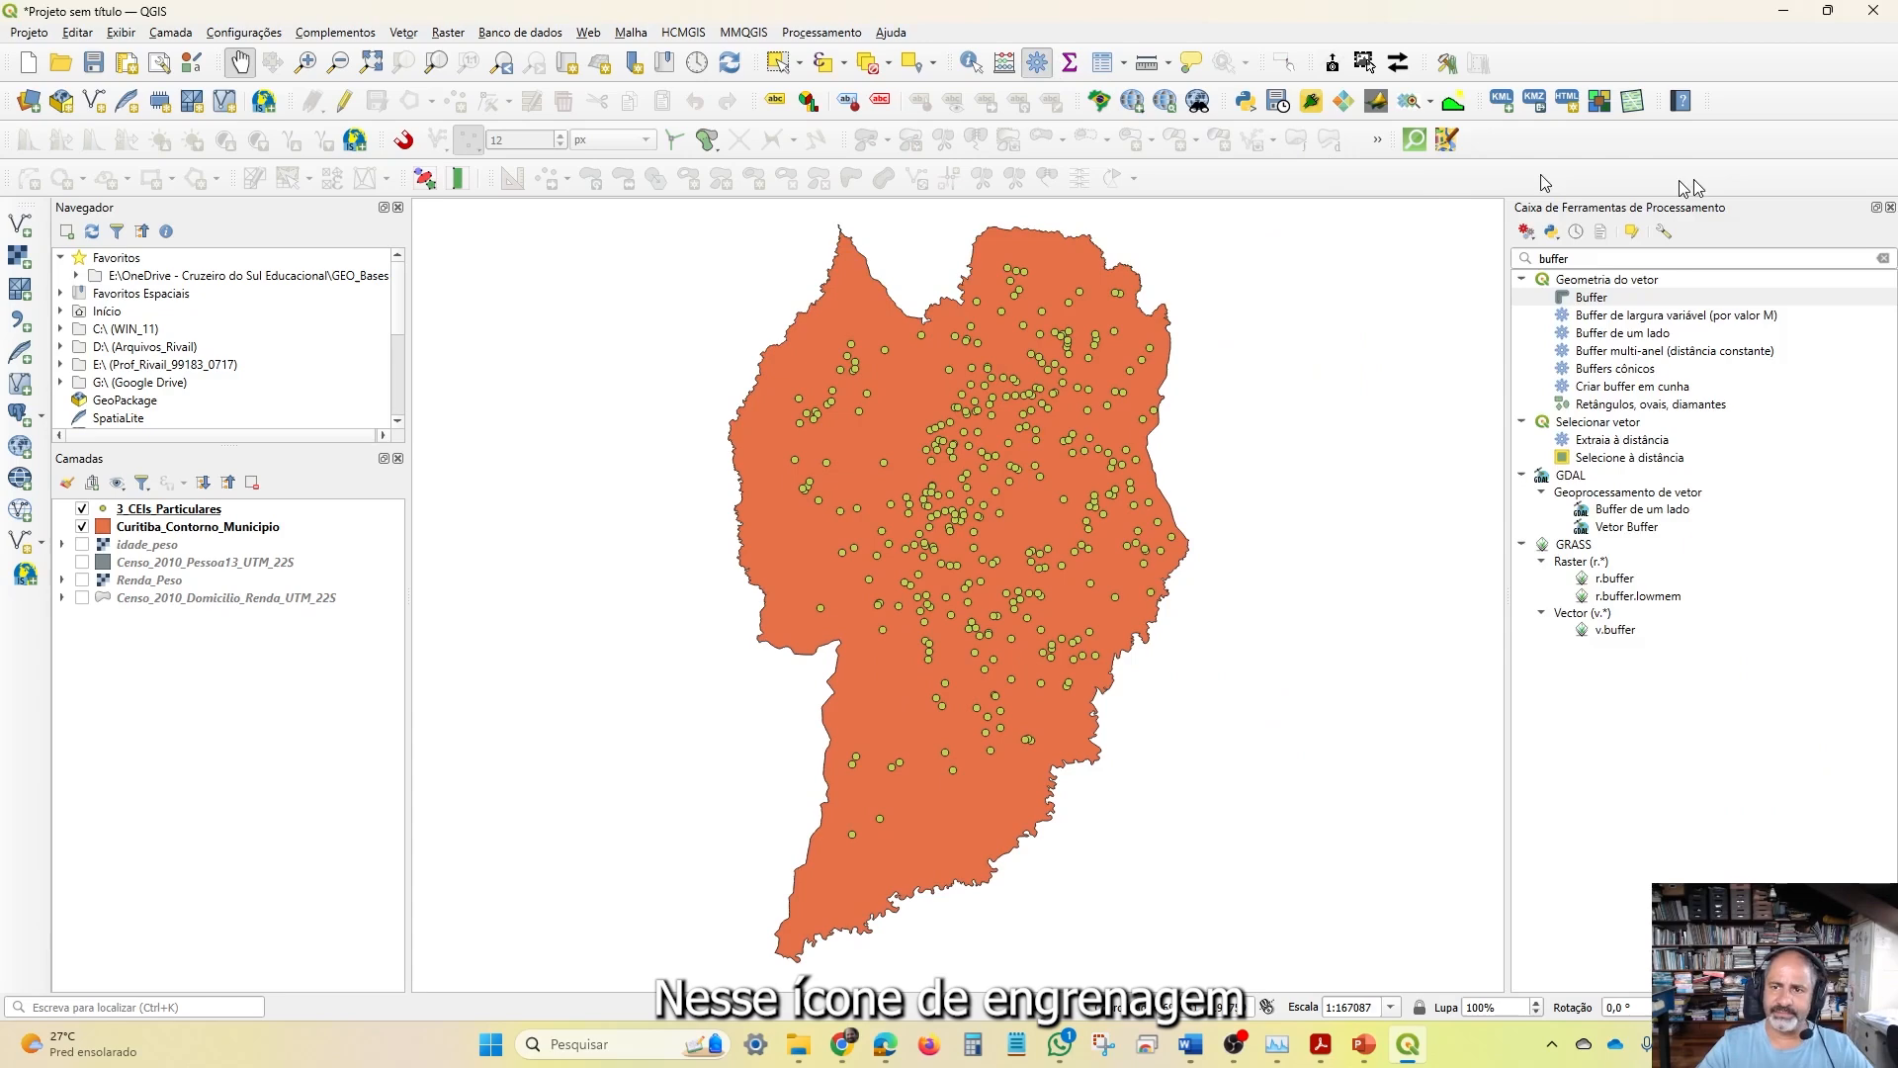
Buffer the 3_CEIs_Particulares points by 200 metres into a temporary layer and place the resulting layer beneath the points
{"action": "double_click", "coordinate": [1589, 298]}
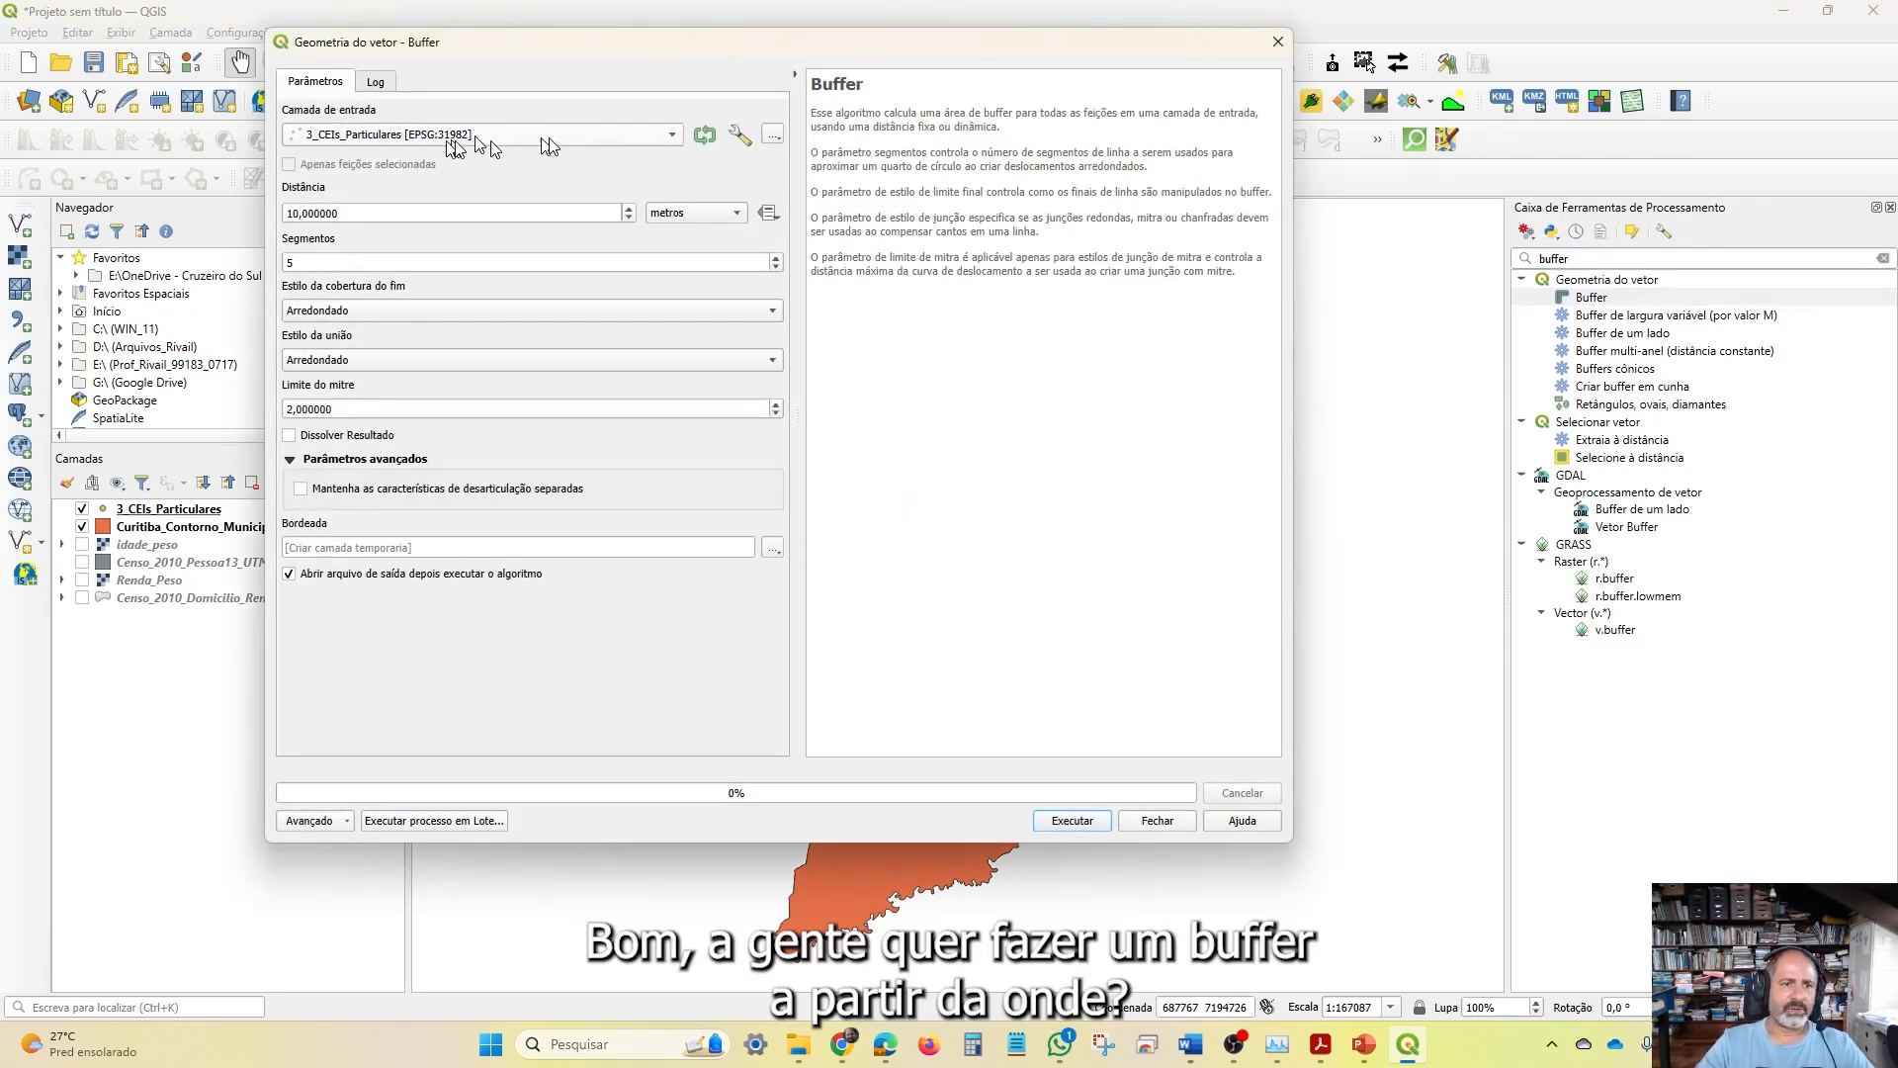
{"action": "left_click", "coordinate": [551, 142]}
{"action": "left_click", "coordinate": [550, 136]}
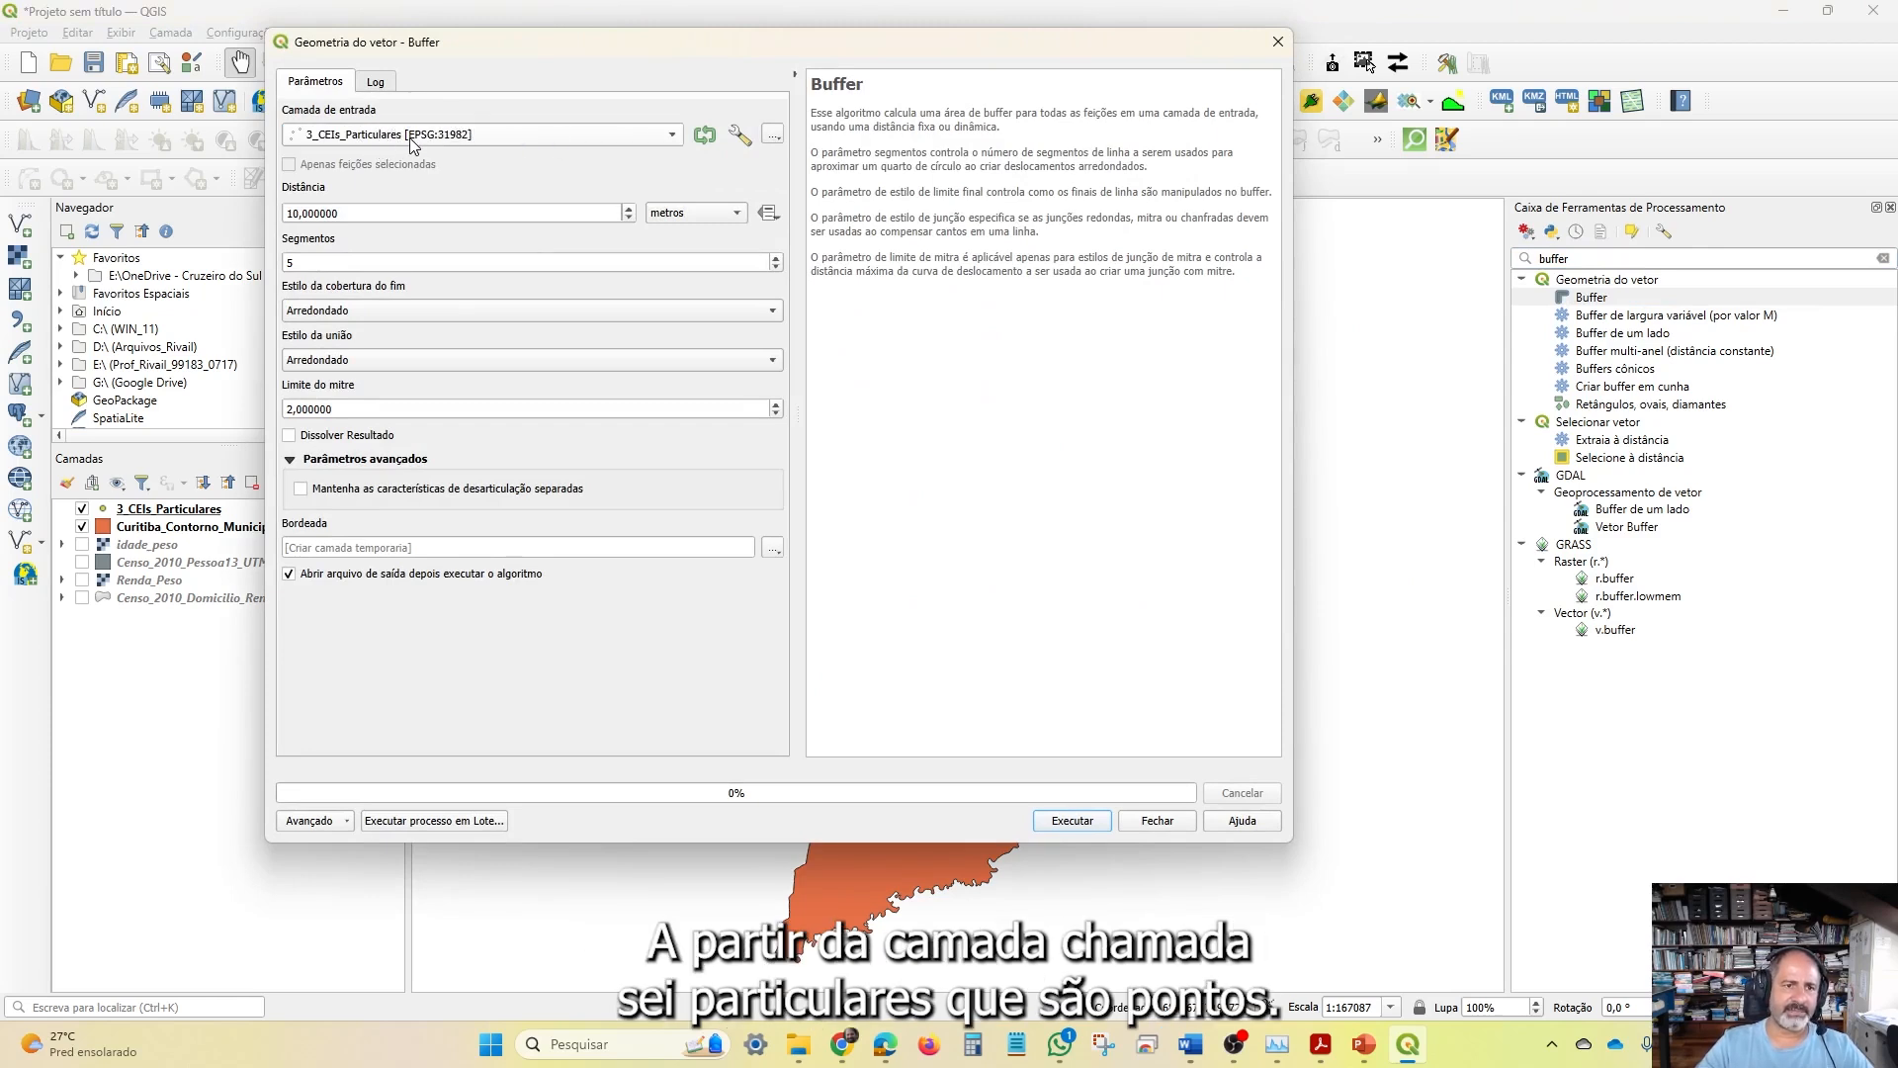
{"action": "double_click", "coordinate": [336, 212]}
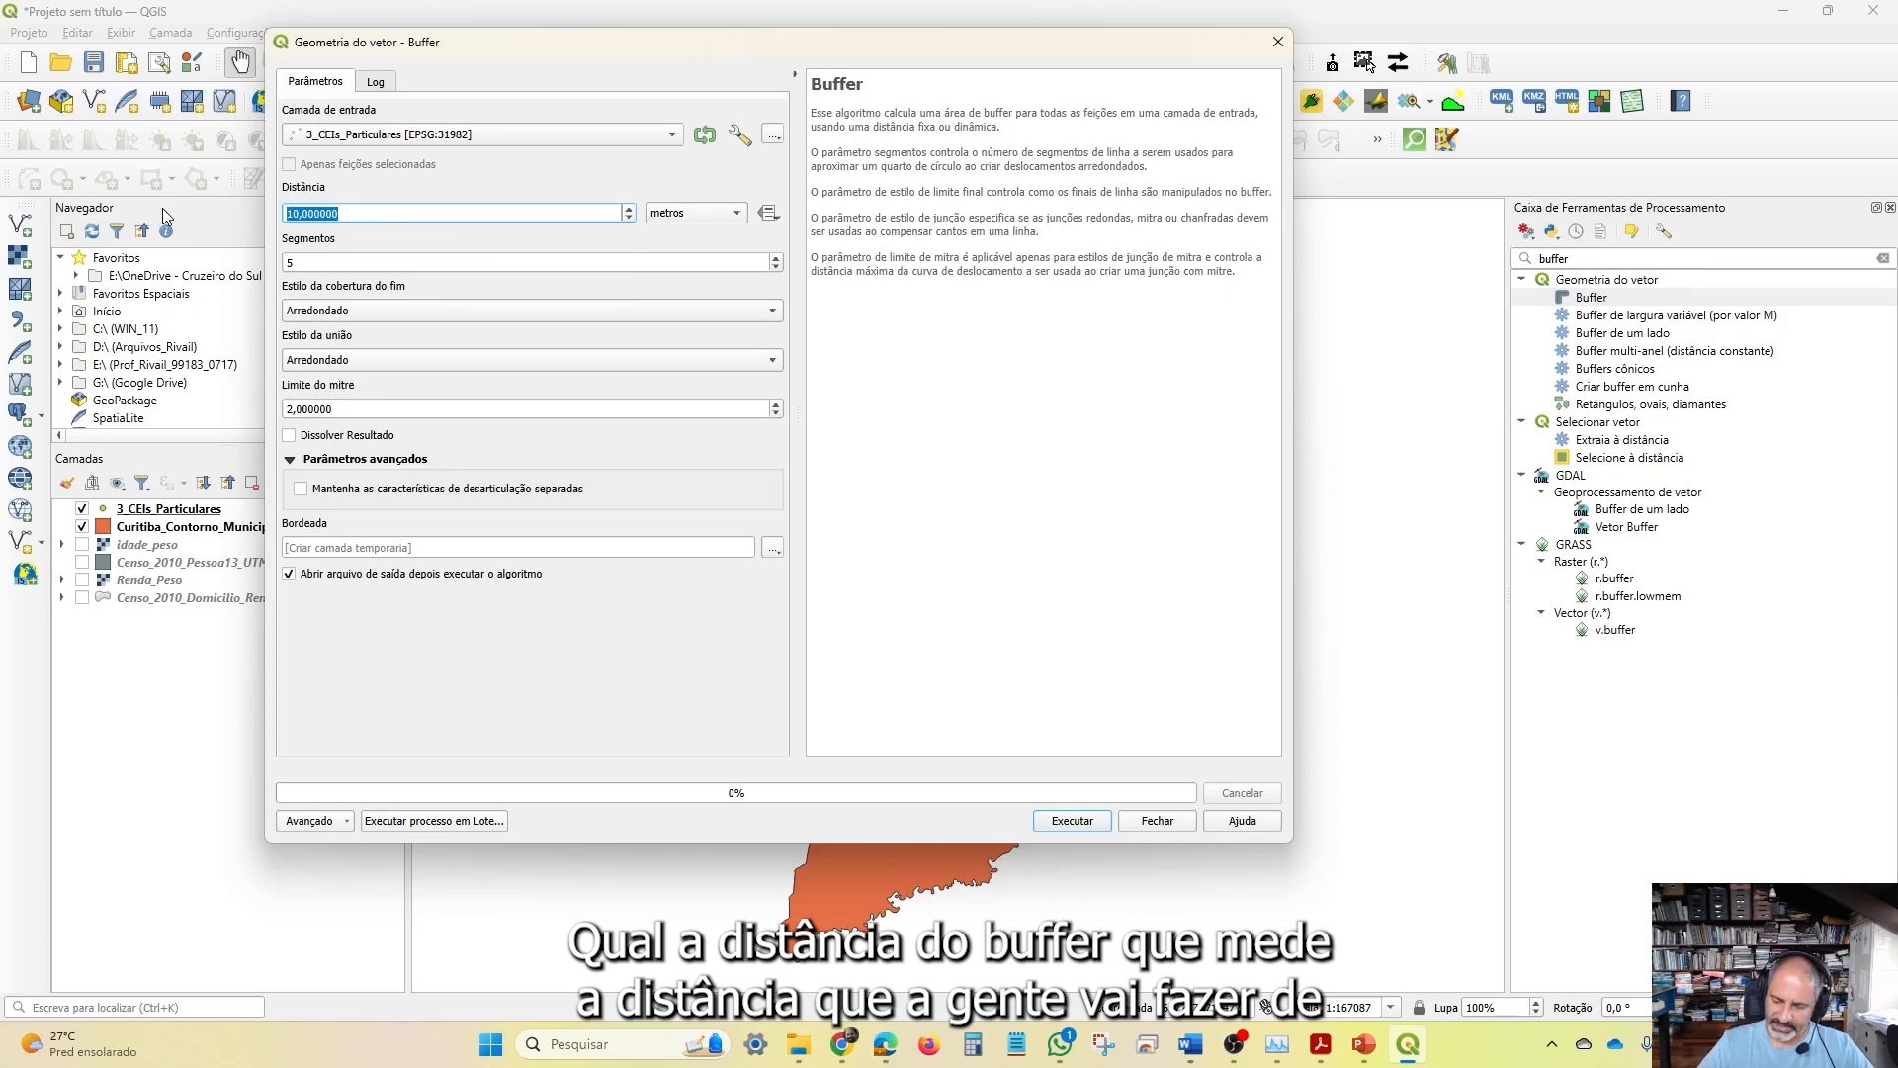
{"action": "type", "text": "200"}
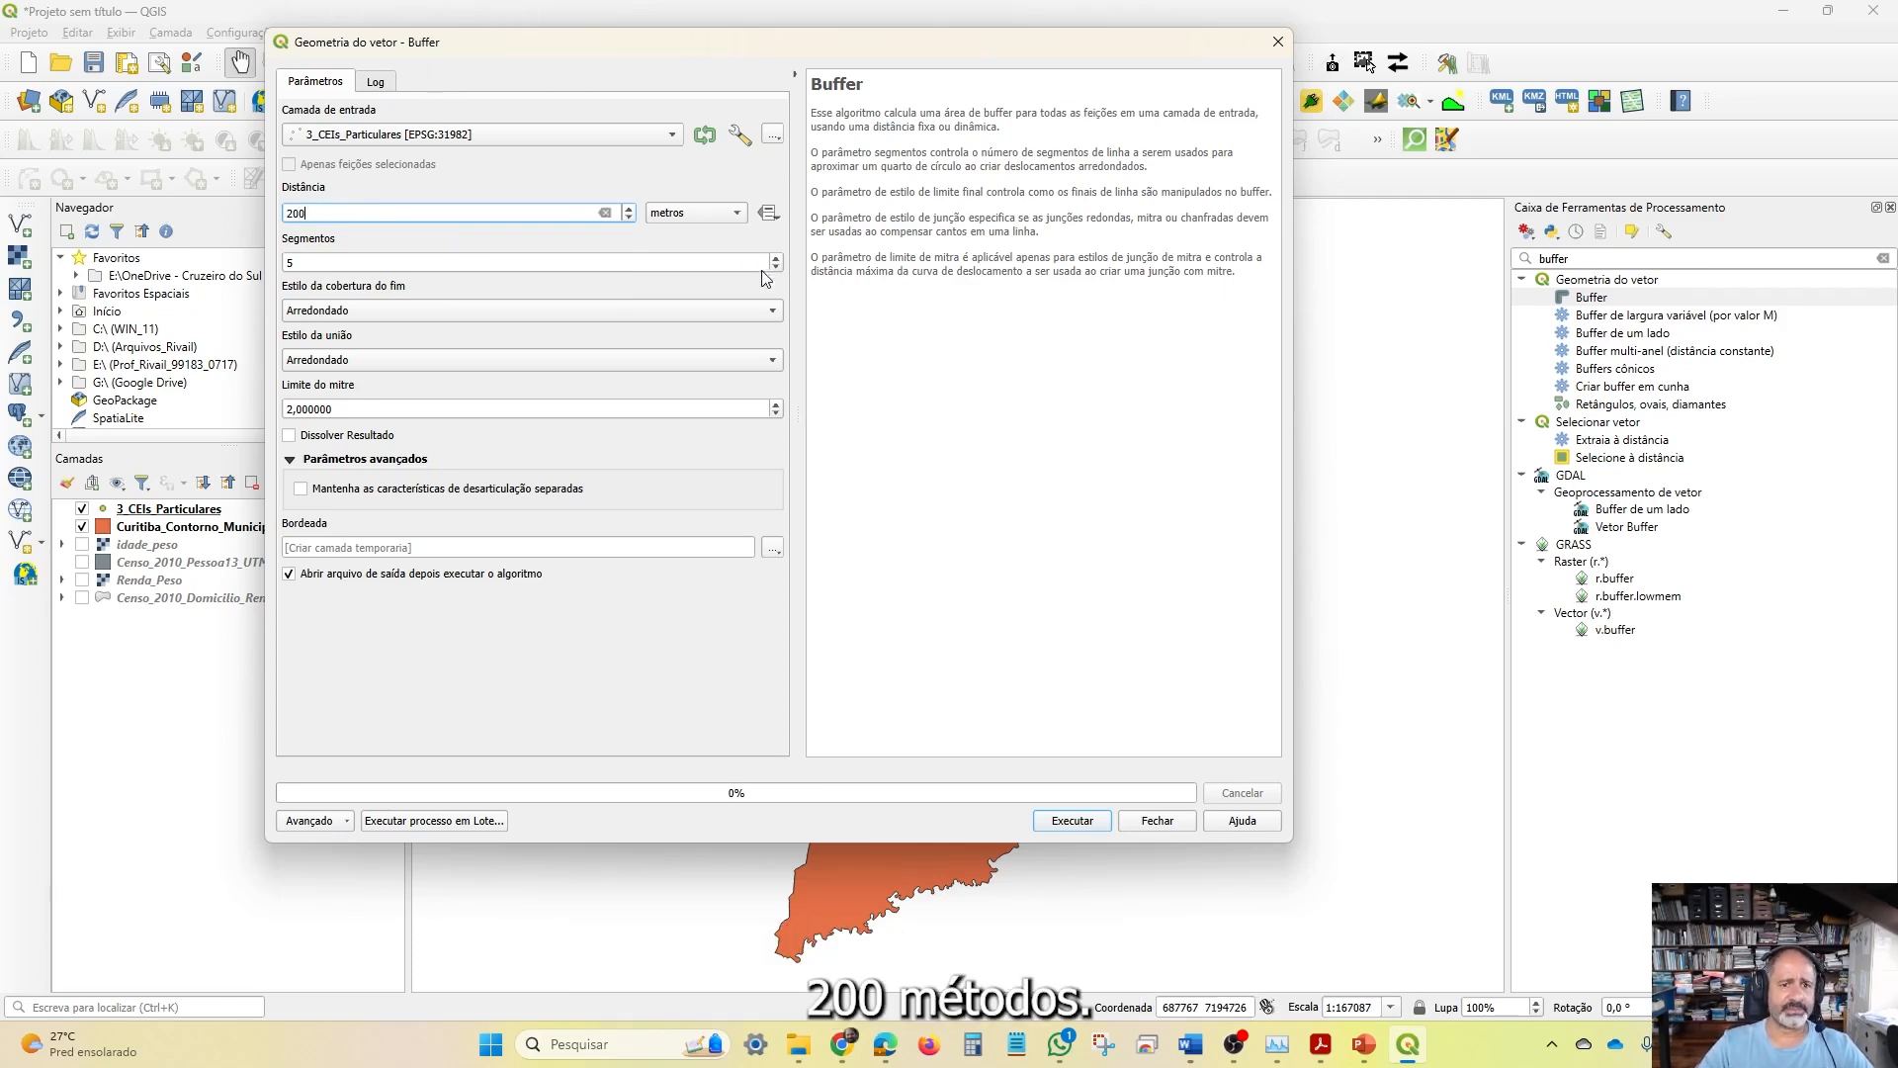
{"action": "left_click", "coordinate": [700, 215]}
{"action": "left_click", "coordinate": [698, 217]}
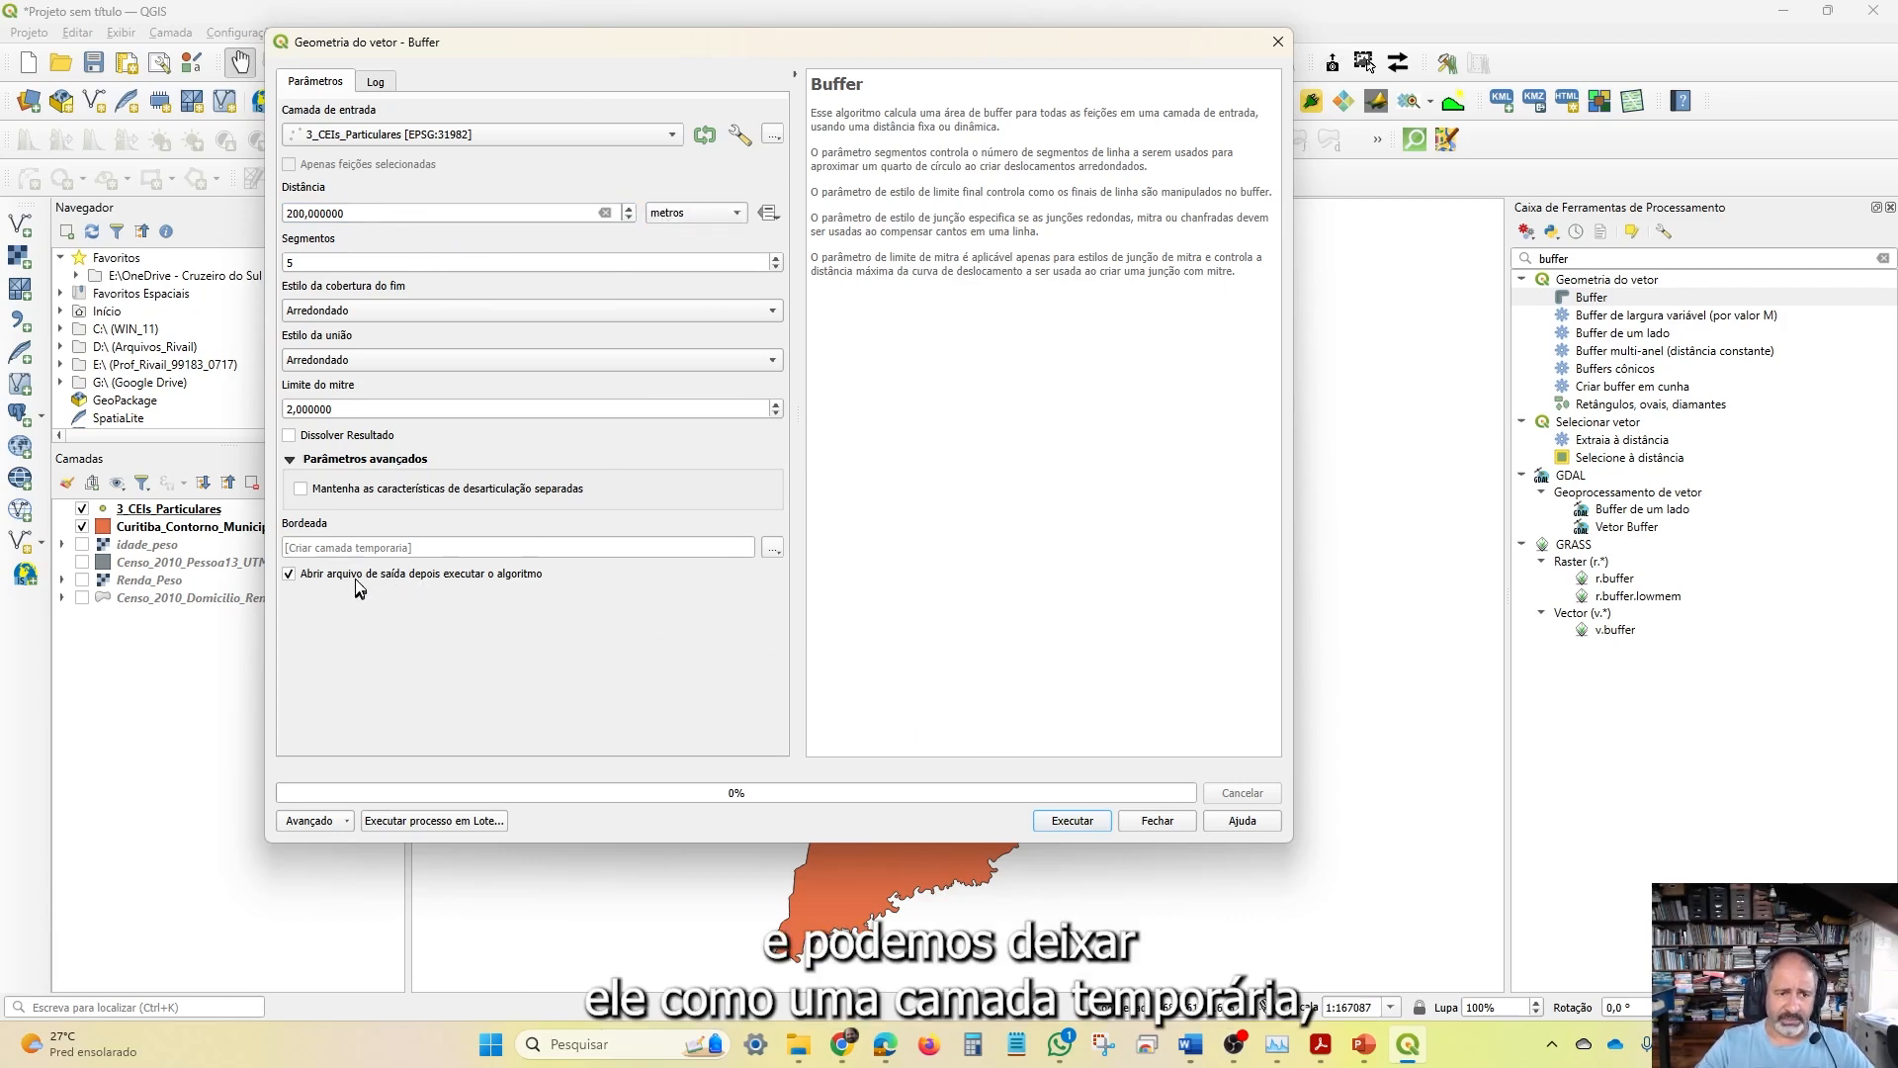
{"action": "left_click", "coordinate": [1087, 829]}
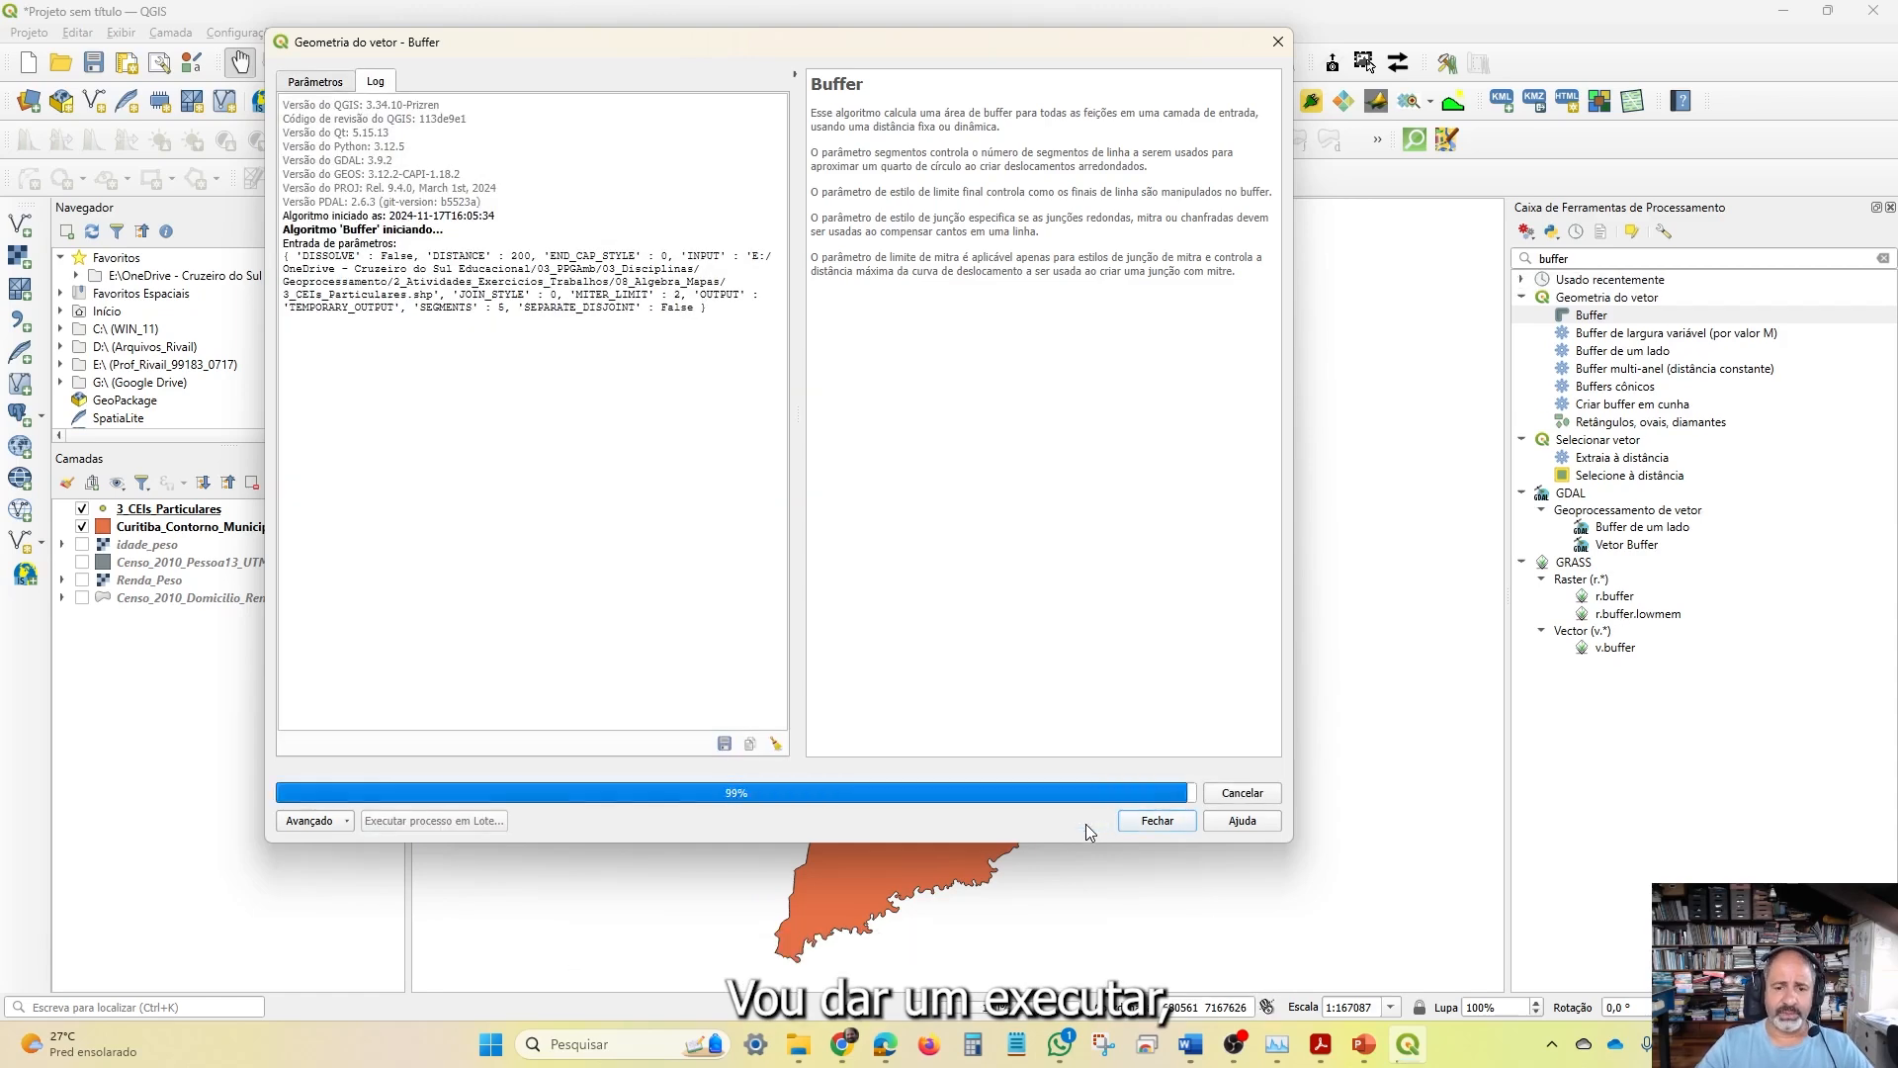
{"action": "left_click", "coordinate": [1158, 821]}
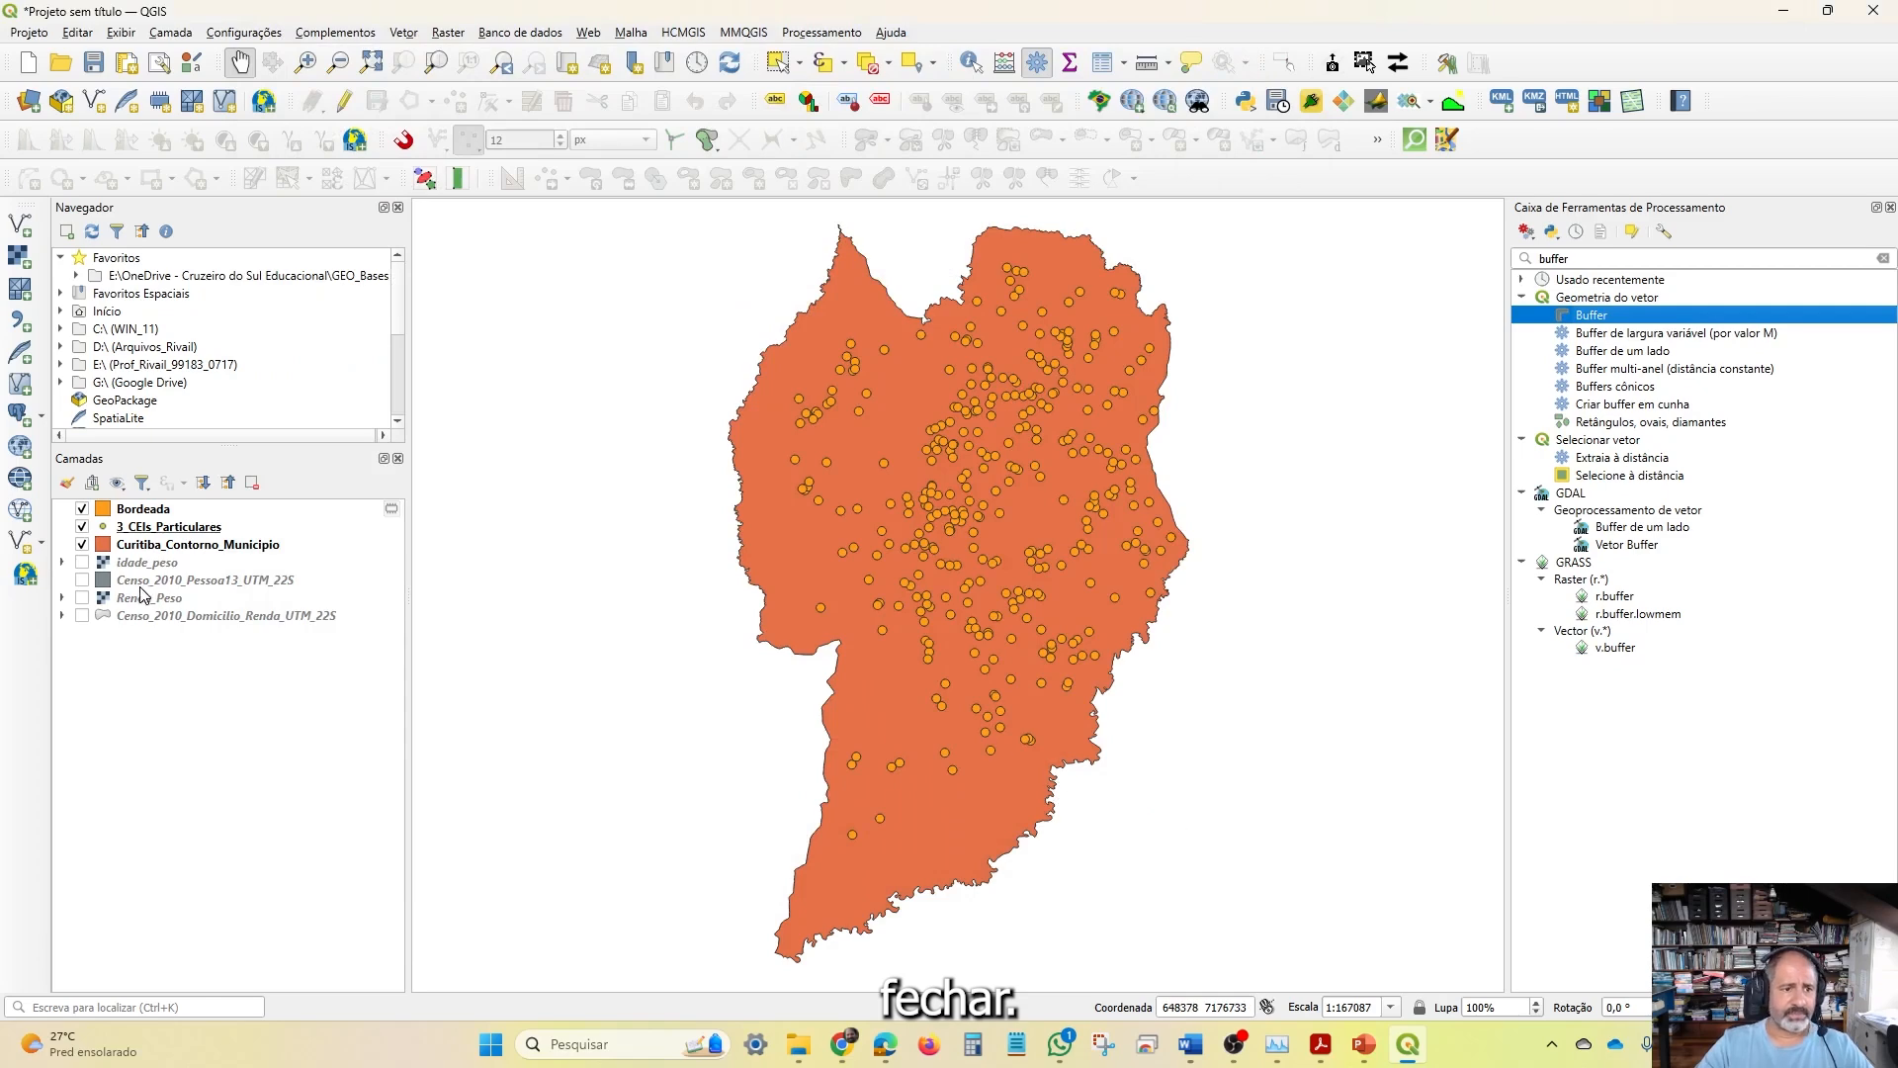
{"action": "left_click_drag", "start_coordinate": [138, 509], "coordinate": [149, 534]}
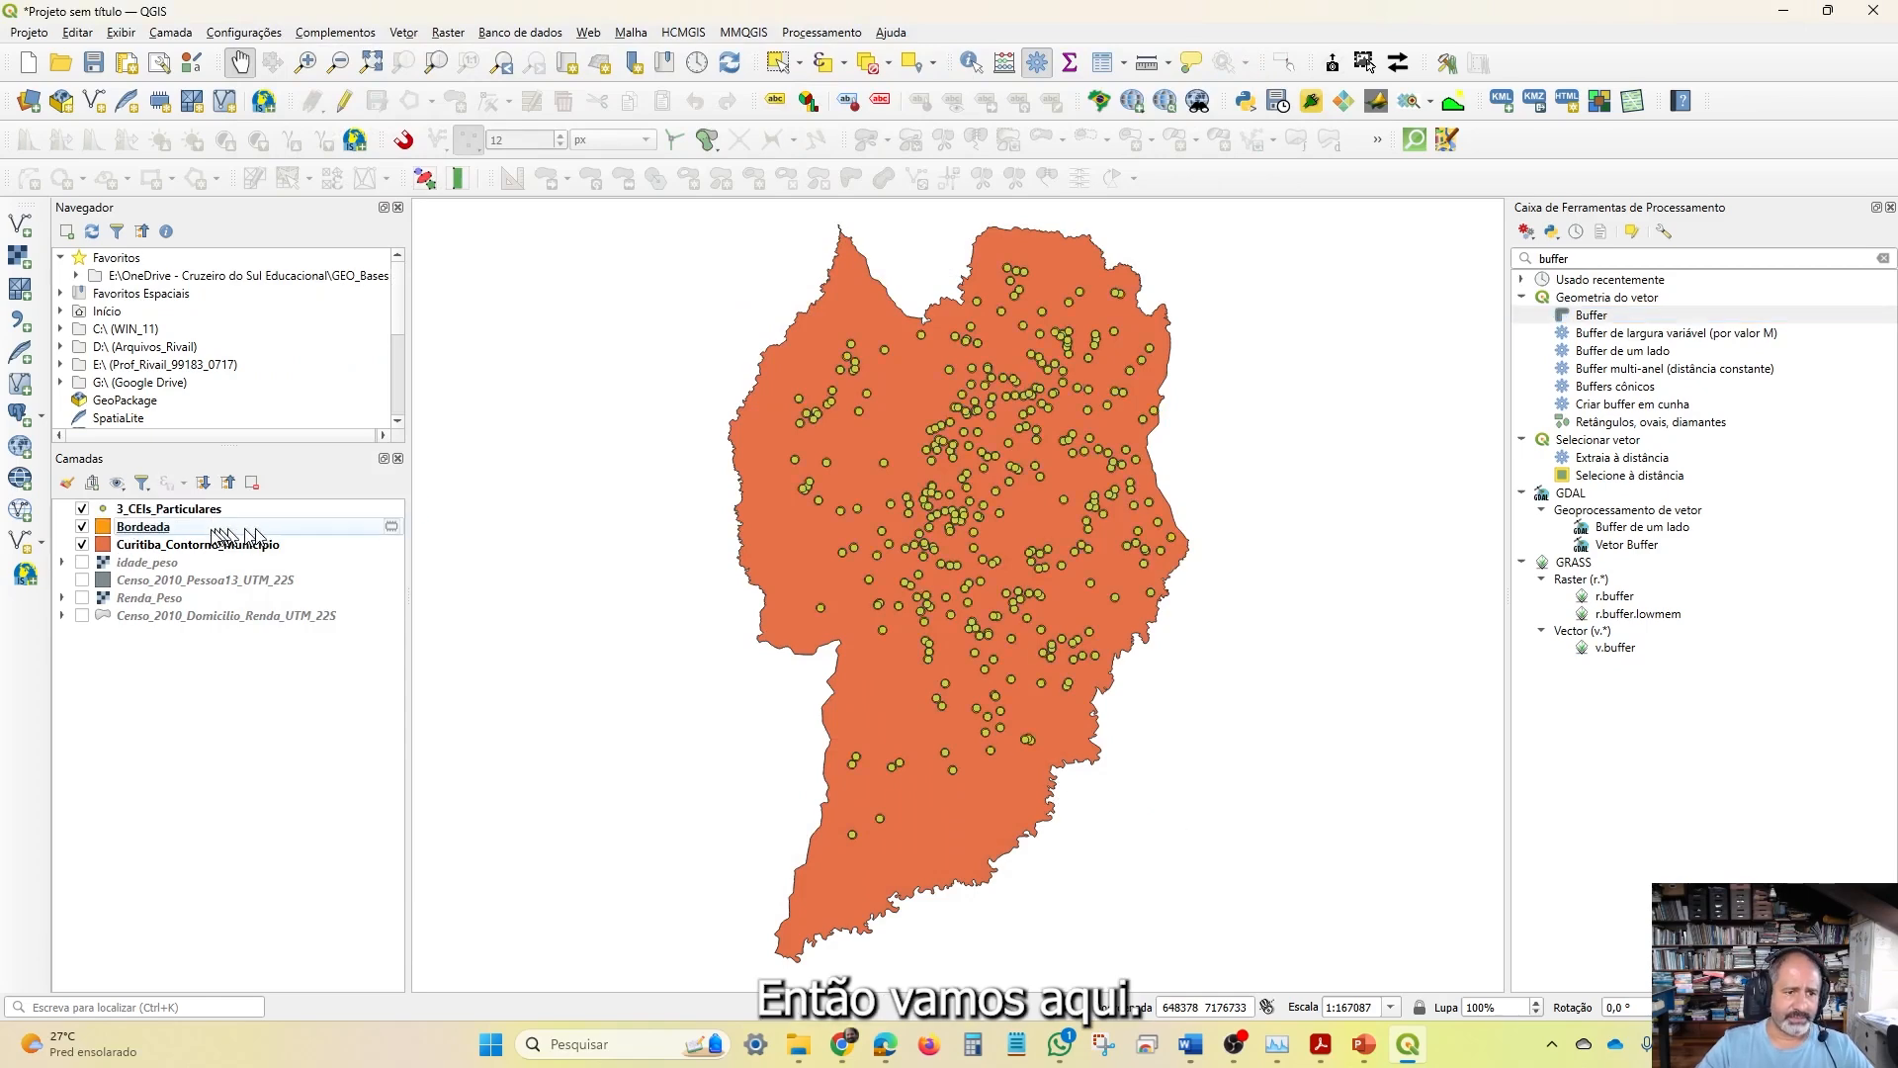
{"action": "scroll", "coordinate": [1018, 550], "scroll_direction": "up", "scroll_amount": 2}
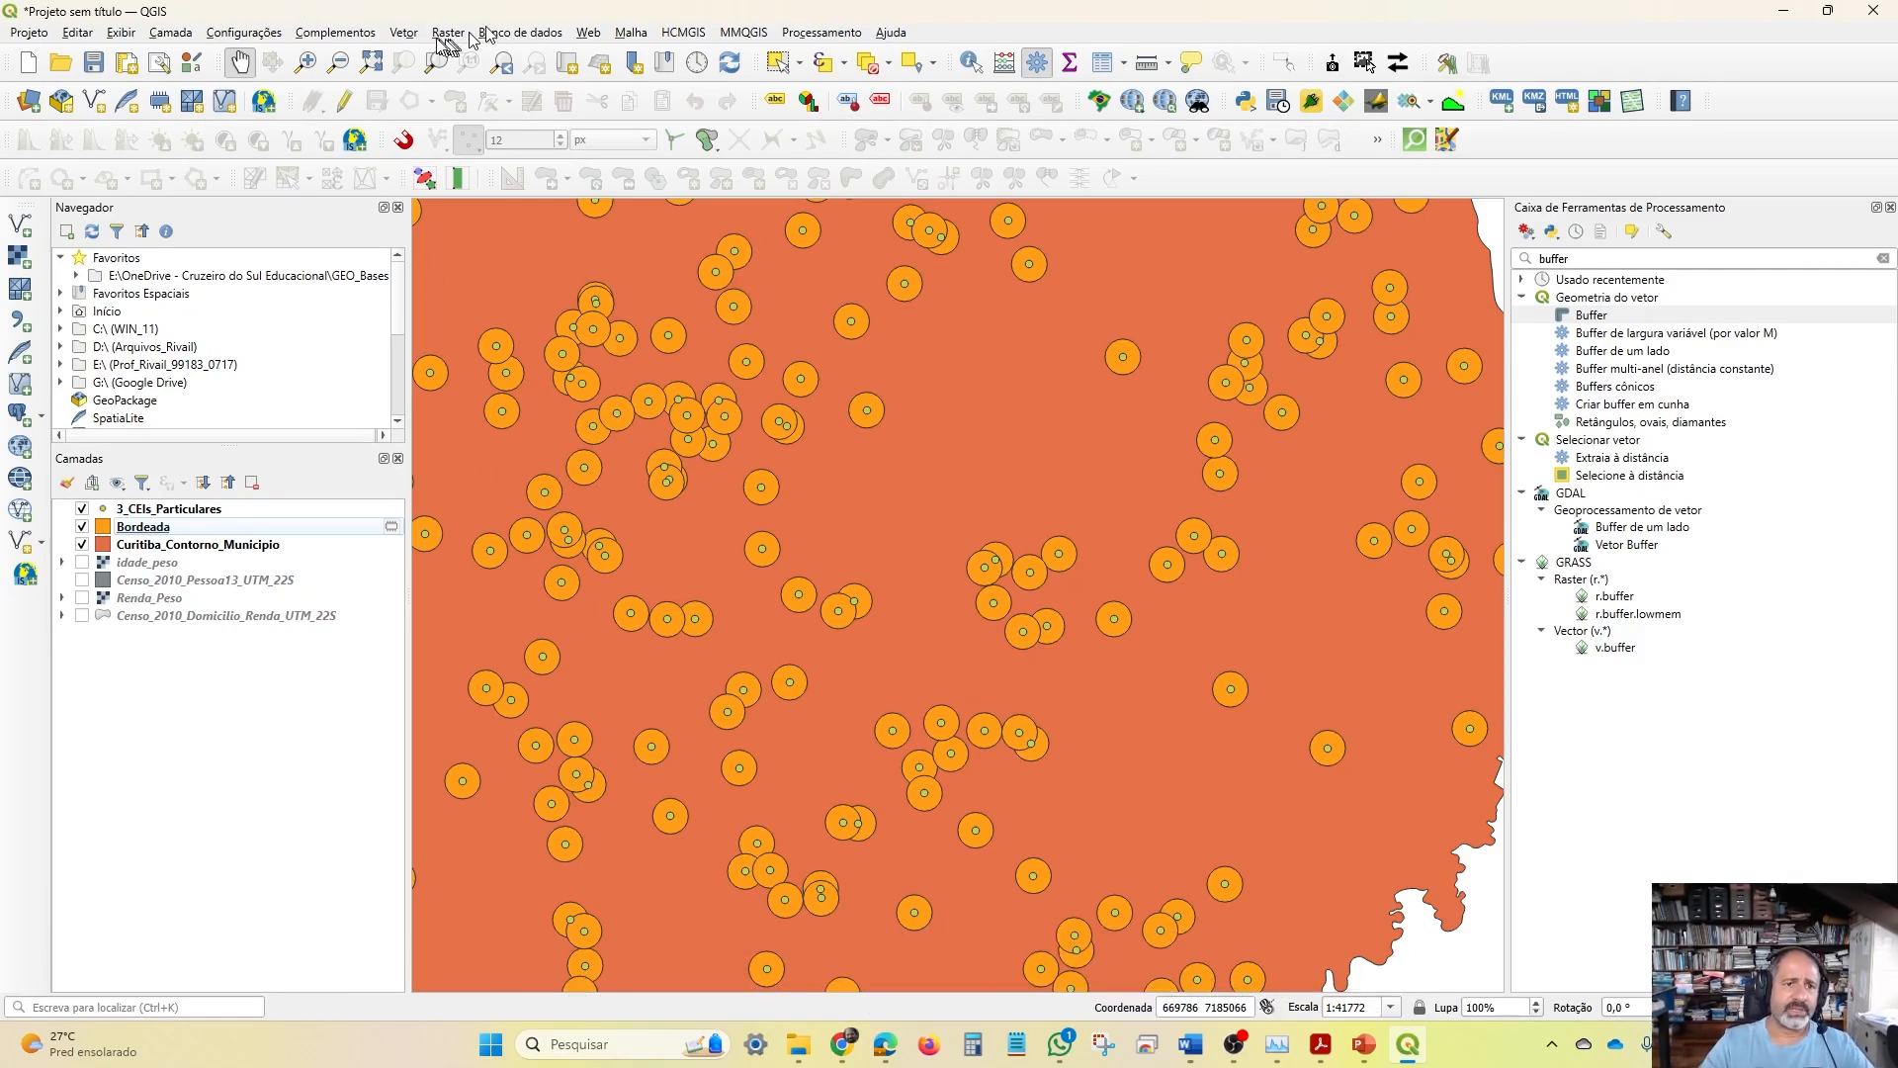
Dissolve the Bordeada buffers into a temporary layer and compare the result with the undissolved circles
{"action": "left_click", "coordinate": [409, 35]}
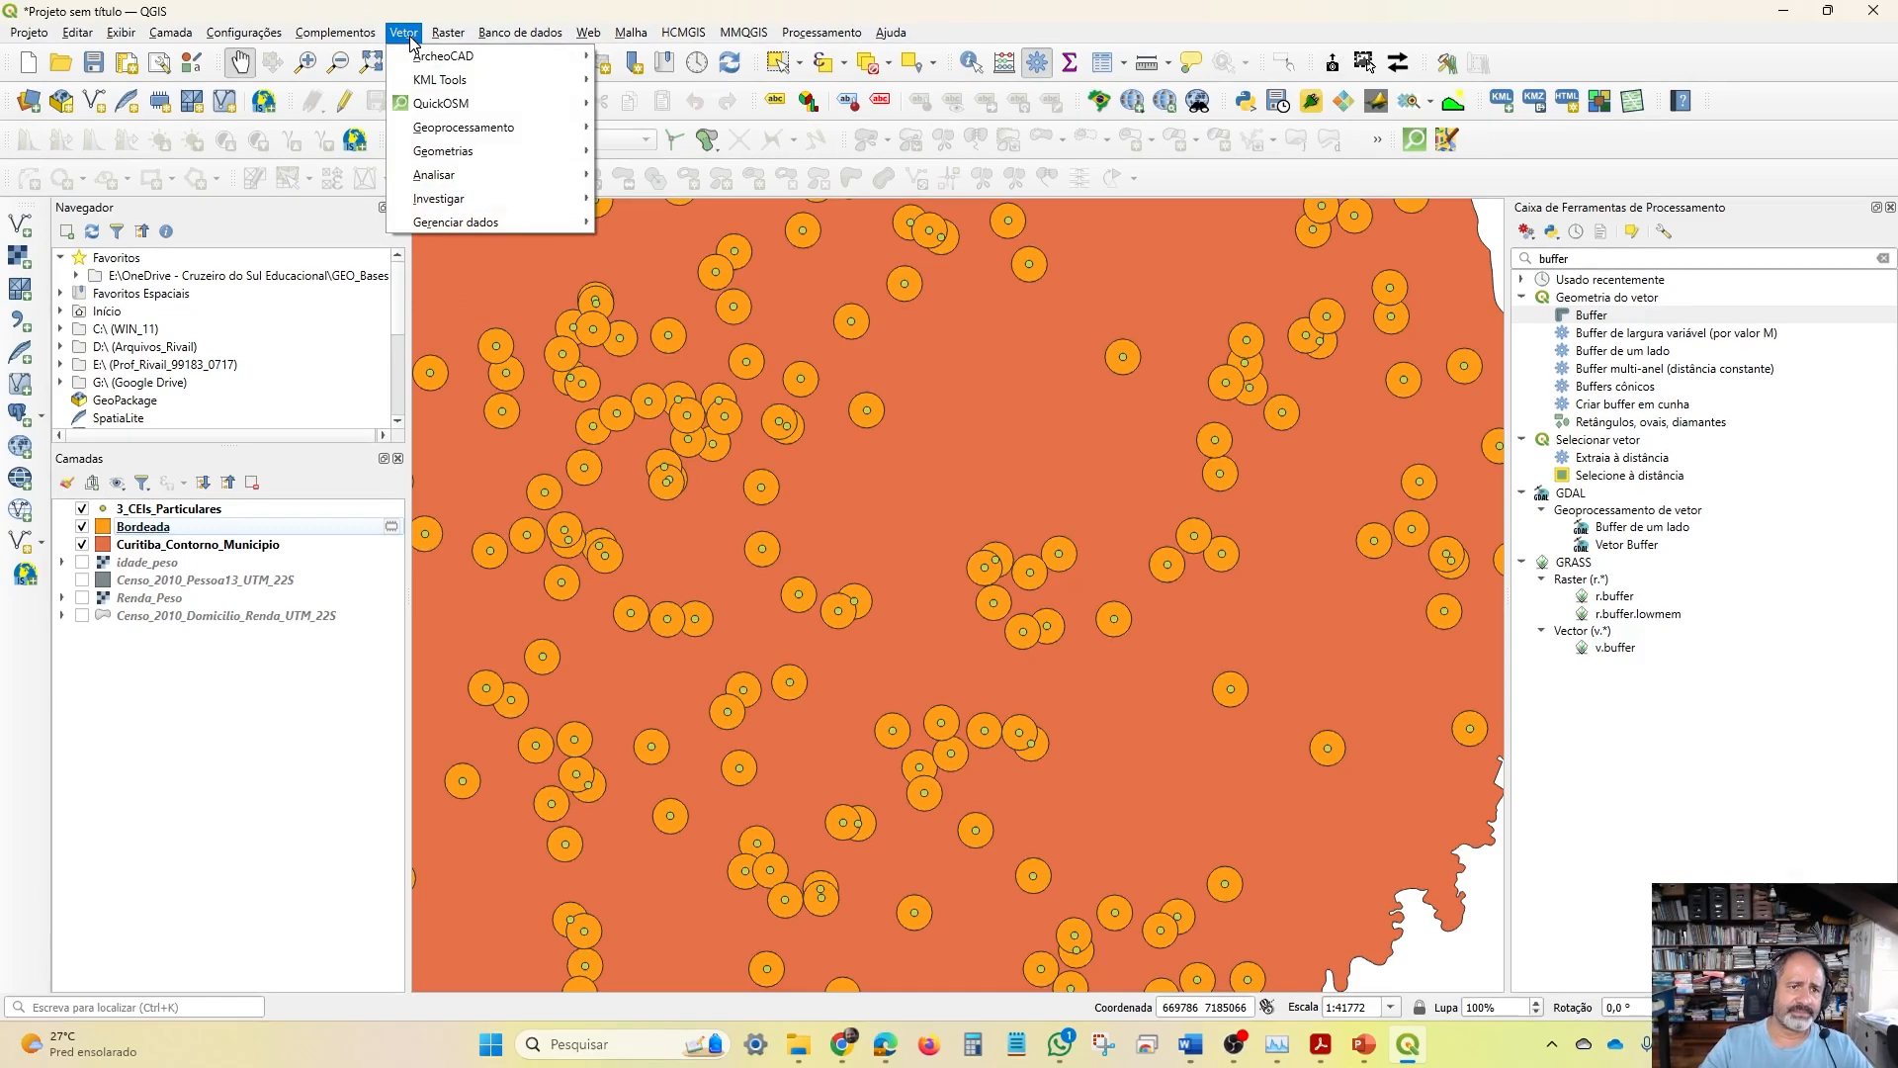
{"action": "mouse_move", "coordinate": [450, 137]}
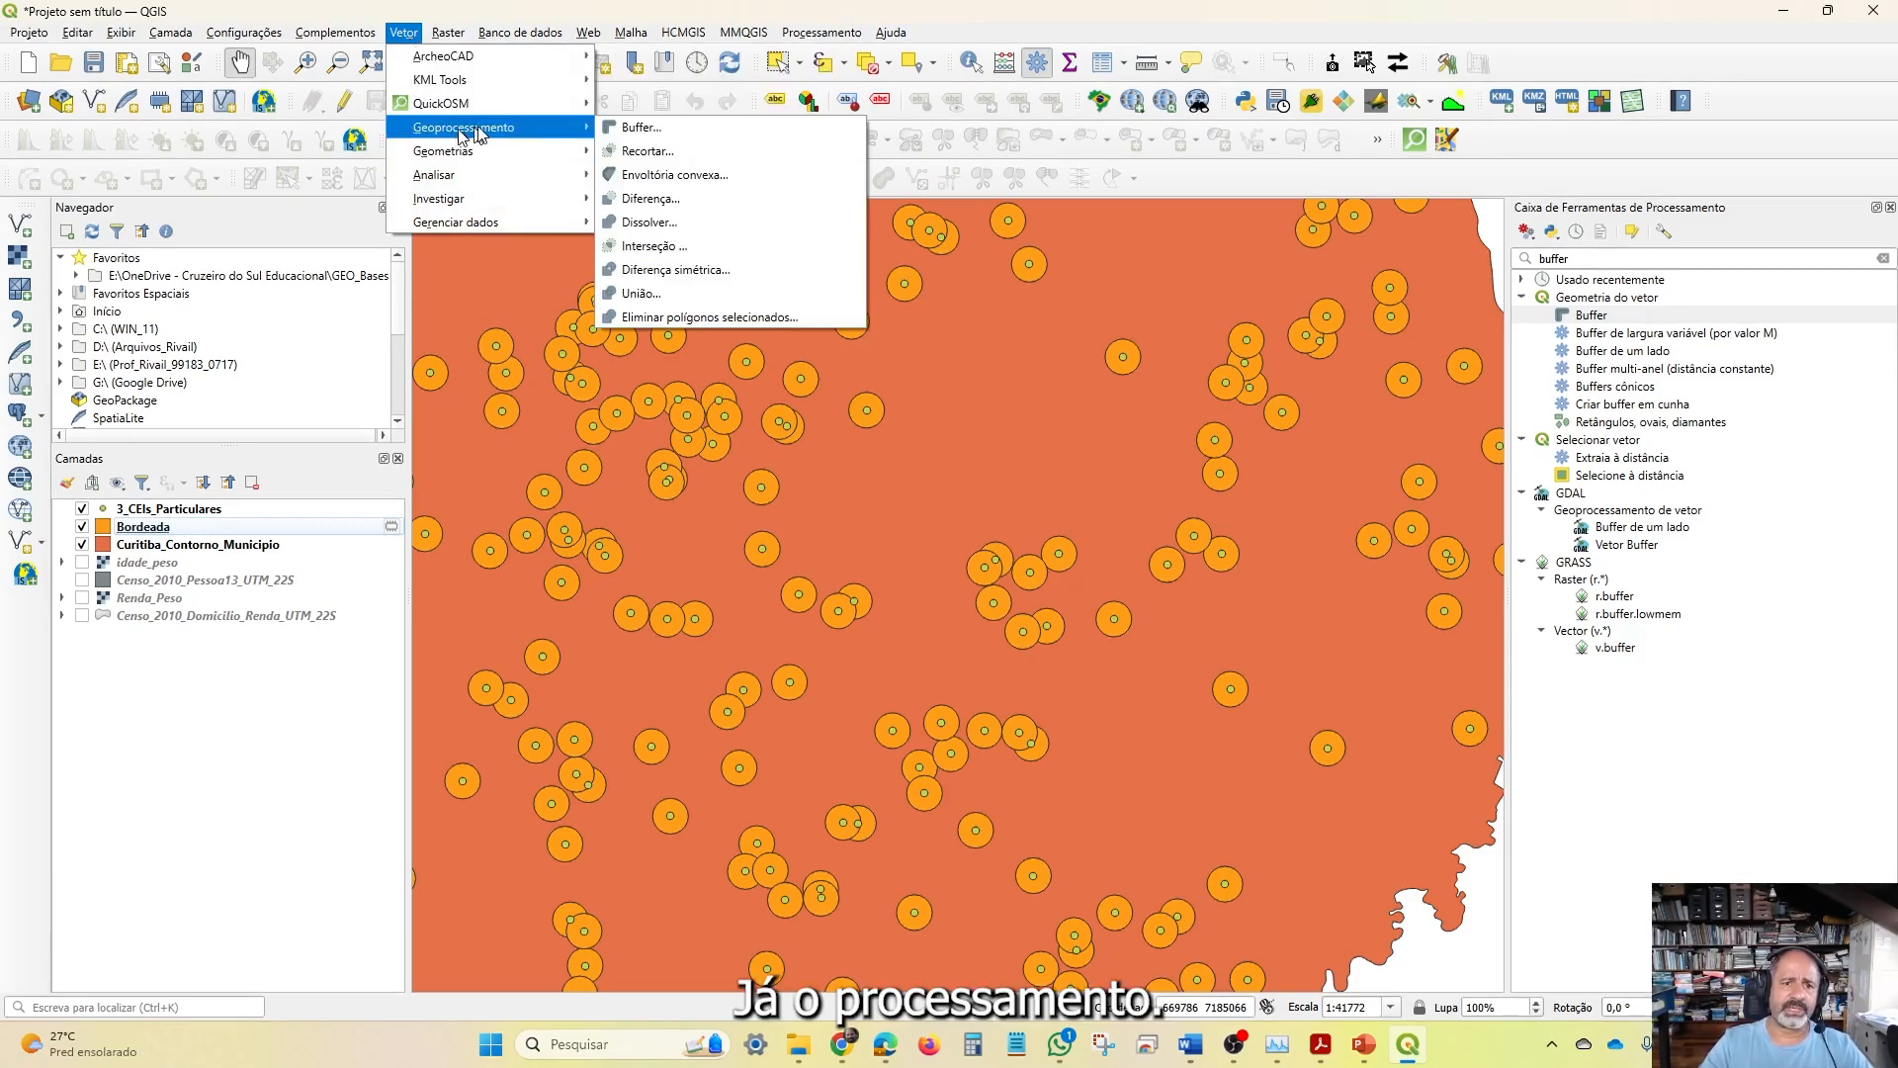
{"action": "left_click", "coordinate": [719, 228]}
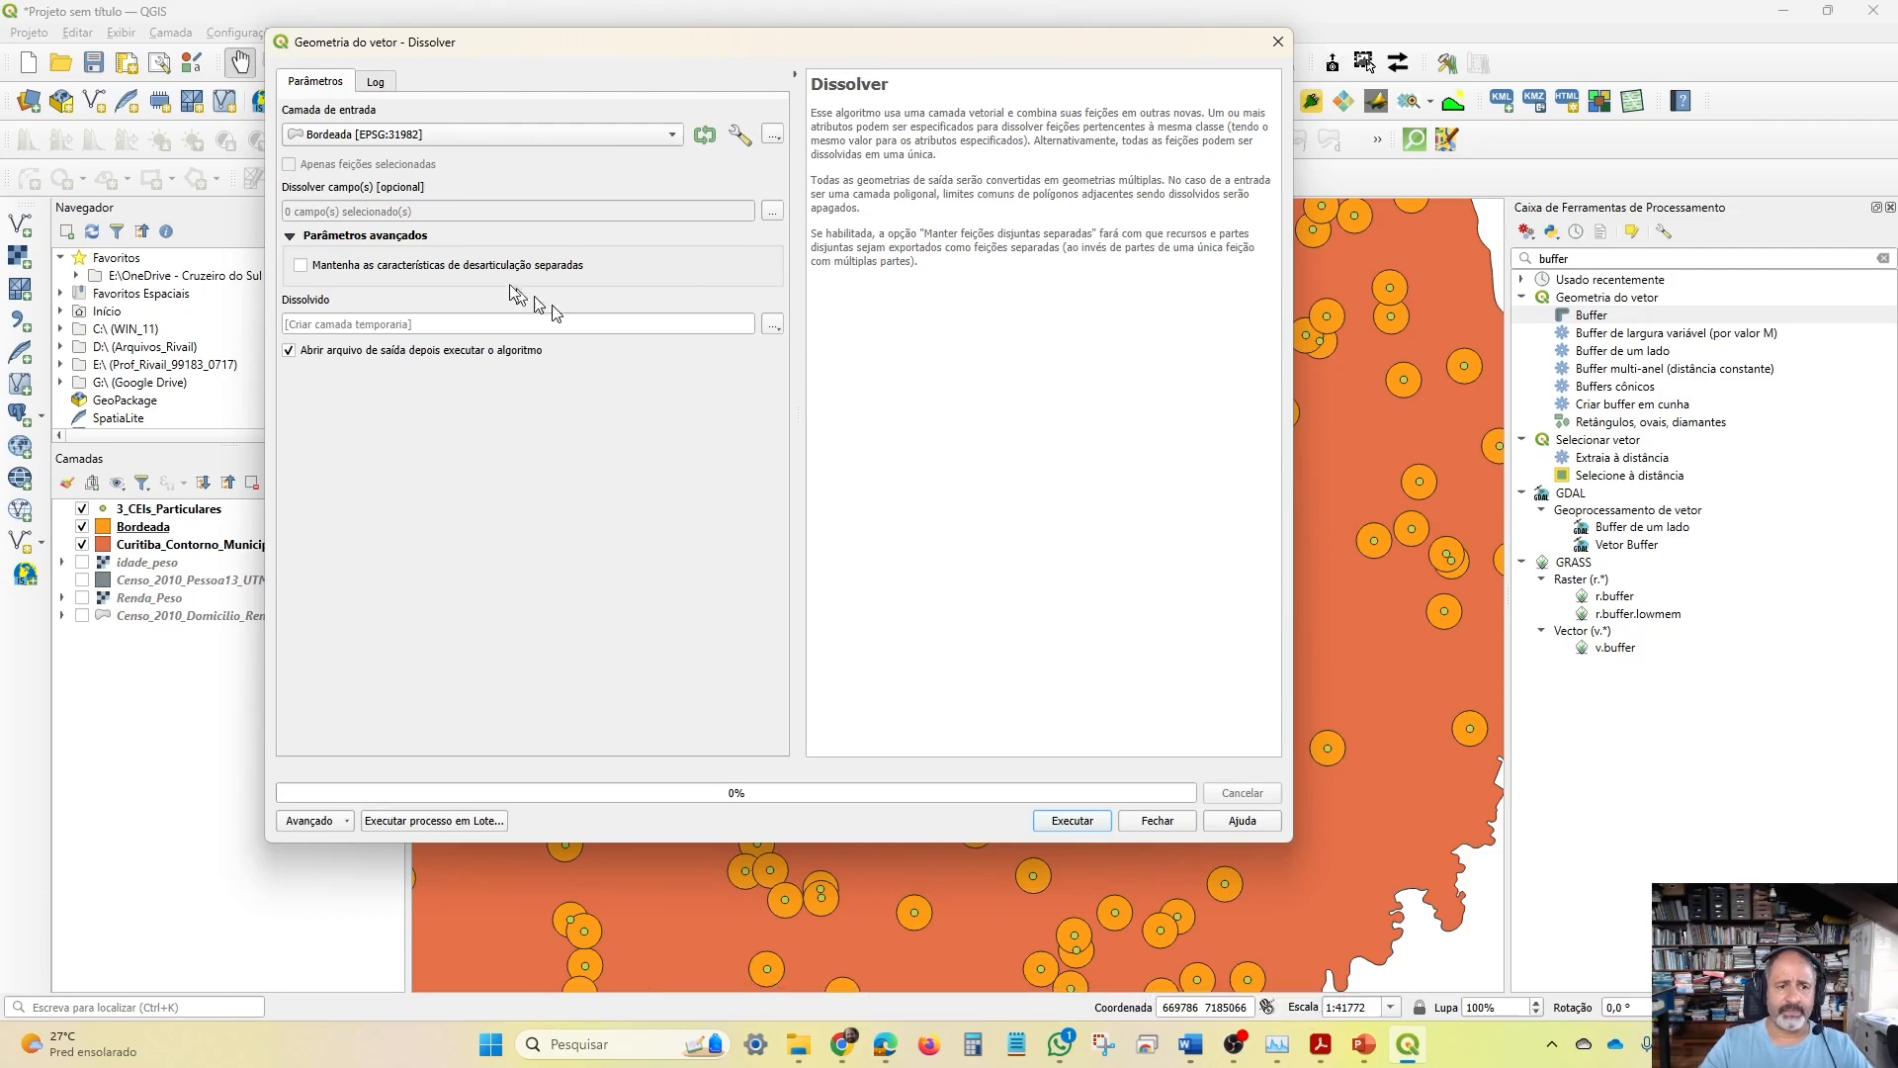
{"action": "left_click", "coordinate": [1074, 822]}
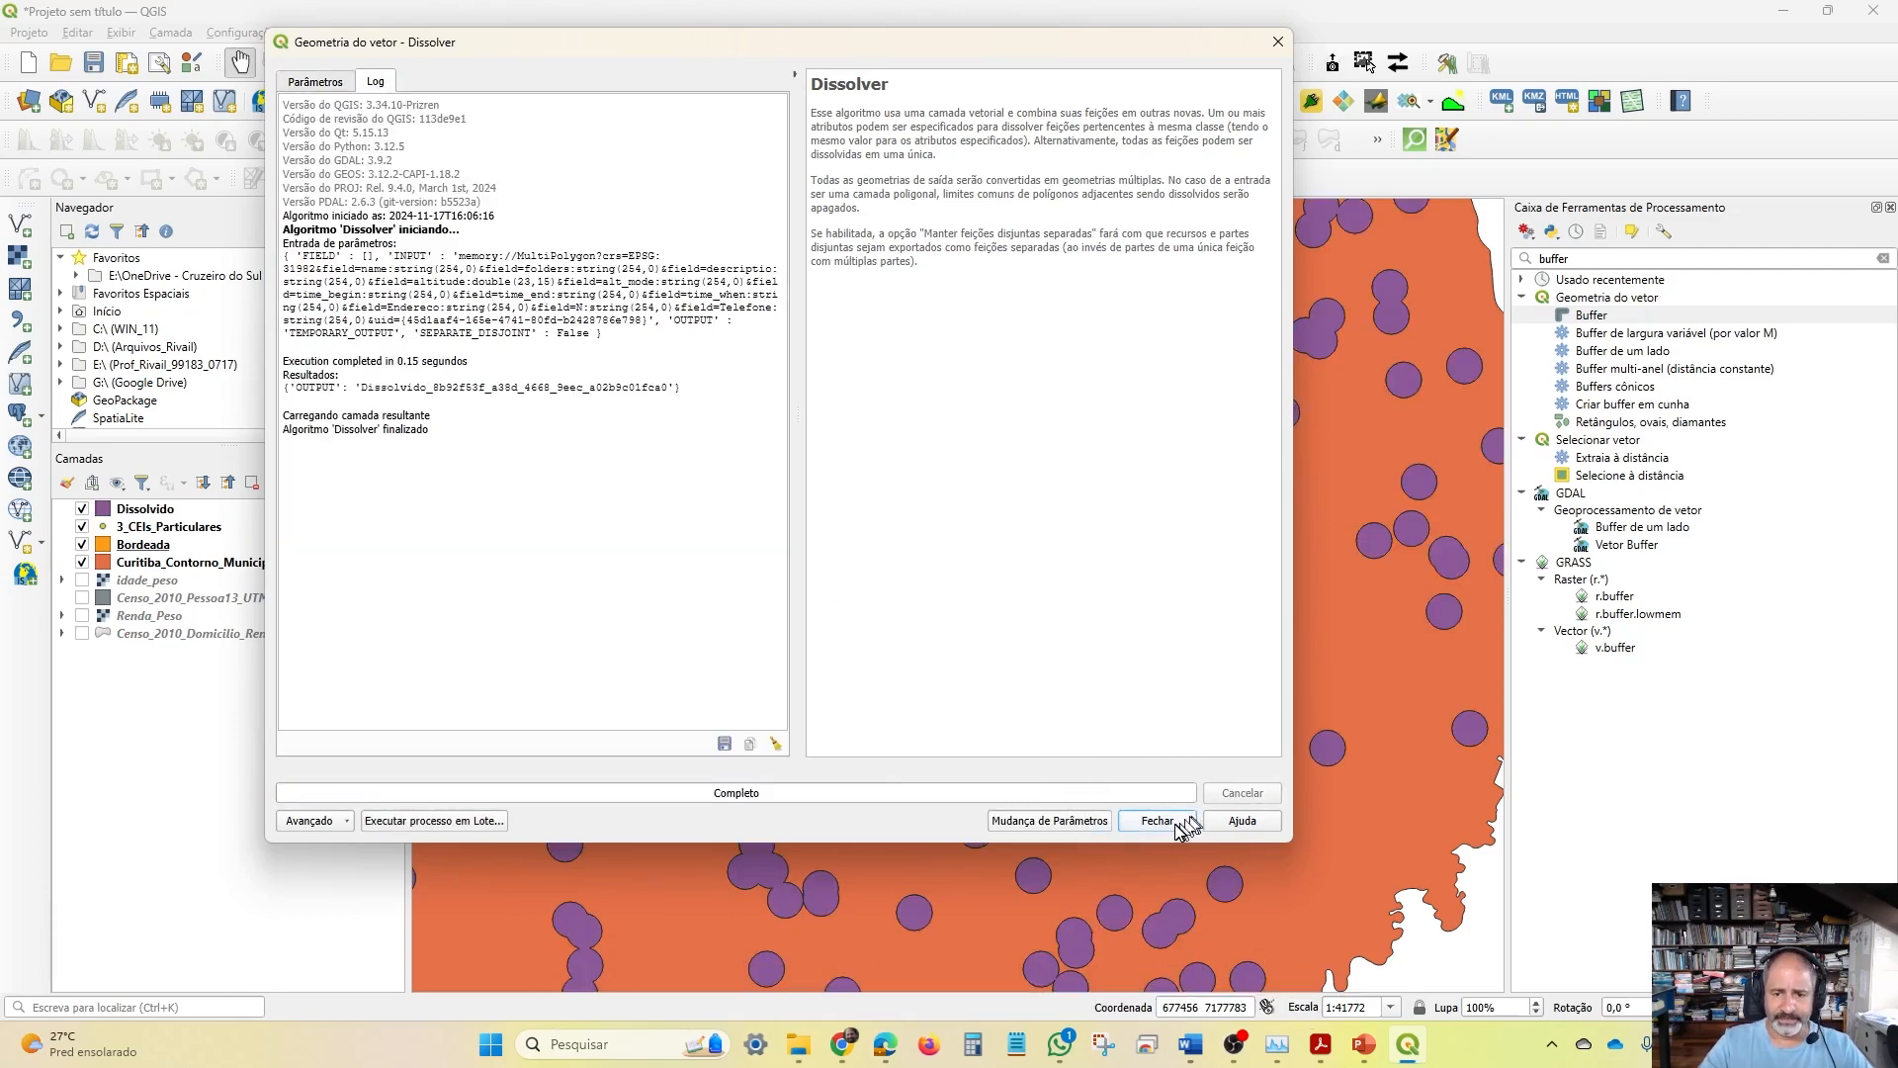
{"action": "left_click", "coordinate": [1182, 825]}
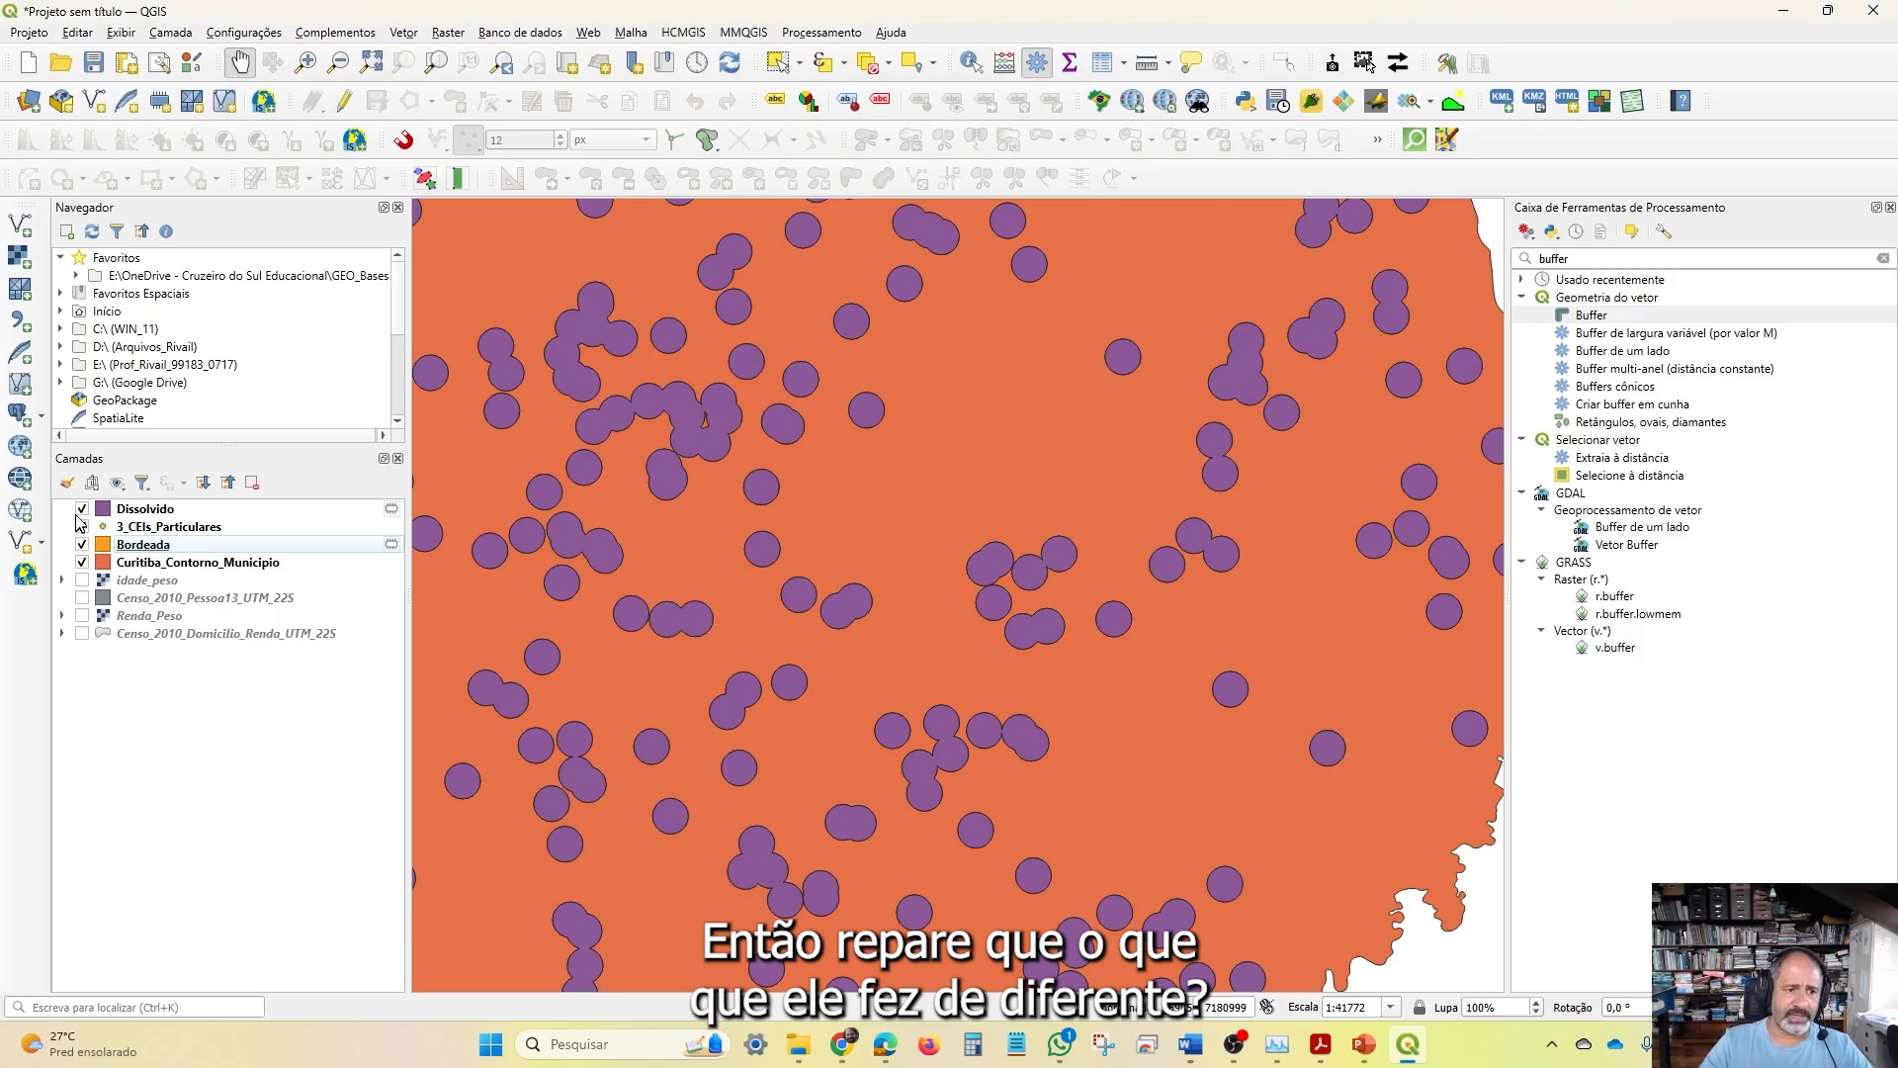
{"action": "left_click", "coordinate": [84, 509]}
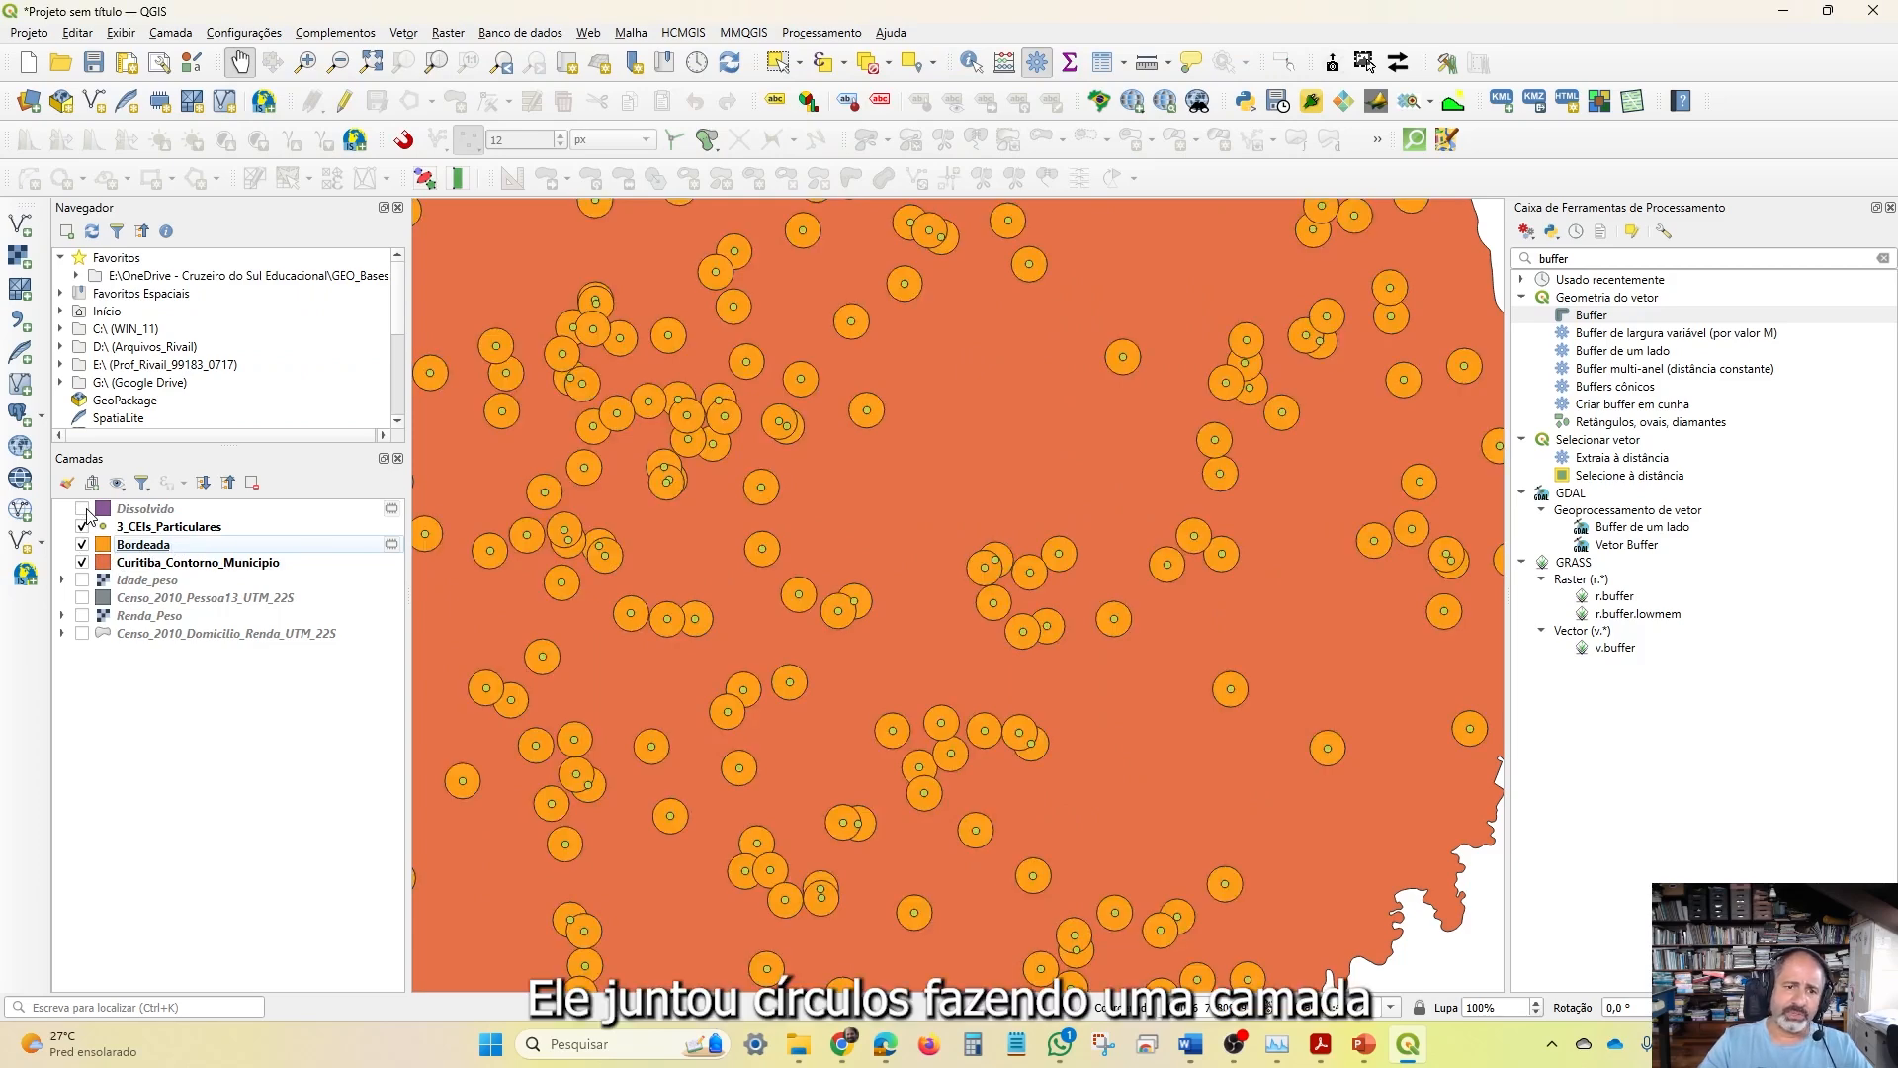
{"action": "left_click", "coordinate": [83, 509]}
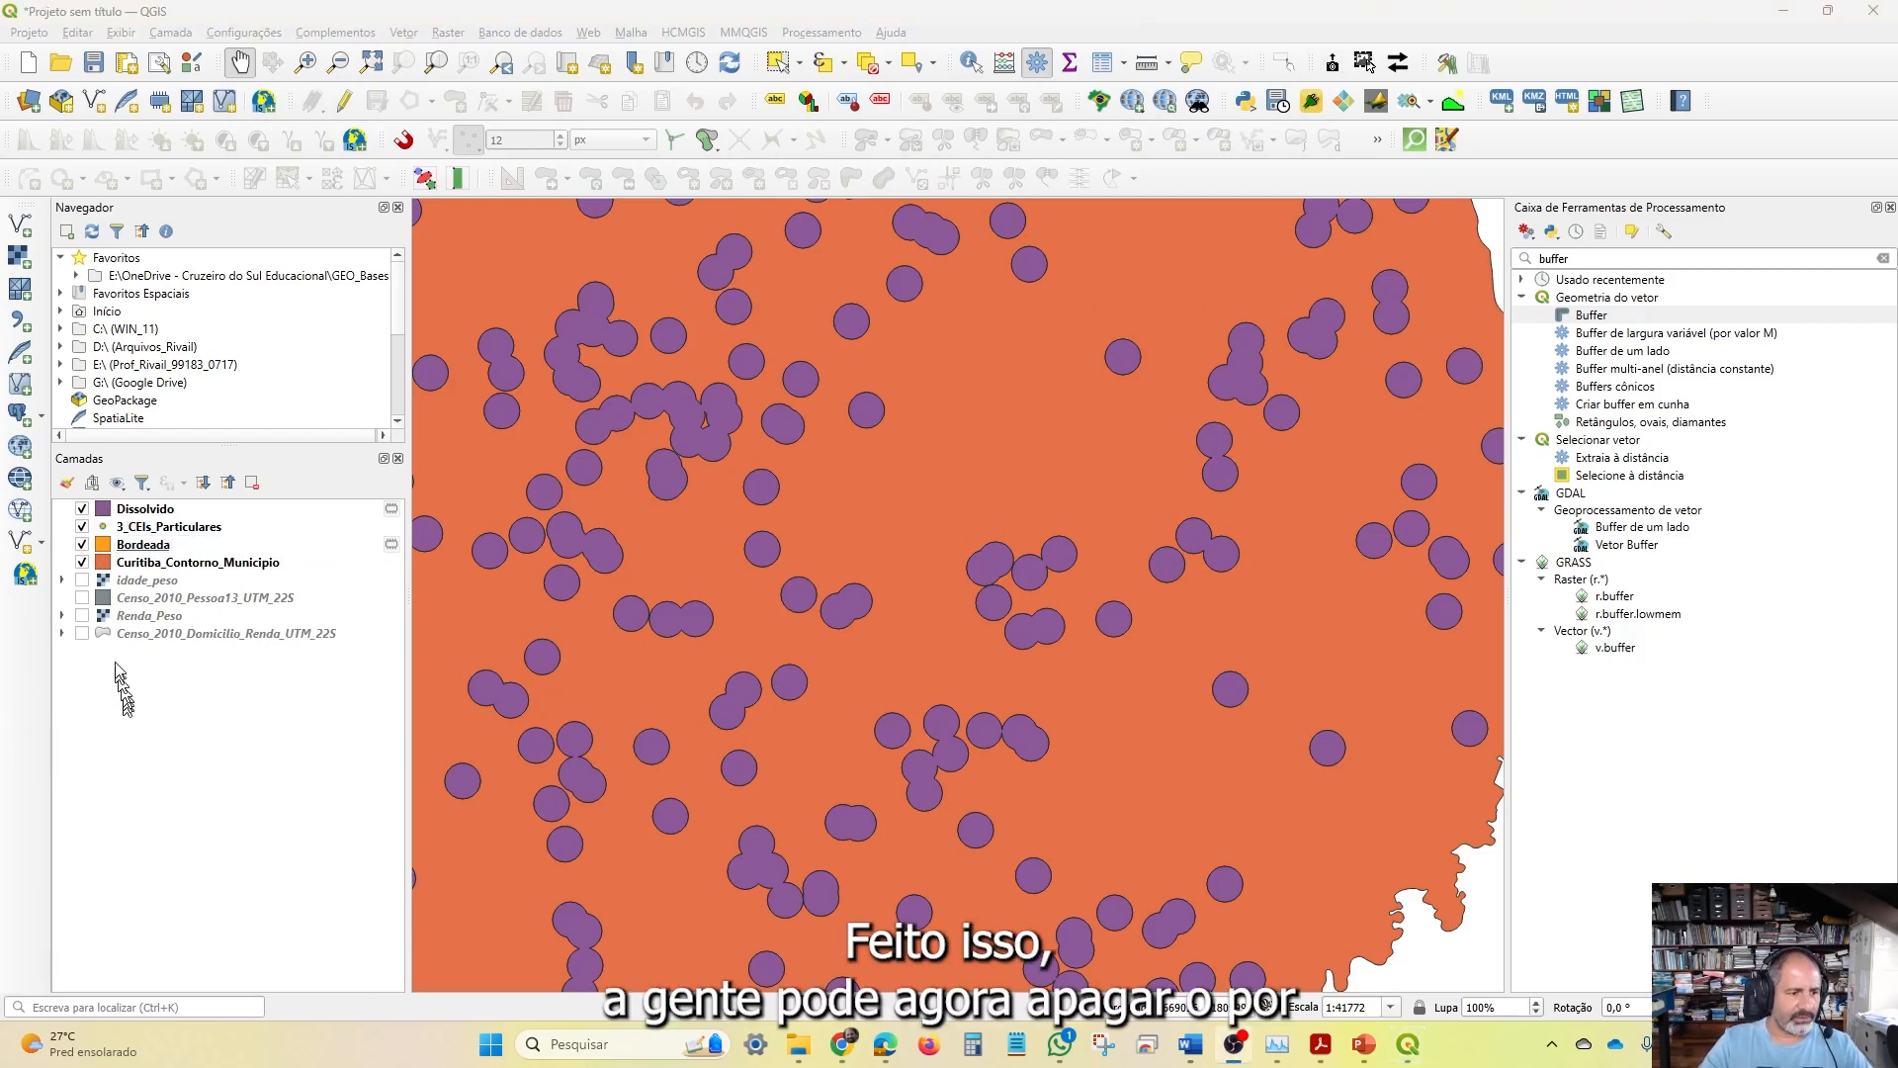
Remove the undissolved Bordeada layer from the project
{"action": "left_click", "coordinate": [145, 545]}
{"action": "right_click", "coordinate": [143, 545]}
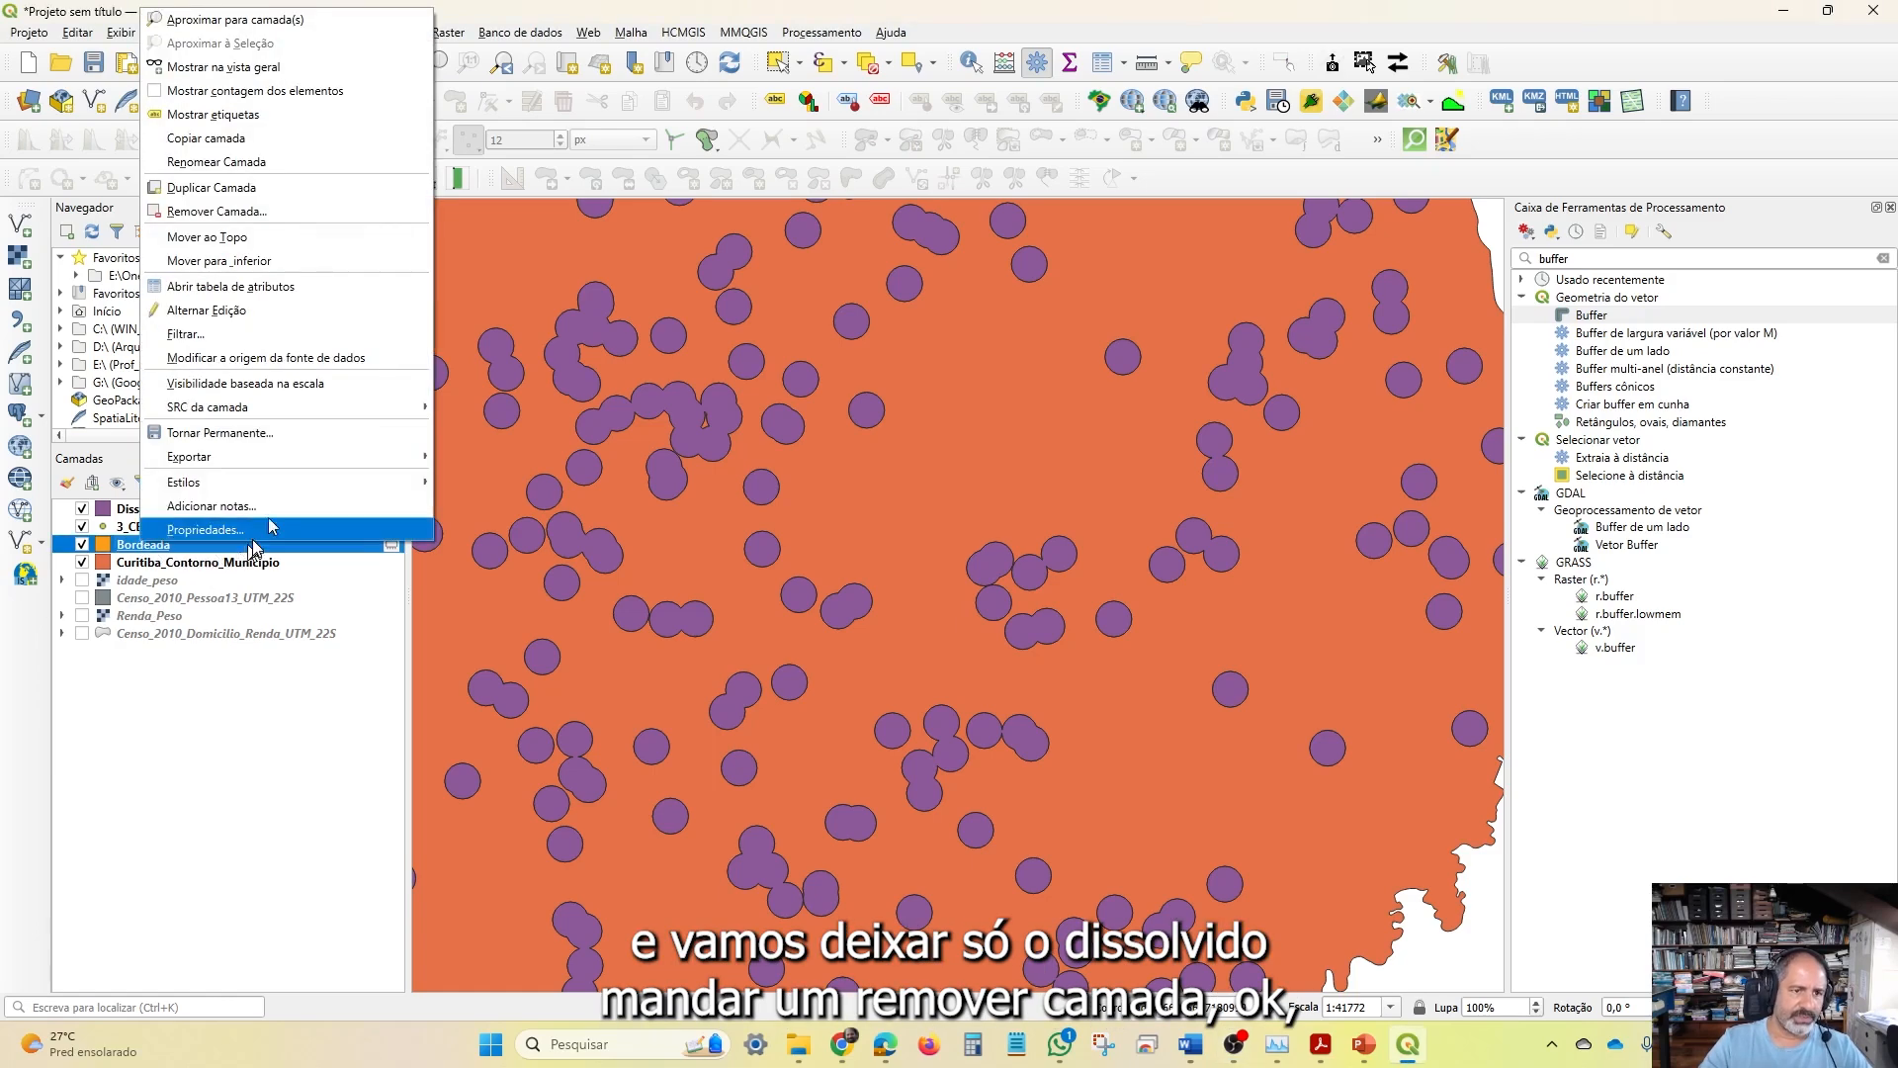
{"action": "left_click", "coordinate": [332, 213]}
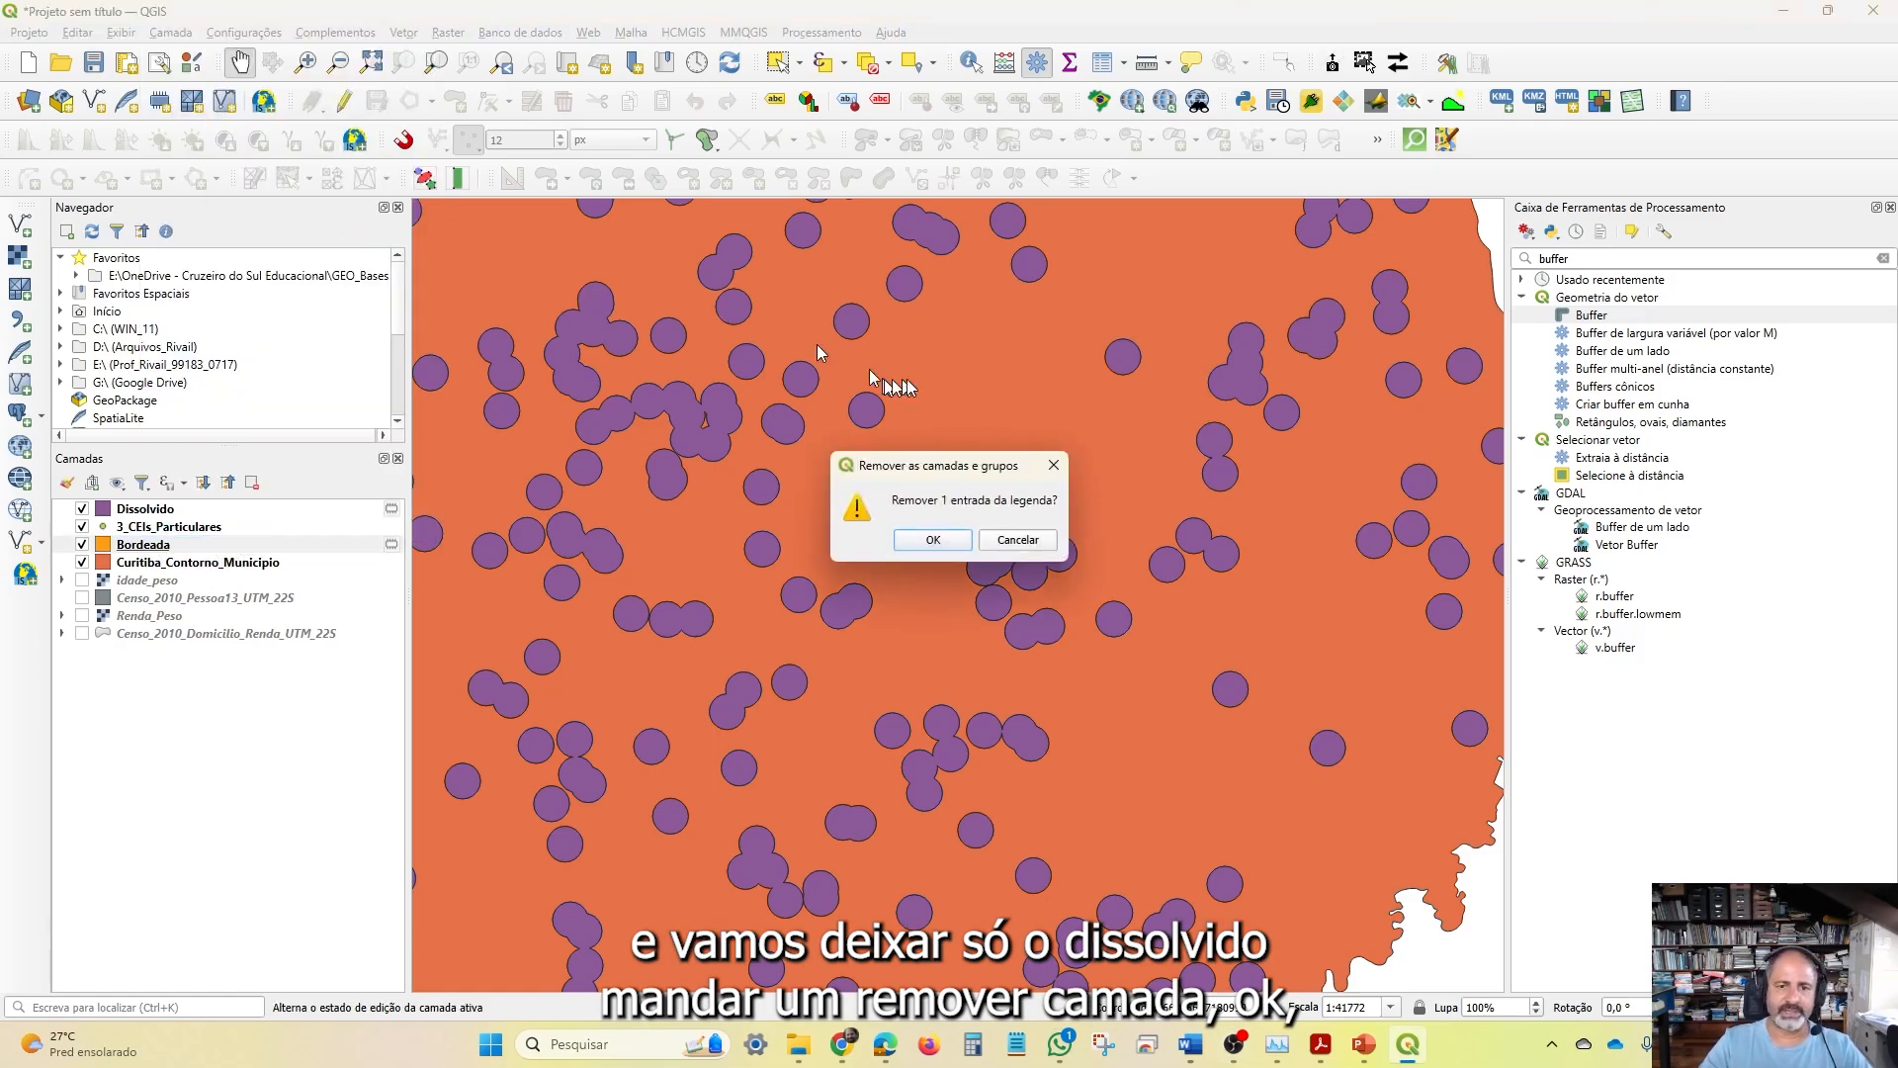
{"action": "left_click", "coordinate": [947, 540]}
{"action": "scroll", "coordinate": [1101, 539], "scroll_direction": "down", "scroll_amount": 3}
{"action": "scroll", "coordinate": [1124, 538], "scroll_direction": "up", "scroll_amount": 3}
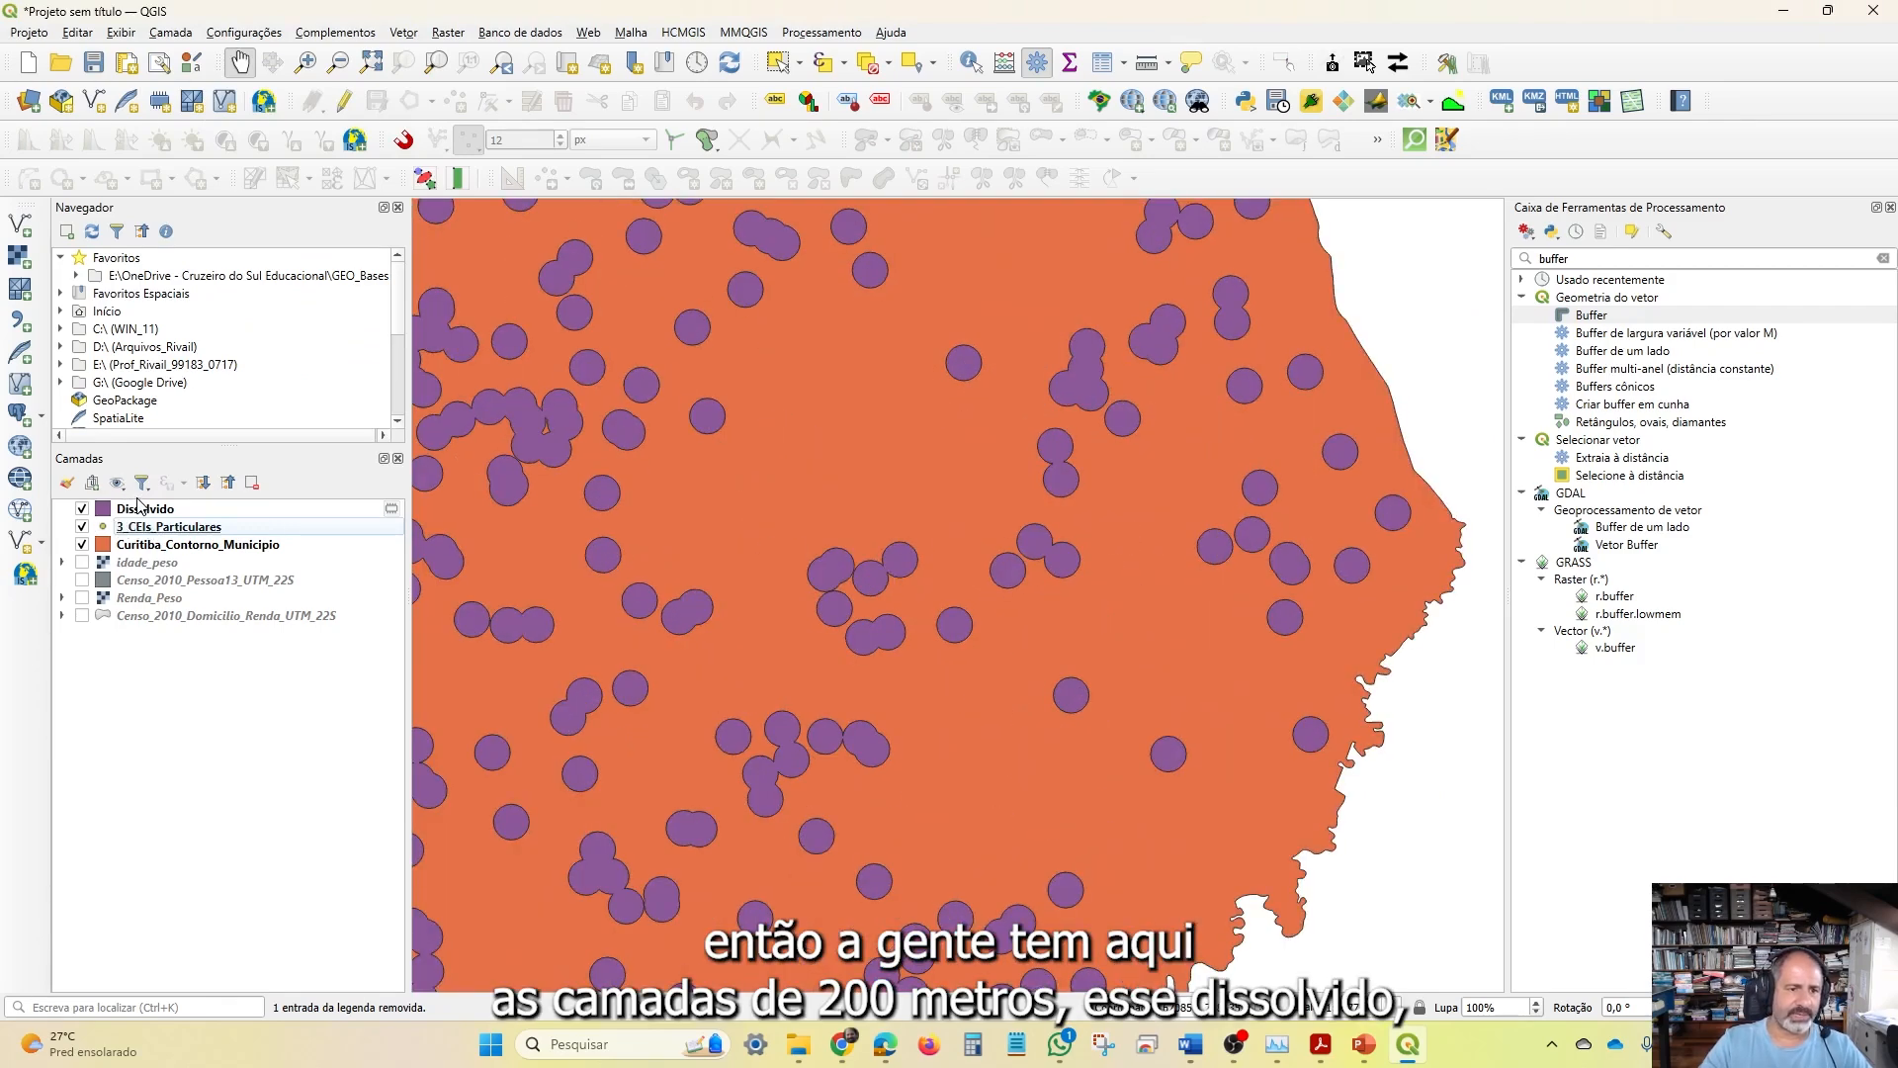
Rename the Dissolvido layer as 200m
{"action": "left_click", "coordinate": [144, 511]}
{"action": "right_click", "coordinate": [144, 513]}
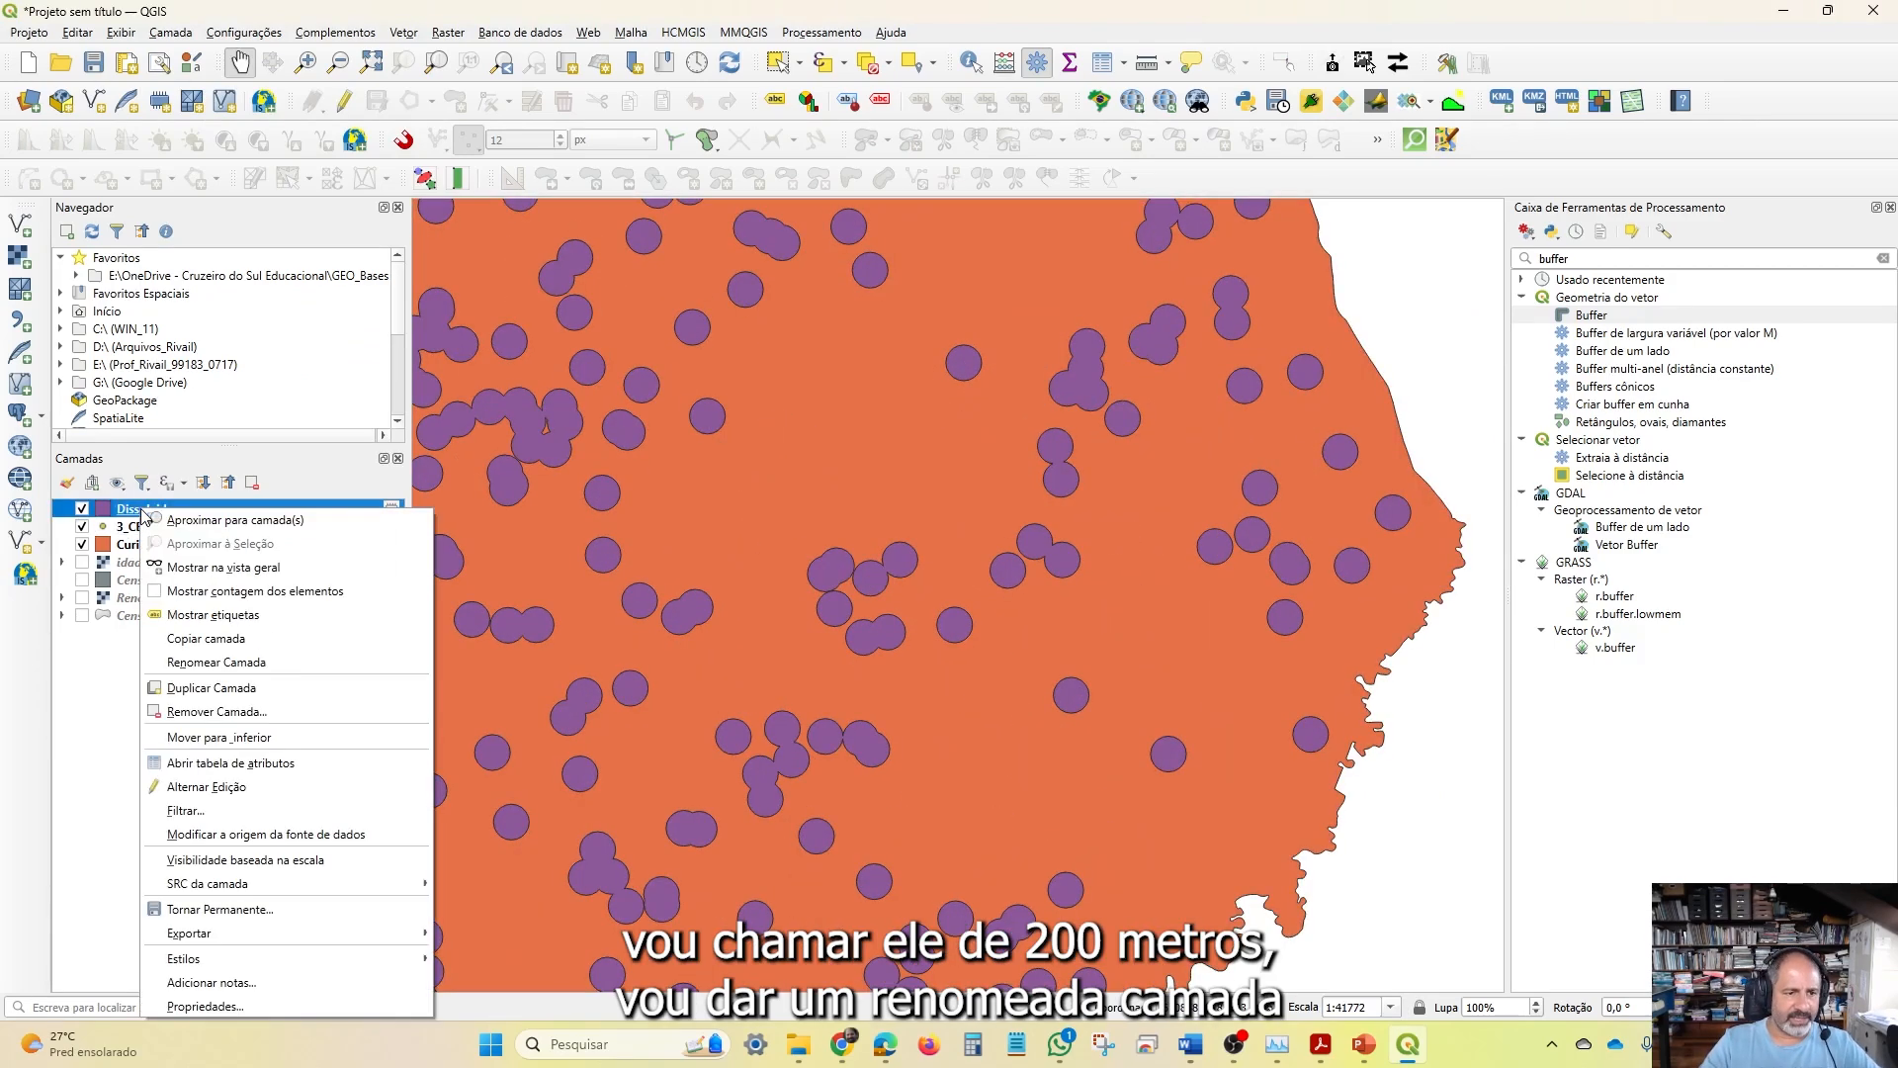
{"action": "left_click", "coordinate": [259, 661]}
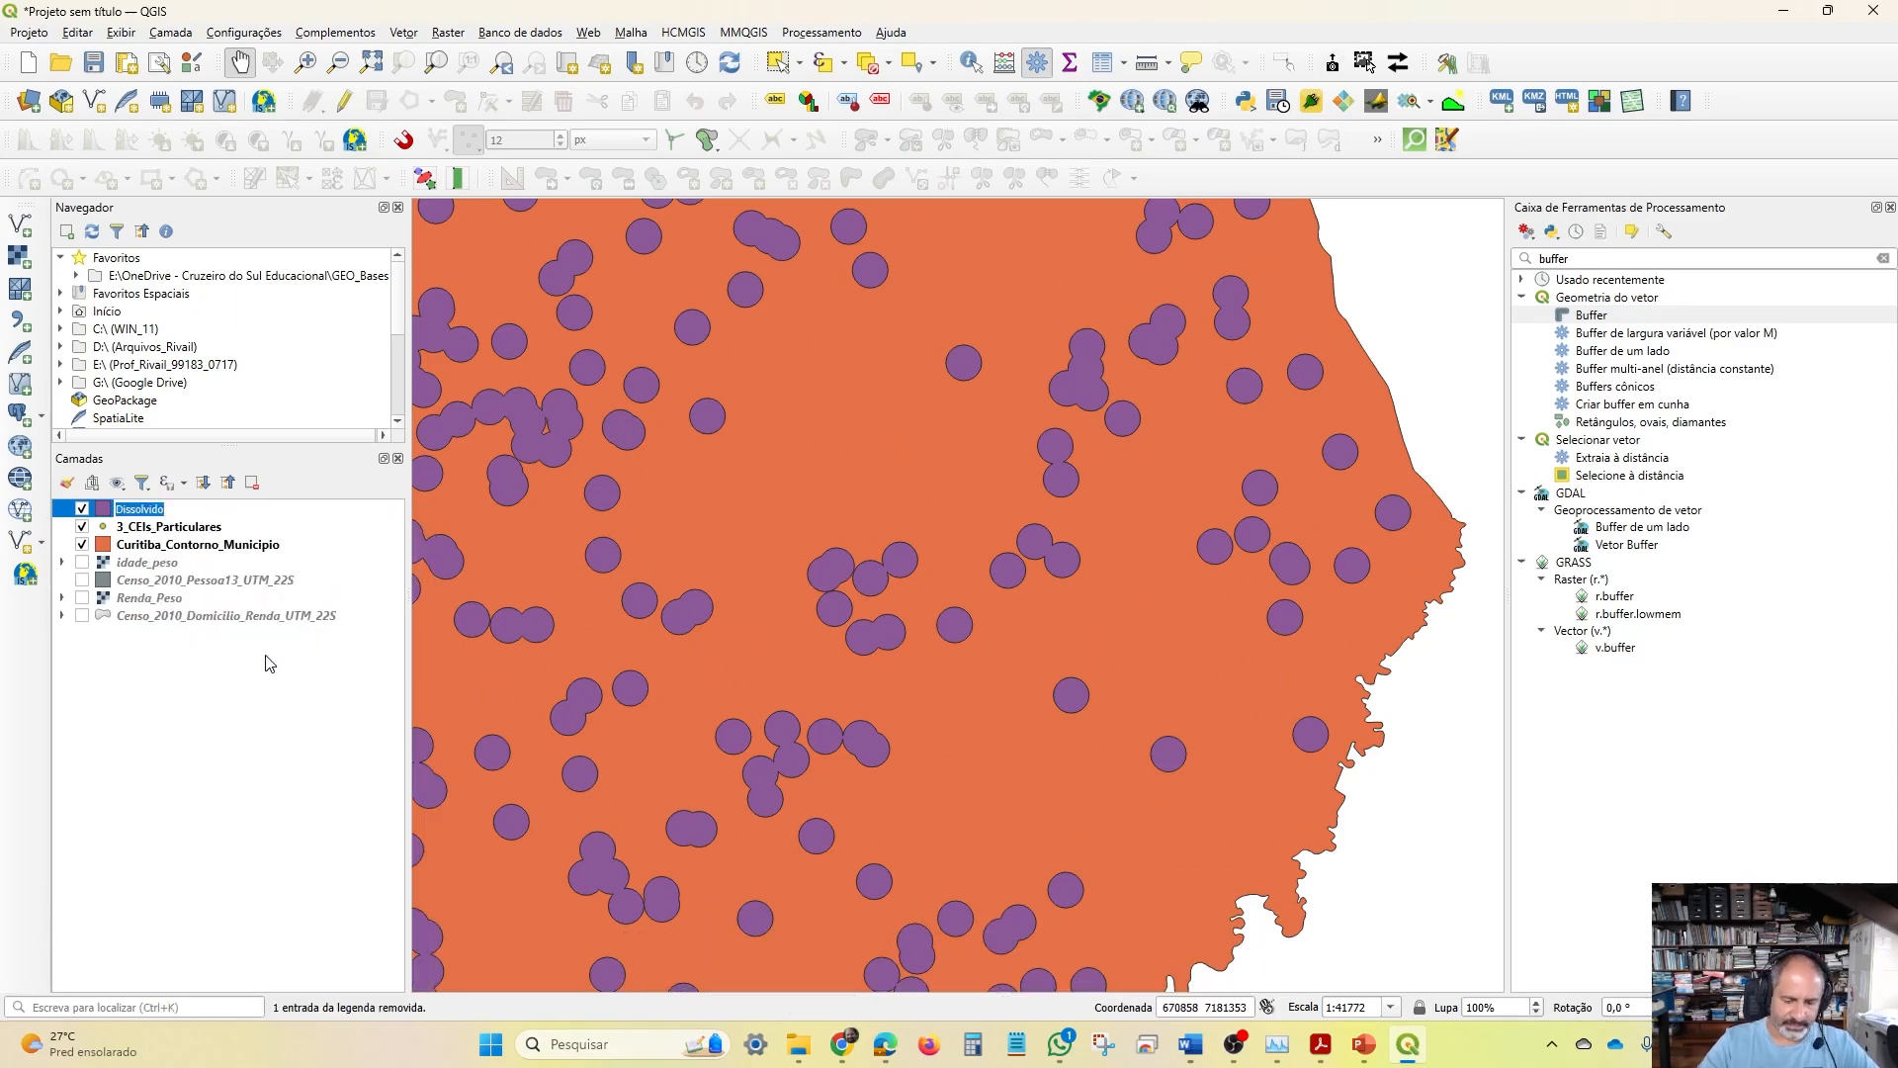
{"action": "type", "text": "200m"}
{"action": "left_click", "coordinate": [198, 675]}
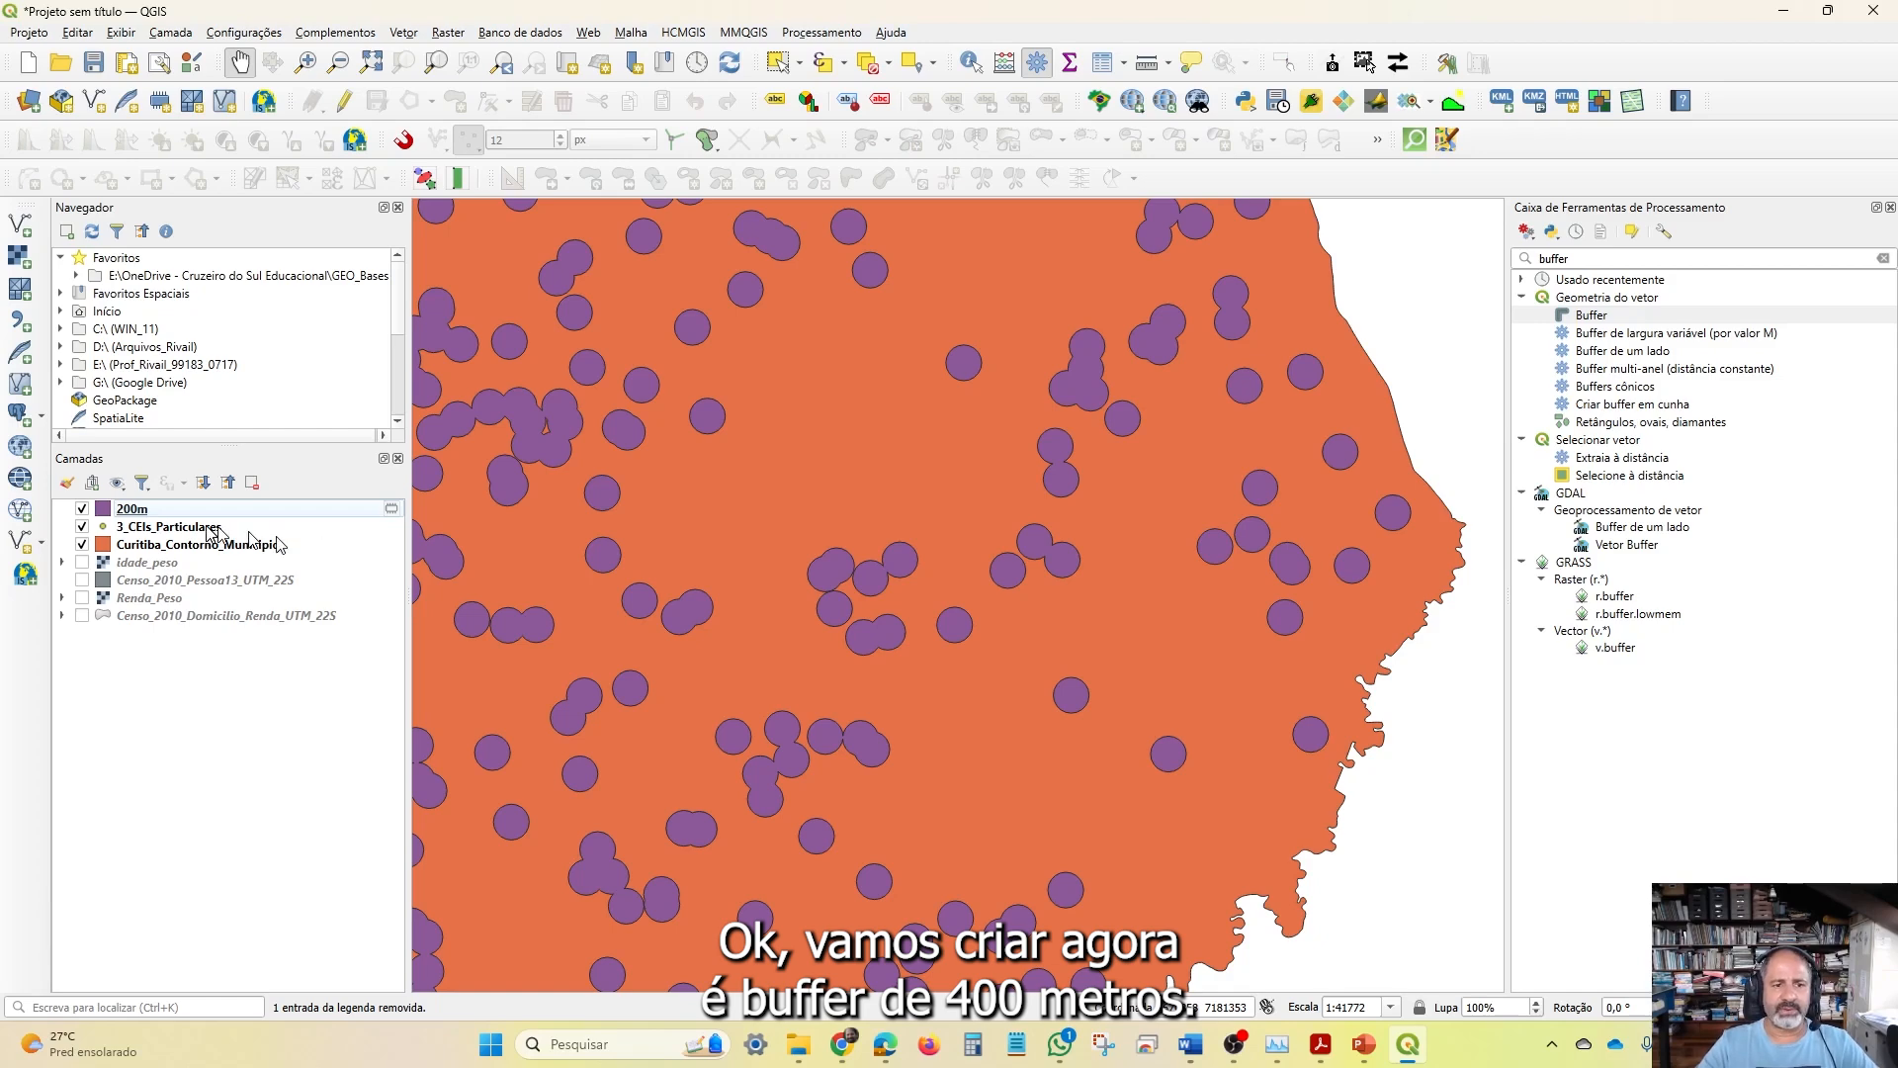
Buffer the 3_CEIs_Particulares points by 400 metres into a temporary layer
{"action": "double_click", "coordinate": [1582, 314]}
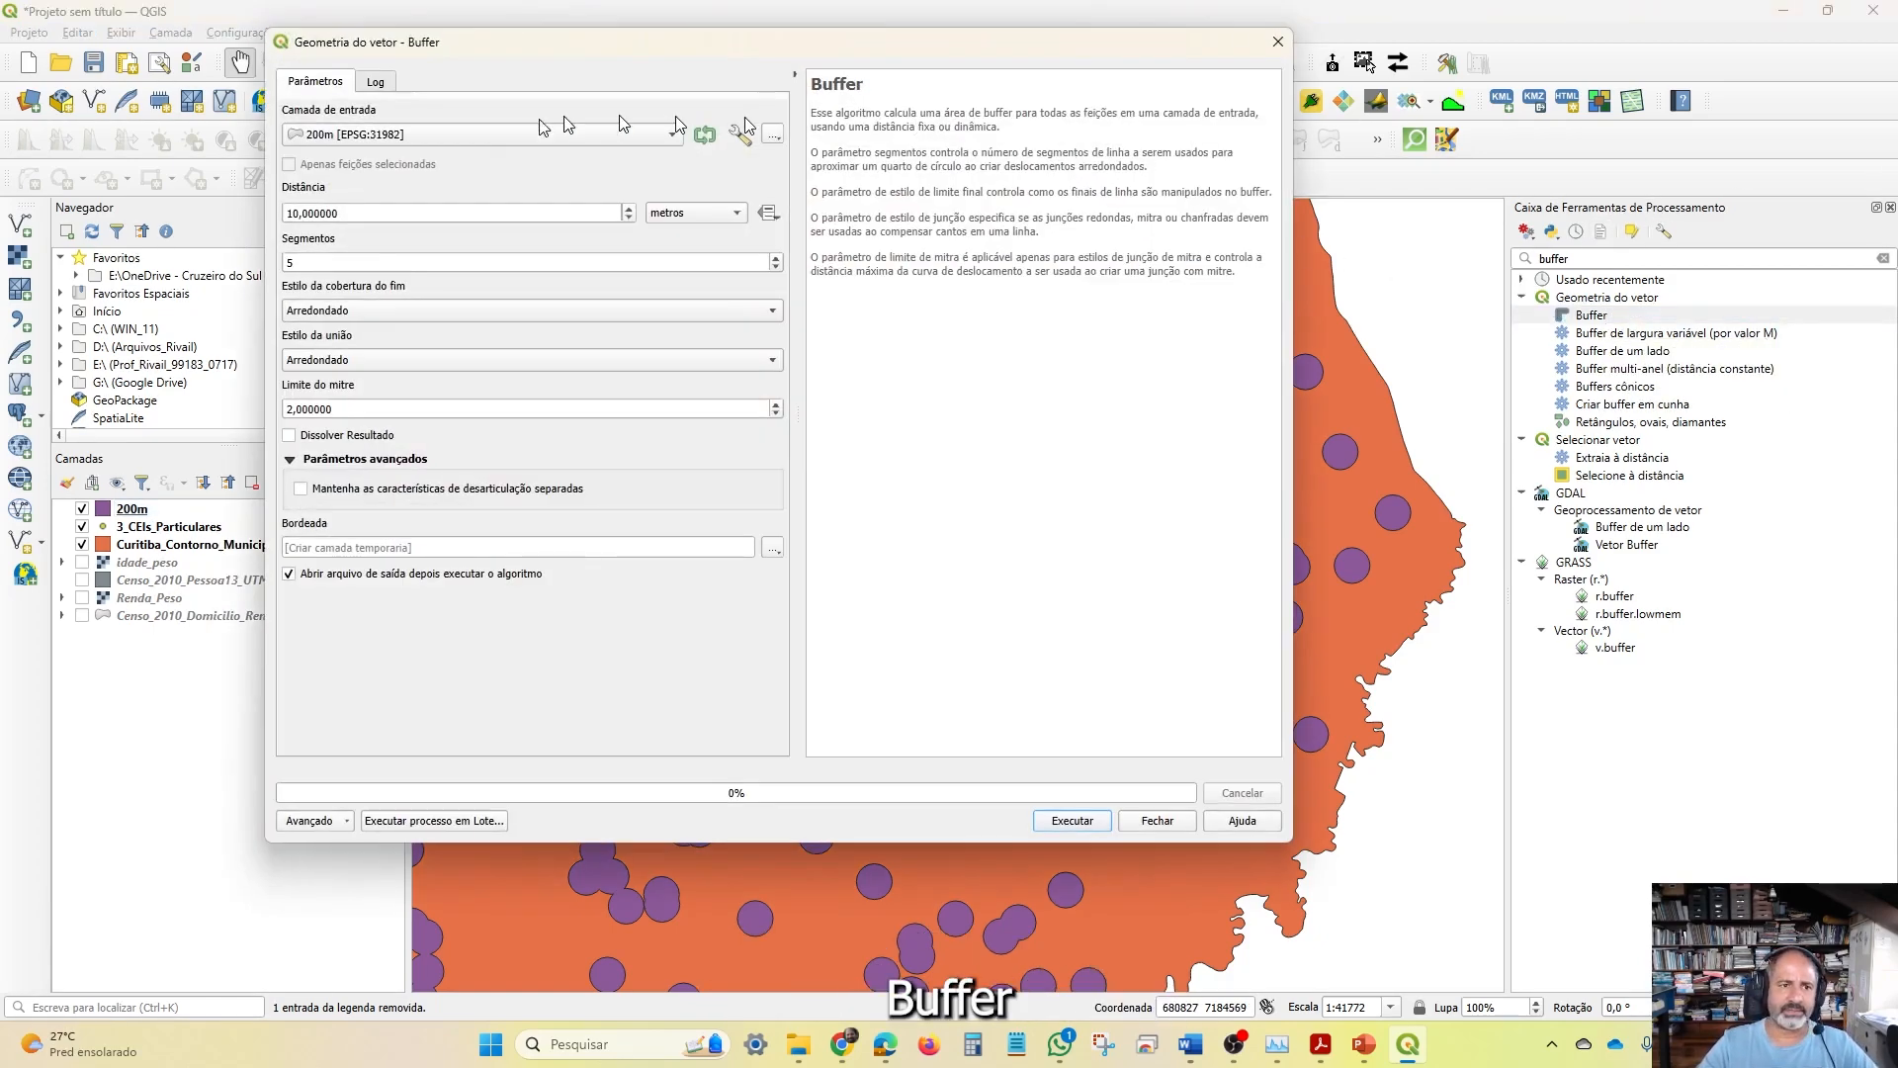
{"action": "left_click", "coordinate": [470, 129]}
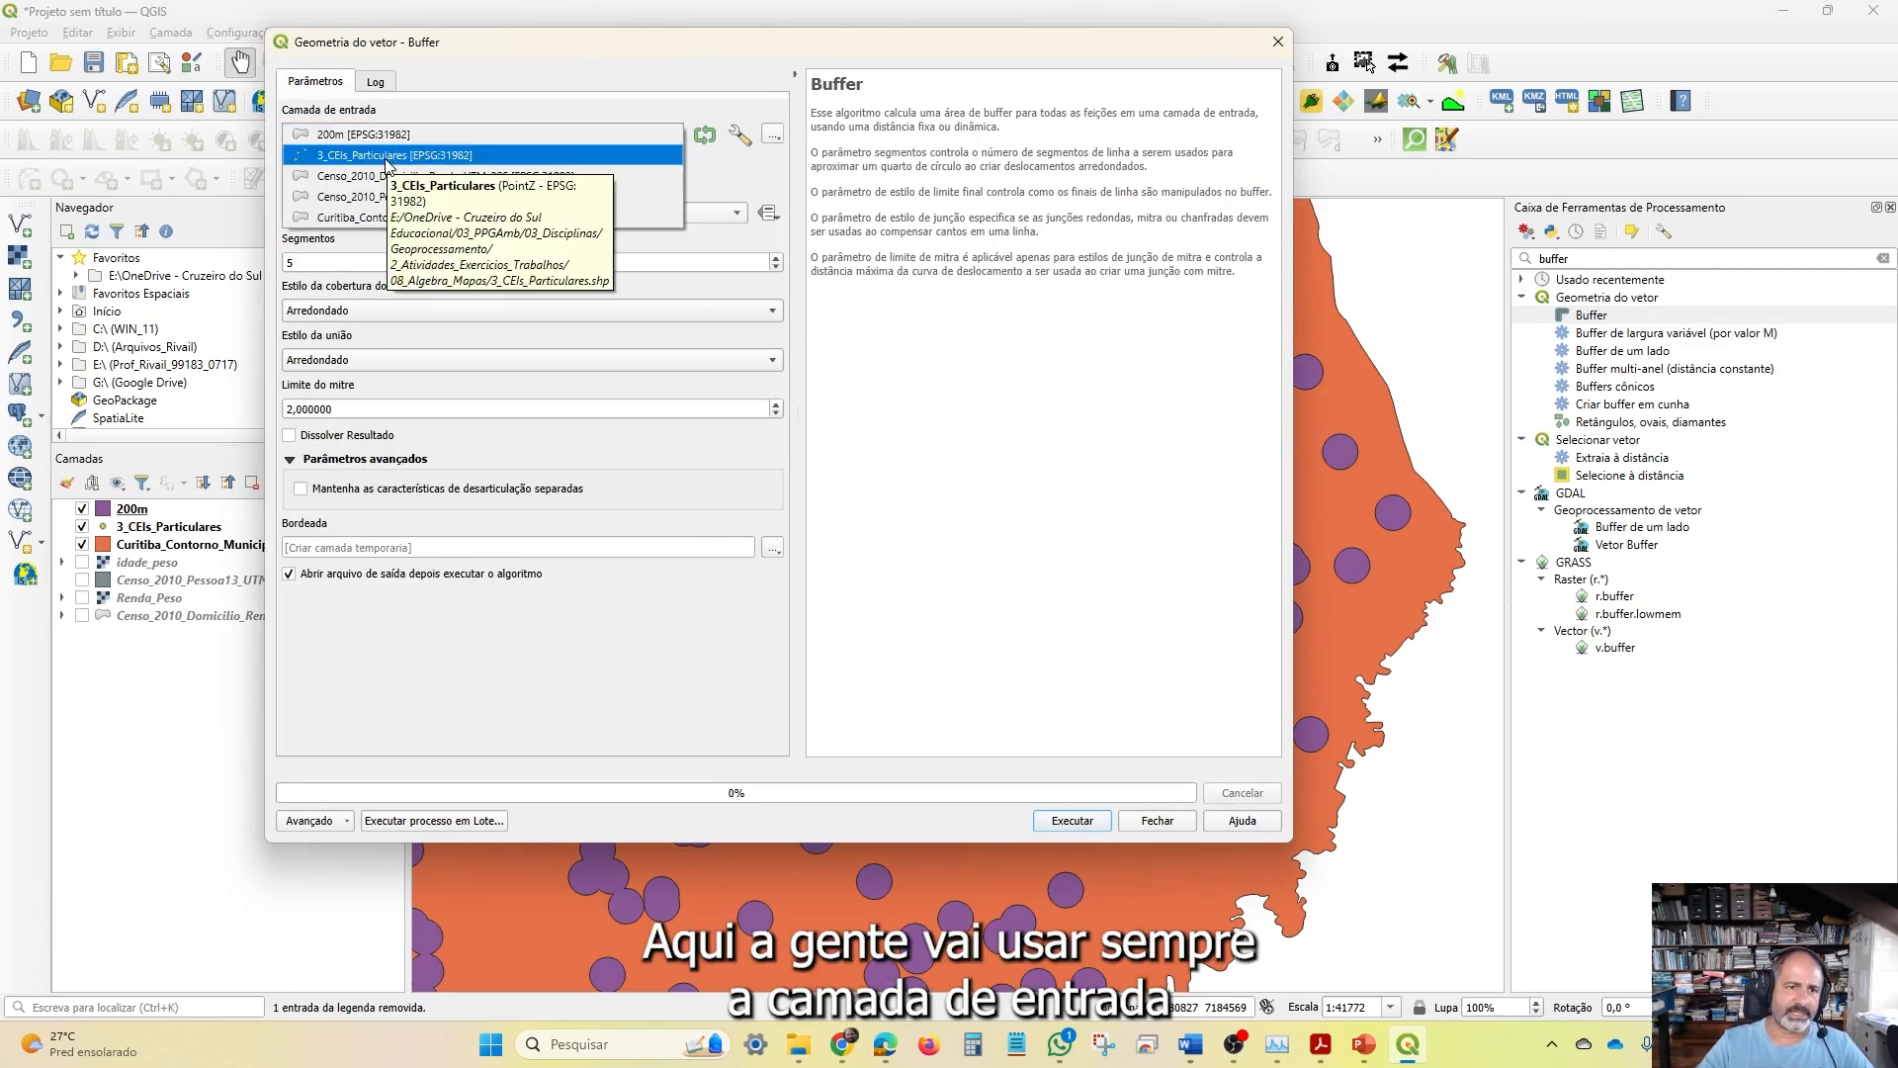
{"action": "left_click", "coordinate": [385, 158]}
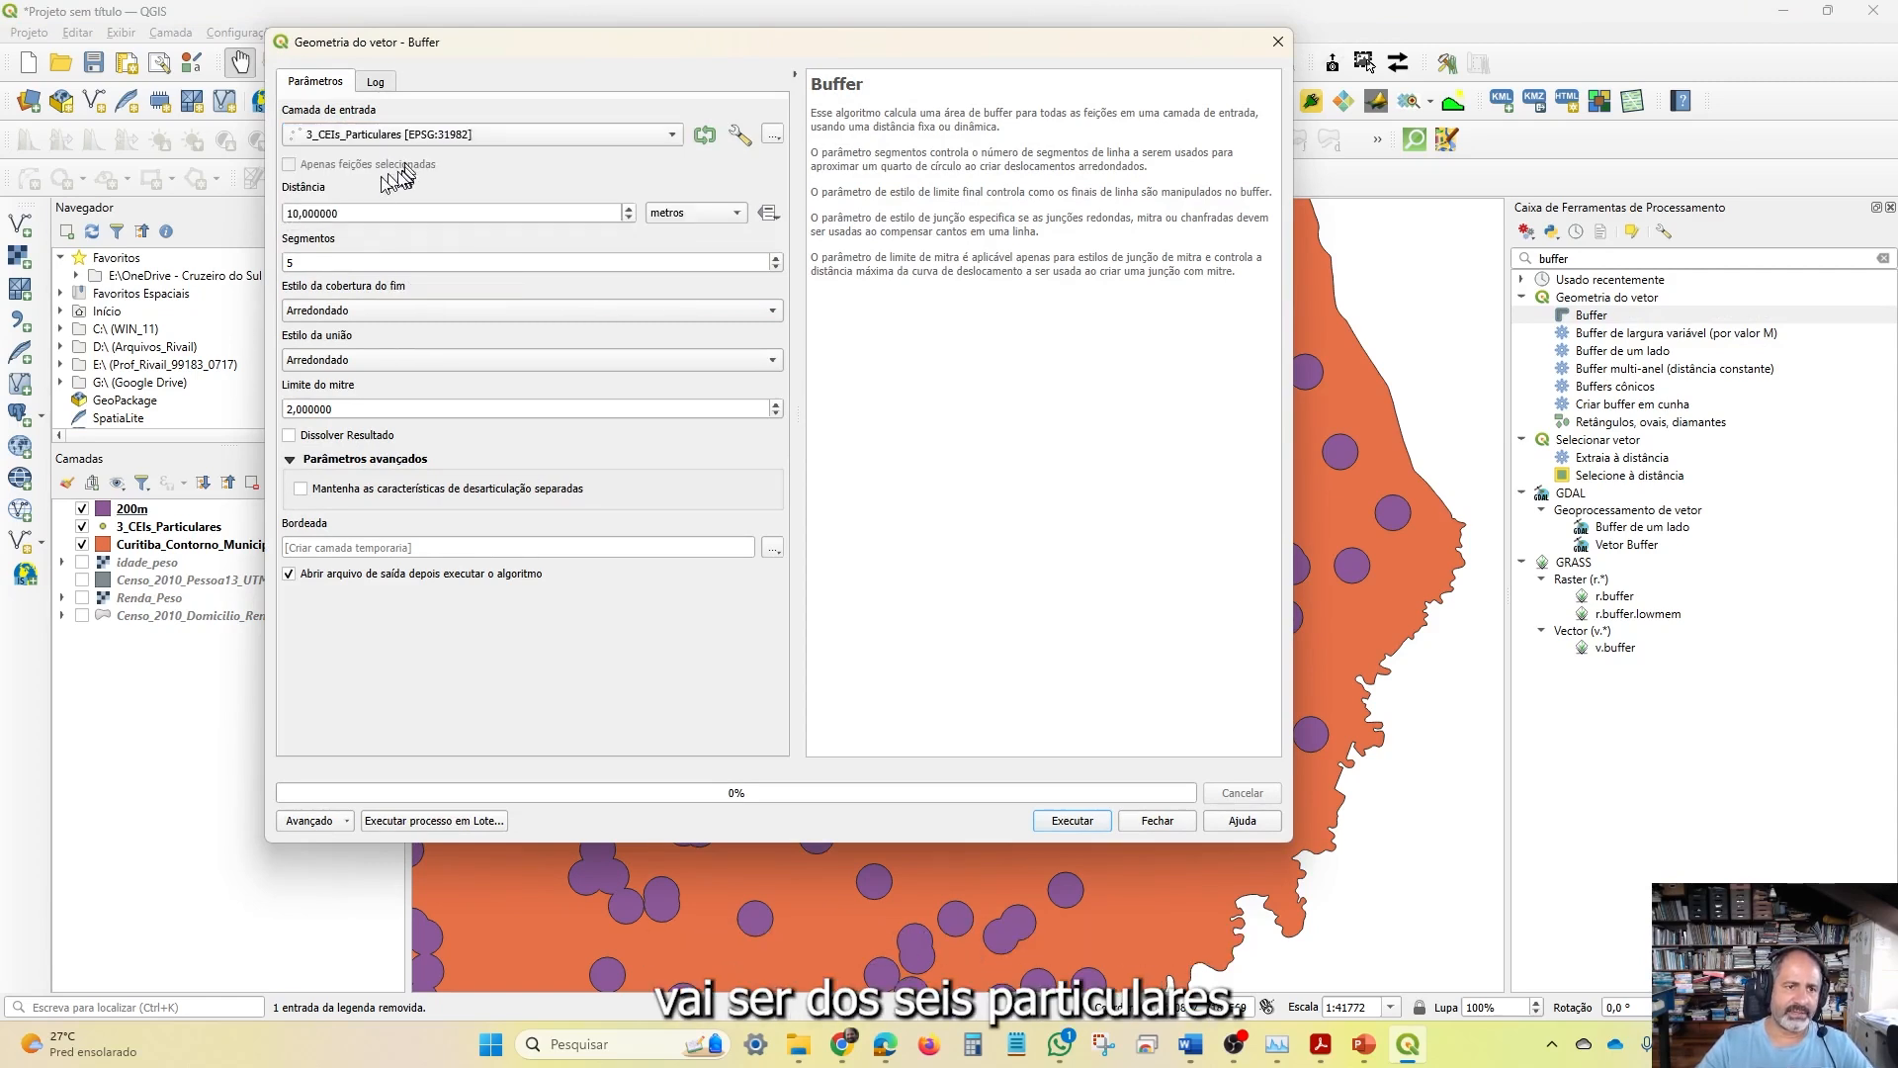
{"action": "left_click_drag", "start_coordinate": [370, 212], "coordinate": [175, 206]}
{"action": "type", "text": "400"}
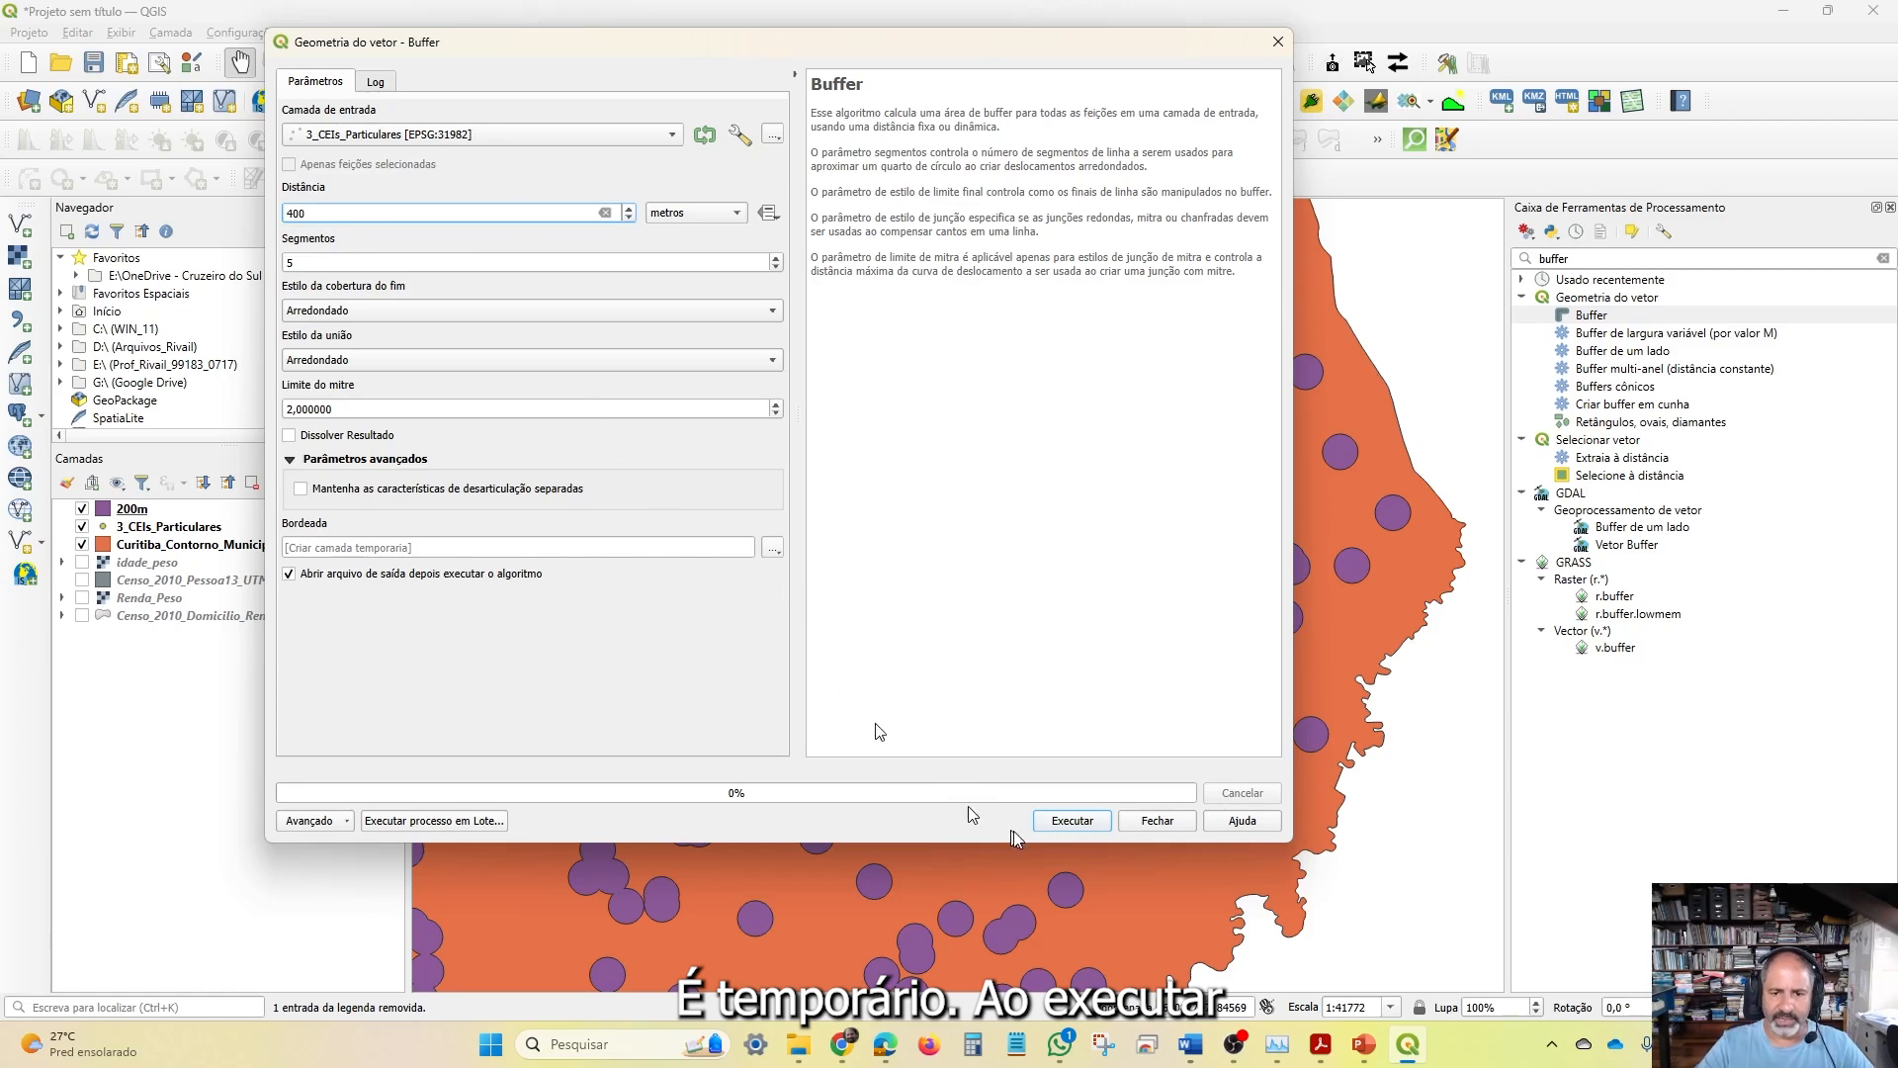
{"action": "left_click", "coordinate": [1054, 820]}
{"action": "left_click", "coordinate": [1153, 818]}
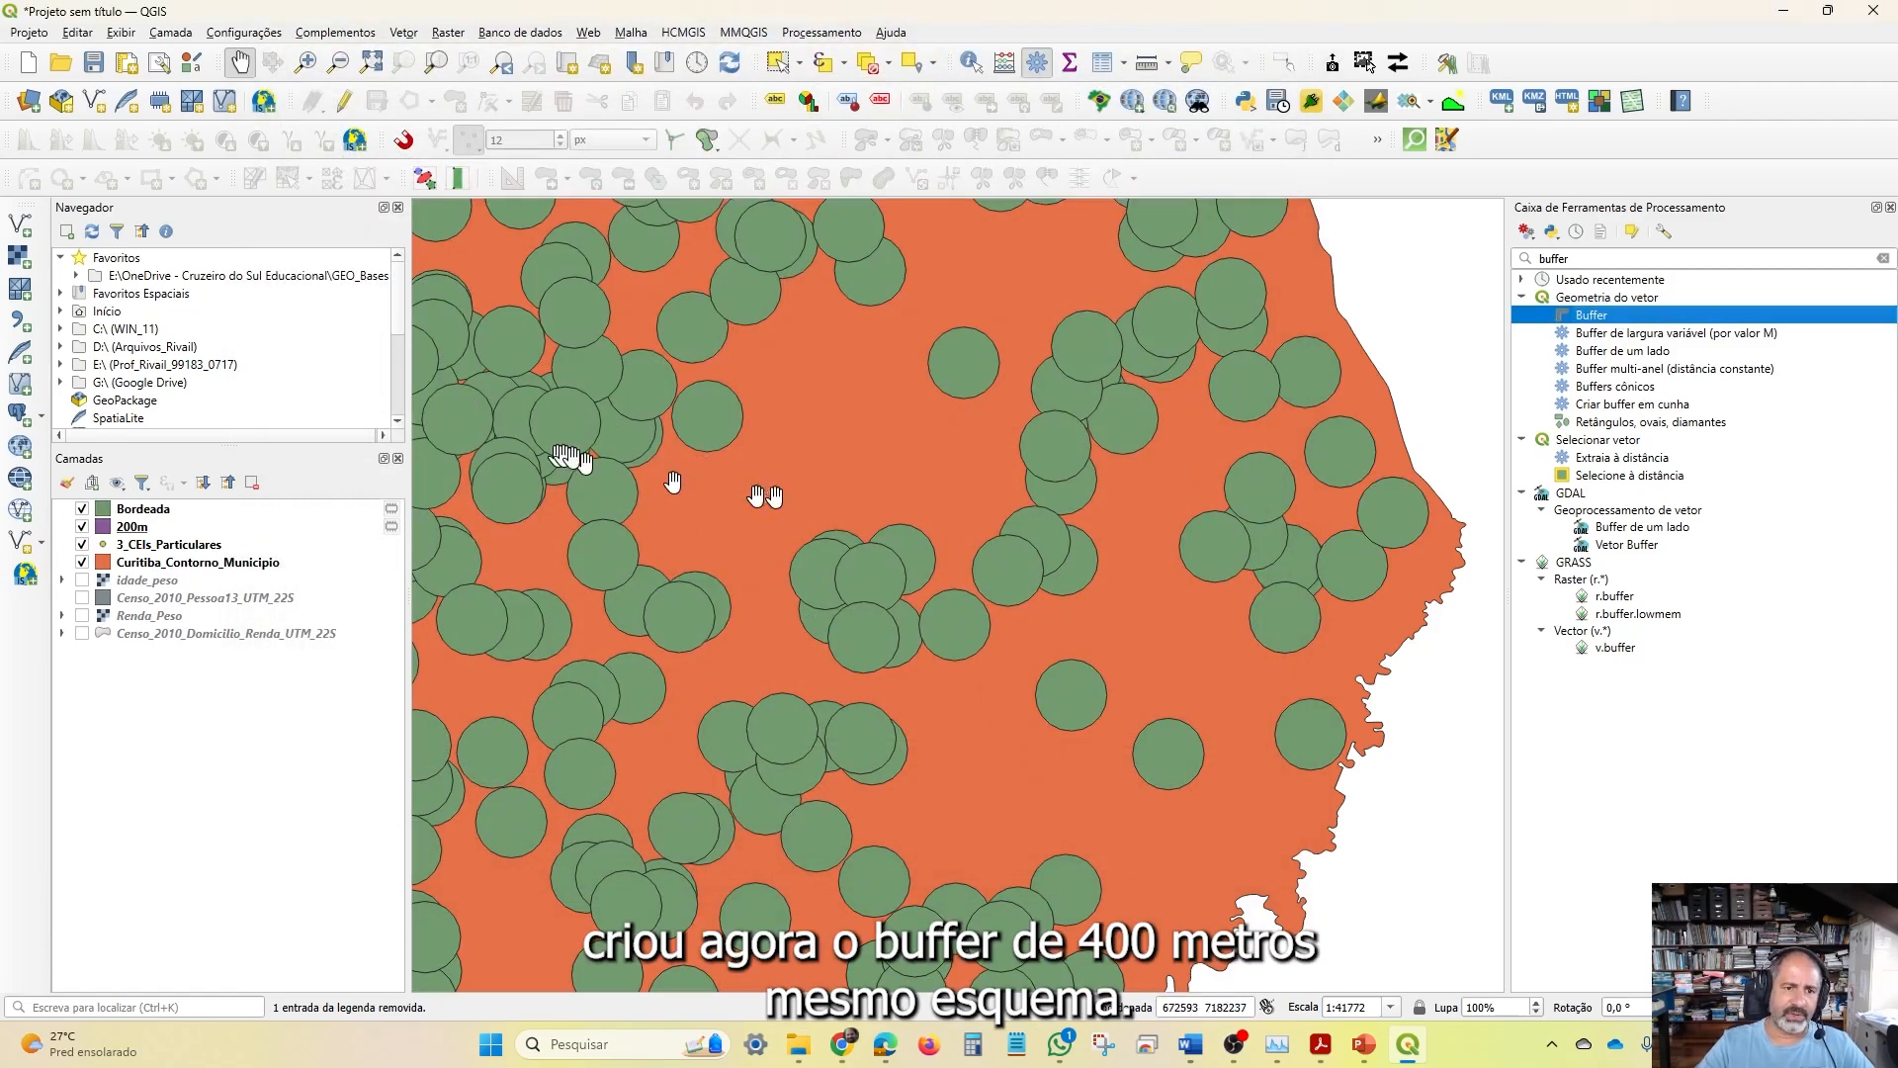
Dissolve the 400-metre Bordeada buffers into a temporary layer and compare the merged shapes with the separate circles
{"action": "scroll", "coordinate": [719, 495], "scroll_direction": "down", "scroll_amount": 1}
{"action": "left_click_drag", "start_coordinate": [720, 508], "coordinate": [1146, 585]}
{"action": "left_click", "coordinate": [148, 510]}
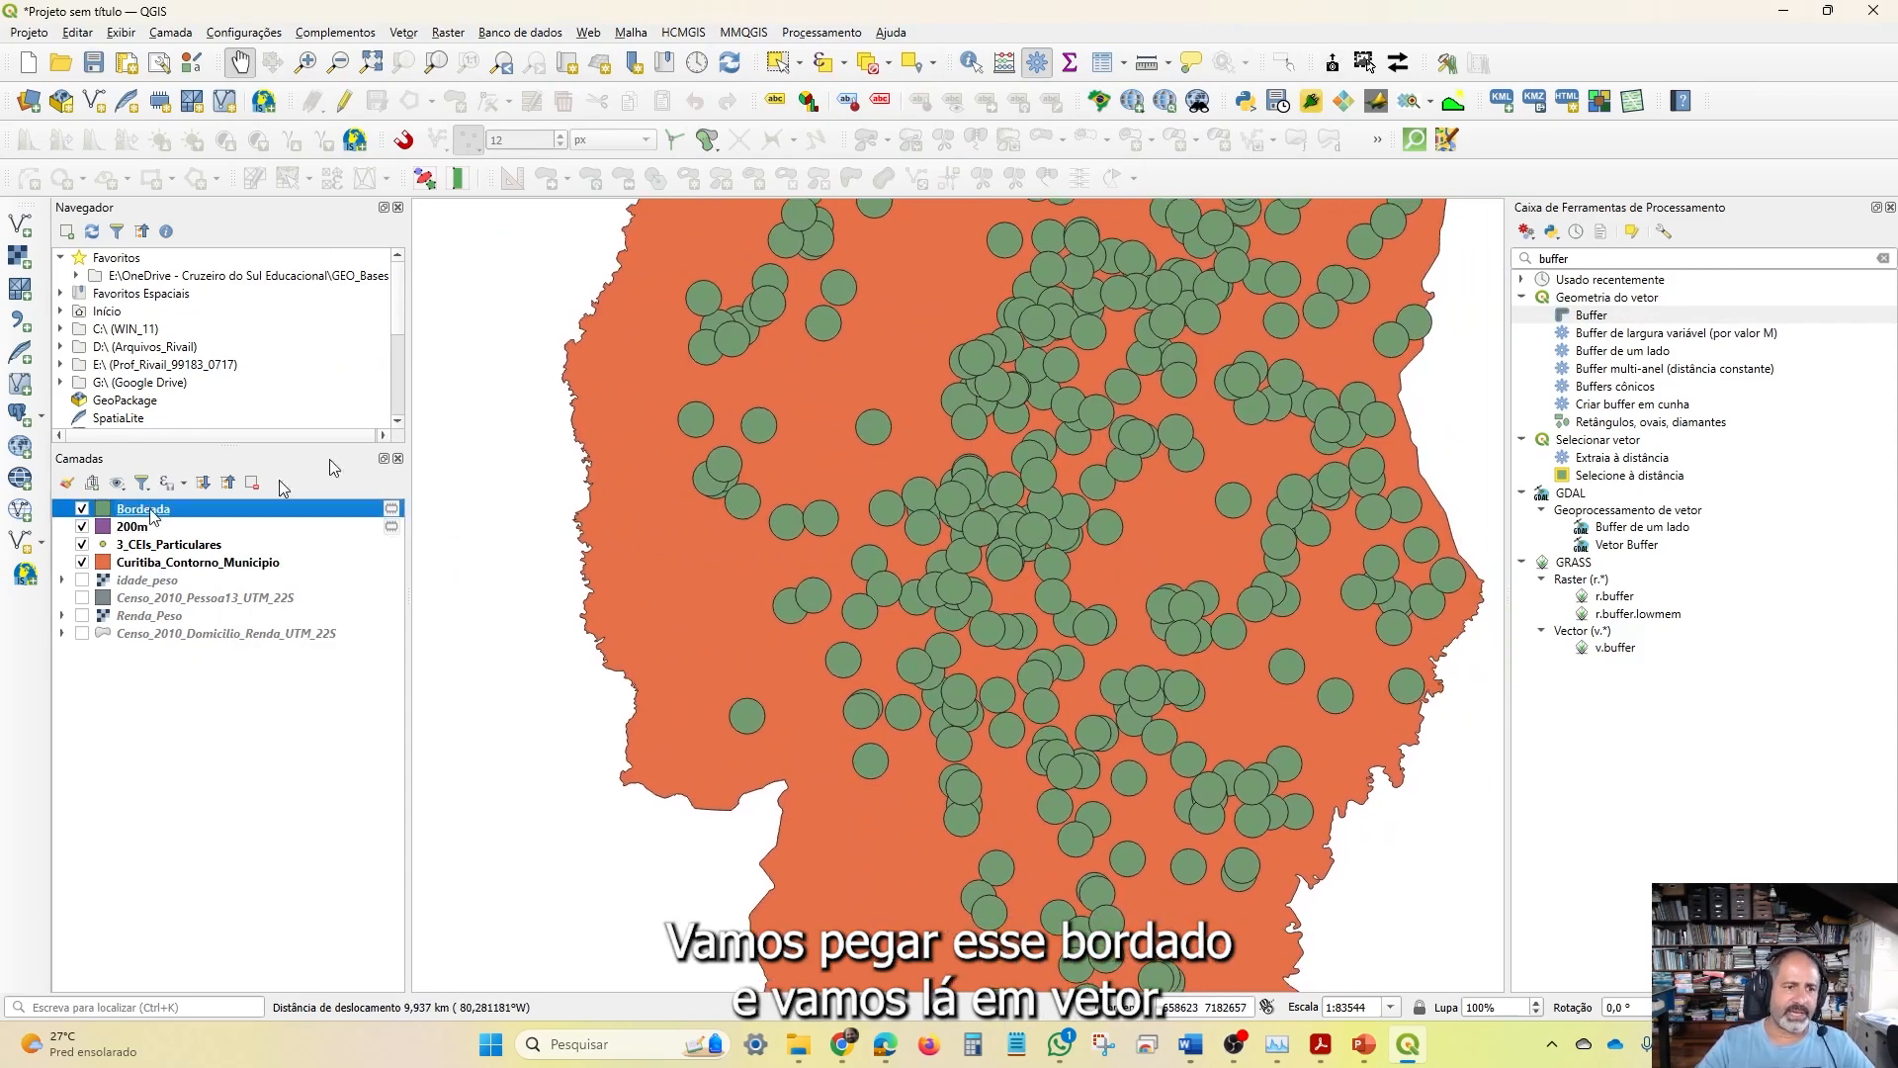
{"action": "left_click", "coordinate": [417, 40]}
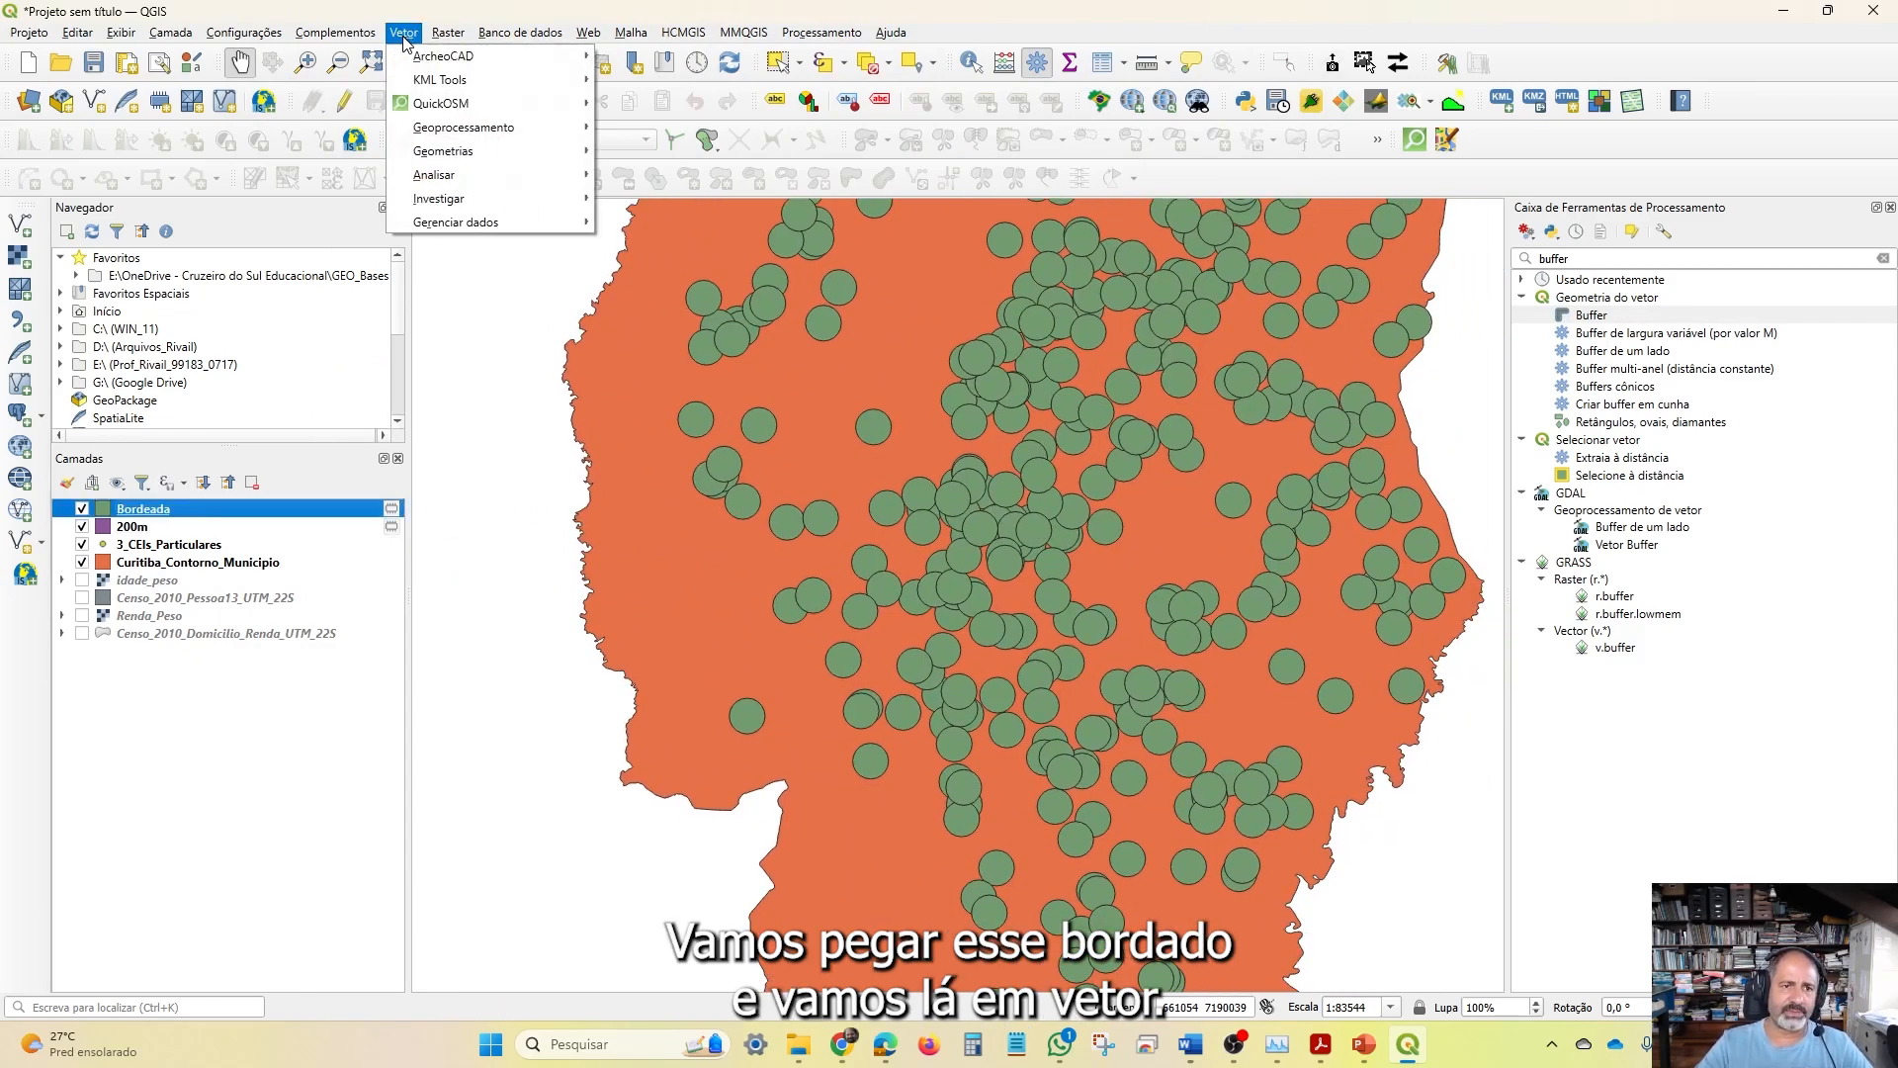
{"action": "mouse_move", "coordinate": [458, 135]}
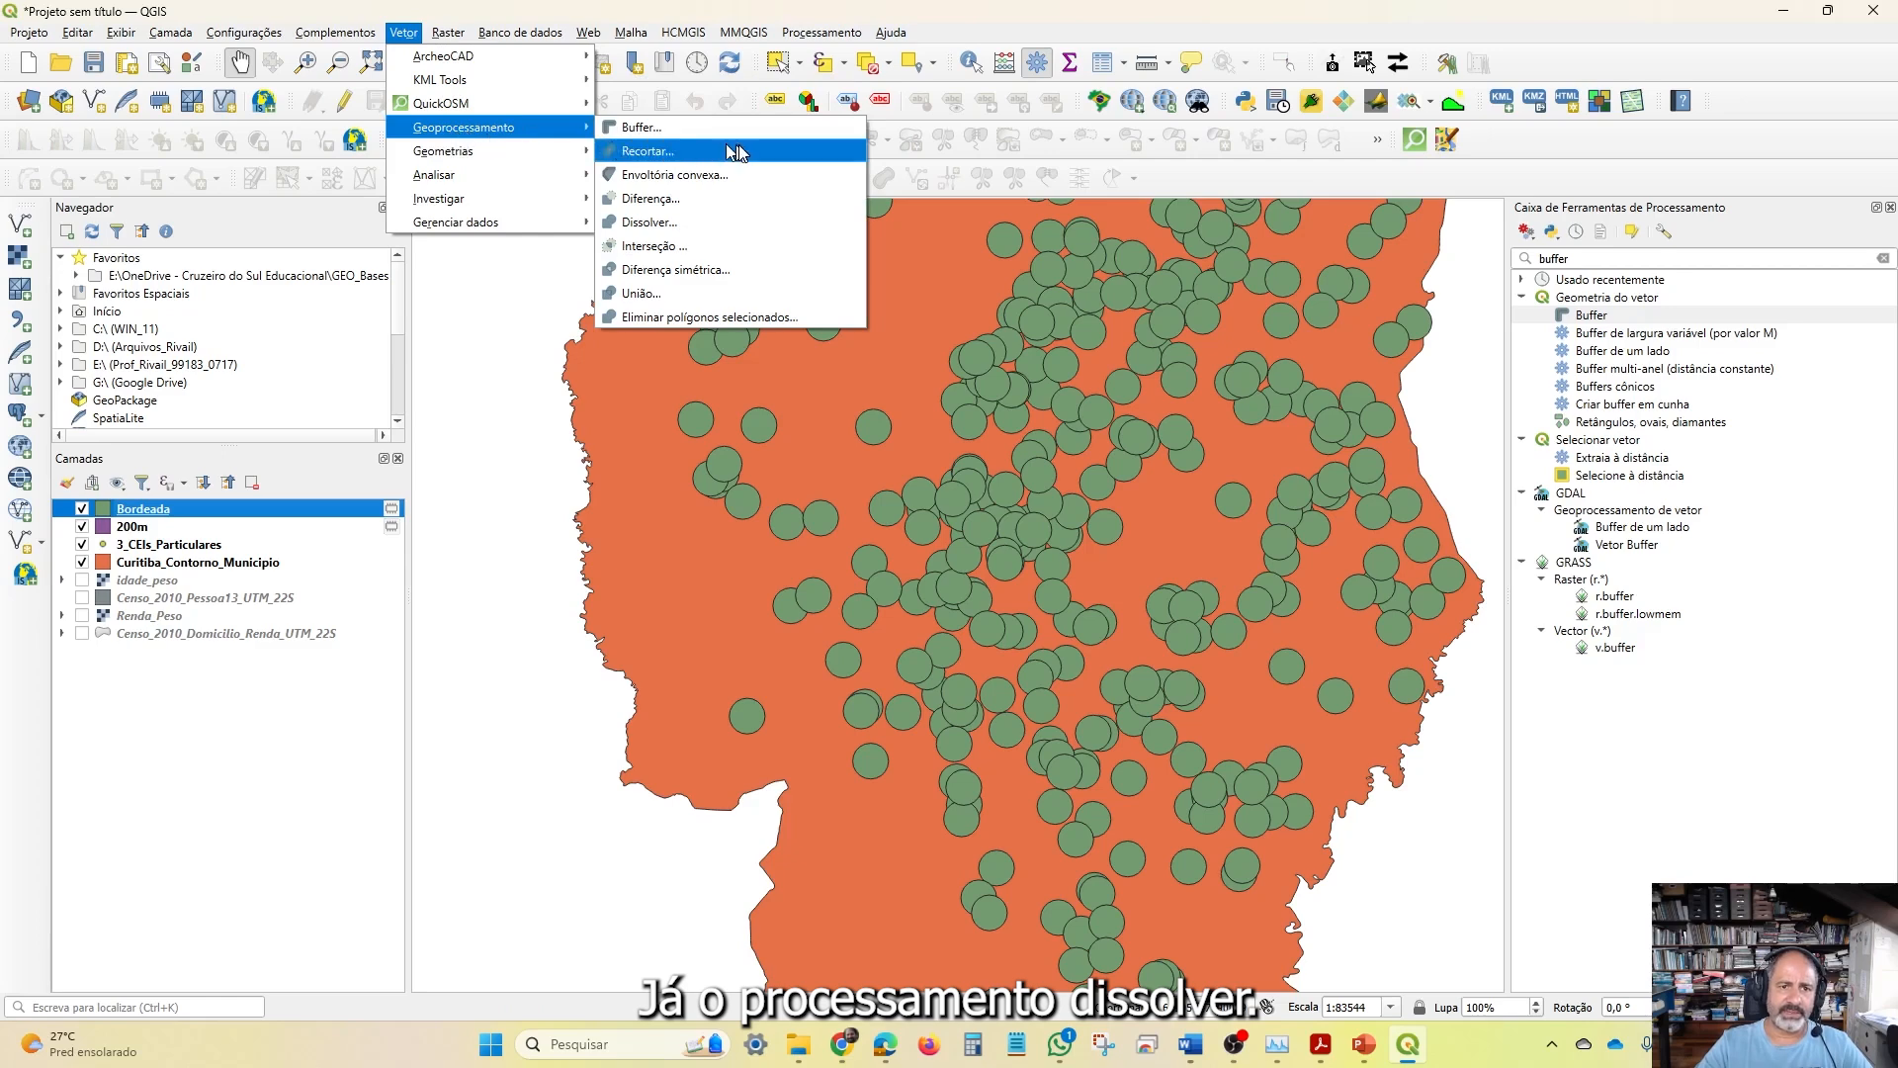
{"action": "left_click", "coordinate": [682, 223]}
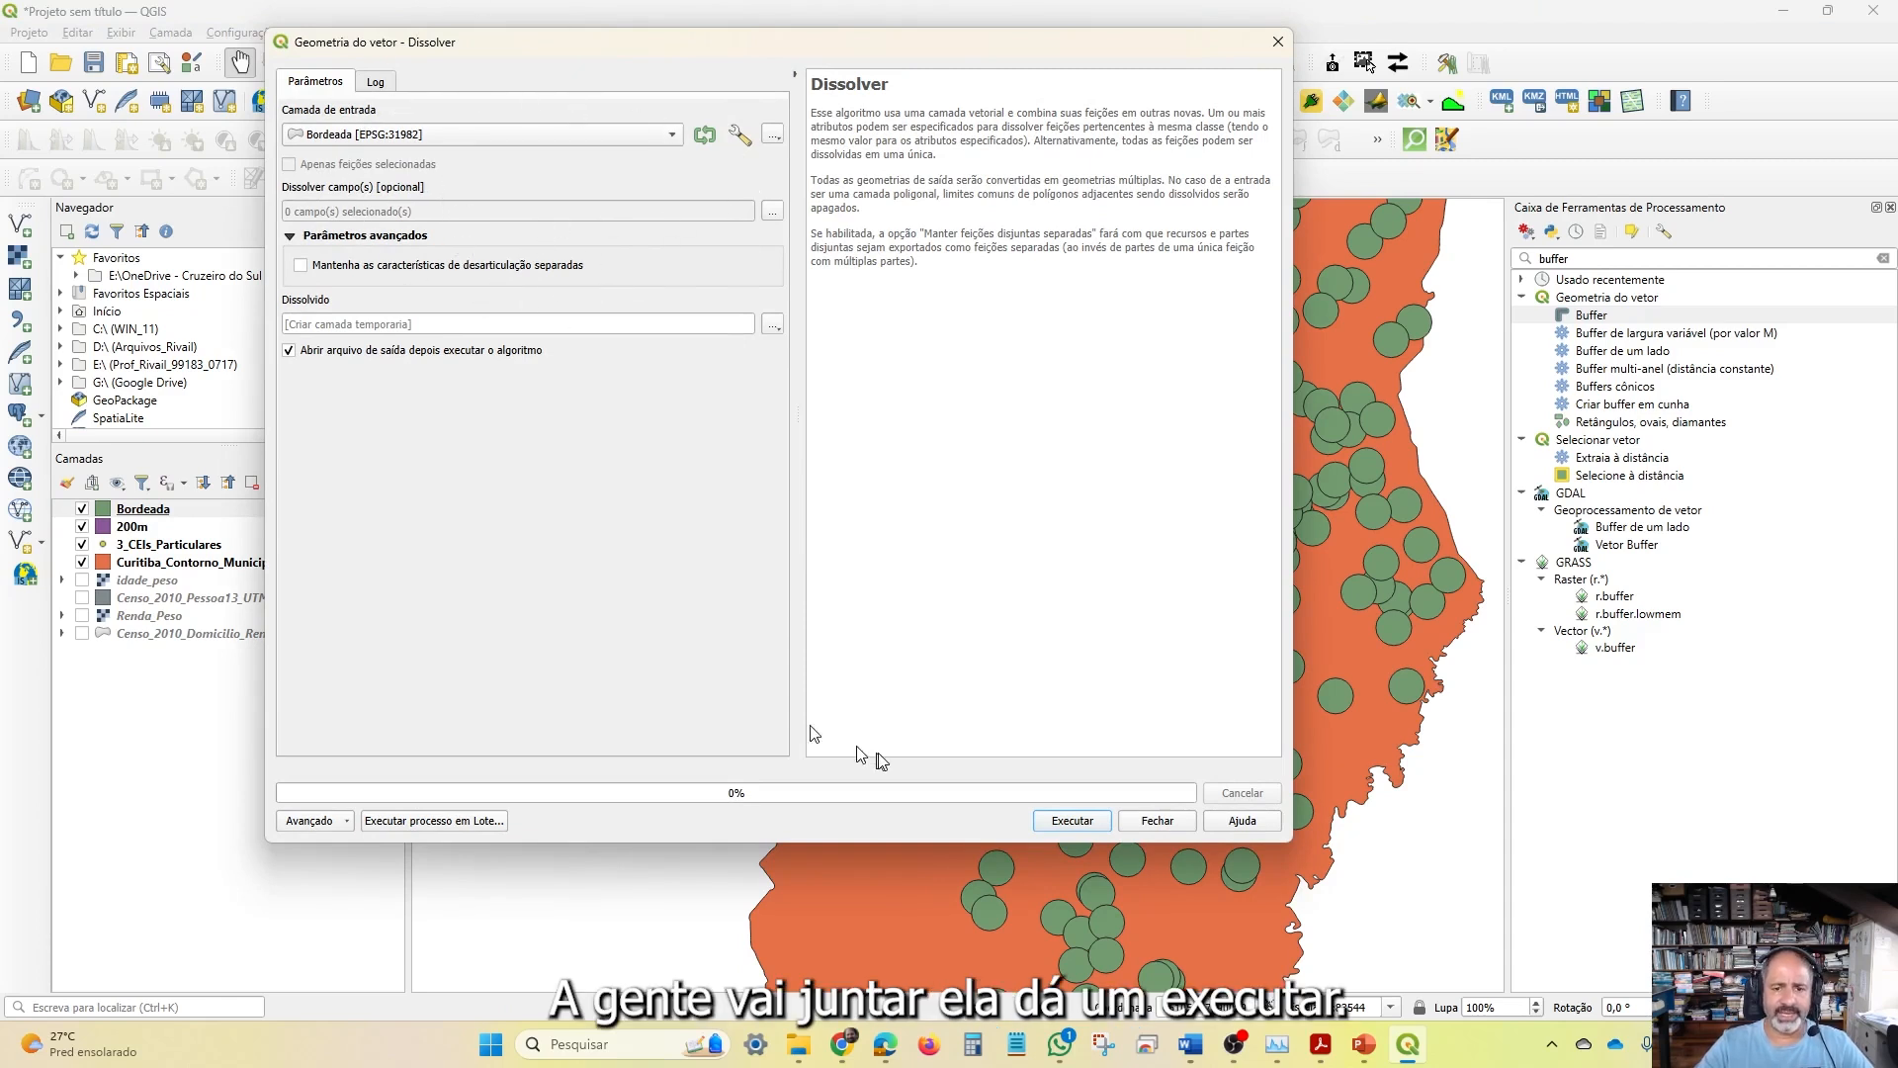
{"action": "left_click", "coordinate": [1068, 821]}
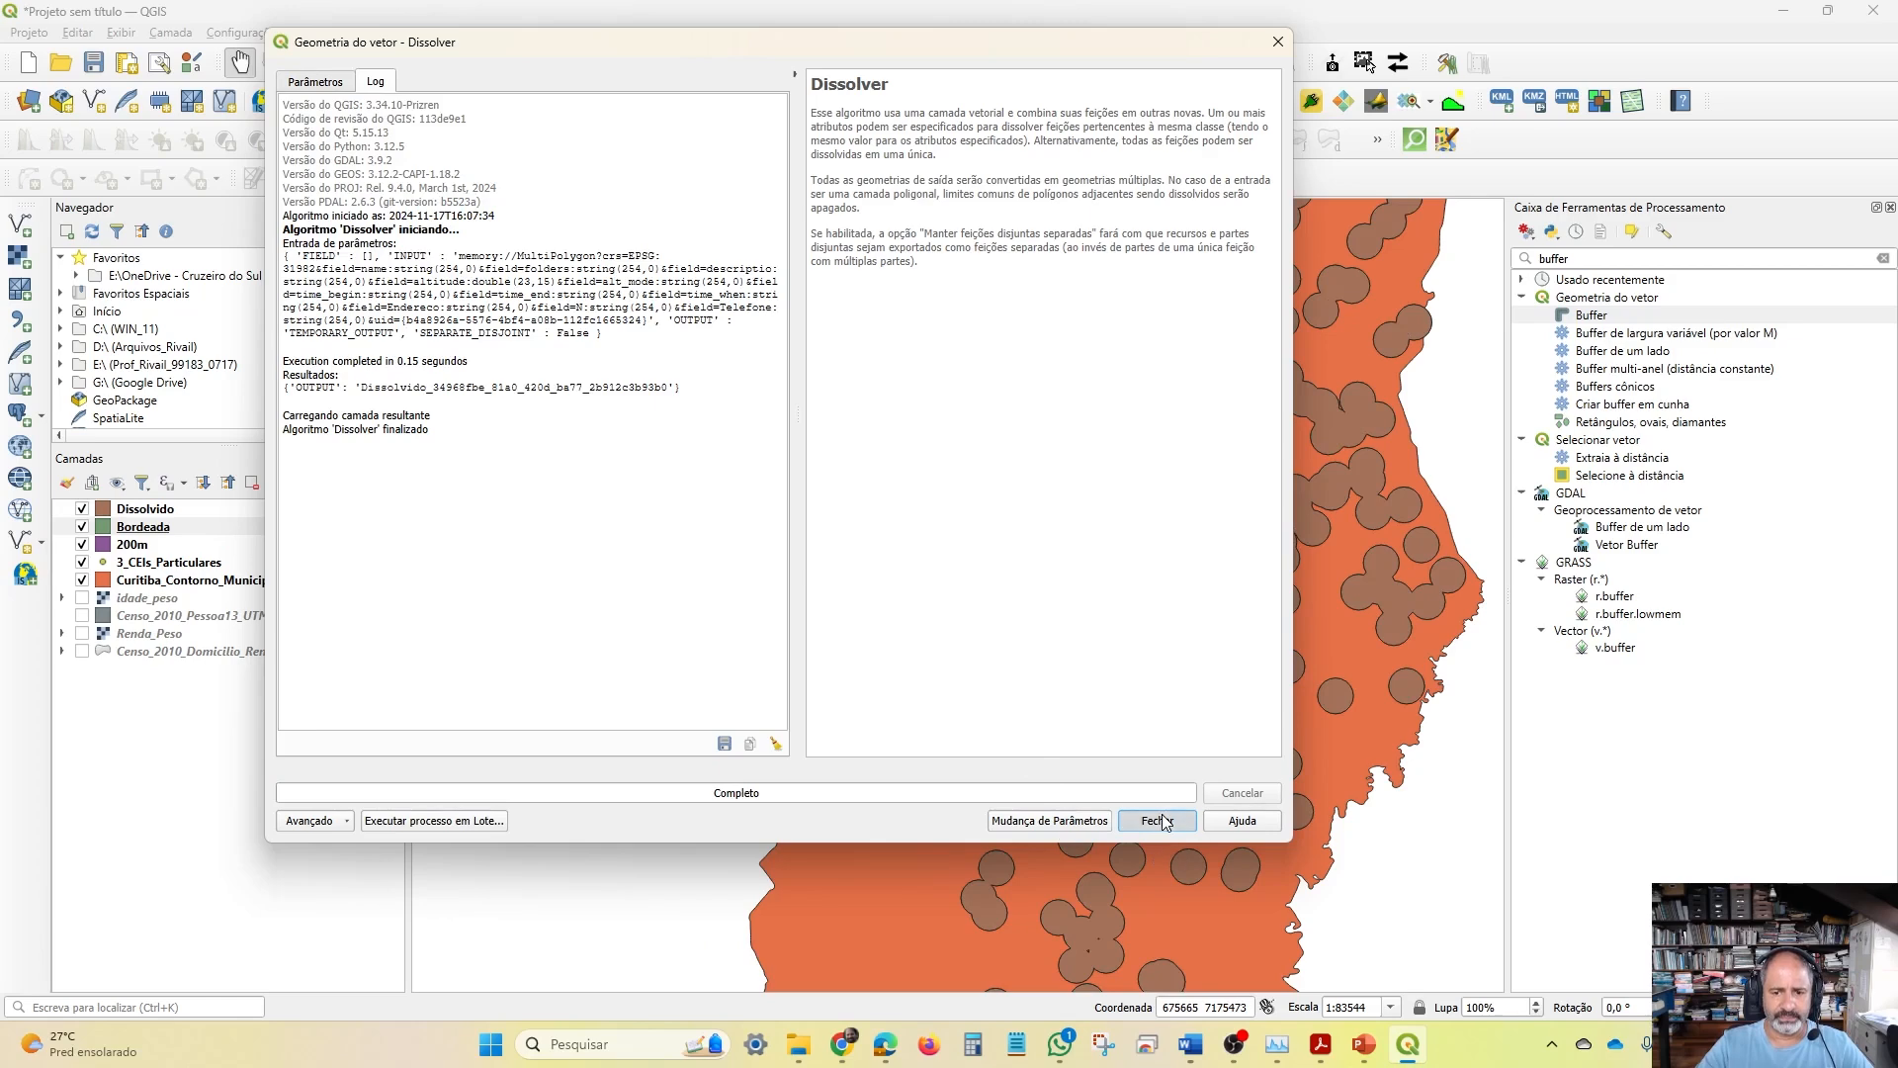
{"action": "left_click", "coordinate": [1156, 820]}
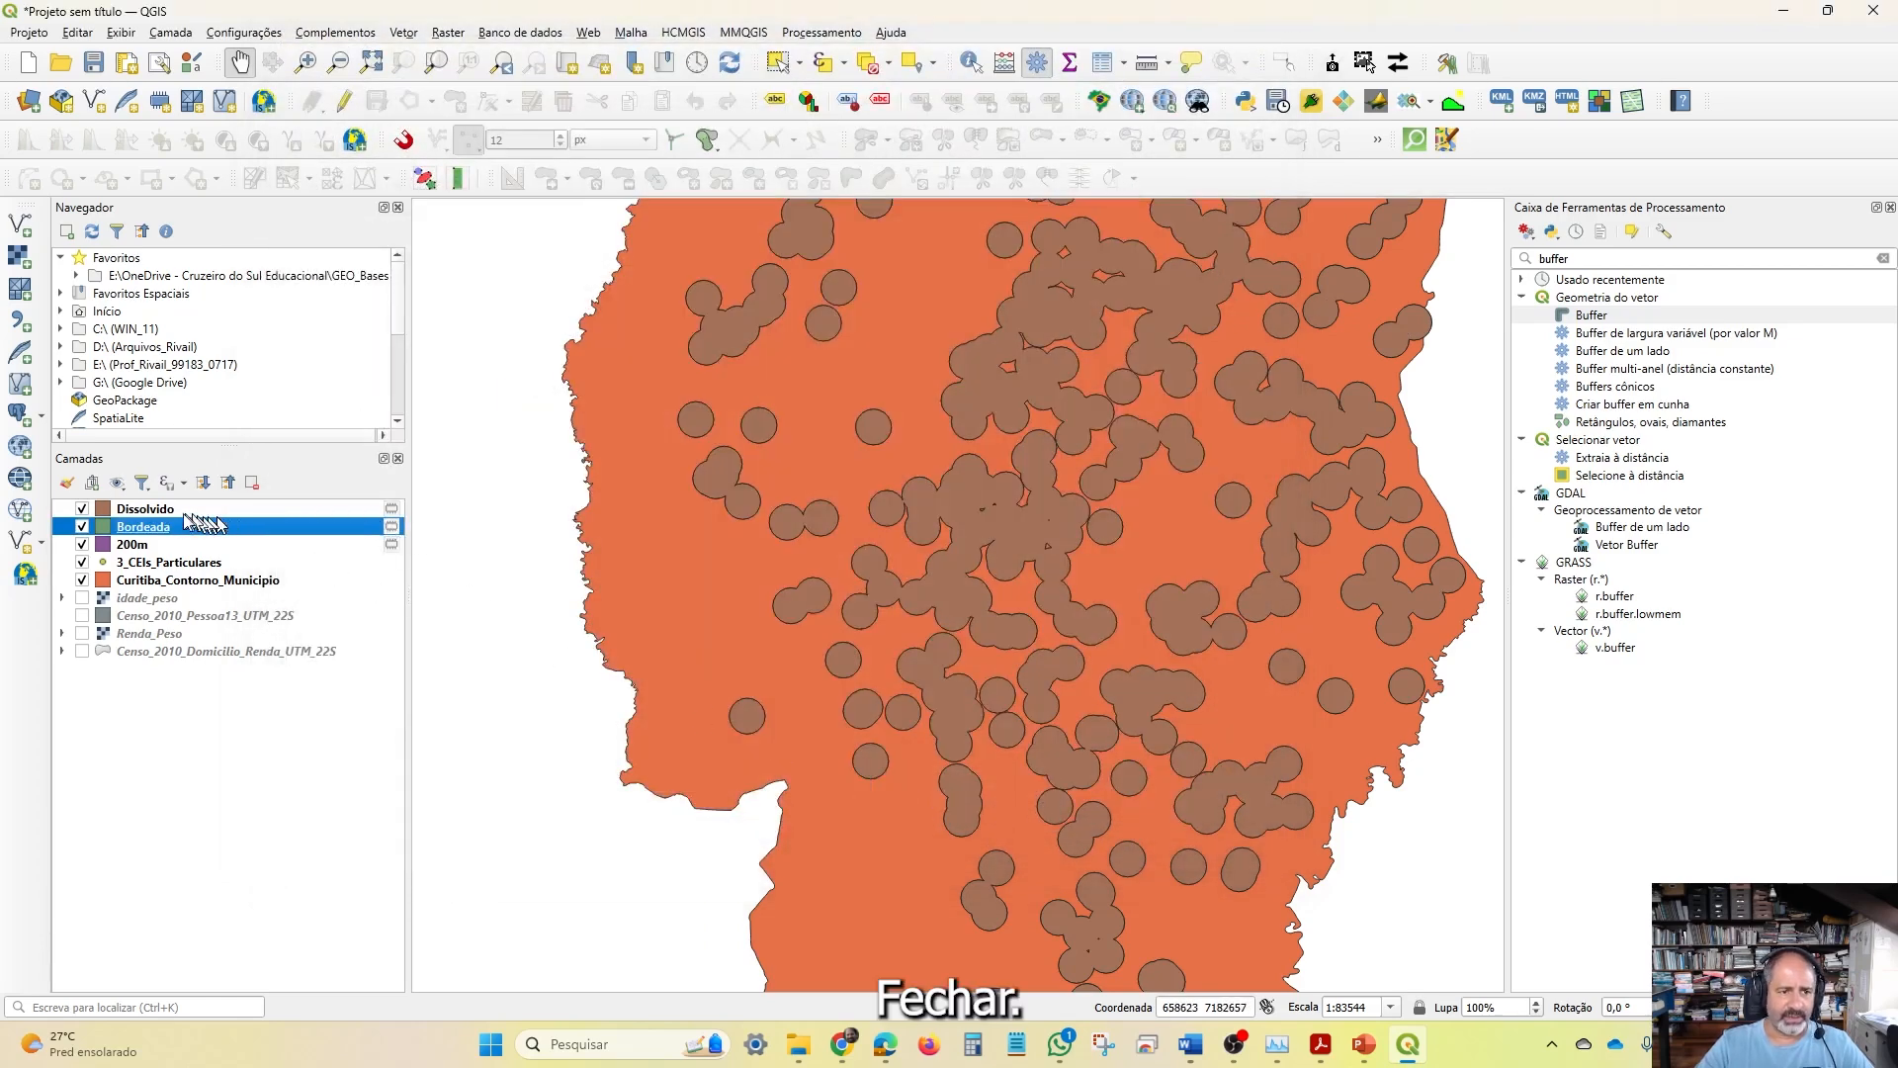
{"action": "left_click", "coordinate": [83, 509]}
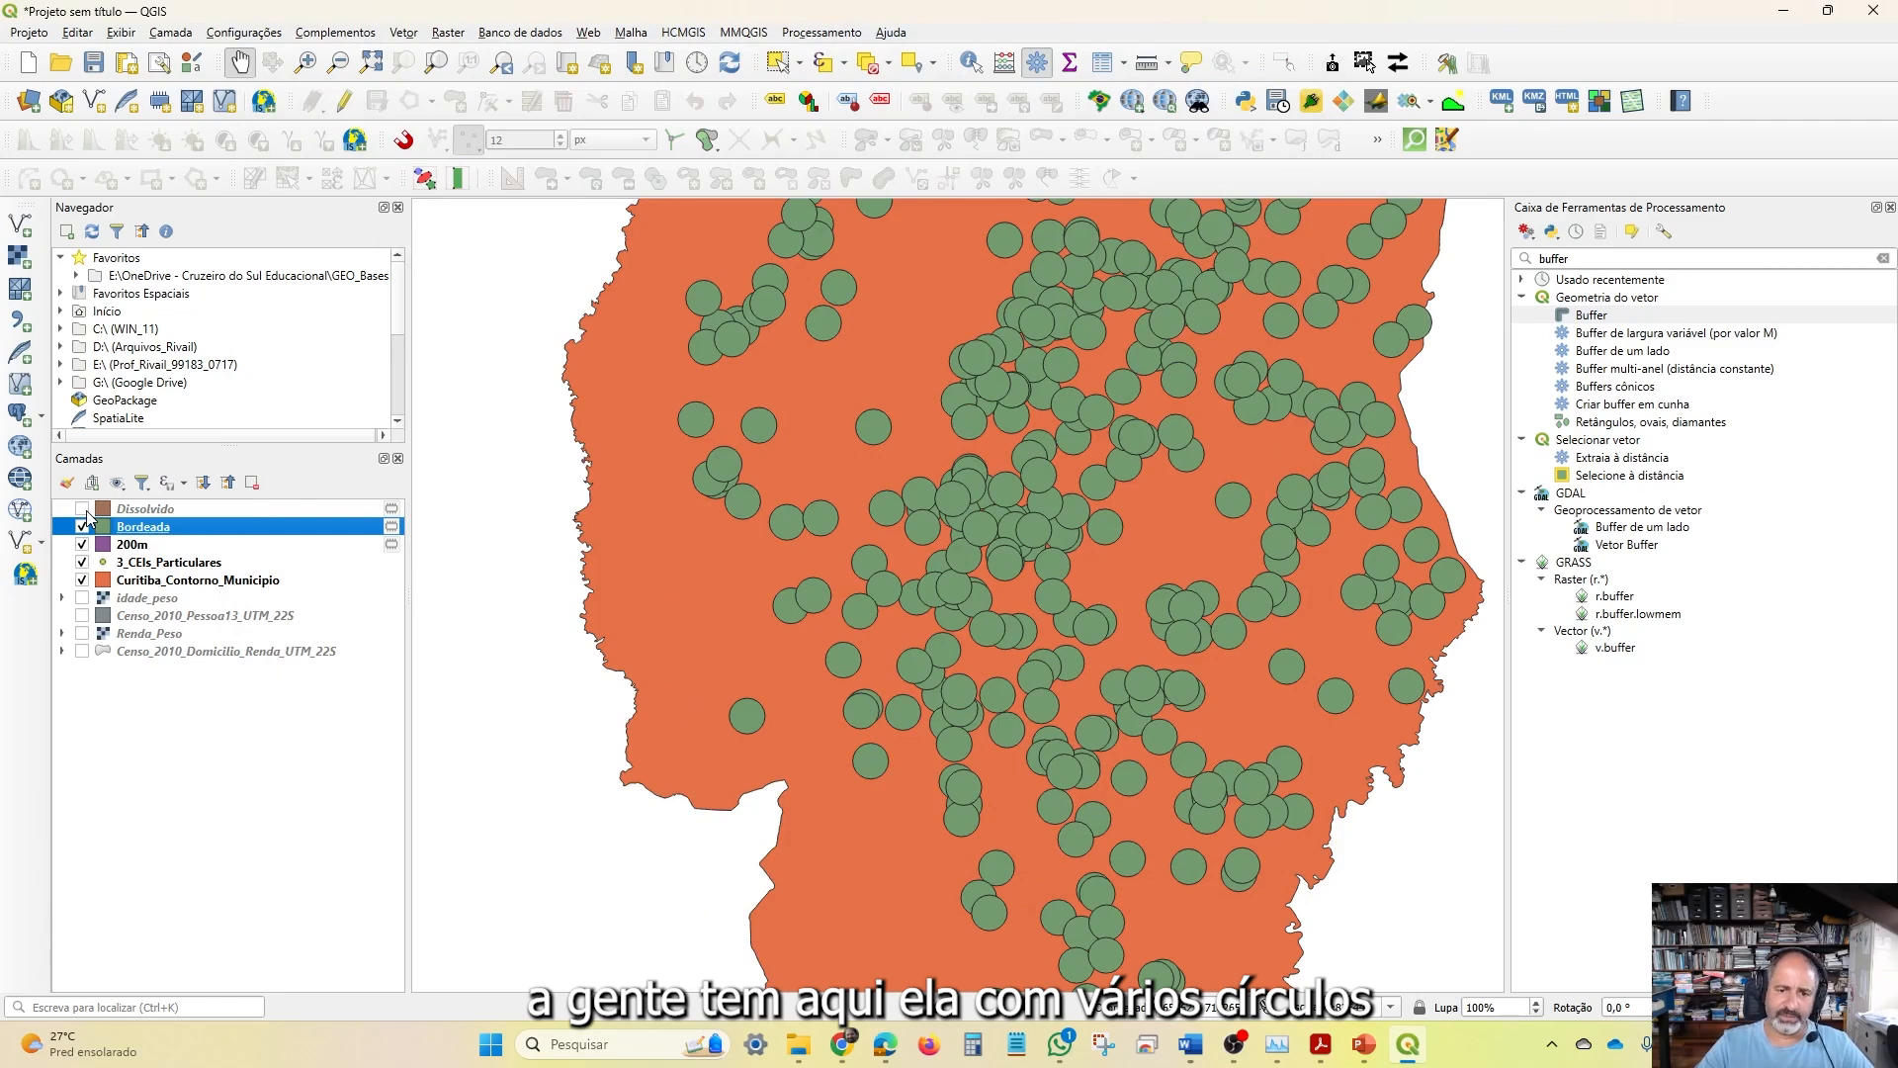
{"action": "left_click", "coordinate": [83, 509]}
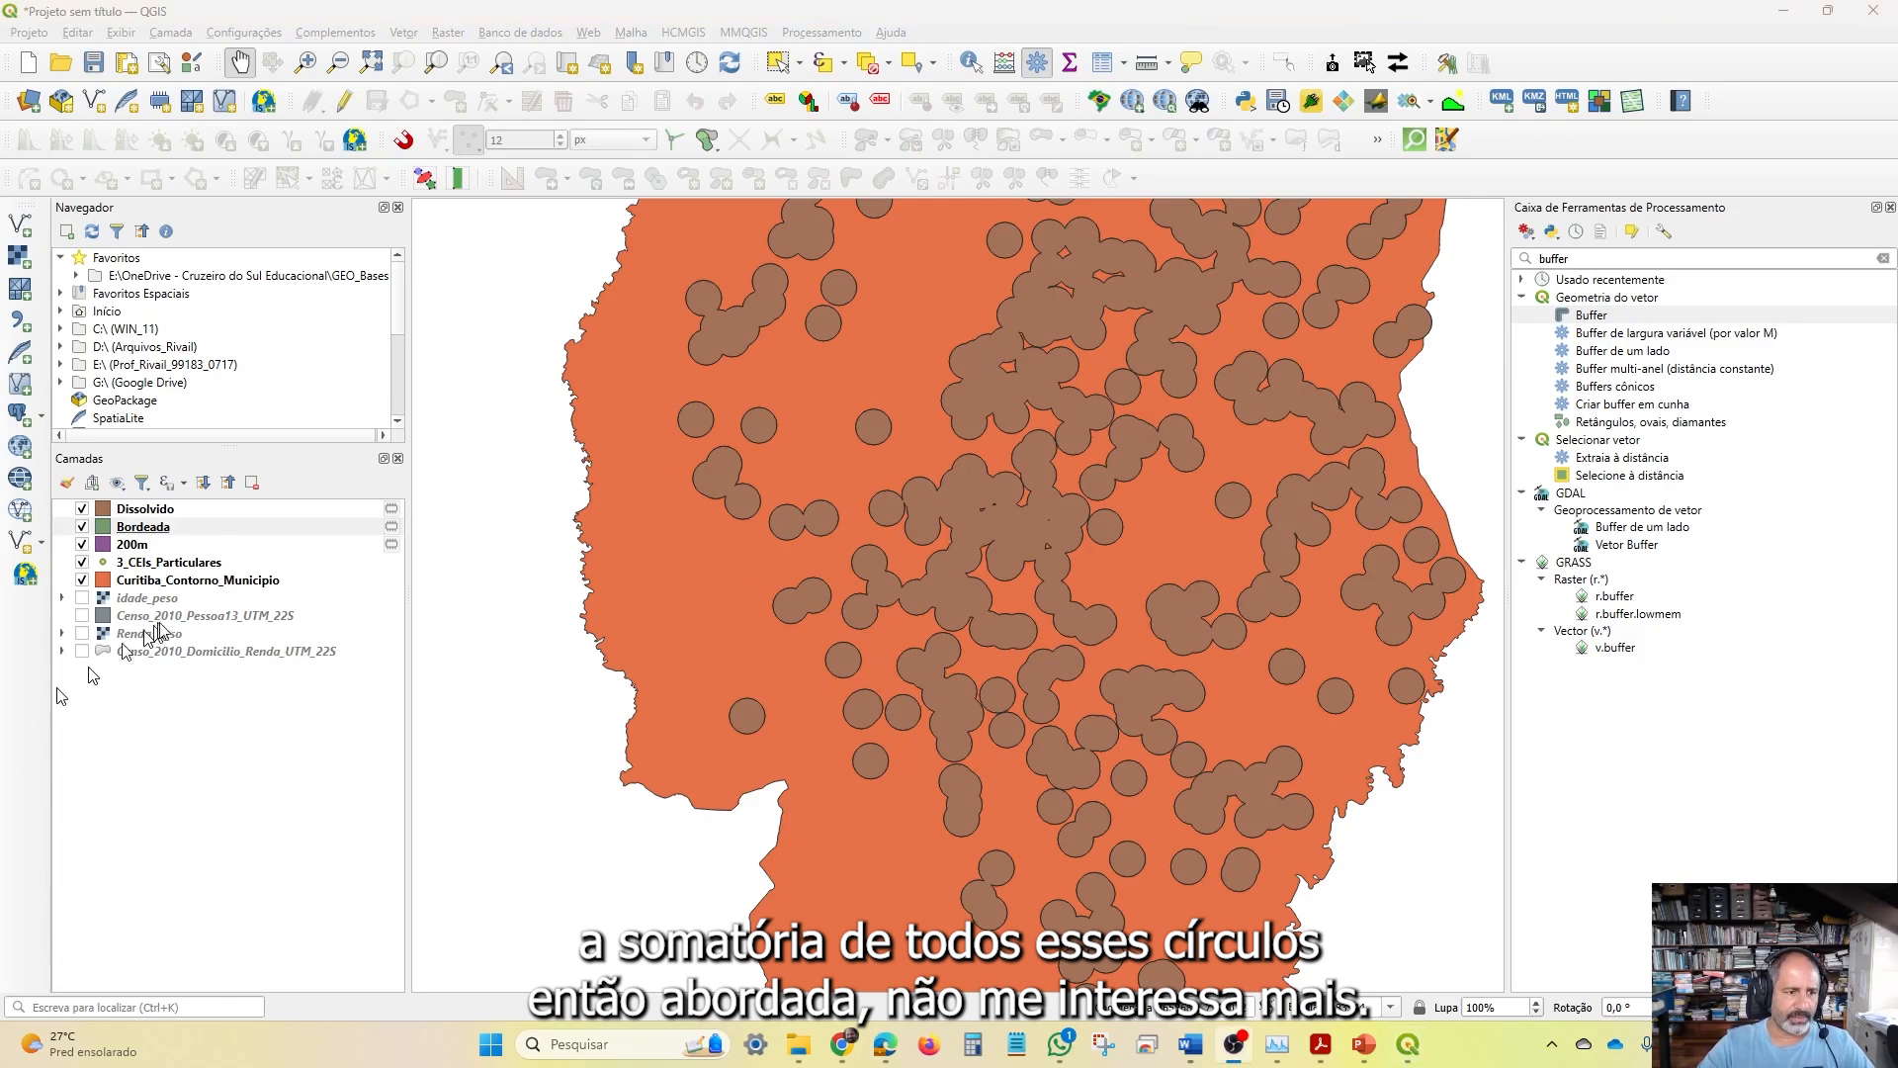
Remove the undissolved 400-metre Bordeada layer from the project
{"action": "right_click", "coordinate": [179, 528]}
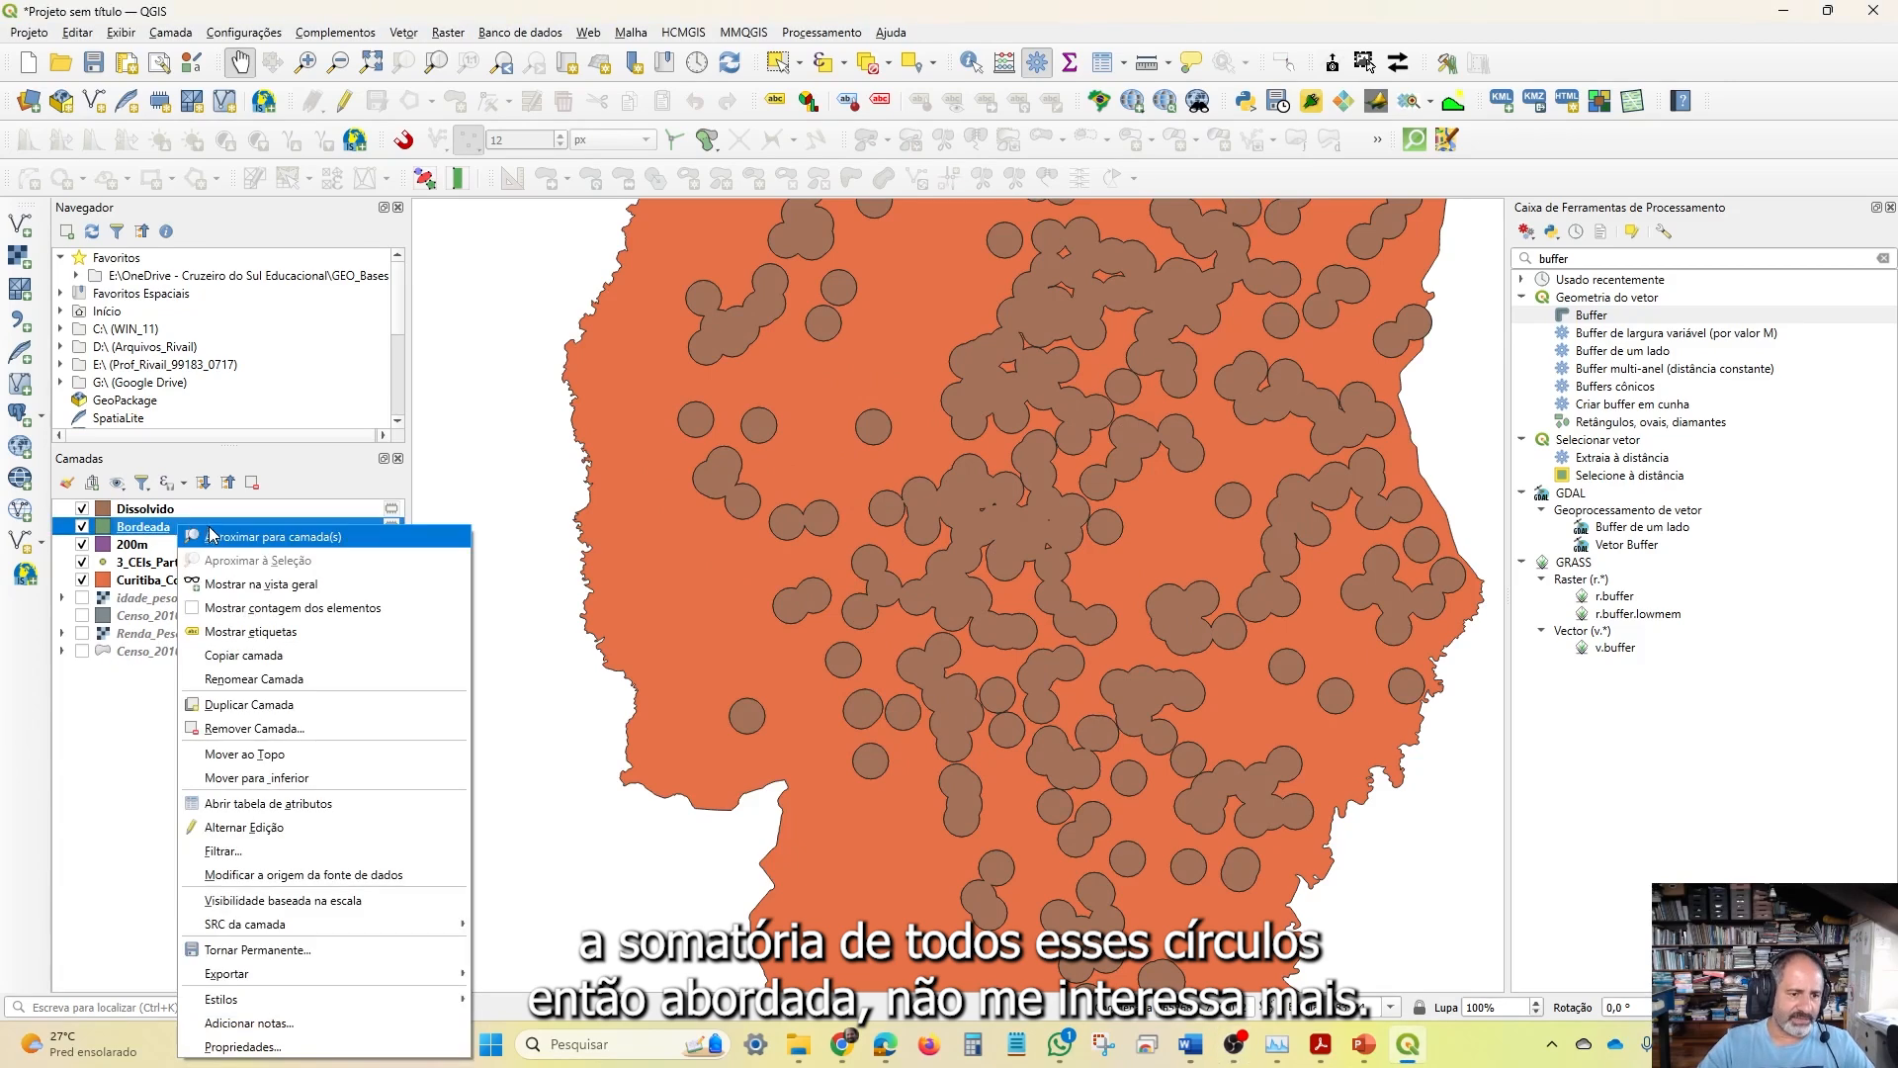
{"action": "left_click", "coordinate": [342, 727]}
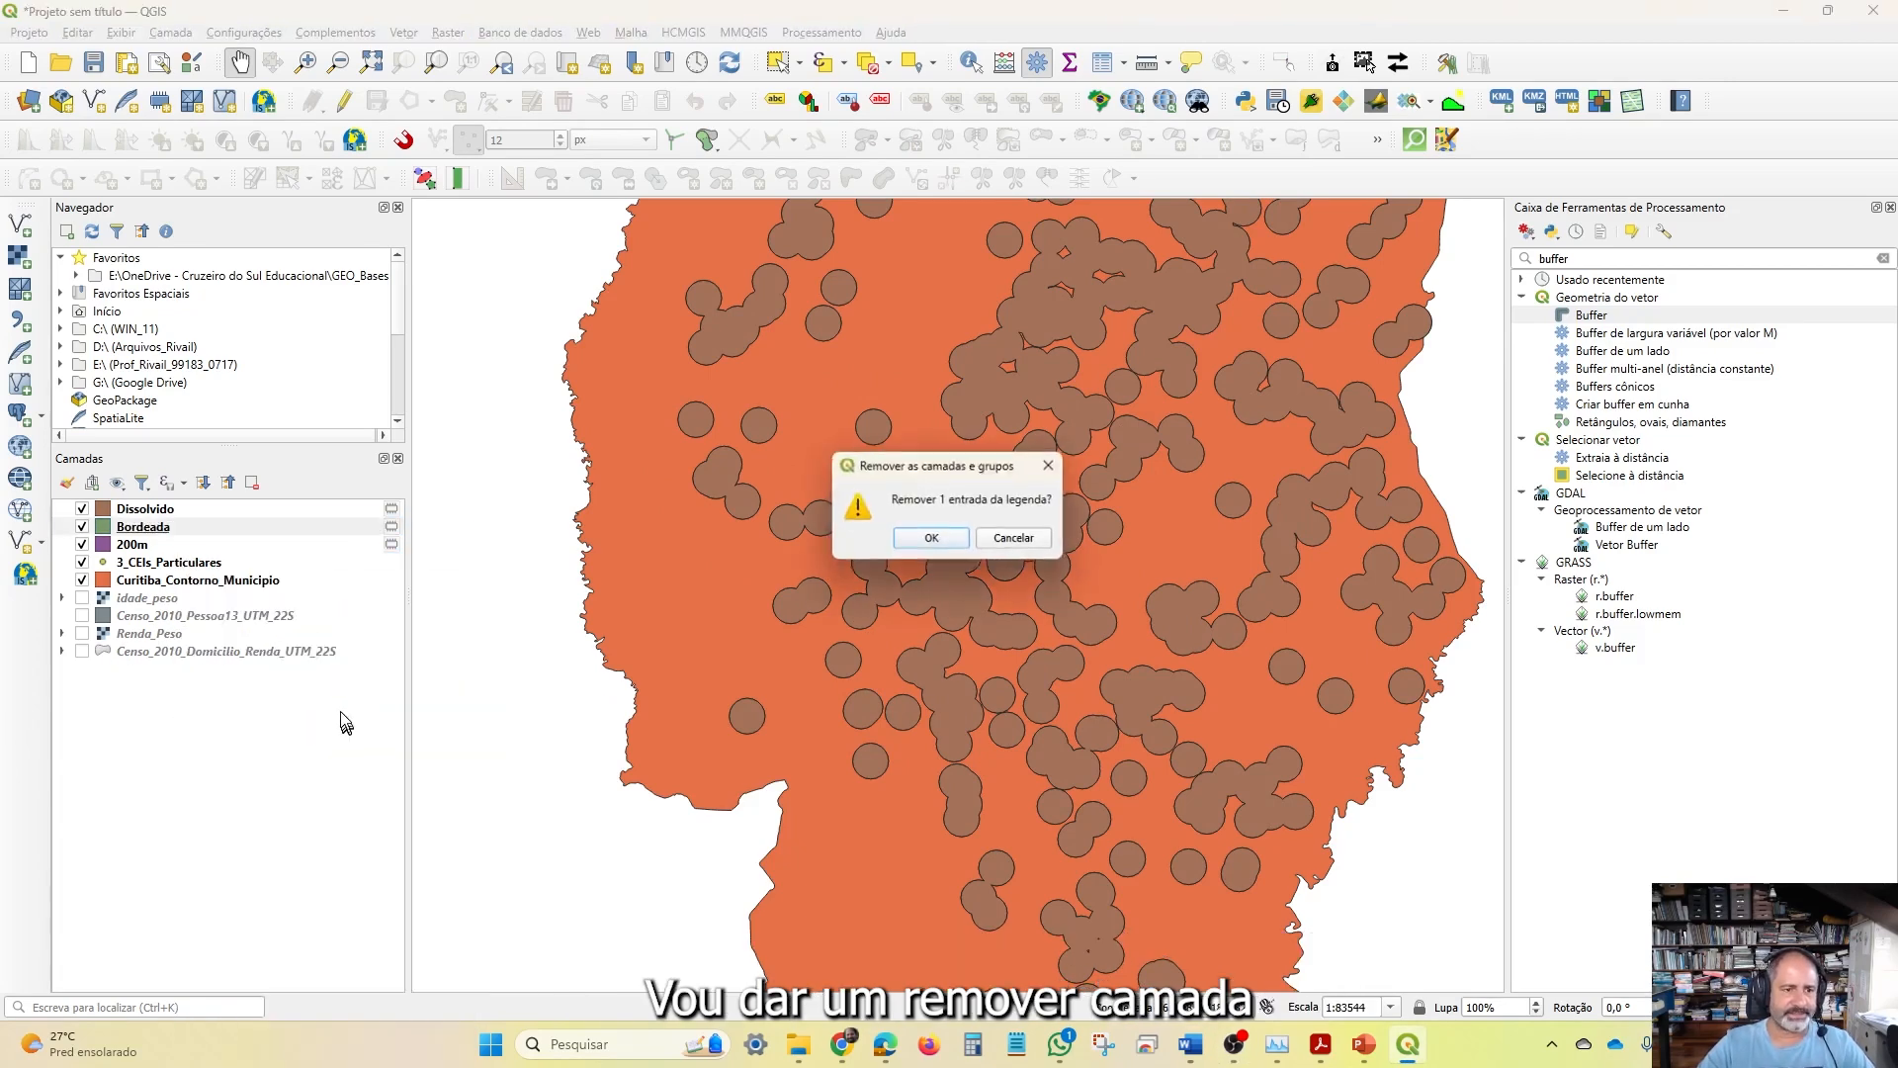
{"action": "left_click", "coordinate": [909, 540]}
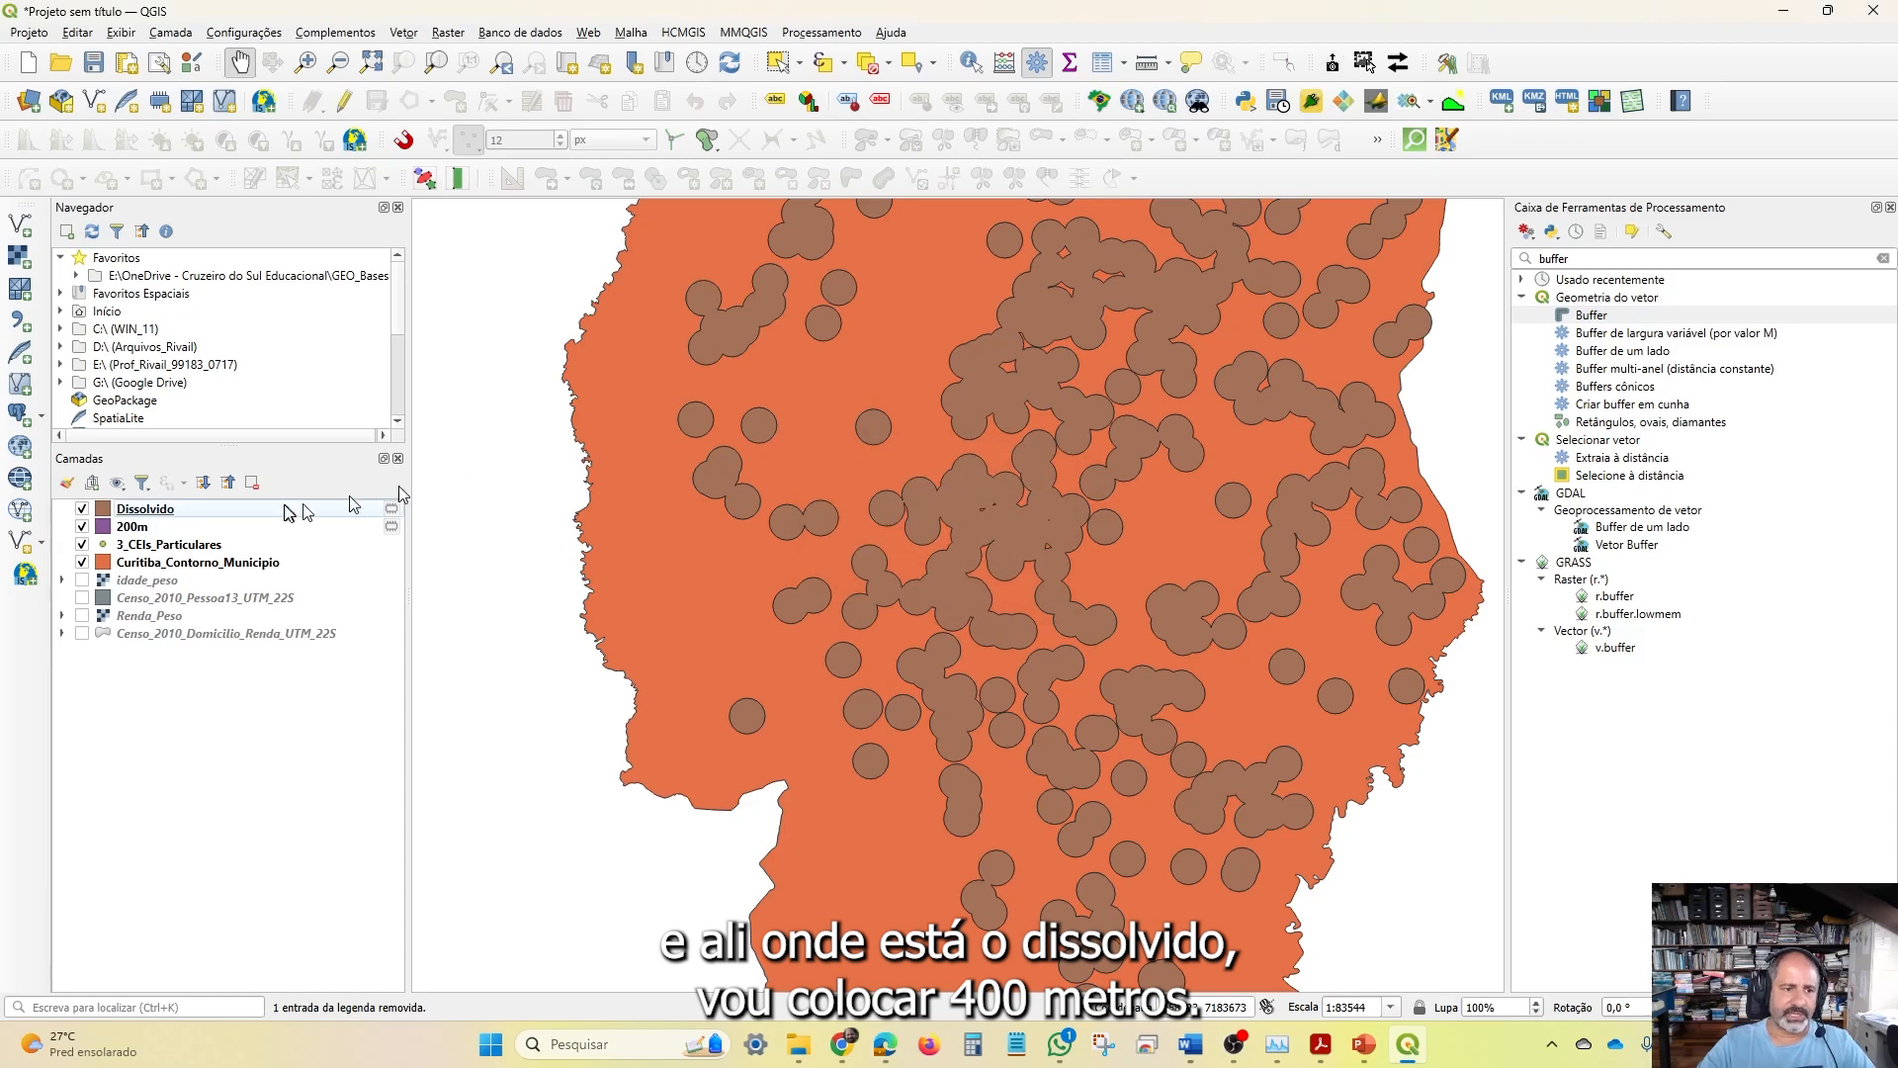
Rename the Dissolvido layer as 400m
{"action": "right_click", "coordinate": [170, 514]}
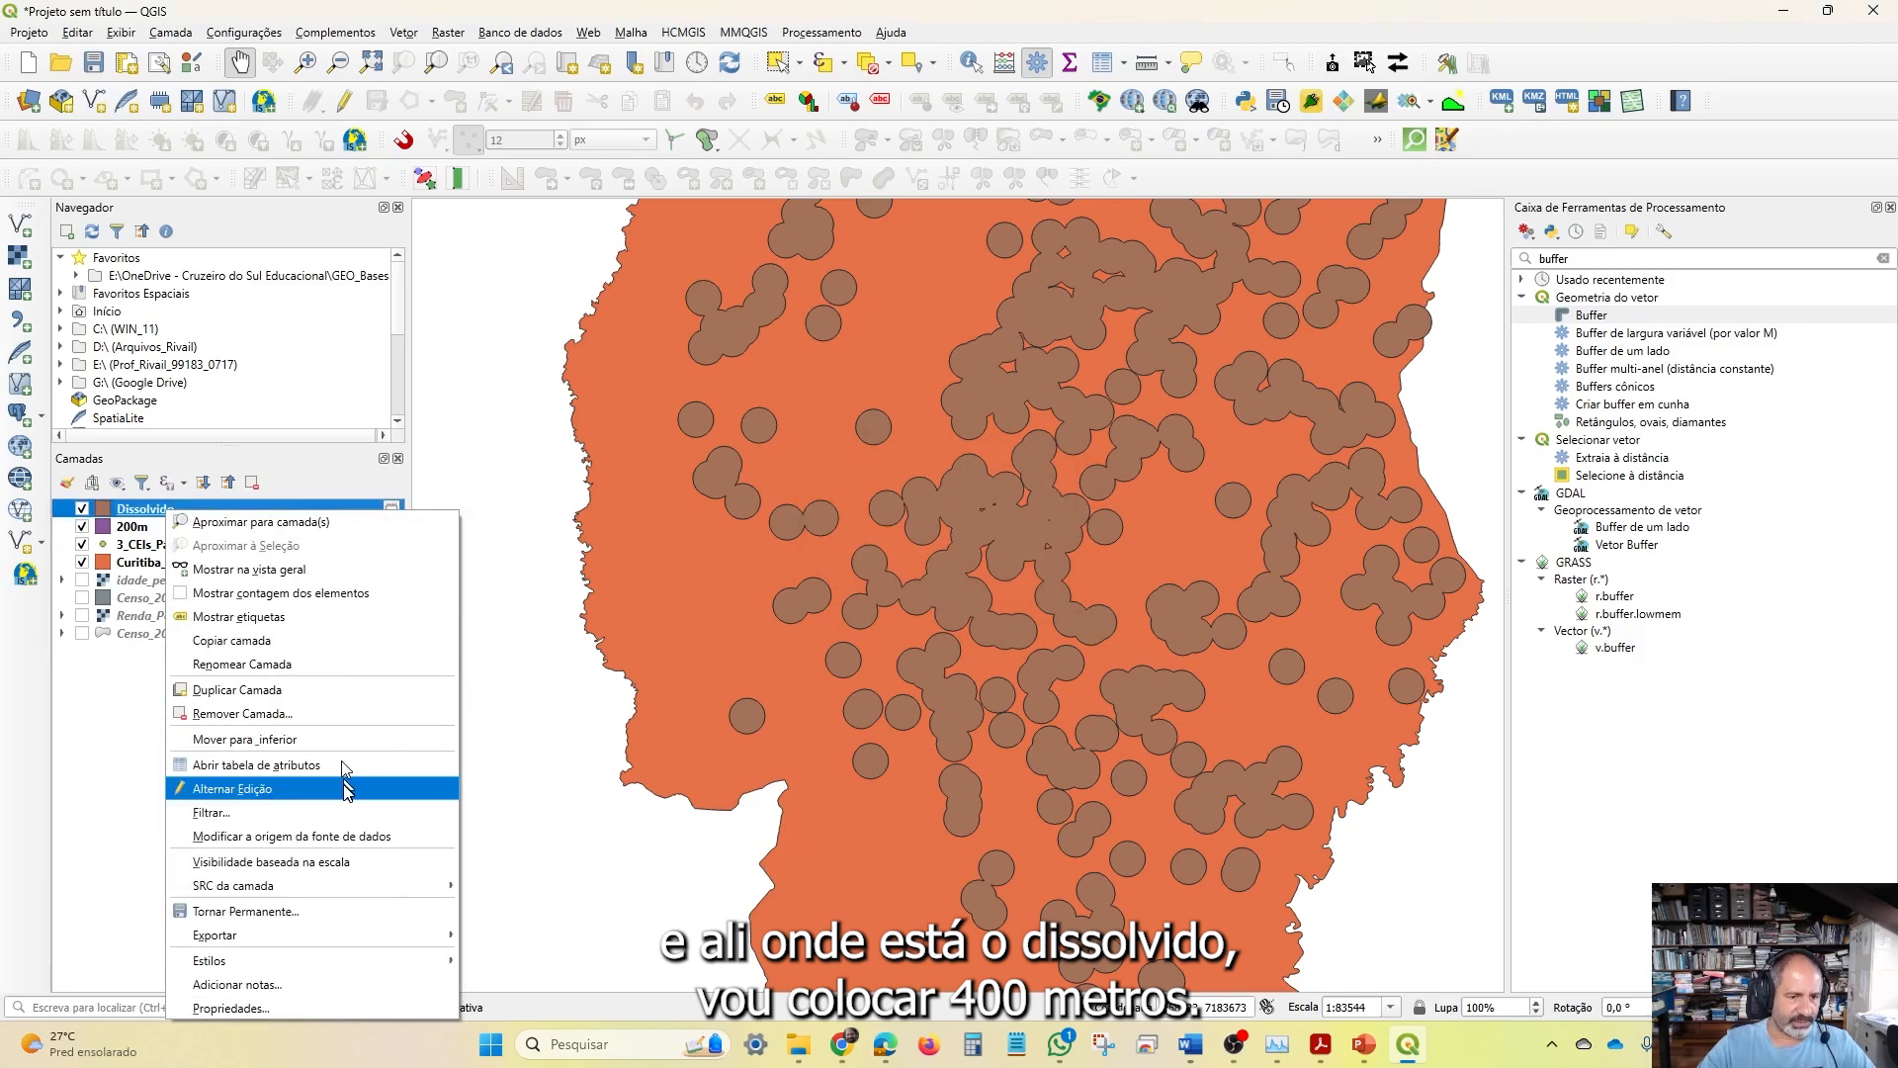
{"action": "left_click", "coordinate": [312, 666]}
{"action": "type", "text": "400"}
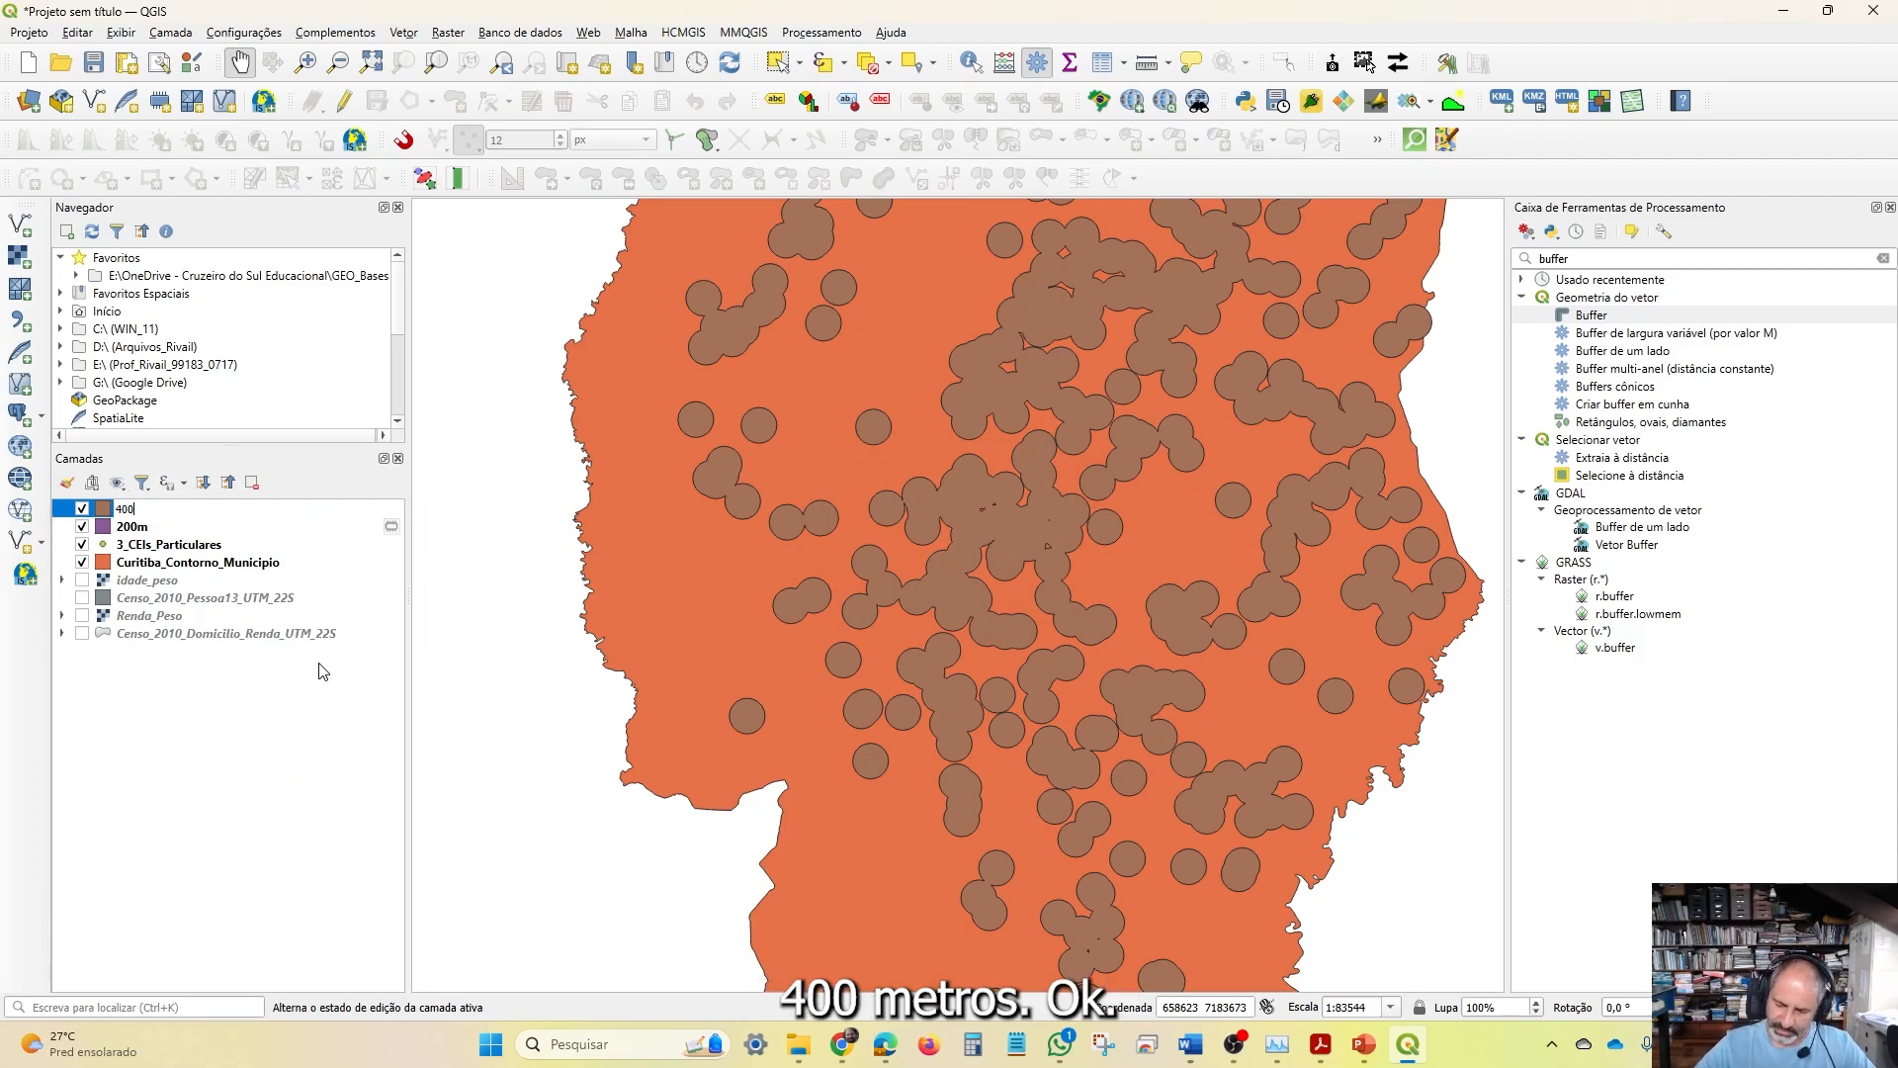
{"action": "type", "text": "m"}
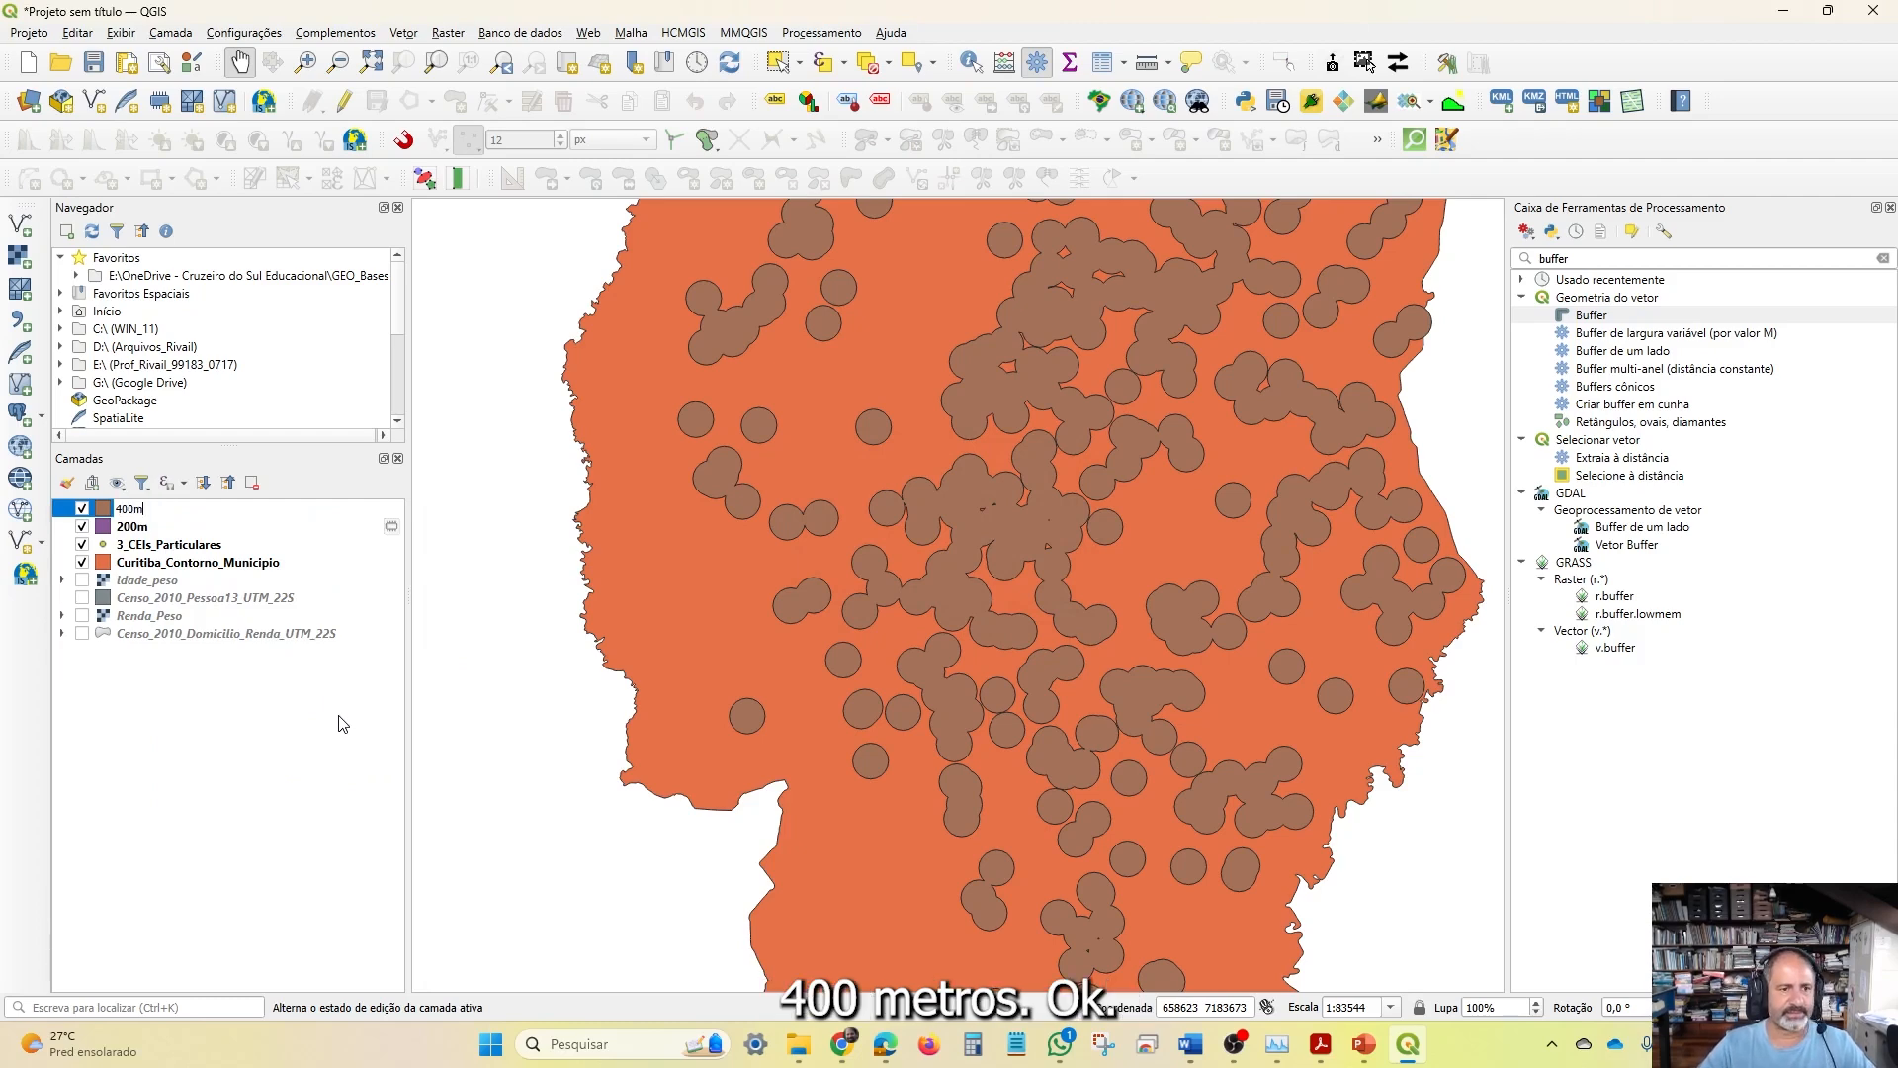
{"action": "key", "text": "Return"}
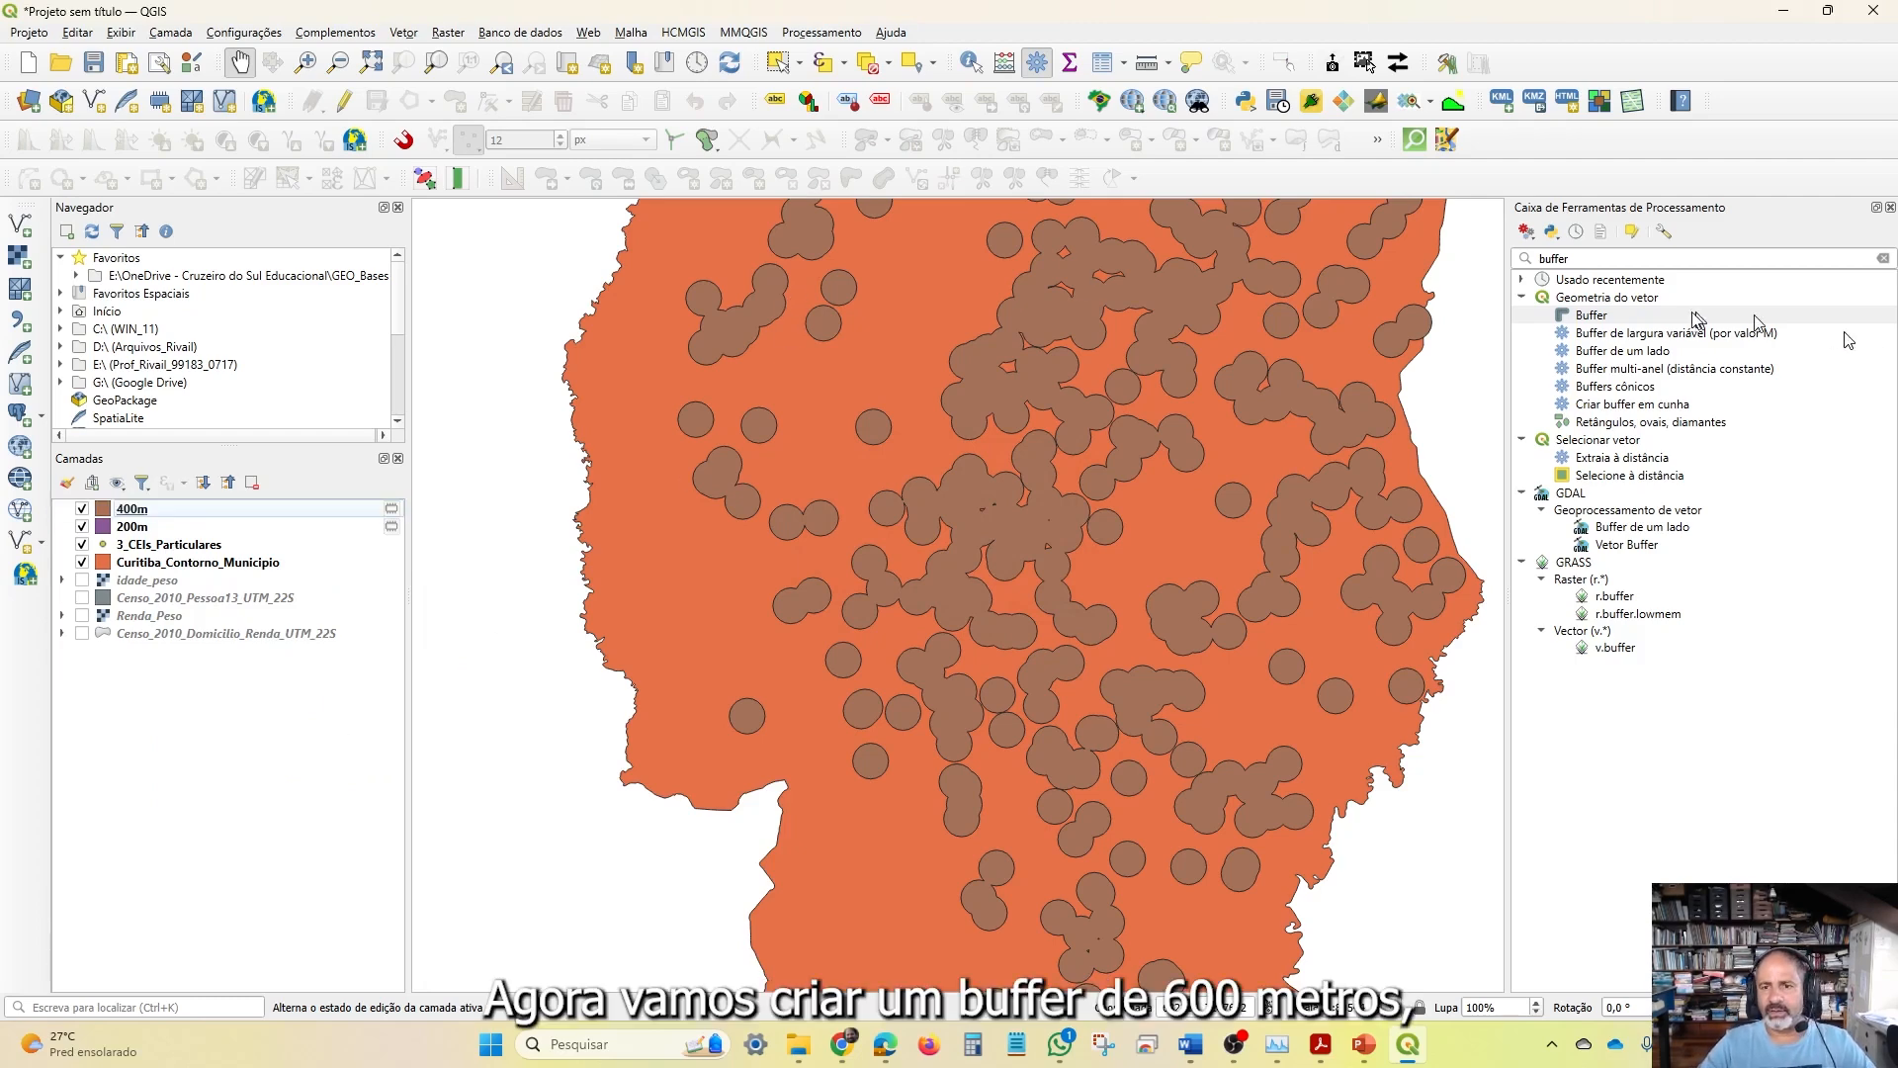
Buffer the 3_CEIs_Particulares points by 600 metres into a temporary layer
{"action": "double_click", "coordinate": [1587, 317]}
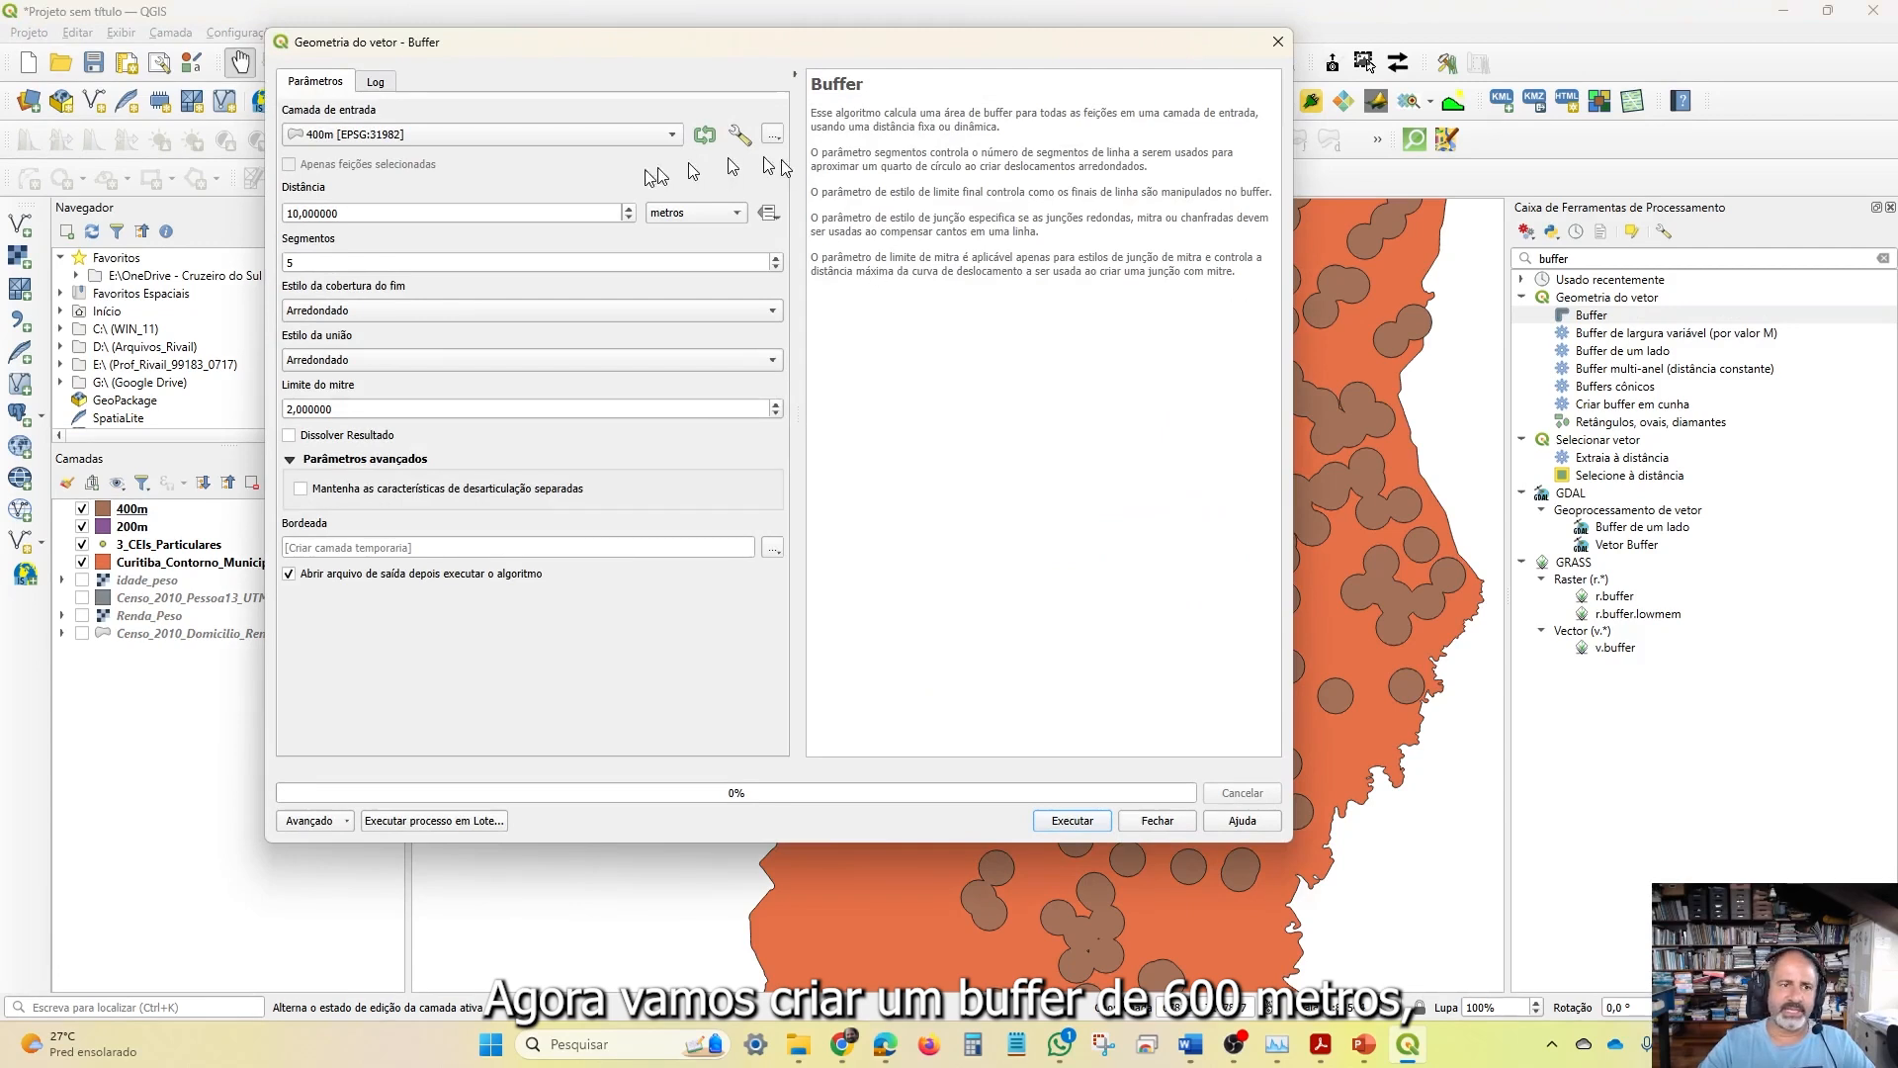
{"action": "left_click", "coordinate": [392, 133]}
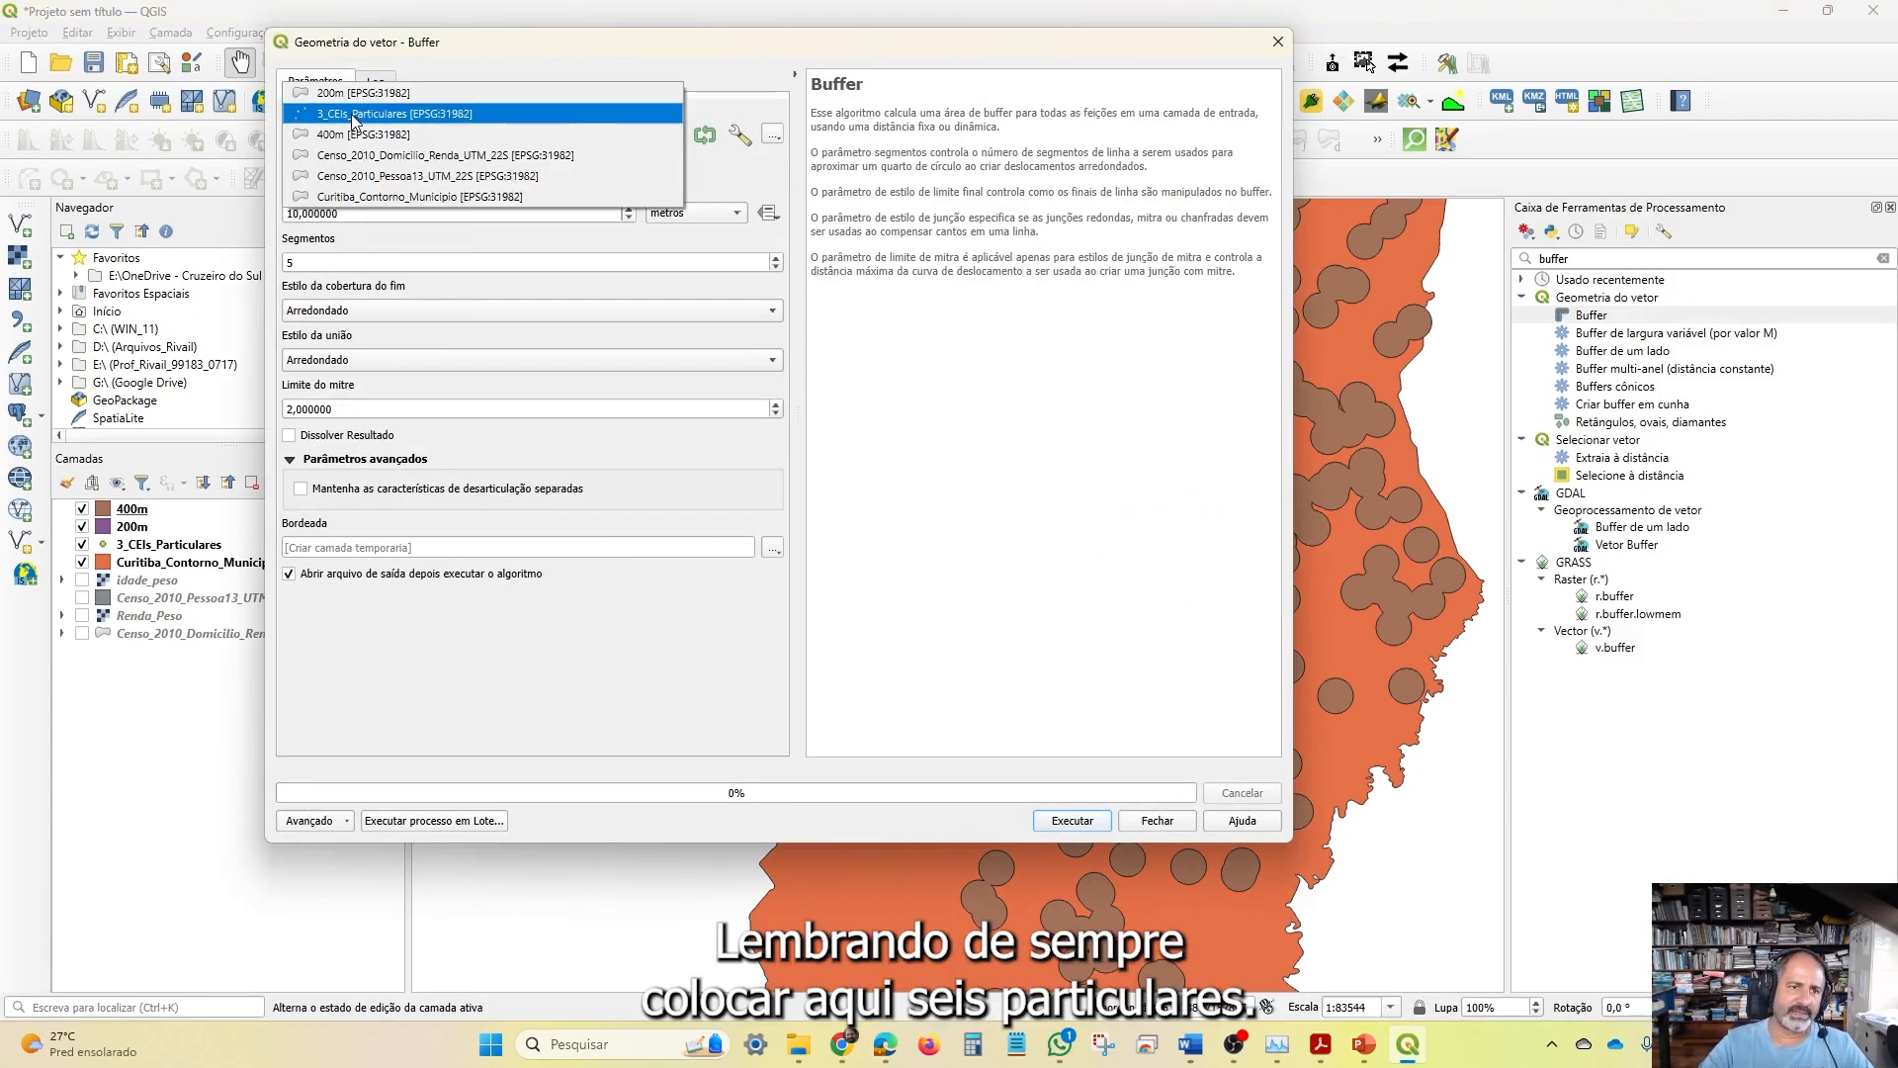
{"action": "left_click", "coordinate": [352, 115]}
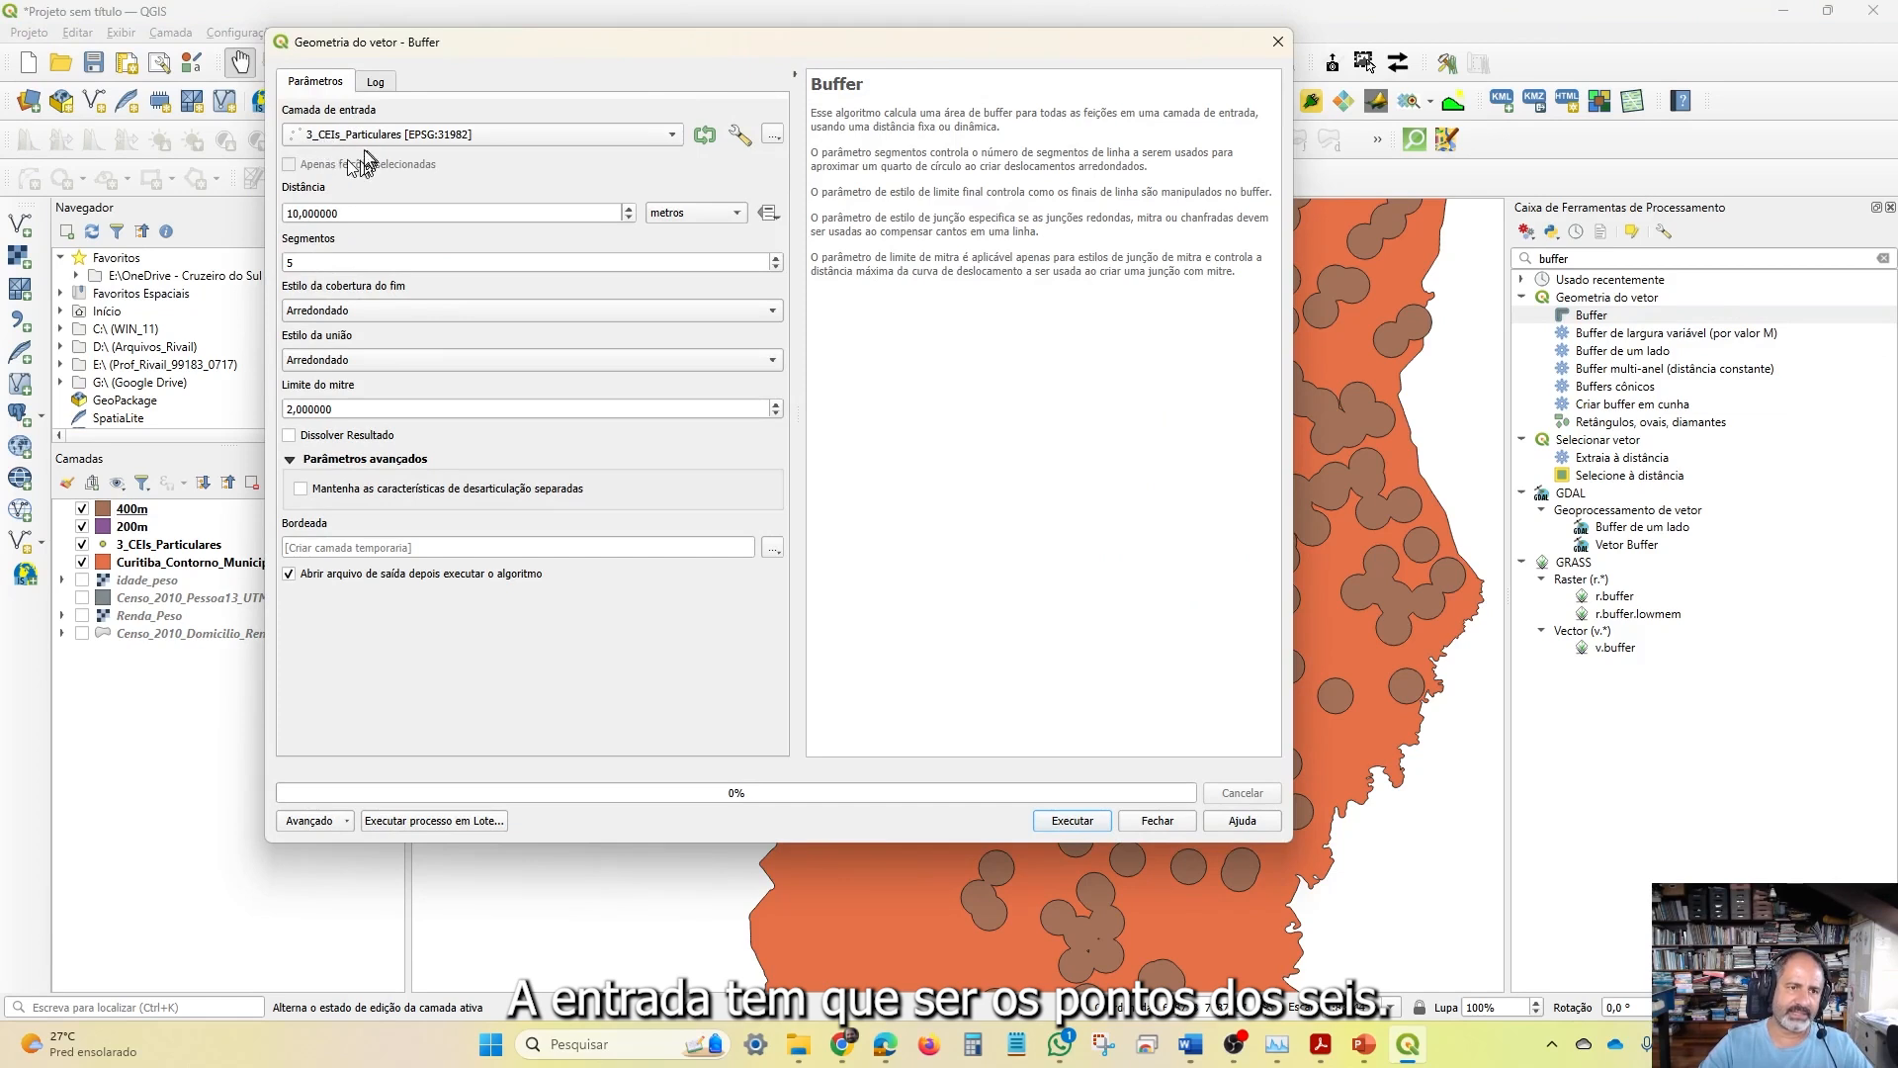
{"action": "double_click", "coordinate": [353, 213]}
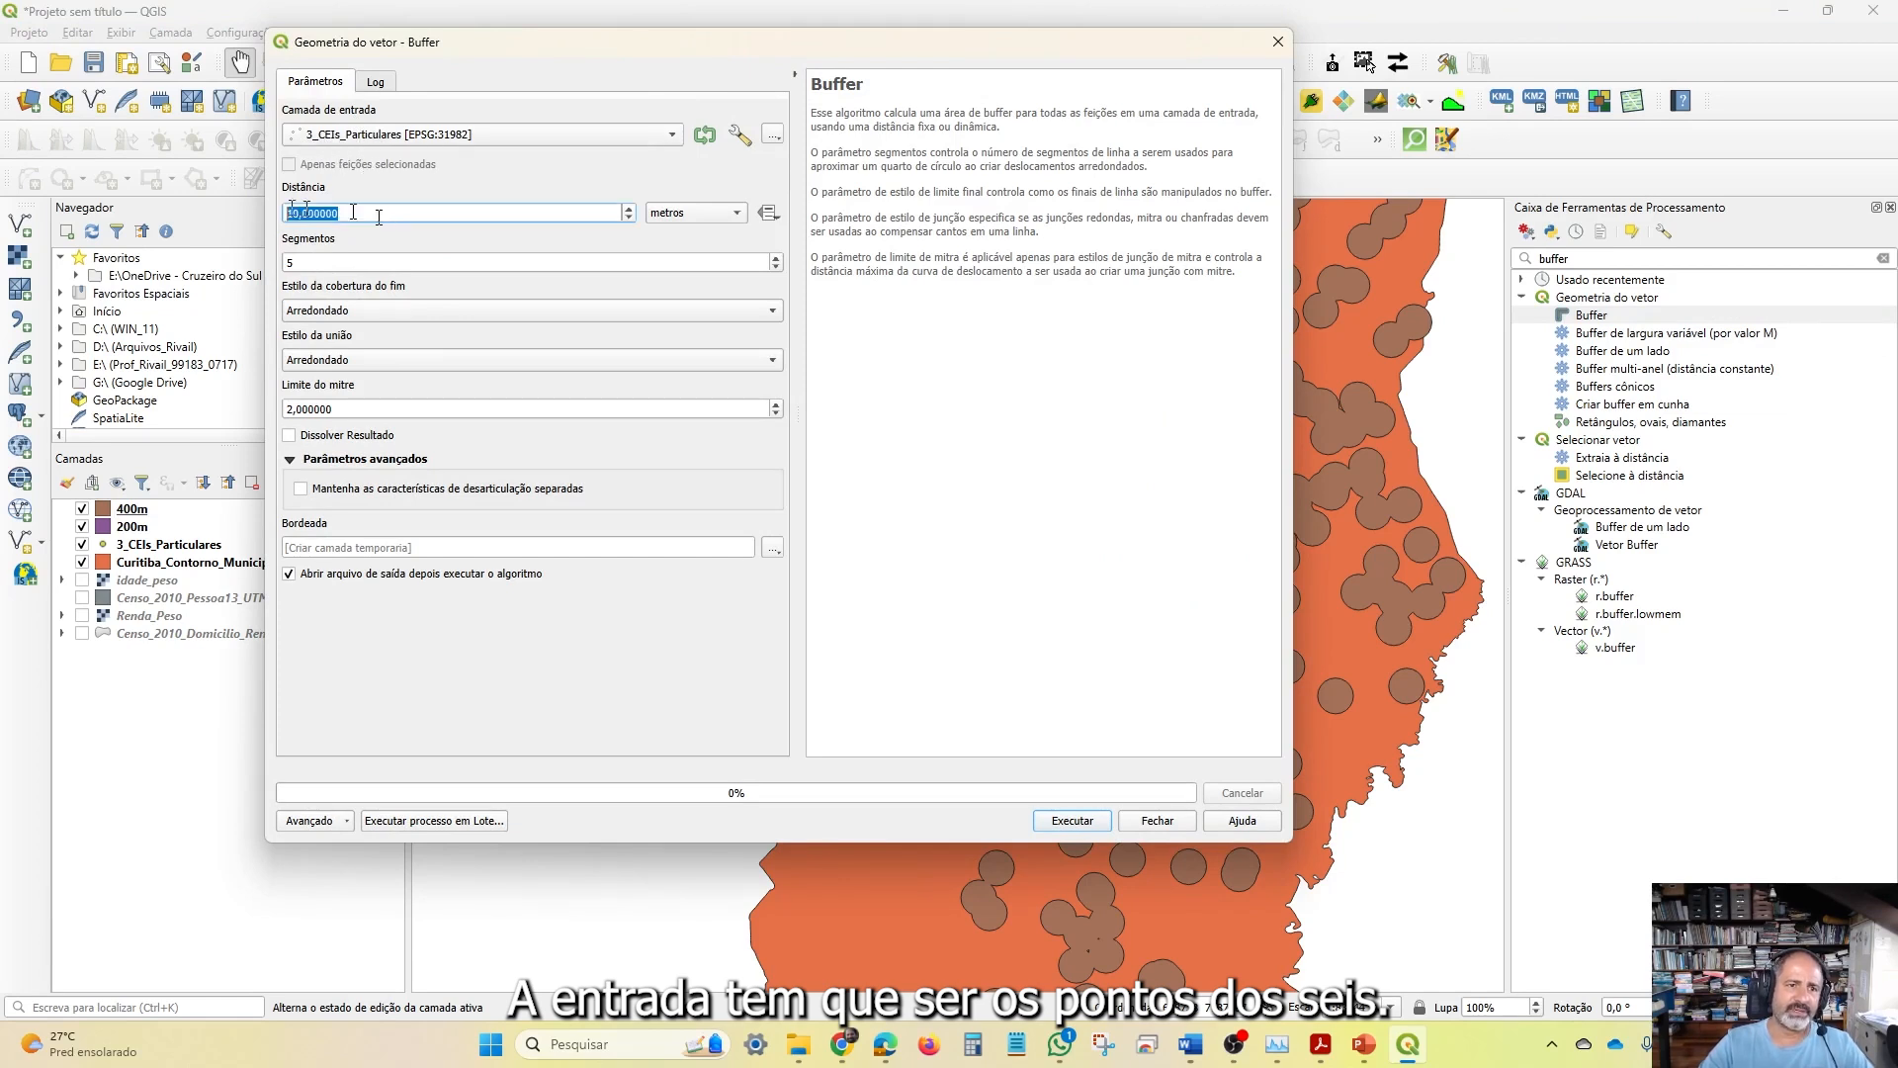
{"action": "type", "text": "6"}
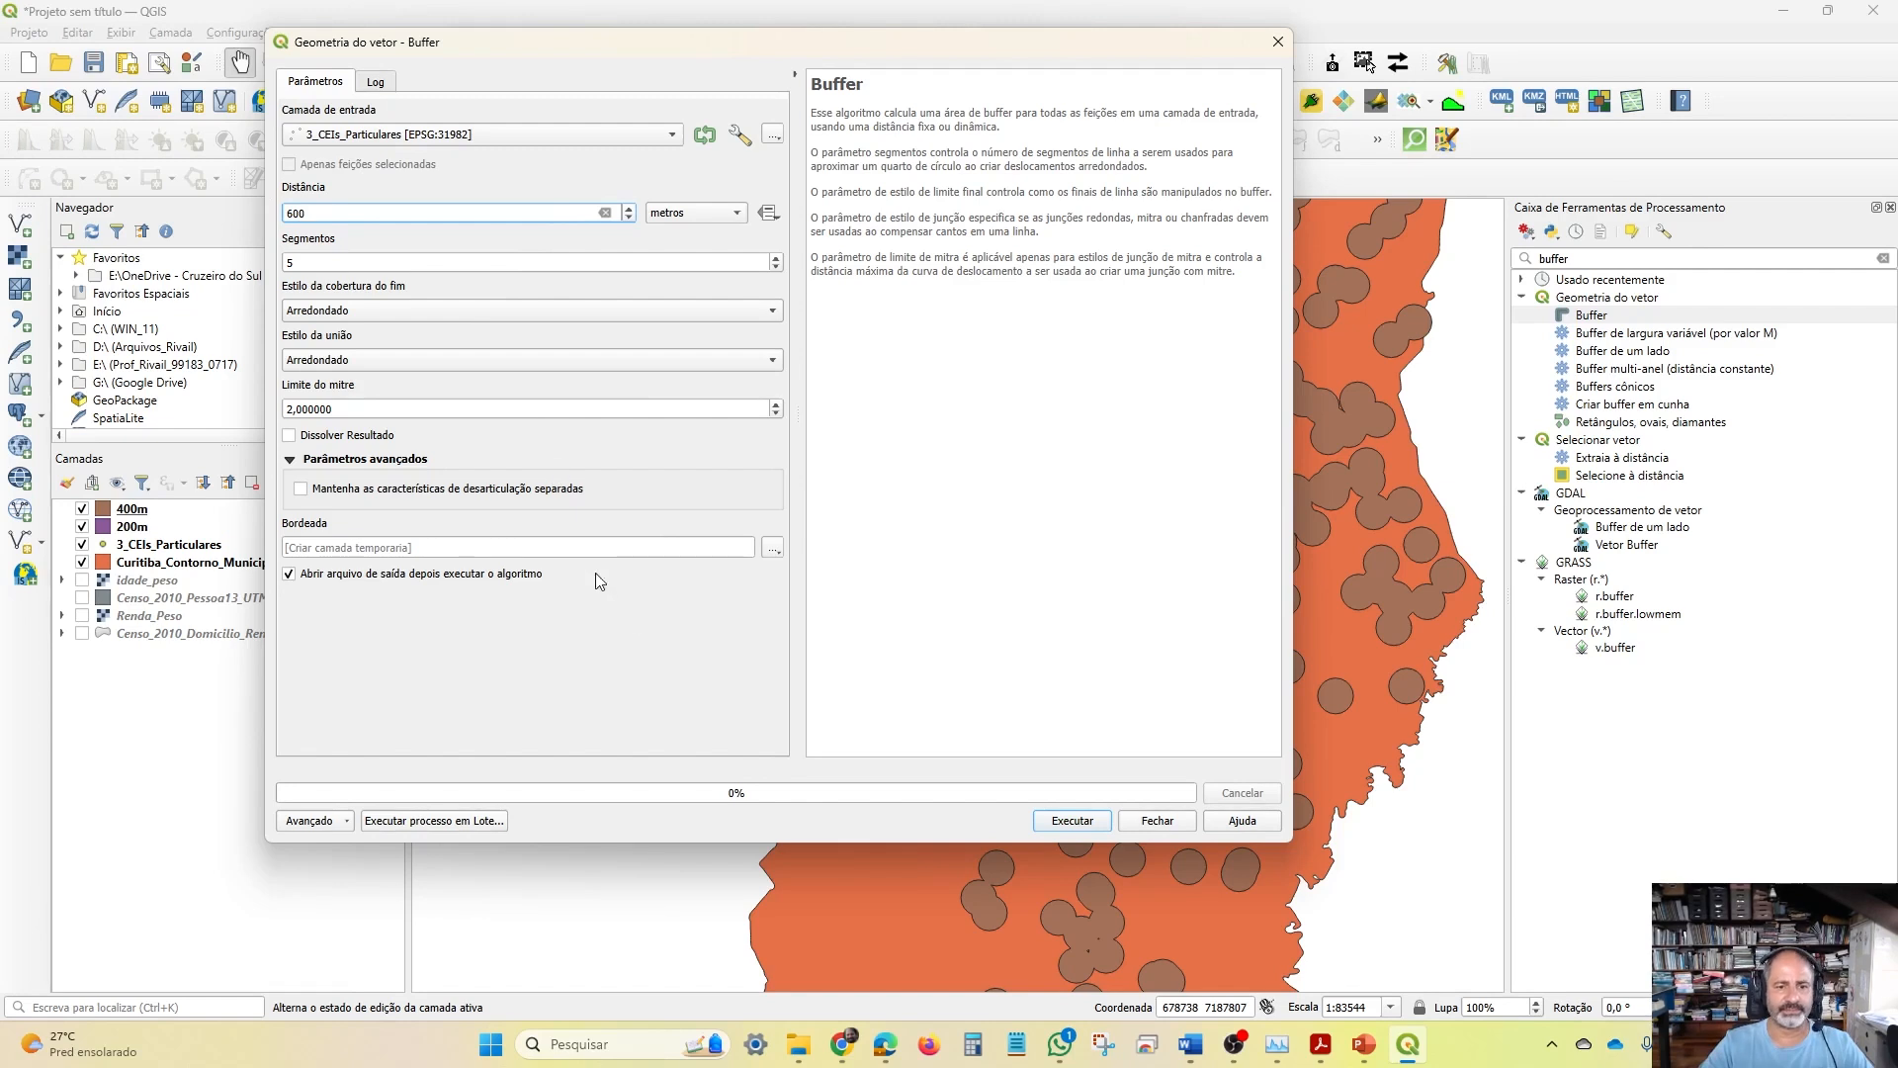
{"action": "left_click", "coordinate": [1073, 821]}
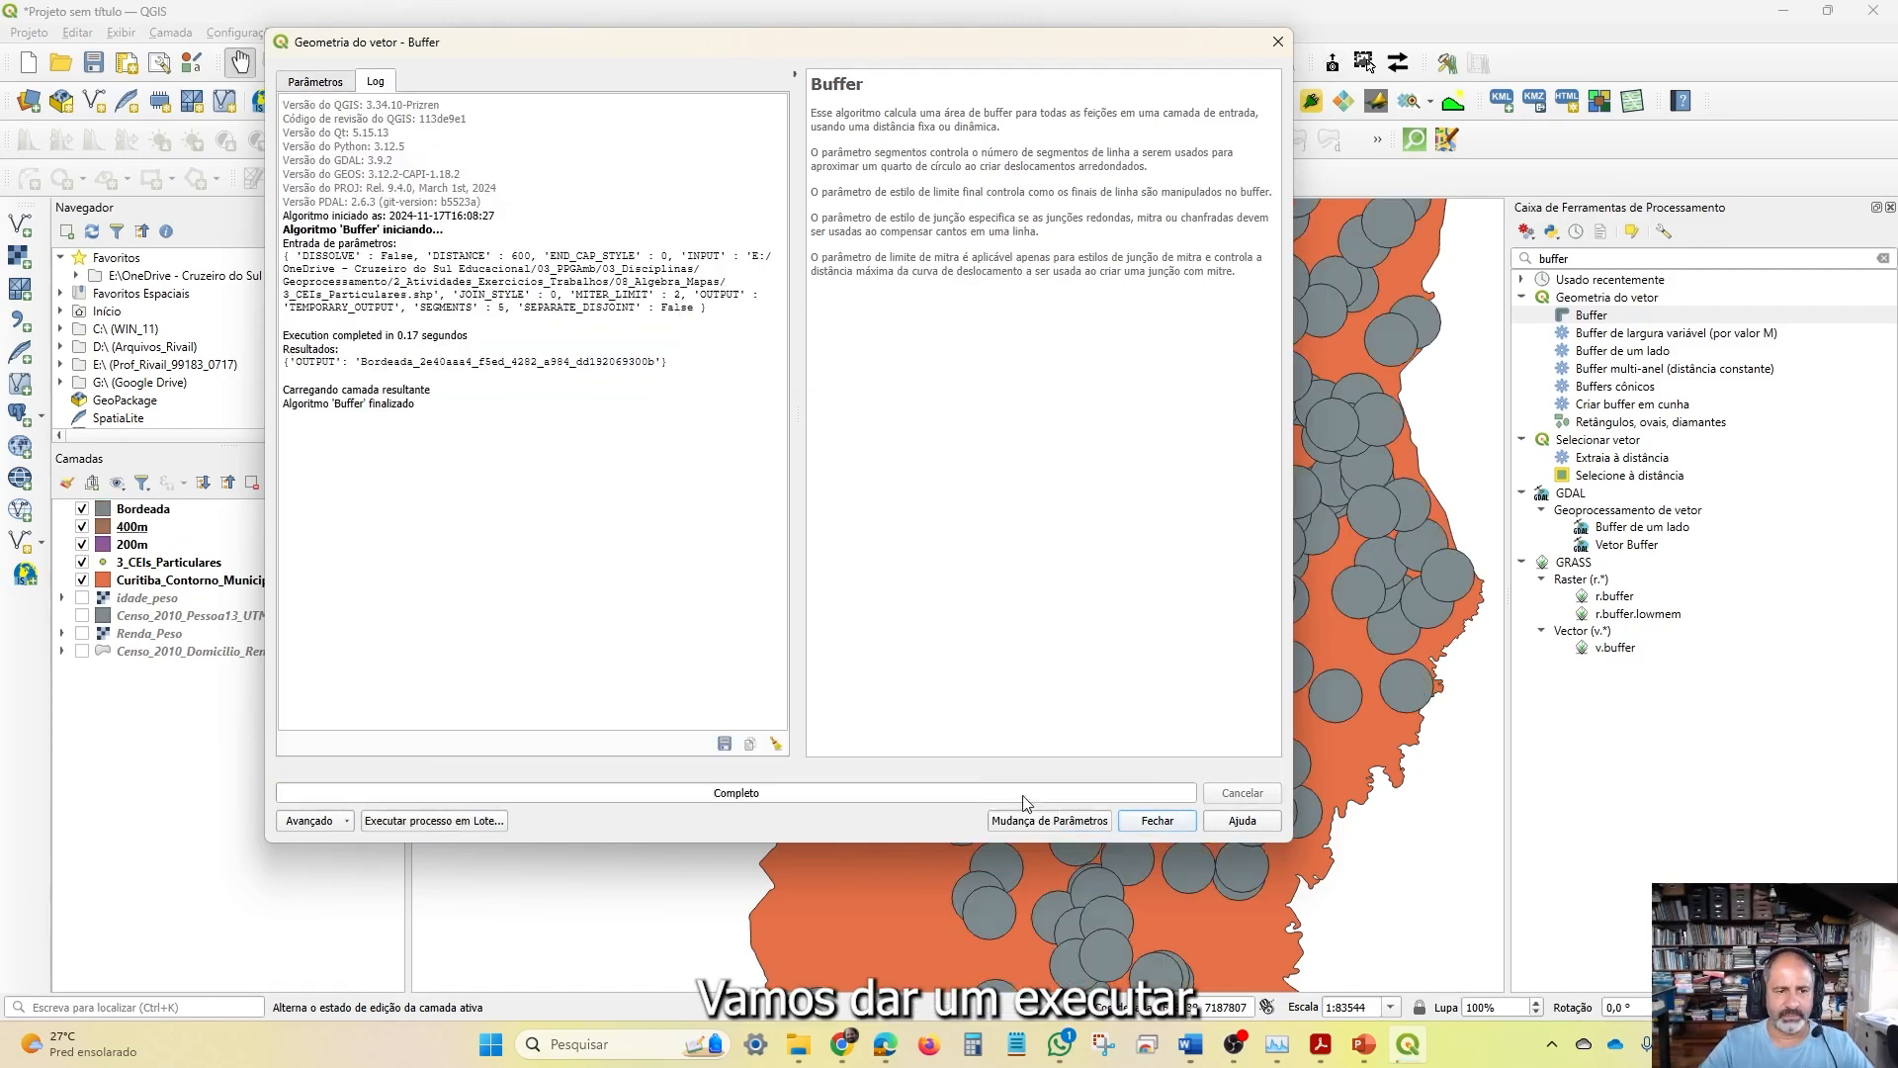
{"action": "left_click", "coordinate": [1157, 821]}
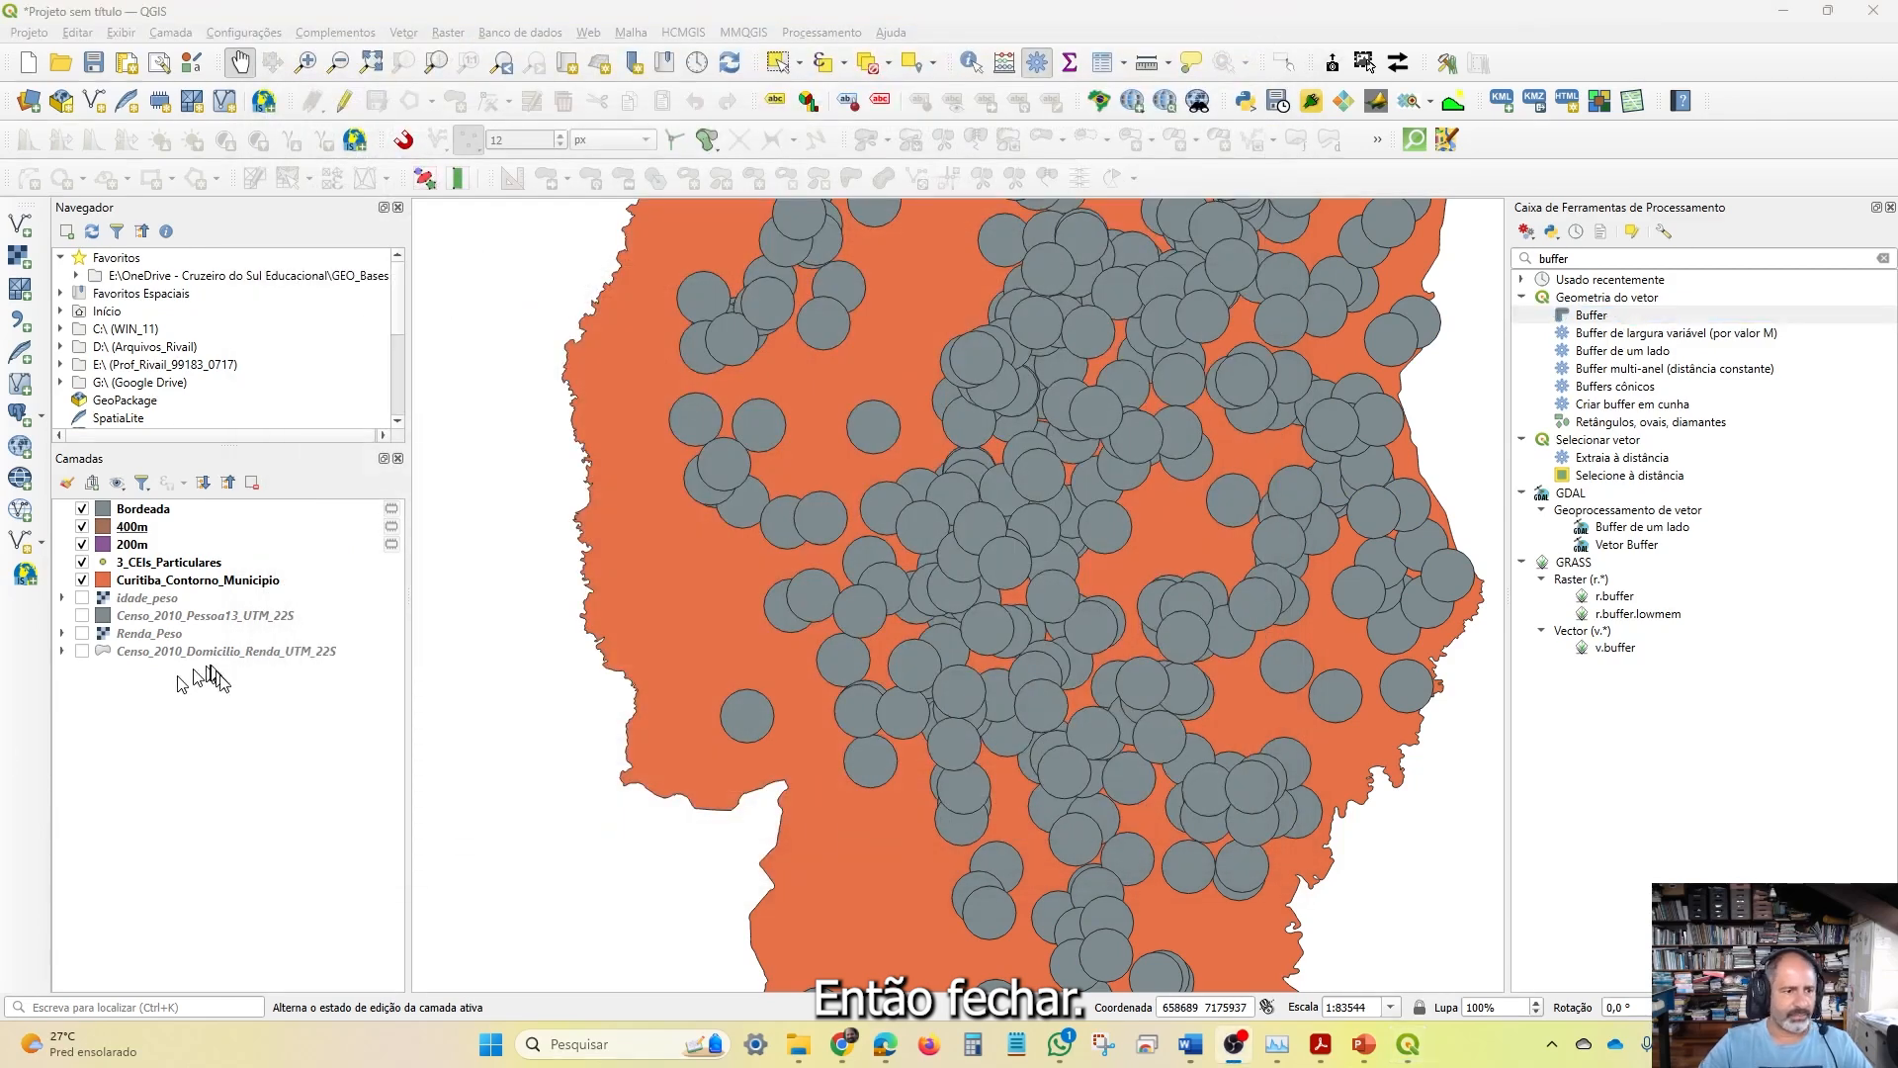
Dissolve the 600-metre Bordeada buffers into a temporary layer, with Bordeada as the input layer
{"action": "left_click", "coordinate": [407, 33]}
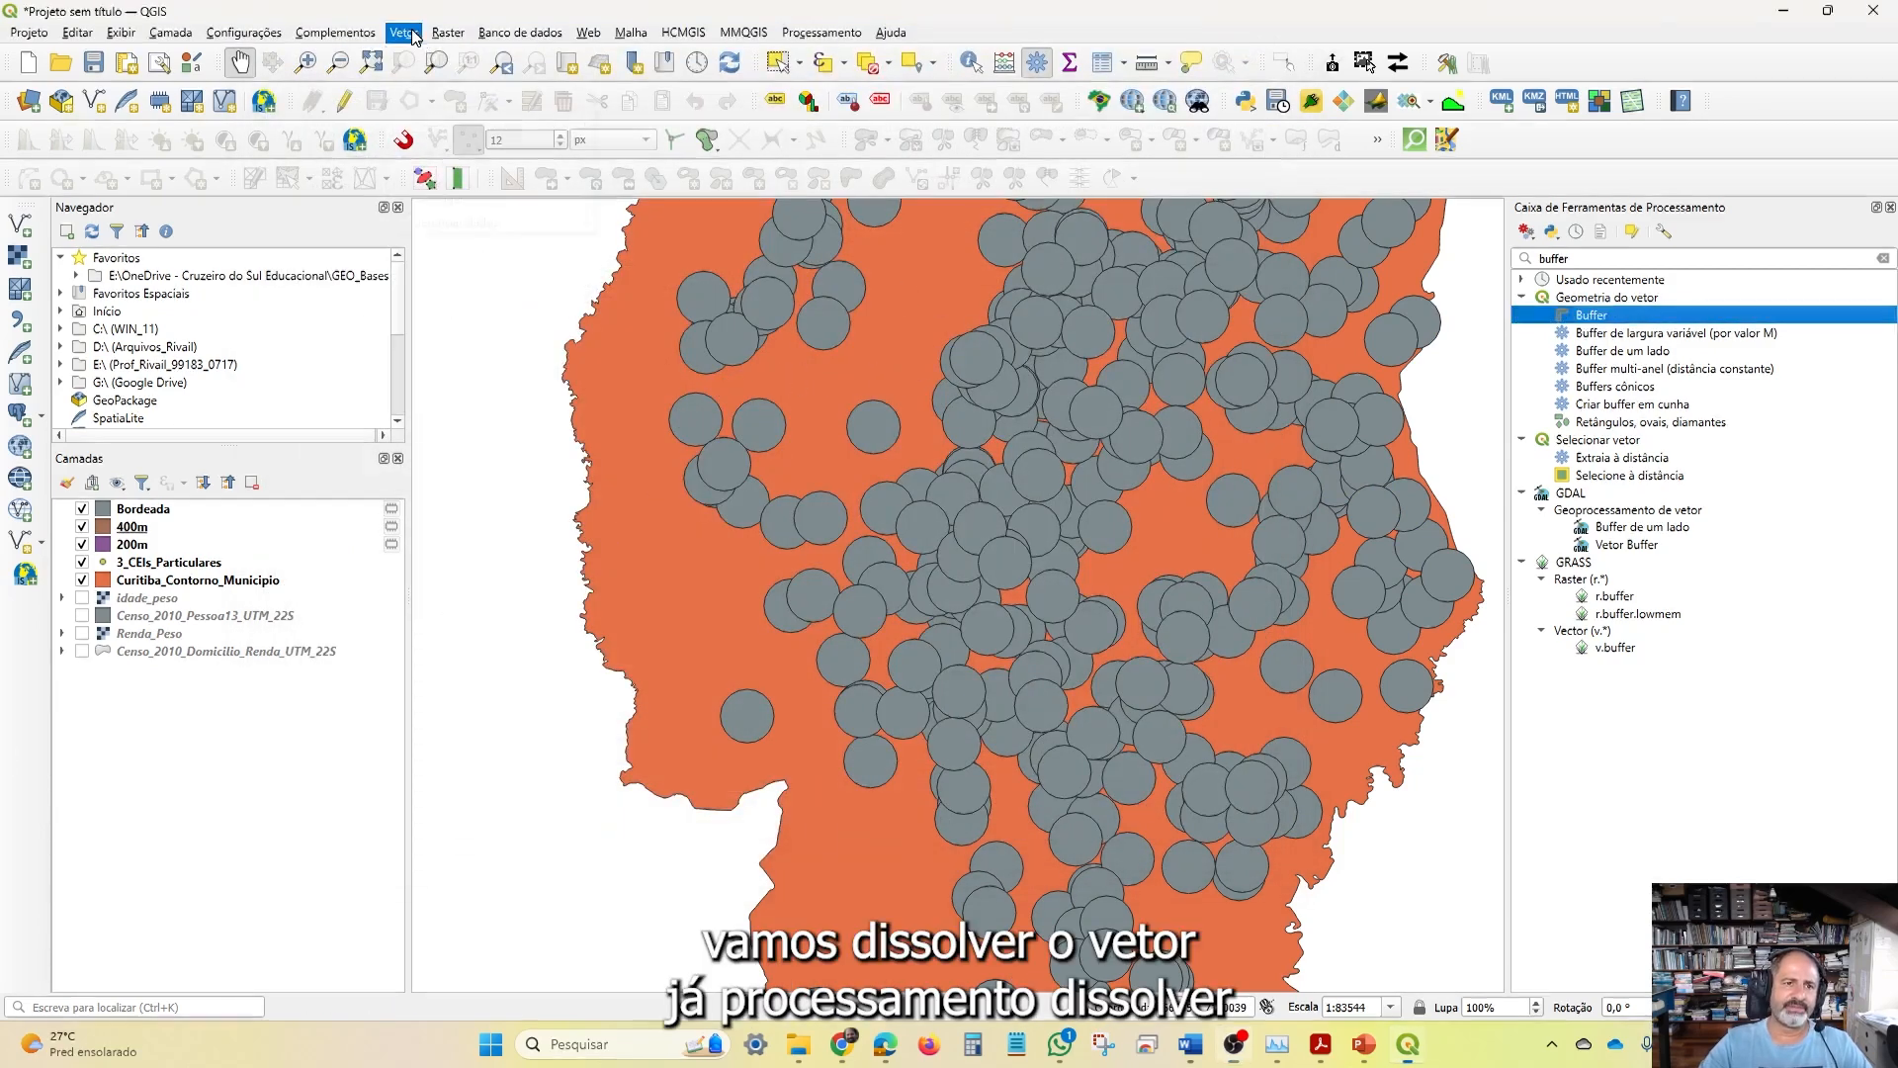
{"action": "left_click", "coordinate": [406, 33]}
{"action": "mouse_move", "coordinate": [494, 128]}
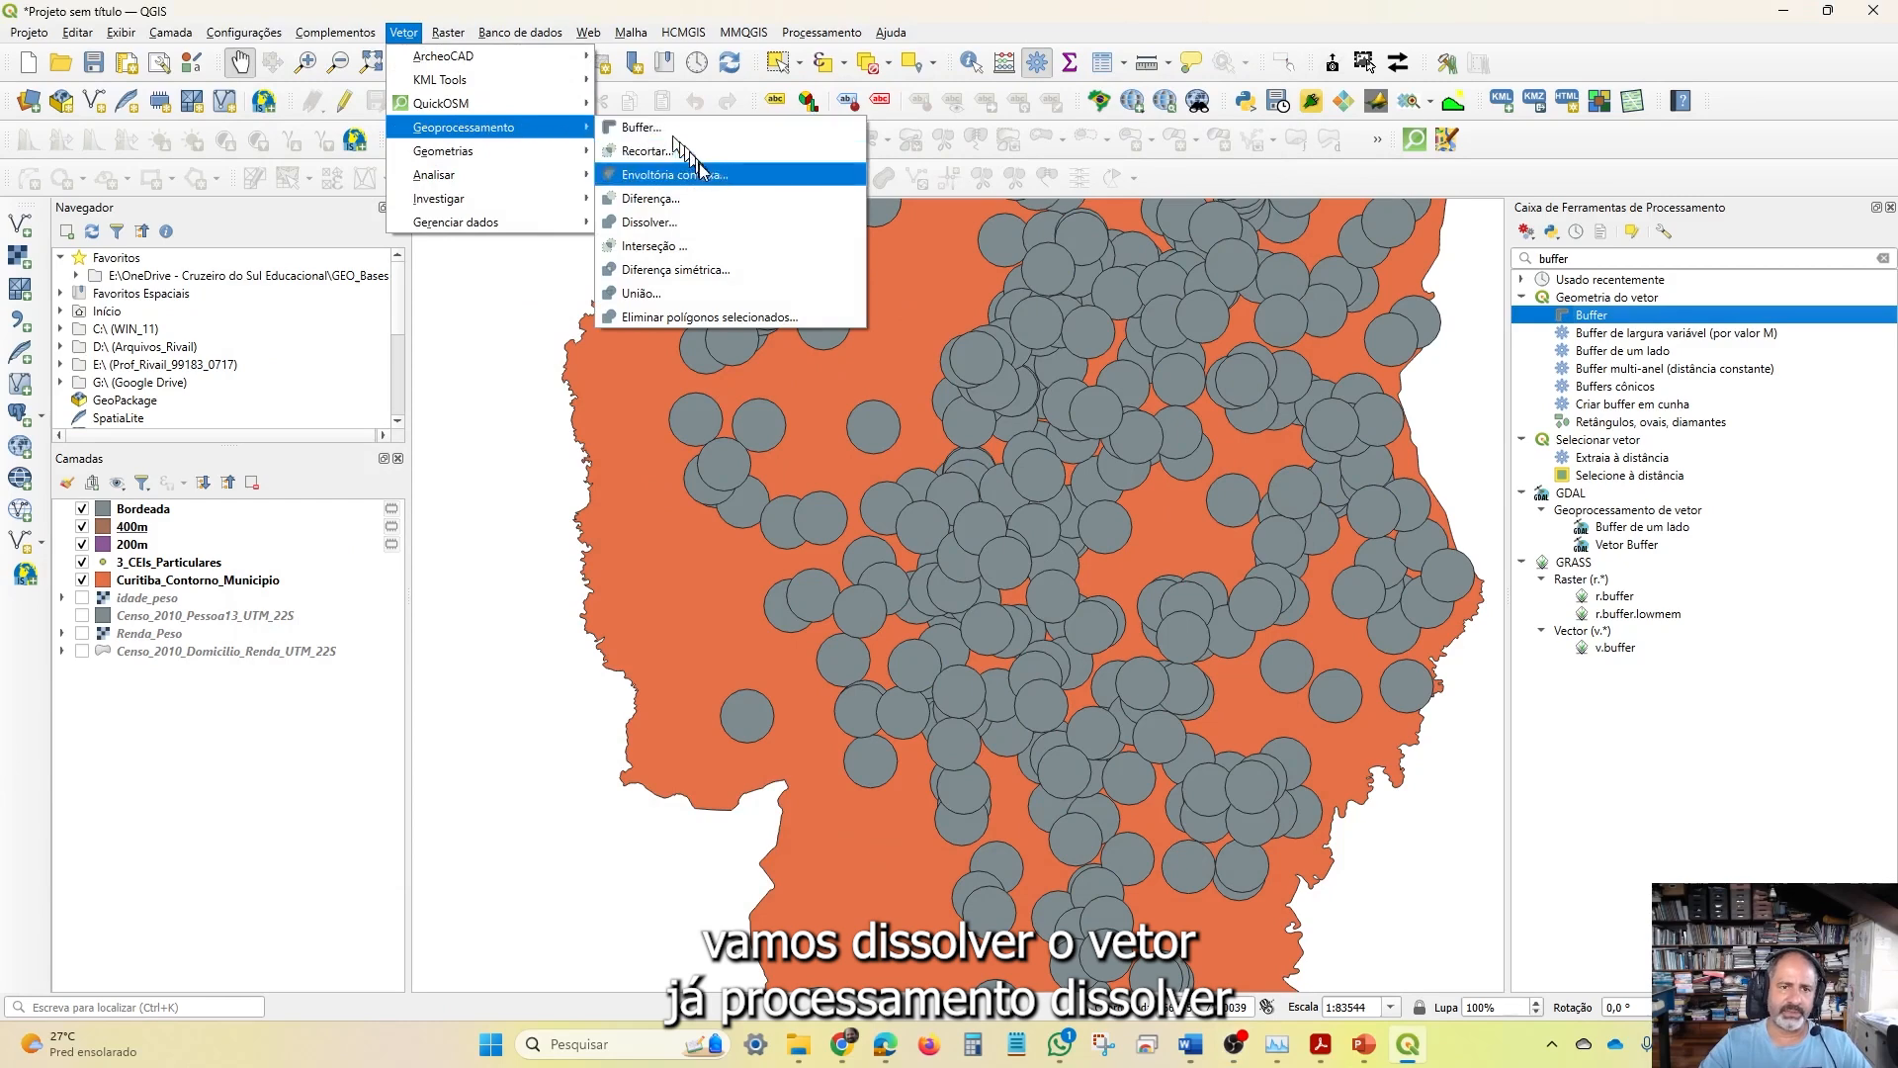
{"action": "left_click", "coordinate": [682, 222]}
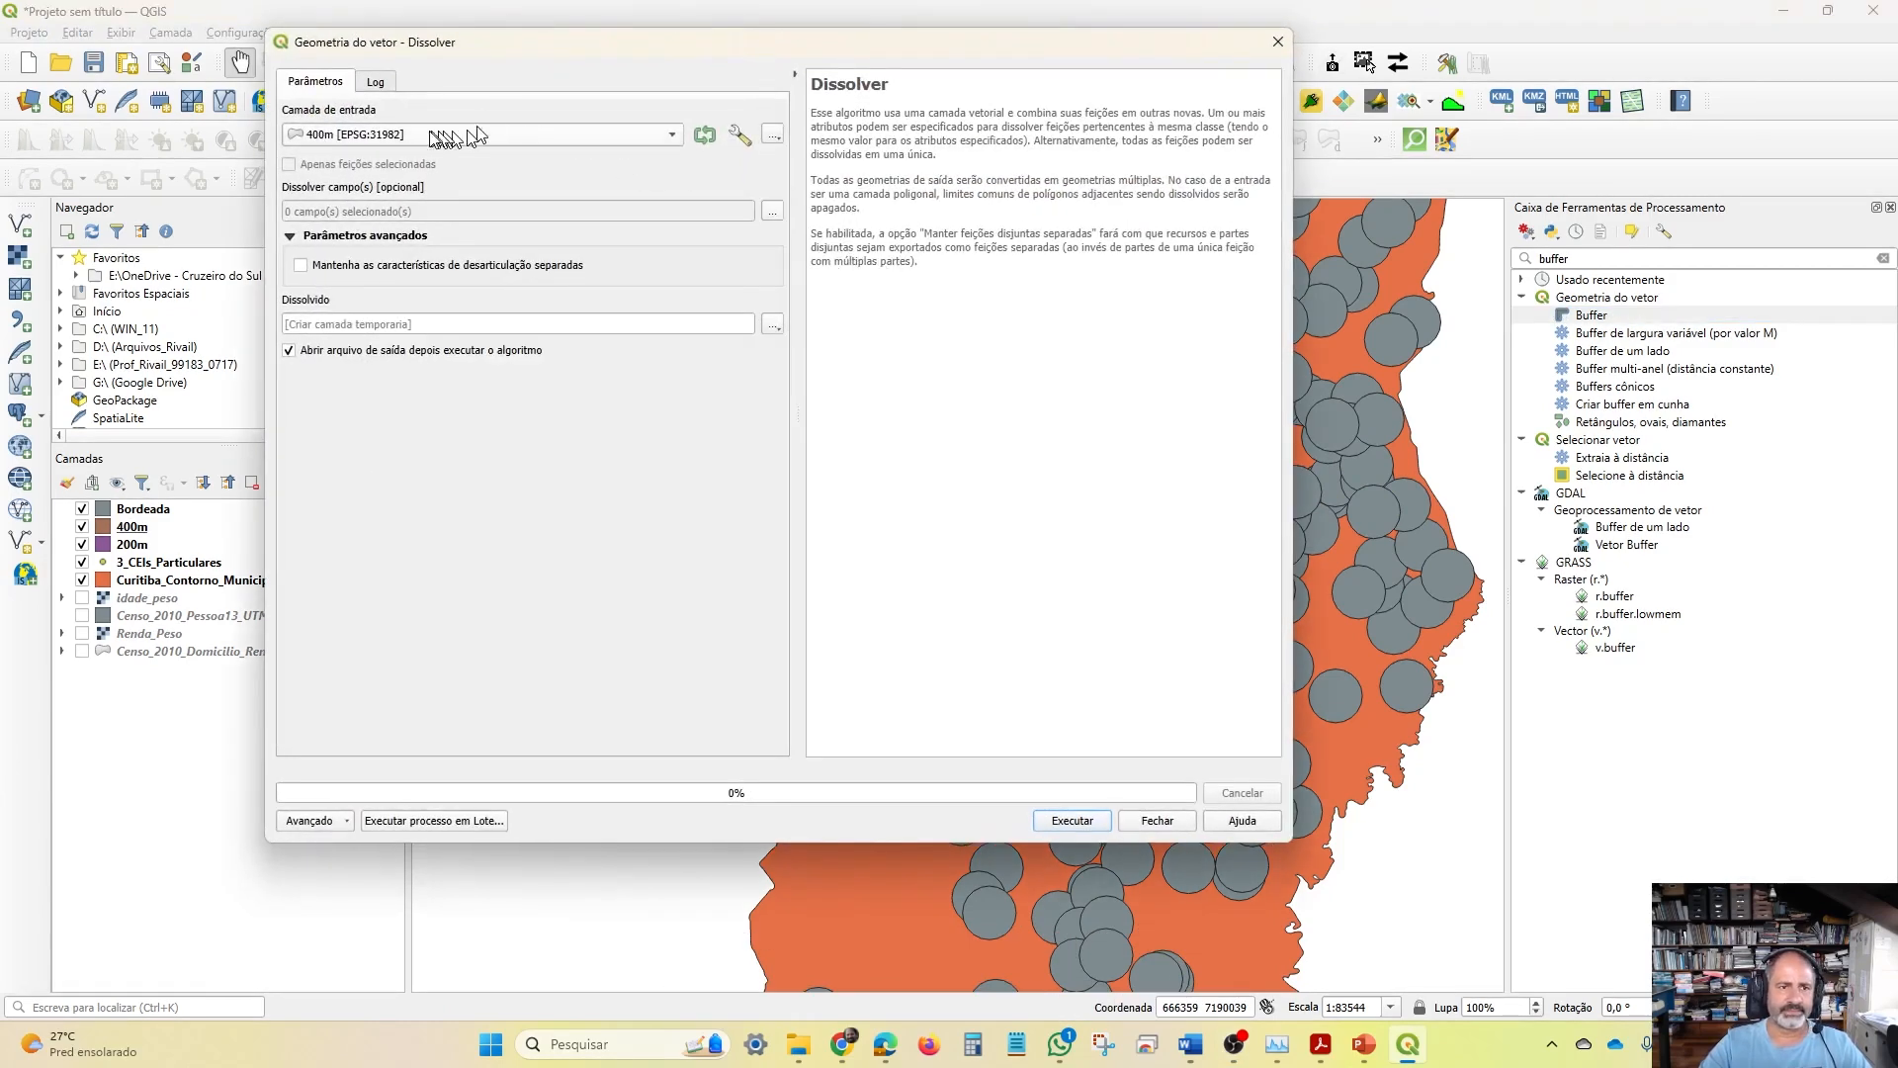
{"action": "left_click", "coordinate": [441, 135]}
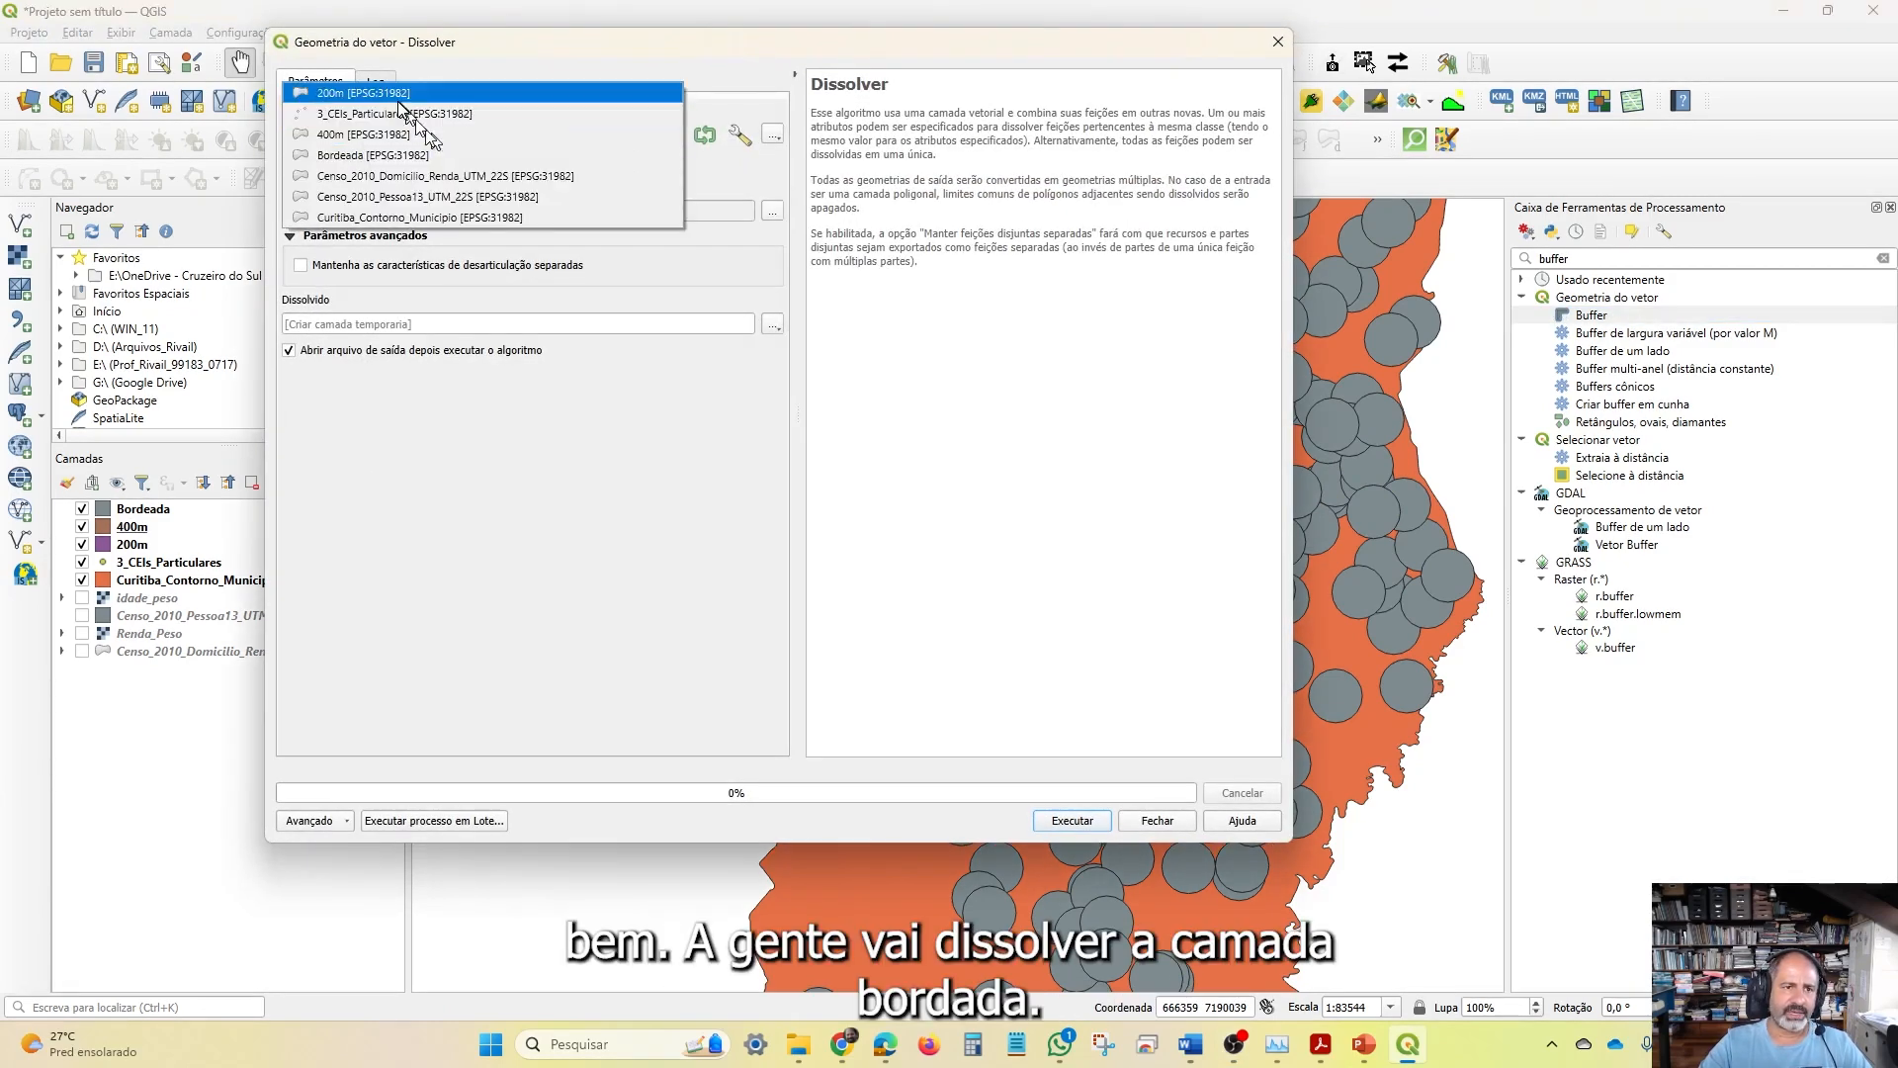
{"action": "left_click", "coordinate": [427, 156]}
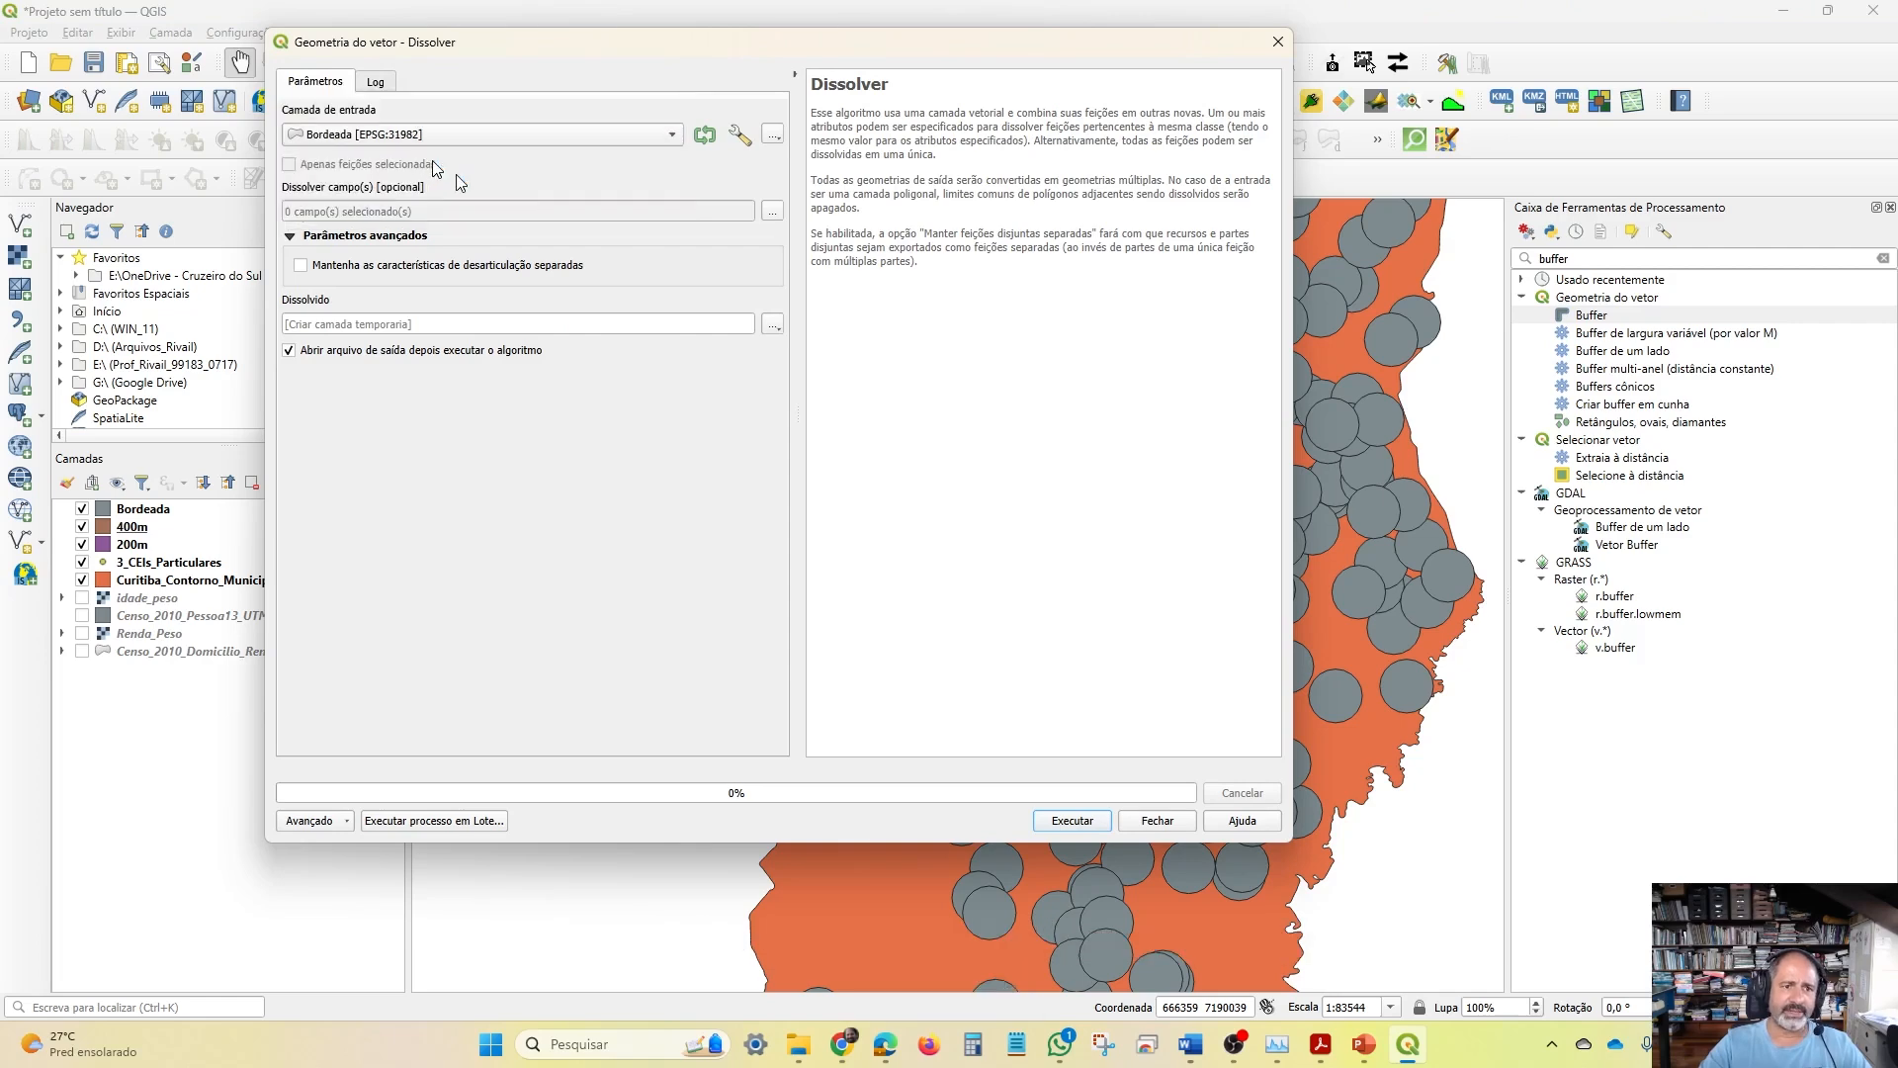
{"action": "left_click", "coordinate": [1095, 820]}
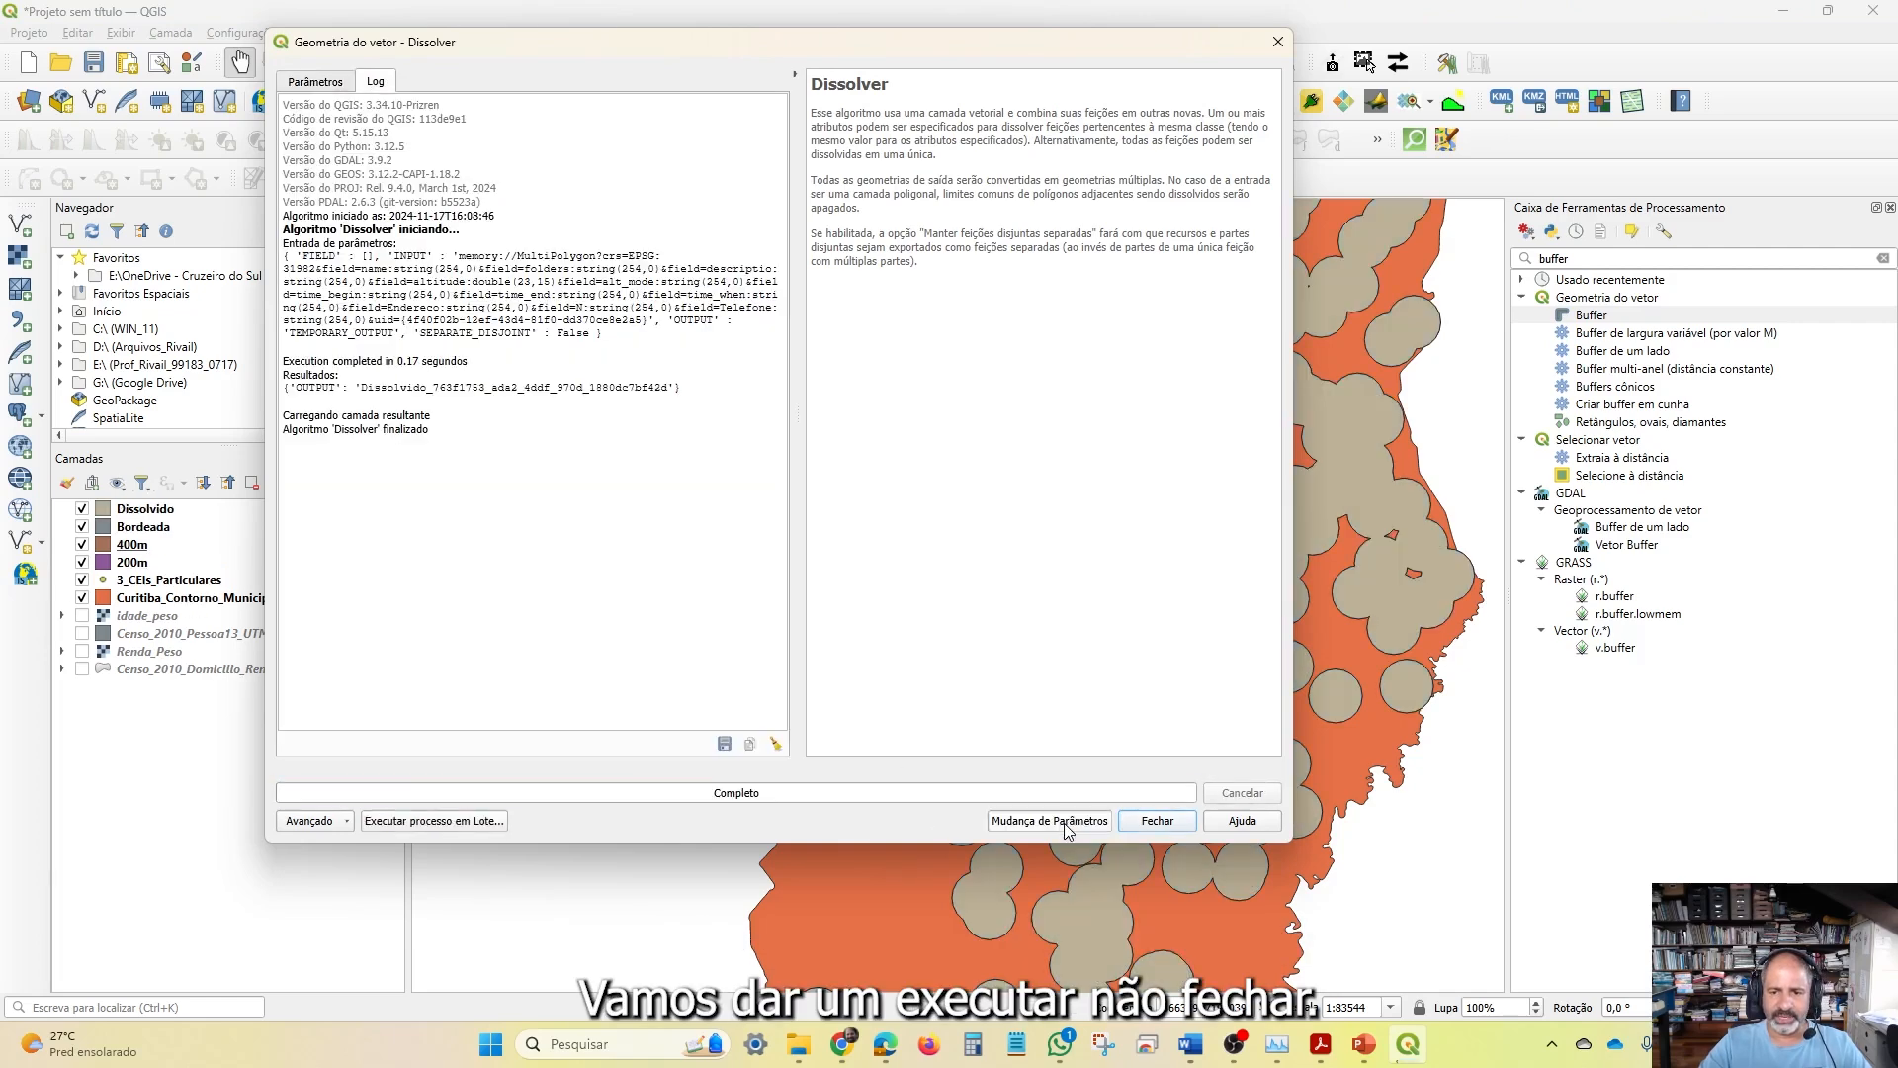
{"action": "left_click", "coordinate": [1157, 821]}
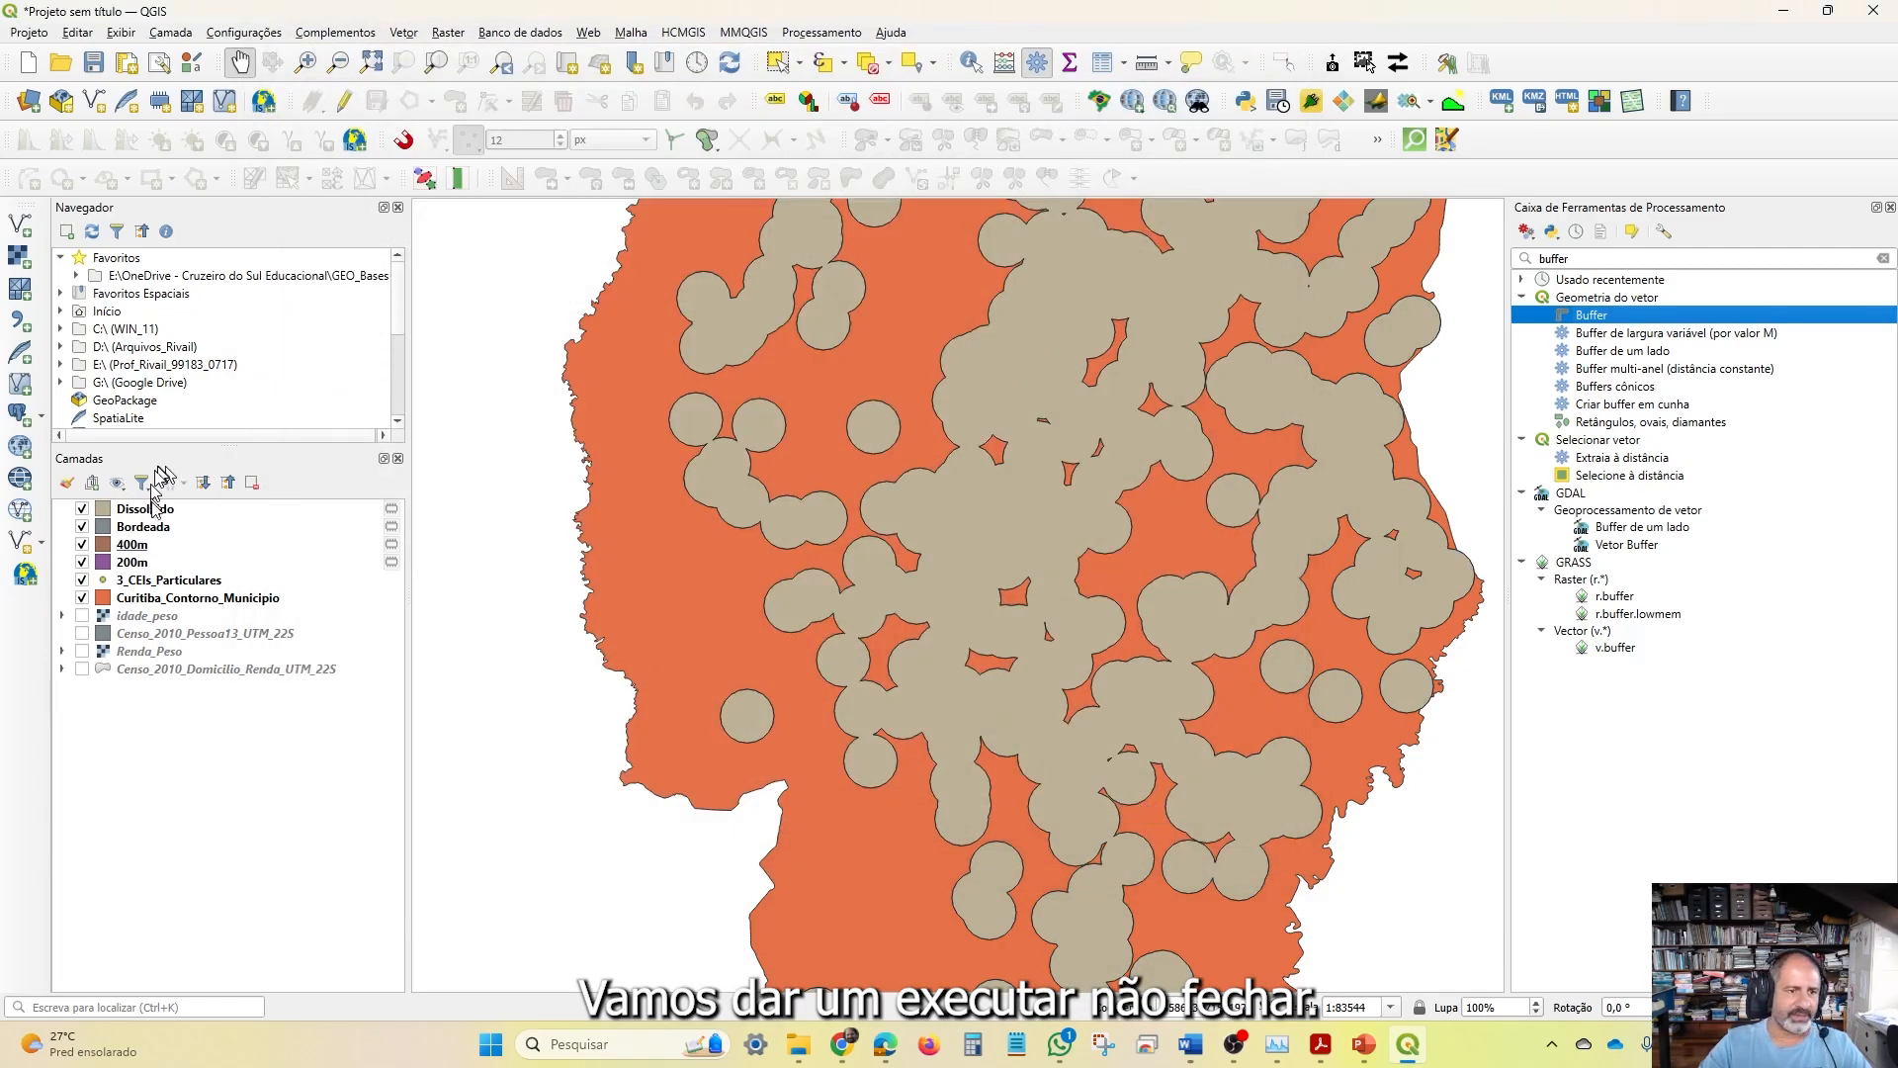
Remove the undissolved 600-metre Bordeada layer from the project
{"action": "left_click", "coordinate": [145, 527]}
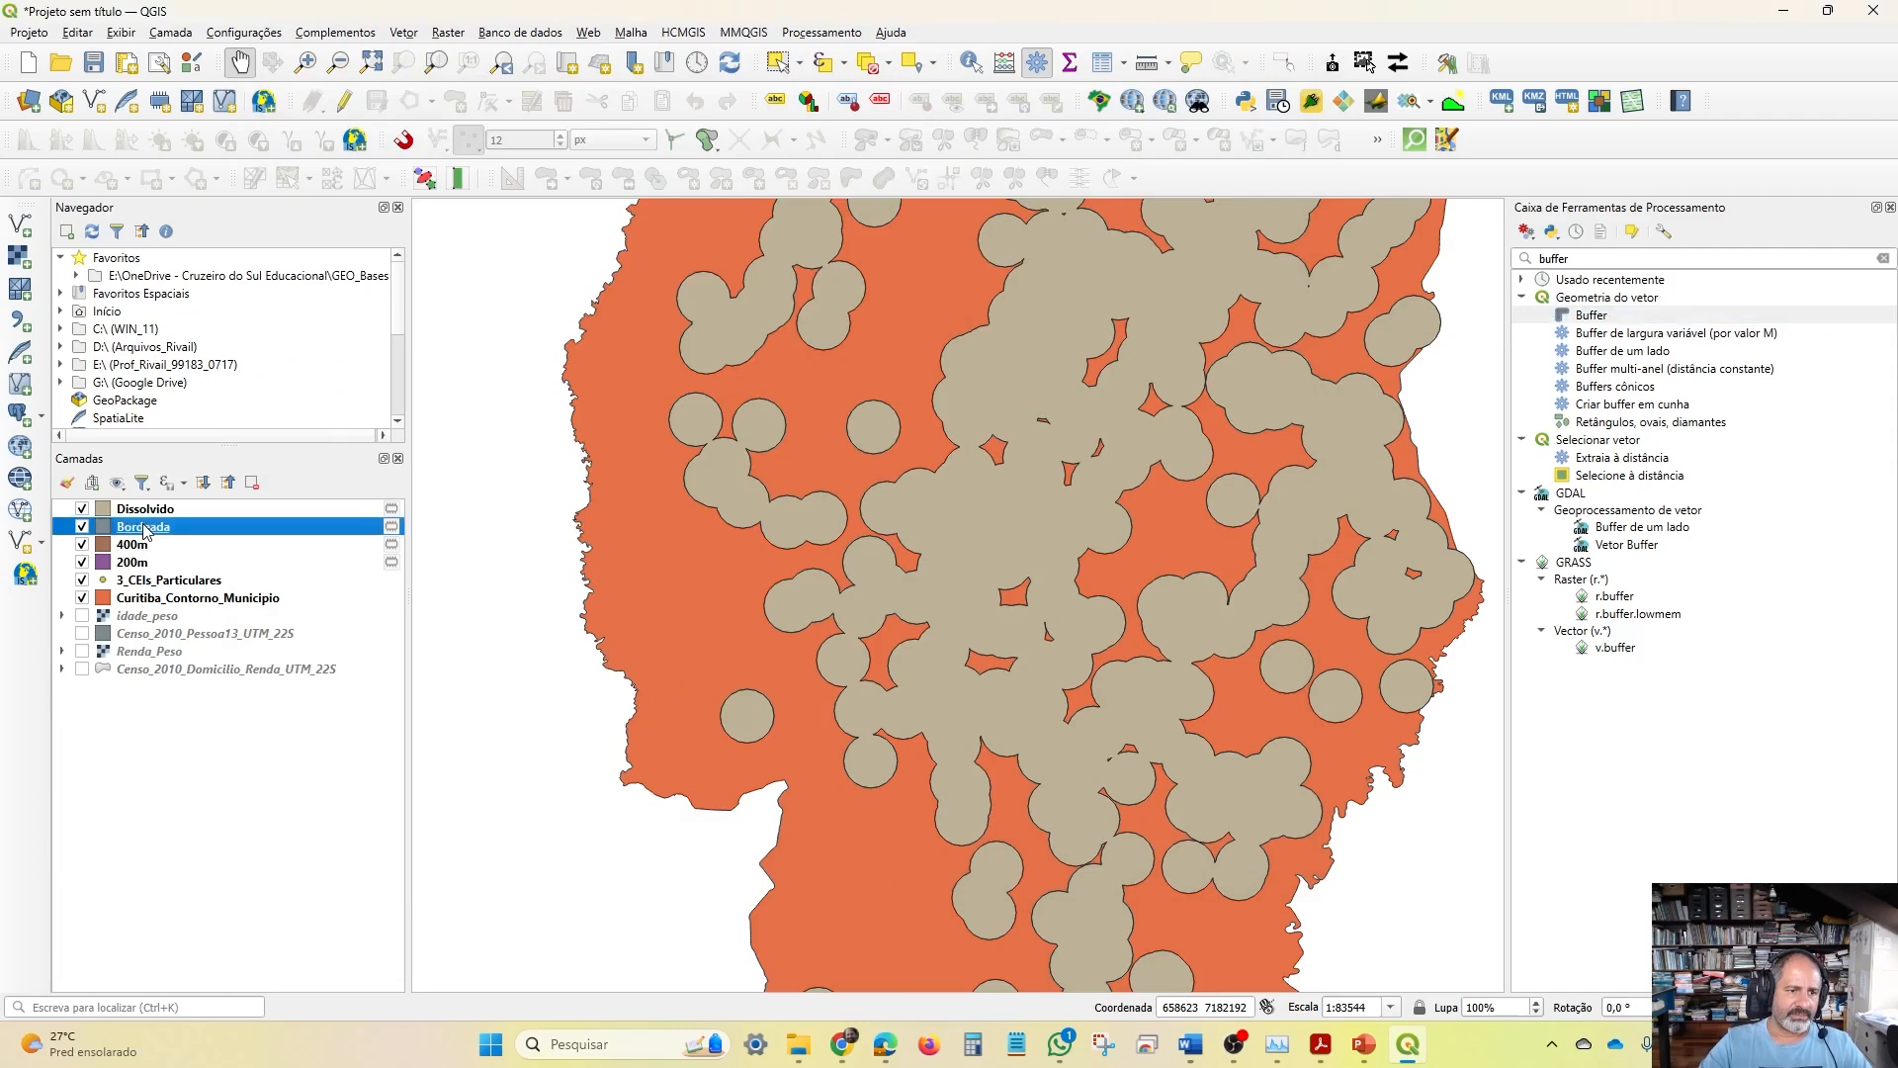
{"action": "right_click", "coordinate": [145, 531]}
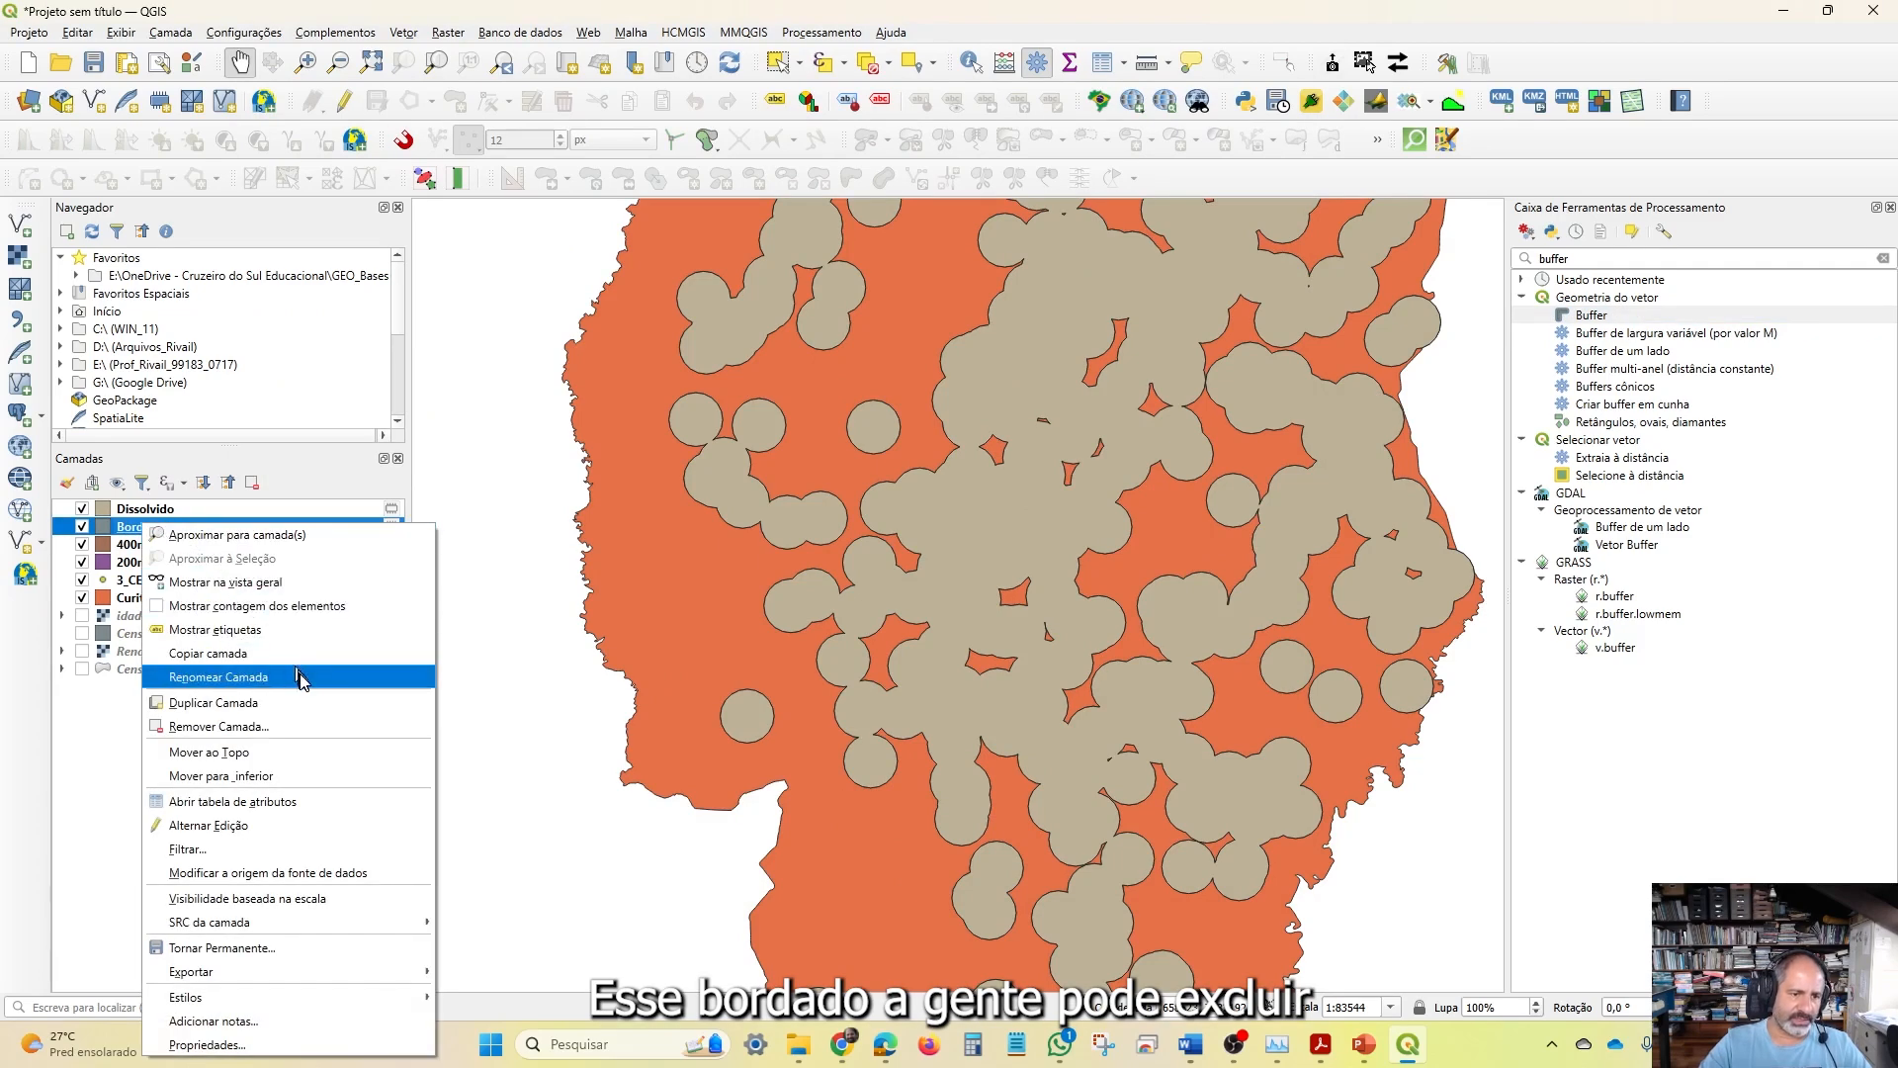
{"action": "left_click", "coordinate": [314, 737]}
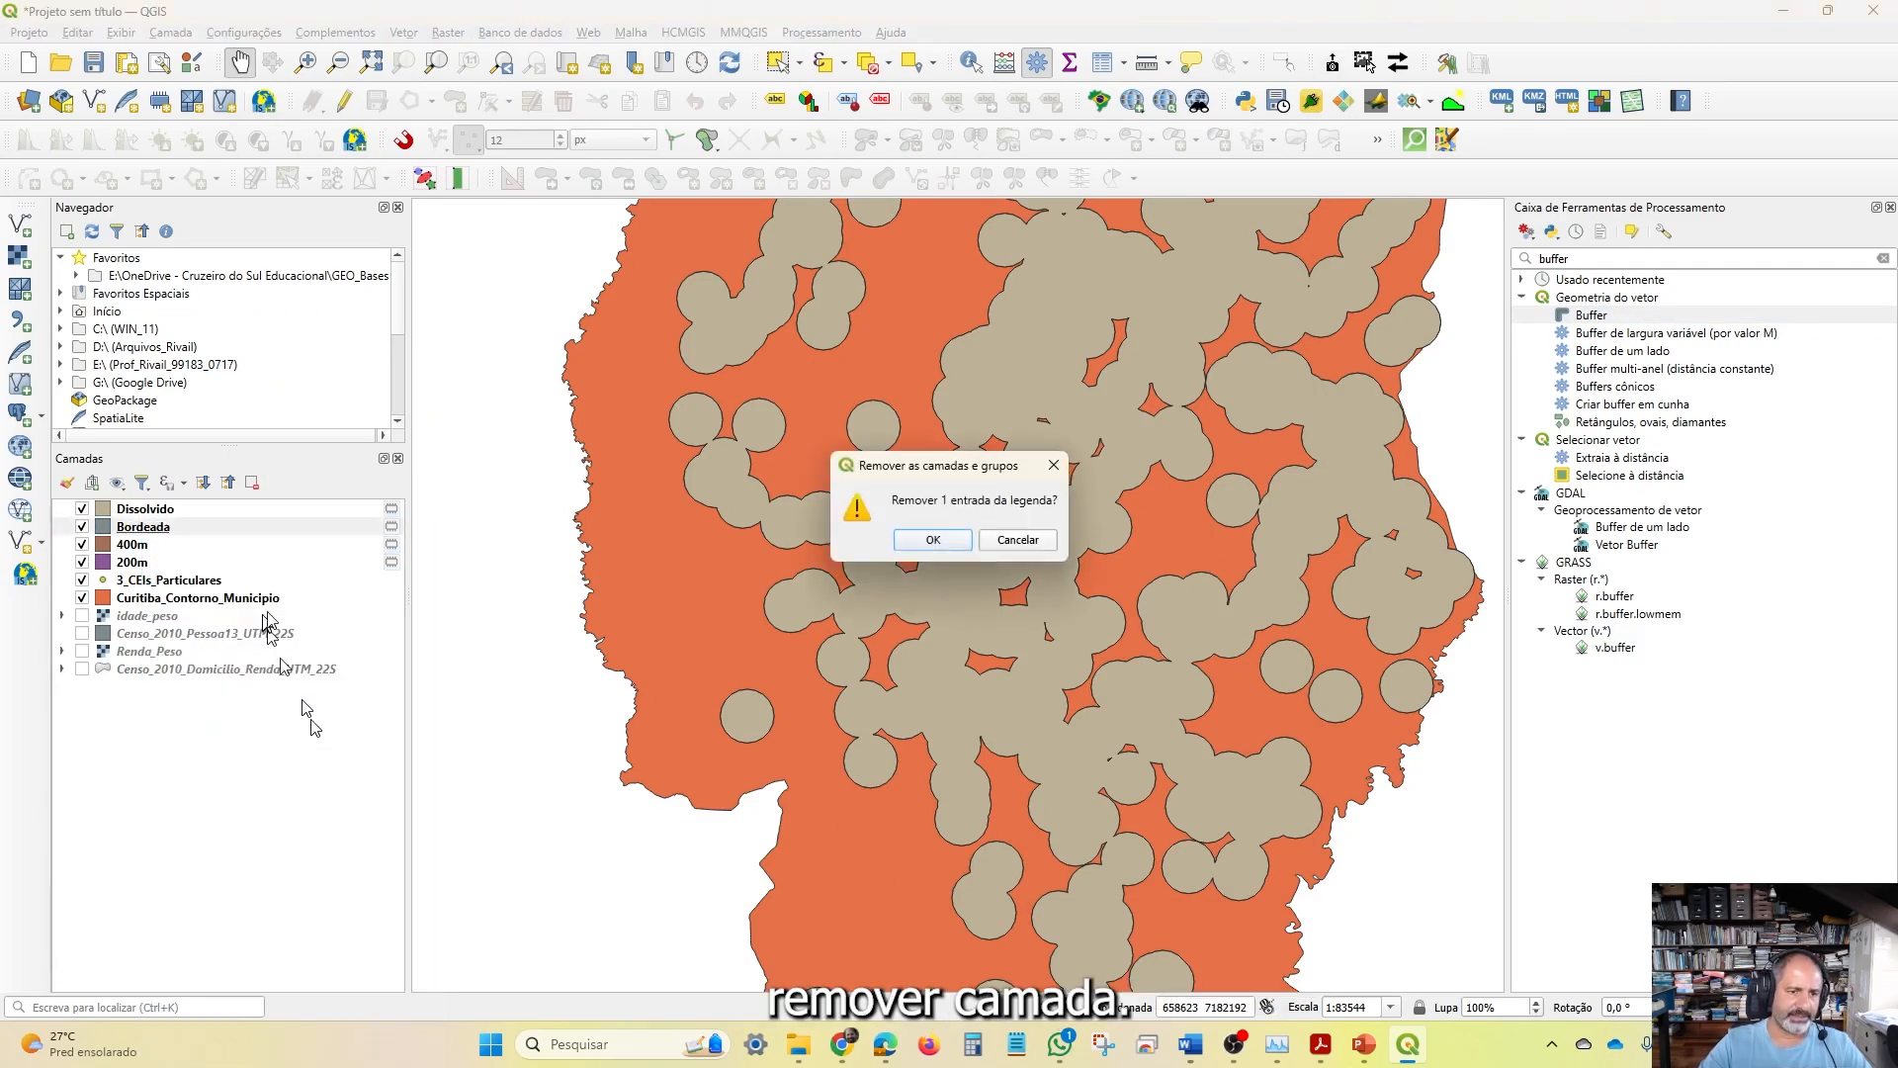
{"action": "left_click", "coordinate": [934, 541]}
Rename the Dissolvido layer as 600m
{"action": "left_click", "coordinate": [149, 509]}
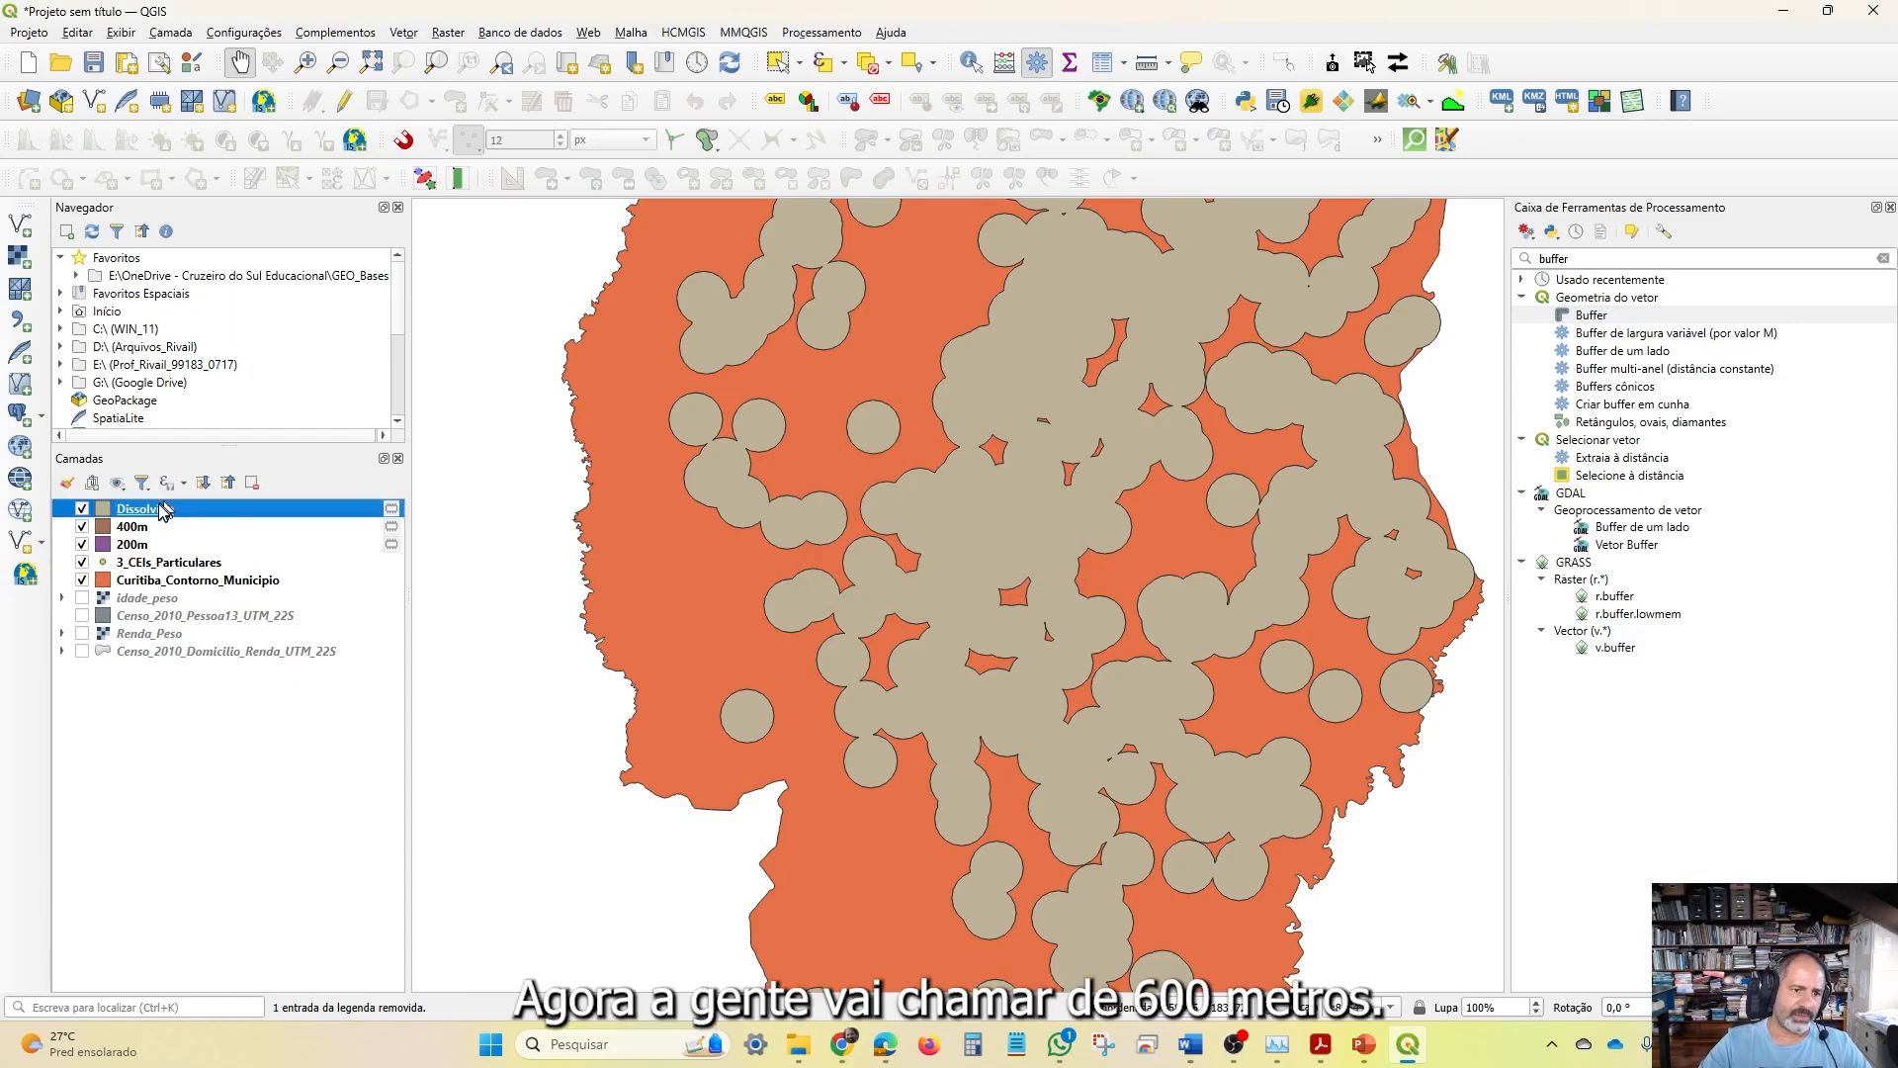
{"action": "right_click", "coordinate": [158, 507]}
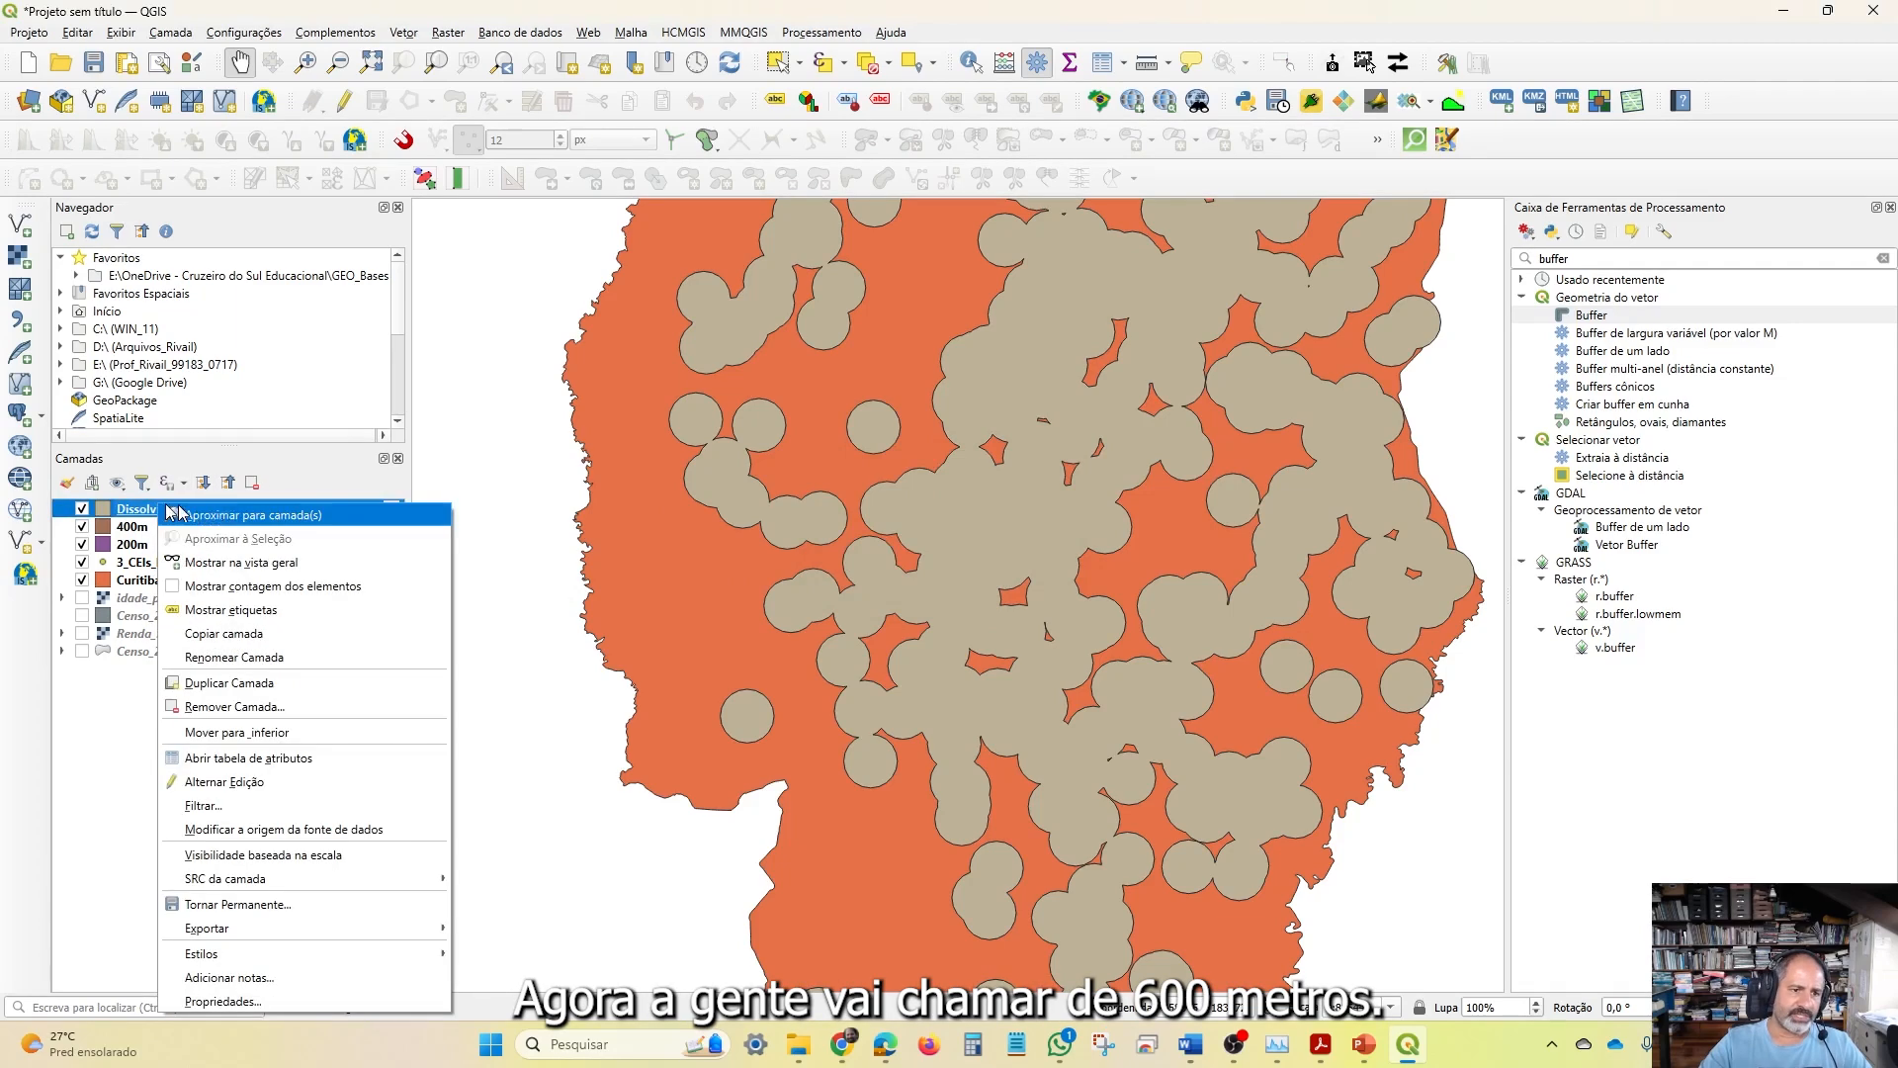
{"action": "left_click", "coordinate": [301, 658]}
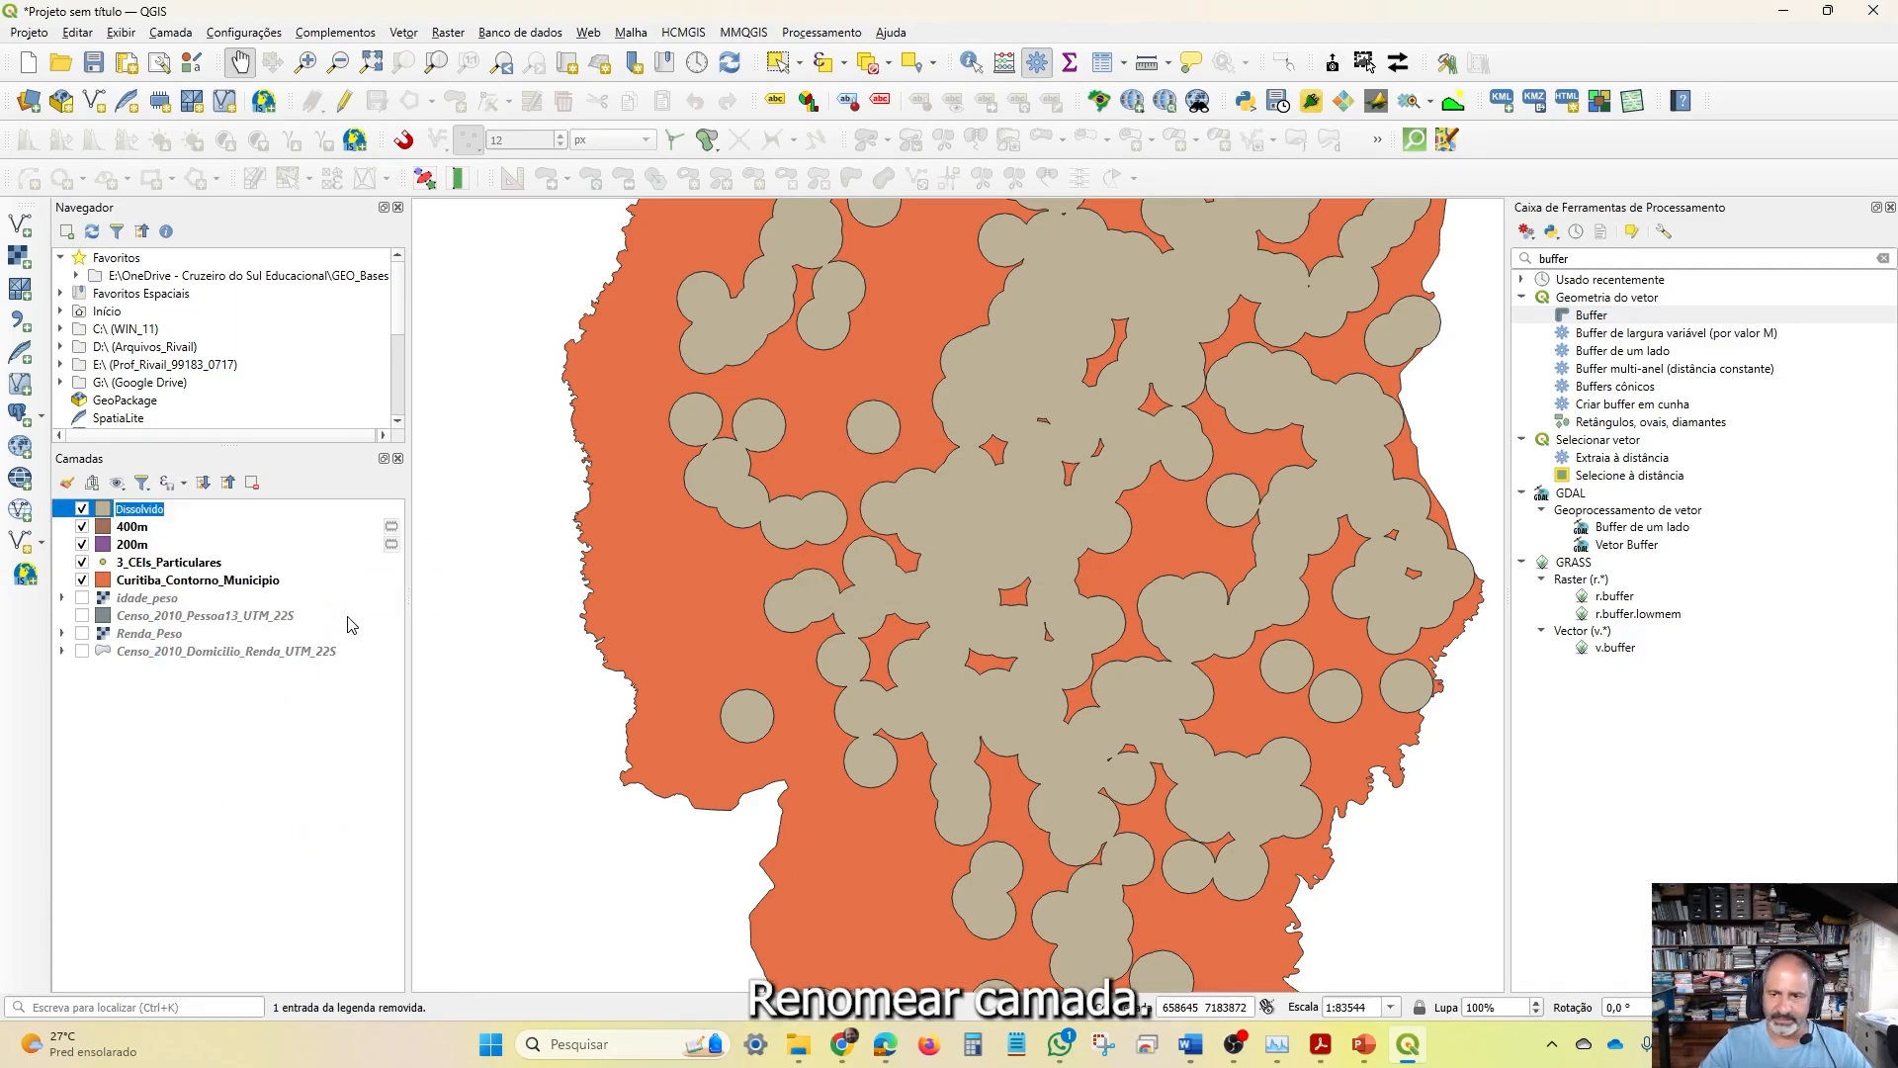
{"action": "type", "text": "600m"}
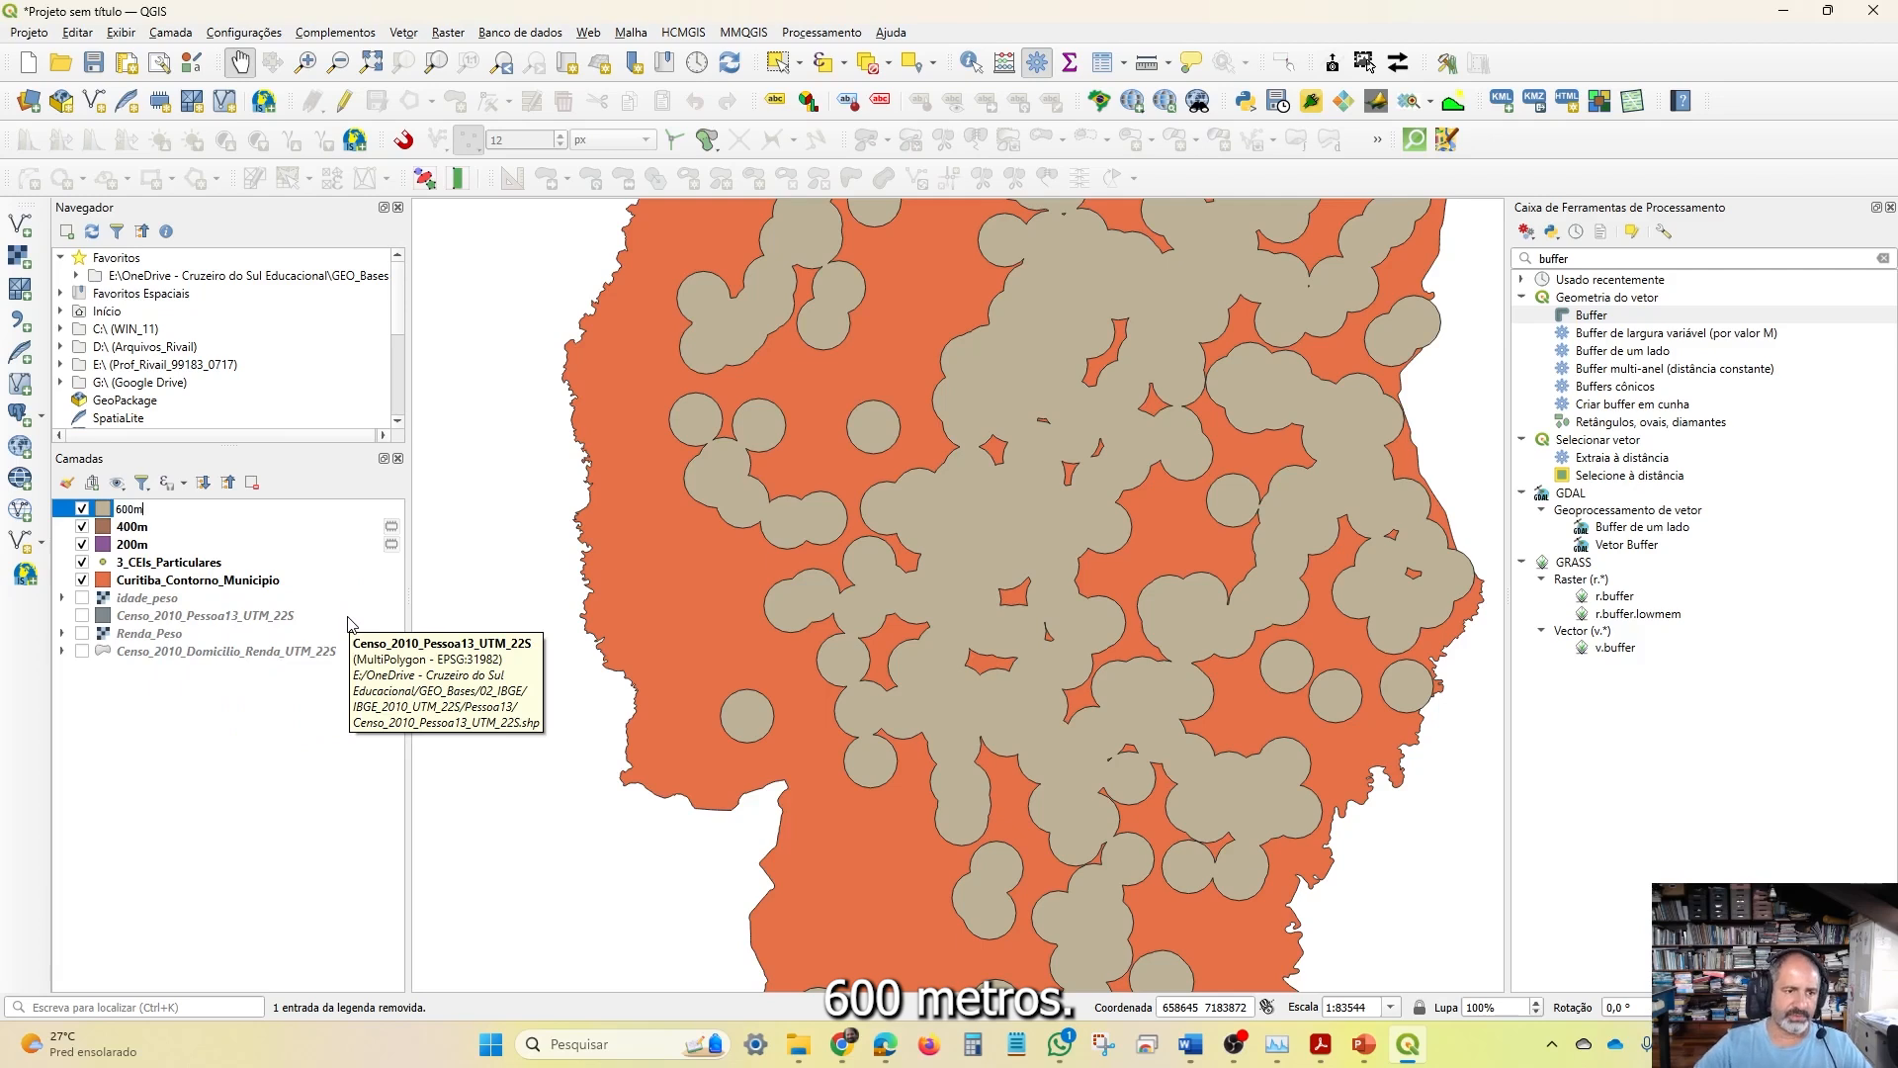
{"action": "key", "text": "Return"}
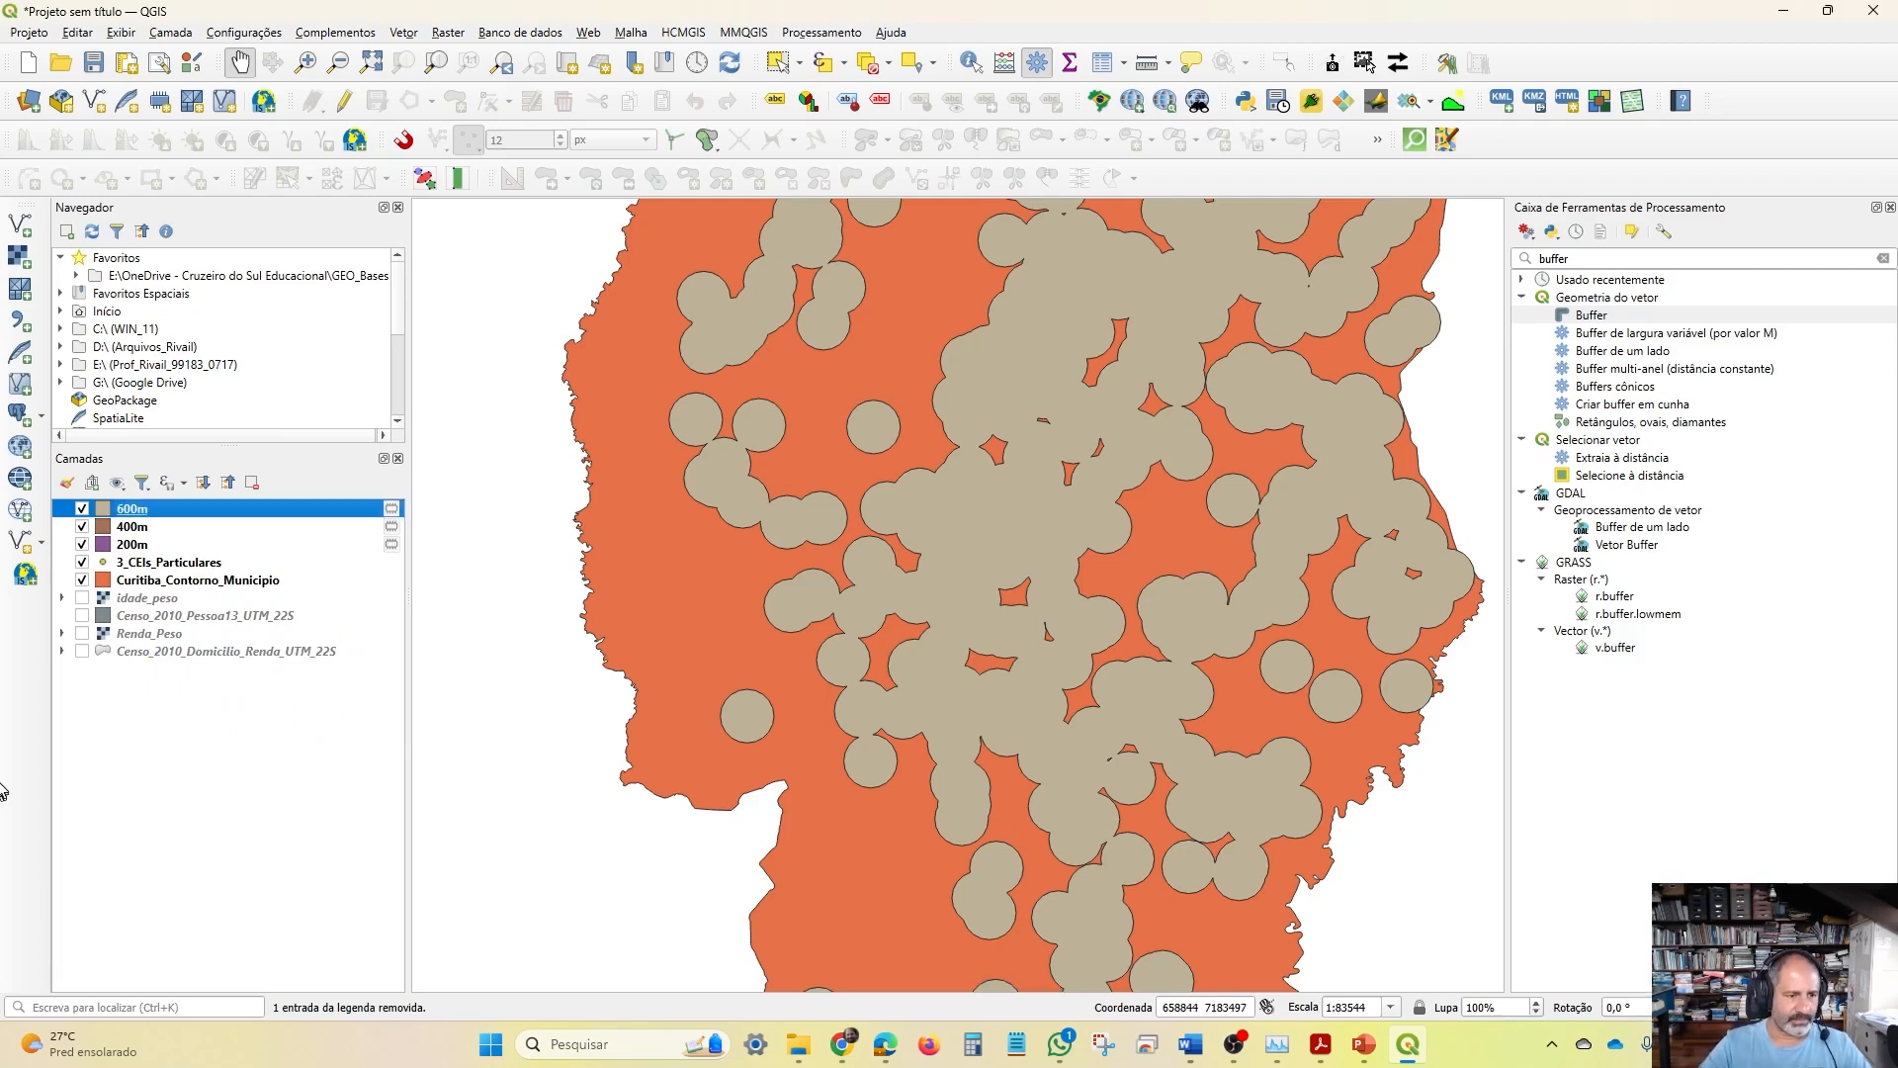
Buffer the 3_CEIs_Particulares points by 800 metres into a temporary layer
{"action": "left_click", "coordinate": [1634, 317]}
{"action": "double_click", "coordinate": [1633, 318]}
{"action": "double_click", "coordinate": [363, 212]}
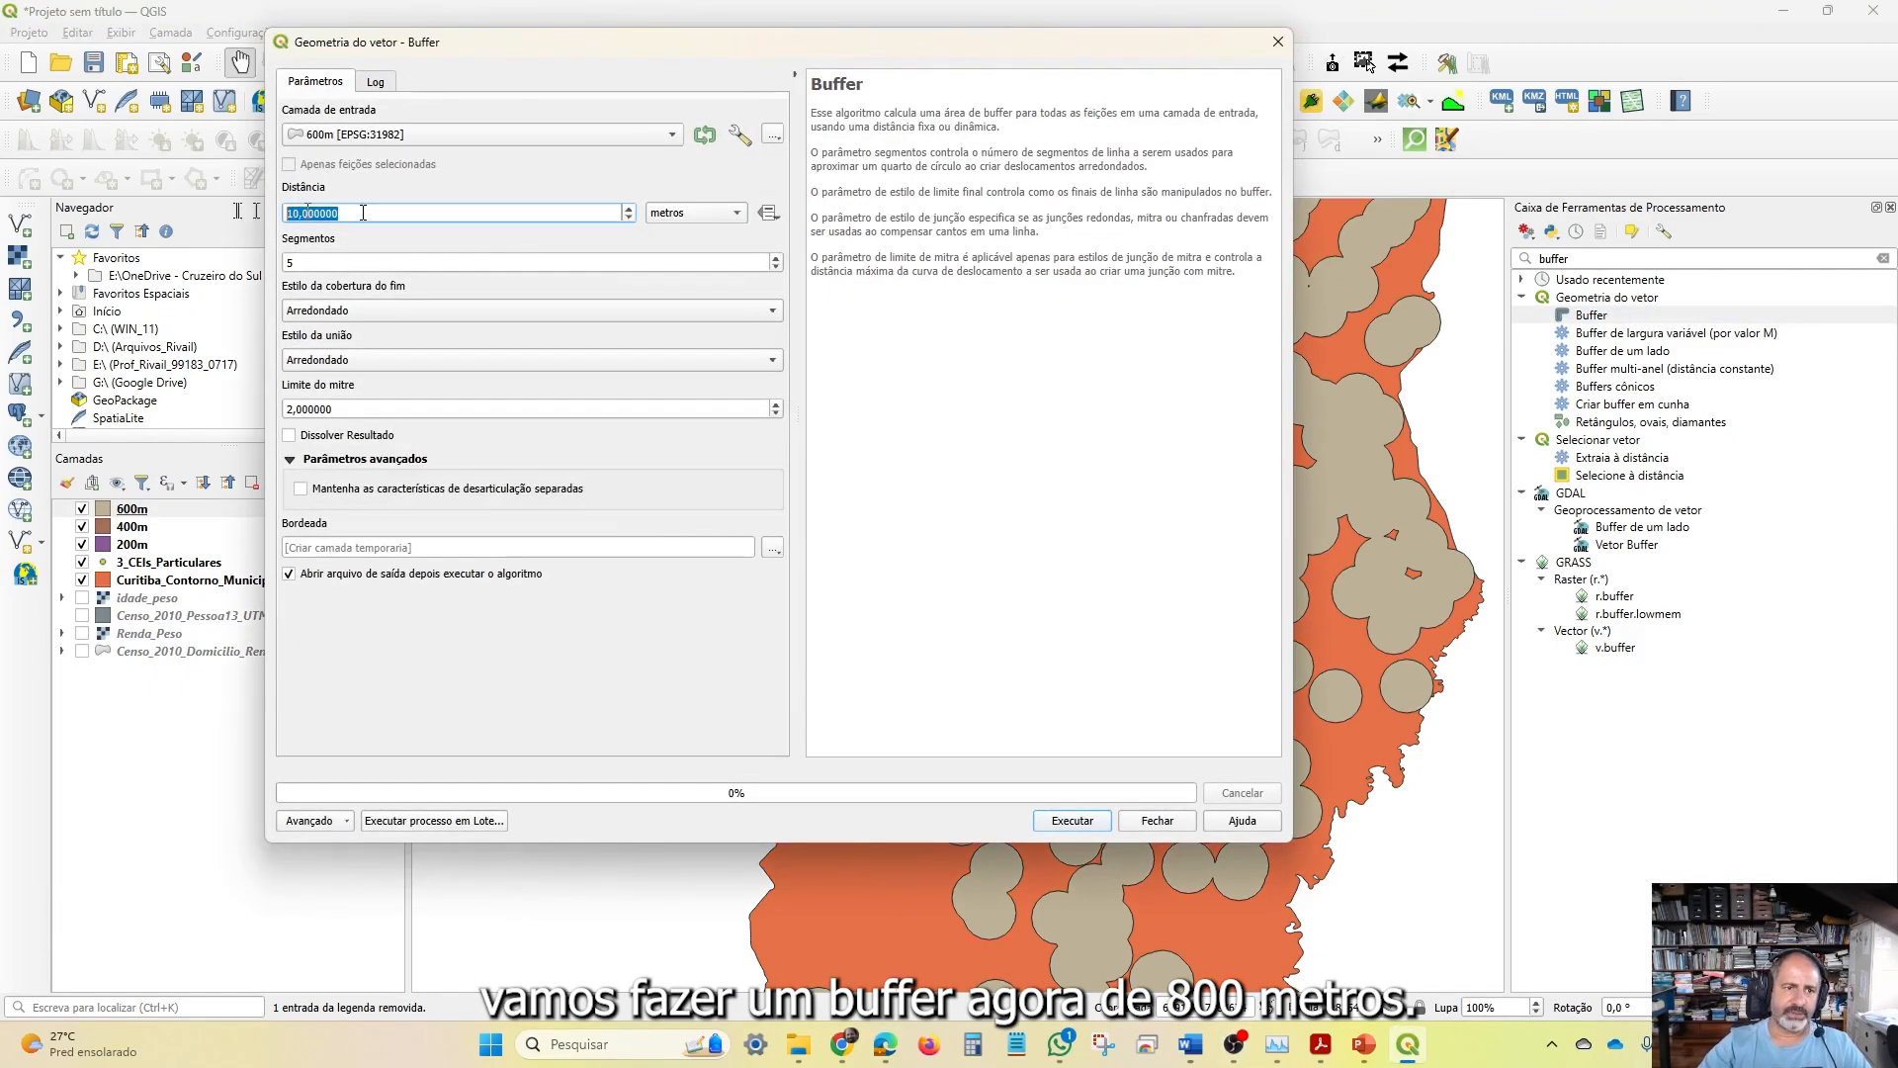
{"action": "type", "text": "800"}
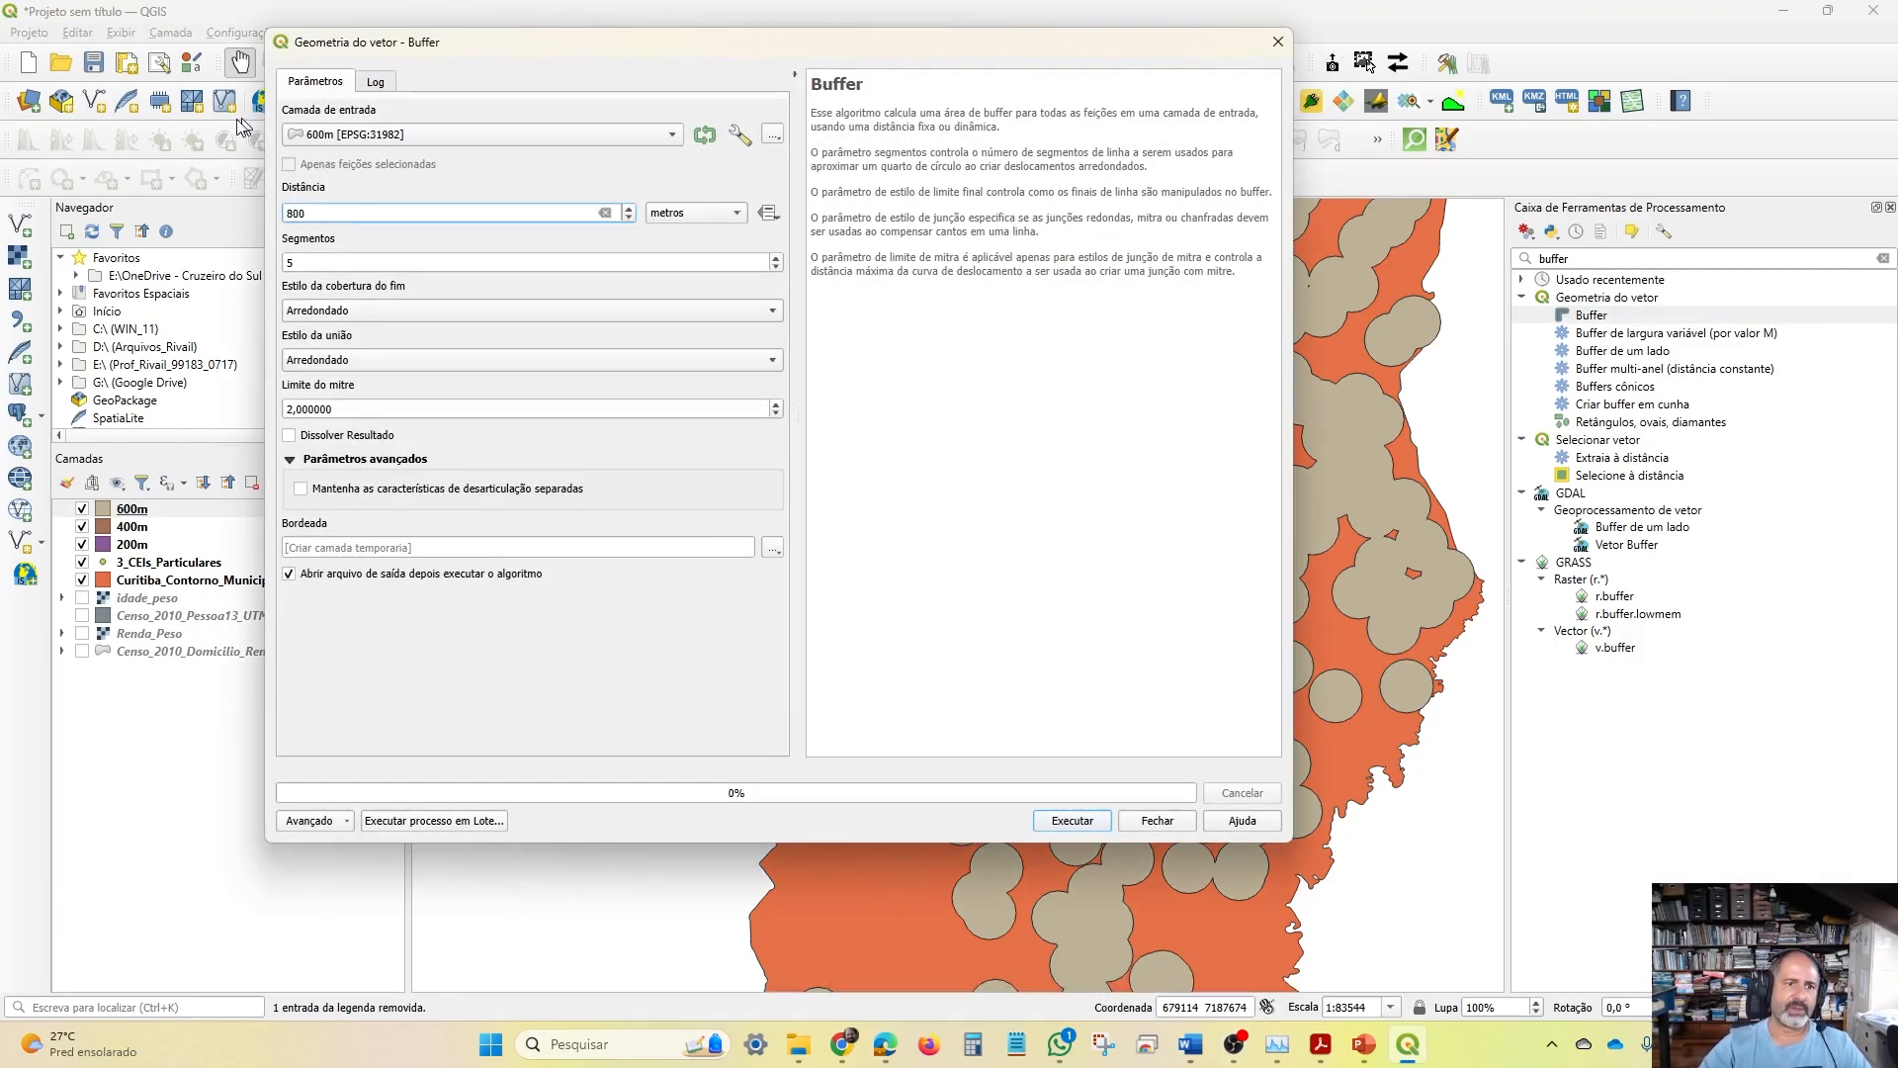
{"action": "left_click", "coordinate": [414, 140]}
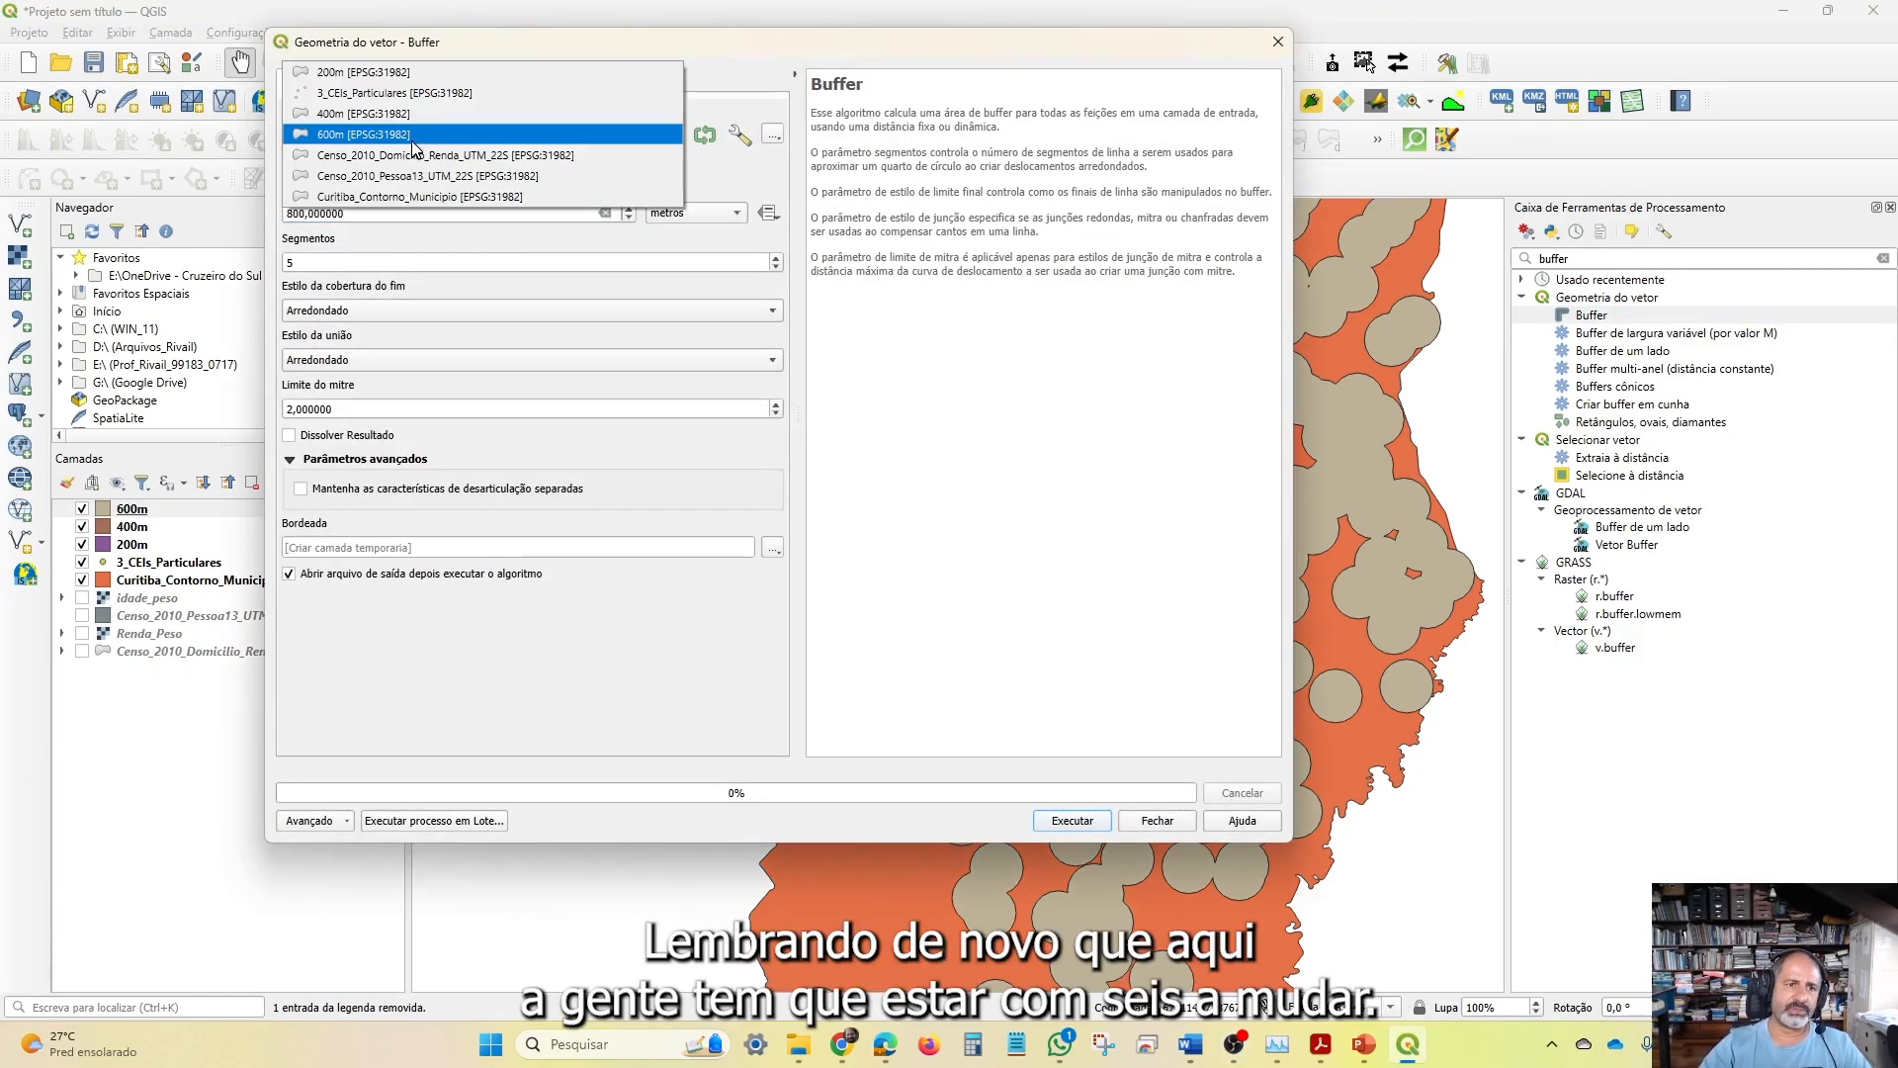
{"action": "left_click", "coordinate": [369, 94]}
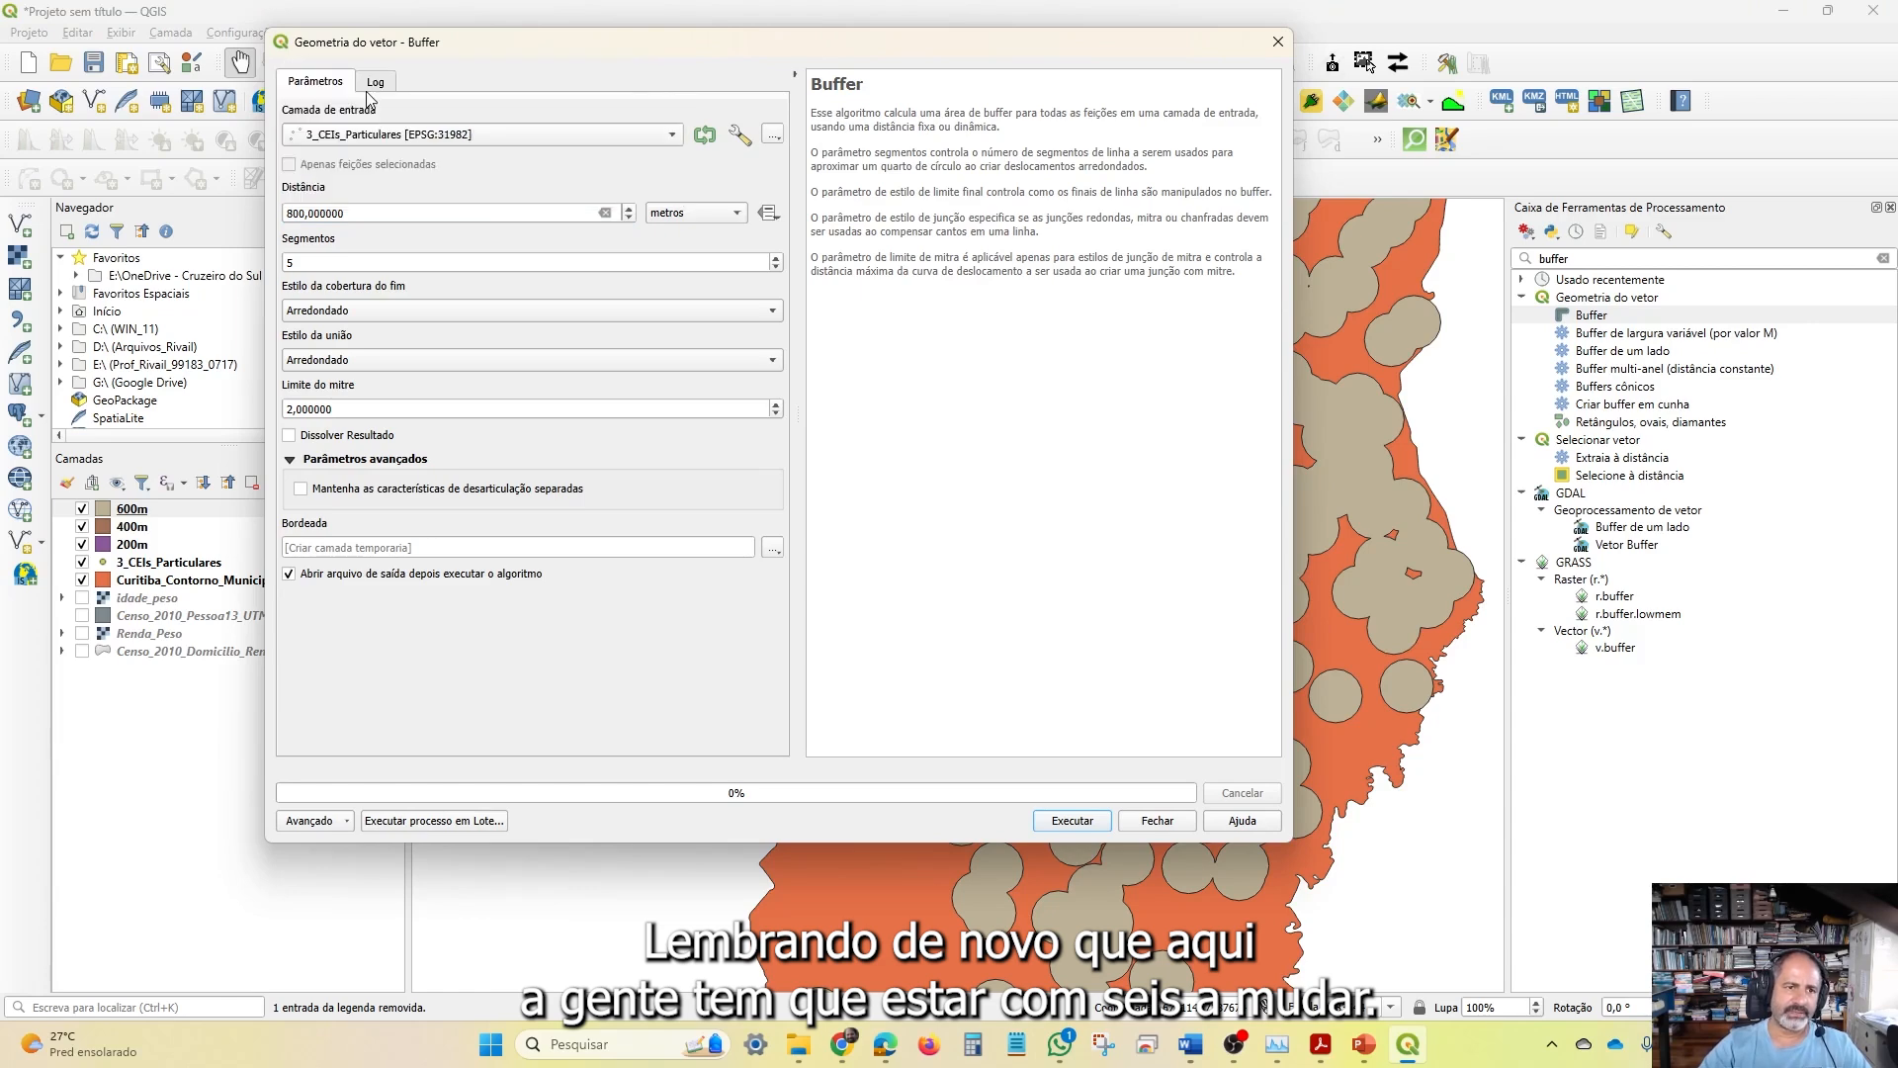
{"action": "left_click", "coordinate": [1088, 819]}
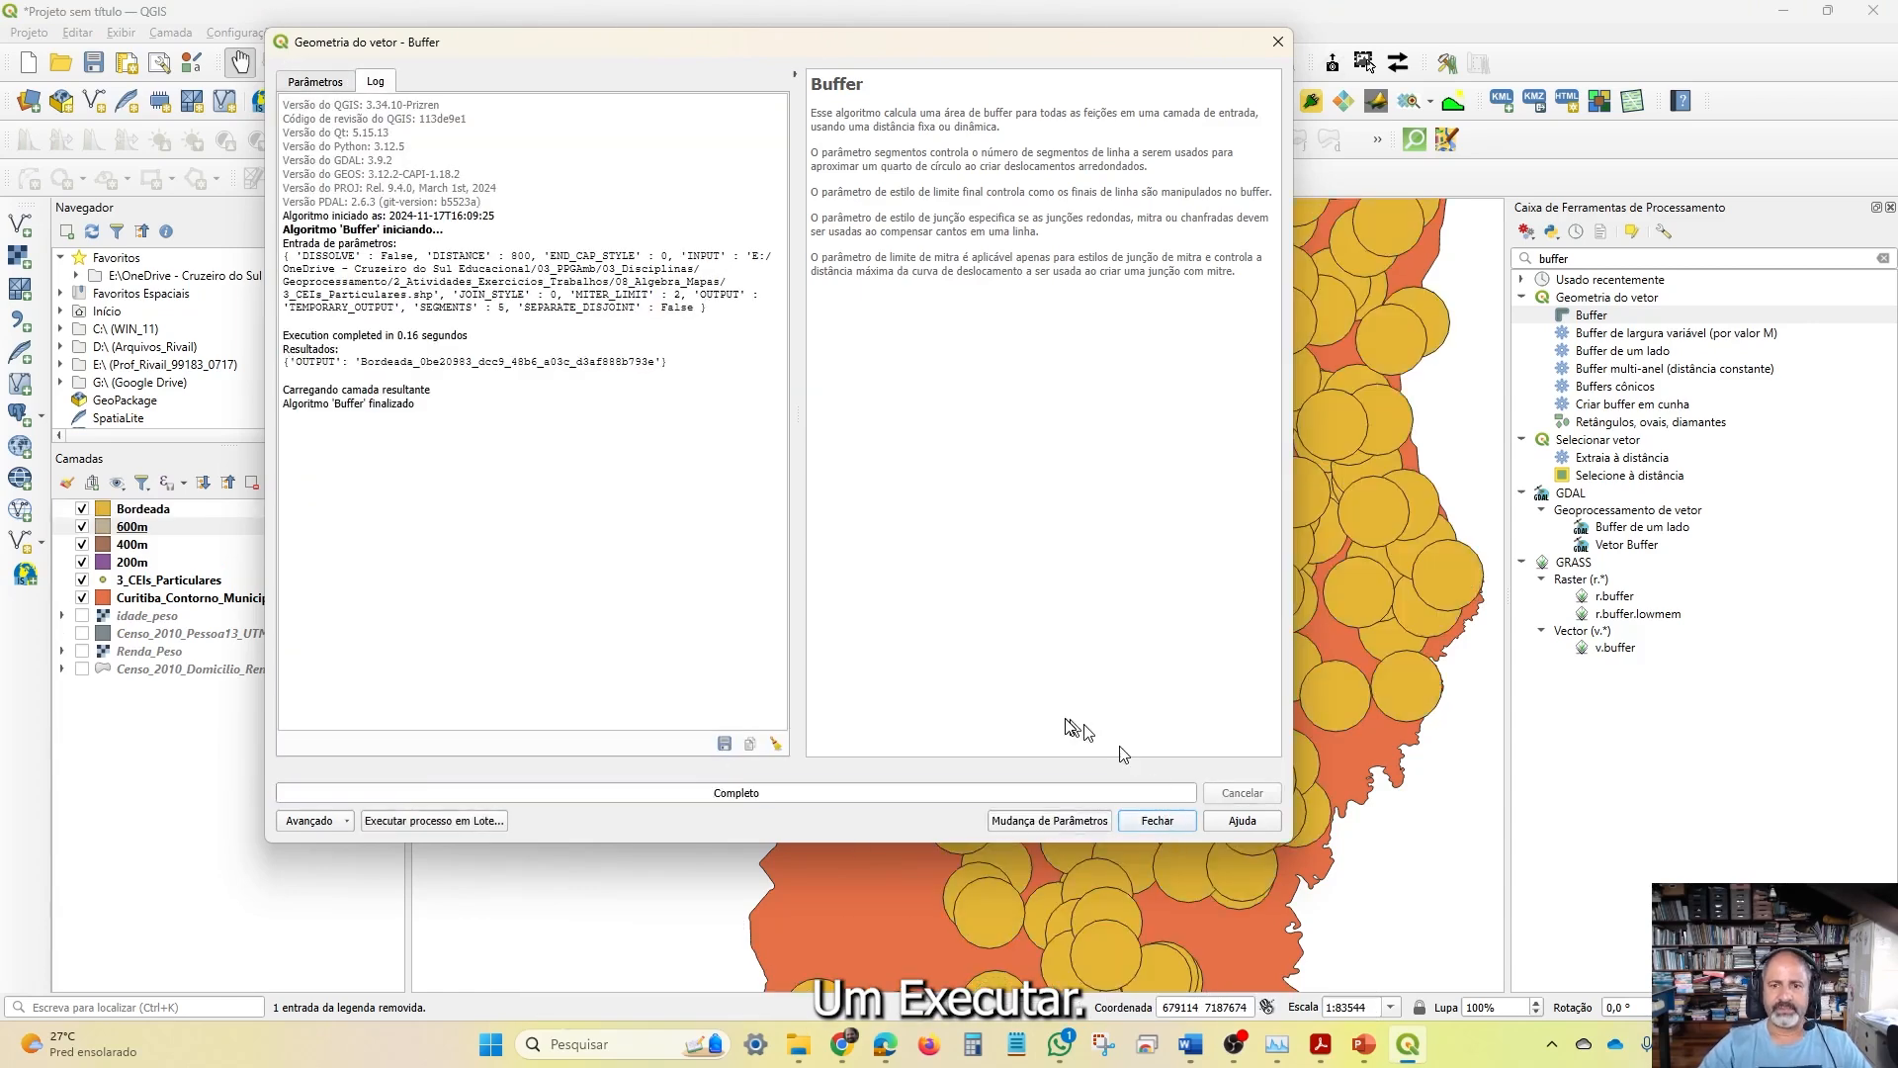
{"action": "left_click", "coordinate": [1157, 820]}
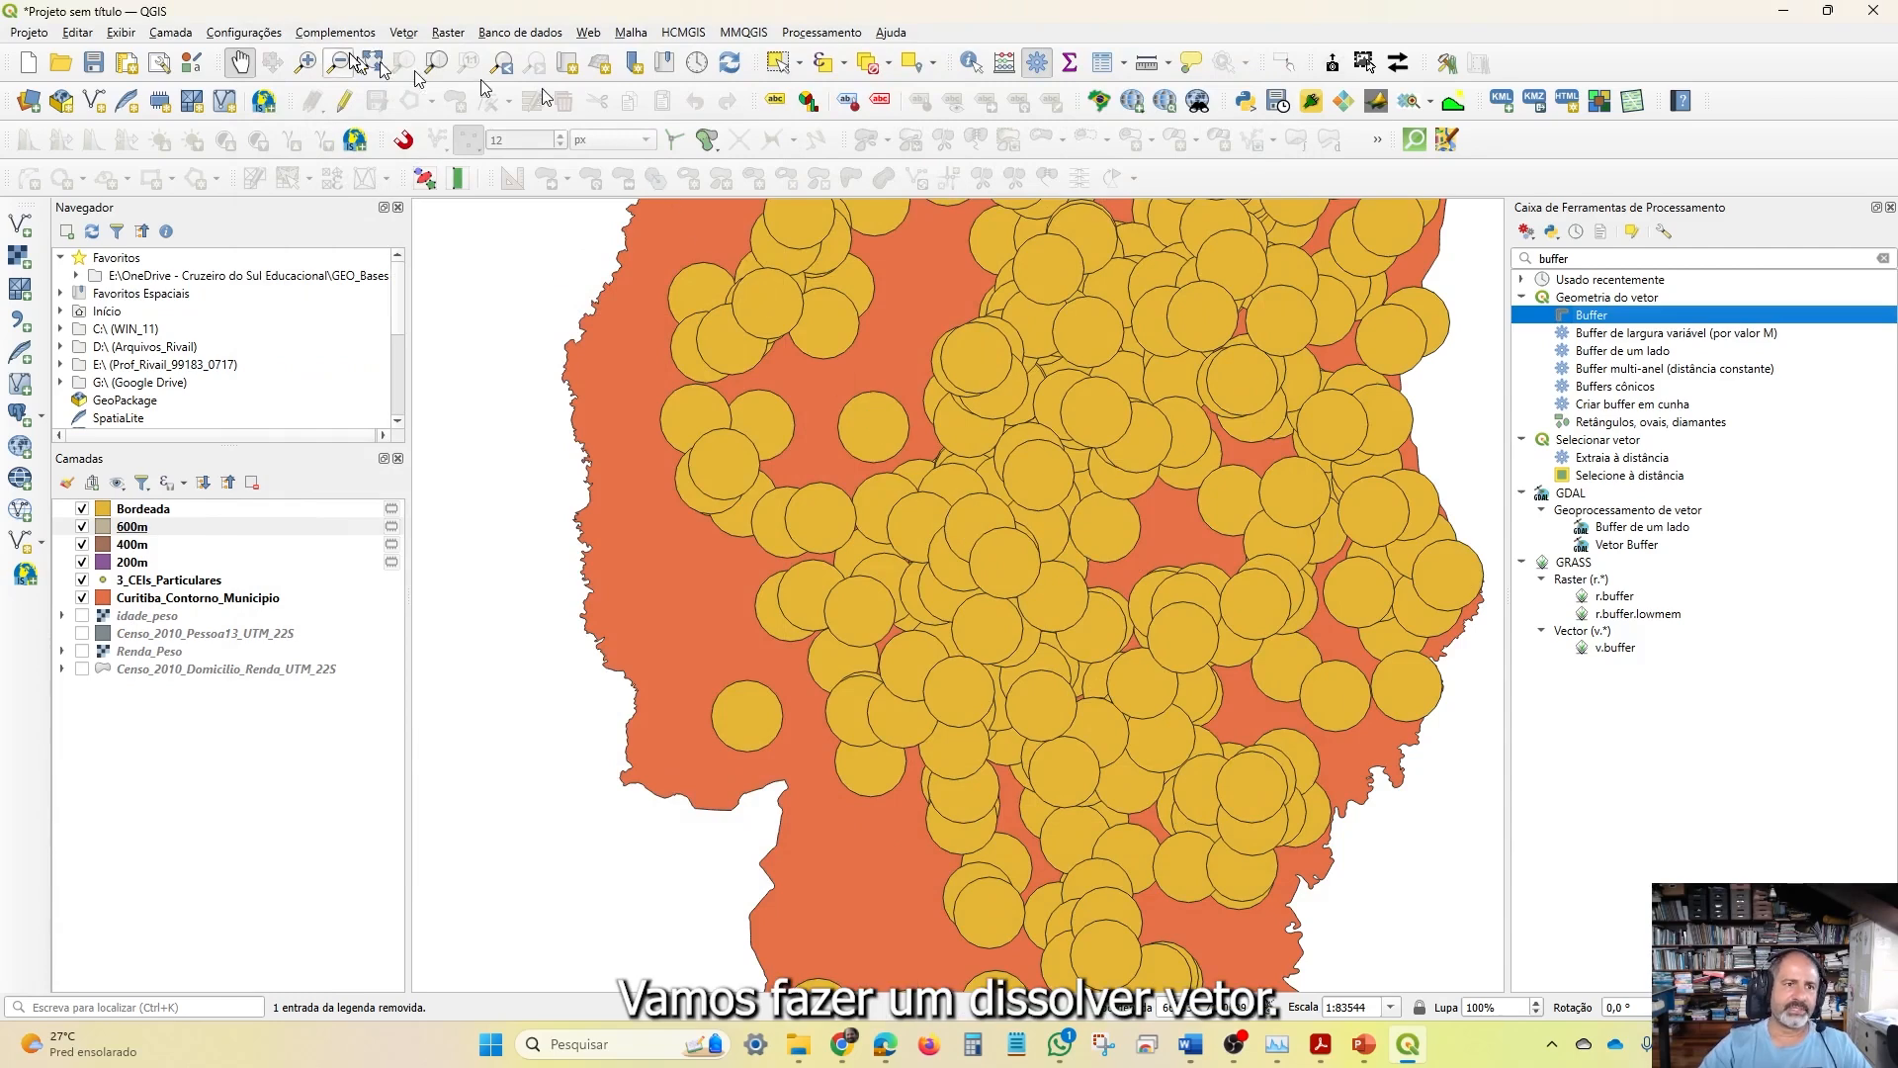
Dissolve the 800-metre Bordeada buffers into a temporary layer, with Bordeada as the input layer
{"action": "left_click", "coordinate": [403, 31]}
{"action": "mouse_move", "coordinate": [475, 126]}
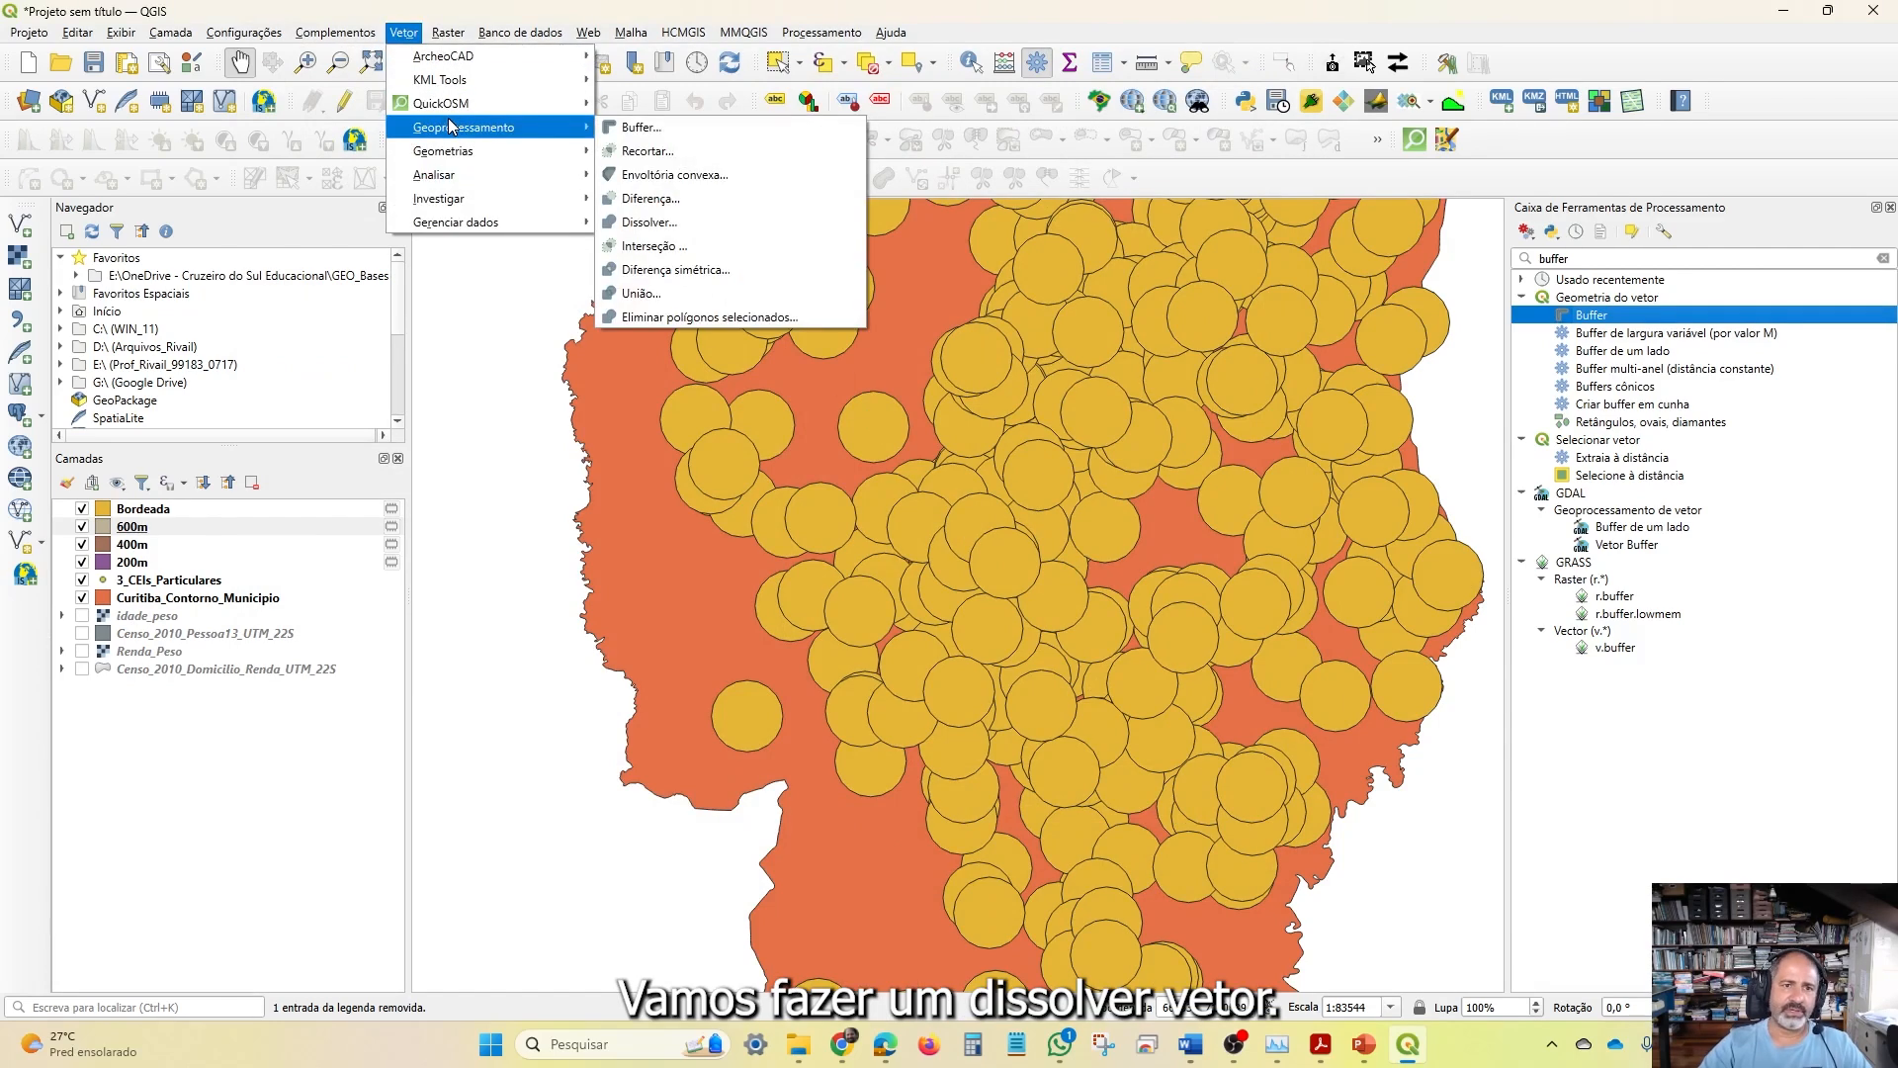
{"action": "left_click", "coordinate": [692, 225]}
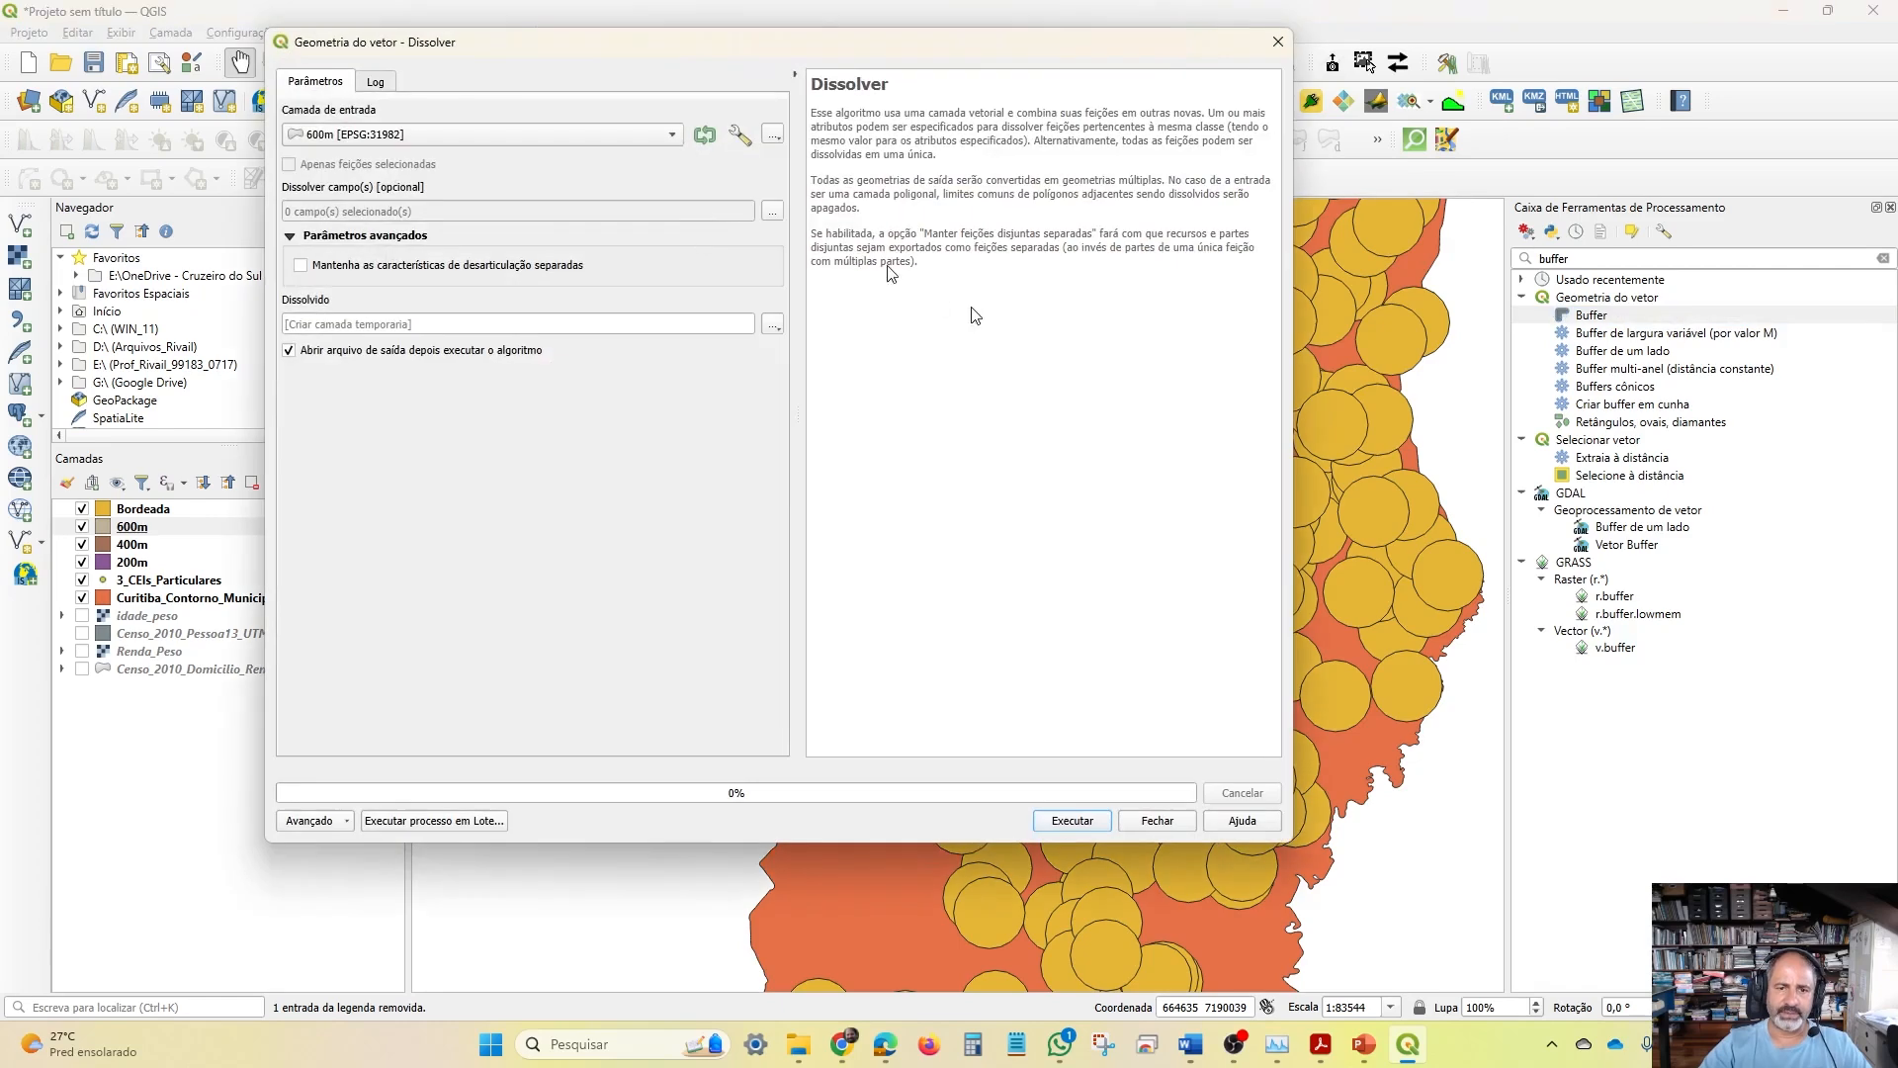
{"action": "left_click", "coordinate": [457, 132]}
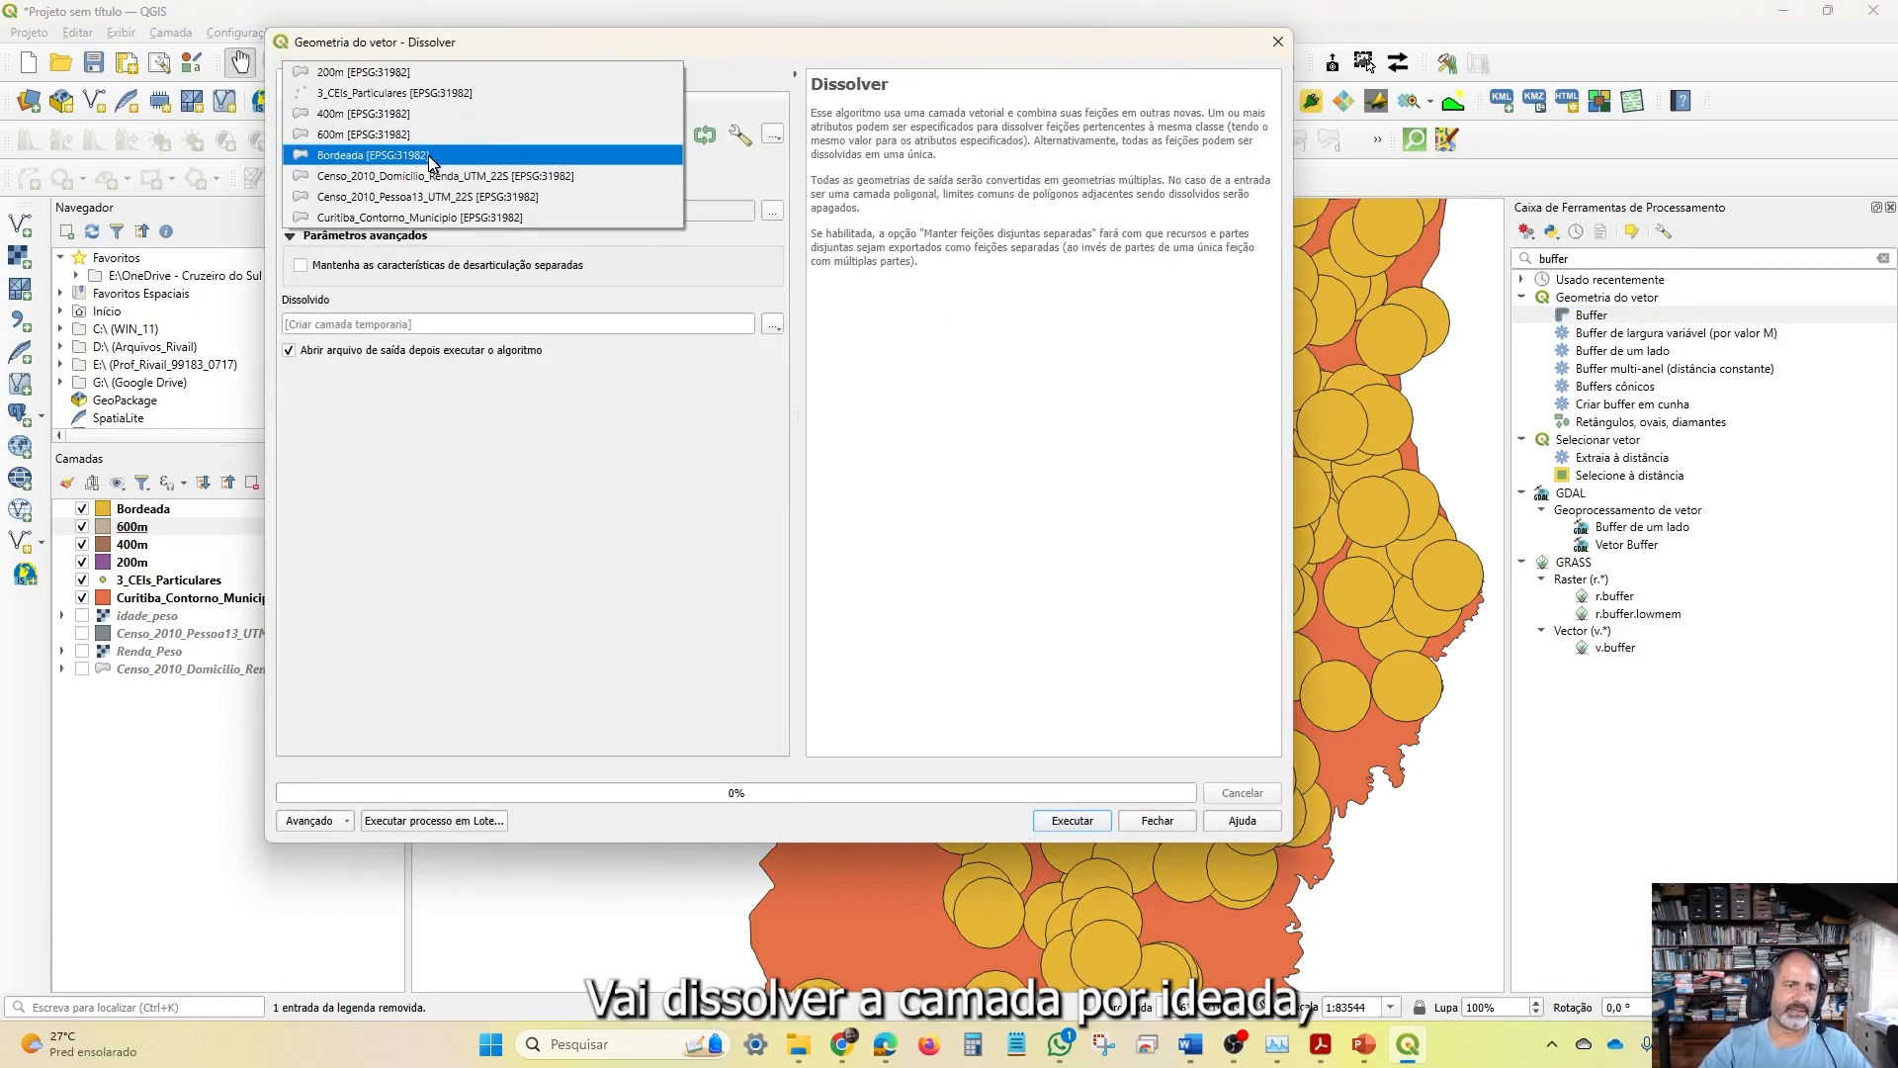
{"action": "left_click", "coordinate": [459, 151]}
{"action": "left_click", "coordinate": [1078, 823]}
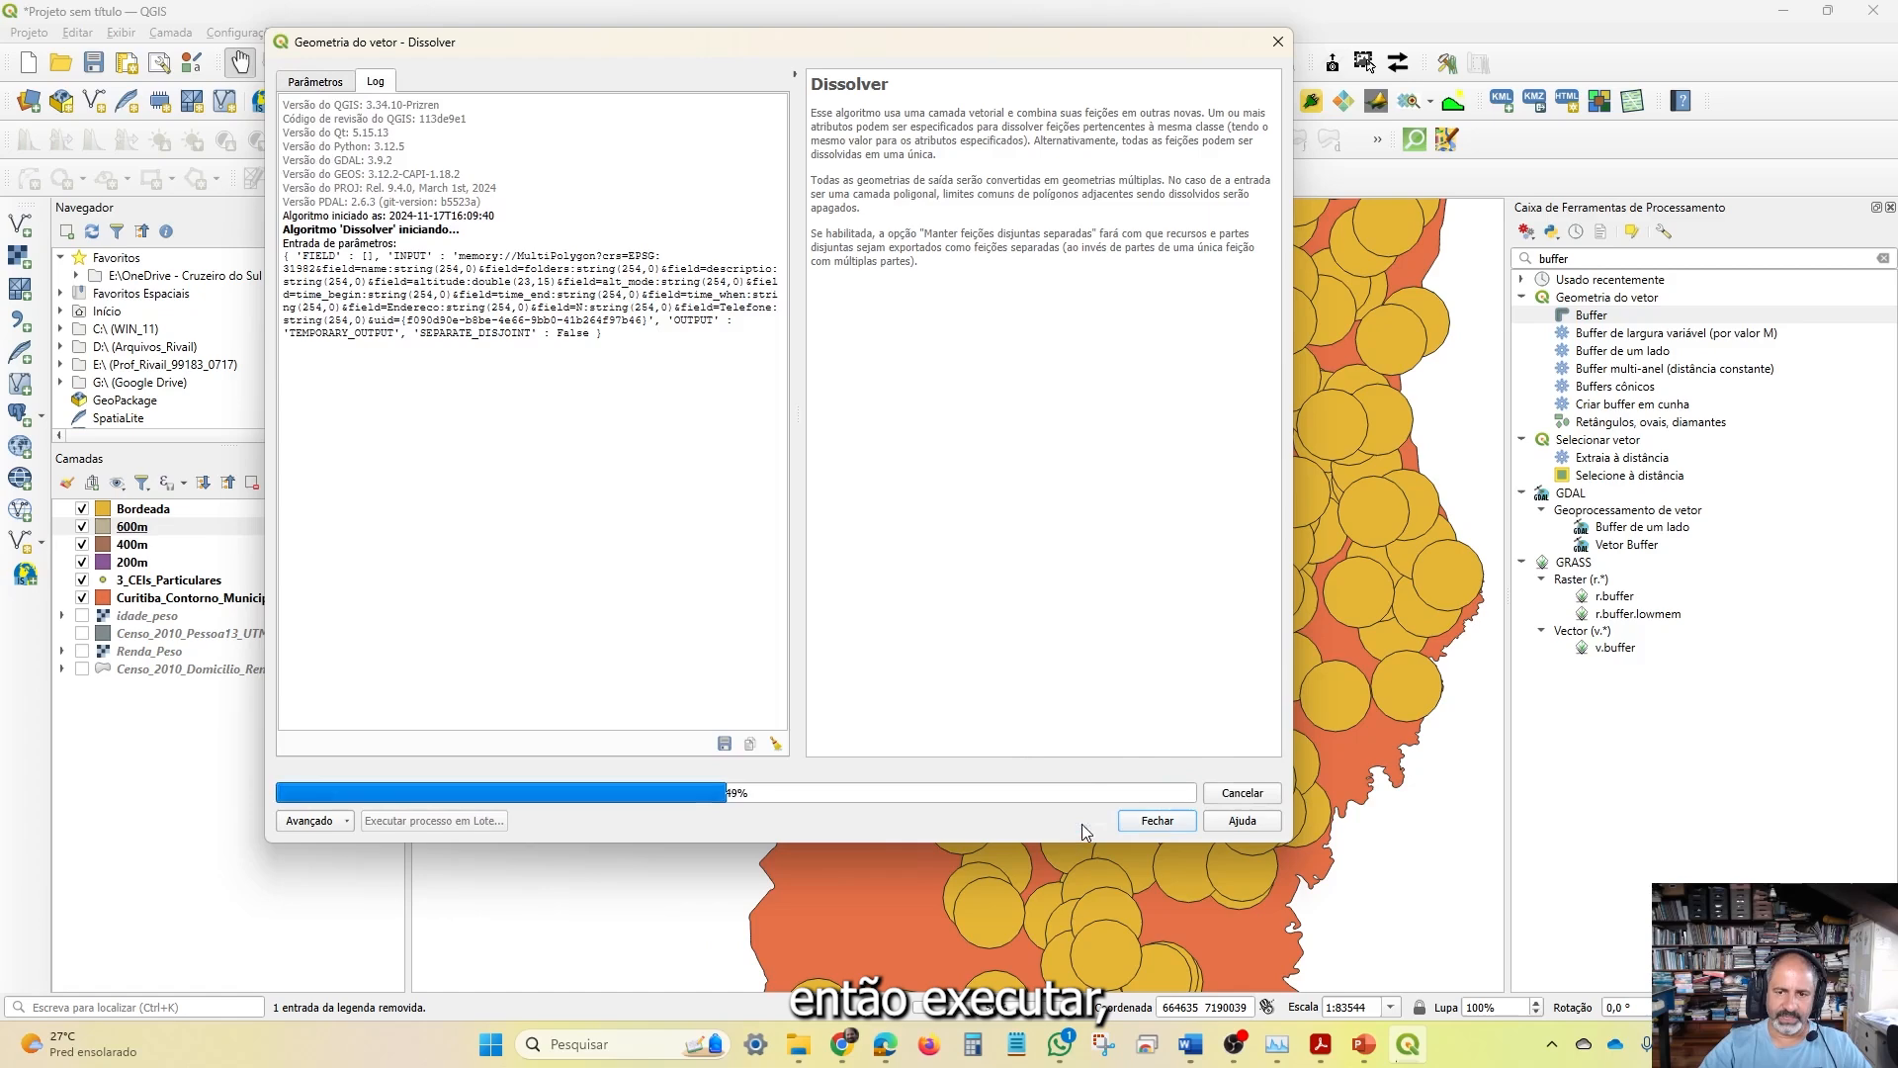
{"action": "left_click", "coordinate": [1157, 821]}
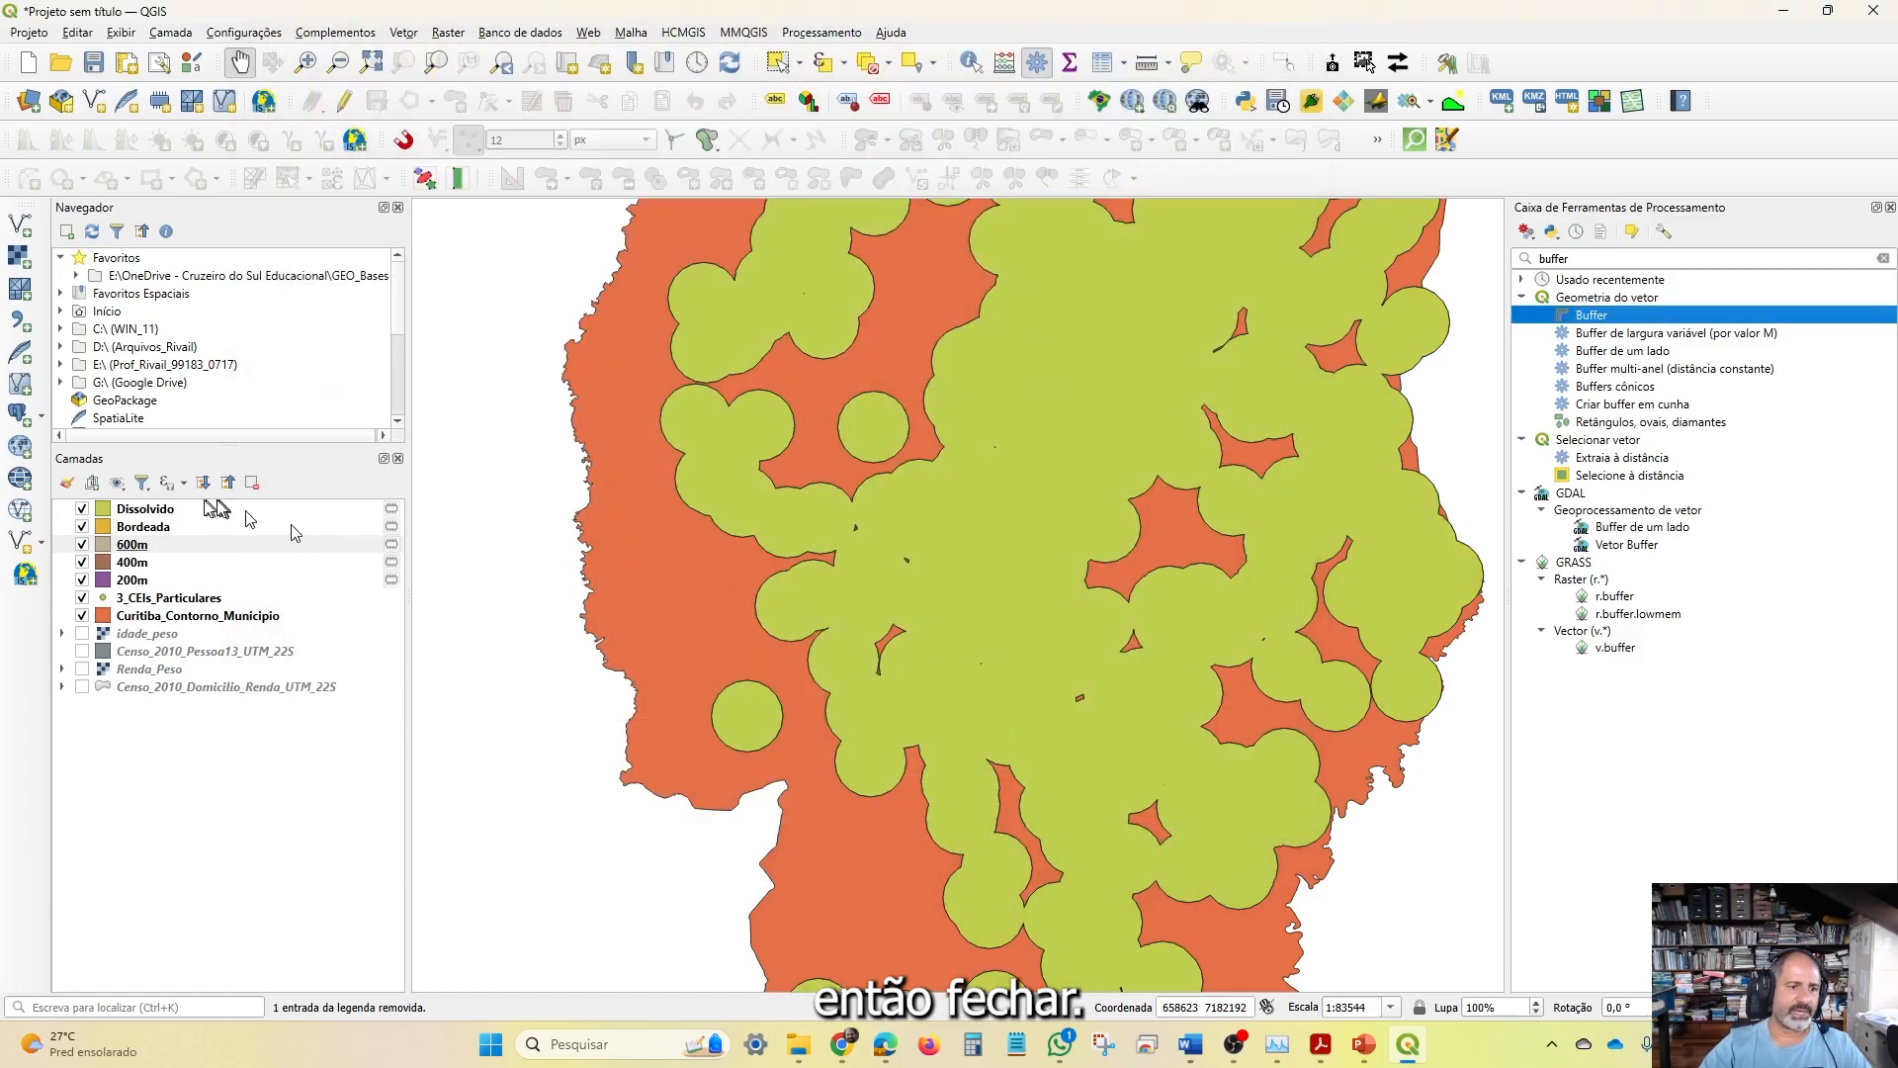
Rename the newly dissolved Dissolvido layer as 800m
{"action": "left_click", "coordinate": [163, 511]}
{"action": "right_click", "coordinate": [163, 510]}
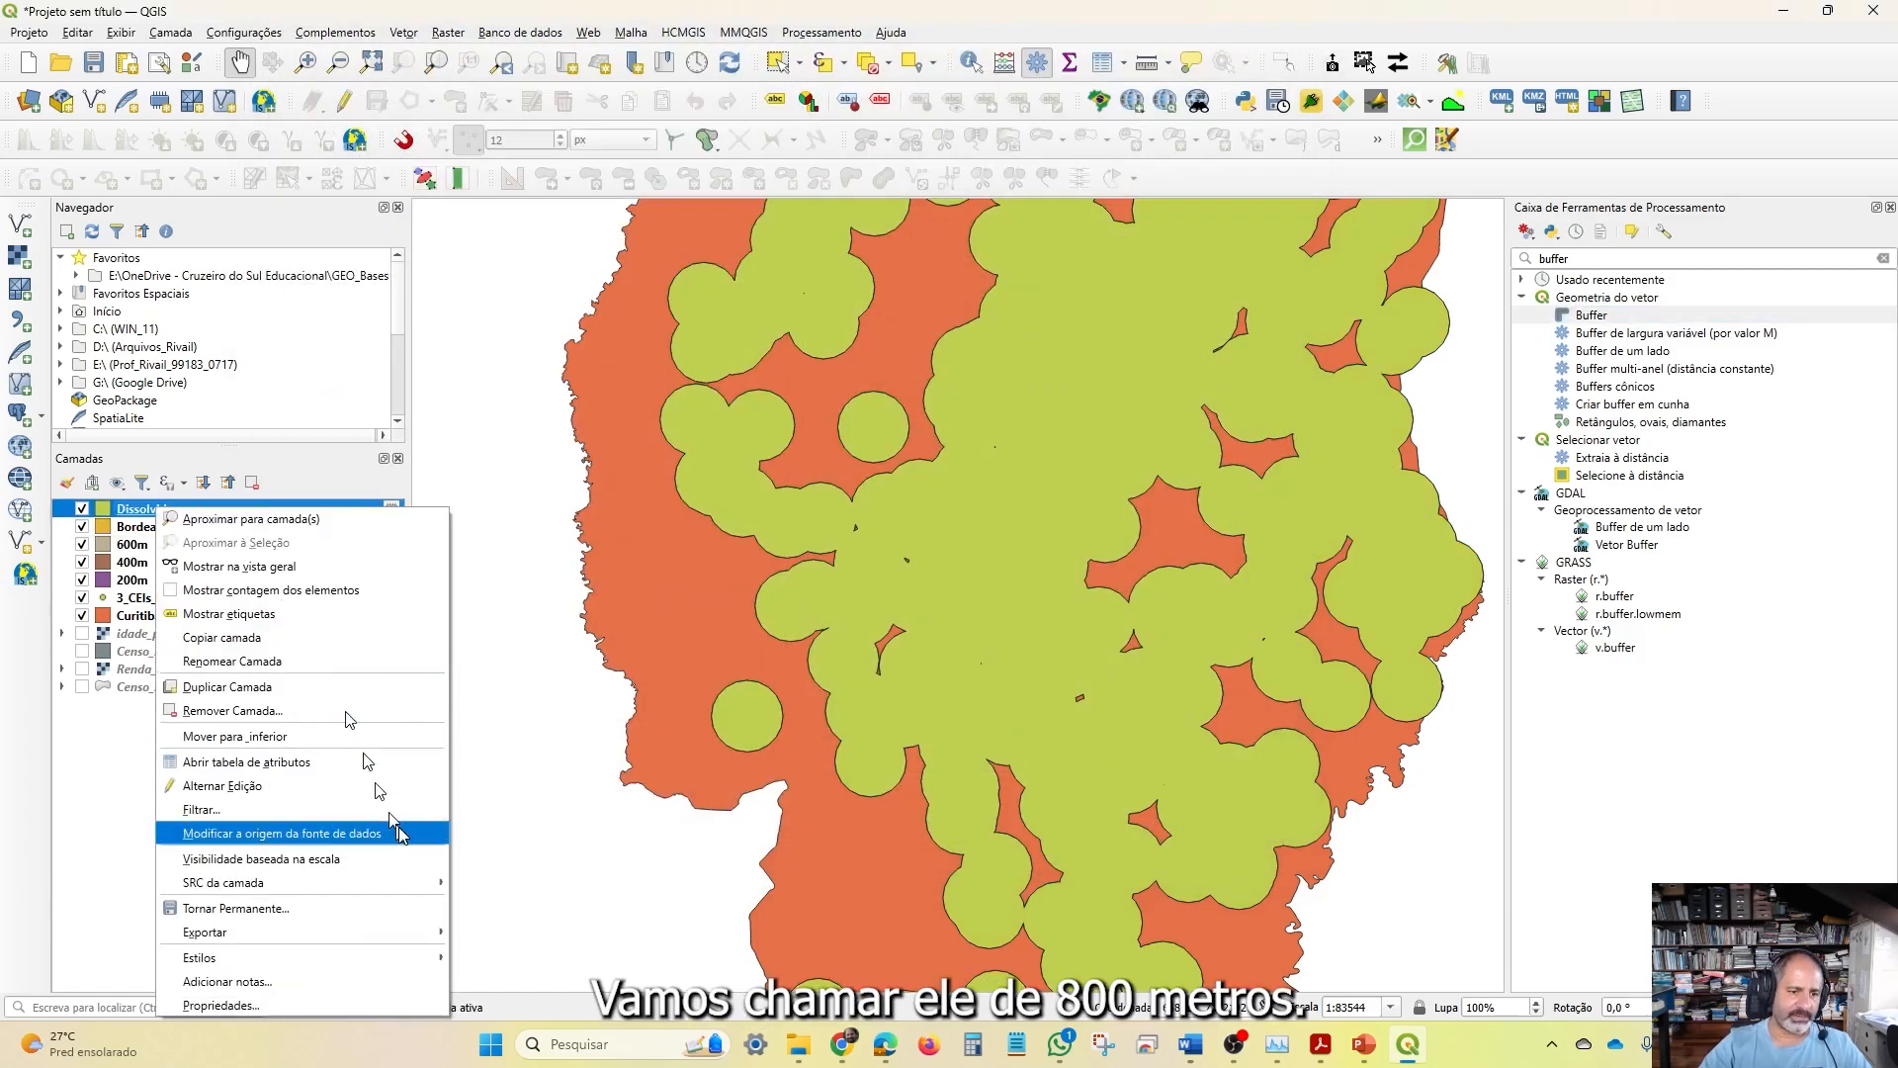
{"action": "left_click", "coordinate": [306, 661]}
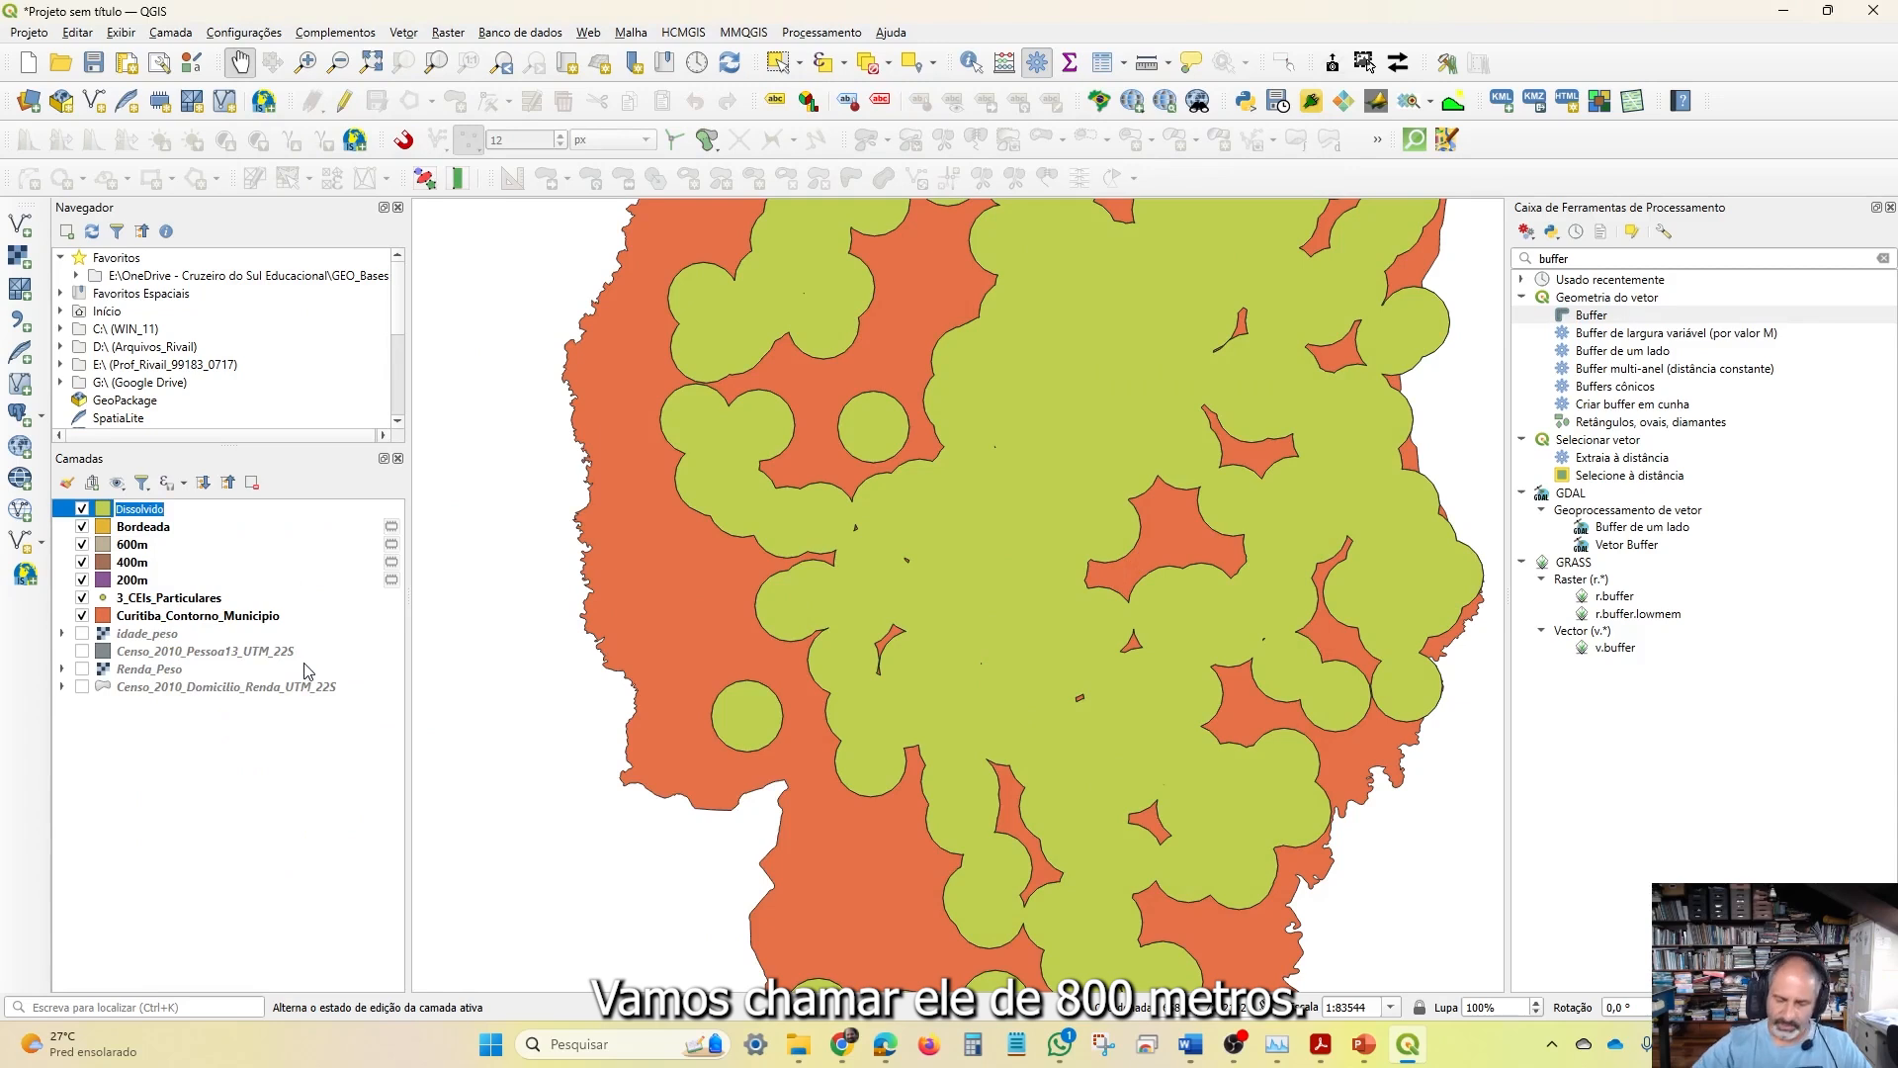
{"action": "type", "text": "800m"}
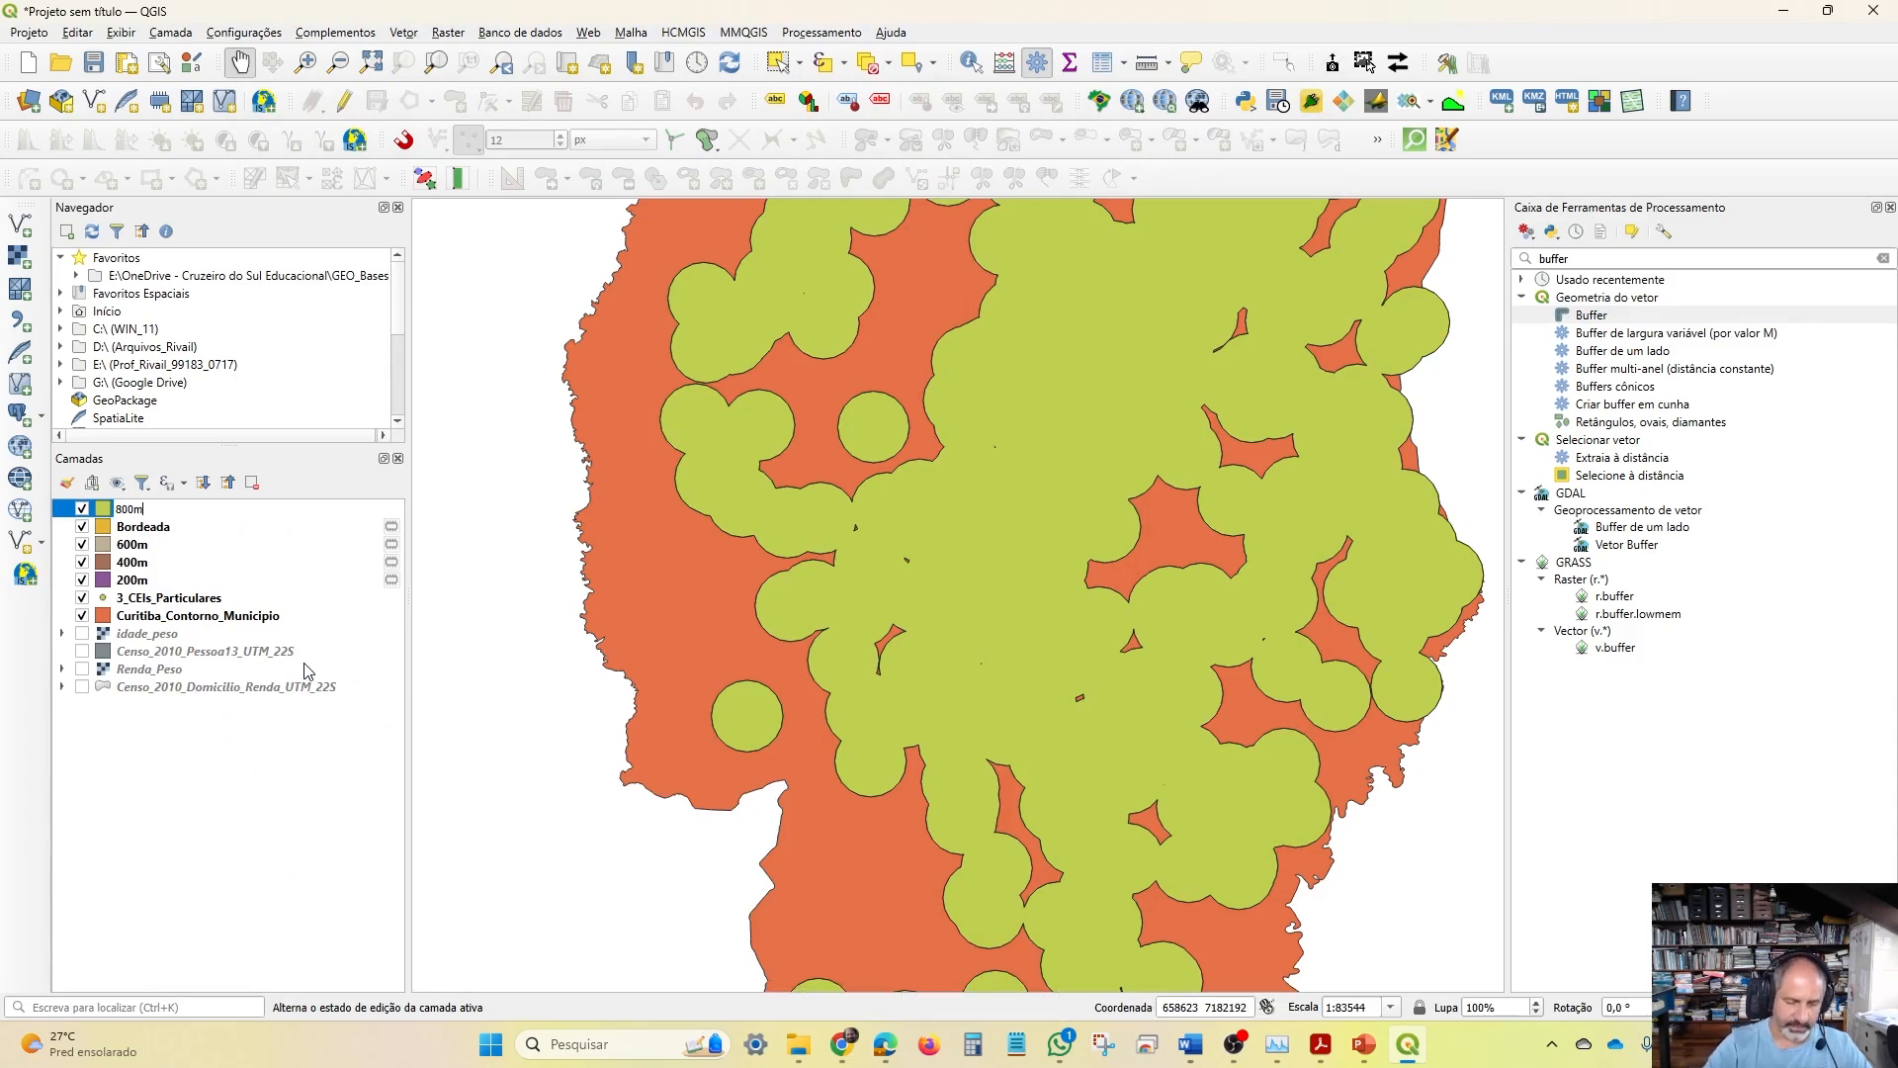
{"action": "key", "text": "Return"}
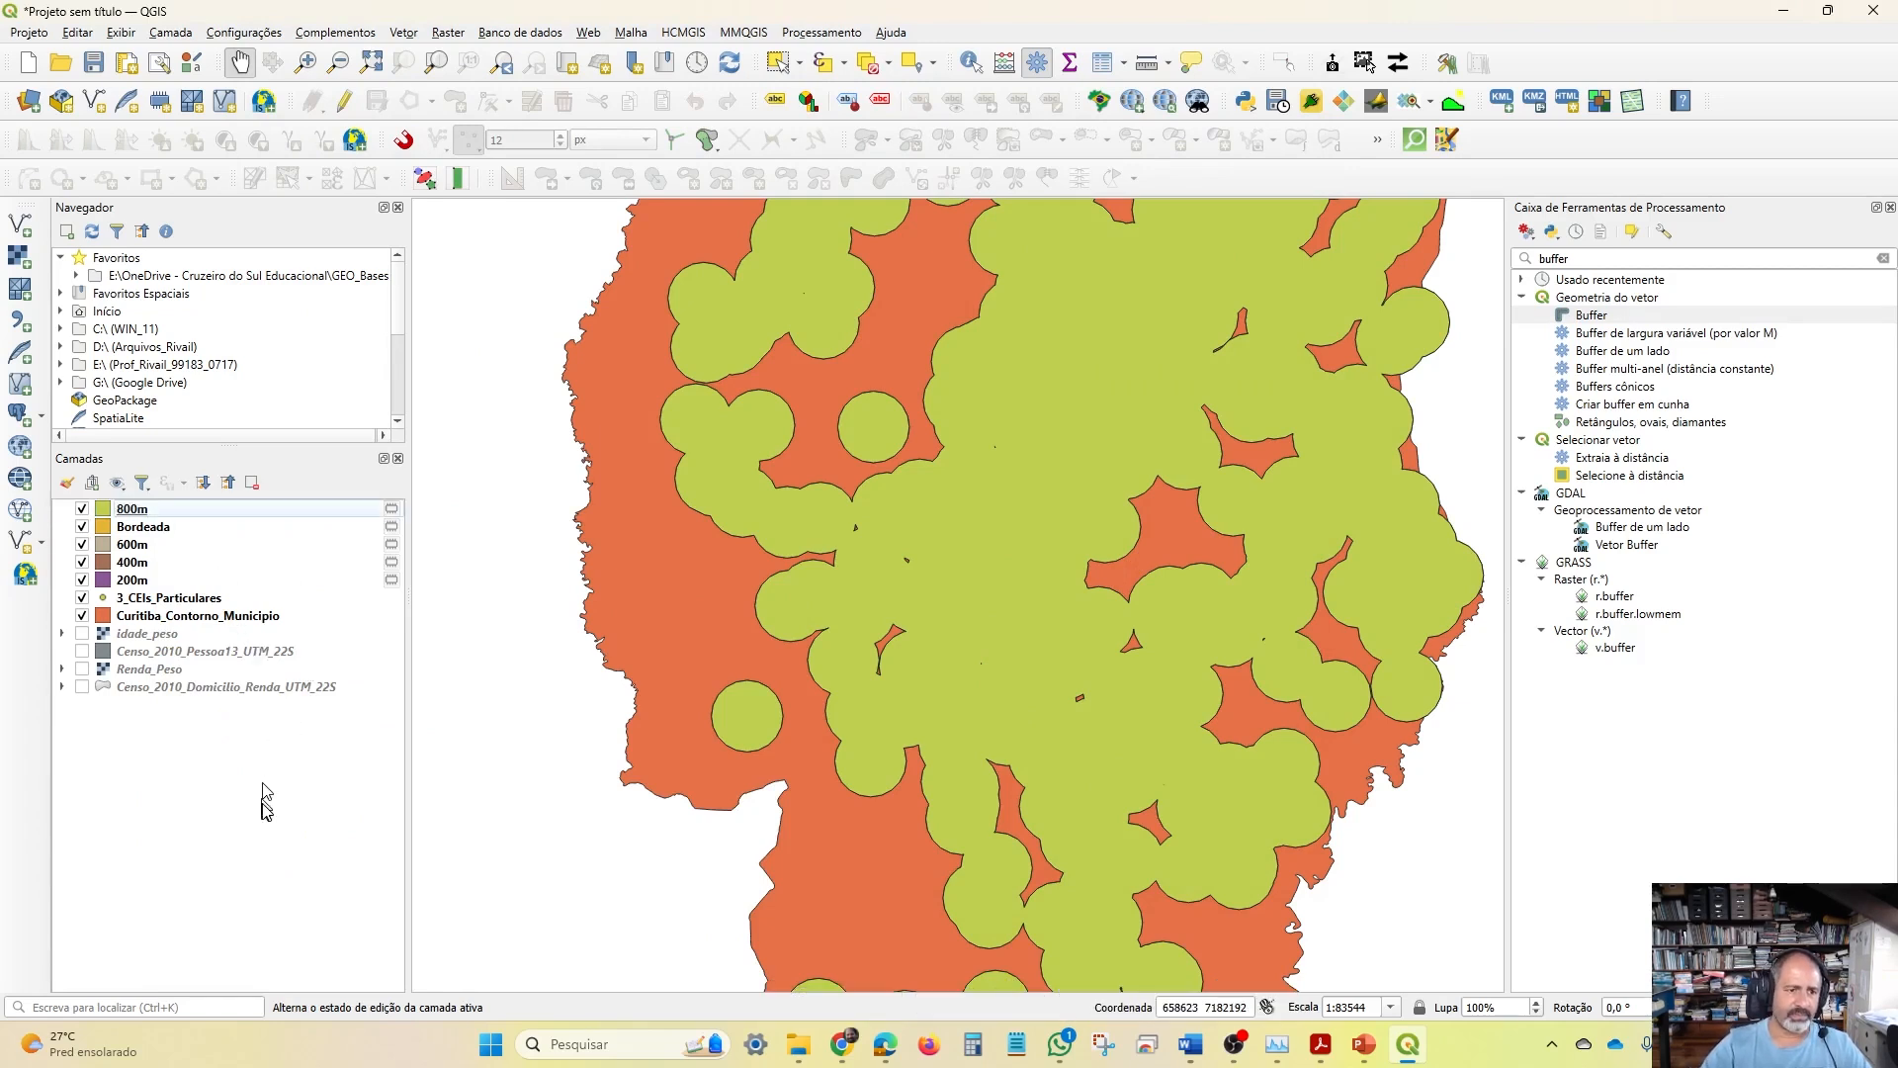
Remove the undissolved 800-metre Bordeada layer from the project
{"action": "left_click", "coordinate": [165, 530]}
{"action": "right_click", "coordinate": [147, 531]}
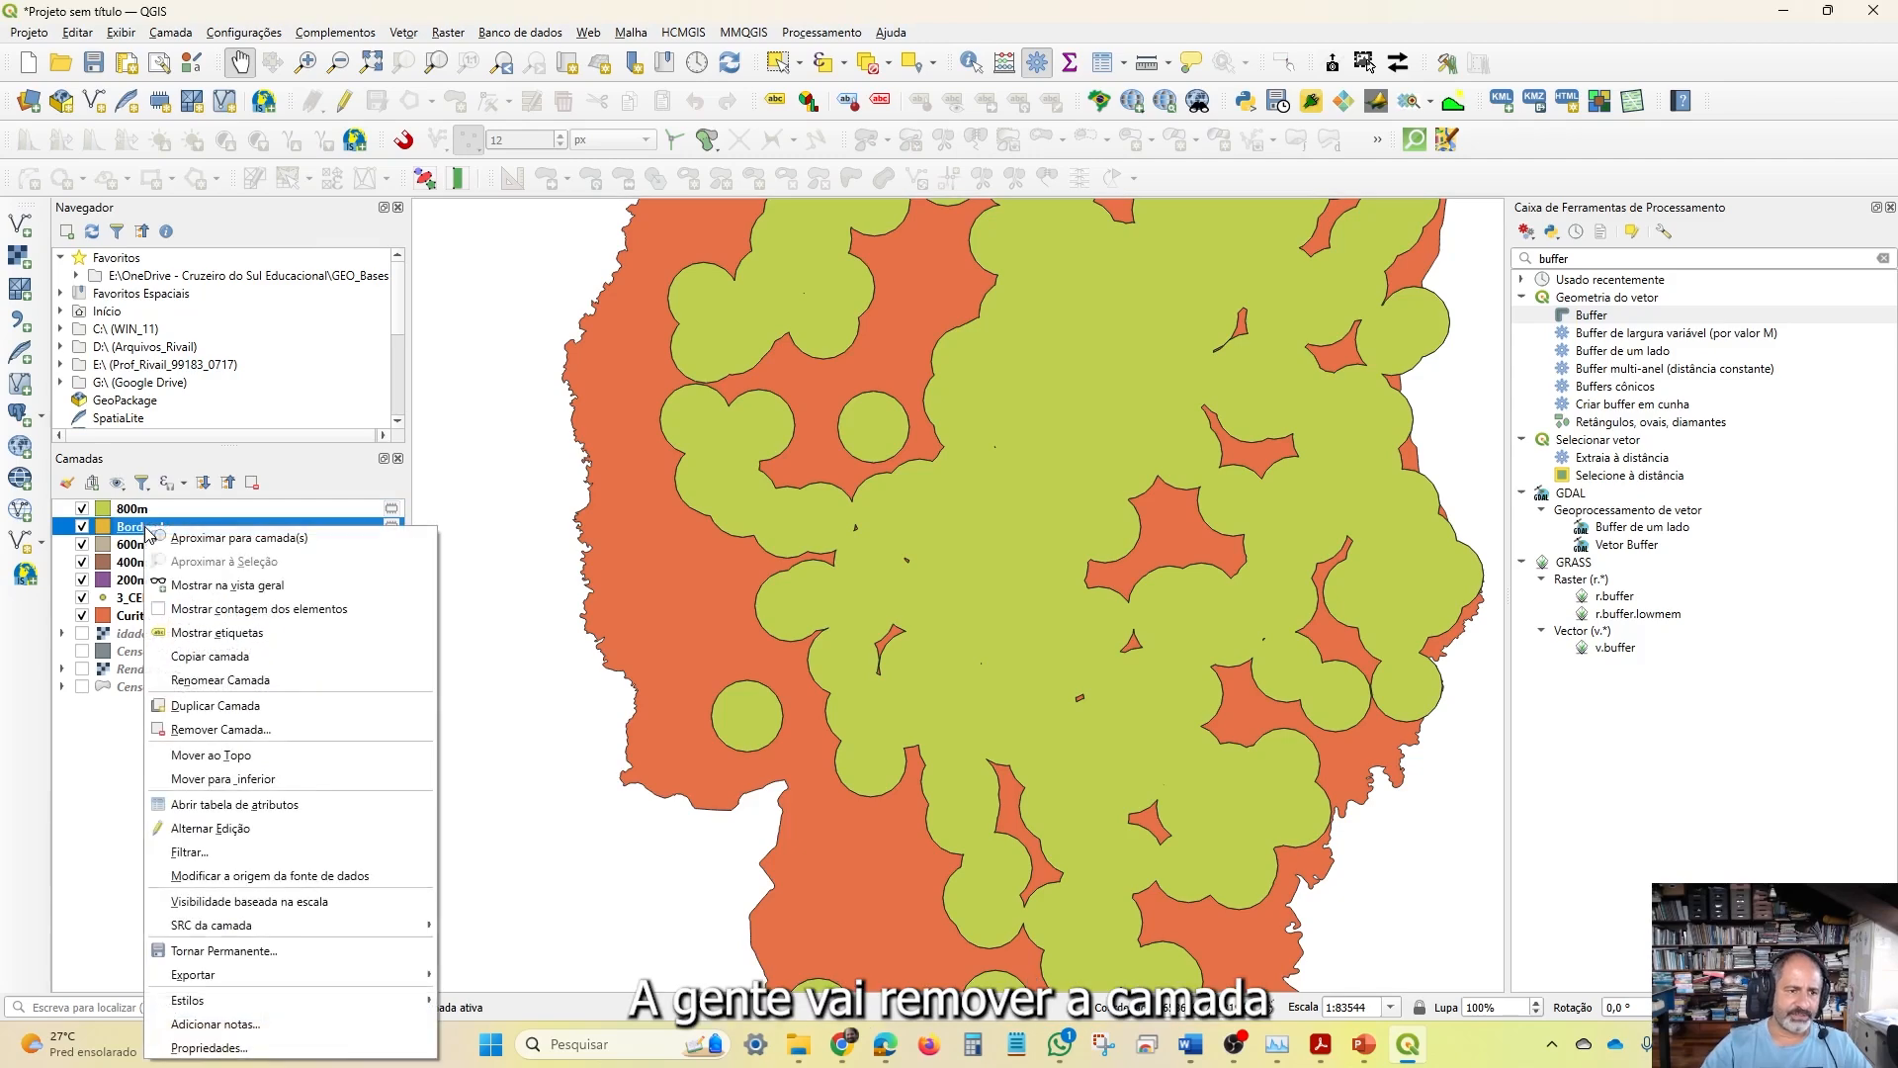
{"action": "left_click", "coordinate": [284, 736]}
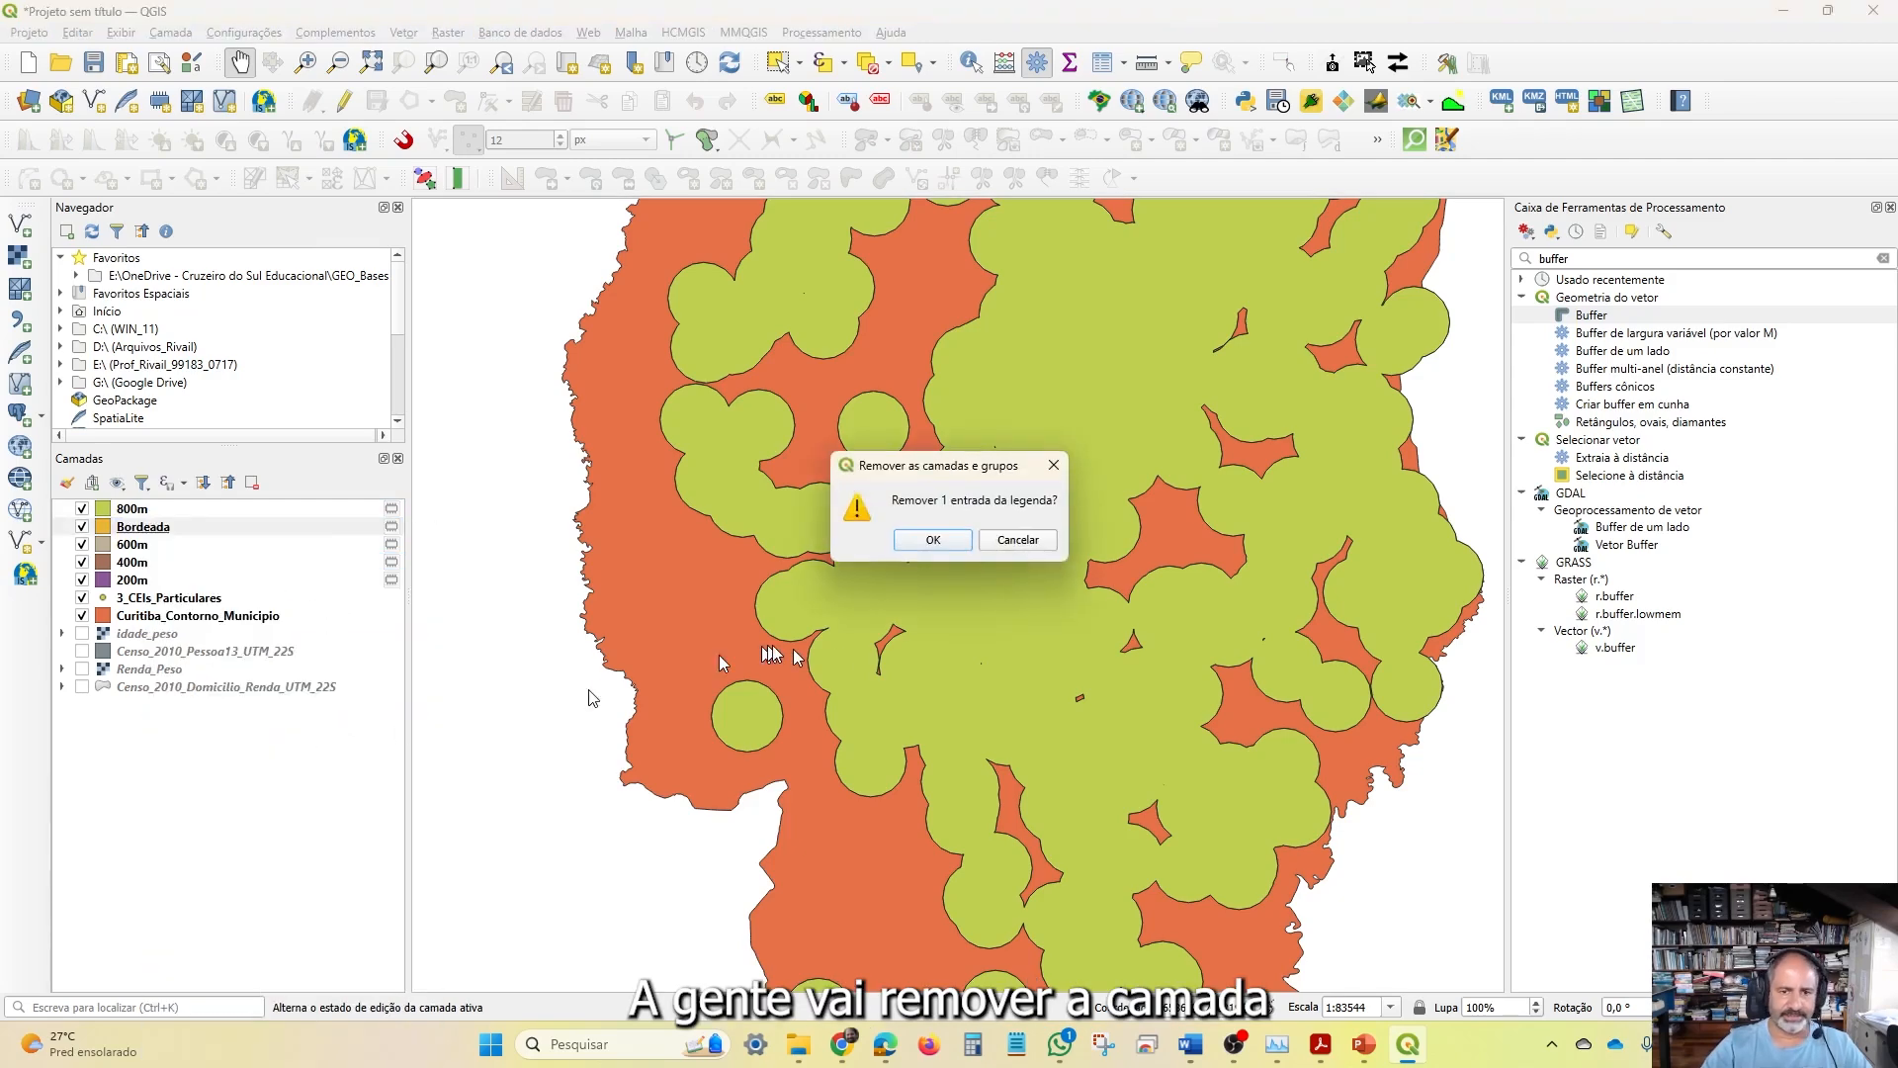
{"action": "left_click", "coordinate": [933, 540]}
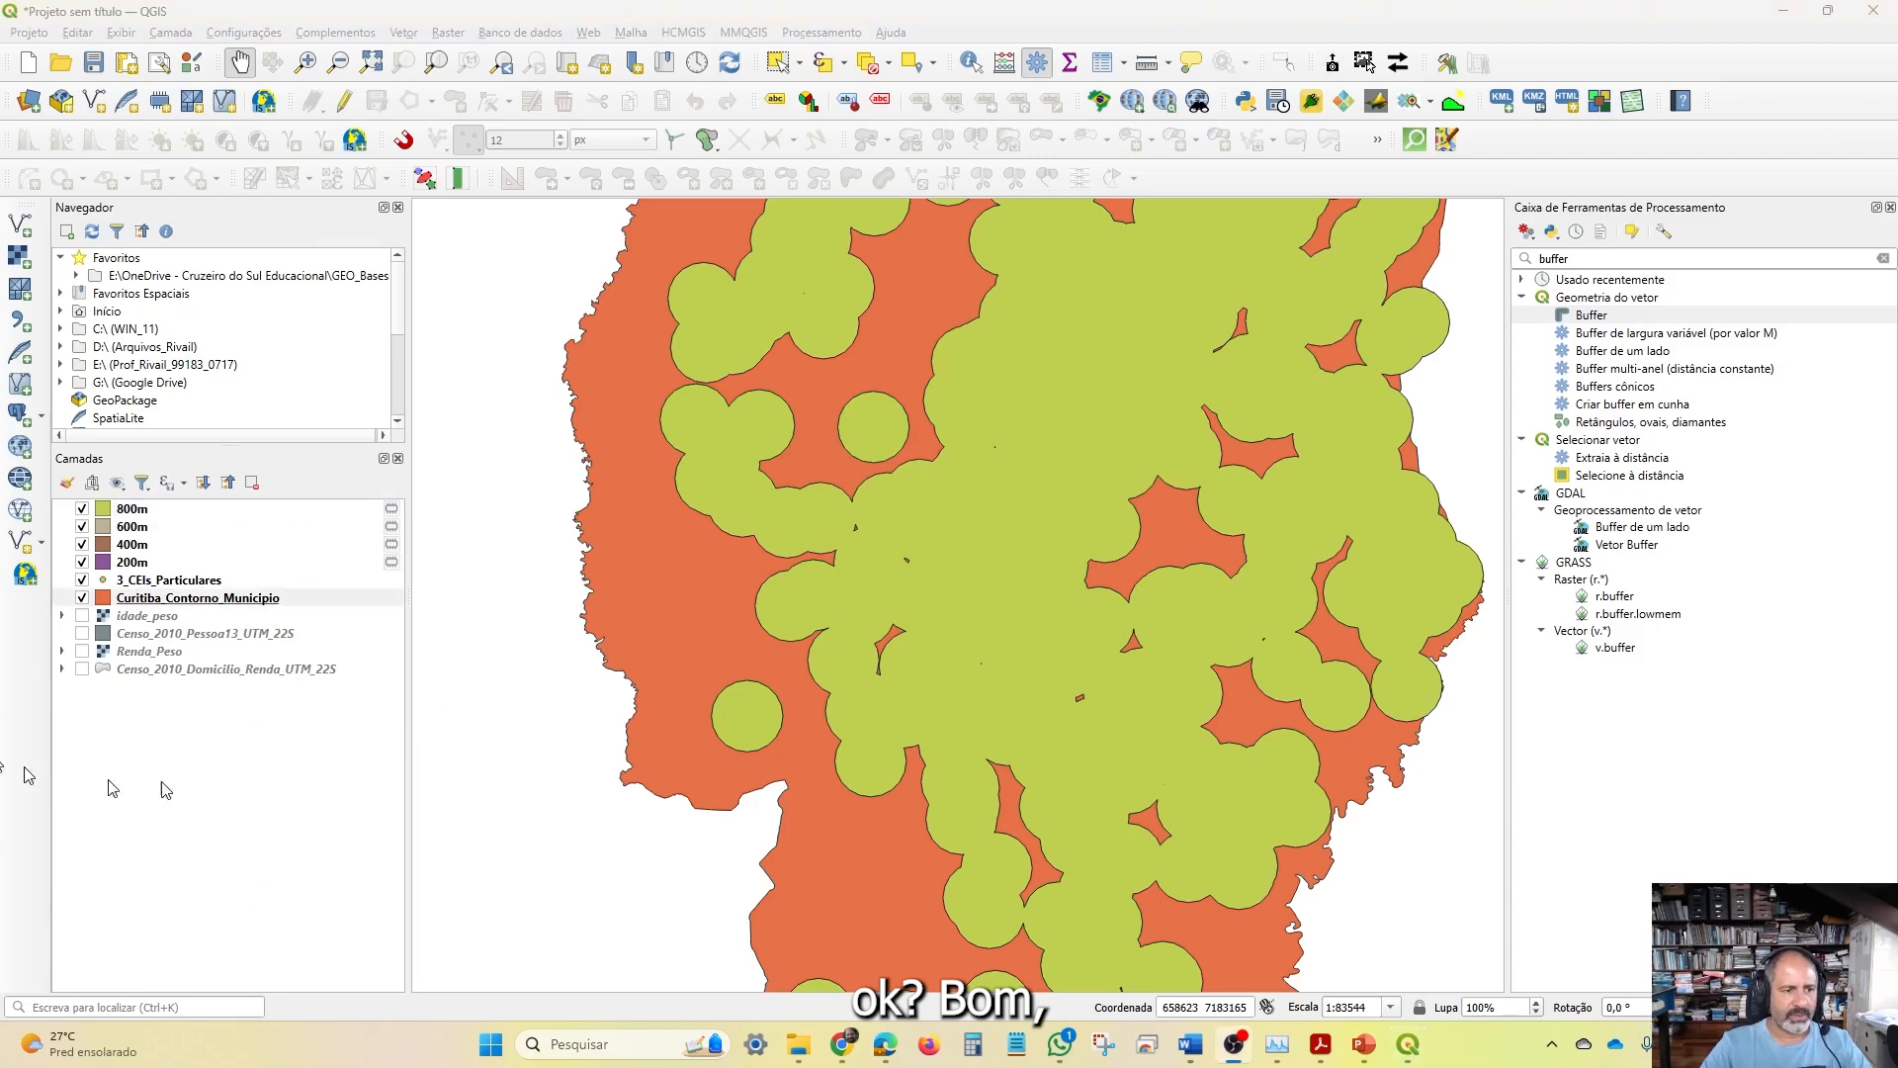
Examine how the edges of the 800m buffers relate to the eastern boundary of the Curitiba_Contorno_Municipio layer
{"action": "left_click_drag", "start_coordinate": [1439, 321], "coordinate": [1236, 356]}
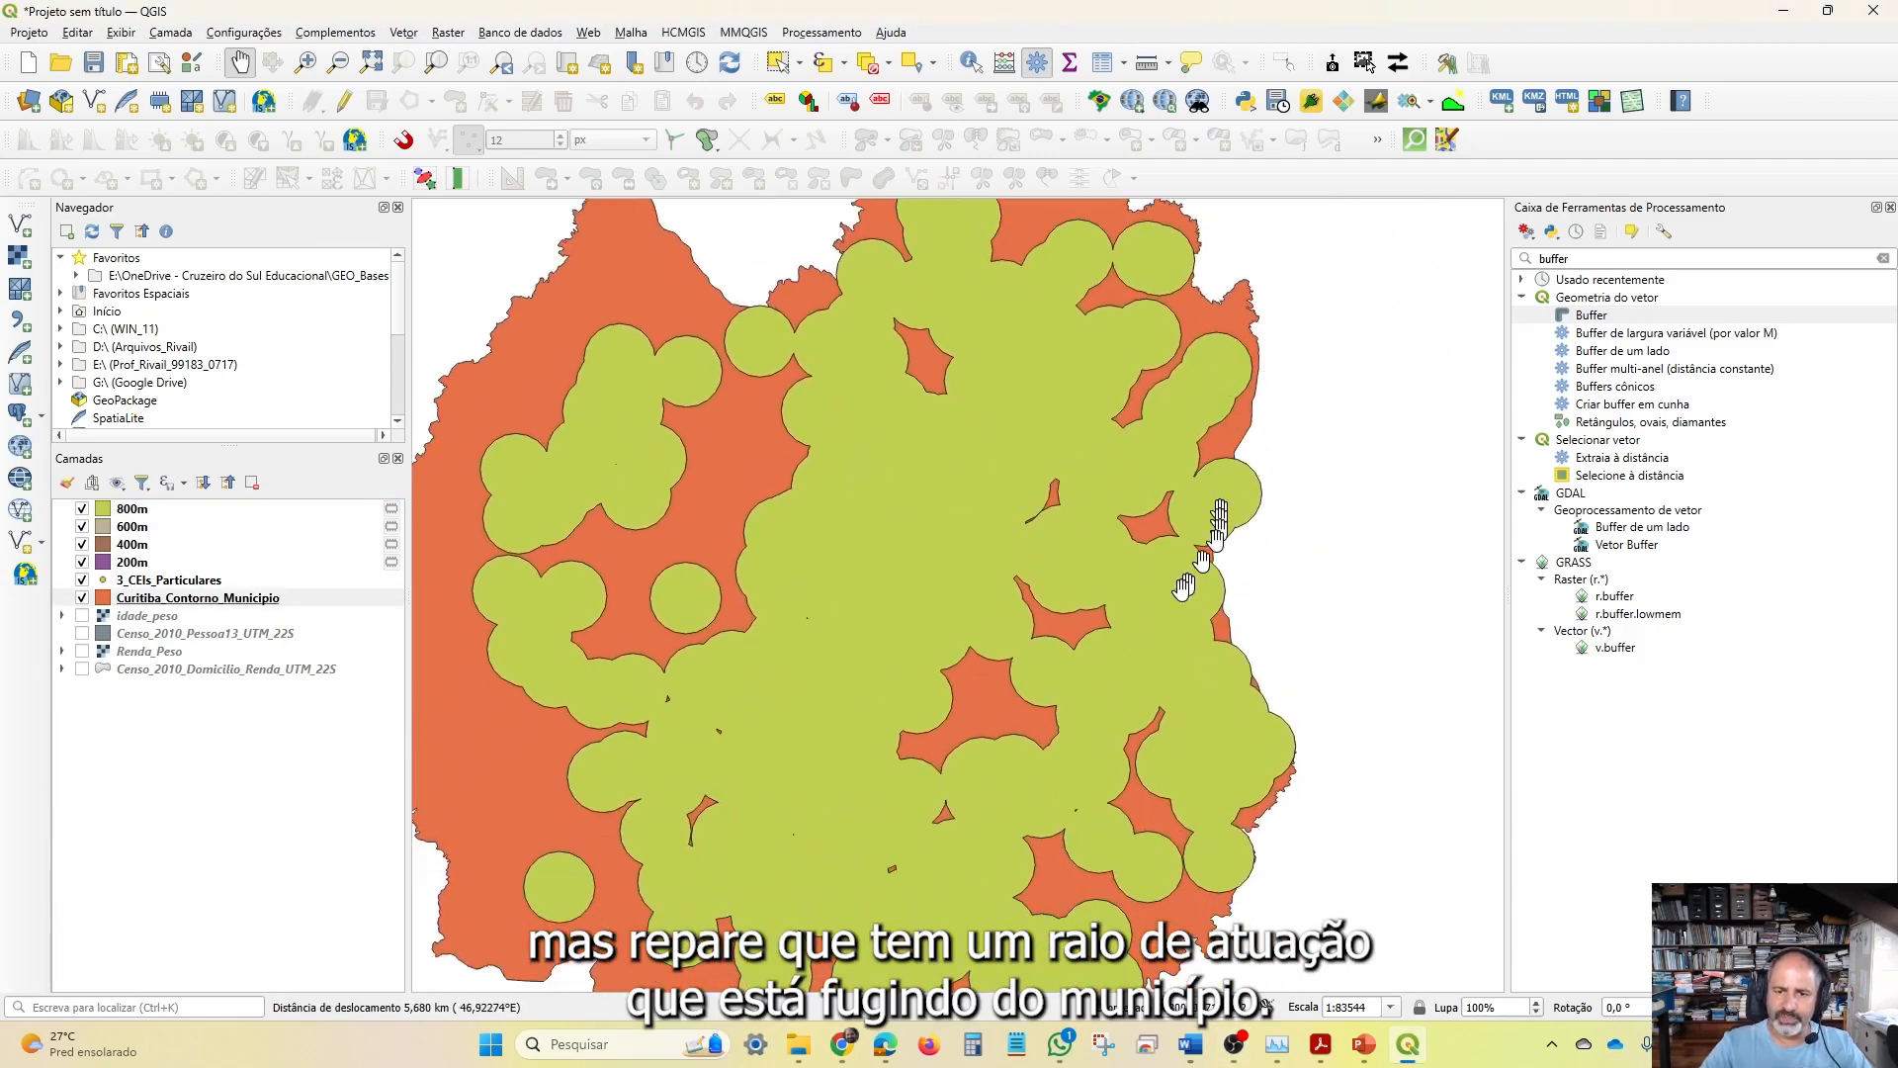
{"action": "left_click_drag", "start_coordinate": [1301, 801], "coordinate": [1290, 672]}
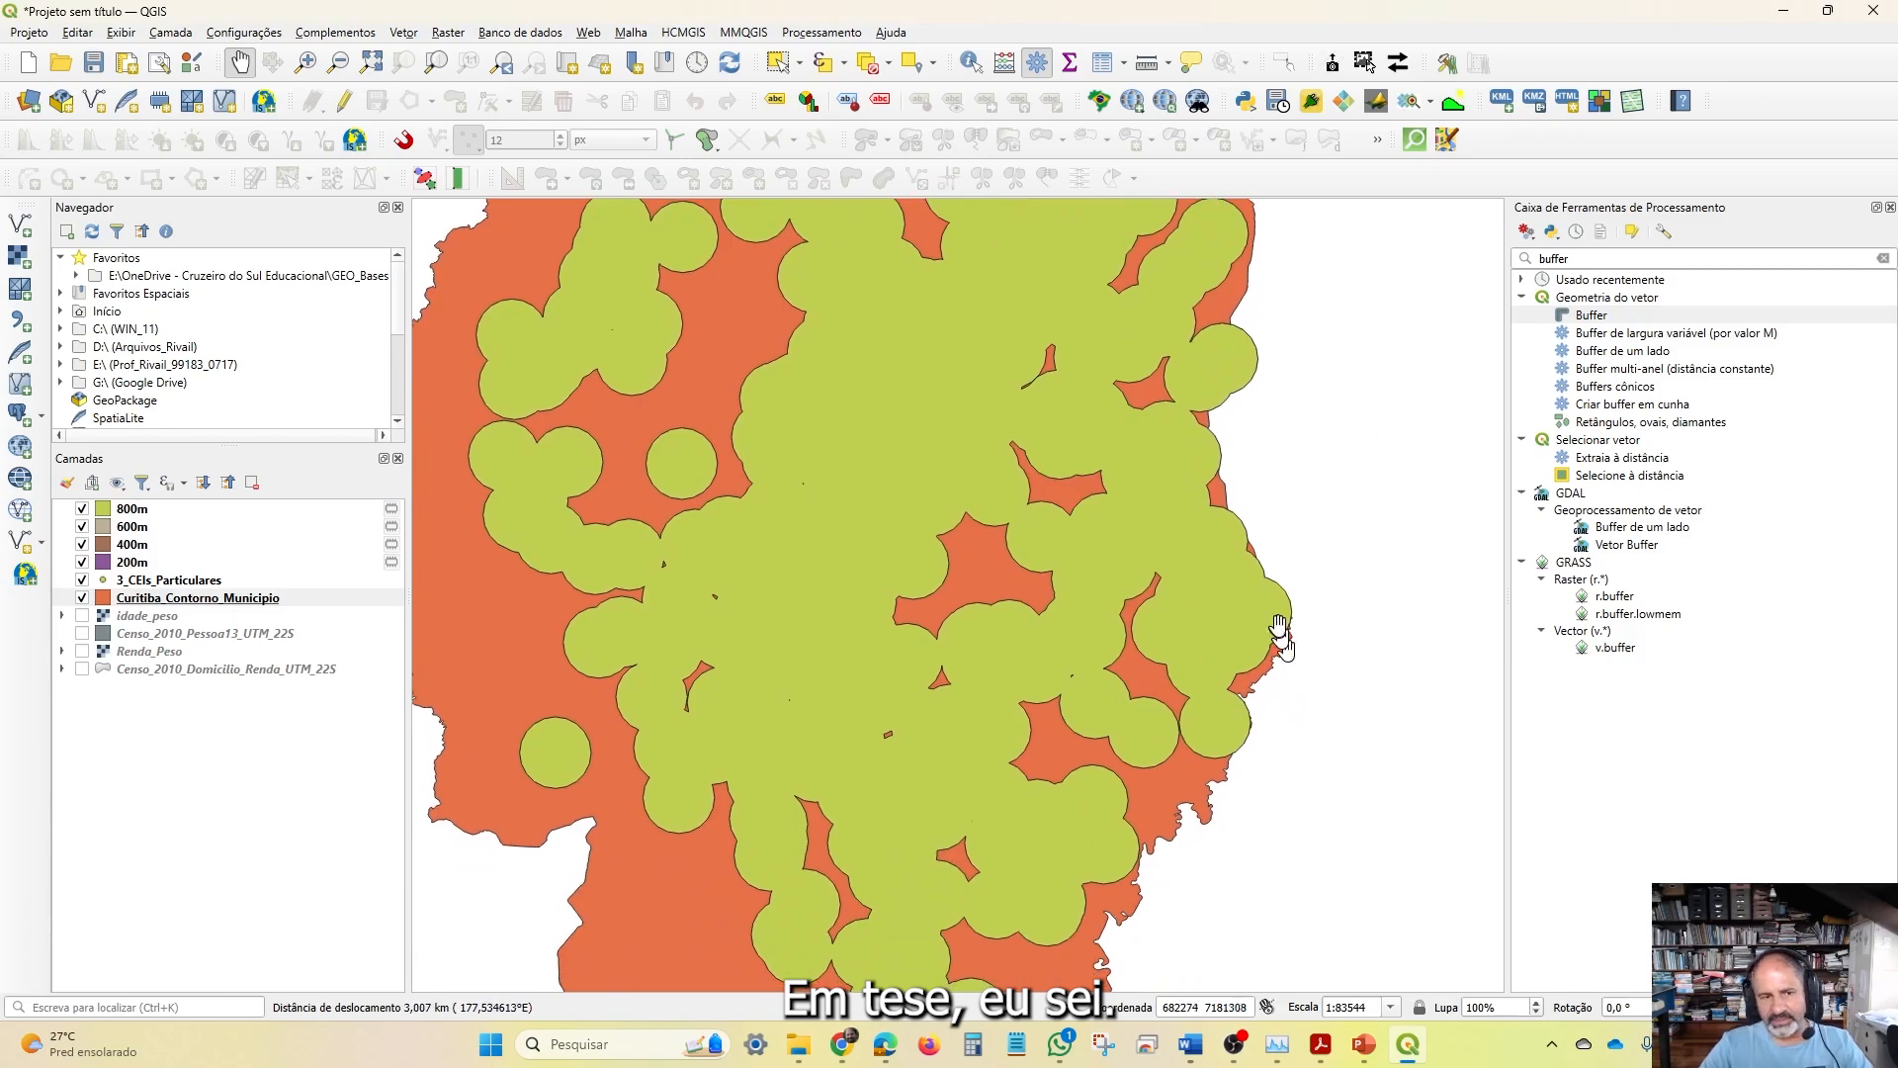
{"action": "left_click_drag", "start_coordinate": [1278, 395], "coordinate": [1358, 557]}
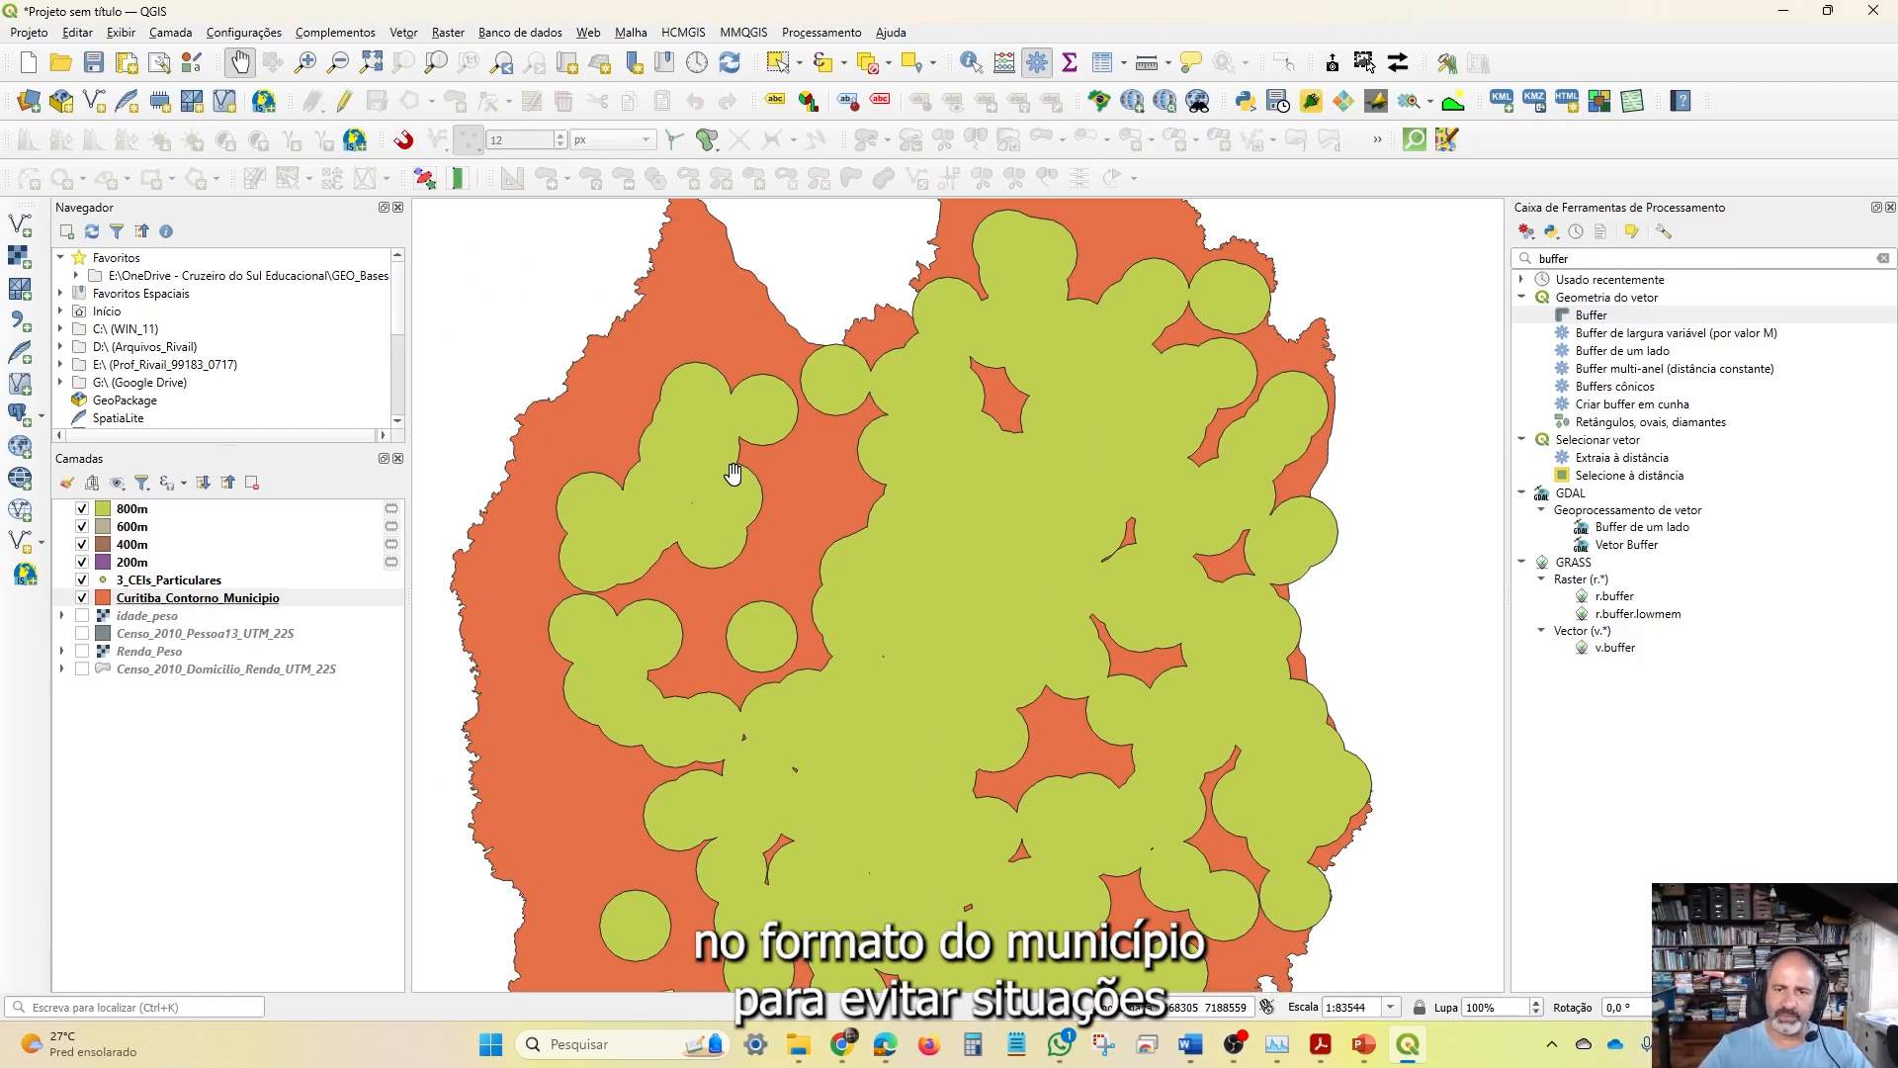
{"action": "scroll", "coordinate": [1253, 571], "scroll_direction": "up", "scroll_amount": 2}
{"action": "left_click_drag", "start_coordinate": [1369, 412], "coordinate": [1096, 506]}
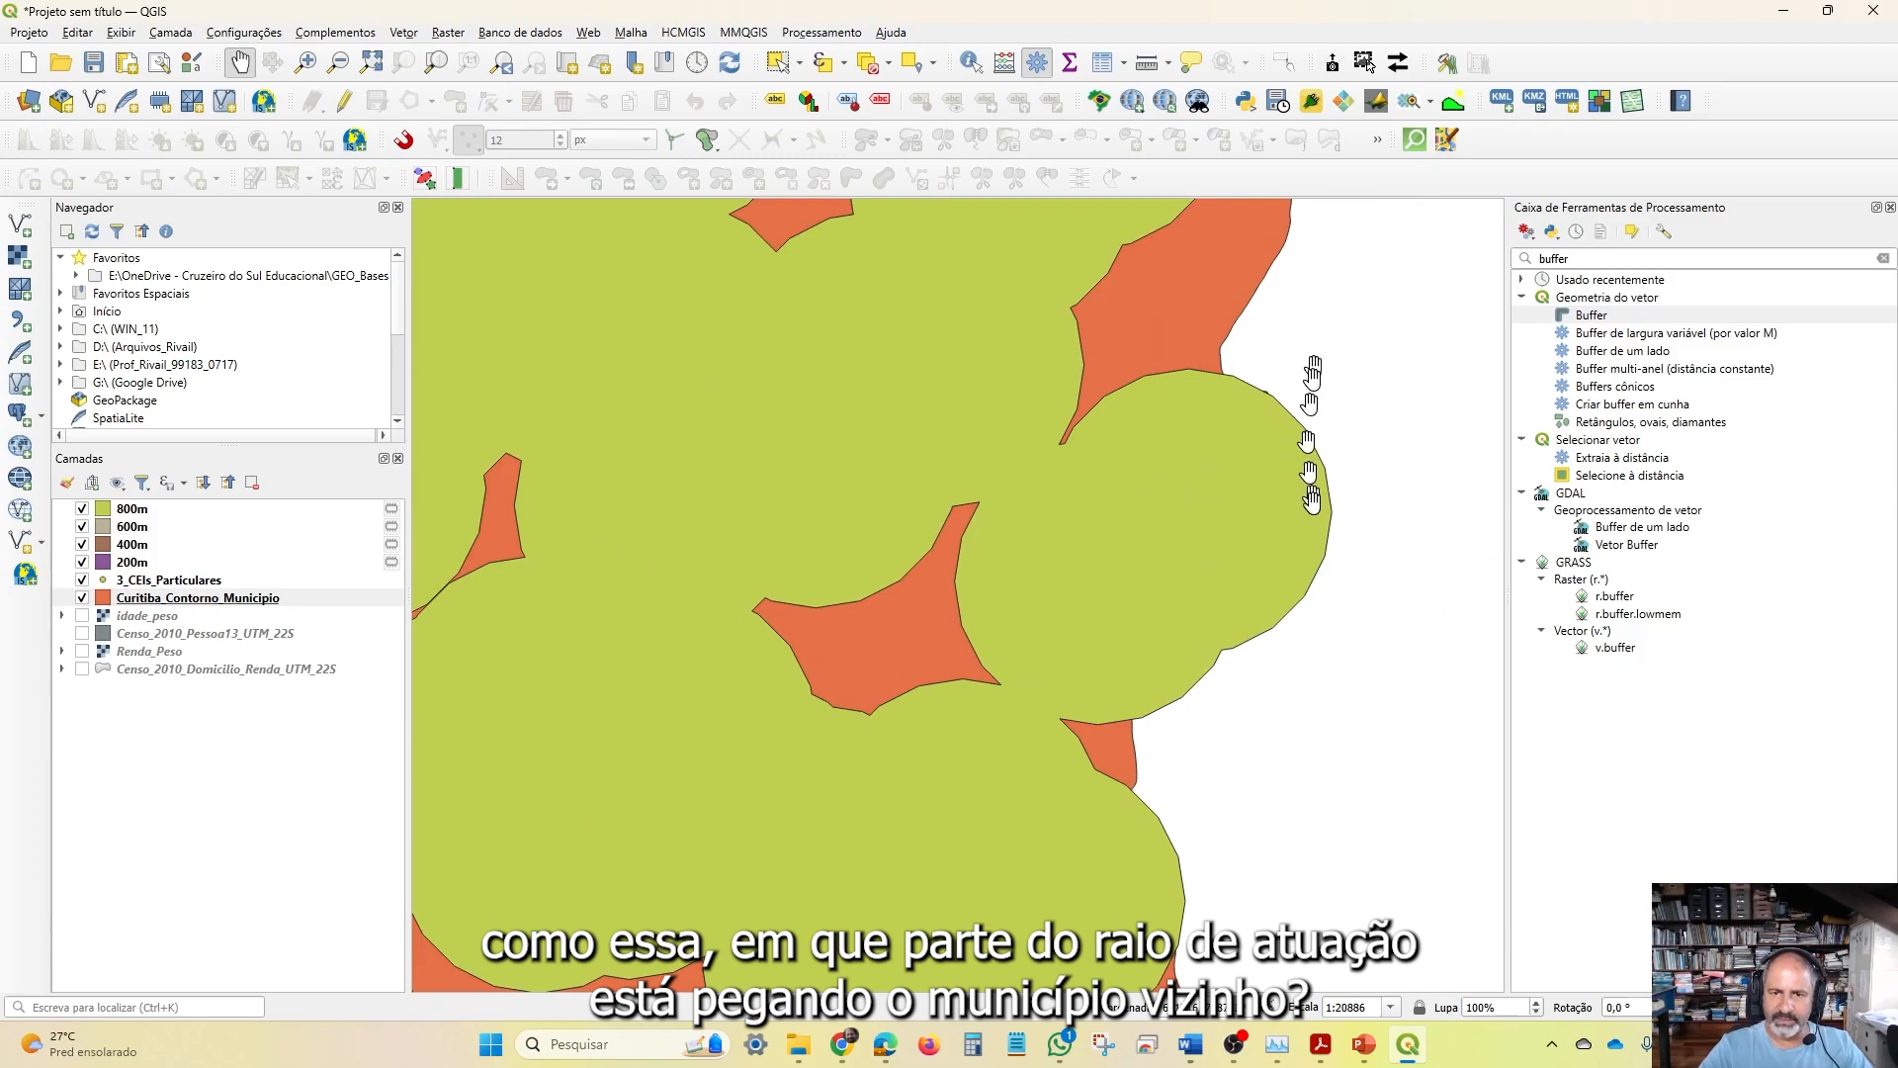
{"action": "scroll", "coordinate": [1310, 504], "scroll_direction": "down", "scroll_amount": 1}
{"action": "left_click_drag", "start_coordinate": [1283, 767], "coordinate": [1148, 408]}
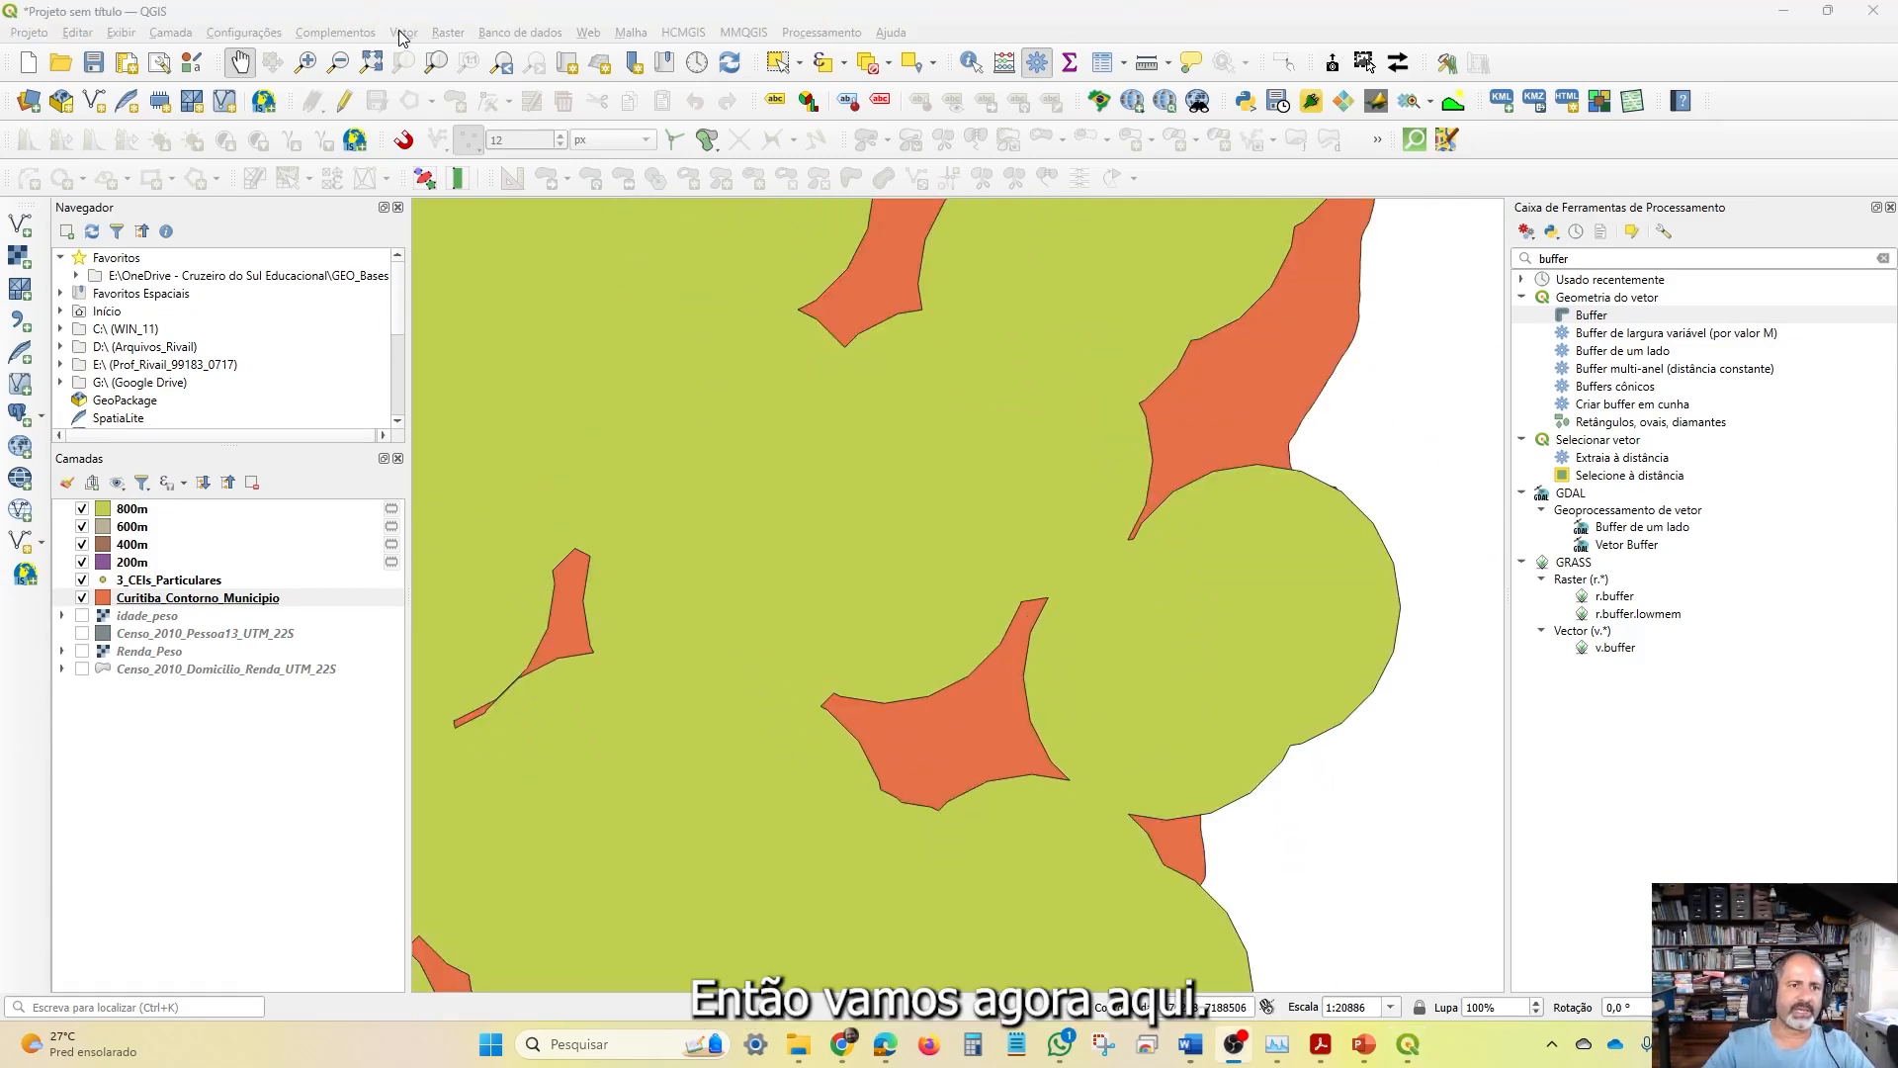
Open the vector geoprocessing tools to fit the buffers to the municipality outline
{"action": "left_click", "coordinate": [402, 33]}
{"action": "mouse_move", "coordinate": [455, 130]}
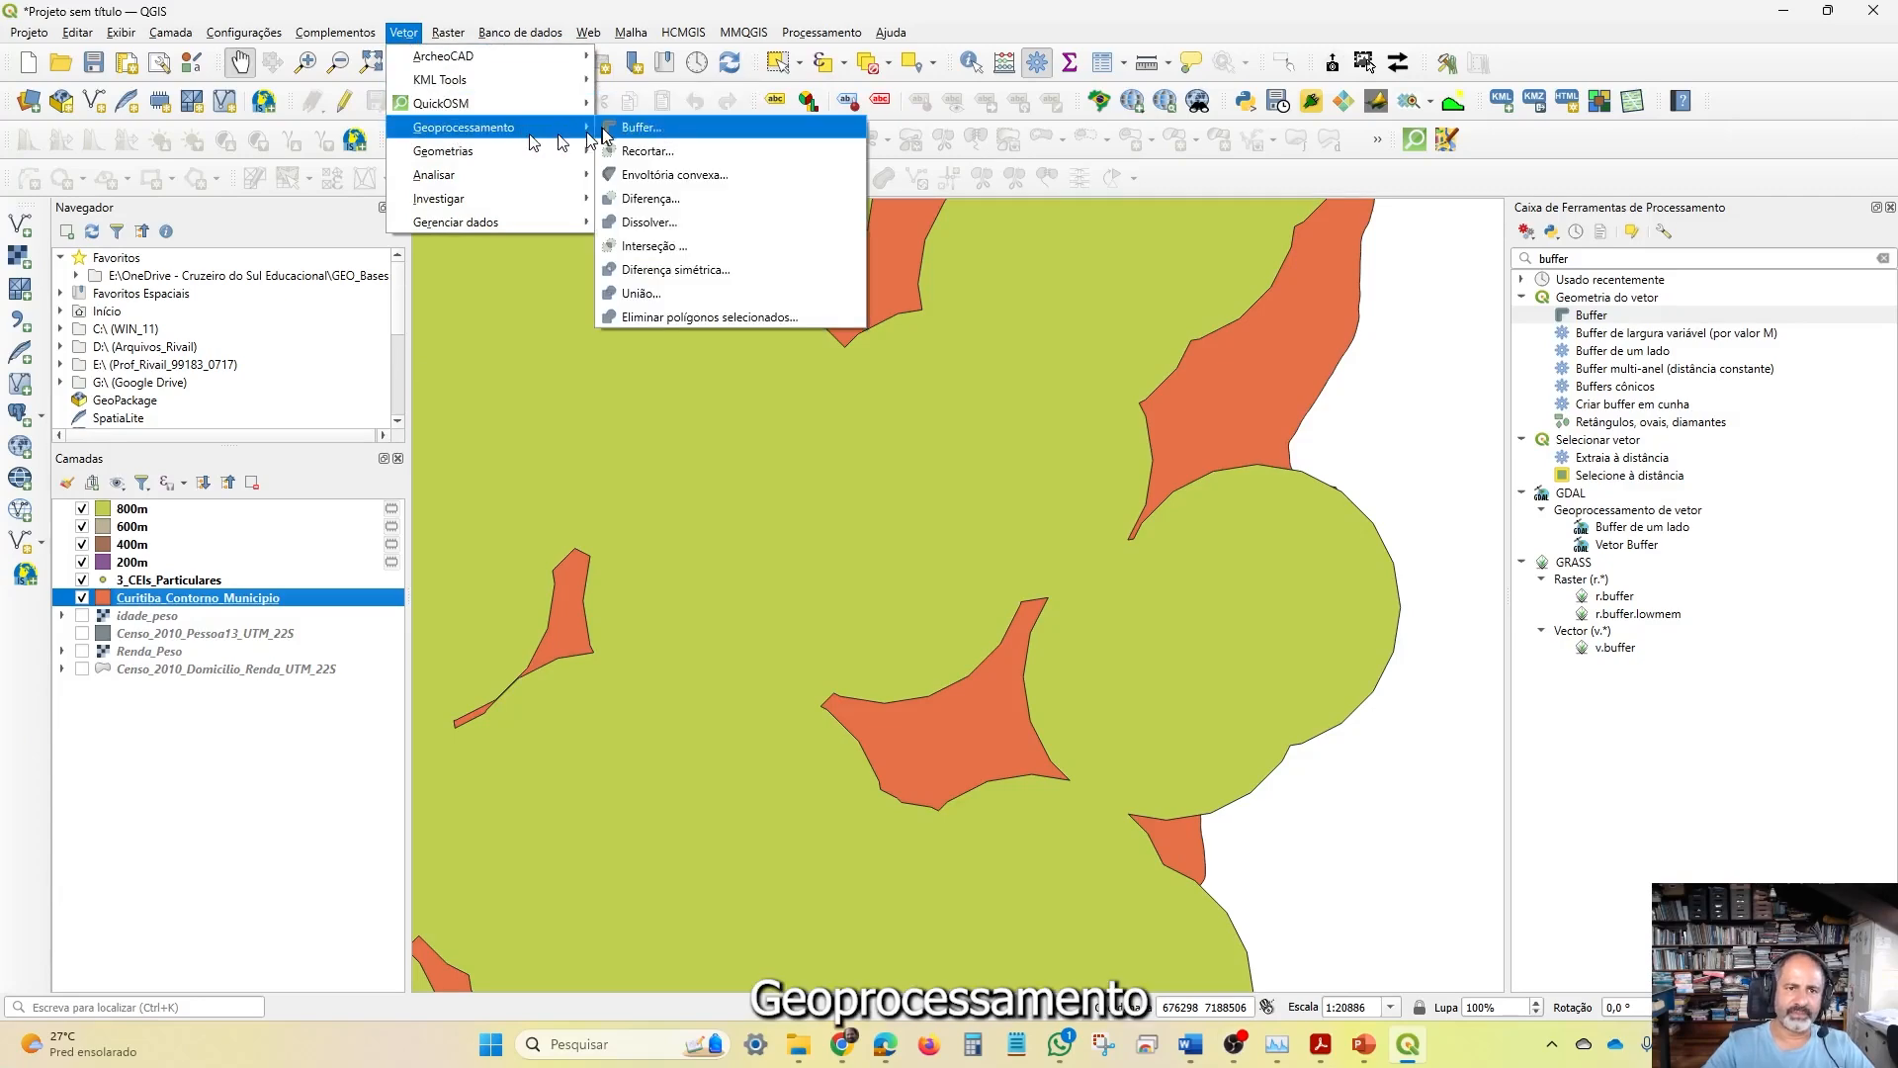
Clip the Curitiba_Contorno_Municipio layer with the 800m layer as overlay, outputting to a temporary layer
{"action": "left_click", "coordinate": [648, 151]}
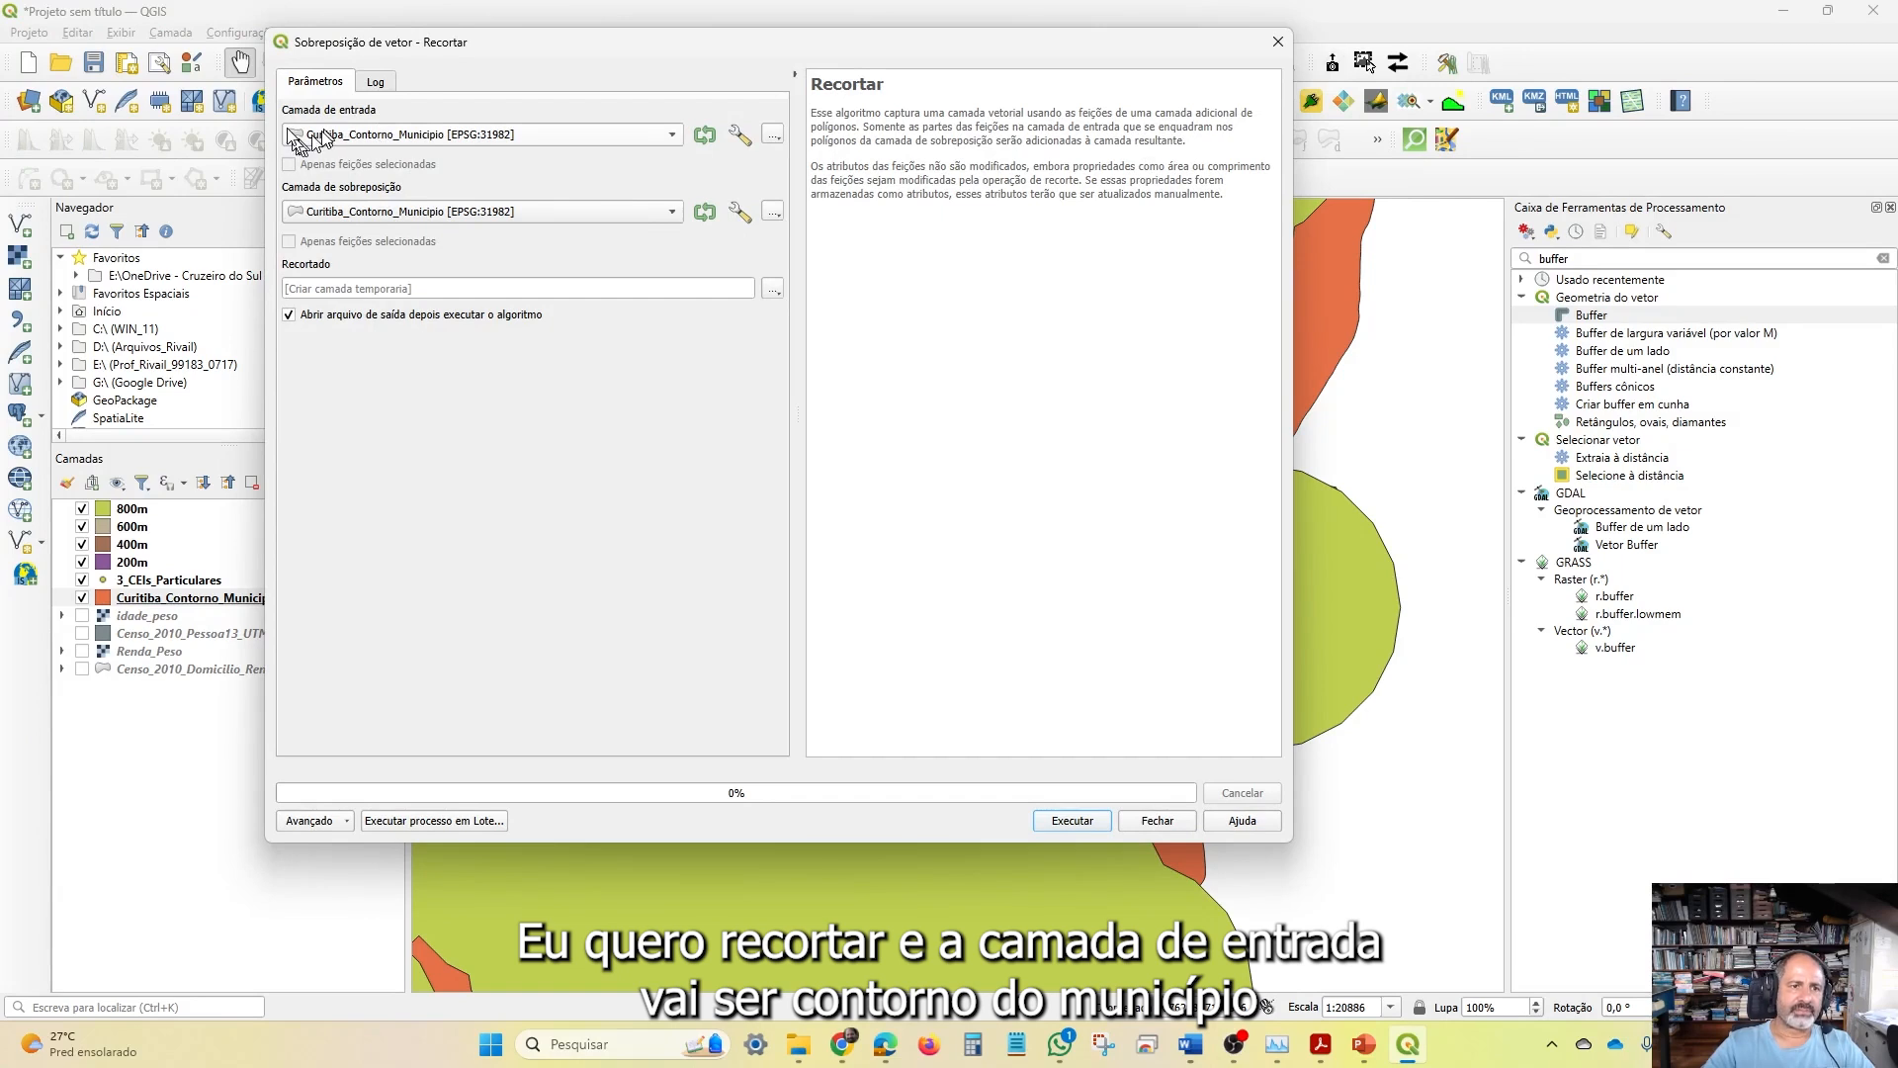
{"action": "left_click", "coordinate": [553, 211]}
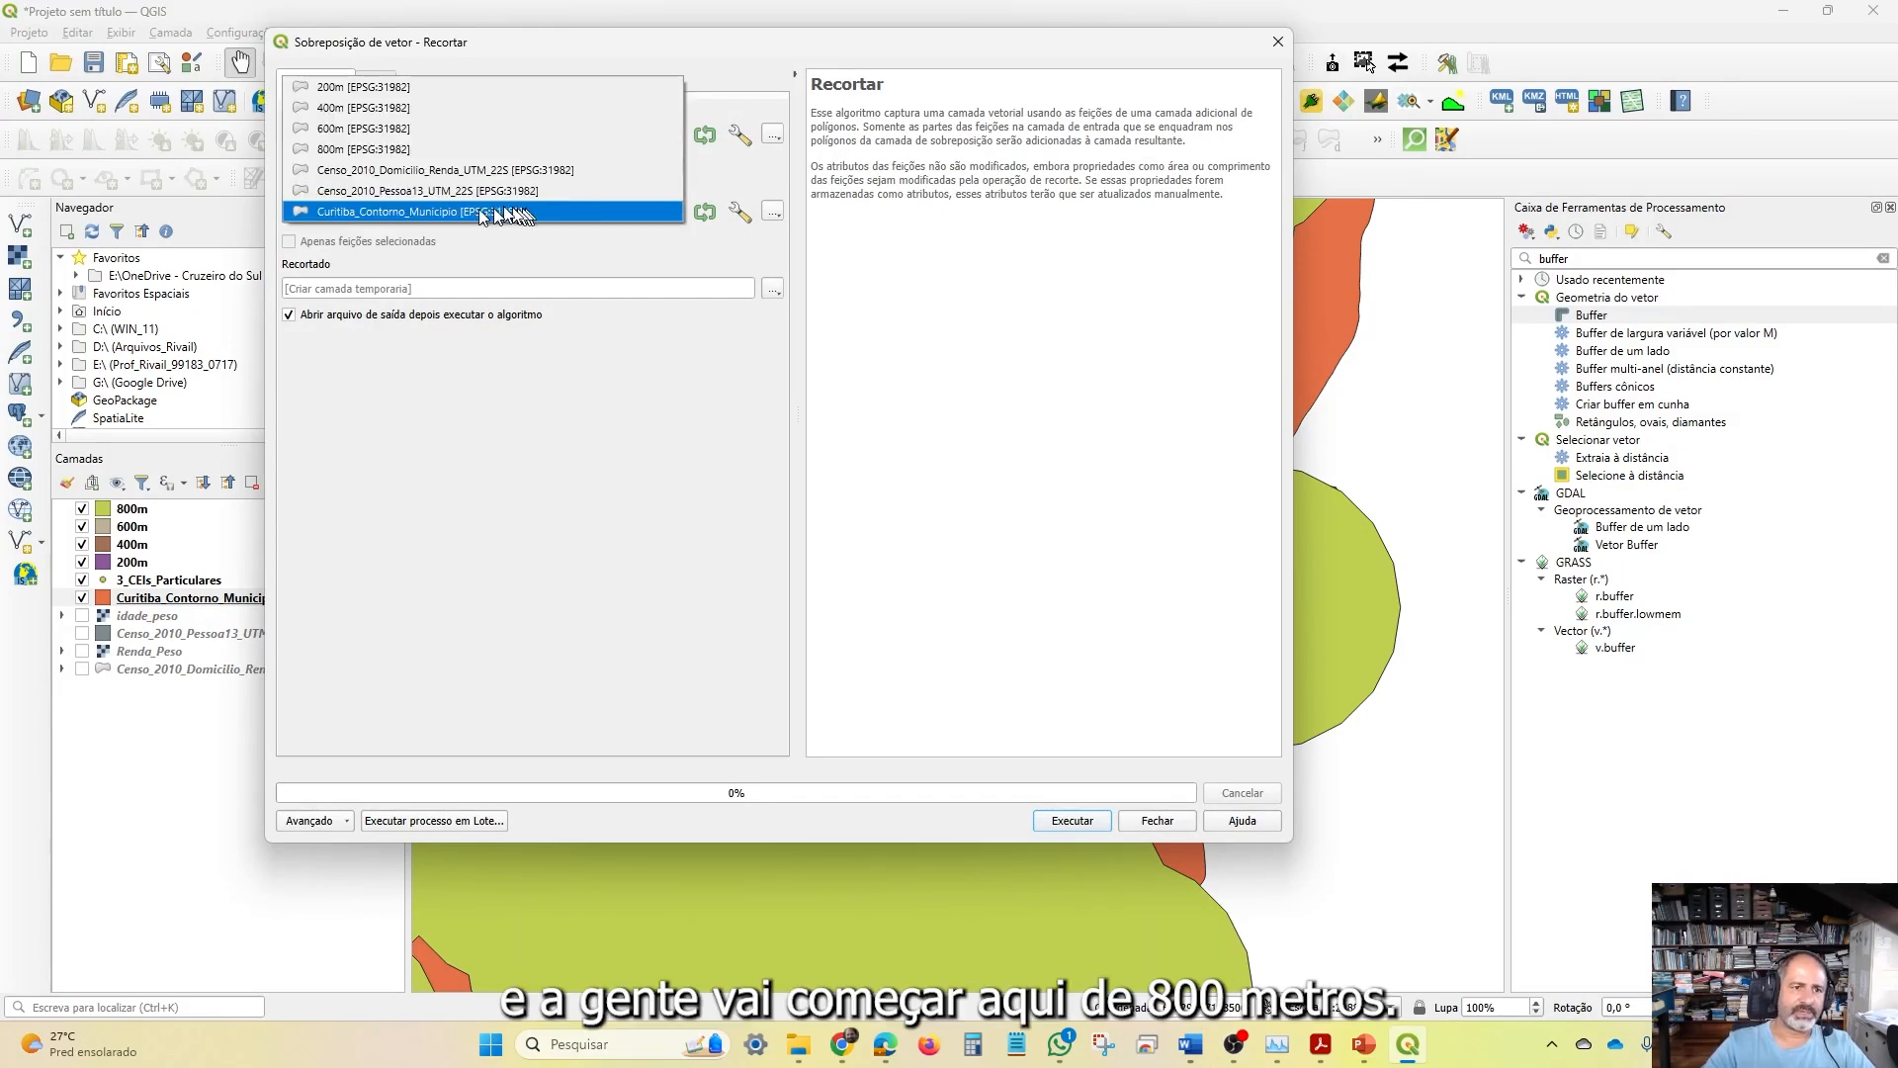
{"action": "left_click", "coordinate": [358, 151]}
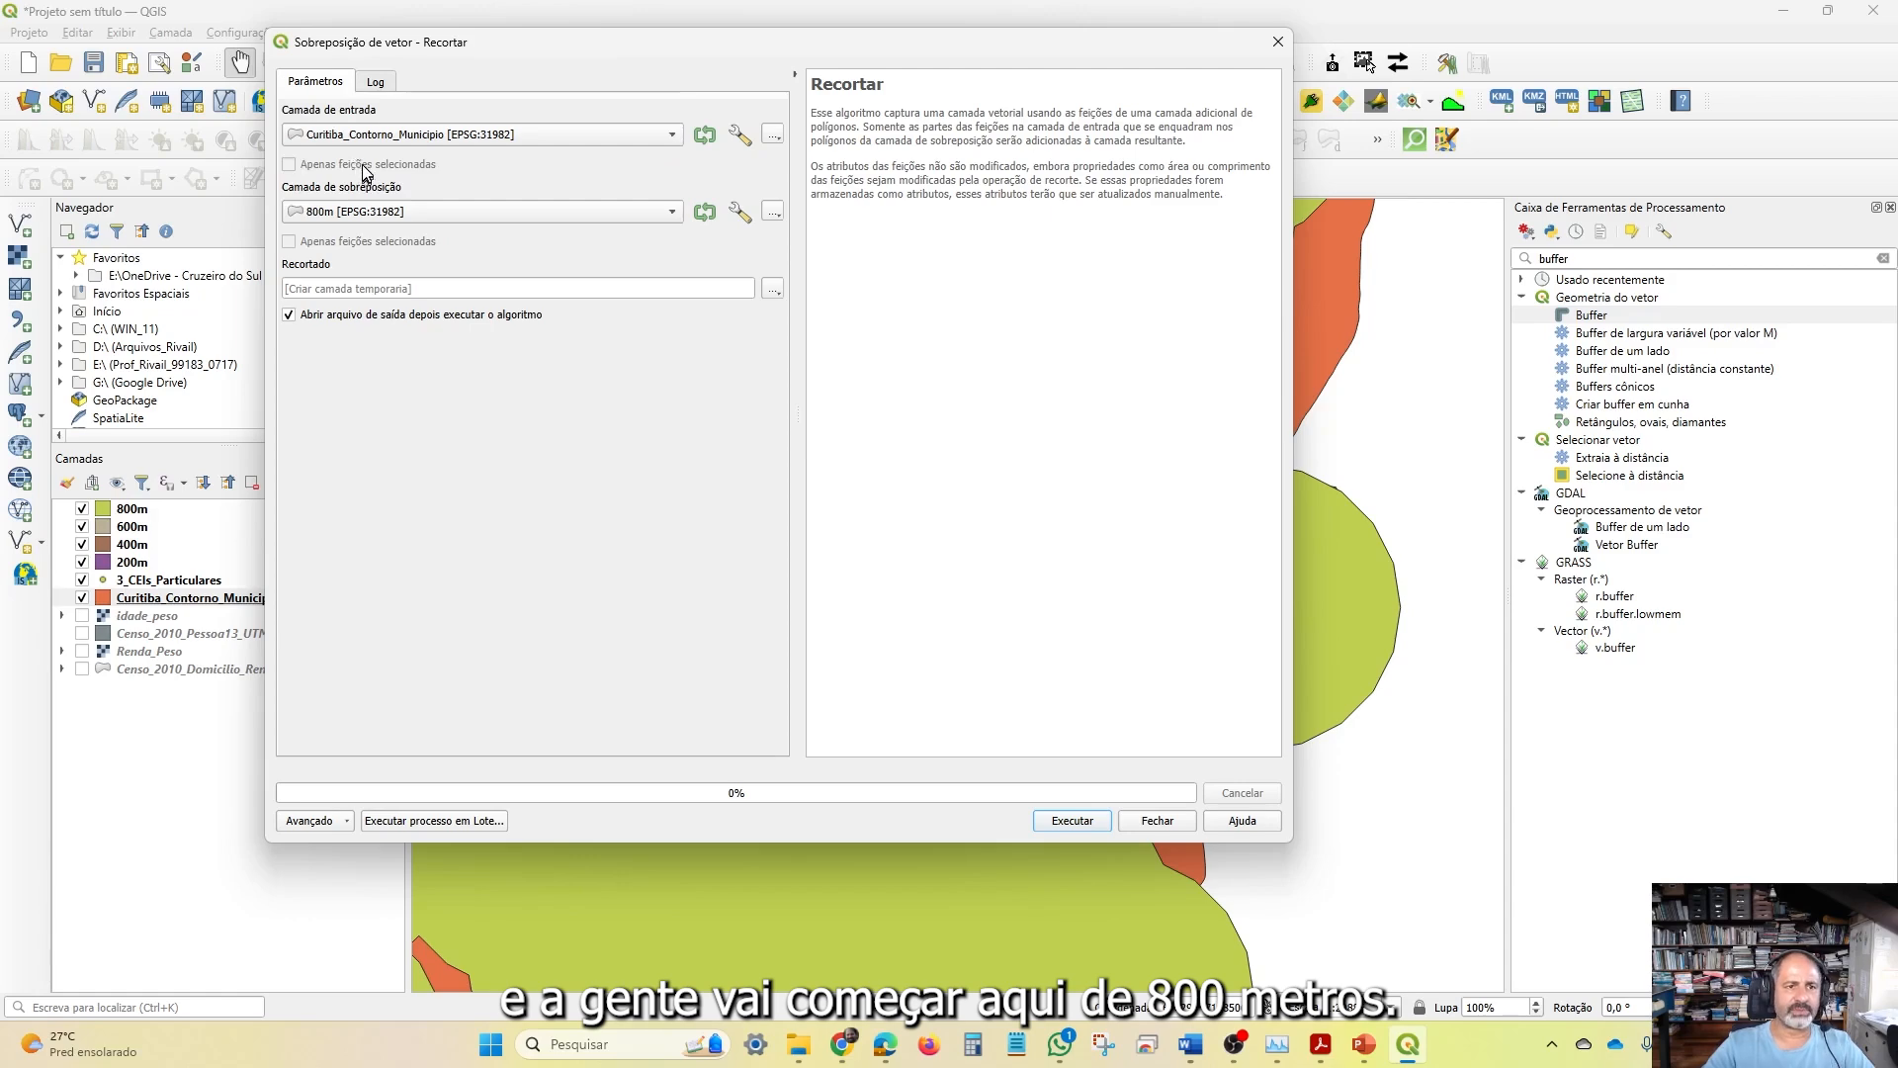
{"action": "left_click", "coordinate": [1071, 821]}
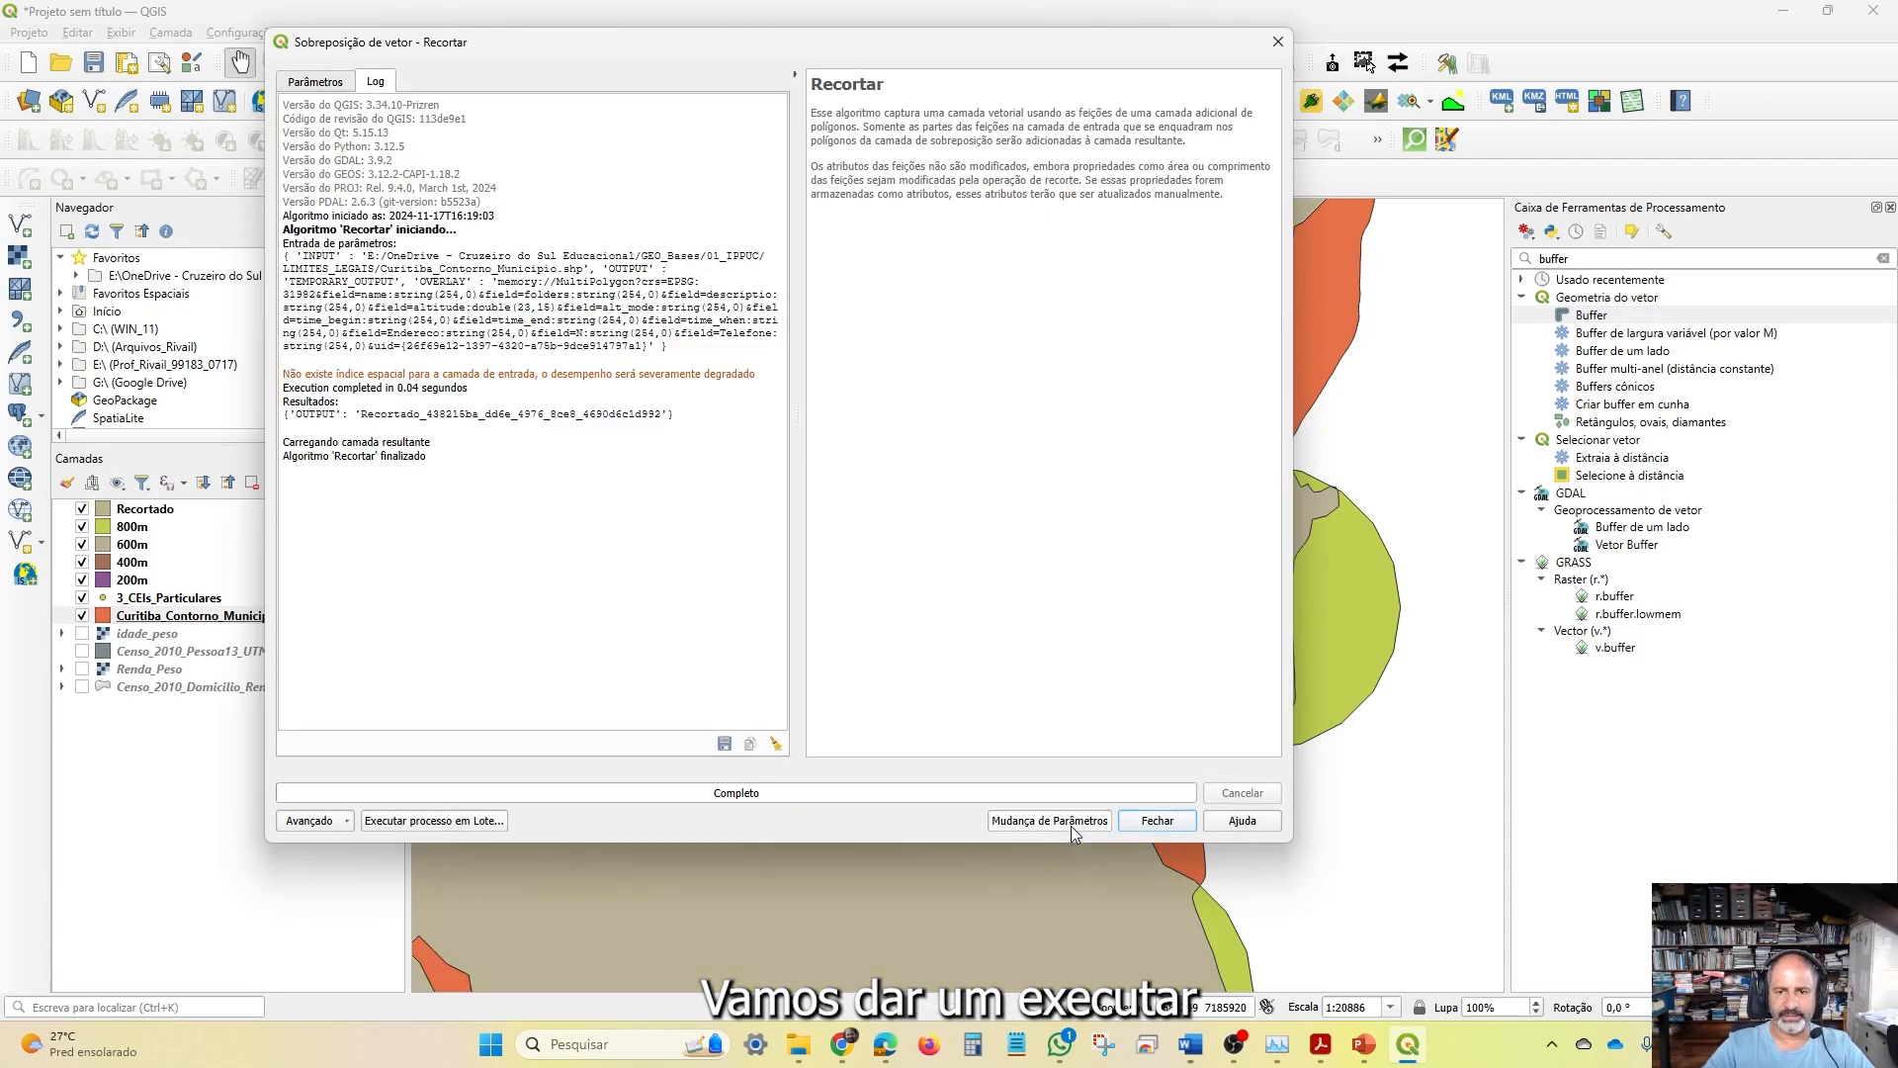
{"action": "left_click", "coordinate": [1158, 820]}
Hide the 600m, 400m and 200m buffer layers, leaving the clipped layer and the 800m buffer visible
{"action": "scroll", "coordinate": [1148, 662], "scroll_direction": "down", "scroll_amount": 4}
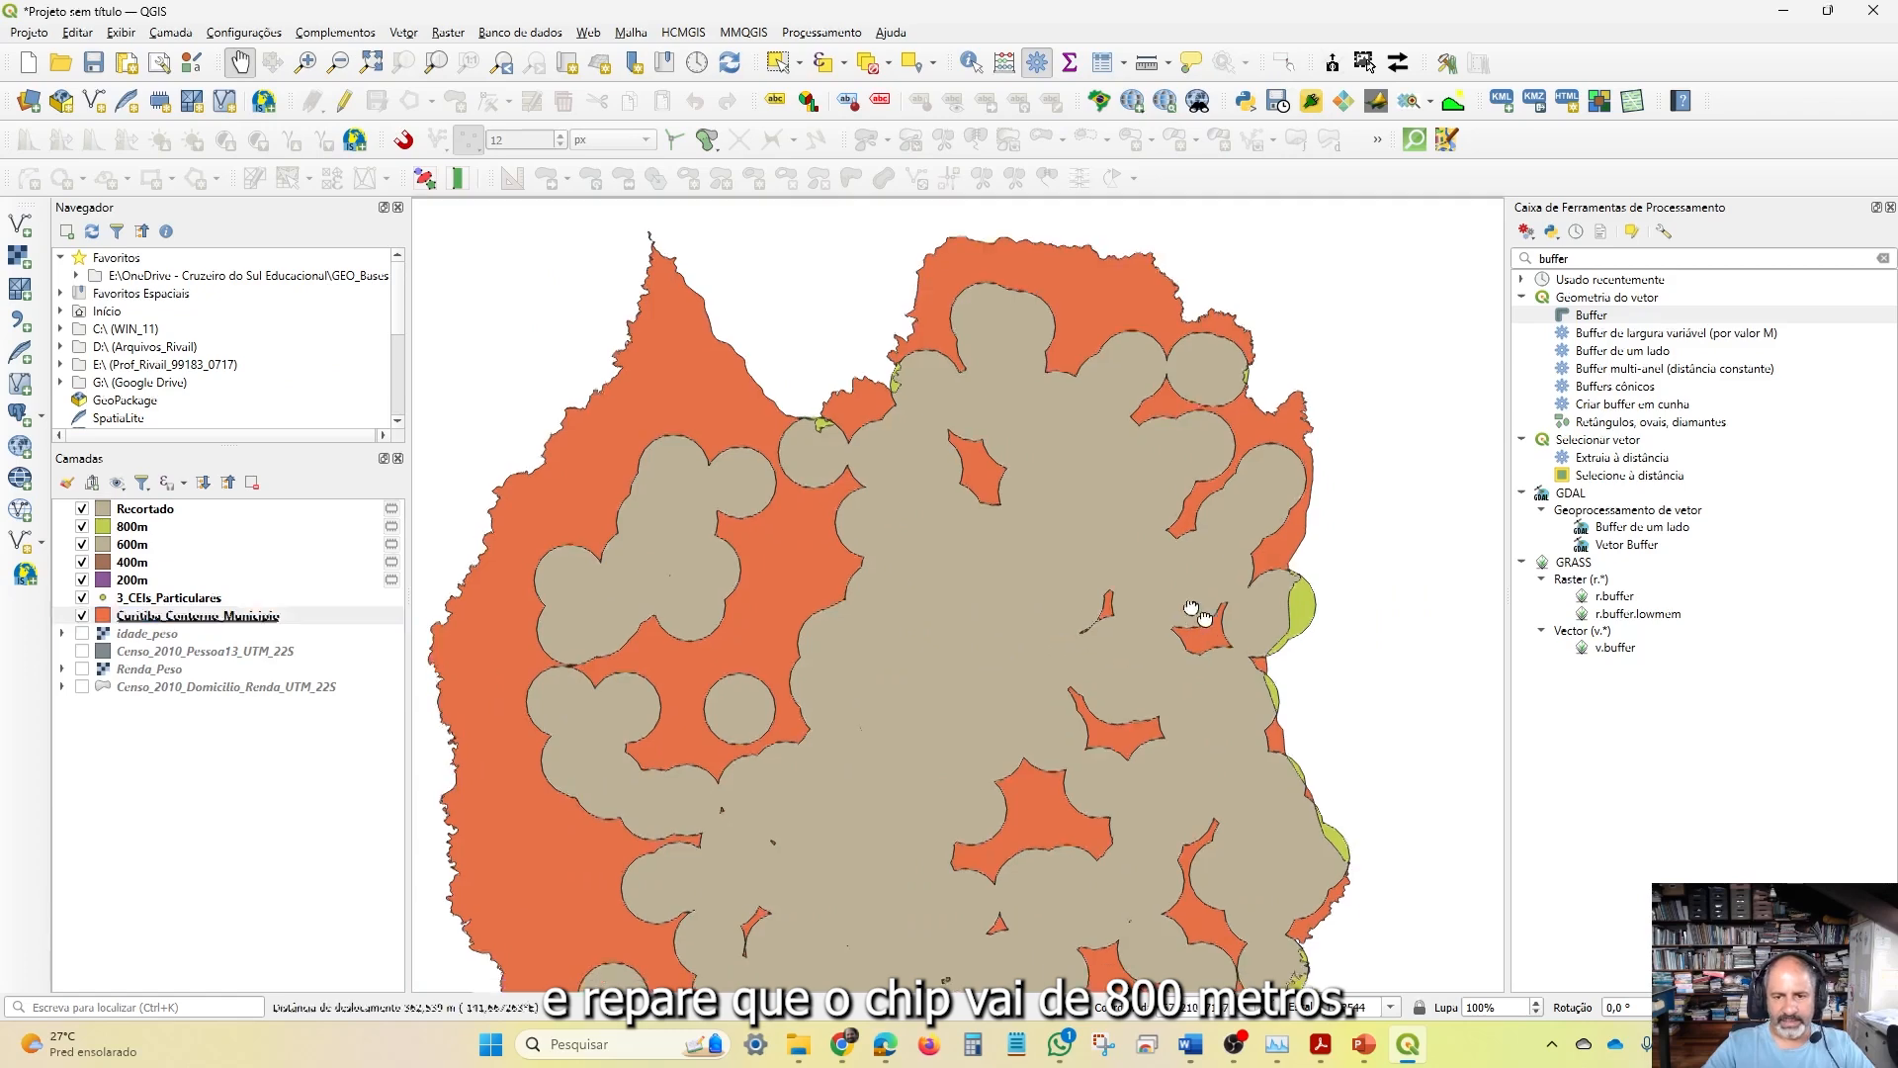
{"action": "left_click_drag", "start_coordinate": [1199, 614], "coordinate": [974, 527]}
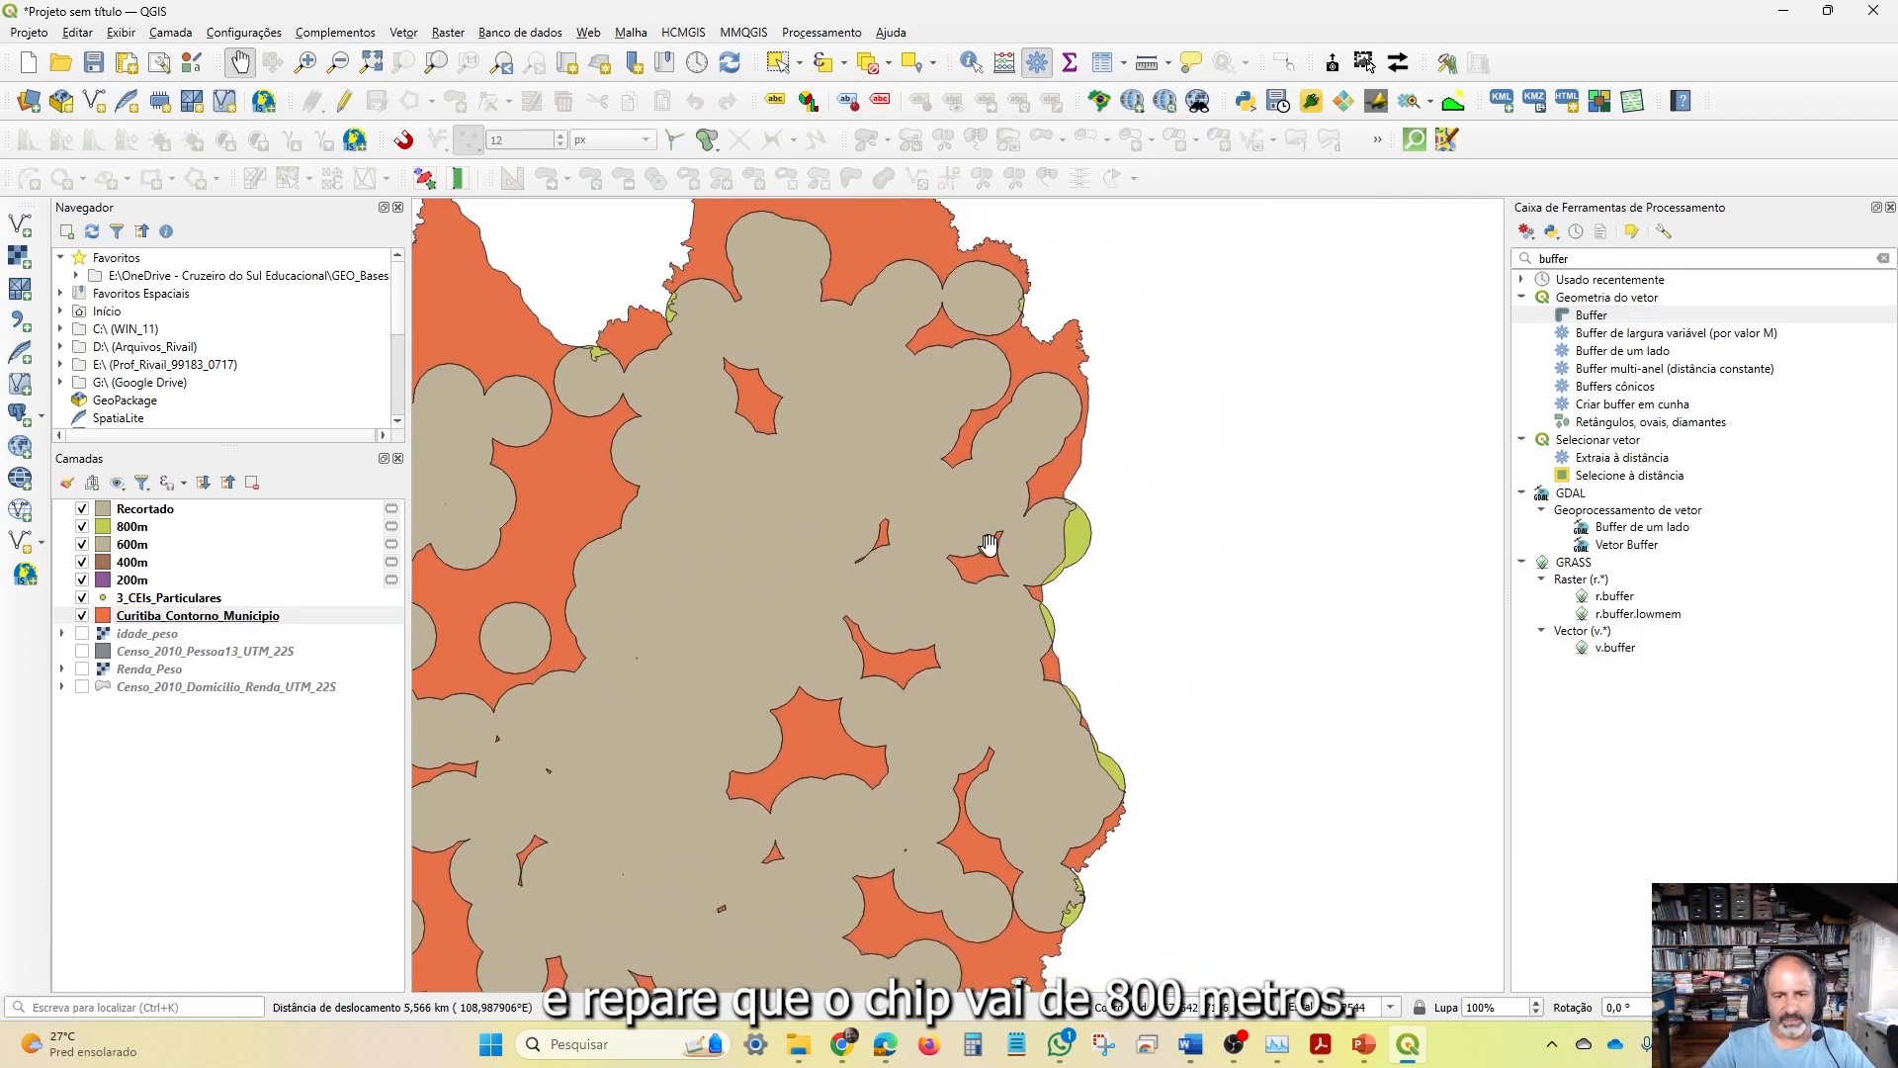
{"action": "left_click", "coordinate": [82, 545]}
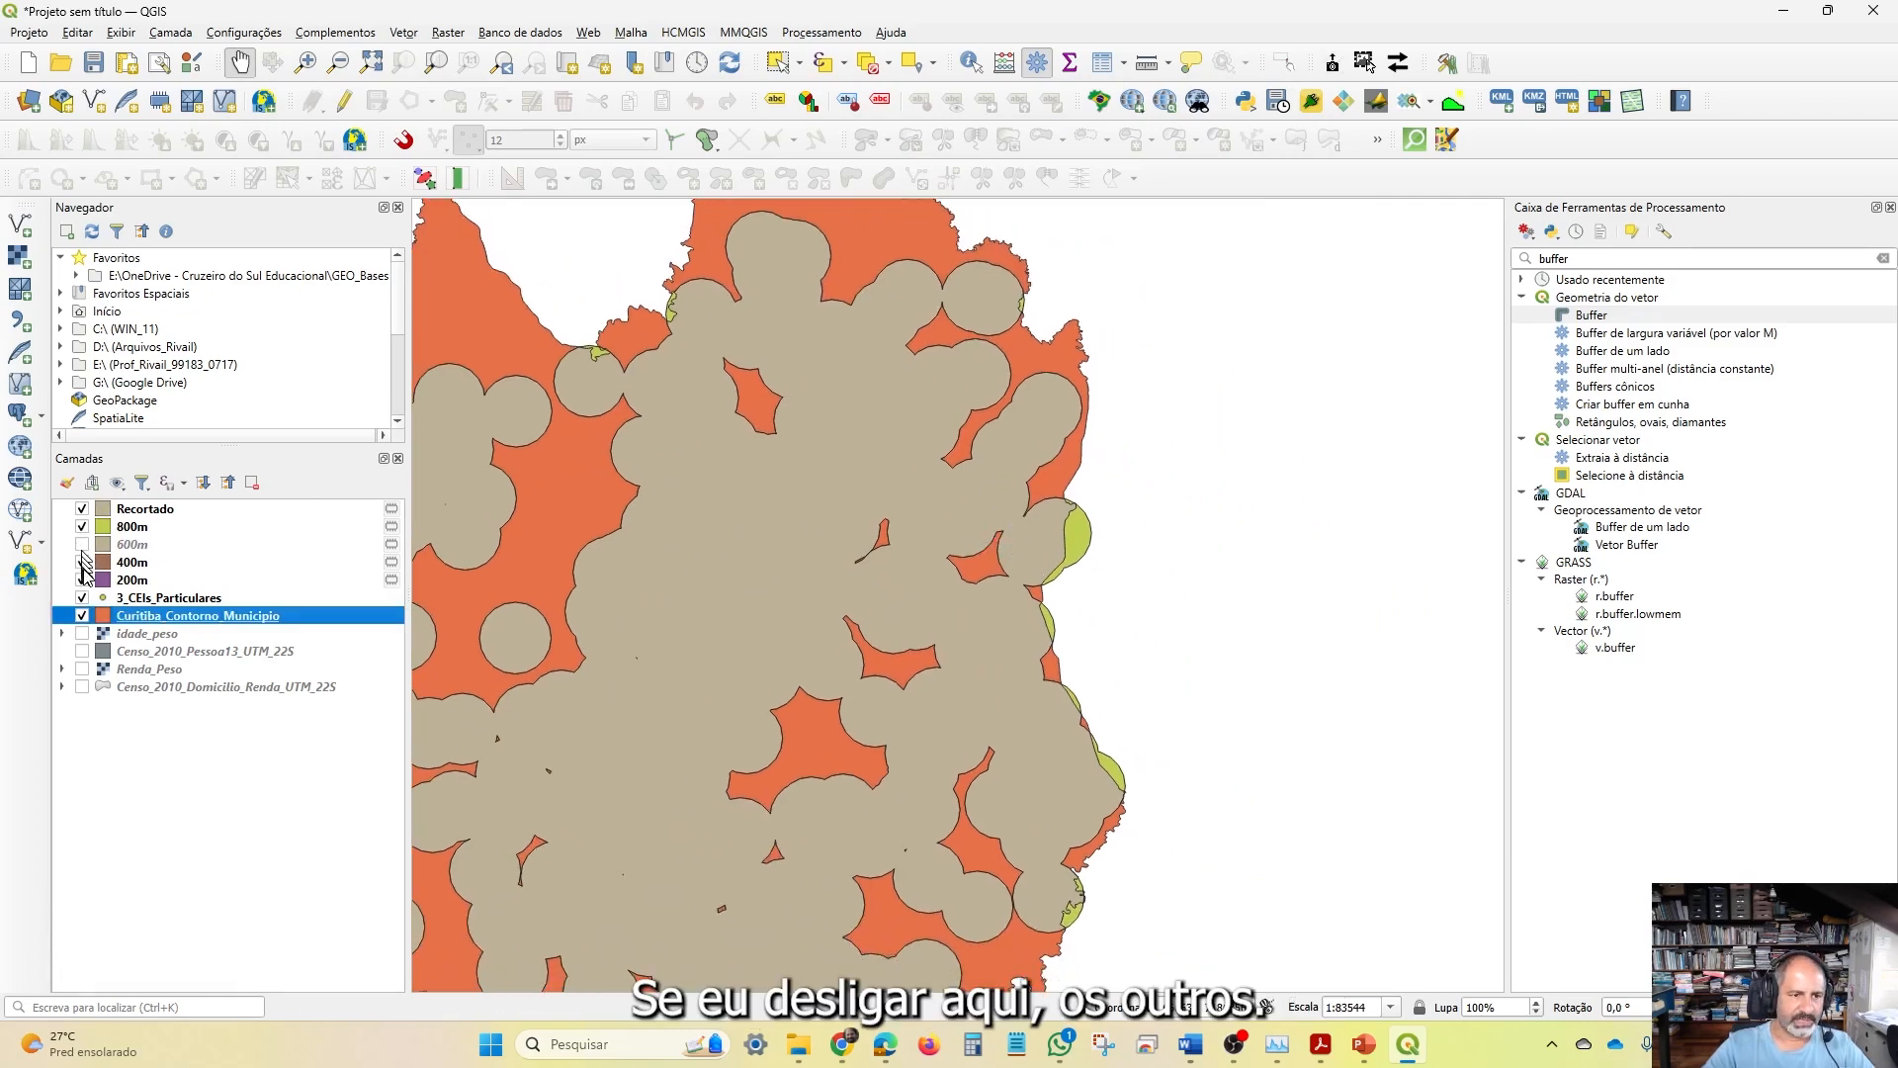
{"action": "left_click", "coordinate": [84, 562]}
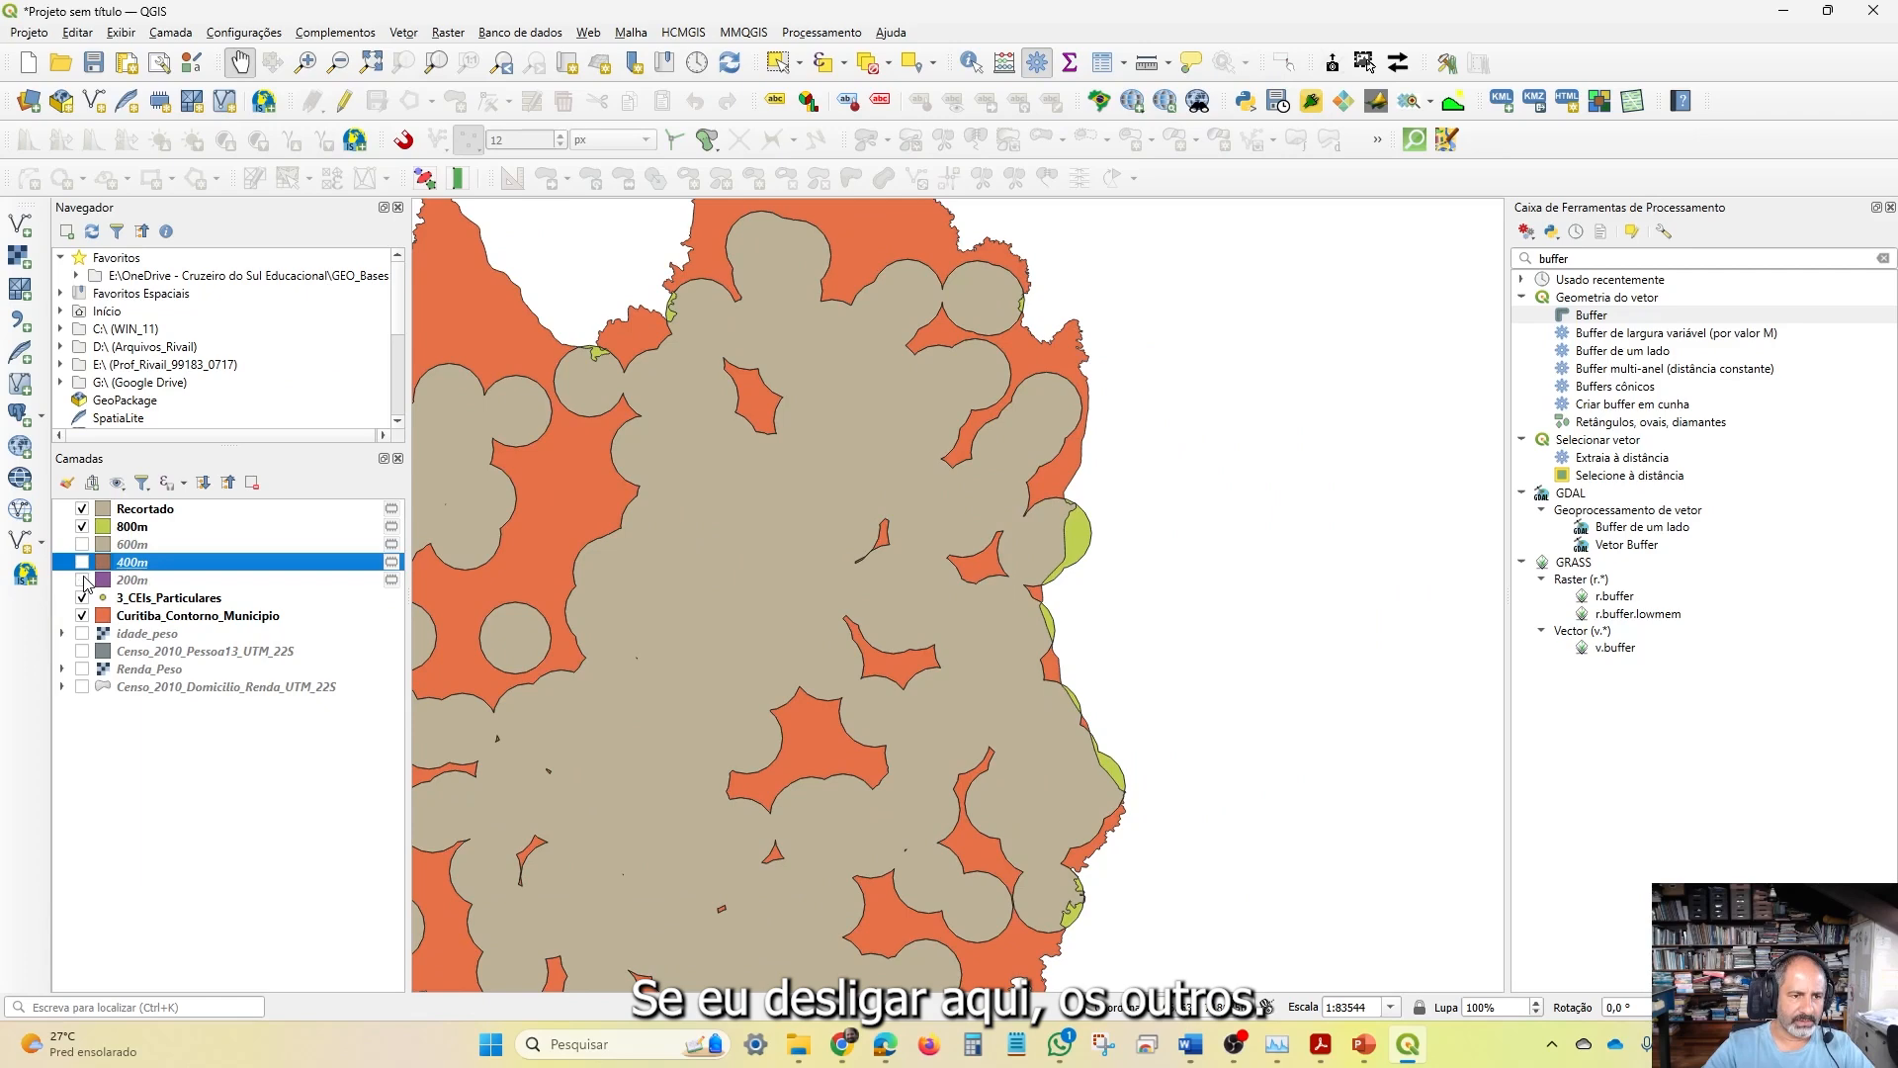
Toggle the Recortado layer off and on to compare it with the 800m buffer along the municipal boundary
{"action": "left_click", "coordinate": [82, 509]}
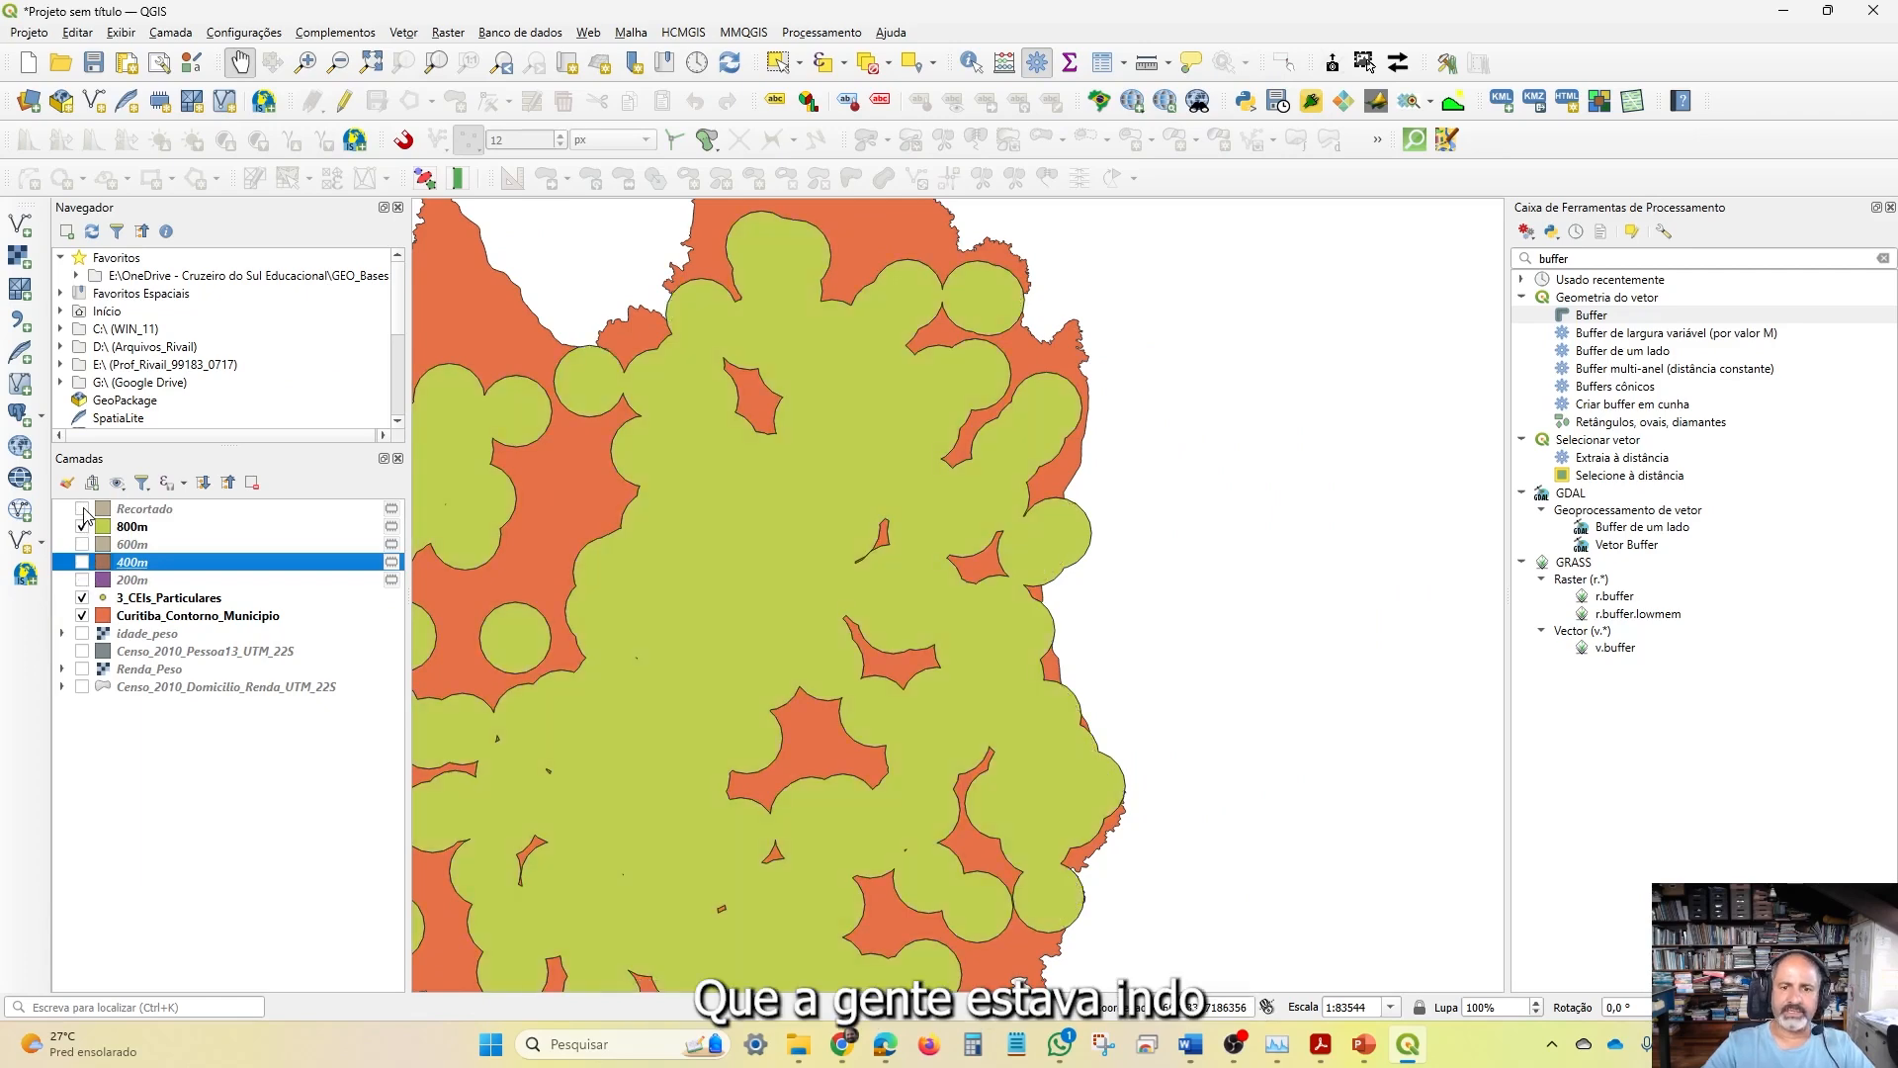
{"action": "left_click", "coordinate": [82, 509]}
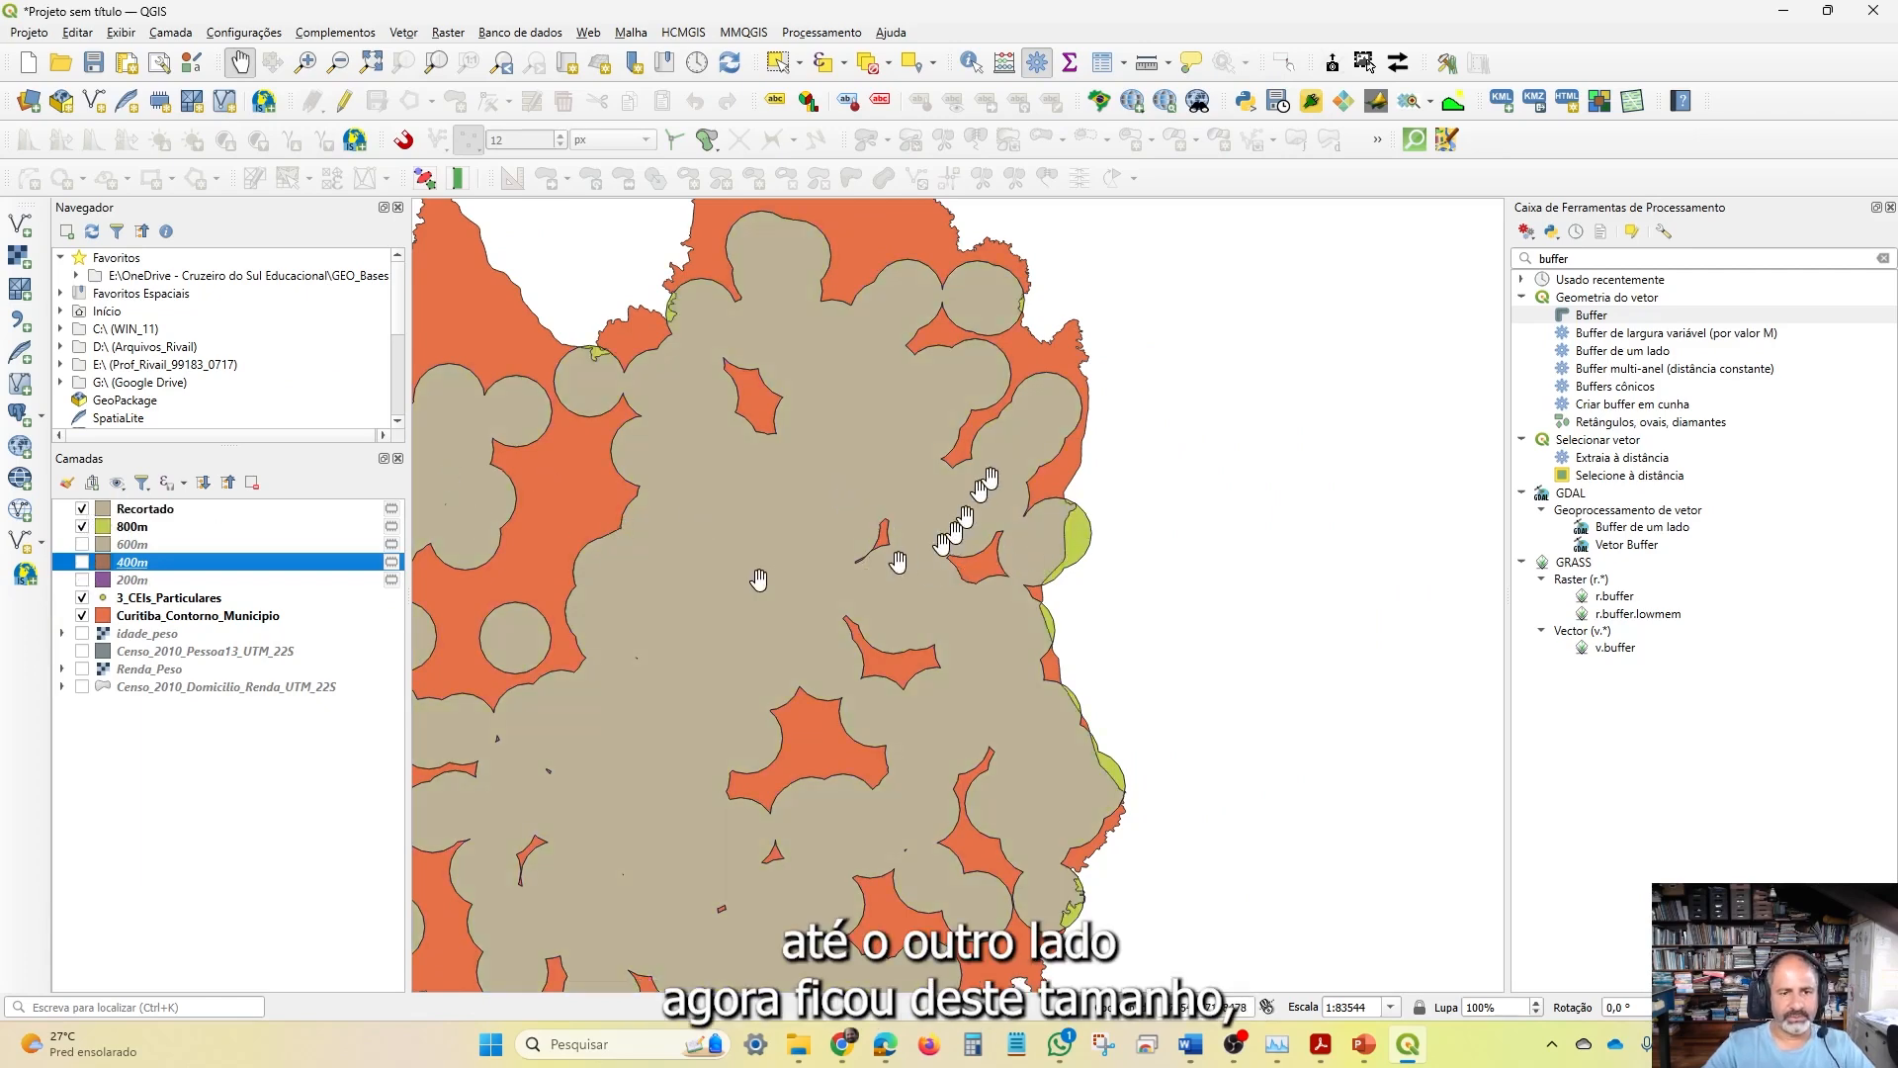
{"action": "scroll", "coordinate": [968, 532], "scroll_direction": "down", "scroll_amount": 2}
{"action": "scroll", "coordinate": [968, 532], "scroll_direction": "up", "scroll_amount": 4}
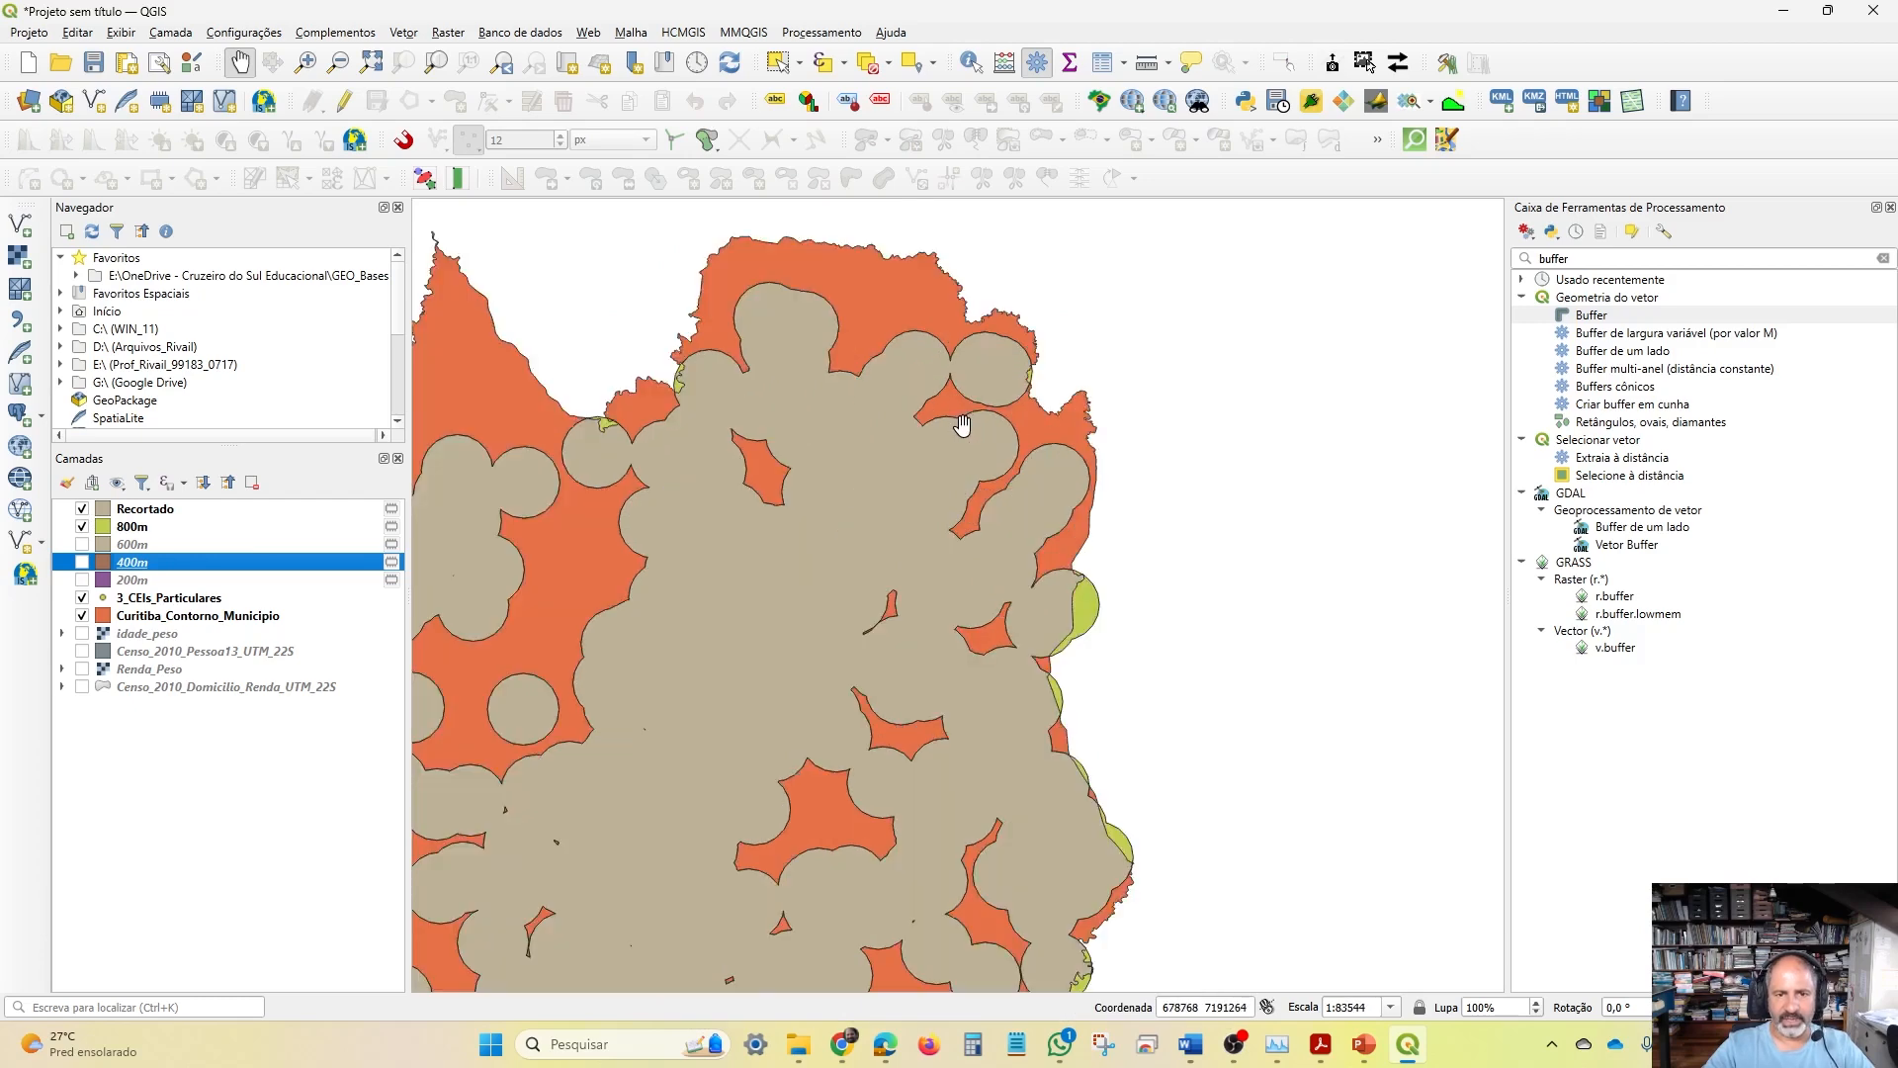
{"action": "left_click_drag", "start_coordinate": [1156, 316], "coordinate": [1226, 477]}
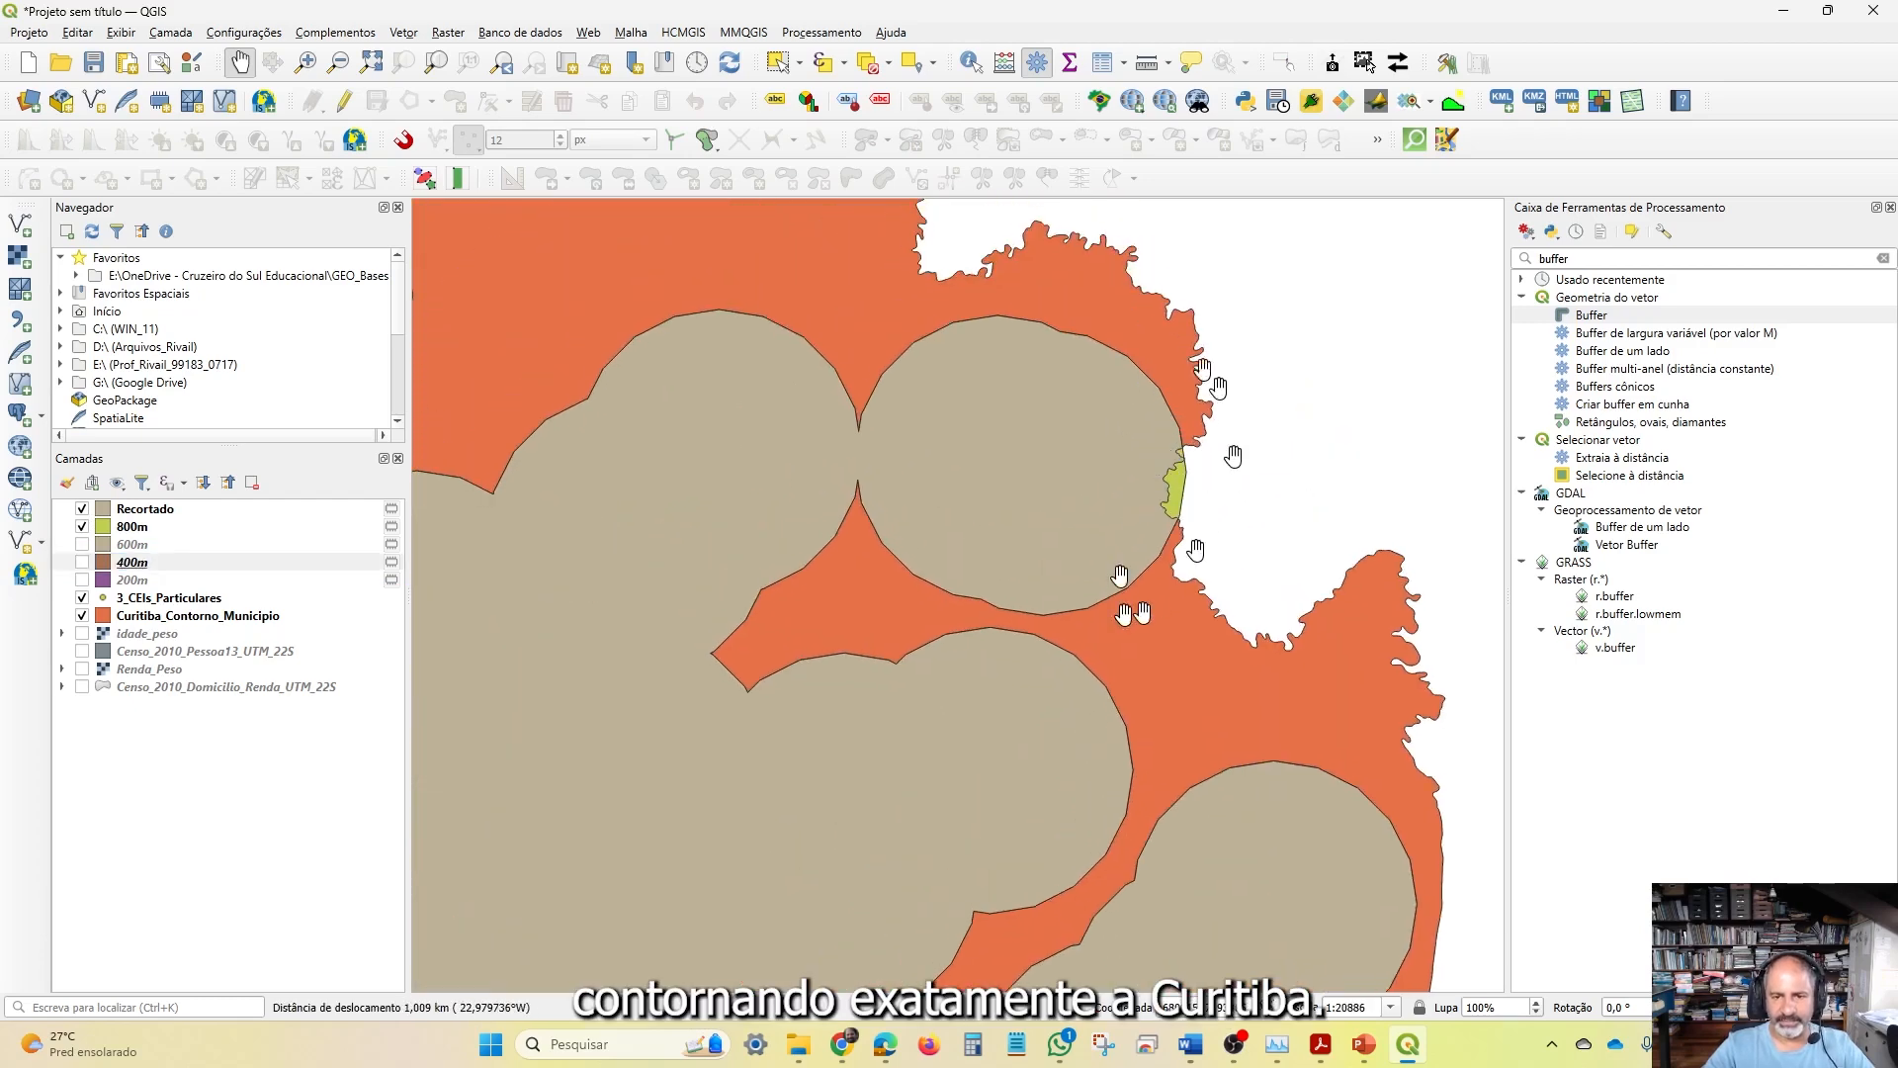
Hide the original 800m layer and inspect the clipped layer's edge along the eastern municipal boundary
{"action": "left_click", "coordinate": [82, 527]}
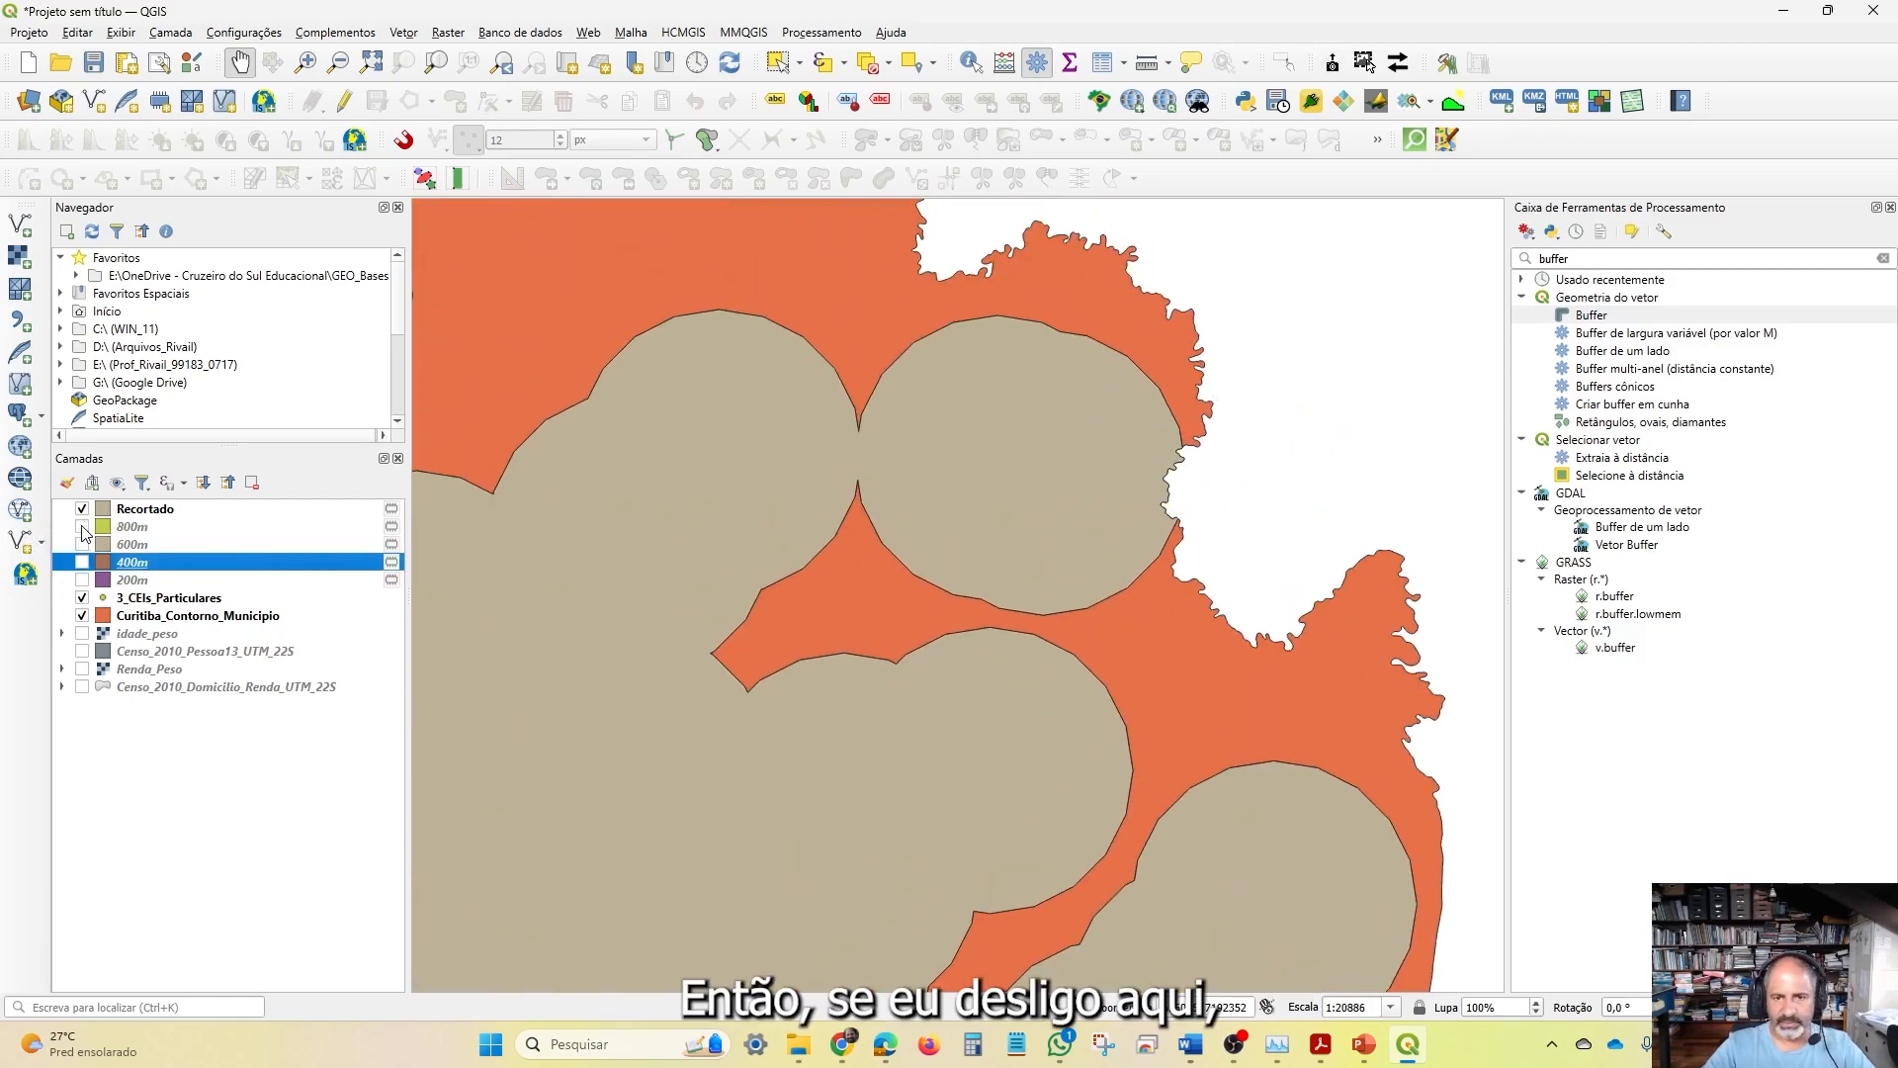
{"action": "left_click_drag", "start_coordinate": [1273, 733], "coordinate": [933, 284]}
{"action": "left_click_drag", "start_coordinate": [917, 859], "coordinate": [1069, 314]}
{"action": "left_click_drag", "start_coordinate": [1123, 737], "coordinate": [1065, 873]}
{"action": "left_click_drag", "start_coordinate": [1098, 851], "coordinate": [1256, 519]}
Rename the Recortado layer to 800m
{"action": "left_click", "coordinate": [138, 510]}
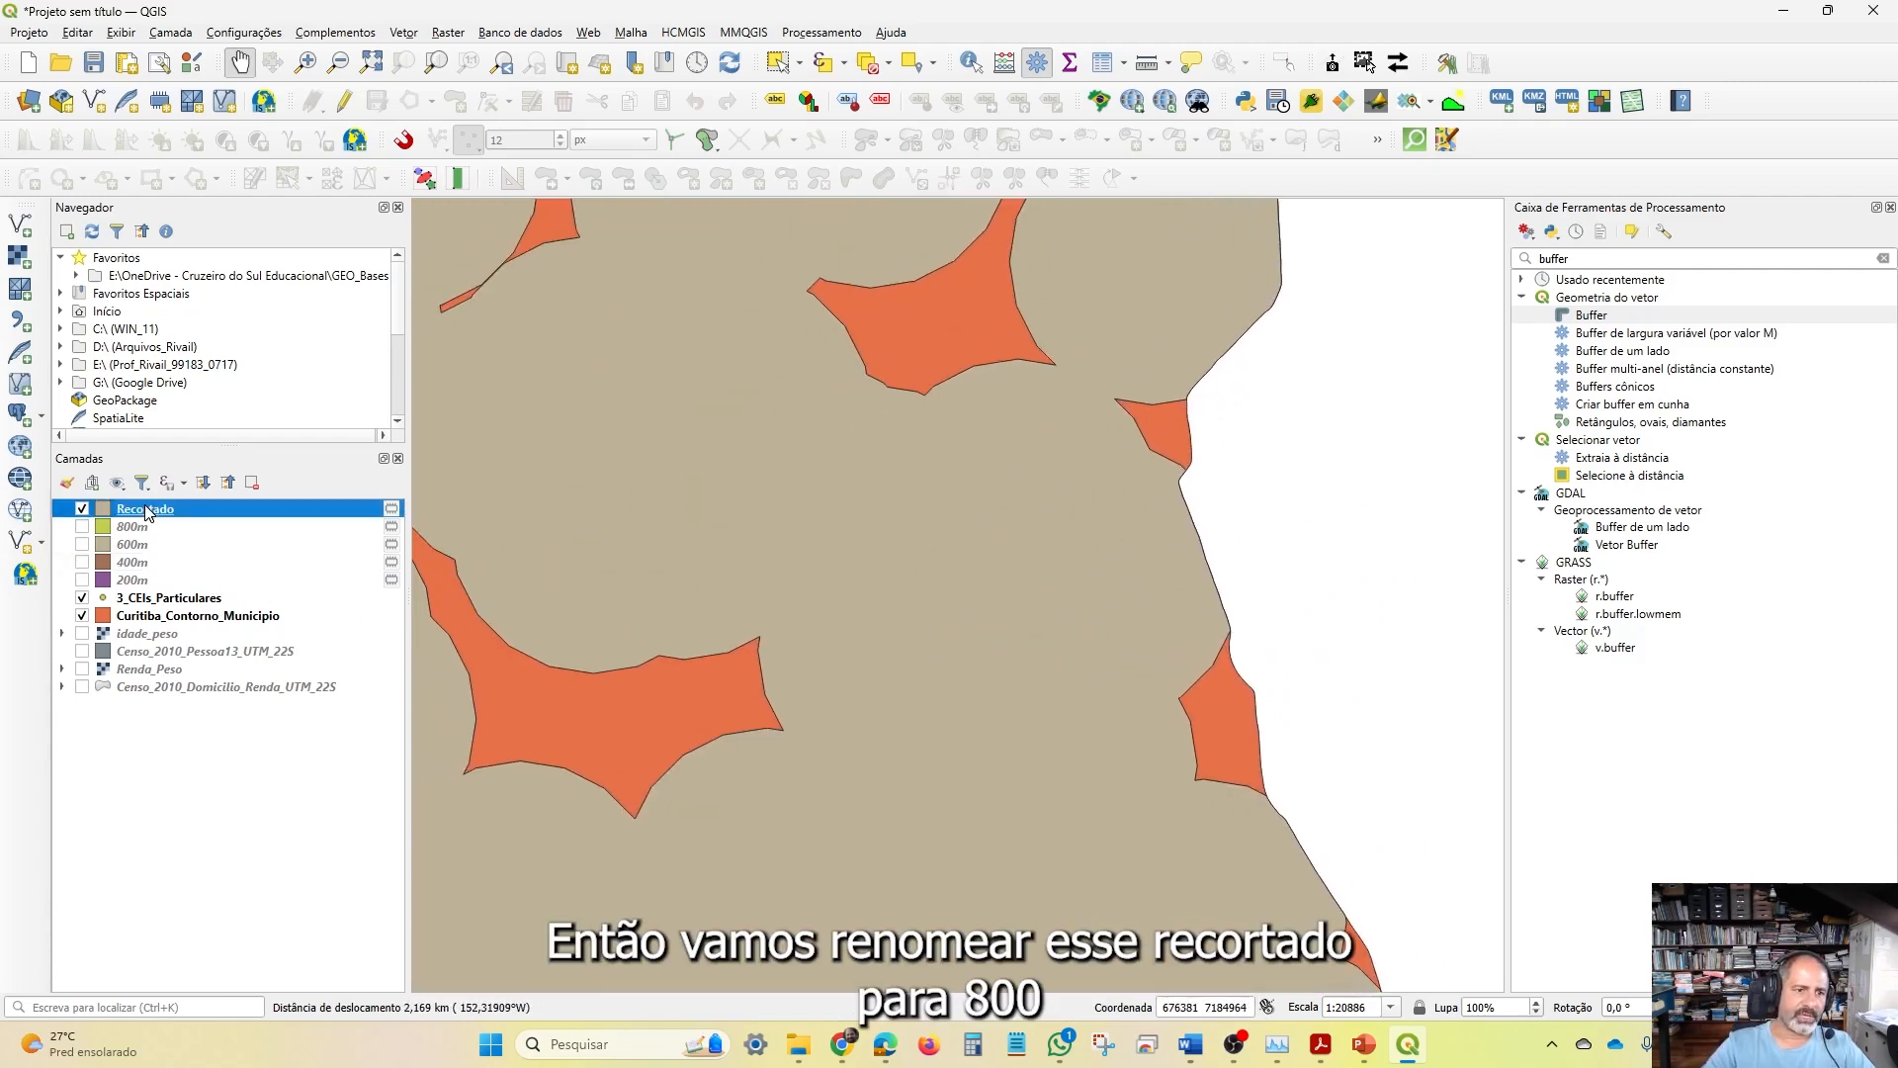
{"action": "right_click", "coordinate": [139, 511]}
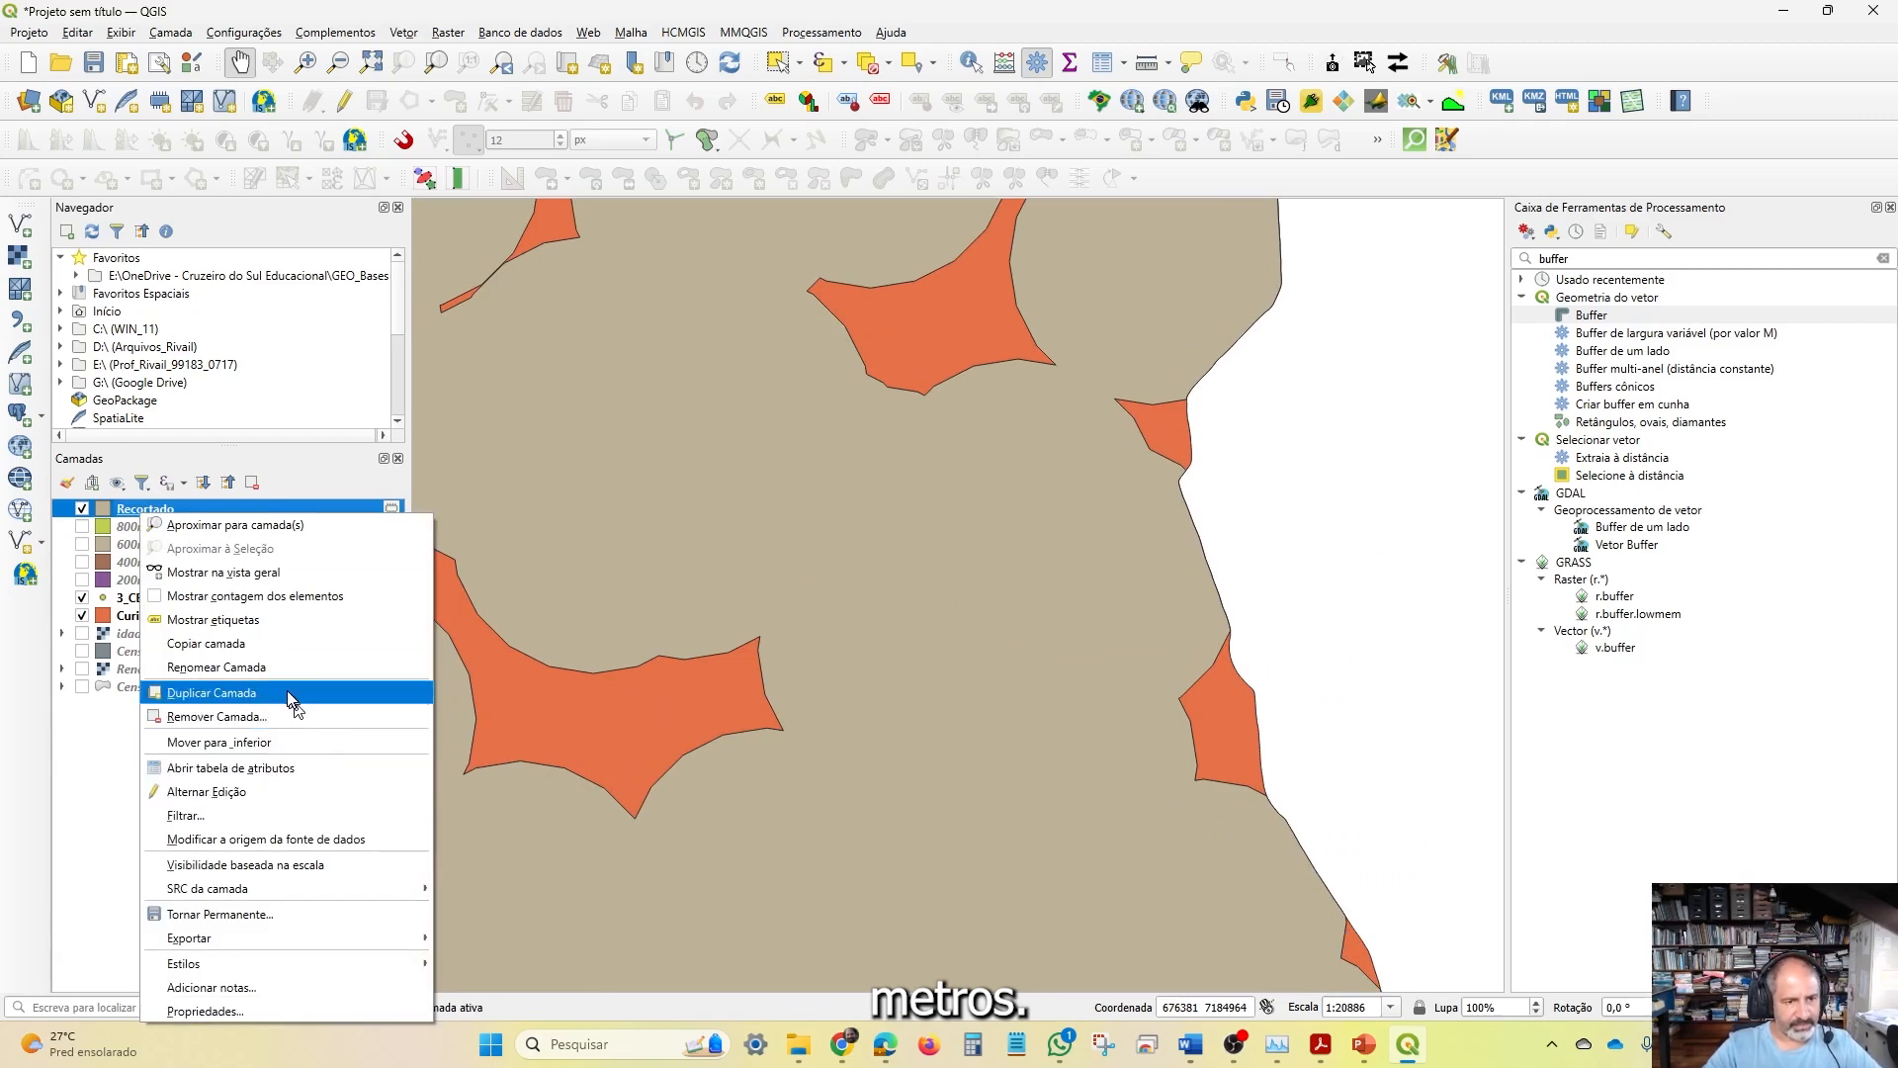
{"action": "left_click", "coordinate": [285, 661]}
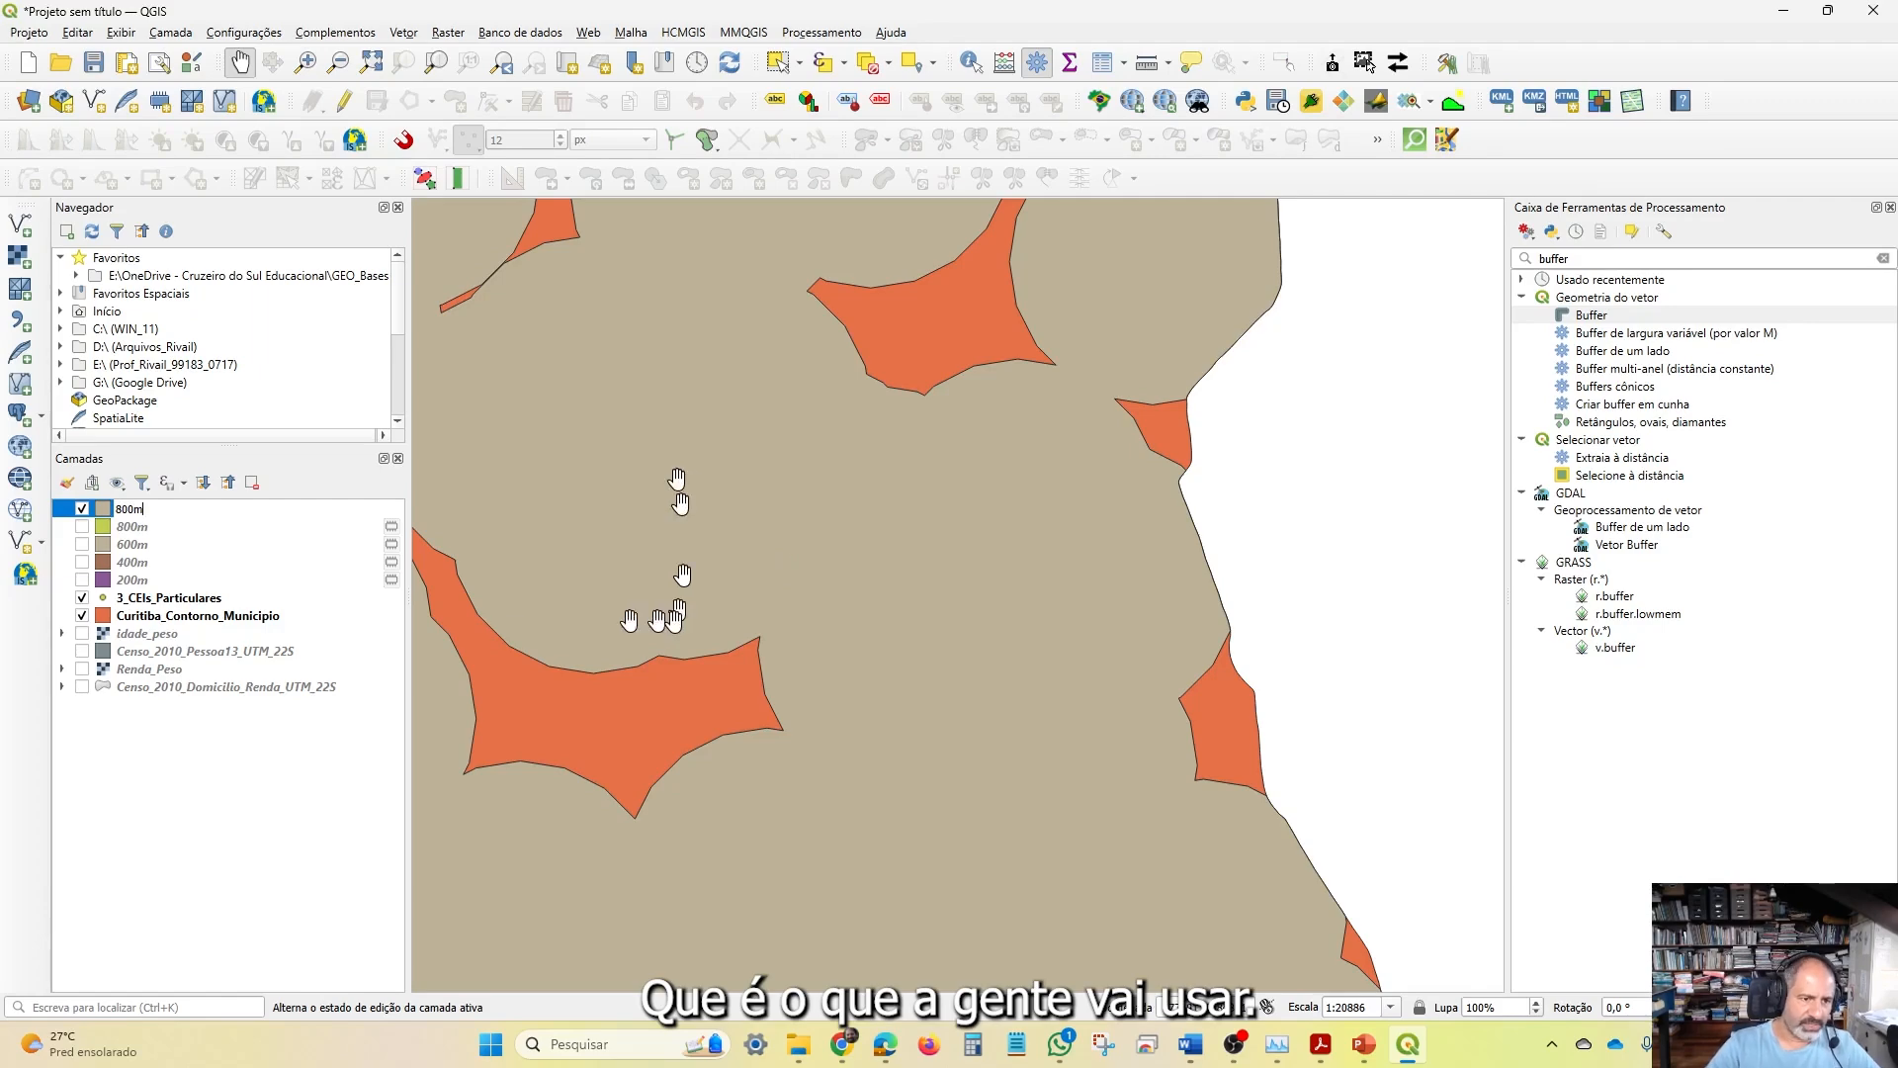
{"action": "left_click", "coordinate": [193, 757]}
Remove the original unclipped 800m layer from the project
{"action": "left_click", "coordinate": [140, 526]}
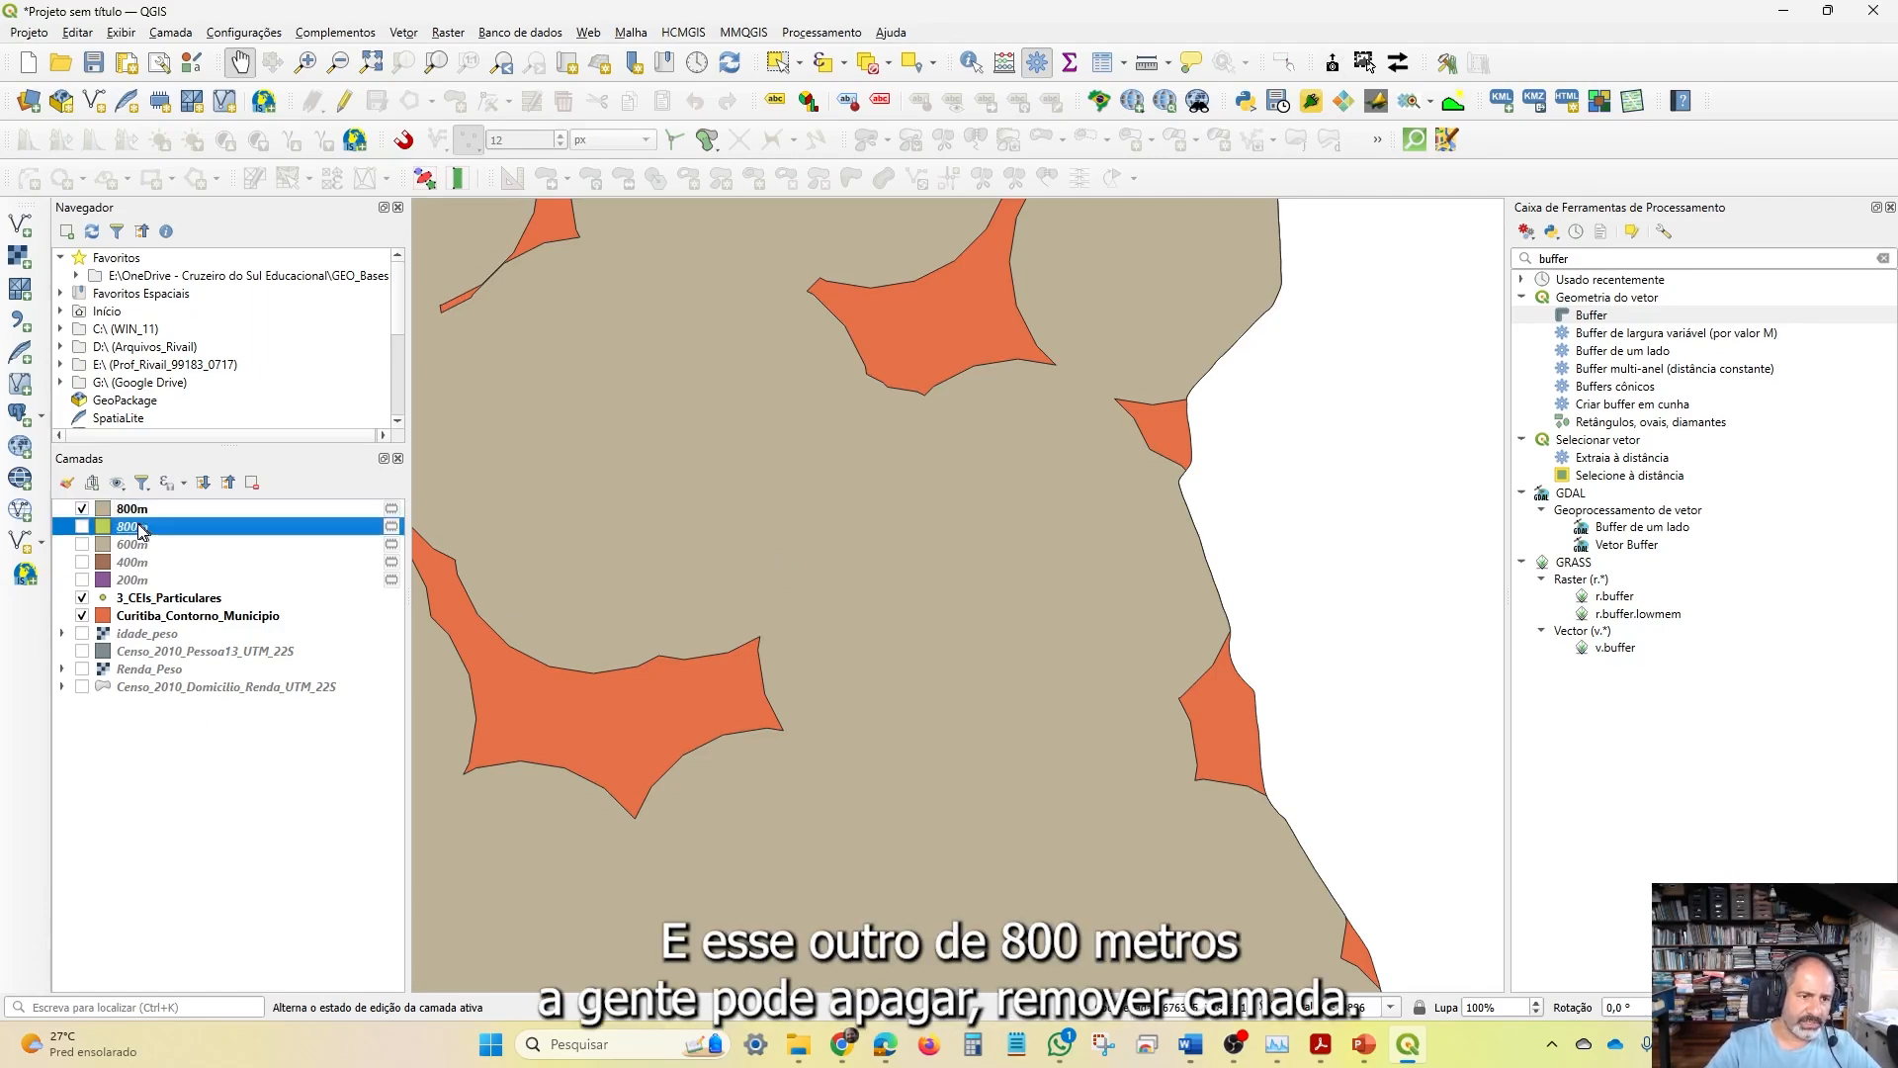
{"action": "right_click", "coordinate": [140, 527]}
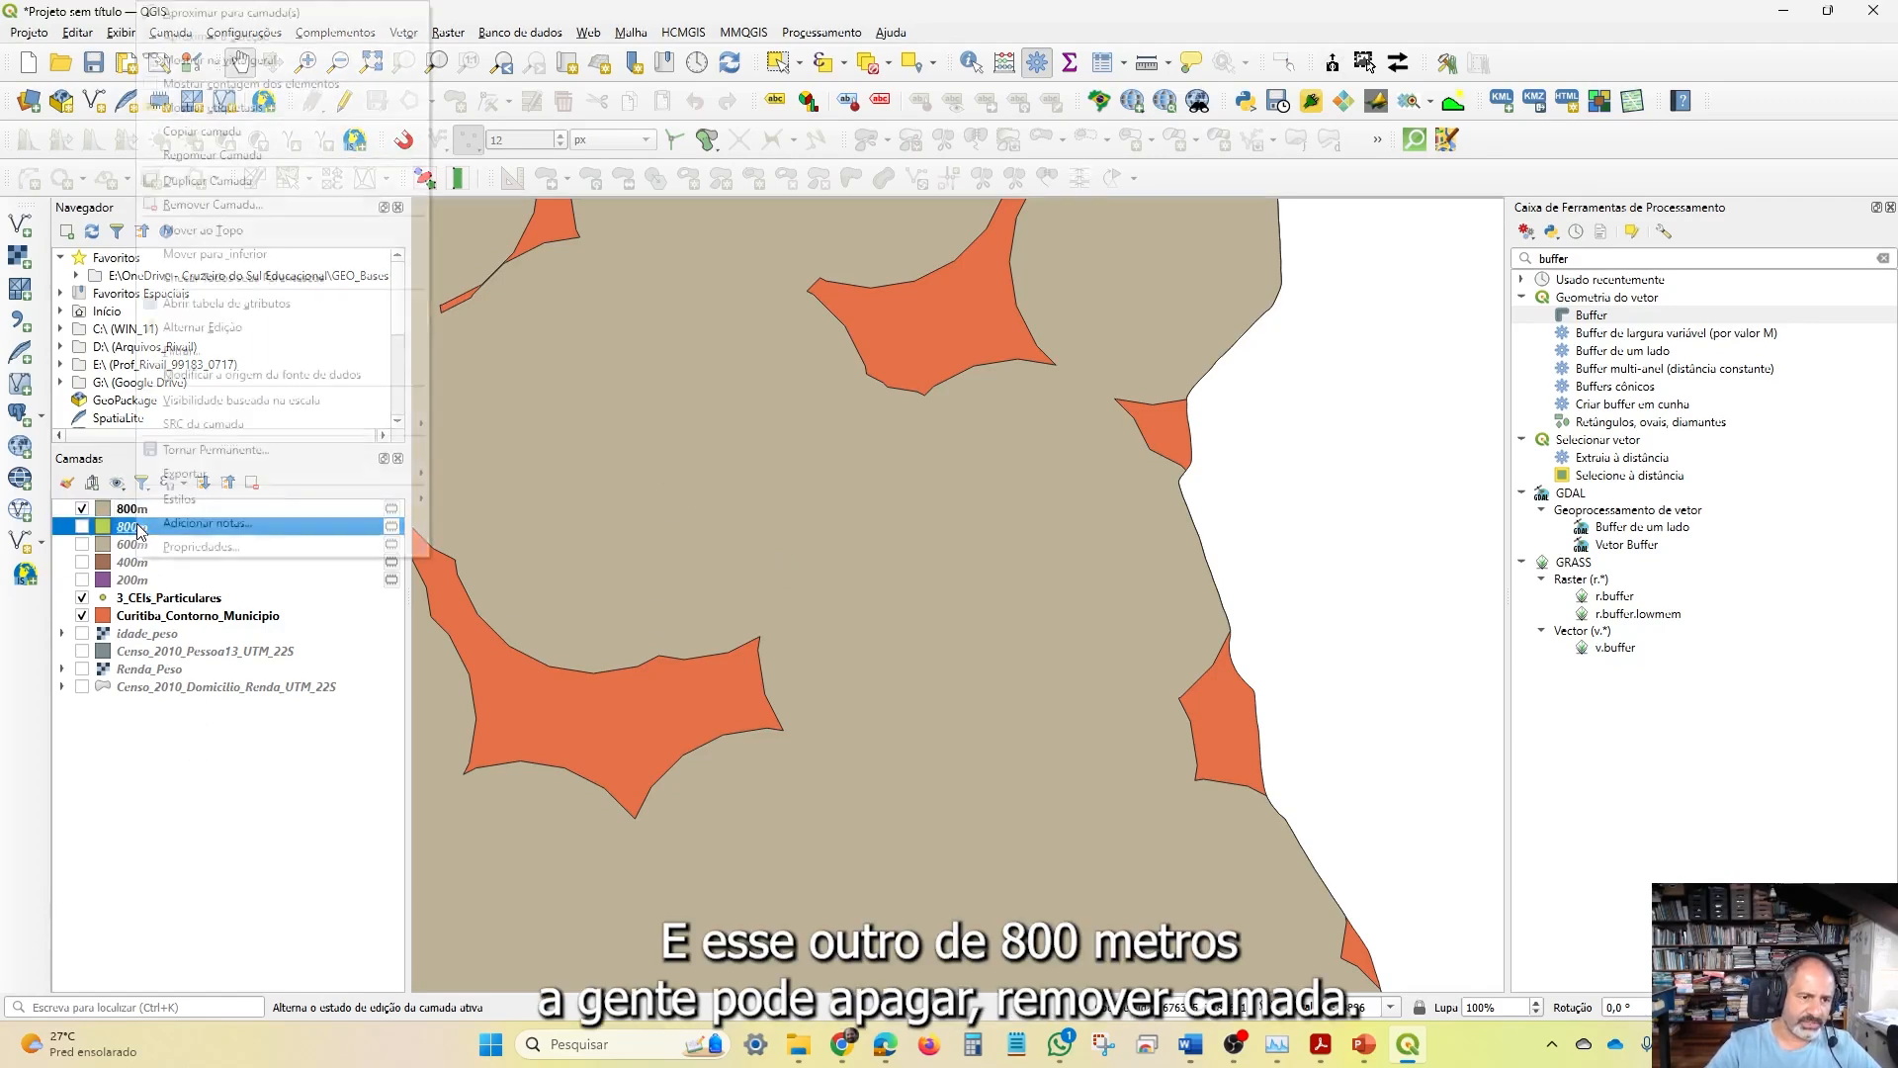
{"action": "left_click", "coordinate": [259, 205]}
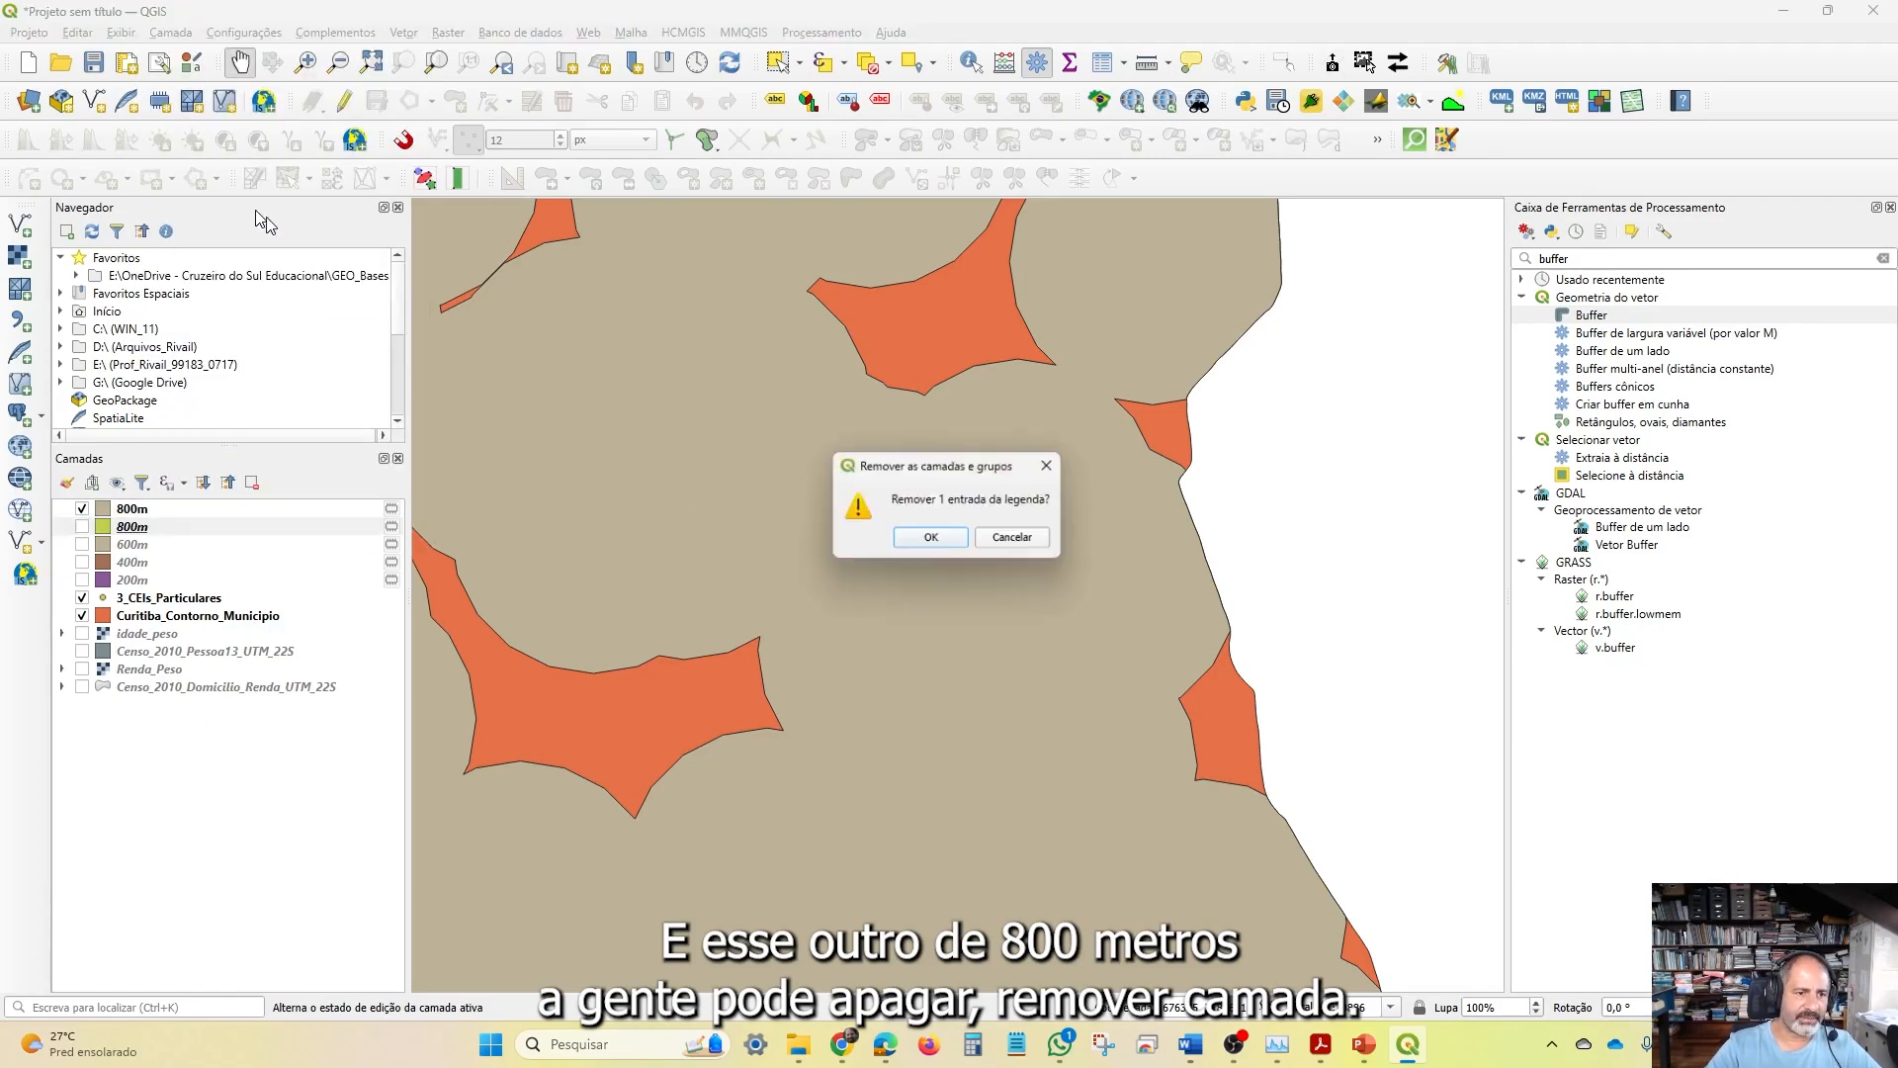
{"action": "left_click", "coordinate": [931, 535]}
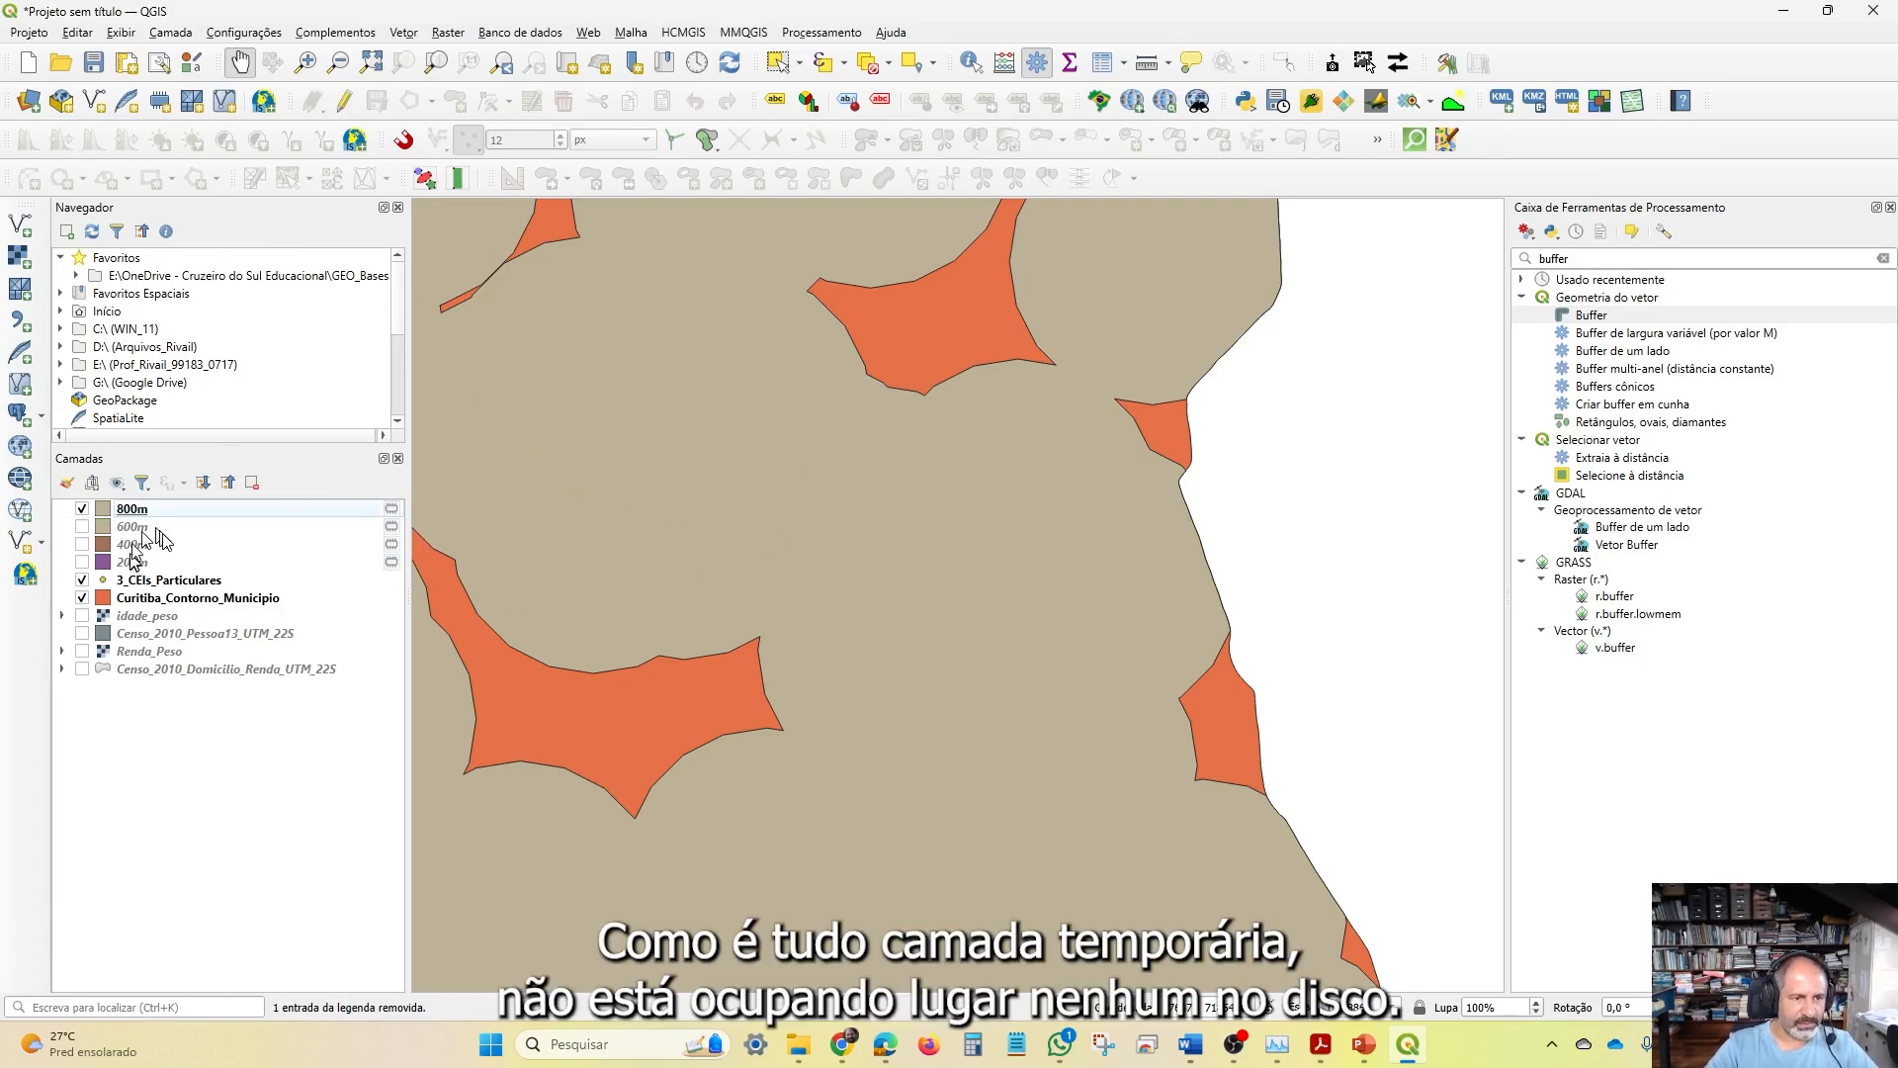
Show the 600m layer and check whether it extends beyond the municipal boundary
{"action": "left_click_drag", "start_coordinate": [1261, 411], "coordinate": [1236, 687]}
{"action": "left_click", "coordinate": [82, 526]}
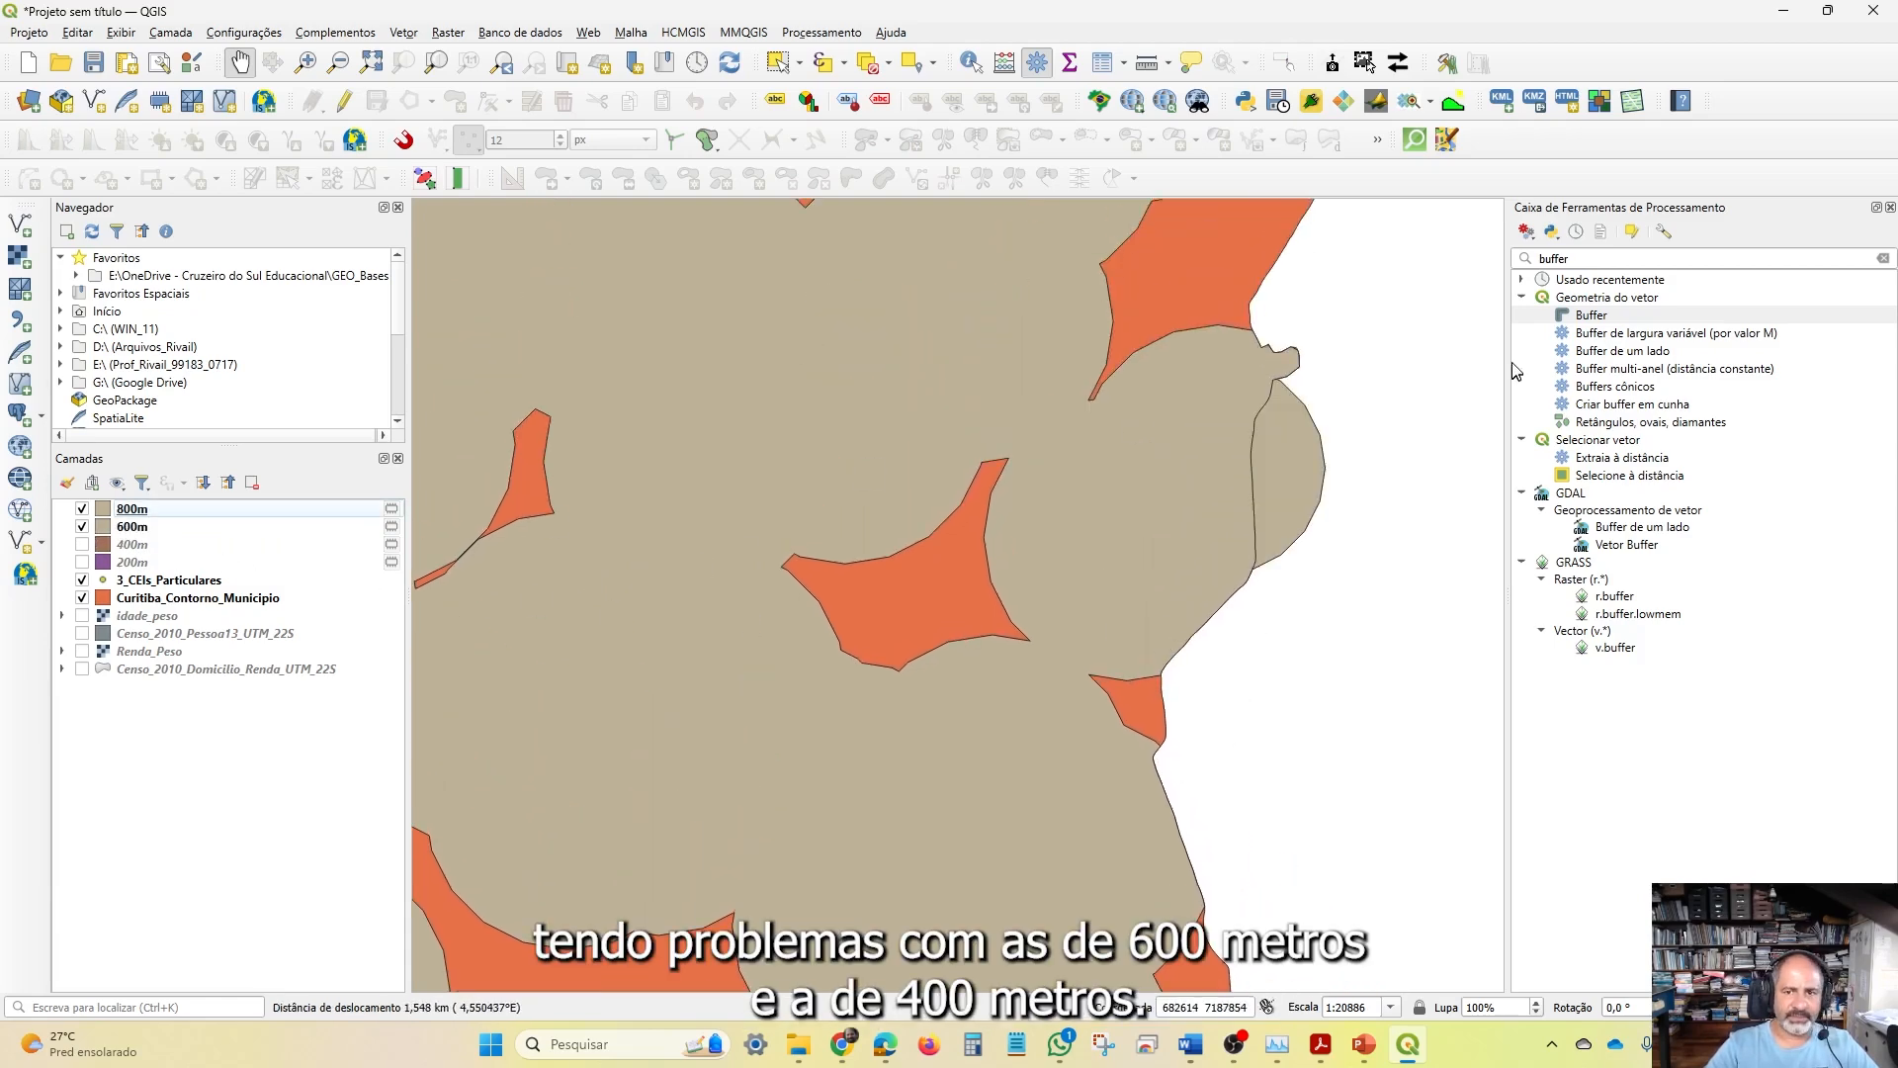
{"action": "scroll", "coordinate": [1347, 478], "scroll_direction": "down", "scroll_amount": 2}
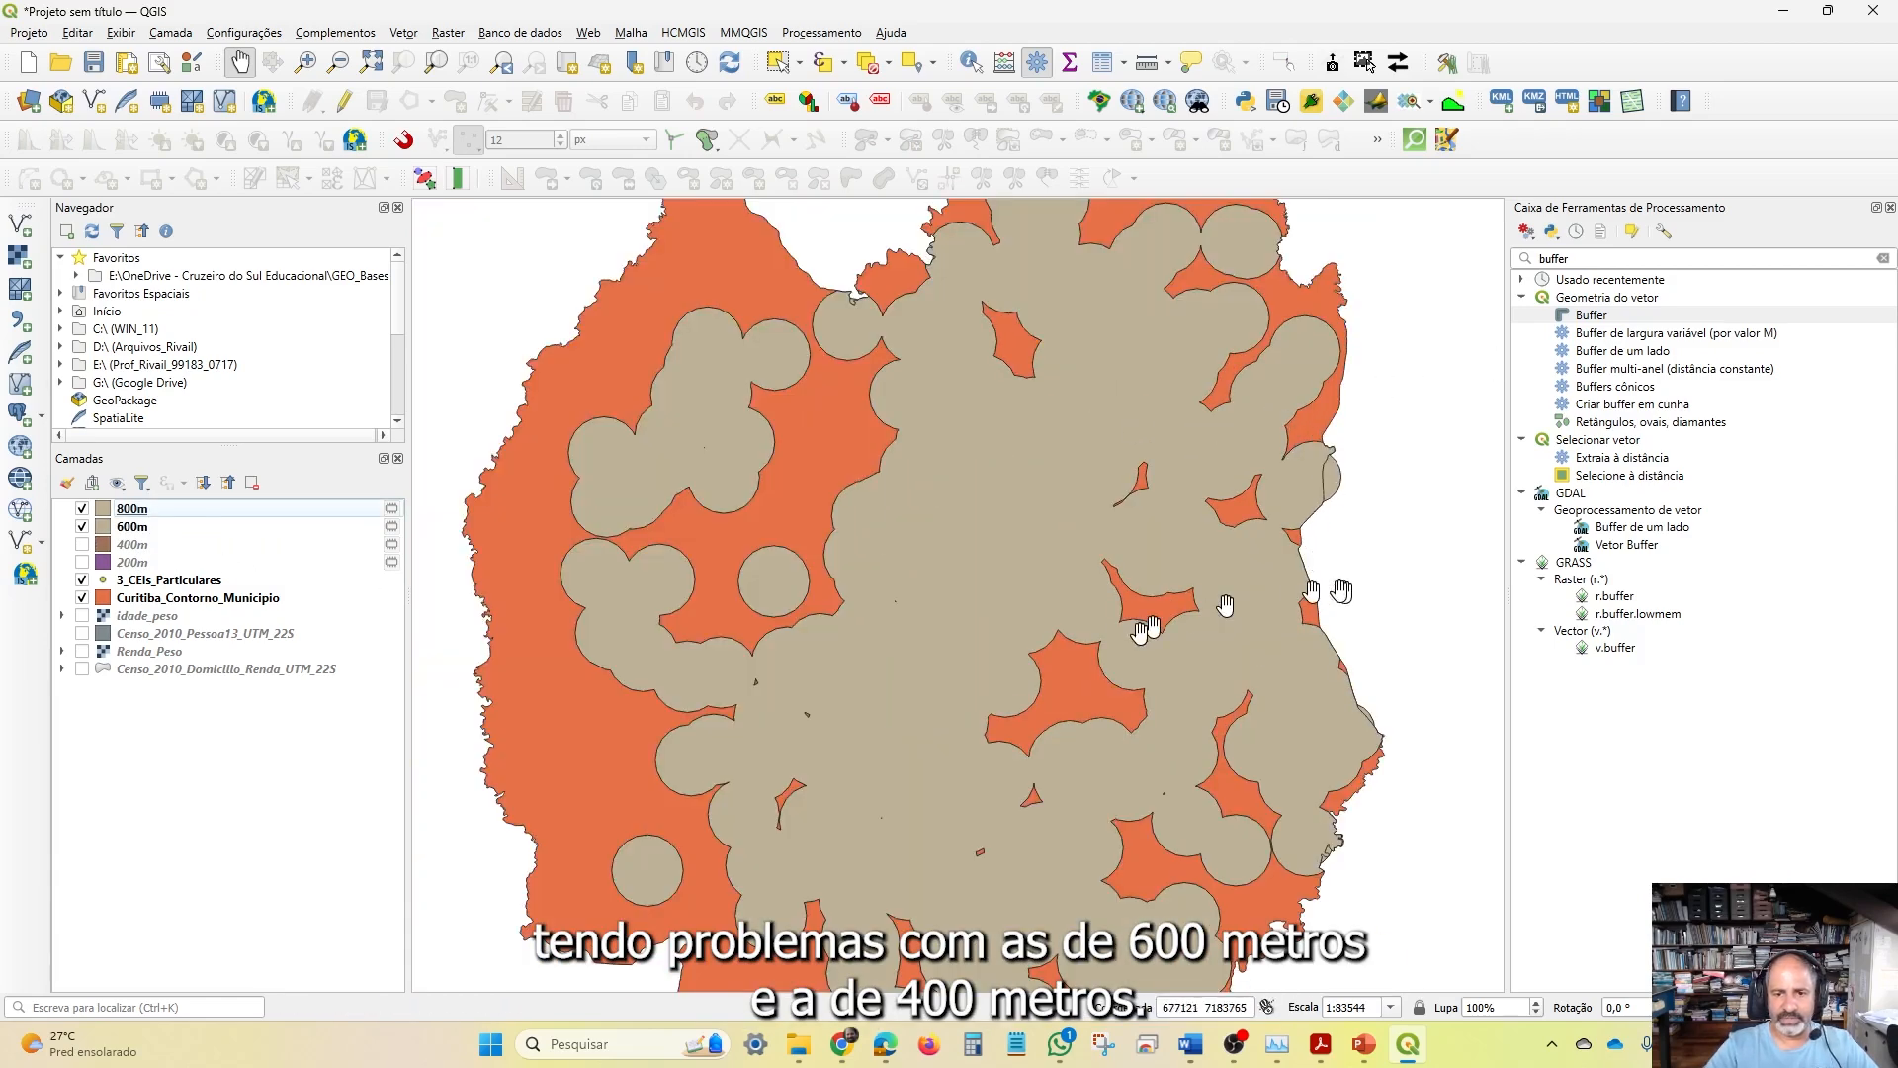
Clip the Curitiba_Contorno_Municipio layer with the 600m layer as overlay, outputting to a temporary layer
{"action": "left_click", "coordinate": [141, 529]}
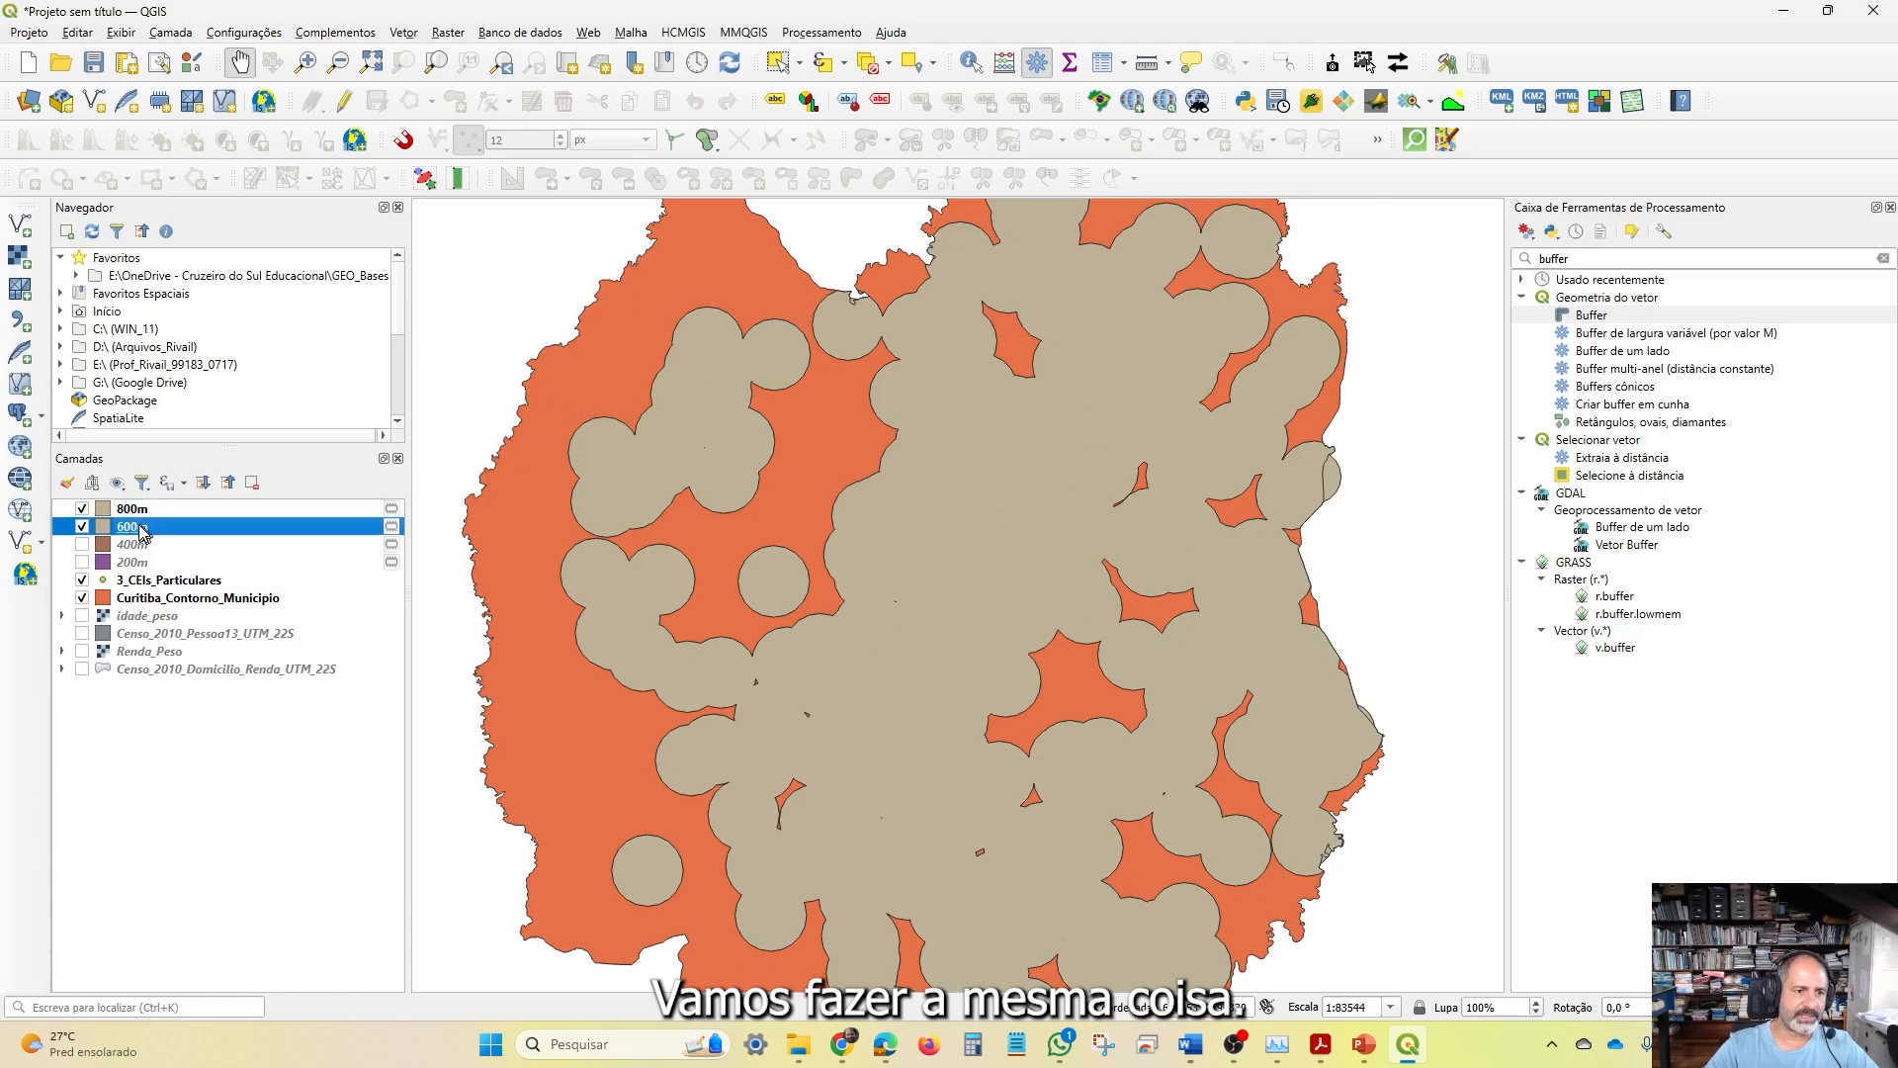
{"action": "left_click", "coordinate": [403, 33]}
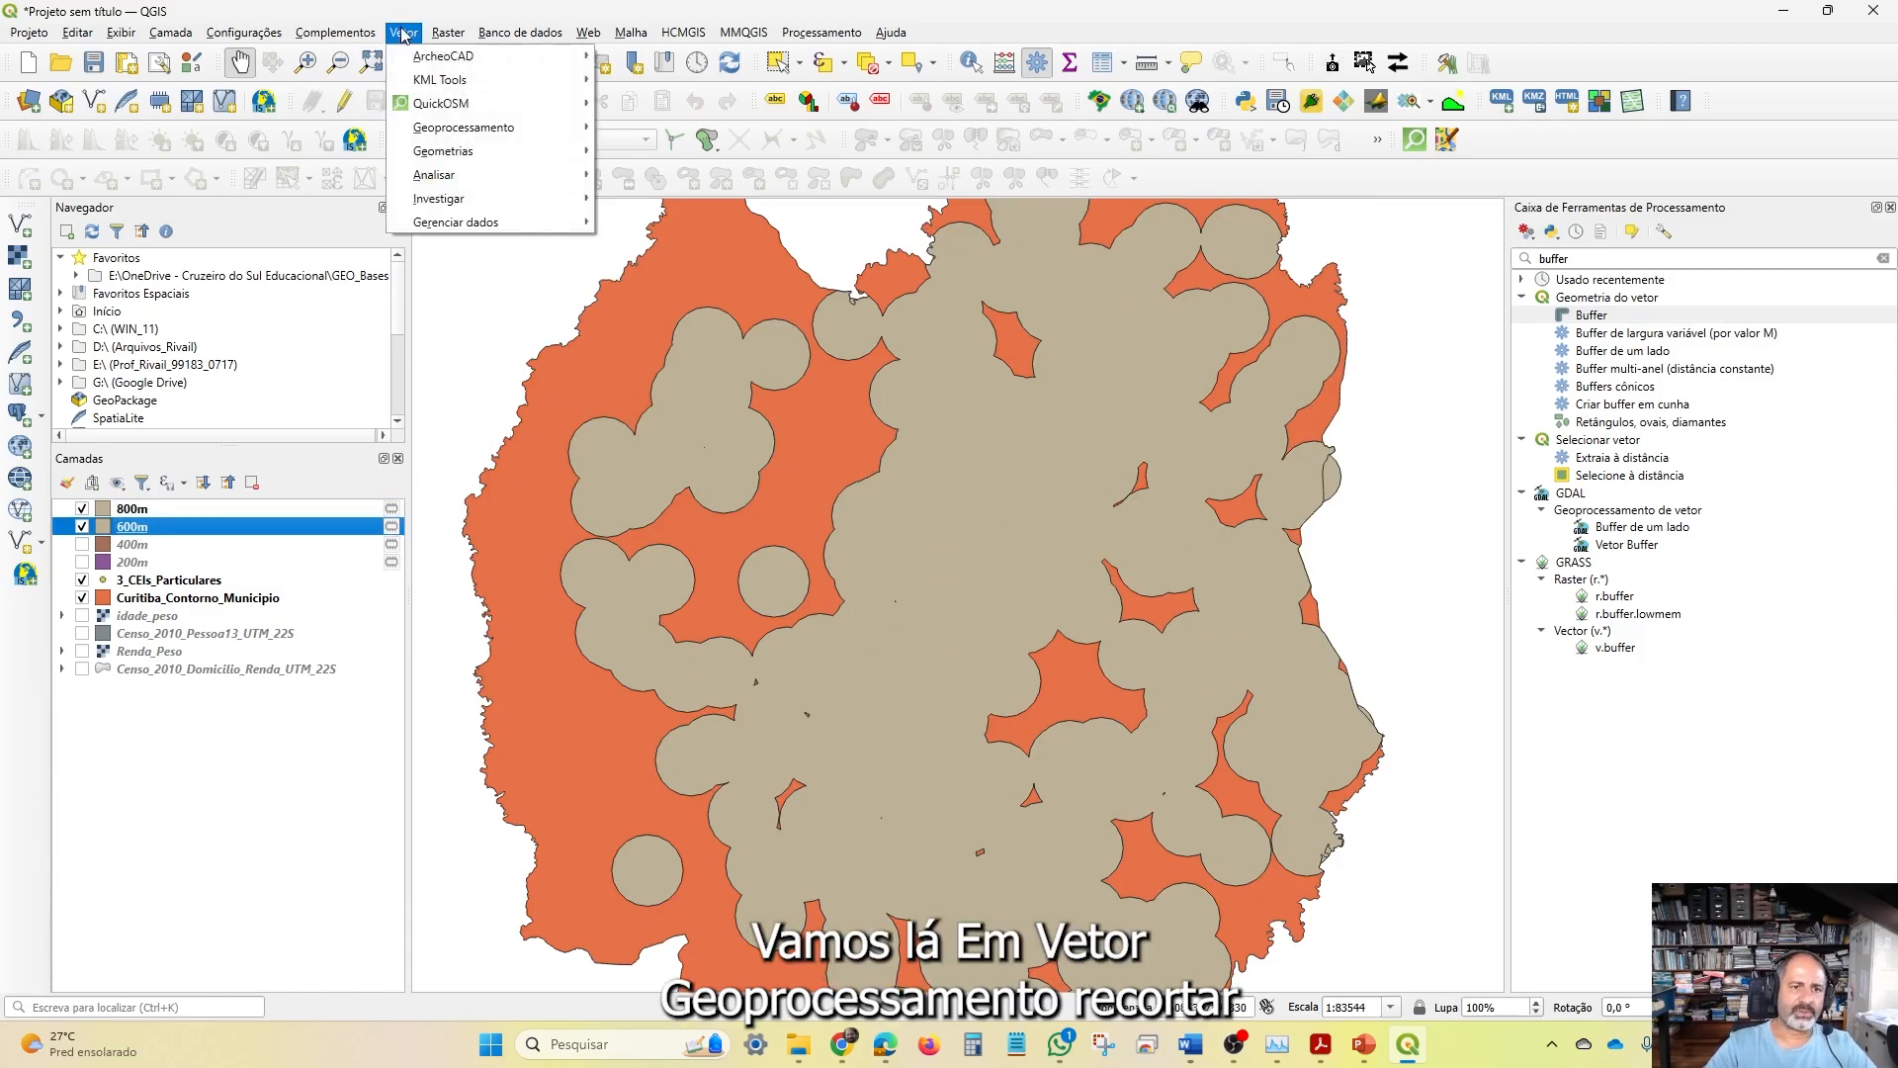
{"action": "mouse_move", "coordinate": [438, 135]}
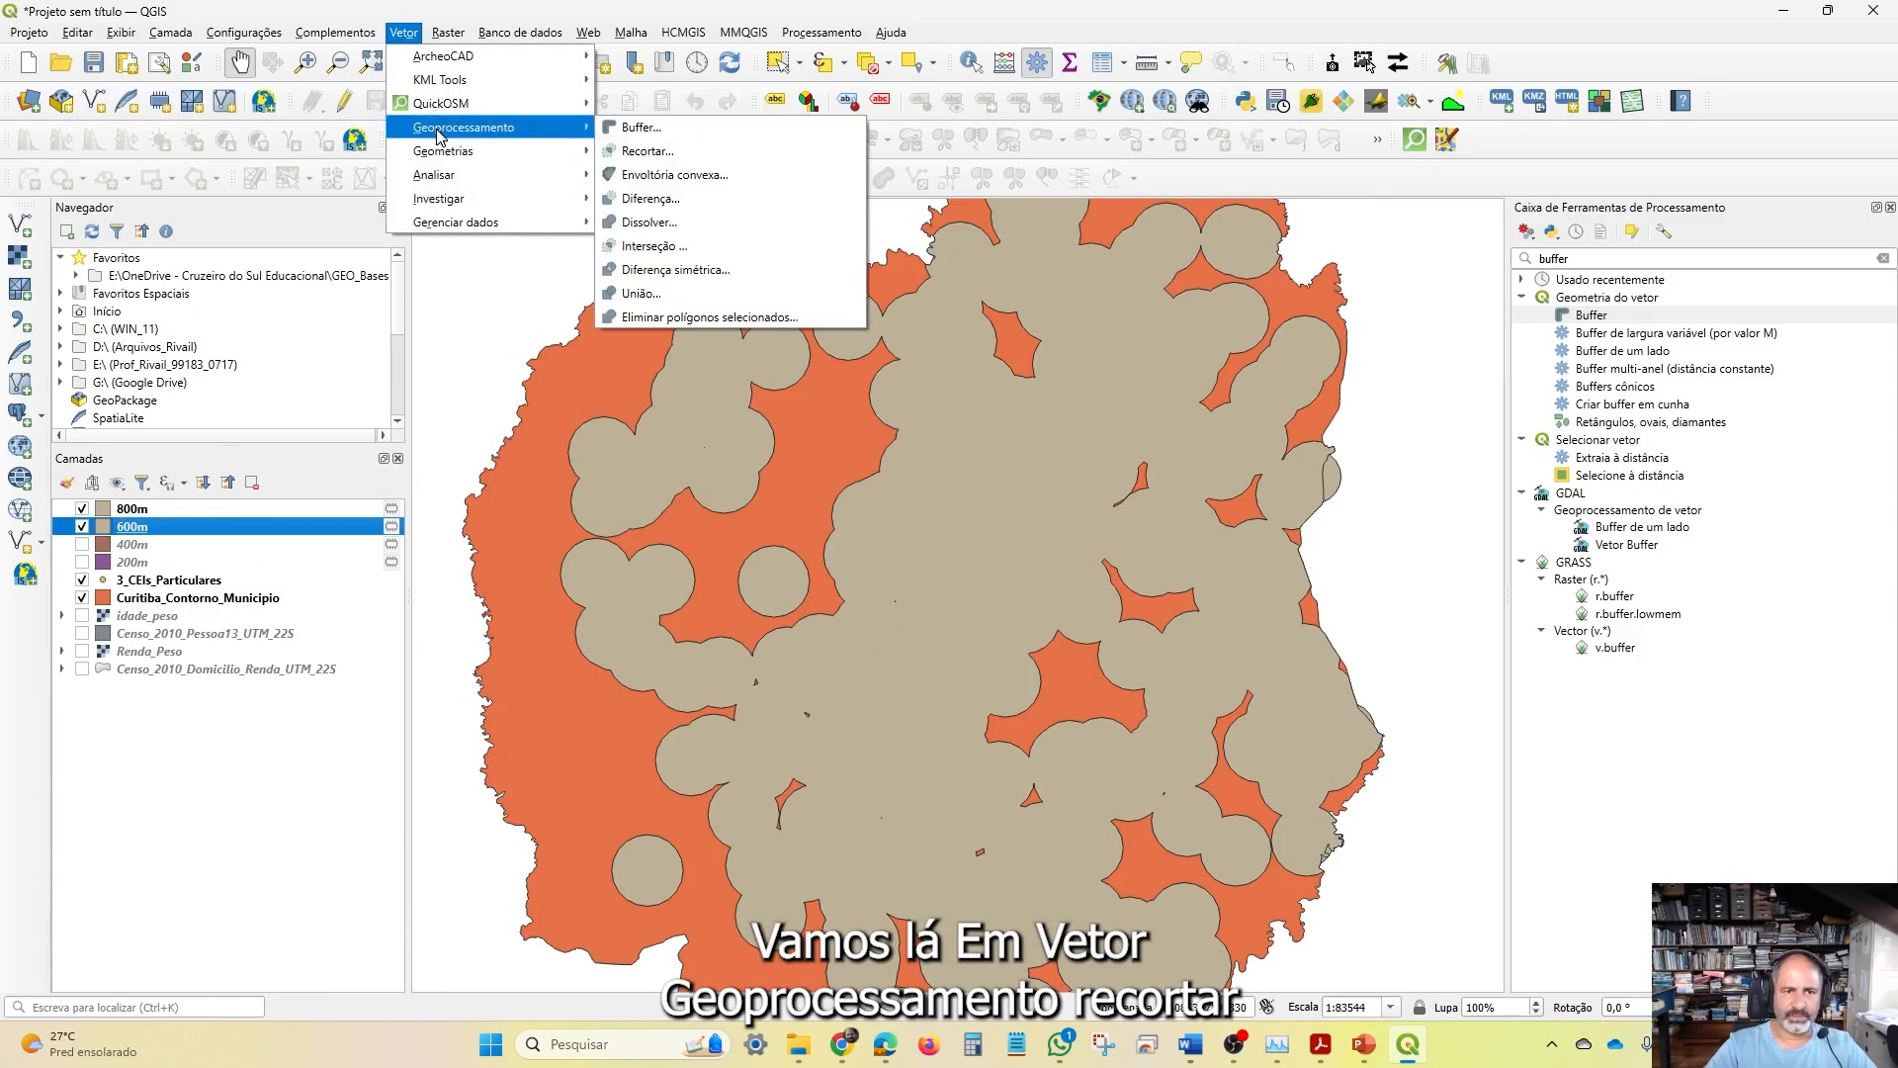
{"action": "left_click", "coordinate": [688, 157]}
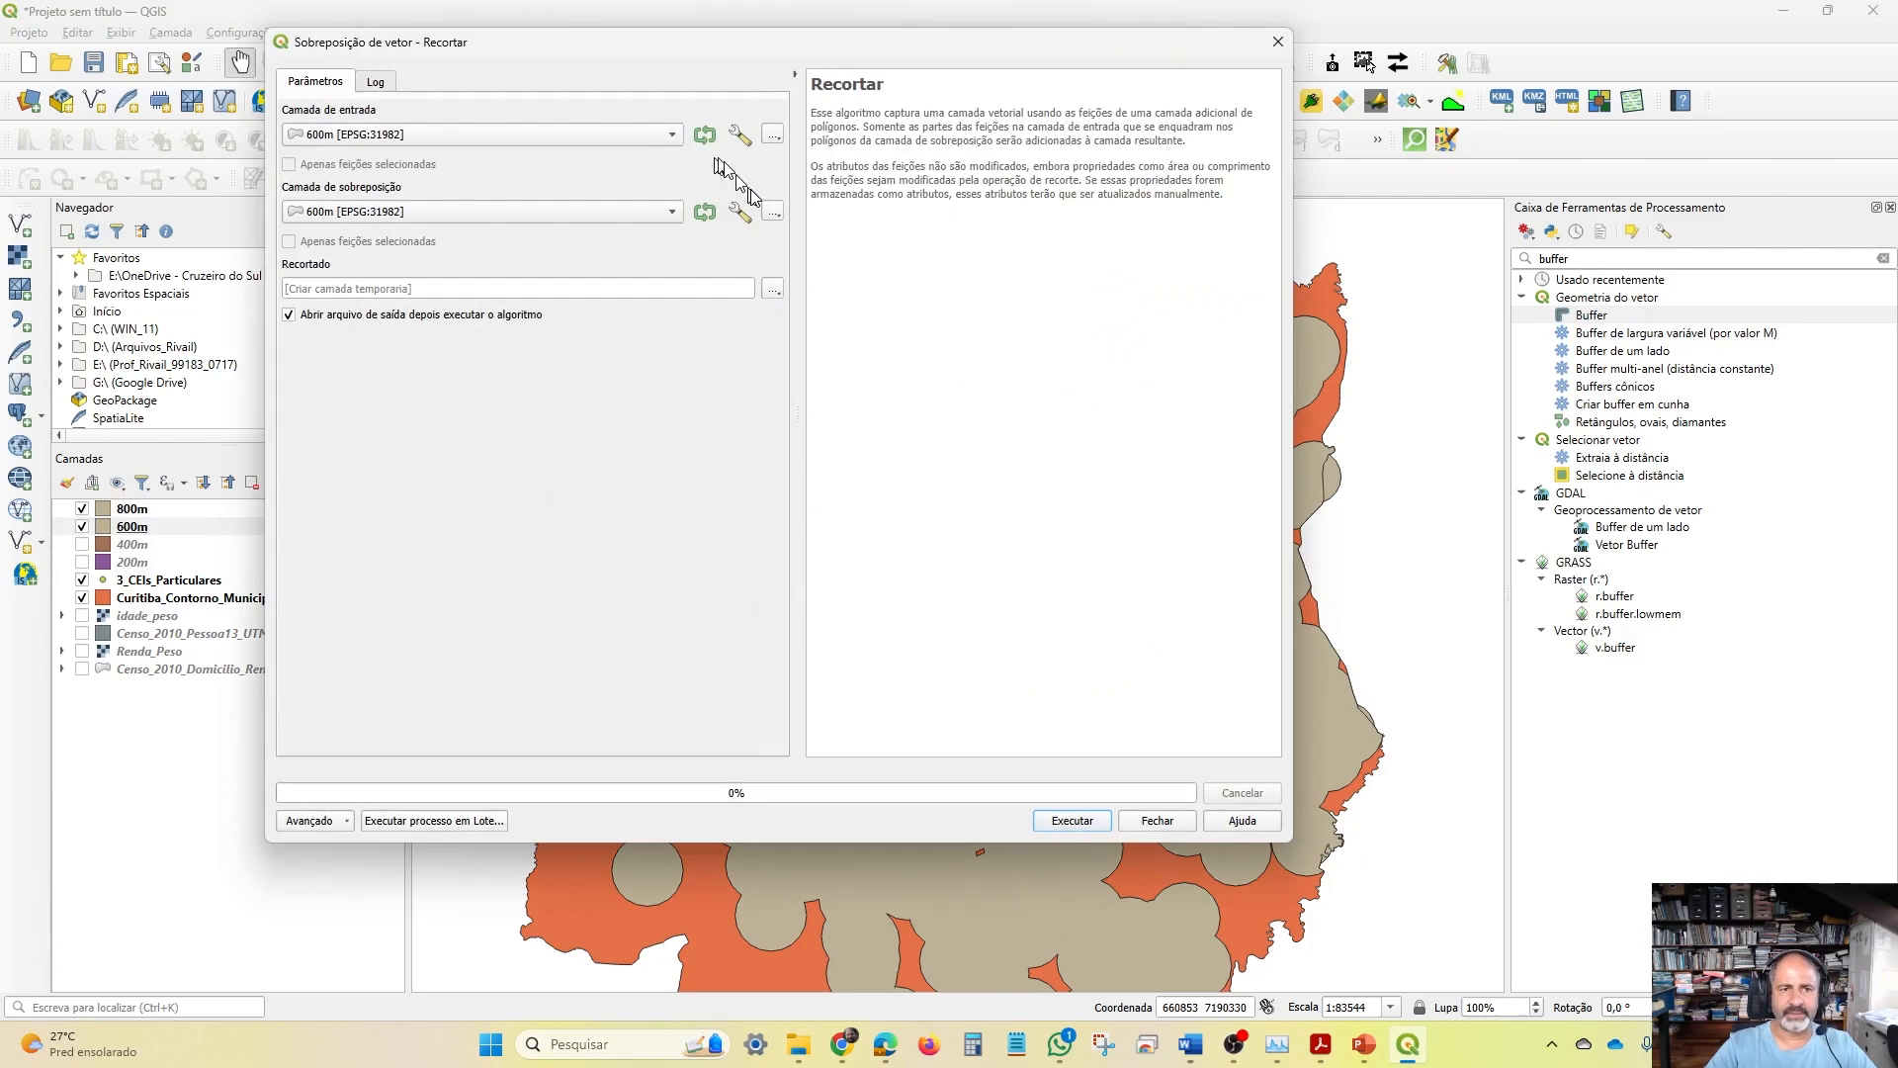
{"action": "left_click", "coordinate": [559, 139]}
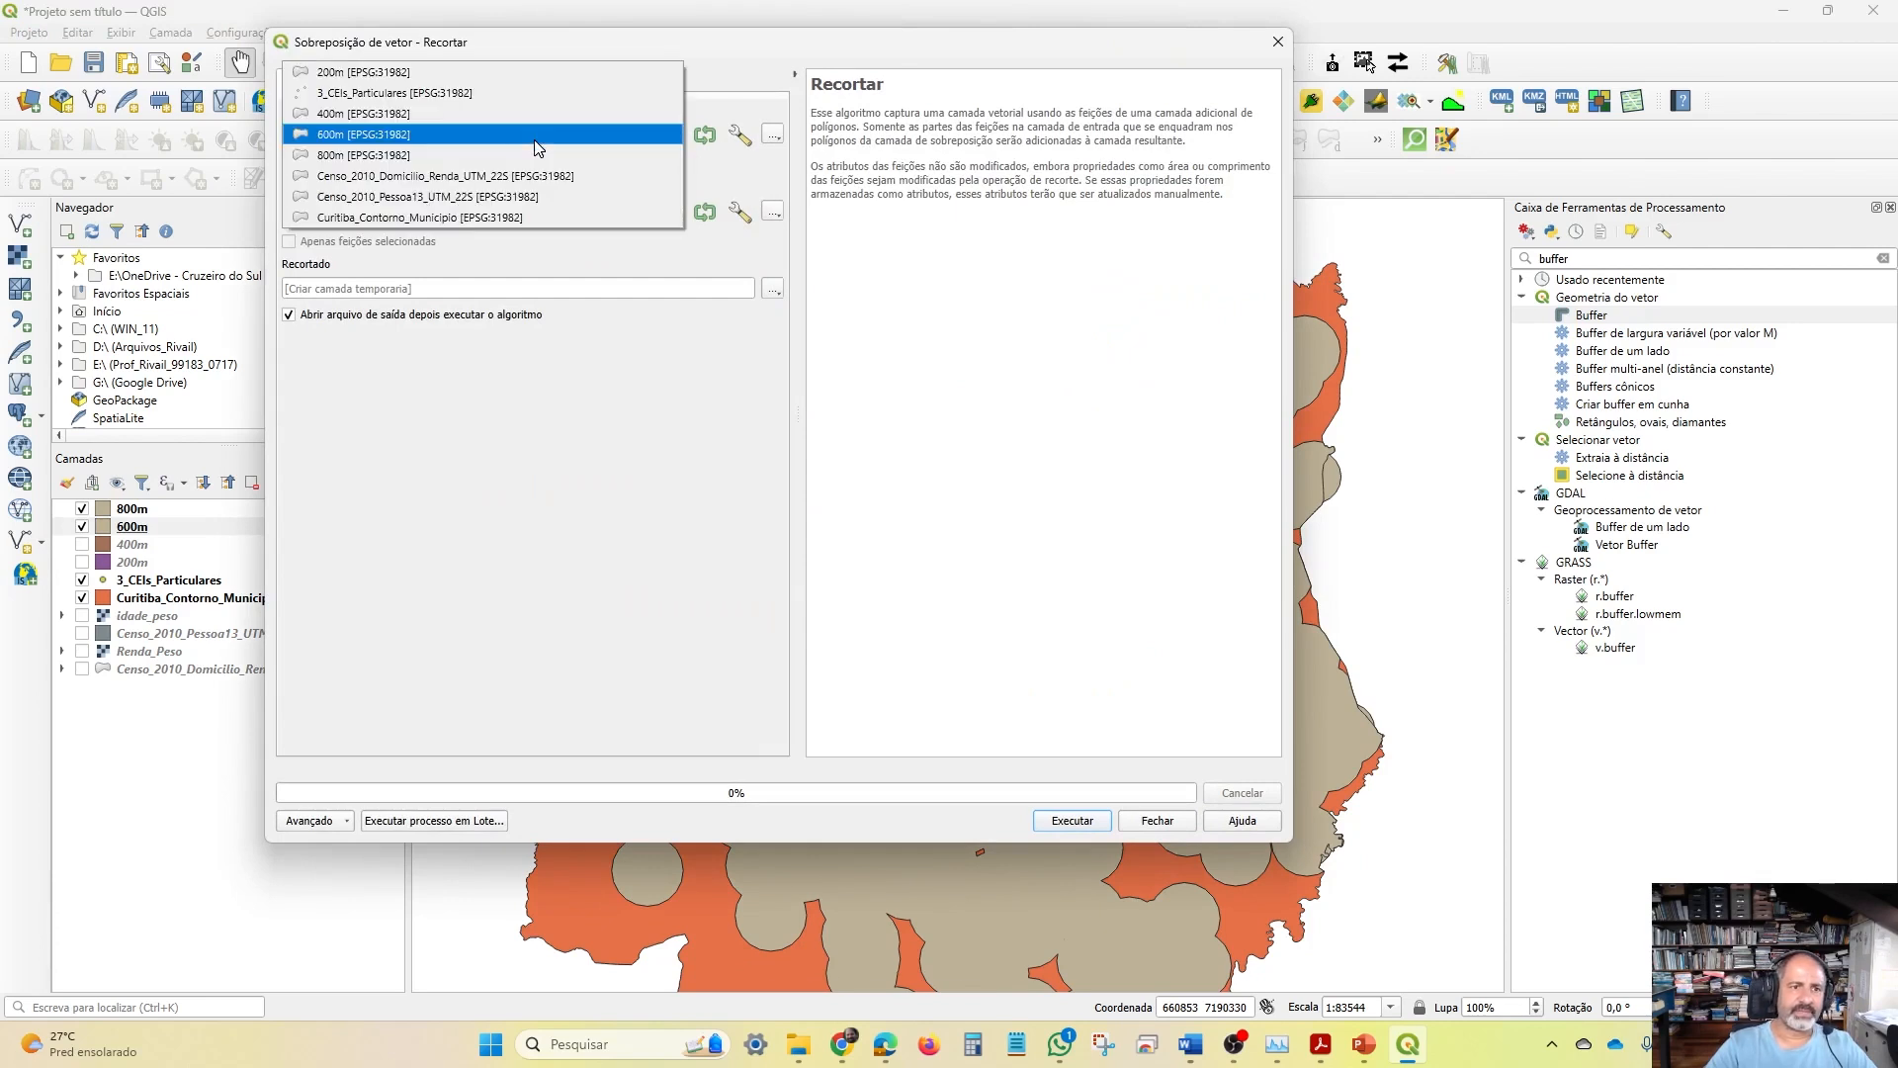
{"action": "left_click", "coordinate": [484, 217]}
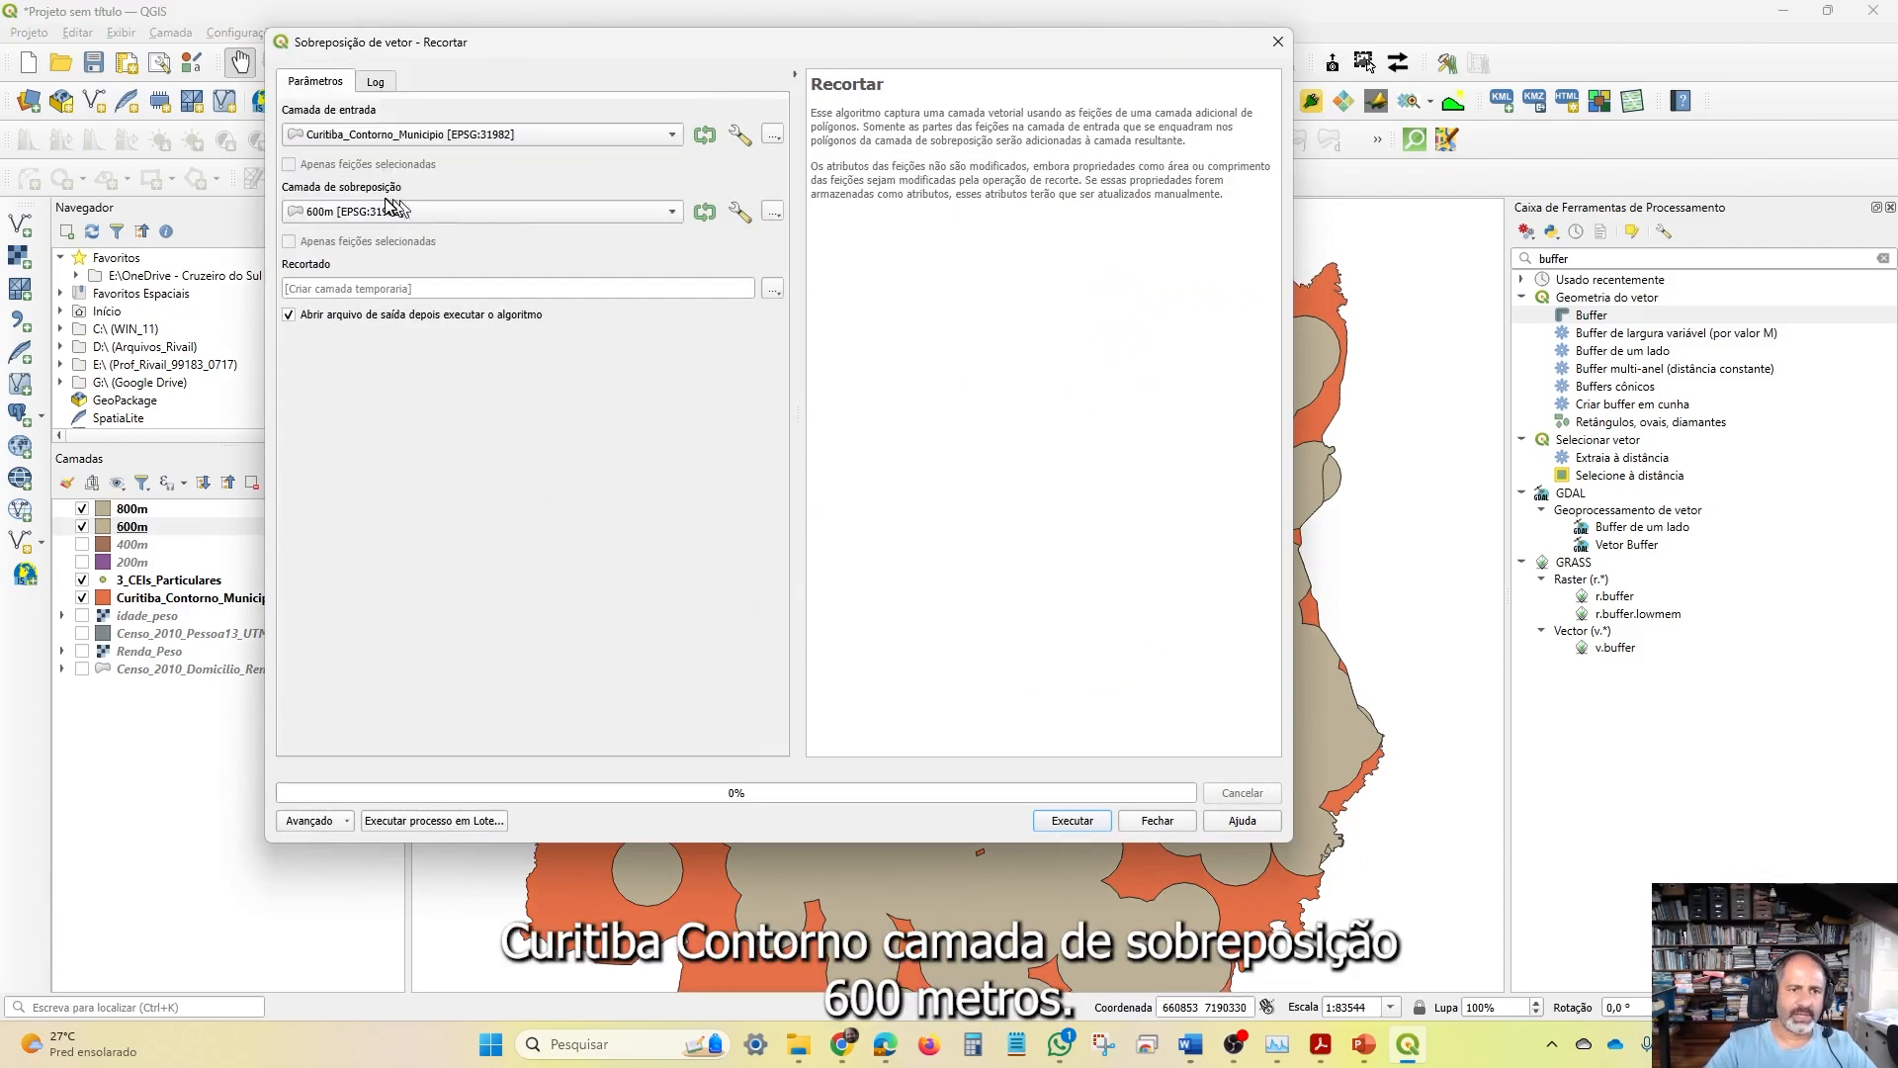
{"action": "left_click", "coordinate": [1076, 821]}
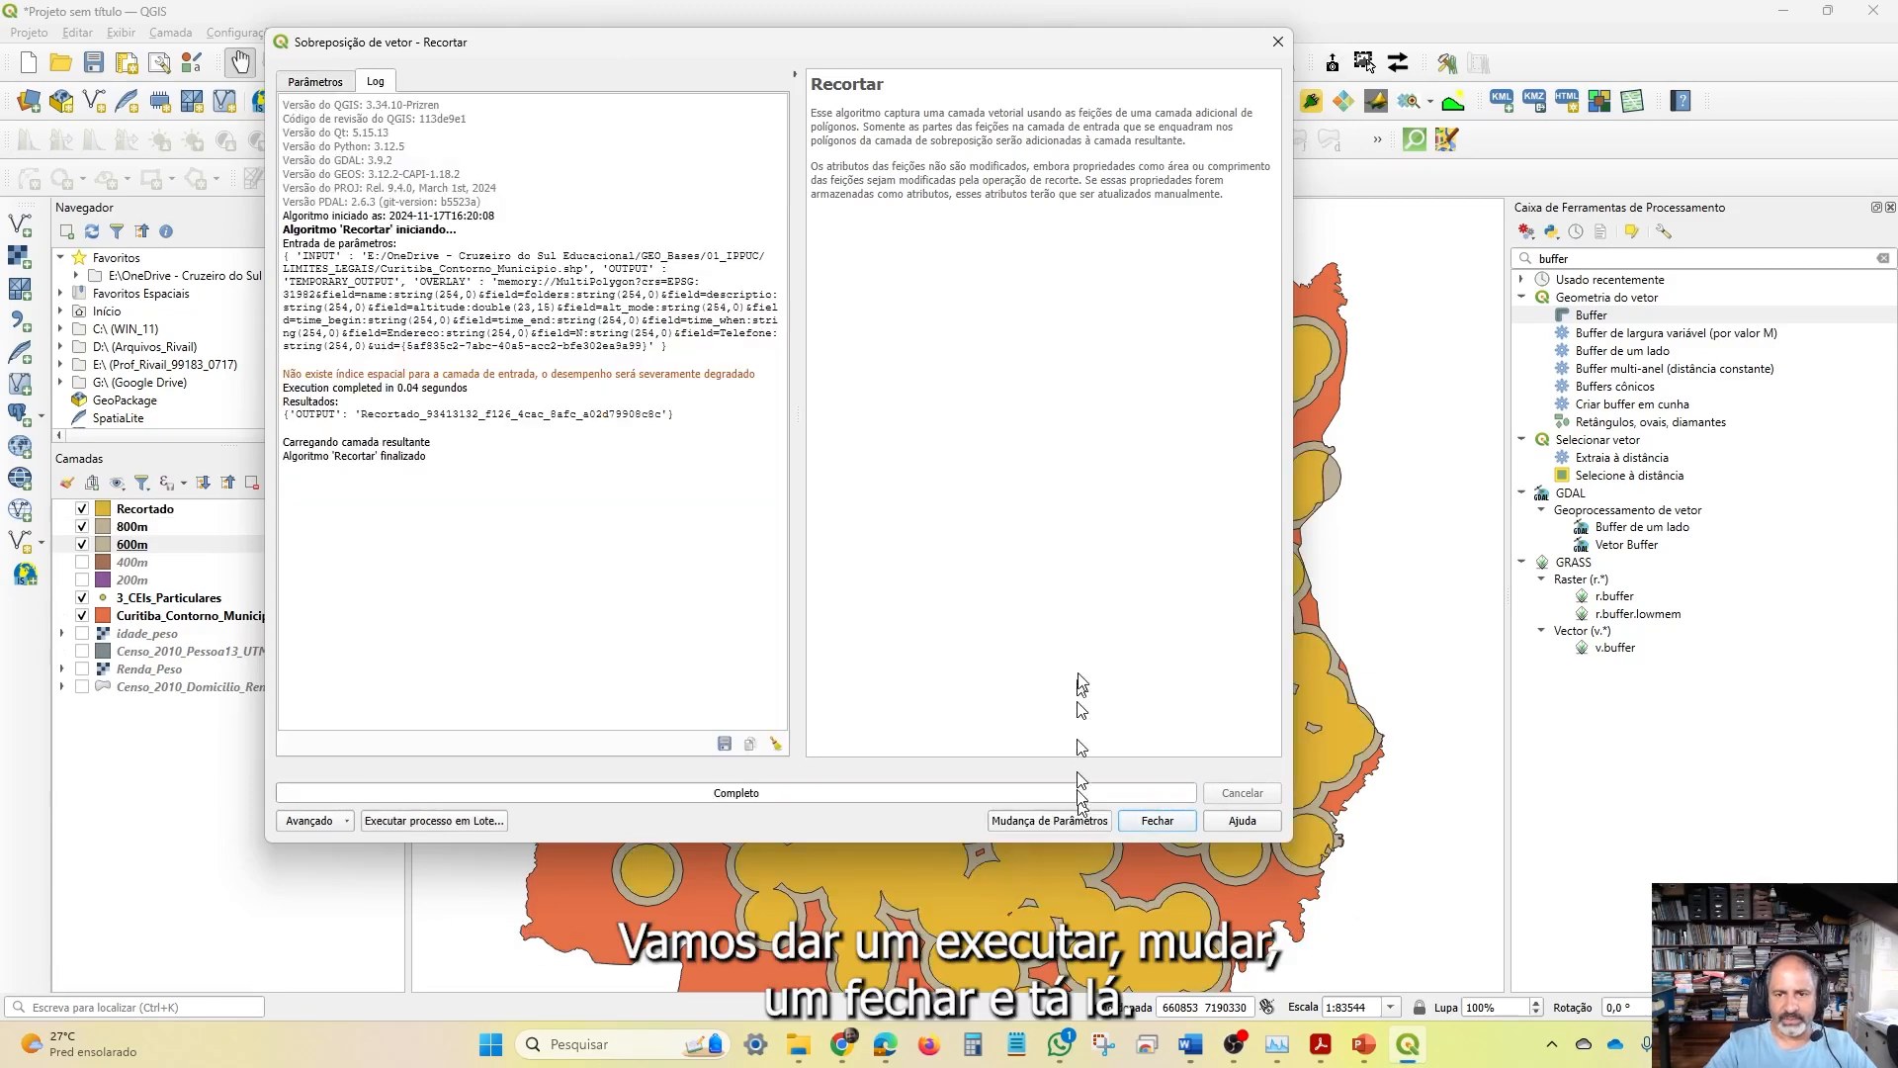
{"action": "left_click", "coordinate": [1157, 820]}
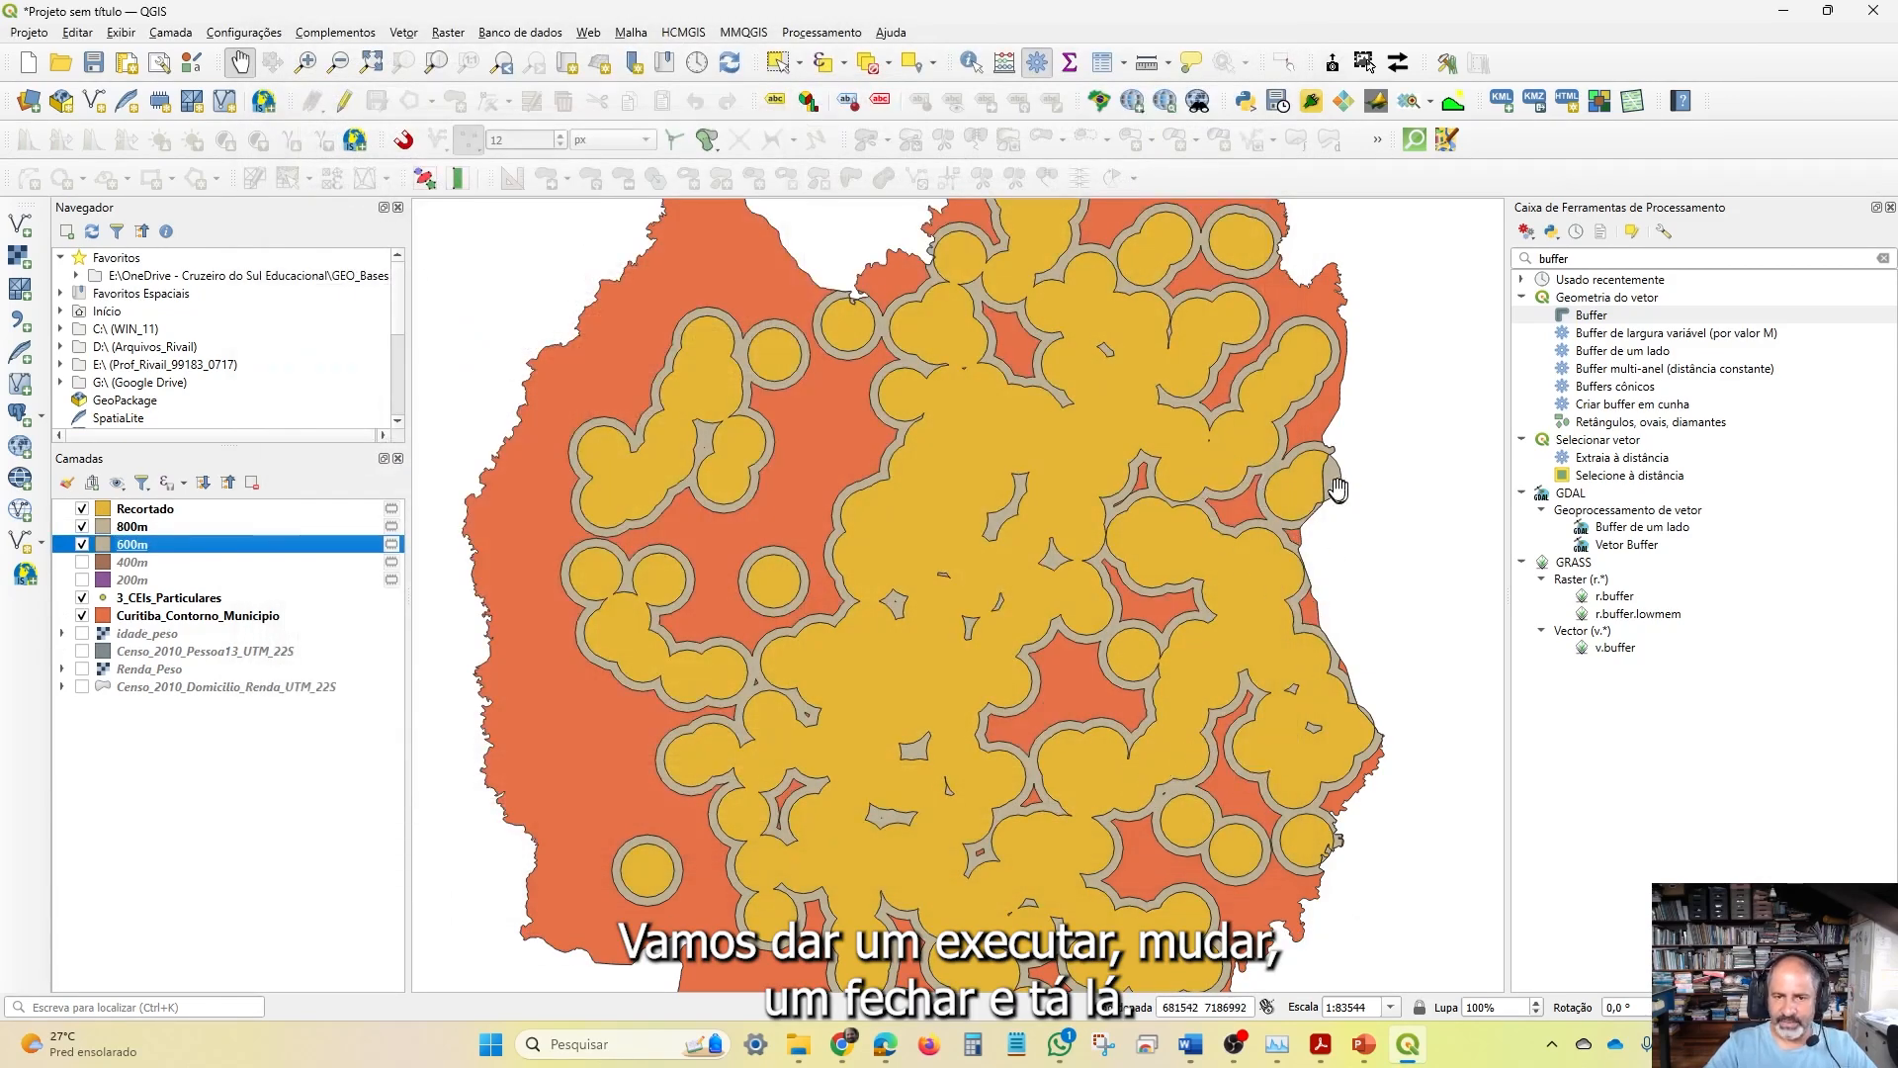
Hide the 800m and 600m layers and inspect the newly clipped layer along the eastern municipal boundary
{"action": "left_click_drag", "start_coordinate": [1119, 453], "coordinate": [983, 508]}
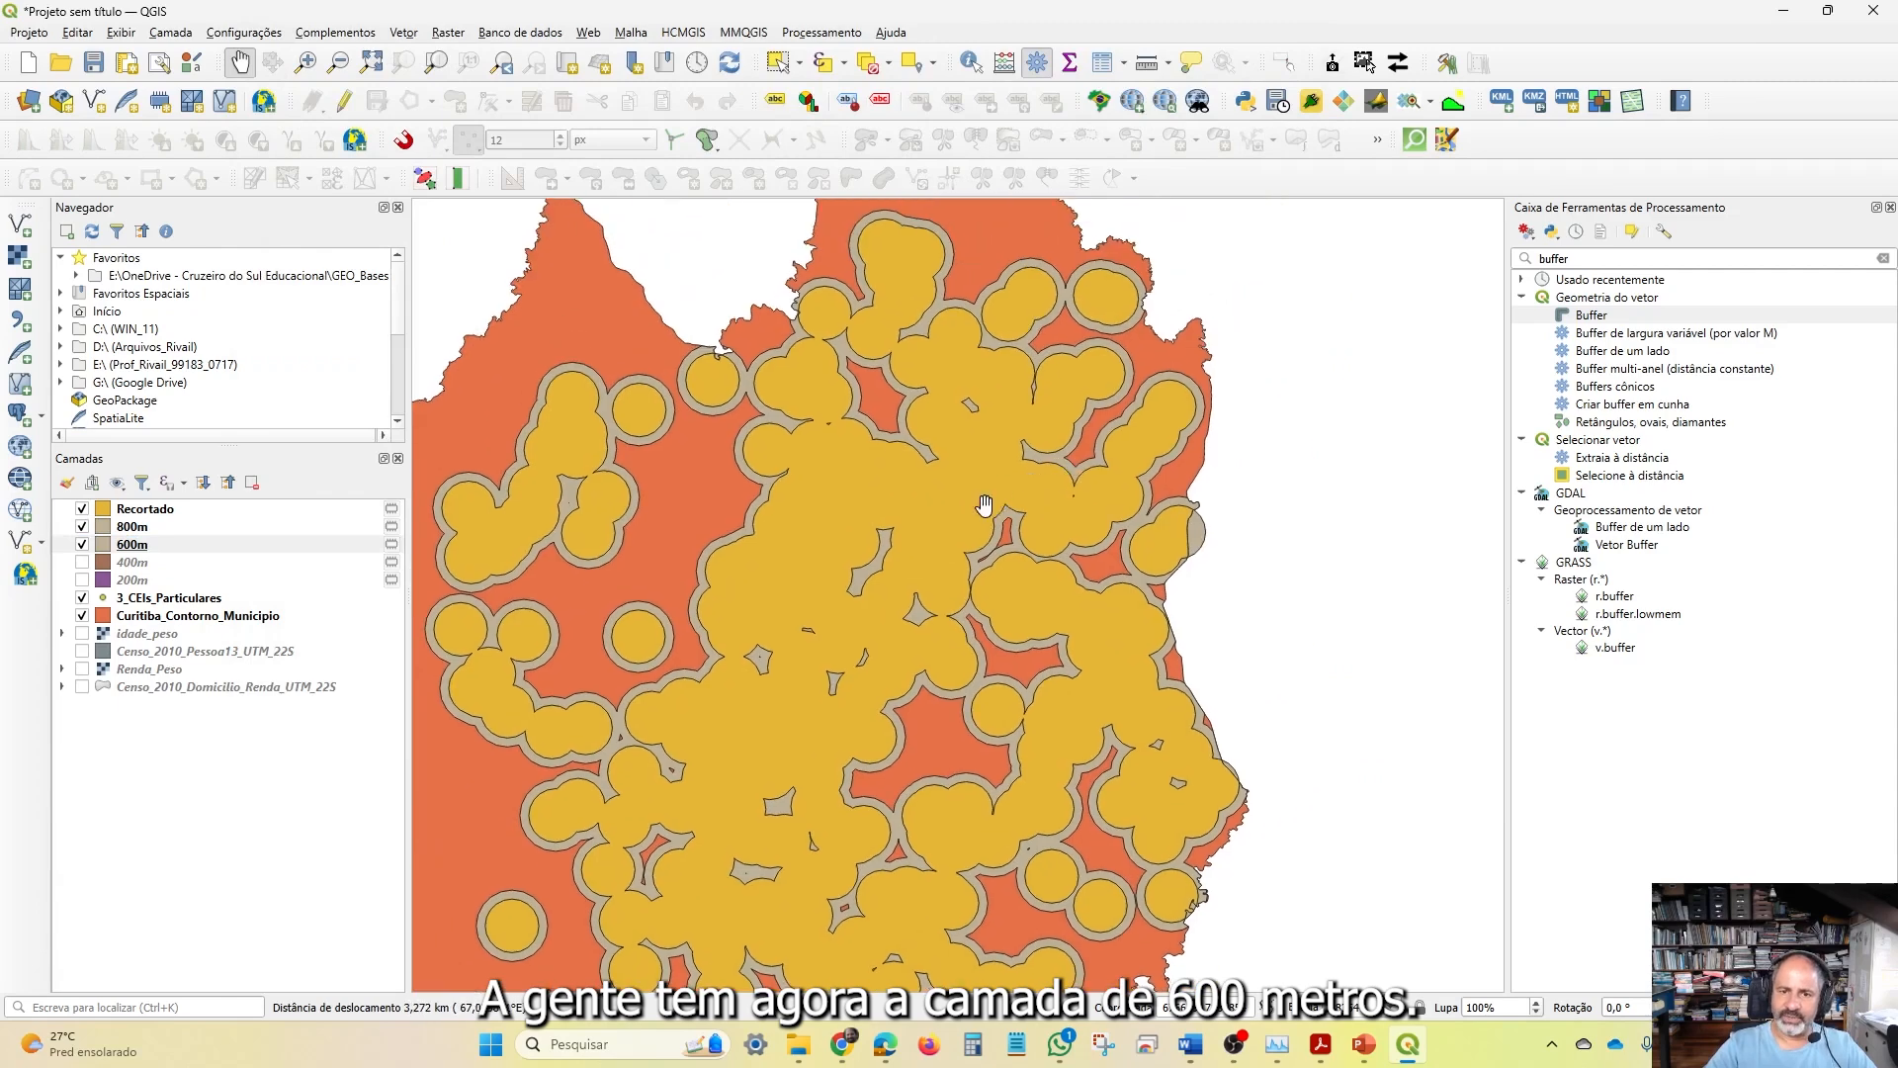
{"action": "scroll", "coordinate": [1176, 564], "scroll_direction": "up", "scroll_amount": 2}
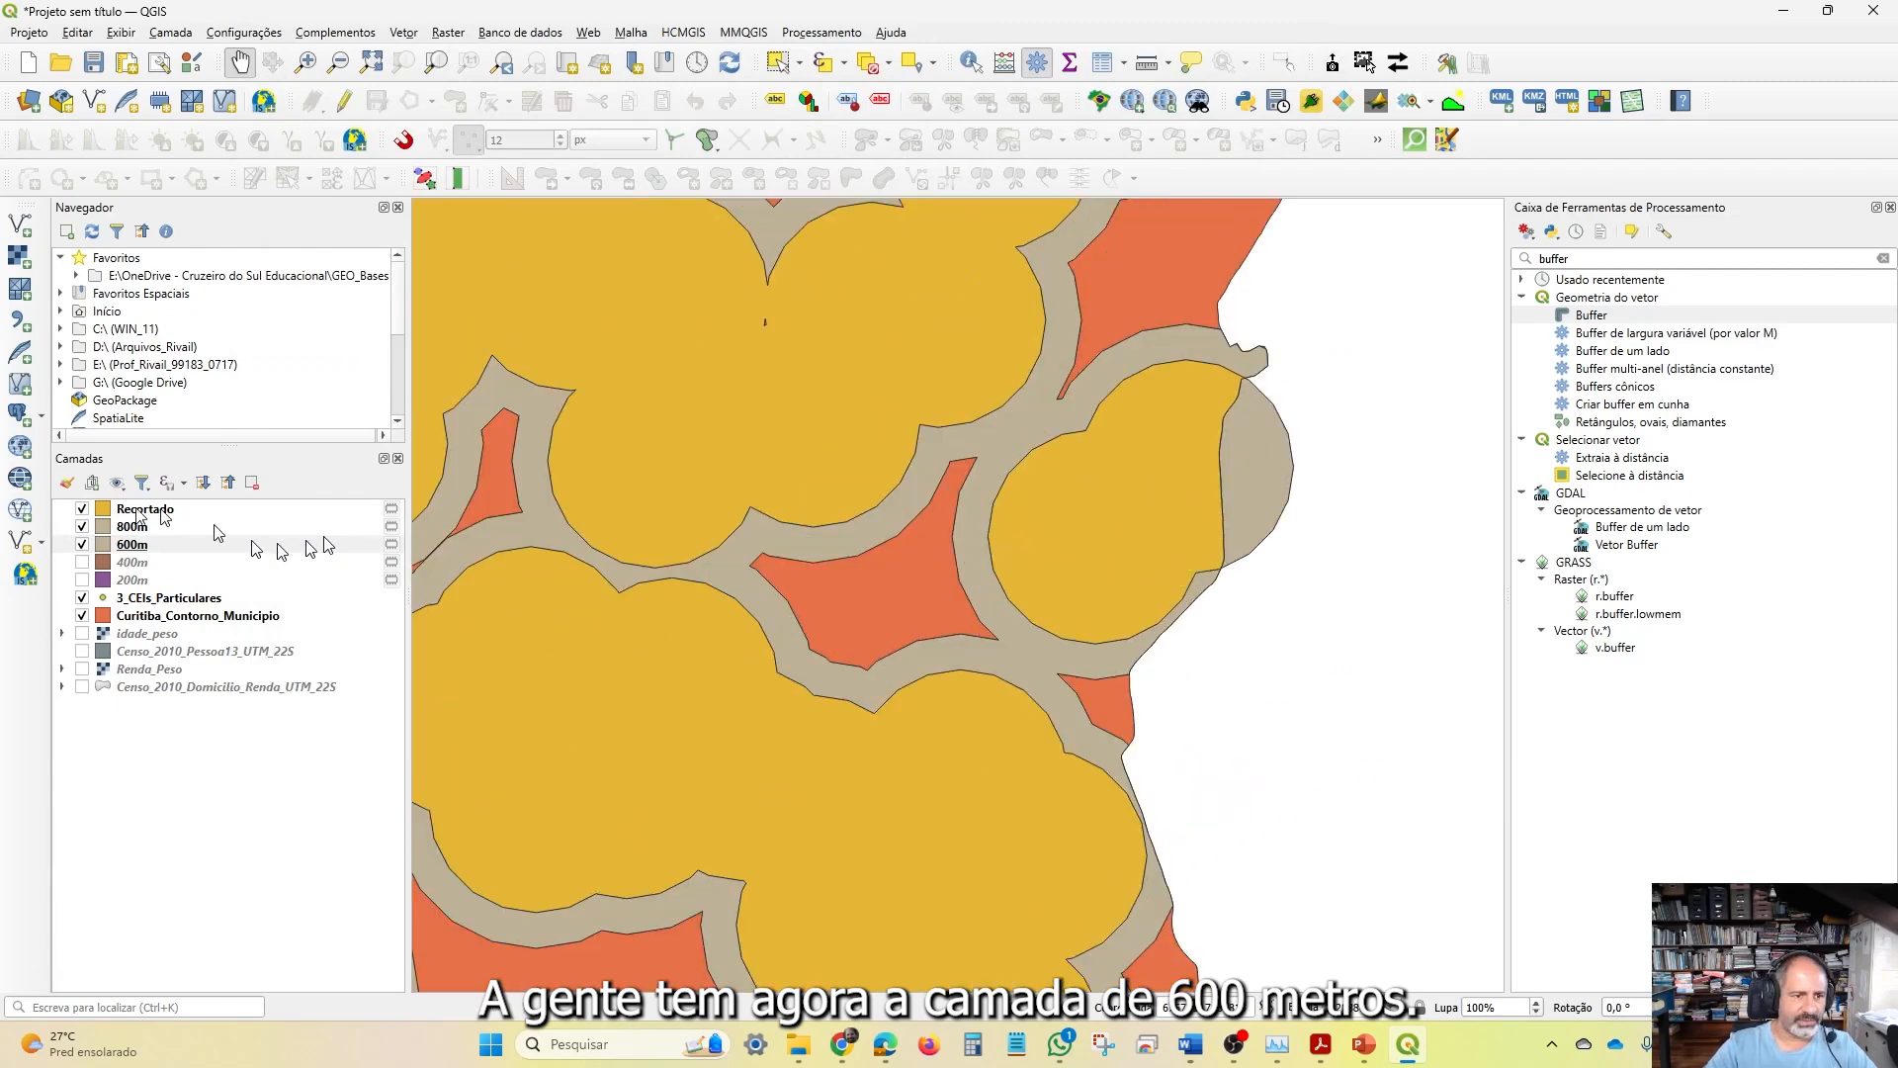
{"action": "left_click", "coordinate": [83, 526]}
{"action": "left_click", "coordinate": [82, 544]}
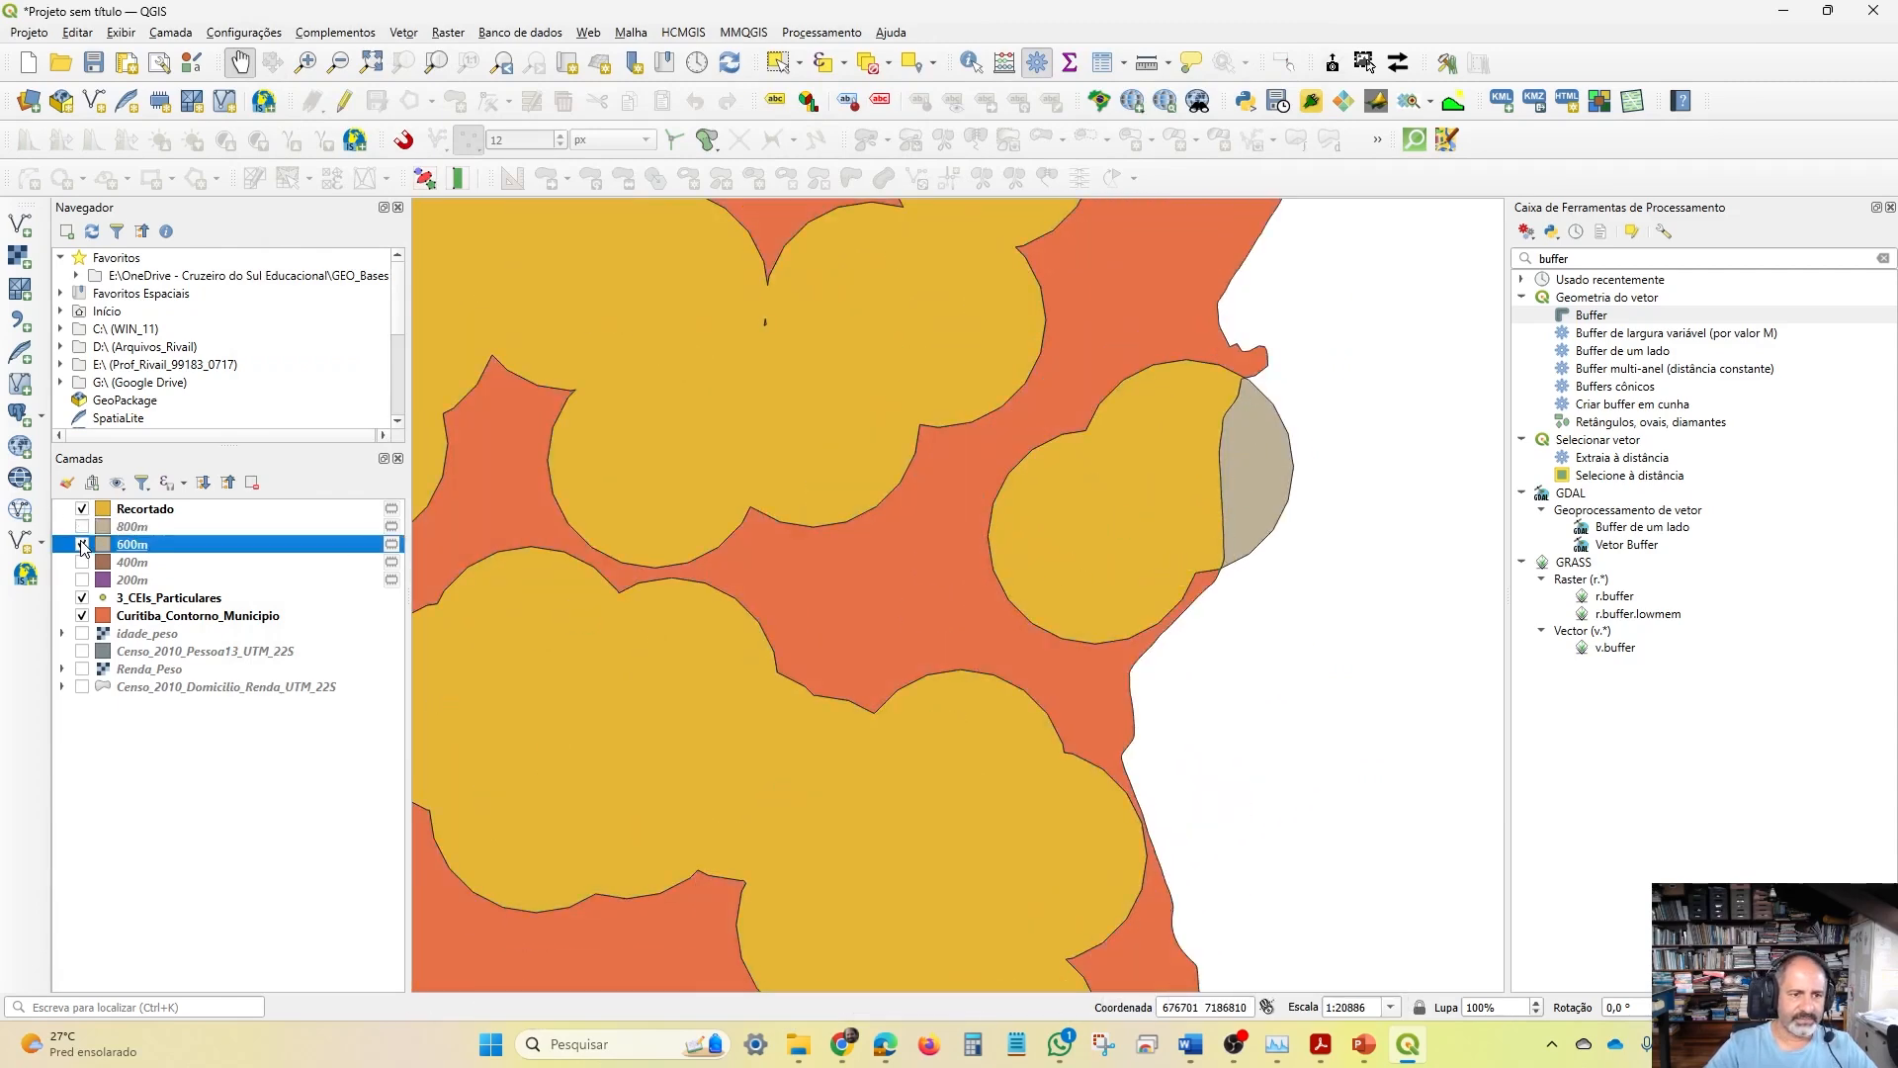
{"action": "left_click_drag", "start_coordinate": [1192, 485], "coordinate": [1055, 947]}
{"action": "left_click_drag", "start_coordinate": [1148, 282], "coordinate": [1249, 273]}
{"action": "left_click_drag", "start_coordinate": [1315, 764], "coordinate": [1250, 131]}
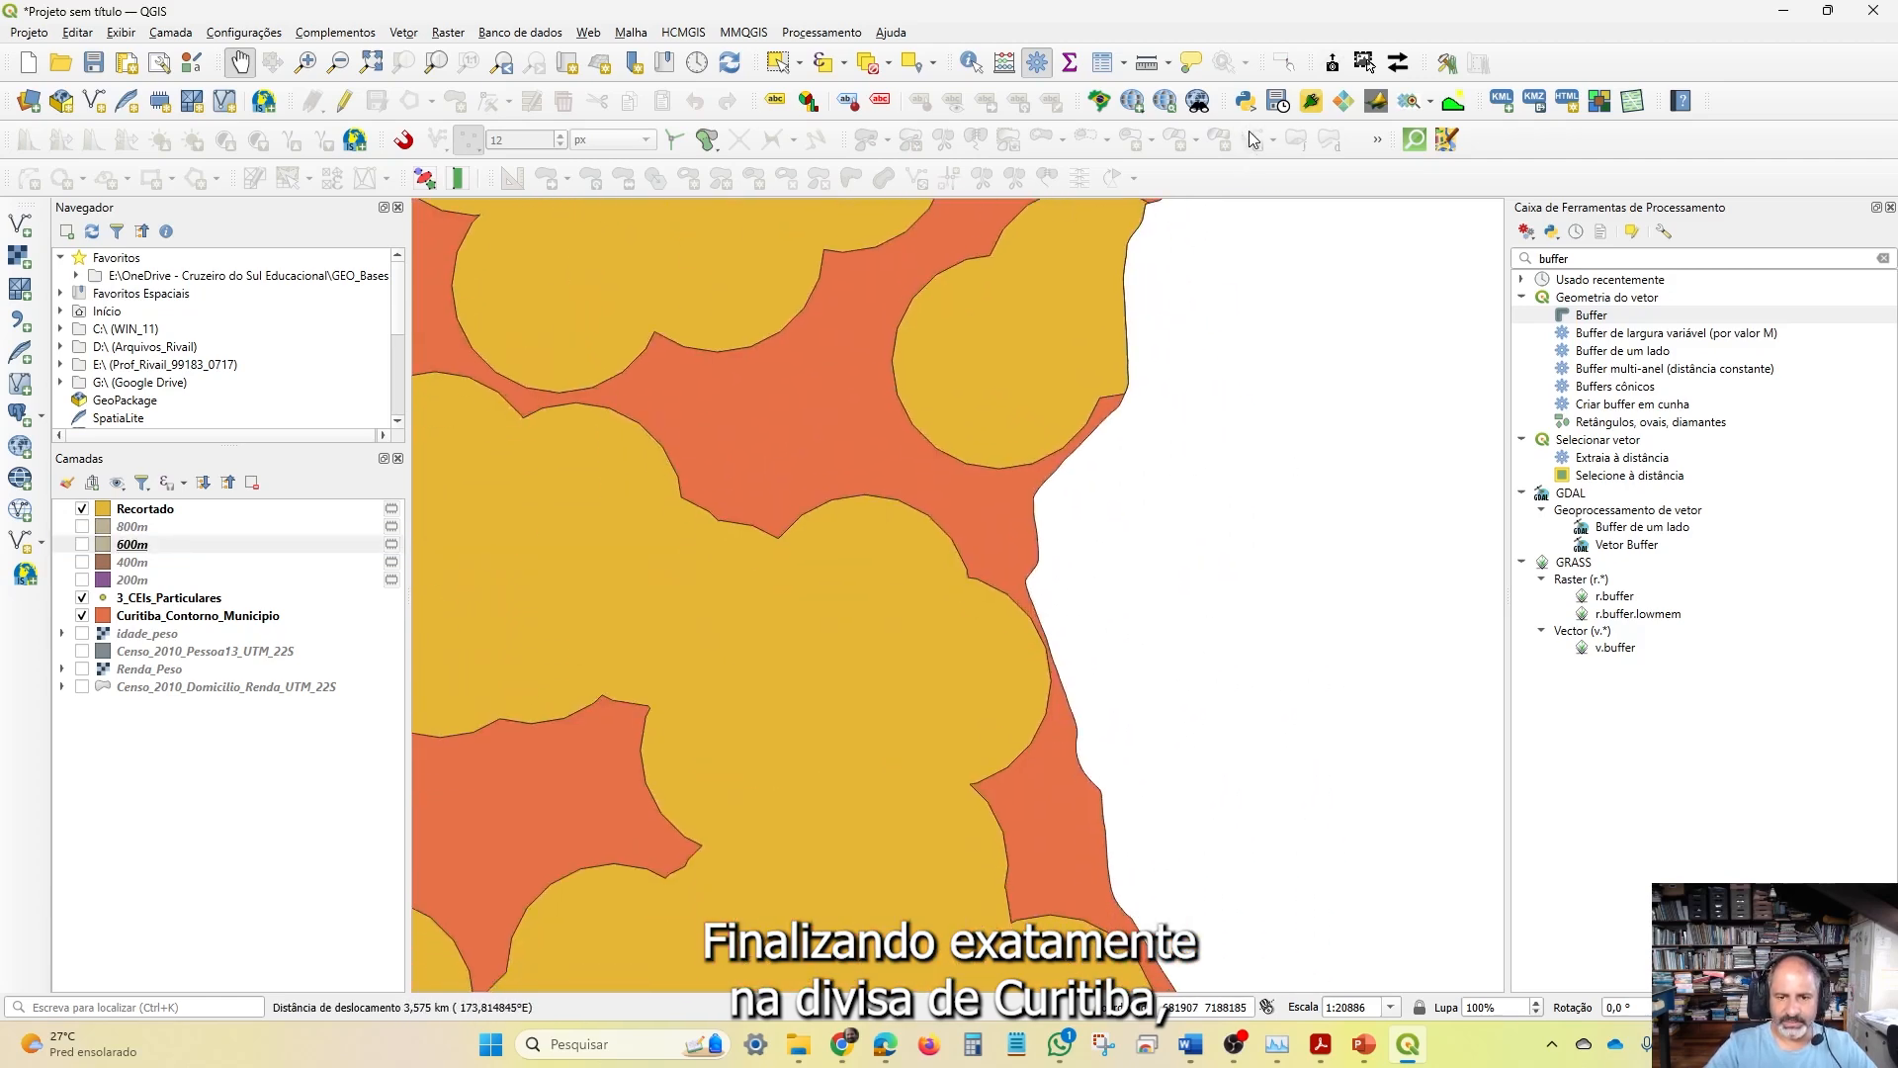
{"action": "left_click_drag", "start_coordinate": [1122, 498], "coordinate": [1171, 415]}
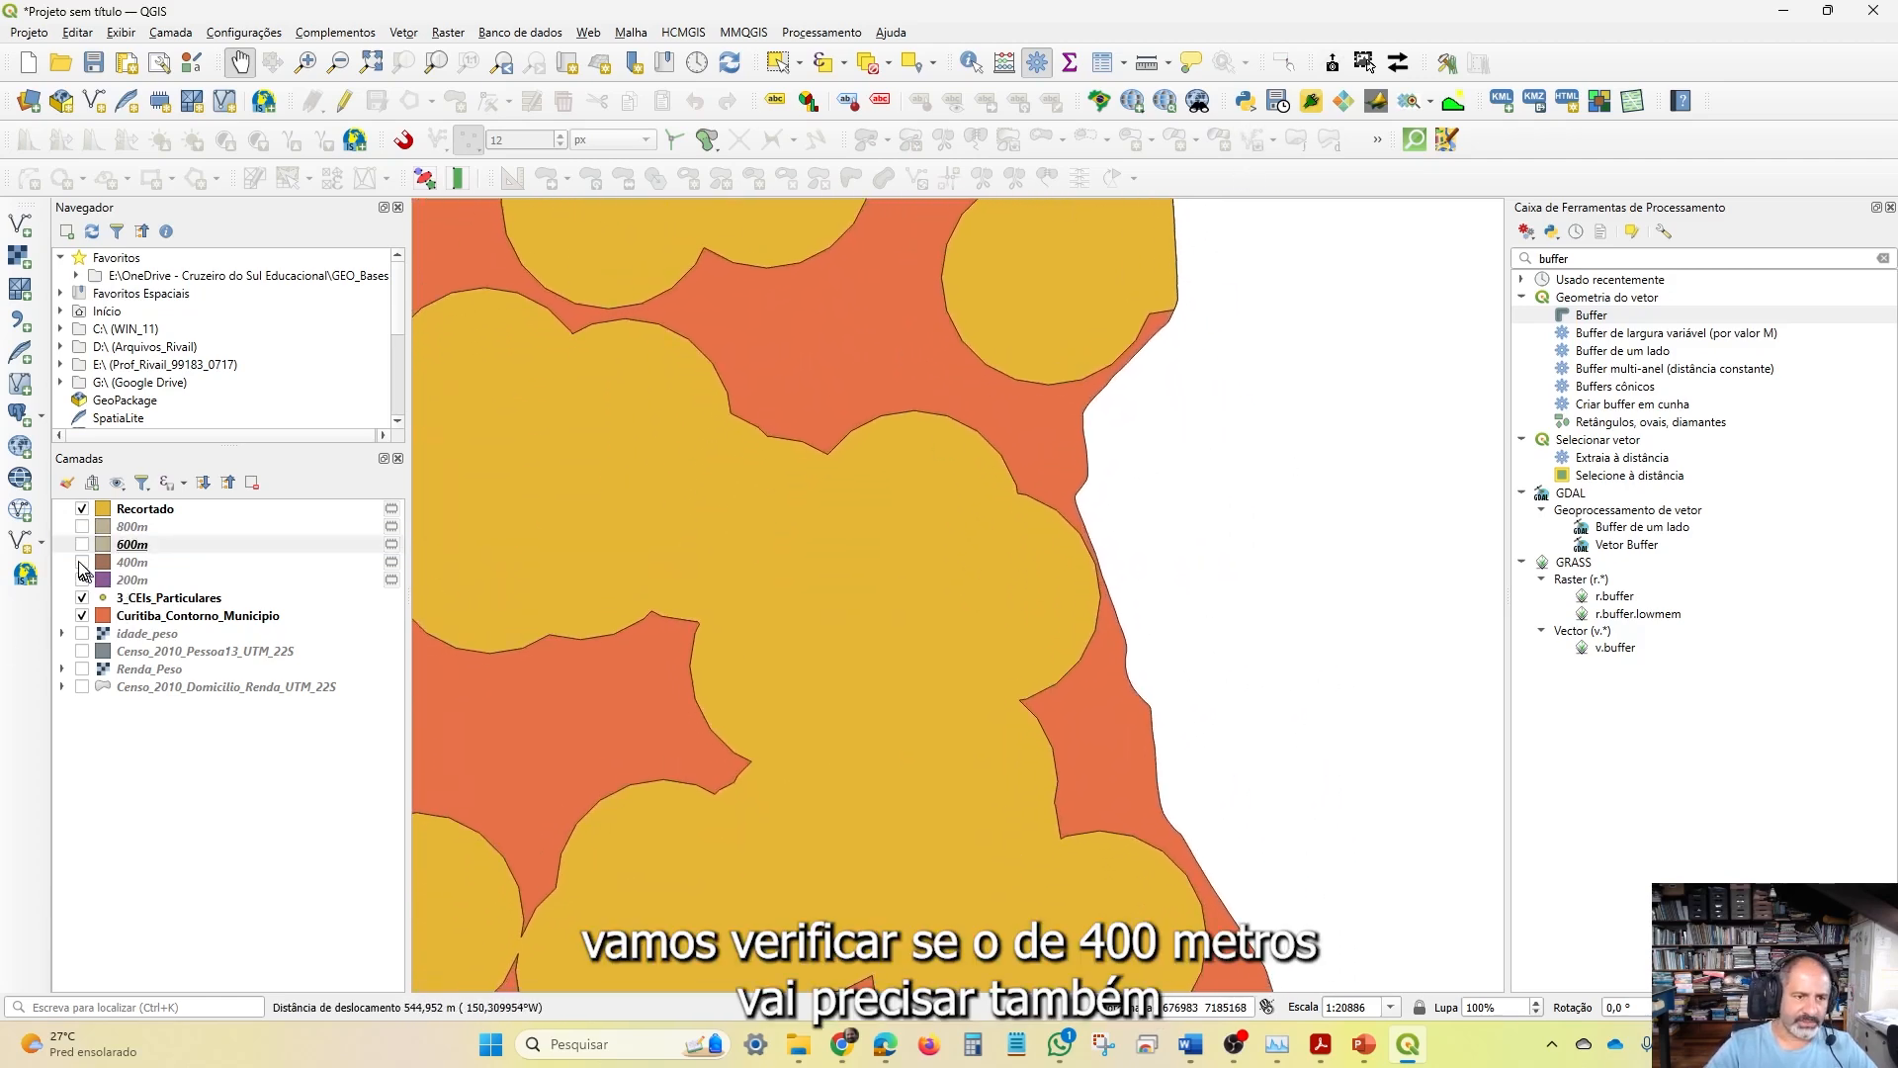
Show the 400m layer, check whether it extends beyond the eastern municipal boundary, and hide it again
{"action": "left_click", "coordinate": [82, 563]}
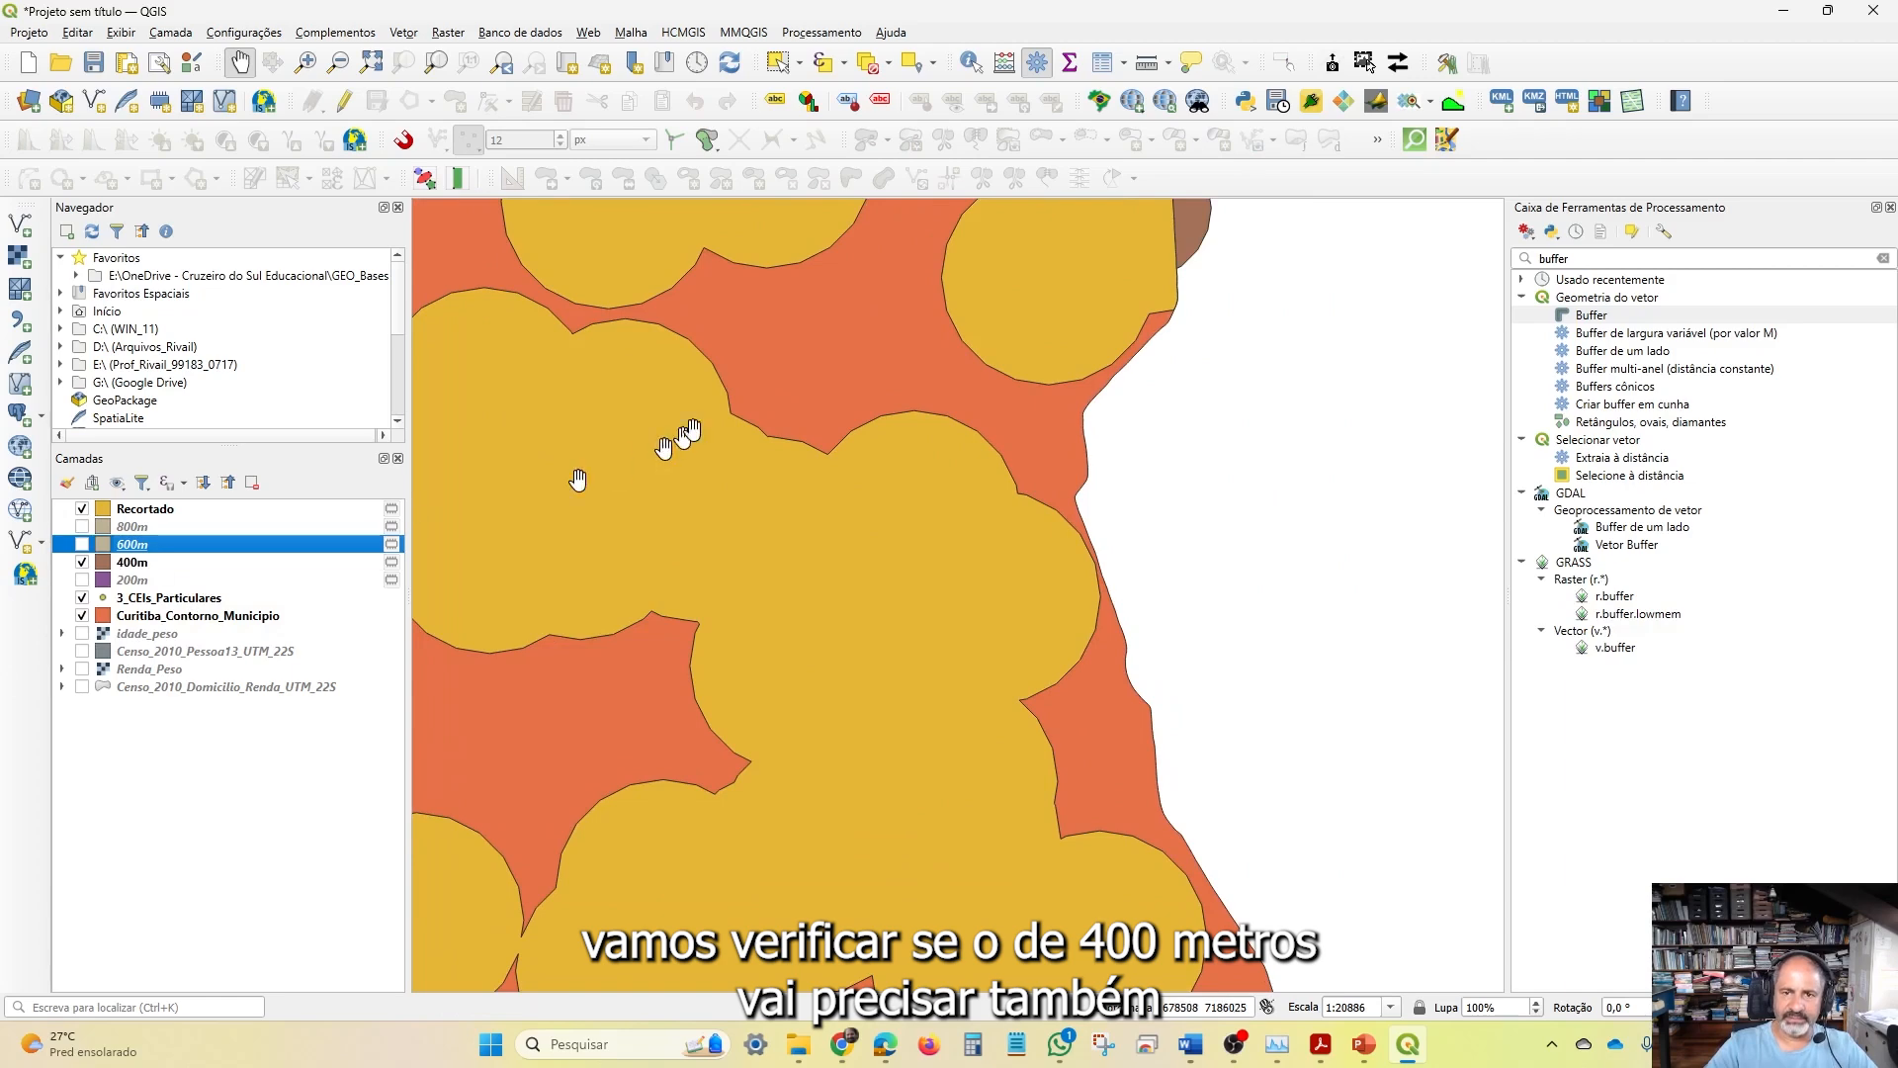
{"action": "left_click_drag", "start_coordinate": [1043, 406], "coordinate": [1055, 754]}
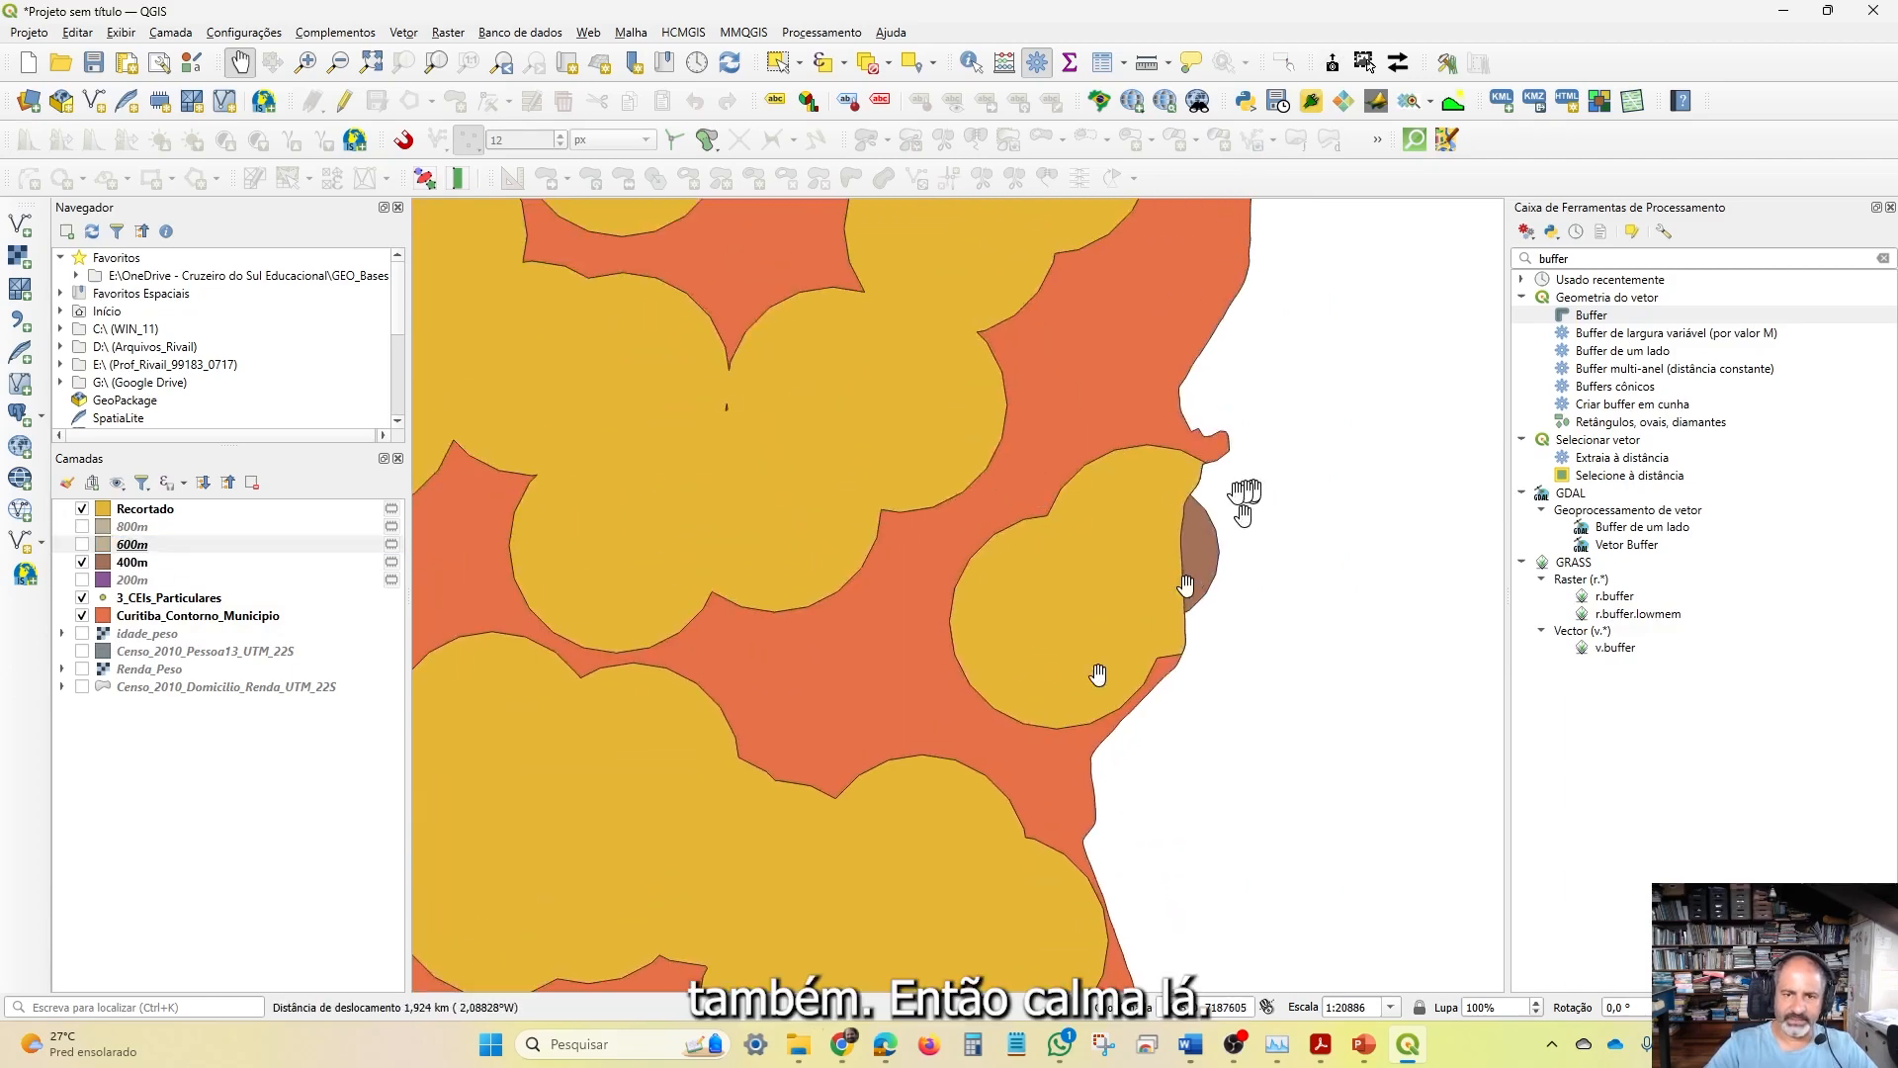
{"action": "left_click", "coordinate": [82, 562]}
Rename the clipped layer Recortado as 600m
{"action": "left_click", "coordinate": [155, 509]}
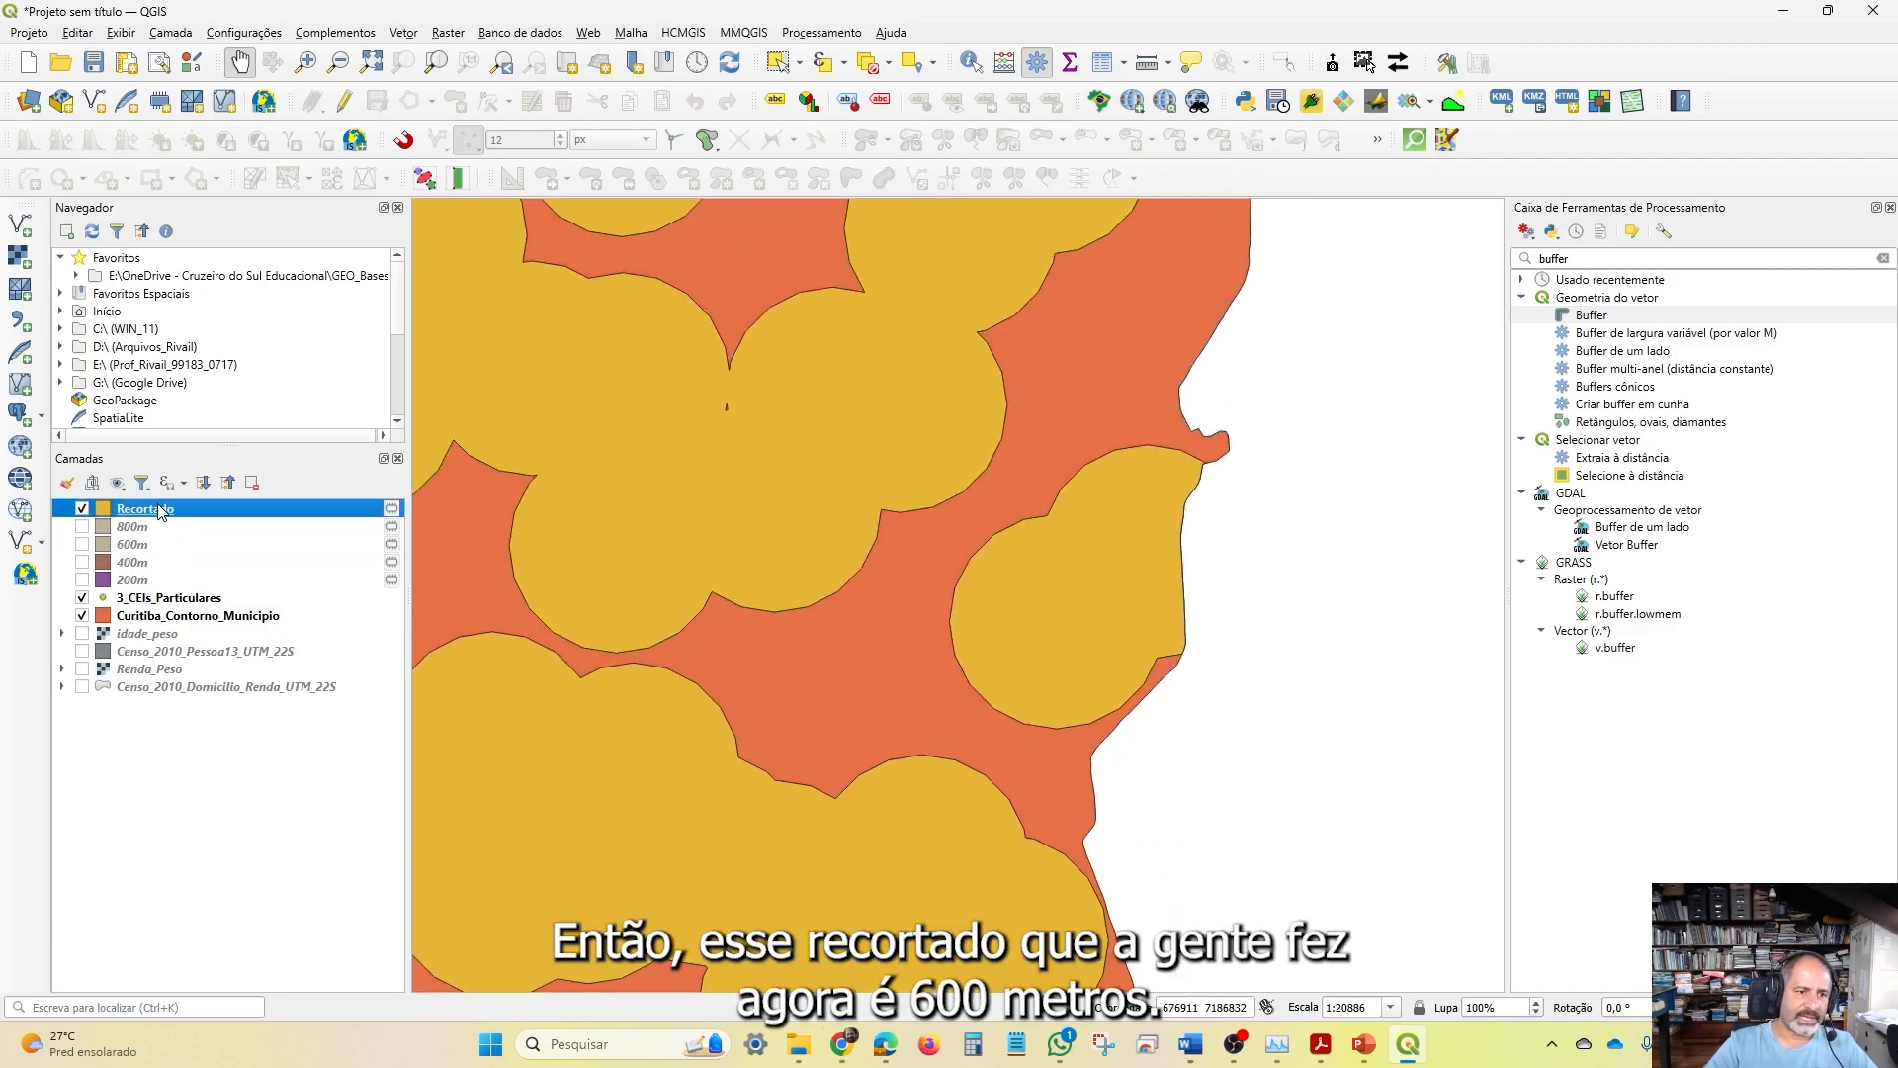
{"action": "right_click", "coordinate": [157, 506]}
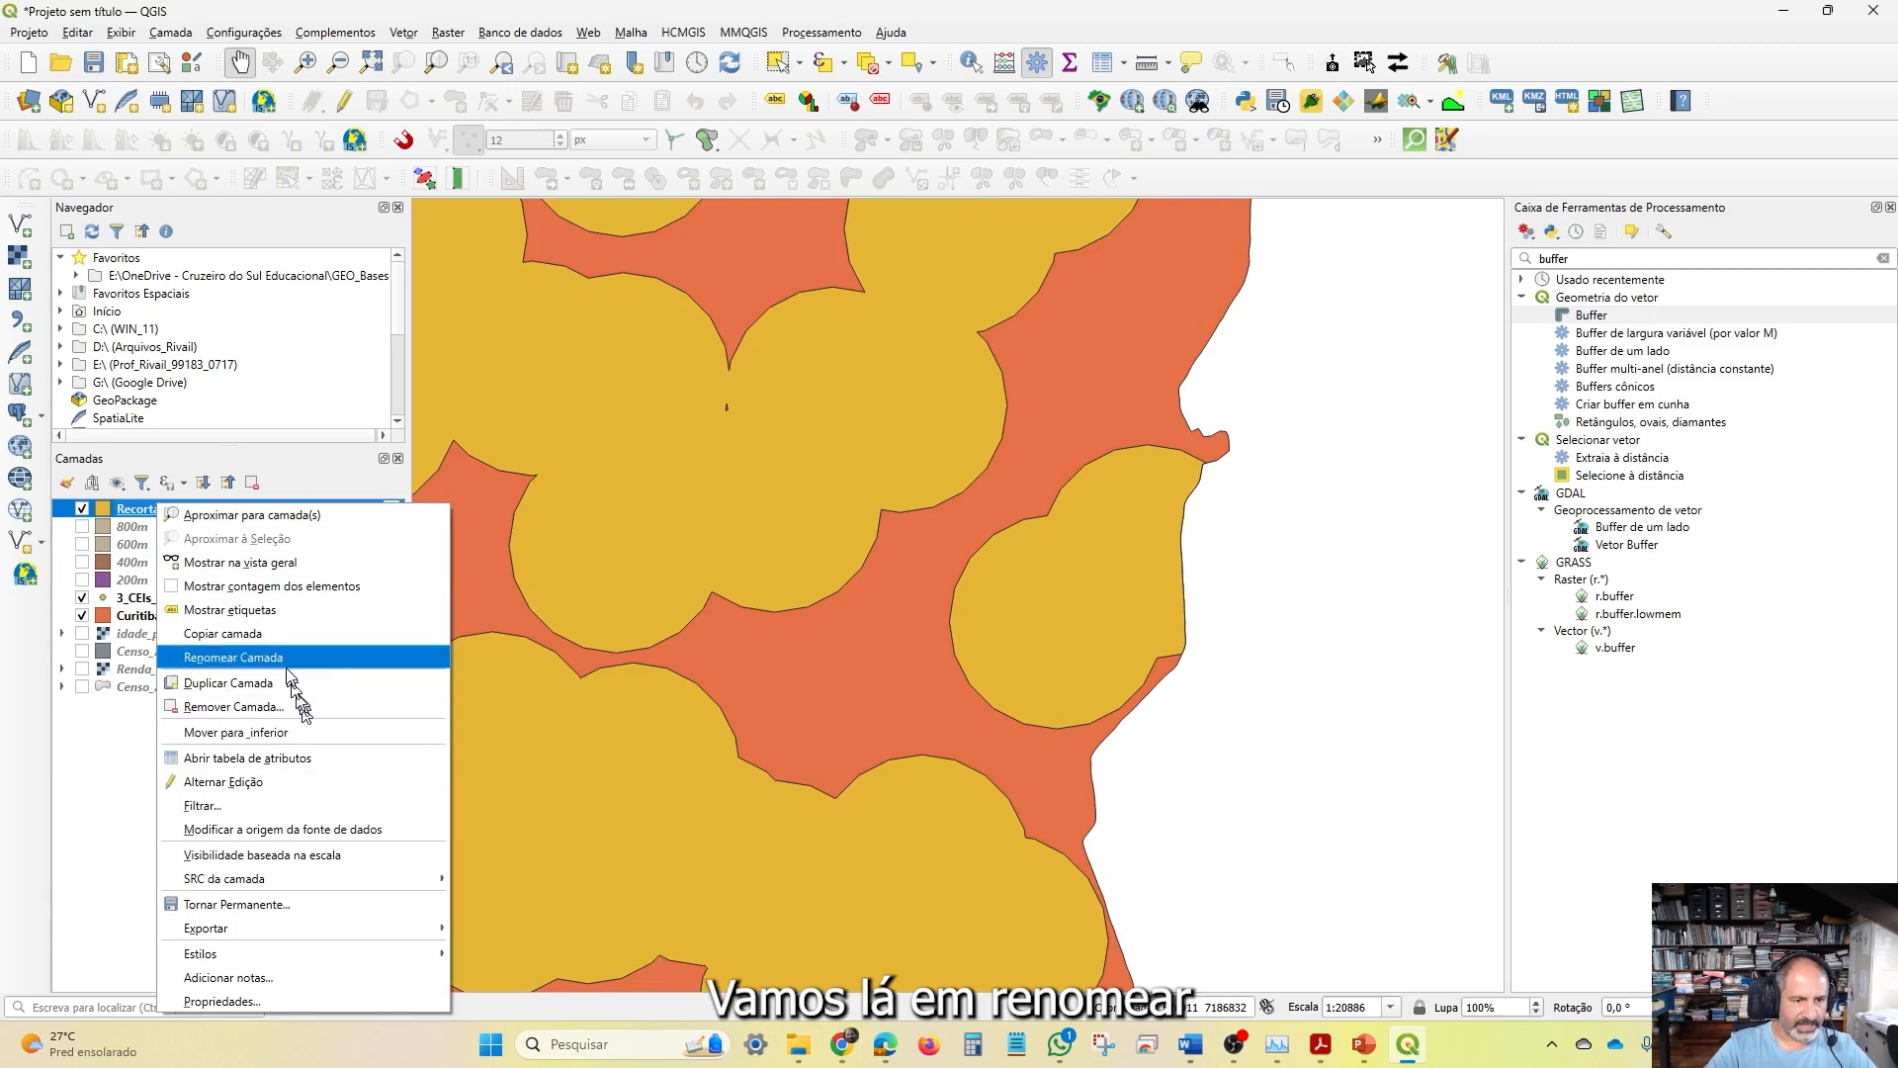
{"action": "left_click", "coordinate": [286, 663]}
{"action": "type", "text": "600m"}
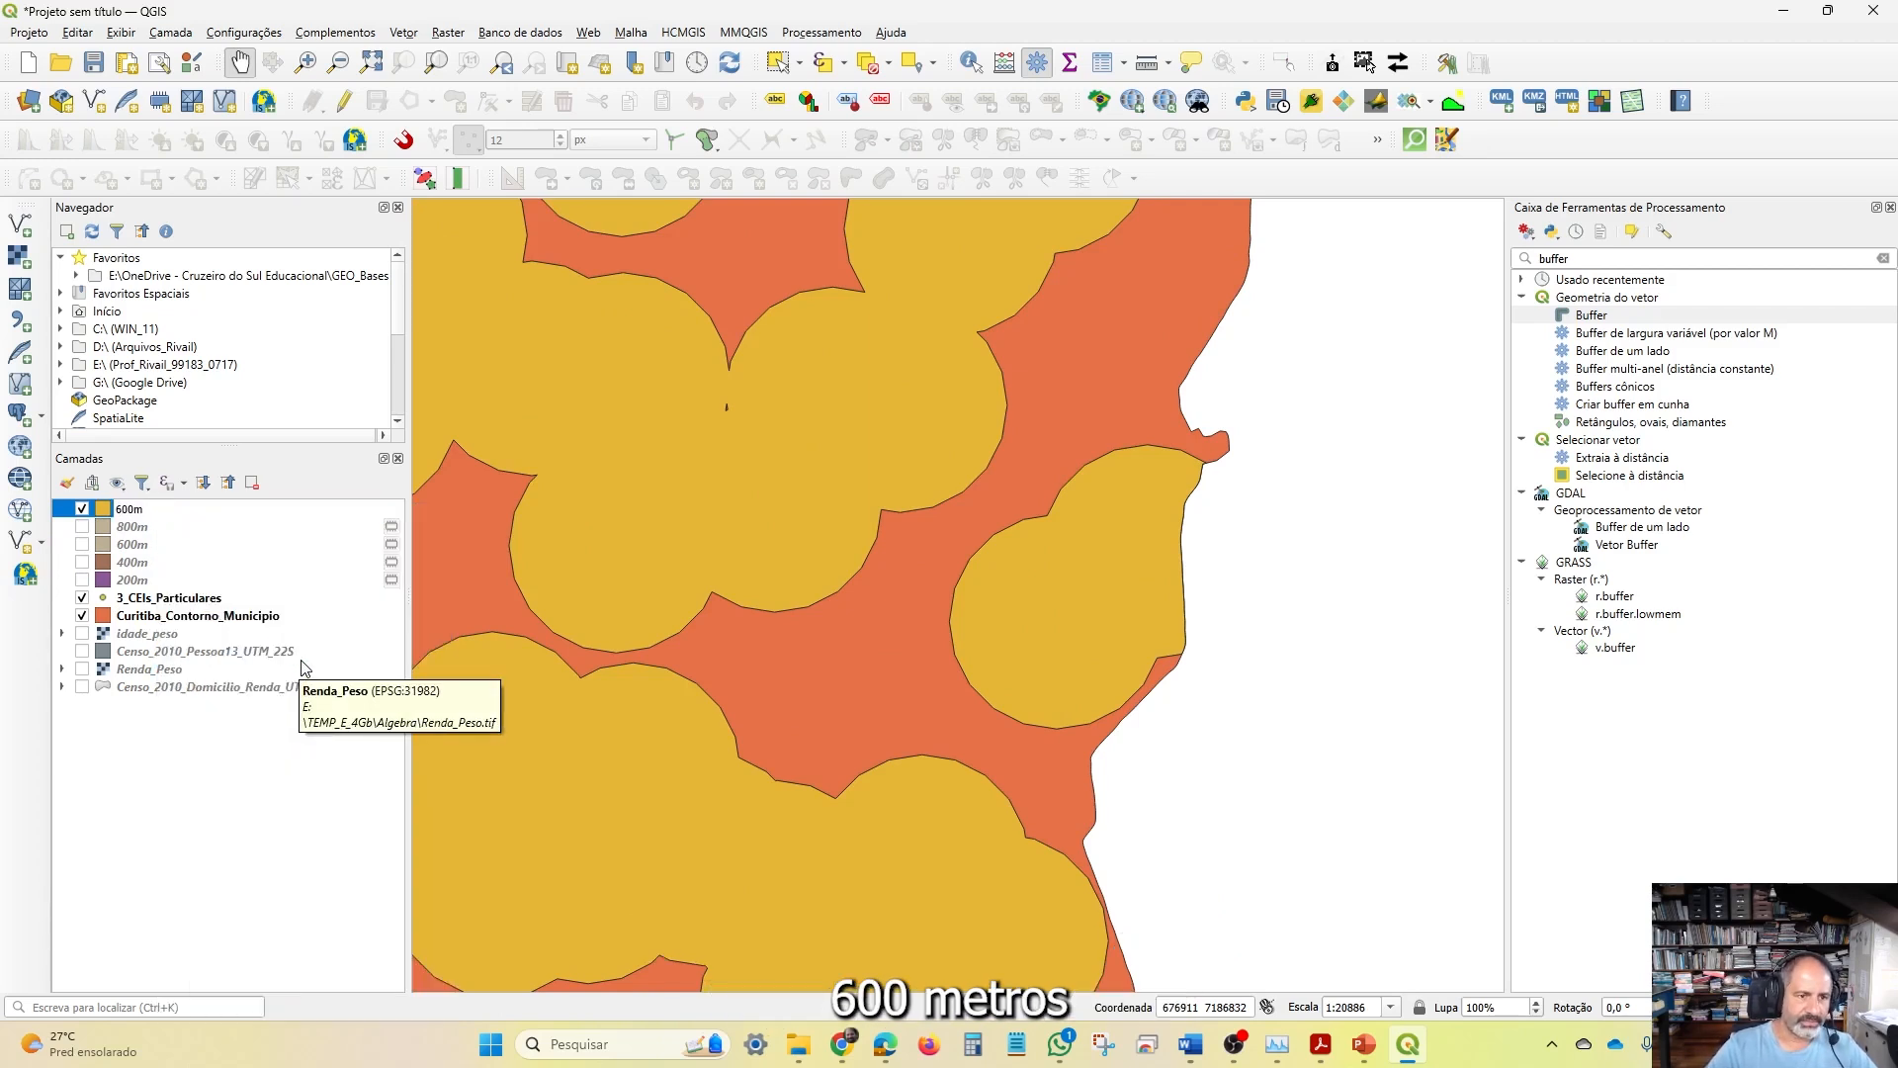
Remove the original unclipped 600m layer from the project
{"action": "left_click", "coordinate": [139, 543]}
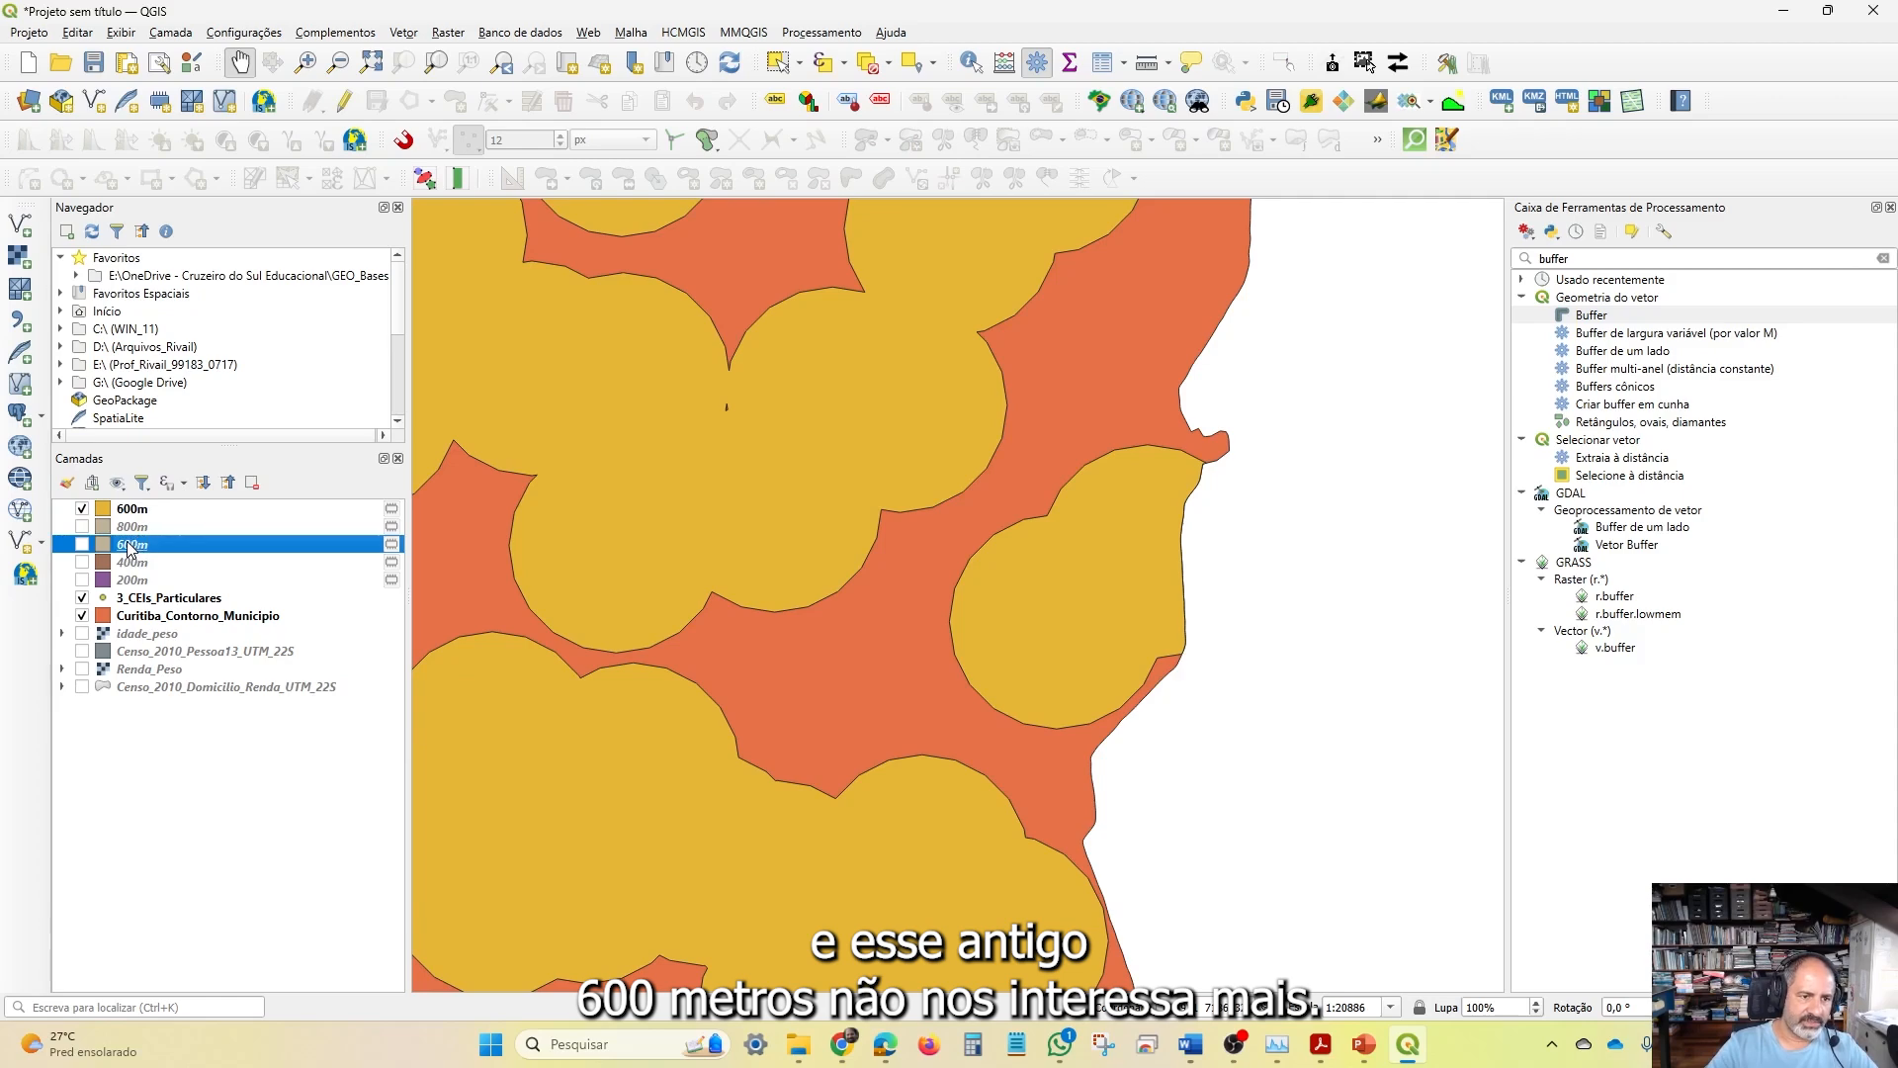
{"action": "right_click", "coordinate": [132, 550]}
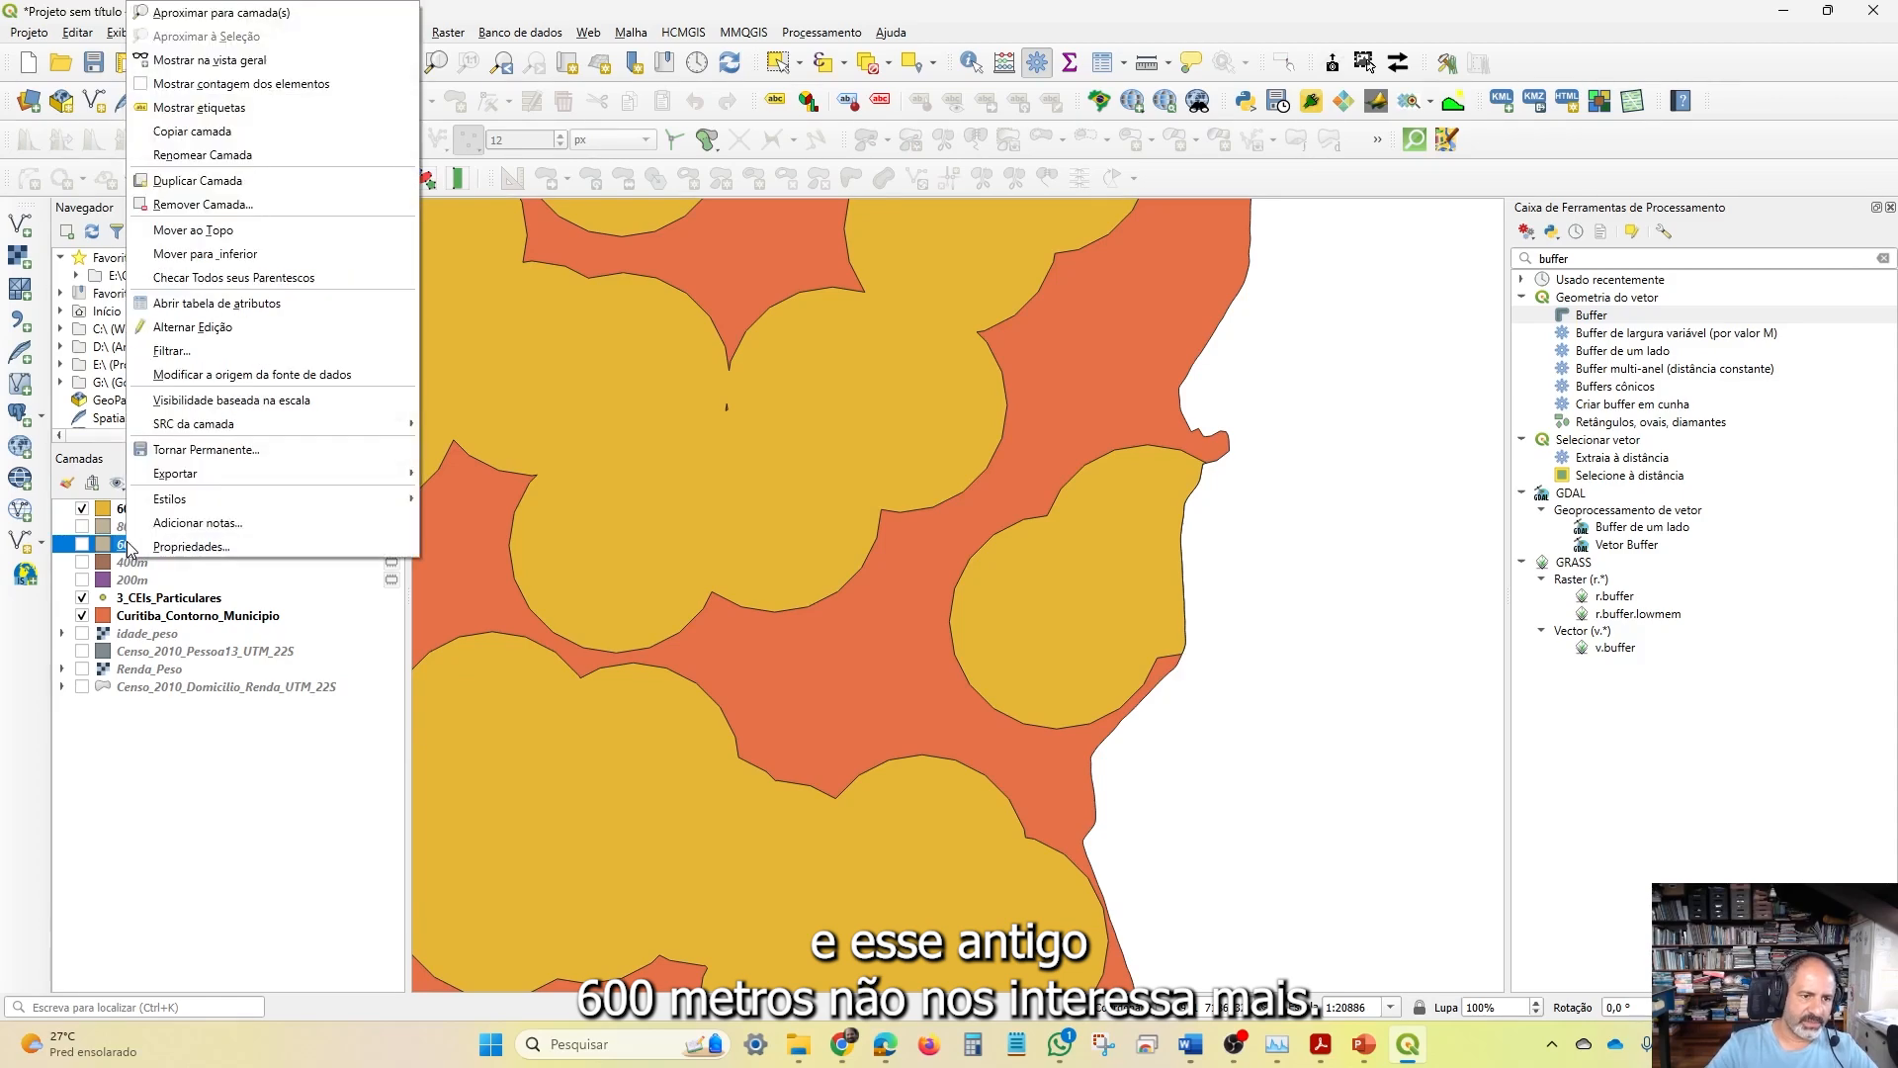
{"action": "left_click", "coordinate": [253, 204]}
{"action": "left_click", "coordinate": [930, 542]}
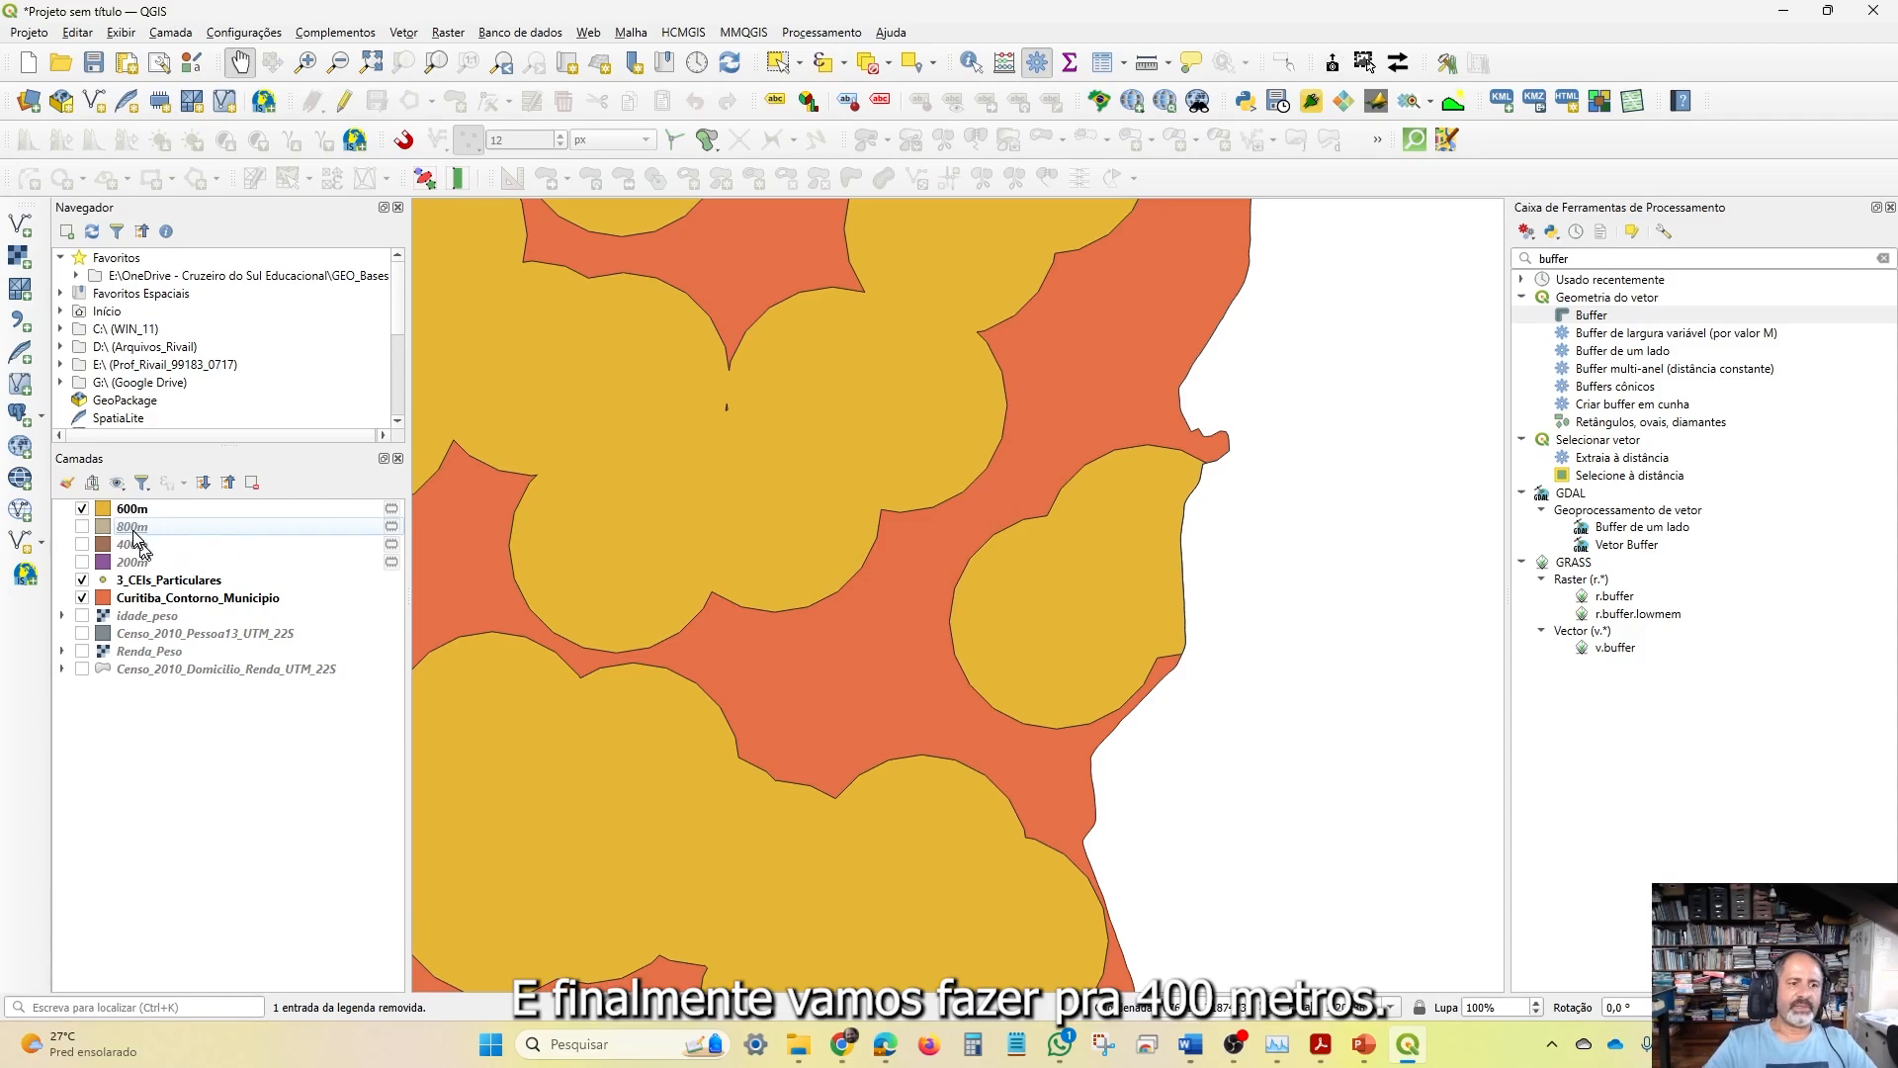
Clip the Curitiba_Contorno_Municipio layer with the 400m layer as overlay, outputting to a temporary layer
{"action": "left_click", "coordinate": [130, 546]}
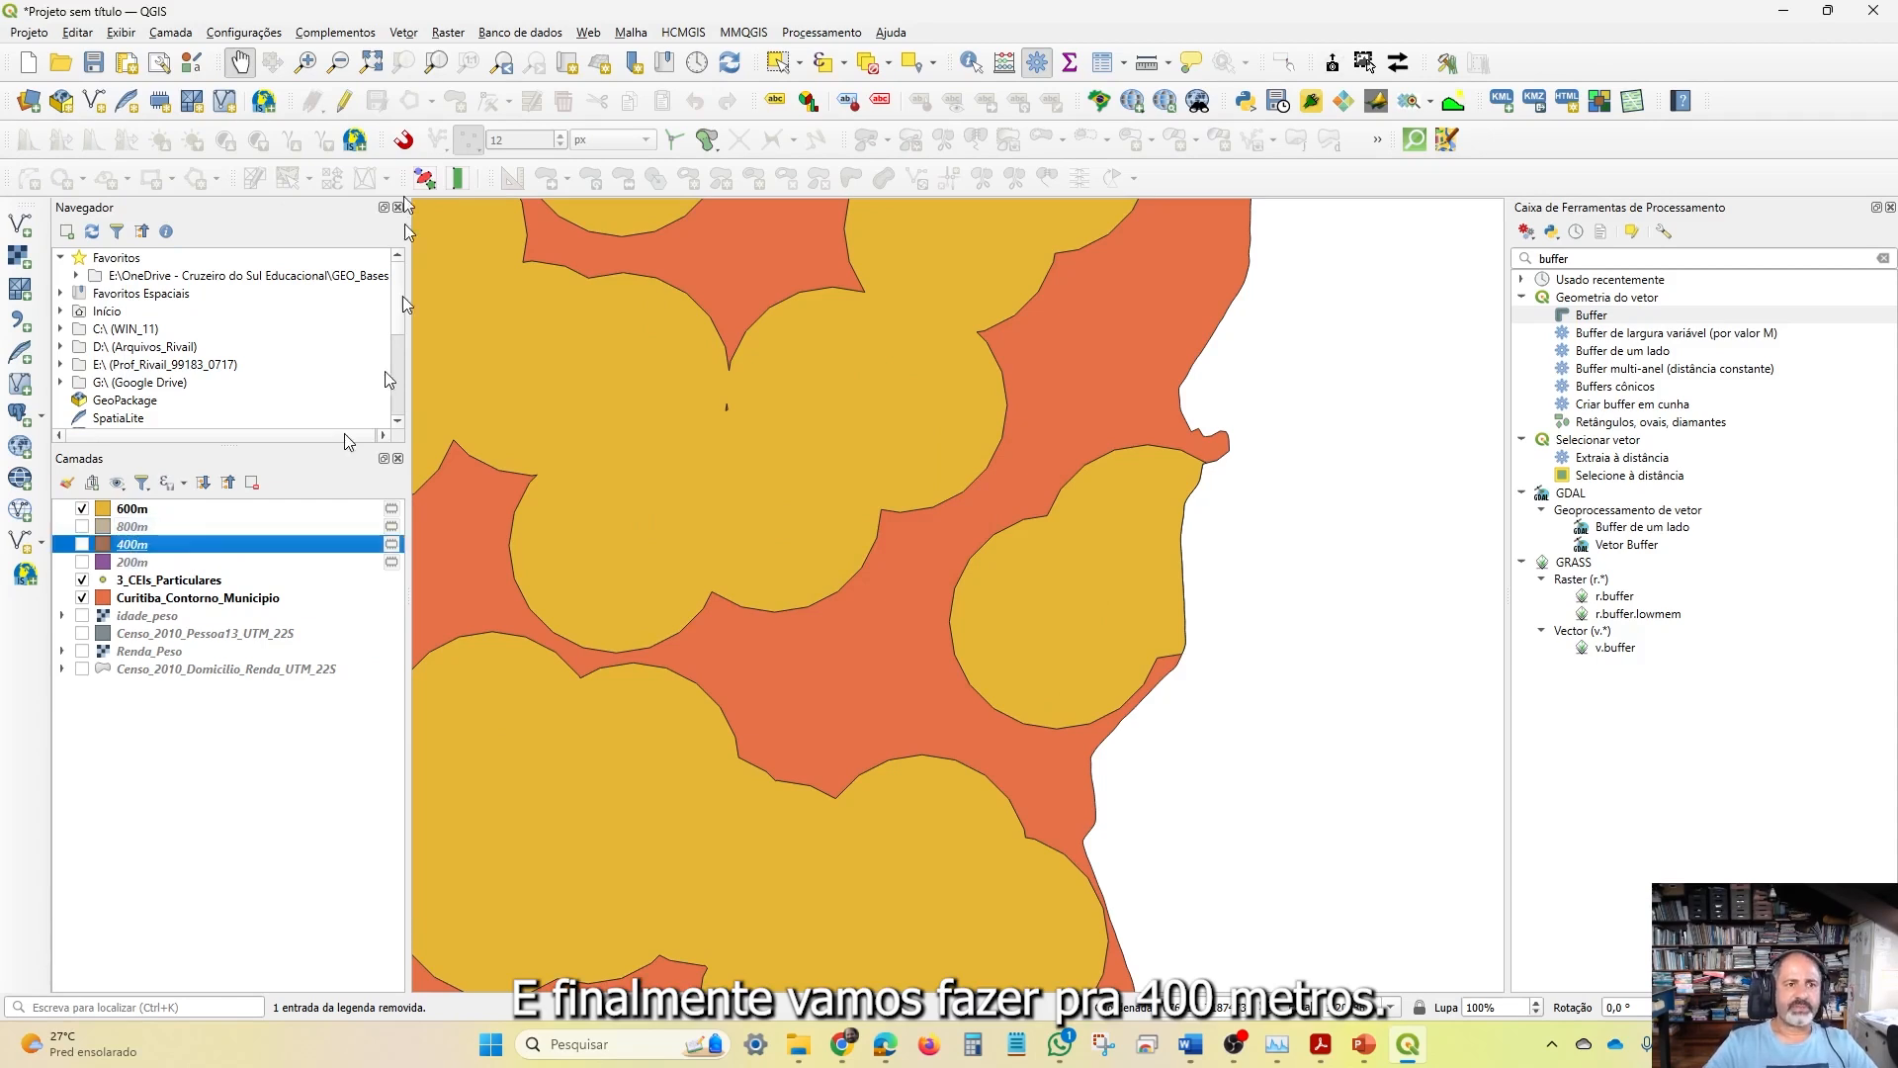
{"action": "left_click", "coordinate": [406, 33]}
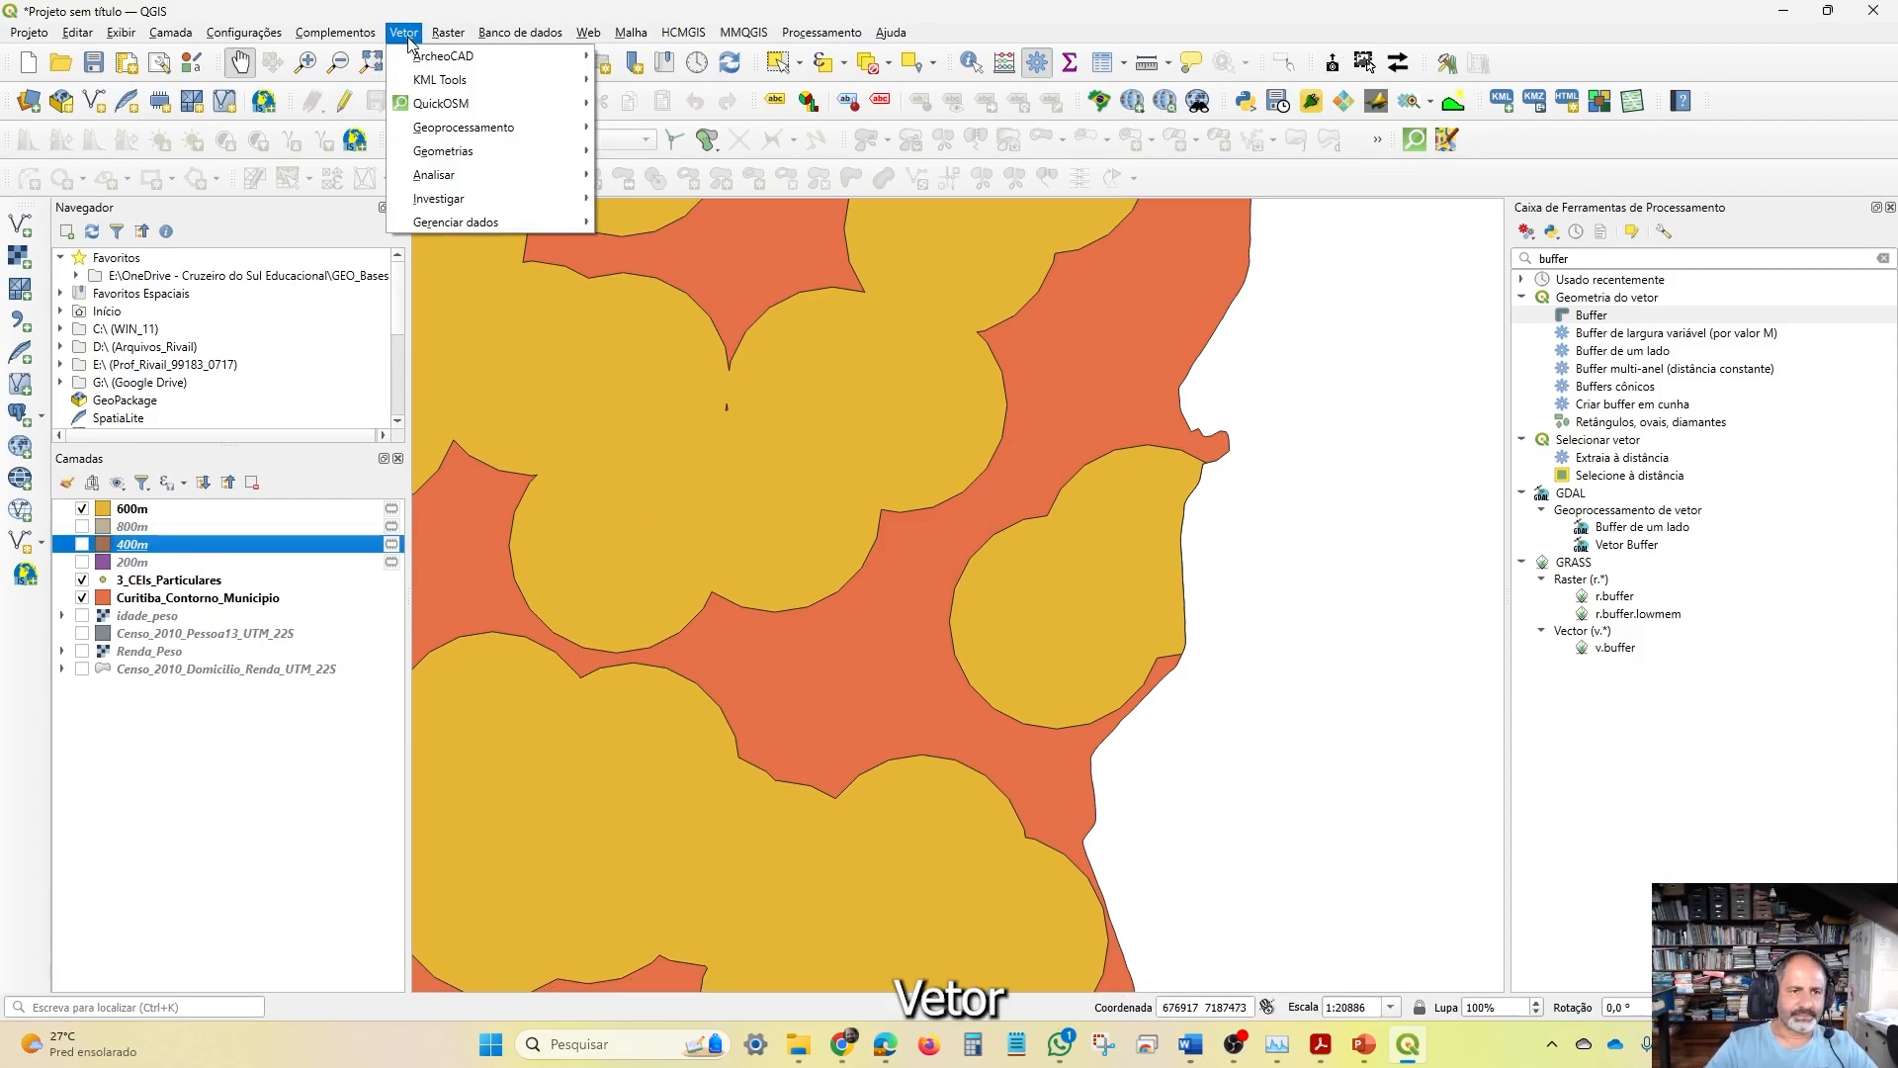
{"action": "mouse_move", "coordinate": [474, 129]}
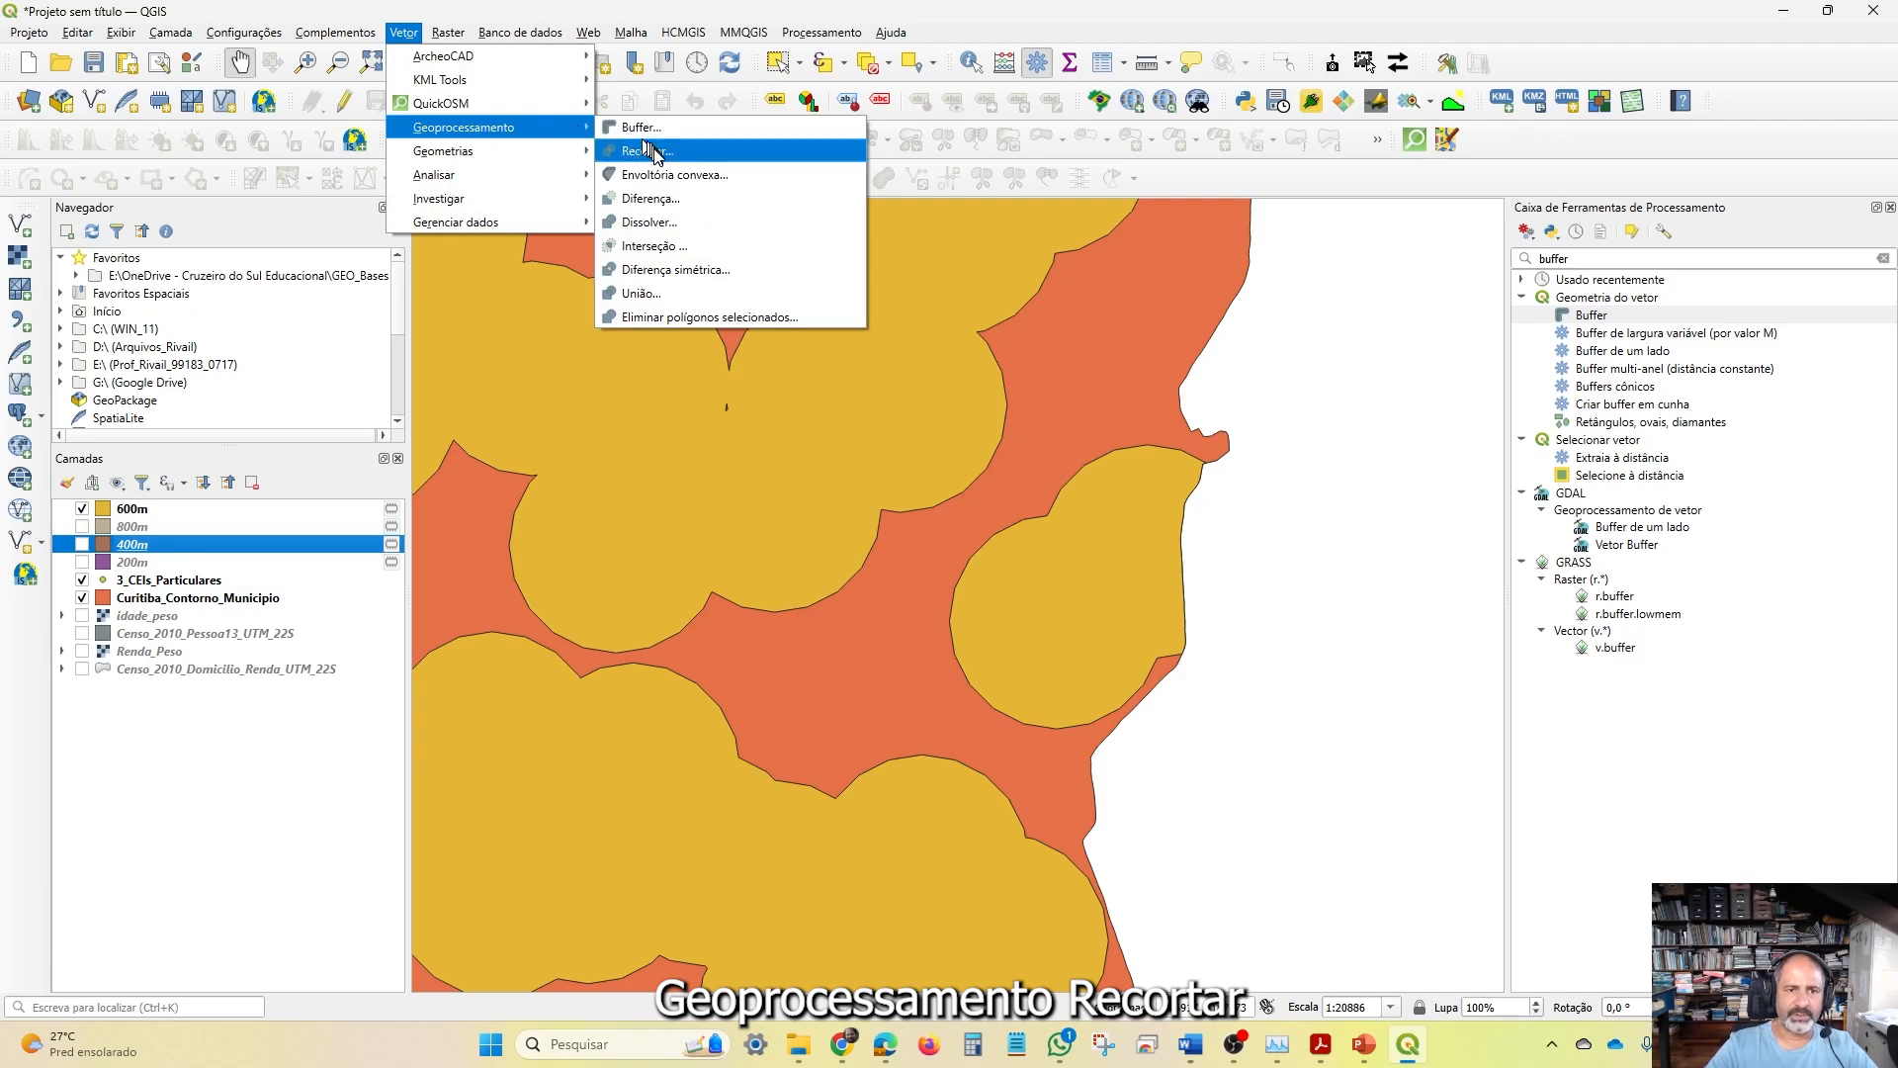
{"action": "left_click", "coordinate": [655, 154]}
{"action": "left_click", "coordinate": [467, 132]}
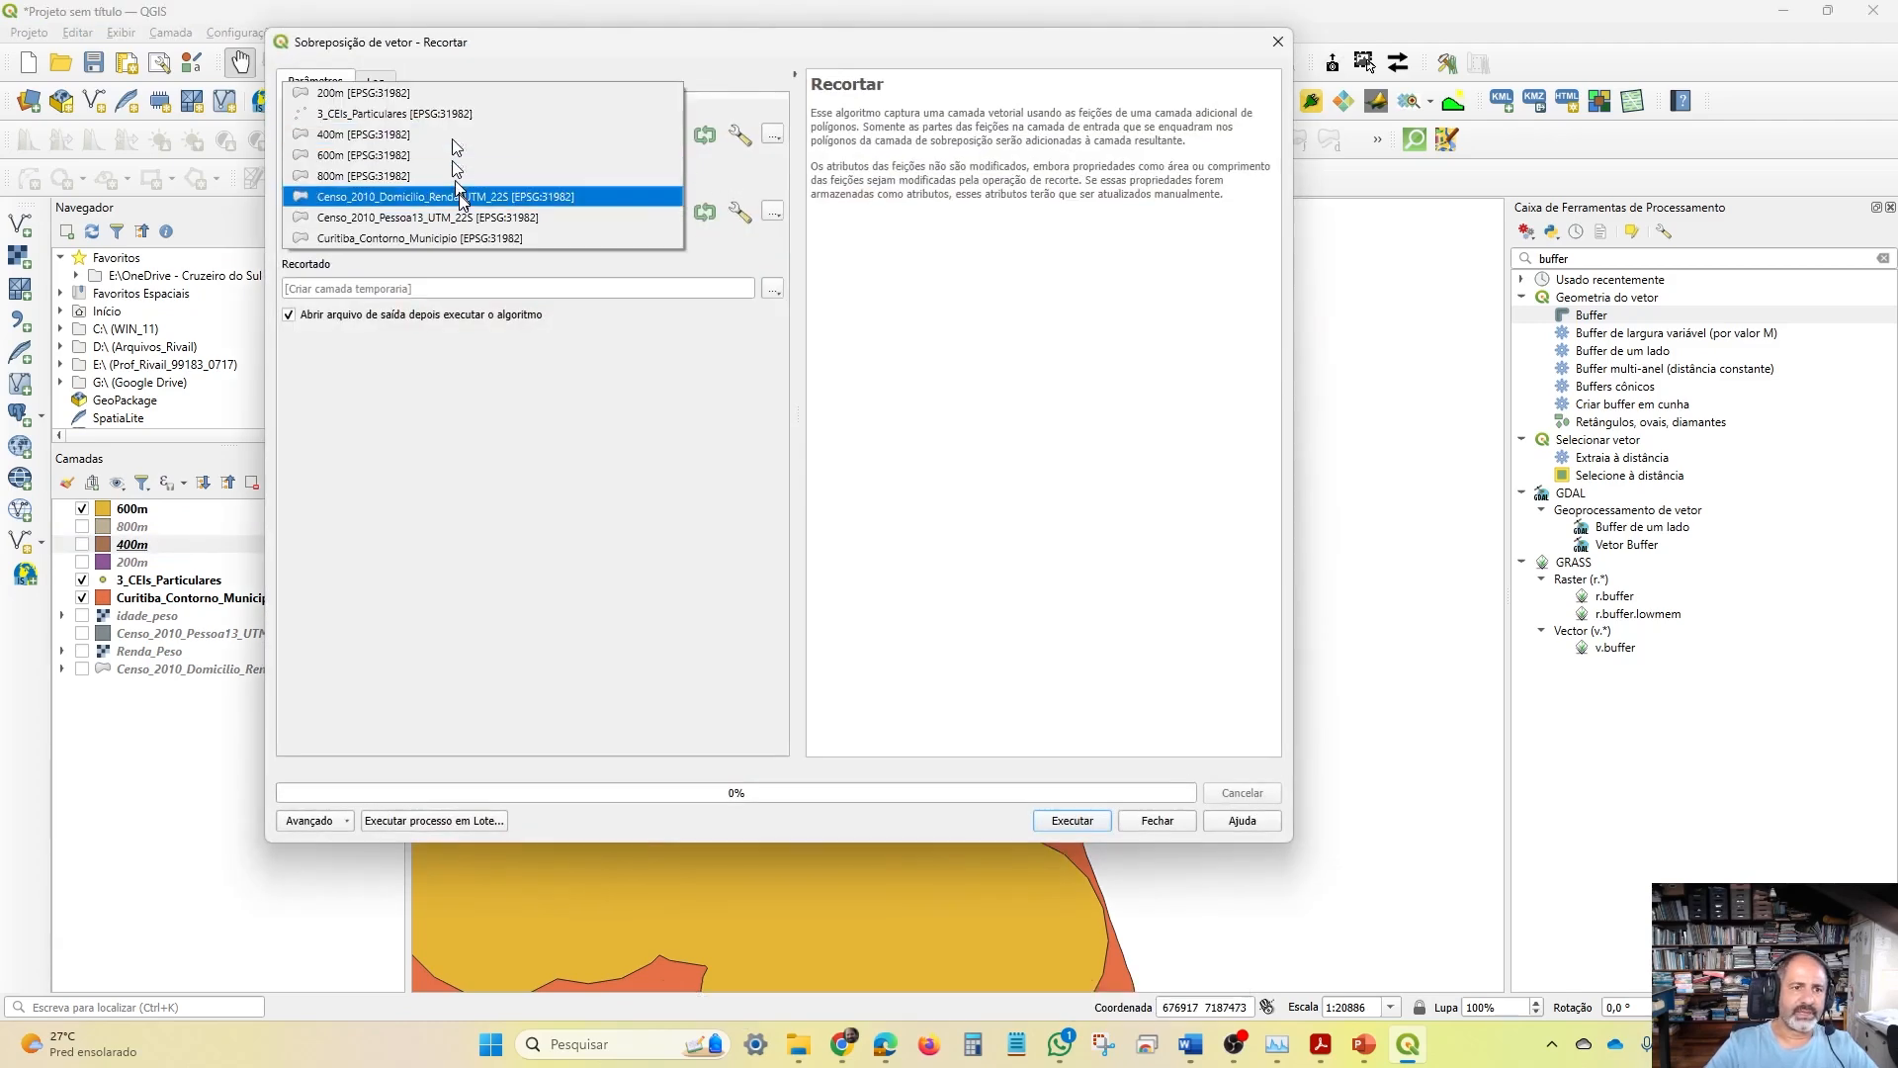
{"action": "left_click", "coordinate": [461, 238]}
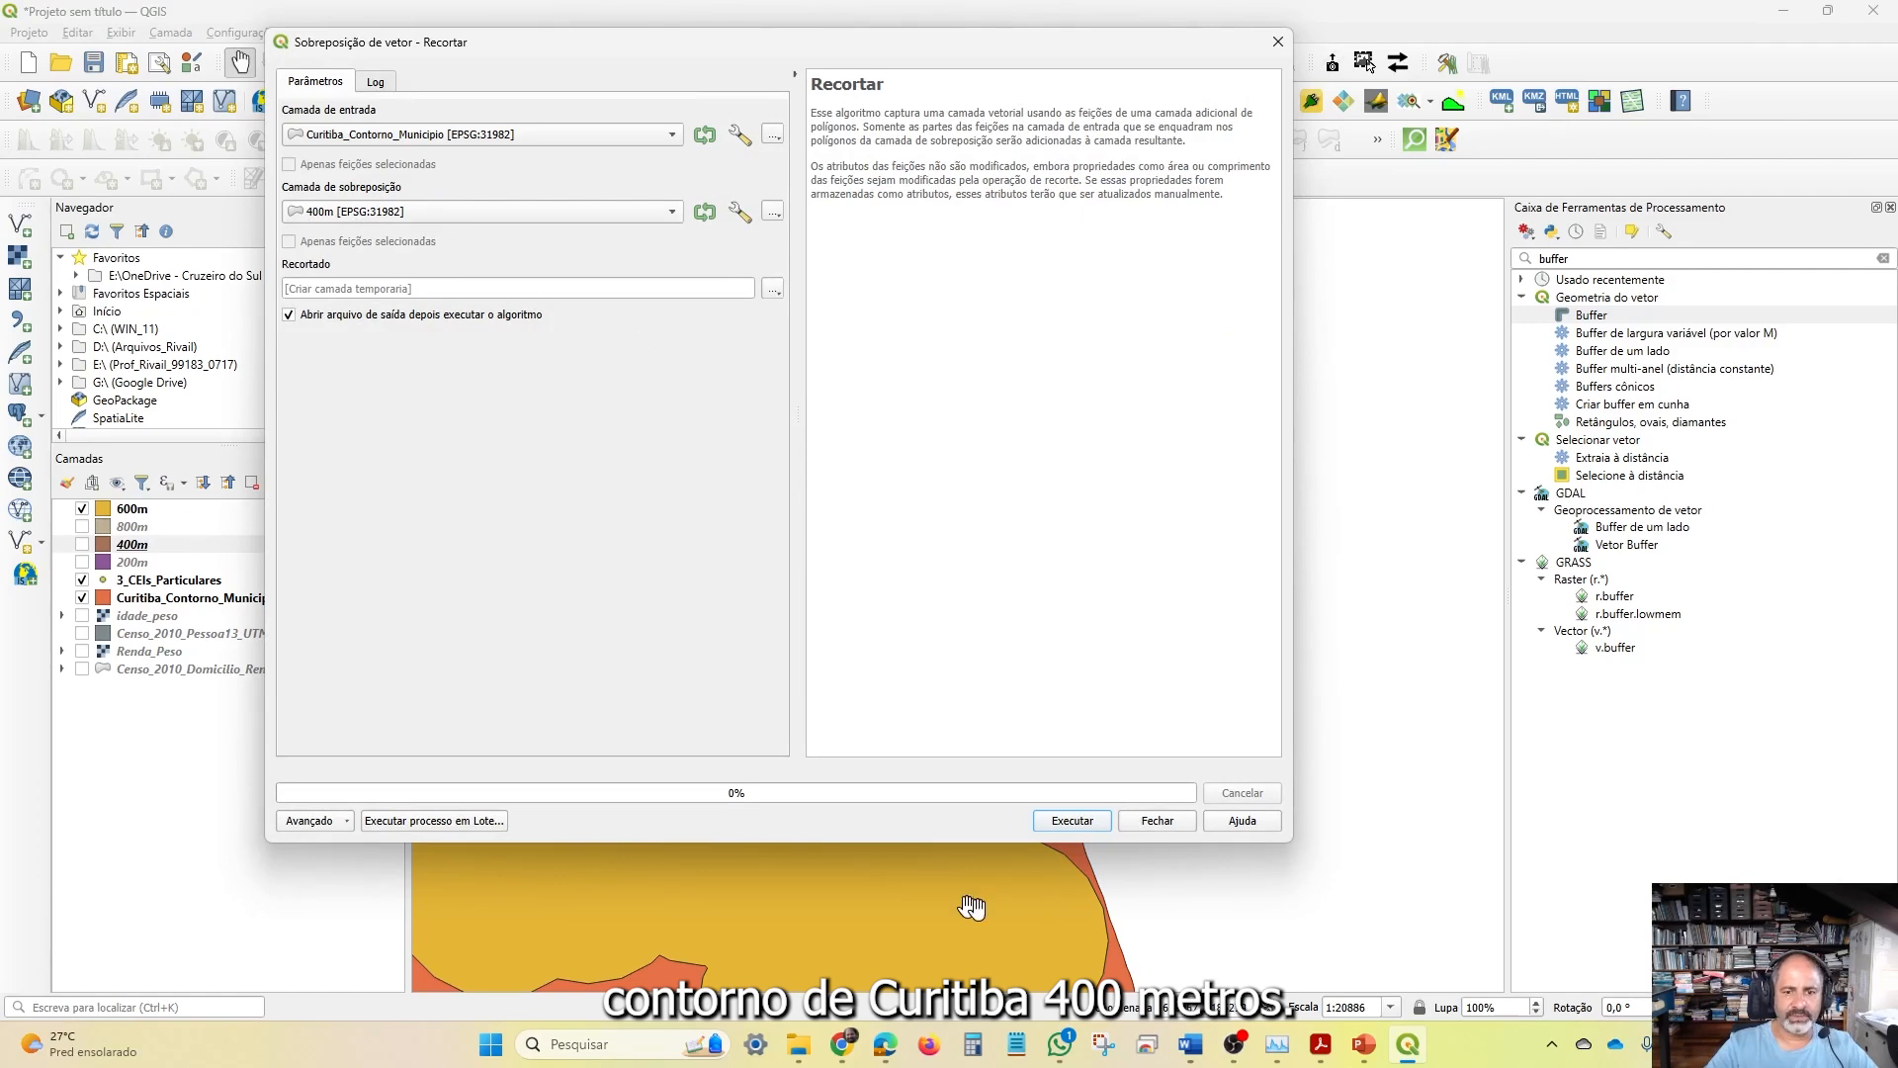
{"action": "left_click", "coordinate": [1072, 820]}
{"action": "left_click", "coordinate": [1157, 821]}
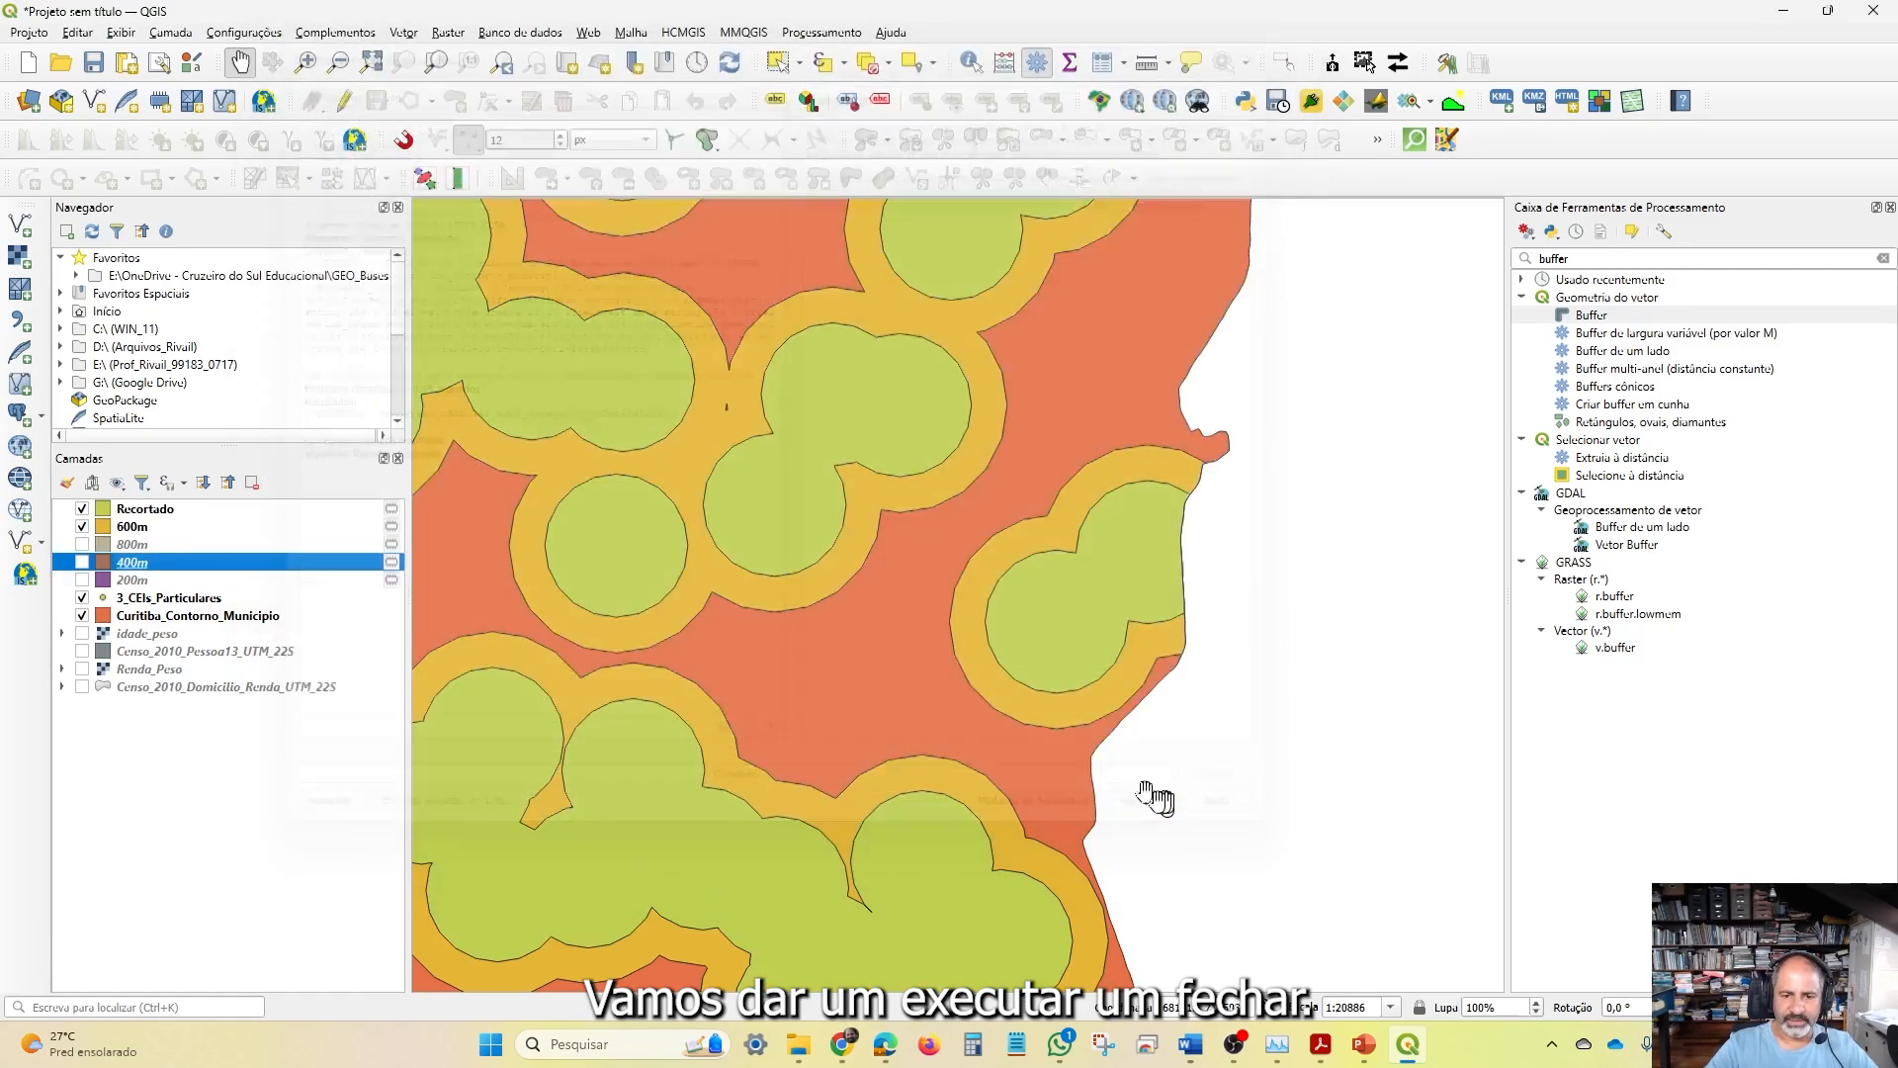
Check the new clipped layer along the eastern municipal boundary and rename it as 400m
{"action": "left_click_drag", "start_coordinate": [1166, 544], "coordinate": [976, 710]}
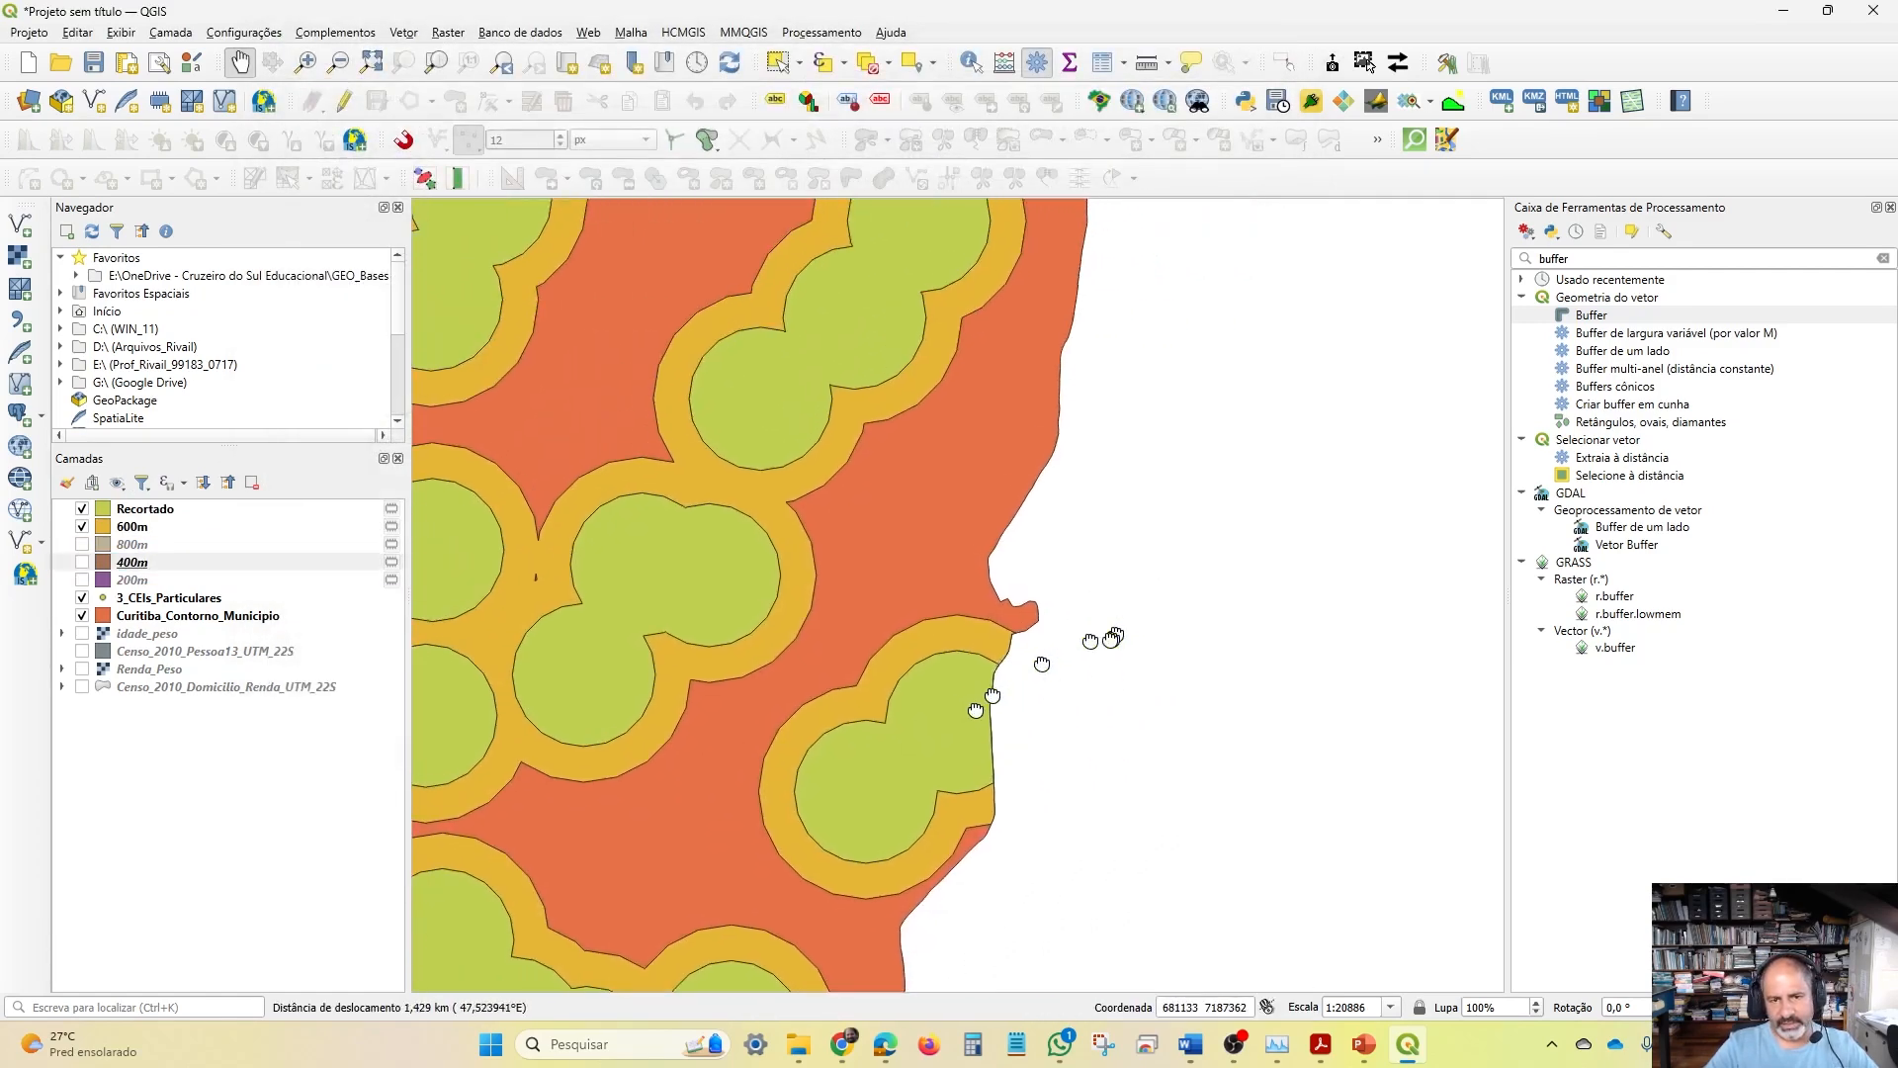
{"action": "left_click_drag", "start_coordinate": [973, 548], "coordinate": [1019, 351]}
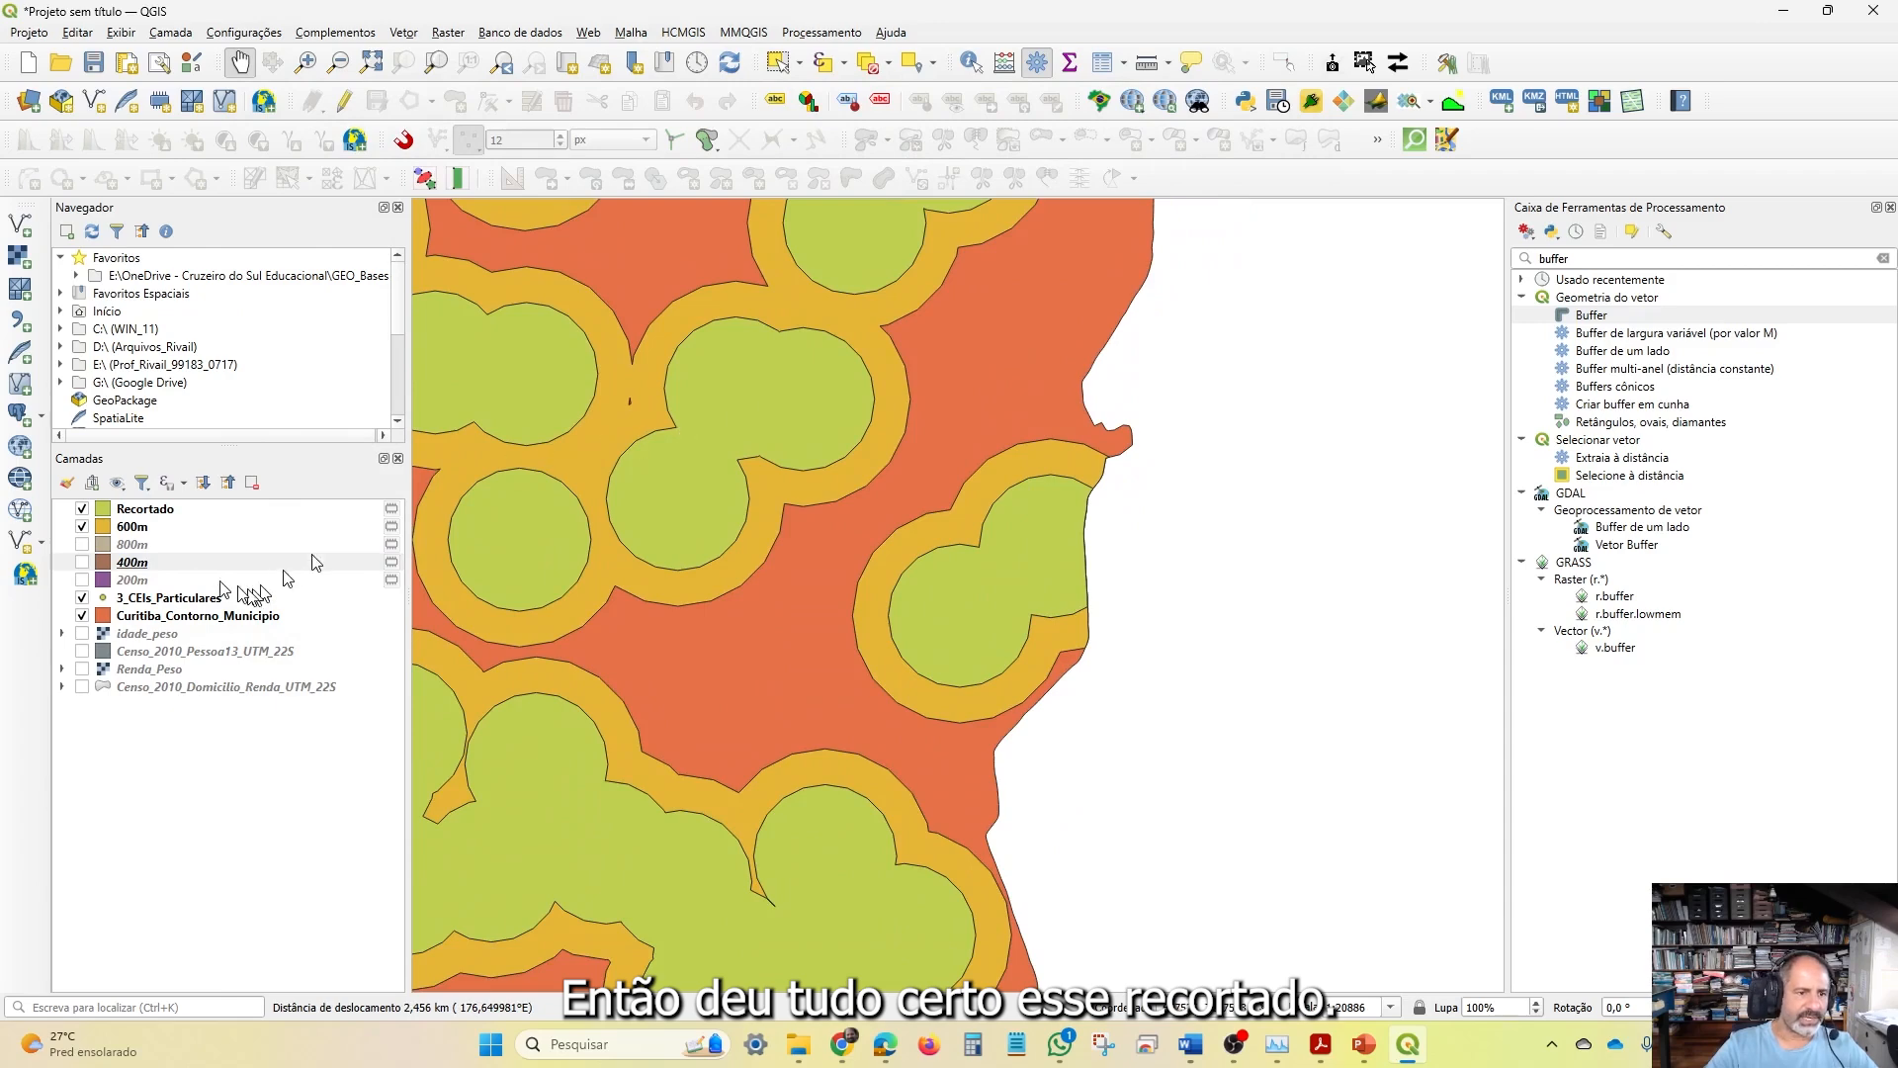
{"action": "left_click", "coordinate": [148, 510]}
{"action": "right_click", "coordinate": [148, 513]}
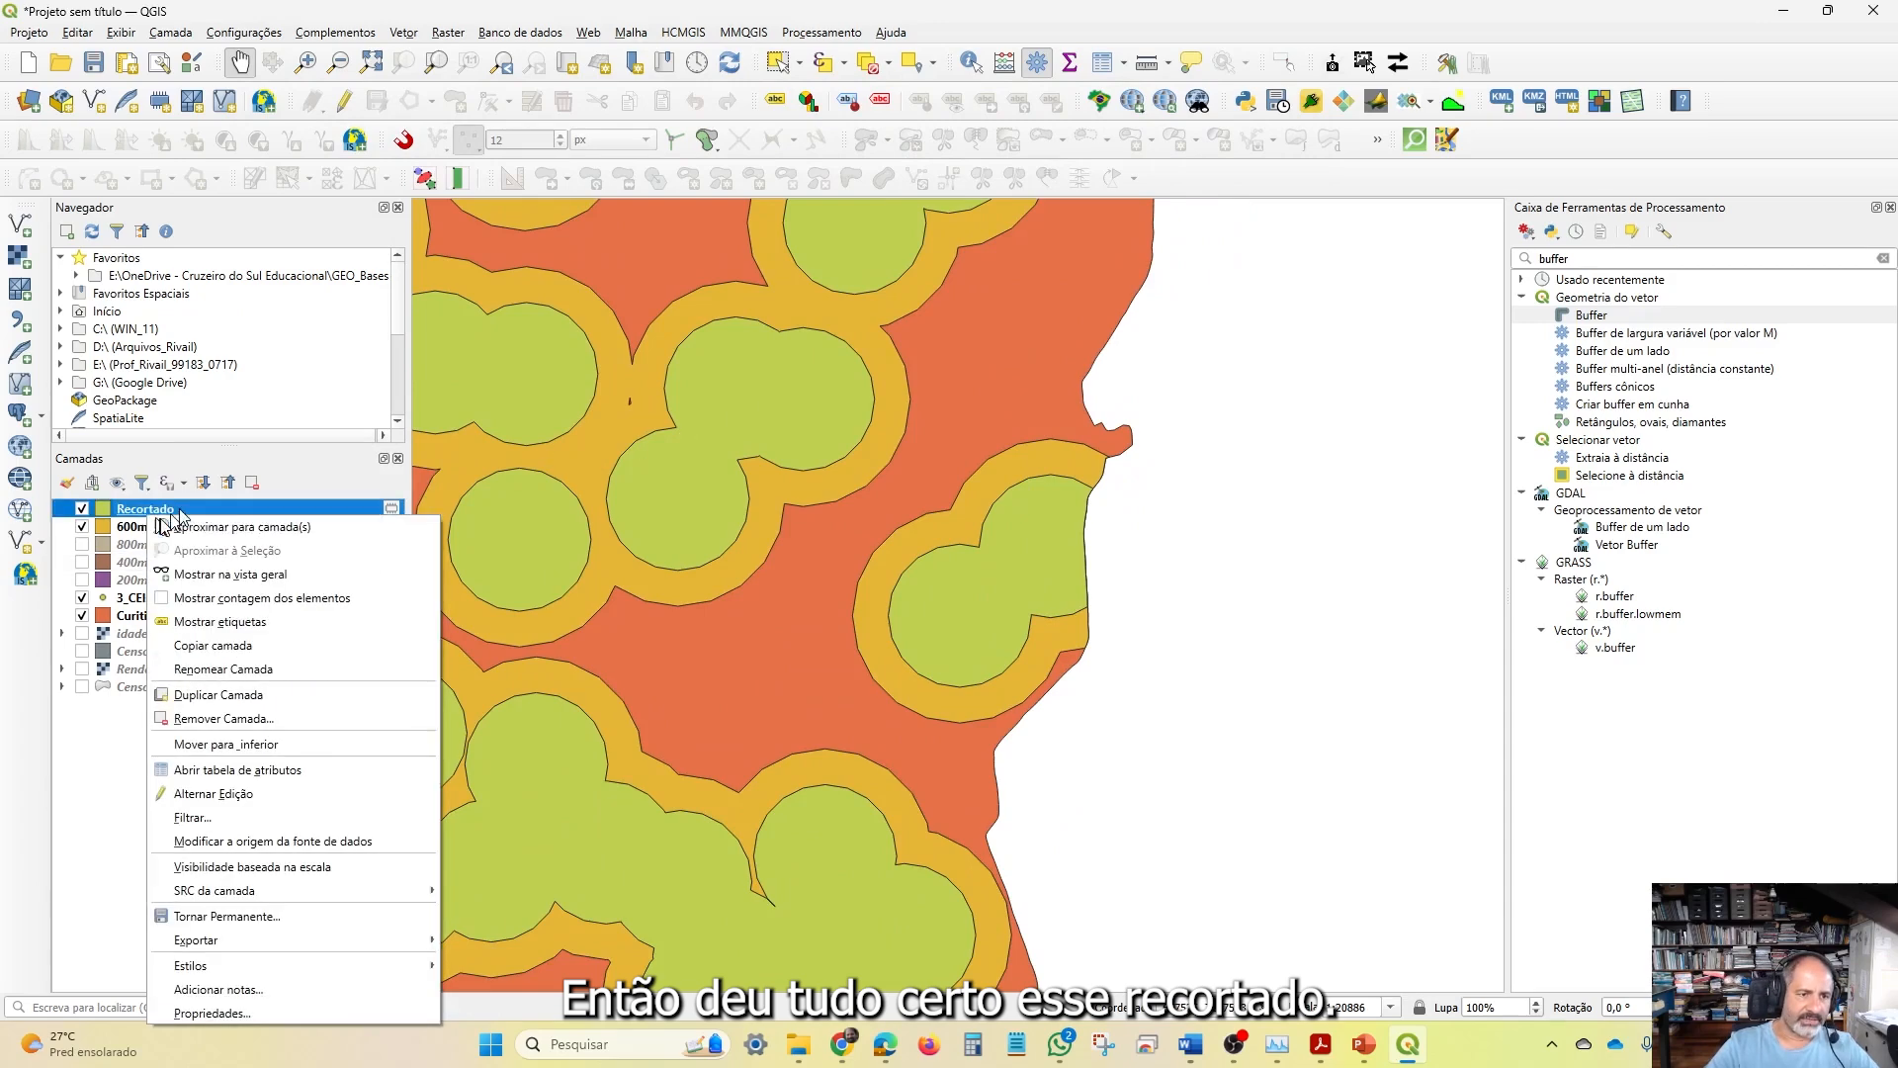
{"action": "left_click", "coordinate": [291, 668]}
{"action": "type", "text": "400m"}
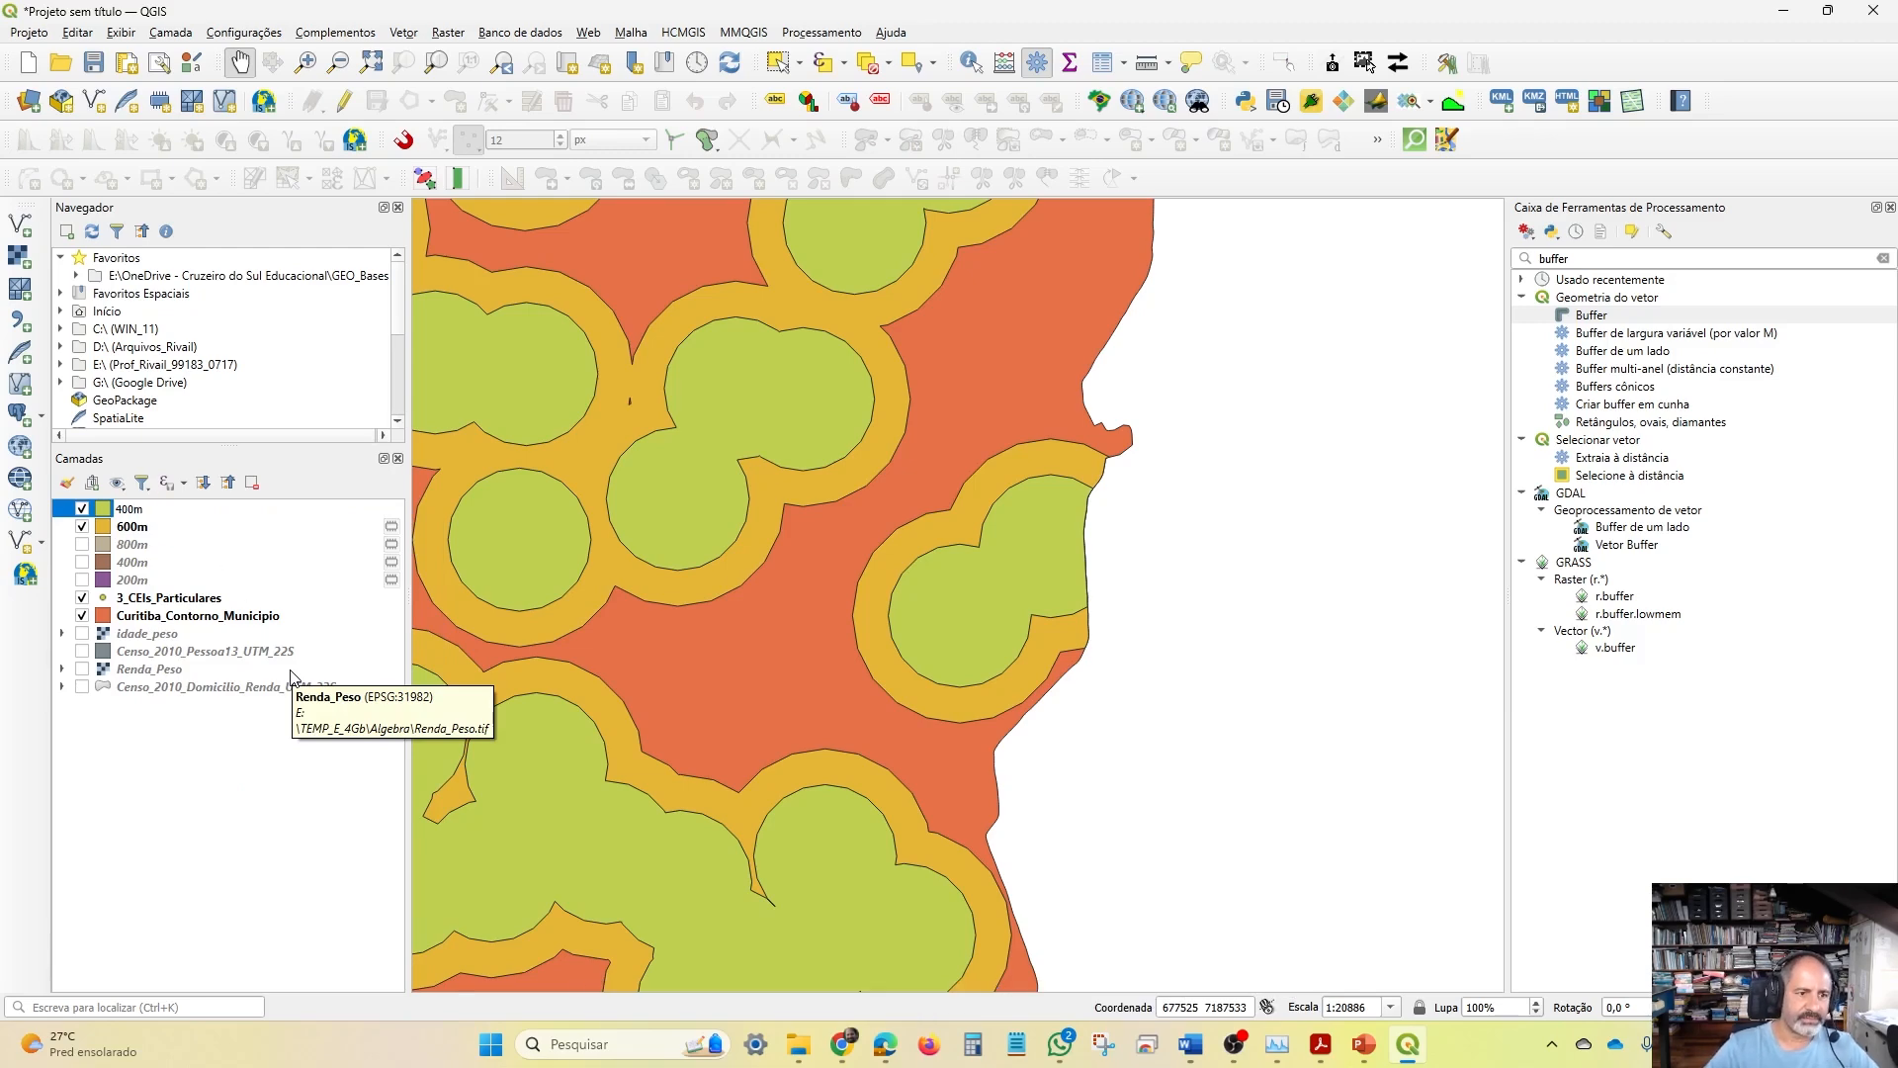
Remove the original unclipped 400m layer from the project
{"action": "left_click", "coordinate": [139, 562]}
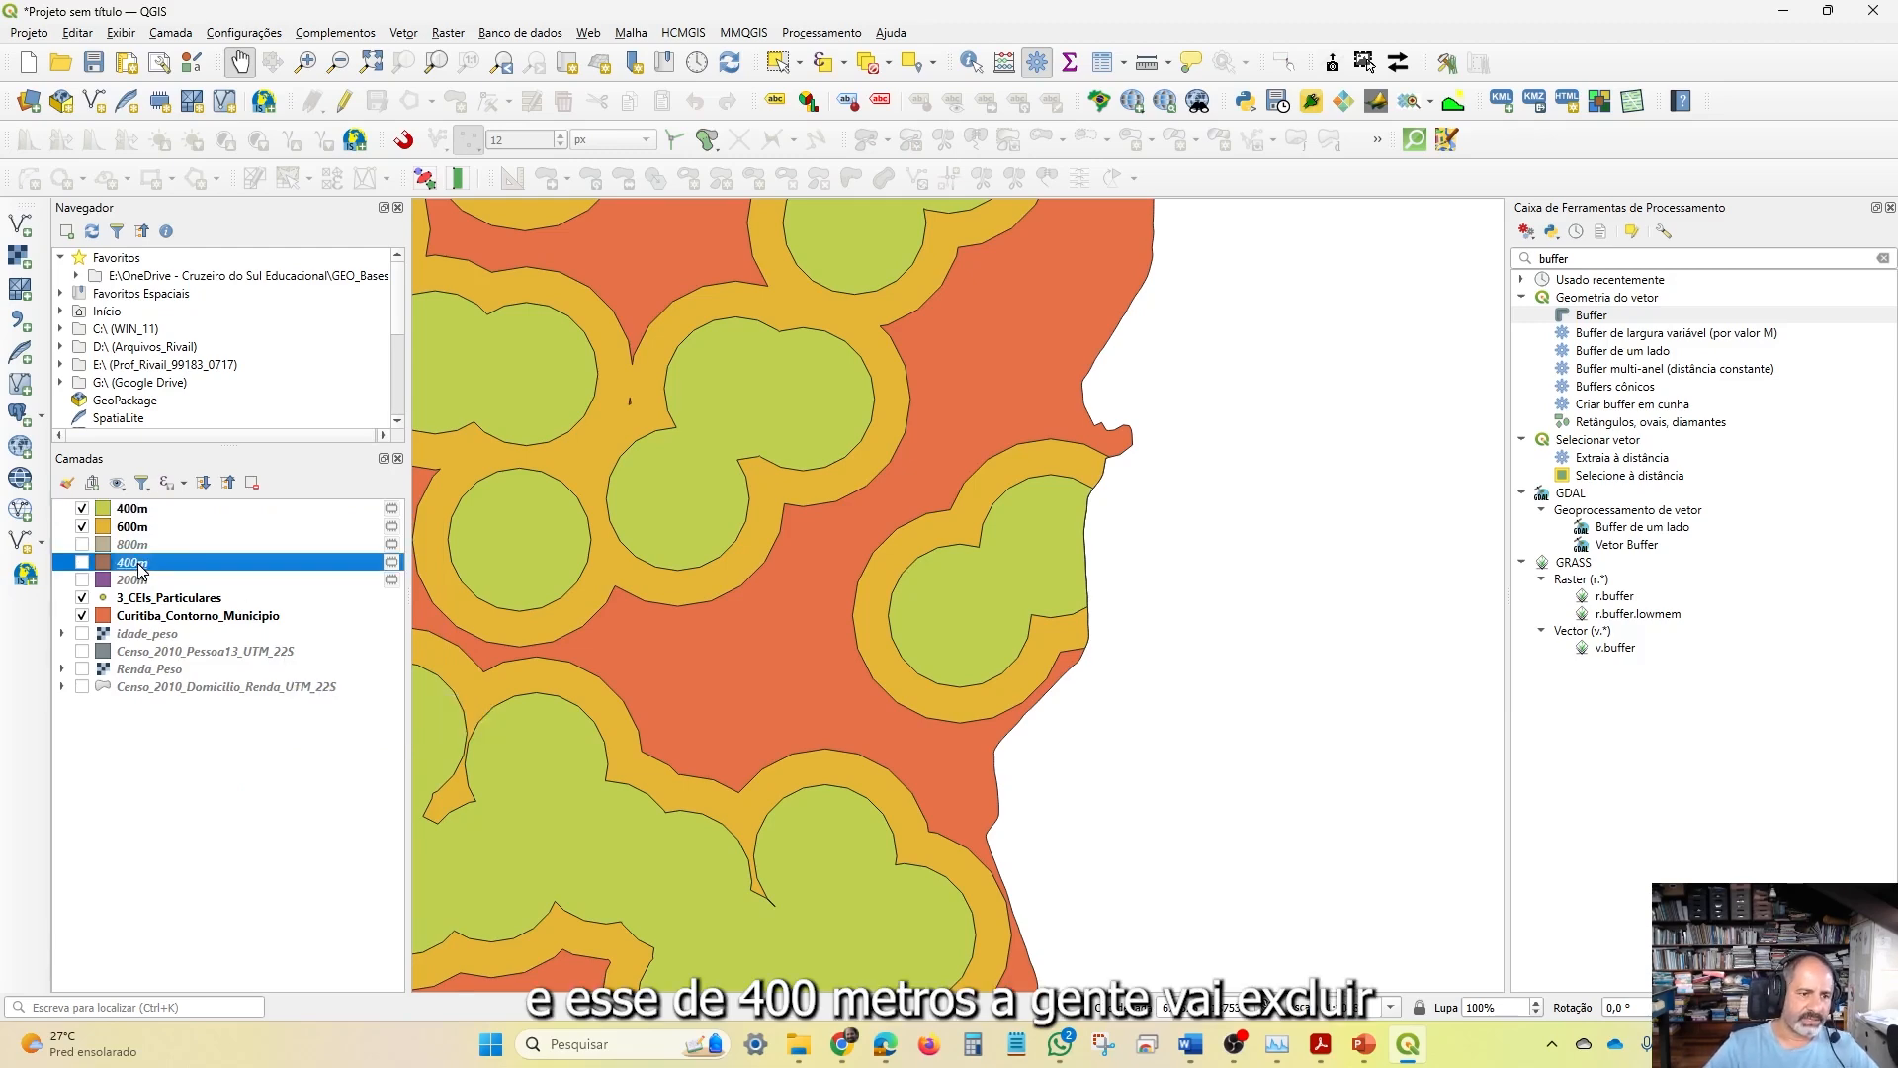
{"action": "right_click", "coordinate": [139, 566]}
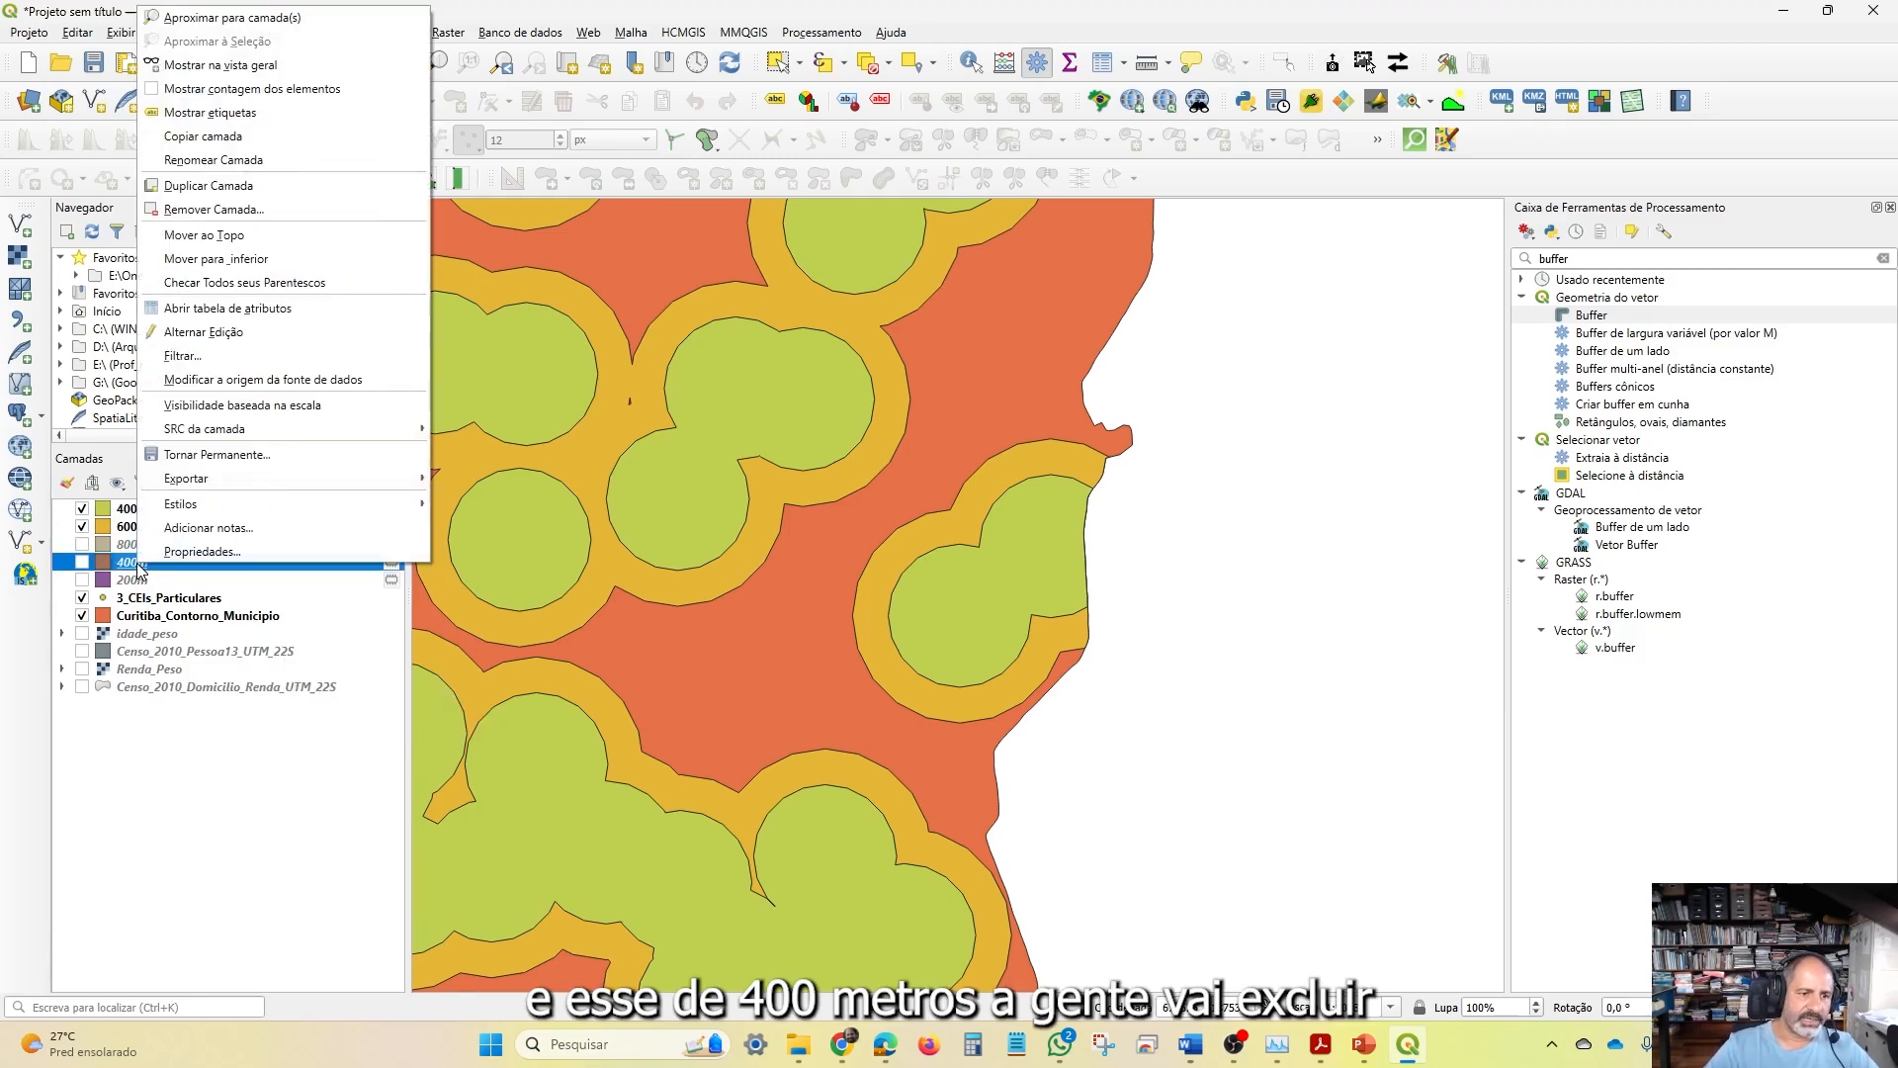
{"action": "left_click", "coordinate": [194, 211]}
{"action": "left_click", "coordinate": [932, 540]}
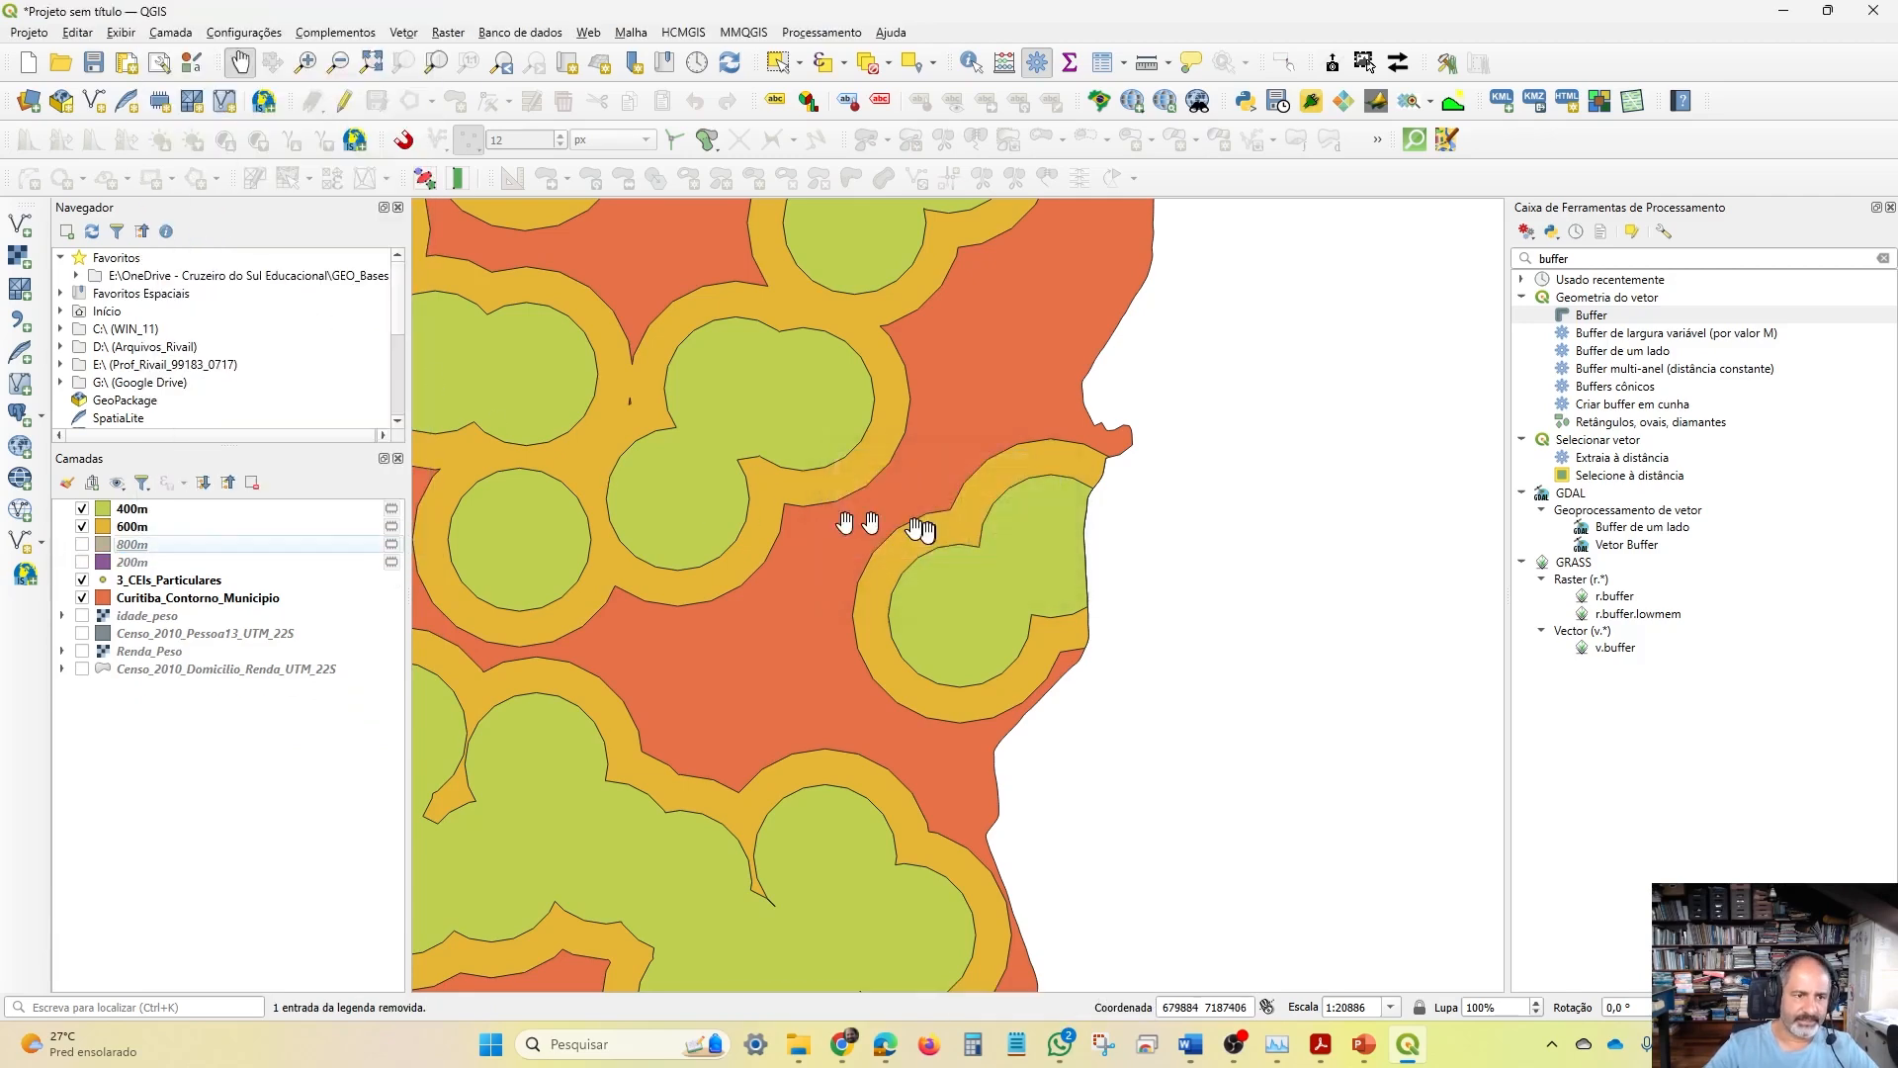
Show the 800m and 200m layers and check along the eastern municipal boundary whether the 200m buffers extend beyond it
{"action": "left_click", "coordinate": [82, 545]}
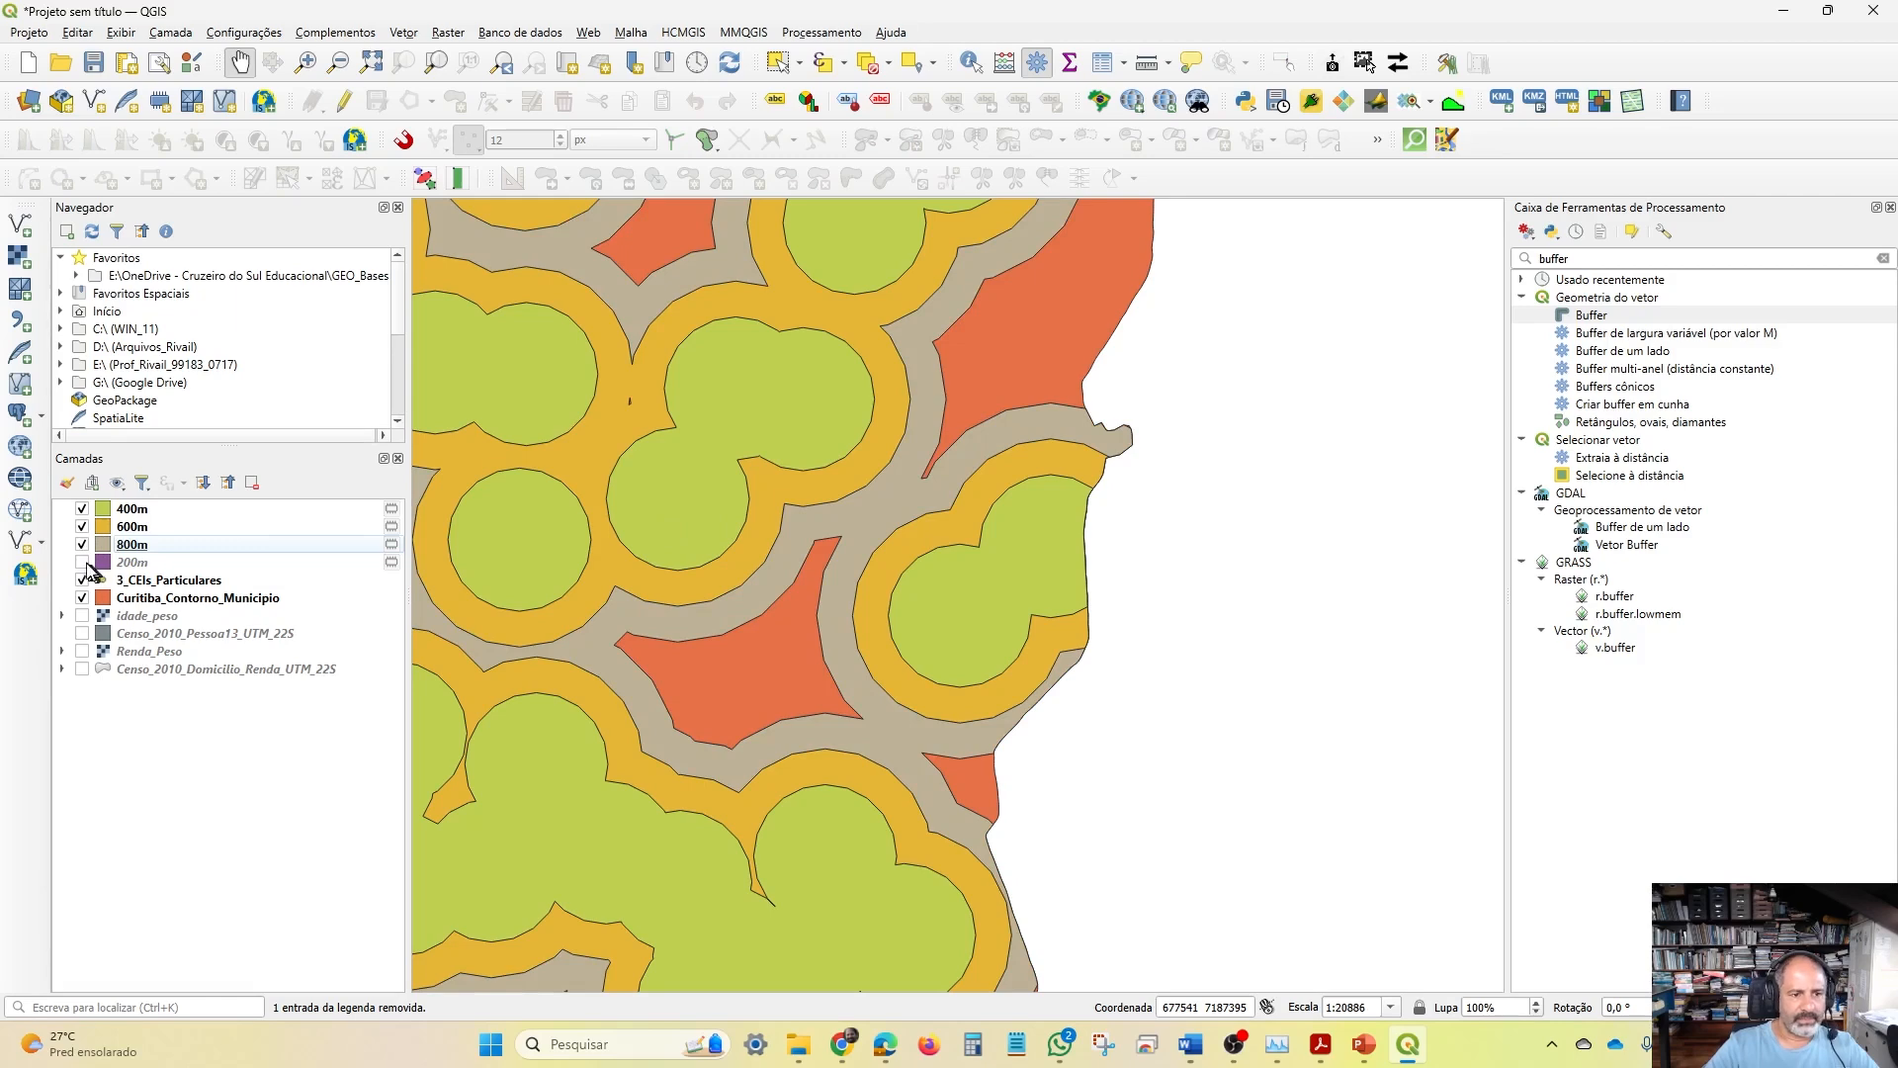
{"action": "left_click_drag", "start_coordinate": [1081, 543], "coordinate": [1416, 912]}
{"action": "scroll", "coordinate": [1416, 912], "scroll_direction": "down", "scroll_amount": 4}
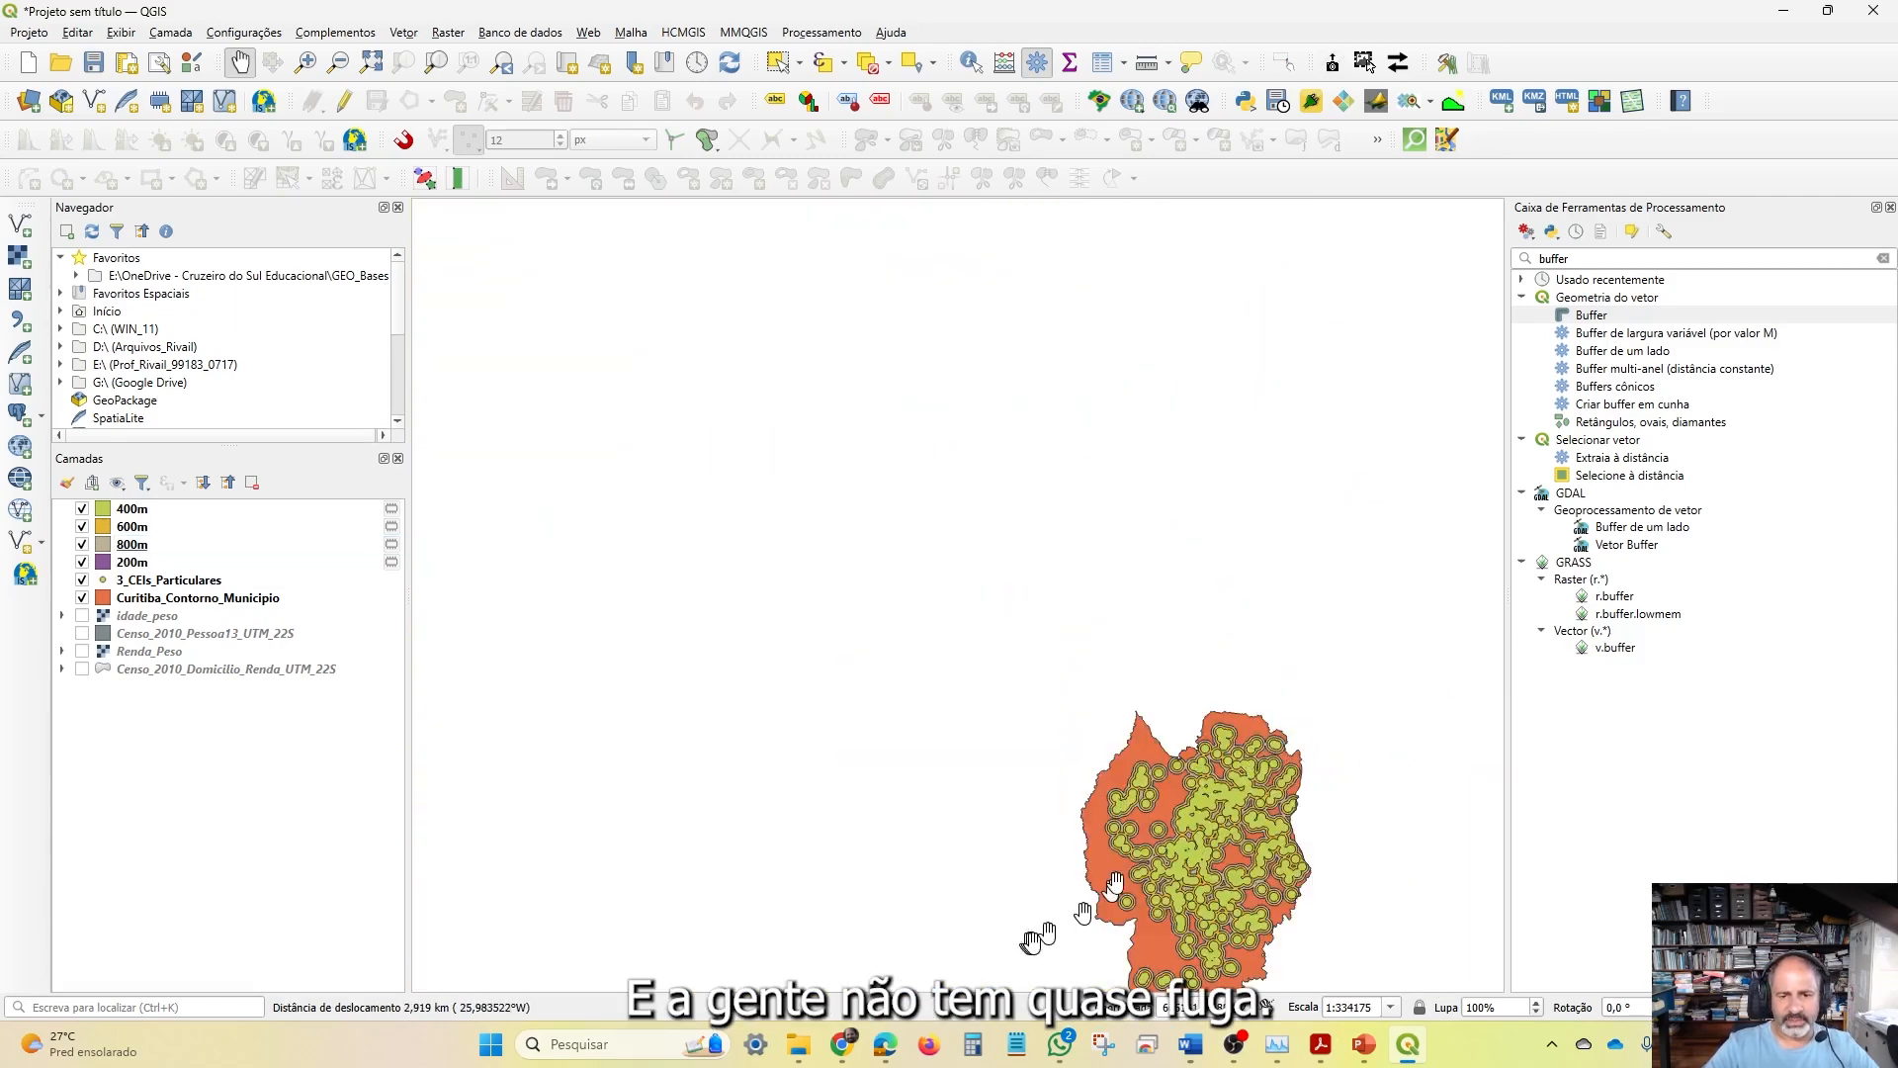
{"action": "left_click_drag", "start_coordinate": [1275, 939], "coordinate": [1107, 531]}
{"action": "scroll", "coordinate": [1112, 514], "scroll_direction": "up", "scroll_amount": 4}
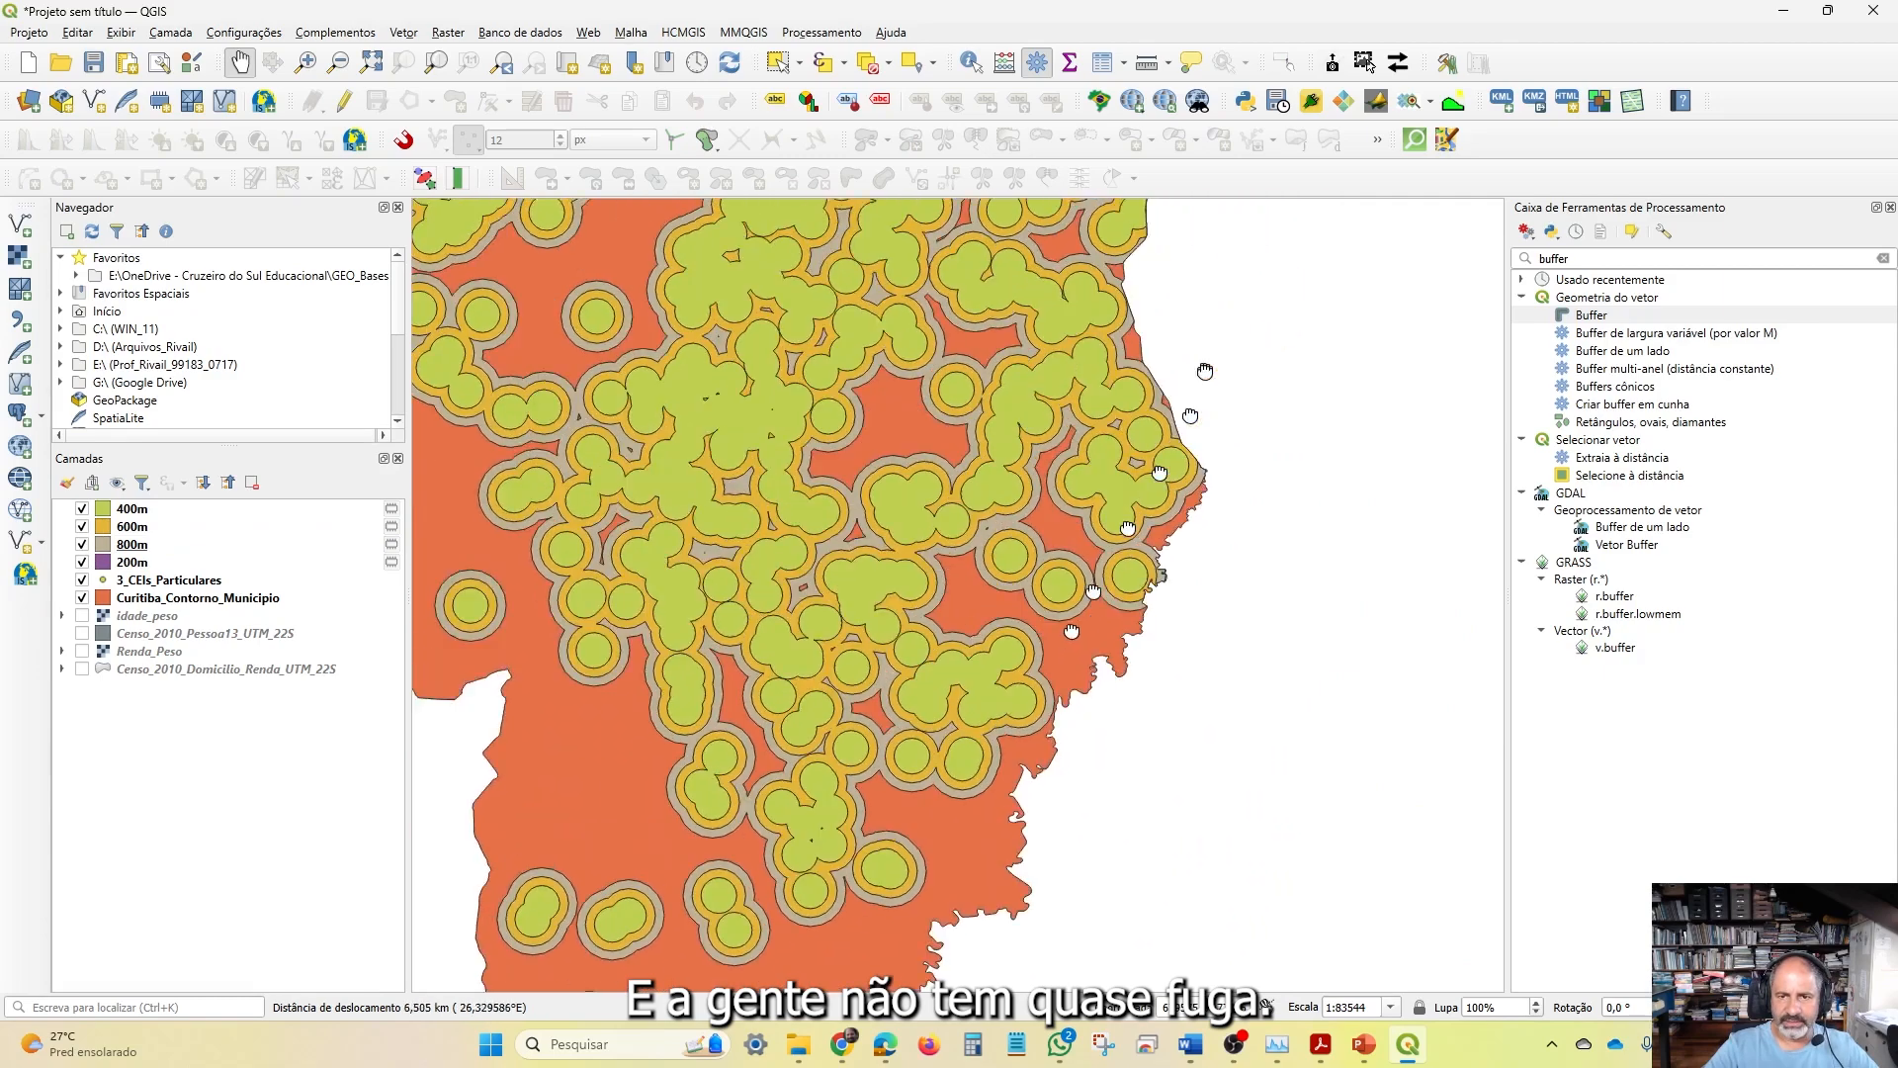
{"action": "left_click_drag", "start_coordinate": [1371, 273], "coordinate": [1200, 1060]}
{"action": "left_click_drag", "start_coordinate": [1085, 534], "coordinate": [1275, 999]}
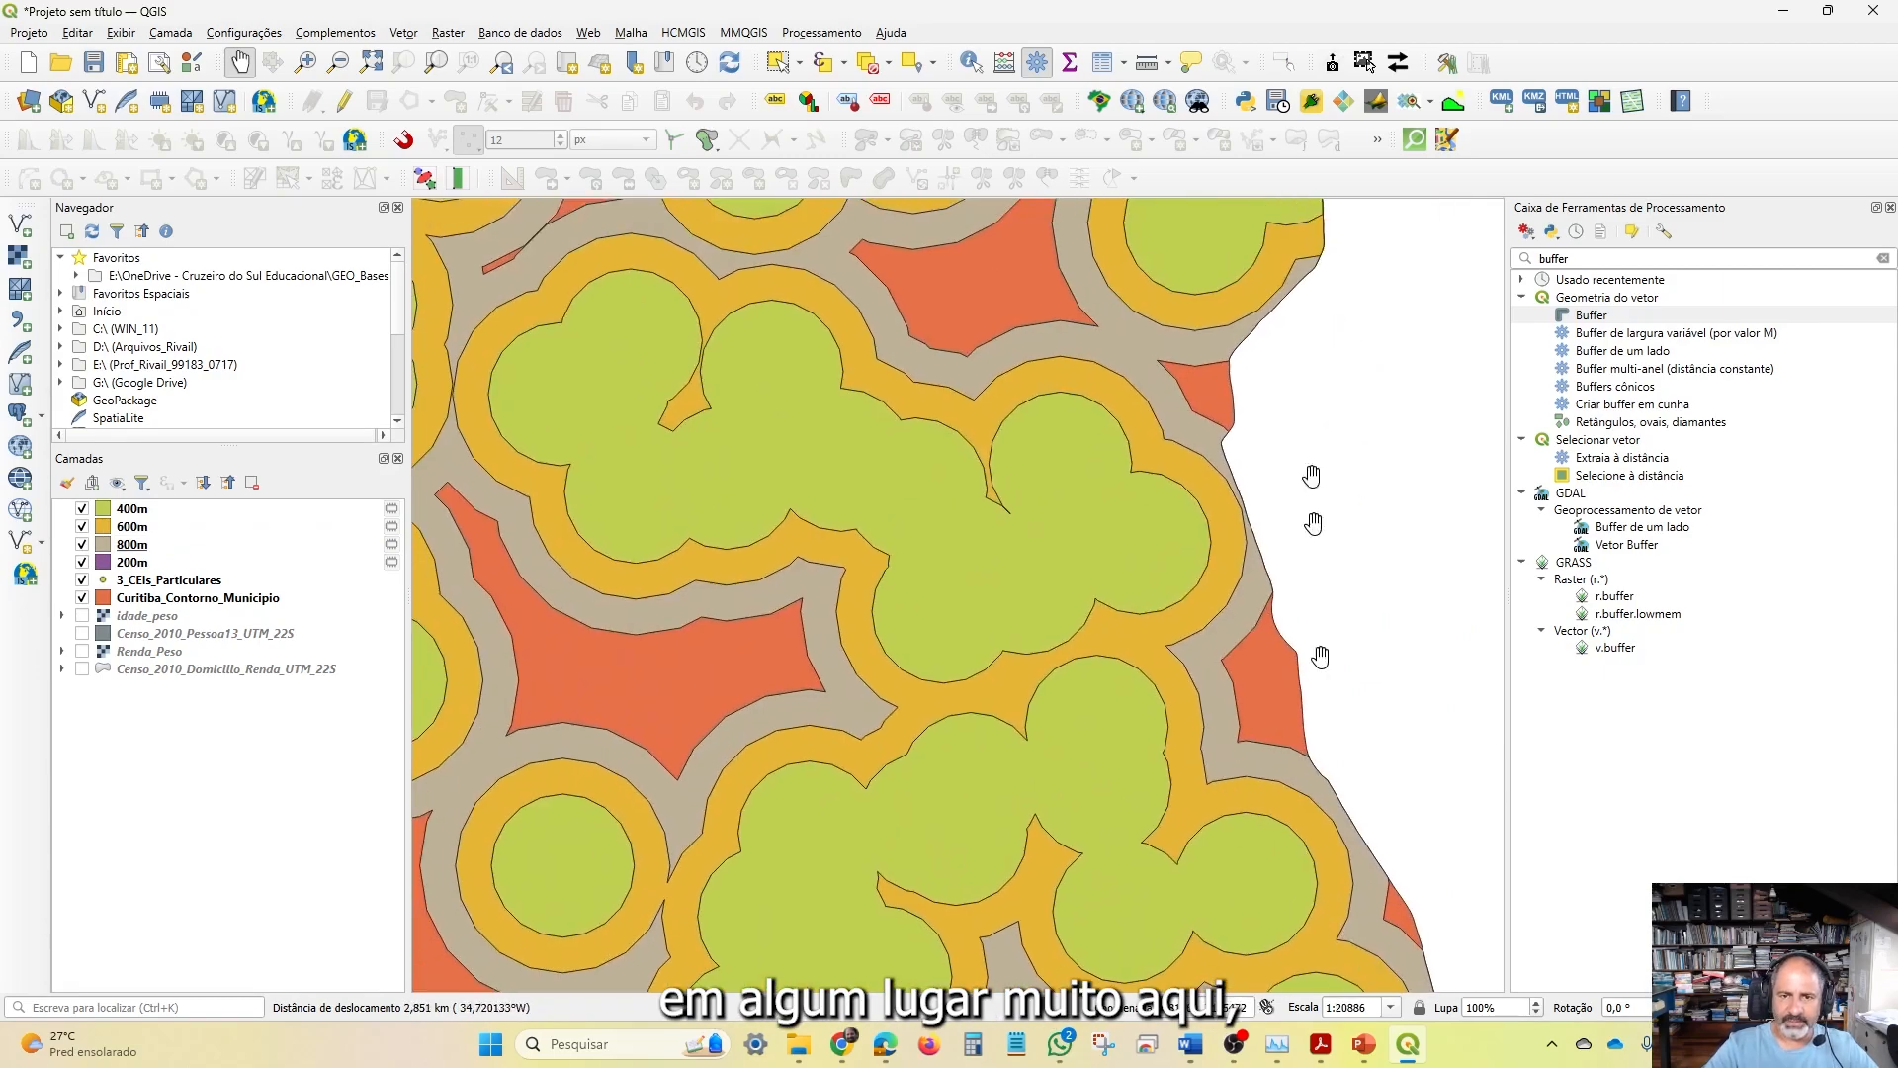
{"action": "left_click_drag", "start_coordinate": [1313, 474], "coordinate": [1287, 978]}
{"action": "scroll", "coordinate": [1265, 709], "scroll_direction": "up", "scroll_amount": 1}
{"action": "scroll", "coordinate": [1292, 636], "scroll_direction": "up", "scroll_amount": 2}
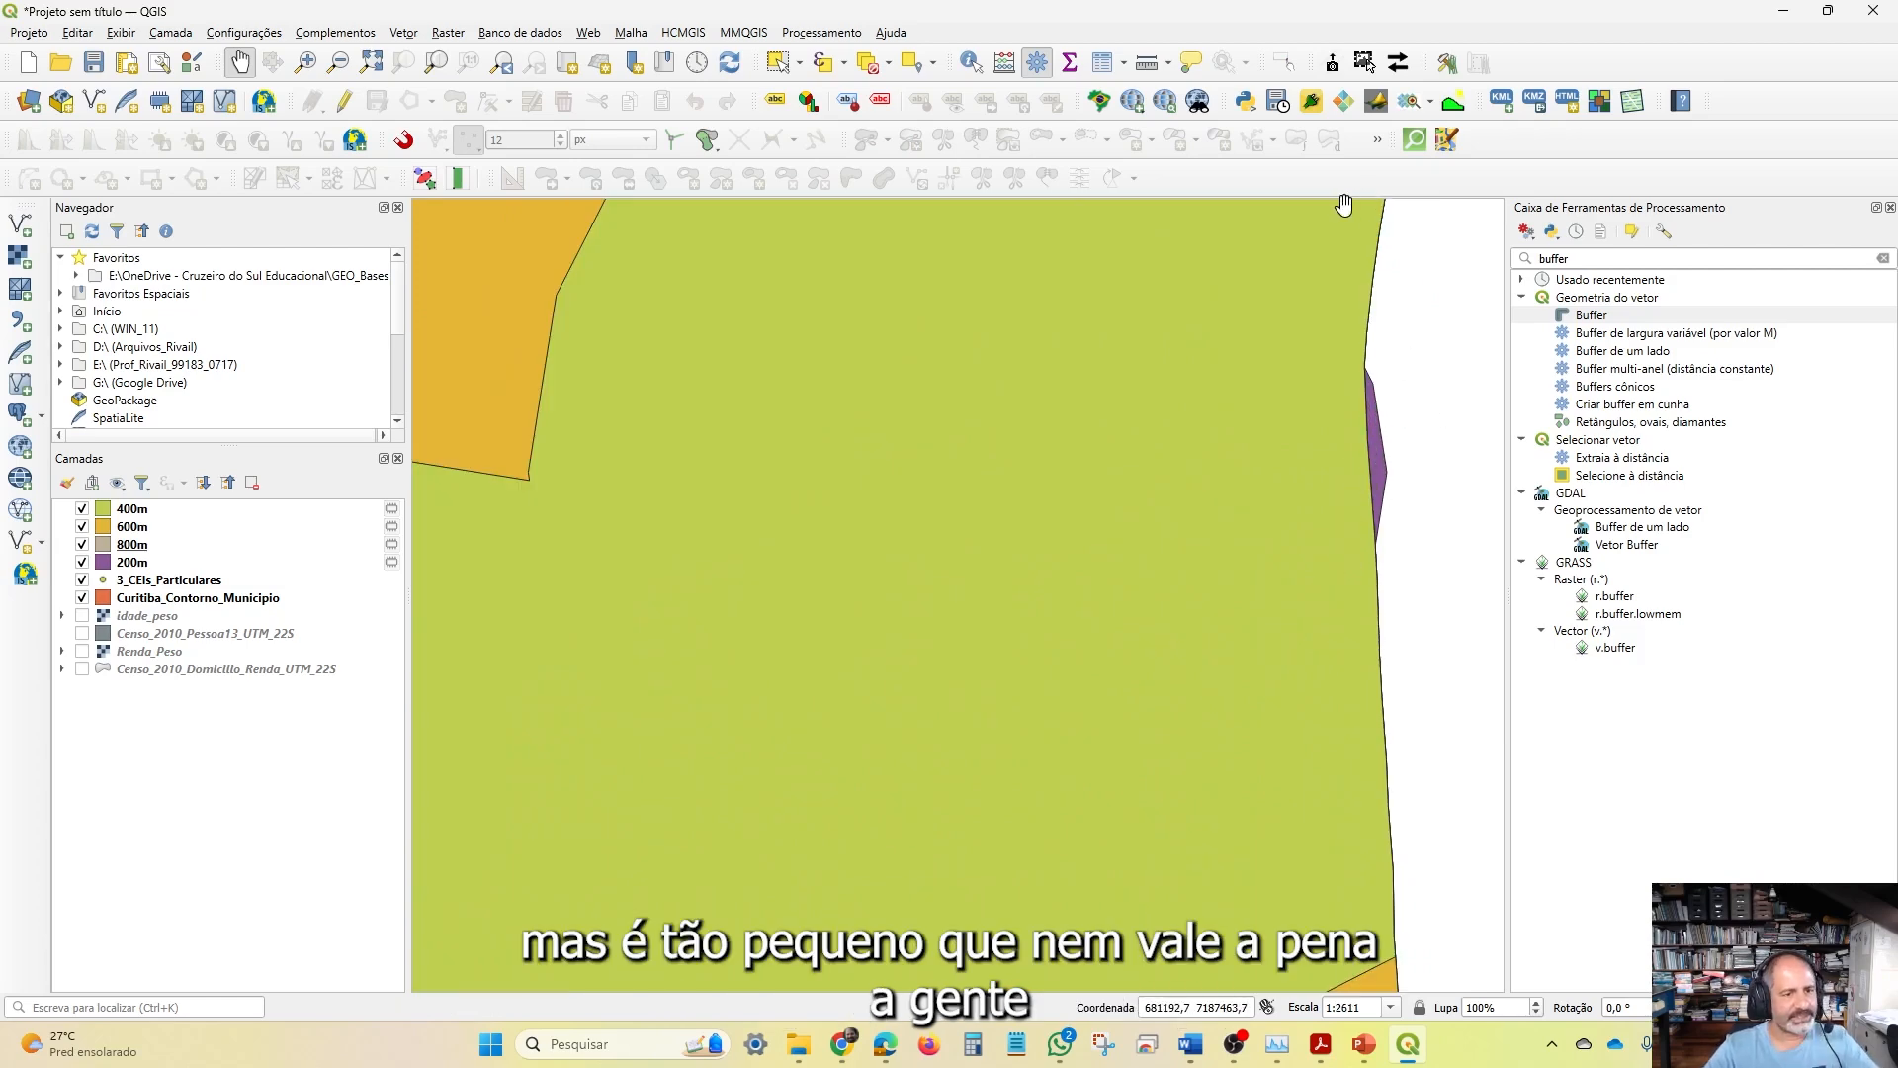
{"action": "scroll", "coordinate": [966, 636], "scroll_direction": "down", "scroll_amount": 3}
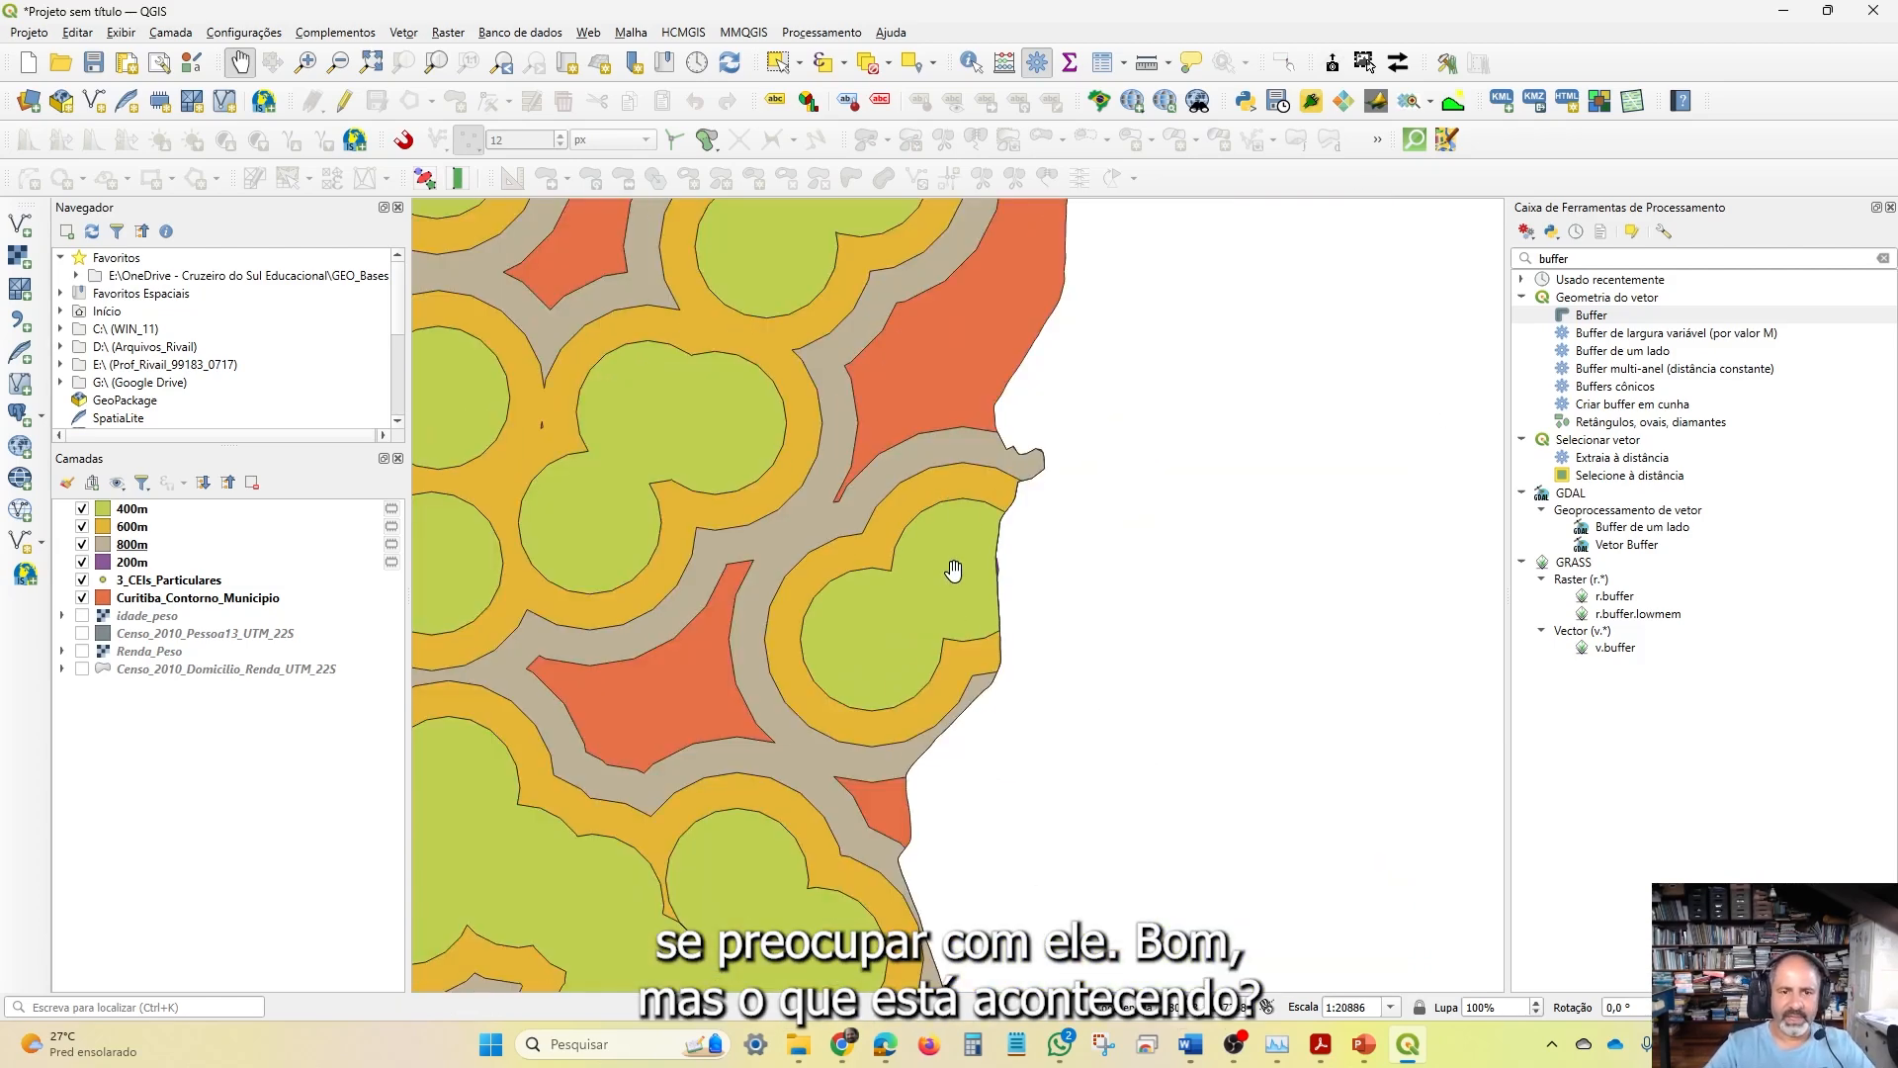
Hide and show the 400m and 600m layers again to examine how the concentric buffers overlap across the municipality
{"action": "left_click_drag", "start_coordinate": [902, 584], "coordinate": [1365, 466]}
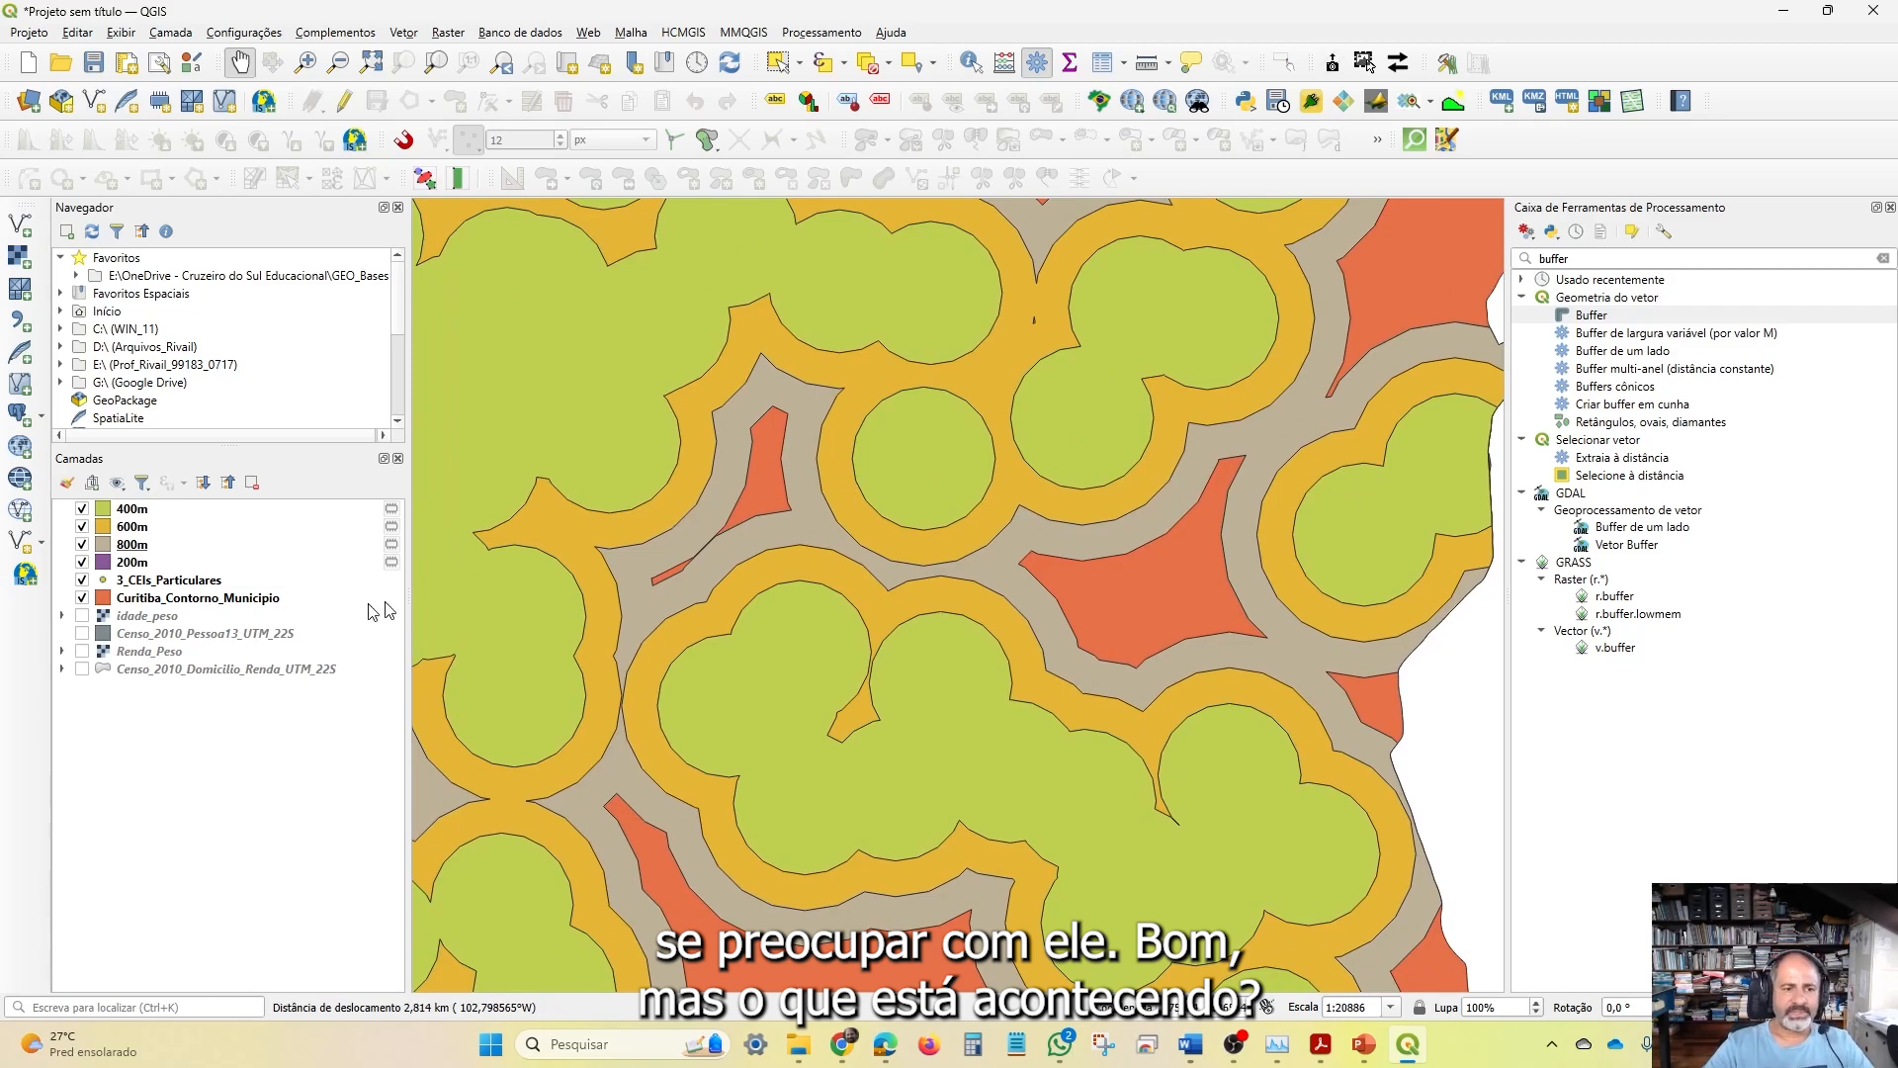
{"action": "left_click", "coordinate": [82, 510]}
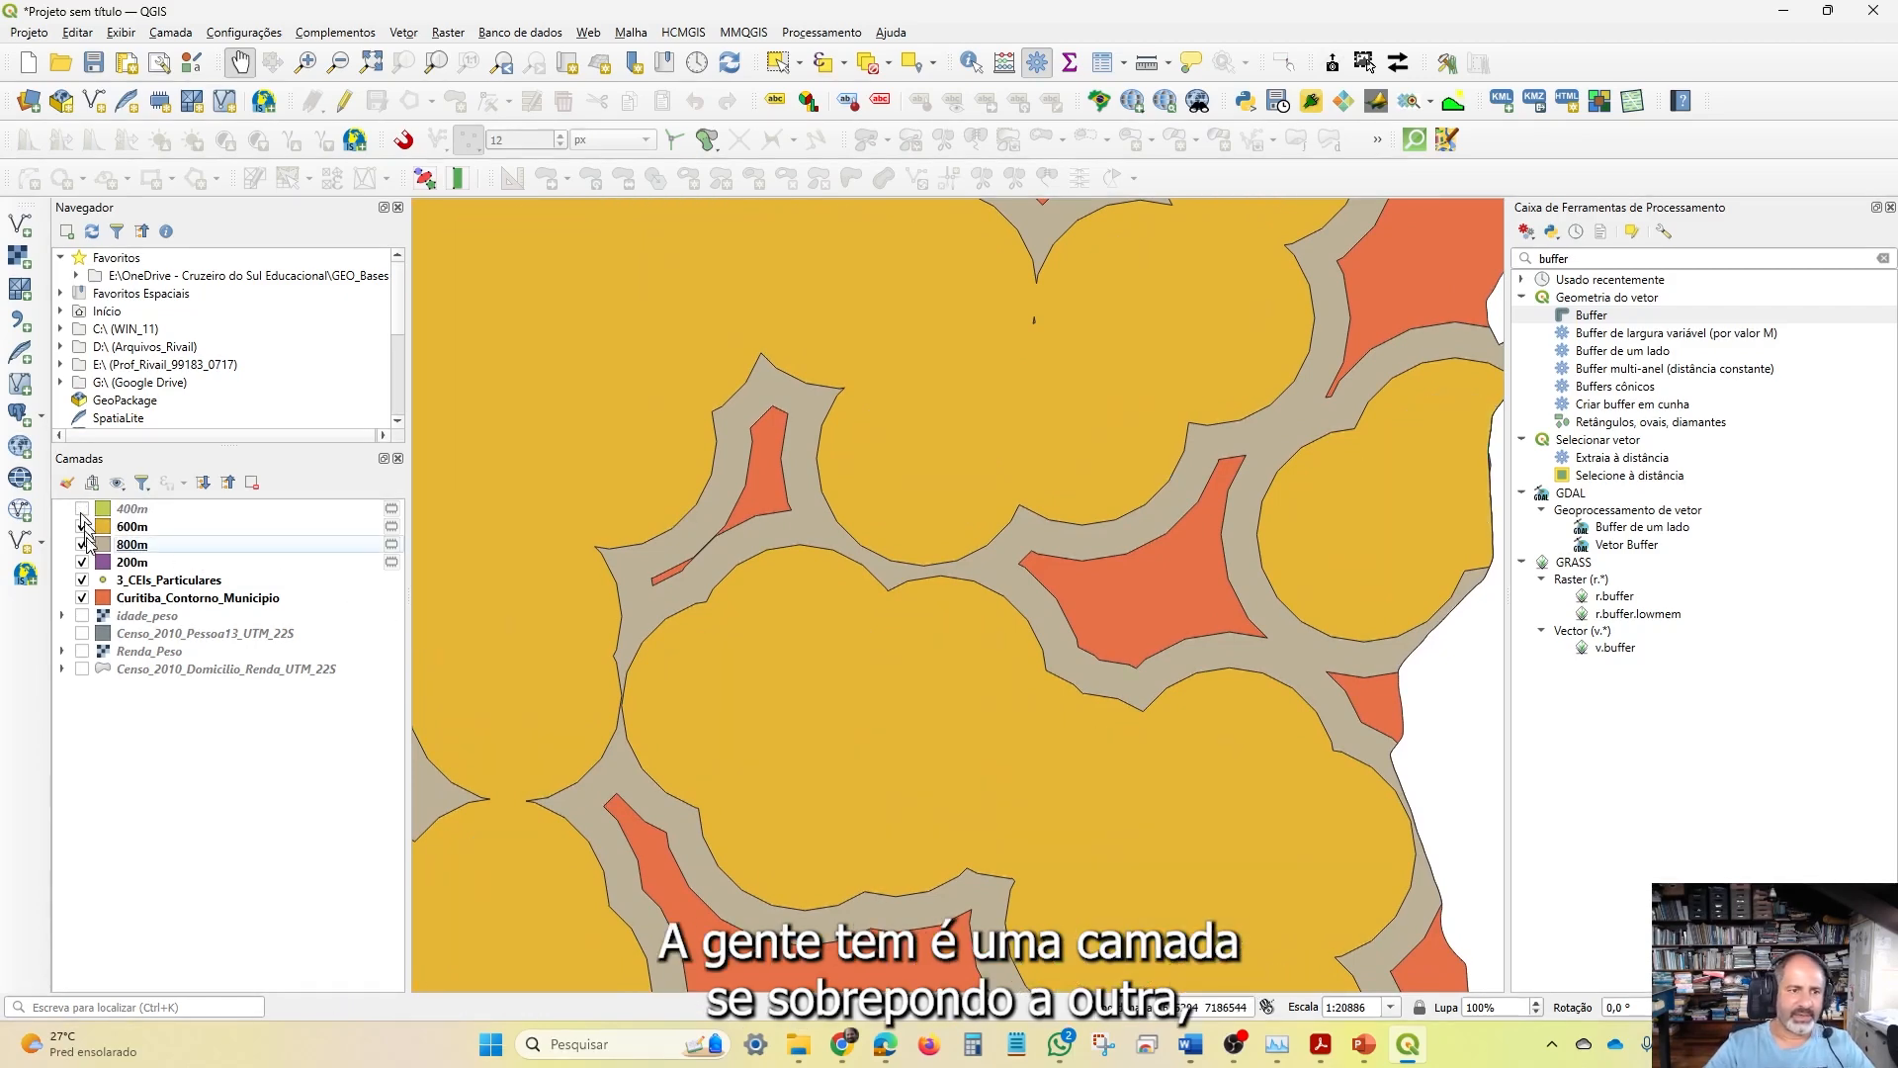
{"action": "left_click", "coordinate": [82, 527]}
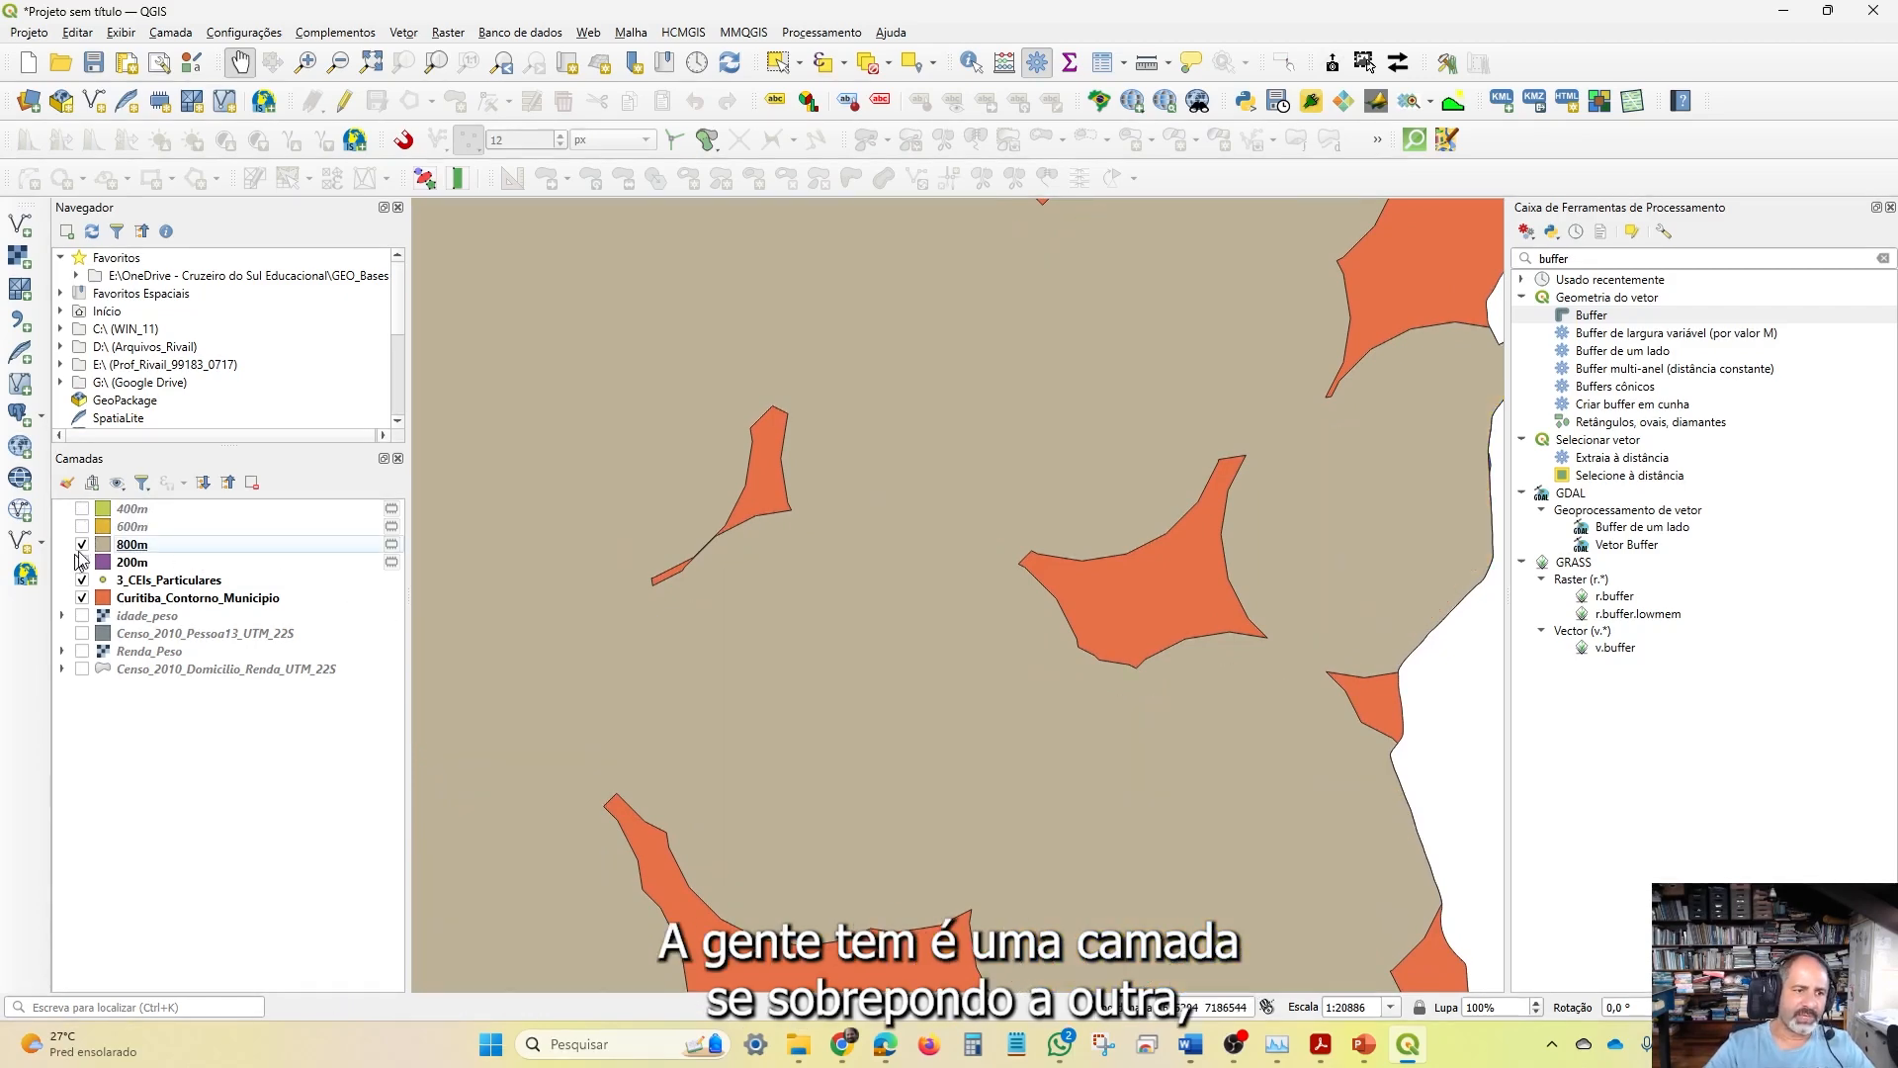
{"action": "left_click", "coordinate": [82, 562]}
{"action": "left_click", "coordinate": [82, 527]}
{"action": "left_click", "coordinate": [82, 510]}
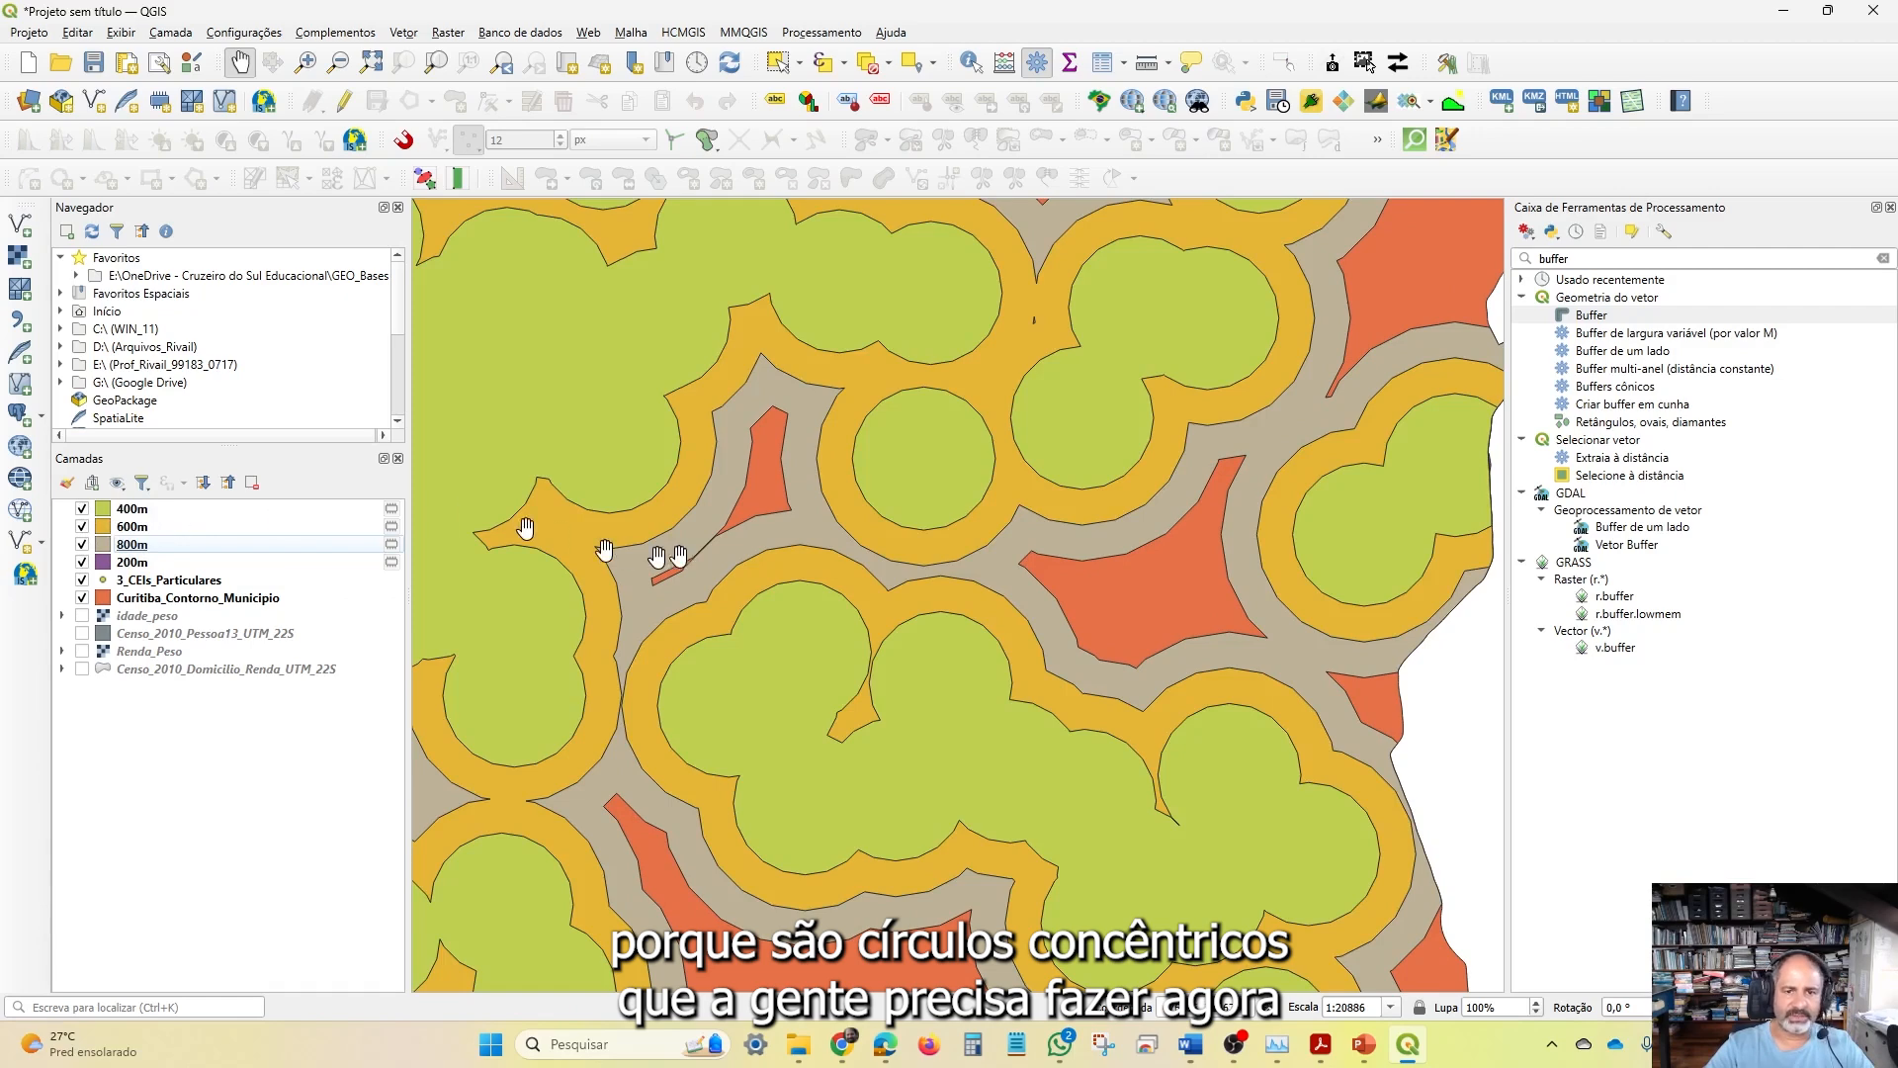
{"action": "scroll", "coordinate": [681, 555], "scroll_direction": "down", "scroll_amount": 2}
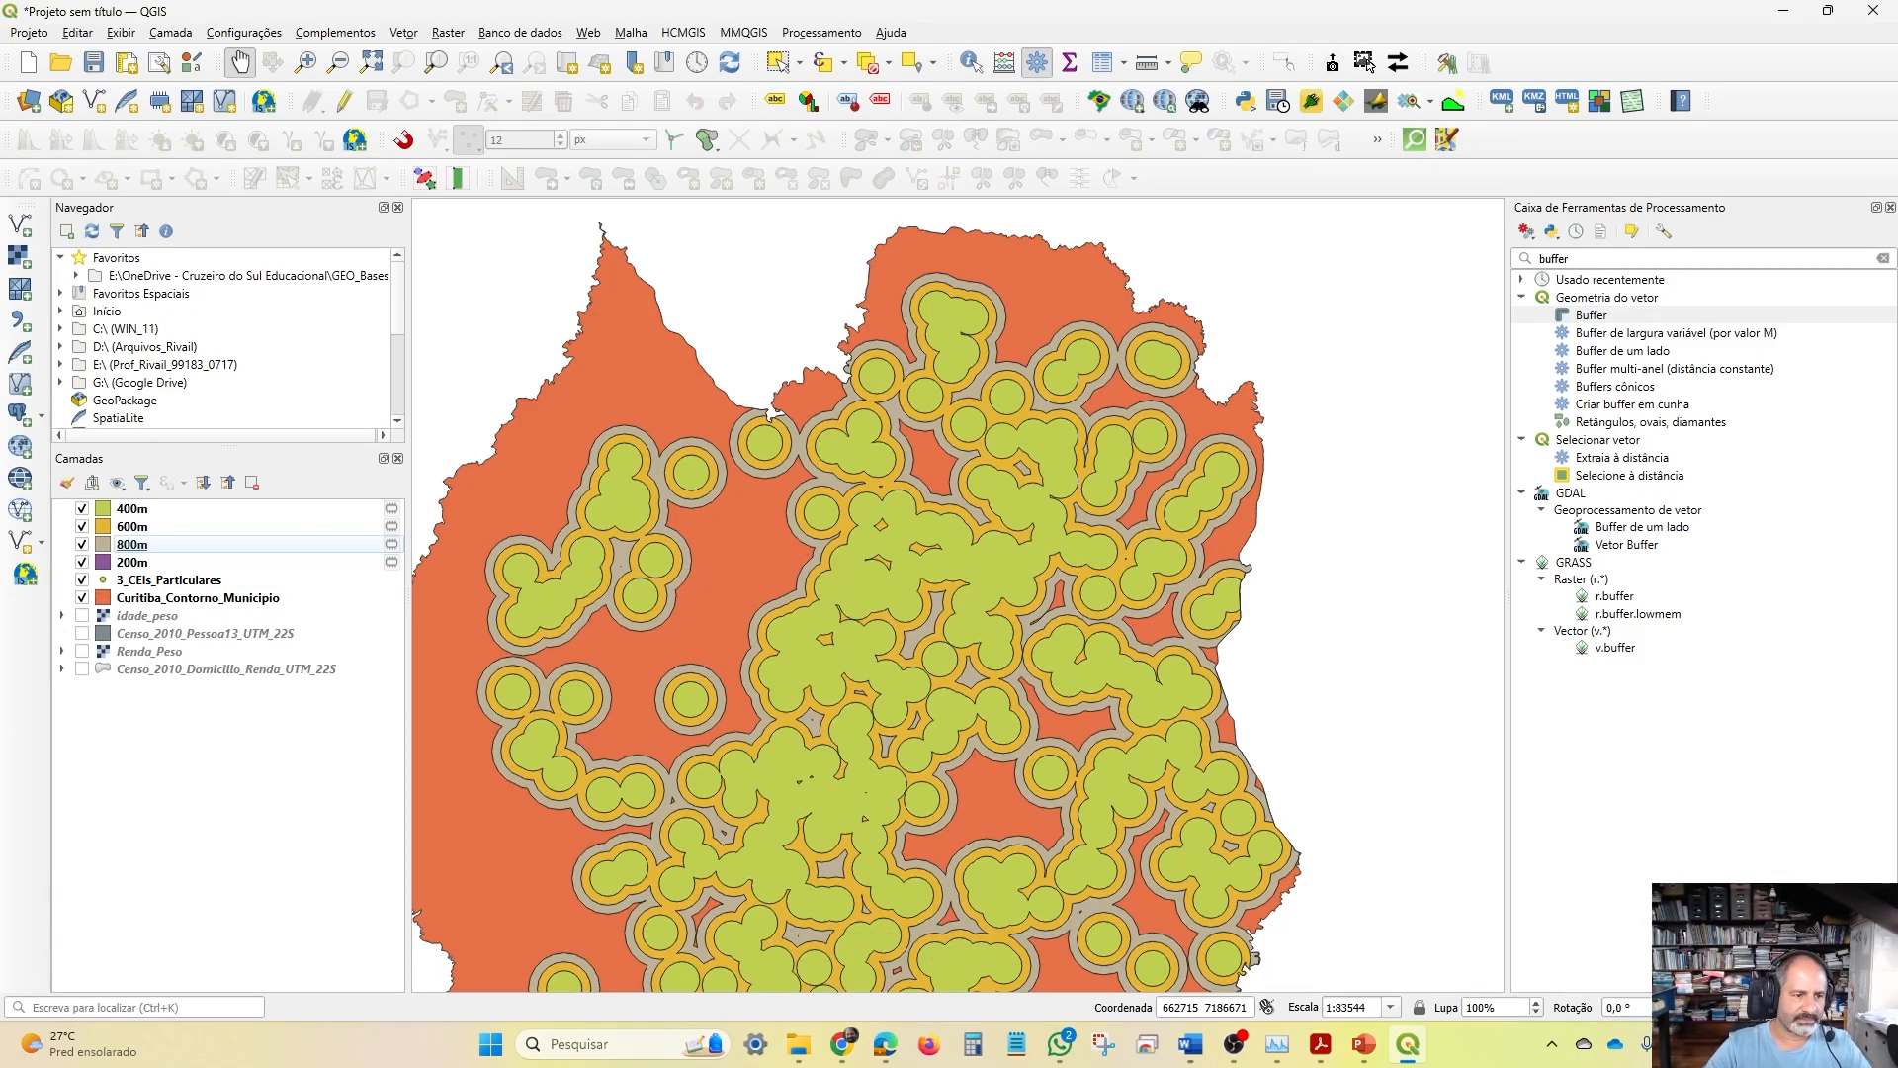
{"action": "left_click_drag", "start_coordinate": [753, 718], "coordinate": [868, 579]}
{"action": "left_click_drag", "start_coordinate": [826, 456], "coordinate": [729, 330]}
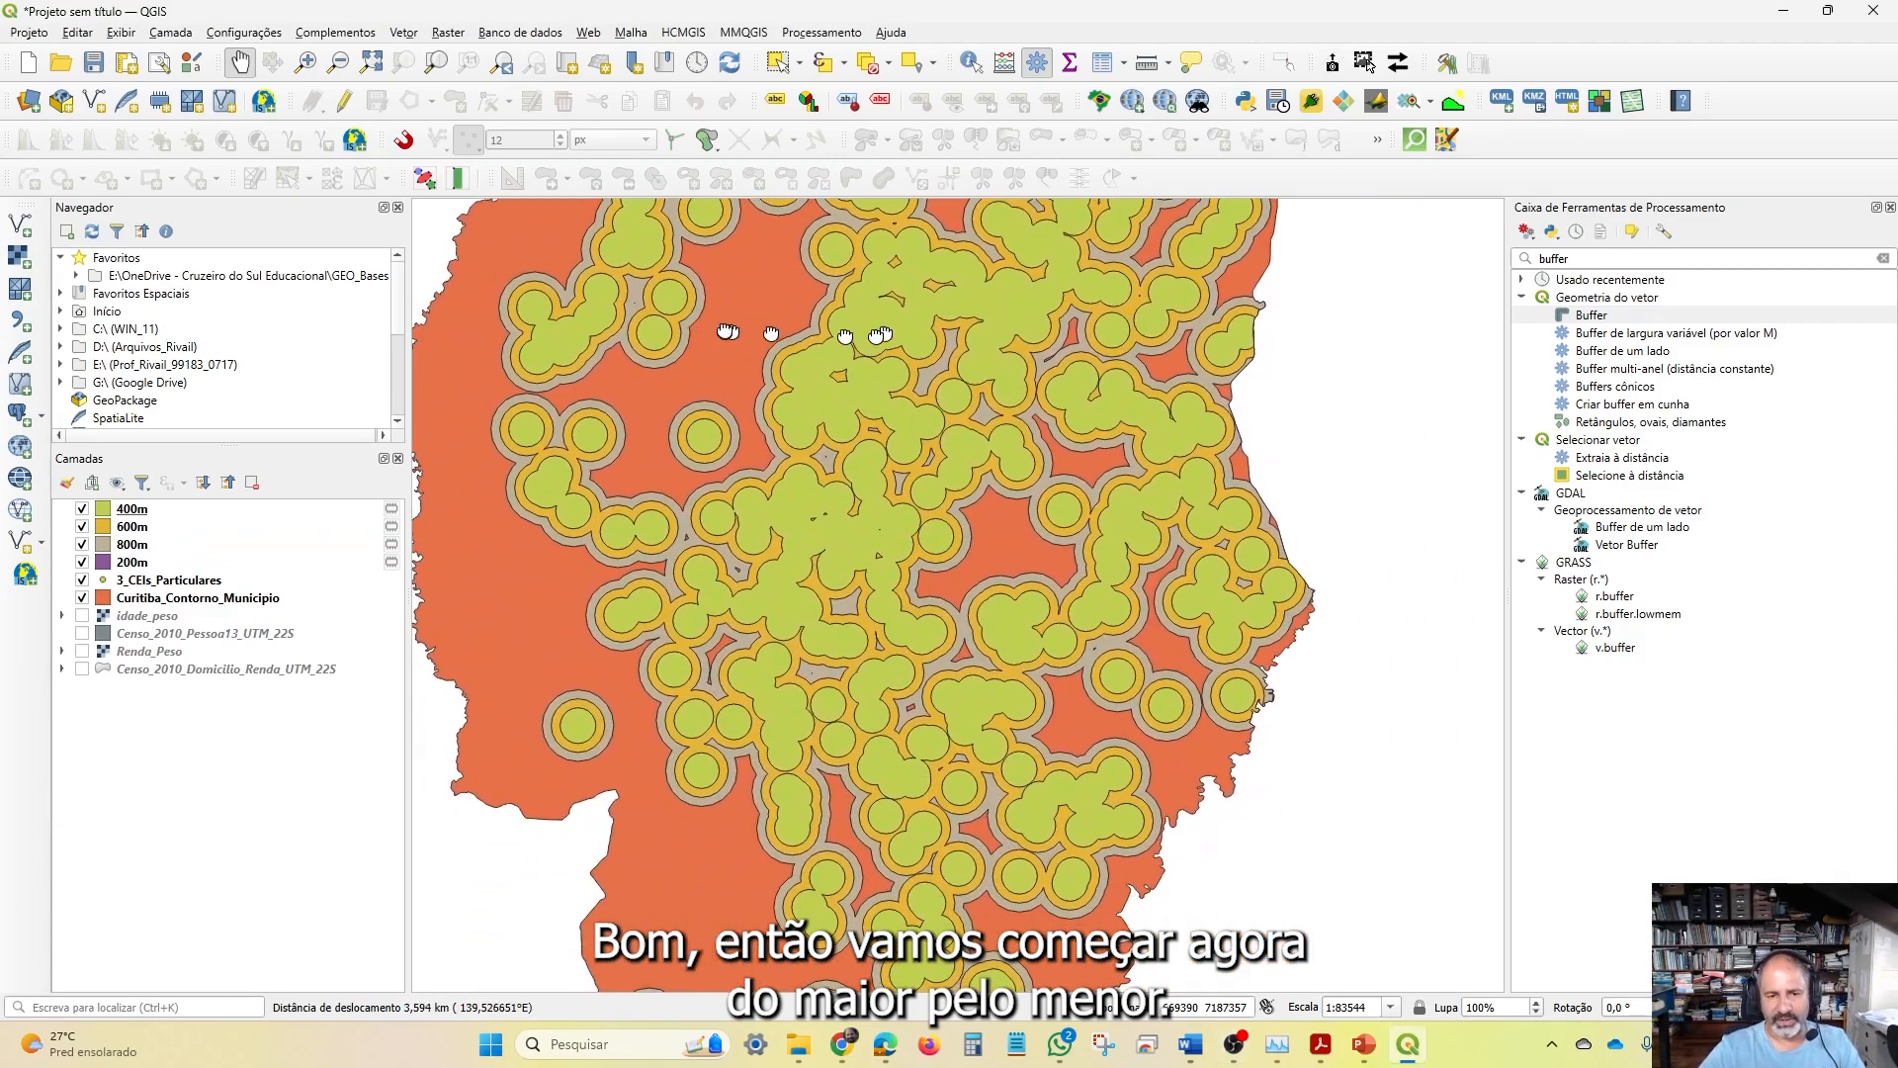
{"action": "scroll", "coordinate": [829, 554], "scroll_direction": "down", "scroll_amount": 1}
{"action": "scroll", "coordinate": [799, 537], "scroll_direction": "up", "scroll_amount": 1}
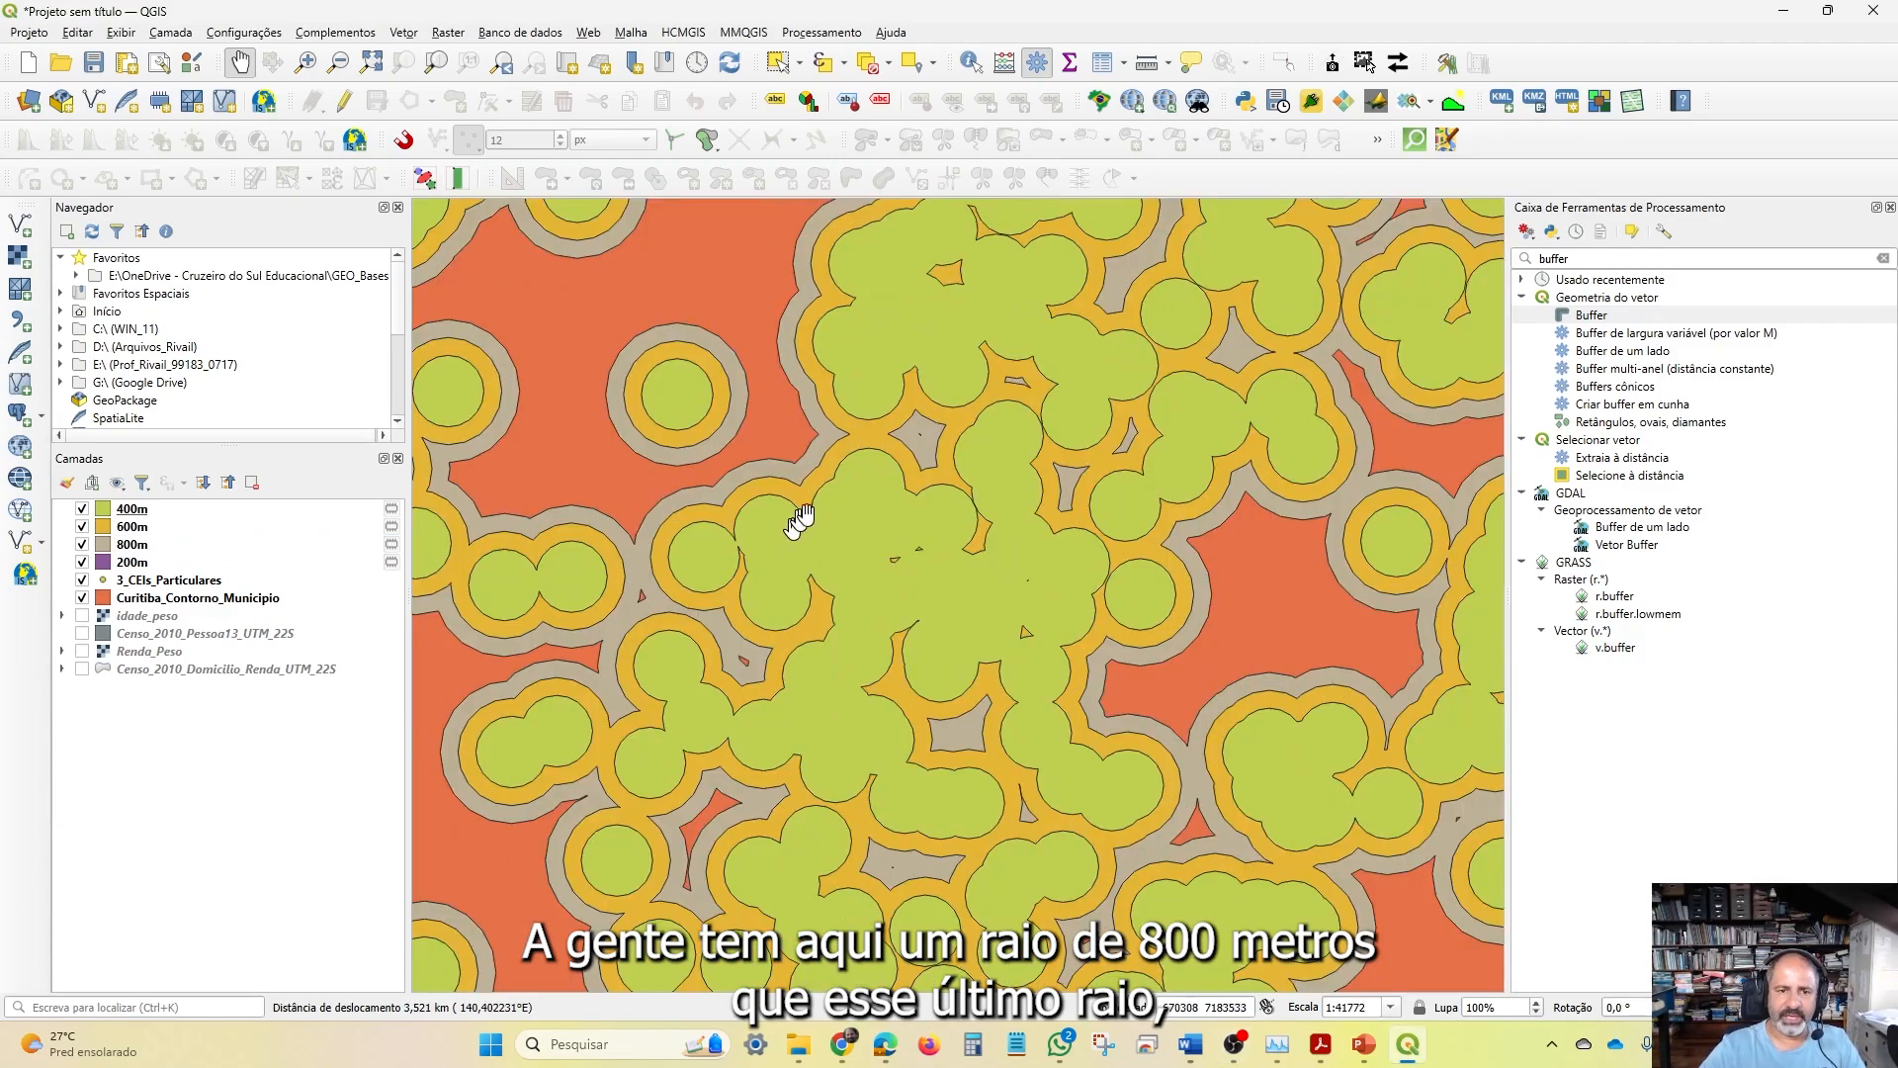
{"action": "scroll", "coordinate": [799, 524], "scroll_direction": "down", "scroll_amount": 1}
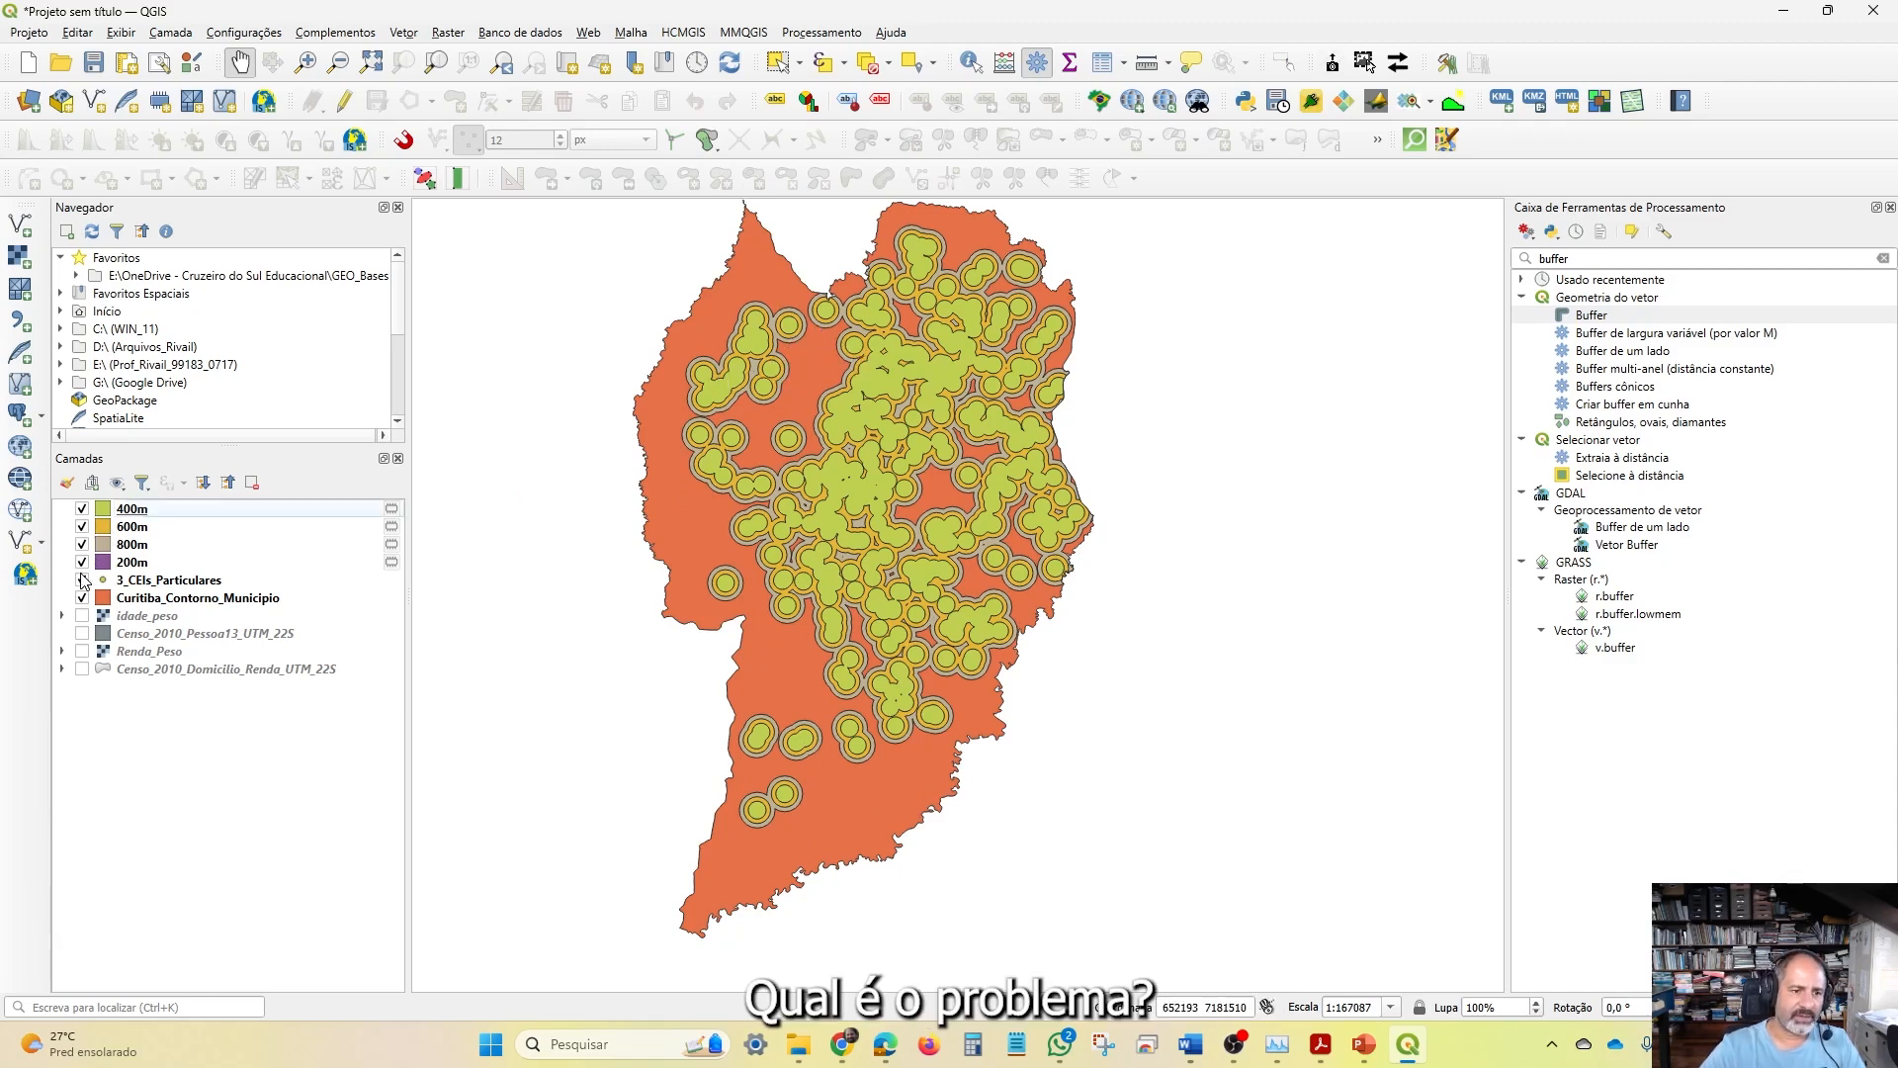
Hide the 200m, 400m, 600m and 3_CEIs_Particulares layers, leaving only 800m visible over the Curitiba municipal outline
{"action": "left_click", "coordinate": [82, 561]}
{"action": "left_click", "coordinate": [82, 544]}
{"action": "left_click", "coordinate": [85, 510]}
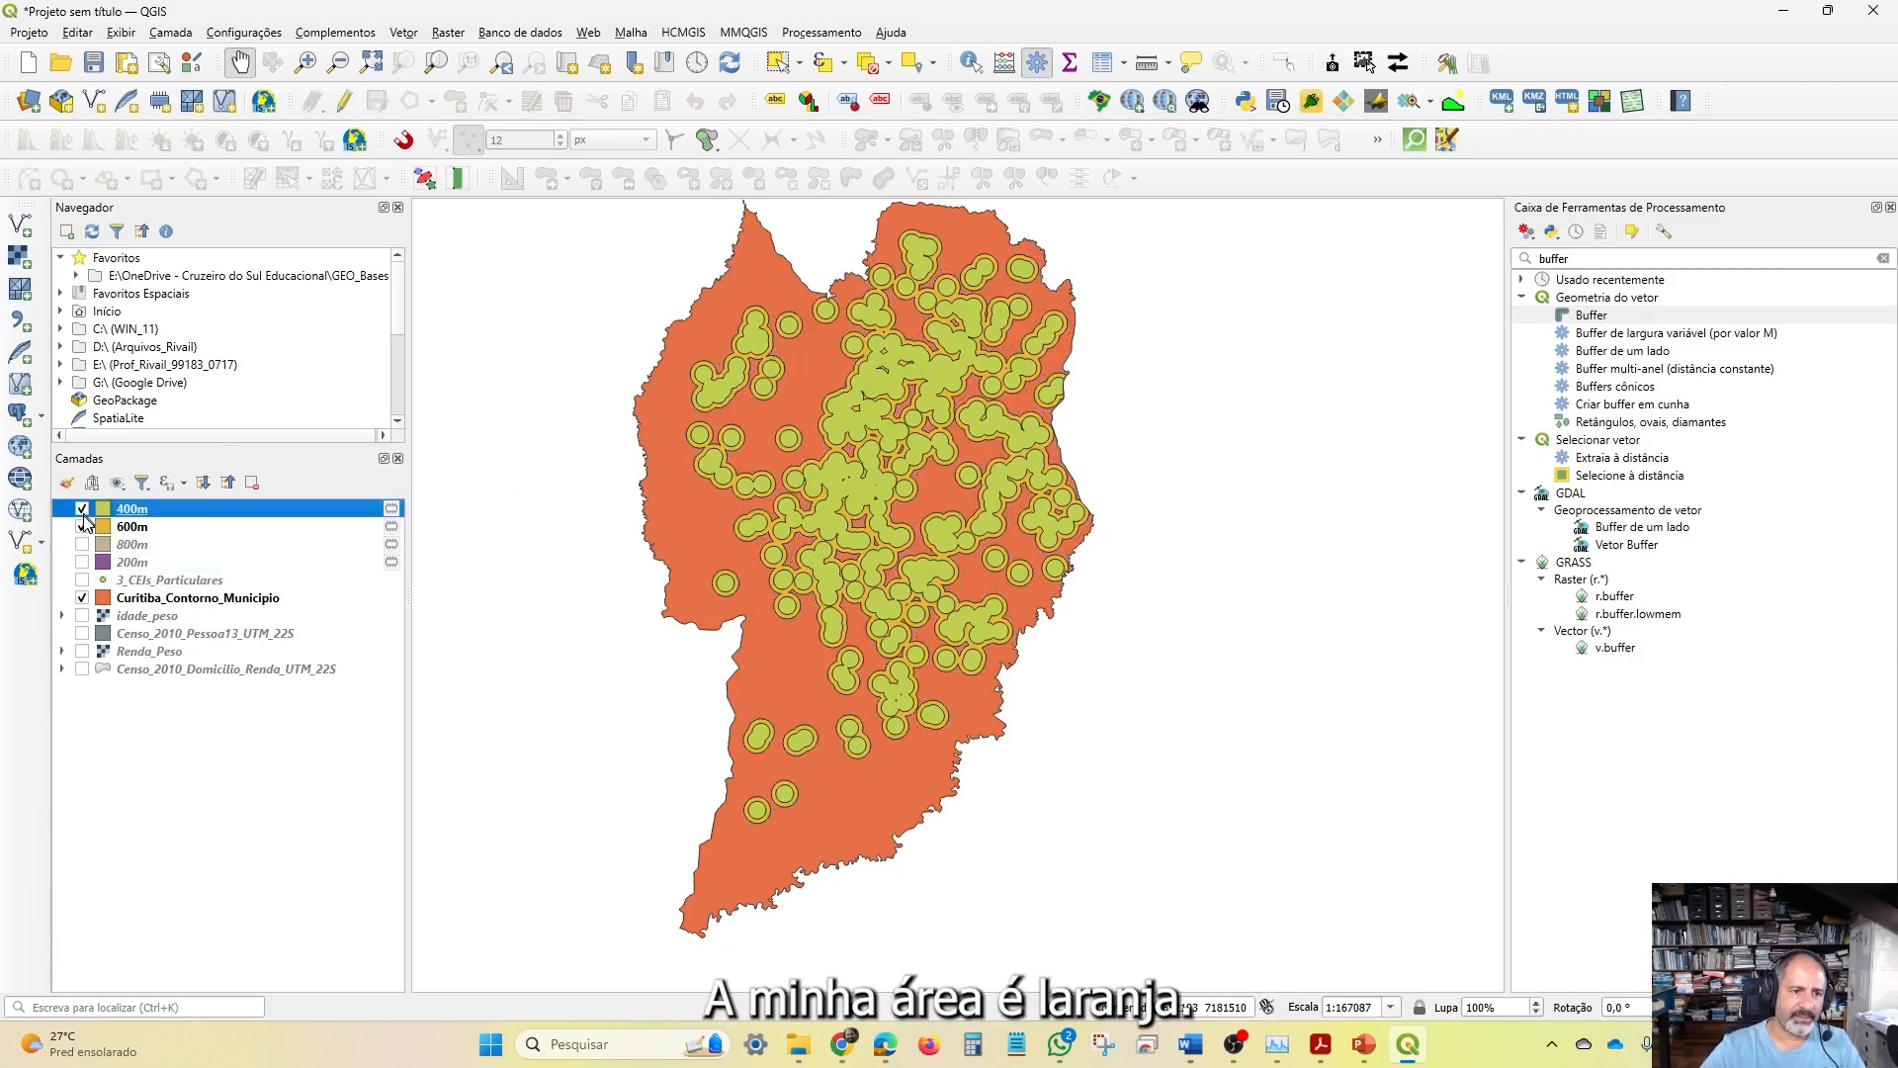
{"action": "left_click", "coordinate": [82, 509]}
{"action": "left_click", "coordinate": [83, 527]}
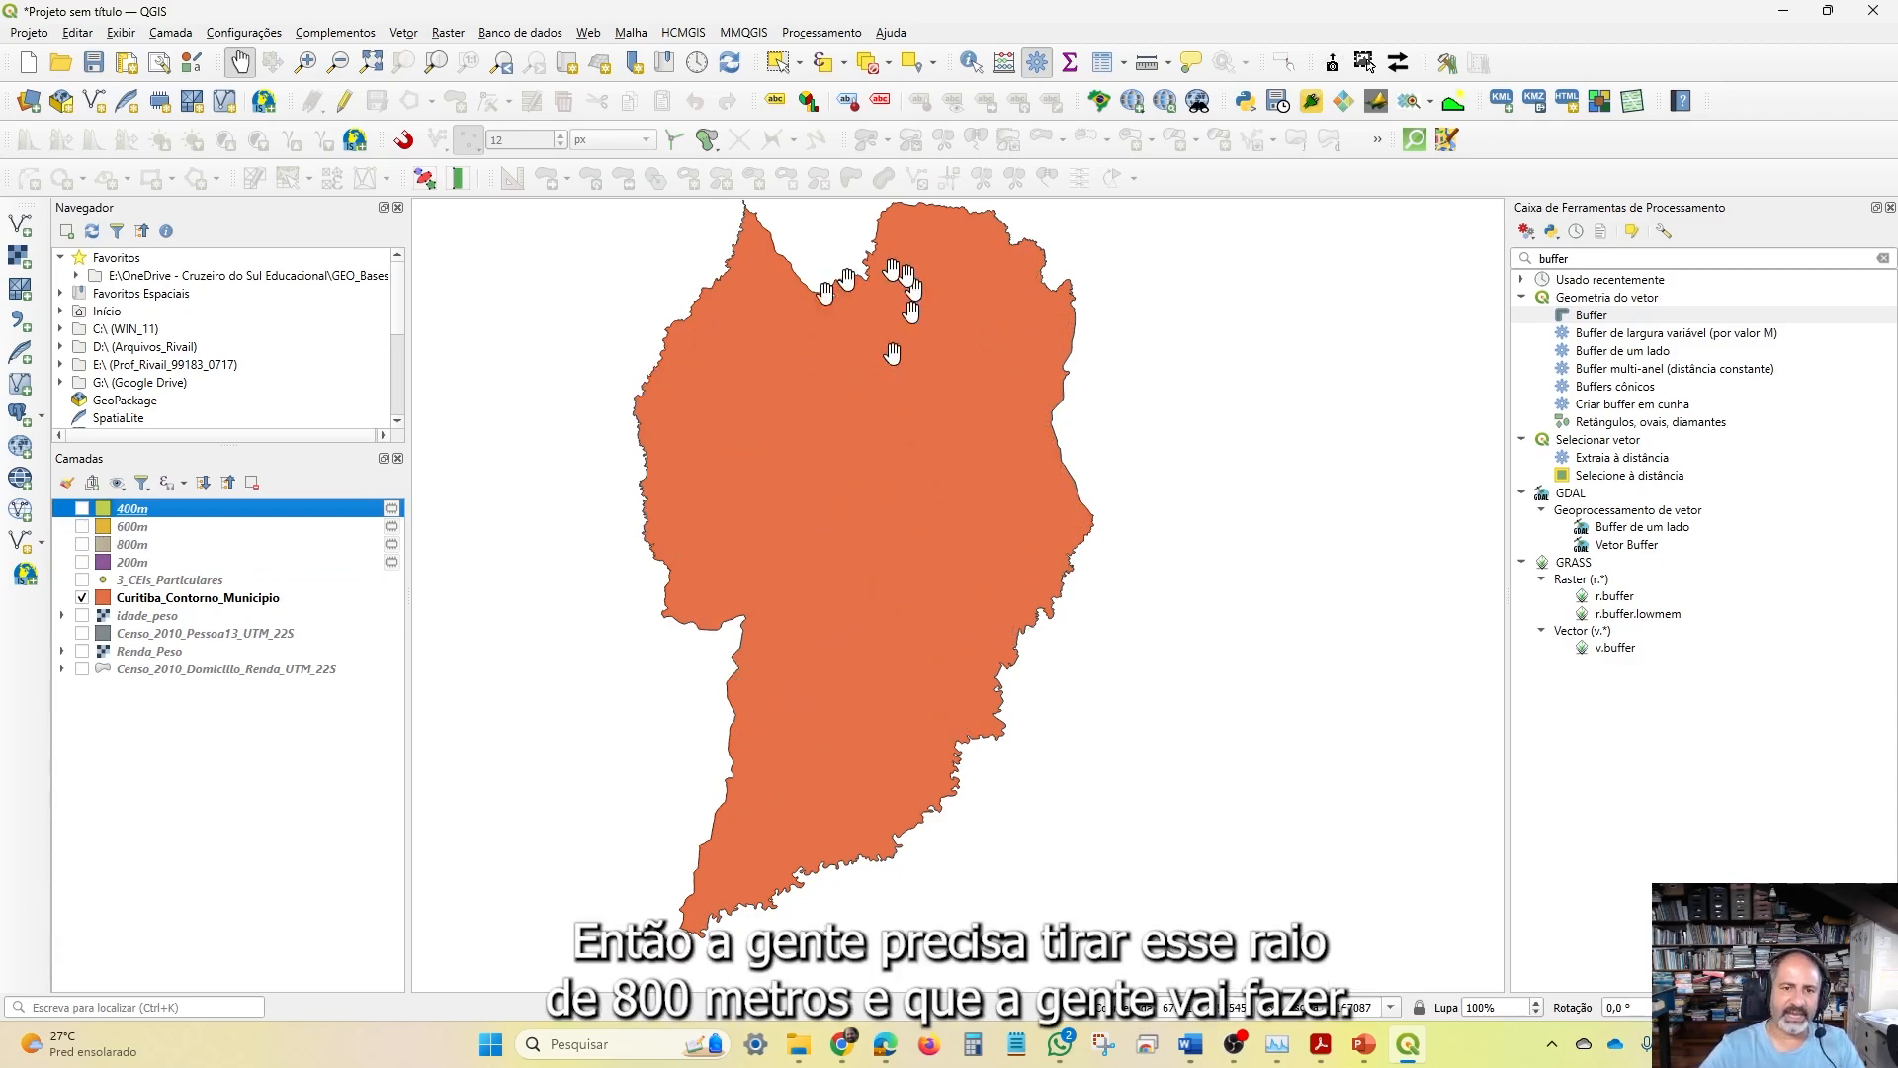
{"action": "left_click", "coordinate": [82, 545]}
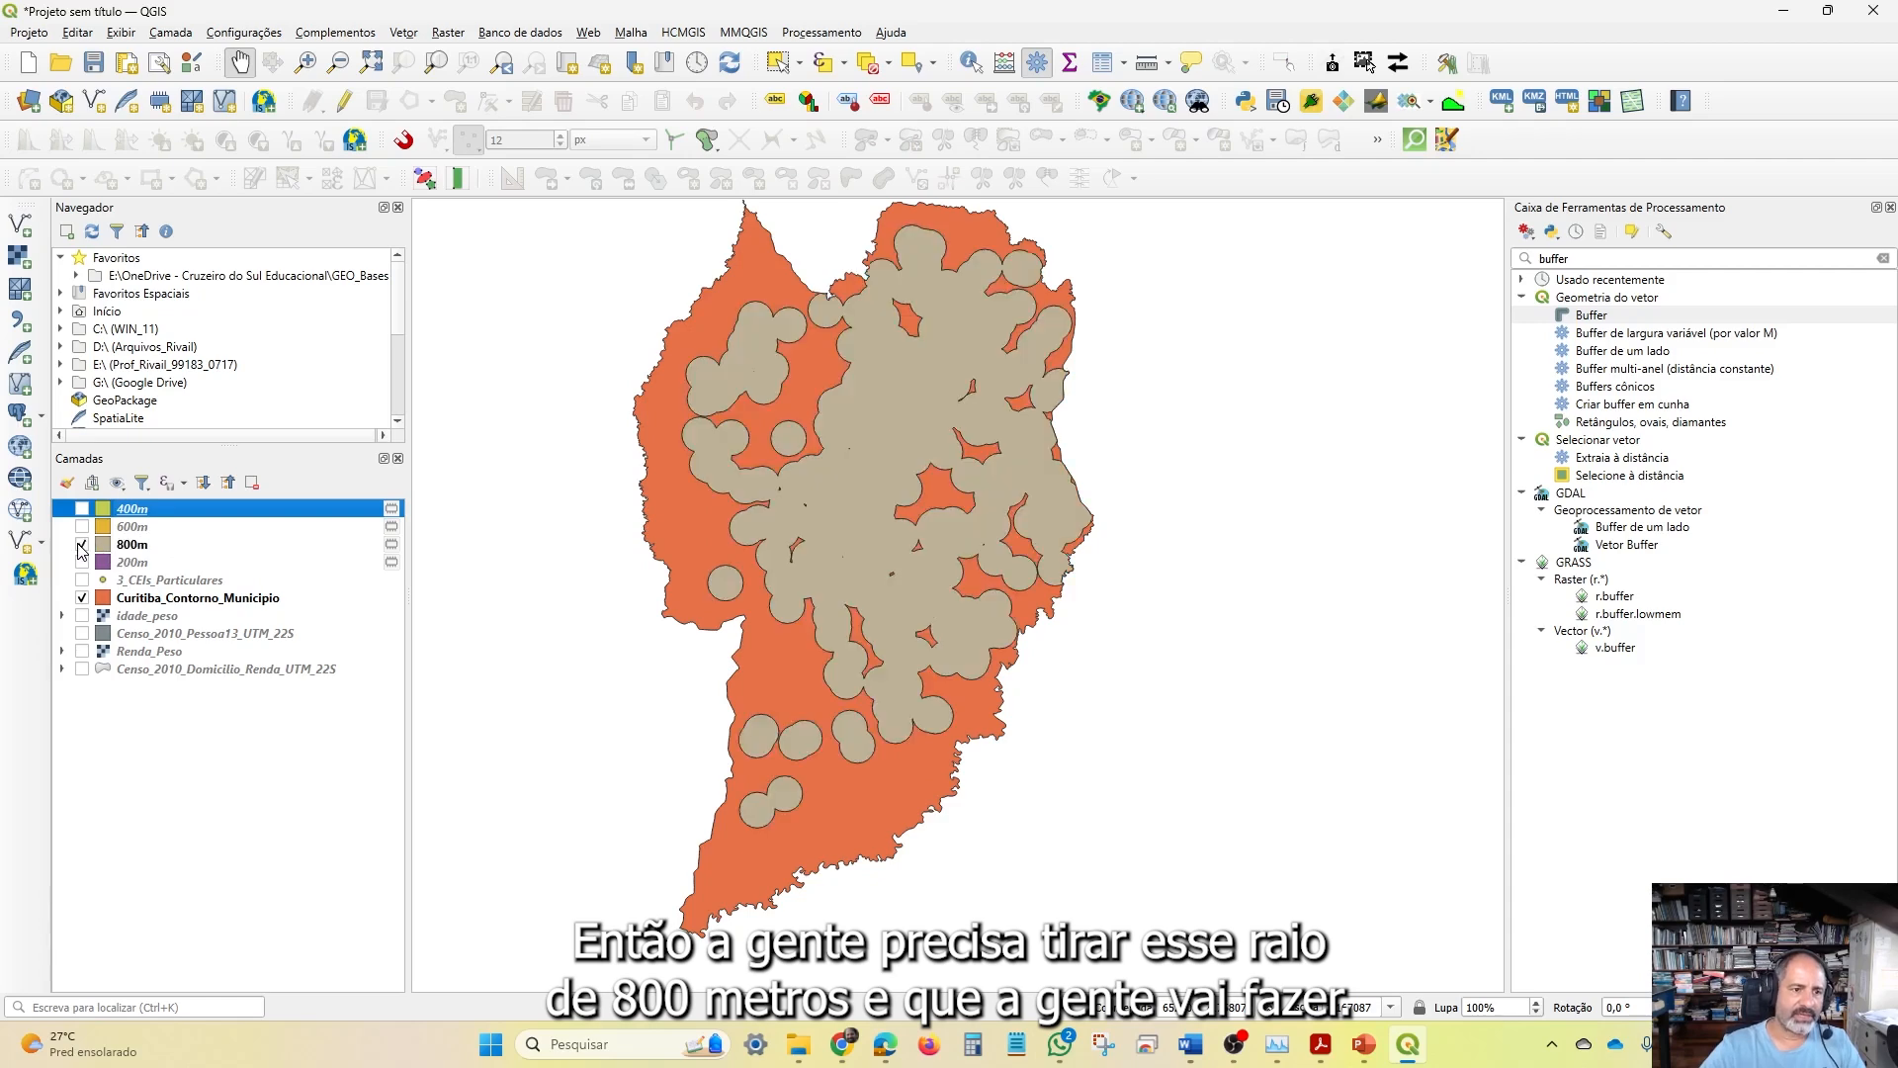
Run the Difference geoprocessing tool with Curitiba_Contorno_Municipio as input and 800m as overlay, outputting a temporary layer
{"action": "left_click", "coordinate": [403, 33]}
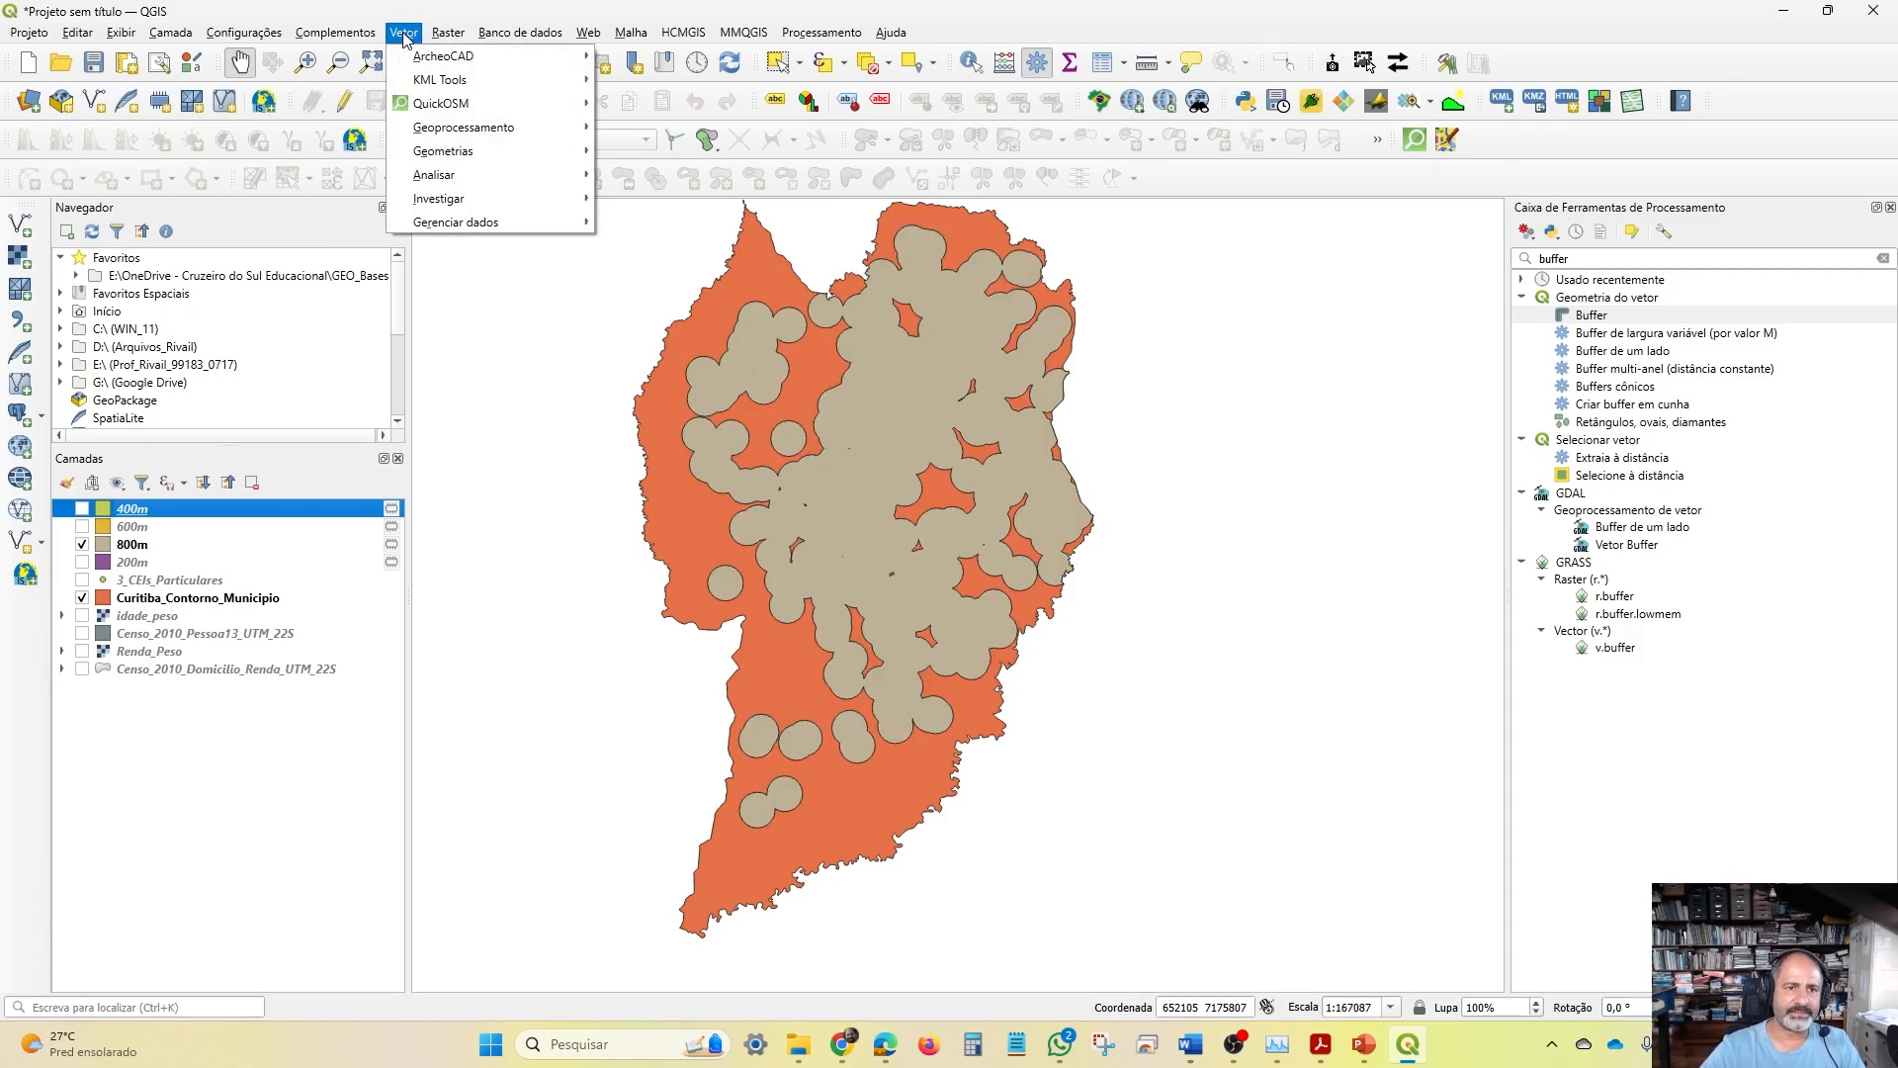
{"action": "mouse_move", "coordinate": [465, 126]}
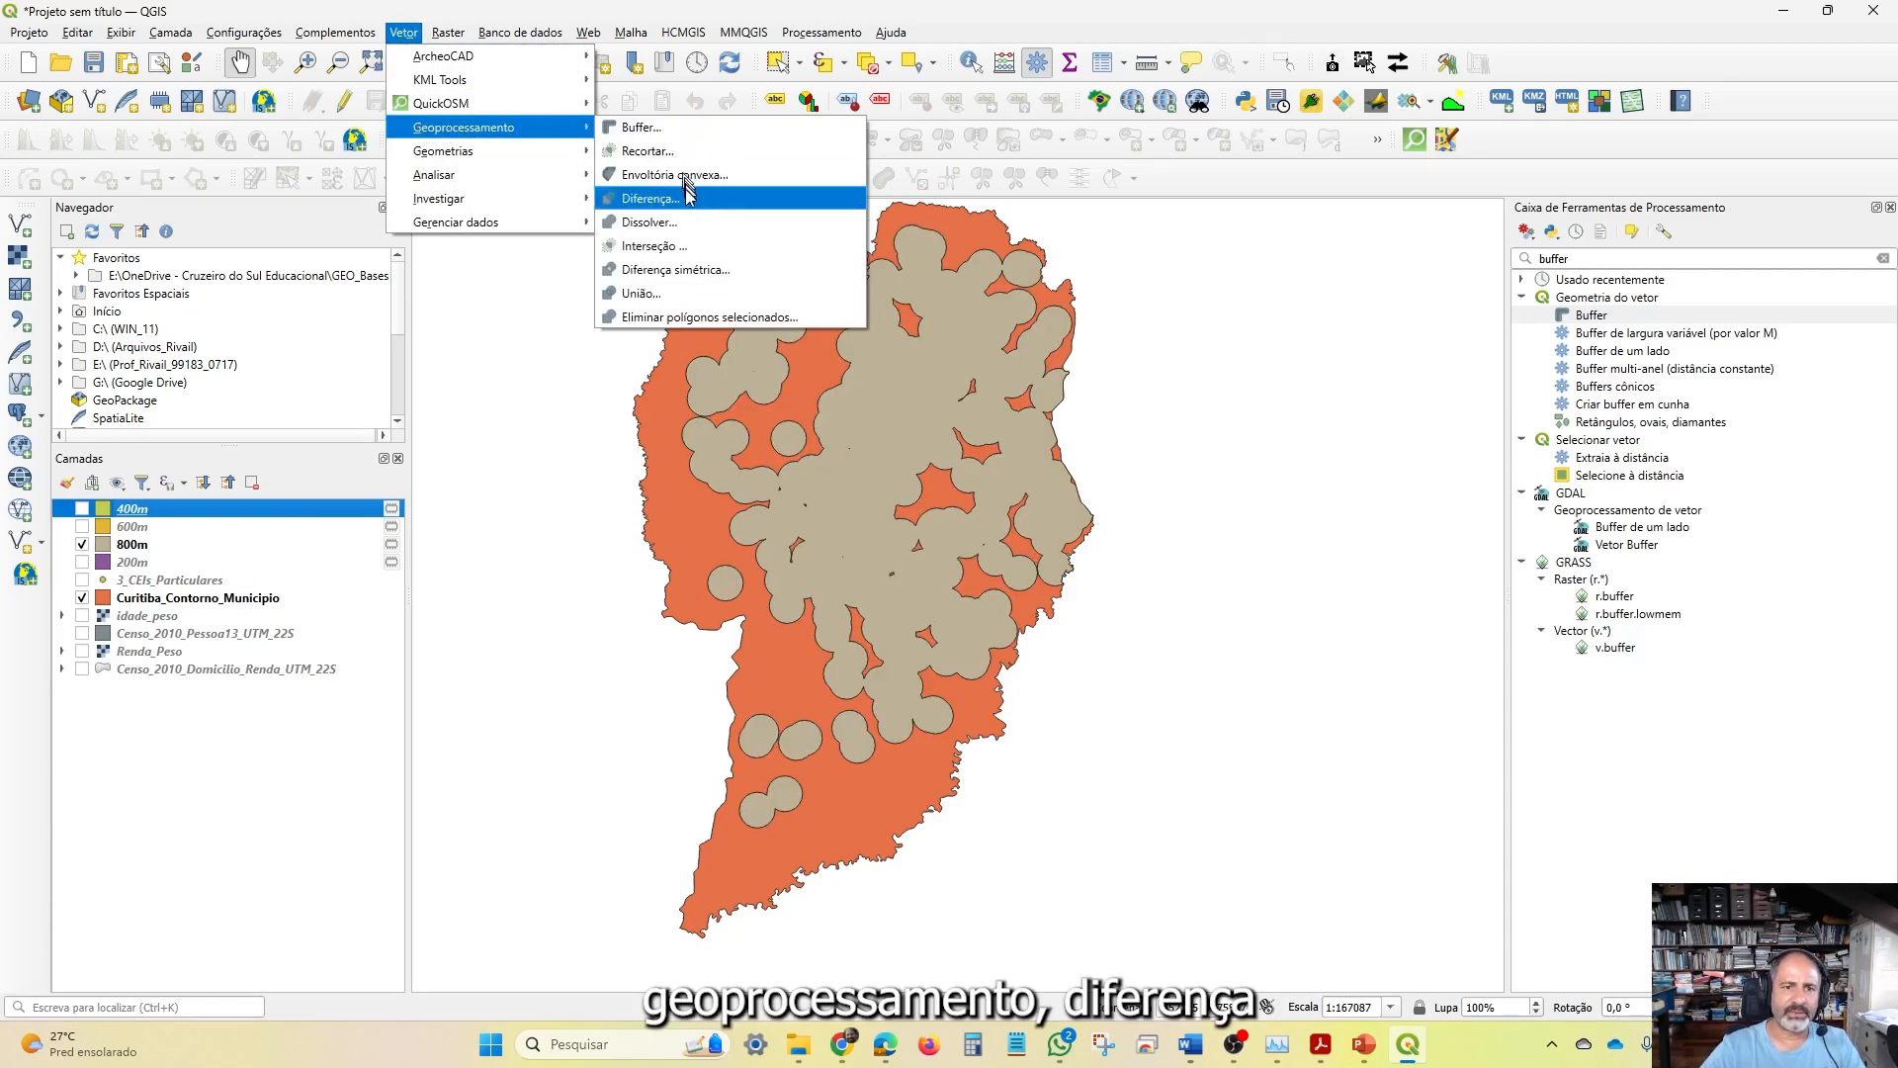
{"action": "left_click", "coordinate": [652, 198]}
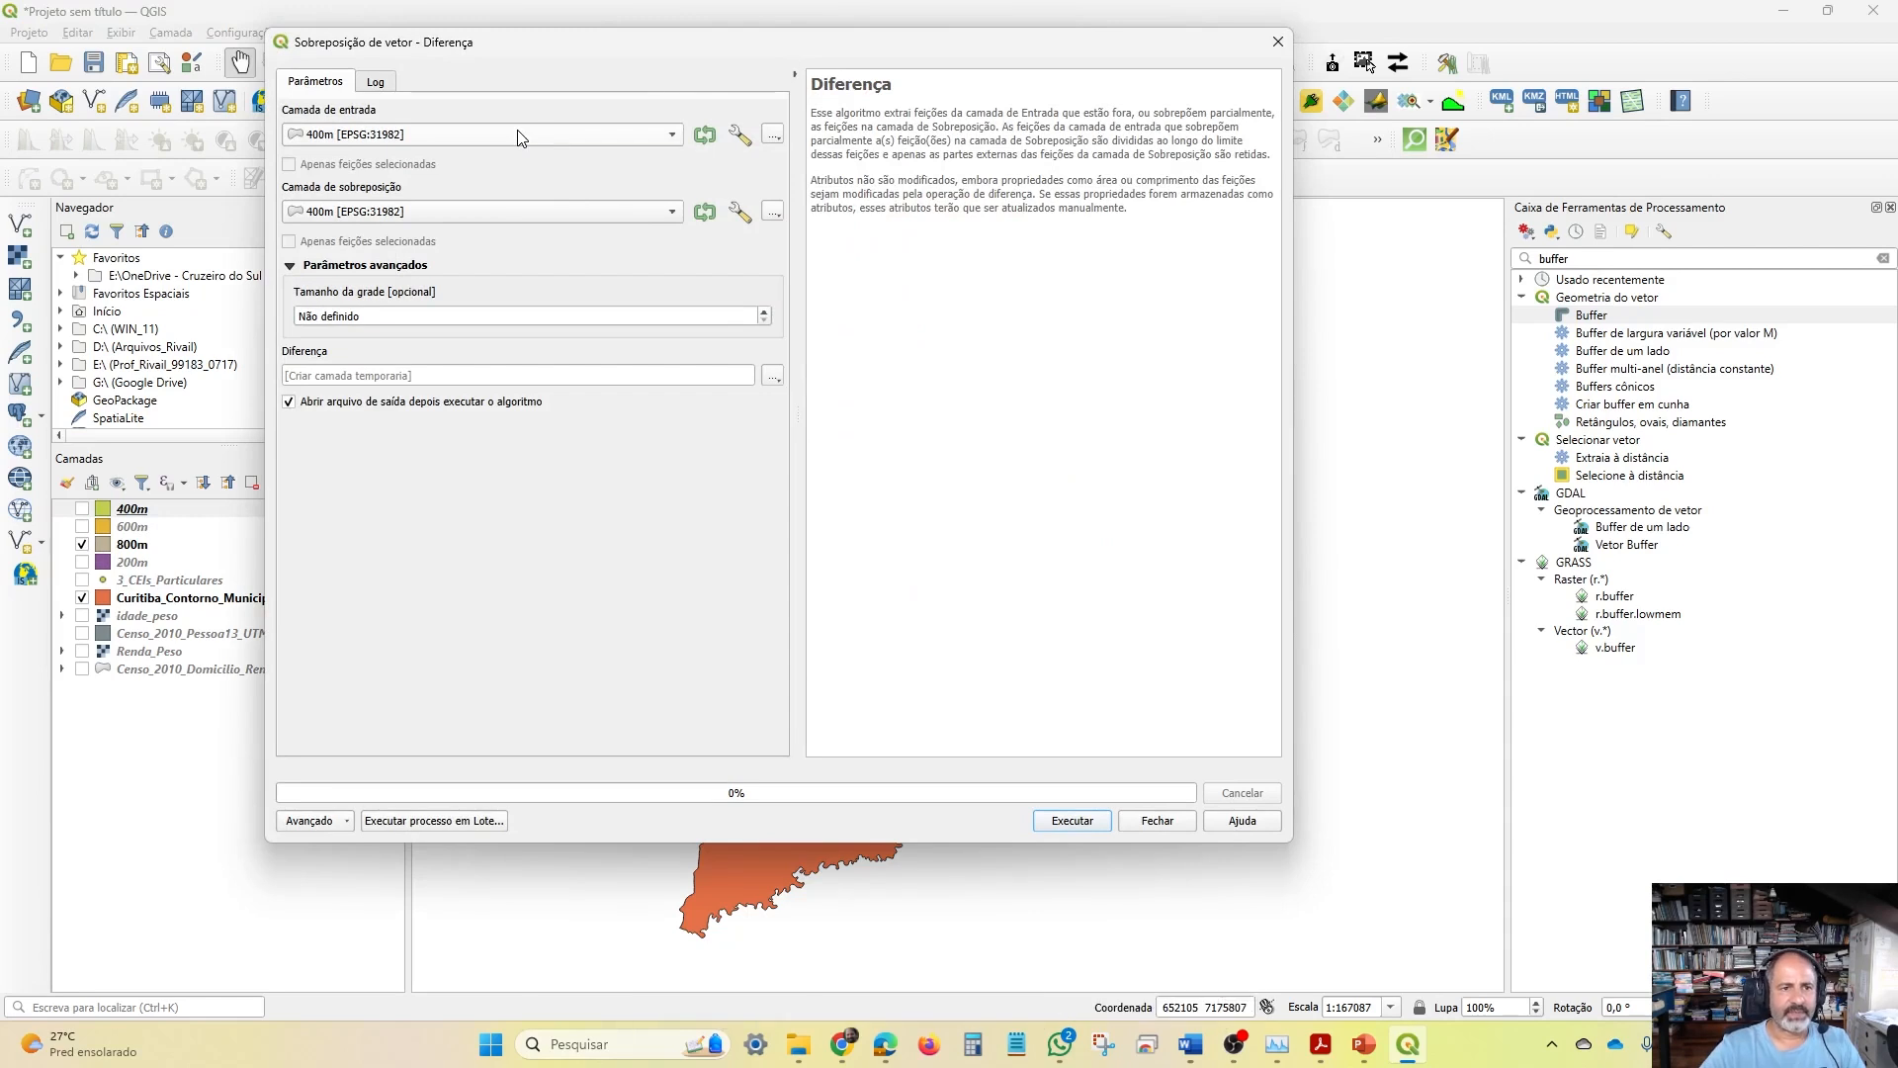
{"action": "left_click", "coordinate": [518, 131]}
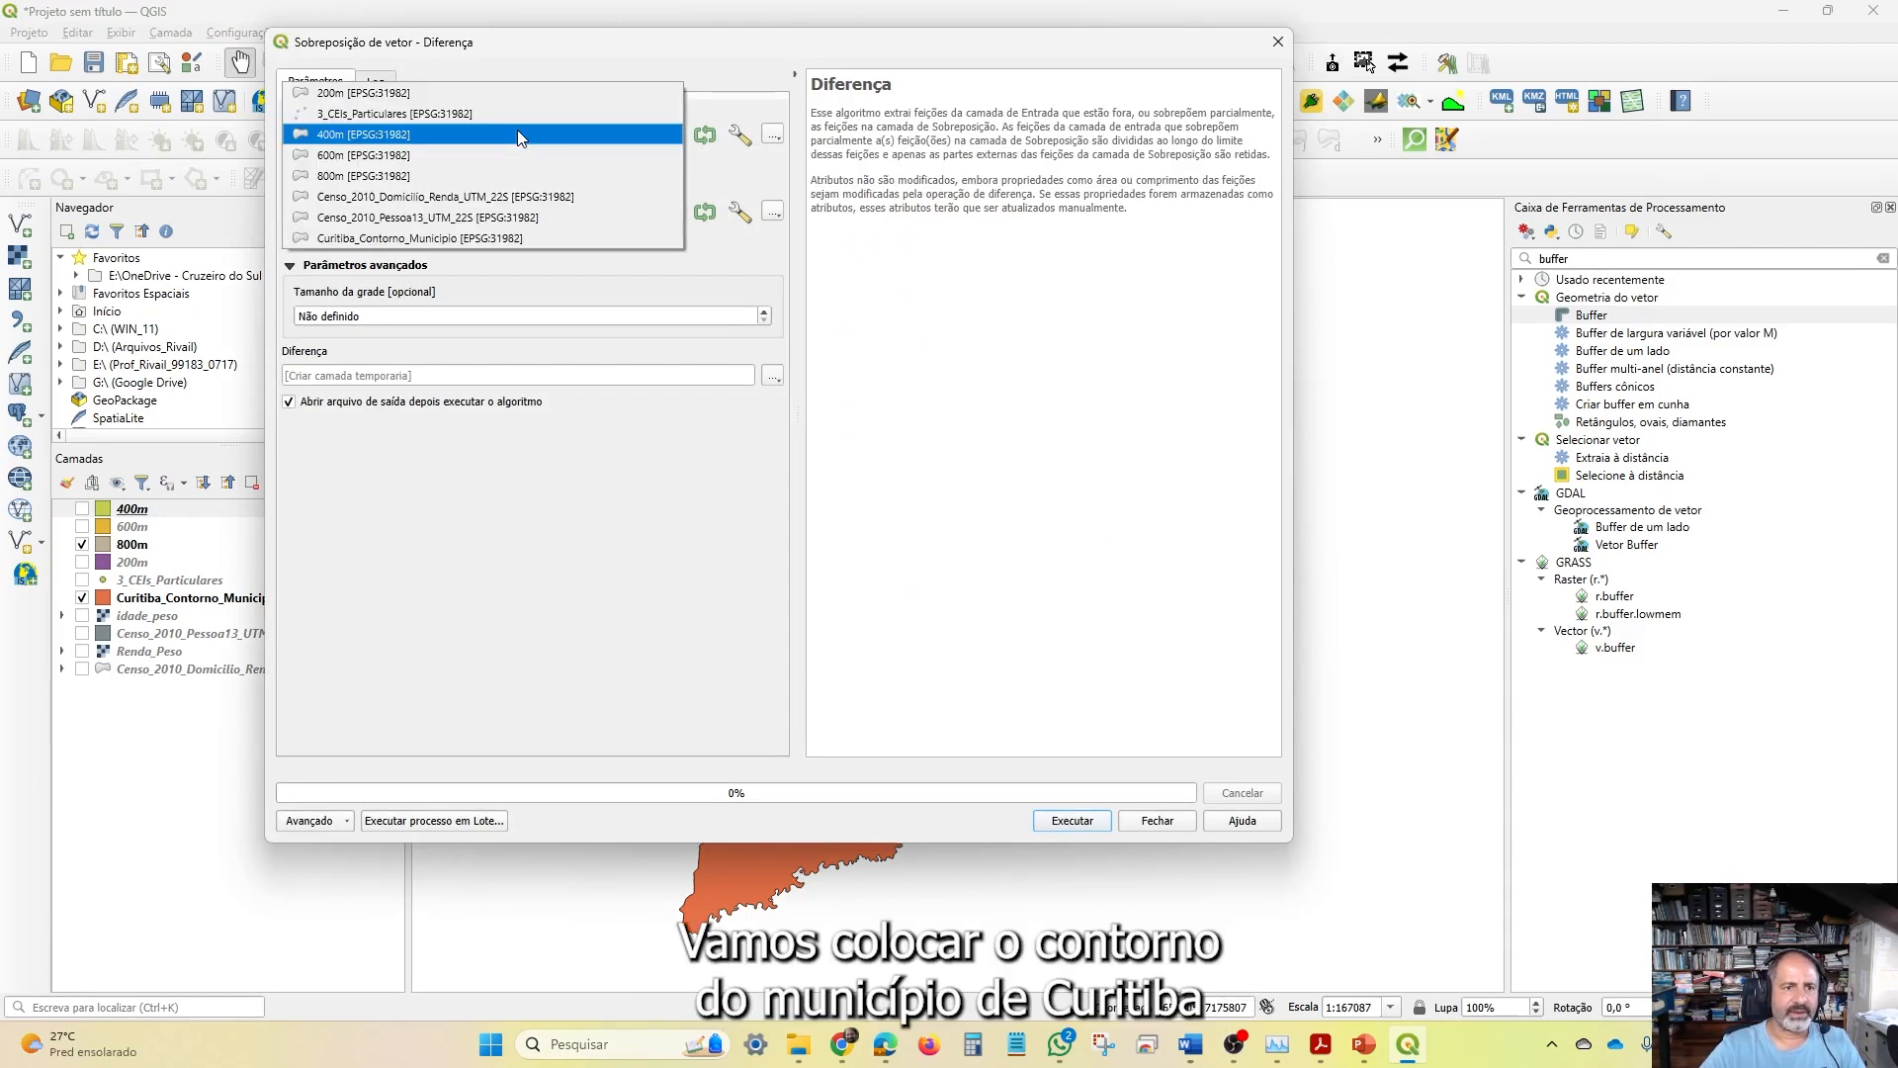
{"action": "left_click", "coordinate": [484, 239]}
{"action": "left_click", "coordinate": [483, 209]}
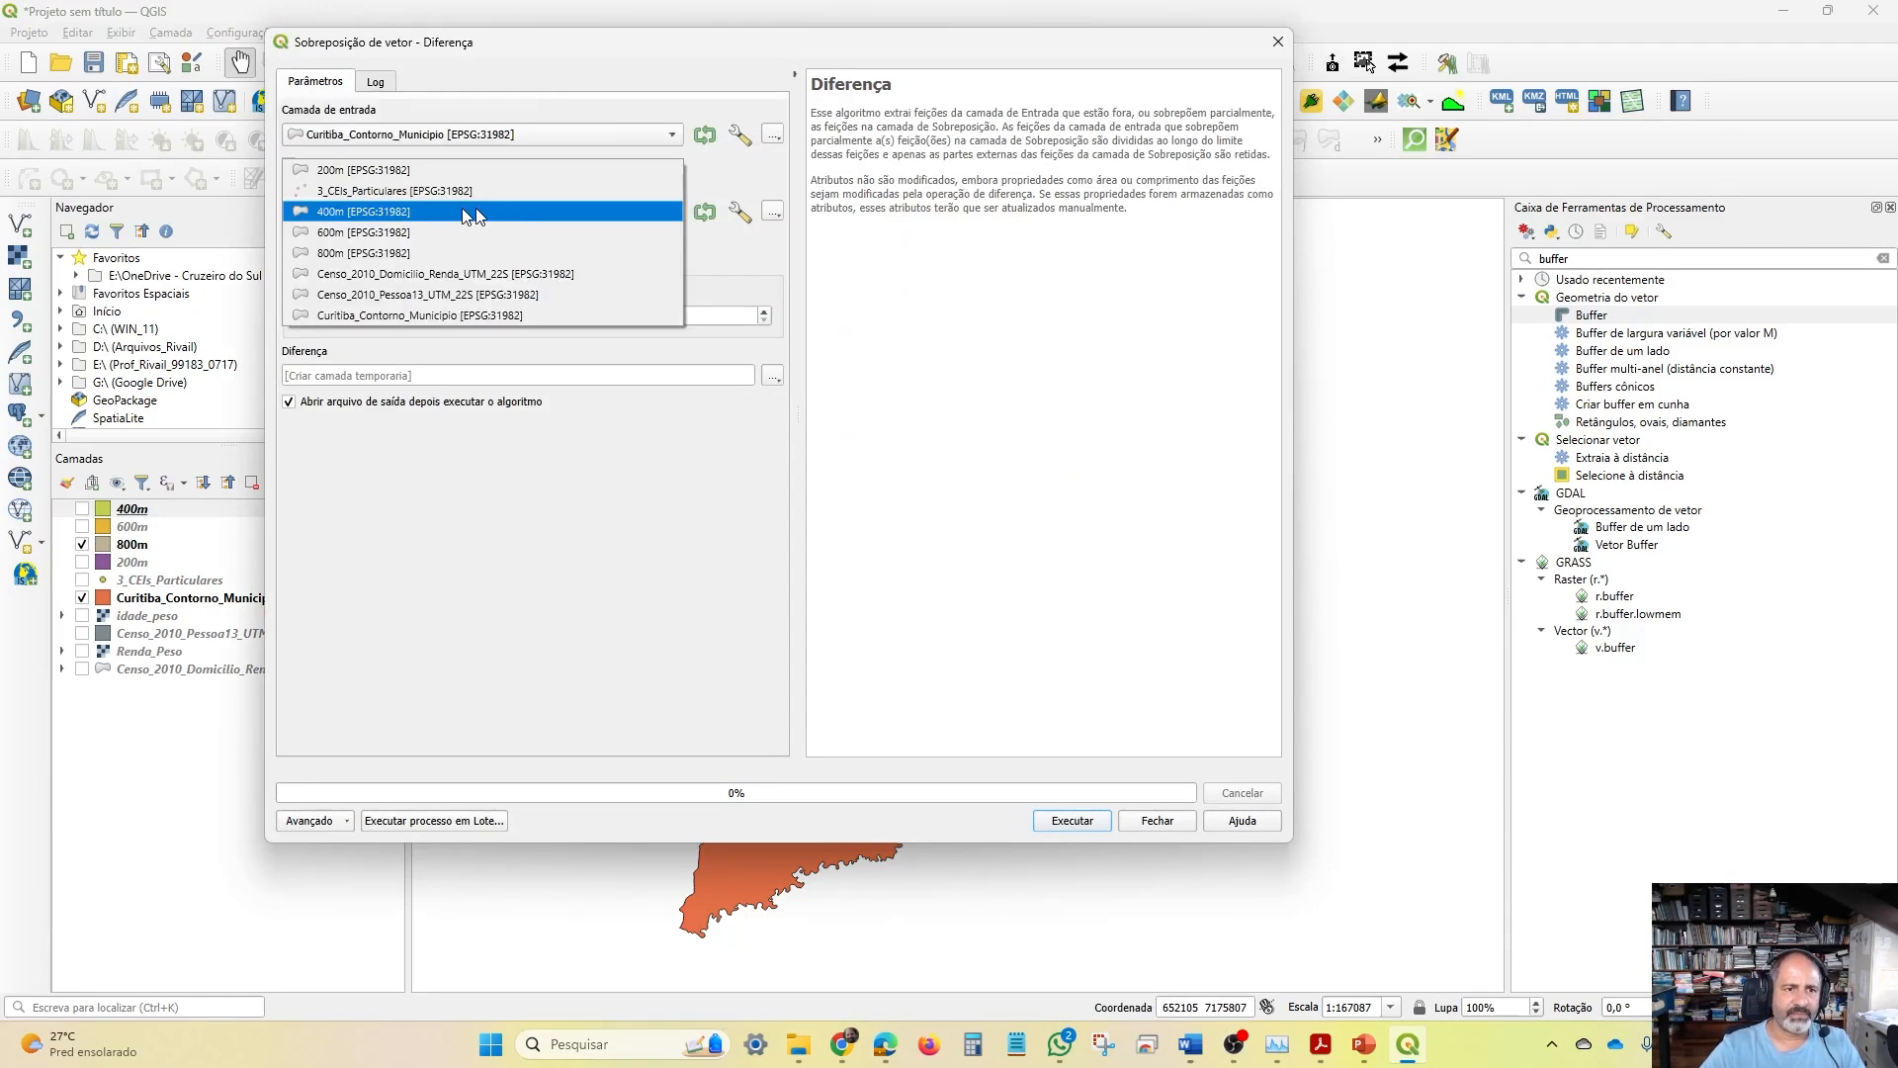
{"action": "left_click", "coordinate": [368, 253]}
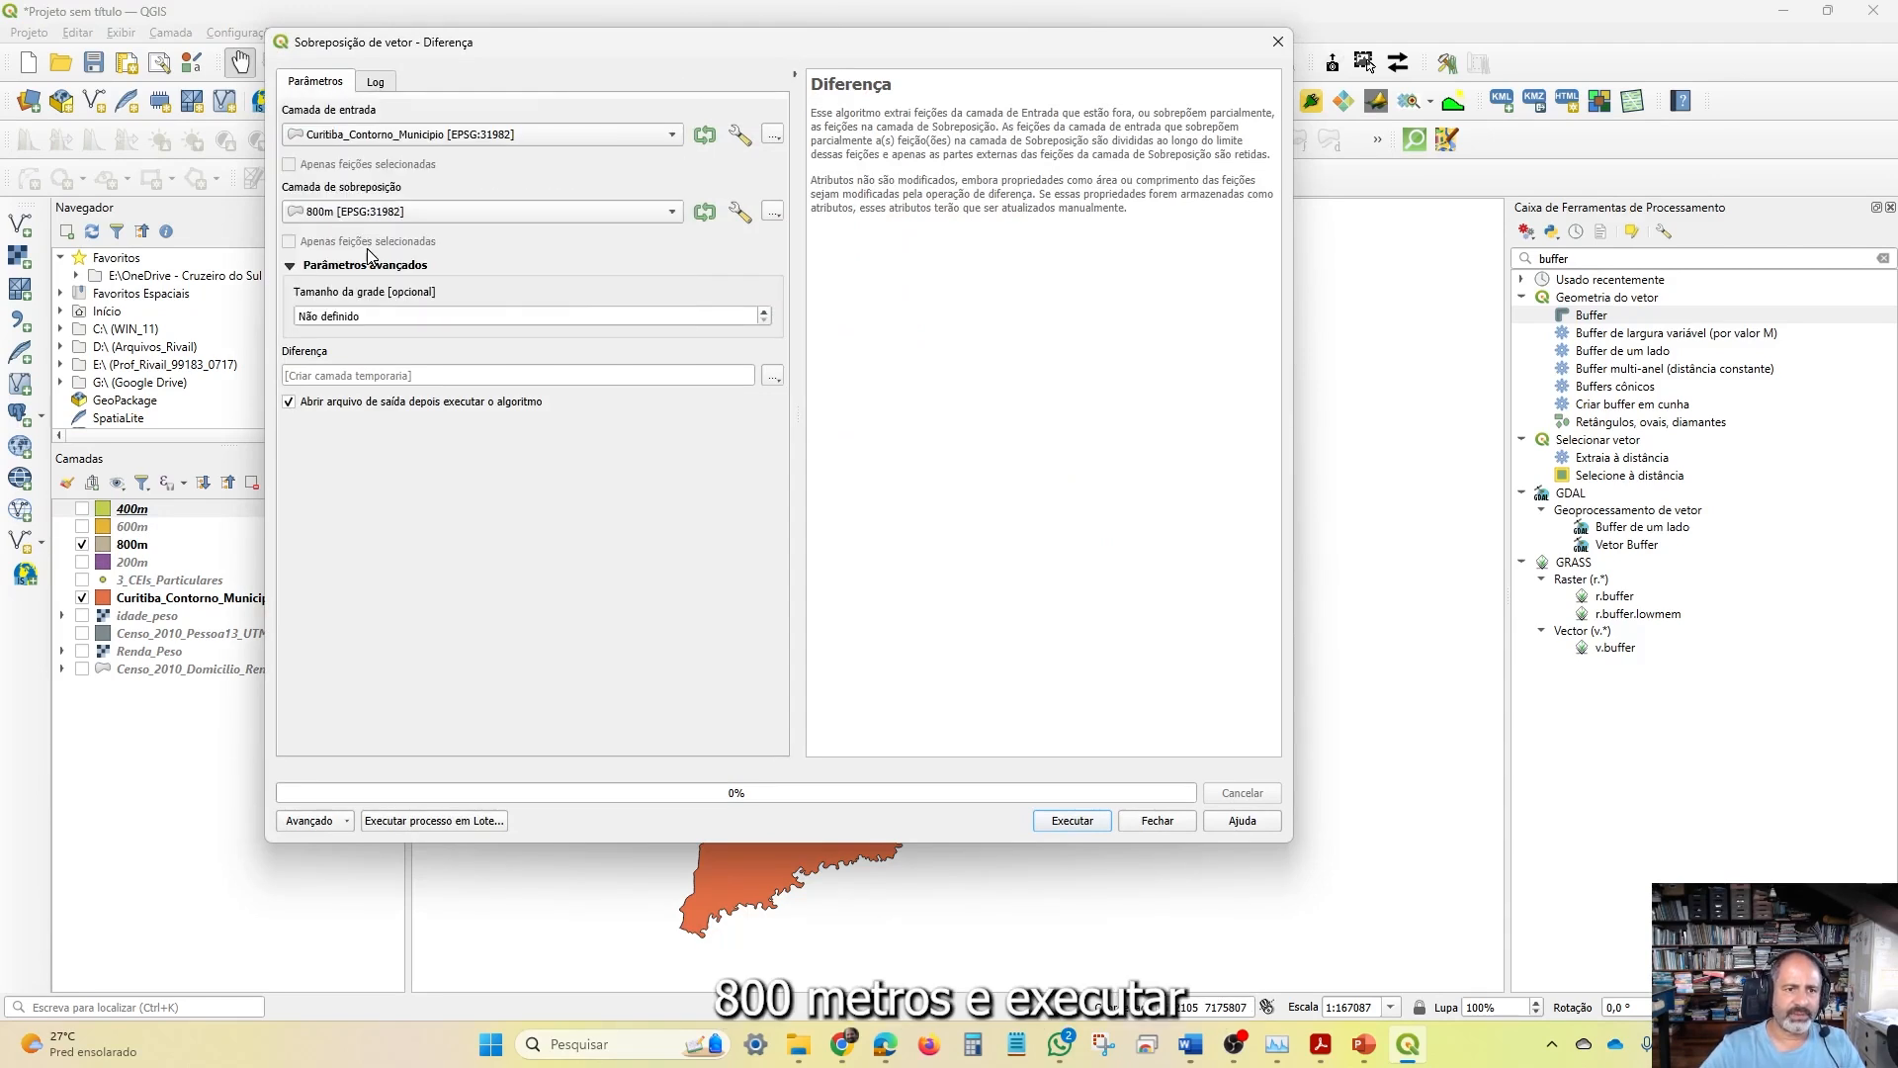
{"action": "left_click", "coordinate": [1097, 829]}
{"action": "left_click", "coordinate": [1147, 823]}
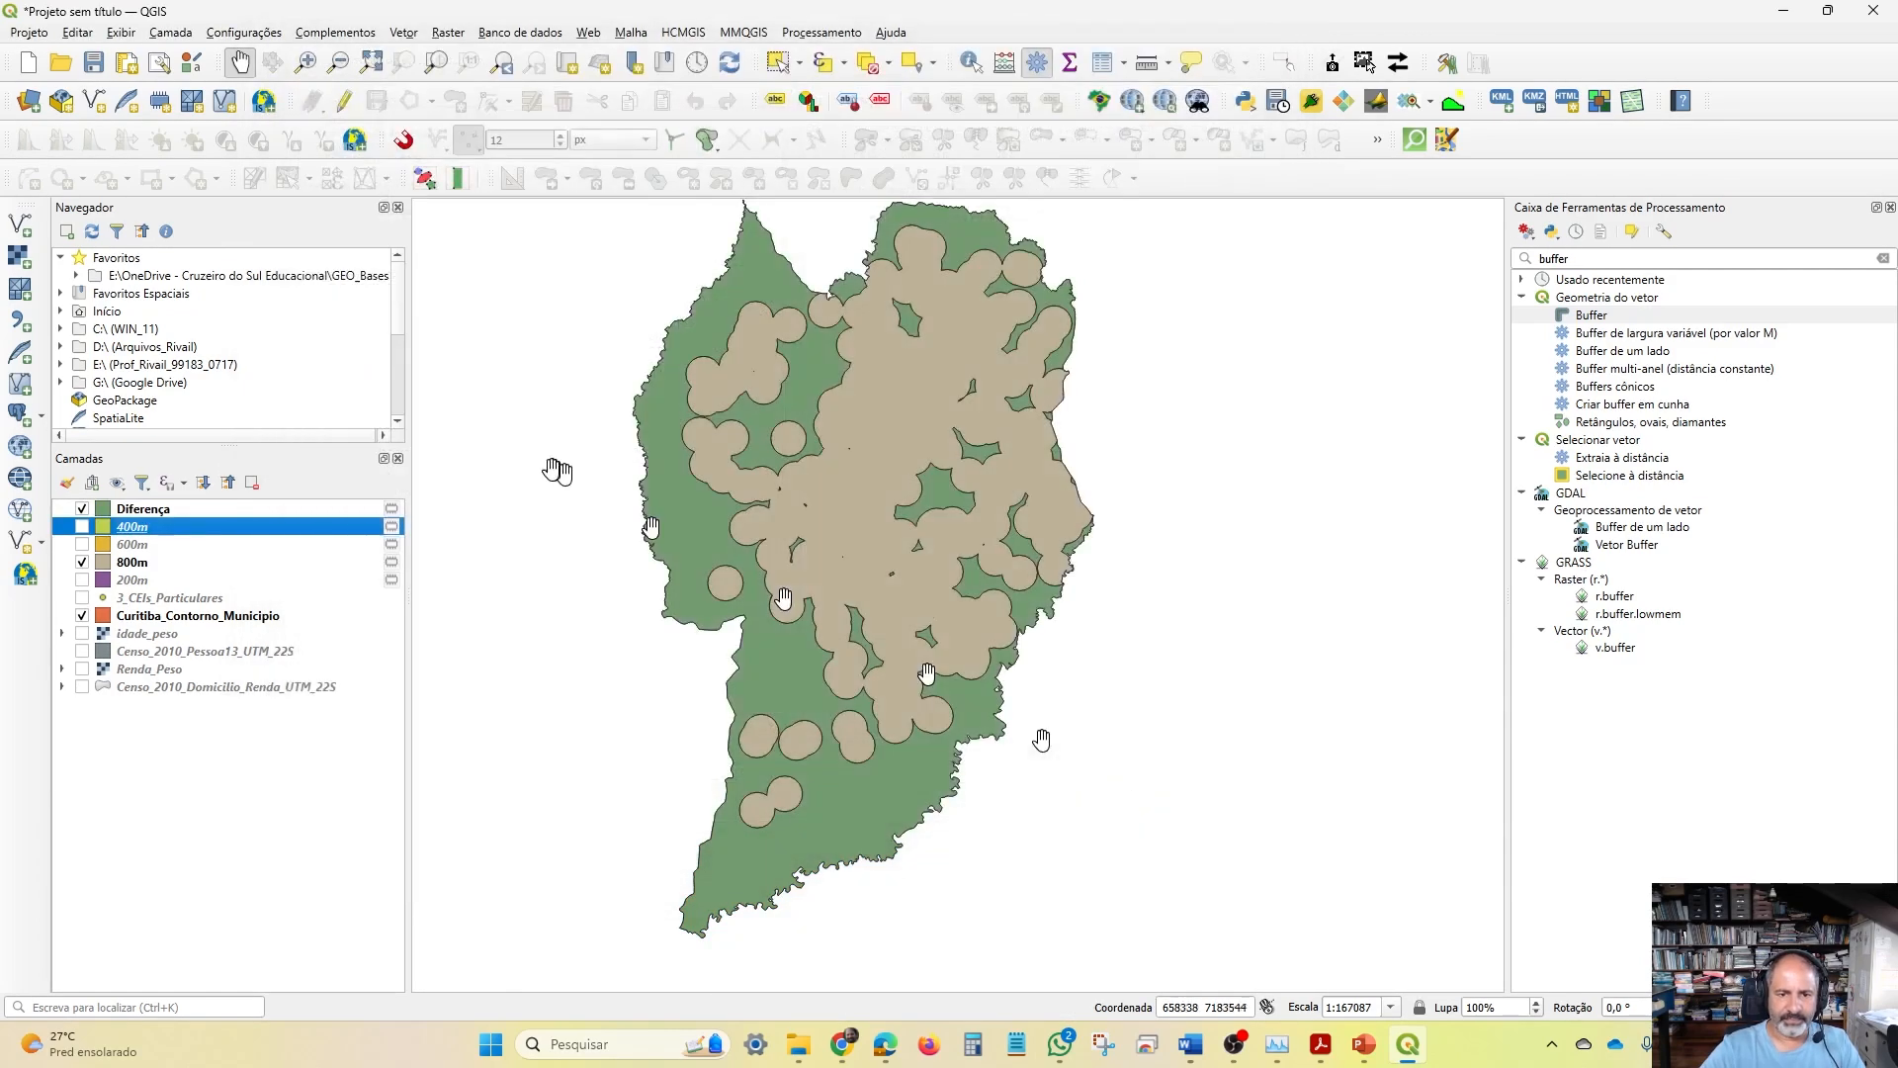
Hide the 800m and Curitiba_Contorno_Municipio layers and examine the municipal areas left outside the 800 m radius
{"action": "left_click", "coordinate": [82, 563]}
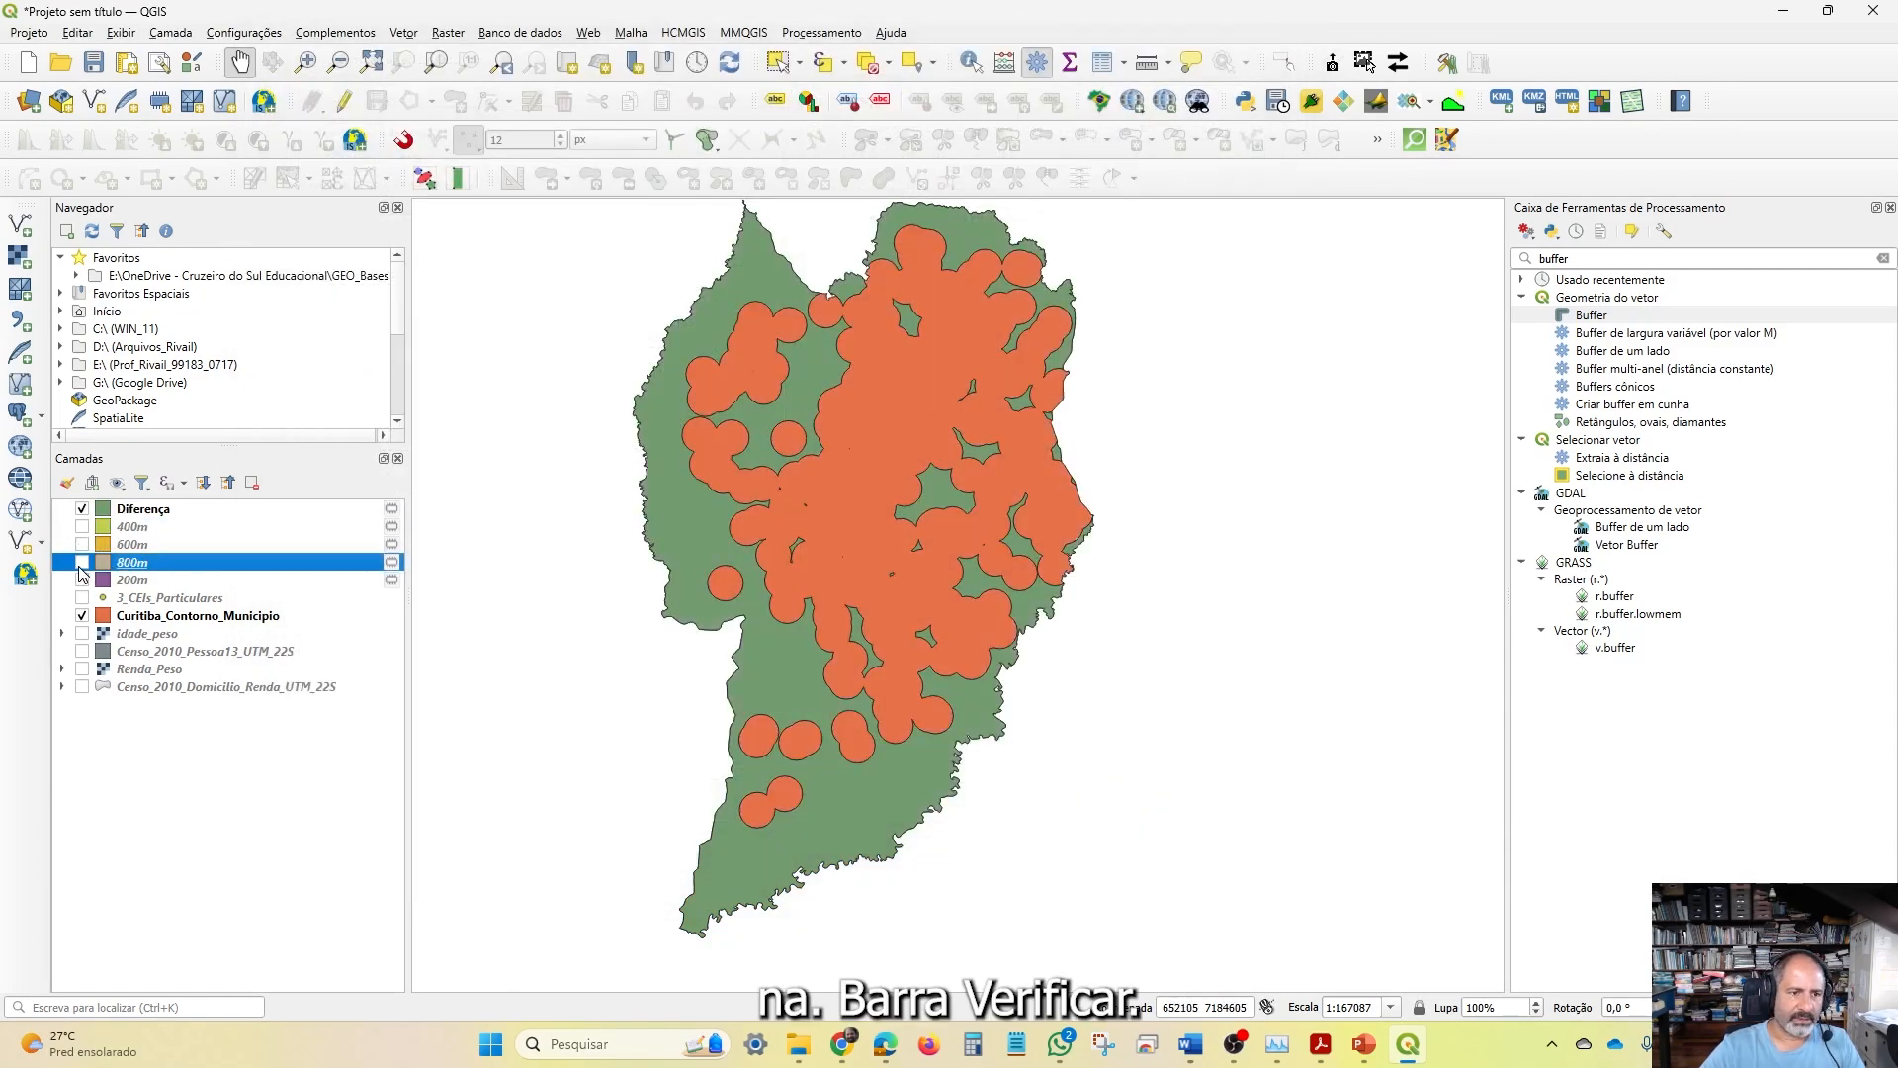
{"action": "left_click", "coordinate": [82, 616]}
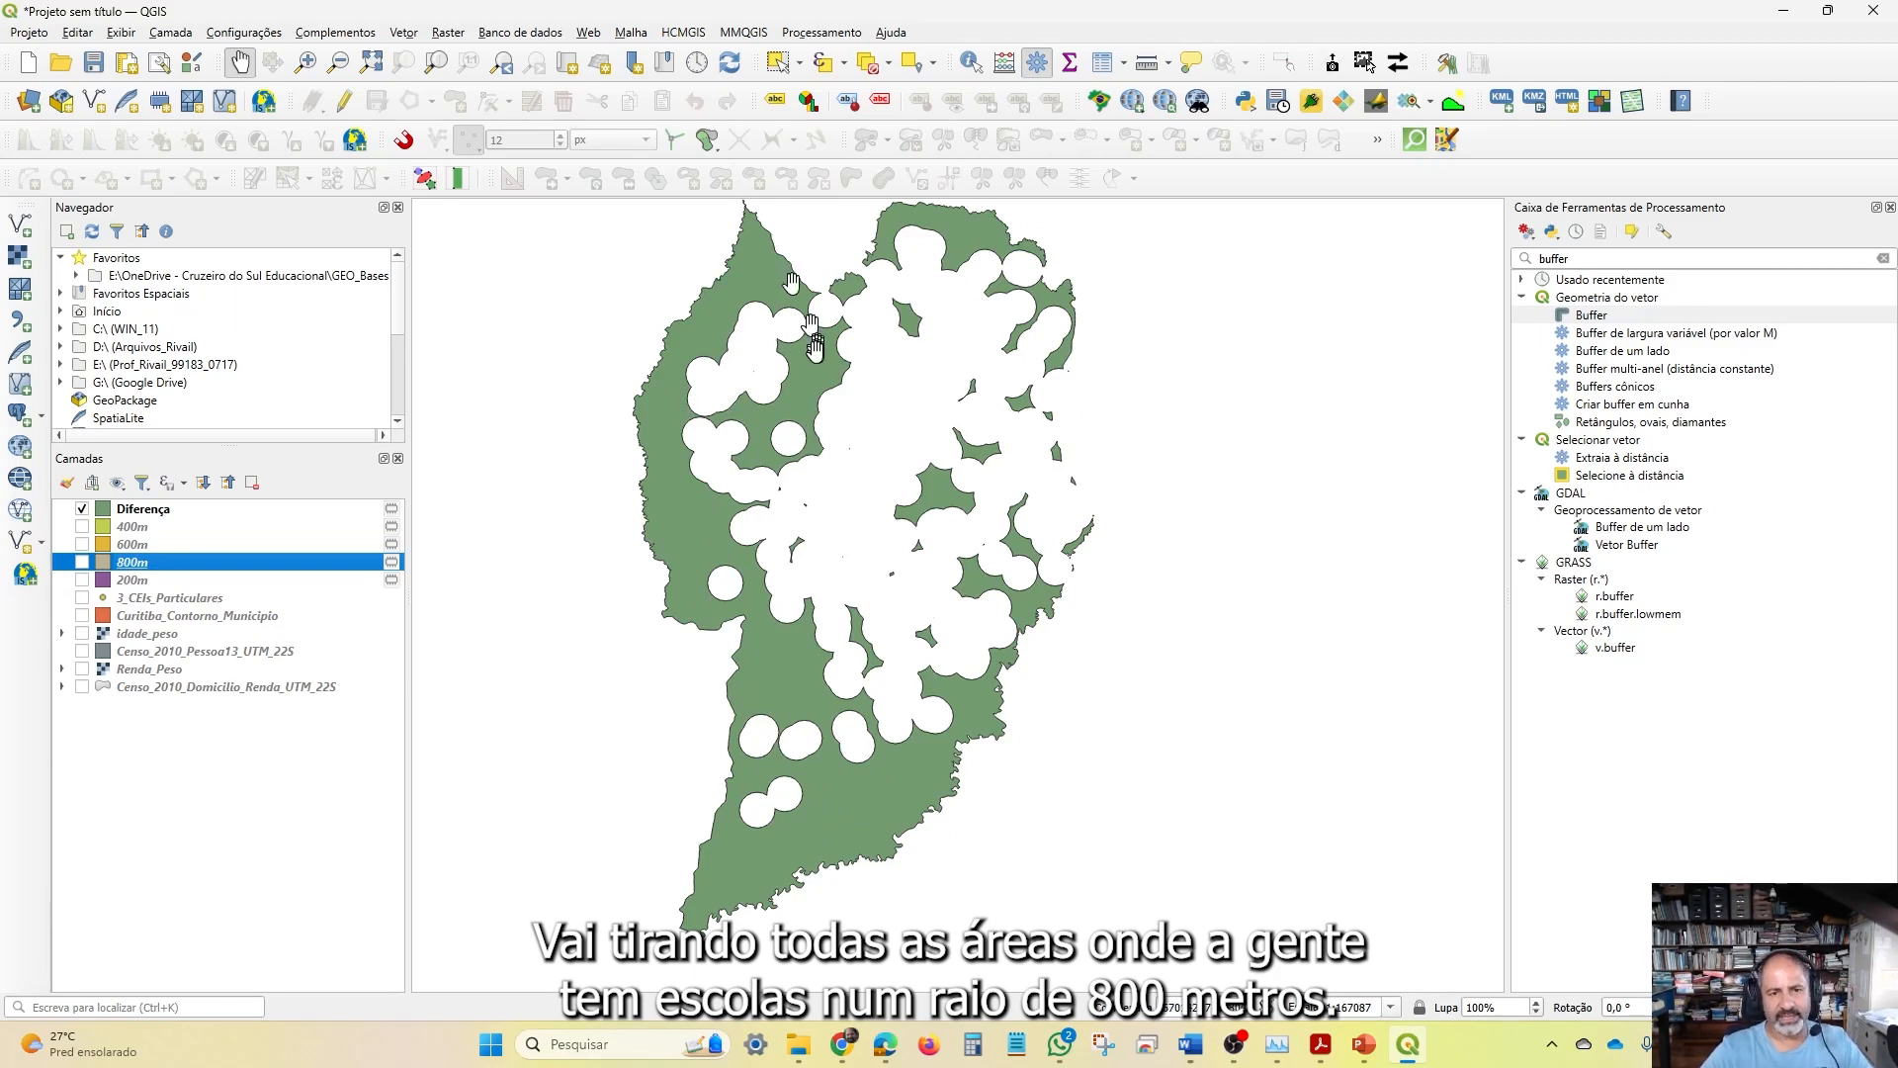
{"action": "scroll", "coordinate": [915, 386], "scroll_direction": "up", "scroll_amount": 4}
{"action": "scroll", "coordinate": [882, 543], "scroll_direction": "down", "scroll_amount": 6}
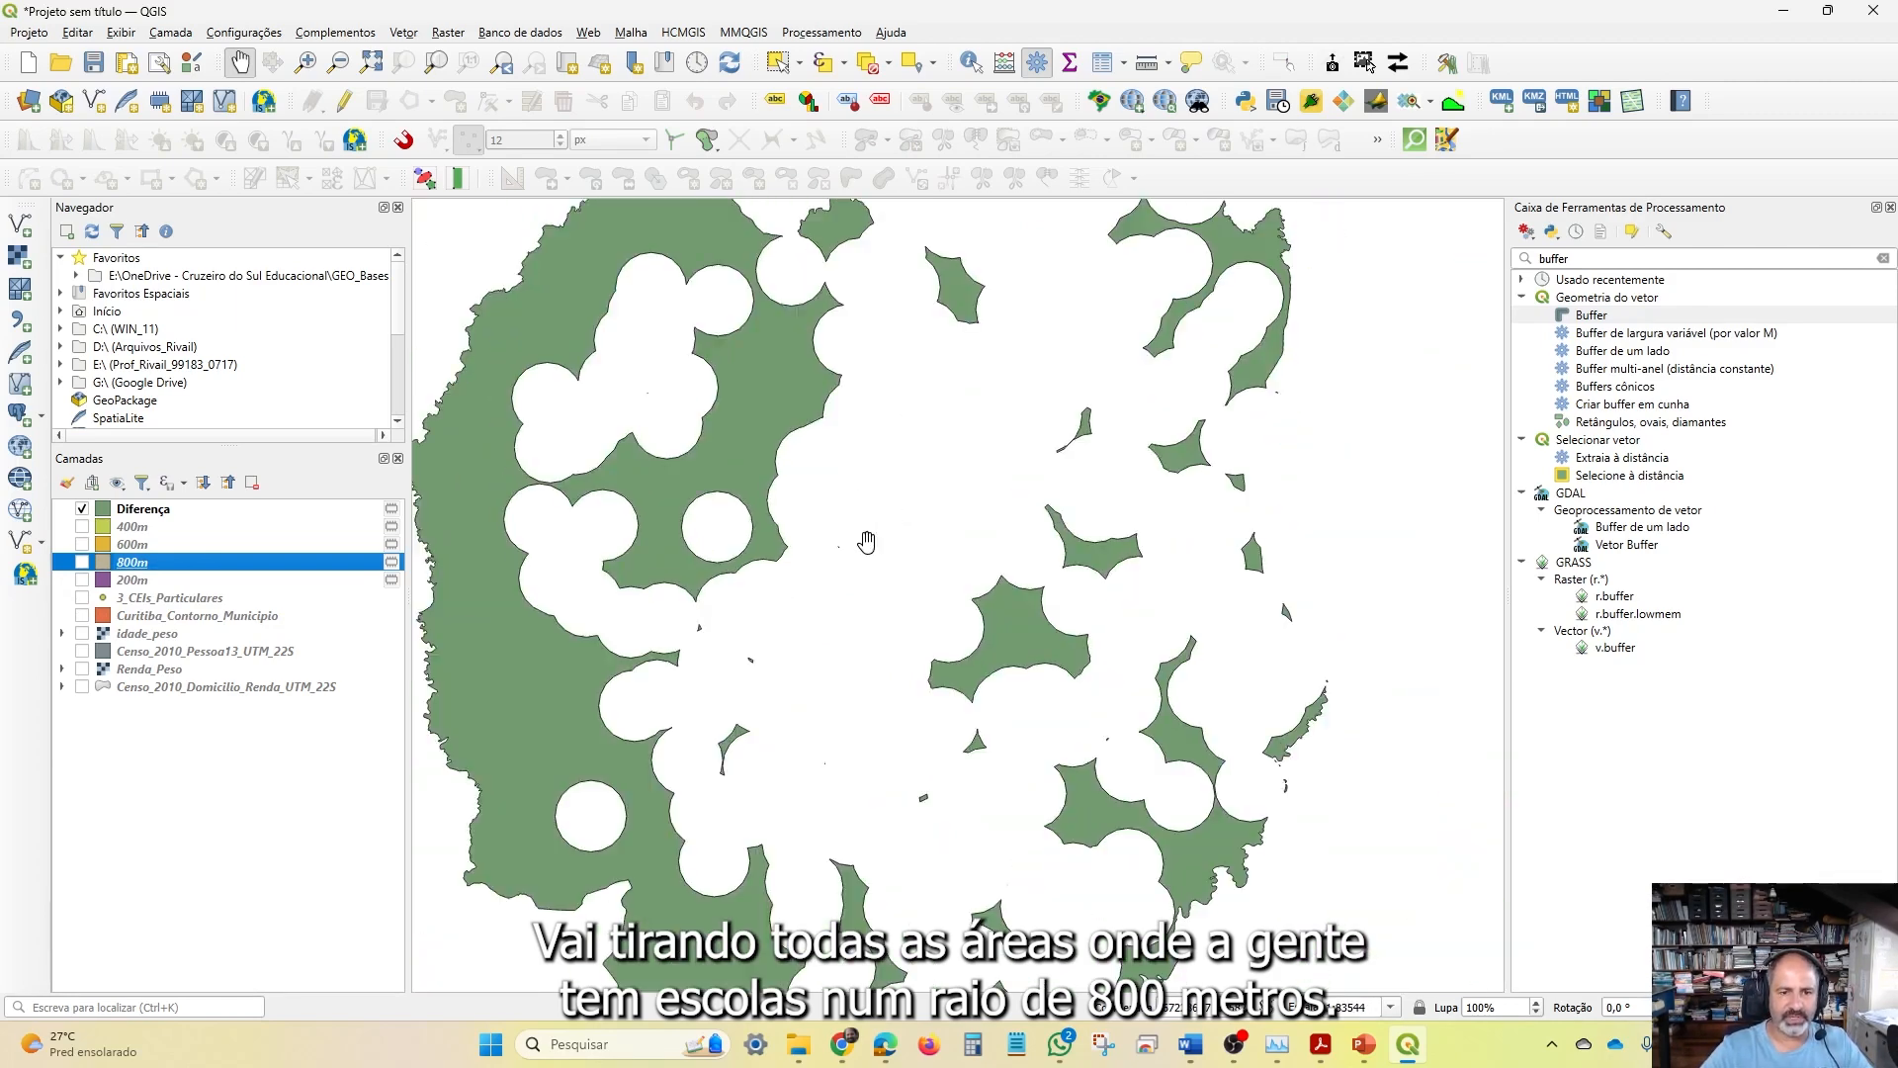
{"action": "scroll", "coordinate": [867, 540], "scroll_direction": "up", "scroll_amount": 3}
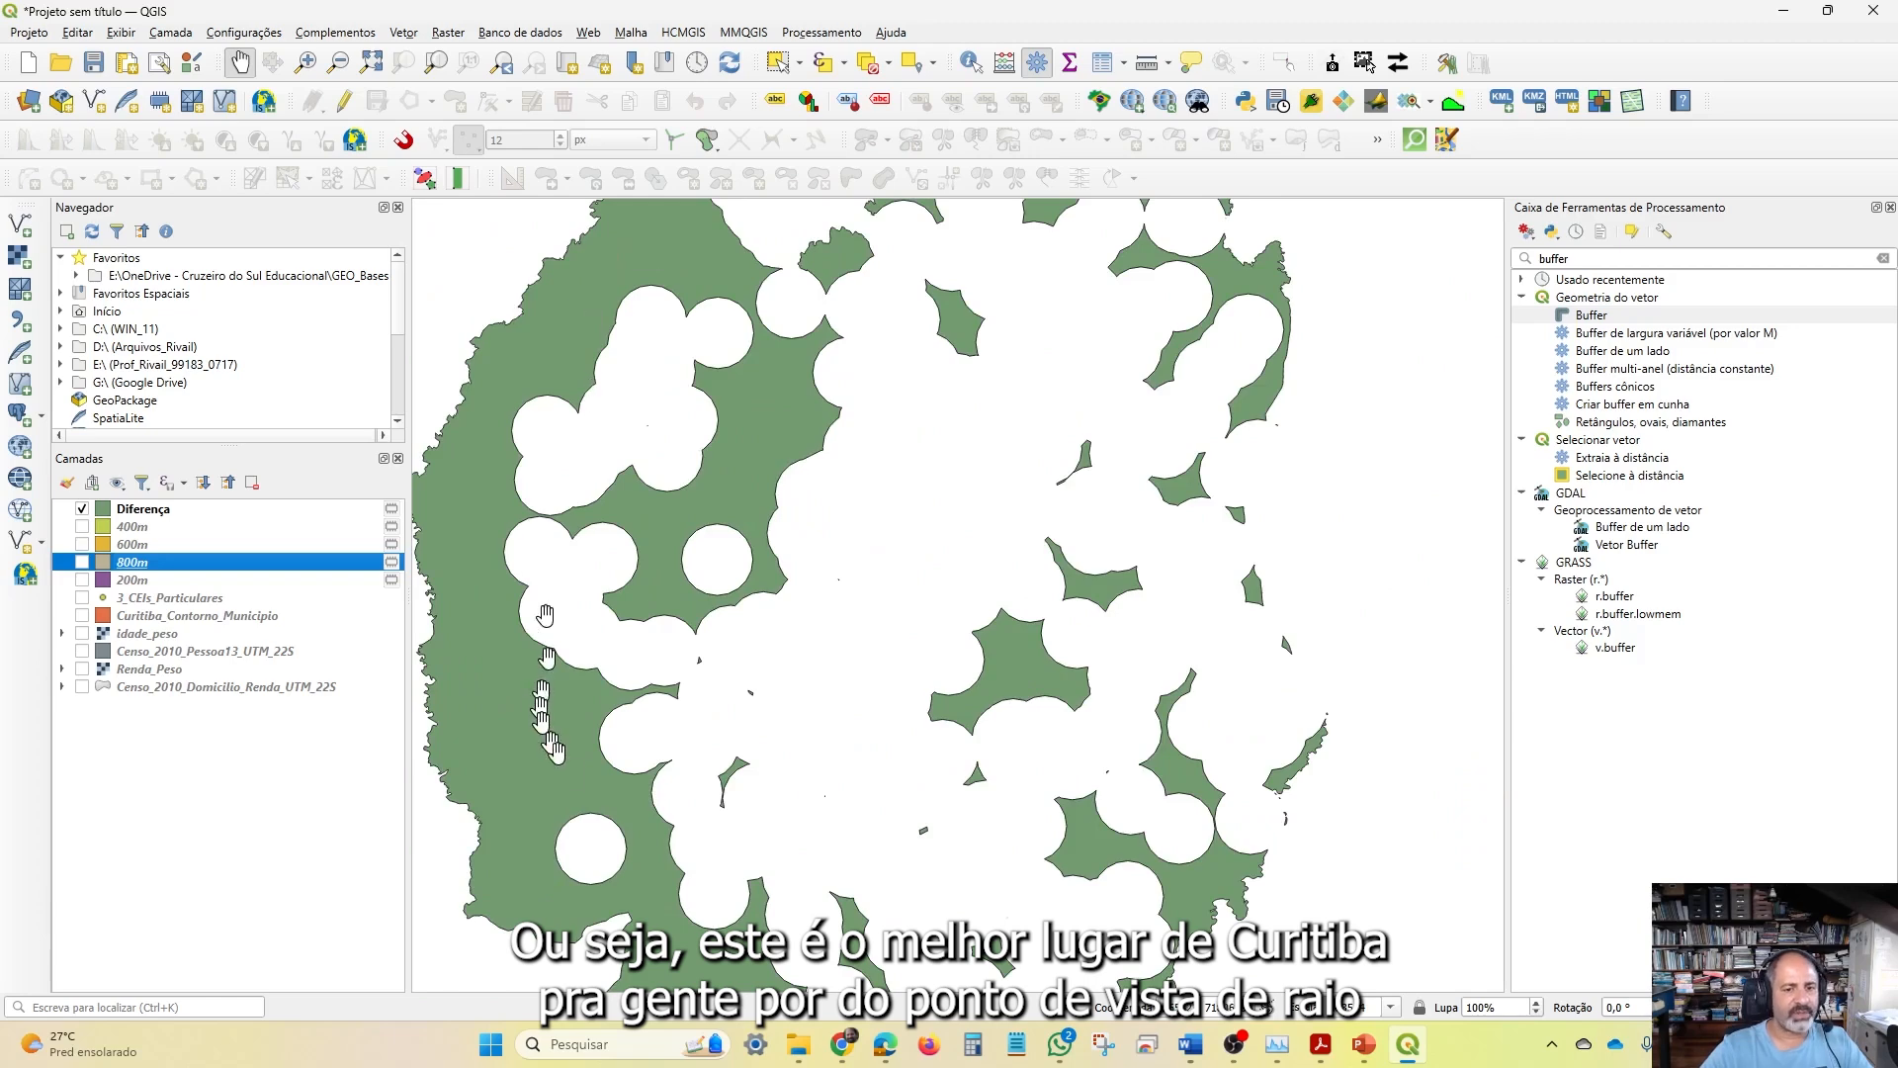
{"action": "scroll", "coordinate": [1051, 780], "scroll_direction": "down", "scroll_amount": 5}
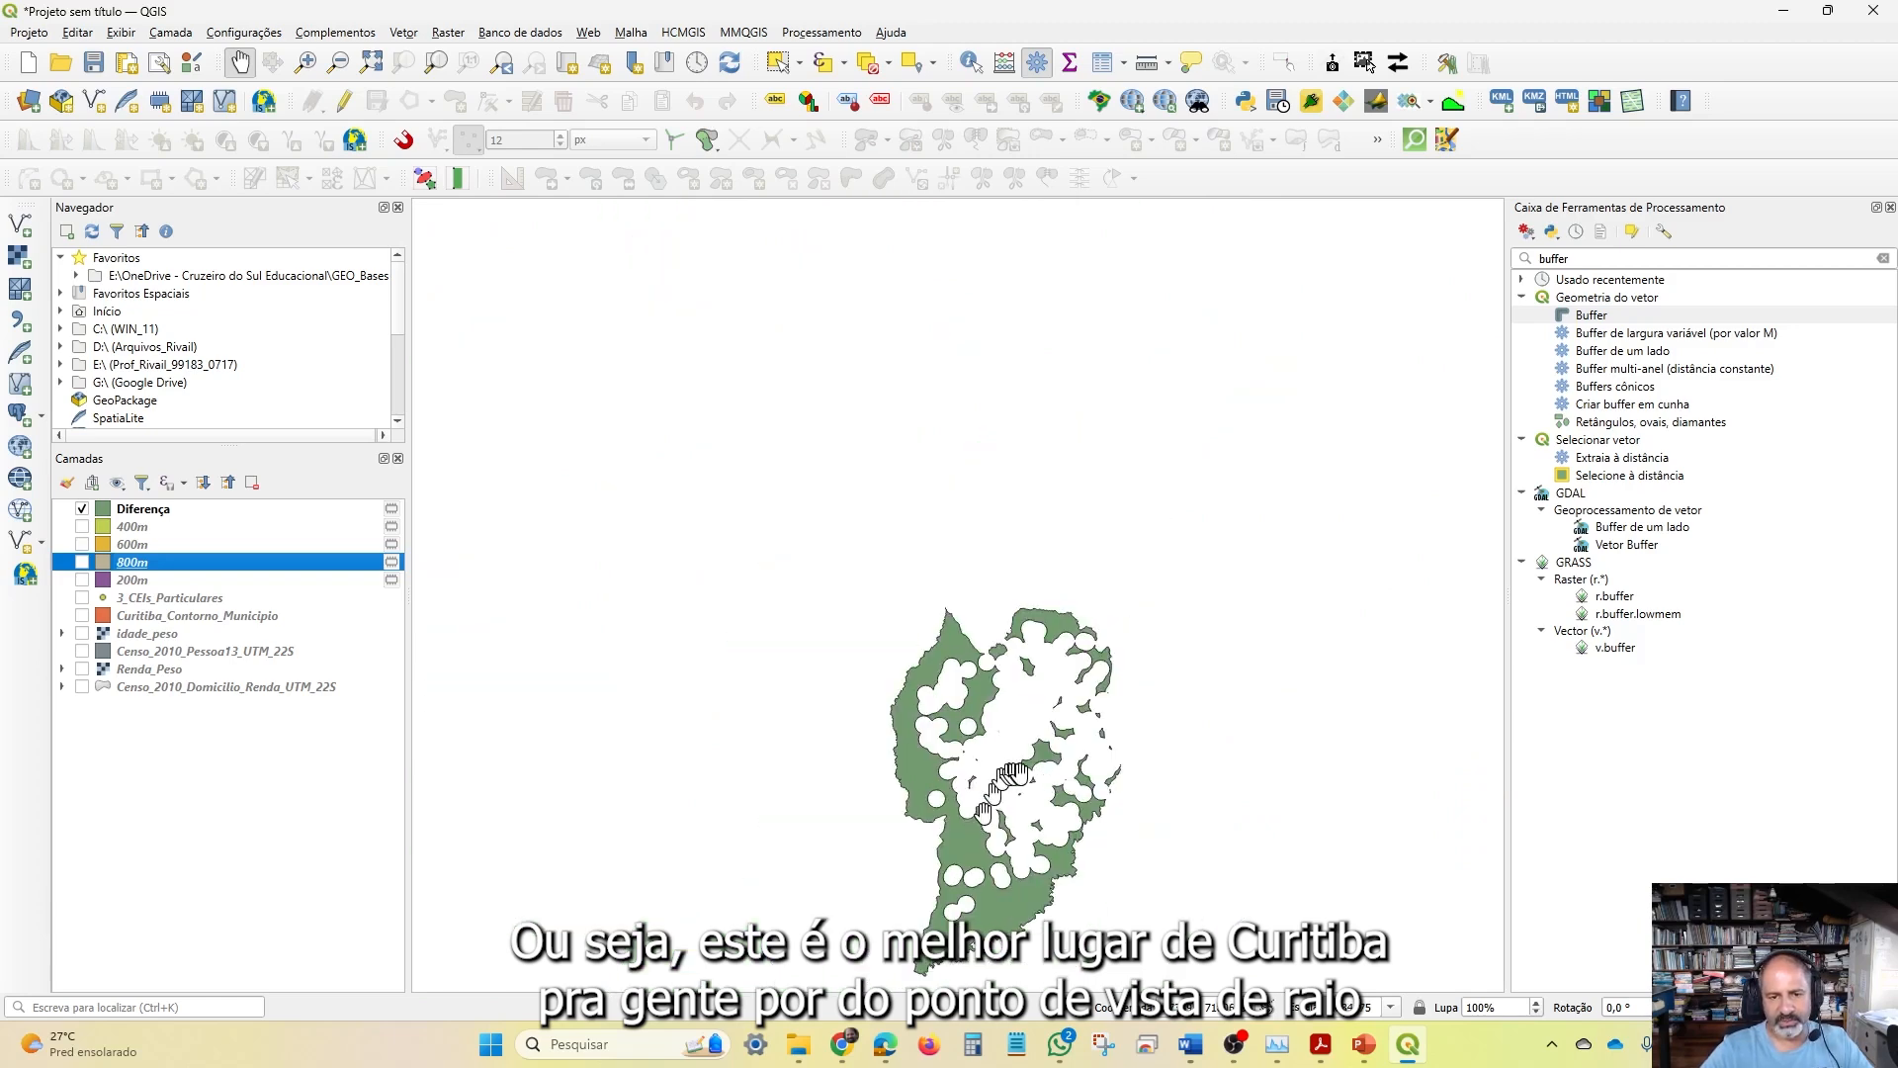
{"action": "scroll", "coordinate": [1014, 773], "scroll_direction": "up", "scroll_amount": 3}
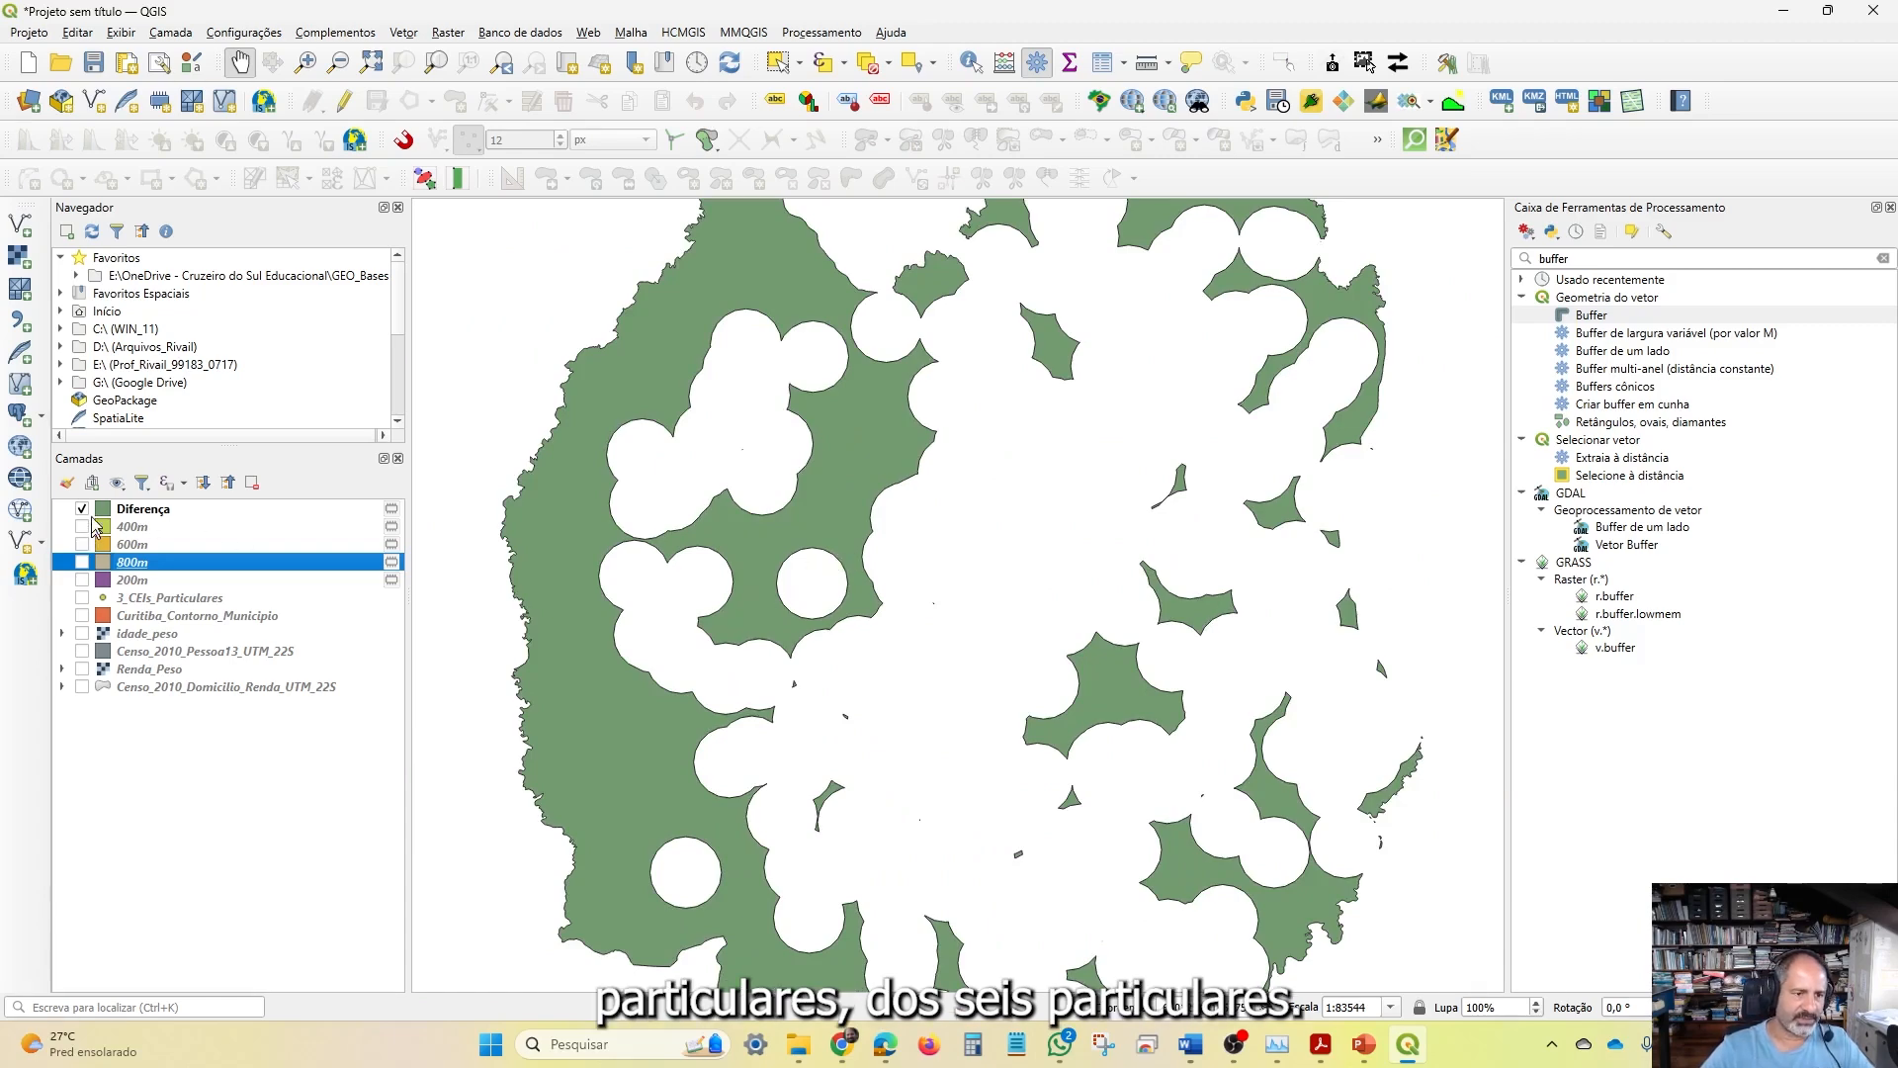
Rename the new difference layer as Peso5
{"action": "left_click", "coordinate": [153, 510]}
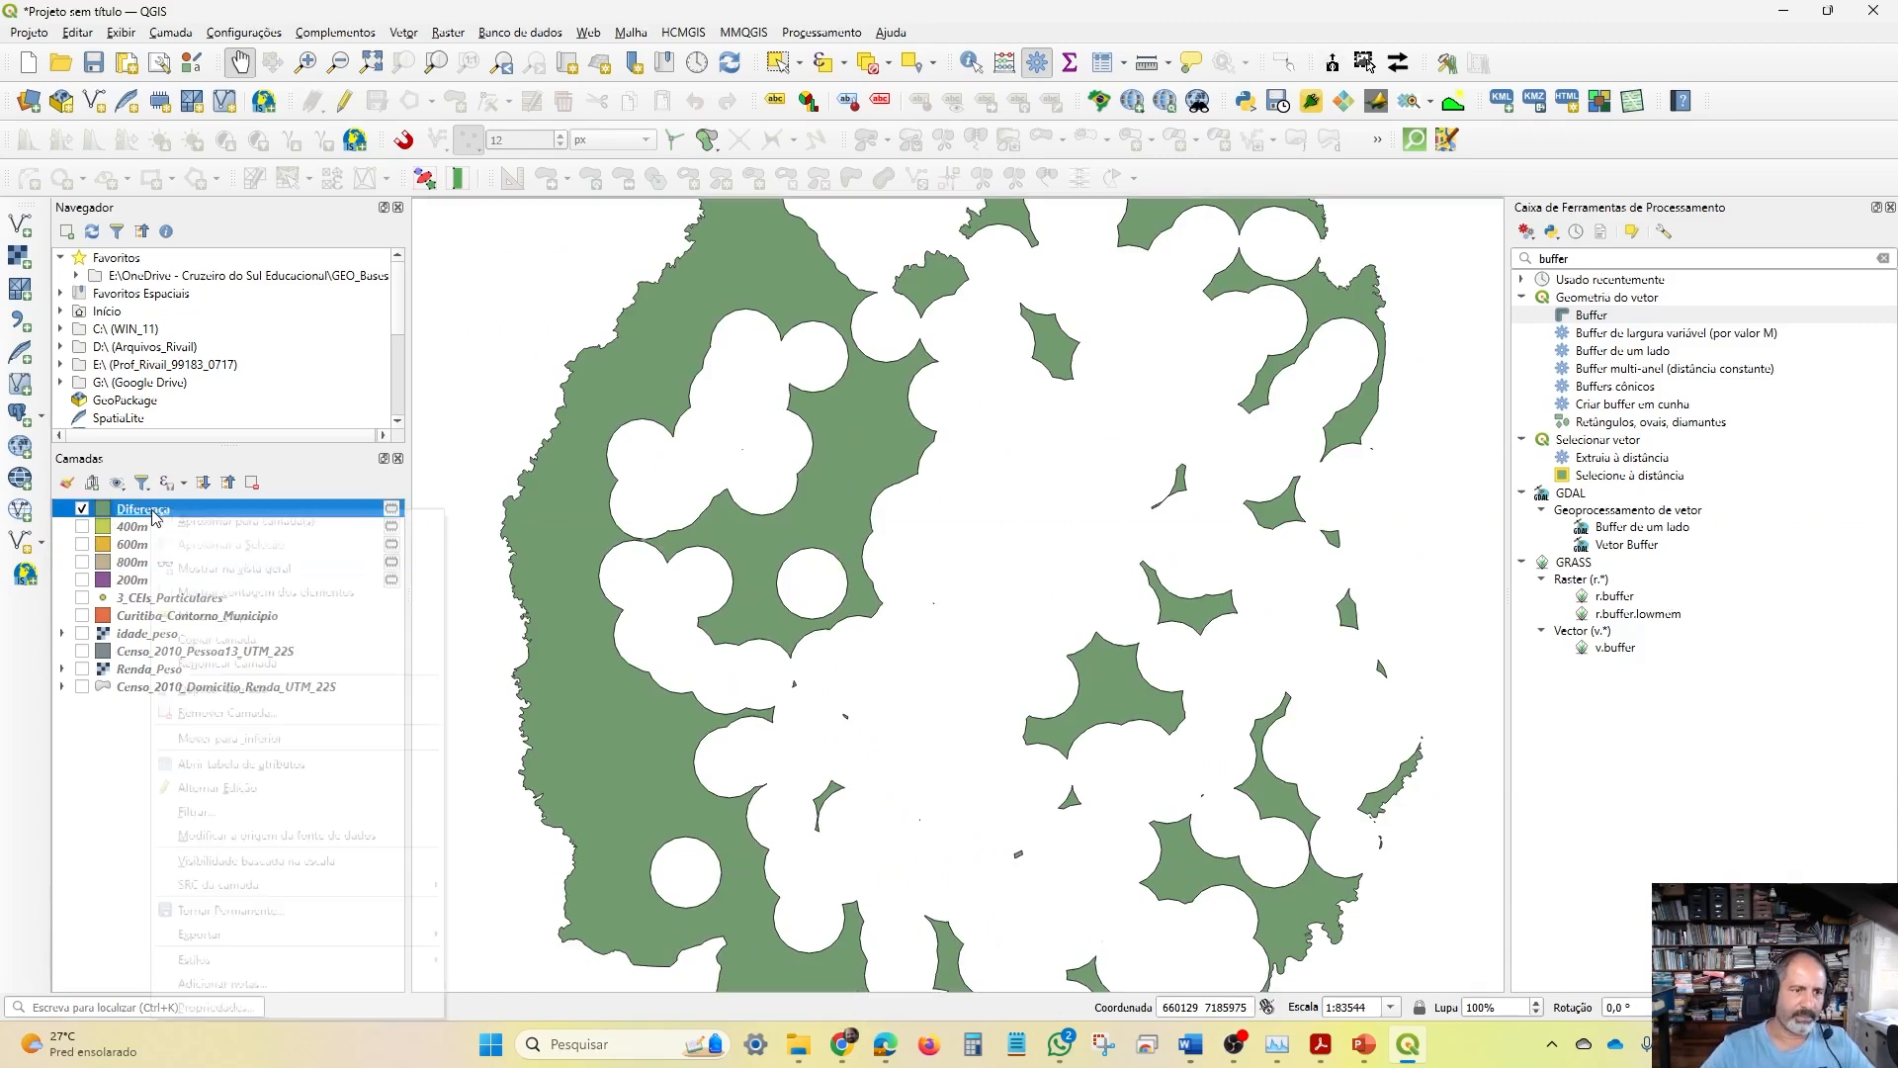
{"action": "right_click", "coordinate": [155, 511]}
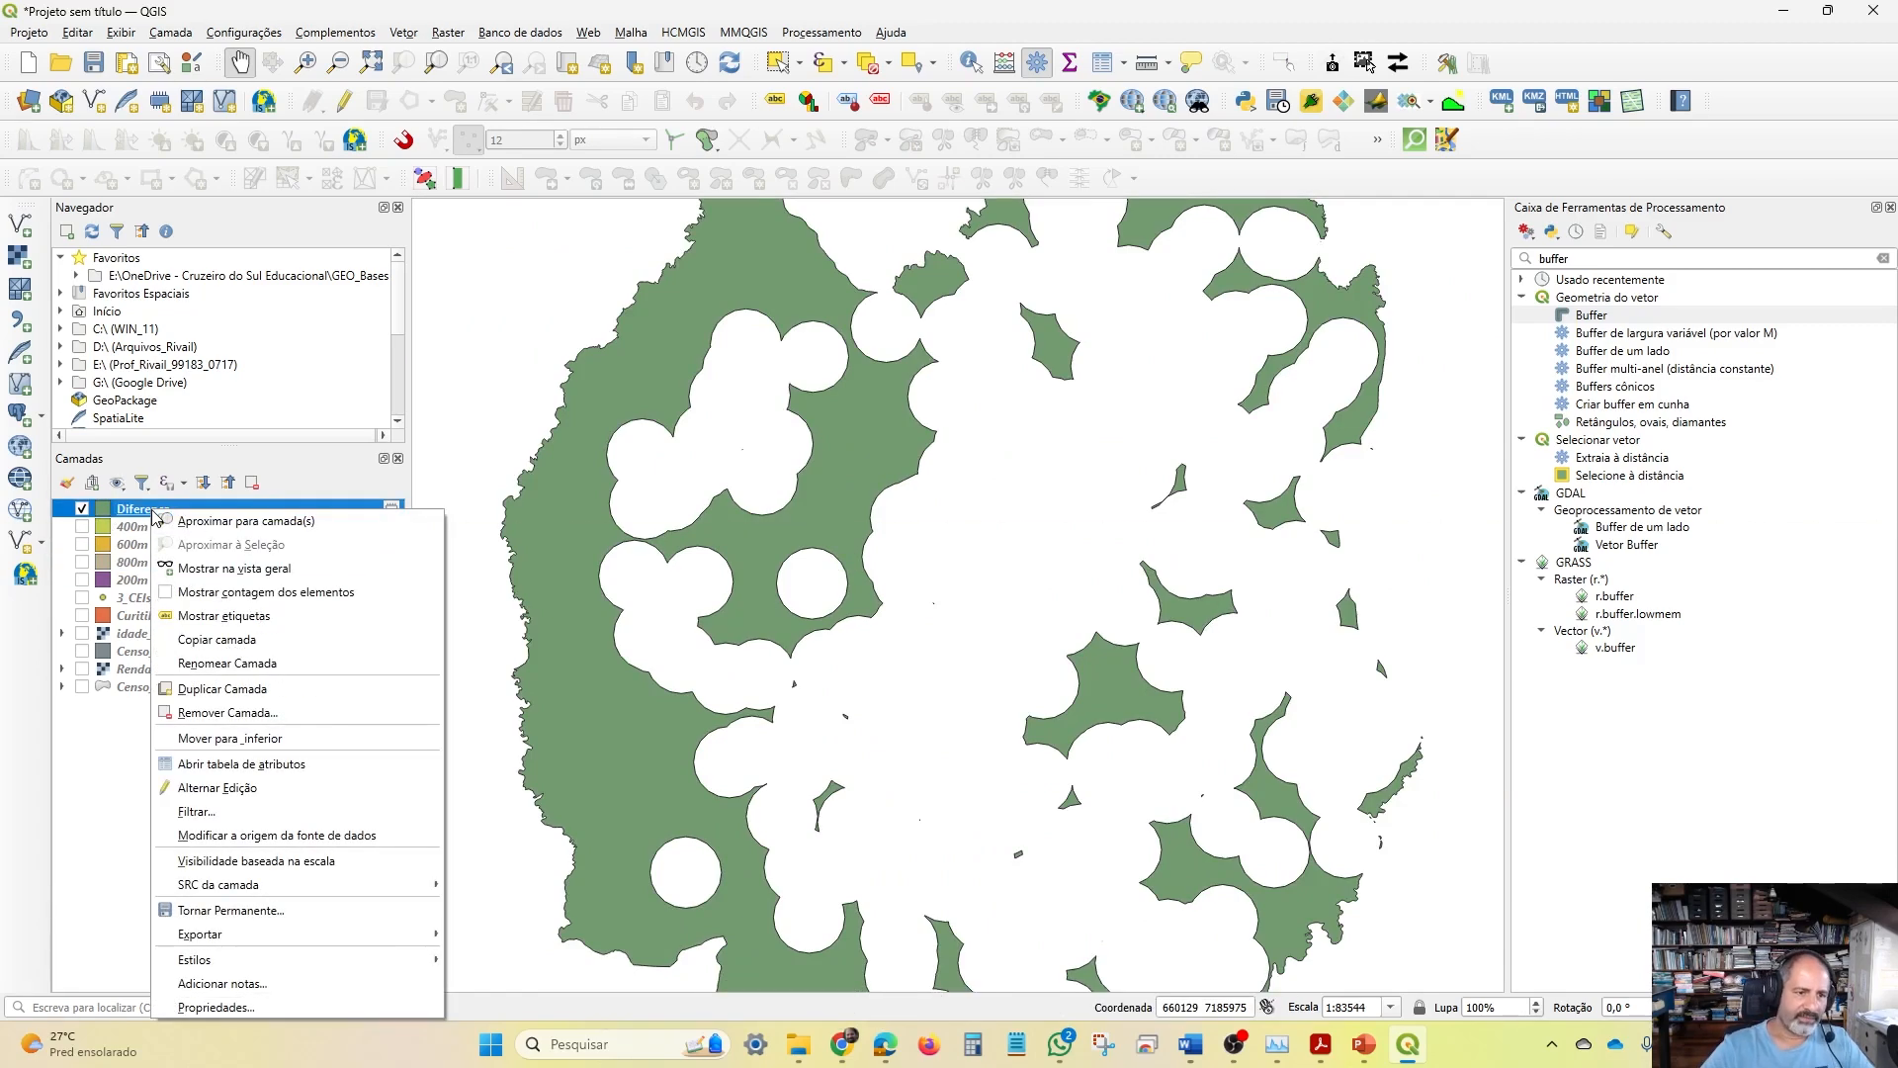
{"action": "left_click", "coordinate": [290, 665]}
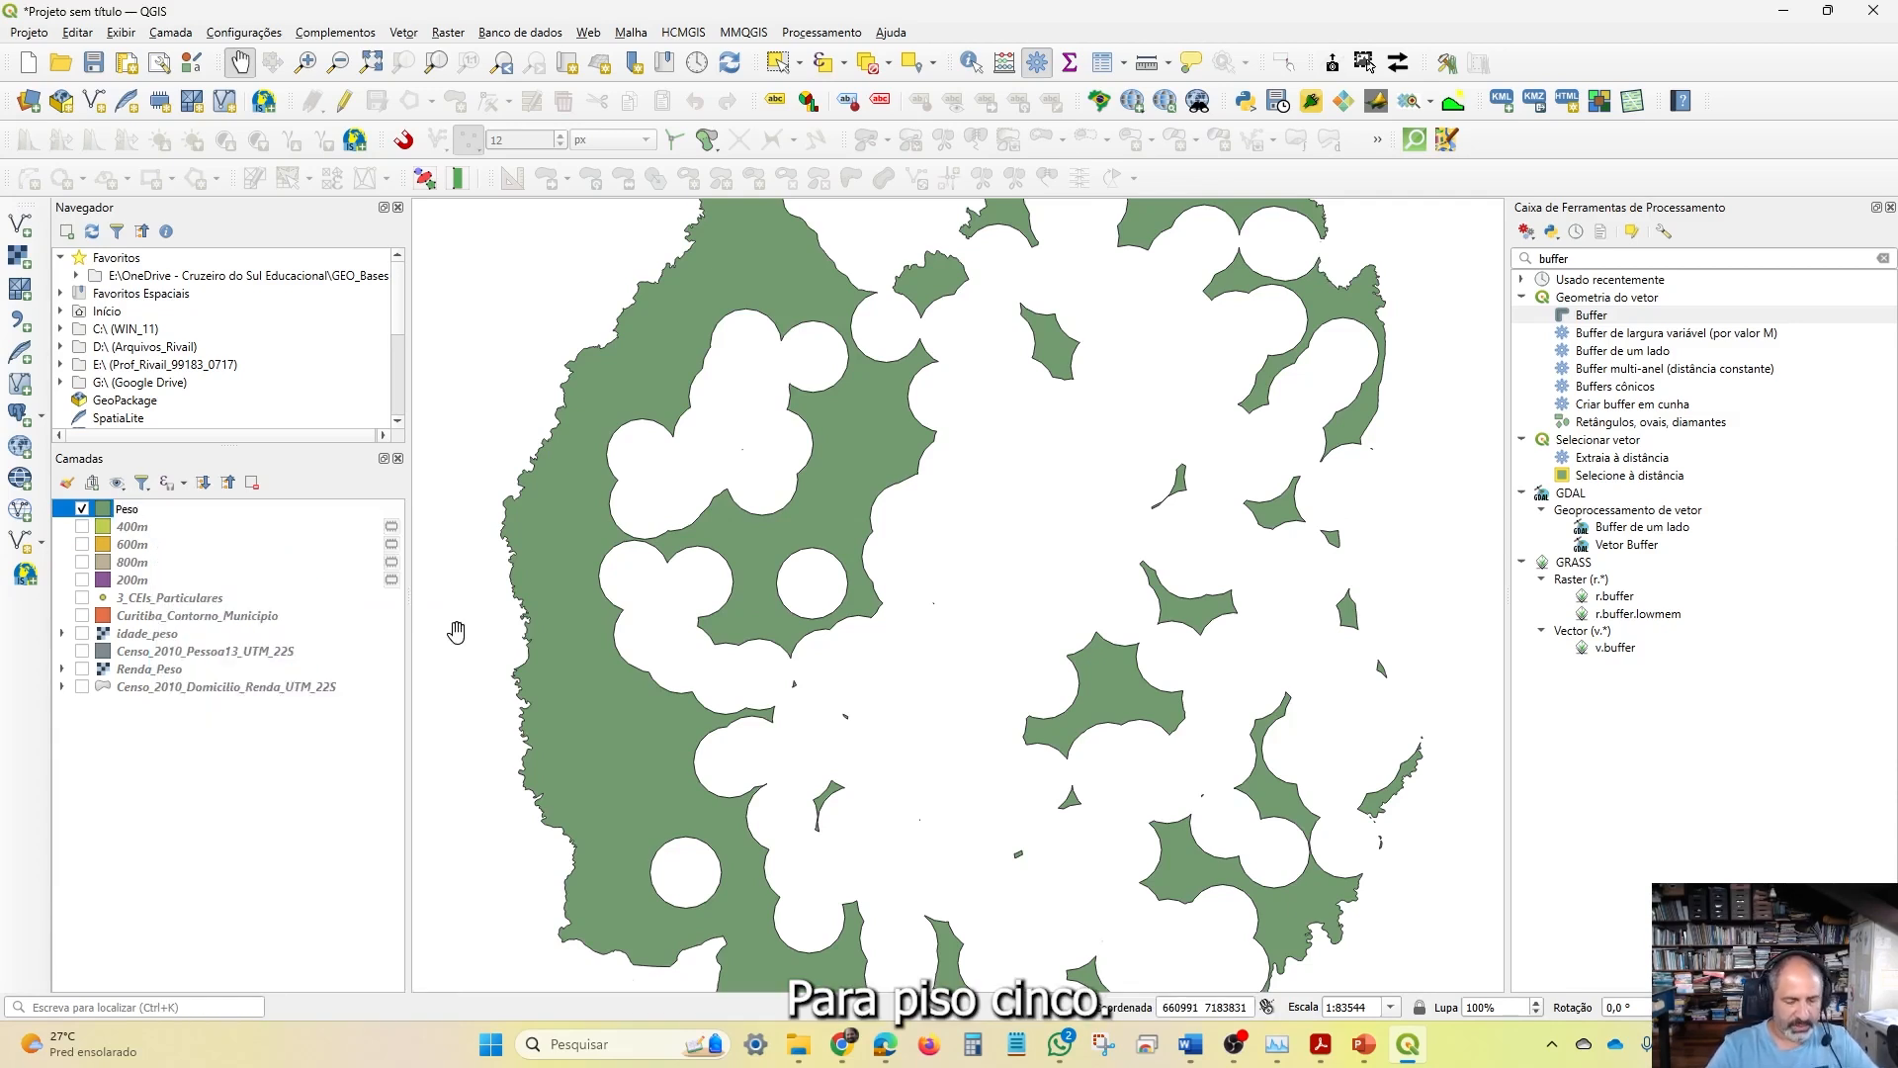
{"action": "type", "text": "Peso5"}
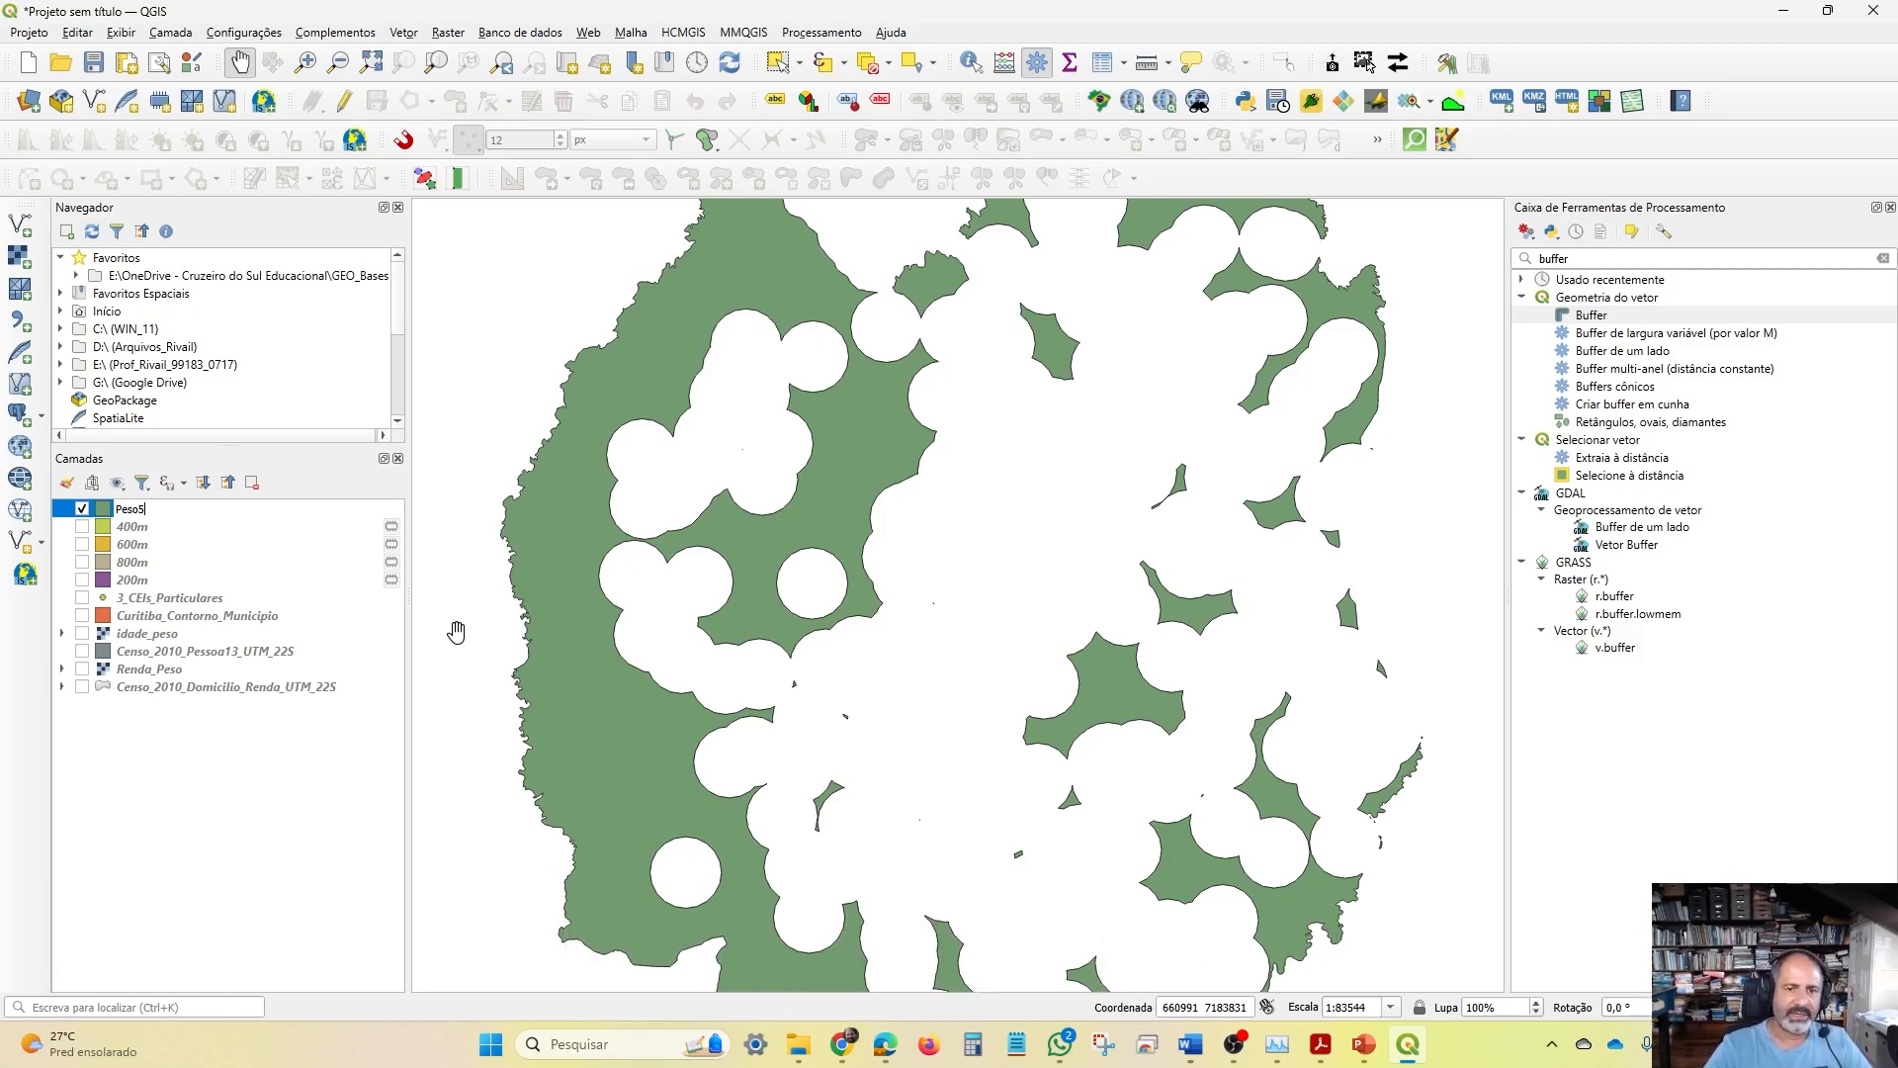
{"action": "left_click", "coordinate": [176, 814]}
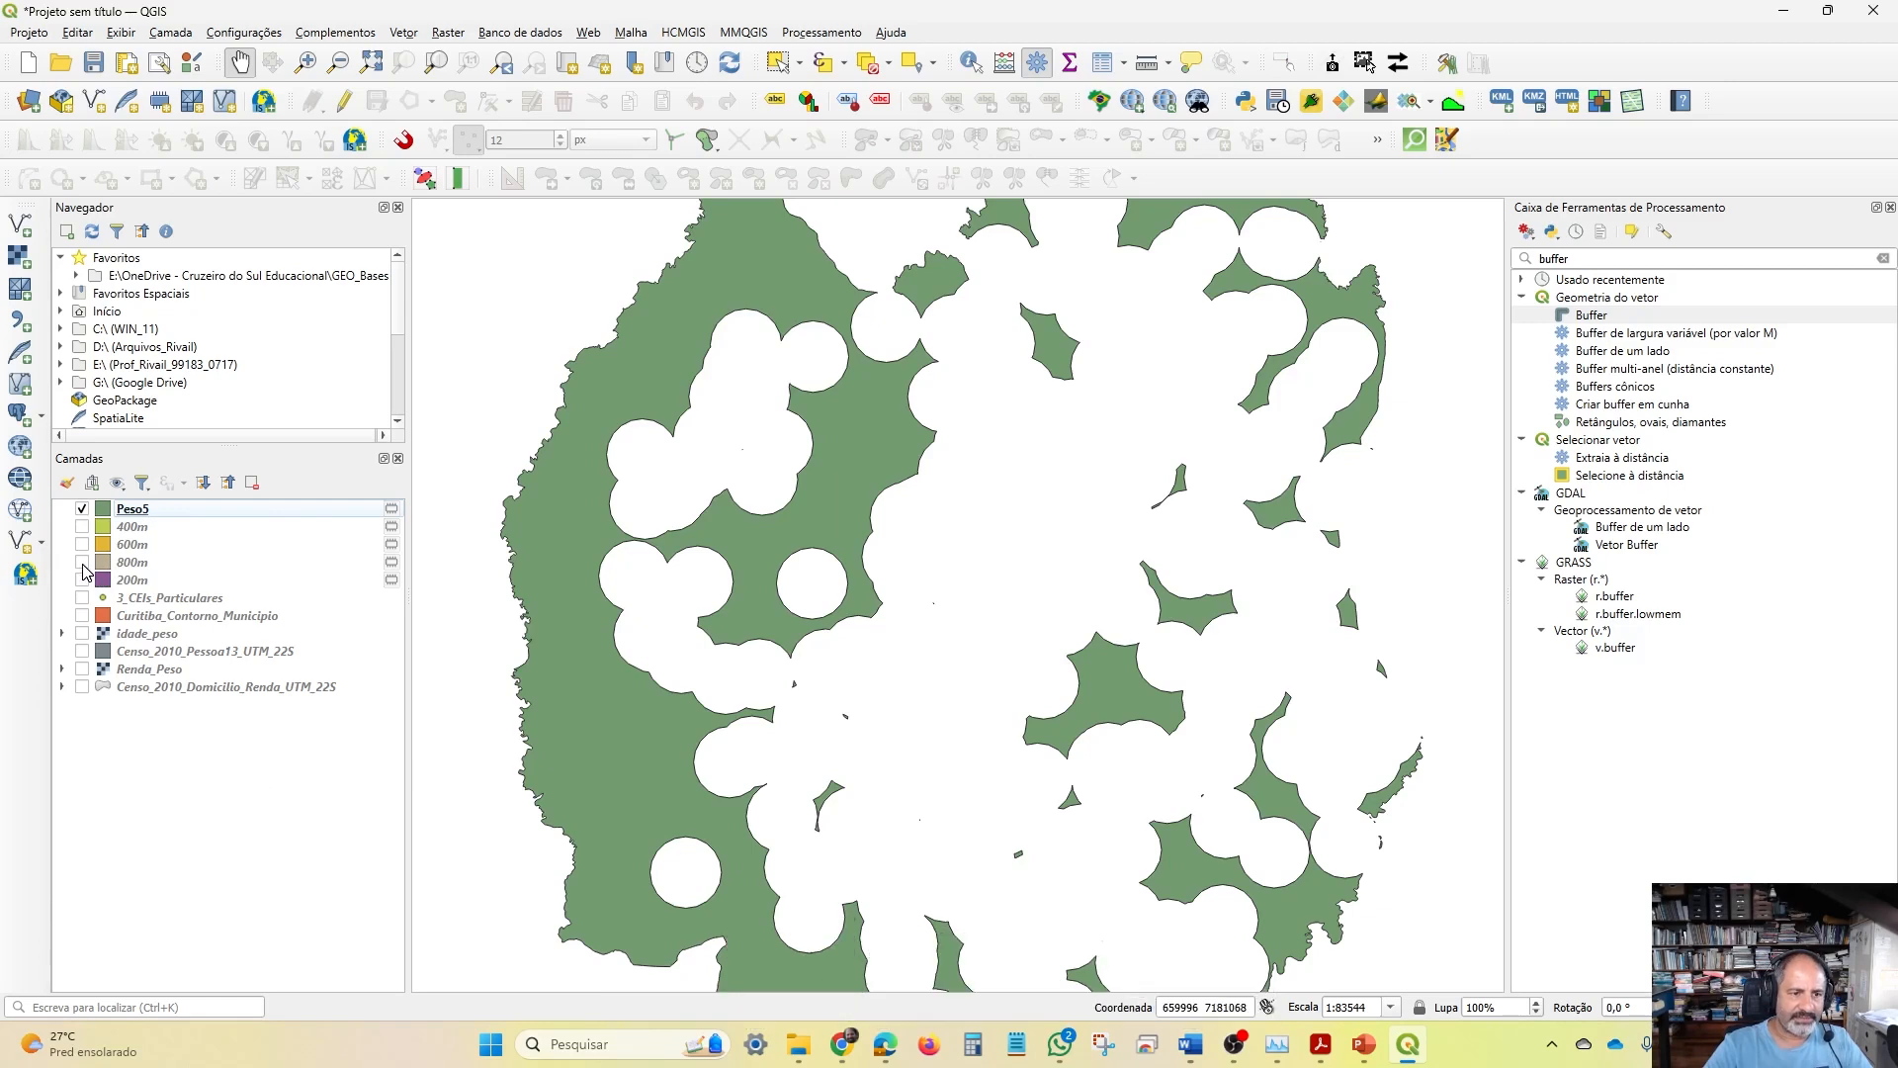
Show the 800m and 600m layers and run Difference with 800m as input and 600m as overlay, outputting a temporary layer
{"action": "left_click", "coordinate": [82, 561]}
{"action": "left_click", "coordinate": [82, 544]}
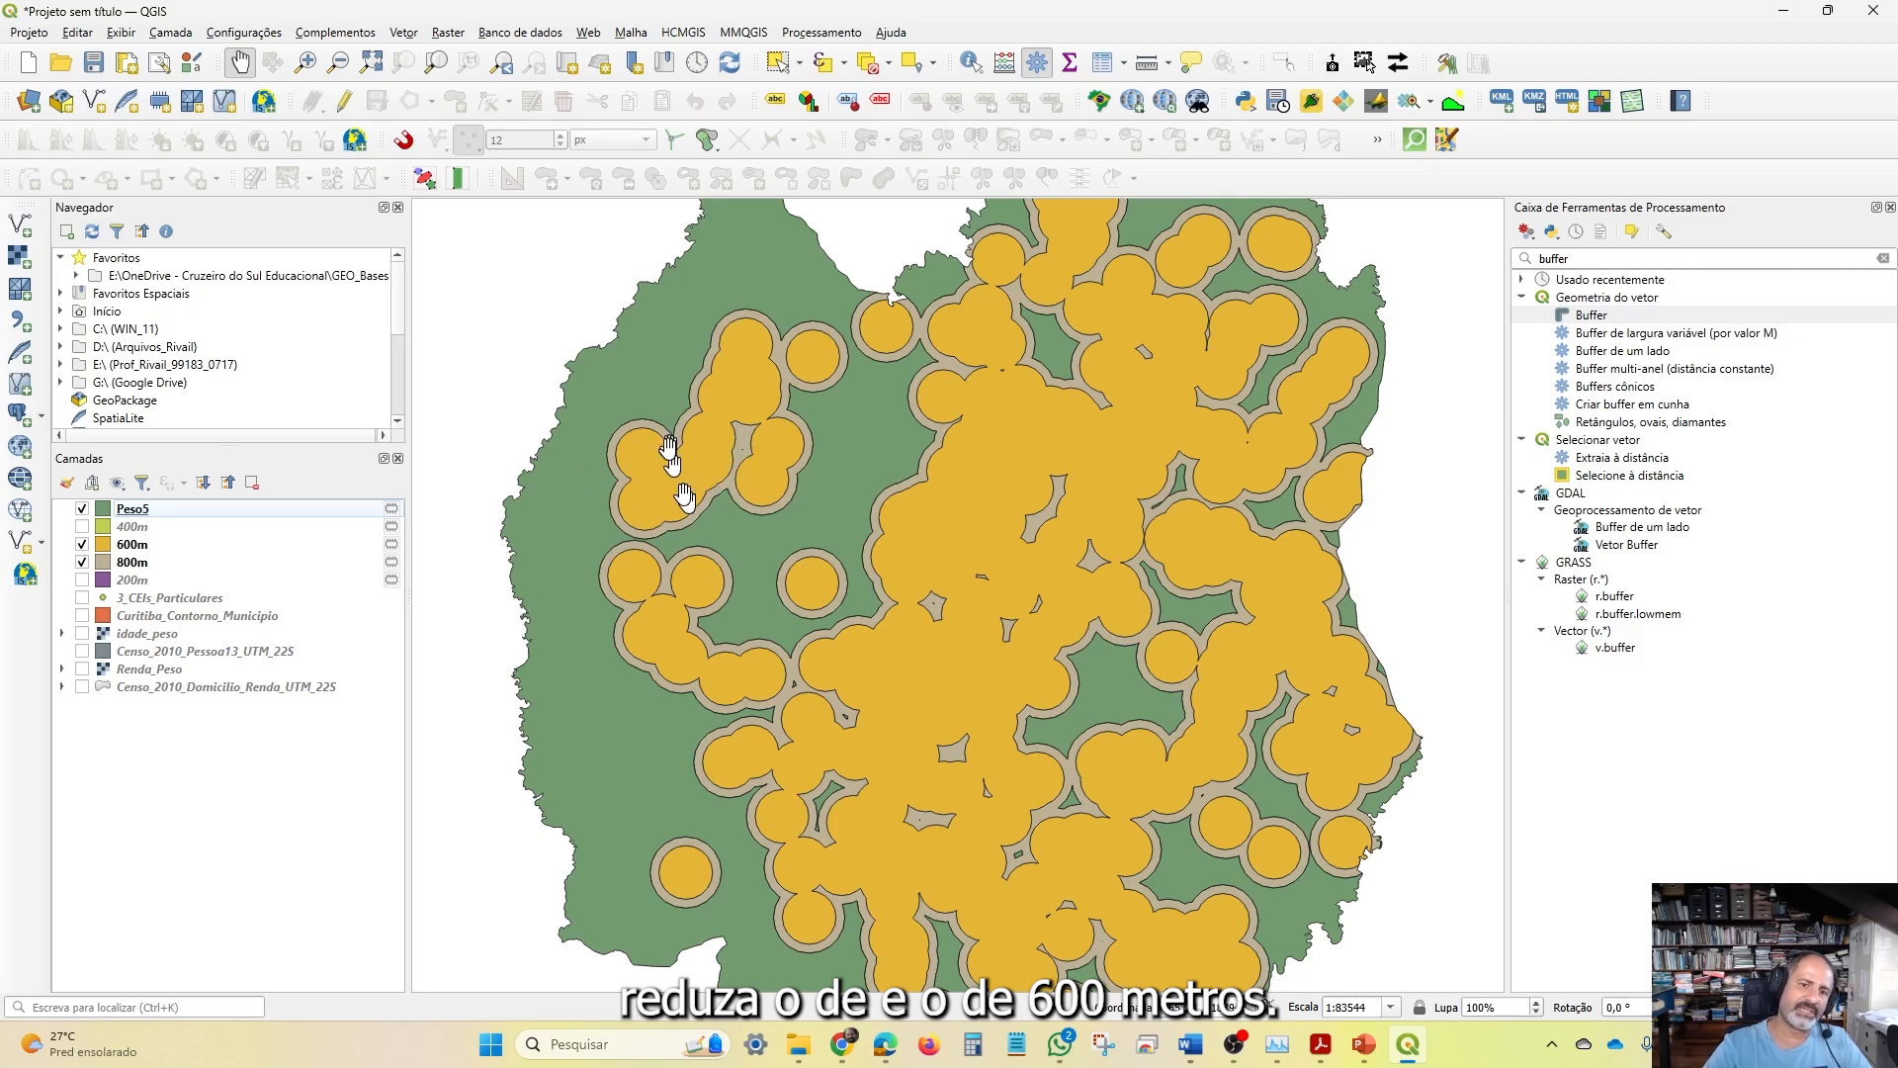
{"action": "left_click", "coordinate": [403, 32]}
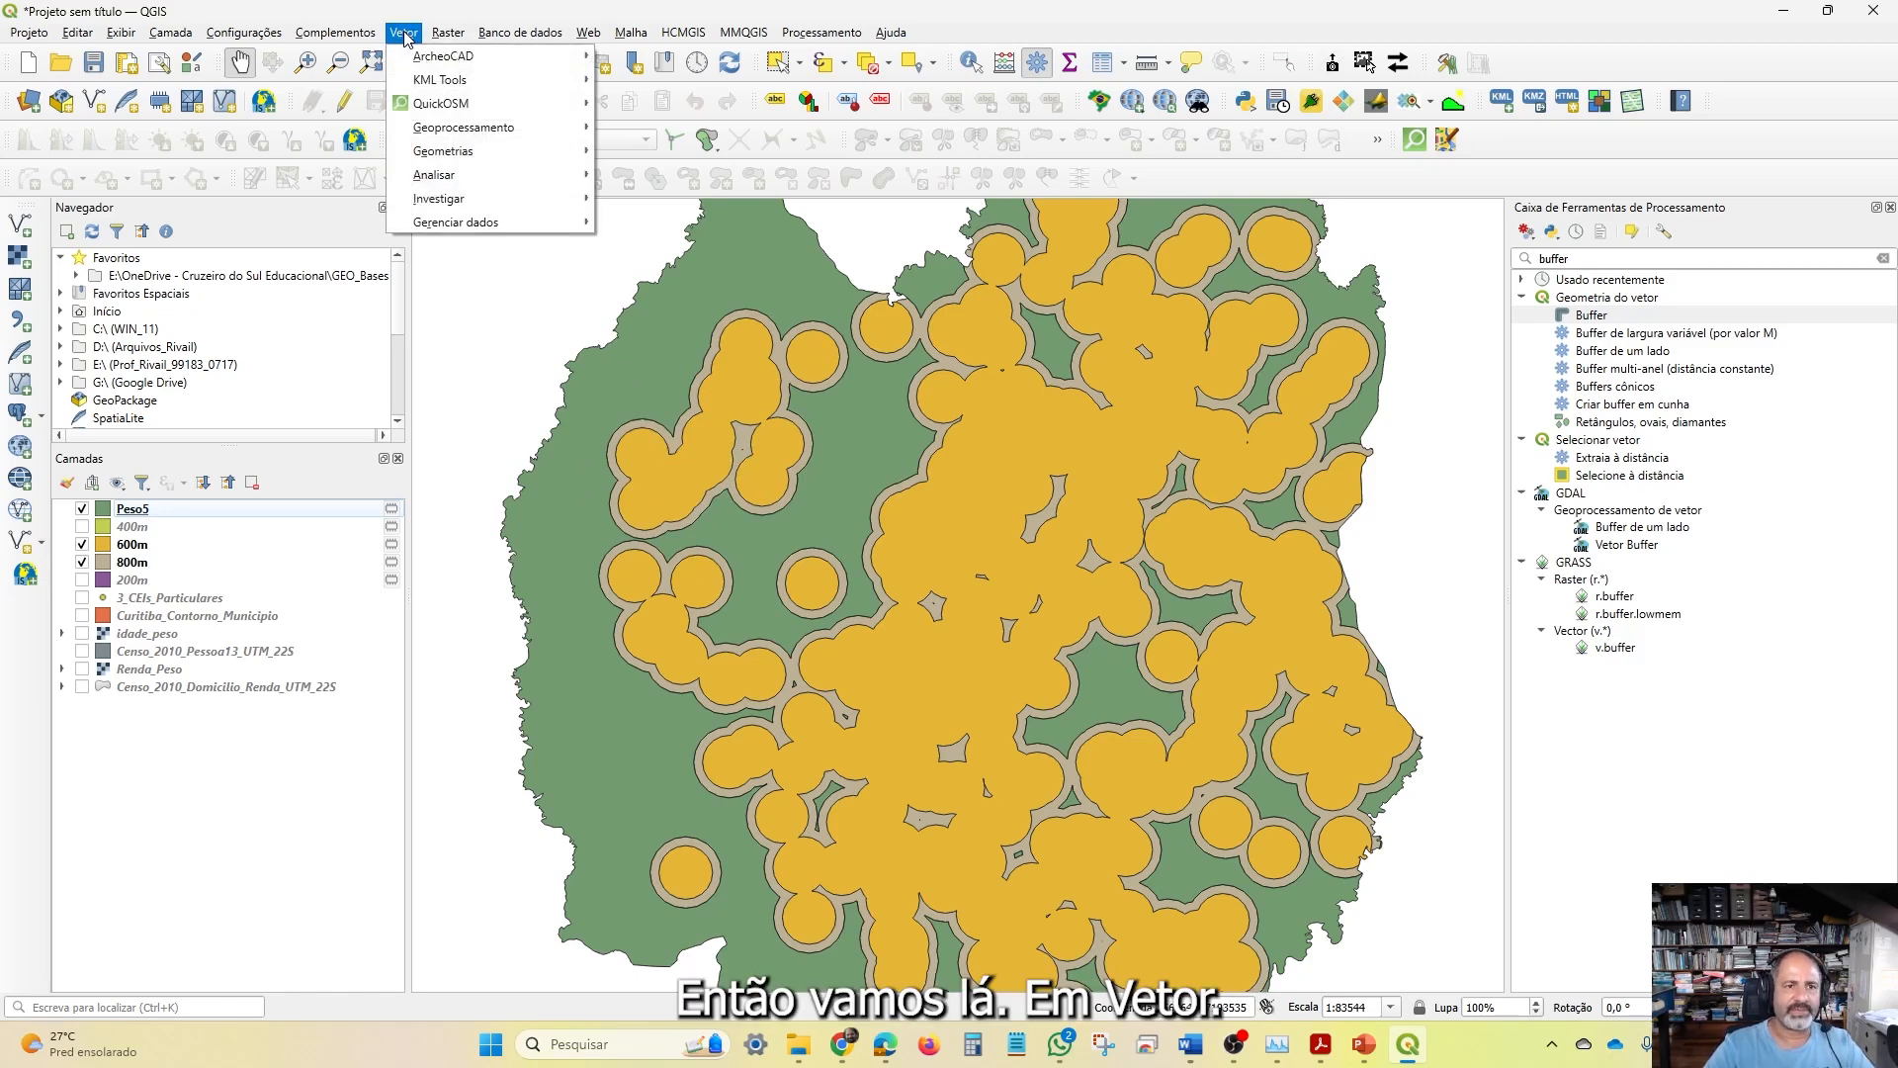
{"action": "mouse_move", "coordinate": [455, 128]}
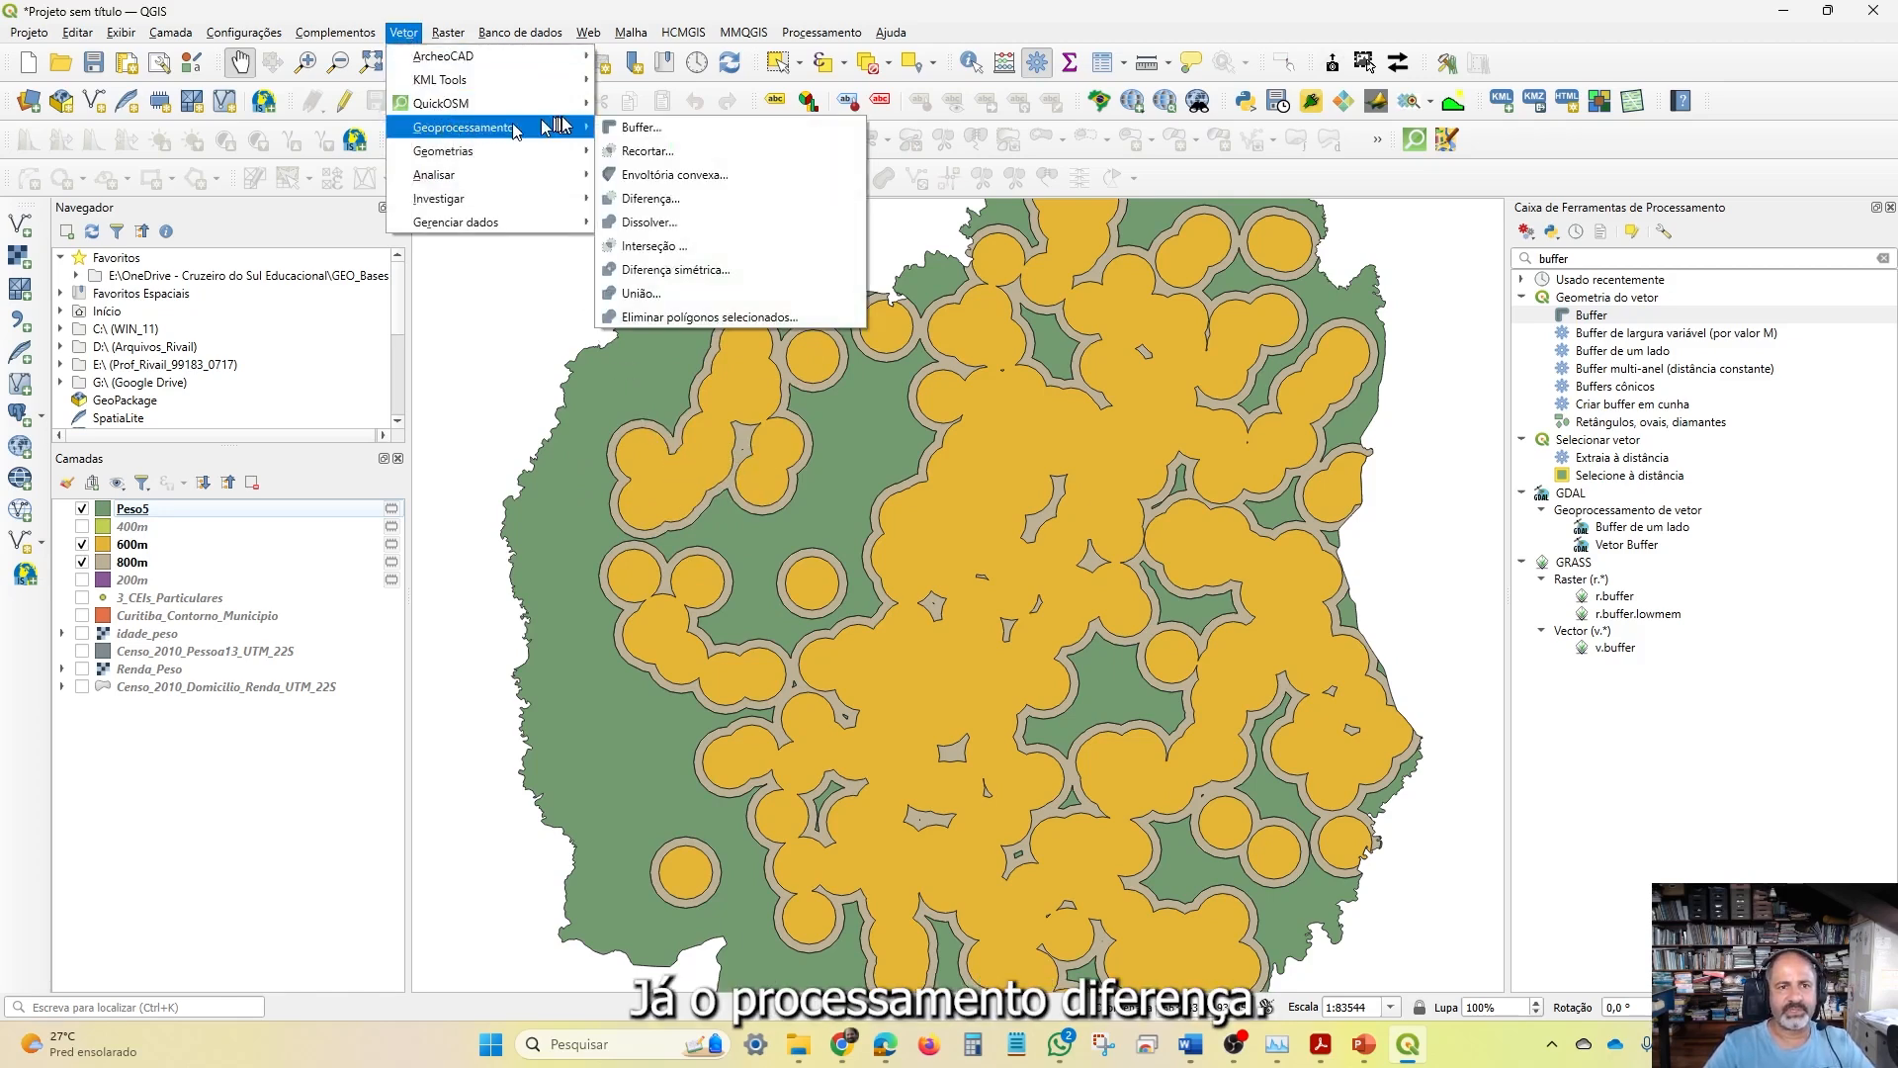
{"action": "left_click", "coordinate": [710, 199]}
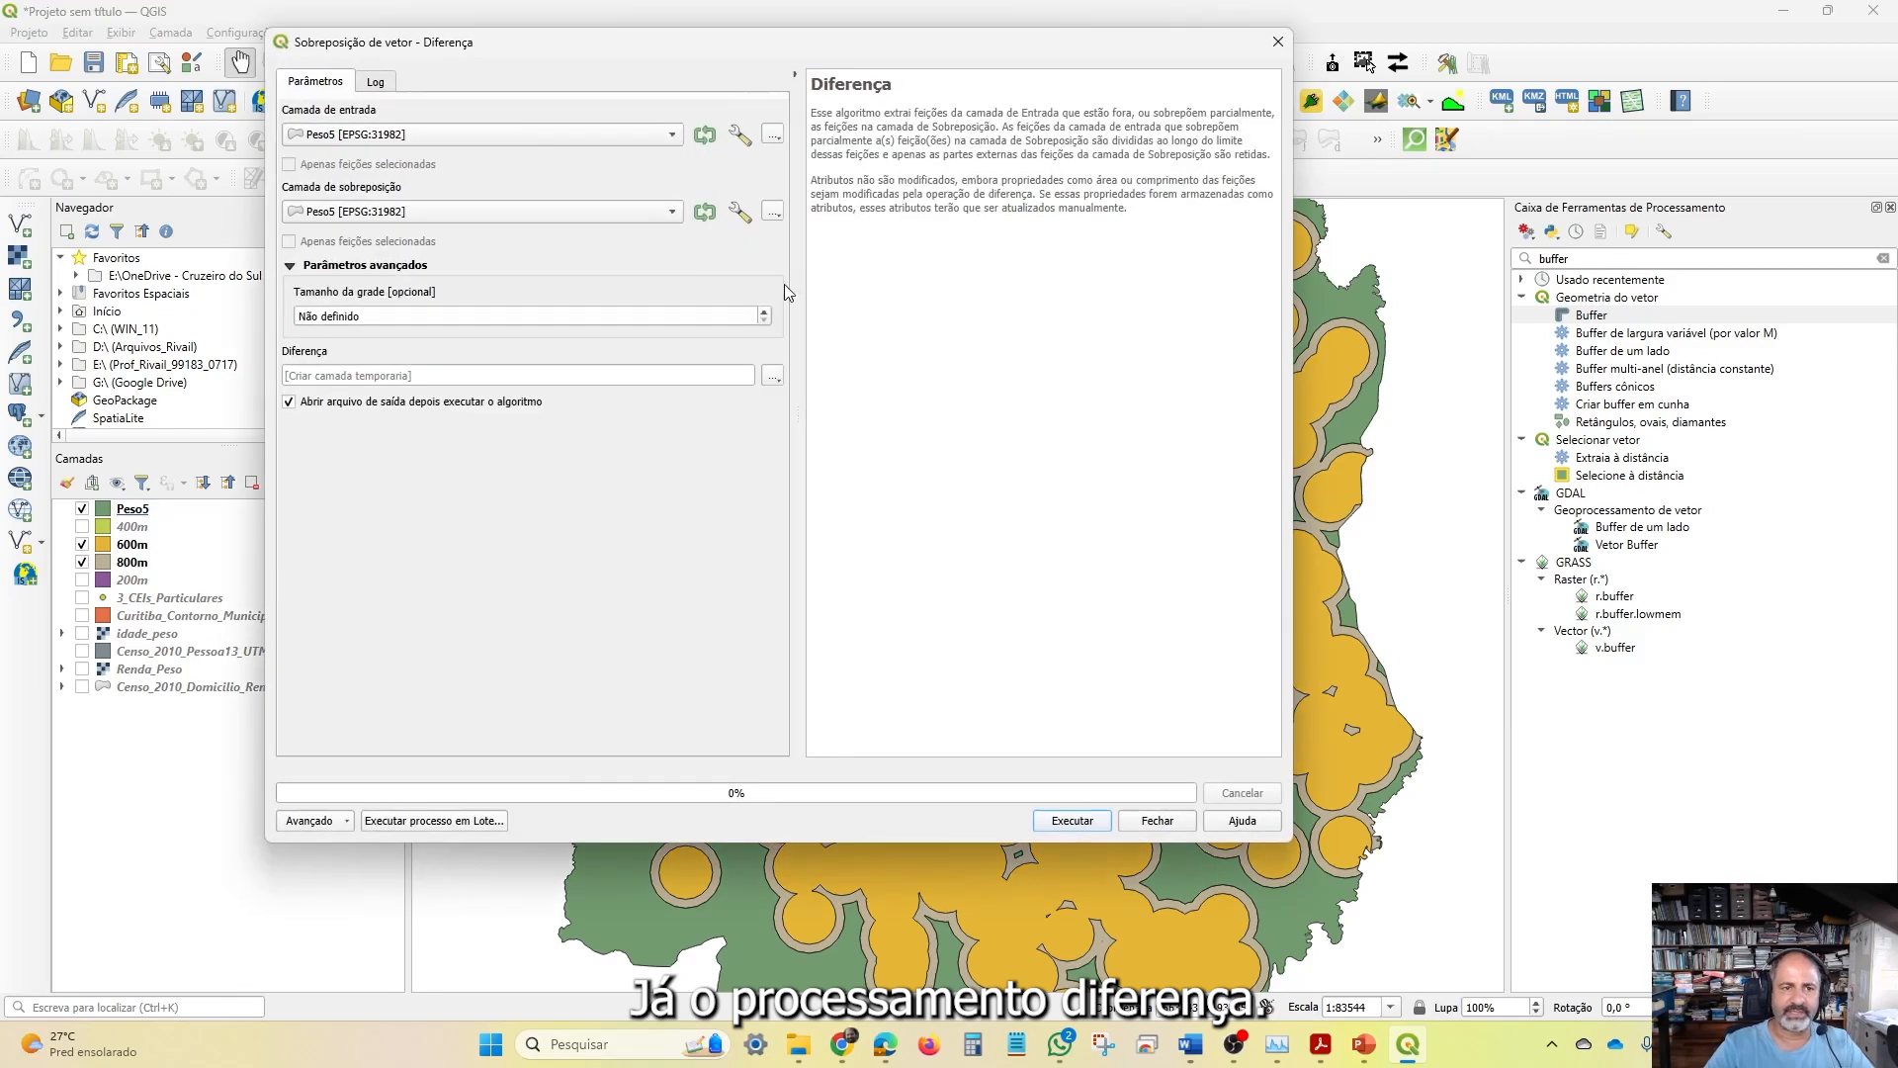
{"action": "left_click", "coordinate": [504, 132]}
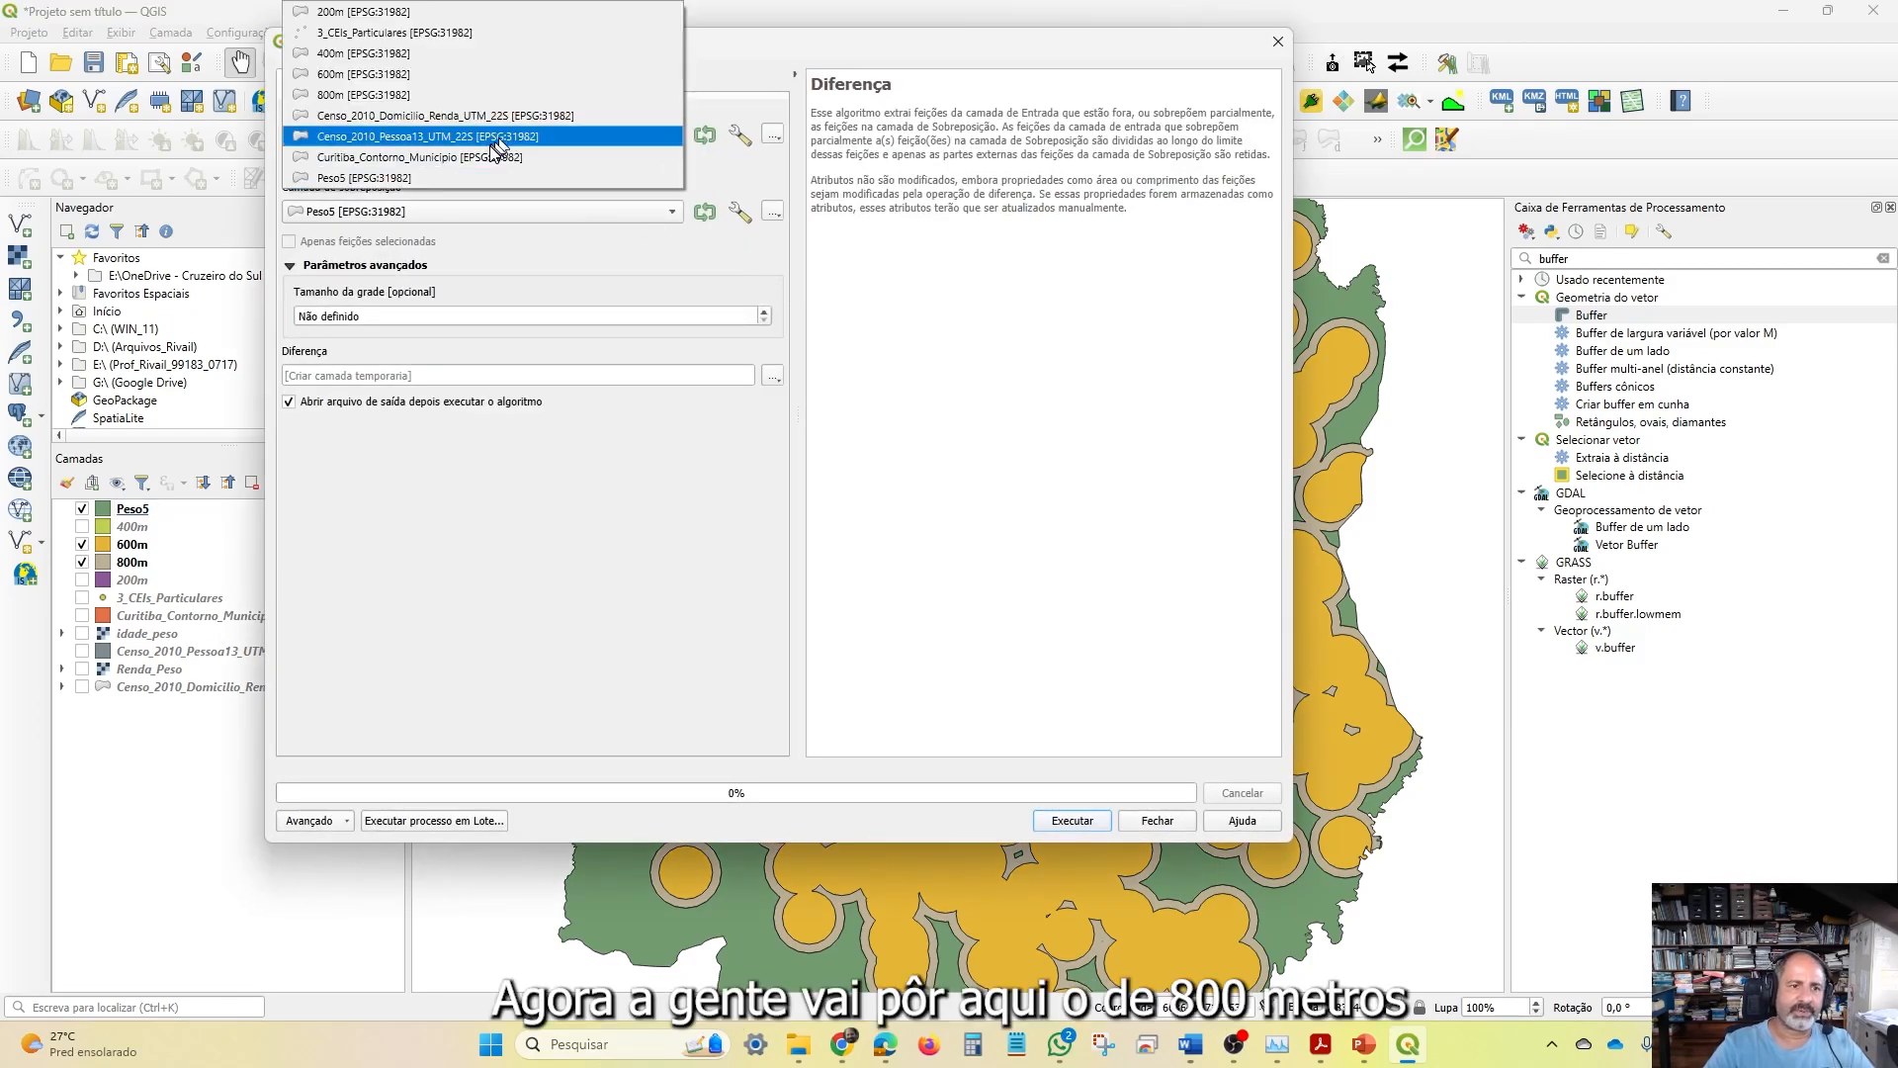
{"action": "left_click", "coordinate": [416, 96]}
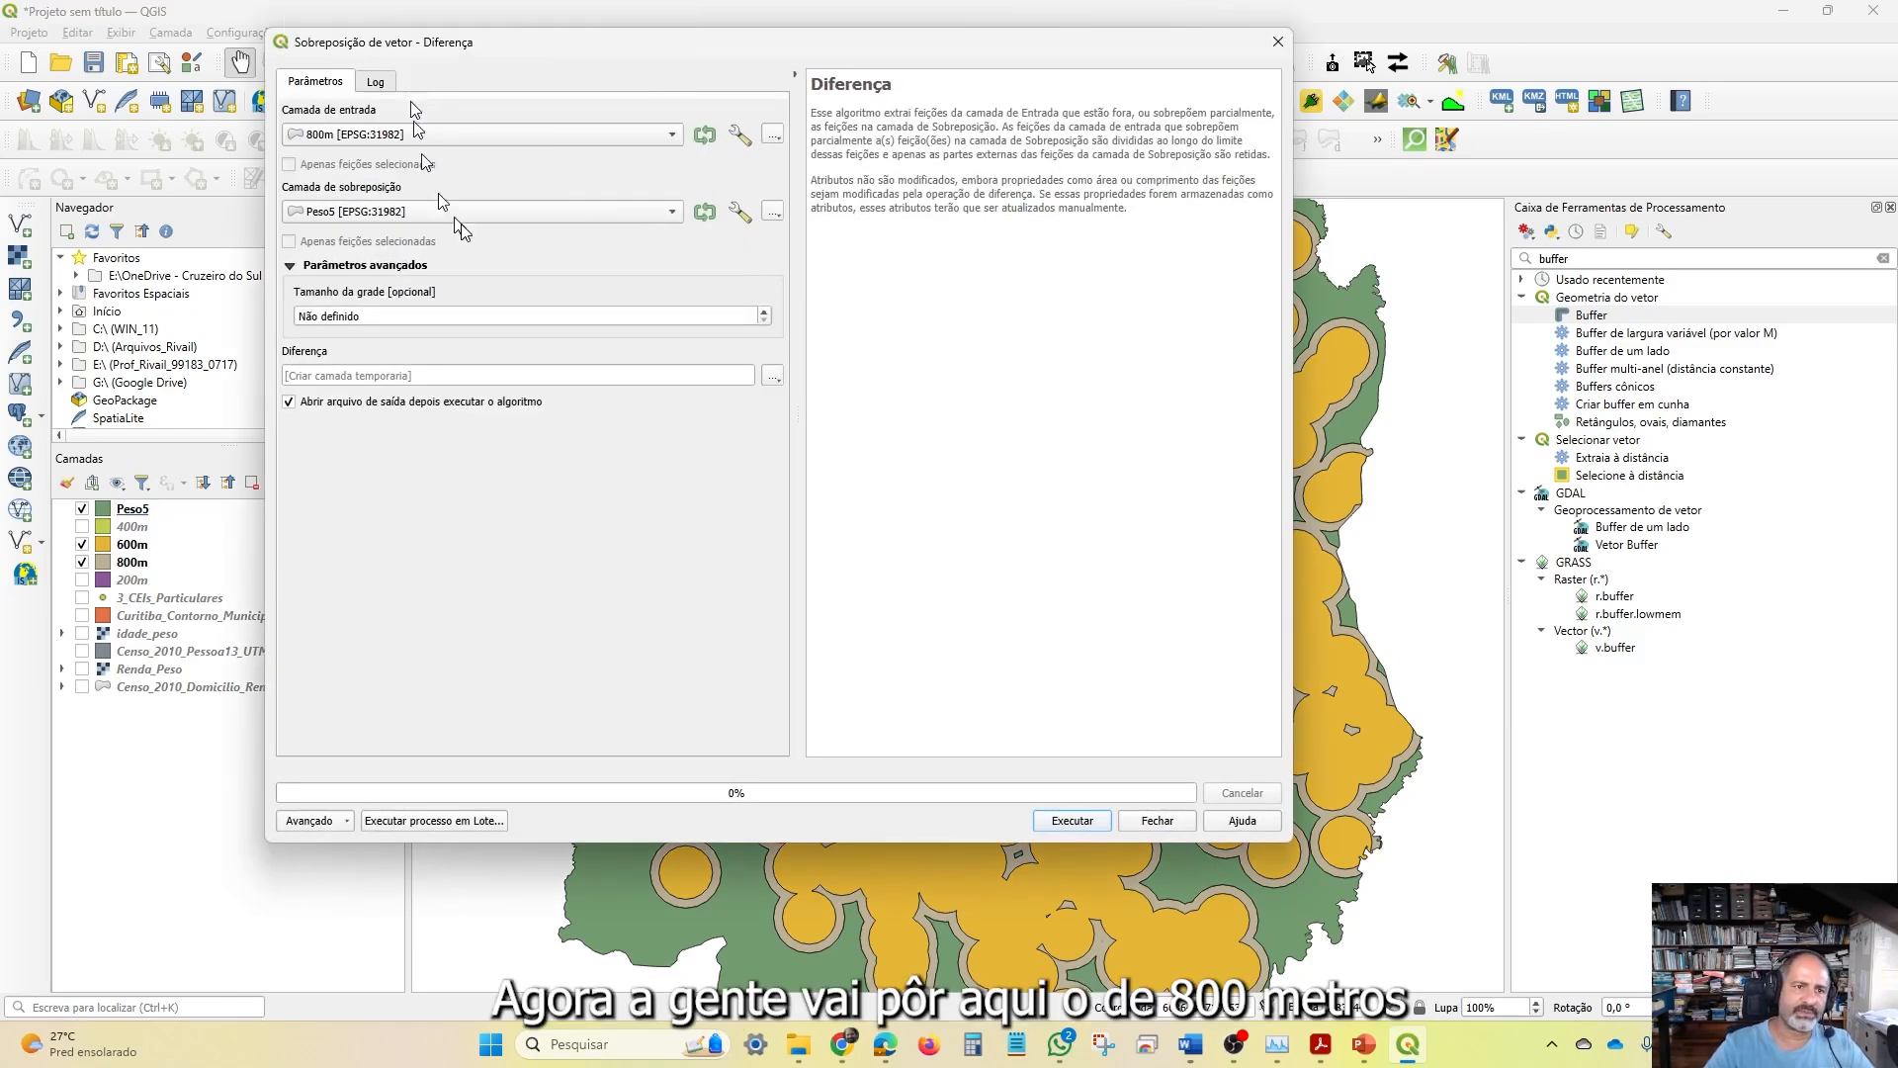
{"action": "left_click", "coordinate": [450, 217]}
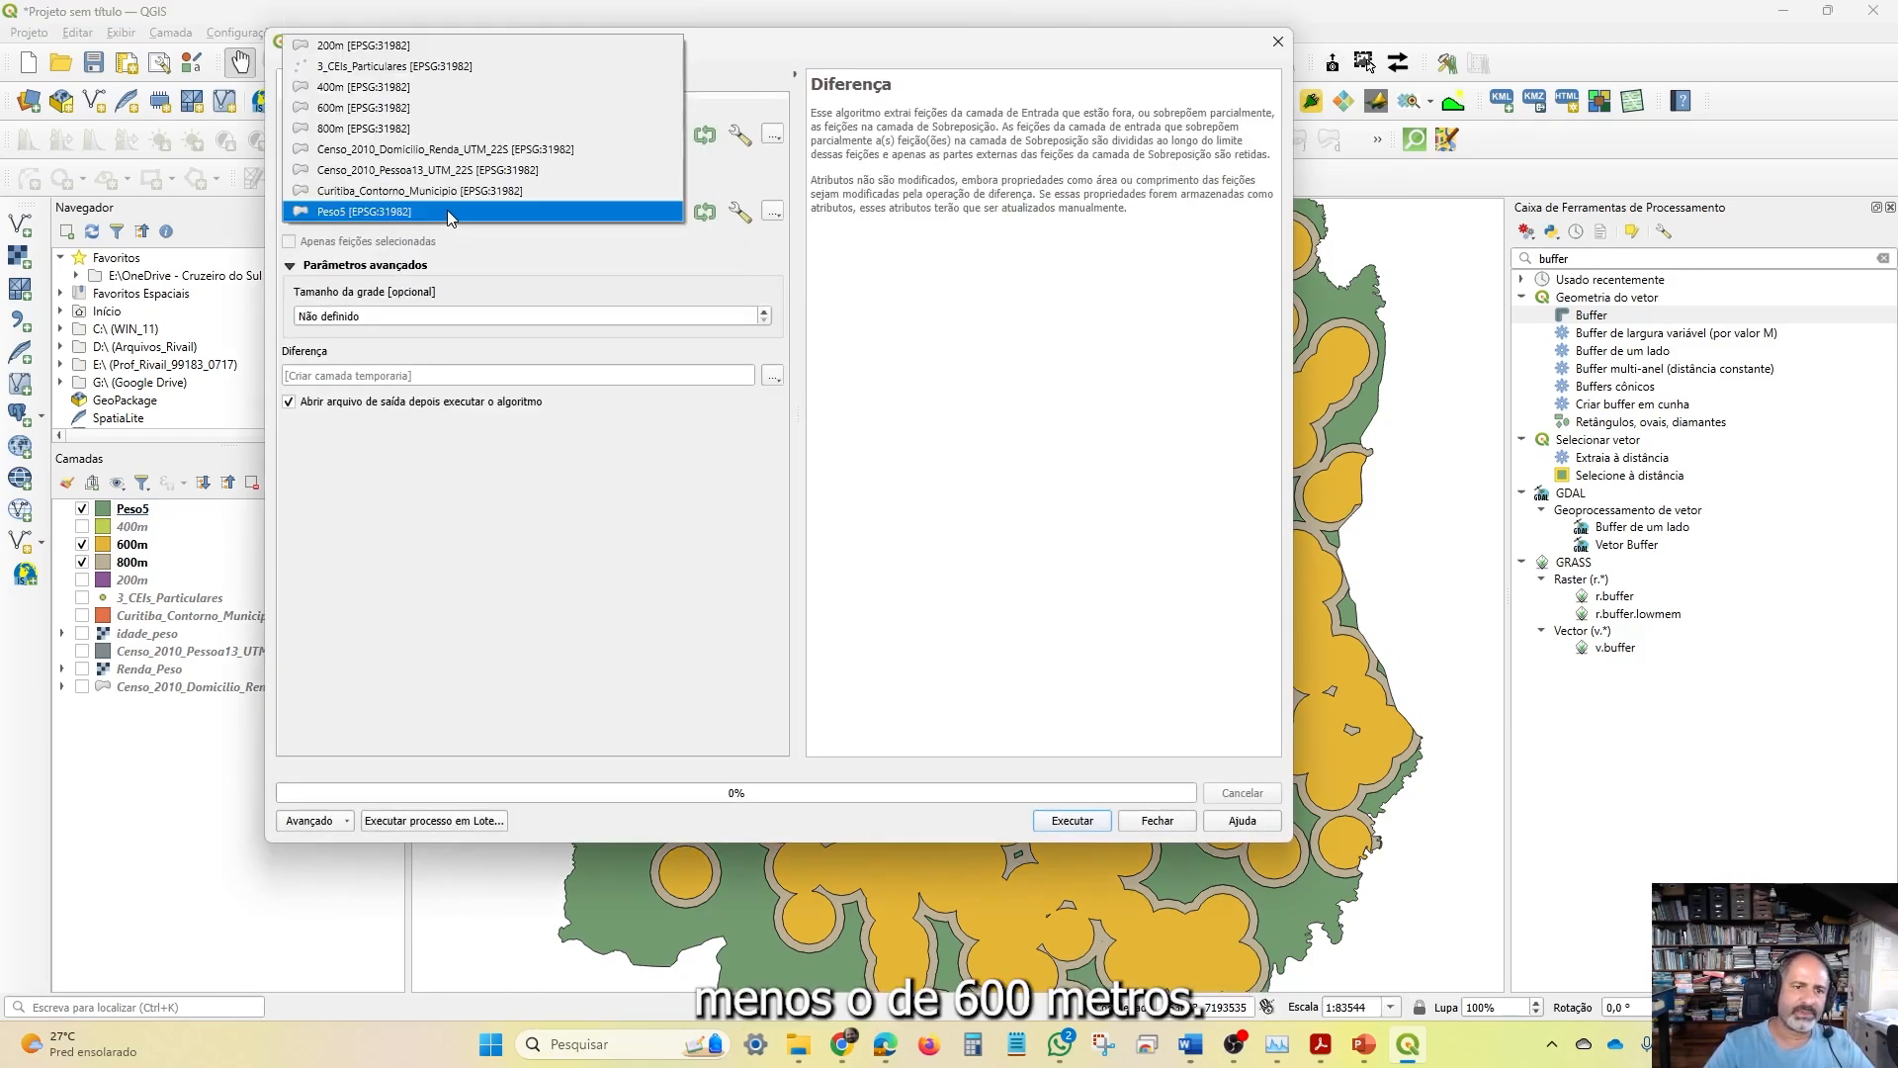
{"action": "left_click", "coordinate": [387, 107]}
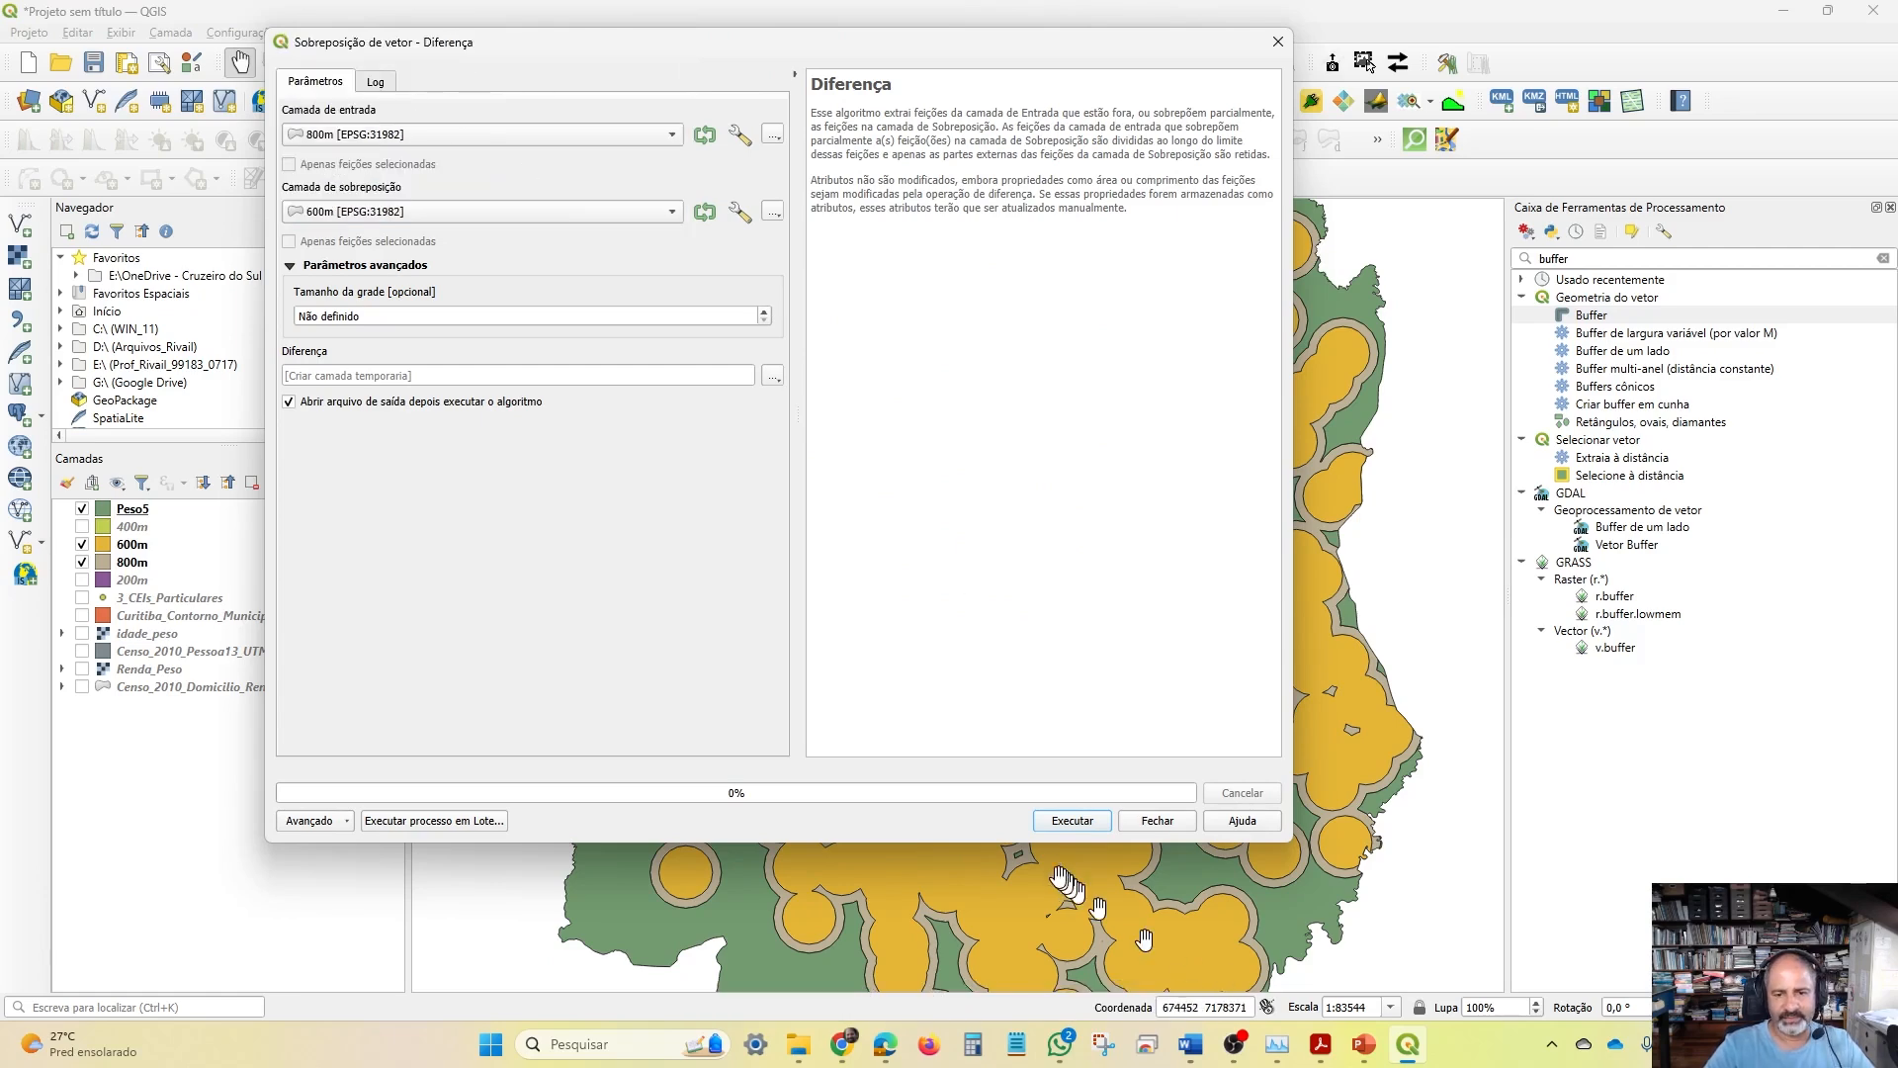
{"action": "left_click", "coordinate": [1071, 824]}
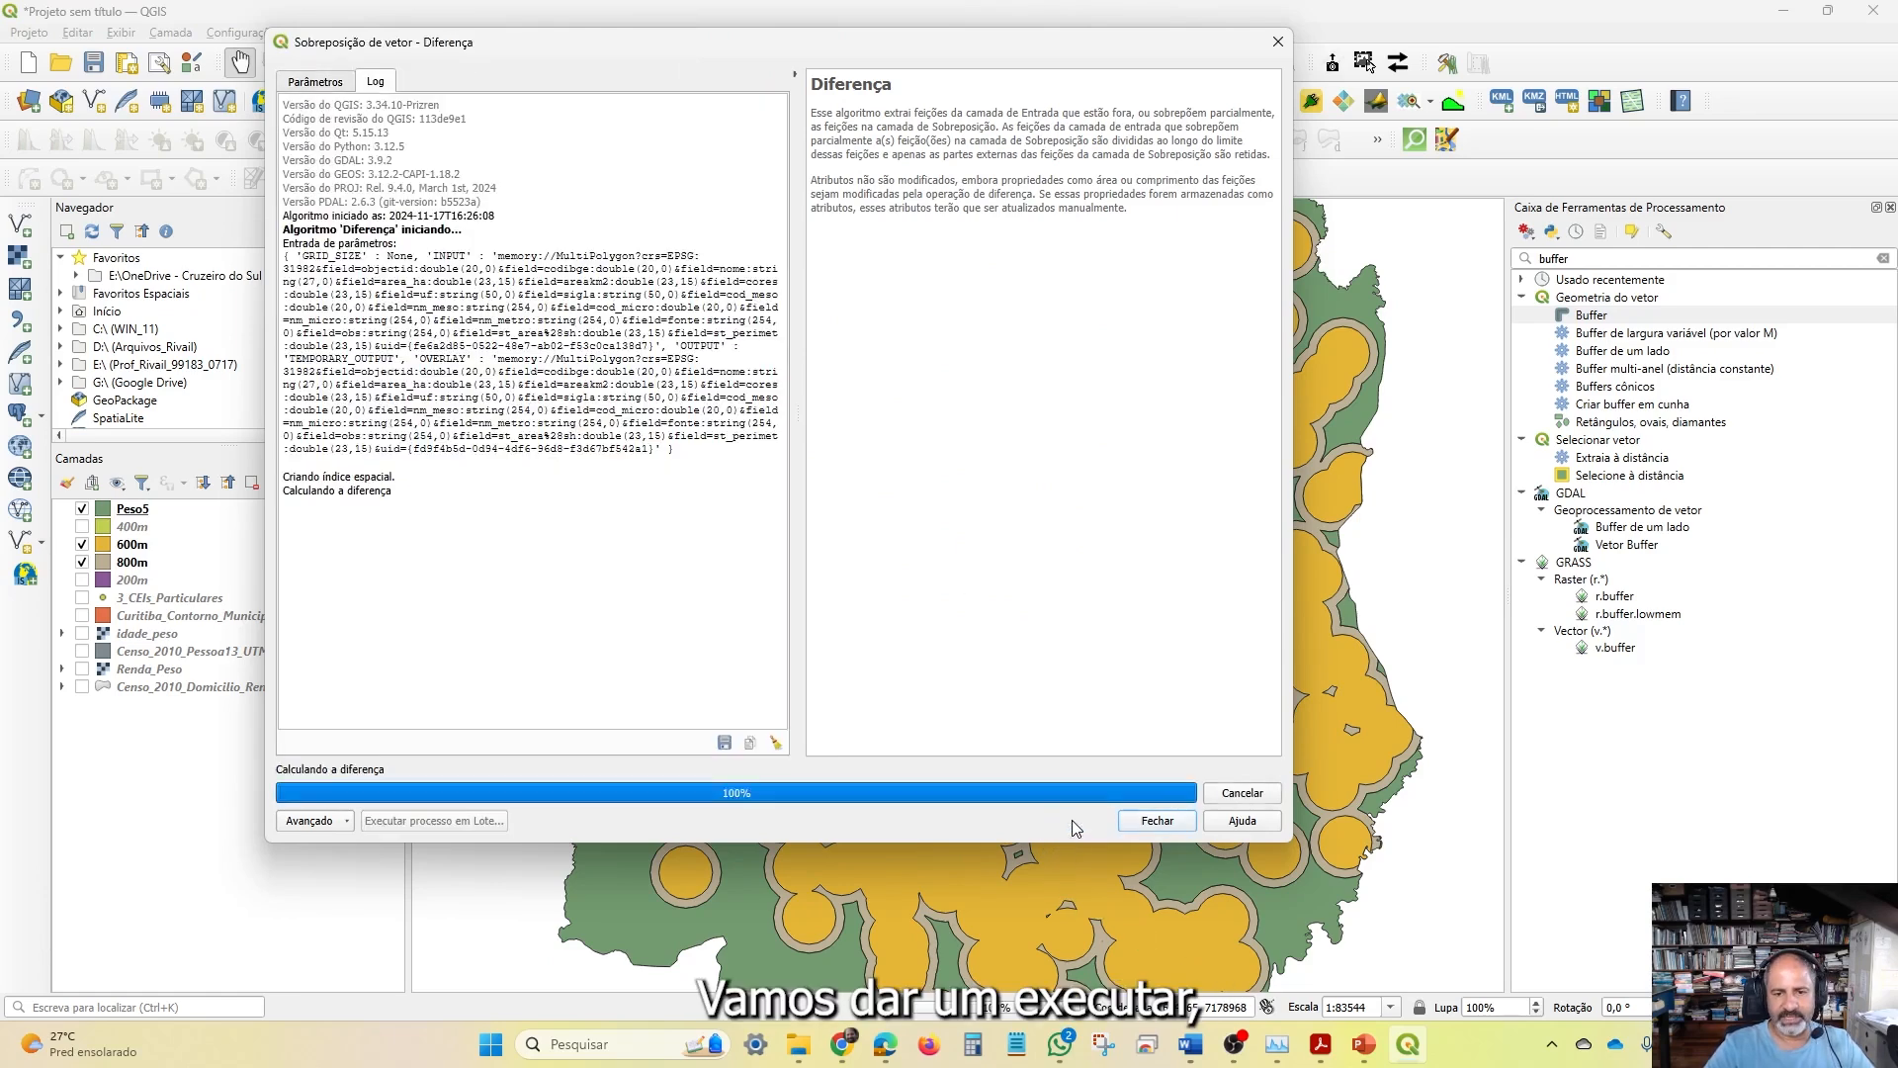
{"action": "left_click", "coordinate": [1159, 820]}
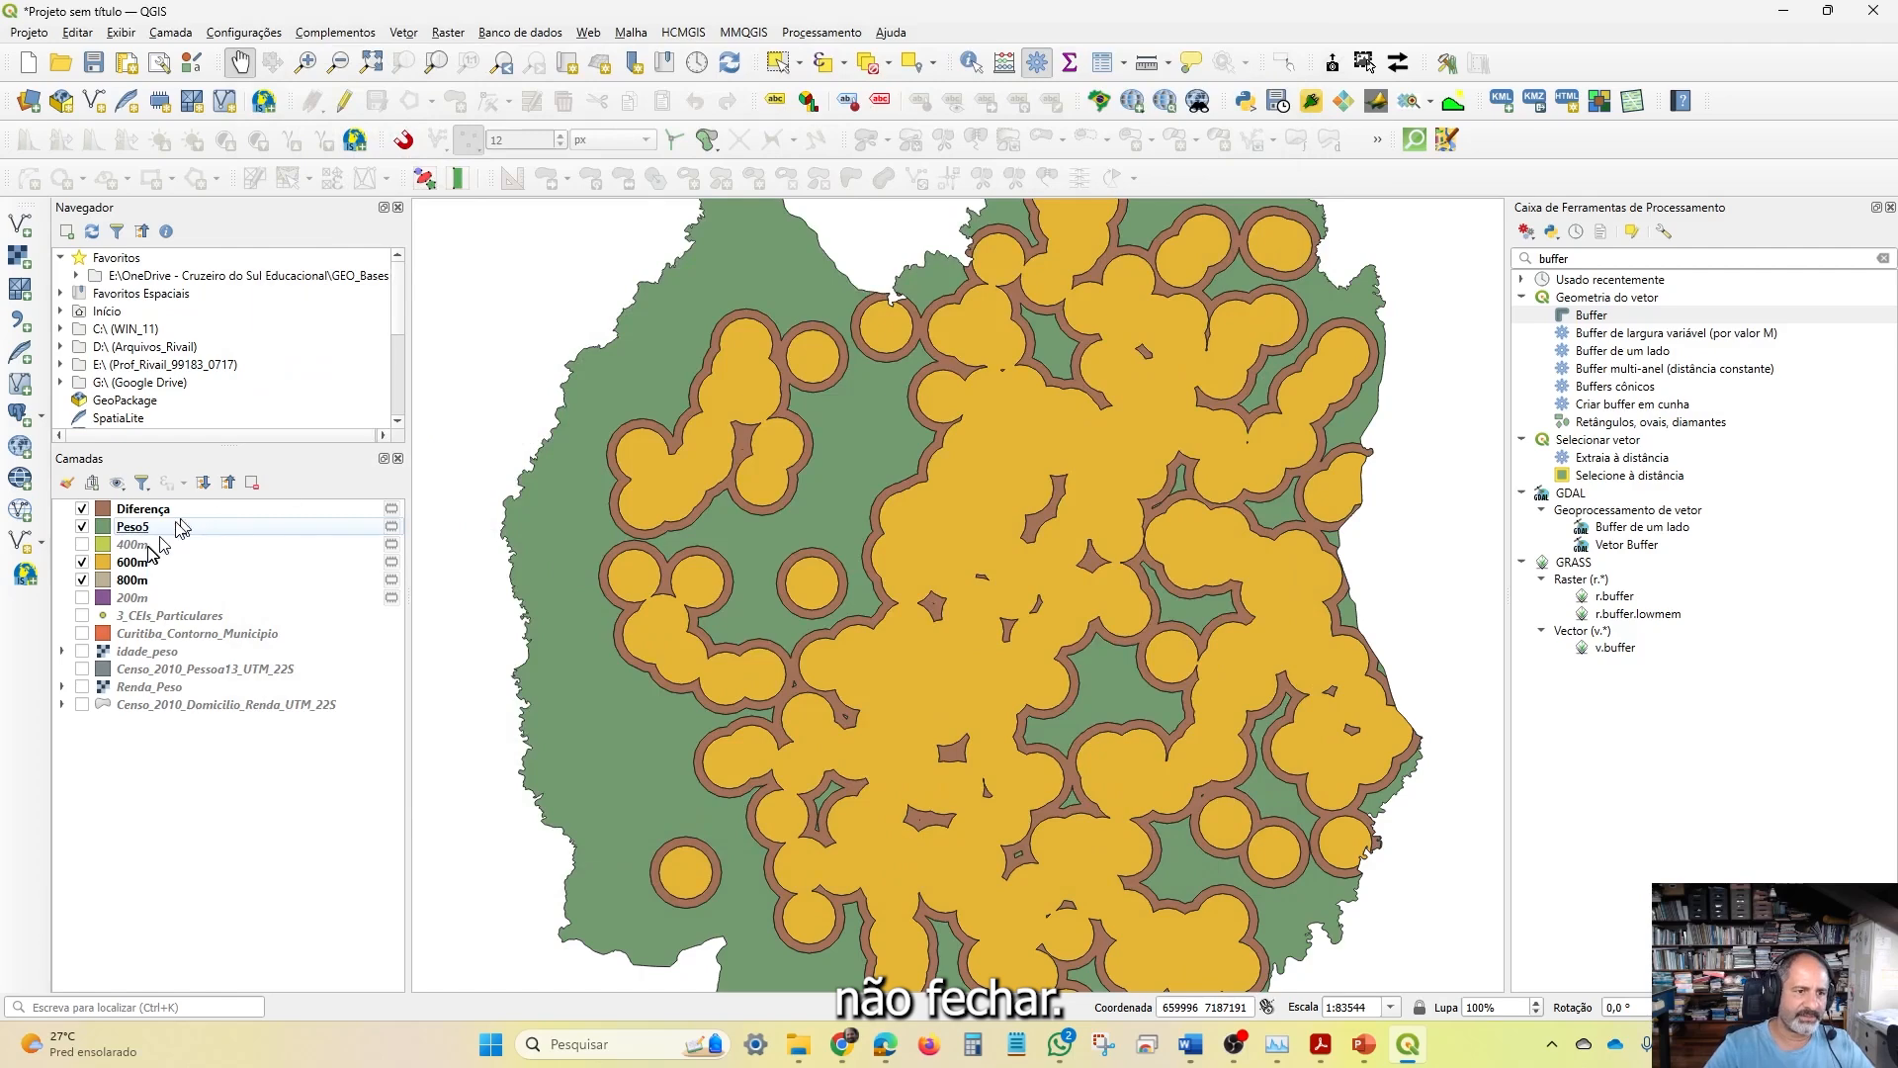
Hide the Peso5, 600m and 800m layers, leaving only the new difference layer shown and selected
{"action": "left_click", "coordinate": [82, 526]}
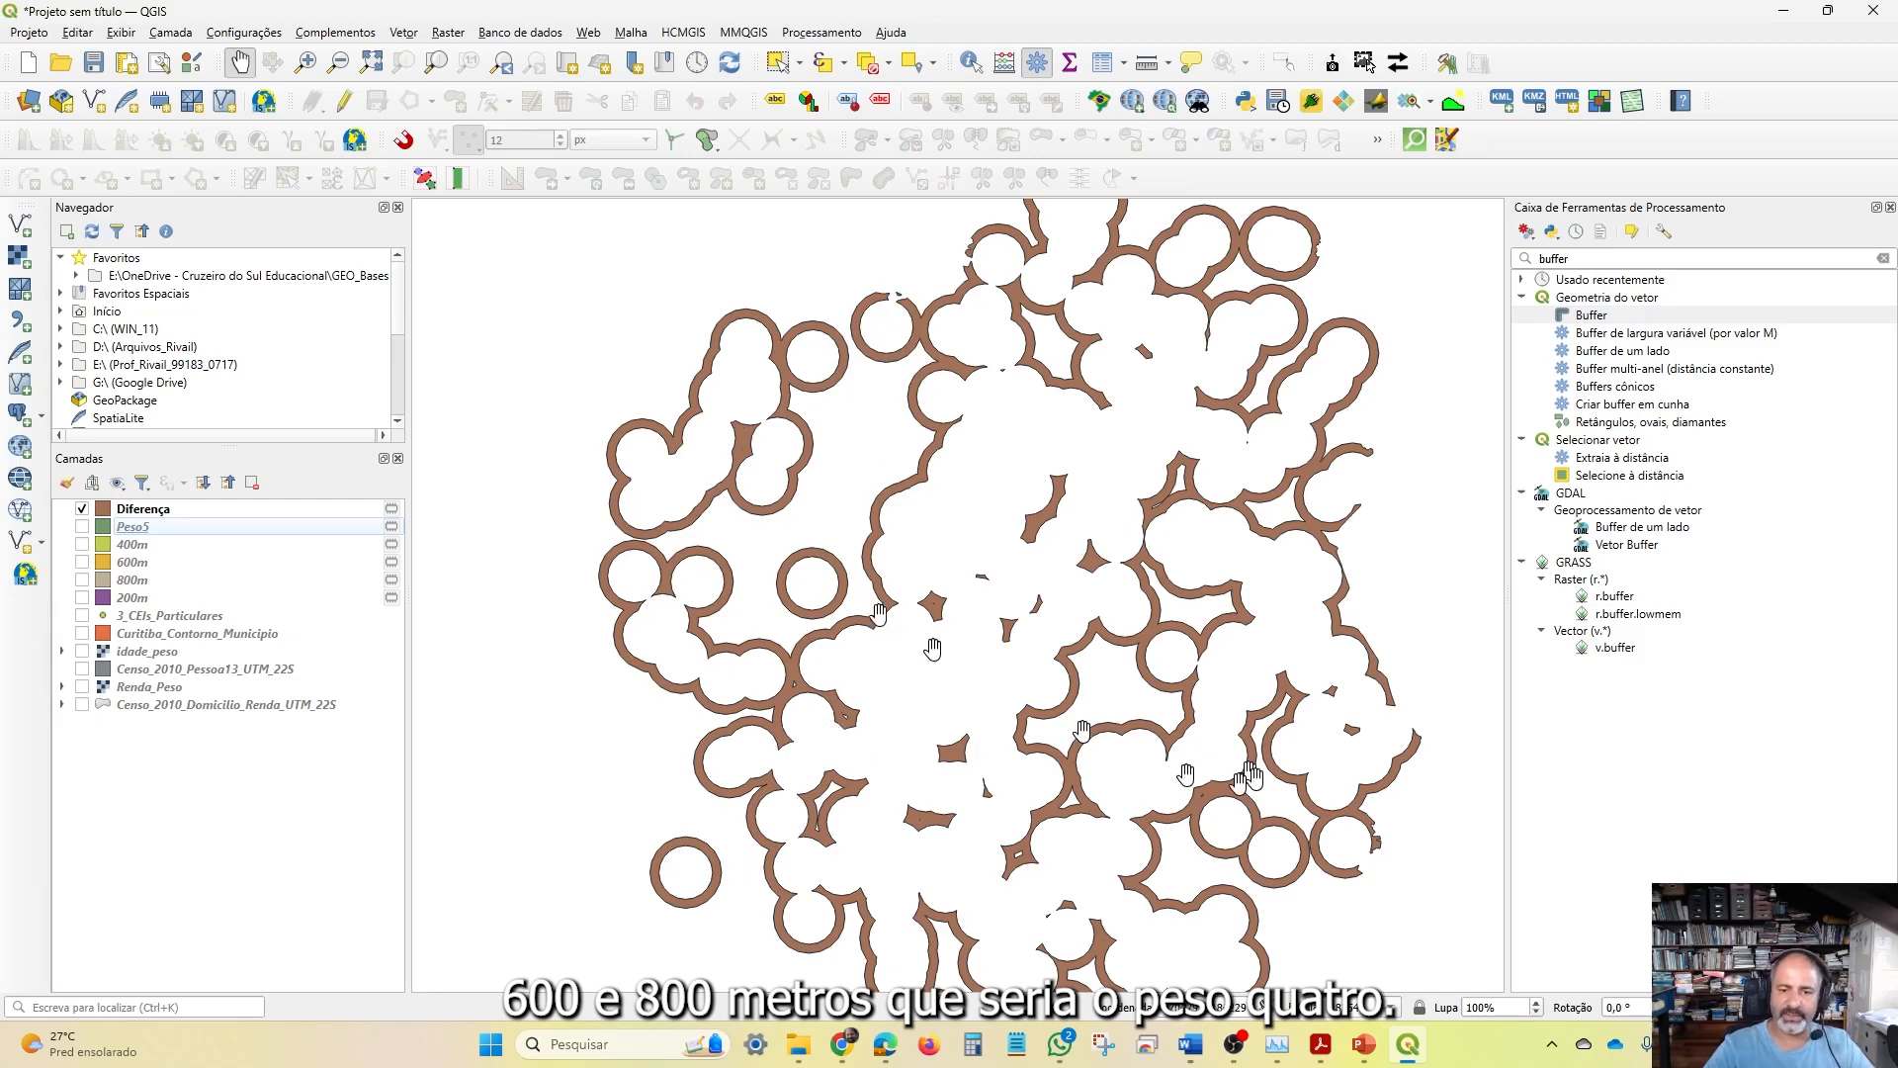
{"action": "left_click", "coordinate": [143, 512]}
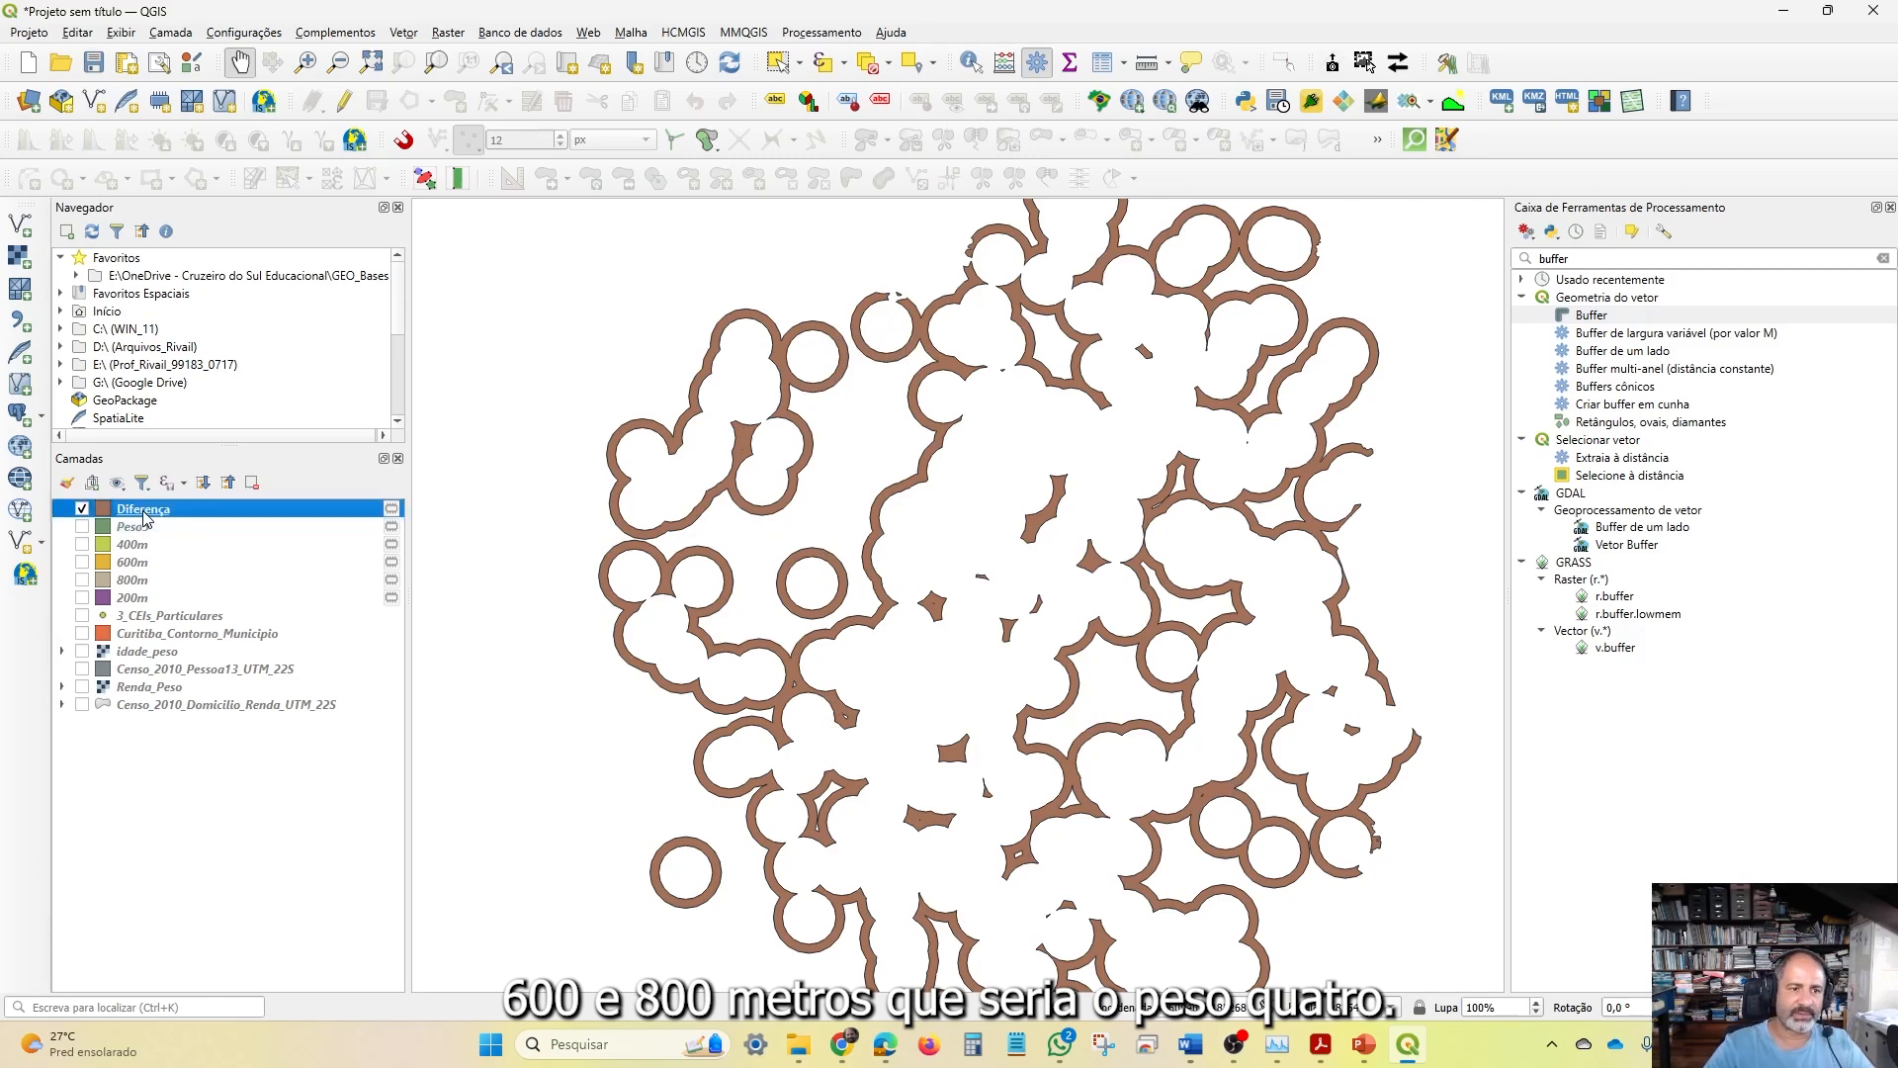
{"action": "right_click", "coordinate": [145, 512]}
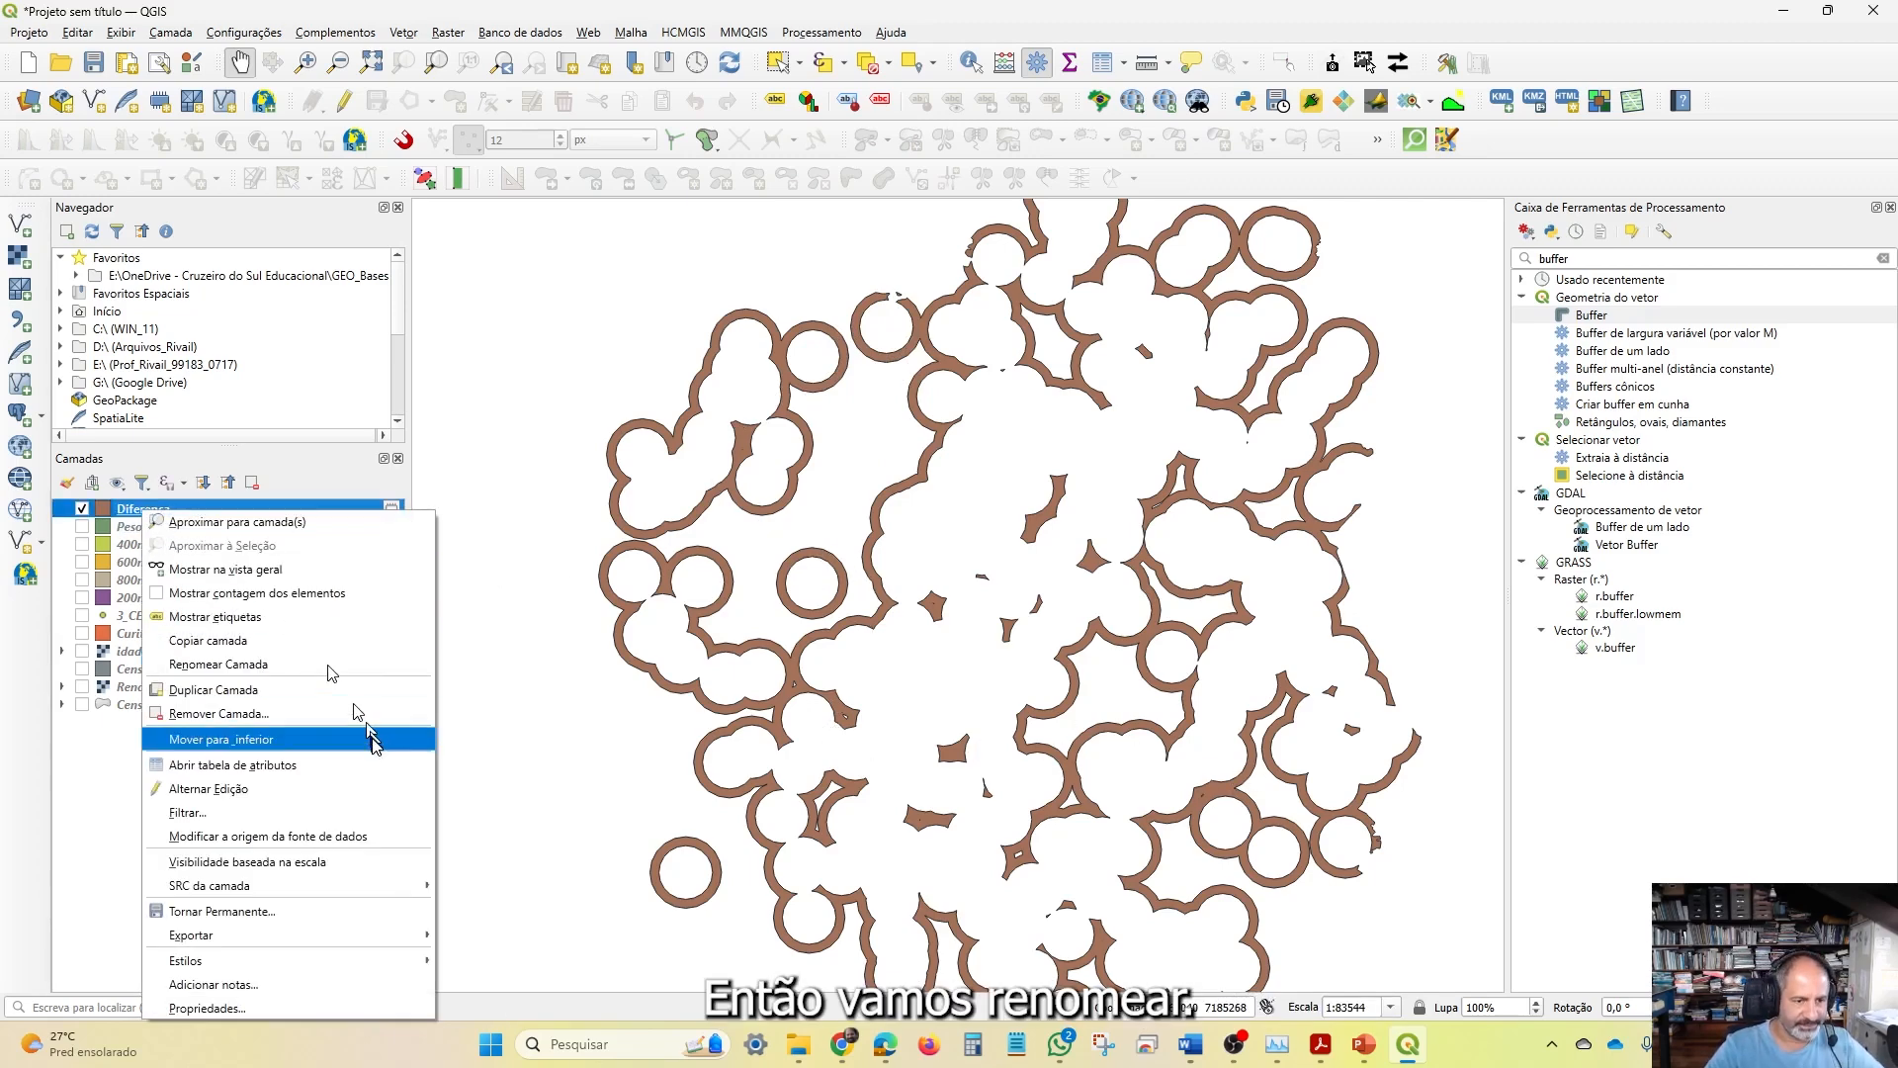
{"action": "left_click", "coordinate": [335, 713]}
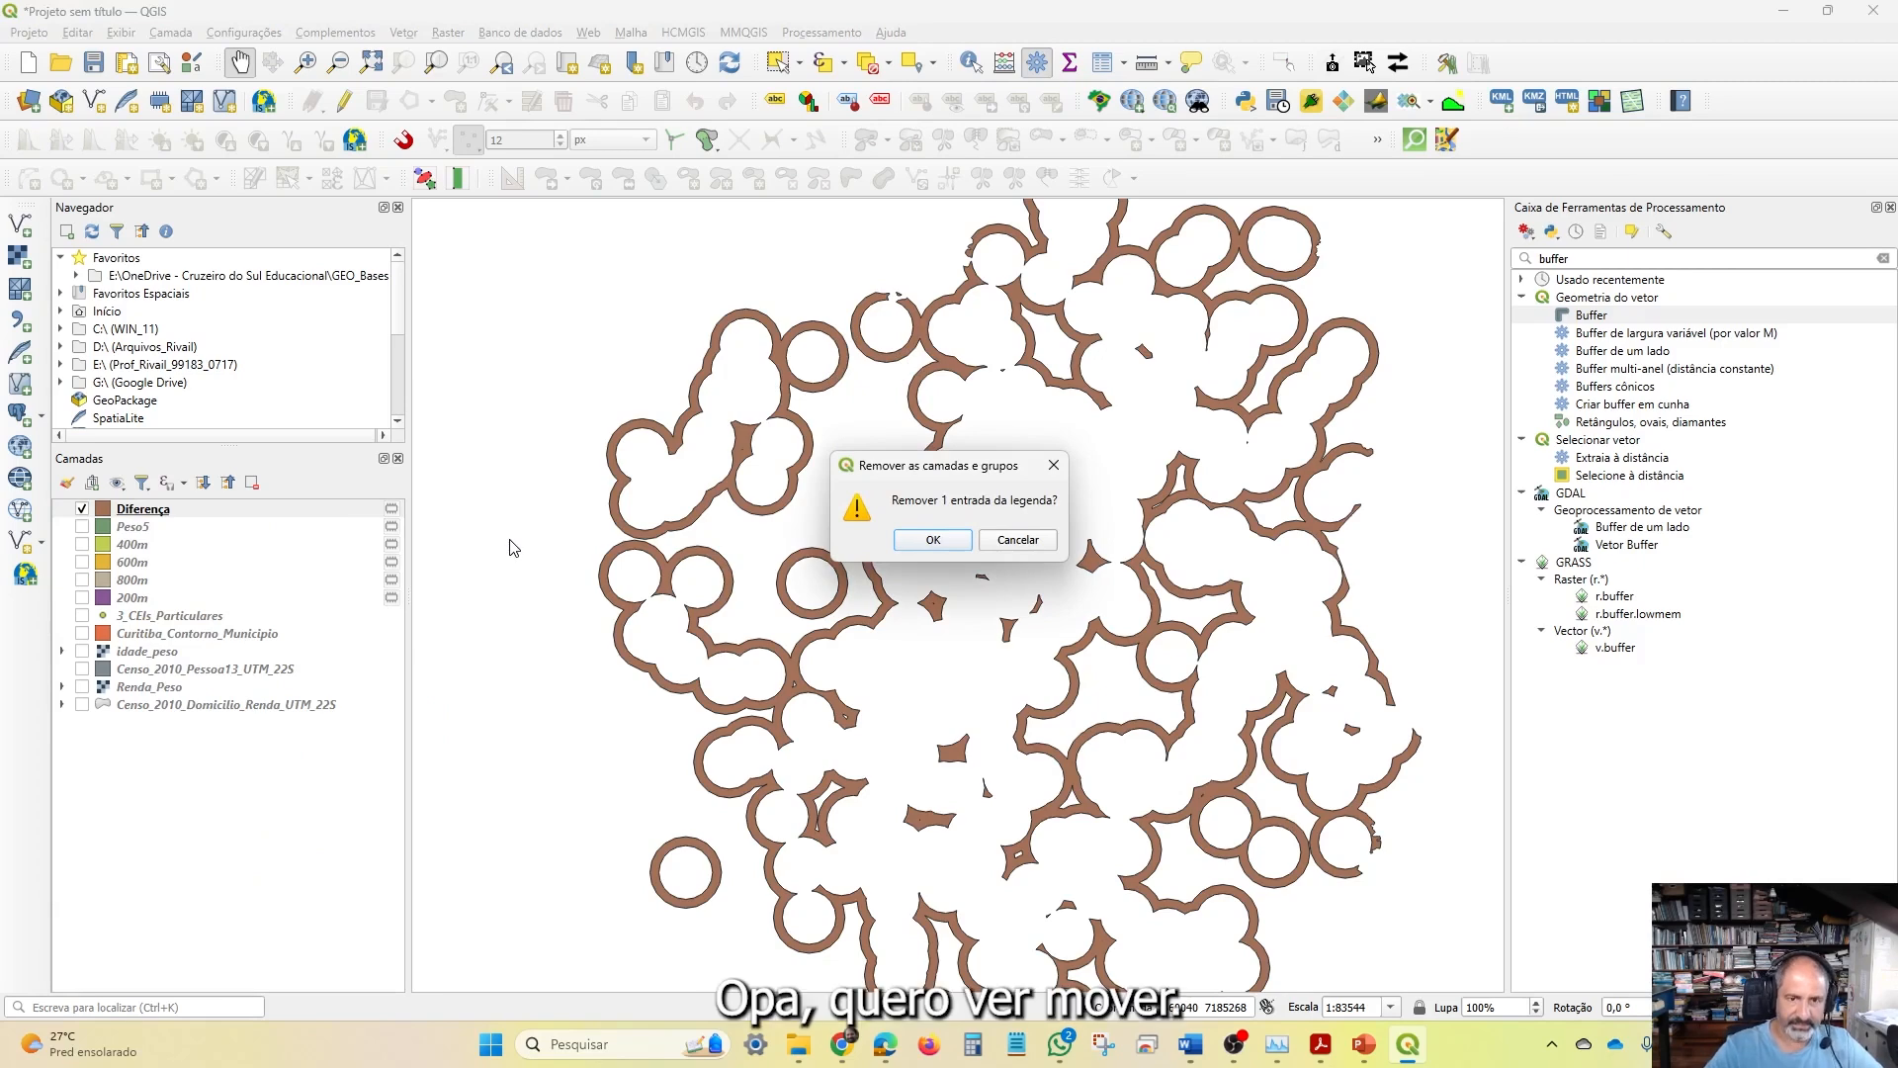
{"action": "left_click", "coordinate": [1026, 540]}
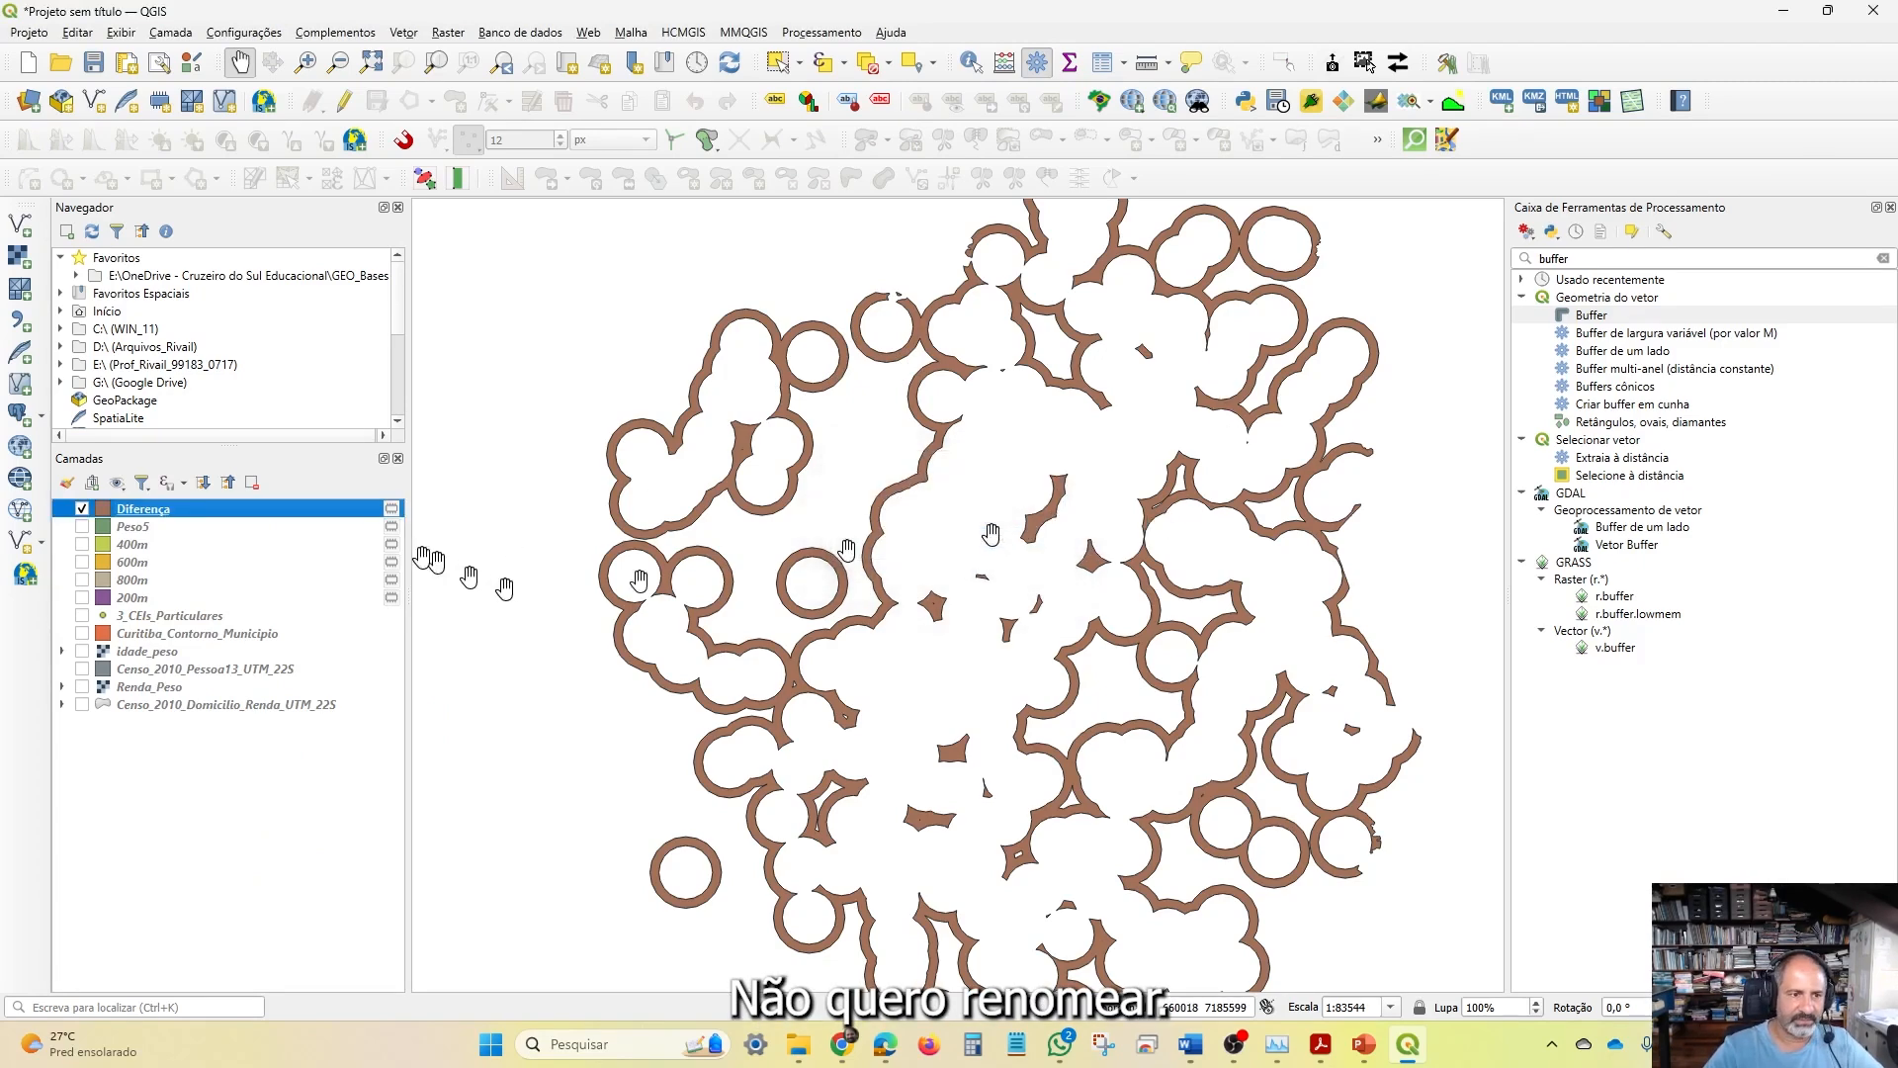
Rename the difference layer between 600 m and 800 m as Peso4
{"action": "right_click", "coordinate": [167, 516]}
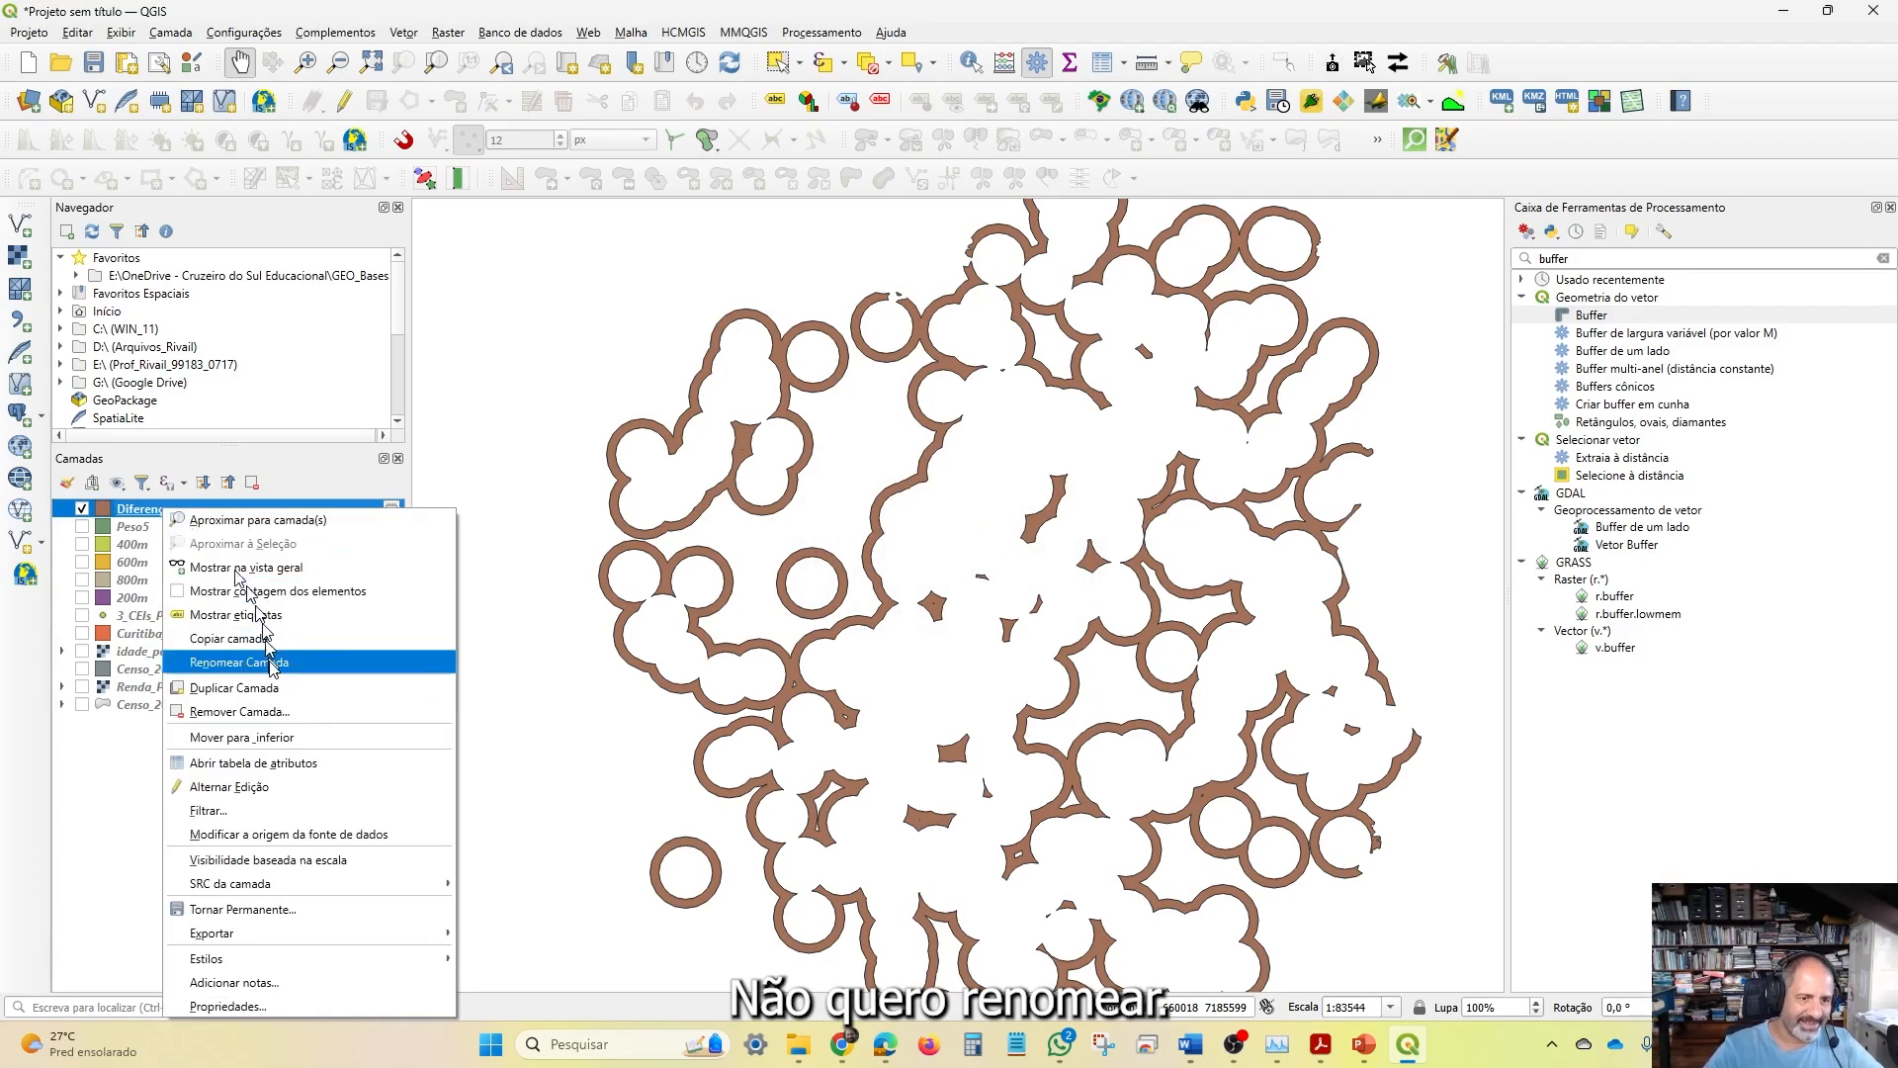
{"action": "left_click", "coordinate": [282, 659]}
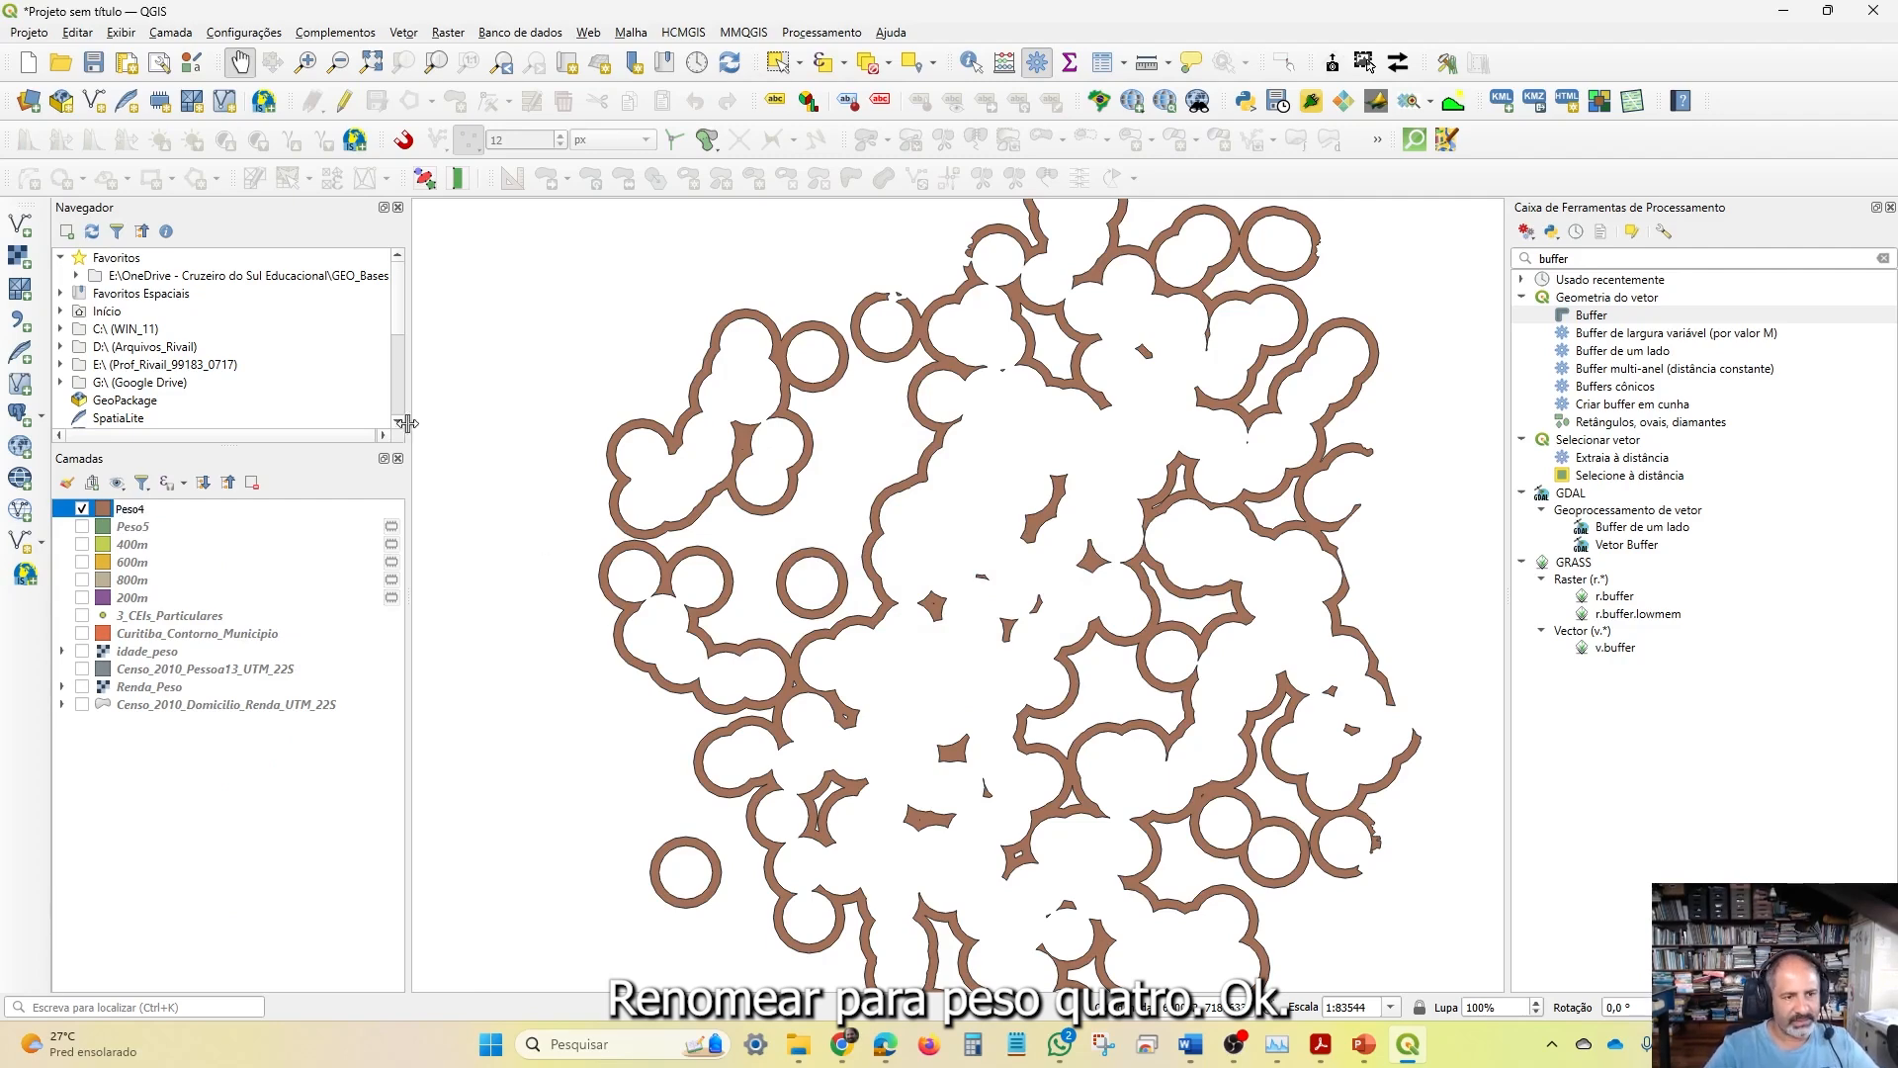
{"action": "type", "text": "Peso4"}
{"action": "left_click", "coordinate": [228, 745]}
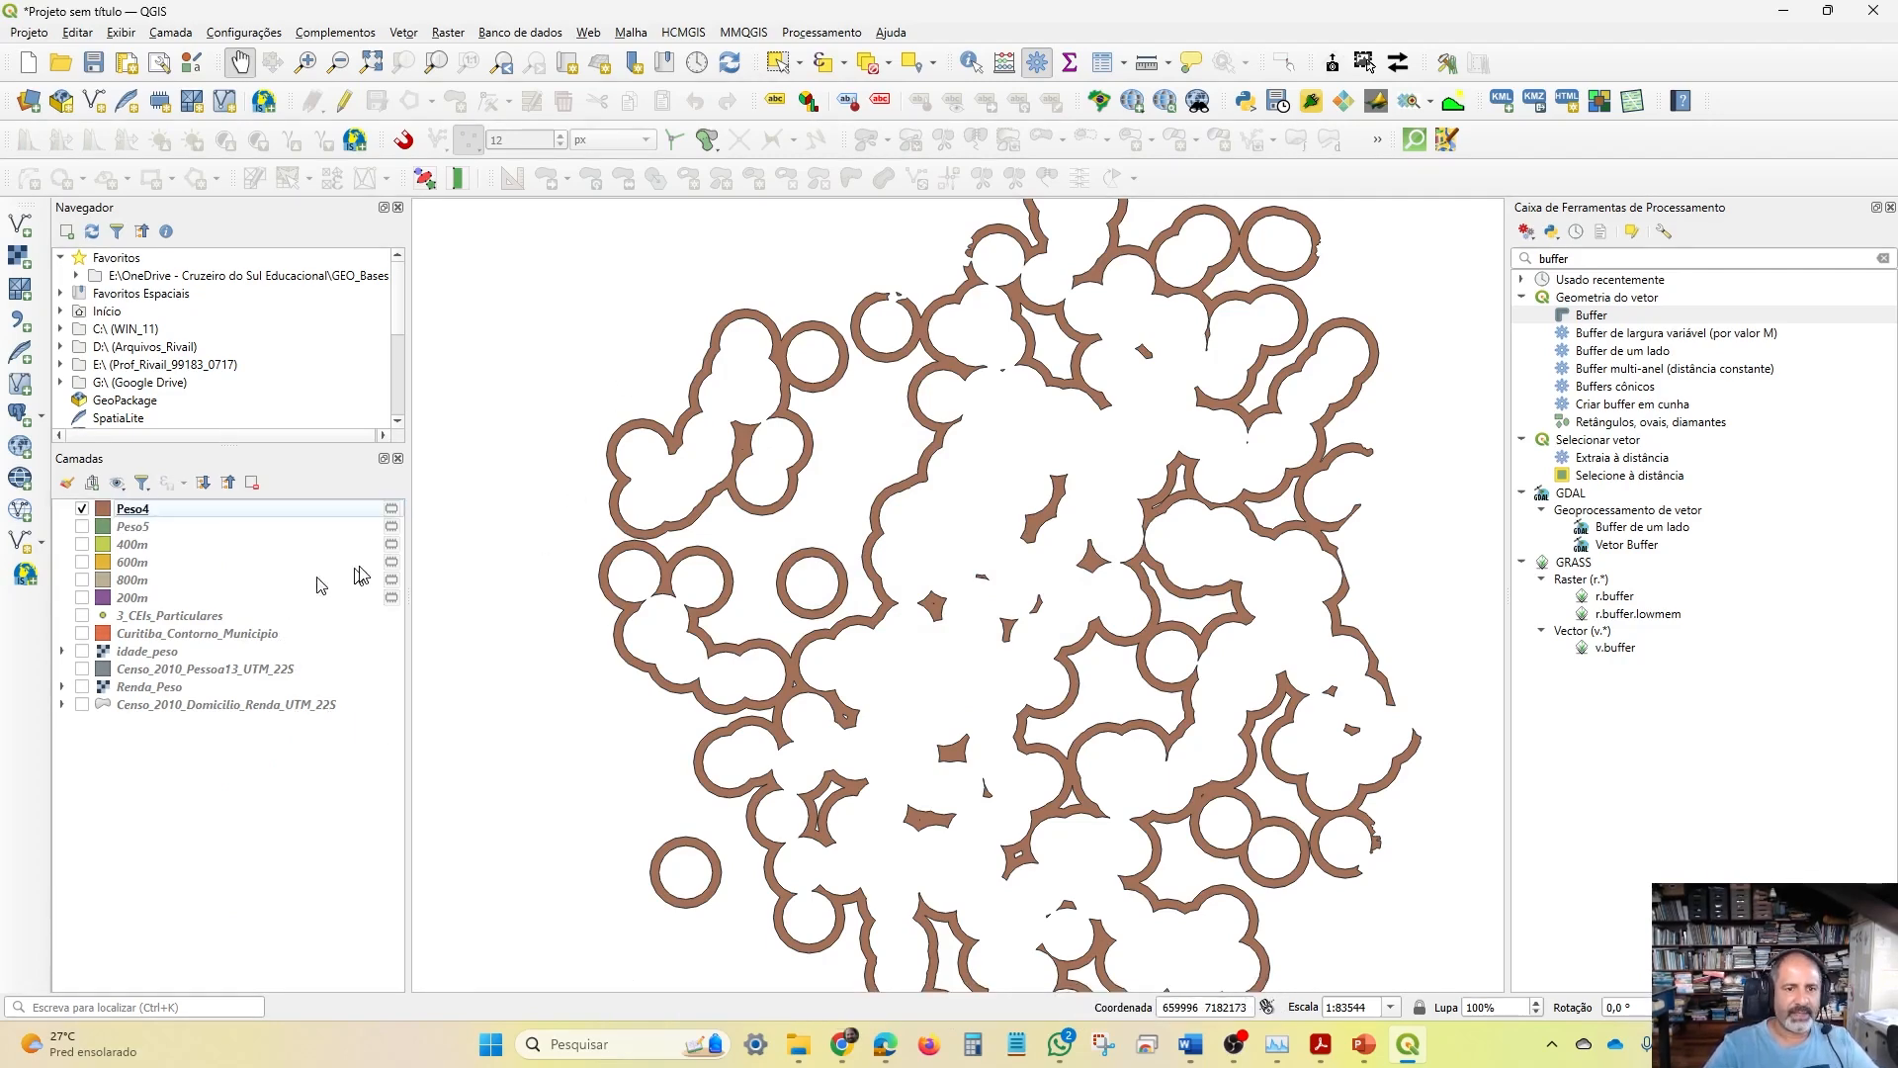
Show the 600m and 400m layers and run Difference with 600m as input and 400m as overlay, outputting a temporary layer
{"action": "left_click", "coordinate": [82, 561]}
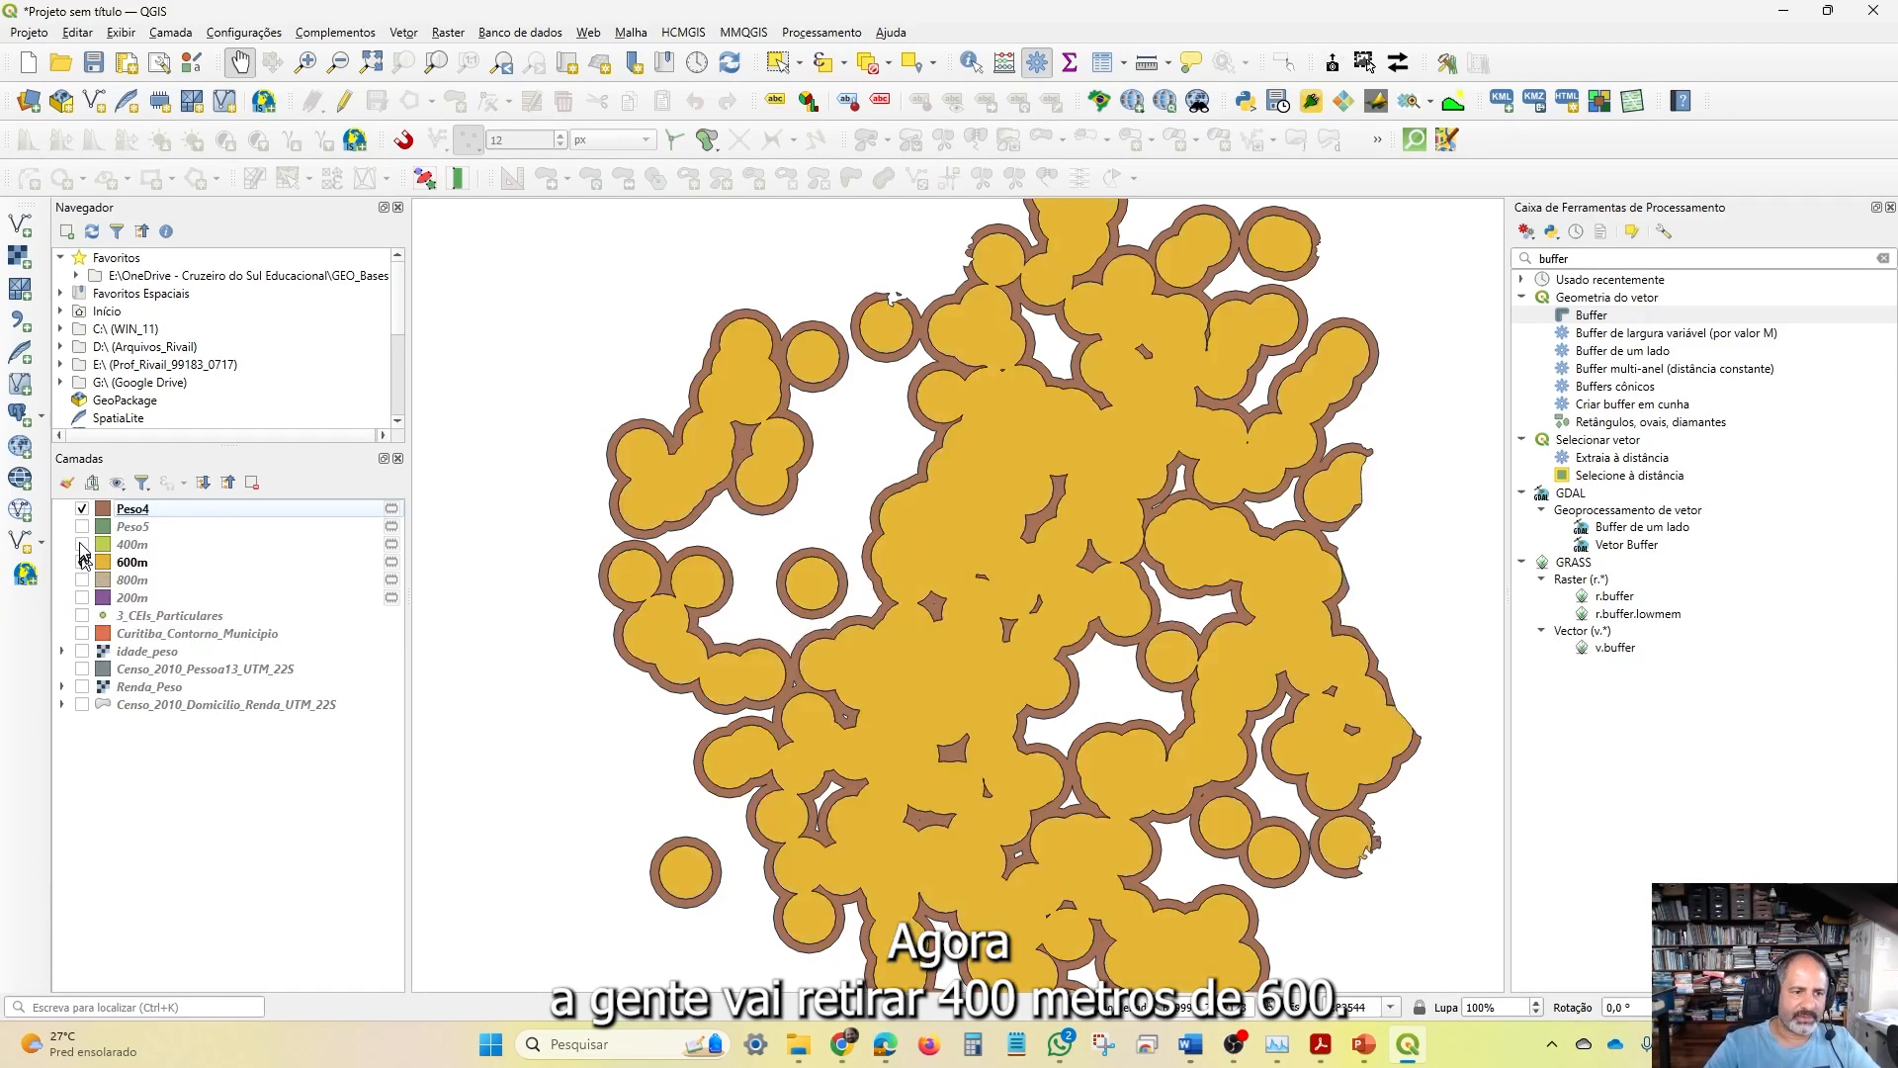
{"action": "left_click", "coordinate": [82, 543]}
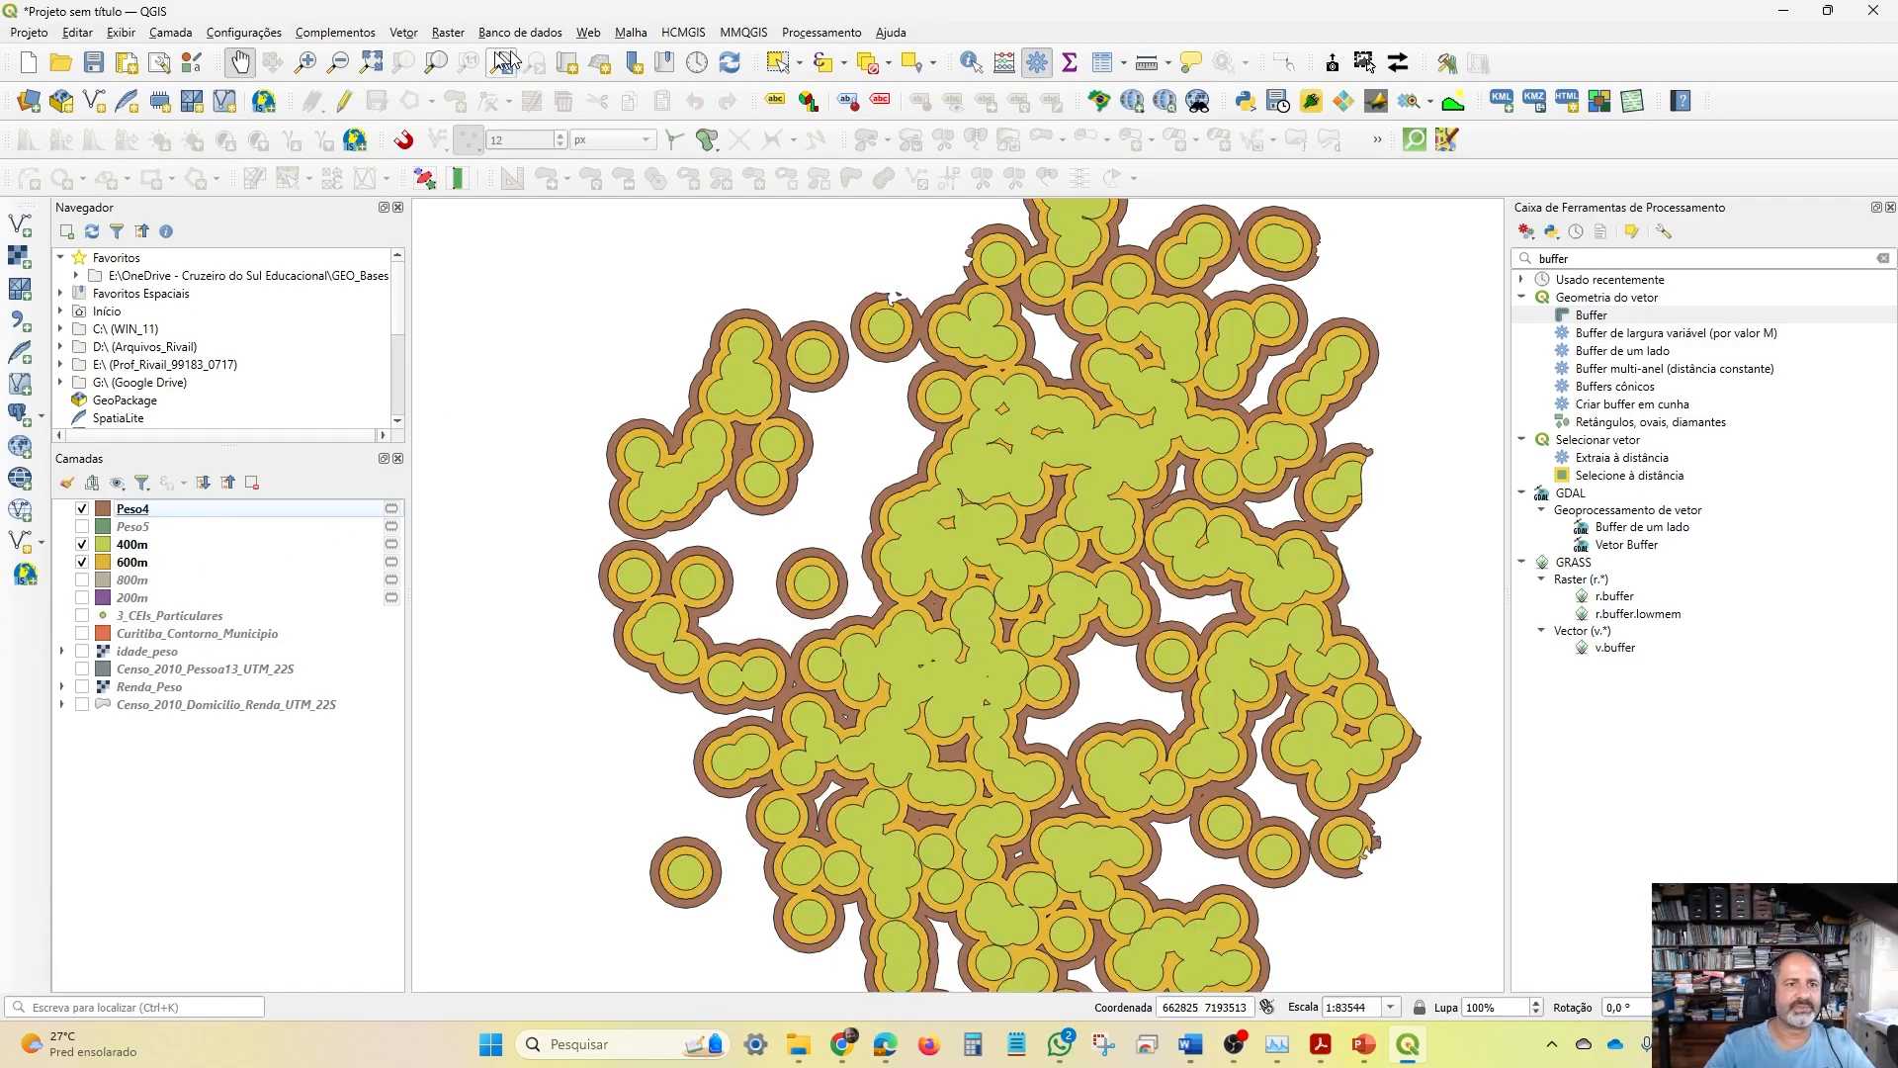
{"action": "left_click", "coordinate": [405, 33]}
{"action": "mouse_move", "coordinate": [449, 127]}
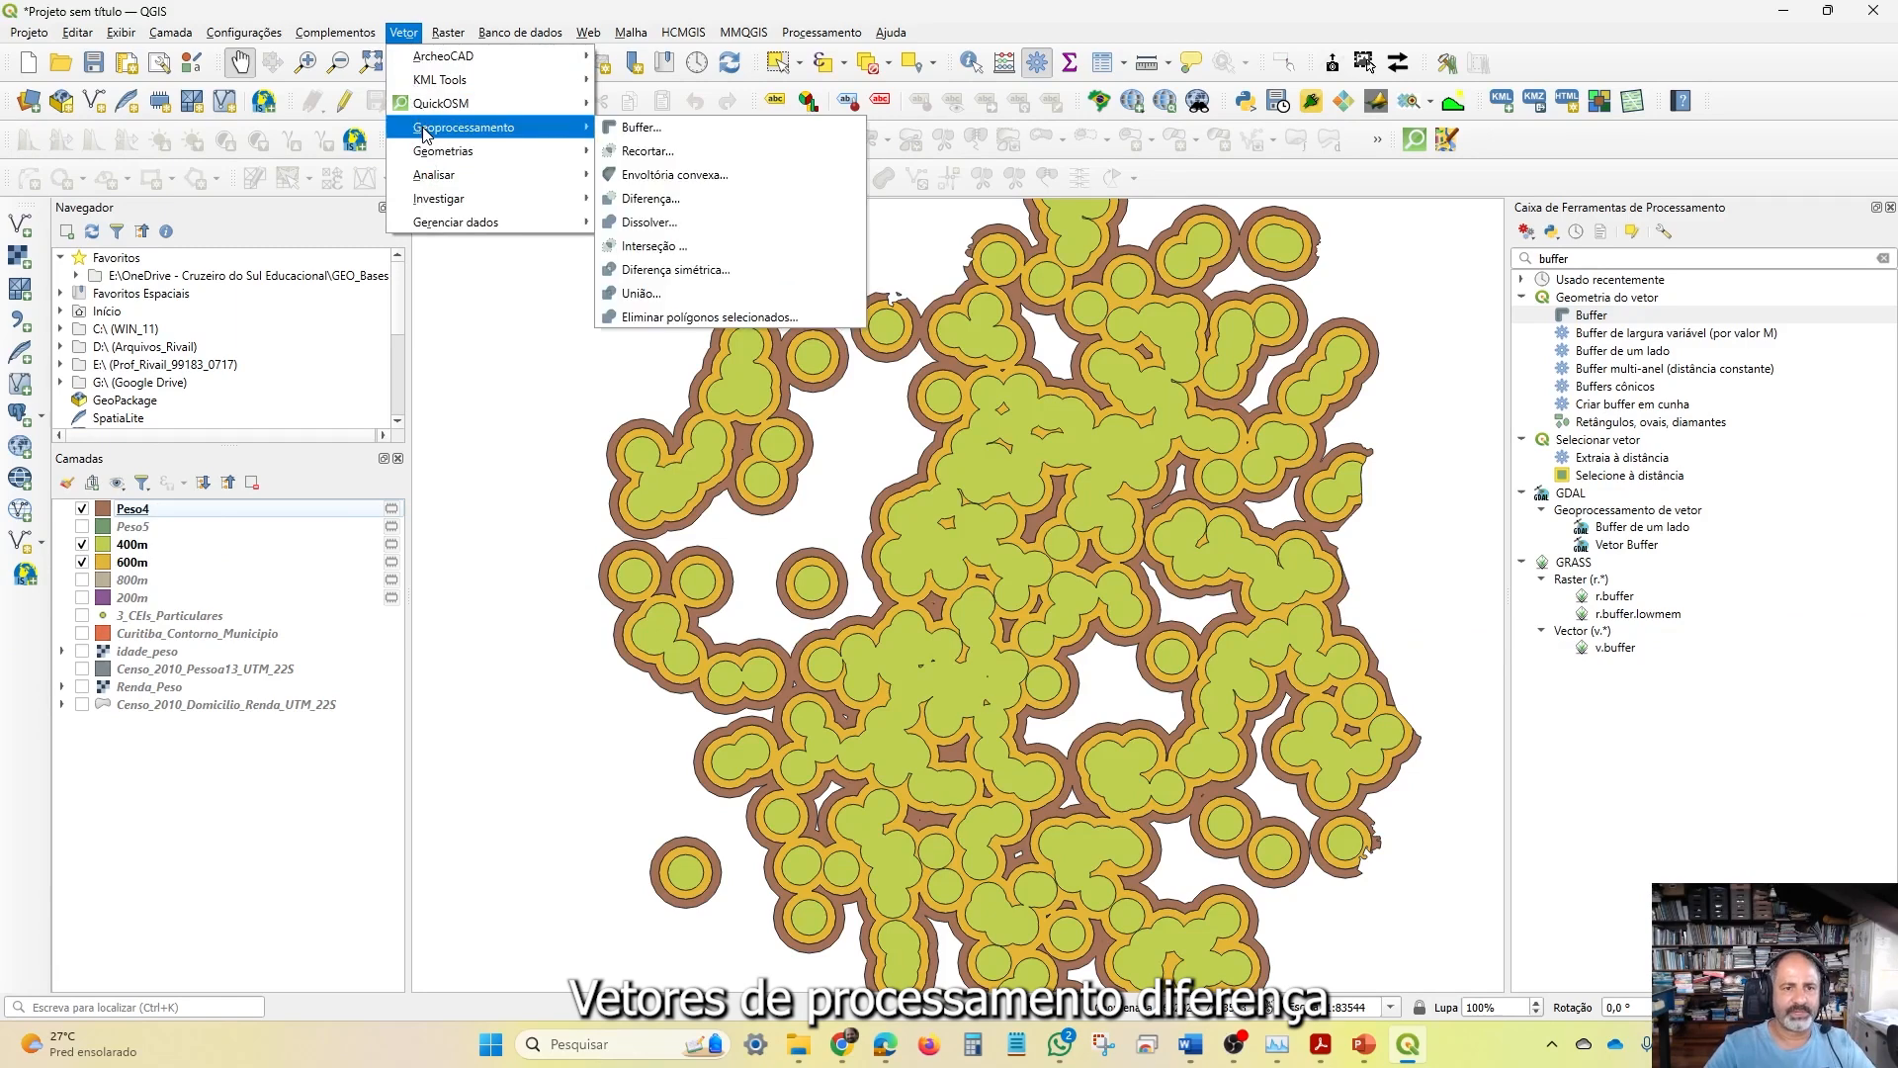
{"action": "left_click", "coordinate": [692, 198]}
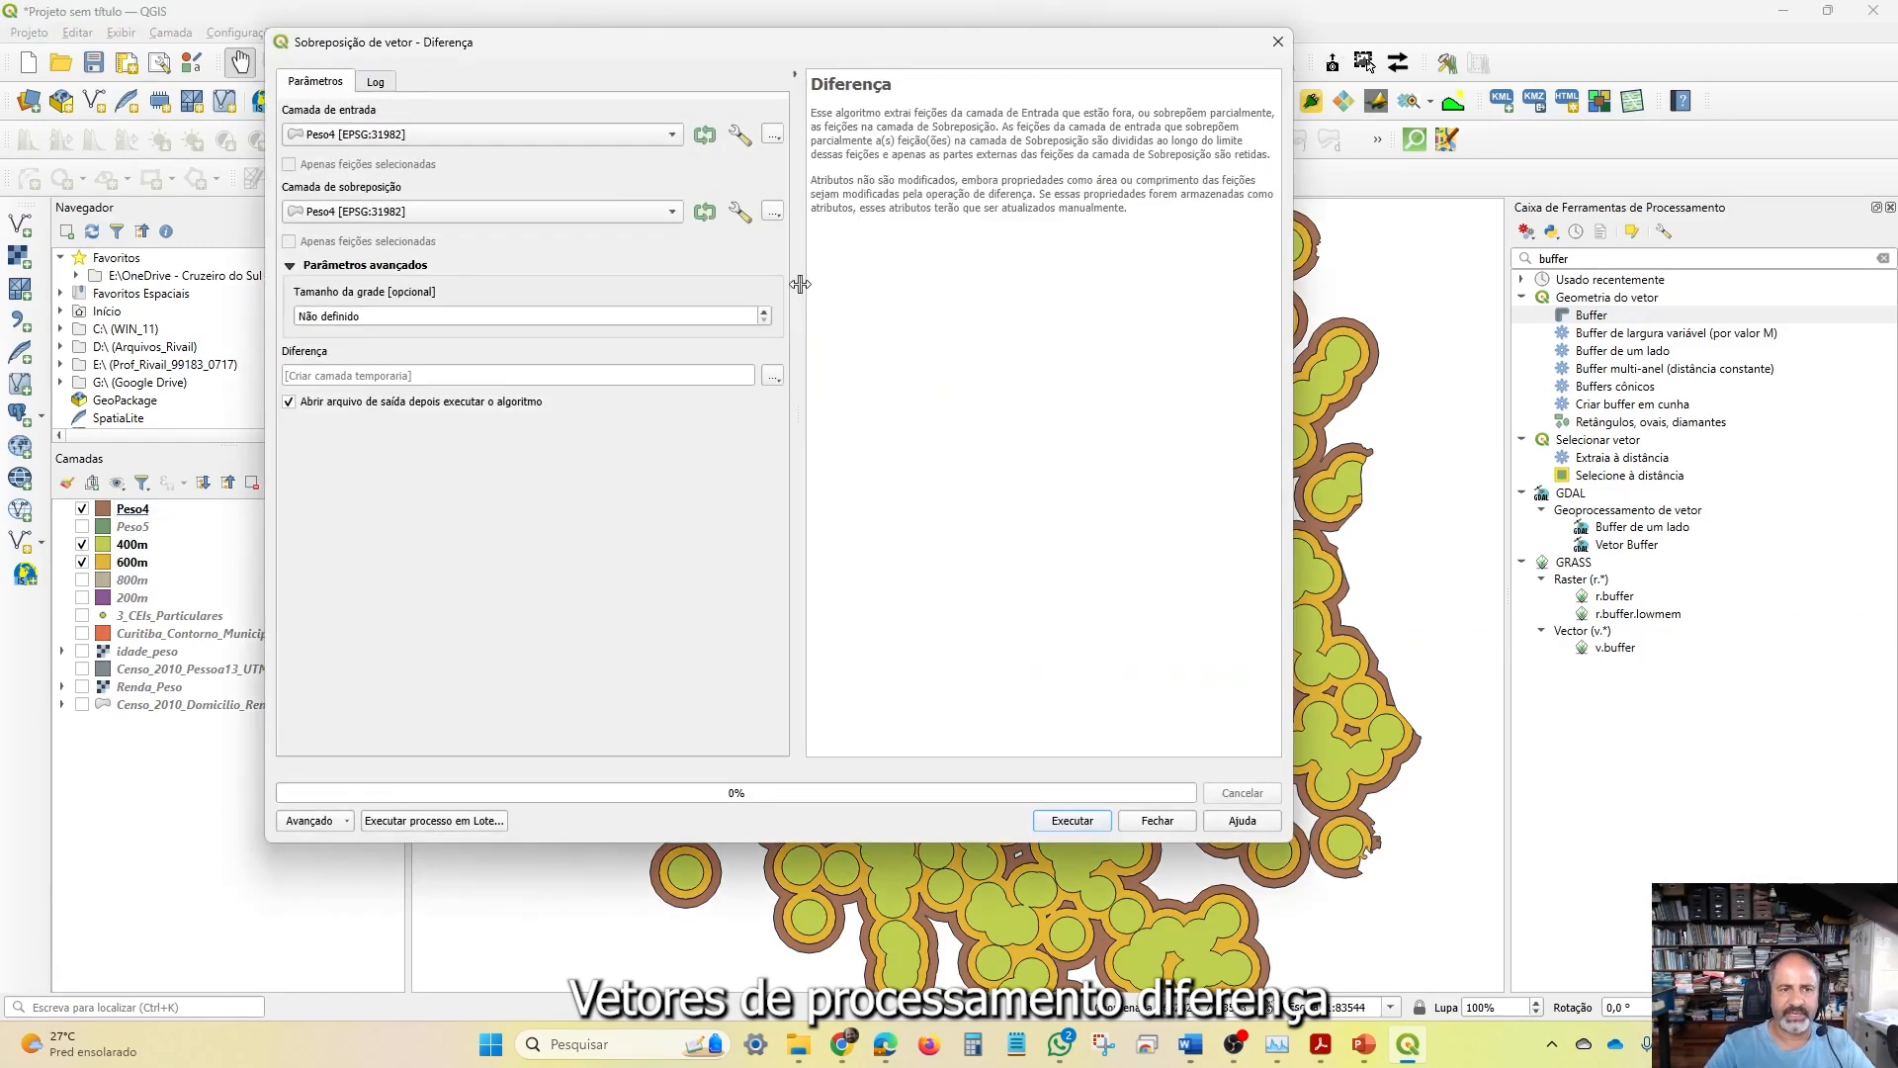
{"action": "left_click", "coordinate": [504, 138]}
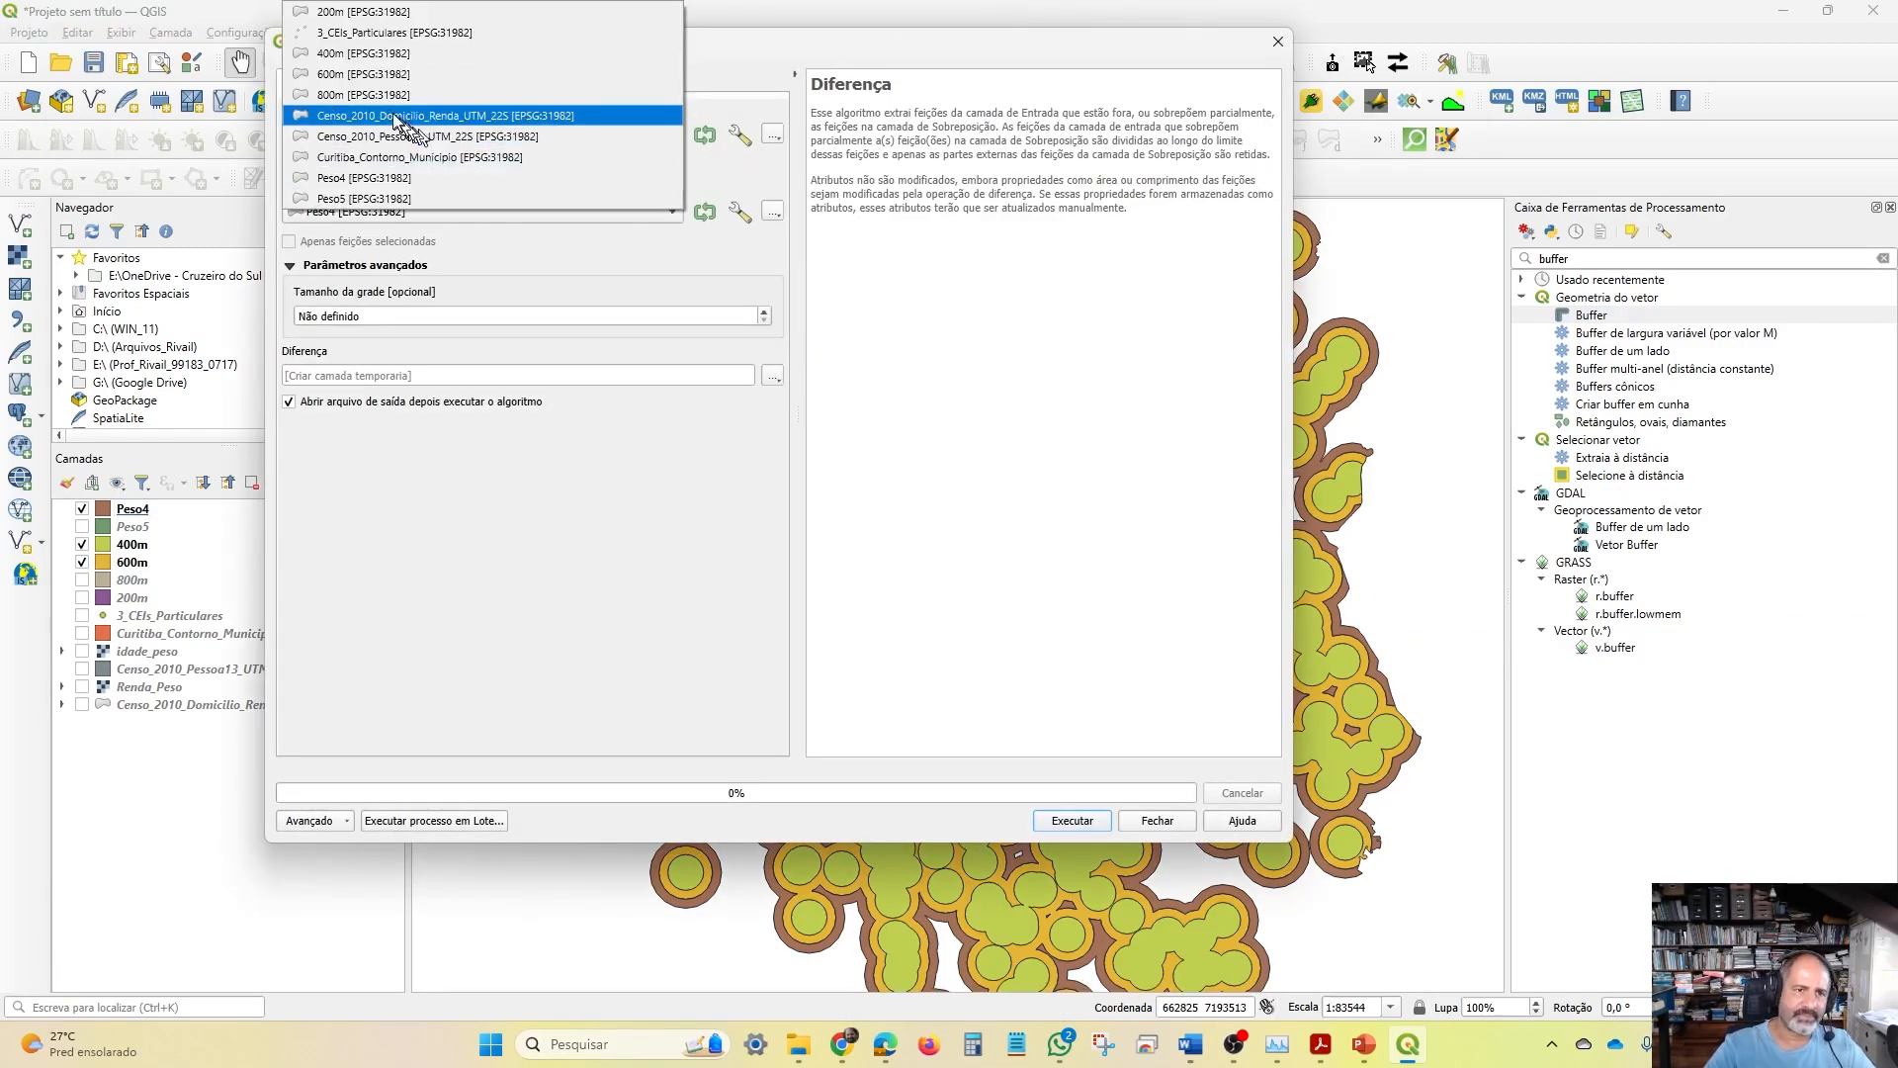
{"action": "left_click", "coordinate": [370, 74]}
{"action": "left_click", "coordinate": [478, 213]}
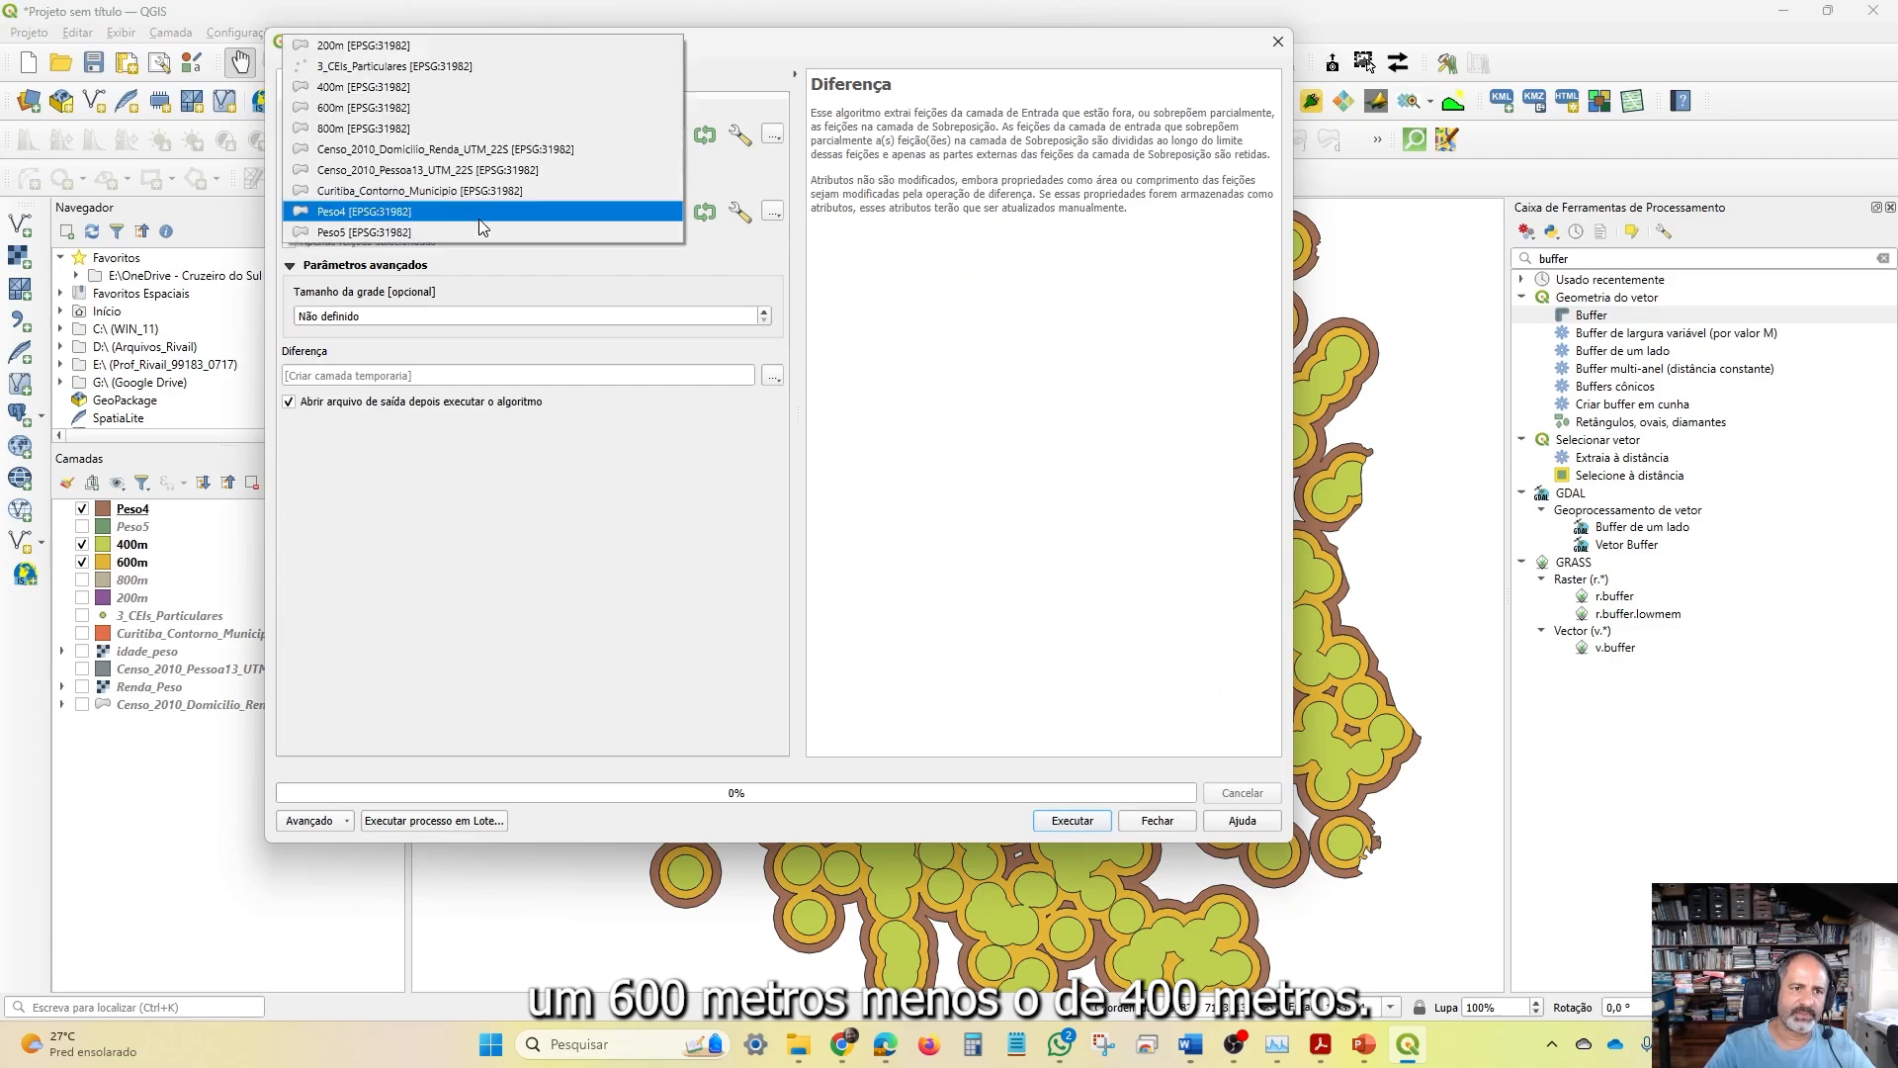
{"action": "left_click", "coordinate": [372, 91]}
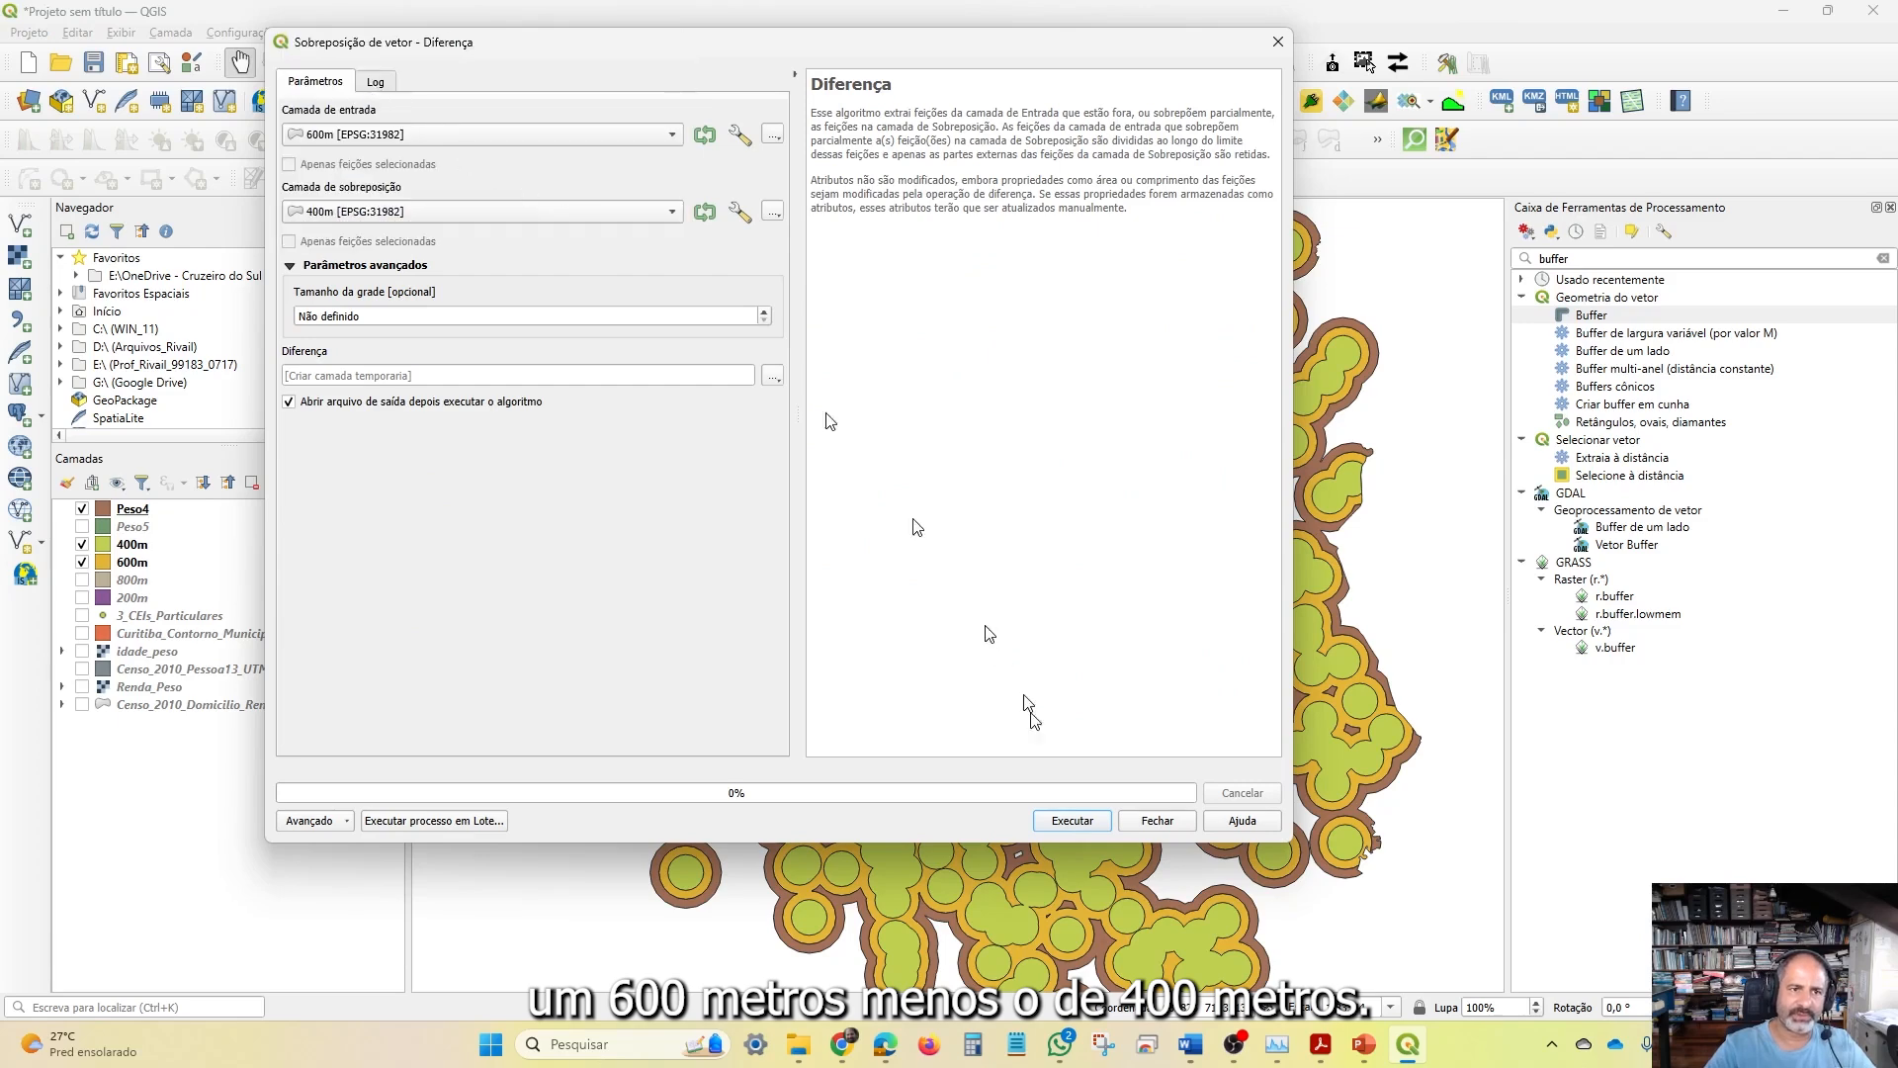
{"action": "left_click", "coordinate": [1072, 820]}
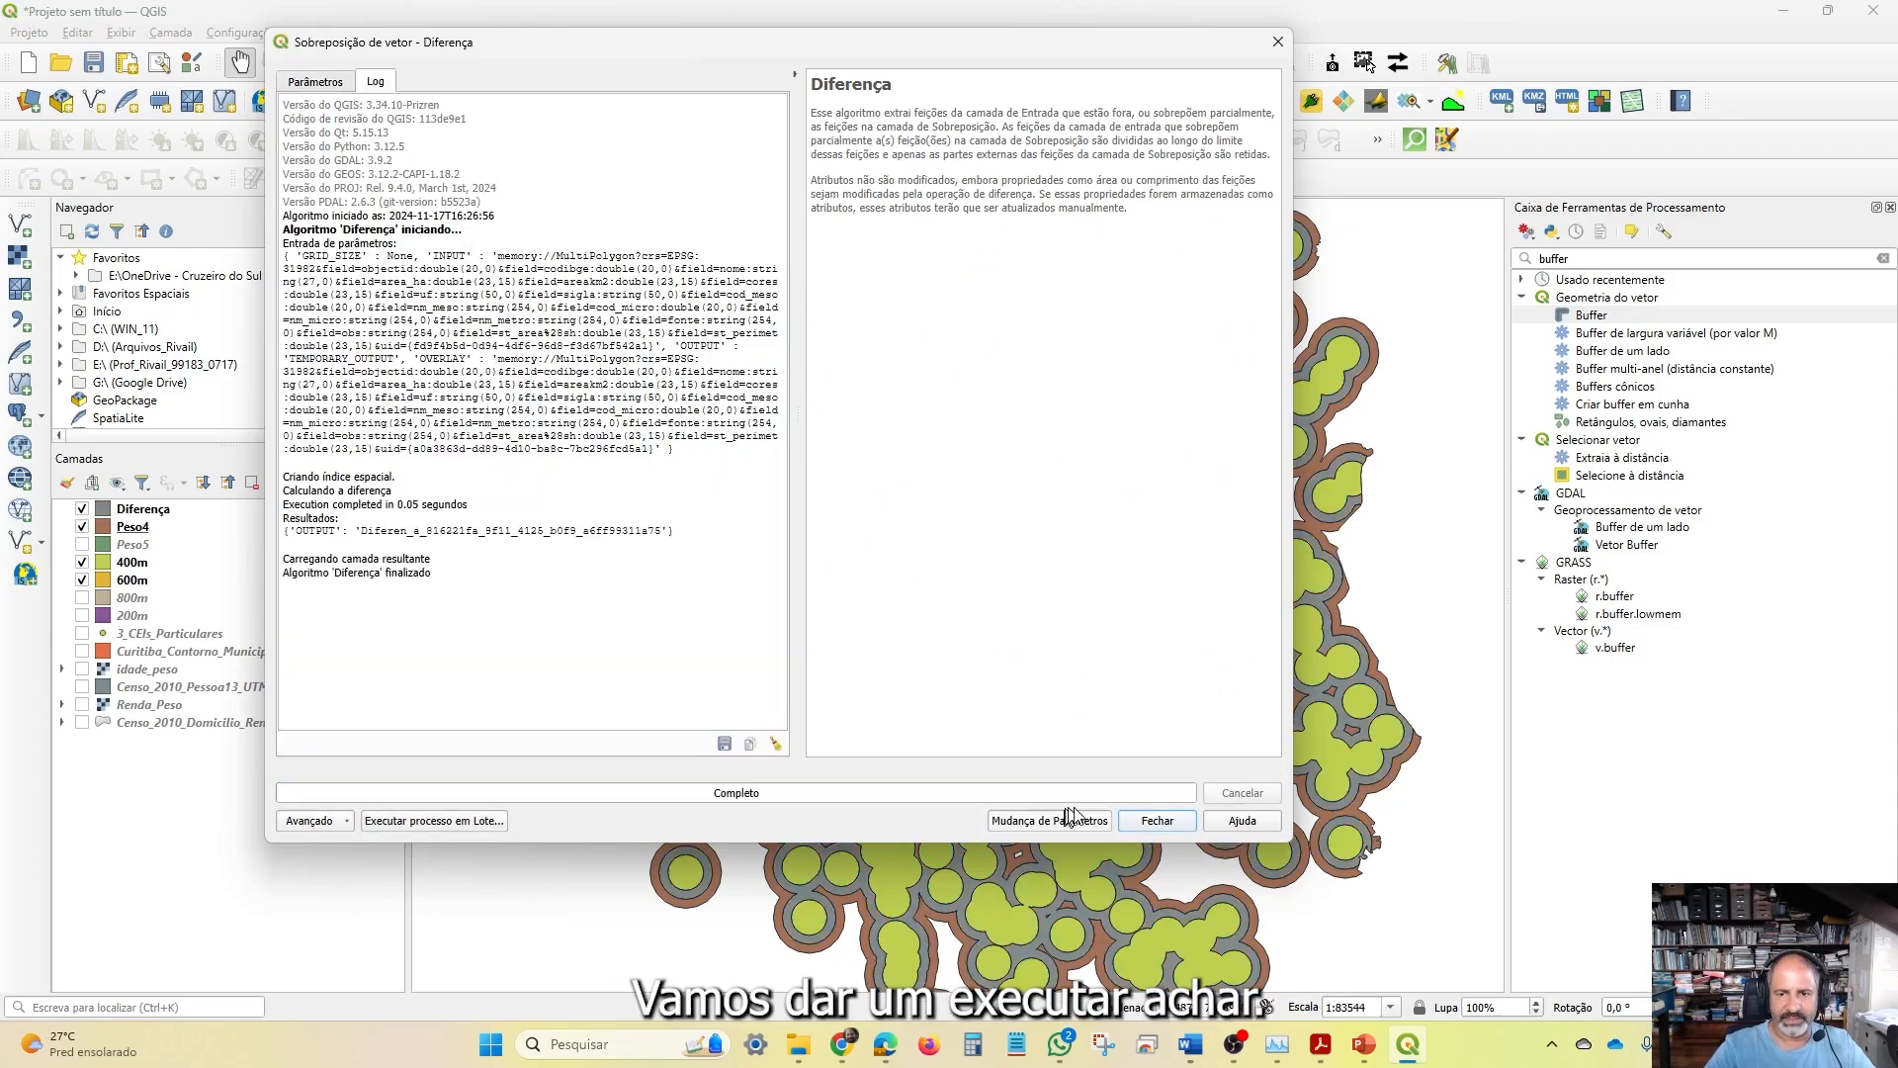
{"action": "left_click", "coordinate": [1152, 821]}
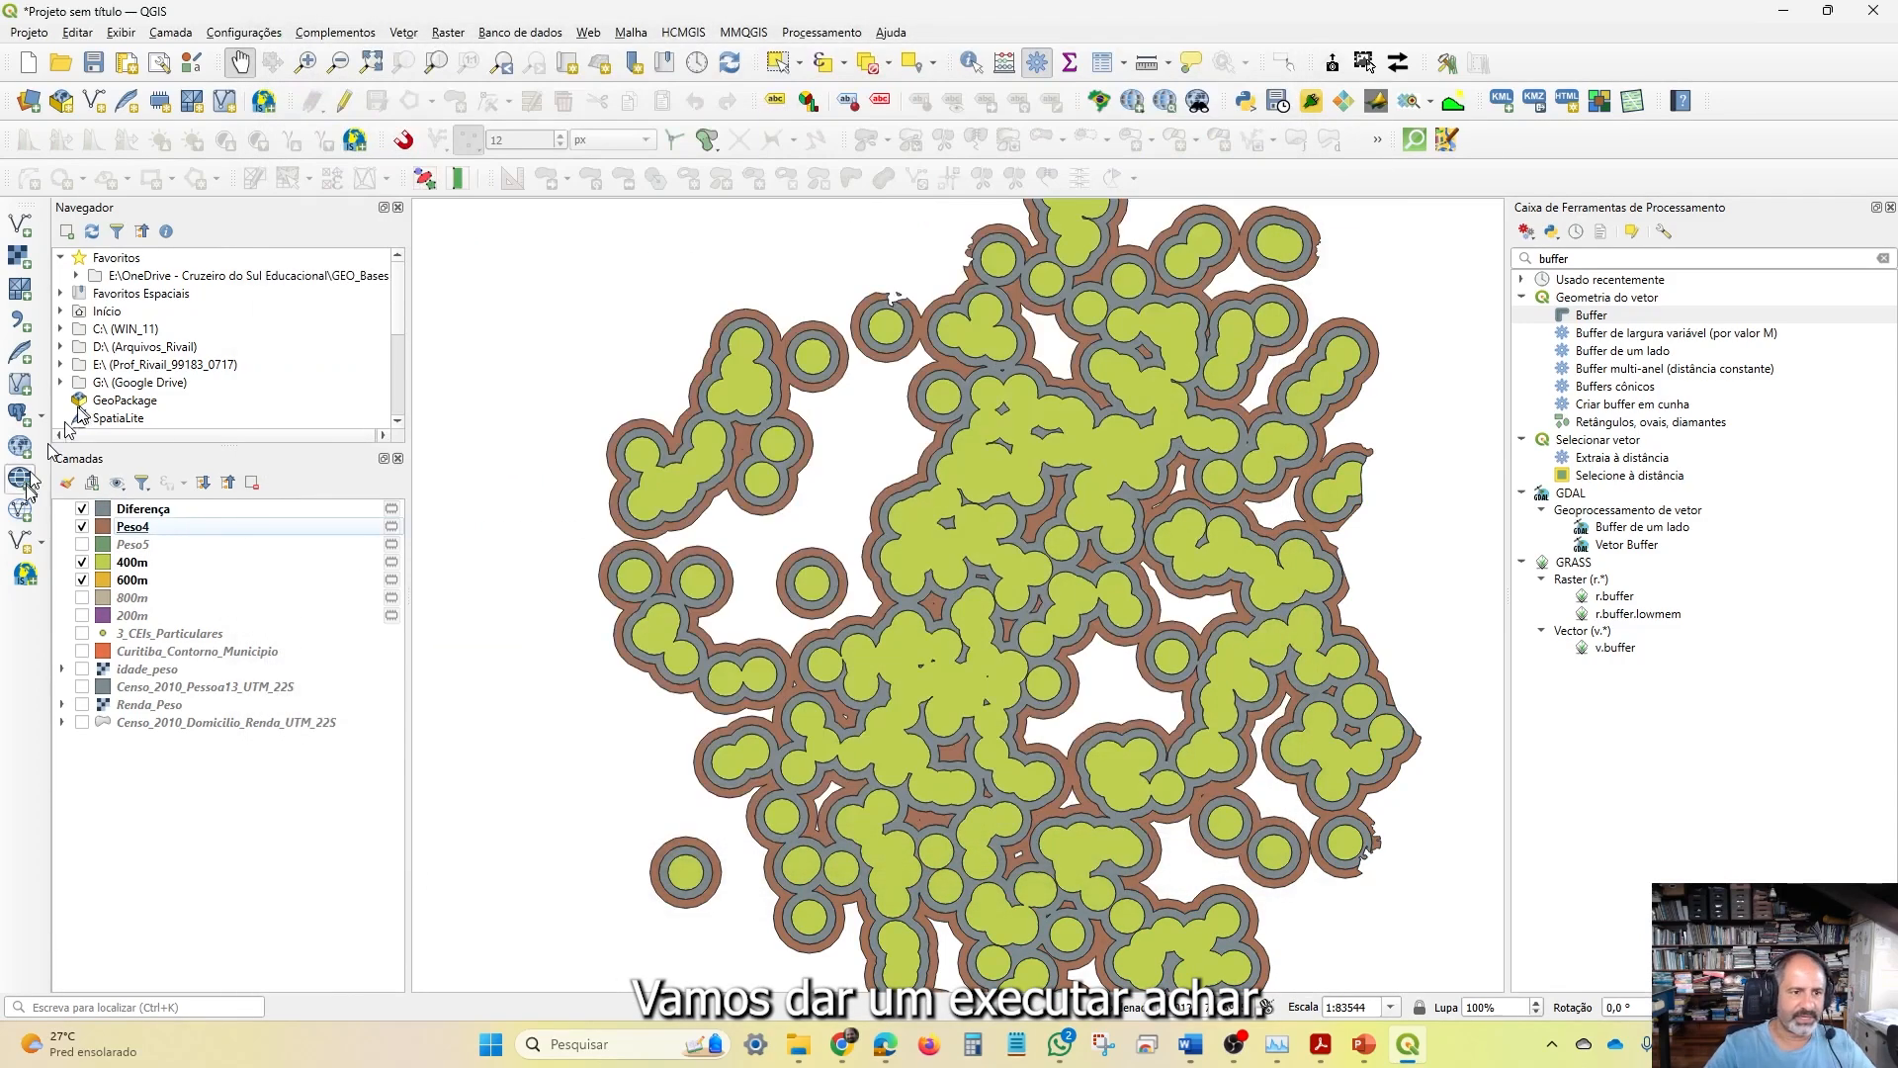
Hide the Peso4, 400m and 600m layers to isolate the new 400–600 m difference ring
{"action": "left_click", "coordinate": [82, 527]}
{"action": "left_click", "coordinate": [82, 563]}
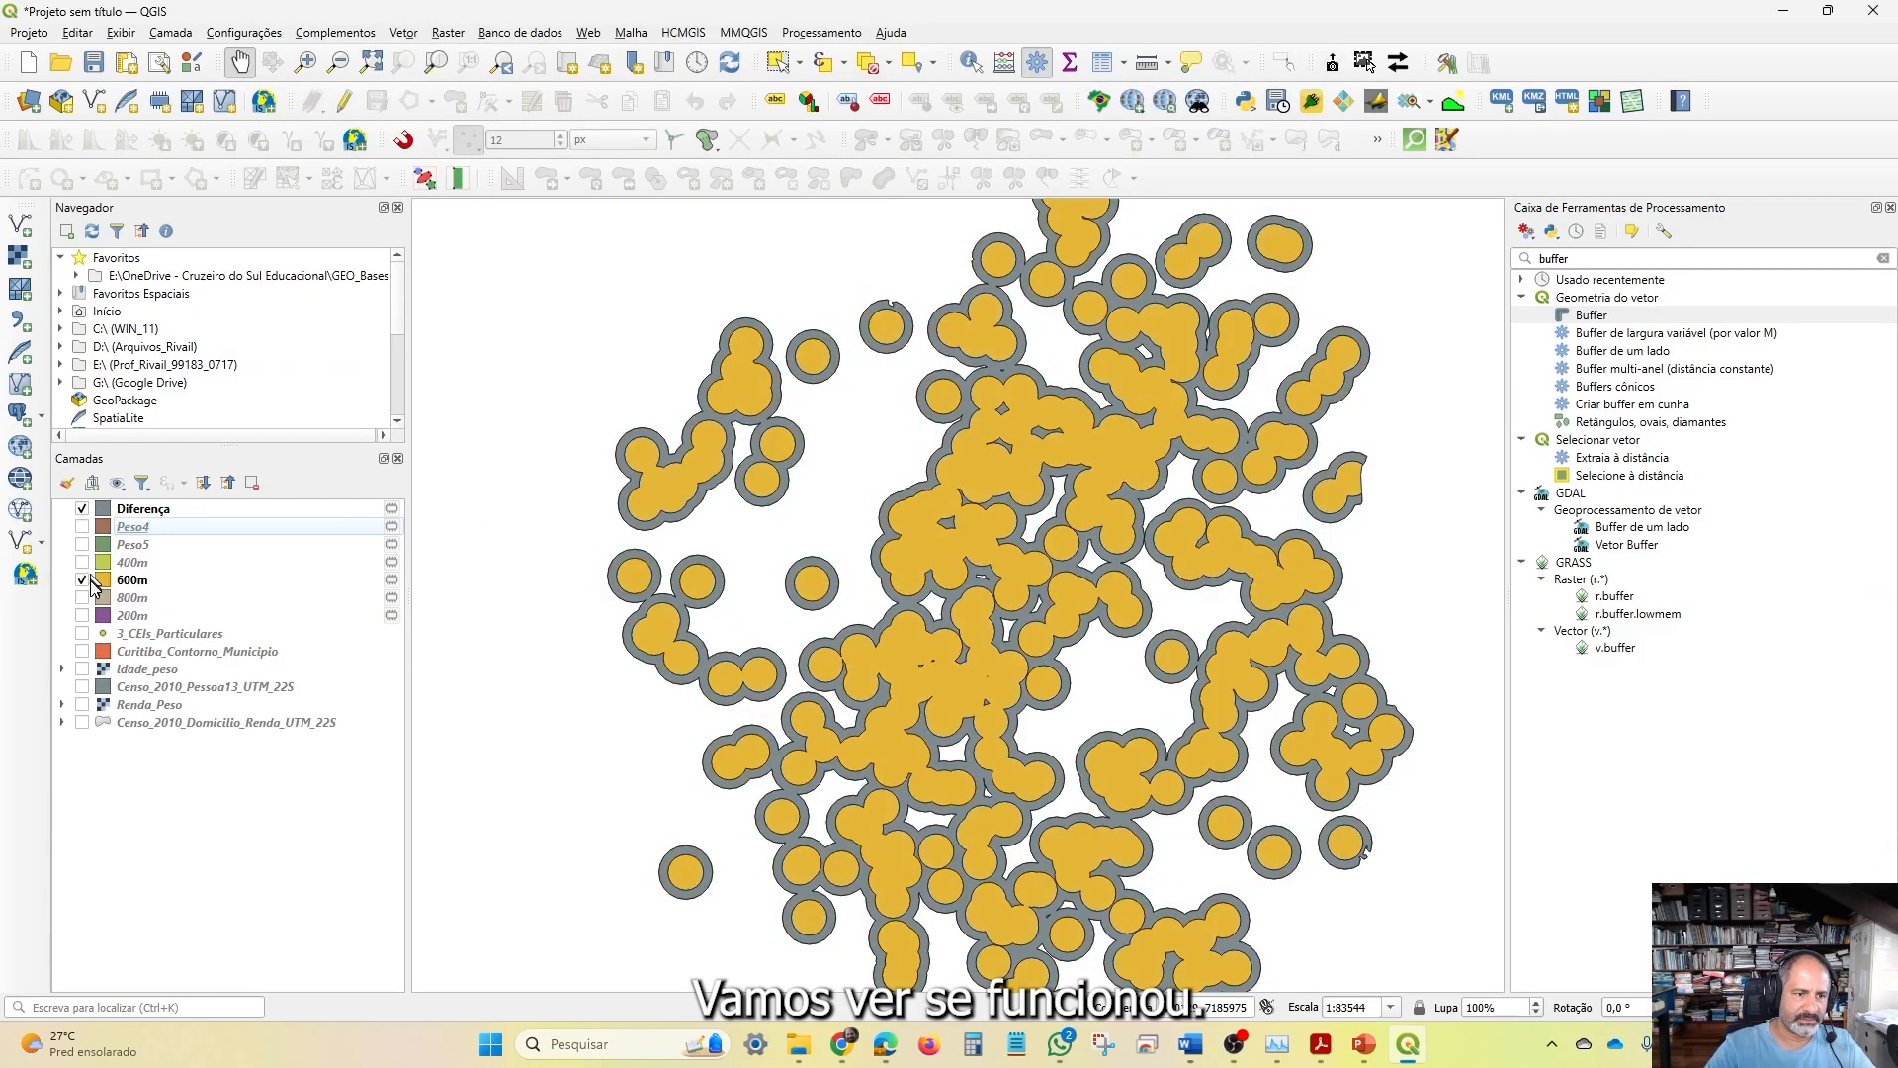
{"action": "left_click", "coordinate": [83, 580]}
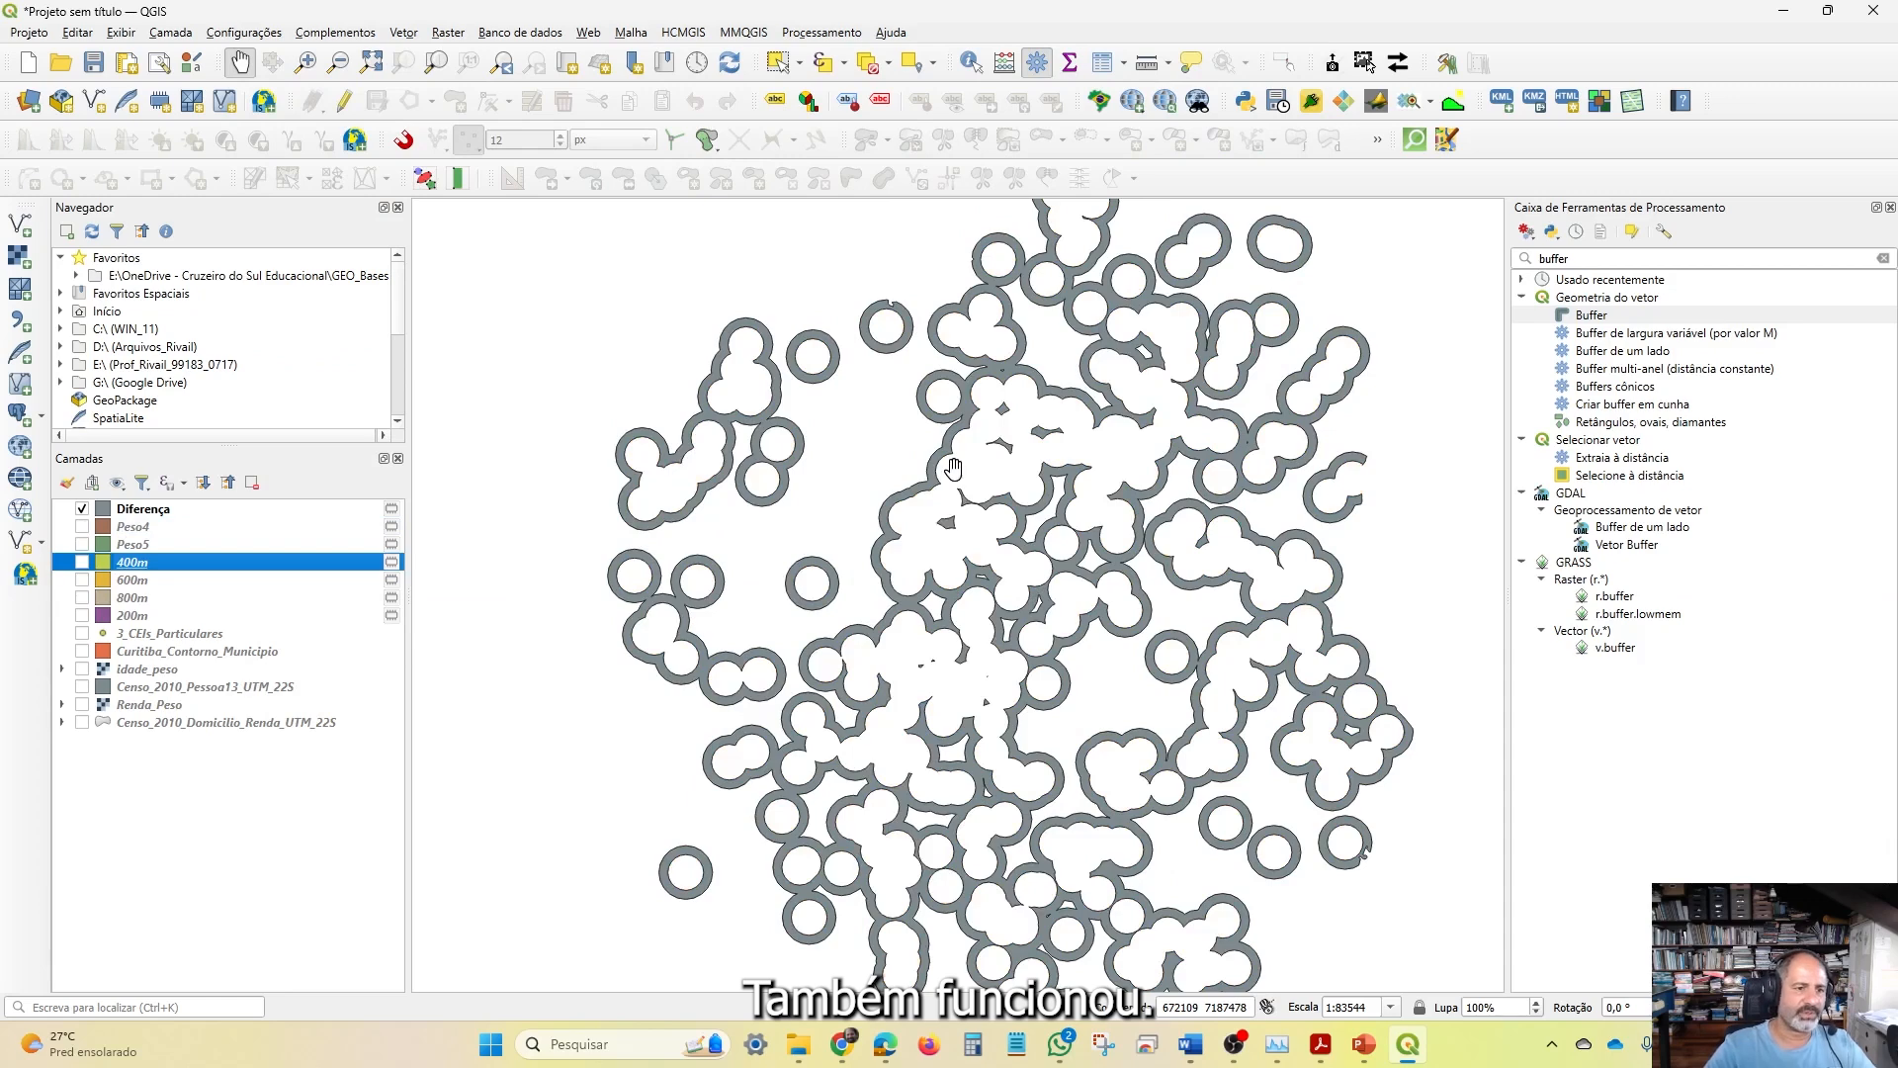
Rename the 400–600 m difference layer as Peso3
{"action": "right_click", "coordinate": [145, 508]}
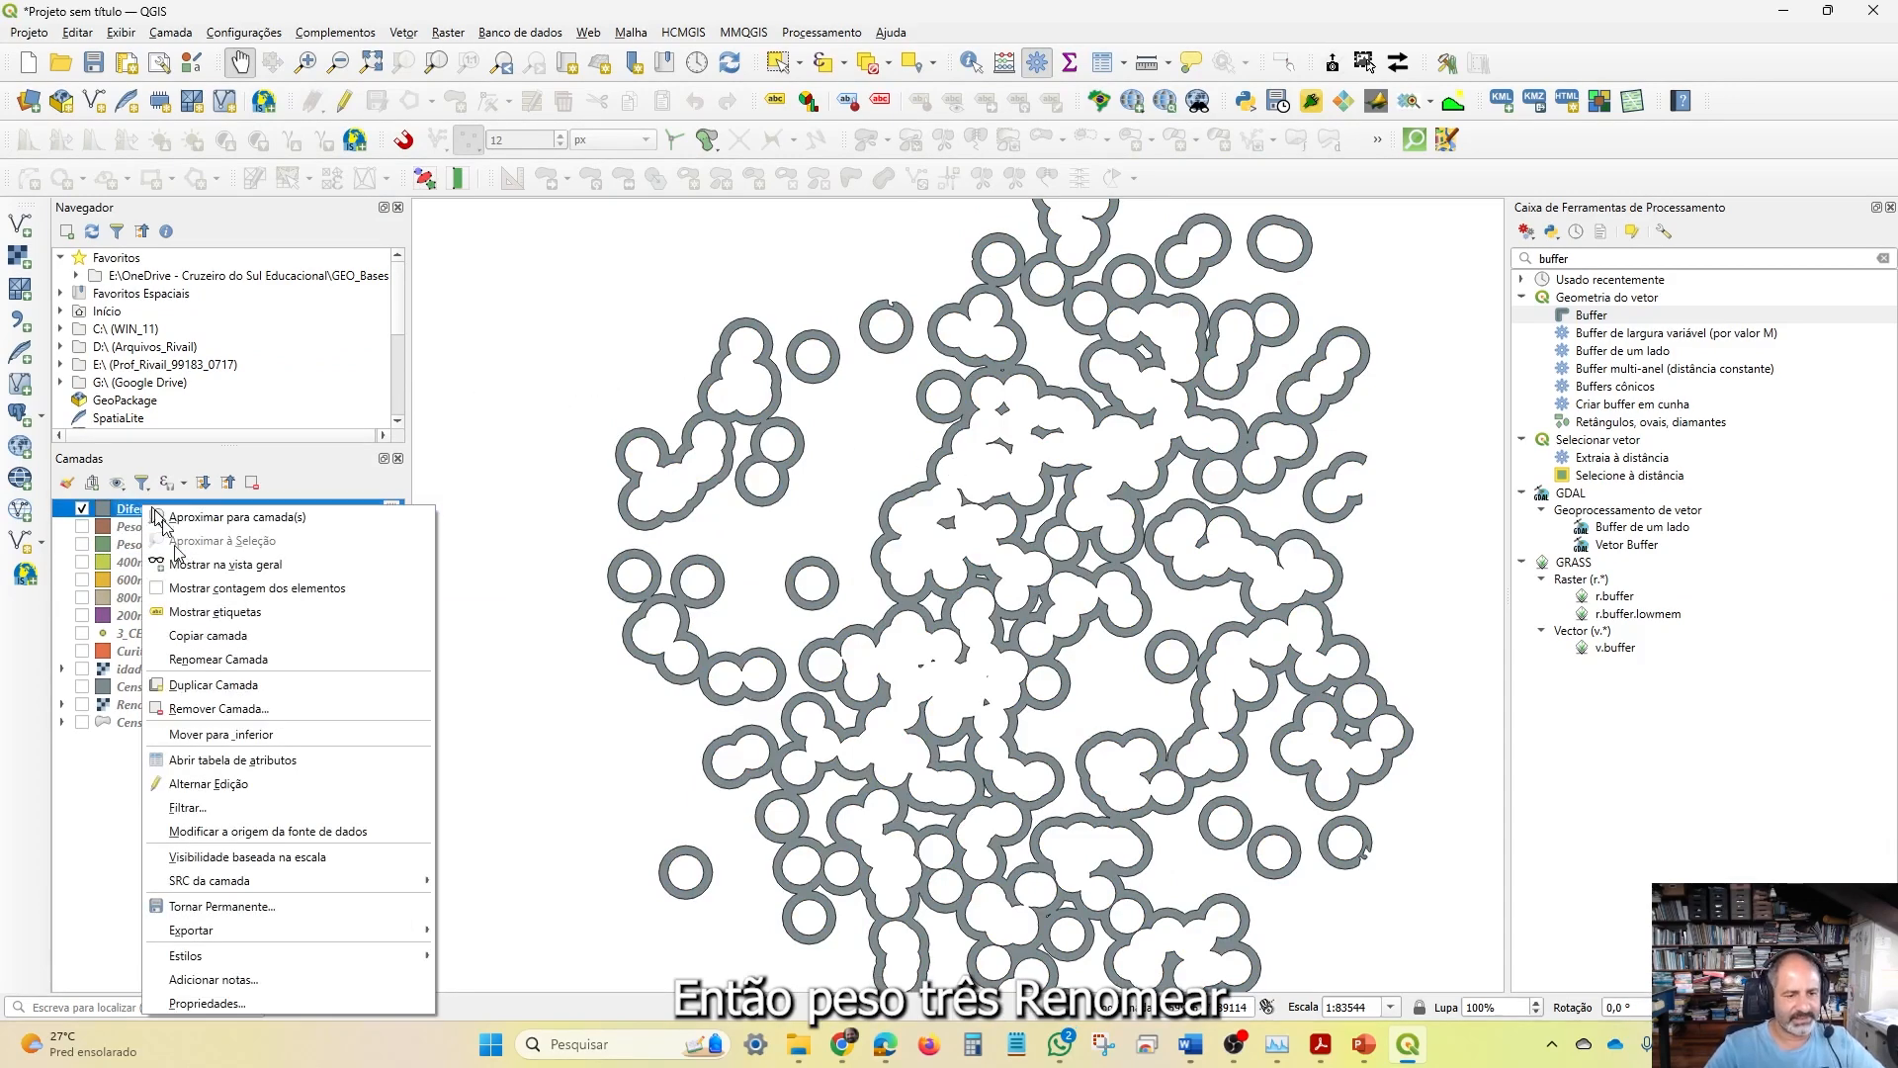
{"action": "left_click", "coordinate": [237, 662]}
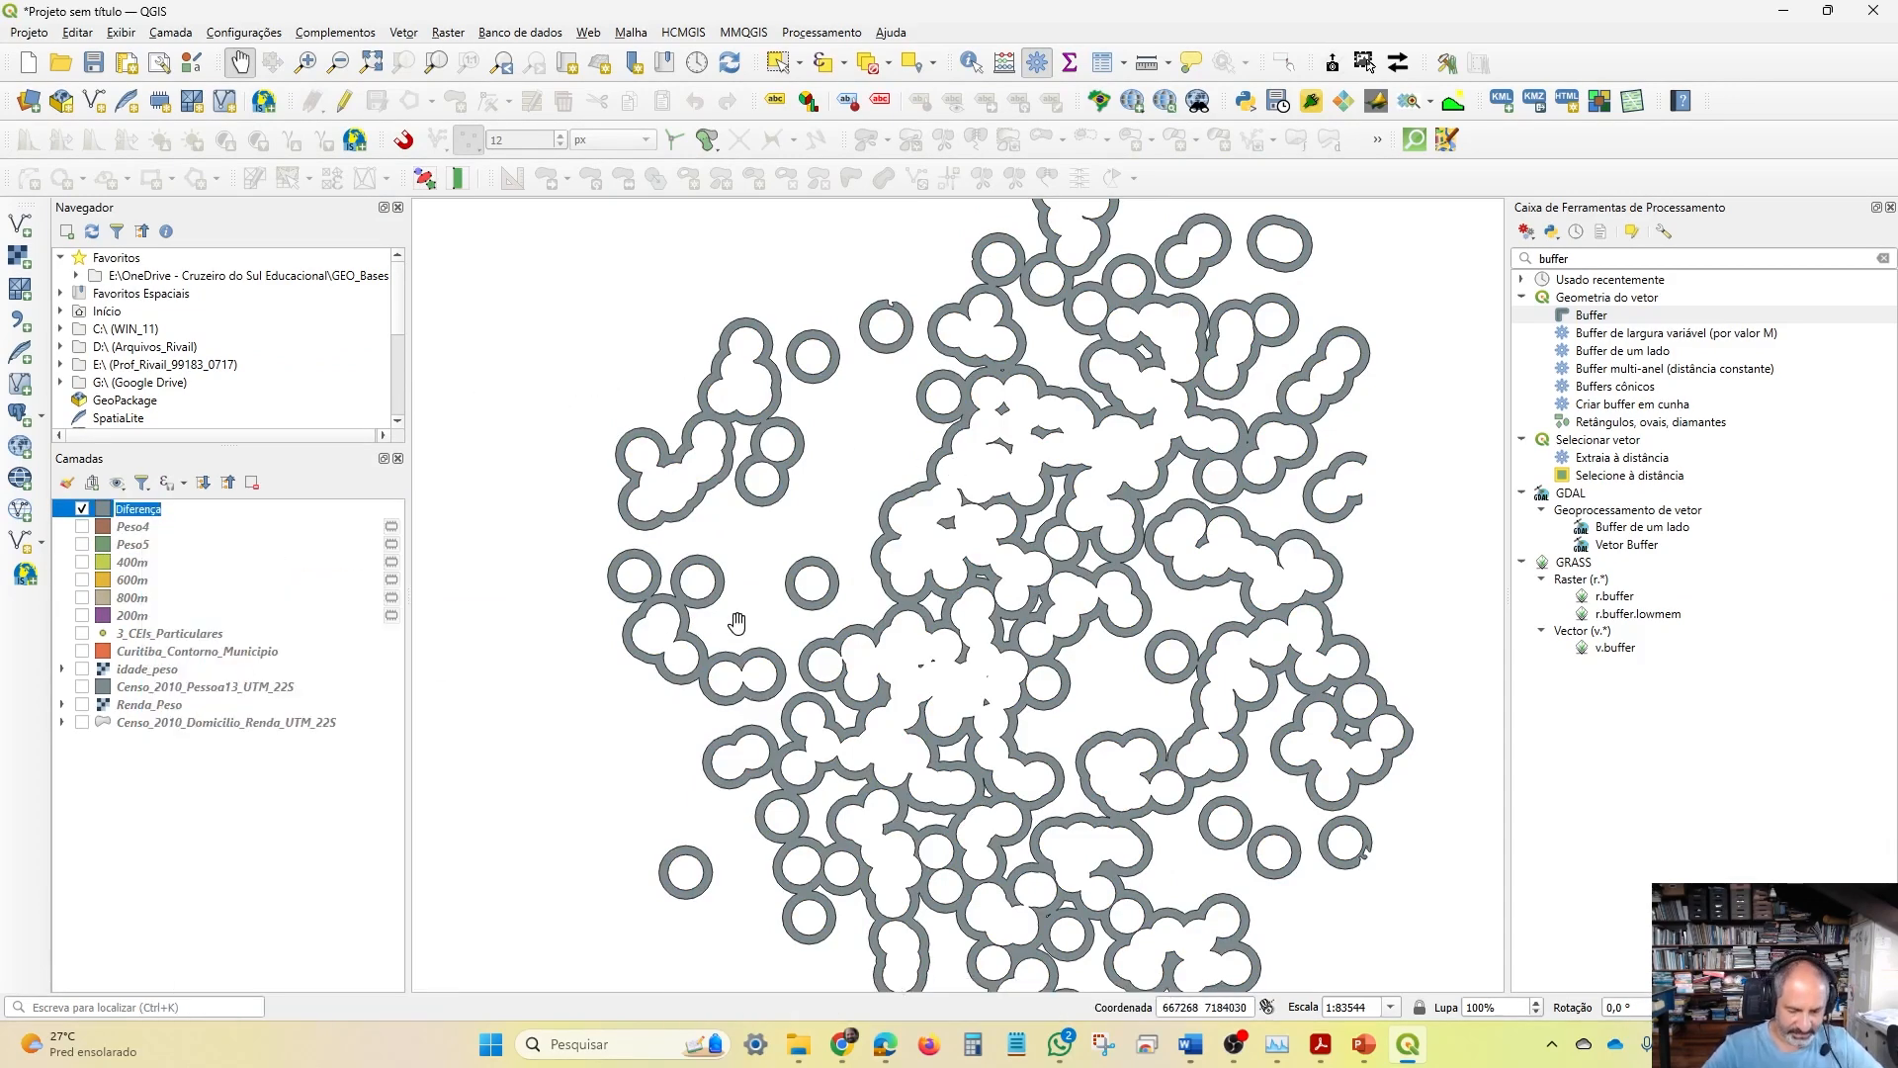
{"action": "type", "text": "Peso"}
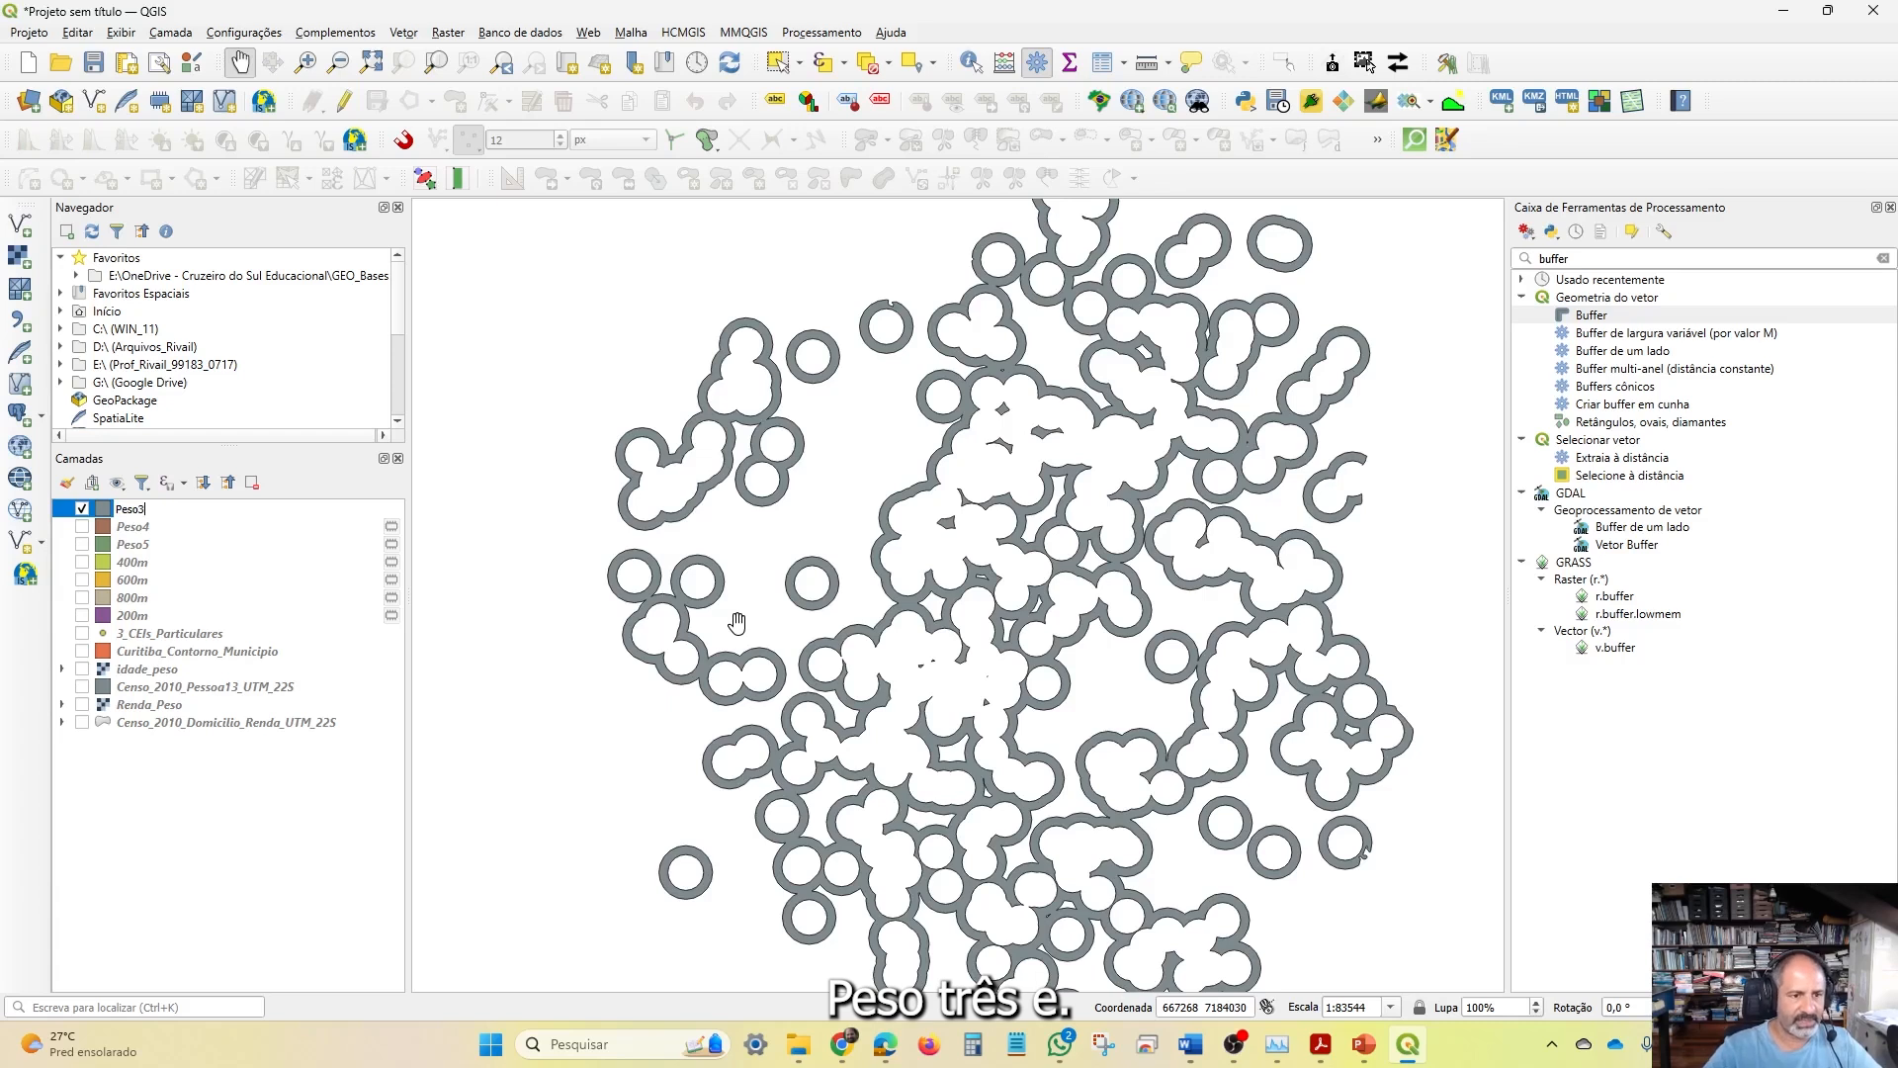
{"action": "type", "text": "3"}
{"action": "left_click", "coordinate": [216, 824]}
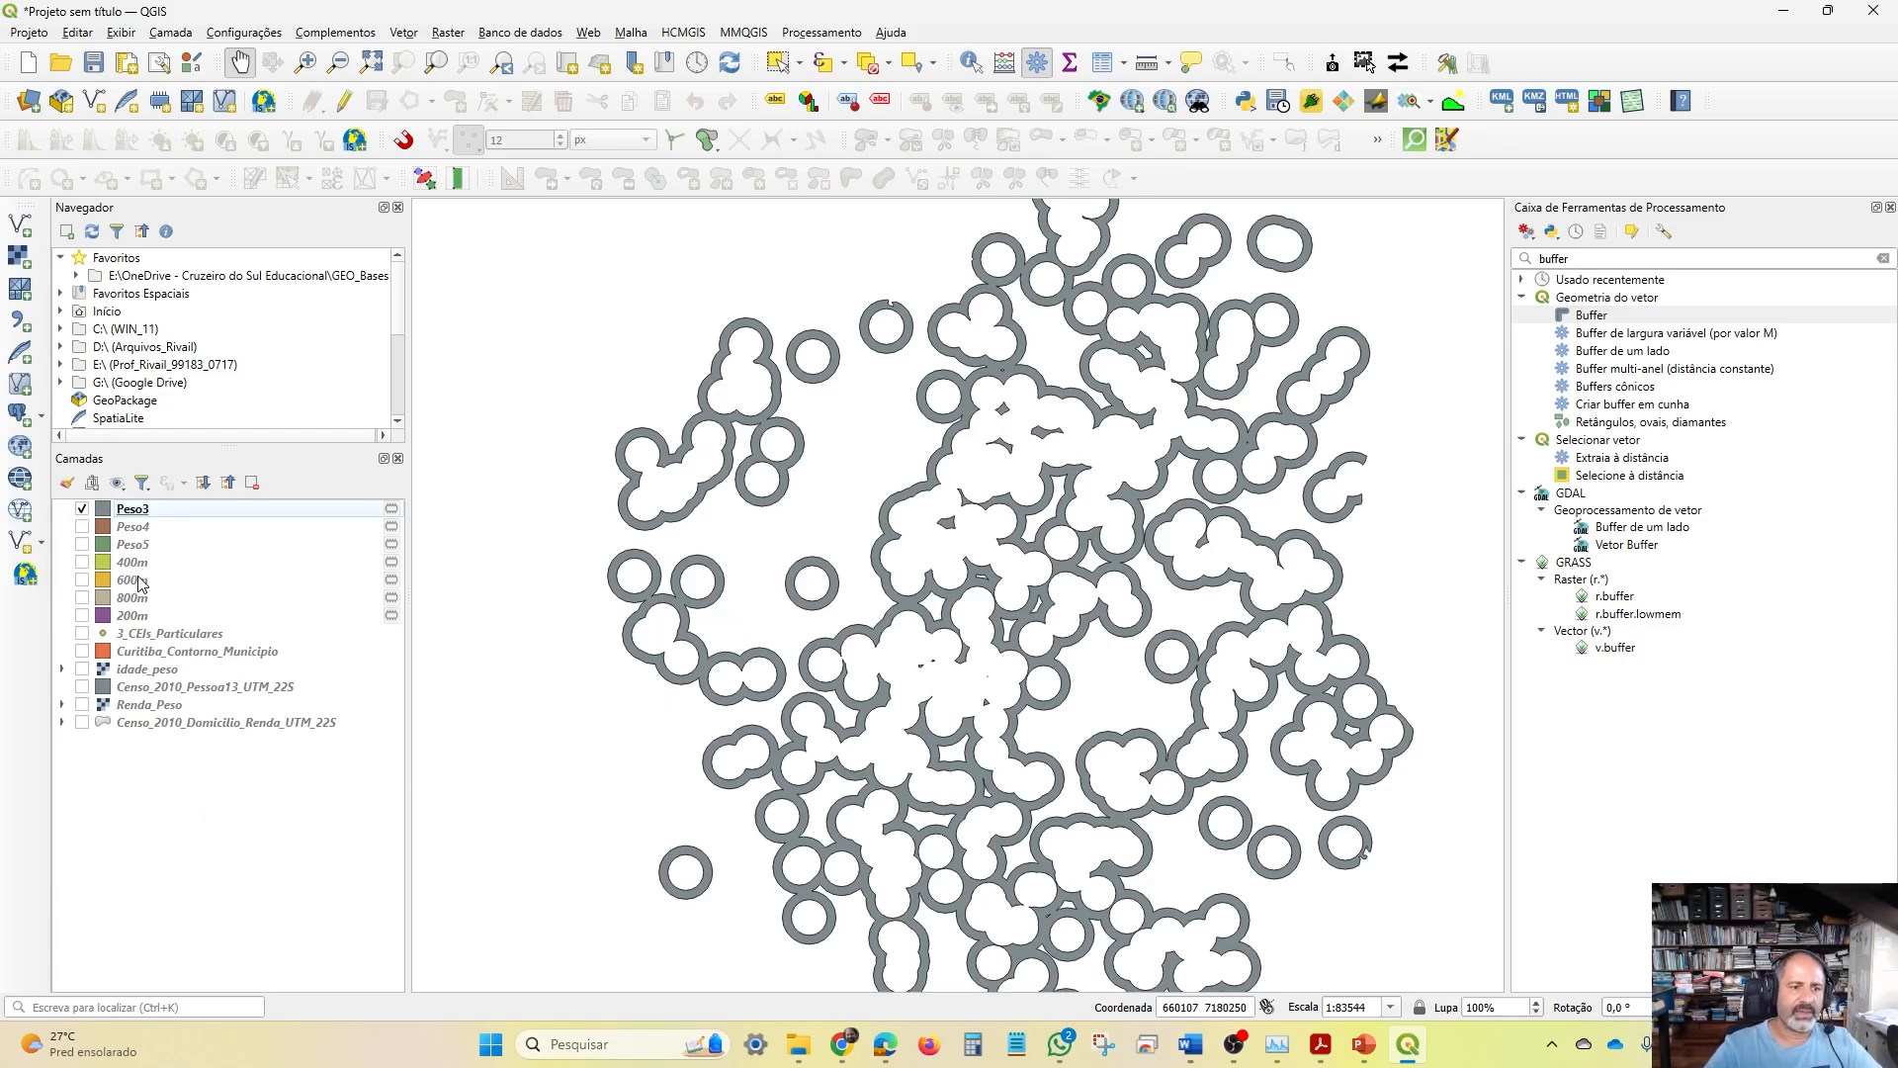
Run the Difference geoprocessing tool with 400m as input and 200m as overlay, outputting a temporary layer
{"action": "left_click", "coordinate": [82, 562]}
{"action": "left_click", "coordinate": [82, 563]}
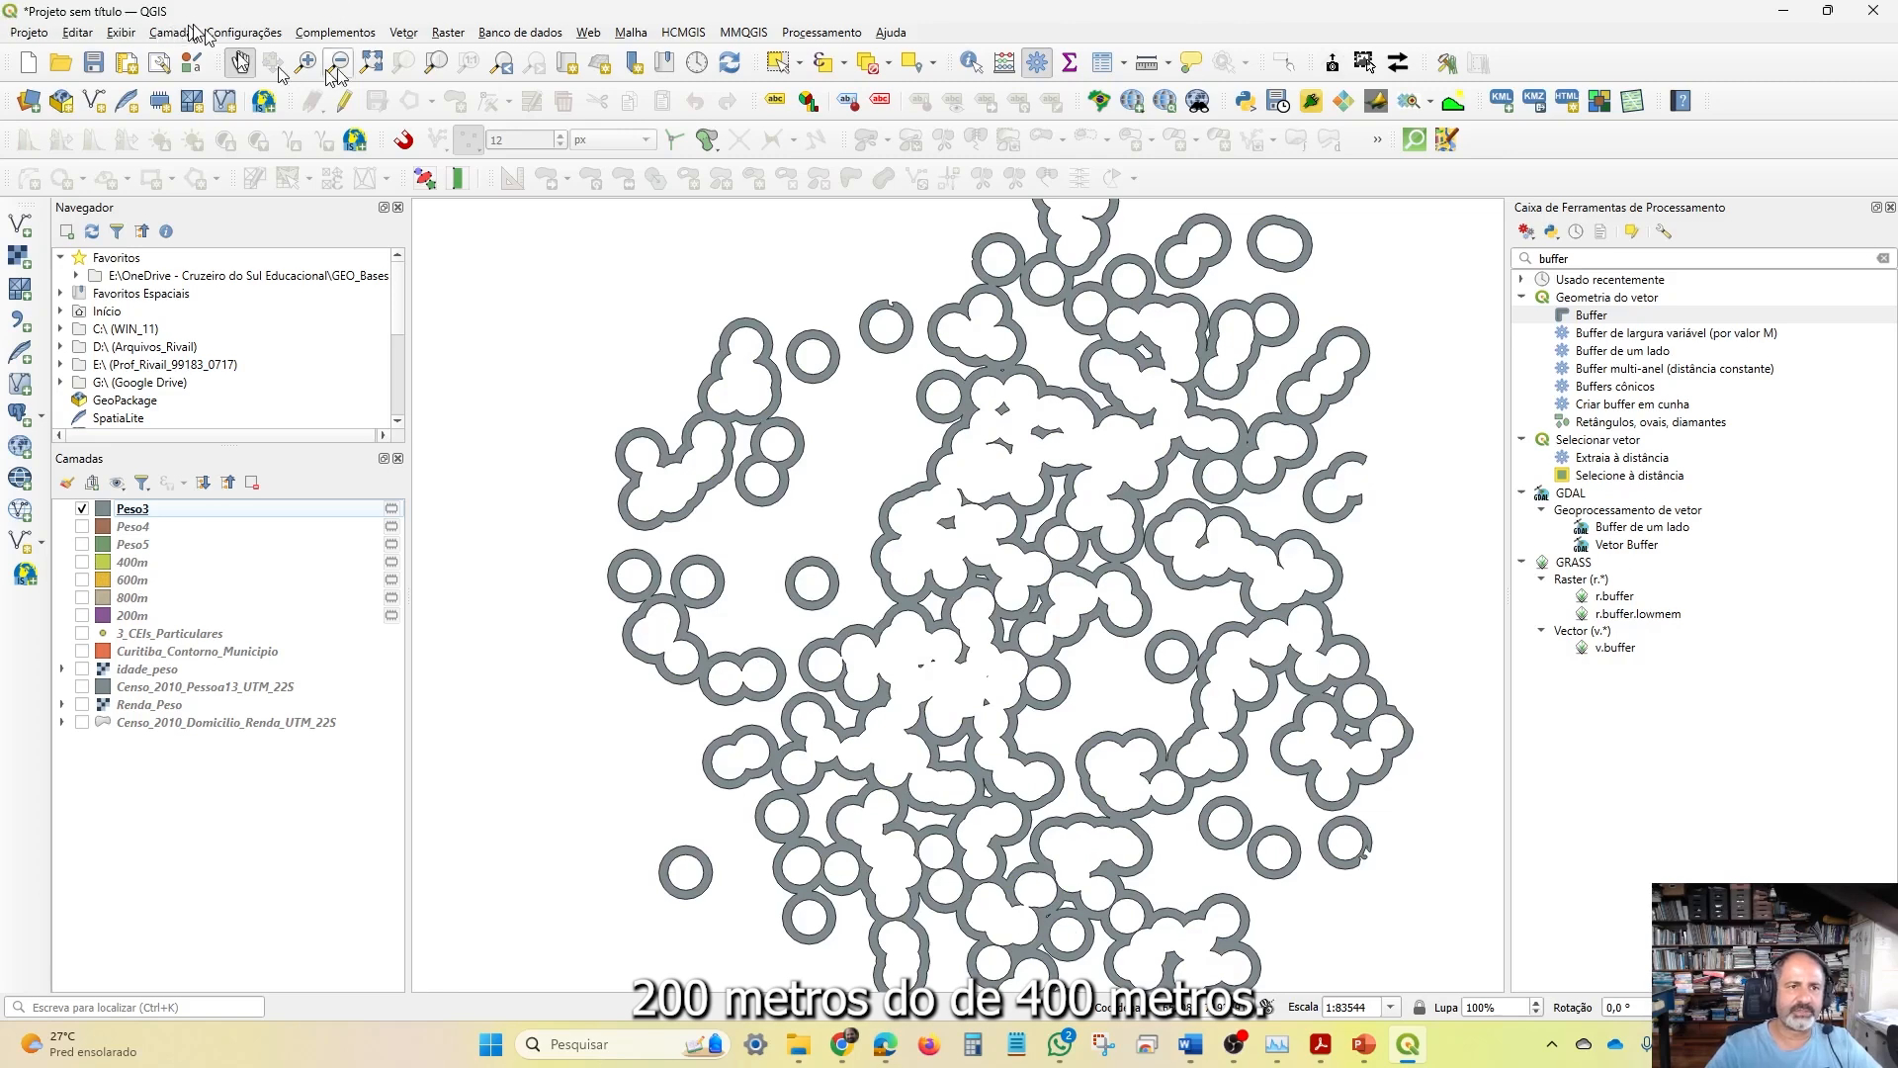
{"action": "left_click", "coordinate": [404, 31]}
{"action": "mouse_move", "coordinate": [431, 127]}
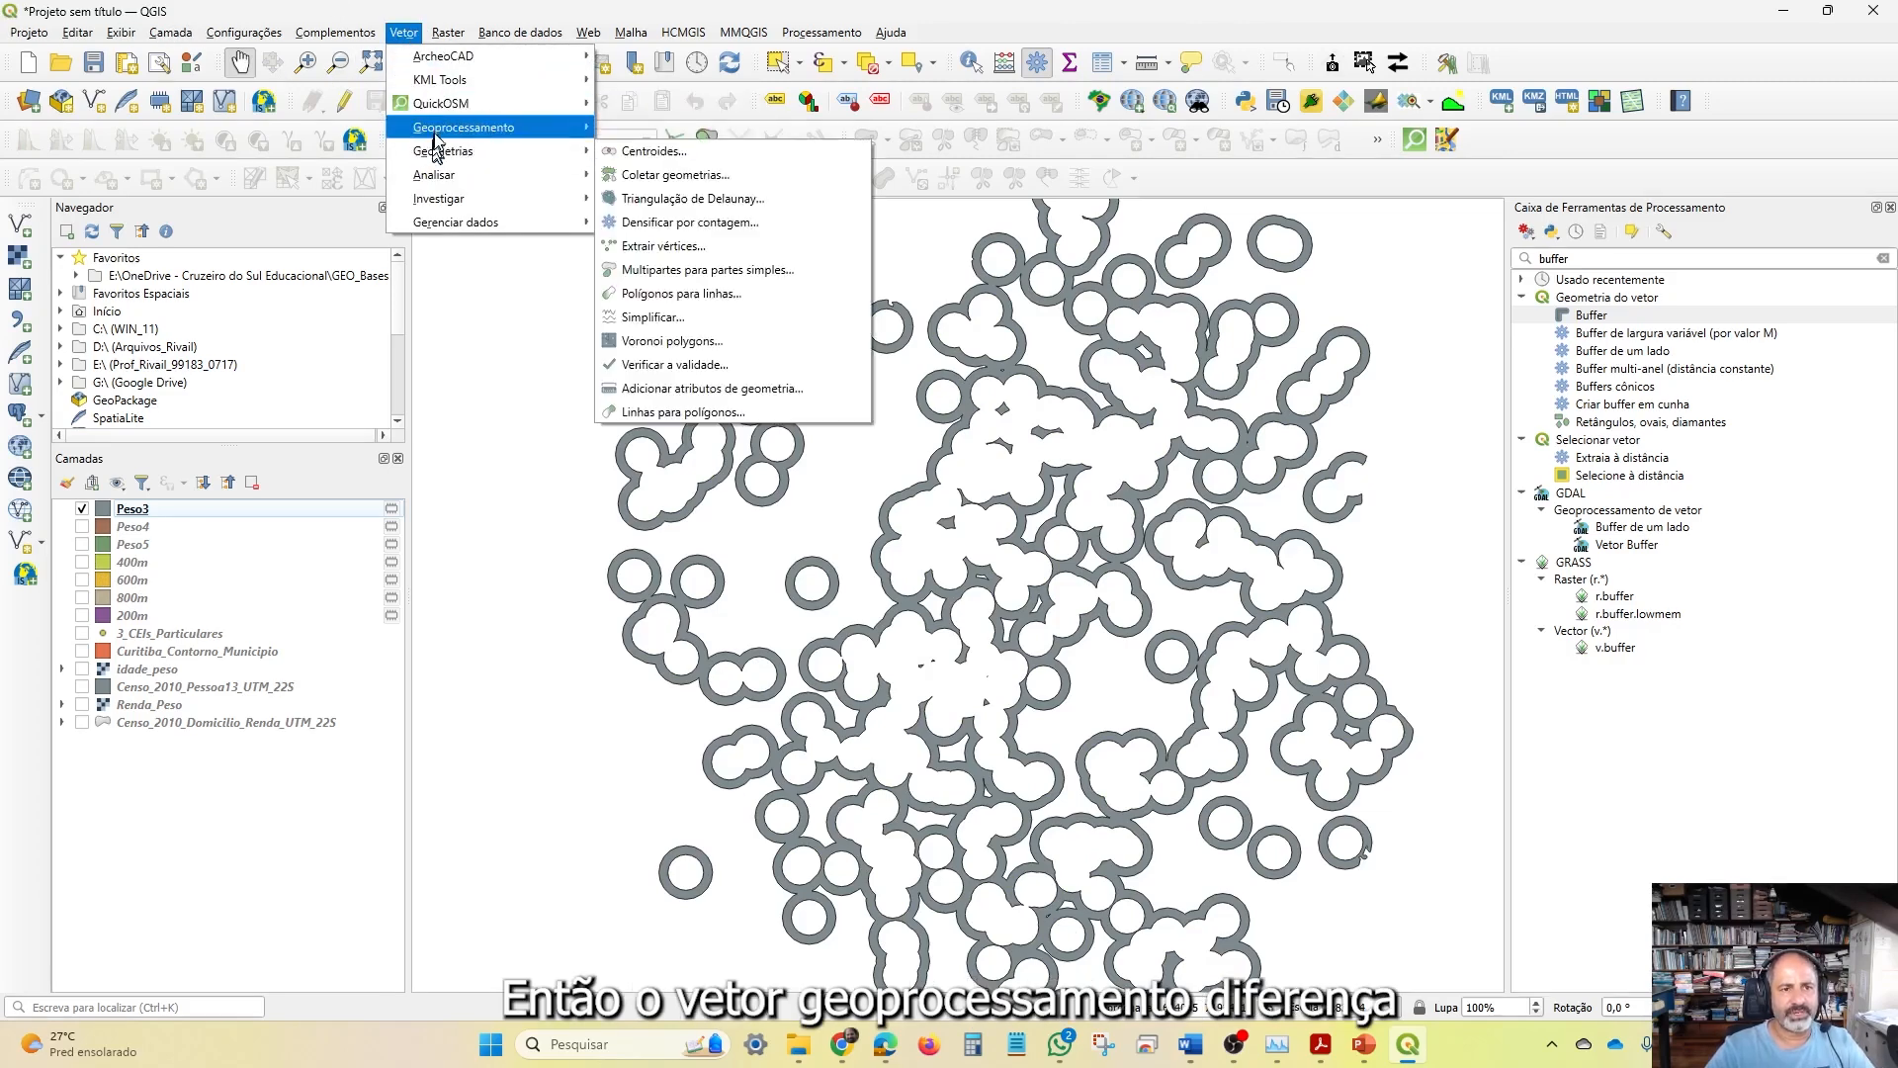
{"action": "left_click", "coordinate": [706, 197]}
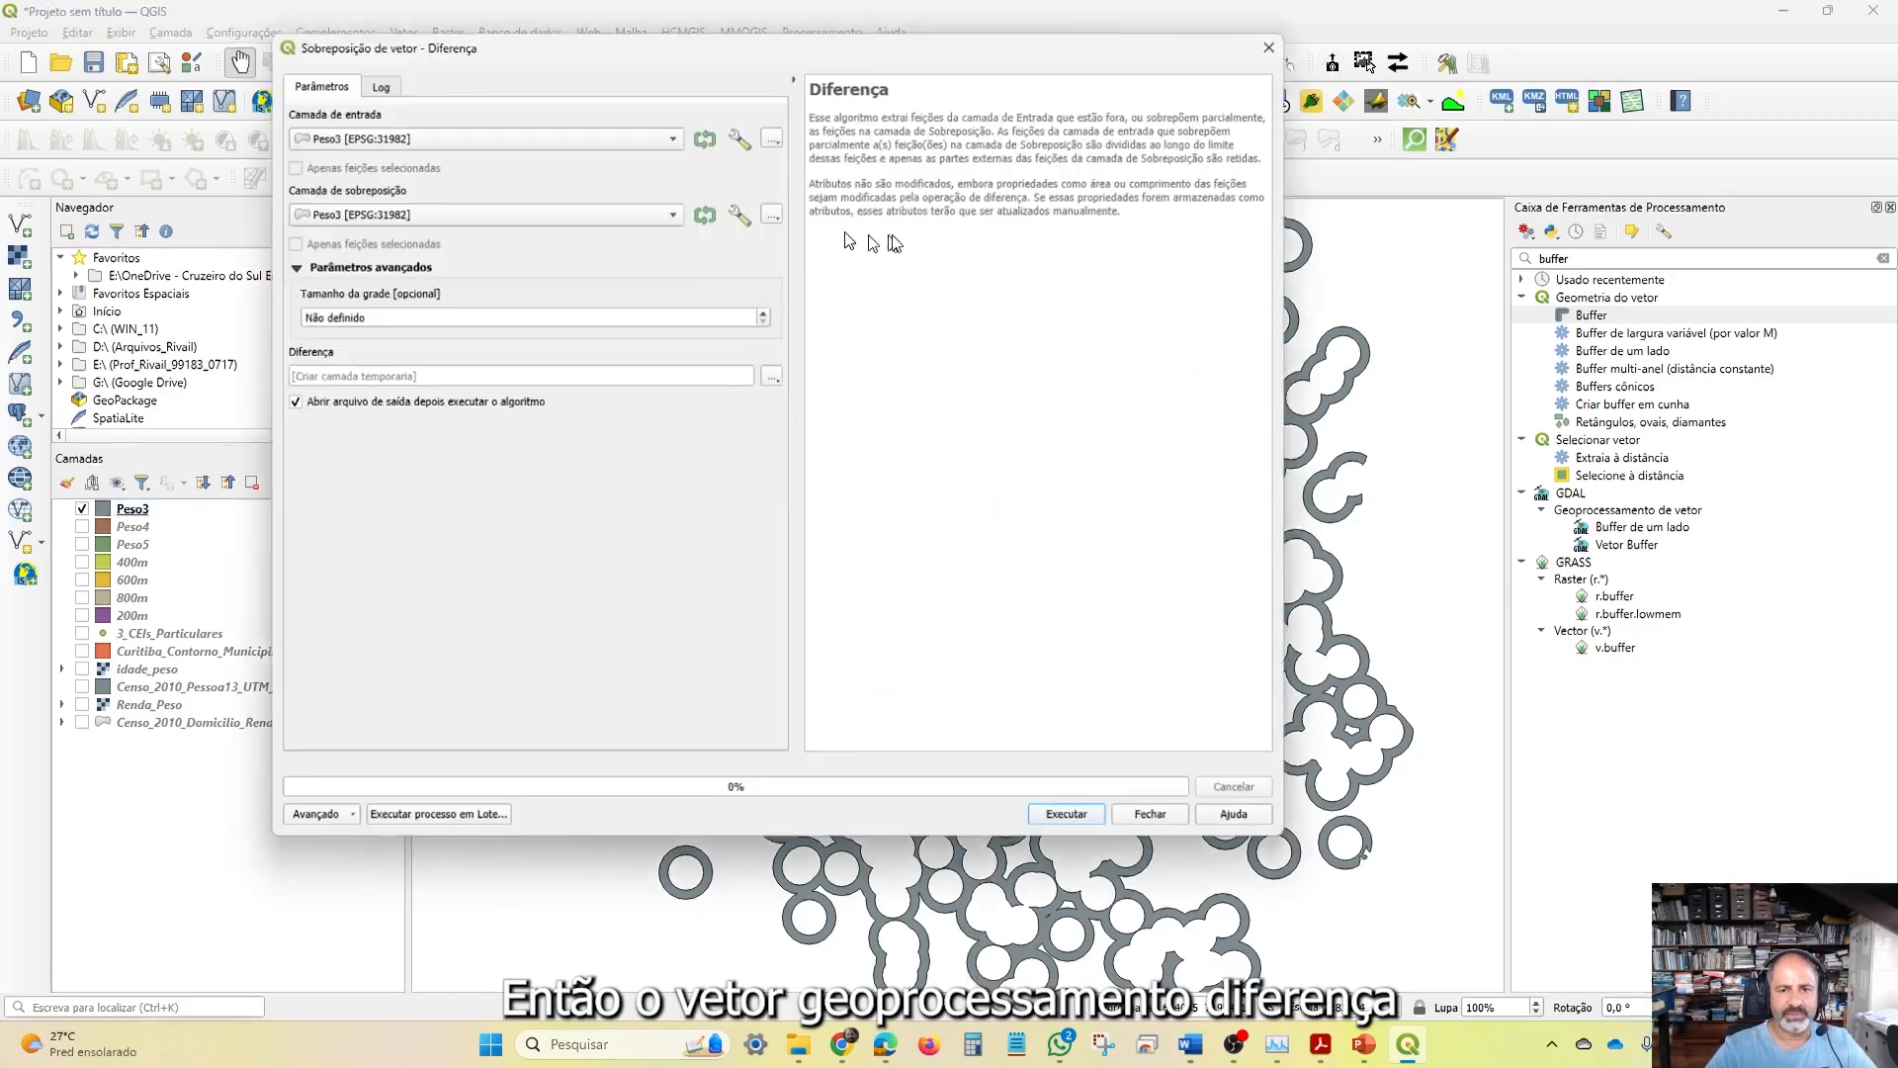
{"action": "left_click", "coordinate": [439, 138]}
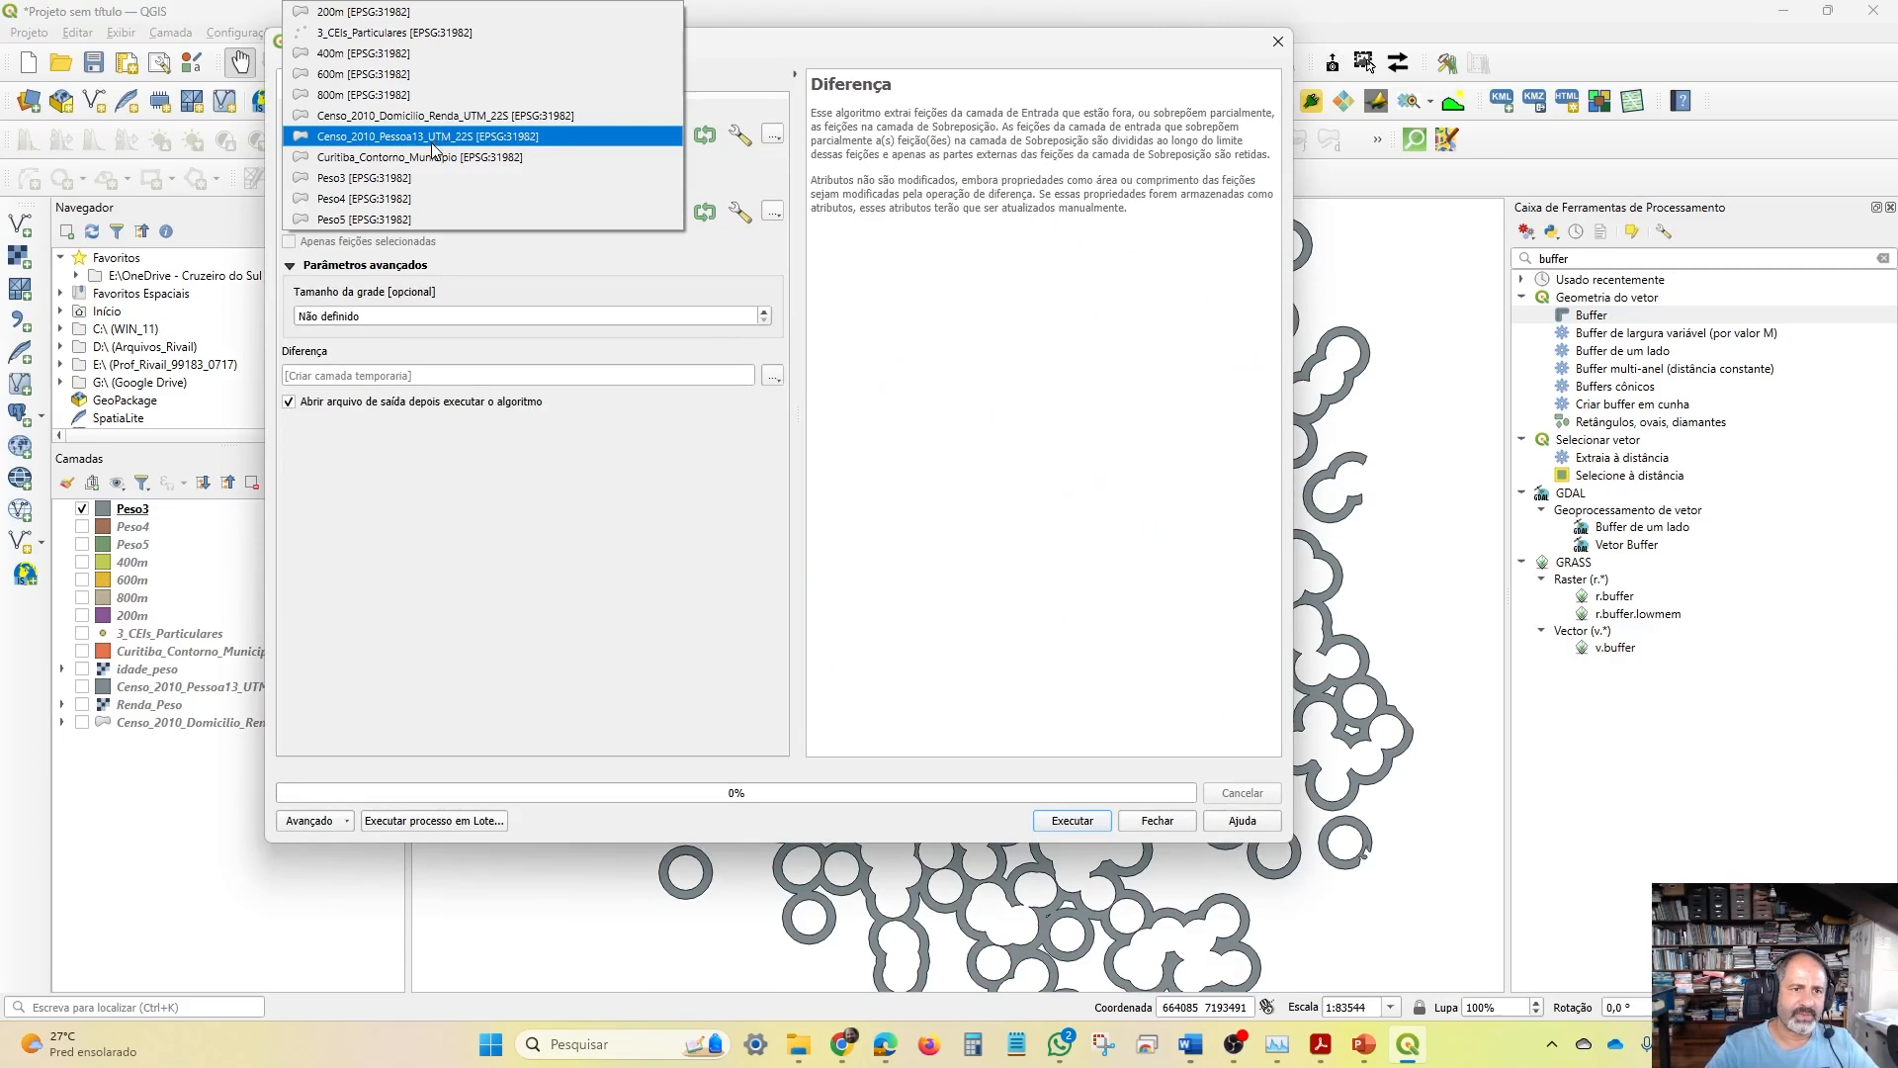
{"action": "left_click", "coordinate": [366, 53]}
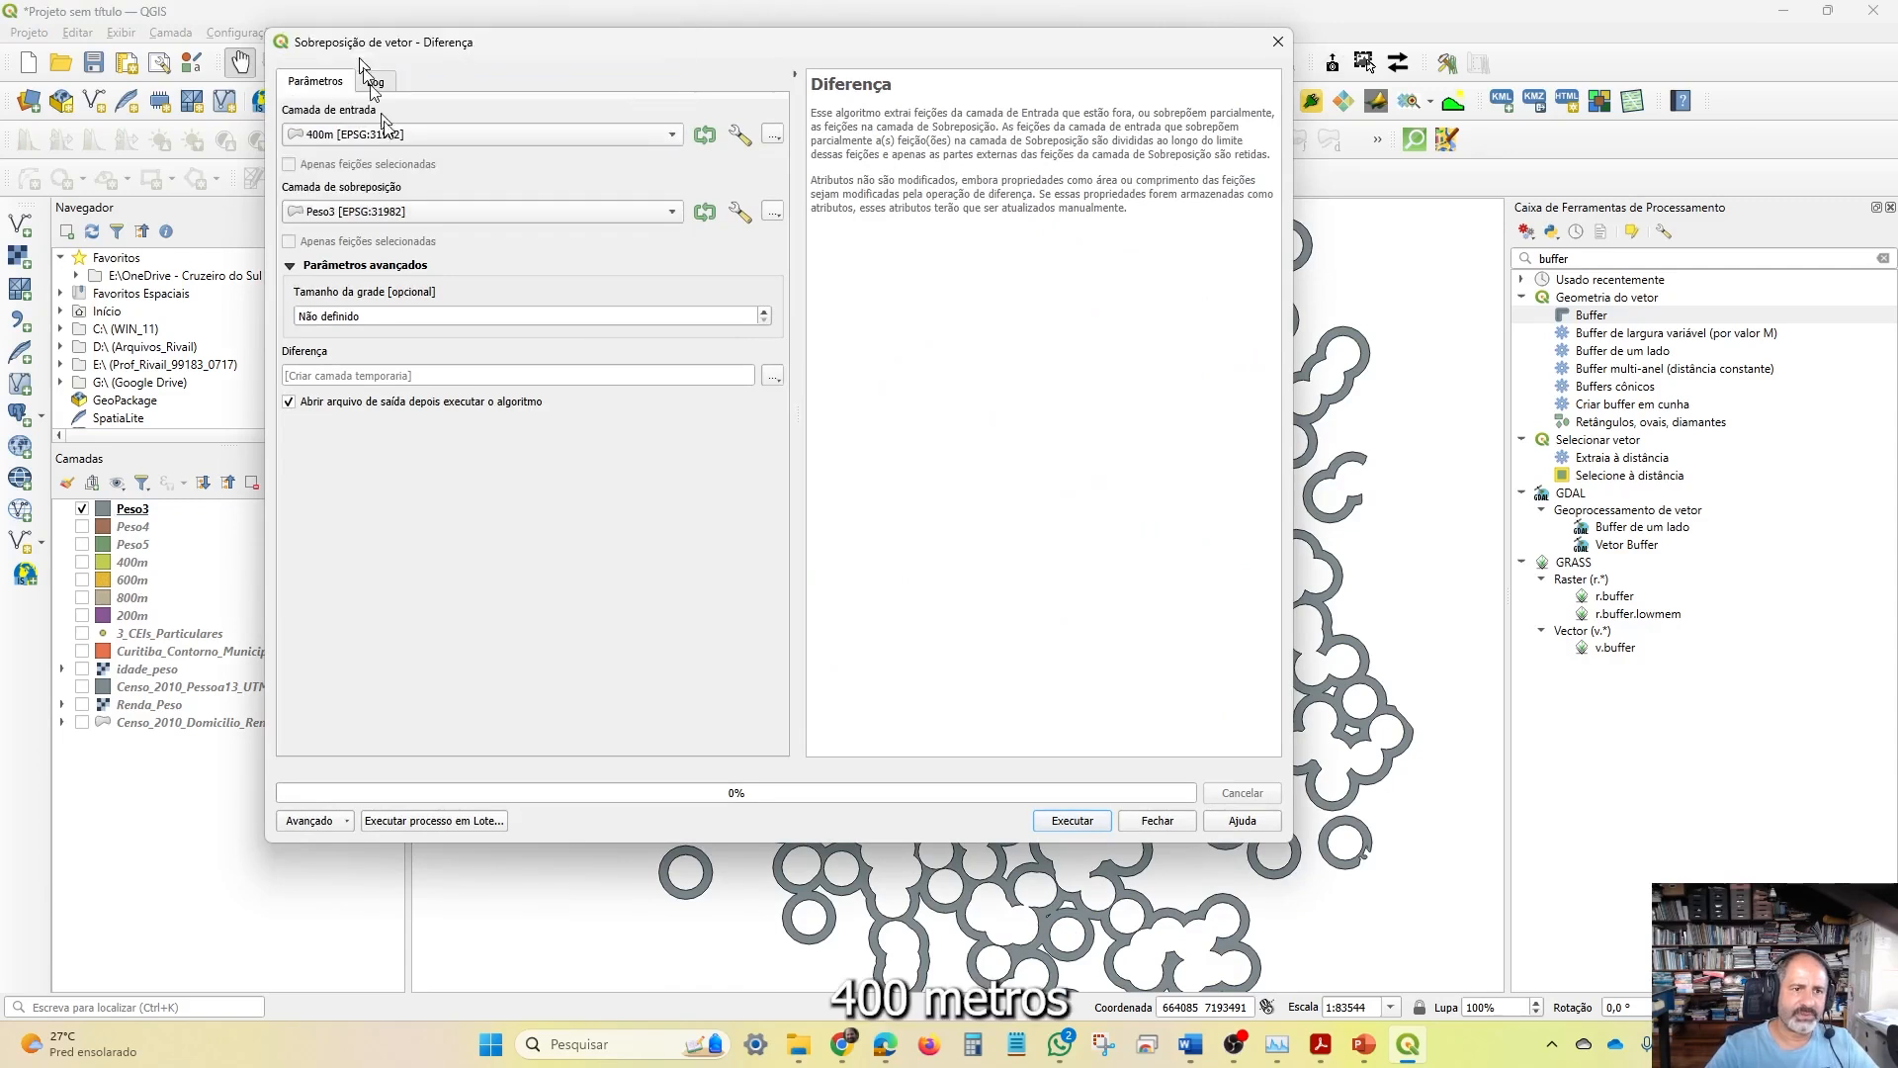
{"action": "left_click", "coordinate": [433, 212]}
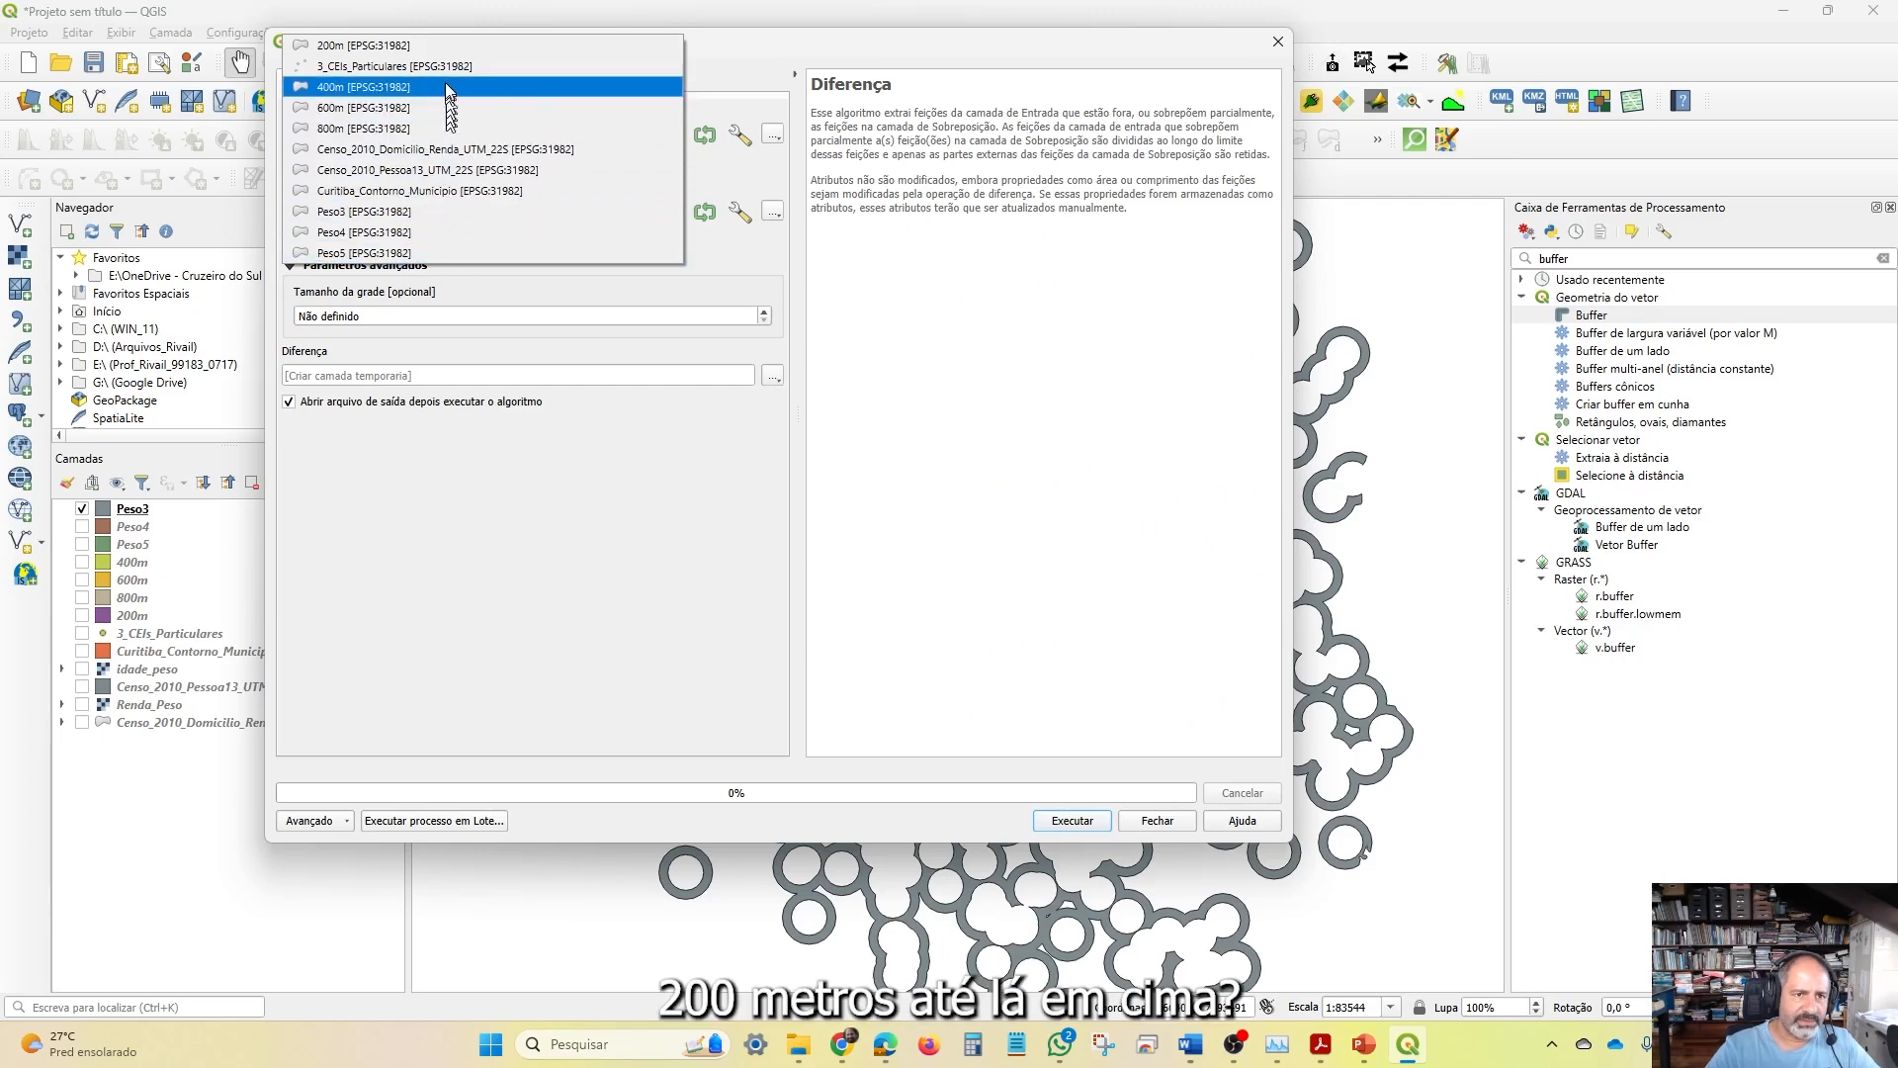
{"action": "left_click", "coordinate": [367, 49]}
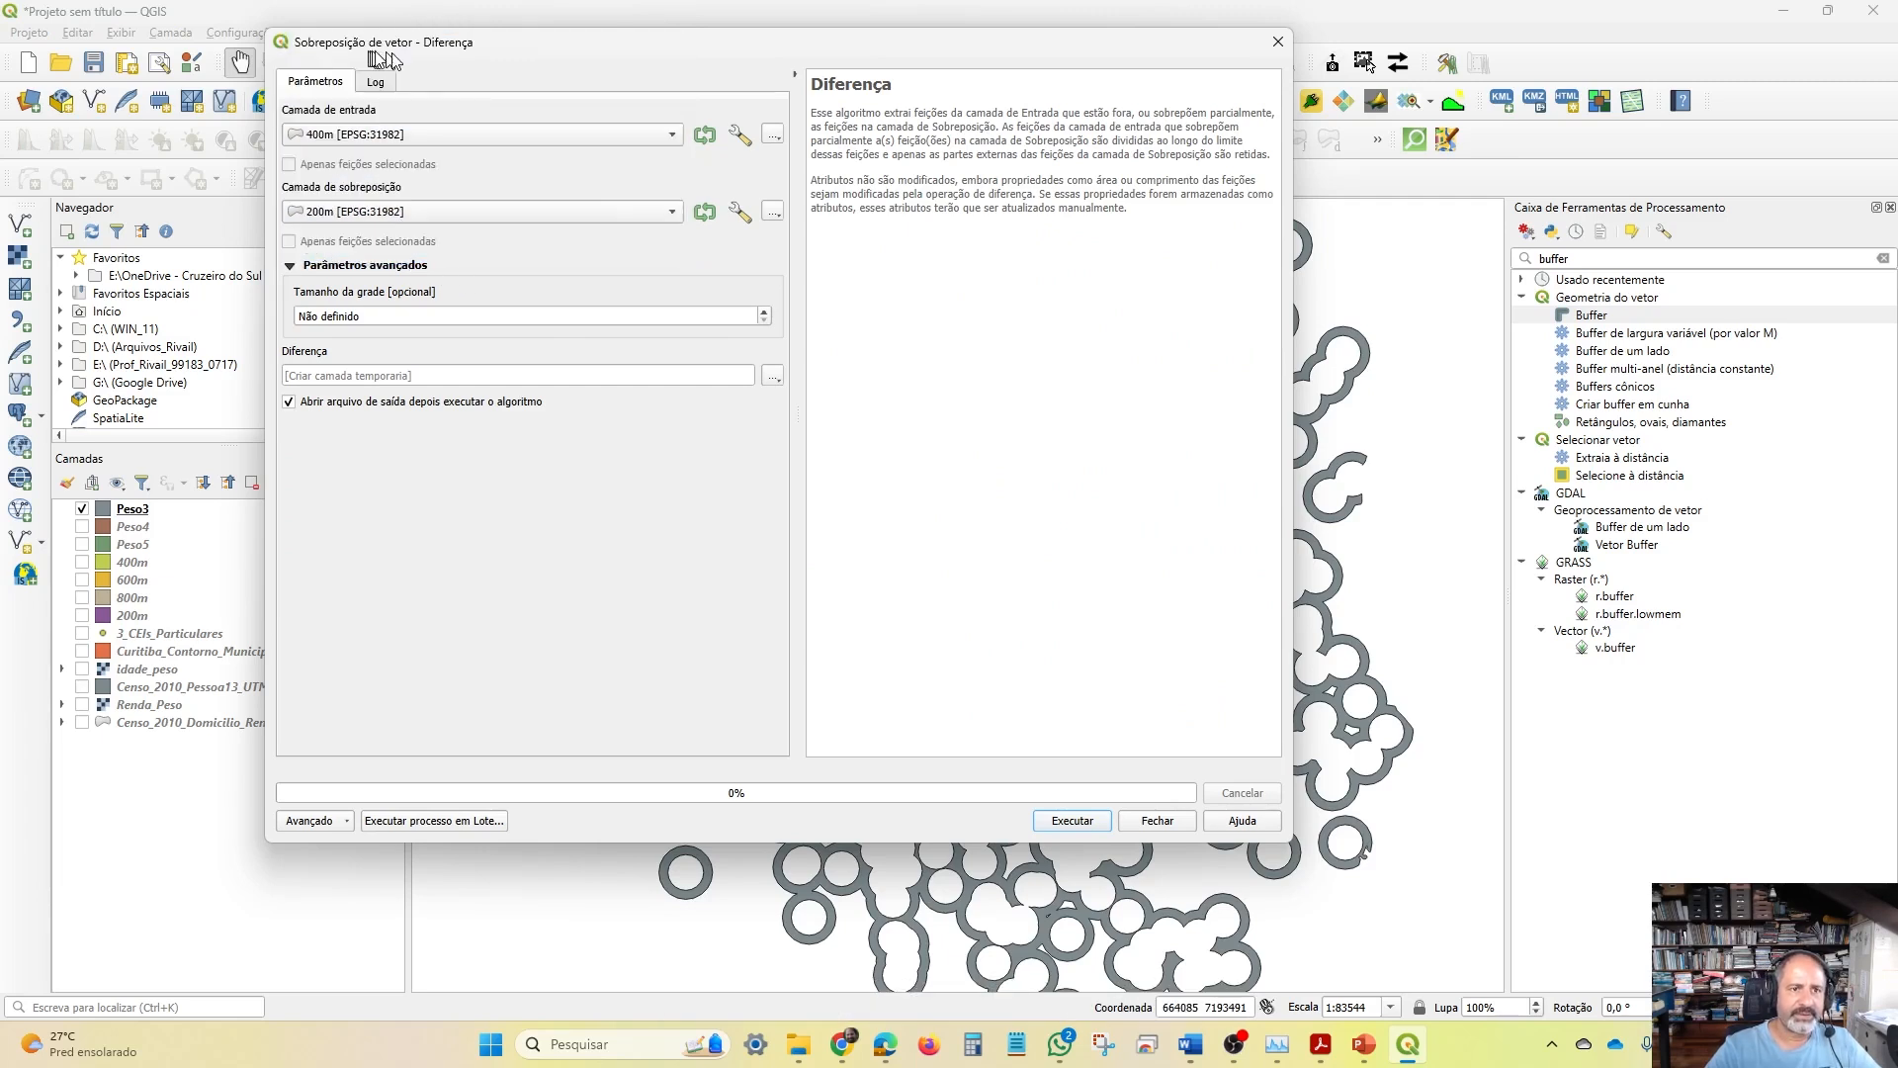
{"action": "left_click", "coordinate": [1085, 822]}
{"action": "left_click", "coordinate": [1155, 821]}
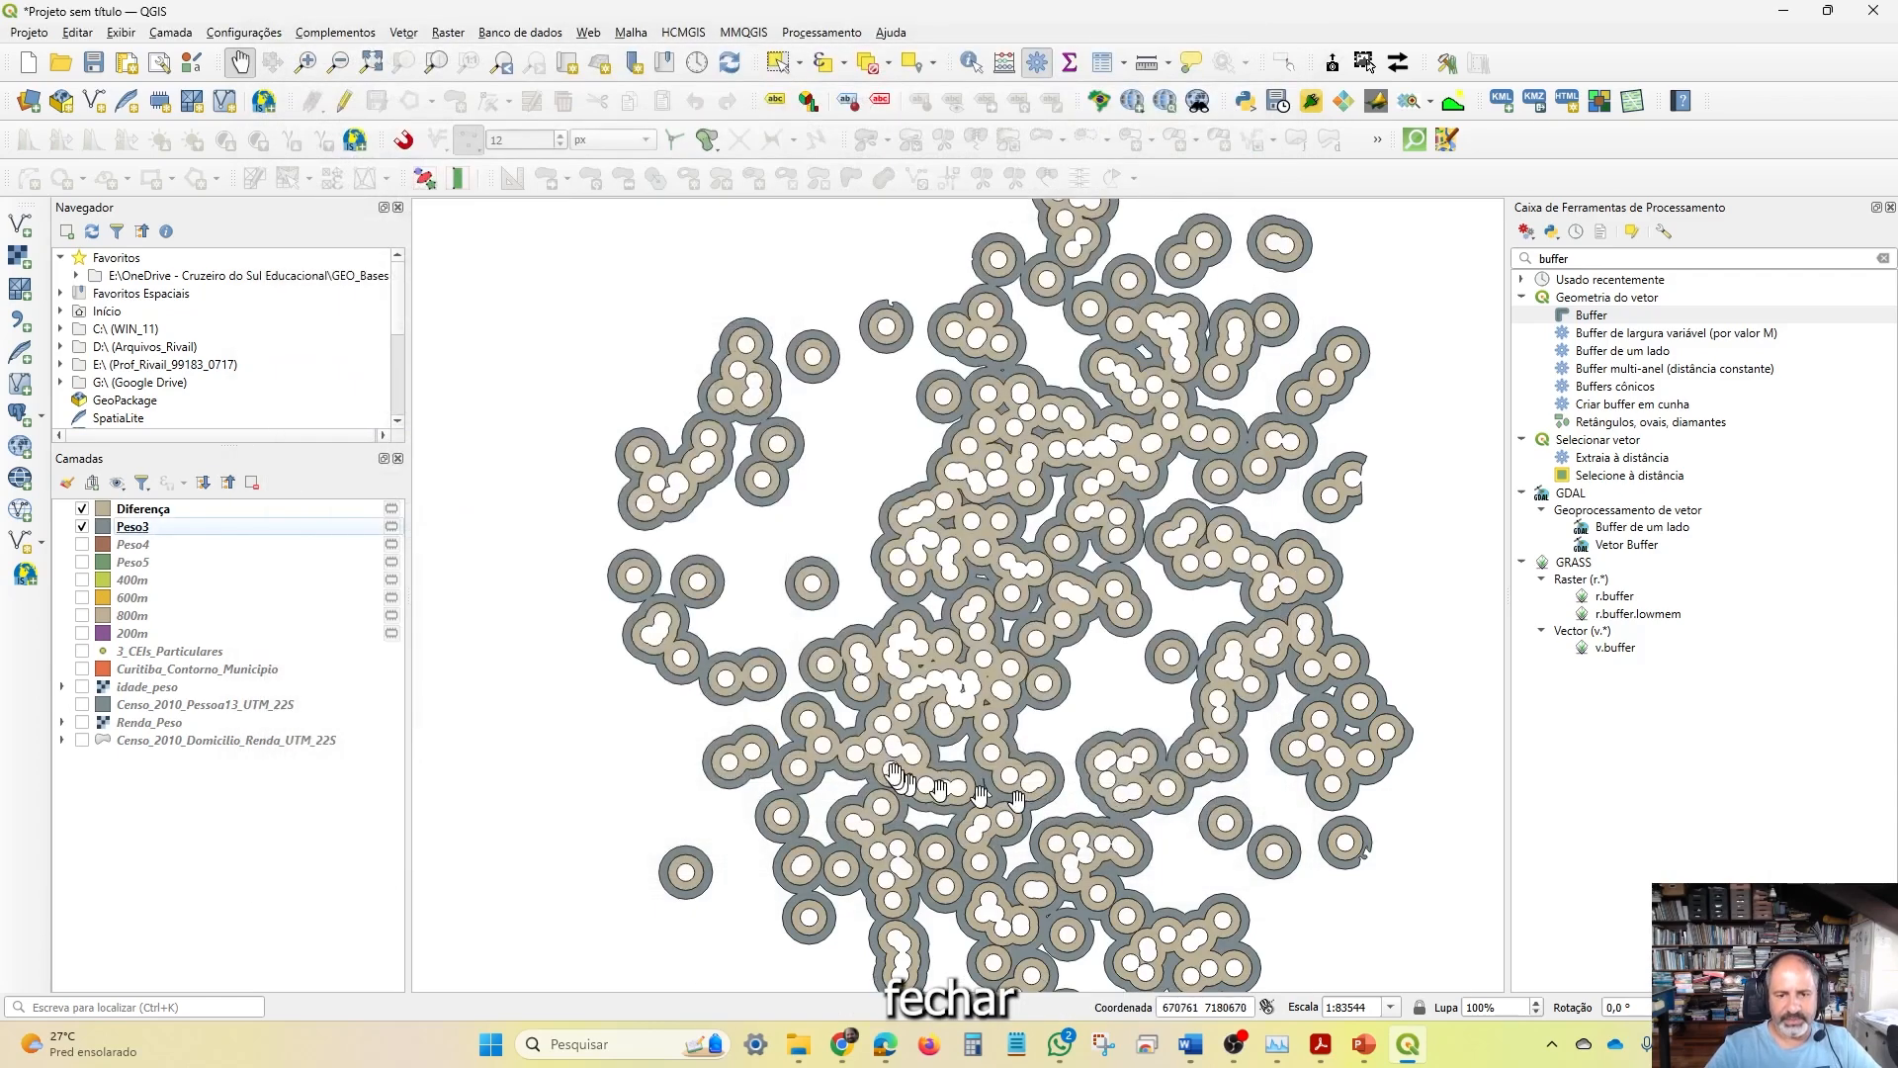
Rename the 200–400 m difference layer as Peso2 and hide the Peso3 layer
{"action": "left_click", "coordinate": [132, 510]}
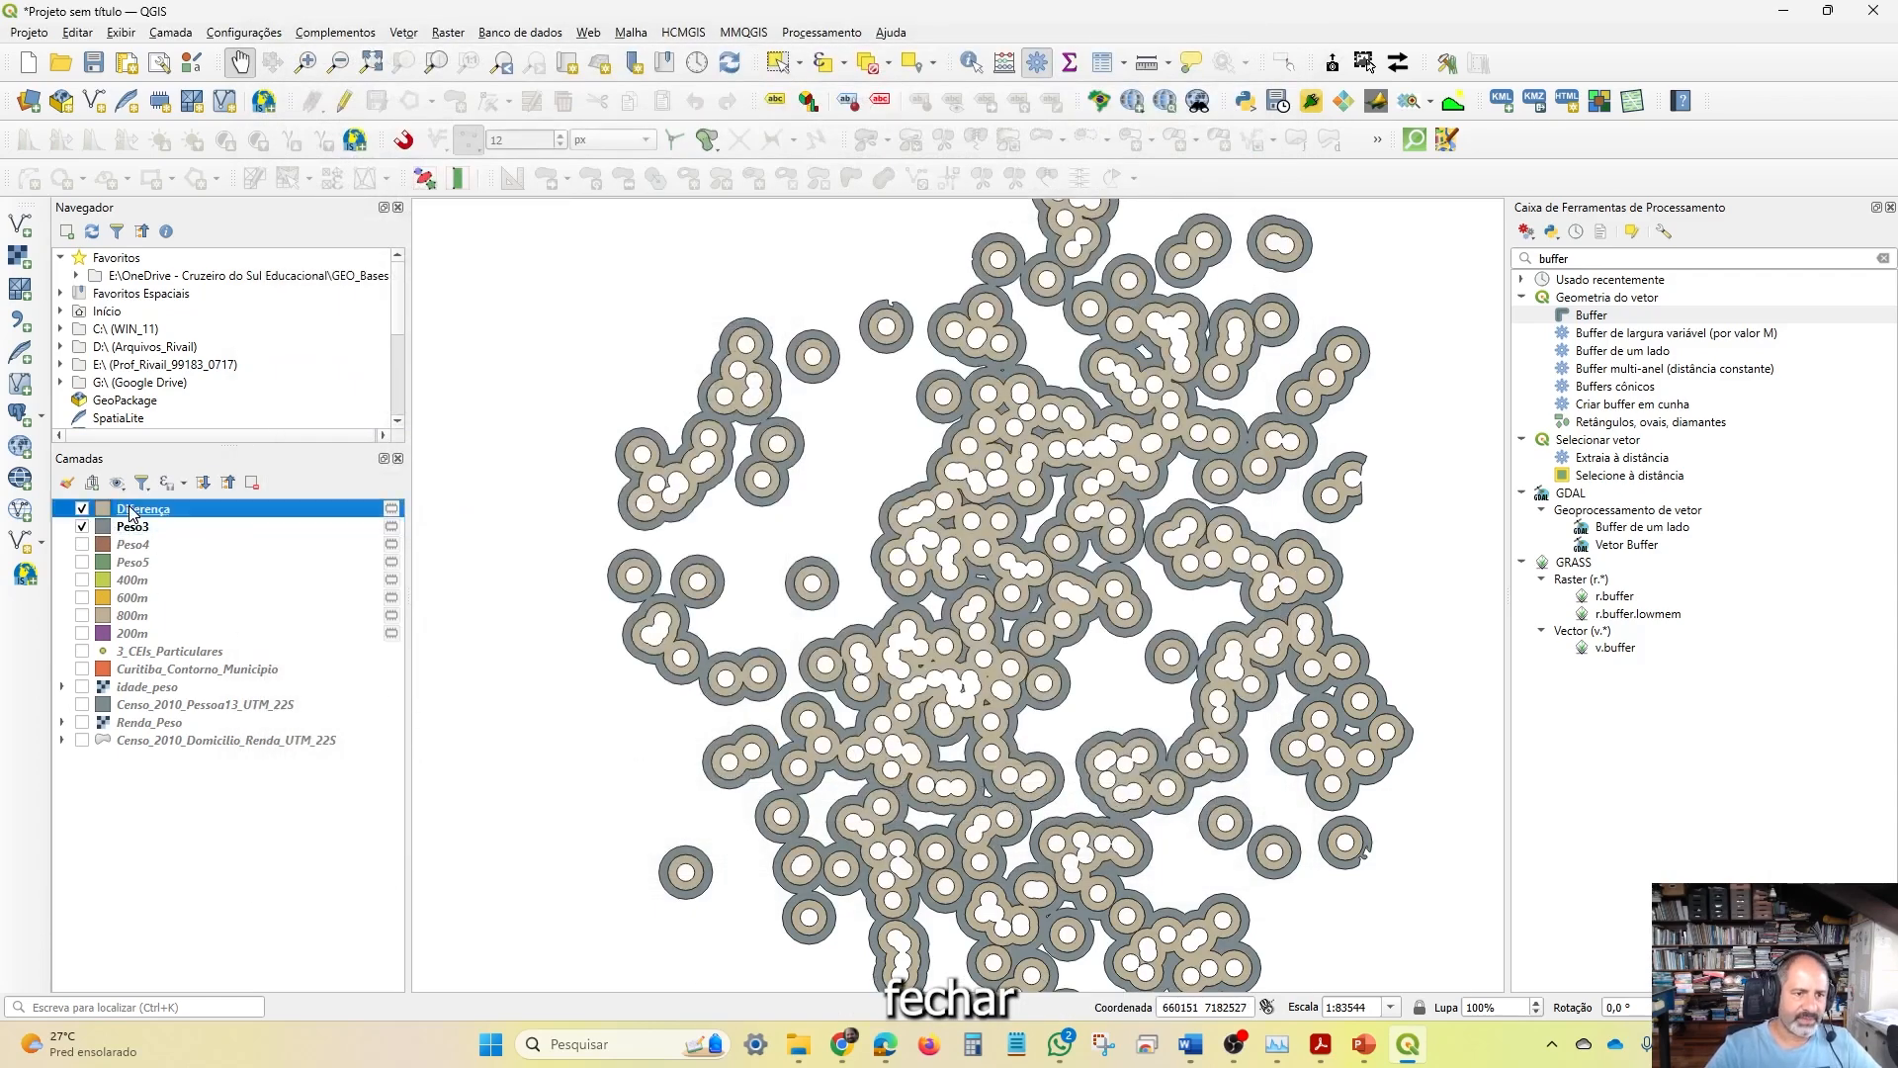
{"action": "right_click", "coordinate": [131, 509]}
{"action": "left_click", "coordinate": [207, 658]}
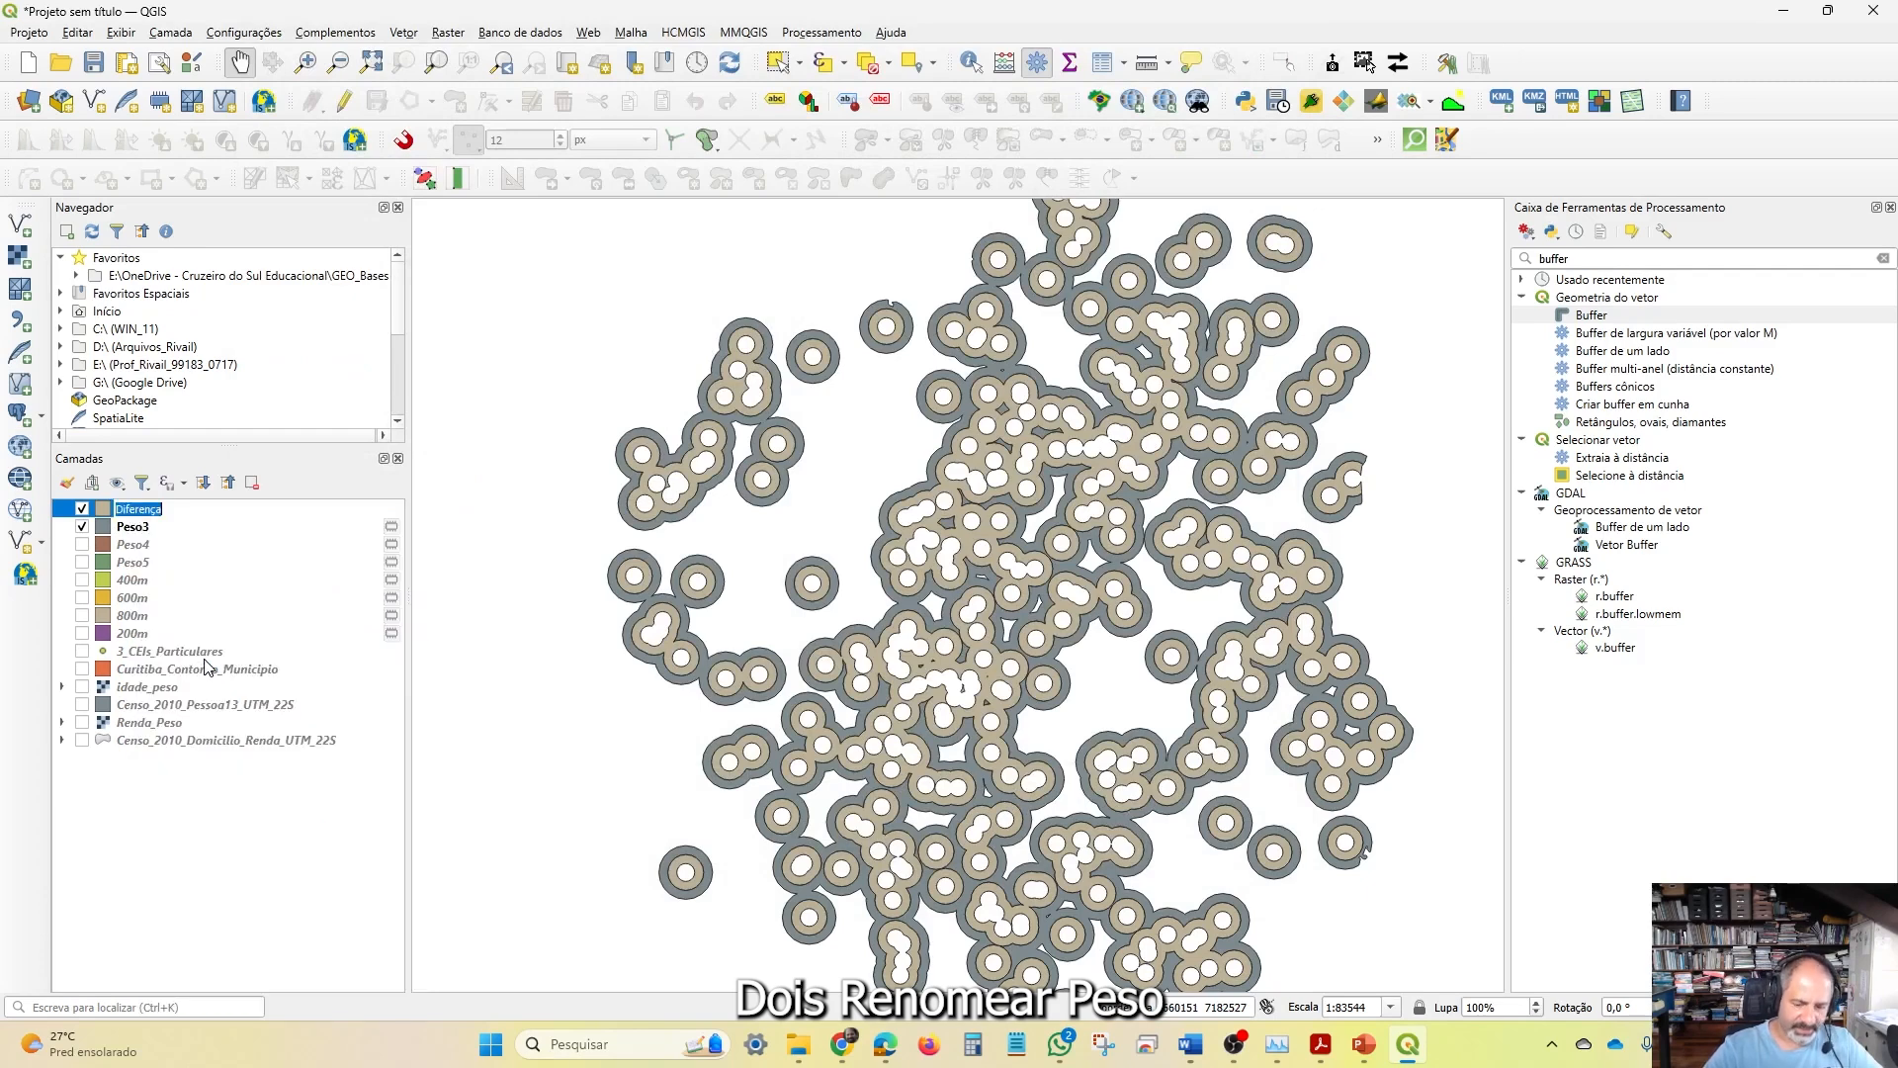
{"action": "type", "text": "Peso2"}
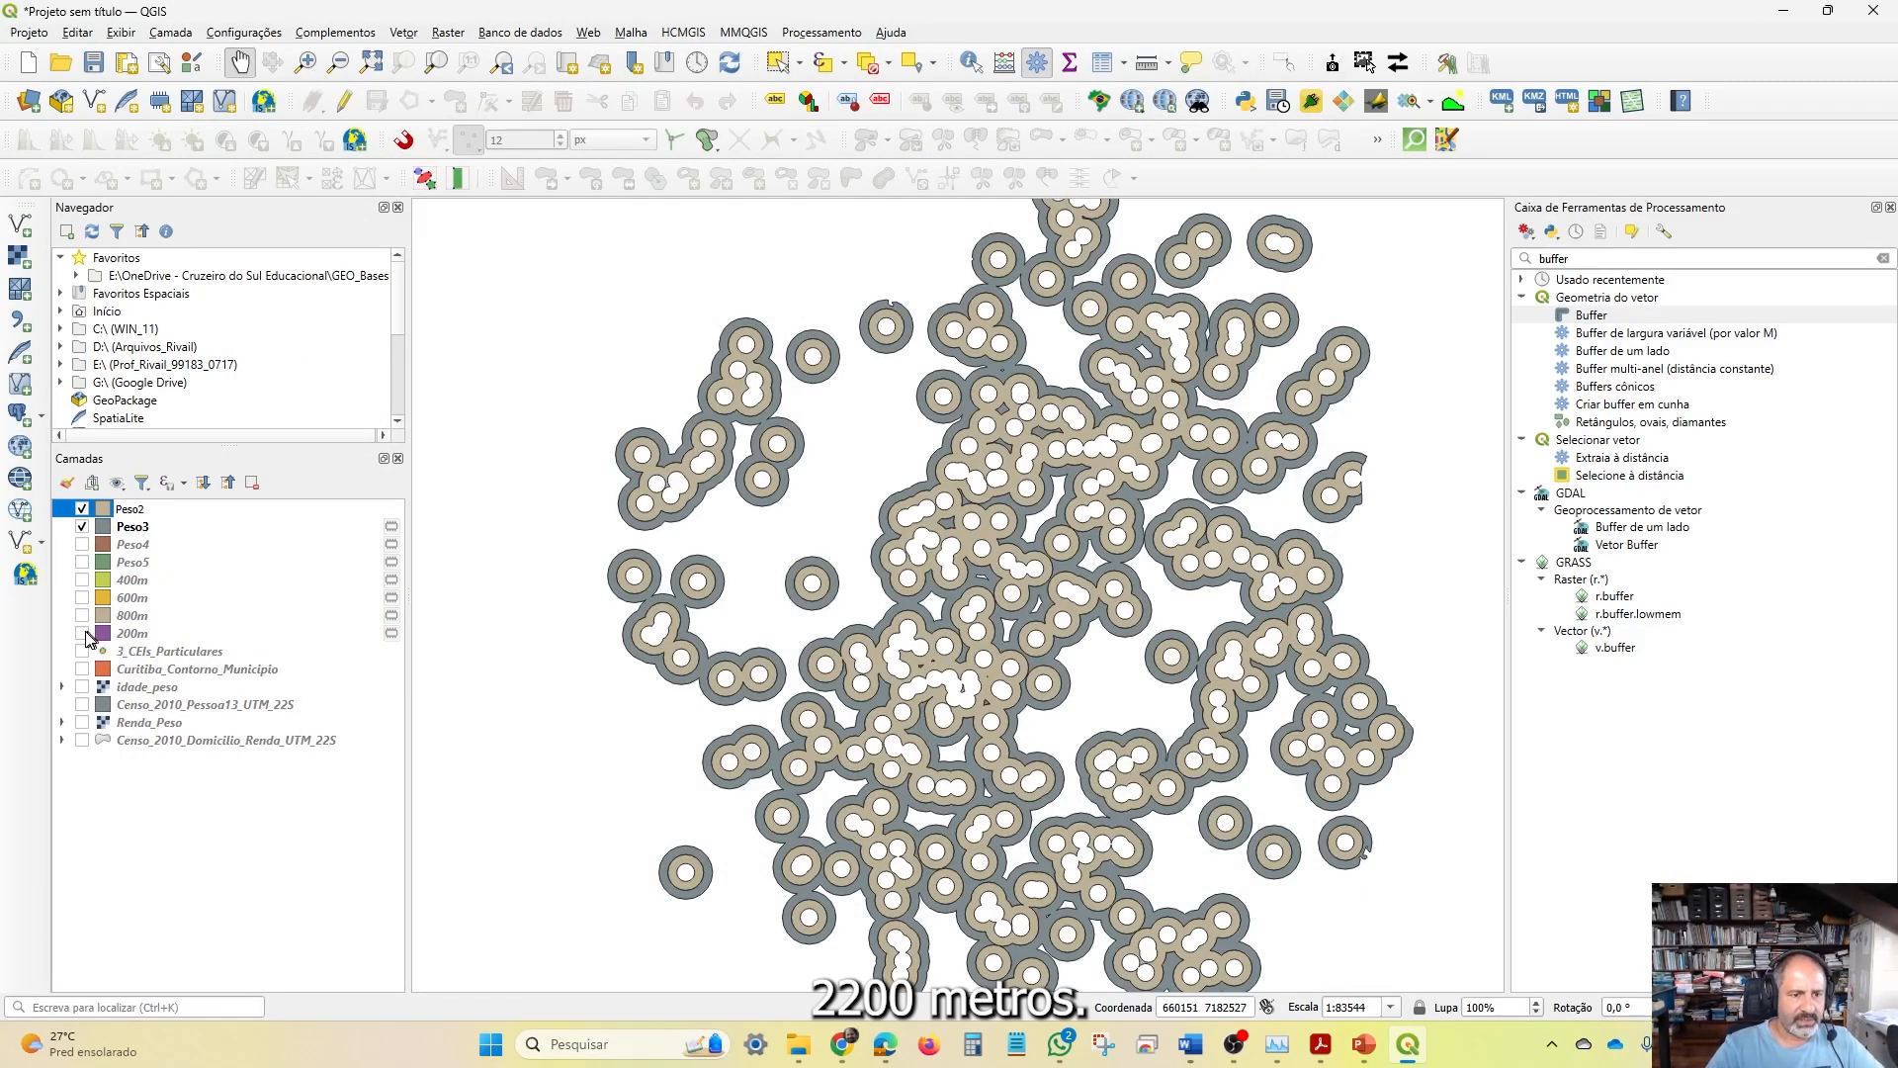
{"action": "left_click", "coordinate": [83, 527]}
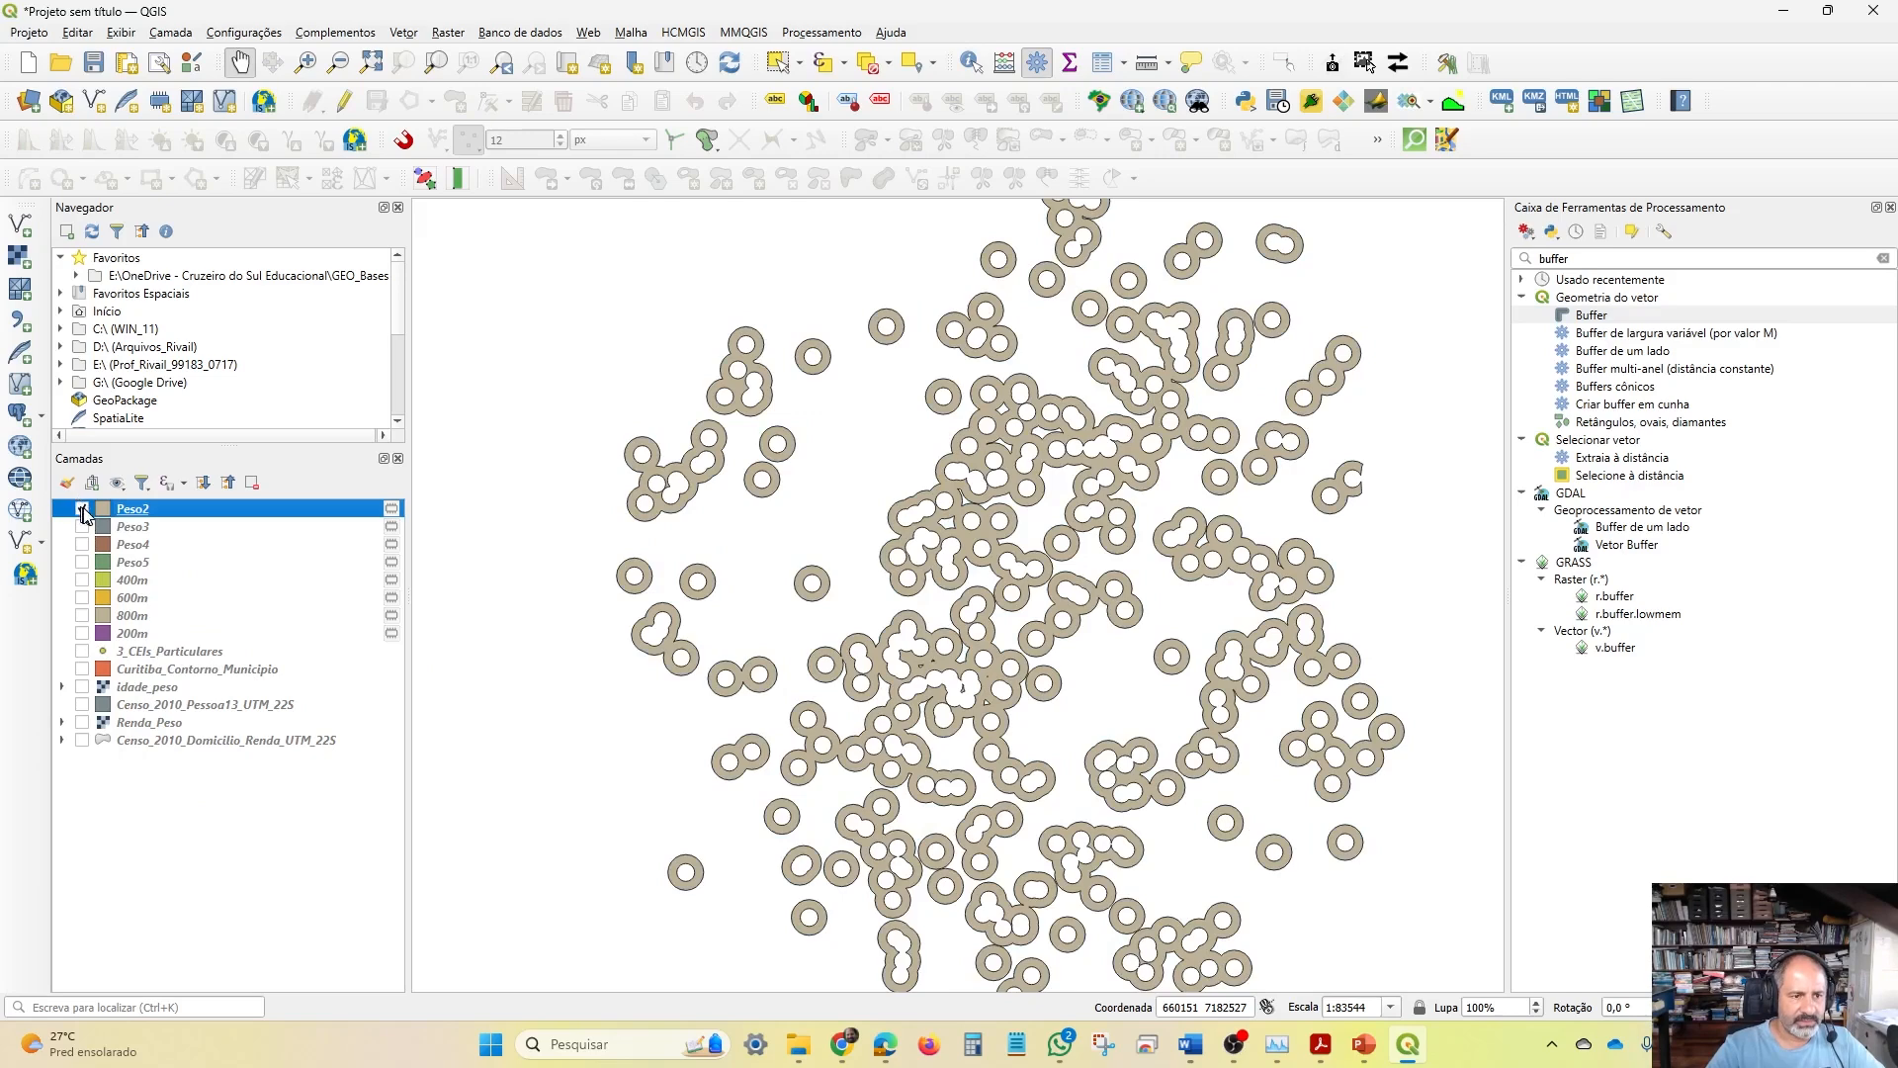
Hide the Peso2 layer, then show and select the 200m buffer layer
{"action": "left_click", "coordinate": [82, 509]}
{"action": "left_click", "coordinate": [82, 633]}
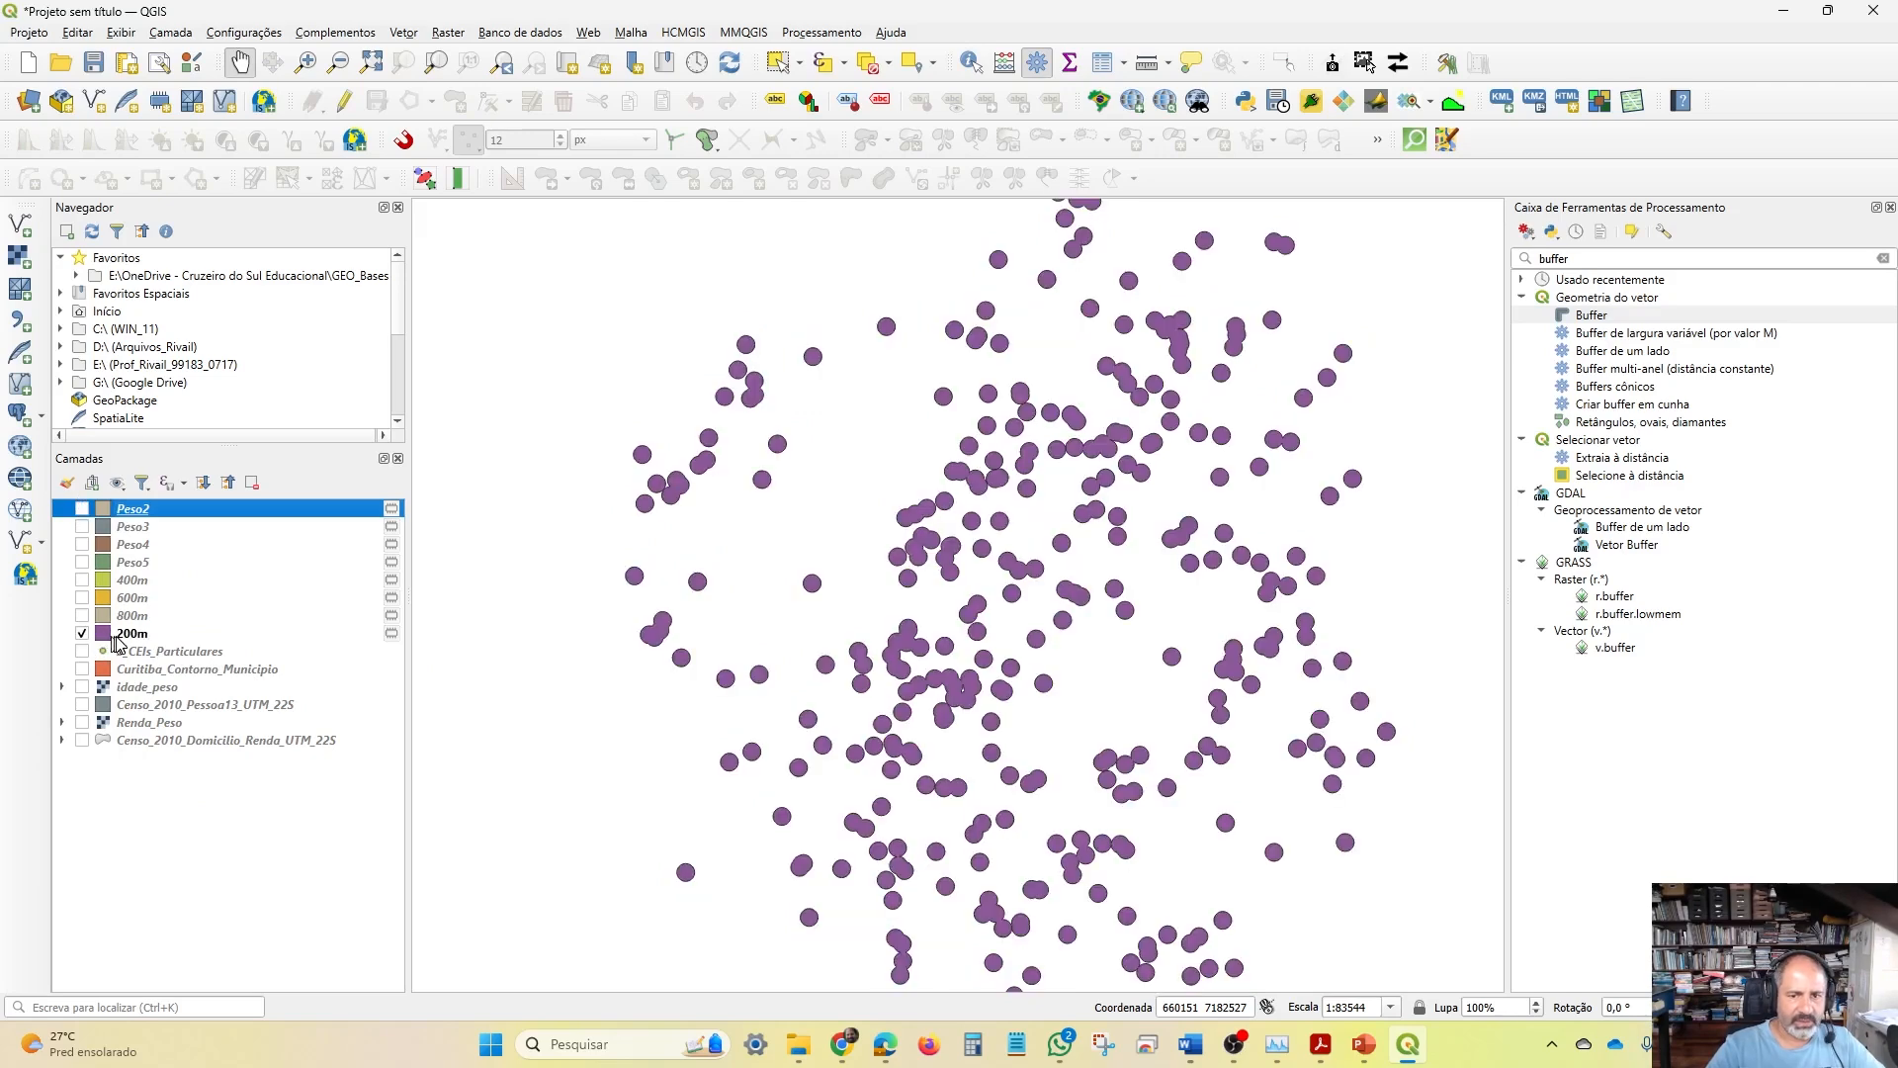
{"action": "left_click", "coordinate": [126, 634]}
{"action": "right_click", "coordinate": [151, 639]}
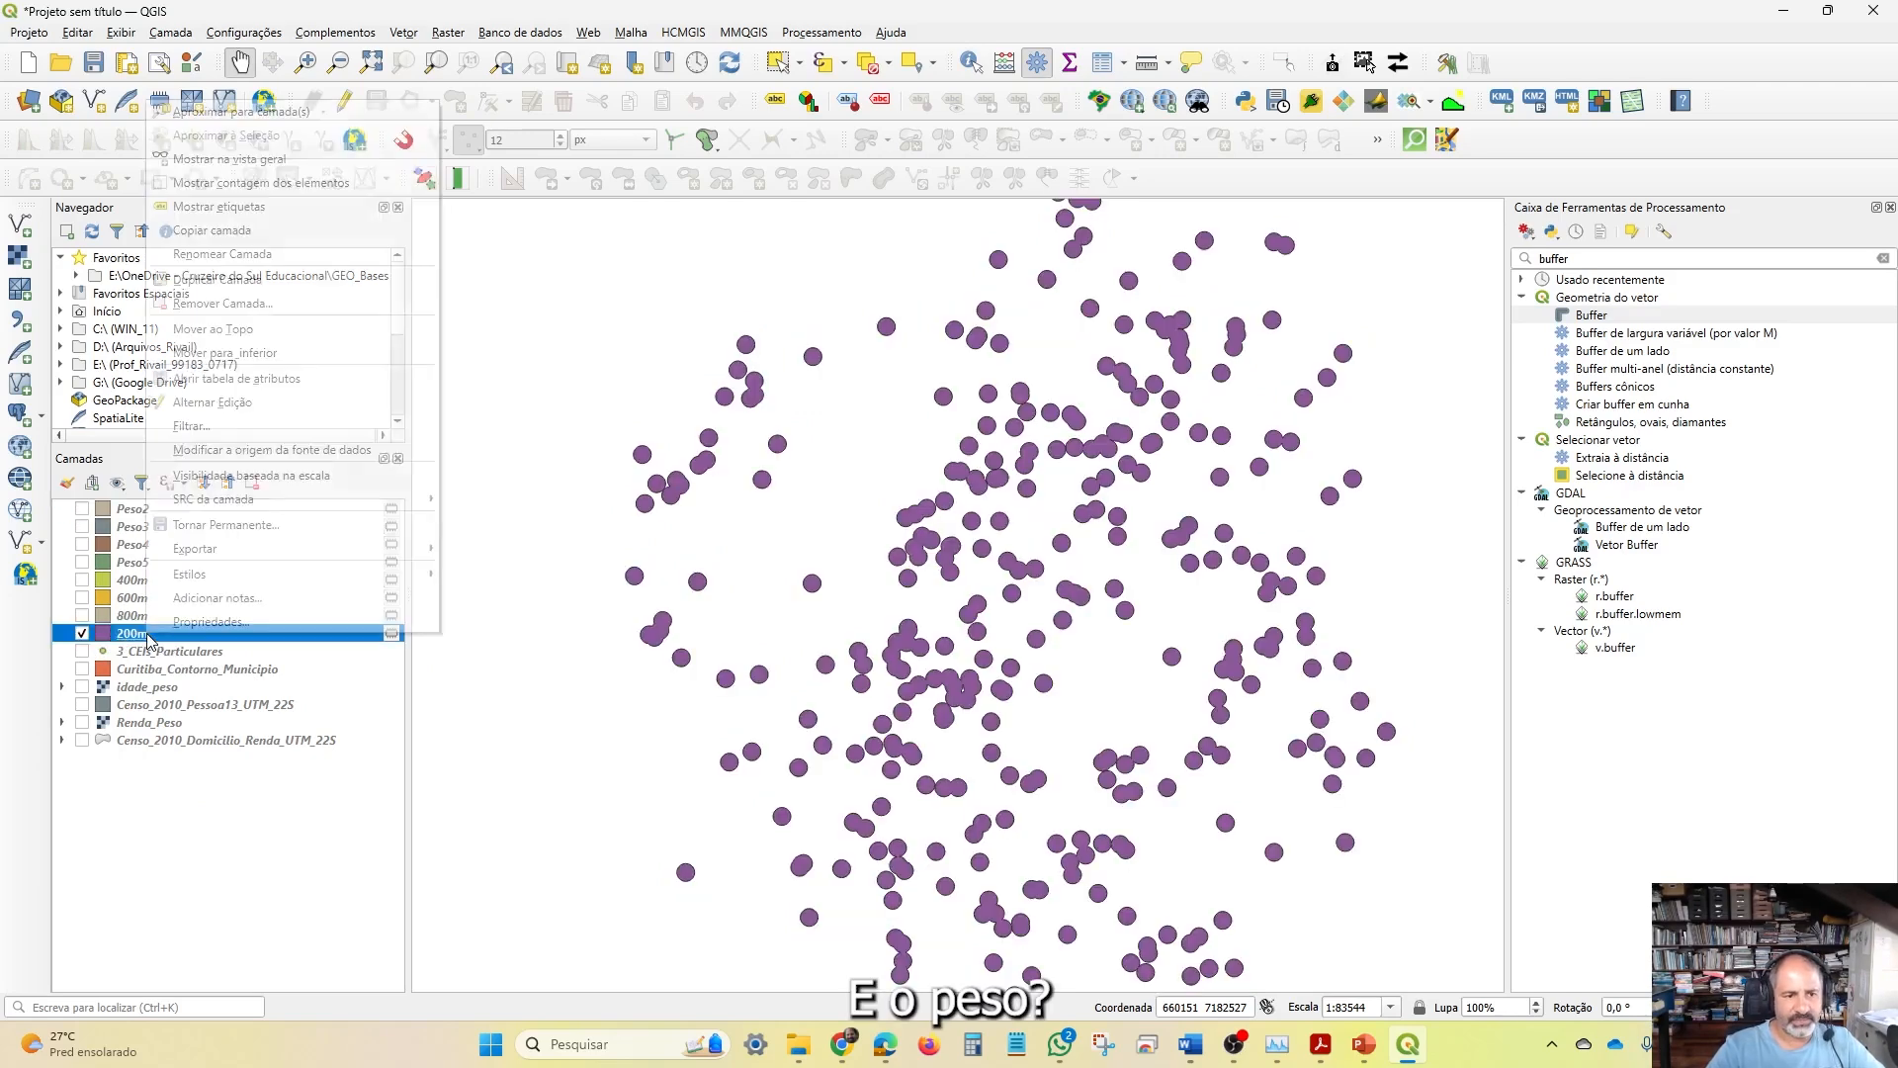
{"action": "left_click", "coordinate": [249, 303]}
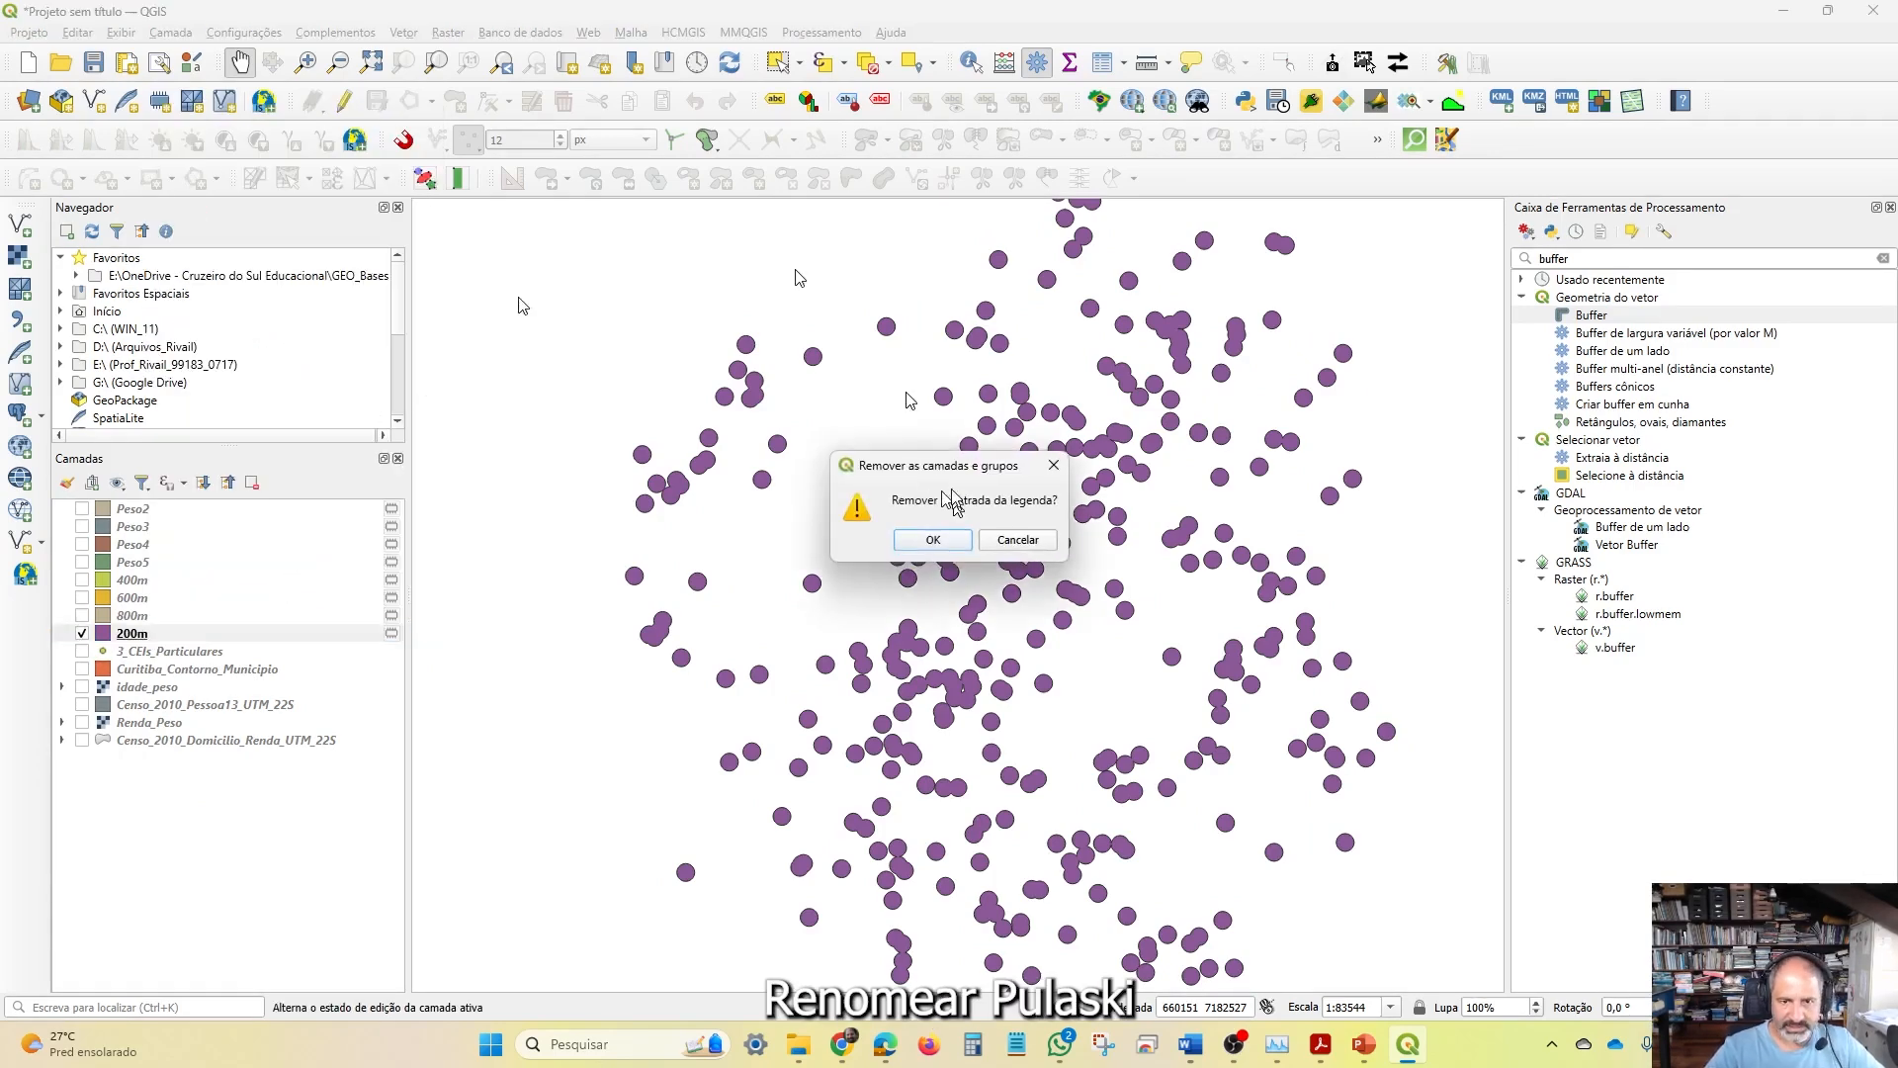
{"action": "left_click", "coordinate": [1018, 539]}
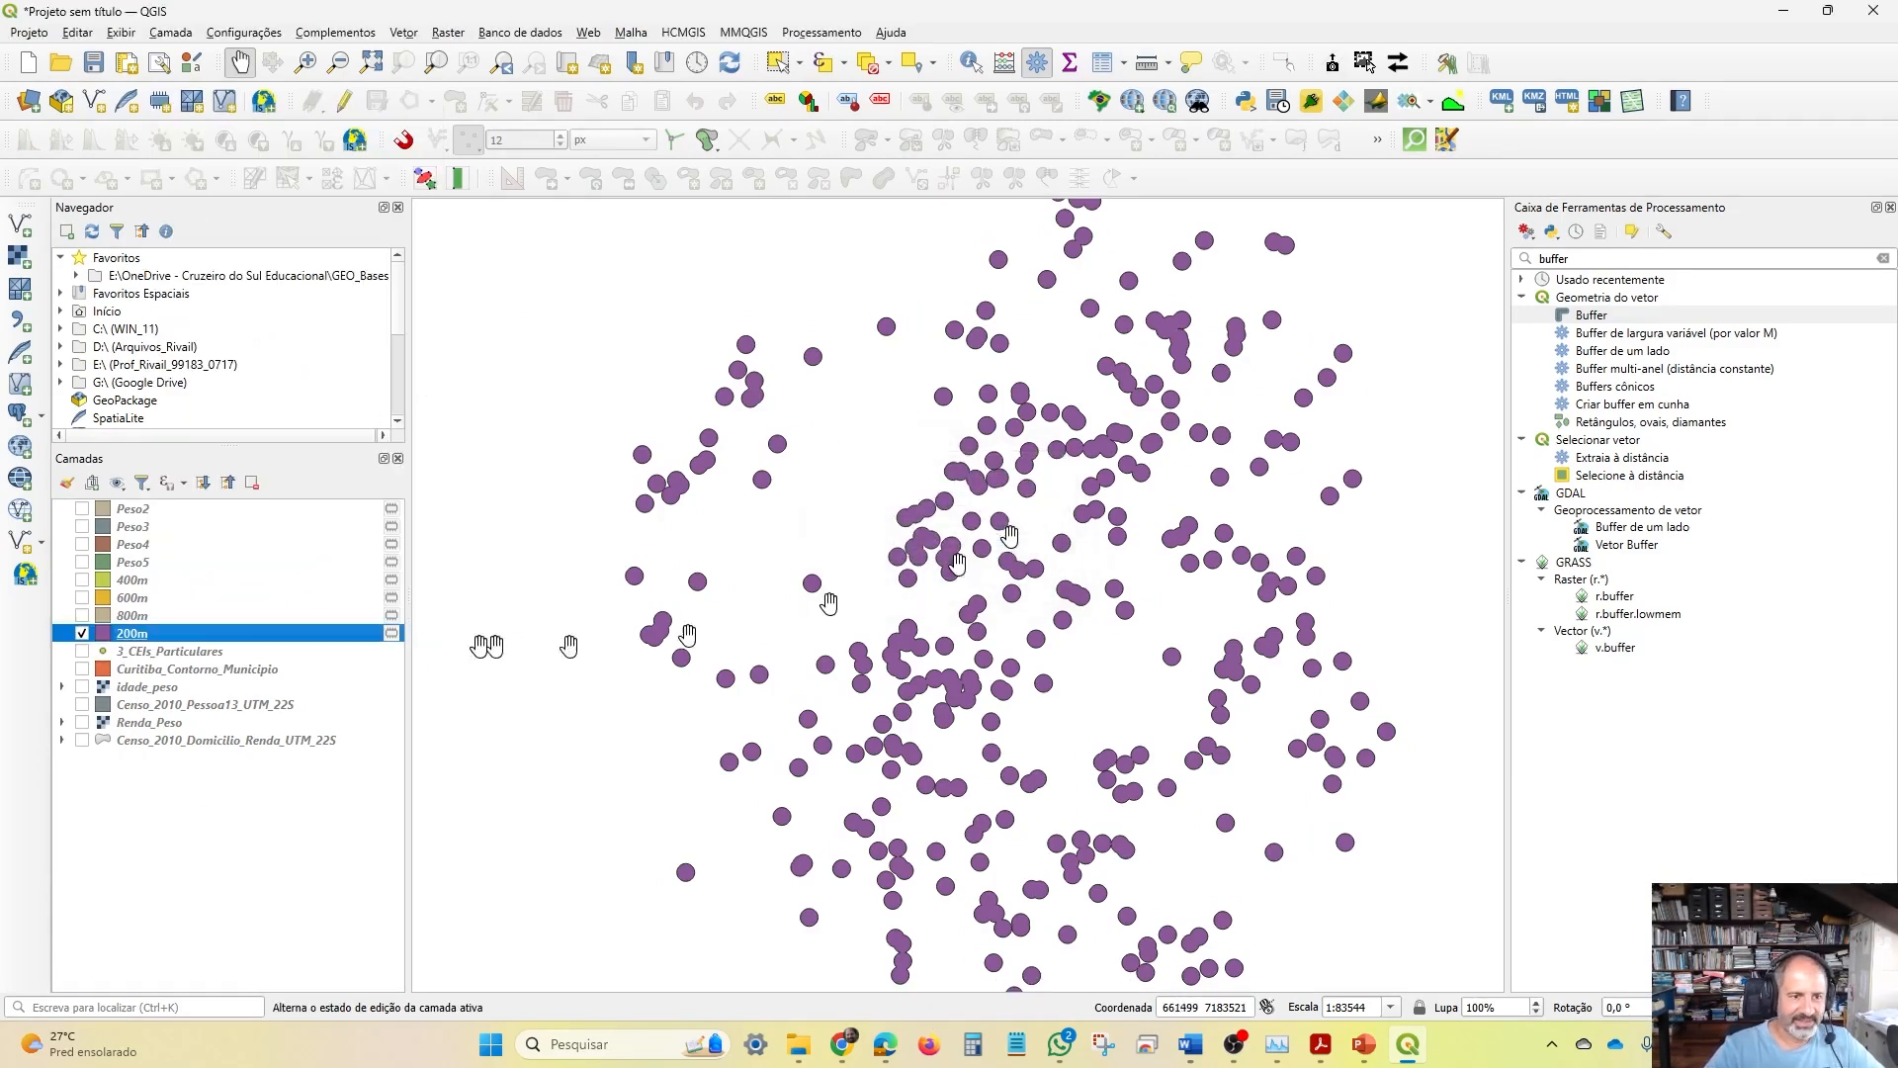
Rename the 200m layer as Peso1 and move it above Peso2 in the layer order
{"action": "right_click", "coordinate": [168, 639]}
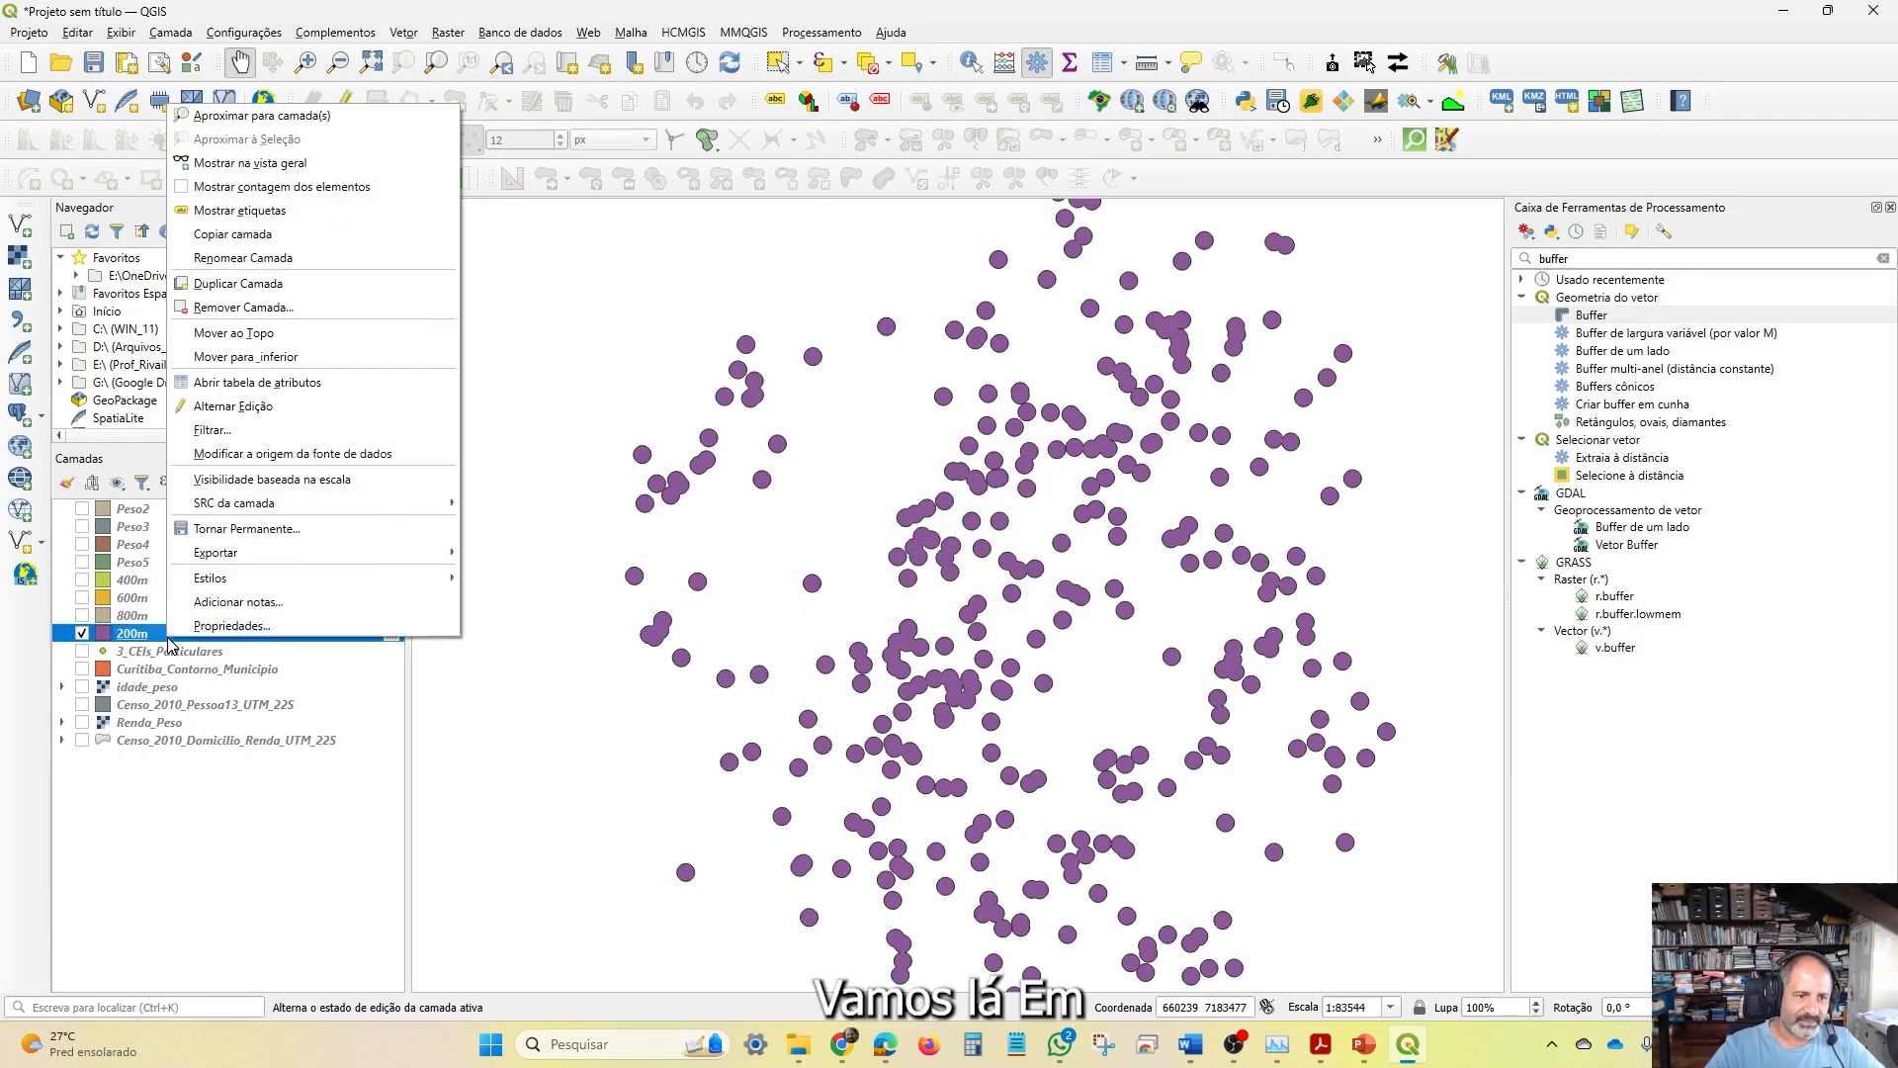
{"action": "left_click", "coordinate": [305, 259]}
{"action": "type", "text": "P"}
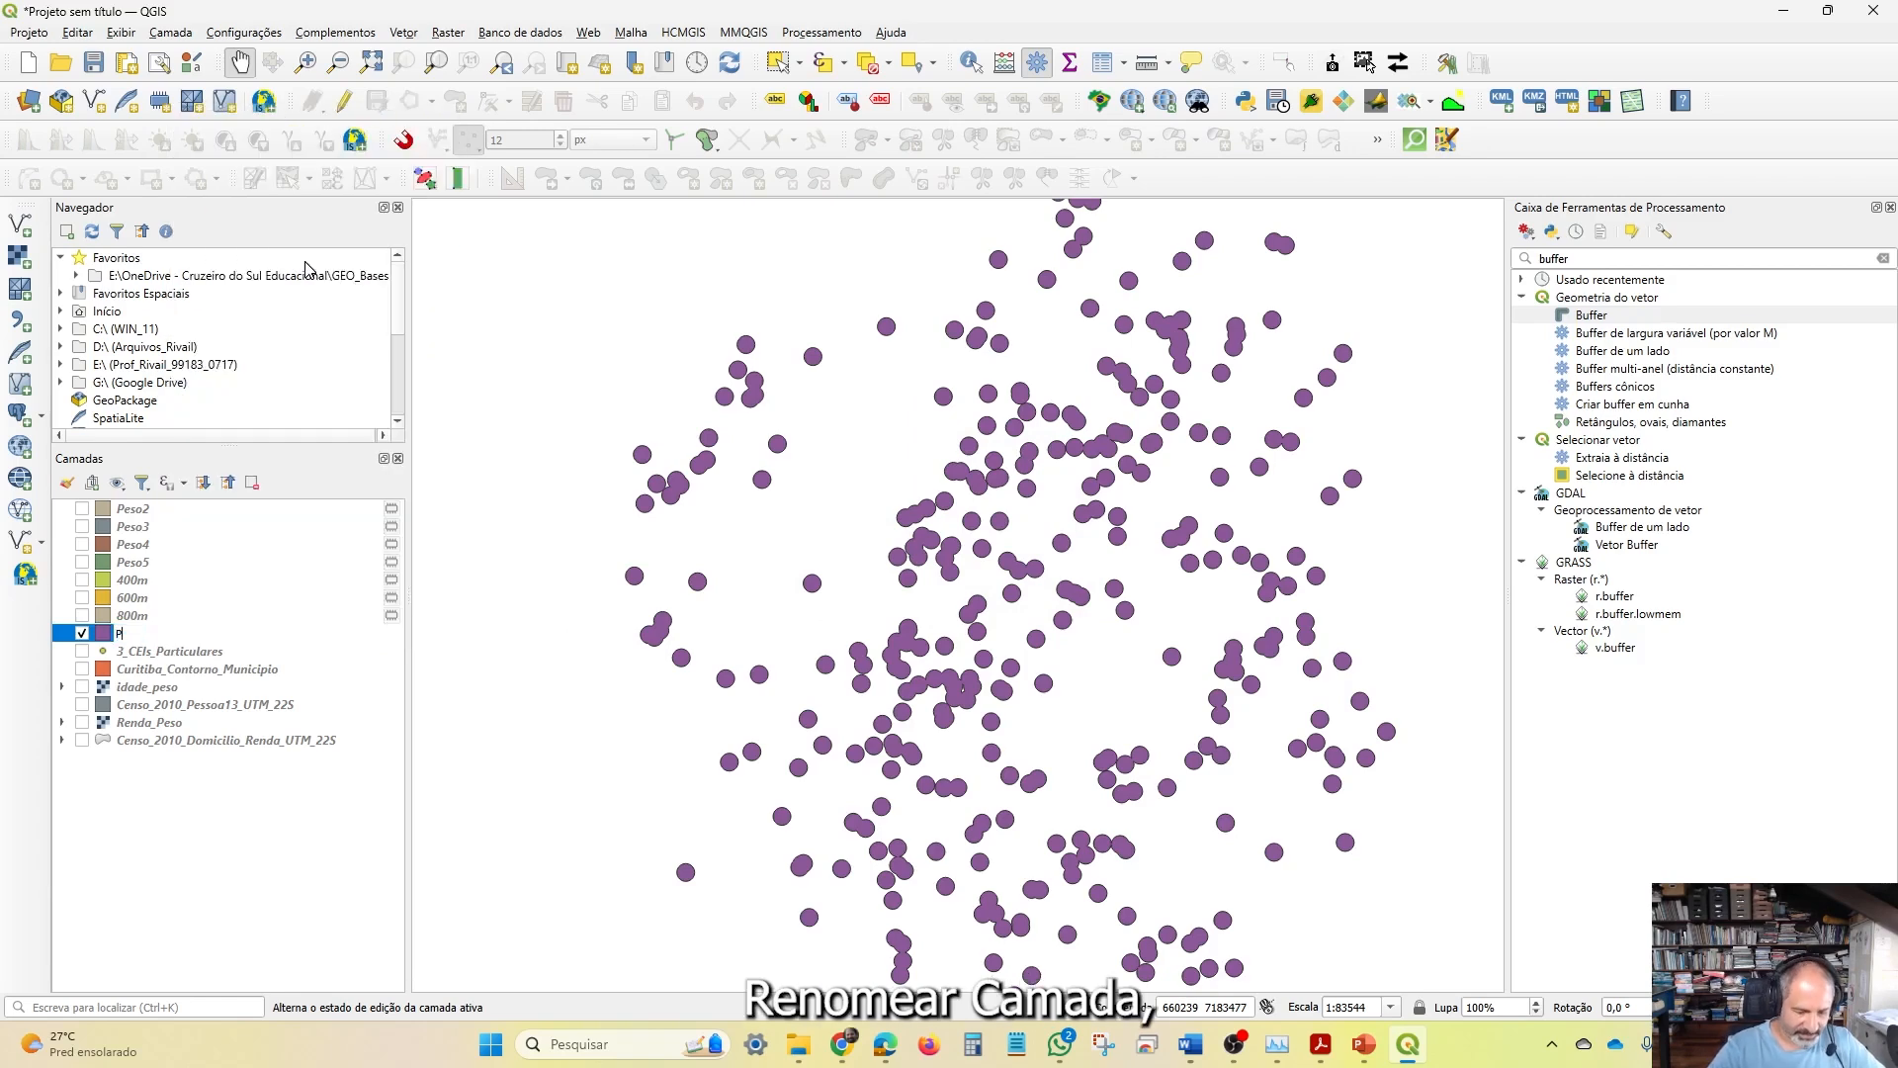
{"action": "type", "text": "eso1"}
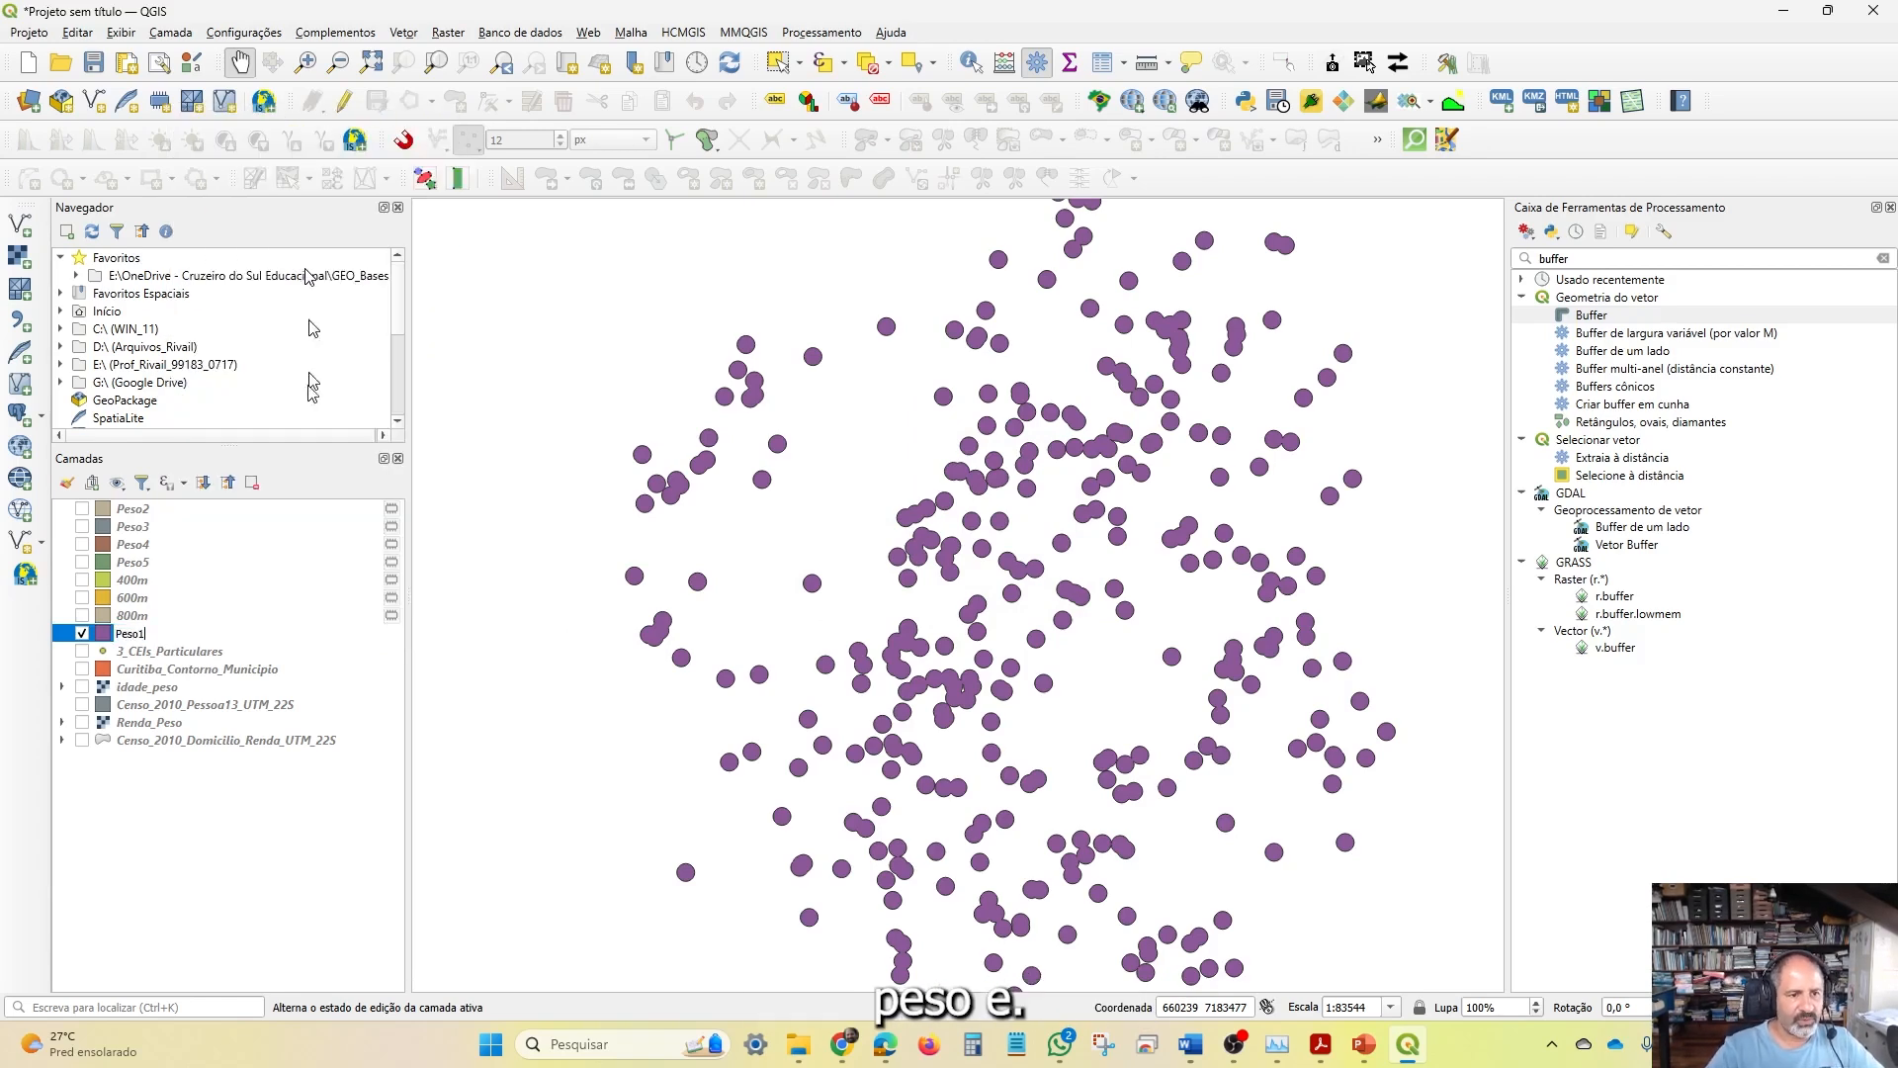
{"action": "left_click", "coordinate": [175, 836]}
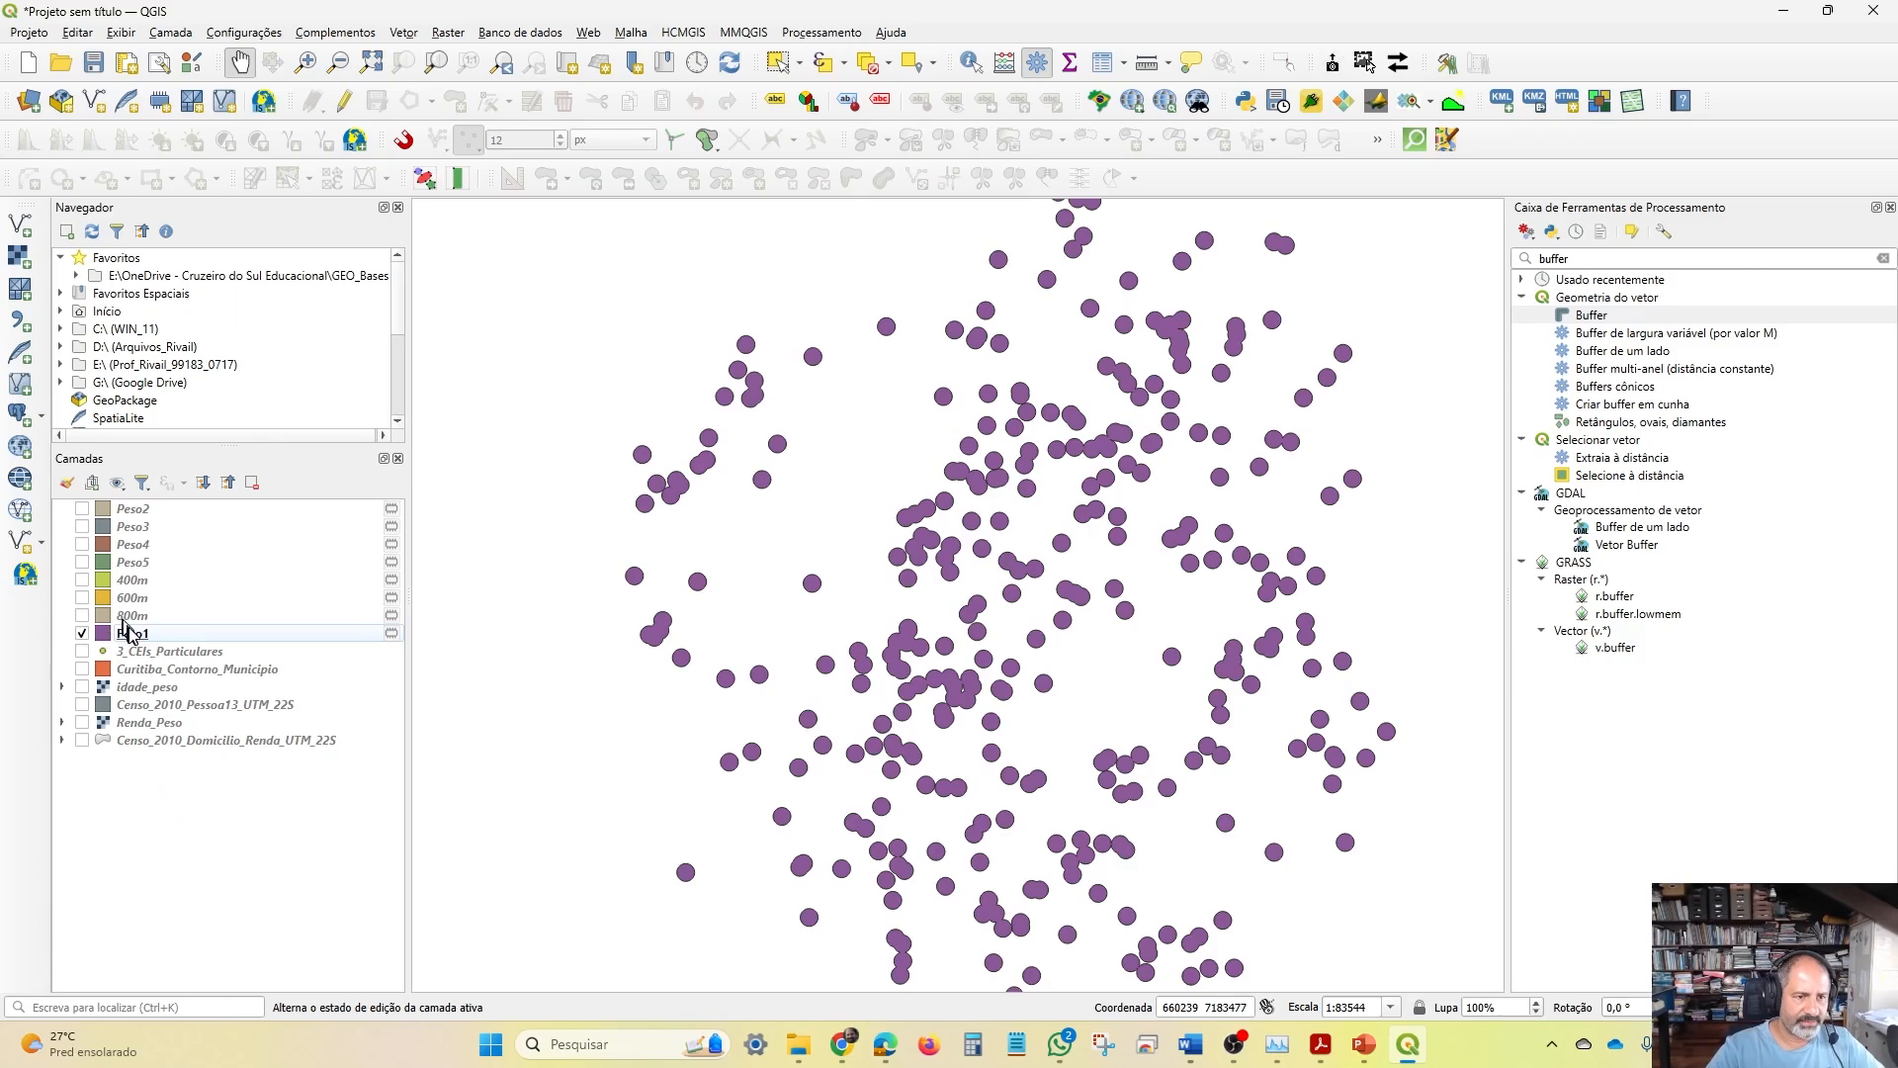
{"action": "left_click_drag", "start_coordinate": [128, 633], "coordinate": [168, 508]}
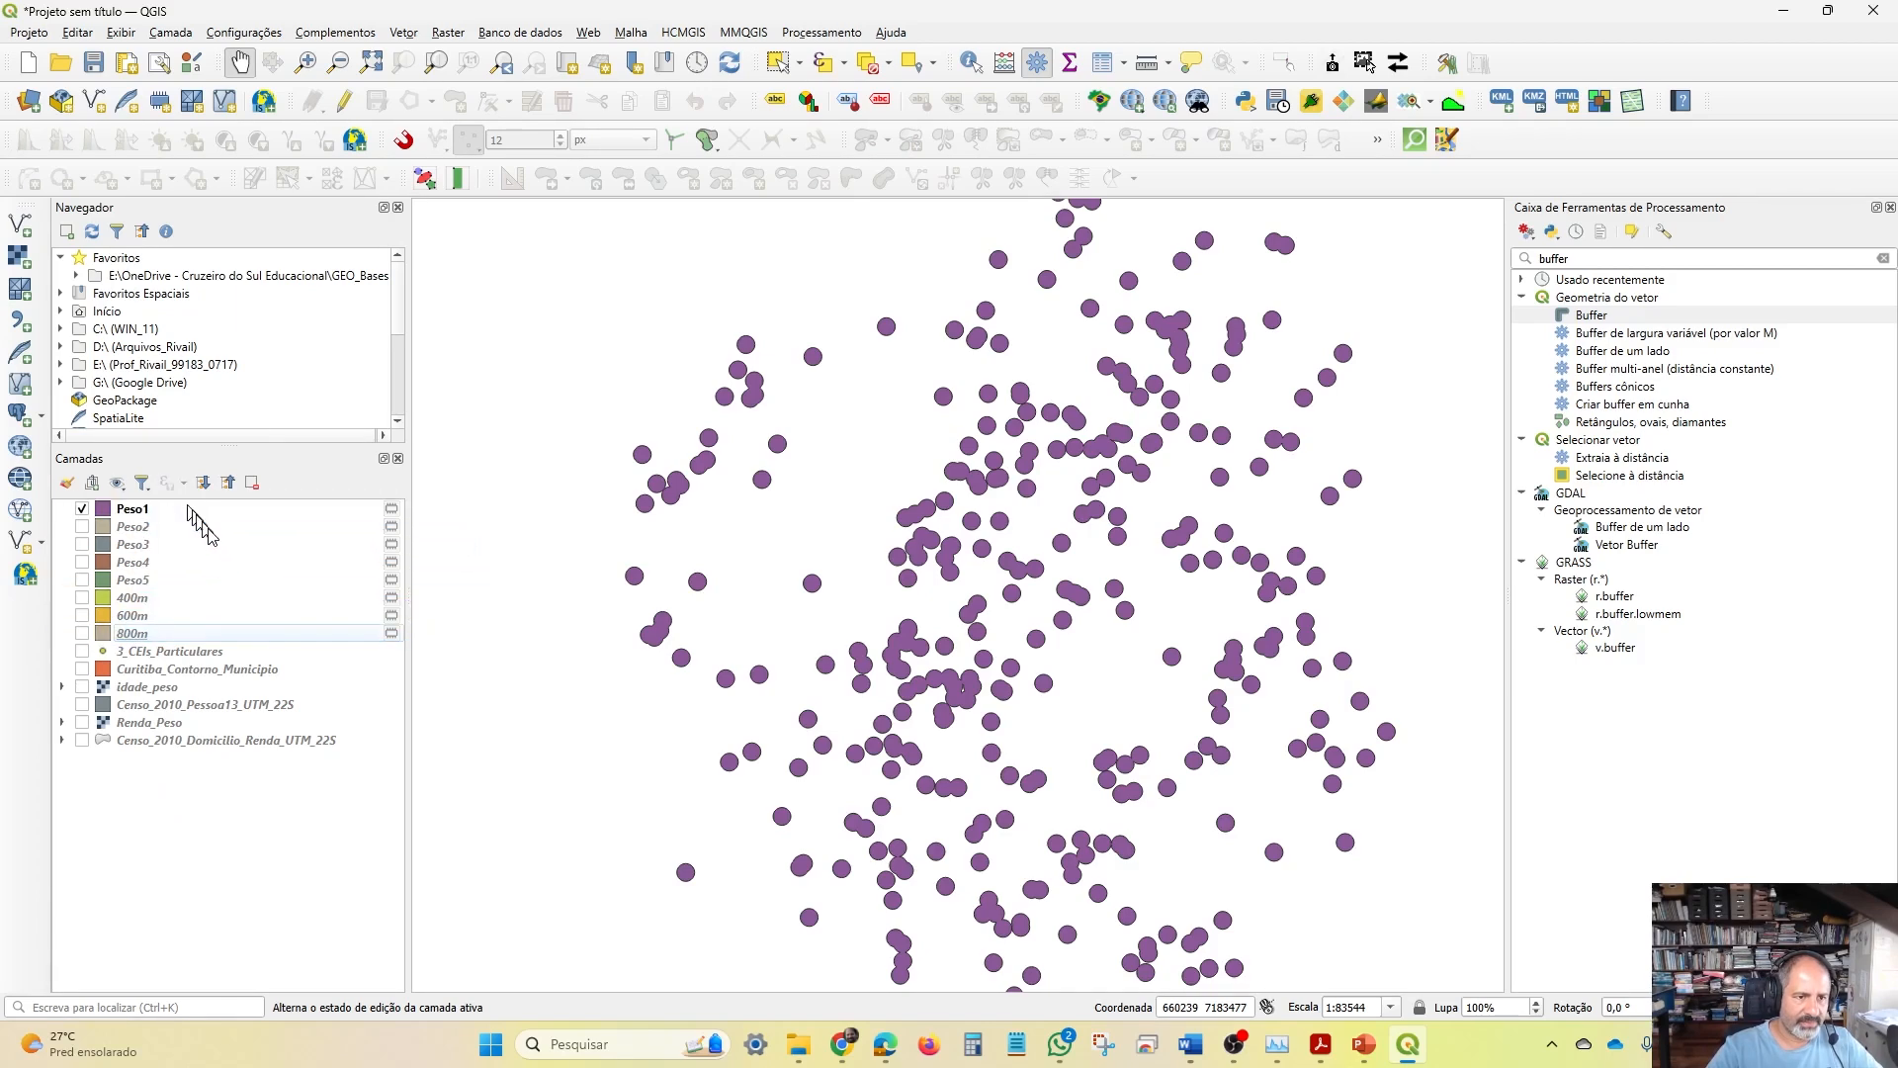
Hide Peso1, then show the ring layers one after another from Peso5 up to Peso1
{"action": "left_click", "coordinate": [81, 509]}
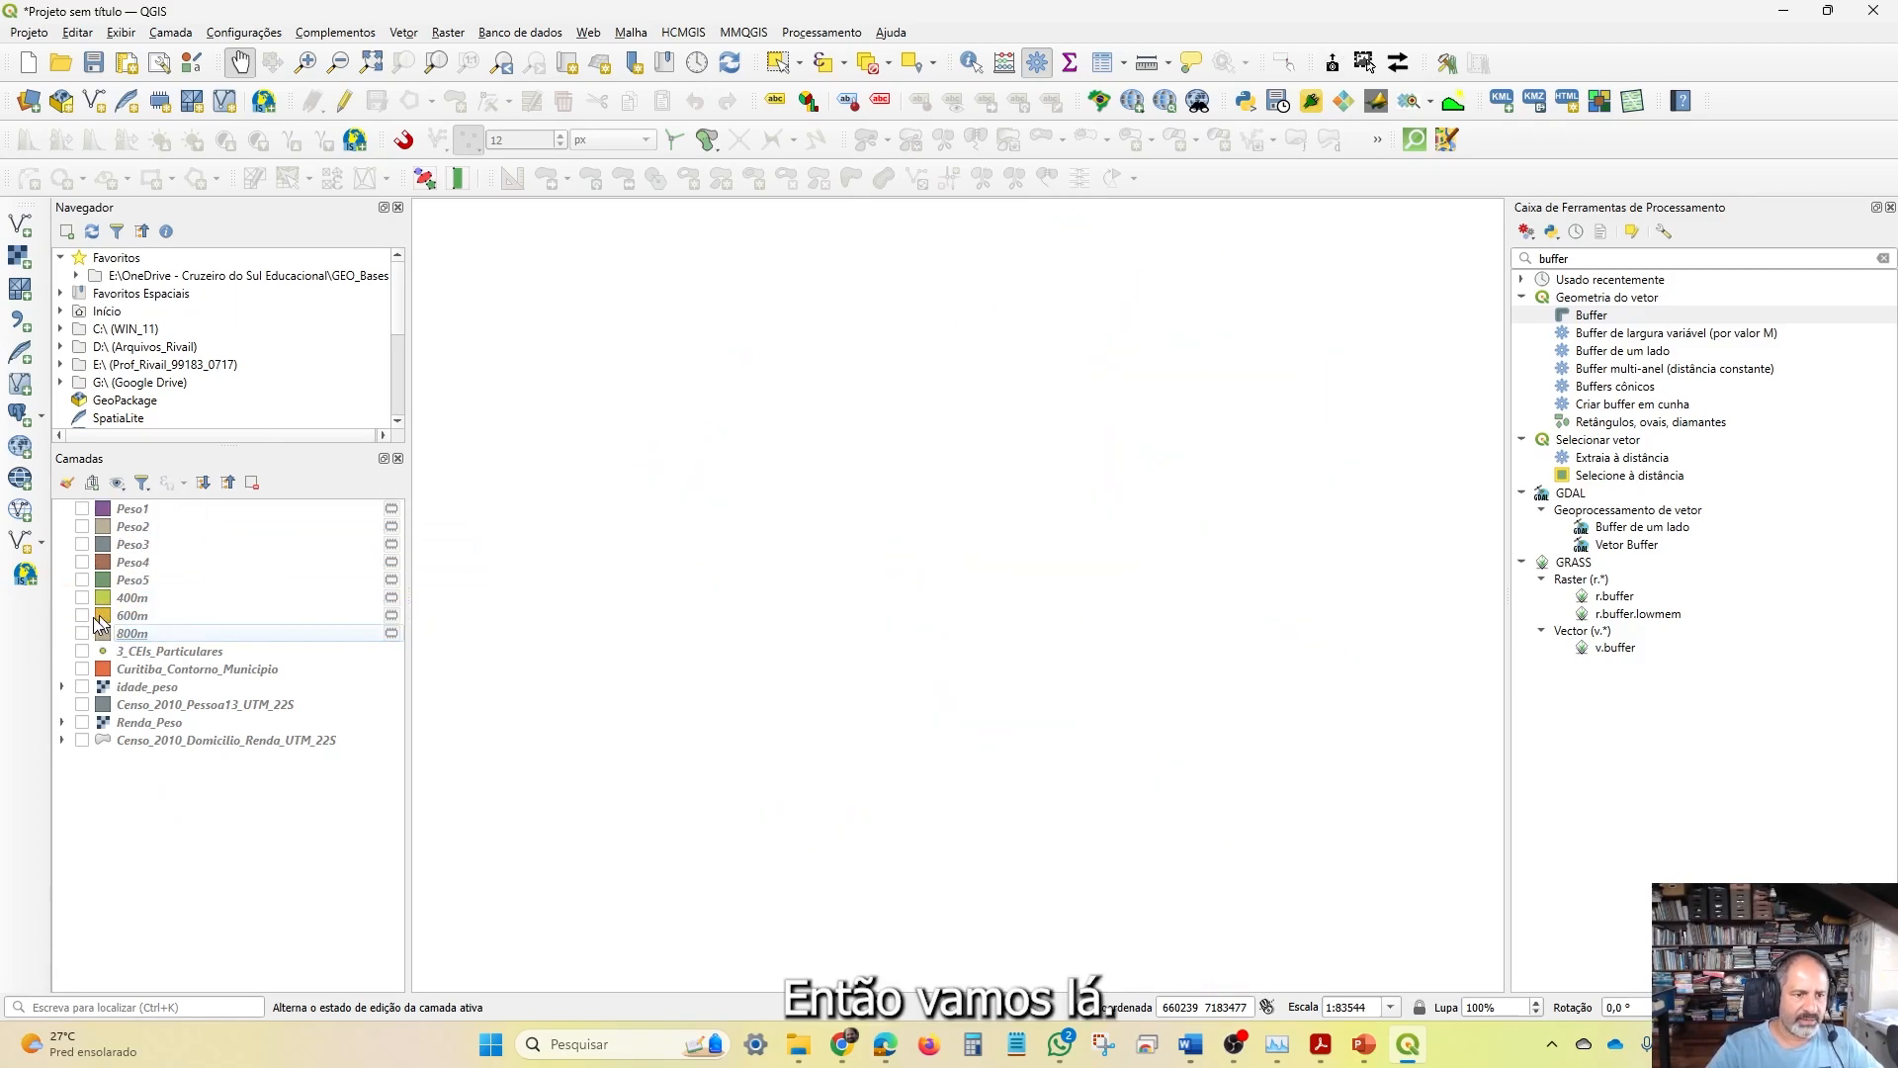
{"action": "left_click", "coordinate": [82, 581]}
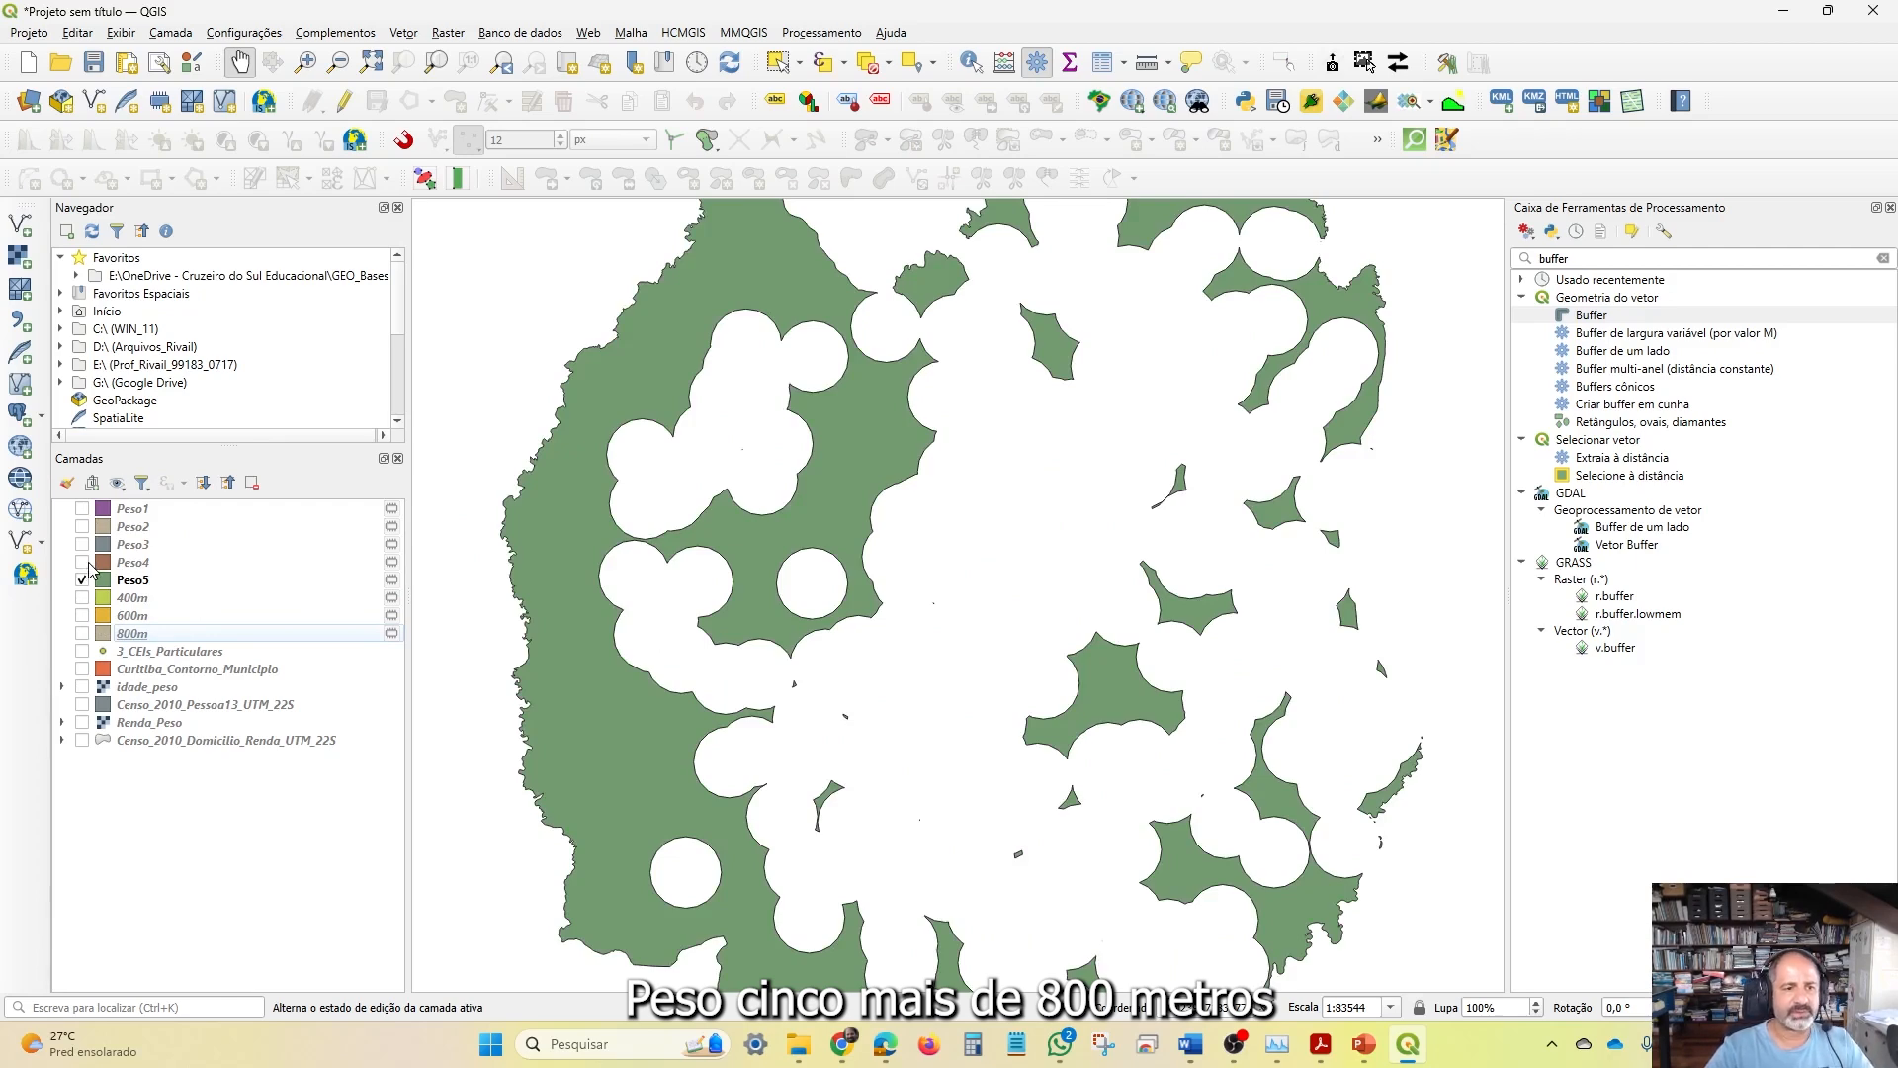
{"action": "left_click", "coordinate": [83, 562]}
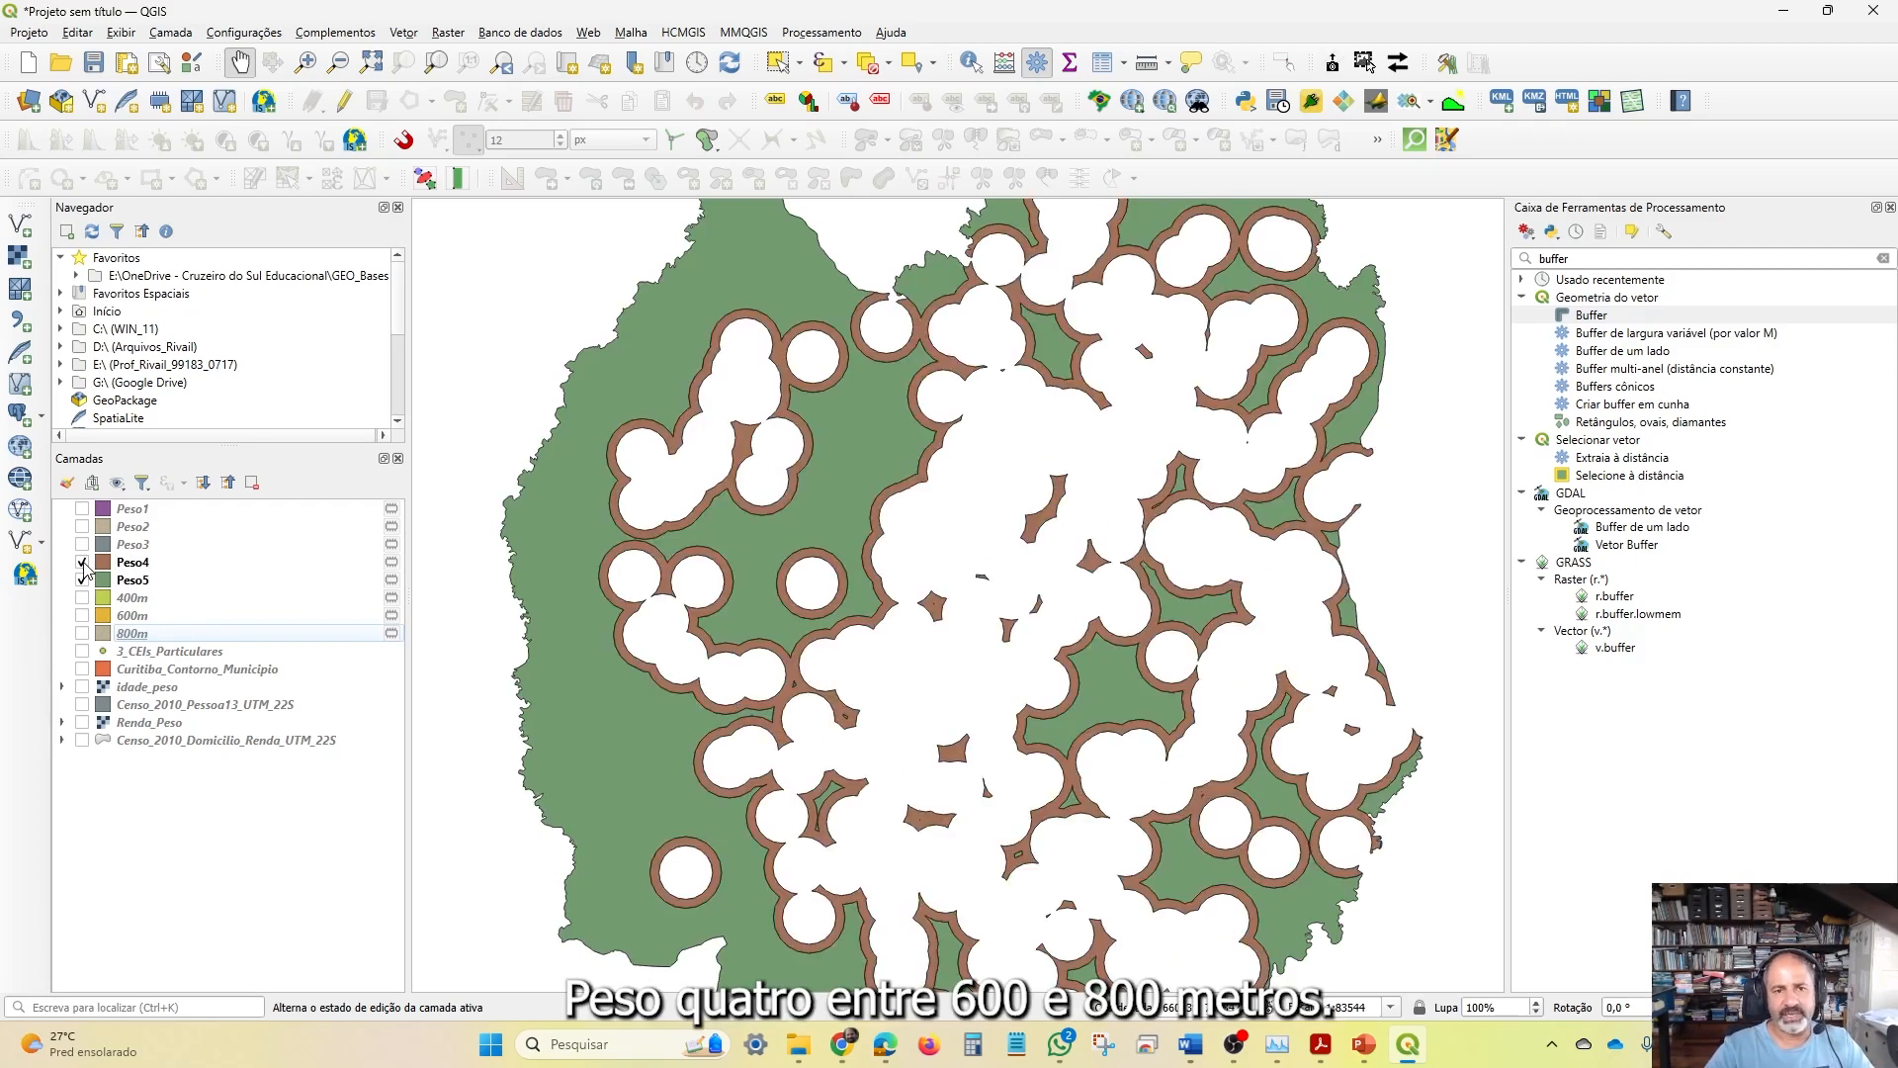
{"action": "left_click", "coordinate": [83, 545]}
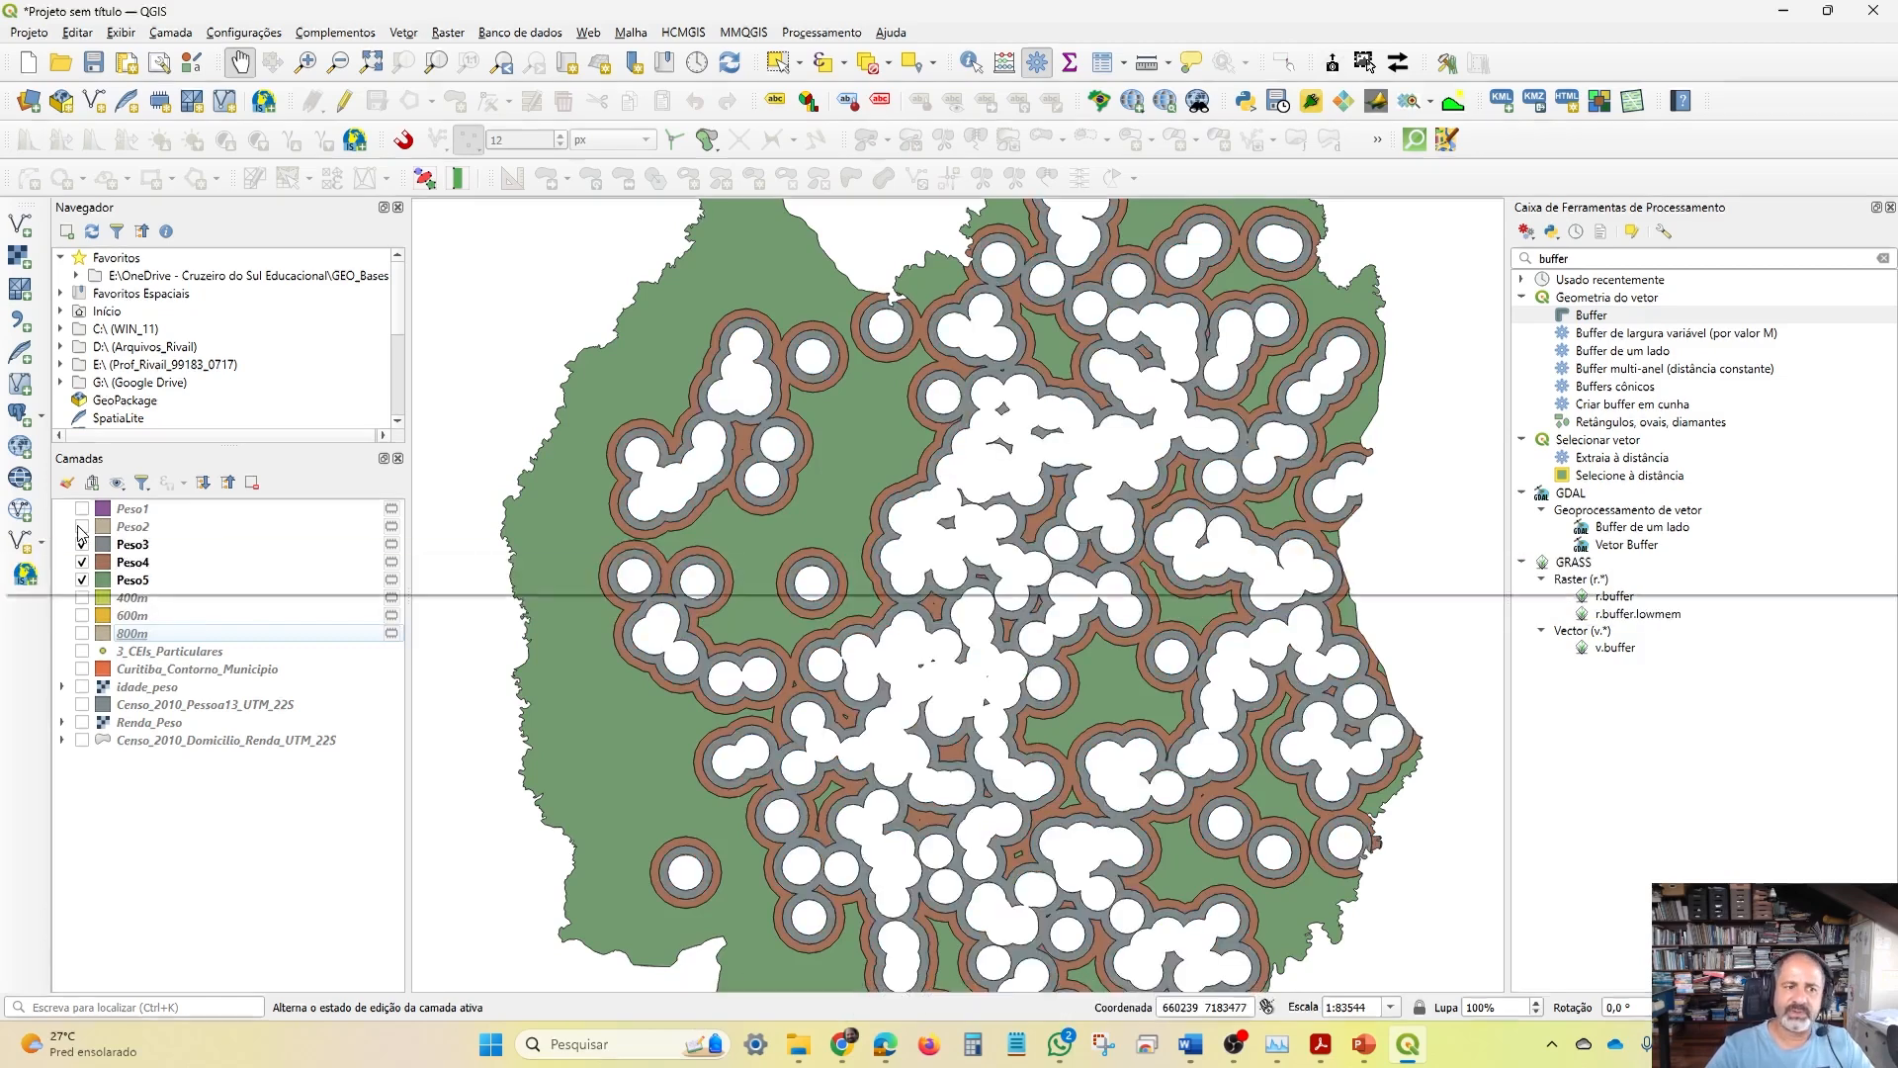
{"action": "left_click", "coordinate": [82, 534]}
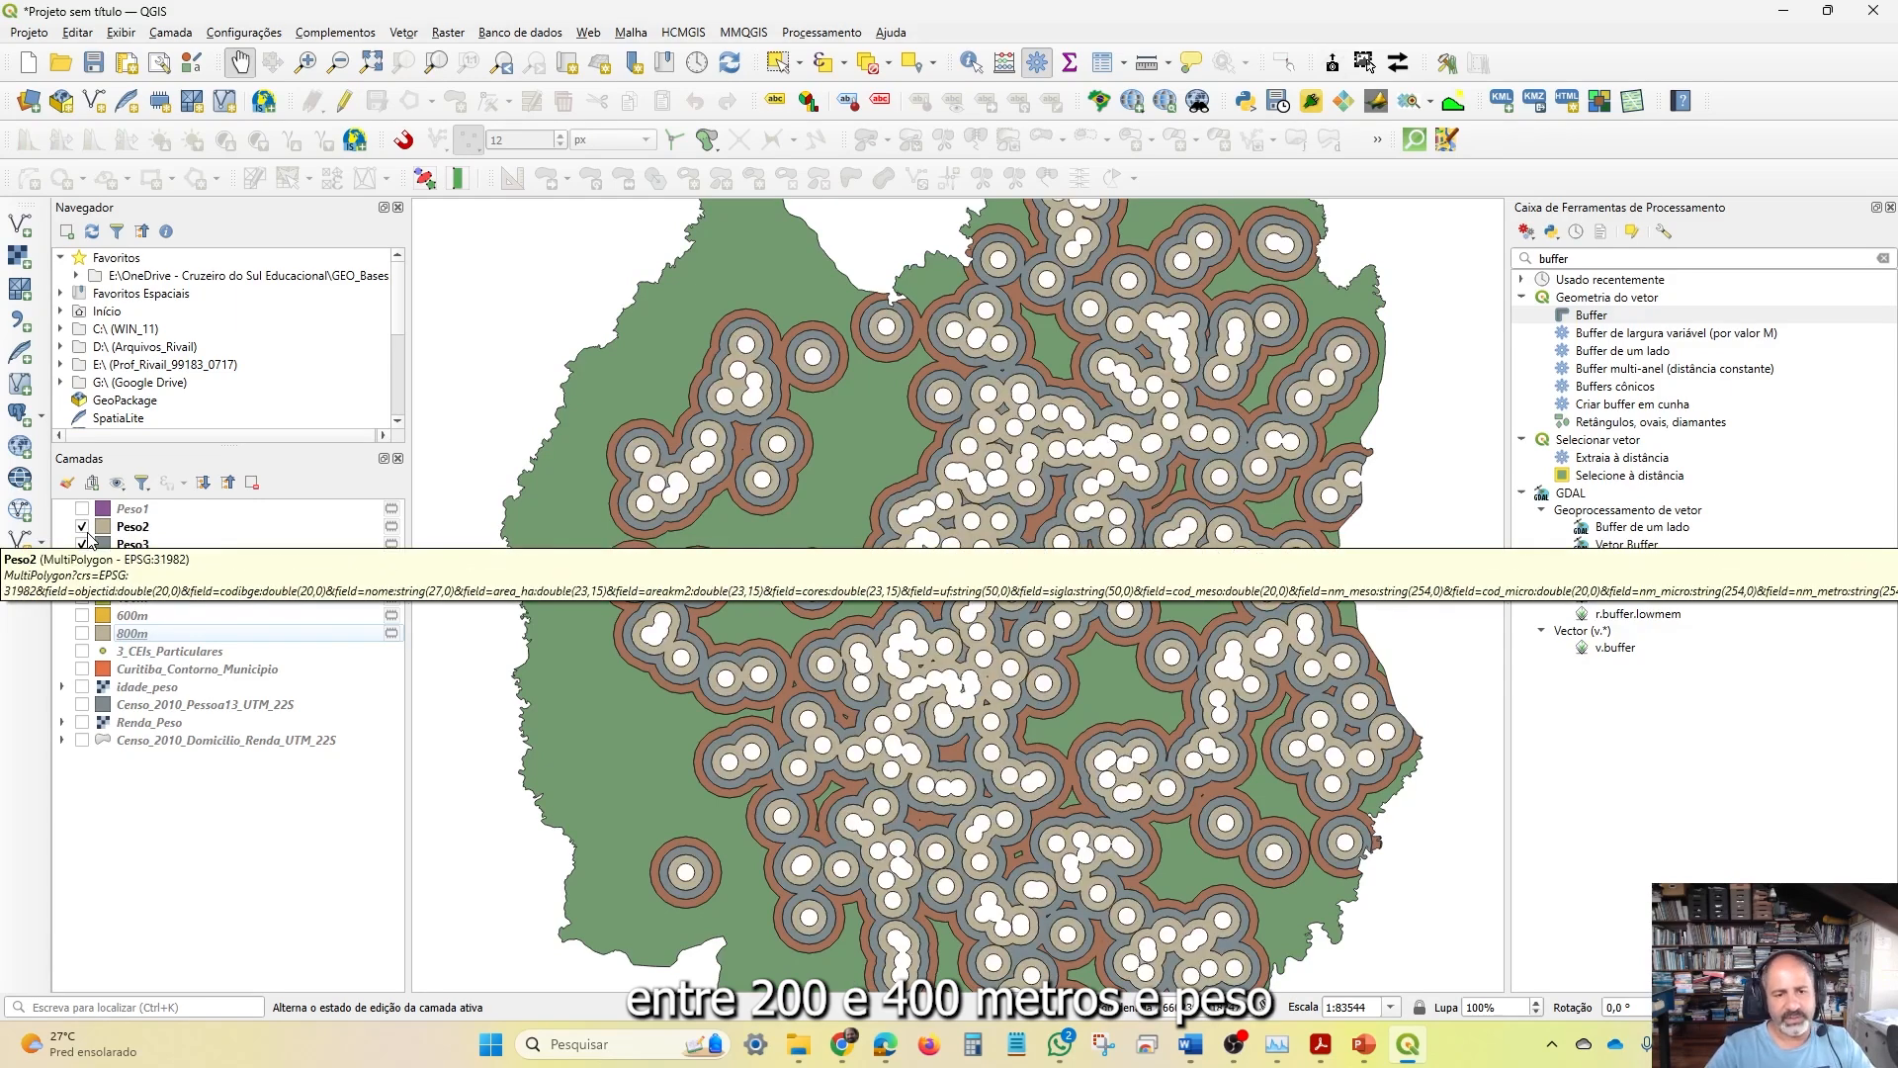
{"action": "left_click", "coordinate": [82, 510]}
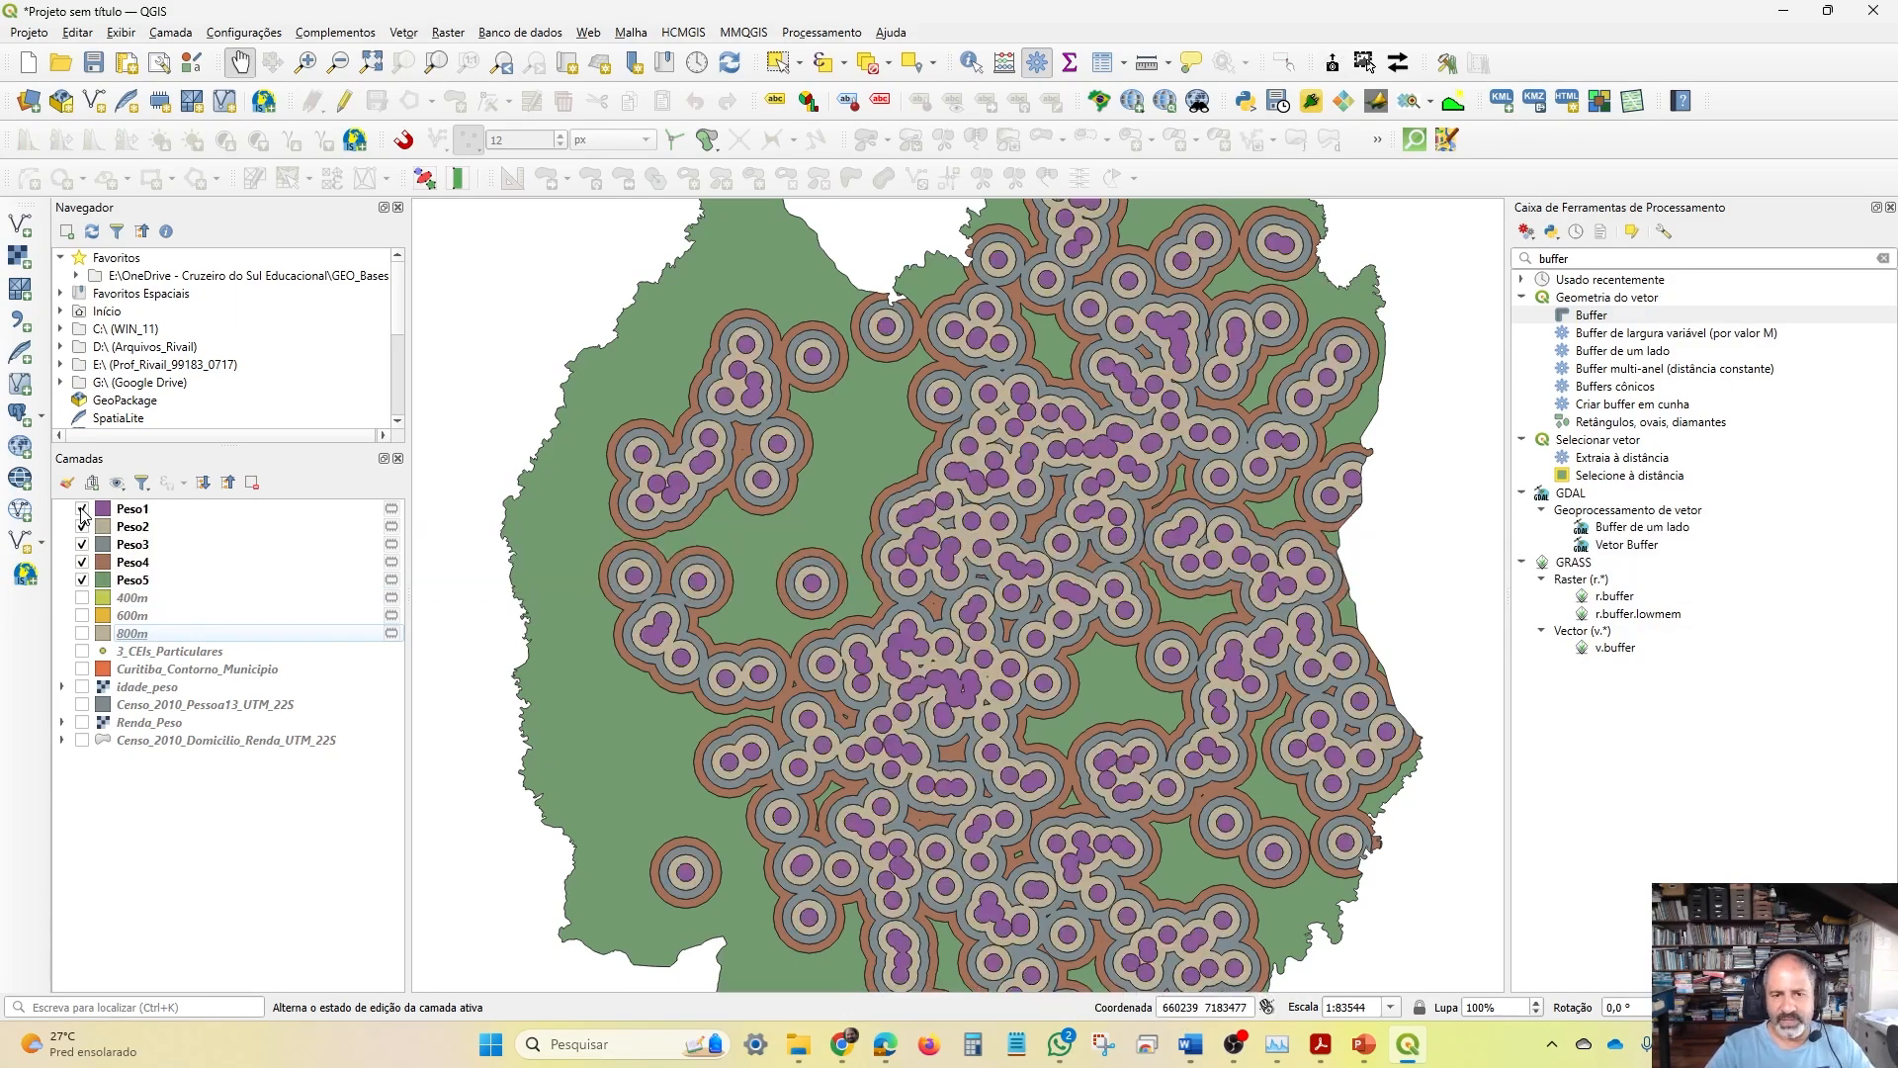
Remove the 400m, 600m and 800m buffer layers from the project
{"action": "left_click", "coordinate": [139, 600]}
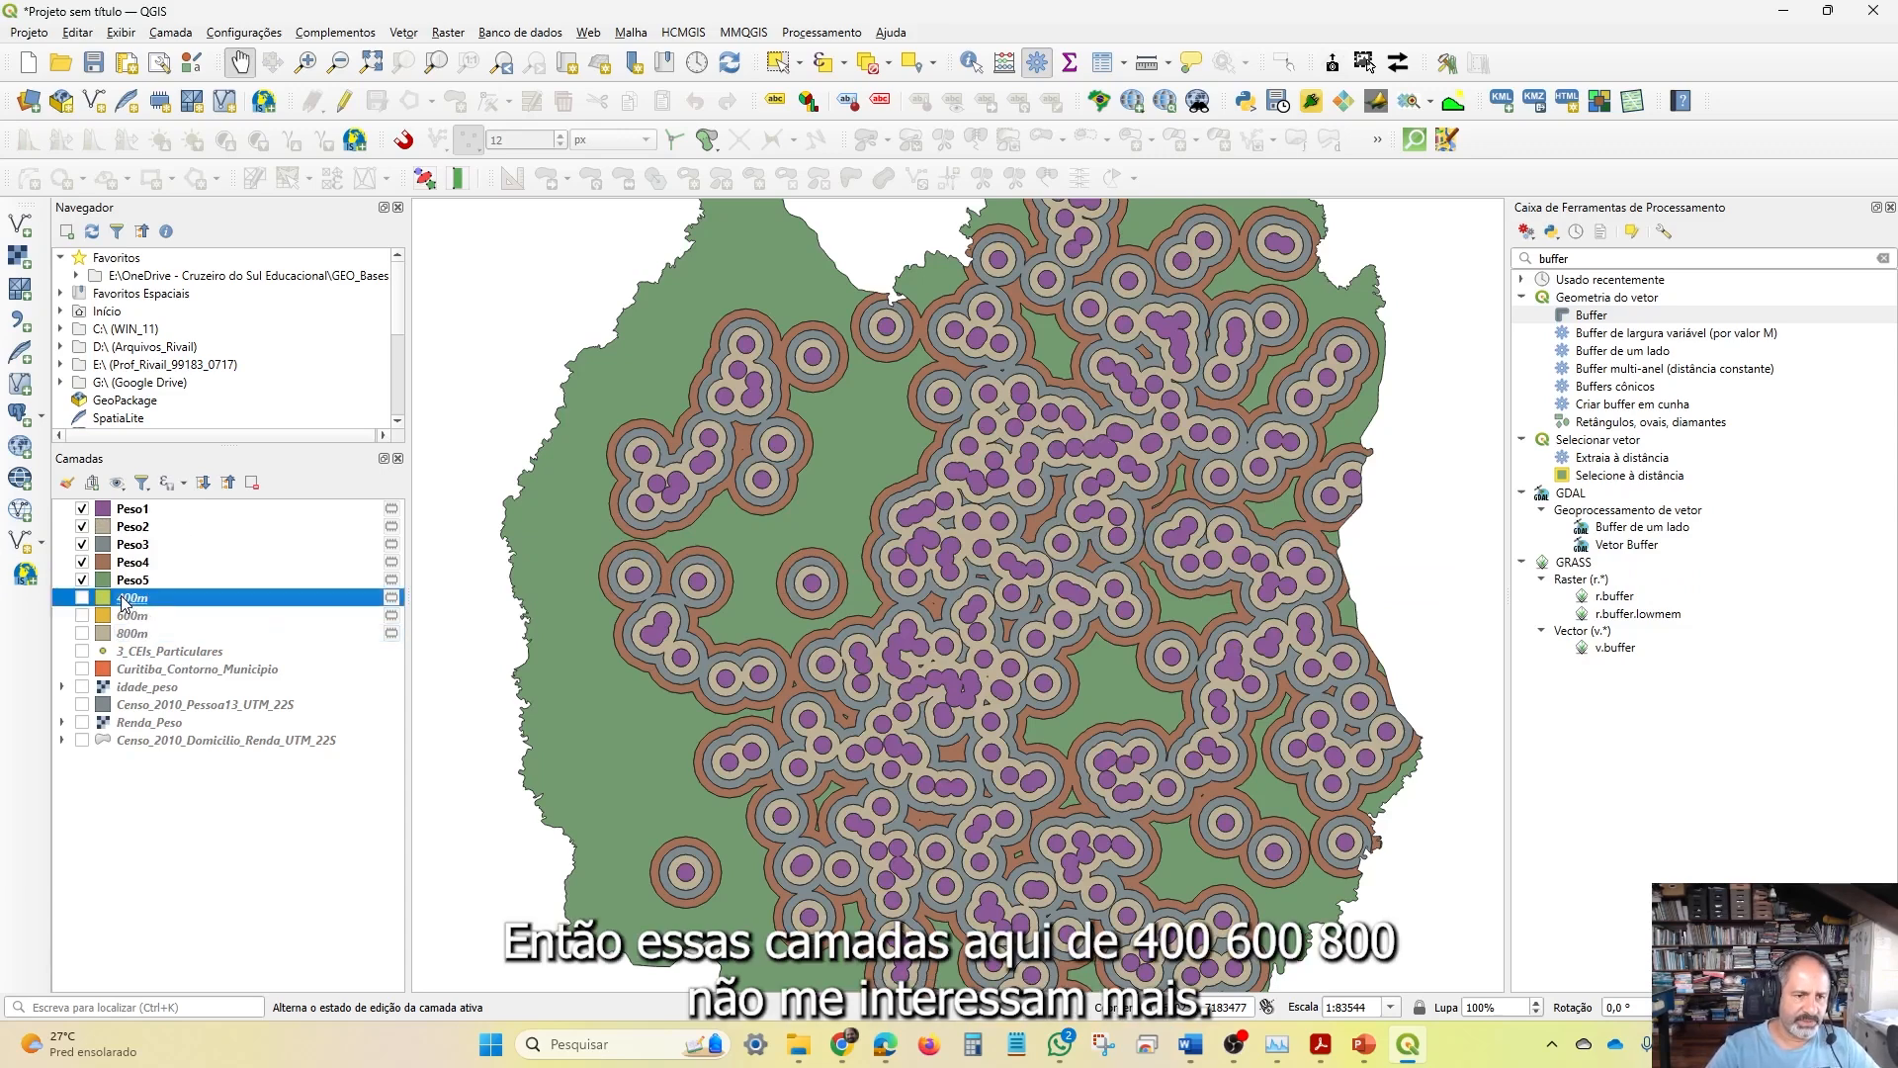
{"action": "right_click", "coordinate": [125, 603]}
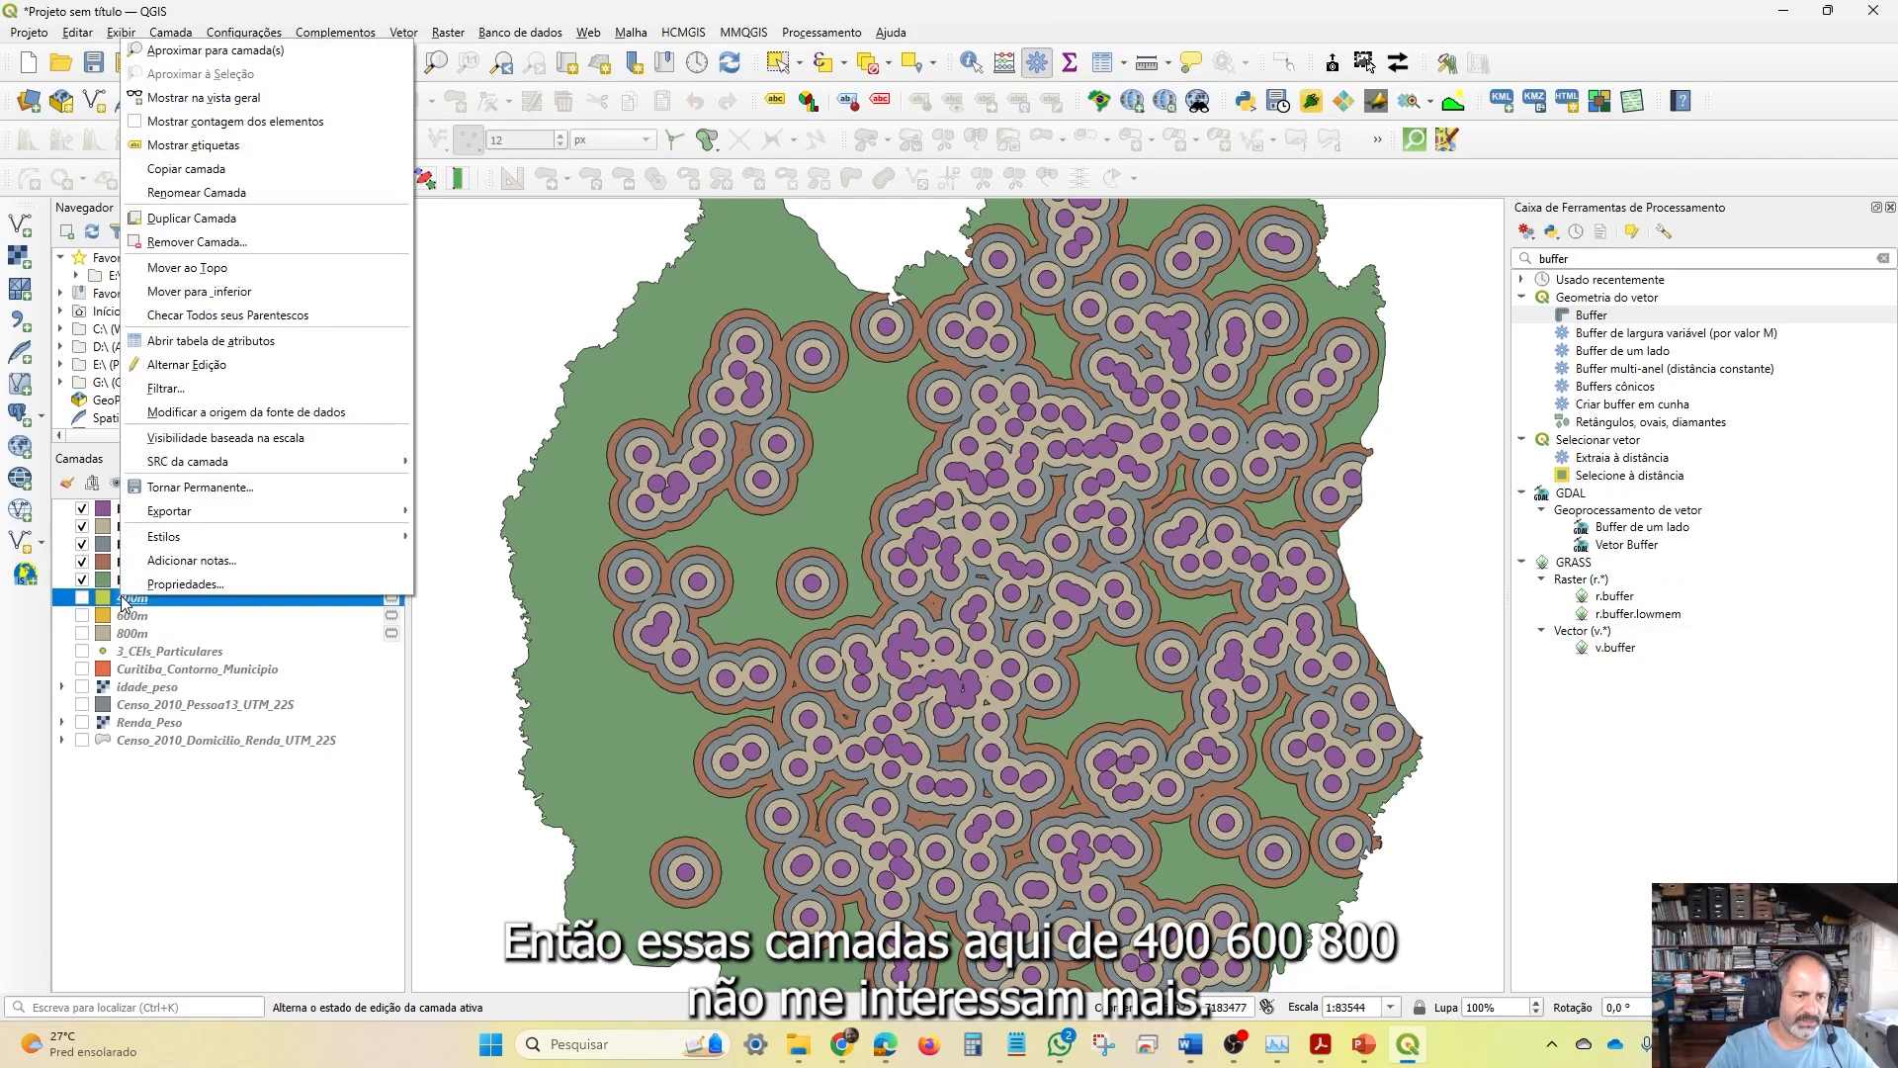
{"action": "left_click", "coordinate": [237, 259]}
{"action": "left_click", "coordinate": [935, 542]}
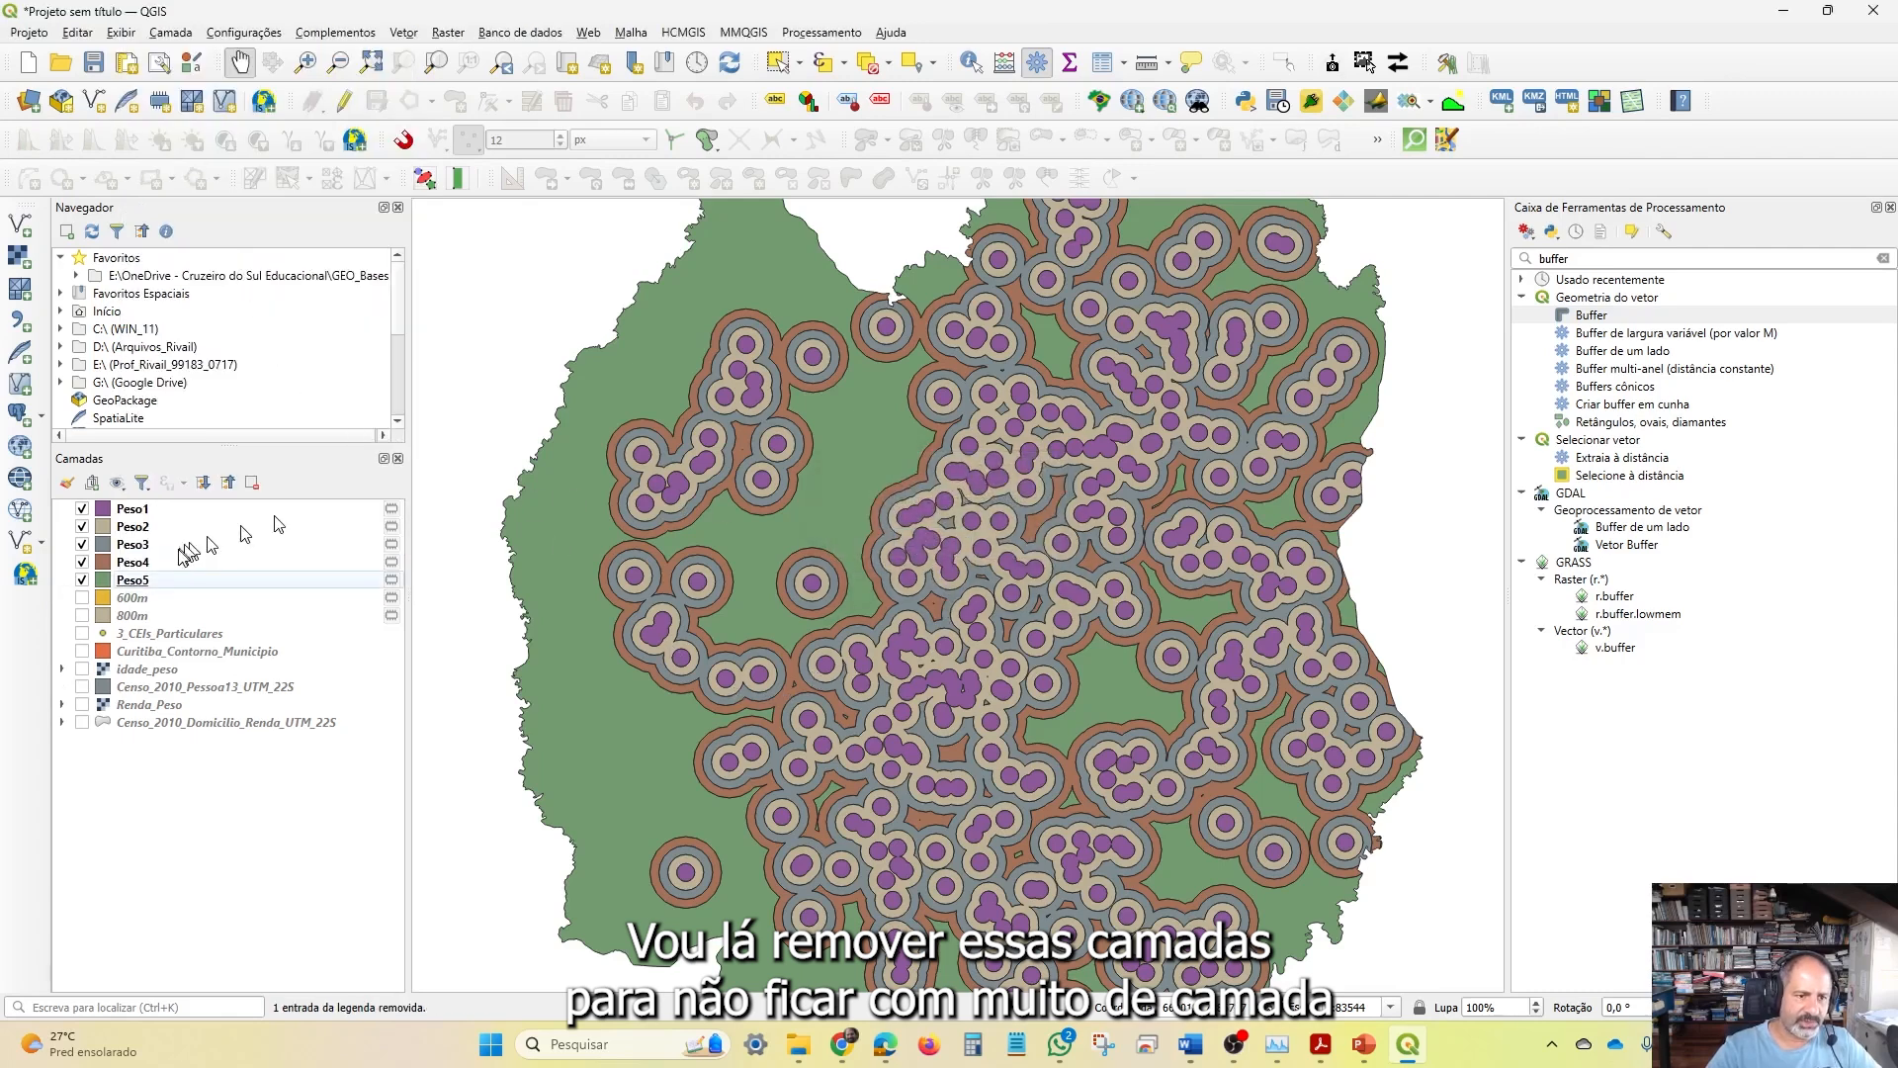
{"action": "left_click", "coordinate": [133, 599]}
{"action": "right_click", "coordinate": [130, 599]}
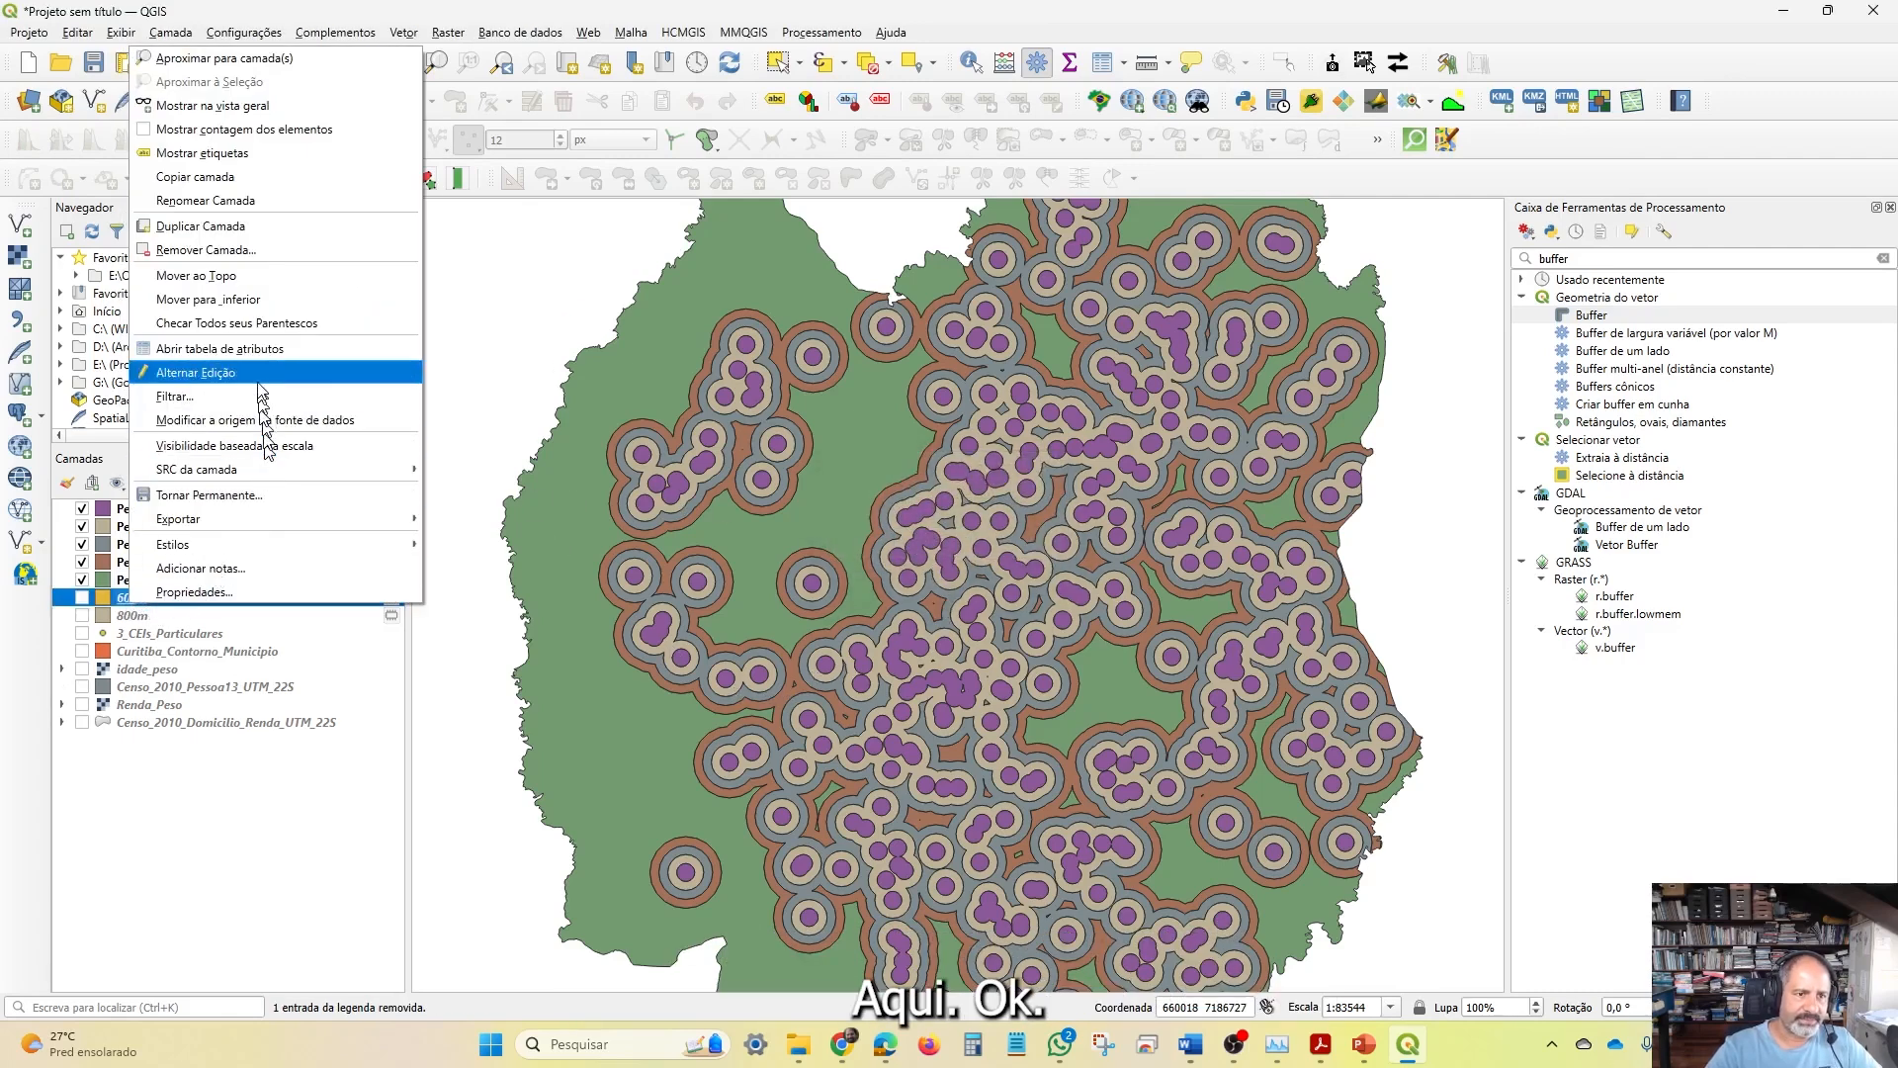
{"action": "left_click", "coordinate": [212, 250]}
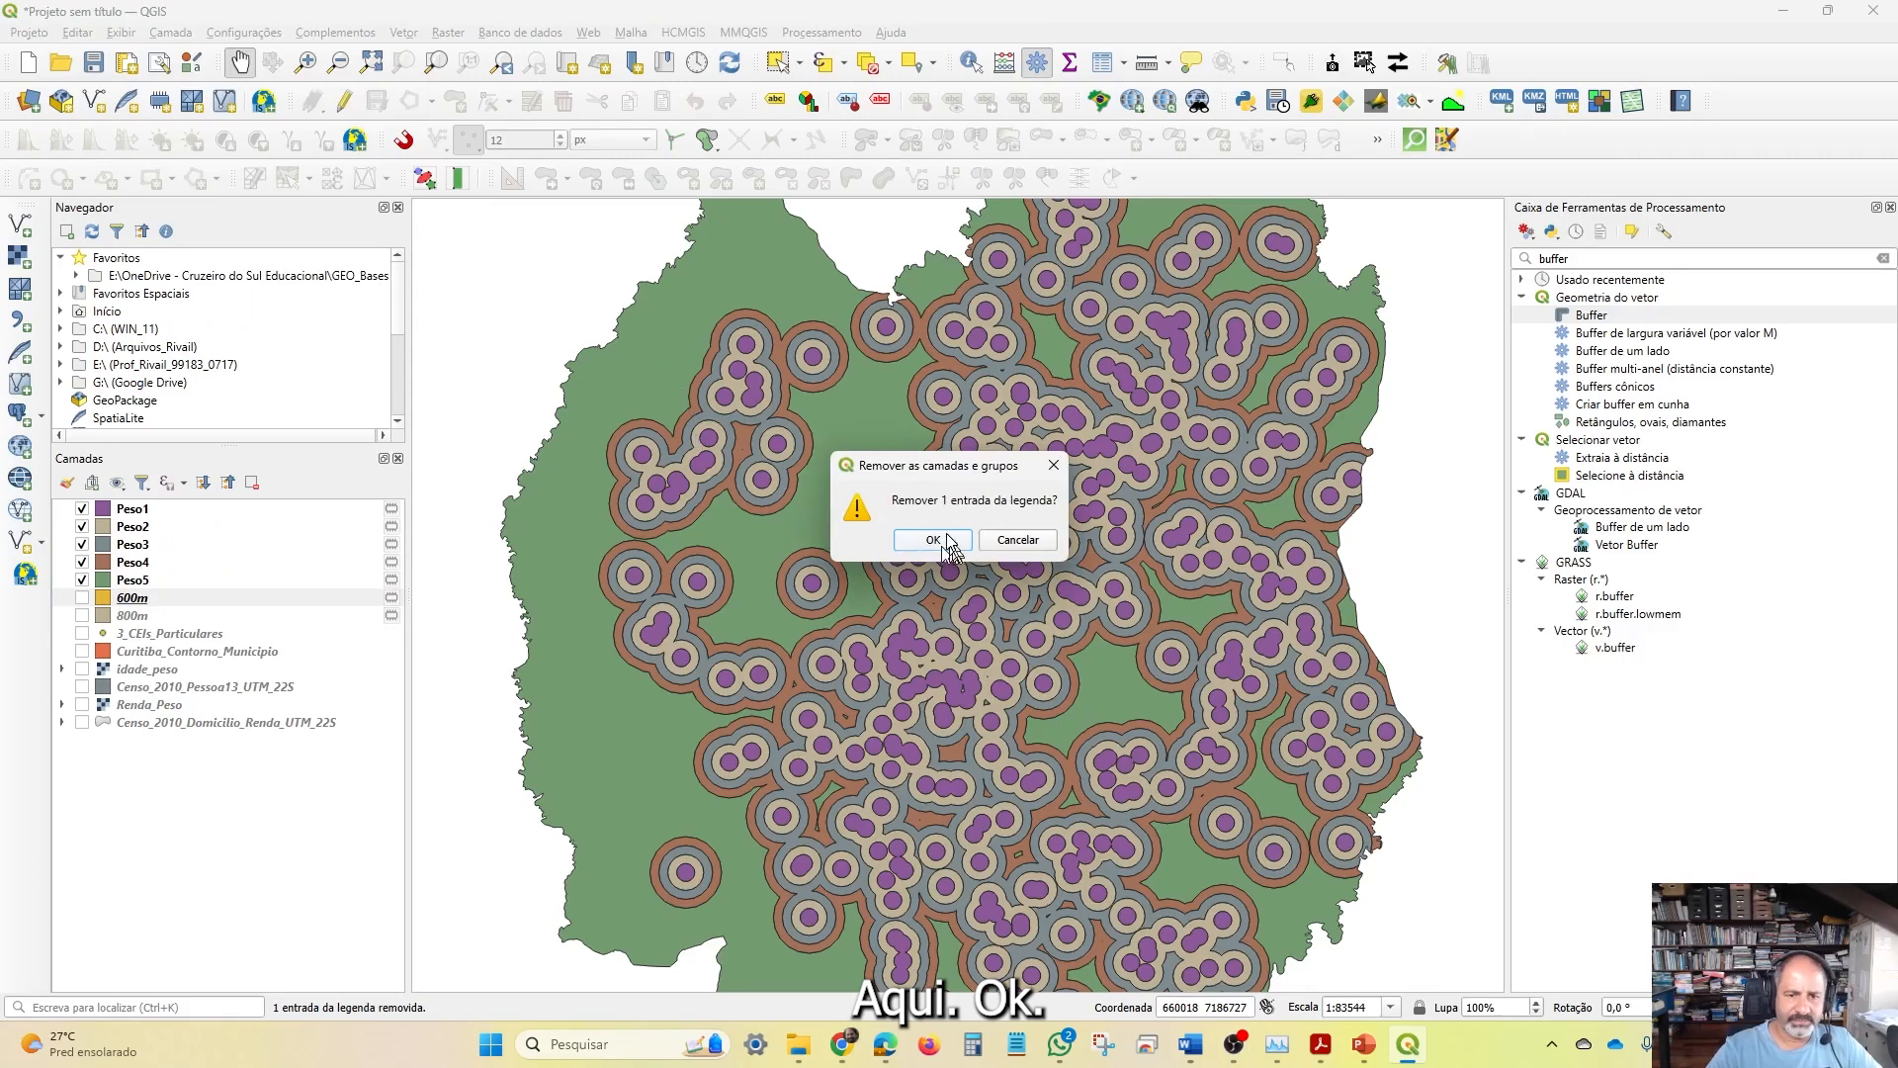
{"action": "left_click", "coordinate": [944, 544]}
{"action": "left_click", "coordinate": [133, 598]}
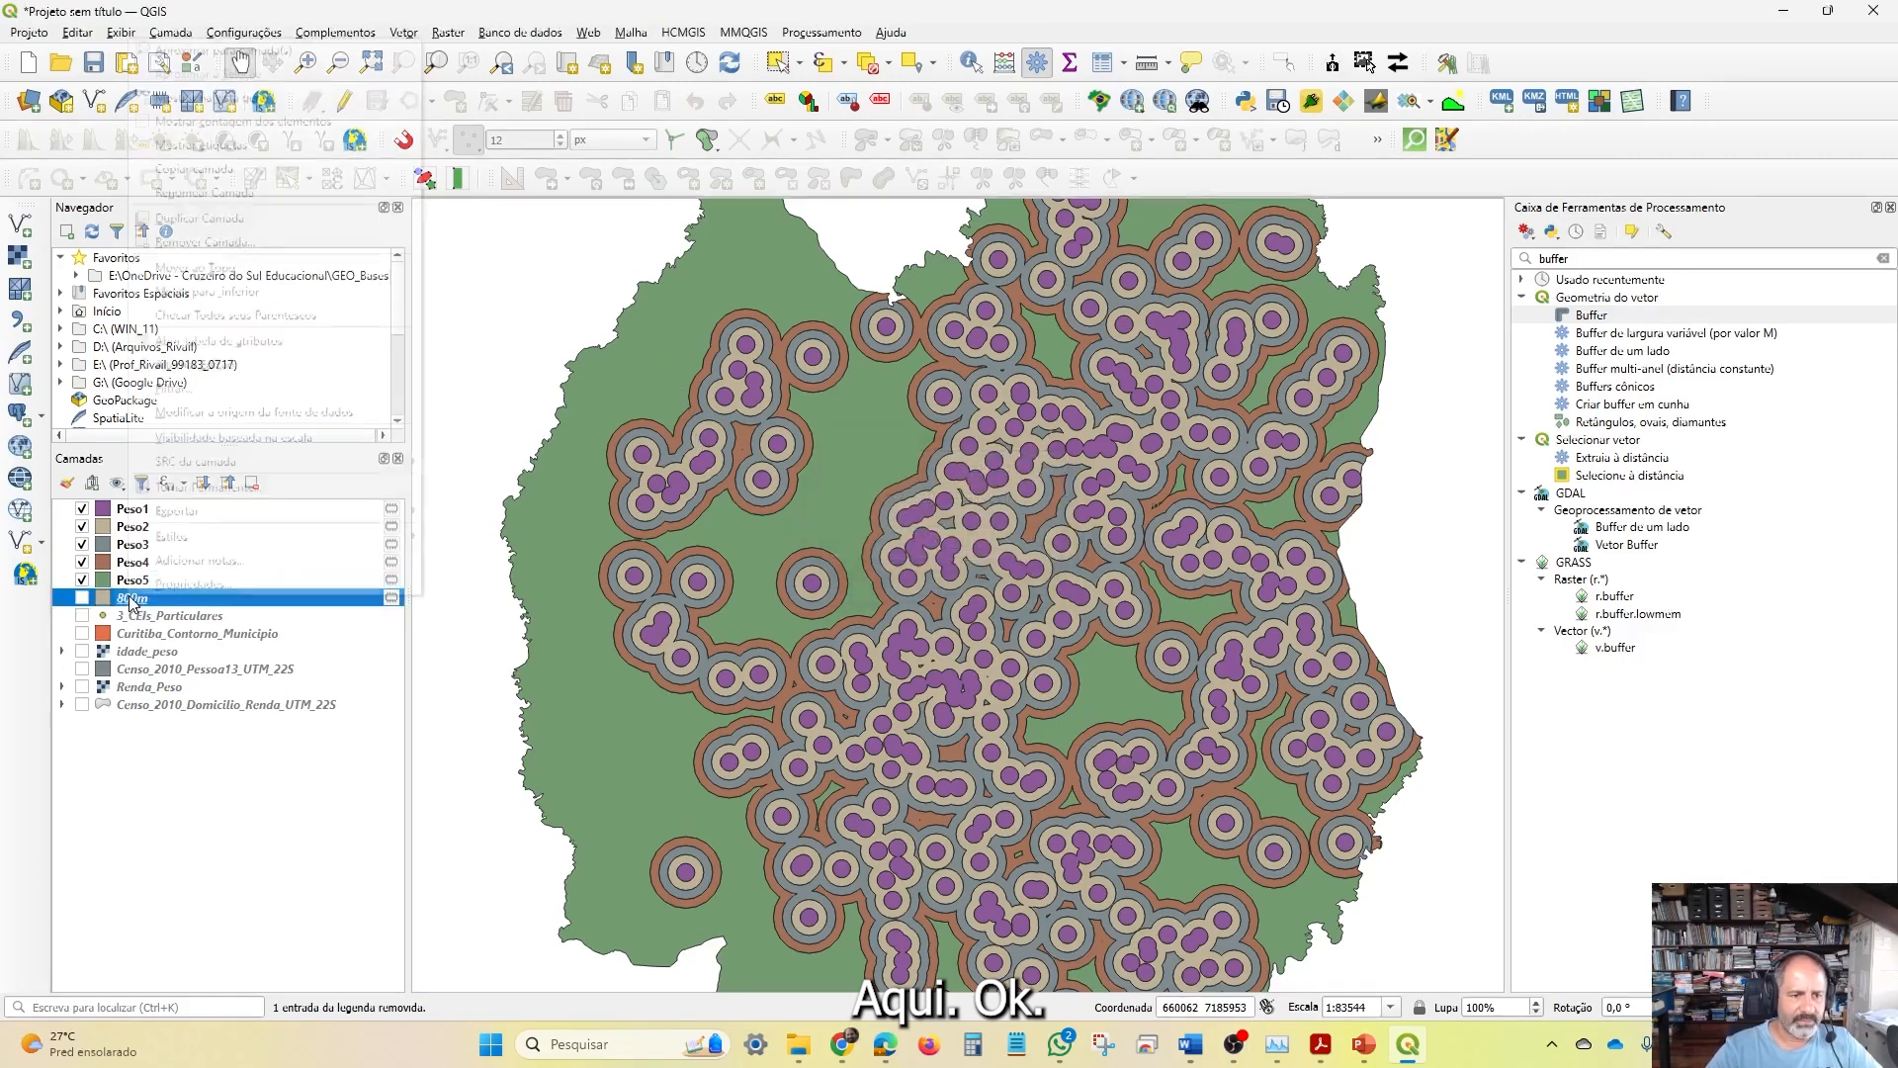
{"action": "right_click", "coordinate": [130, 598]}
{"action": "left_click", "coordinate": [251, 254]}
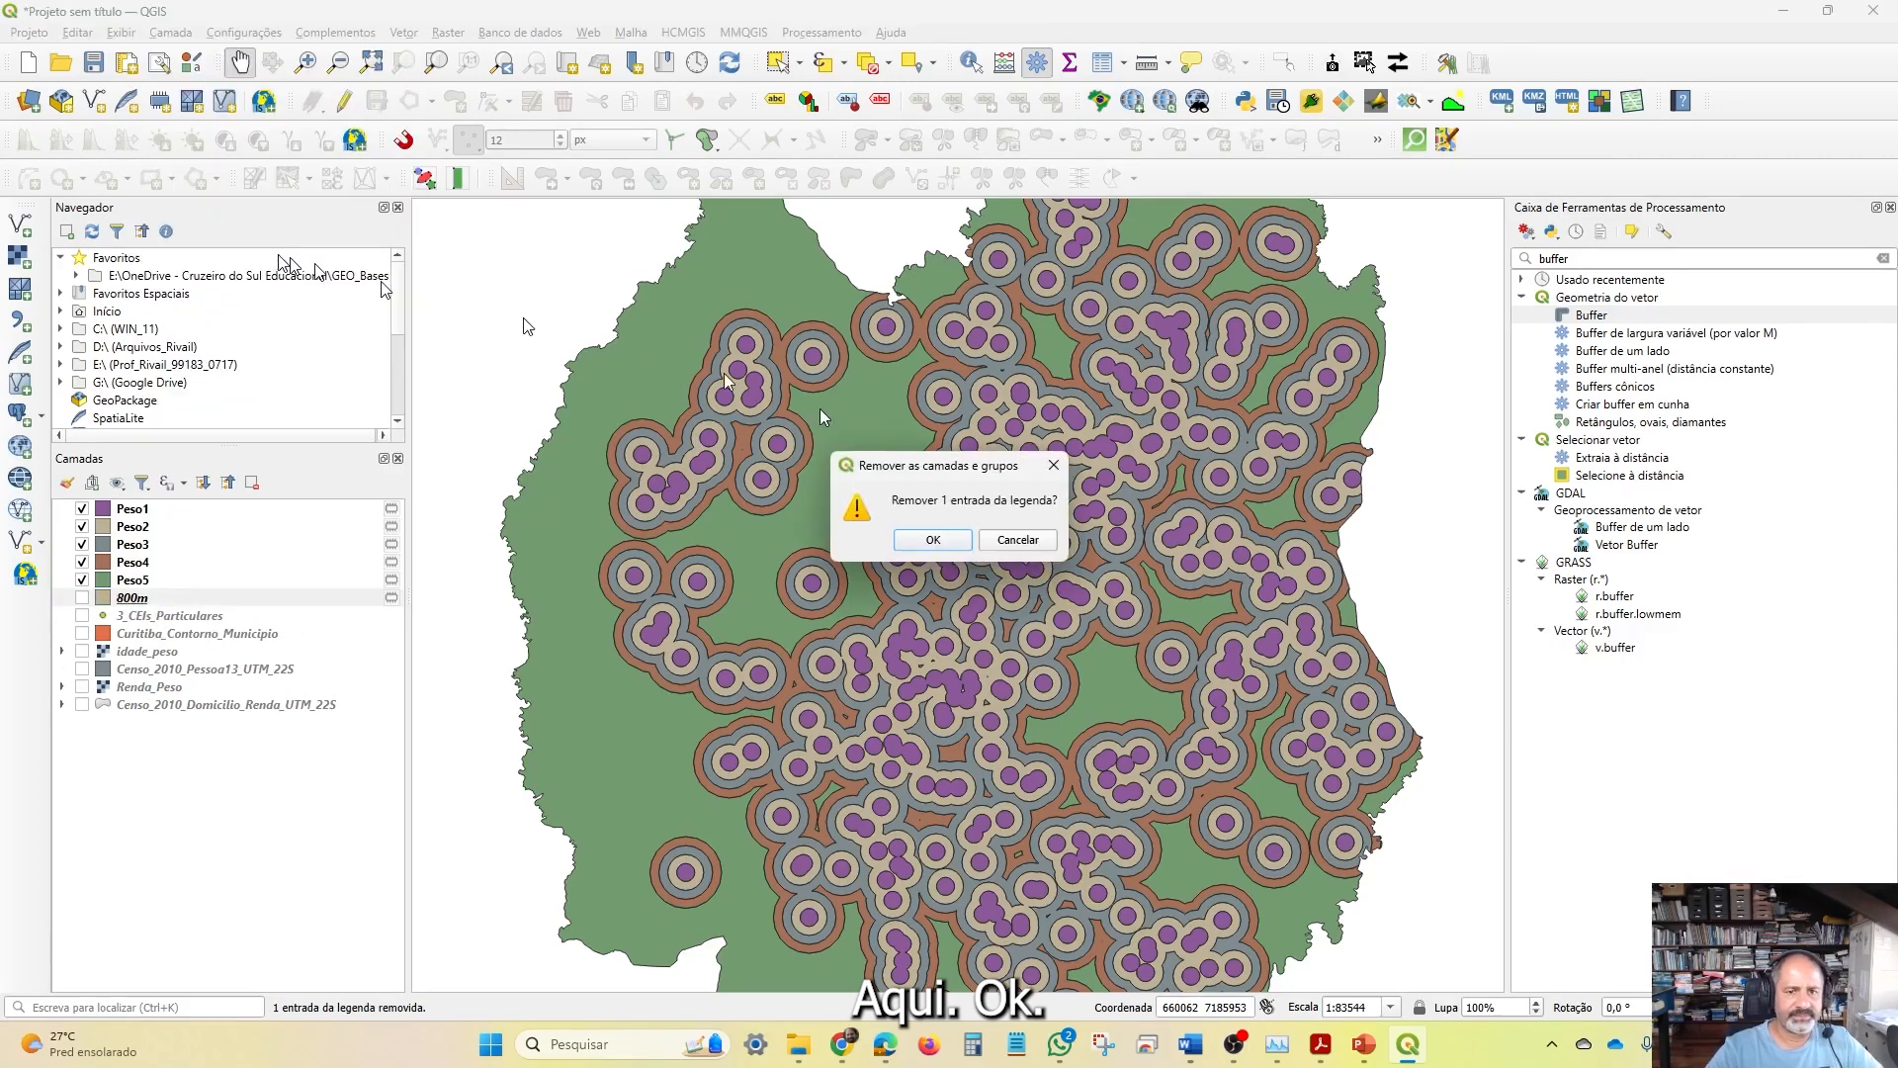
{"action": "left_click", "coordinate": [936, 551]}
{"action": "scroll", "coordinate": [1051, 560], "scroll_direction": "down", "scroll_amount": 2}
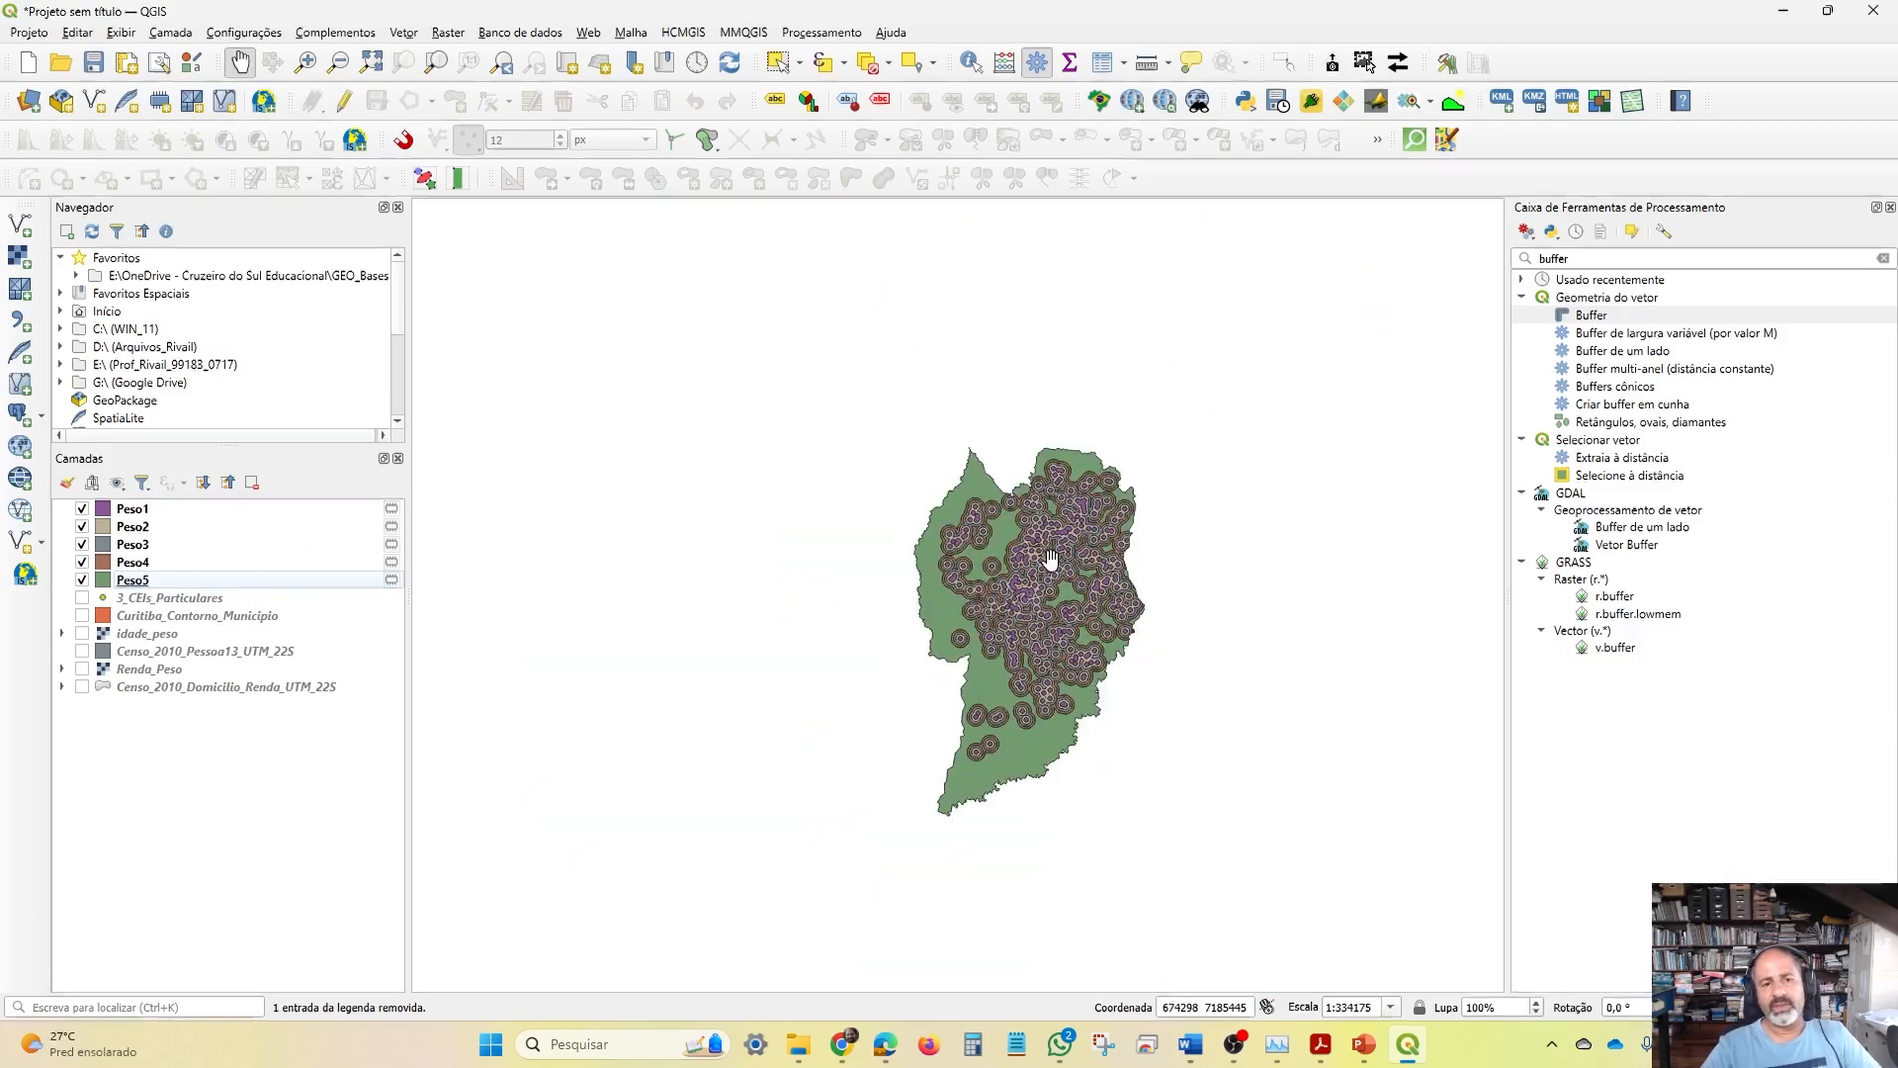
{"action": "scroll", "coordinate": [1048, 566], "scroll_direction": "up", "scroll_amount": 2}
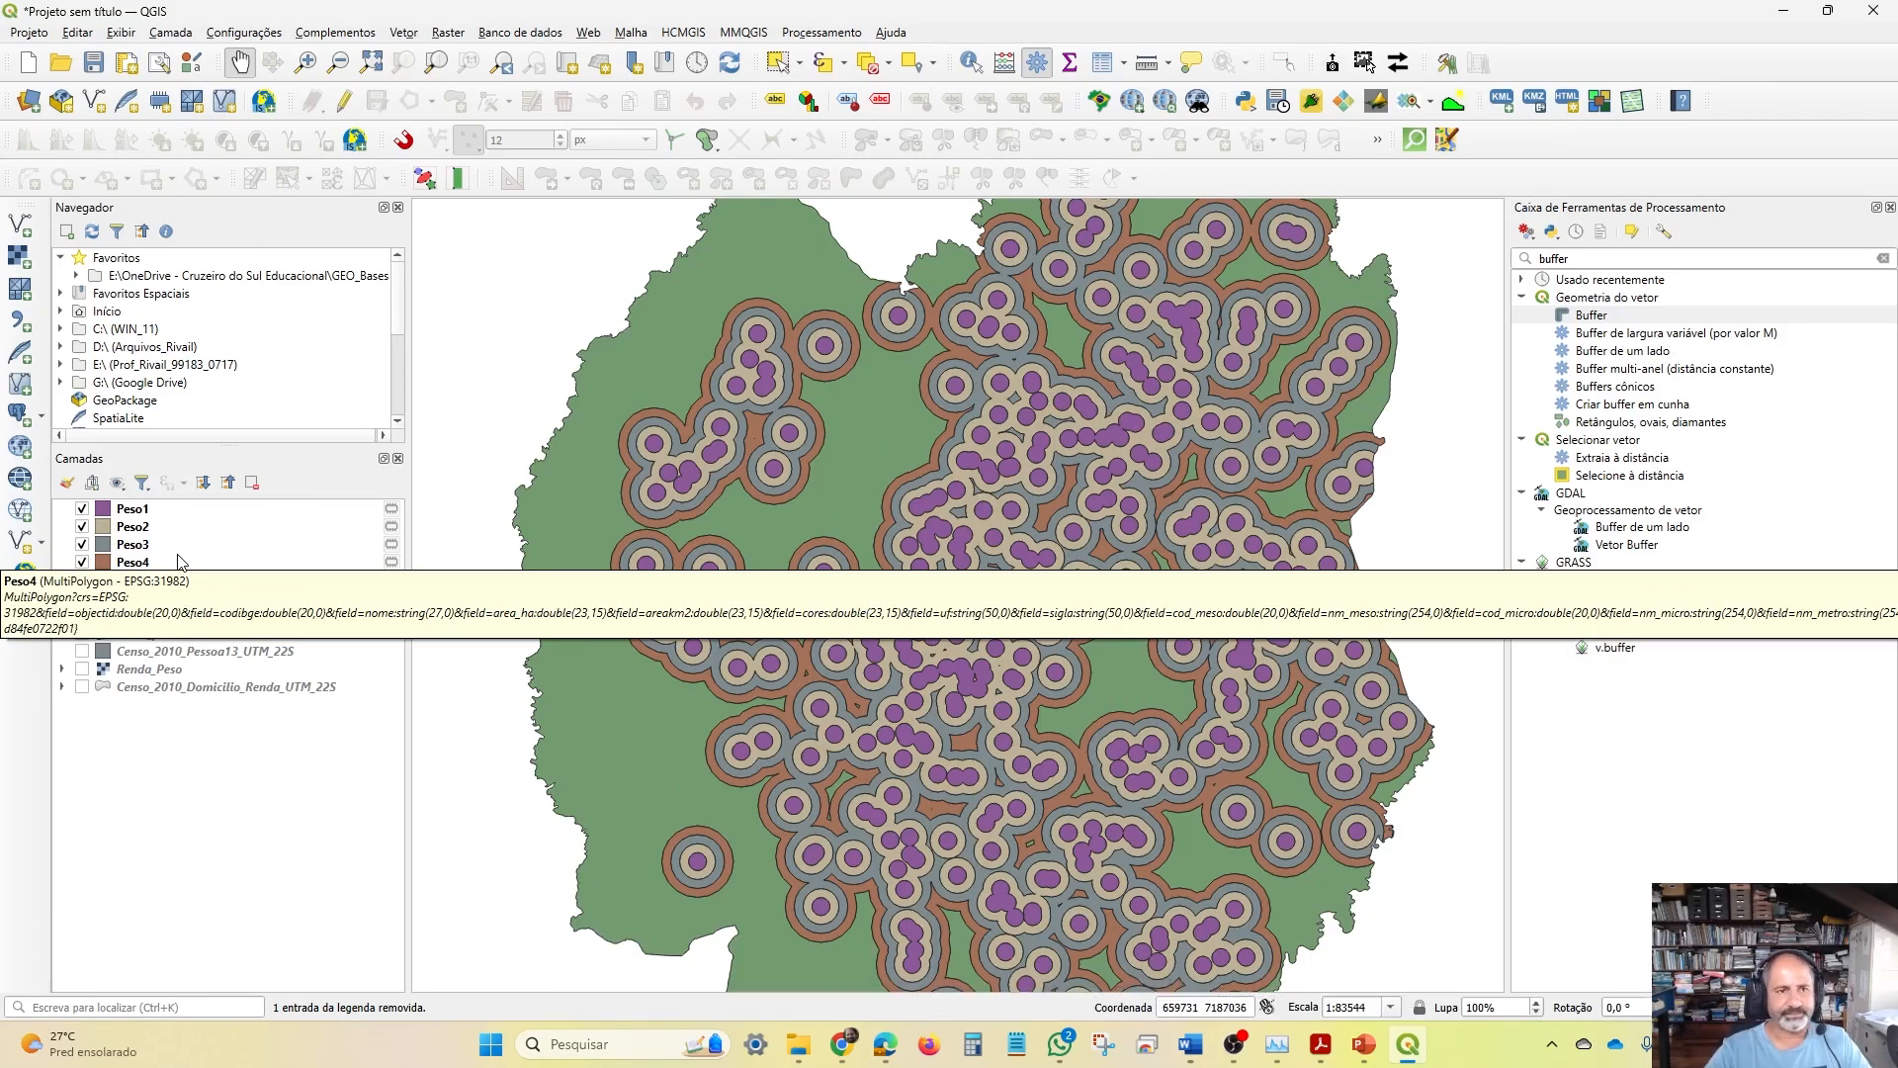
{"action": "left_click", "coordinate": [404, 32]}
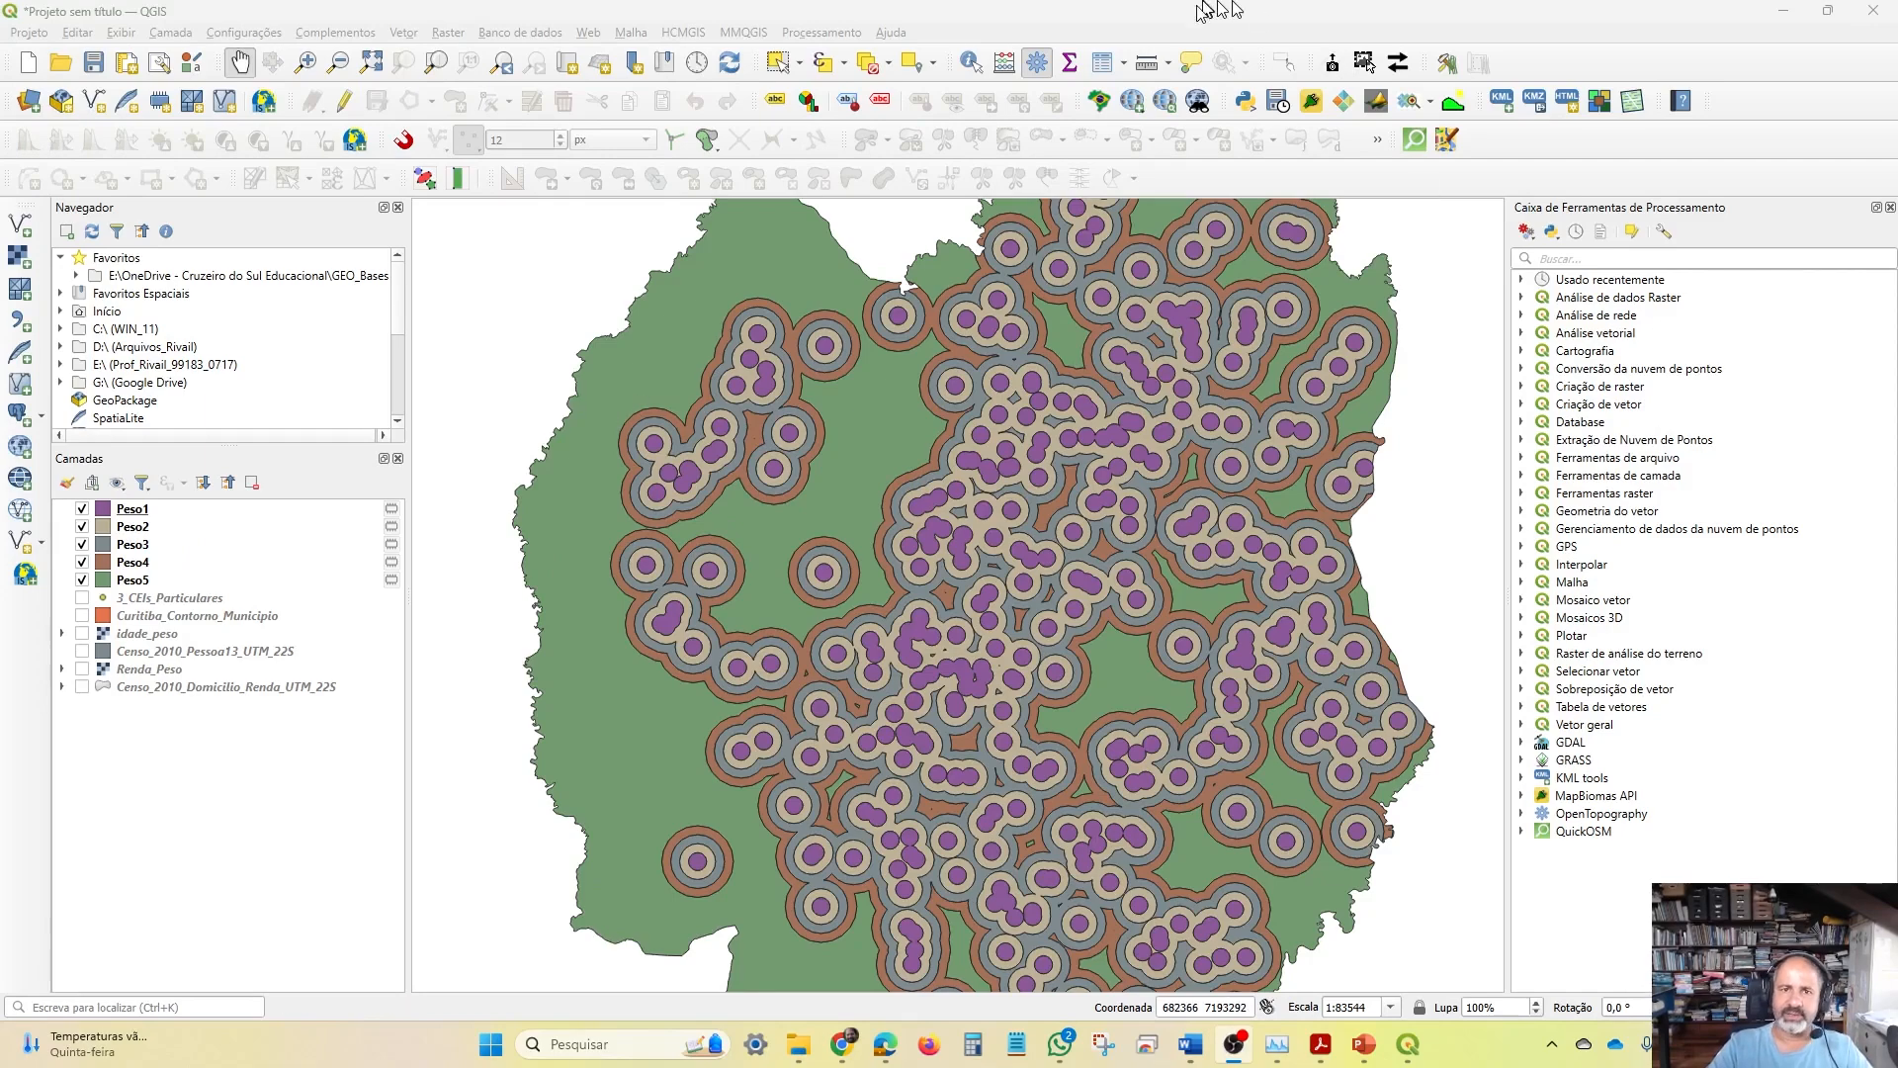
Search the processing toolbox for "mesclar" and open the Mesclar camadas vetoriais tool
{"action": "left_click", "coordinate": [1036, 64]}
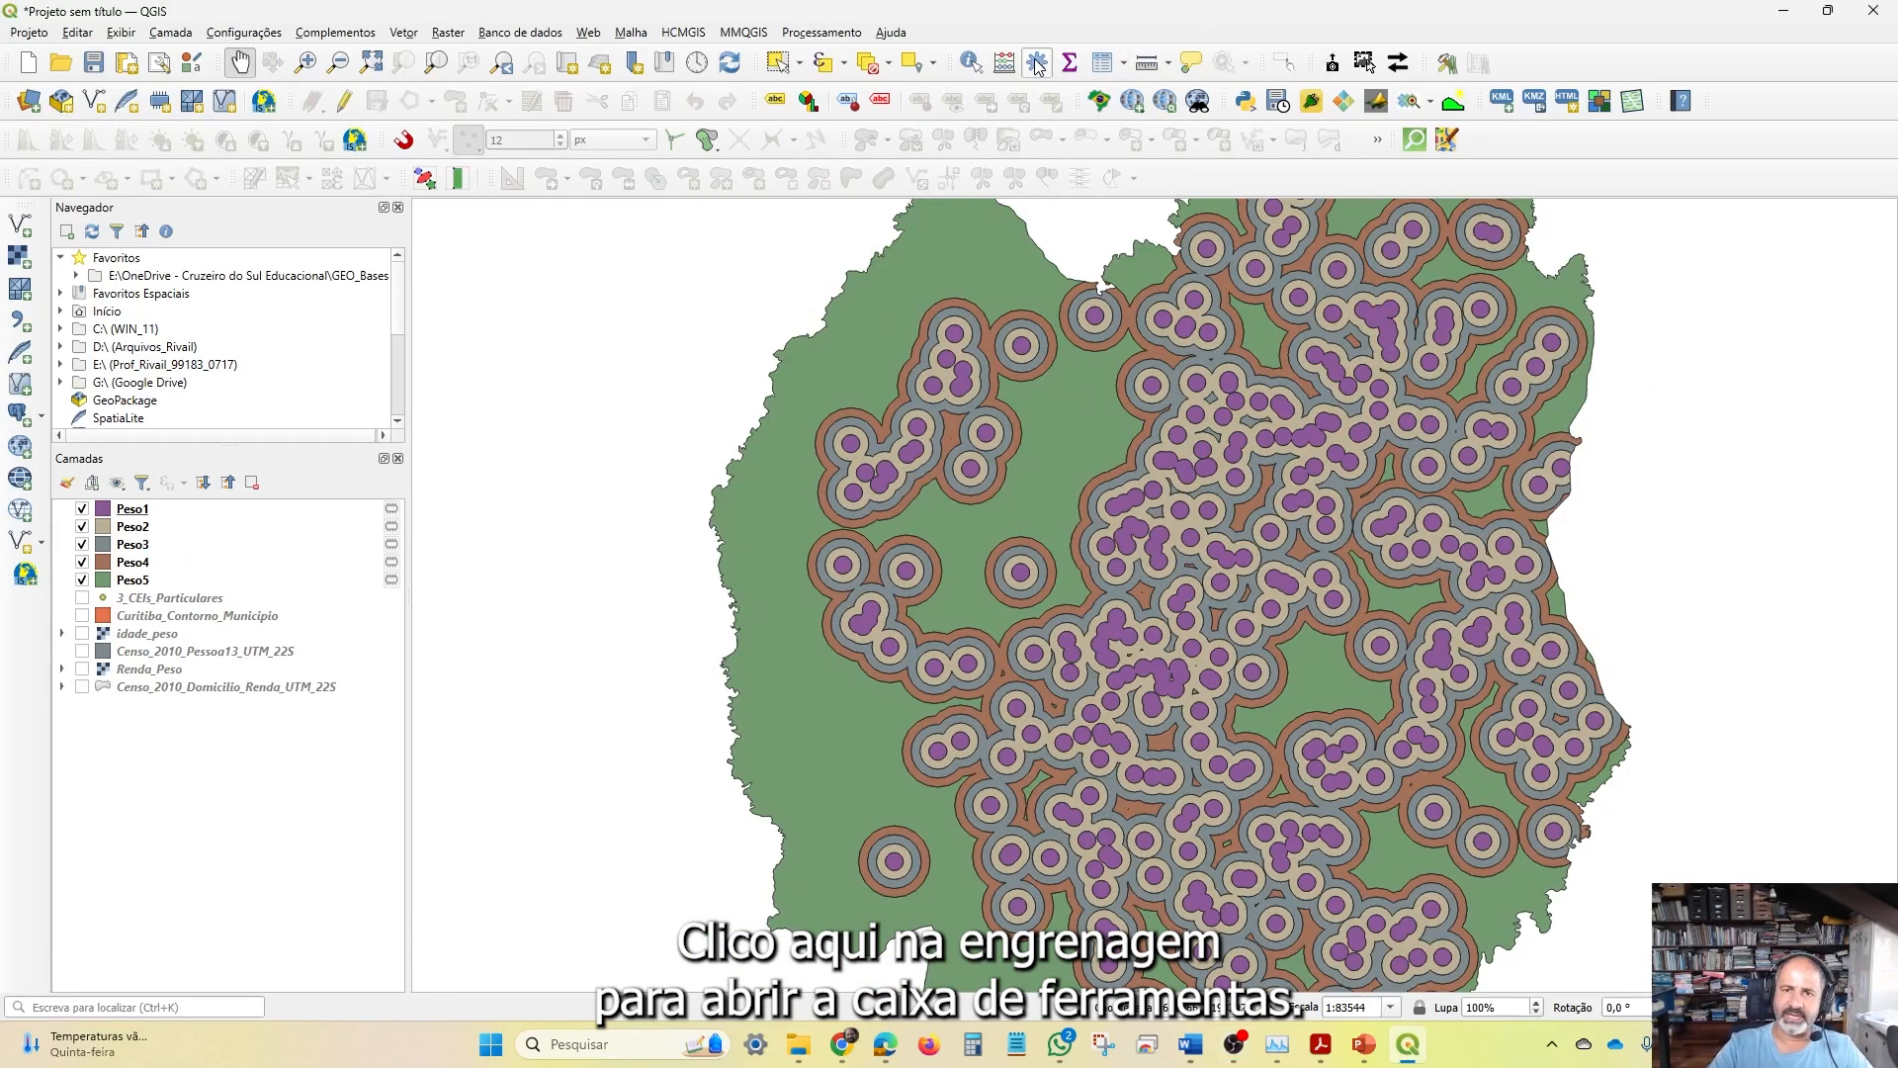
{"action": "left_click", "coordinate": [1037, 63]}
{"action": "left_click", "coordinate": [1607, 260]}
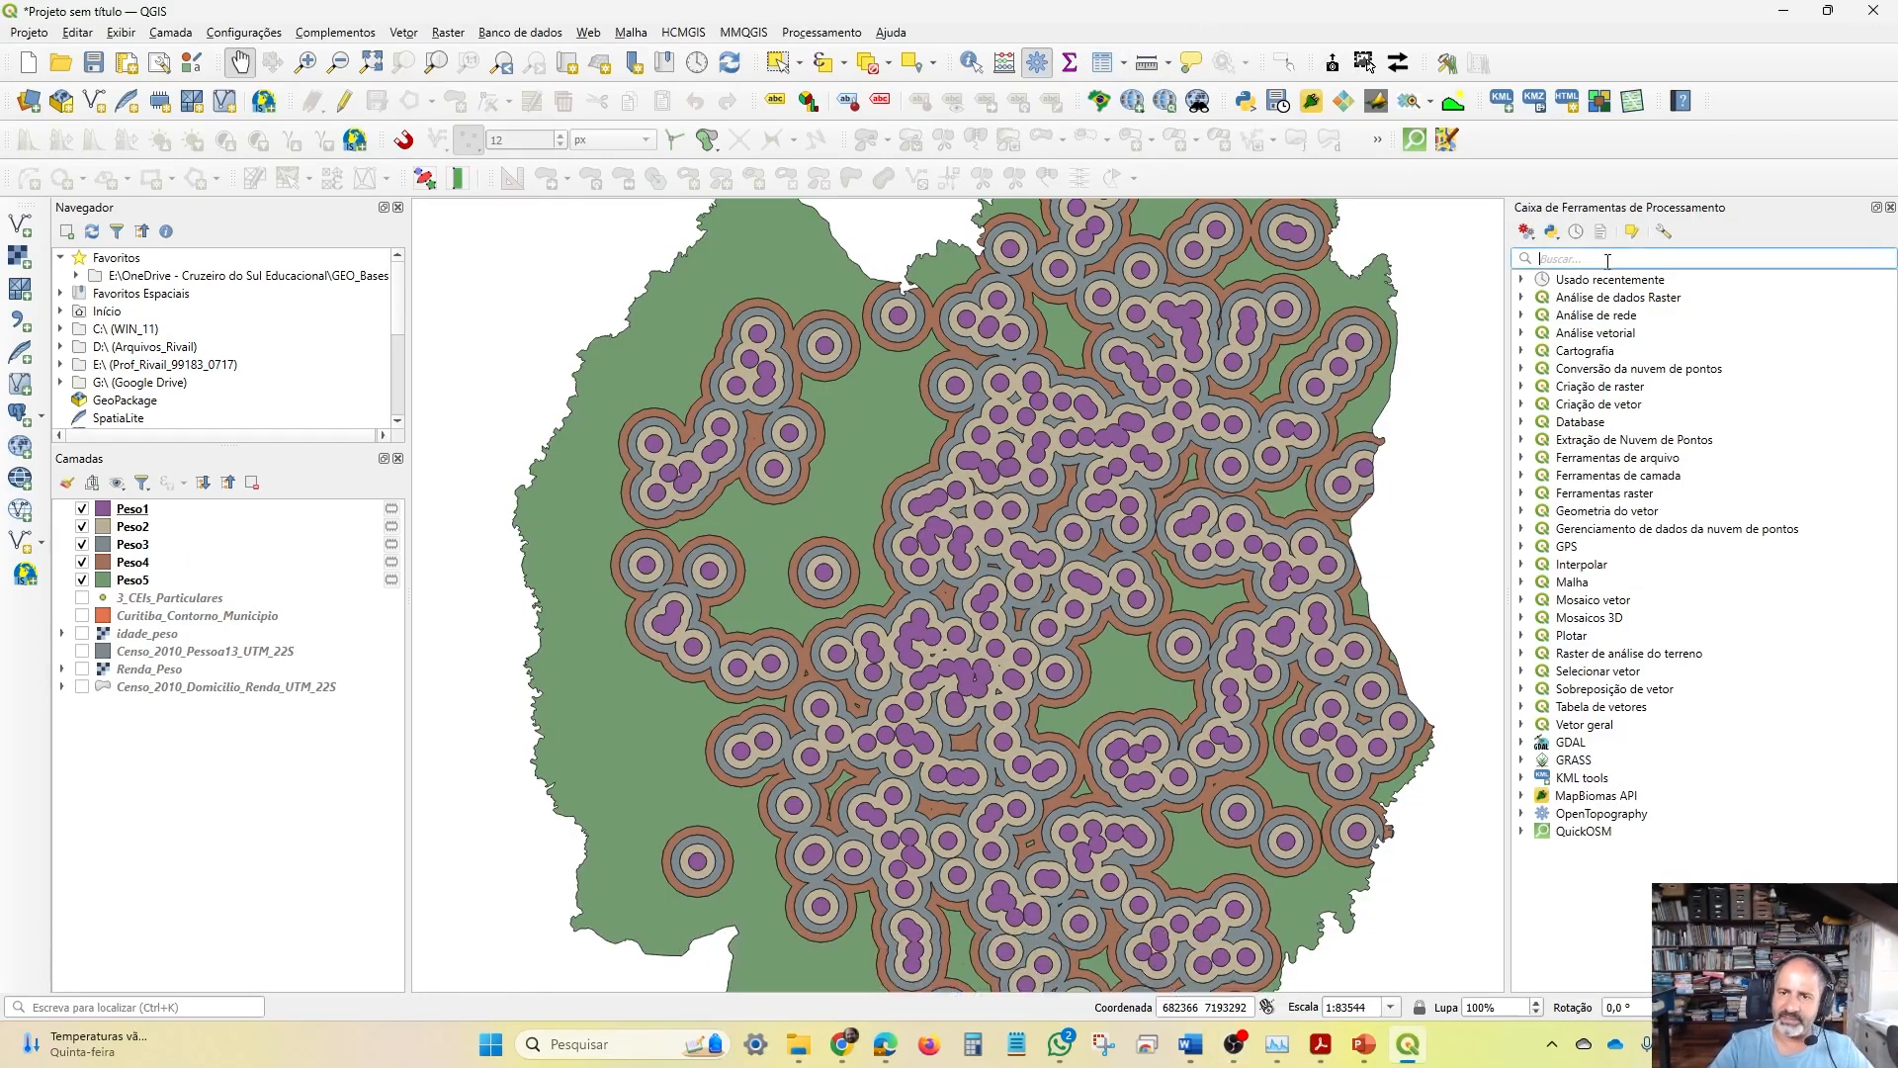
{"action": "type", "text": "mesclar"}
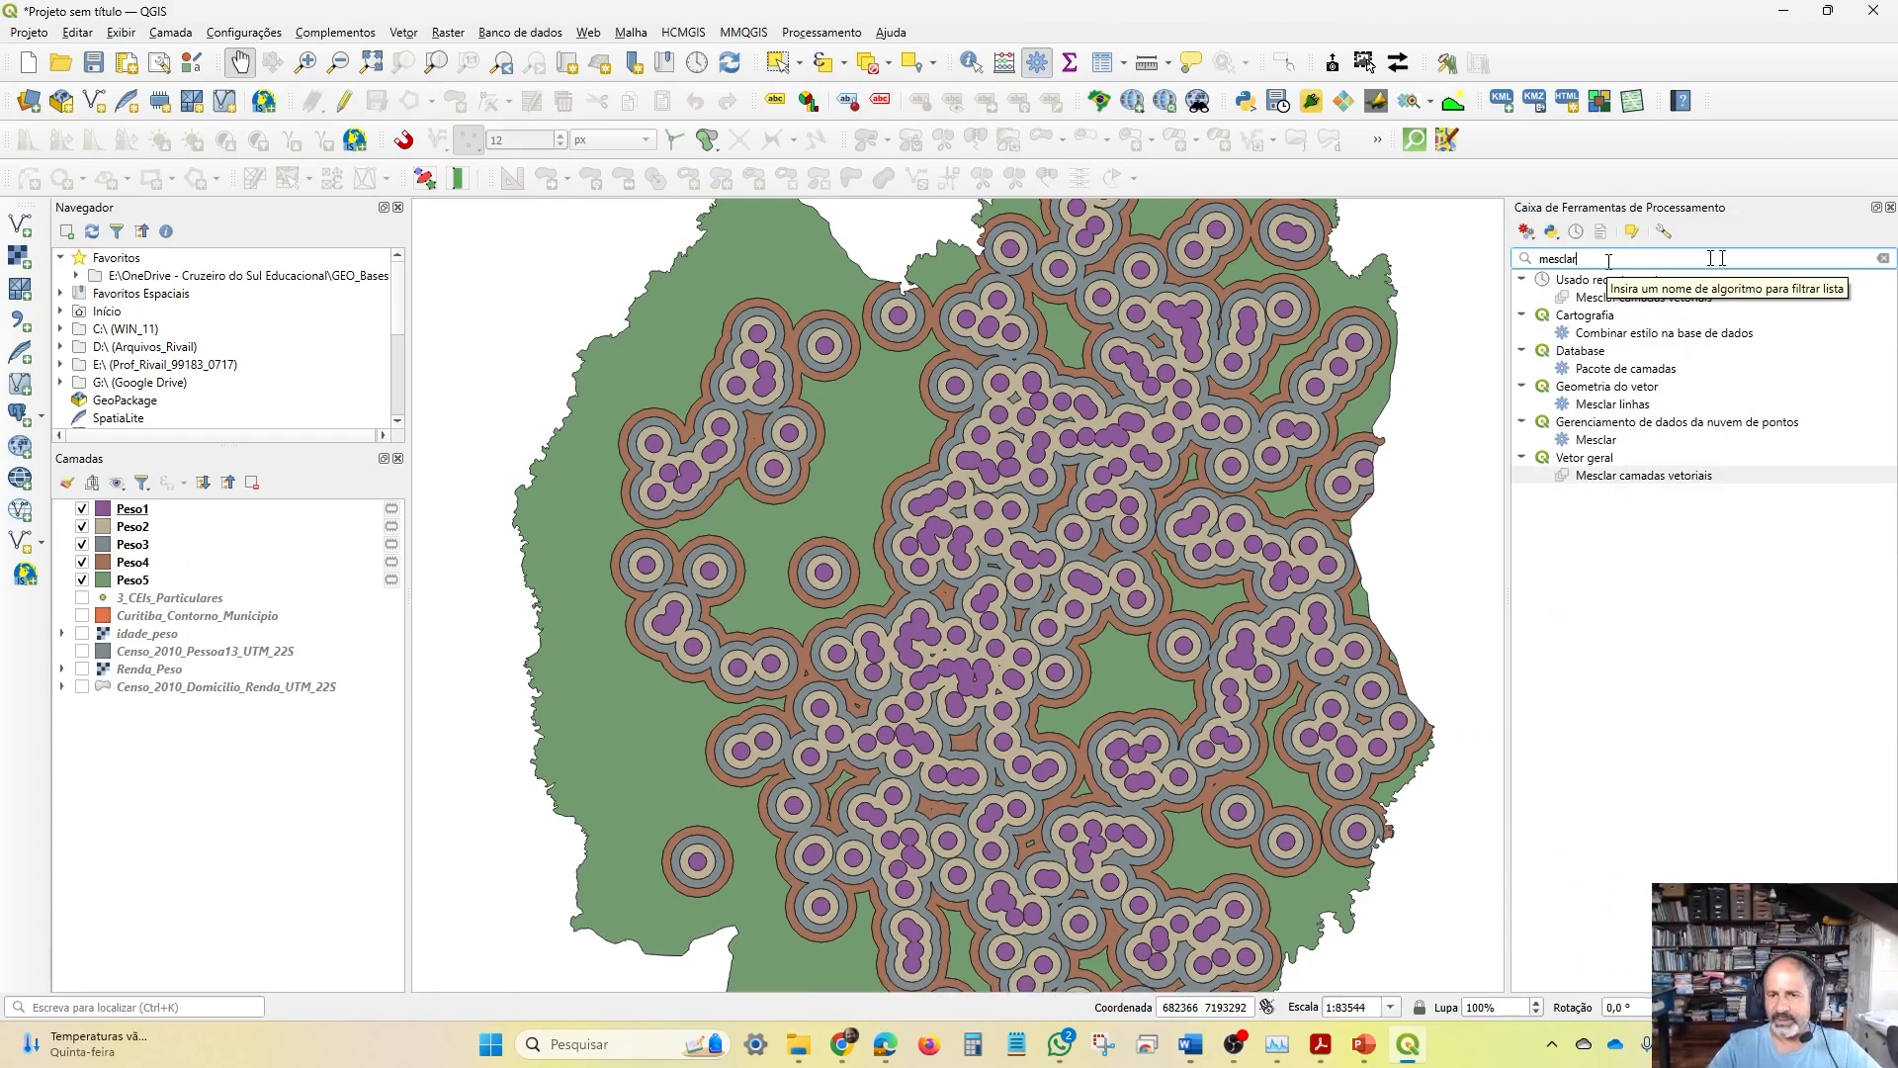
{"action": "left_click", "coordinate": [1648, 481]}
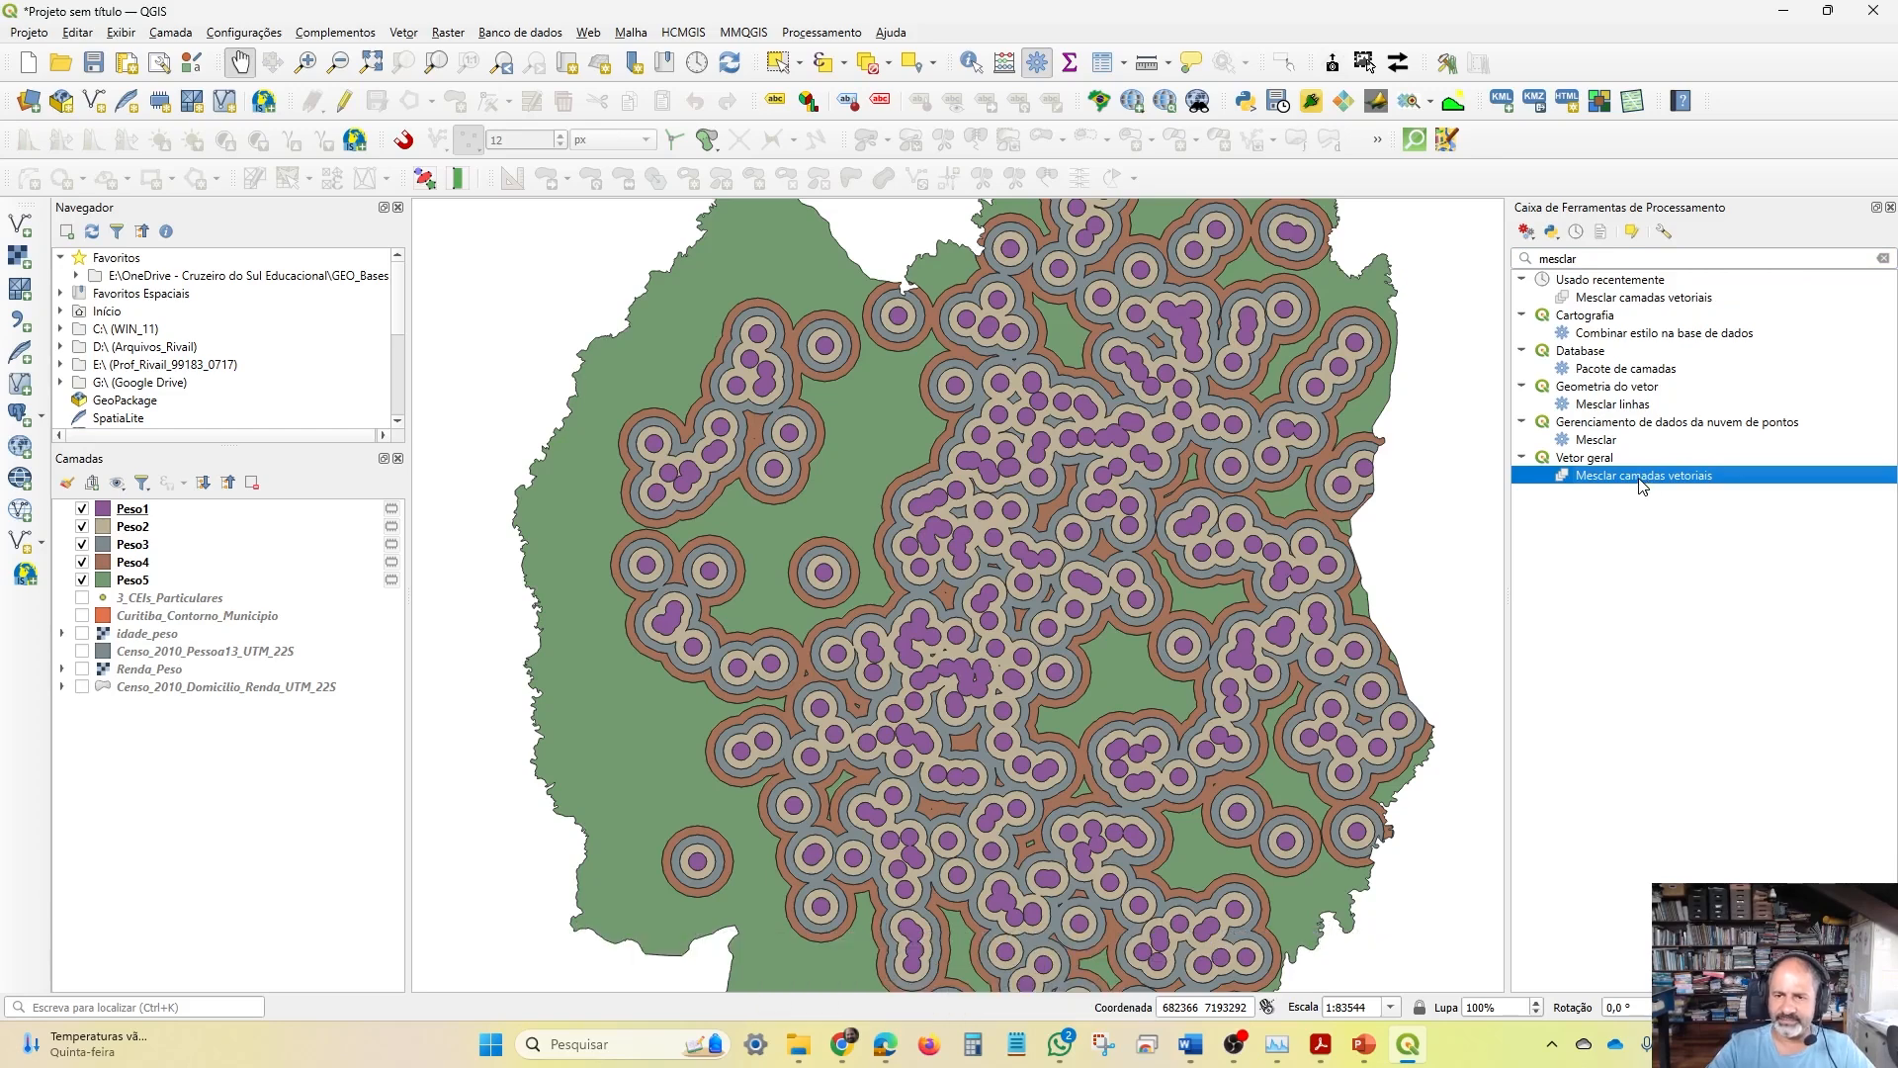
{"action": "double_click", "coordinate": [1641, 476]}
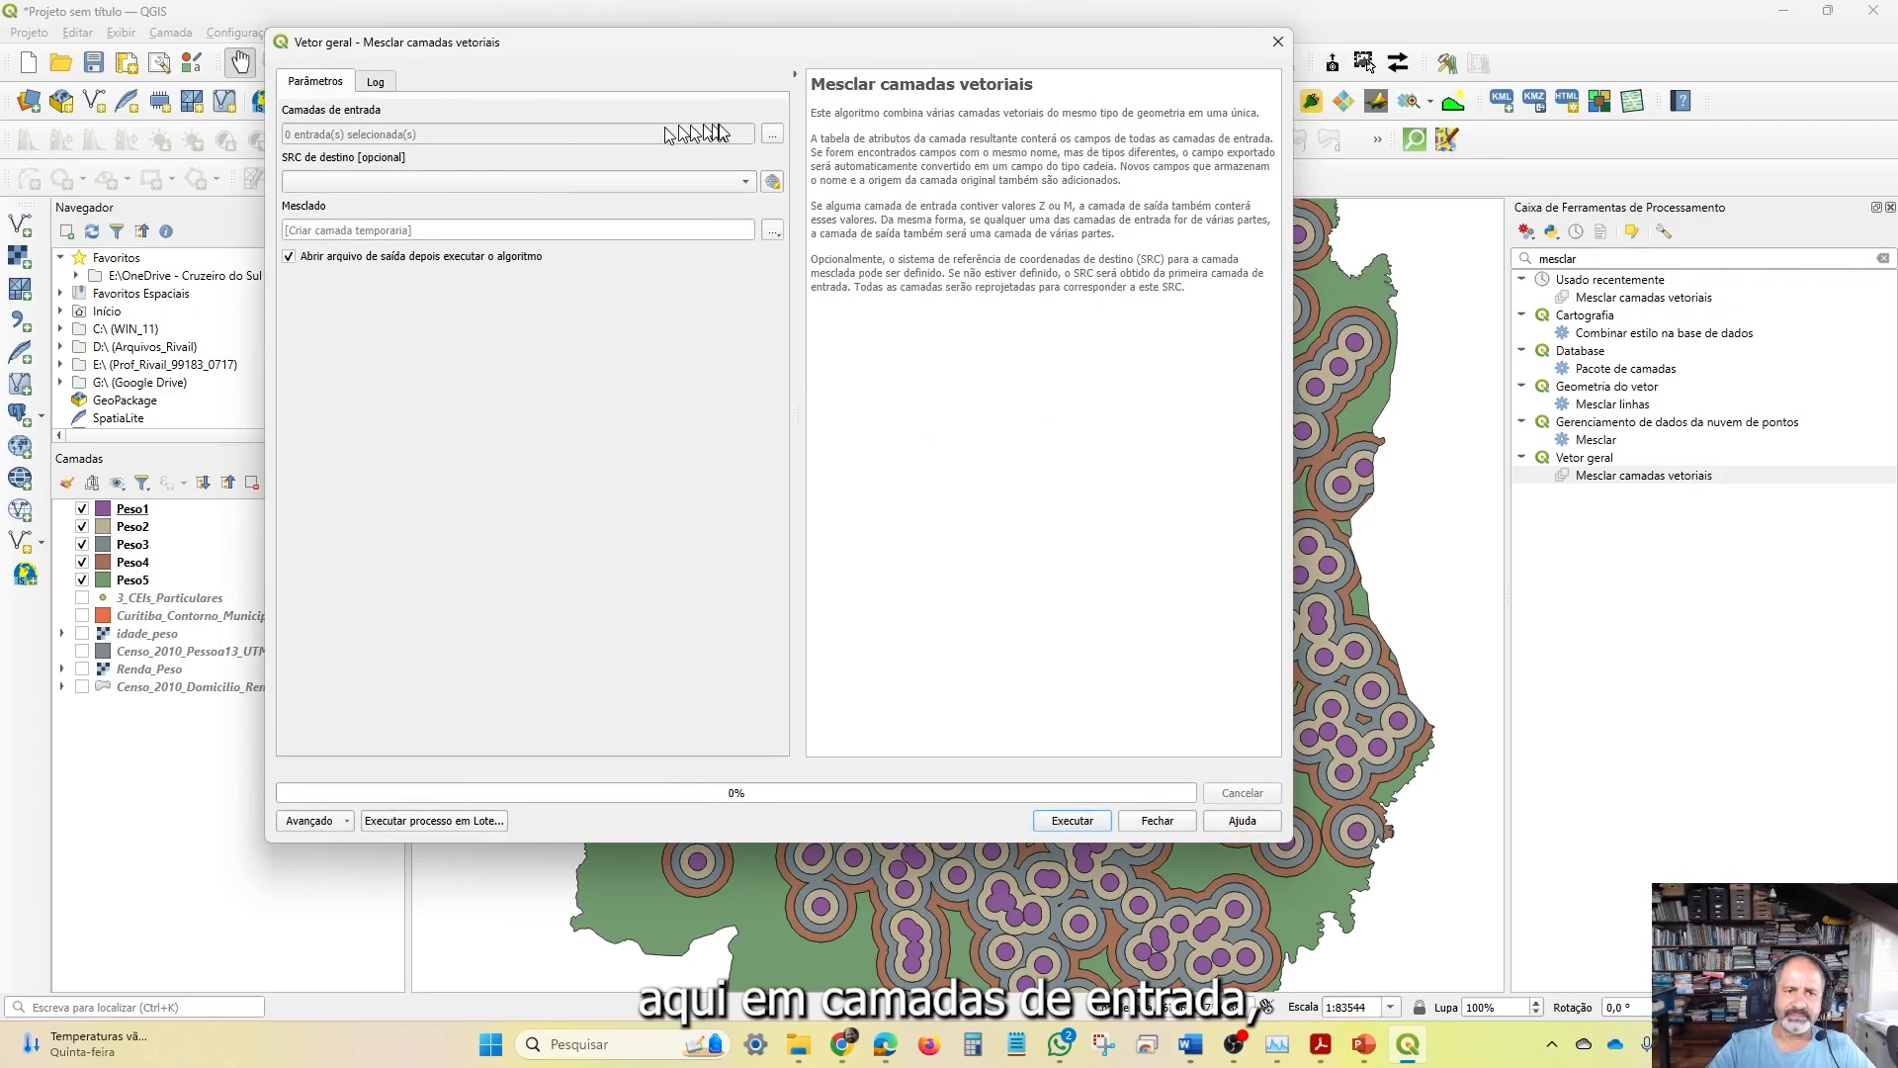
Reorder the merge tool's input layer list so Peso5, Peso4, Peso3, Peso2 and Peso1 come first, in that order
{"action": "left_click", "coordinate": [772, 136]}
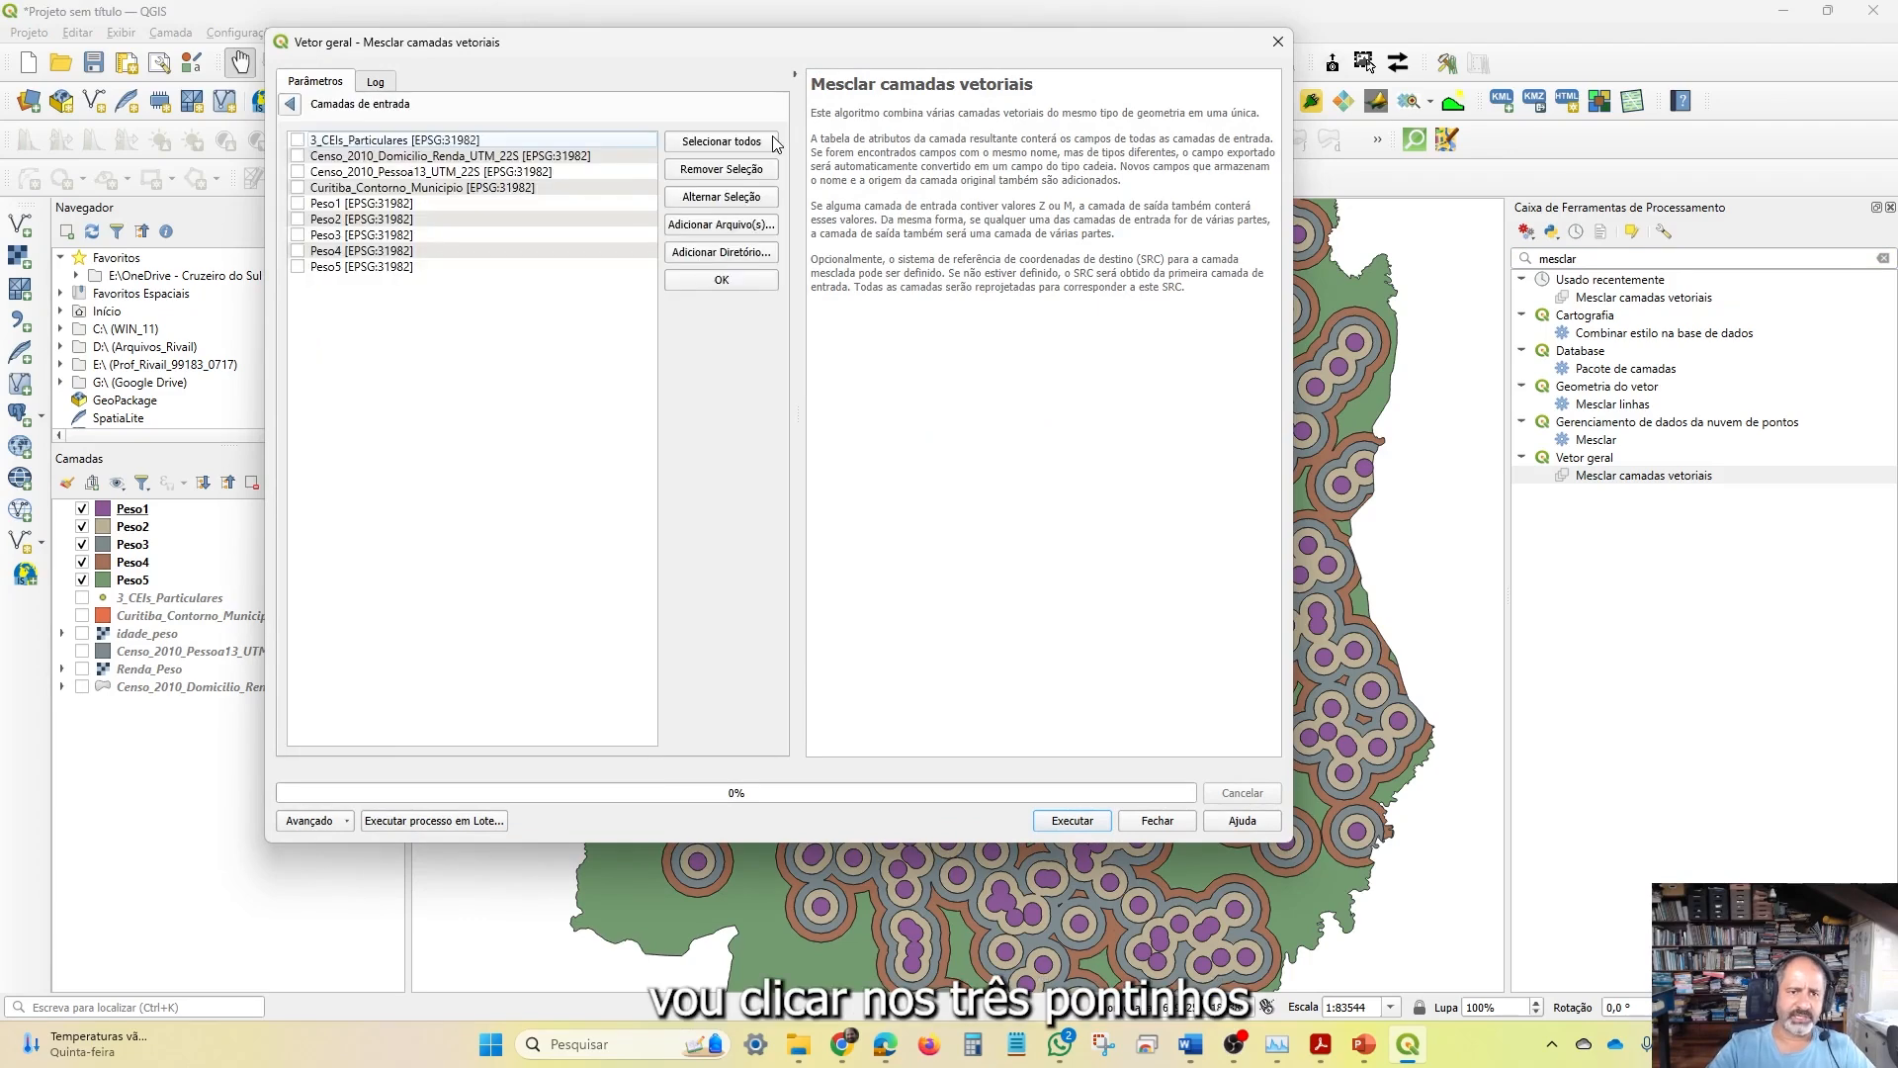
{"action": "left_click_drag", "start_coordinate": [376, 267], "coordinate": [406, 140]}
{"action": "mouse_move", "coordinate": [405, 141]}
{"action": "left_mouse_down"}
{"action": "mouse_move", "coordinate": [370, 267]}
{"action": "mouse_move", "coordinate": [353, 267]}
{"action": "mouse_move", "coordinate": [396, 150]}
{"action": "left_mouse_up"}
{"action": "left_click_drag", "start_coordinate": [356, 275], "coordinate": [397, 168]}
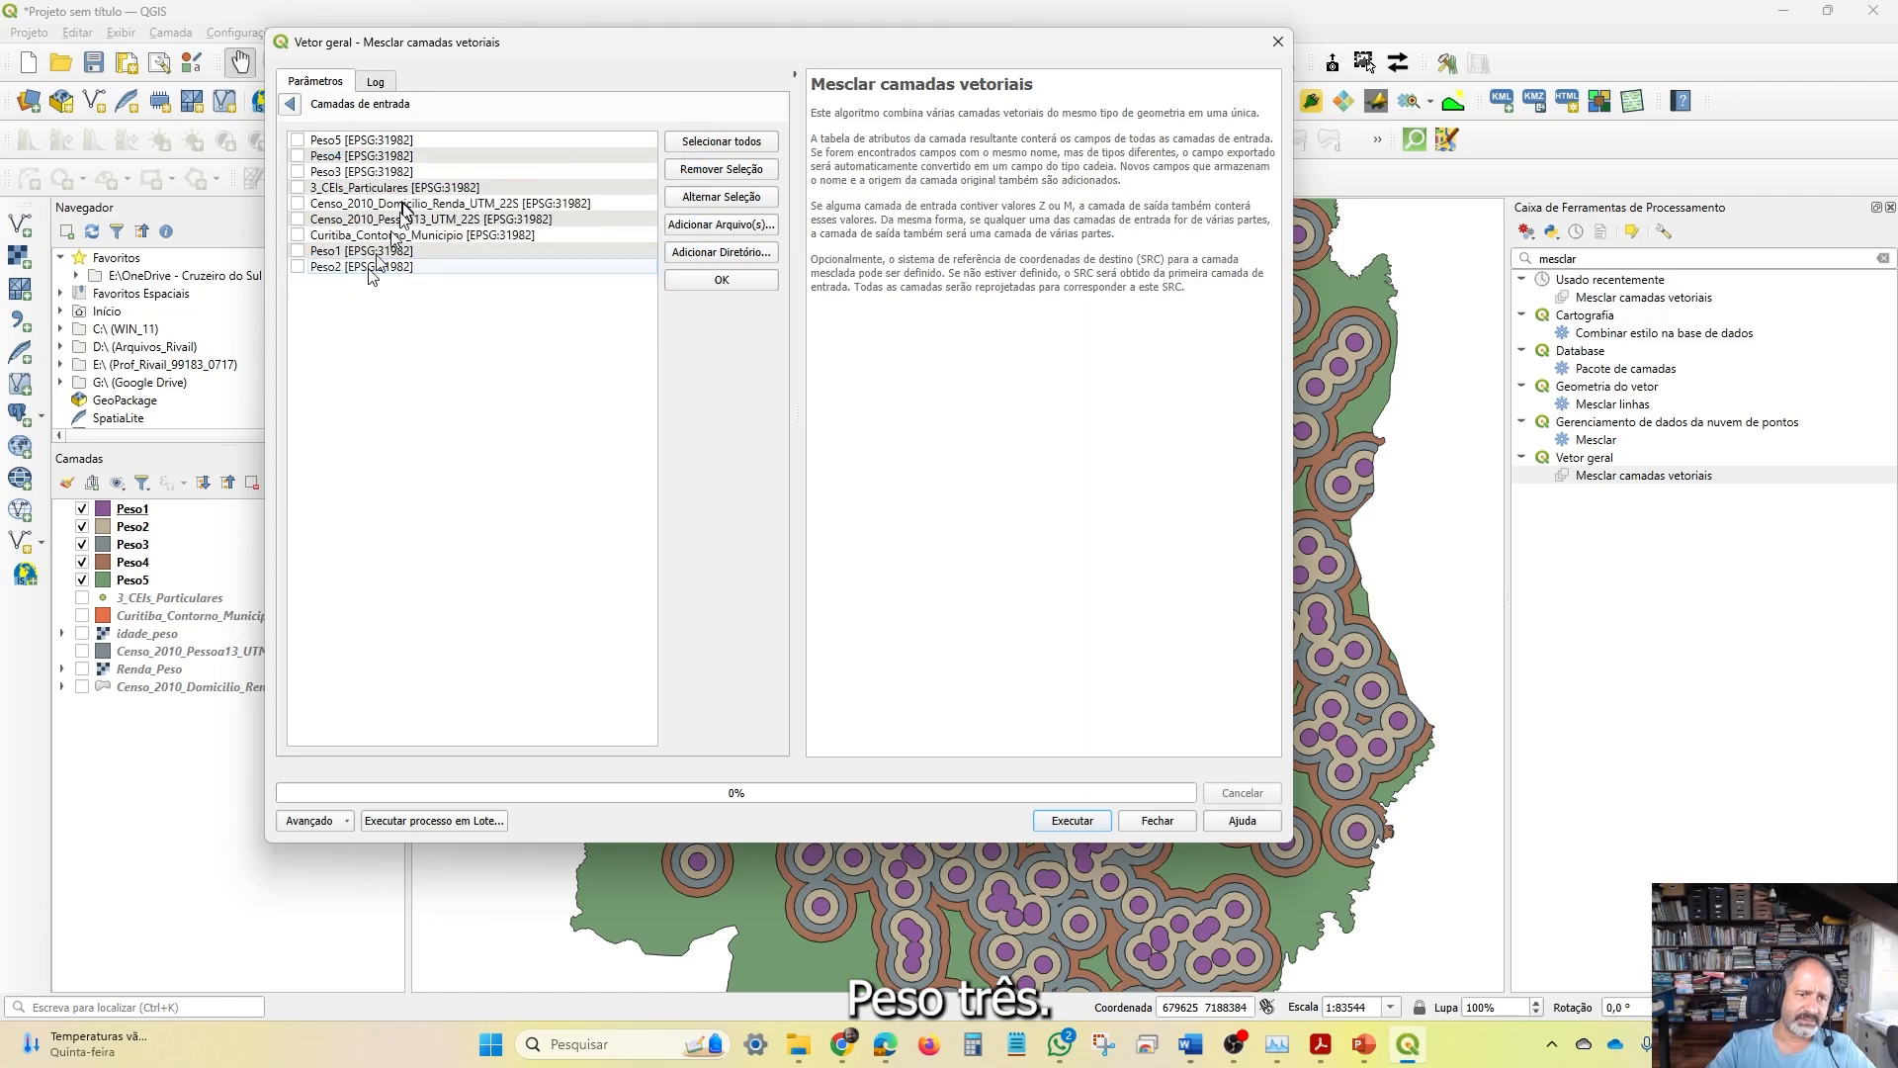
{"action": "left_click_drag", "start_coordinate": [368, 271], "coordinate": [402, 186]}
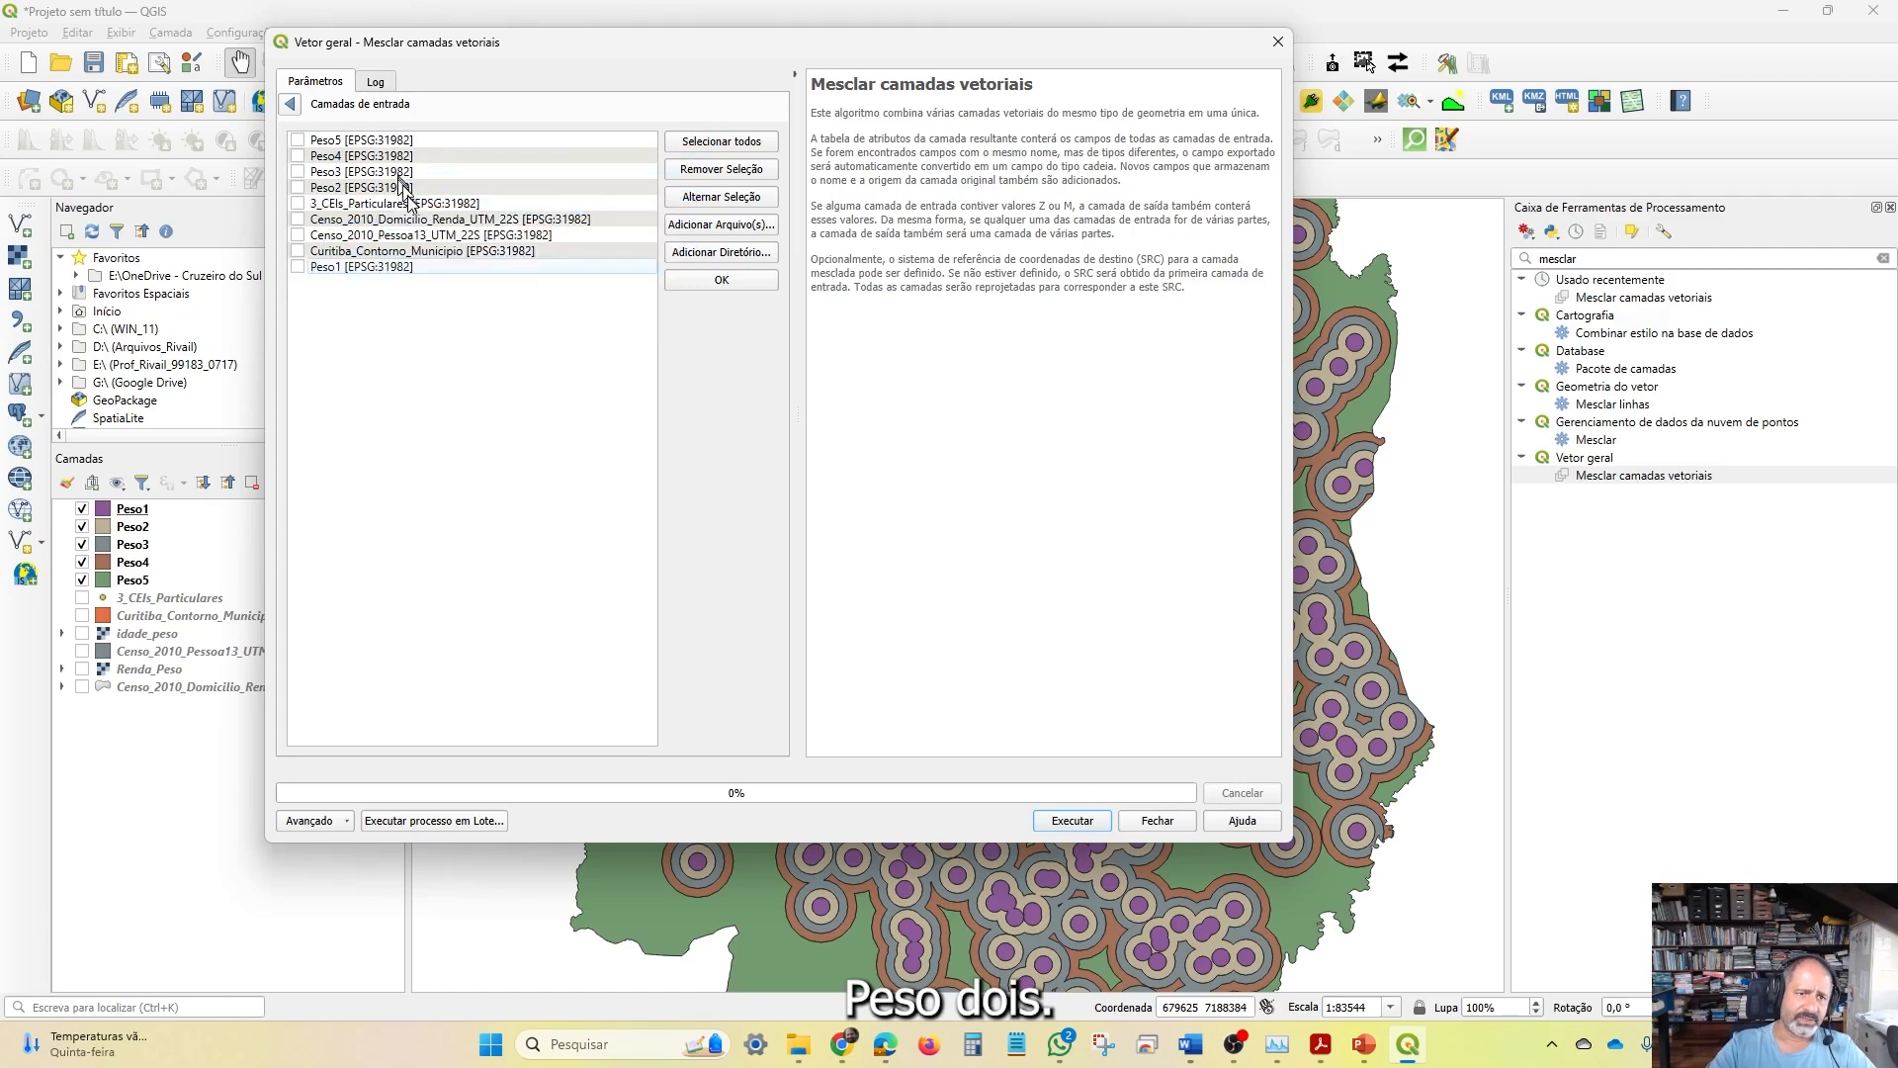
{"action": "left_click_drag", "start_coordinate": [368, 269], "coordinate": [400, 198]}
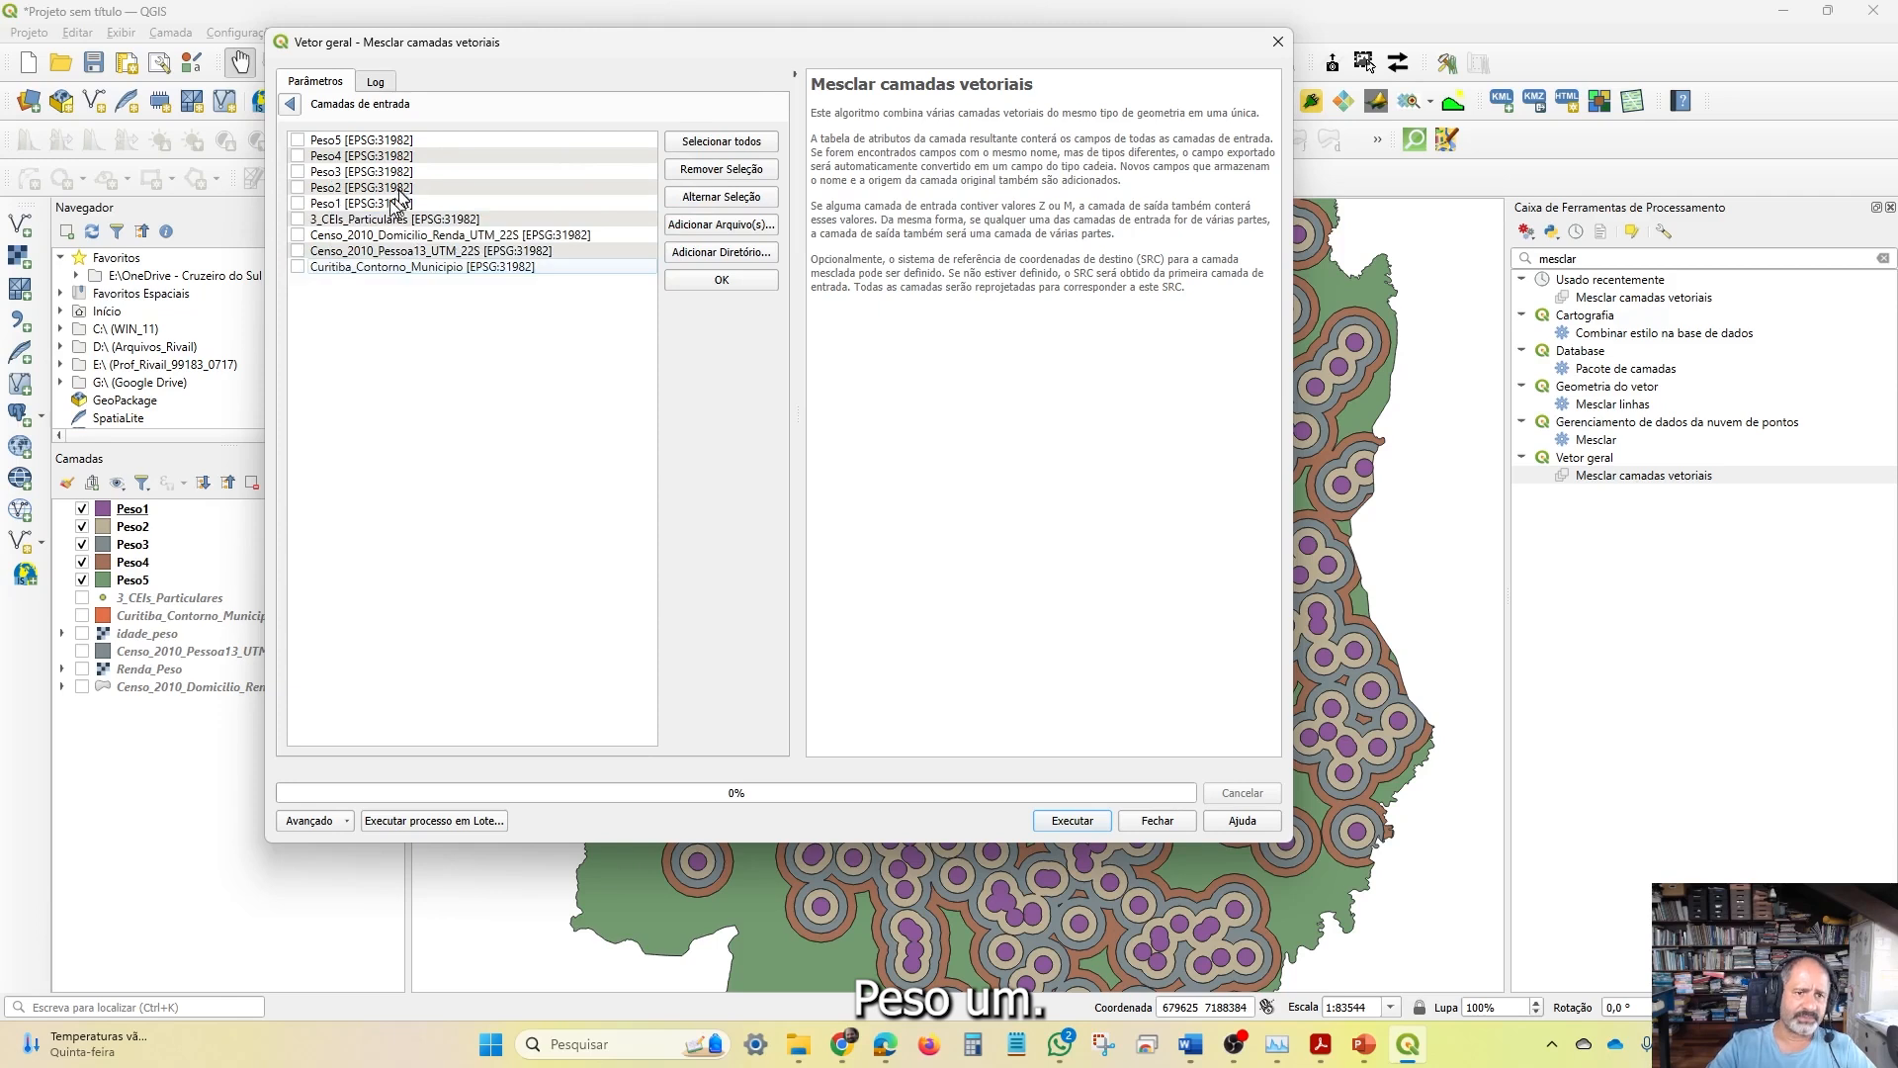
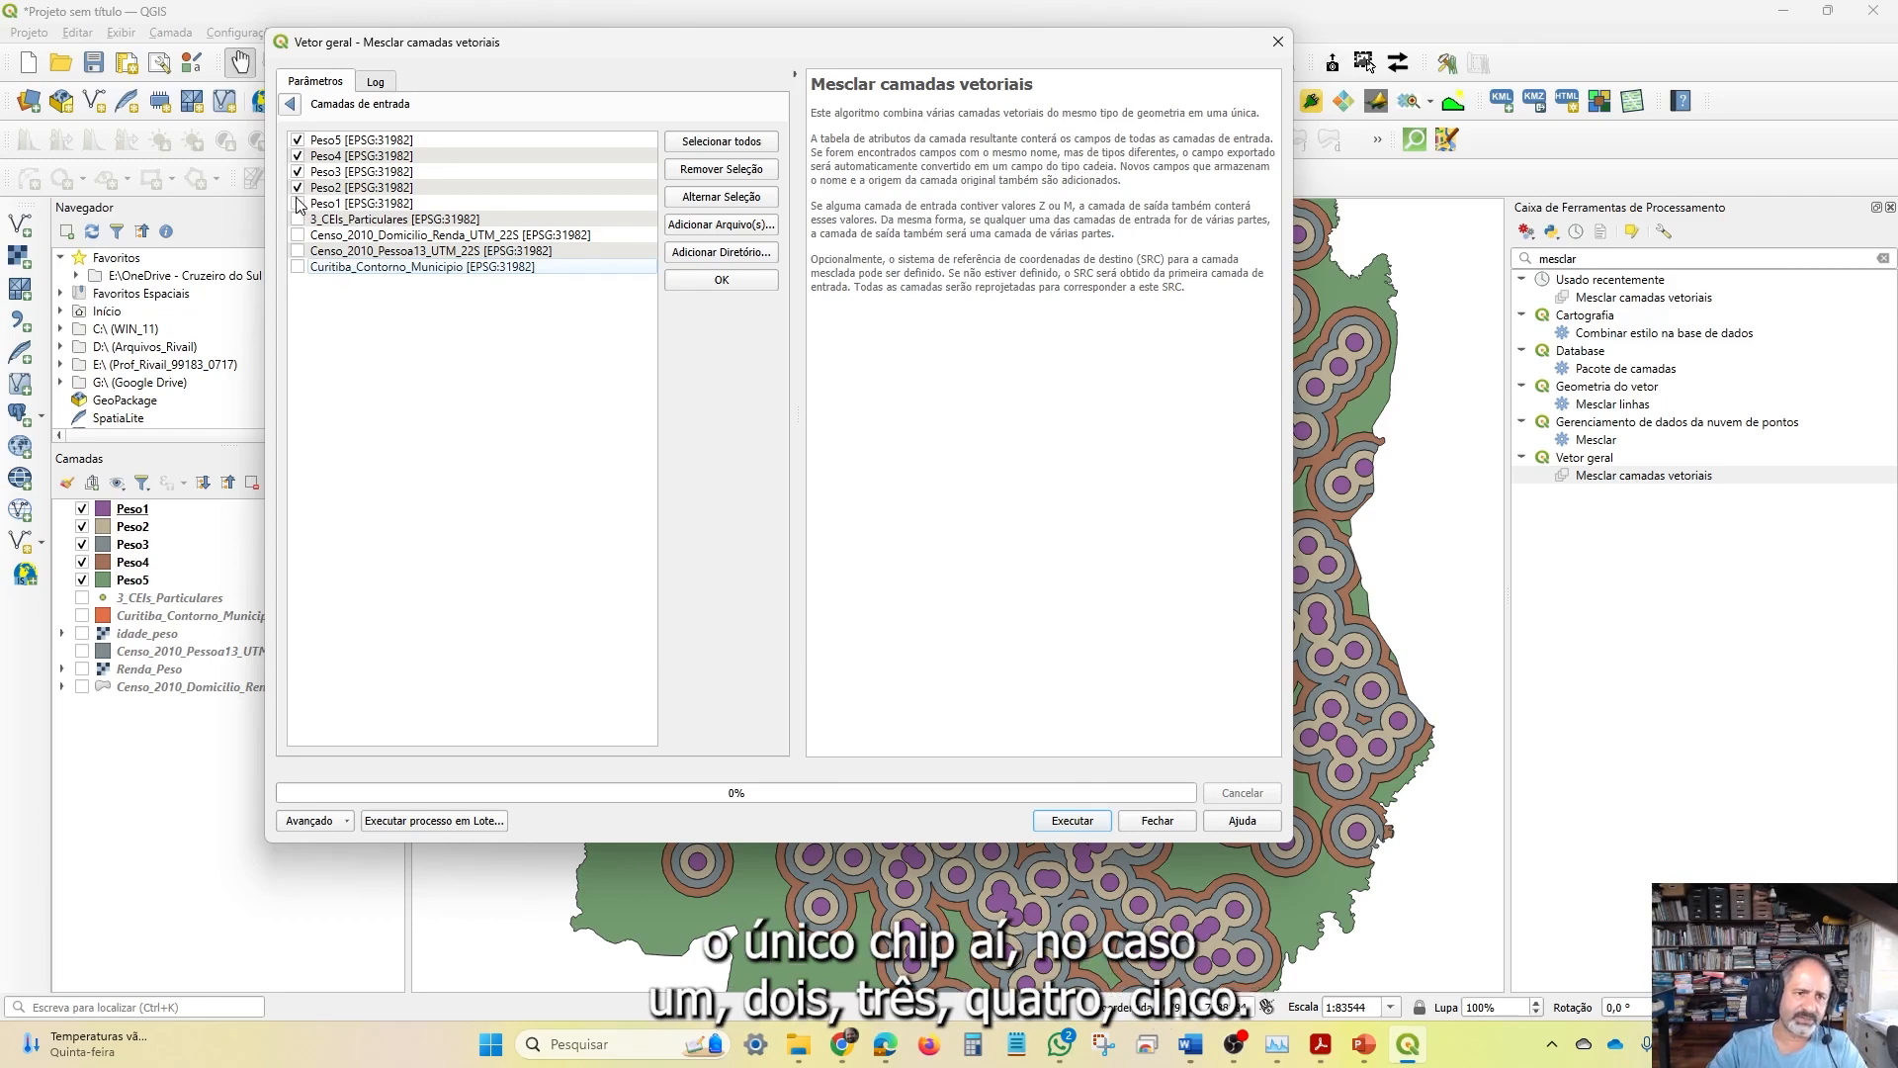
Include Peso1 in the merge inputs and set the target CRS to the project's EPSG:31982 - SIRGAS 2000 / UTM zone 22S
{"action": "left_click", "coordinate": [298, 204]}
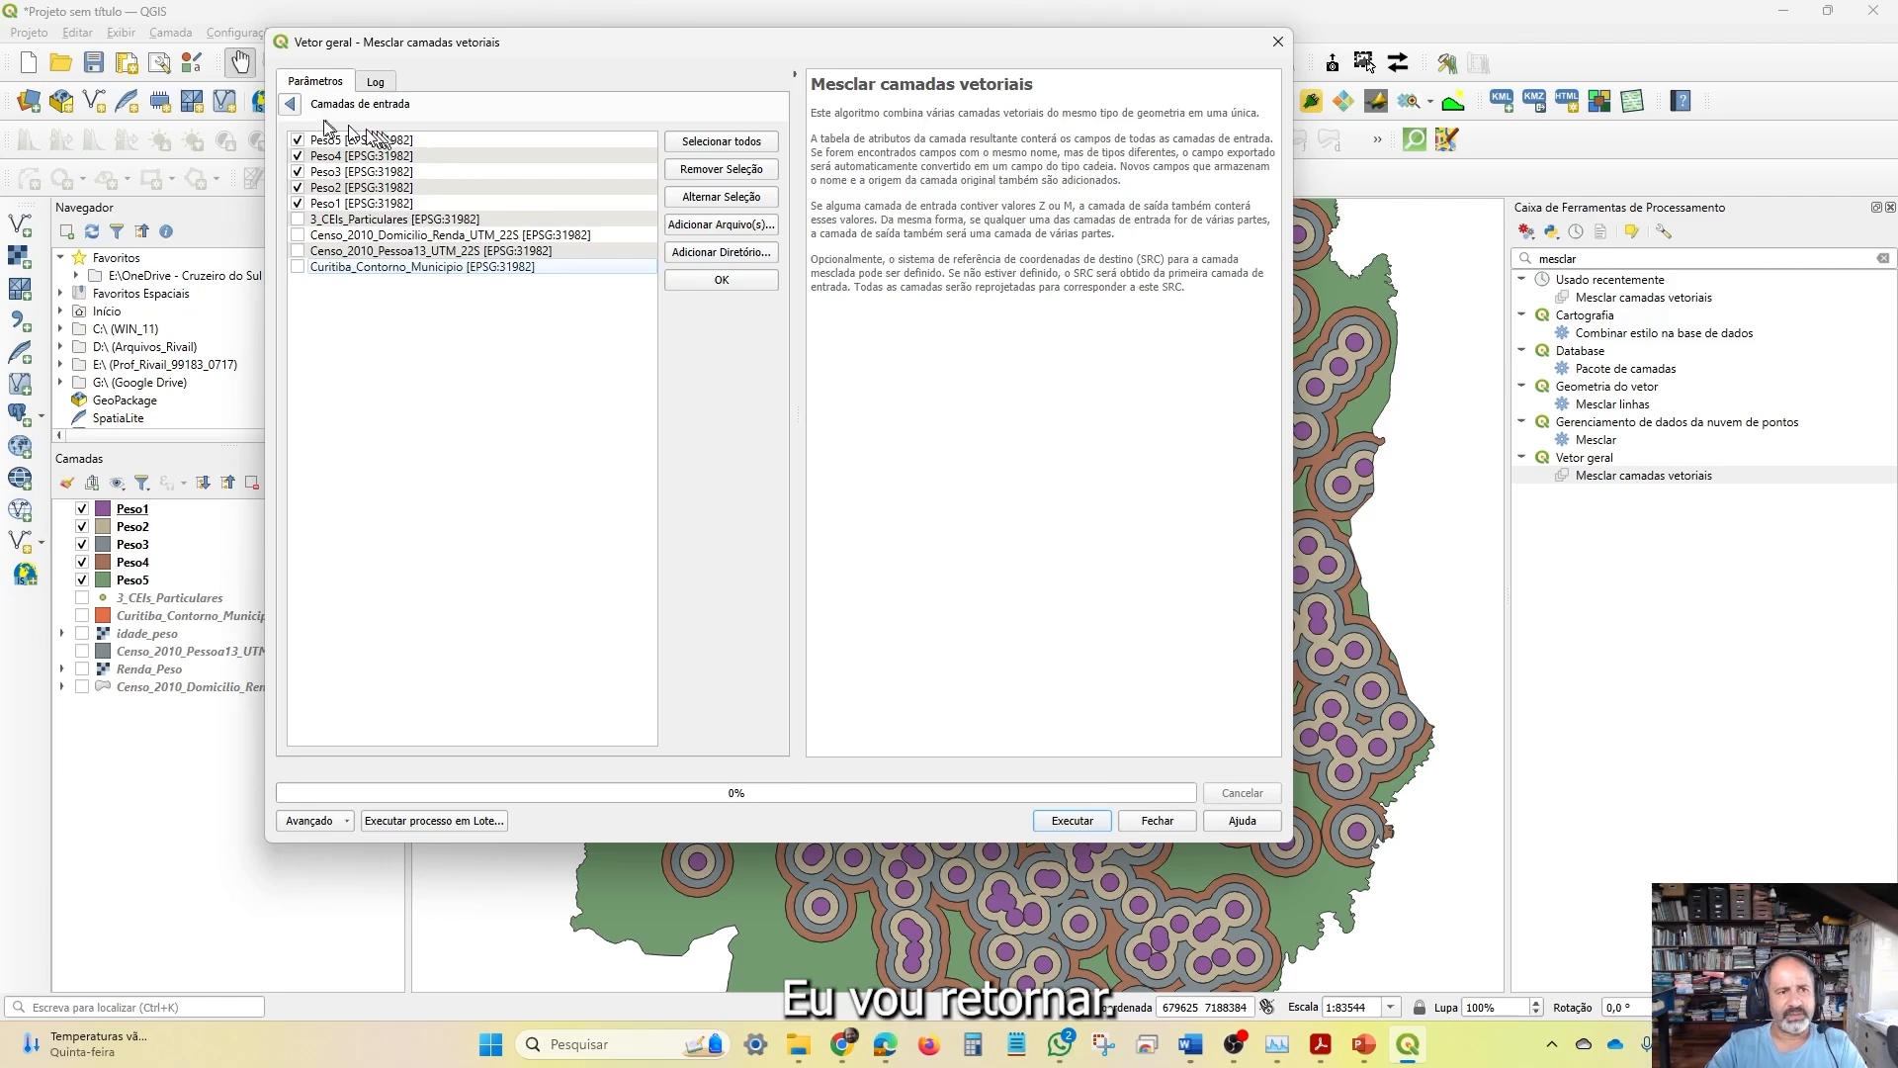
{"action": "left_click", "coordinate": [289, 103]}
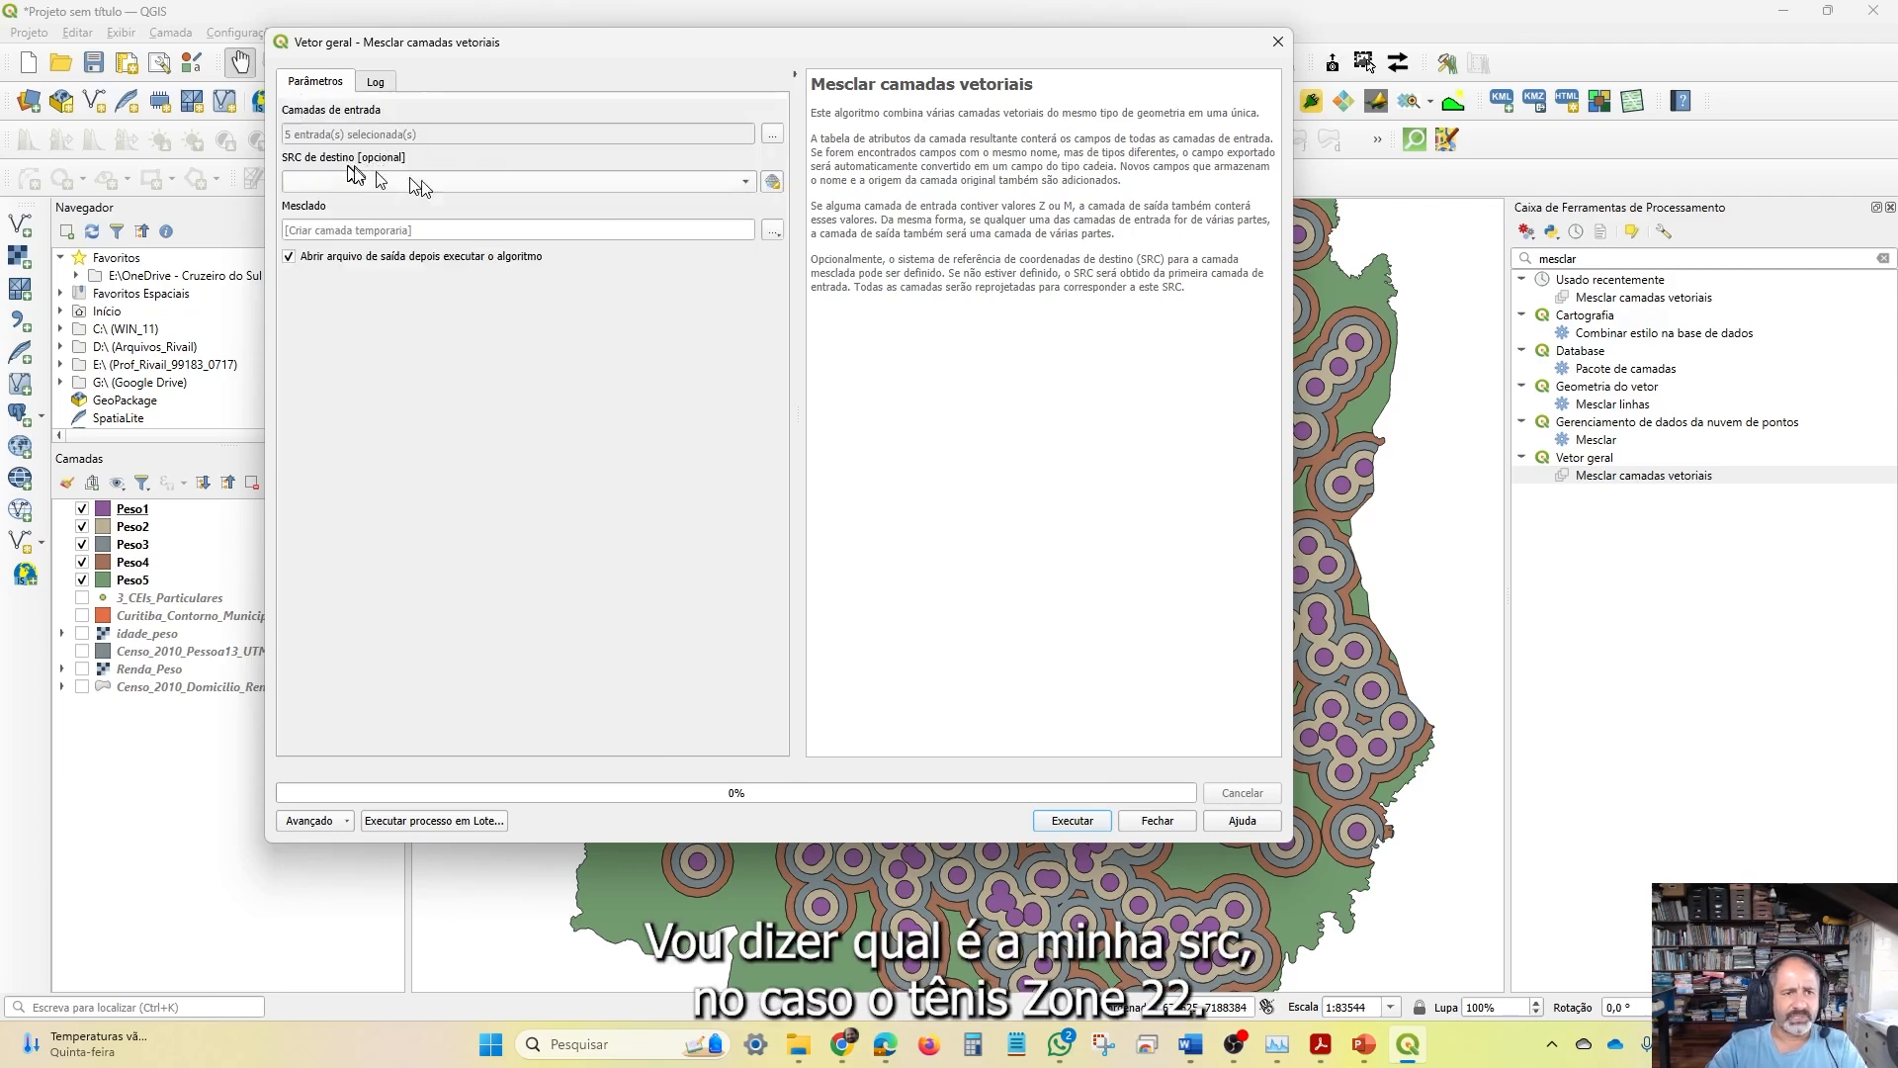
{"action": "left_click", "coordinate": [747, 187]}
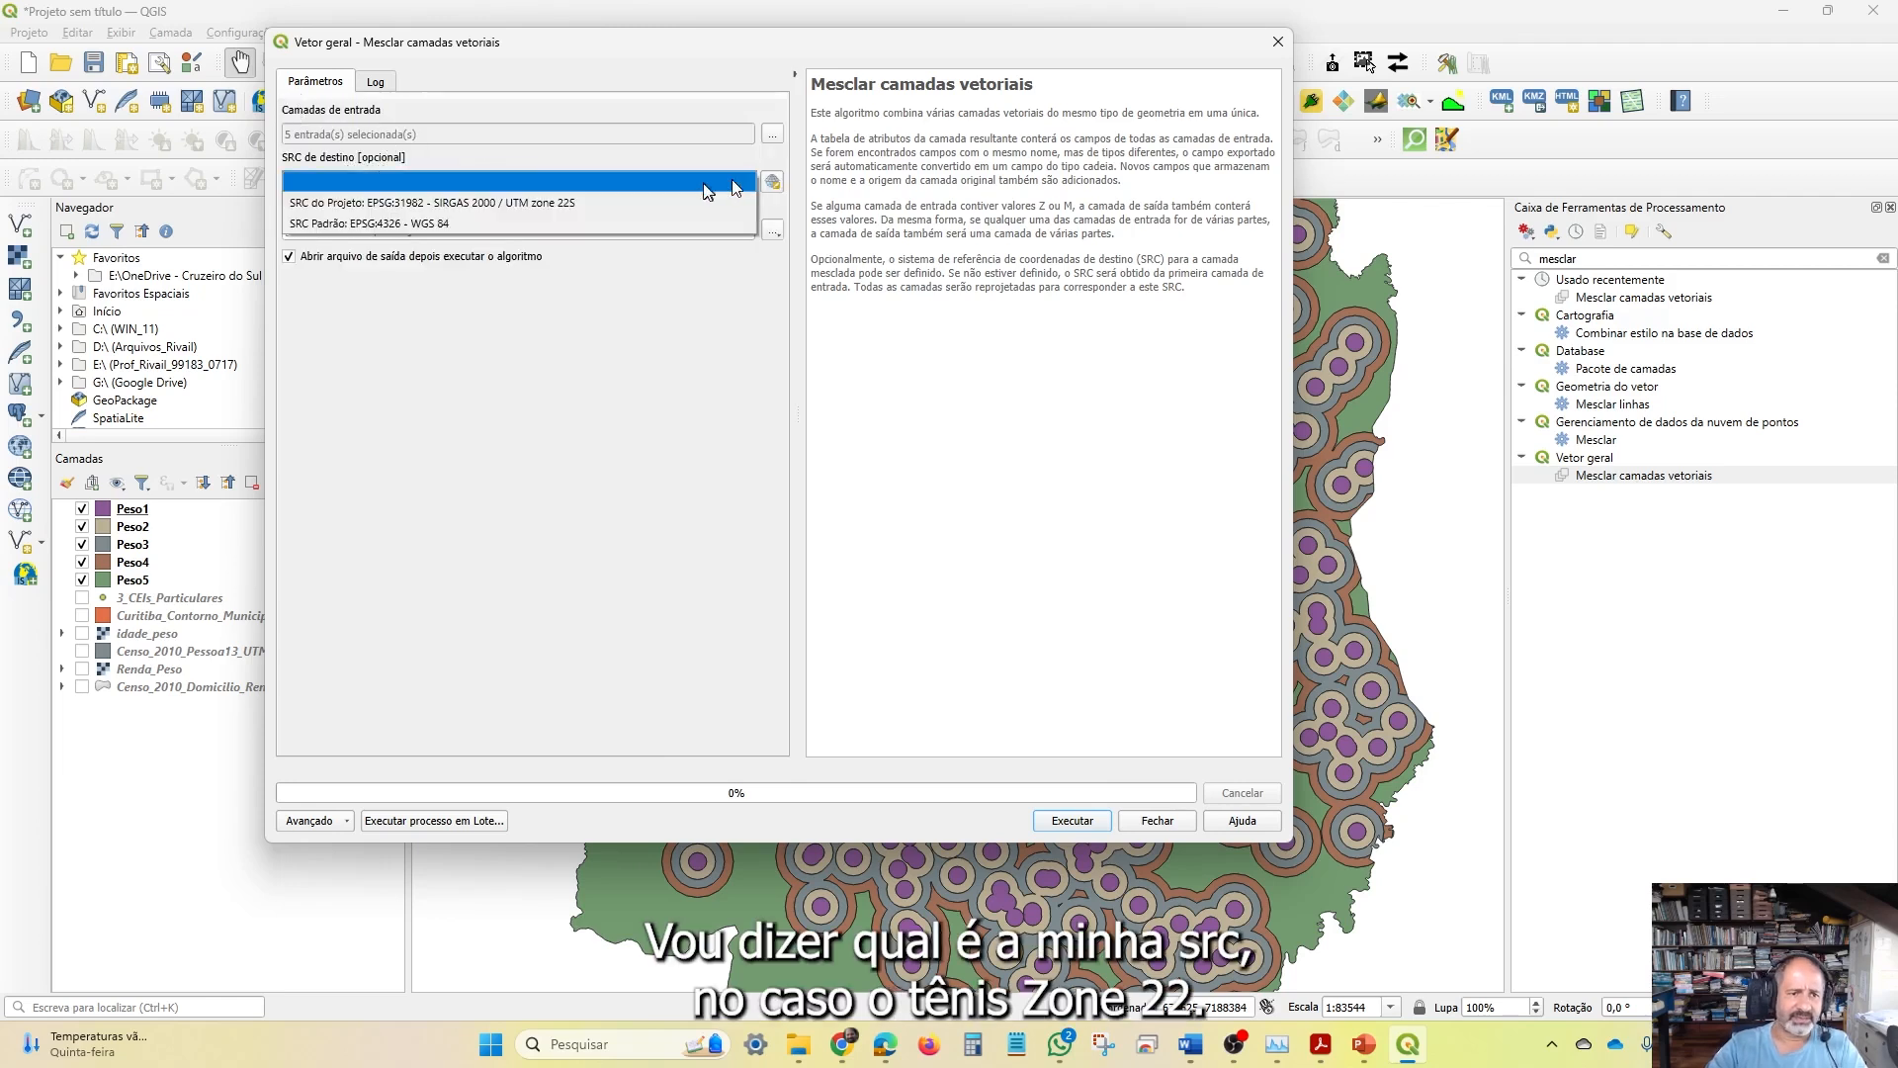
{"action": "left_click", "coordinate": [592, 204]}
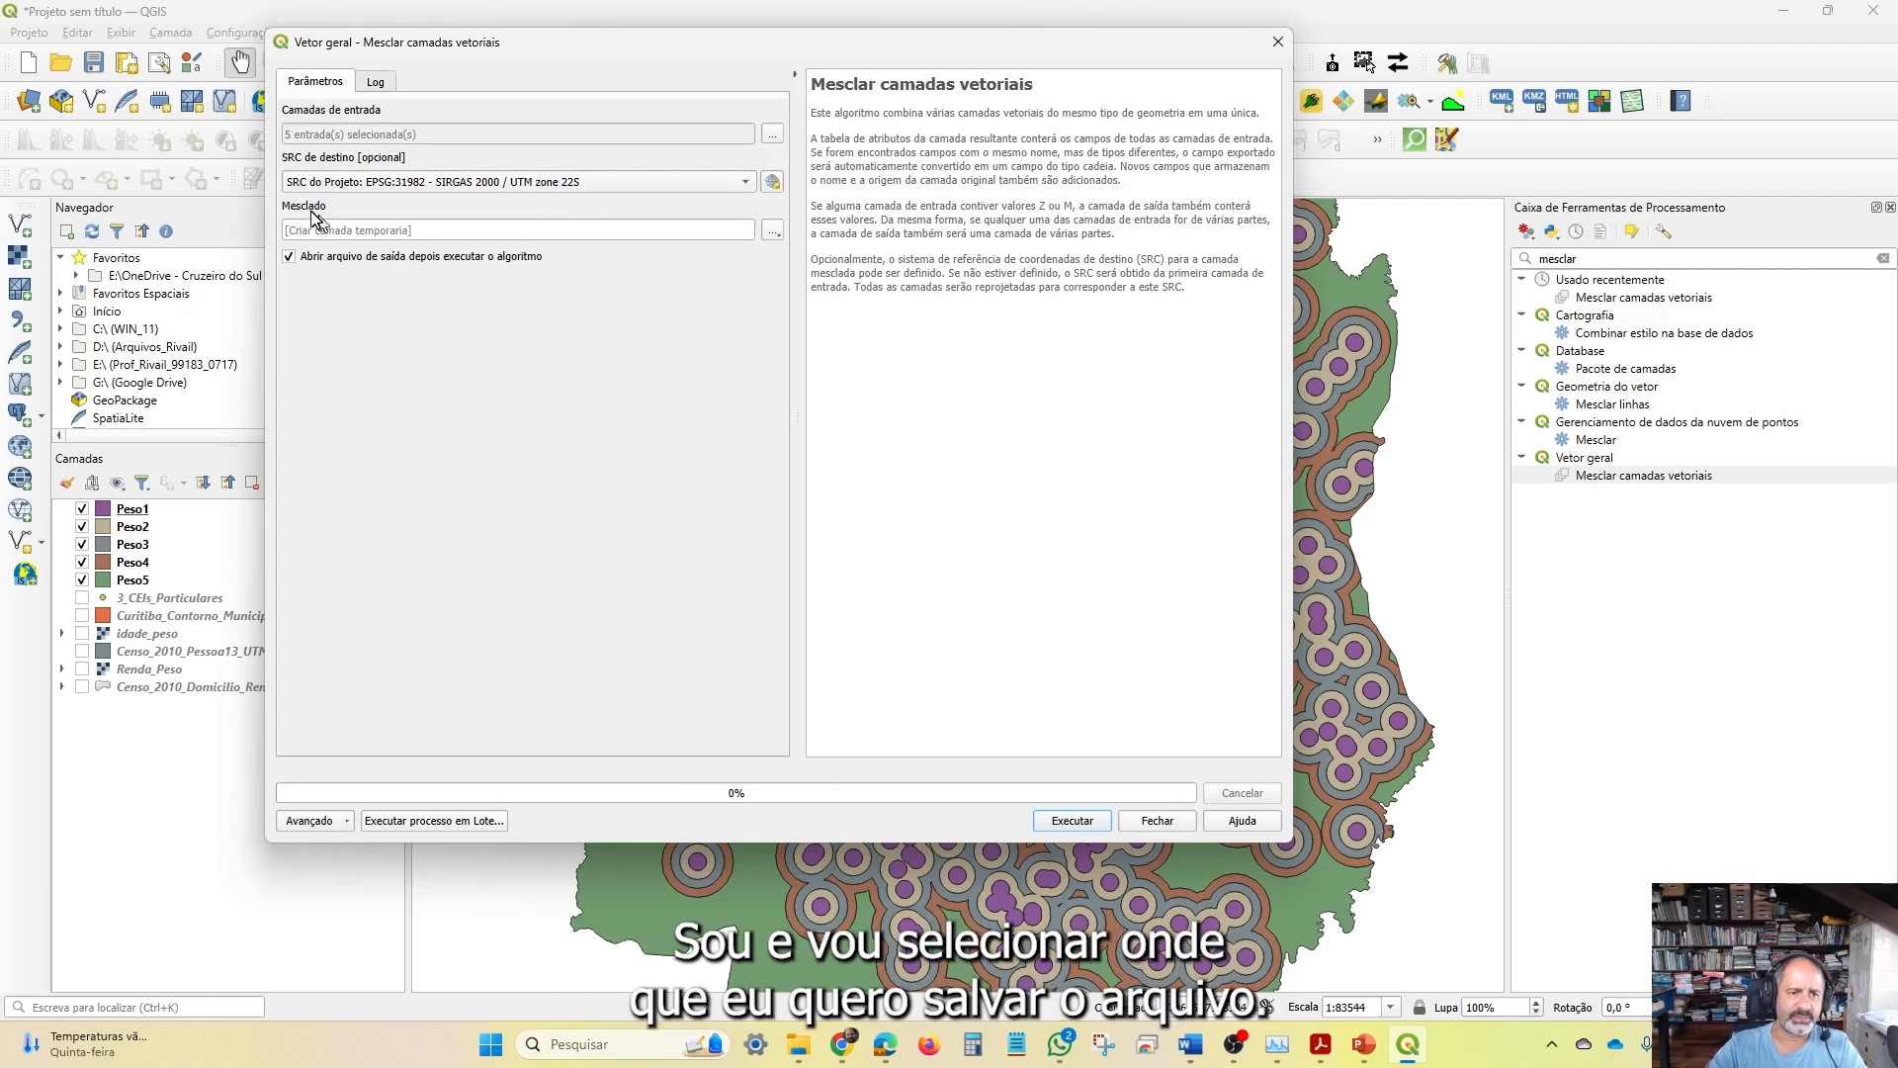
Choose to save the merged output to a file, with TEMP_E_4Gb/Algebra on drive E: as the destination folder
{"action": "left_click", "coordinate": [773, 231]}
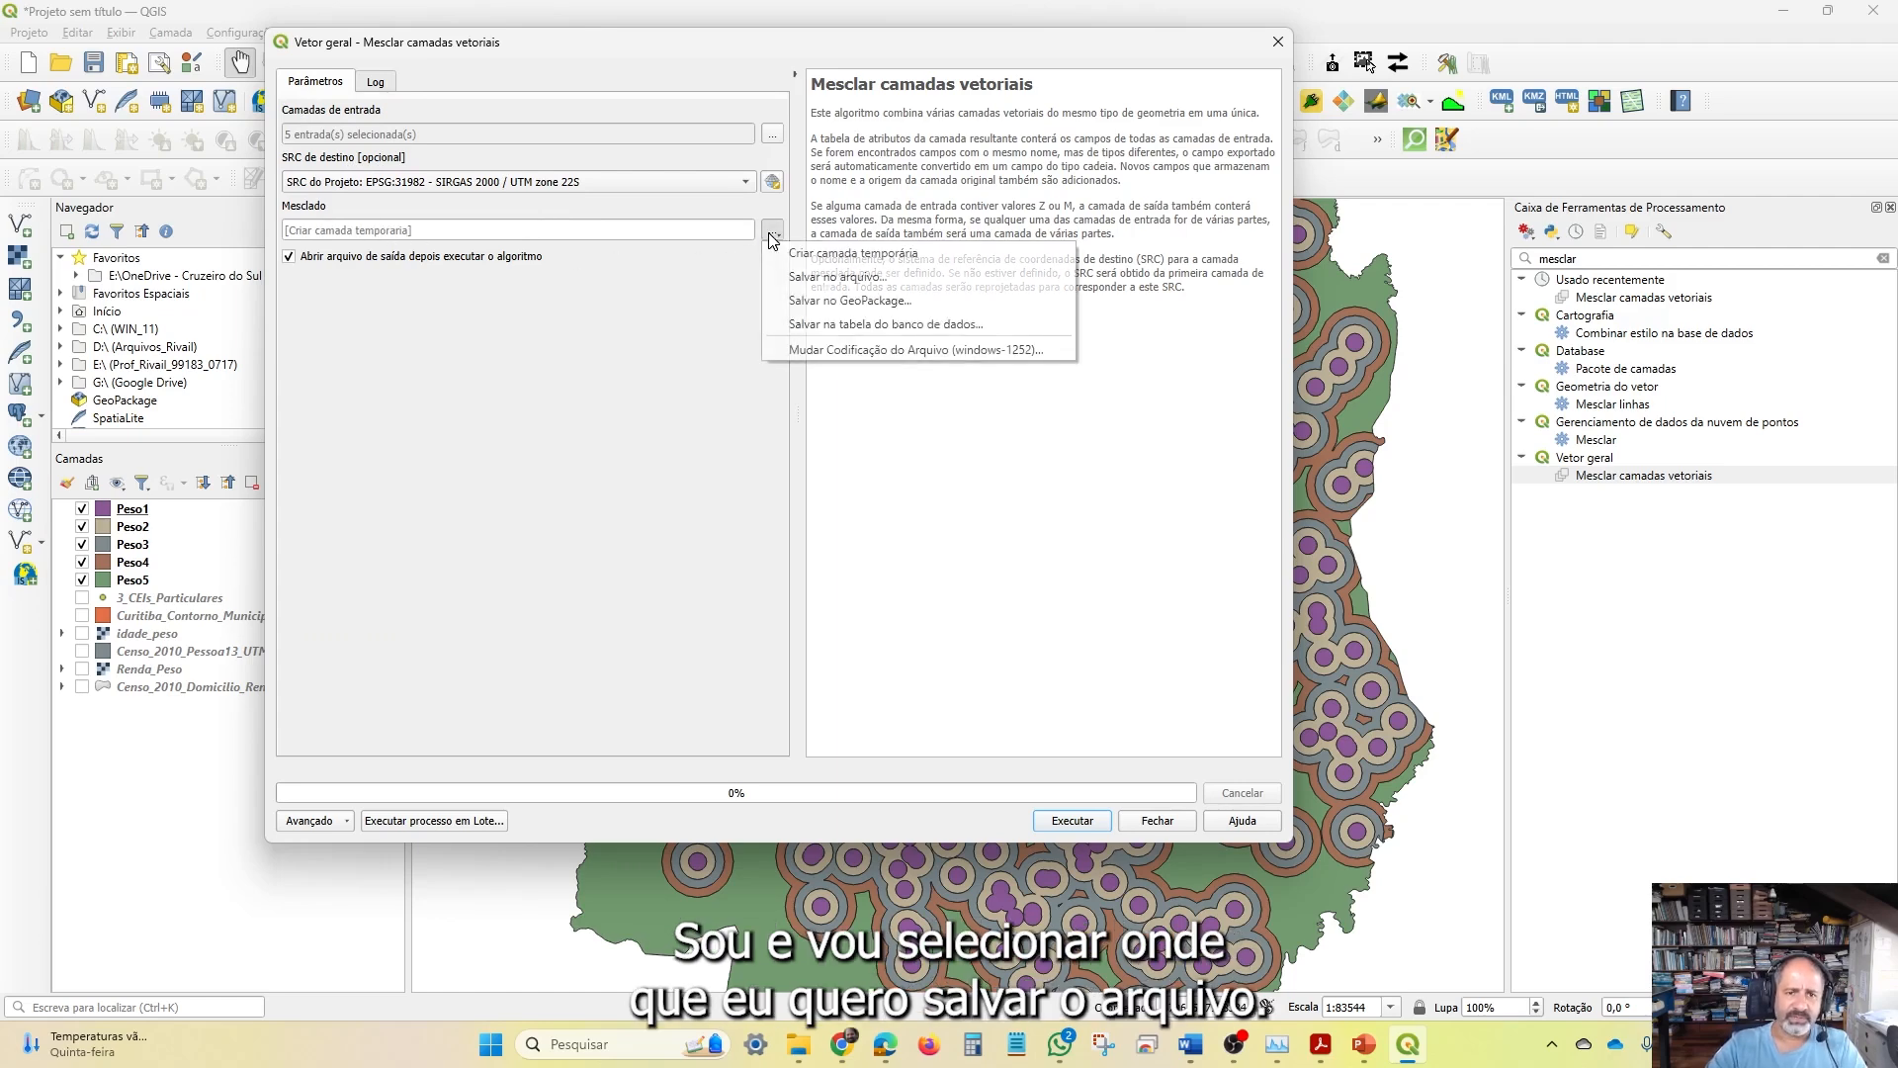
{"action": "left_click", "coordinate": [876, 280]}
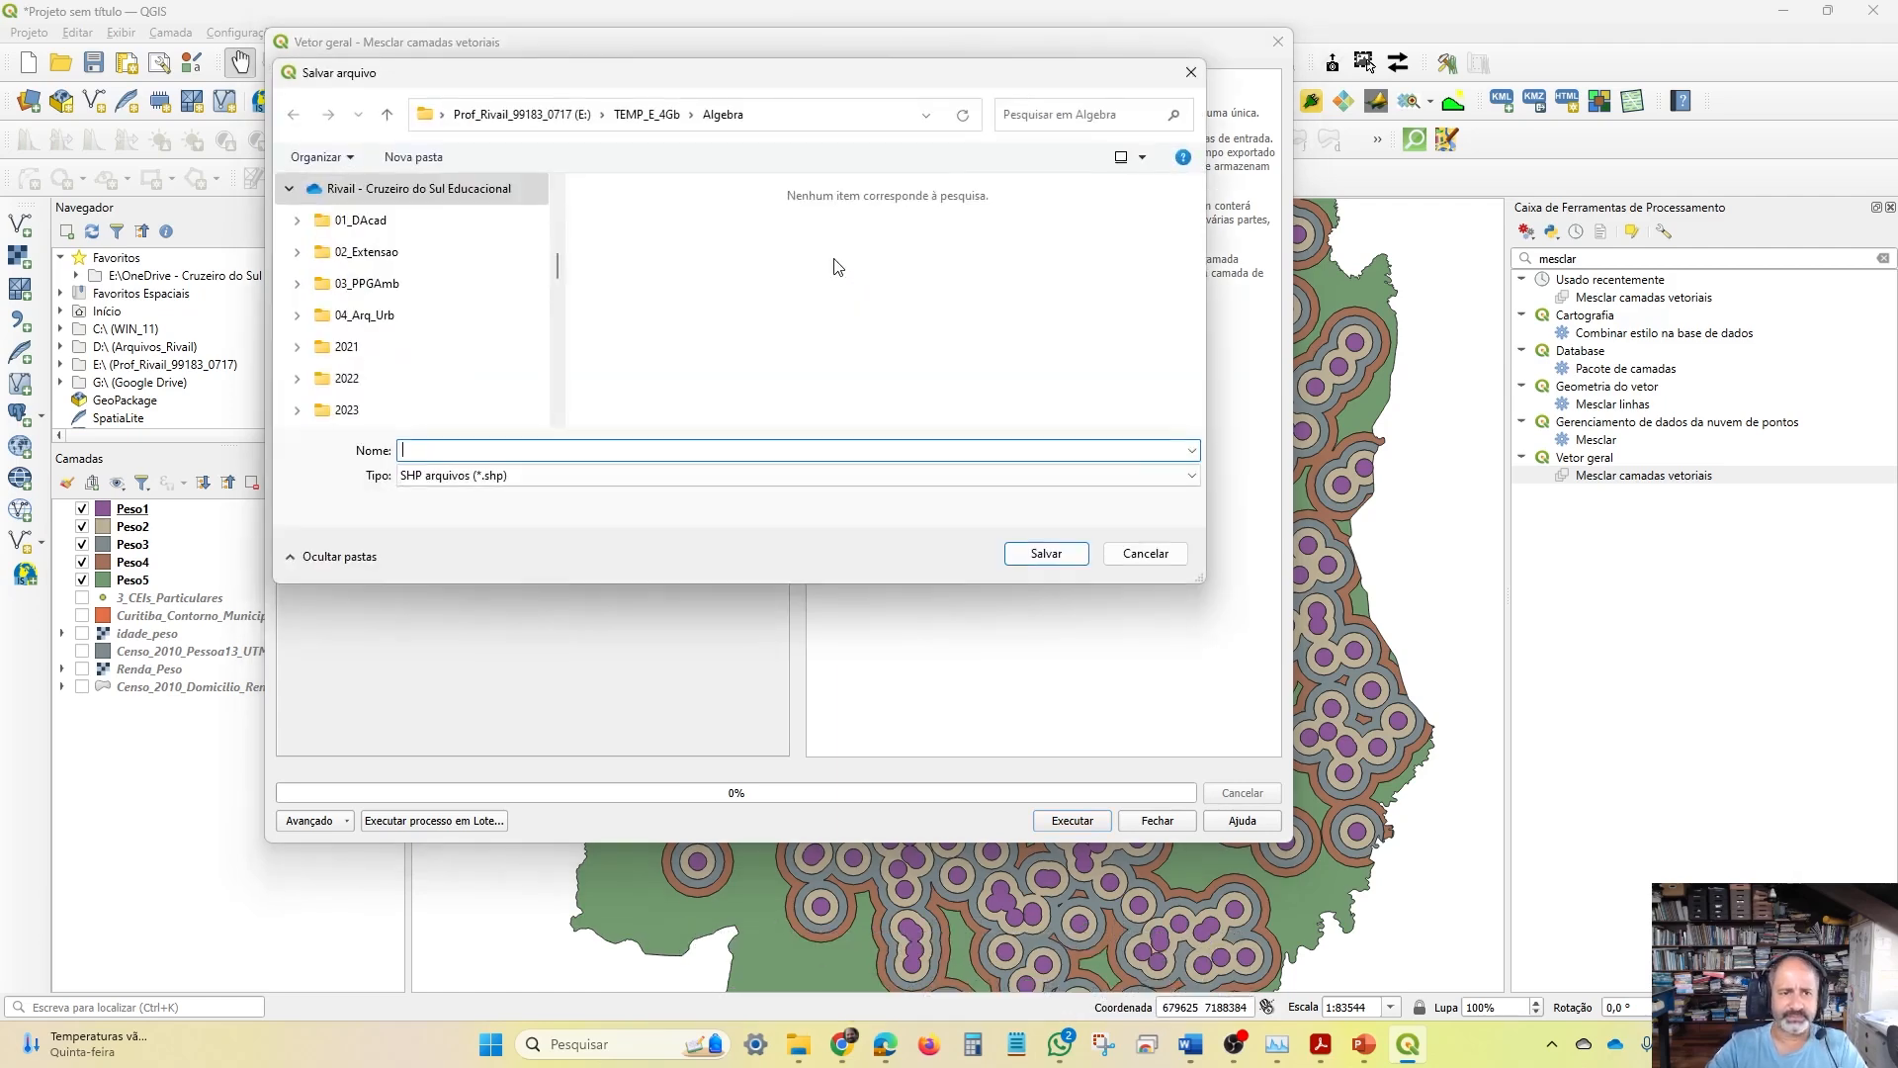
{"action": "scroll", "coordinate": [419, 297], "scroll_direction": "down", "scroll_amount": 6}
{"action": "scroll", "coordinate": [418, 336], "scroll_direction": "up", "scroll_amount": 3}
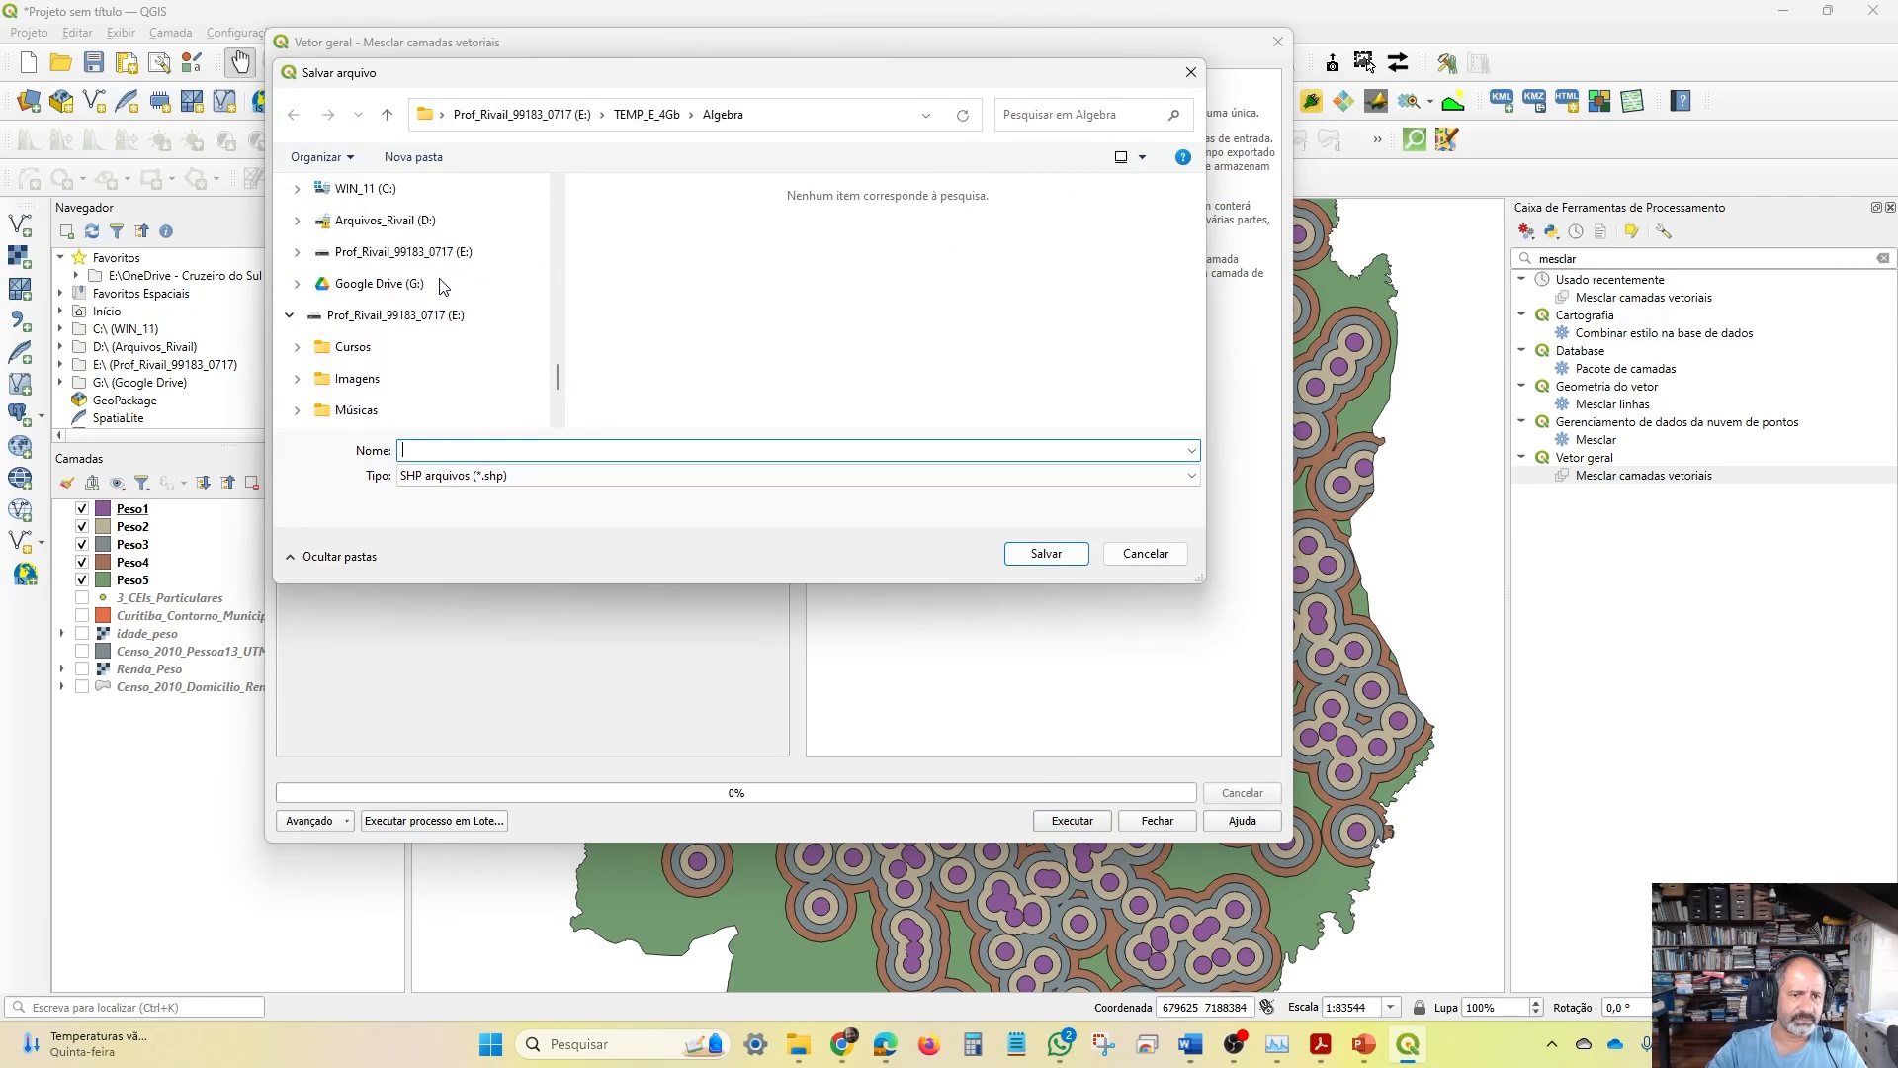
{"action": "scroll", "coordinate": [419, 346], "scroll_direction": "up", "scroll_amount": 1}
{"action": "left_click", "coordinate": [410, 411]}
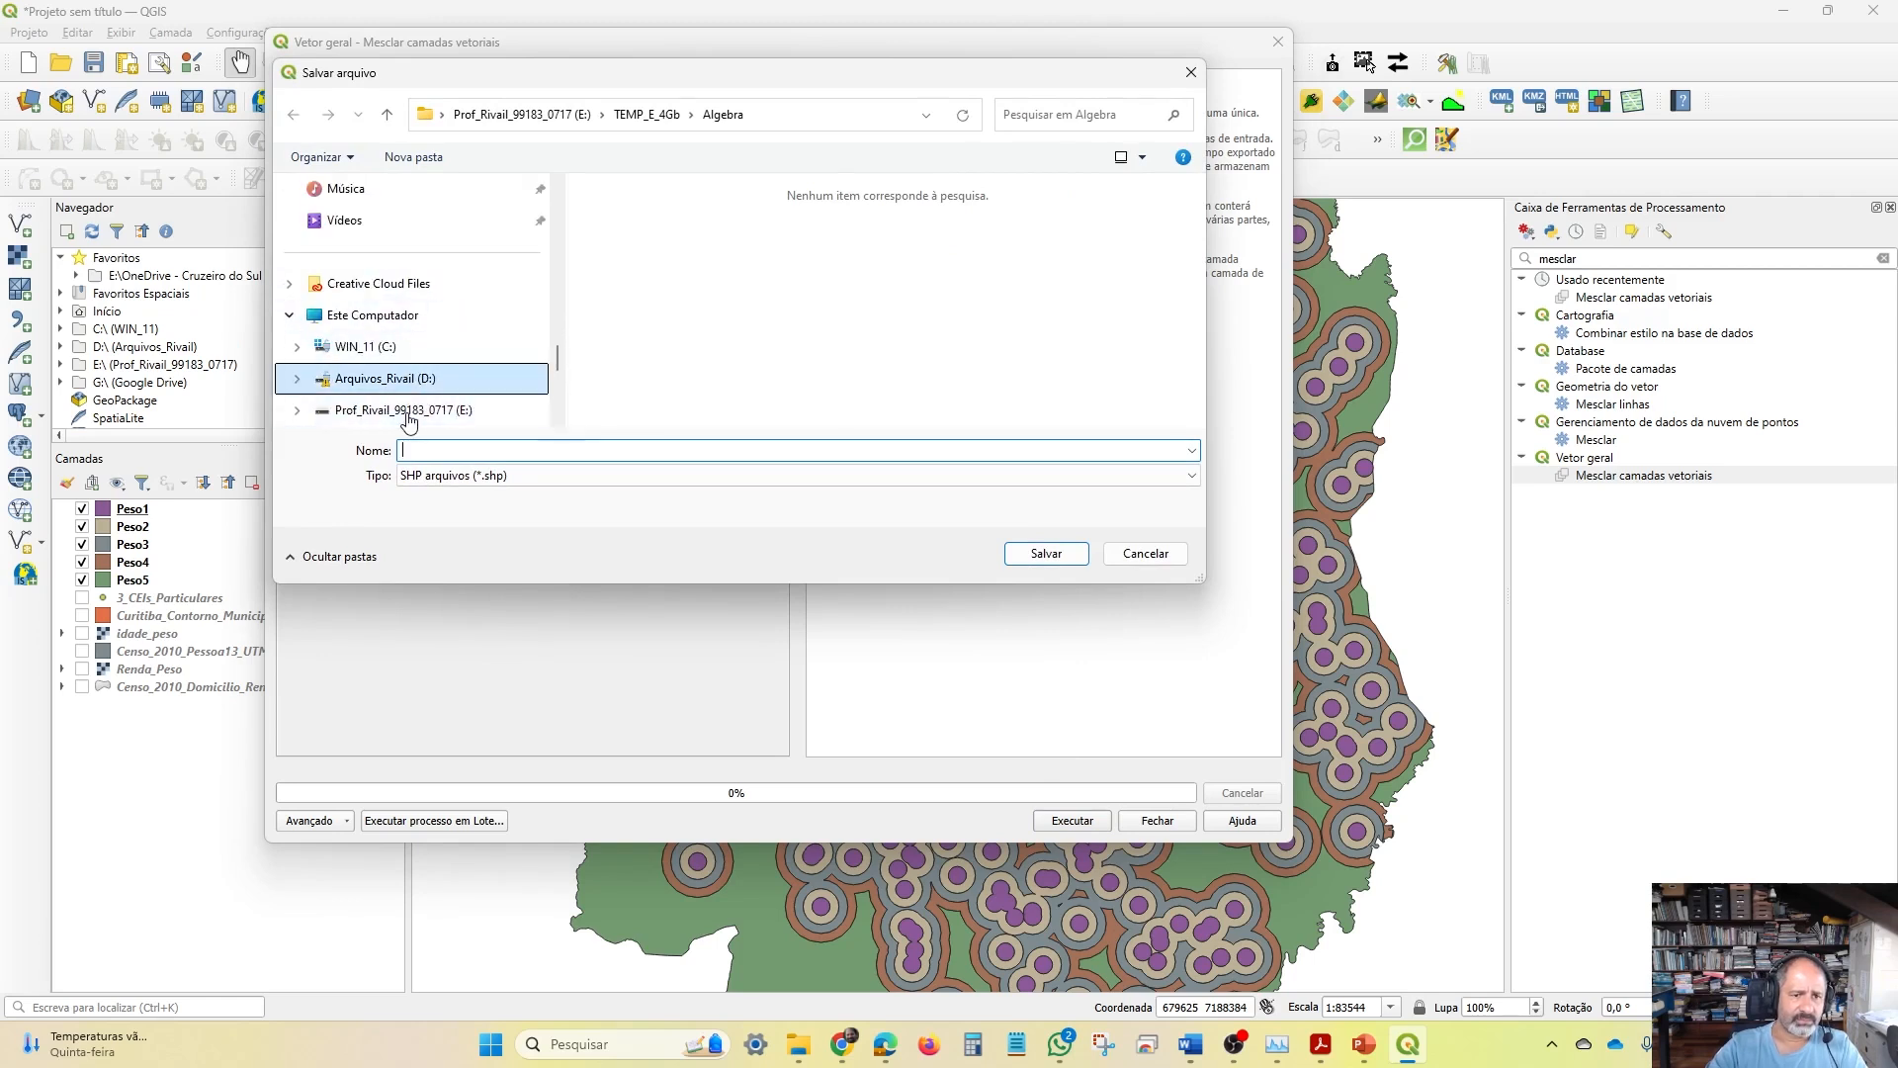
{"action": "left_click", "coordinate": [408, 419]}
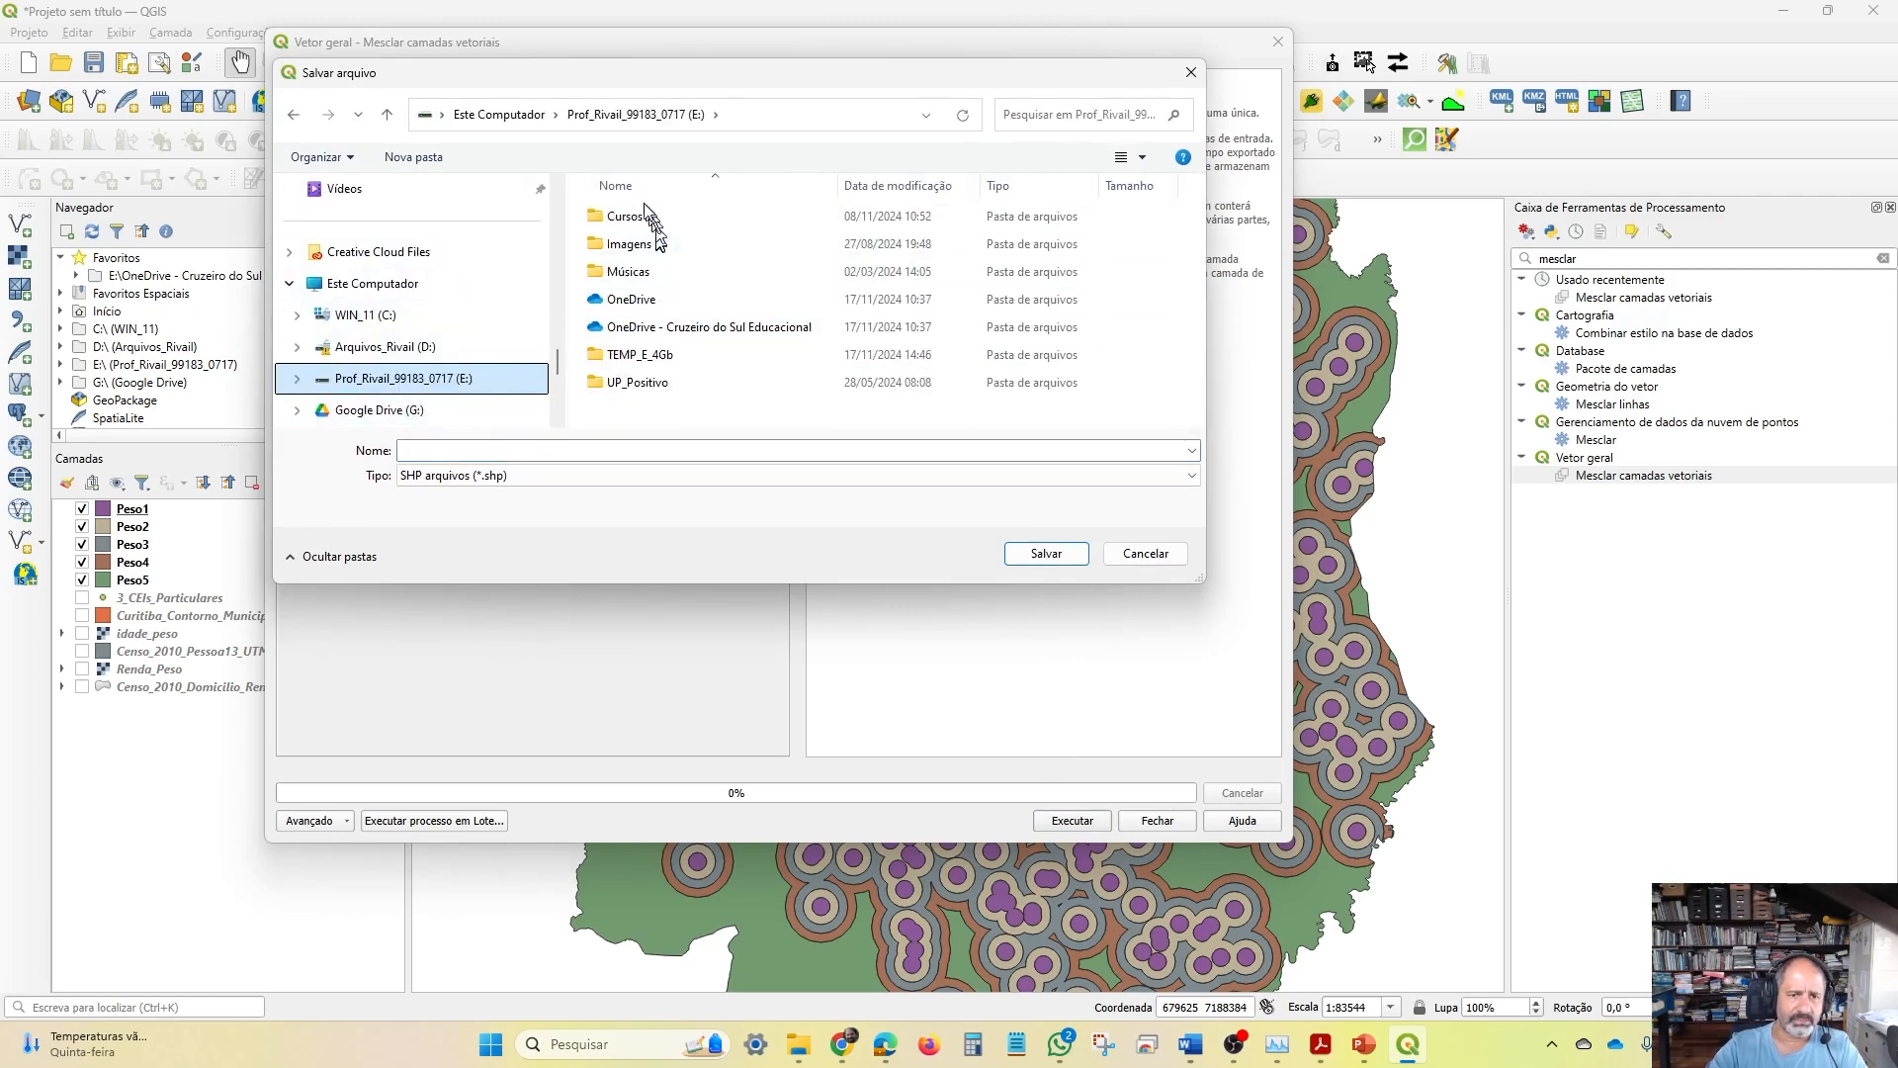
{"action": "double_click", "coordinate": [641, 354]}
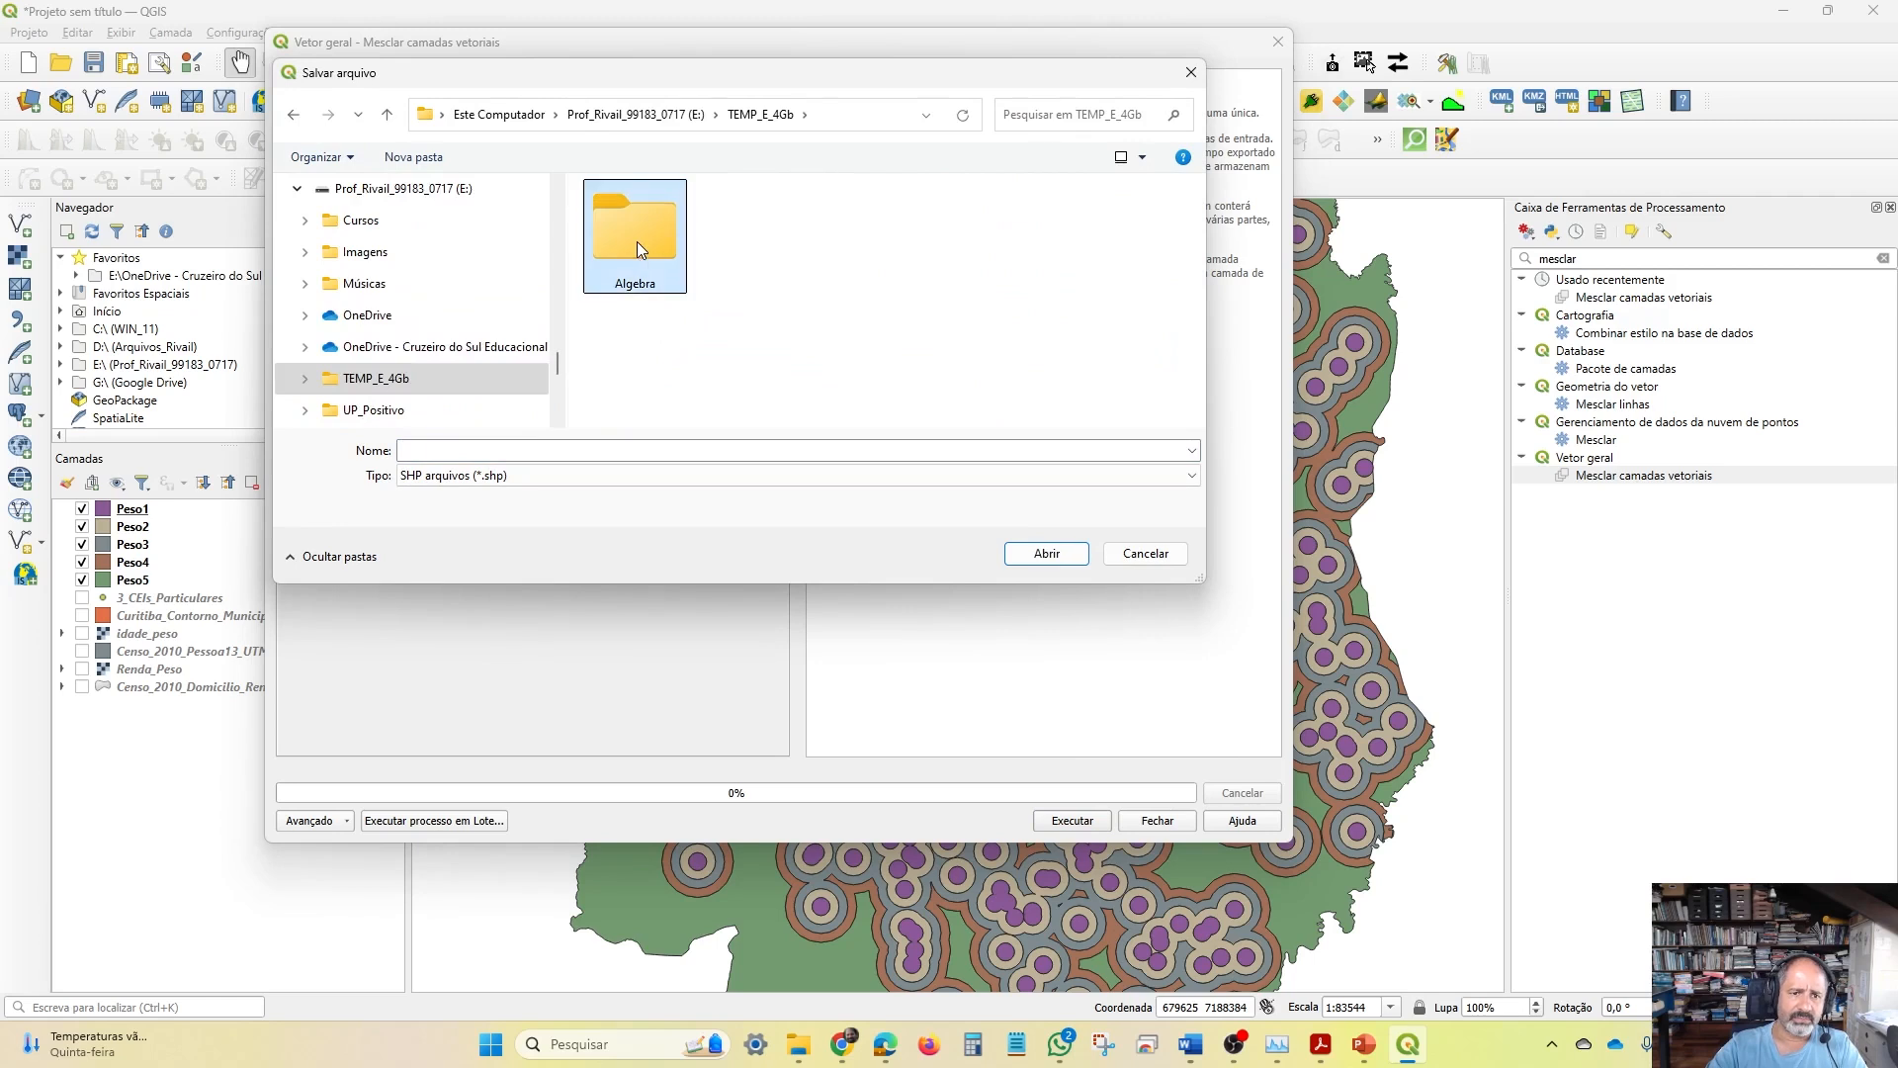
{"action": "double_click", "coordinate": [637, 242]}
Name the output shapefile Raio_atuacao, run the merge and close the tool
{"action": "left_click", "coordinate": [514, 450]}
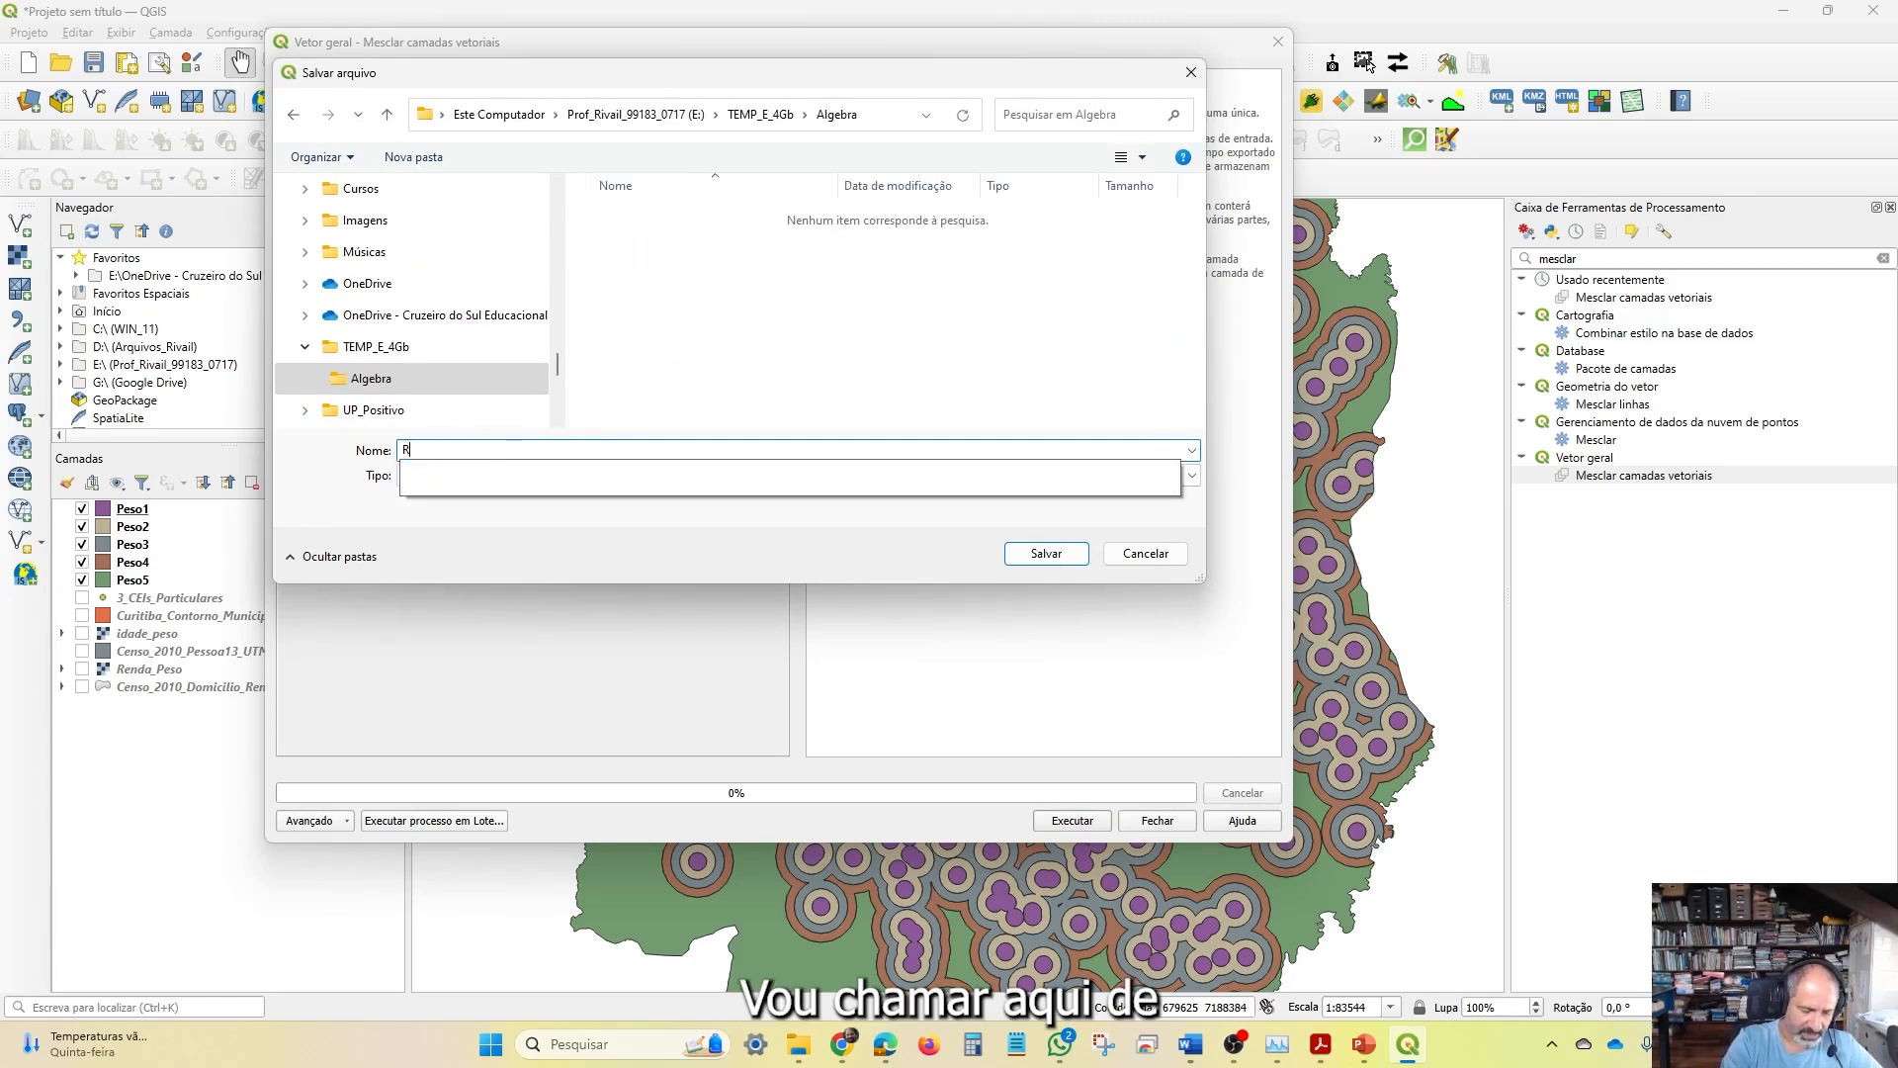
{"action": "type", "text": "Raio"}
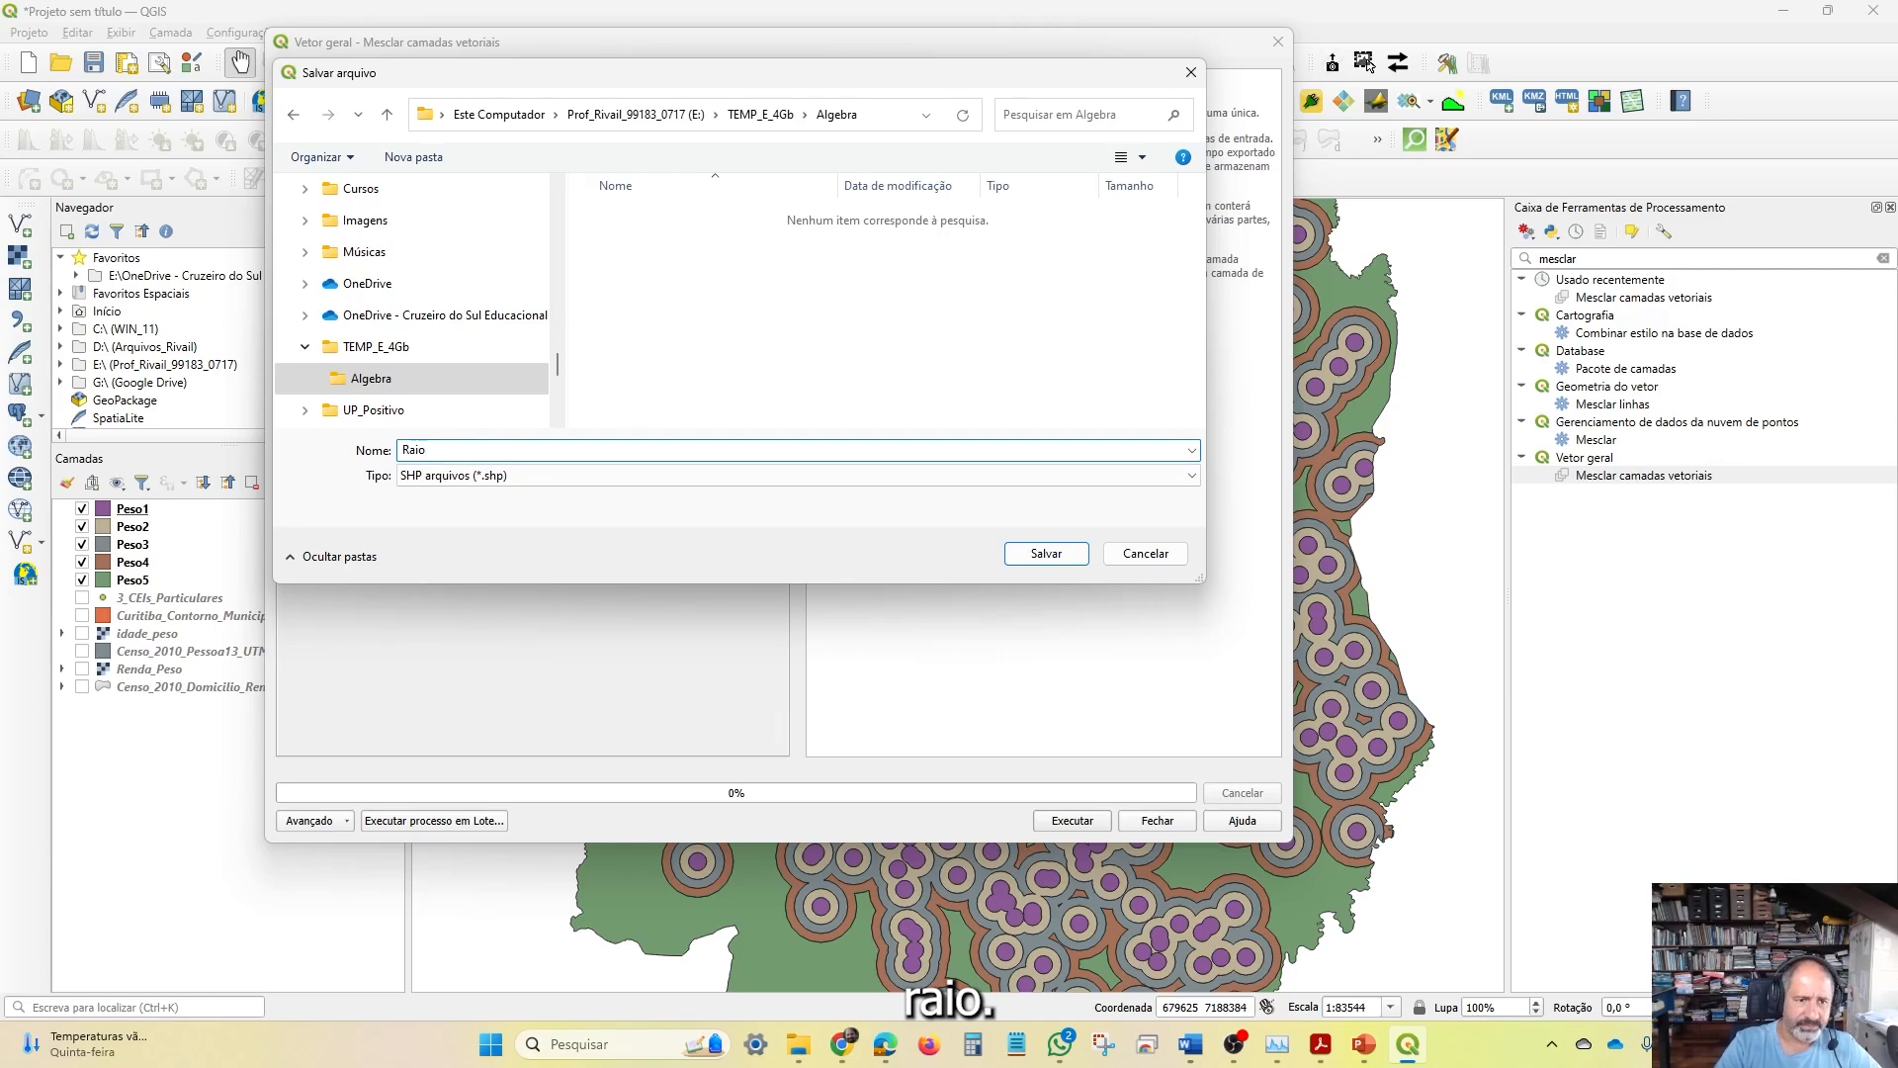
{"action": "type", "text": "_atua"}
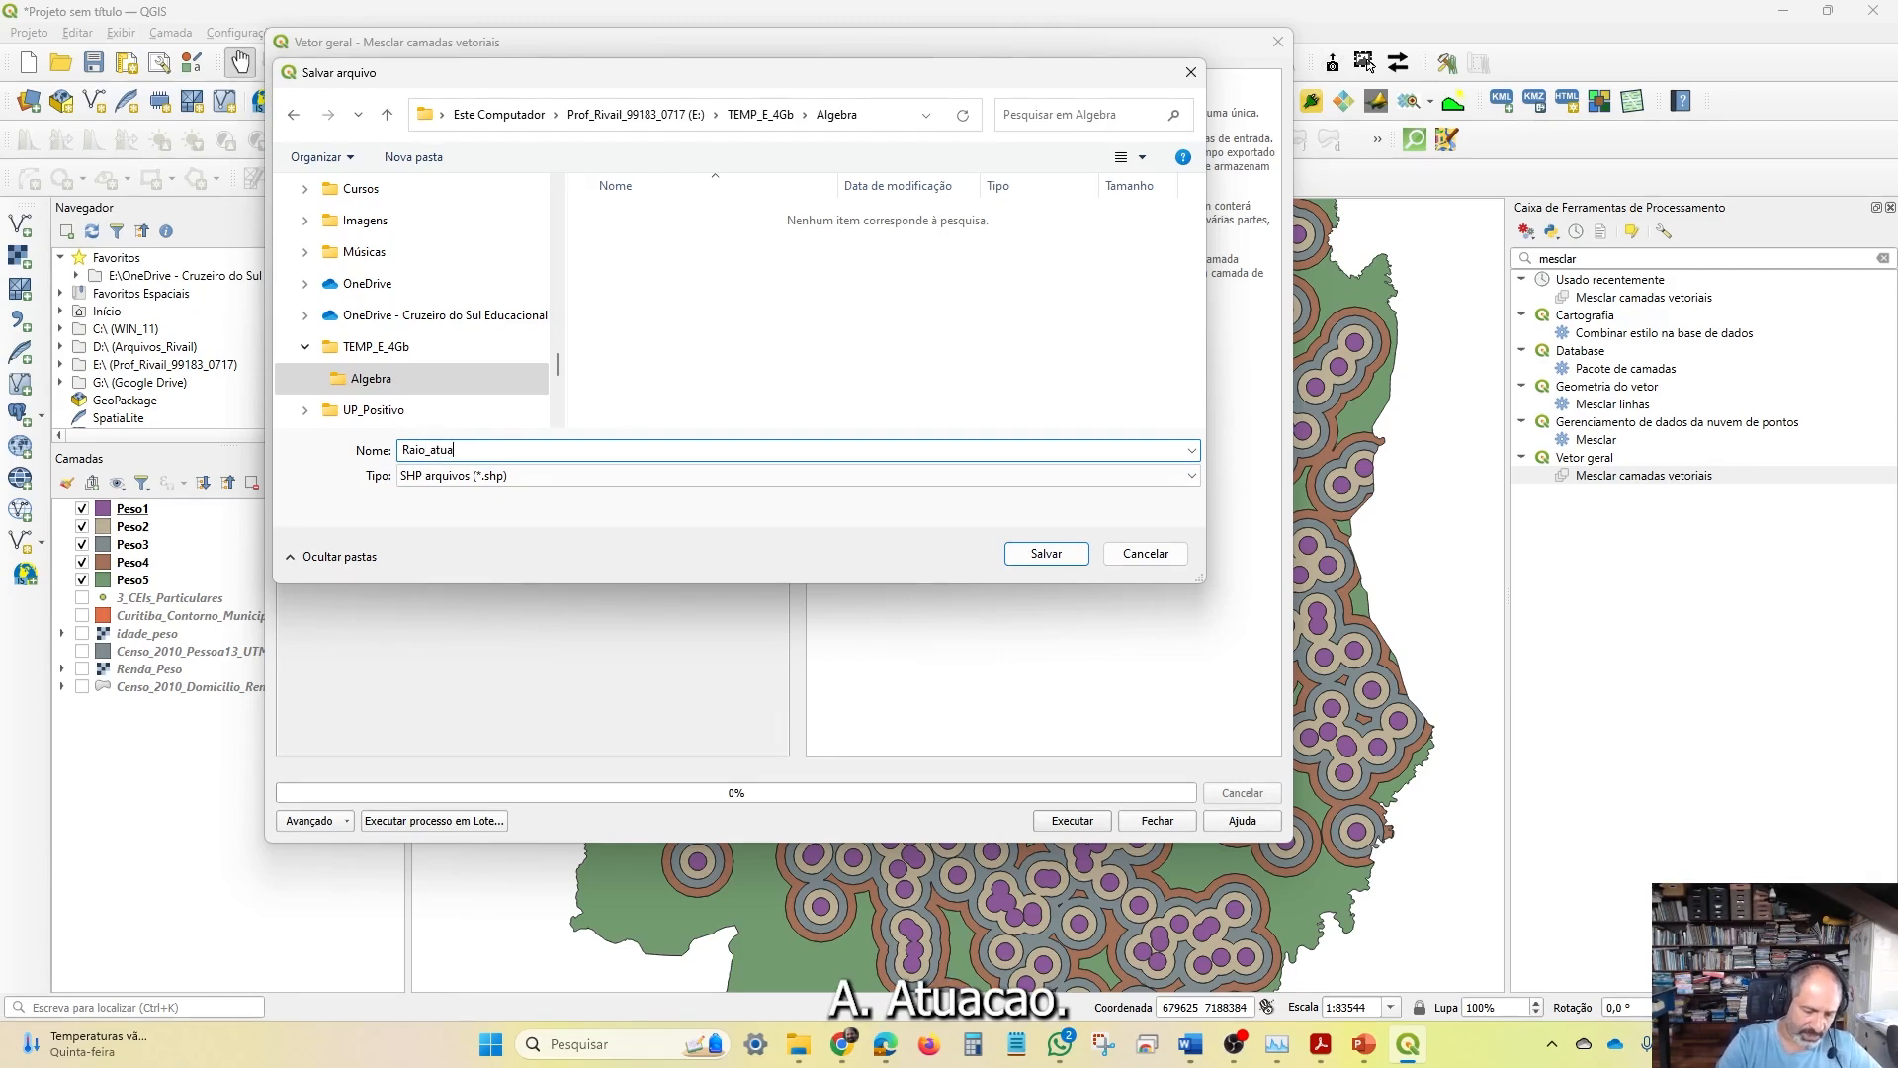
{"action": "type", "text": "cao"}
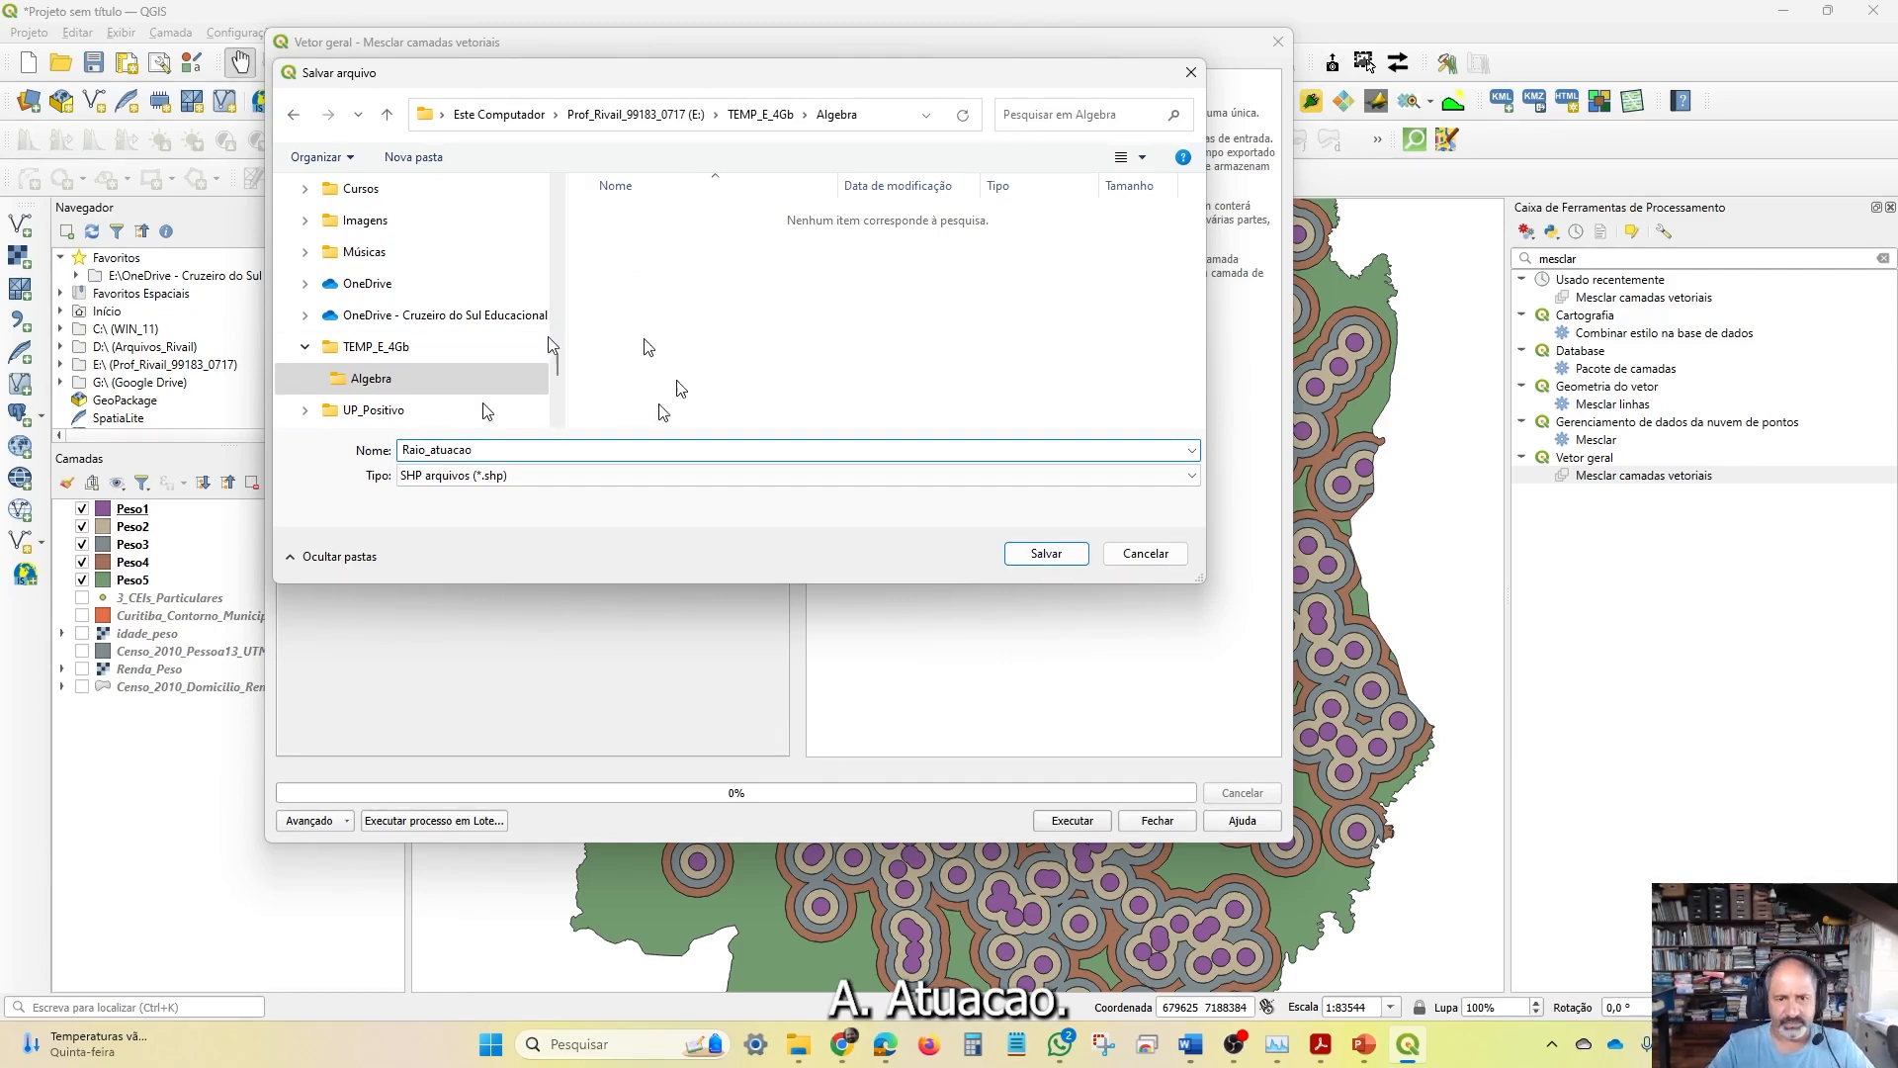
{"action": "left_click", "coordinate": [1040, 556]}
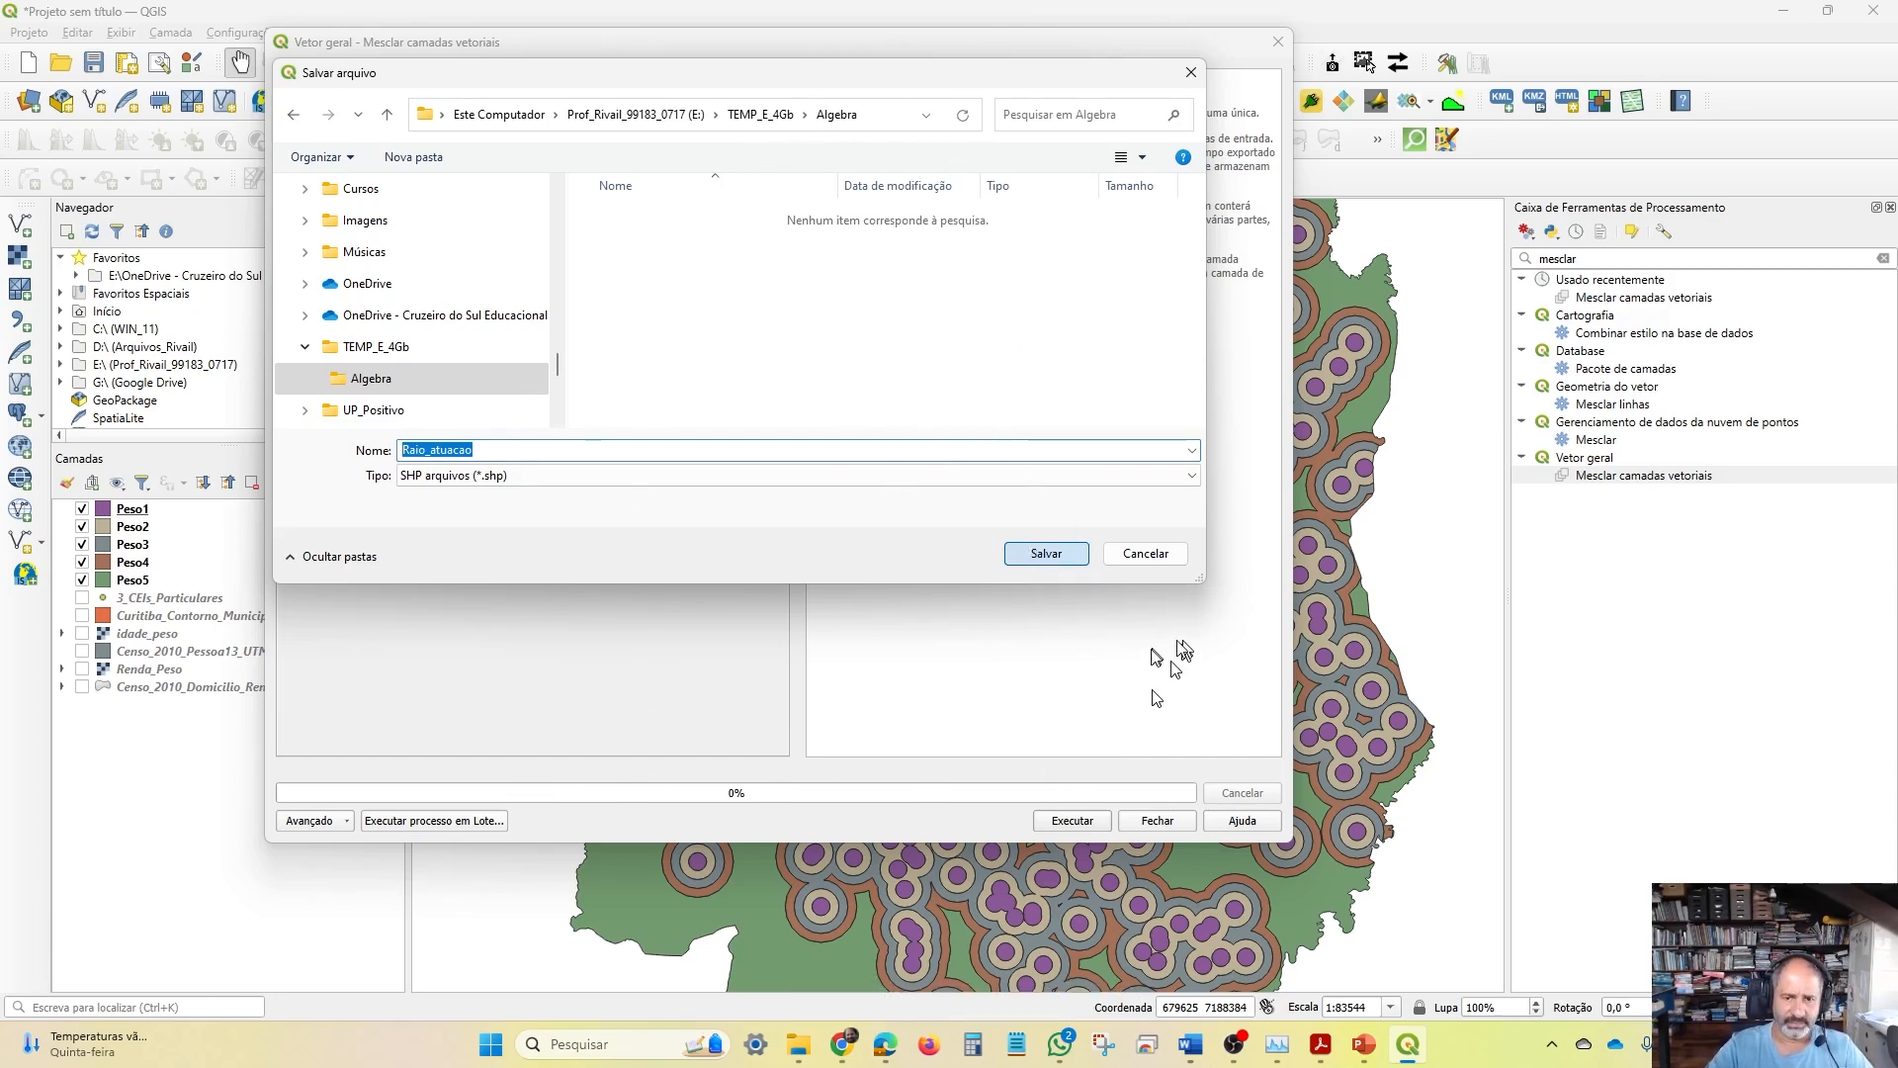
{"action": "left_click", "coordinate": [1046, 554]}
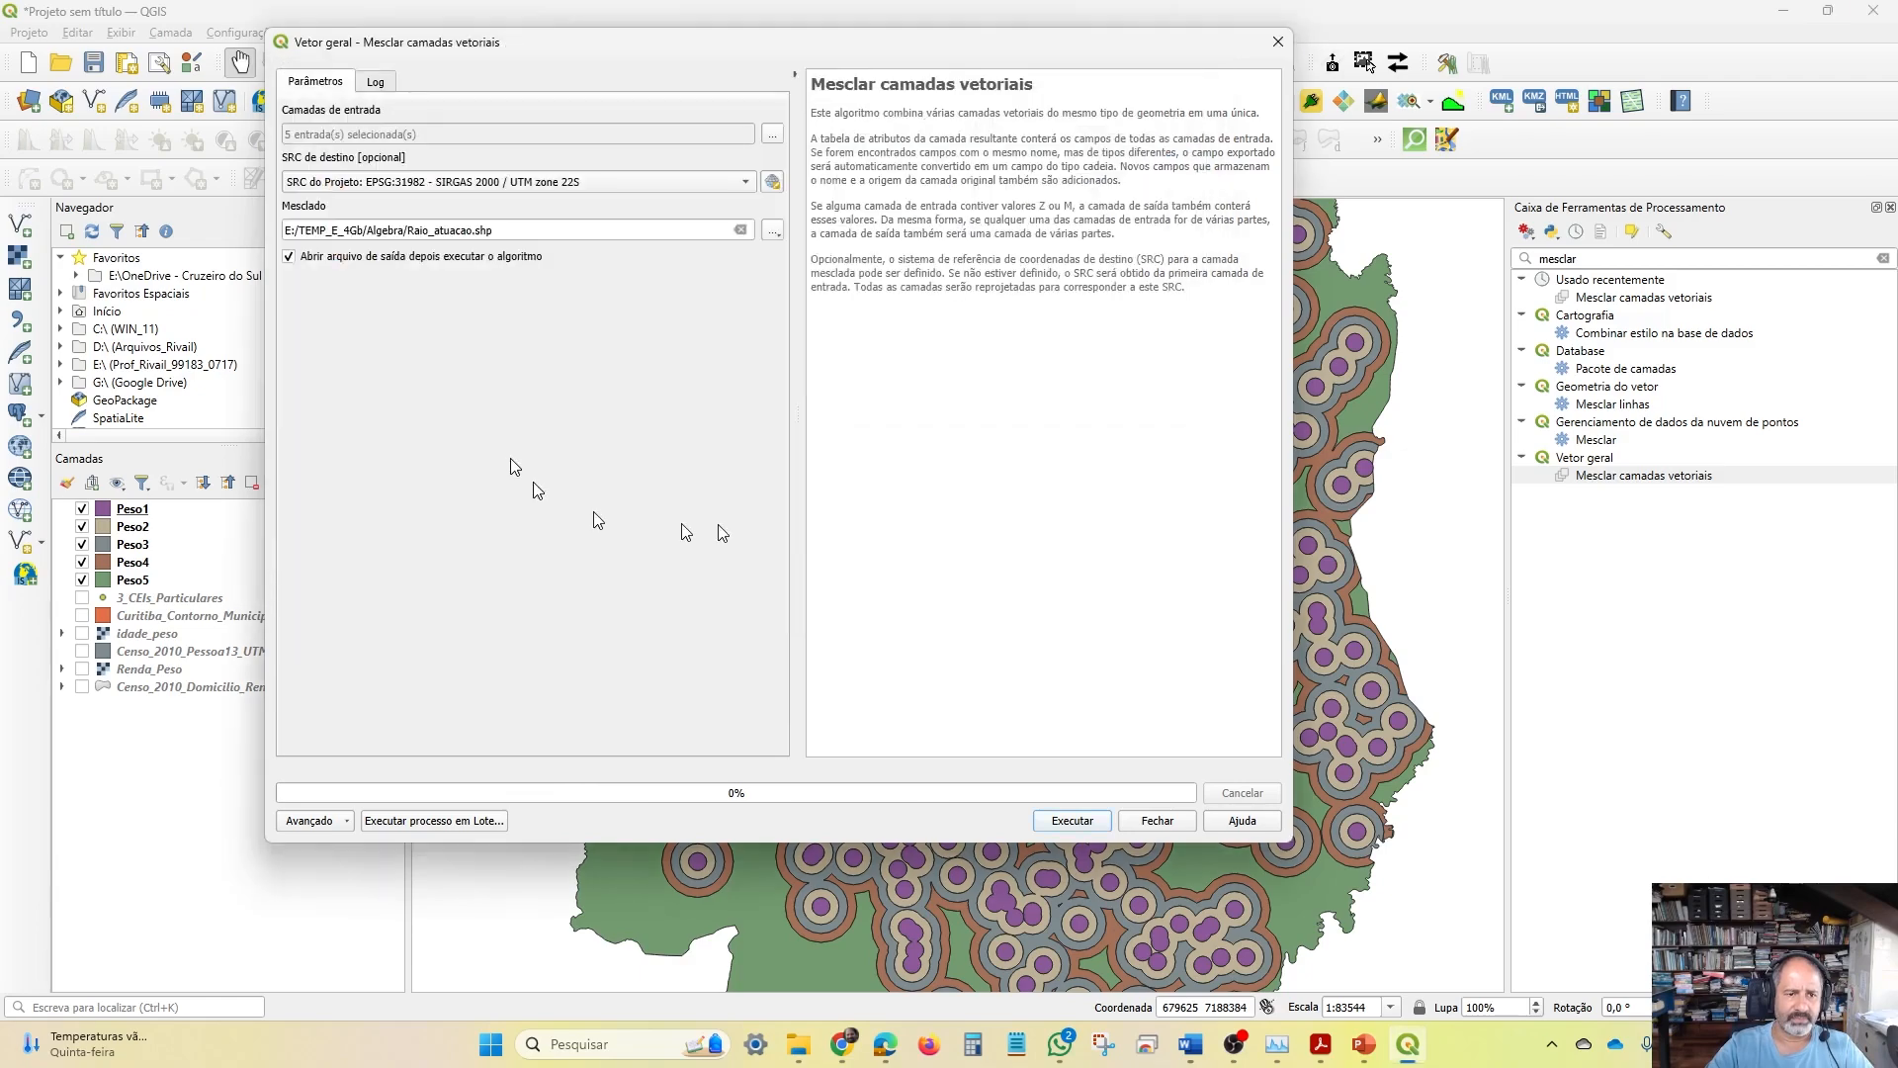
{"action": "left_click", "coordinate": [1082, 820]}
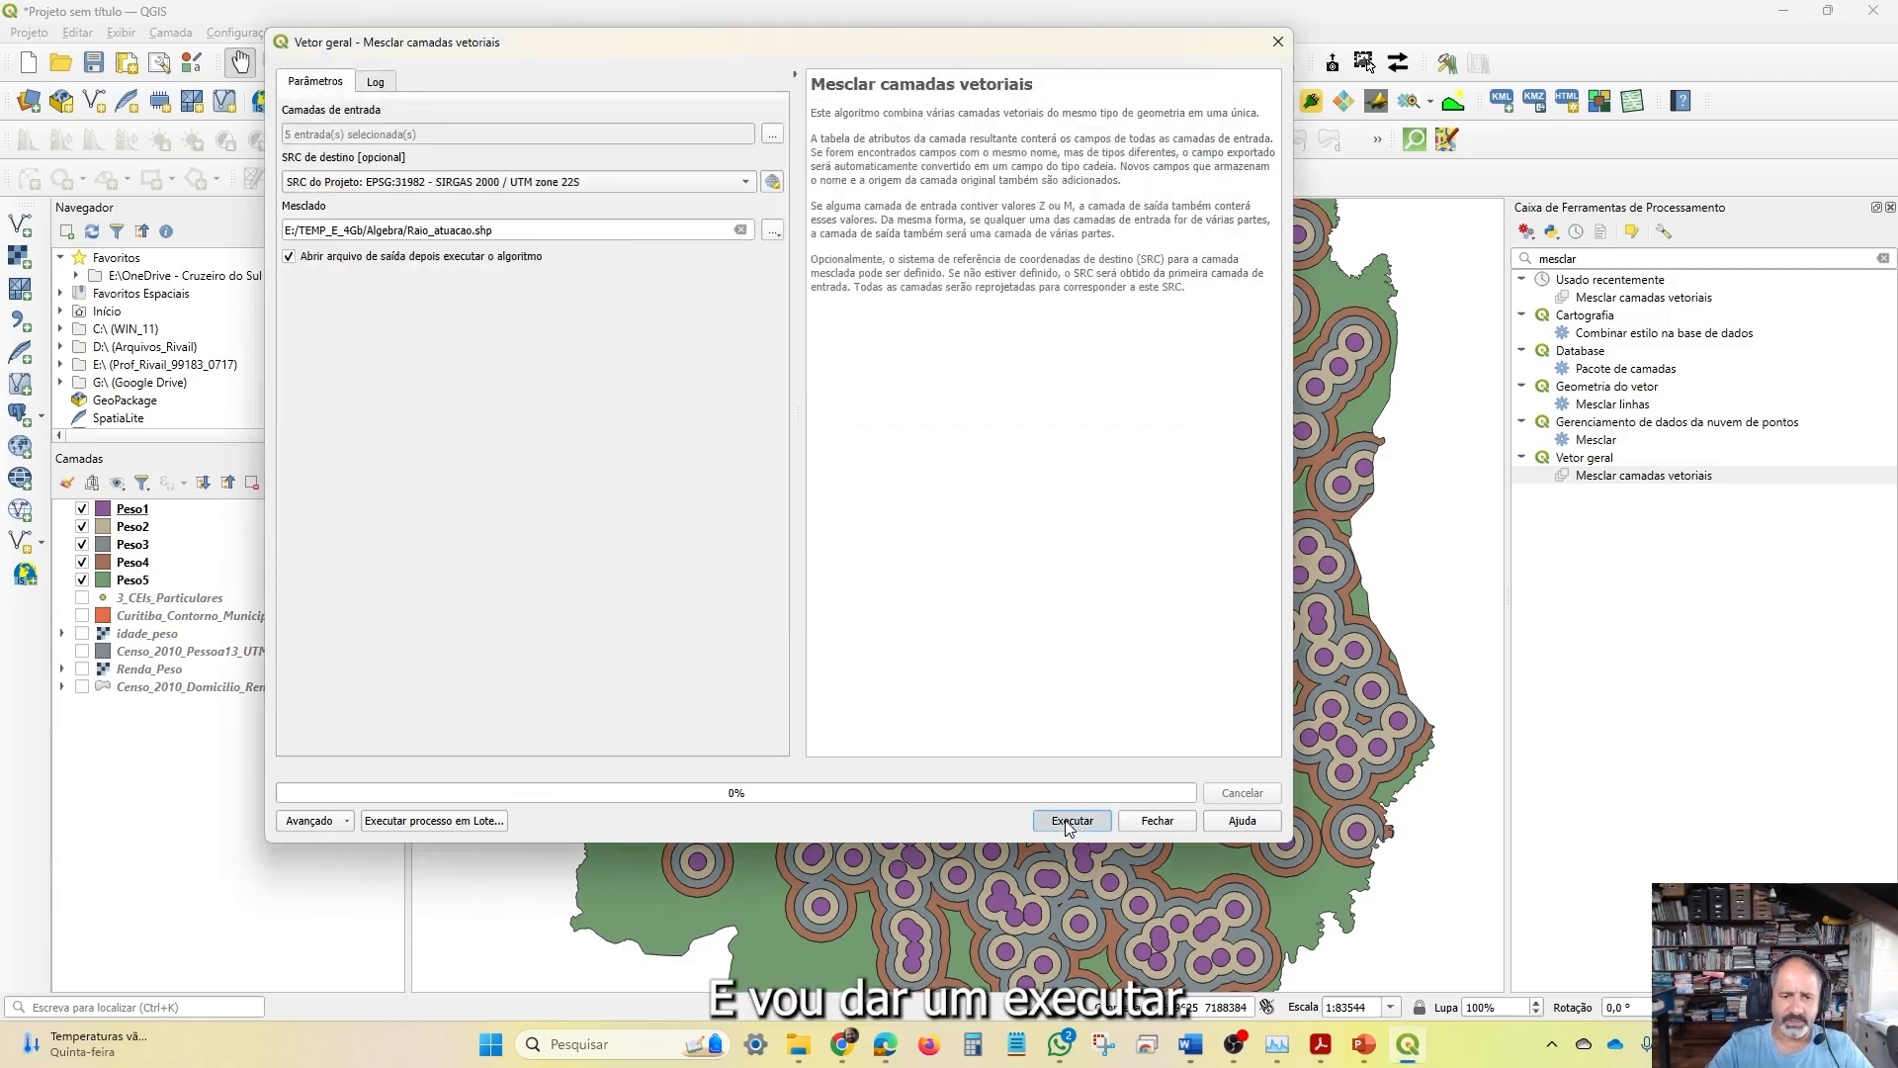
{"action": "left_click", "coordinate": [1155, 821]}
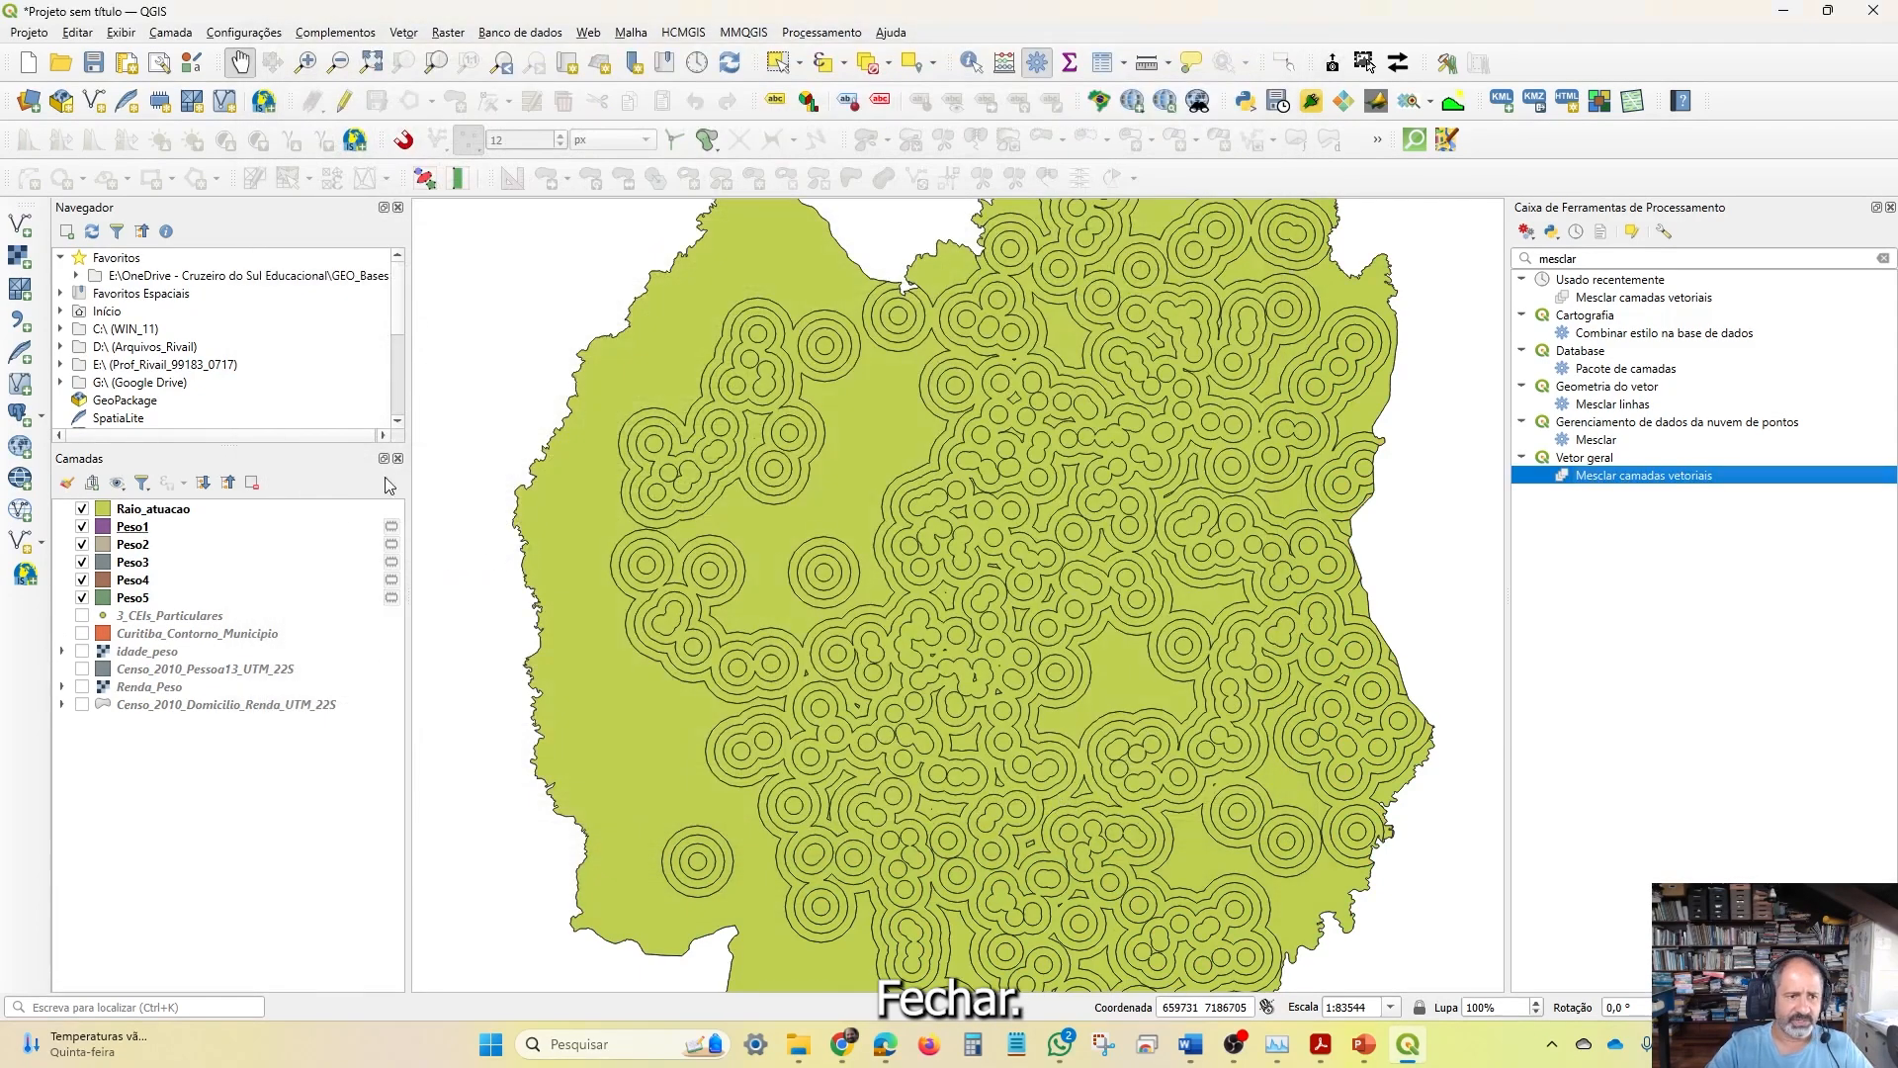
Open the attribute table of the Raio_atuacao layer and examine its layer field
{"action": "left_click", "coordinate": [163, 516]}
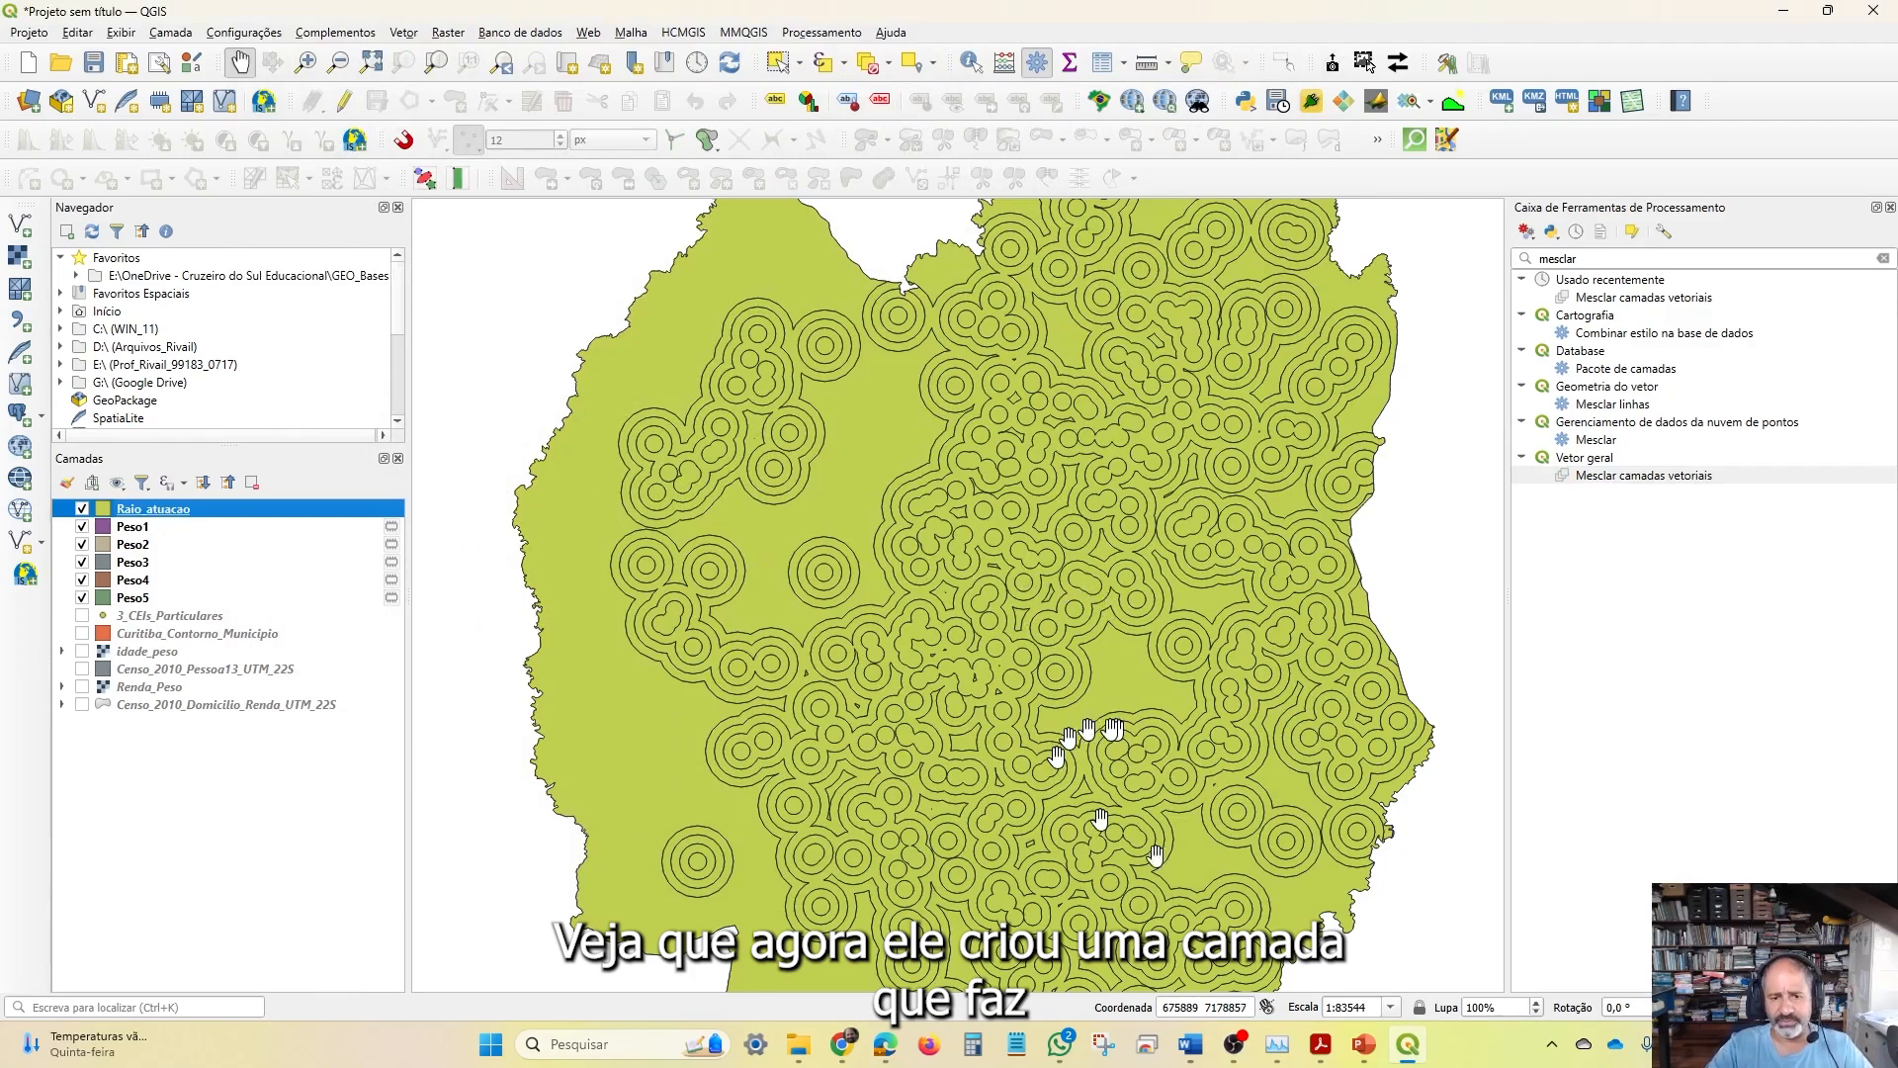
{"action": "scroll", "coordinate": [1214, 866], "scroll_direction": "up", "scroll_amount": 1}
{"action": "scroll", "coordinate": [1019, 776], "scroll_direction": "up", "scroll_amount": 1}
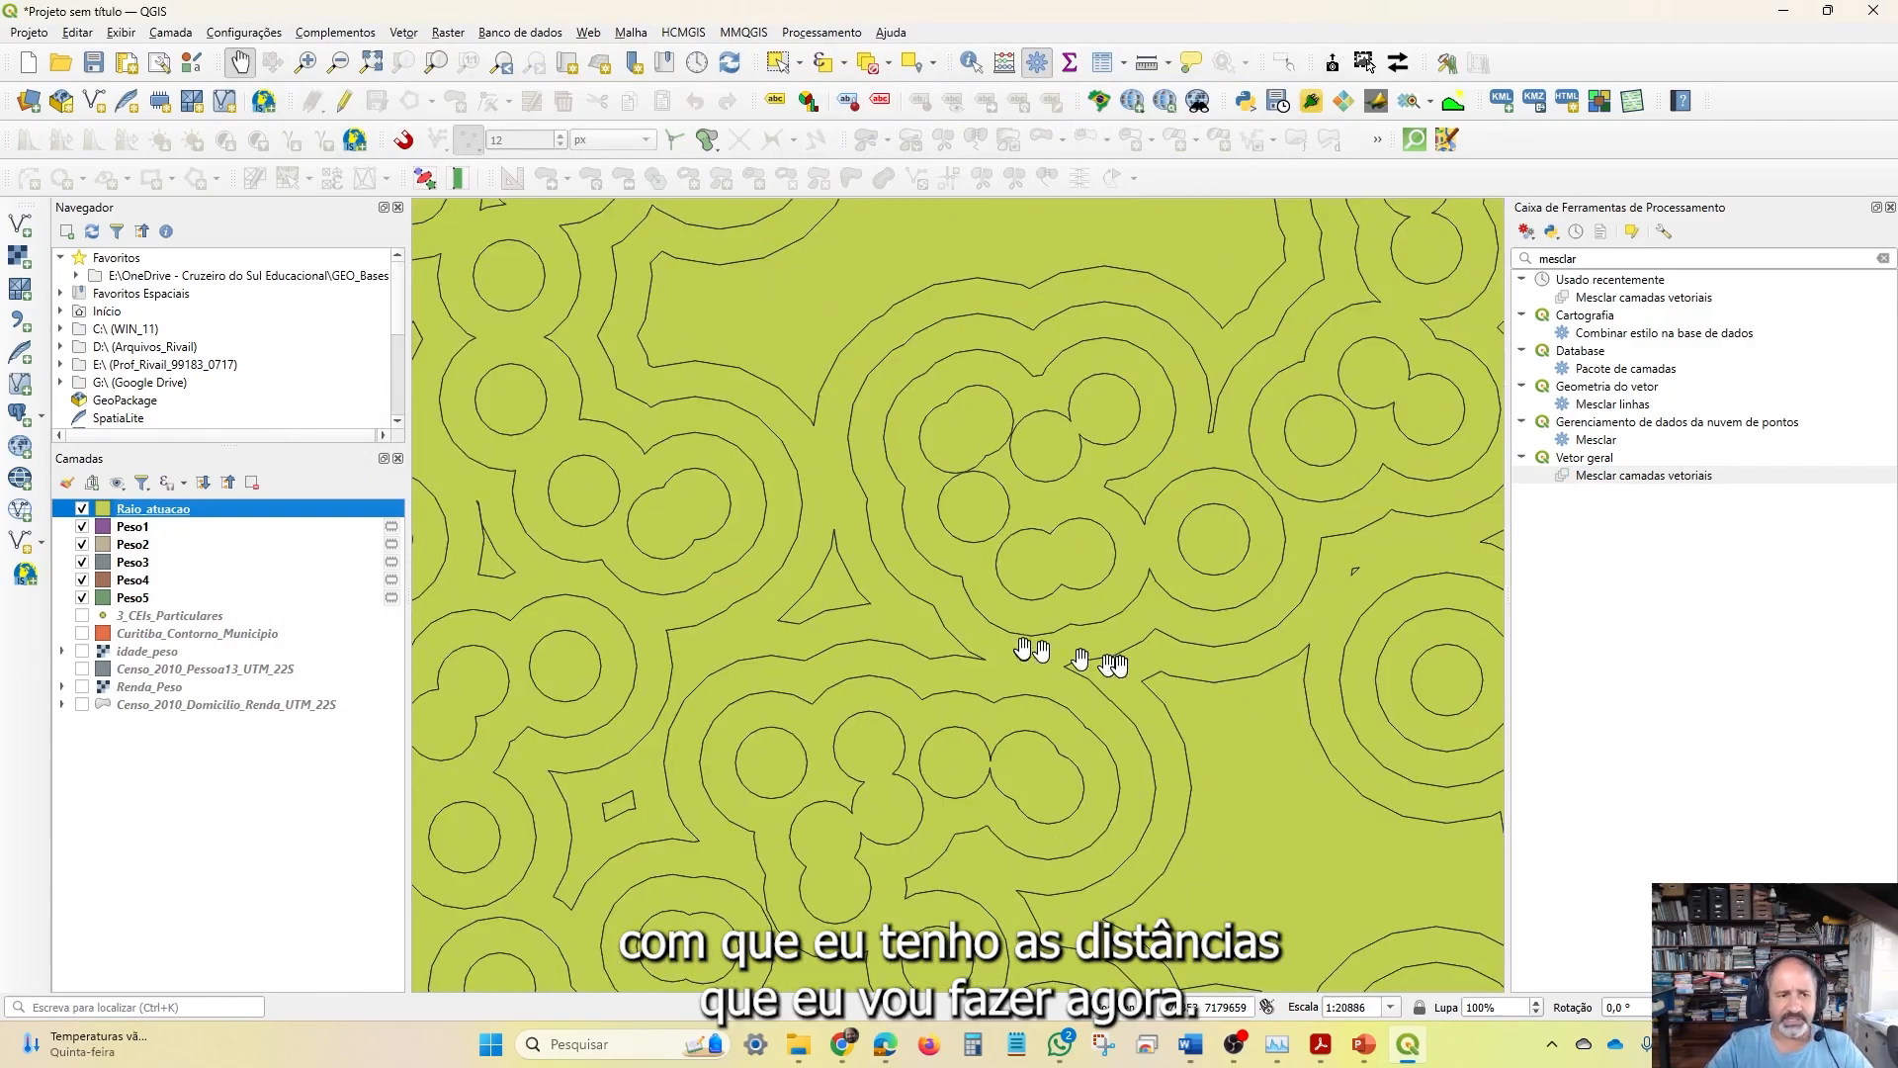
{"action": "right_click", "coordinate": [166, 514]}
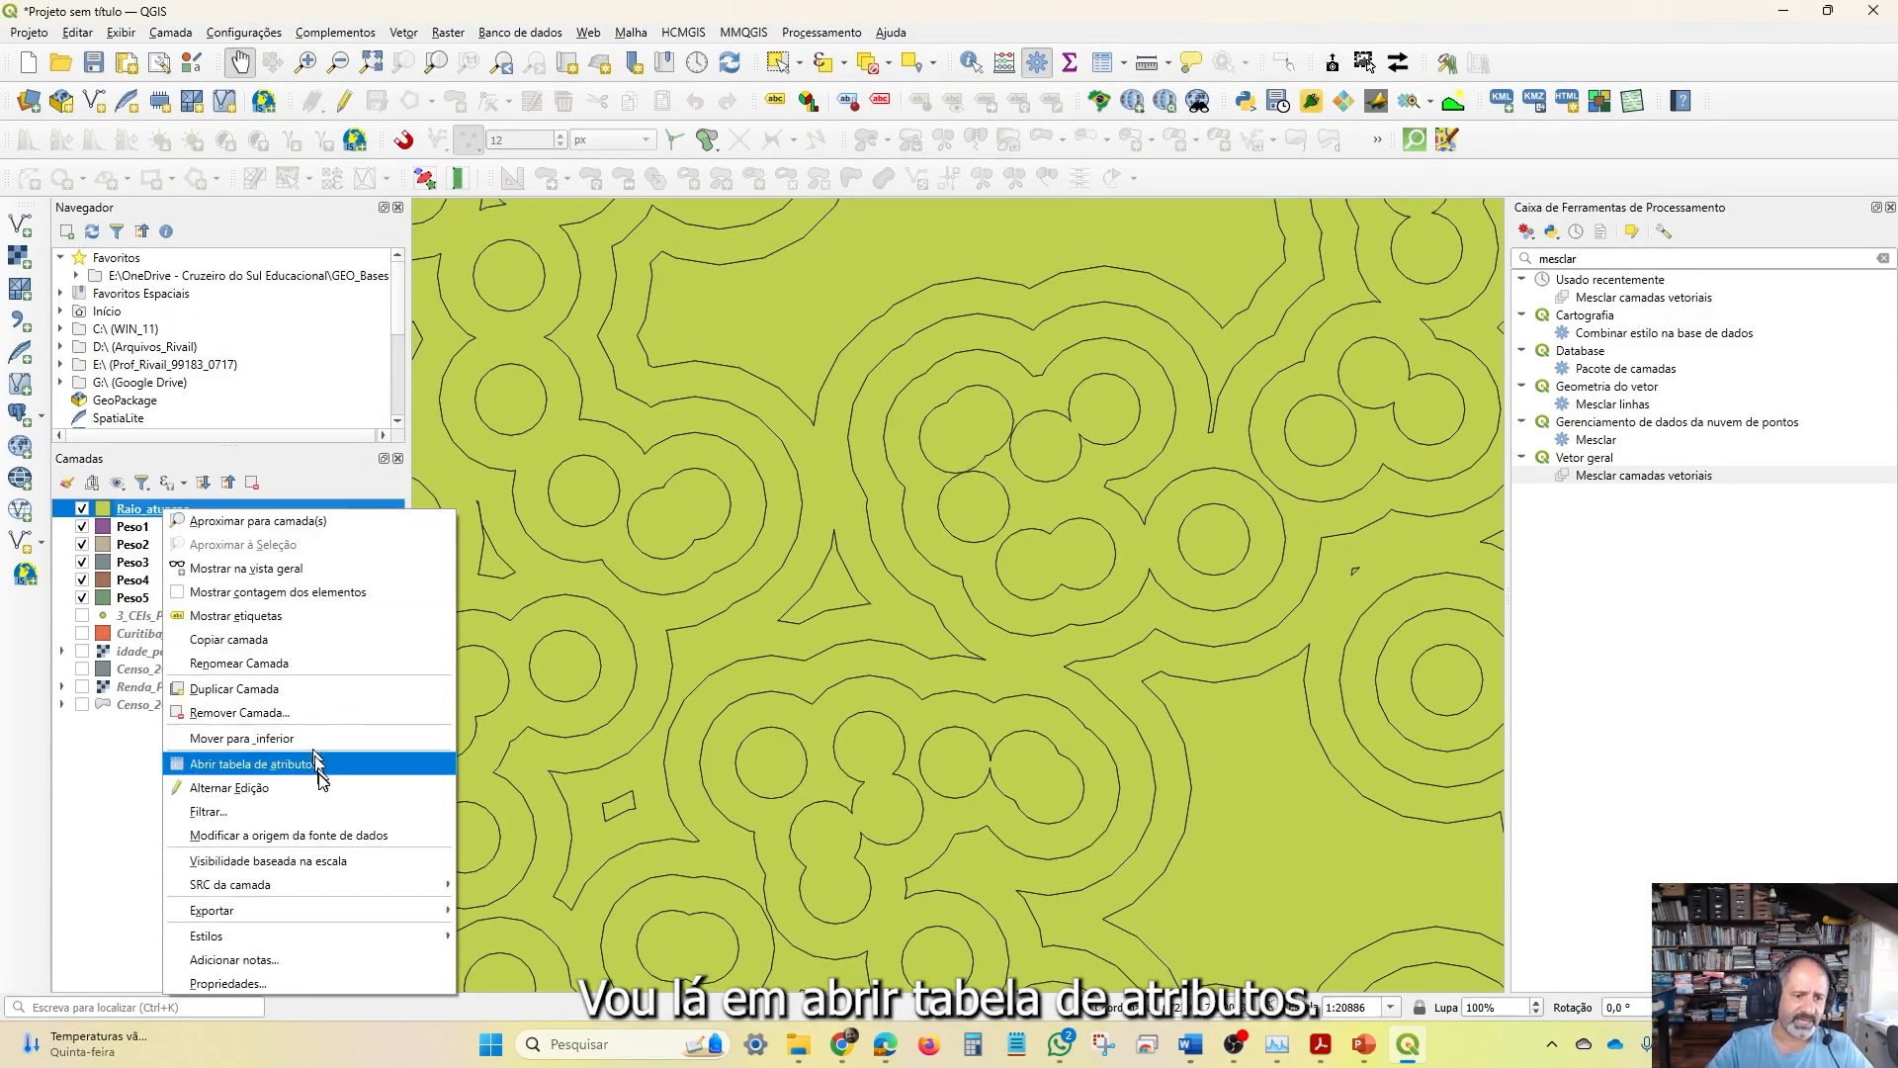
{"action": "left_click", "coordinate": [312, 767]}
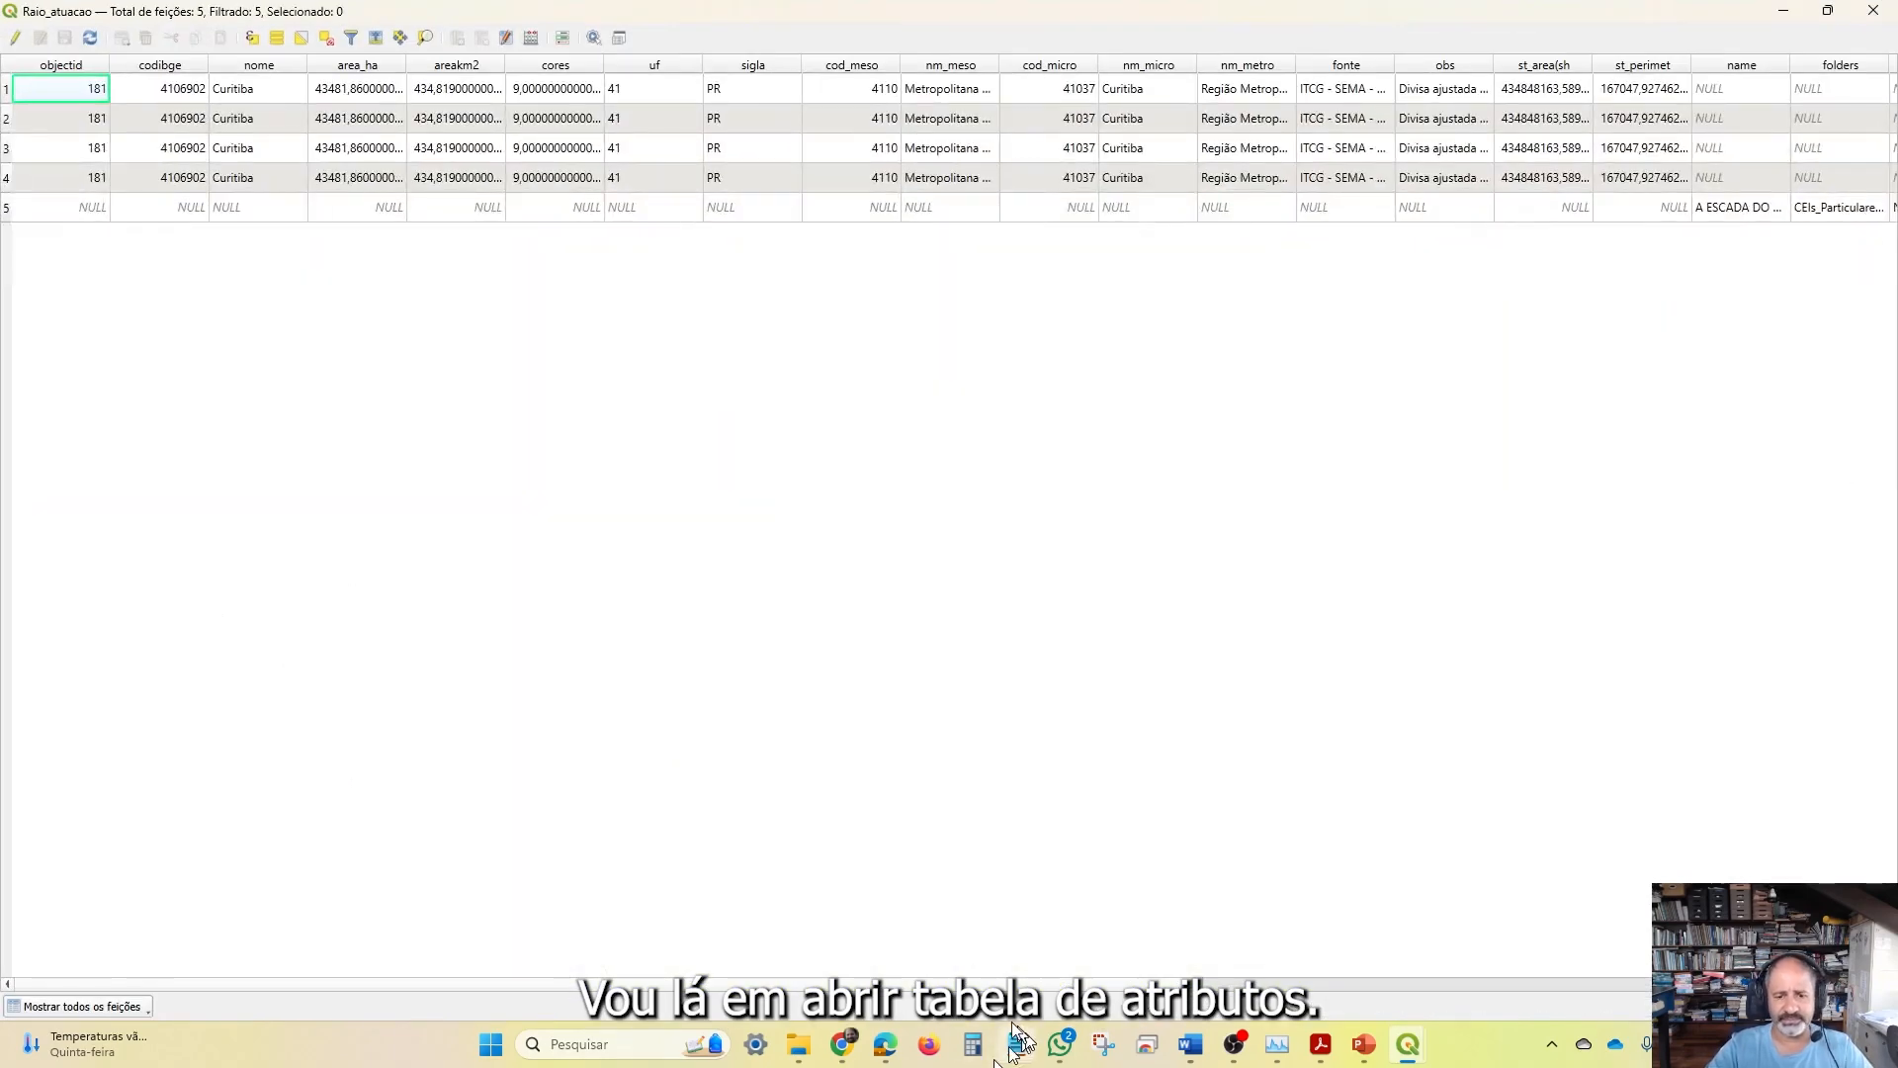
{"action": "left_click_drag", "start_coordinate": [1154, 985], "coordinate": [1853, 986]}
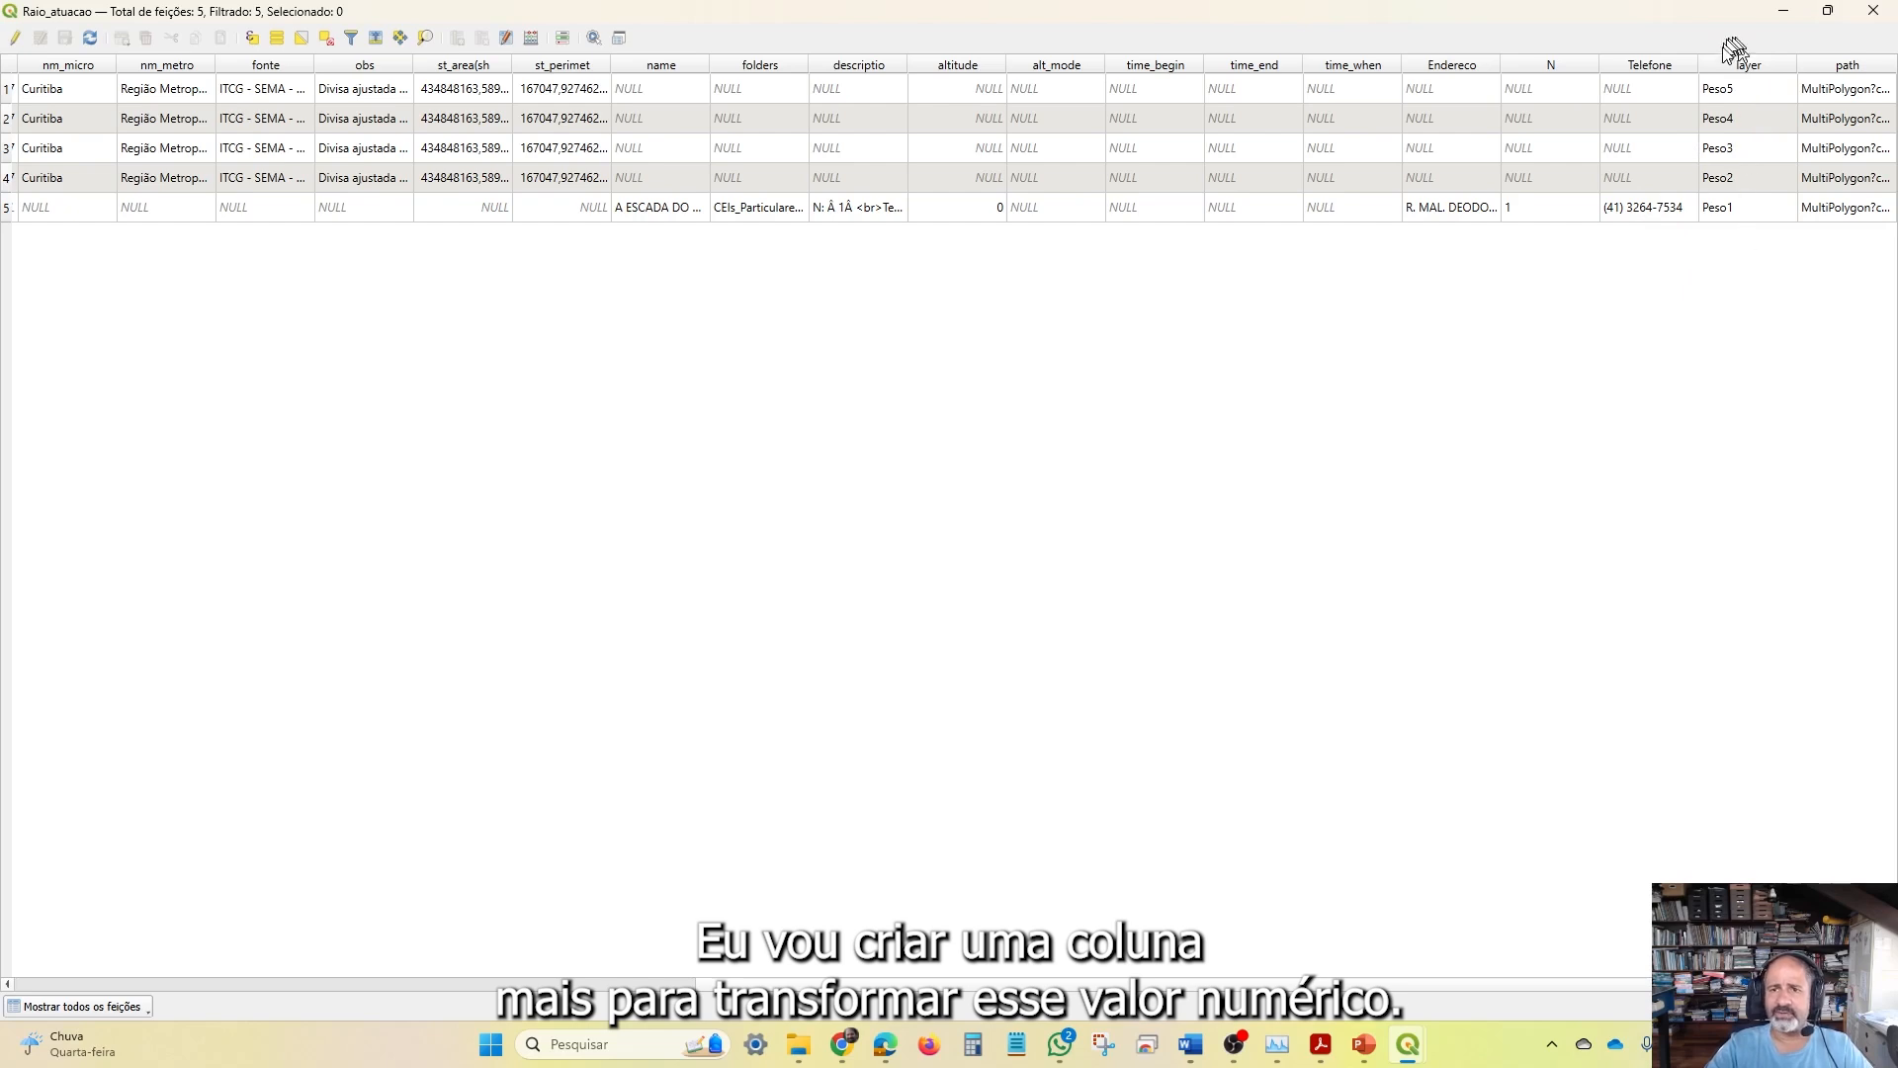
Enable editing on Raio_atuacao and add a 32-bit integer field named Peso
{"action": "left_click", "coordinate": [15, 40]}
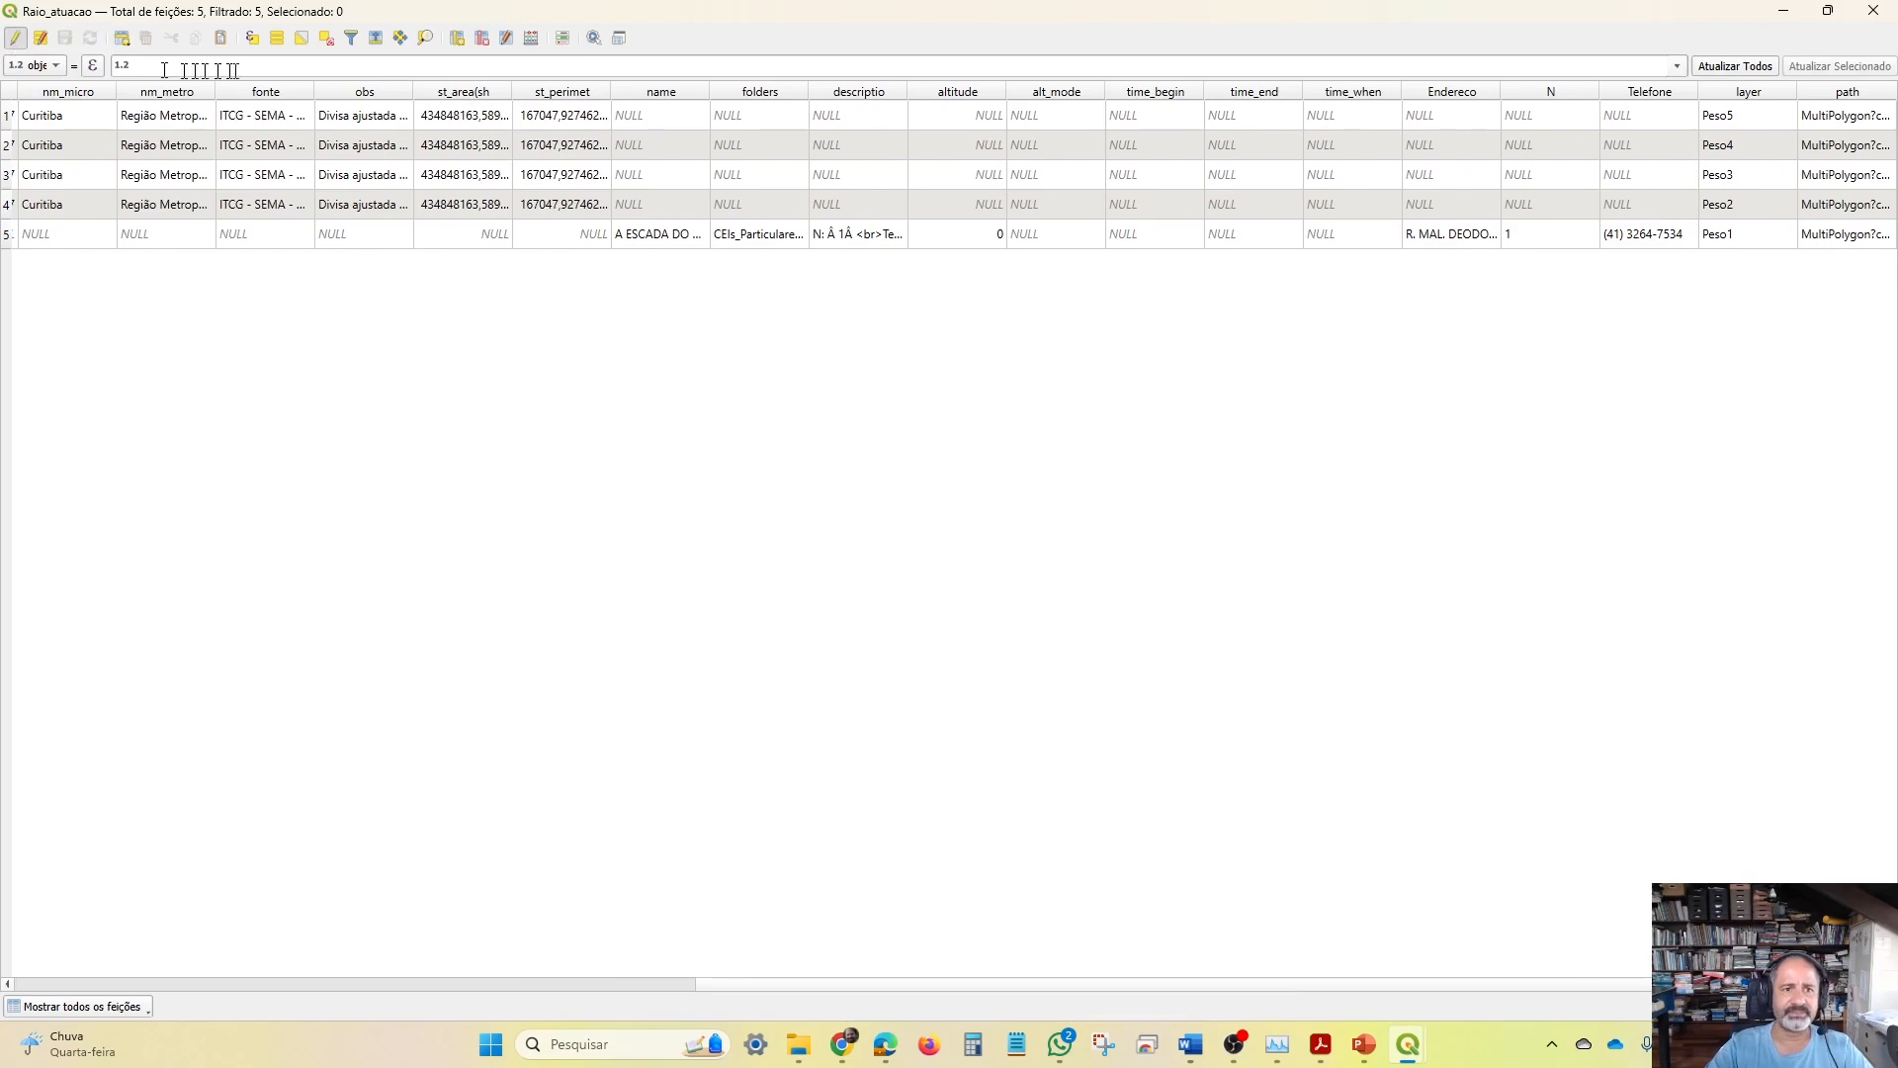
{"action": "left_click", "coordinate": [457, 38]}
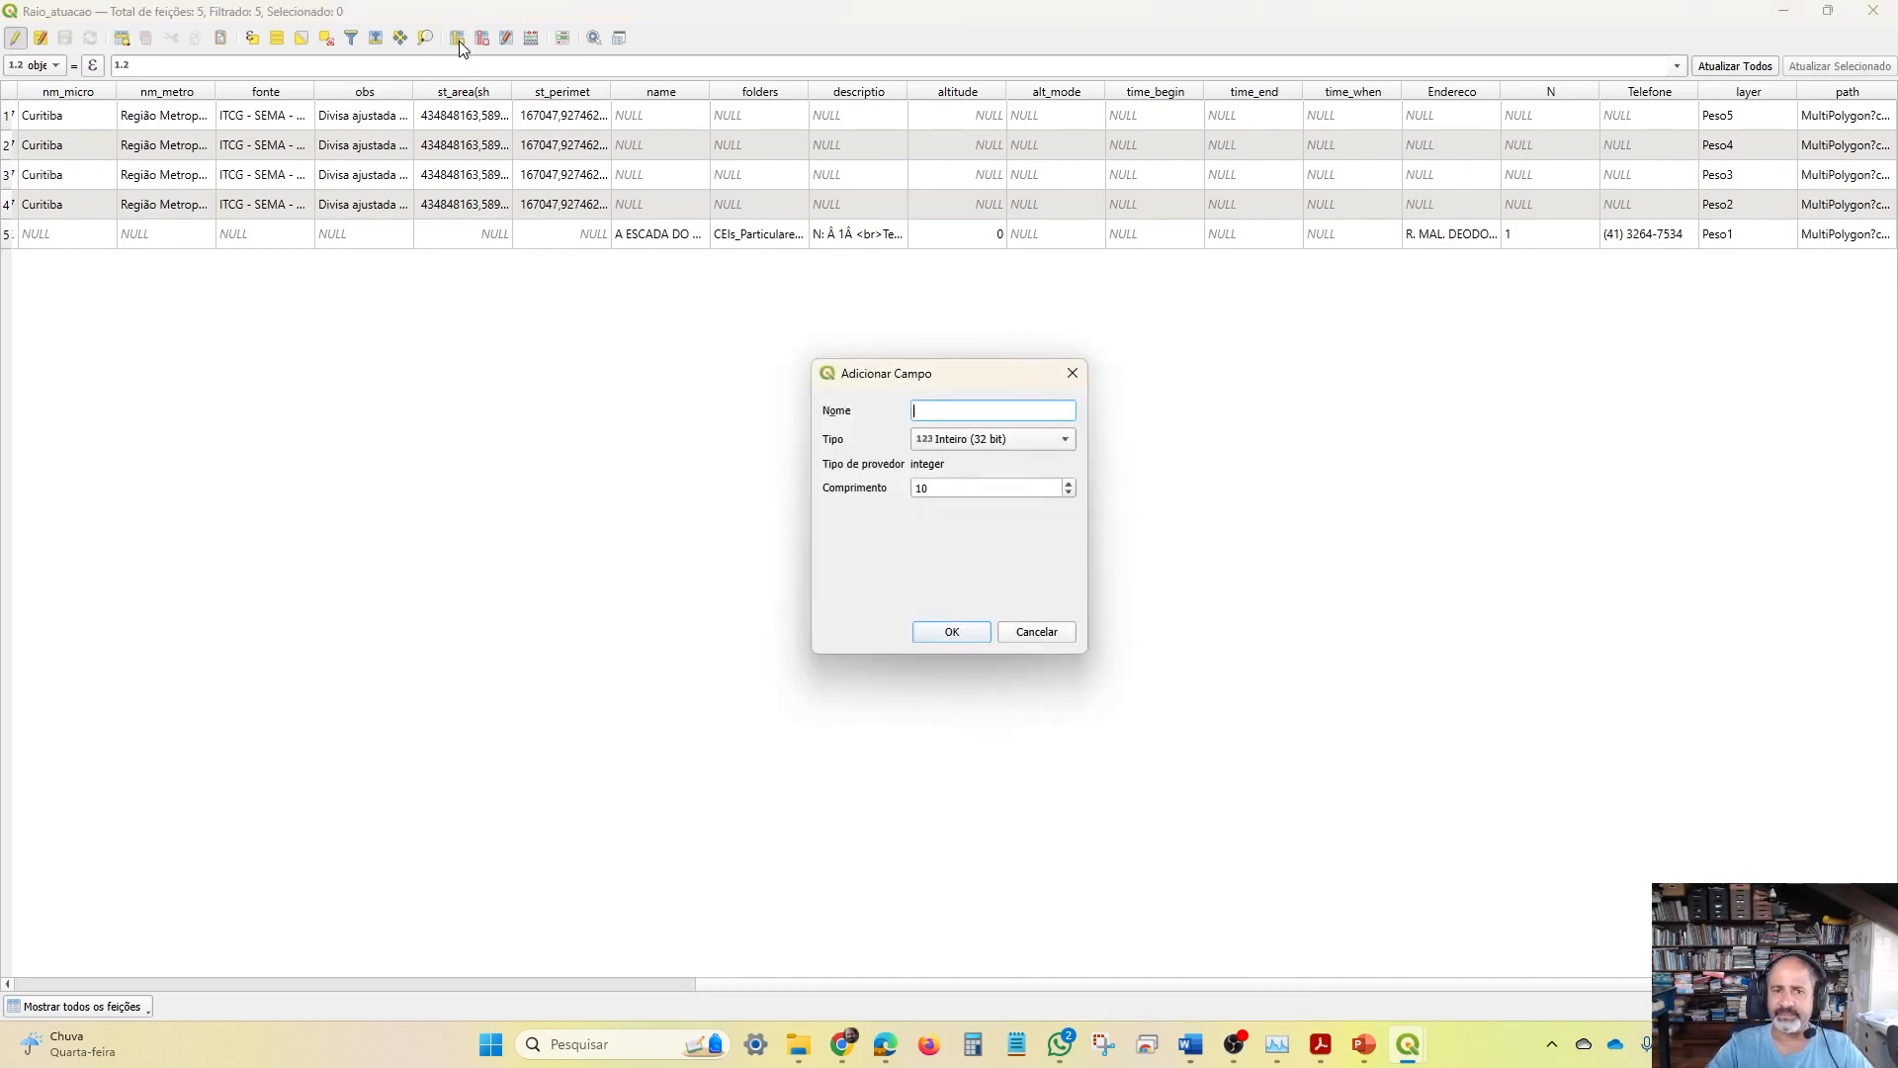
{"action": "type", "text": "Peso"}
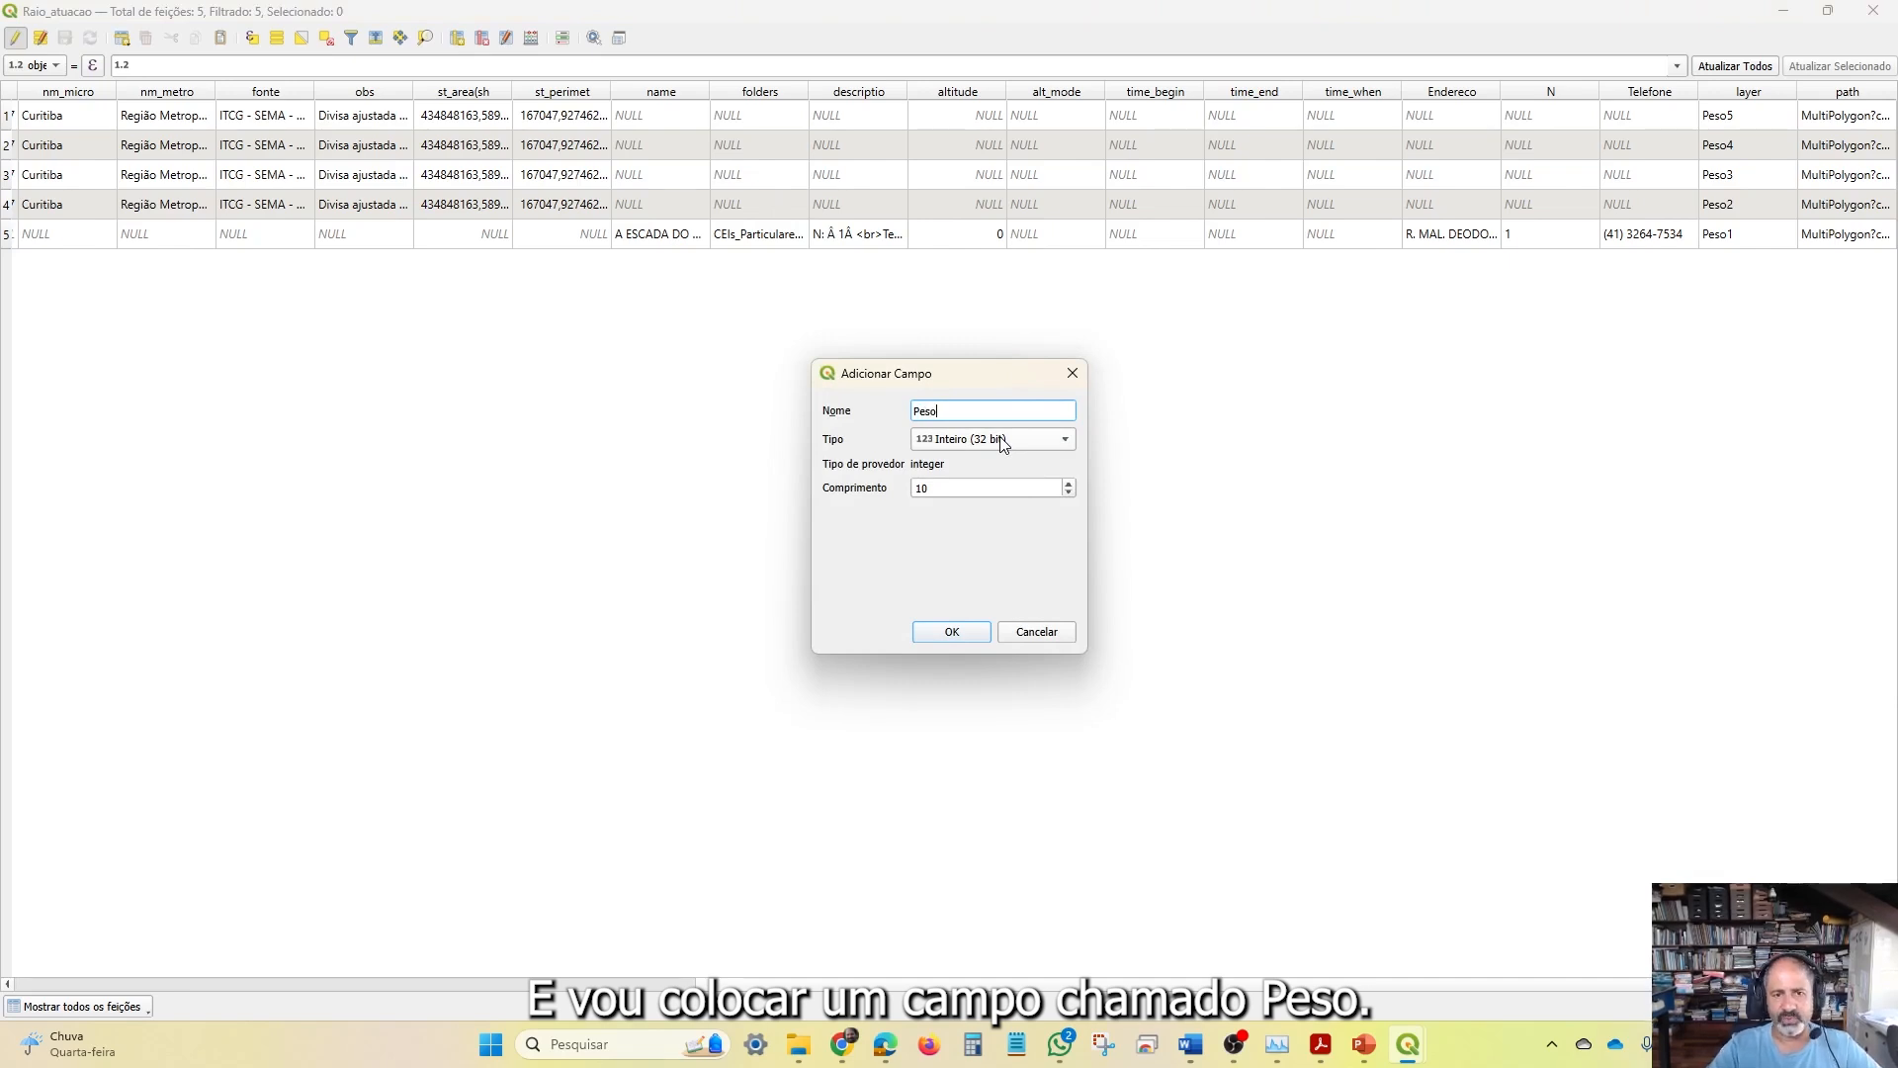
{"action": "left_click", "coordinate": [1002, 442]}
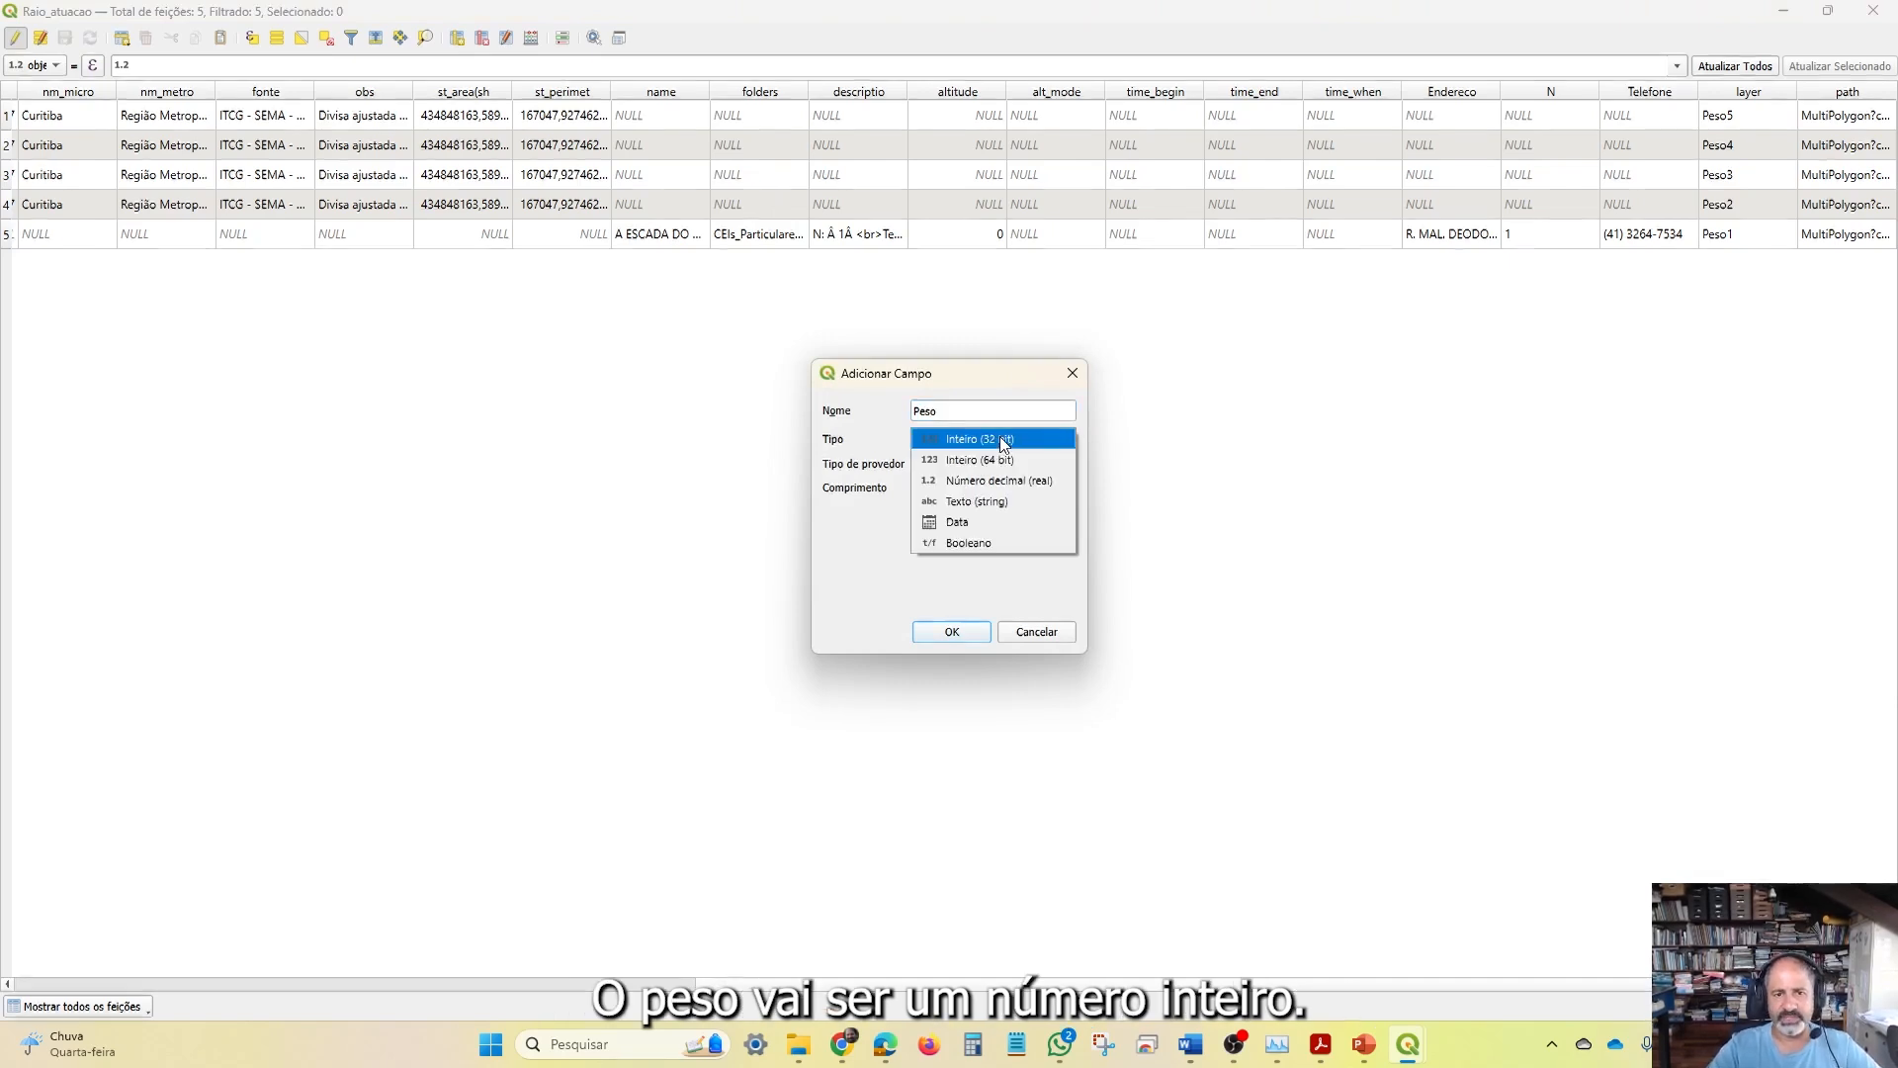
{"action": "left_click", "coordinate": [1004, 442]}
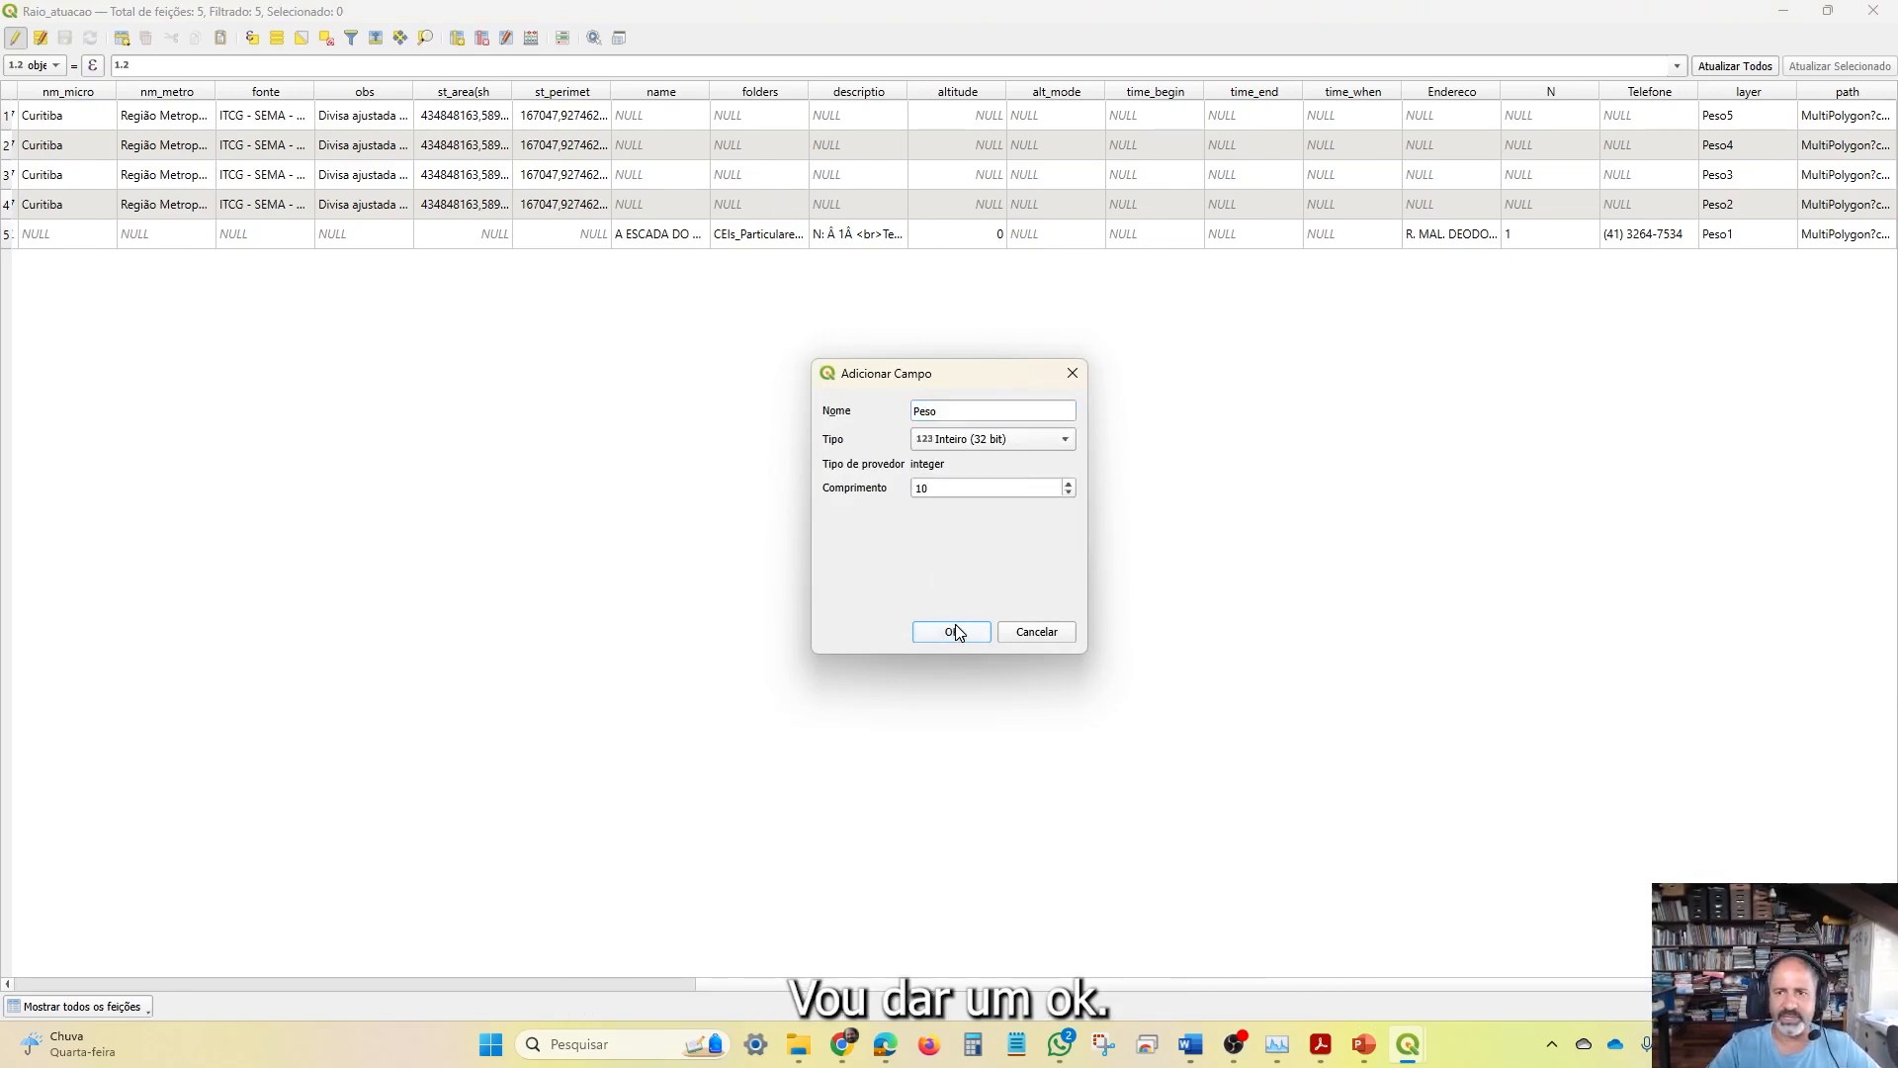
{"action": "left_click", "coordinate": [955, 631]}
Fill the Peso field with 5, 4, 3, 2 and 1 for the features from layers Peso5, Peso4, Peso3, Peso2 and Peso1
{"action": "left_click_drag", "start_coordinate": [711, 984], "coordinate": [776, 987]}
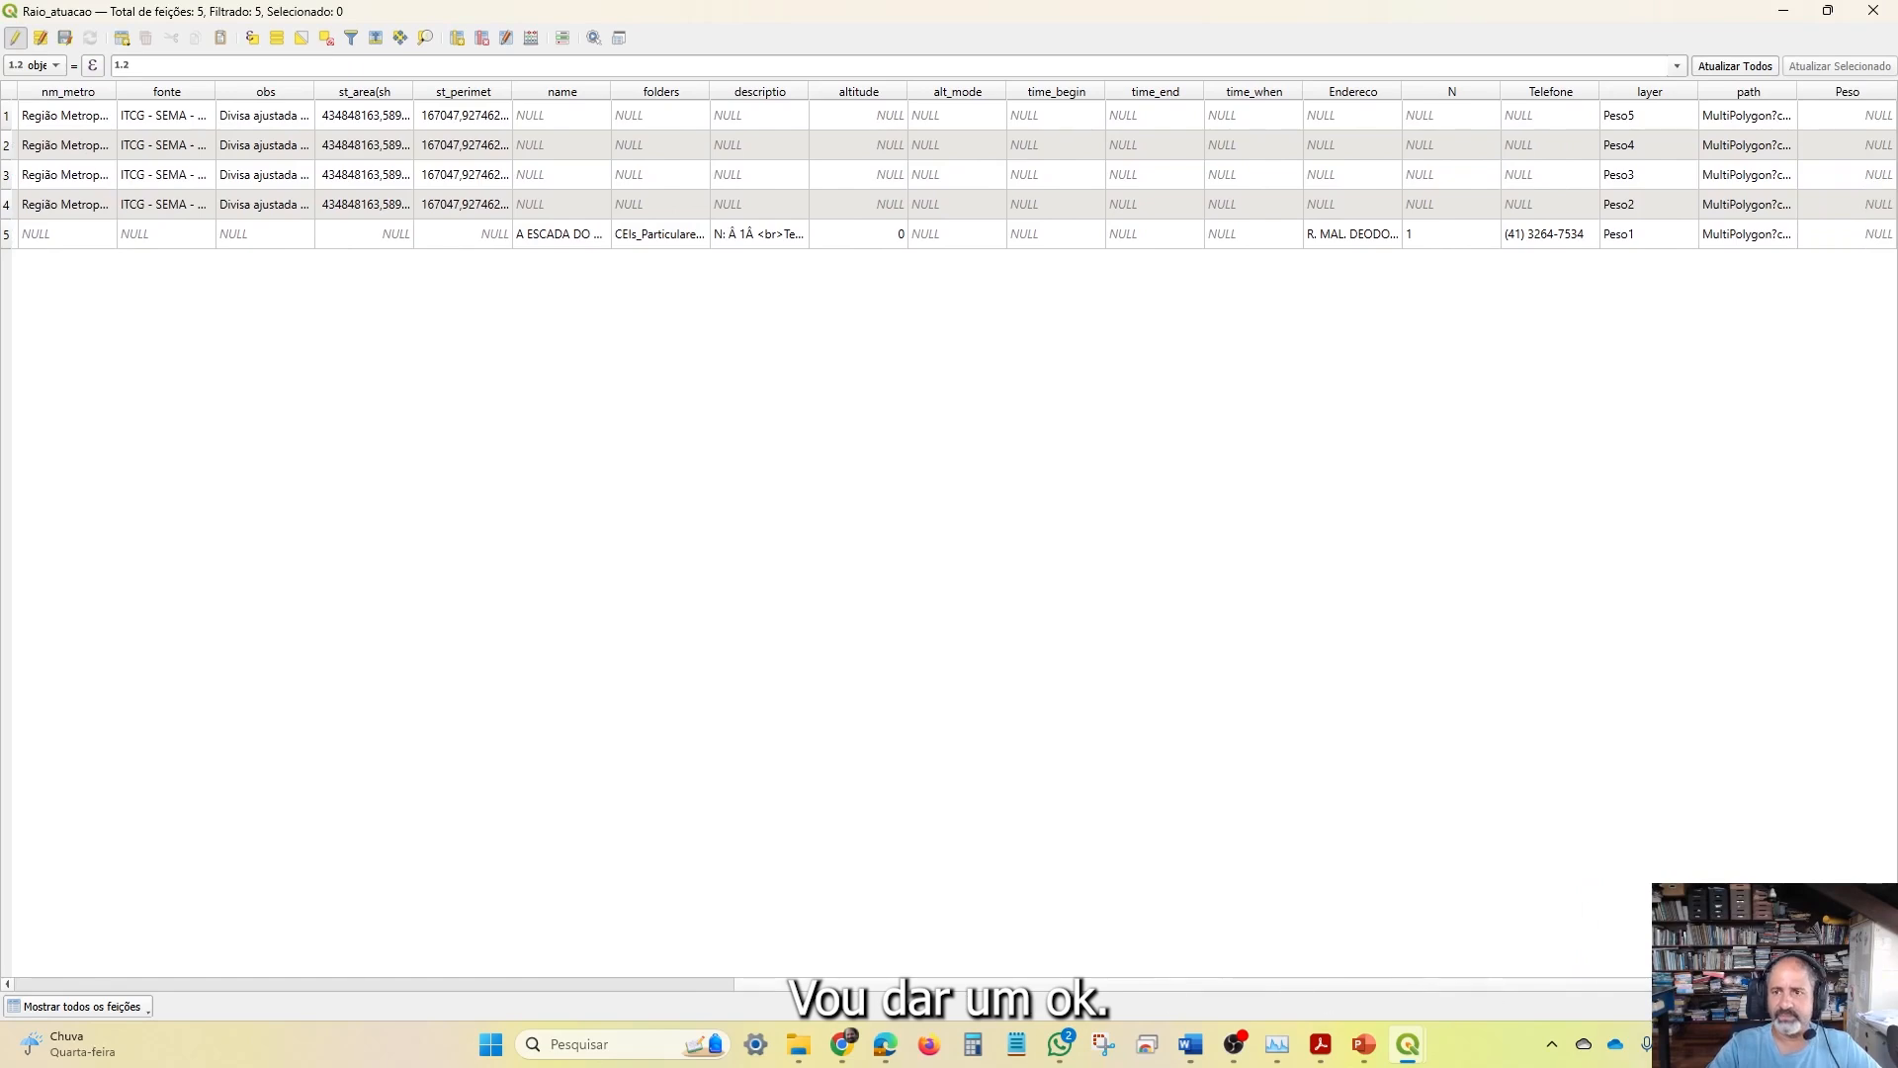
{"action": "double_click", "coordinate": [1871, 121]}
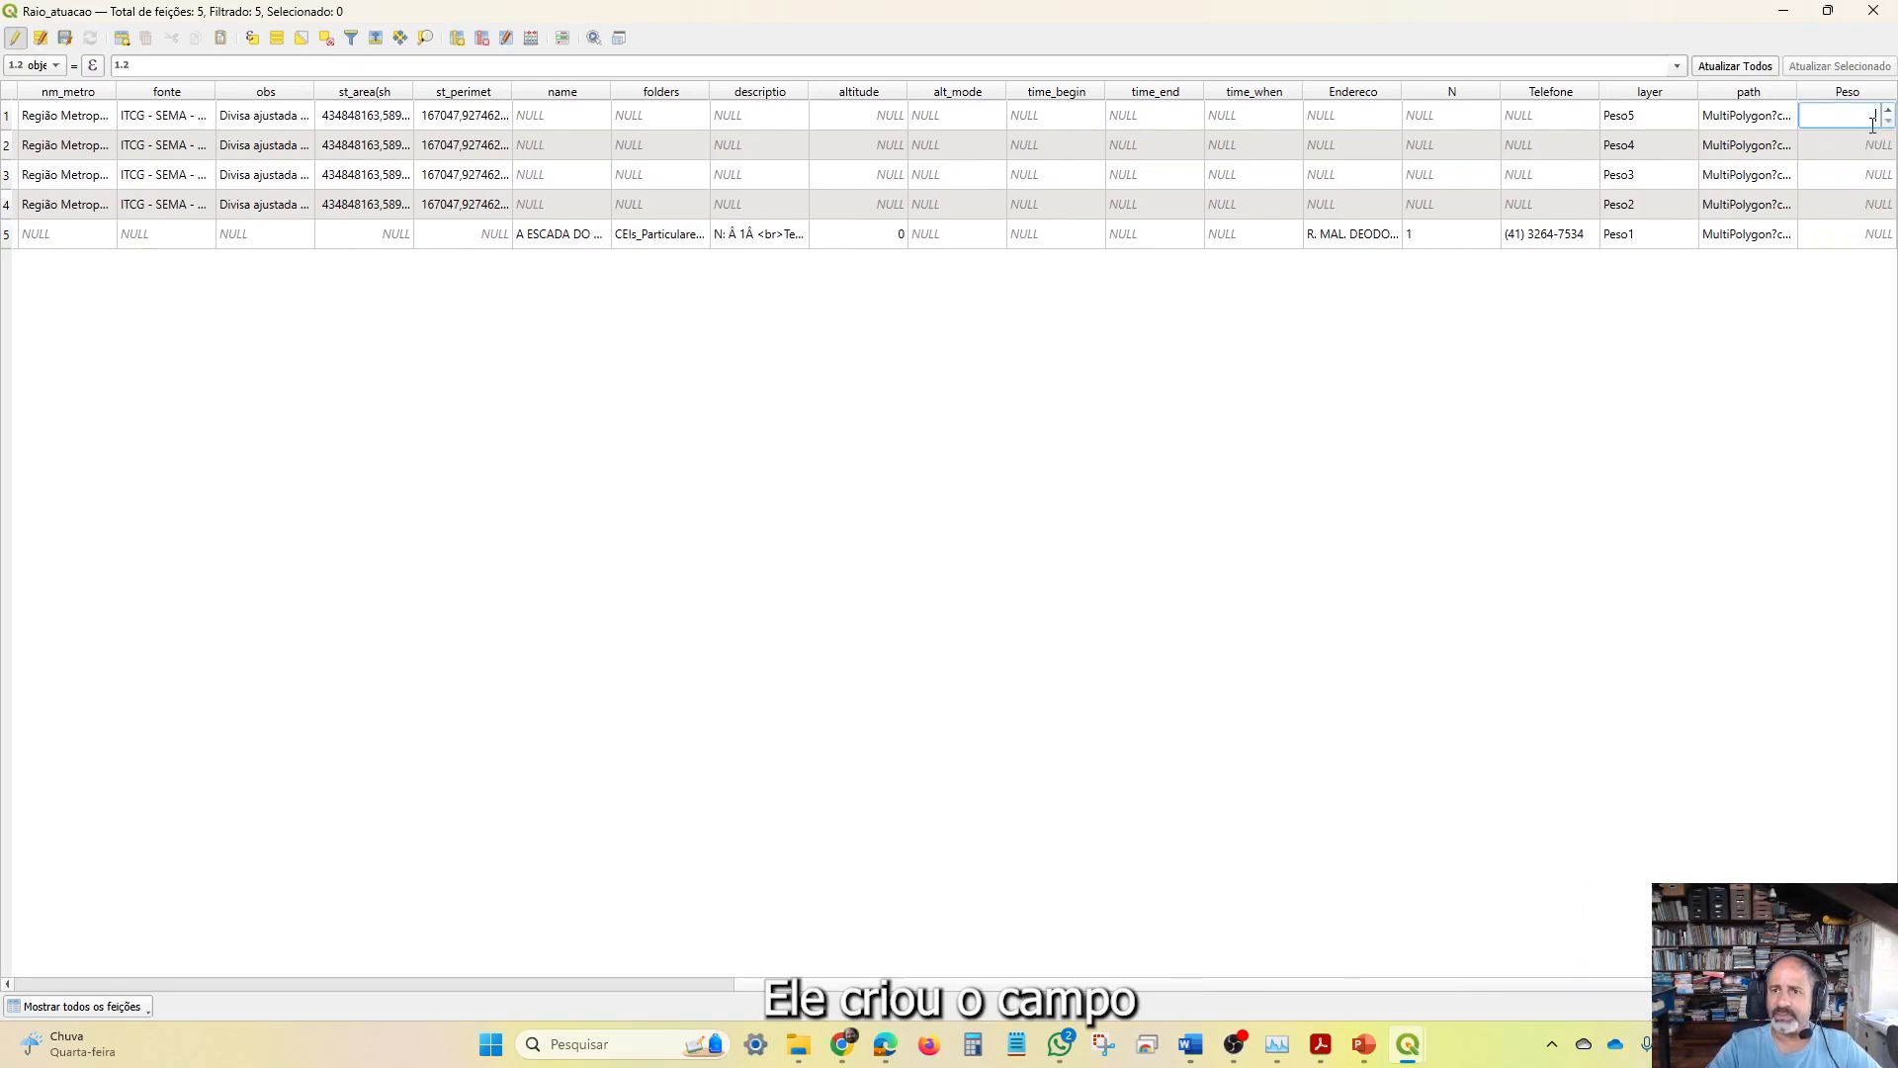
{"action": "double_click", "coordinate": [1852, 148]}
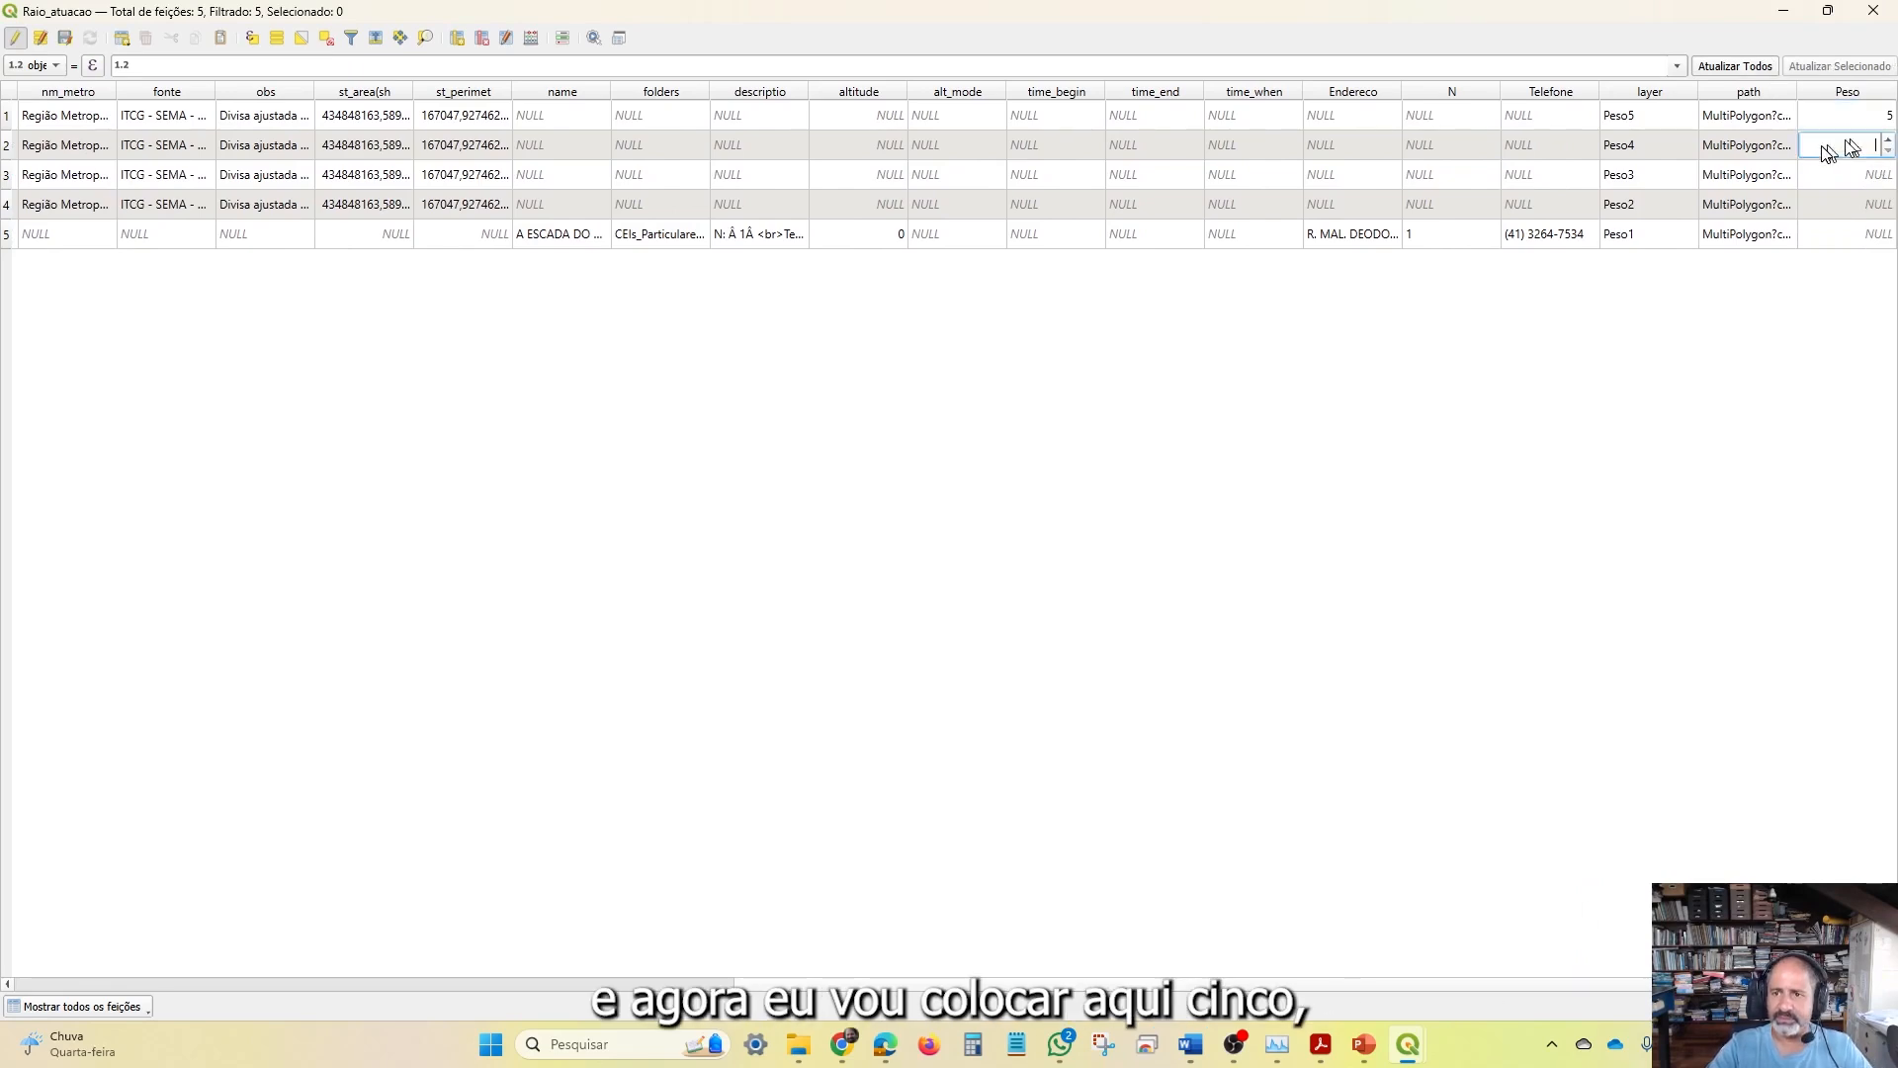
{"action": "type", "text": "4"}
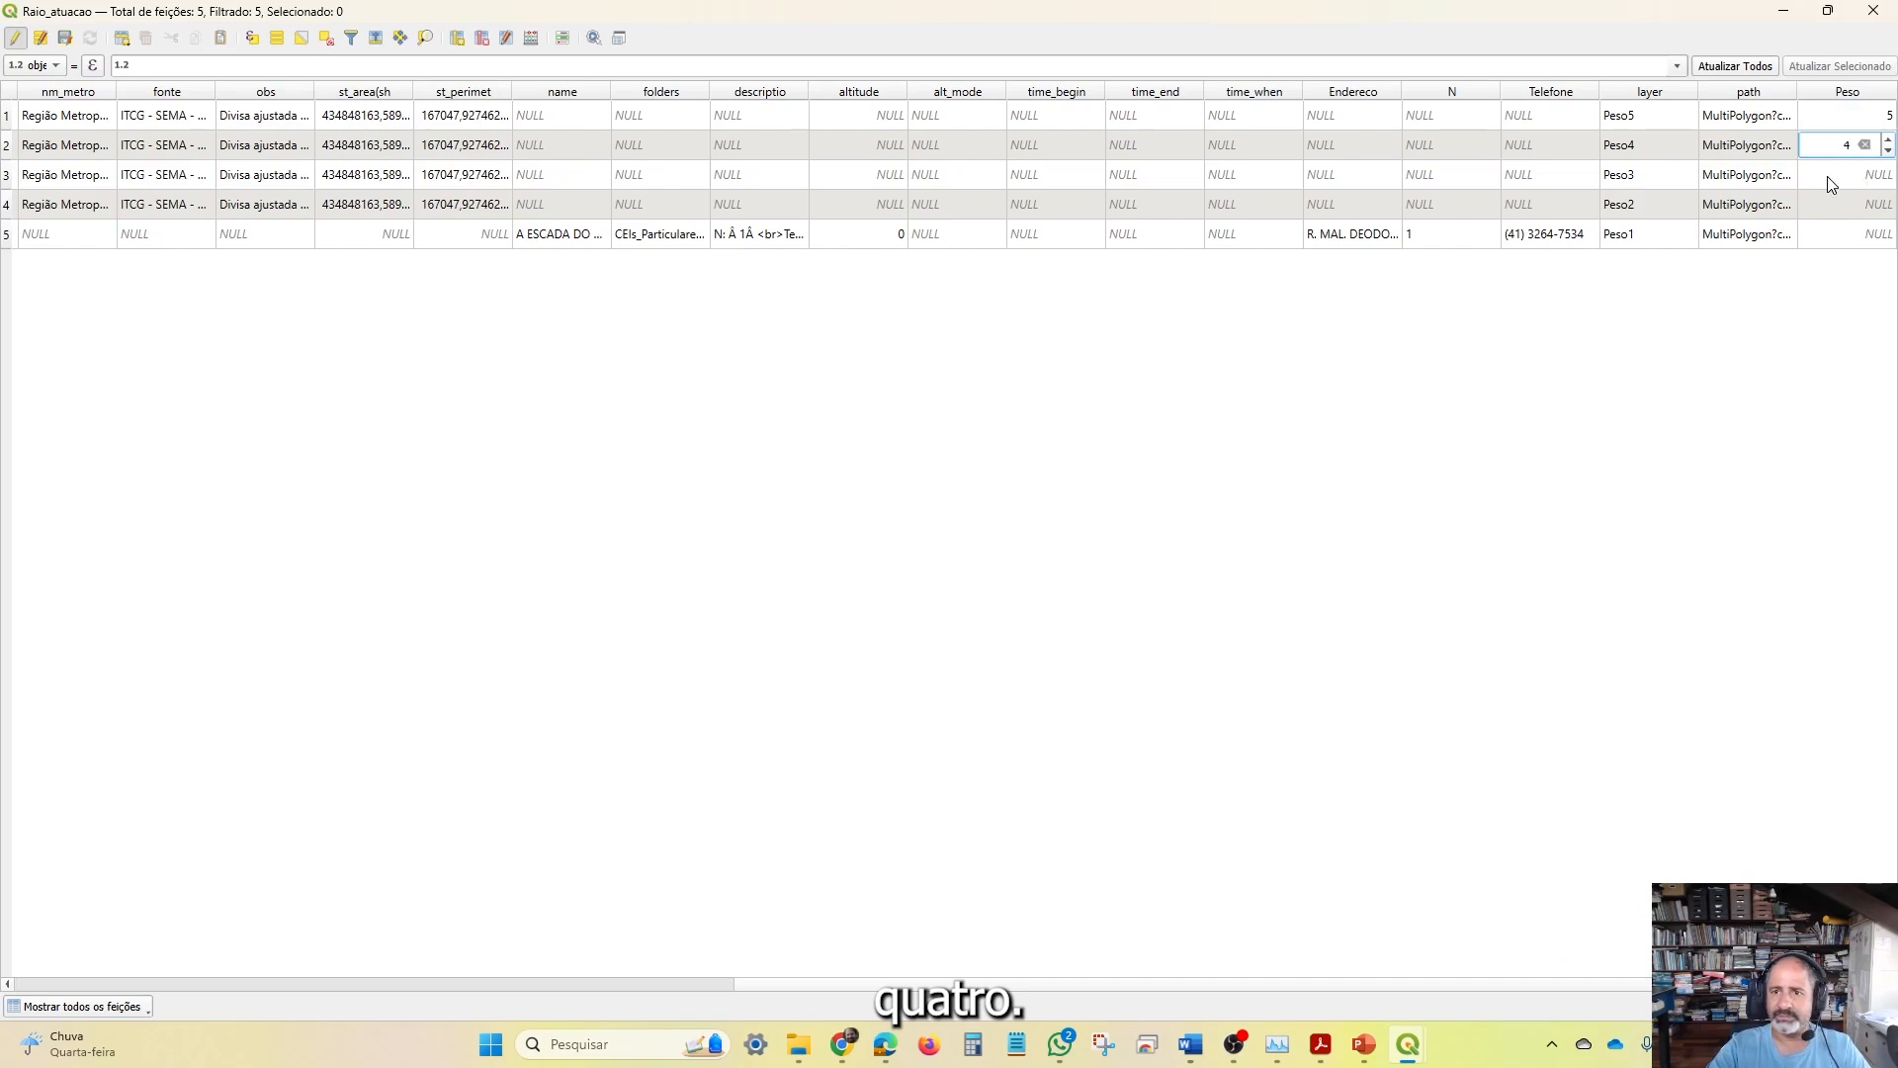
{"action": "double_click", "coordinate": [1832, 185]}
{"action": "type", "text": "3"}
{"action": "double_click", "coordinate": [1834, 206]}
{"action": "type", "text": "2"}
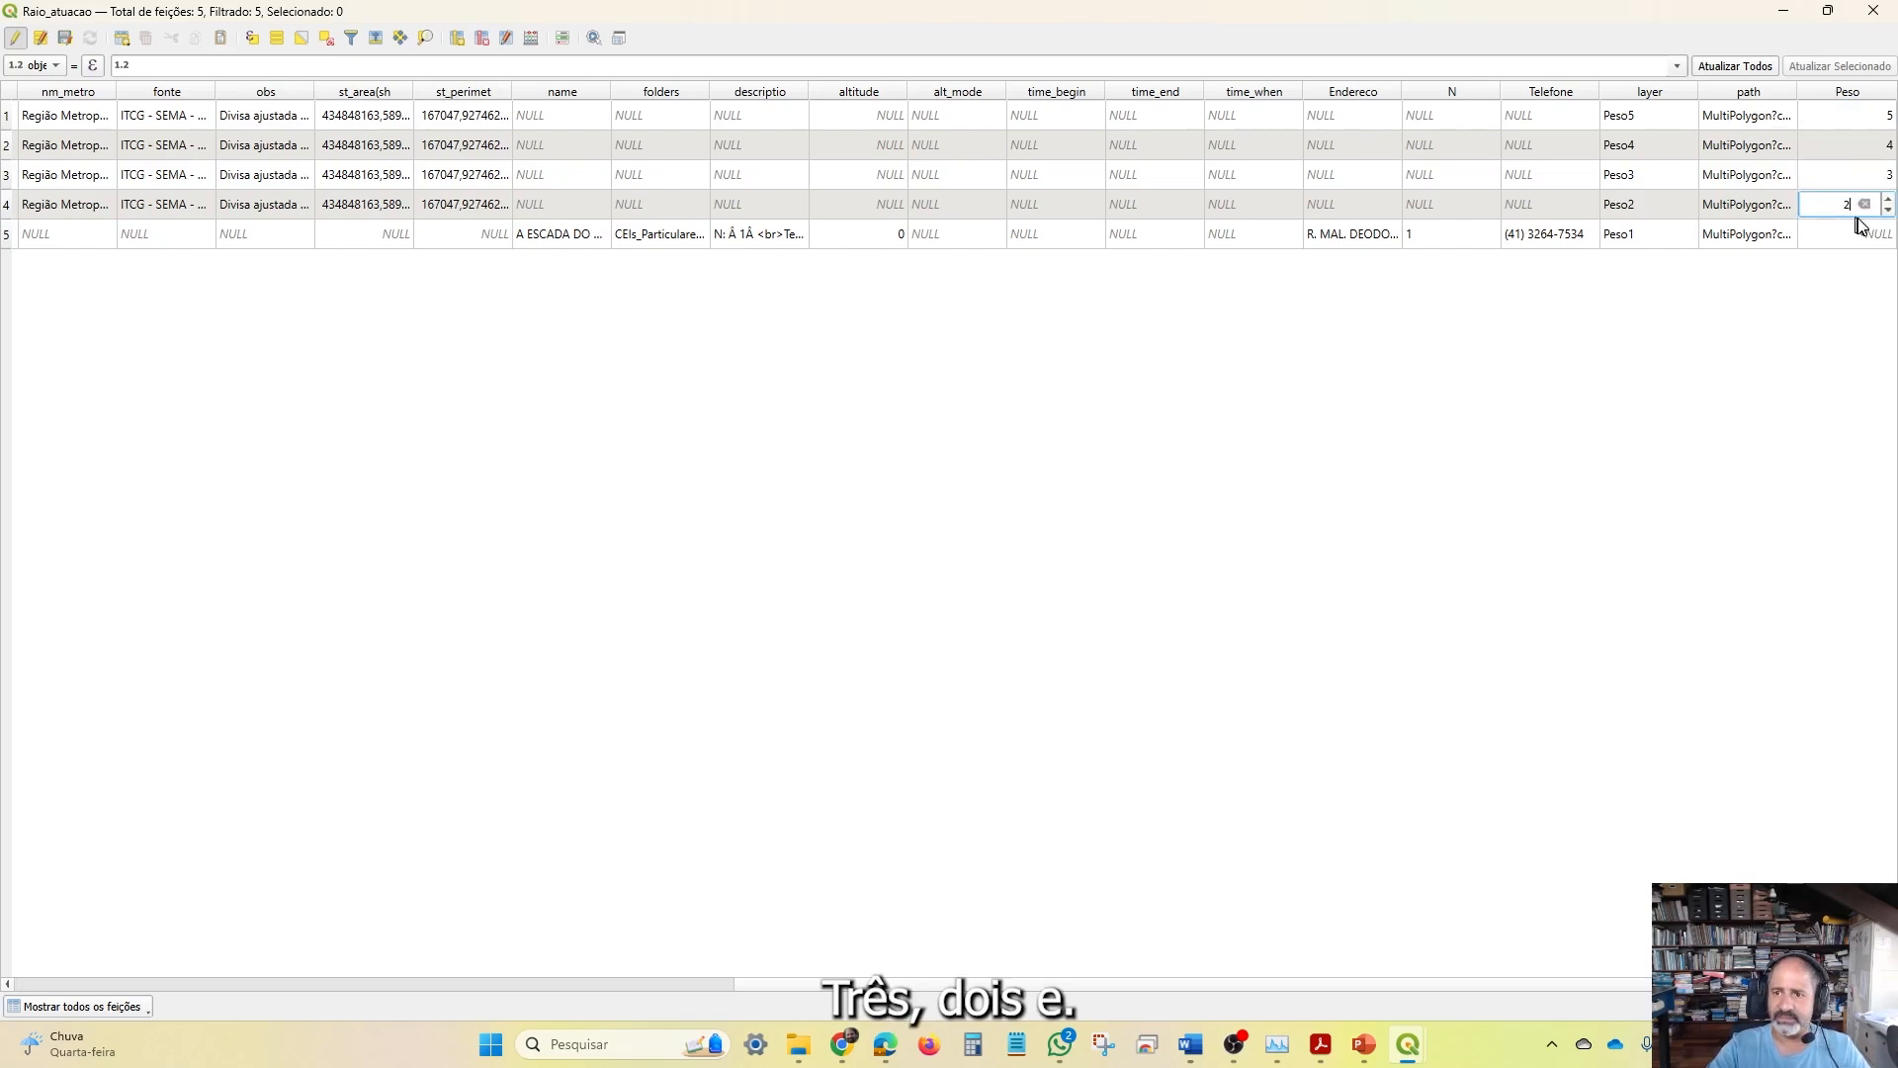
{"action": "double_click", "coordinate": [1863, 233]}
{"action": "key", "text": "Return"}
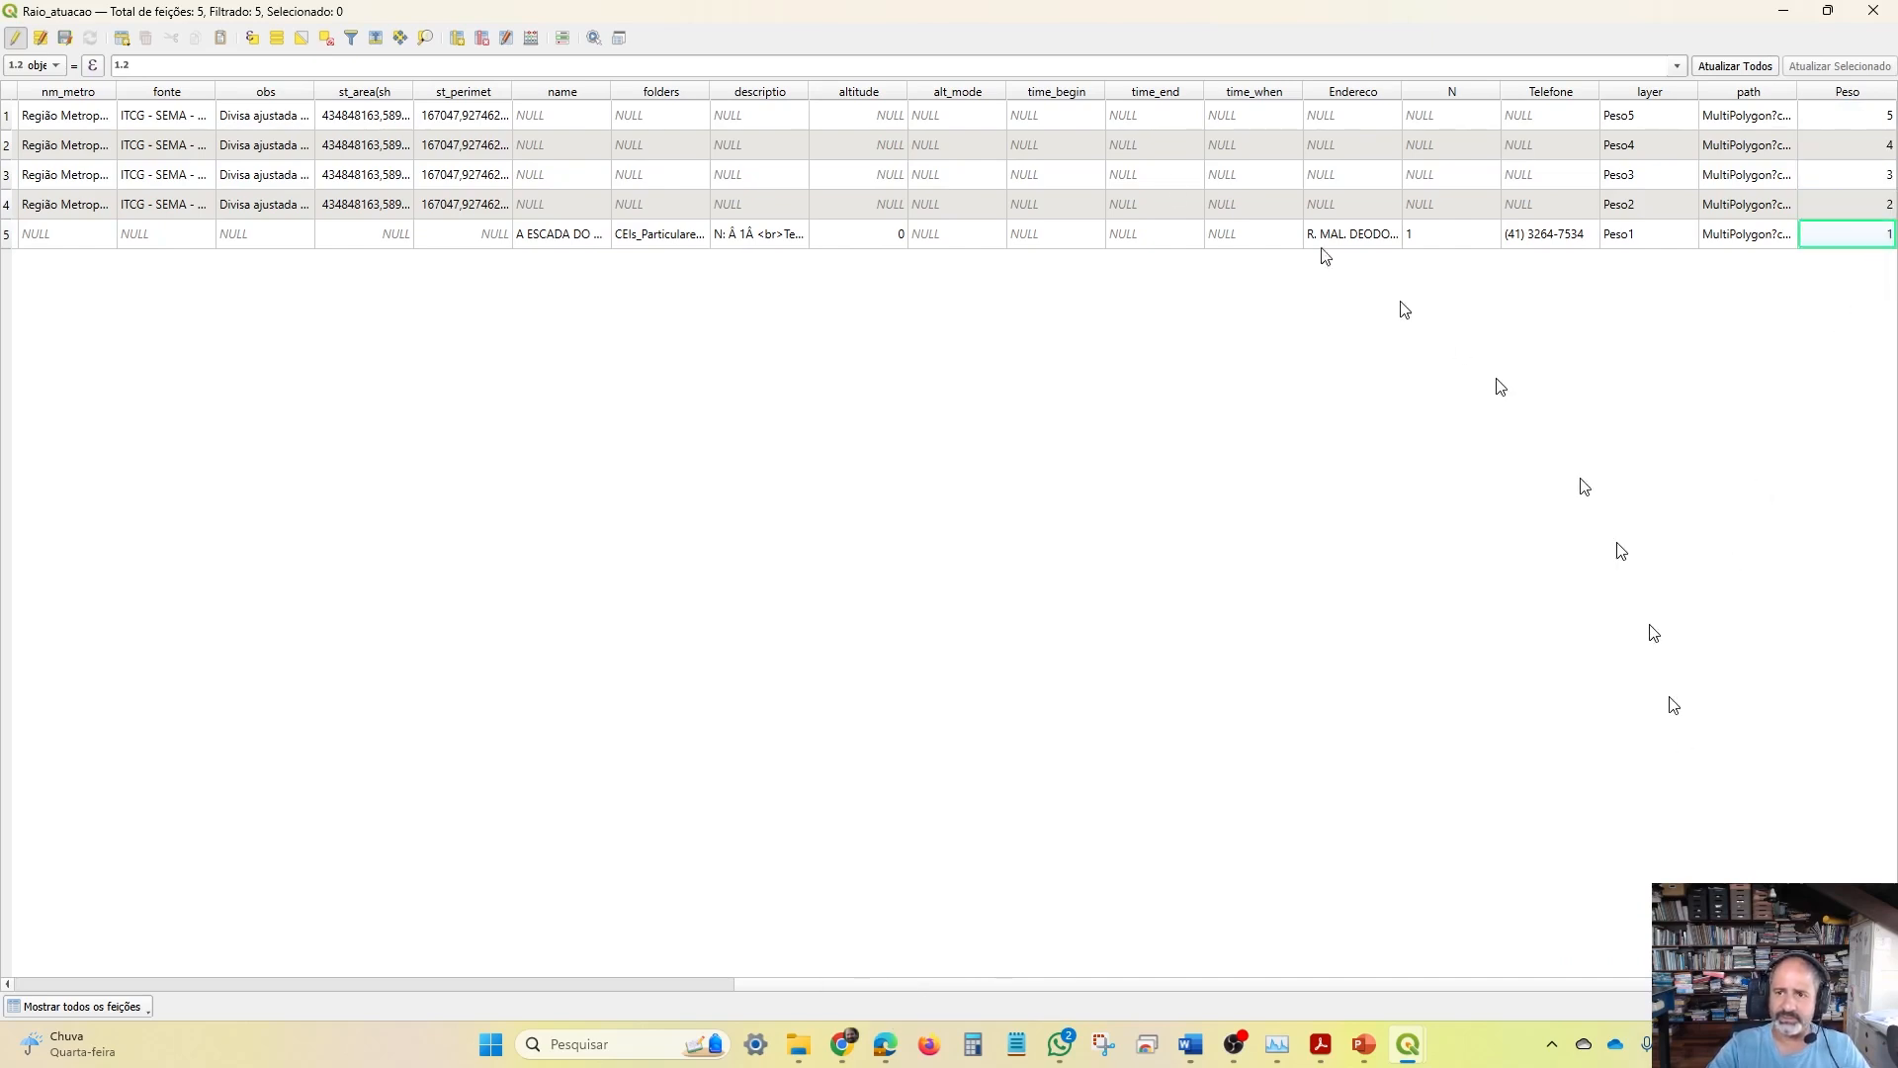
Stop editing Raio_atuacao, save its changes and close the attribute table
{"action": "left_click", "coordinate": [17, 40]}
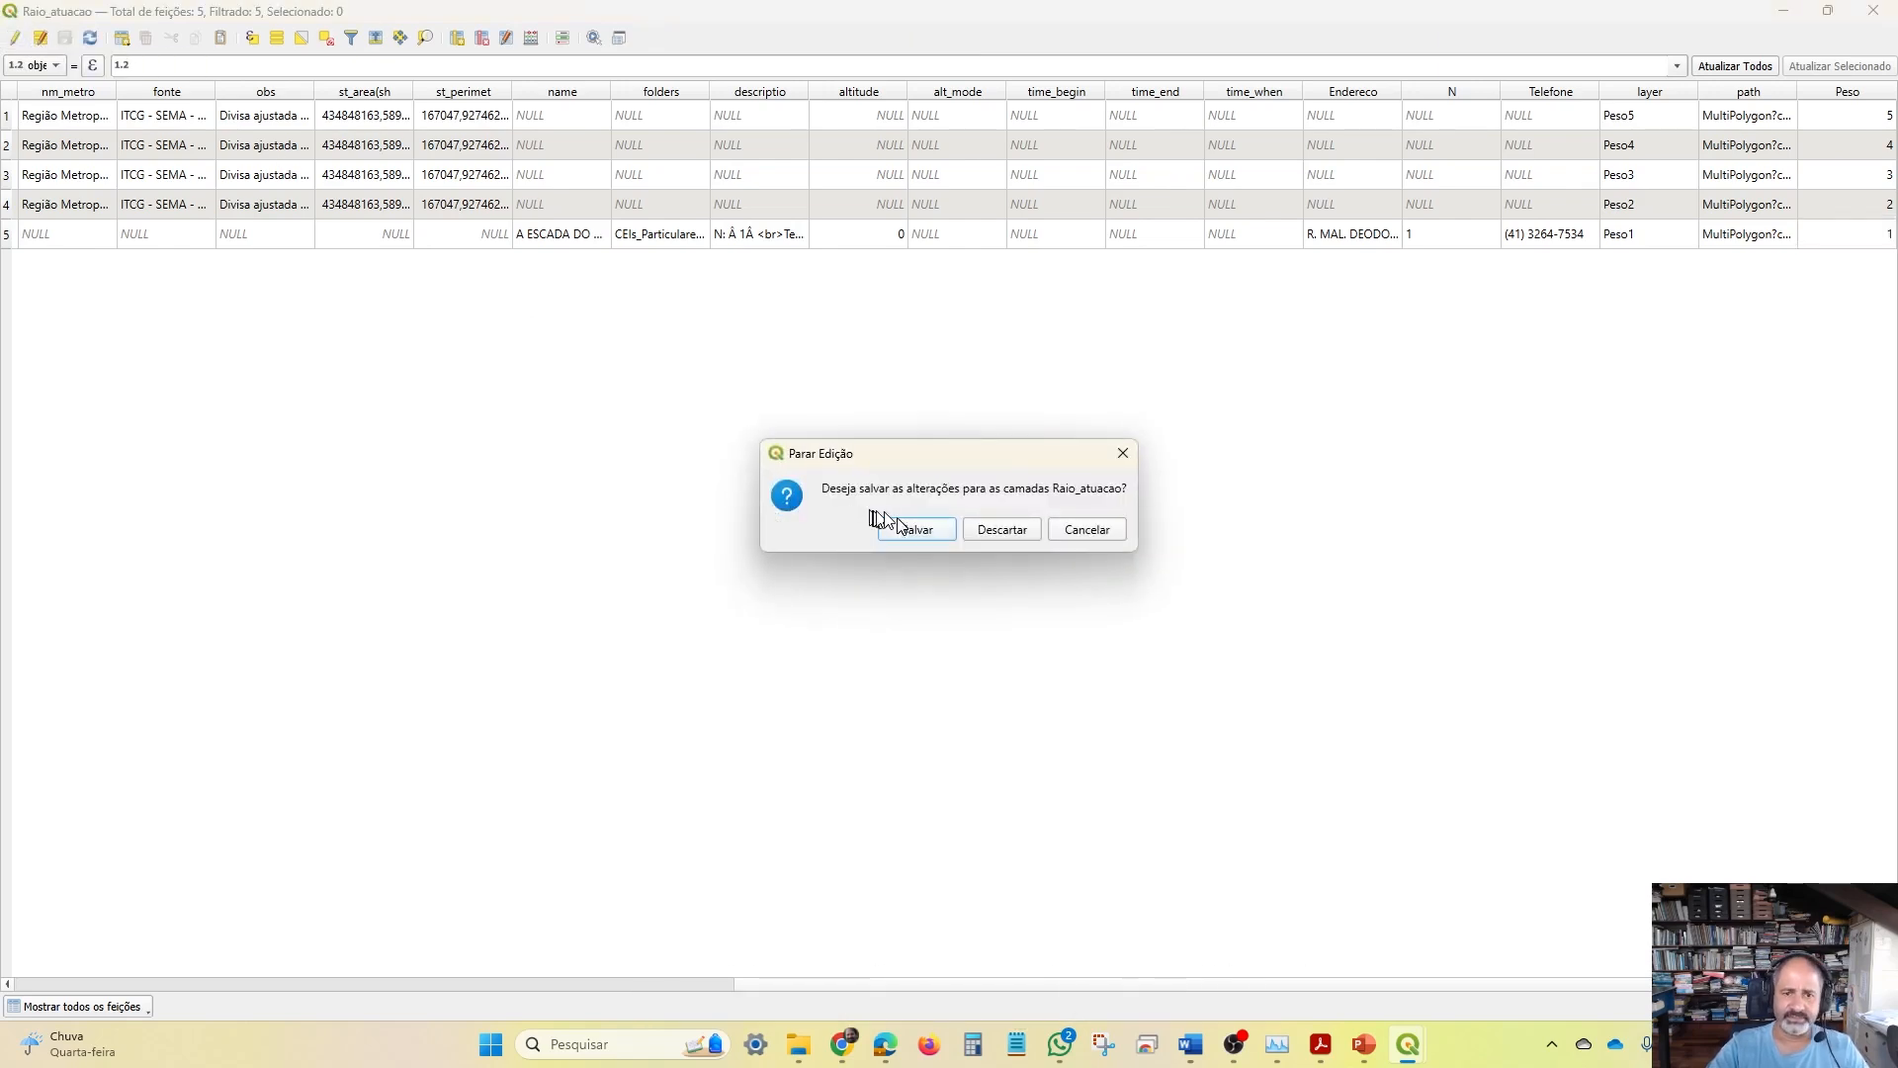
{"action": "left_click", "coordinate": [900, 526]}
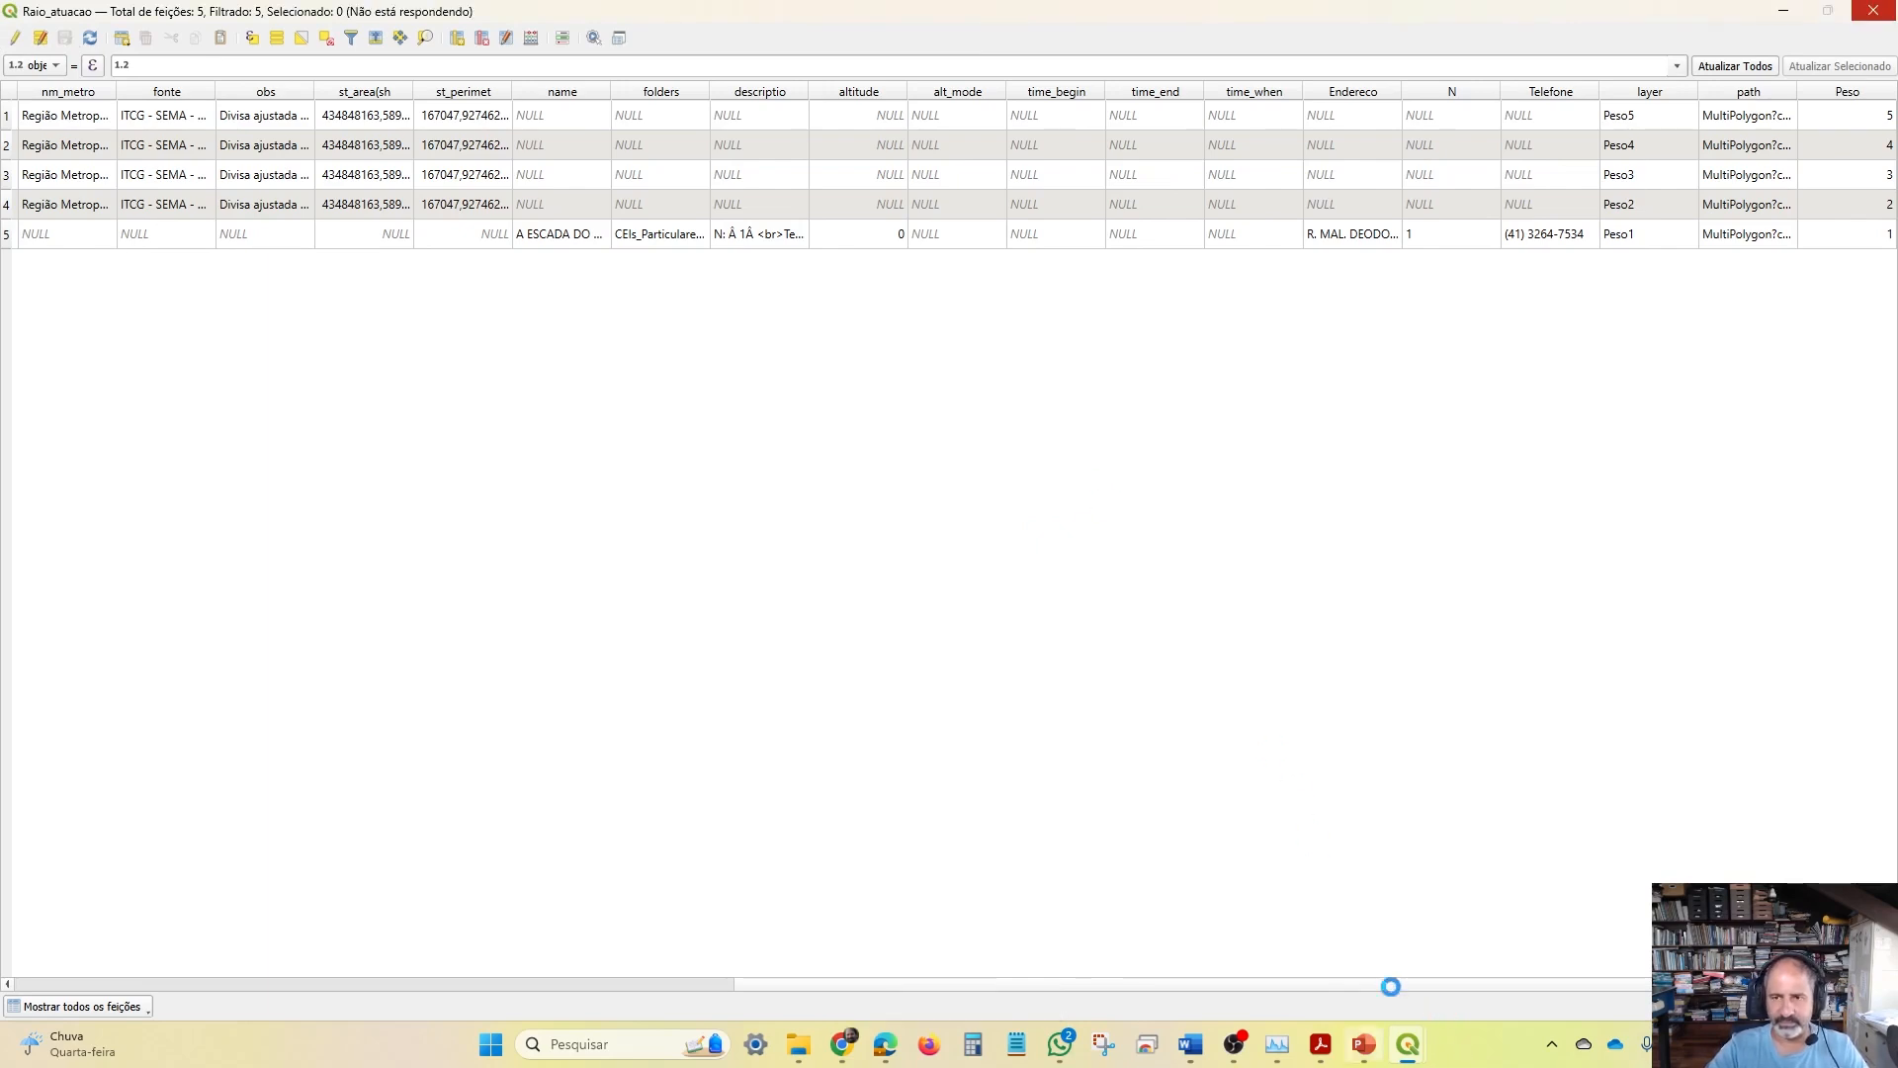
{"action": "left_click", "coordinate": [1879, 14]}
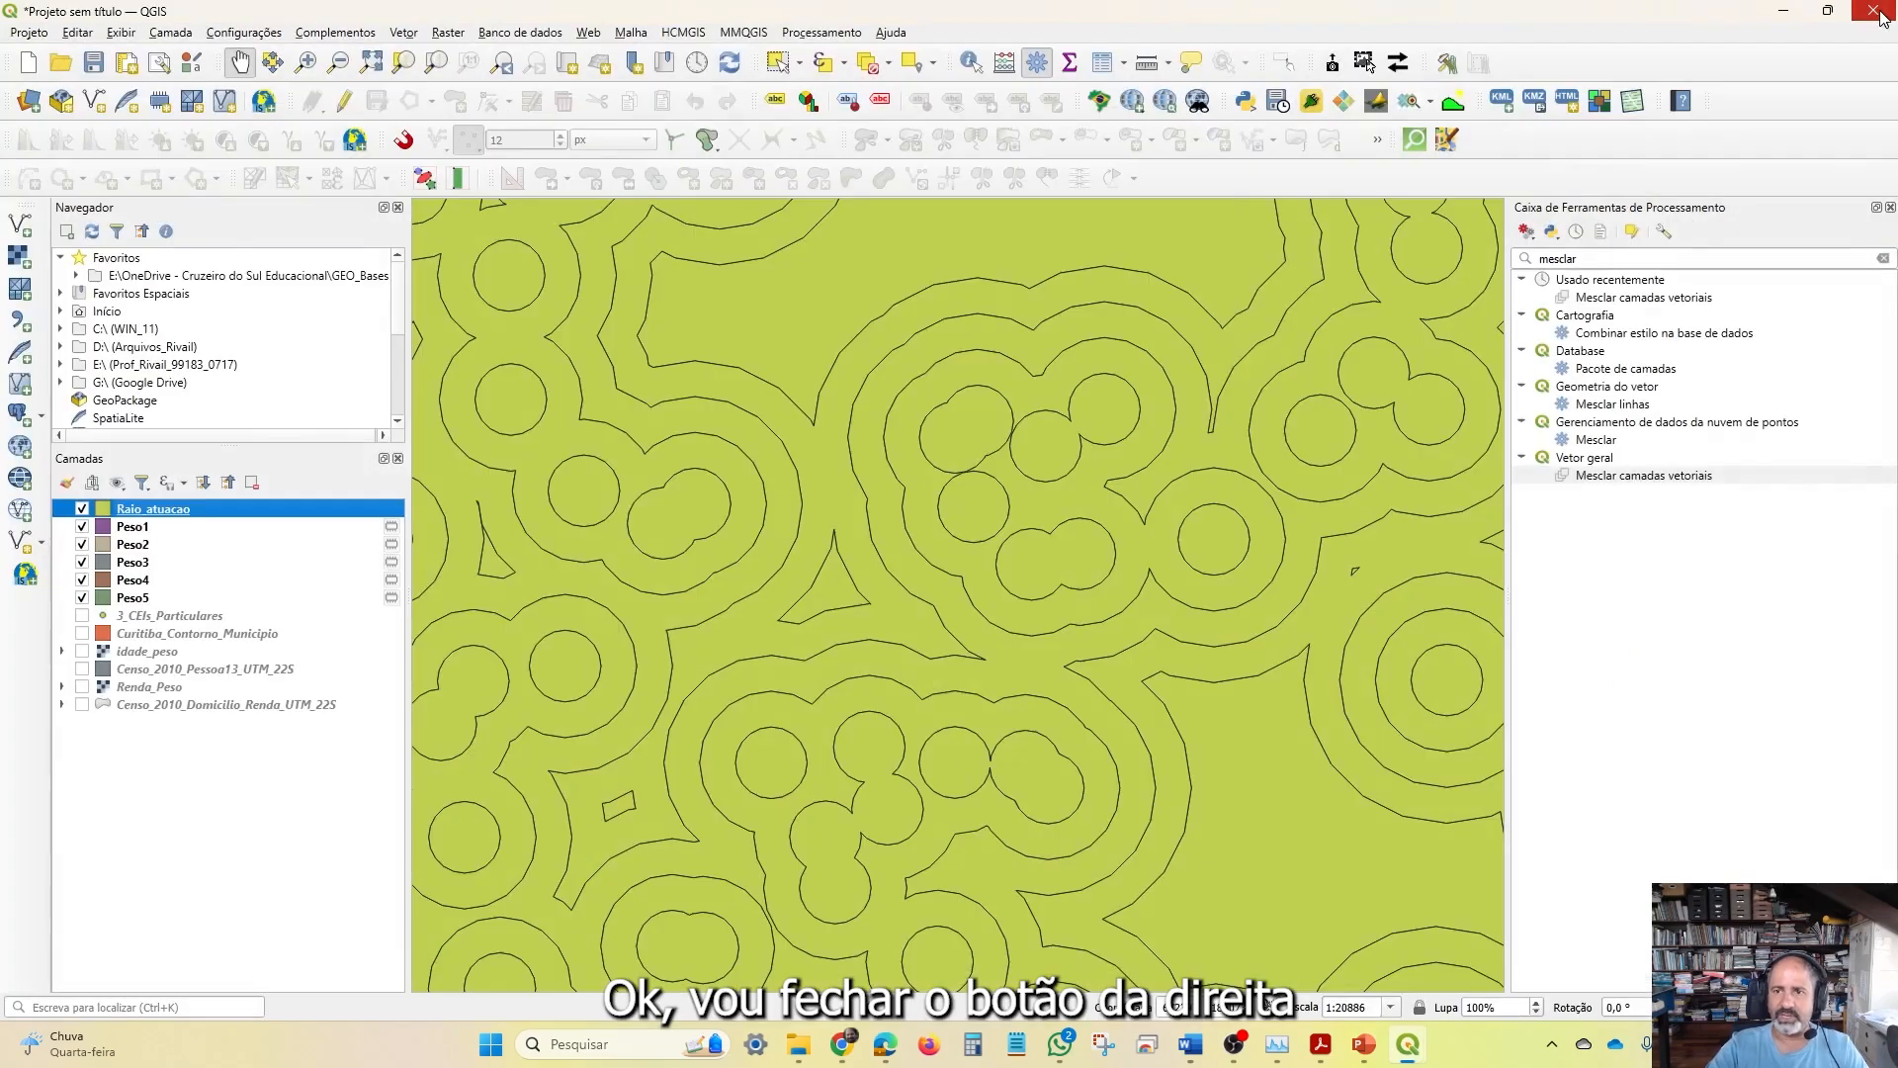
Set Raio_atuacao's symbology to Graduado on the Peso field, using the Intervalo igual mode with 5 classes
{"action": "right_click", "coordinate": [156, 514]}
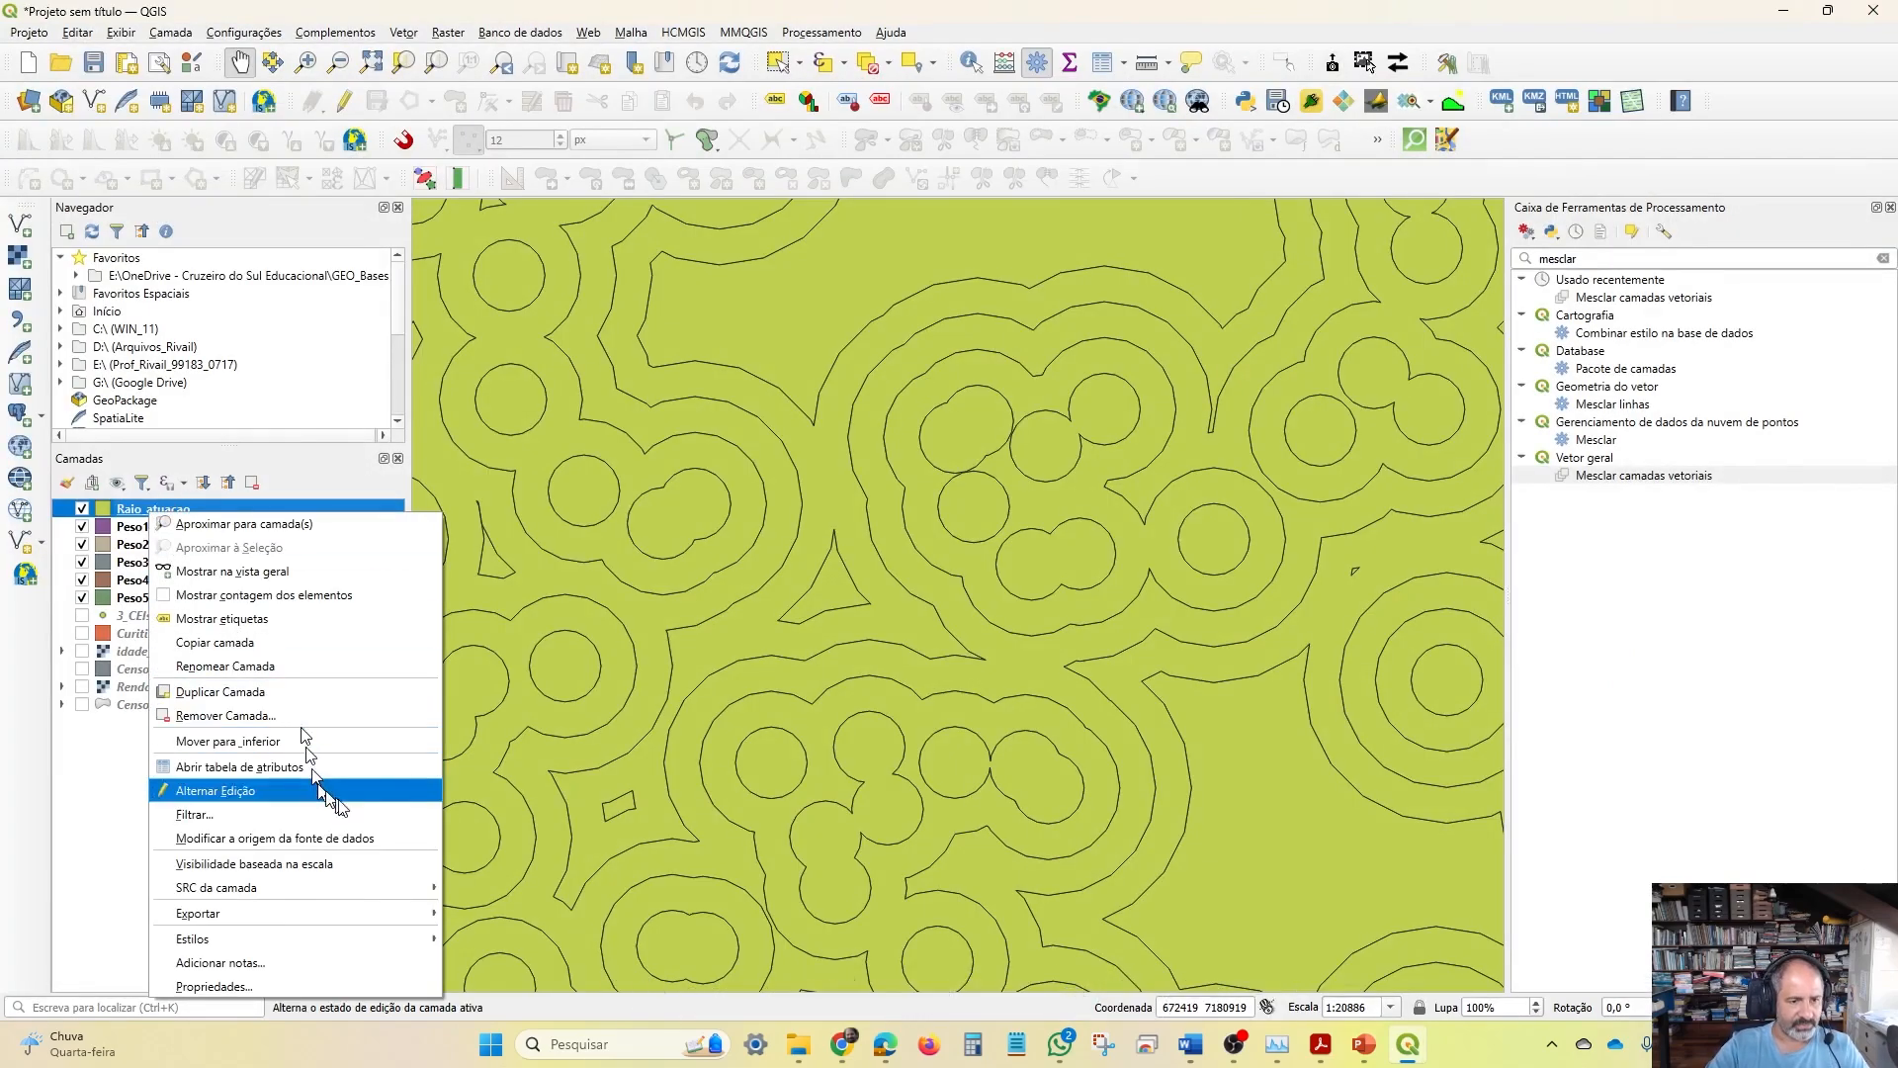
{"action": "left_click", "coordinate": [295, 985]}
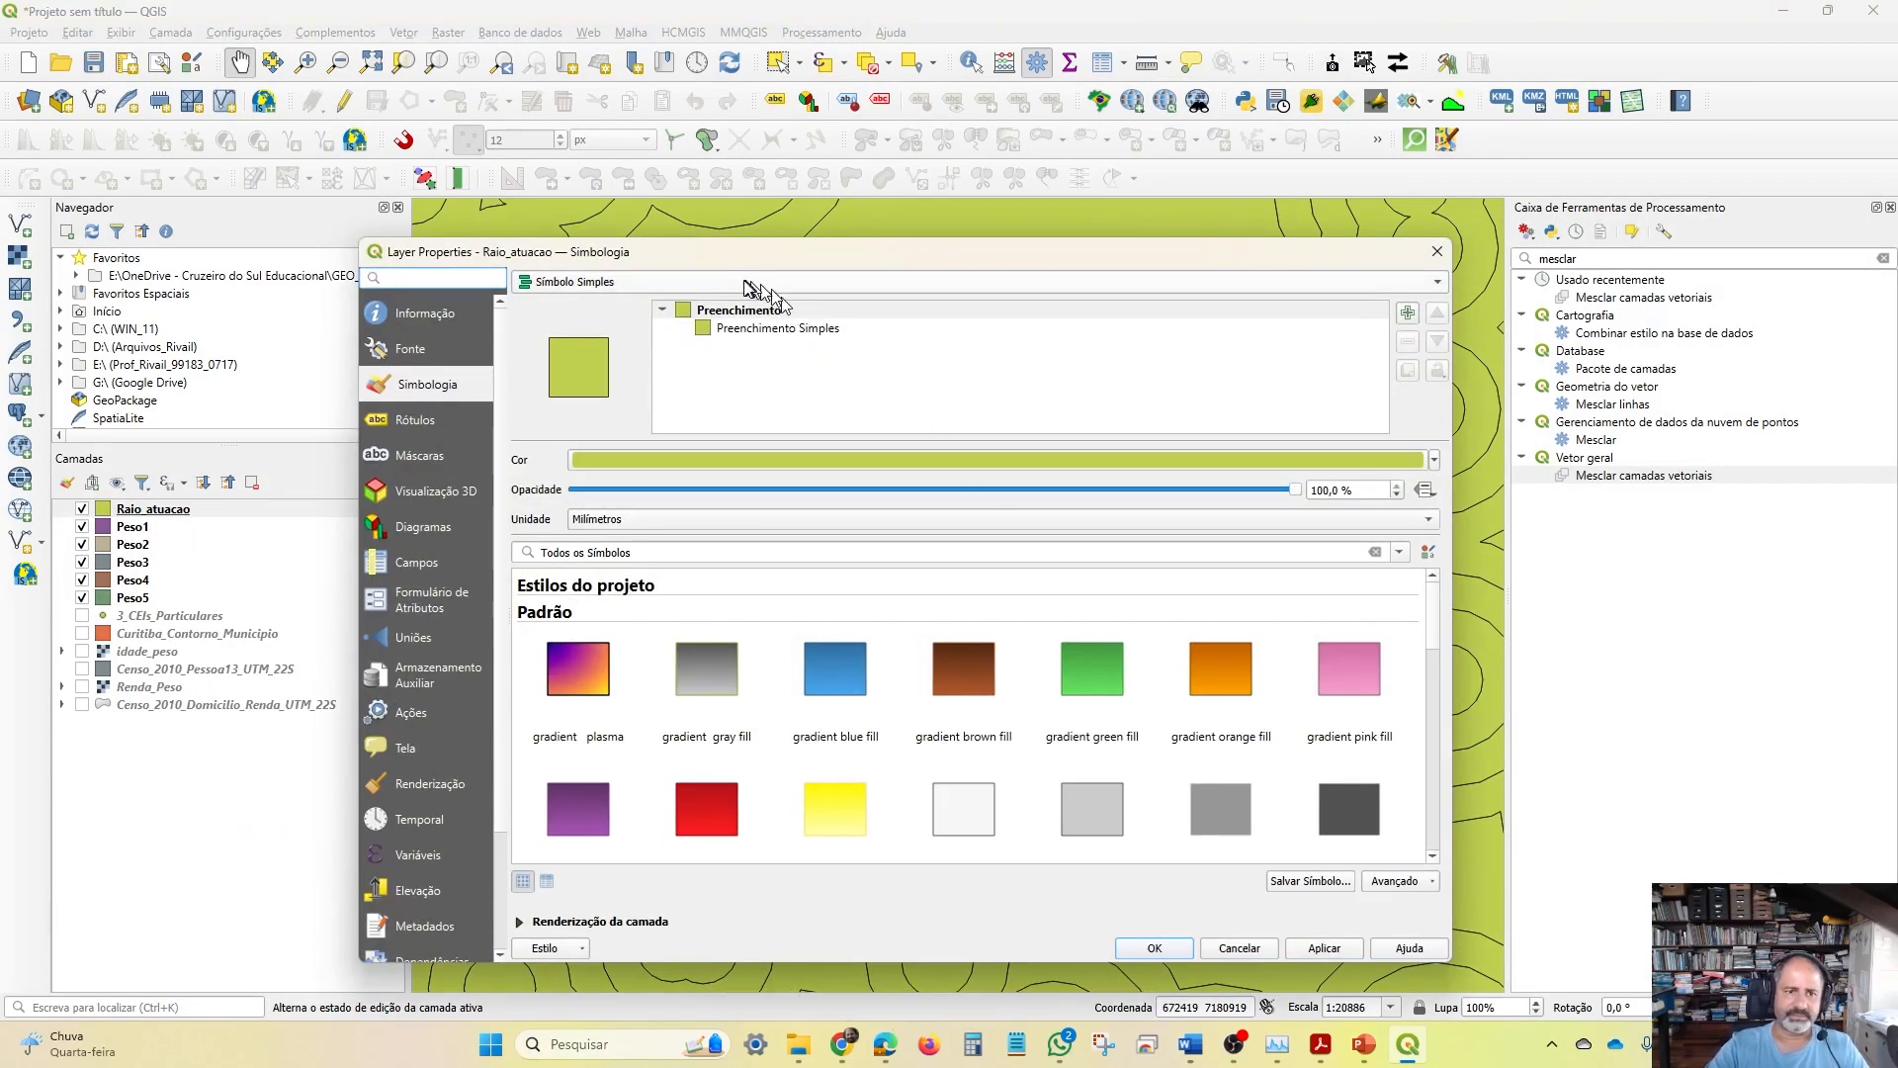
{"action": "left_click", "coordinate": [743, 282]}
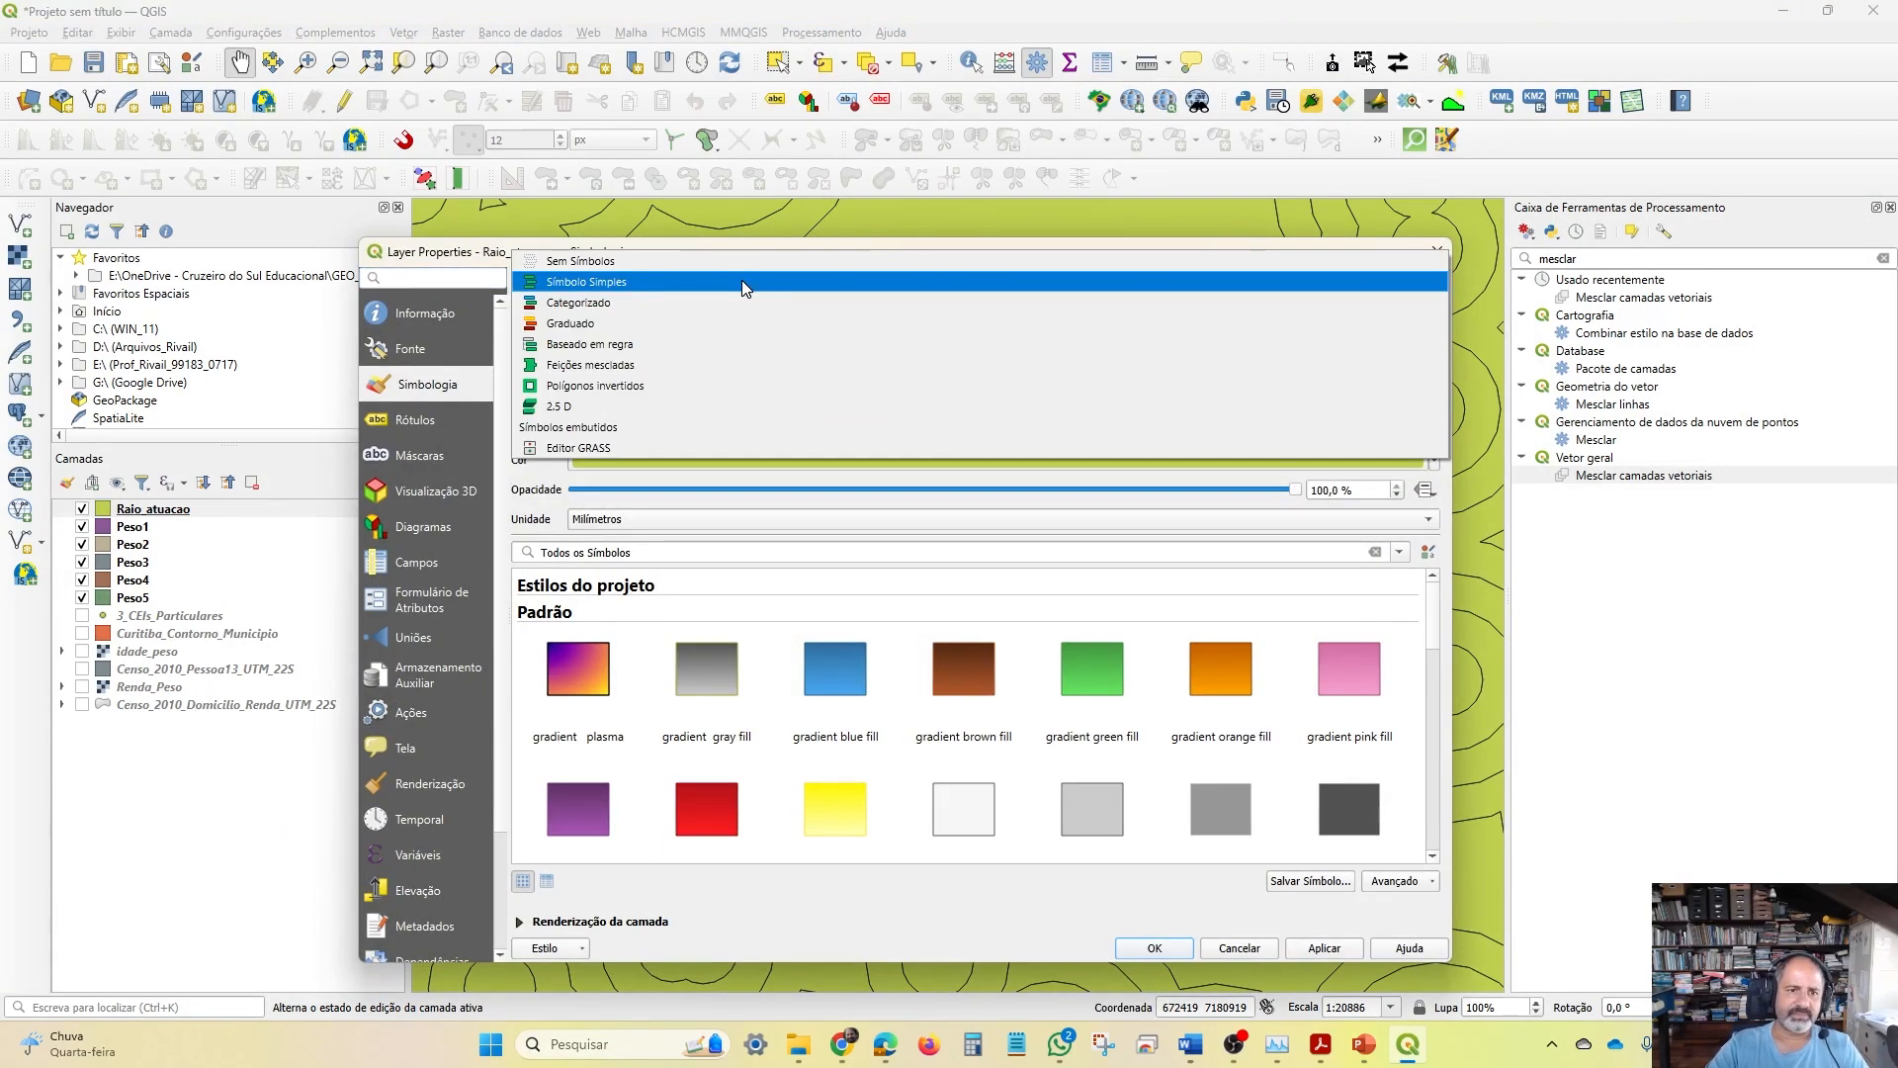
{"action": "left_click", "coordinate": [593, 327]}
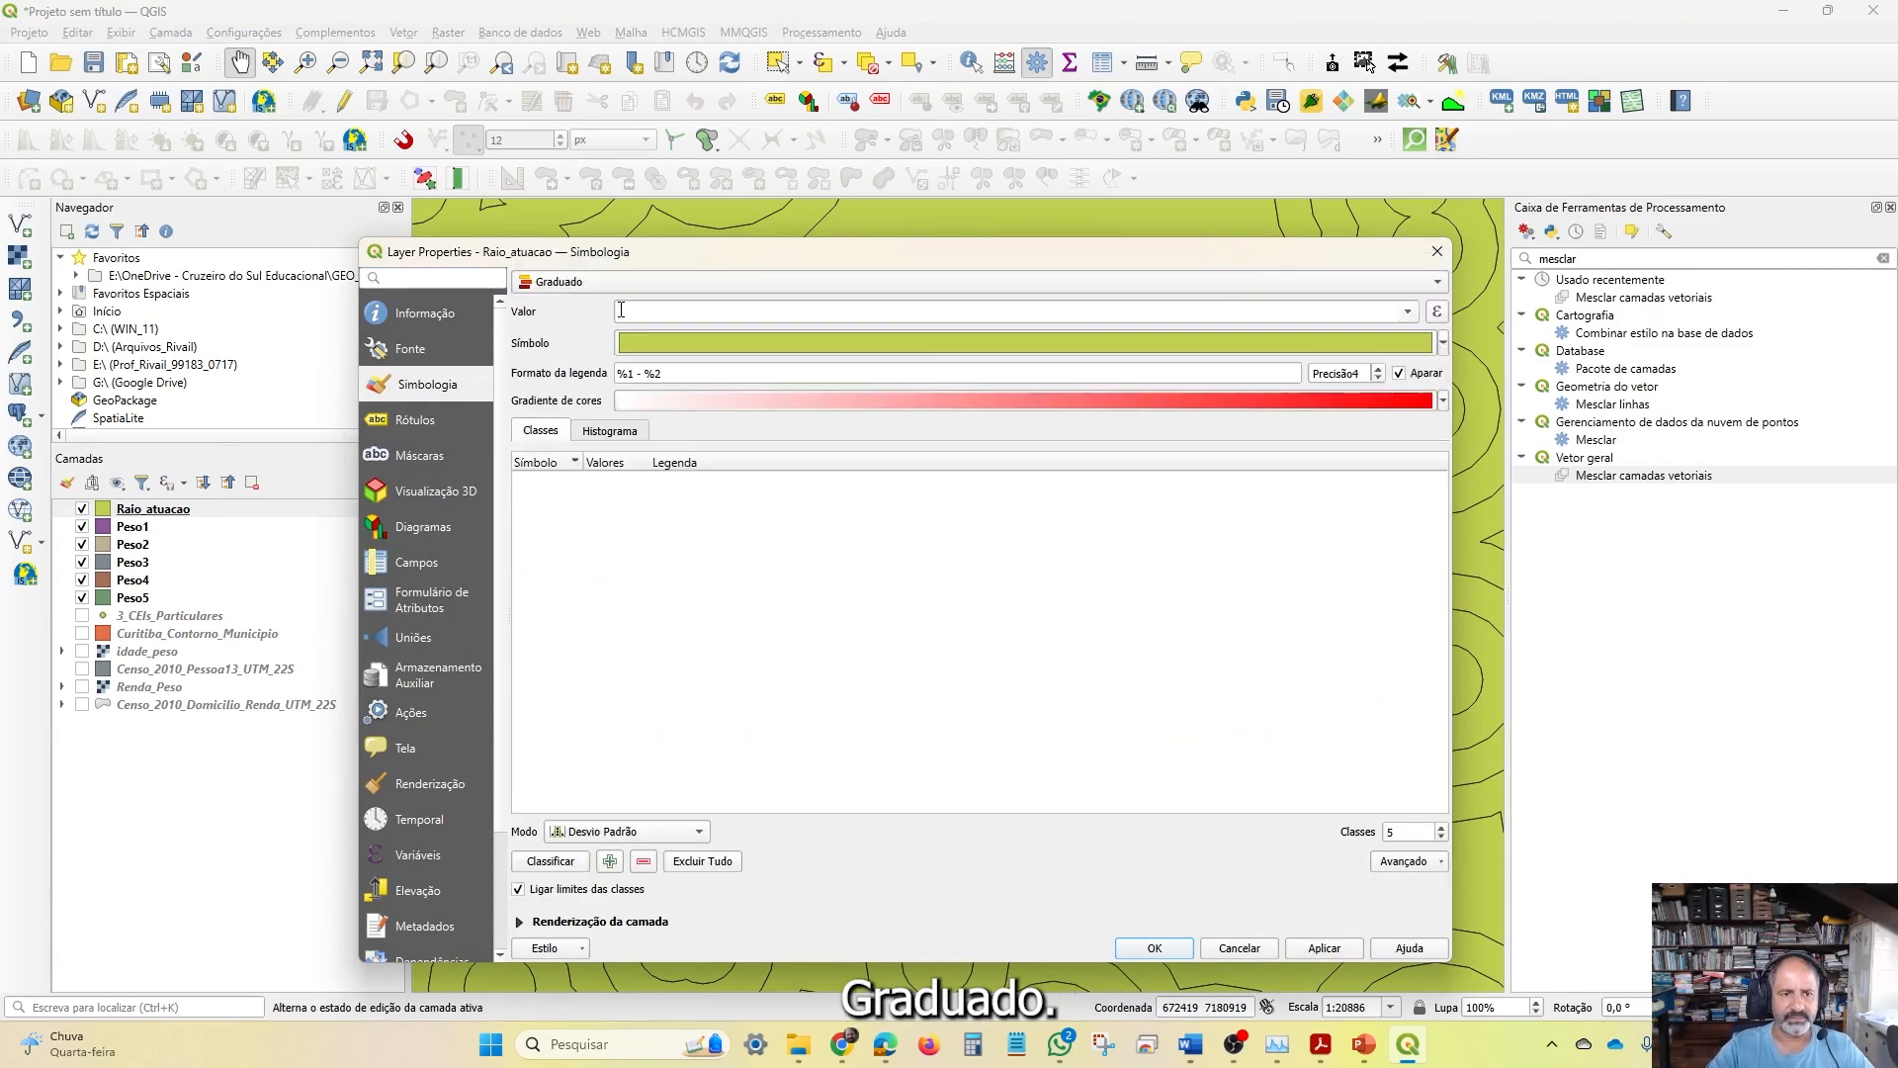
{"action": "left_click", "coordinate": [1409, 312]}
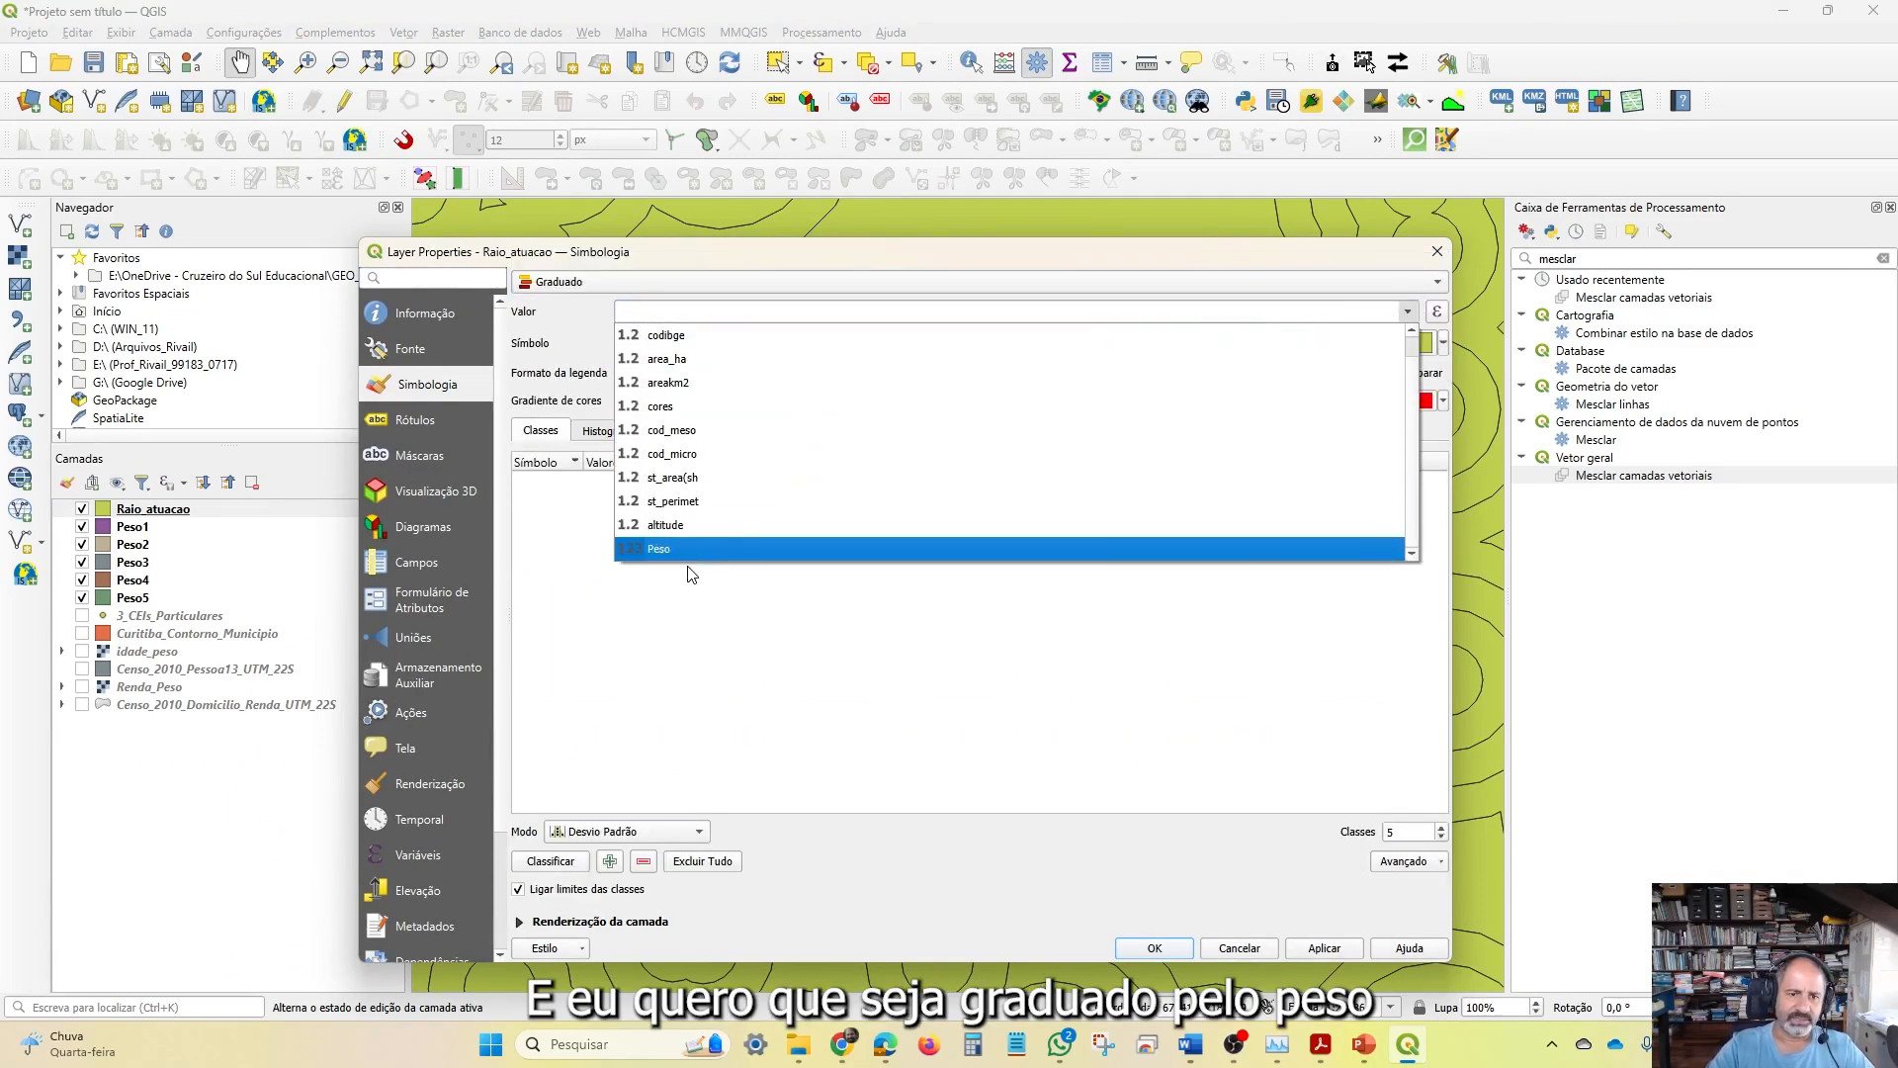
{"action": "left_click", "coordinate": [674, 549]}
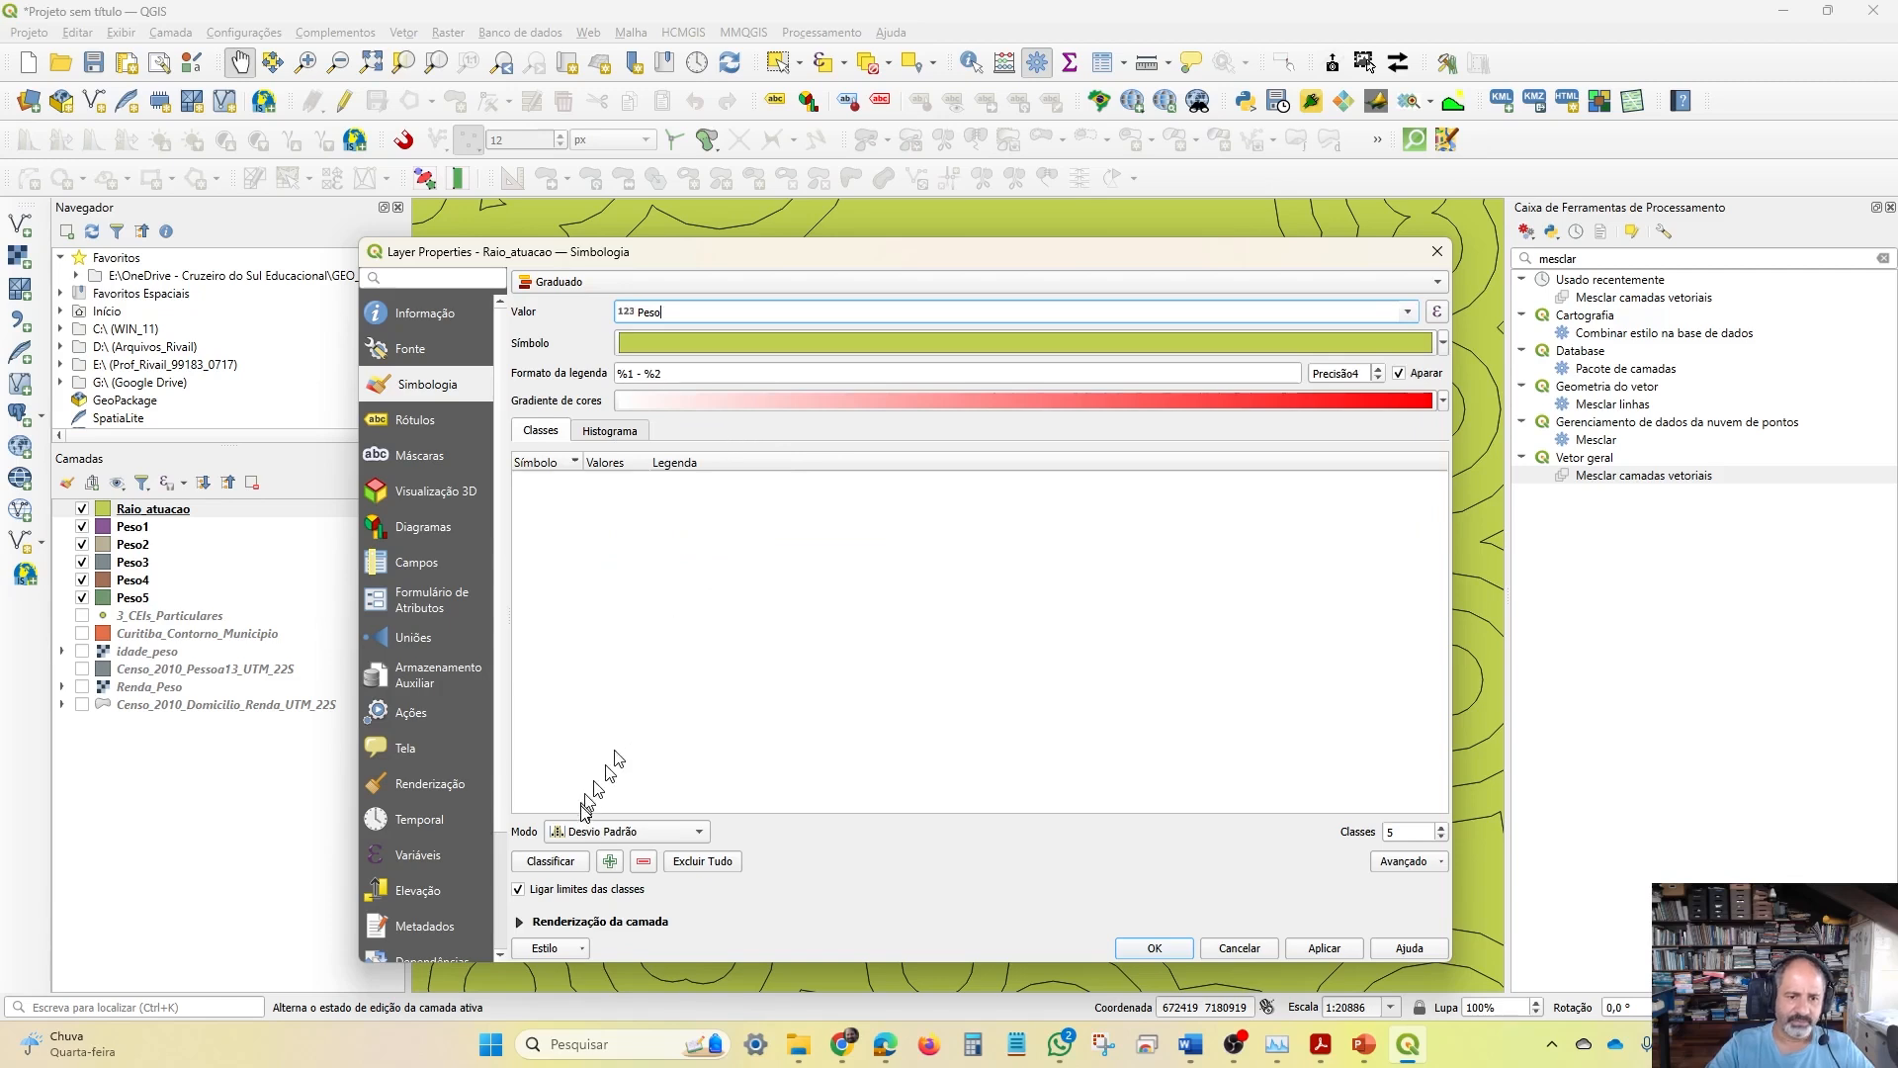
{"action": "left_click", "coordinate": [612, 835]}
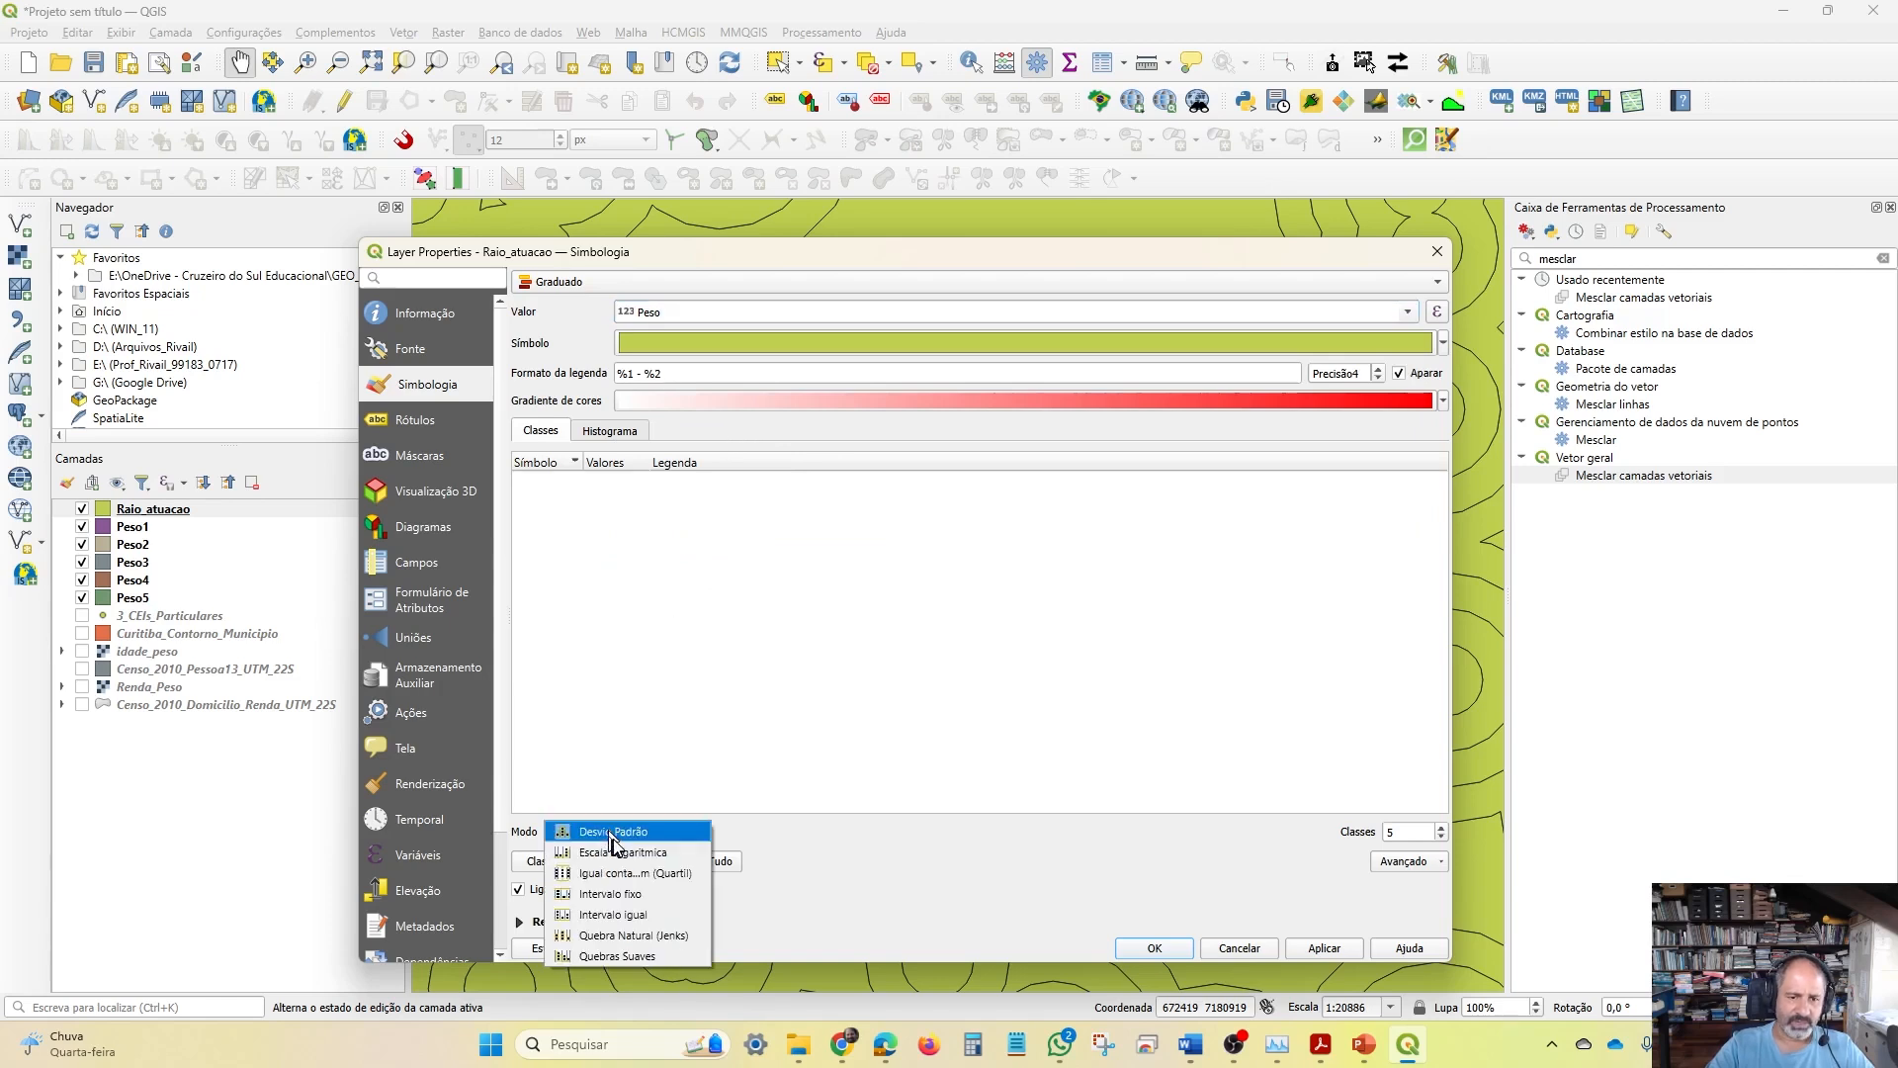
{"action": "left_click", "coordinate": [673, 914]}
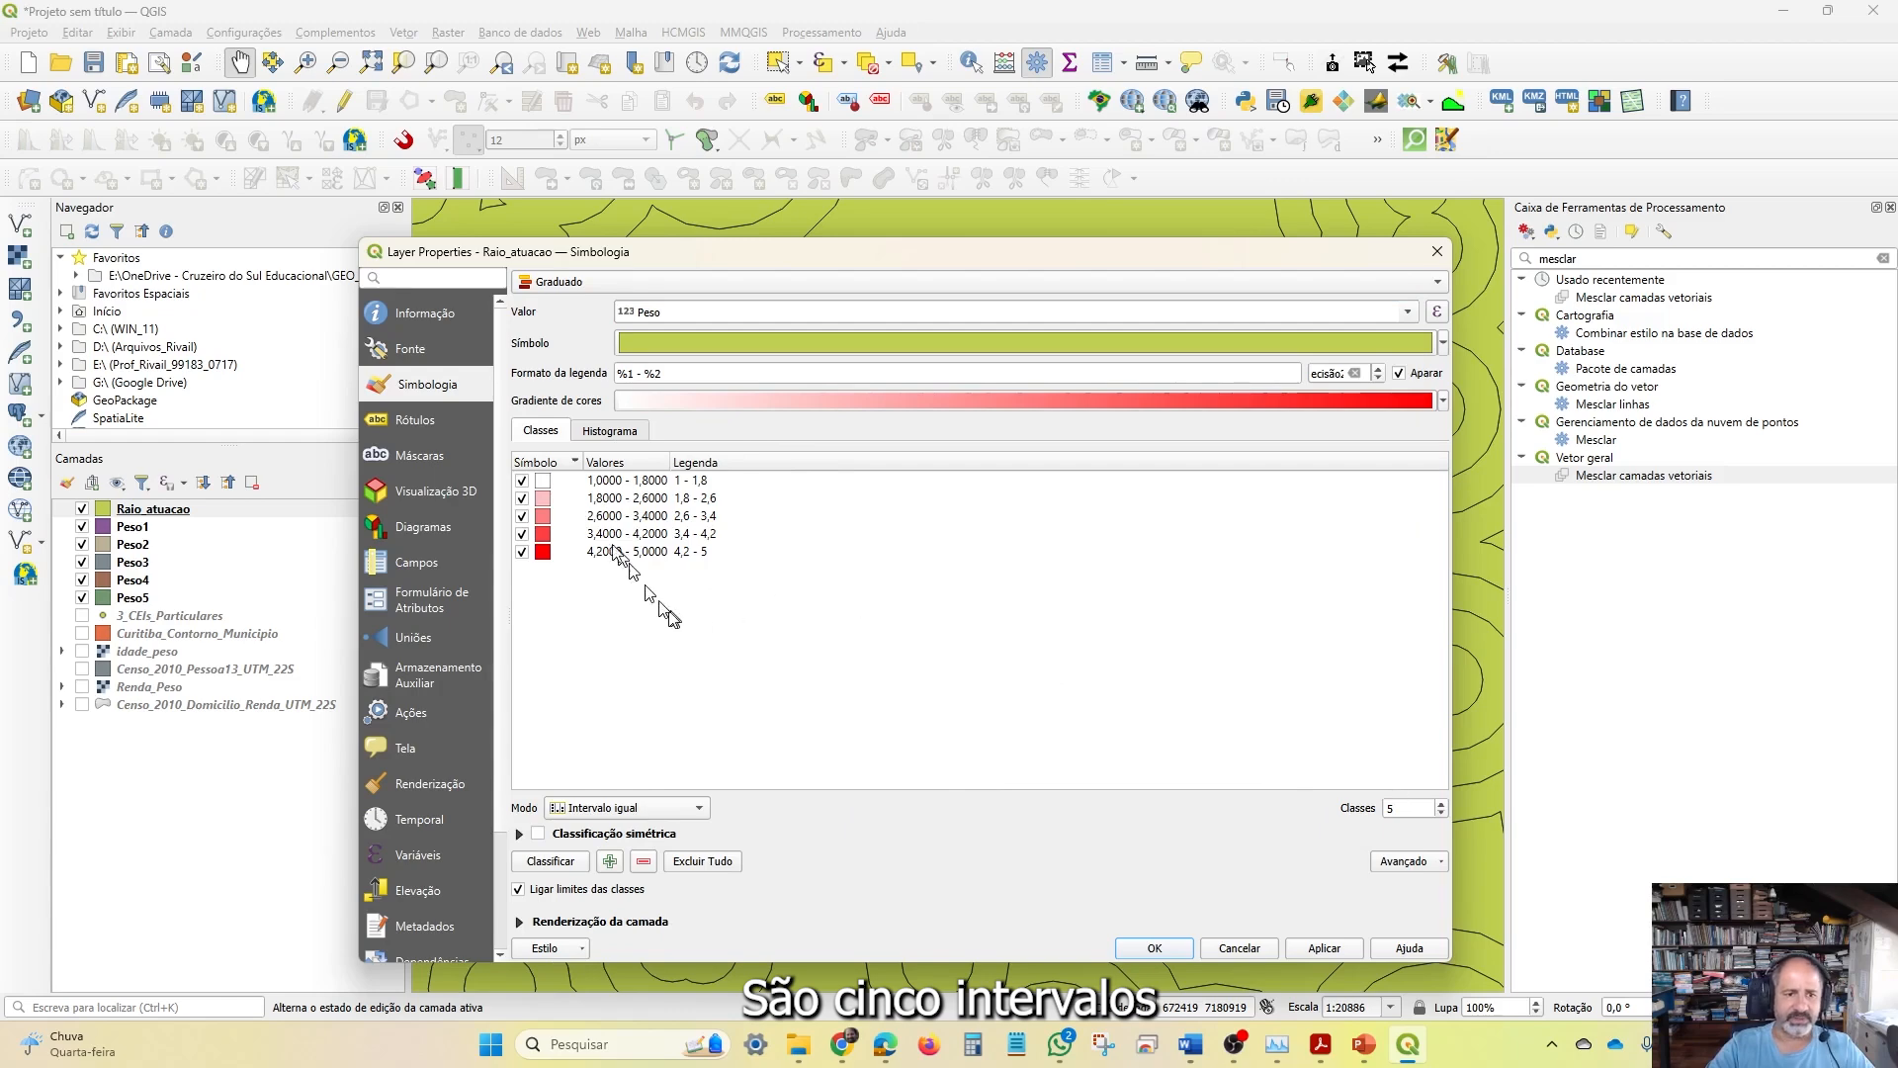
Use the Spectral color ramp for the Raio_atuacao classes and apply the symbology
{"action": "left_click", "coordinate": [1442, 399]}
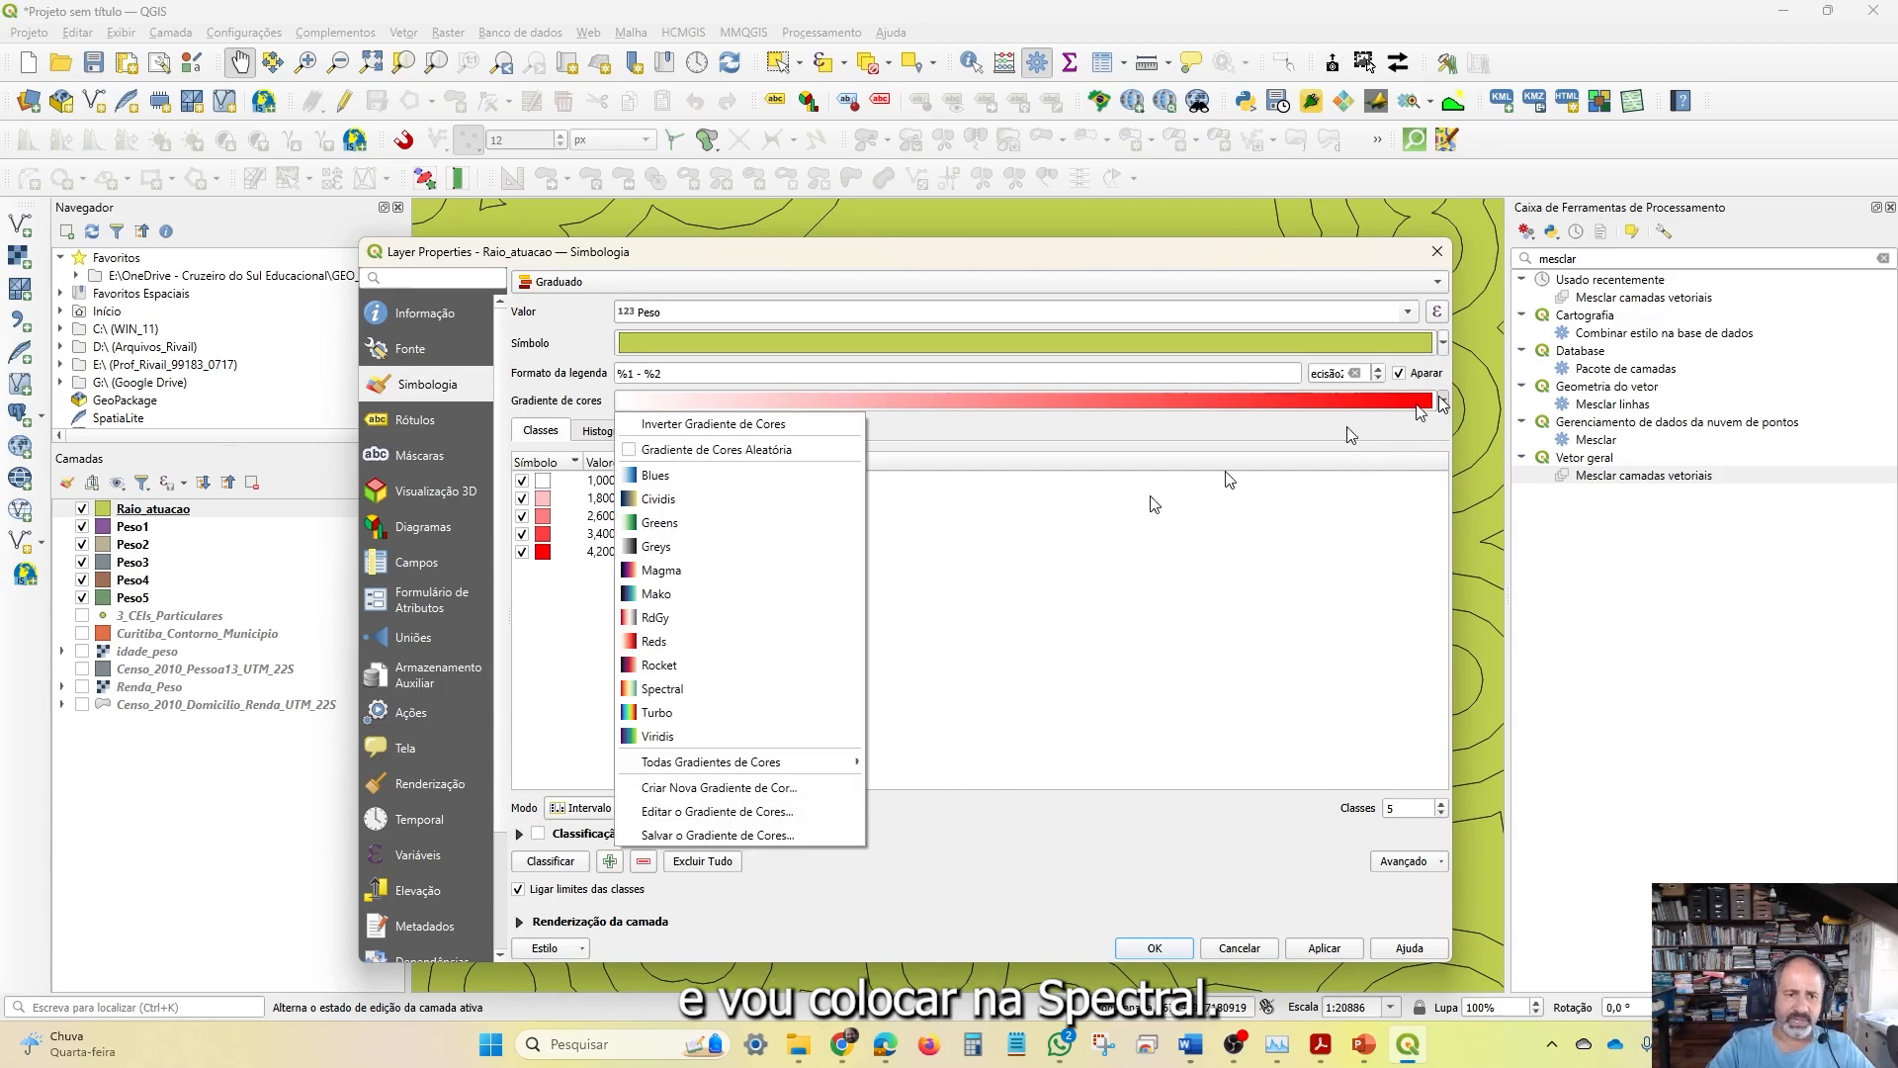
{"action": "left_click", "coordinate": [716, 688]}
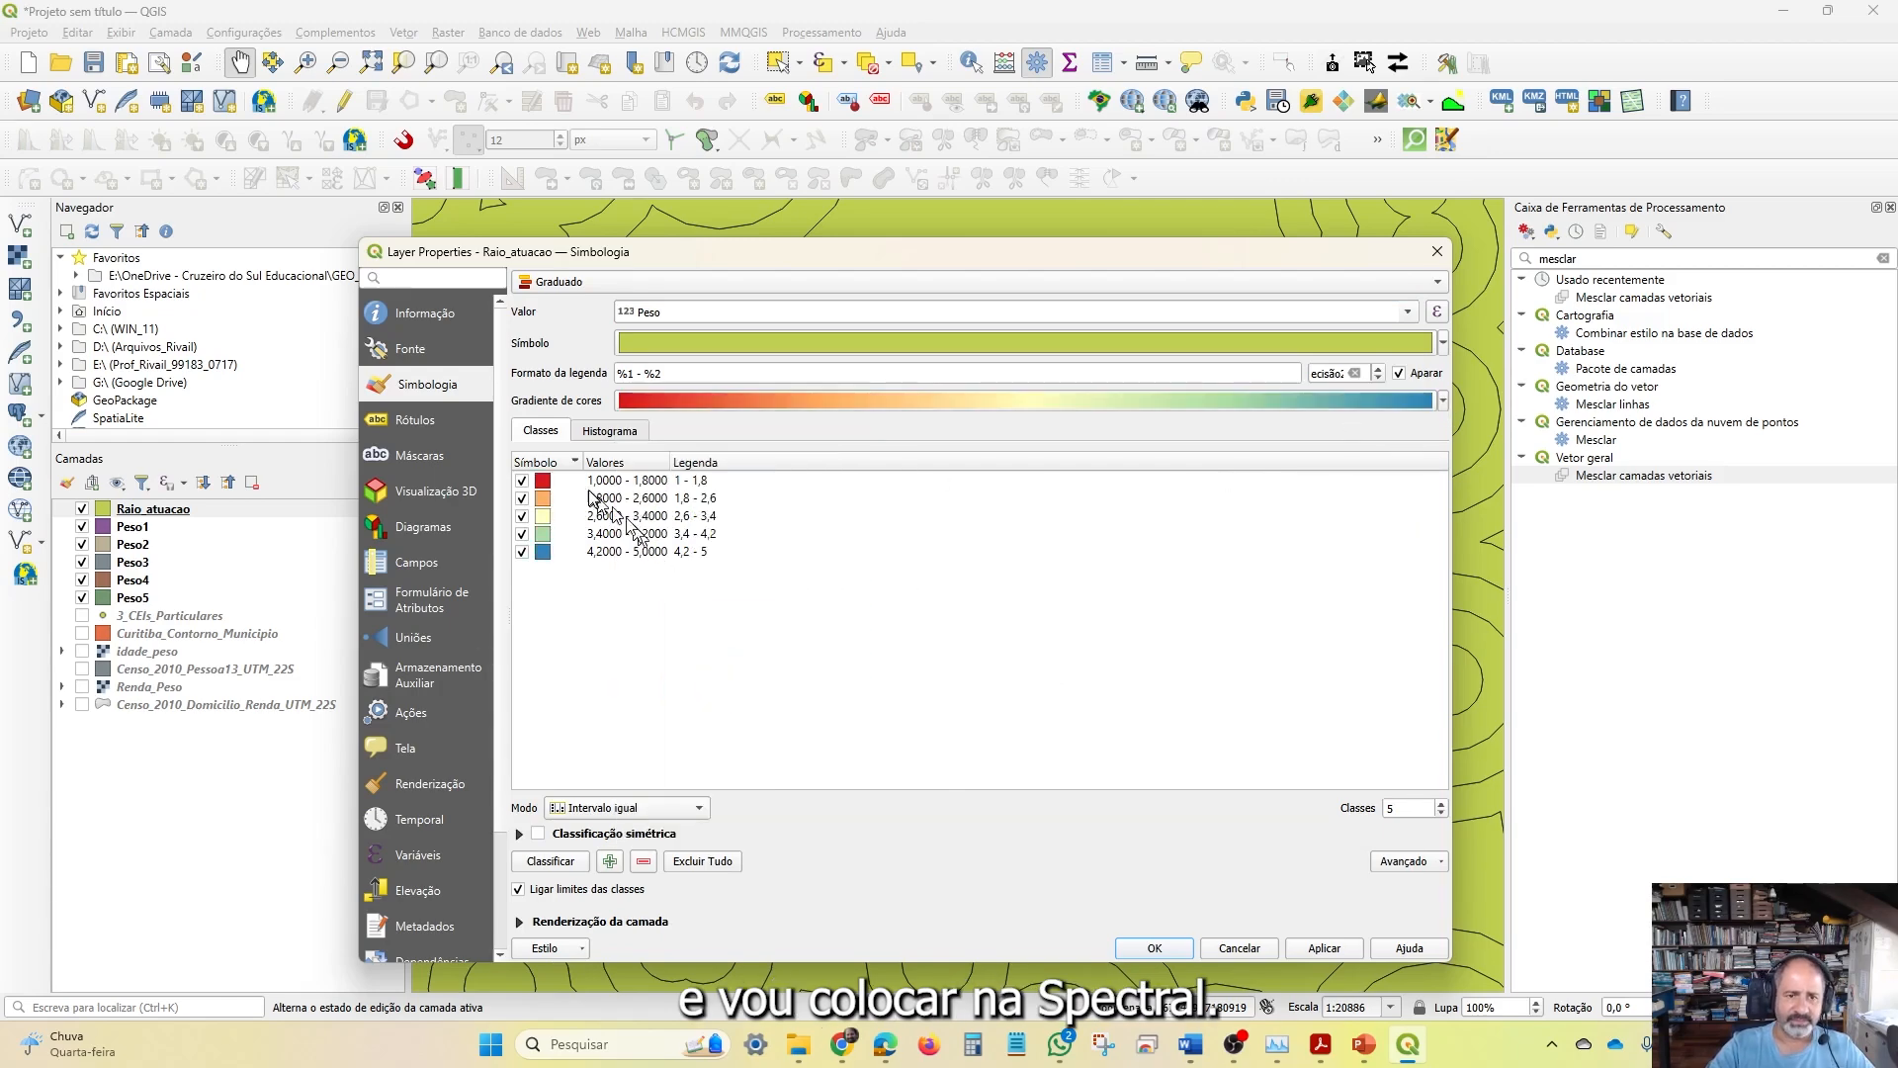
{"action": "left_click", "coordinate": [1324, 947]}
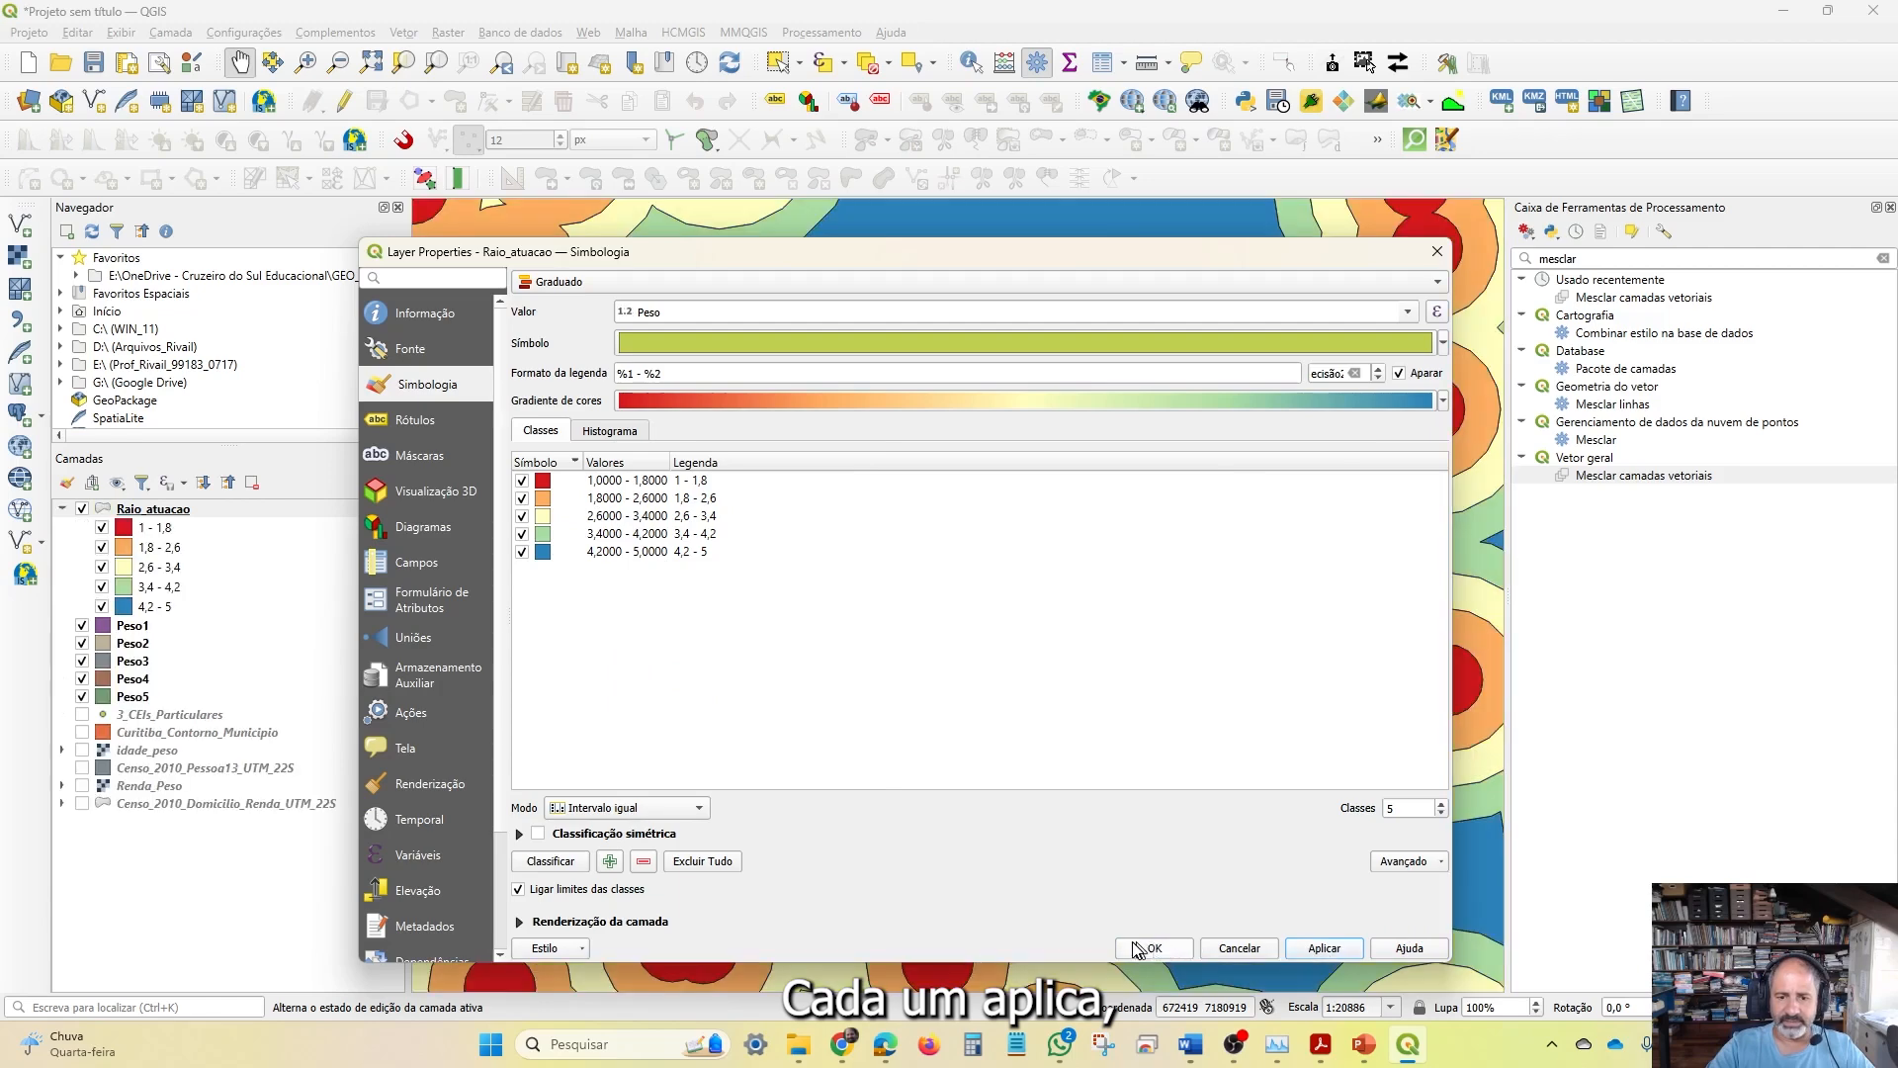
{"action": "left_click", "coordinate": [1149, 945]}
Remove the temporary layers Peso1 to Peso5 from the project and collapse the legend of Raio_atuacao
{"action": "scroll", "coordinate": [1051, 614], "scroll_direction": "down", "scroll_amount": 1}
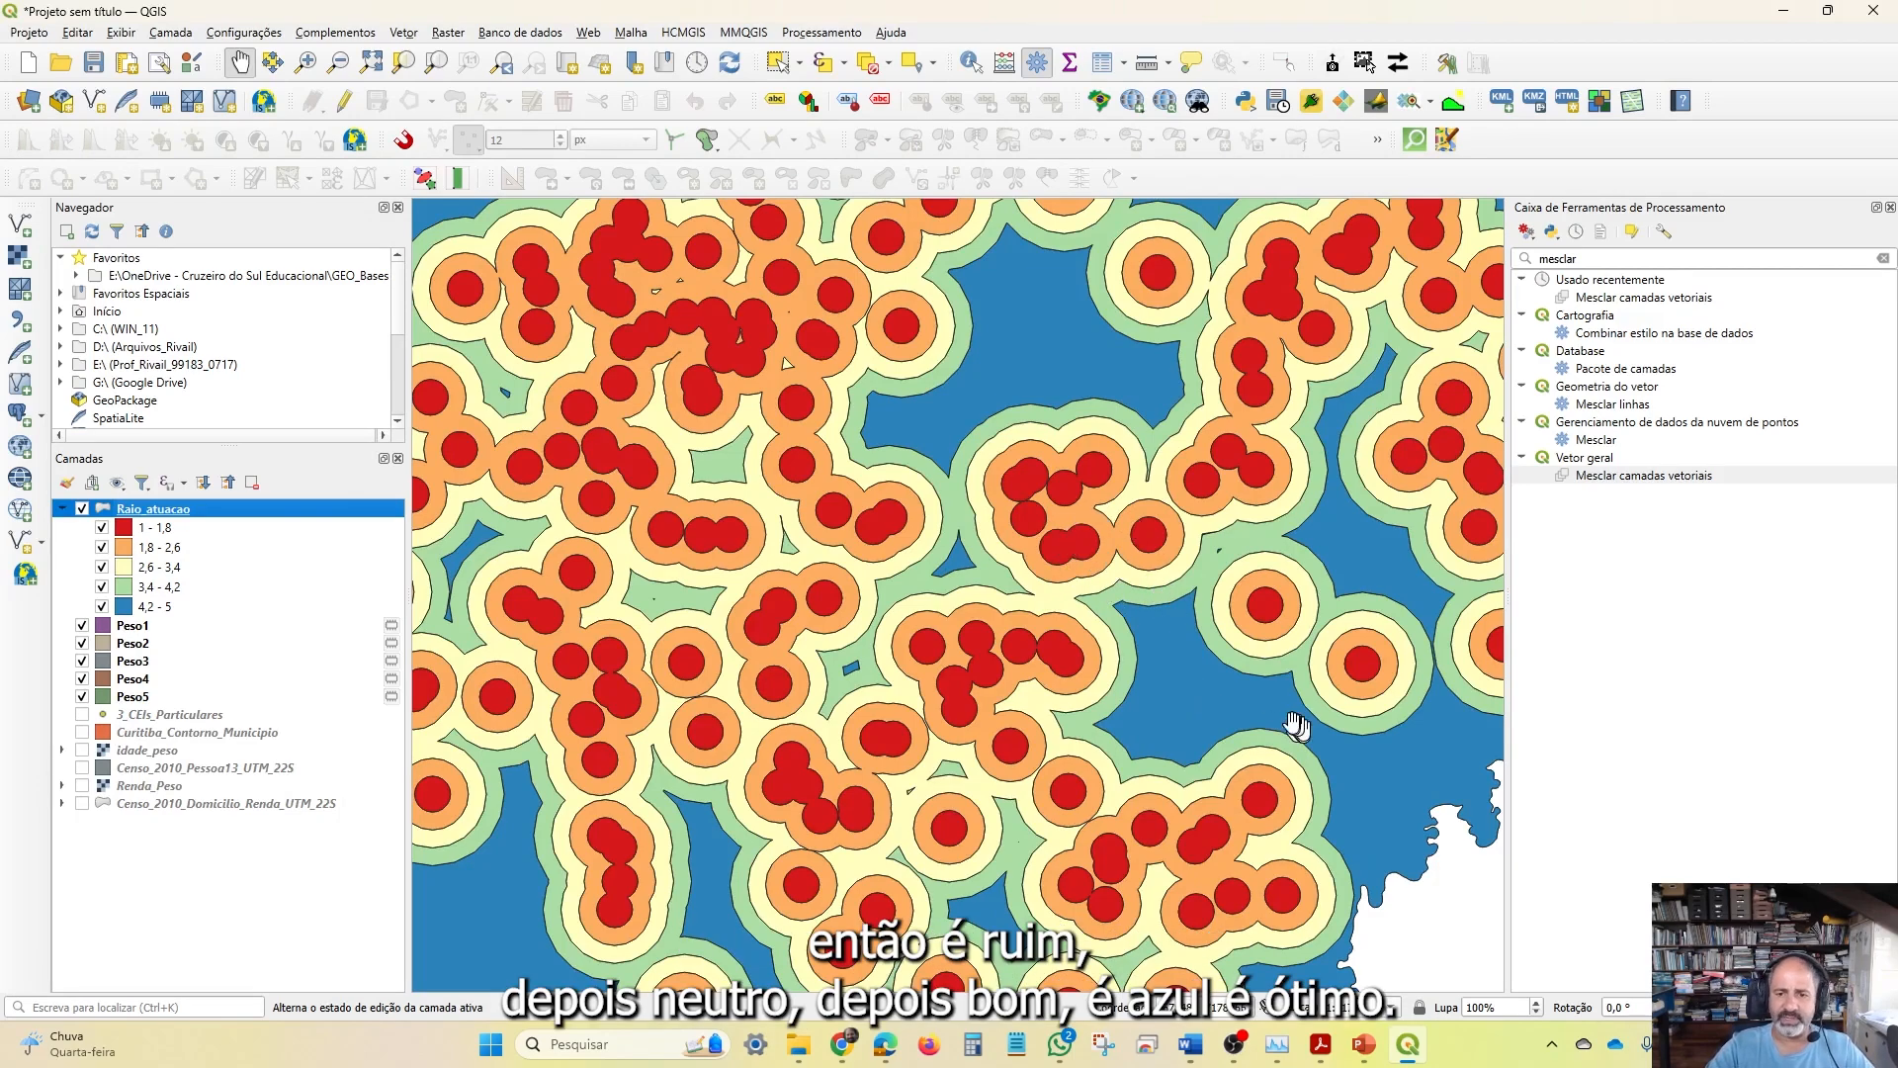
{"action": "scroll", "coordinate": [1290, 717], "scroll_direction": "down", "scroll_amount": 3}
{"action": "scroll", "coordinate": [1283, 700], "scroll_direction": "up", "scroll_amount": 2}
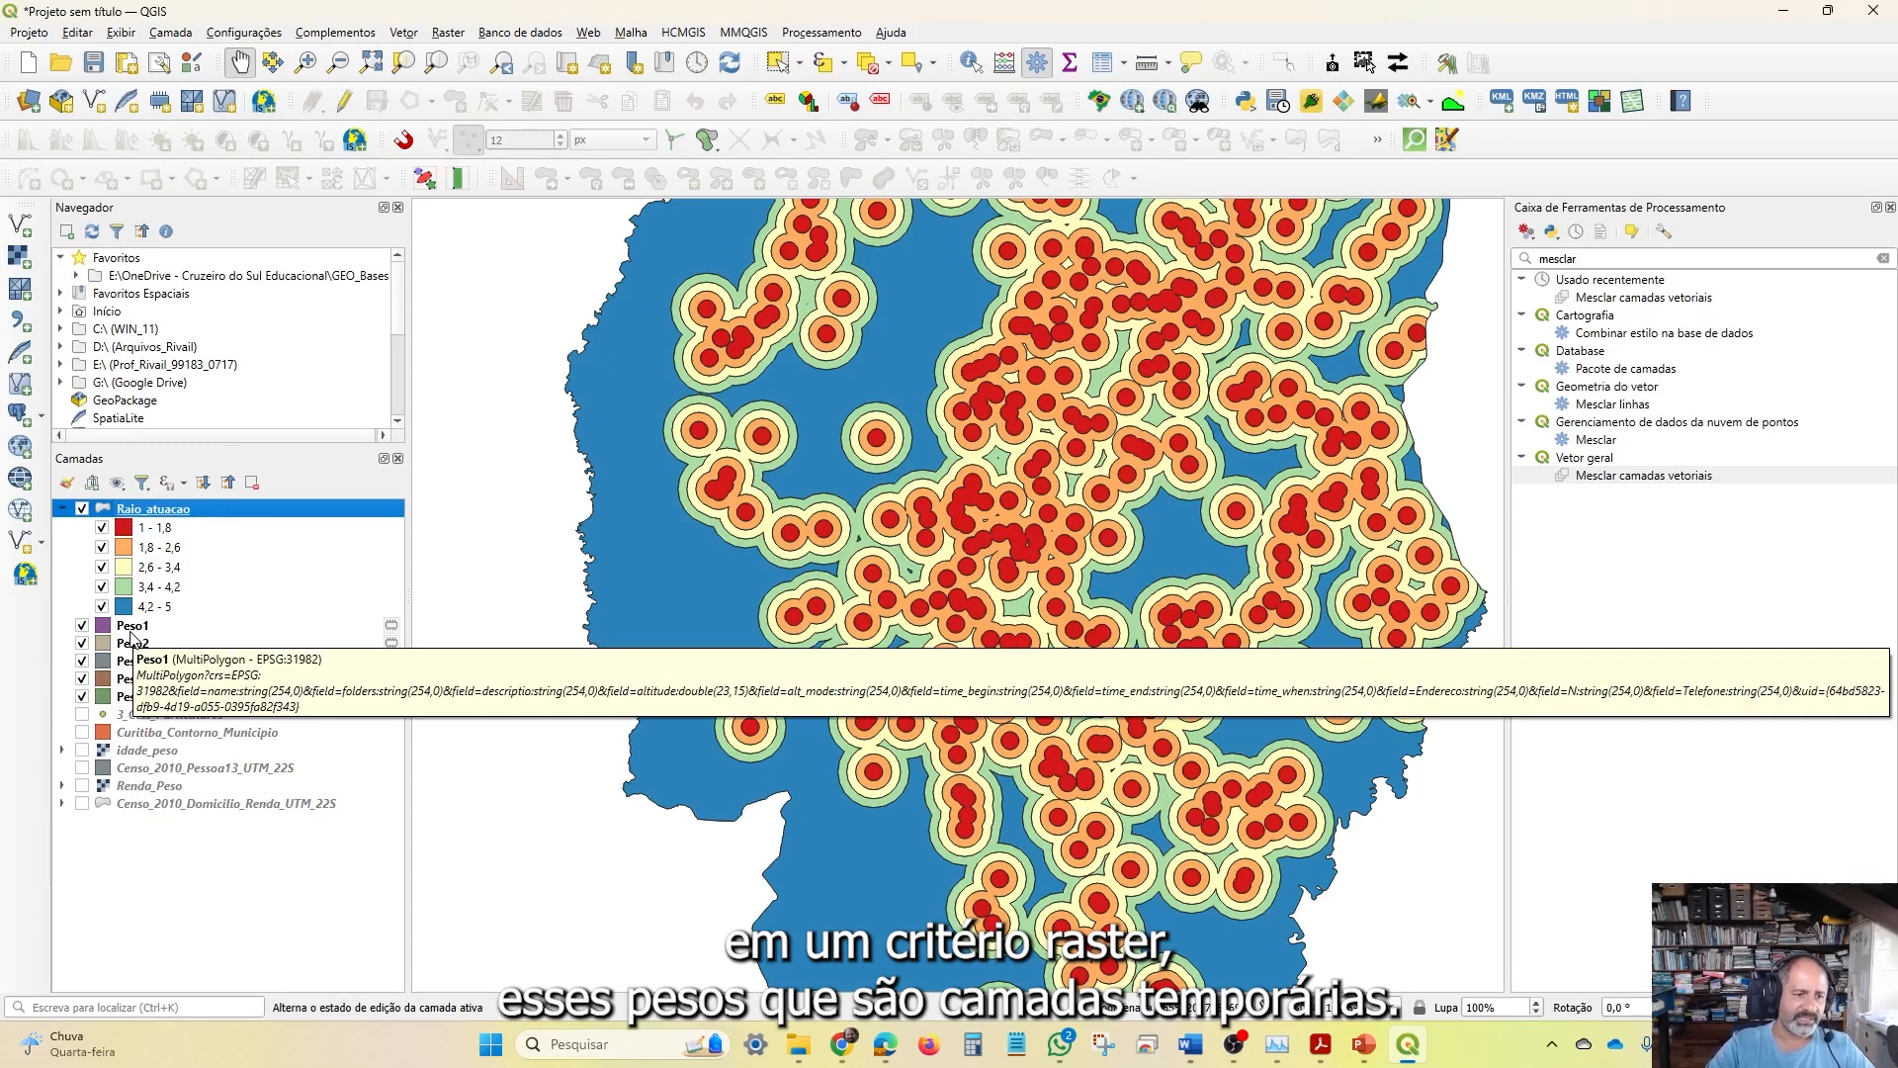
{"action": "left_click_drag", "start_coordinate": [133, 637], "coordinate": [170, 692]}
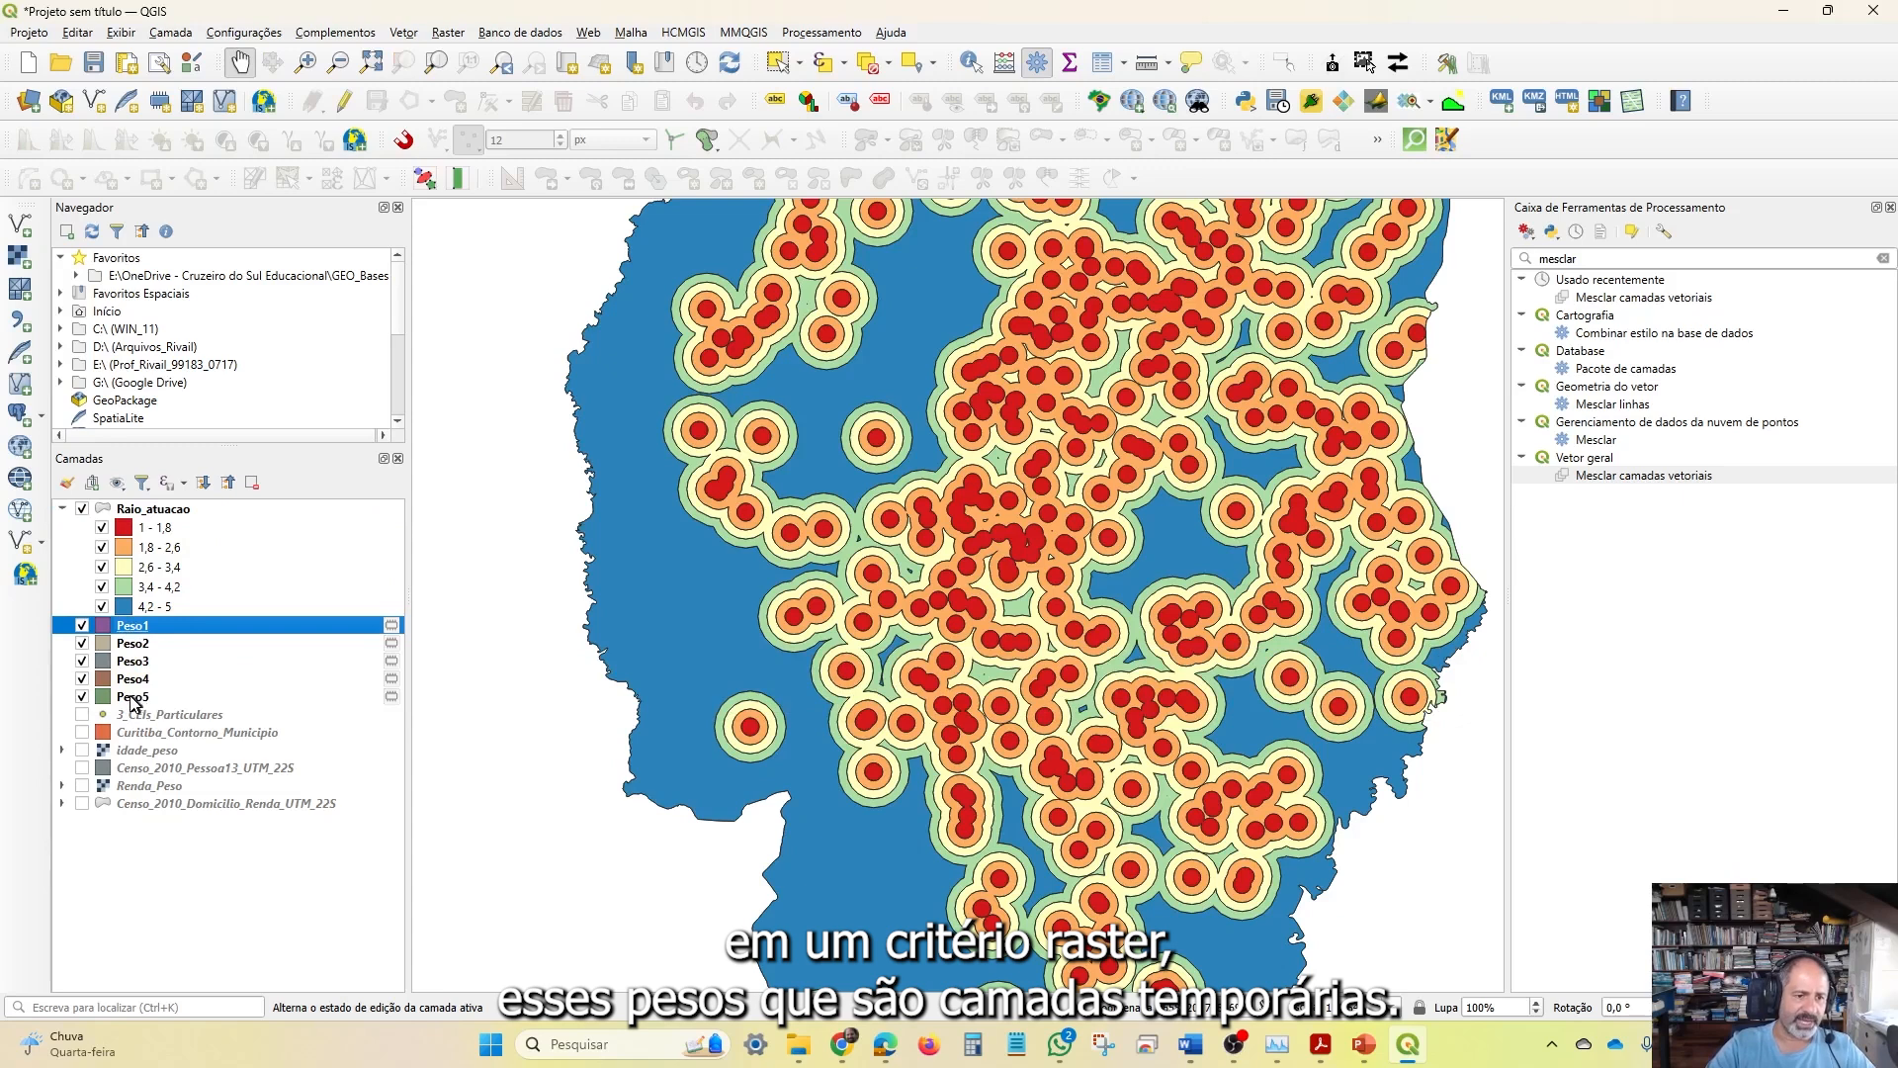
{"action": "left_click", "coordinate": [131, 697], "text": "shift"}
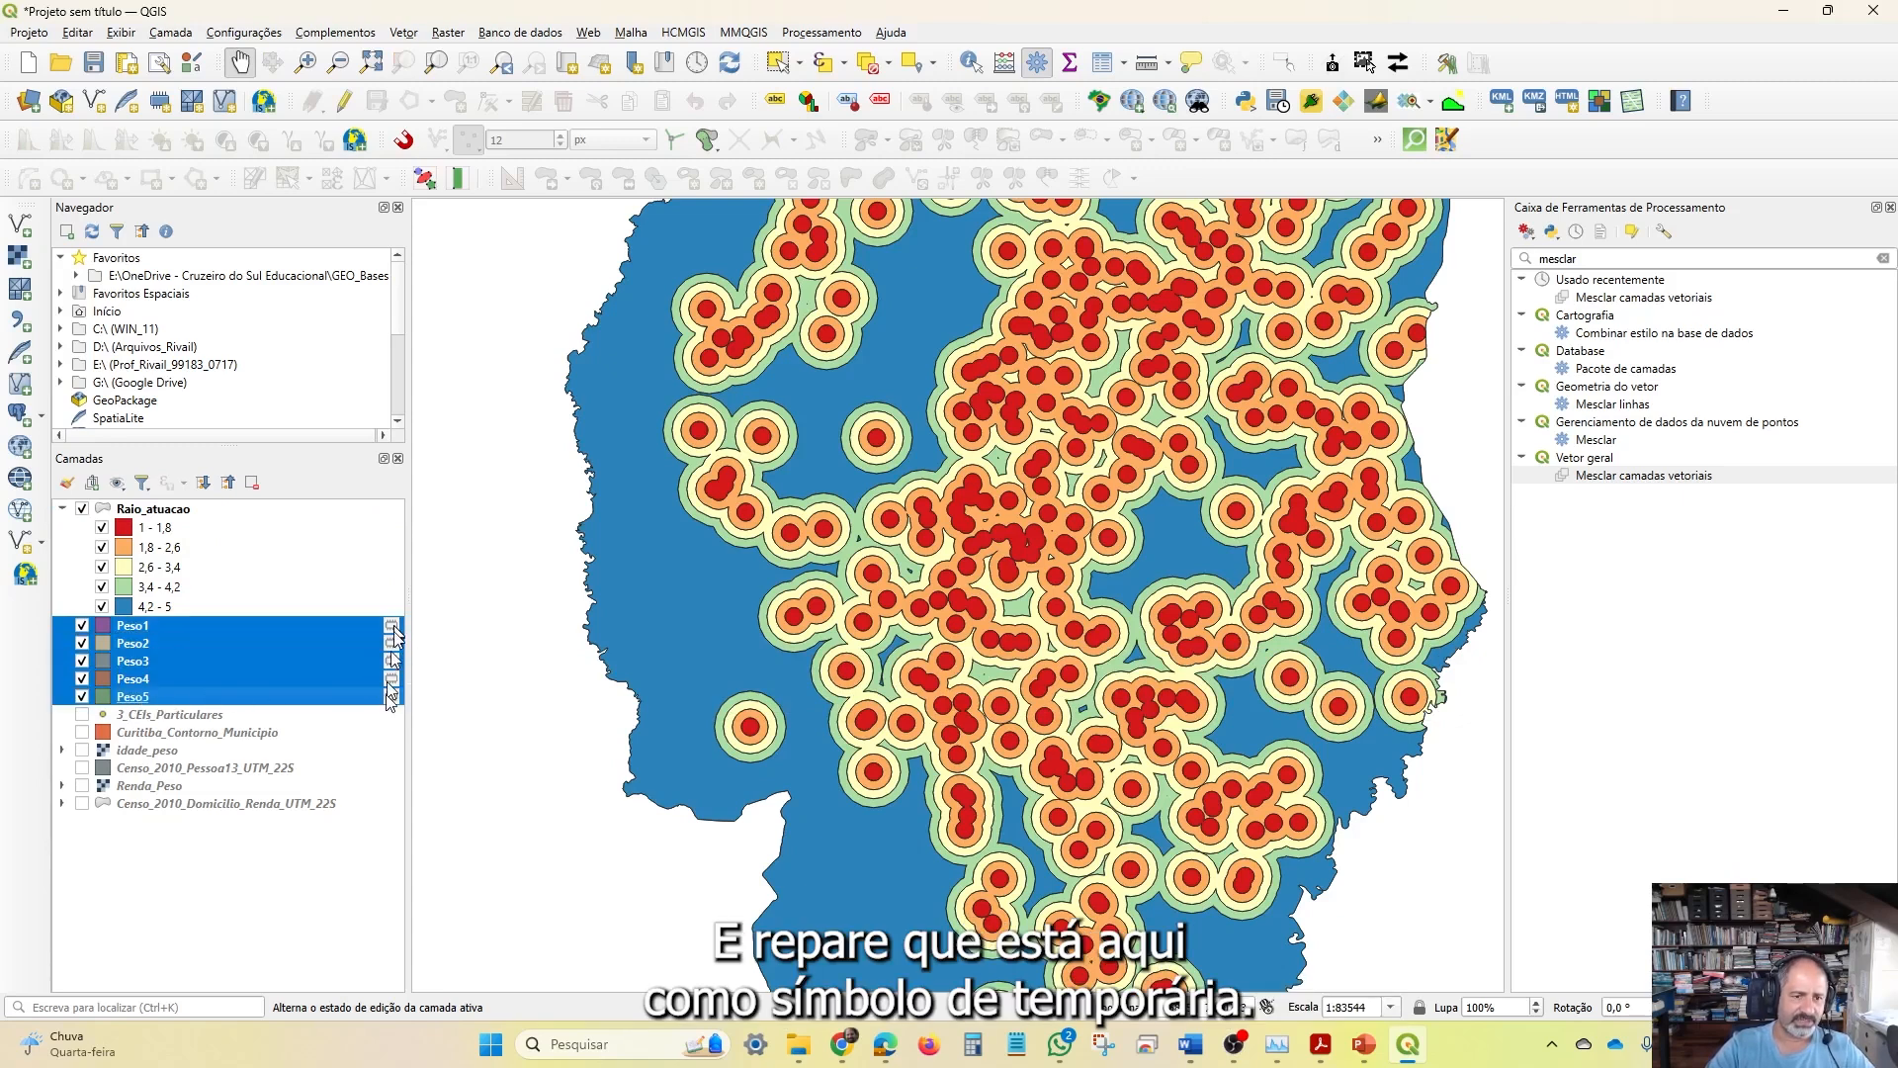
{"action": "right_click", "coordinate": [137, 634]}
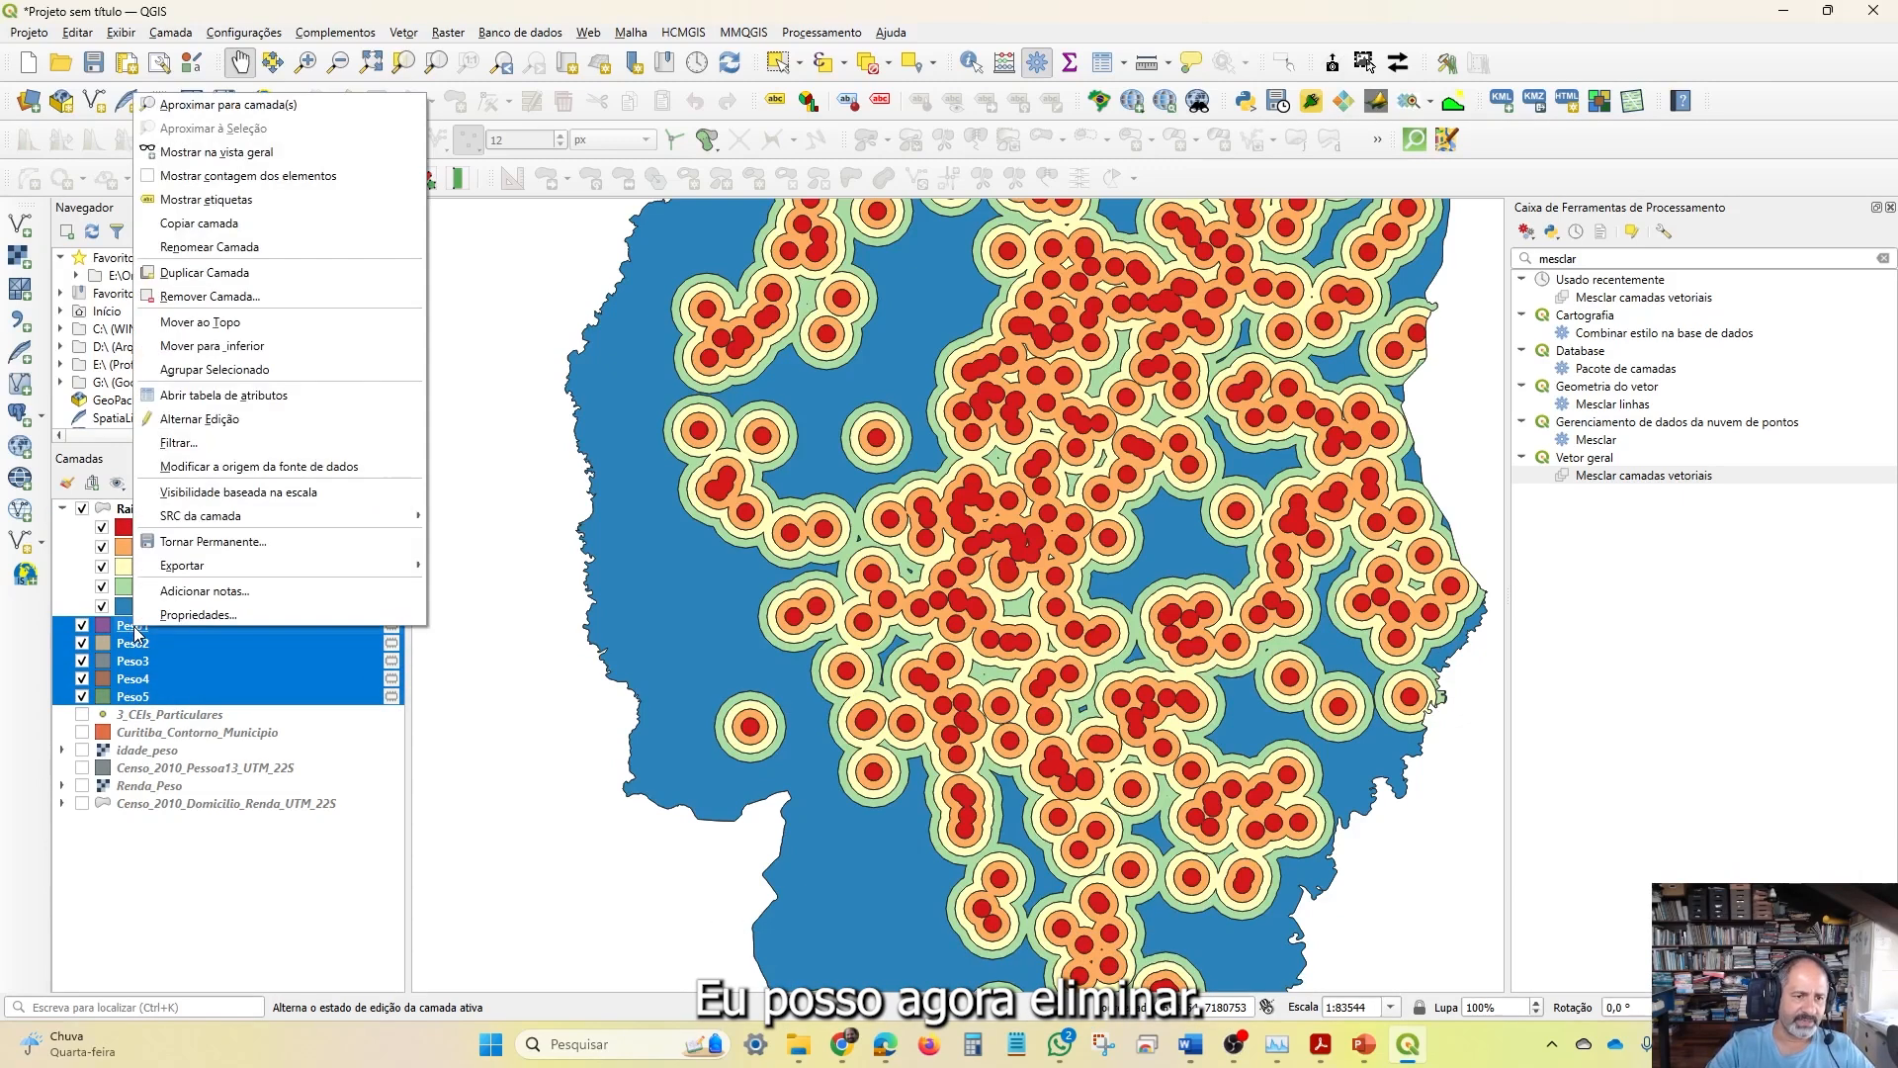
{"action": "left_click", "coordinate": [209, 296]}
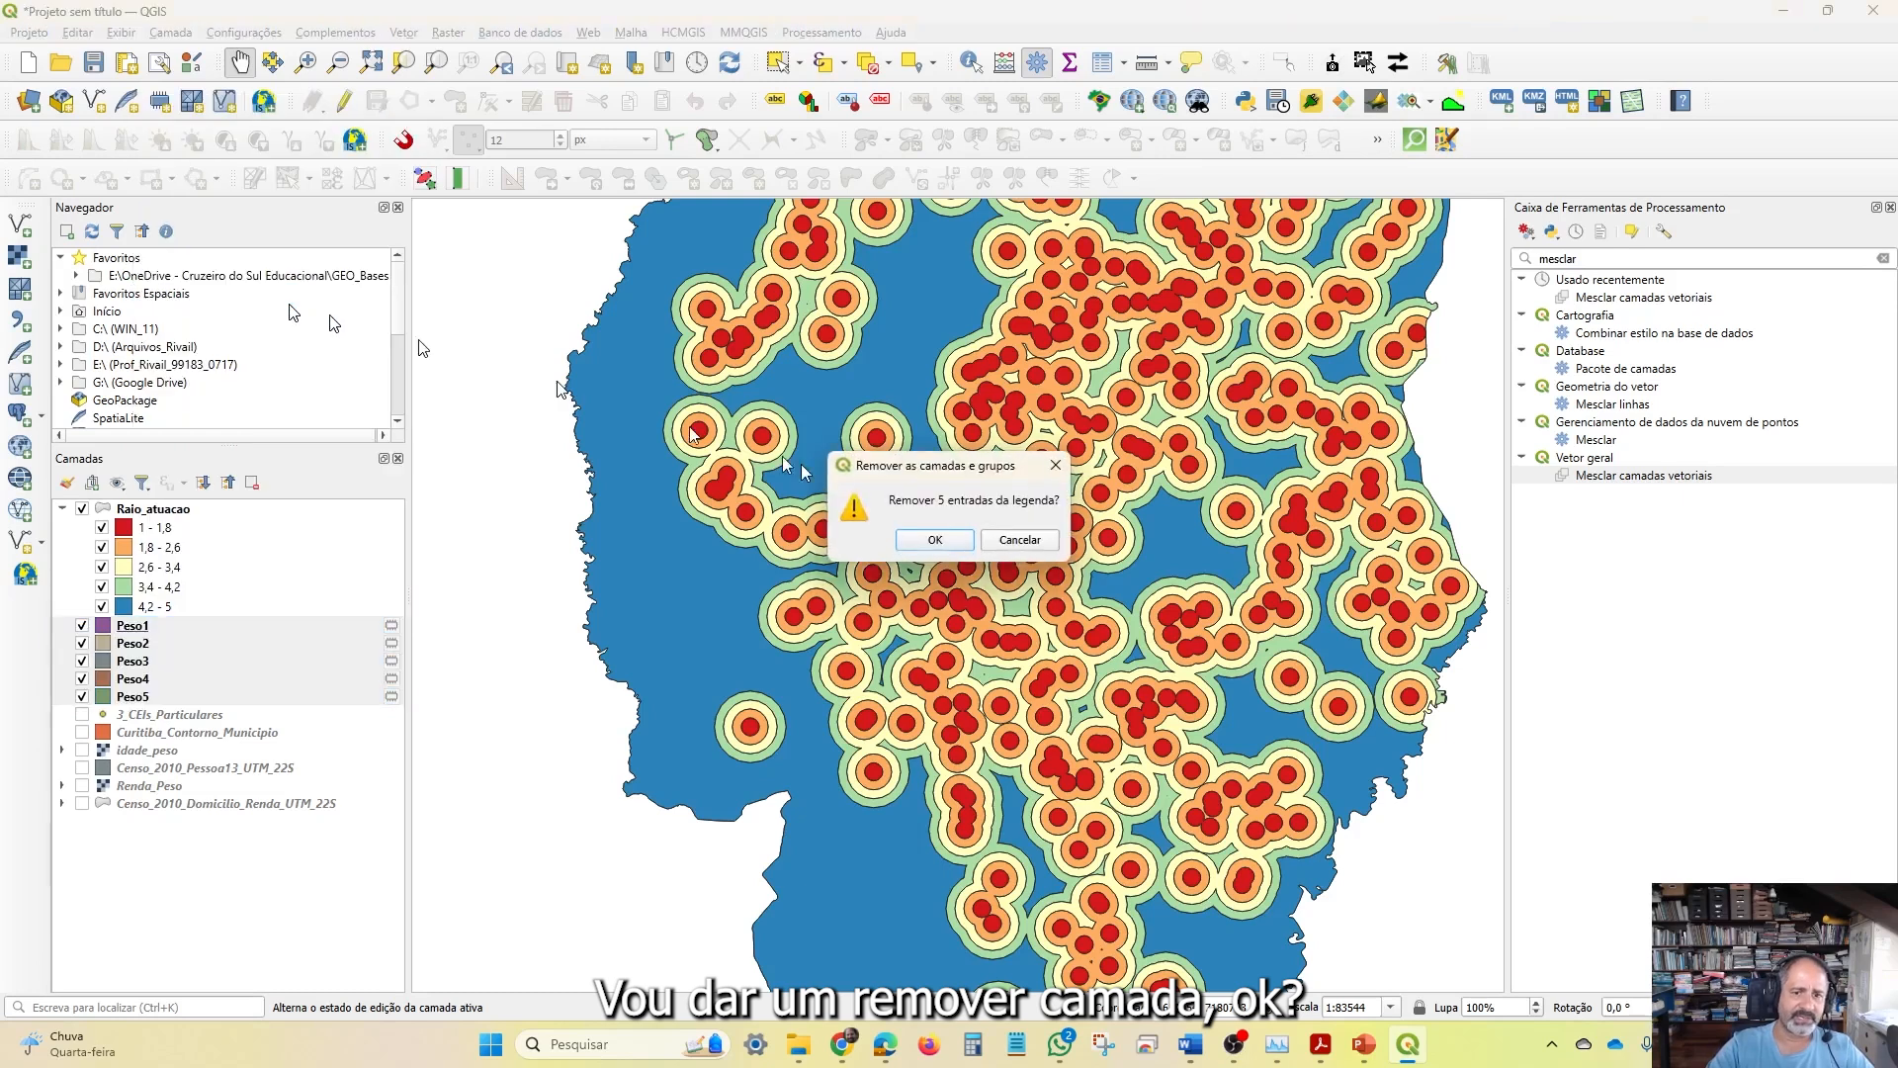
{"action": "left_click", "coordinate": [935, 540]}
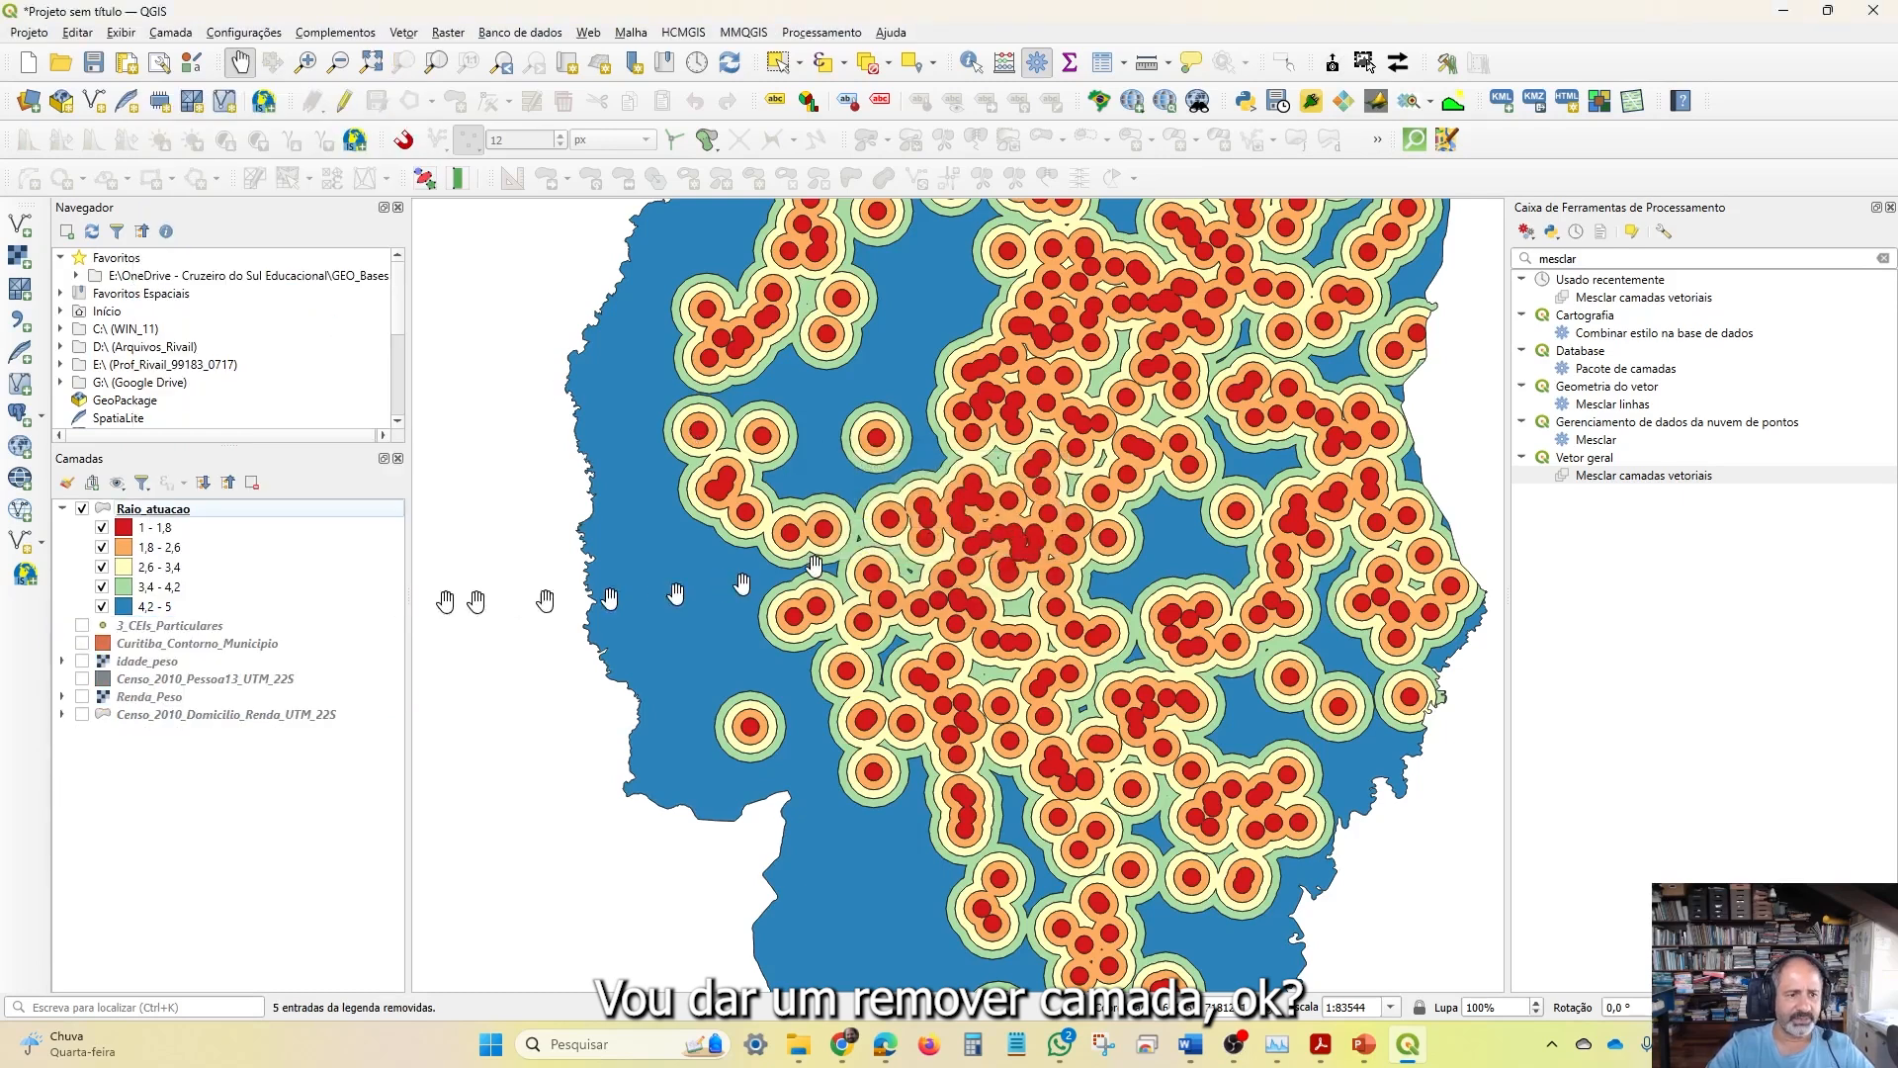
{"action": "left_click", "coordinate": [63, 508]}
{"action": "left_click", "coordinate": [181, 511]}
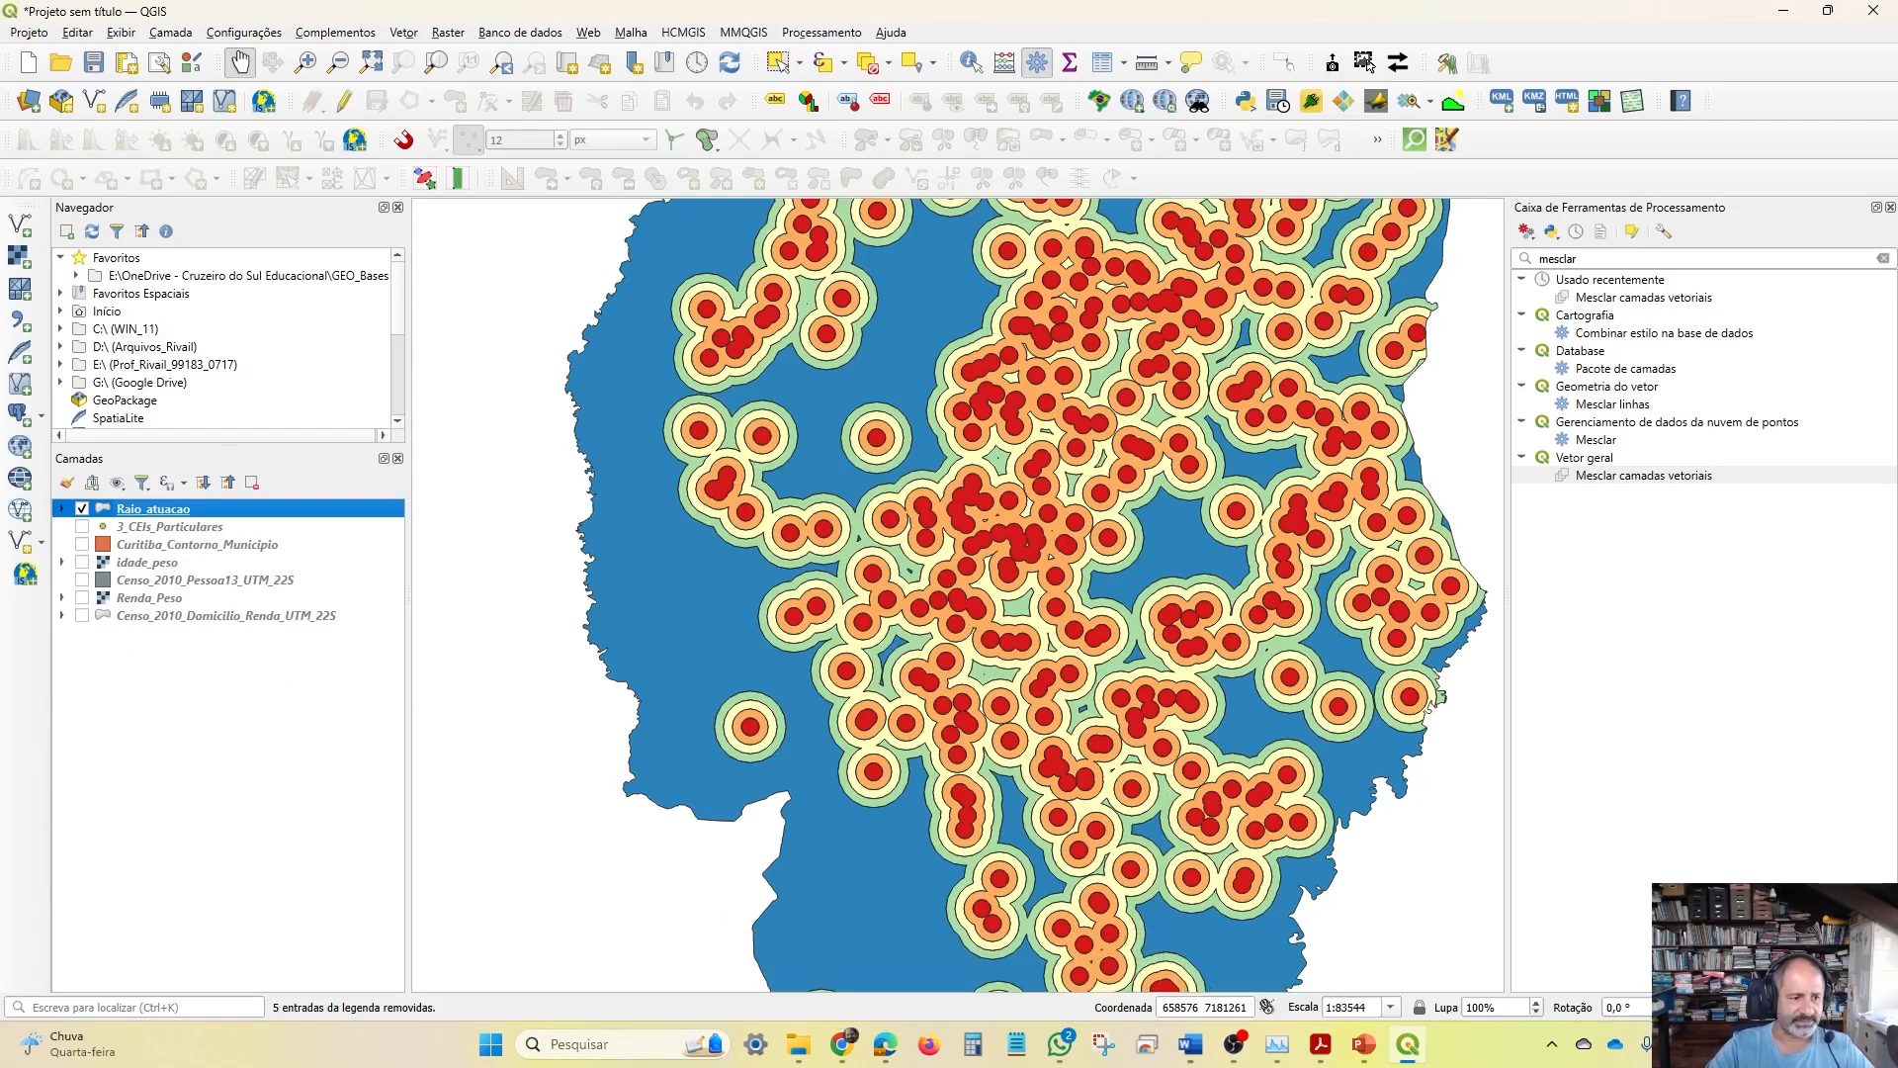
Search the processing toolbox for "rasterizar" and open the Converter vetor para raster (rasterizar) tool
{"action": "left_click", "coordinate": [1596, 261]}
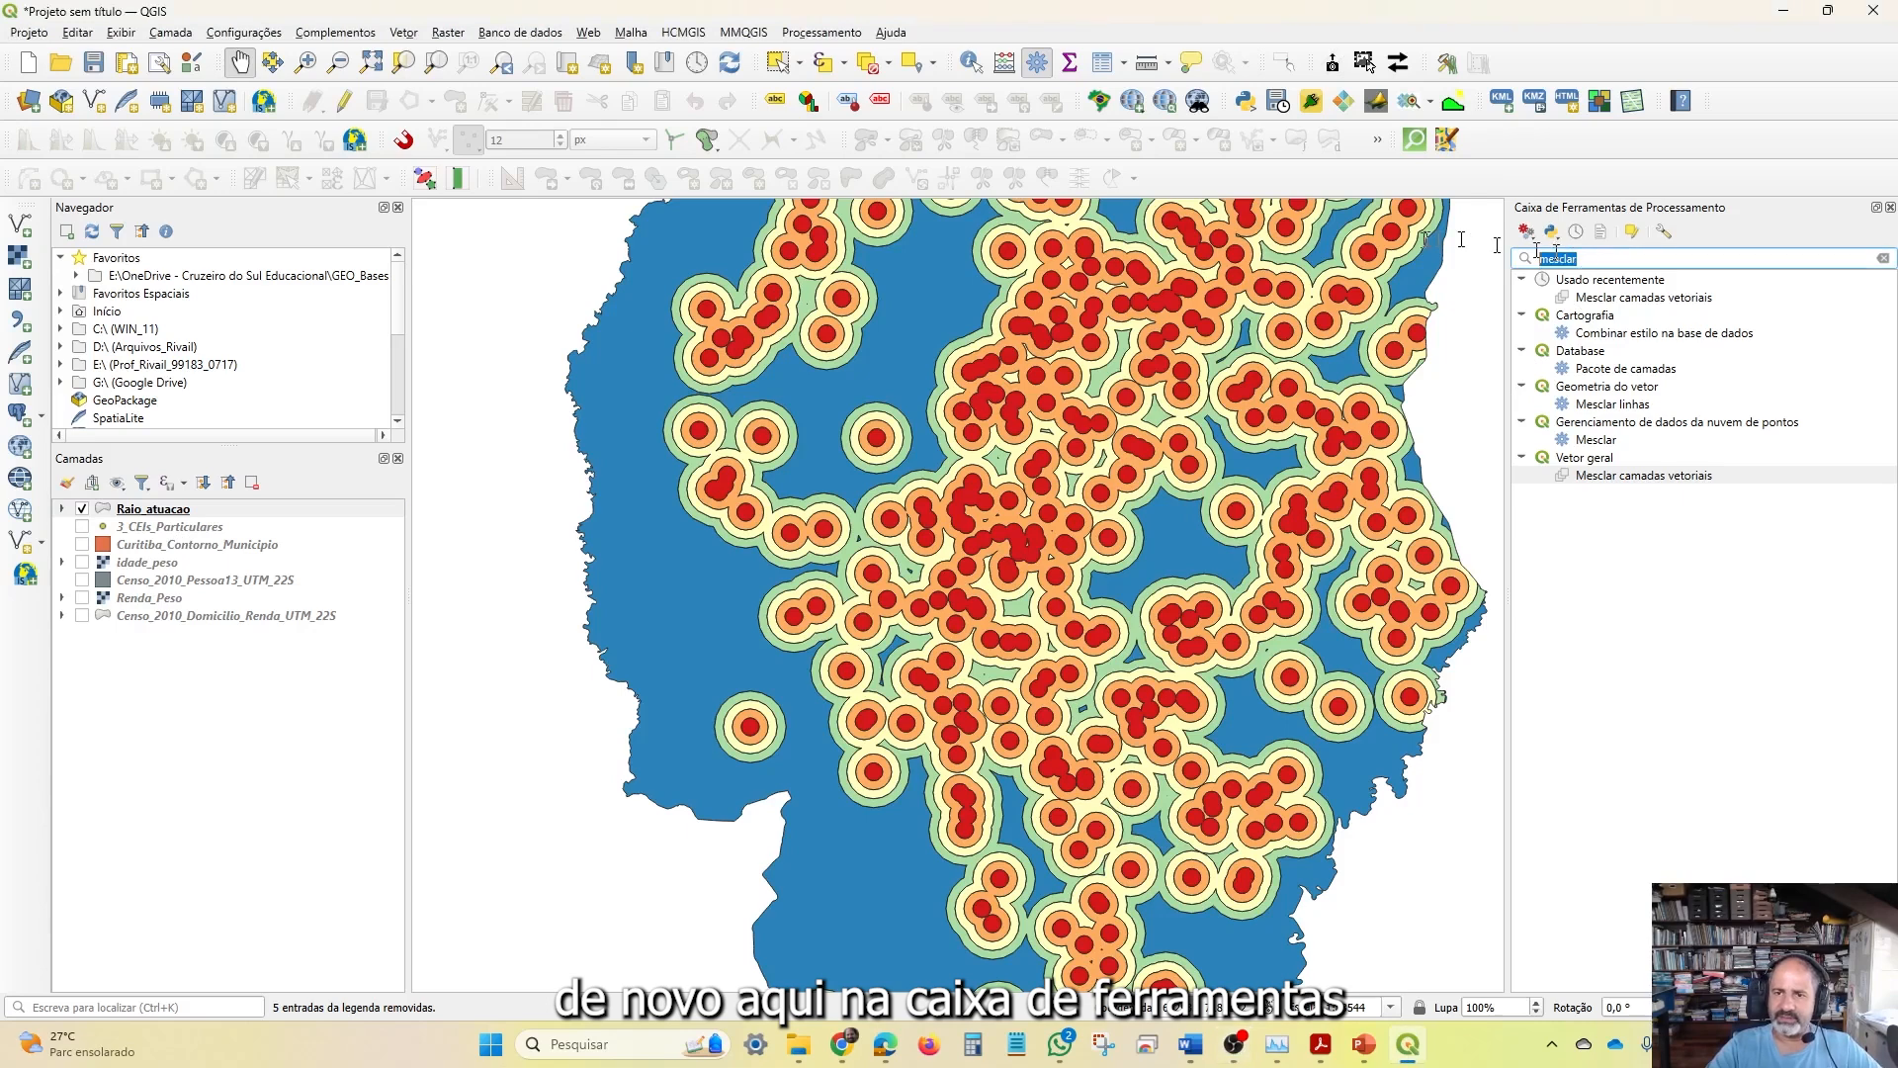
{"action": "type", "text": "ras"}
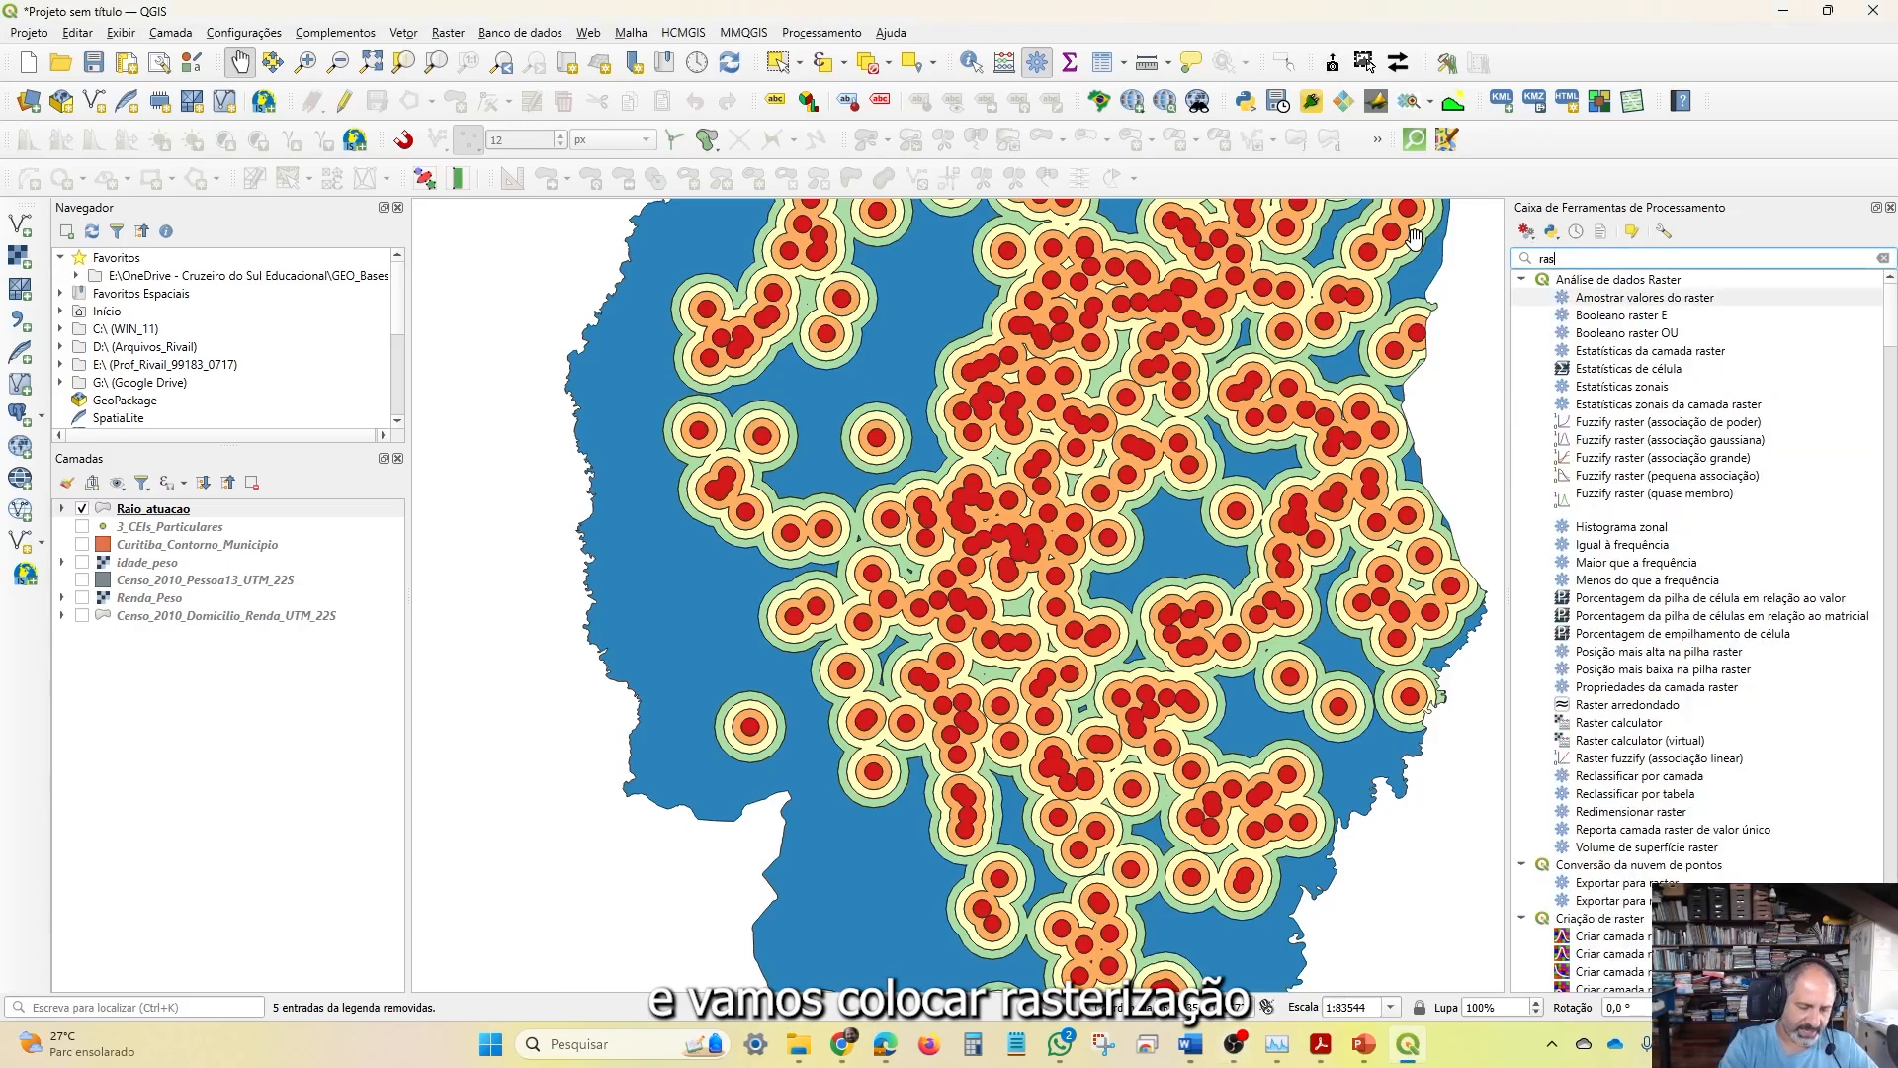
{"action": "type", "text": "teriz"}
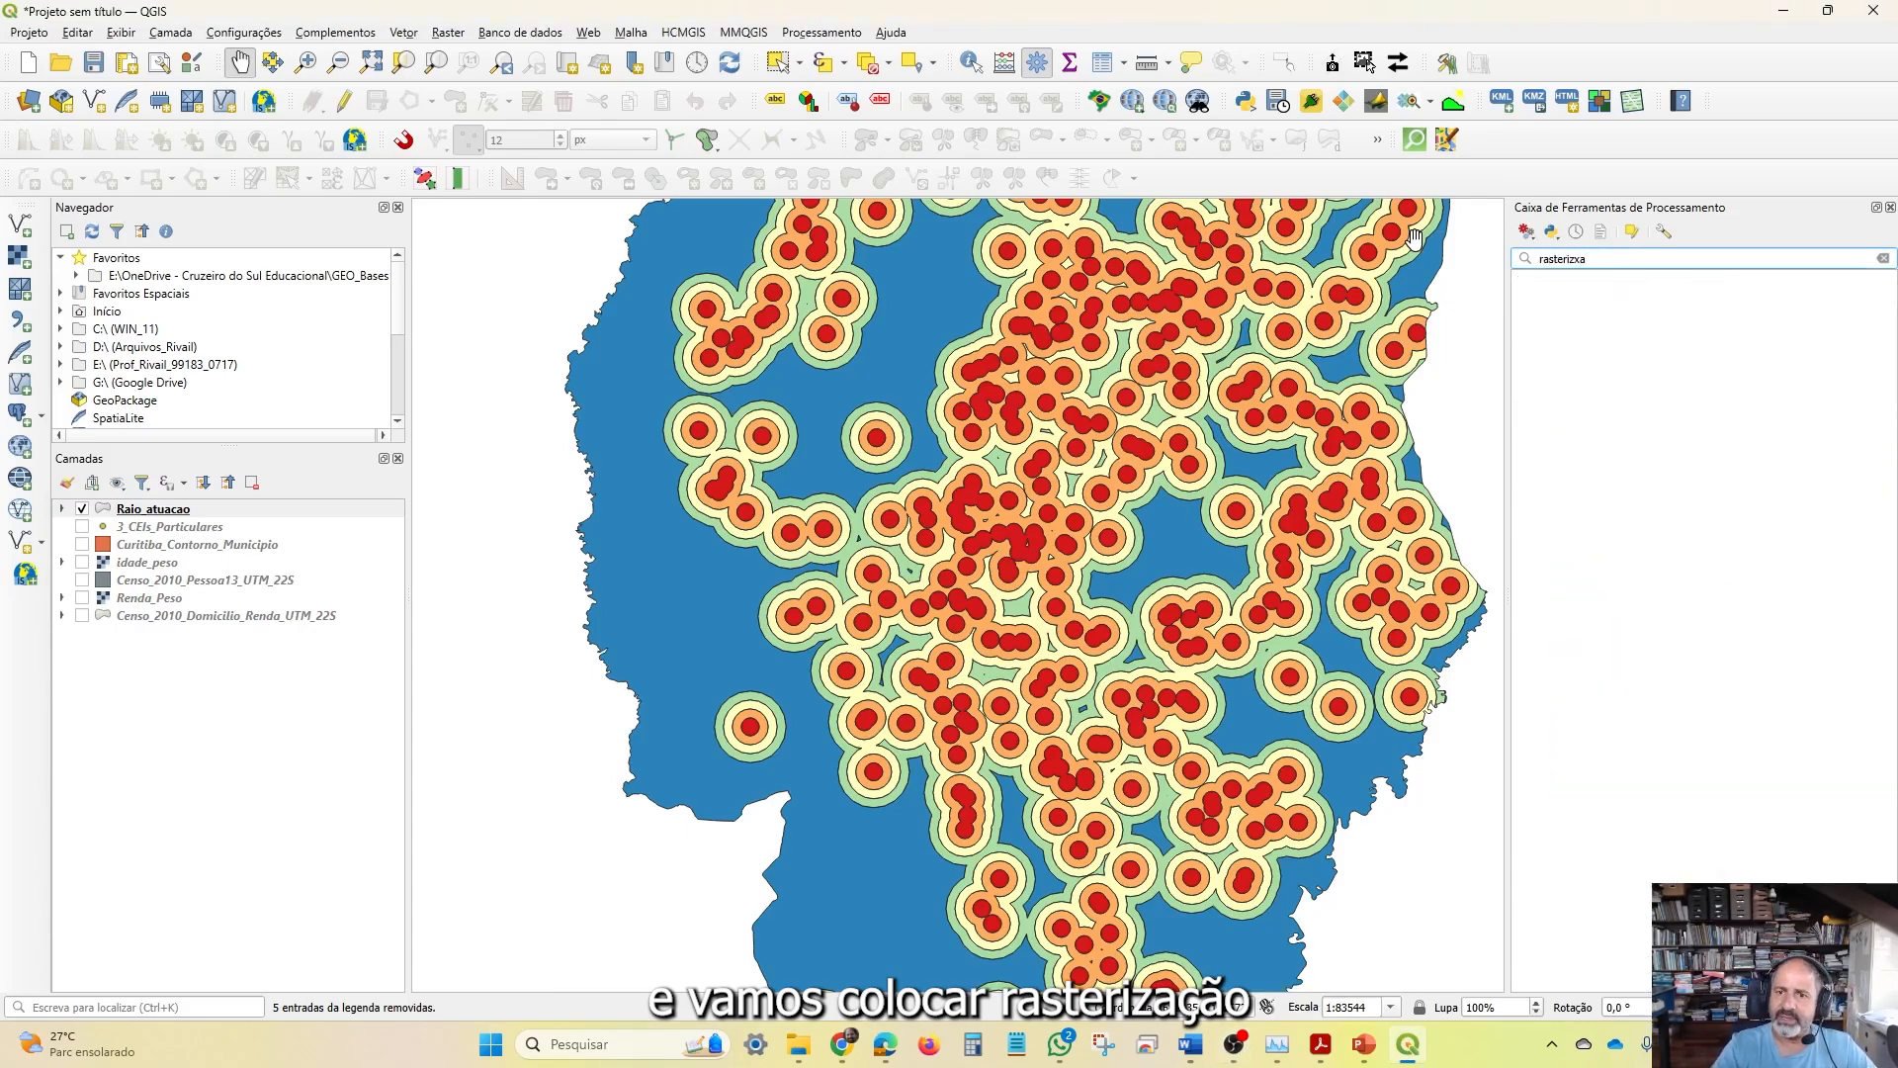
{"action": "type", "text": "xa"}
{"action": "key", "text": "BackSpace"}
{"action": "key", "text": "BackSpace"}
{"action": "type", "text": "ar"}
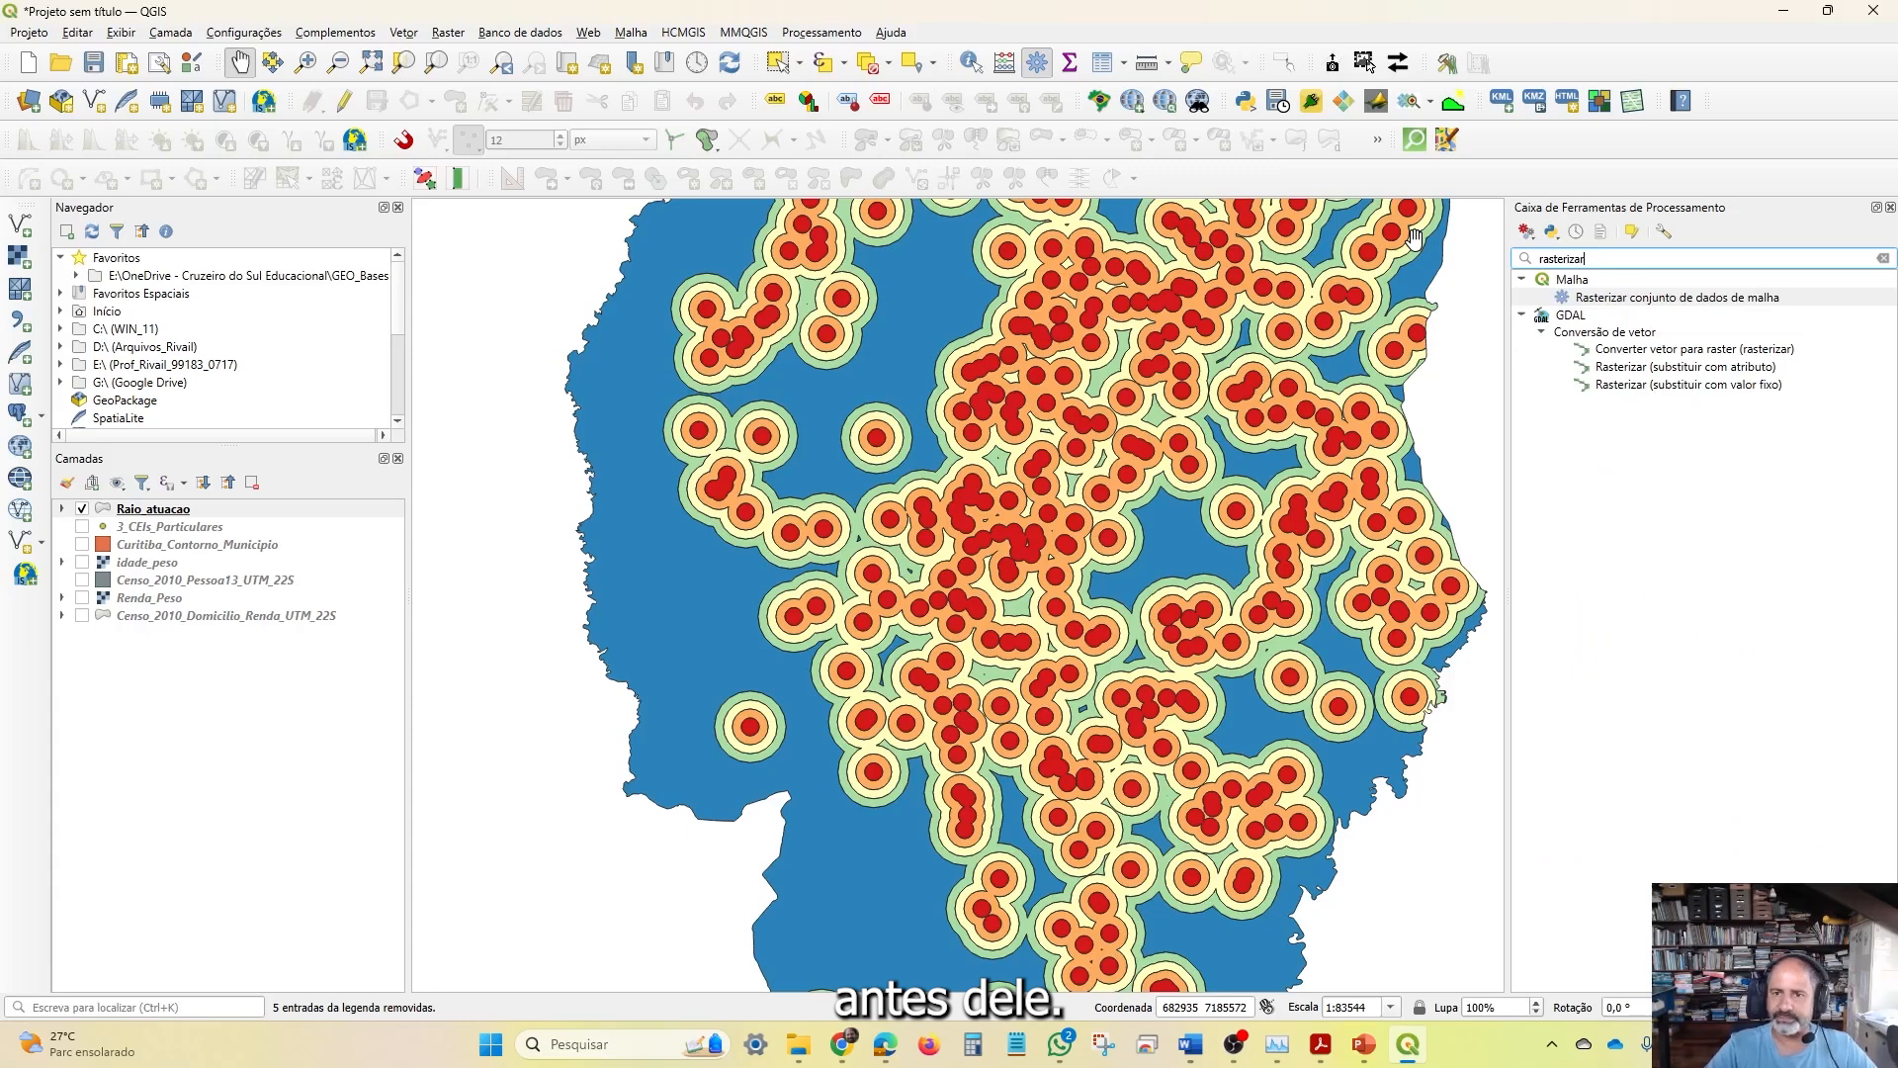
{"action": "left_click", "coordinate": [1643, 354]}
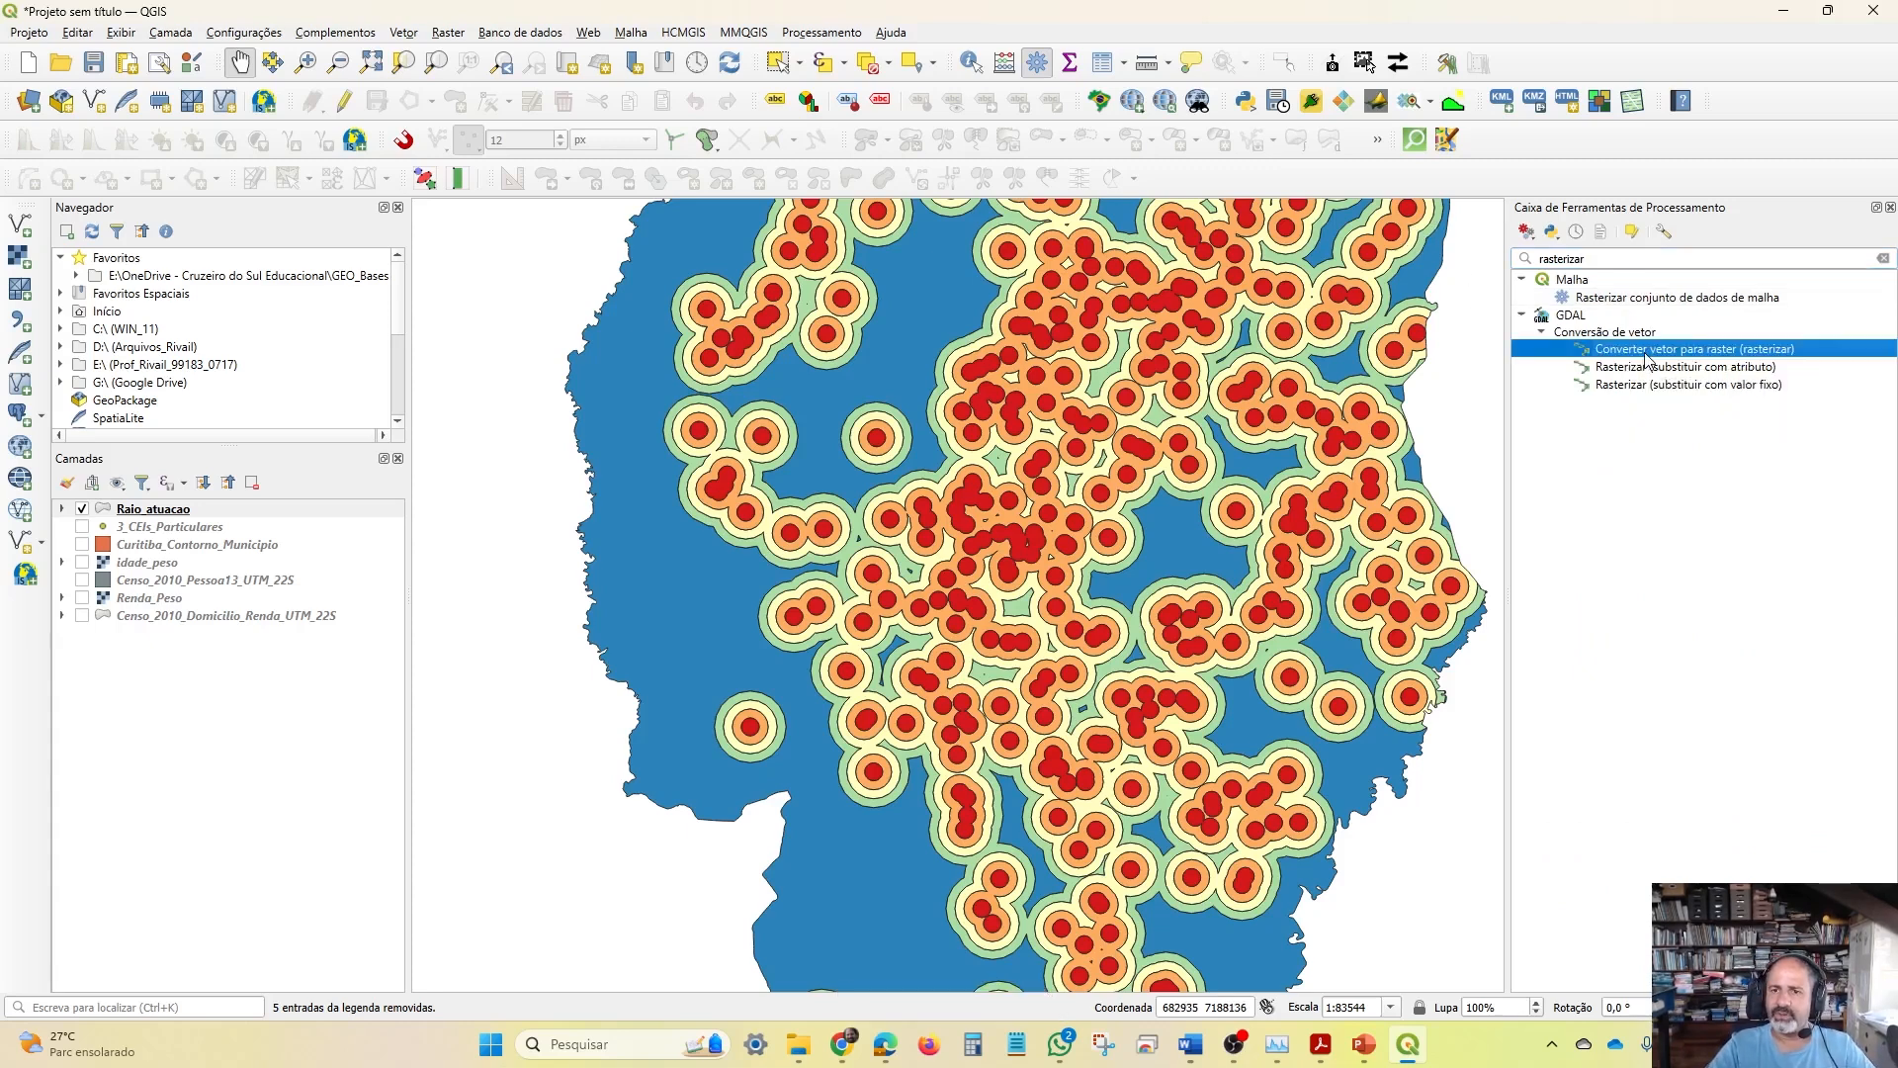
{"action": "double_click", "coordinate": [1720, 352]}
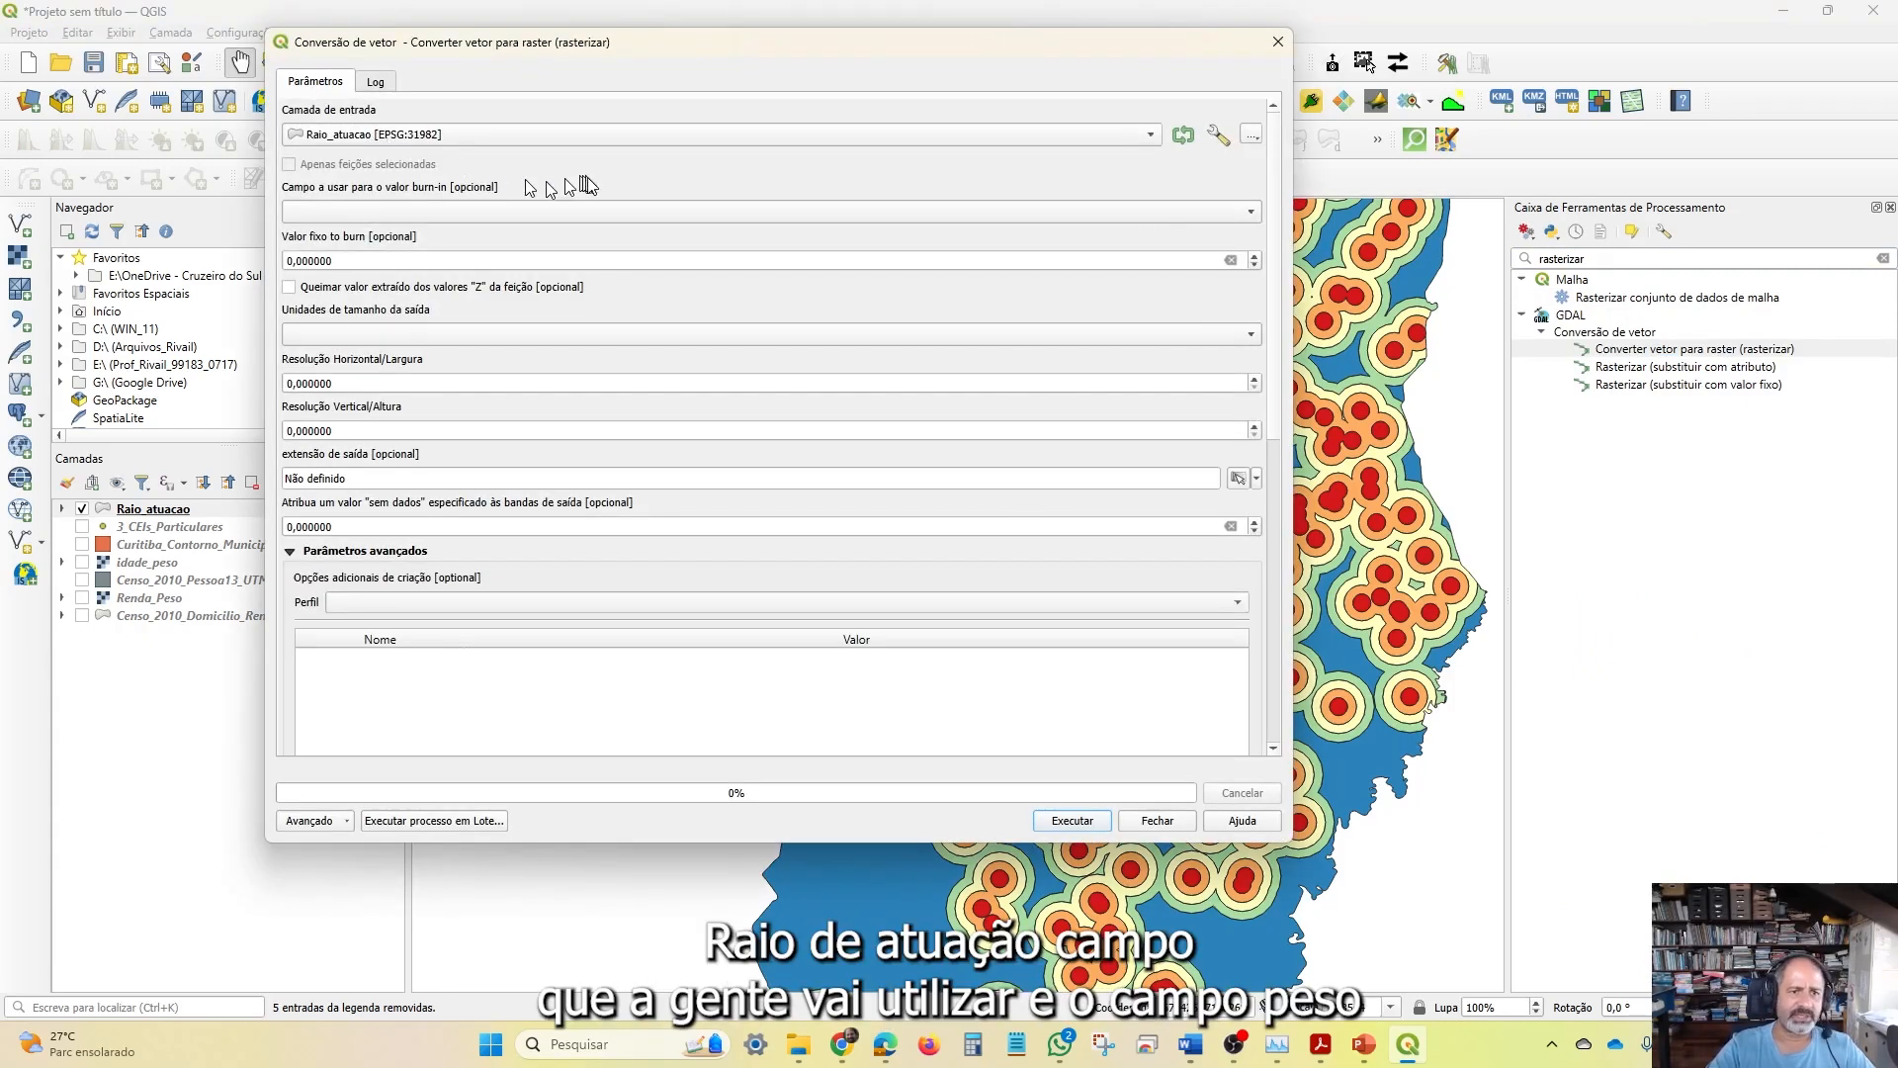
Use Peso as the burn-in field for rasterizing Raio_atuacao and set the output size units to Unidades georreferenciados
{"action": "left_click", "coordinate": [491, 211]}
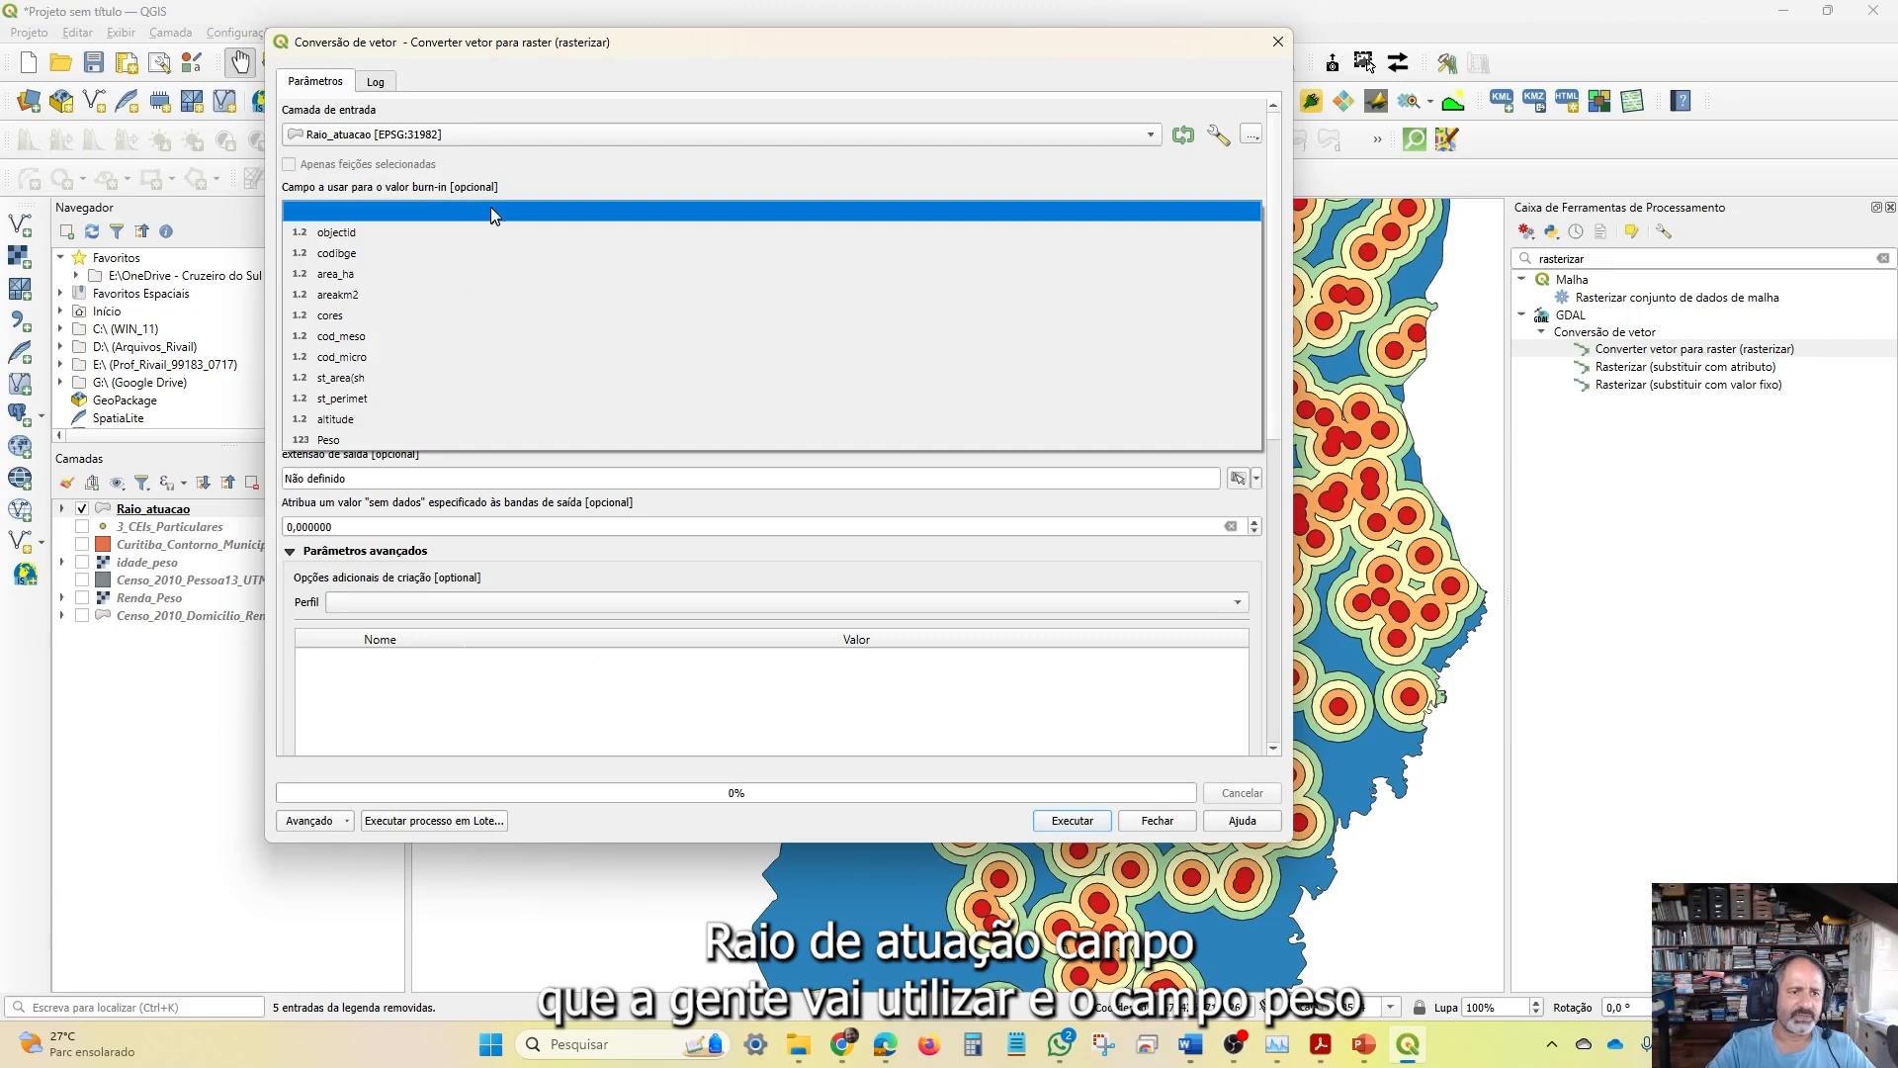
{"action": "left_click", "coordinate": [345, 439]}
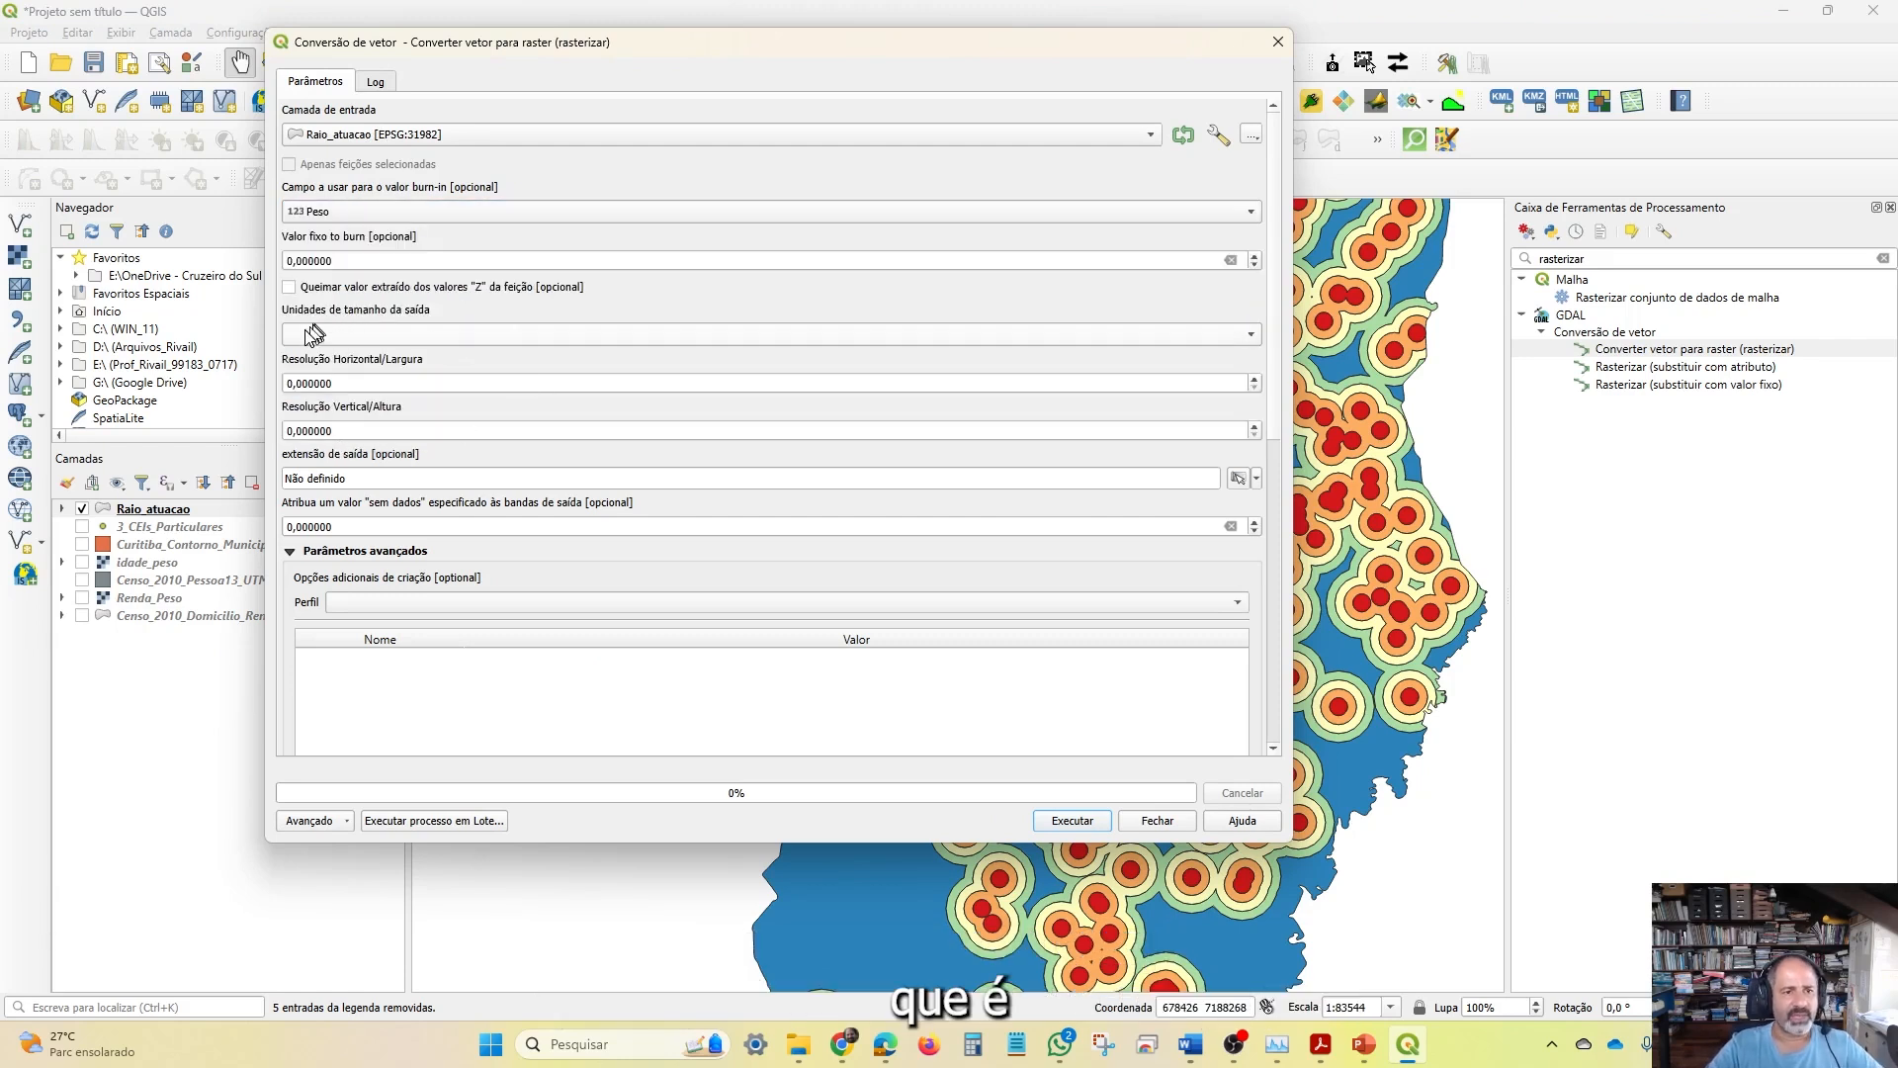
{"action": "left_click", "coordinate": [351, 336]}
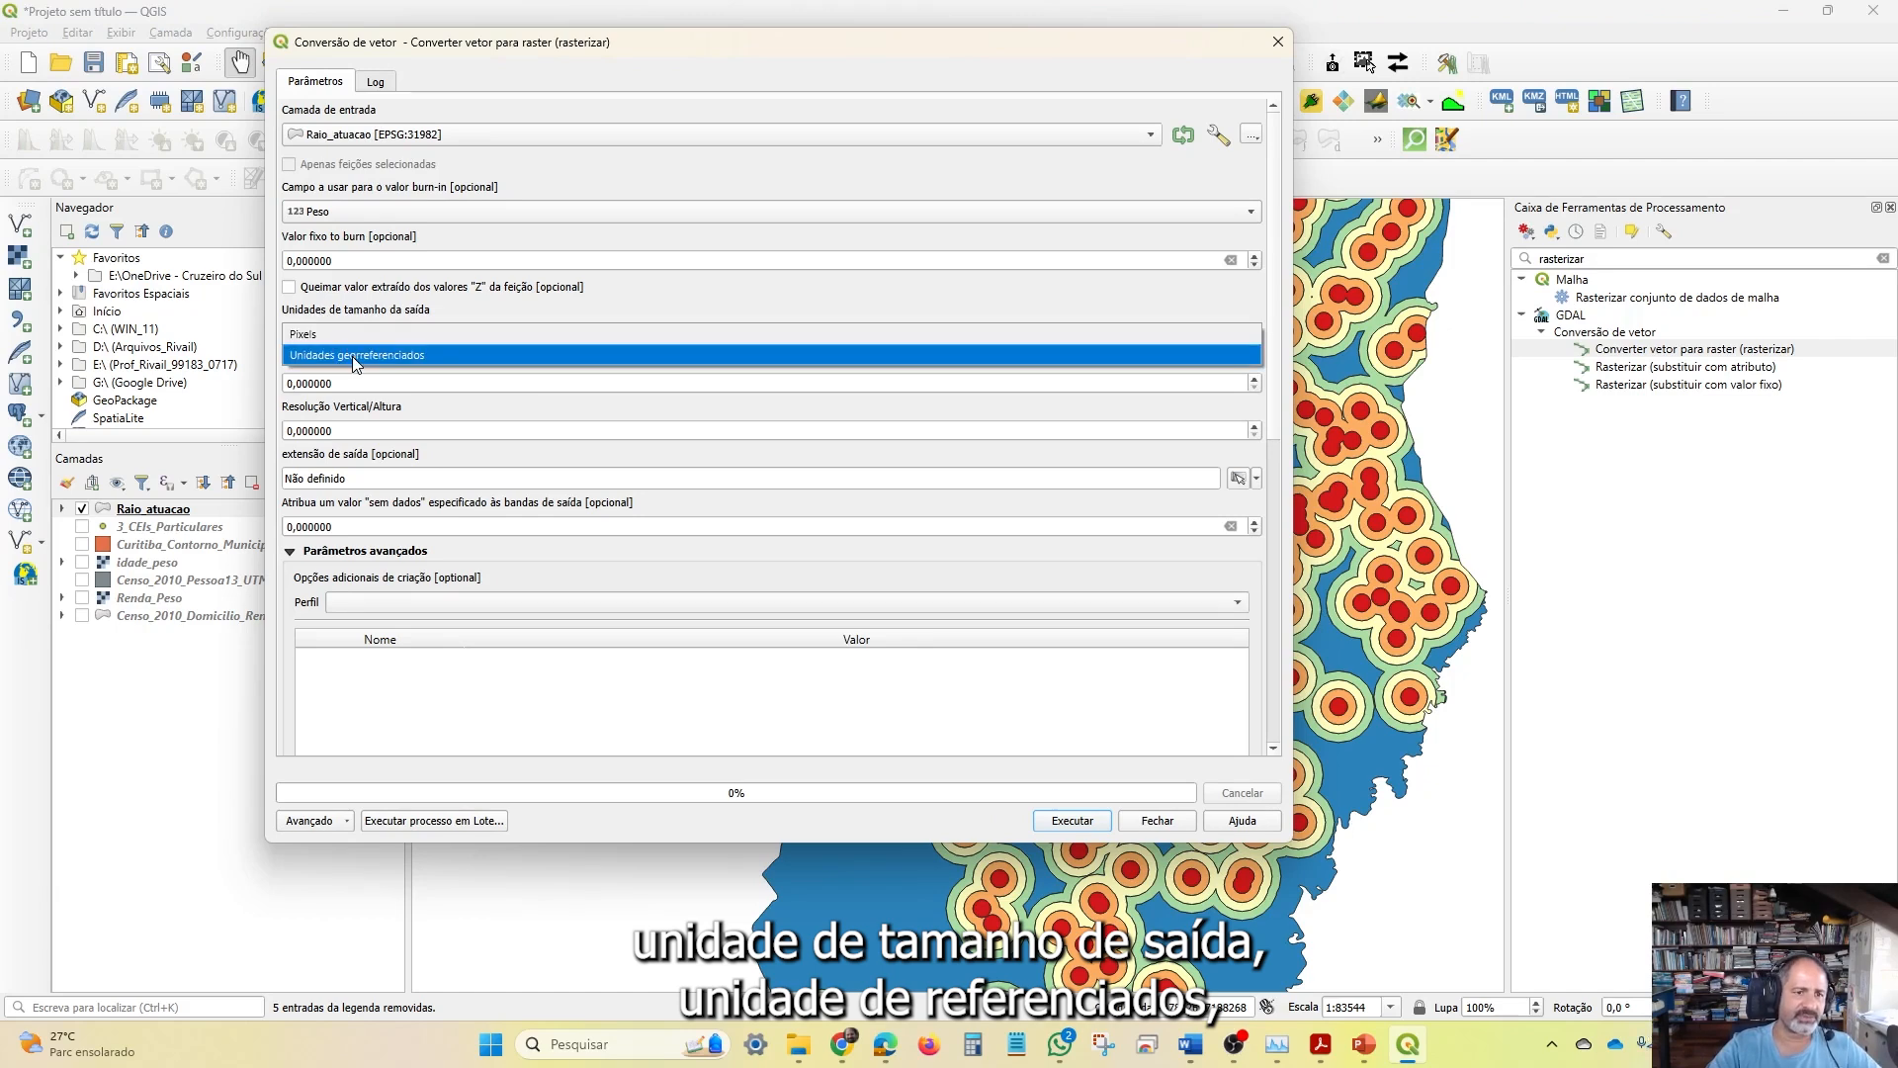
{"action": "left_click", "coordinate": [352, 356]}
Set the horizontal and vertical resolution to 1 and calculate the output extent from the Raio_atuacao layer
{"action": "left_click_drag", "start_coordinate": [346, 384], "coordinate": [255, 383]}
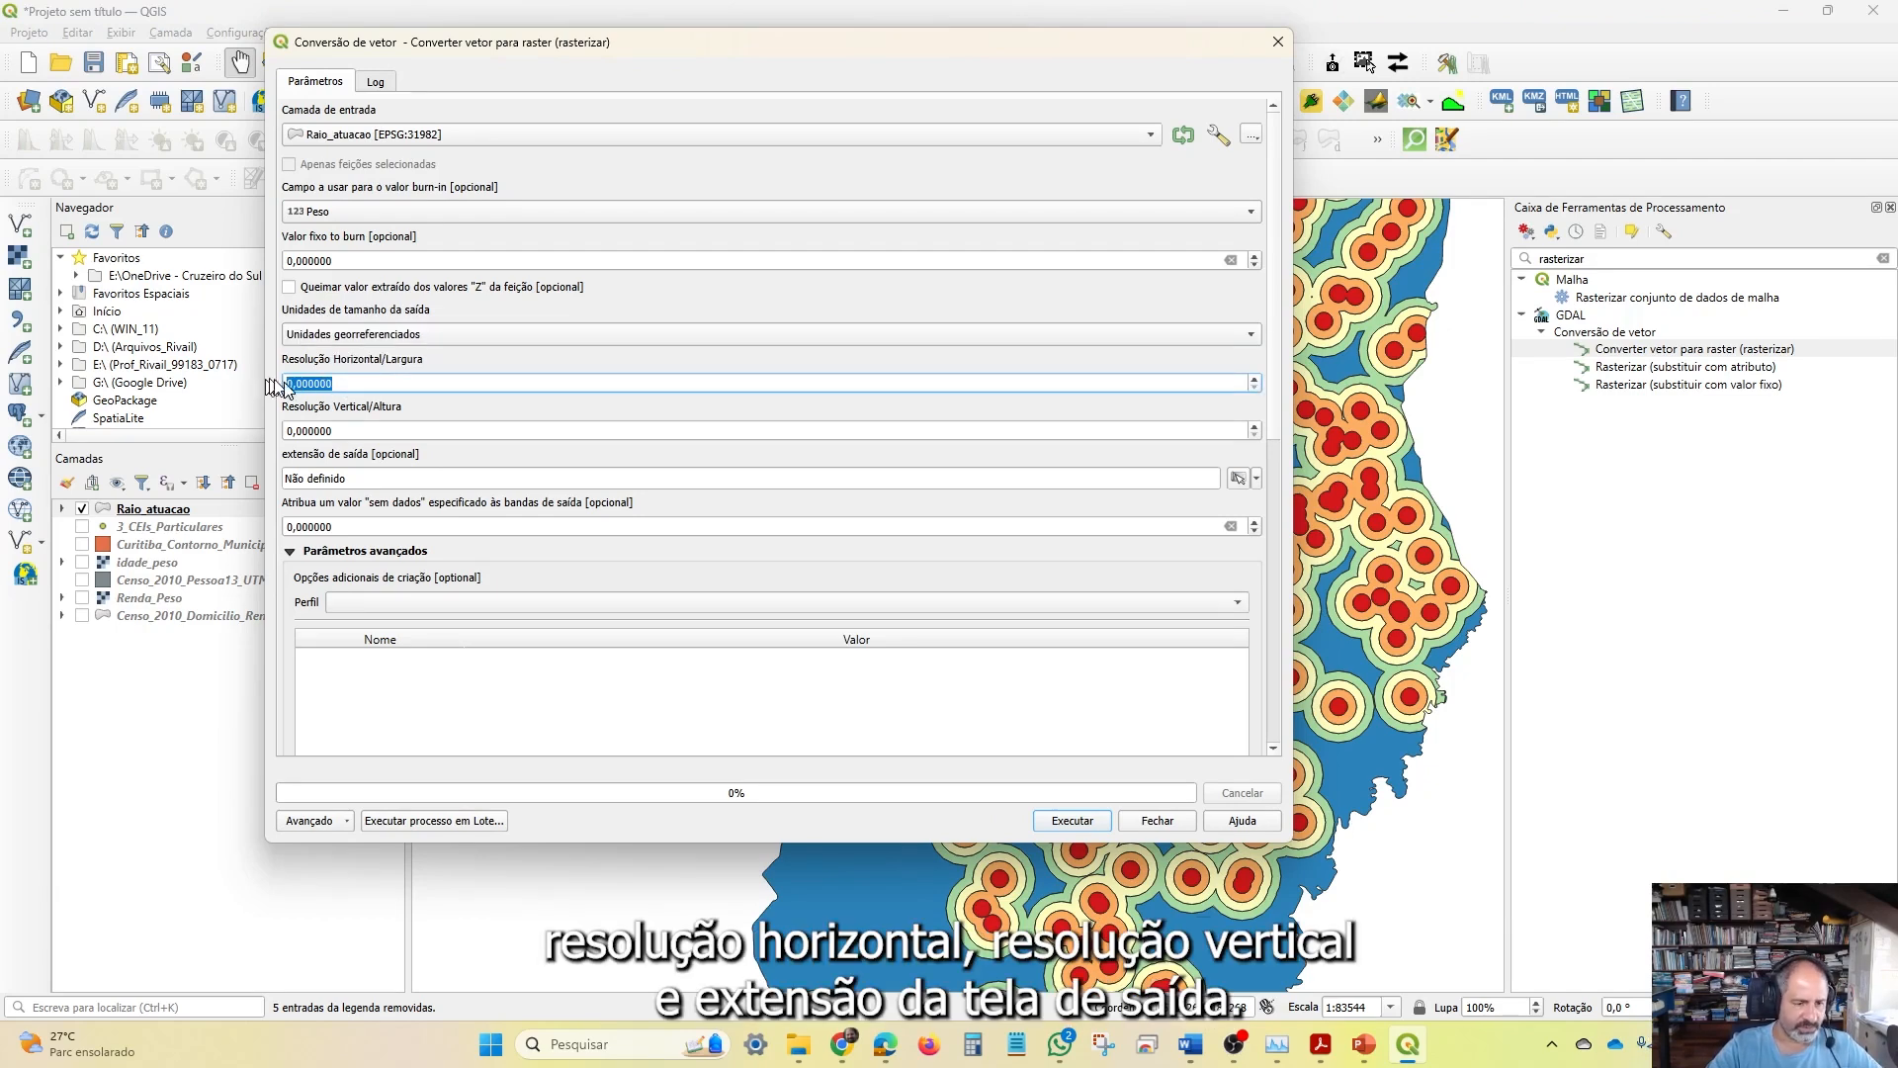
{"action": "type", "text": "1"}
{"action": "left_click", "coordinate": [353, 431]}
{"action": "left_click_drag", "start_coordinate": [353, 431], "coordinate": [262, 432]}
{"action": "type", "text": "1"}
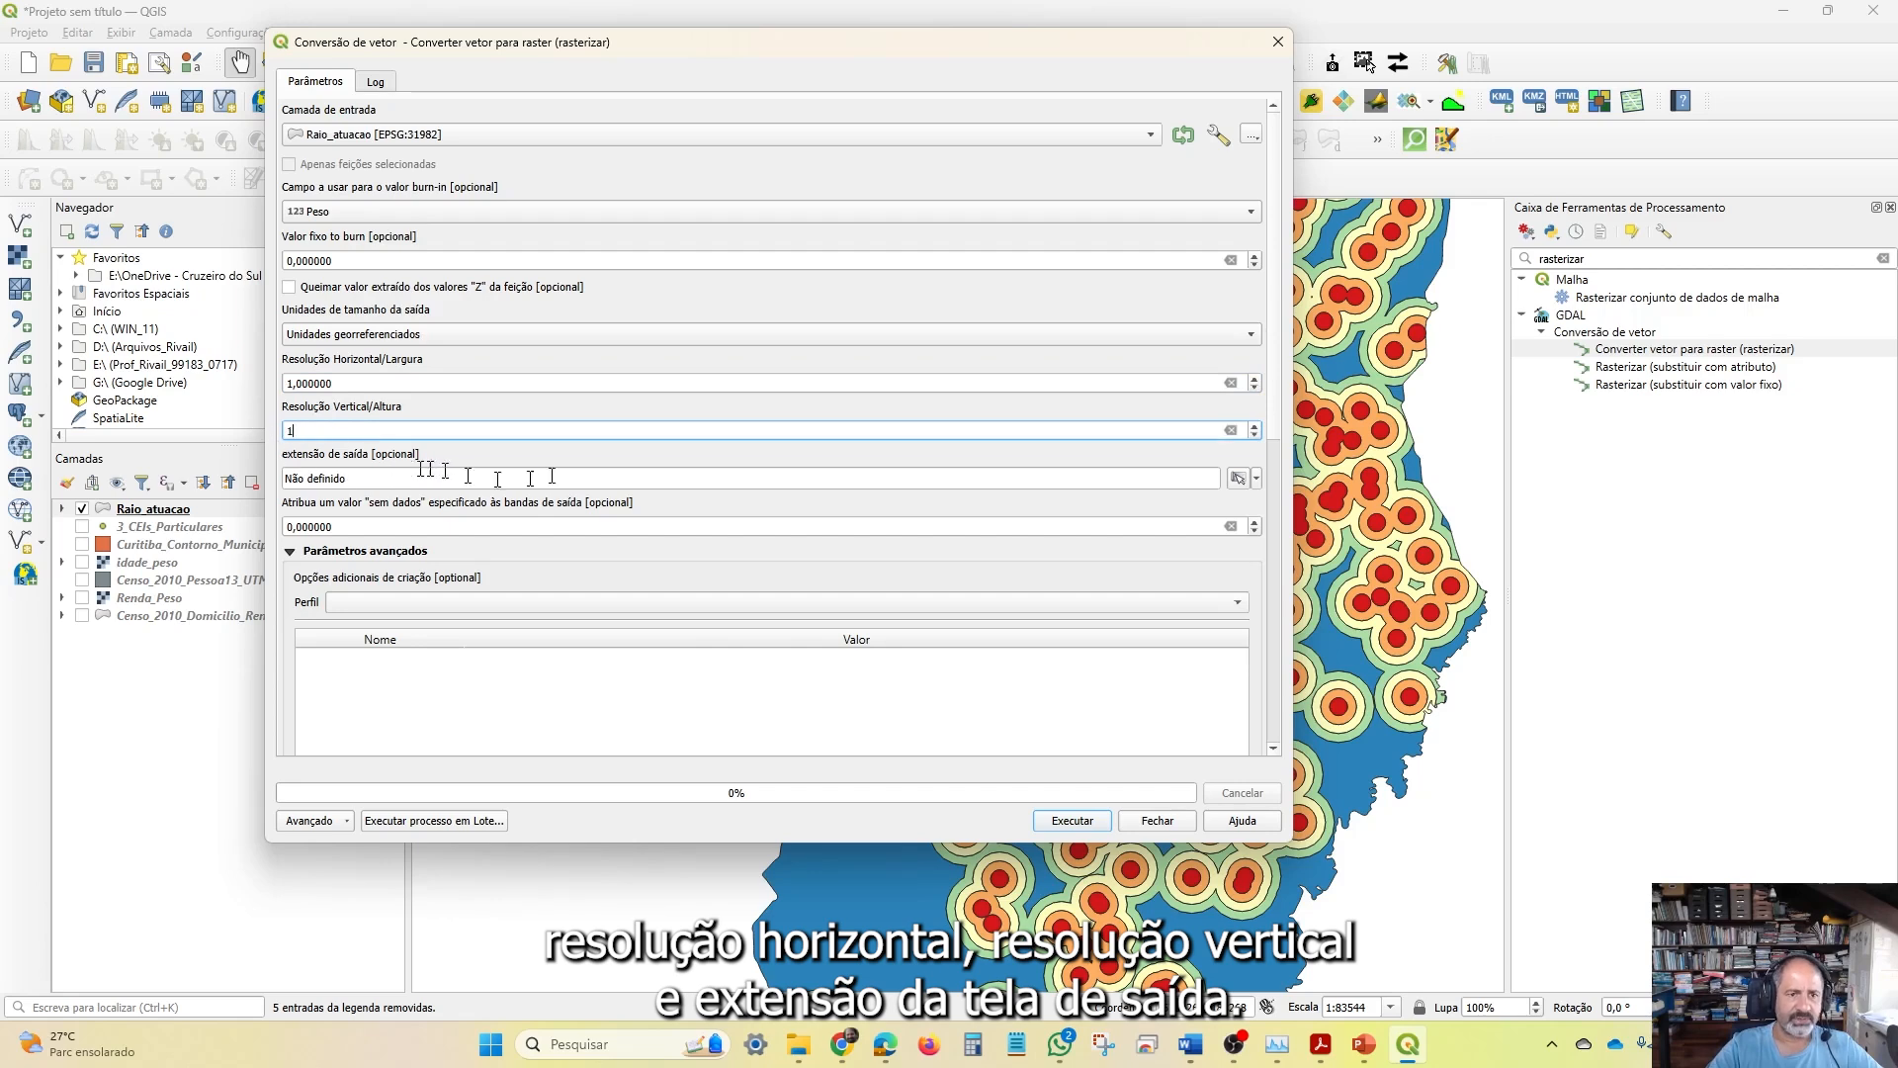
{"action": "left_click", "coordinate": [1256, 478]}
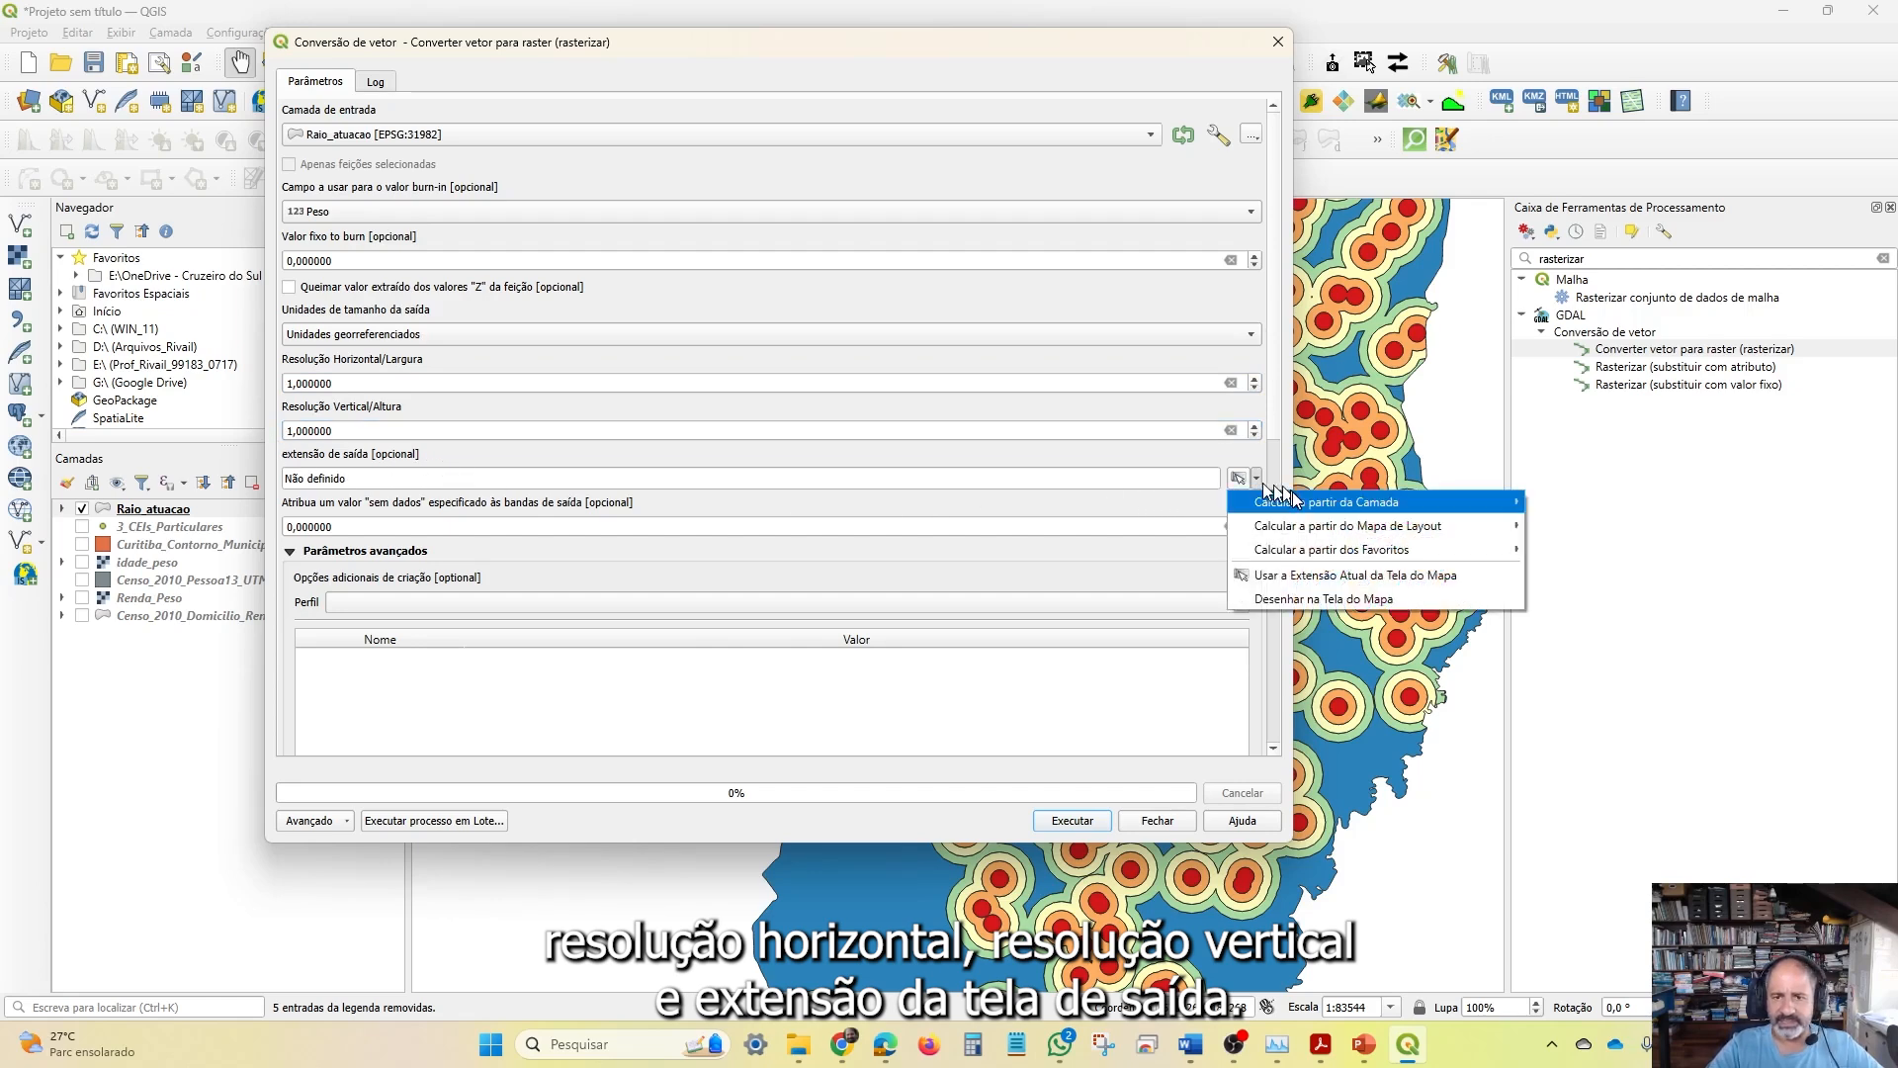
{"action": "mouse_move", "coordinate": [1296, 502]}
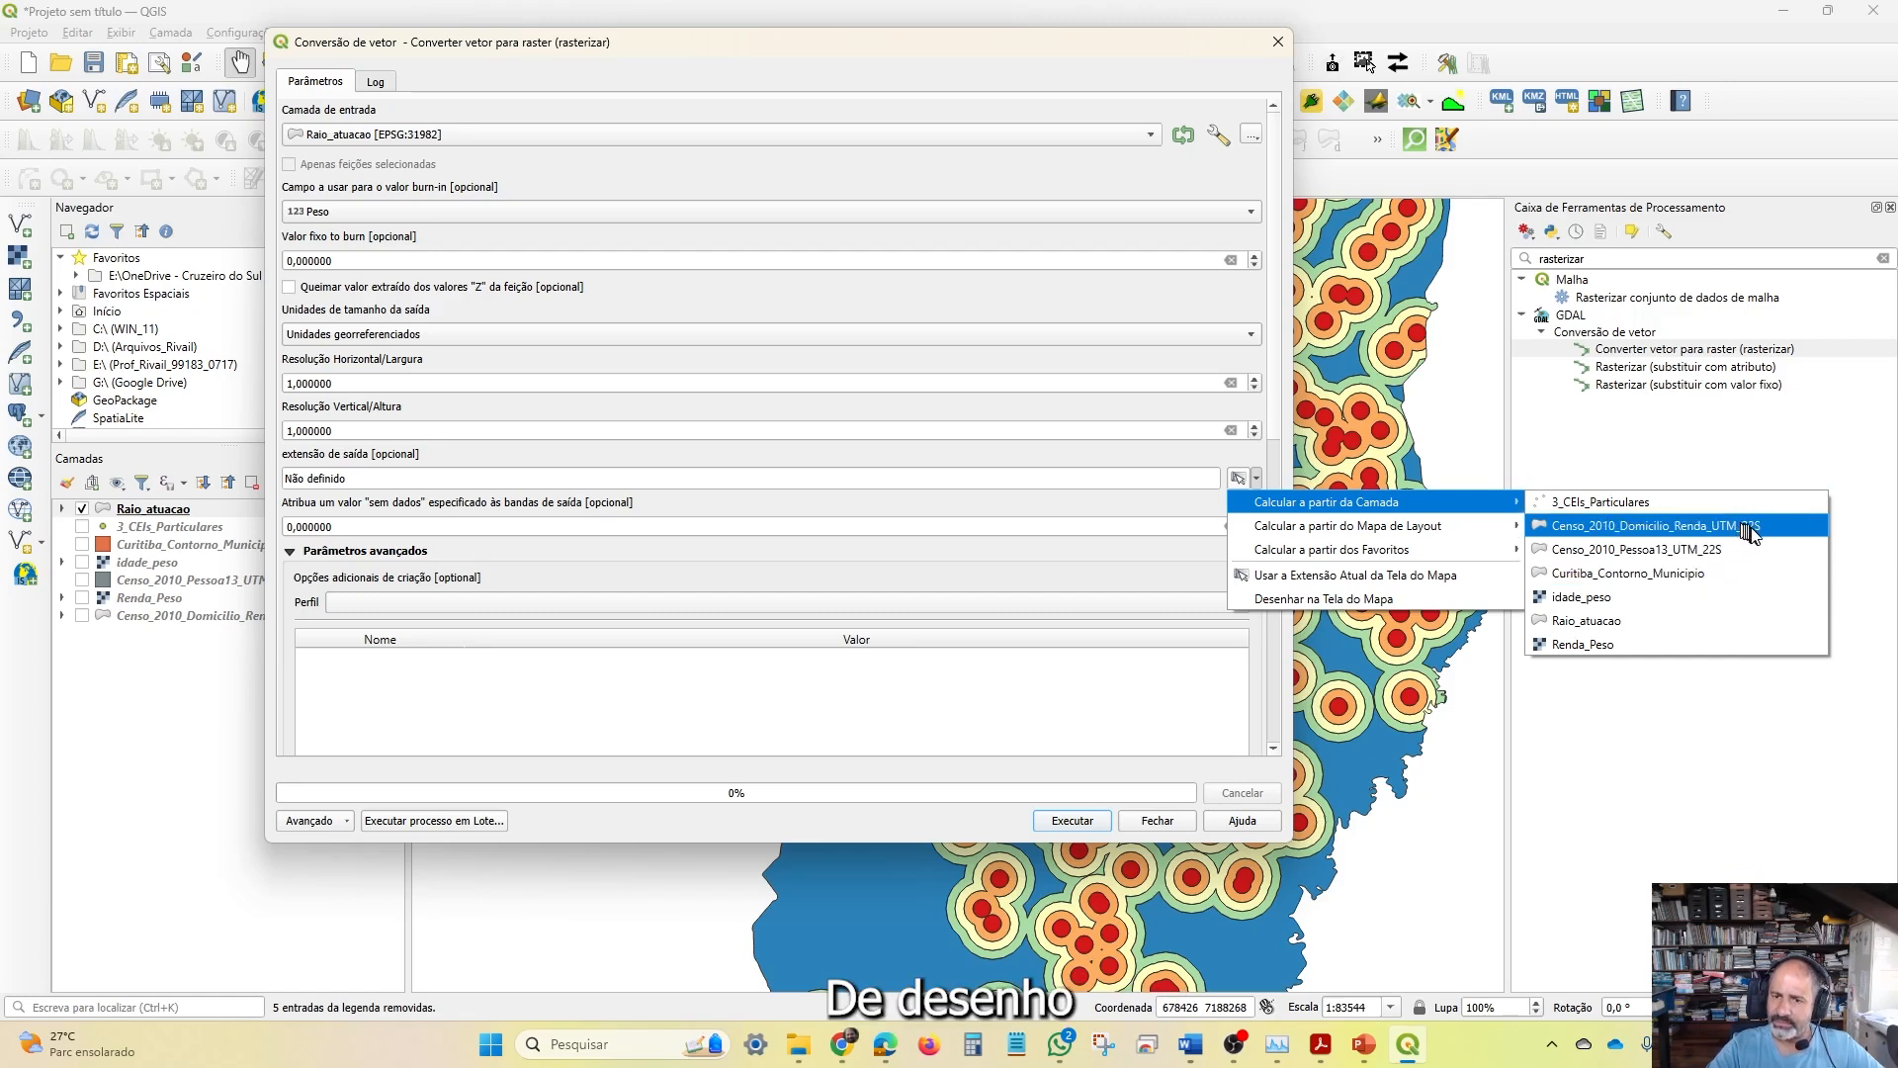
{"action": "left_click", "coordinate": [1632, 620]}
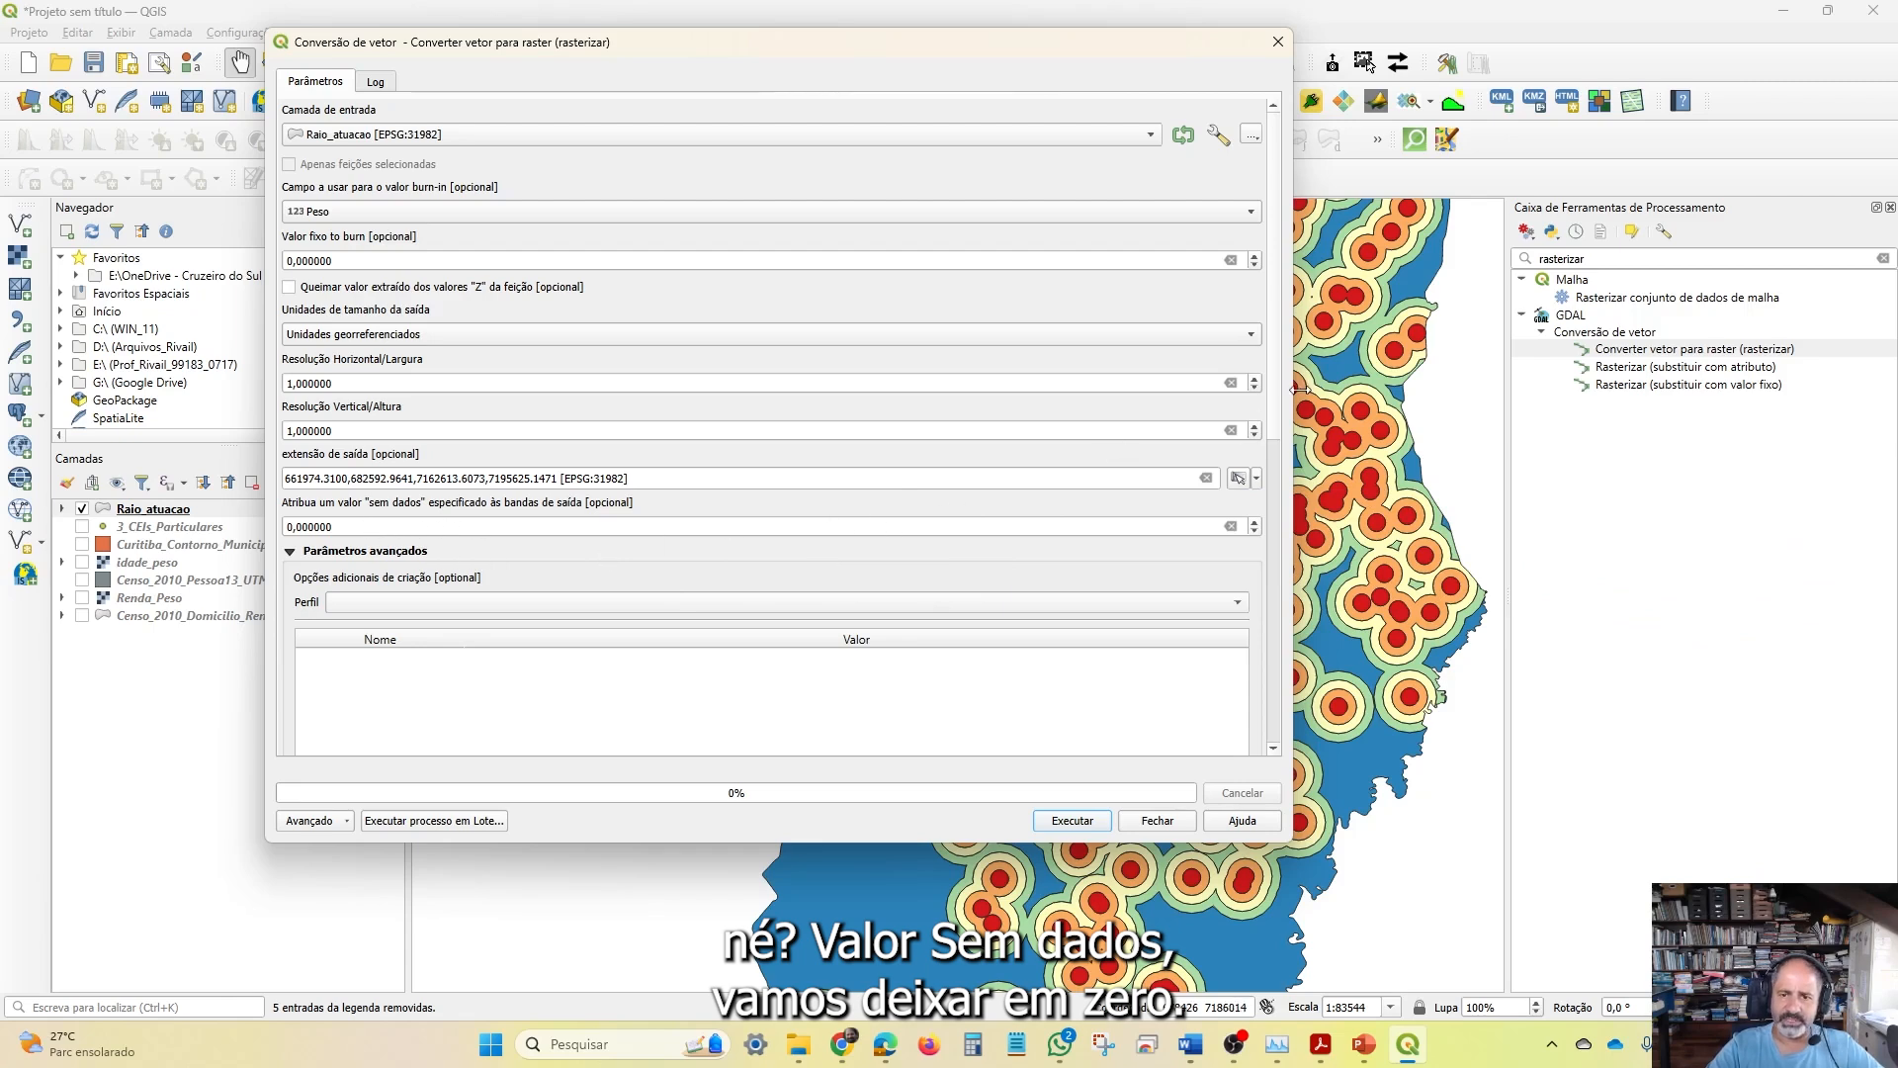
Set the rasterized output file to Raio_atuacao in TIF format in the Algebra folder, run the conversion and close the tool
{"action": "scroll", "coordinate": [1261, 386], "scroll_direction": "down", "scroll_amount": 10}
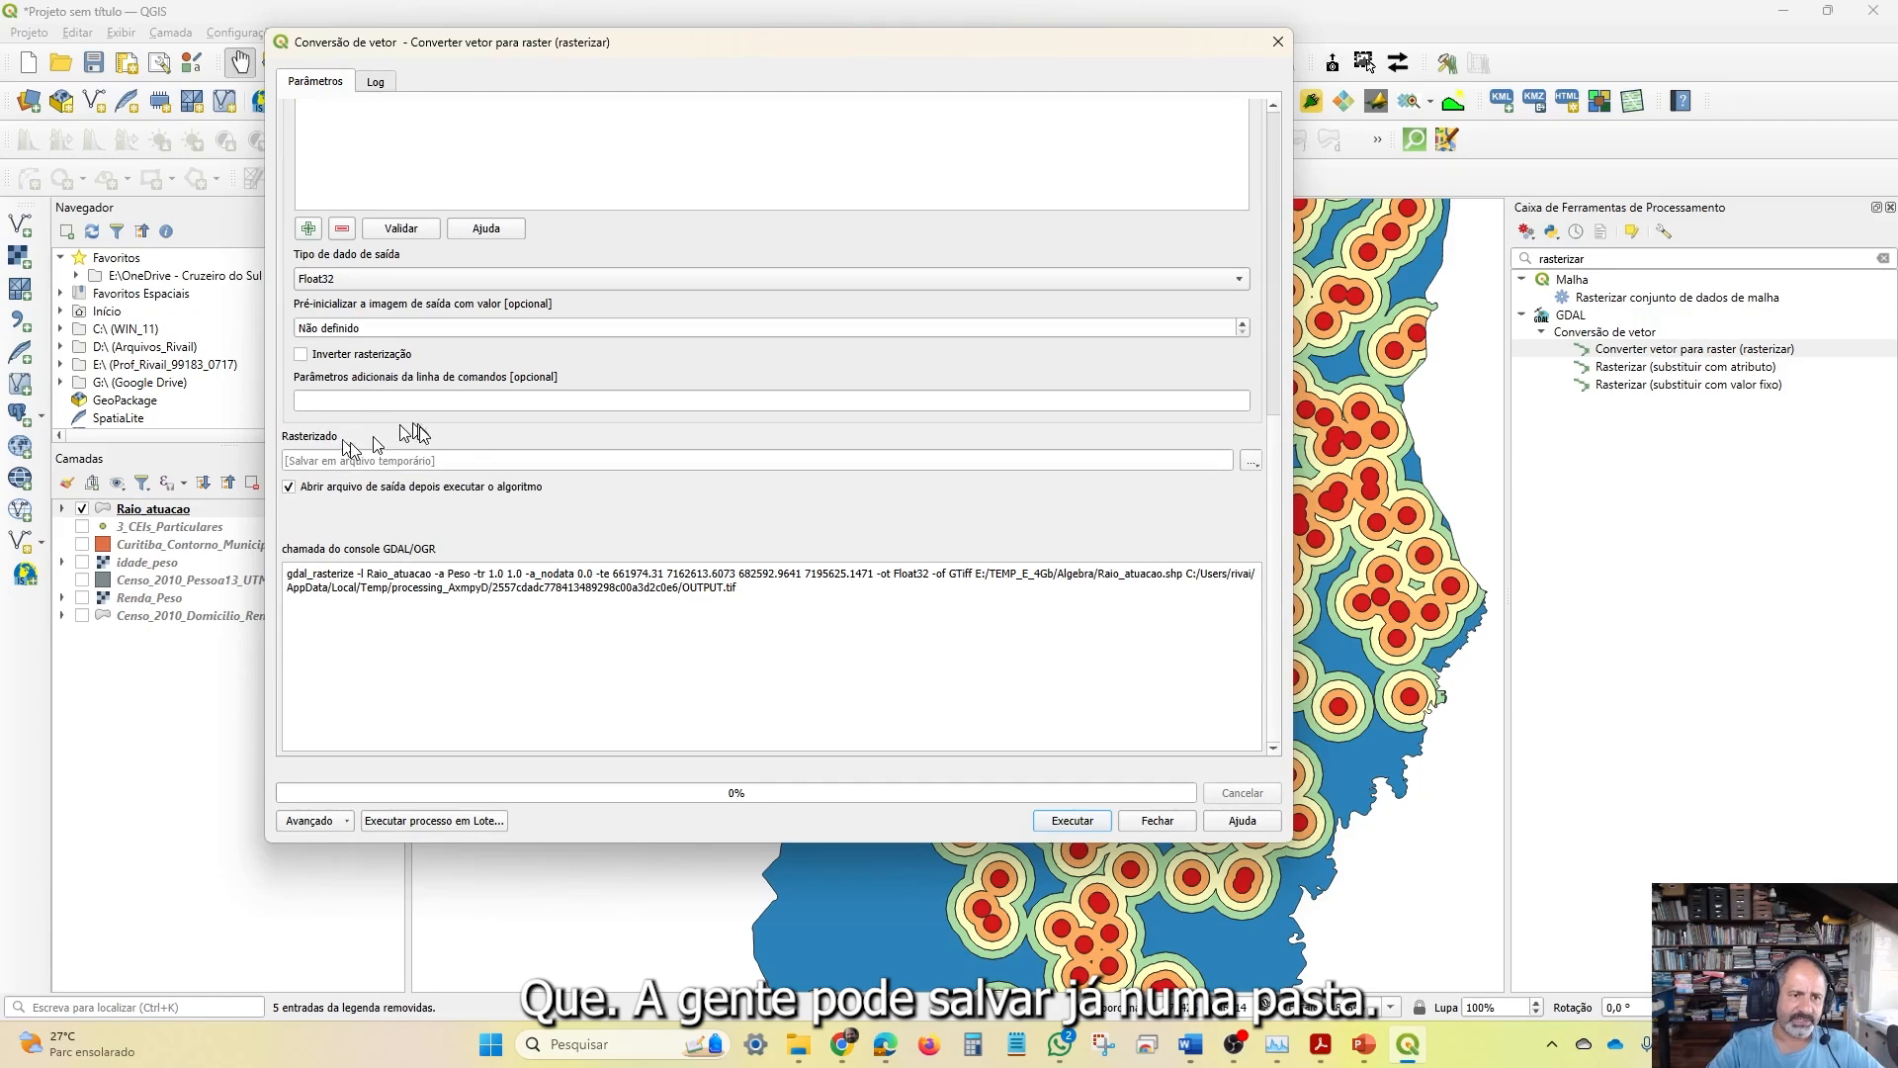
{"action": "left_click", "coordinate": [1250, 463]}
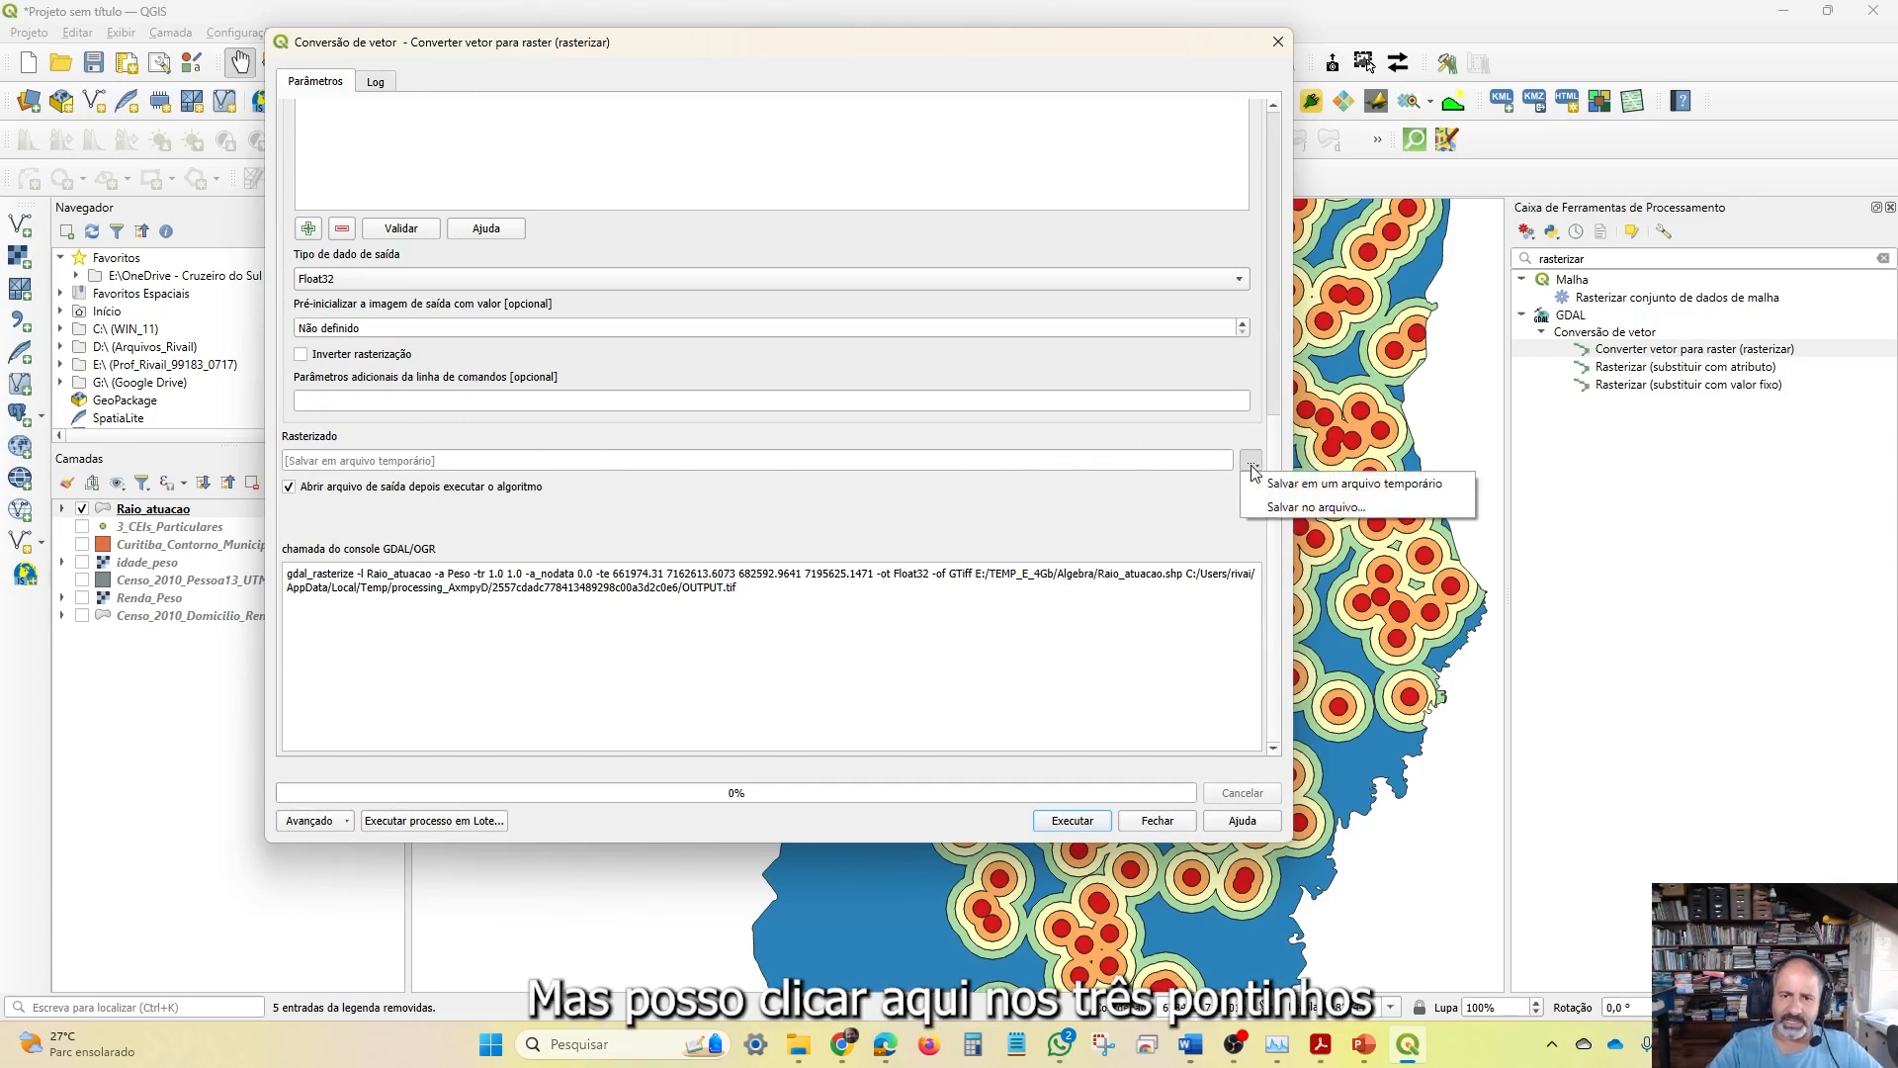
{"action": "left_click", "coordinate": [1321, 517]}
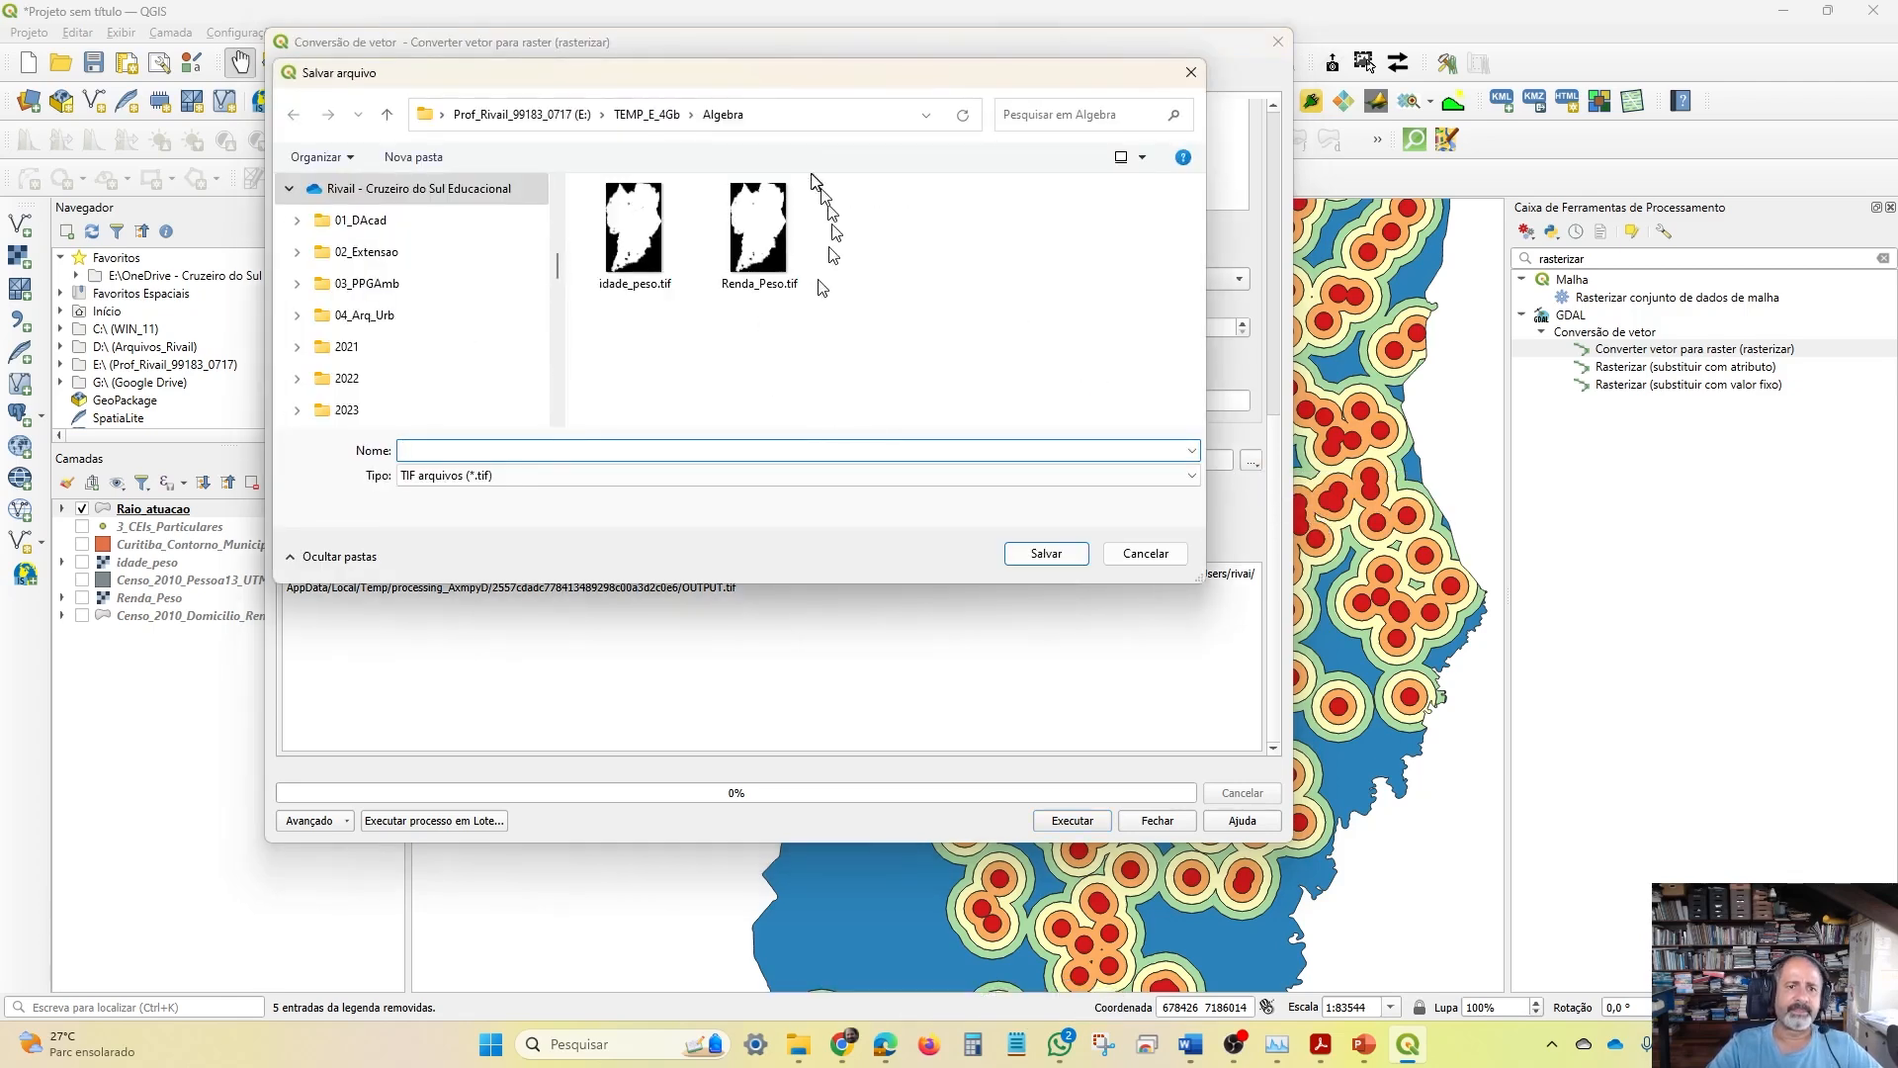
{"action": "left_click", "coordinate": [434, 449]}
{"action": "type", "text": "Ra"}
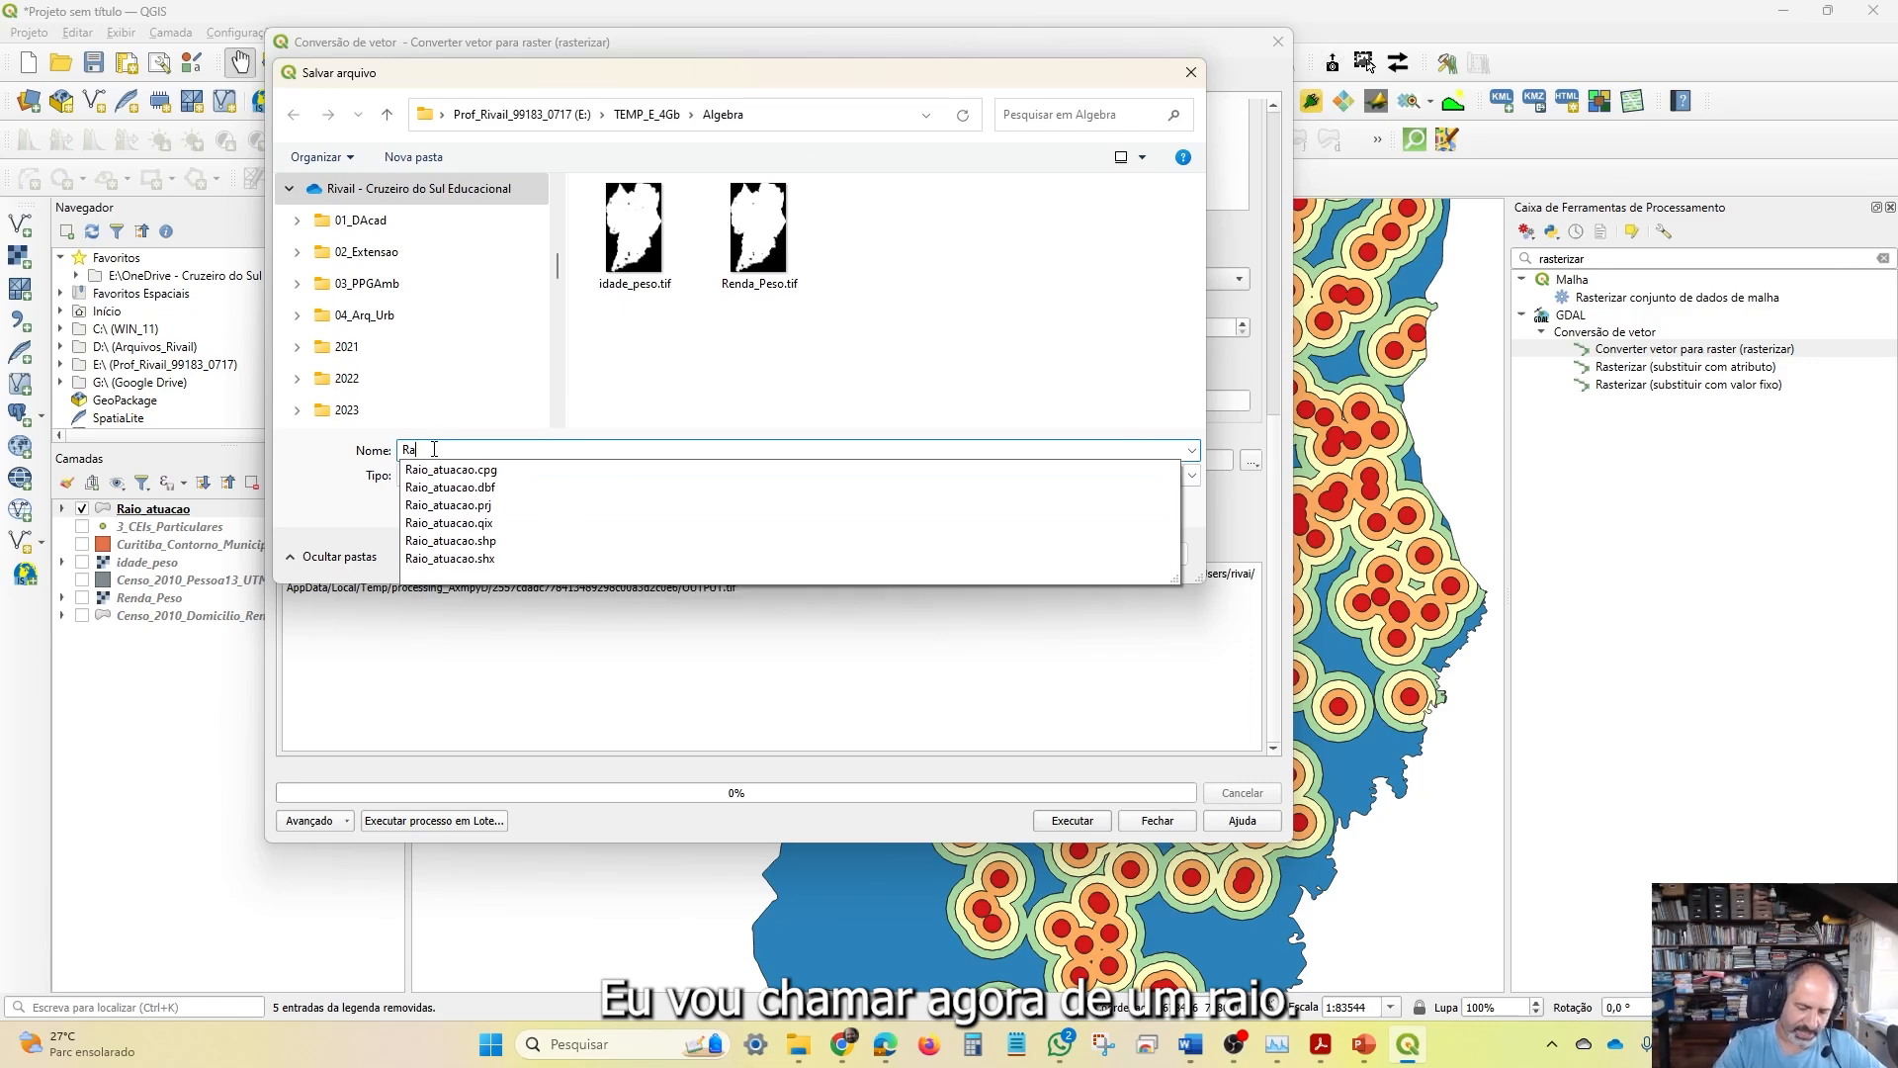
{"action": "type", "text": "io_atua"}
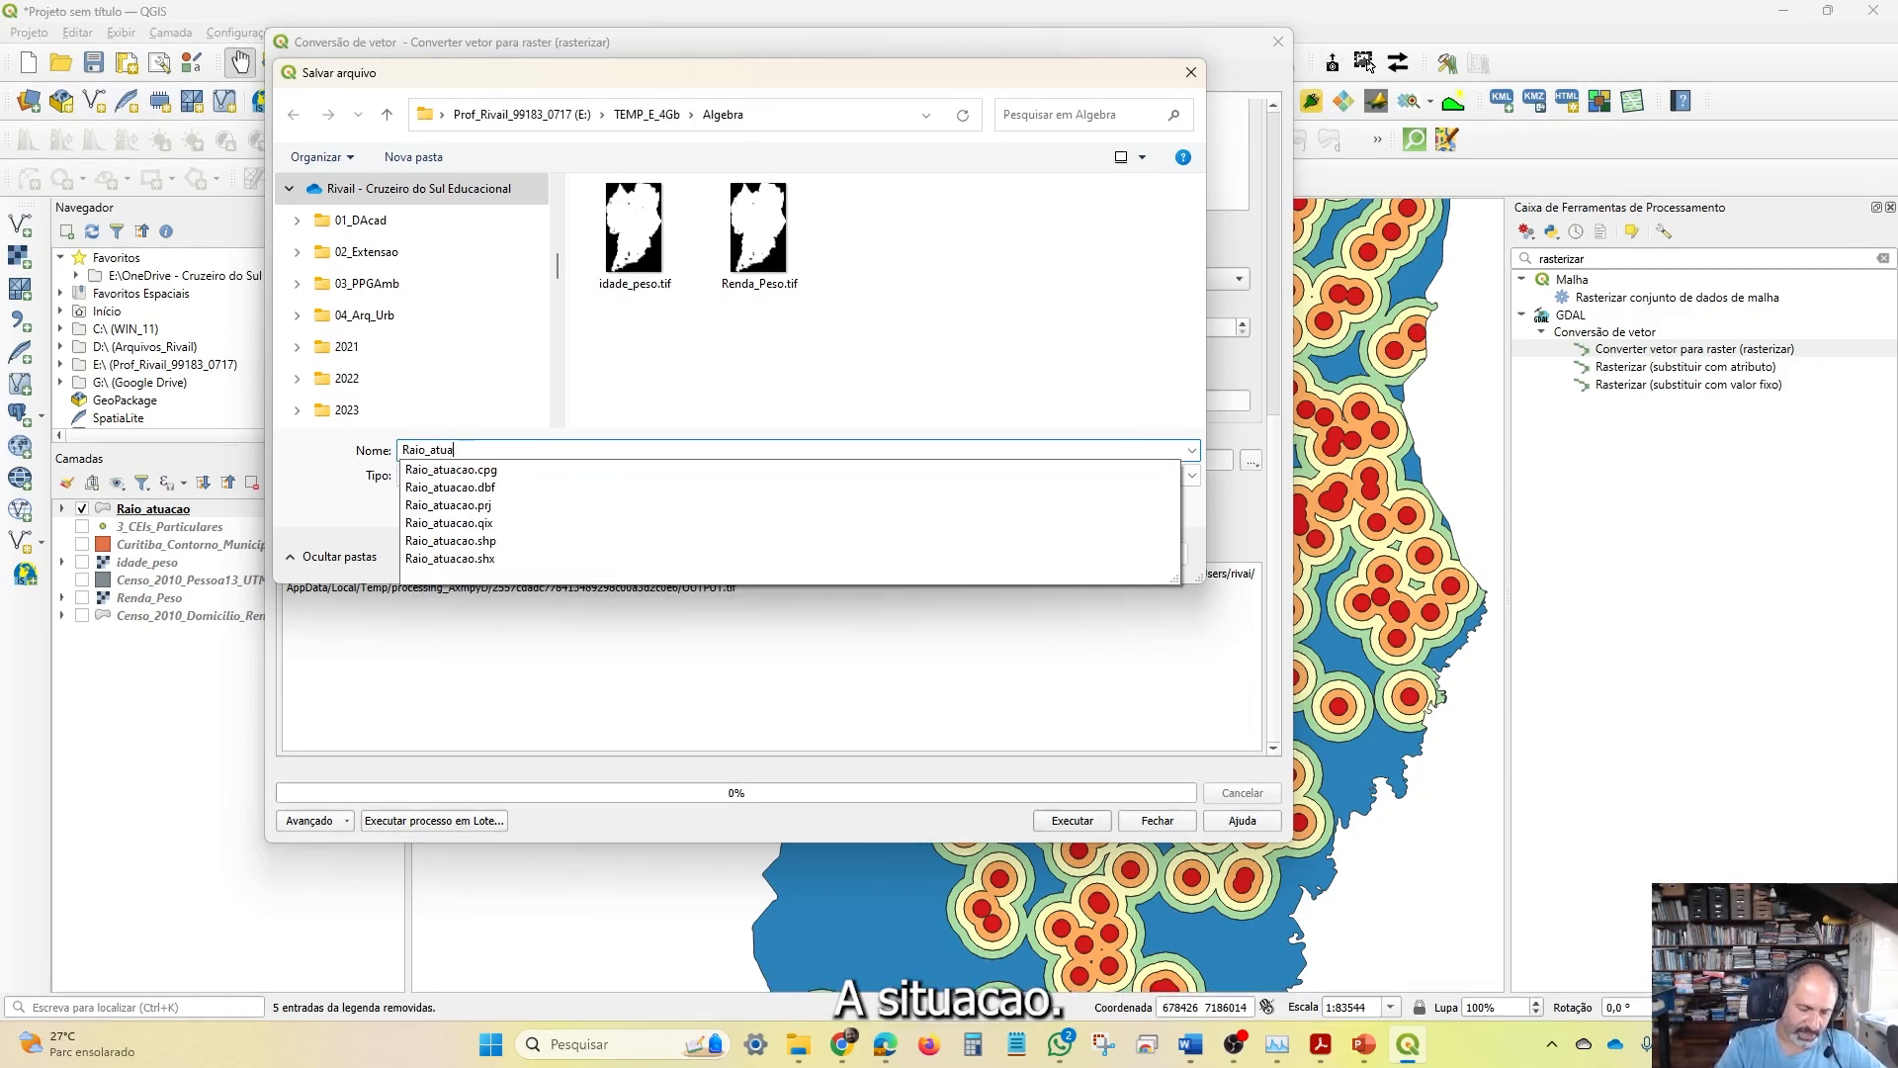
{"action": "type", "text": "cao"}
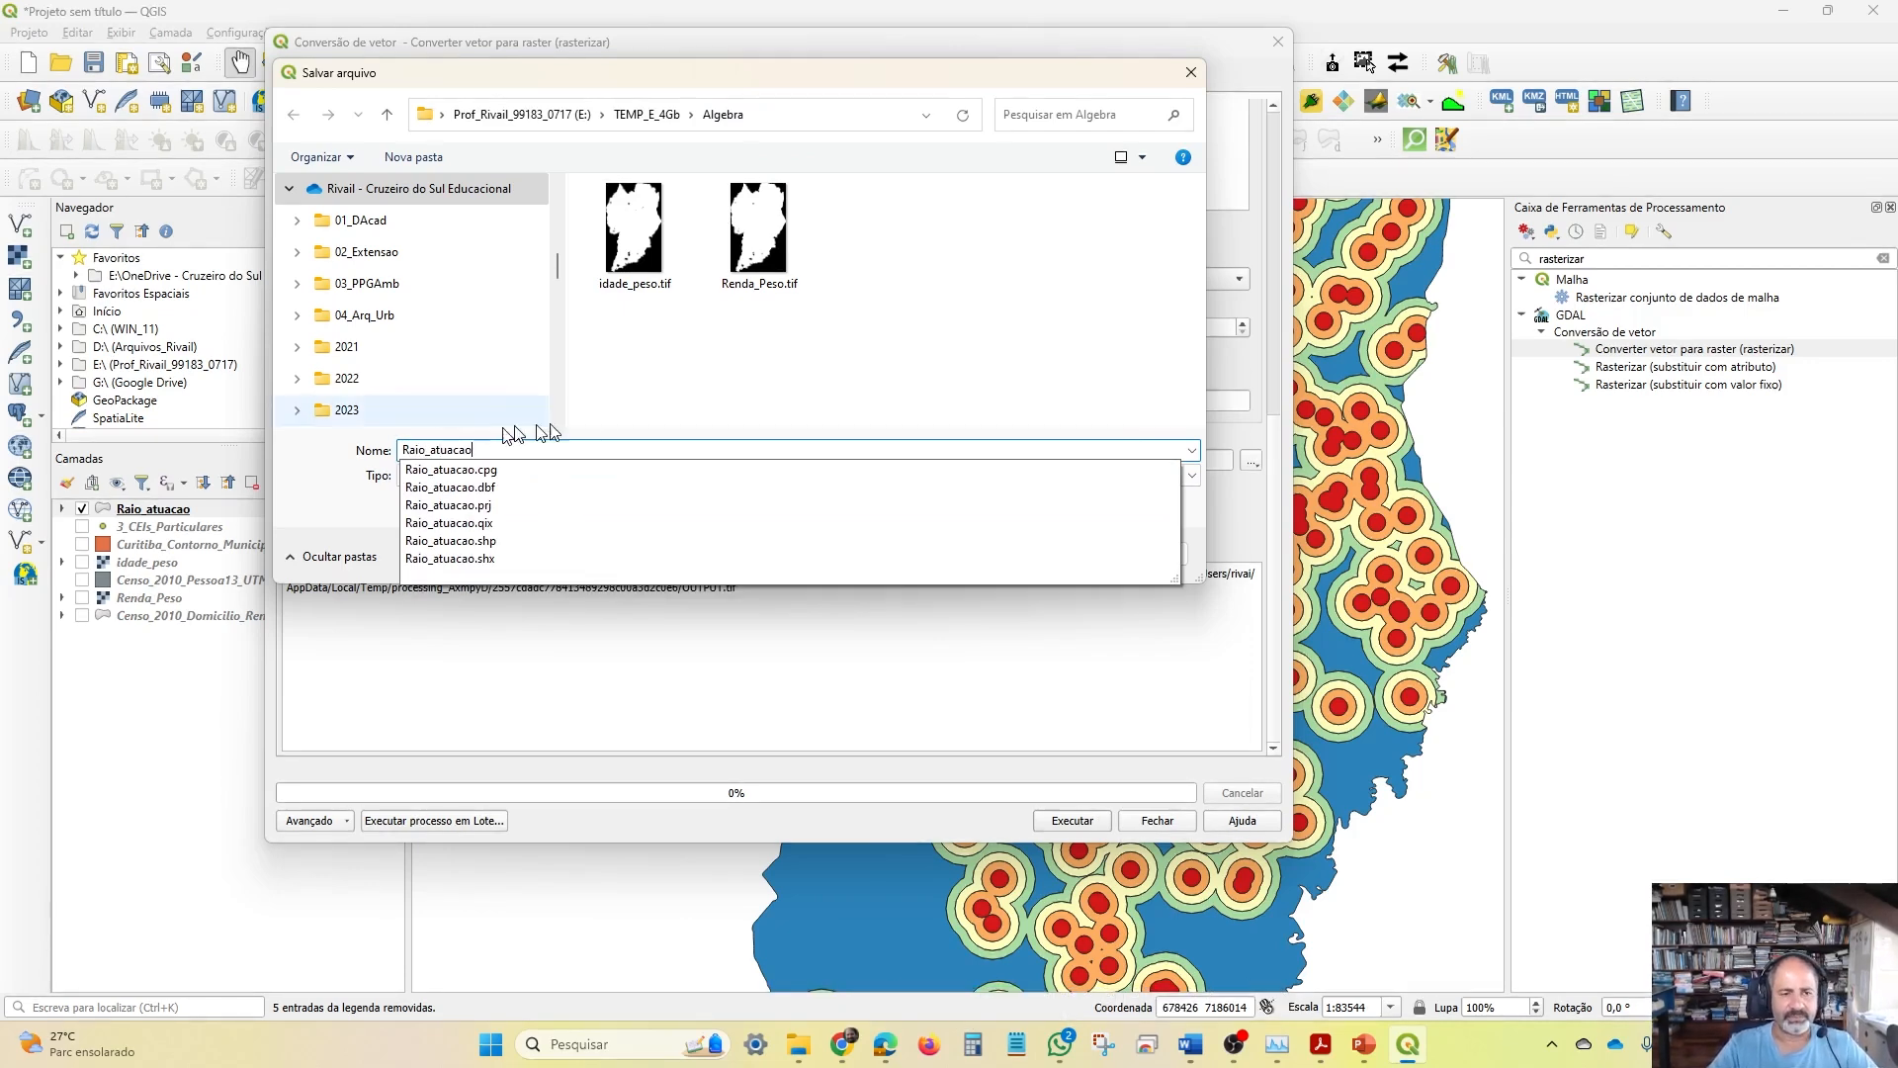
{"action": "left_click", "coordinate": [677, 387]}
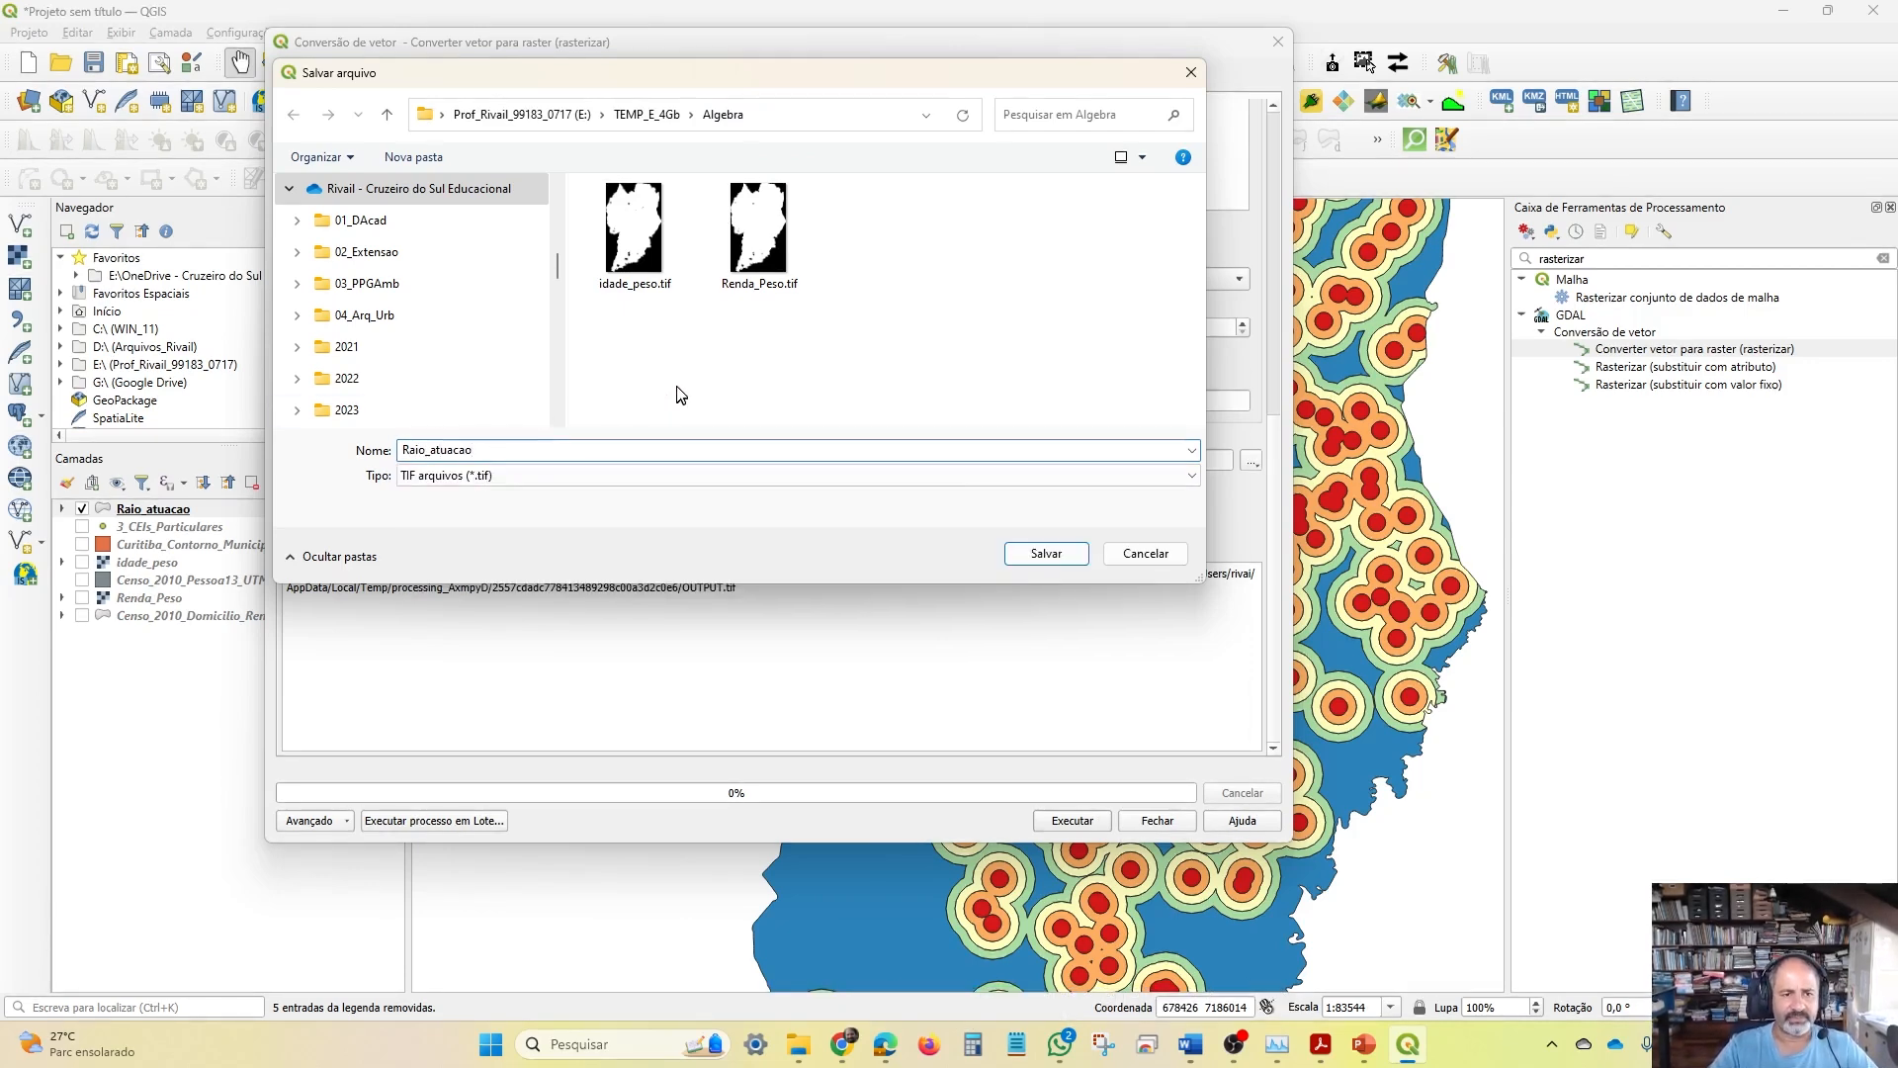
{"action": "left_click", "coordinate": [1066, 554]}
{"action": "left_click", "coordinate": [1076, 822]}
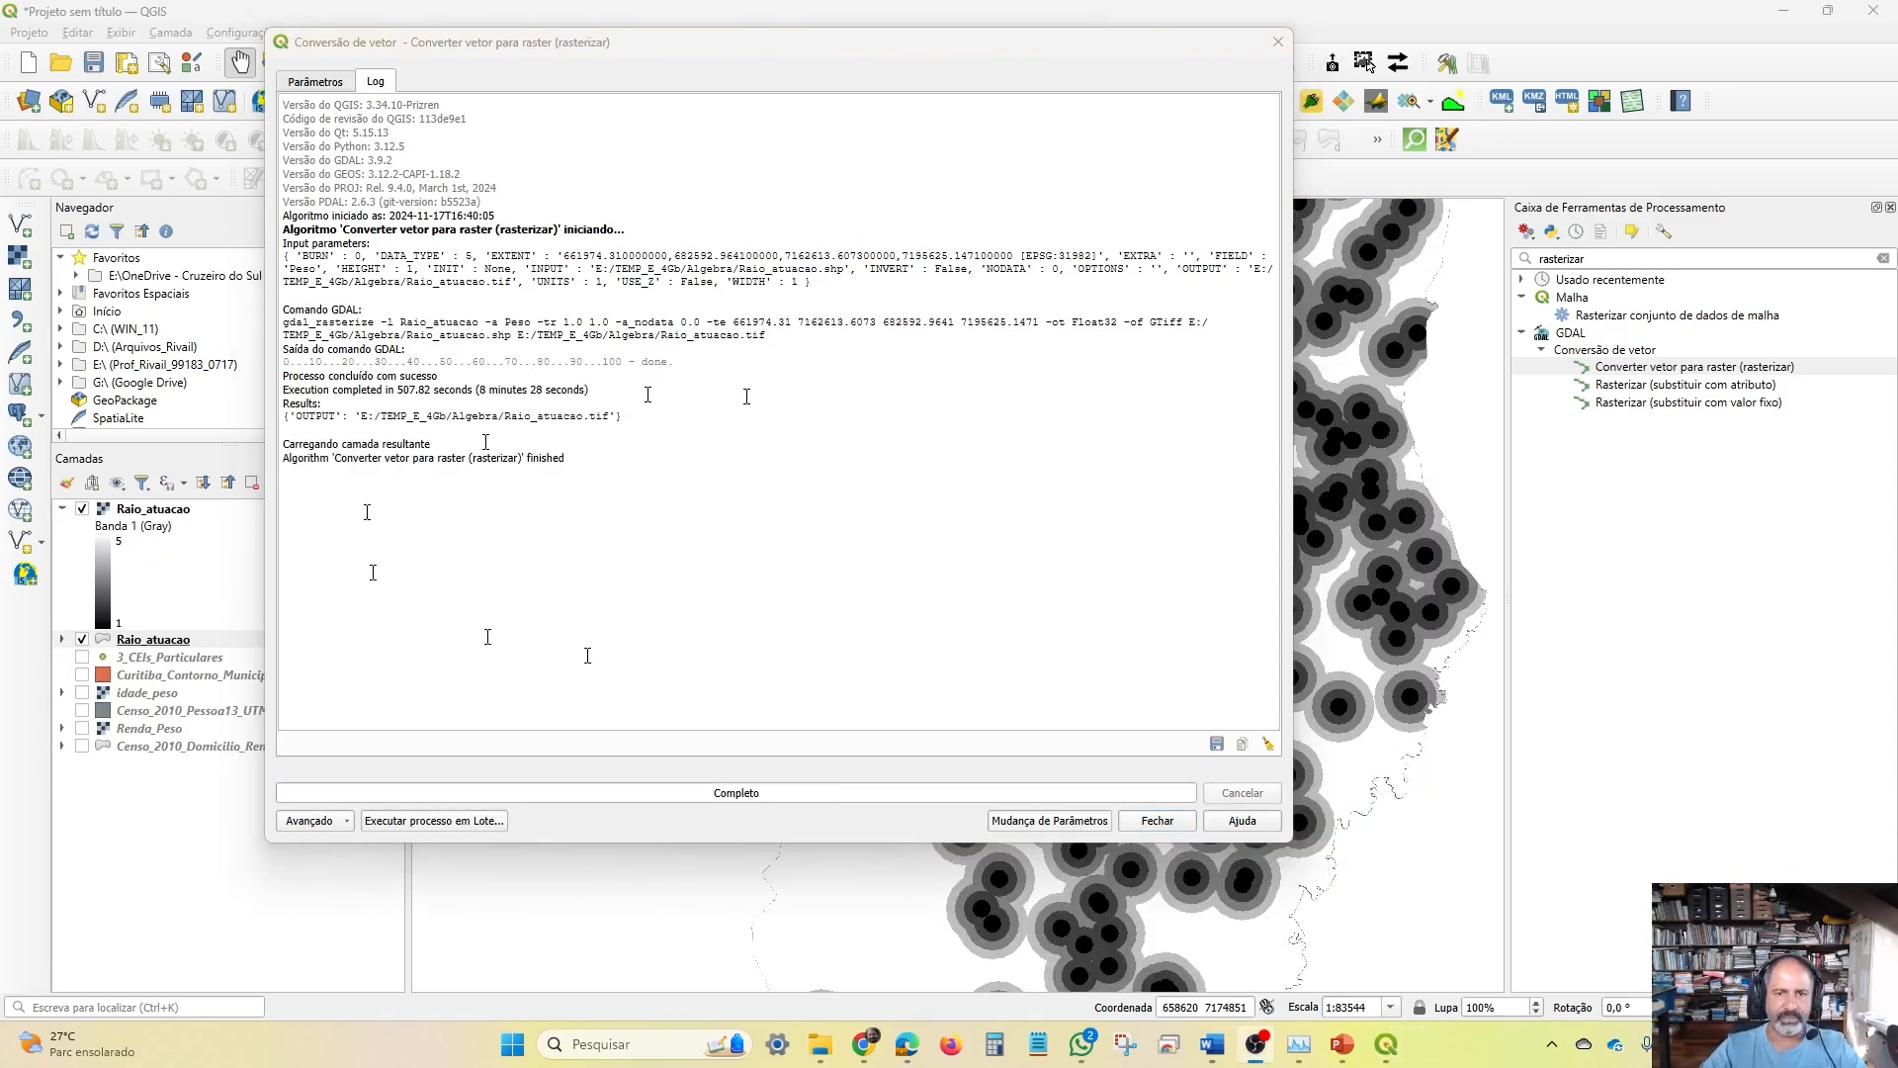
{"action": "left_click", "coordinate": [1154, 821]}
Open the properties of the Raio_atuacao raster and set its rendering type to Banda simples falsa-cor
{"action": "left_click", "coordinate": [151, 510]}
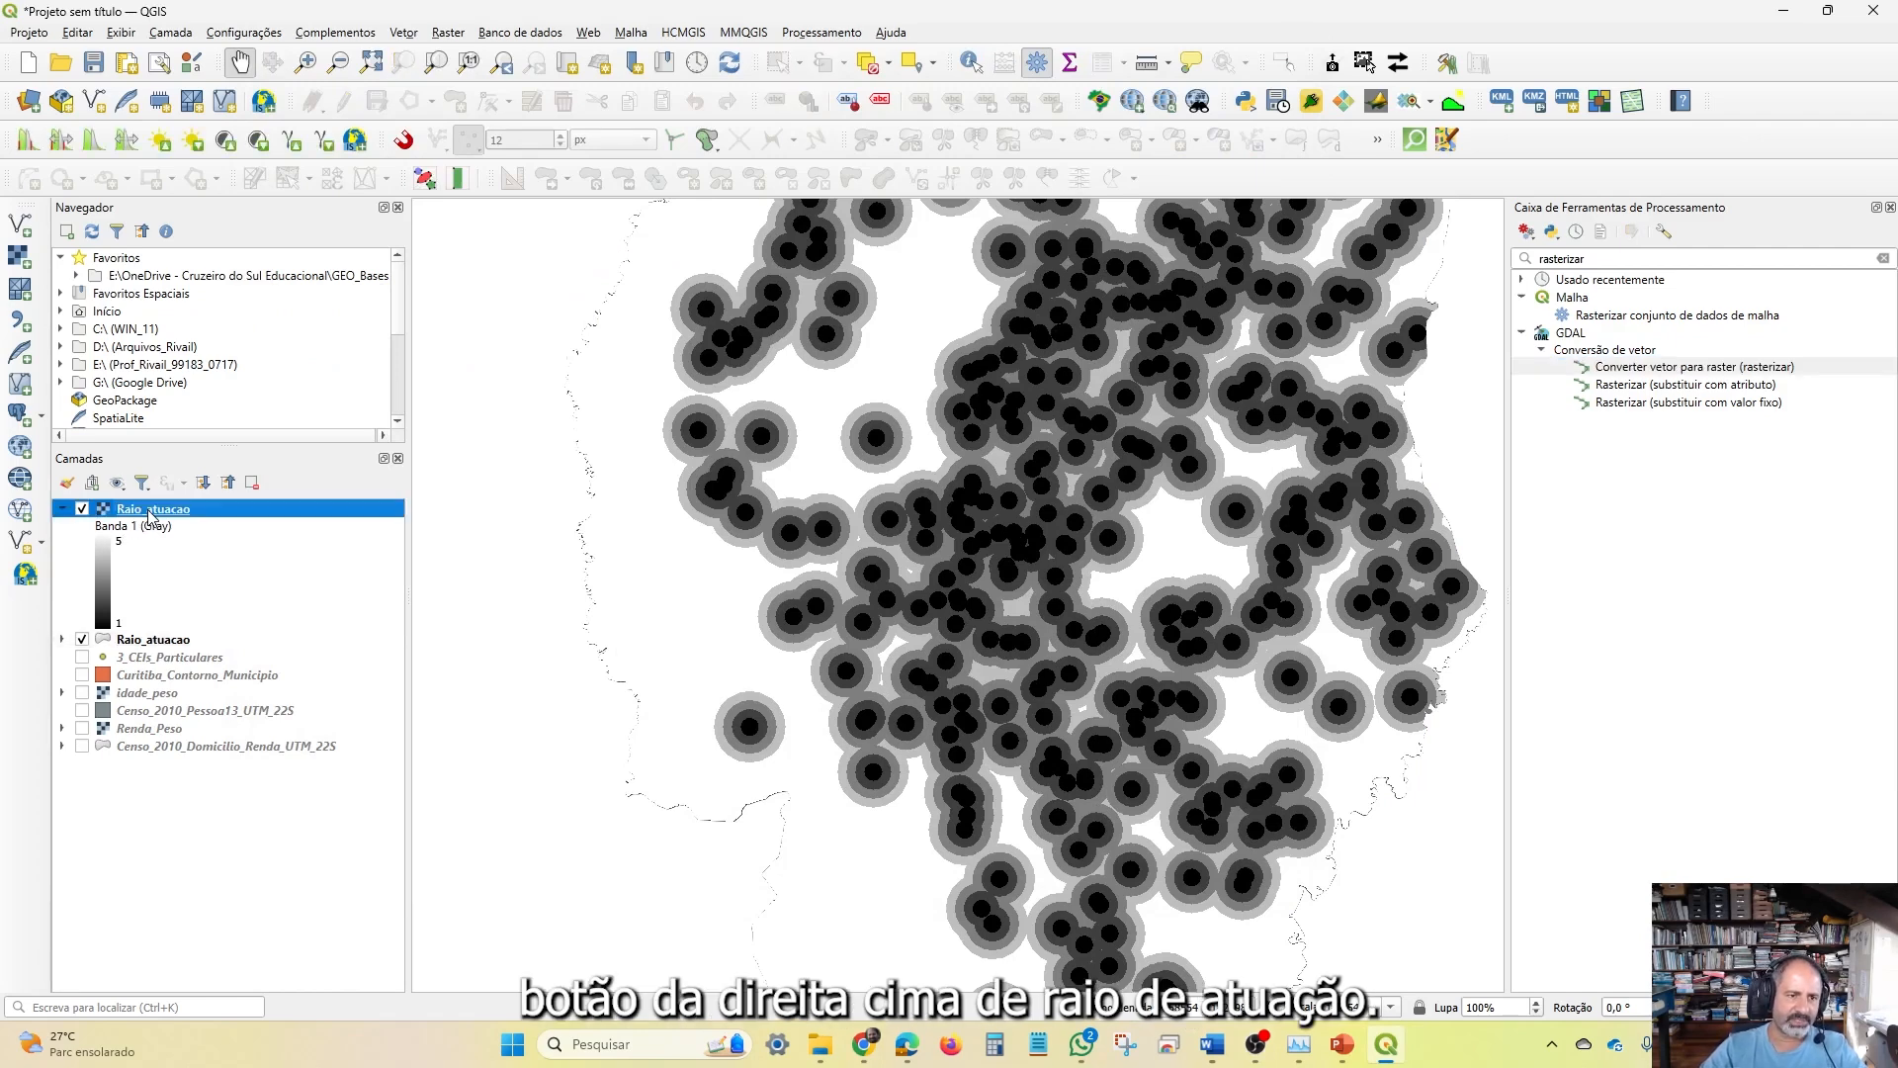
{"action": "right_click", "coordinate": [152, 515]}
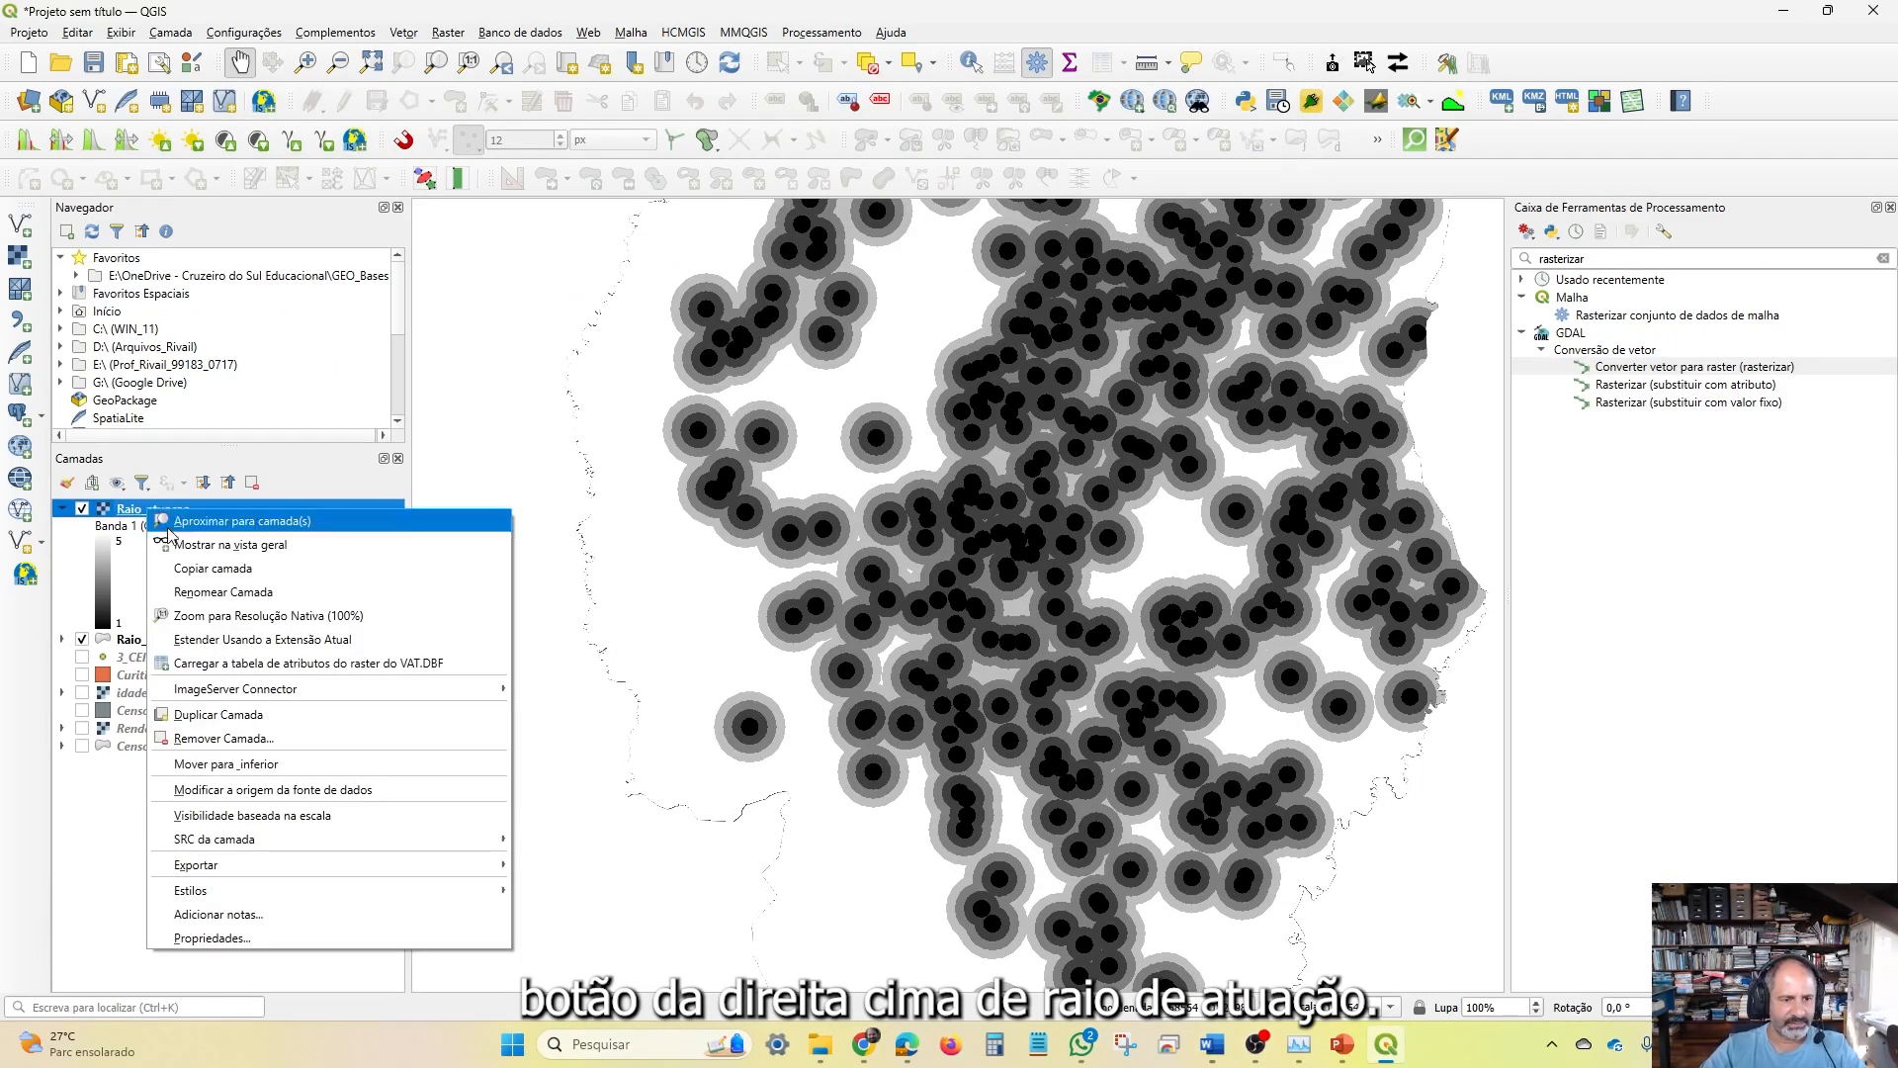
{"action": "left_click", "coordinate": [368, 939]}
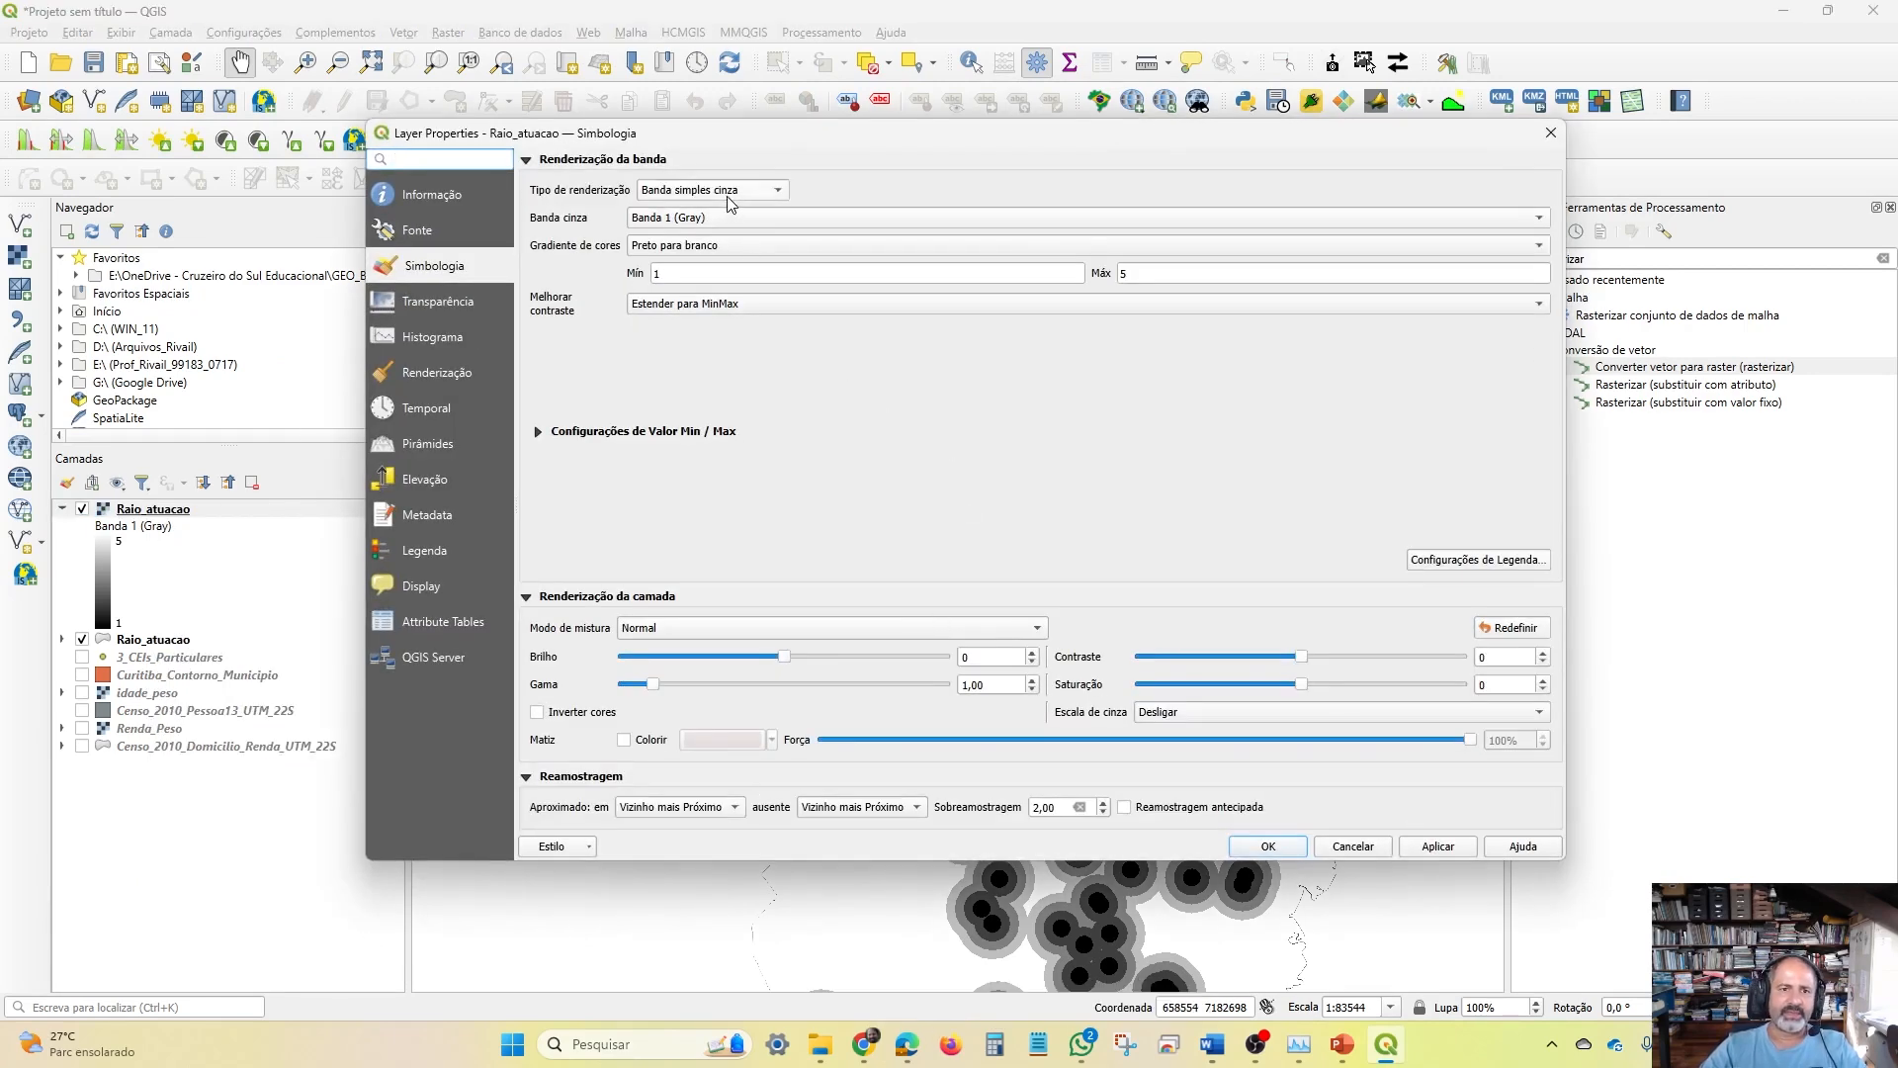
{"action": "left_click", "coordinate": [736, 193]}
{"action": "left_click", "coordinate": [736, 194]}
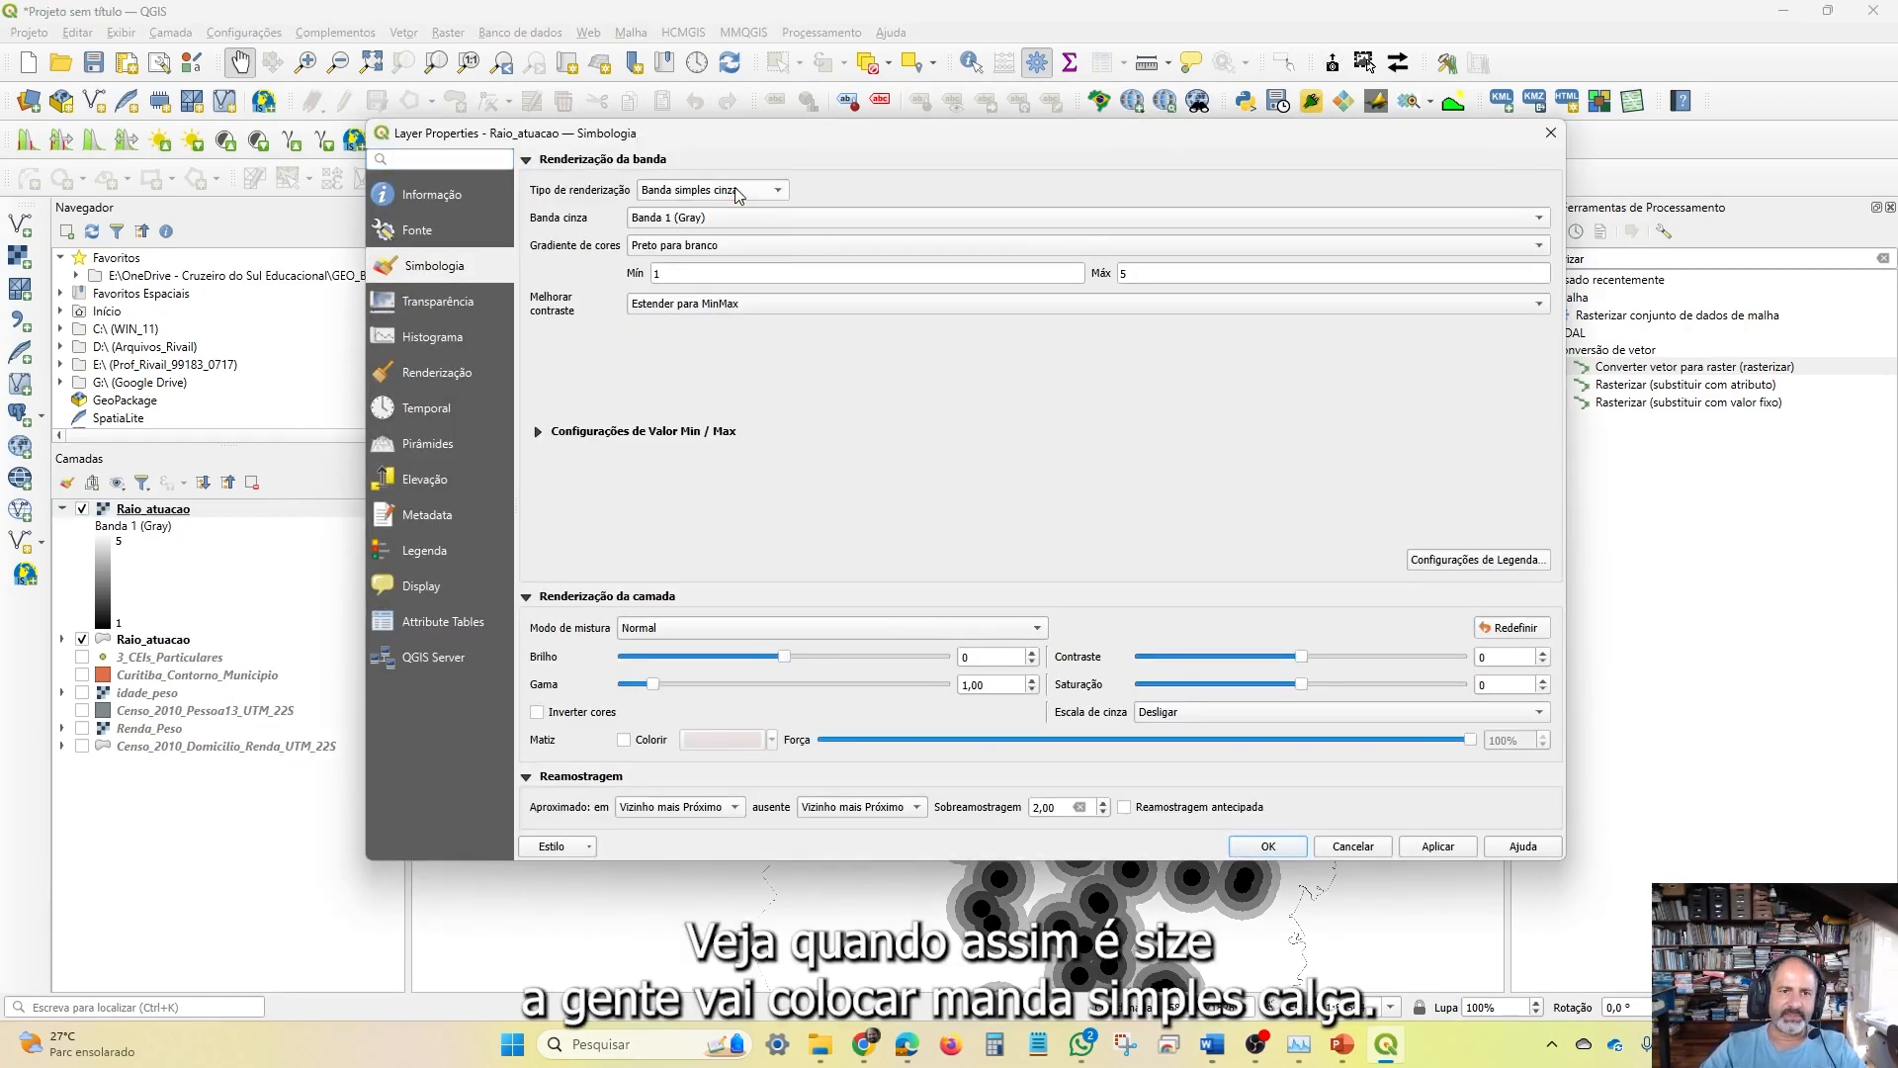
{"action": "left_click", "coordinate": [735, 192]}
{"action": "left_click", "coordinate": [740, 211]}
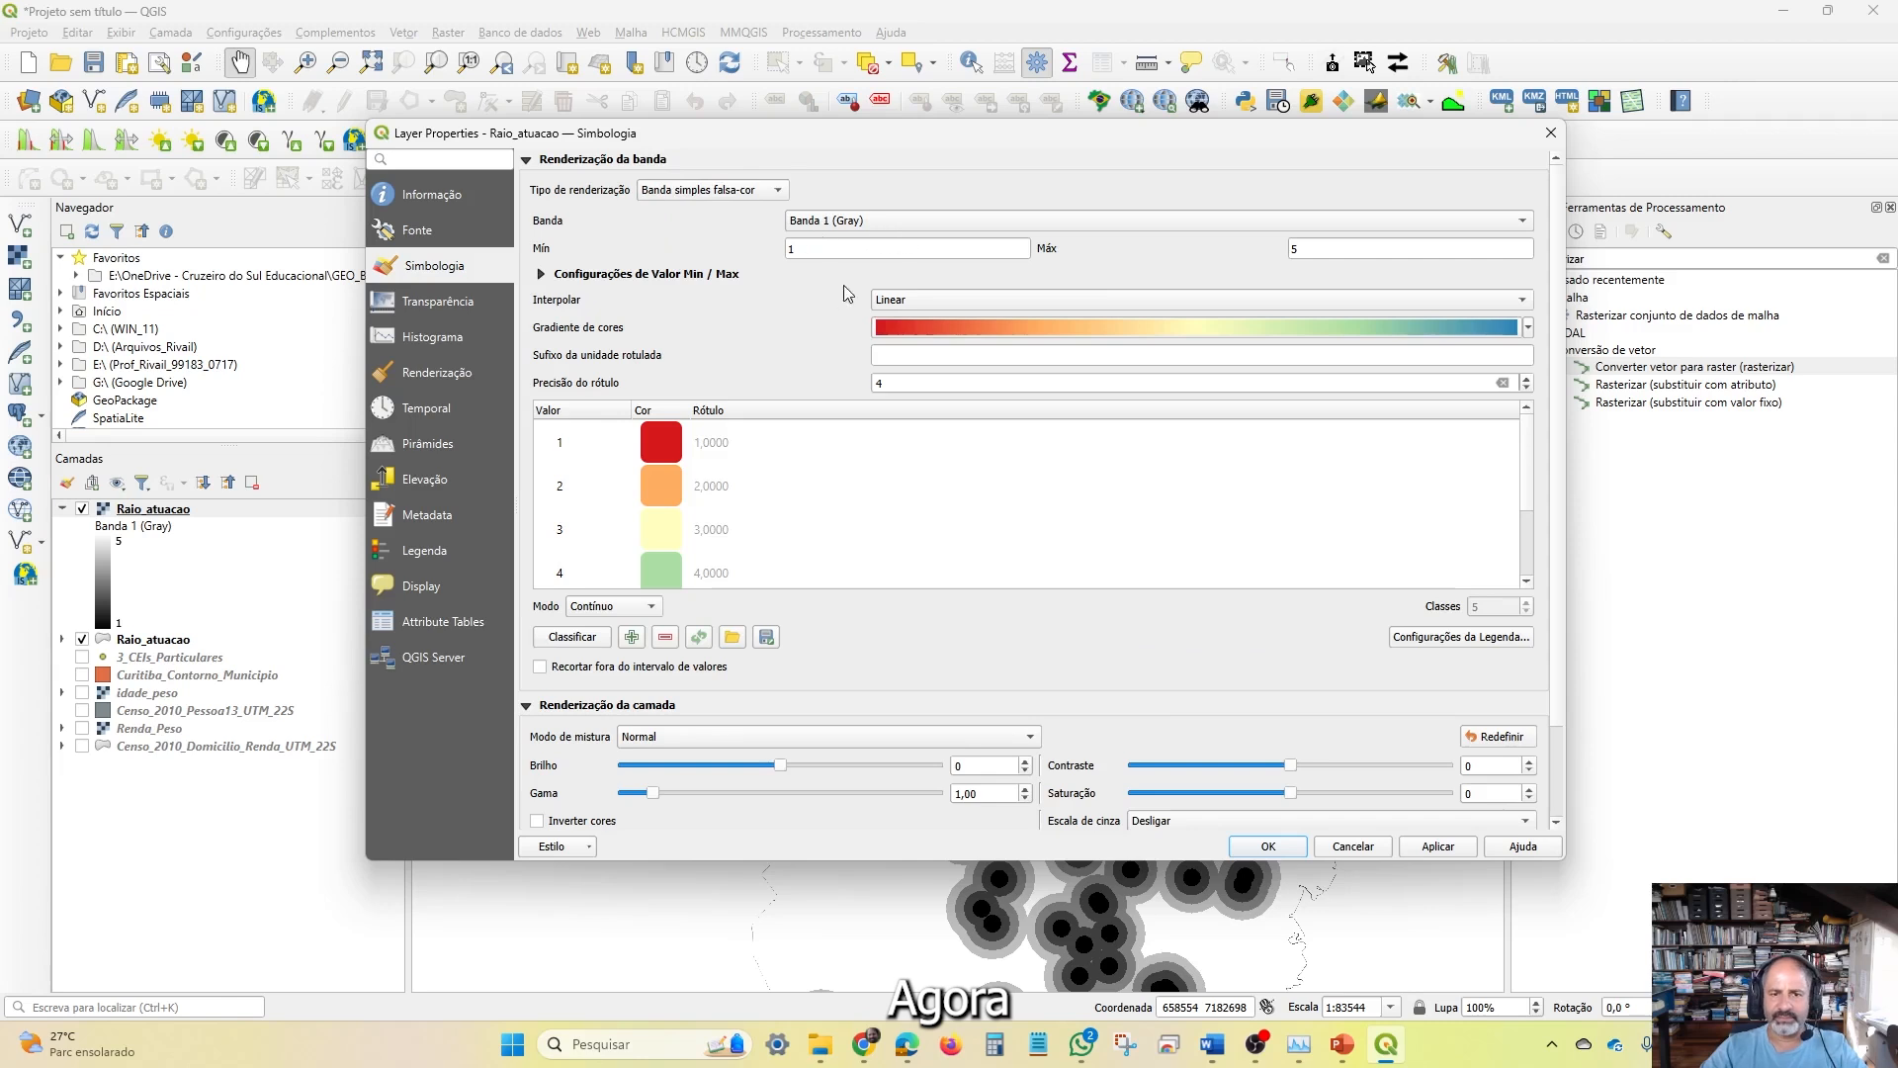
Choose the Spectral color ramp for the Raio_atuacao raster and apply the symbology
{"action": "left_click", "coordinate": [1527, 327]}
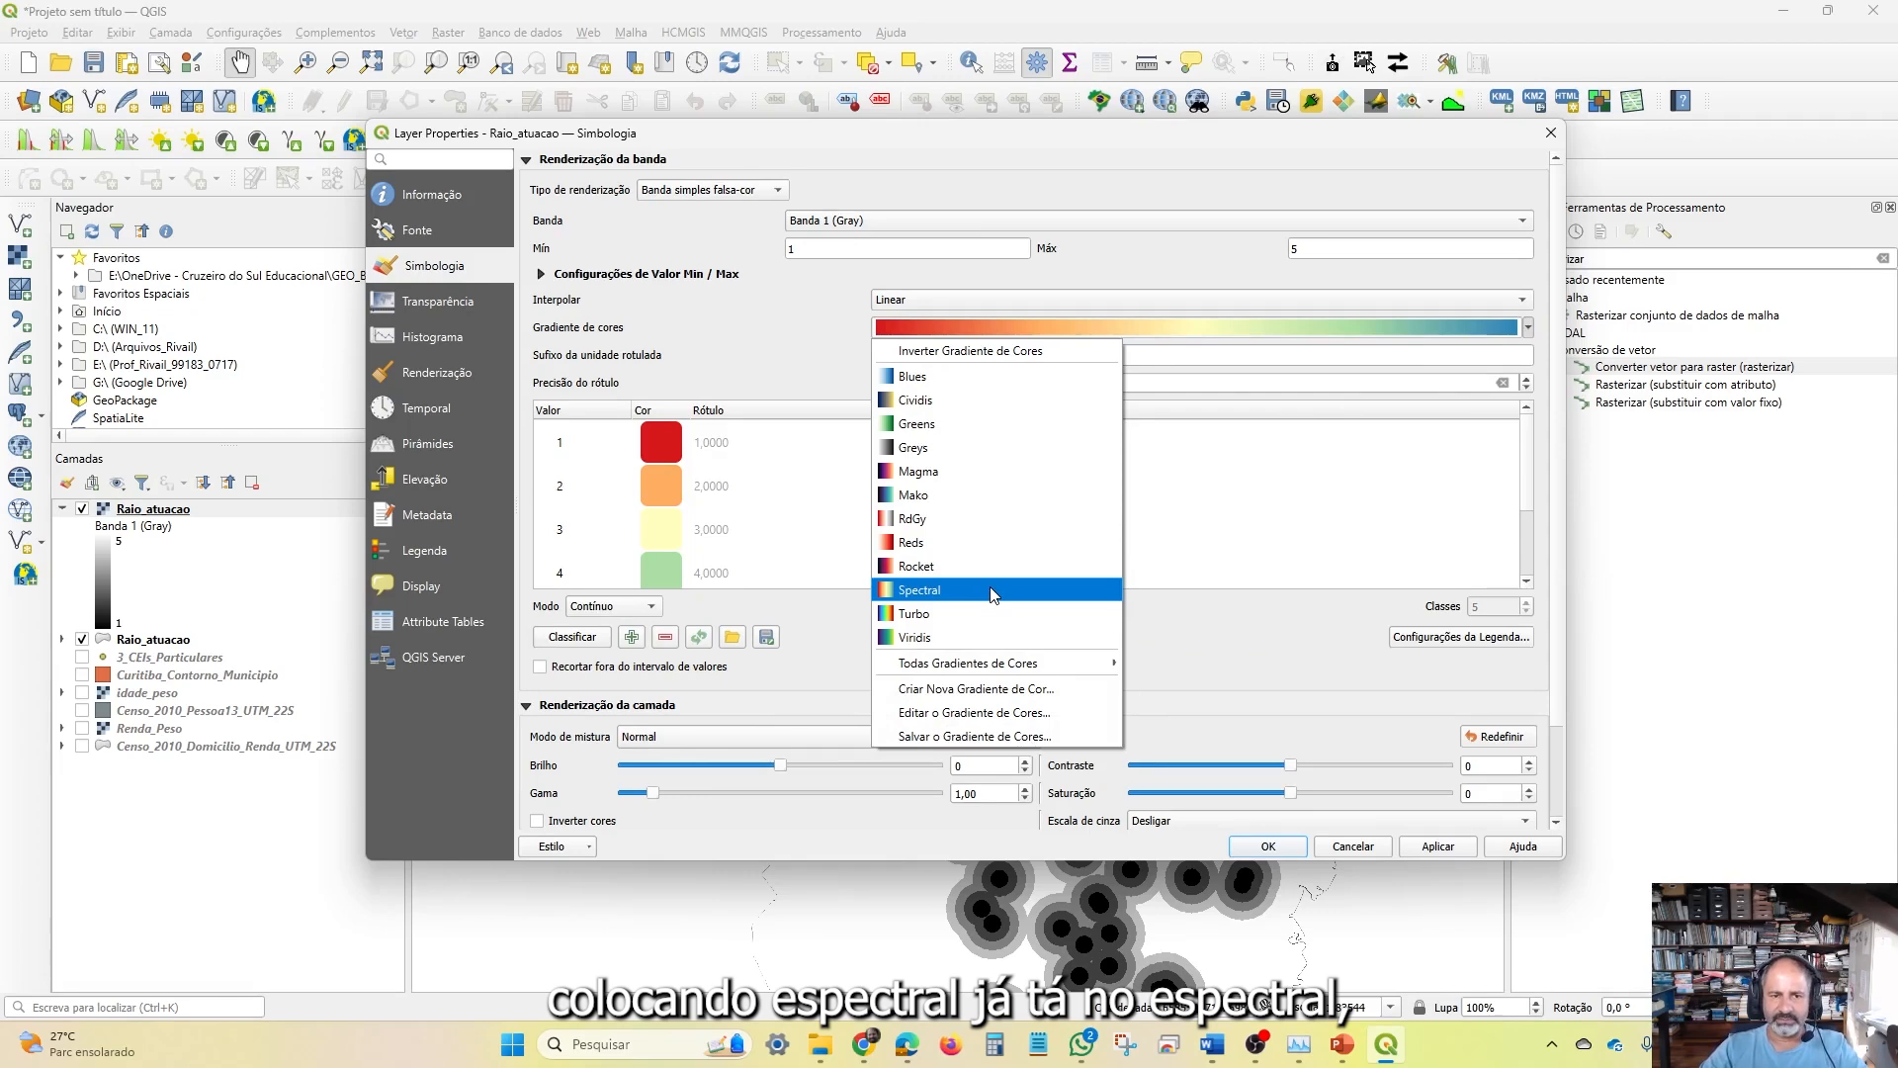
{"action": "left_click", "coordinate": [955, 591]}
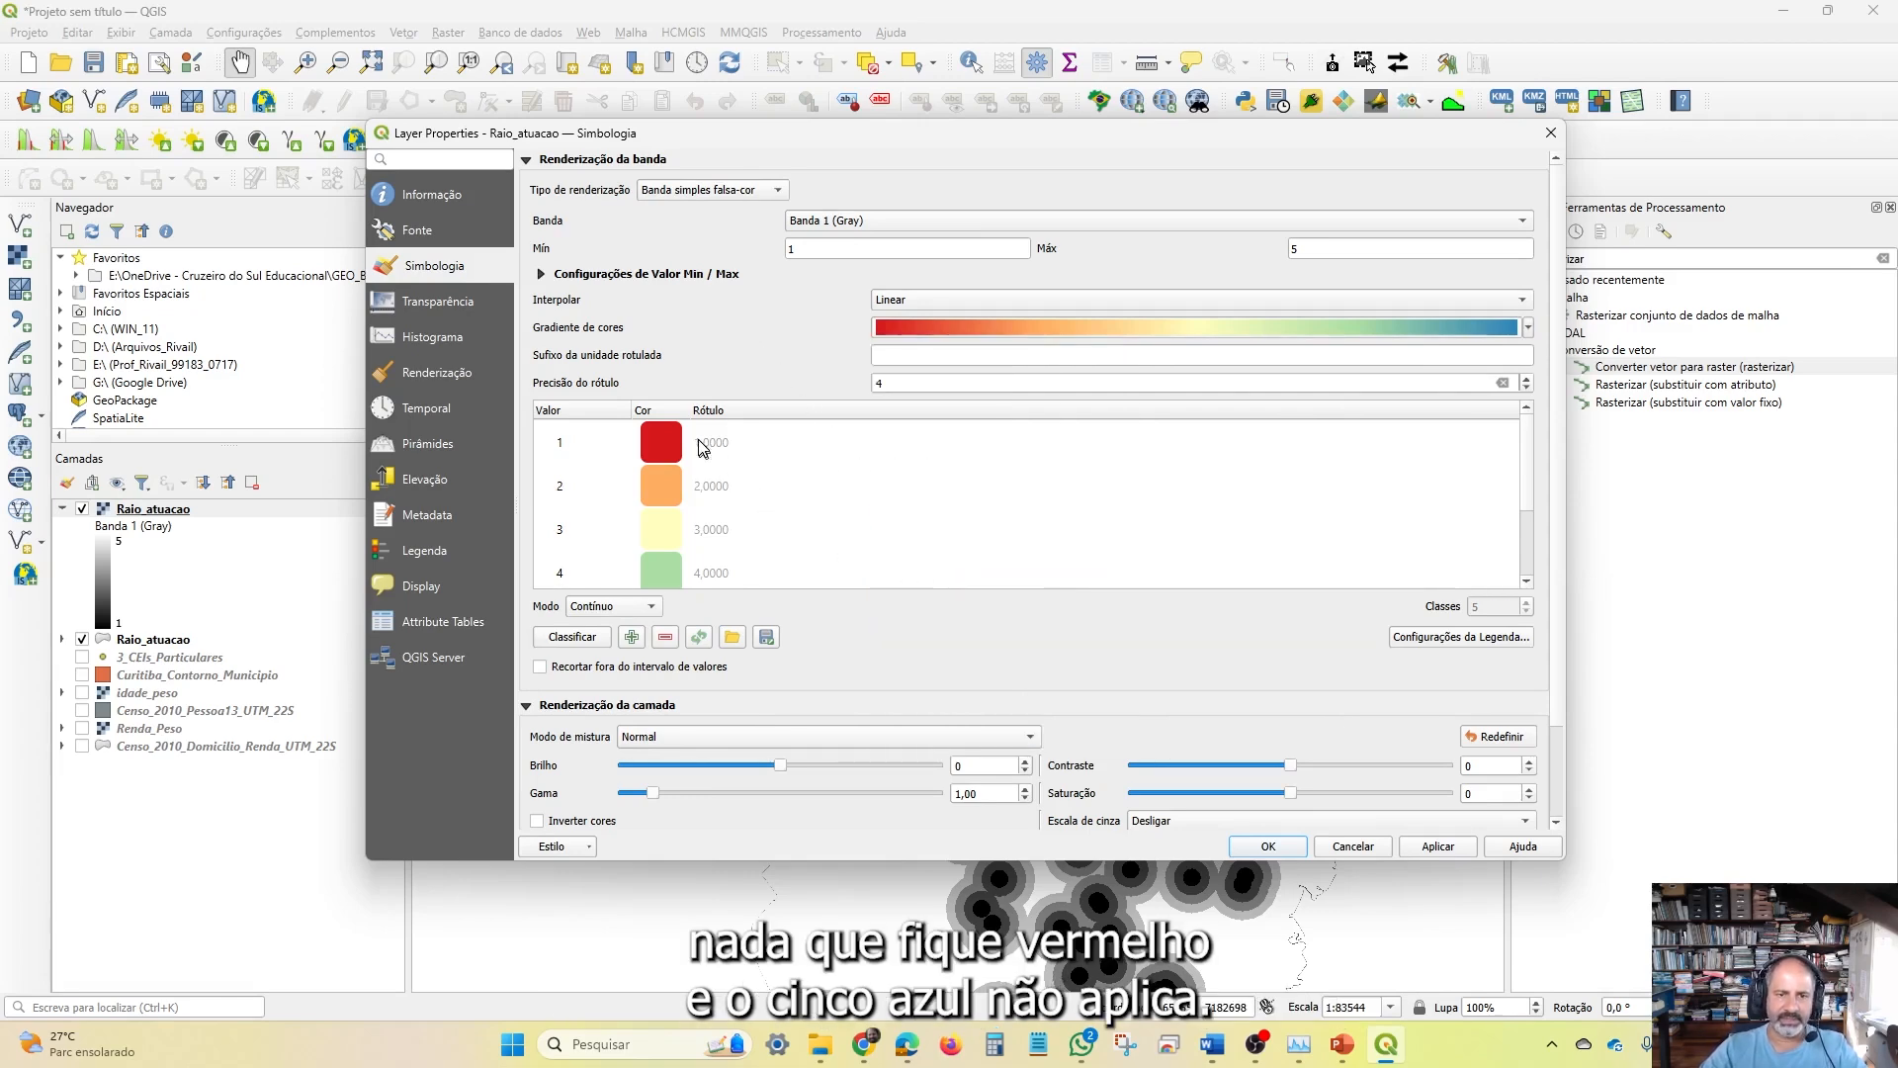
{"action": "scroll", "coordinate": [700, 447], "scroll_direction": "down", "scroll_amount": 4}
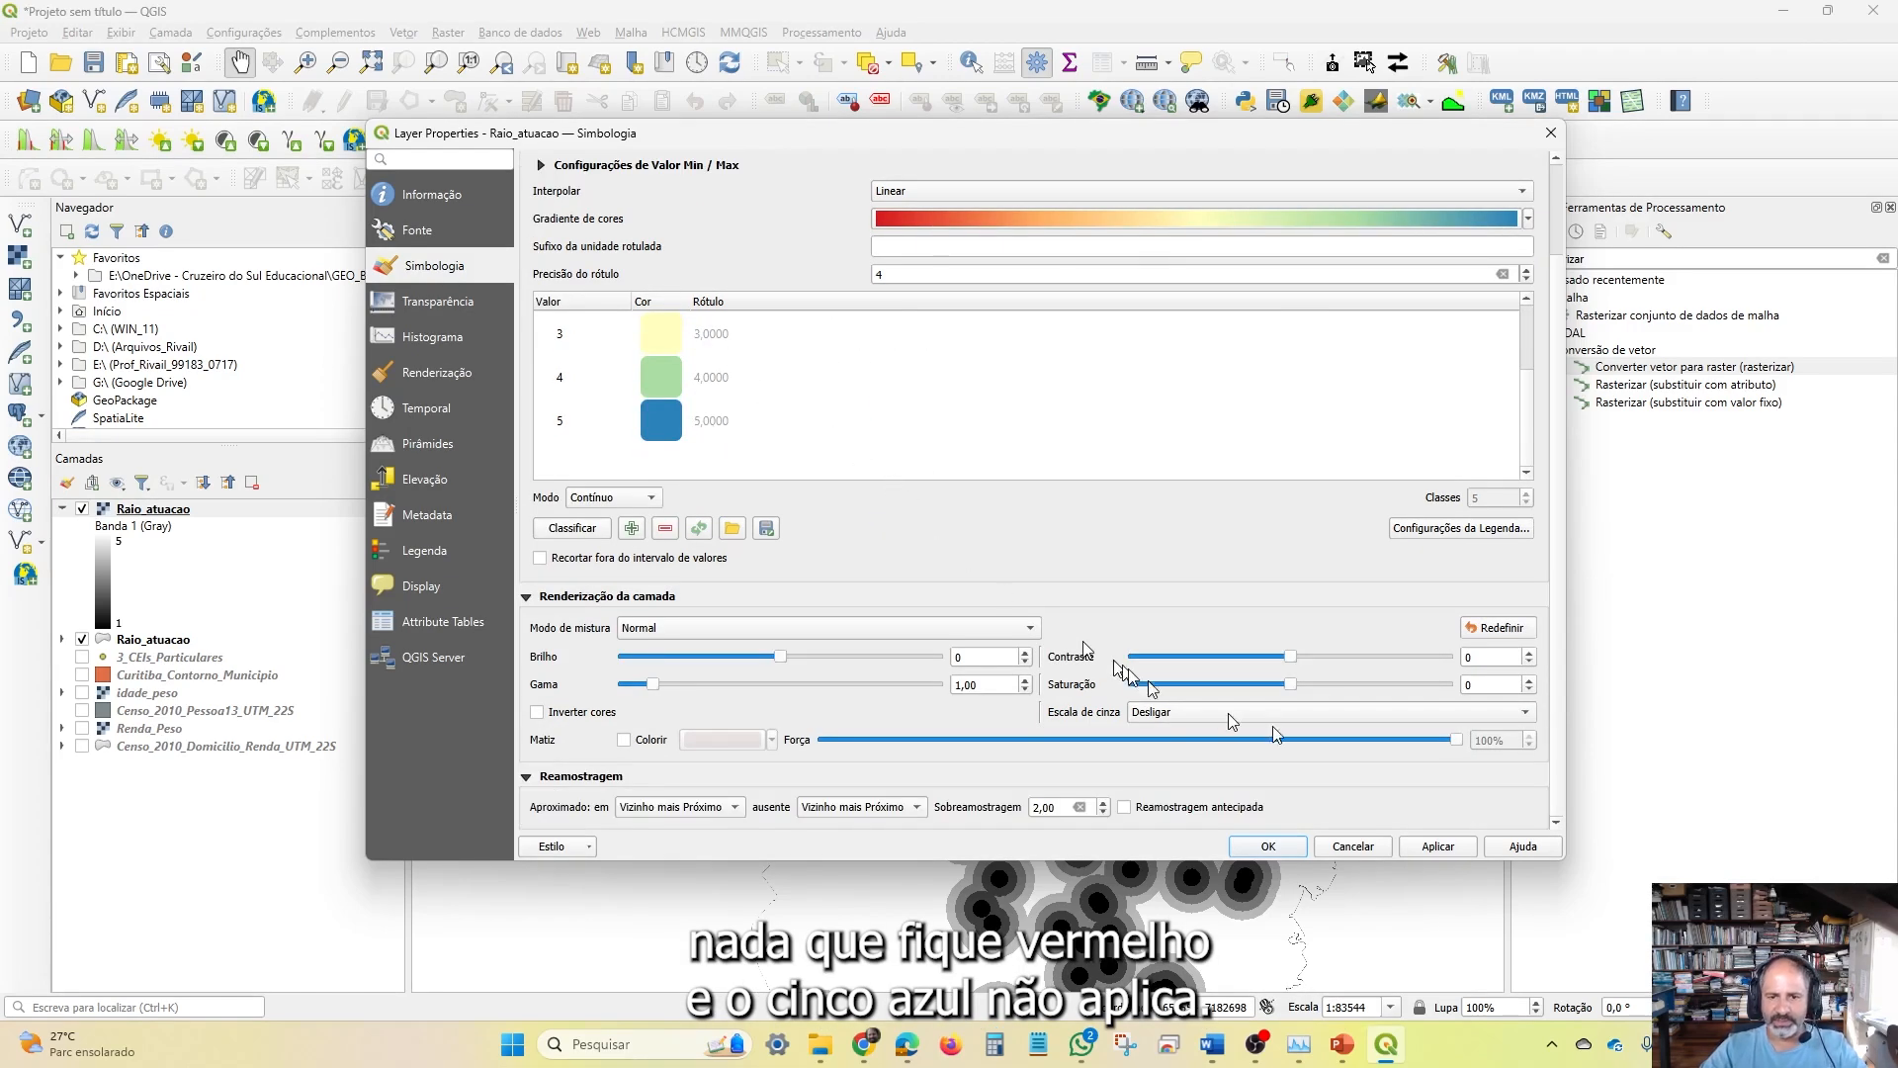
{"action": "left_click", "coordinate": [1437, 846]}
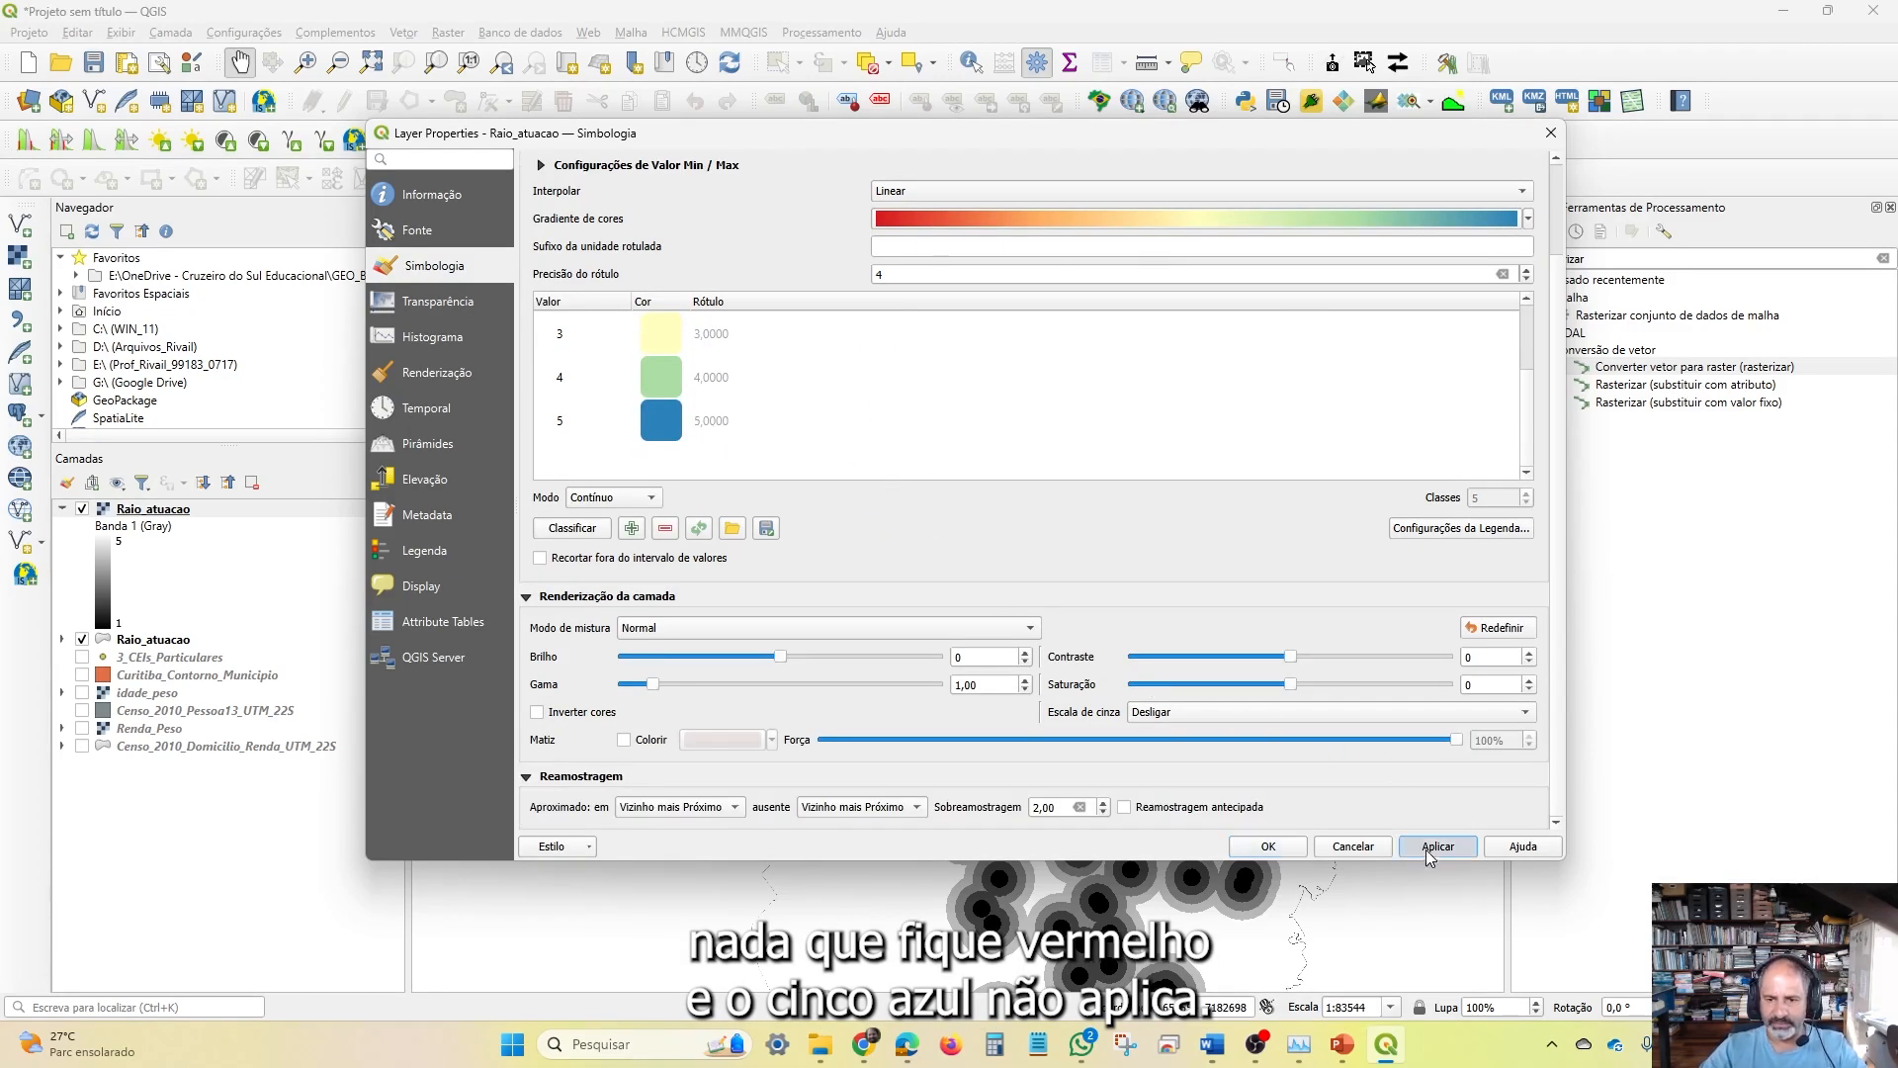
{"action": "left_click", "coordinate": [1261, 847]}
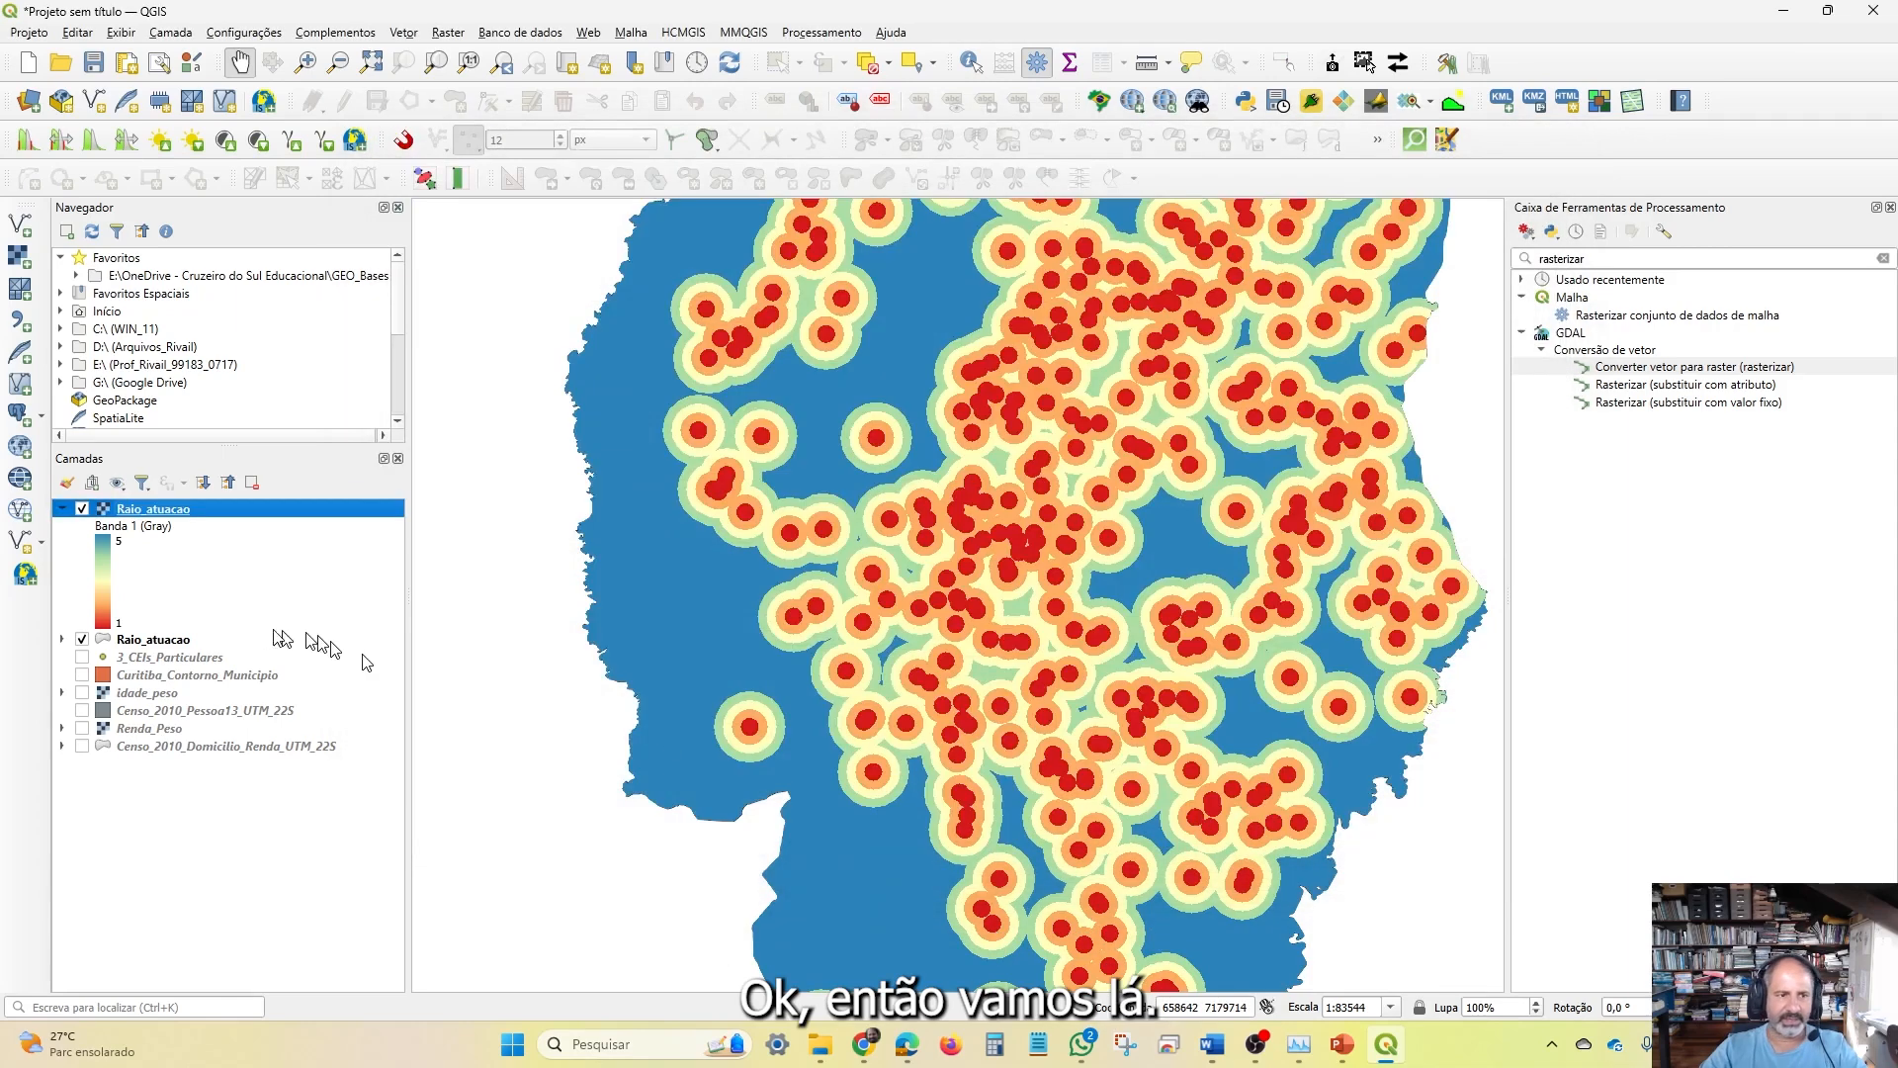
Collapse the Raio_atuacao raster's legend and remove the Raio_atuacao vector layer from the project
{"action": "left_click", "coordinate": [62, 510]}
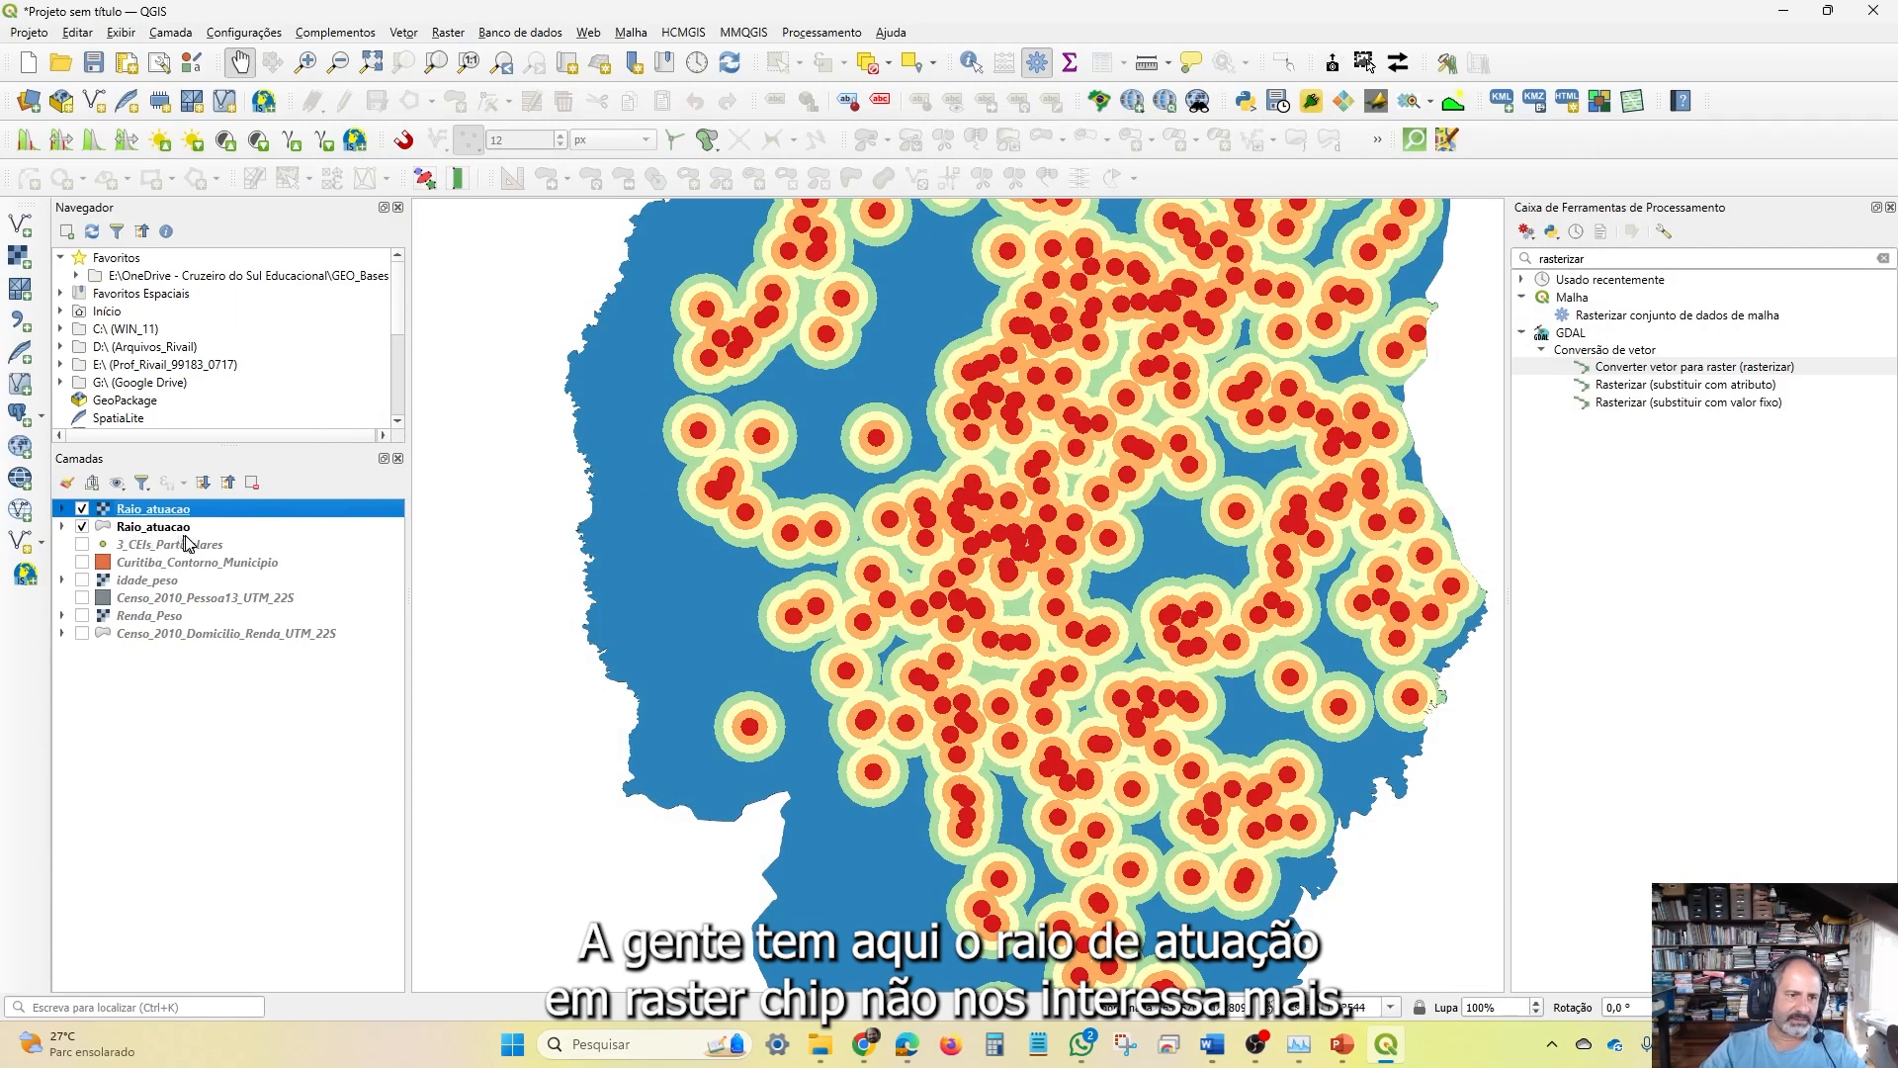
{"action": "left_click", "coordinate": [165, 529]}
{"action": "right_click", "coordinate": [168, 531]}
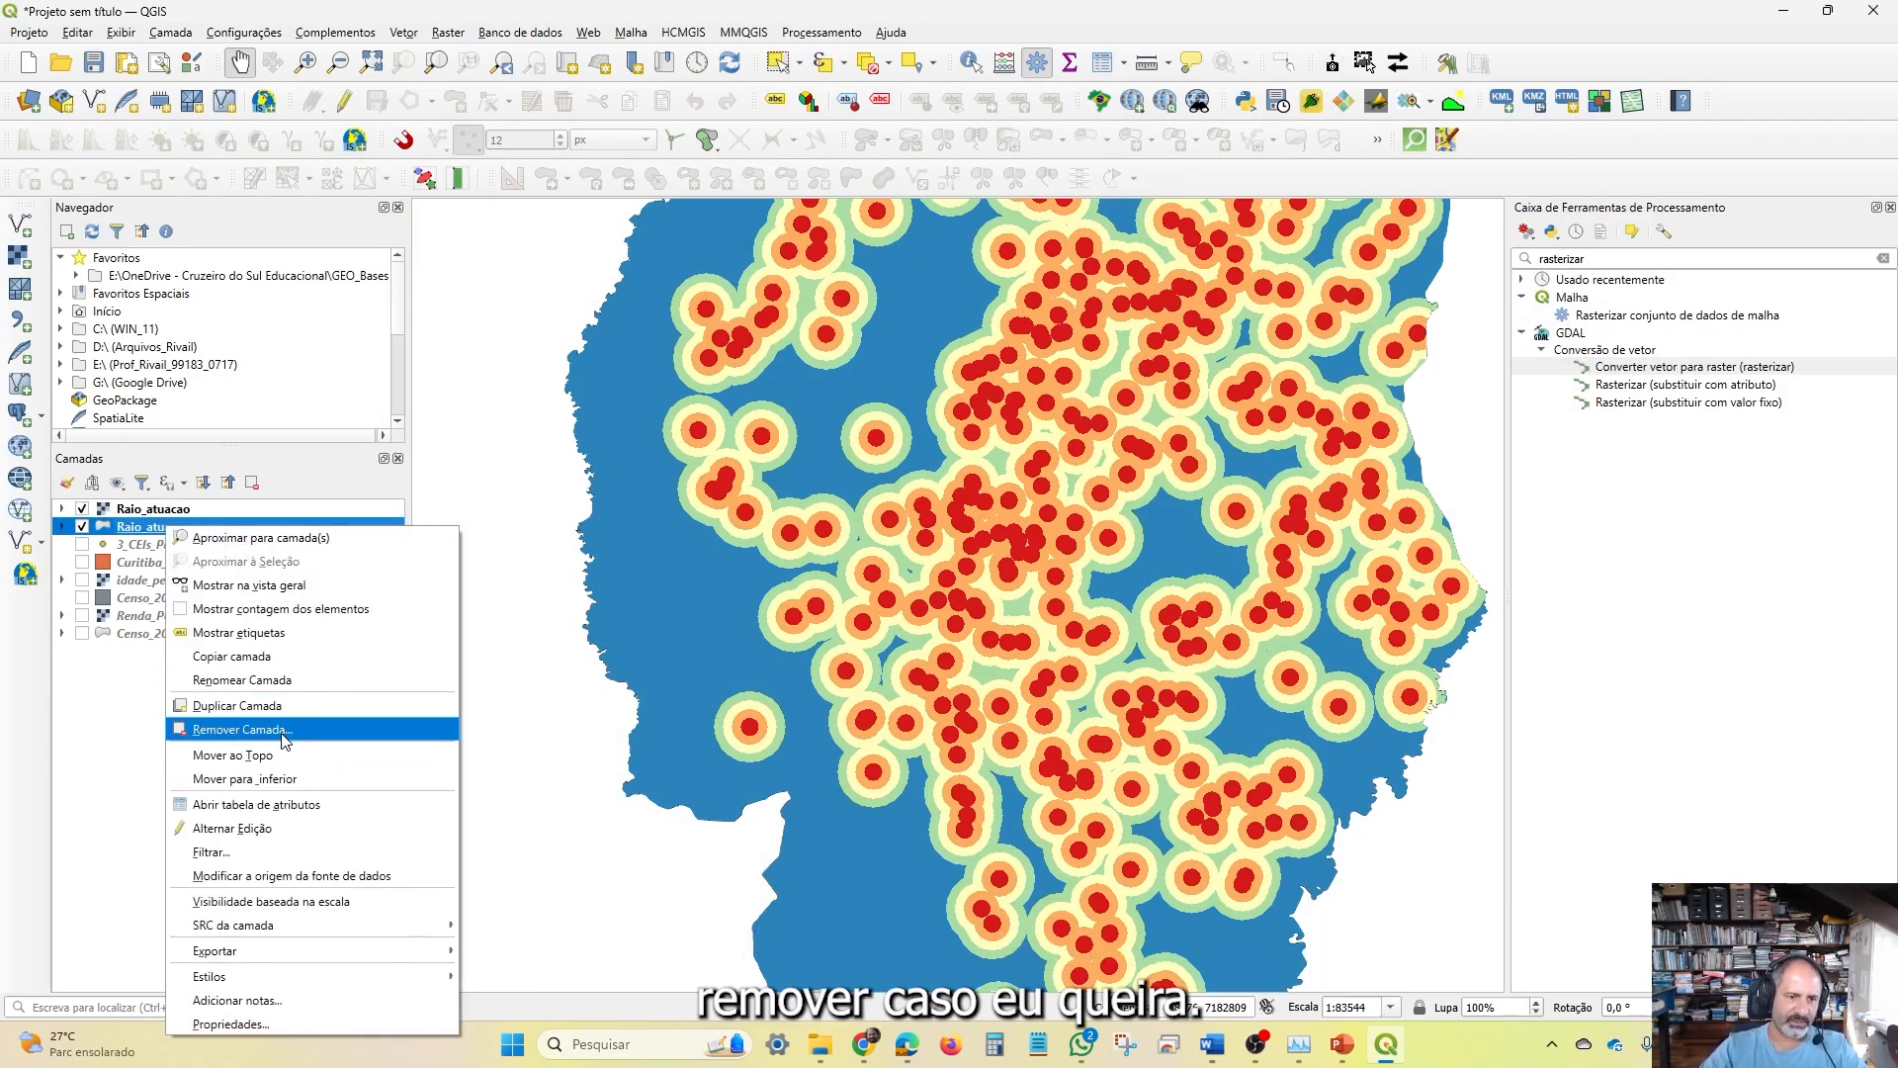
{"action": "left_click", "coordinate": [242, 729]}
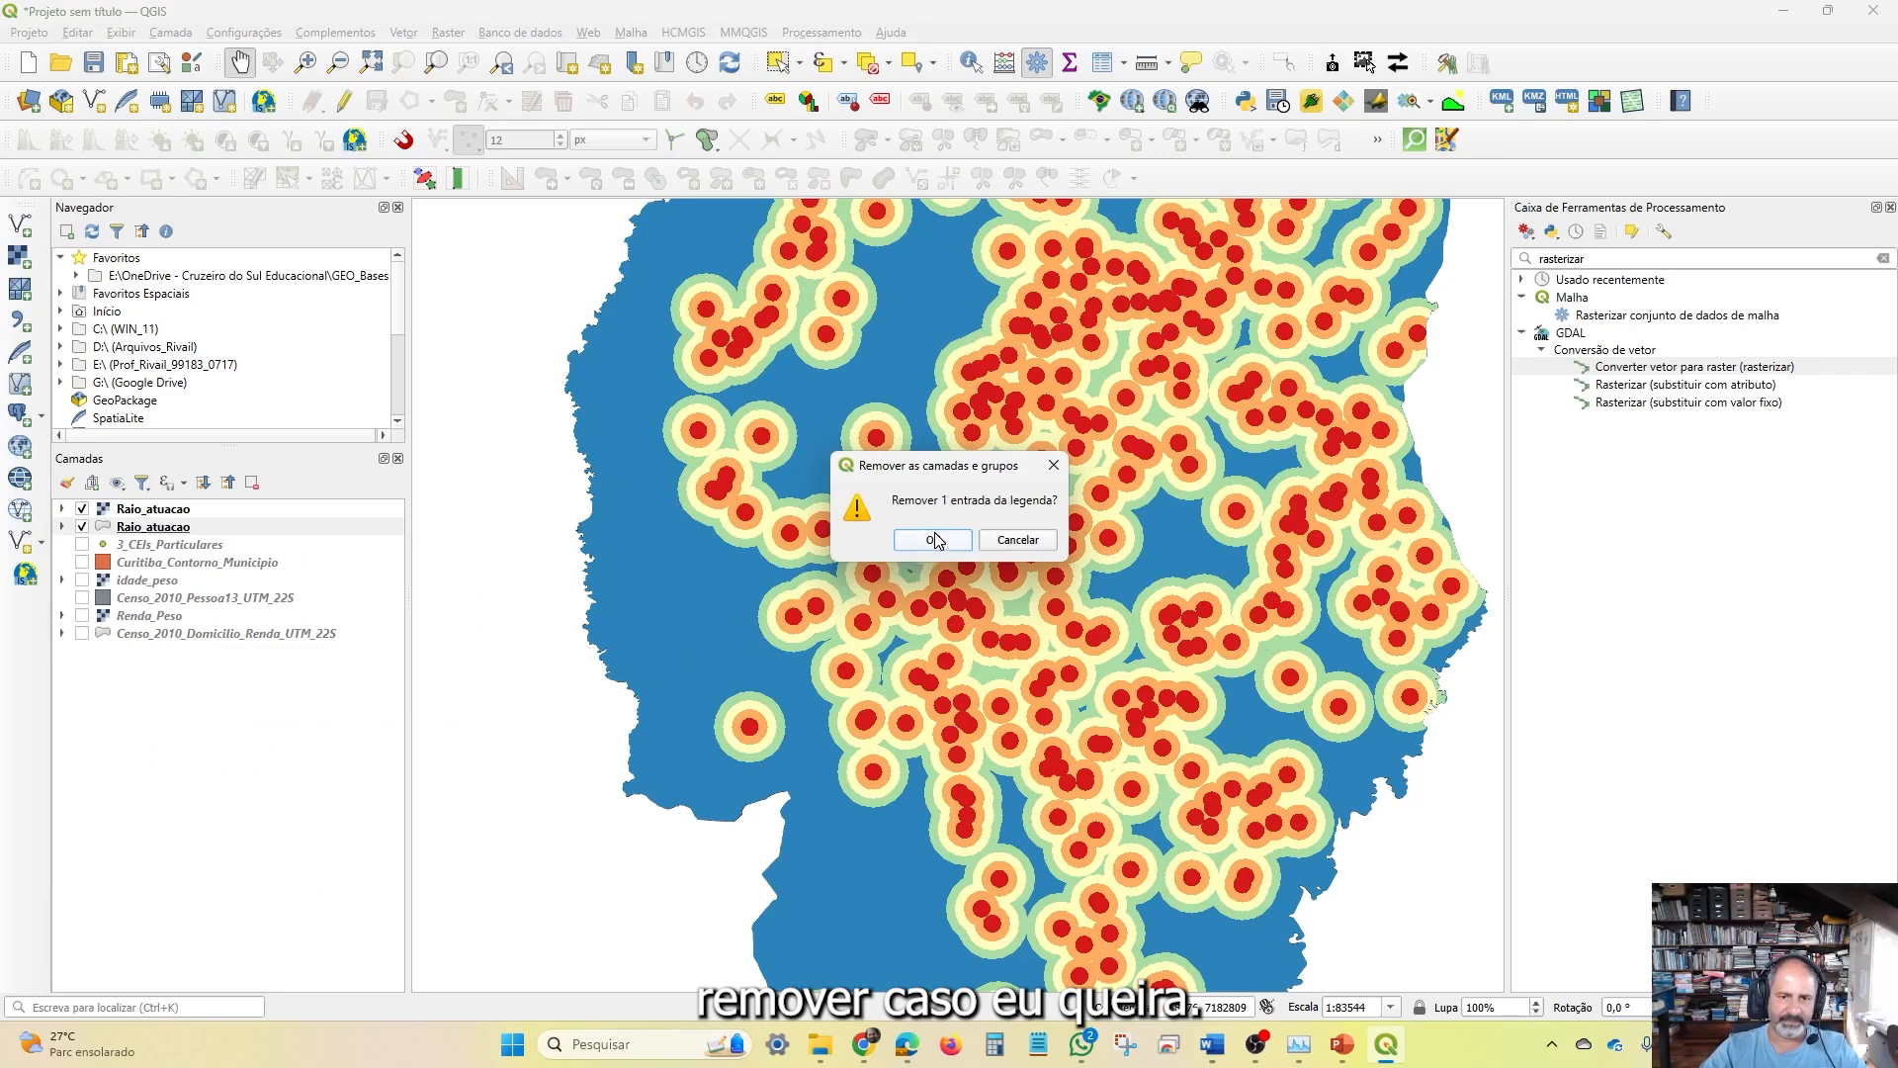
{"action": "left_click", "coordinate": [964, 539]}
Move the idade_peso and Renda_Peso rasters directly below Raio_atuacao in the layer order and make both visible
{"action": "left_click", "coordinate": [145, 528]}
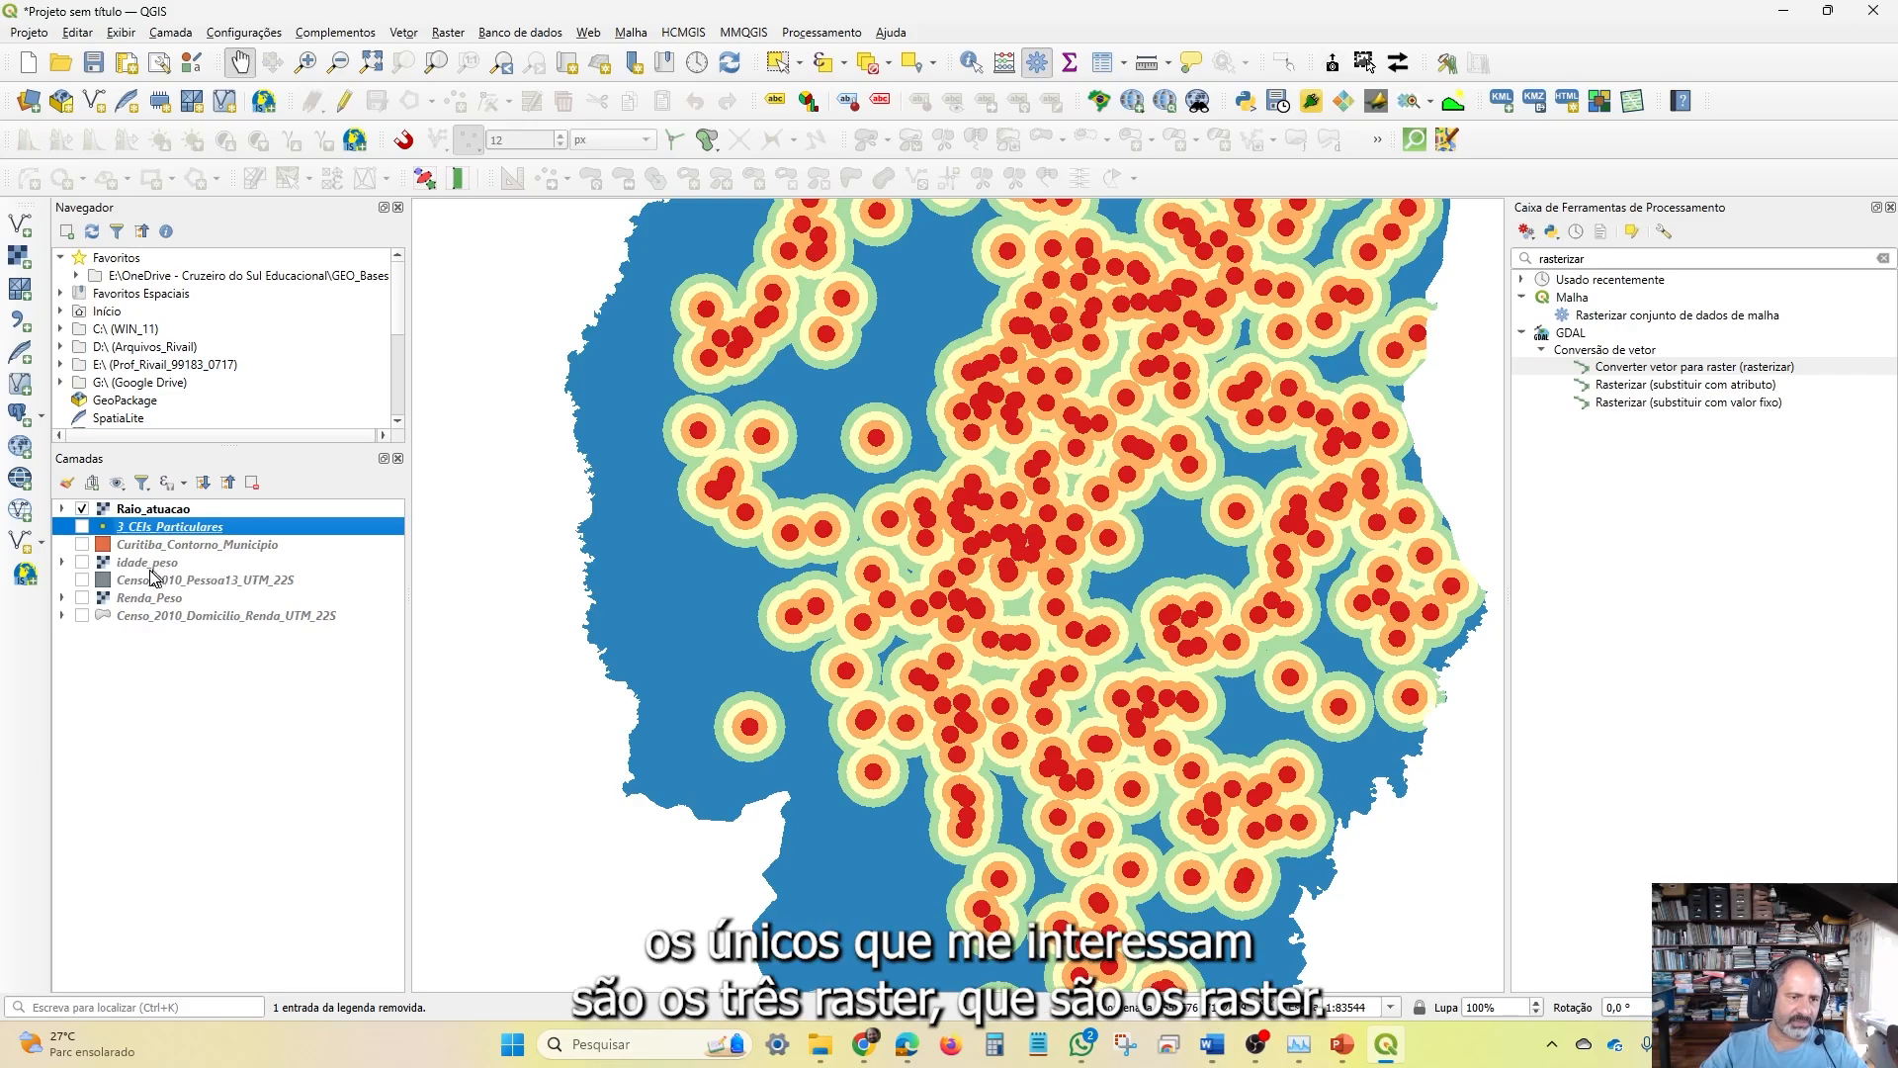
{"action": "left_click_drag", "start_coordinate": [173, 571], "coordinate": [197, 539]}
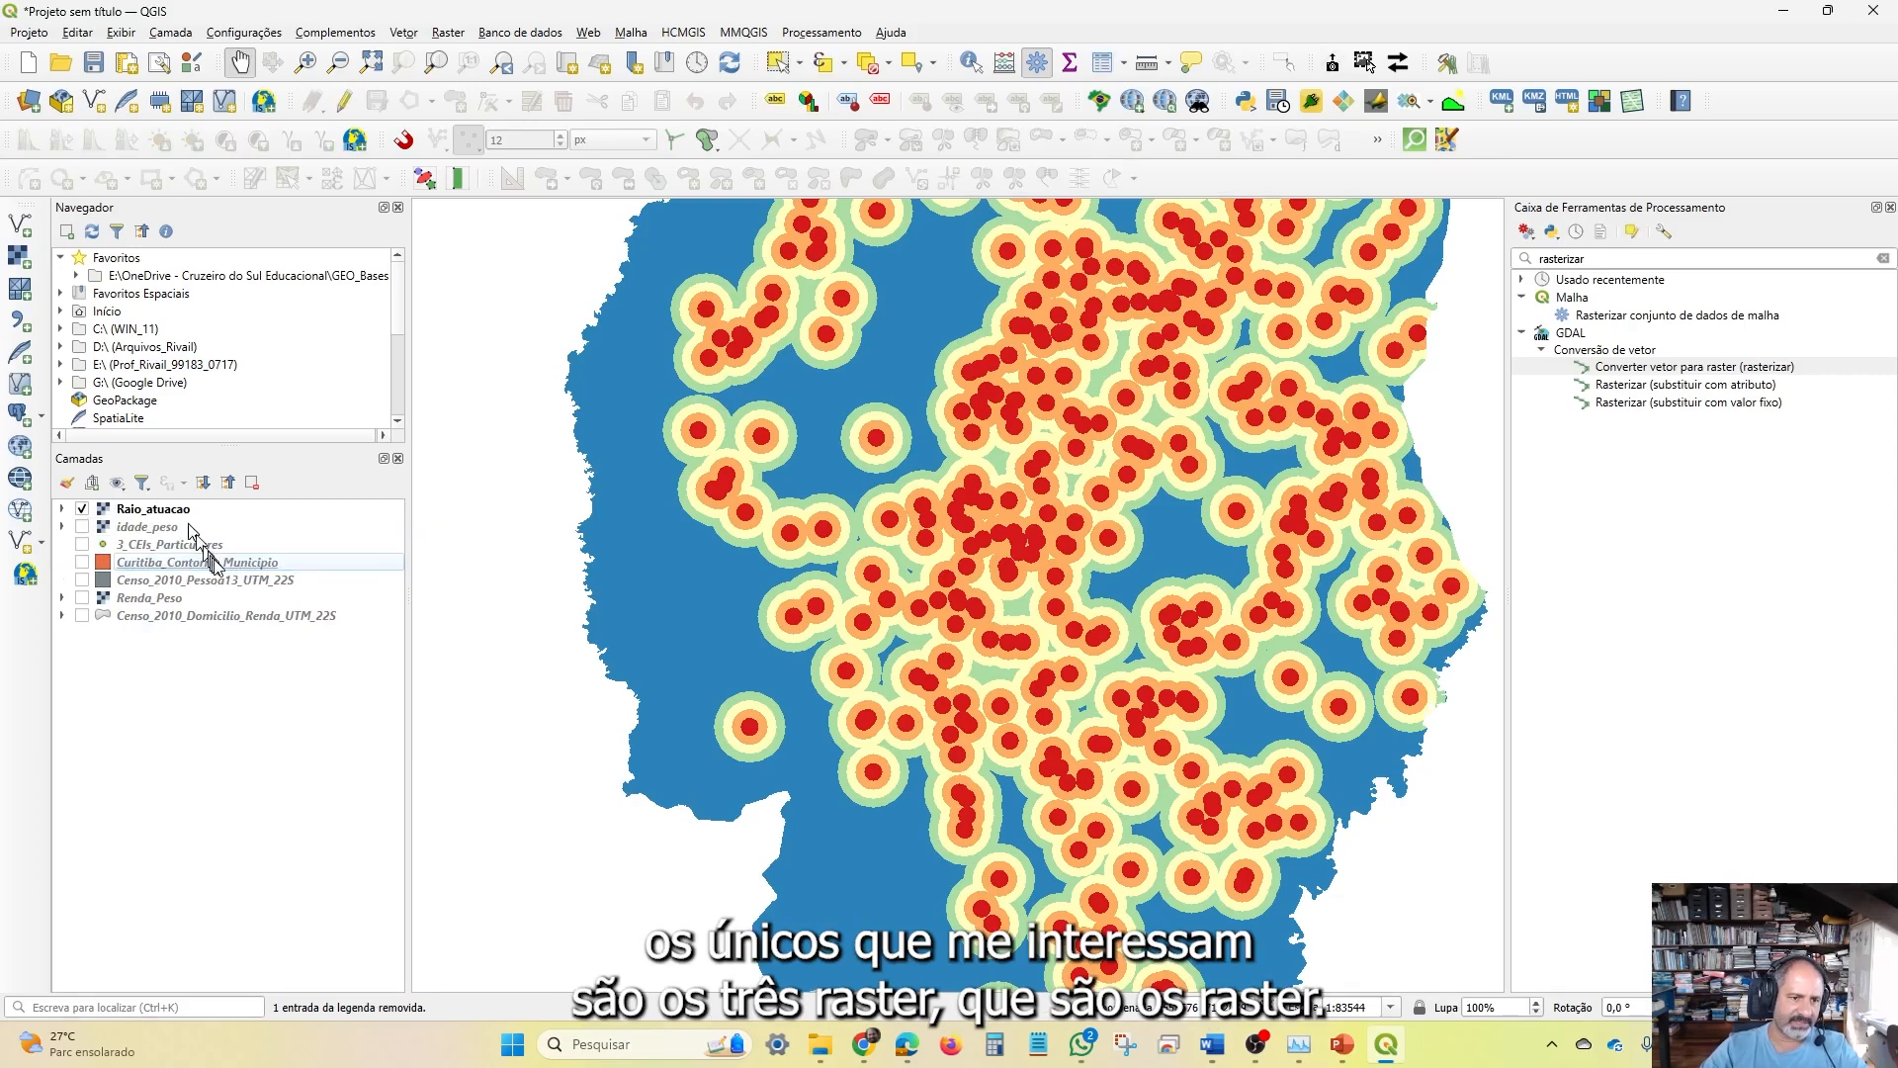
{"action": "left_click", "coordinate": [82, 527]}
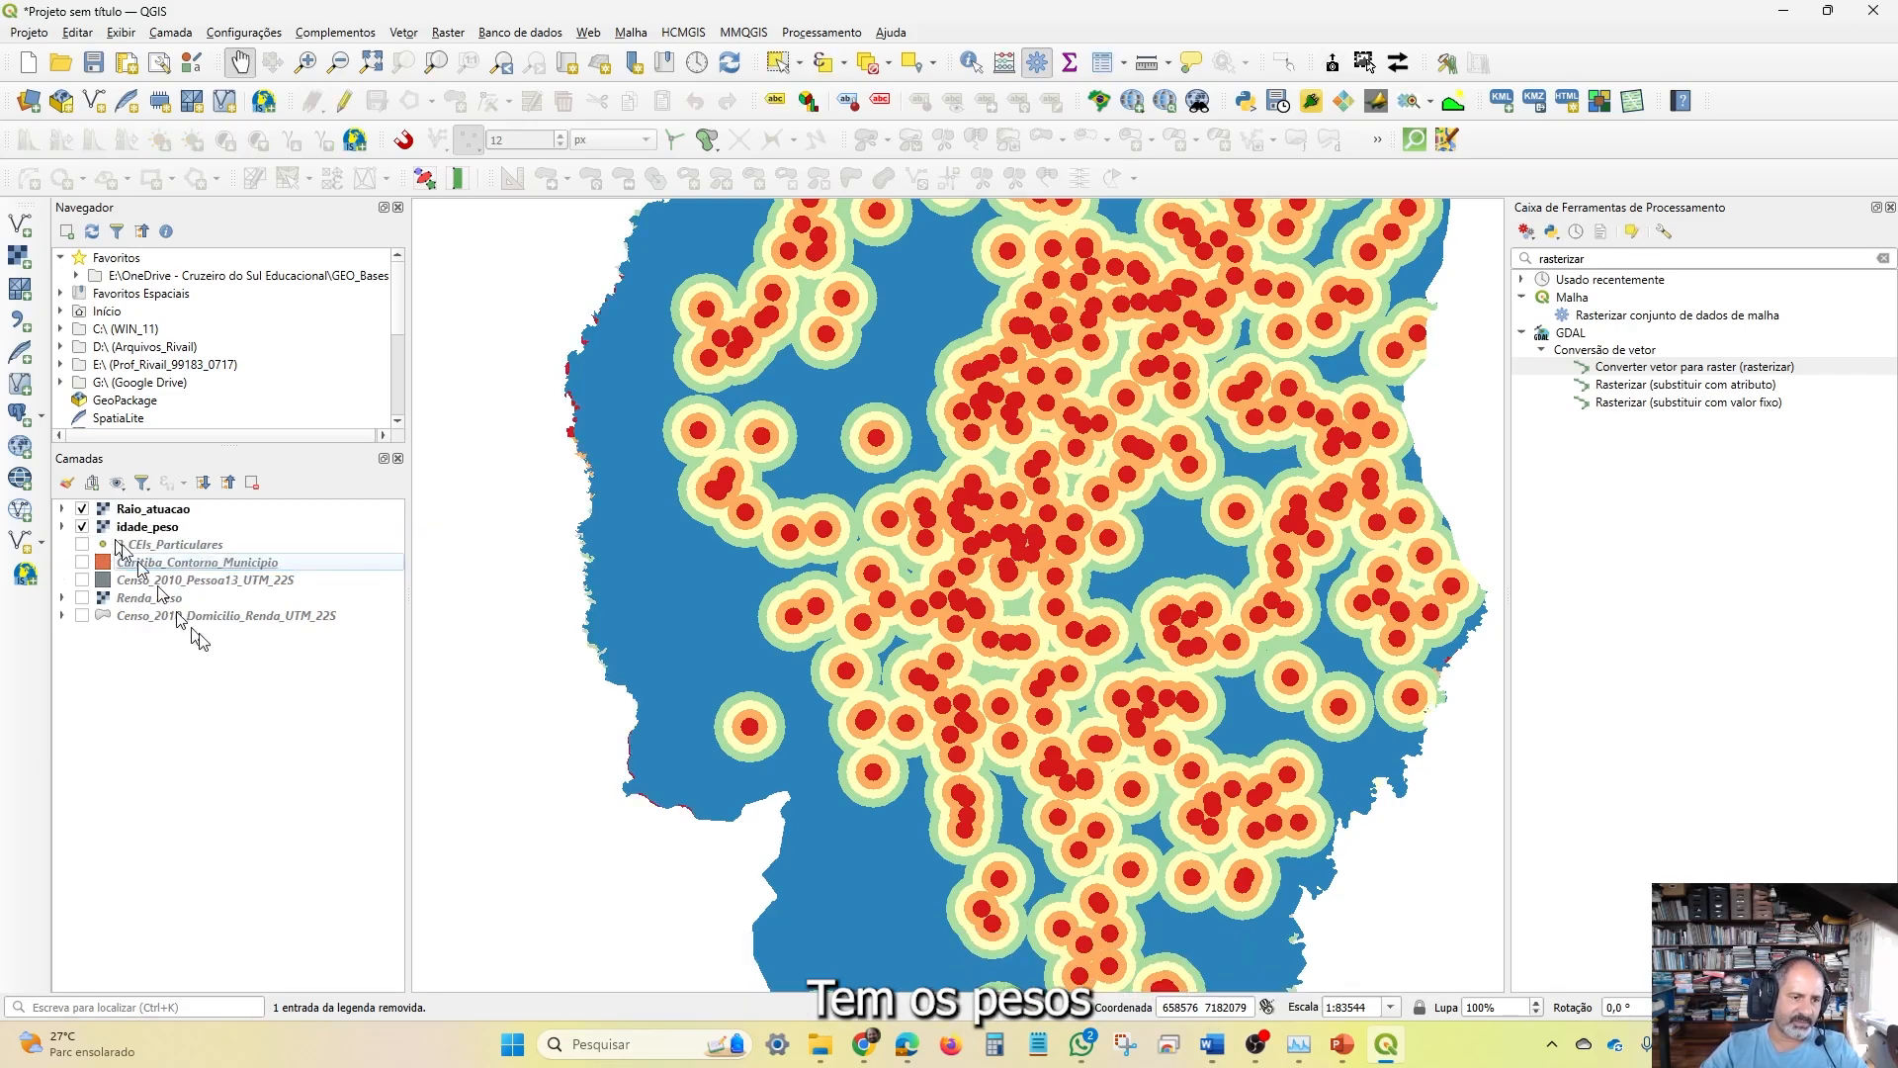
{"action": "left_click_drag", "start_coordinate": [165, 598], "coordinate": [128, 535]}
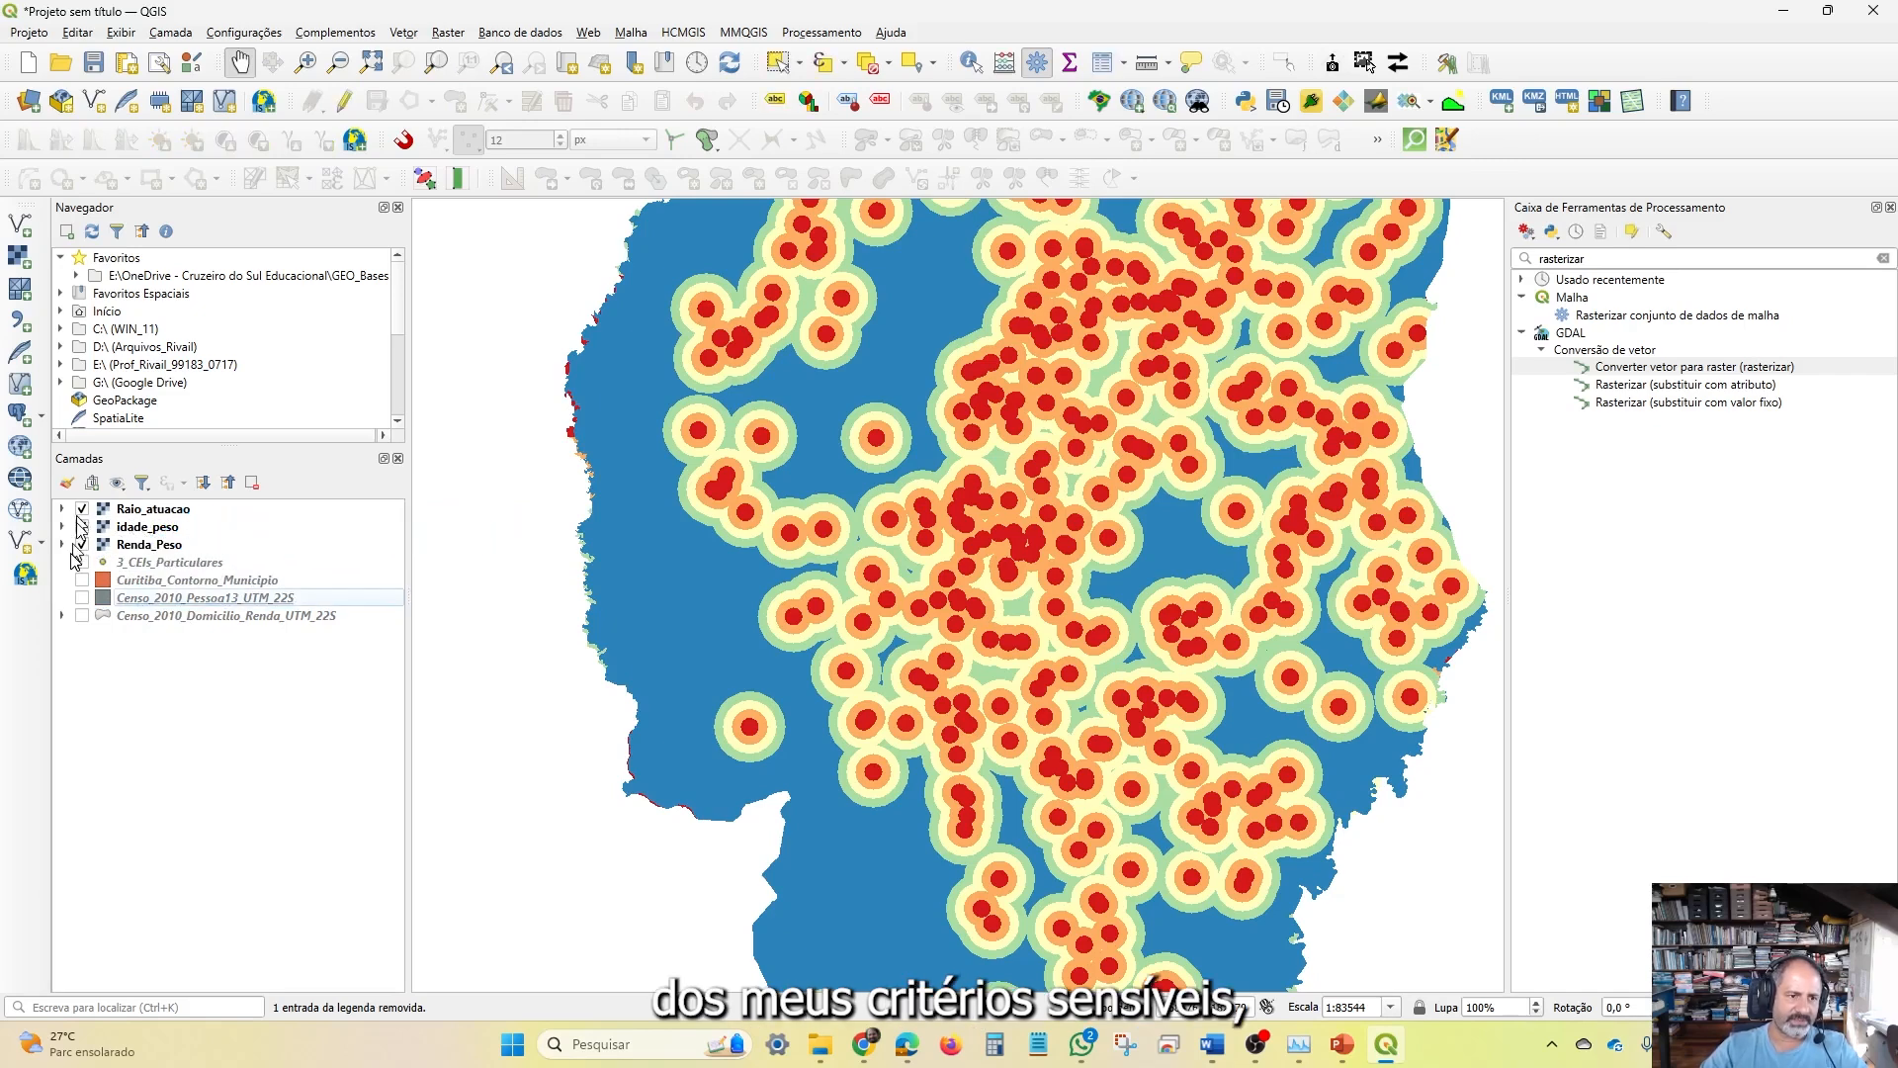
Compare the three weight rasters on the map by hiding Raio_atuacao and idade_peso in turn, and show both again
{"action": "left_click_drag", "start_coordinate": [979, 624], "coordinate": [856, 767]}
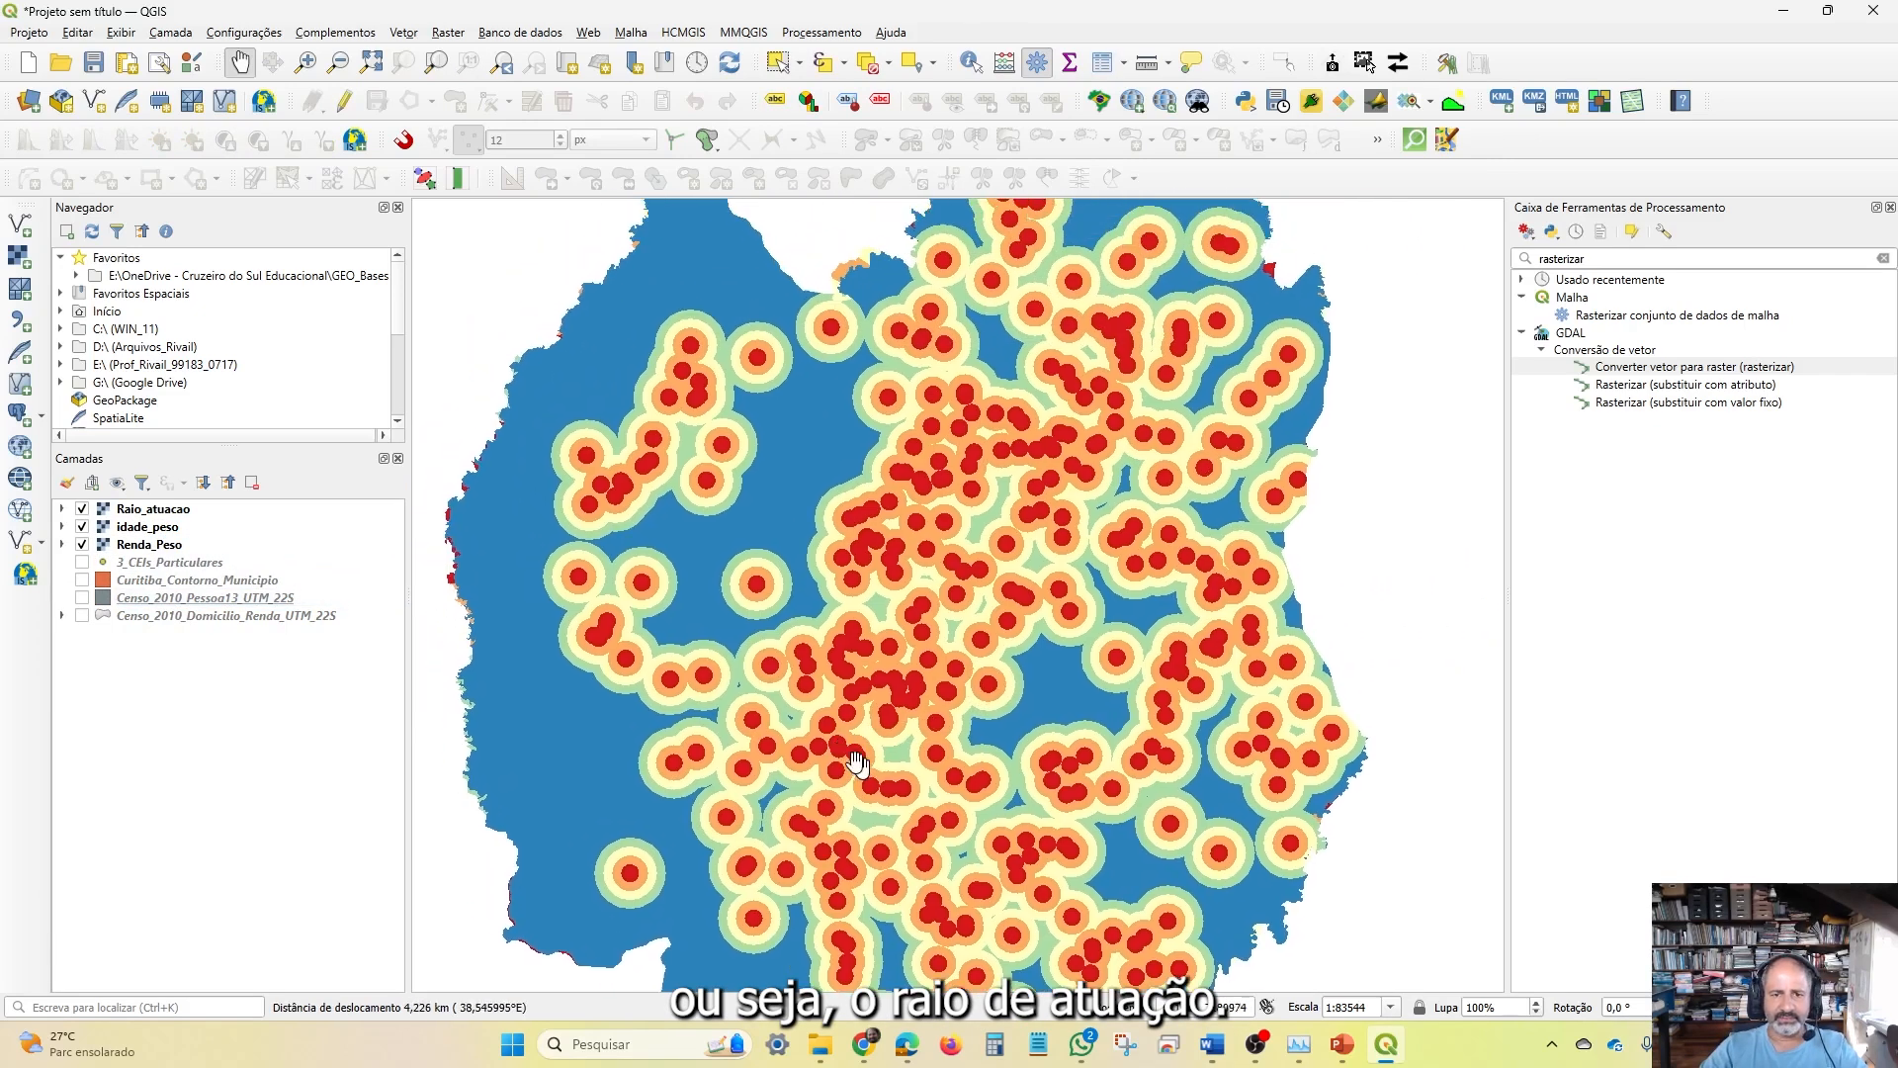
{"action": "left_click", "coordinate": [83, 509]}
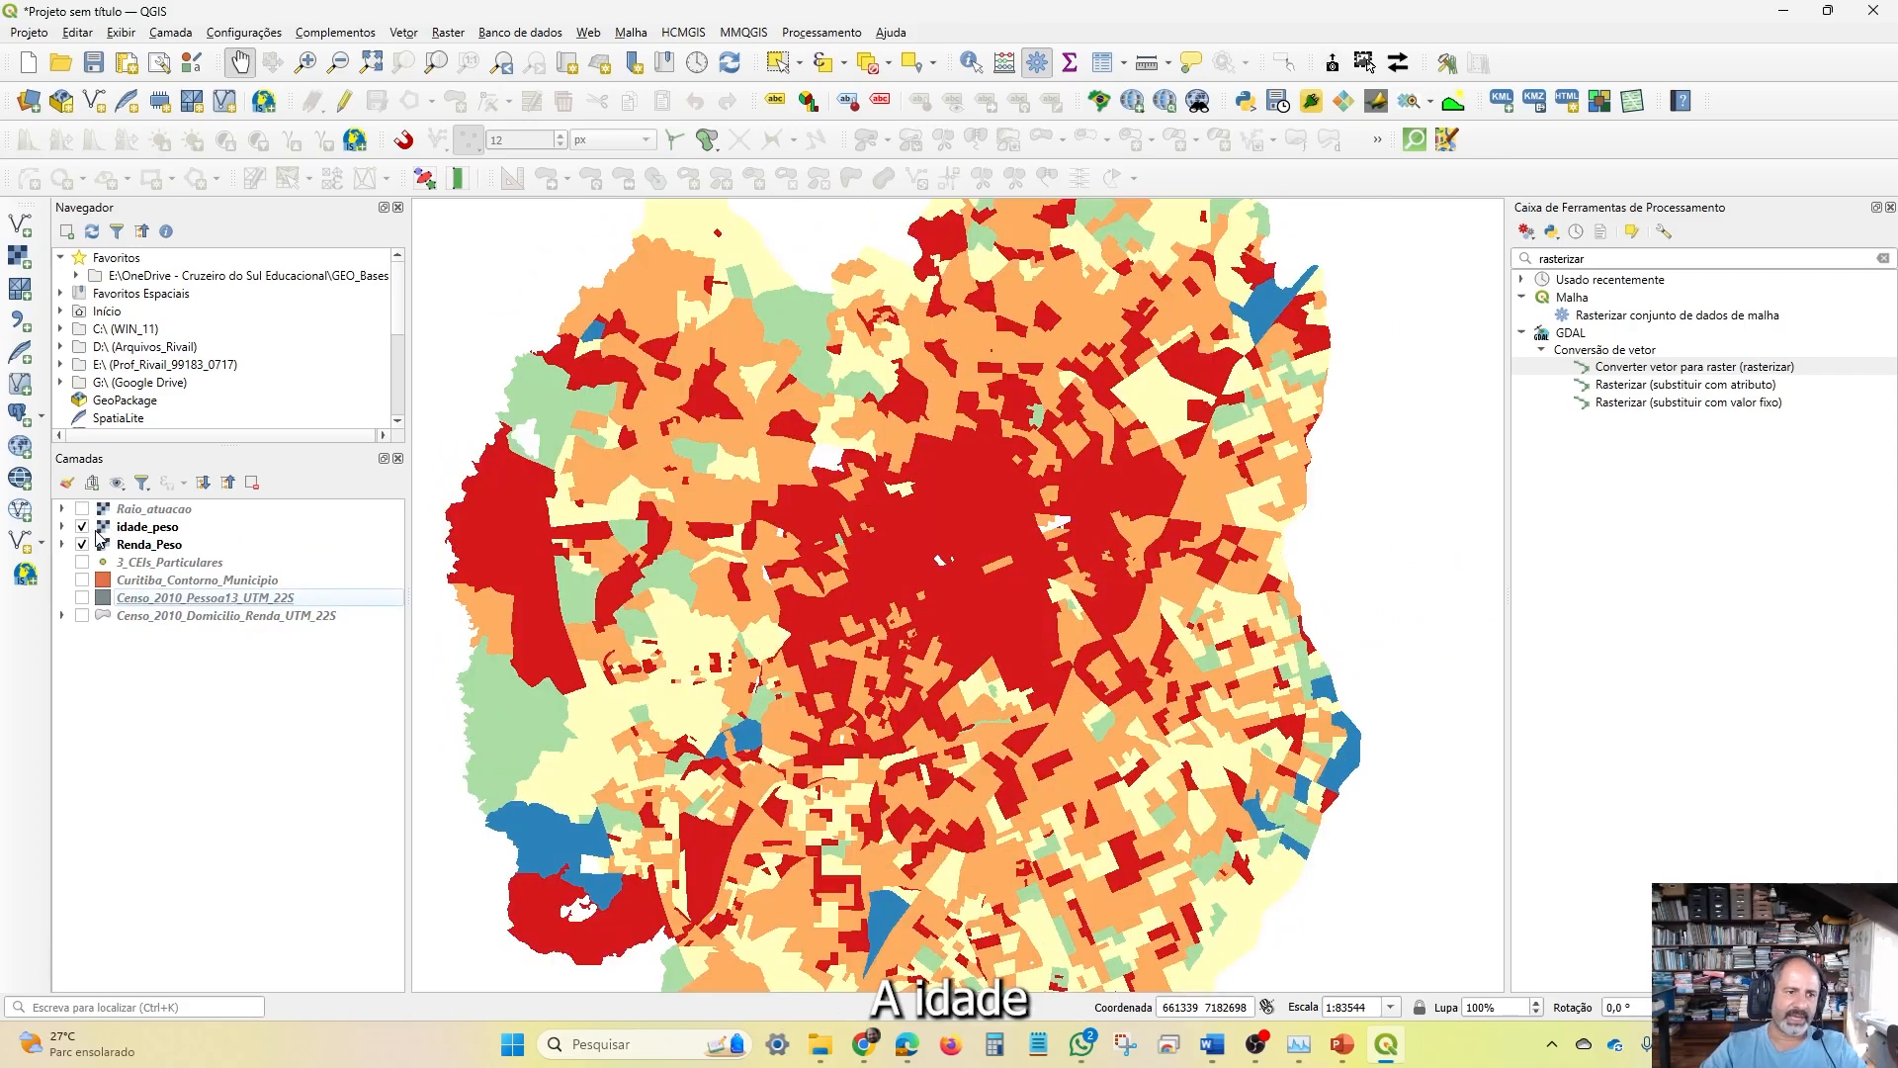
{"action": "left_click", "coordinate": [83, 528]}
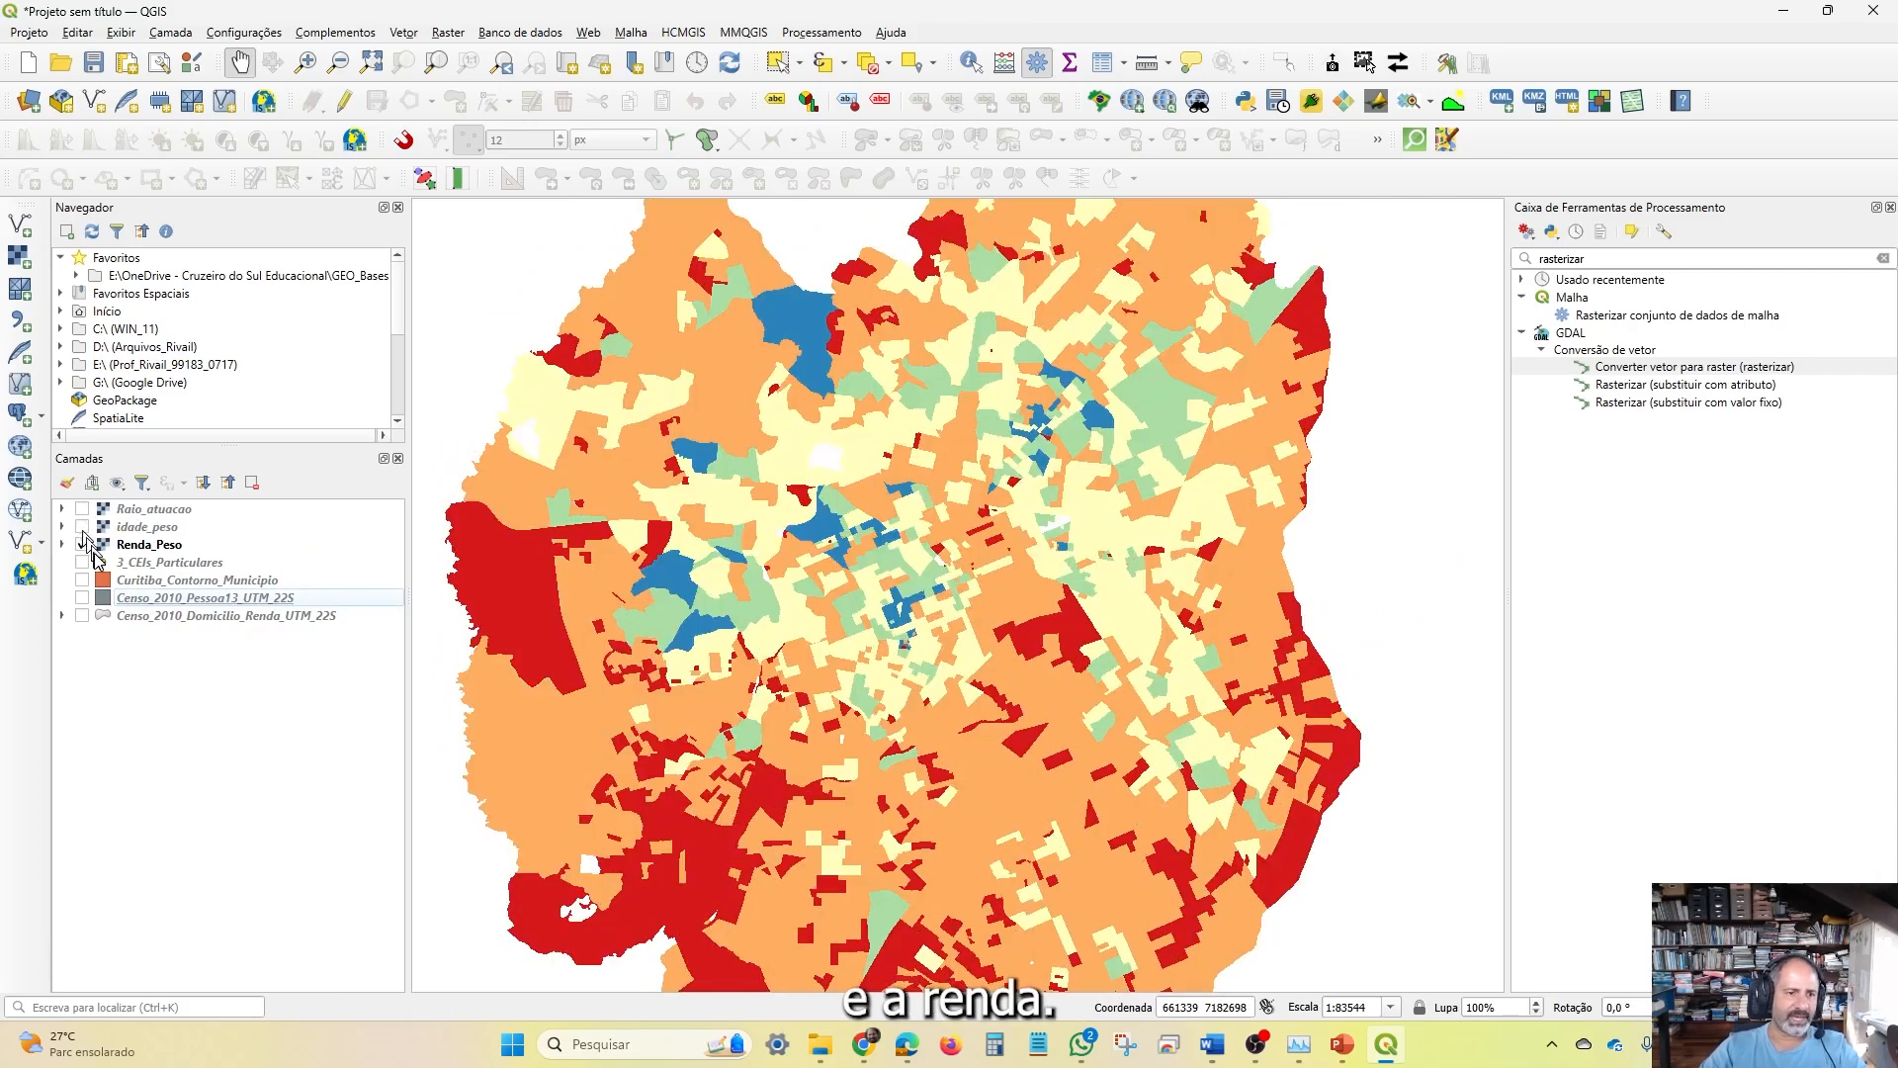
{"action": "left_click", "coordinate": [83, 527]}
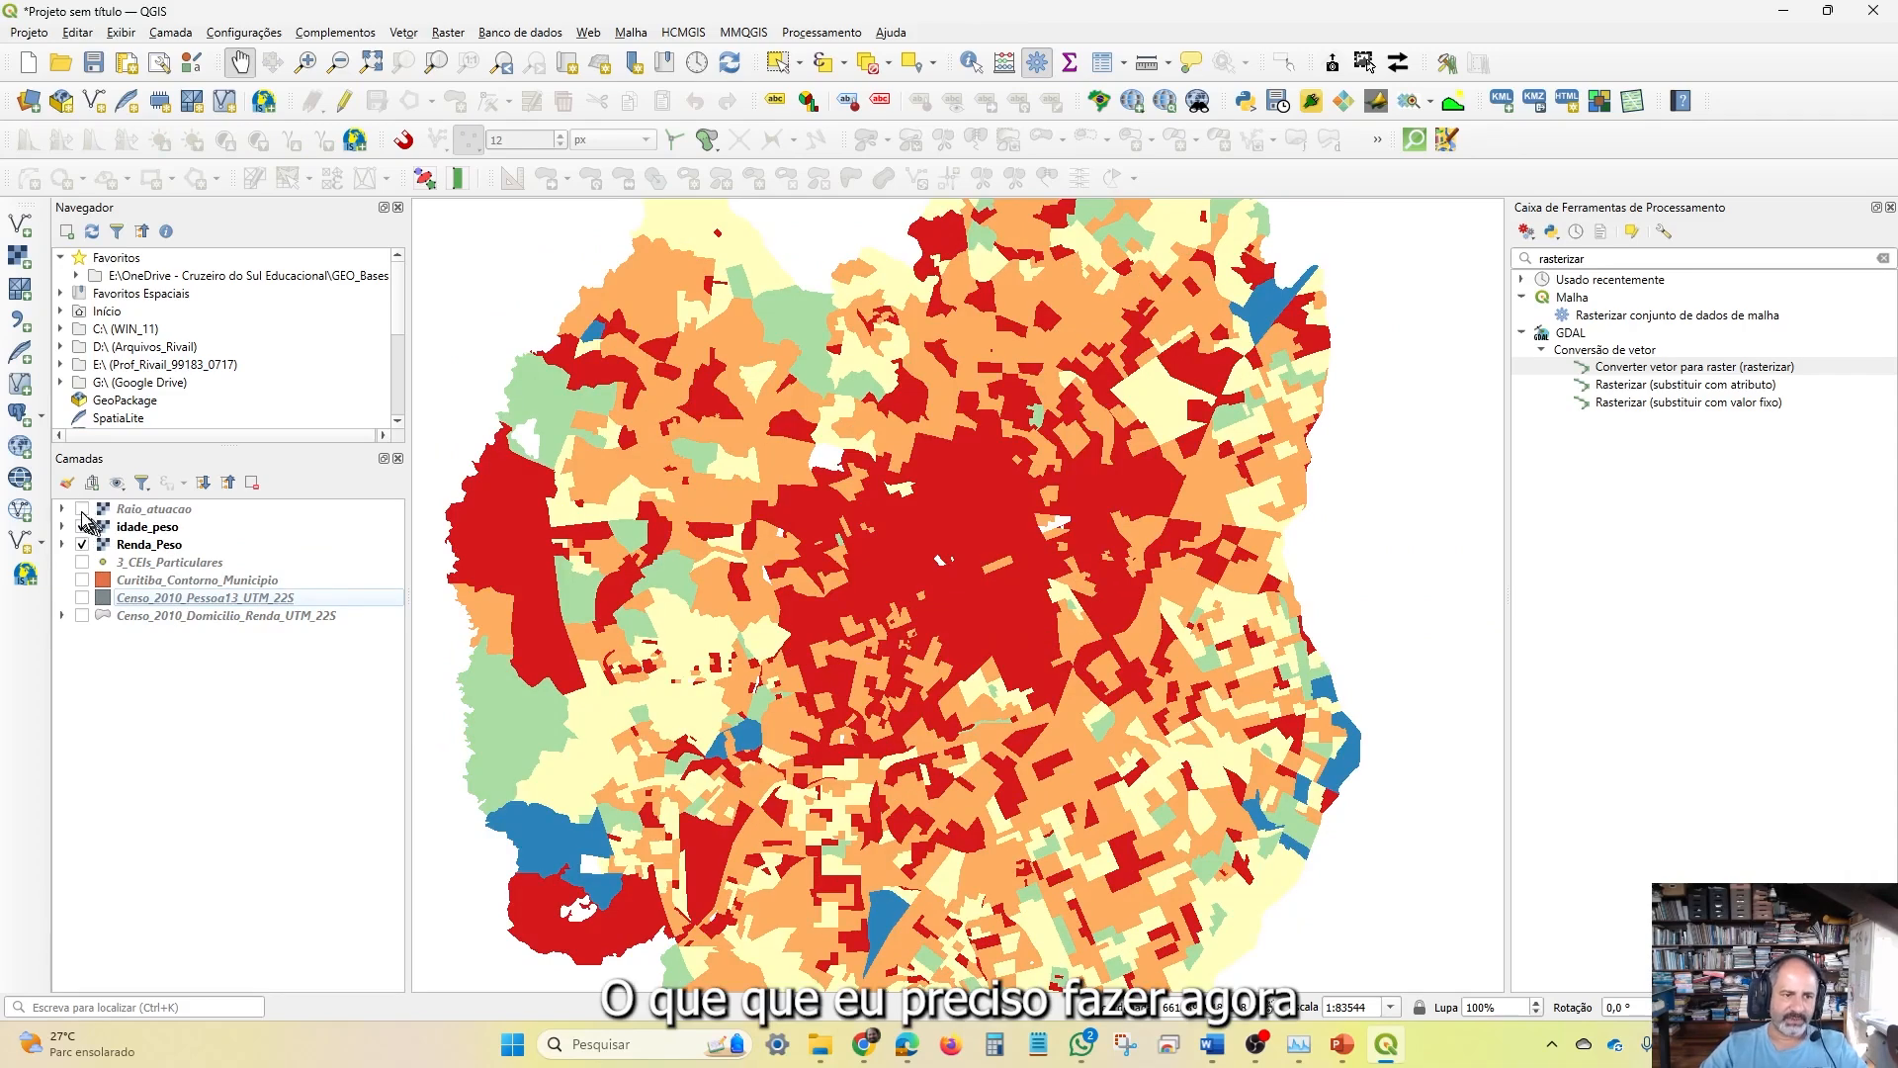
{"action": "left_click", "coordinate": [82, 509]}
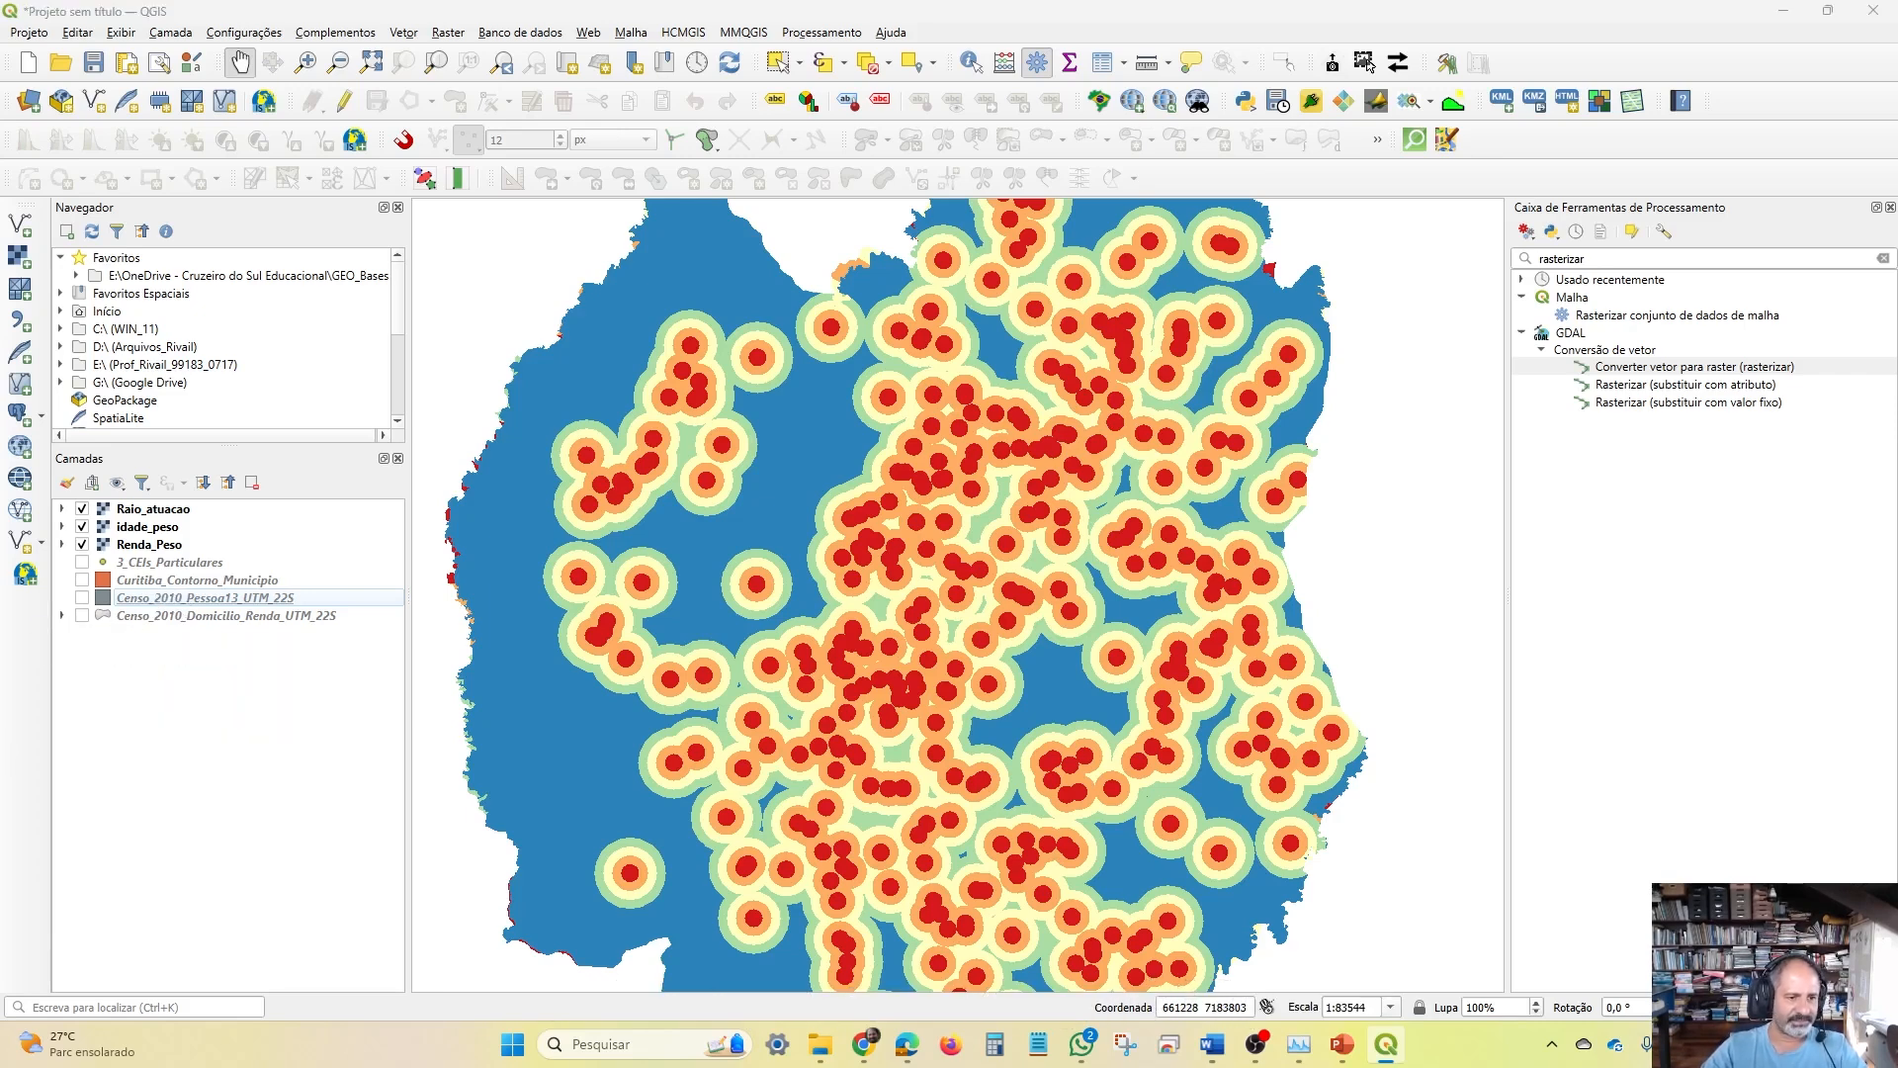
Open the Raster Calculator and build the expression "Raio_atuacao@1" + "Renda_Peso@1" + "idade_peso@1"
{"action": "left_click", "coordinate": [448, 32]}
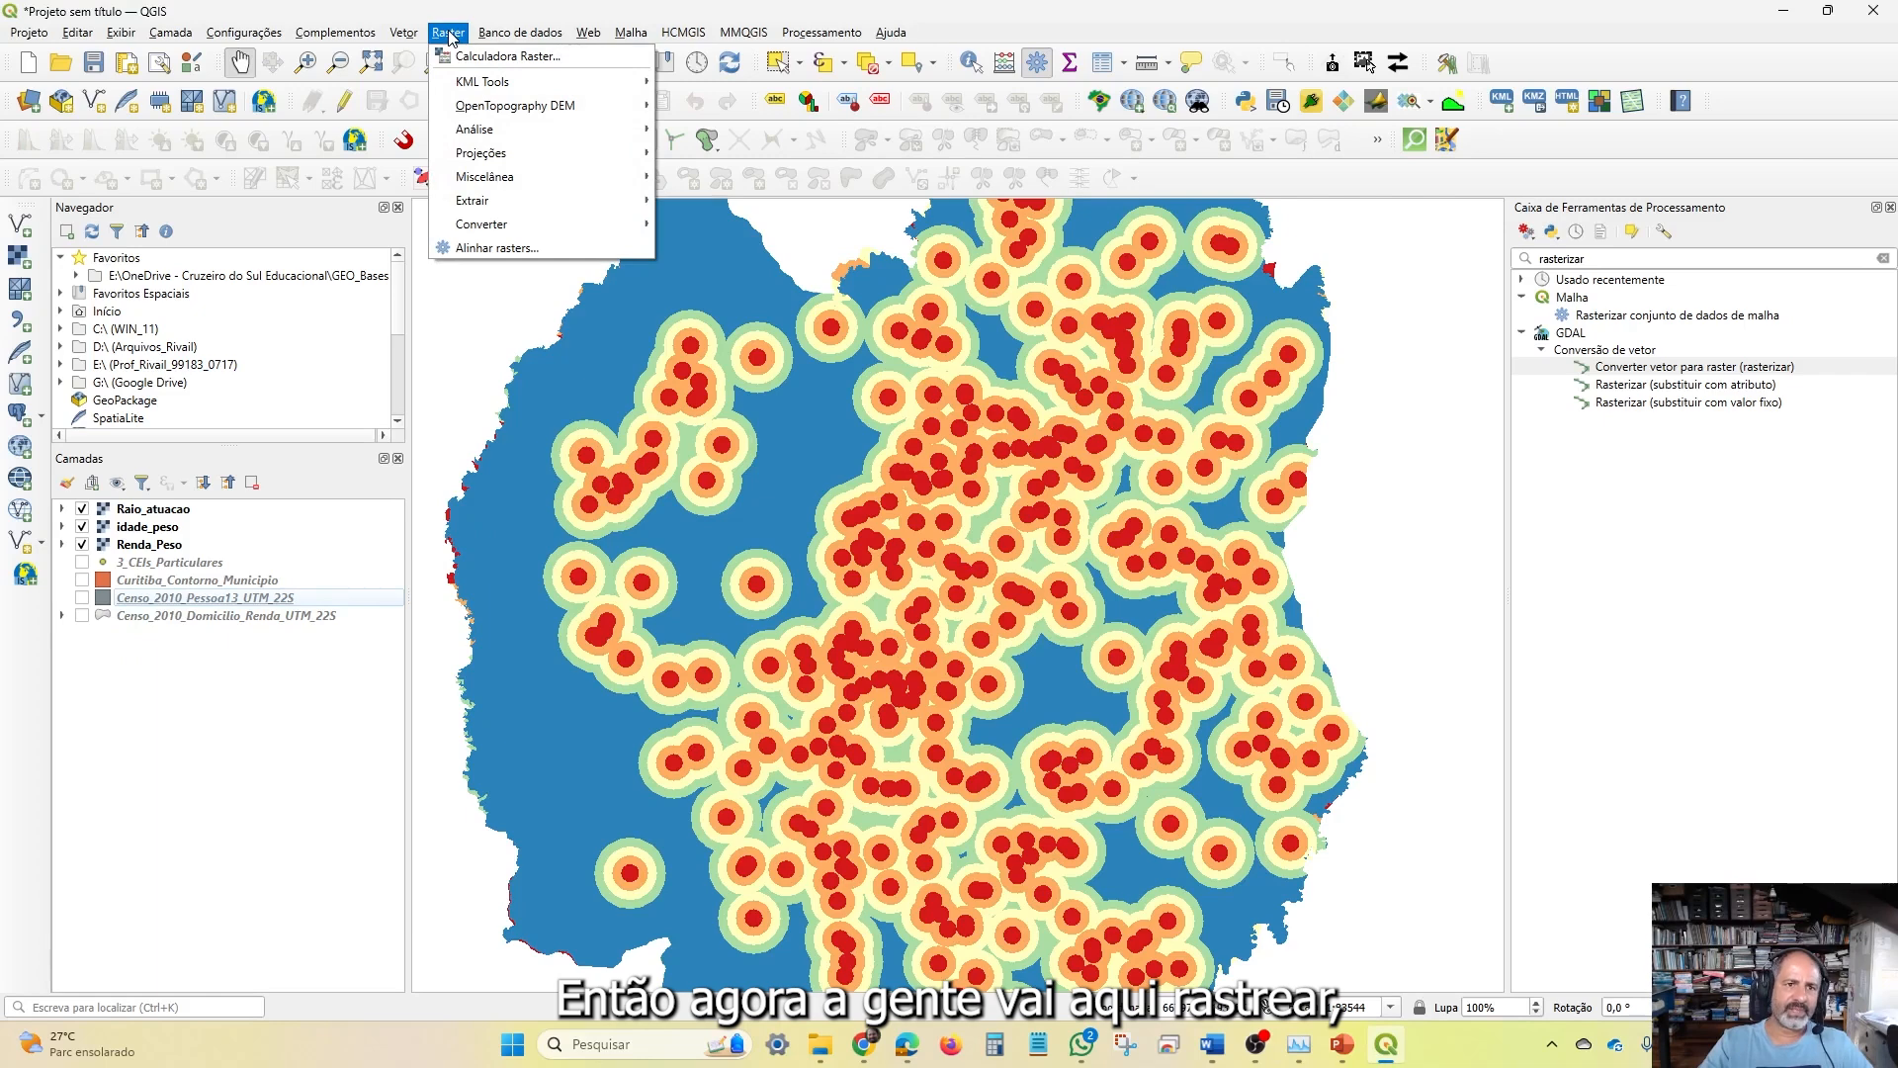
{"action": "left_click", "coordinate": [508, 58]}
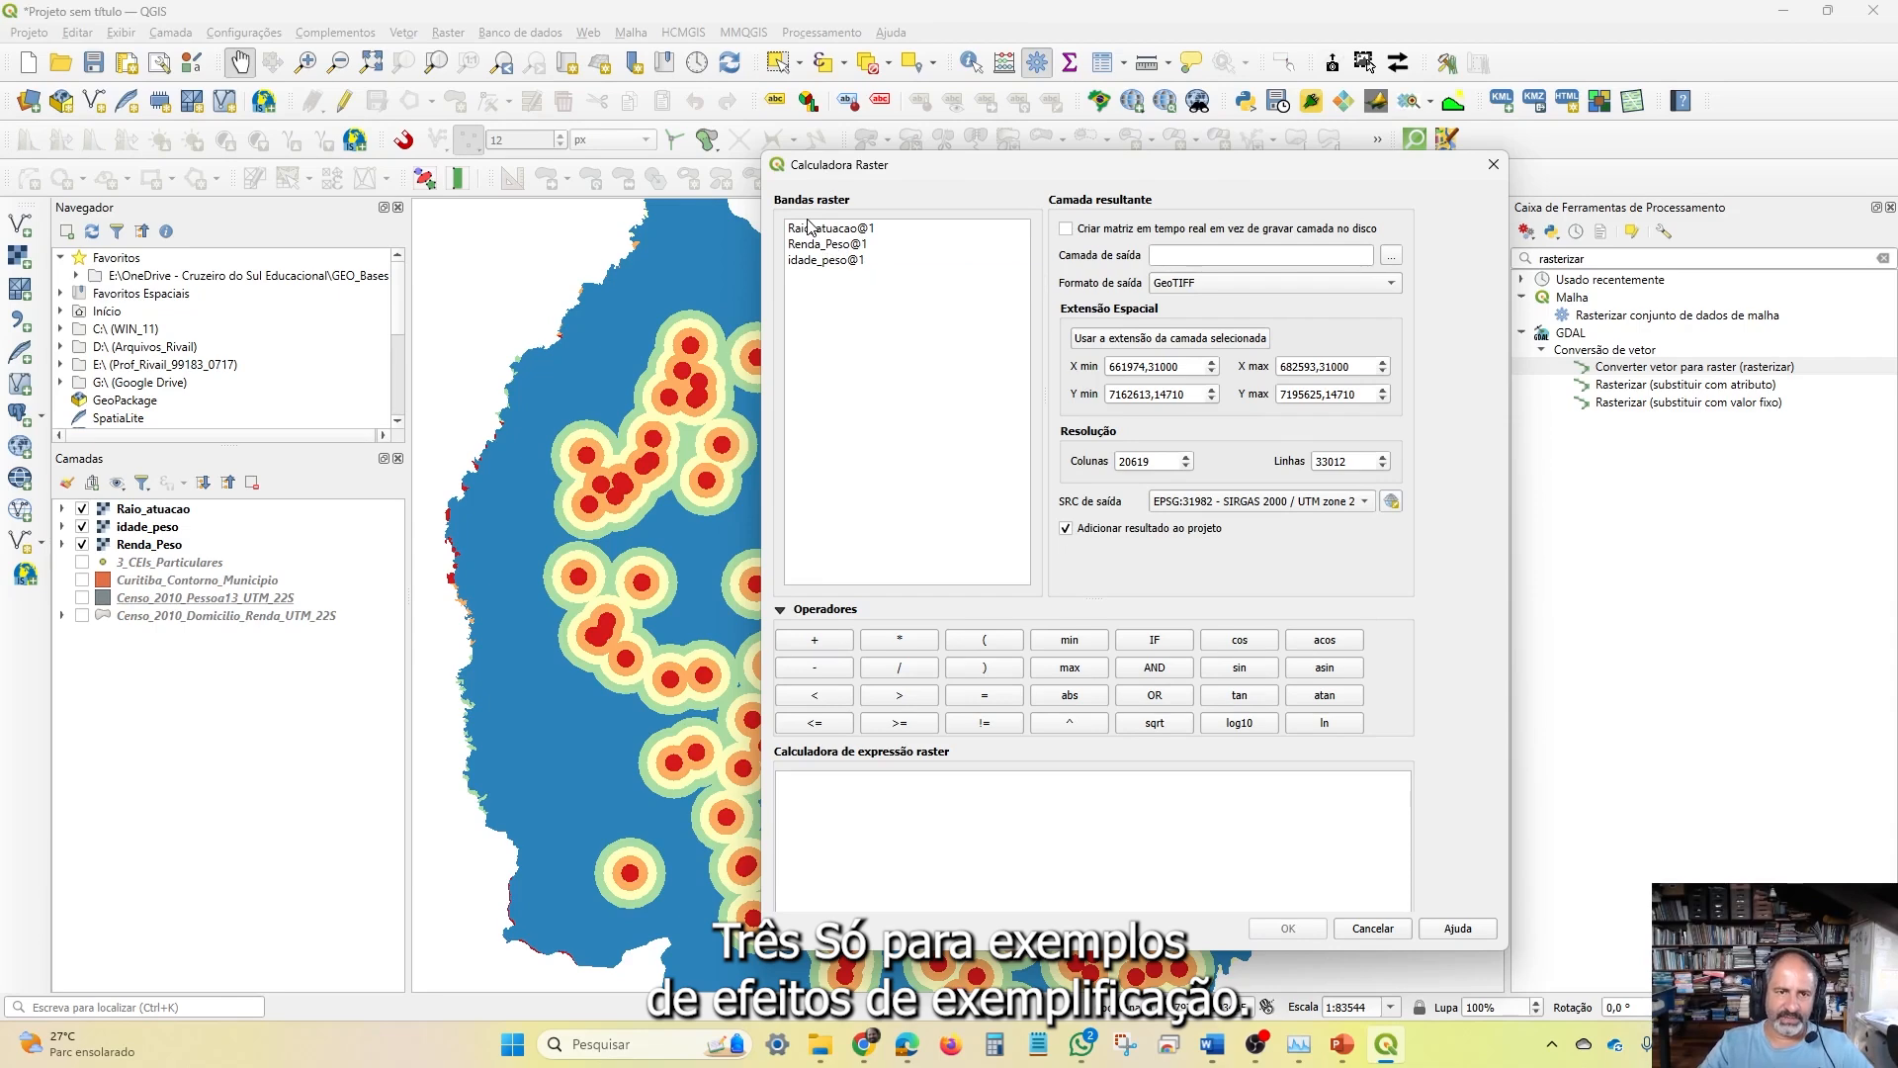
{"action": "left_click", "coordinate": [826, 231]}
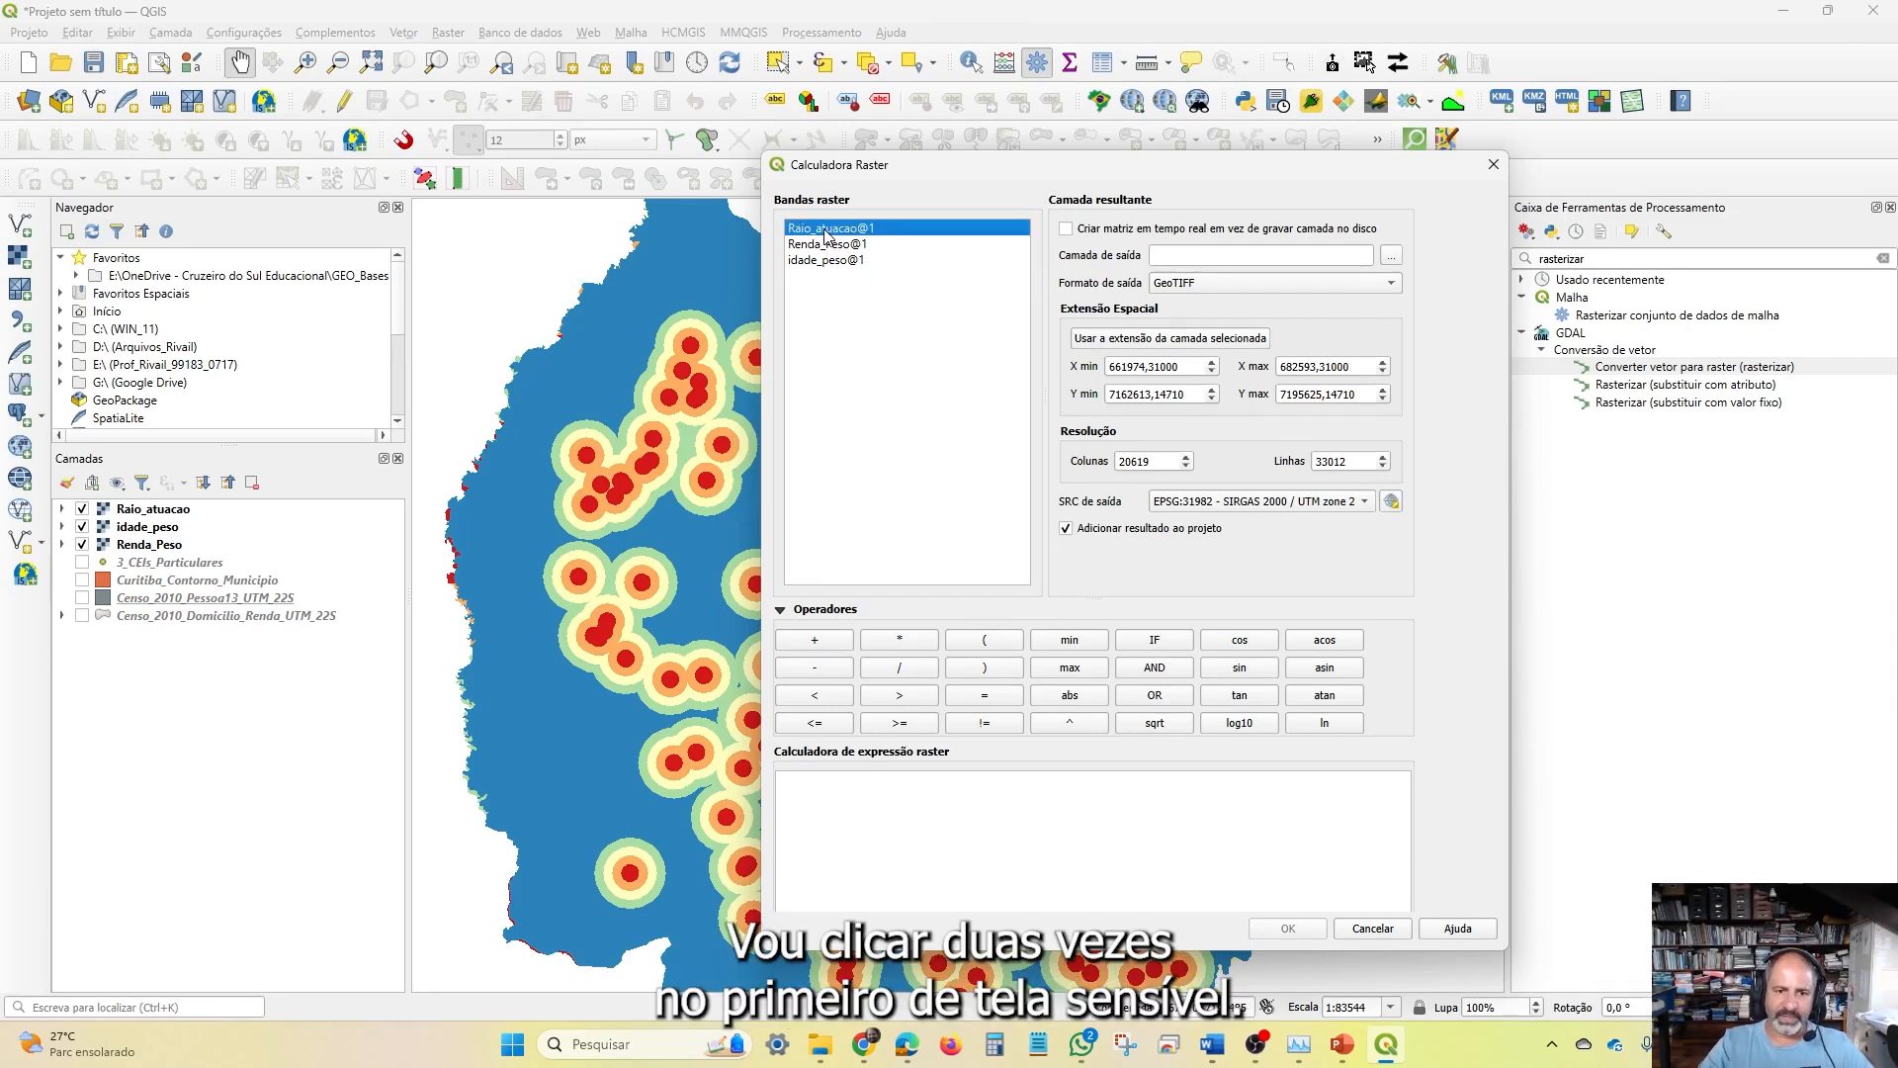
{"action": "double_click", "coordinate": [827, 230]}
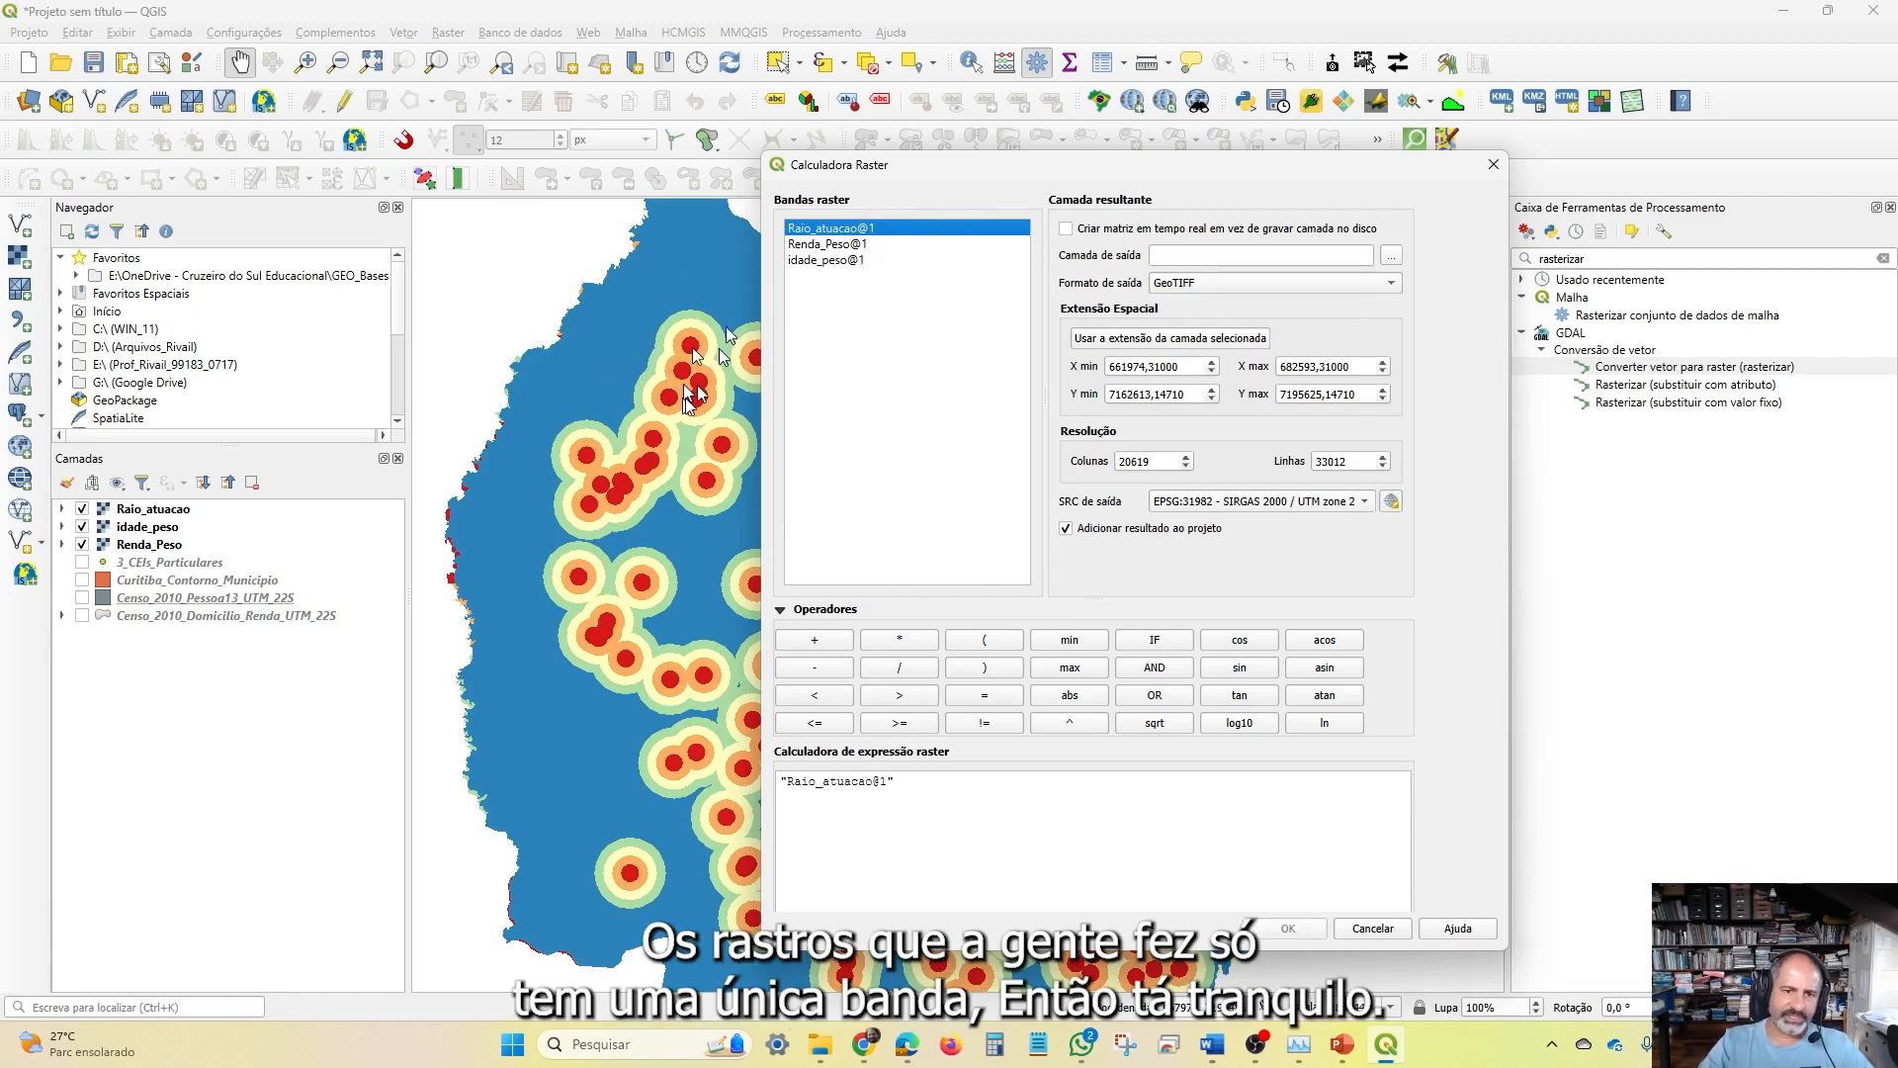
{"action": "left_click", "coordinate": [810, 649]}
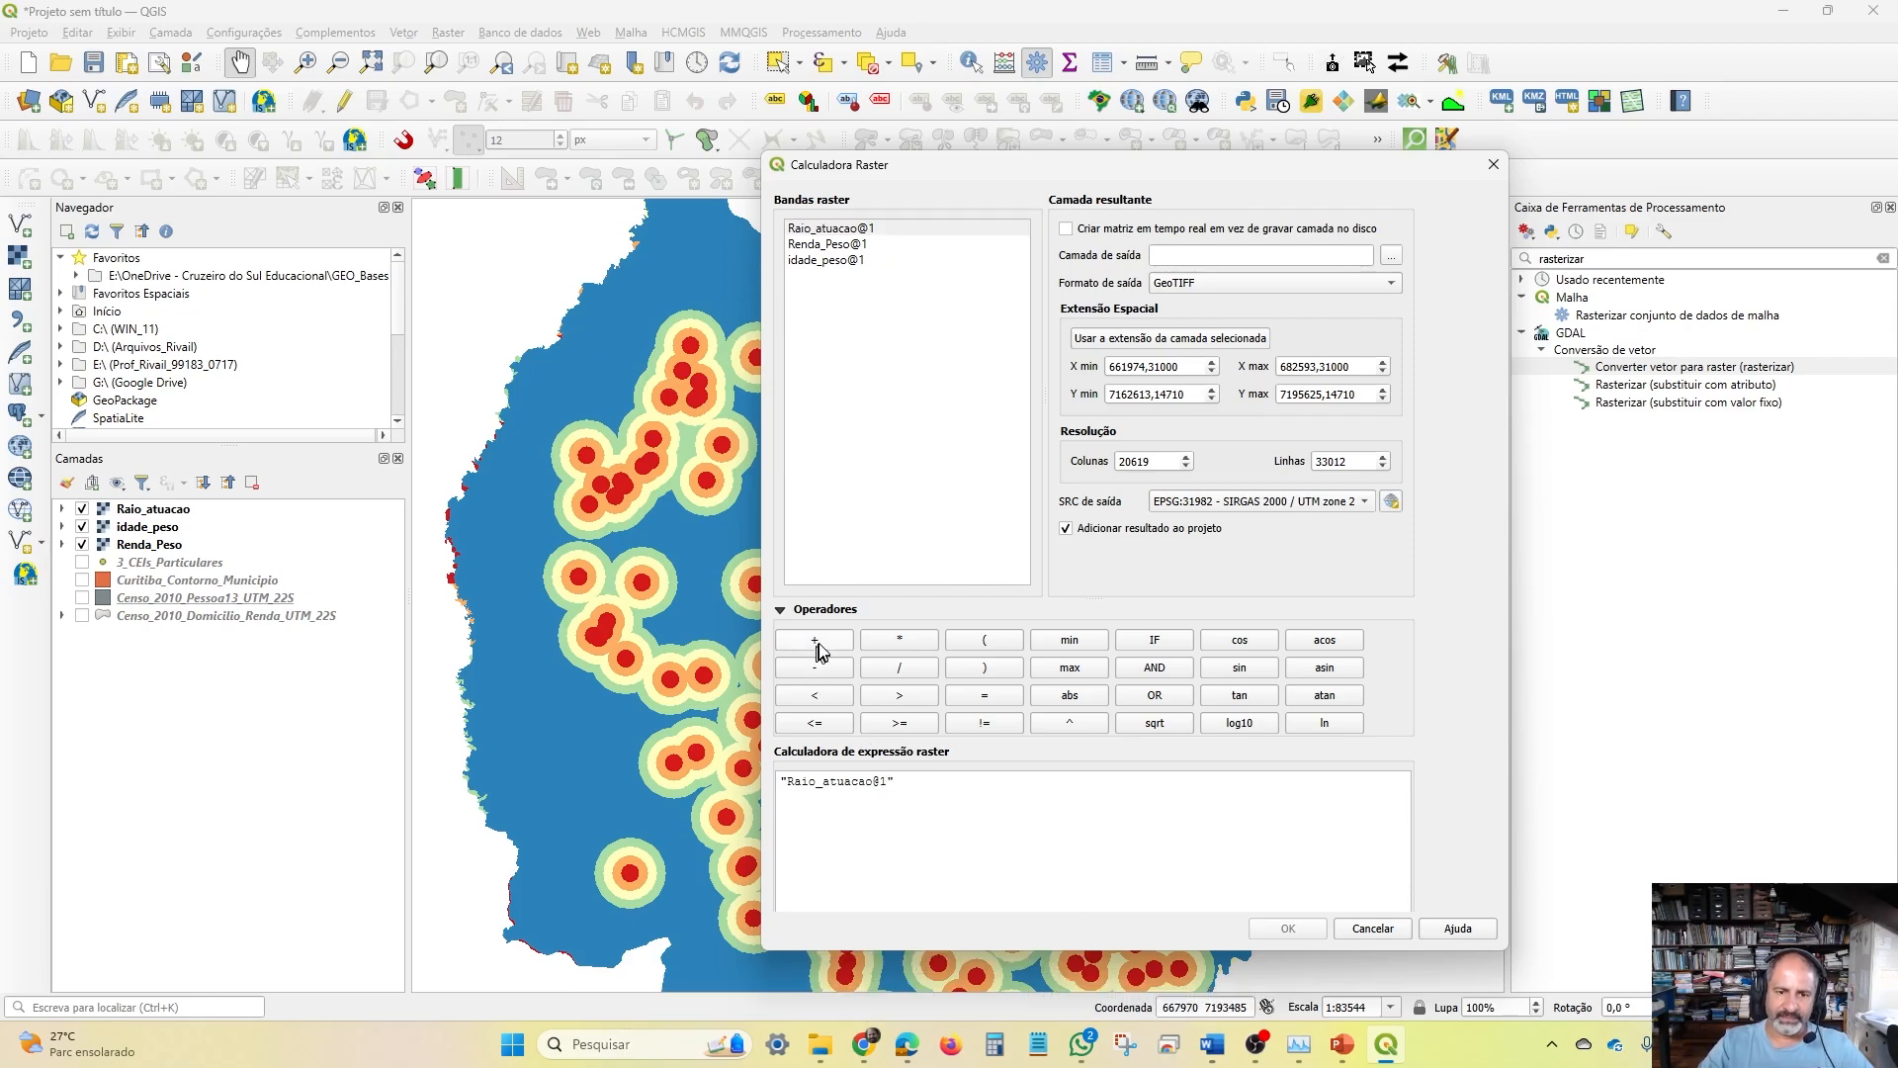
{"action": "double_click", "coordinate": [835, 245]}
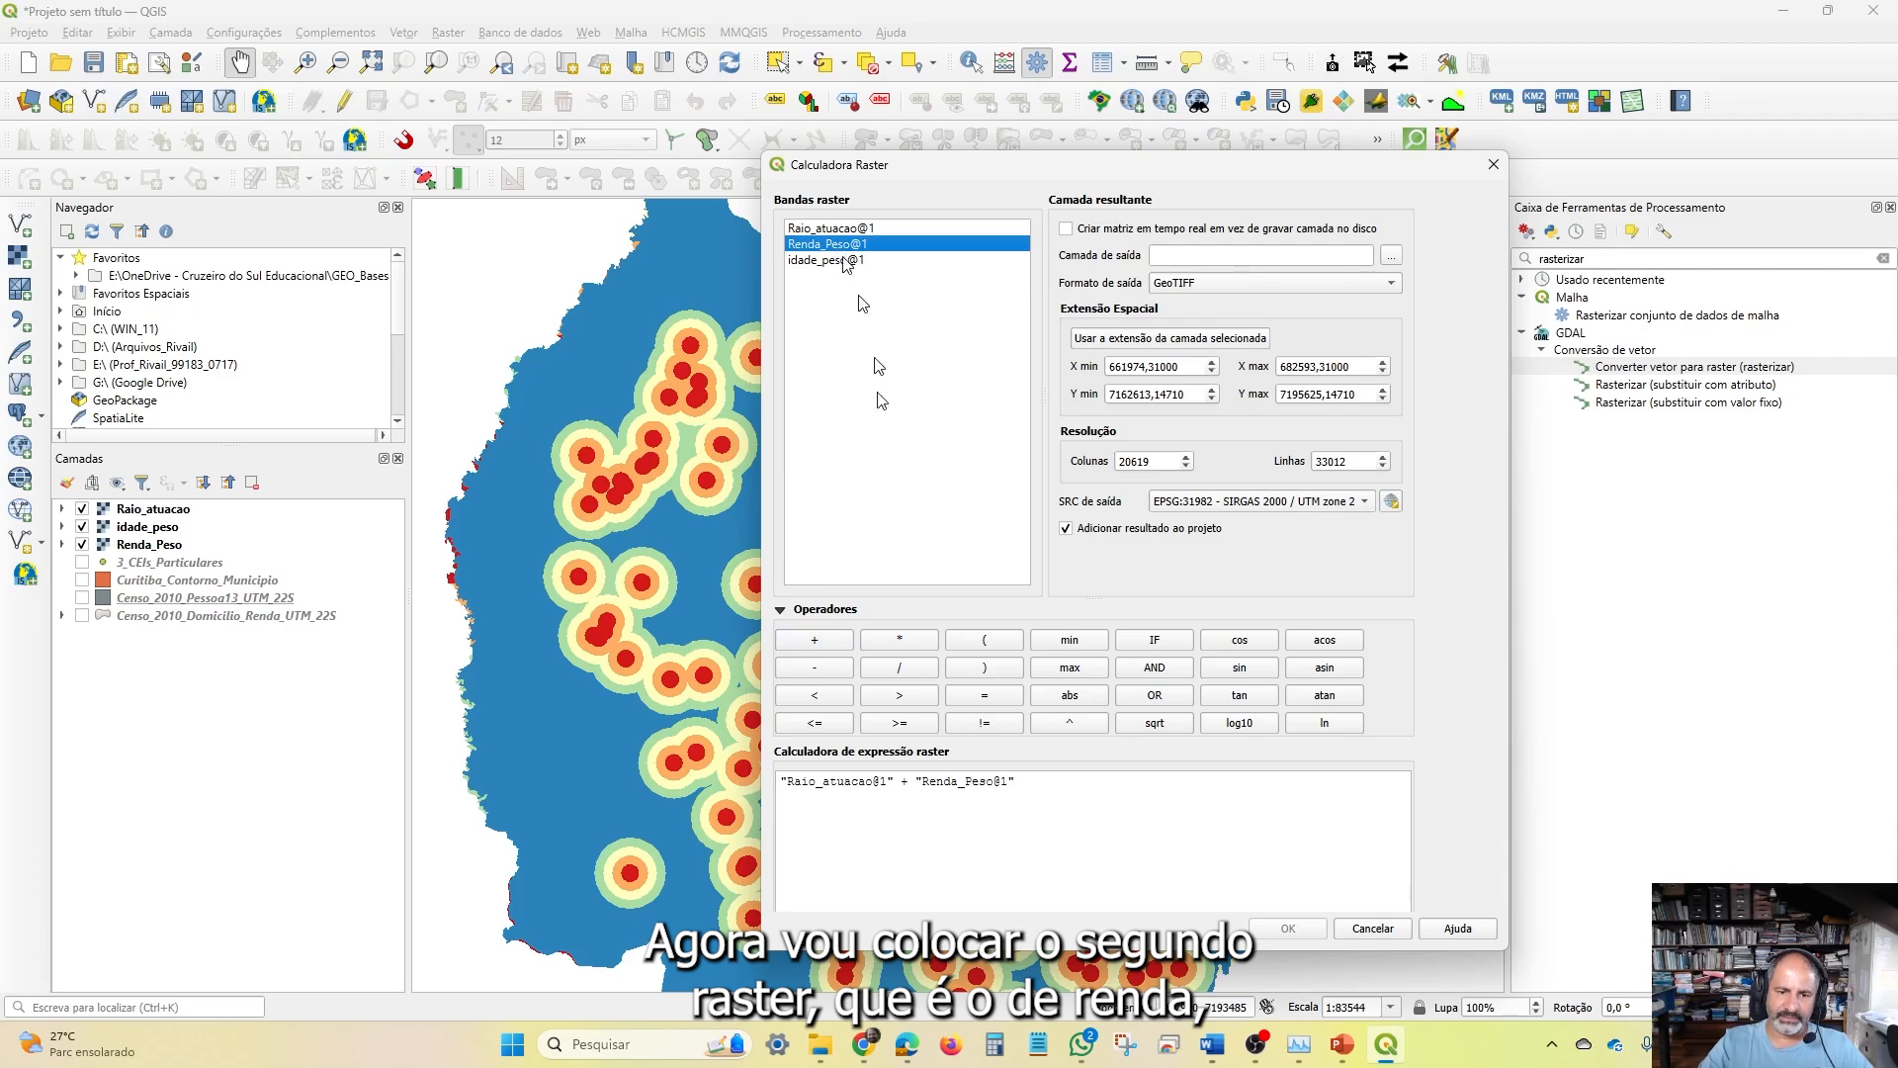
{"action": "left_click", "coordinate": [815, 641]}
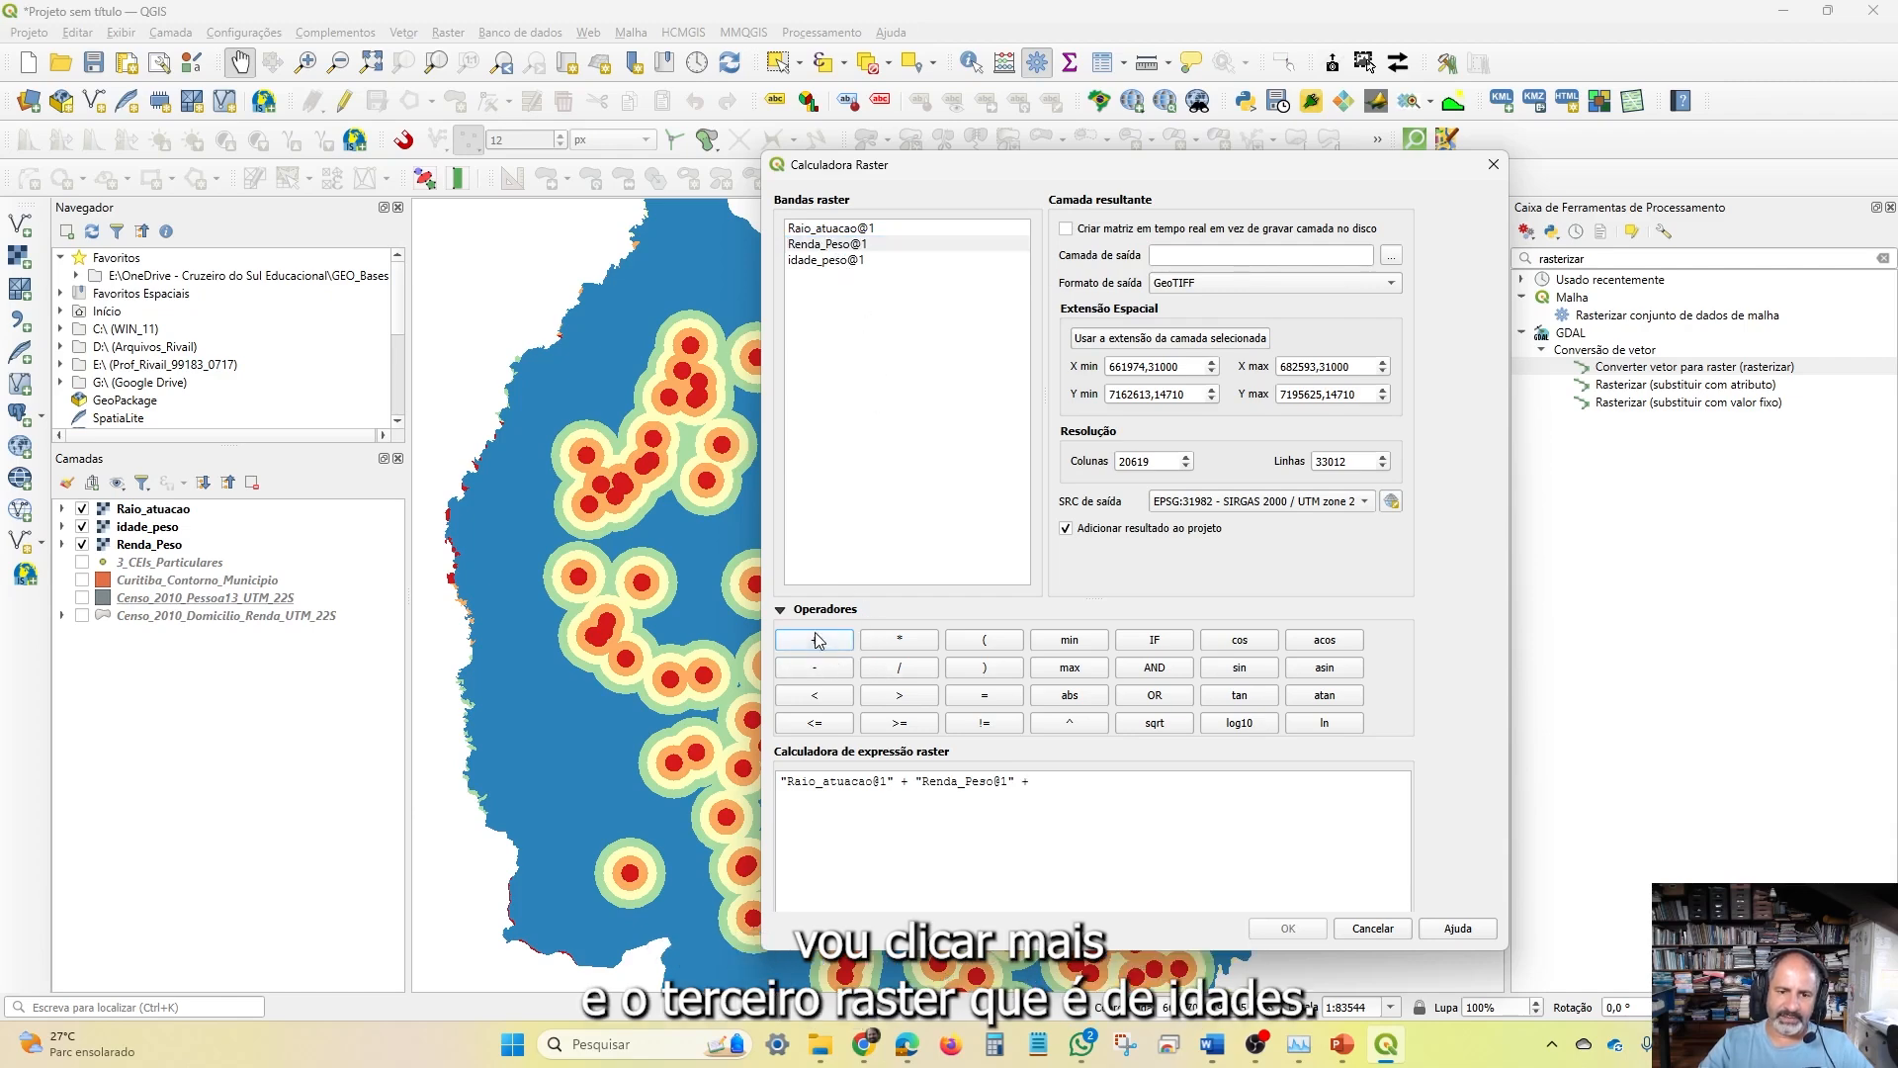
{"action": "left_click", "coordinate": [831, 261]}
{"action": "double_click", "coordinate": [831, 261]}
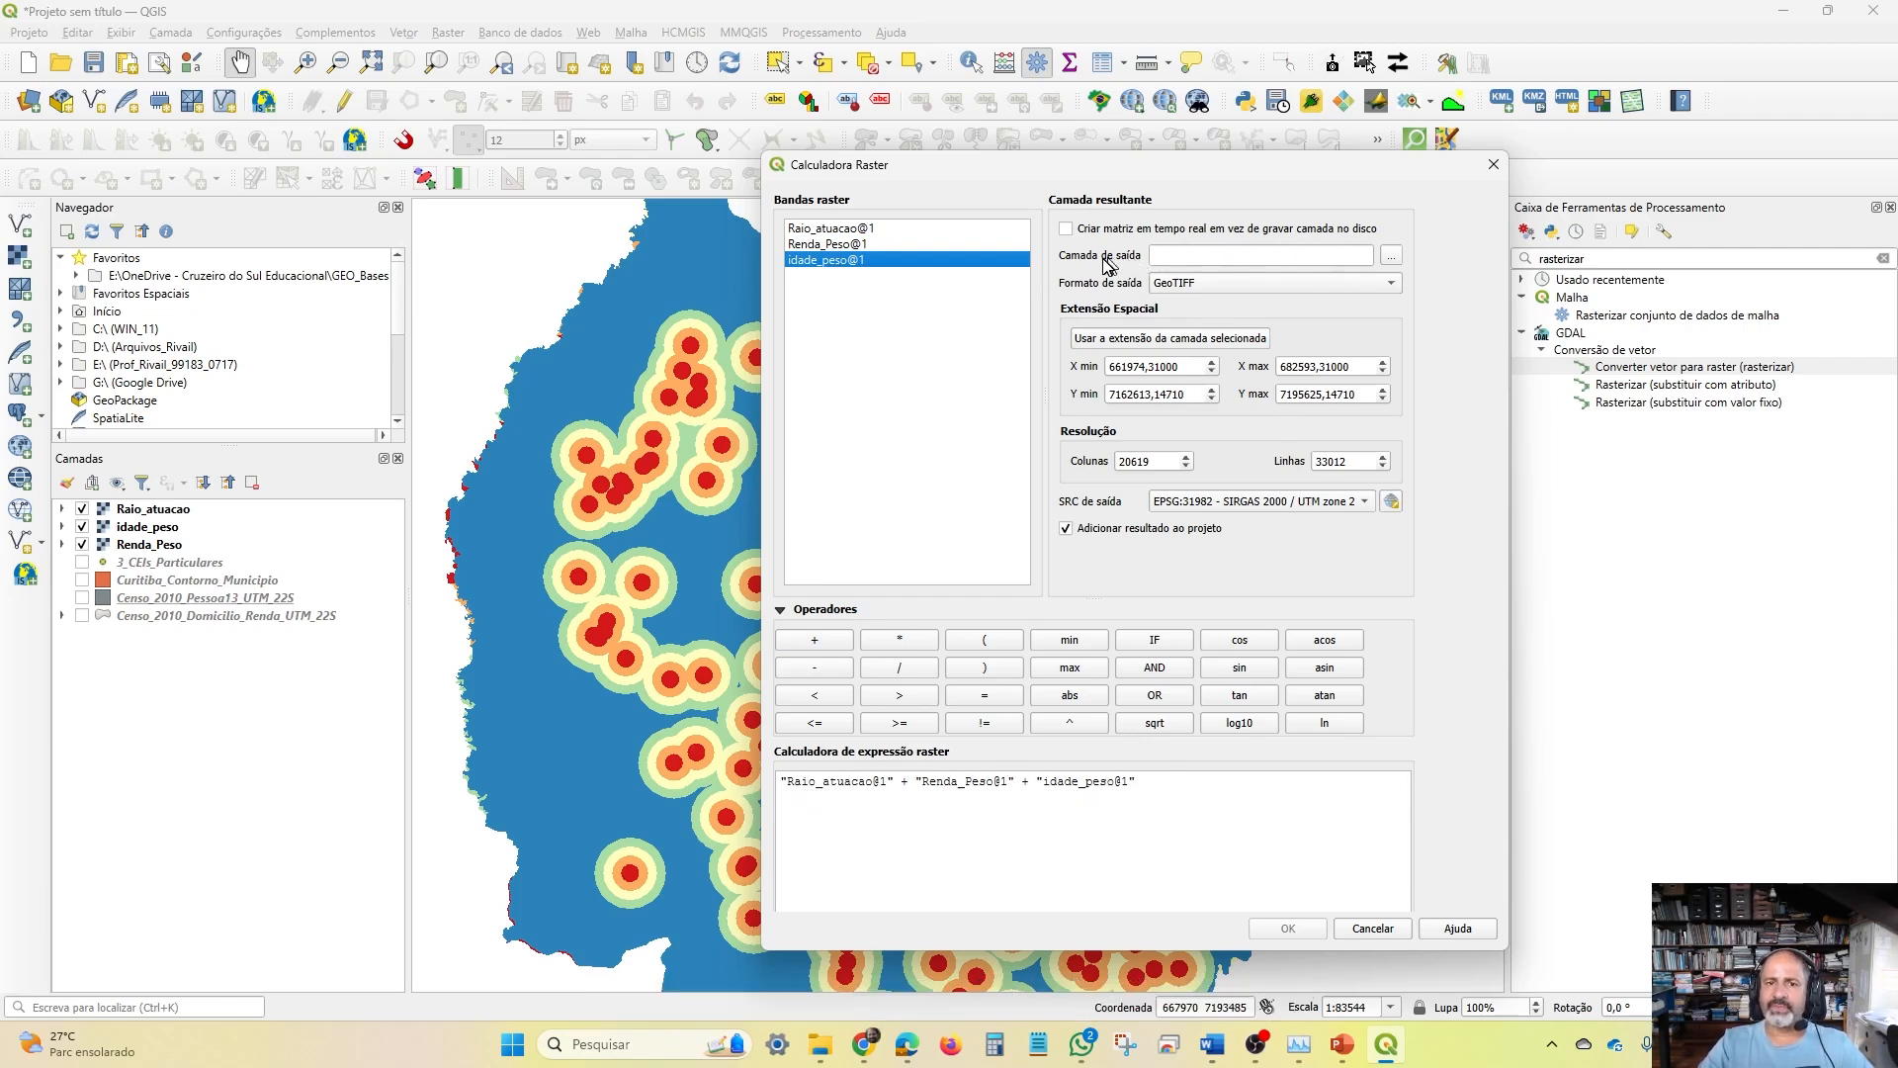
Set the calculator's output file to algebra in the TEMP_E_4Gb\Algebra folder and run the calculation
{"action": "left_click", "coordinate": [1394, 259]}
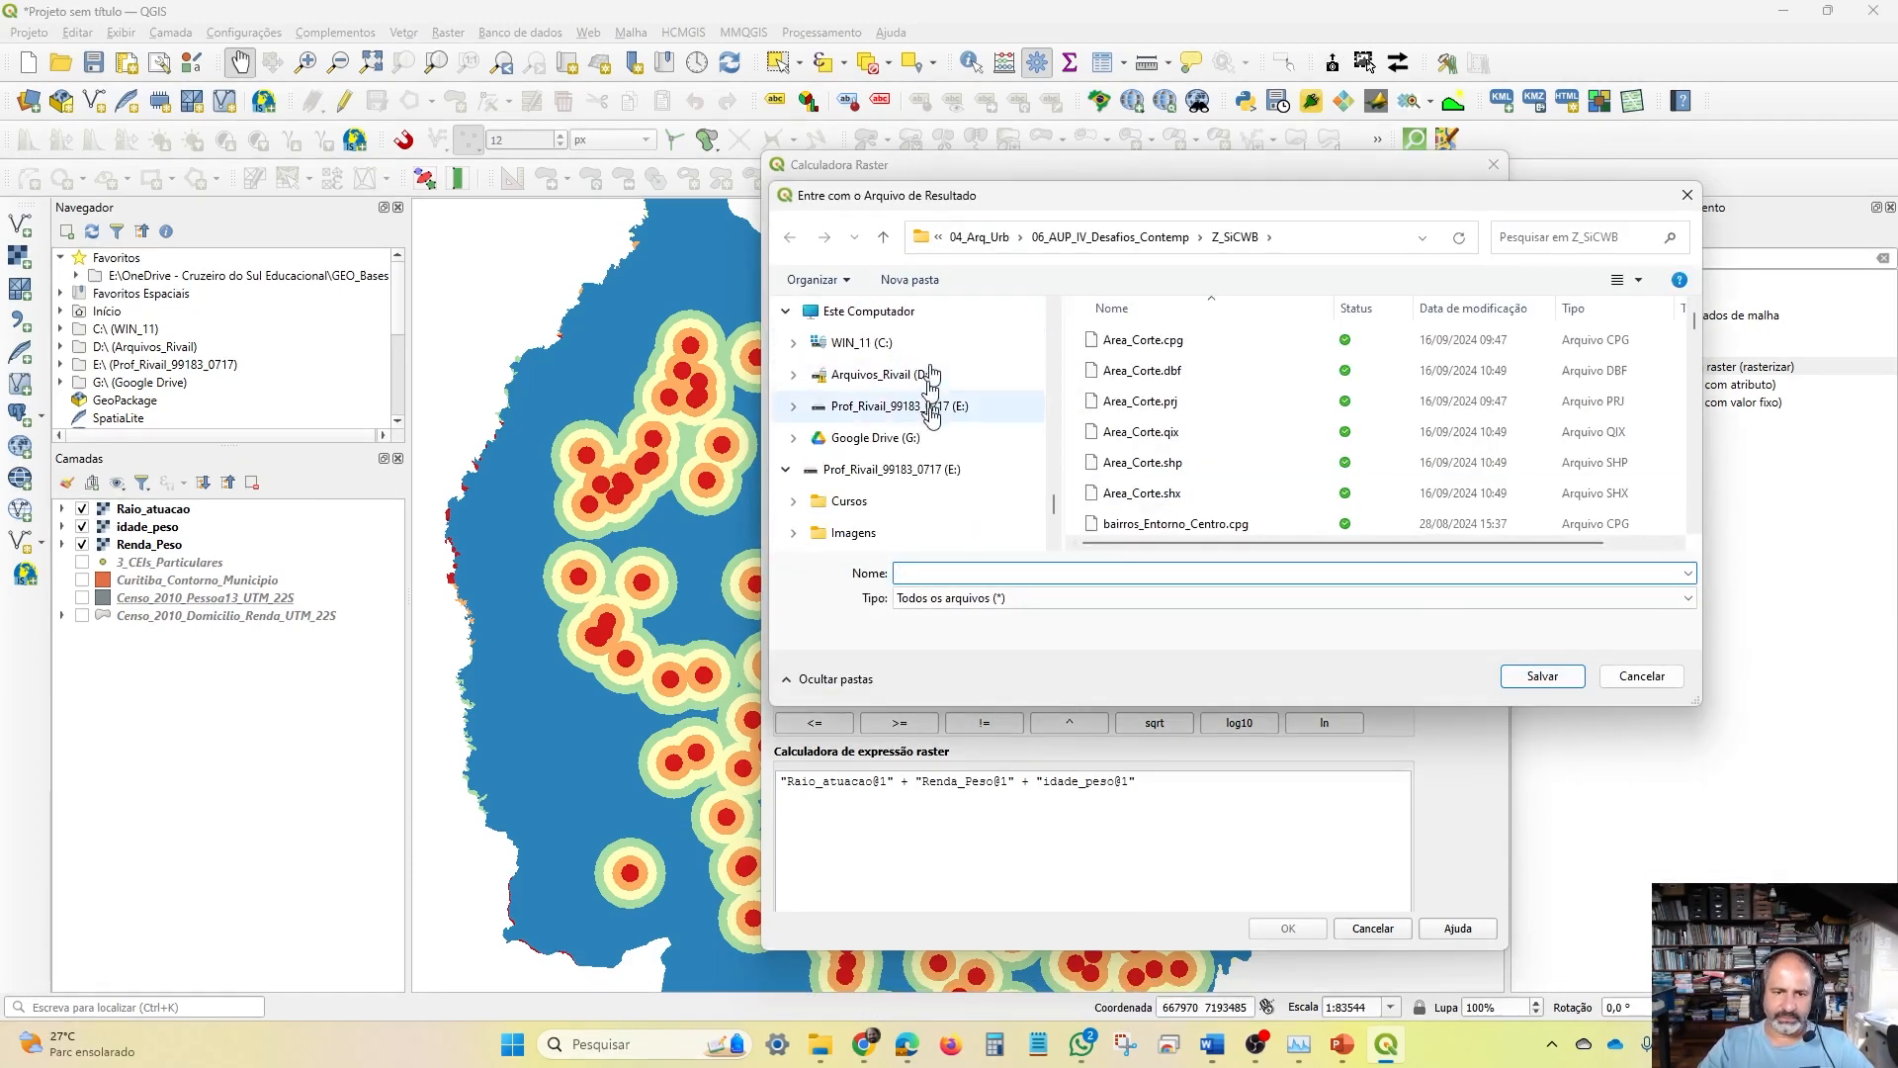
{"action": "left_click", "coordinate": [932, 470]}
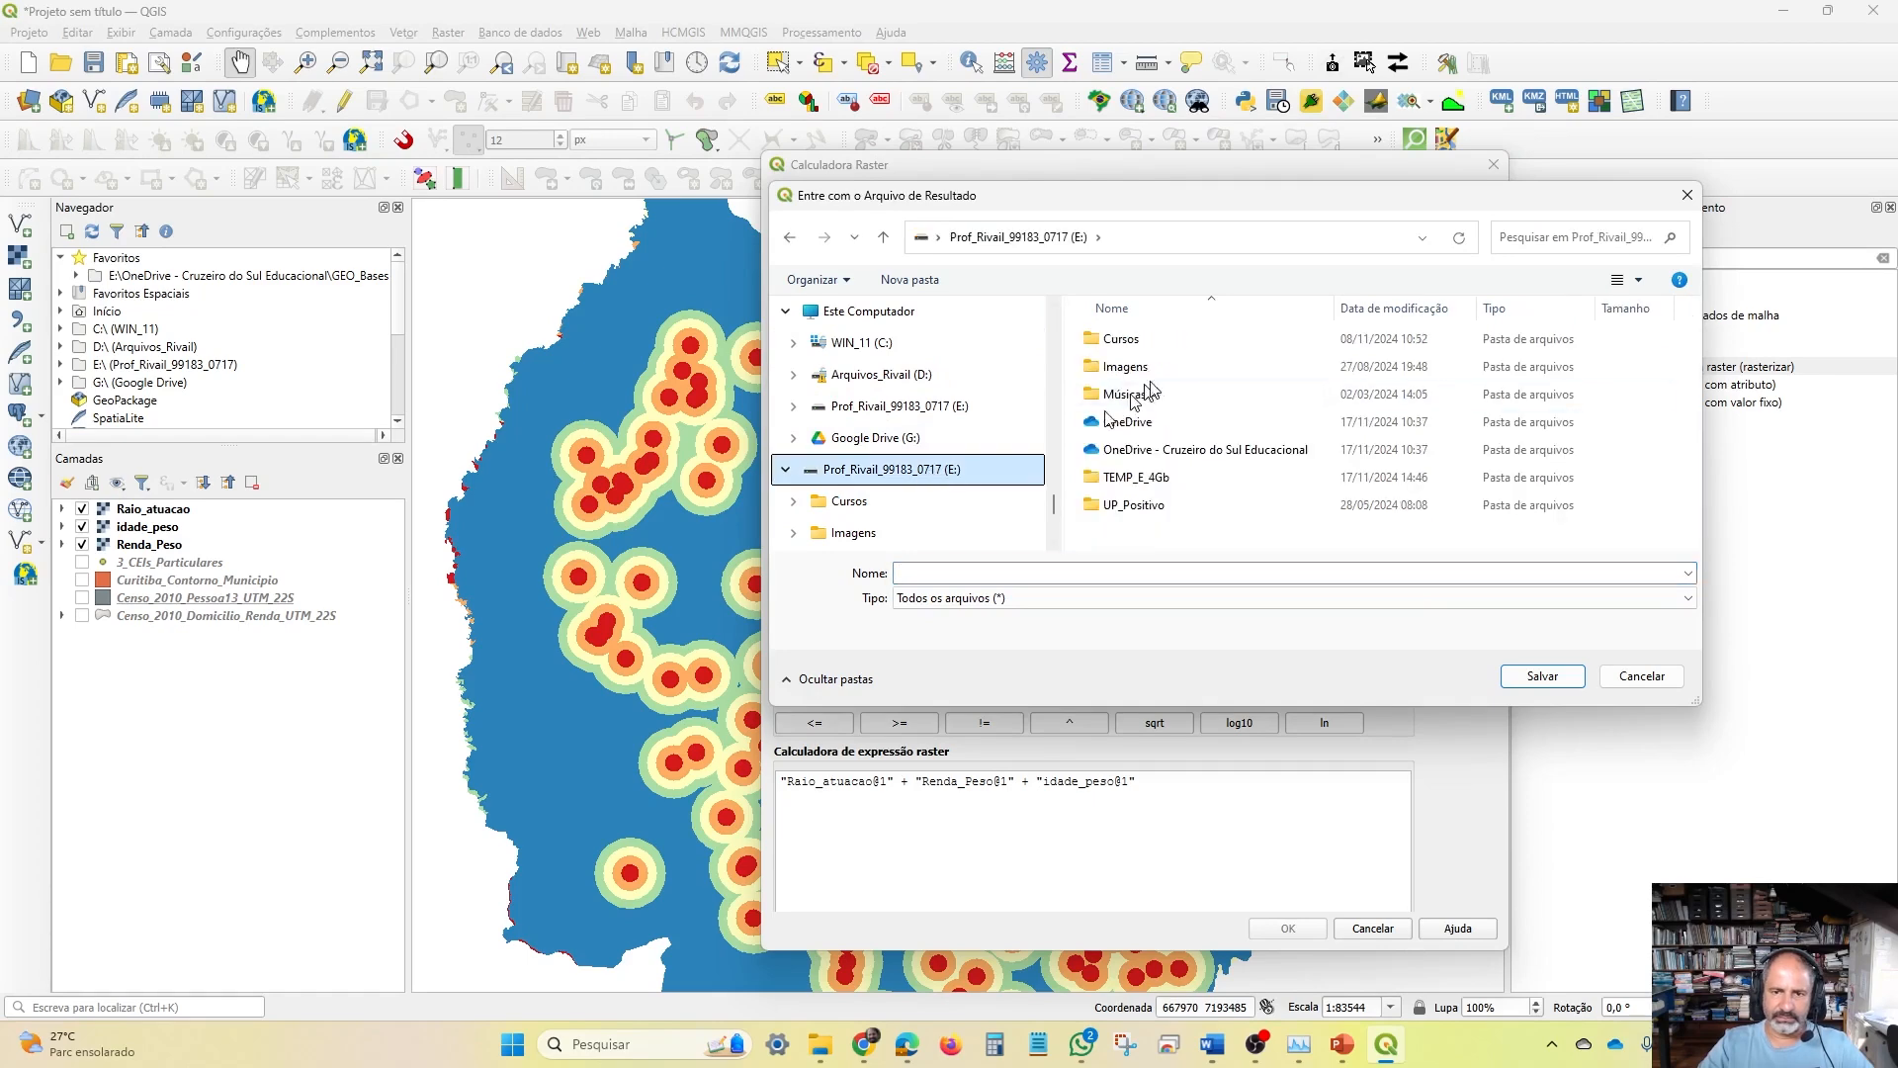
{"action": "double_click", "coordinate": [1133, 476]}
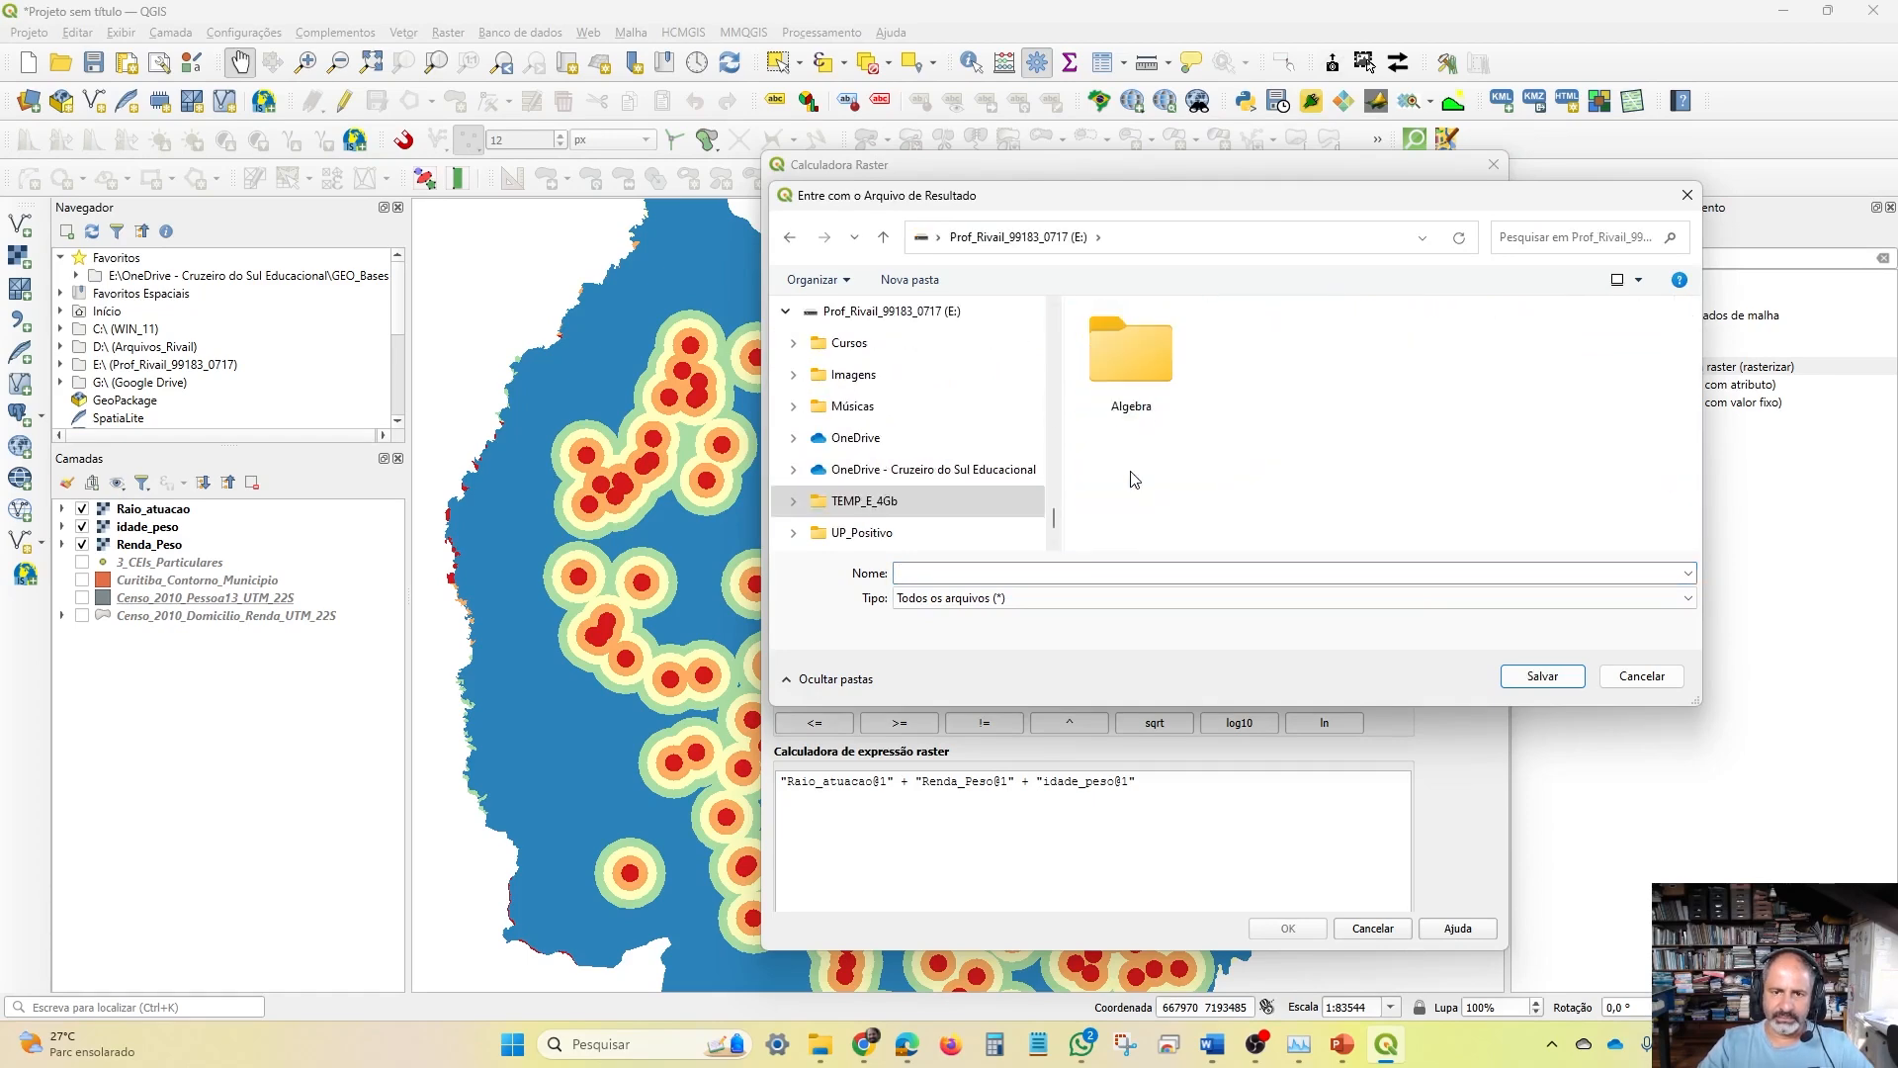
{"action": "double_click", "coordinate": [1111, 370]}
{"action": "left_click", "coordinate": [1023, 571]}
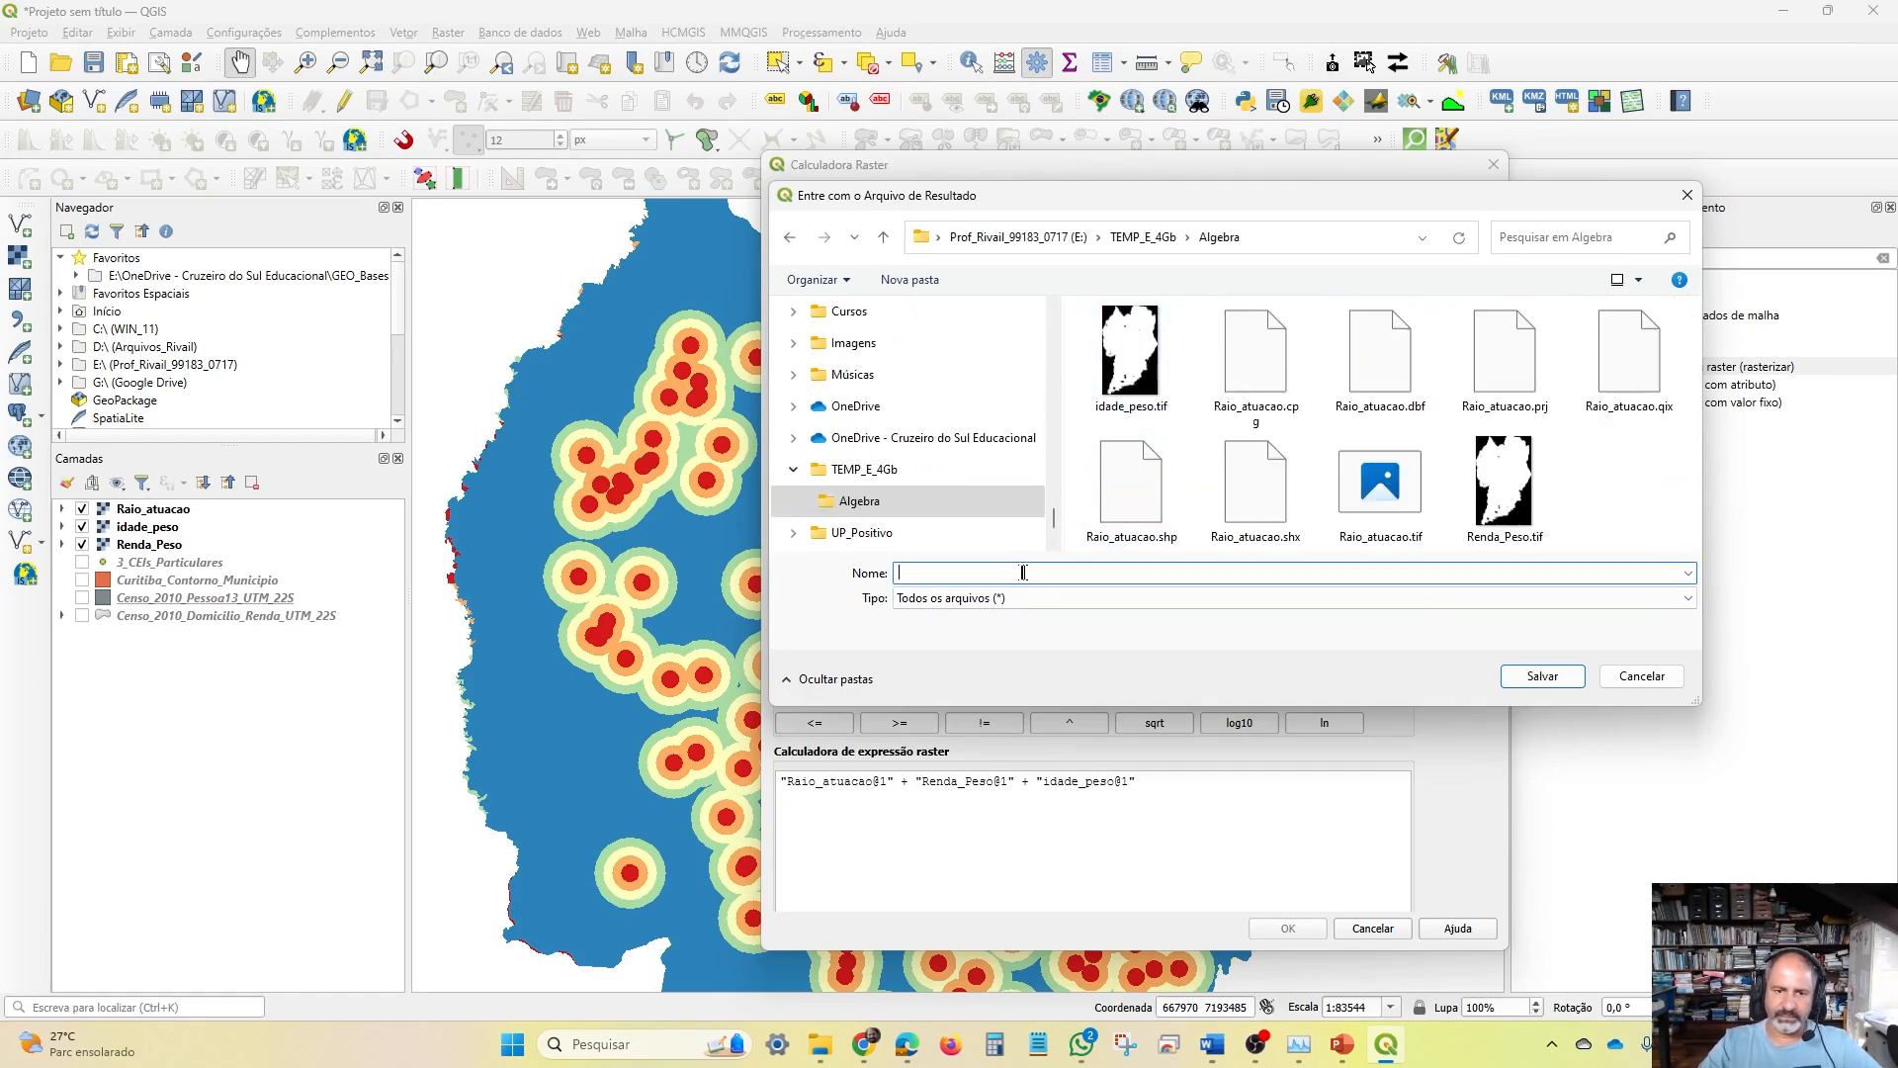
{"action": "type", "text": "algebr"}
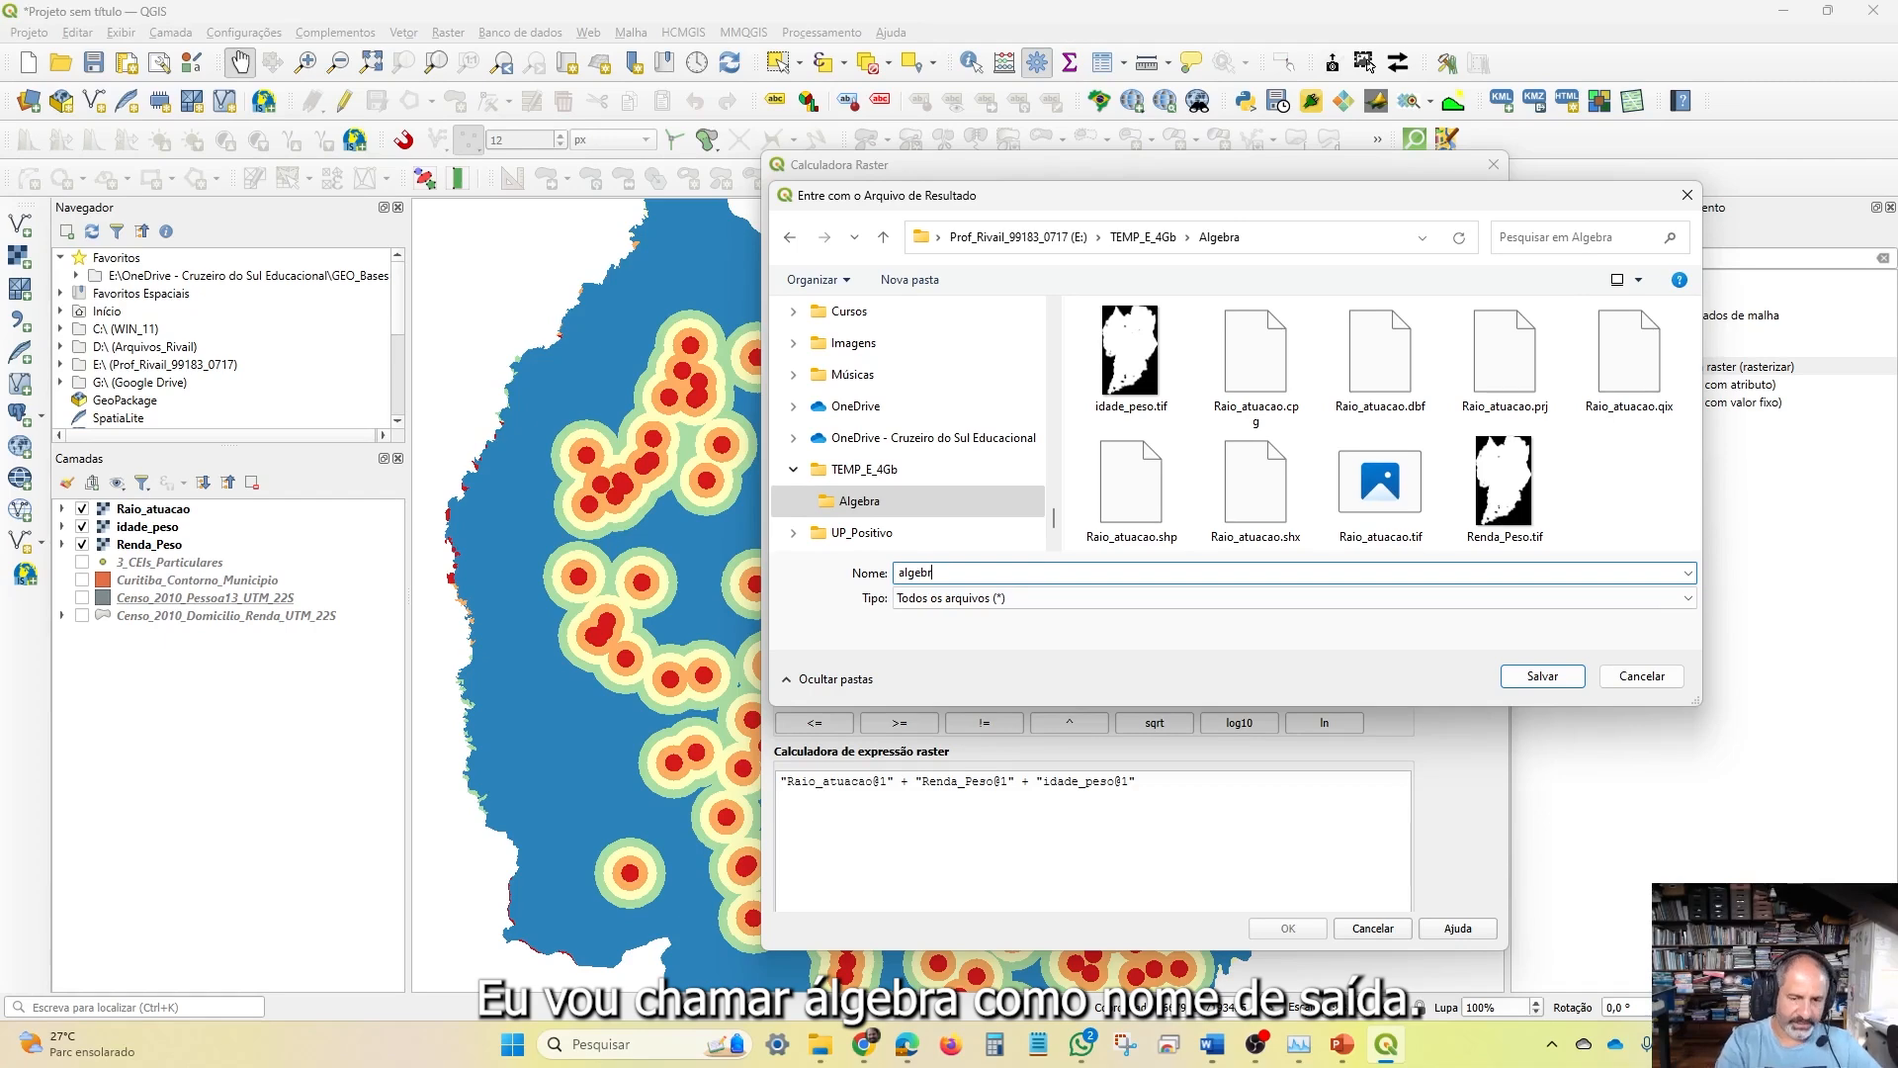
{"action": "type", "text": "a"}
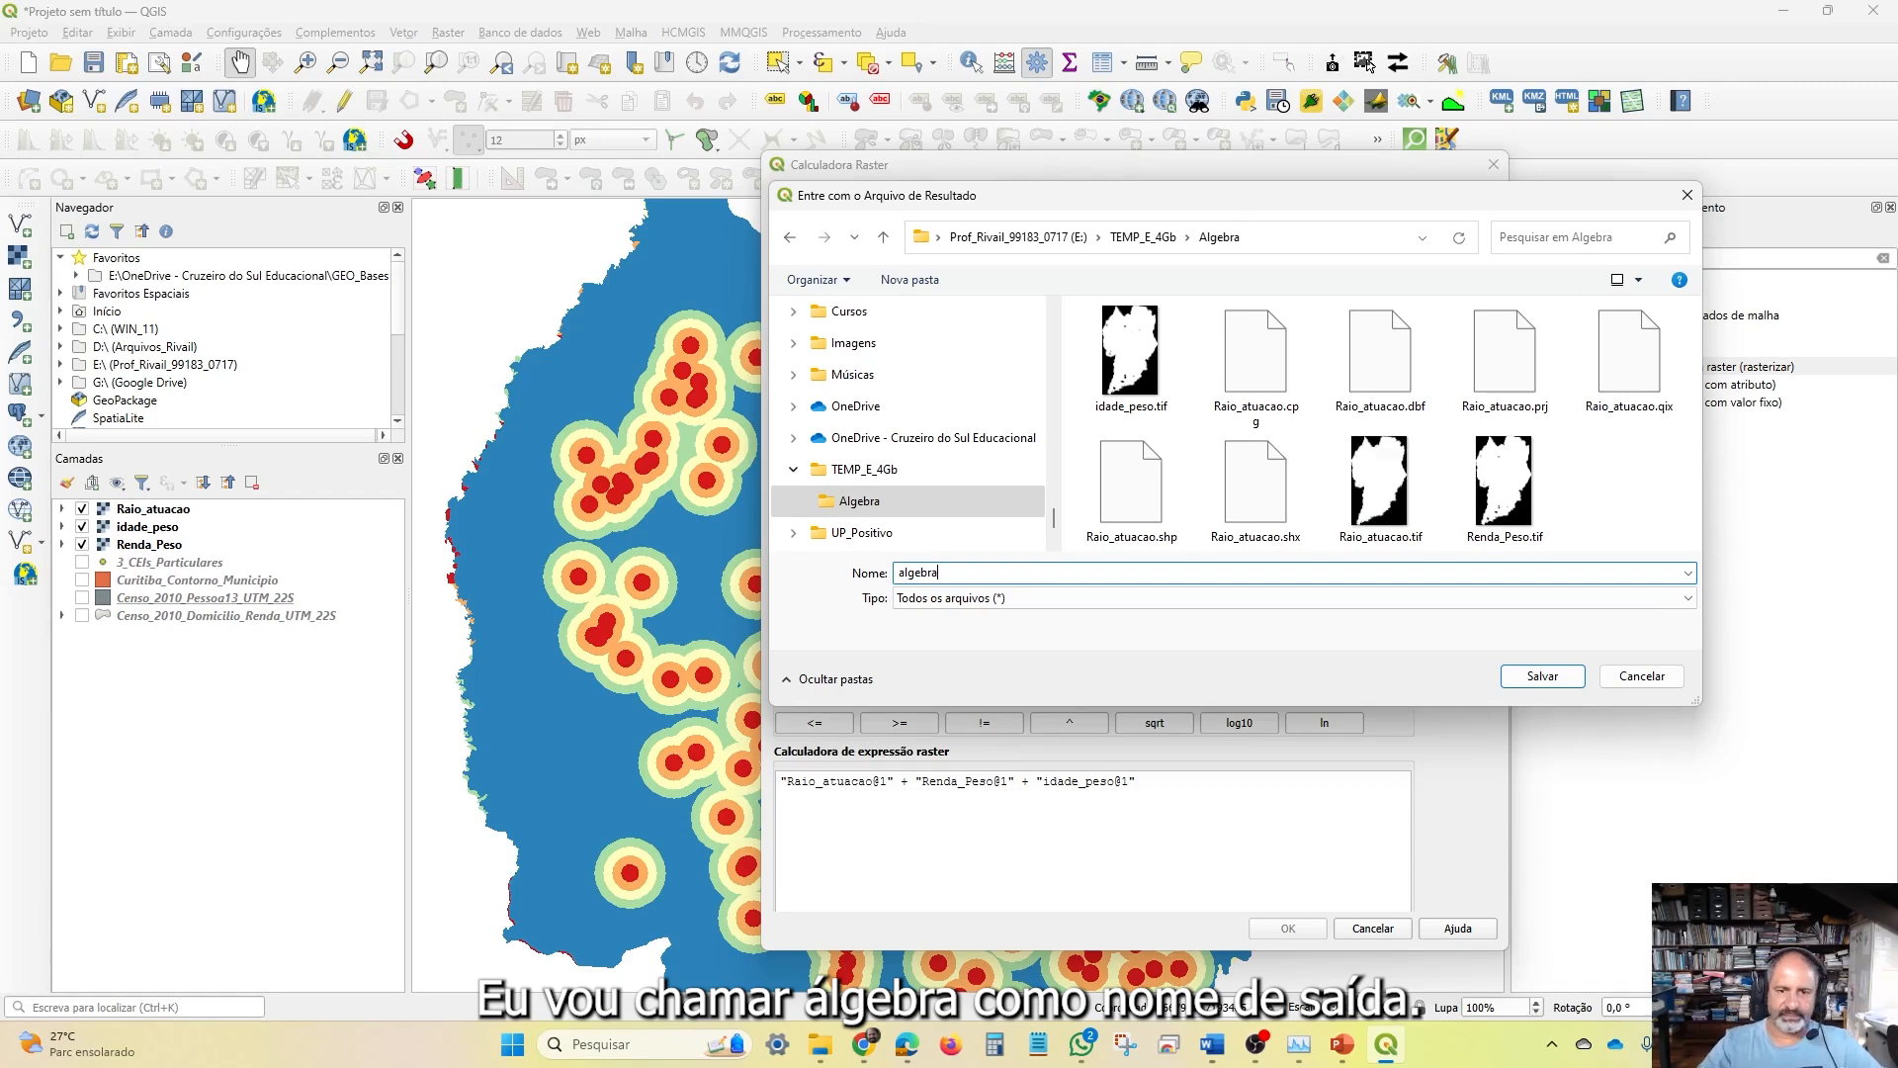
{"action": "left_click", "coordinate": [1566, 680]}
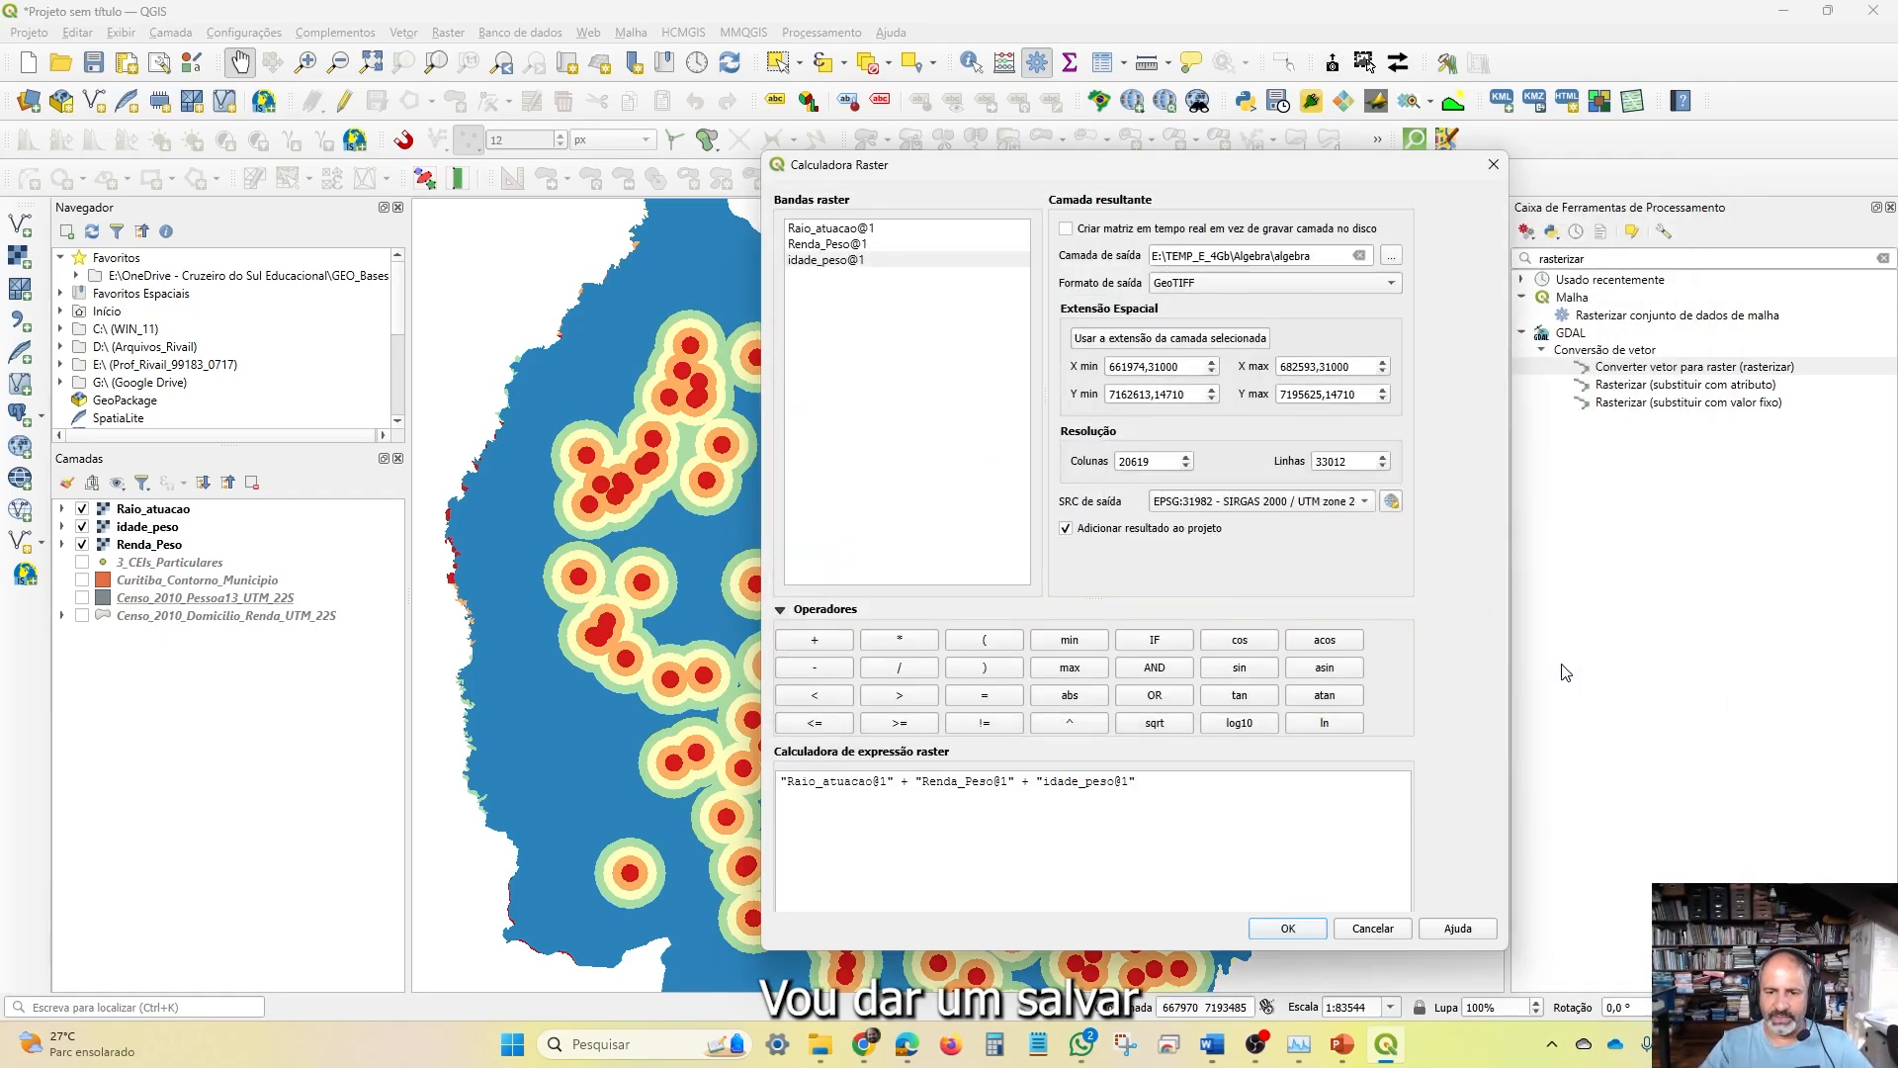
{"action": "left_click", "coordinate": [1309, 929]}
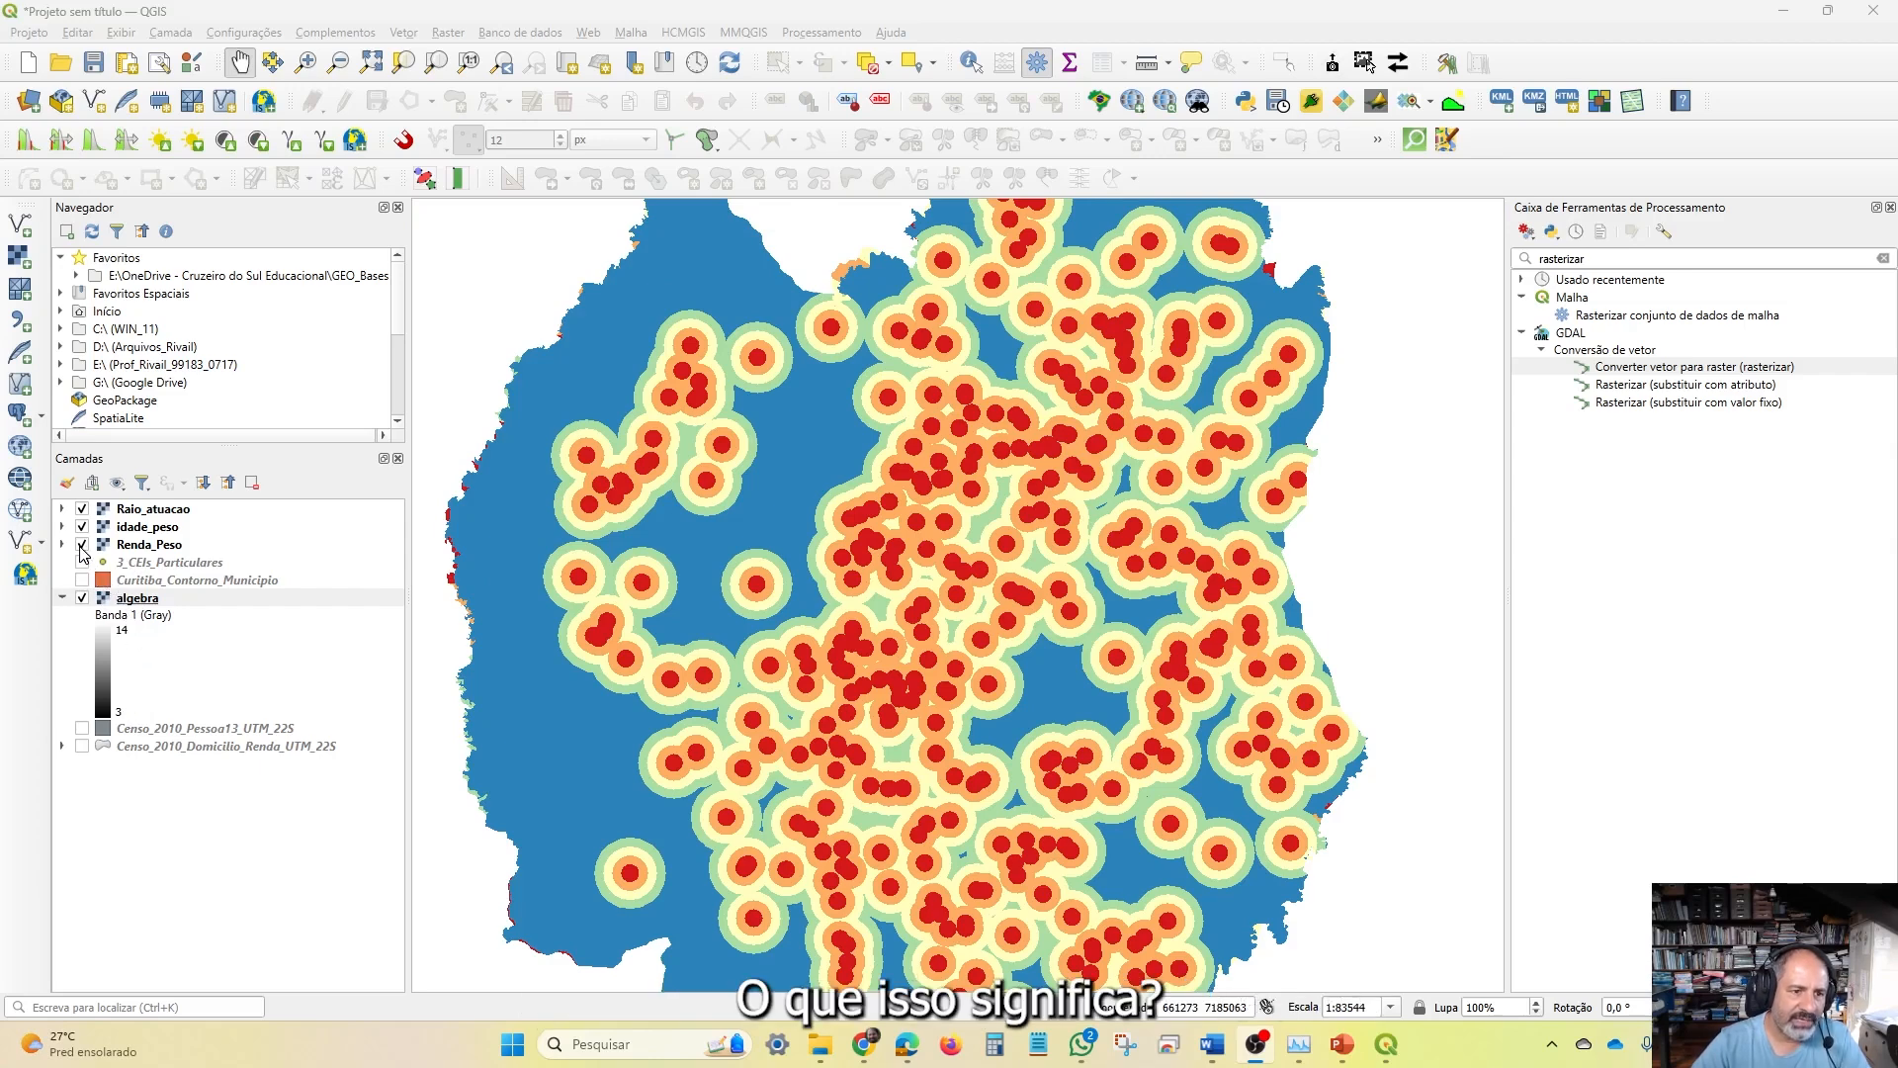
Hide the Renda_Peso, Raio_atuacao and idade_peso rasters to leave only the algebra raster displayed
{"action": "left_click", "coordinate": [82, 544]}
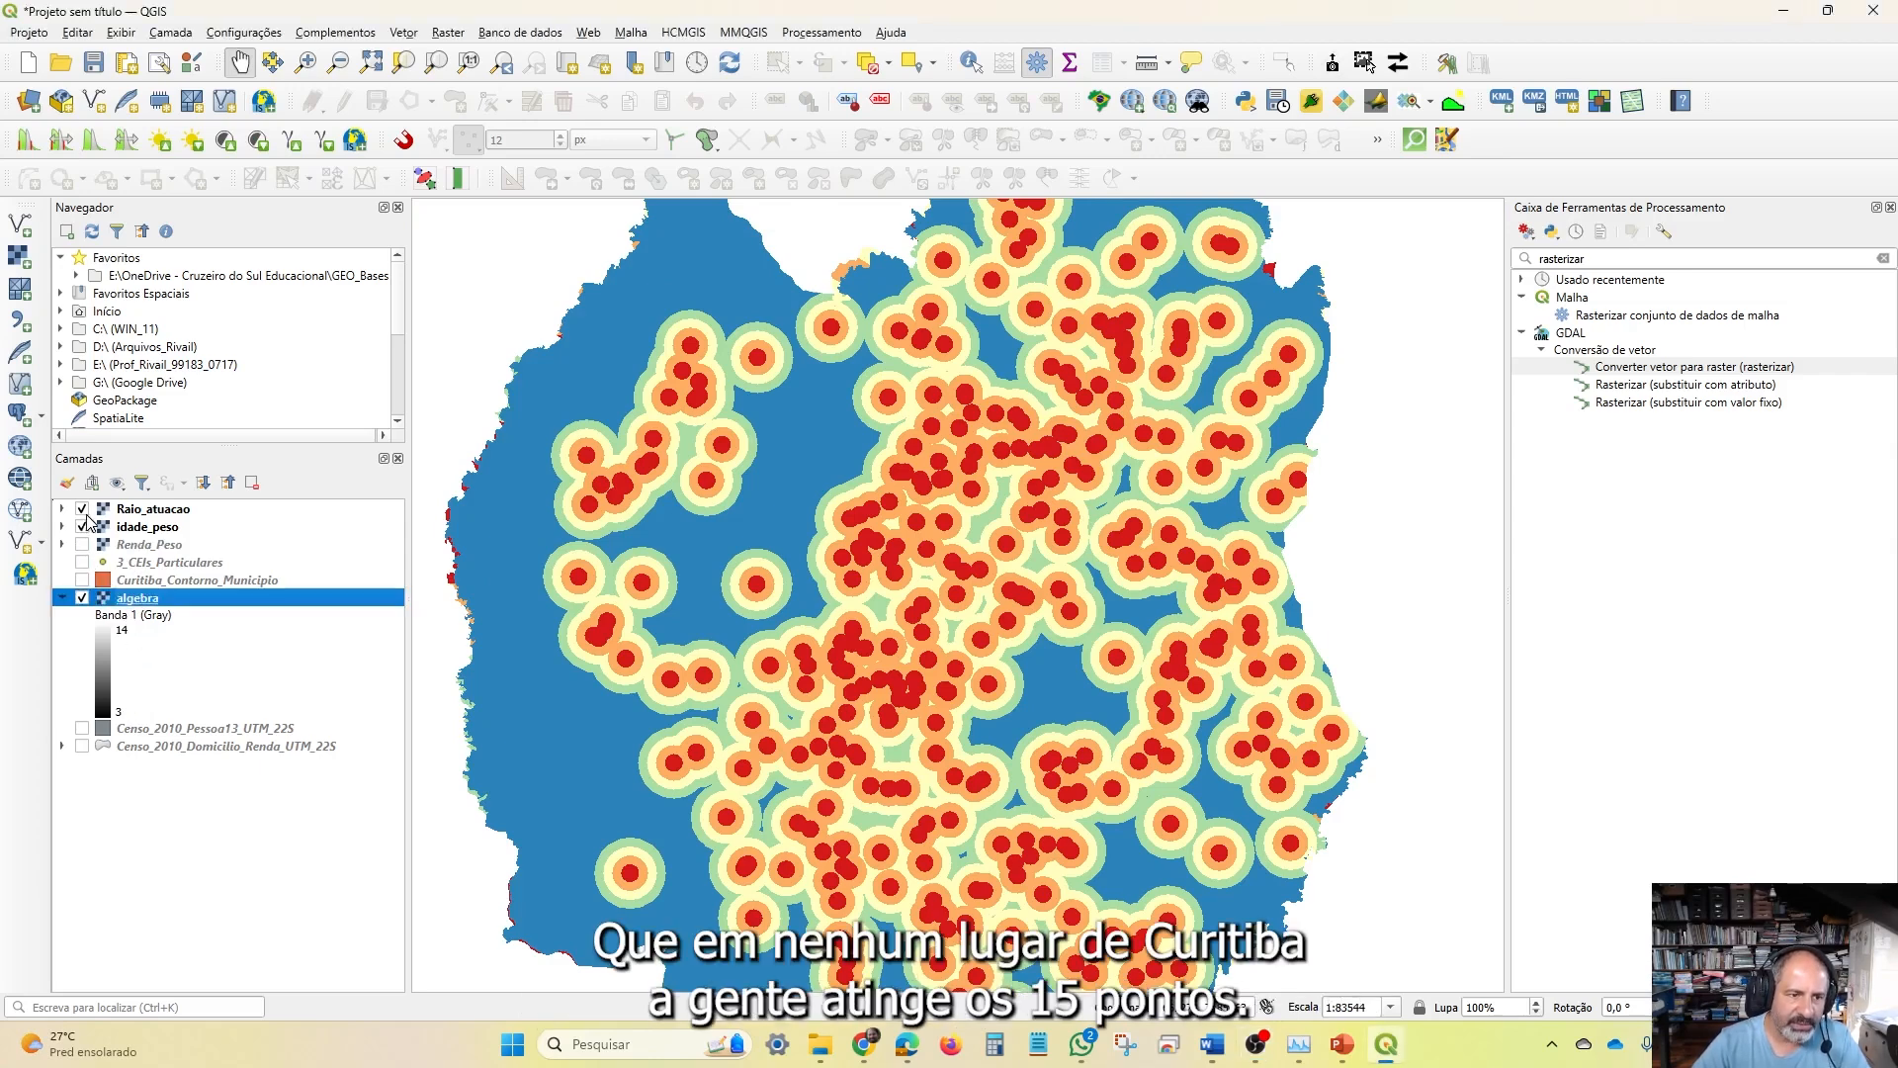
{"action": "left_click", "coordinate": [82, 509]}
{"action": "left_click", "coordinate": [82, 526]}
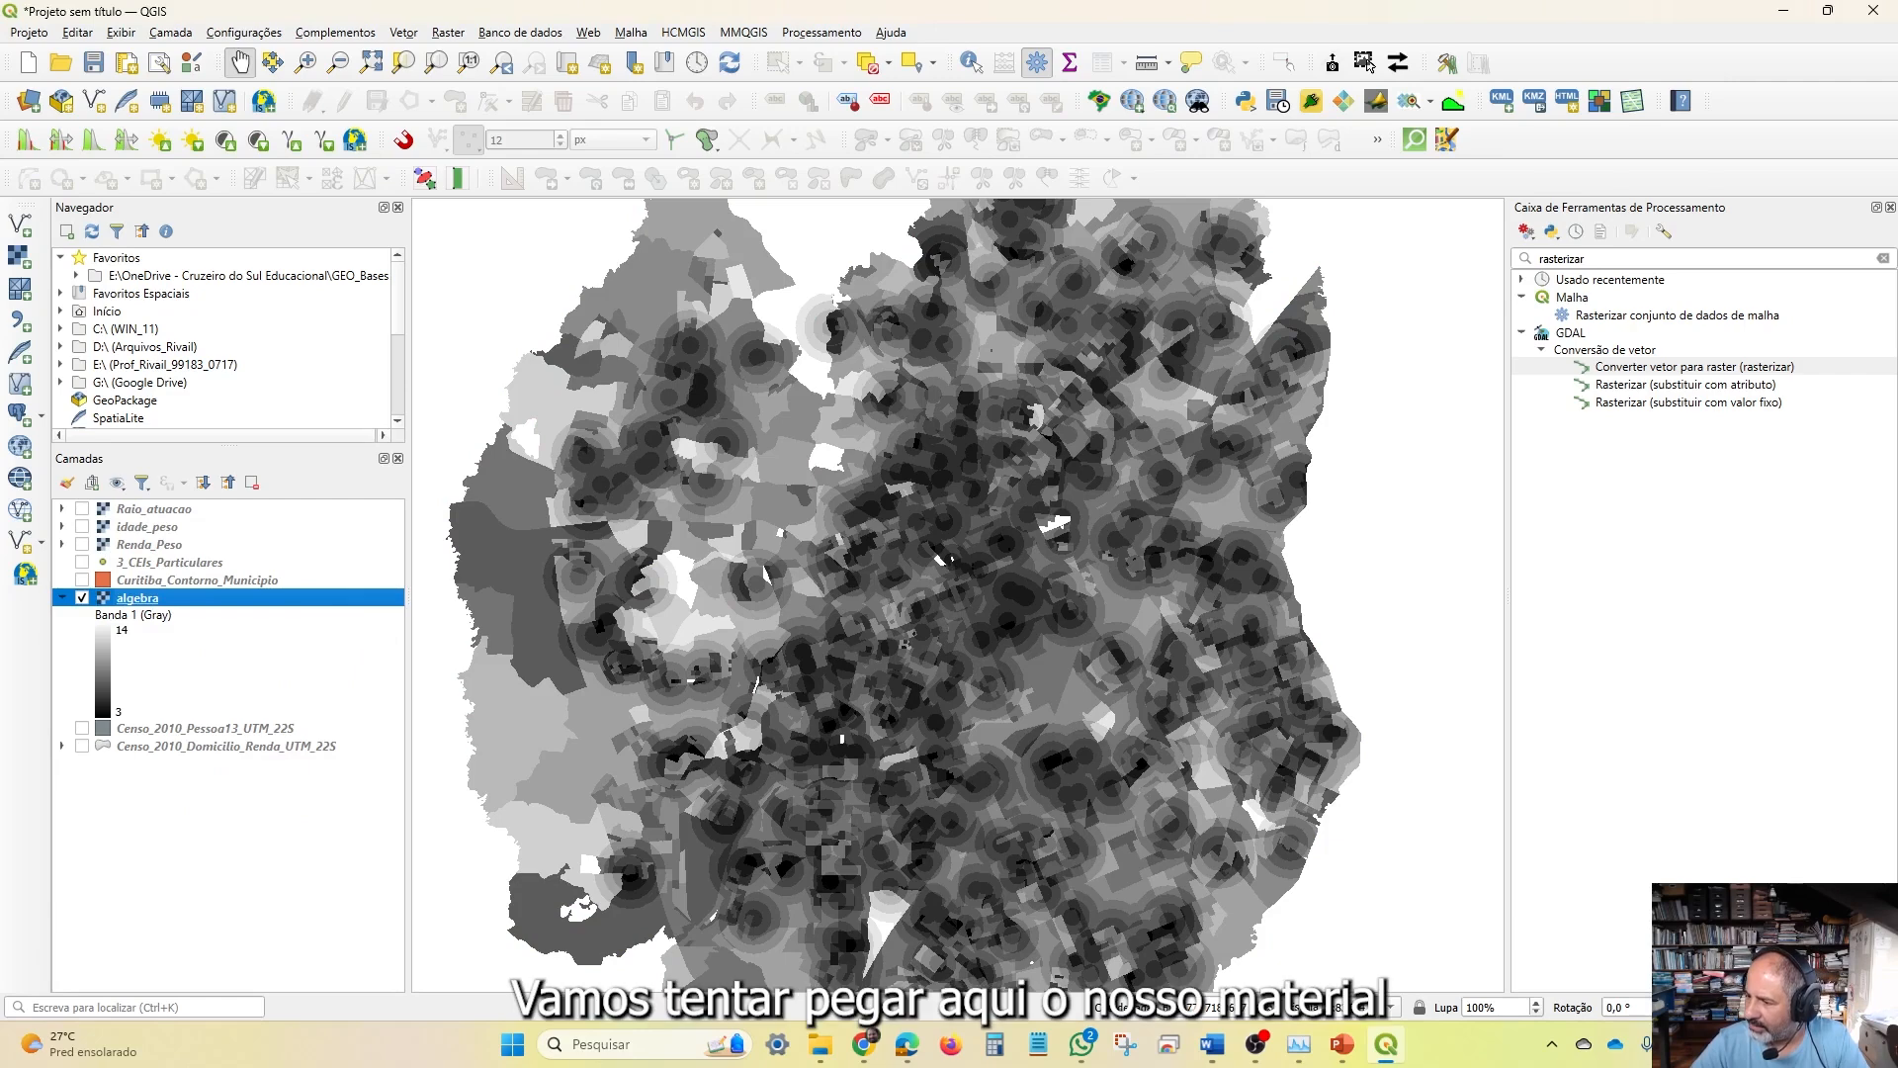
Switch to the GEO_09_Algebra_de_Mapas presentation in PowerPoint, review the criteria and weights table on slide 17, and return to QGIS
{"action": "key", "text": "alt+Tab"}
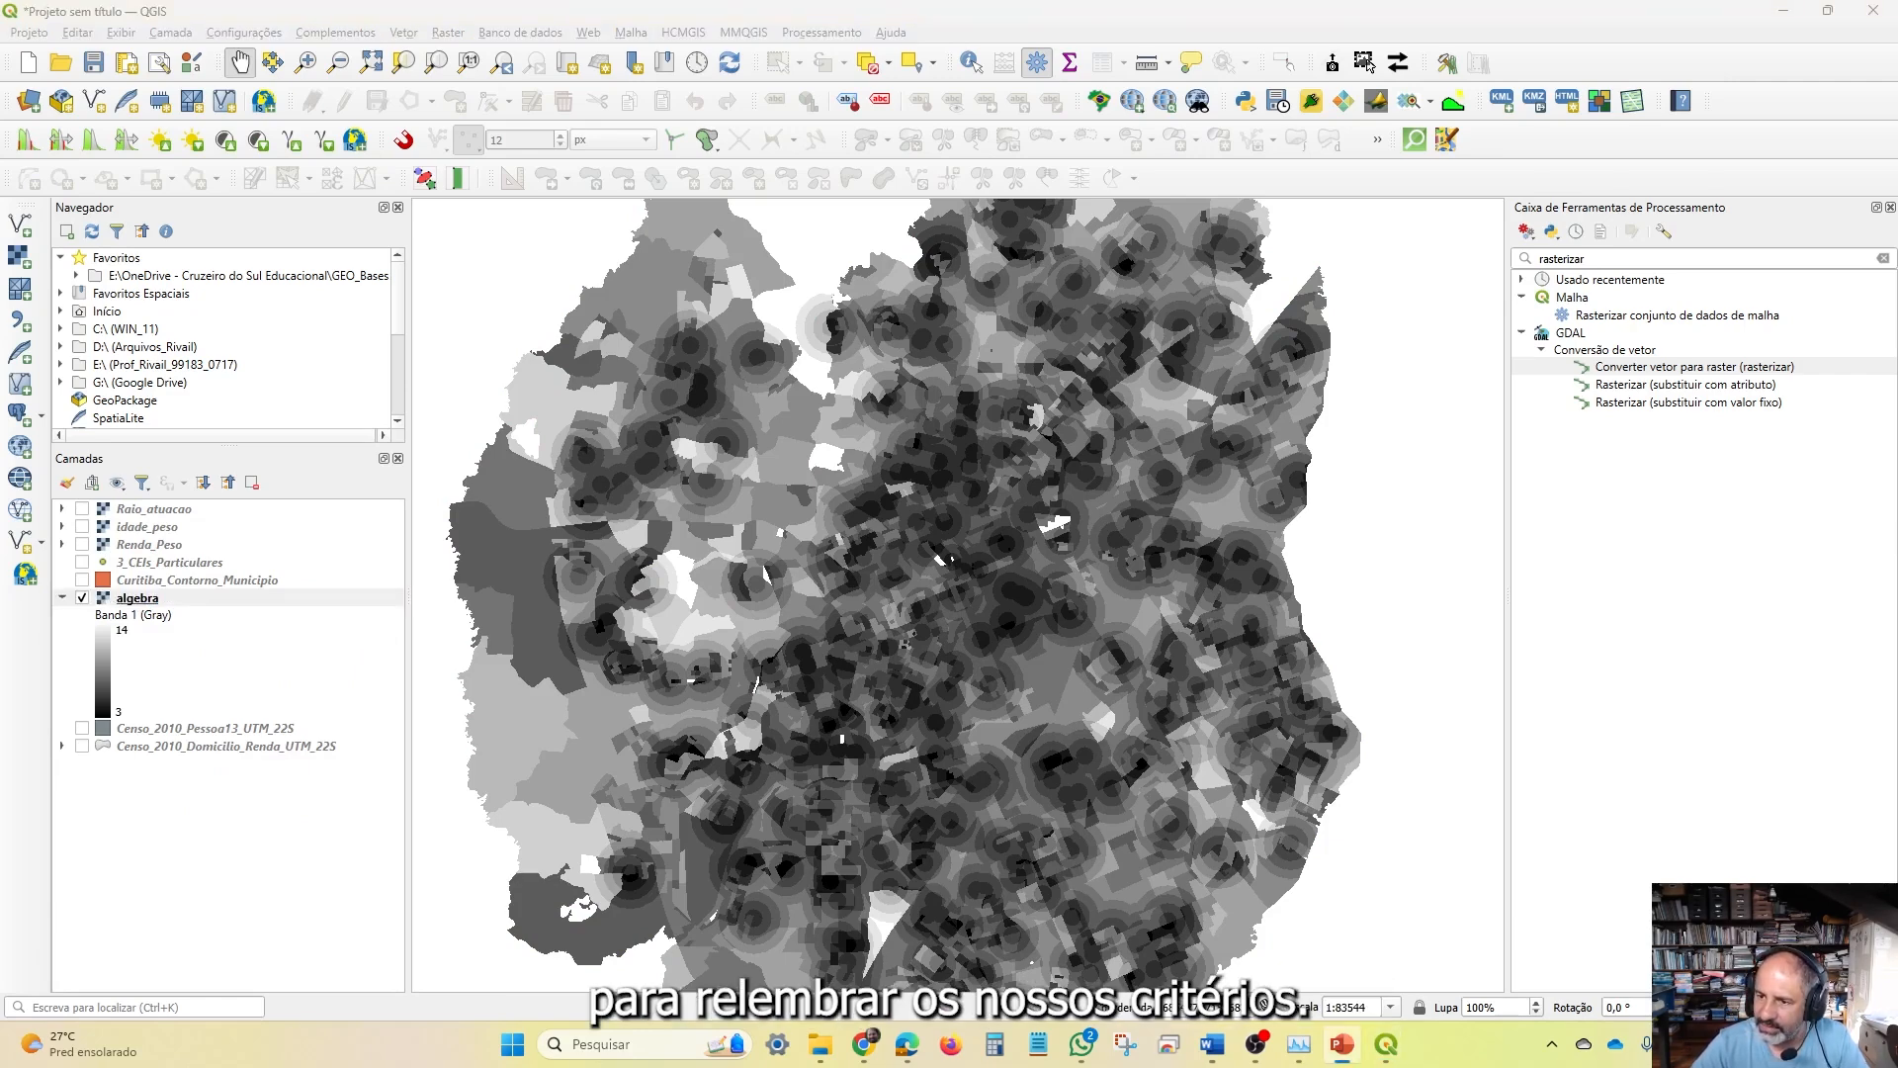
{"action": "left_click_drag", "start_coordinate": [1897, 326], "coordinate": [929, 116]}
{"action": "left_click", "coordinate": [1402, 113]}
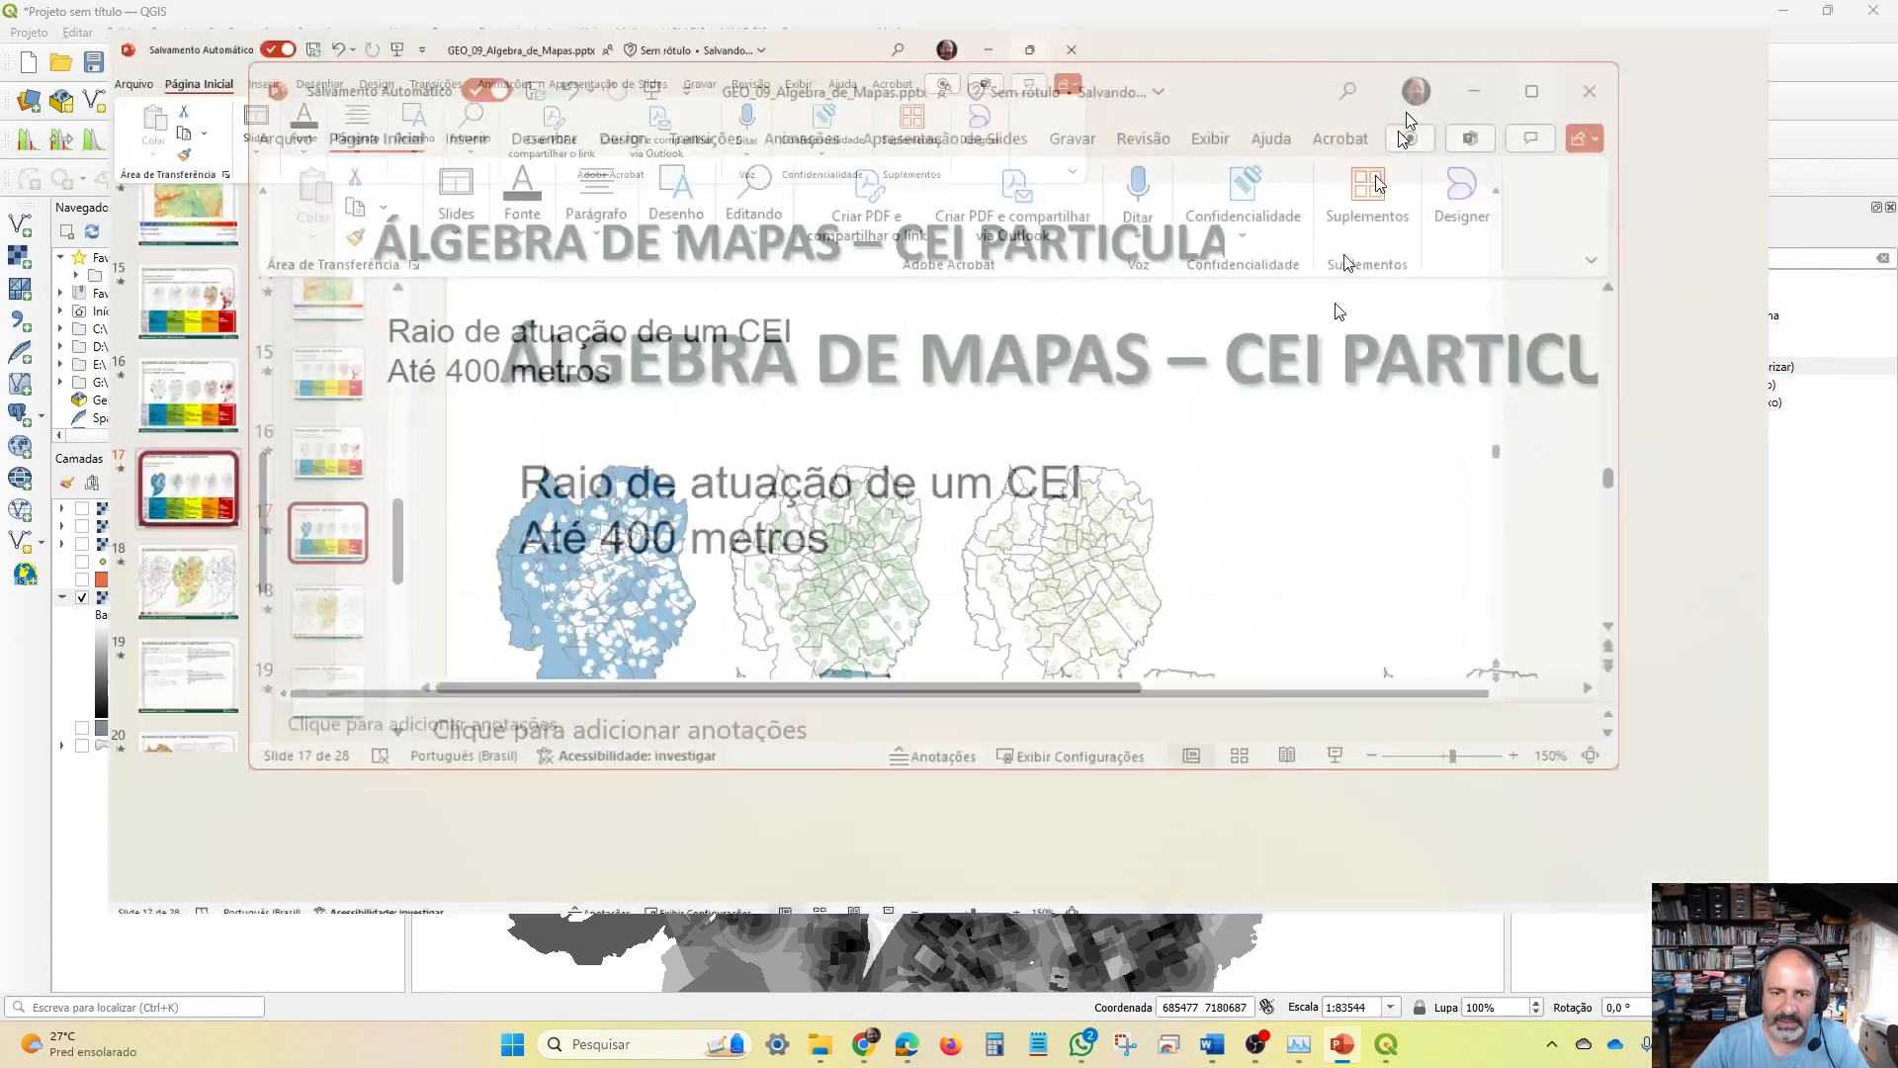
{"action": "scroll", "coordinate": [1036, 759], "scroll_direction": "down", "scroll_amount": 5}
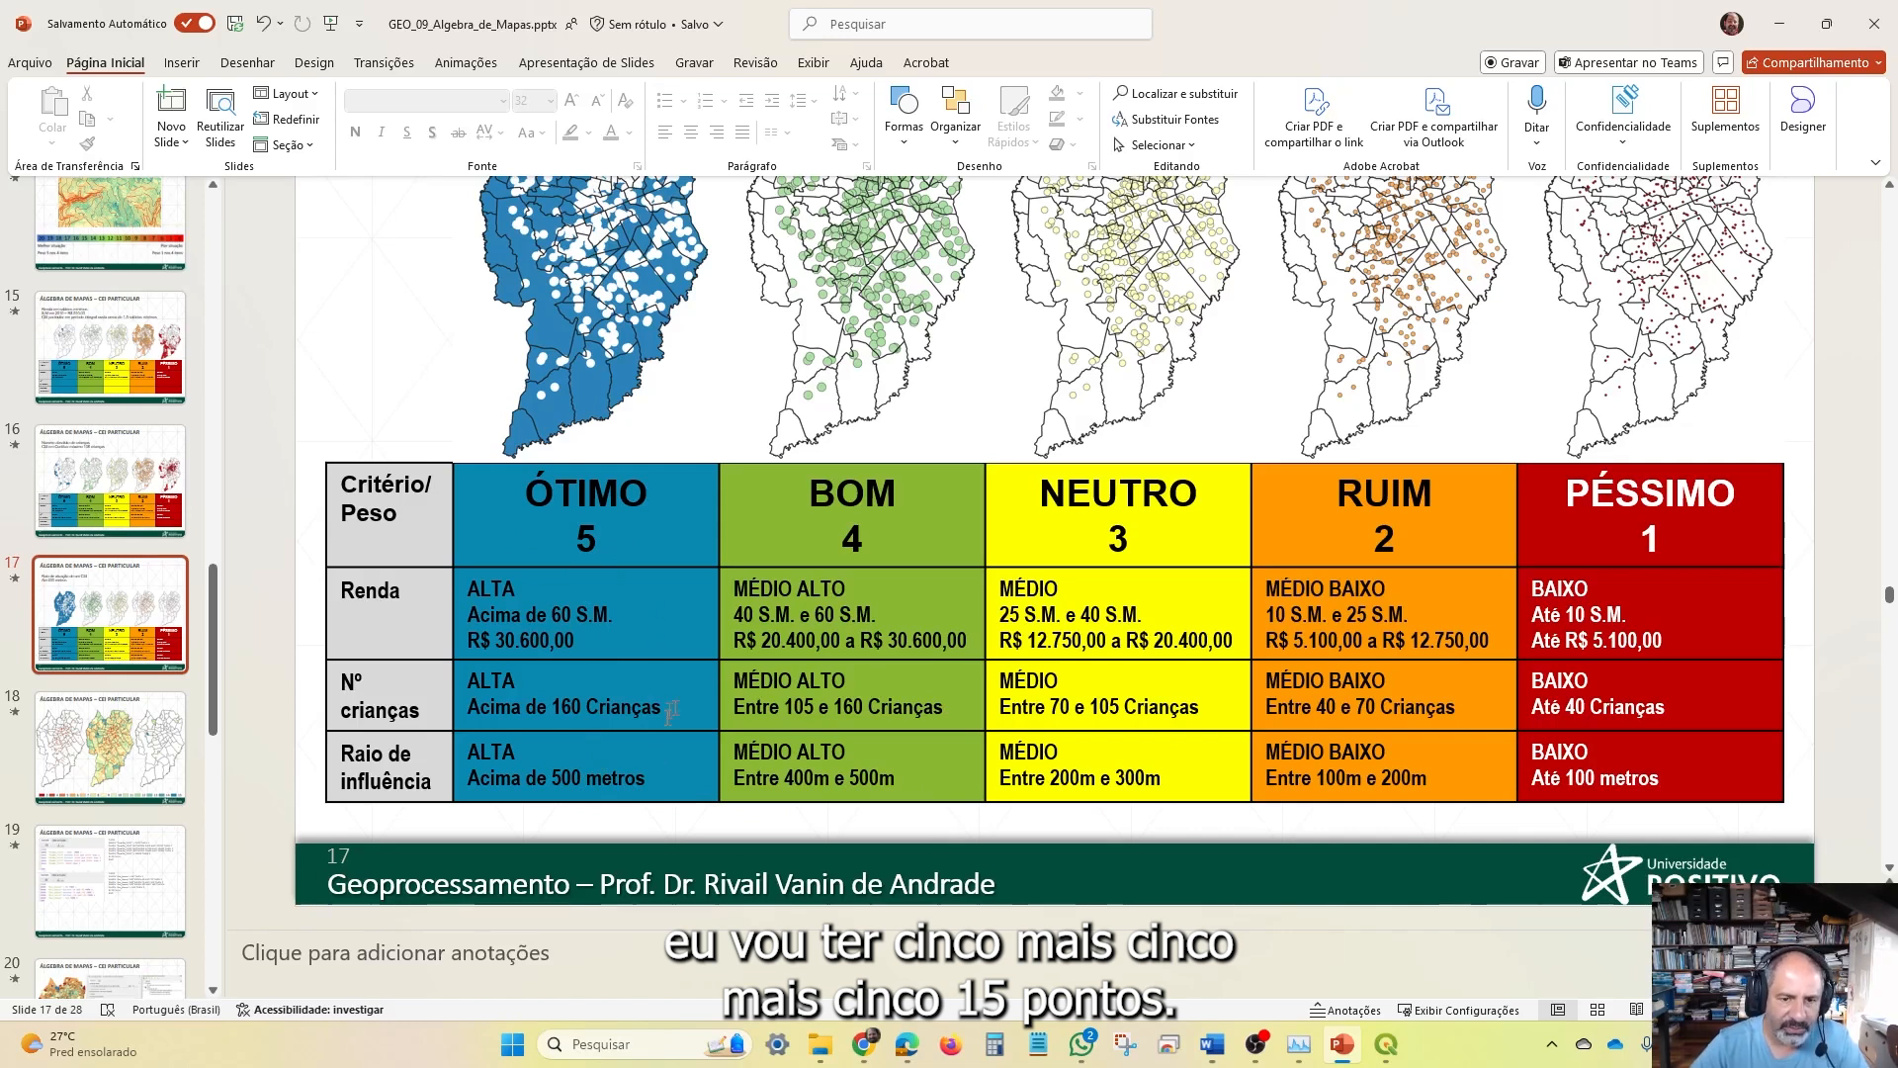
{"action": "left_click", "coordinate": [1777, 29]}
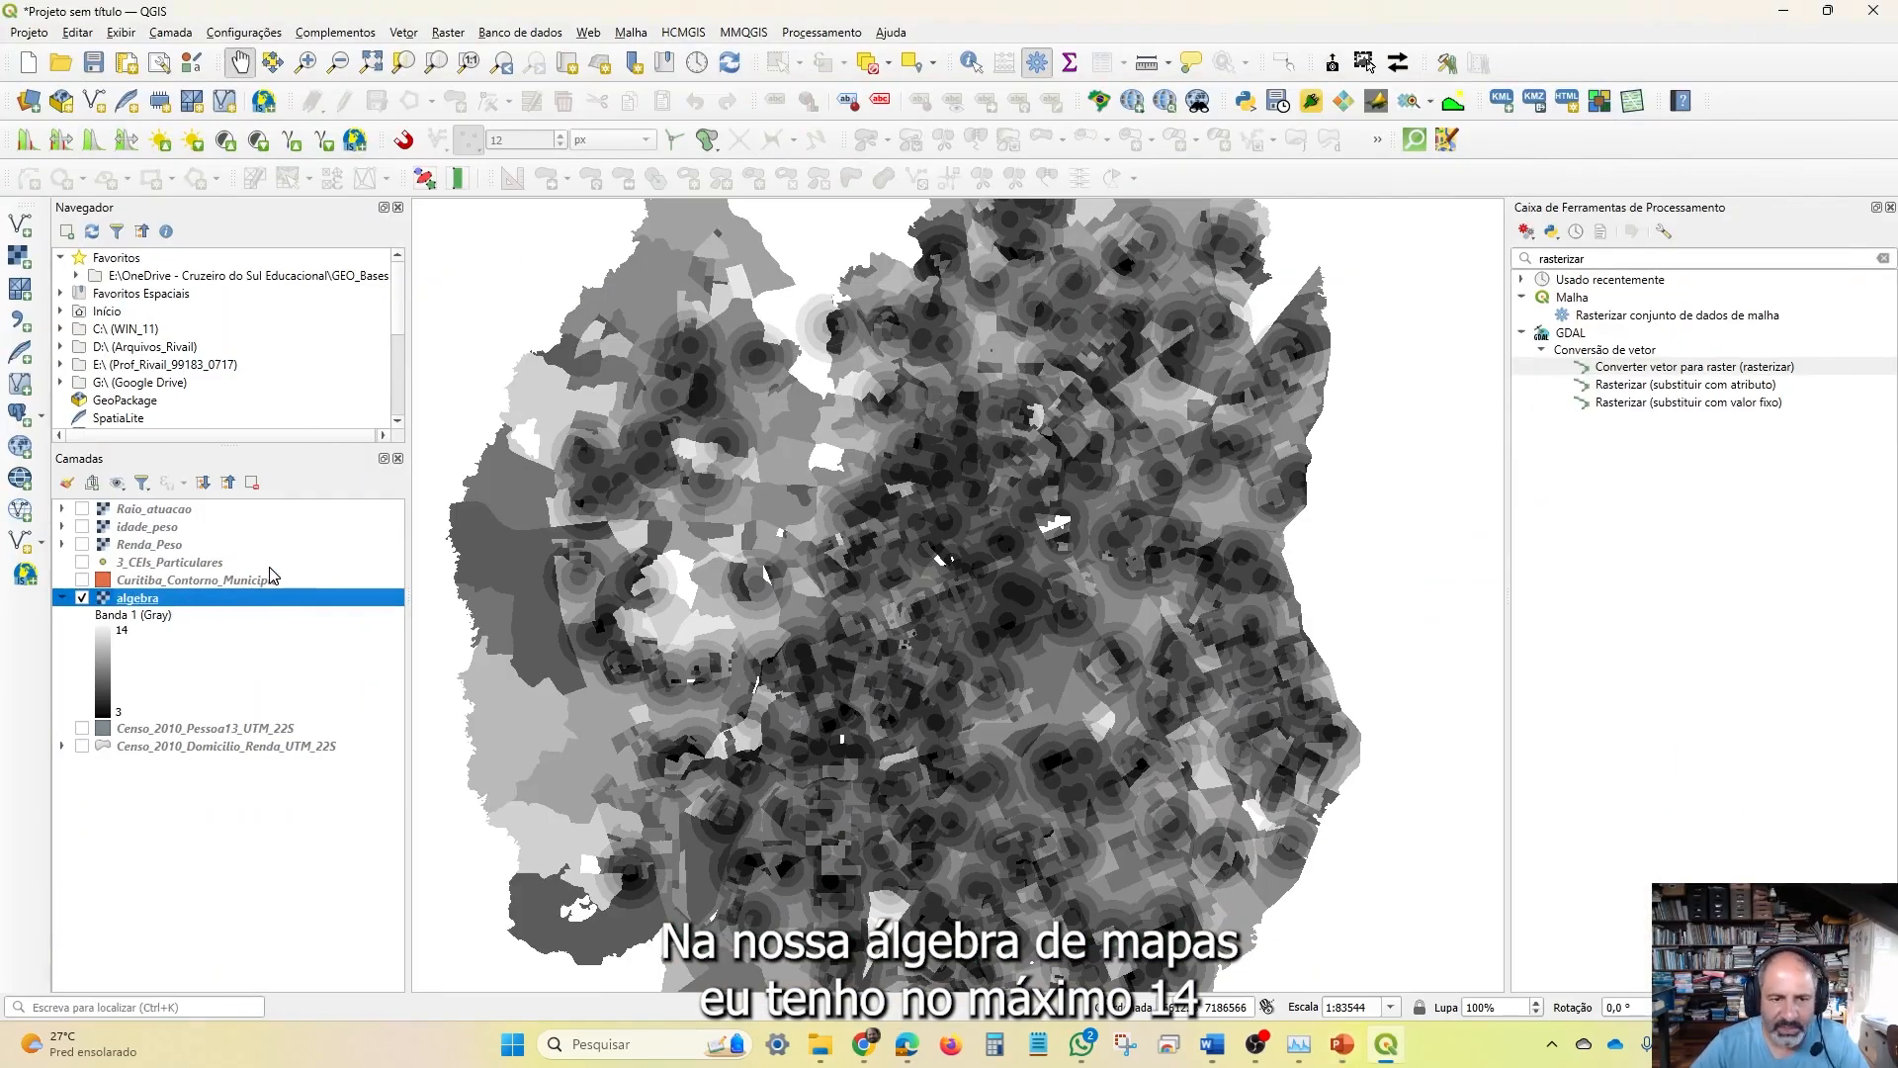
Open the algebra raster's symbology properties and switch its rendering type to Banda simples falsa-cor
{"action": "right_click", "coordinate": [146, 605]}
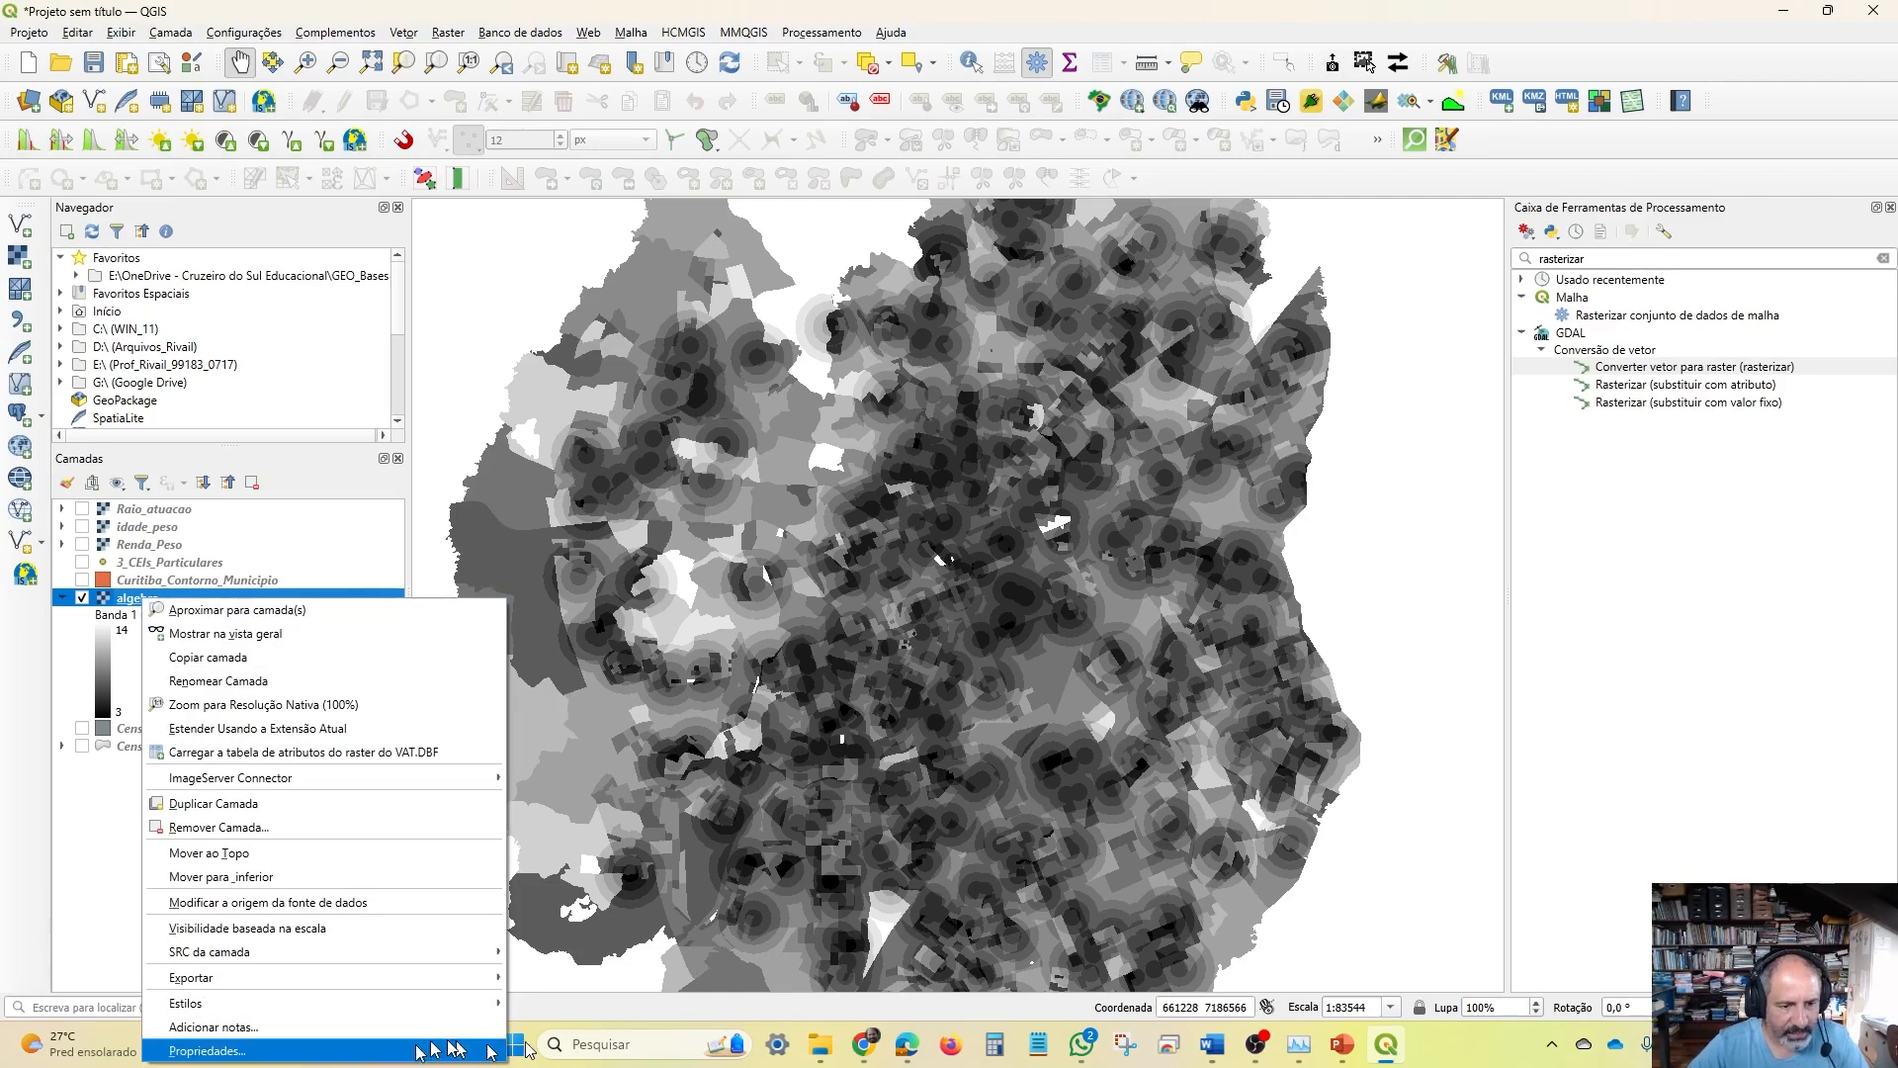
{"action": "left_click", "coordinate": [308, 1058]}
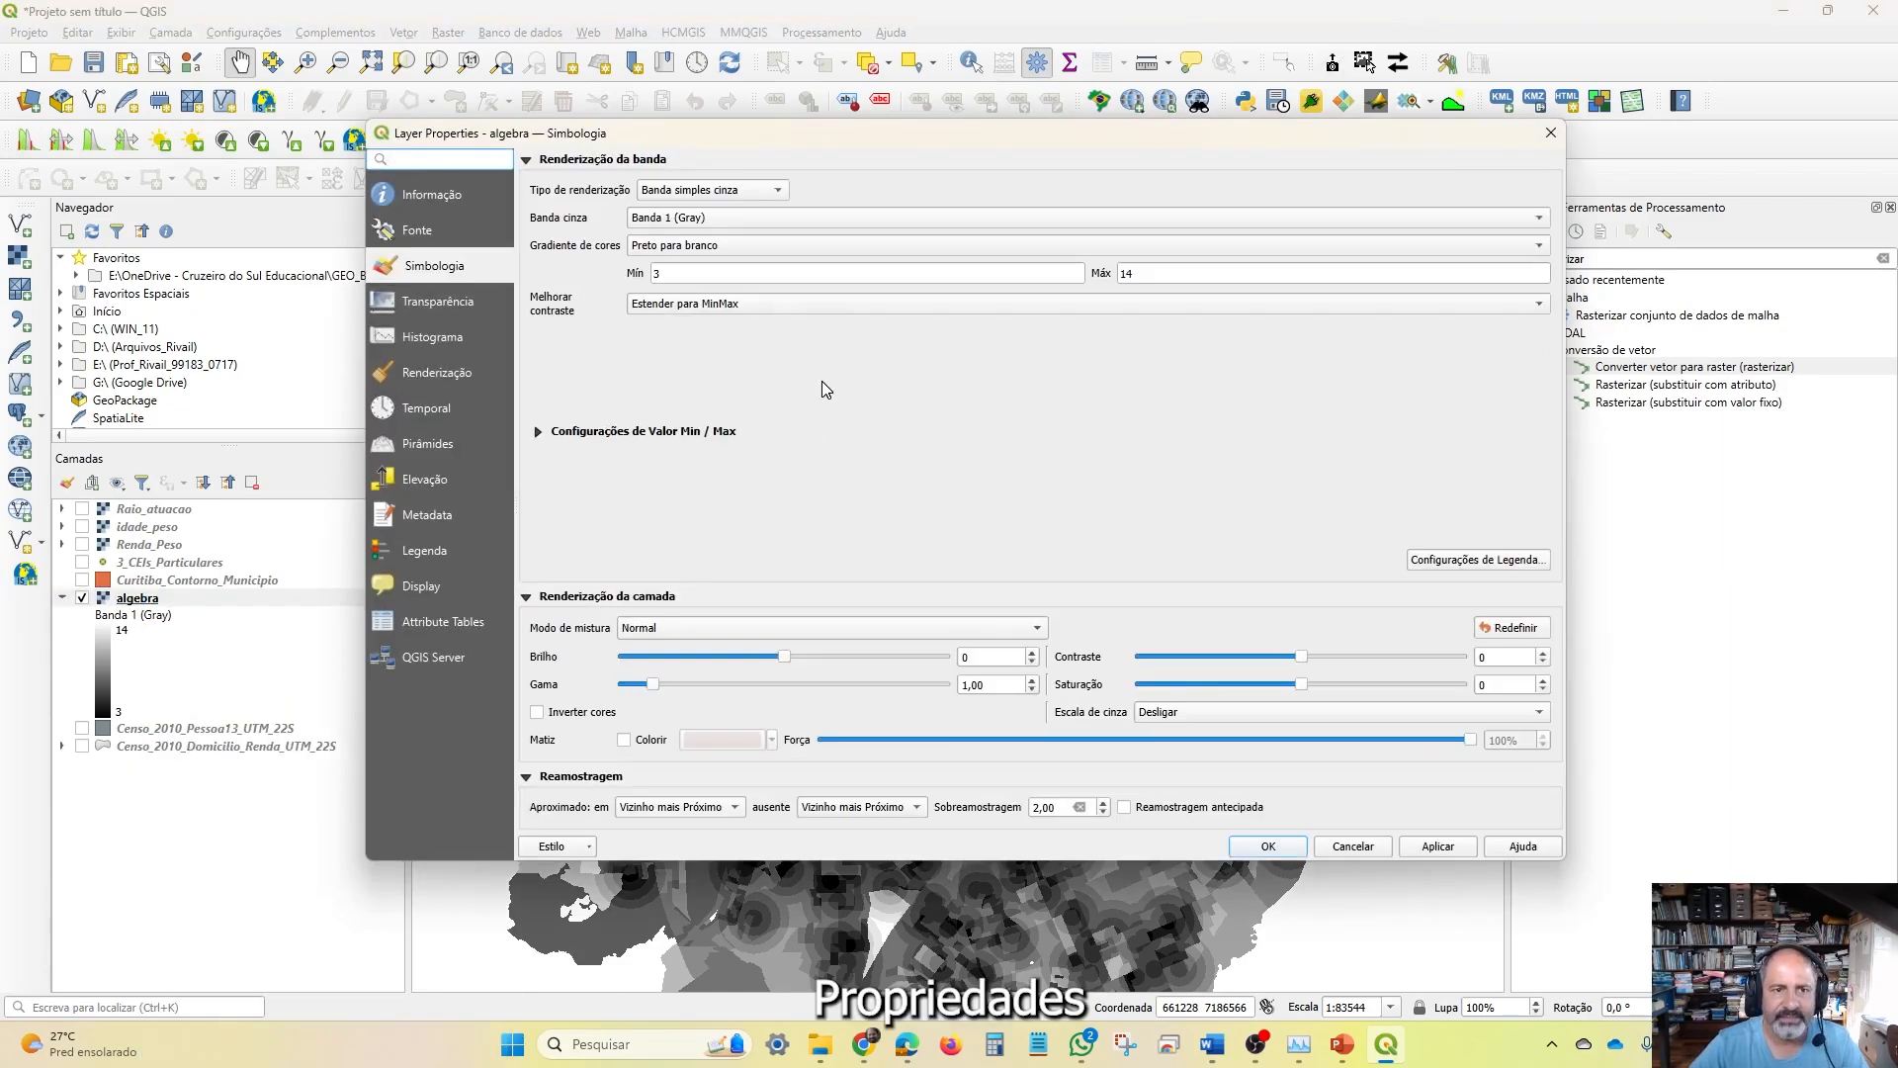
{"action": "left_click", "coordinate": [748, 195]}
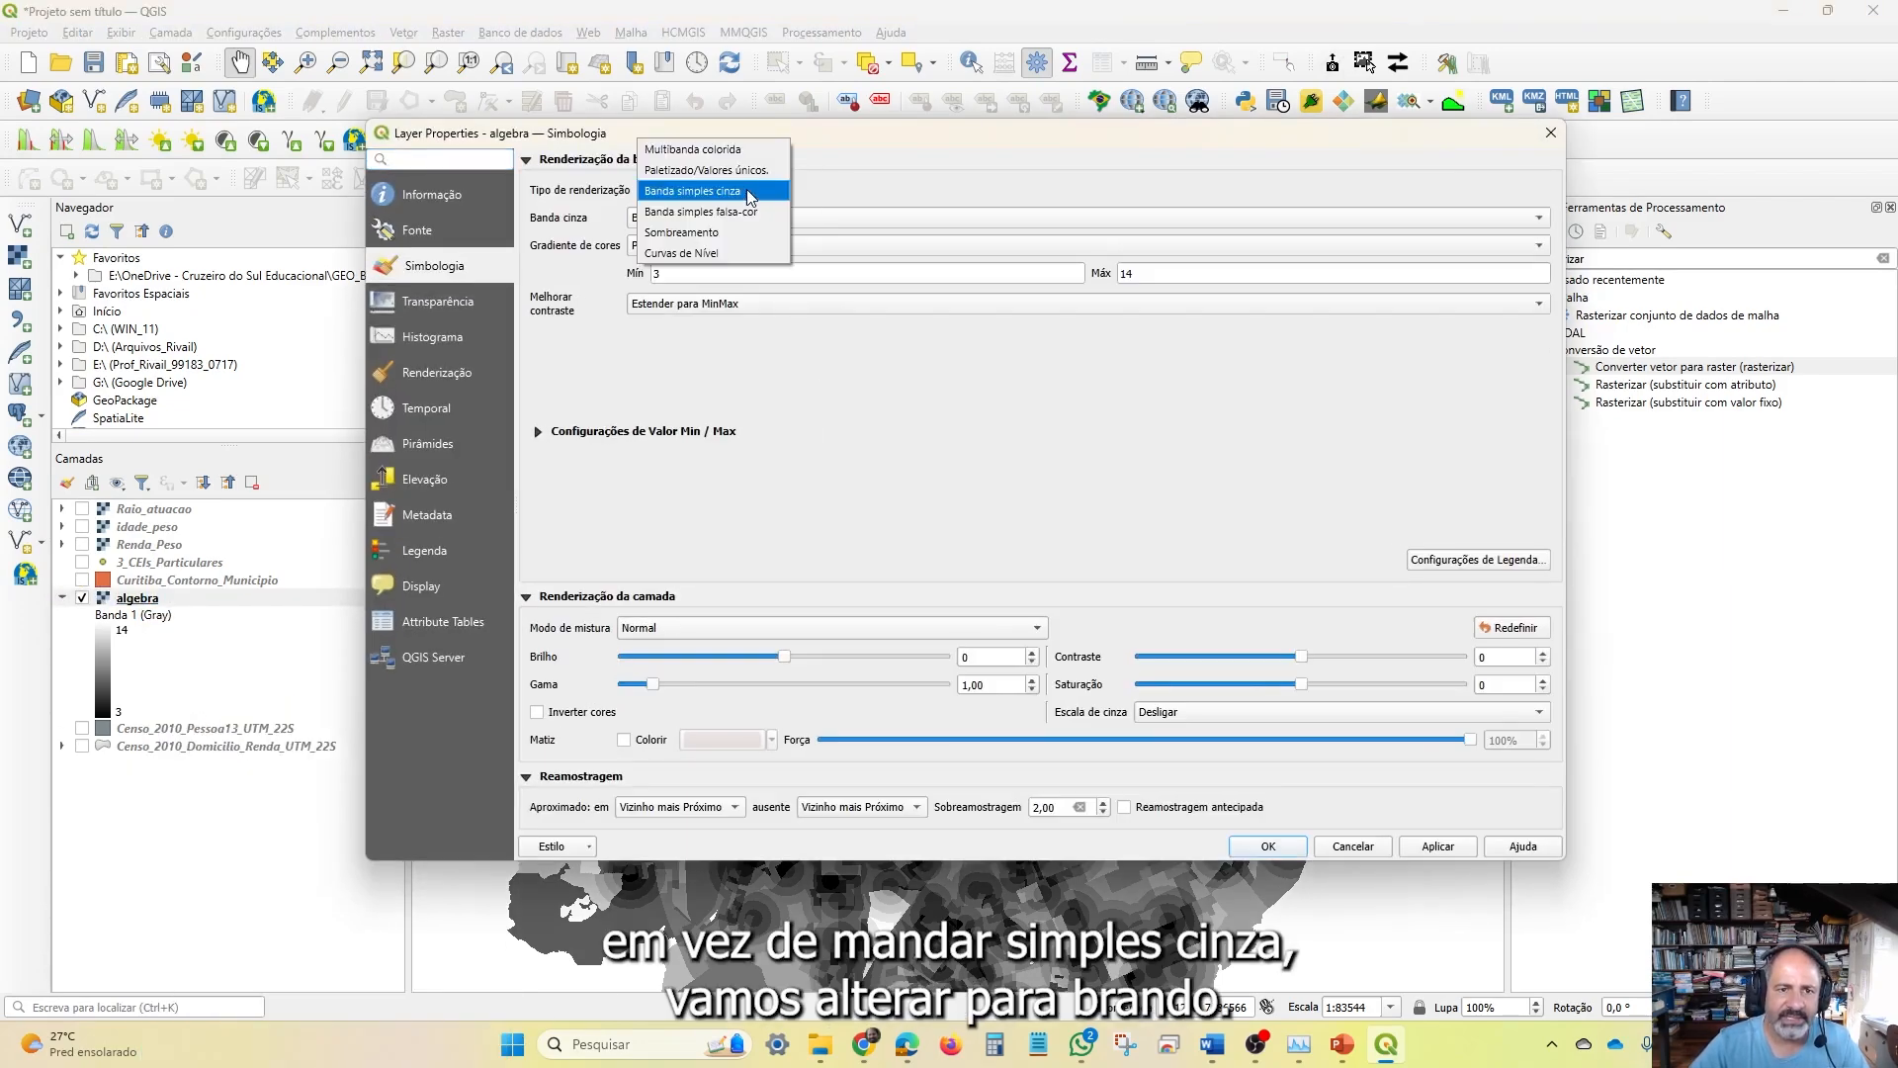
{"action": "left_click", "coordinate": [748, 214]}
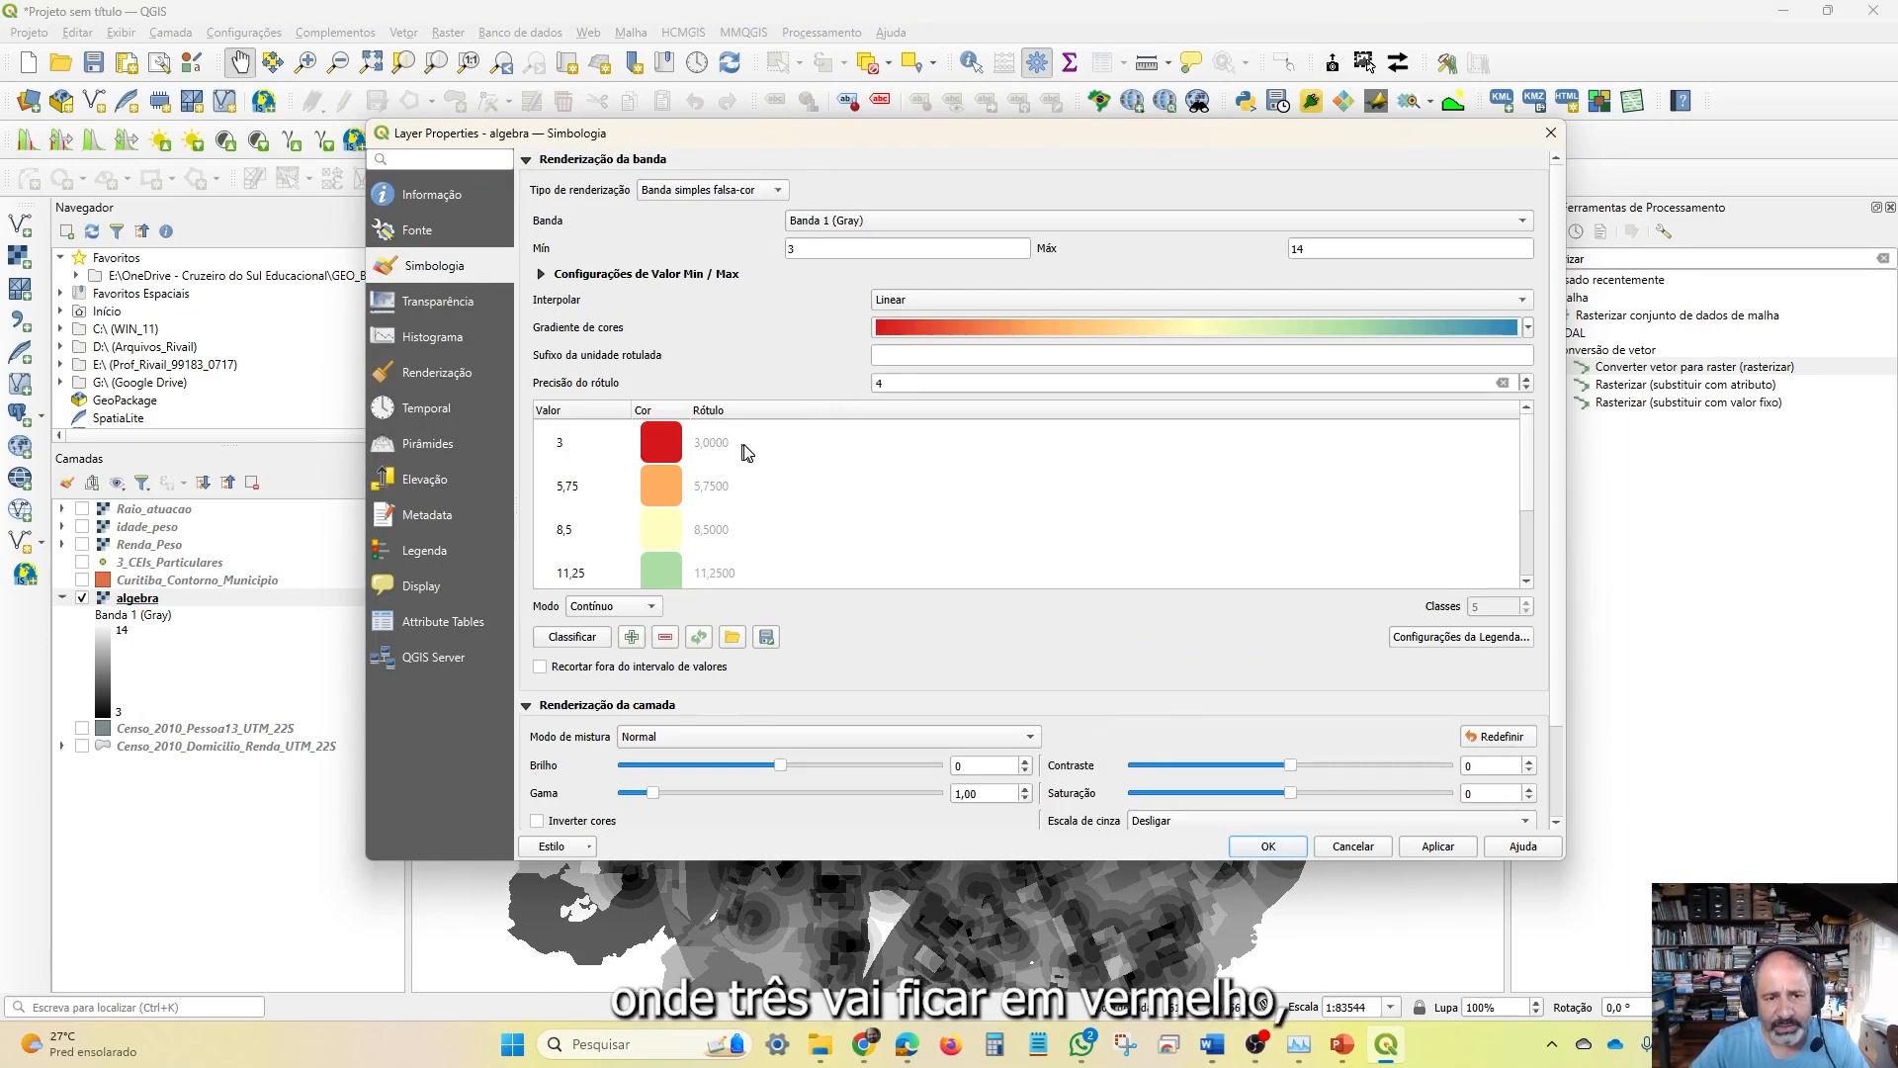
{"action": "scroll", "coordinate": [900, 539], "scroll_direction": "down", "scroll_amount": 2}
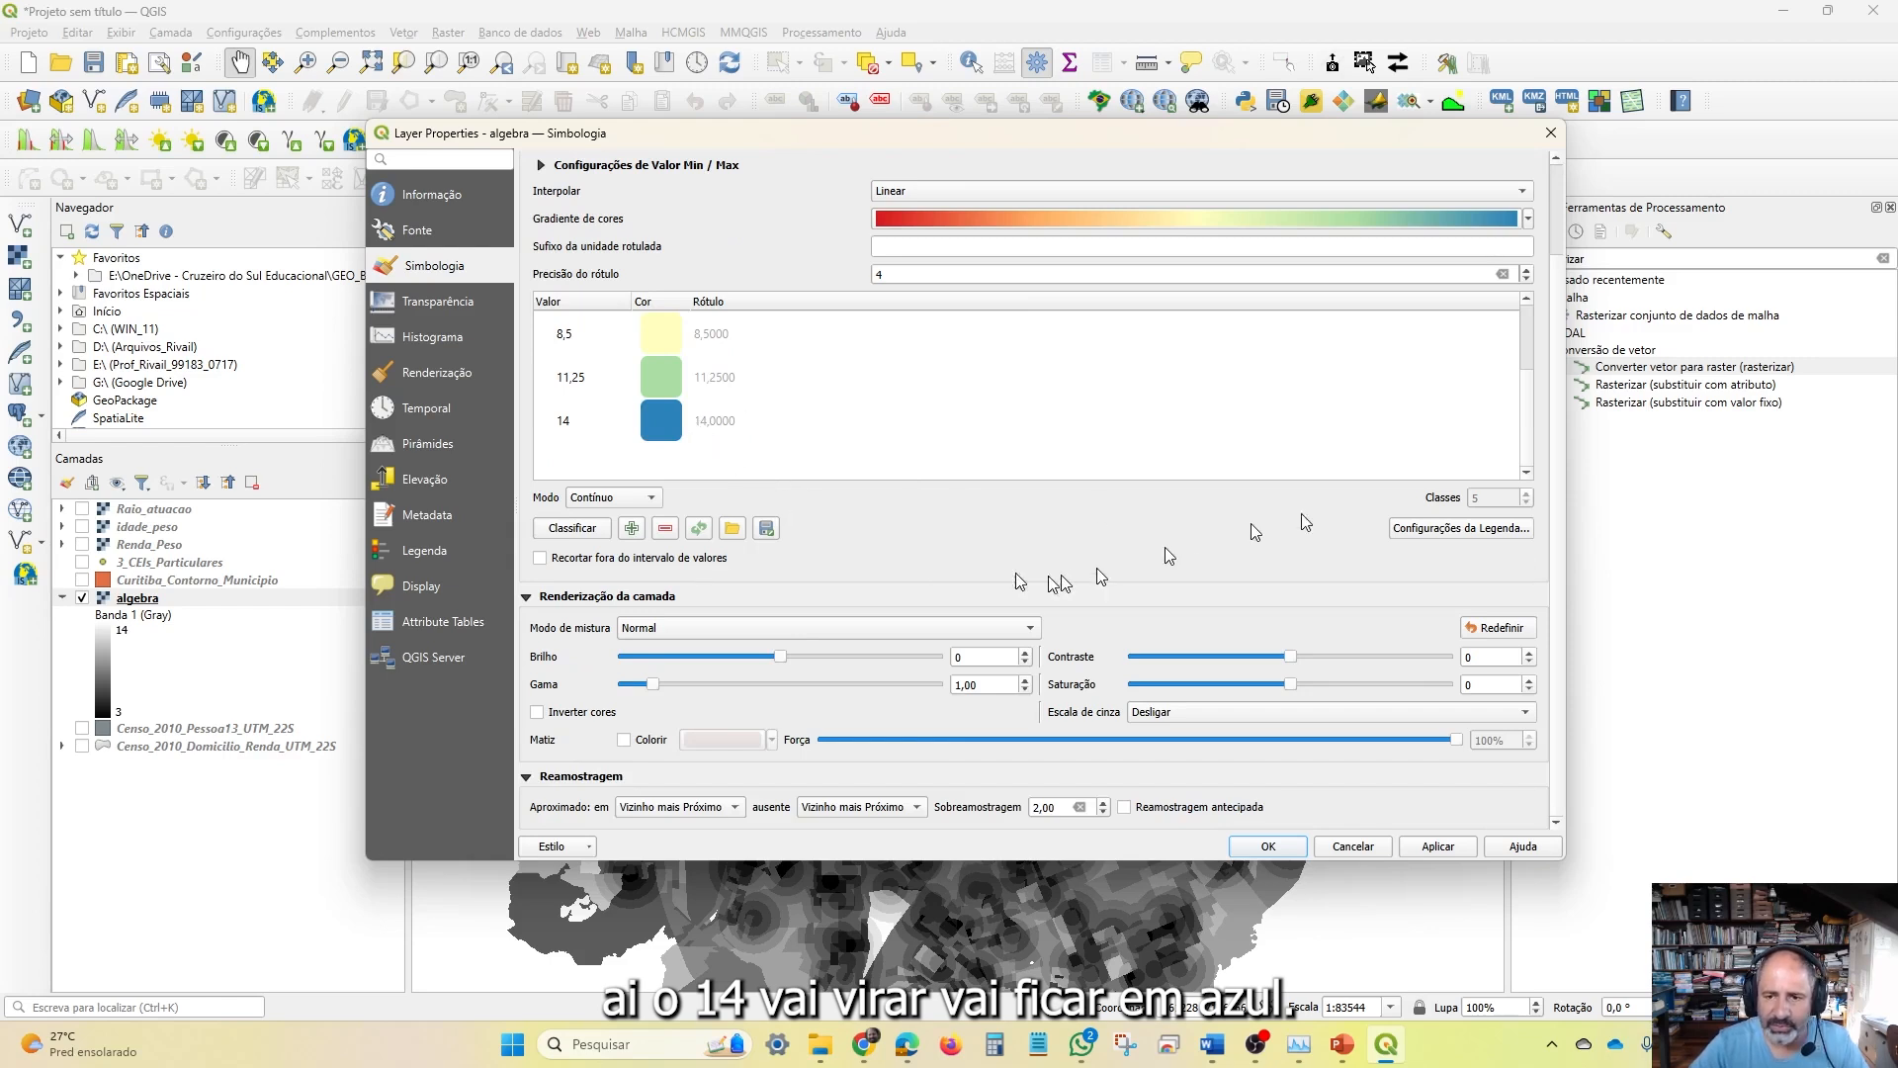
Classify the algebra raster in Intervalo igual mode with 11 classes and apply the style
{"action": "left_click", "coordinate": [613, 498]}
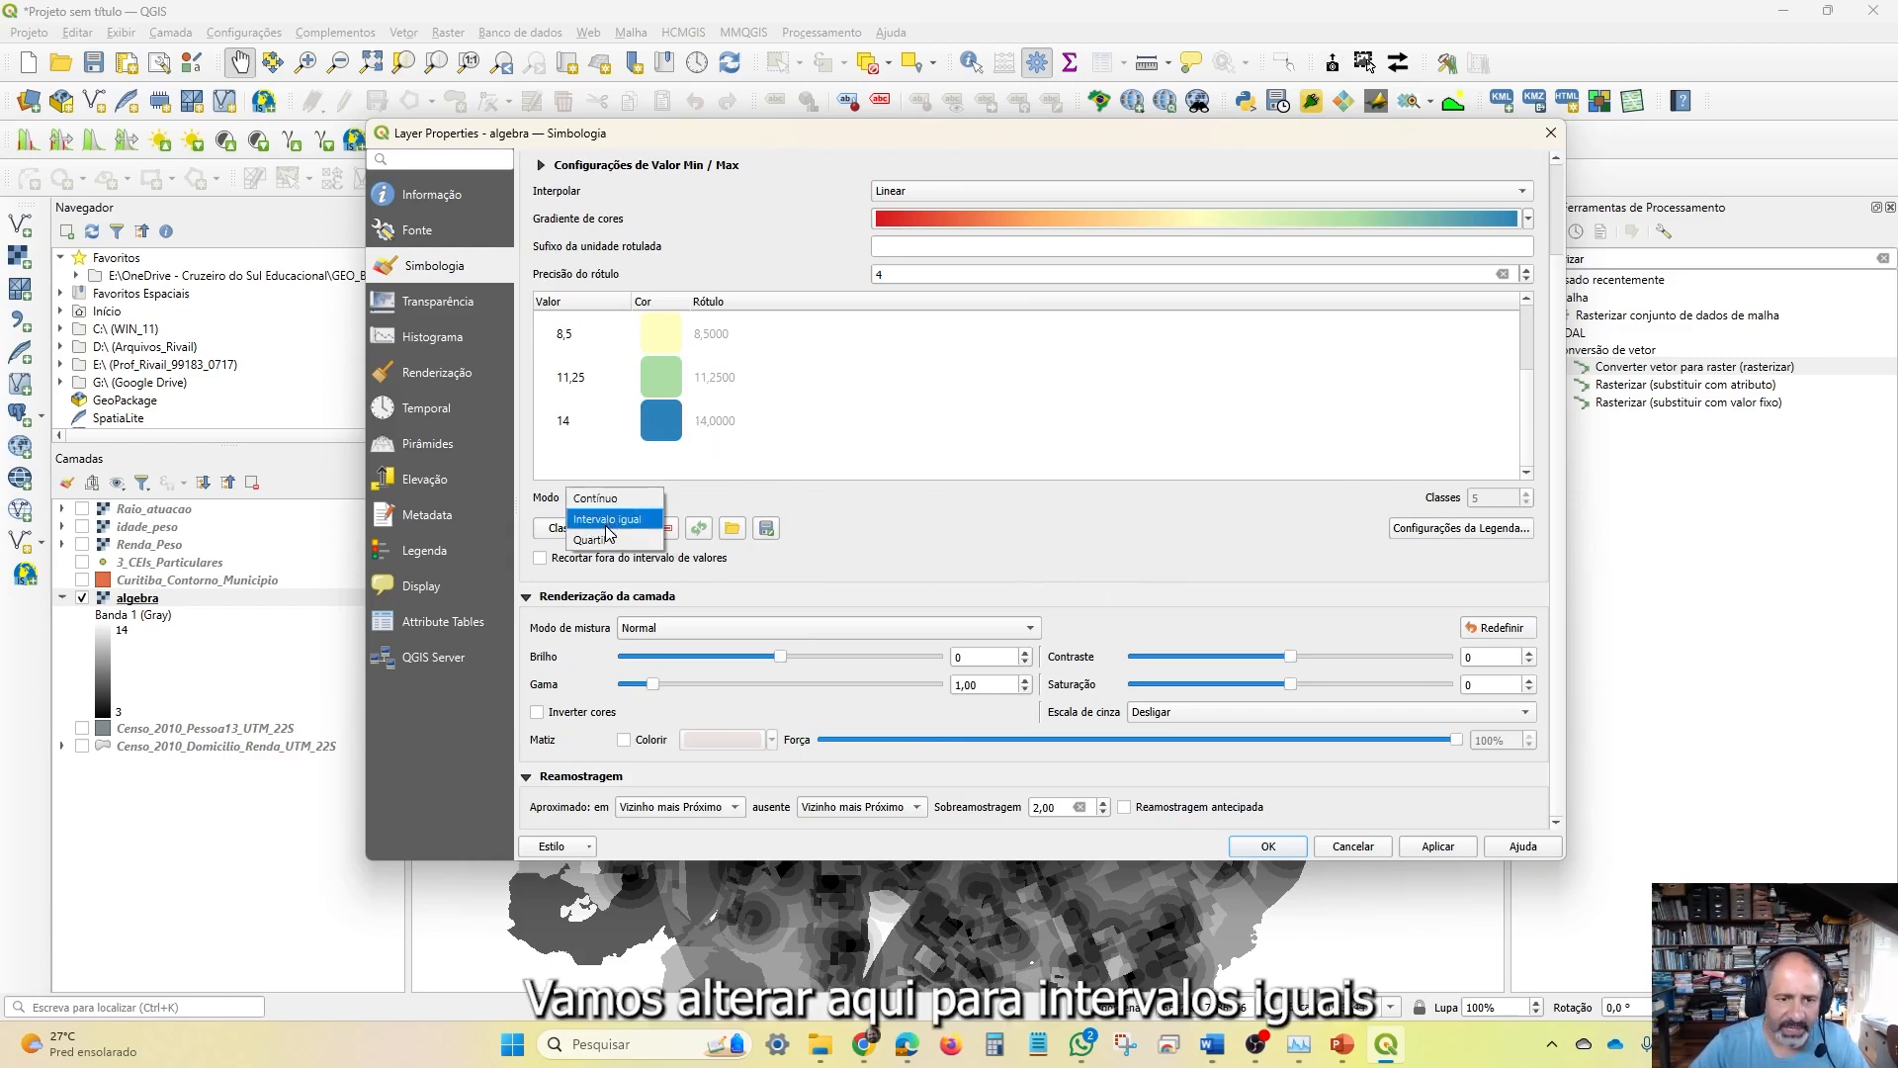
{"action": "left_click", "coordinate": [606, 521]}
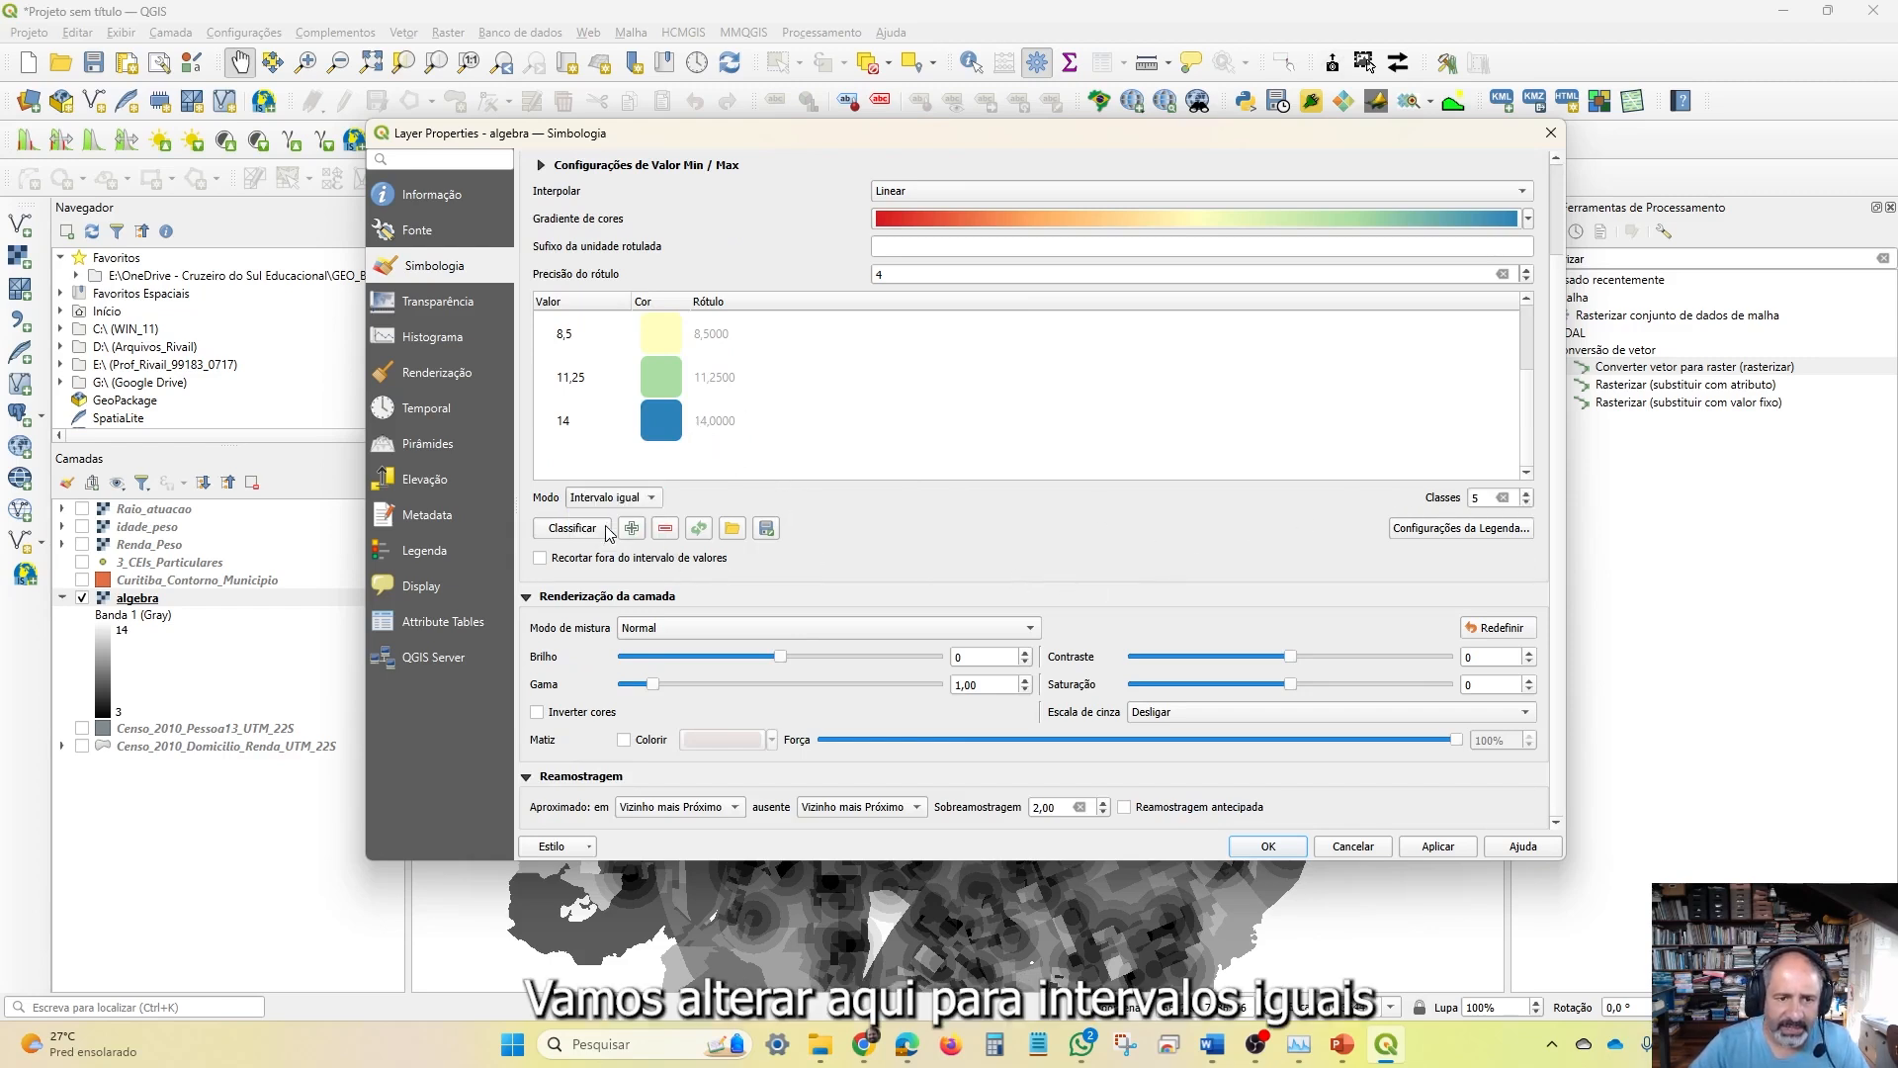
{"action": "left_click", "coordinate": [1529, 493]}
{"action": "left_click", "coordinate": [1529, 493]}
{"action": "left_click", "coordinate": [1529, 494]}
{"action": "left_click", "coordinate": [1528, 493]}
{"action": "left_click", "coordinate": [1529, 493]}
{"action": "left_click", "coordinate": [1529, 493]}
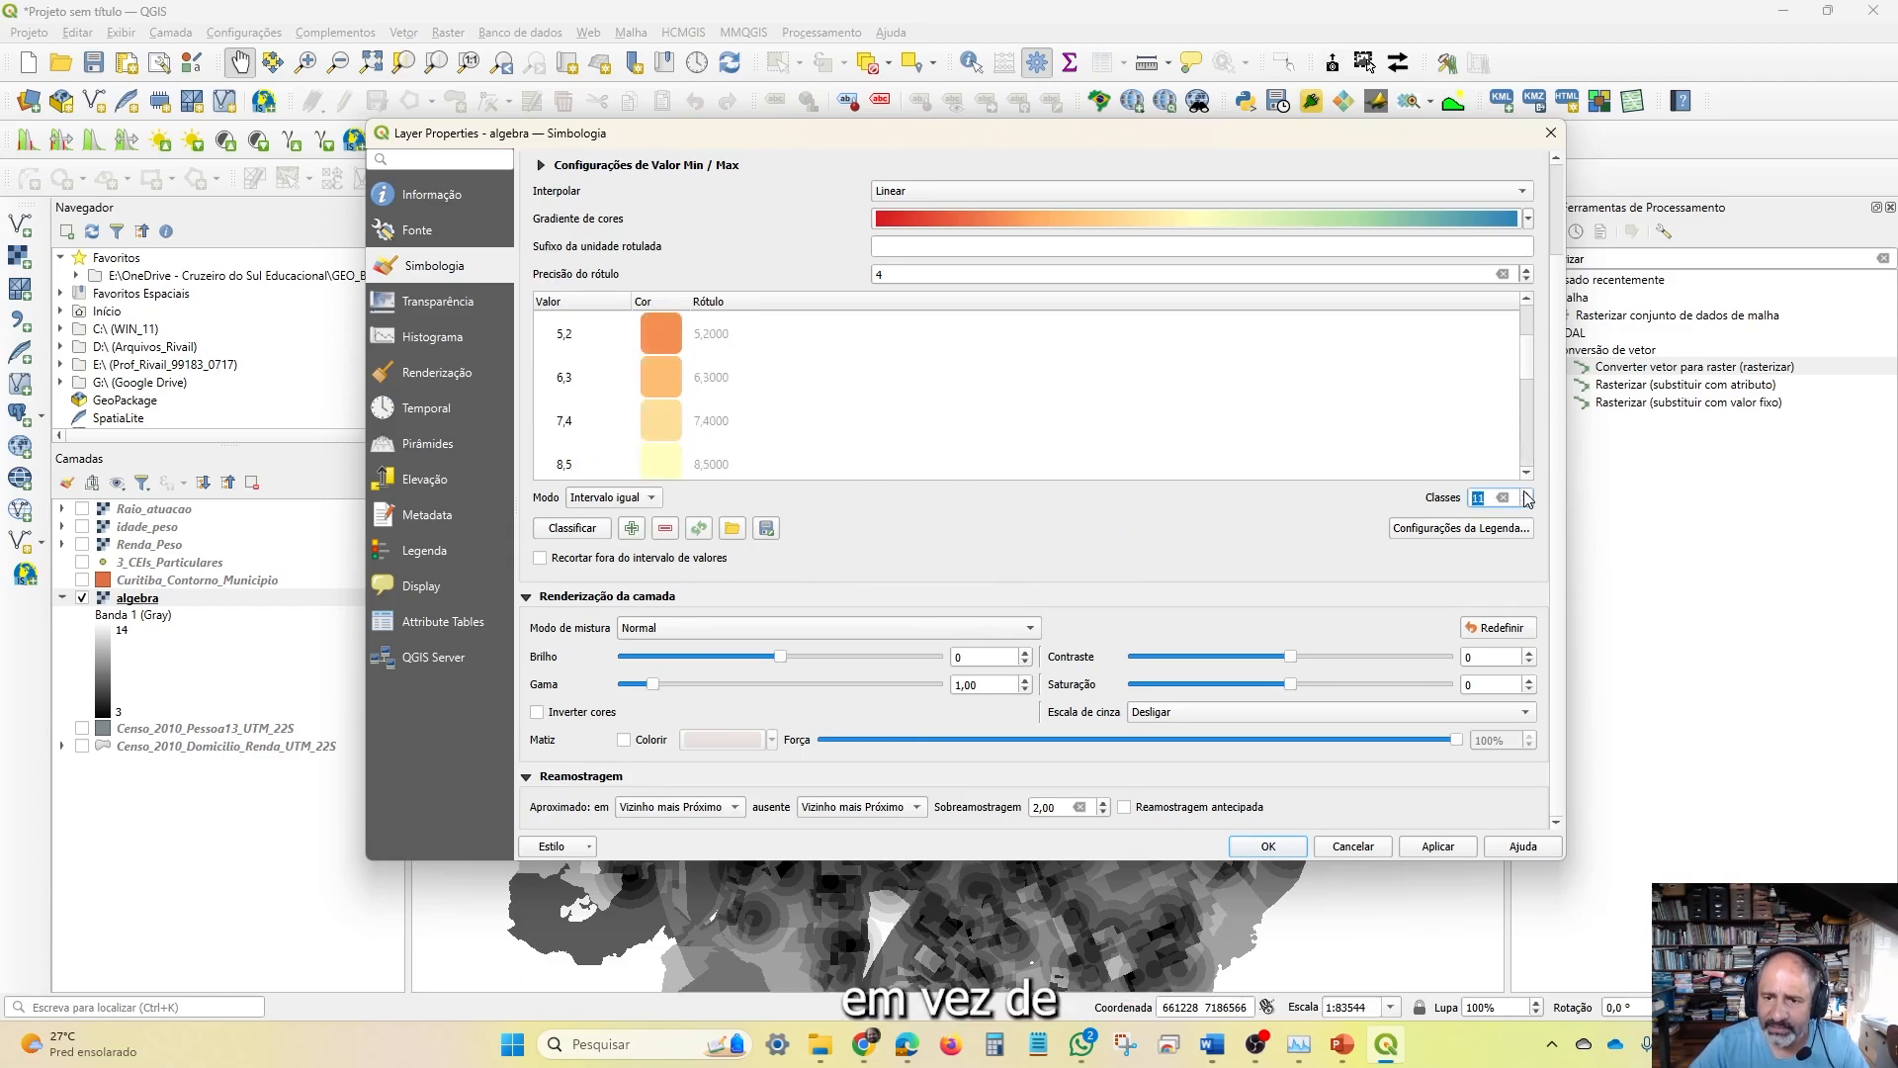
{"action": "left_click", "coordinate": [1529, 494]}
{"action": "left_click", "coordinate": [1529, 494]}
{"action": "left_click", "coordinate": [1529, 493]}
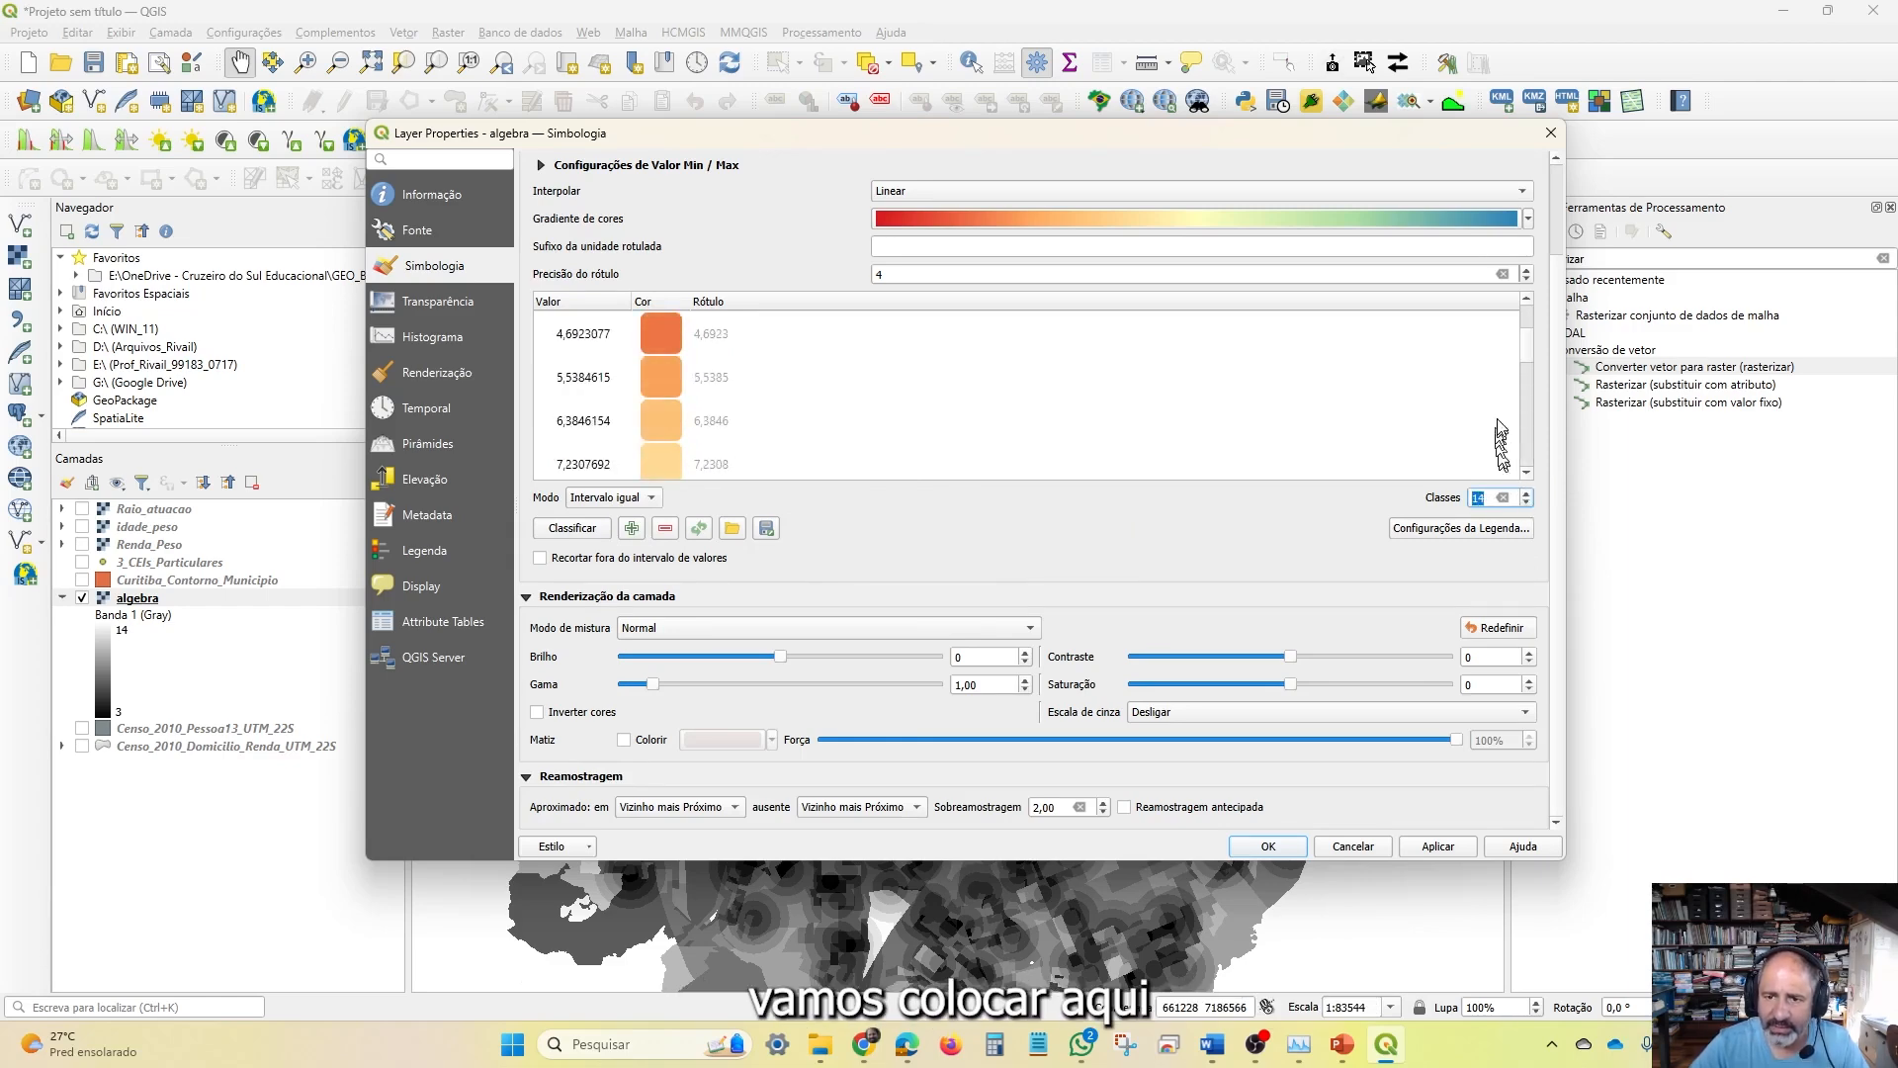
{"action": "left_click", "coordinate": [1528, 503]}
{"action": "left_click", "coordinate": [1529, 502]}
{"action": "left_click", "coordinate": [1528, 502]}
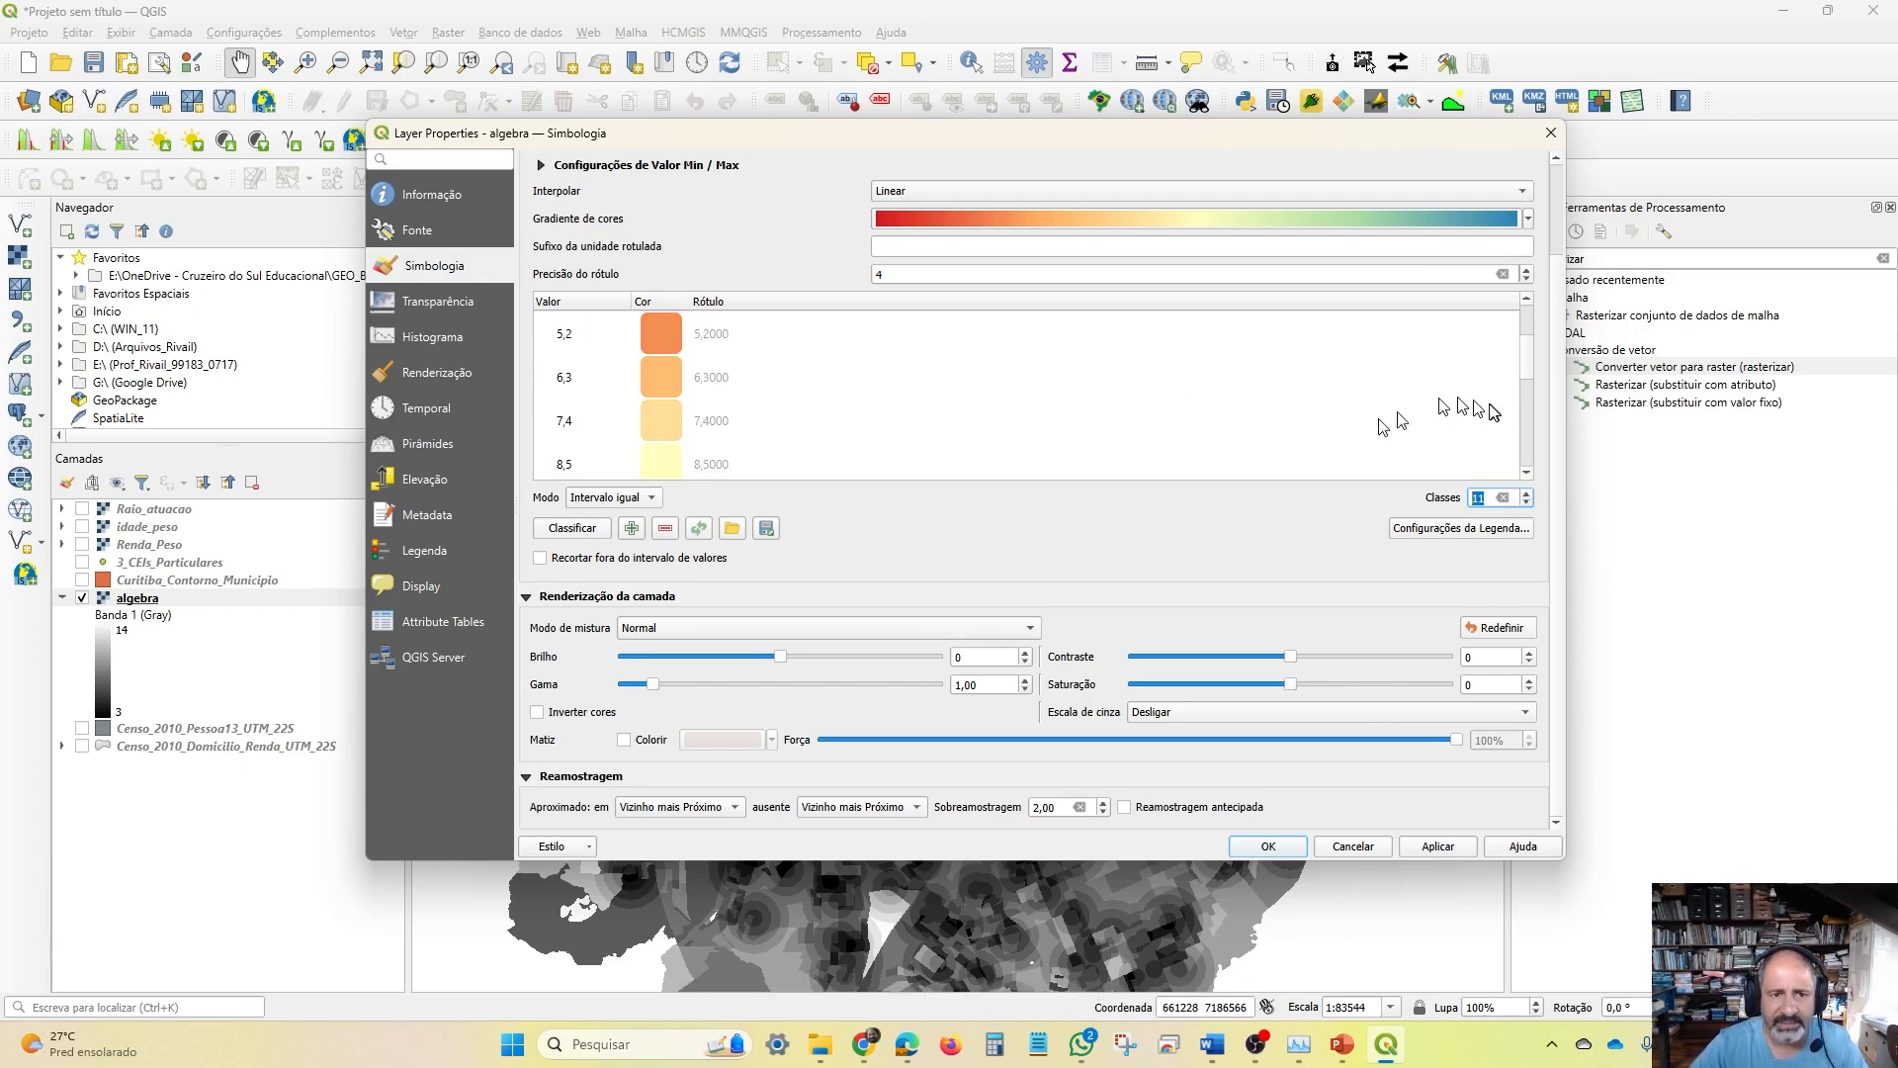
{"action": "scroll", "coordinate": [1403, 415], "scroll_direction": "up", "scroll_amount": 3}
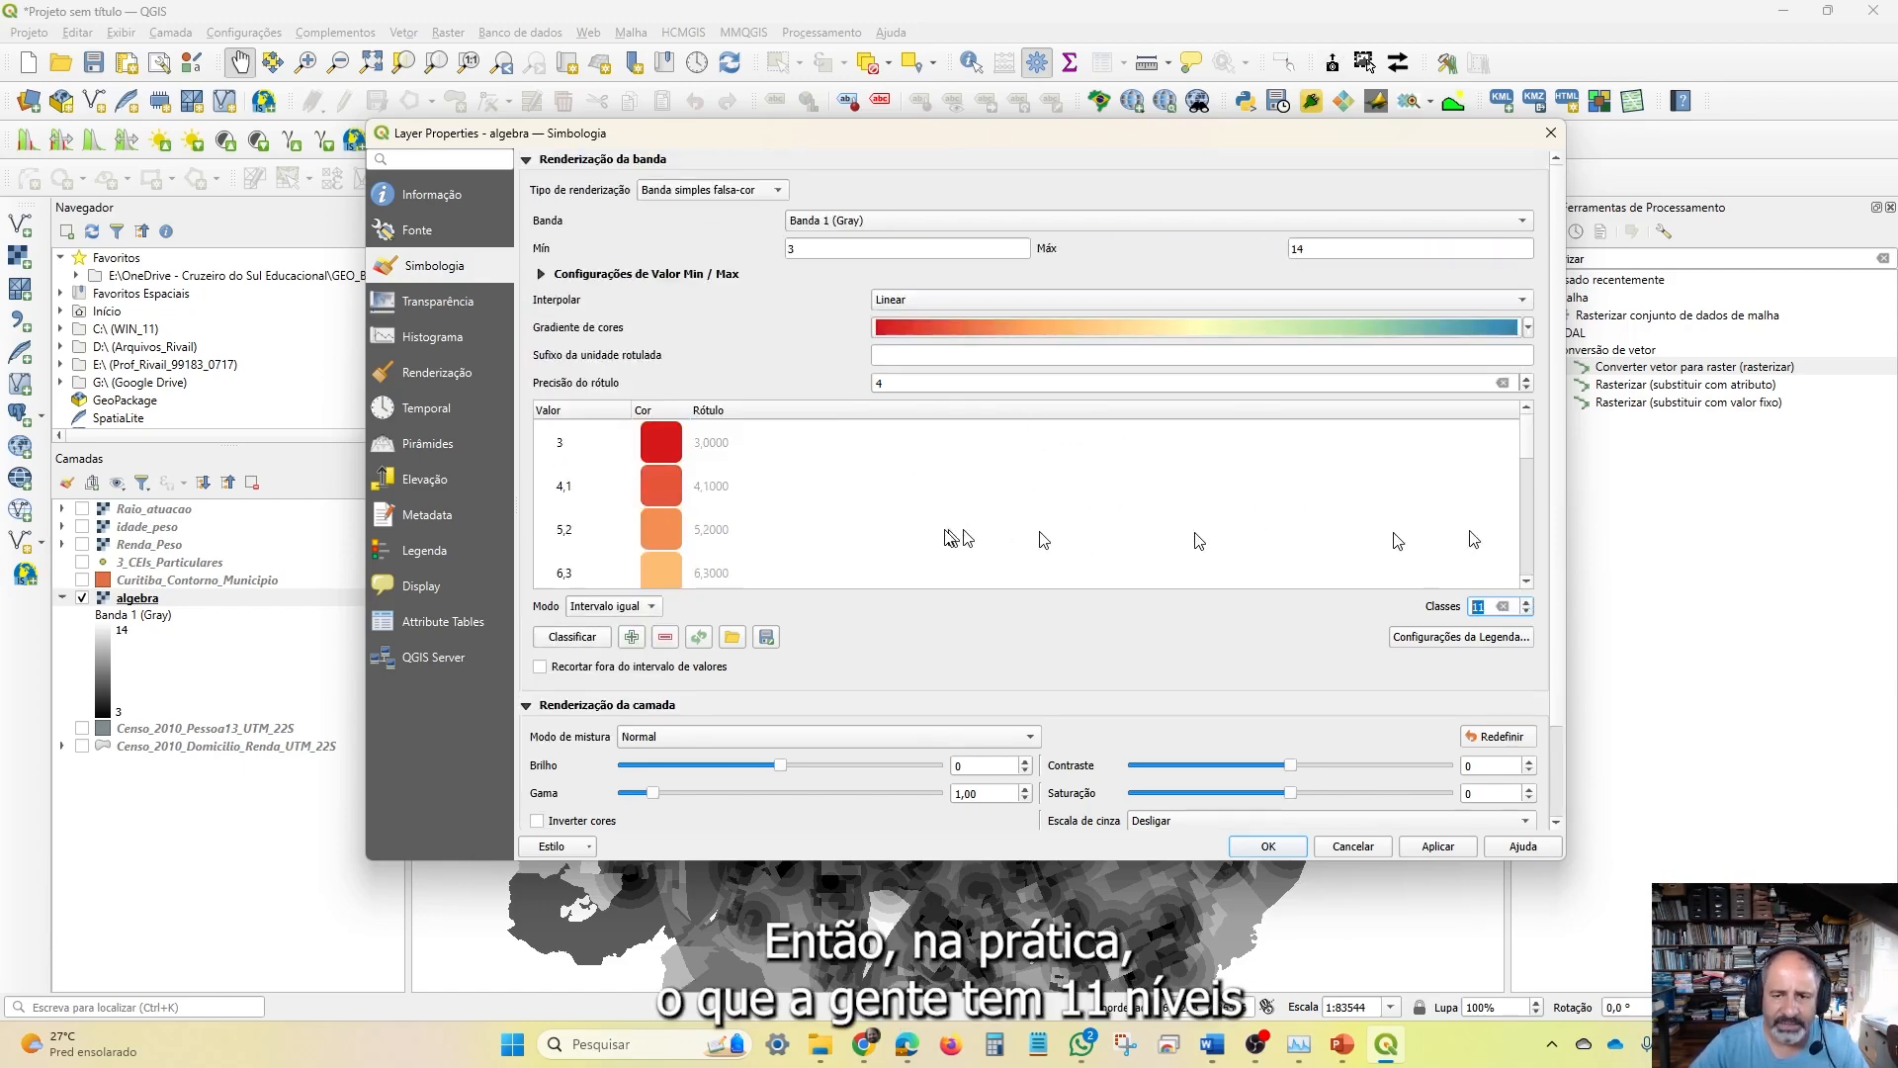
{"action": "left_click", "coordinate": [1456, 852]}
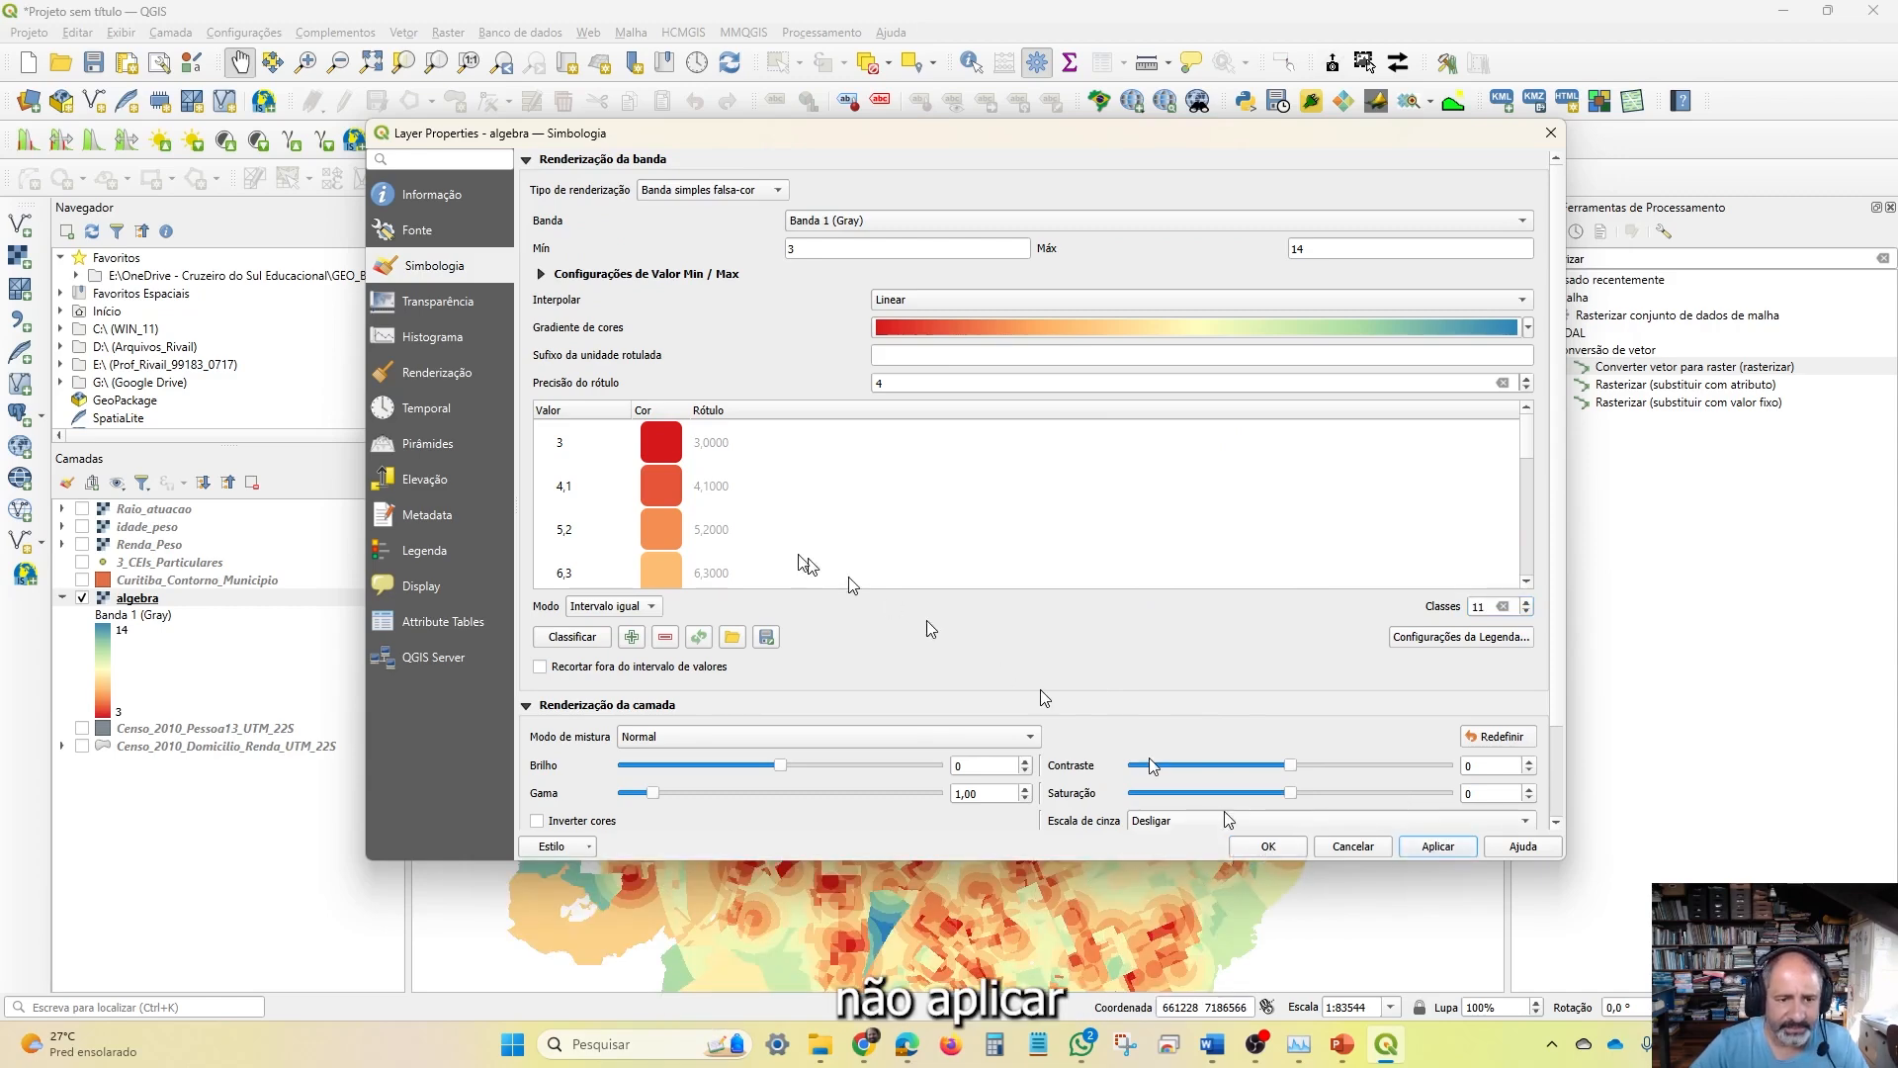
{"action": "scroll", "coordinate": [751, 534], "scroll_direction": "down", "scroll_amount": 3}
{"action": "scroll", "coordinate": [727, 490], "scroll_direction": "up", "scroll_amount": 3}
{"action": "scroll", "coordinate": [727, 489], "scroll_direction": "down", "scroll_amount": 2}
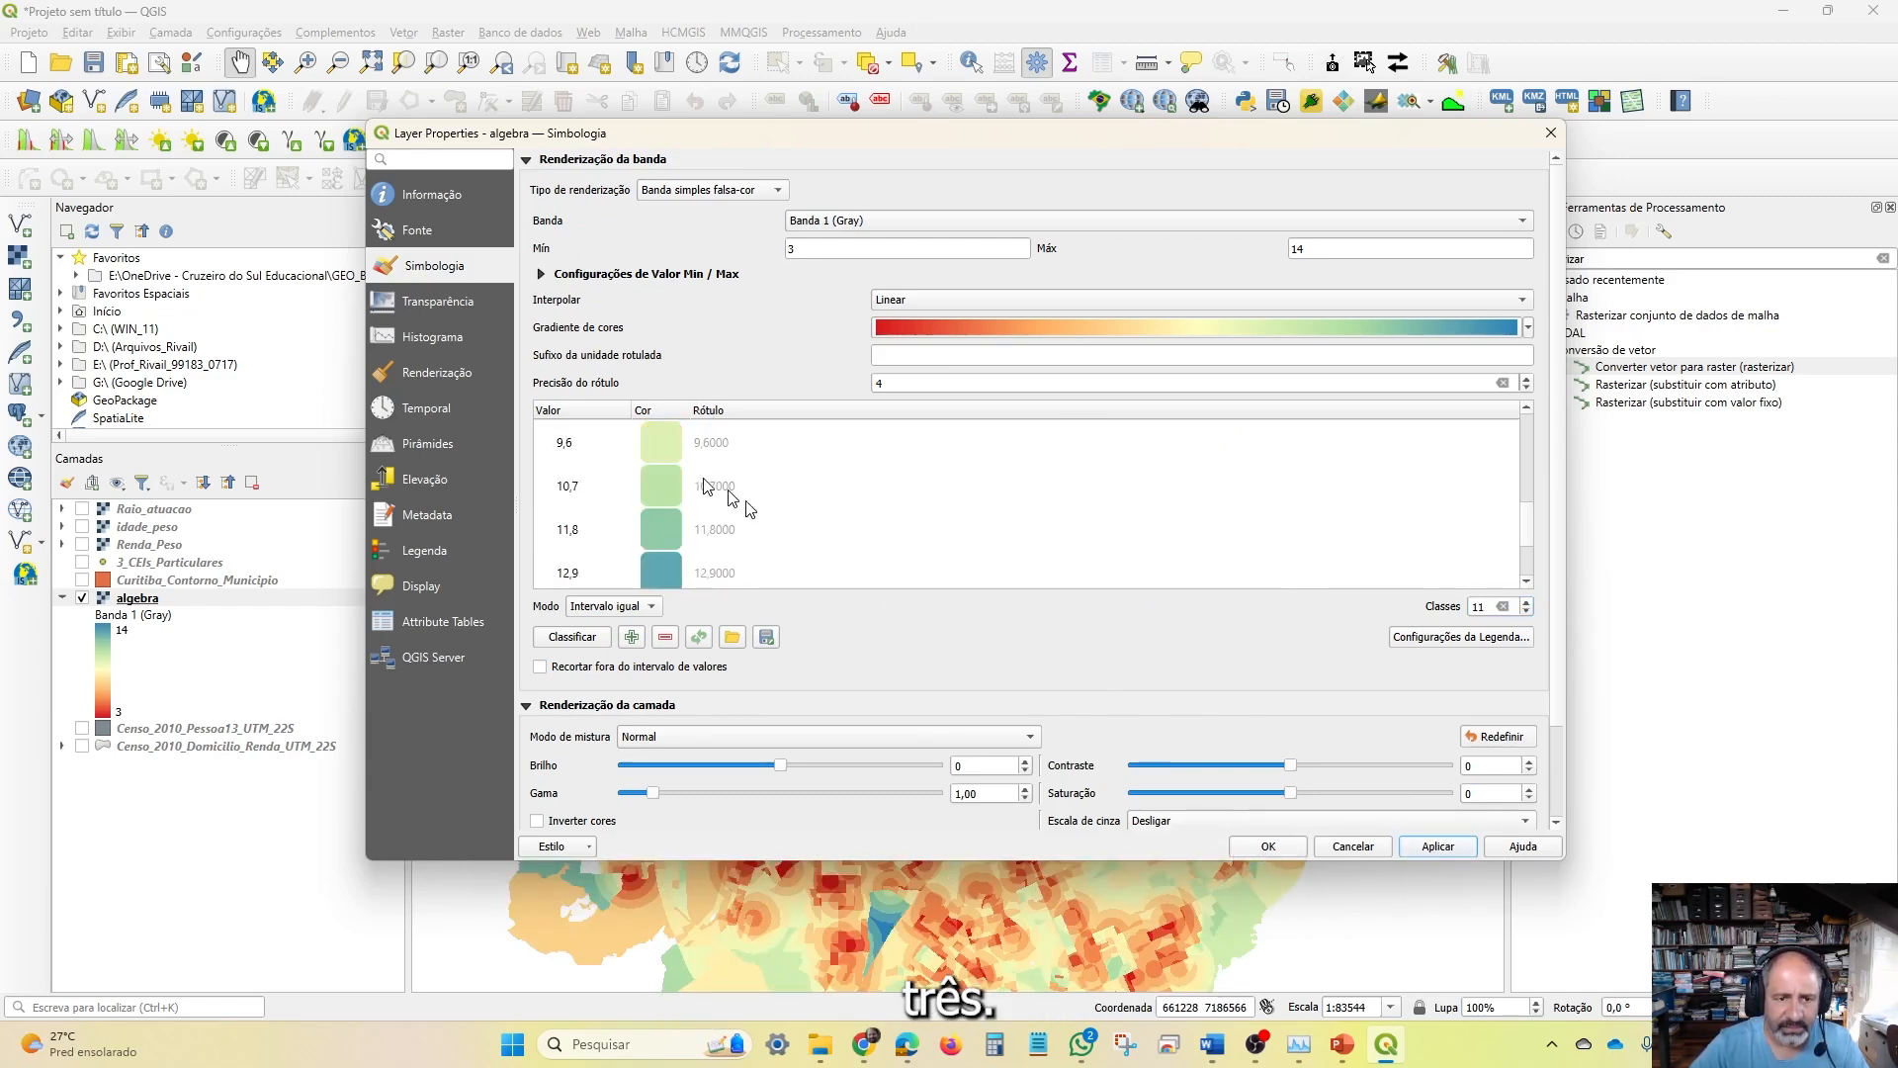
{"action": "scroll", "coordinate": [705, 484], "scroll_direction": "up", "scroll_amount": 2}
{"action": "left_click", "coordinate": [568, 486]}
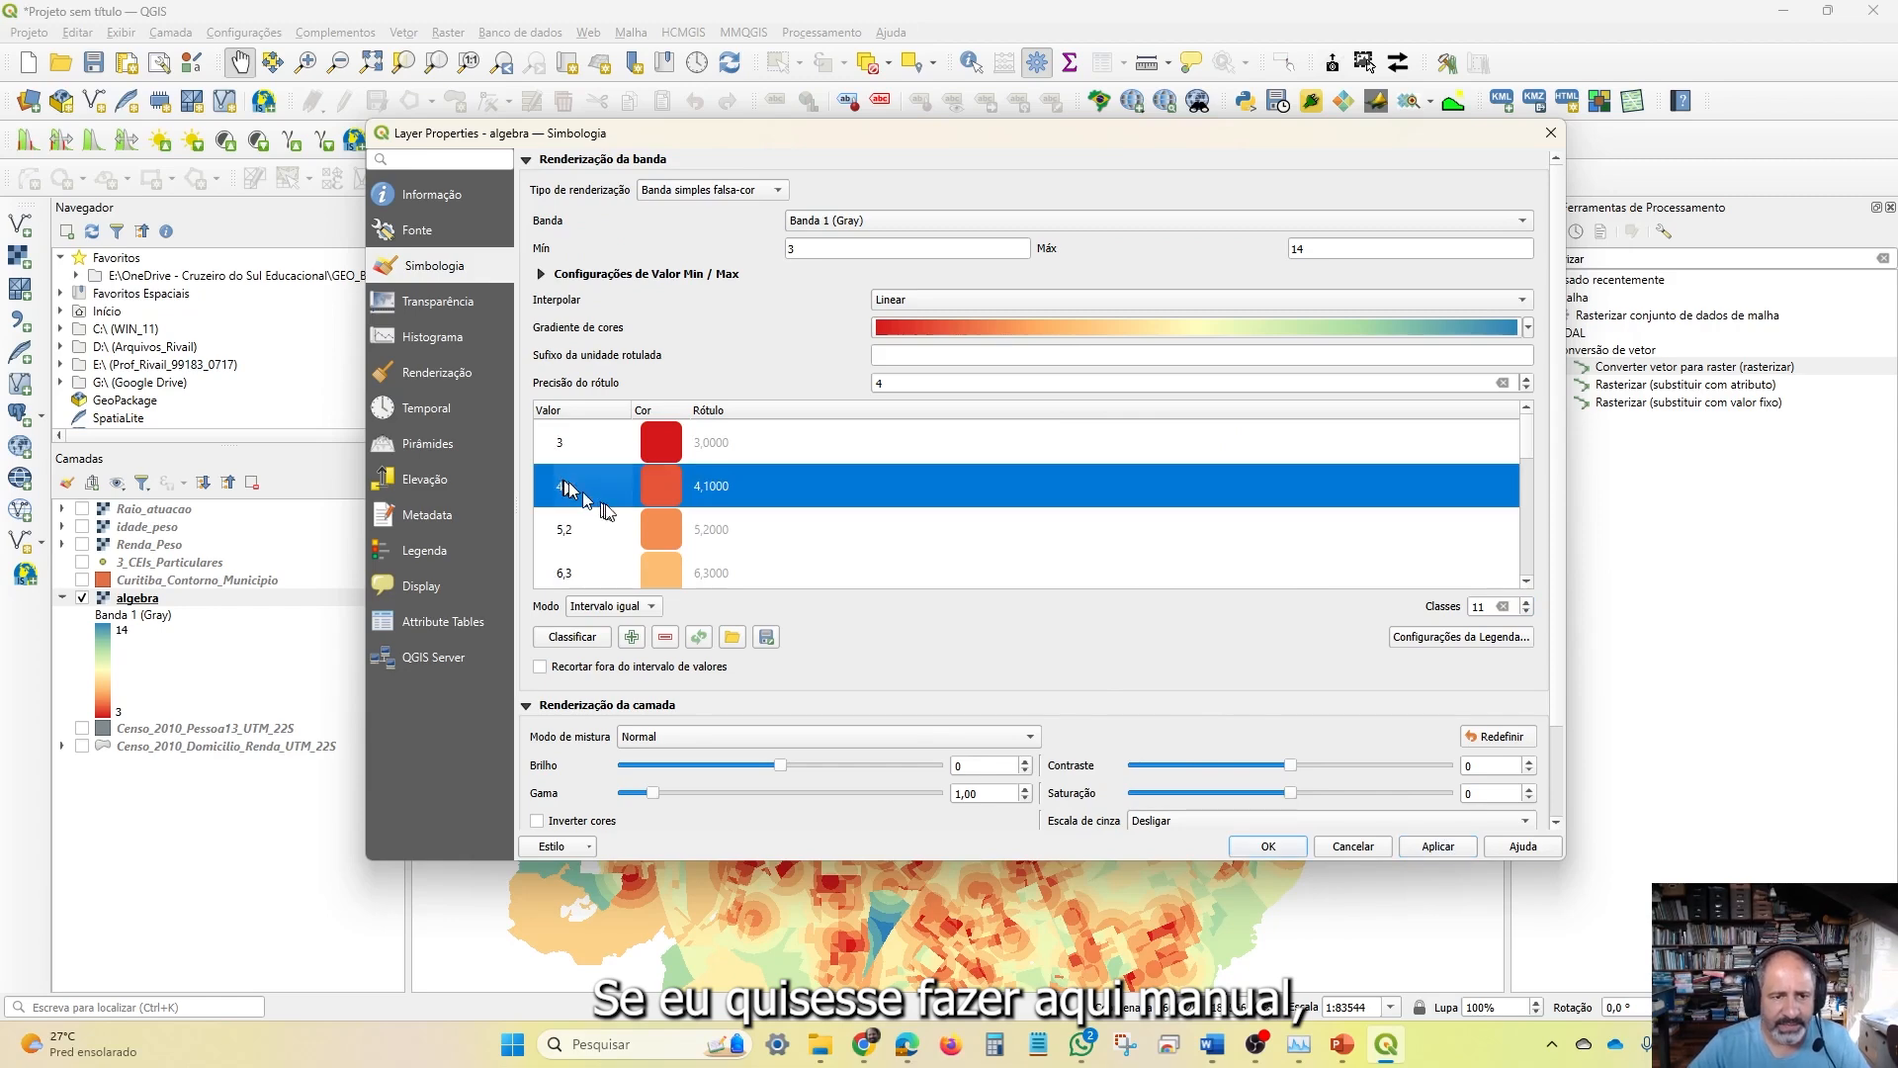
{"action": "double_click", "coordinate": [595, 504]}
{"action": "type", "text": "4"}
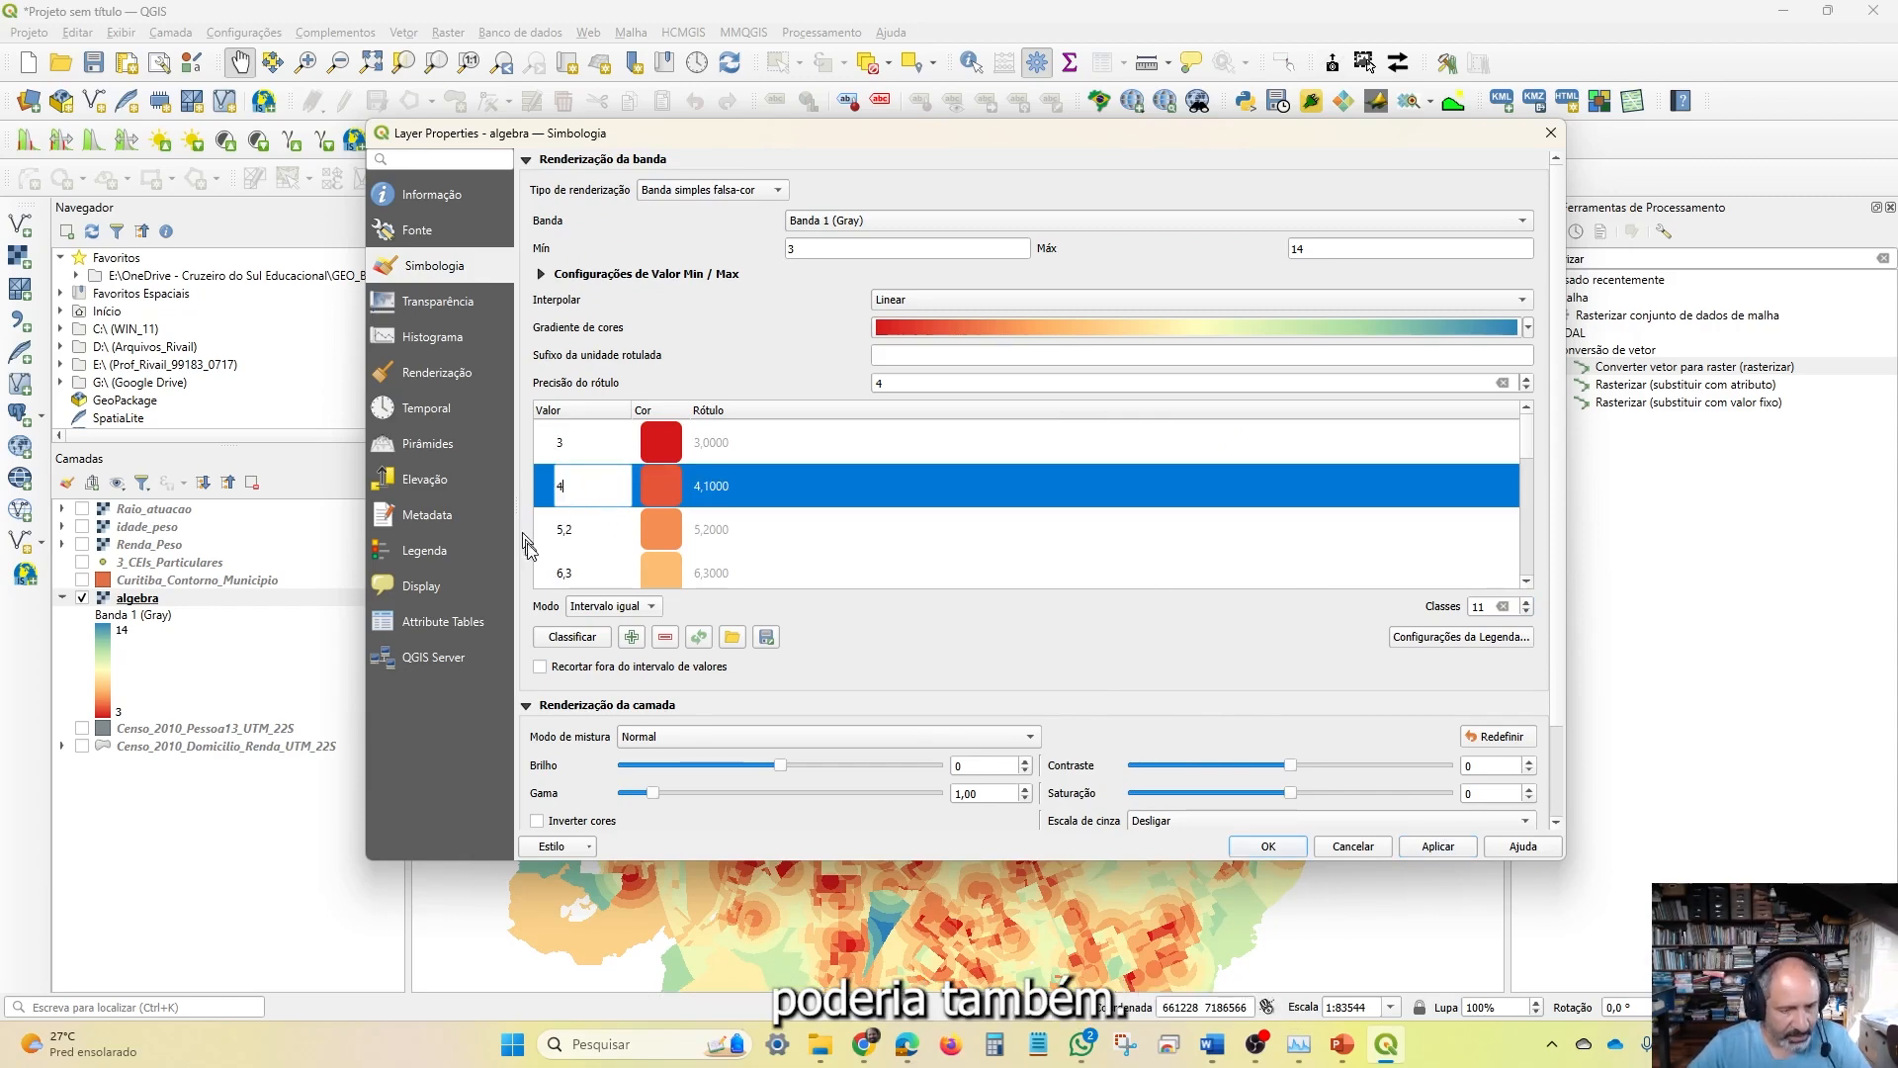
{"action": "double_click", "coordinate": [578, 532]}
{"action": "type", "text": "5"}
{"action": "double_click", "coordinate": [590, 564]}
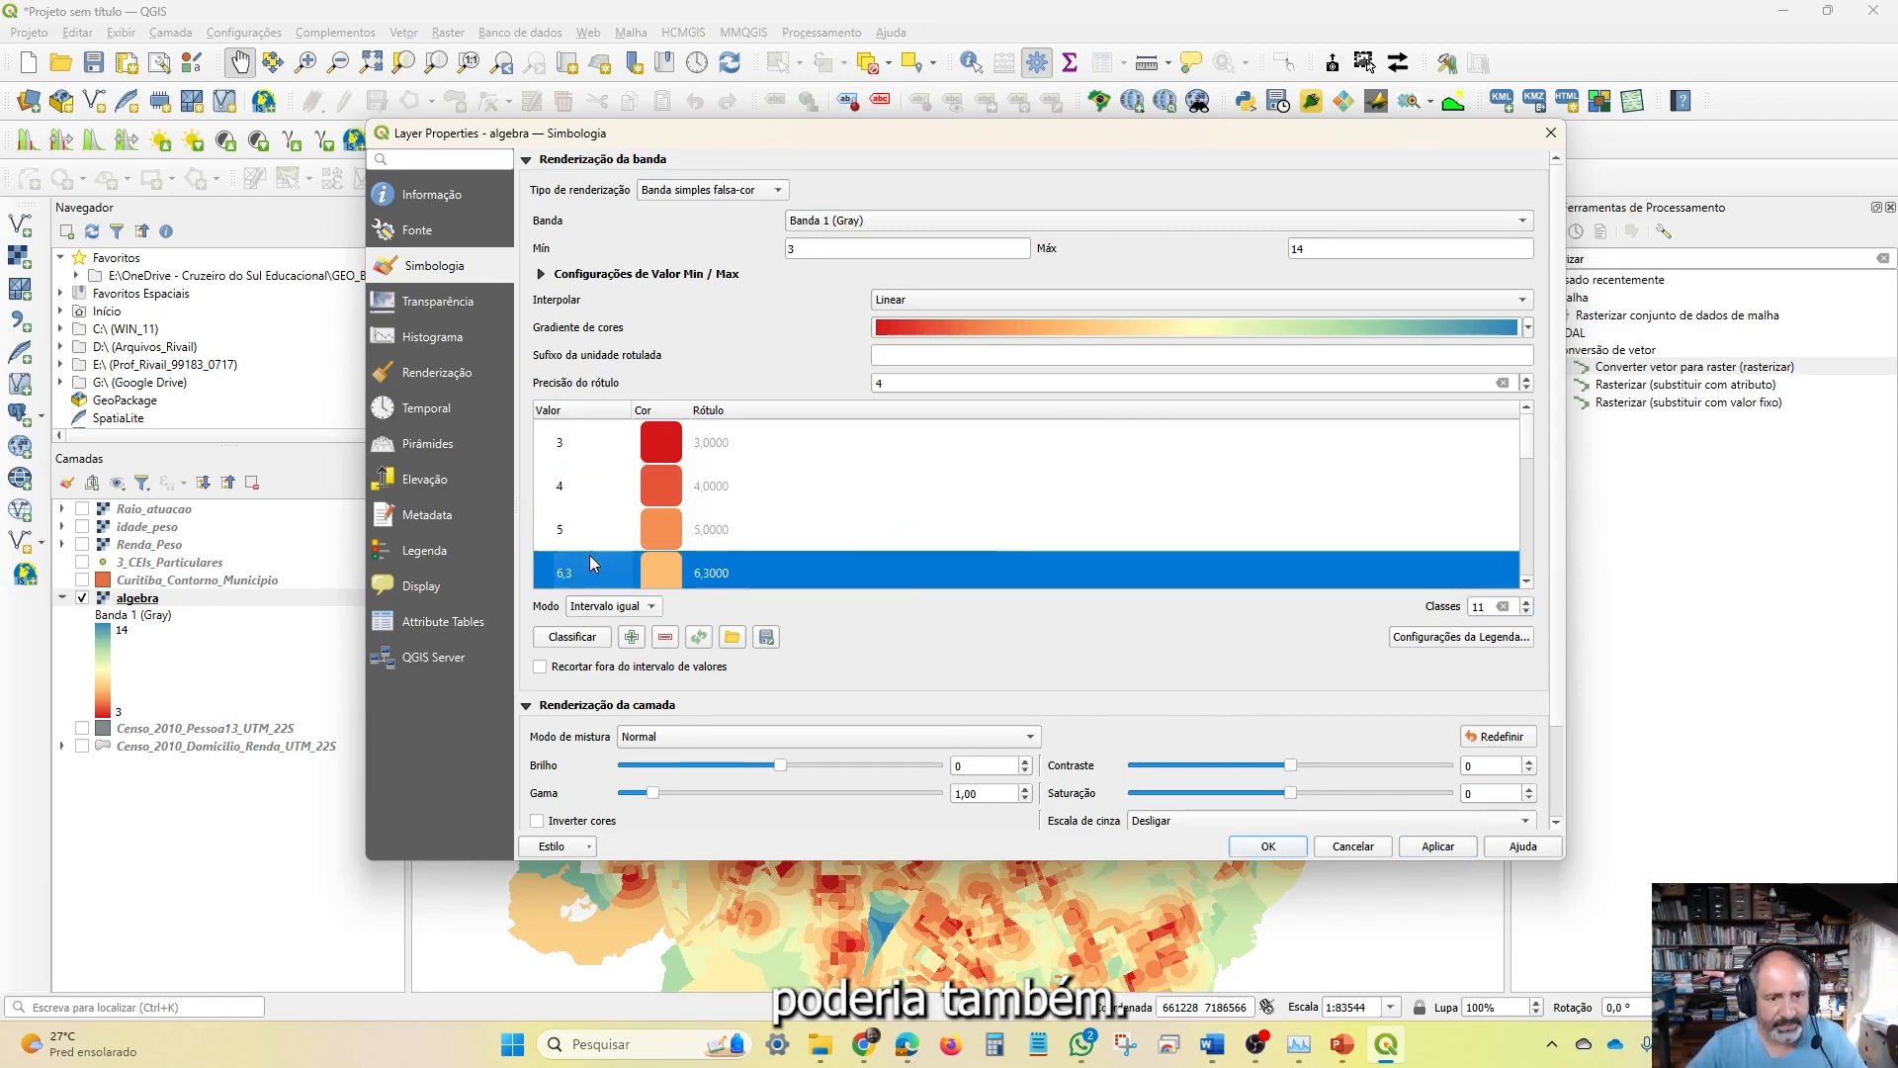
{"action": "type", "text": "6"}
{"action": "scroll", "coordinate": [603, 534], "scroll_direction": "down", "scroll_amount": 1}
{"action": "double_click", "coordinate": [582, 487]}
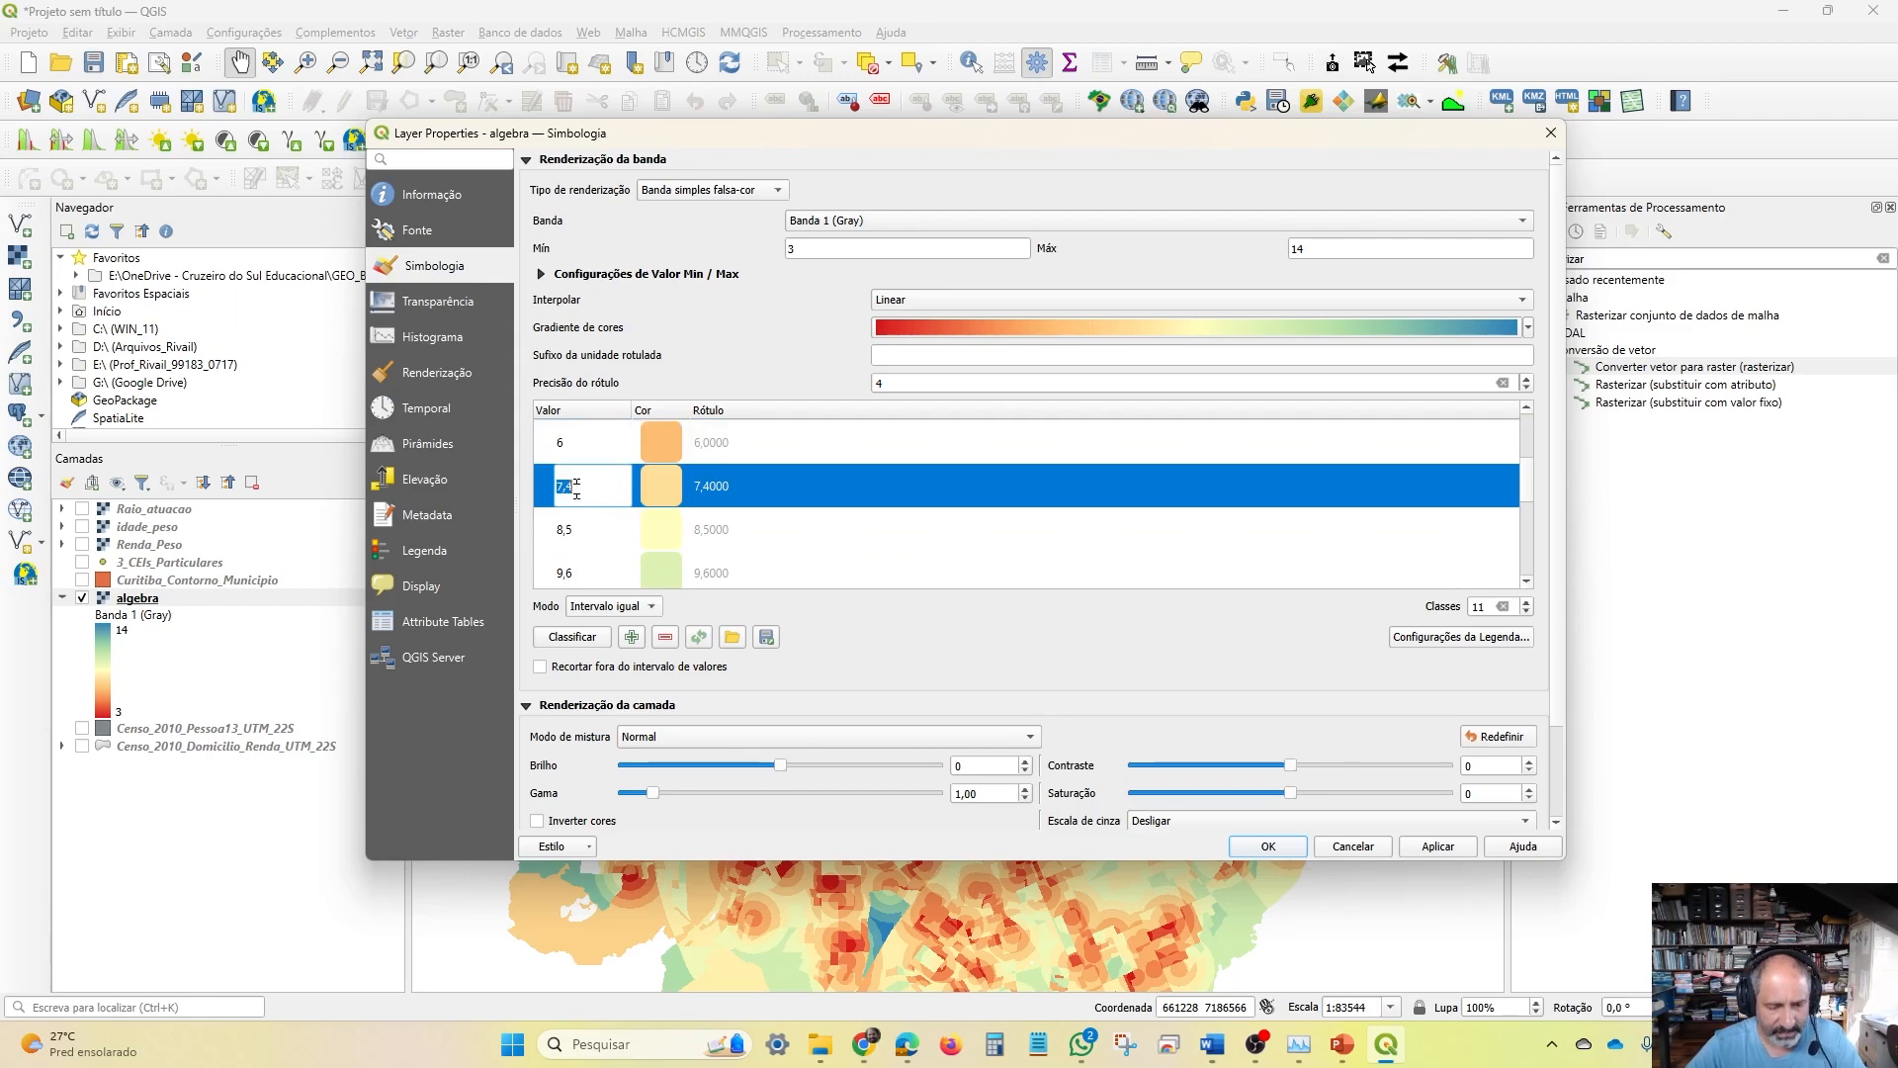
{"action": "type", "text": "7"}
{"action": "double_click", "coordinate": [601, 531]}
{"action": "type", "text": "8"}
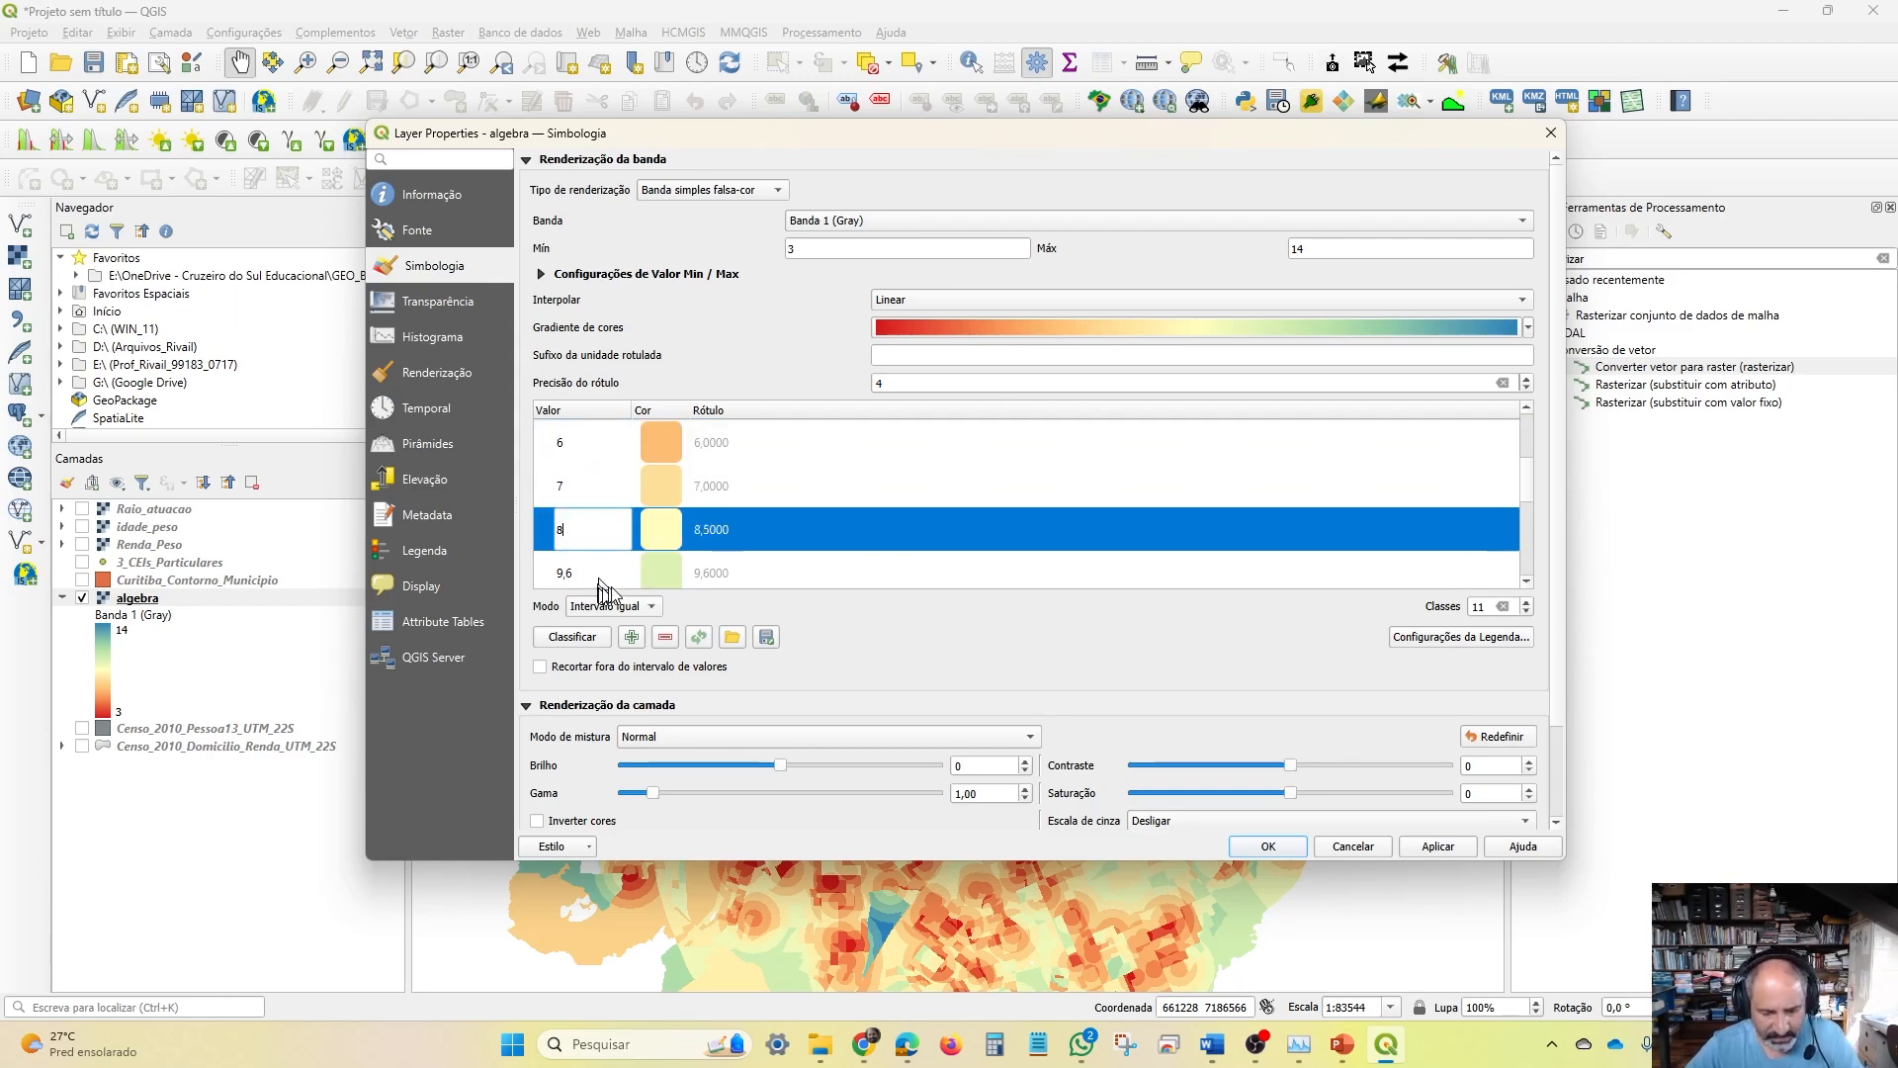
{"action": "double_click", "coordinate": [574, 575]}
{"action": "type", "text": "9"}
{"action": "scroll", "coordinate": [582, 580], "scroll_direction": "down", "scroll_amount": 1}
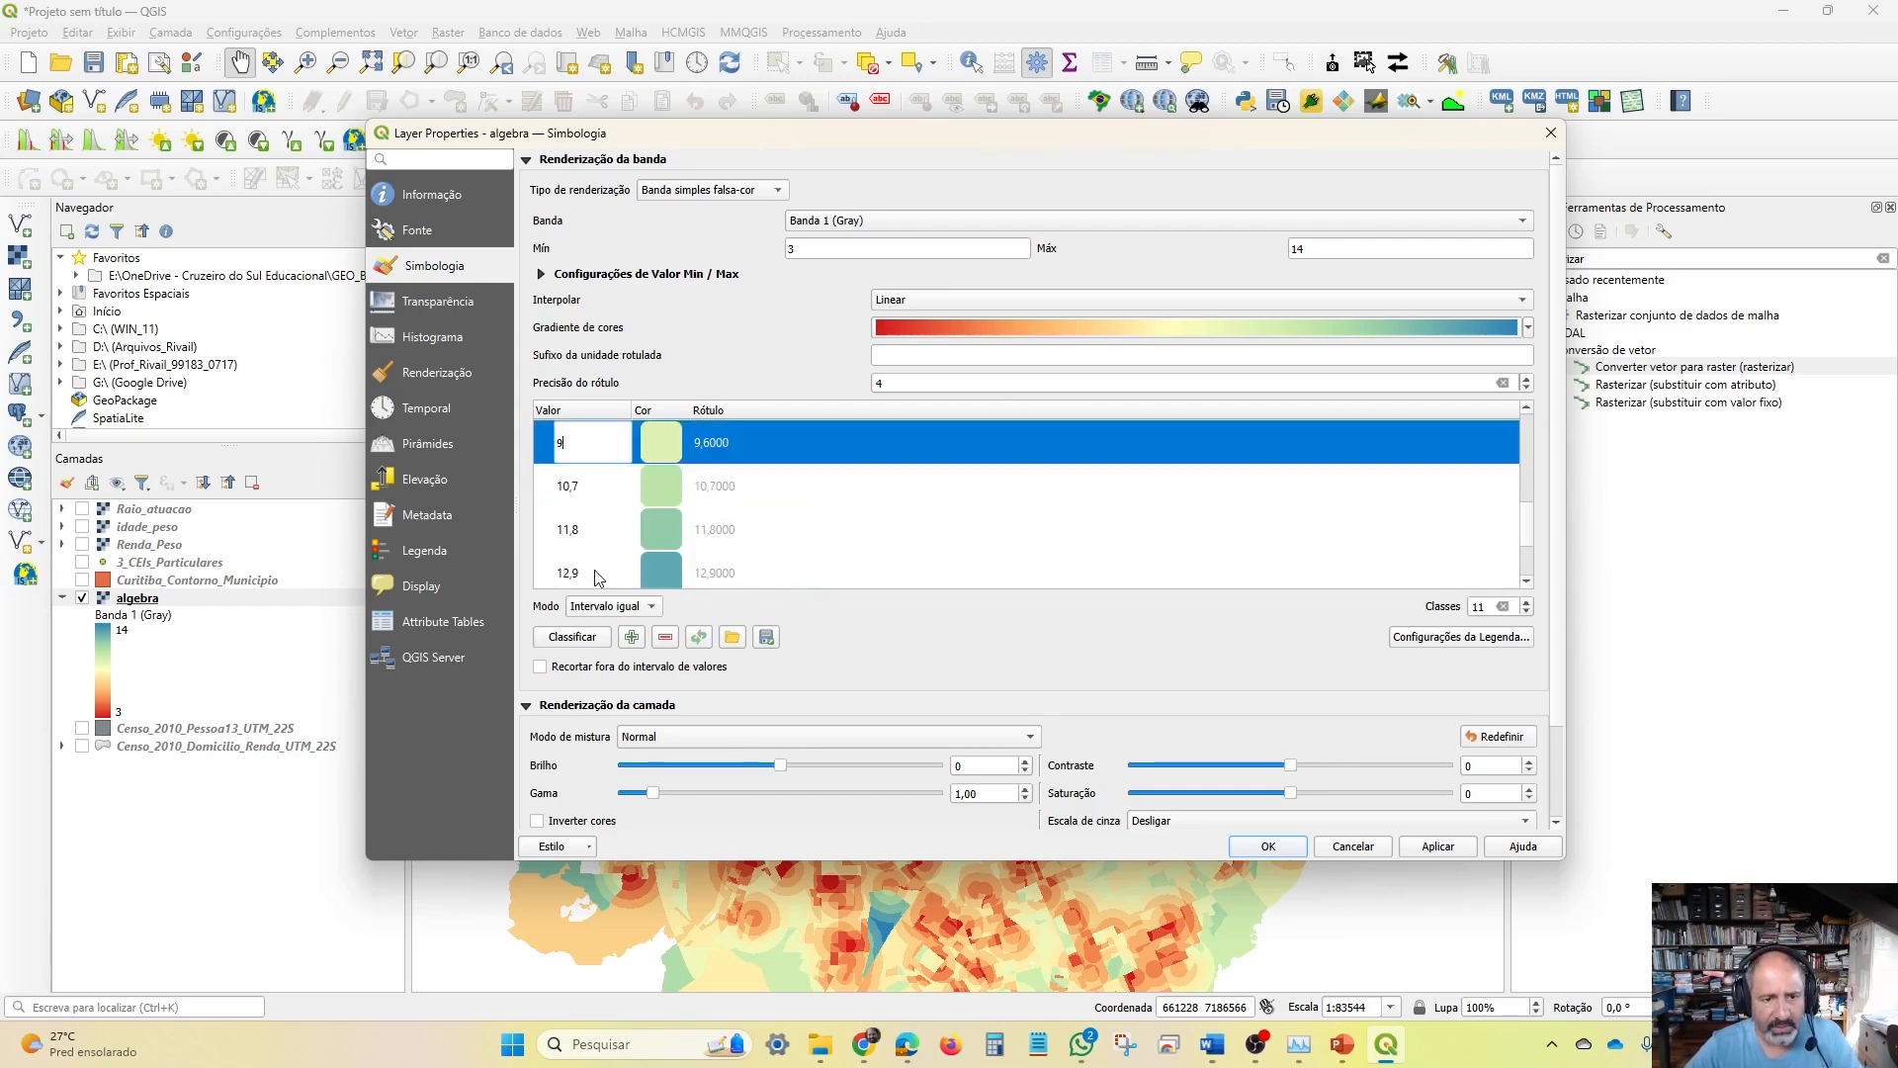
{"action": "double_click", "coordinate": [564, 490]}
{"action": "type", "text": "10"}
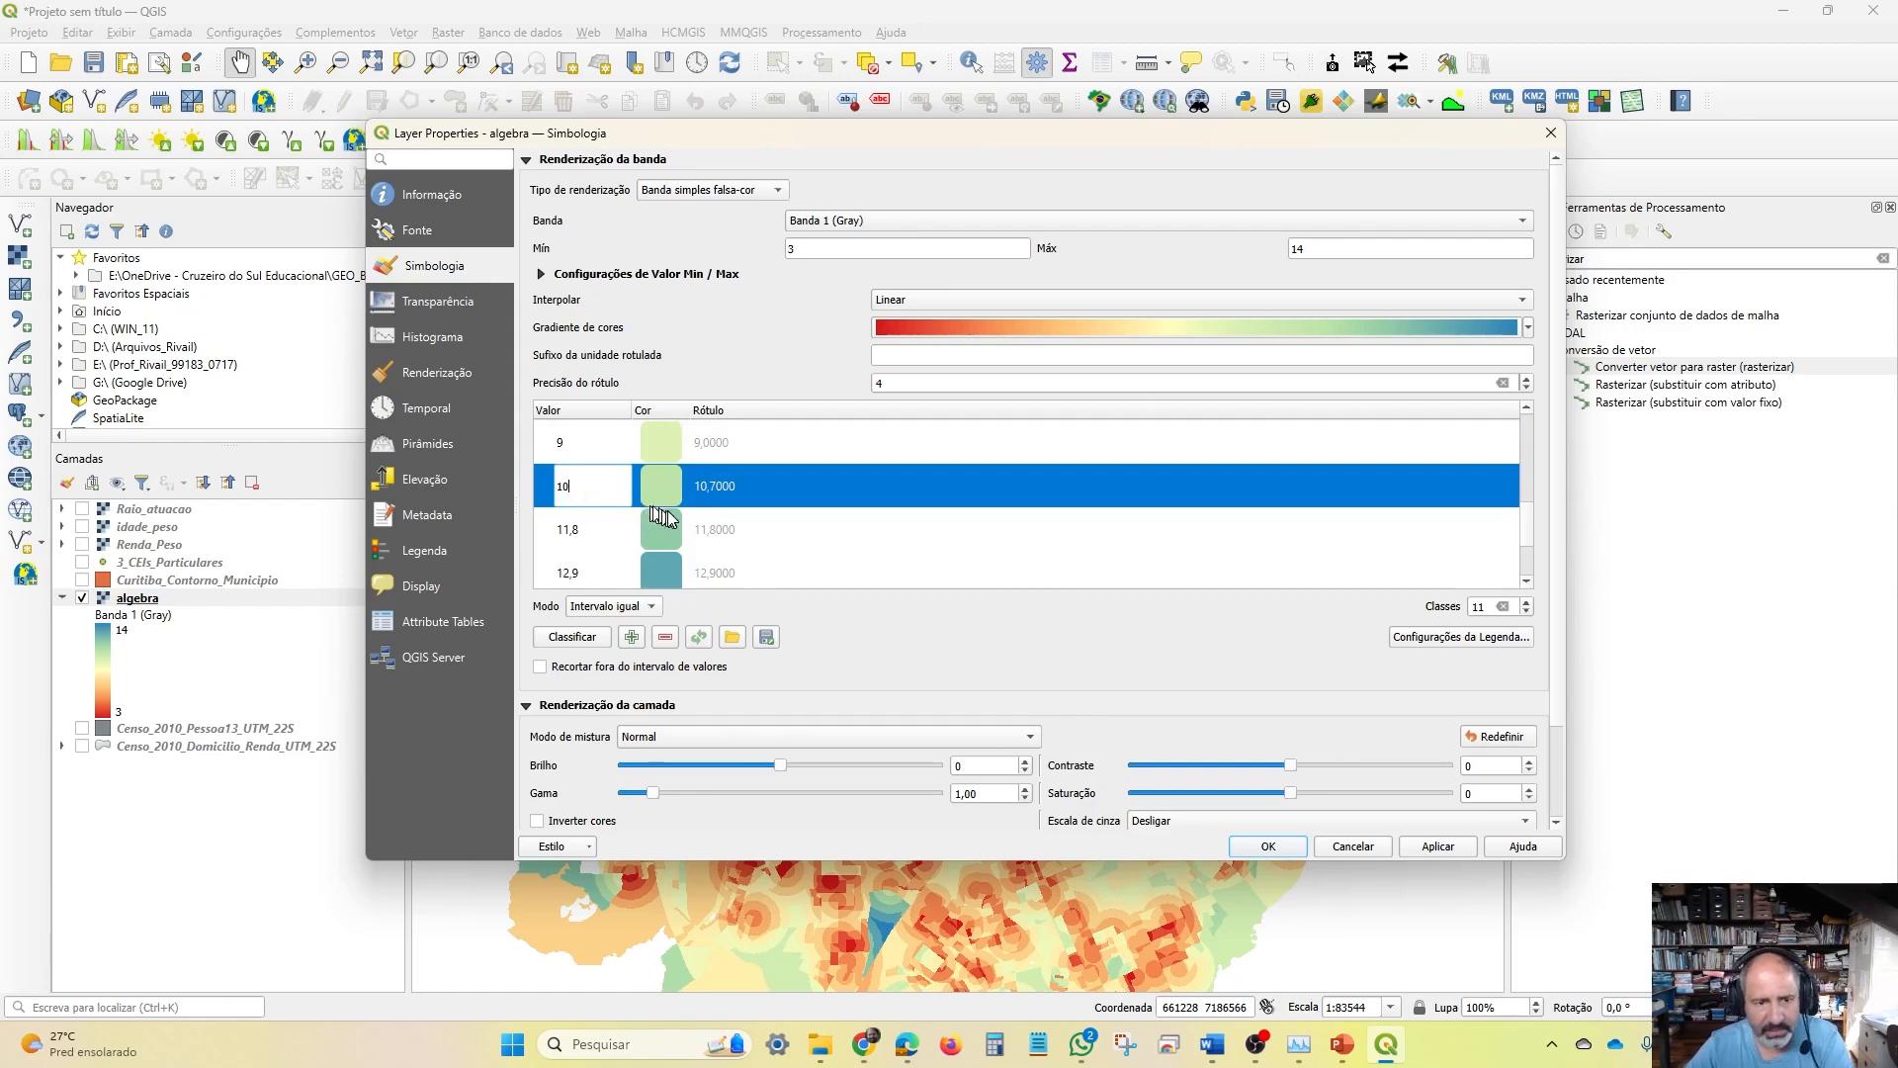
{"action": "double_click", "coordinate": [573, 531]}
{"action": "type", "text": "1"}
{"action": "double_click", "coordinate": [593, 577]}
{"action": "type", "text": "12"}
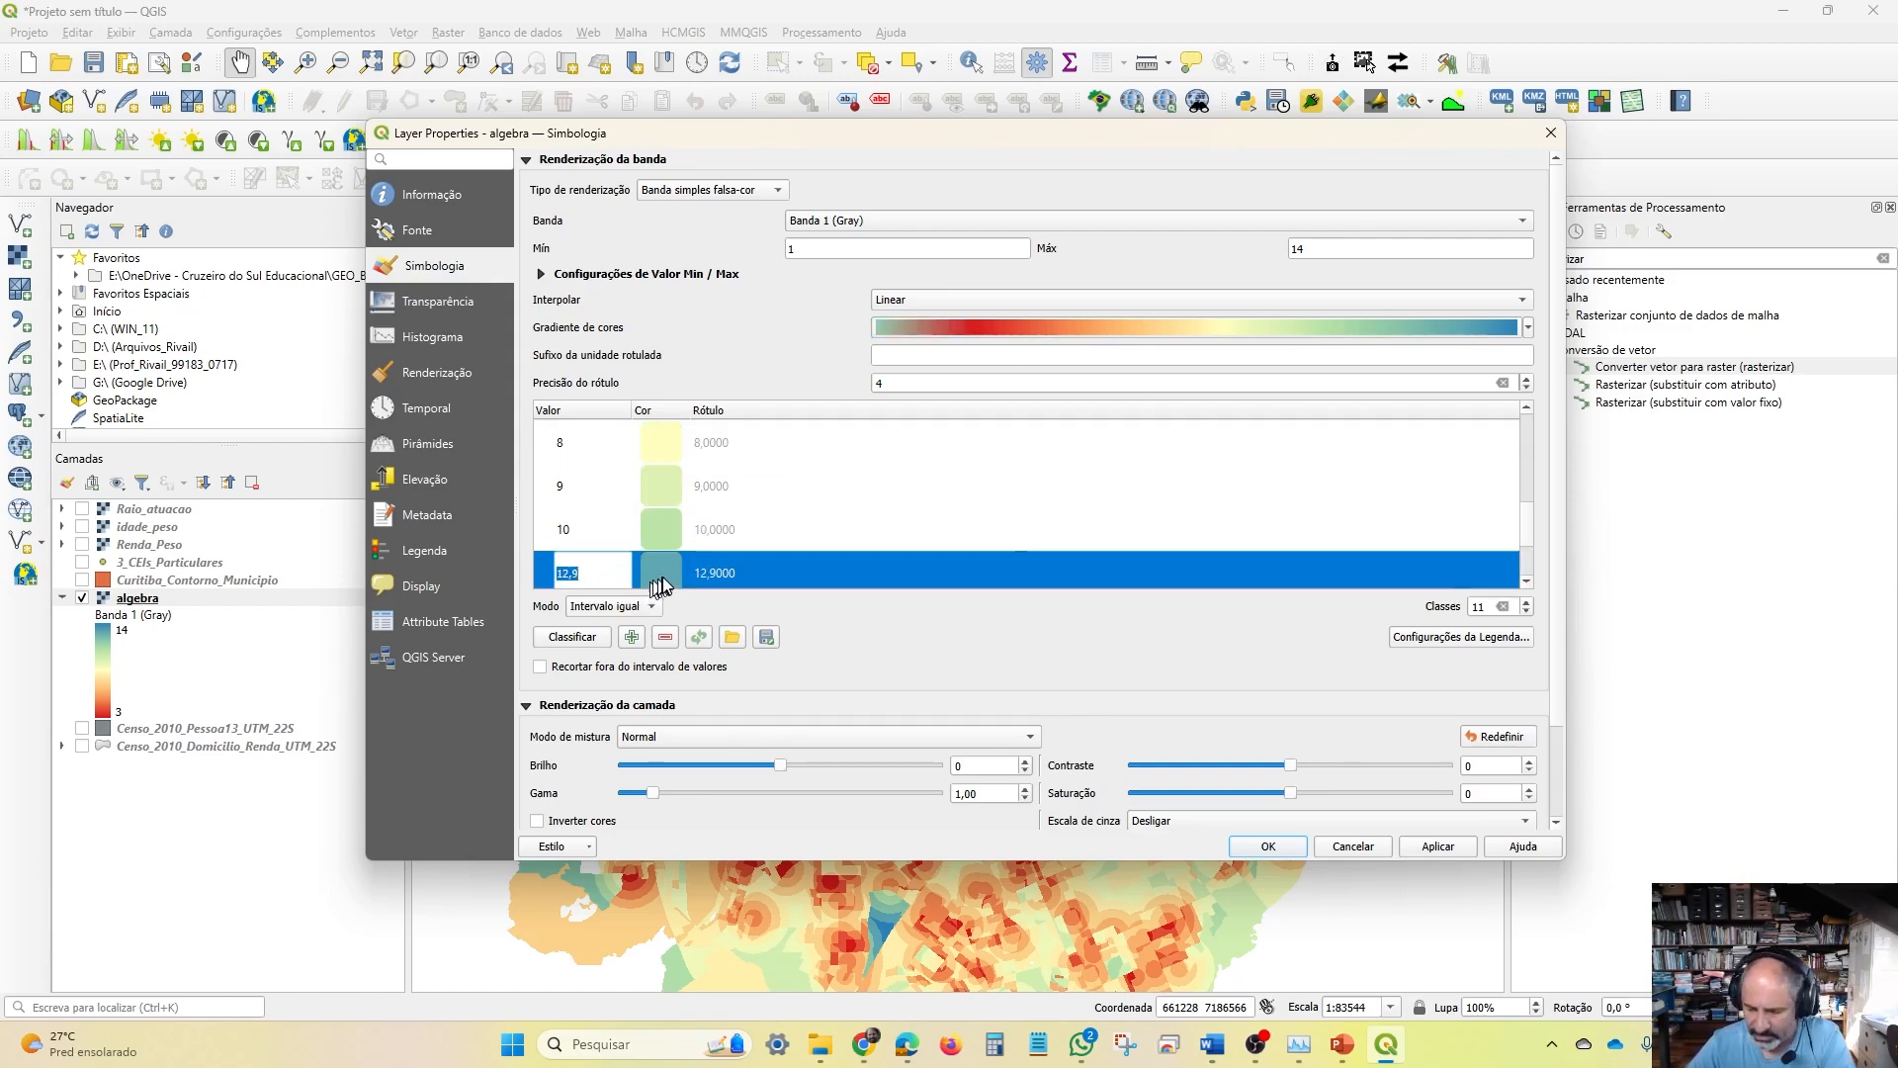
{"action": "key", "text": "Return"}
{"action": "scroll", "coordinate": [594, 578], "scroll_direction": "down", "scroll_amount": 1}
{"action": "left_click", "coordinate": [583, 534]}
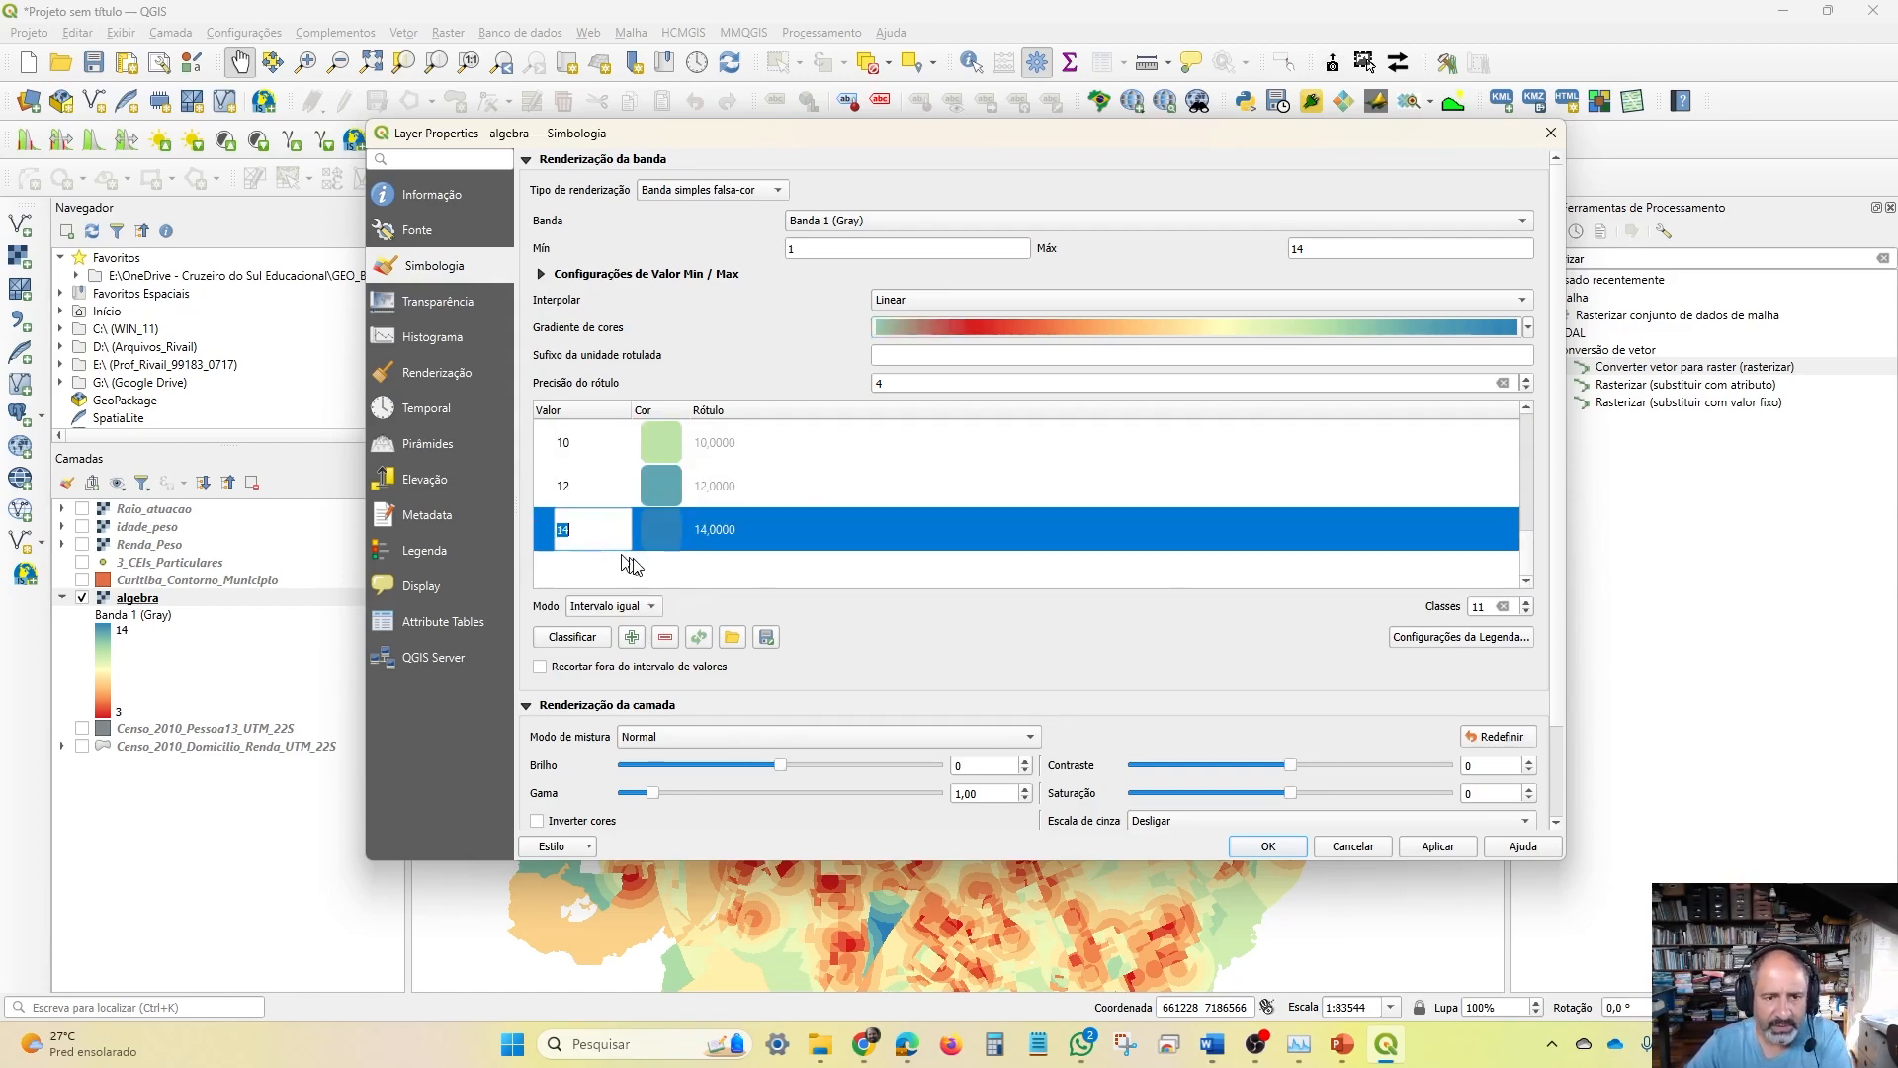
{"action": "left_click", "coordinate": [1527, 602]}
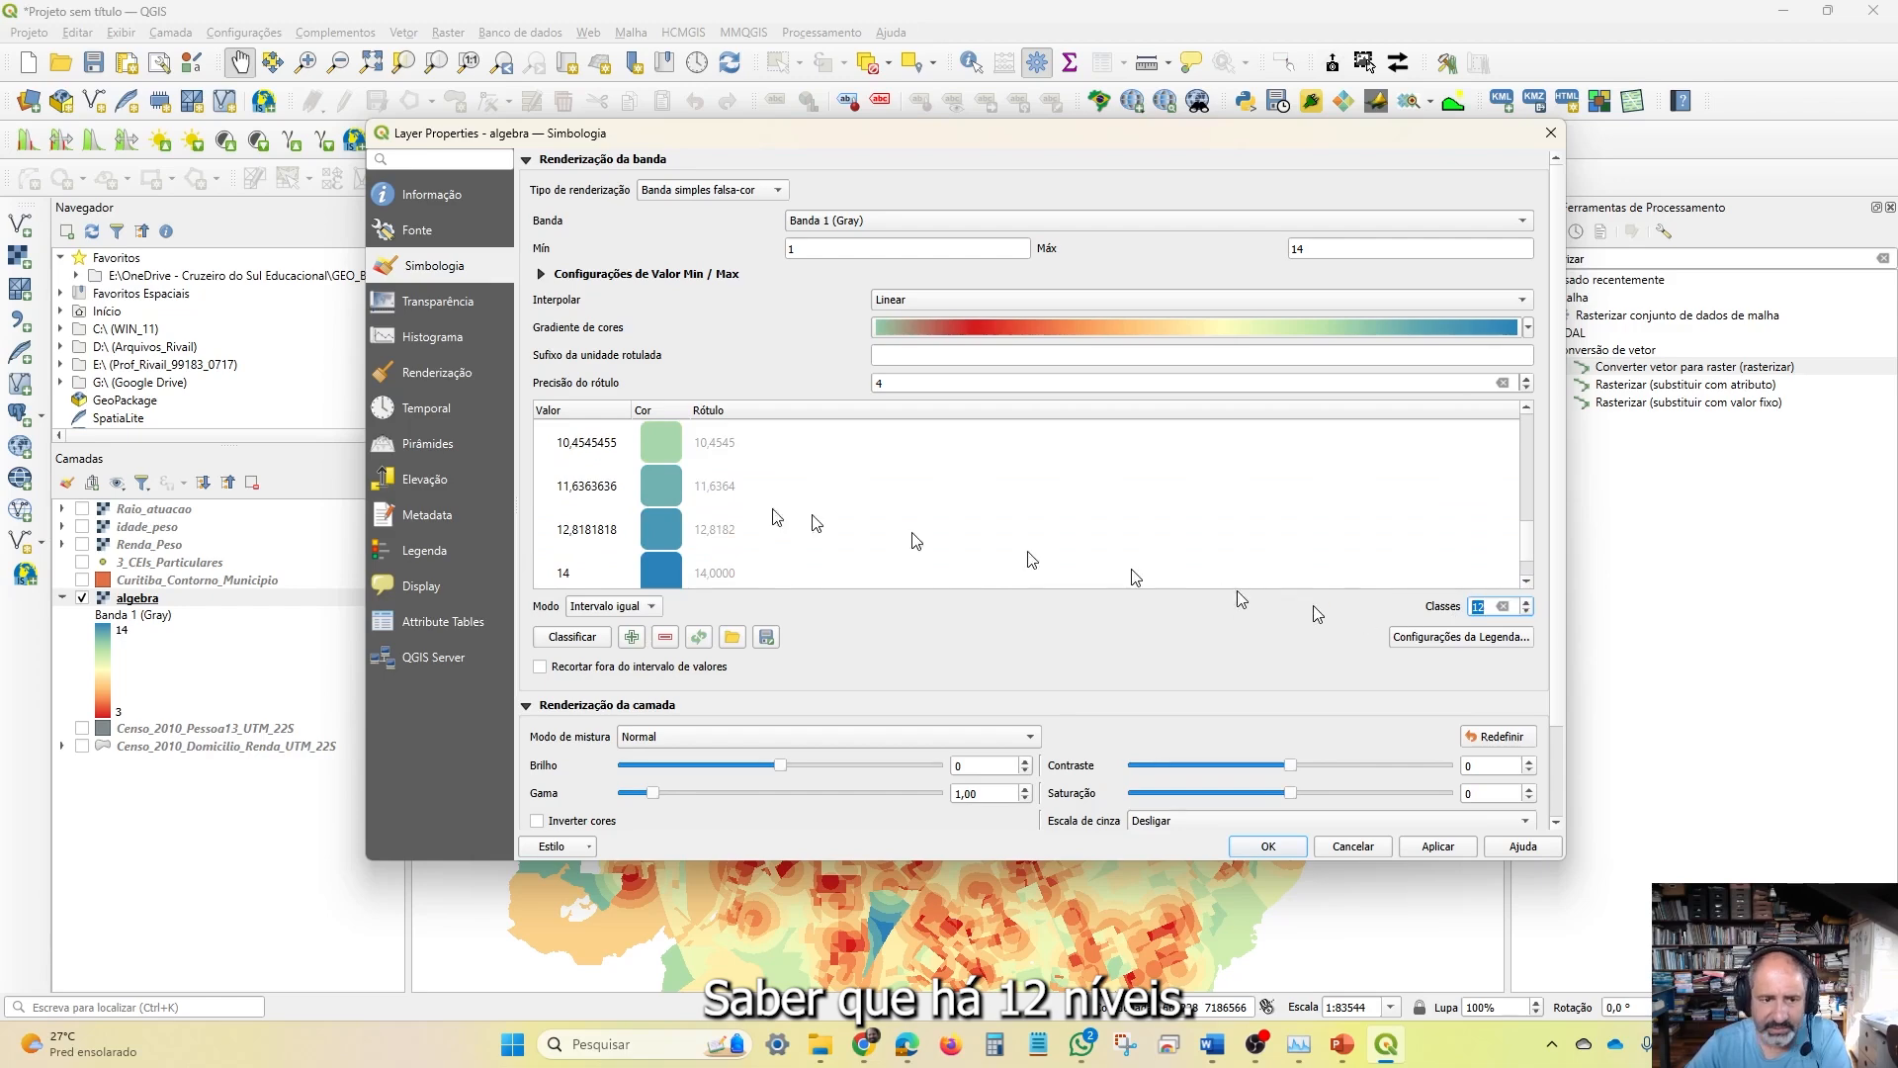
{"action": "scroll", "coordinate": [693, 519], "scroll_direction": "up", "scroll_amount": 3}
{"action": "double_click", "coordinate": [597, 484]}
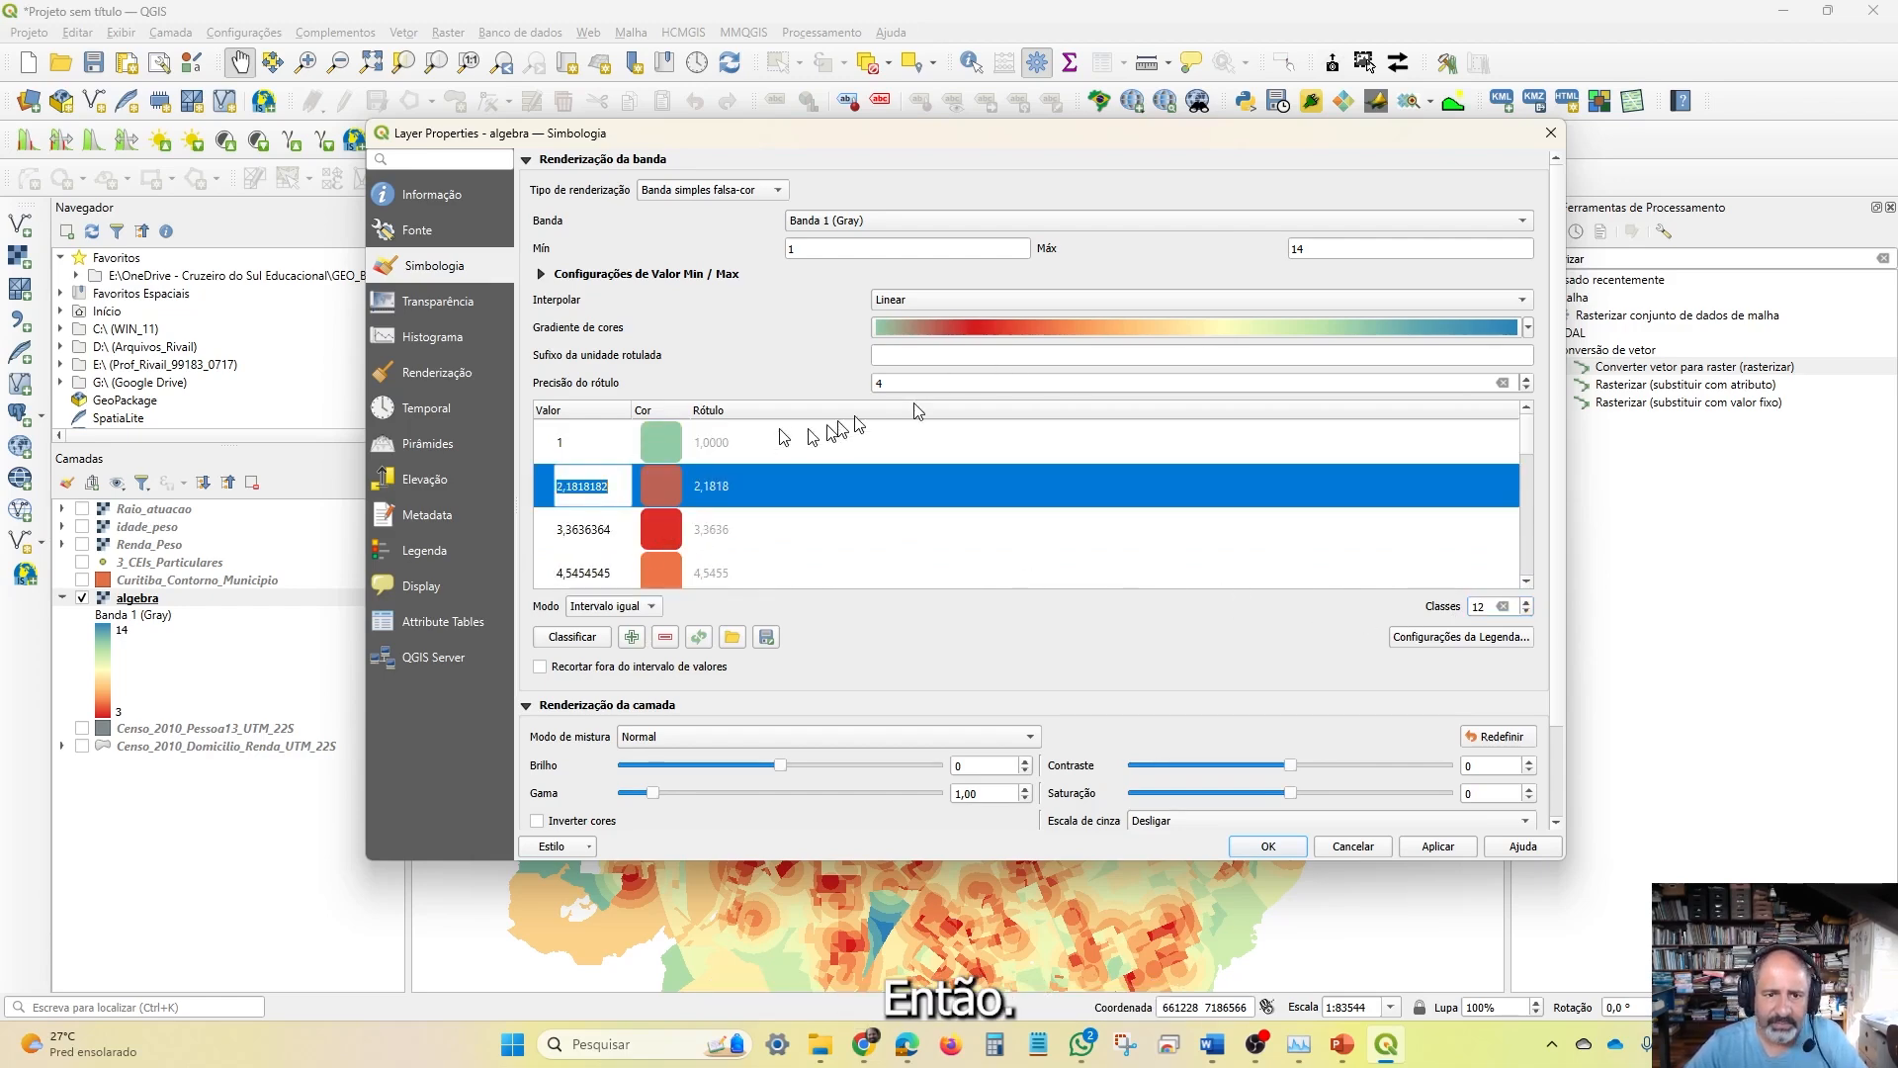
{"action": "left_click", "coordinate": [1525, 335]}
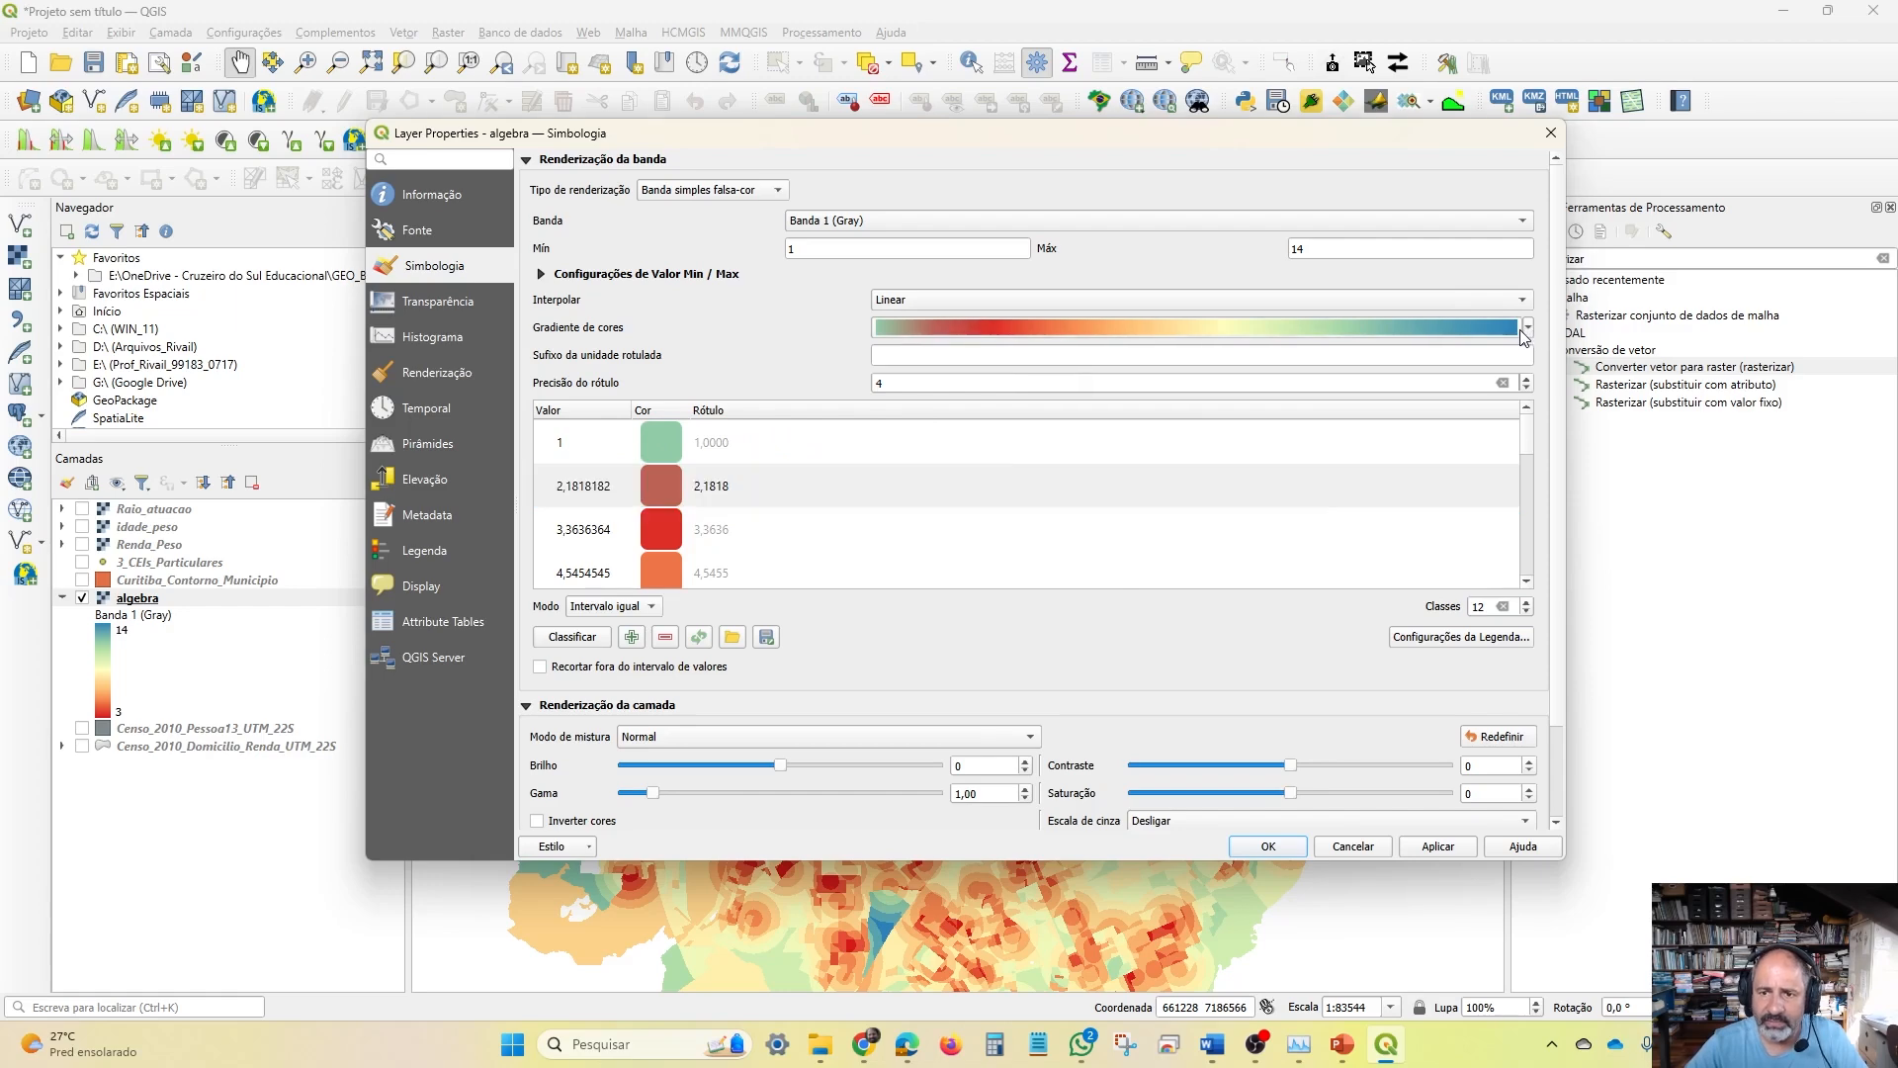
{"action": "left_click", "coordinate": [1521, 332]}
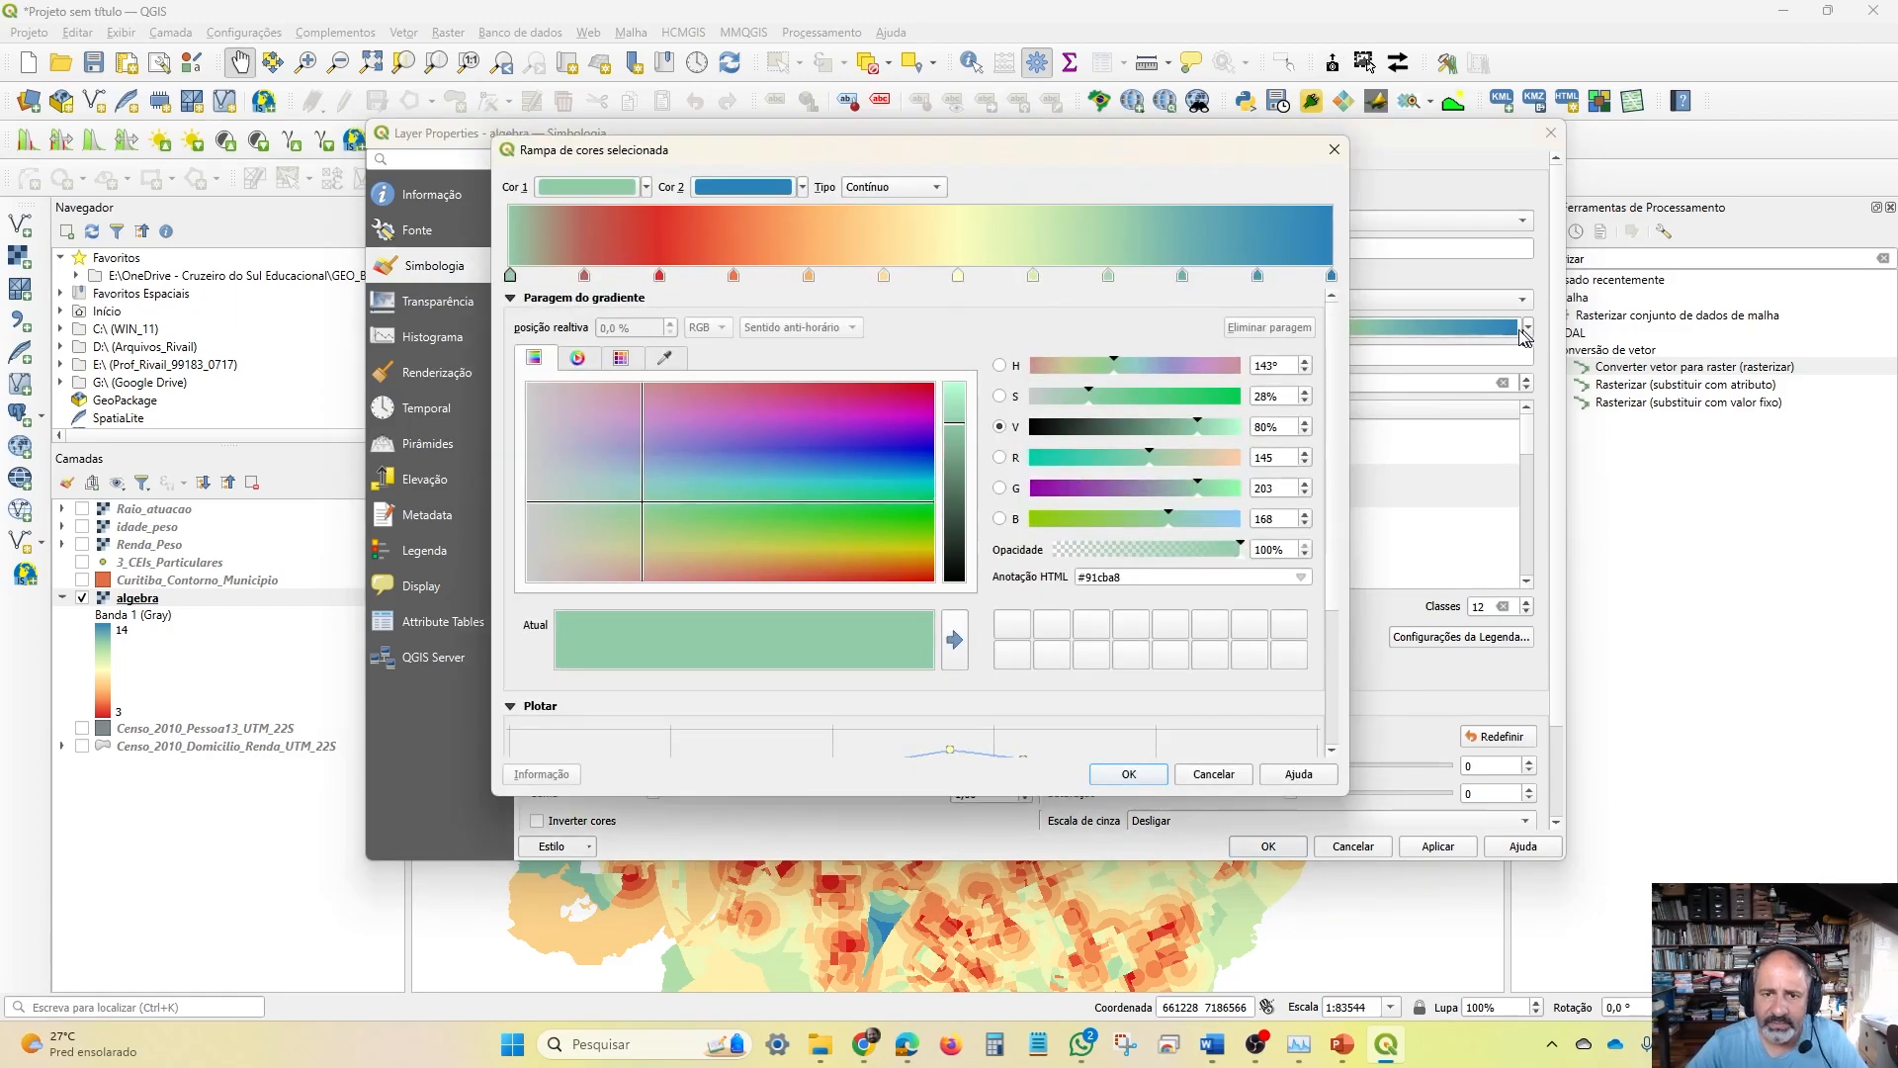
{"action": "left_click", "coordinate": [1214, 774]}
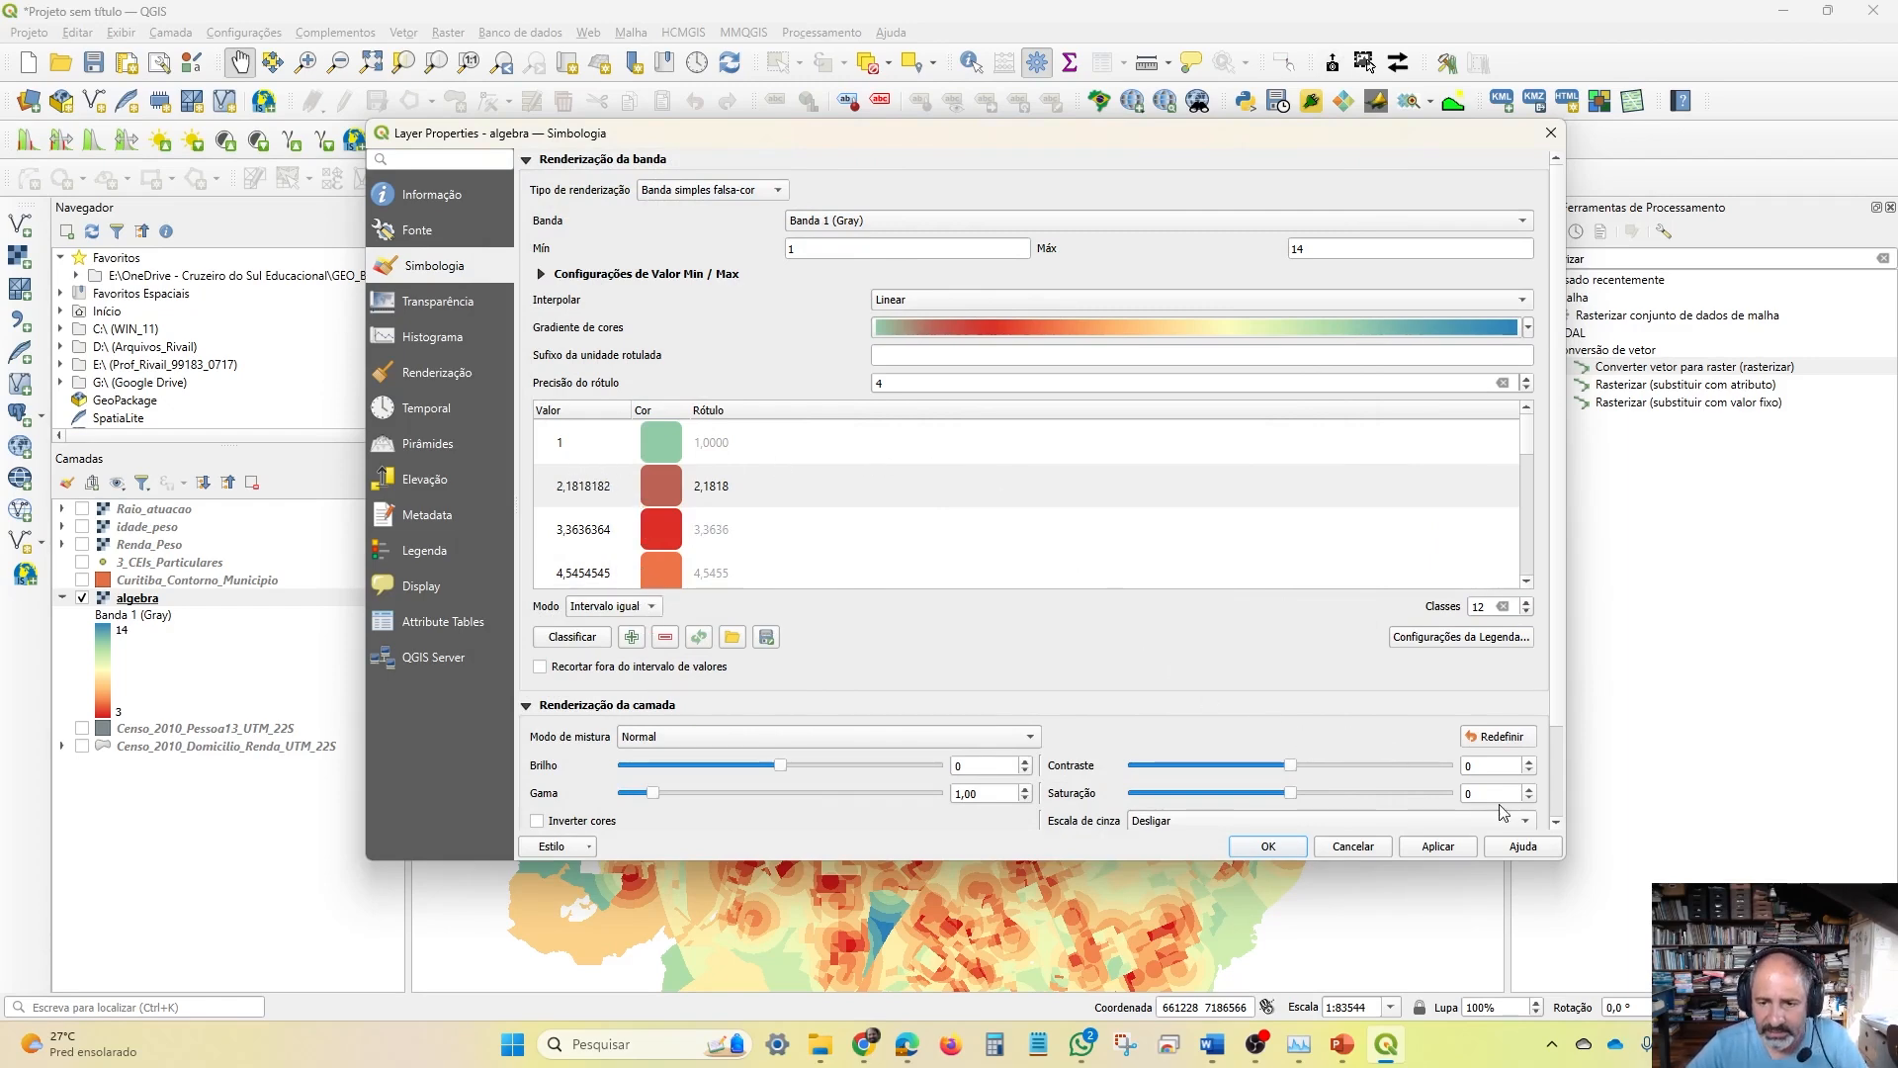
{"action": "left_click", "coordinate": [1355, 848]}
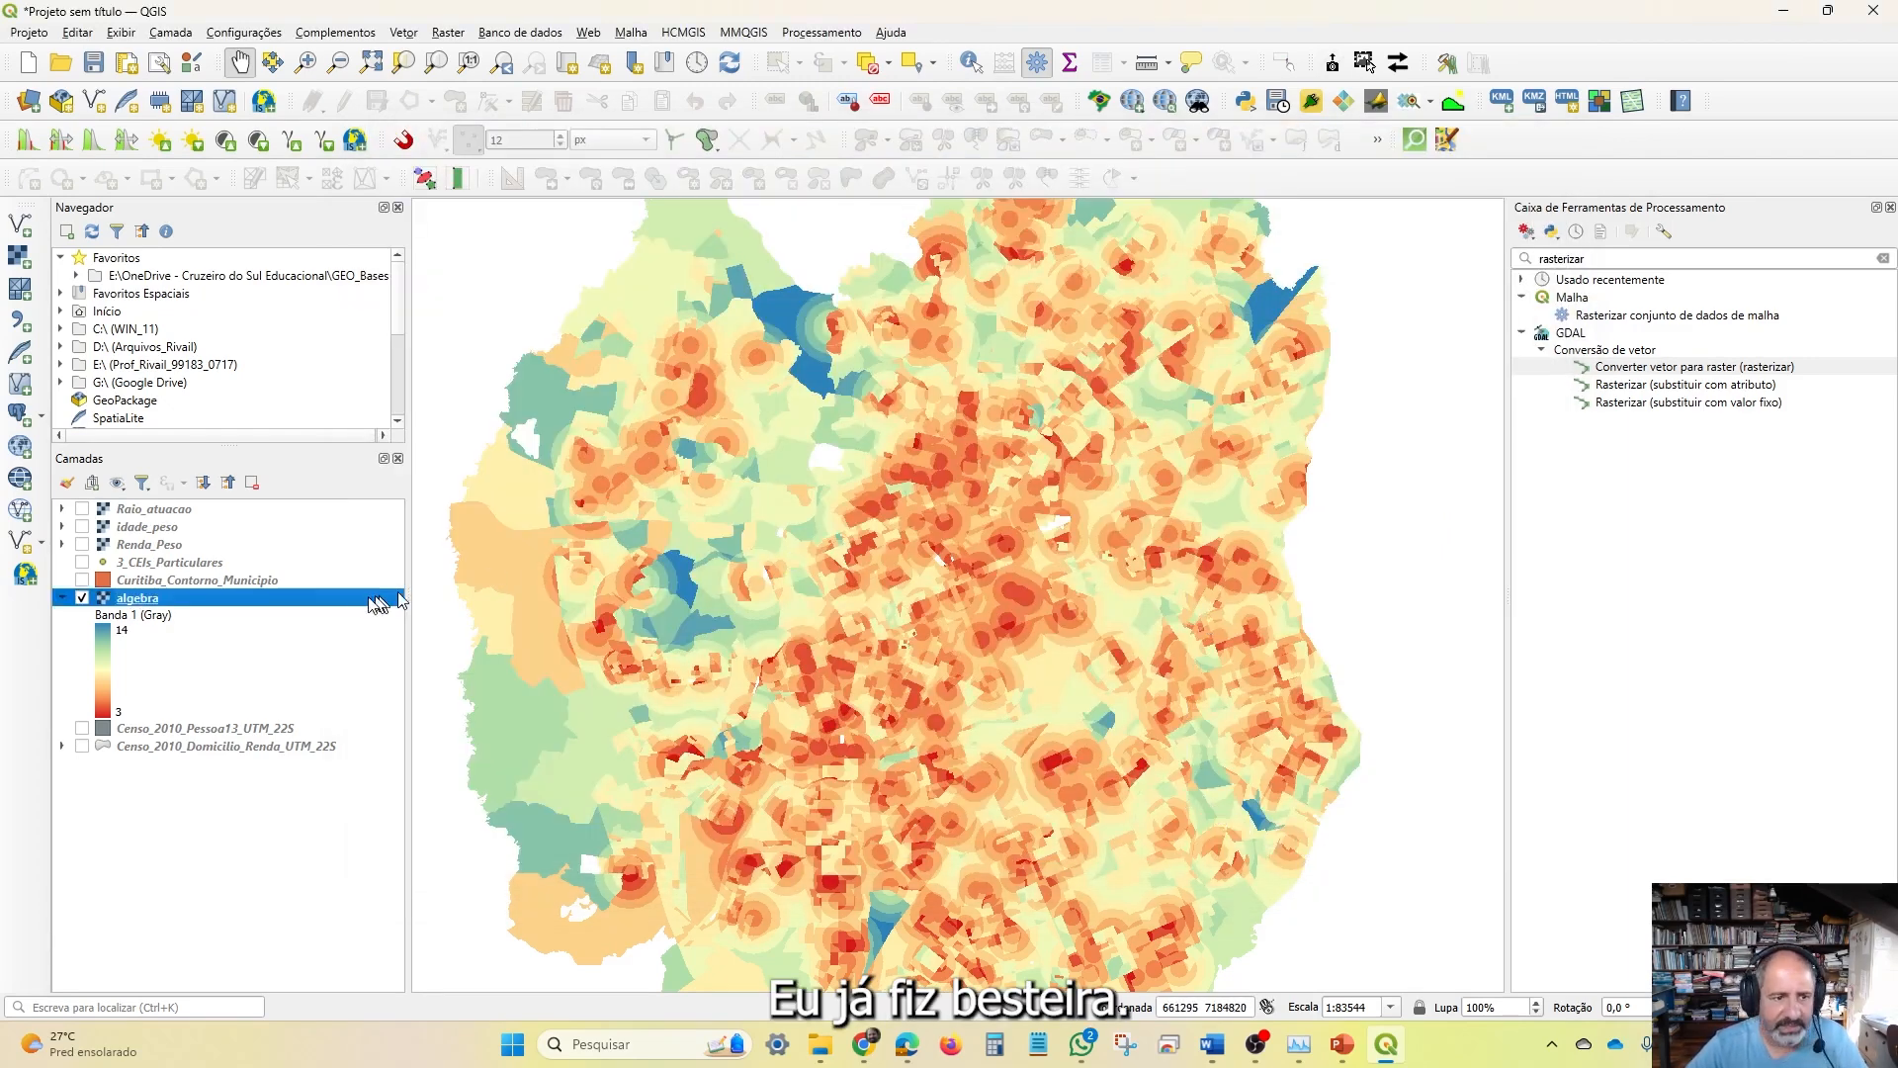
Reopen the algebra raster's symbology, set the number of classes to 12, and apply and confirm the style
{"action": "right_click", "coordinate": [130, 605]}
{"action": "left_click", "coordinate": [173, 585]}
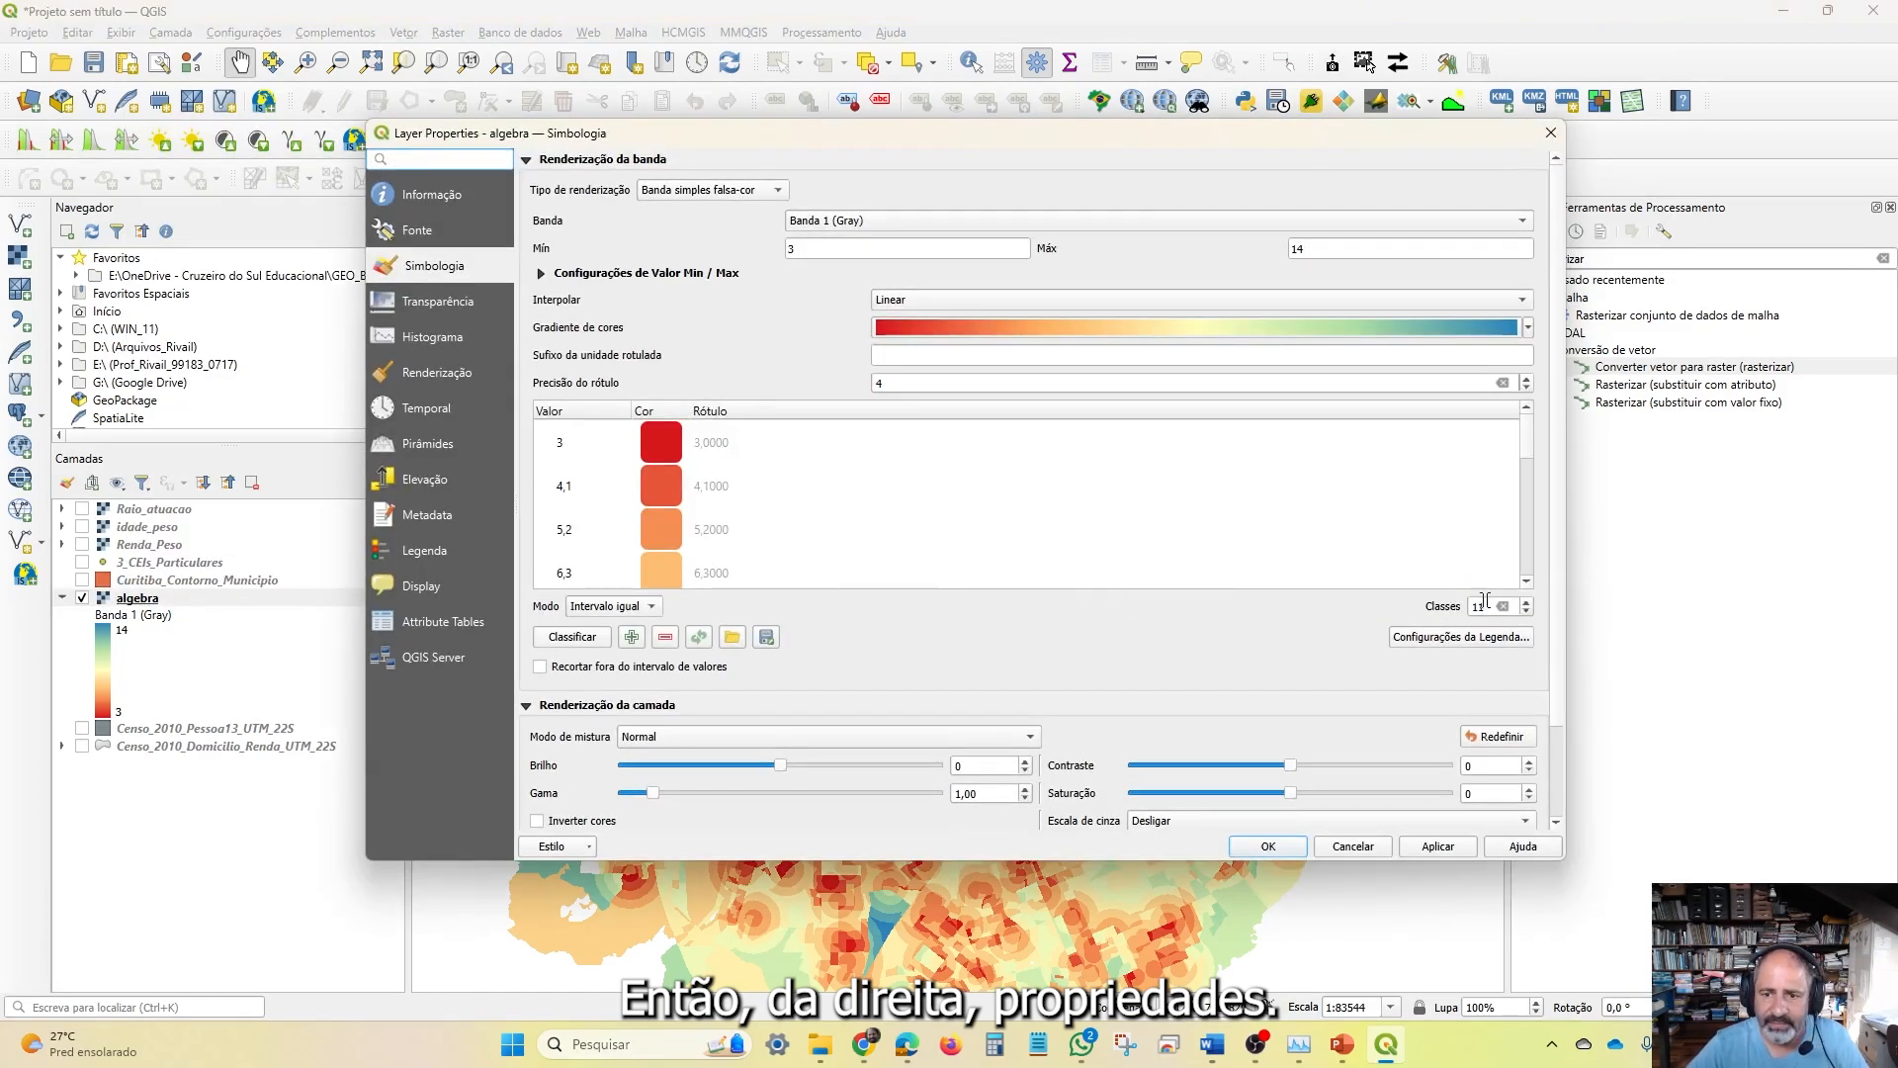
{"action": "left_click", "coordinate": [1528, 601]}
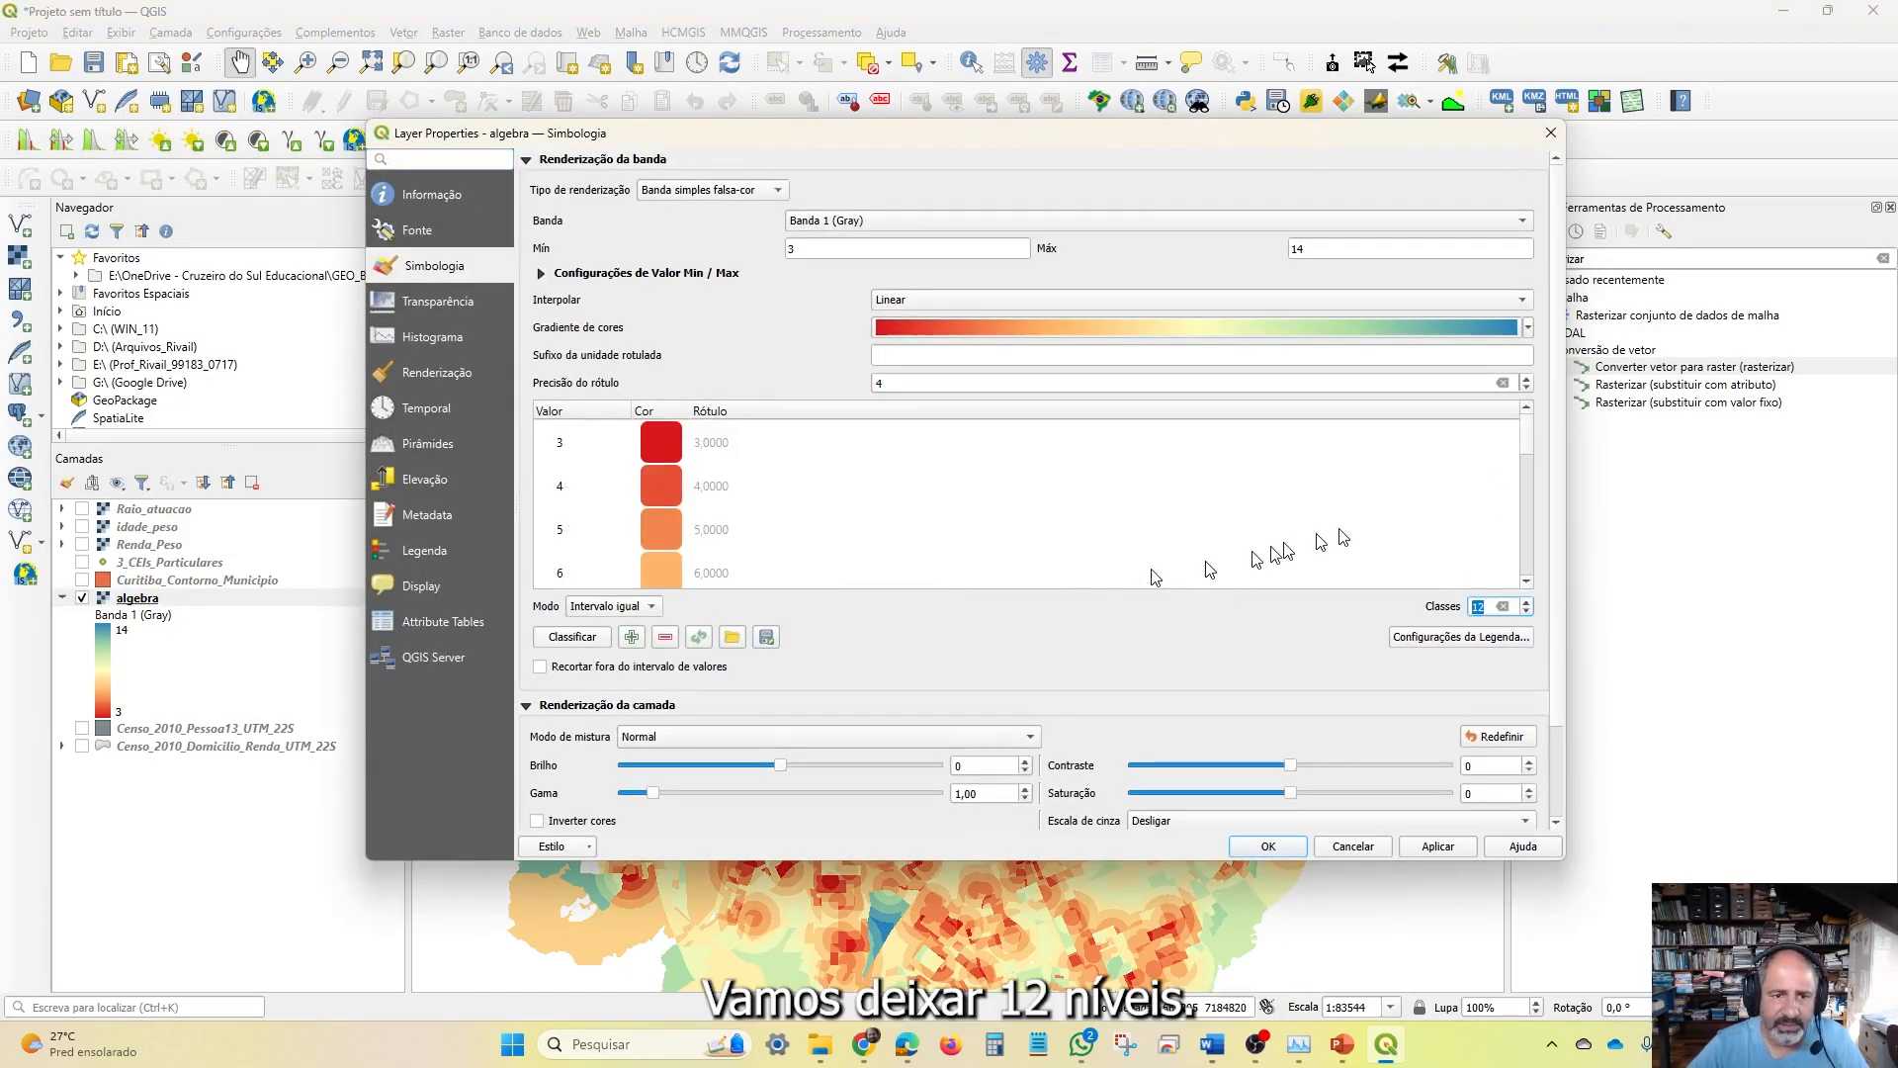
{"action": "scroll", "coordinate": [623, 519], "scroll_direction": "down", "scroll_amount": 5}
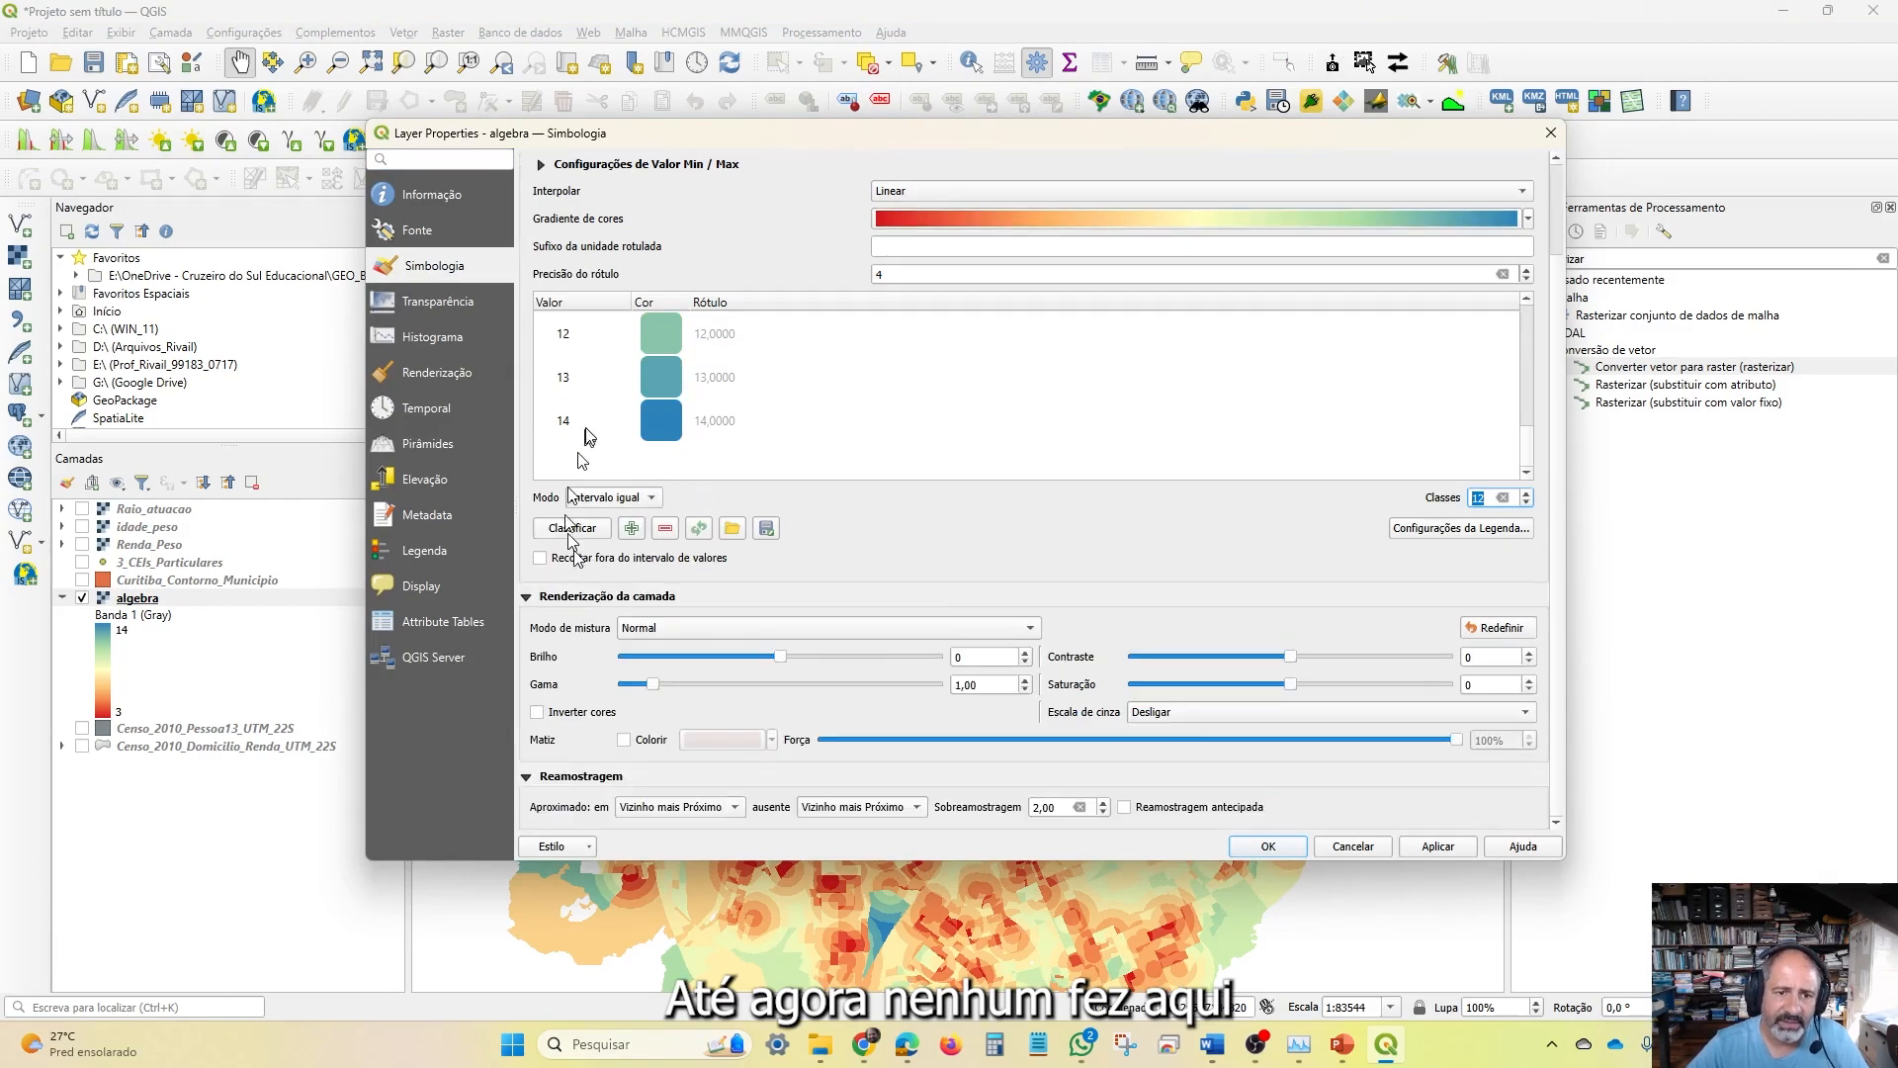
{"action": "scroll", "coordinate": [586, 435], "scroll_direction": "up", "scroll_amount": 4}
{"action": "scroll", "coordinate": [587, 435], "scroll_direction": "down", "scroll_amount": 3}
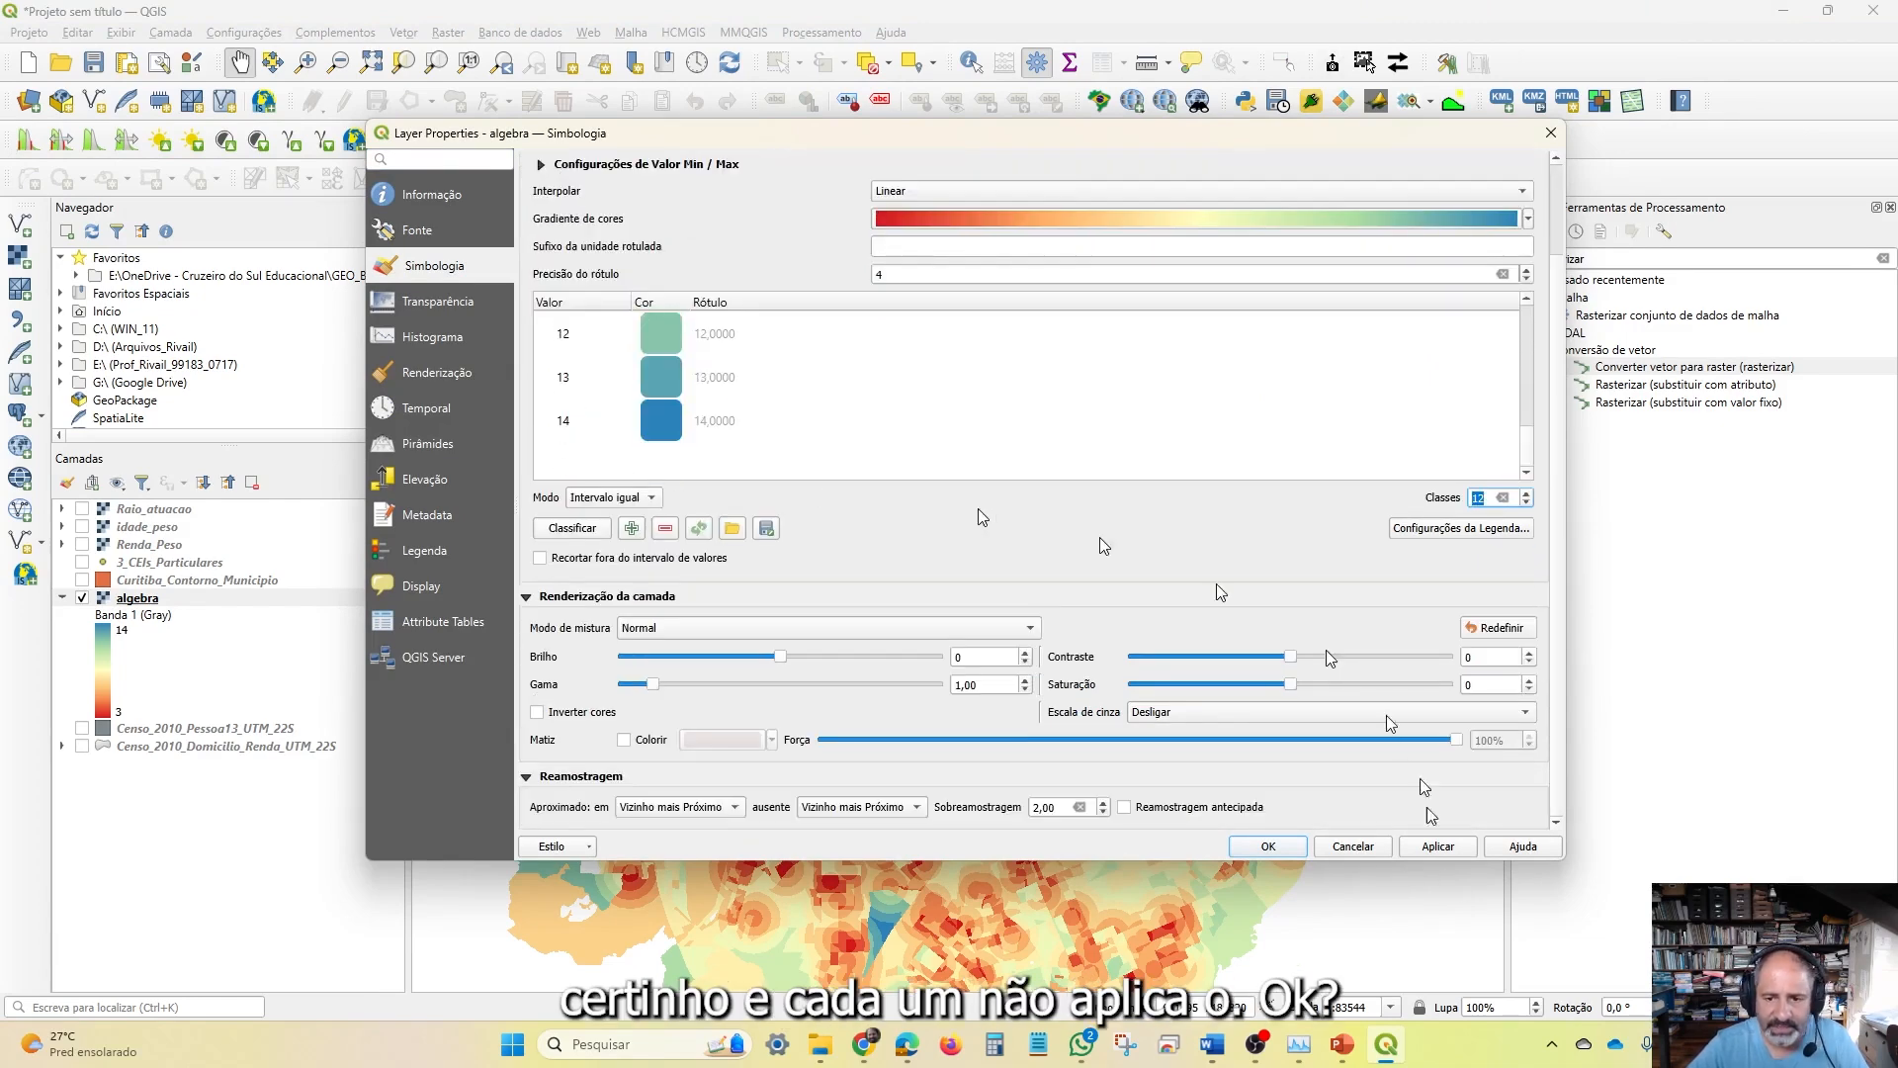
{"action": "left_click", "coordinate": [1454, 851]}
{"action": "left_click", "coordinate": [1268, 847]}
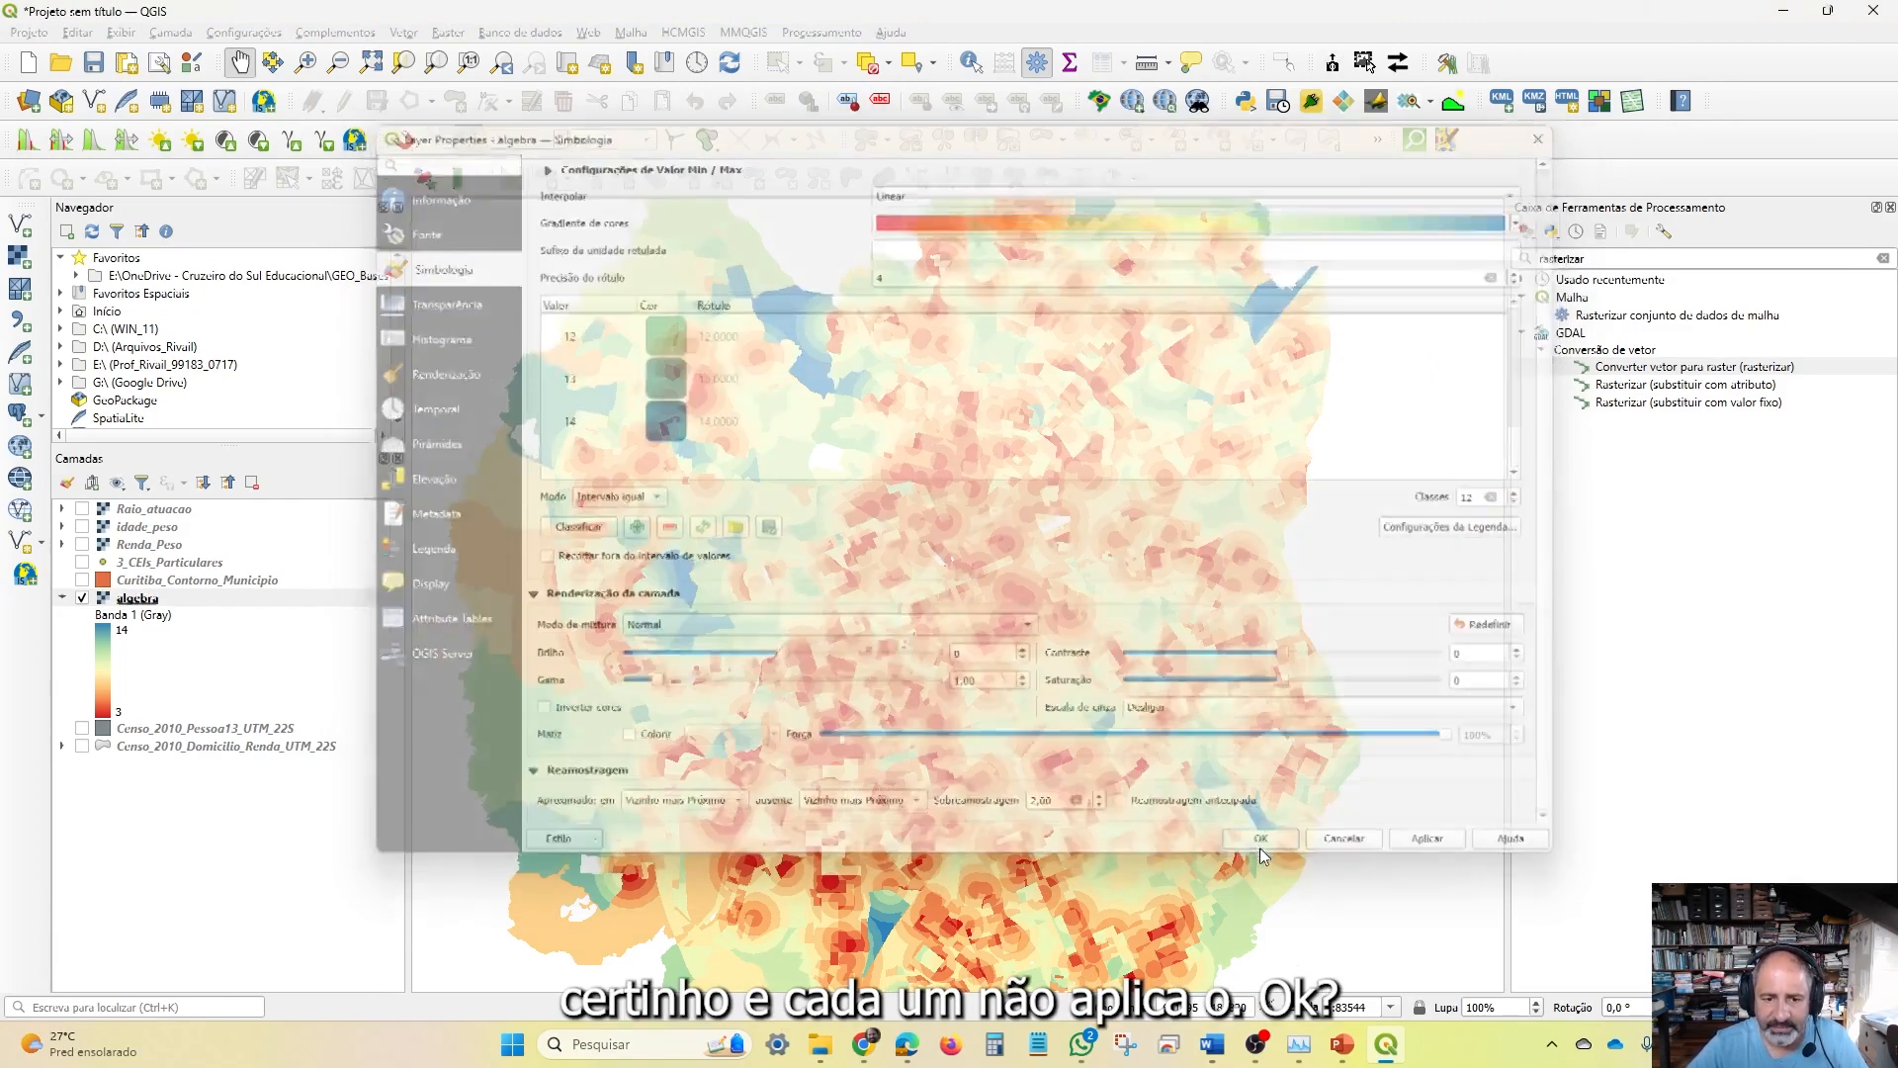
Examine the styled algebra map of Curitiba and the class values and colours in the layer's symbology settings
{"action": "scroll", "coordinate": [939, 435], "scroll_direction": "down", "scroll_amount": 1}
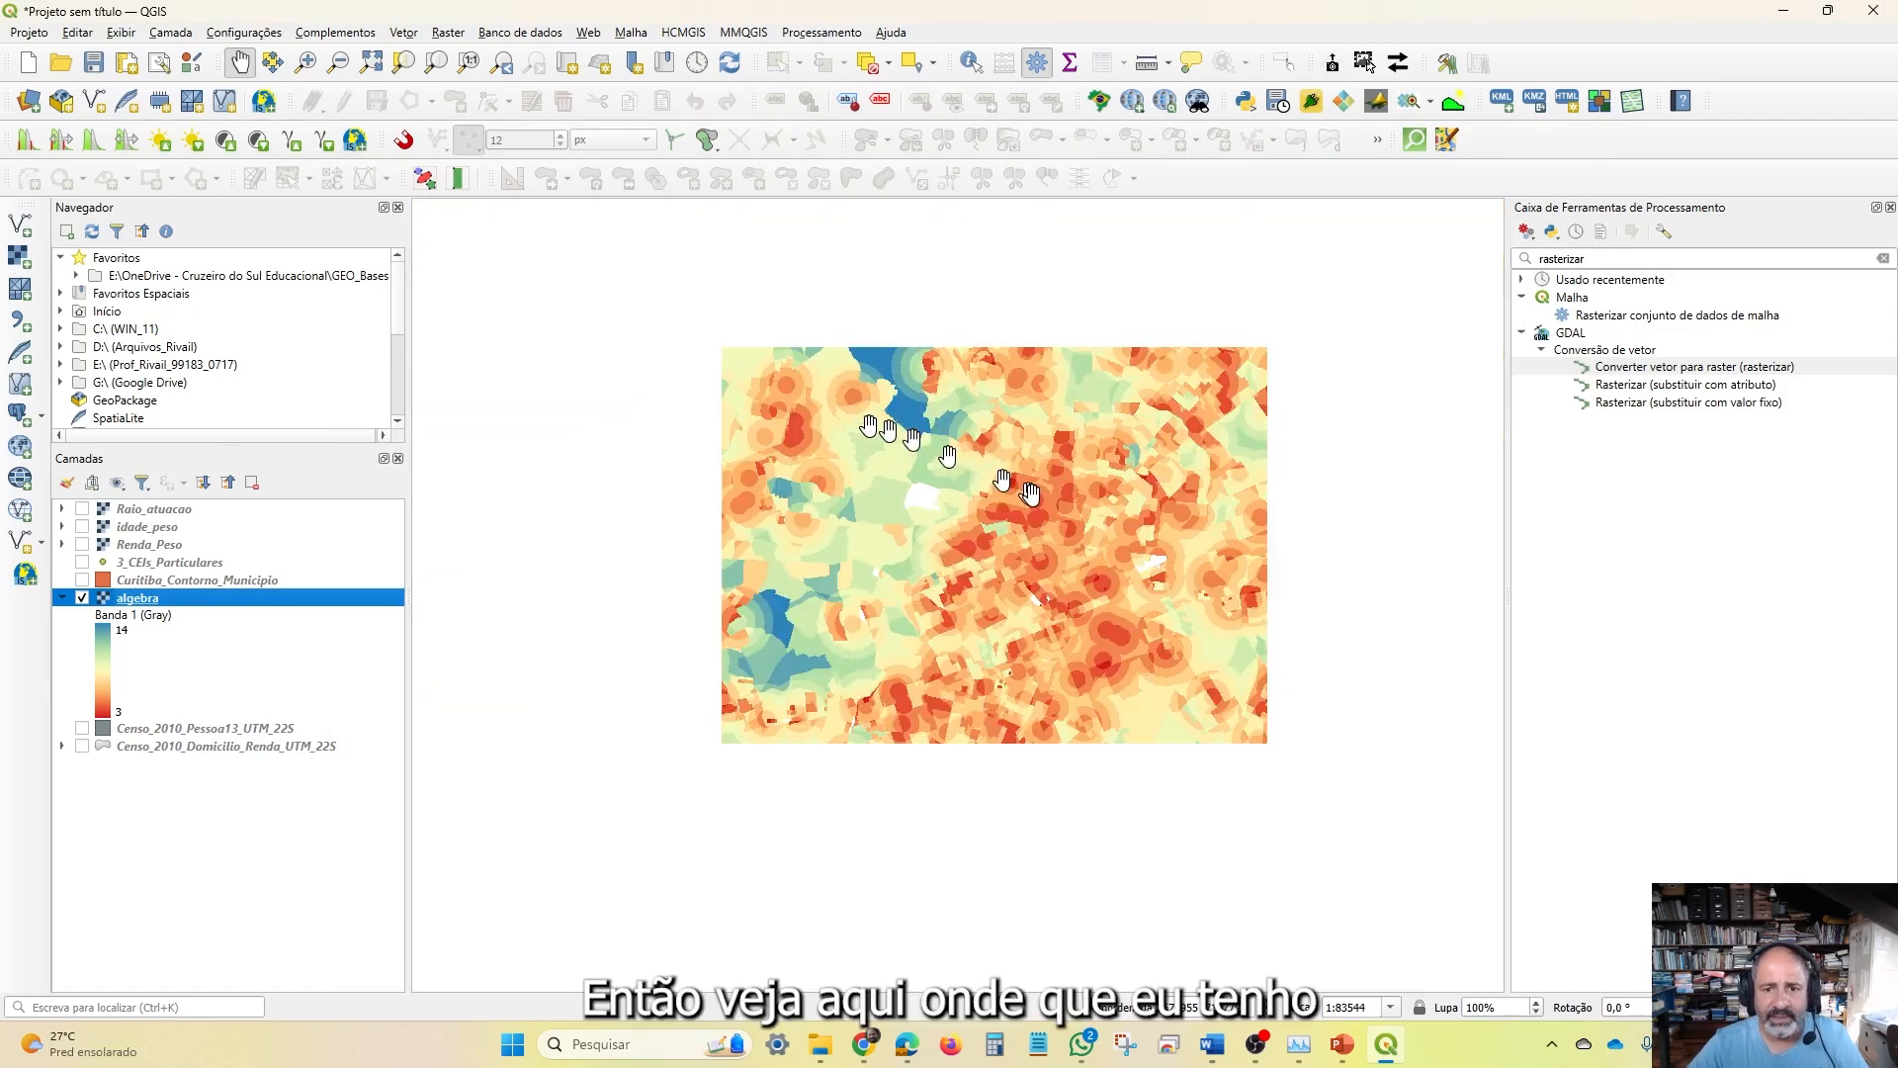
{"action": "scroll", "coordinate": [877, 376], "scroll_direction": "up", "scroll_amount": 1}
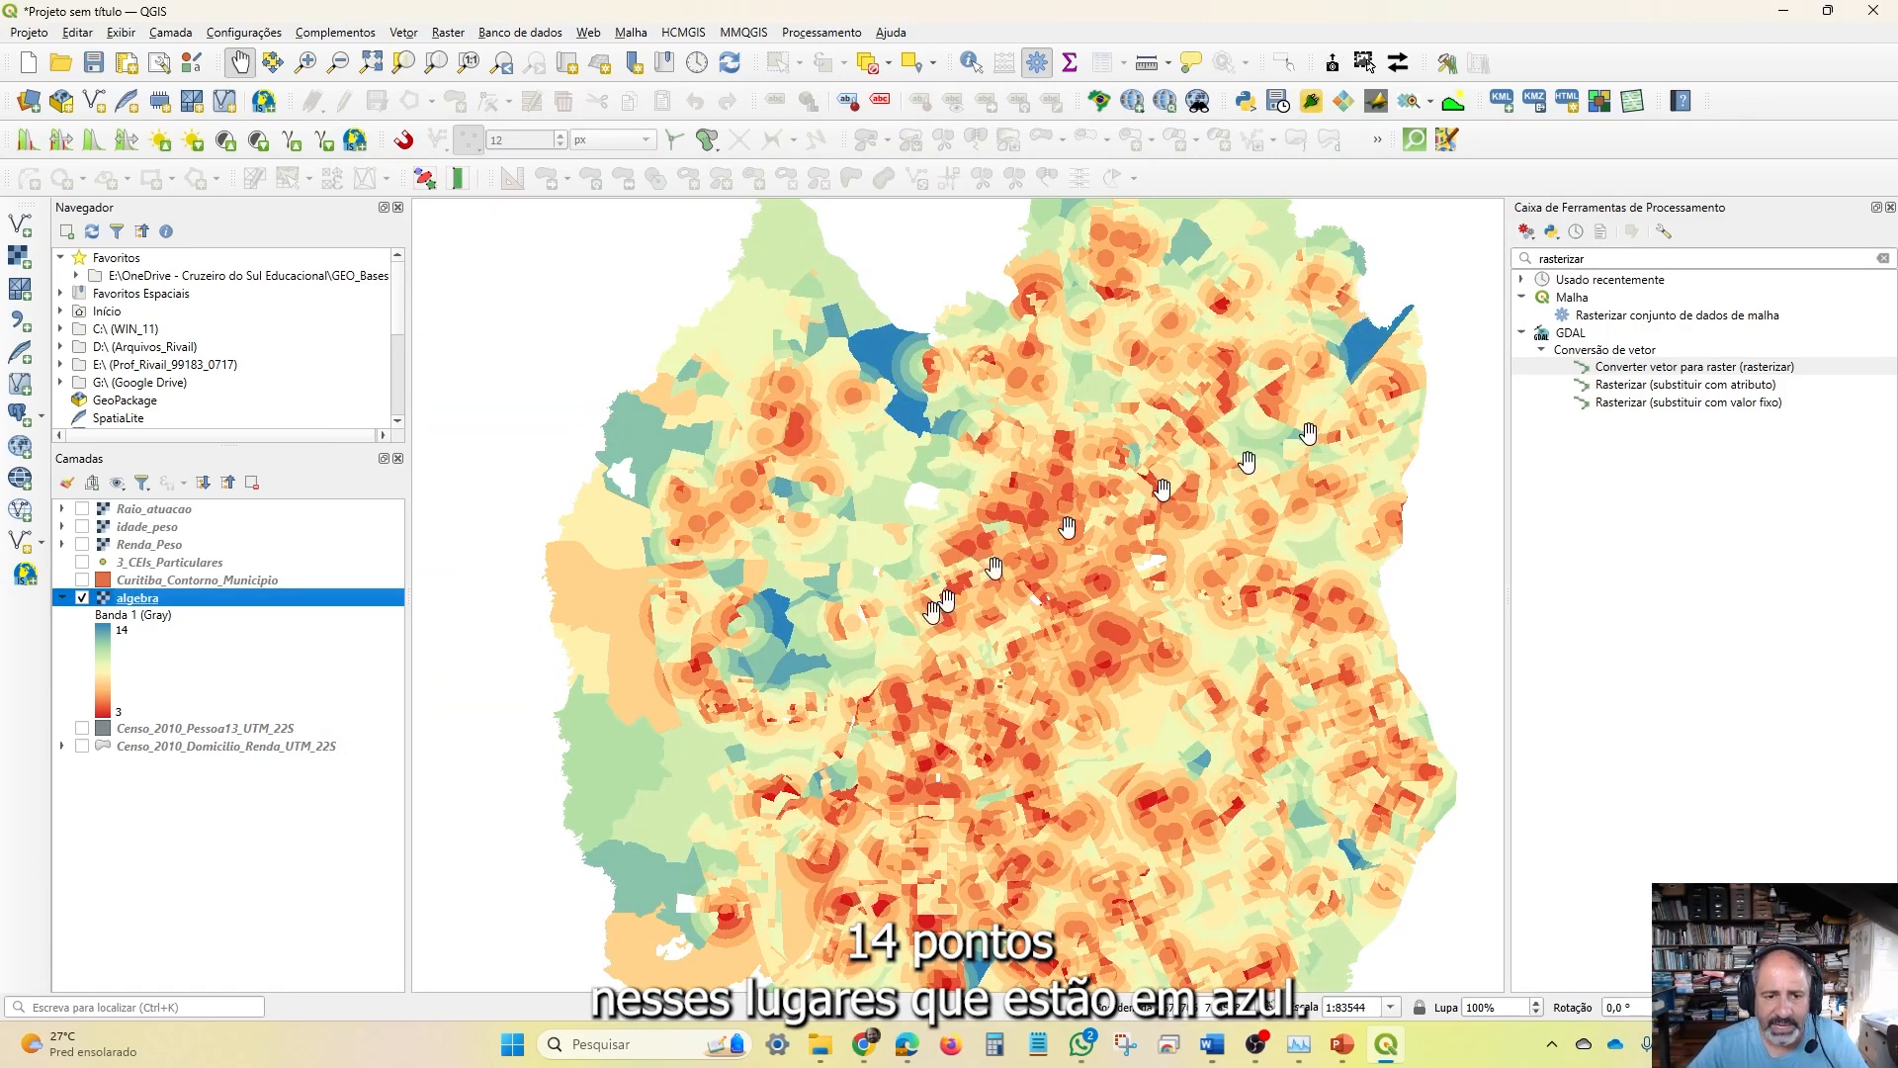
{"action": "right_click", "coordinate": [130, 603]}
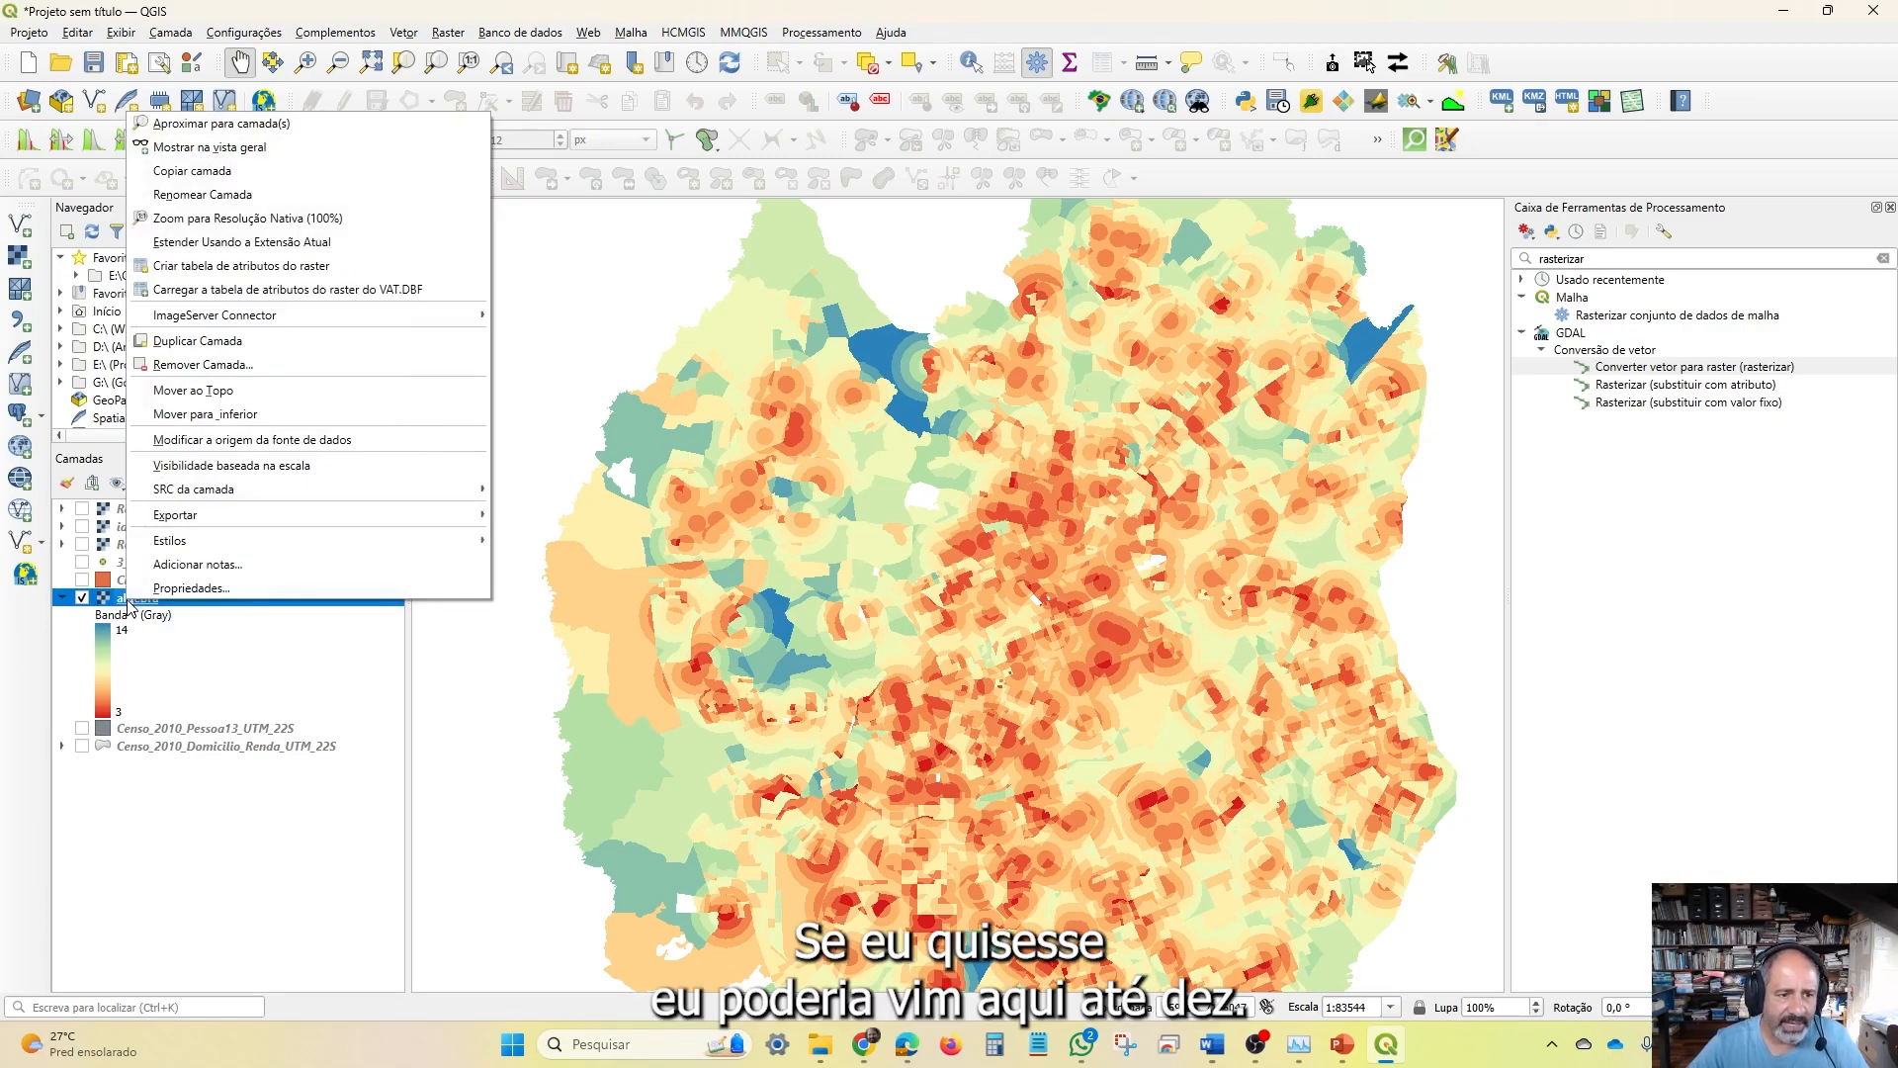
{"action": "left_click", "coordinate": [224, 591]}
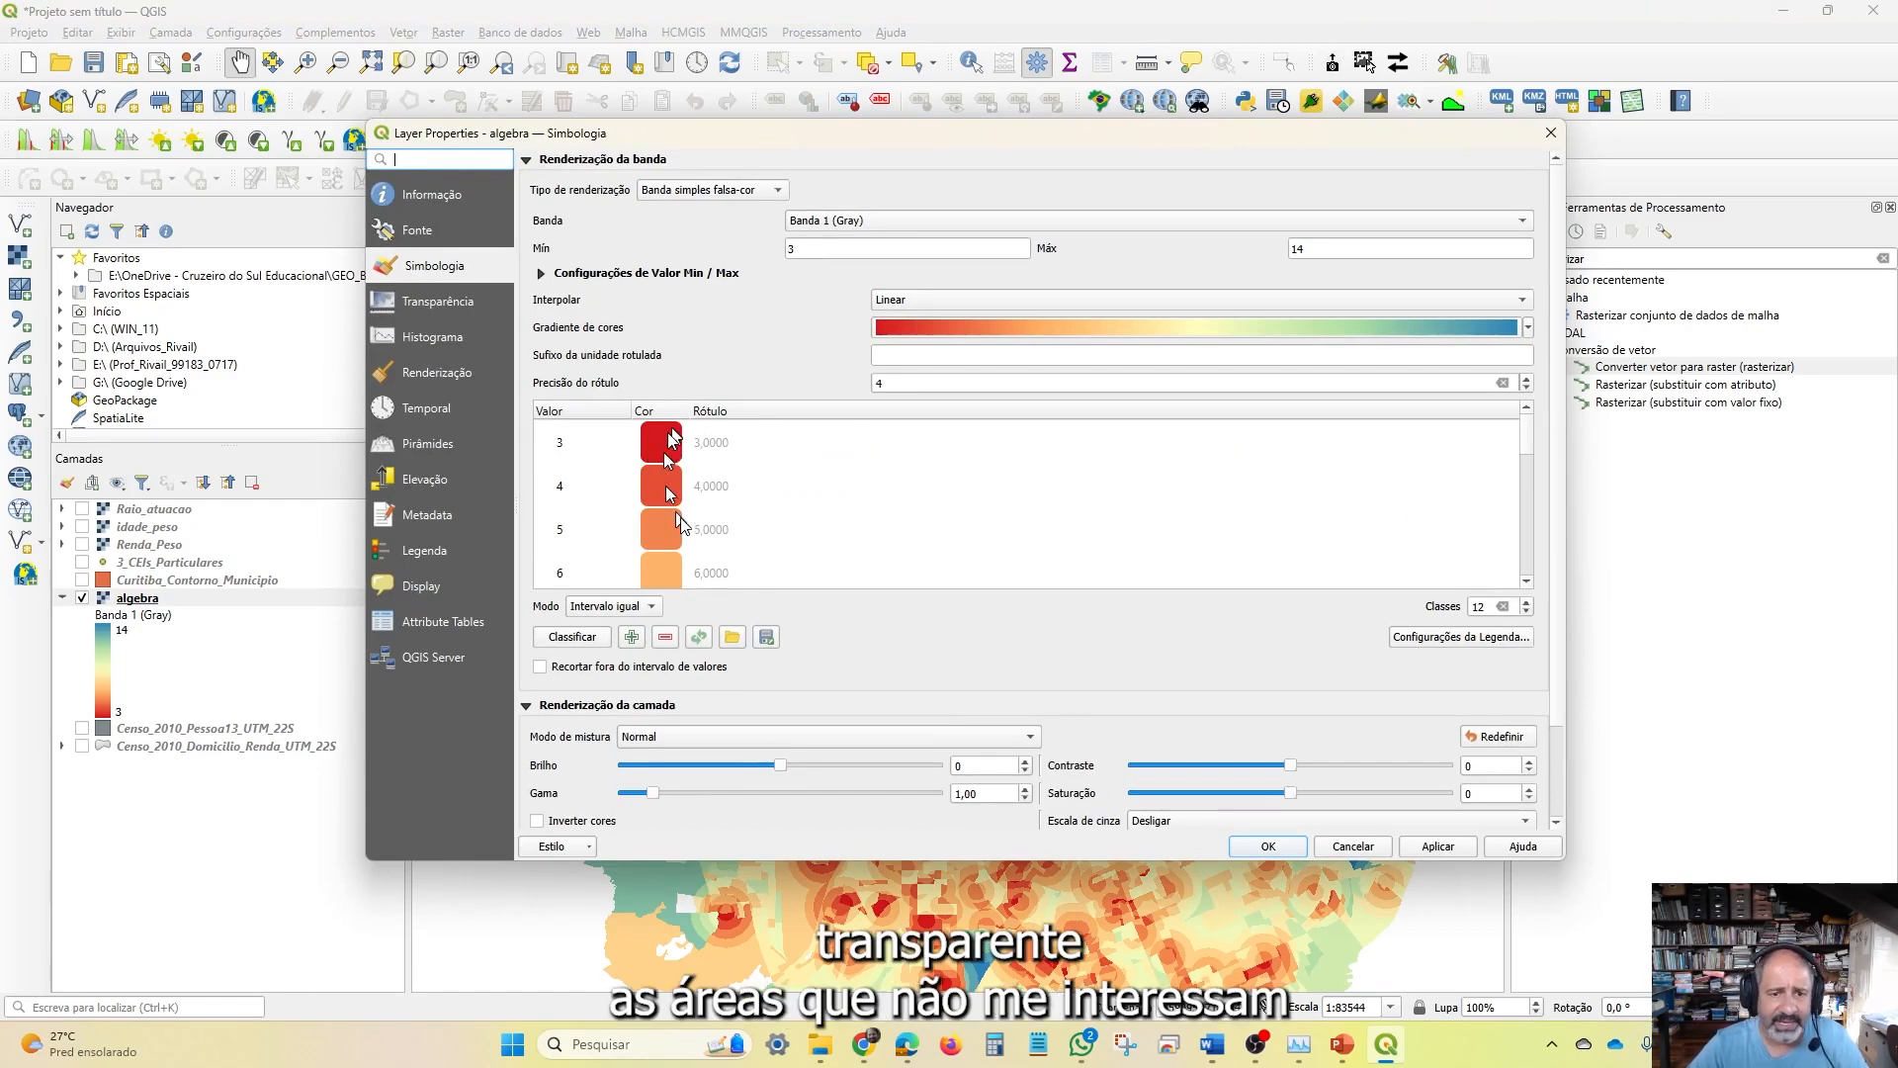
{"action": "scroll", "coordinate": [673, 544], "scroll_direction": "down", "scroll_amount": 4}
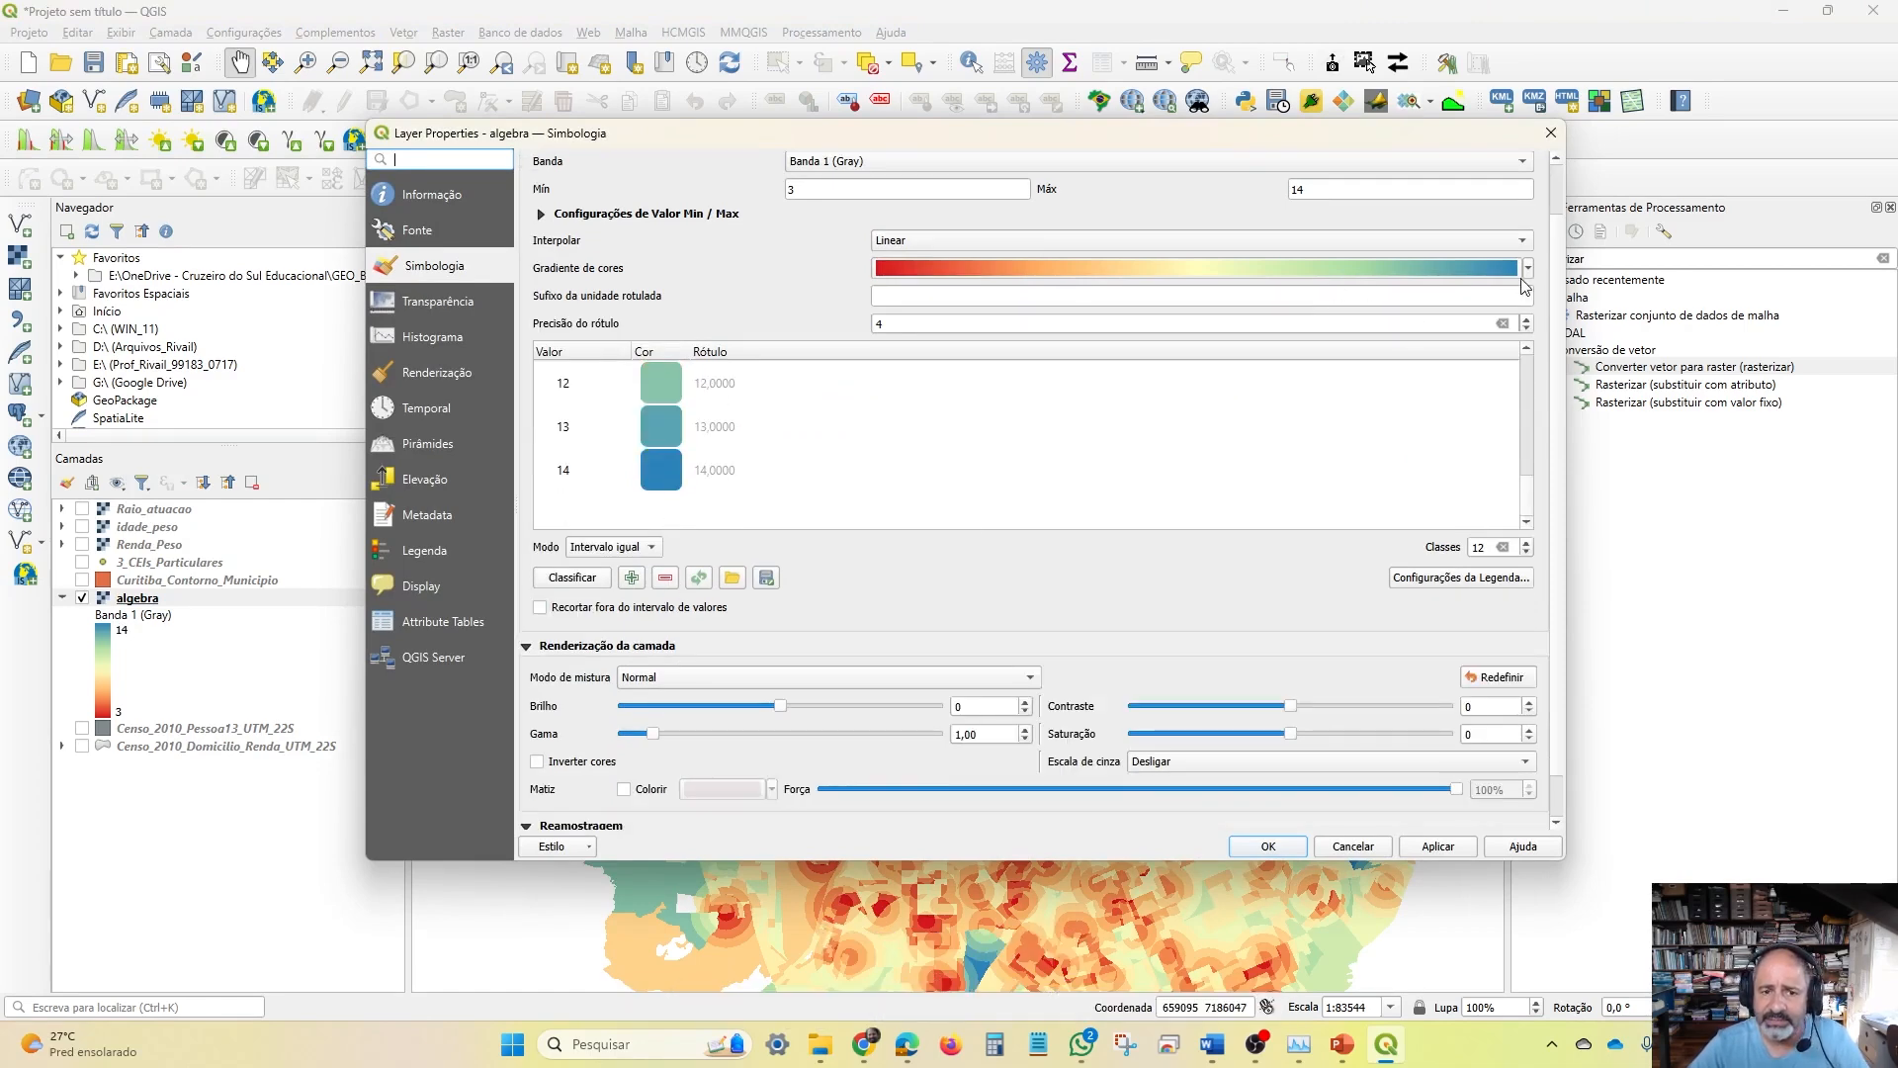
{"action": "left_click", "coordinate": [1550, 133]}
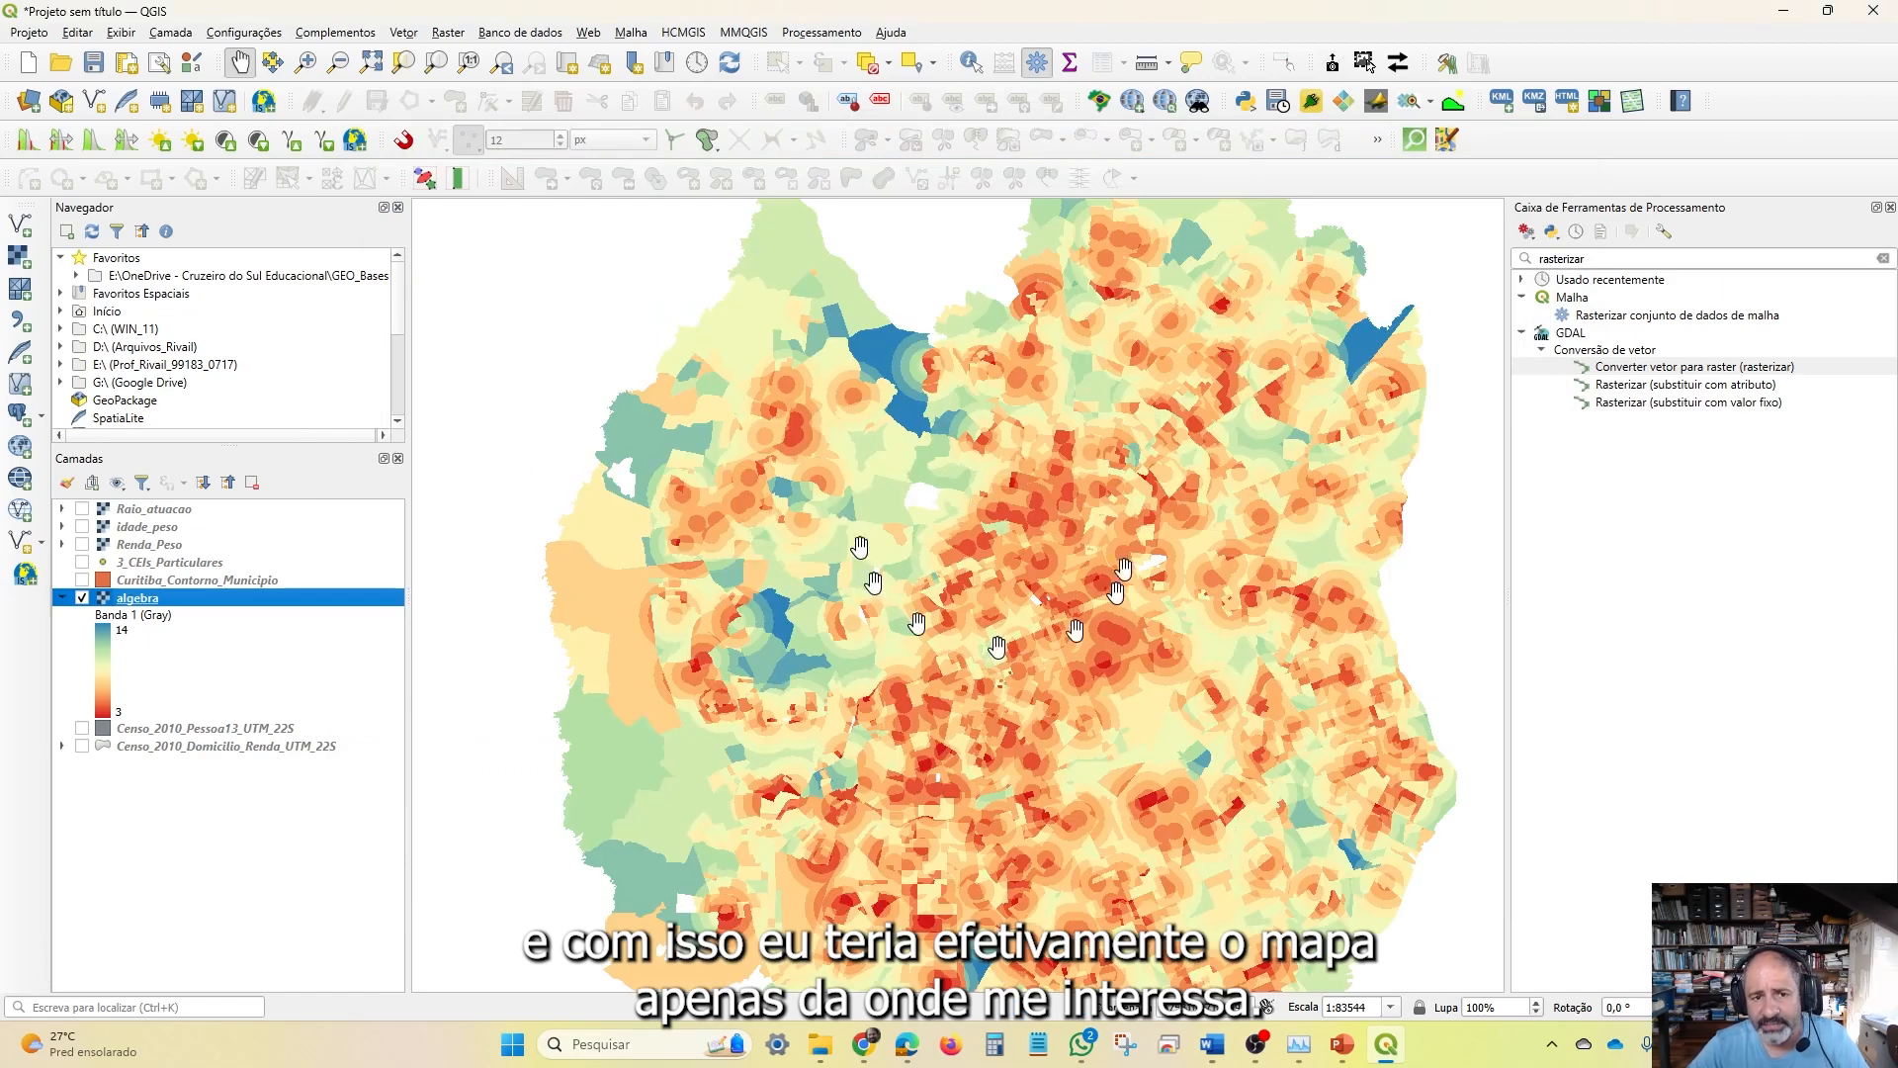
{"action": "scroll", "coordinate": [1043, 766], "scroll_direction": "down", "scroll_amount": 1}
{"action": "left_click_drag", "start_coordinate": [989, 731], "coordinate": [940, 560]}
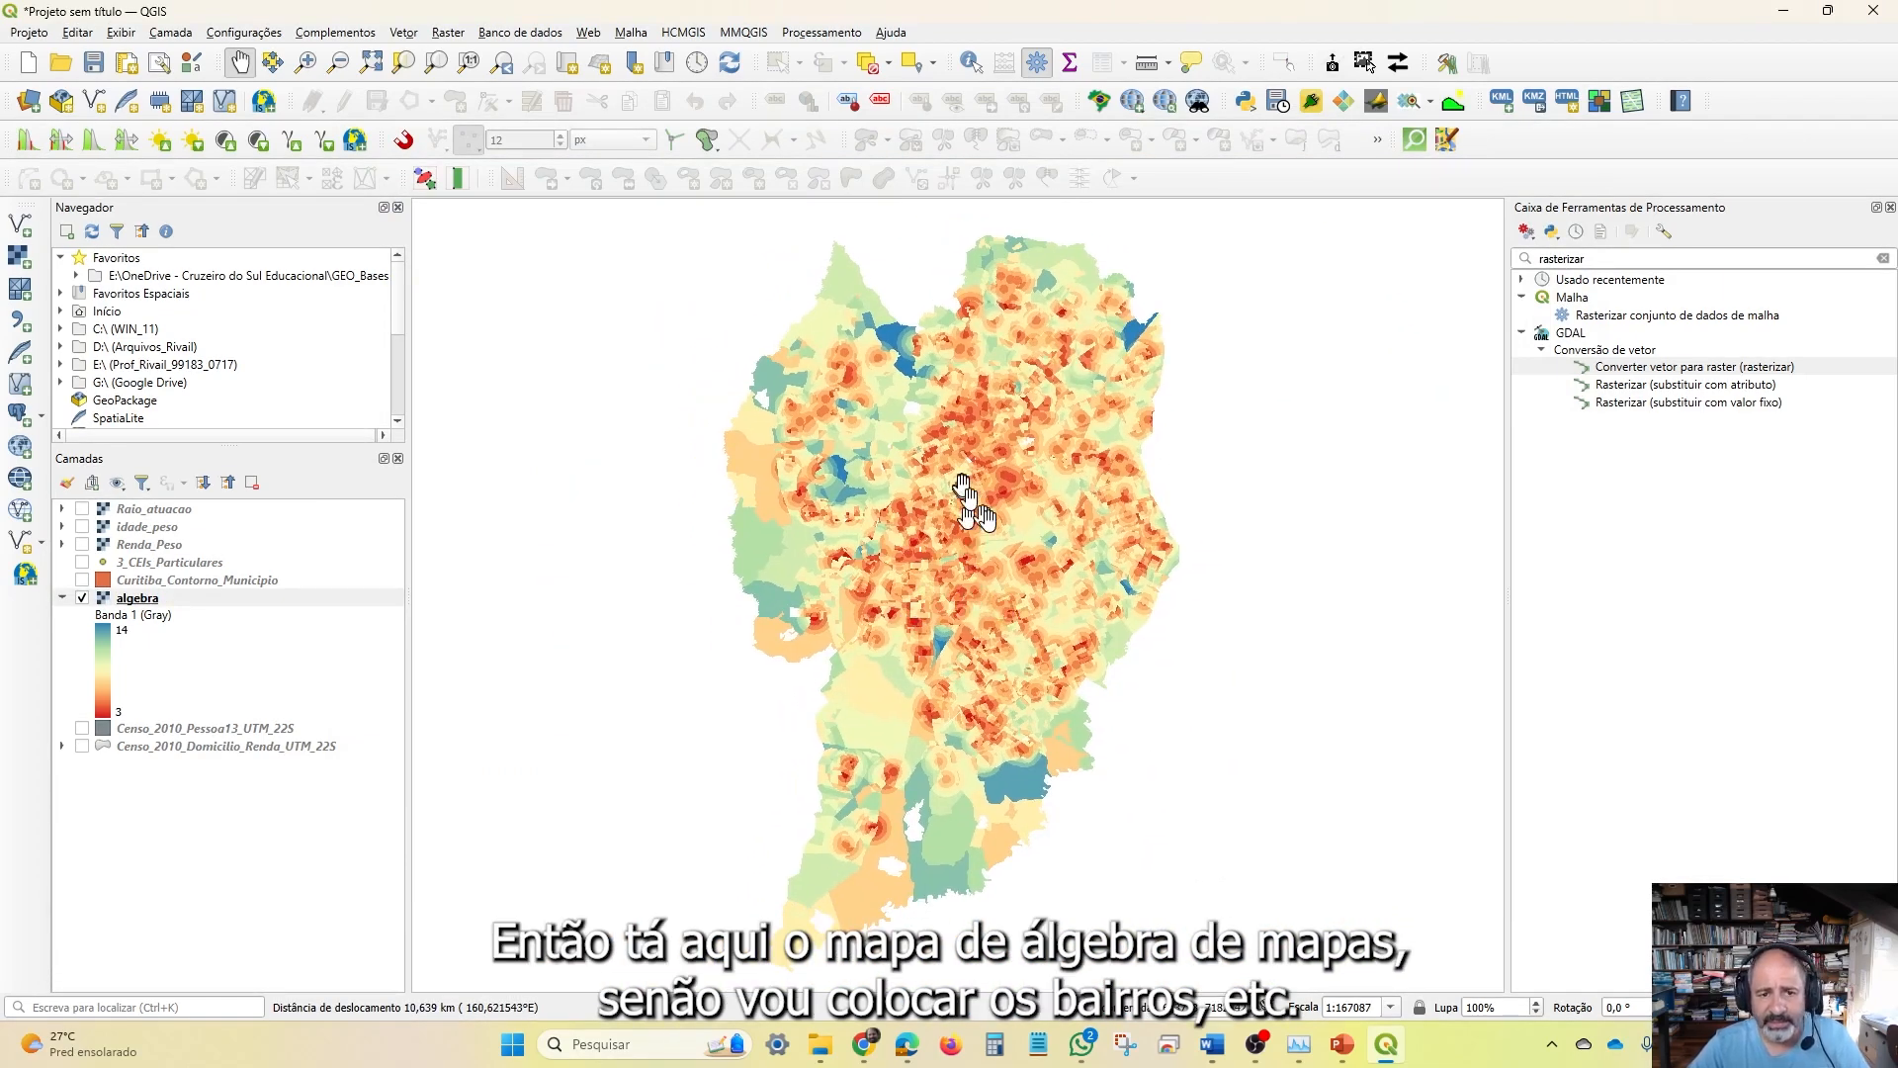